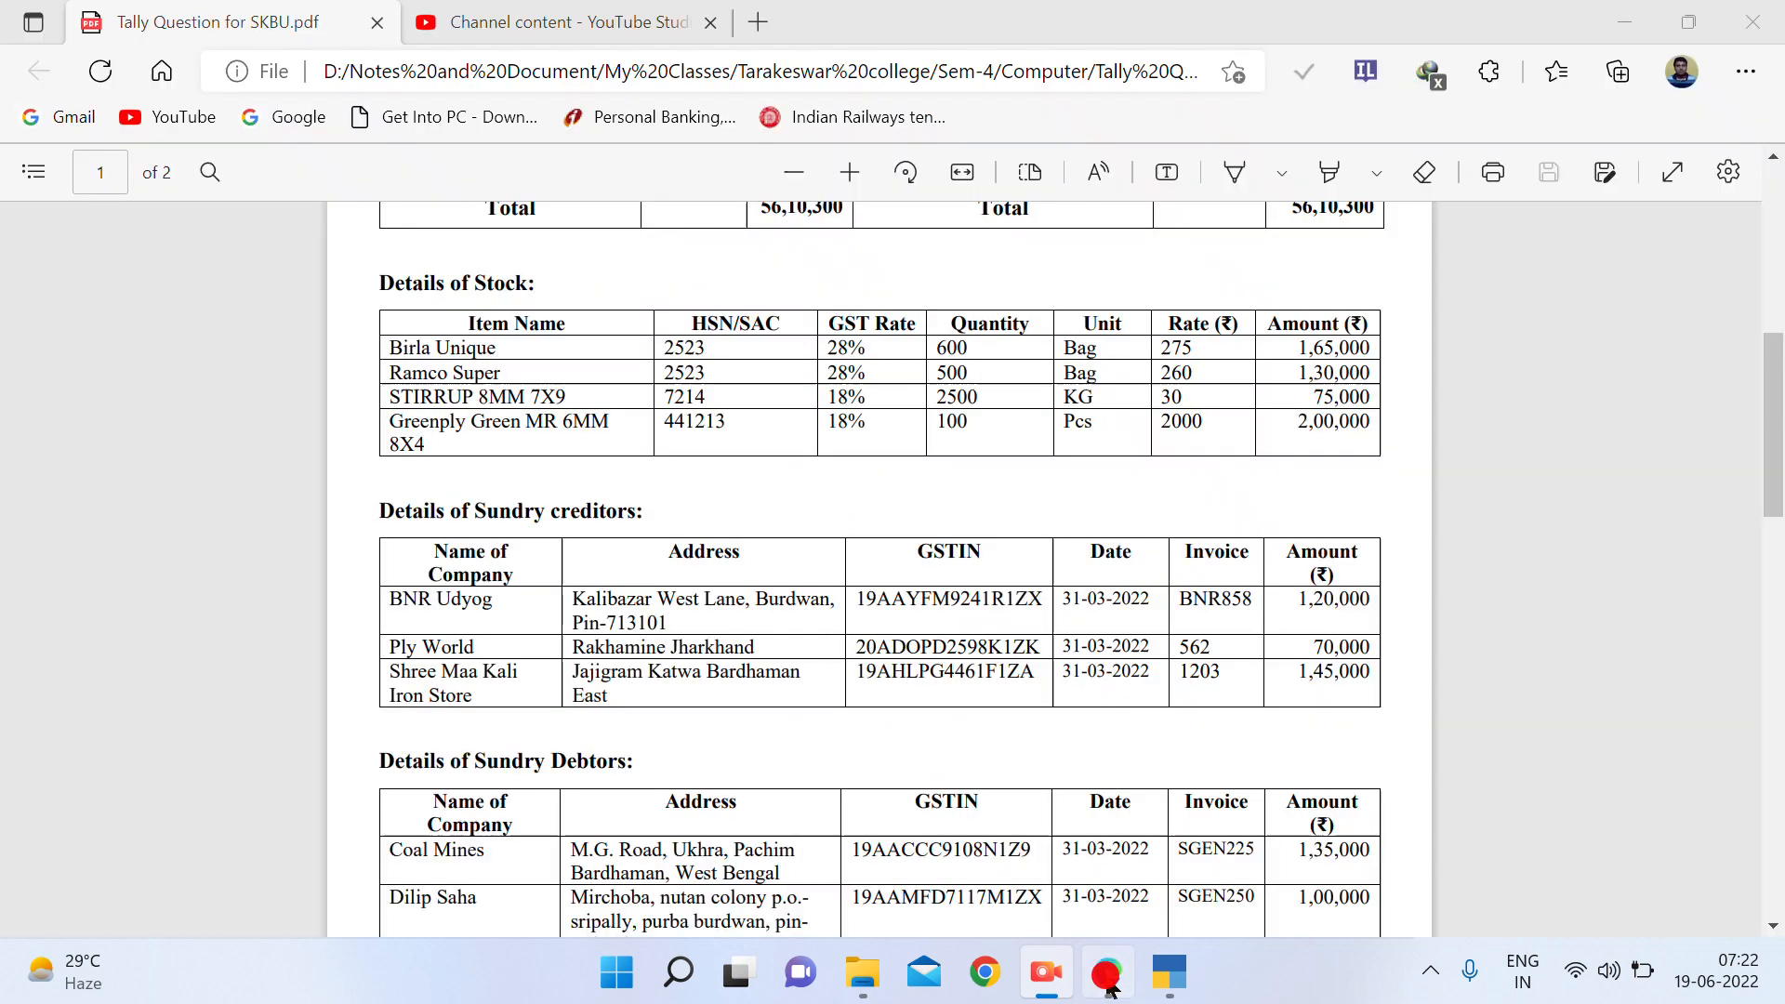
Review the question PDF from the balance sheet as on 31-03-2022 to the list of events for financial year 2022-23
{"action": "scroll", "coordinate": [731, 555], "scroll_direction": "up", "scroll_amount": 5}
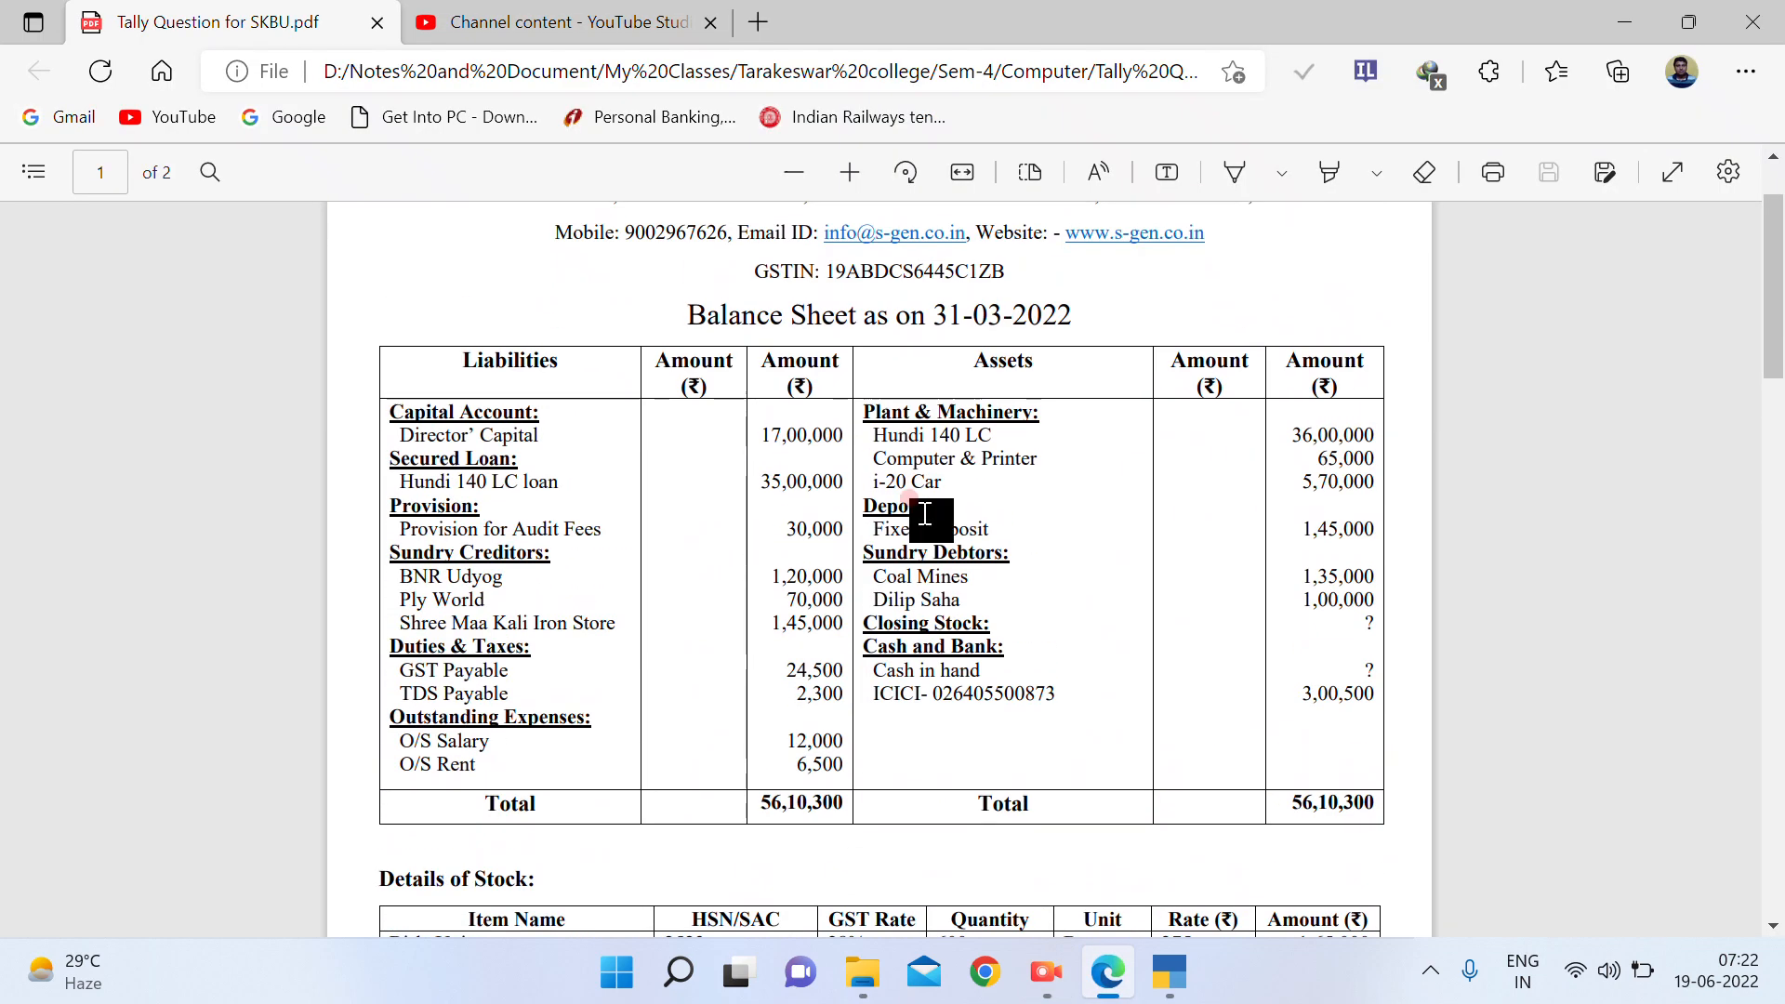
{"action": "scroll", "coordinate": [924, 514], "scroll_direction": "down", "scroll_amount": 6}
{"action": "scroll", "coordinate": [925, 515], "scroll_direction": "down", "scroll_amount": 6}
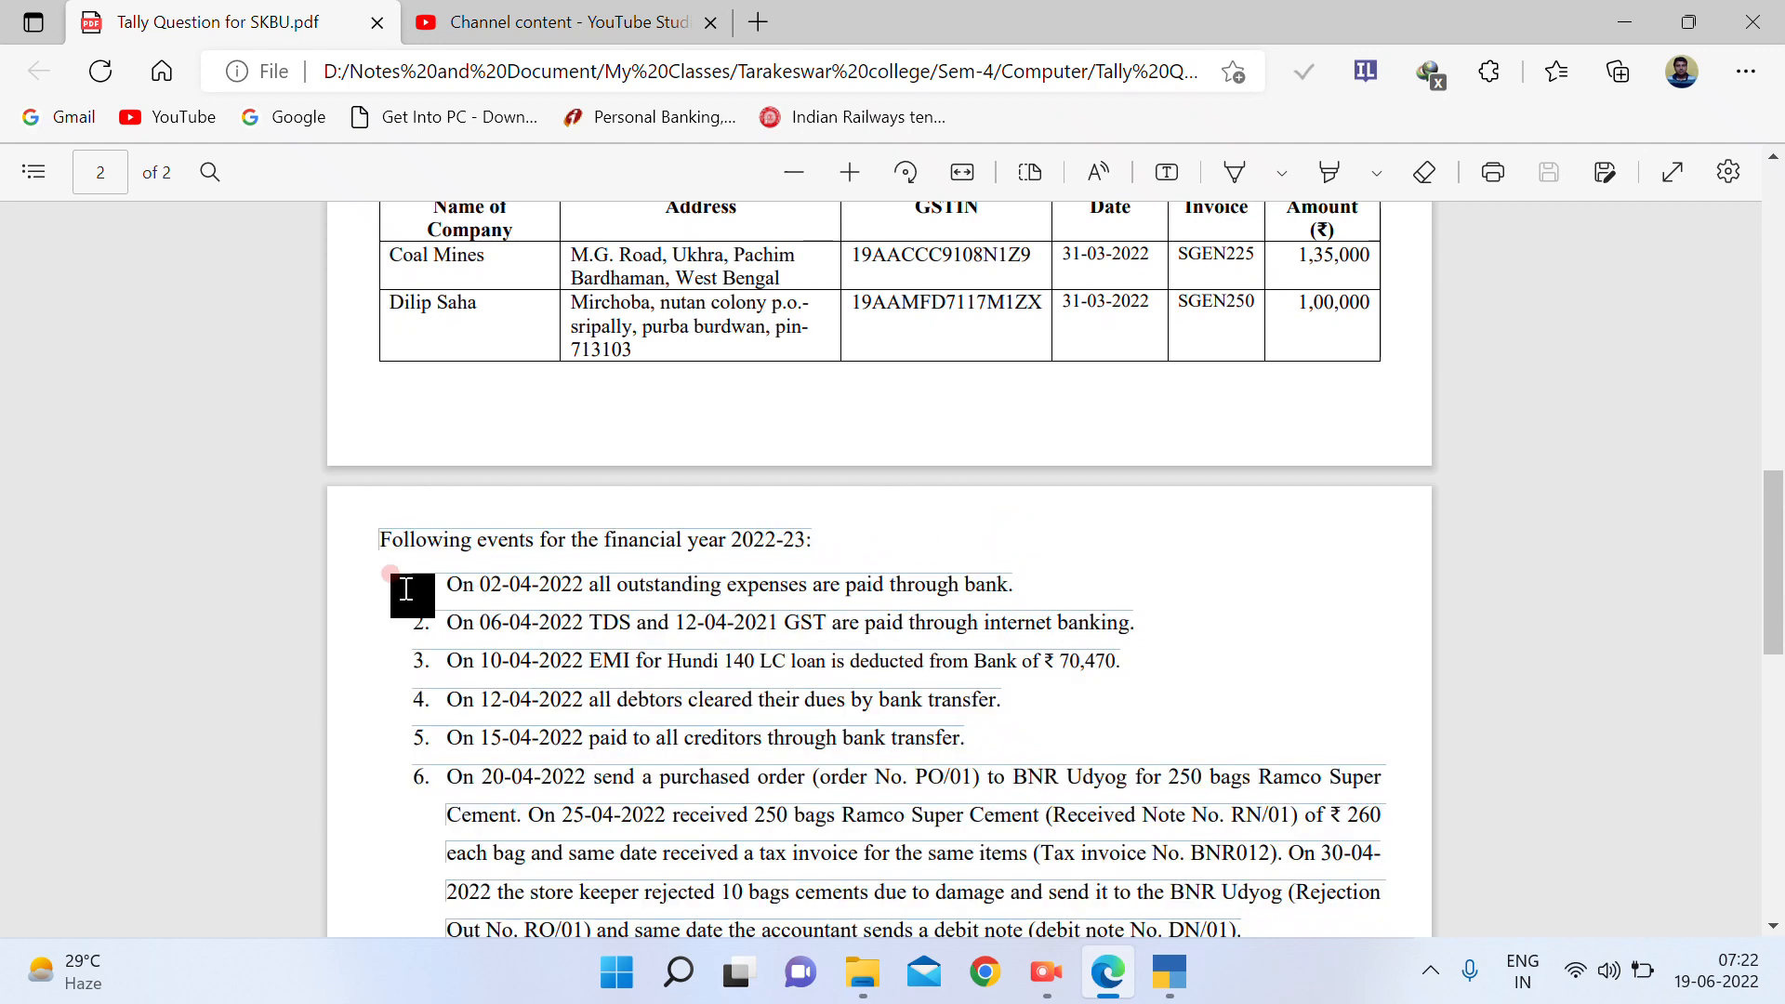
{"action": "scroll", "coordinate": [405, 595], "scroll_direction": "down", "scroll_amount": 2}
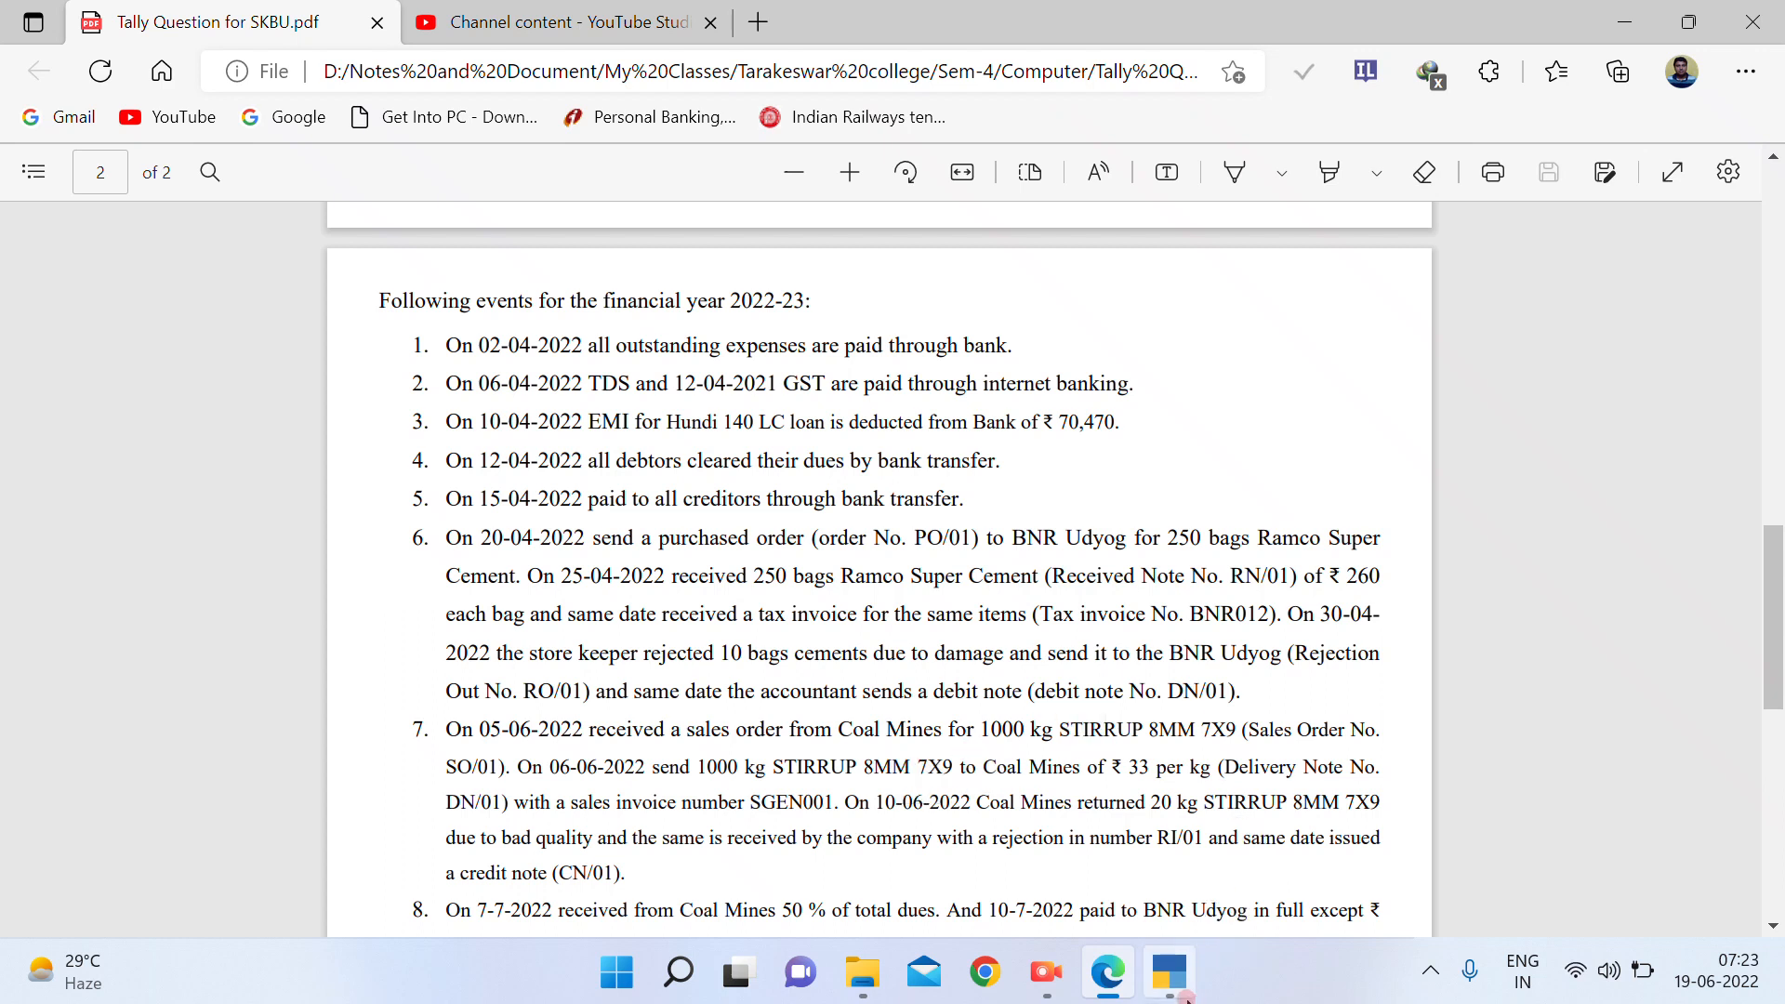
Switch to TallyPrime and open voucher entry for S-GEN PRIVATE LIMITED from the Gateway of Tally
{"action": "mouse_move", "coordinate": [1188, 997]}
{"action": "left_click", "coordinate": [1164, 805]}
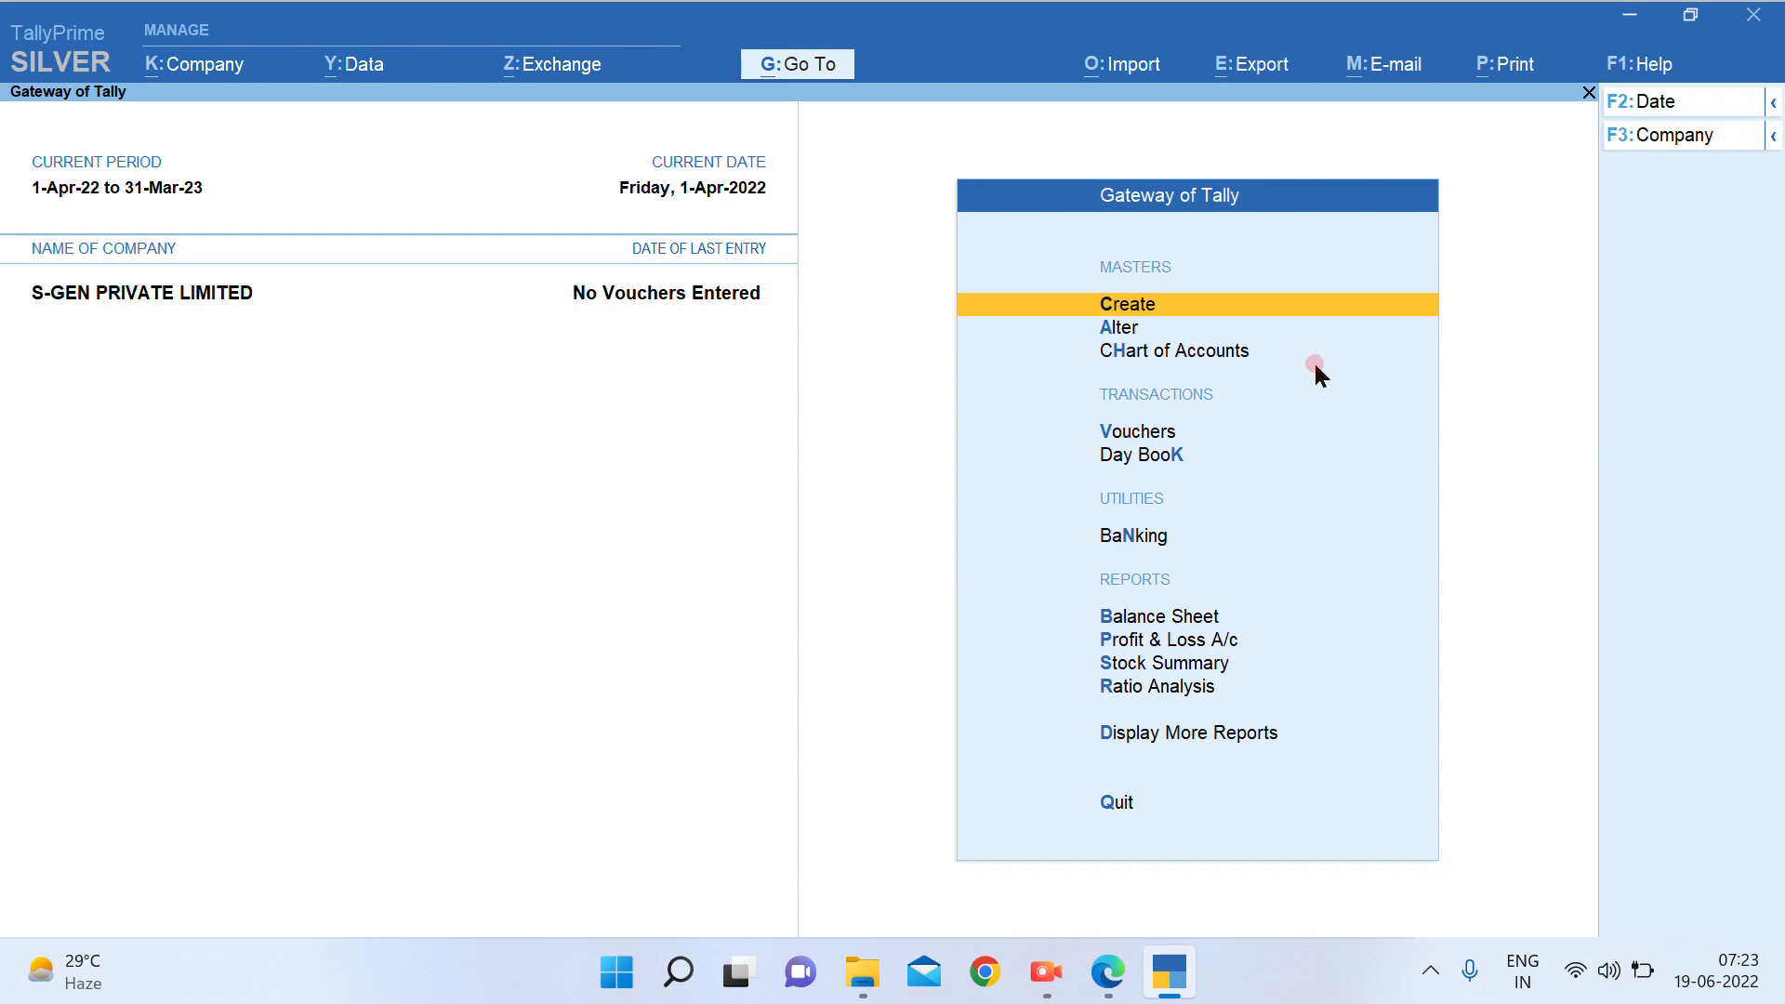
{"action": "key", "text": "Down"}
{"action": "key", "text": "Down"}
{"action": "key", "text": "Down"}
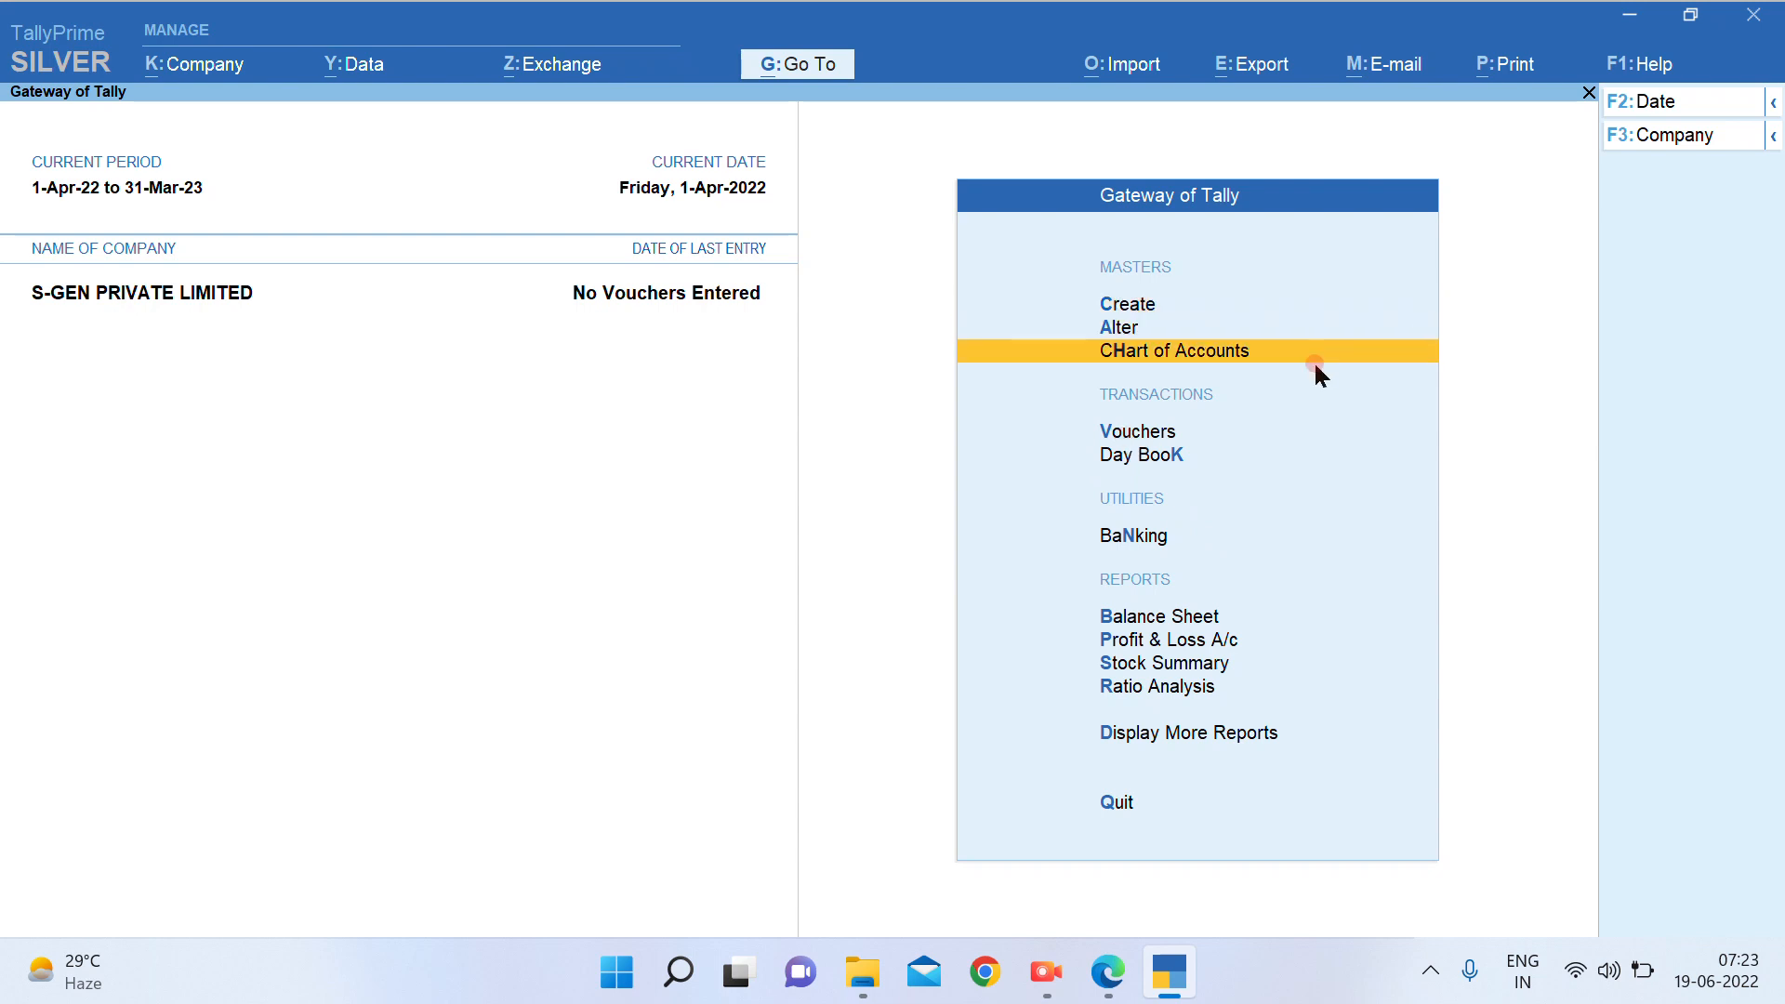
{"action": "left_click", "coordinate": [1175, 433]}
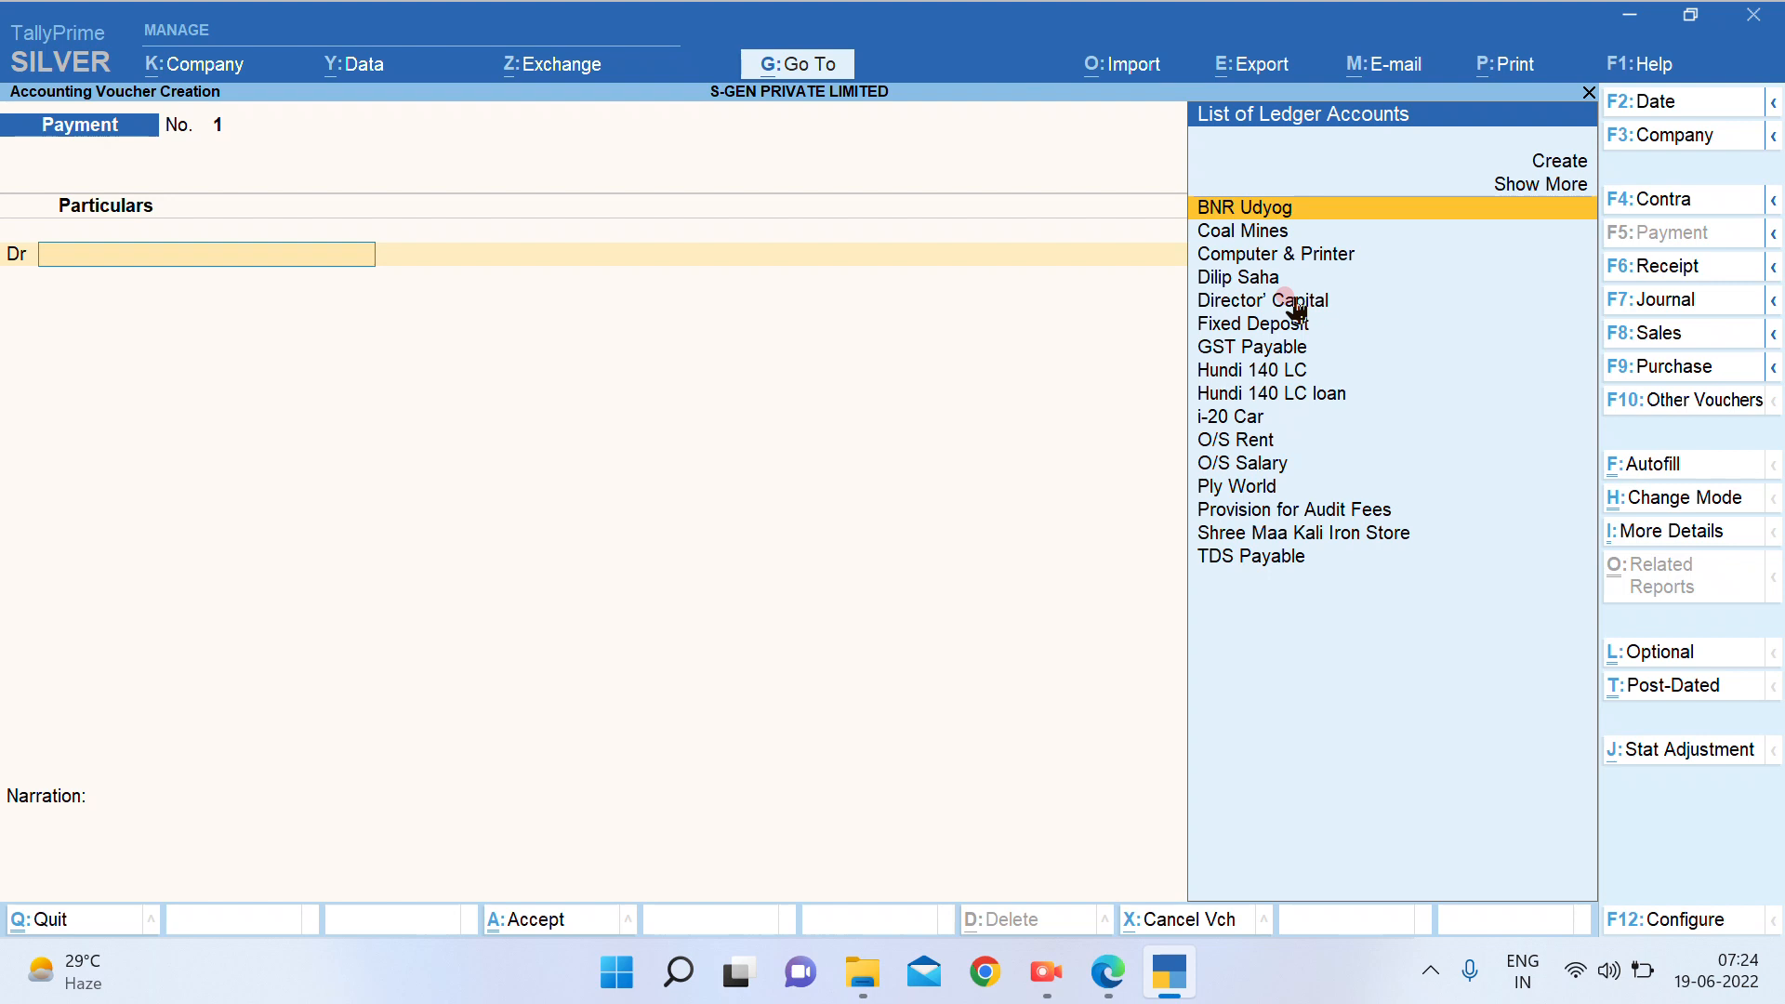
Examine the entry forms of the Contra, Payment, Receipt, Journal, Sales and Purchase vouchers
{"action": "left_click", "coordinate": [1649, 270]}
{"action": "left_click", "coordinate": [1658, 233]}
{"action": "left_click", "coordinate": [1664, 199]}
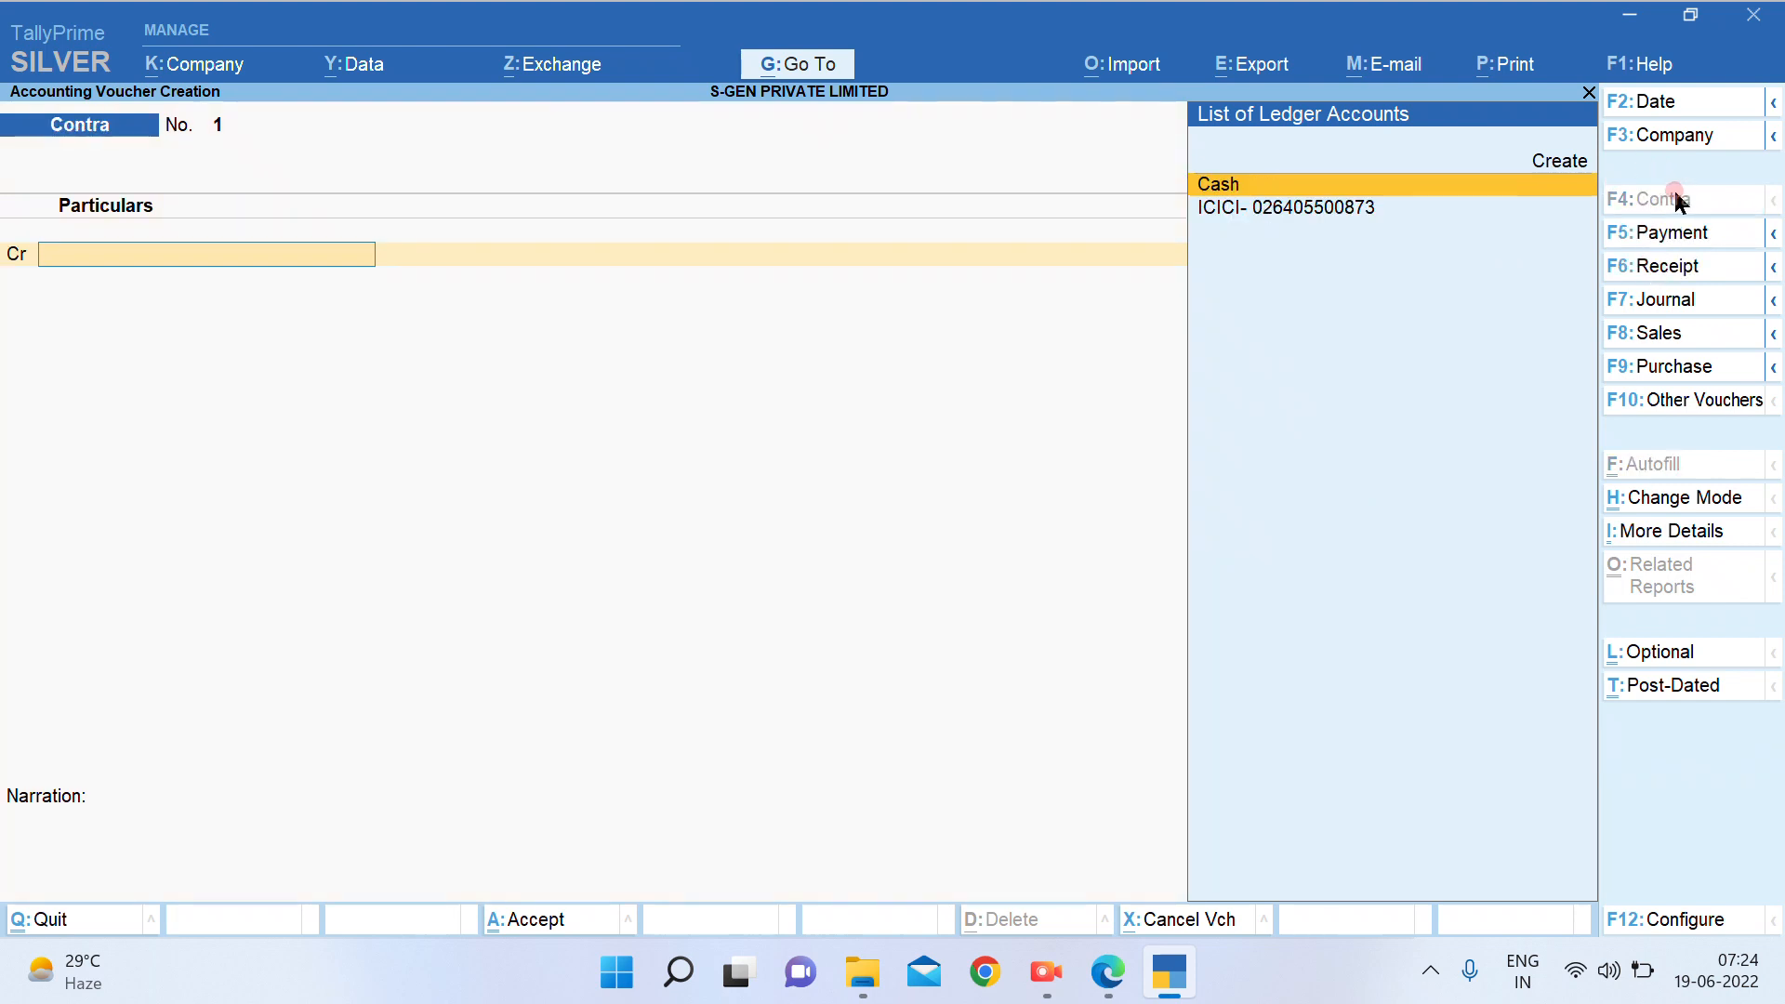
{"action": "left_click", "coordinate": [1647, 223]}
{"action": "left_click", "coordinate": [1694, 401]}
{"action": "left_click", "coordinate": [1677, 232]}
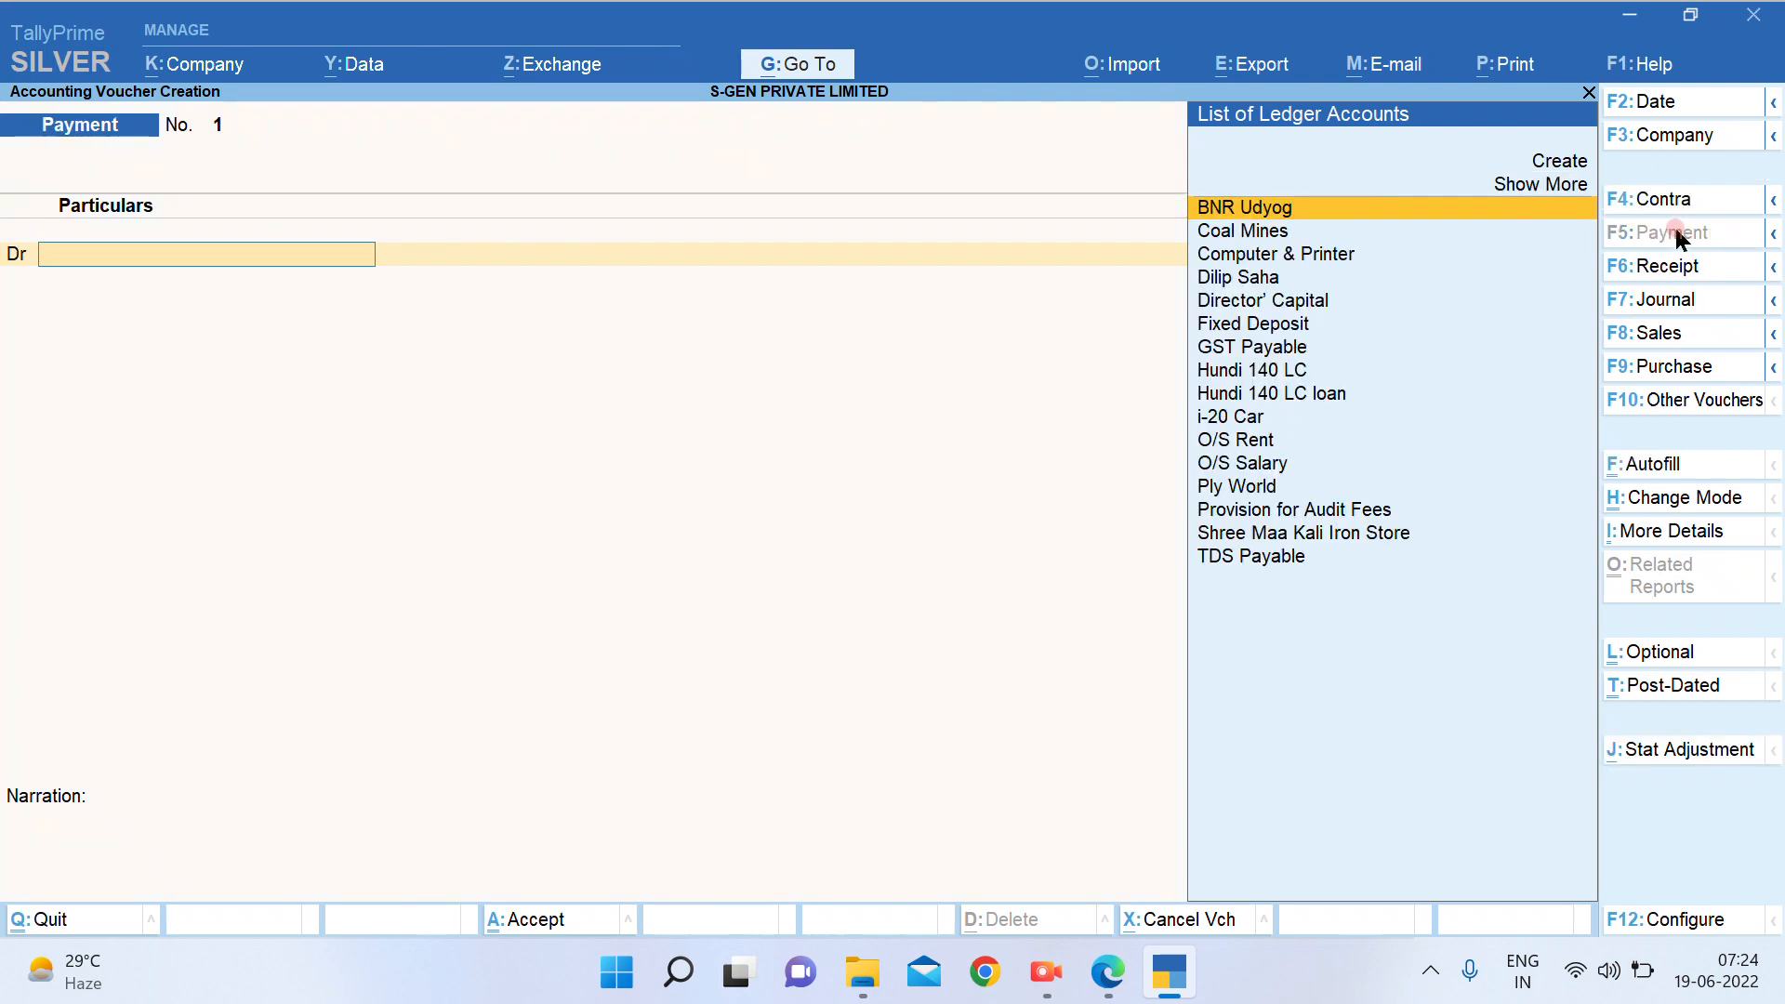
{"action": "left_click", "coordinate": [1675, 268]}
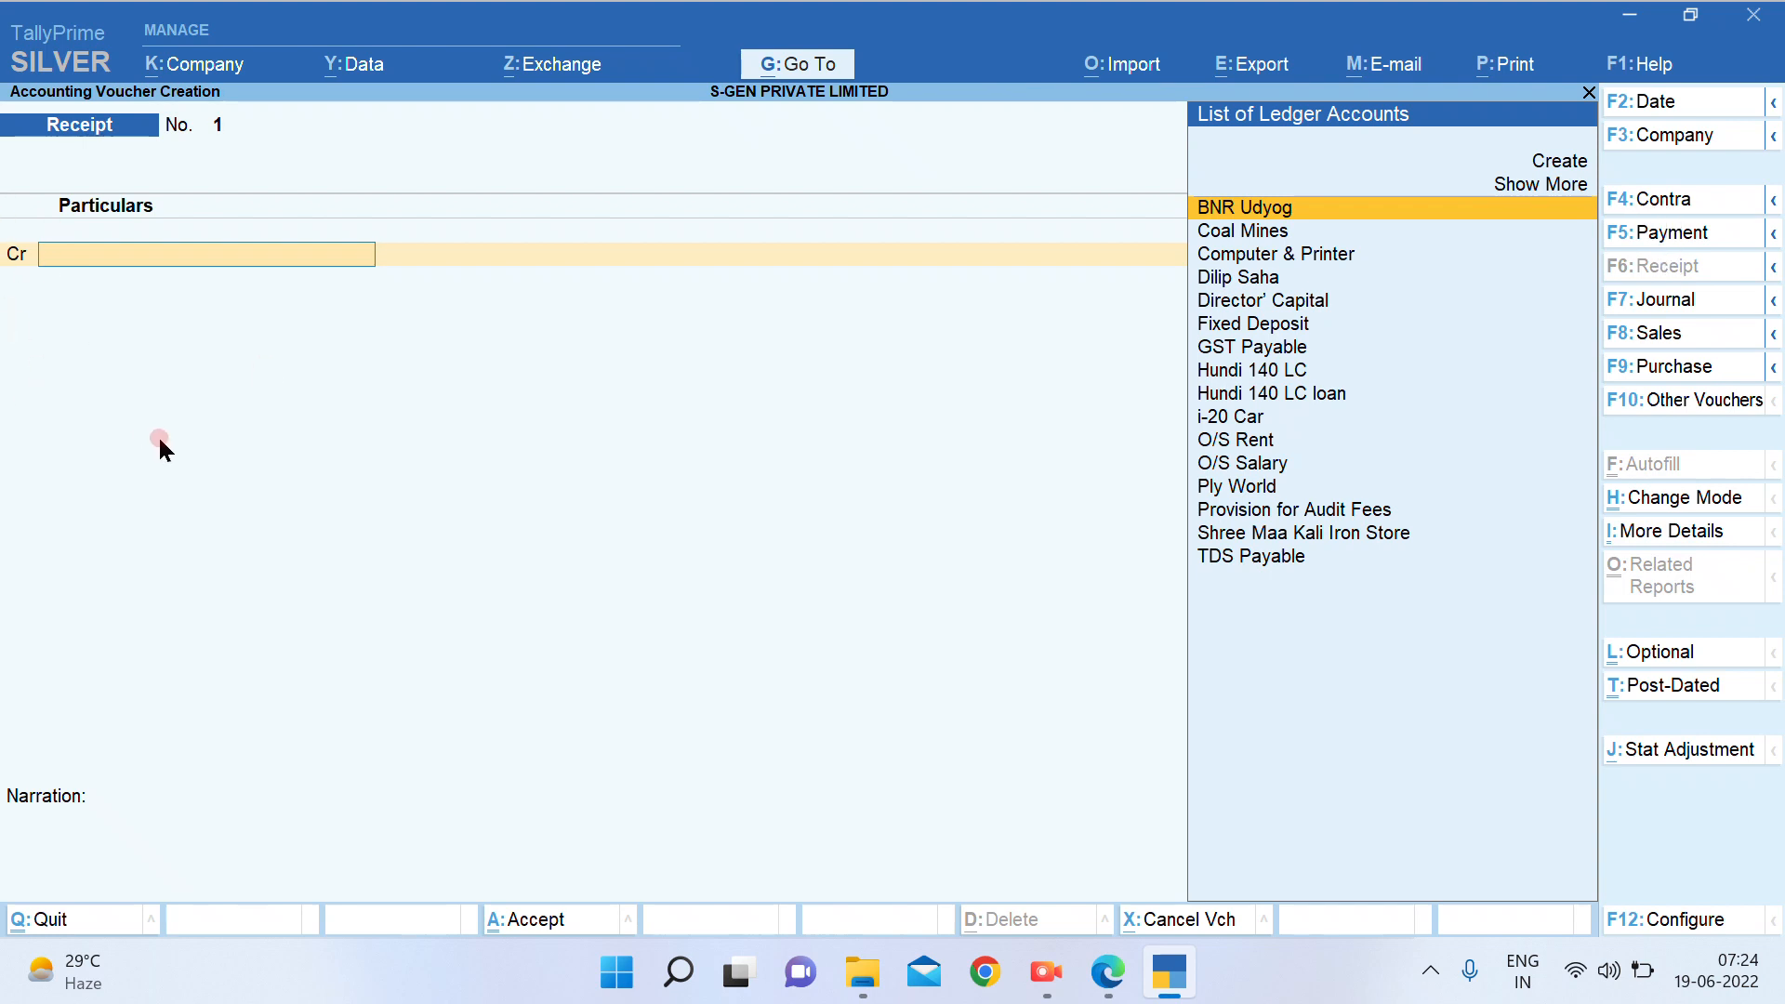
{"action": "left_click", "coordinate": [1674, 309]}
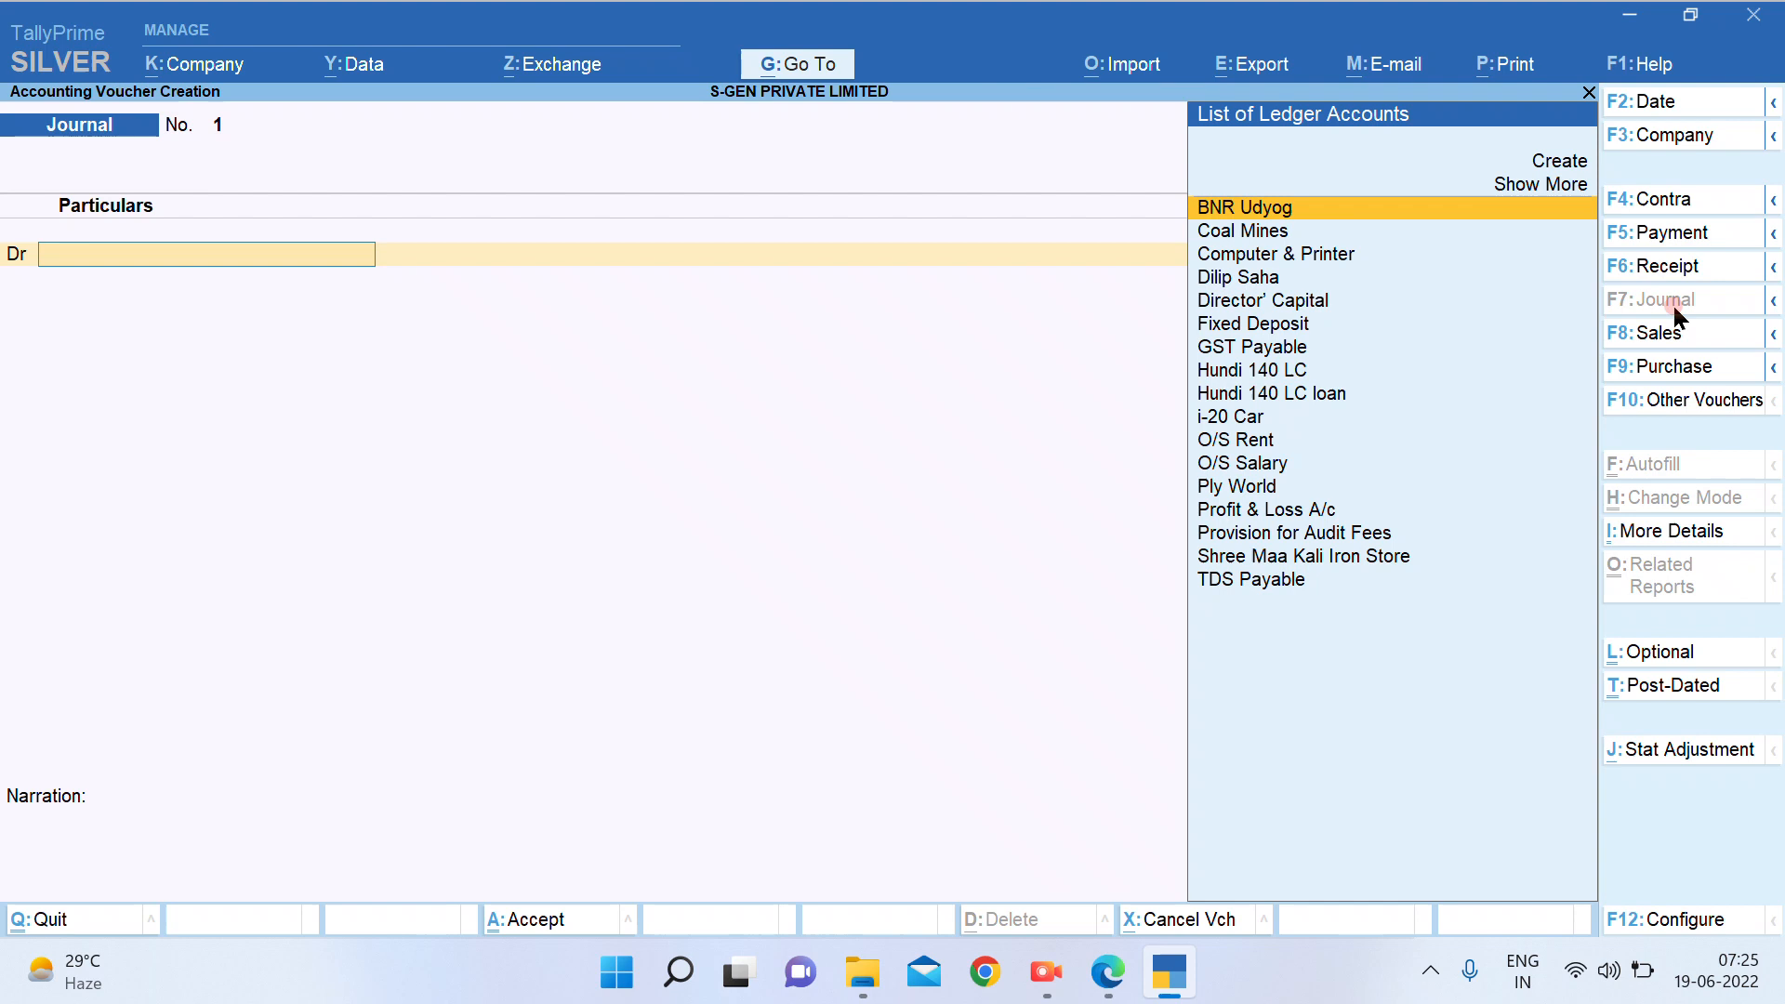
{"action": "left_click", "coordinate": [1665, 332]}
{"action": "left_click", "coordinate": [1673, 372]}
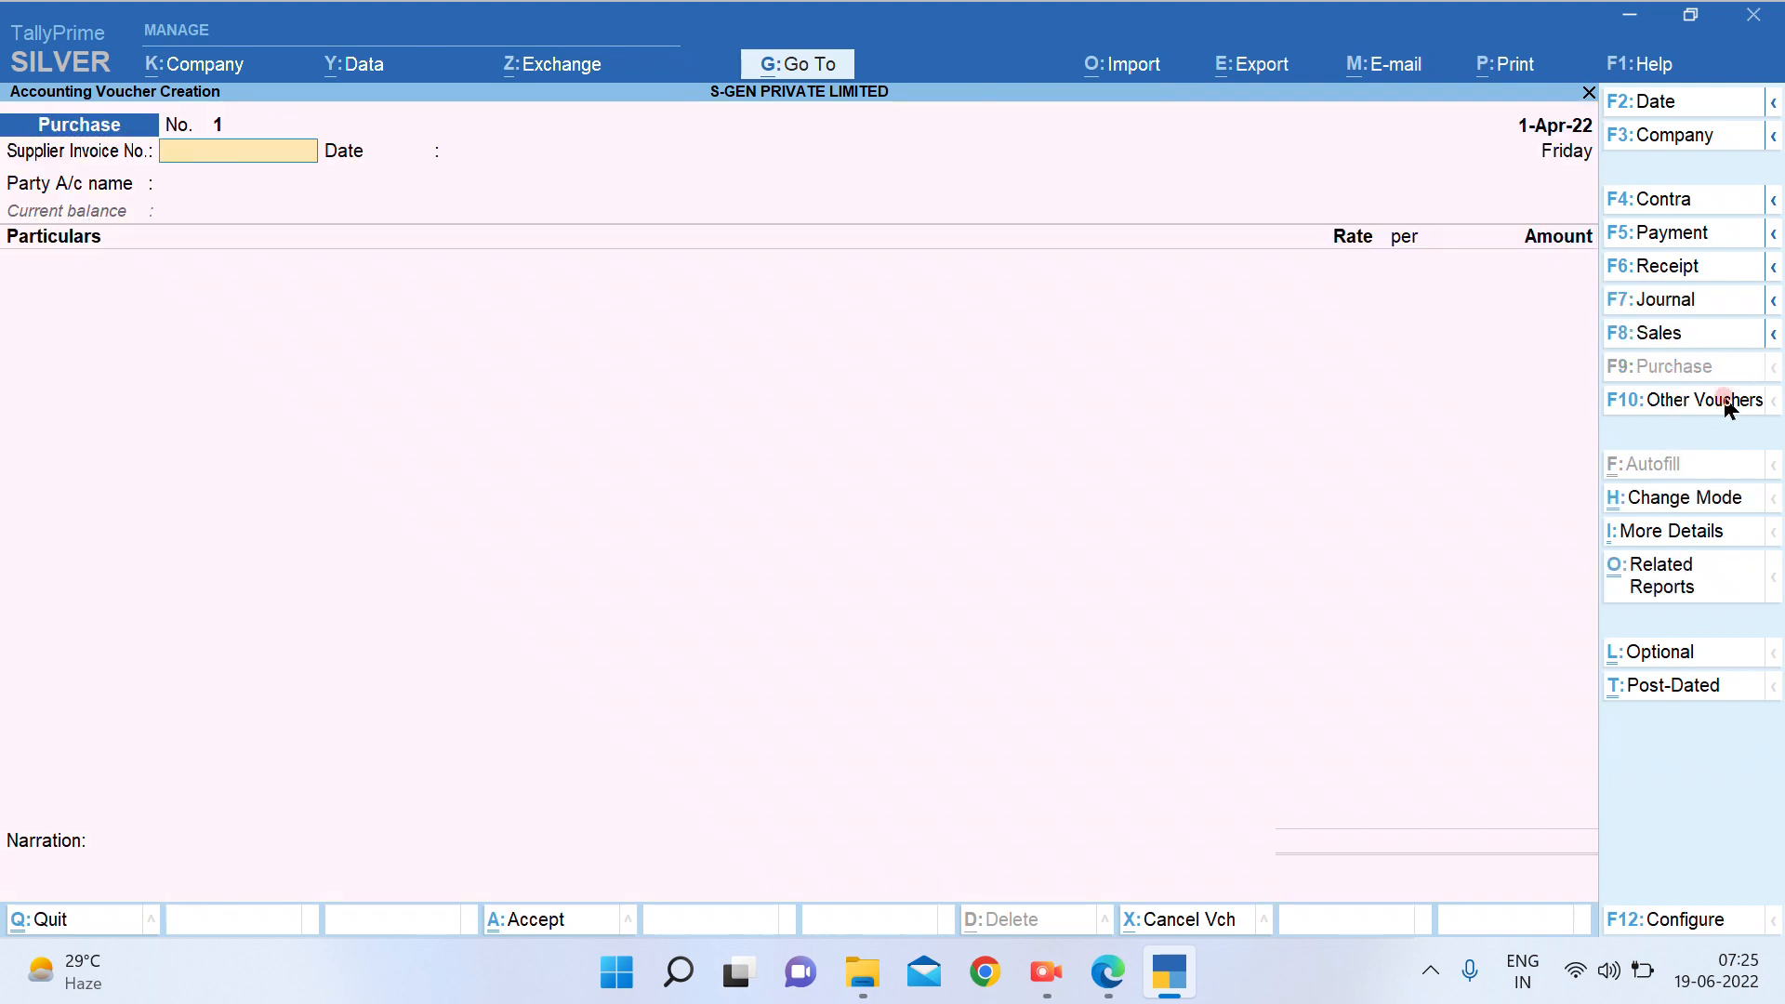
Examine the list of other voucher types and the modes offered for the Purchase voucher
{"action": "left_click", "coordinate": [1669, 405]}
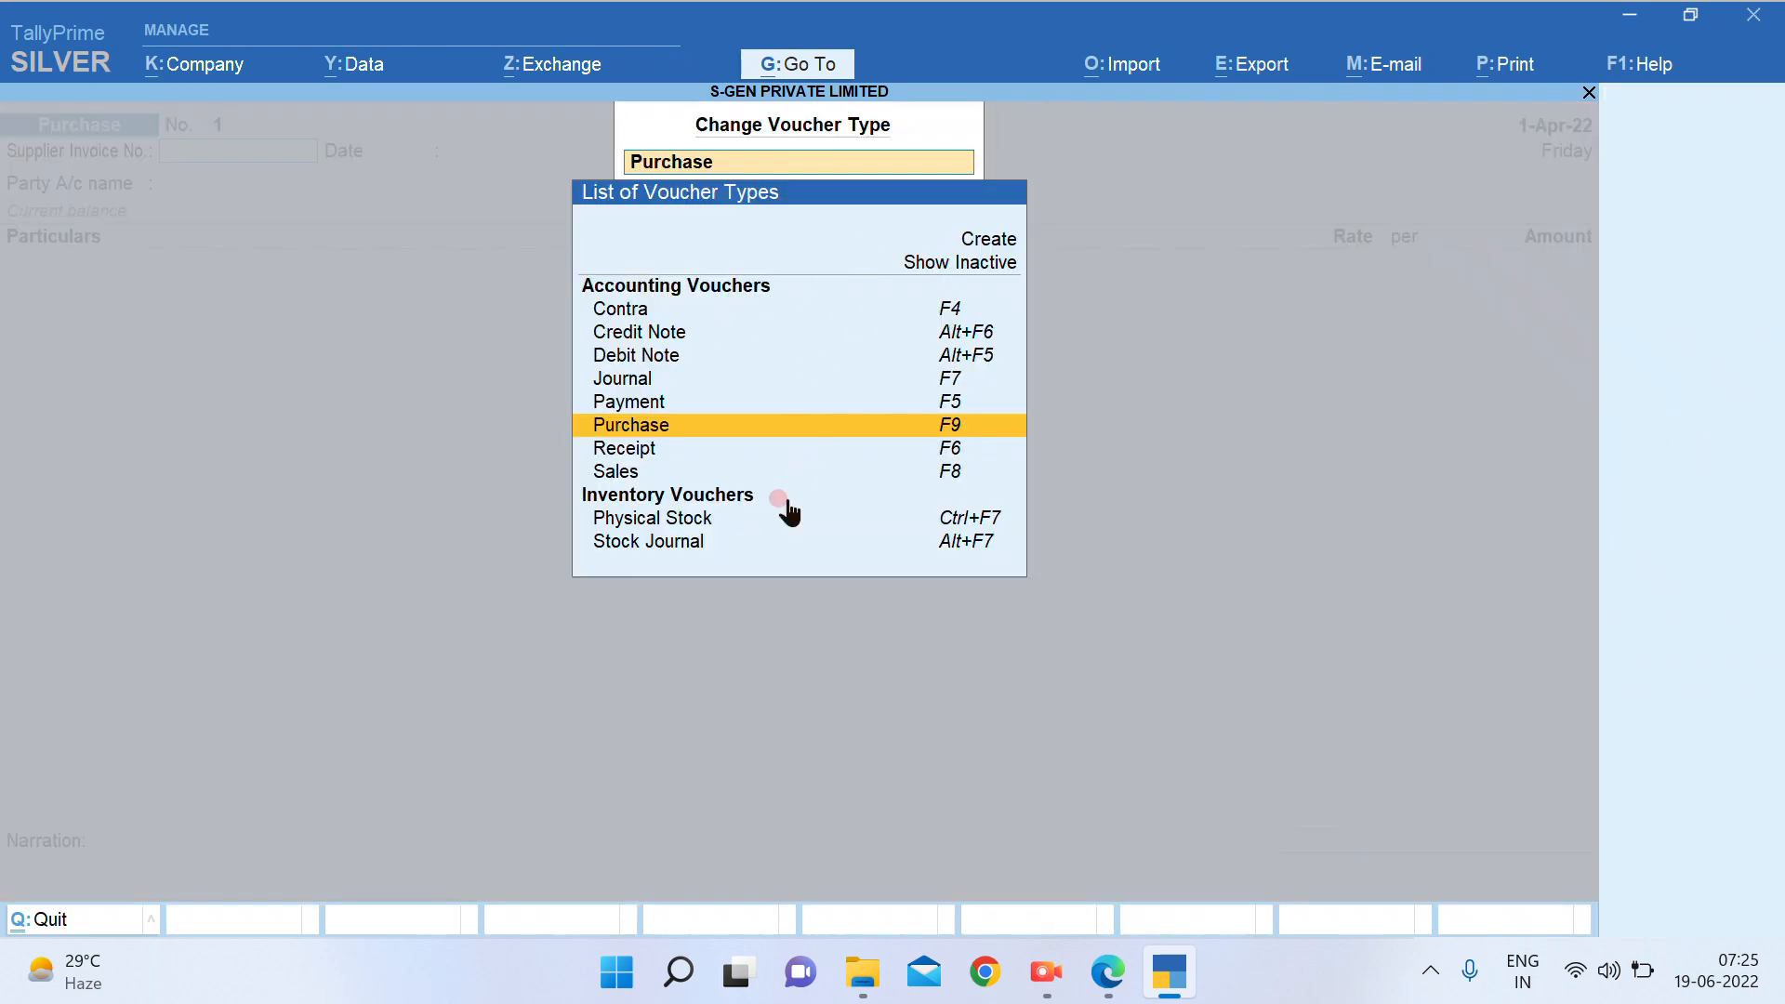
{"action": "key", "text": "Escape"}
{"action": "key", "text": "Escape"}
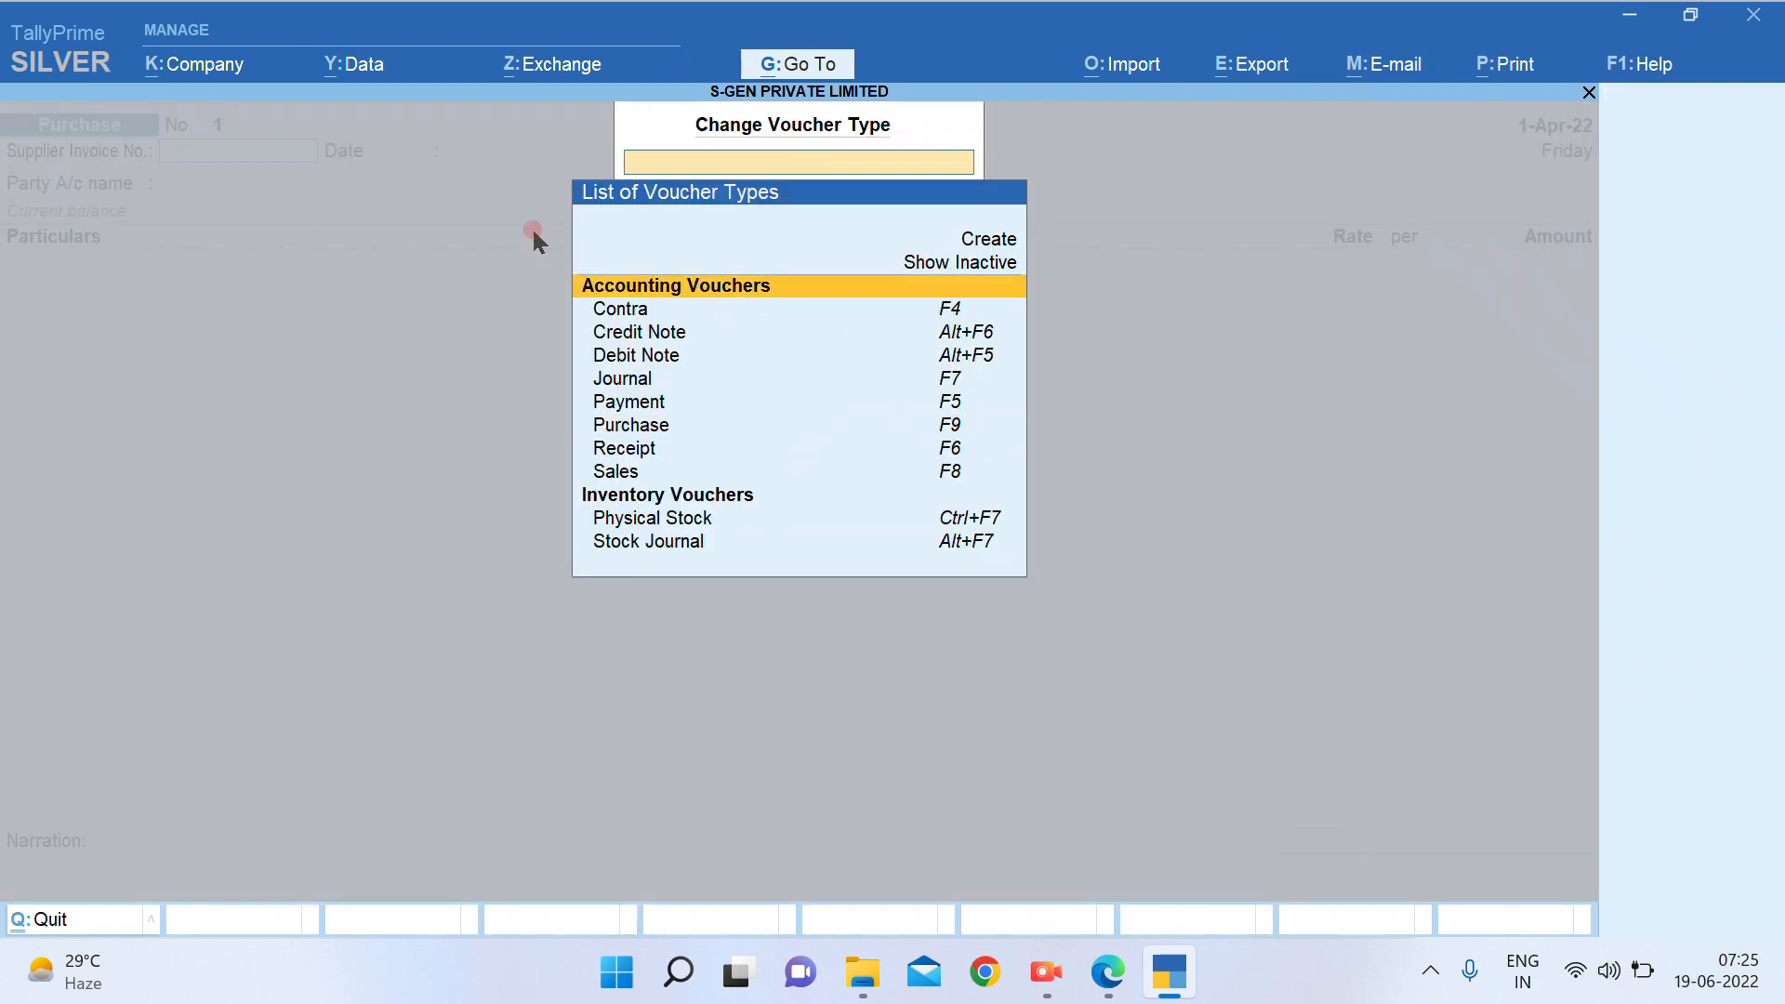
{"action": "key", "text": "Escape"}
{"action": "key", "text": "y"}
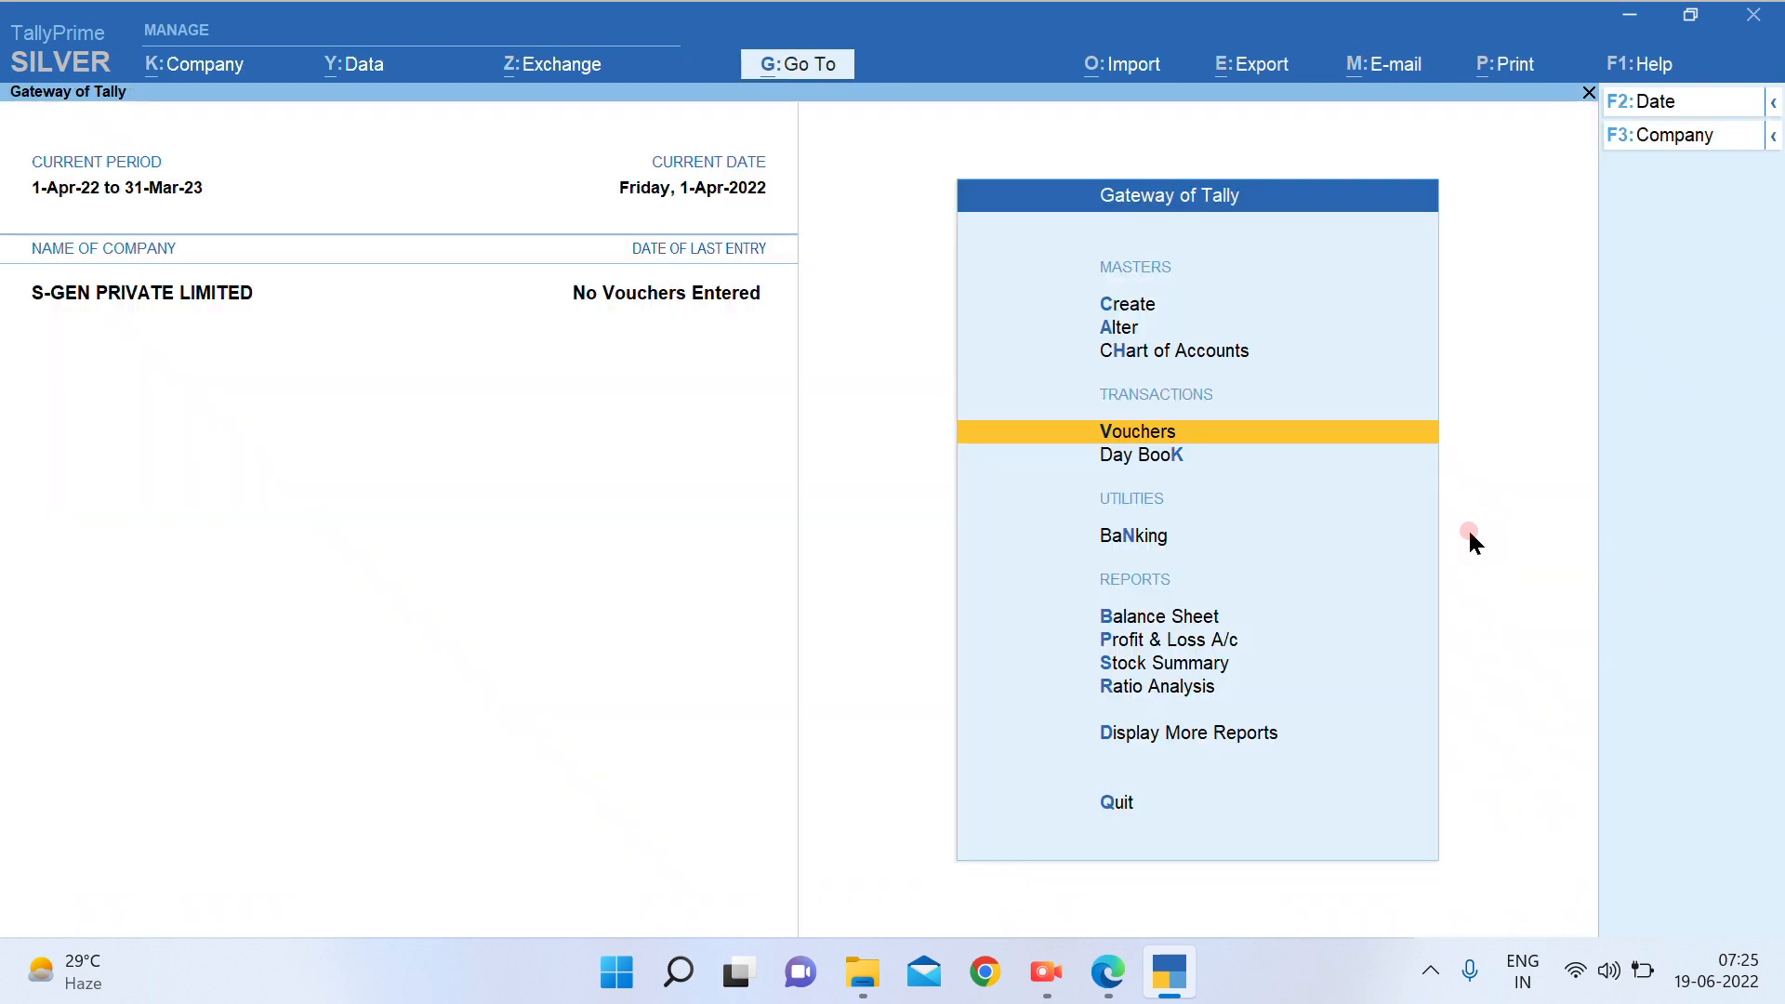
{"action": "key", "text": "Return"}
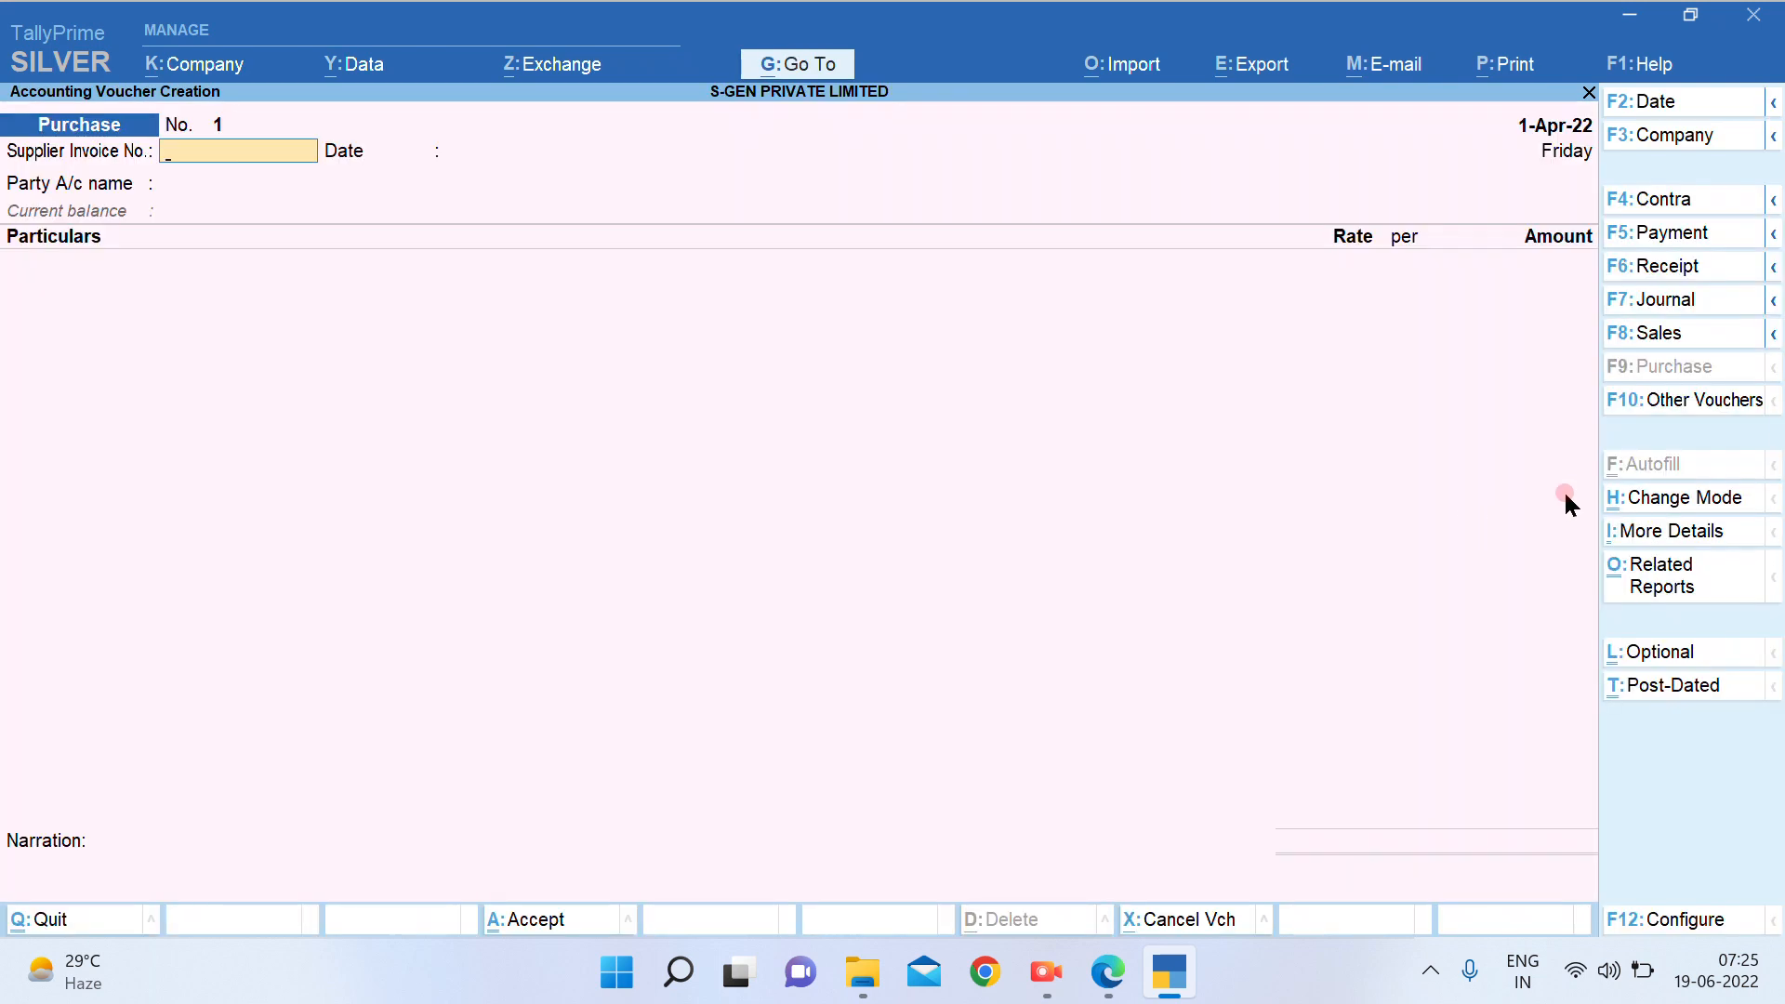
{"action": "left_click", "coordinate": [1651, 503]}
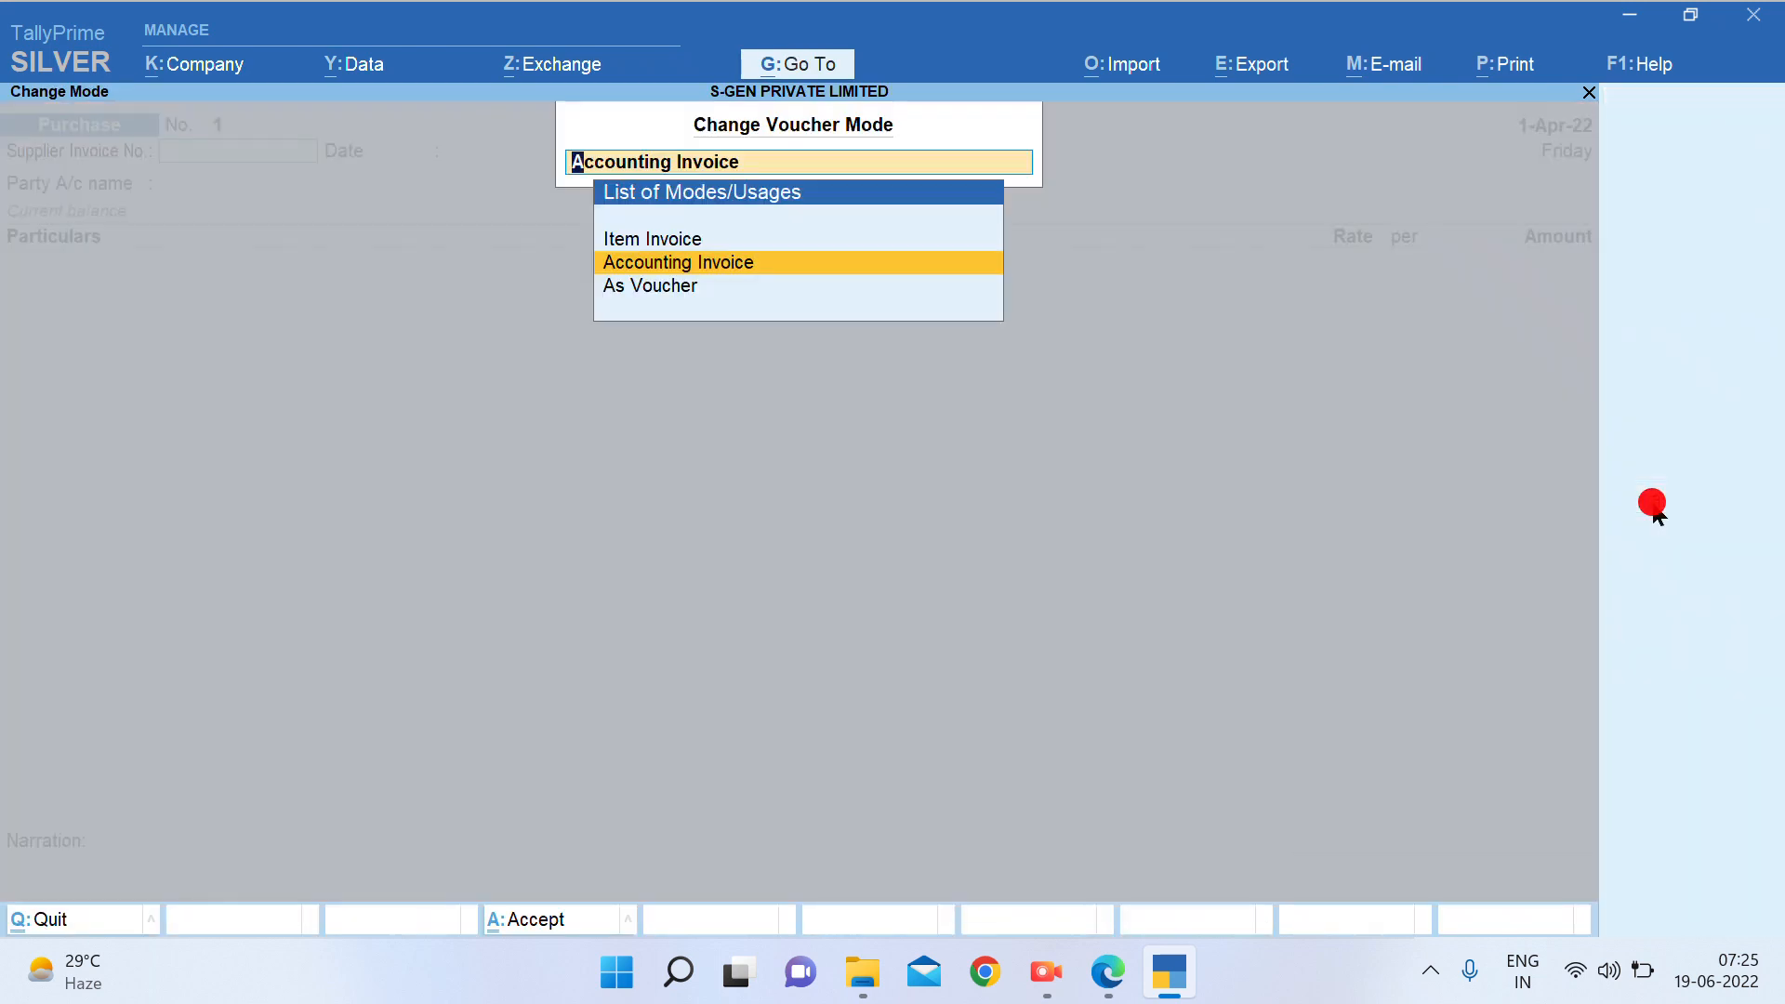
{"action": "key", "text": "Return"}
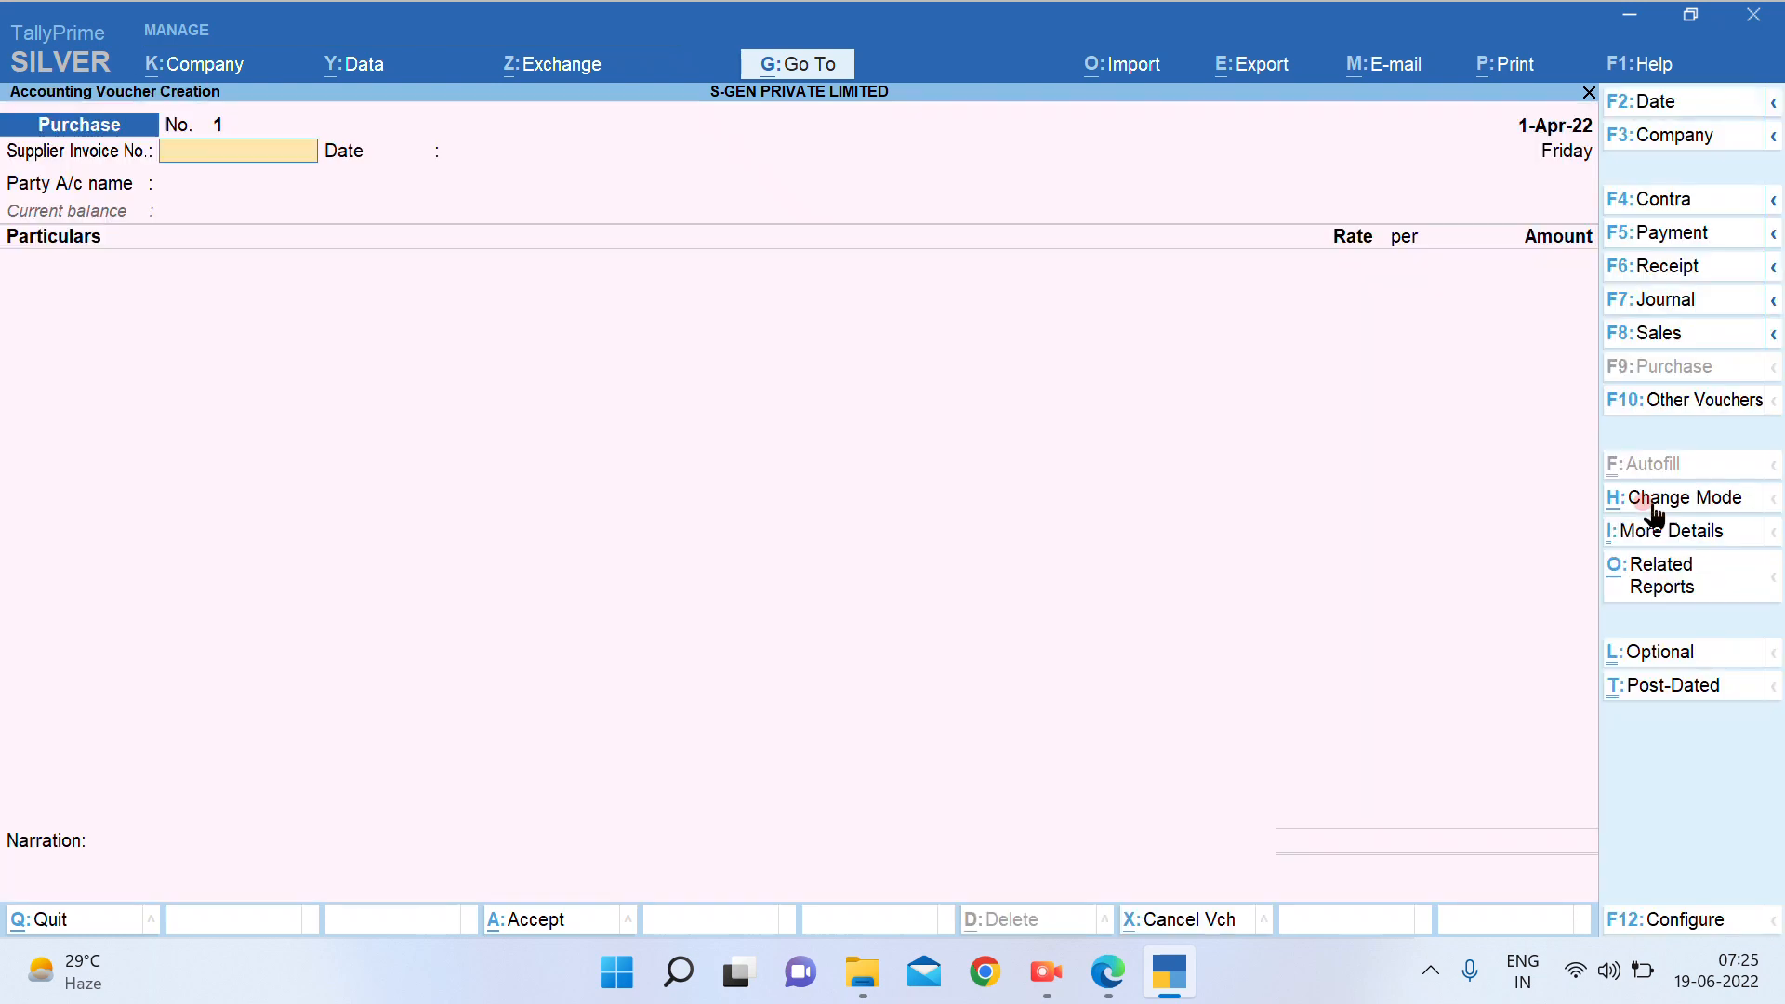
Change to the Payment voucher and set its mode to Single Entry
{"action": "left_click", "coordinate": [1659, 232]}
{"action": "left_click", "coordinate": [1640, 496]}
{"action": "key", "text": "Down"}
{"action": "key", "text": "Return"}
{"action": "left_click", "coordinate": [219, 209]}
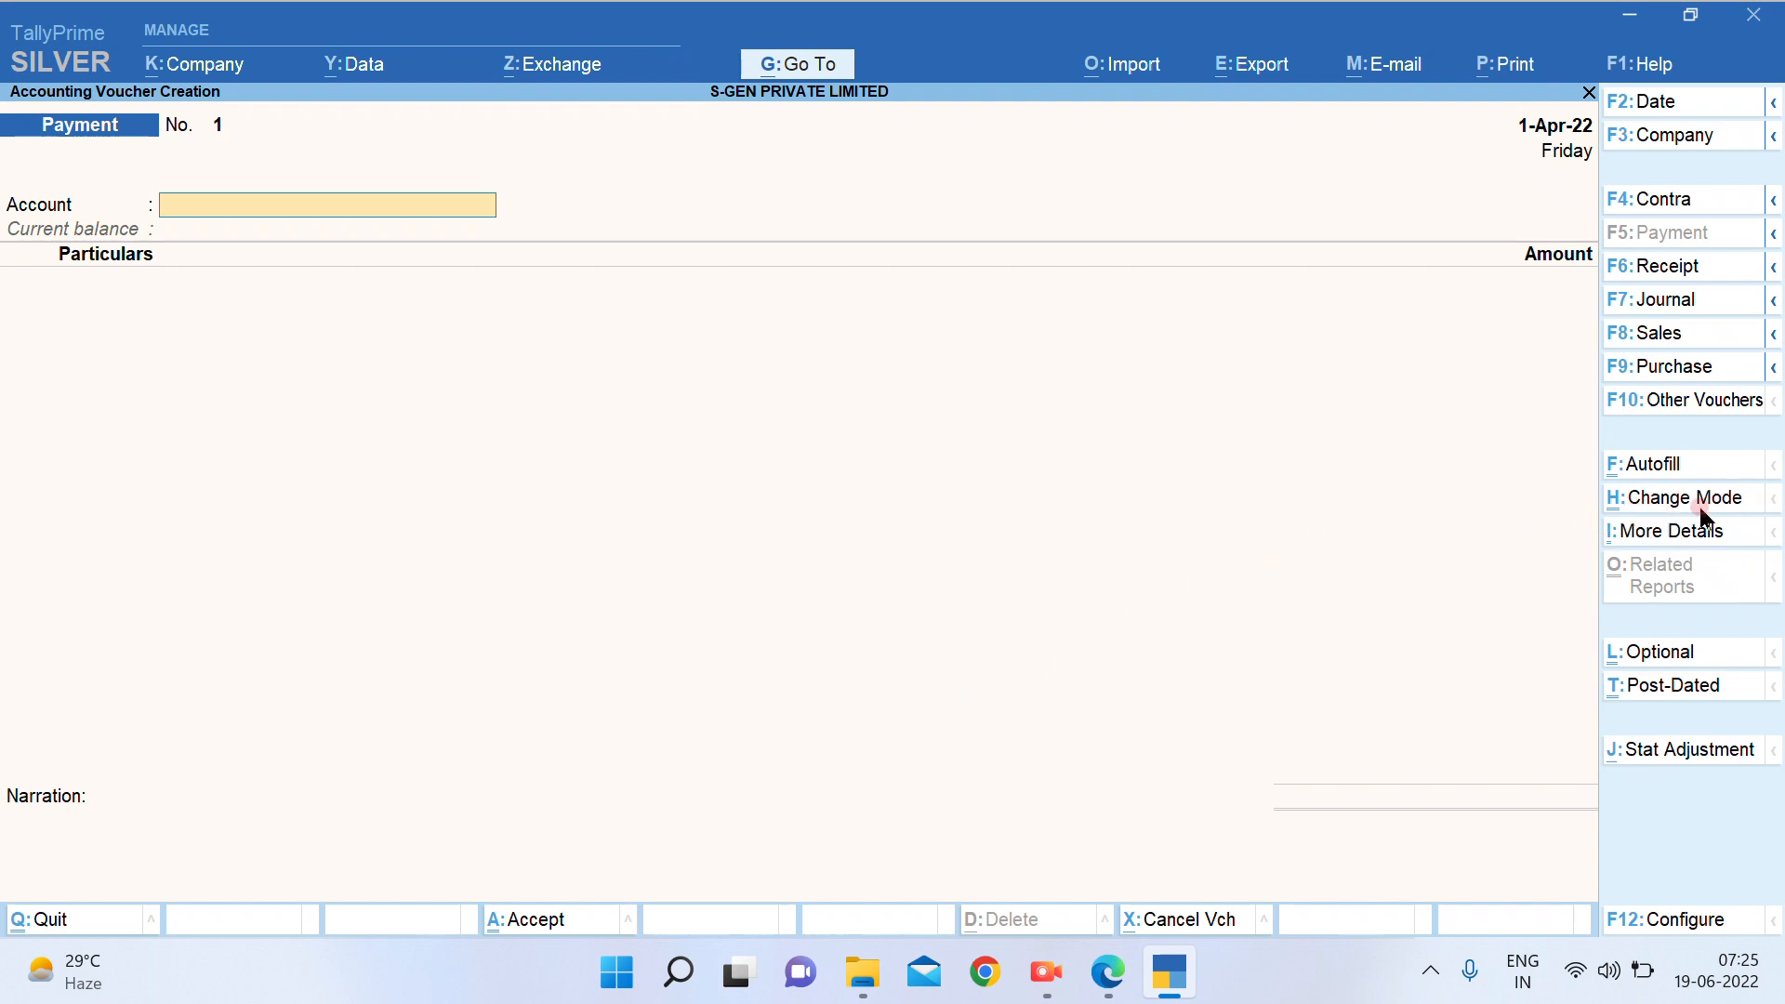
Set the Payment voucher's mode to Double Entry
{"action": "left_click", "coordinate": [1648, 504]}
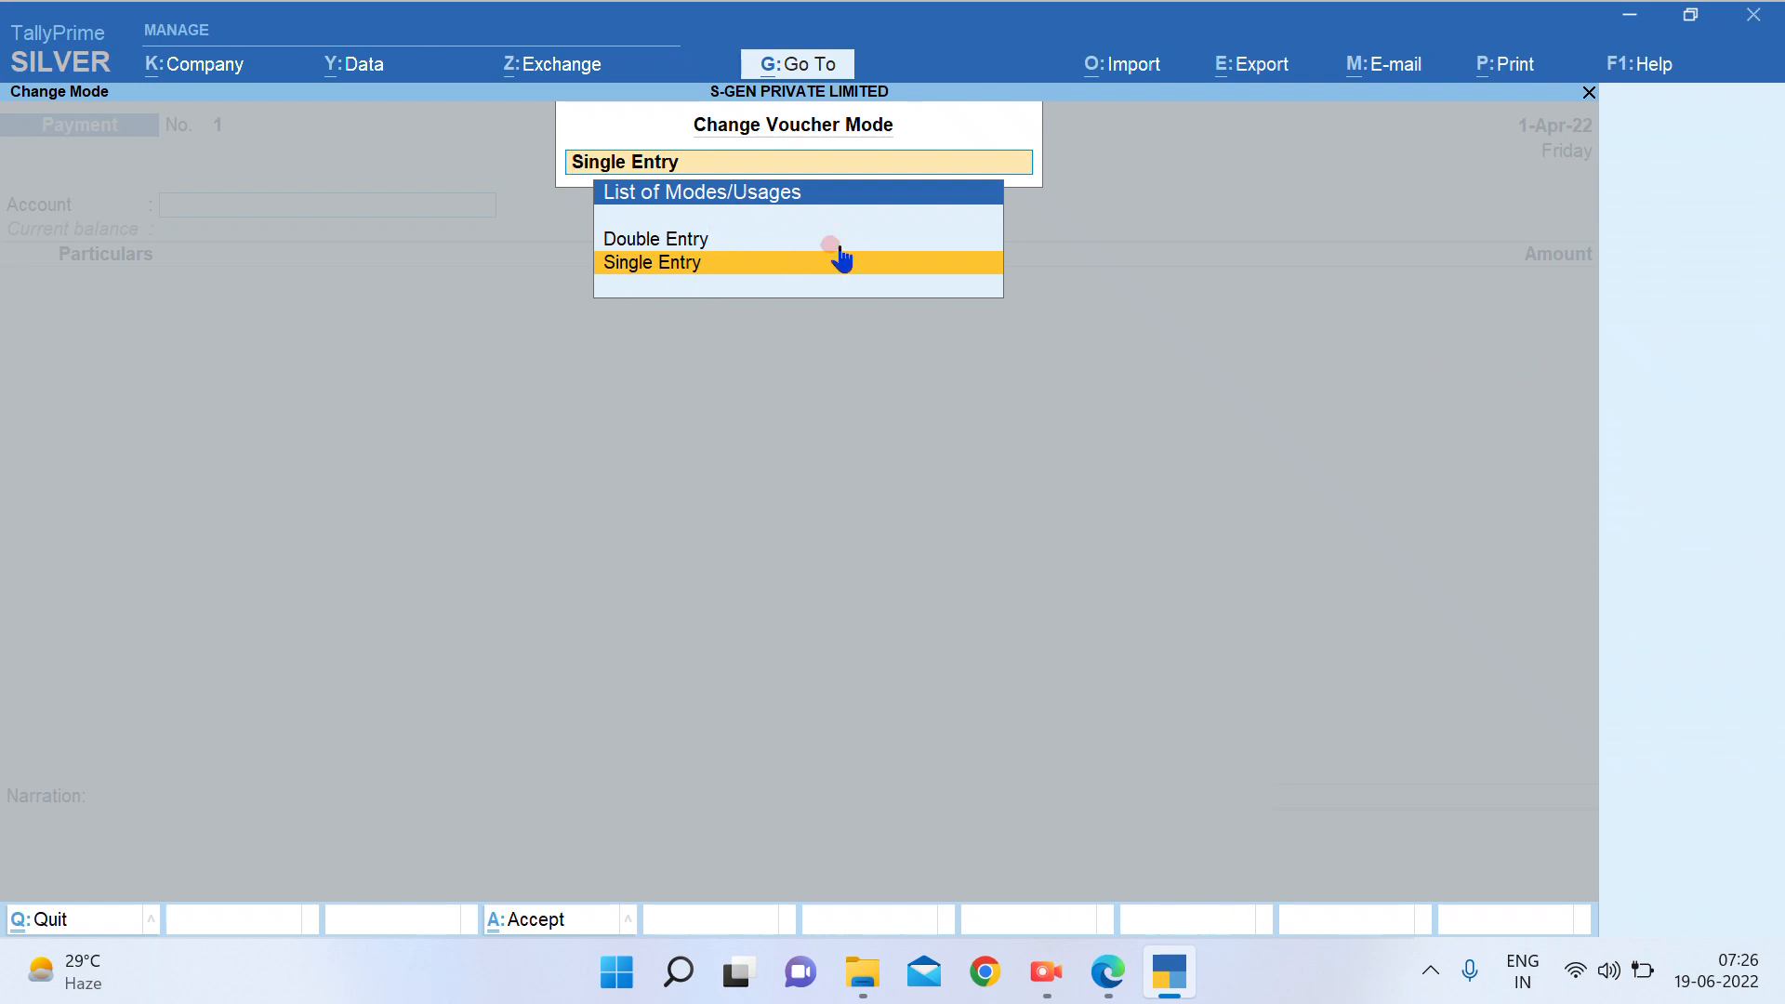
{"action": "key", "text": "Up"}
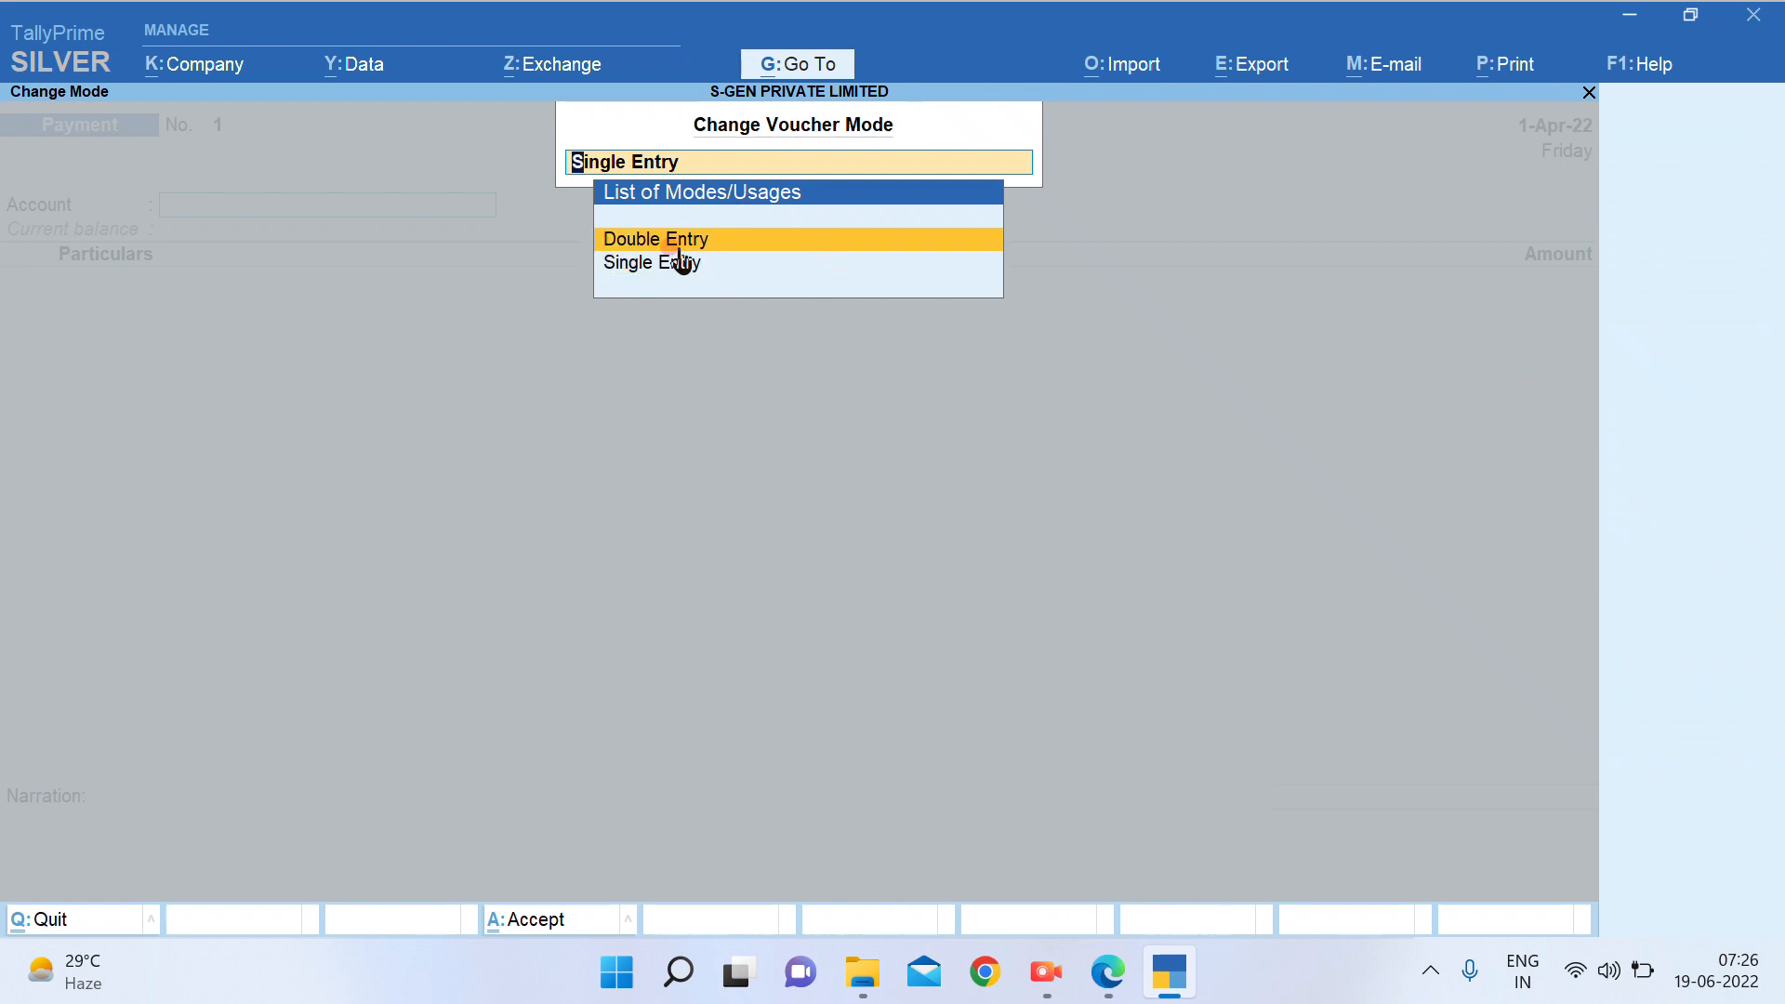
{"action": "left_click", "coordinate": [755, 233]}
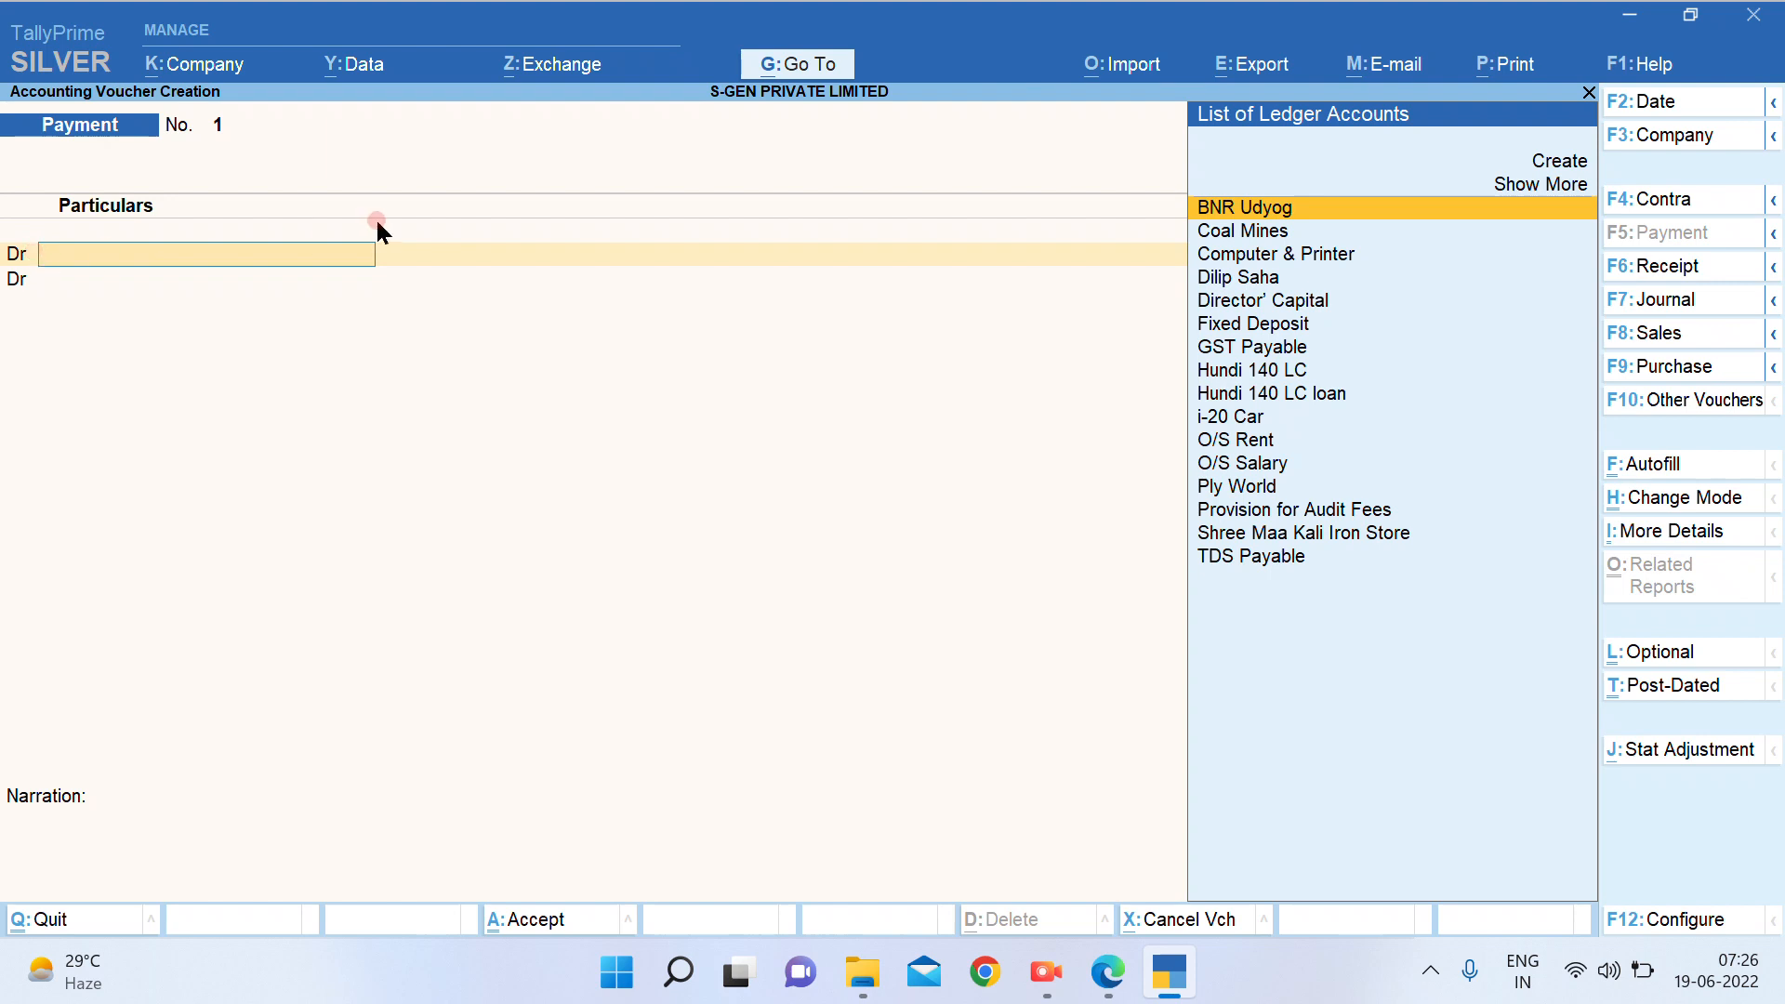
Set "Use Cr/Dr instead of To/By during voucher entry" to No in the Payment voucher configuration
{"action": "key", "text": "F12"}
{"action": "type", "text": "n"}
{"action": "key", "text": "Return"}
{"action": "key", "text": "ctrl+a"}
Set "Use Cr/Dr instead of To/By during voucher entry" to Yes and save the Payment voucher configuration
{"action": "key", "text": "F12"}
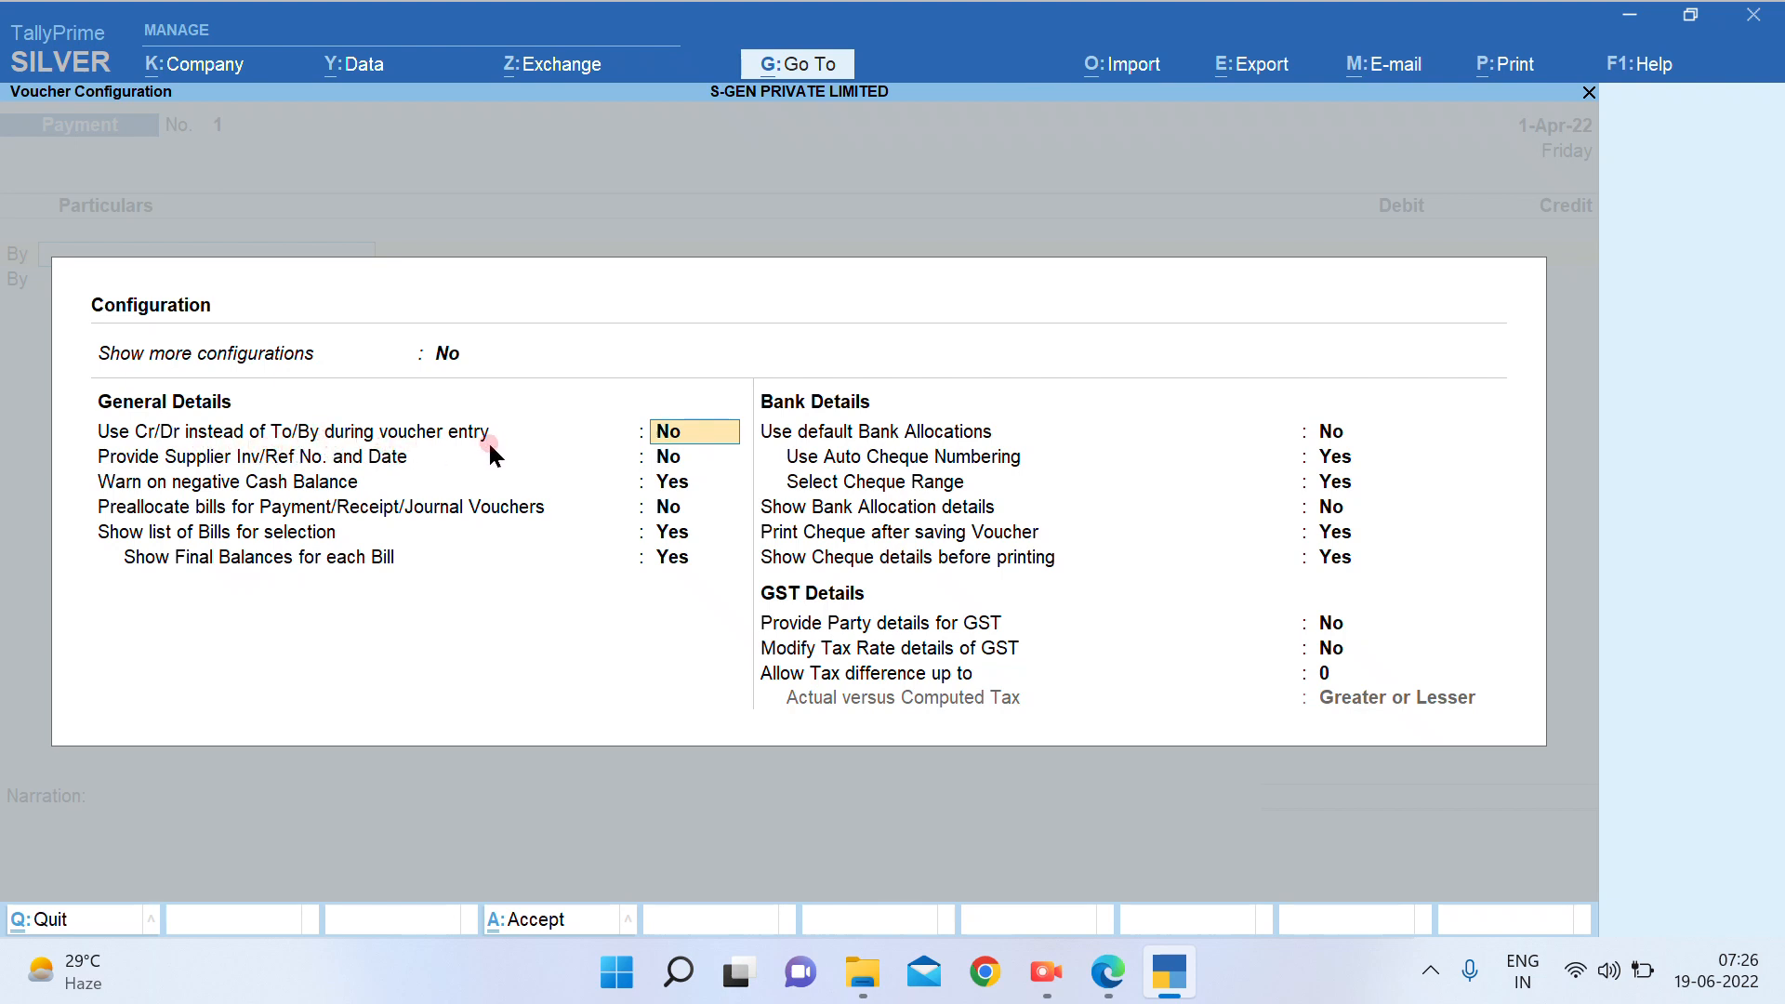
{"action": "type", "text": "y"}
{"action": "key", "text": "Return"}
{"action": "key", "text": "Return"}
{"action": "key", "text": "Return"}
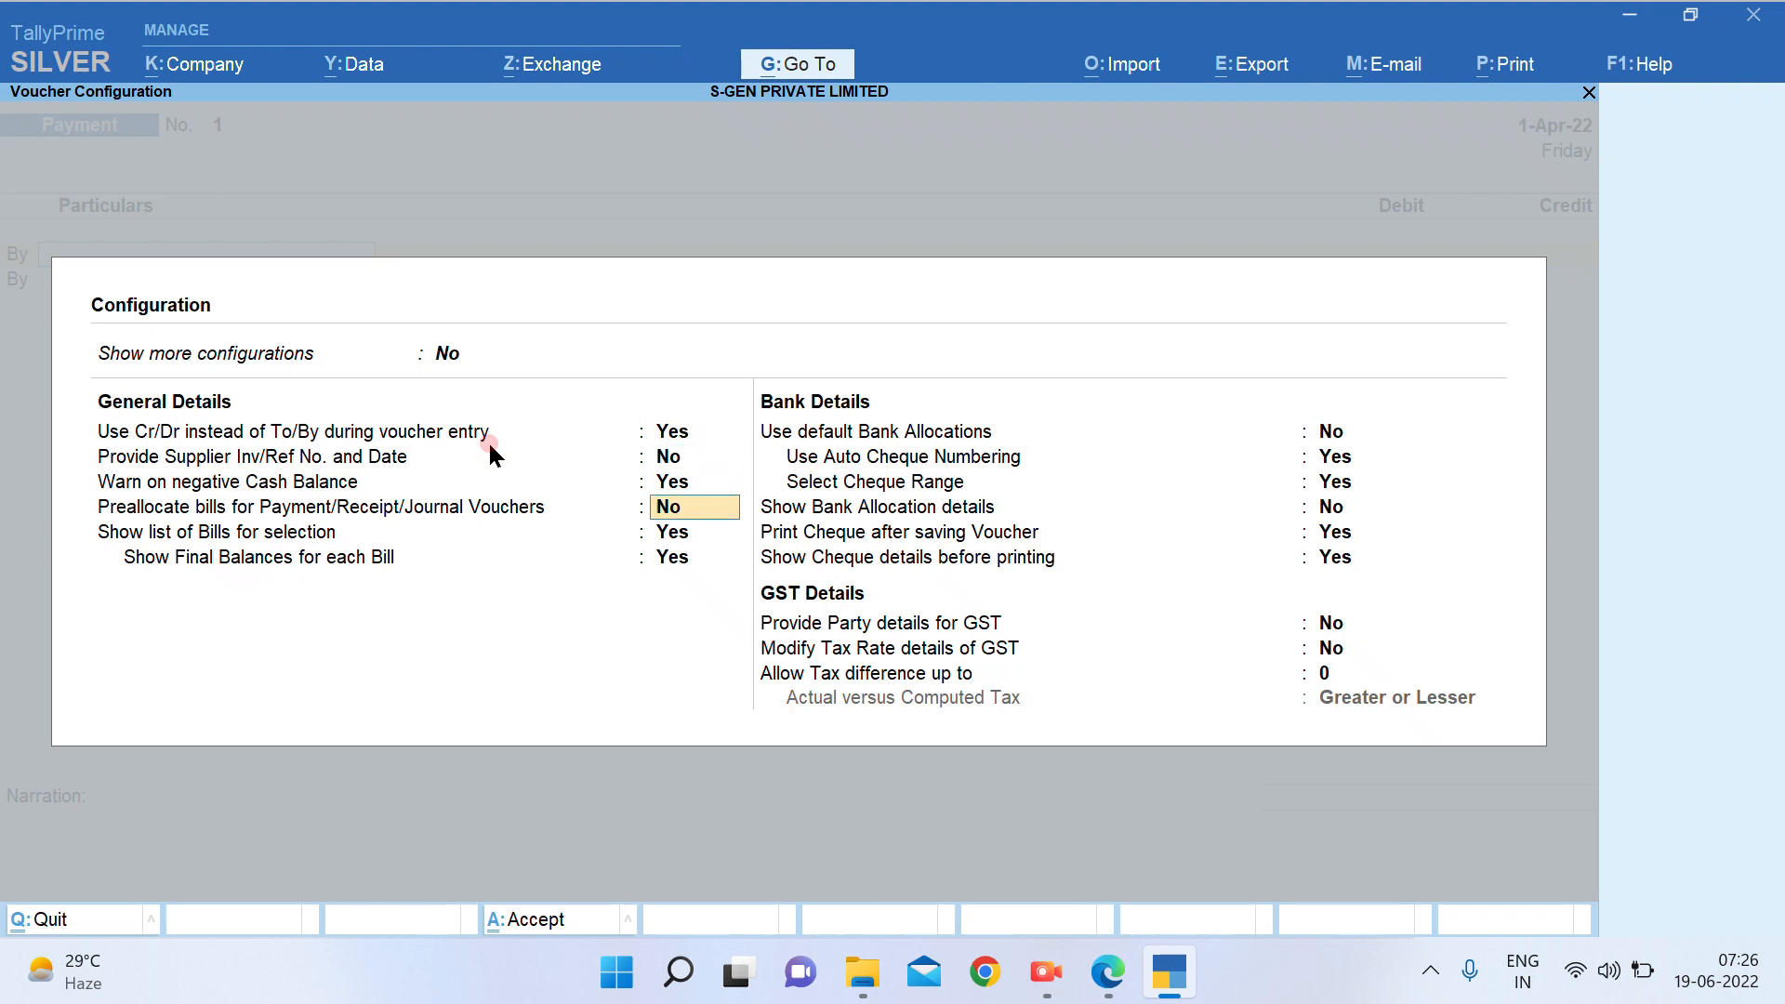
{"action": "key", "text": "ctrl+a"}
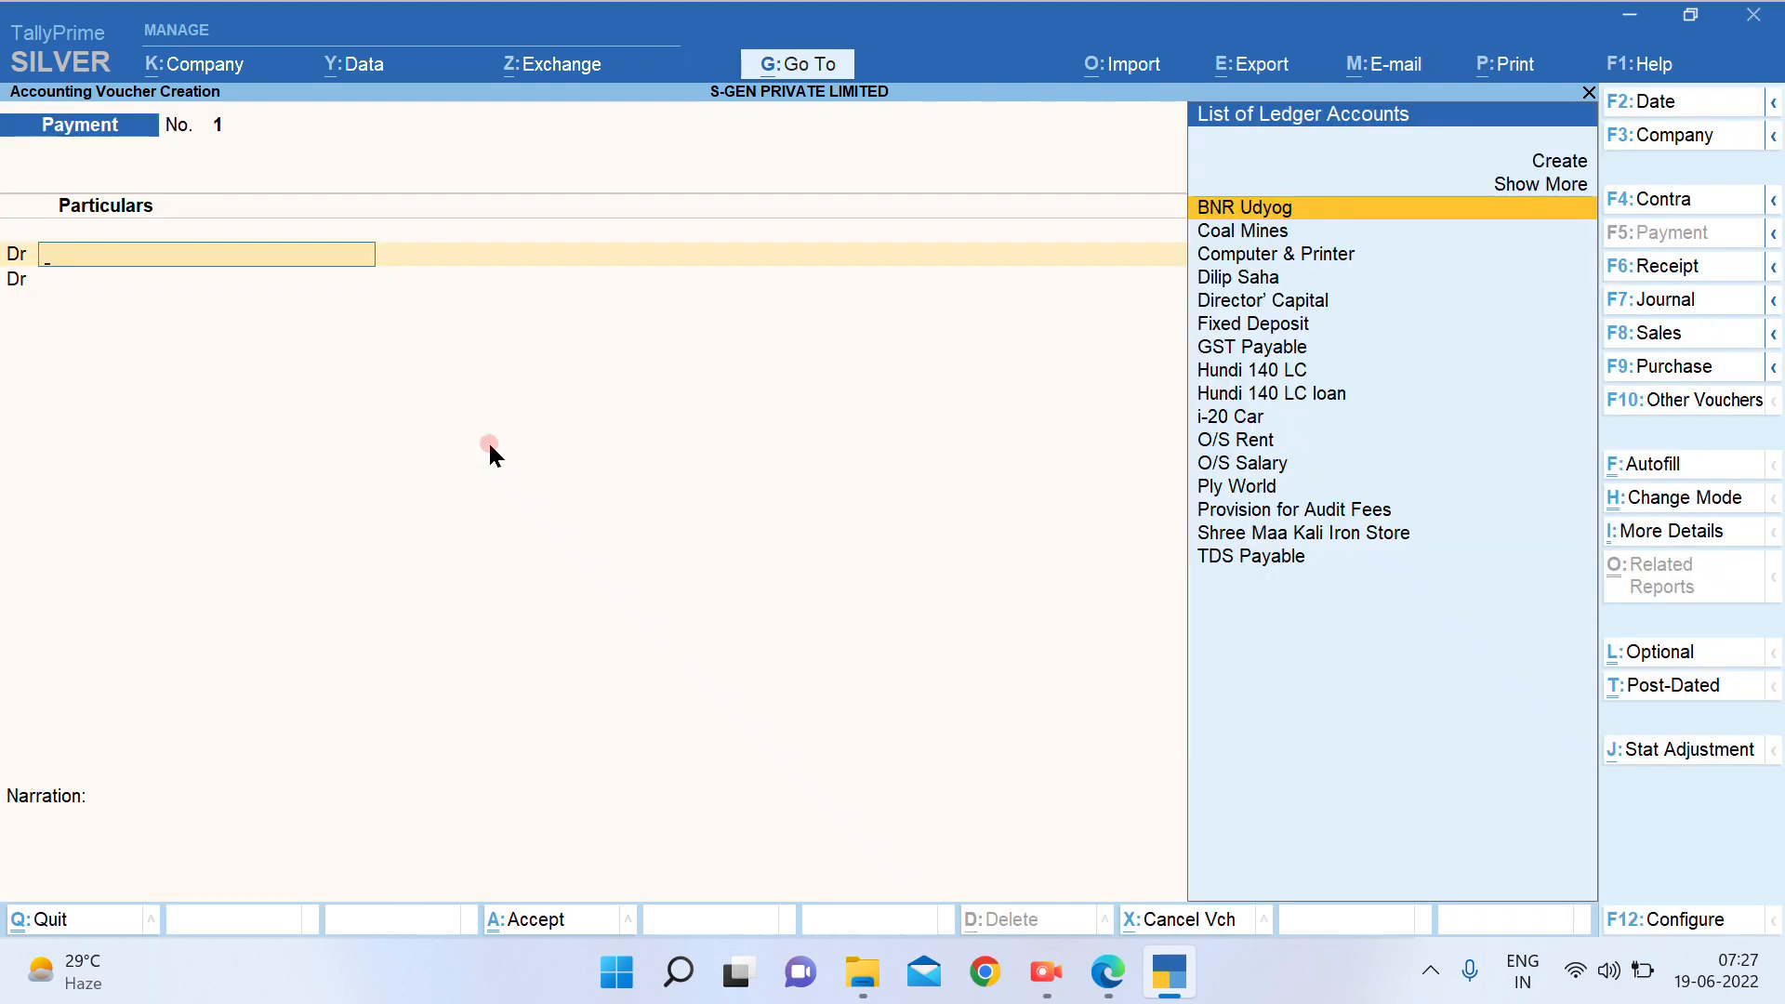
{"action": "left_click", "coordinate": [11, 281]}
Switch to the question PDF and read the 02-04-2022 event together with the outstanding expenses O/S Salary and O/S Rent in the balance sheet
{"action": "mouse_move", "coordinate": [1111, 974]}
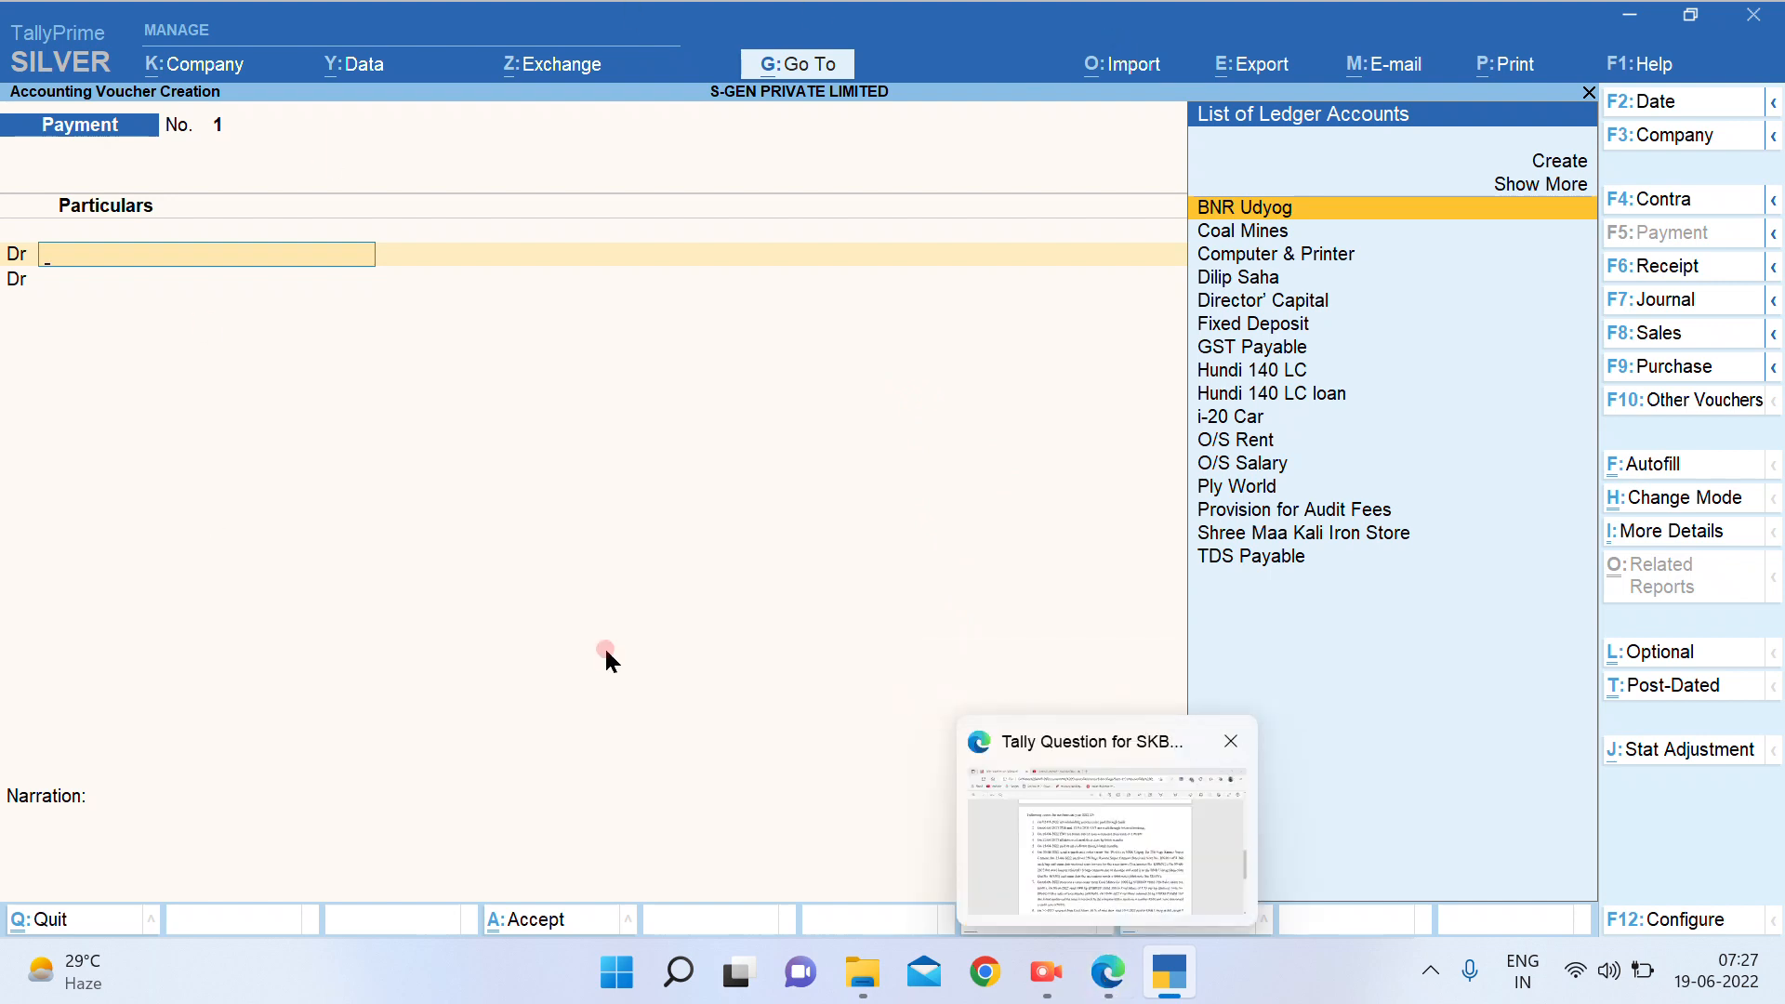
{"action": "left_click", "coordinate": [1093, 984]}
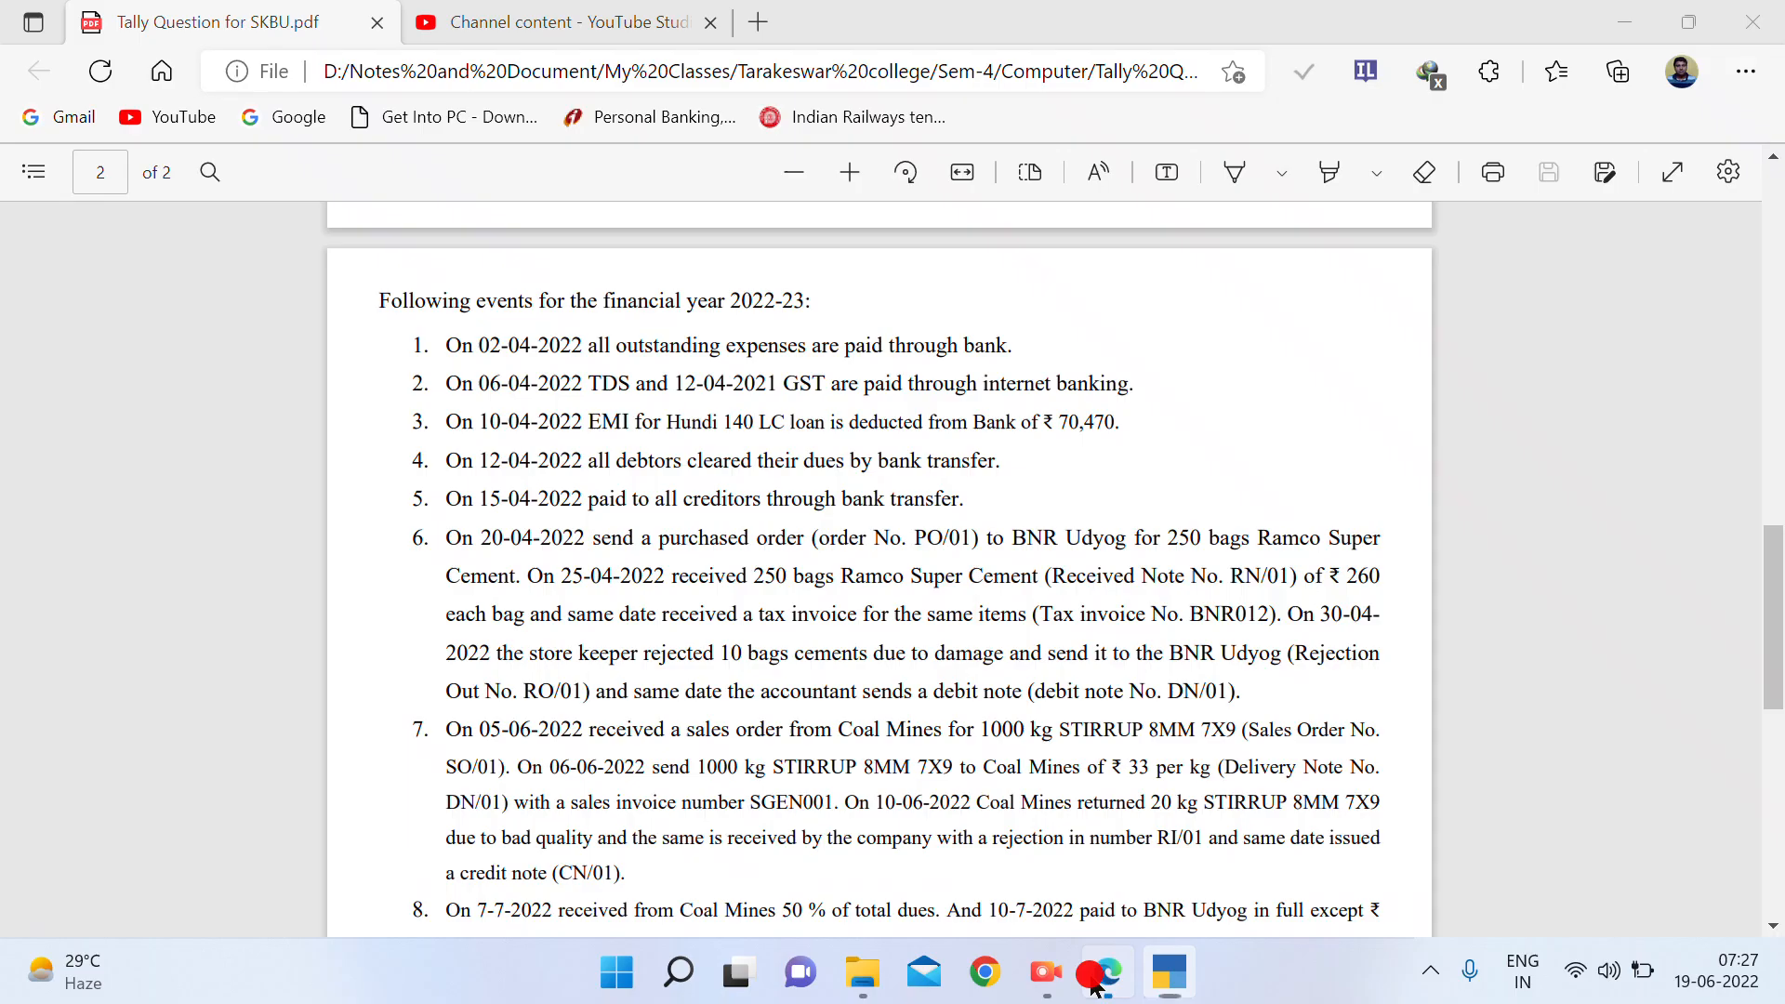
{"action": "left_click", "coordinate": [489, 331]}
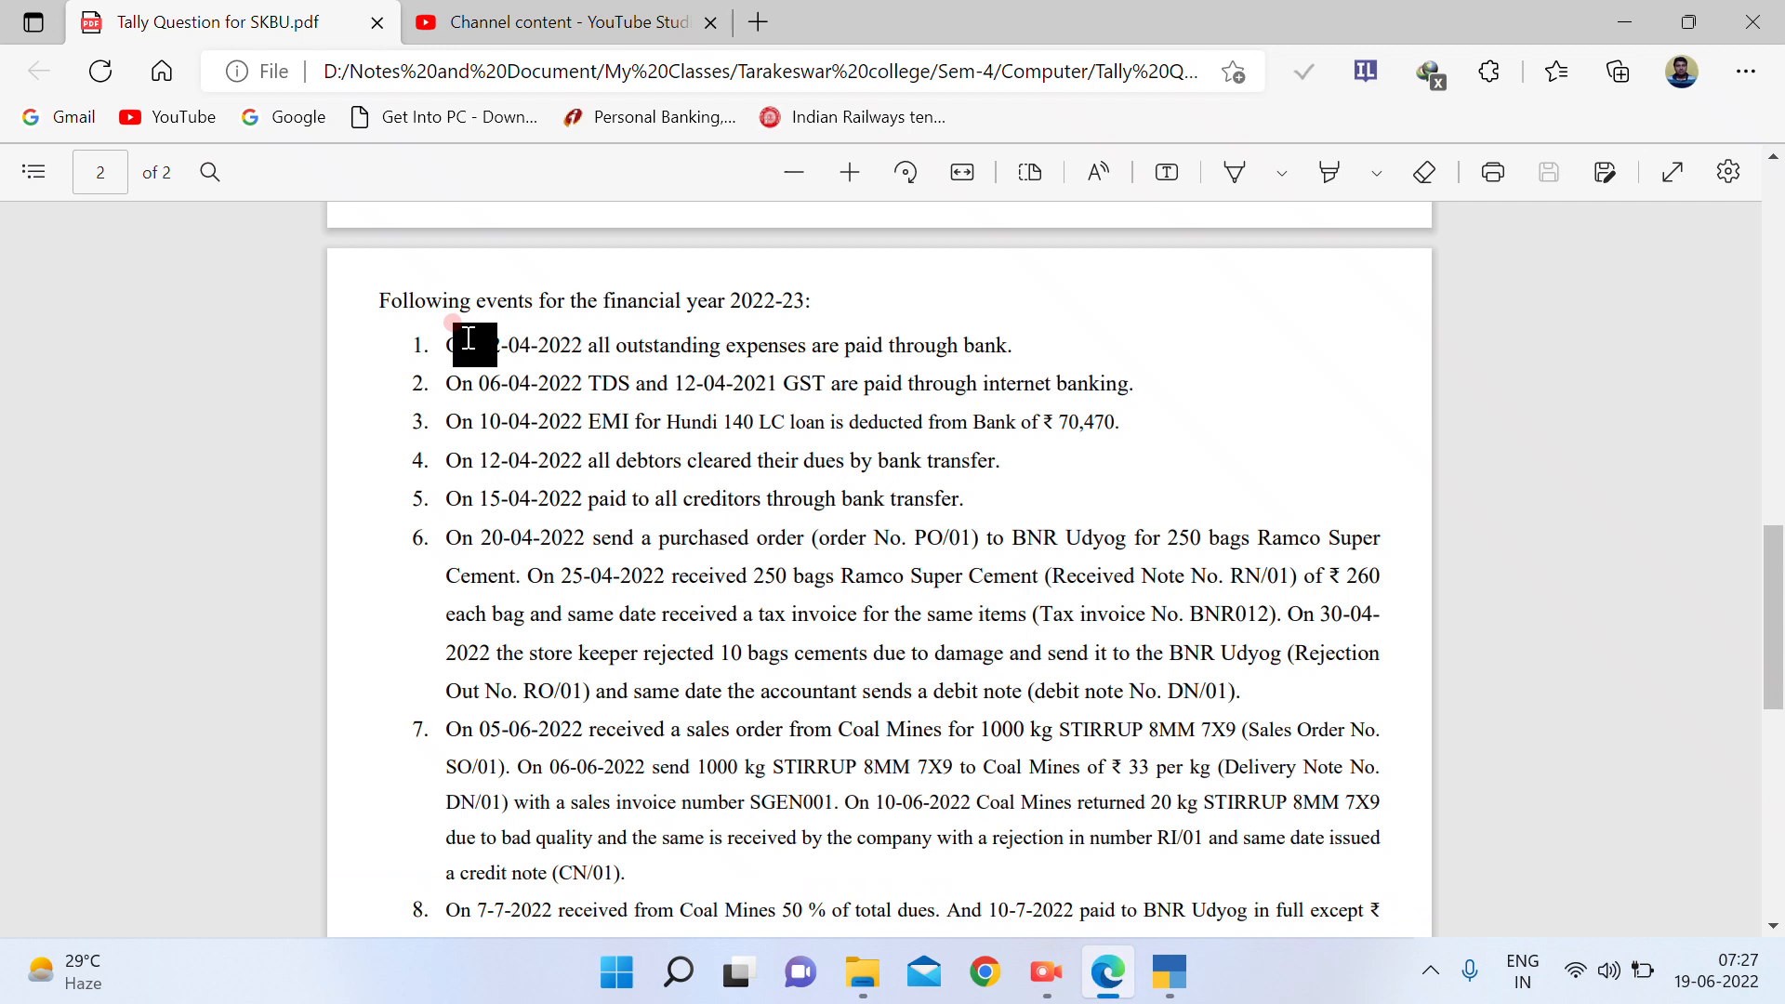
{"action": "left_click_drag", "start_coordinate": [447, 345], "coordinate": [584, 345]}
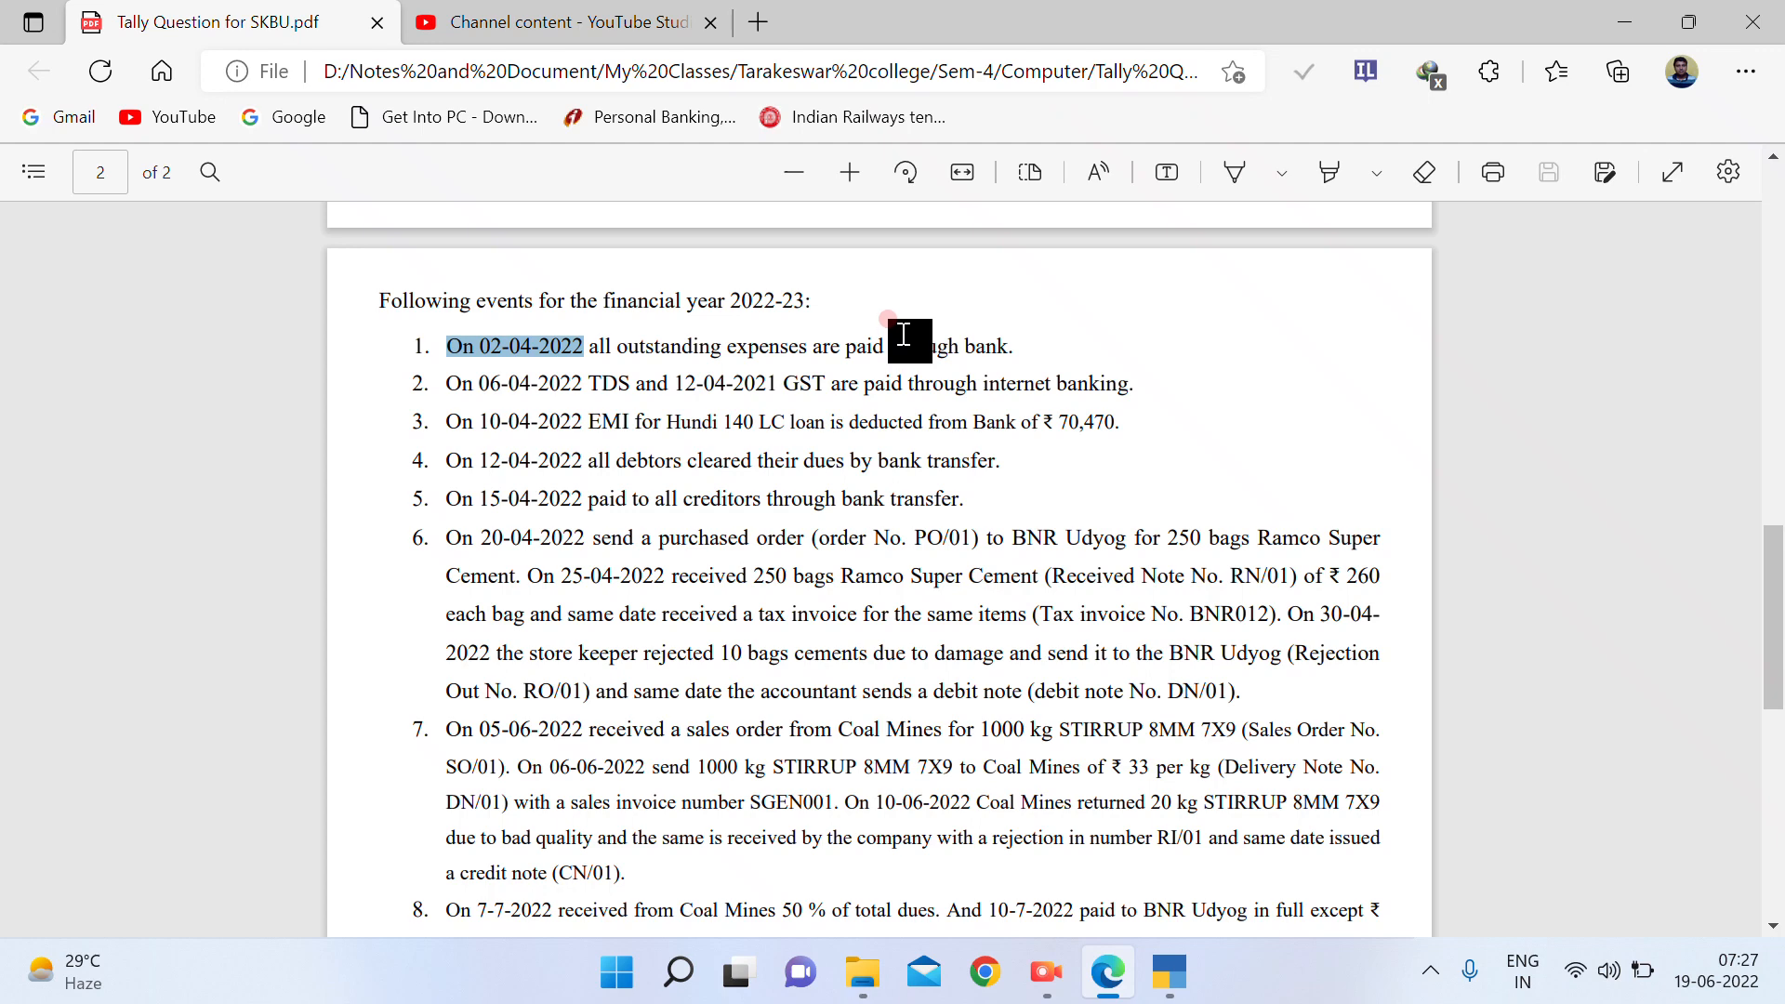
{"action": "scroll", "coordinate": [920, 665], "scroll_direction": "up", "scroll_amount": 6}
{"action": "scroll", "coordinate": [920, 660], "scroll_direction": "up", "scroll_amount": 6}
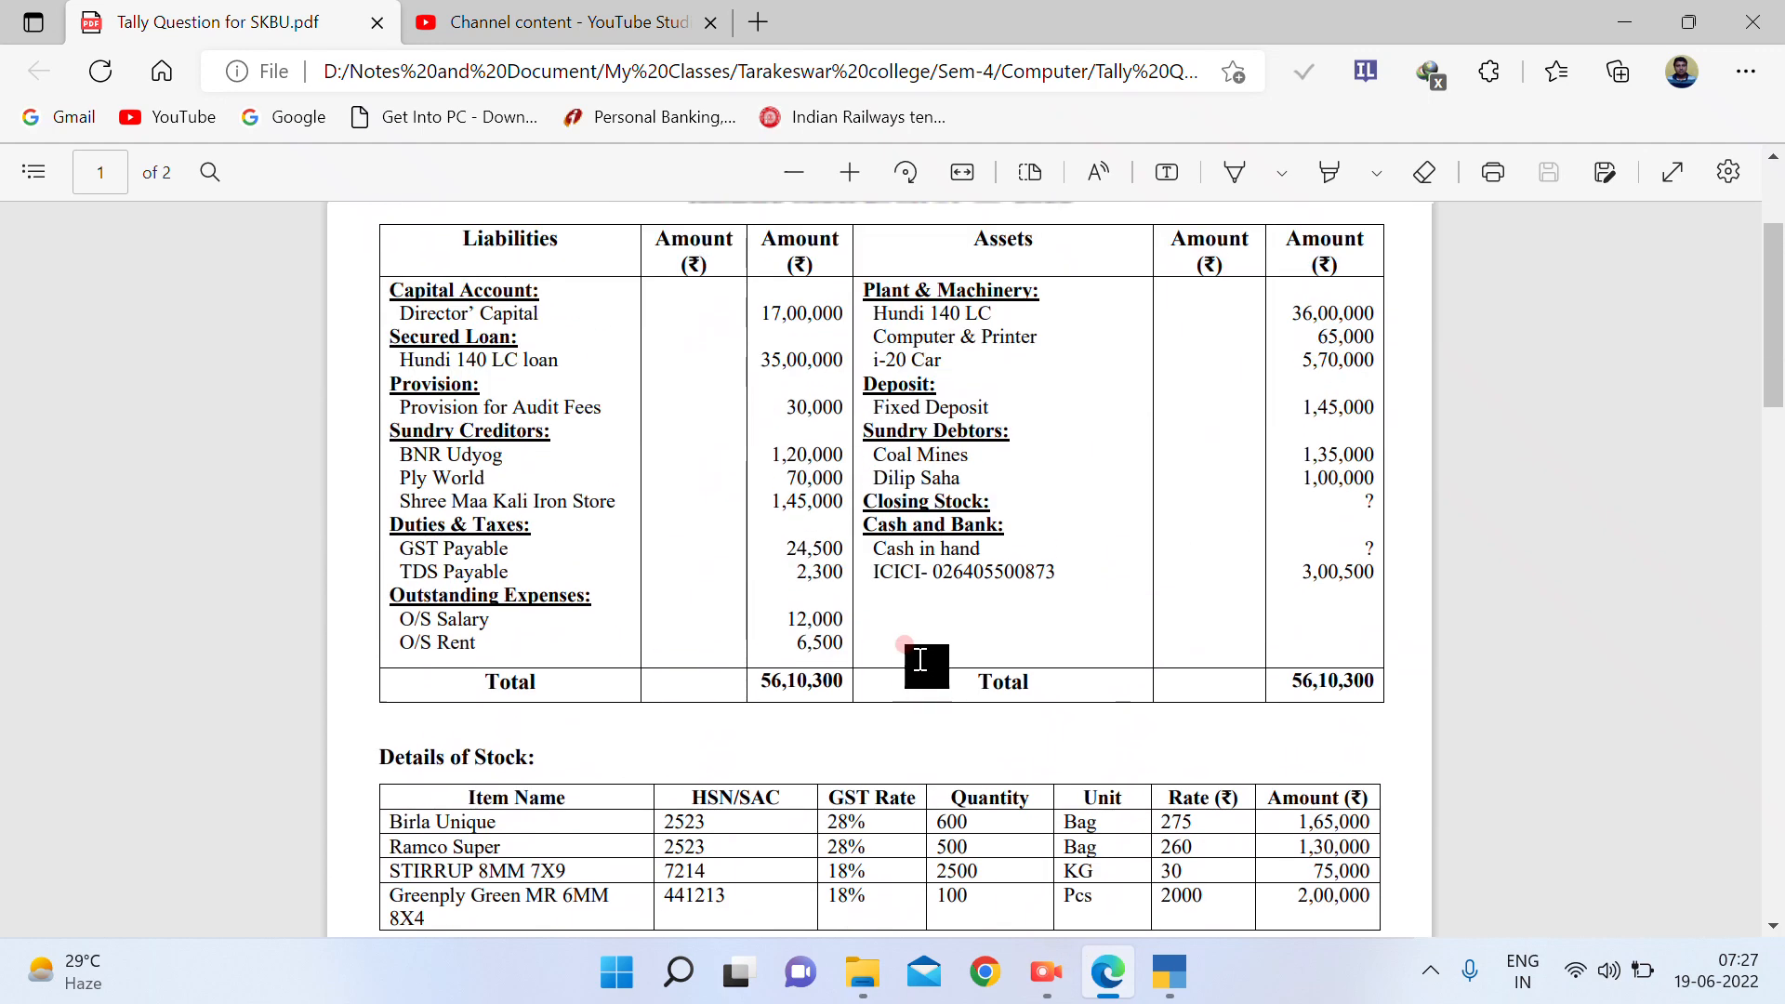
{"action": "left_click_drag", "start_coordinate": [405, 624], "coordinate": [482, 649]}
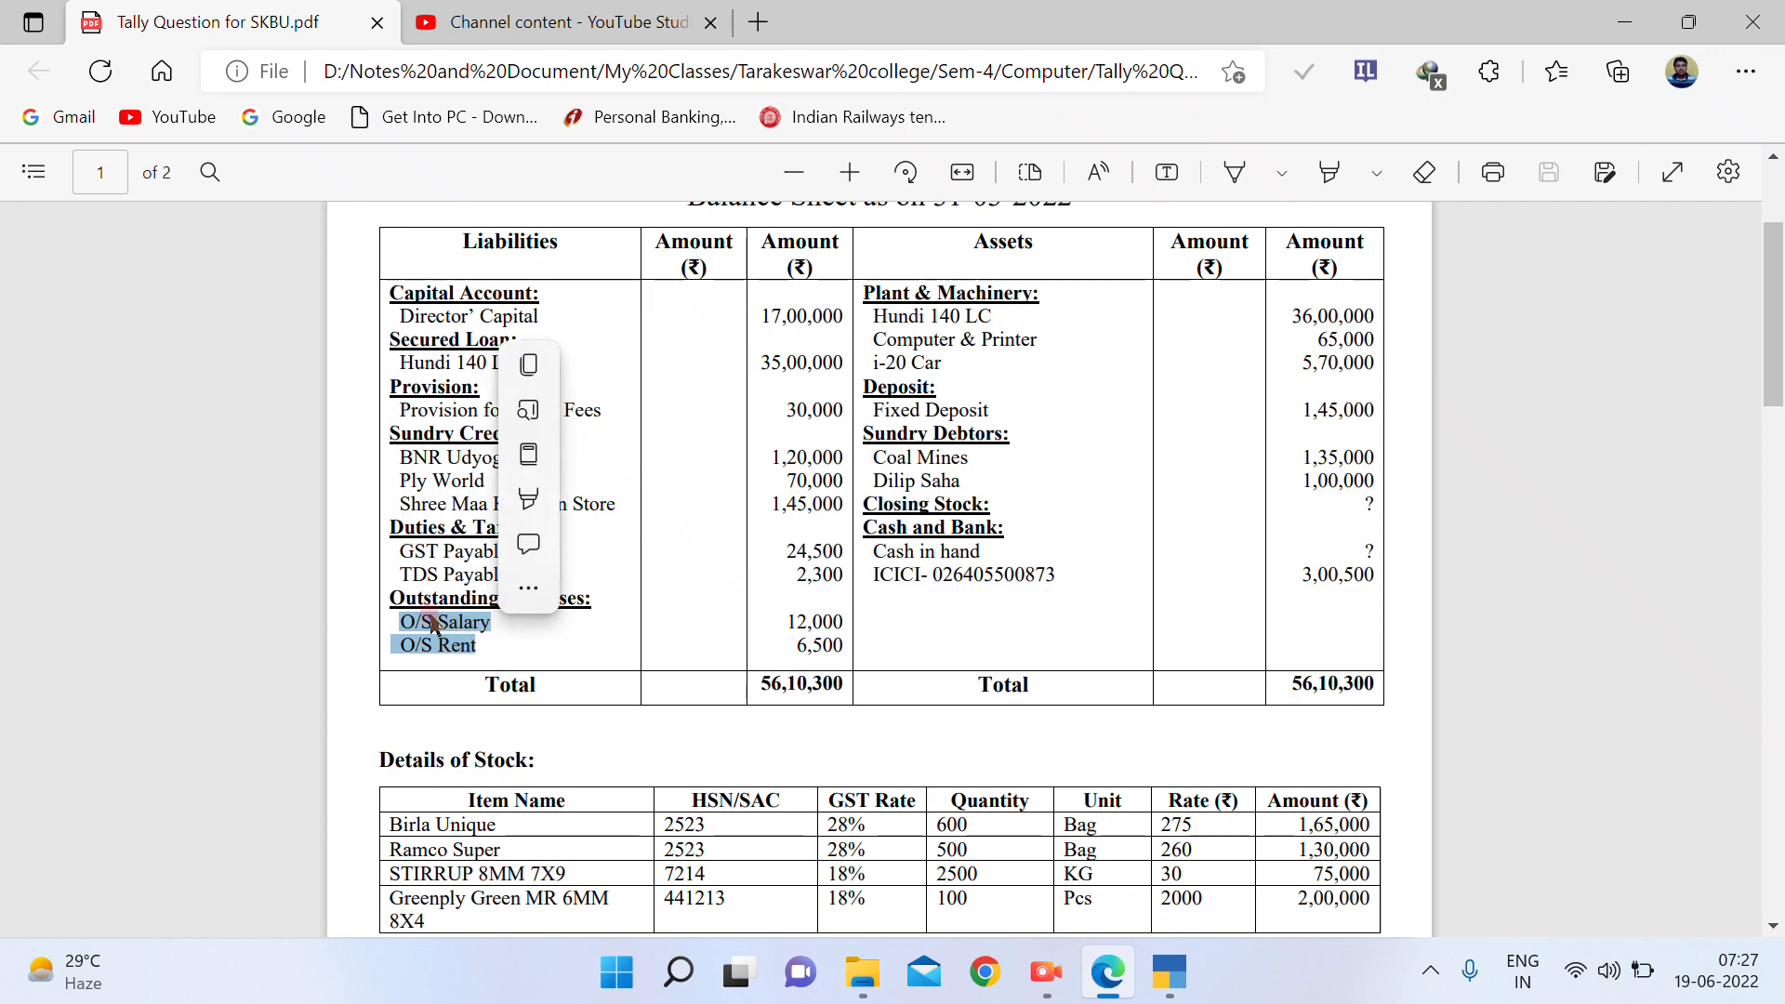
{"action": "scroll", "coordinate": [573, 549], "scroll_direction": "down", "scroll_amount": 10}
{"action": "scroll", "coordinate": [570, 551], "scroll_direction": "down", "scroll_amount": 2}
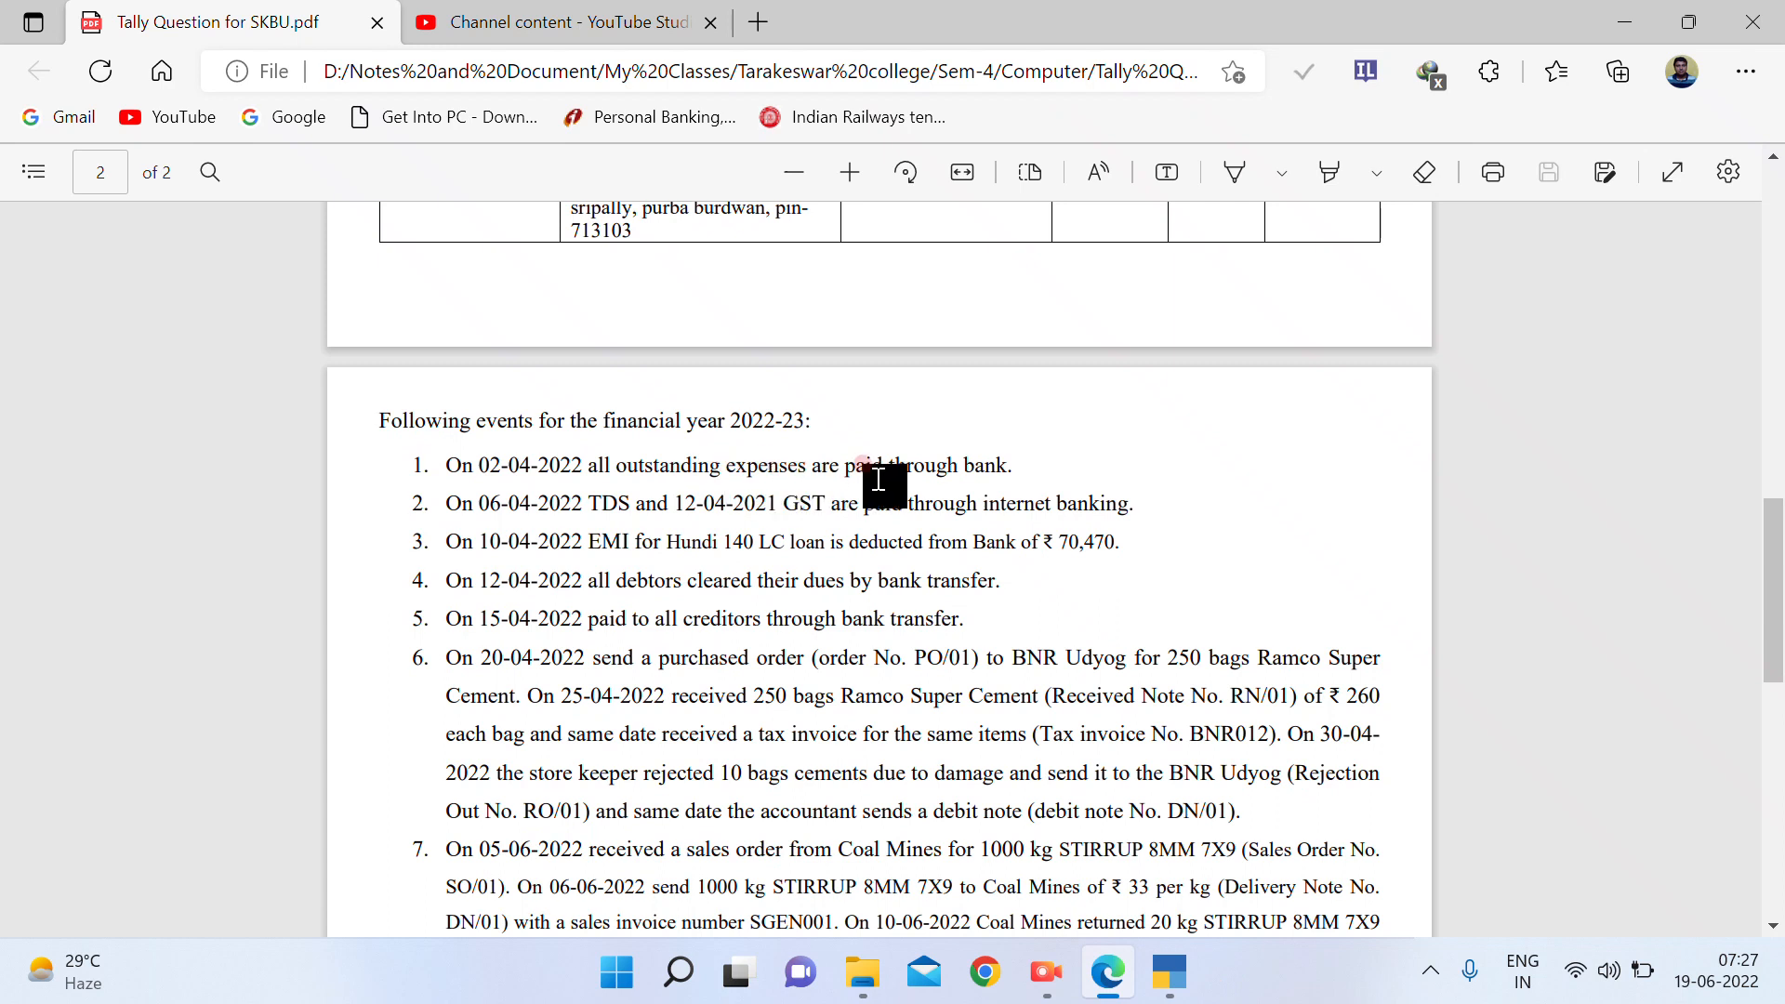
Switch back to TallyPrime and choose O/S Salary as the first debit ledger of the Payment voucher
{"action": "left_click", "coordinate": [1169, 972]}
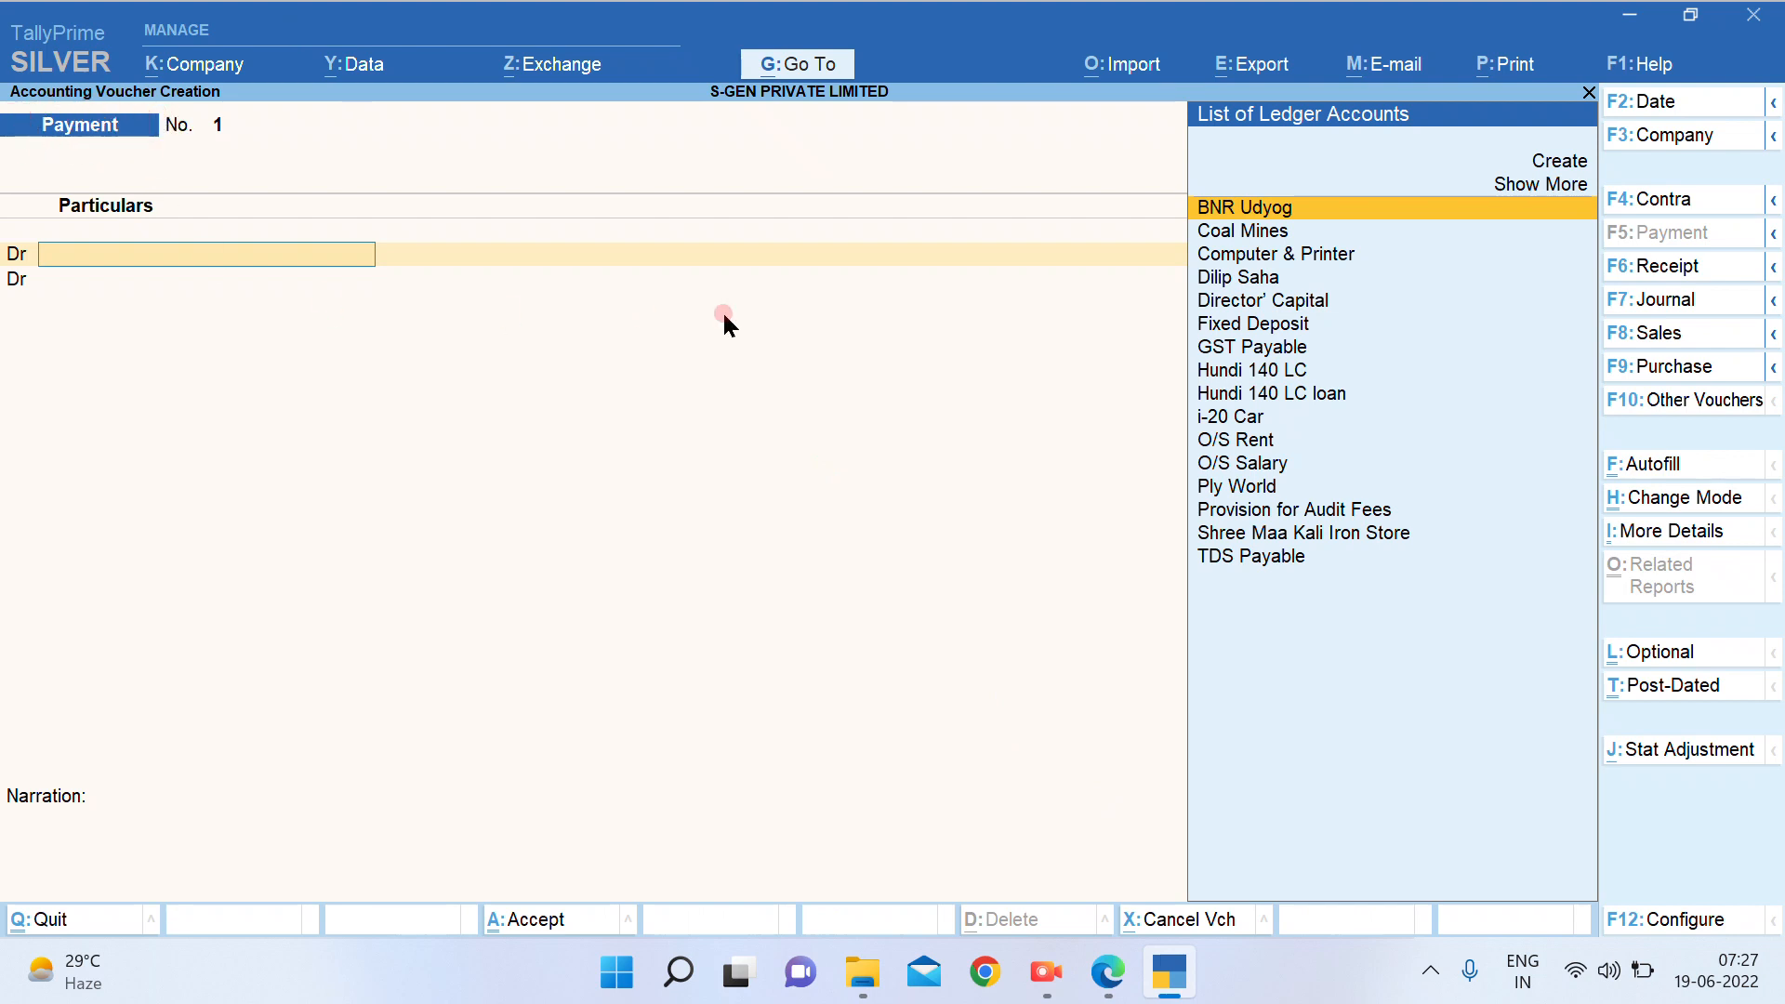
{"action": "type", "text": "O"}
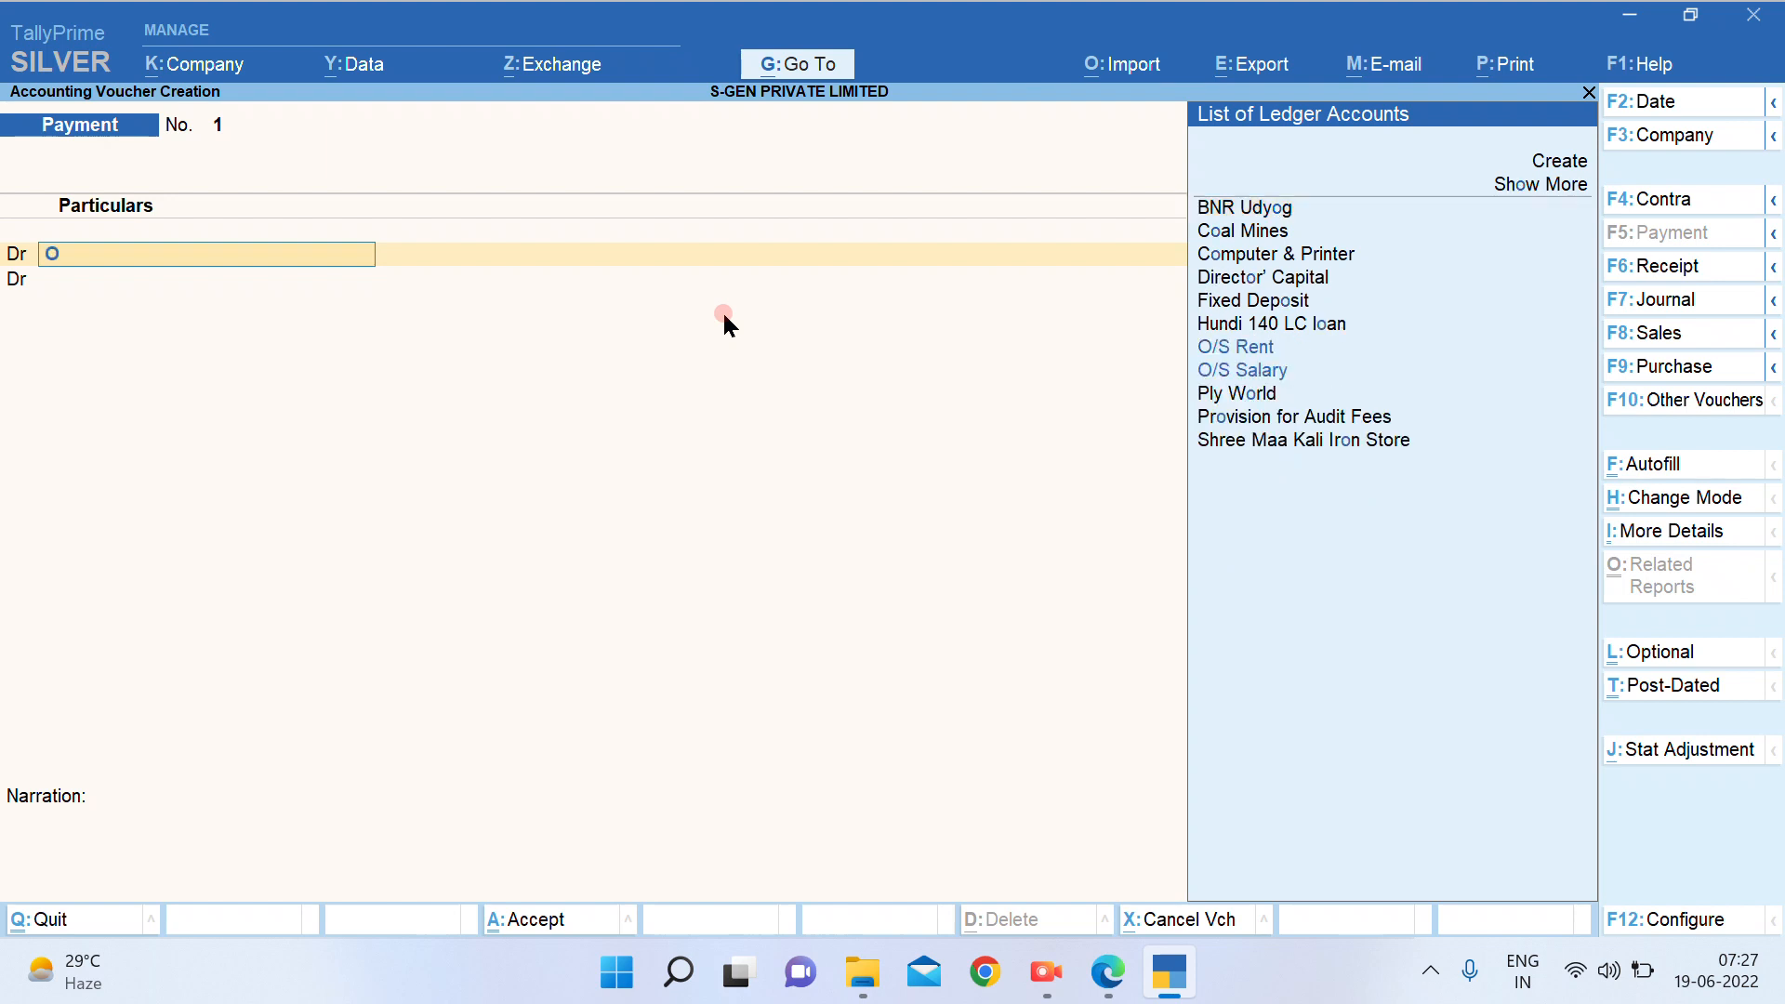
{"action": "key", "text": "Down"}
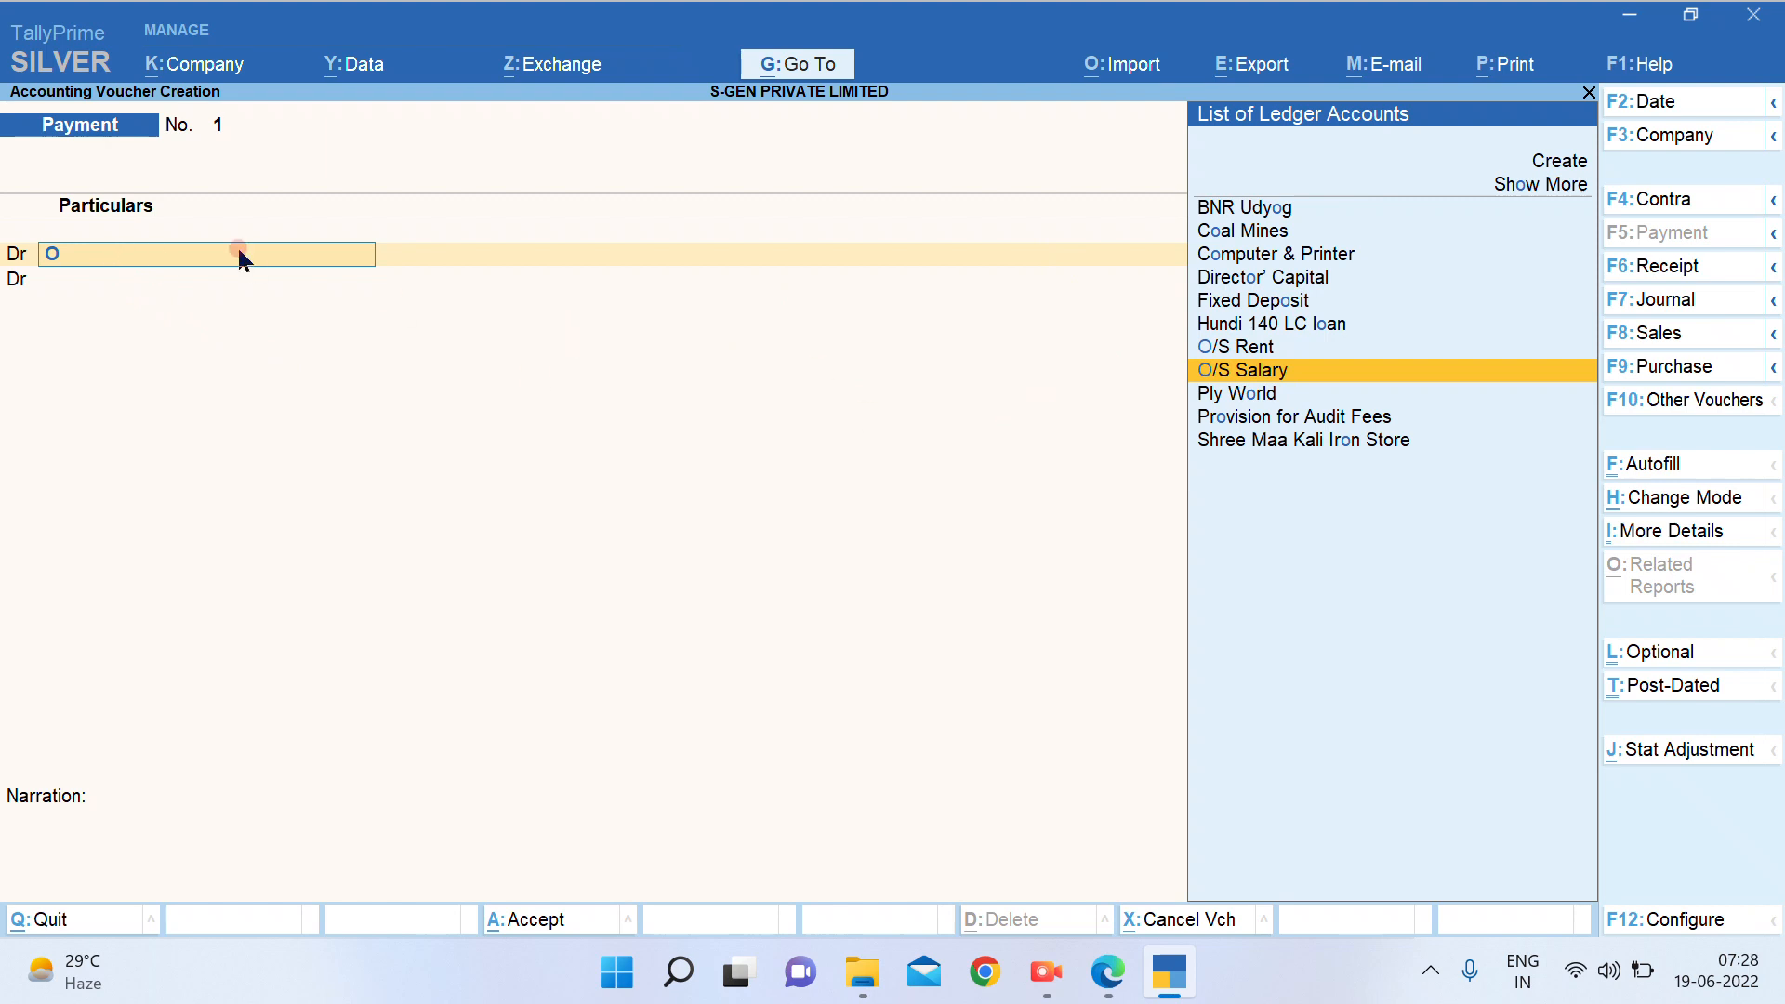
{"action": "type", "text": "/"}
{"action": "key", "text": "Down"}
{"action": "key", "text": "Down"}
{"action": "key", "text": "Return"}
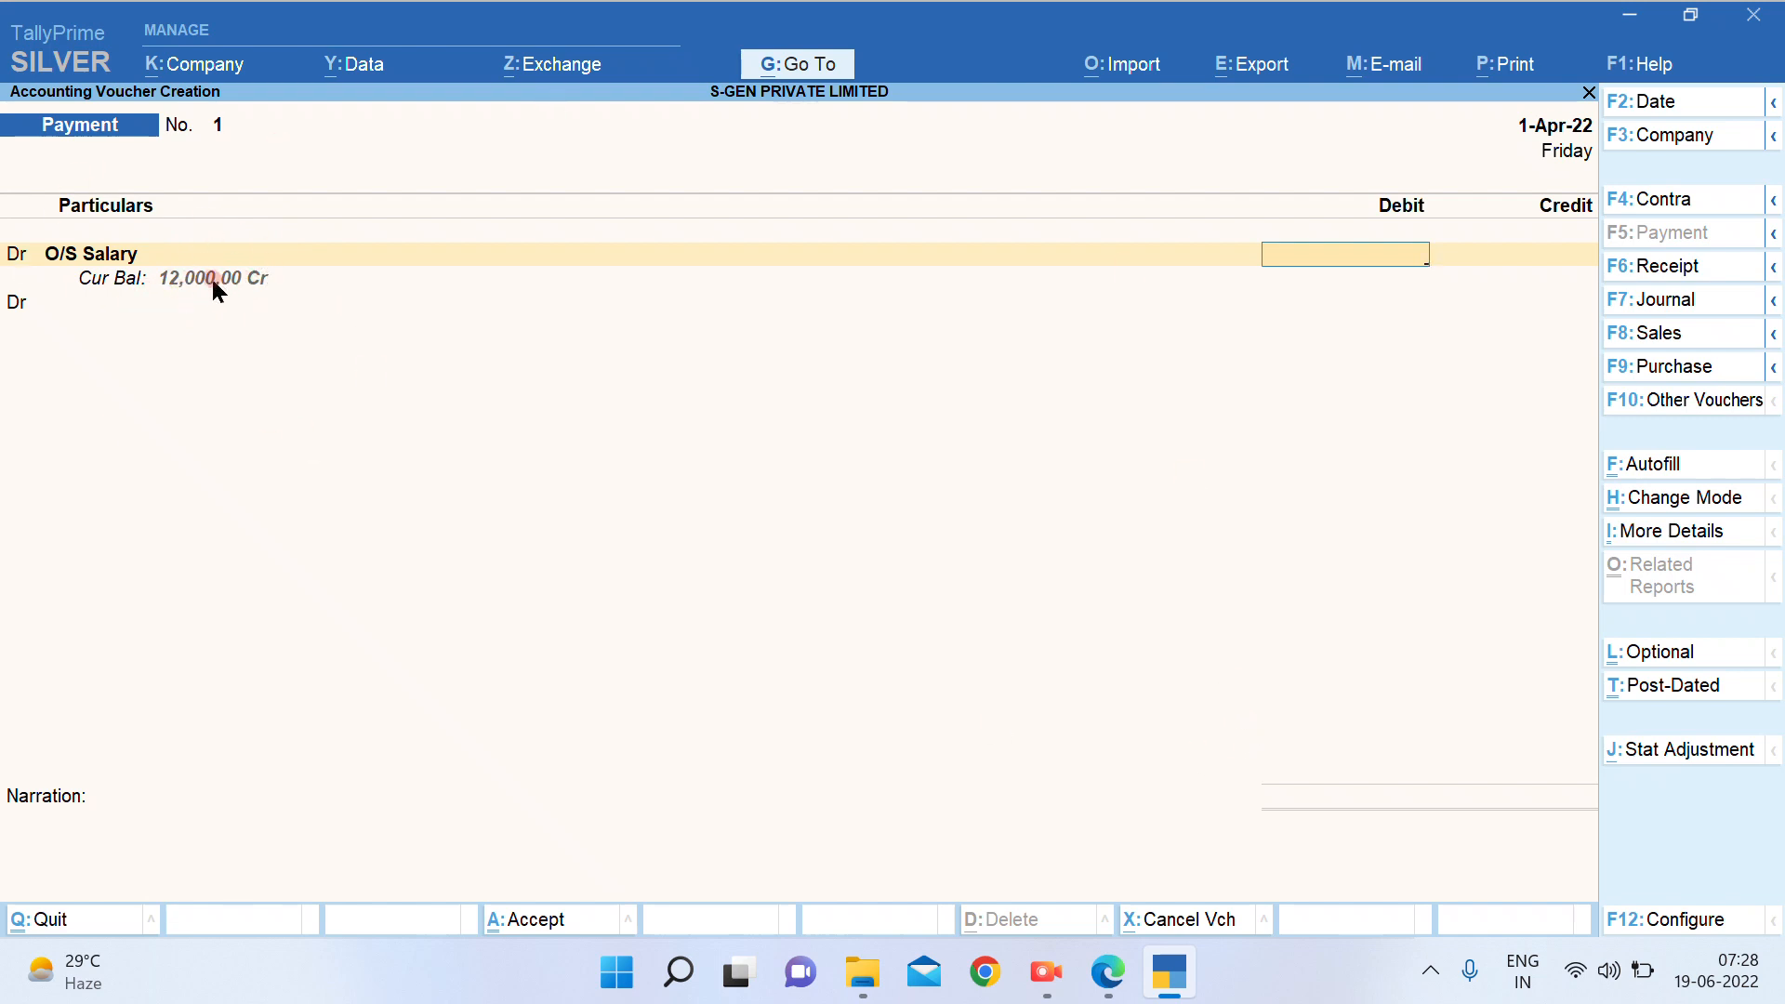
Debit O/S Salary with 12,000 and select the ICICI bank ledger as the credit entry
{"action": "type", "text": "12000"}
{"action": "key", "text": "Return"}
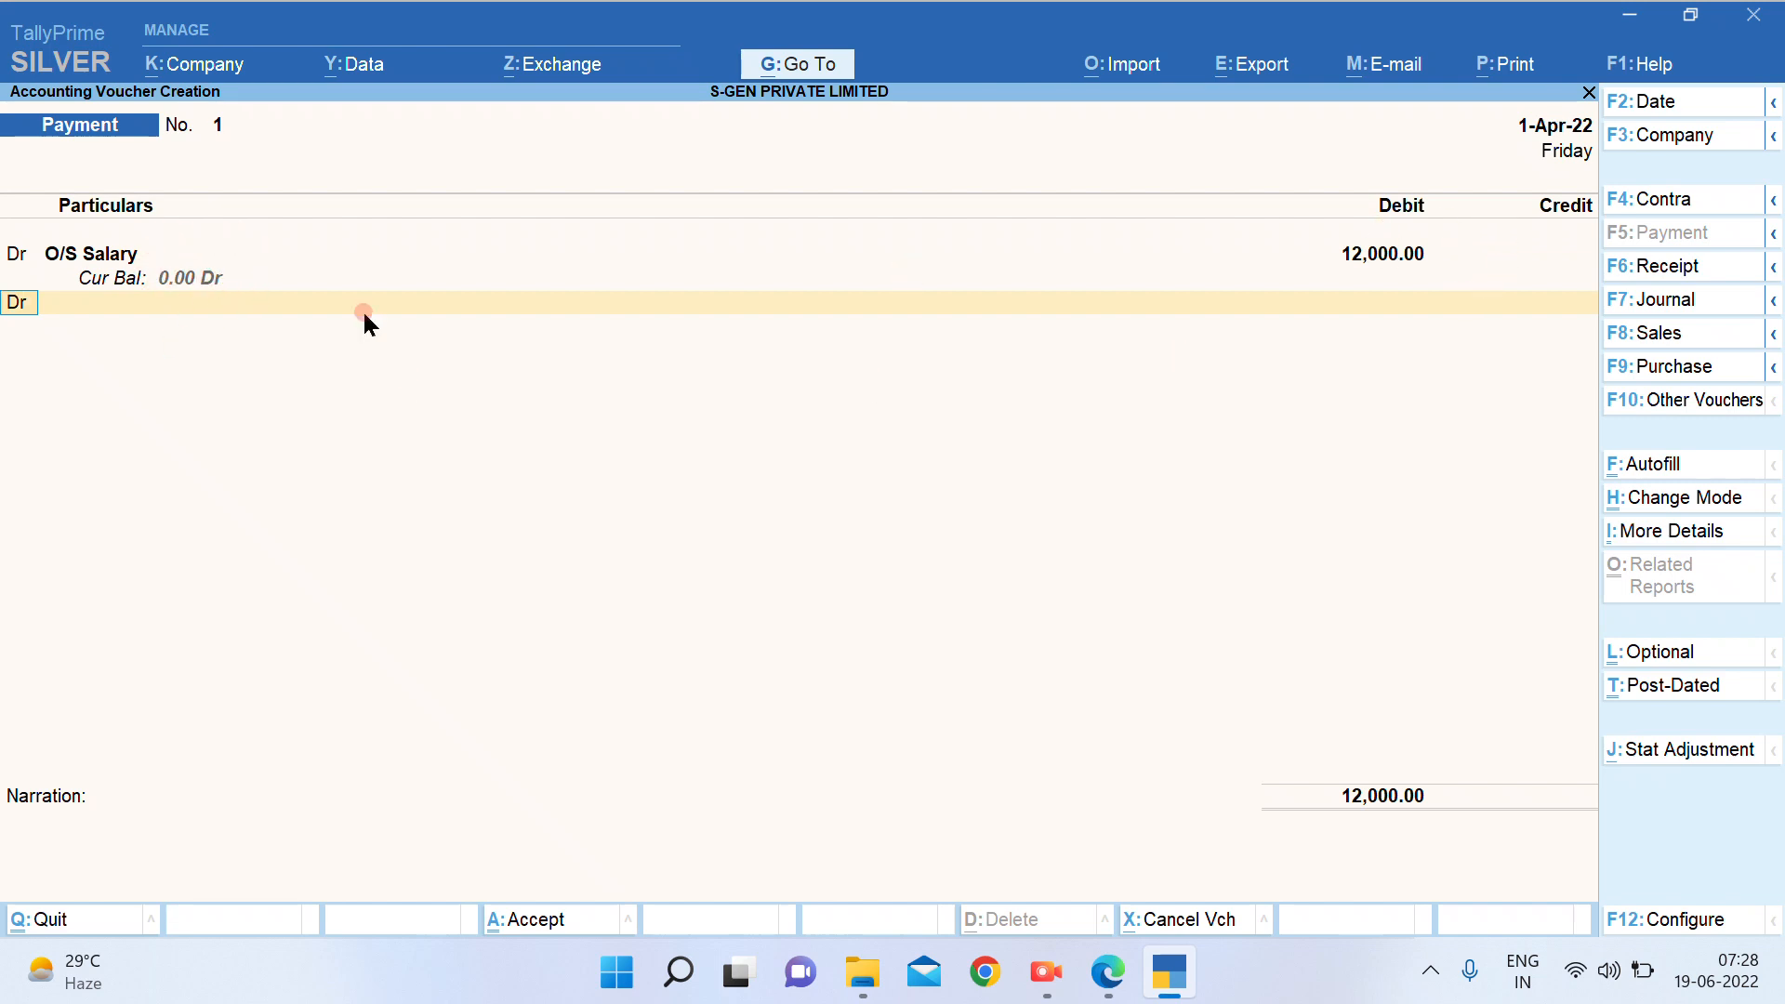
{"action": "type", "text": "c"}
{"action": "key", "text": "Return"}
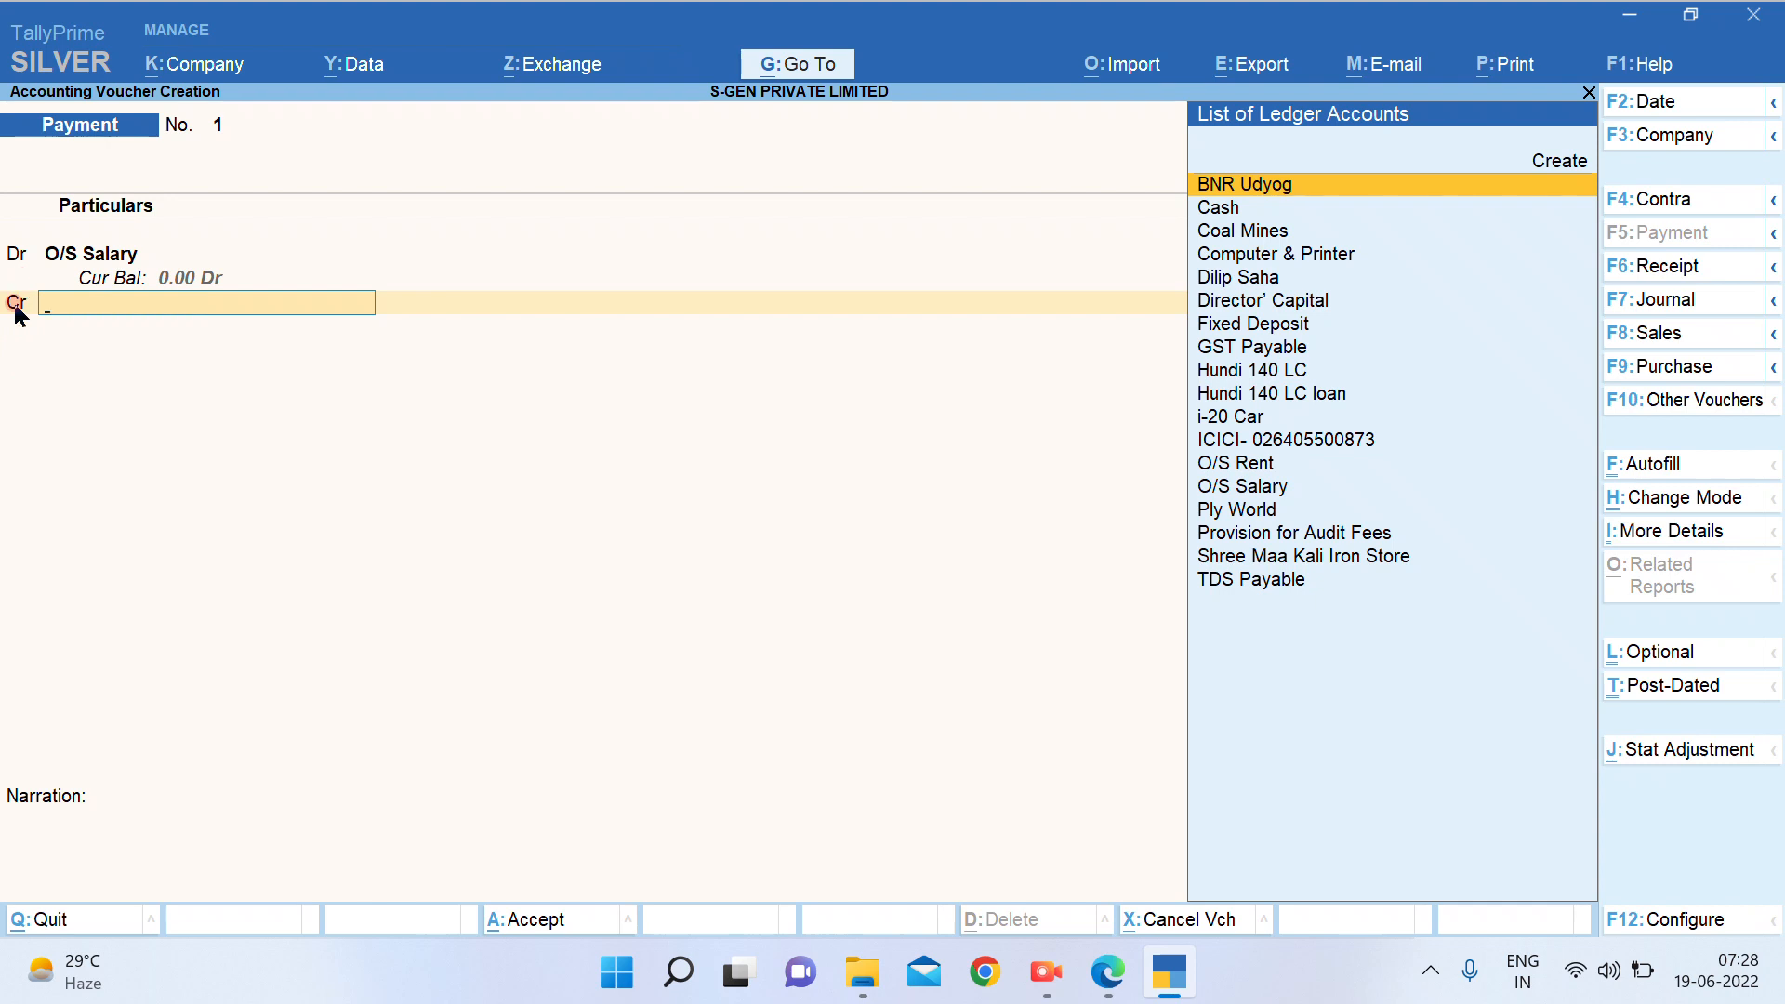
{"action": "type", "text": "i"}
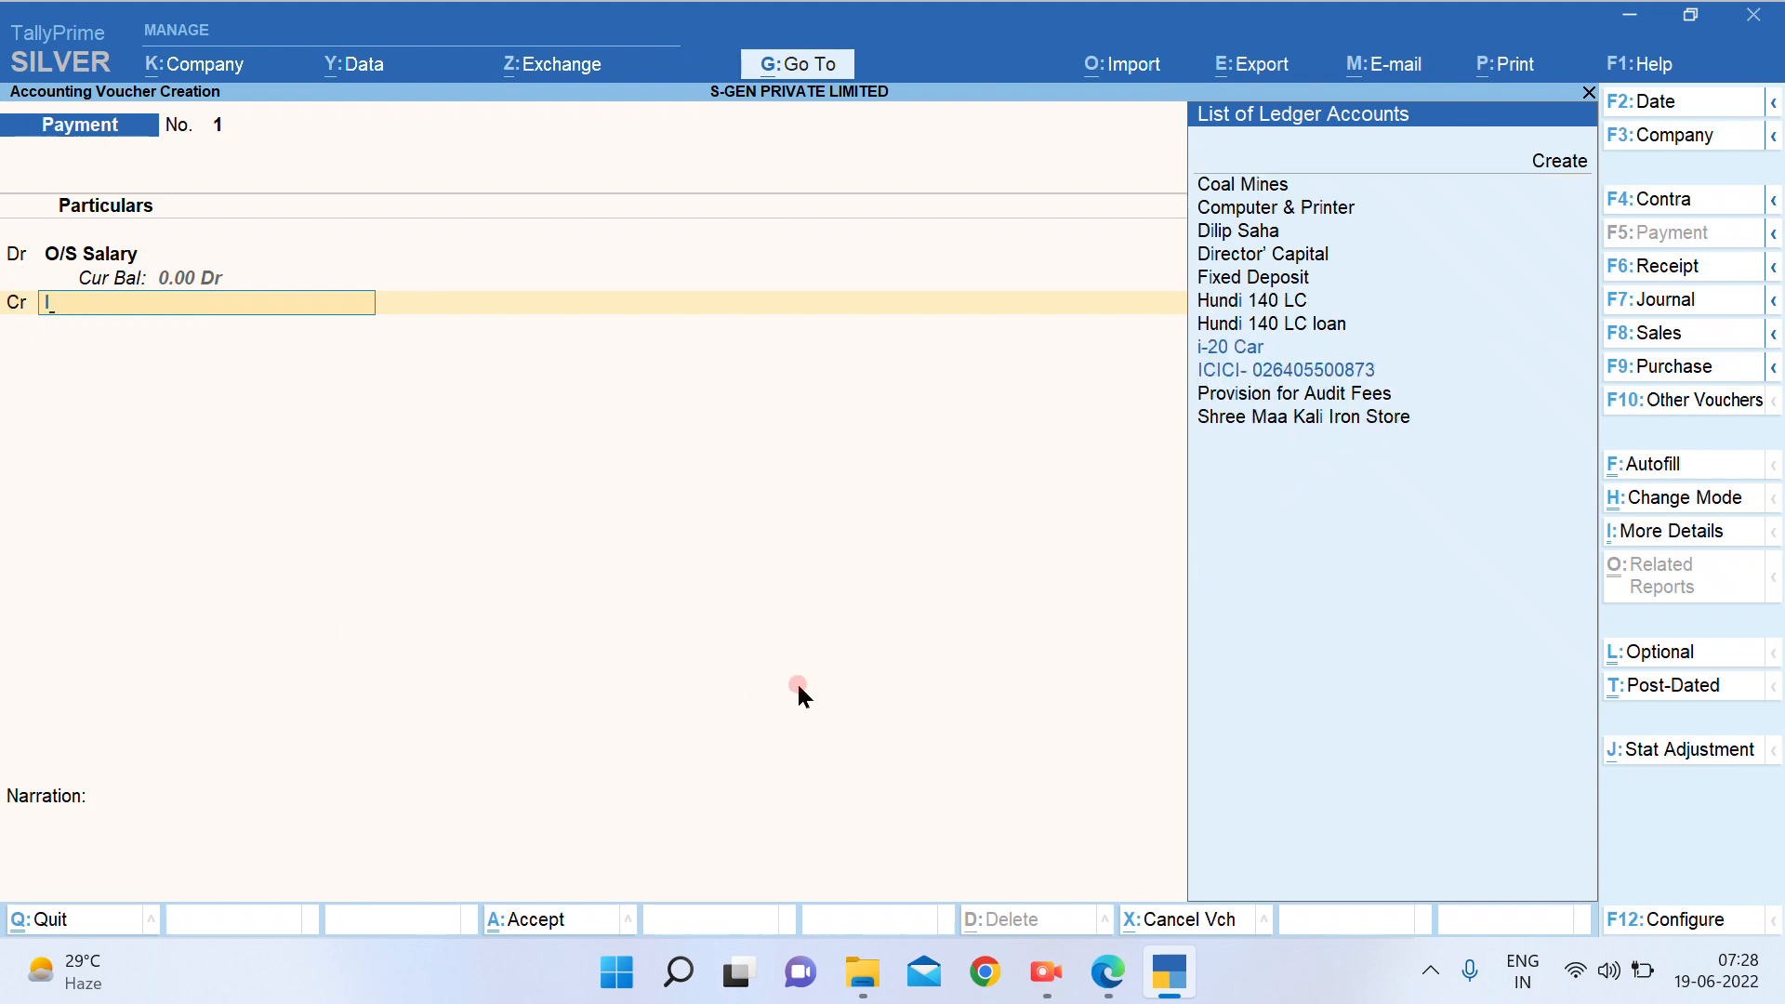
{"action": "type", "text": "c"}
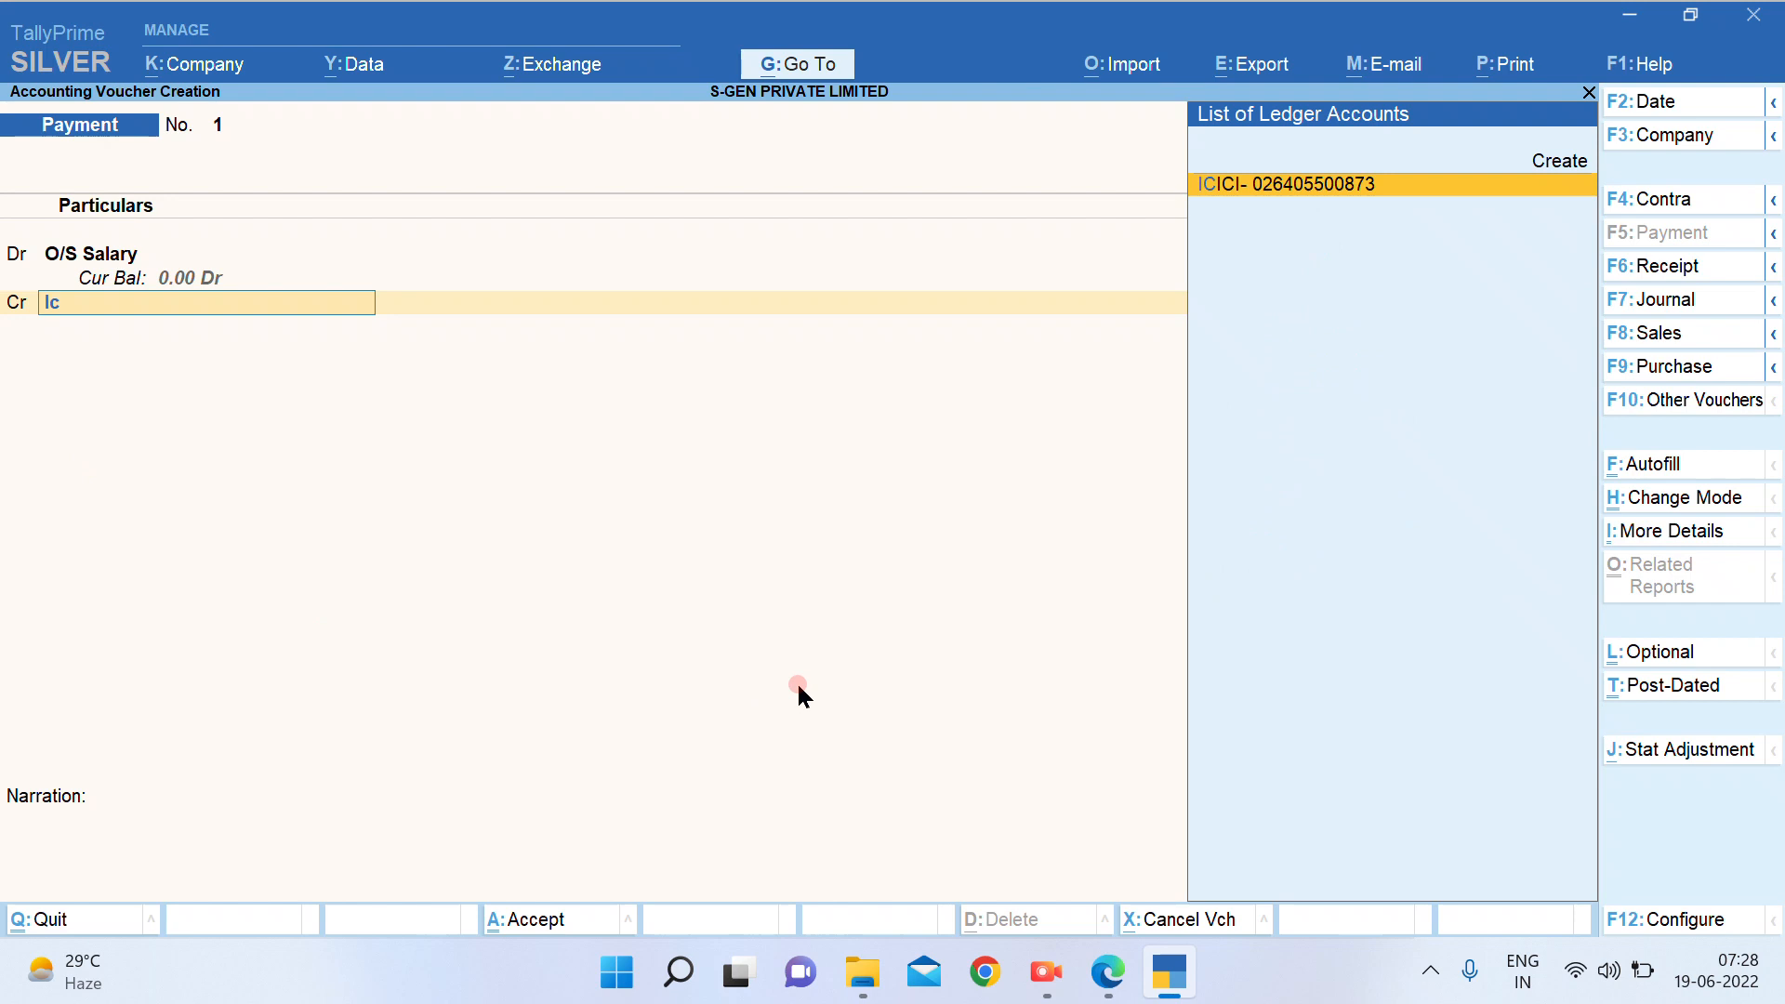
{"action": "key", "text": "Return"}
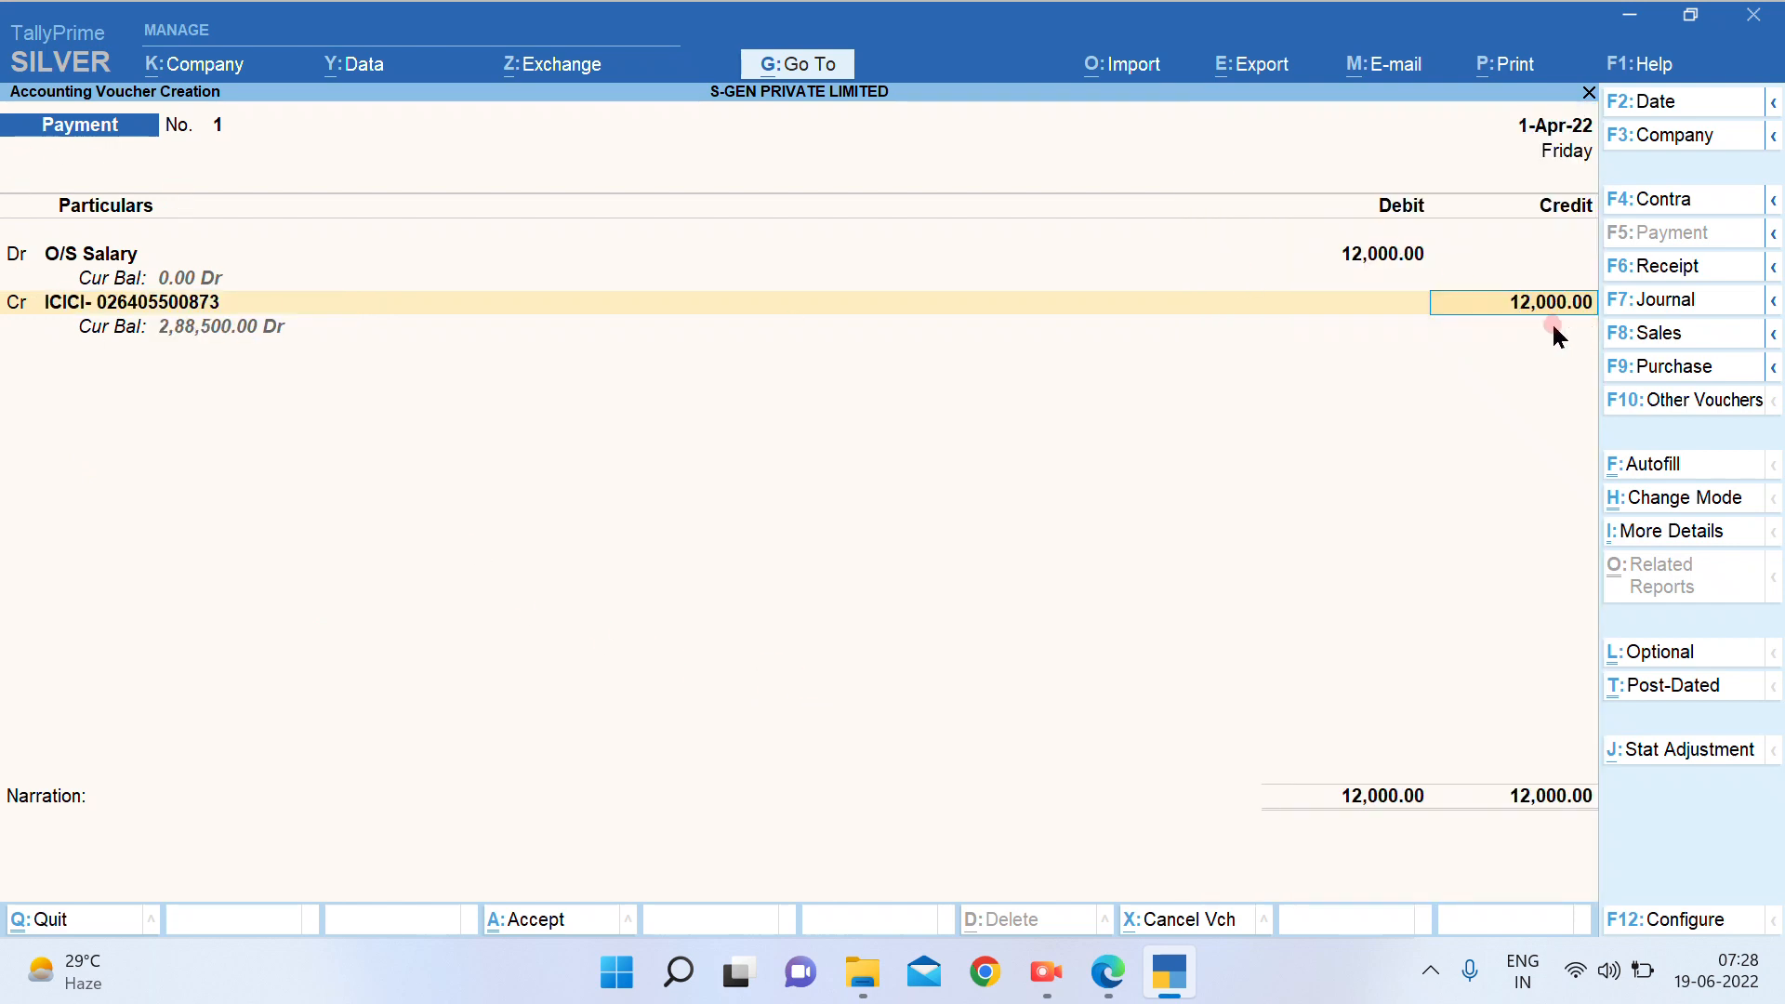
Accept the 12,000 credit with a Cheque bank allocation and save the O/S Salary payment voucher without a narration
{"action": "key", "text": "Return"}
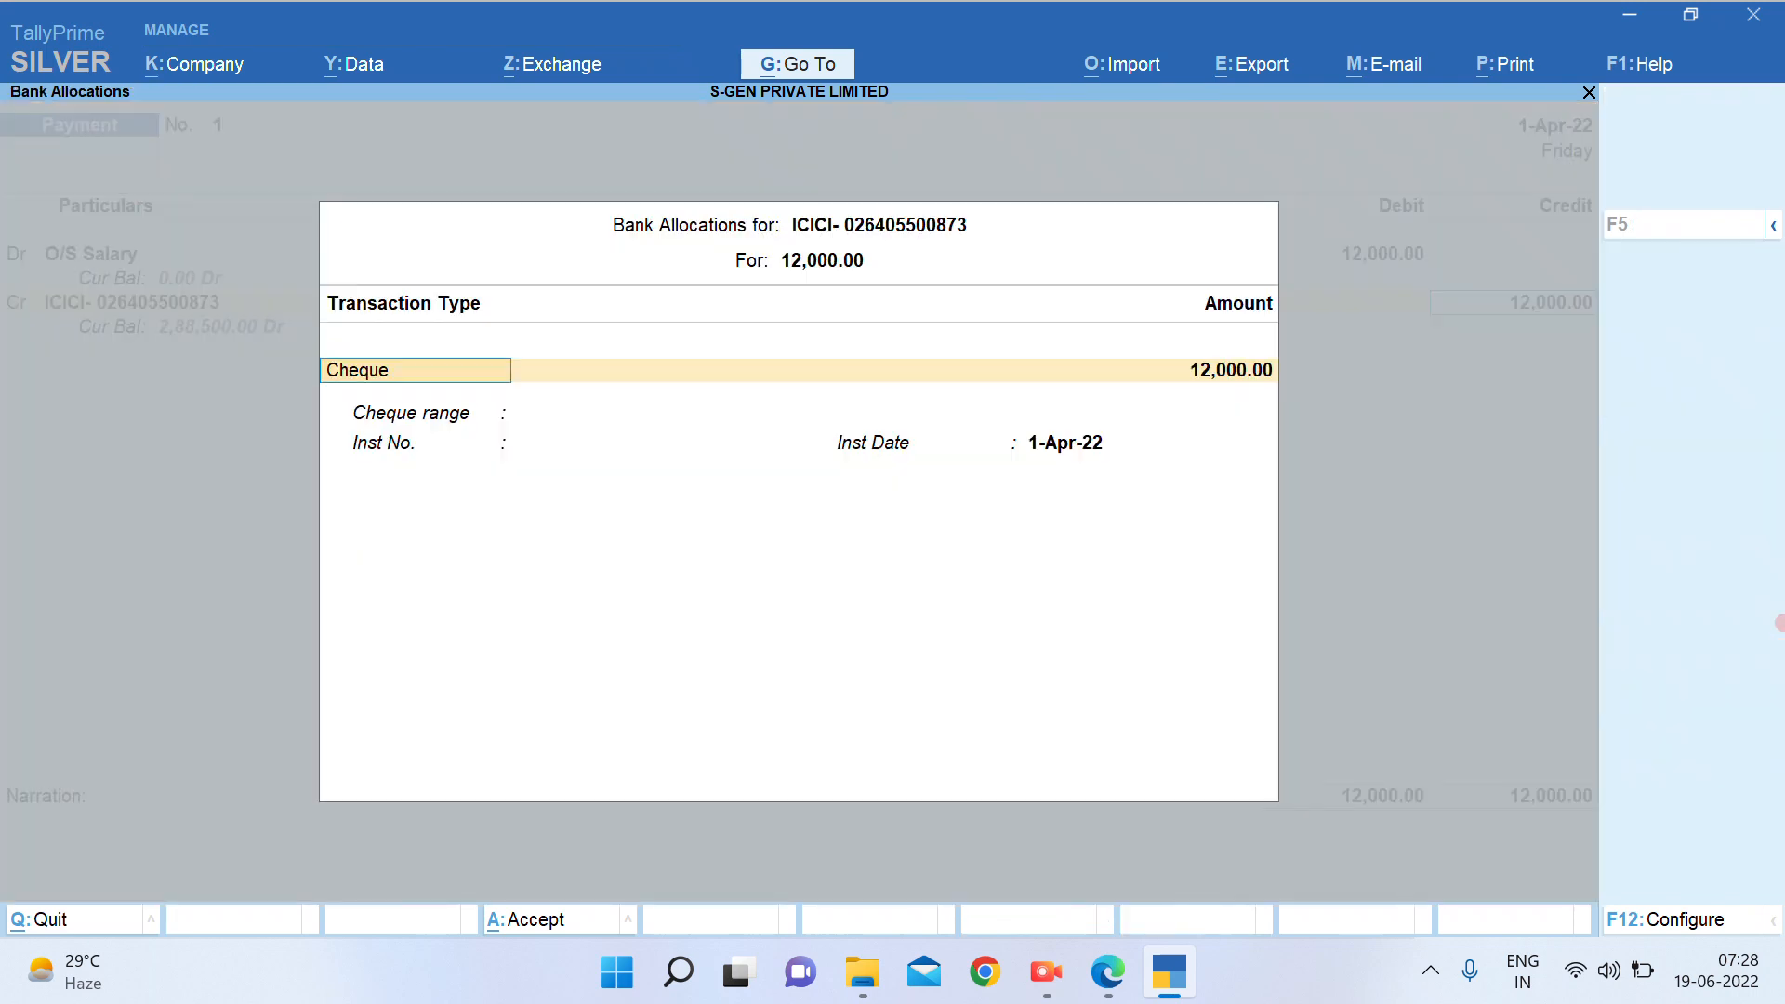
{"action": "key", "text": "Return"}
{"action": "key", "text": "Return"}
{"action": "key", "text": "Return"}
{"action": "key", "text": "Return"}
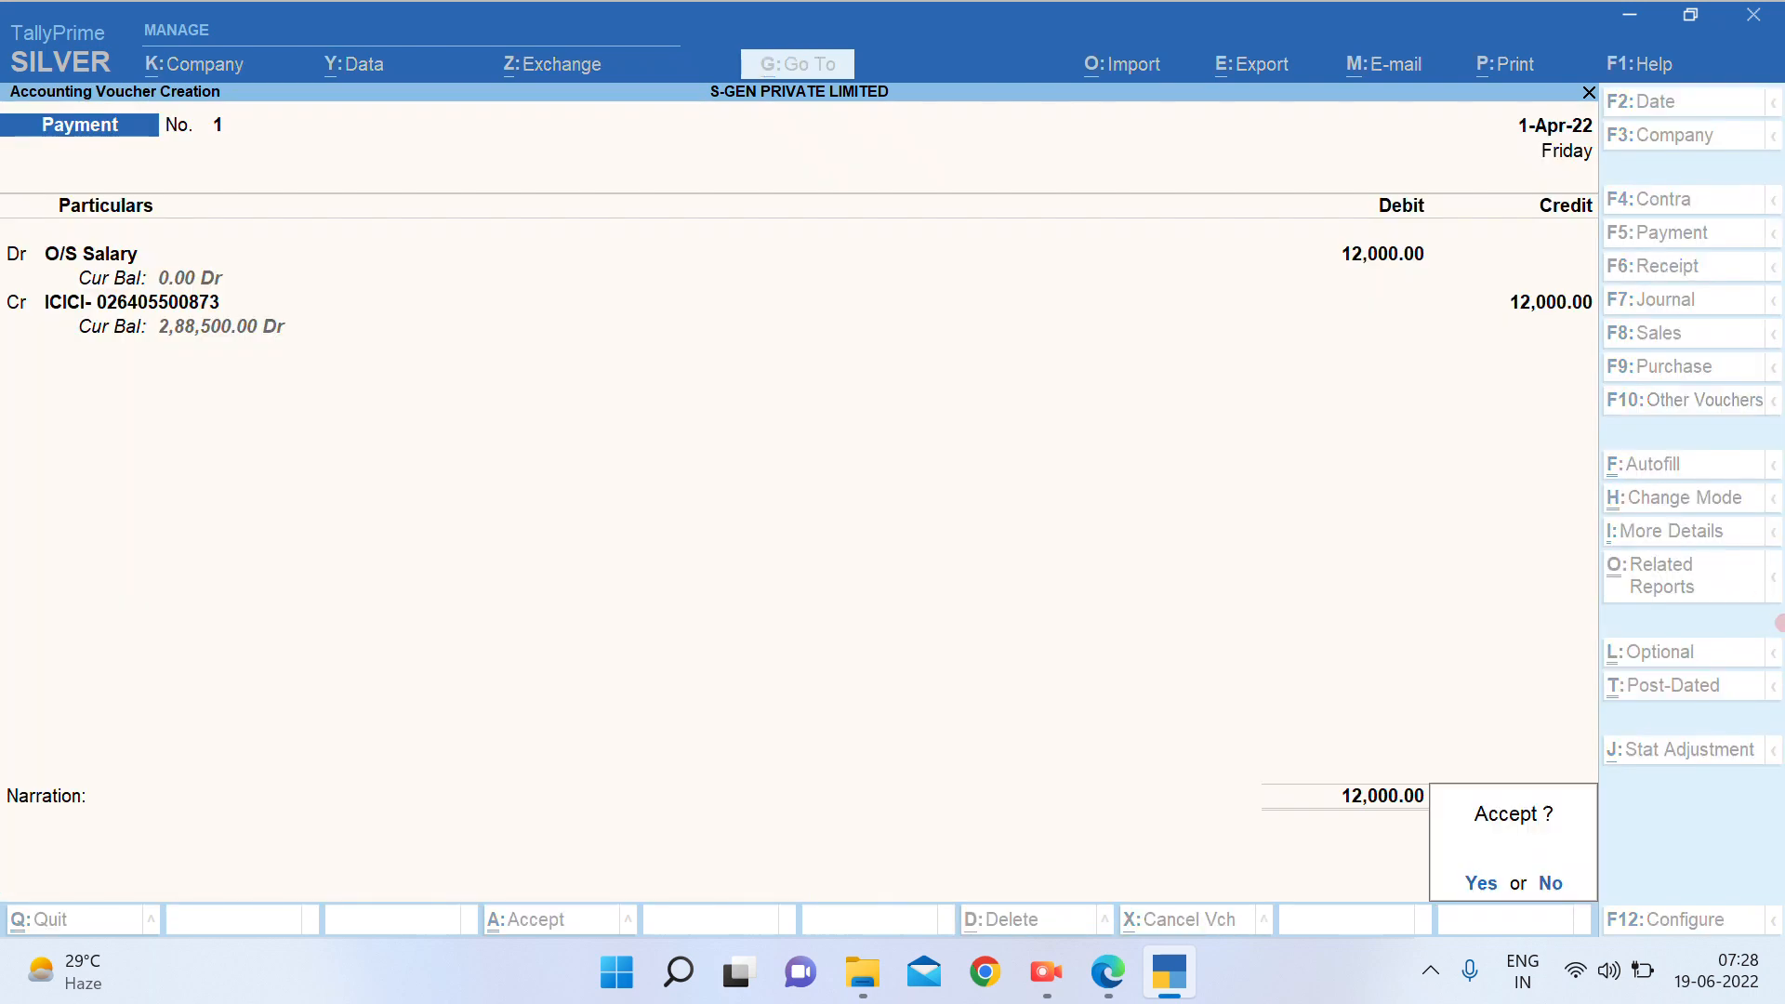
{"action": "key", "text": "Return"}
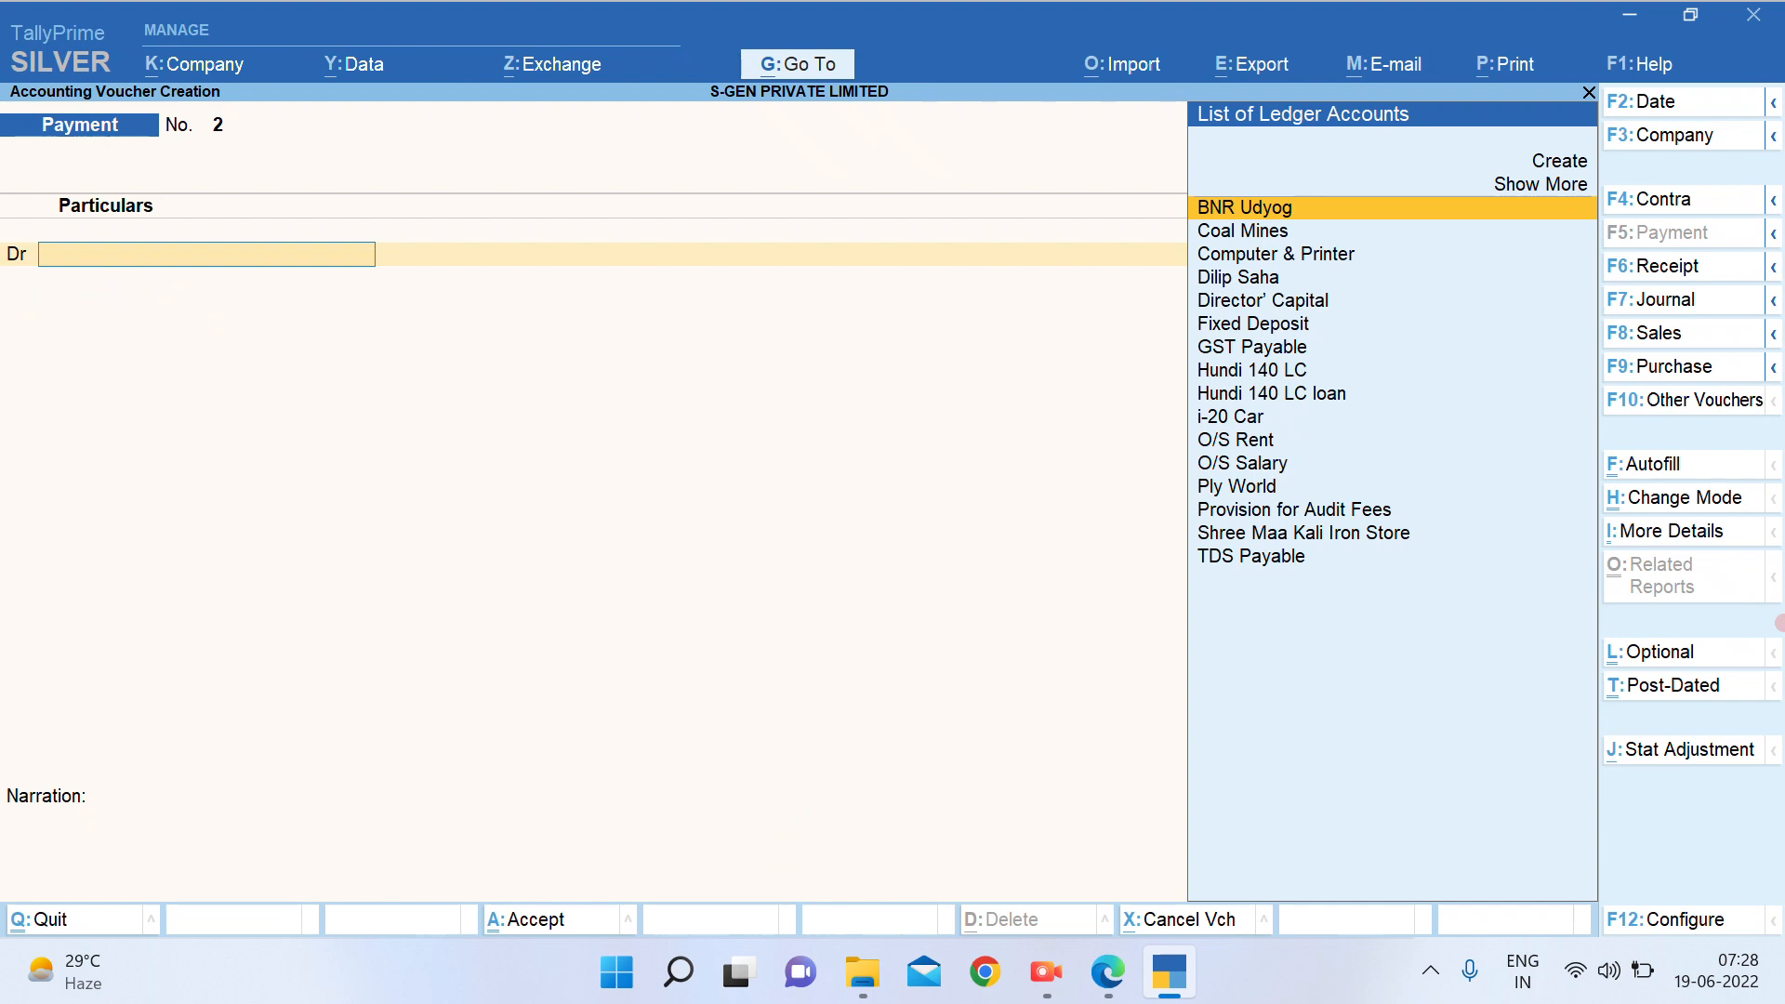
In the new Payment voucher, debit O/S Rent with 6,500 and select the ICICI bank ledger as the credit entry
{"action": "type", "text": "O/"}
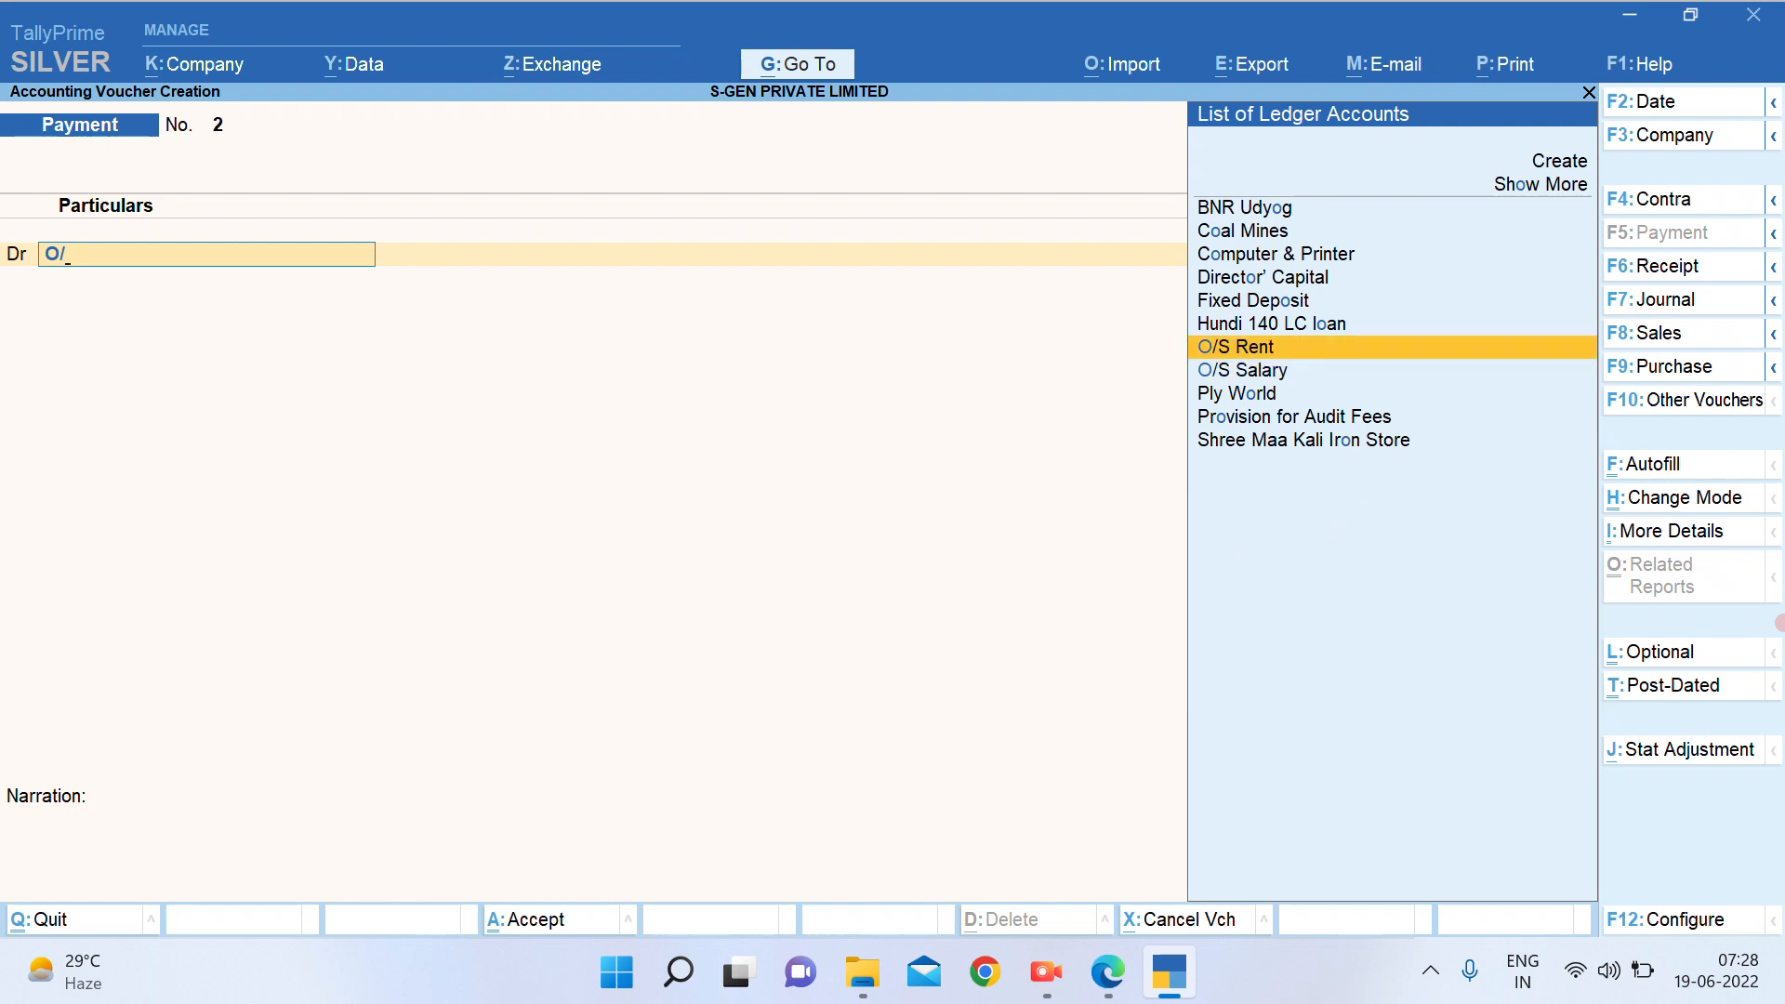
{"action": "left_click", "coordinate": [1257, 364]}
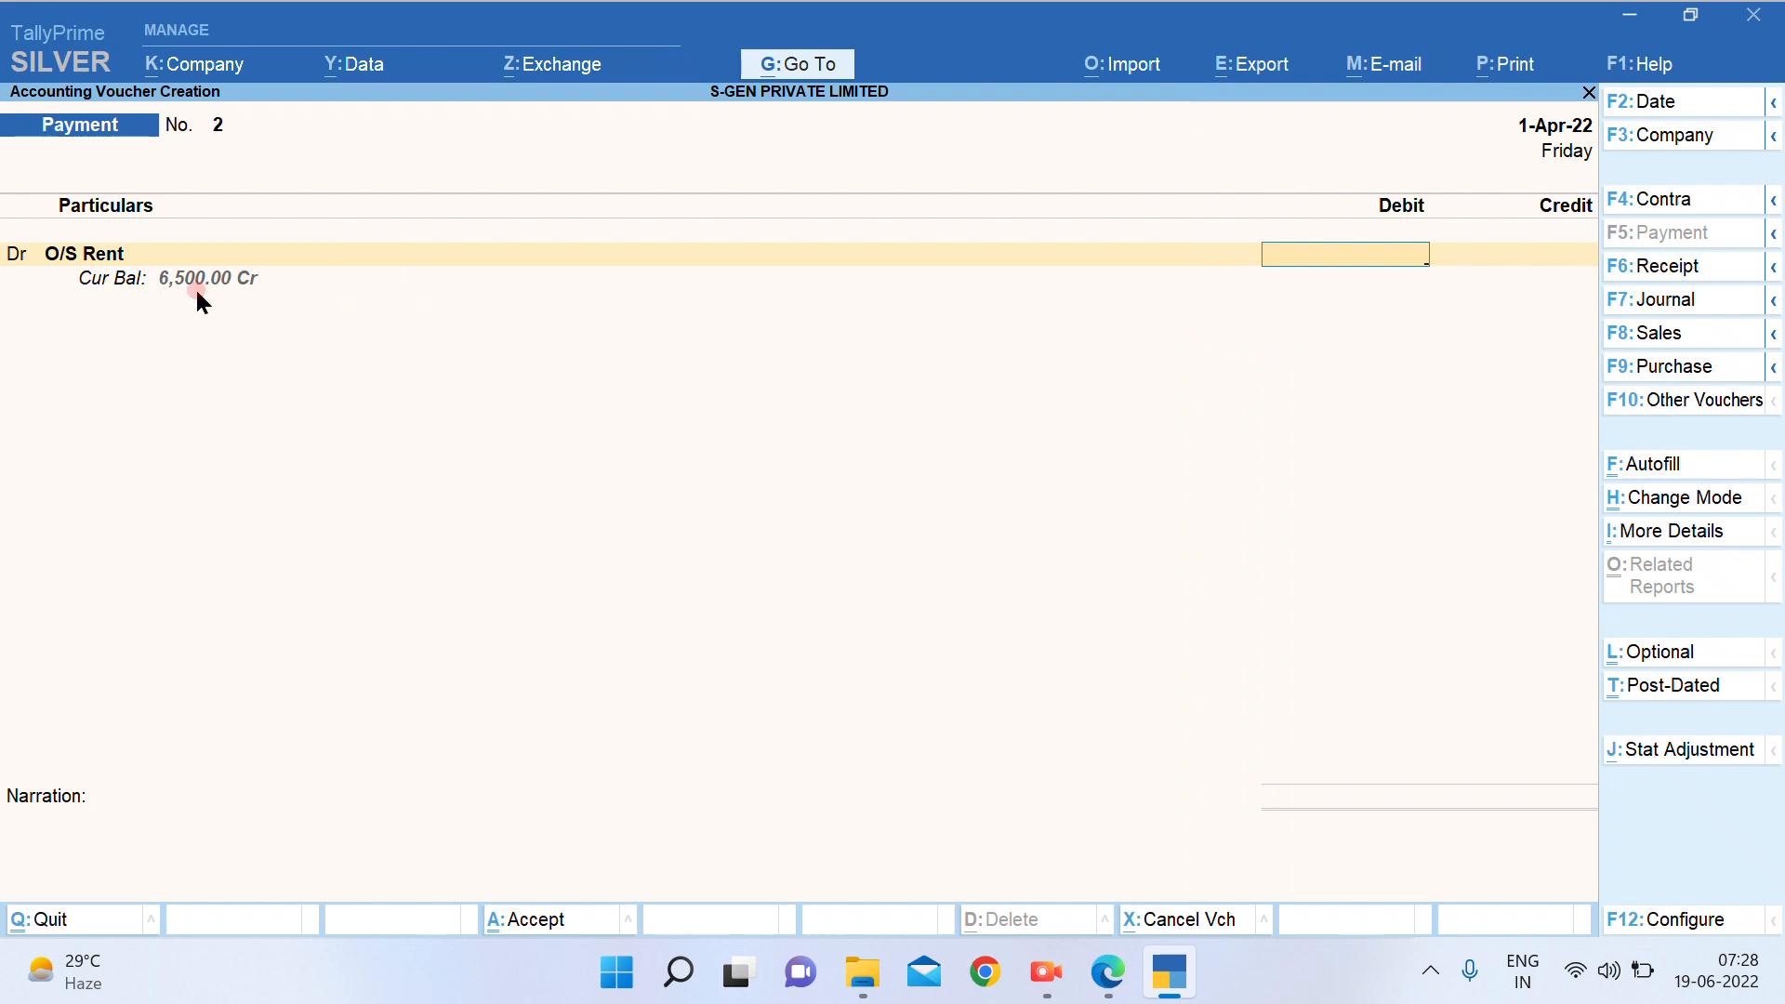
{"action": "type", "text": "6500"}
{"action": "key", "text": "Return"}
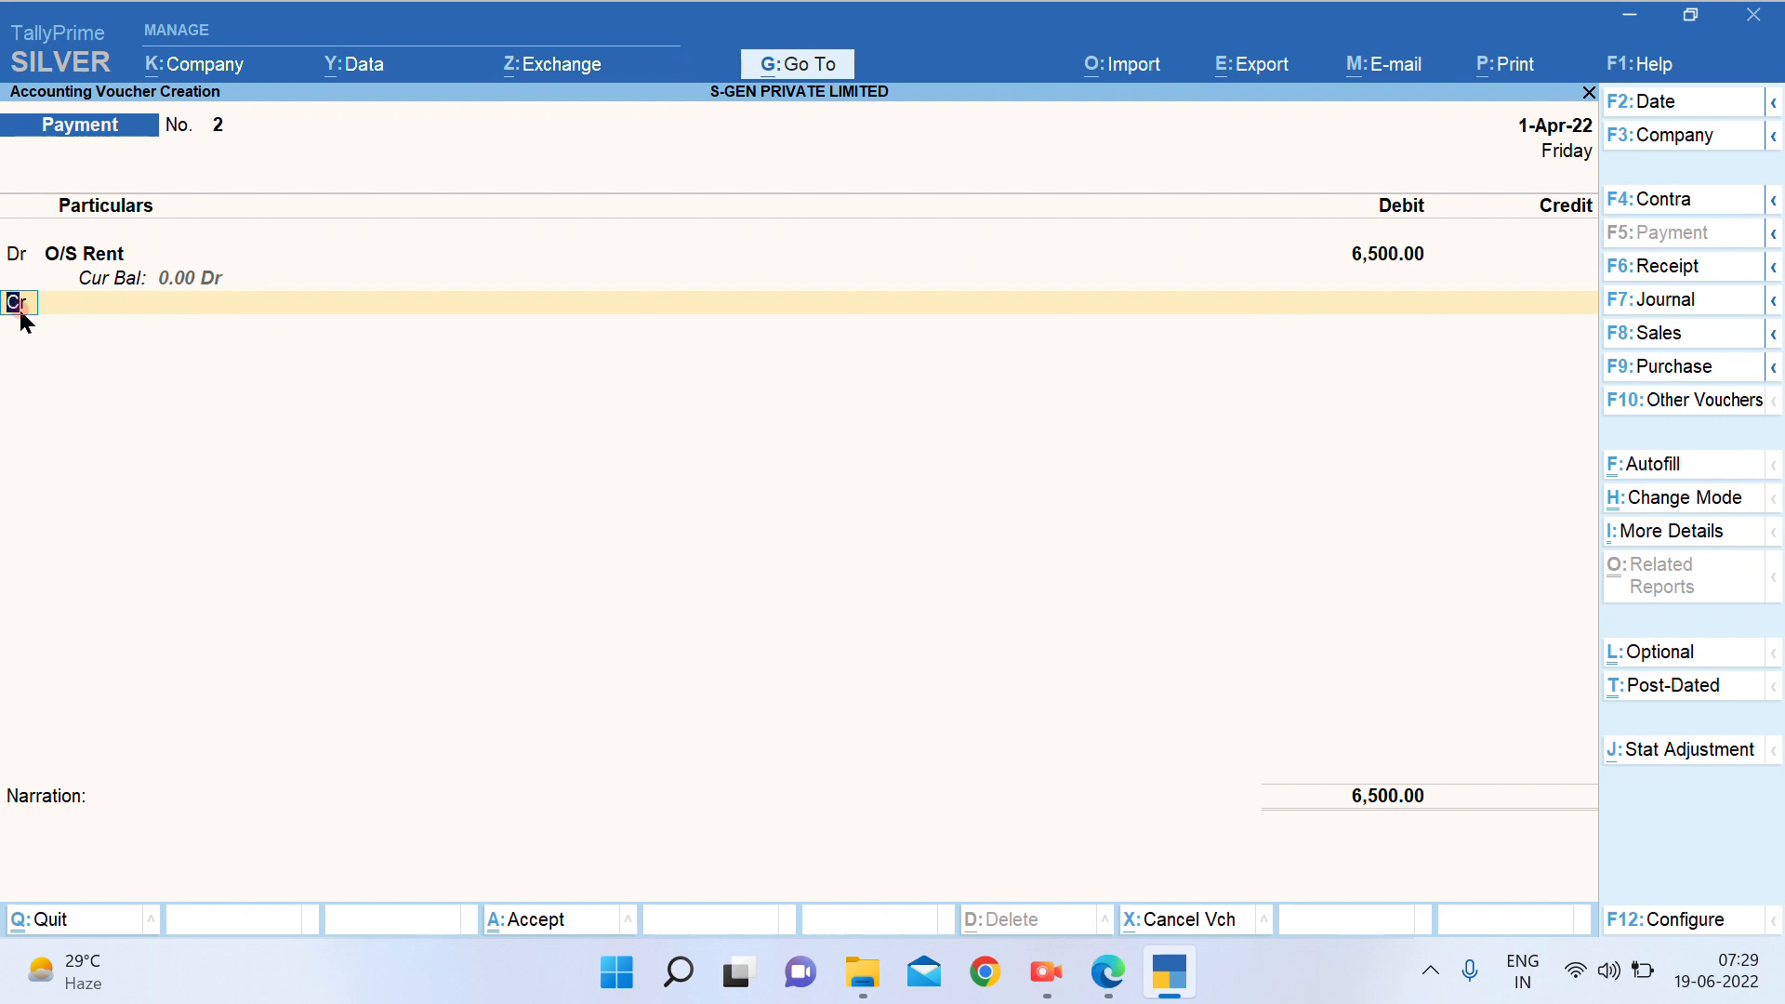
{"action": "key", "text": "Return"}
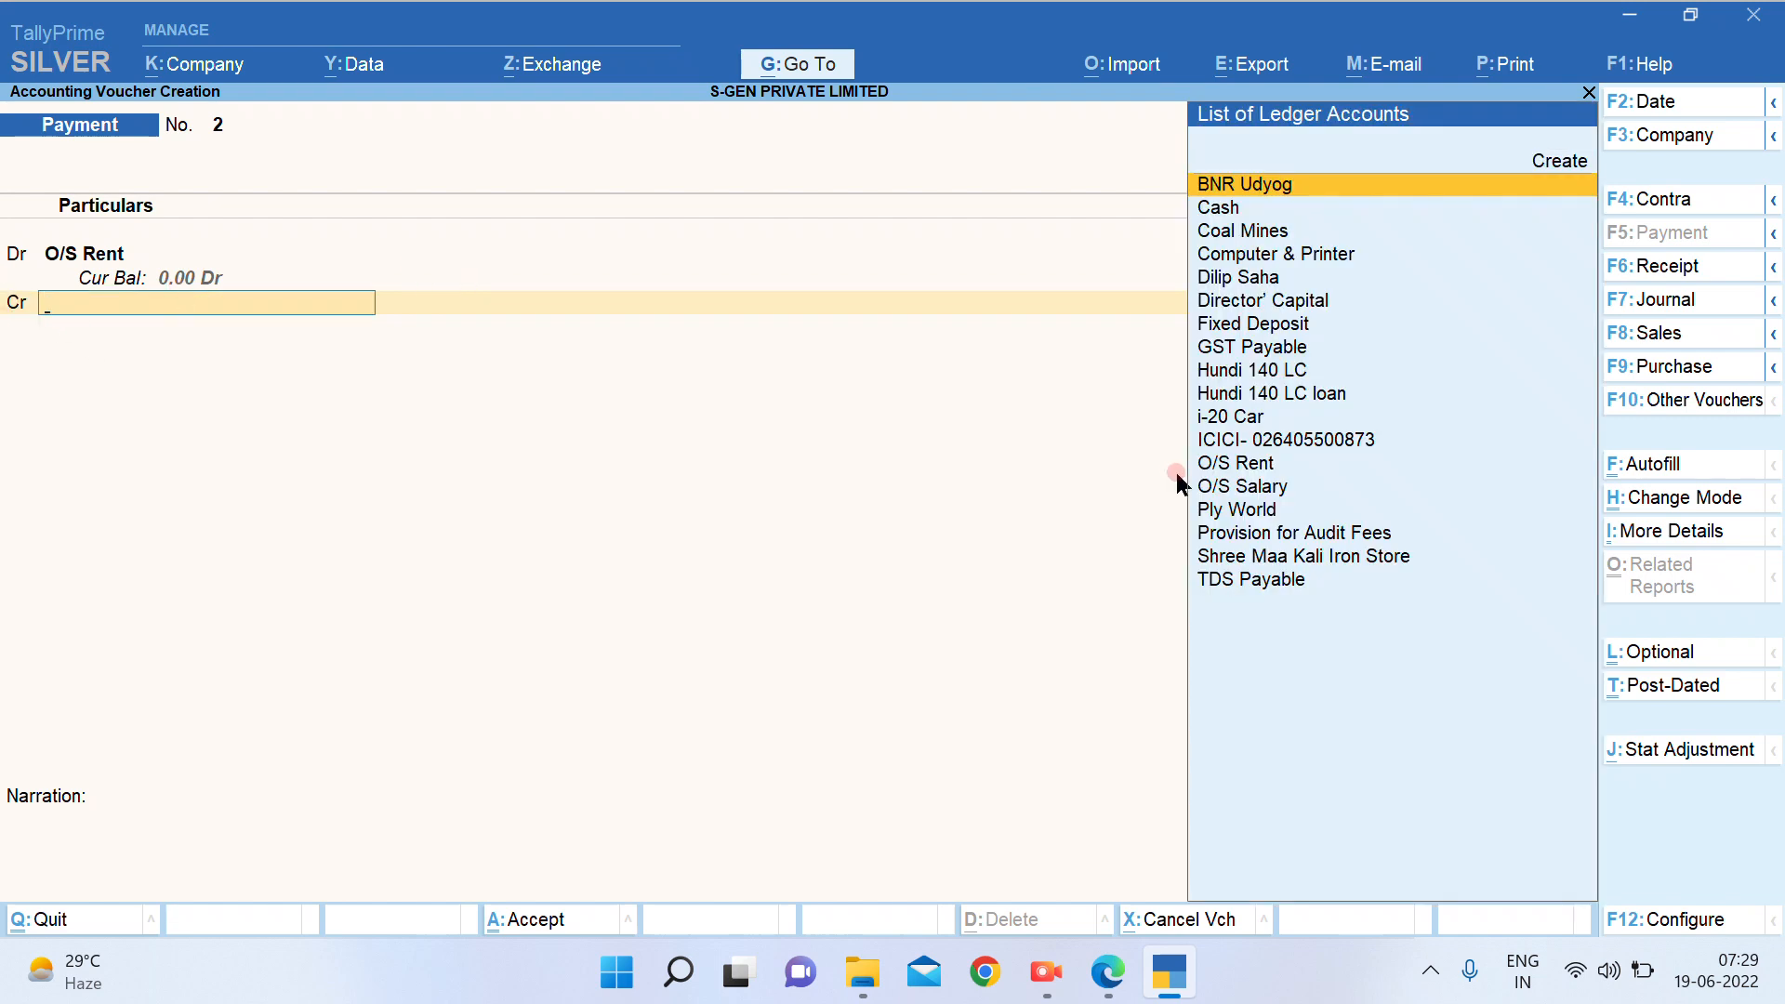
{"action": "type", "text": "Ic"}
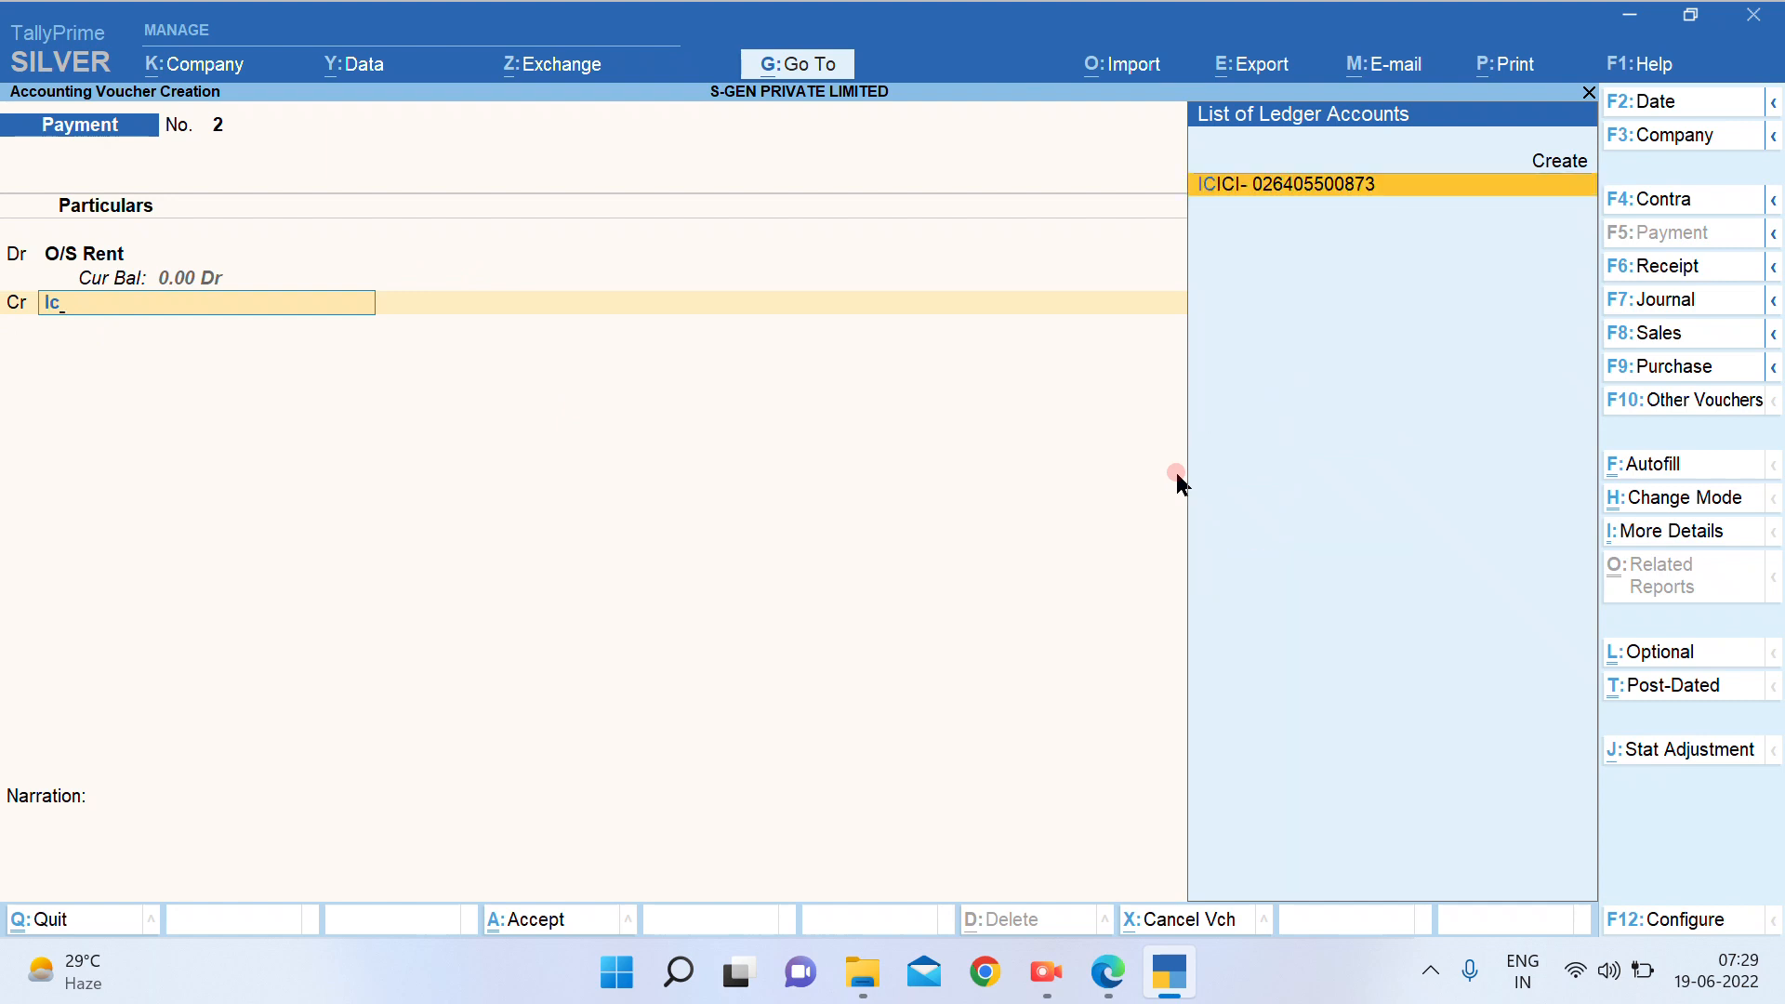
{"action": "key", "text": "Return"}
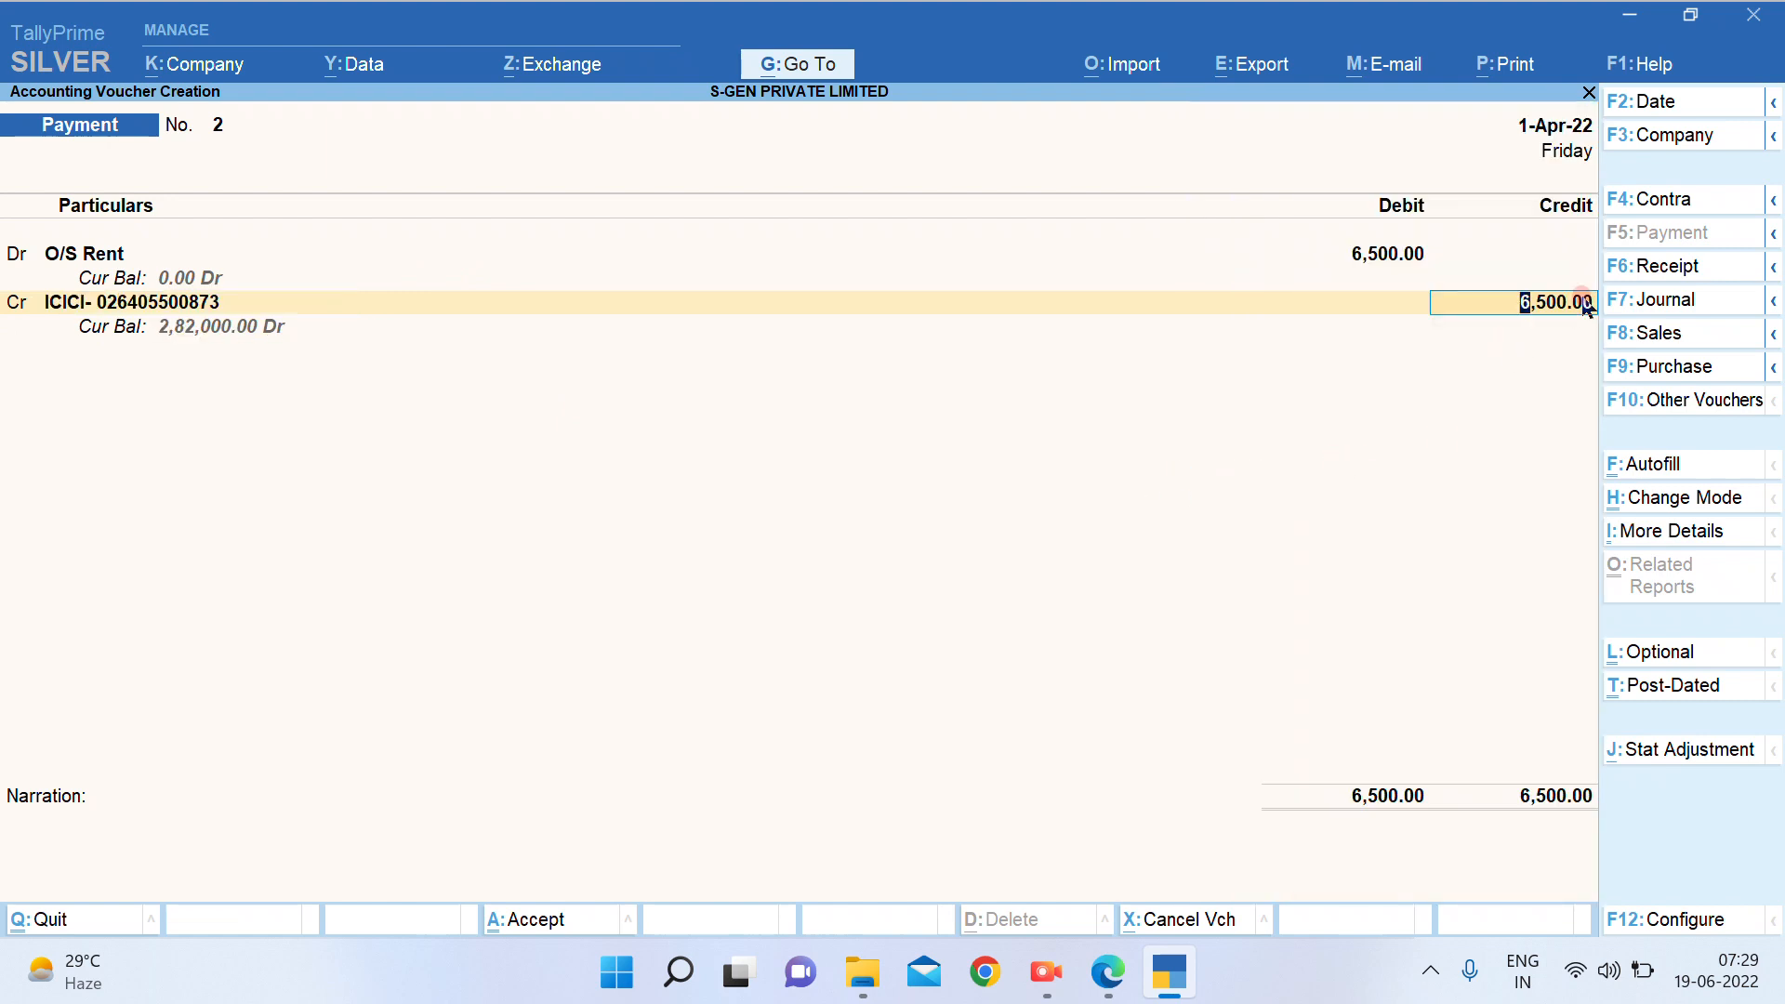
Accept the 6,500 credit and its default bank allocation, and save the O/S Rent payment voucher
{"action": "key", "text": "Return"}
{"action": "key", "text": "Return"}
{"action": "key", "text": "Return"}
{"action": "key", "text": "Return"}
{"action": "key", "text": "Return"}
{"action": "key", "text": "Return"}
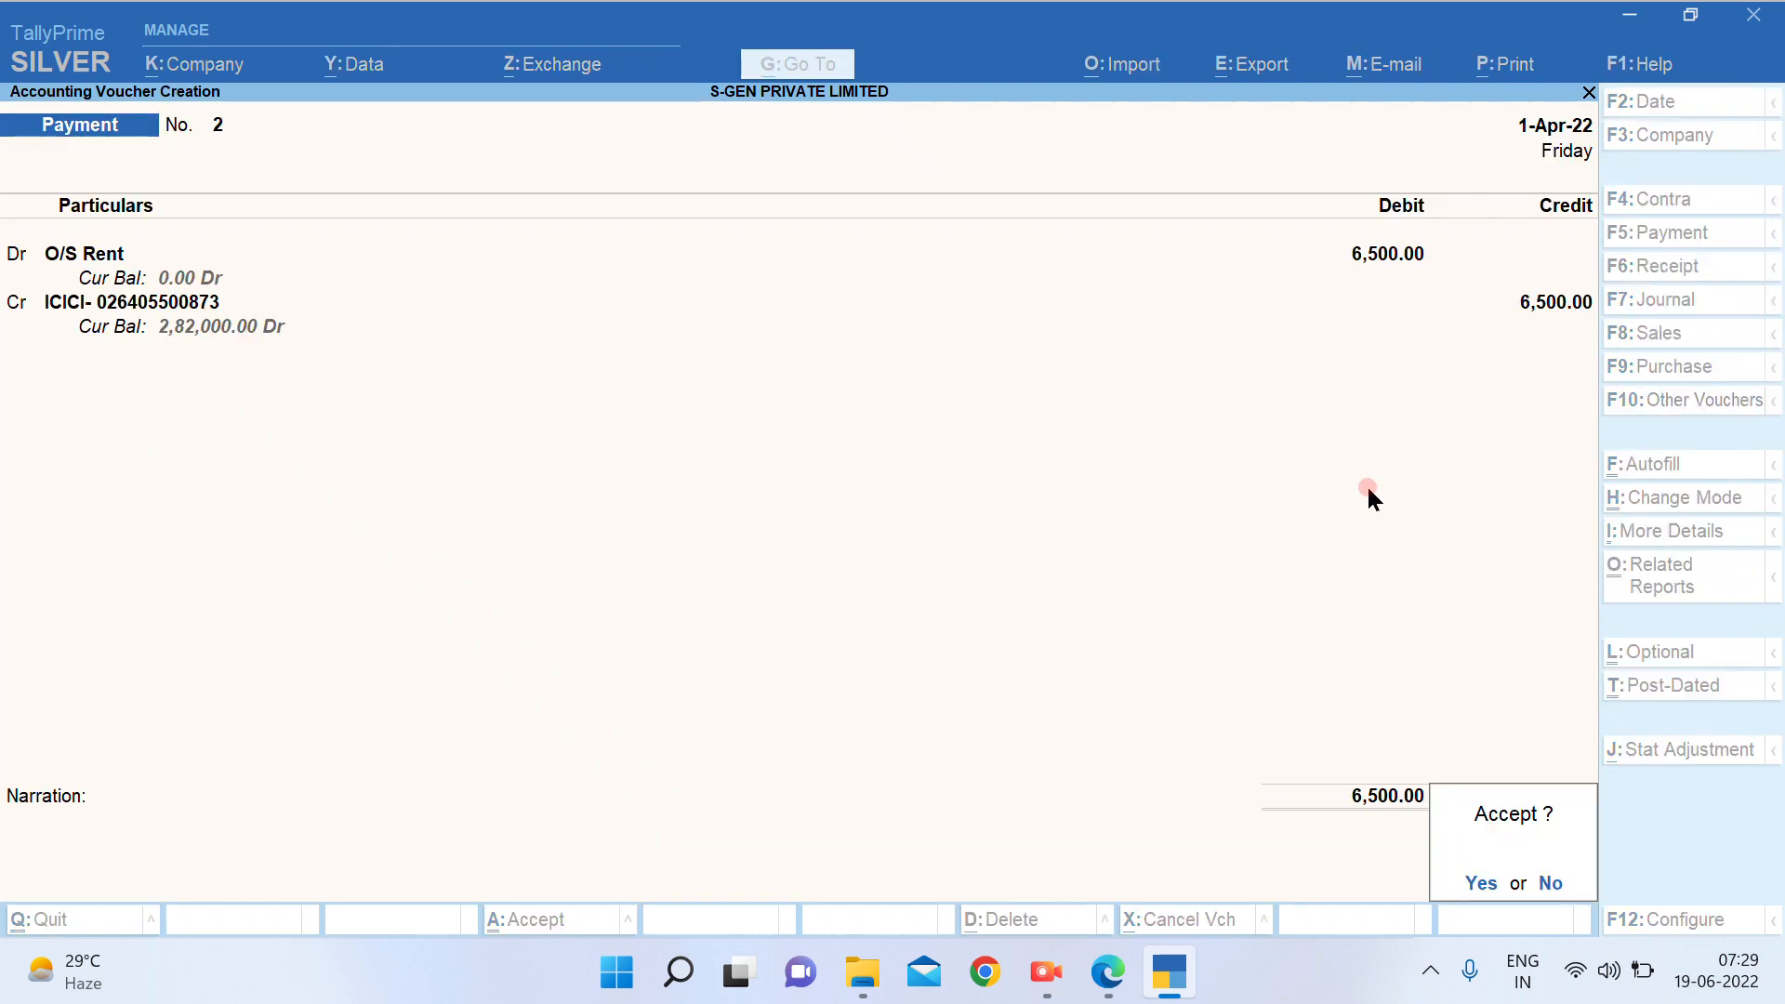
{"action": "key", "text": "Return"}
Switch to the question PDF and read the event about paying TDS and GST through internet banking
{"action": "key", "text": "alt+Tab"}
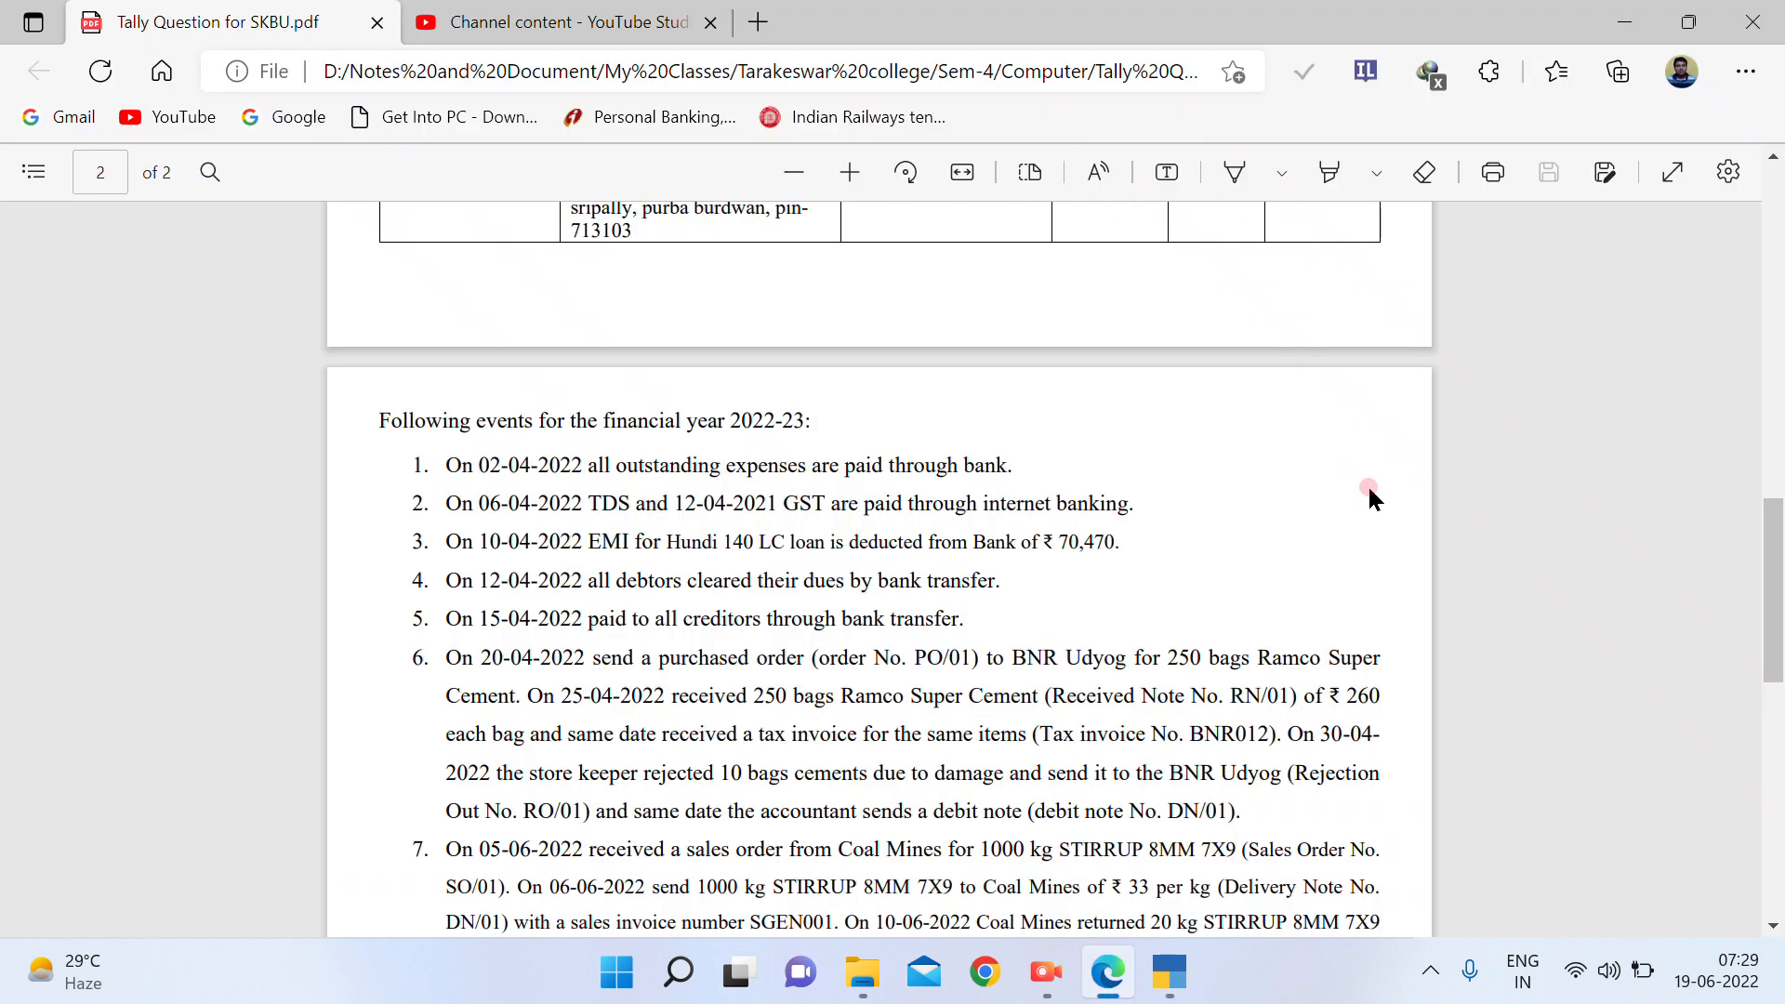
{"action": "left_click_drag", "start_coordinate": [557, 463], "coordinate": [1017, 476]}
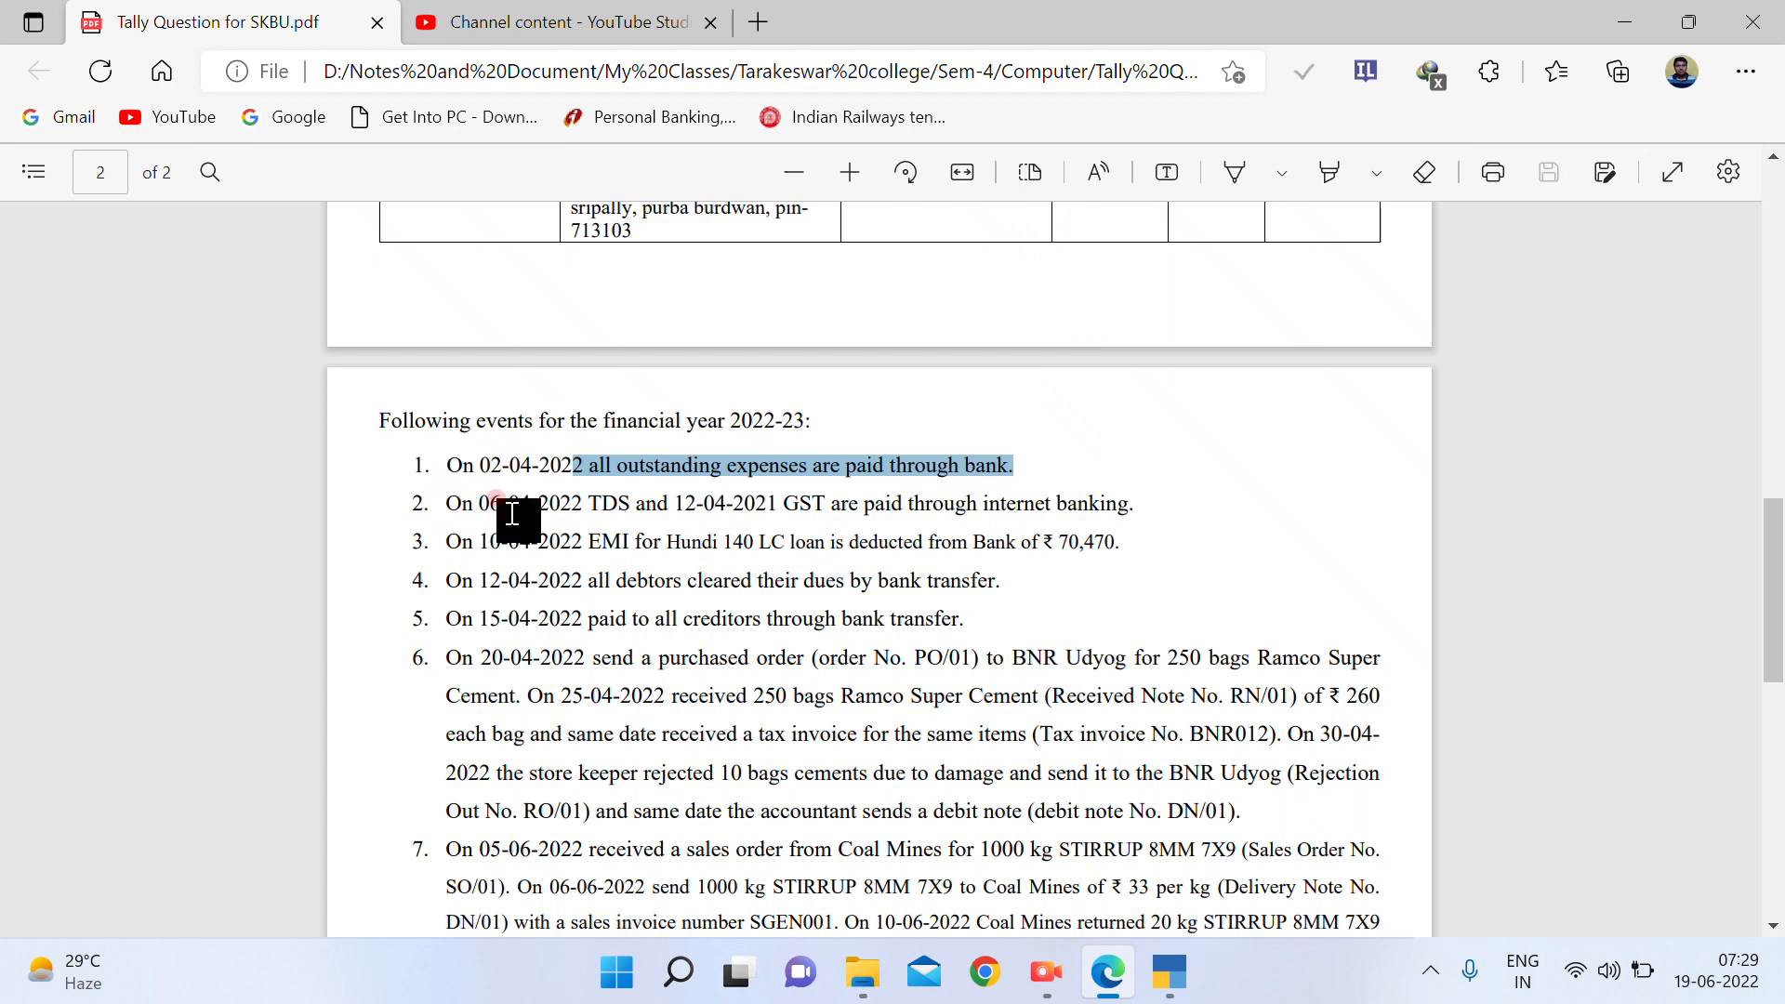
{"action": "left_click_drag", "start_coordinate": [589, 502], "coordinate": [660, 503]}
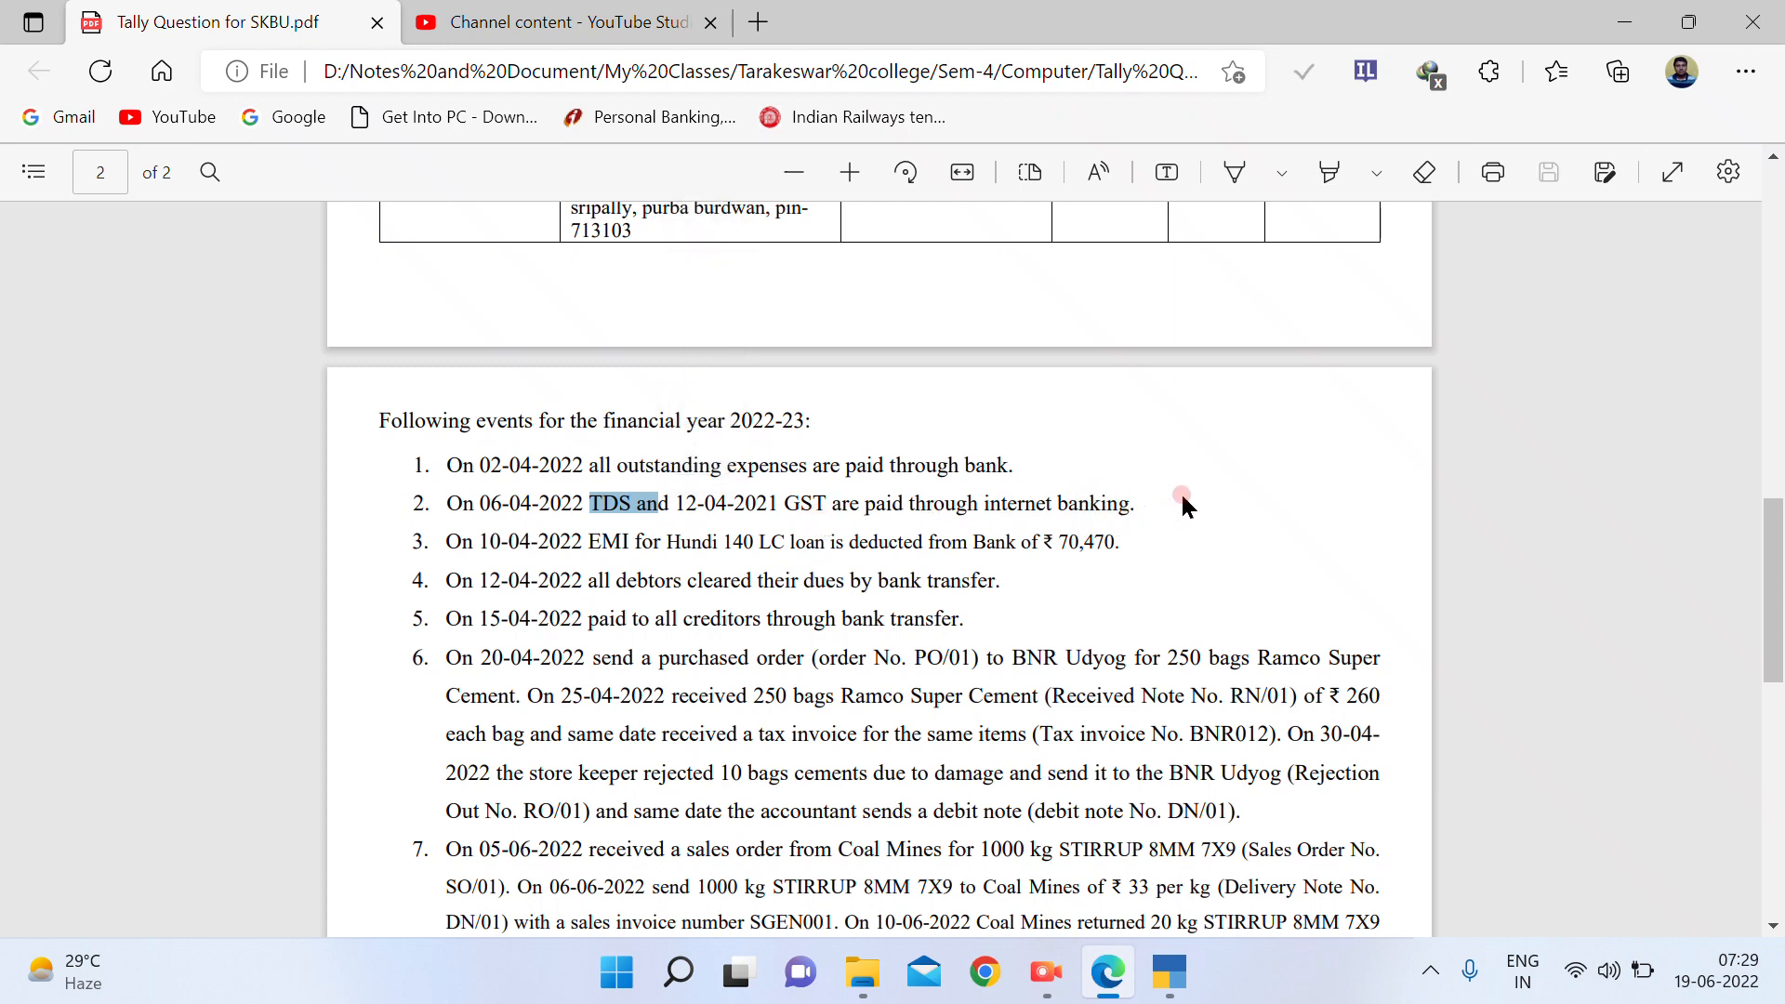
{"action": "left_click", "coordinate": [596, 497]}
{"action": "double_click", "coordinate": [610, 502]}
{"action": "left_click_drag", "start_coordinate": [986, 507], "coordinate": [1140, 511]}
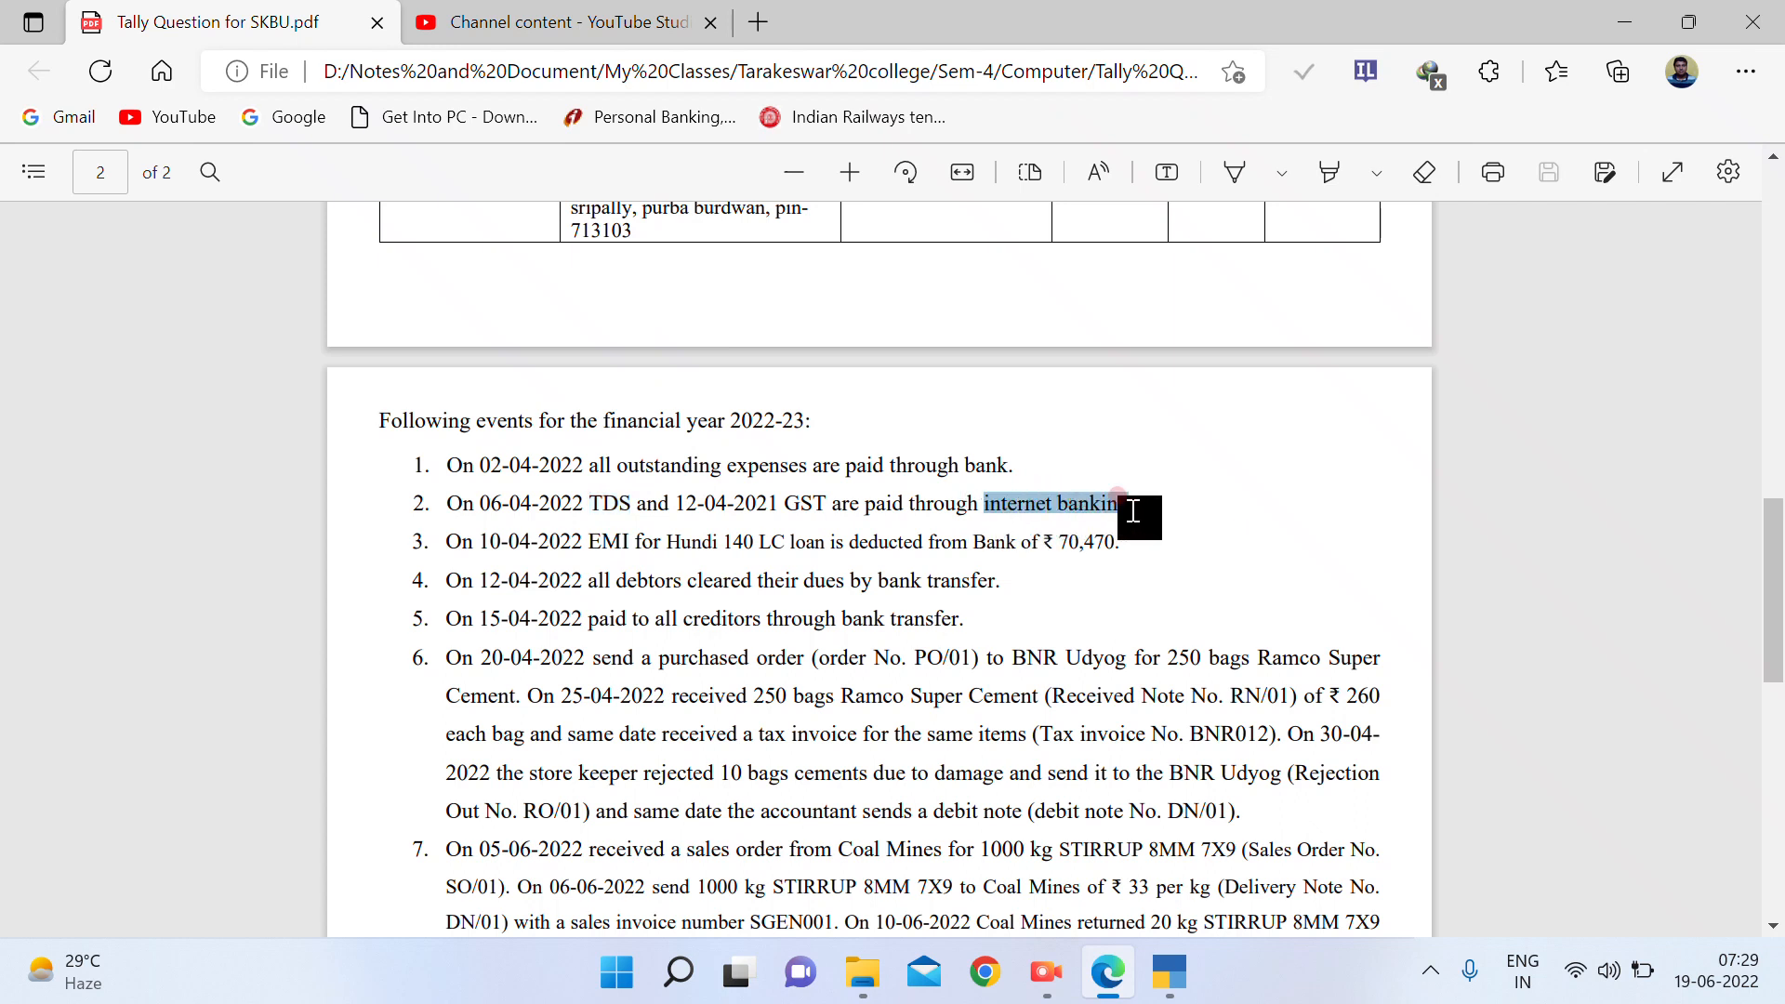
{"action": "left_click_drag", "start_coordinate": [784, 503], "coordinate": [838, 510]}
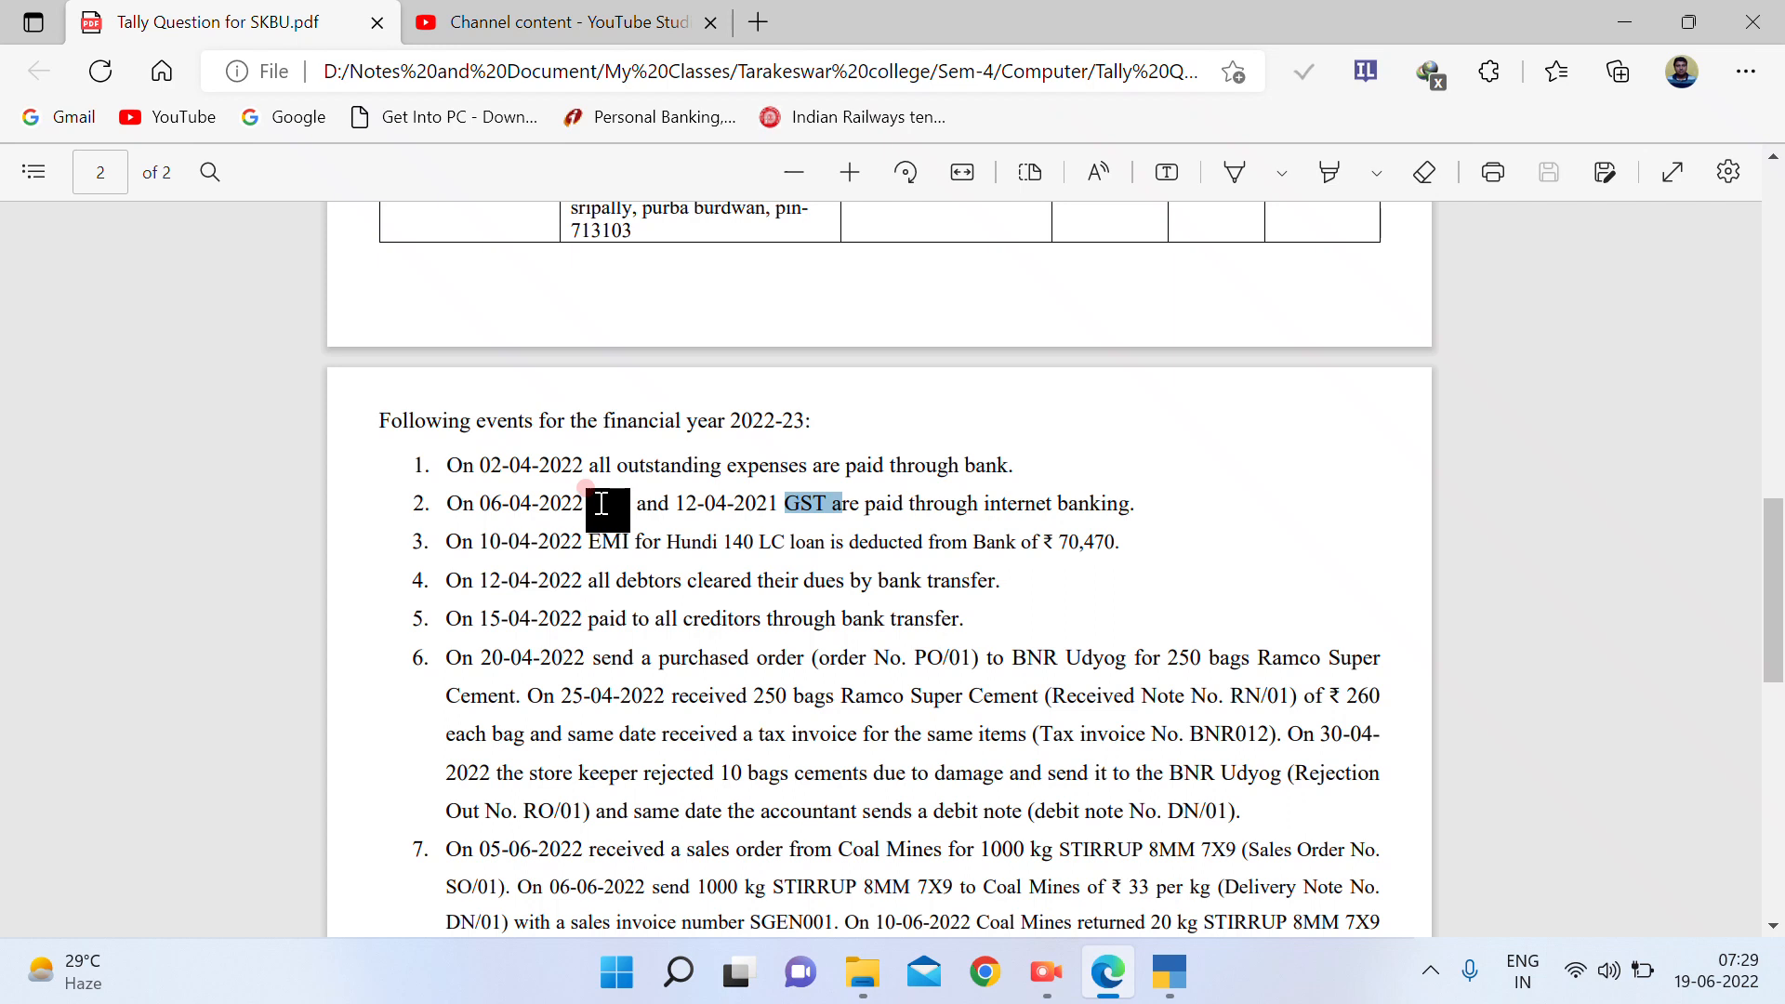
{"action": "left_click_drag", "start_coordinate": [590, 502], "coordinate": [647, 503]}
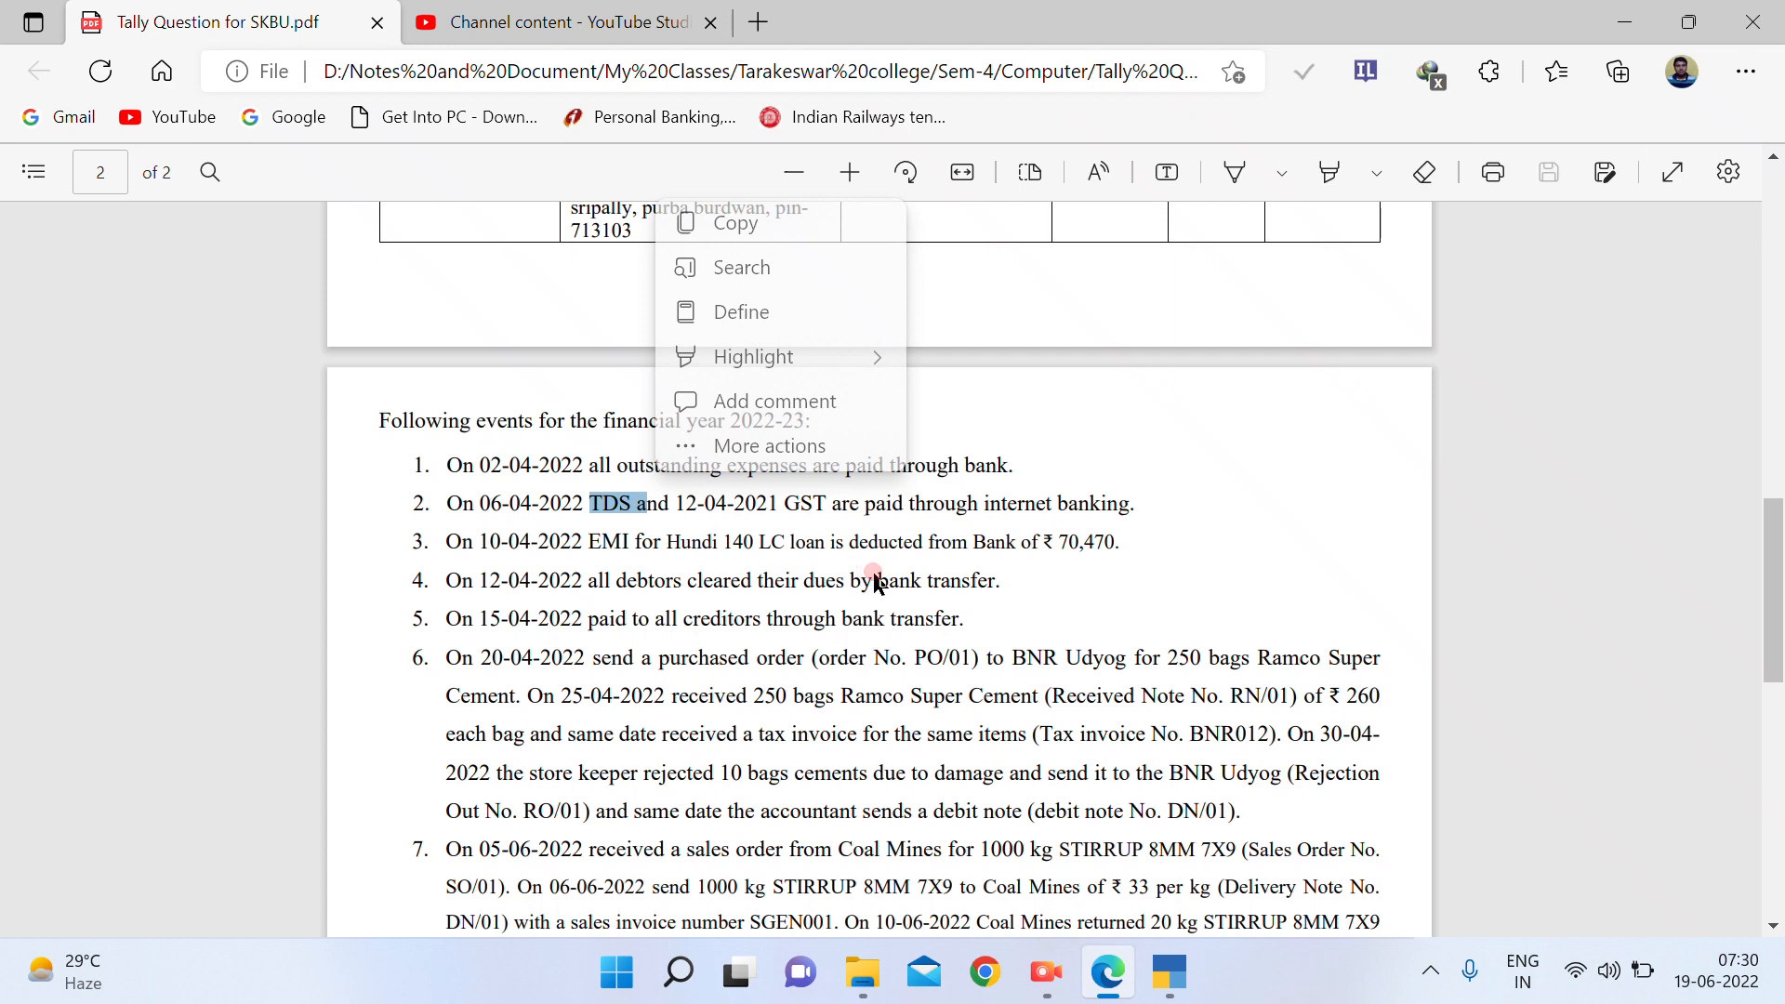
Switch back to TallyPrime and debit TDS Payable with 2,300 in the new Payment voucher
{"action": "mouse_move", "coordinate": [1193, 990]}
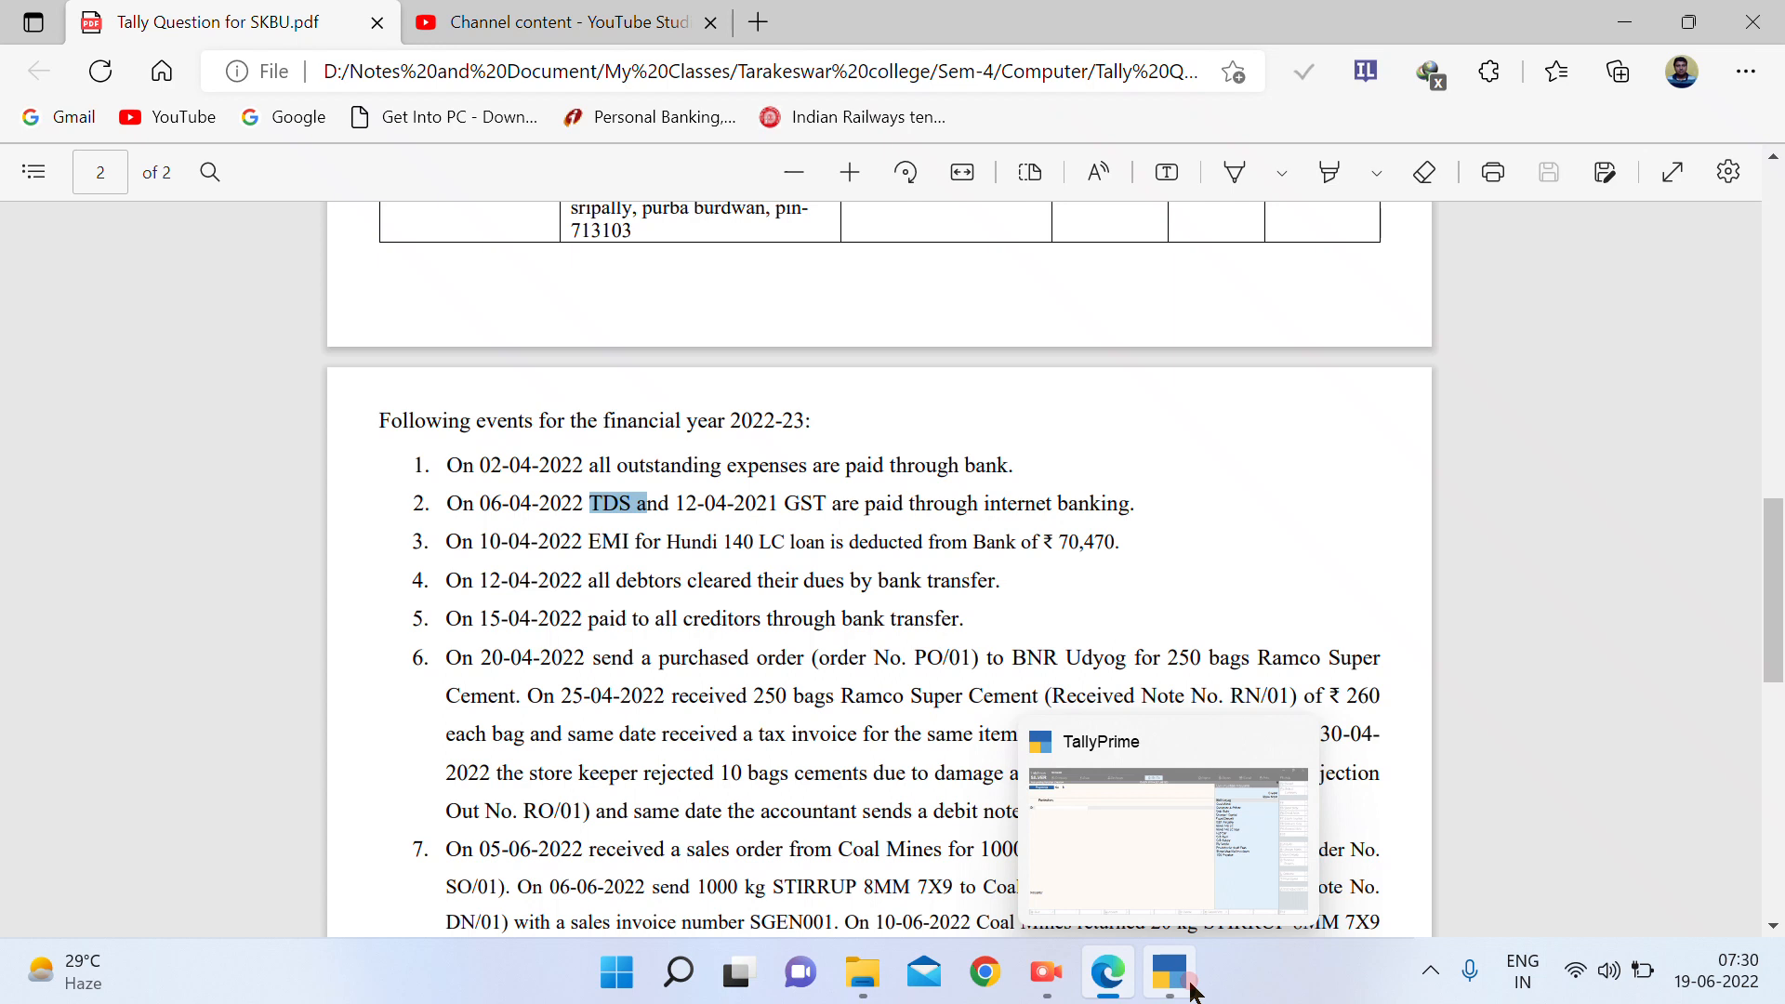
{"action": "left_click", "coordinate": [1112, 894]}
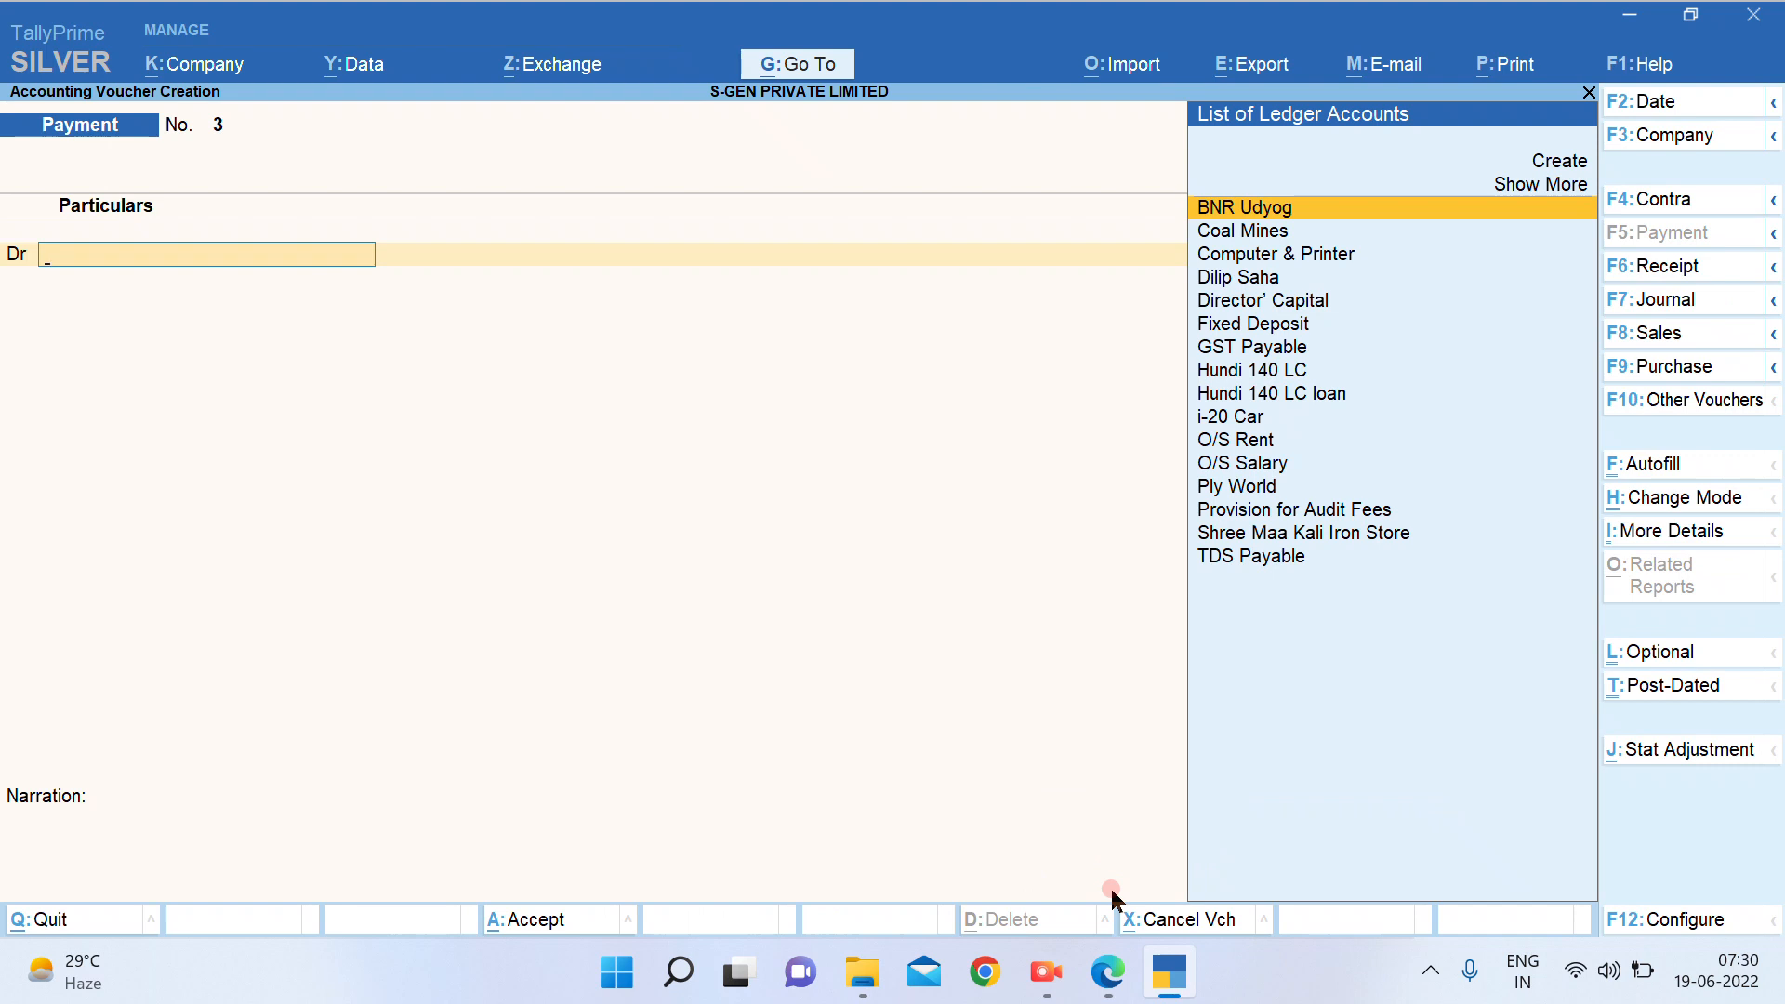
{"action": "type", "text": "Td"}
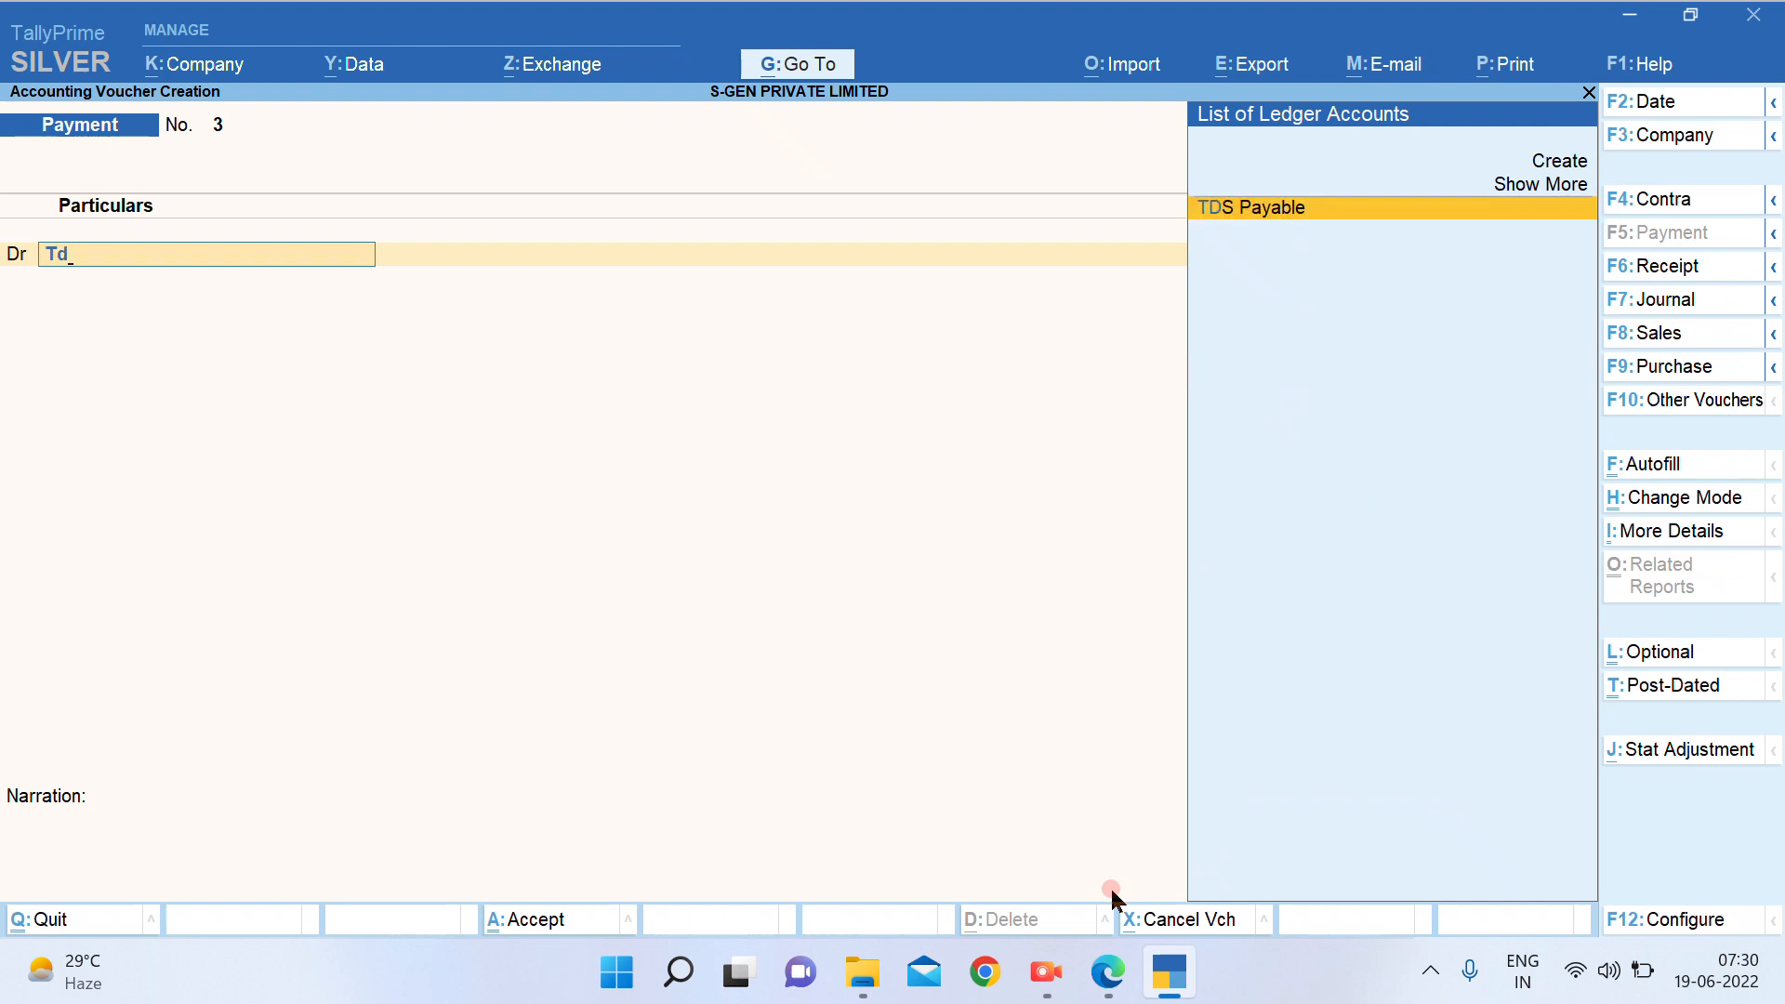
{"action": "key", "text": "Return"}
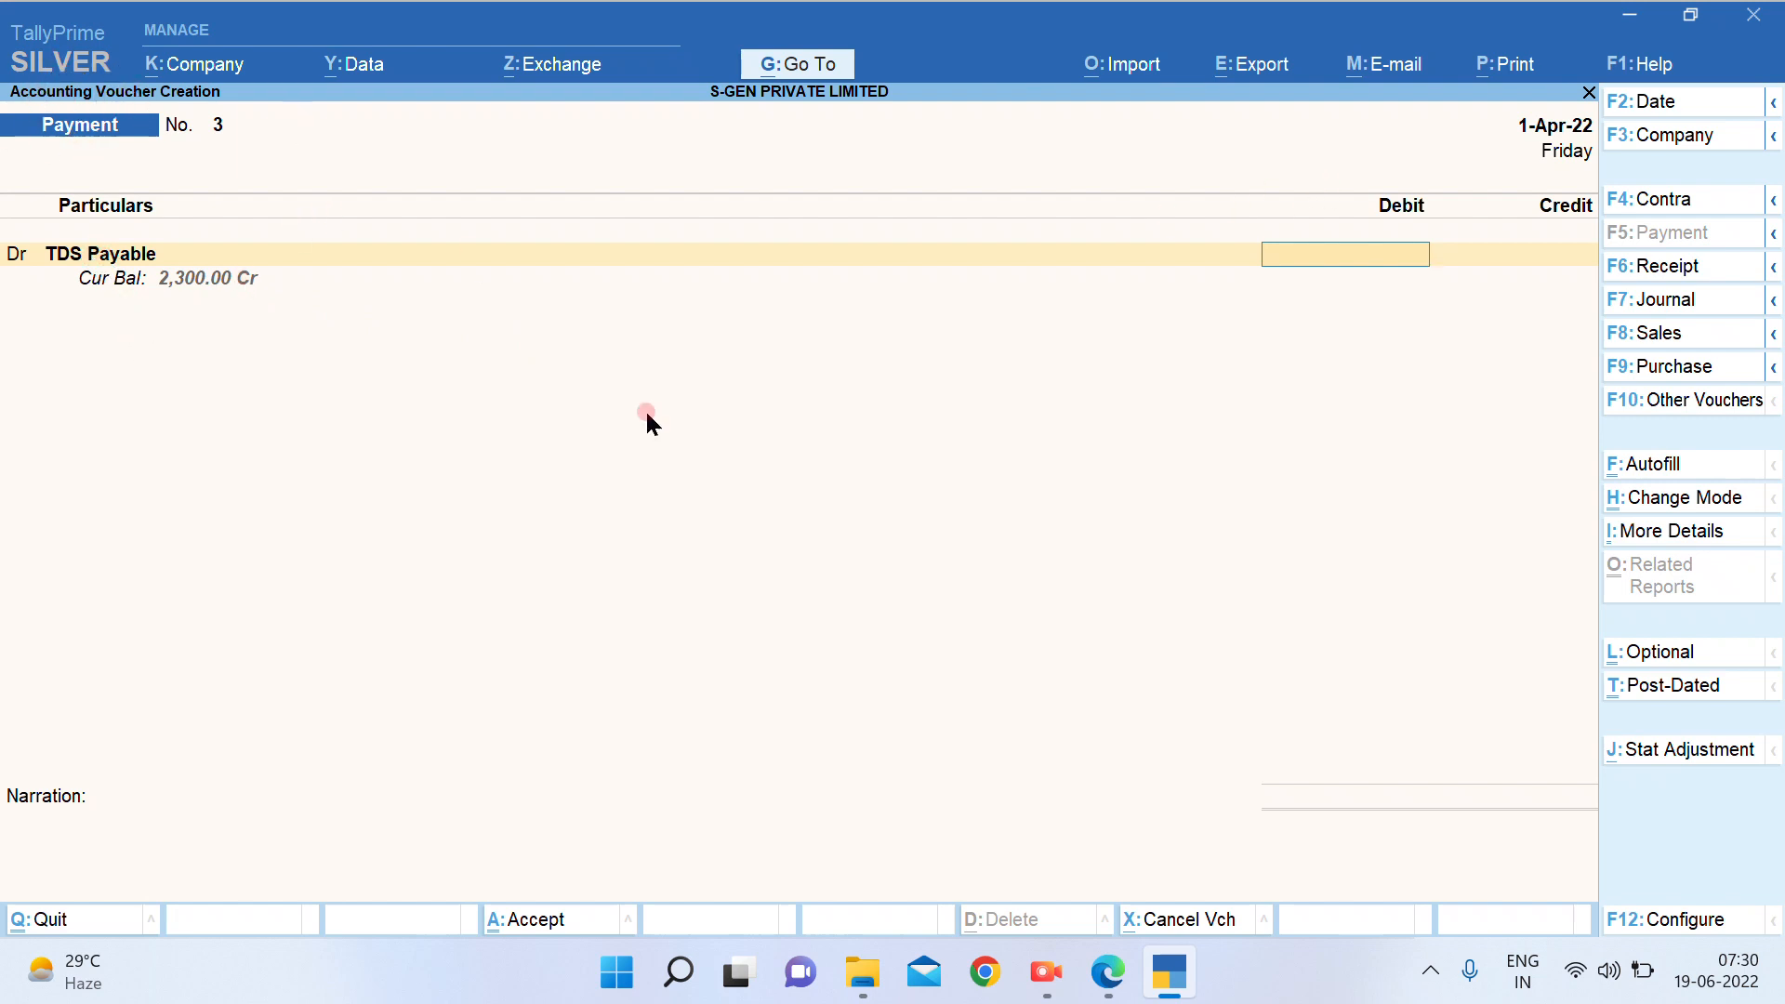
{"action": "type", "text": "2300"}
{"action": "key", "text": "Return"}
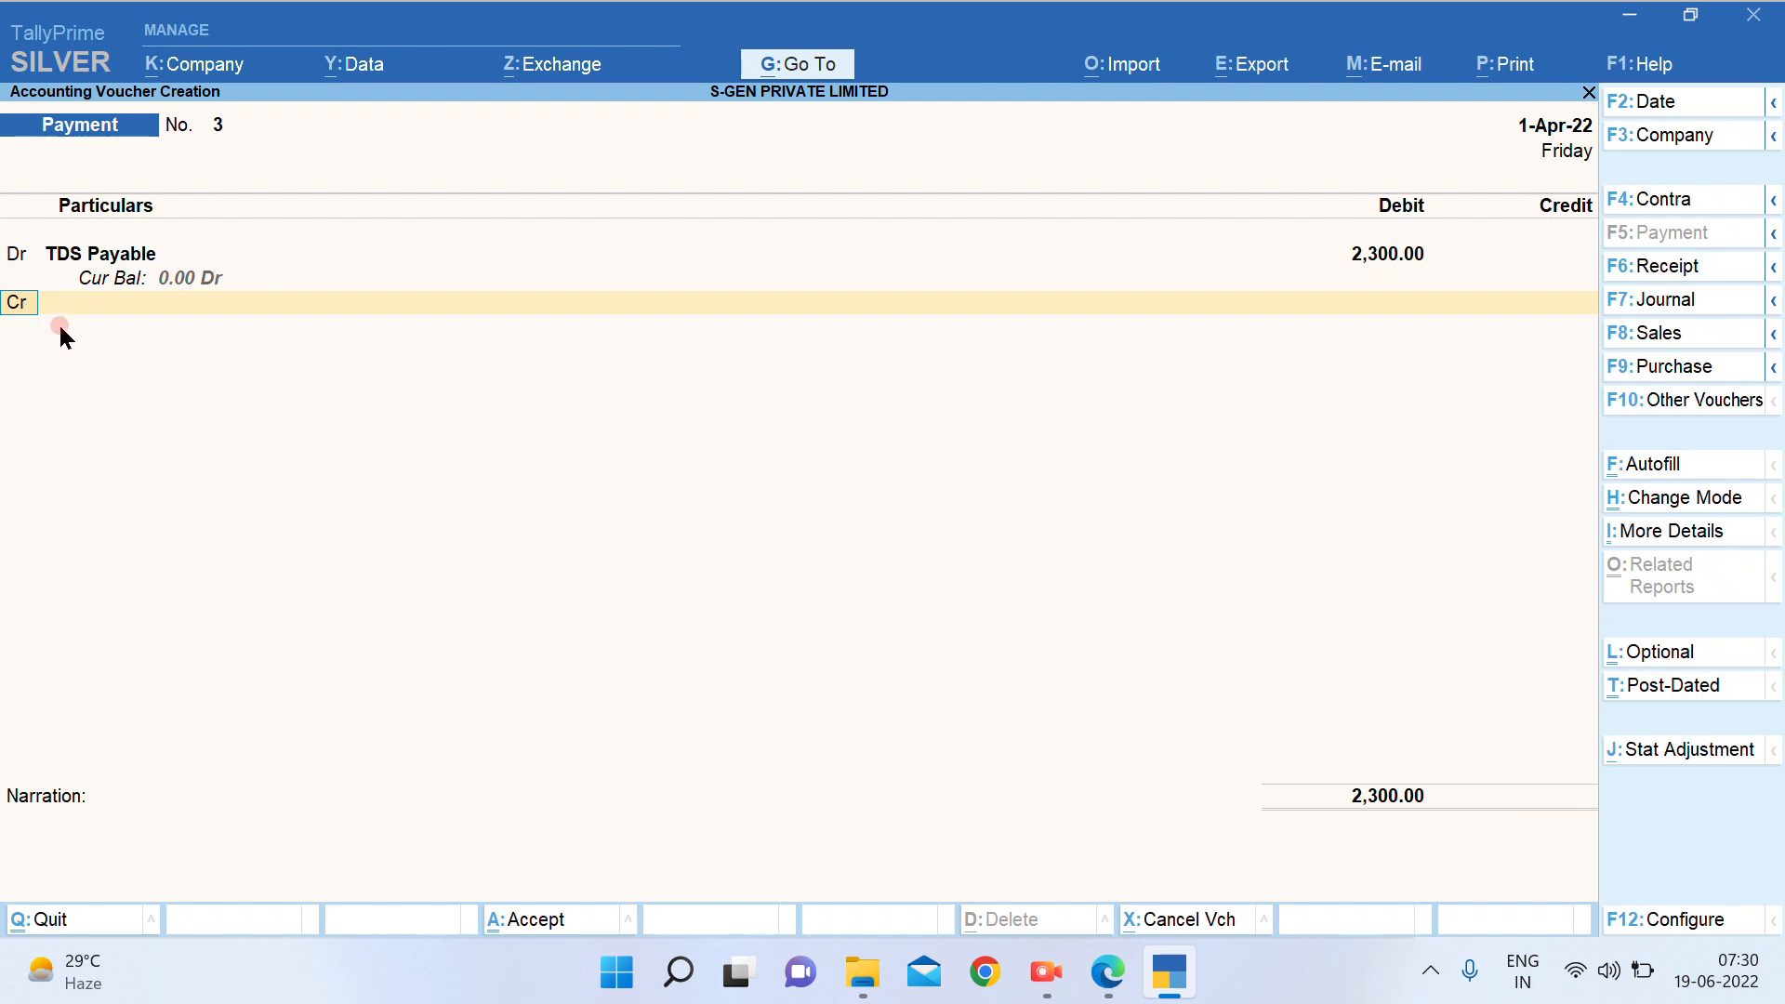
Make the second line a debit entry and debit GST Payable with 24,500
{"action": "key", "text": "Return"}
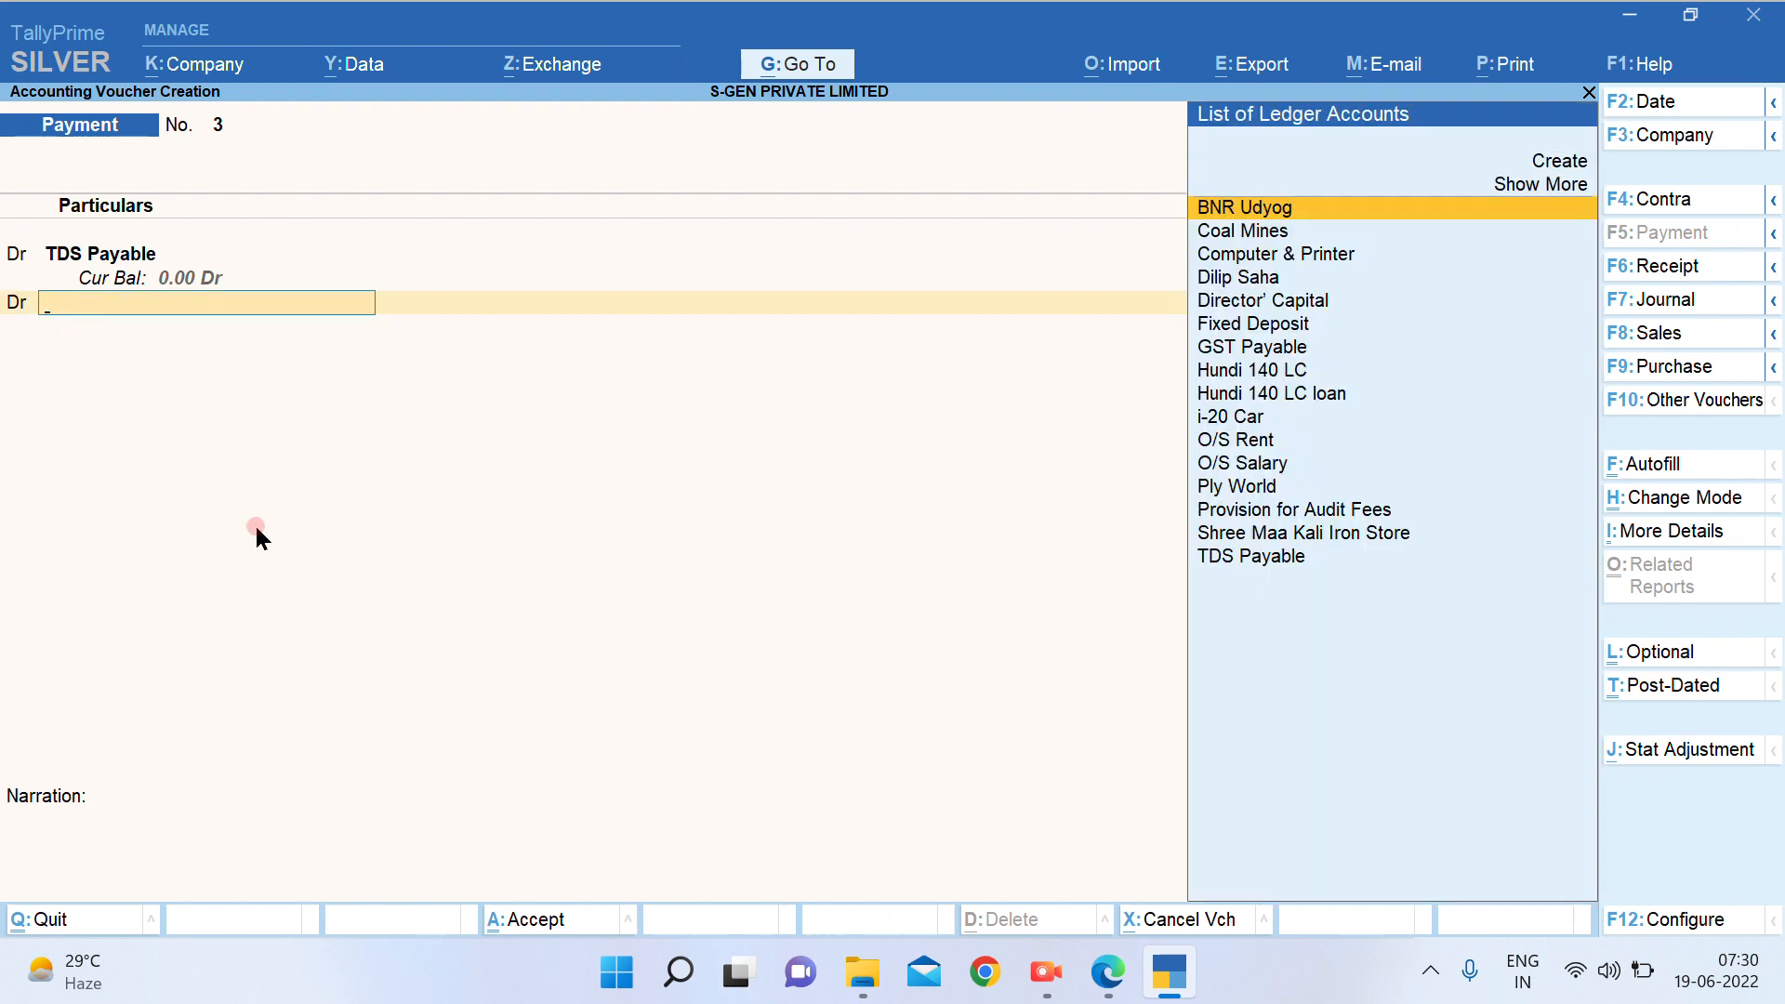
{"action": "type", "text": "Gst"}
{"action": "key", "text": "Return"}
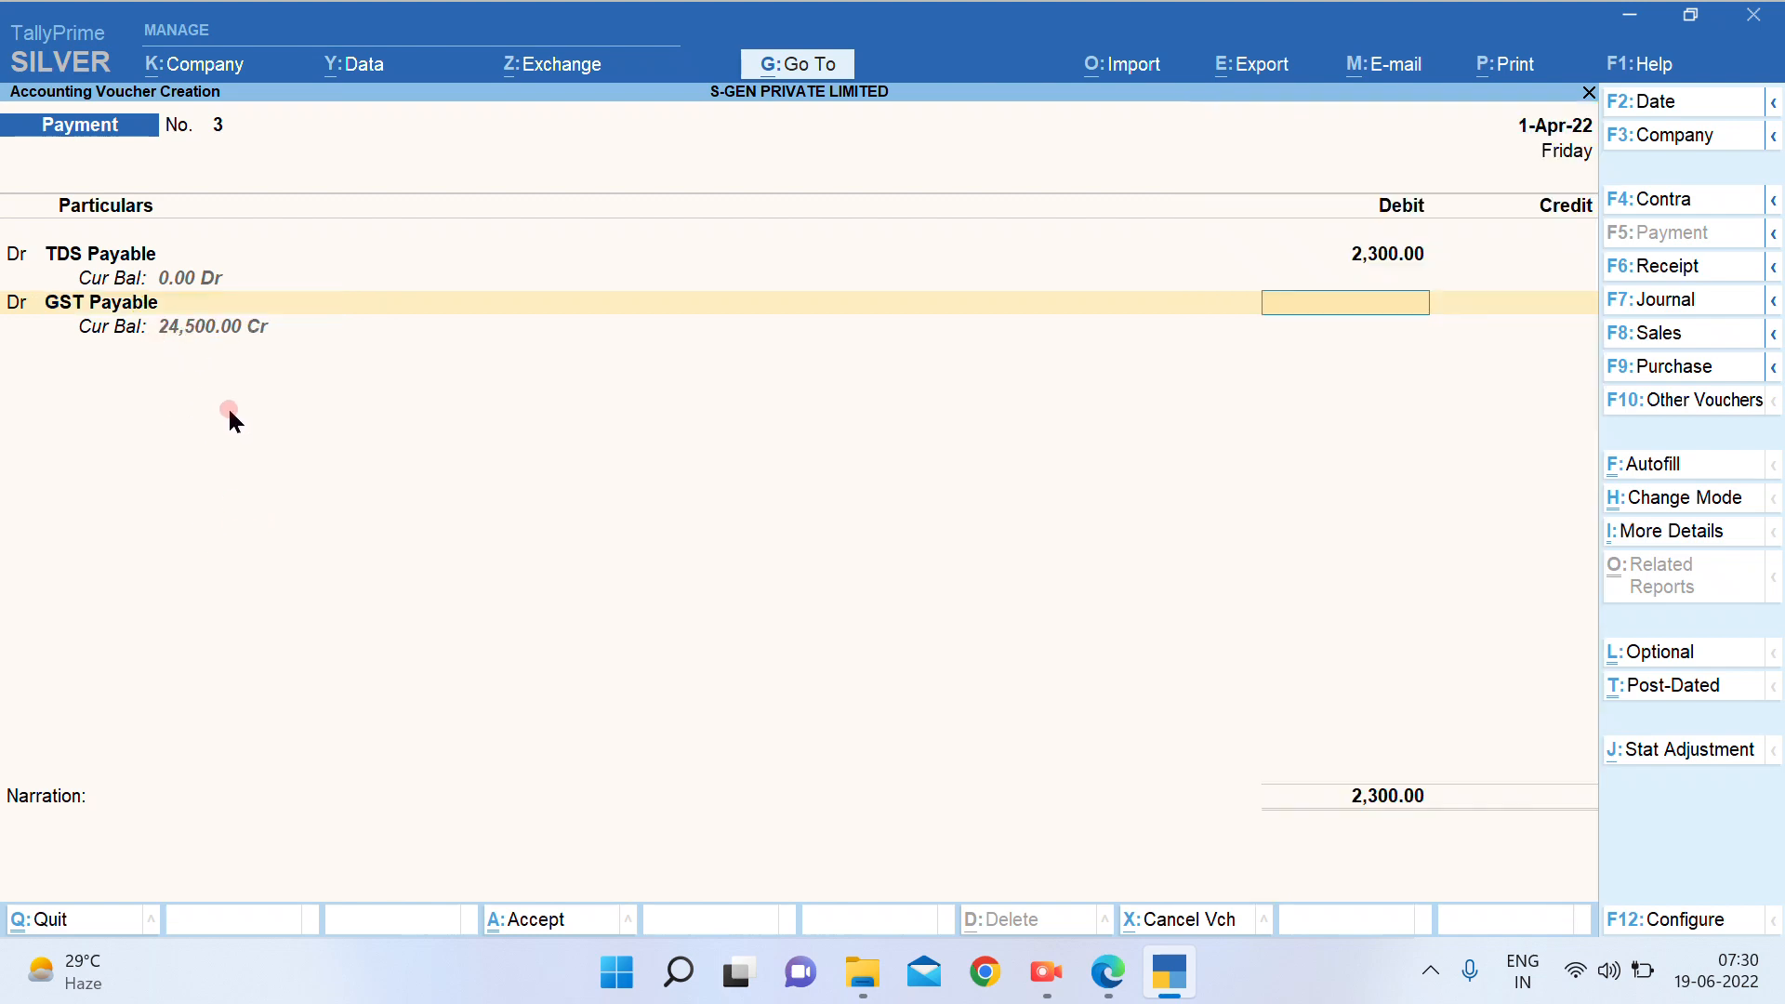
{"action": "type", "text": "24500"}
{"action": "key", "text": "Return"}
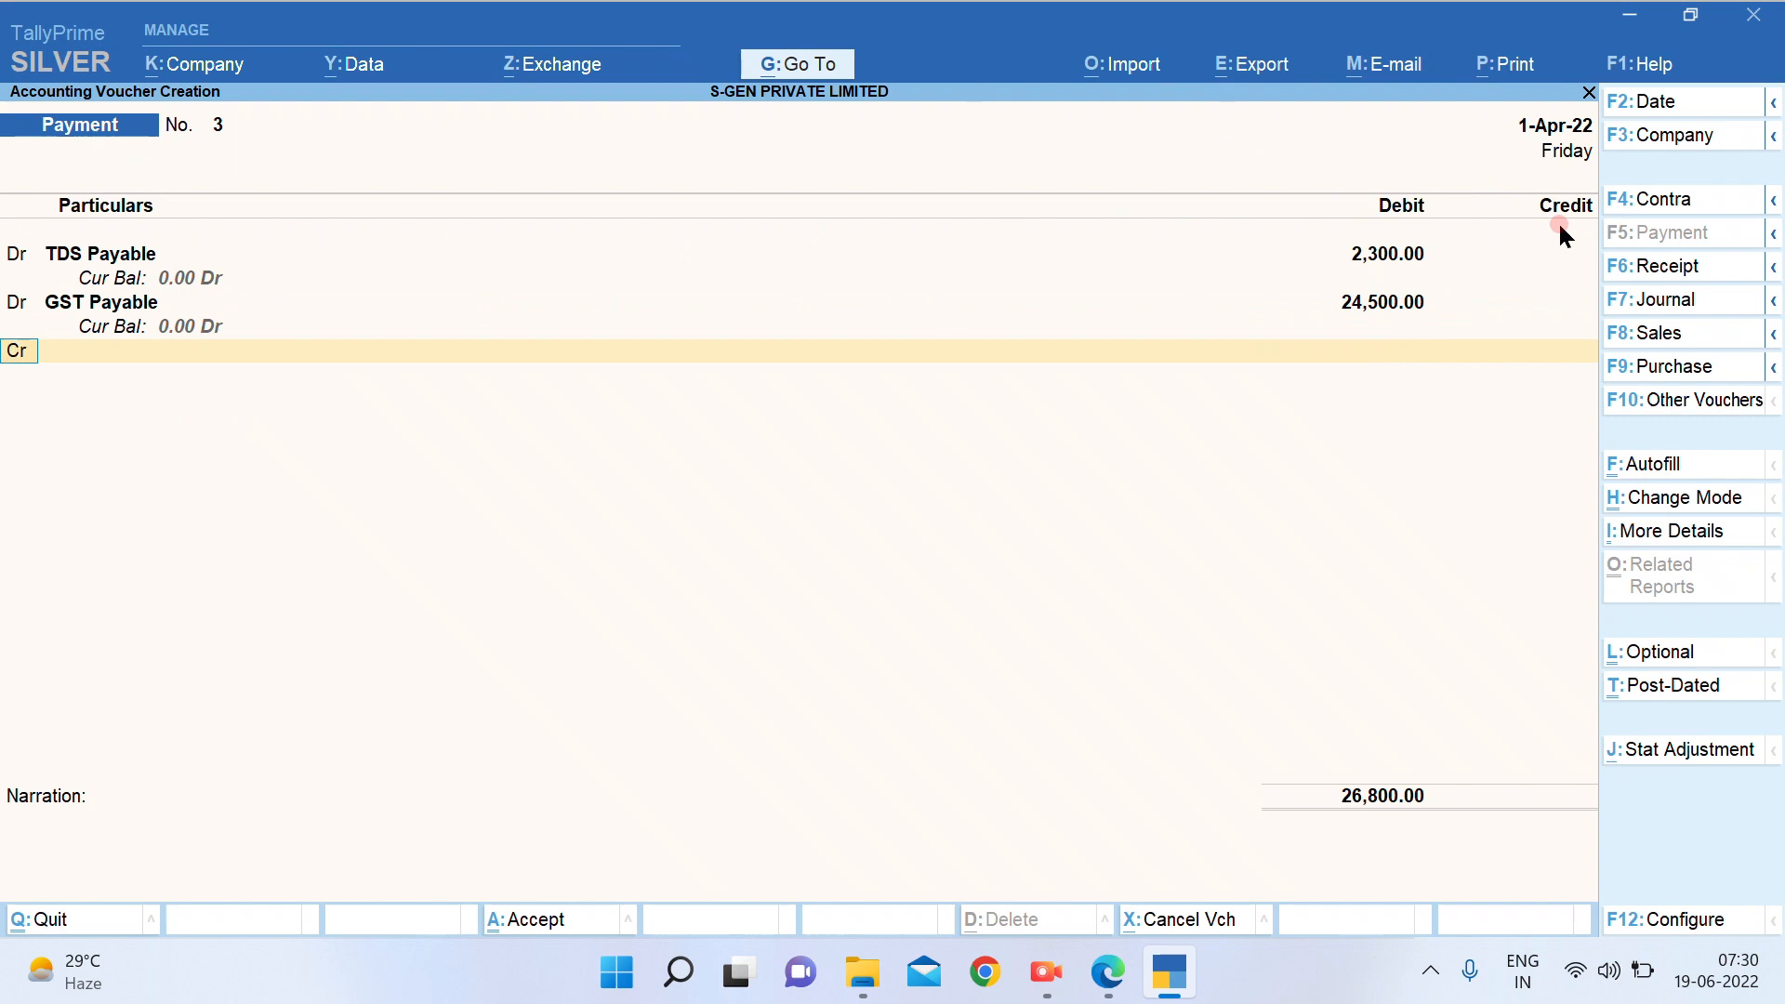
Credit the ICICI bank ledger with 26,800 using the default Cheque allocation and save the TDS and GST payment voucher
{"action": "key", "text": "Return"}
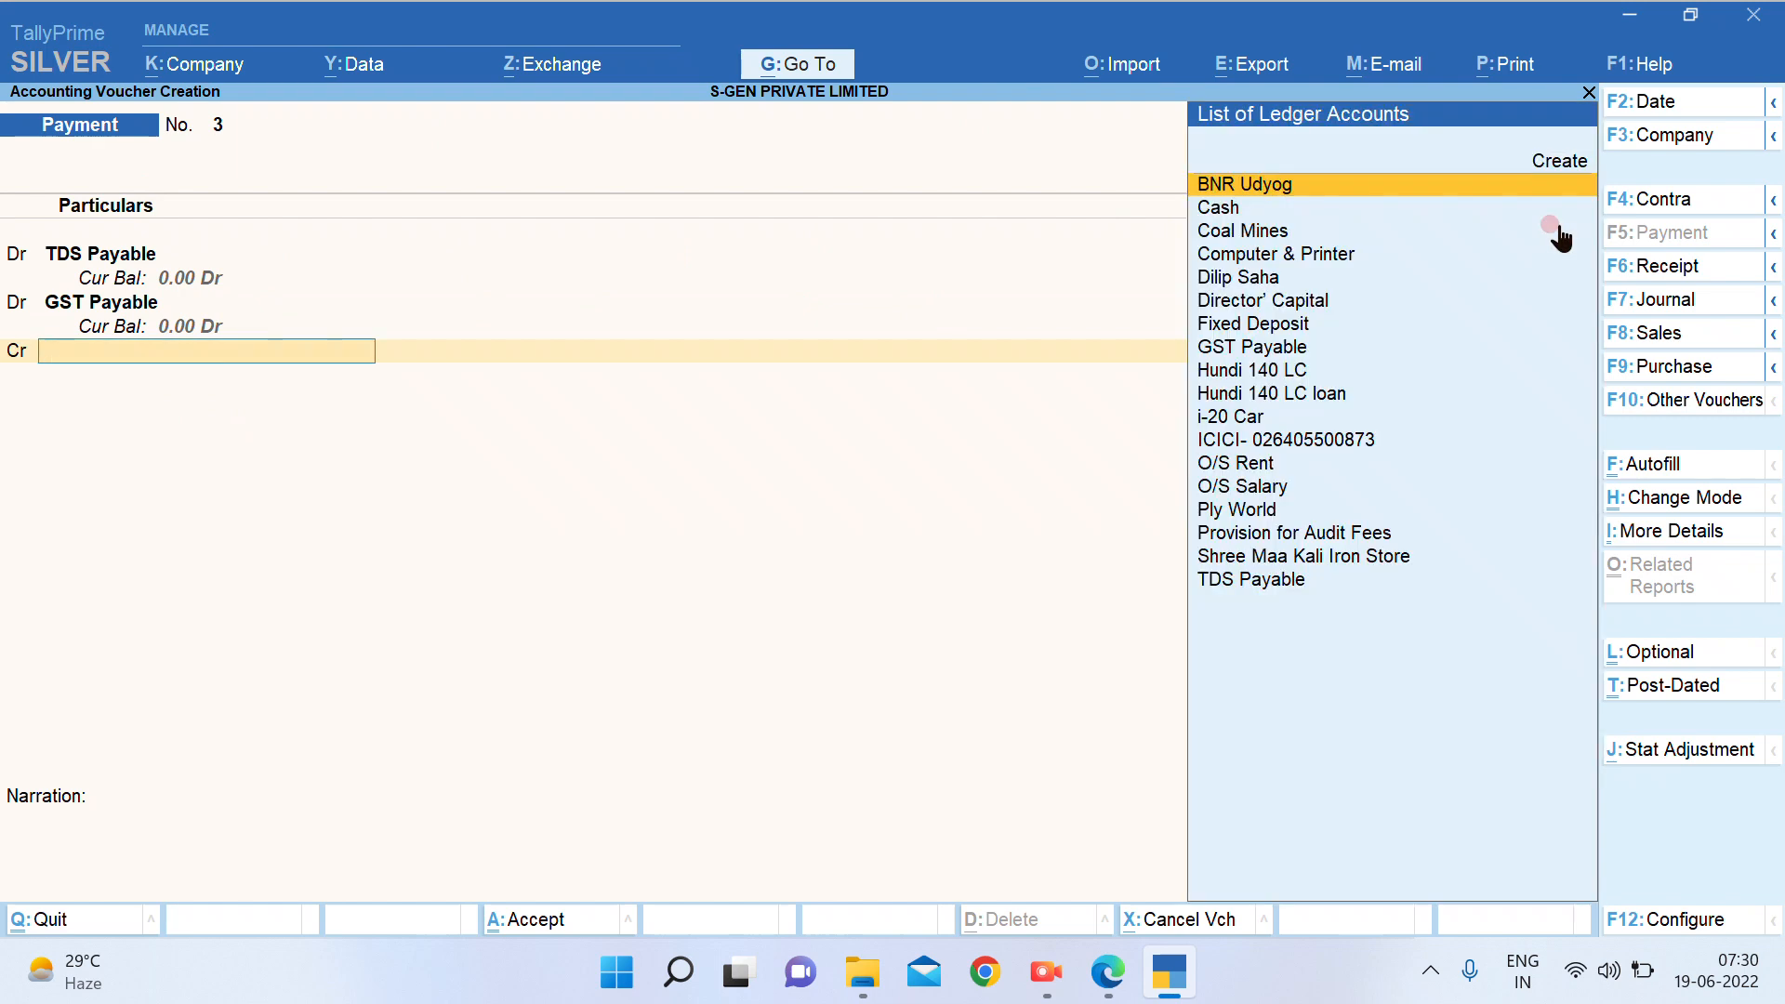
{"action": "type", "text": "ici"}
{"action": "key", "text": "Return"}
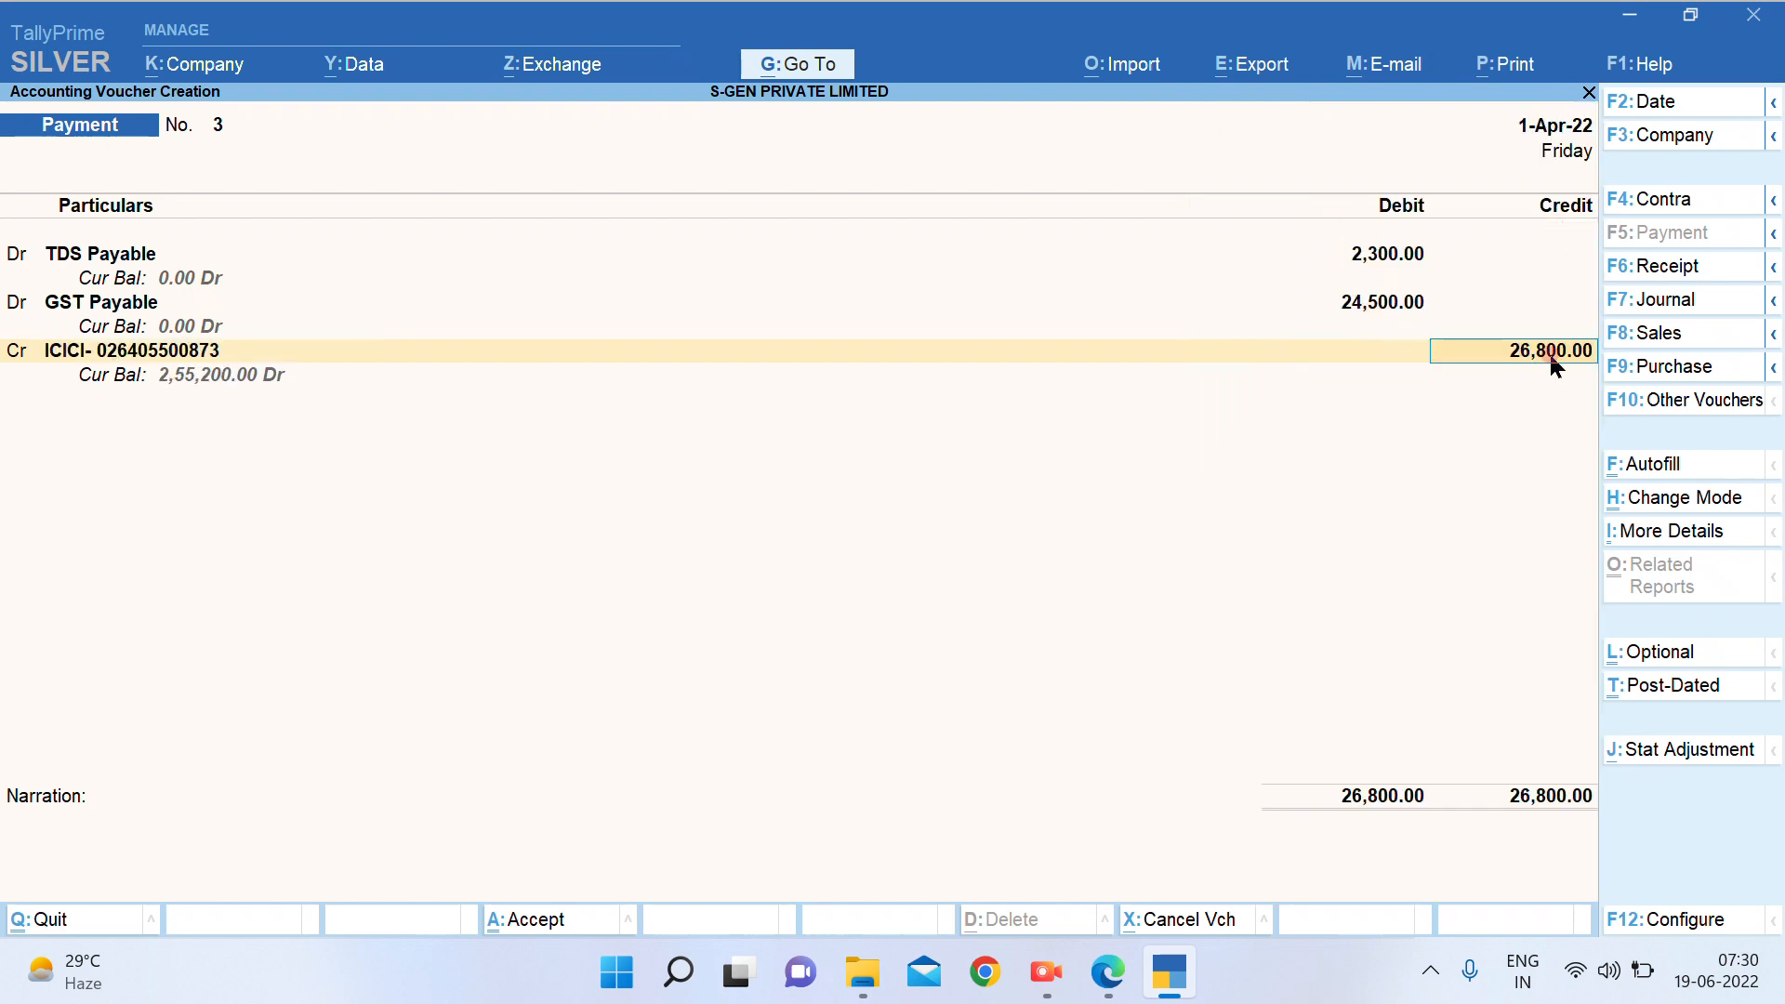
{"action": "key", "text": "Return"}
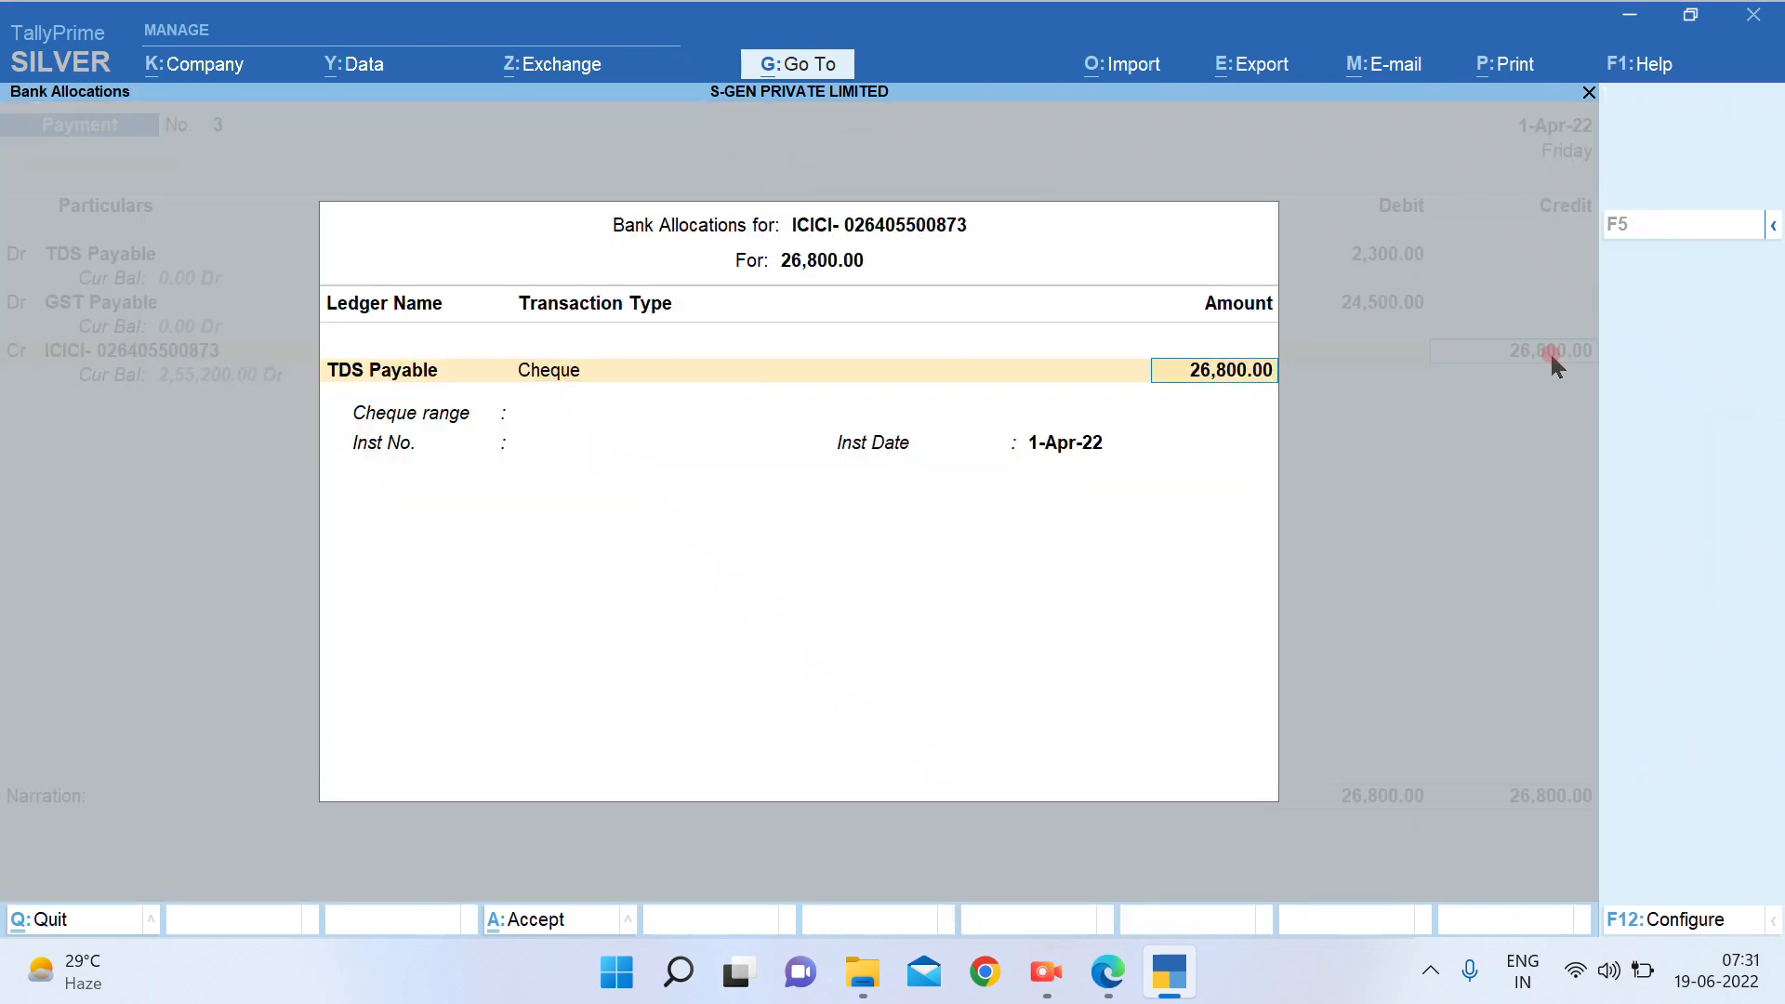
{"action": "key", "text": "Return"}
{"action": "key", "text": "Return"}
{"action": "key", "text": "Return"}
{"action": "key", "text": "Return"}
{"action": "key", "text": "Return"}
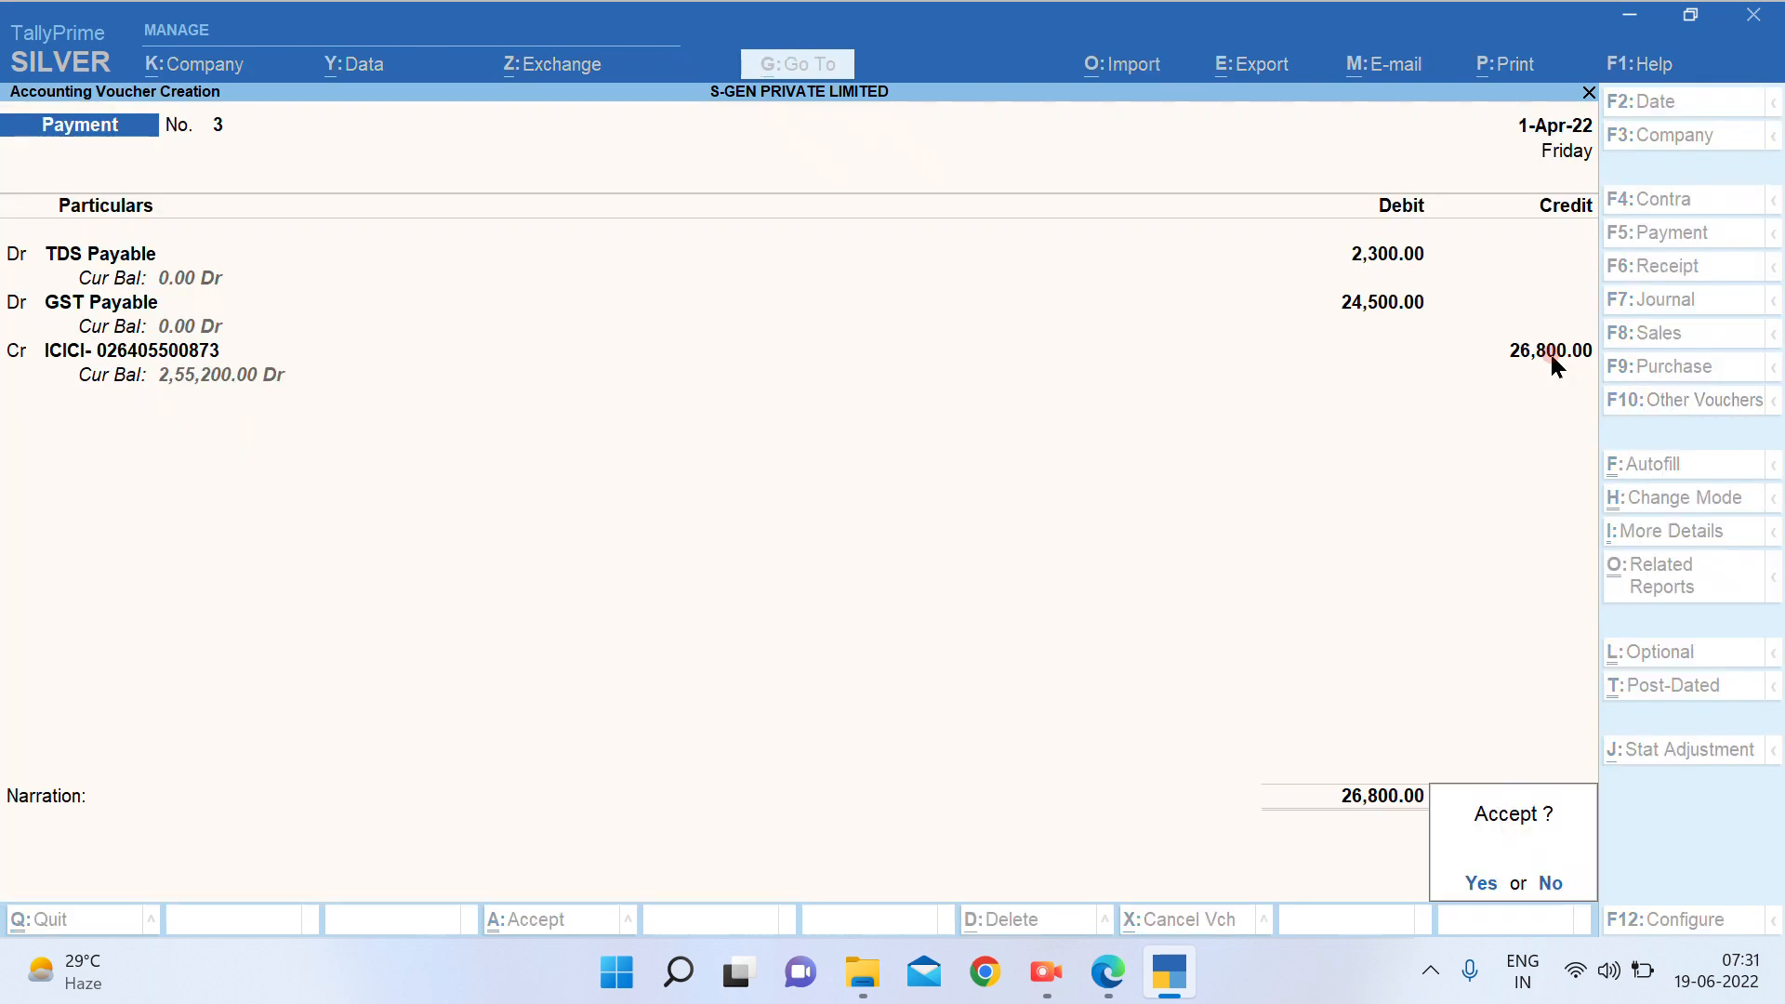
{"action": "key", "text": "Return"}
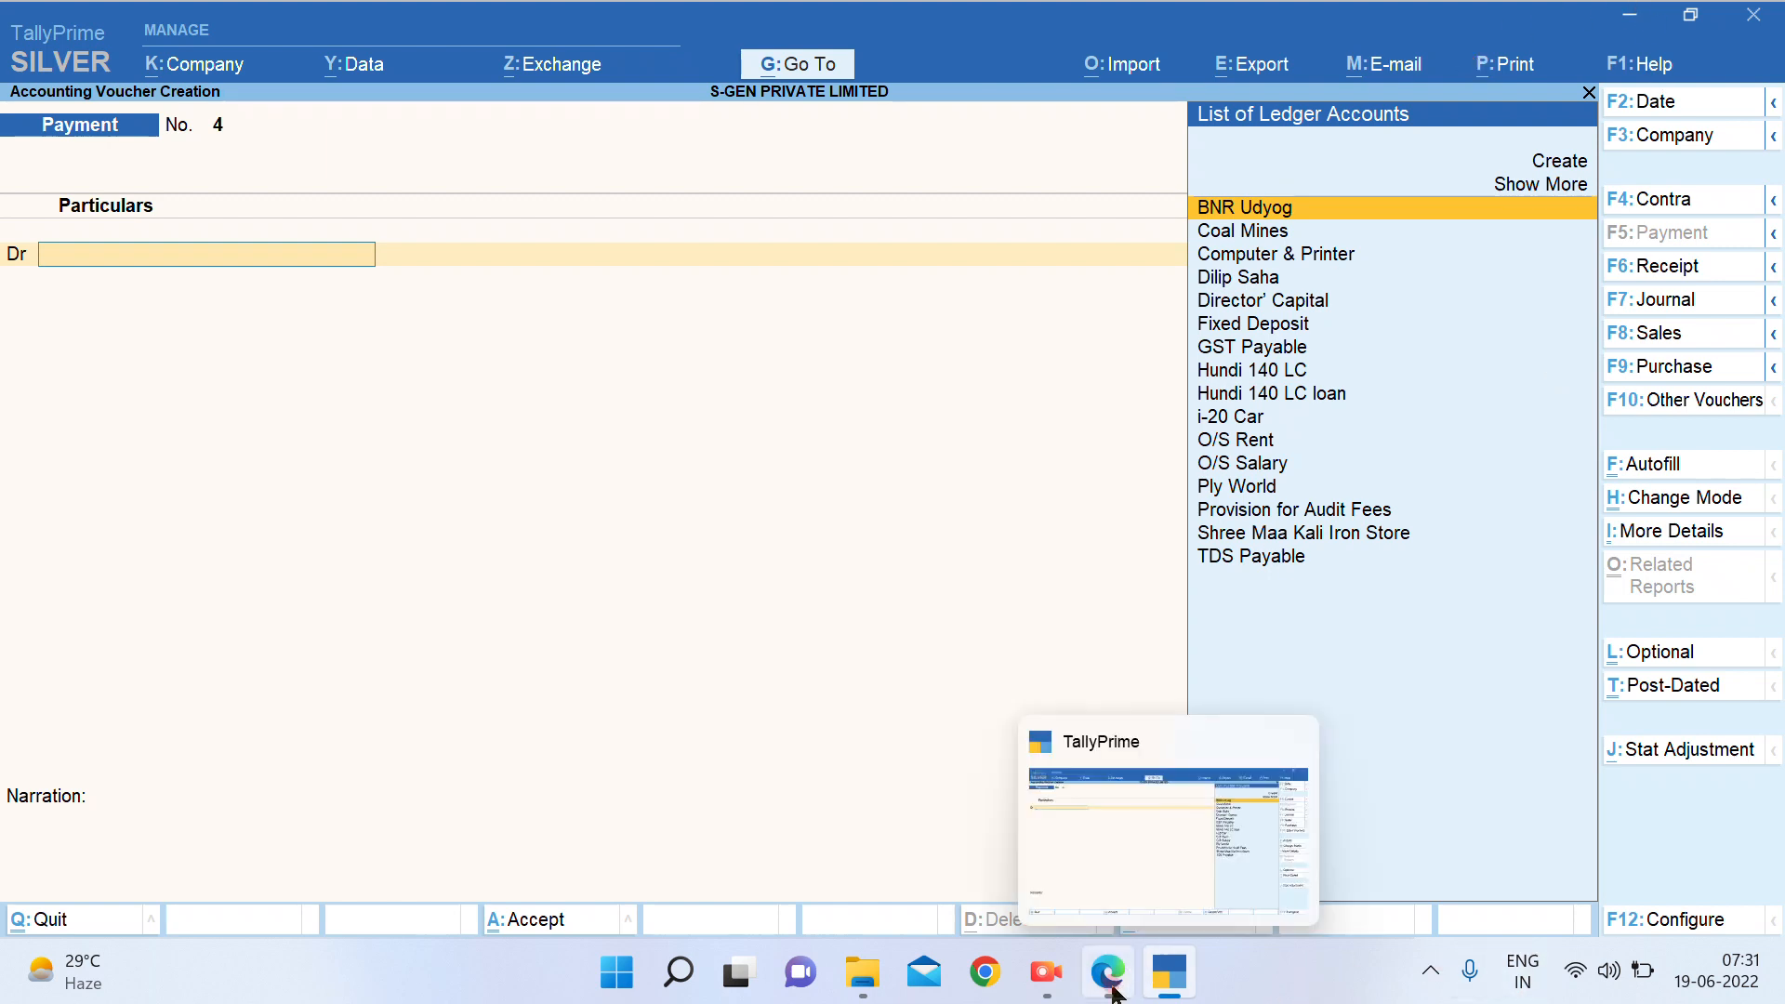
Switch to the question PDF and read the event about the Hundi 140 LC loan EMI deducted from the bank
{"action": "left_click", "coordinate": [1092, 958]}
{"action": "left_click_drag", "start_coordinate": [446, 462], "coordinate": [1149, 544]}
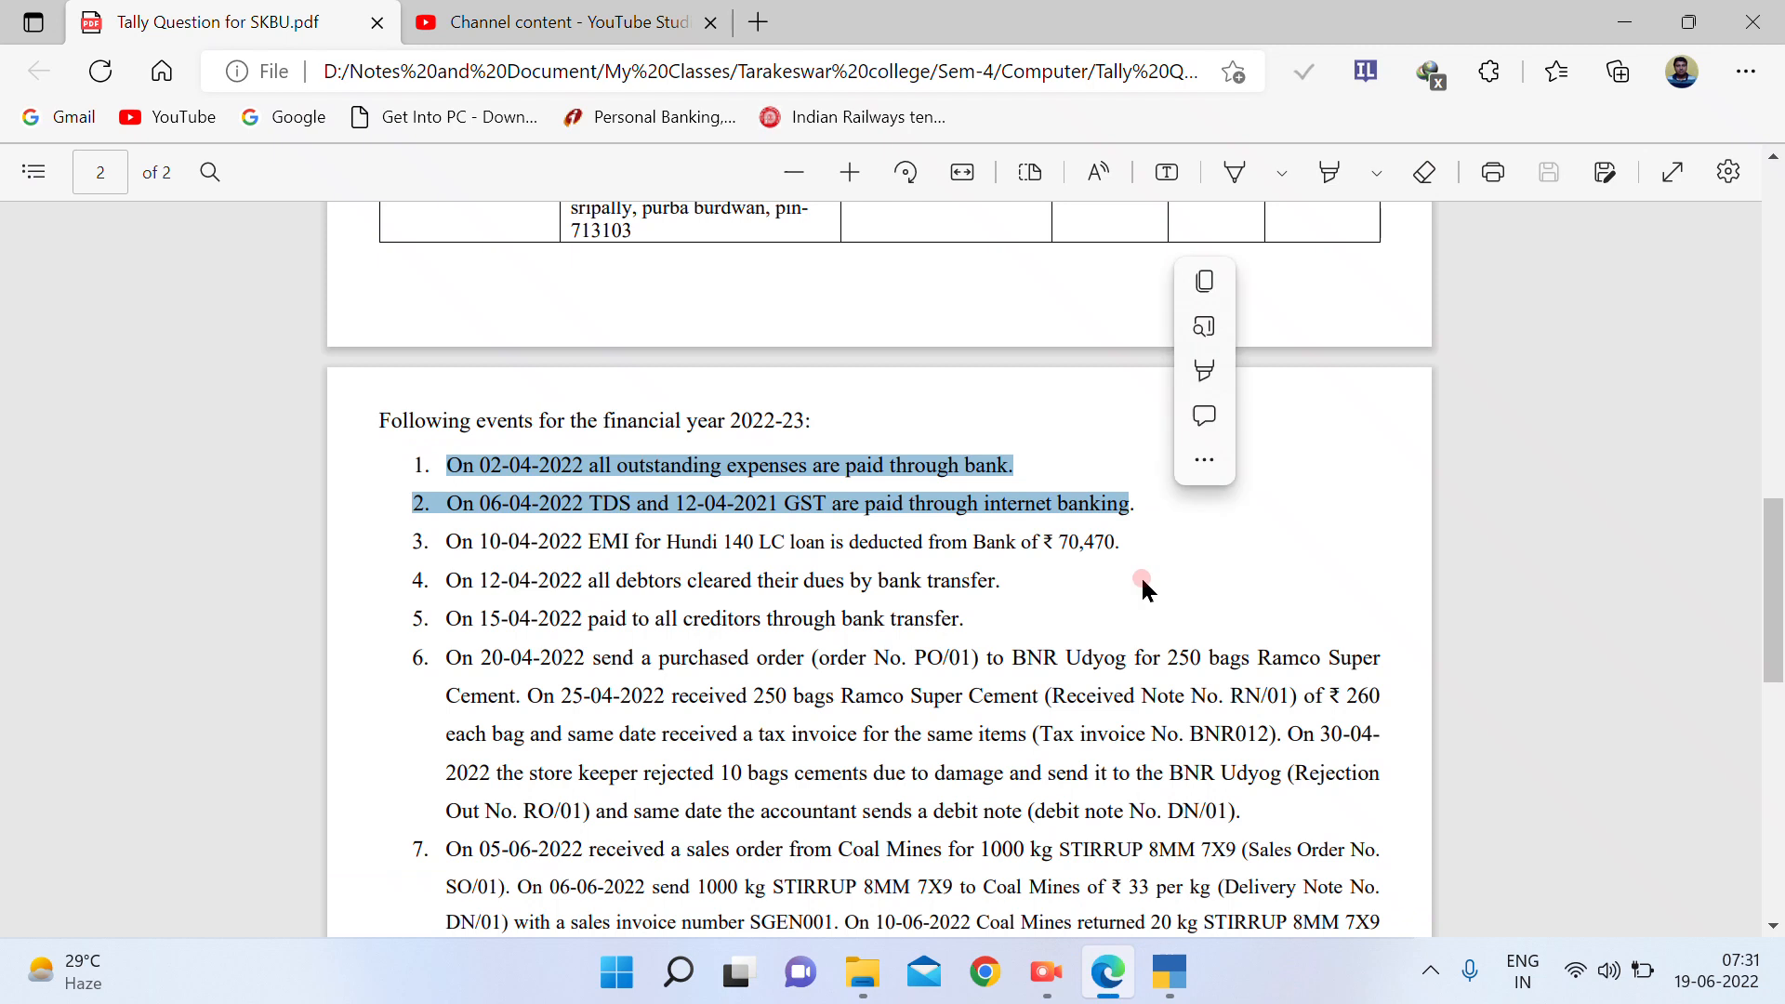
{"action": "scroll", "coordinate": [1153, 566], "scroll_direction": "down", "scroll_amount": 1}
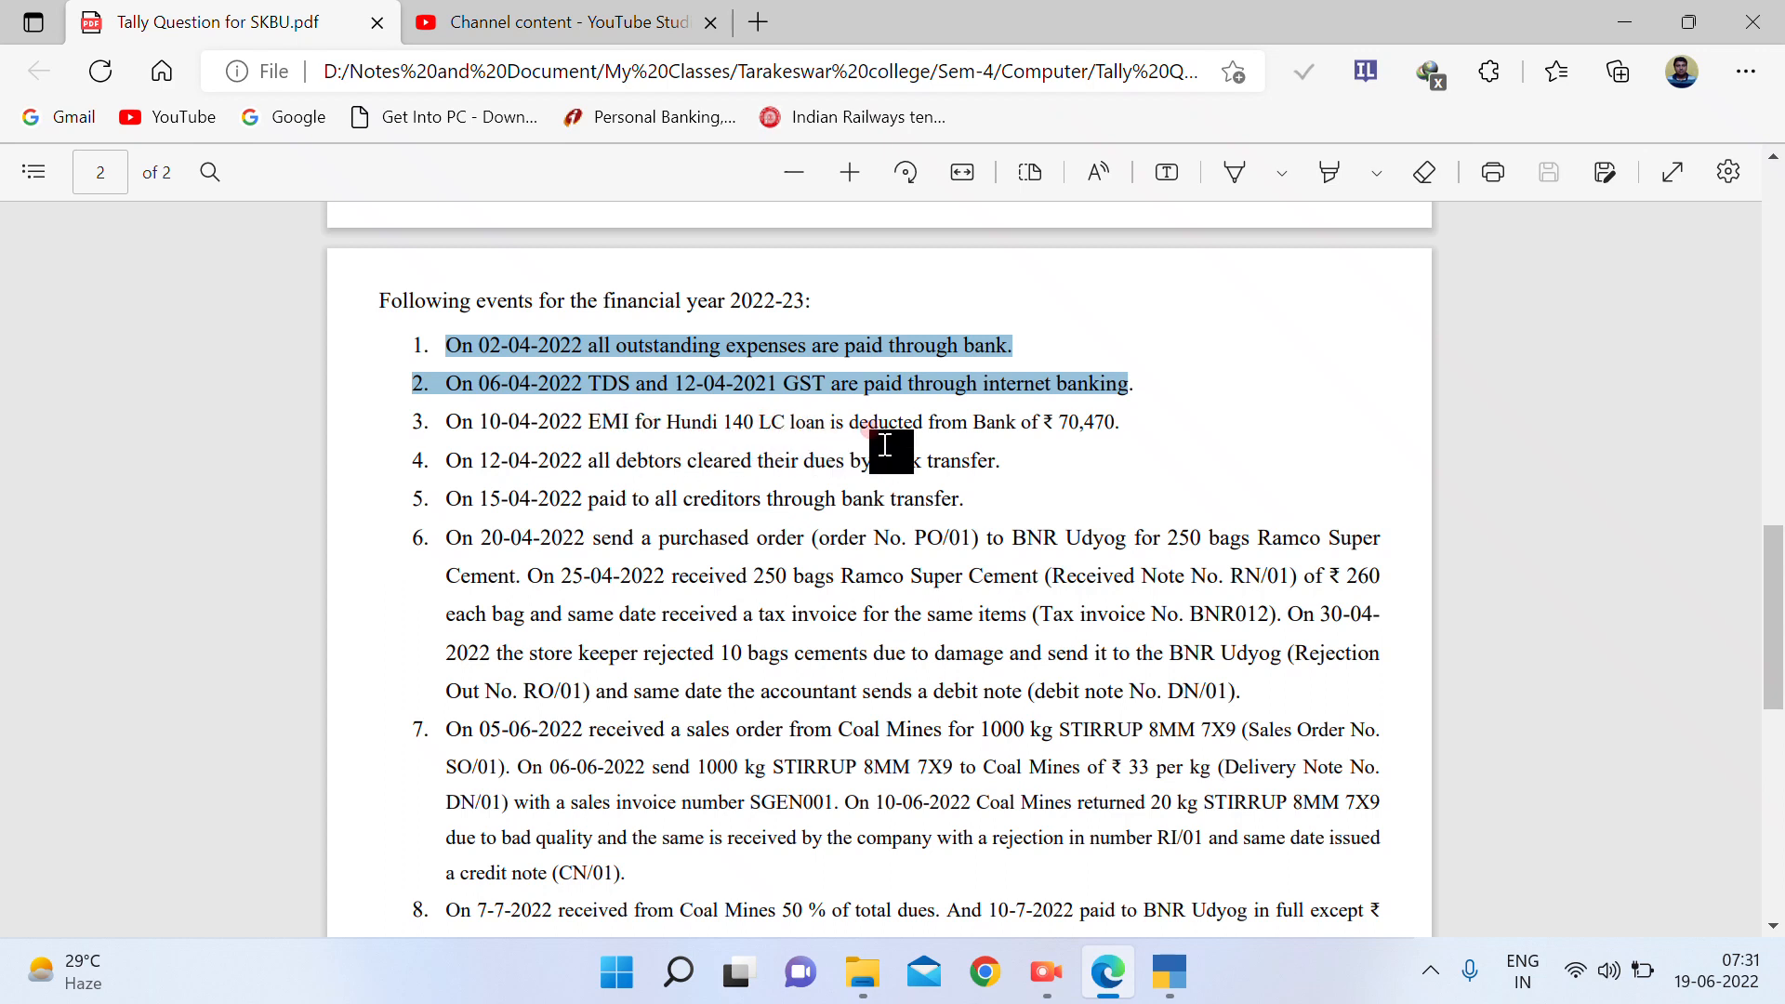
{"action": "left_click_drag", "start_coordinate": [1060, 423], "coordinate": [1122, 423]}
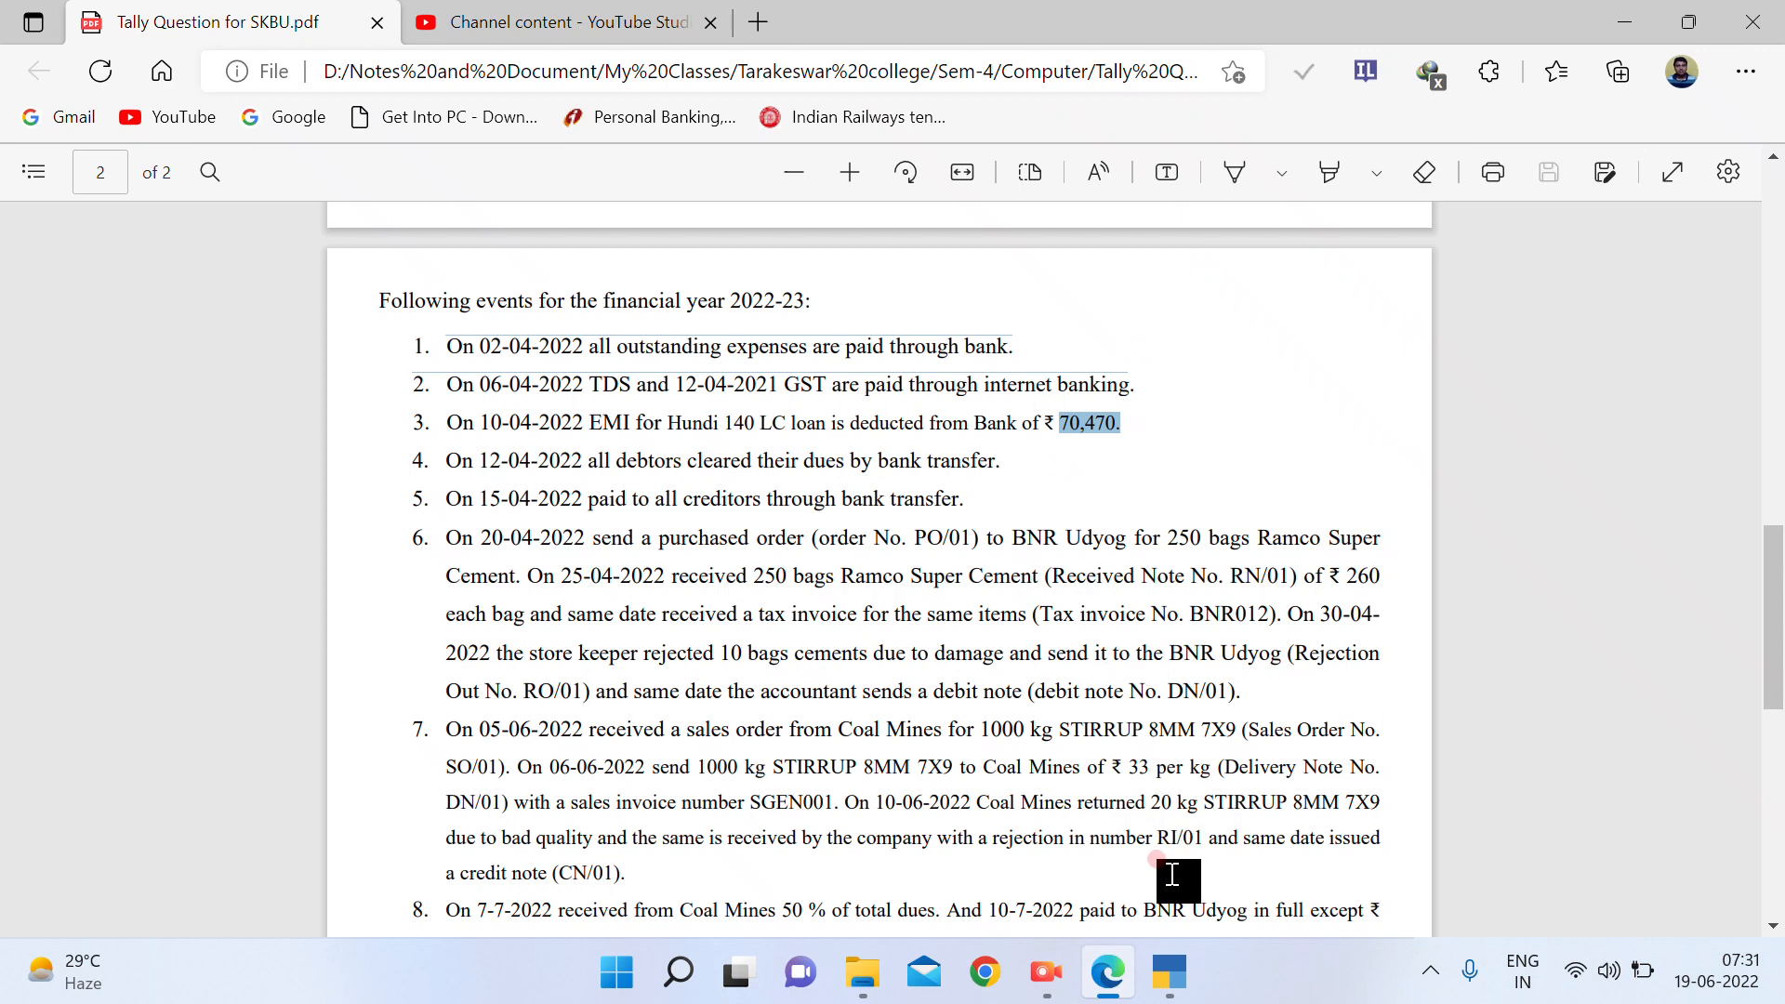
Switch back to TallyPrime and debit Hundi 140 LC loan with 70,470 in the new Payment voucher, checking the amount against the PDF
{"action": "left_click", "coordinate": [1170, 971]}
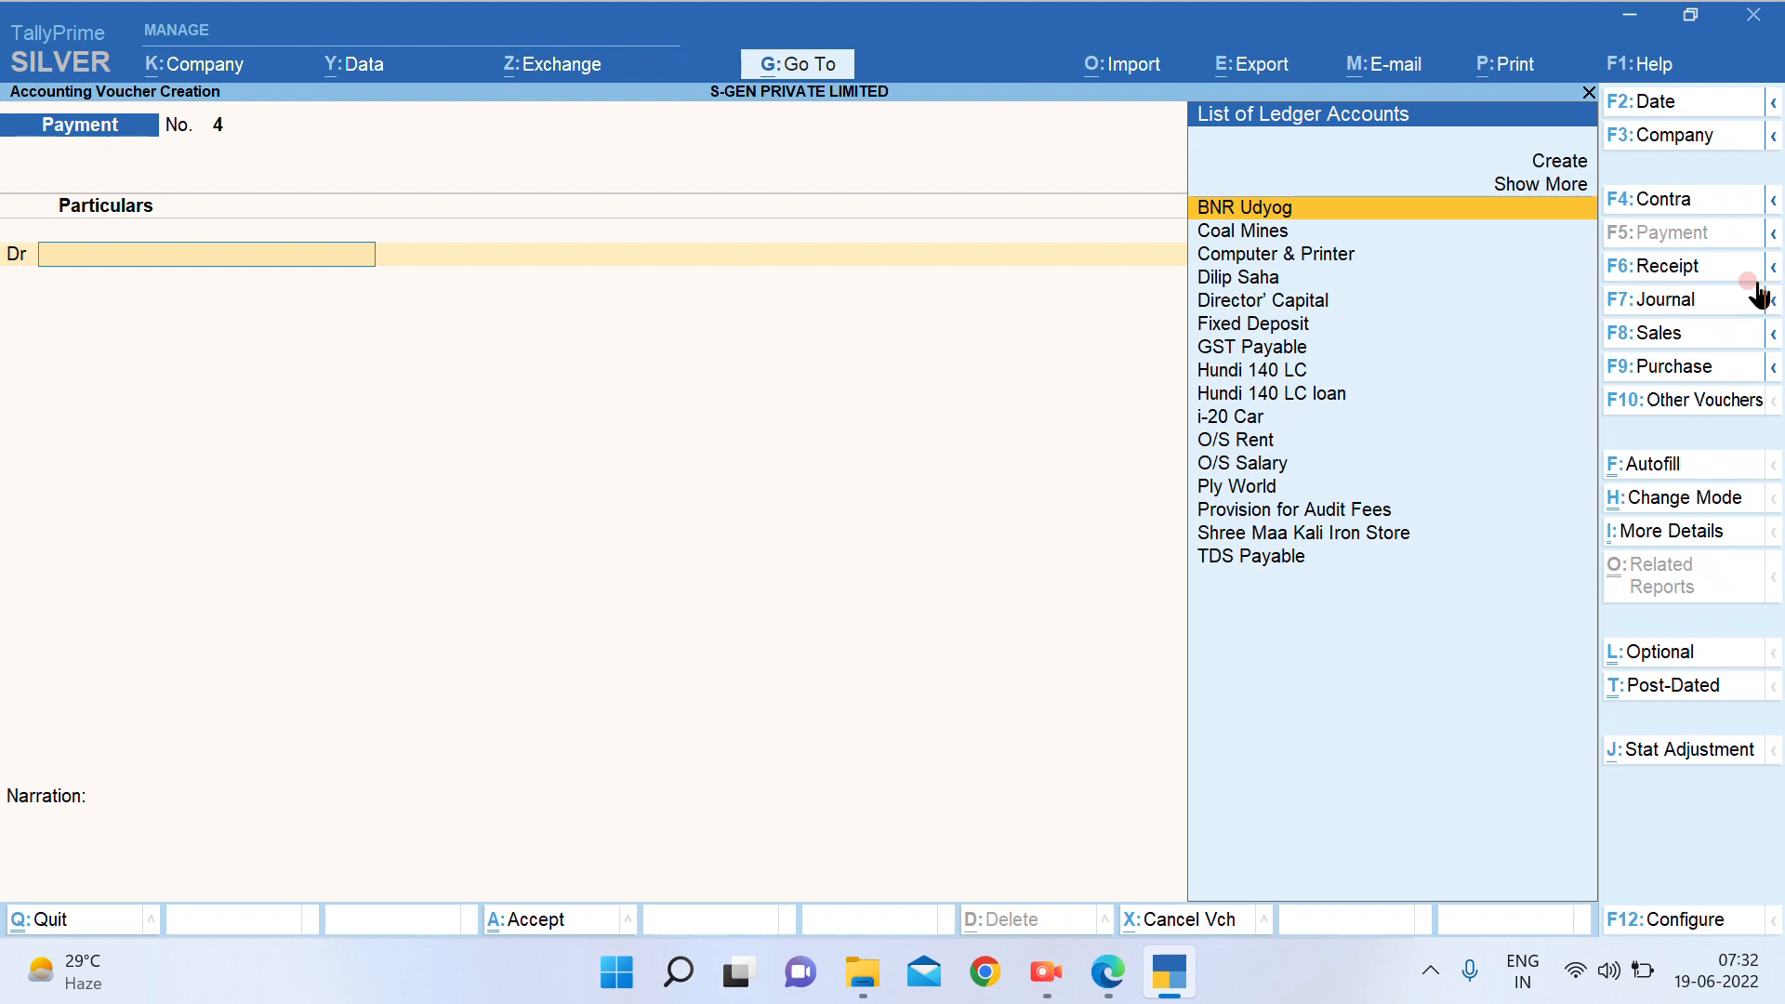
{"action": "type", "text": "Hu"}
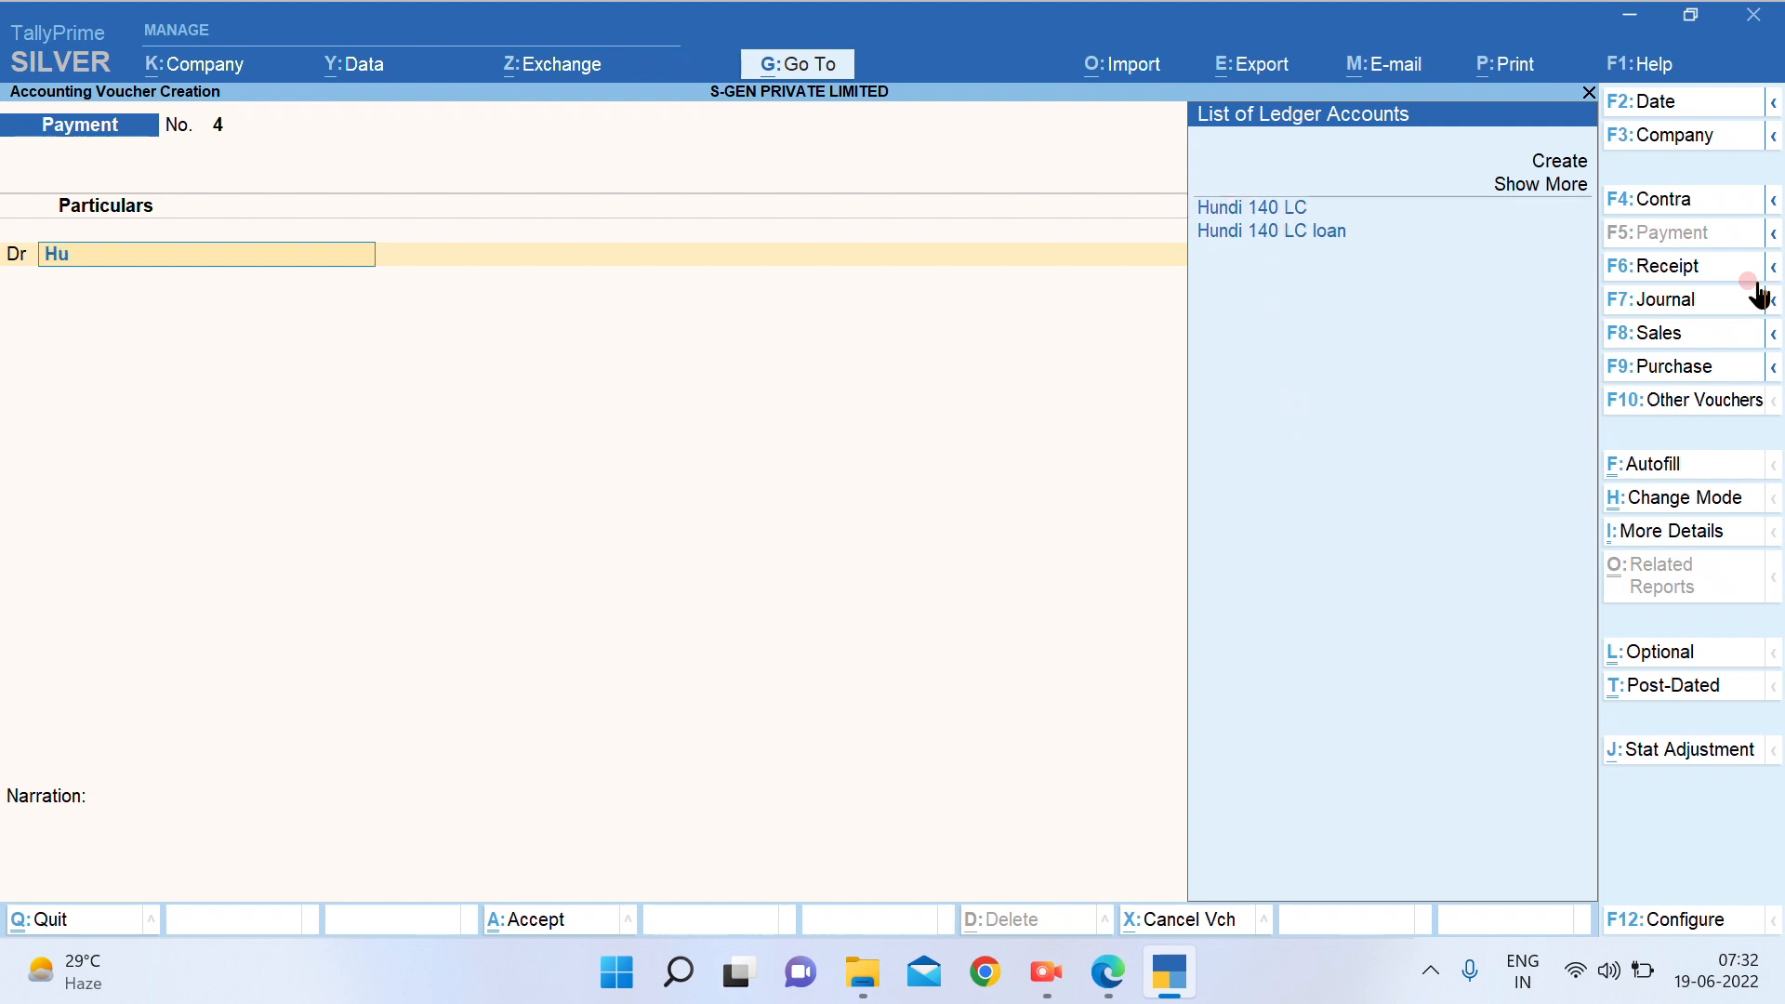
{"action": "key", "text": "Down"}
{"action": "key", "text": "Return"}
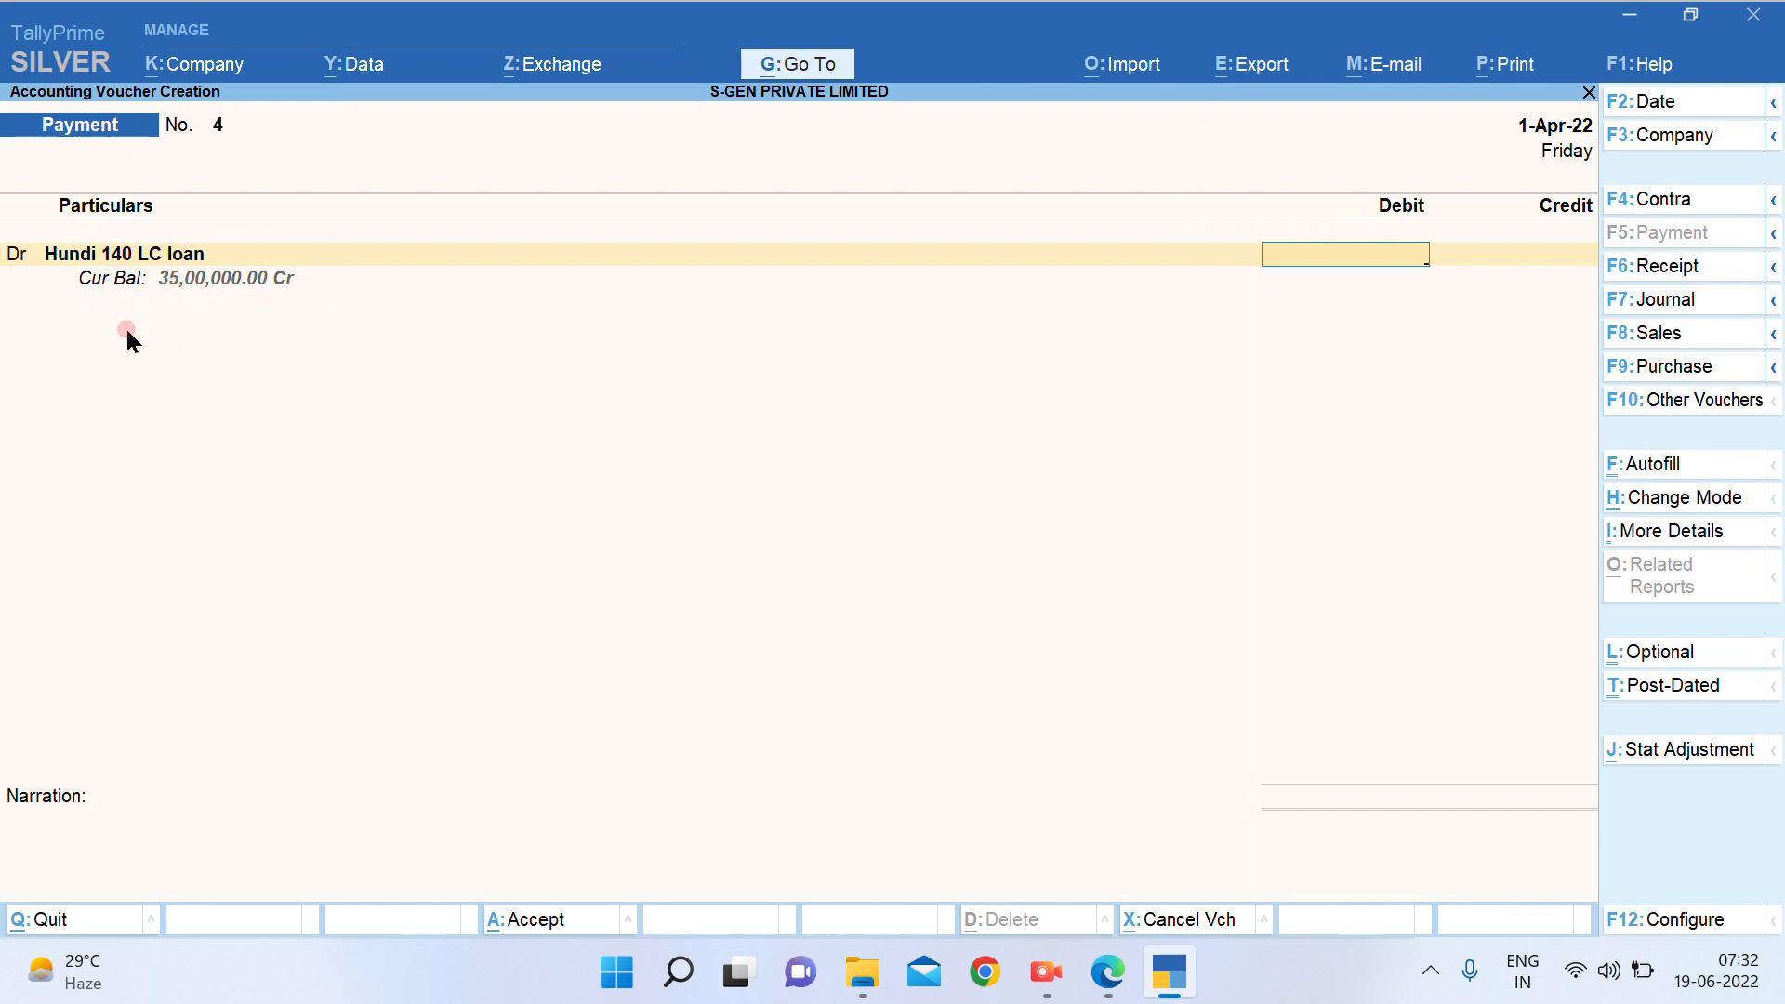
{"action": "type", "text": "7"}
{"action": "key", "text": "alt+Tab"}
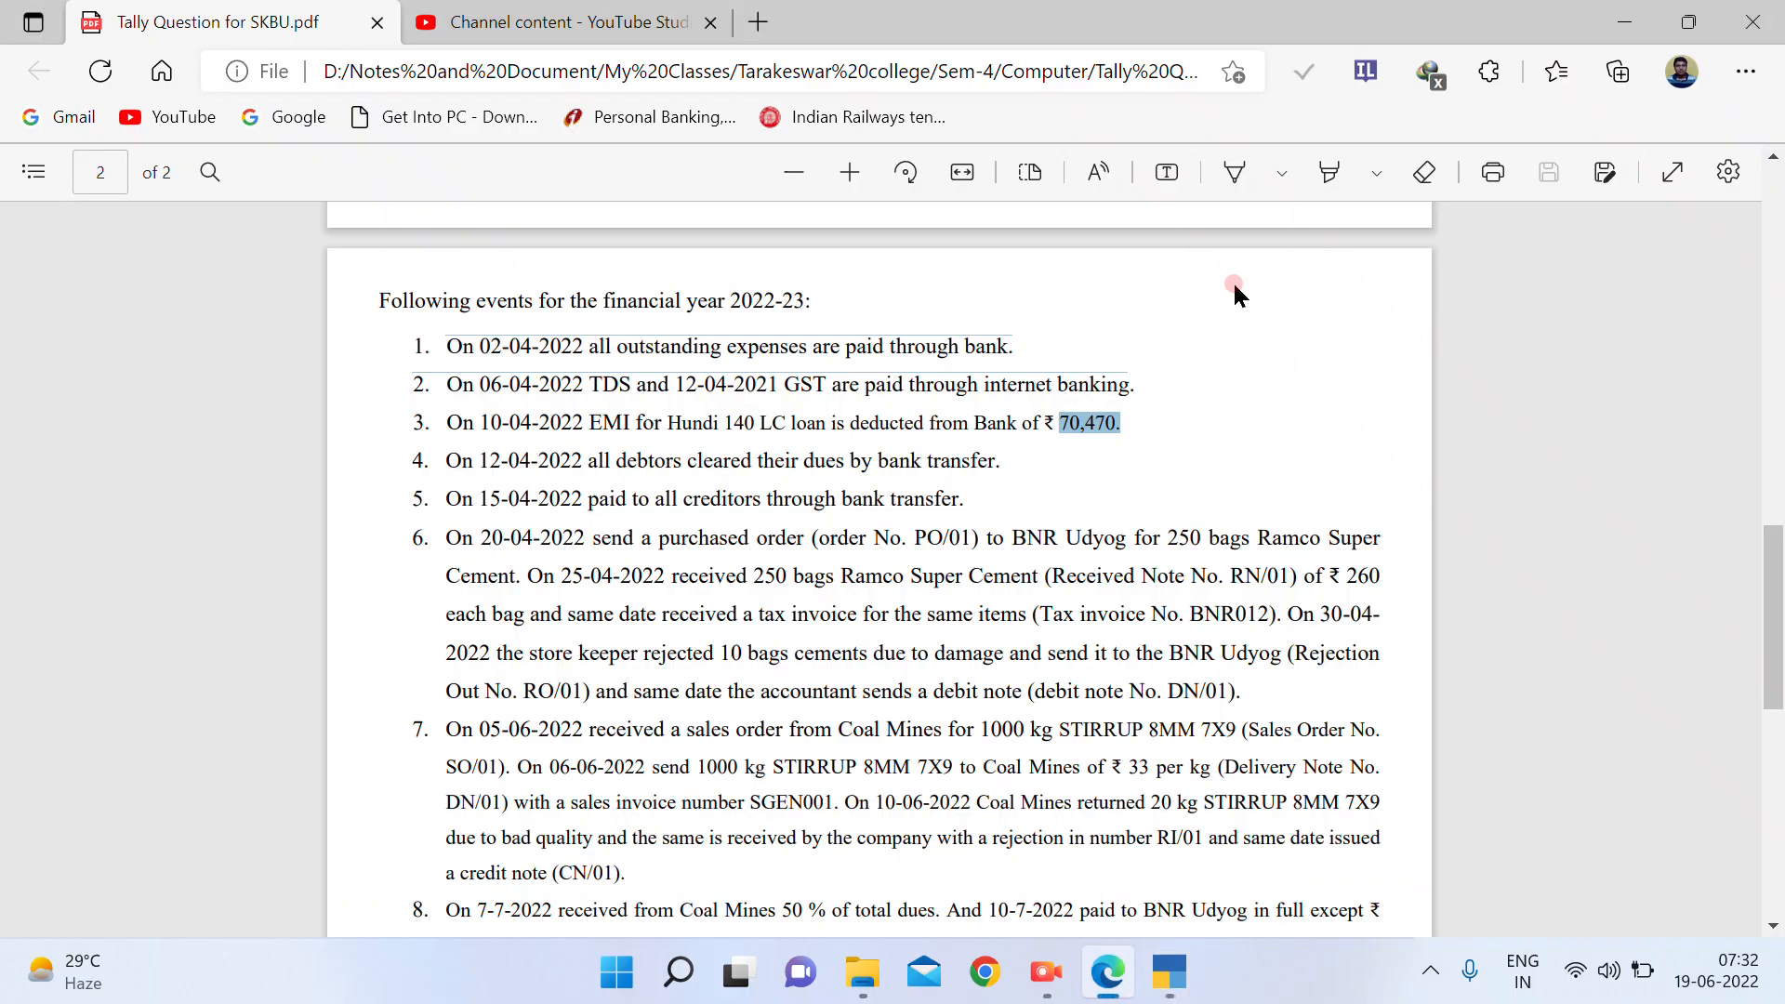
{"action": "key", "text": "alt+Tab"}
{"action": "type", "text": "0470"}
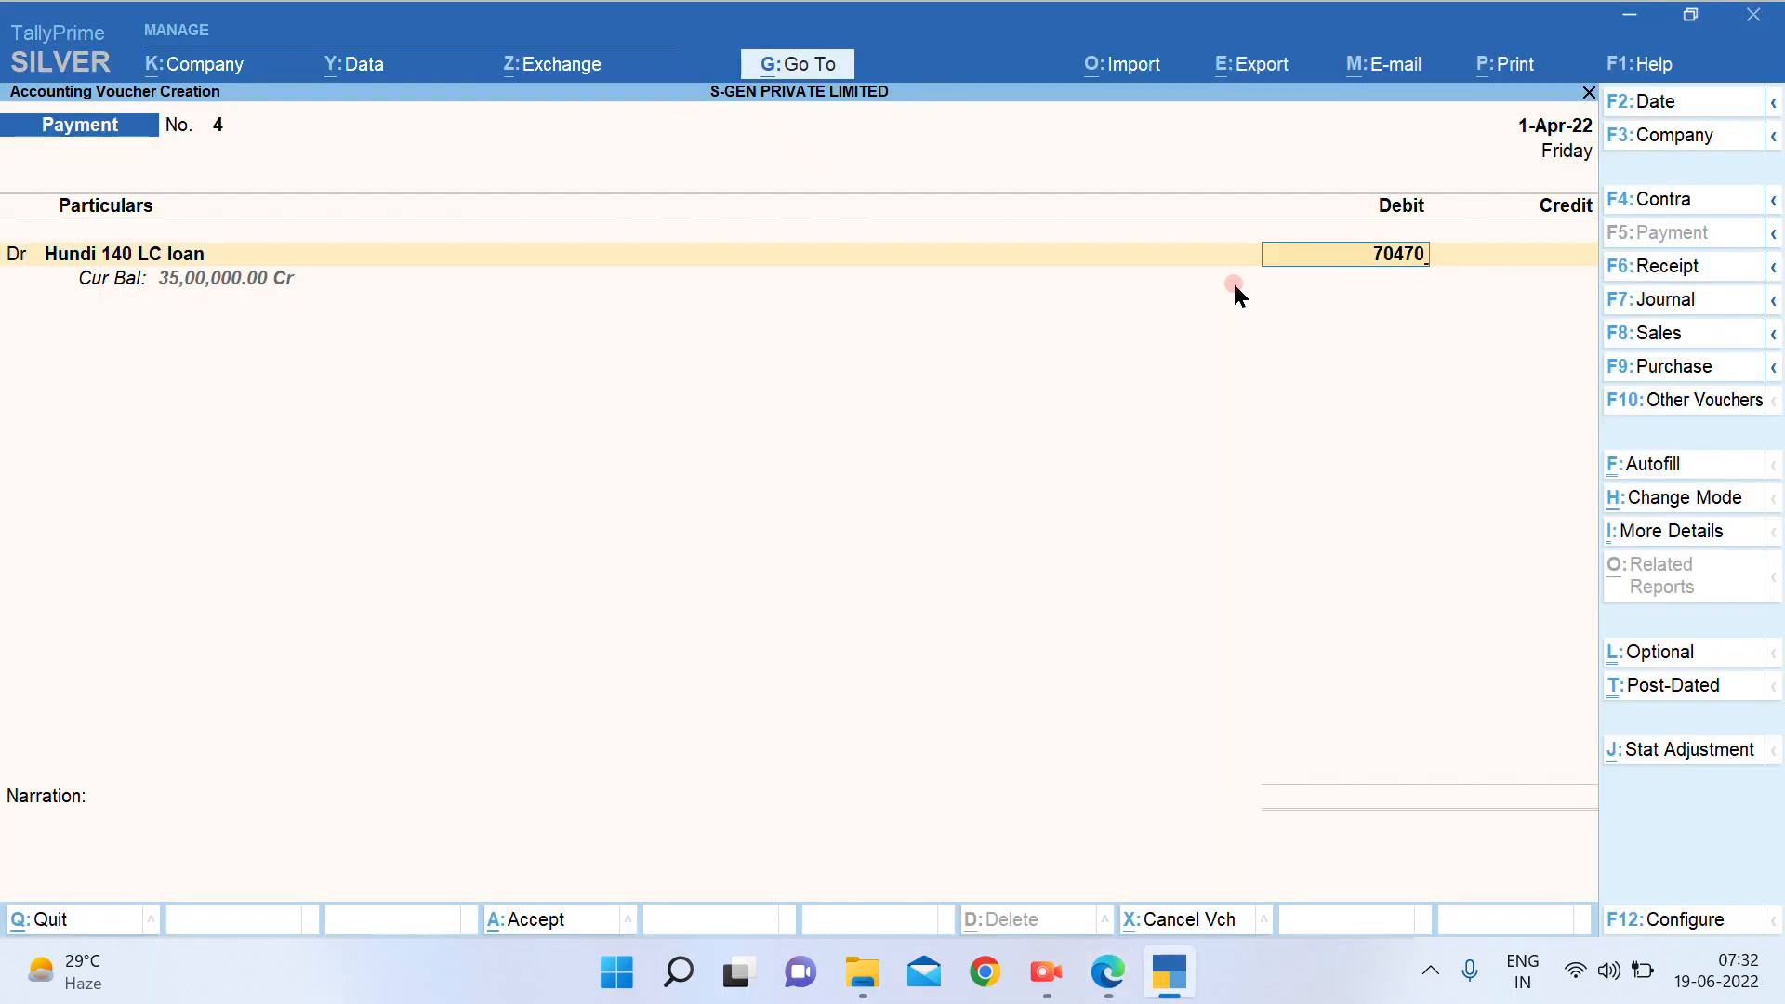
{"action": "key", "text": "Return"}
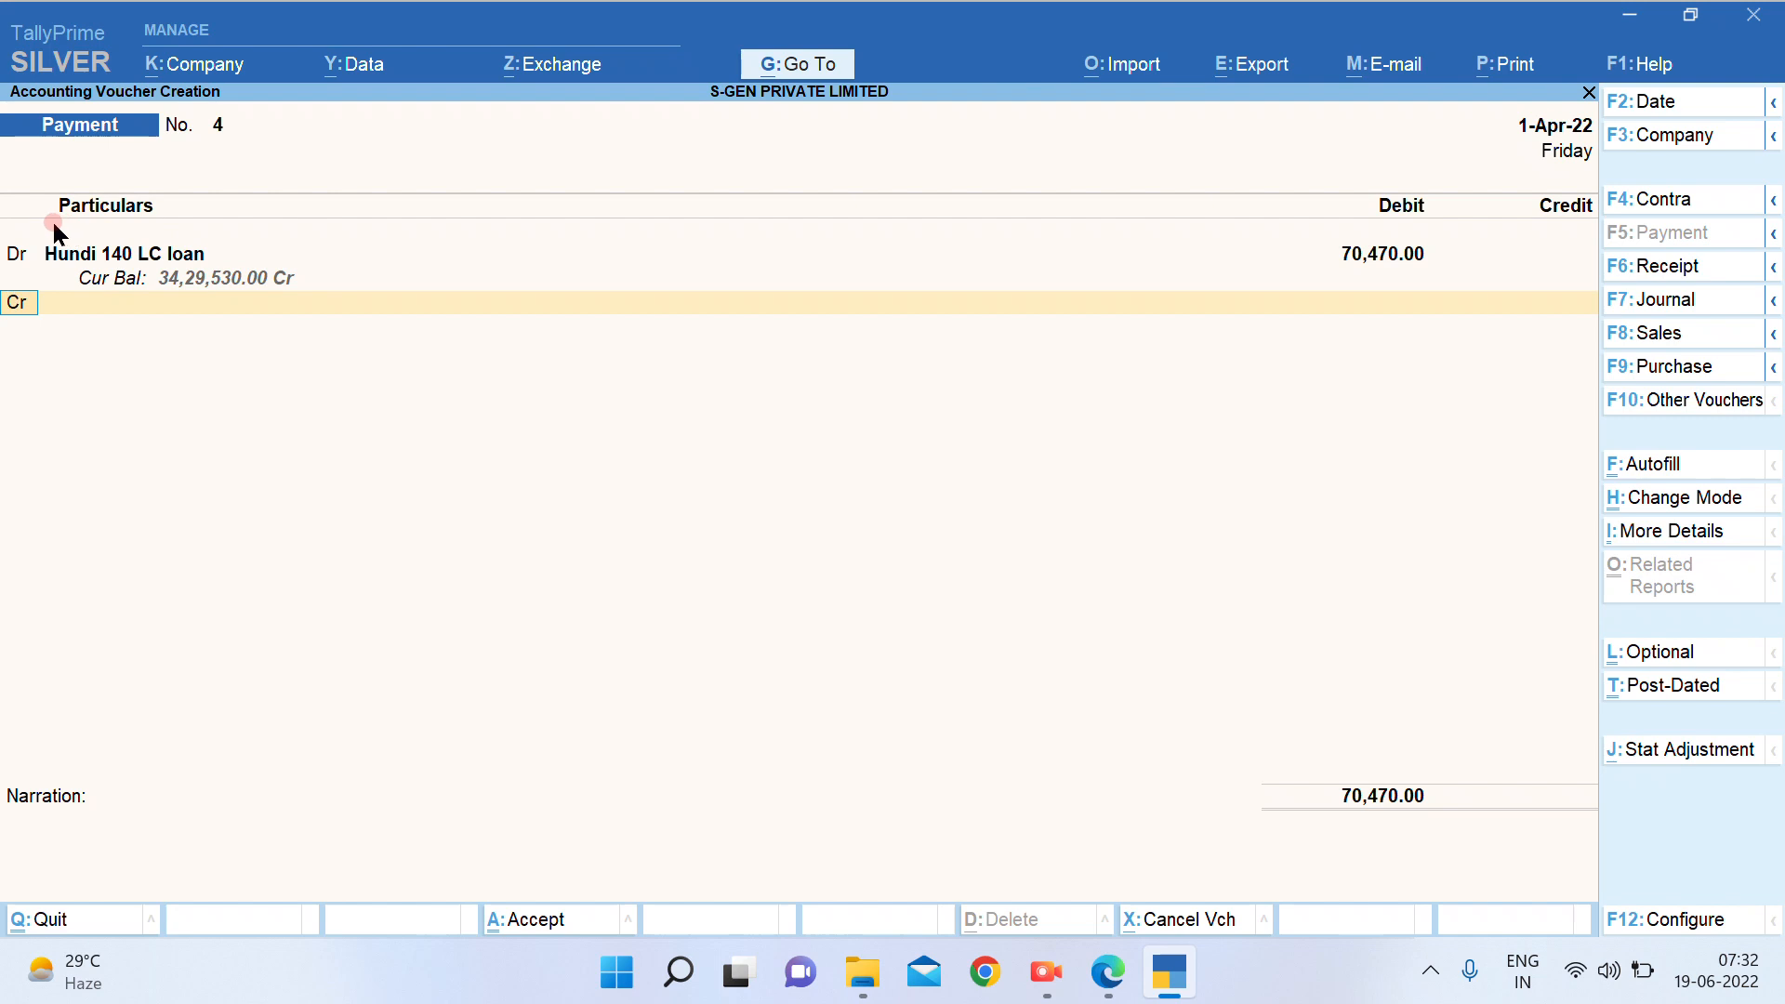
Credit the ICICI bank ledger with 70,470 using the default bank allocation and save the loan EMI payment voucher
{"action": "key", "text": "Return"}
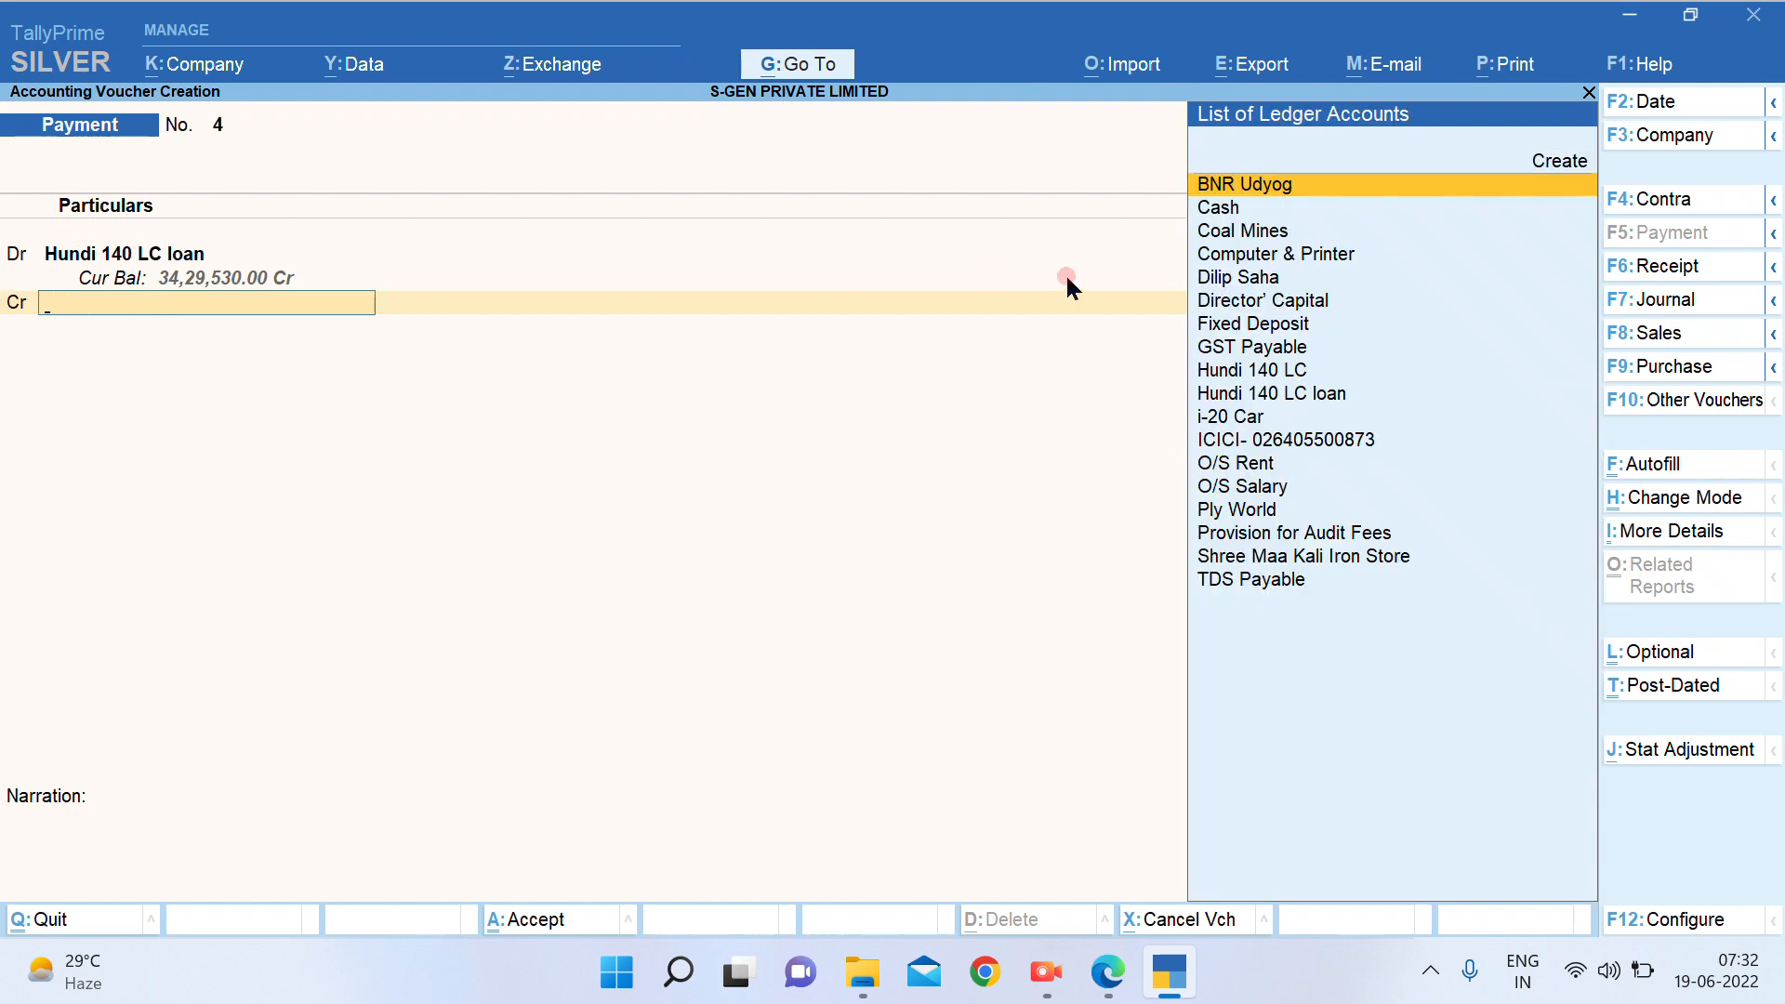
{"action": "type", "text": "Ici"}
{"action": "left_click", "coordinate": [1066, 279]}
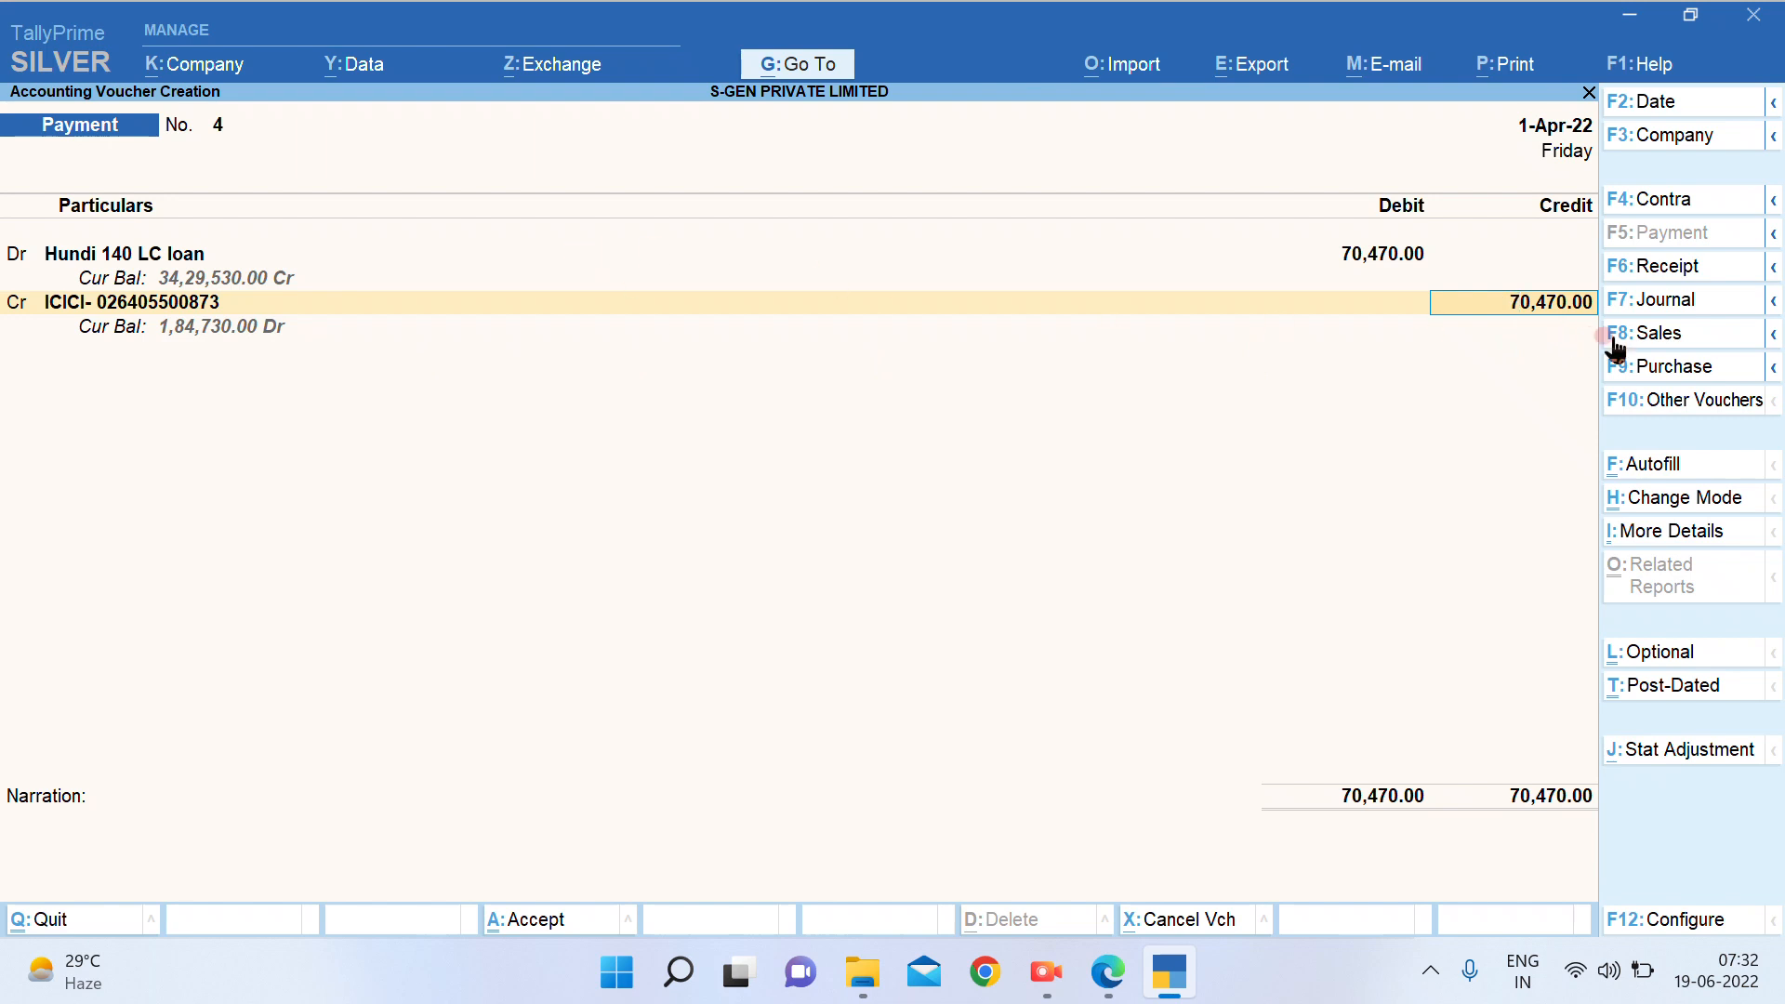
{"action": "key", "text": "Return"}
{"action": "key", "text": "Return"}
{"action": "key", "text": "Return"}
{"action": "key", "text": "Return"}
{"action": "key", "text": "Return"}
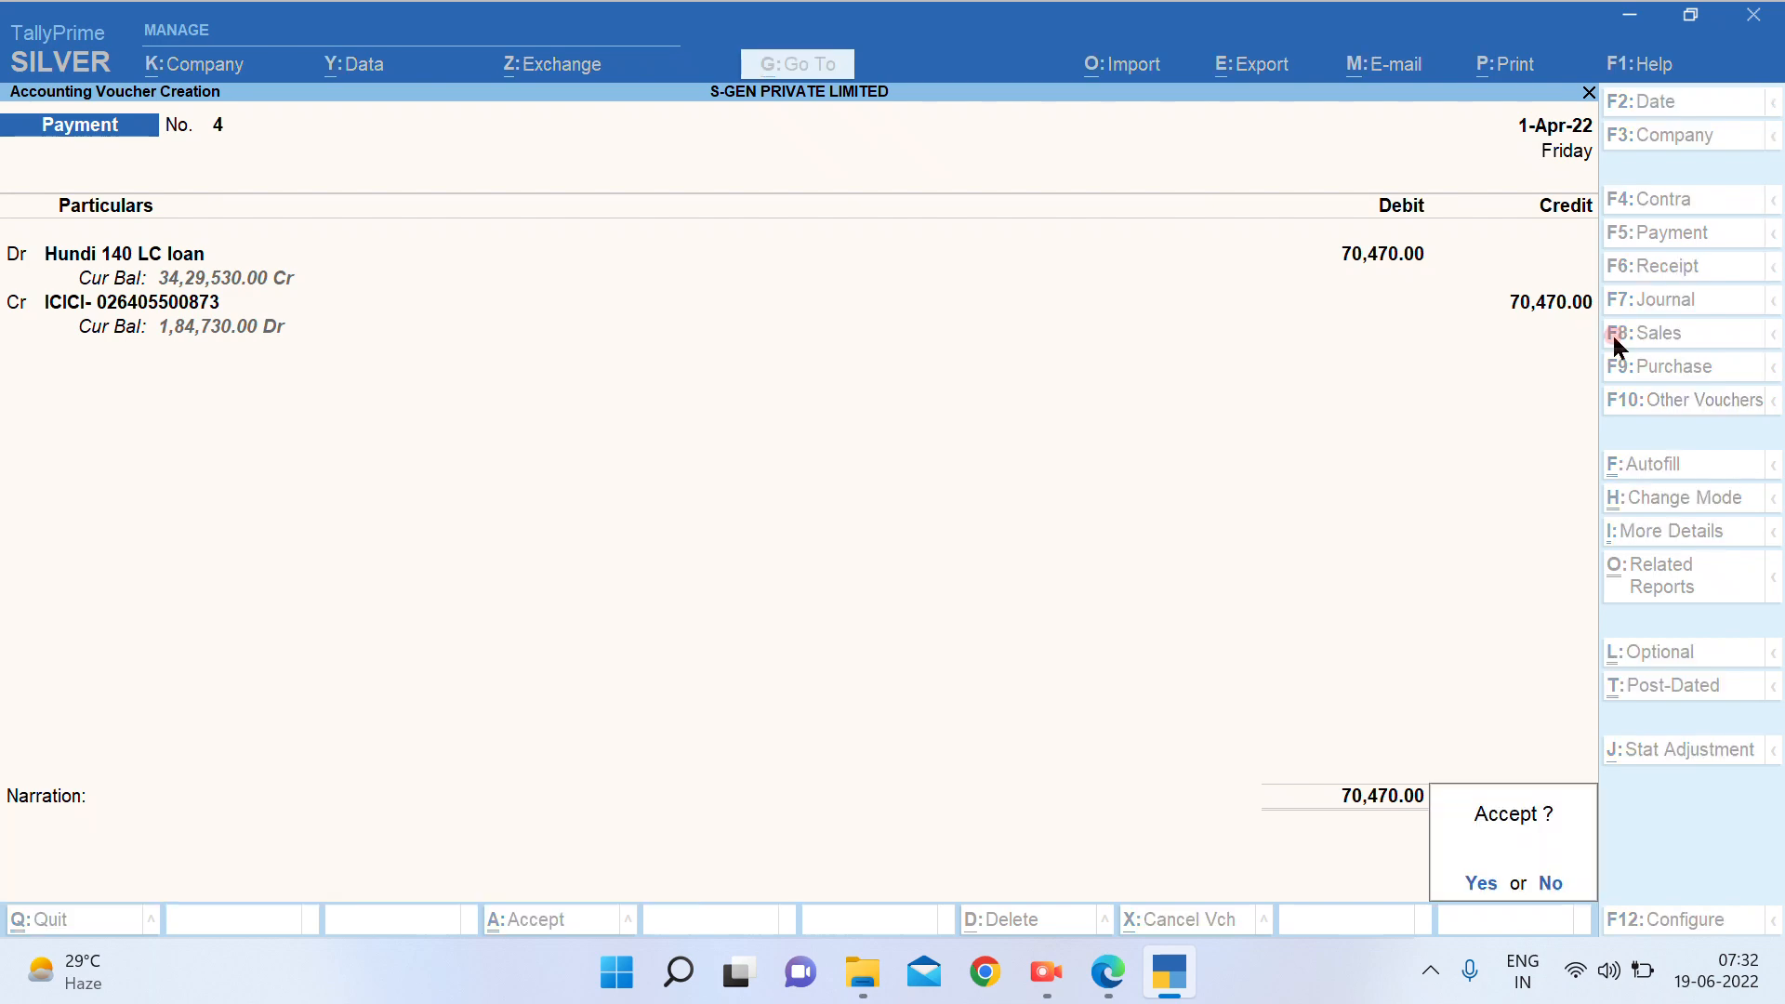
{"action": "key", "text": "Return"}
Switch to the question PDF and highlight the first three events of 2022-23 in yellow to mark them done
{"action": "key", "text": "alt+Tab"}
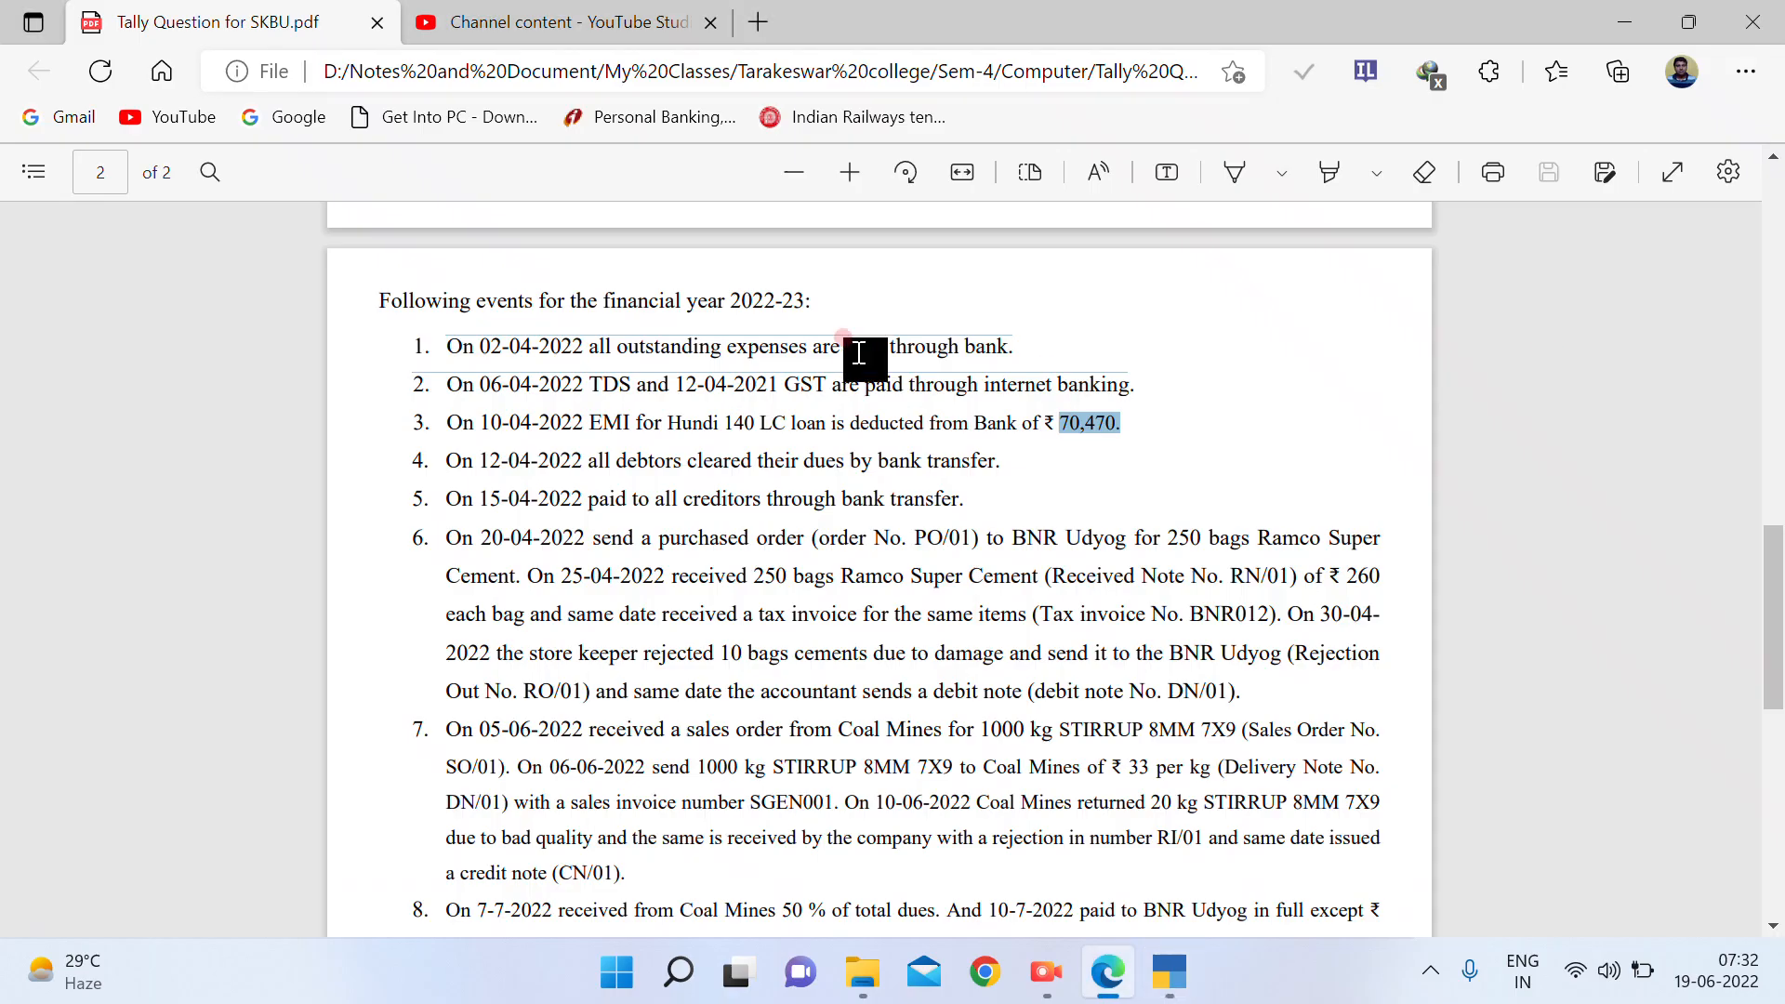
{"action": "left_click", "coordinate": [1330, 172]}
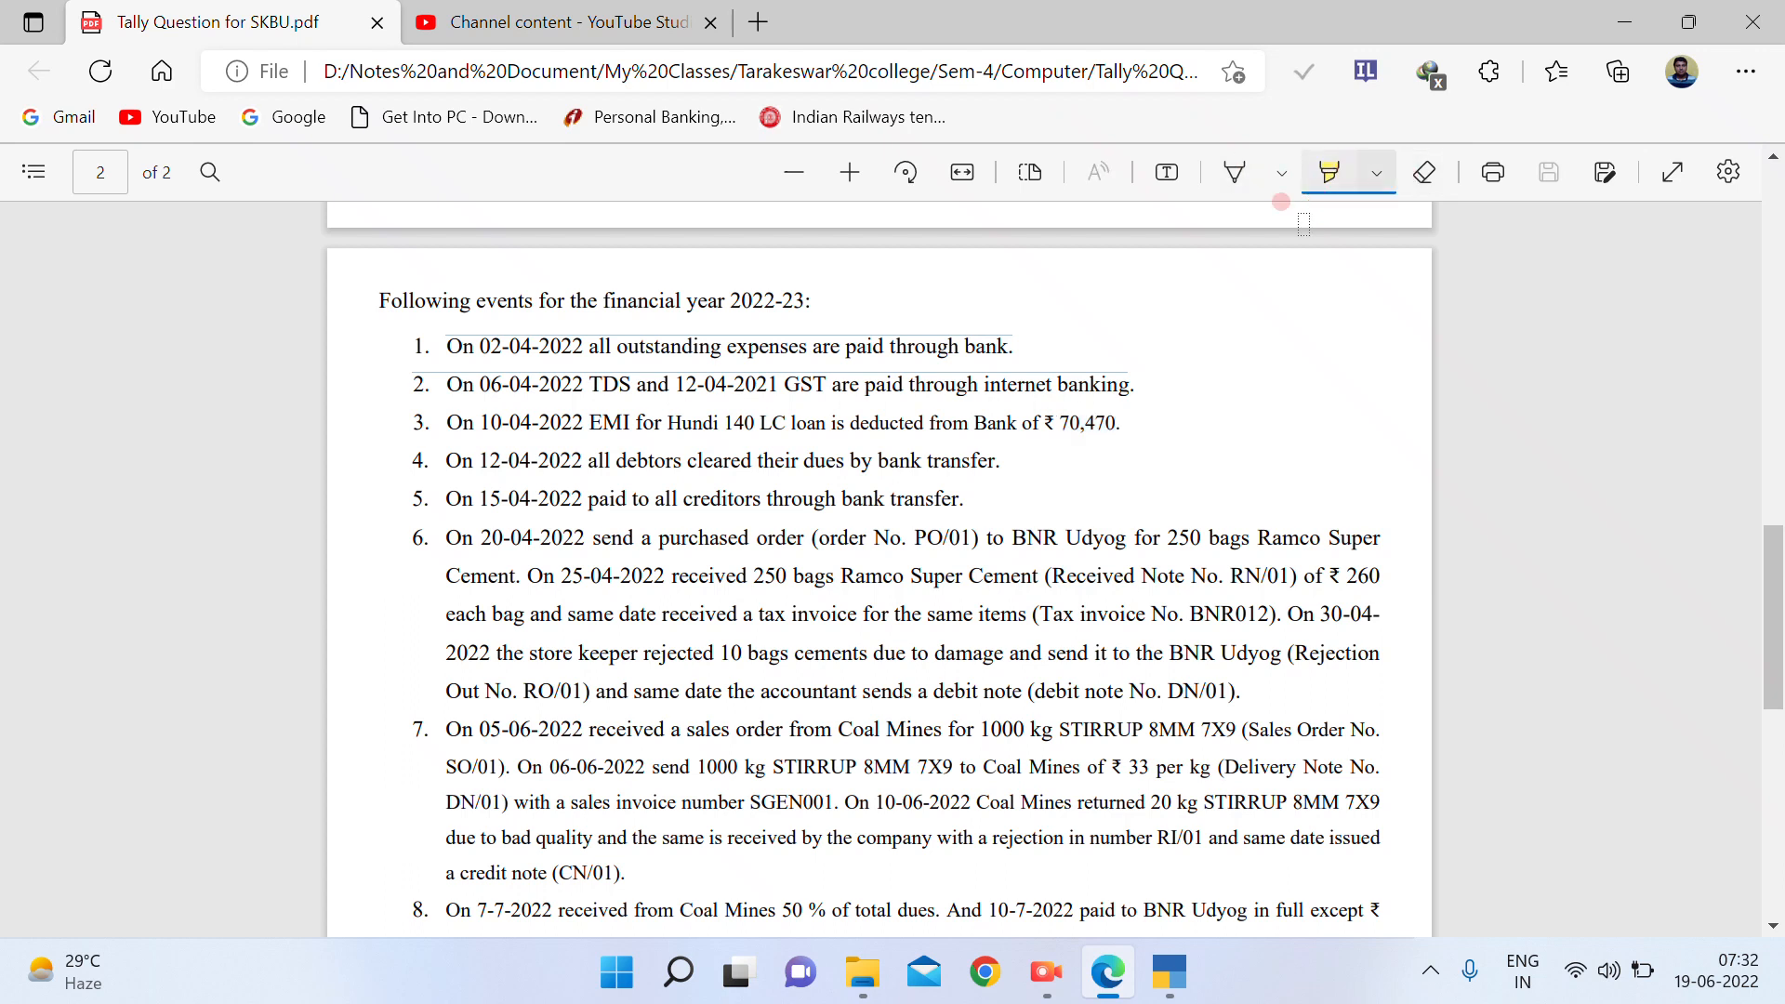
{"action": "left_click_drag", "start_coordinate": [434, 341], "coordinate": [1018, 348]}
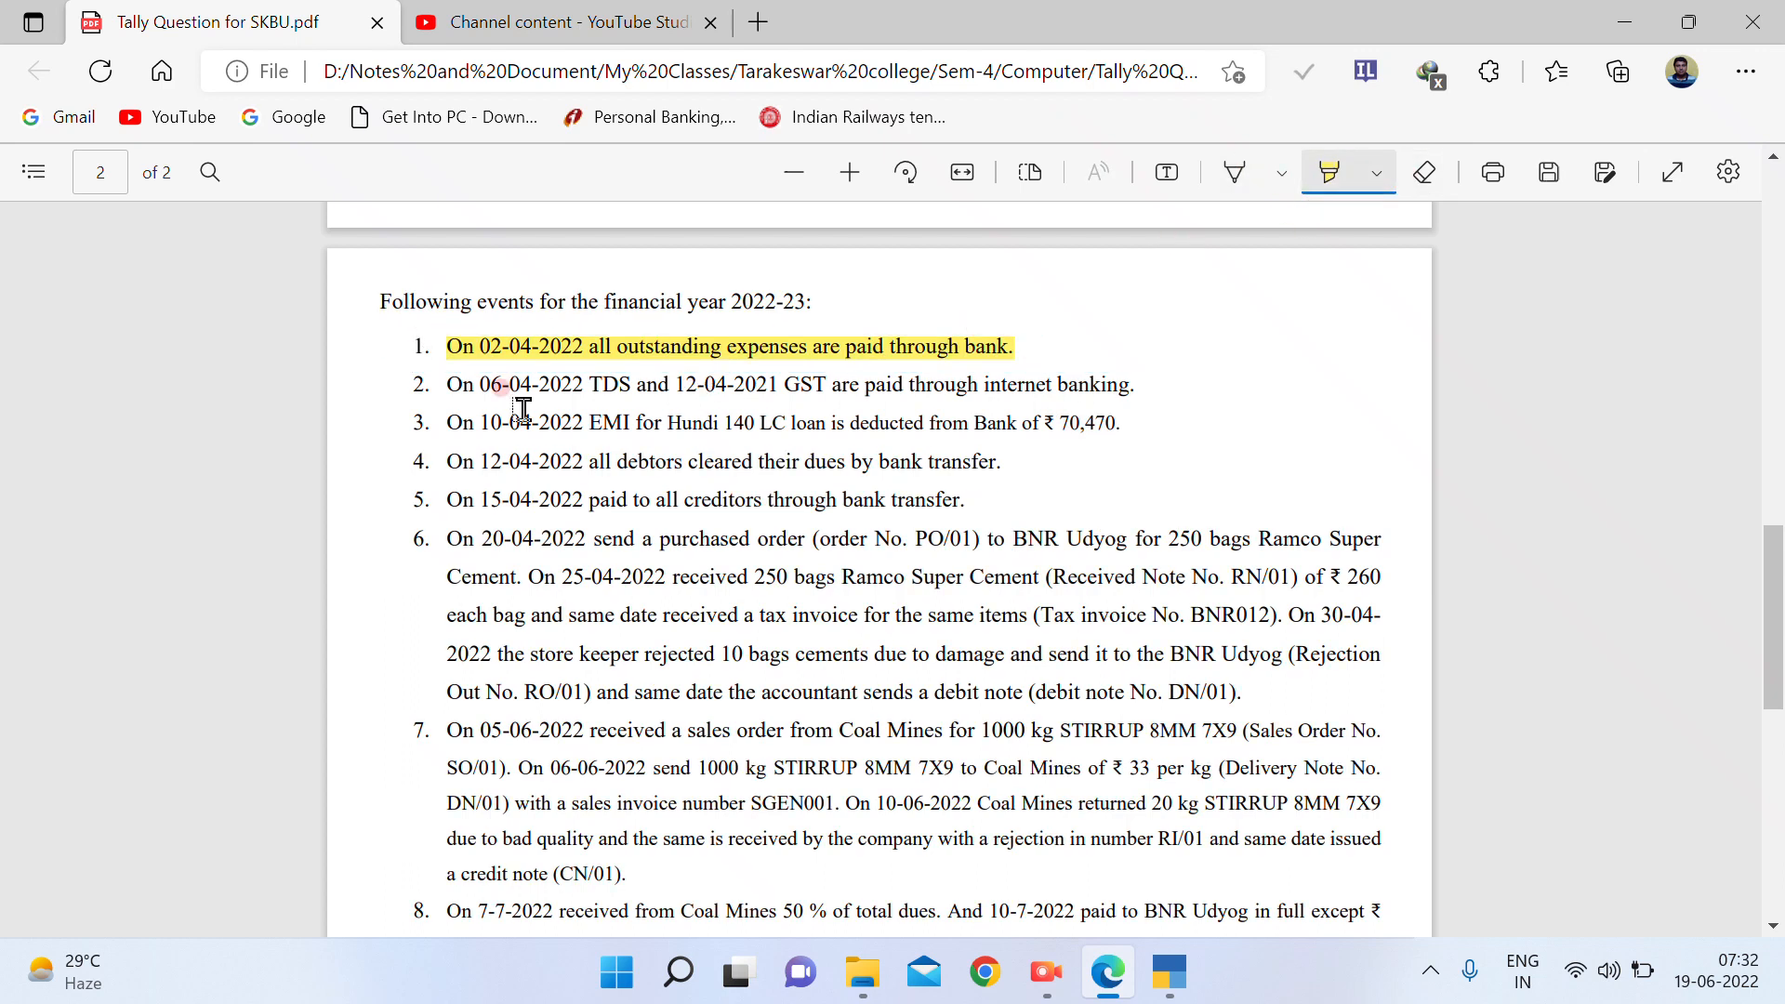
{"action": "left_click_drag", "start_coordinate": [447, 384], "coordinate": [1129, 387]}
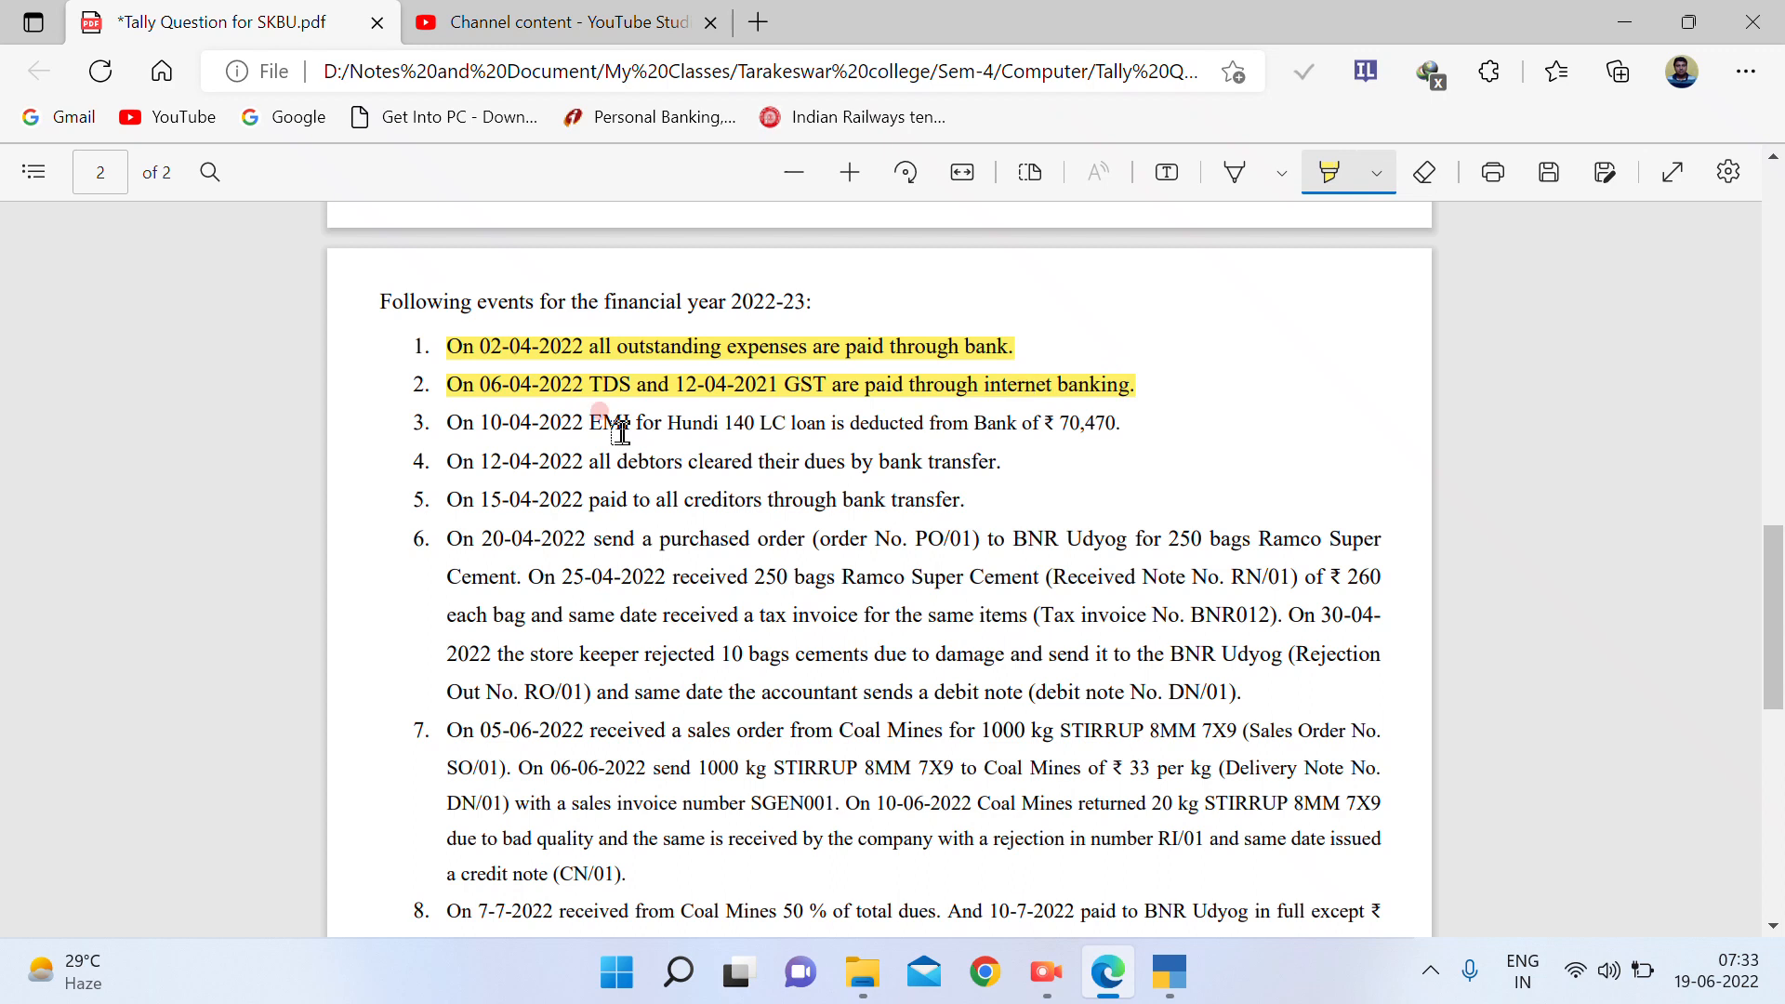
{"action": "left_click_drag", "start_coordinate": [446, 423], "coordinate": [1126, 421]}
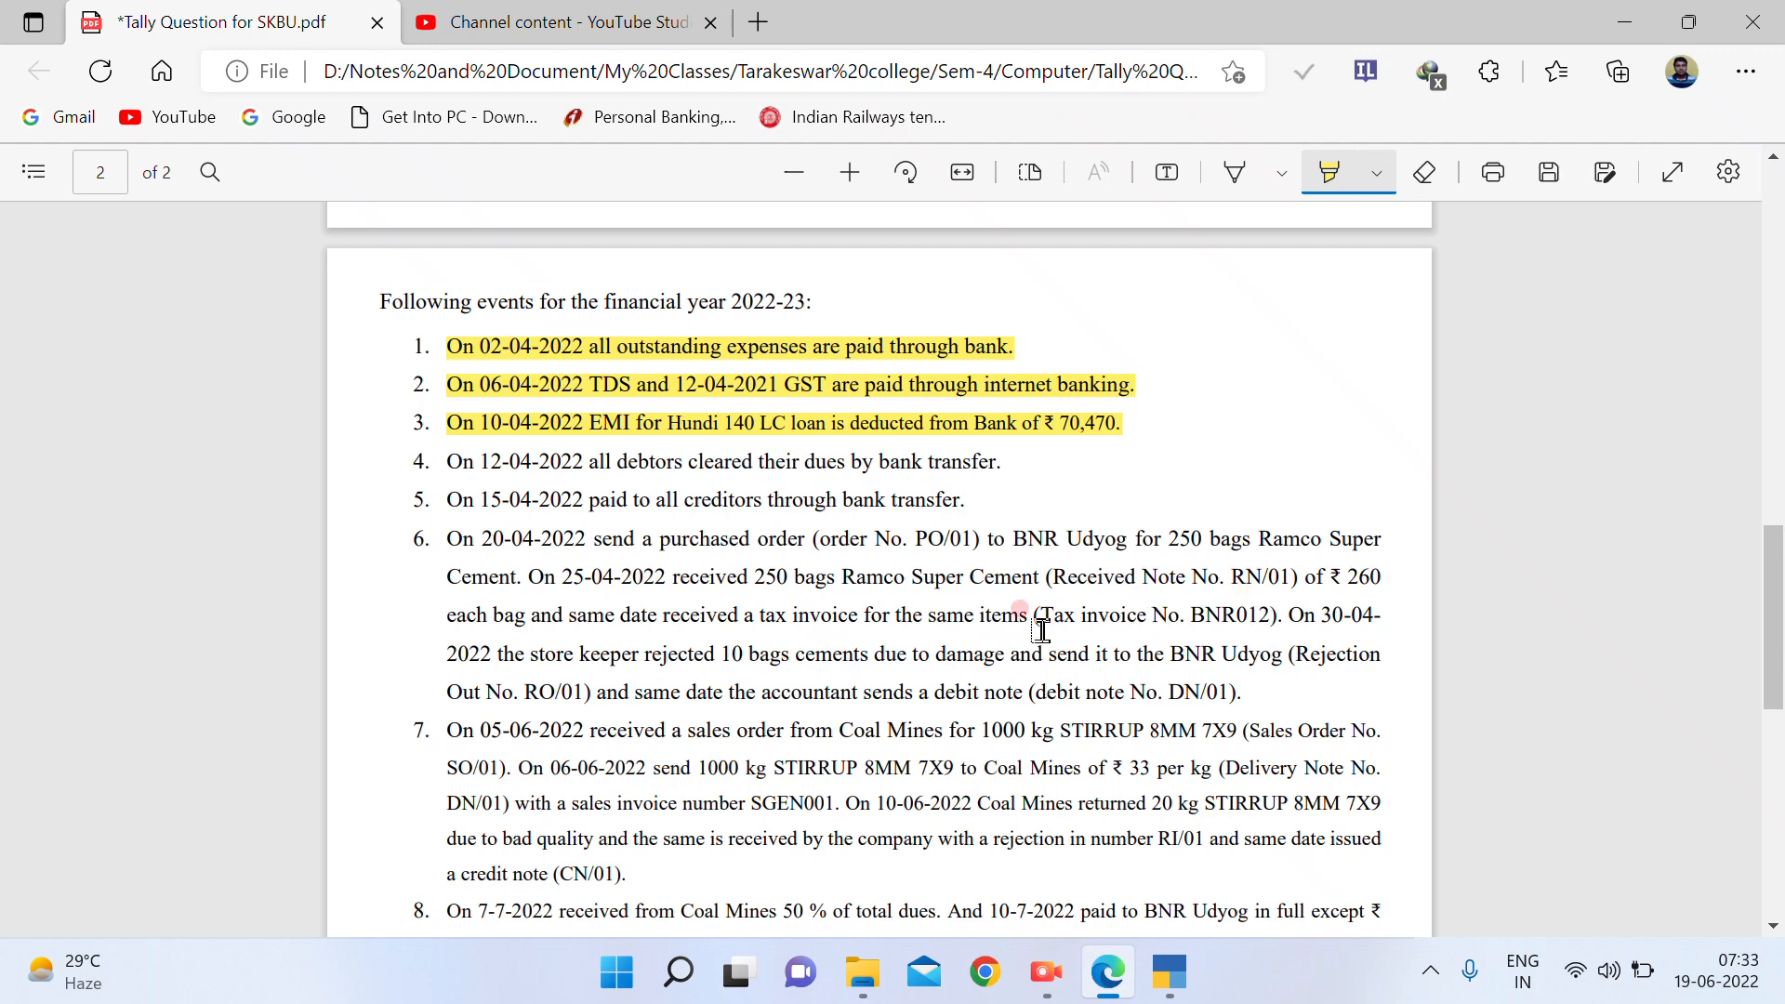
Review the balance sheet's sundry debtors in the PDF and return to the event about debtors clearing their dues by bank transfer
{"action": "scroll", "coordinate": [1045, 641], "scroll_direction": "up", "scroll_amount": 15}
{"action": "scroll", "coordinate": [1055, 650], "scroll_direction": "down", "scroll_amount": 3}
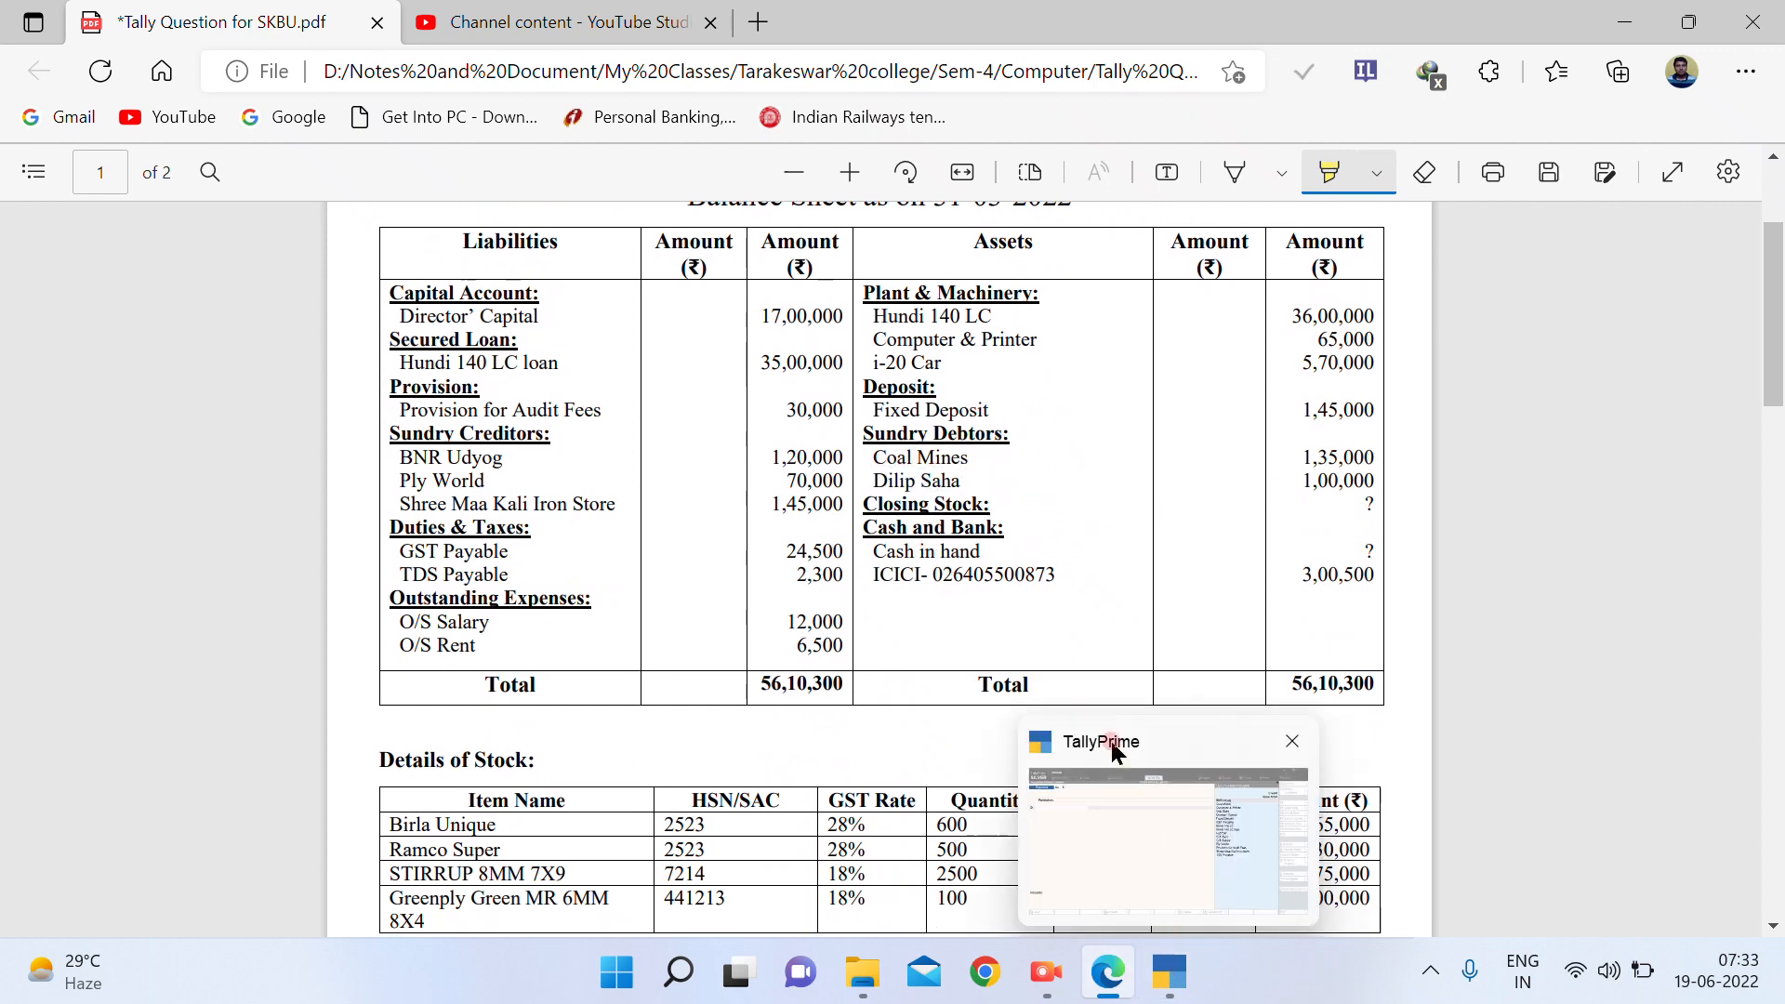
{"action": "scroll", "coordinate": [949, 591], "scroll_direction": "down", "scroll_amount": 12}
{"action": "scroll", "coordinate": [950, 591], "scroll_direction": "down", "scroll_amount": 5}
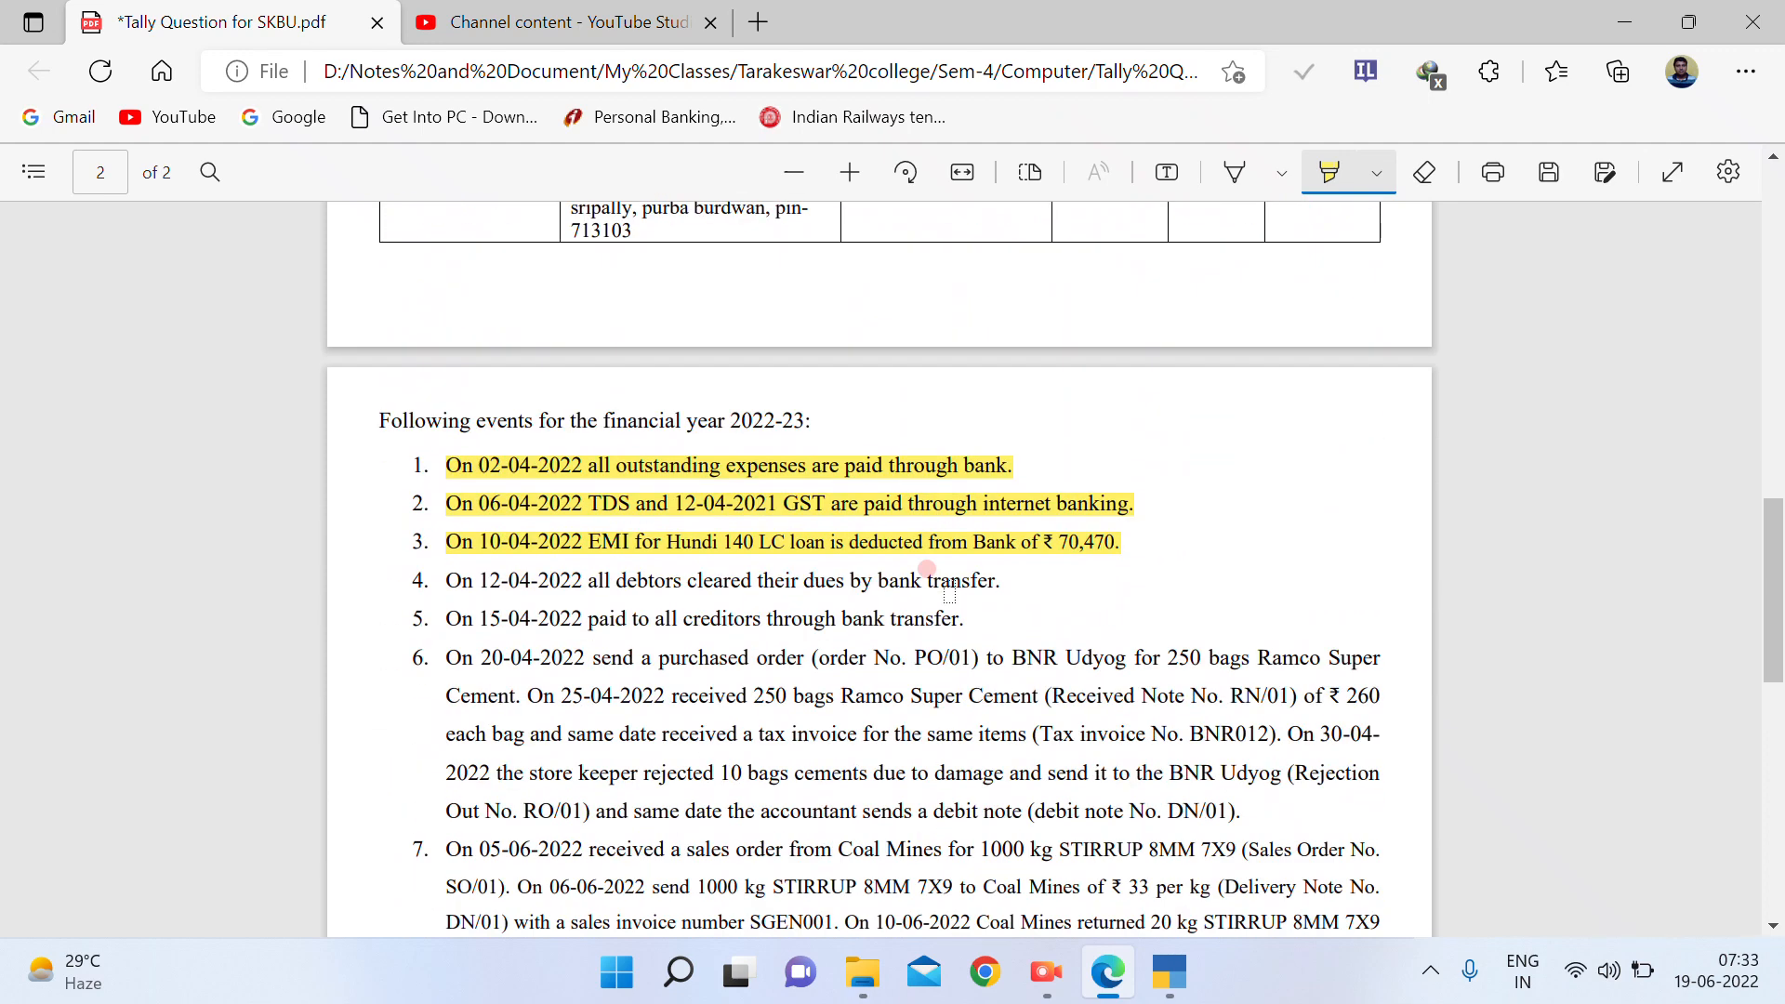
{"action": "scroll", "coordinate": [939, 595], "scroll_direction": "down", "scroll_amount": 2}
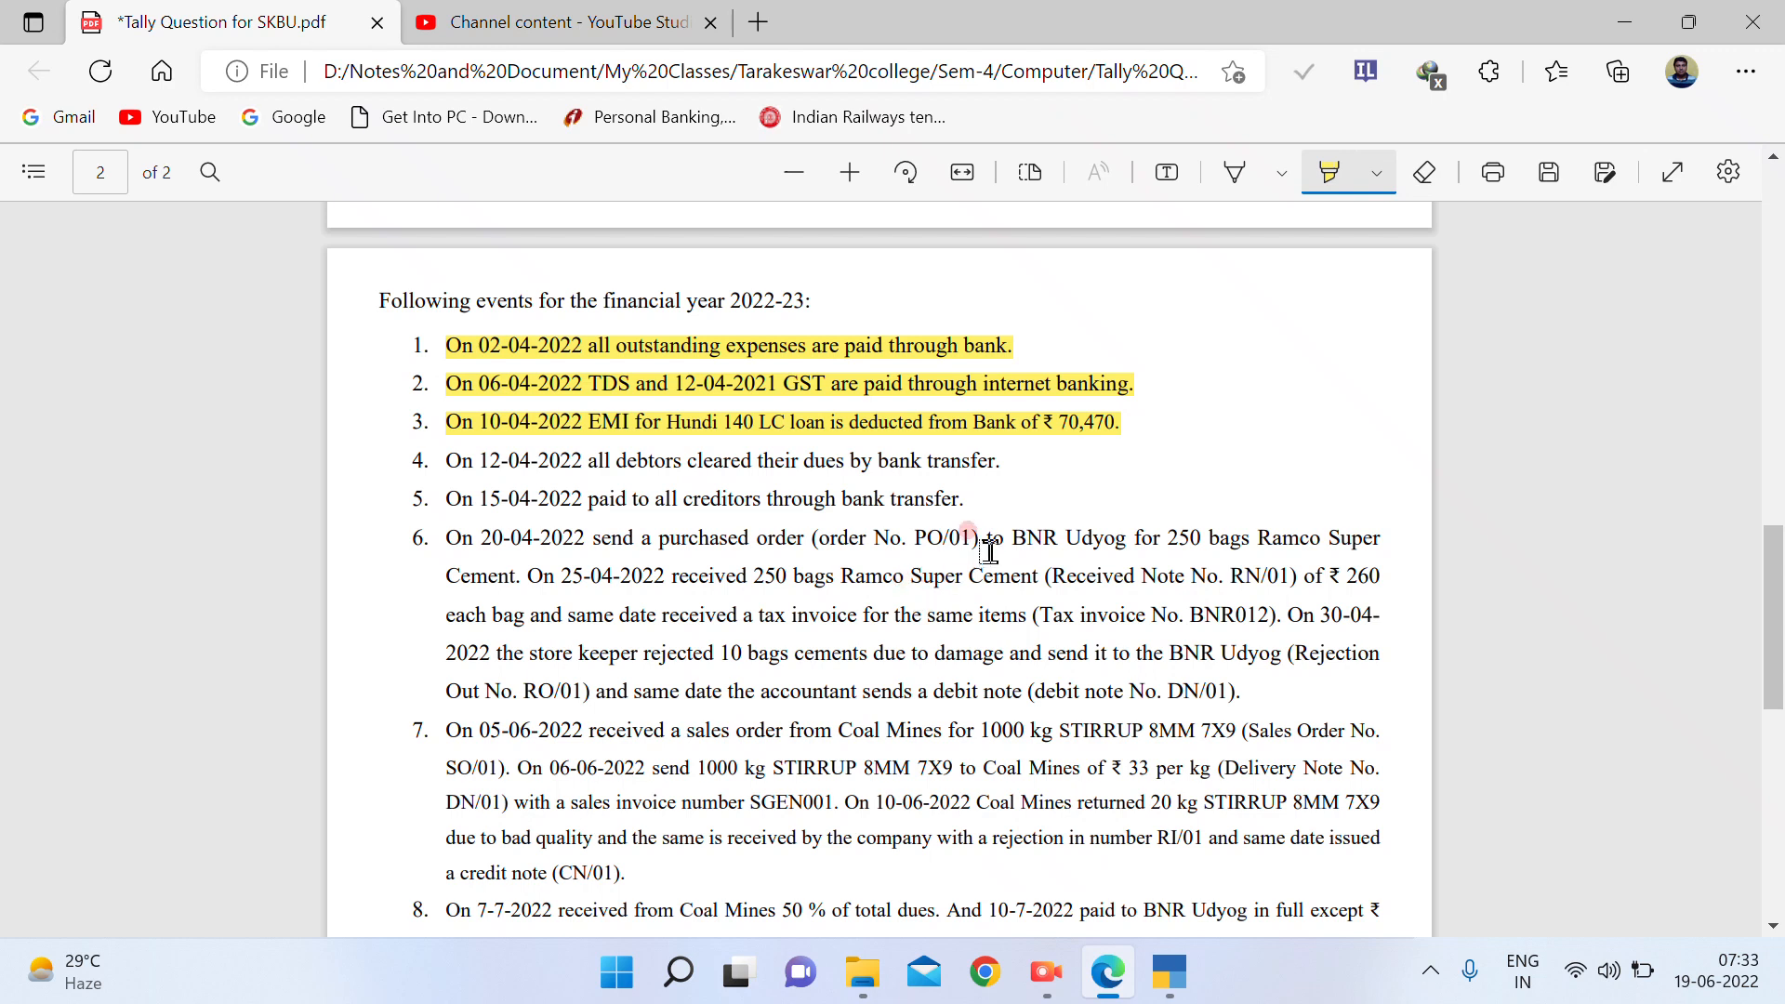
Switch to TallyPrime, start a Receipt voucher and credit Coal Mines with 1,35,000
{"action": "left_click", "coordinate": [1168, 972]}
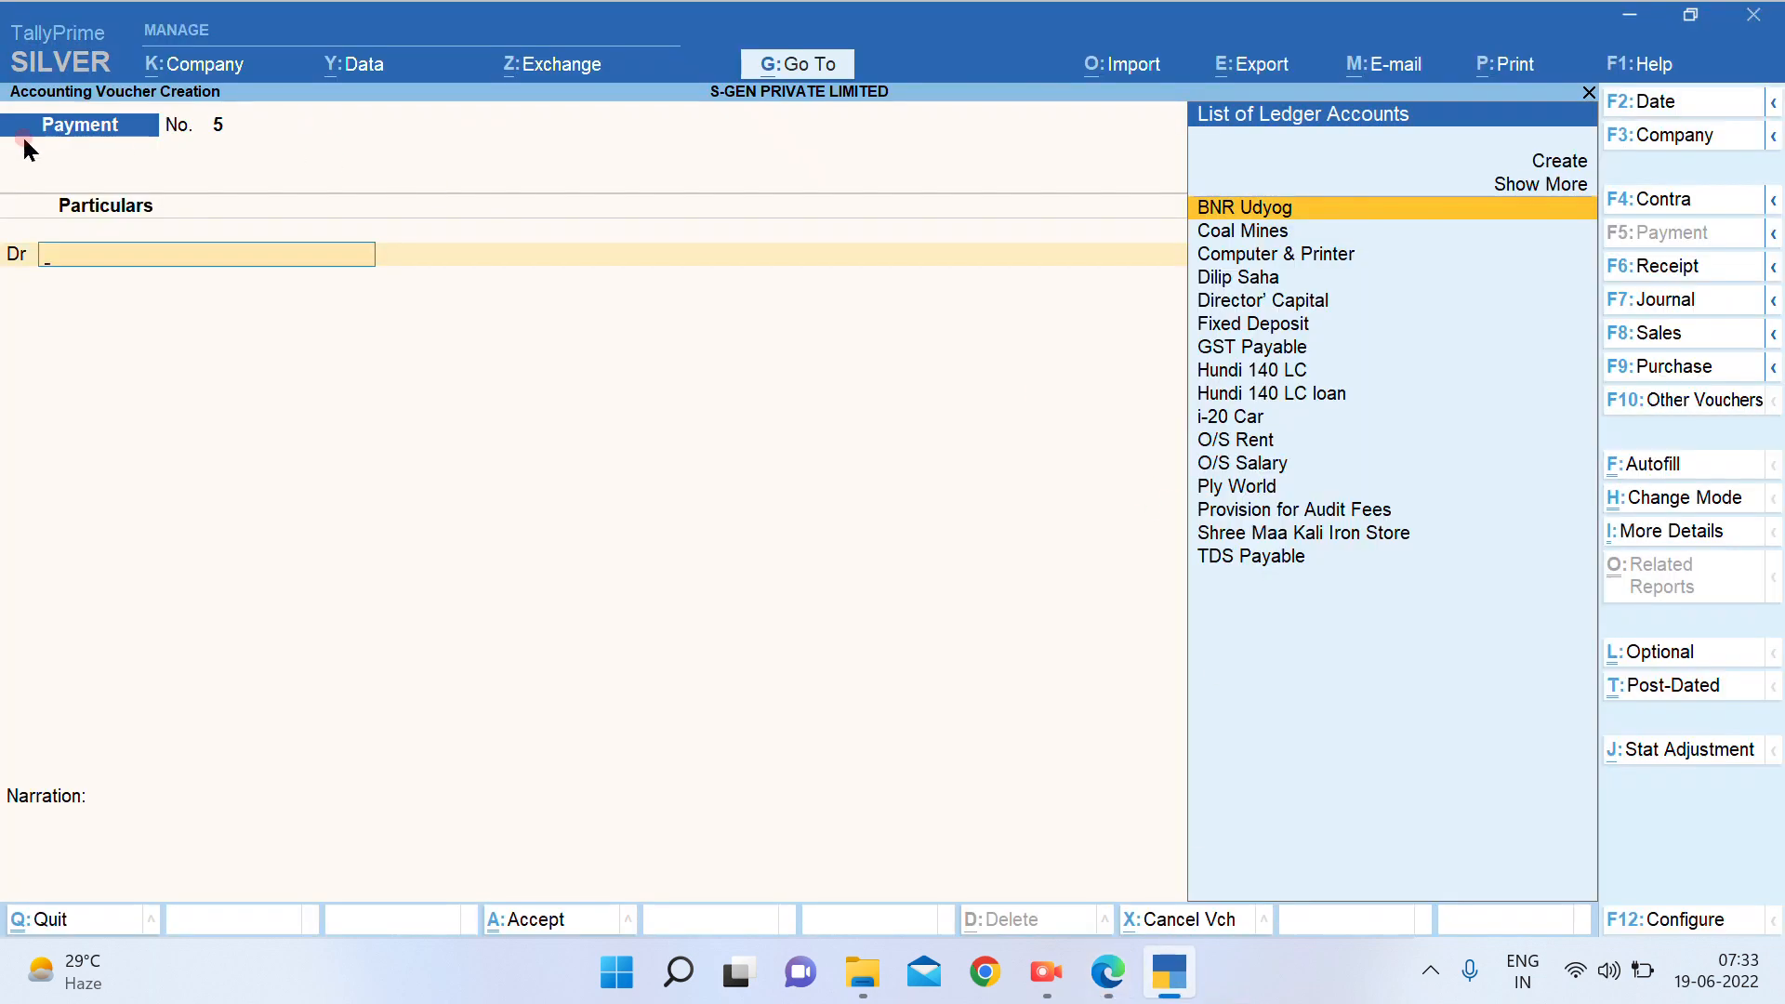
{"action": "left_click", "coordinate": [1658, 267]}
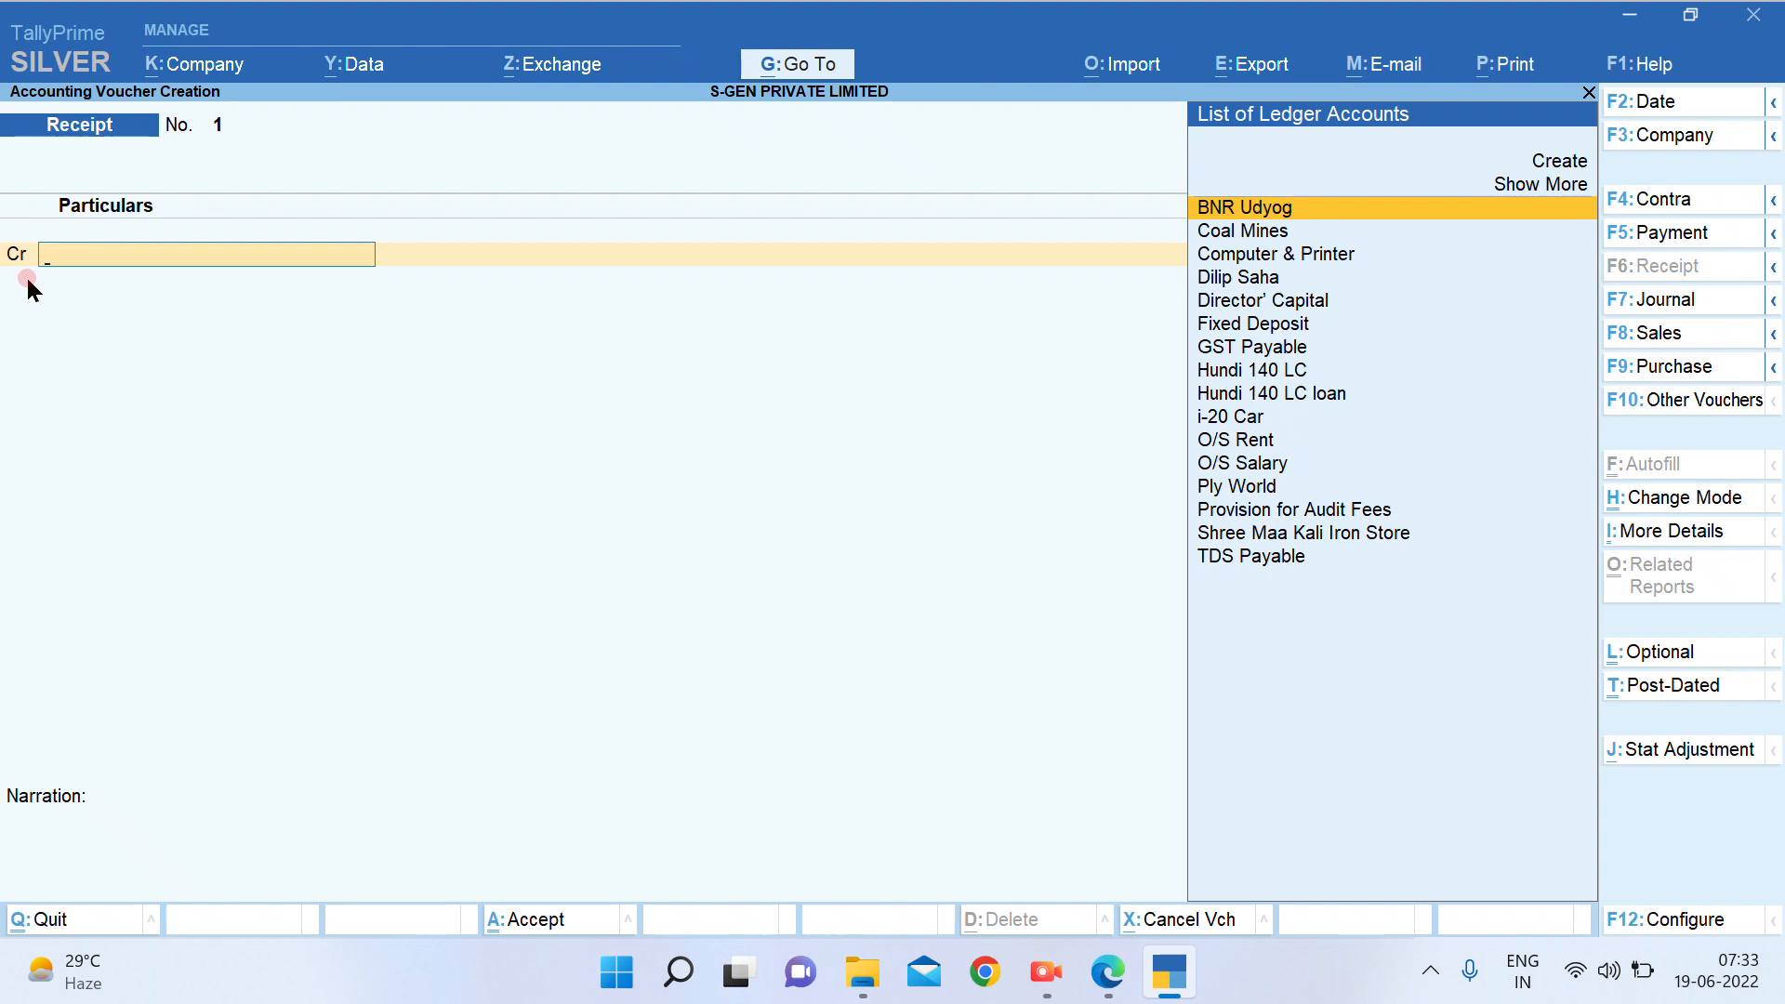
{"action": "type", "text": "Co"}
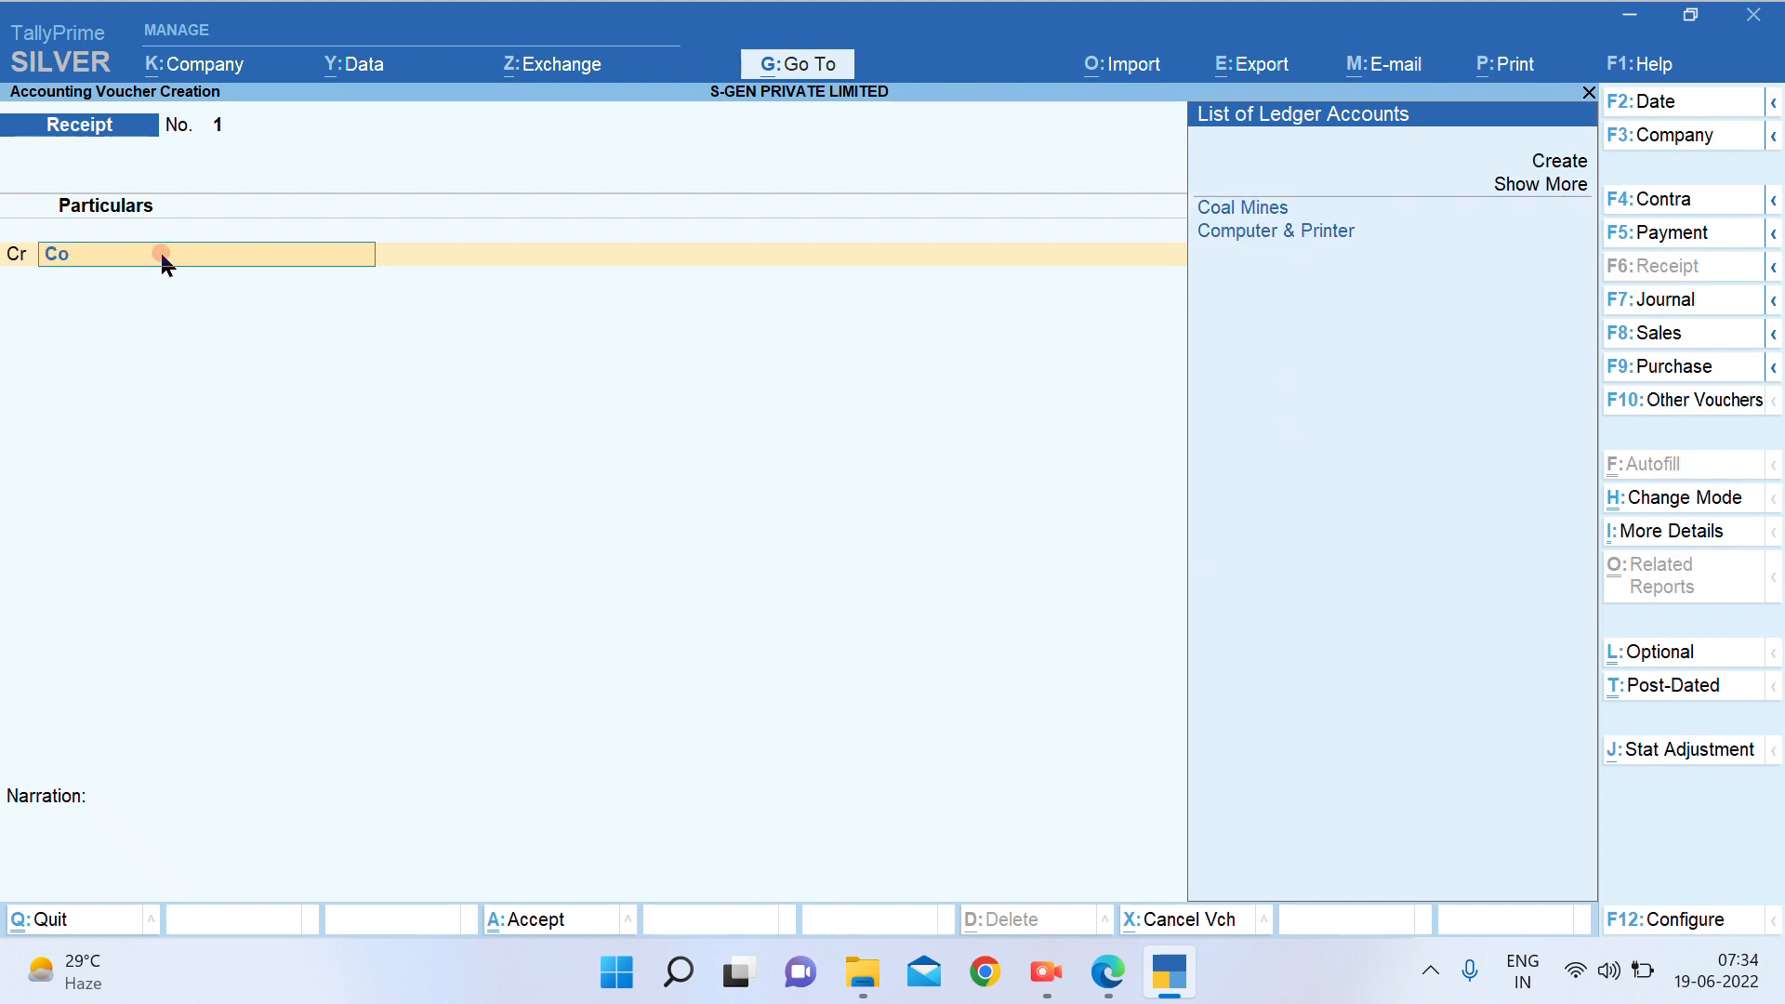
{"action": "left_click", "coordinate": [1229, 204]}
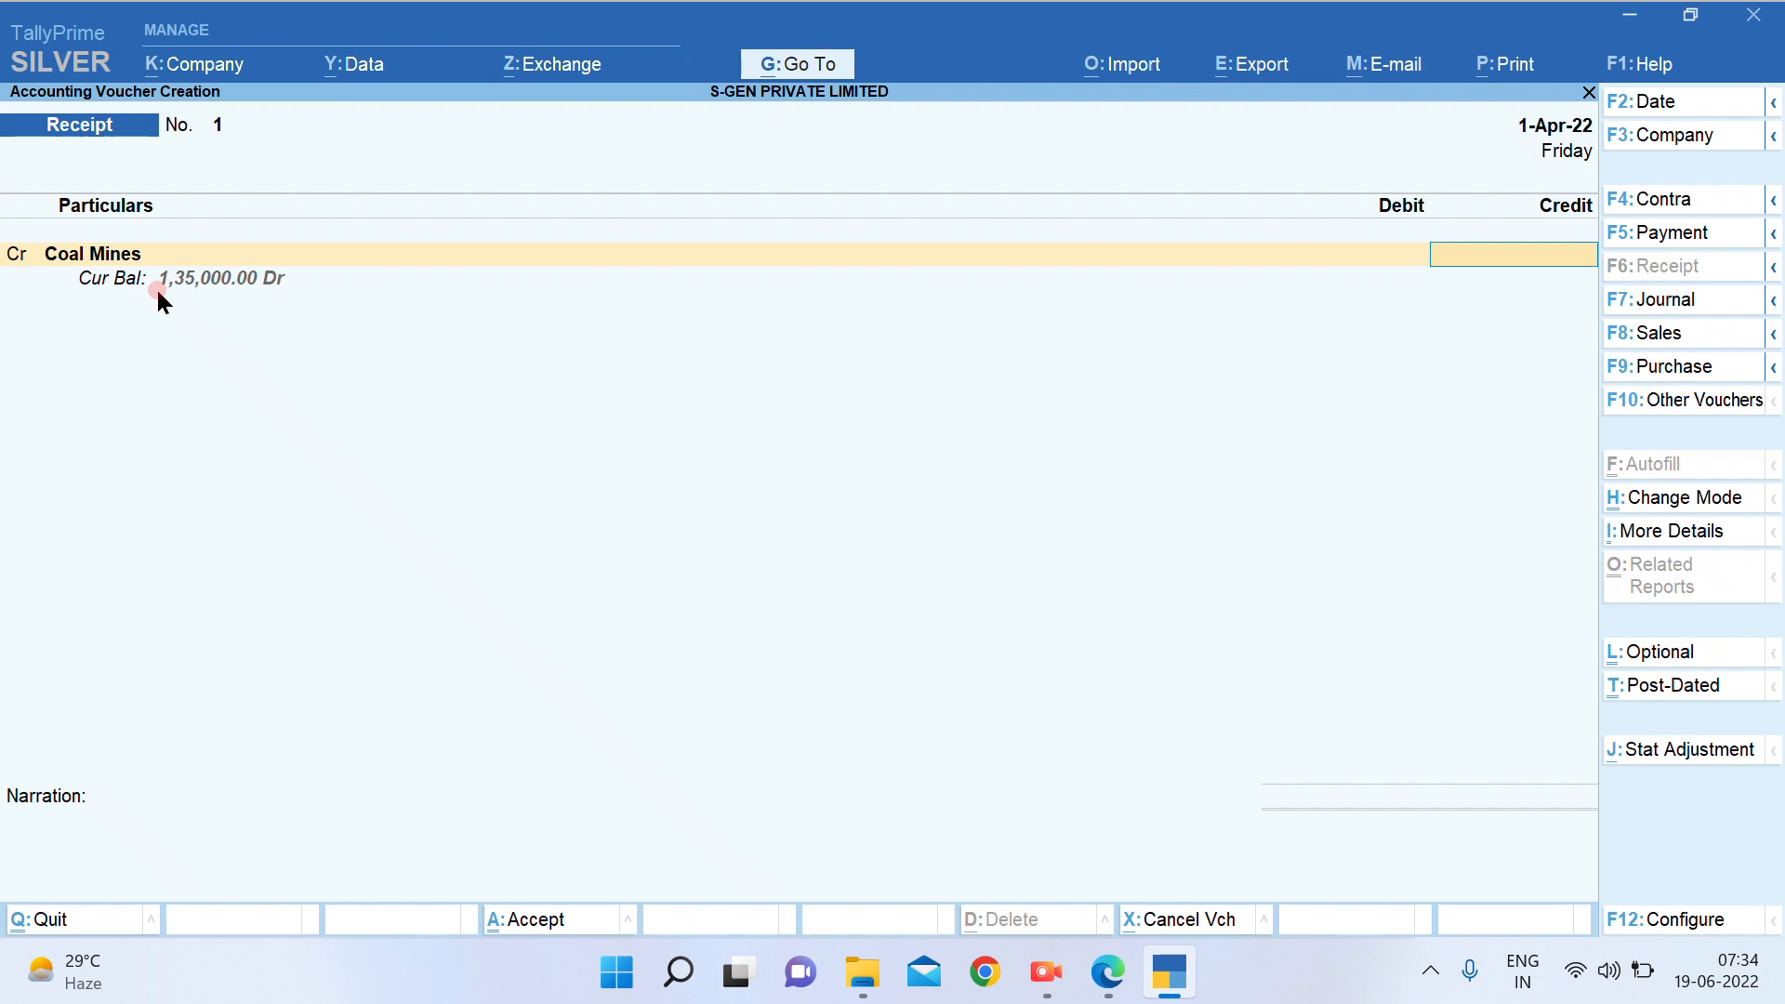
{"action": "type", "text": "35000"}
{"action": "key", "text": "Return"}
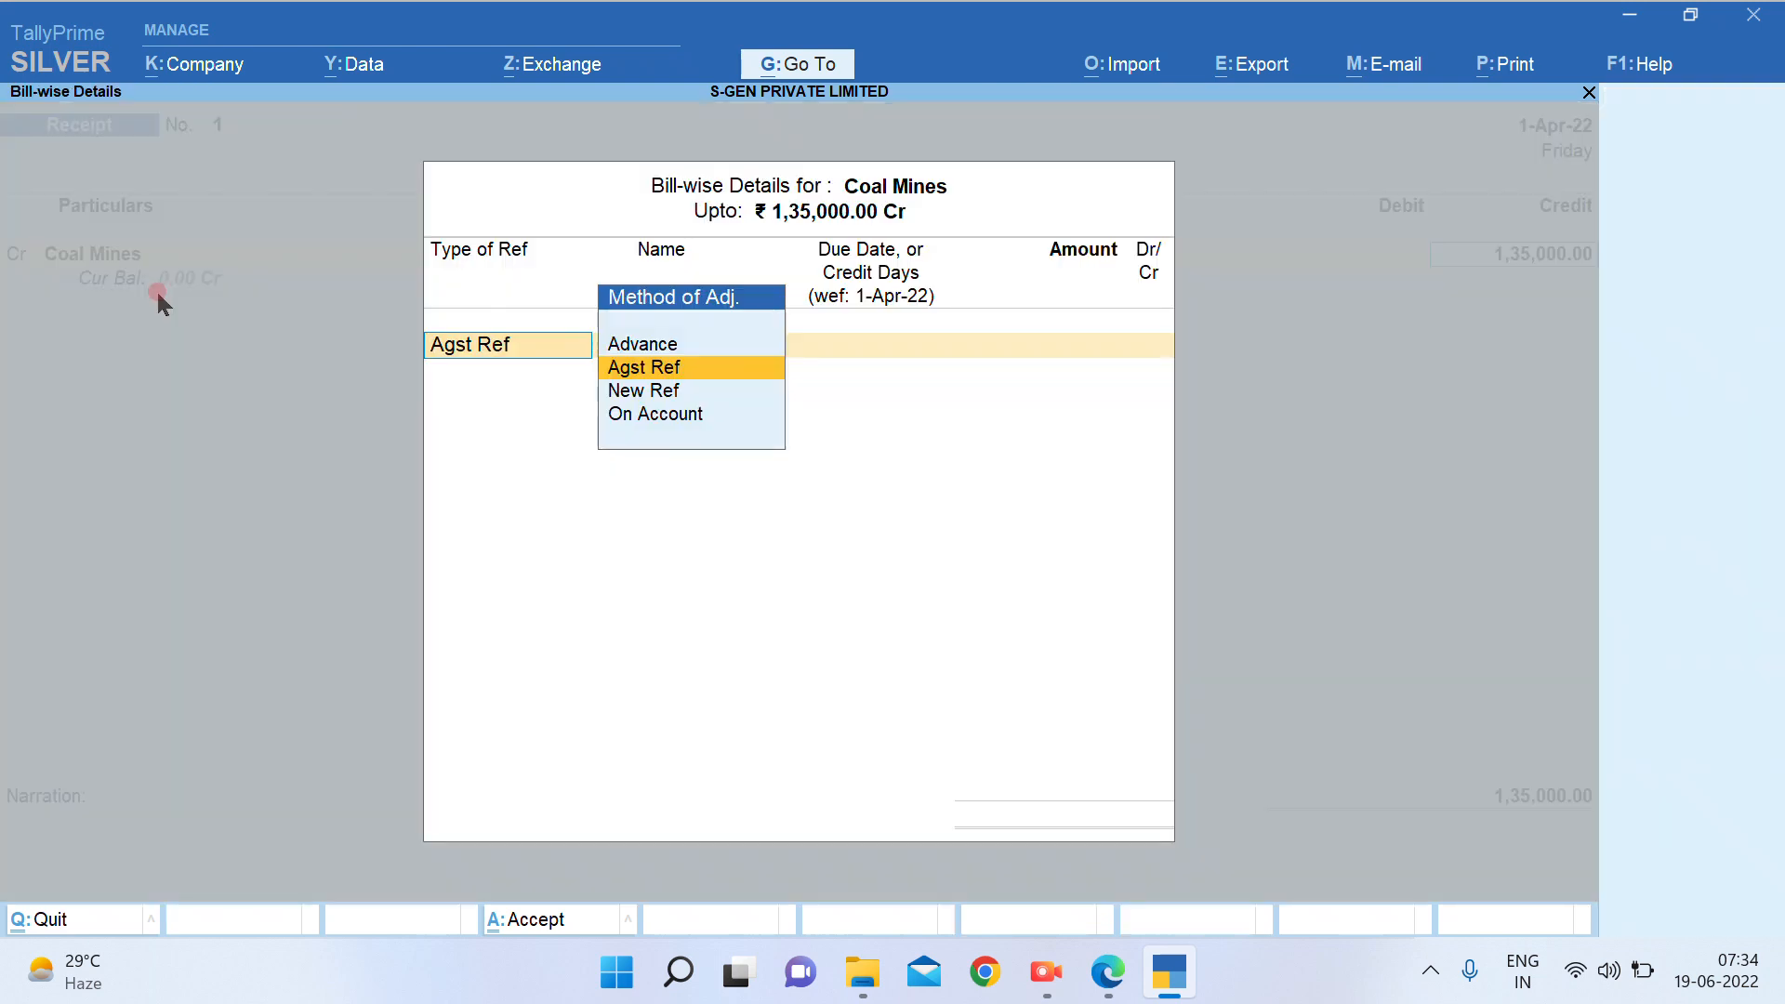
Allocate the Coal Mines receipt of 1,35,000 as Agst Ref to pending bill SGEN225, checking the invoice in the question PDF
{"action": "left_click", "coordinate": [733, 368]}
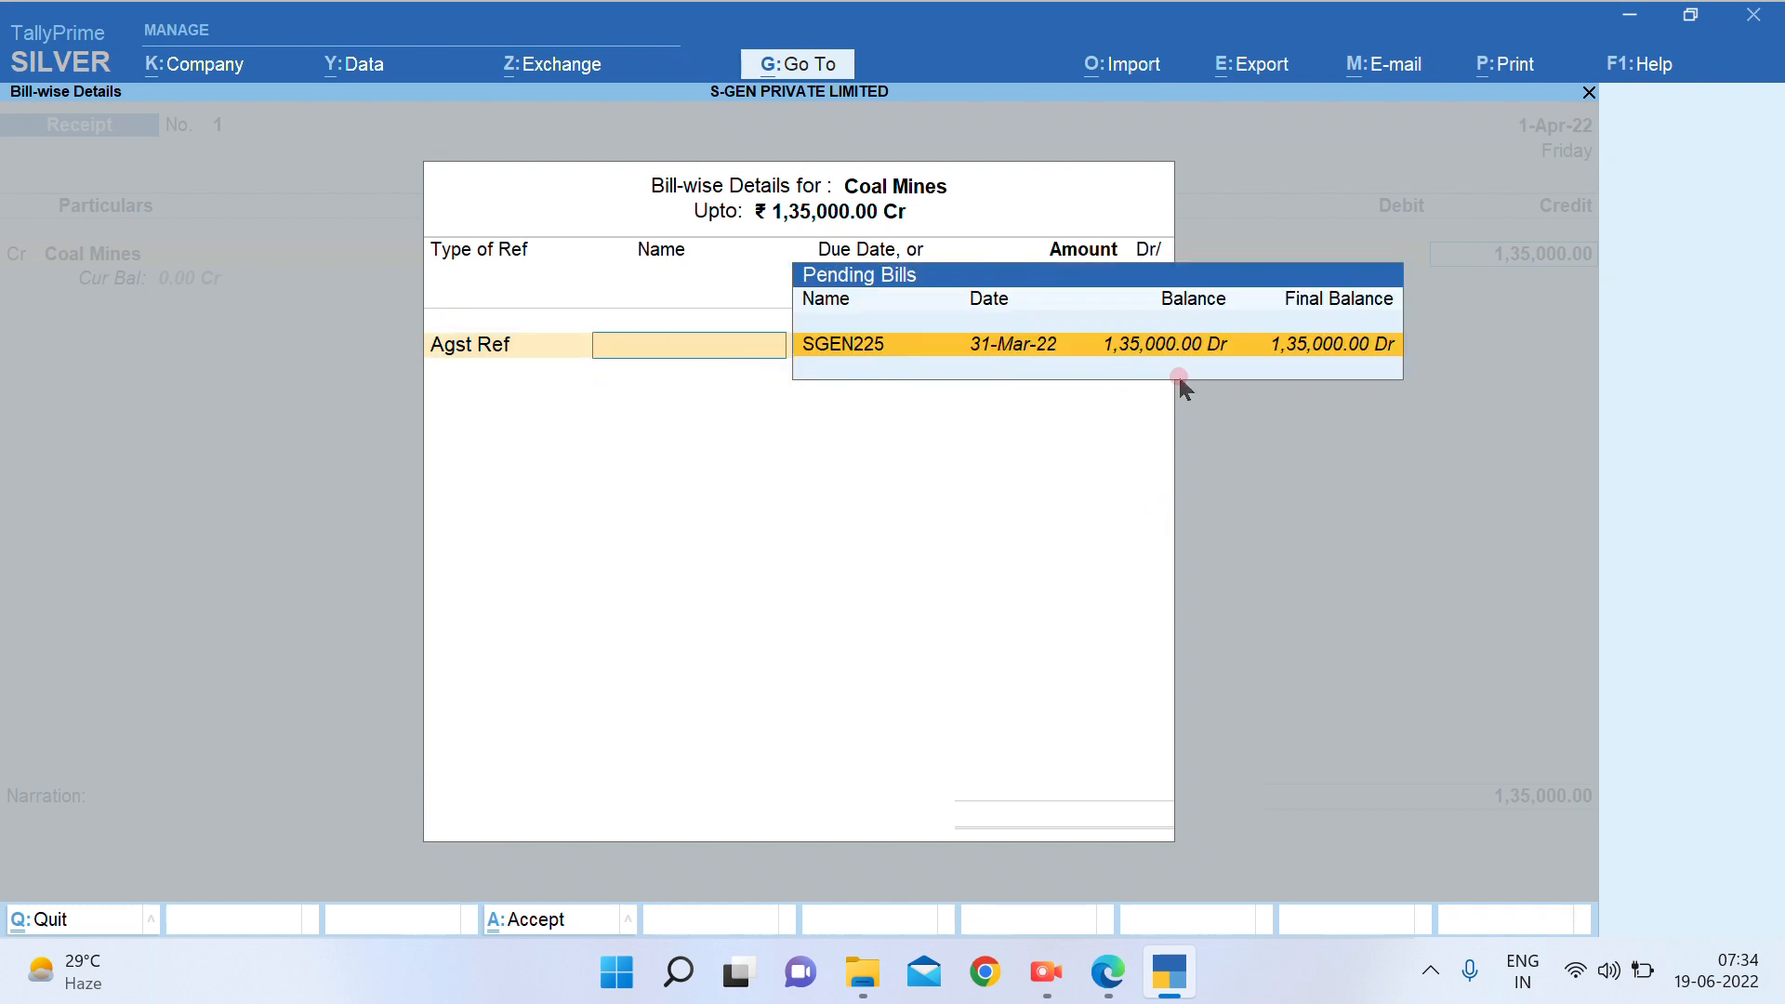
{"action": "left_click", "coordinate": [1107, 971]}
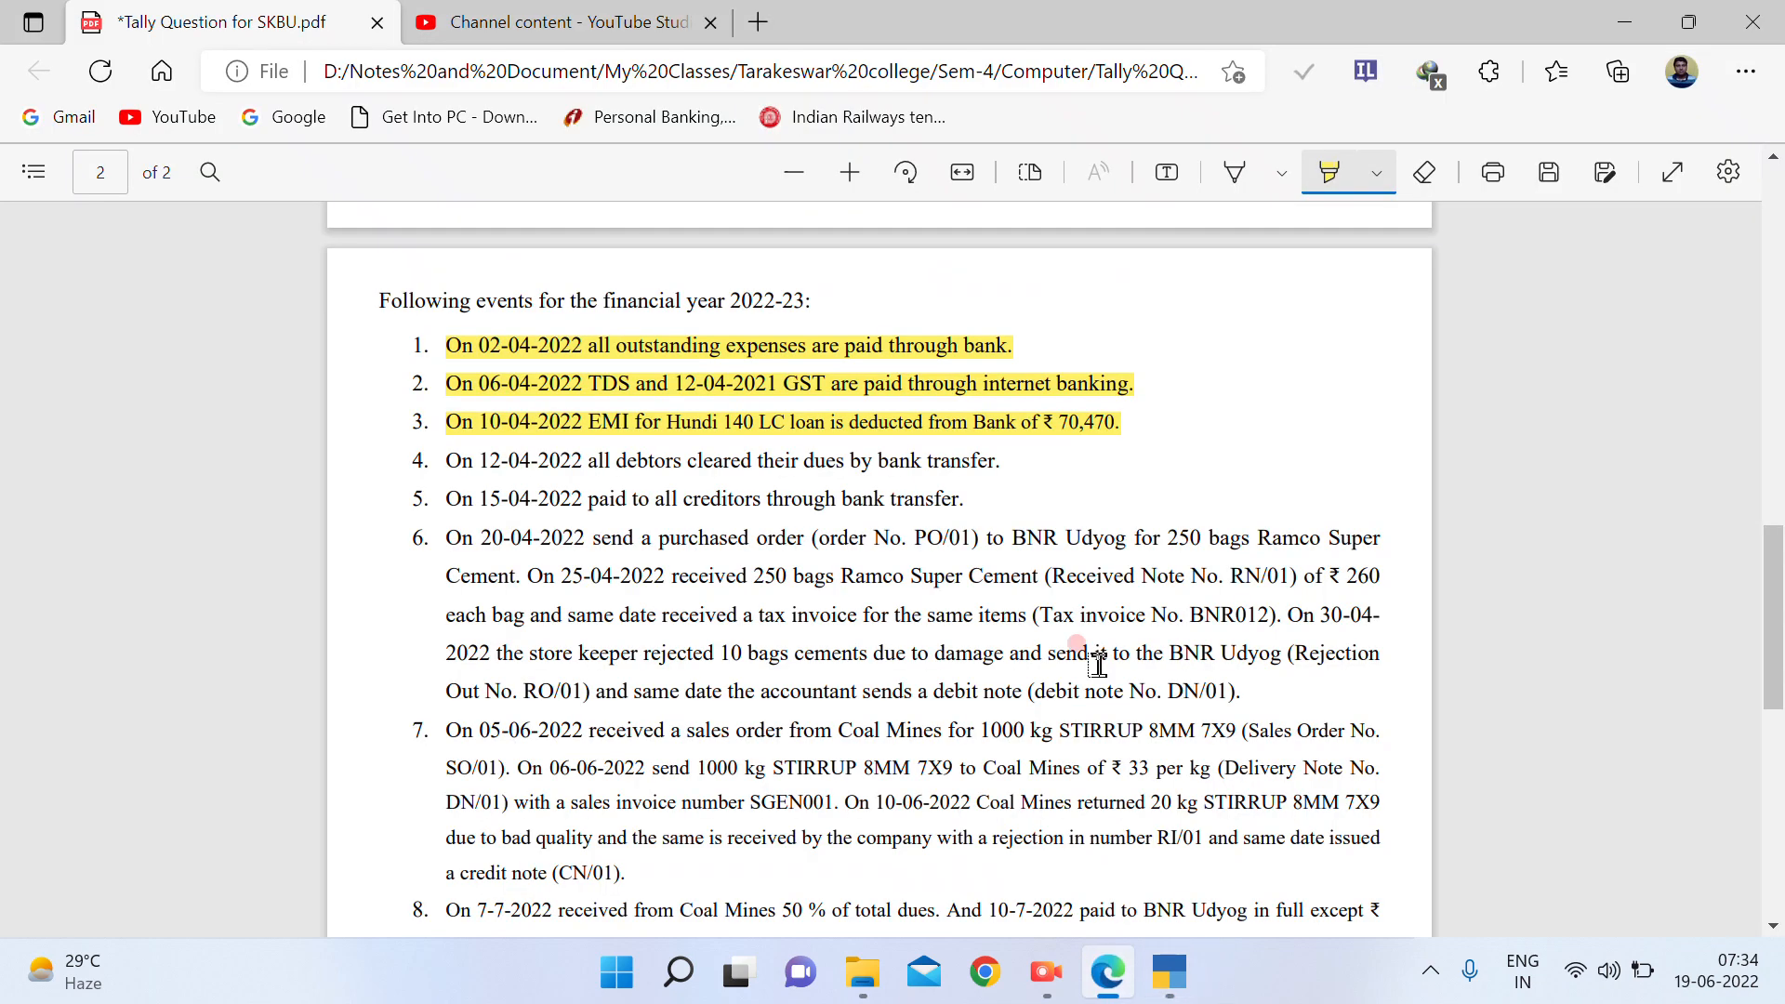
{"action": "scroll", "coordinate": [885, 506], "scroll_direction": "up", "scroll_amount": 5}
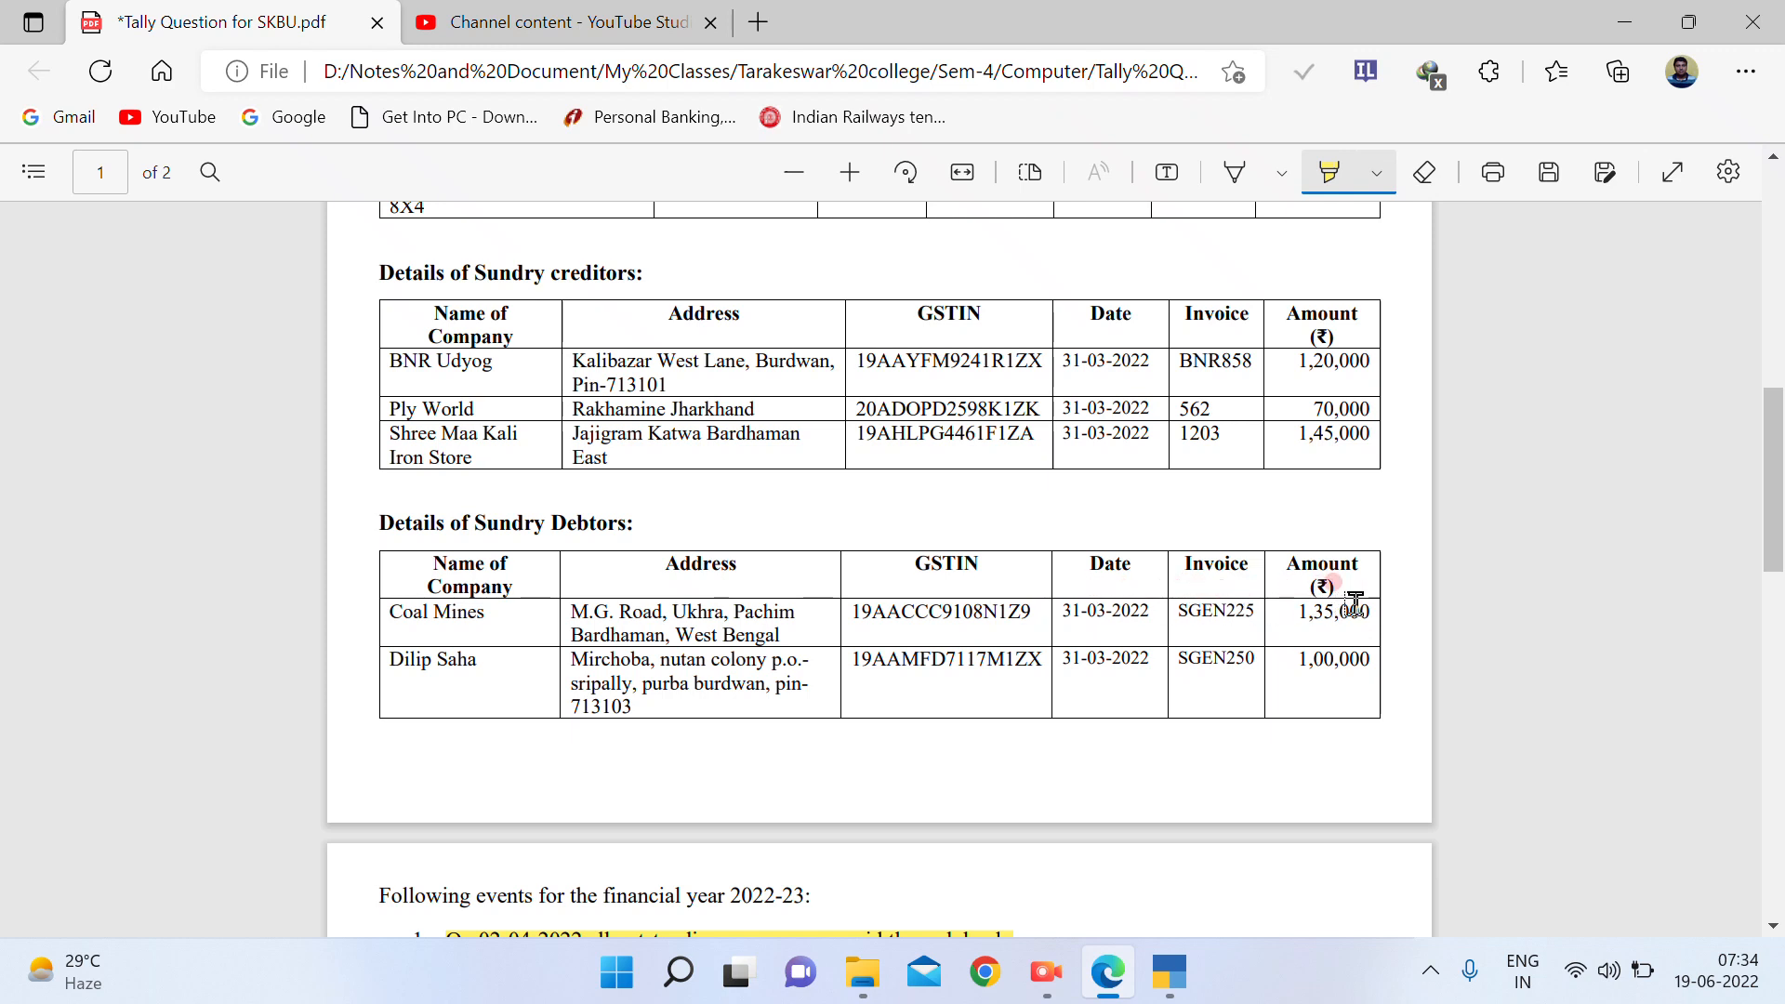
{"action": "left_click", "coordinate": [1170, 971]}
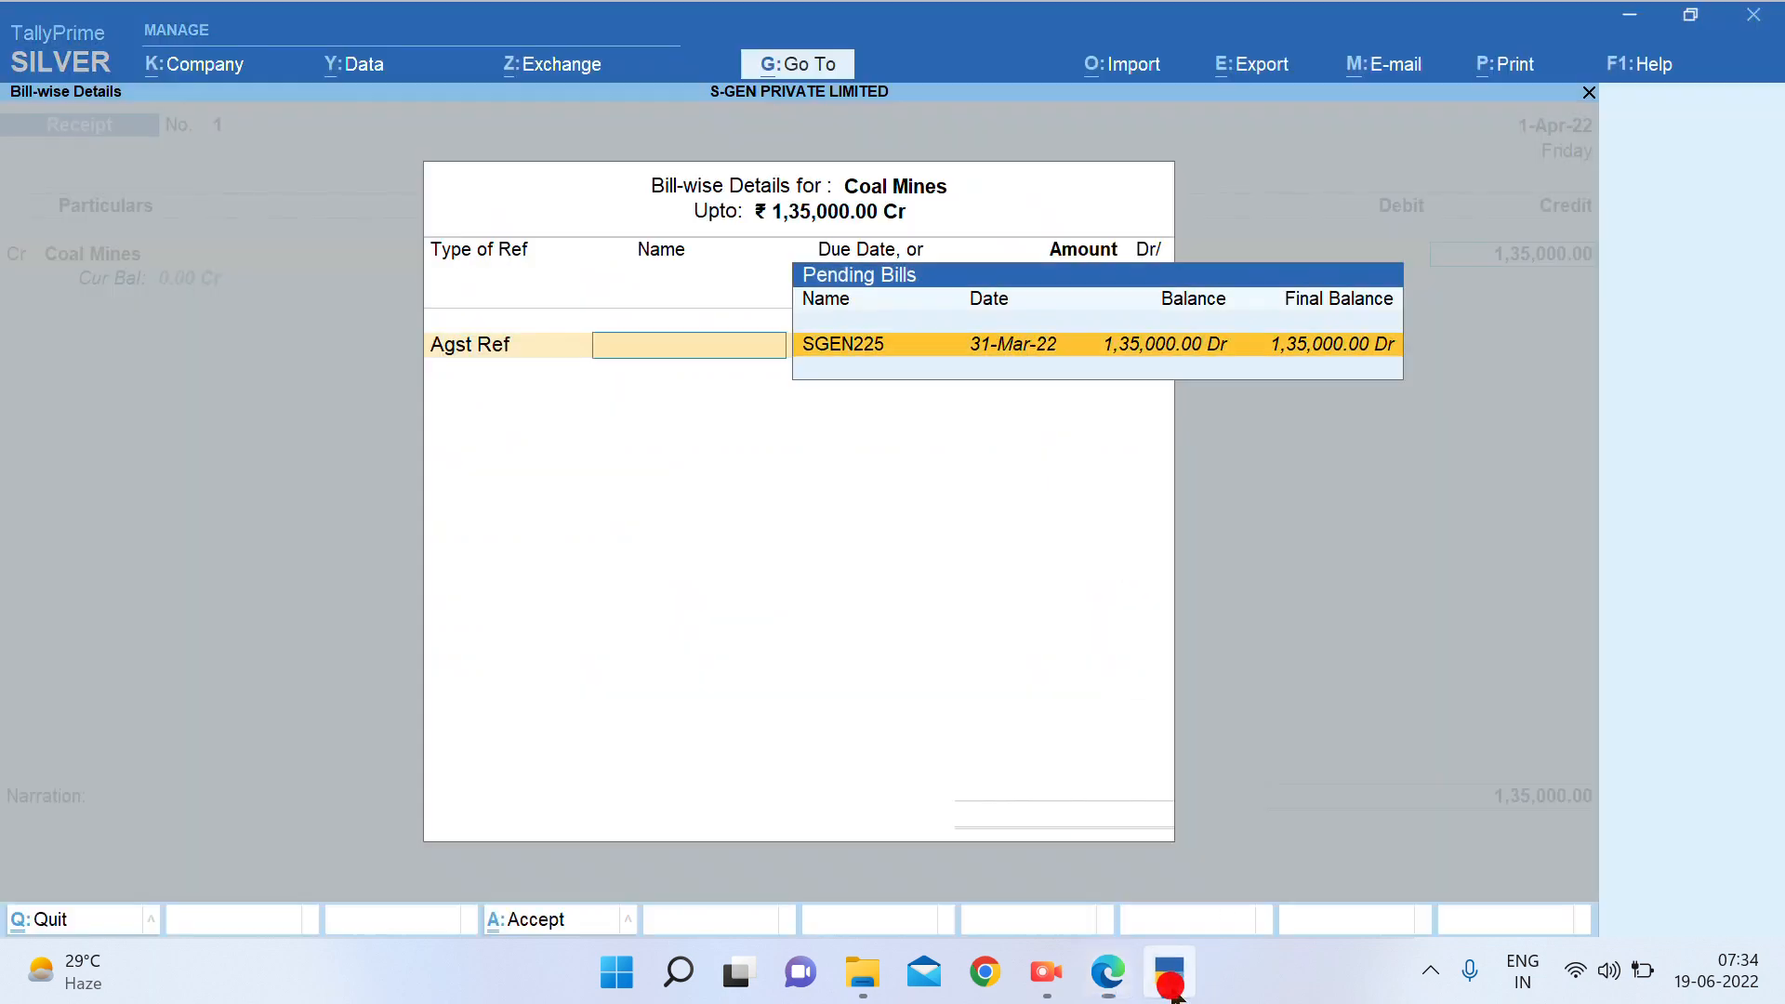
{"action": "key", "text": "Return"}
{"action": "key", "text": "Return"}
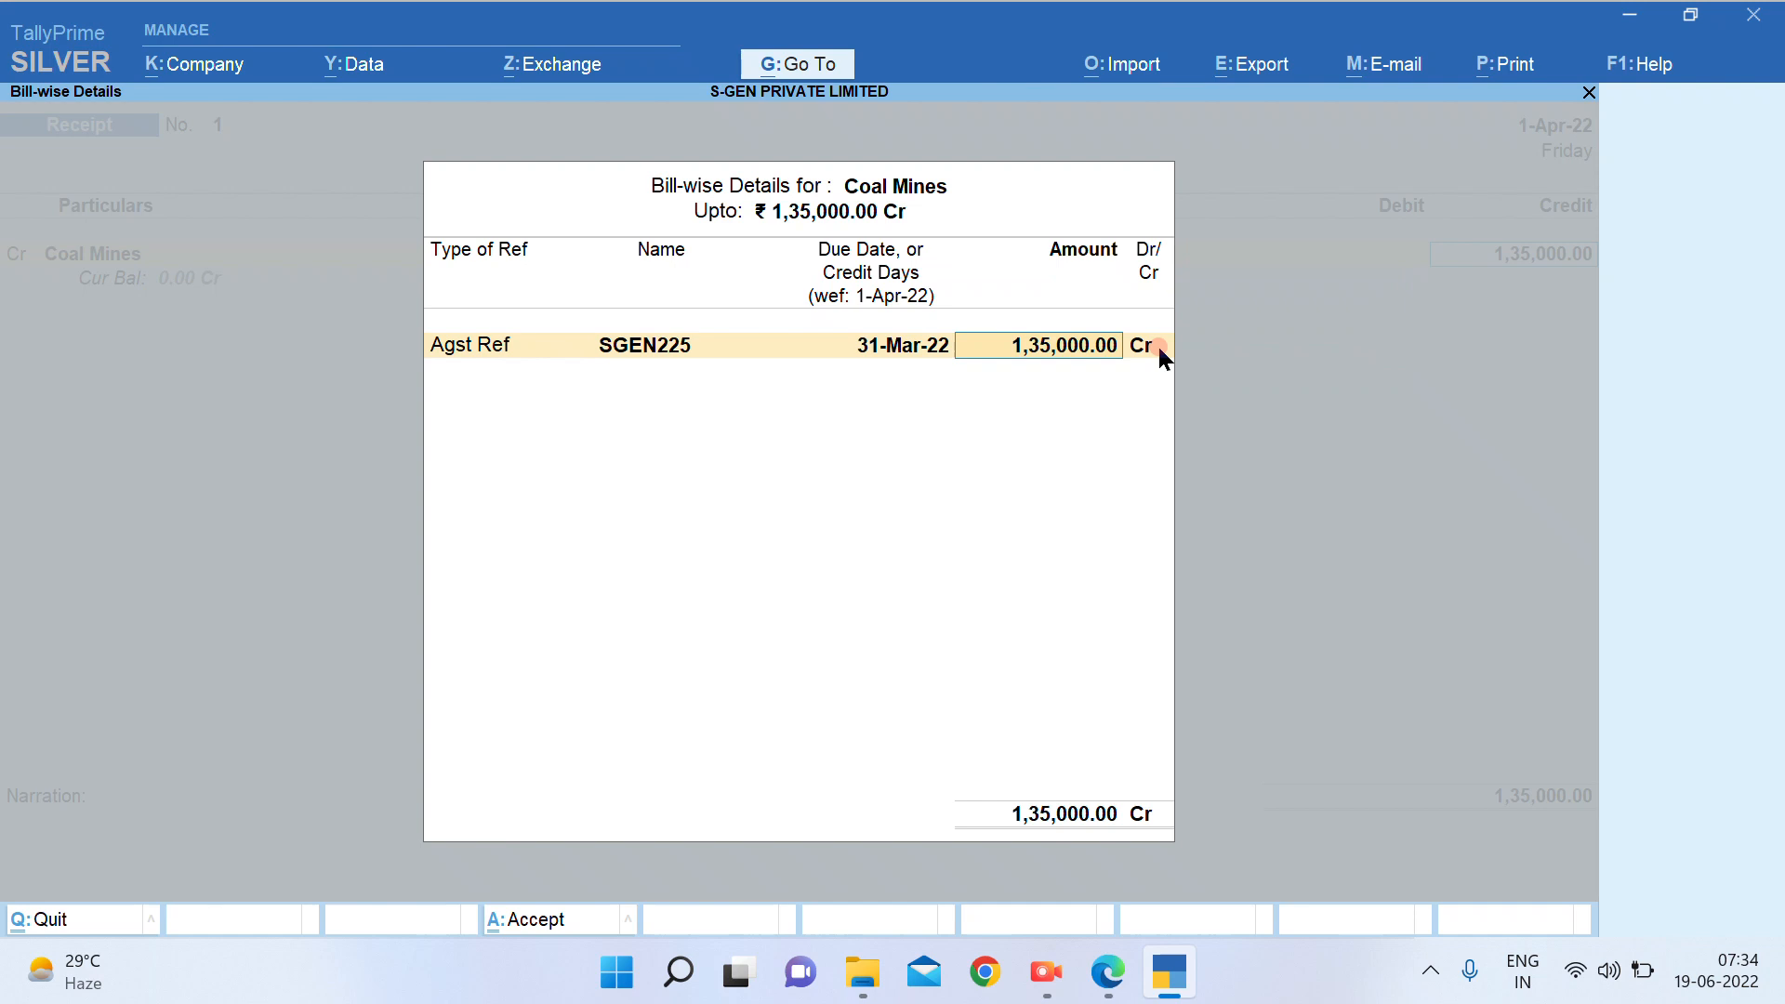
{"action": "key", "text": "Return"}
{"action": "key", "text": "Return"}
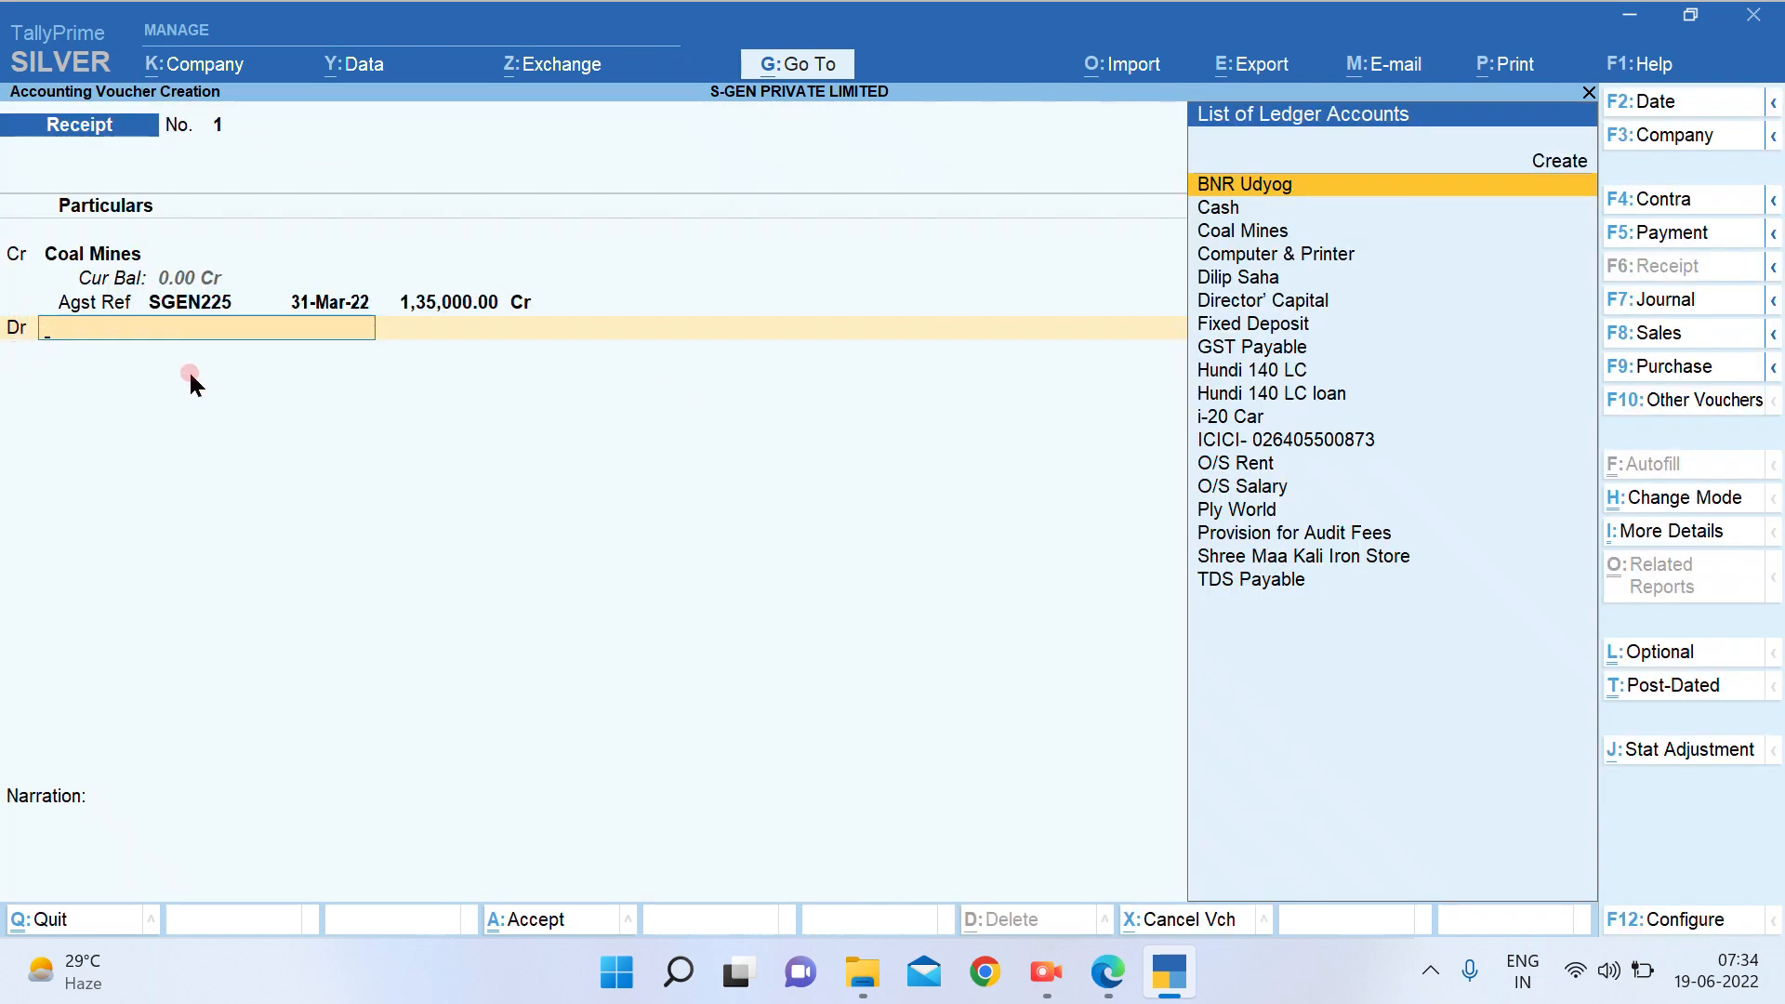
Debit the ICICI bank ledger with 1,35,000, keep Cheque/DD as the transaction type, and save the Coal Mines receipt without a narration
{"action": "type", "text": "Ic"}
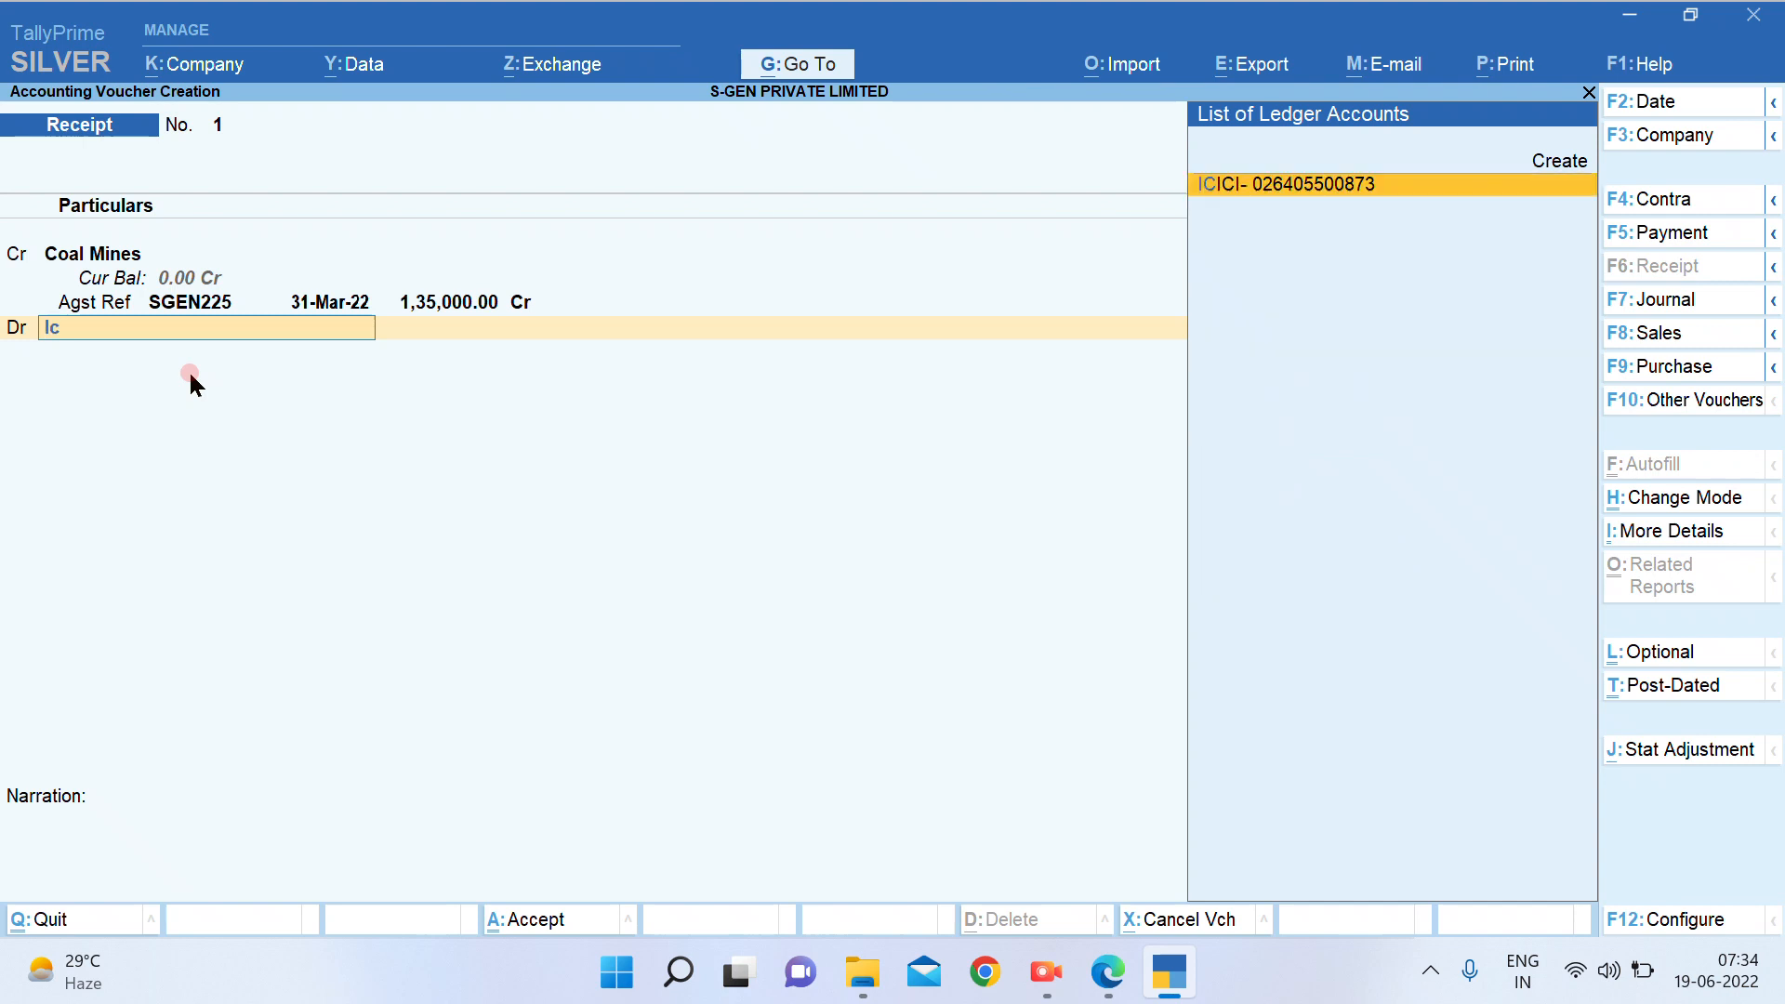
{"action": "key", "text": "Return"}
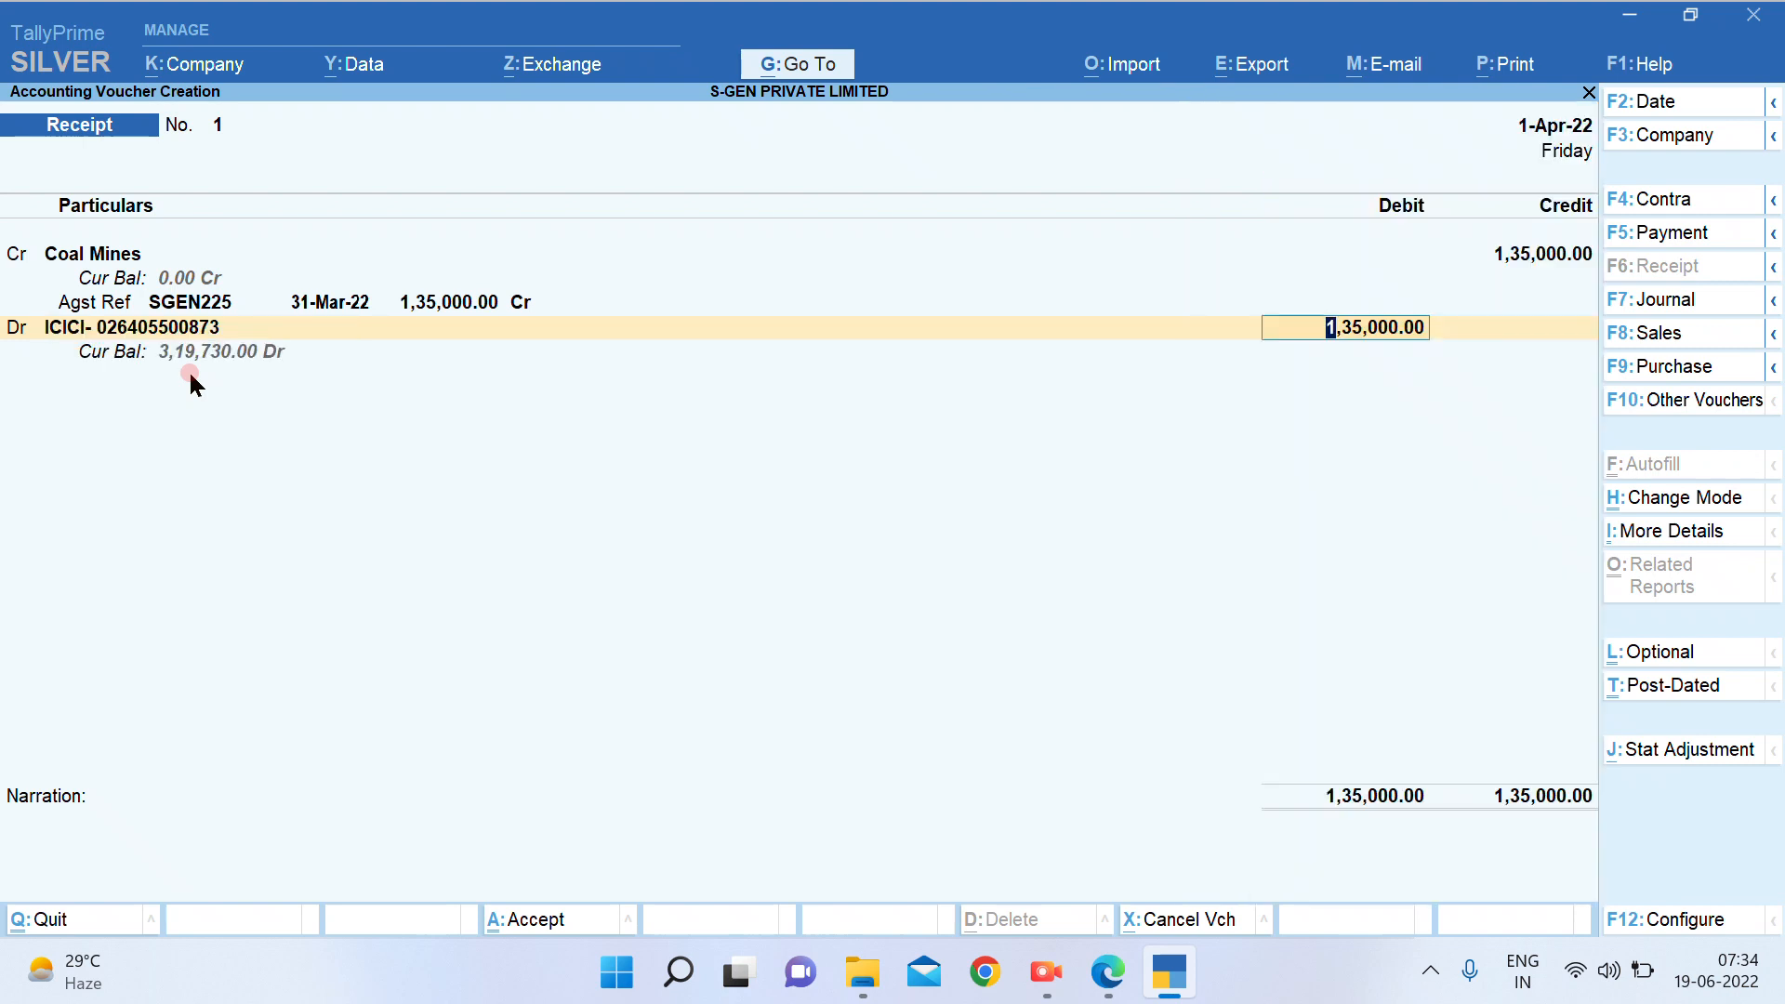
{"action": "key", "text": "Return"}
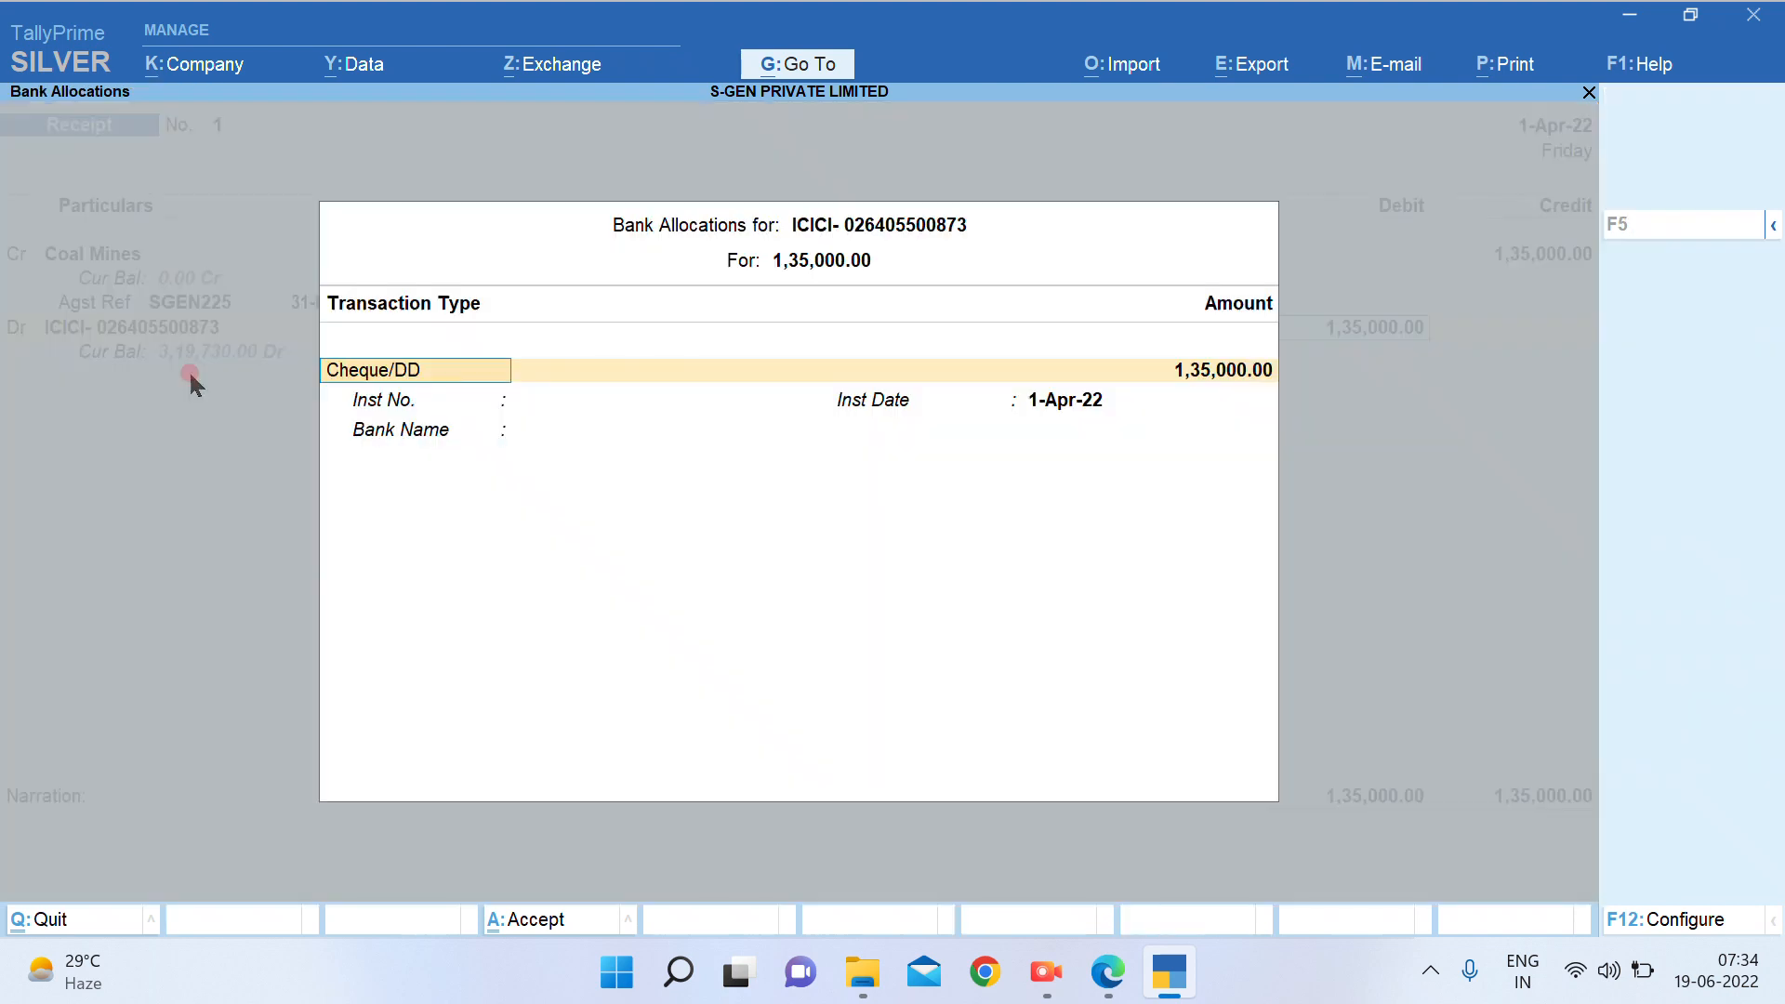
{"action": "key", "text": "Return"}
{"action": "key", "text": "Return"}
{"action": "key", "text": "Return"}
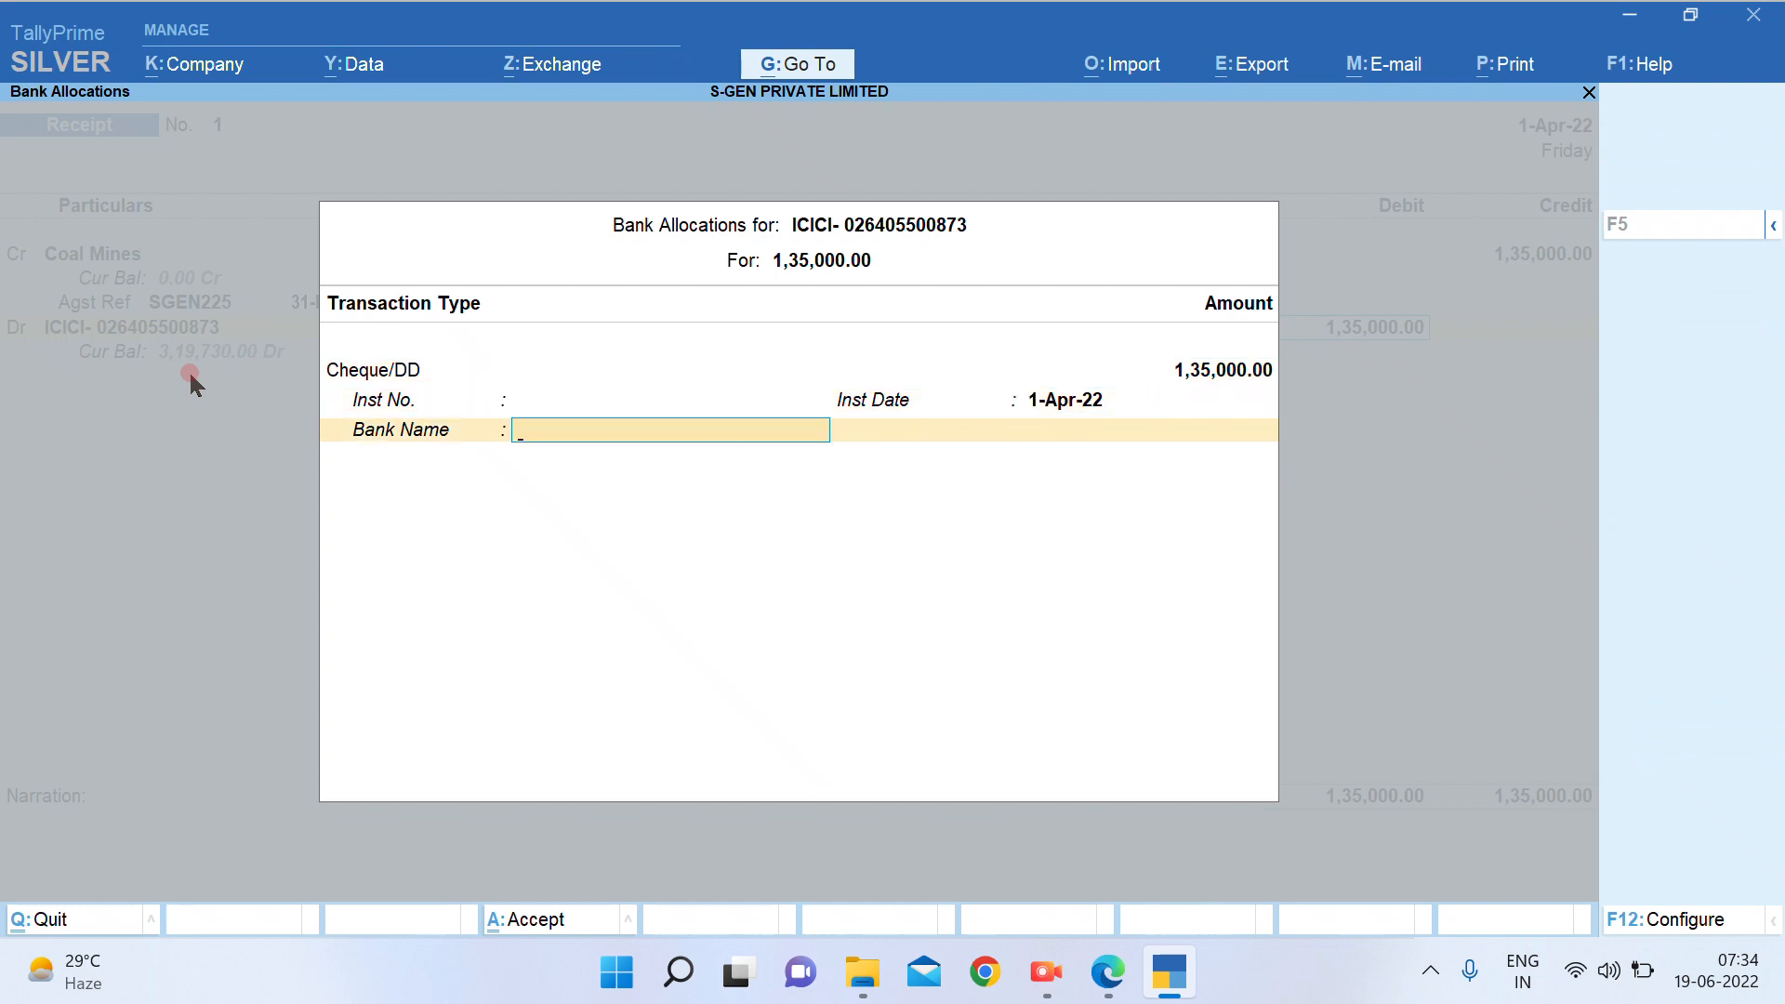
{"action": "key", "text": "Return"}
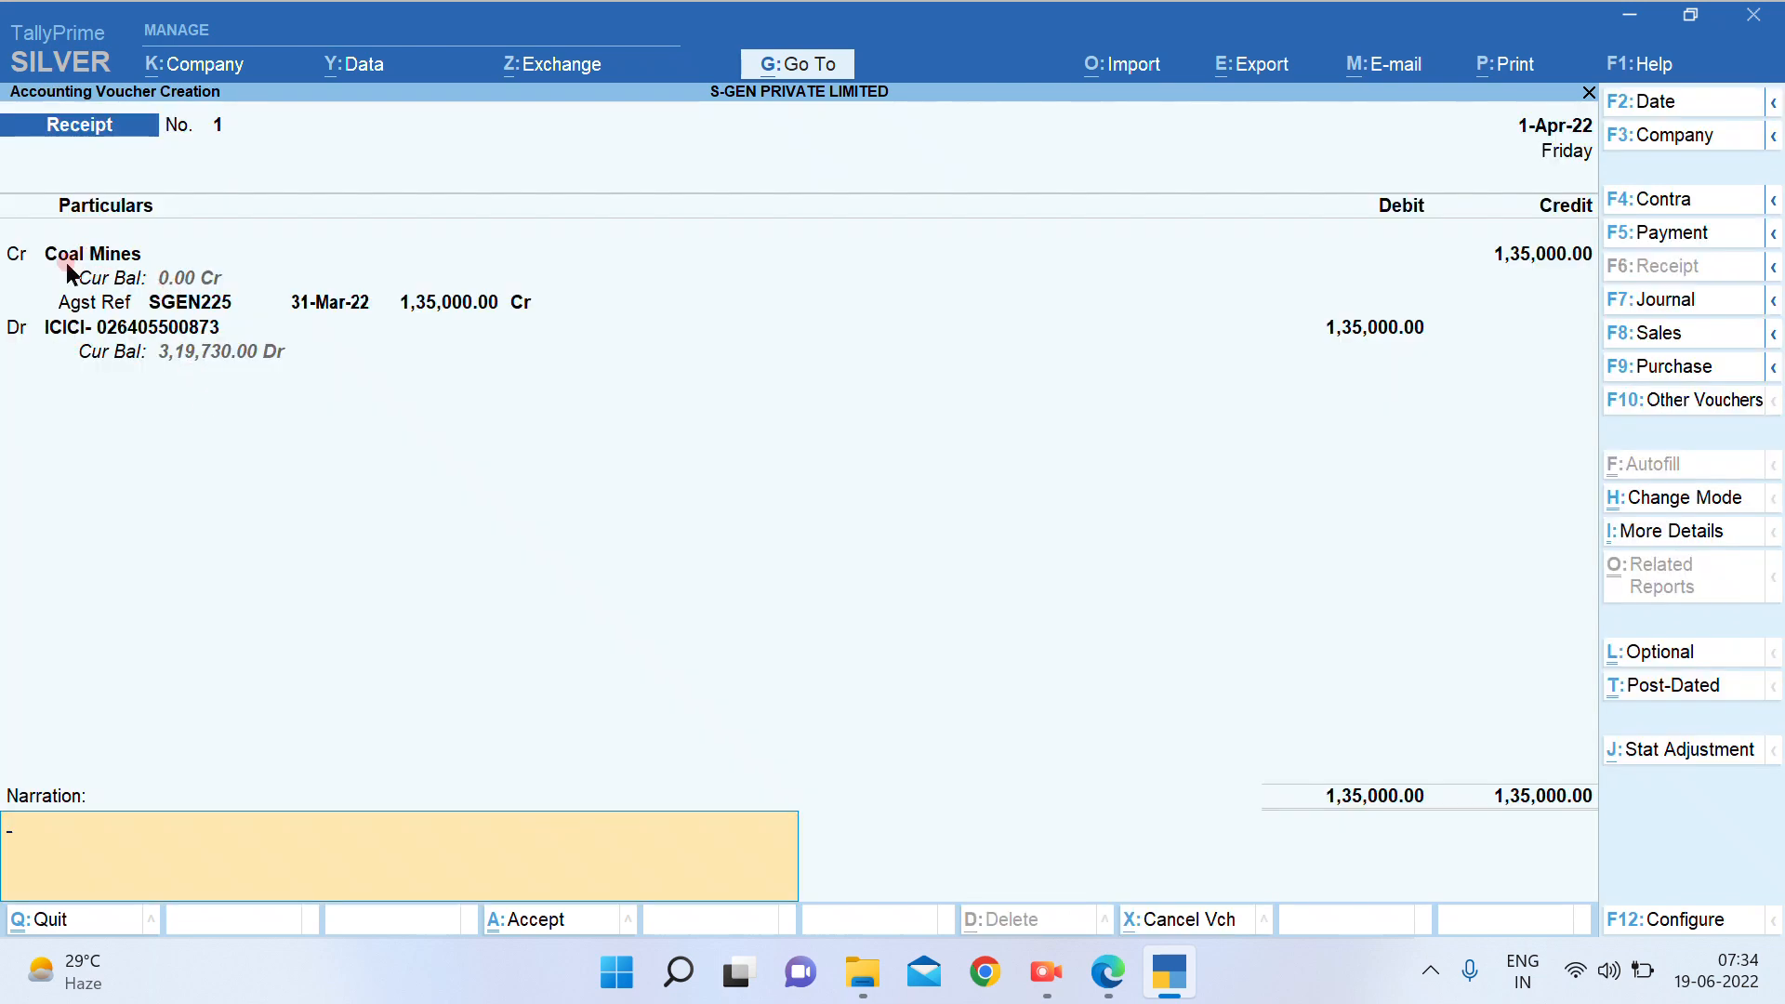
{"action": "type", "text": "-"}
{"action": "key", "text": "Return"}
{"action": "key", "text": "Return"}
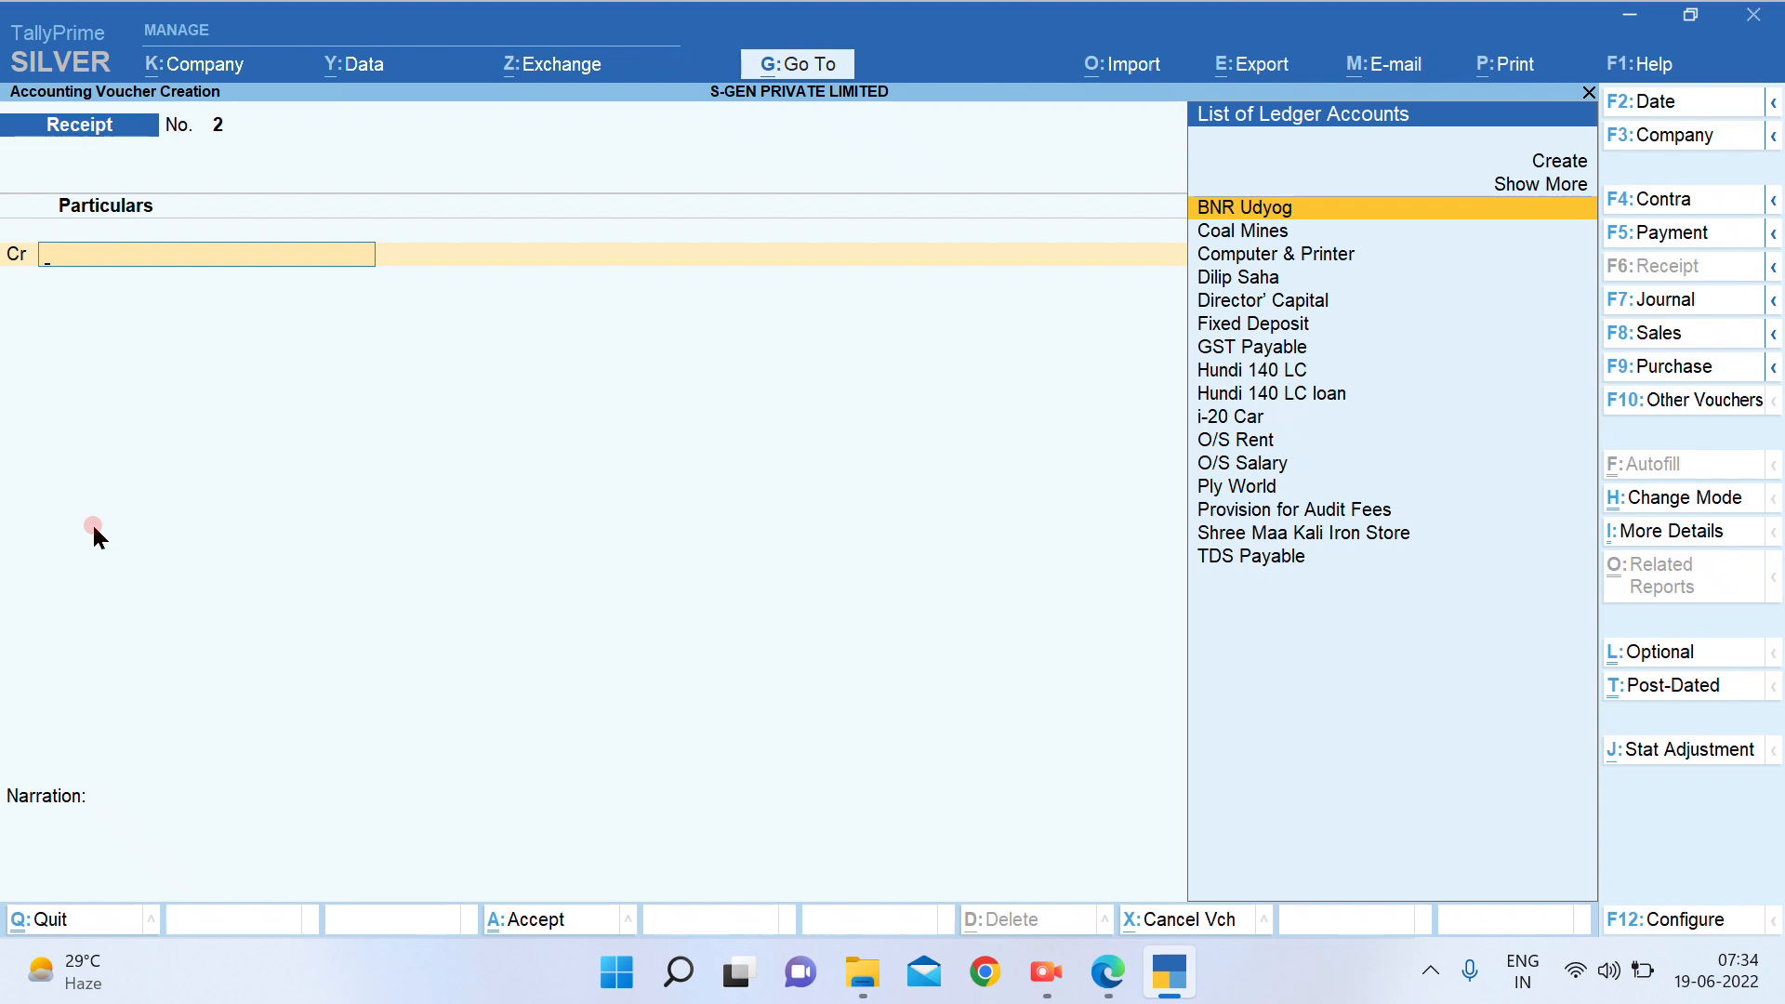
In a new Receipt voucher, credit the other sundry debtor with 1,00,000, allocated as Agst Ref to bill SGEN250
{"action": "type", "text": "Dilip"}
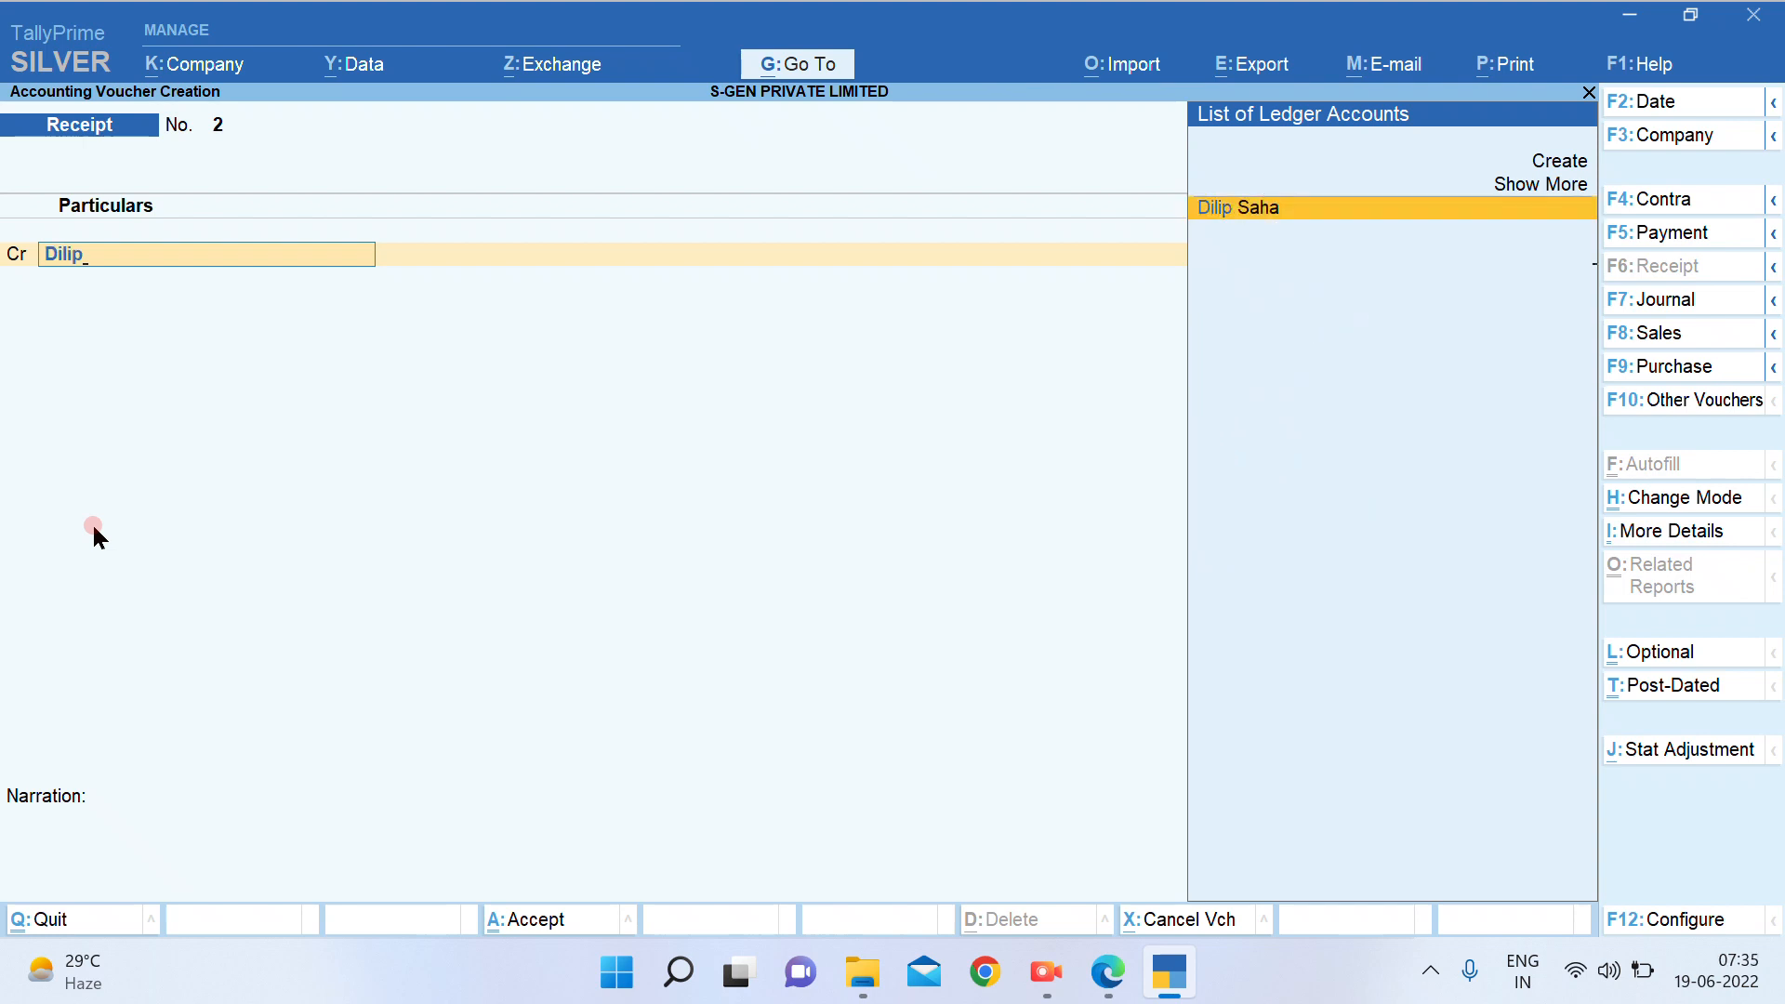
{"action": "key", "text": "Return"}
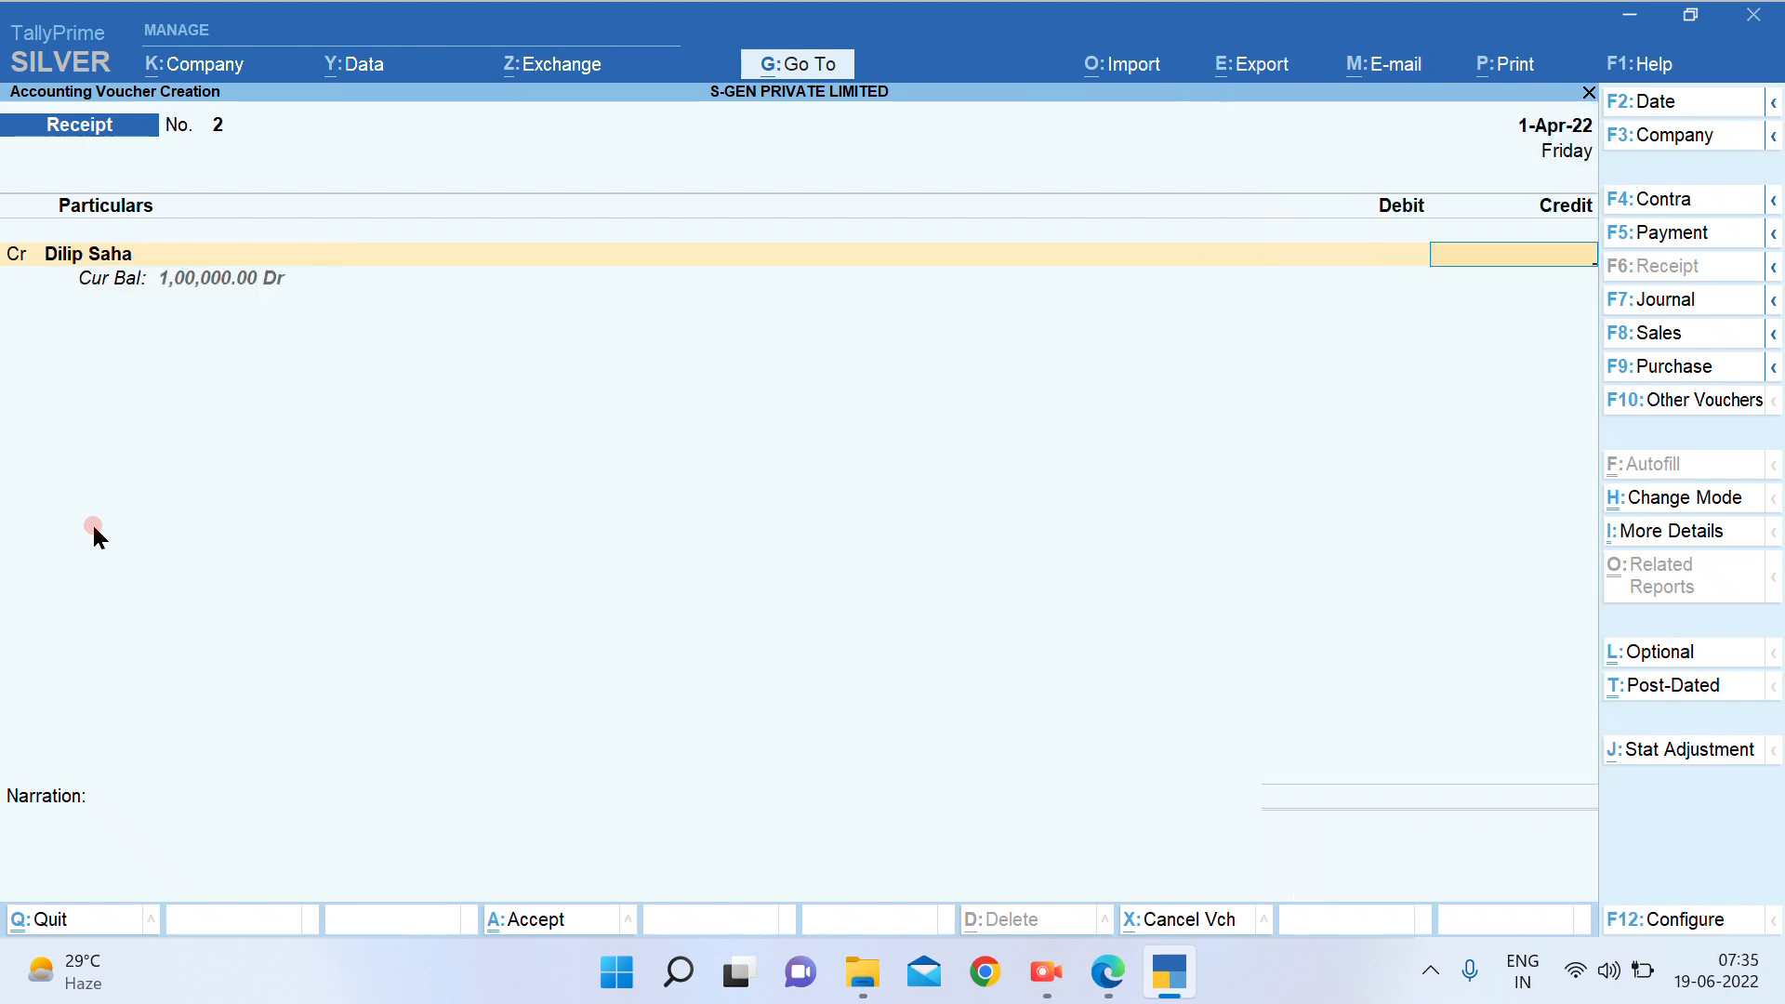
{"action": "type", "text": "100000"}
{"action": "key", "text": "Return"}
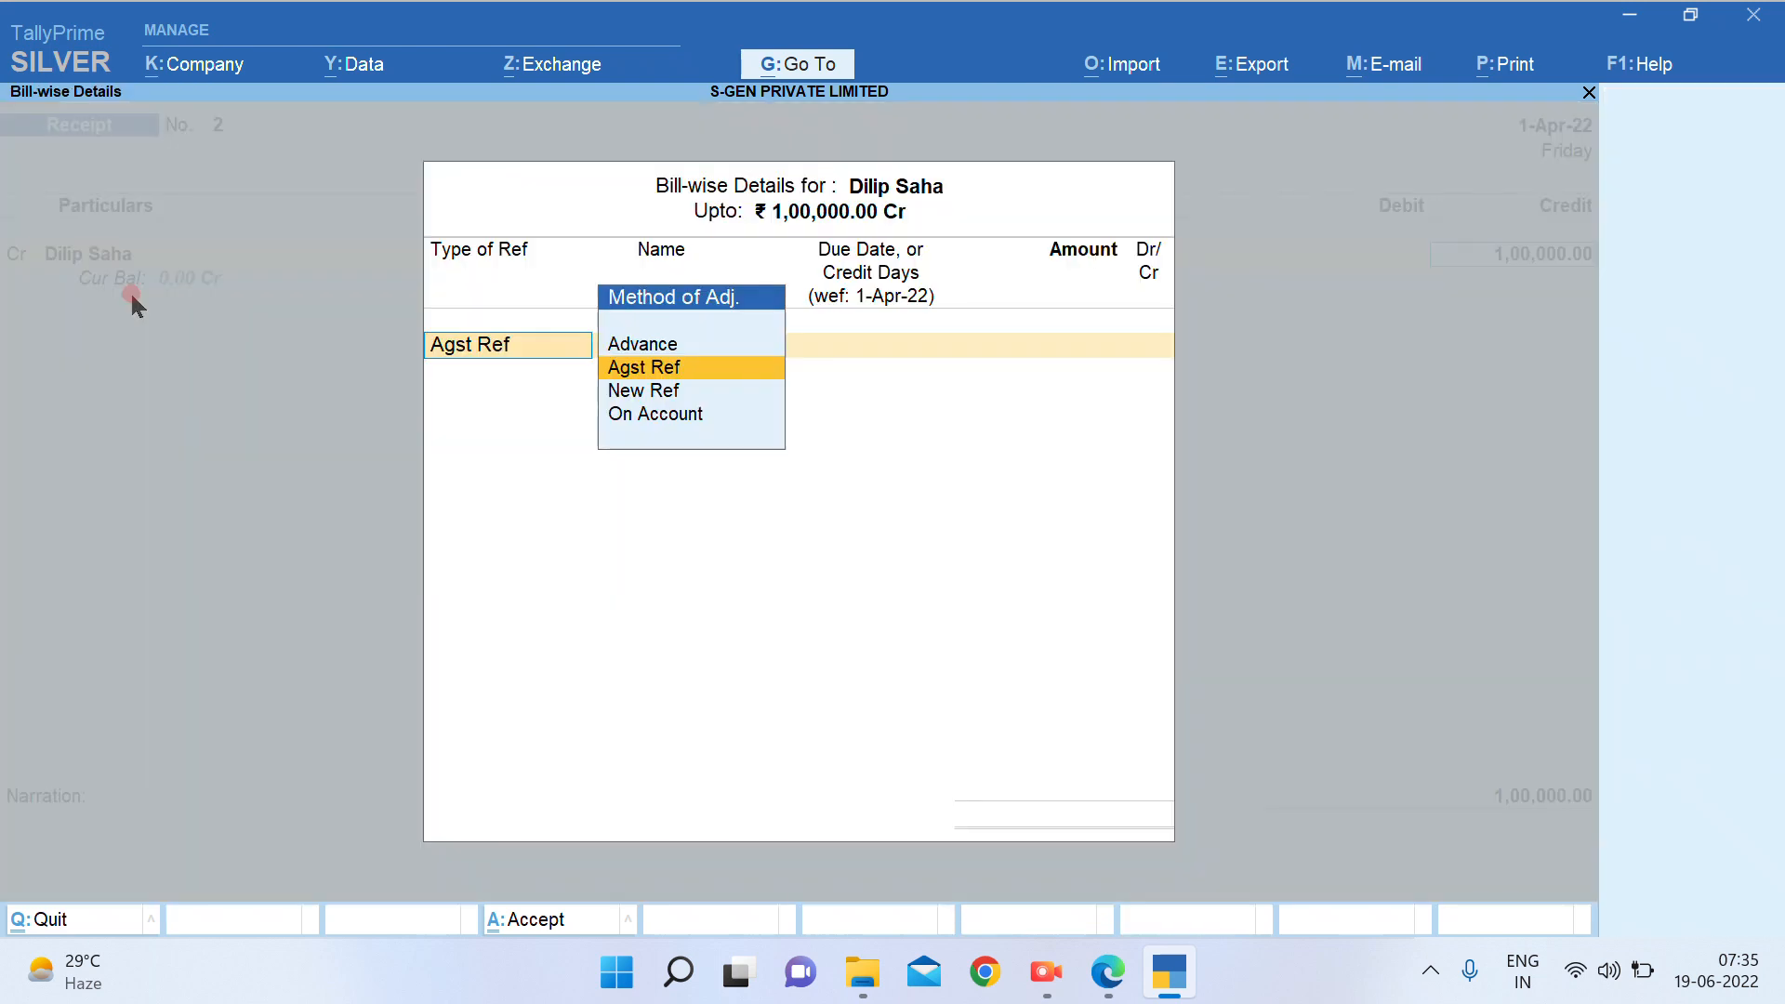
{"action": "key", "text": "Return"}
{"action": "key", "text": "Return"}
{"action": "key", "text": "Return"}
{"action": "key", "text": "Return"}
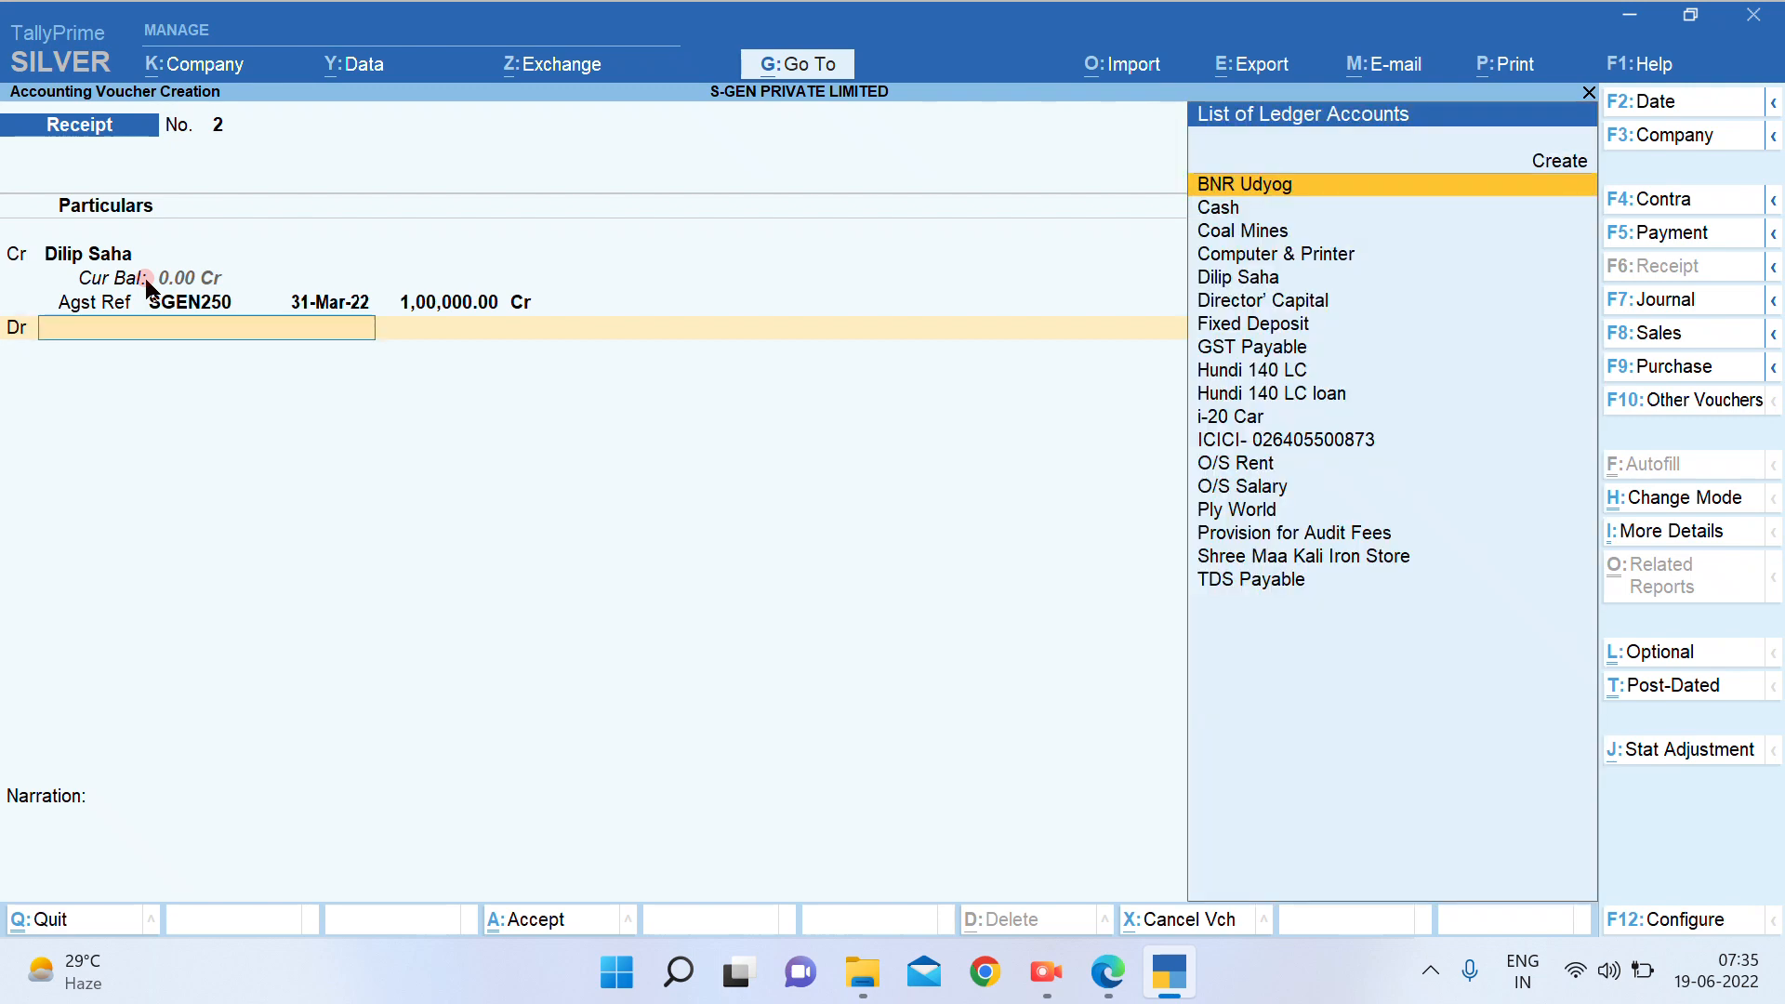
Debit the ICICI bank ledger with 1,00,000 by Cheque/DD and save the second debtor's receipt without a narration
{"action": "type", "text": "Ici"}
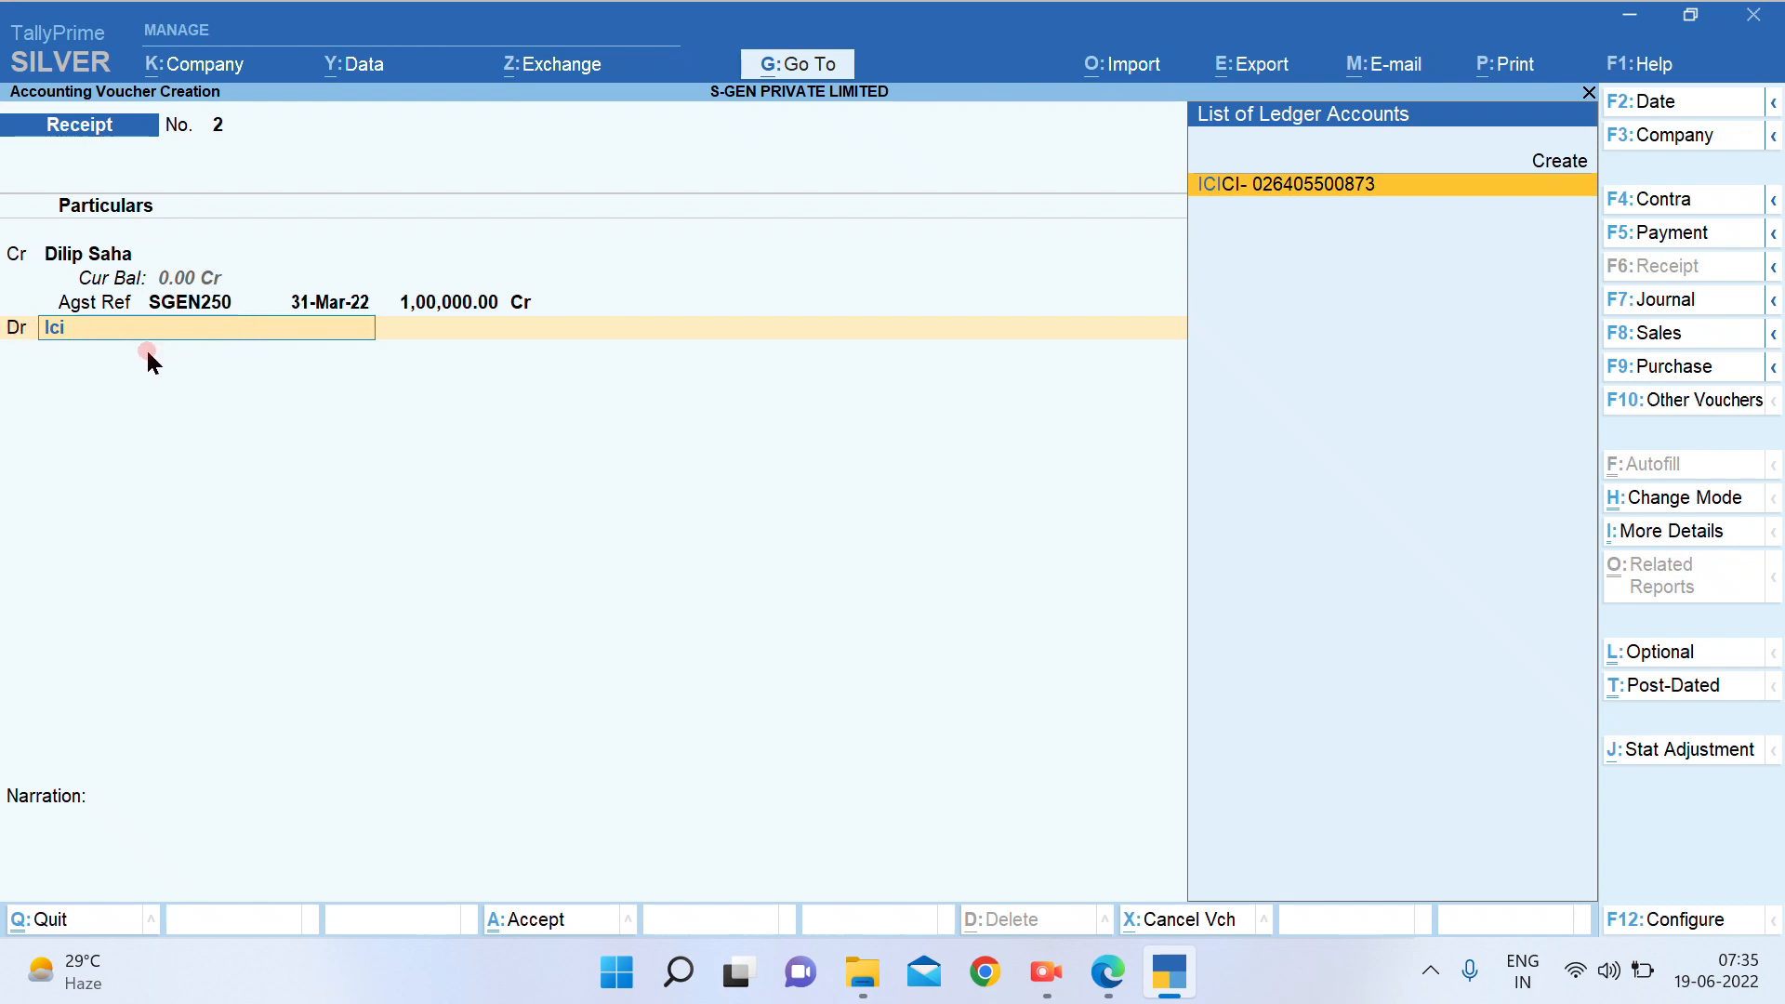
{"action": "key", "text": "Return"}
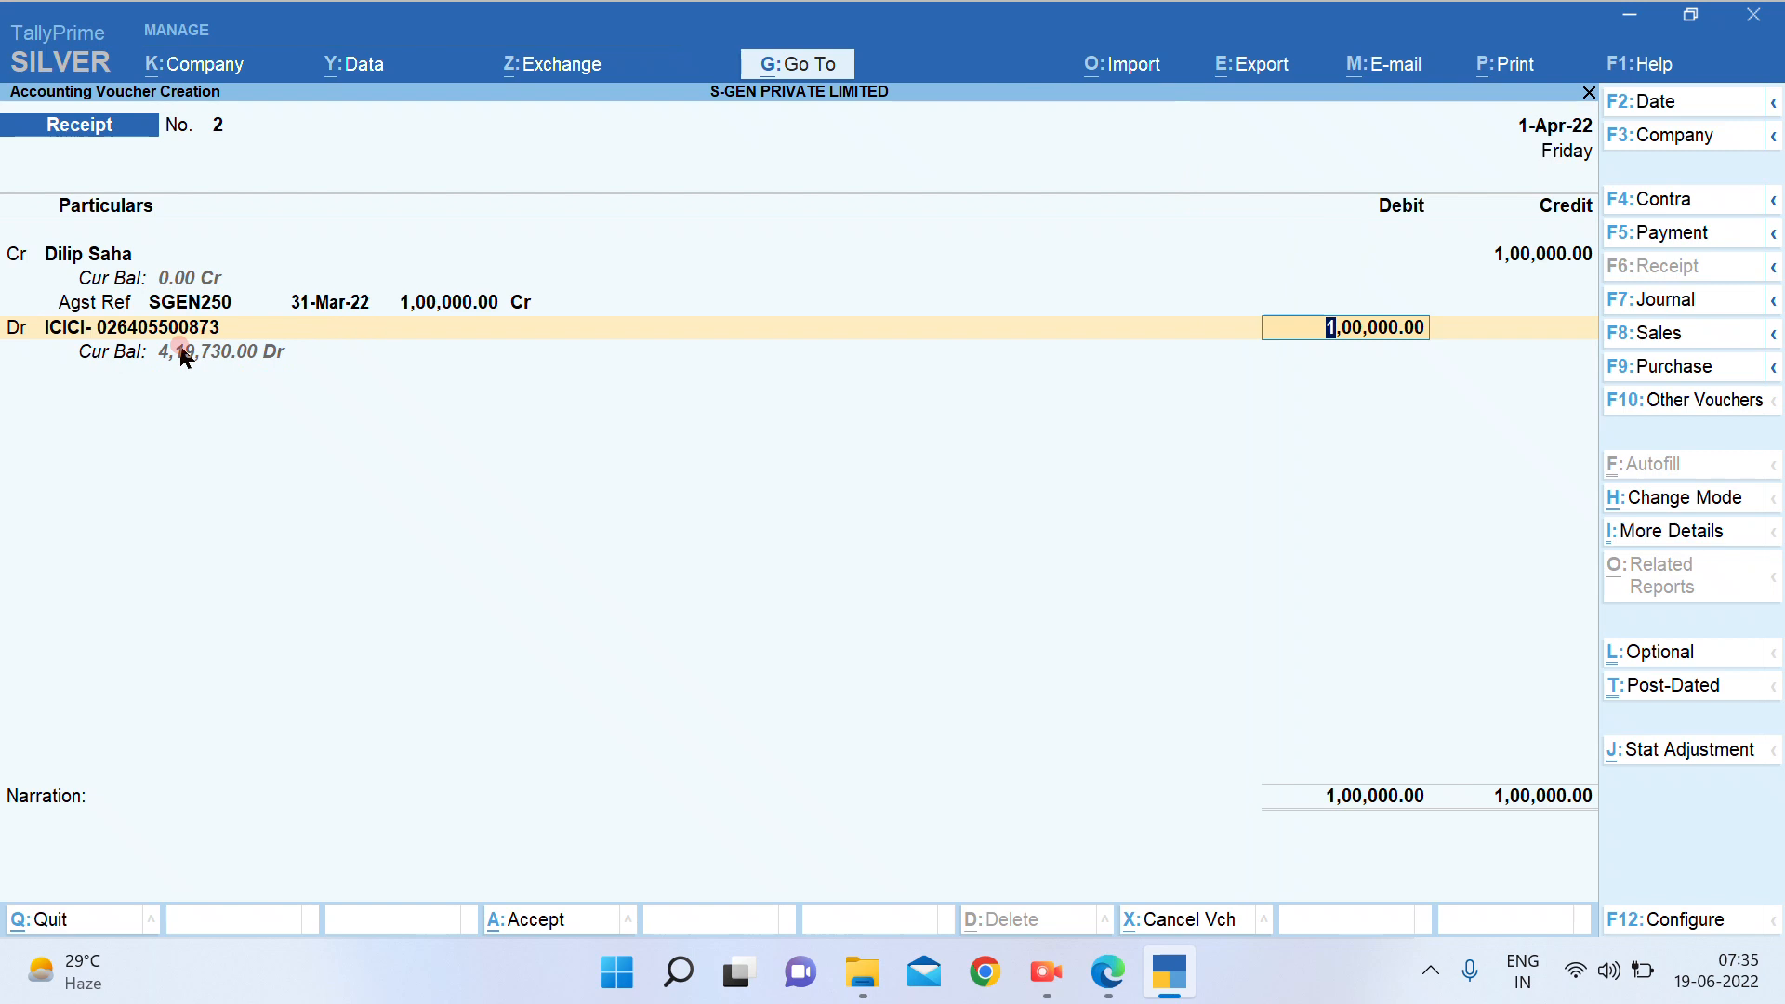
{"action": "key", "text": "Return"}
{"action": "key", "text": "Return"}
{"action": "key", "text": "Return"}
{"action": "key", "text": "Return"}
{"action": "key", "text": "Return"}
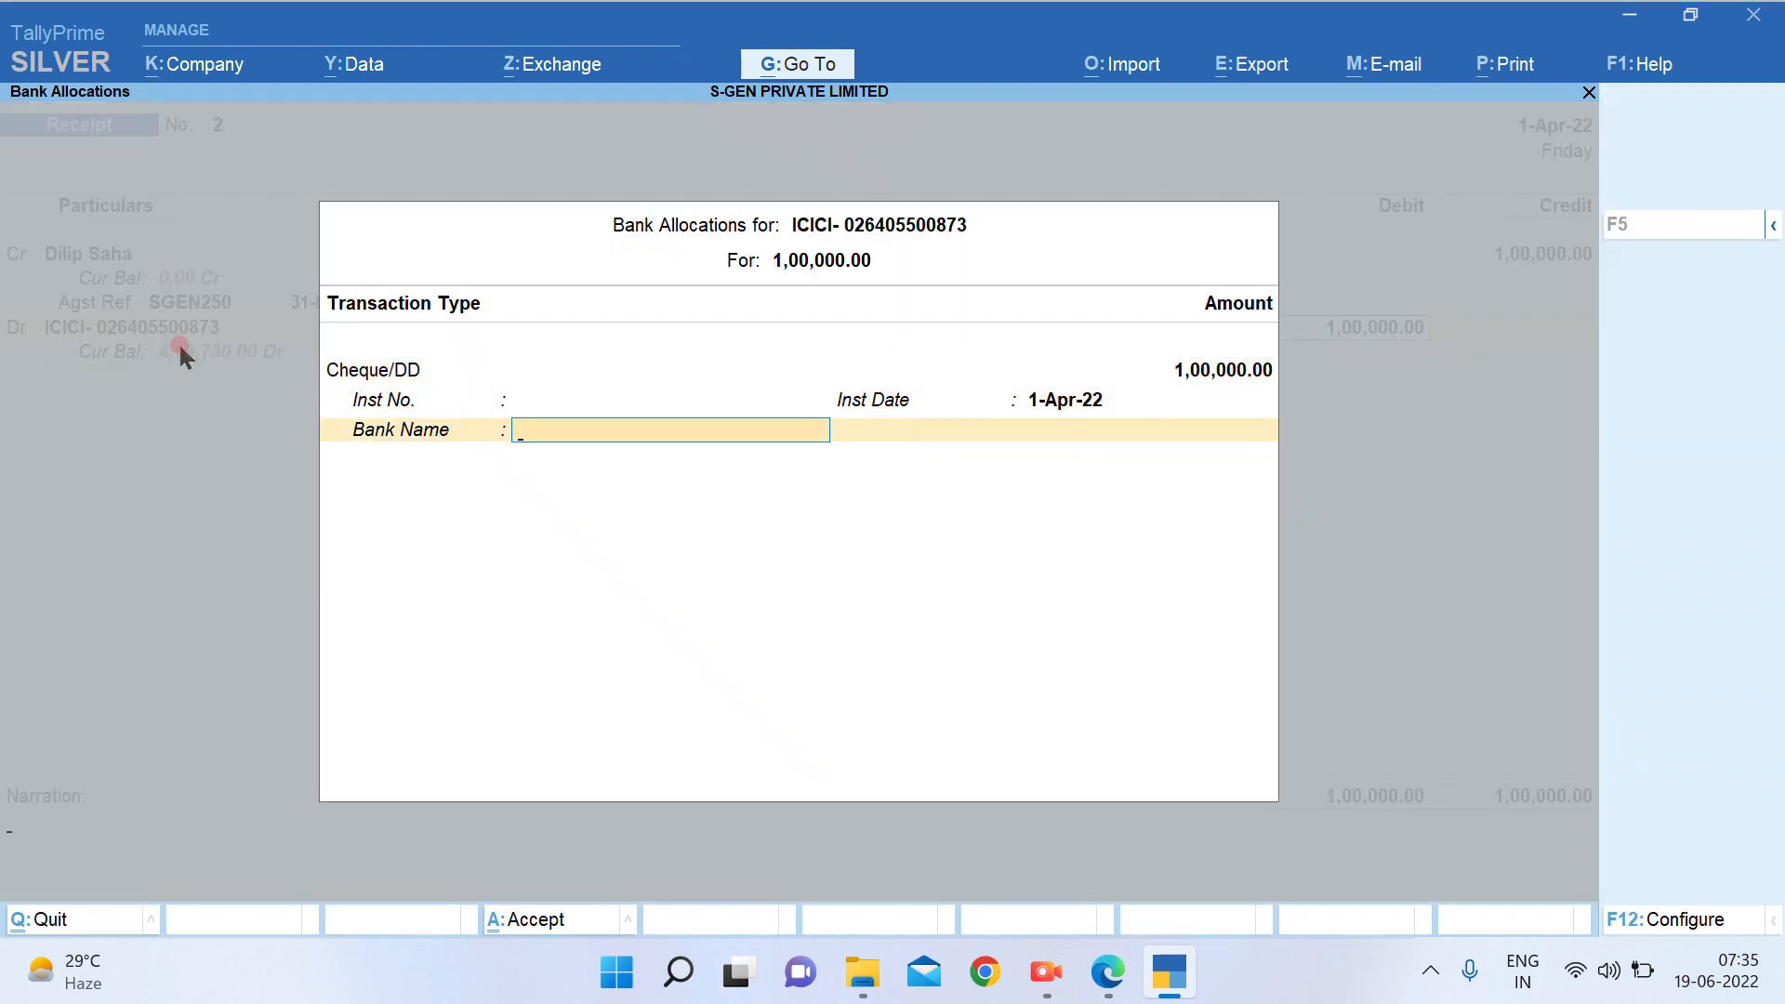
{"action": "key", "text": "Return"}
{"action": "key", "text": "Return"}
{"action": "key", "text": "Return"}
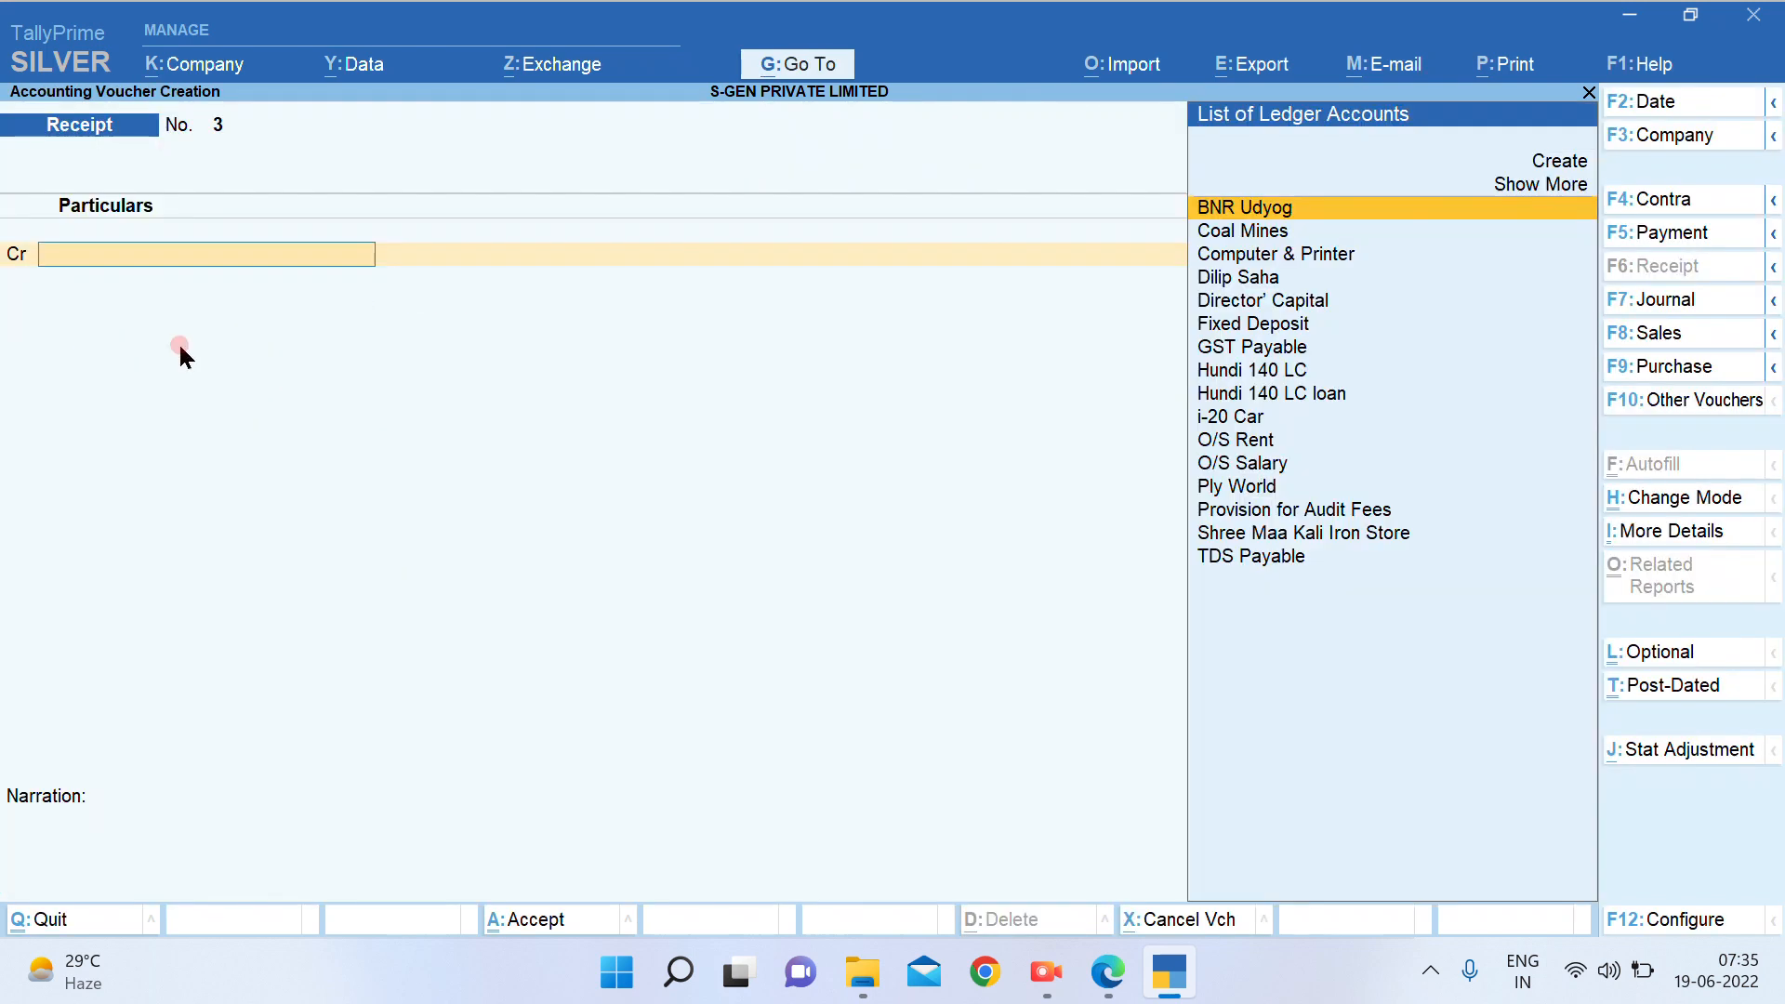
Switch to the question PDF and highlight the 12-04-2022 event about debtors clearing their dues in yellow
{"action": "left_click", "coordinate": [1108, 973]}
{"action": "scroll", "coordinate": [827, 660], "scroll_direction": "down", "scroll_amount": 5}
{"action": "left_click_drag", "start_coordinate": [453, 586], "coordinate": [1009, 585]}
{"action": "scroll", "coordinate": [1094, 651], "scroll_direction": "down", "scroll_amount": 1}
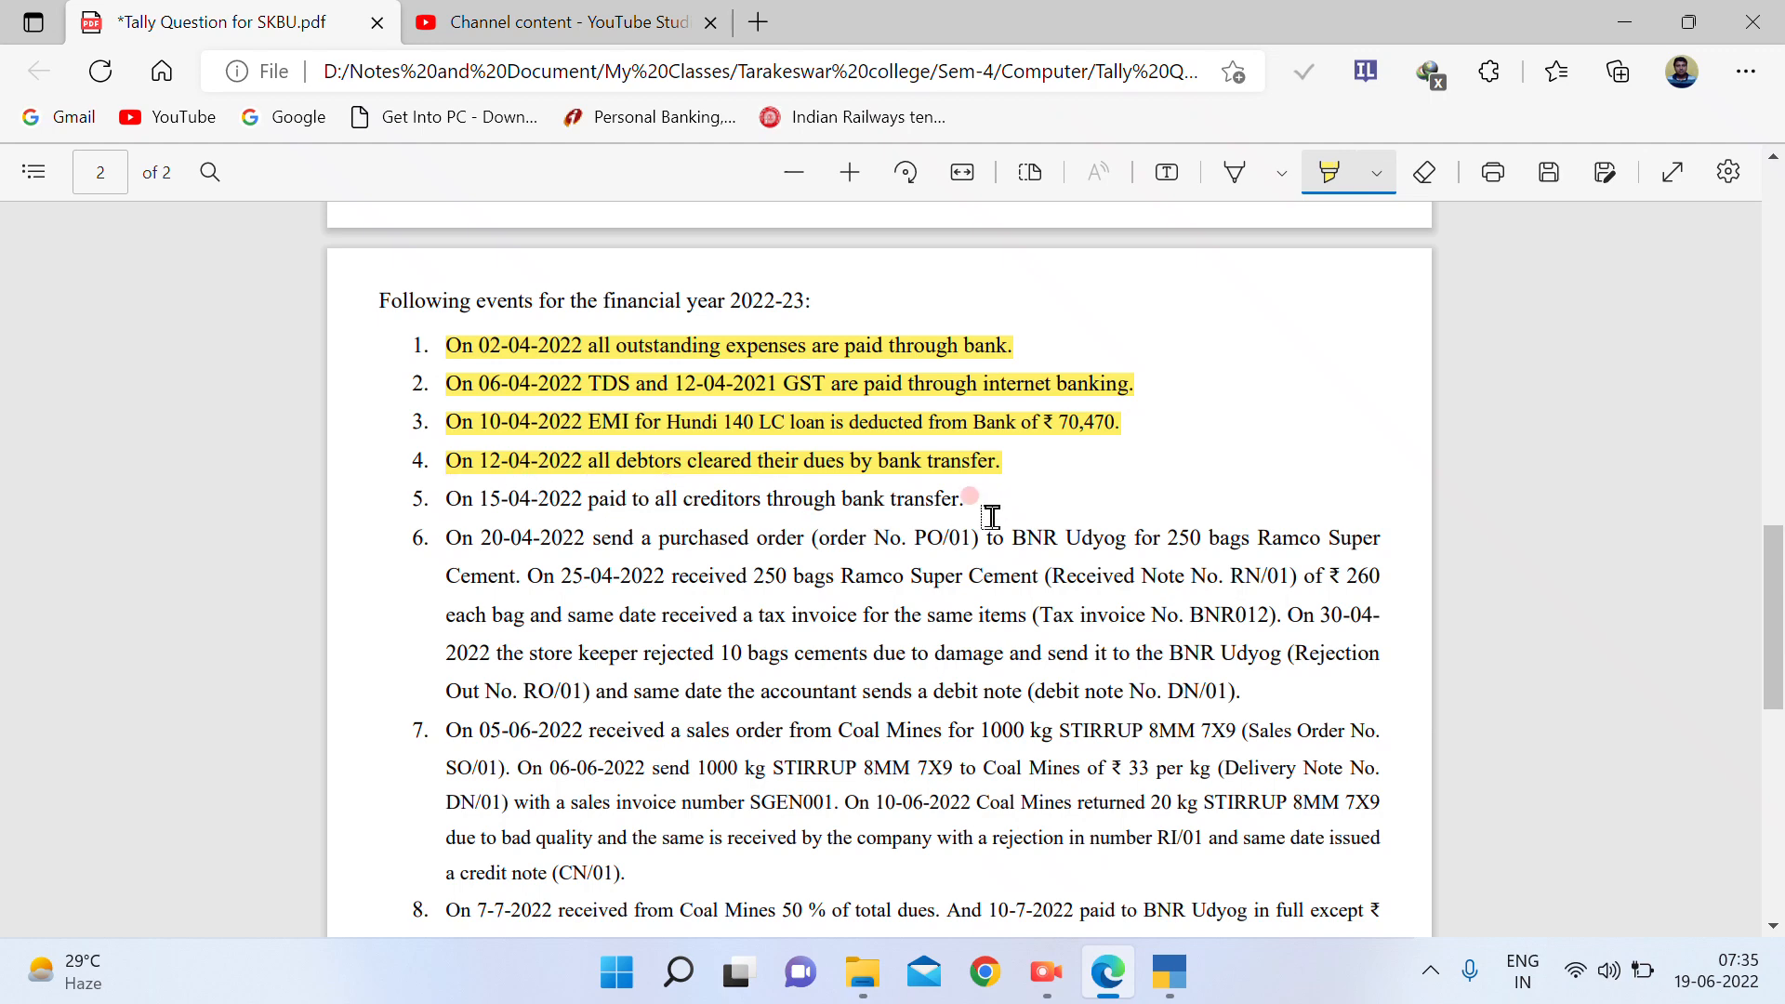
Review the sundry creditors in the PDF's balance sheet and details table, and return to the 15-04-2022 event about paying all creditors
{"action": "scroll", "coordinate": [948, 549], "scroll_direction": "up", "scroll_amount": 10}
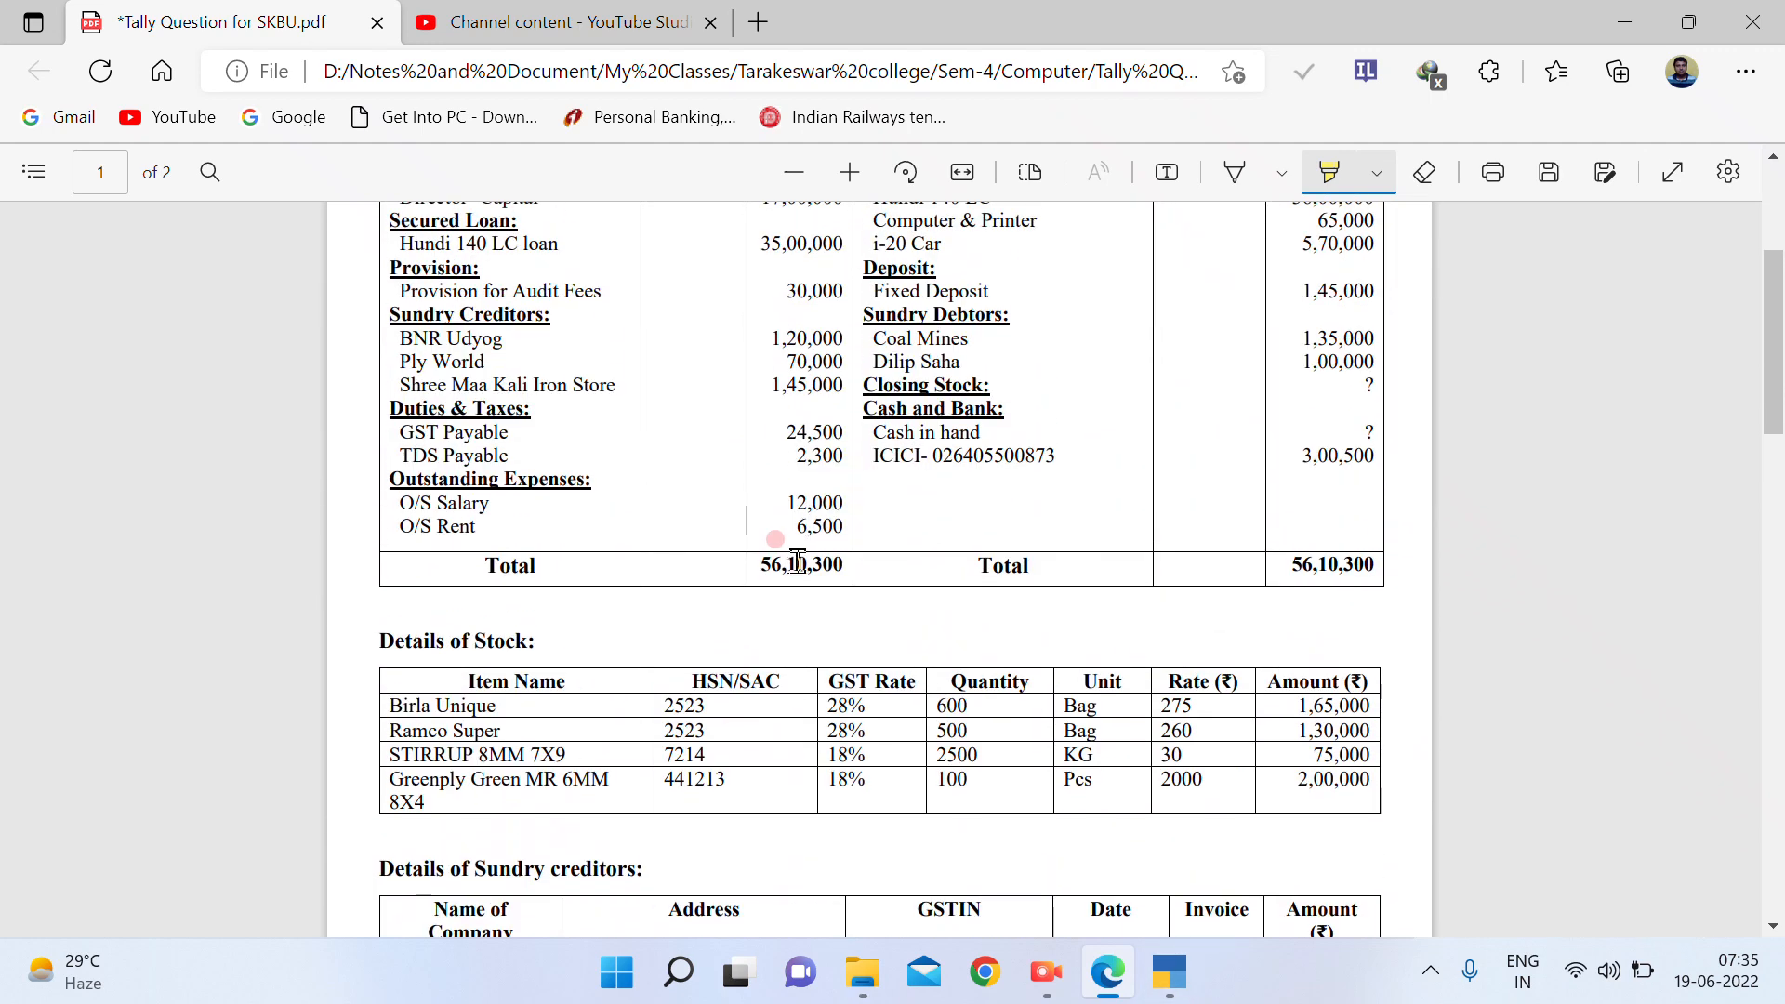
{"action": "scroll", "coordinate": [796, 562], "scroll_direction": "down", "scroll_amount": 4}
{"action": "scroll", "coordinate": [685, 466], "scroll_direction": "up", "scroll_amount": 8}
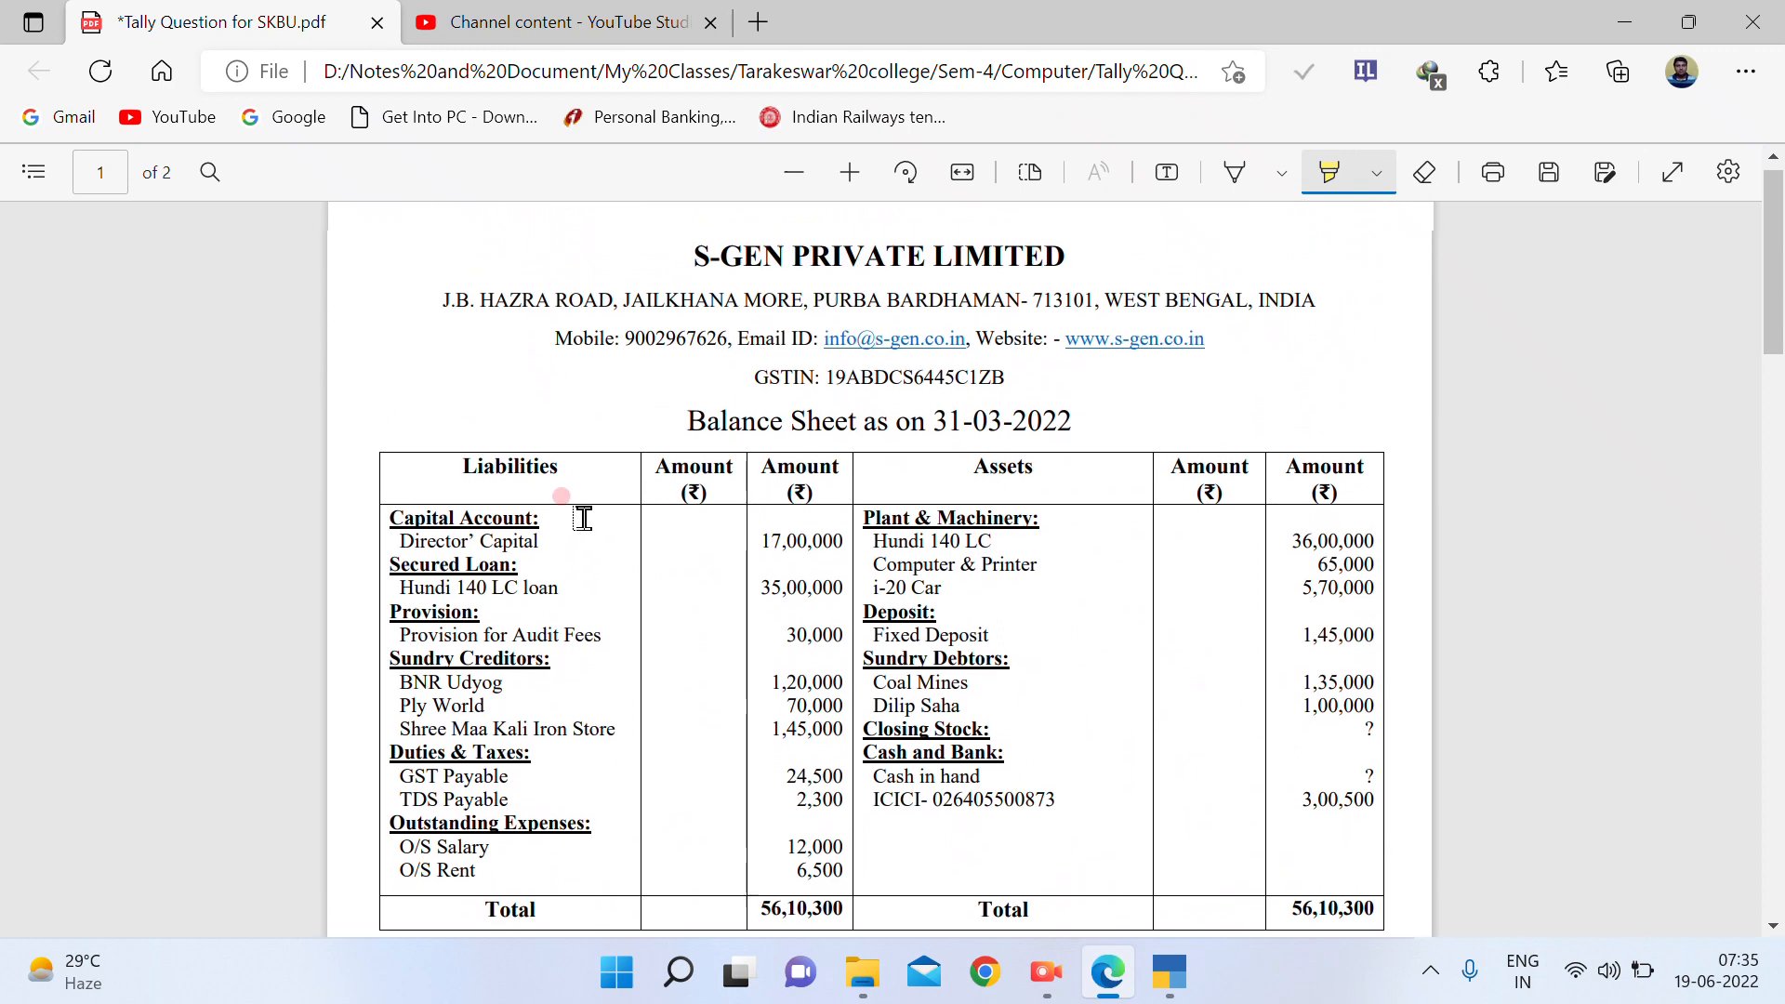
{"action": "scroll", "coordinate": [456, 624], "scroll_direction": "down", "scroll_amount": 3}
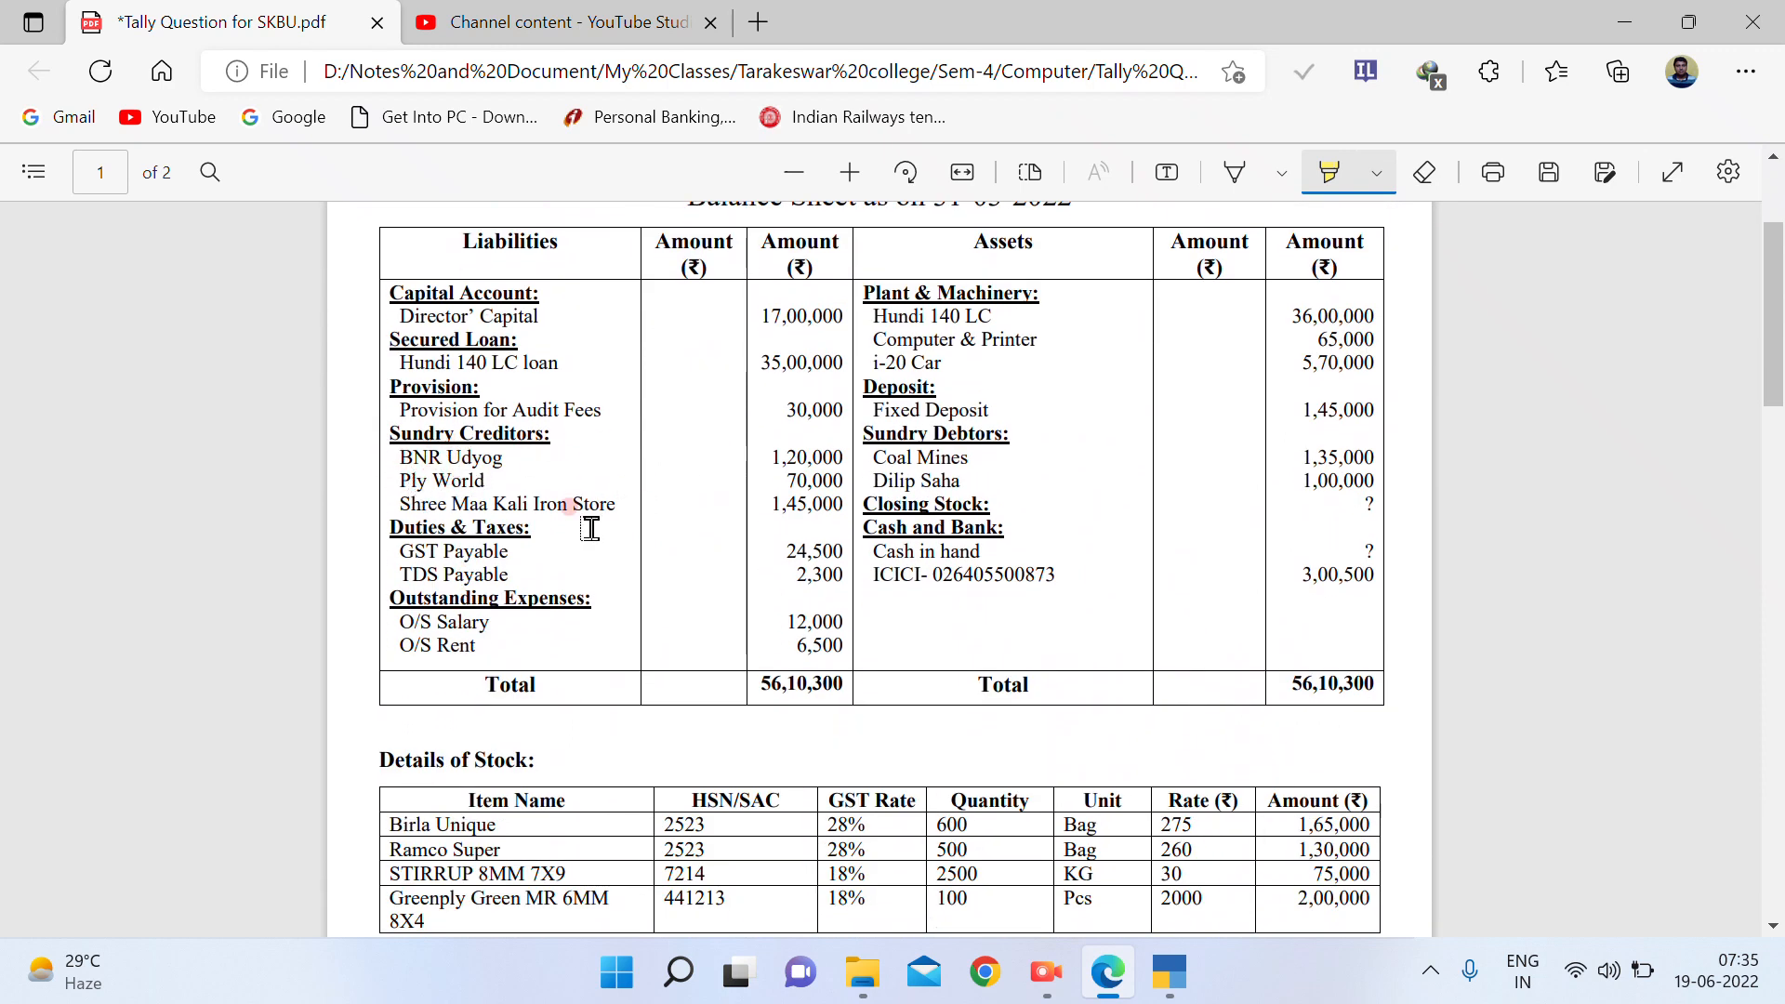
{"action": "scroll", "coordinate": [810, 549], "scroll_direction": "down", "scroll_amount": 12}
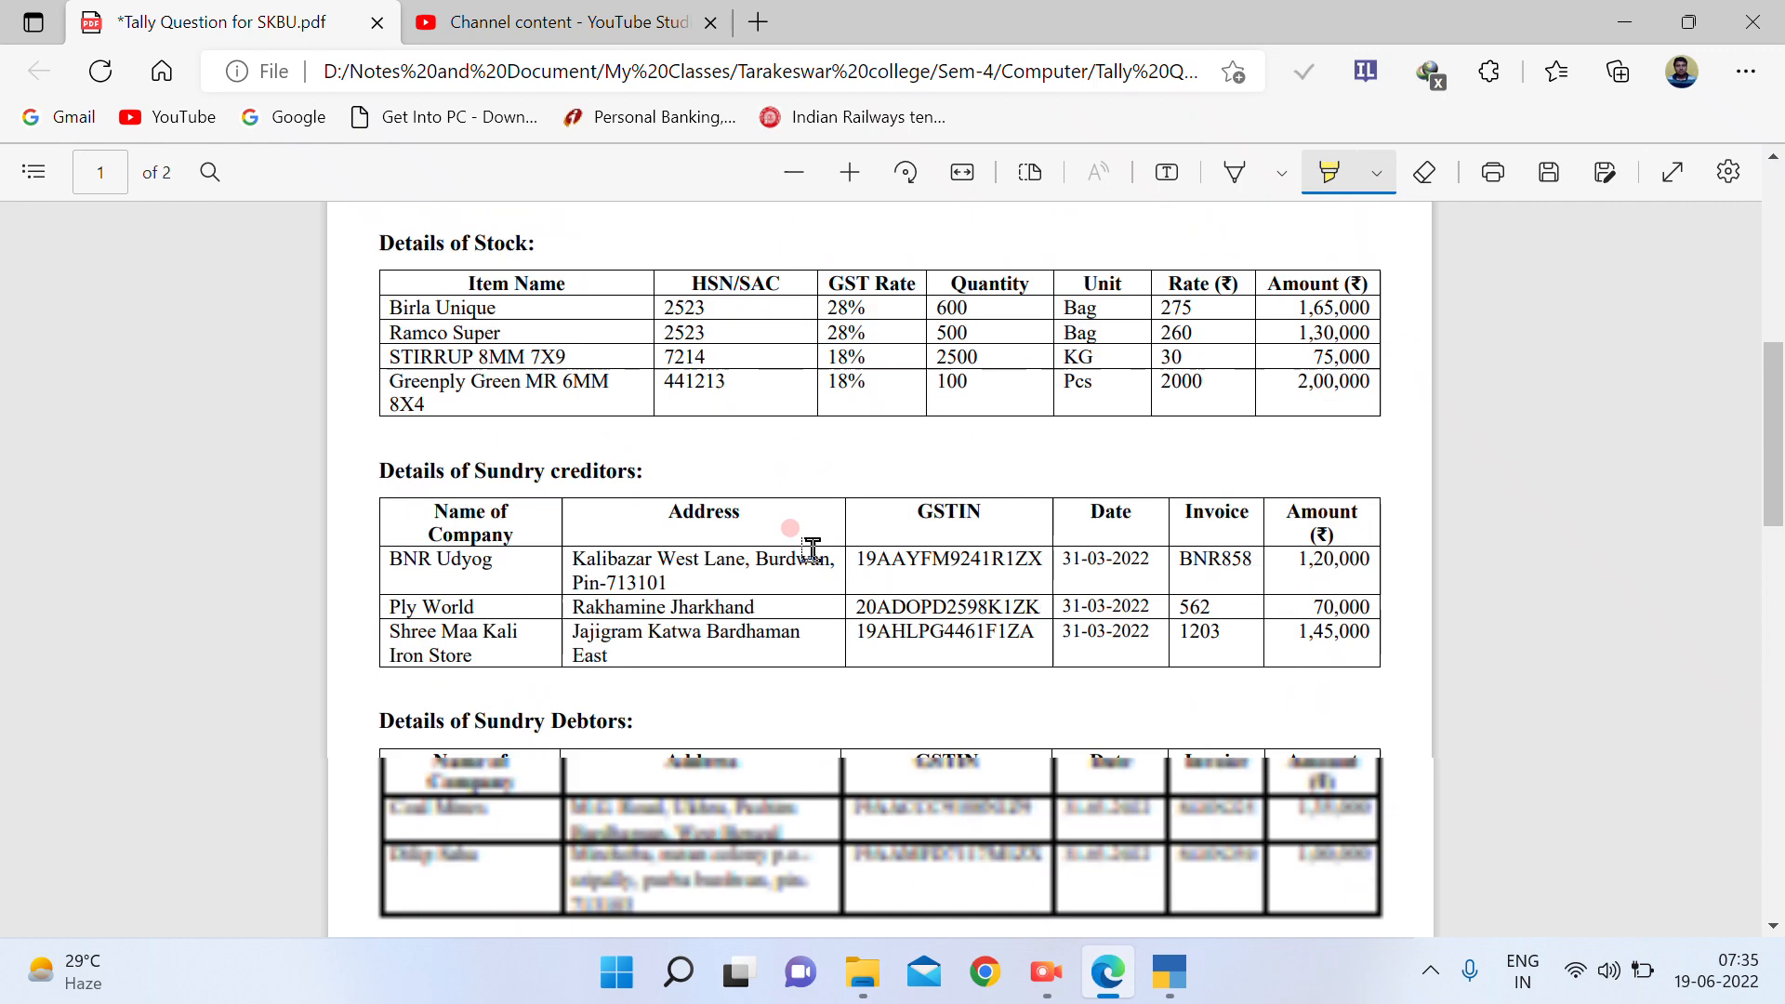
{"action": "scroll", "coordinate": [811, 548], "scroll_direction": "down", "scroll_amount": 5}
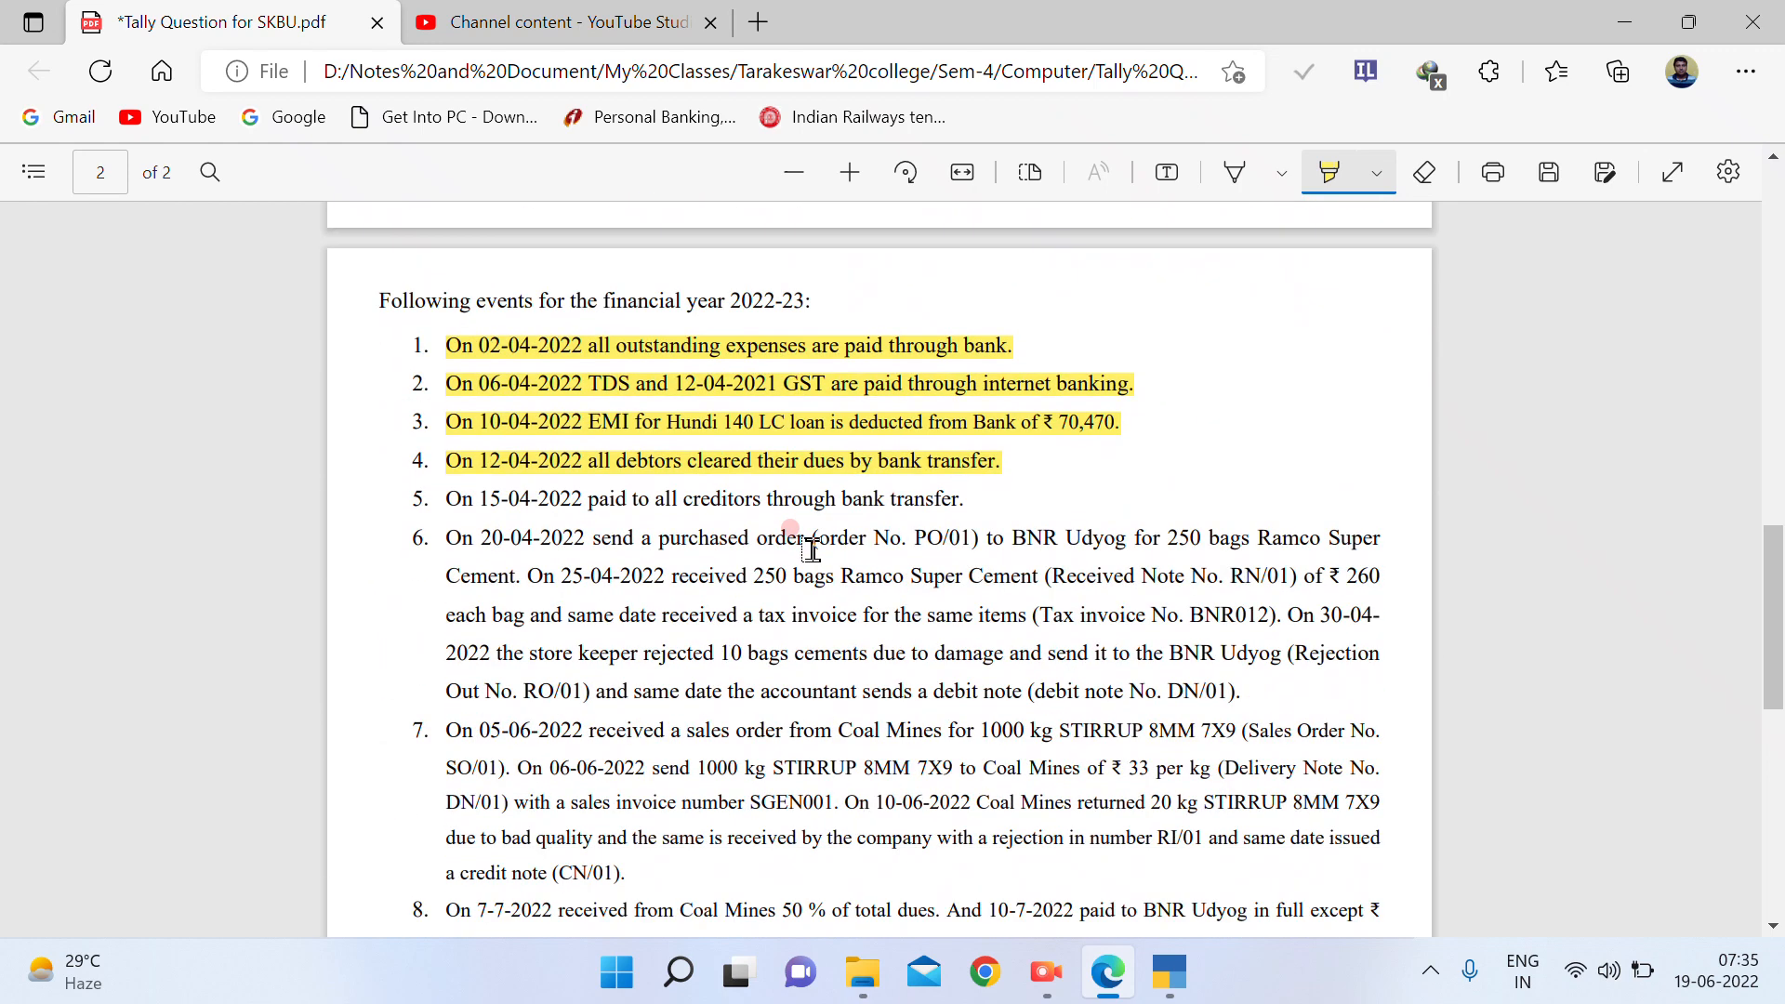
{"action": "scroll", "coordinate": [810, 548], "scroll_direction": "down", "scroll_amount": 2}
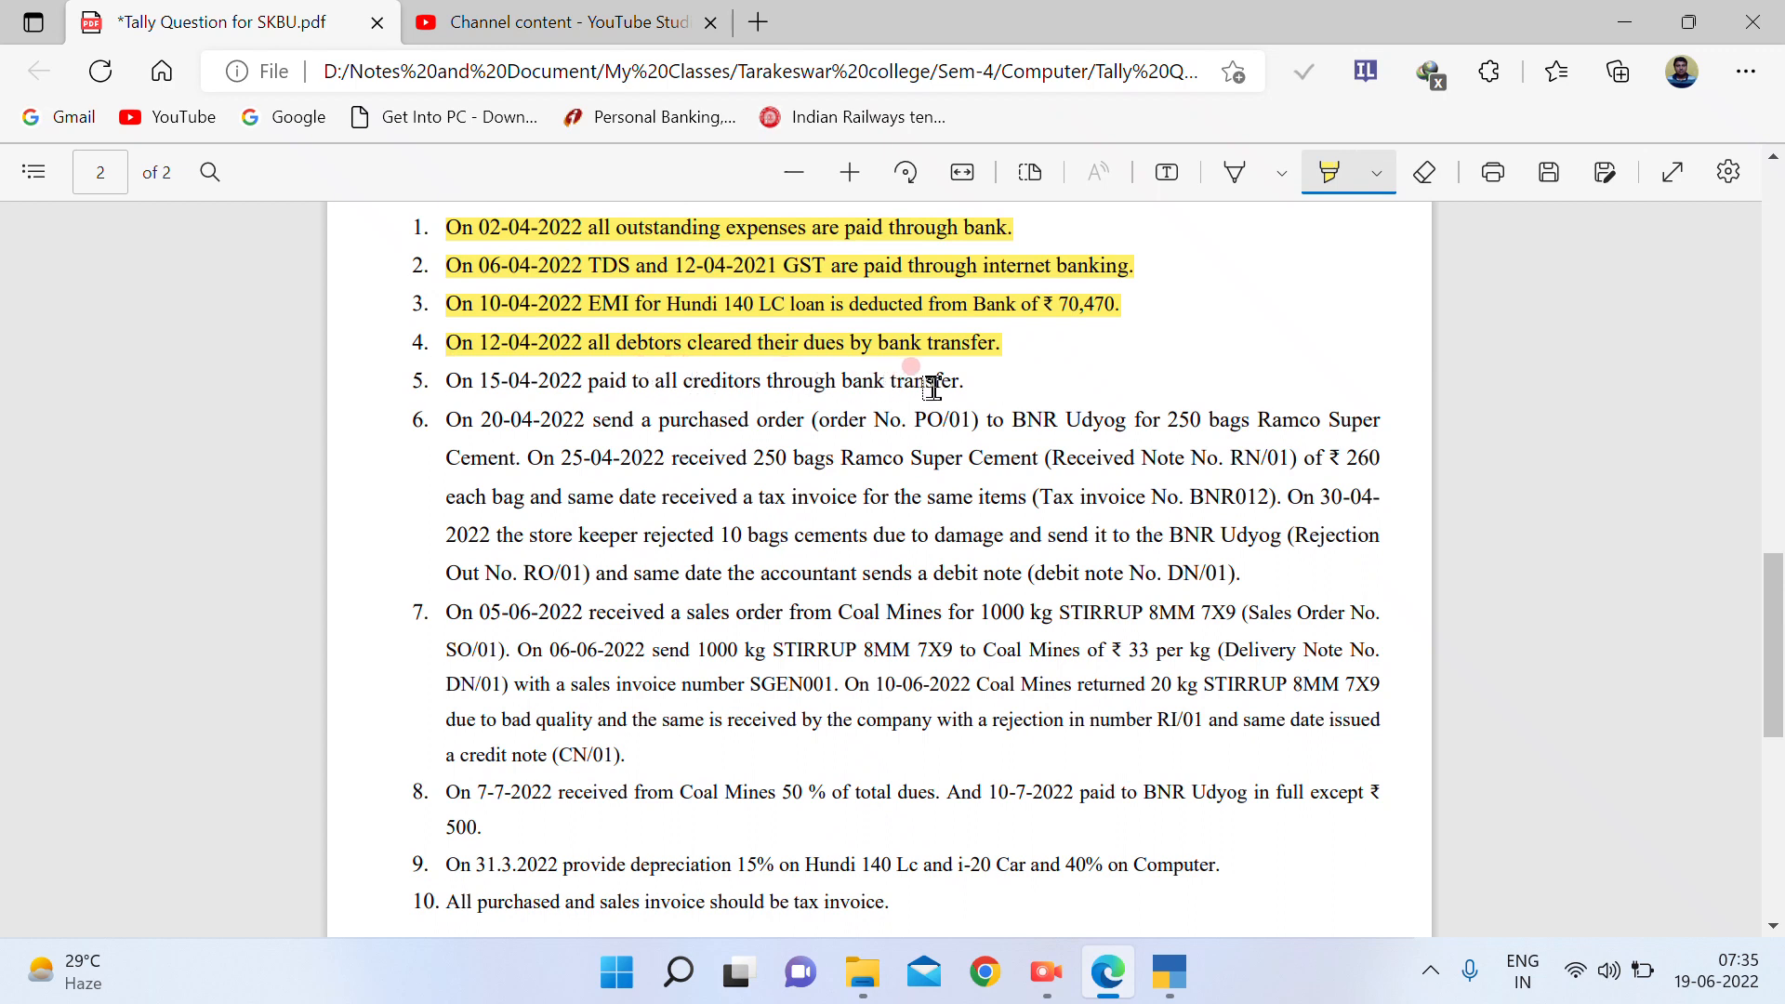
Switch to TallyPrime, start a Payment voucher and debit BNR Udyog with 1,20,000
{"action": "left_click", "coordinate": [1176, 952]}
{"action": "left_click", "coordinate": [528, 395]}
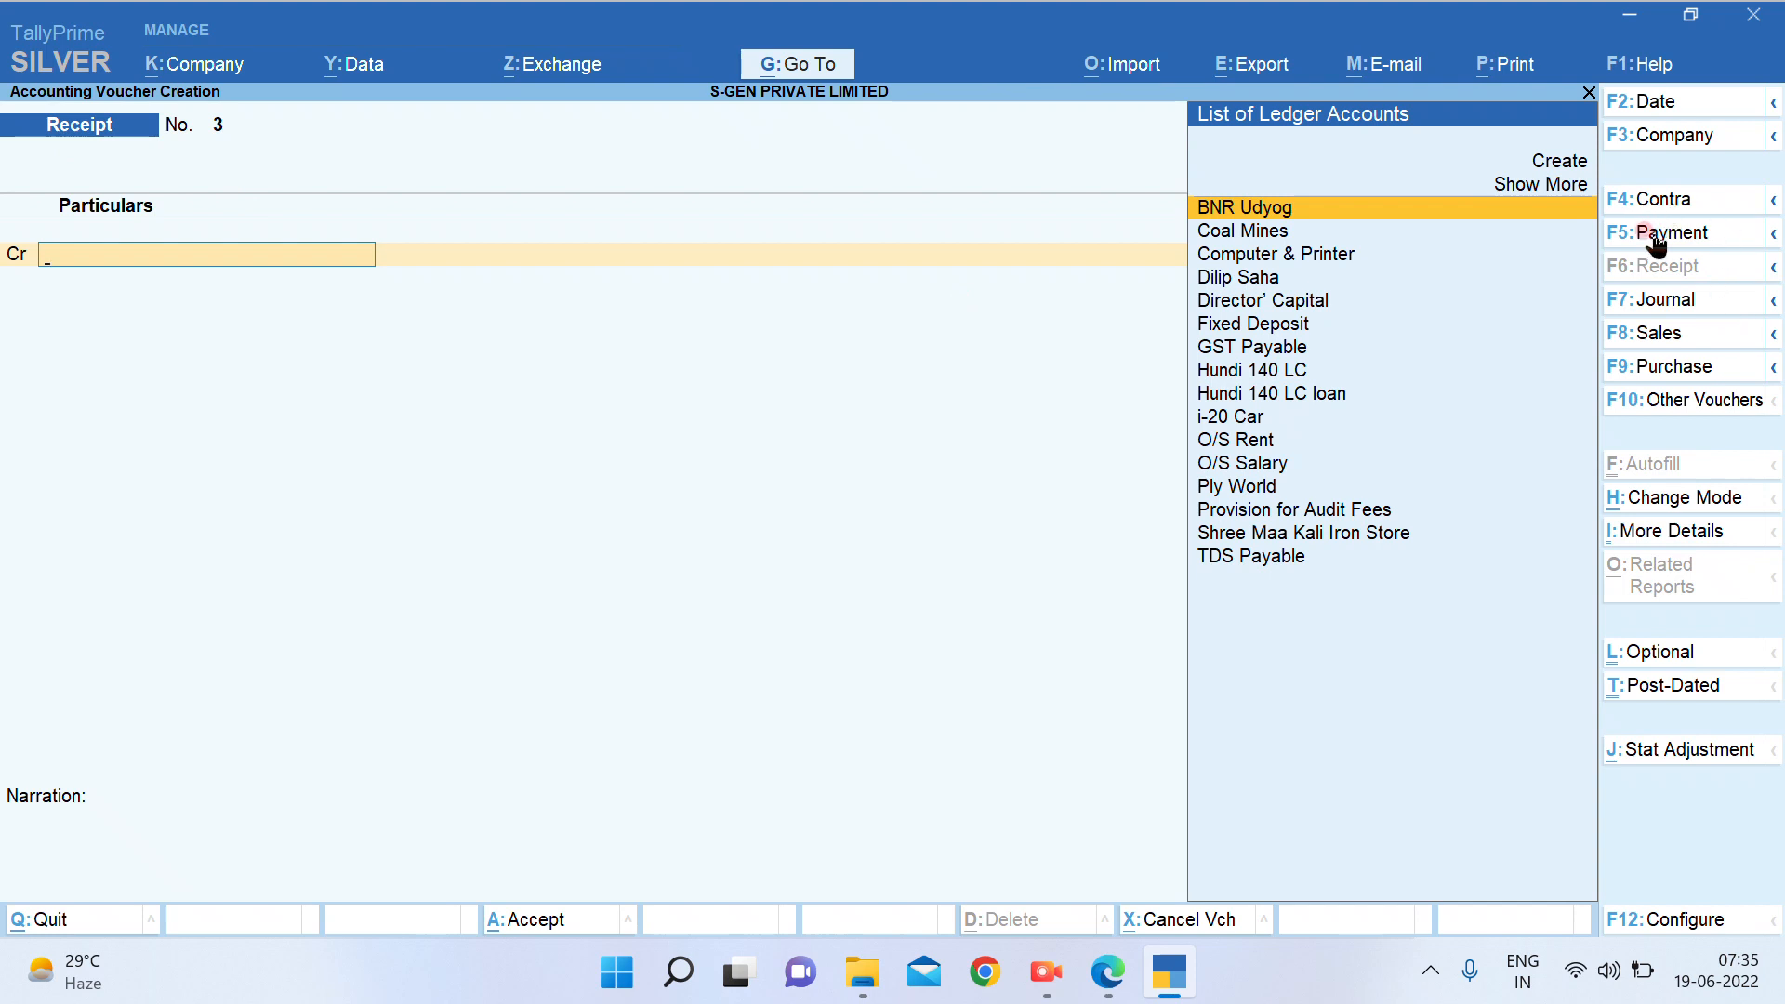
{"action": "left_click", "coordinate": [1682, 233]}
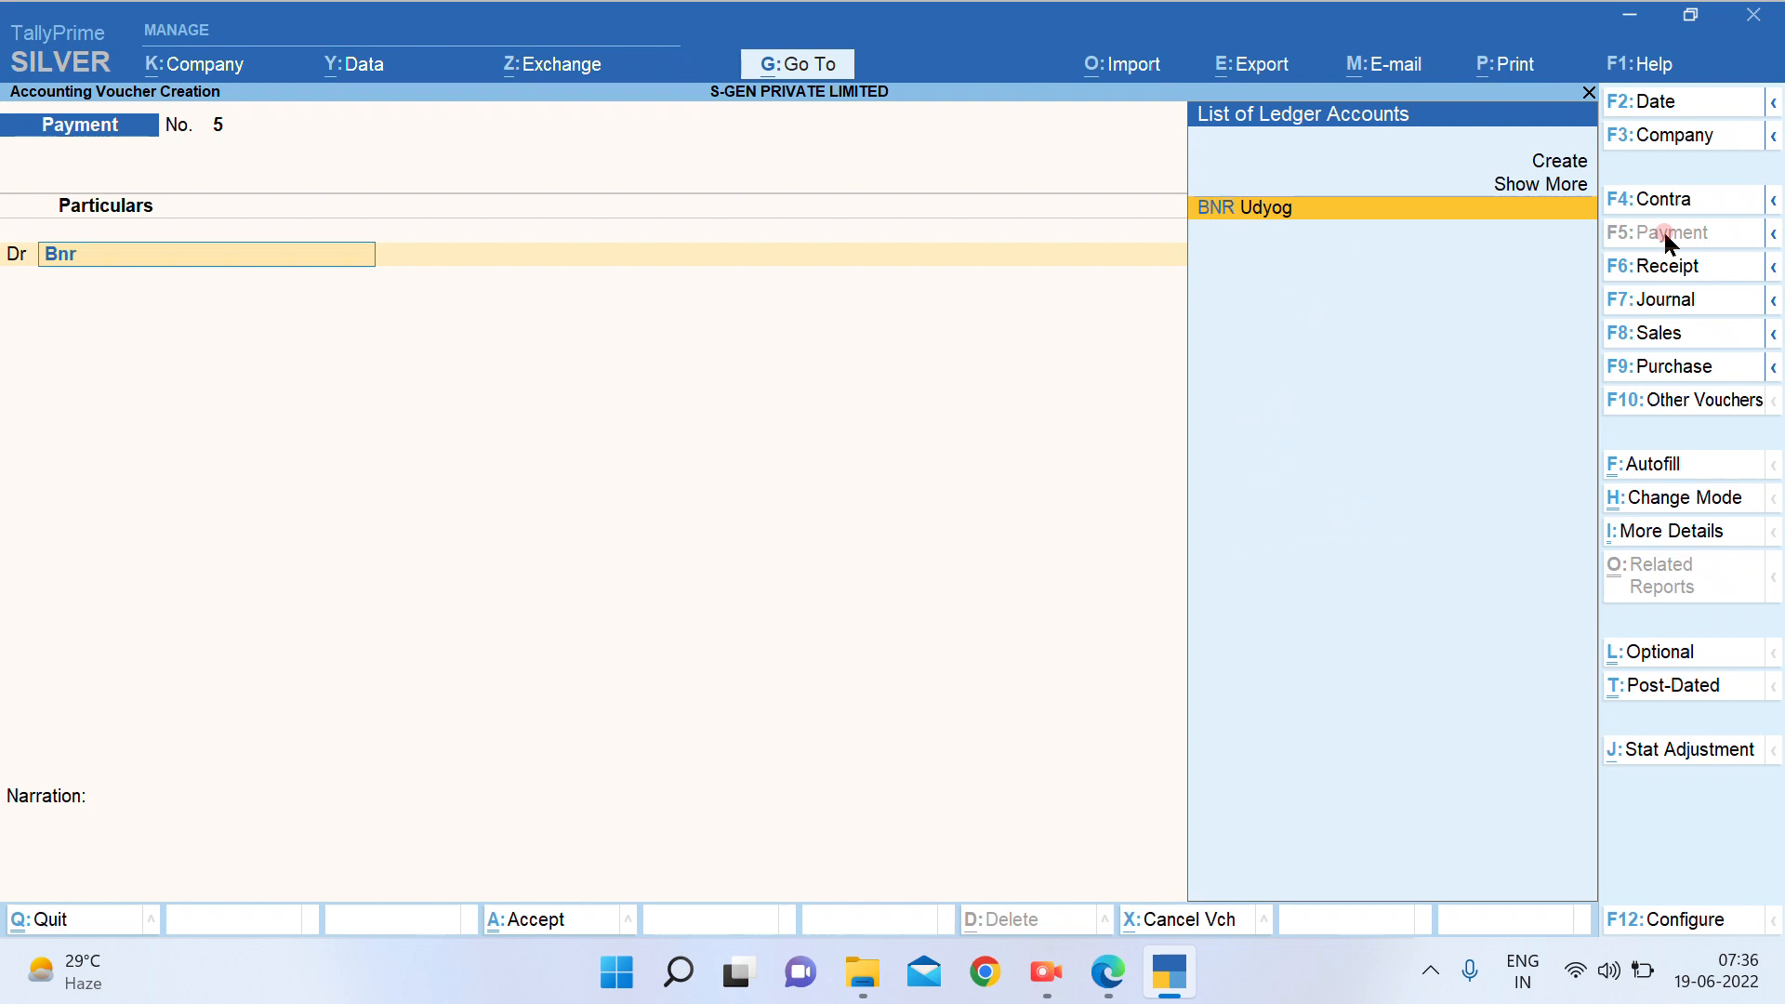
{"action": "key", "text": "Return"}
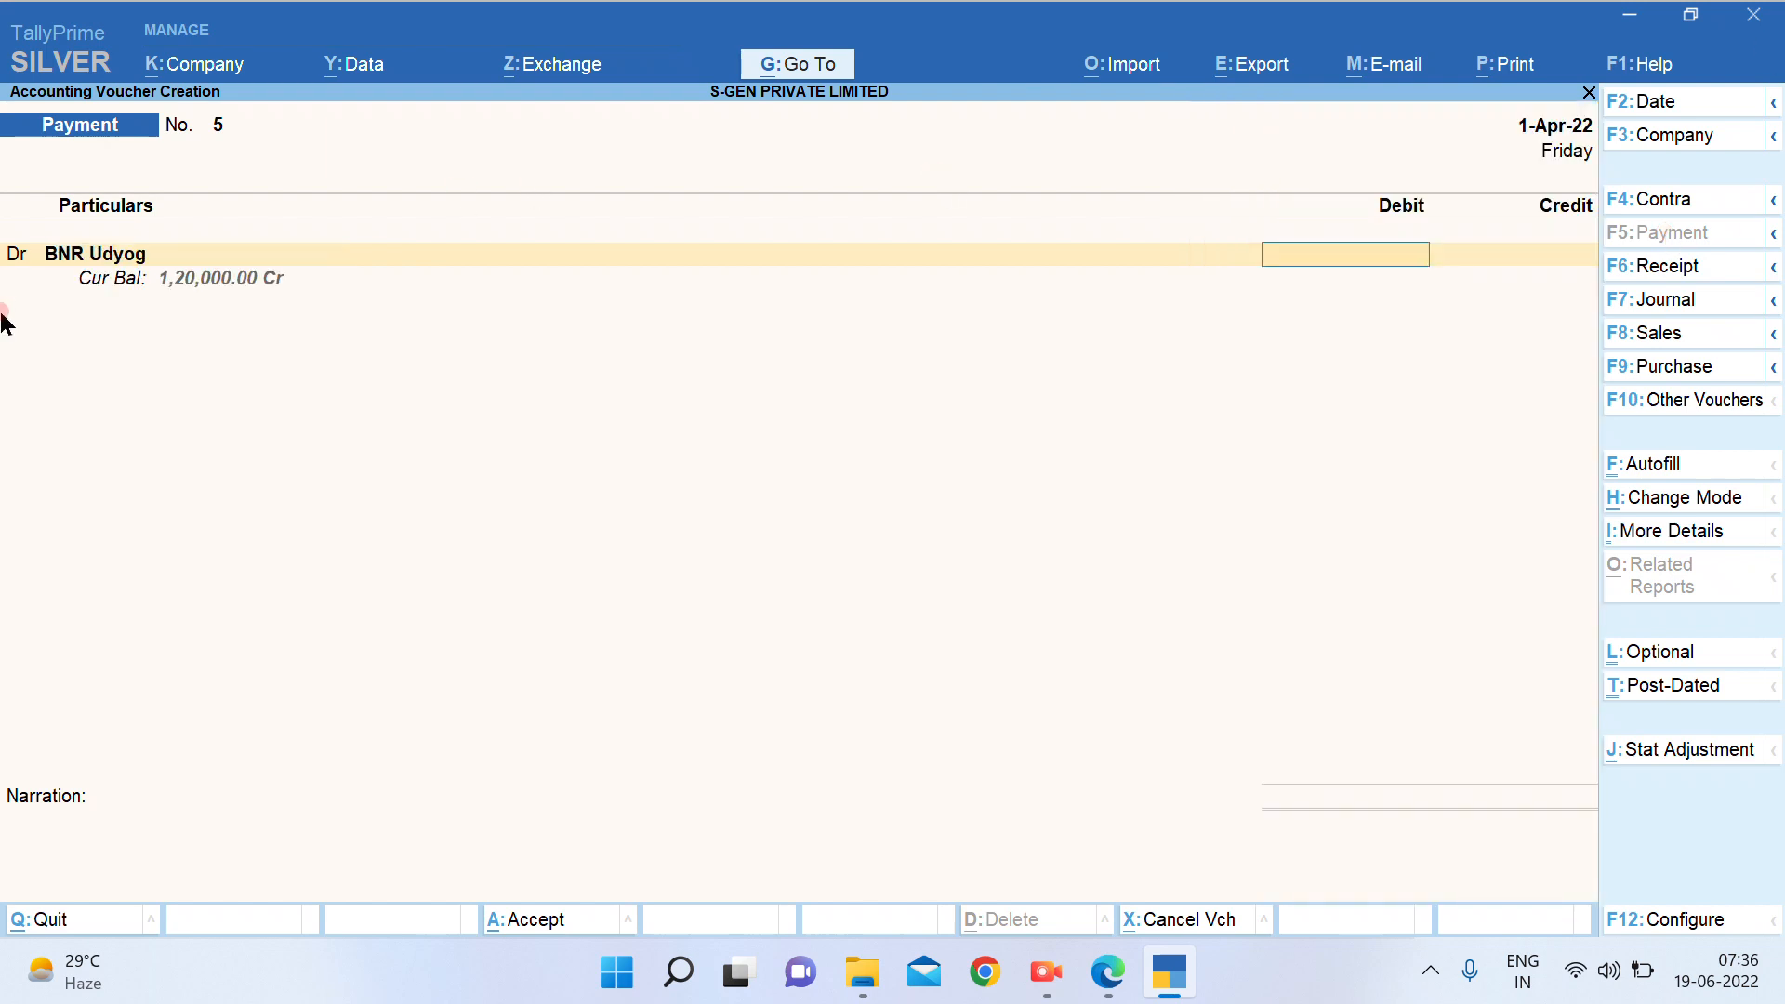
{"action": "type", "text": "1,20,000"}
{"action": "key", "text": "Return"}
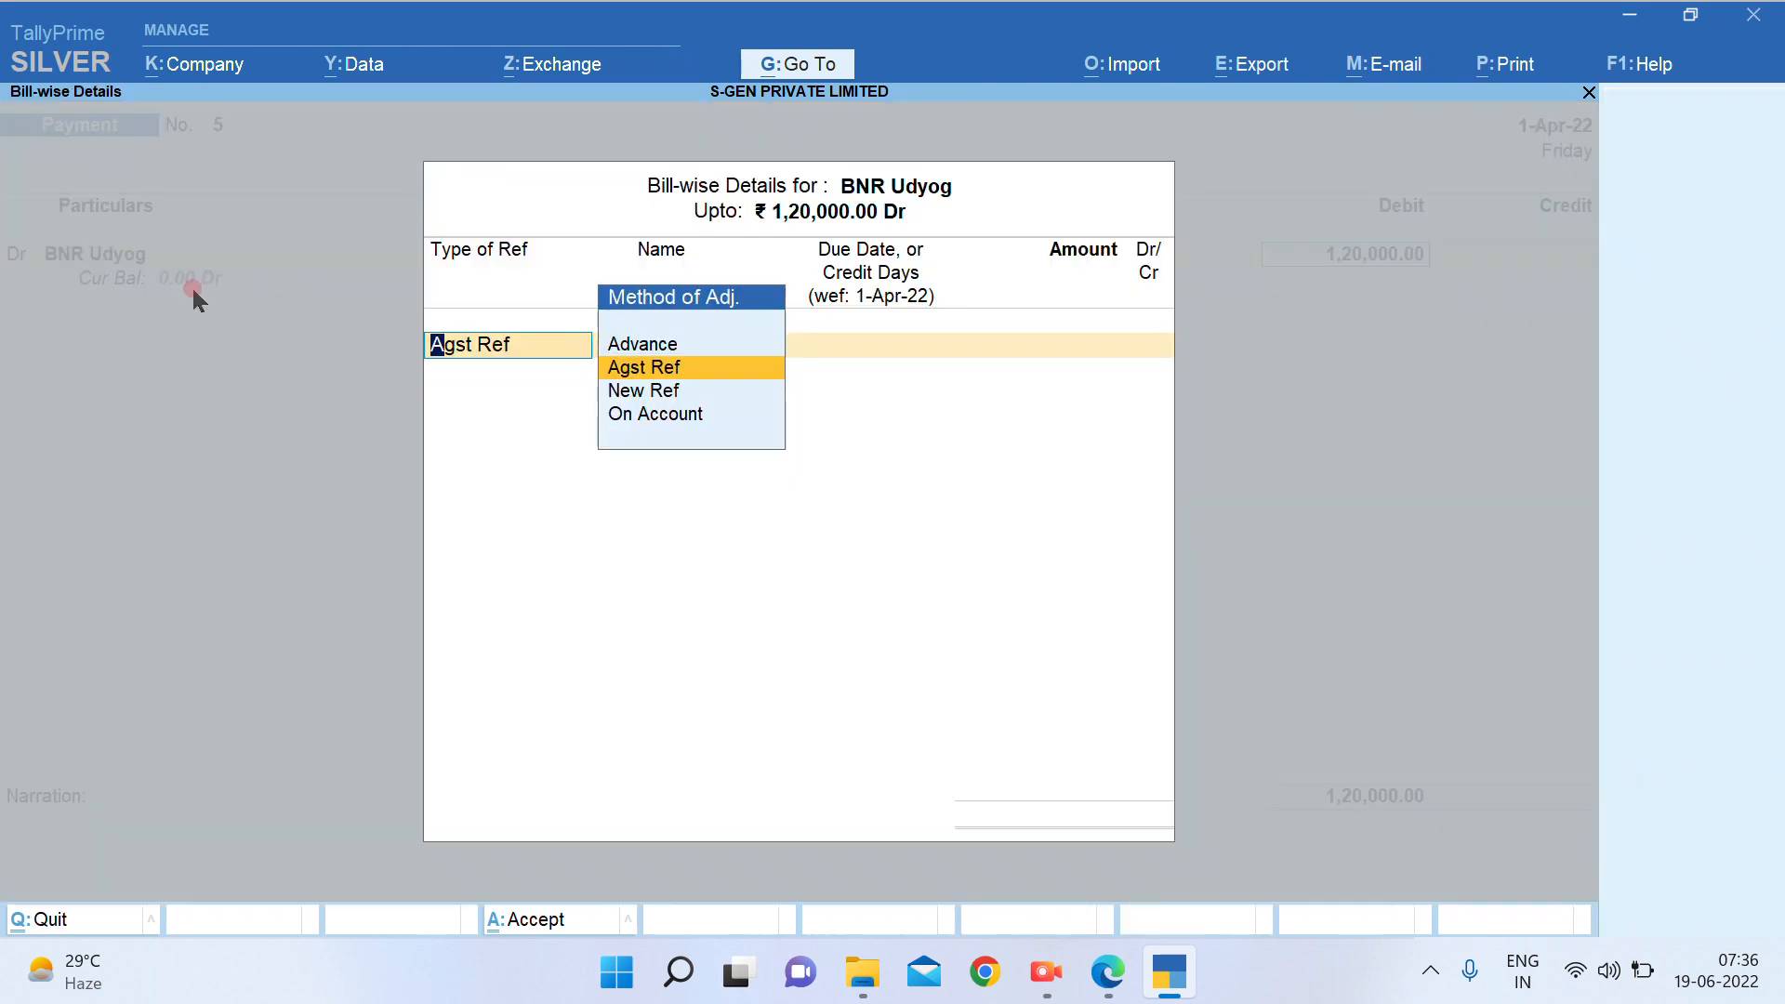
Allocate the BNR Udyog payment of 1,20,000 as Agst Ref to pending bill BNR858
{"action": "key", "text": "Return"}
{"action": "key", "text": "Return"}
{"action": "key", "text": "Return"}
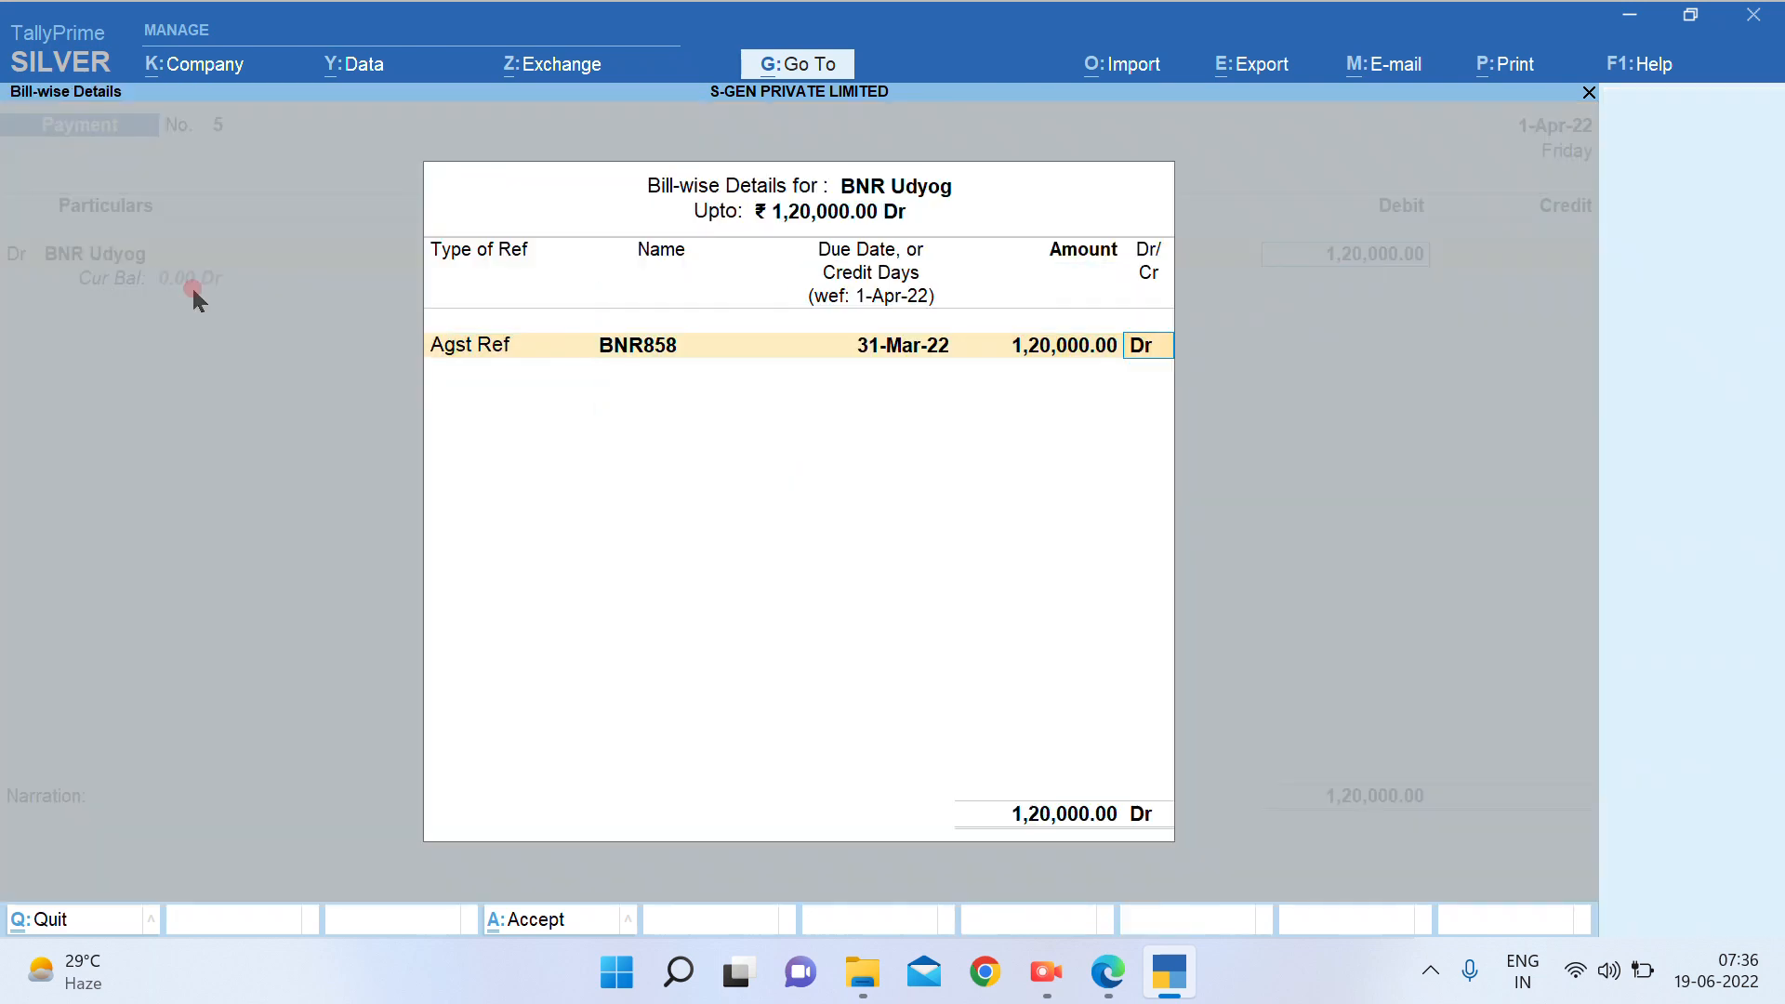
{"action": "key", "text": "Return"}
{"action": "key", "text": "Return"}
Credit the ICICI bank ledger with 1,20,000 and save the BNR Udyog payment without a narration
{"action": "type", "text": "ici"}
{"action": "key", "text": "Return"}
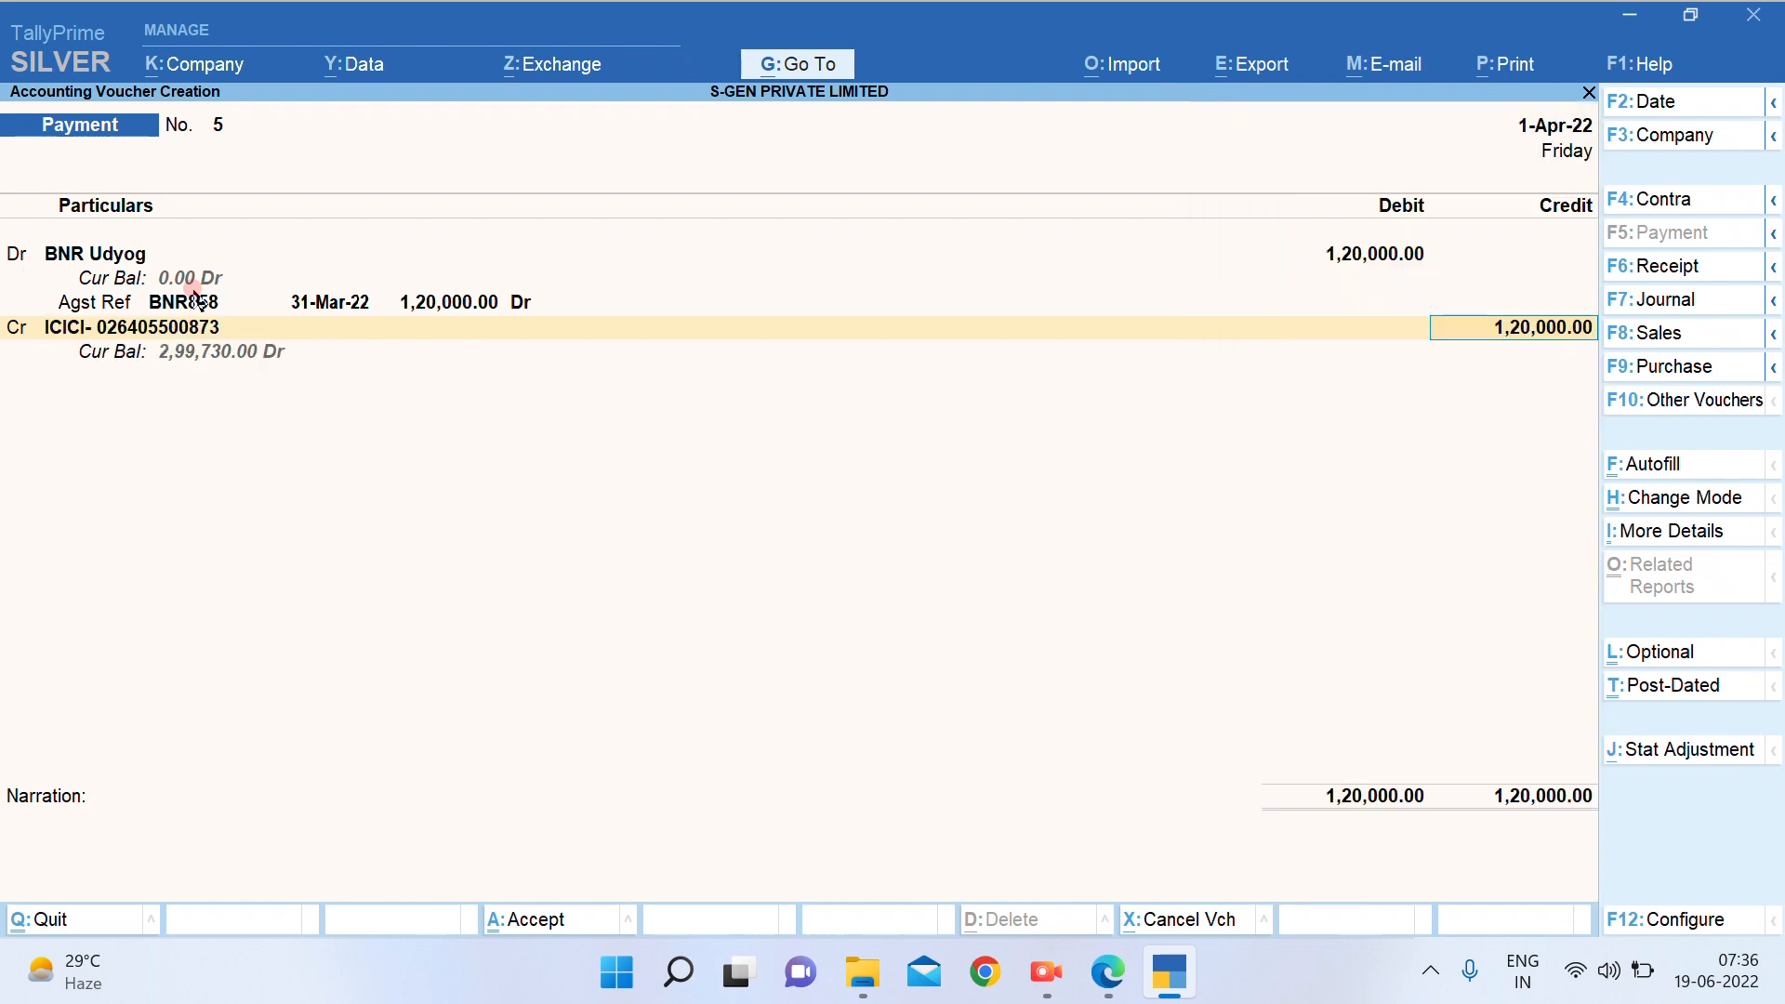
{"action": "key", "text": "Return"}
{"action": "key", "text": "Return"}
{"action": "key", "text": "Return"}
{"action": "key", "text": "Return"}
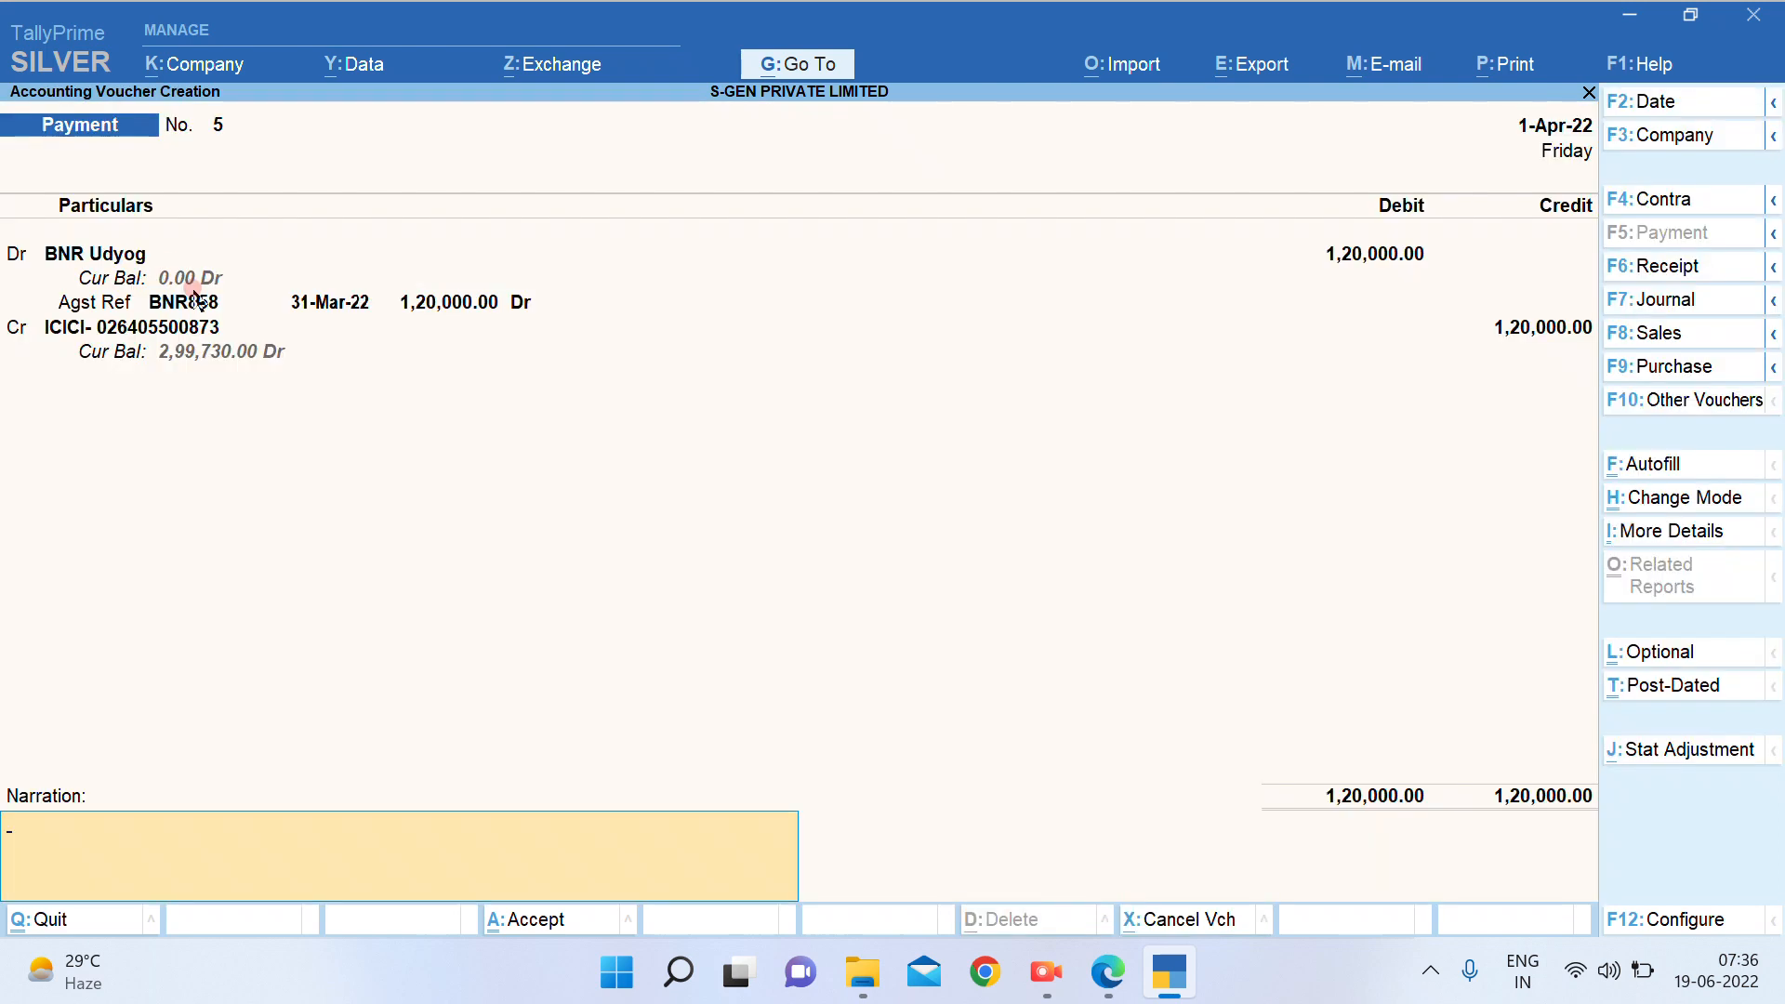
{"action": "key", "text": "Return"}
{"action": "key", "text": "Return"}
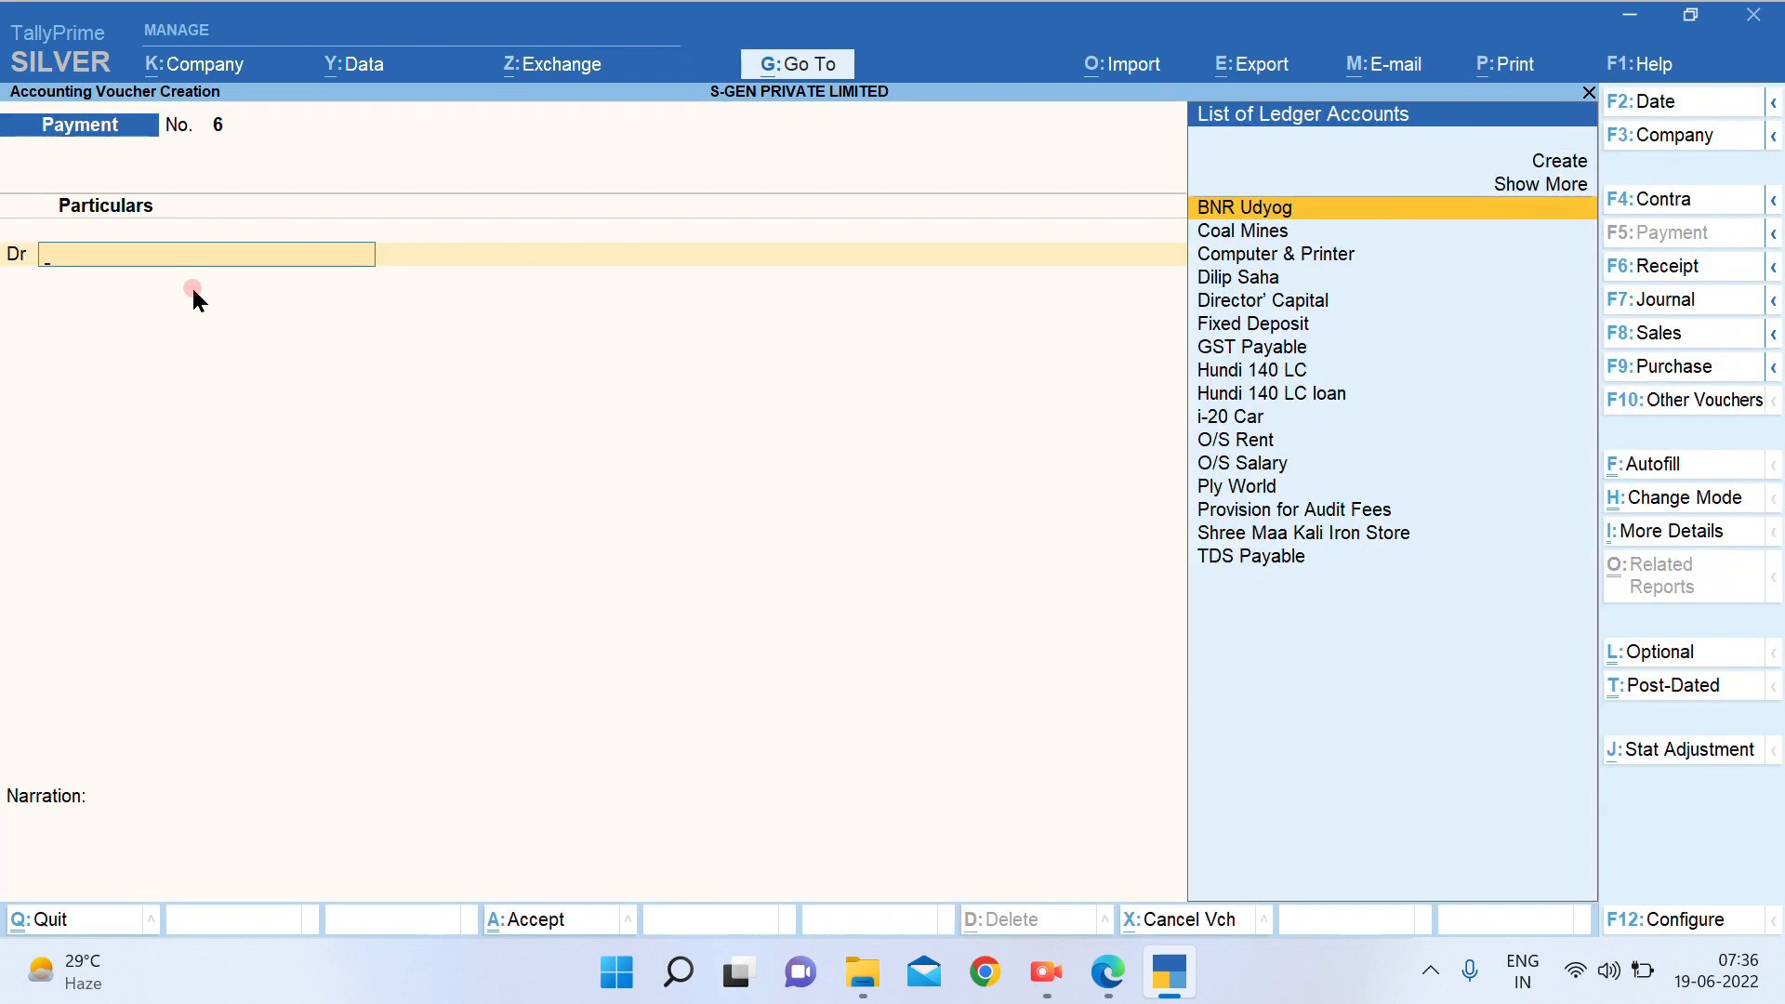
In a new Payment voucher, debit Ply World with 70,000, allocated as Agst Ref to bill 562
{"action": "type", "text": "pl"}
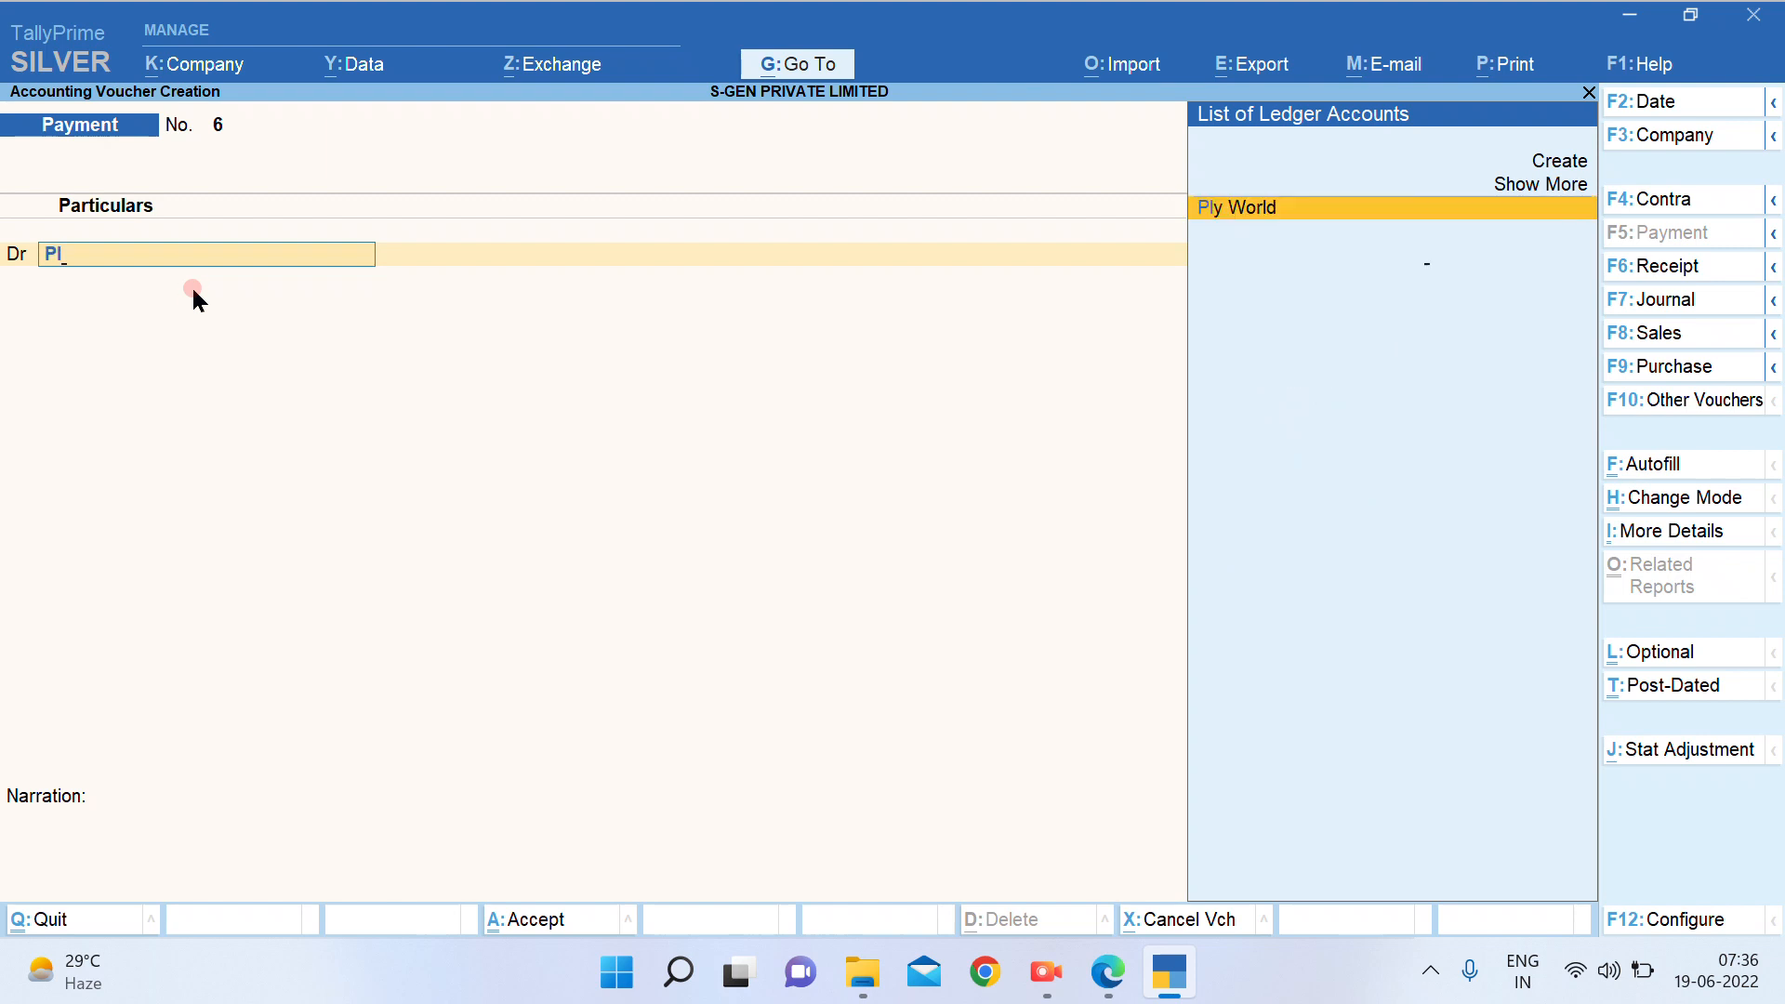
{"action": "key", "text": "Return"}
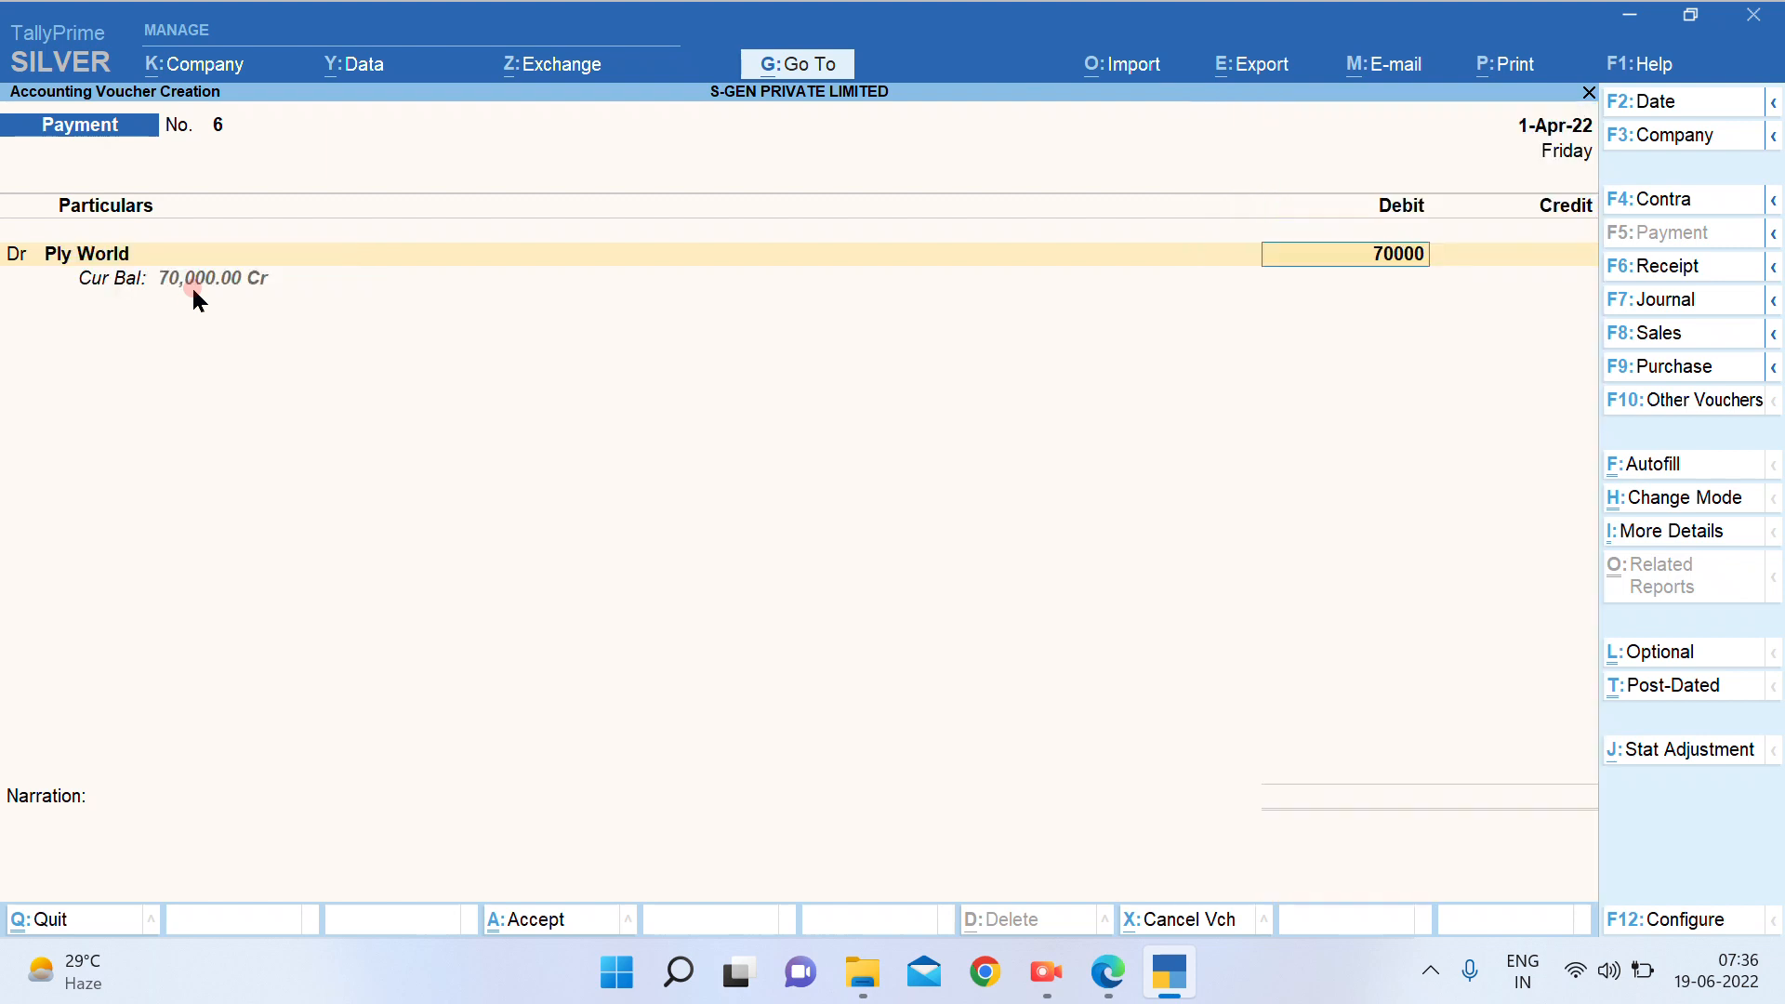
{"action": "key", "text": "Return"}
{"action": "key", "text": "Return"}
{"action": "key", "text": "Return"}
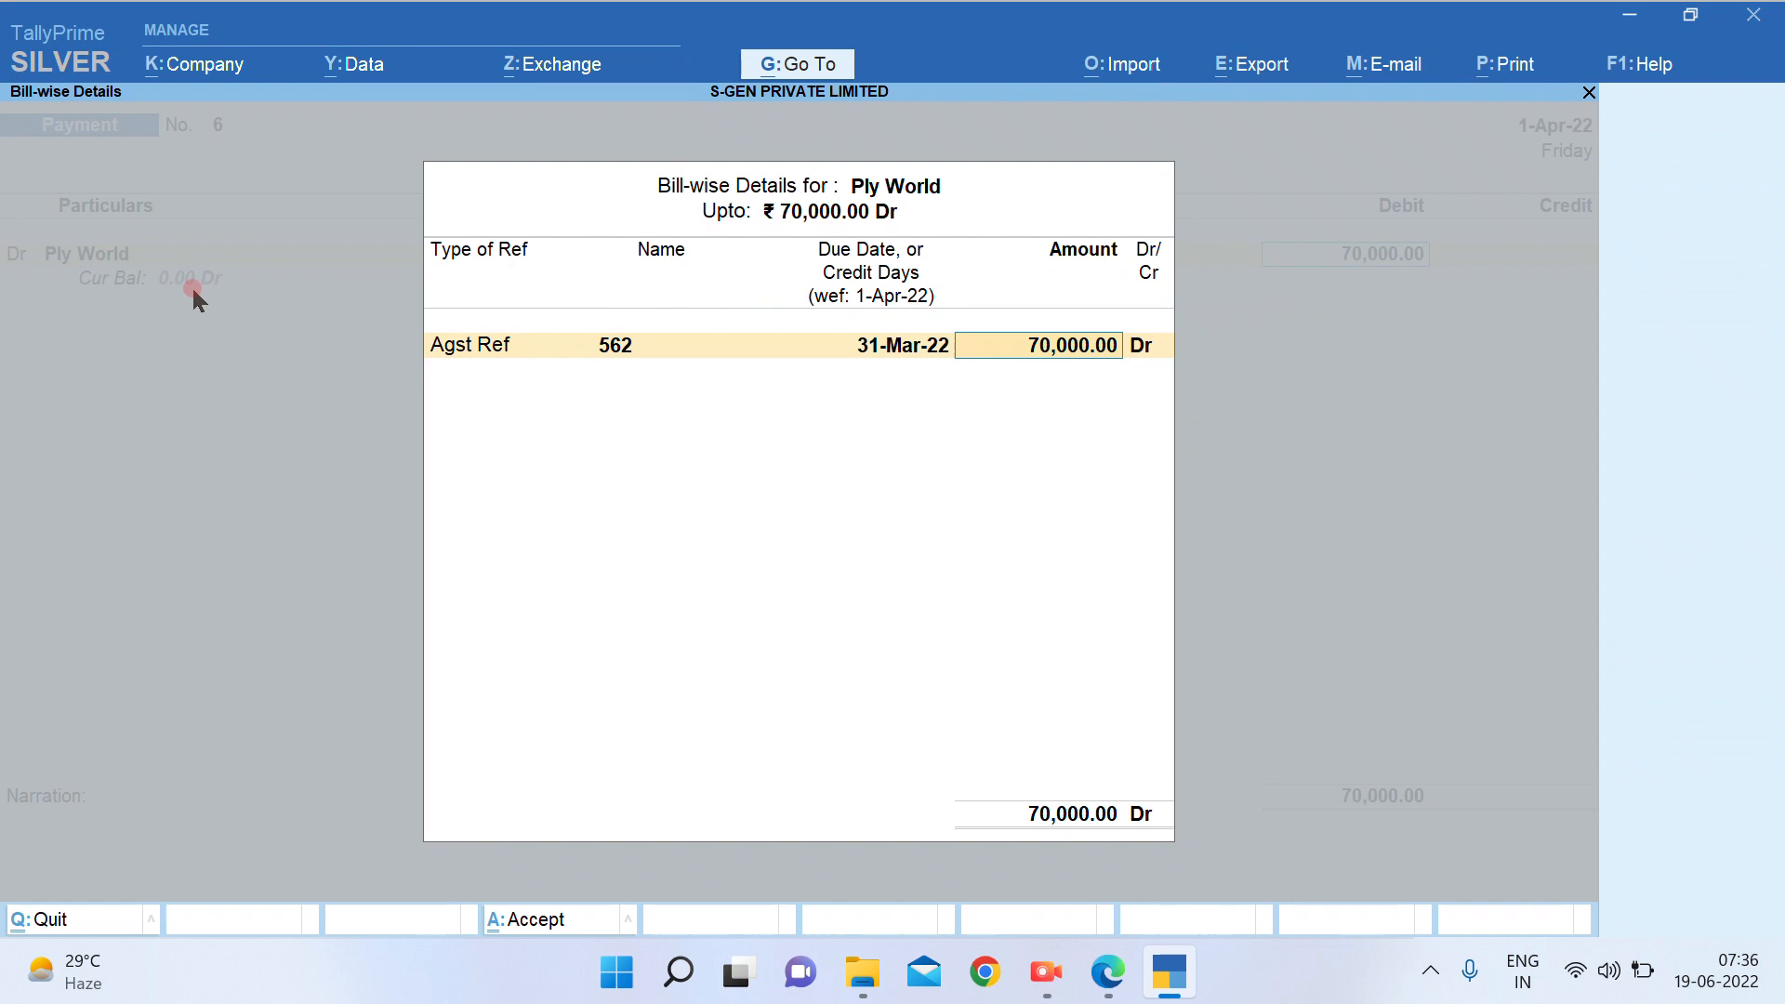
{"action": "key", "text": "Return"}
{"action": "key", "text": "Return"}
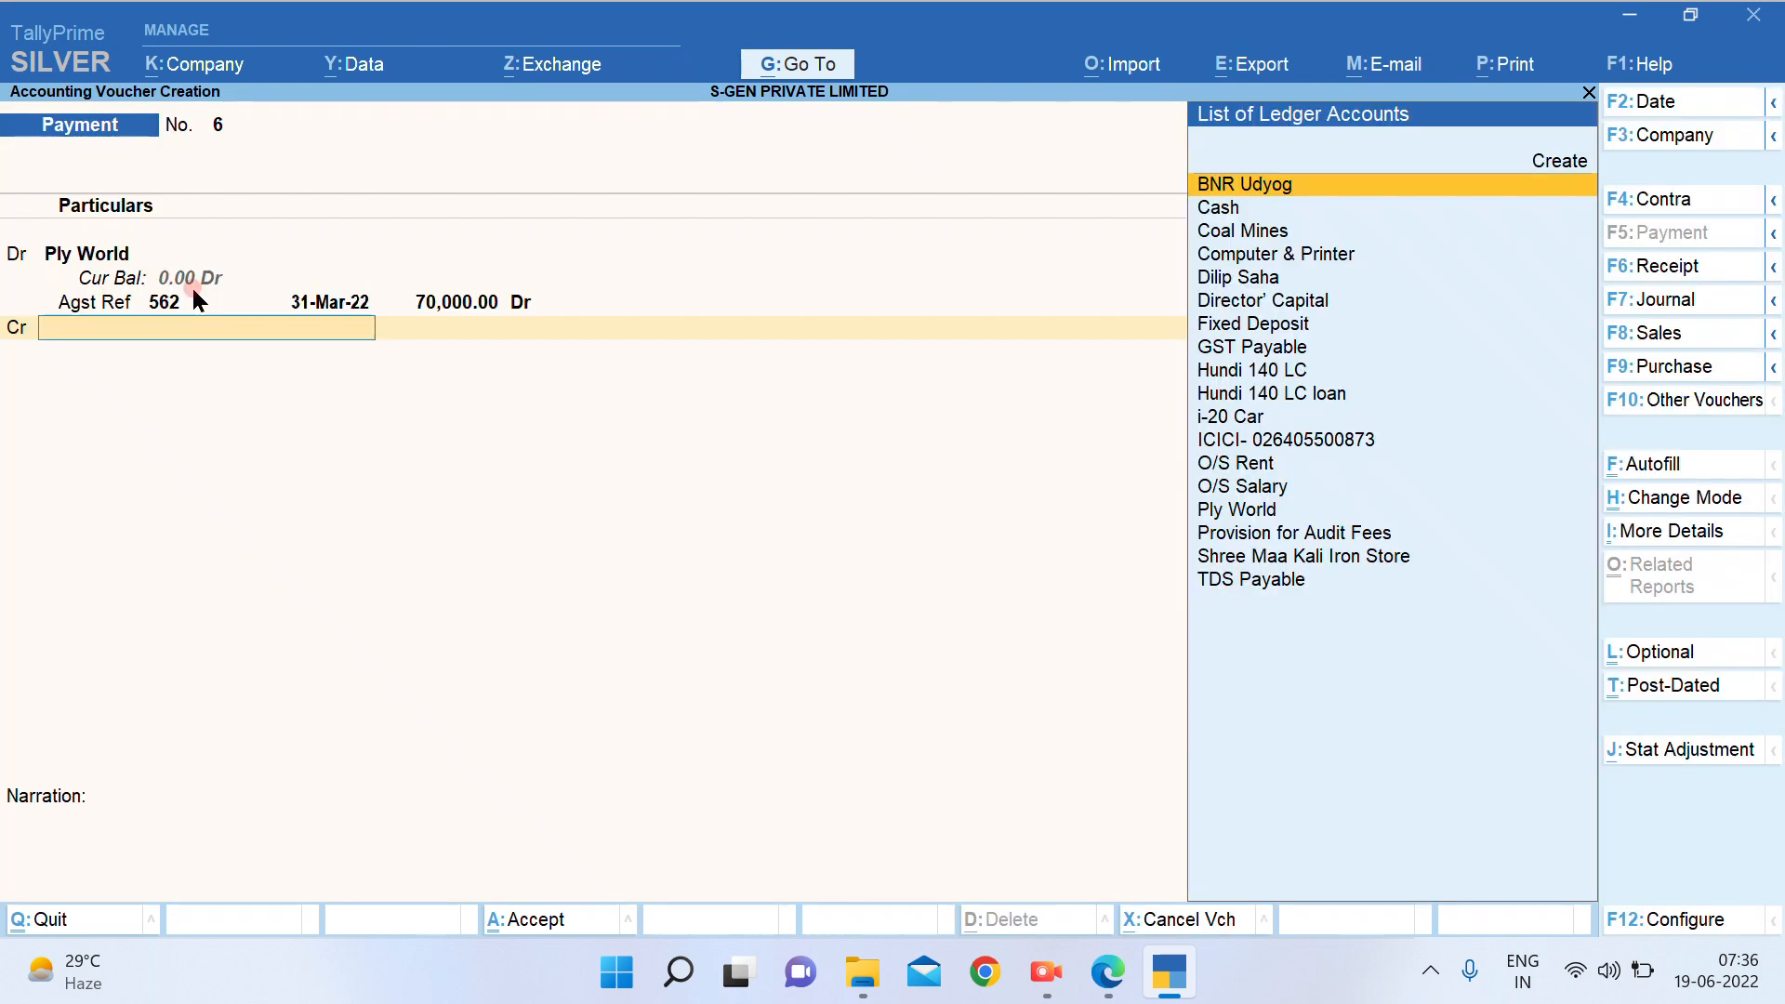
Credit the ICICI bank ledger with 70,000 and save the Ply World payment without a narration
{"action": "type", "text": "ici"}
{"action": "key", "text": "Return"}
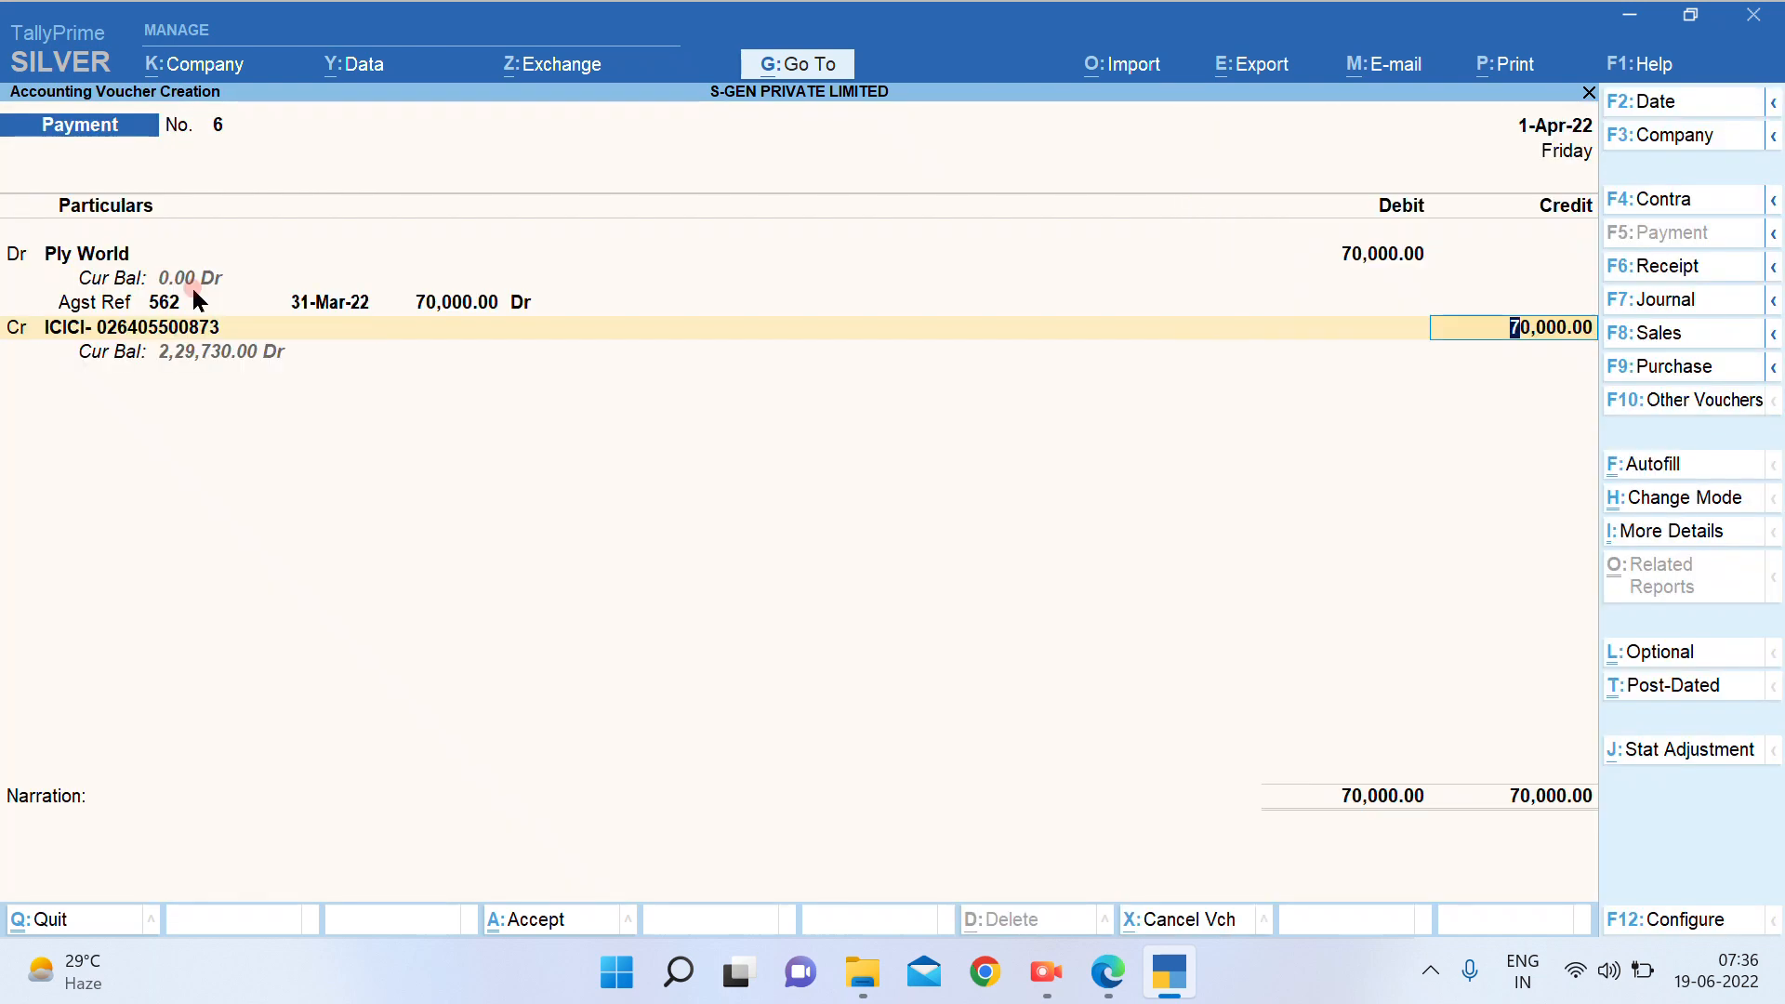
{"action": "key", "text": "Return"}
{"action": "key", "text": "Return"}
{"action": "key", "text": "Return"}
{"action": "key", "text": "Return"}
{"action": "key", "text": "Return"}
{"action": "key", "text": "Return"}
{"action": "key", "text": "Return"}
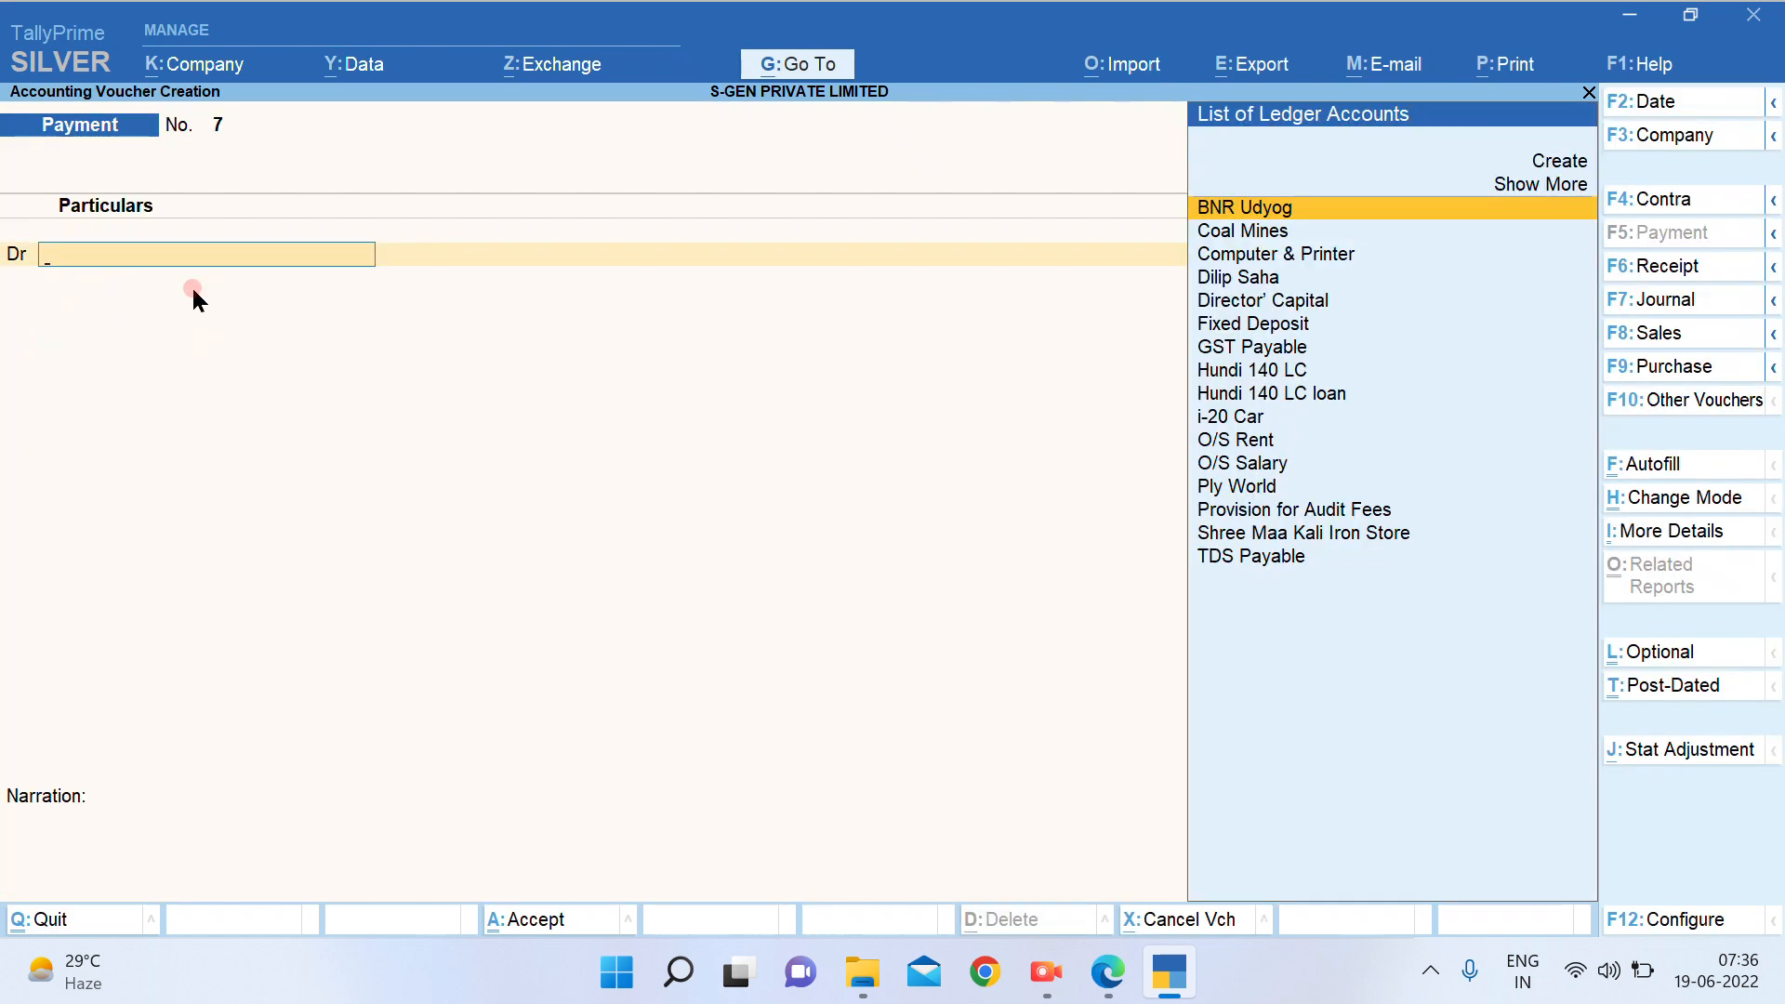
Debit Shree Maa Kali Iron Store with 1,45,000 in the new Payment voucher, allocated as Agst Ref to bill 1203
{"action": "type", "text": "Sh"}
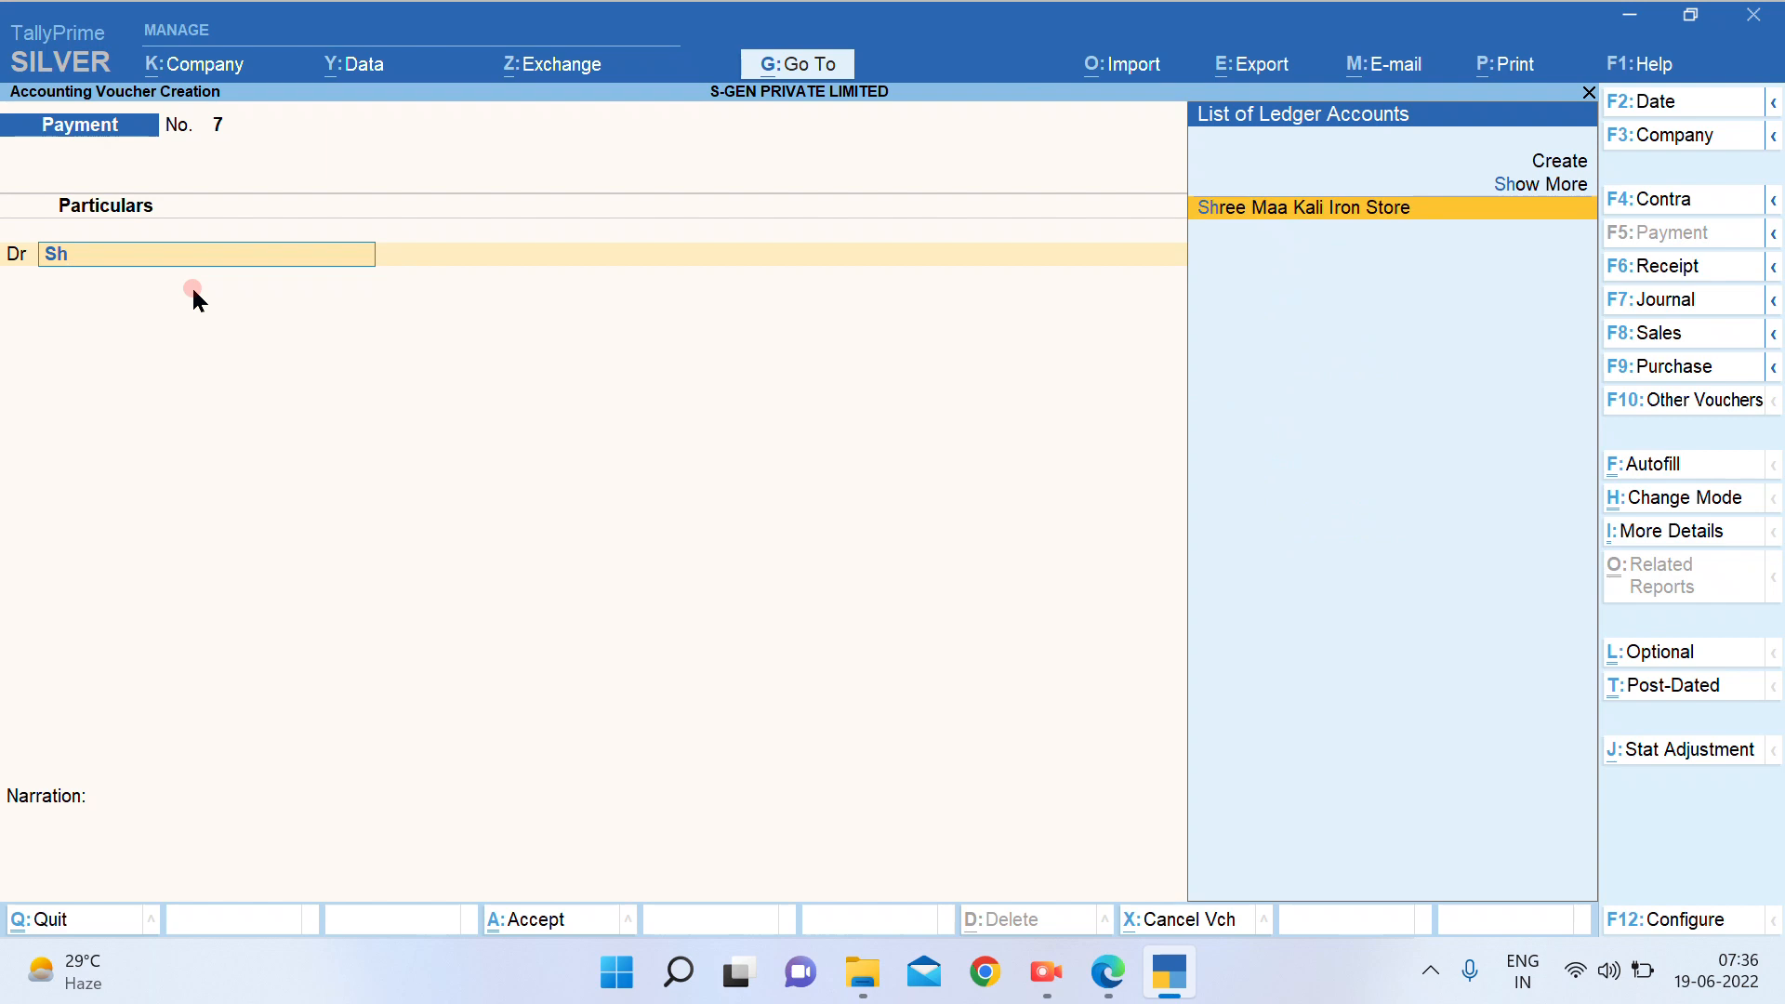
{"action": "key", "text": "Return"}
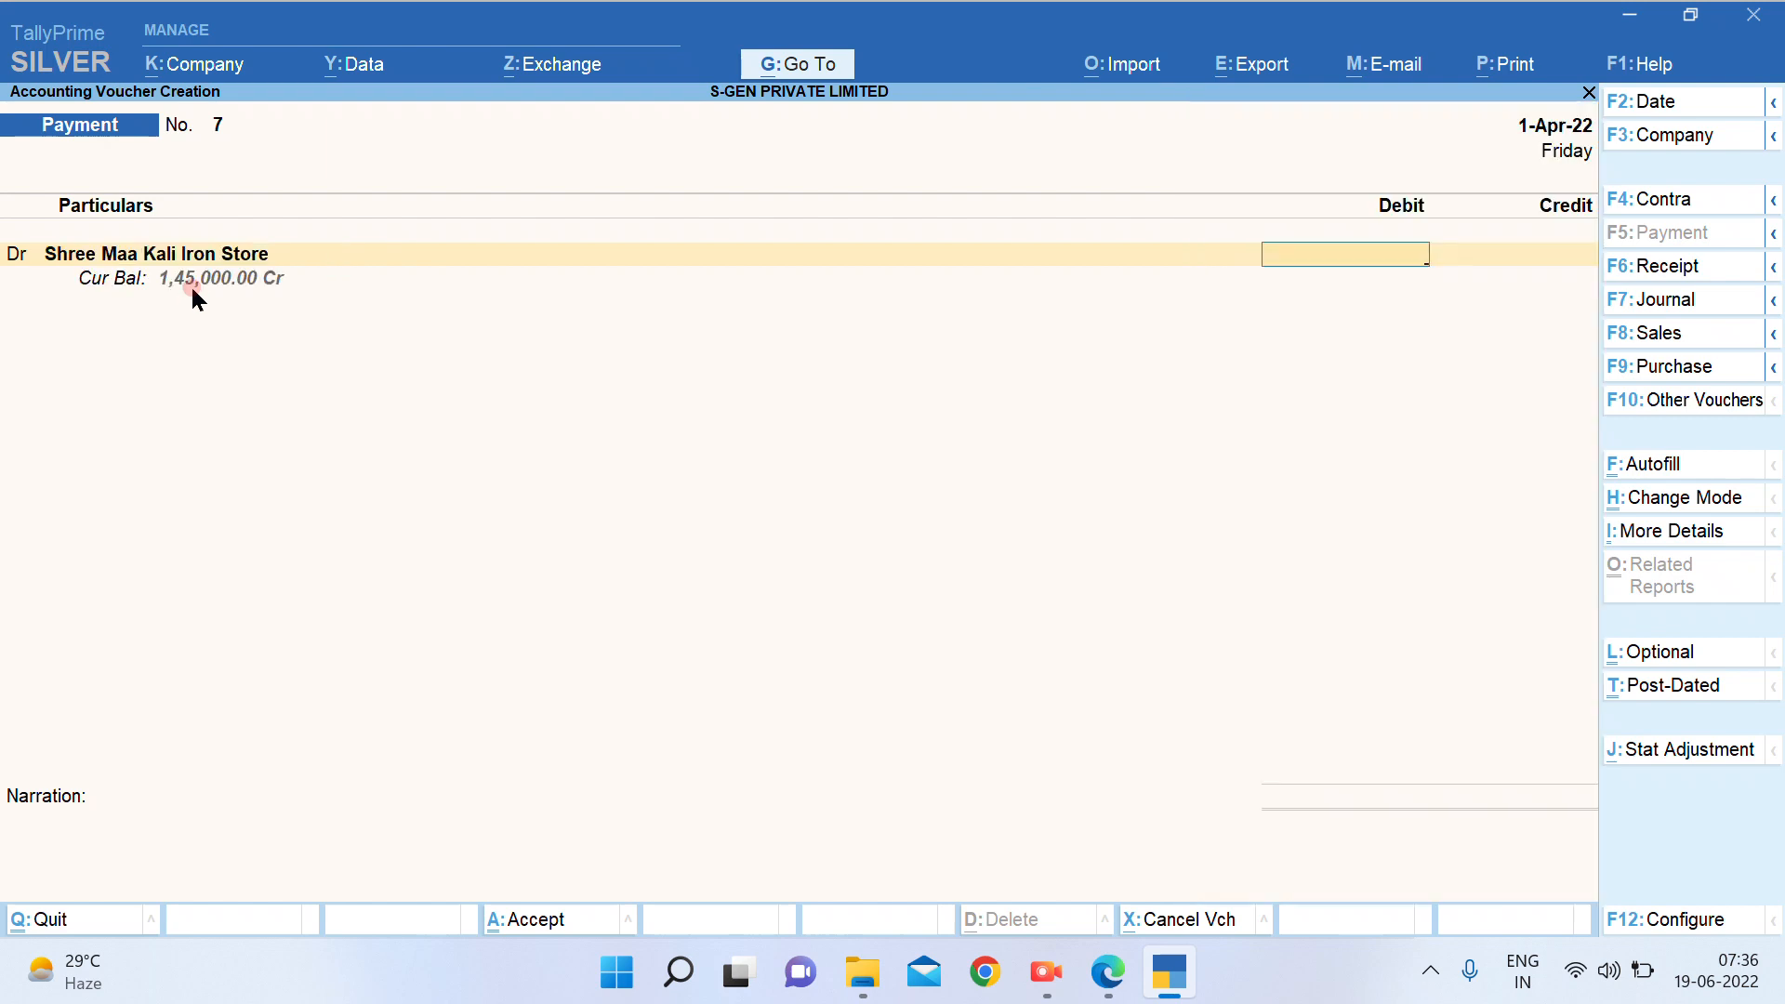
{"action": "type", "text": "1,45,000"}
{"action": "key", "text": "Return"}
{"action": "key", "text": "Return"}
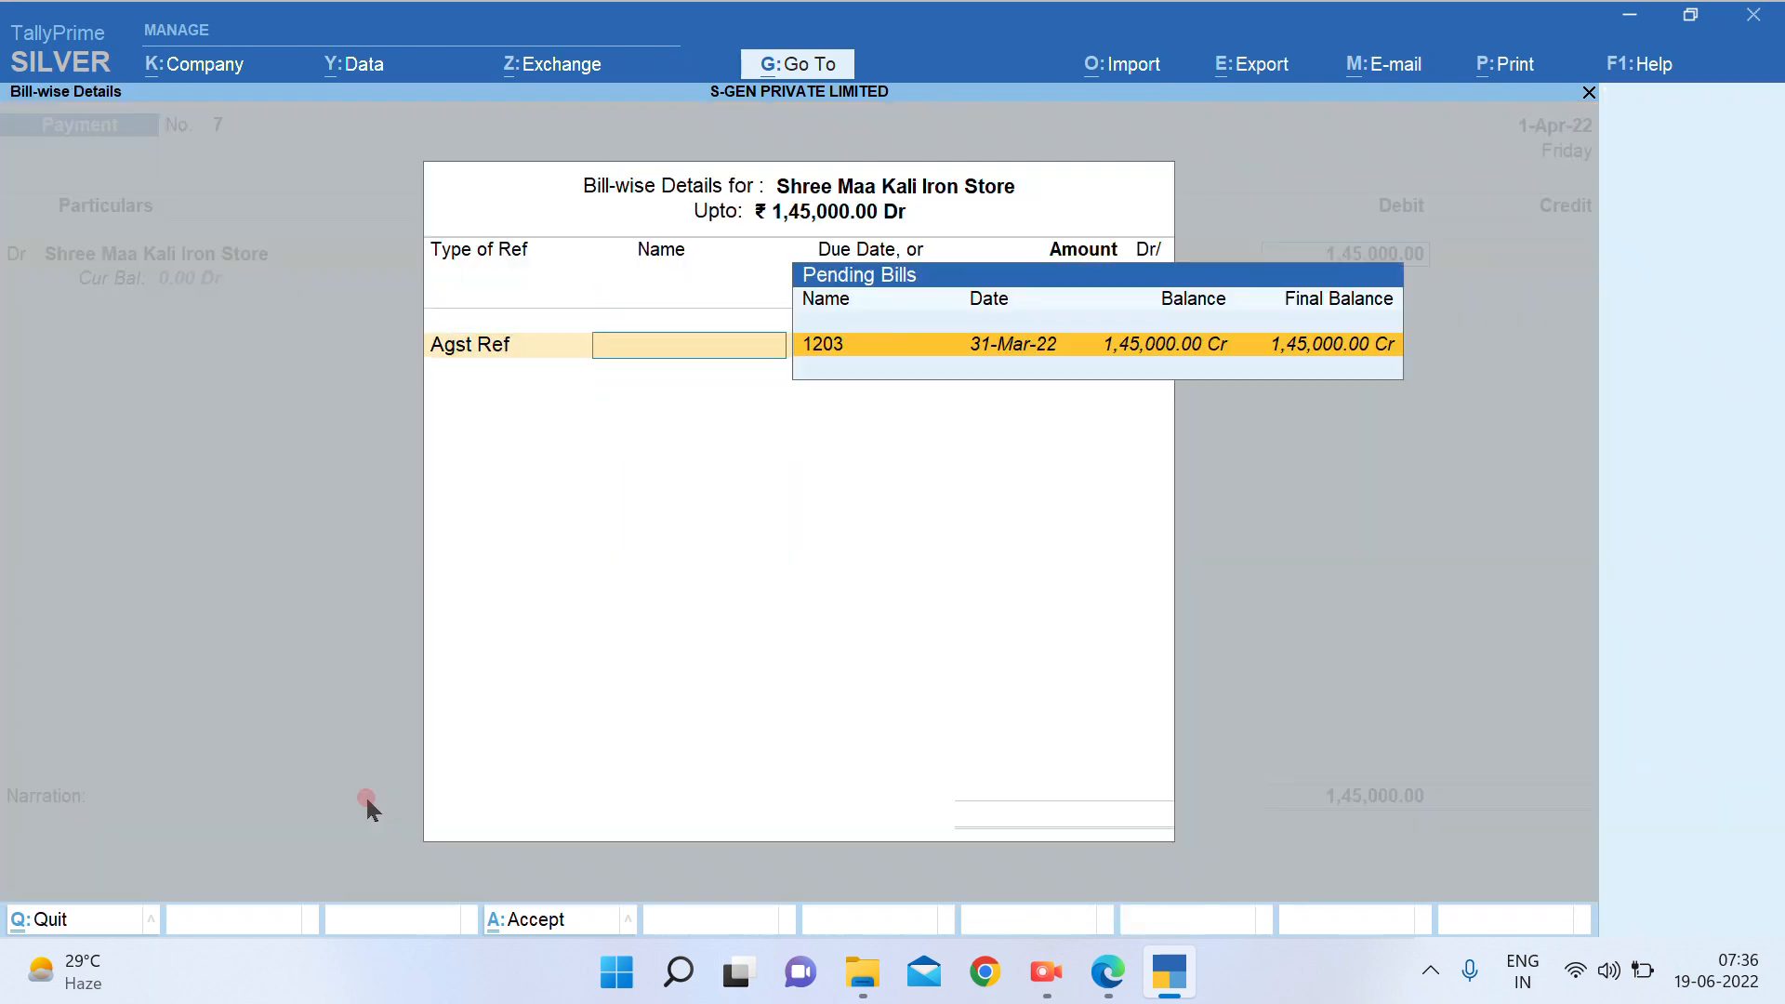
{"action": "key", "text": "Return"}
{"action": "key", "text": "Return"}
{"action": "key", "text": "Return"}
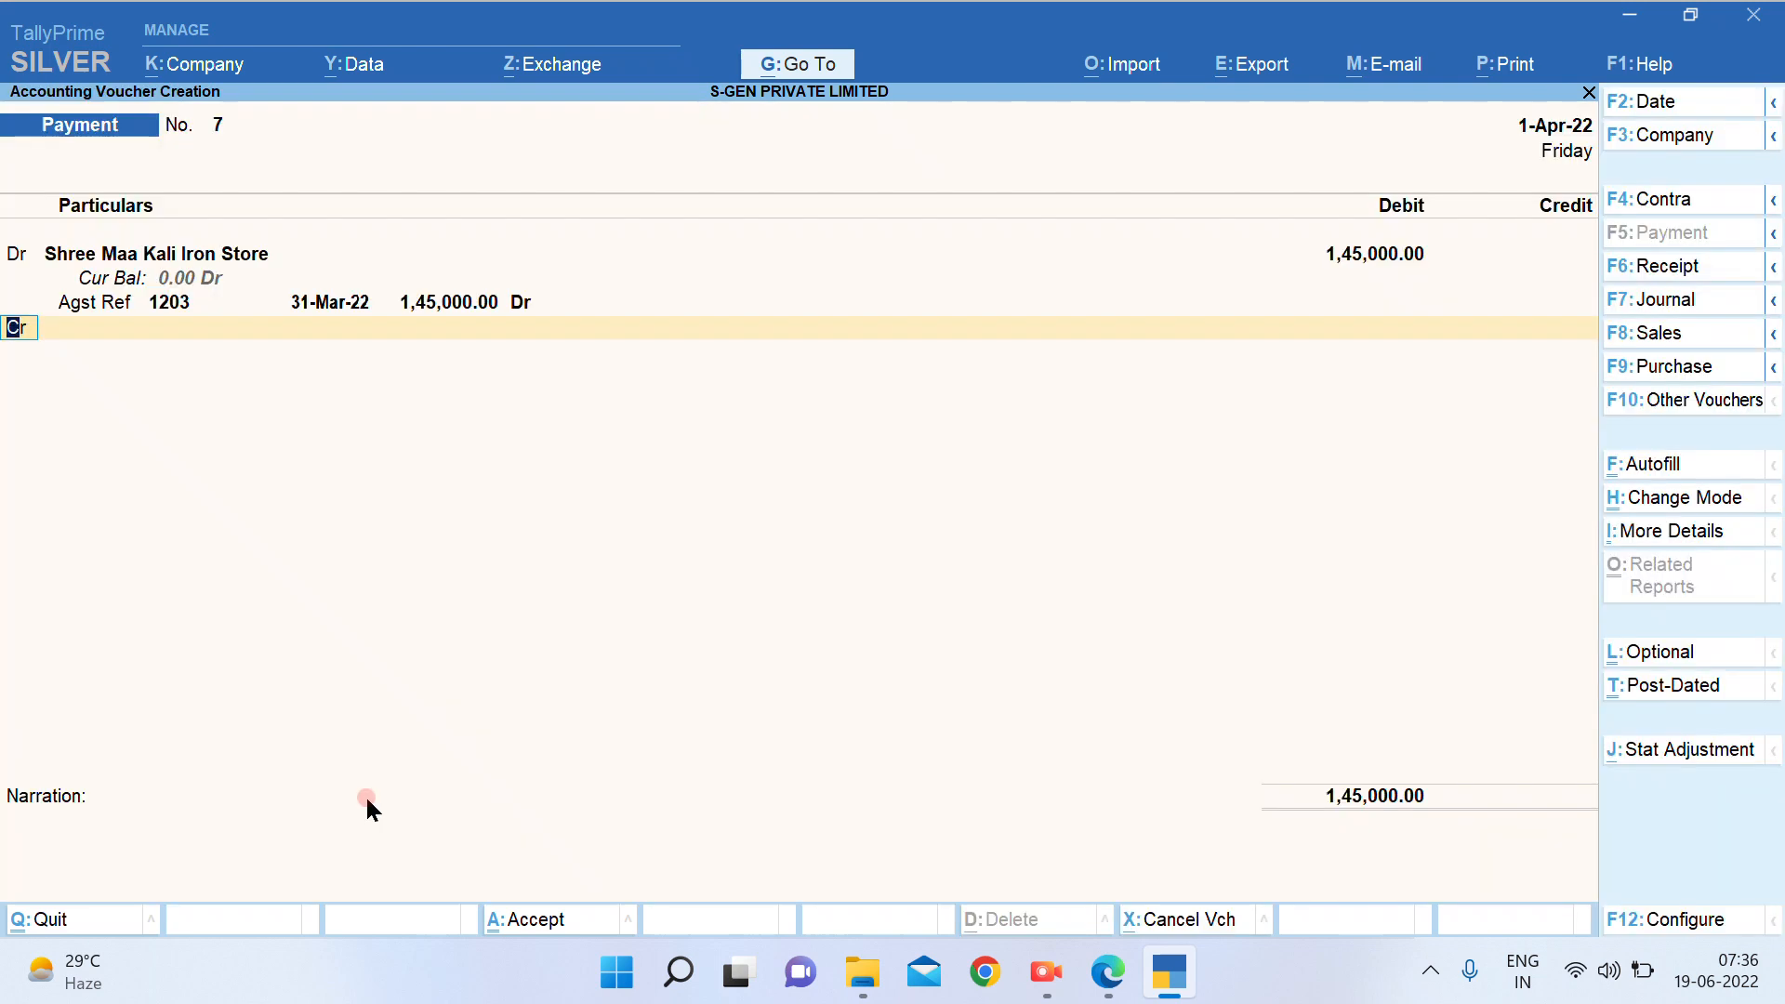
Credit the ICICI bank ledger with 1,45,000 and save the Shree Maa Kali Iron Store payment with default cheque details and no narration
{"action": "key", "text": "Return"}
{"action": "type", "text": "ici"}
{"action": "key", "text": "Return"}
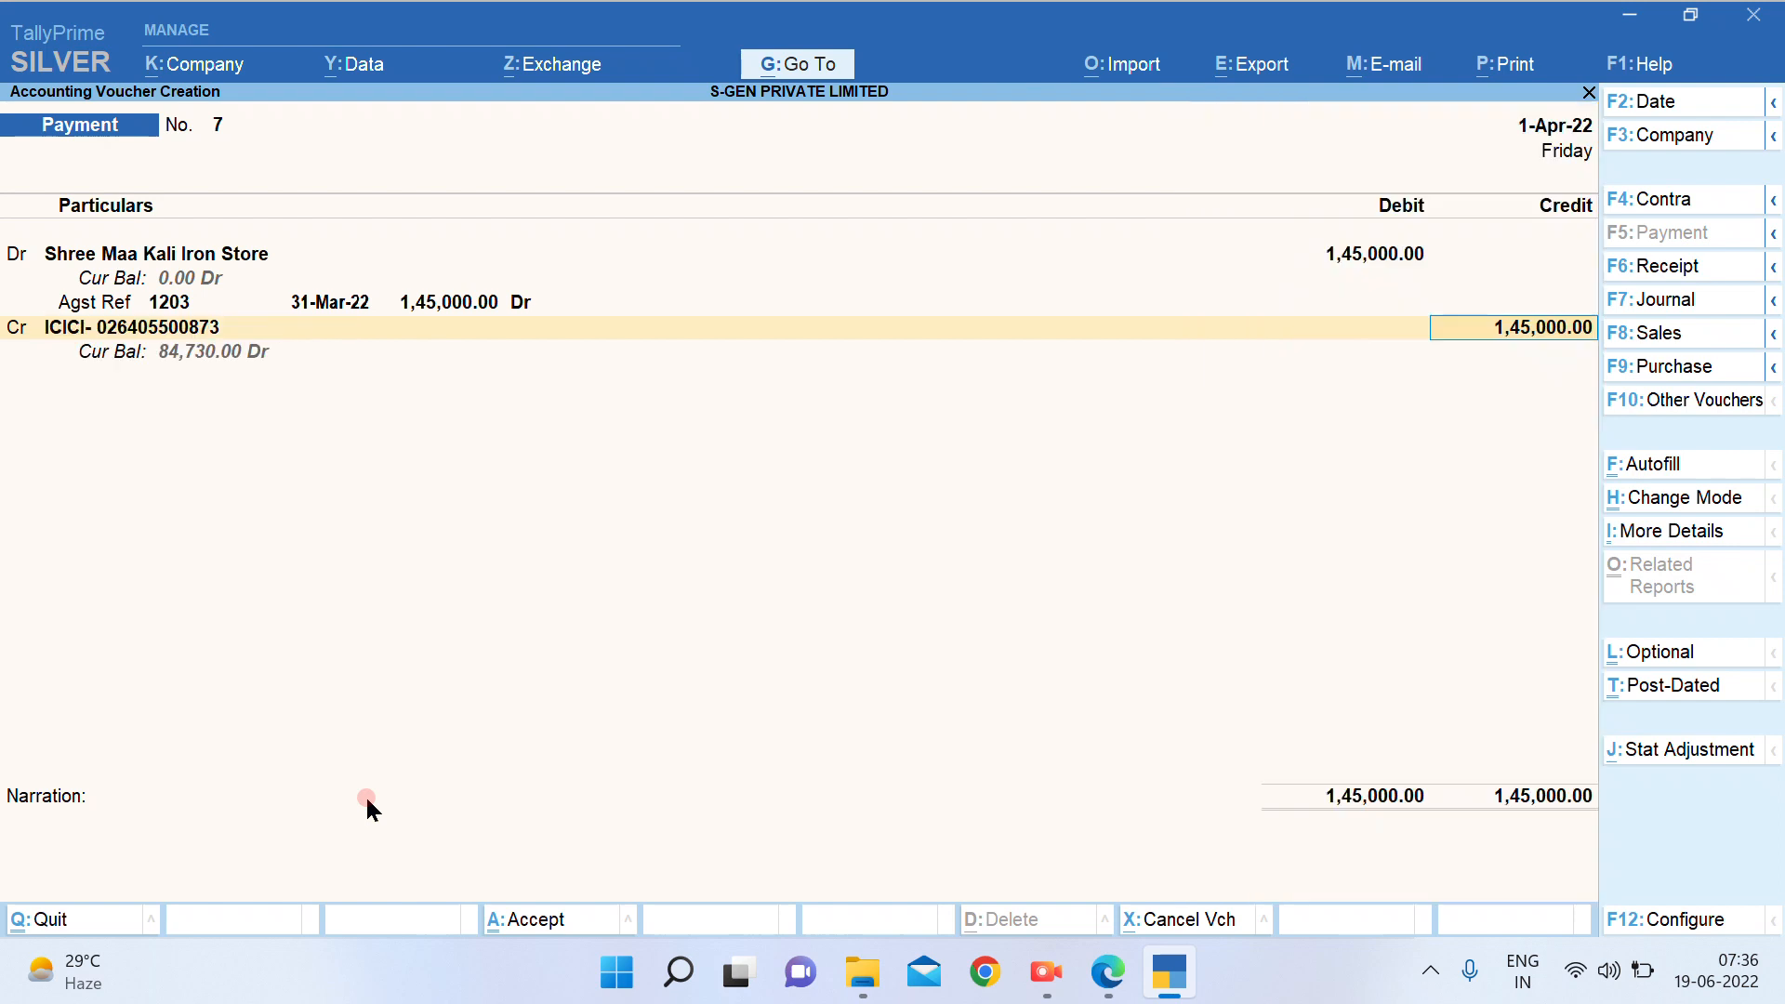
{"action": "key", "text": "Return"}
{"action": "key", "text": "Return"}
{"action": "key", "text": "Return"}
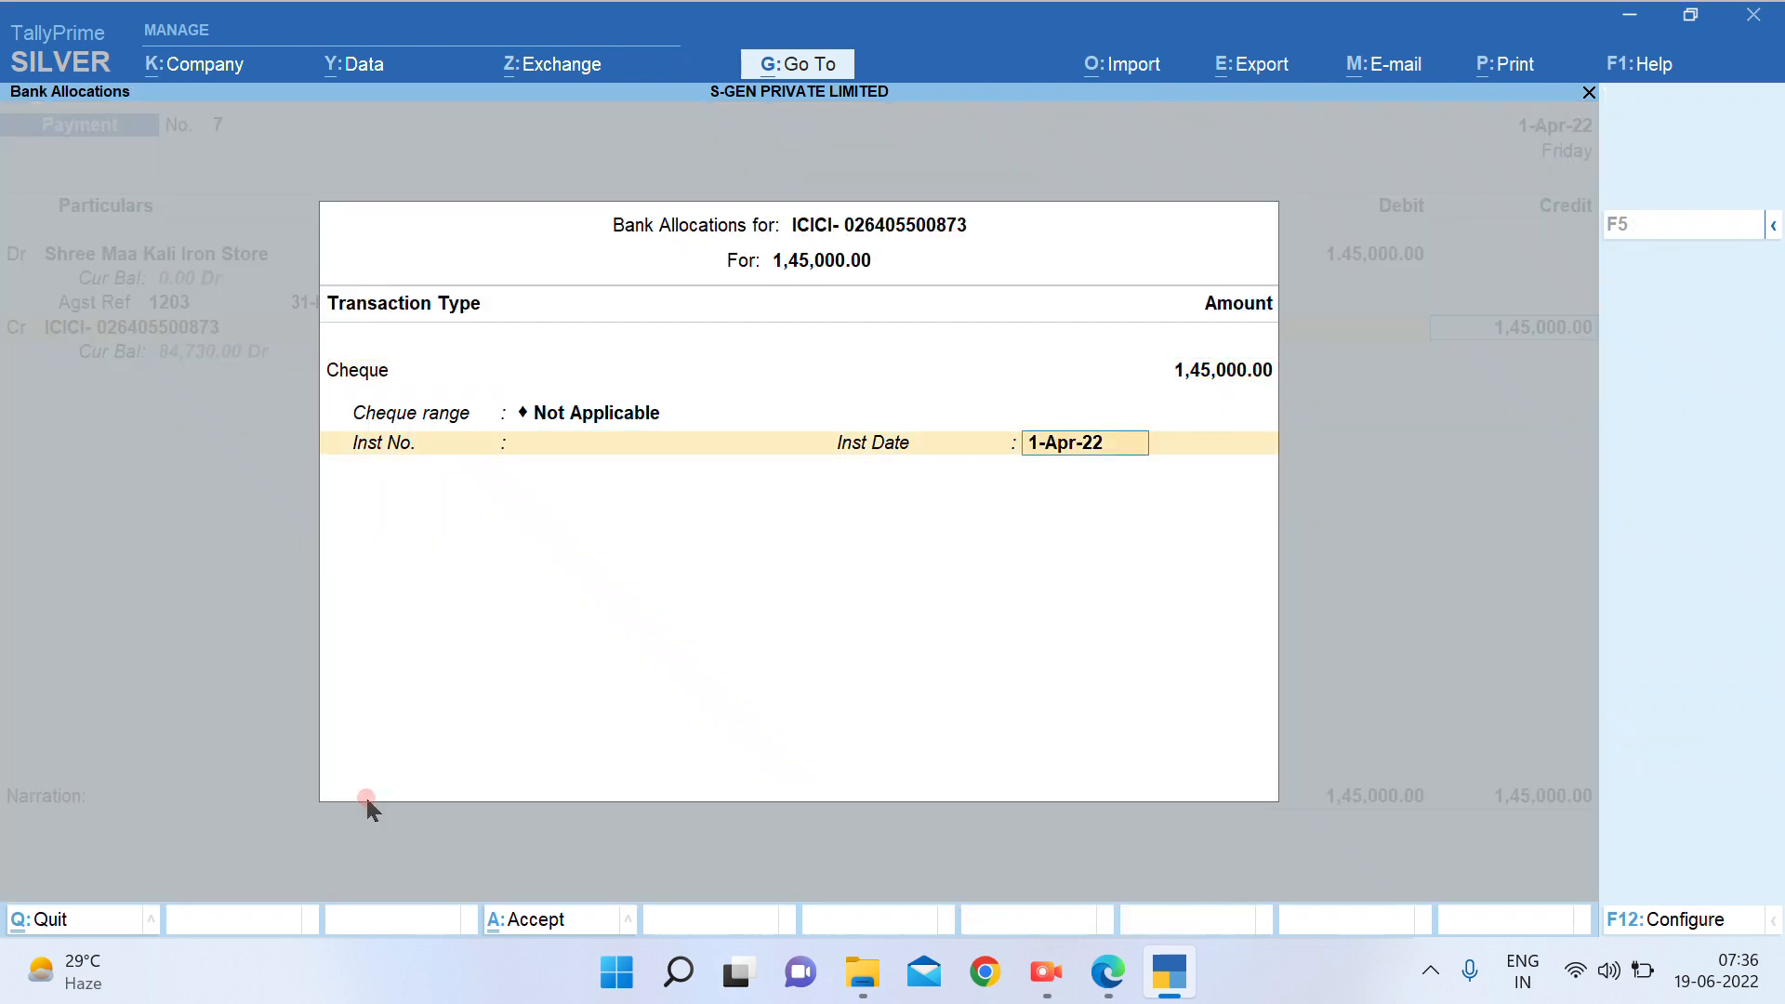
{"action": "key", "text": "Return"}
{"action": "key", "text": "Return"}
{"action": "key", "text": "Return"}
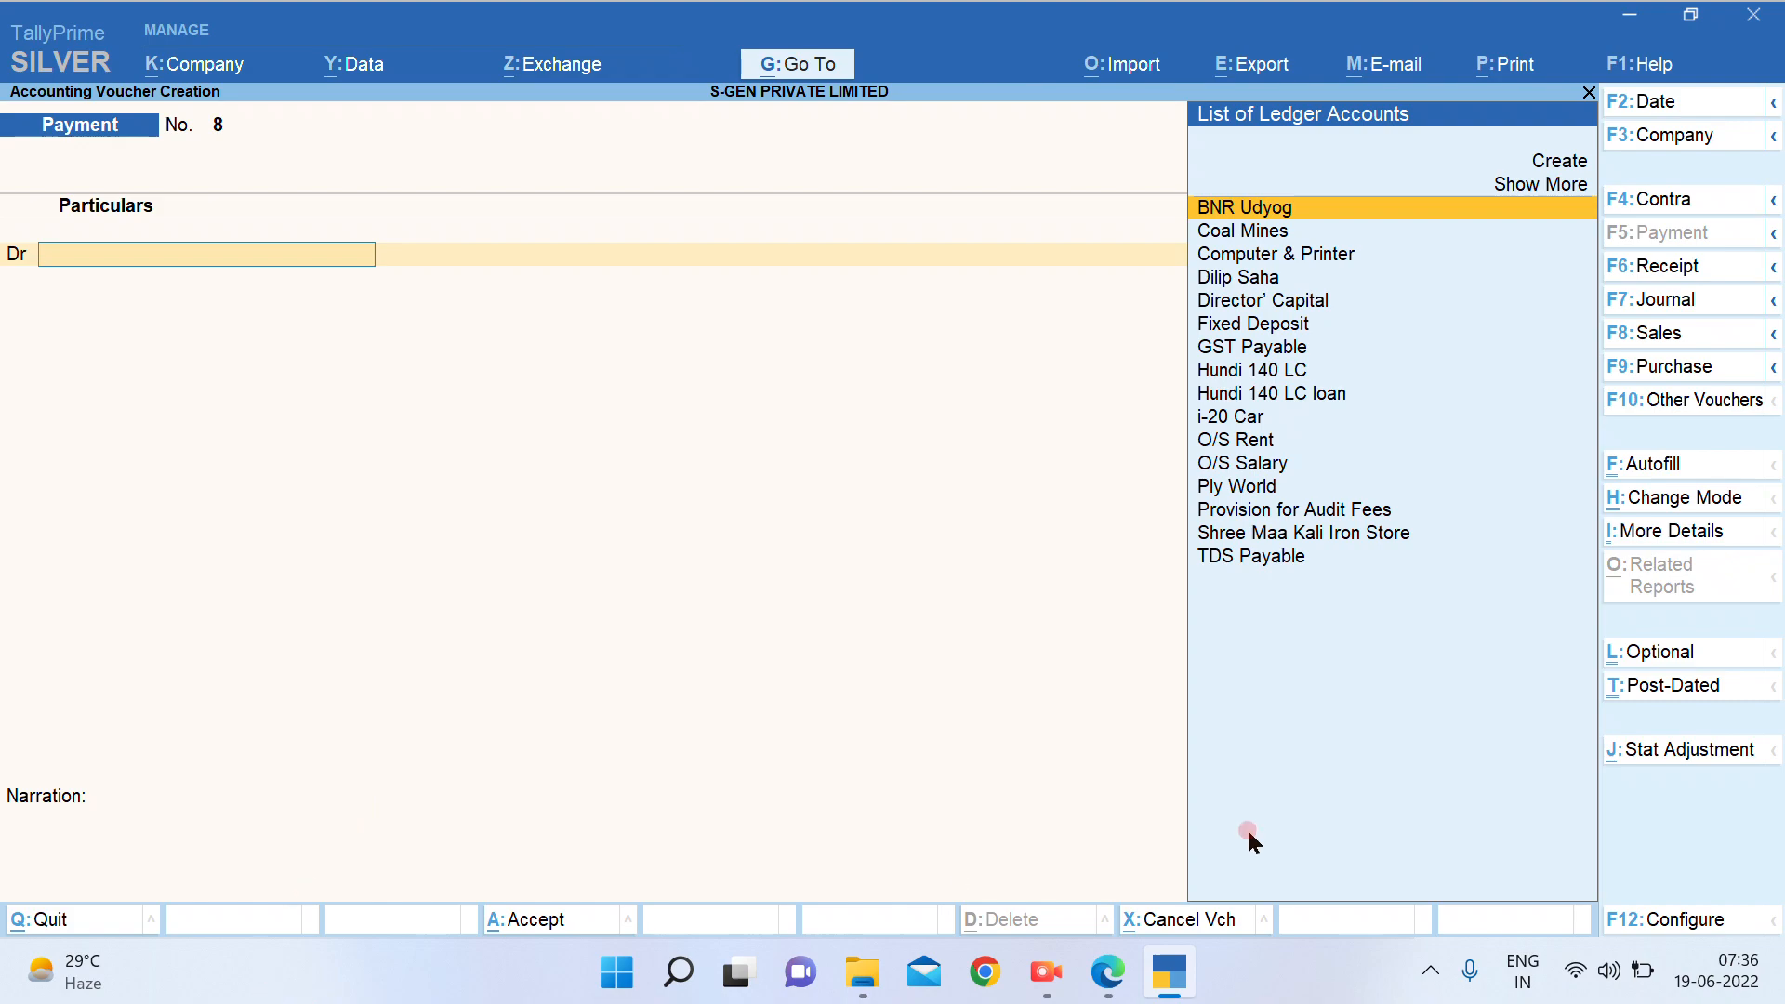
Switch to the question PDF in Edge, highlight event 5 about paying all creditors, and read event 6
{"action": "left_click", "coordinate": [1107, 972]}
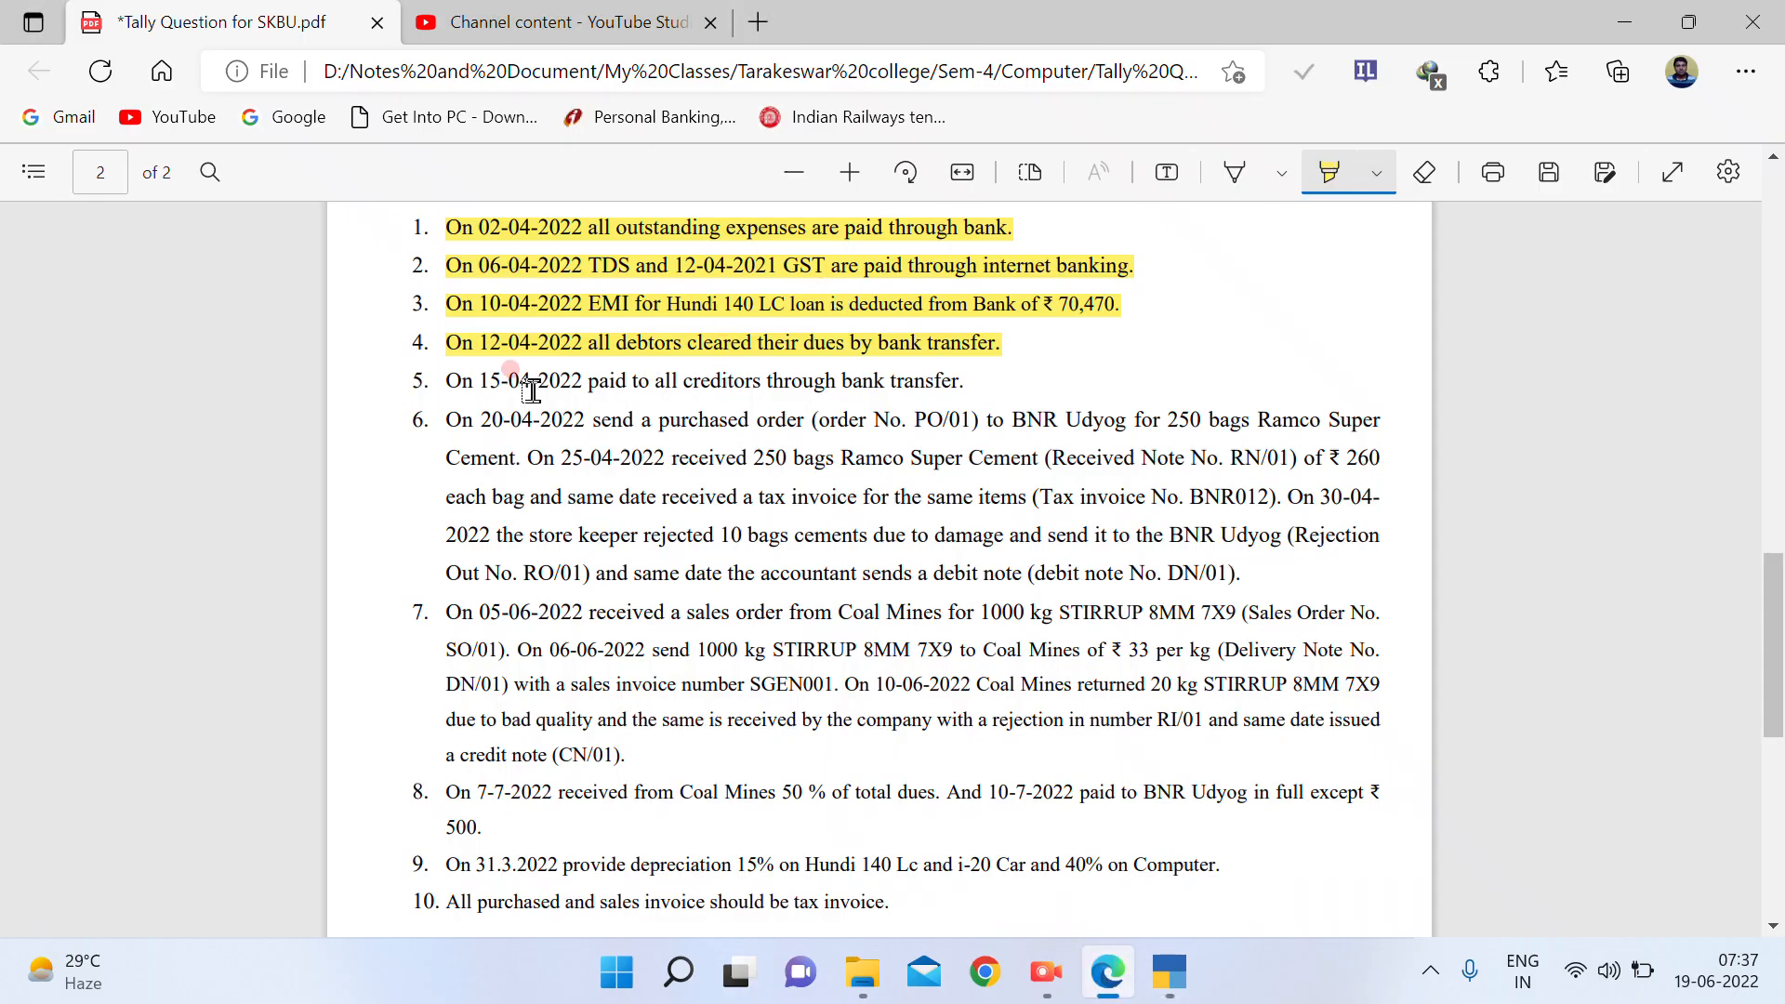
{"action": "left_click_drag", "start_coordinate": [445, 380], "coordinate": [964, 382]}
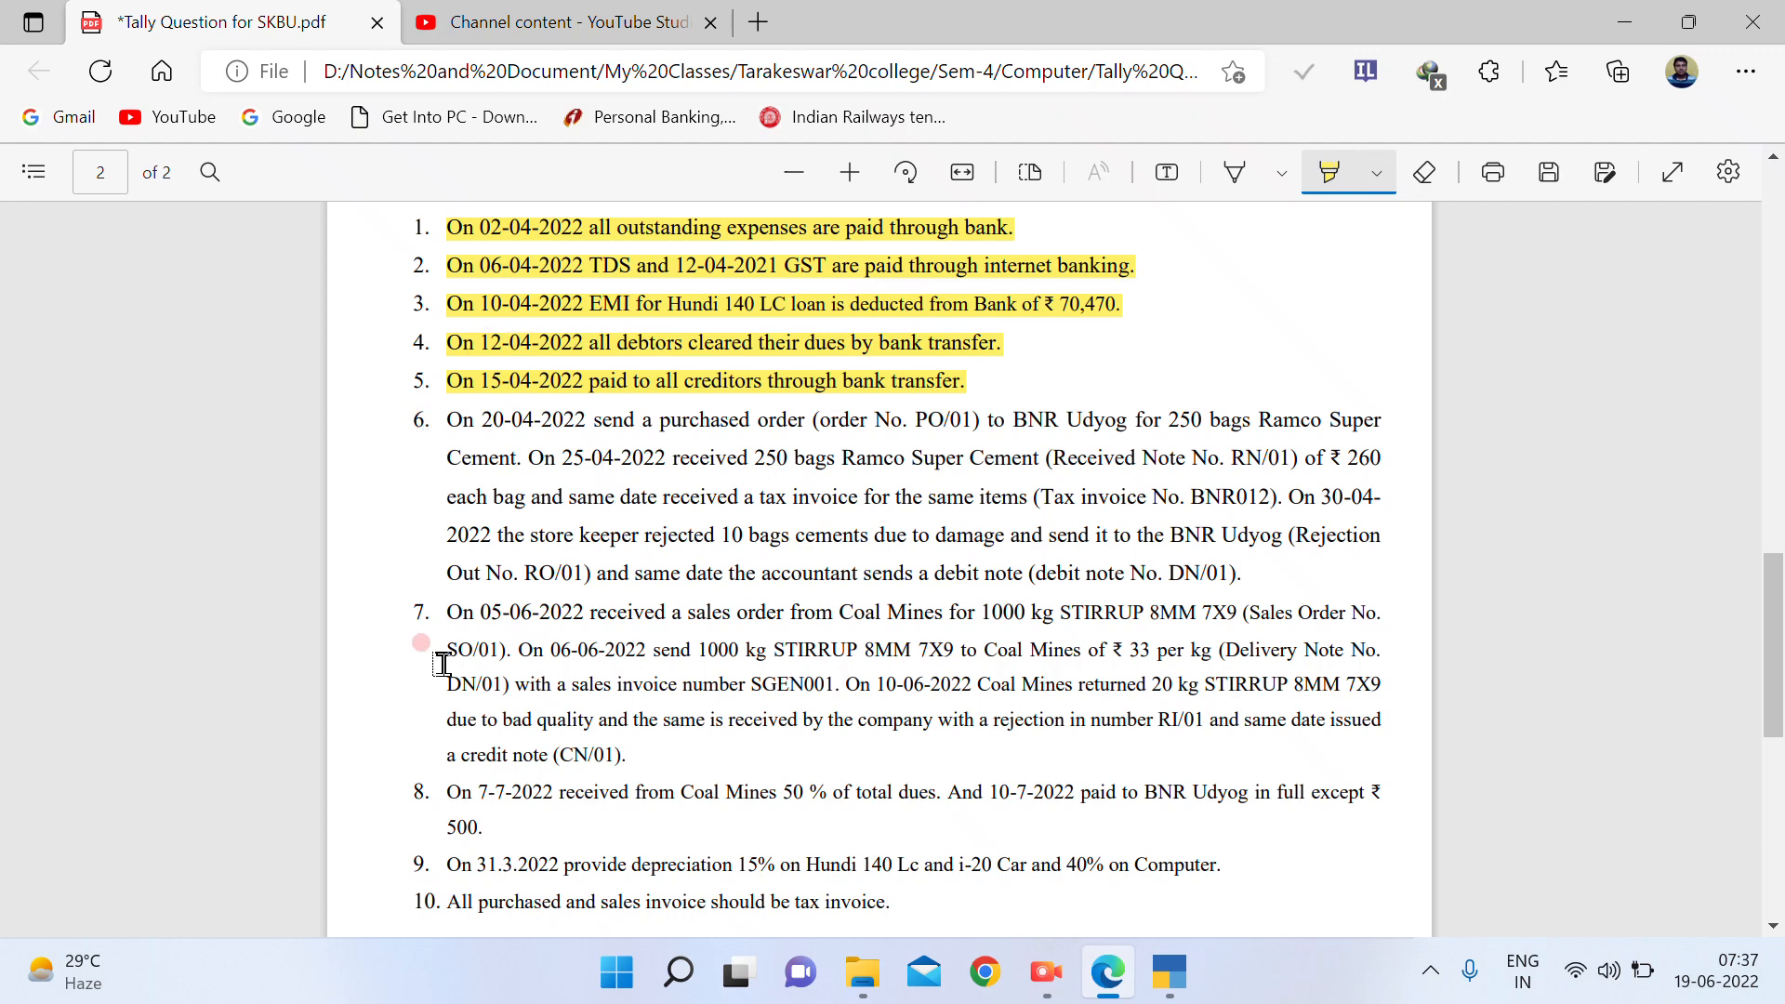
{"action": "scroll", "coordinate": [442, 662], "scroll_direction": "down", "scroll_amount": 1}
{"action": "scroll", "coordinate": [517, 678], "scroll_direction": "up", "scroll_amount": 1}
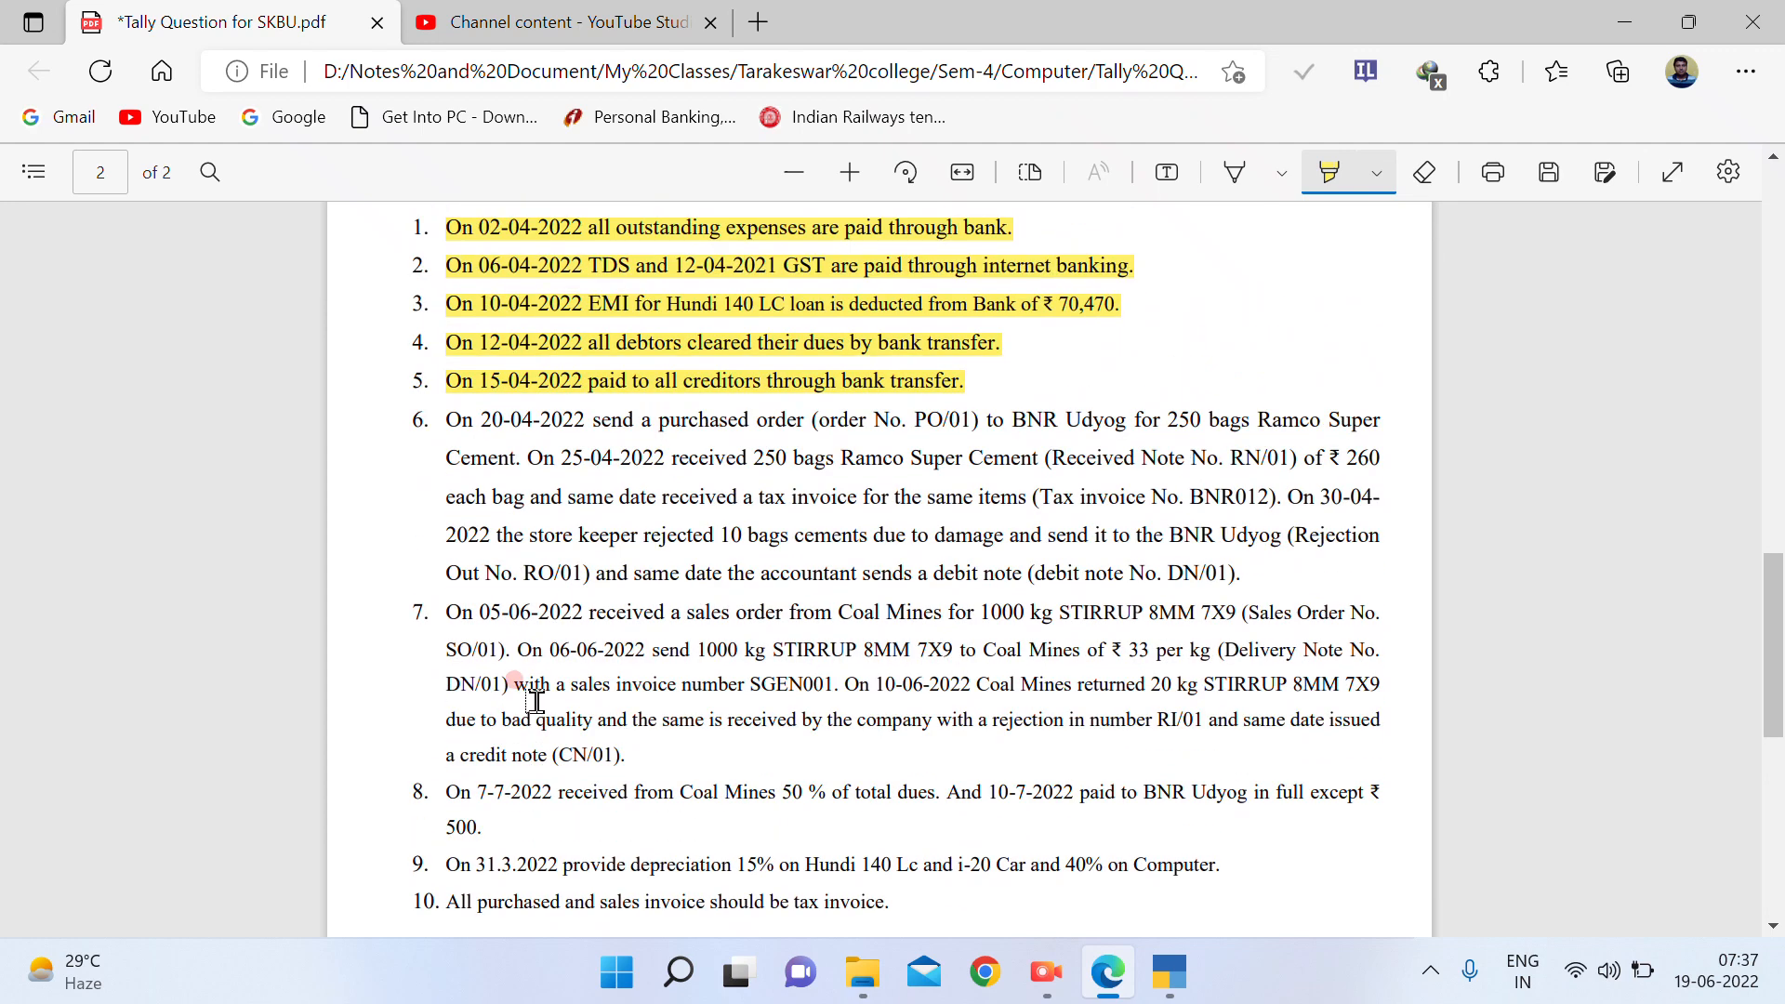
{"action": "scroll", "coordinate": [536, 702], "scroll_direction": "up", "scroll_amount": 1}
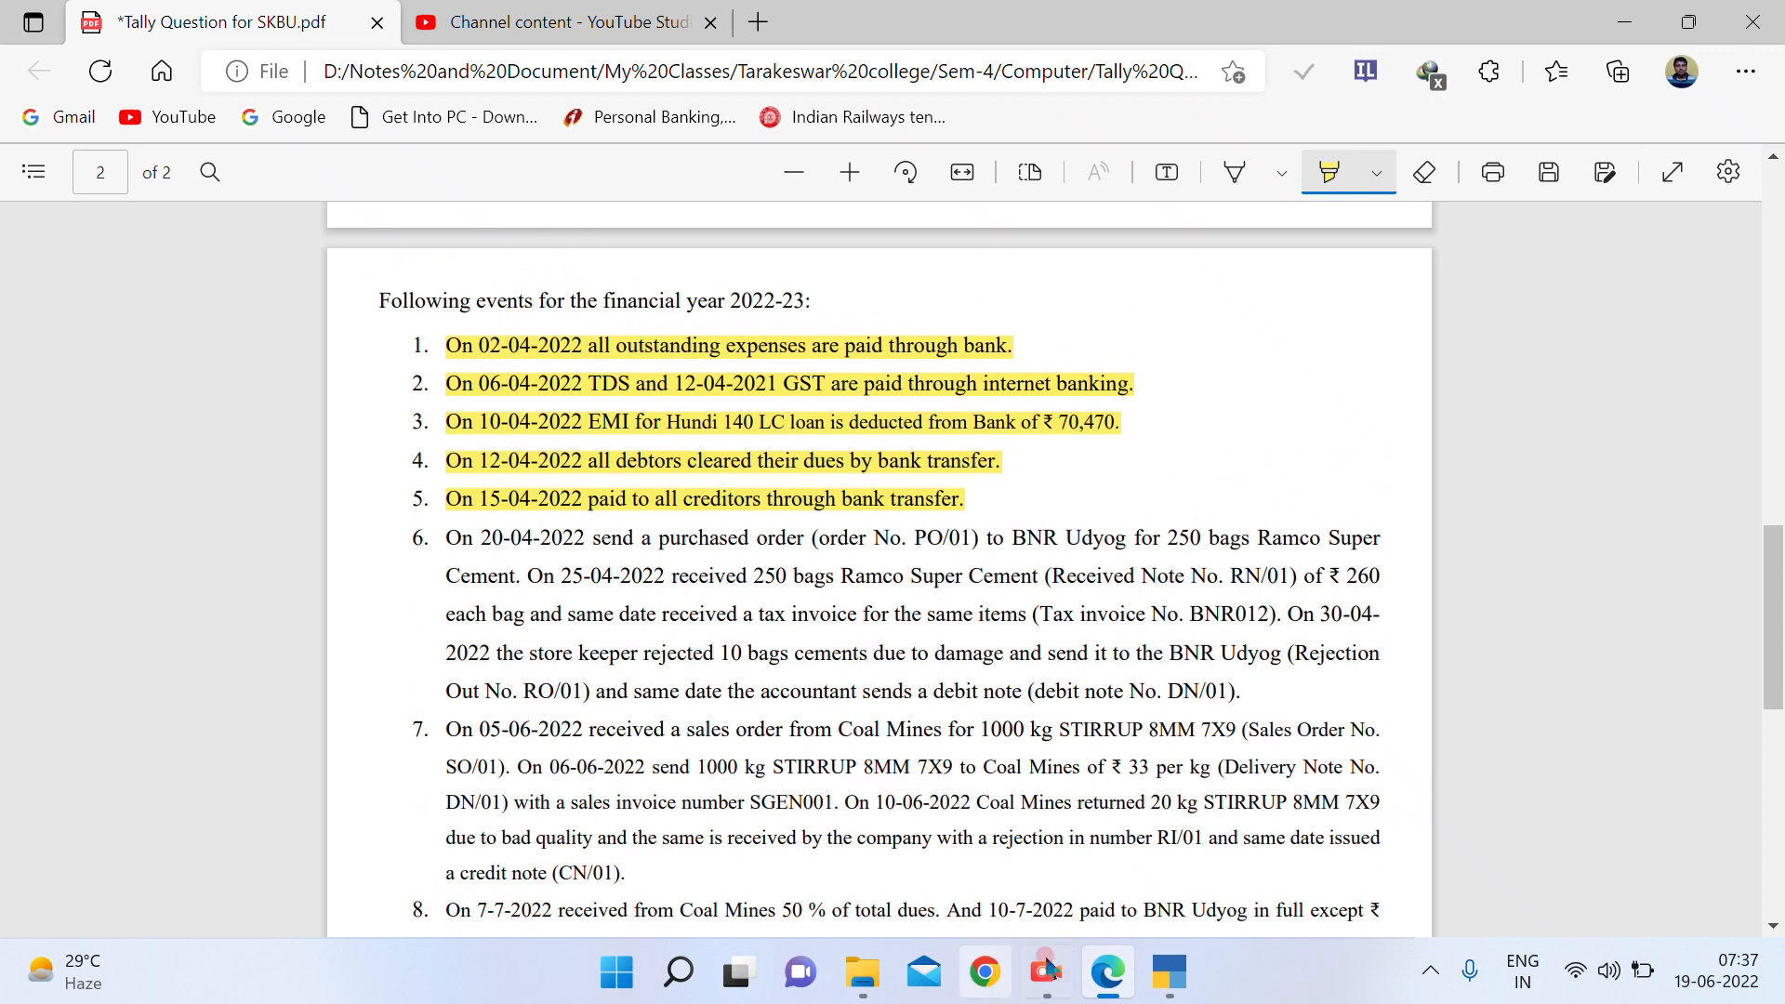
{"action": "mouse_move", "coordinate": [1067, 978]}
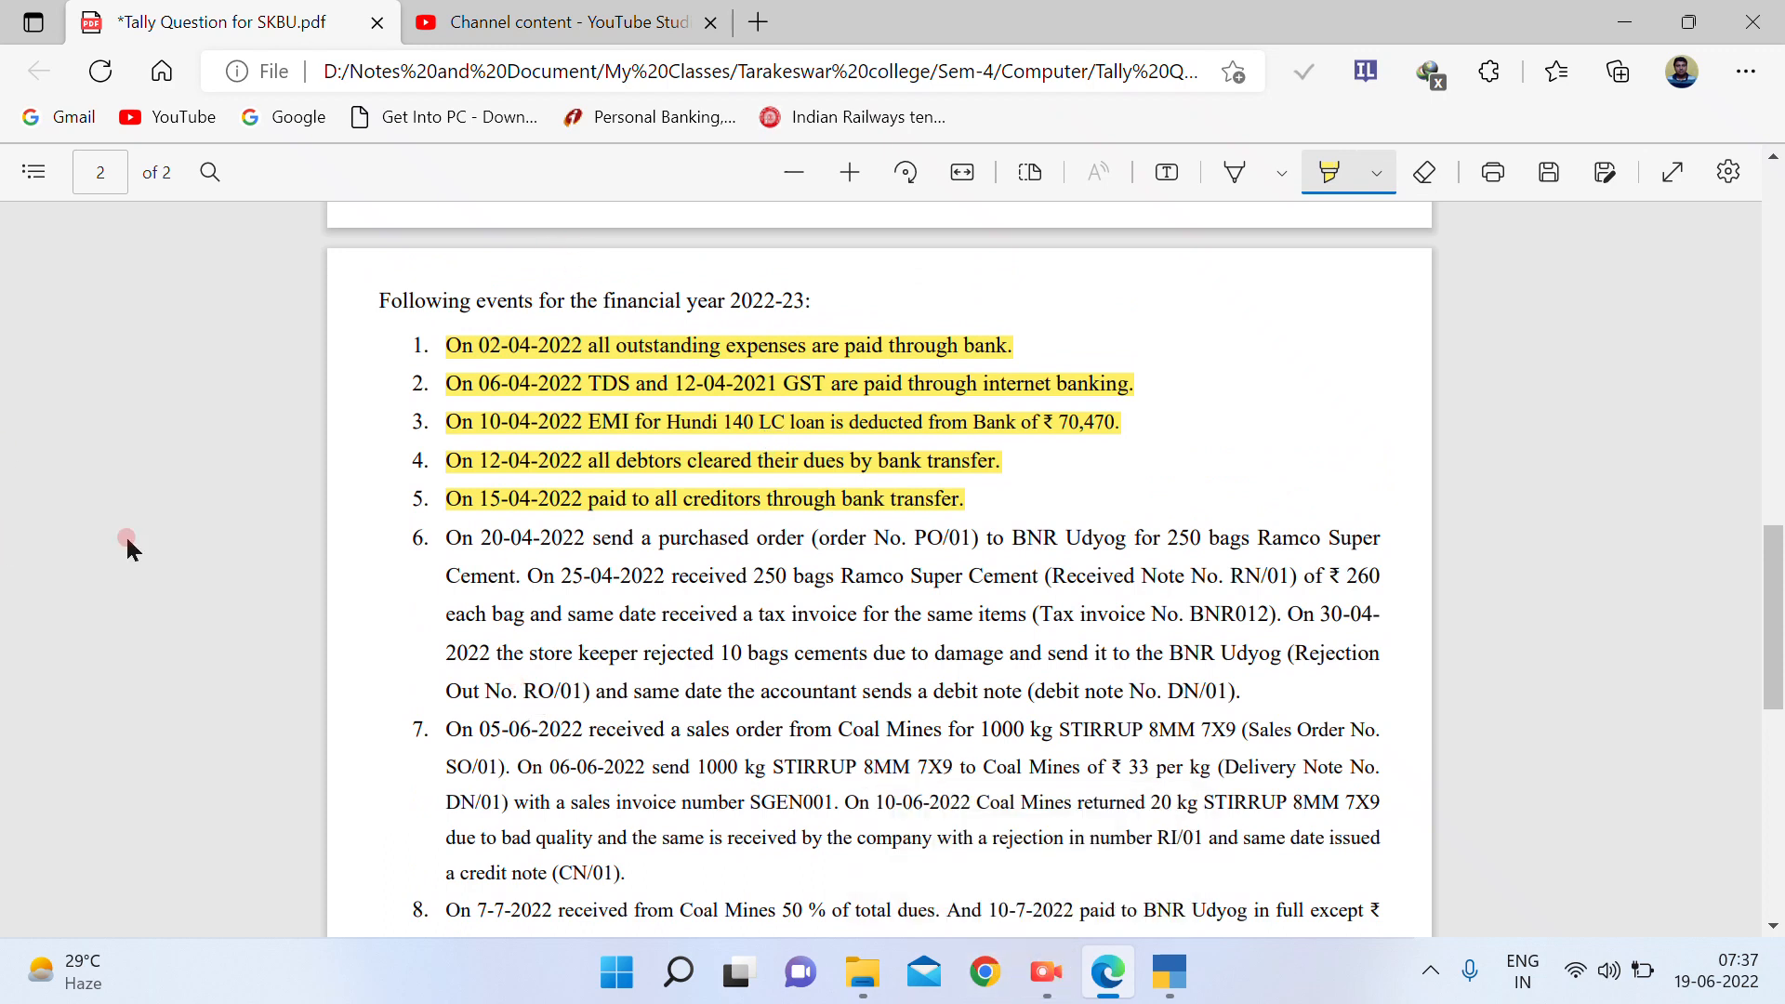
{"action": "scroll", "coordinate": [132, 528], "scroll_direction": "down", "scroll_amount": 1}
{"action": "left_click", "coordinate": [555, 416]}
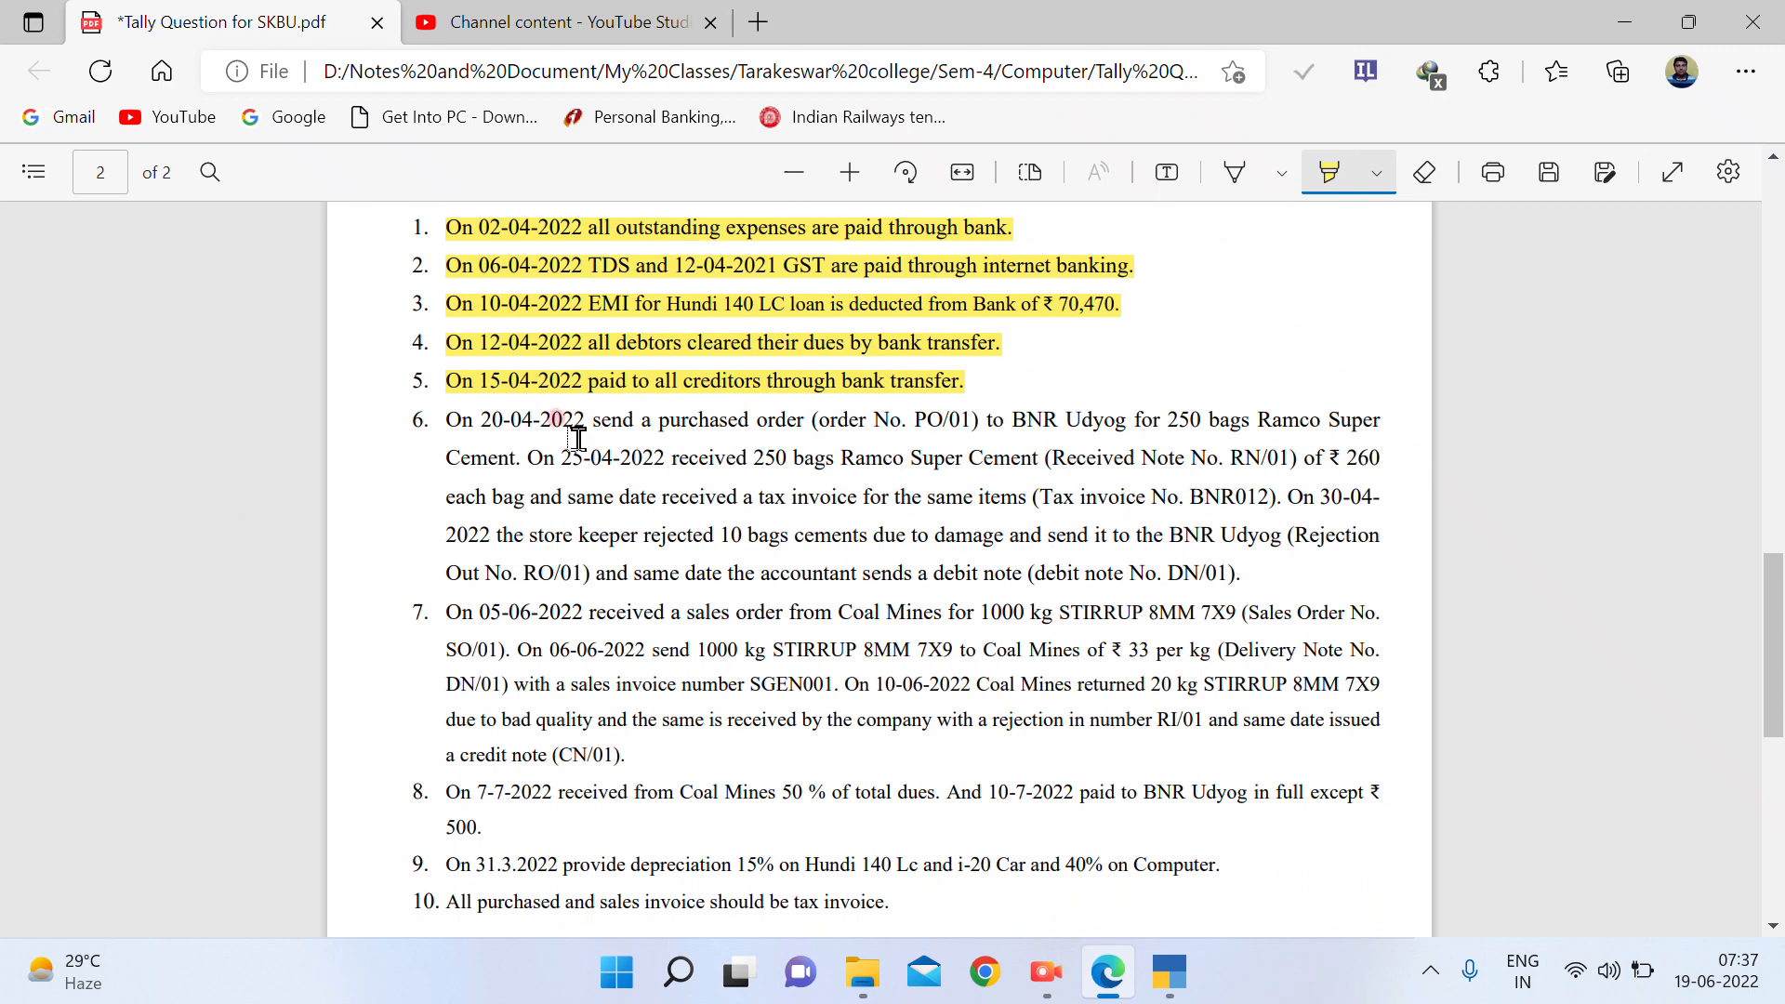
{"action": "left_click", "coordinate": [317, 543]}
Handwrite GST with the pen in the blank space below the event list and draw two branches from it
{"action": "scroll", "coordinate": [1109, 475], "scroll_direction": "down", "scroll_amount": 6}
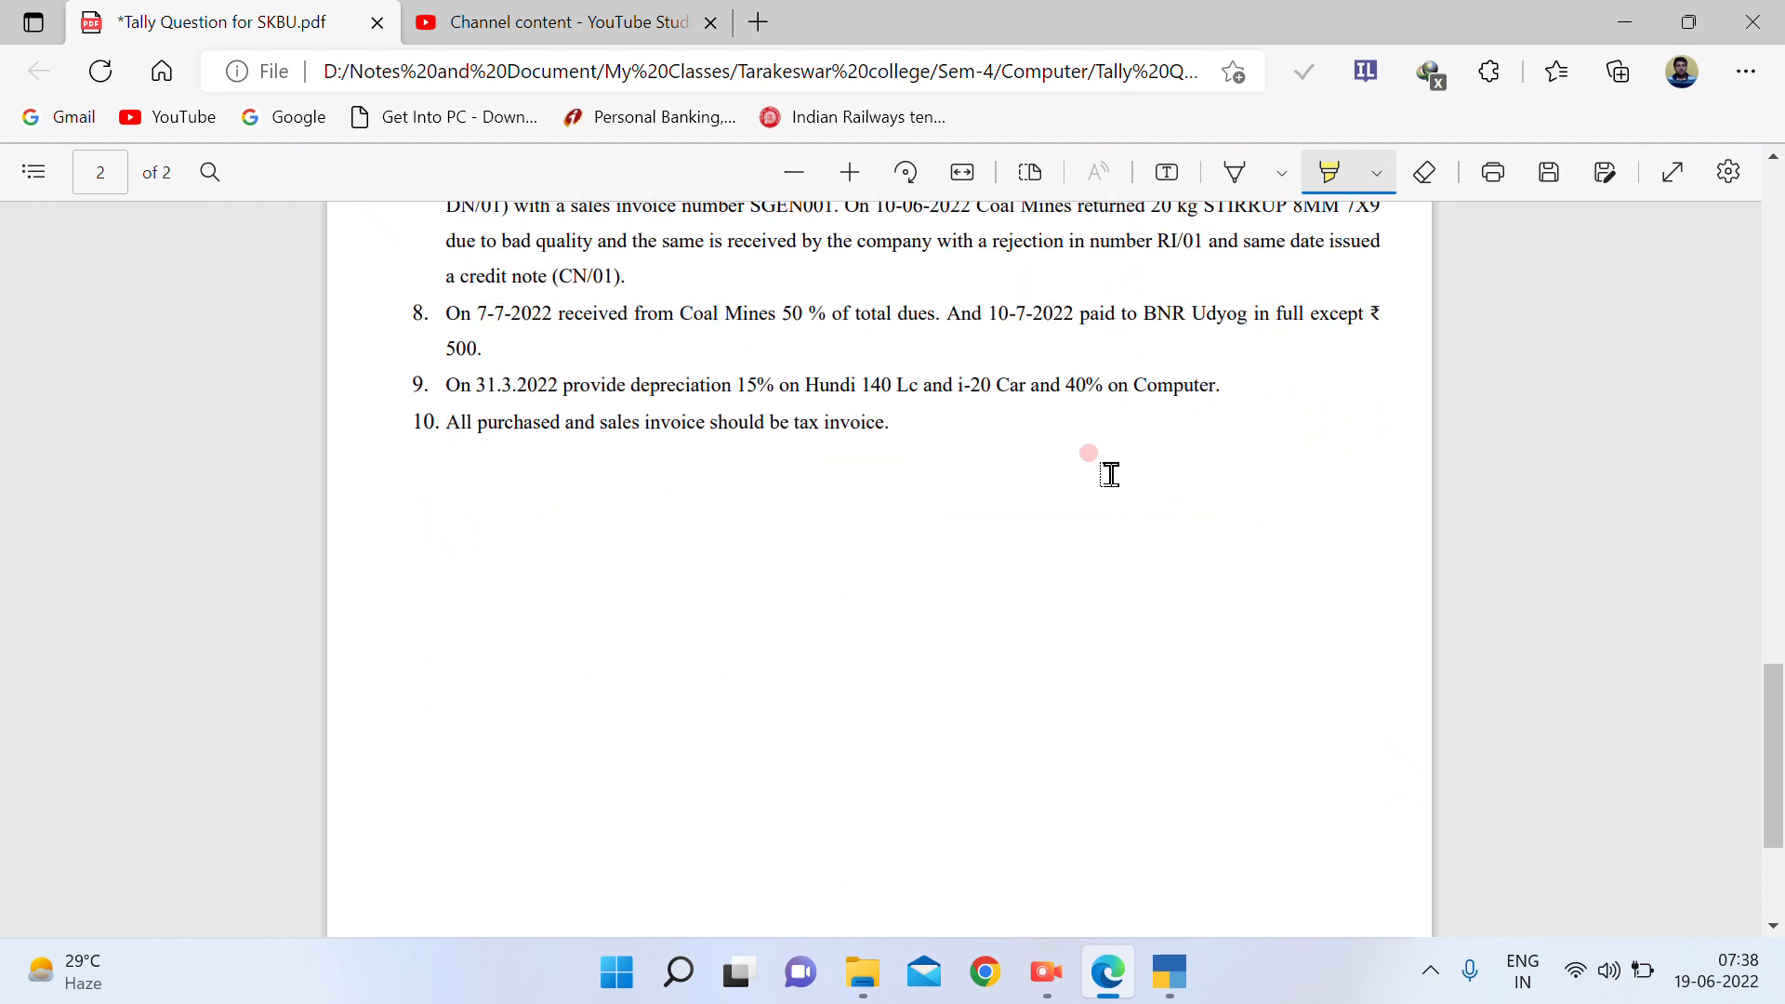
{"action": "scroll", "coordinate": [1109, 474], "scroll_direction": "down", "scroll_amount": 1}
{"action": "left_click", "coordinate": [1244, 173]}
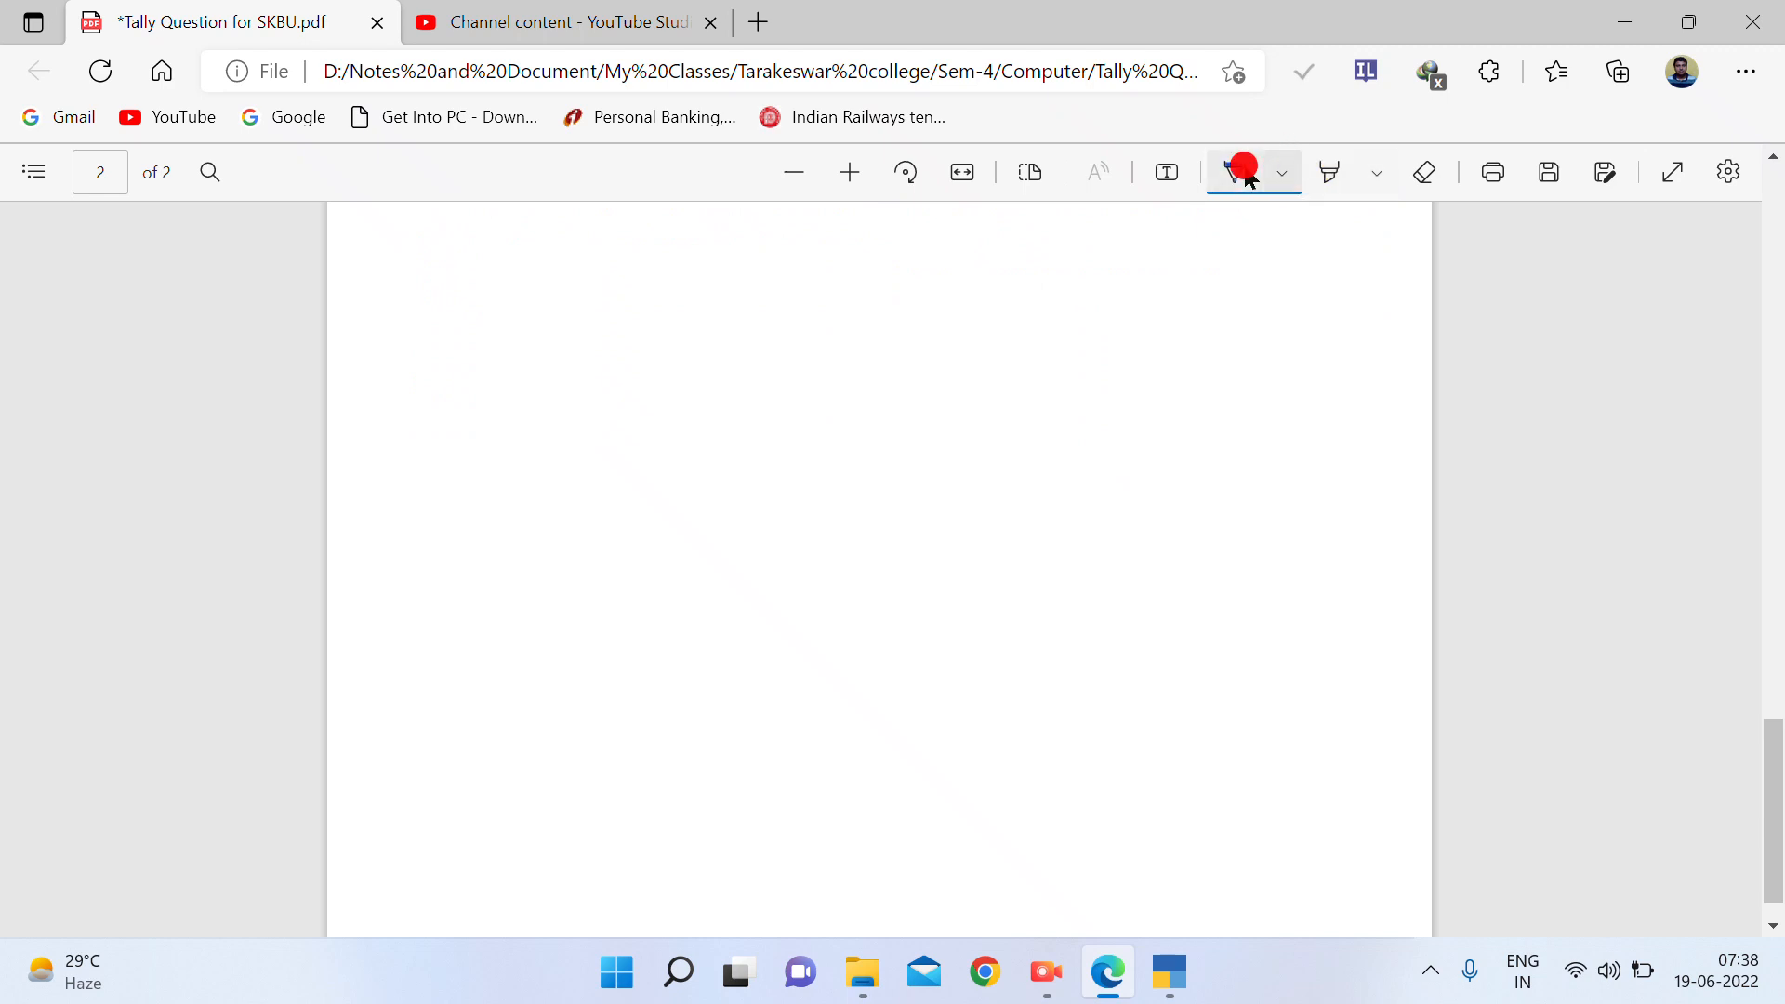
{"action": "mouse_move", "coordinate": [752, 318]}
{"action": "left_mouse_down"}
{"action": "mouse_move", "coordinate": [717, 320]}
{"action": "mouse_move", "coordinate": [775, 367]}
{"action": "left_mouse_up"}
{"action": "left_click_drag", "start_coordinate": [827, 313], "coordinate": [809, 365]}
{"action": "mouse_move", "coordinate": [860, 310]}
{"action": "left_mouse_down"}
{"action": "mouse_move", "coordinate": [939, 300]}
{"action": "mouse_move", "coordinate": [913, 351]}
{"action": "left_mouse_up"}
{"action": "left_click_drag", "start_coordinate": [817, 390], "coordinate": [643, 527]}
{"action": "left_click_drag", "start_coordinate": [817, 390], "coordinate": [974, 533]}
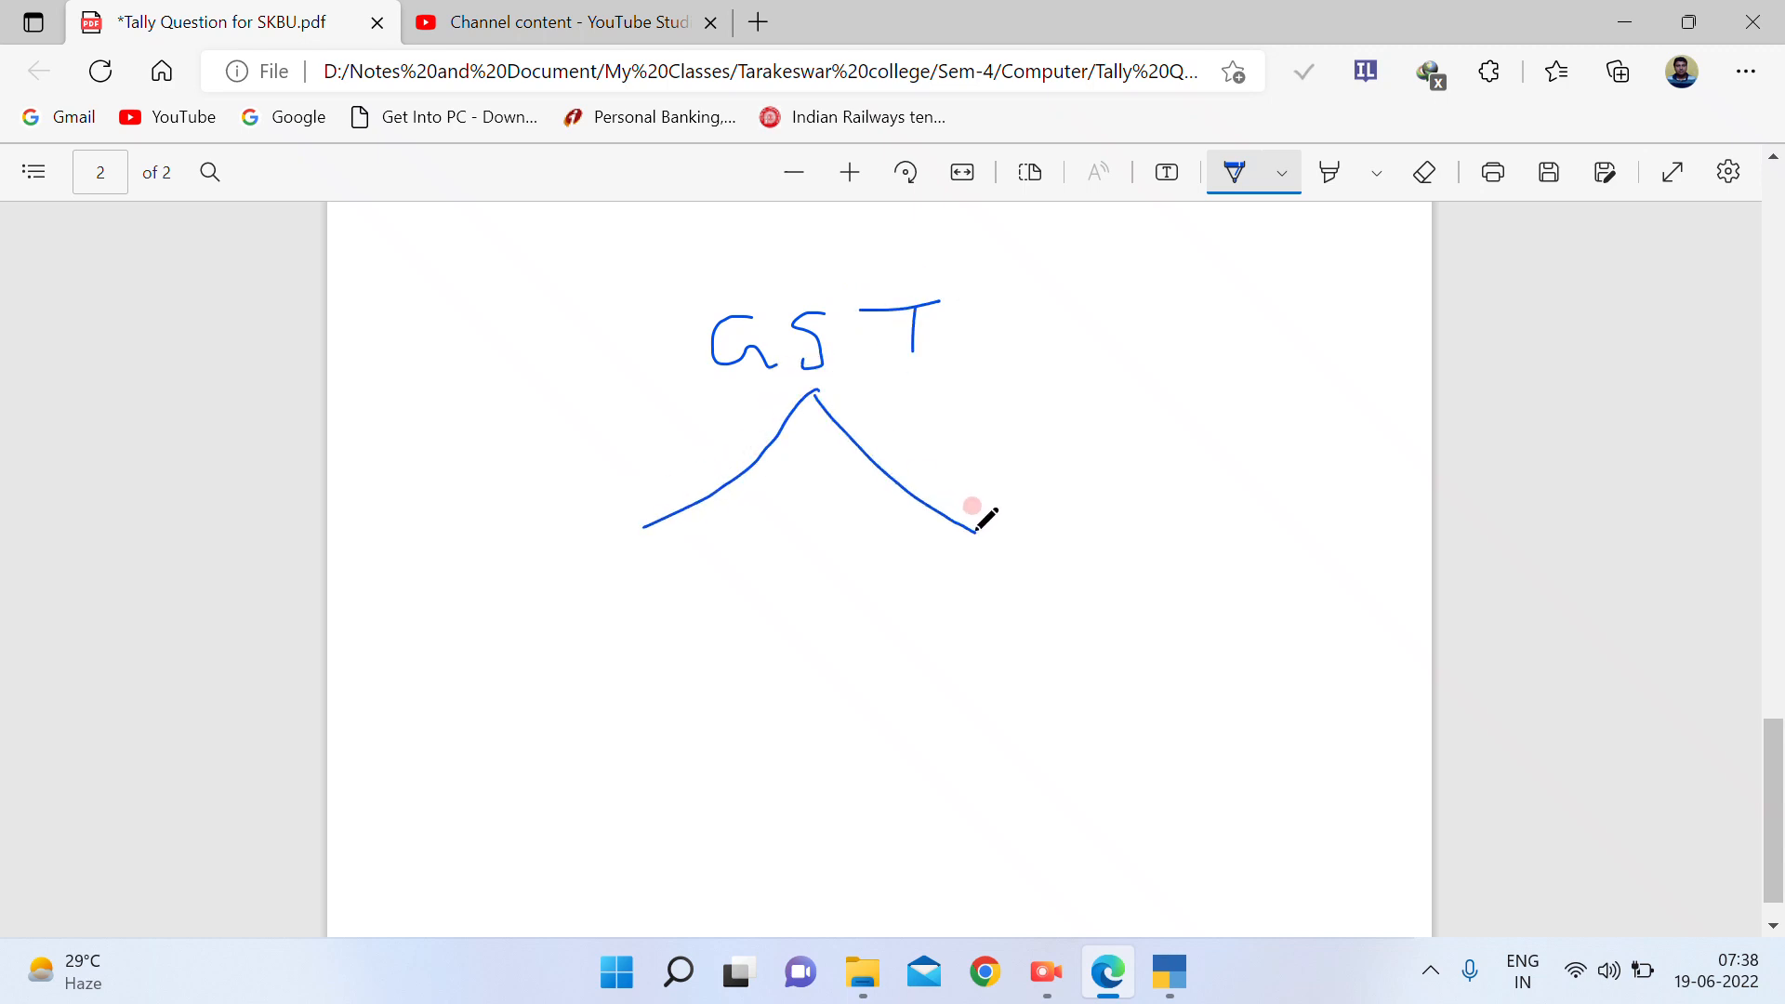
Write Input GST and Output GST at the ends of the two branches, then circle and underline both labels
{"action": "left_click_drag", "start_coordinate": [502, 560], "coordinate": [490, 621]}
{"action": "left_click_drag", "start_coordinate": [462, 561], "coordinate": [528, 560]}
{"action": "mouse_move", "coordinate": [463, 628]}
{"action": "left_mouse_down"}
{"action": "mouse_move", "coordinate": [596, 600]}
{"action": "mouse_move", "coordinate": [628, 563]}
{"action": "mouse_move", "coordinate": [749, 604]}
{"action": "mouse_move", "coordinate": [853, 554]}
{"action": "mouse_move", "coordinate": [819, 559]}
{"action": "mouse_move", "coordinate": [818, 619]}
{"action": "left_mouse_up"}
{"action": "mouse_move", "coordinate": [1016, 565]}
{"action": "left_mouse_down"}
{"action": "mouse_move", "coordinate": [1054, 558]}
{"action": "mouse_move", "coordinate": [1128, 589]}
{"action": "mouse_move", "coordinate": [1135, 558]}
{"action": "mouse_move", "coordinate": [1144, 582]}
{"action": "mouse_move", "coordinate": [1156, 558]}
{"action": "mouse_move", "coordinate": [1158, 586]}
{"action": "mouse_move", "coordinate": [1155, 553]}
{"action": "mouse_move", "coordinate": [1198, 569]}
{"action": "mouse_move", "coordinate": [1310, 539]}
{"action": "mouse_move", "coordinate": [1319, 502]}
{"action": "mouse_move", "coordinate": [1347, 502]}
{"action": "mouse_move", "coordinate": [1346, 579]}
{"action": "left_mouse_up"}
{"action": "mouse_move", "coordinate": [446, 664]}
{"action": "left_mouse_down"}
{"action": "mouse_move", "coordinate": [836, 609]}
{"action": "mouse_move", "coordinate": [804, 542]}
{"action": "mouse_move", "coordinate": [485, 537]}
{"action": "mouse_move", "coordinate": [464, 623]}
{"action": "mouse_move", "coordinate": [479, 660]}
{"action": "left_mouse_up"}
{"action": "mouse_move", "coordinate": [1376, 485]}
{"action": "left_mouse_down"}
{"action": "mouse_move", "coordinate": [1032, 513]}
{"action": "mouse_move", "coordinate": [1013, 636]}
{"action": "mouse_move", "coordinate": [1391, 570]}
{"action": "mouse_move", "coordinate": [1394, 478]}
{"action": "left_mouse_up"}
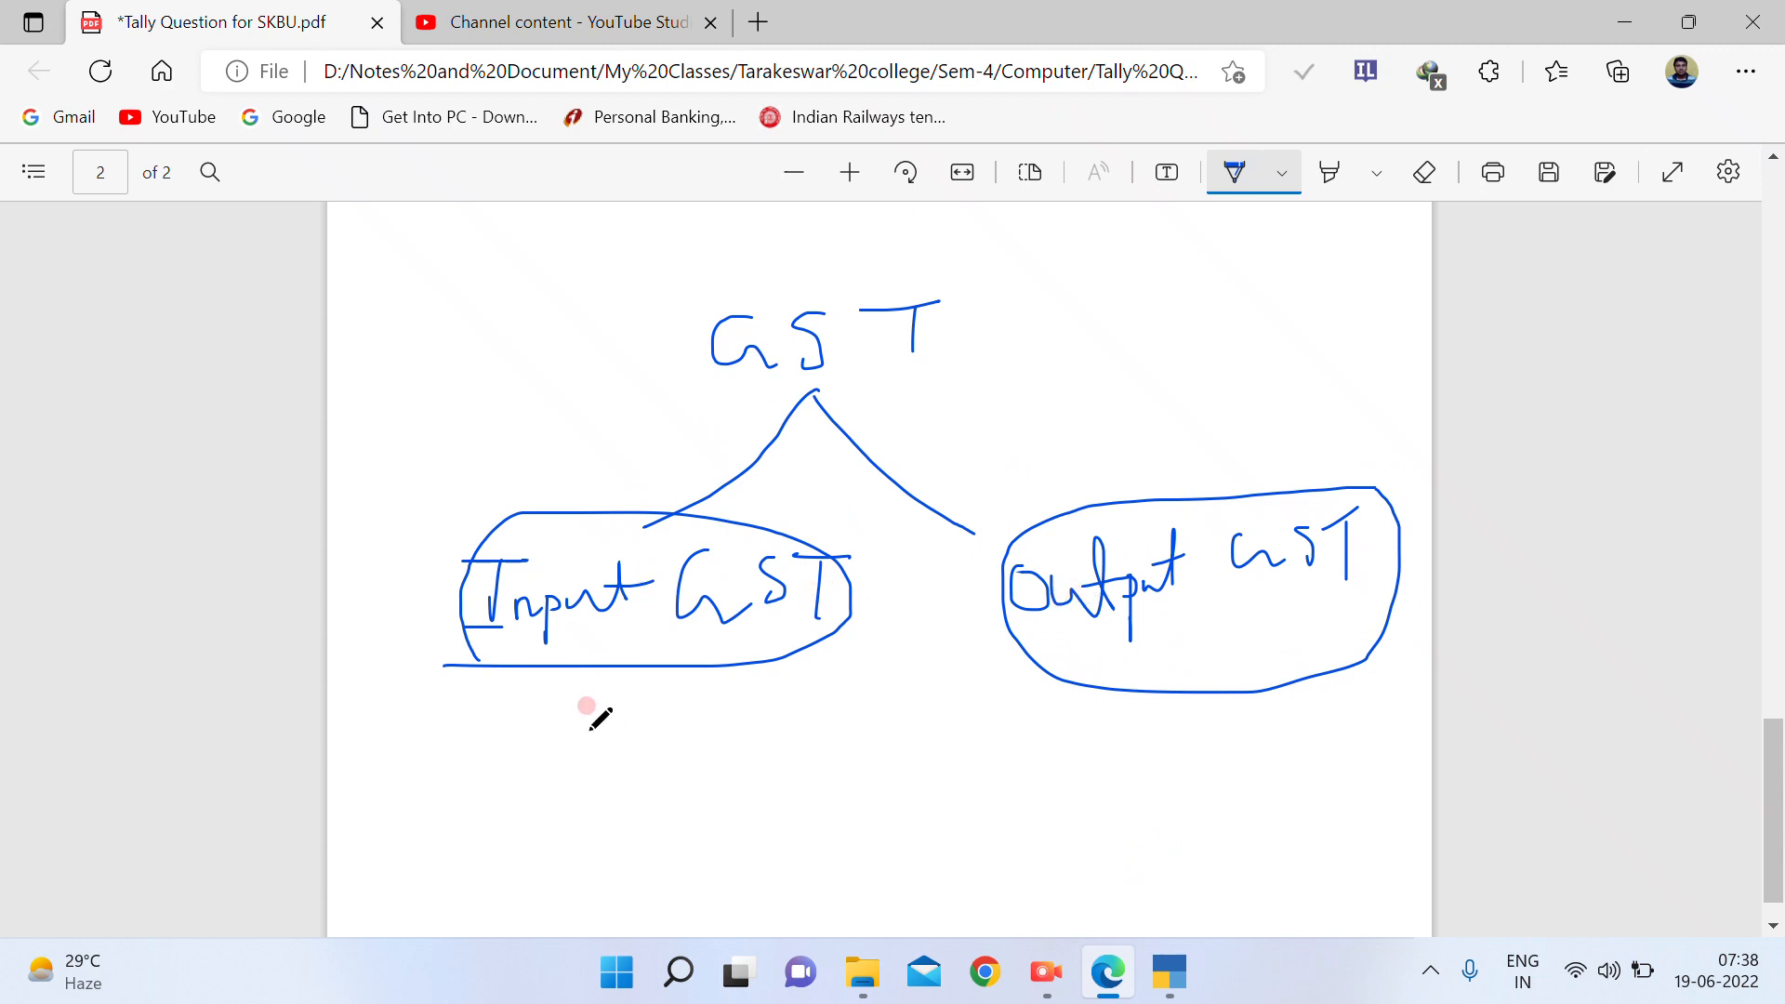
{"action": "left_click_drag", "start_coordinate": [465, 656], "coordinate": [830, 639]}
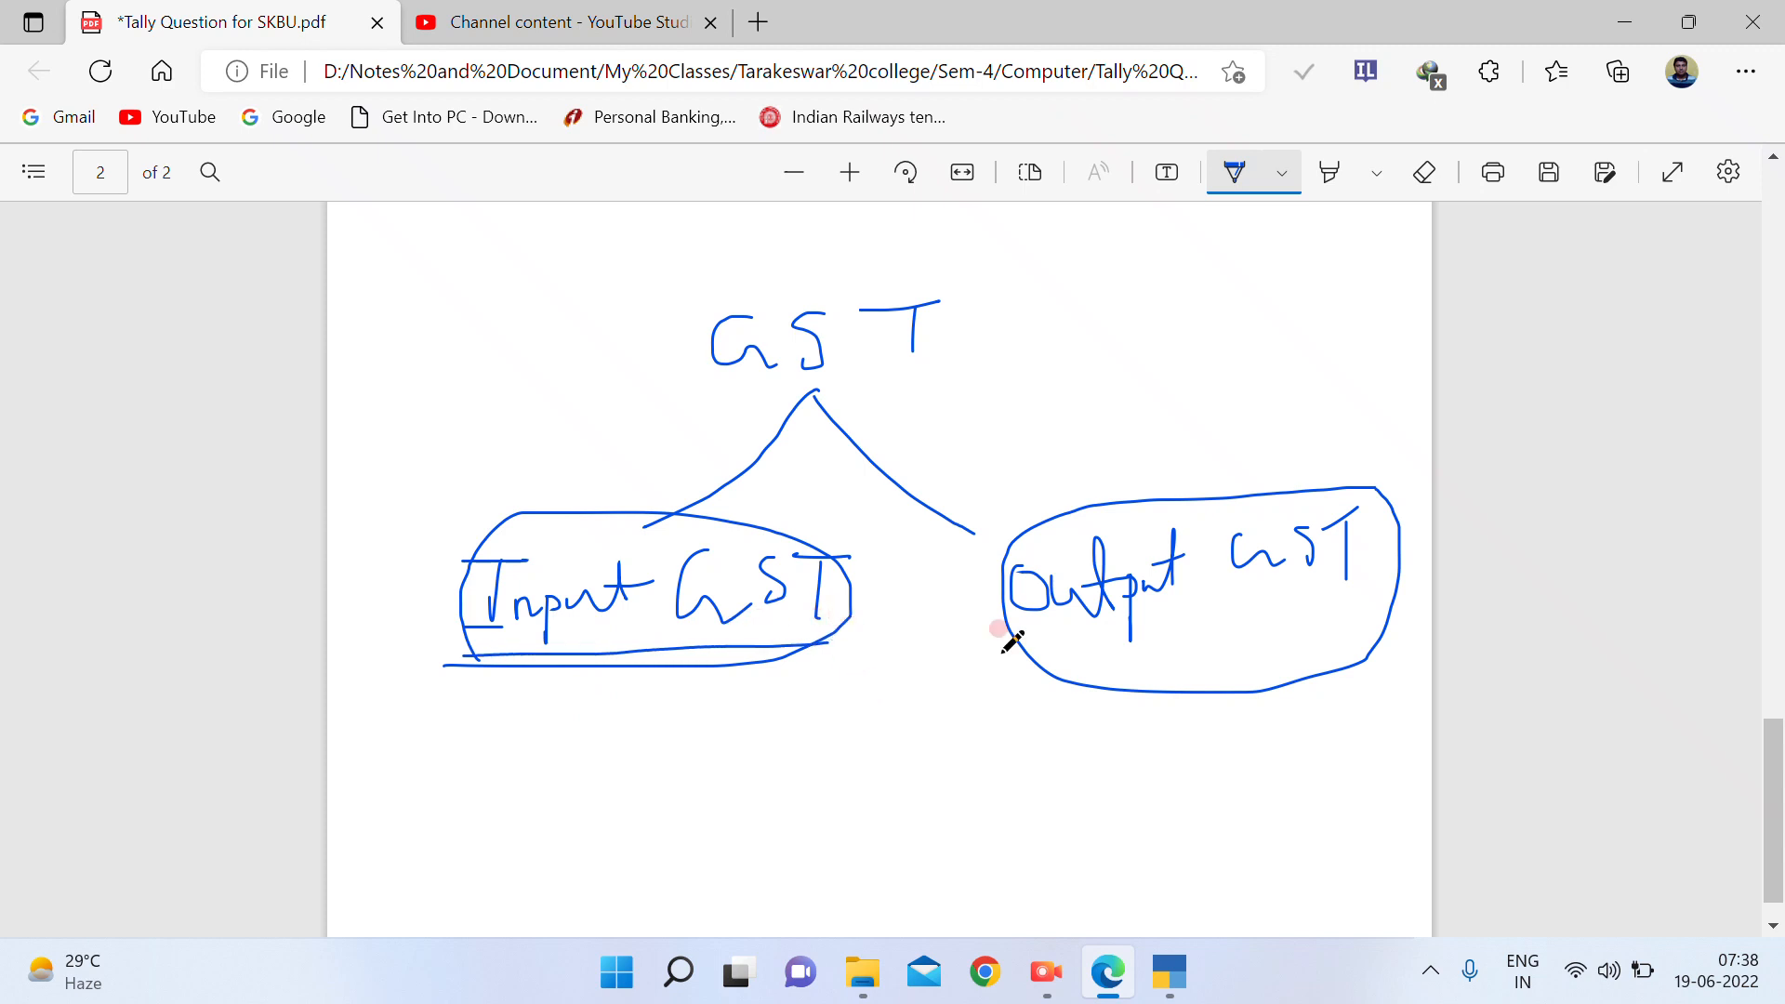
{"action": "left_click_drag", "start_coordinate": [1032, 639], "coordinate": [1411, 623]}
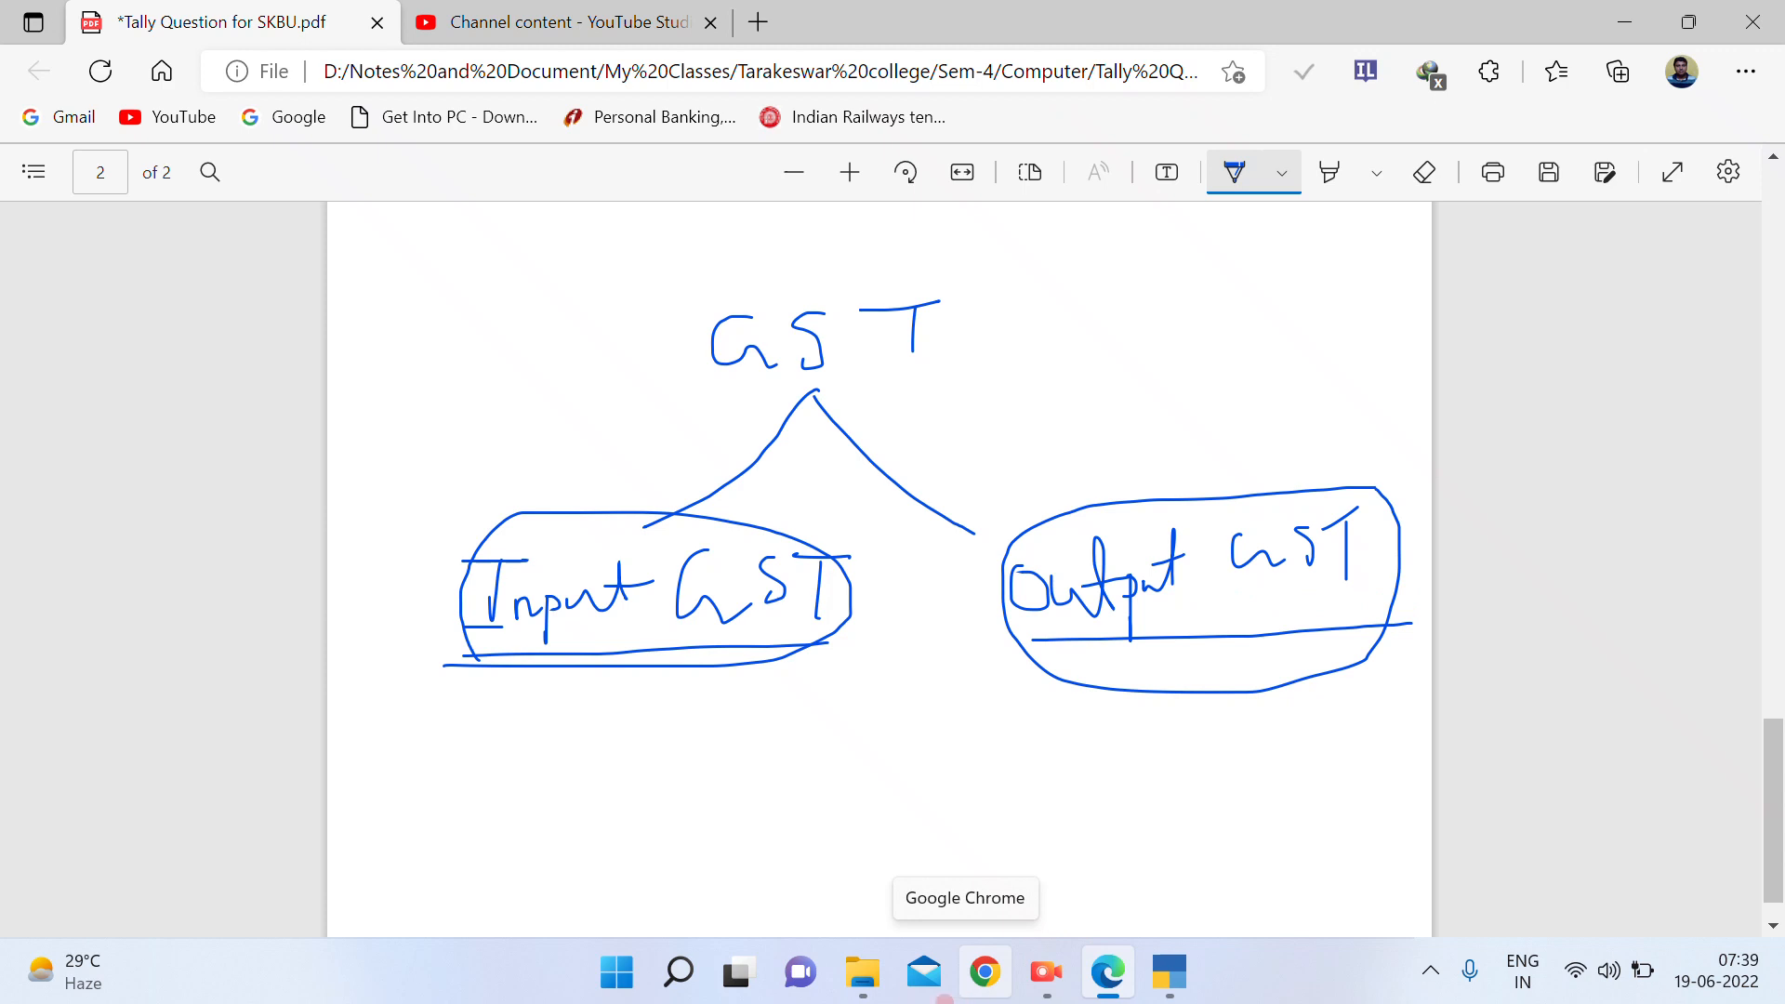
Draw a vertical line below each GST label and list Input SGST, Input CGST and Input IGST beside the Input GST line
{"action": "scroll", "coordinate": [720, 599], "scroll_direction": "down", "scroll_amount": 1}
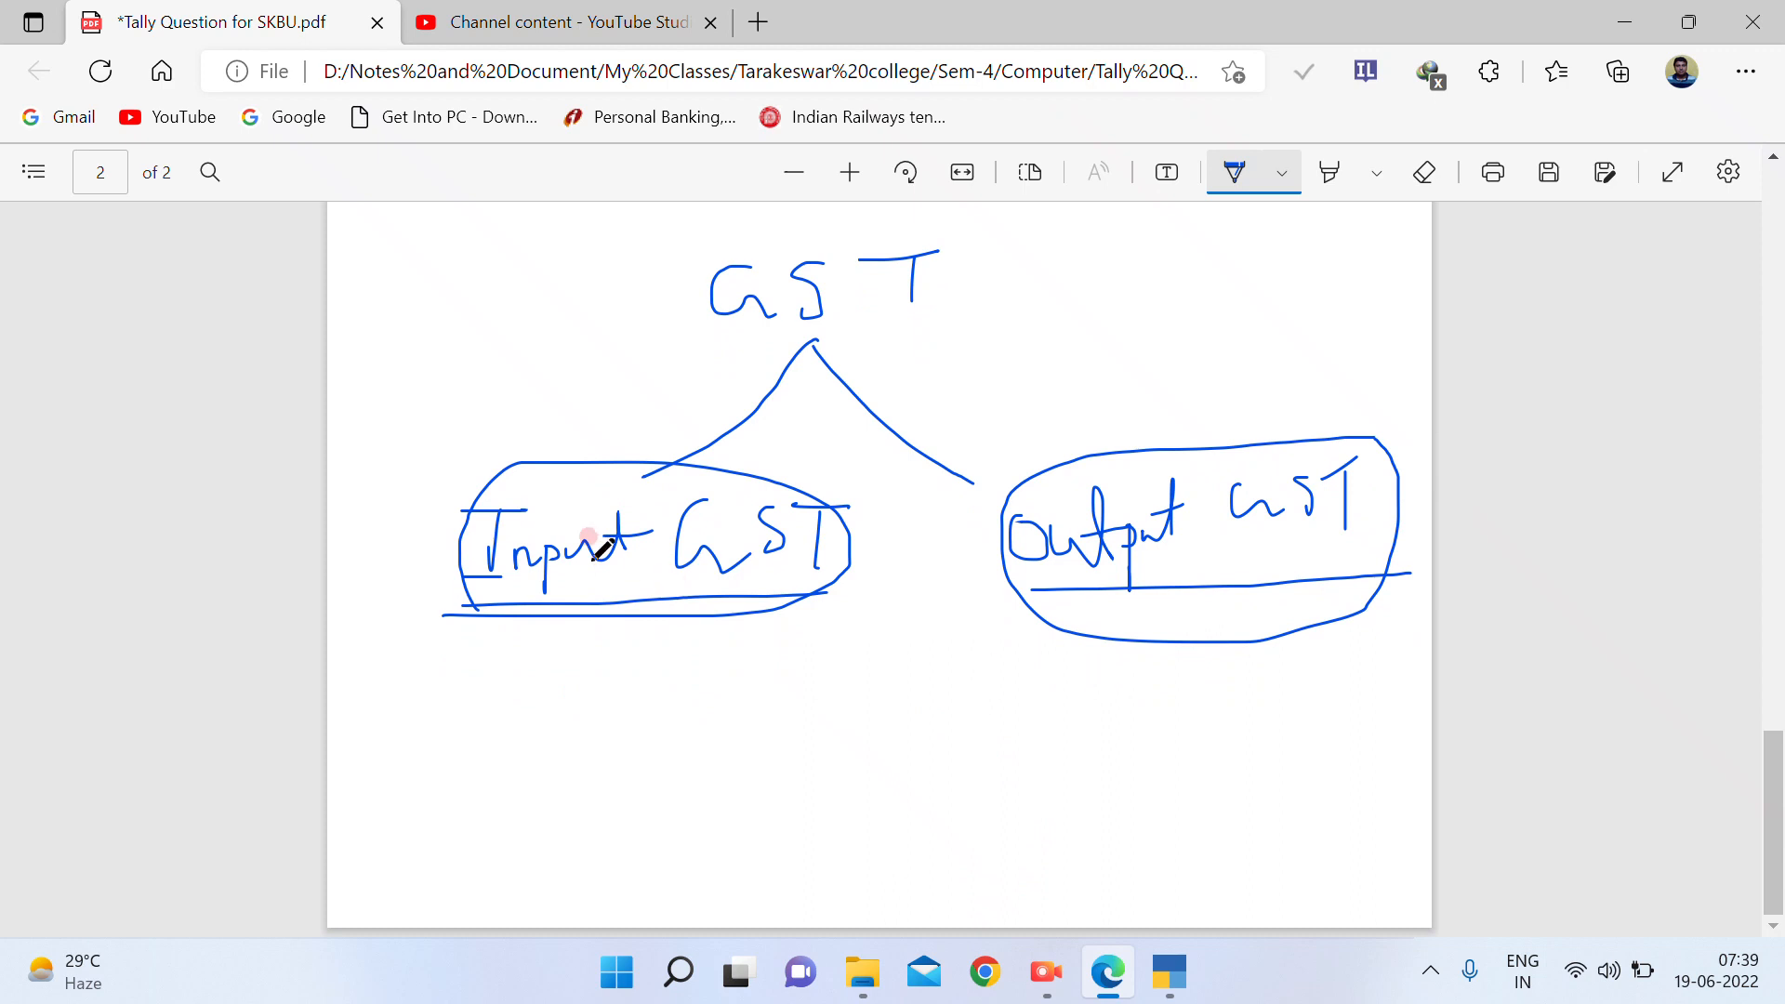
{"action": "left_click_drag", "start_coordinate": [501, 629], "coordinate": [492, 885]}
{"action": "left_click_drag", "start_coordinate": [1102, 648], "coordinate": [1111, 898]}
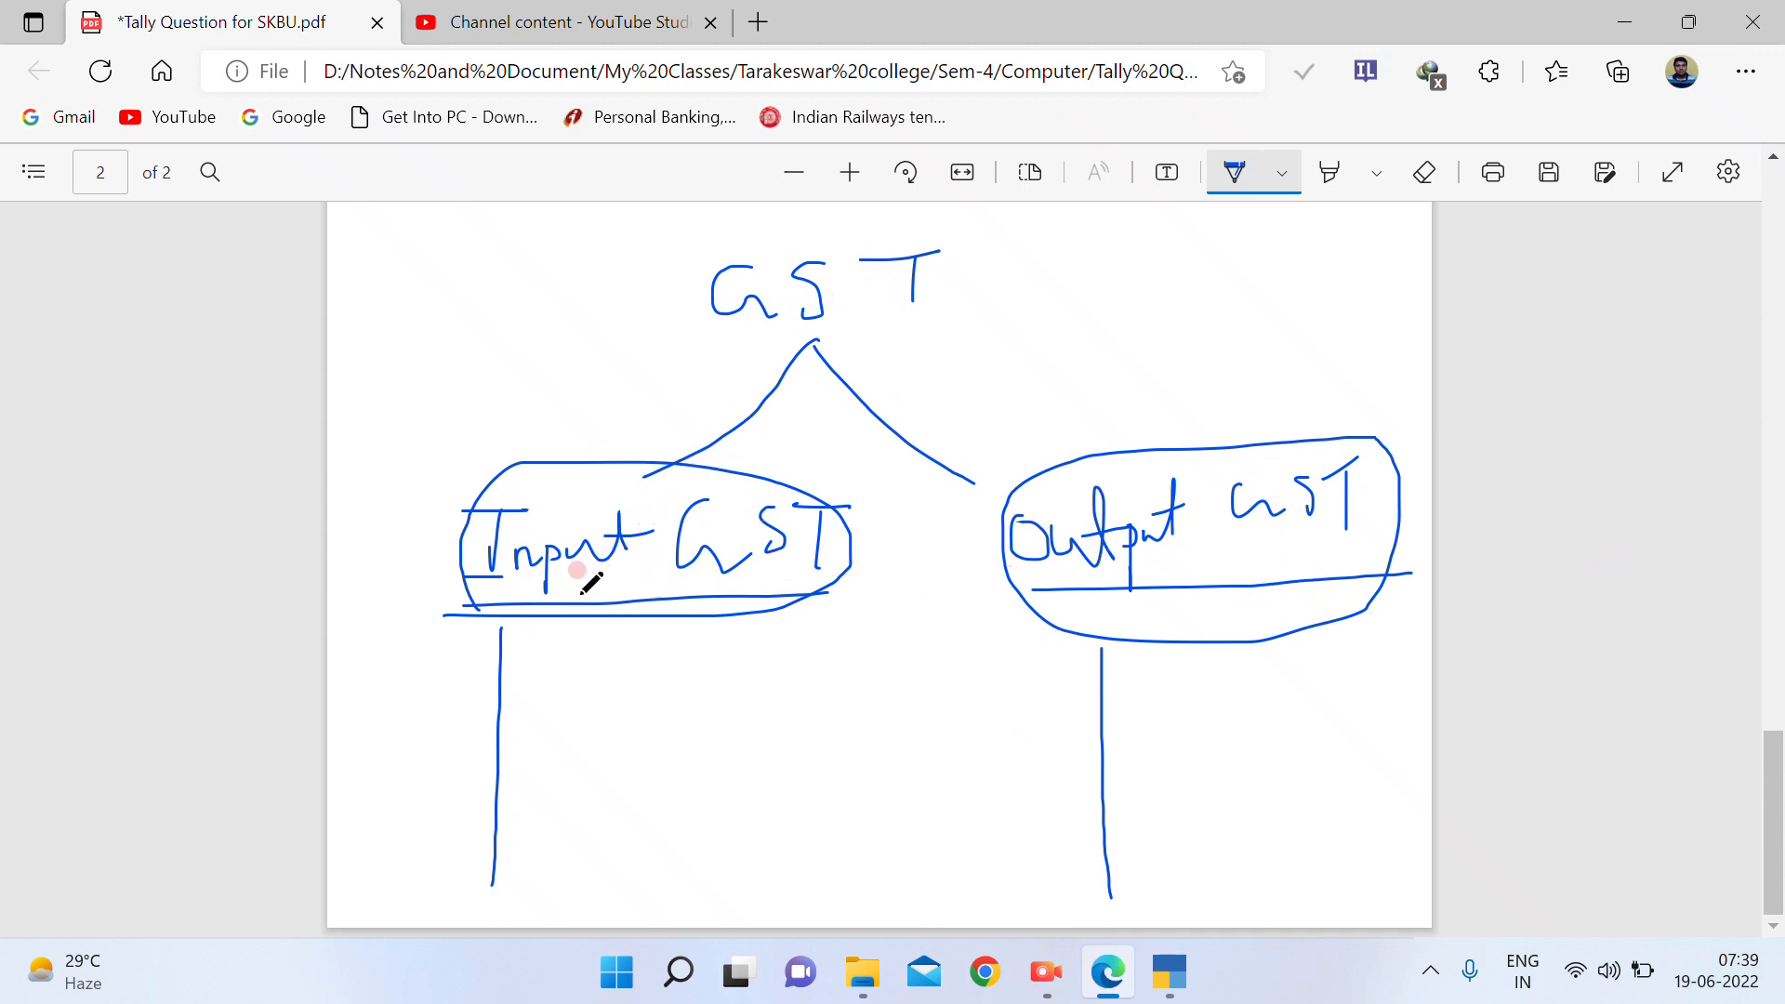
{"action": "left_click_drag", "start_coordinate": [499, 677], "coordinate": [535, 681]}
{"action": "left_click_drag", "start_coordinate": [501, 677], "coordinate": [542, 679]}
{"action": "left_click_drag", "start_coordinate": [496, 775], "coordinate": [533, 776]}
{"action": "left_click_drag", "start_coordinate": [496, 855], "coordinate": [533, 856]}
{"action": "mouse_move", "coordinate": [581, 657]}
{"action": "left_mouse_down"}
{"action": "mouse_move", "coordinate": [577, 706]}
{"action": "mouse_move", "coordinate": [602, 709]}
{"action": "mouse_move", "coordinate": [613, 686]}
{"action": "mouse_move", "coordinate": [641, 707]}
{"action": "mouse_move", "coordinate": [662, 662]}
{"action": "mouse_move", "coordinate": [657, 678]}
{"action": "mouse_move", "coordinate": [718, 674]}
{"action": "mouse_move", "coordinate": [747, 712]}
{"action": "mouse_move", "coordinate": [844, 706]}
{"action": "mouse_move", "coordinate": [926, 657]}
{"action": "mouse_move", "coordinate": [898, 704]}
{"action": "left_mouse_up"}
{"action": "mouse_move", "coordinate": [562, 762]}
{"action": "left_mouse_down"}
{"action": "mouse_move", "coordinate": [562, 807]}
{"action": "mouse_move", "coordinate": [589, 766]}
{"action": "mouse_move", "coordinate": [576, 808]}
{"action": "left_mouse_up"}
{"action": "mouse_move", "coordinate": [582, 797]}
{"action": "left_mouse_down"}
{"action": "mouse_move", "coordinate": [615, 797]}
{"action": "mouse_move", "coordinate": [623, 835]}
{"action": "mouse_move", "coordinate": [621, 807]}
{"action": "mouse_move", "coordinate": [677, 797]}
{"action": "mouse_move", "coordinate": [687, 751]}
{"action": "mouse_move", "coordinate": [690, 797]}
{"action": "mouse_move", "coordinate": [769, 773]}
{"action": "mouse_move", "coordinate": [787, 798]}
{"action": "mouse_move", "coordinate": [850, 762]}
{"action": "mouse_move", "coordinate": [877, 768]}
{"action": "mouse_move", "coordinate": [874, 798]}
{"action": "mouse_move", "coordinate": [949, 741]}
{"action": "mouse_move", "coordinate": [938, 779]}
{"action": "left_mouse_up"}
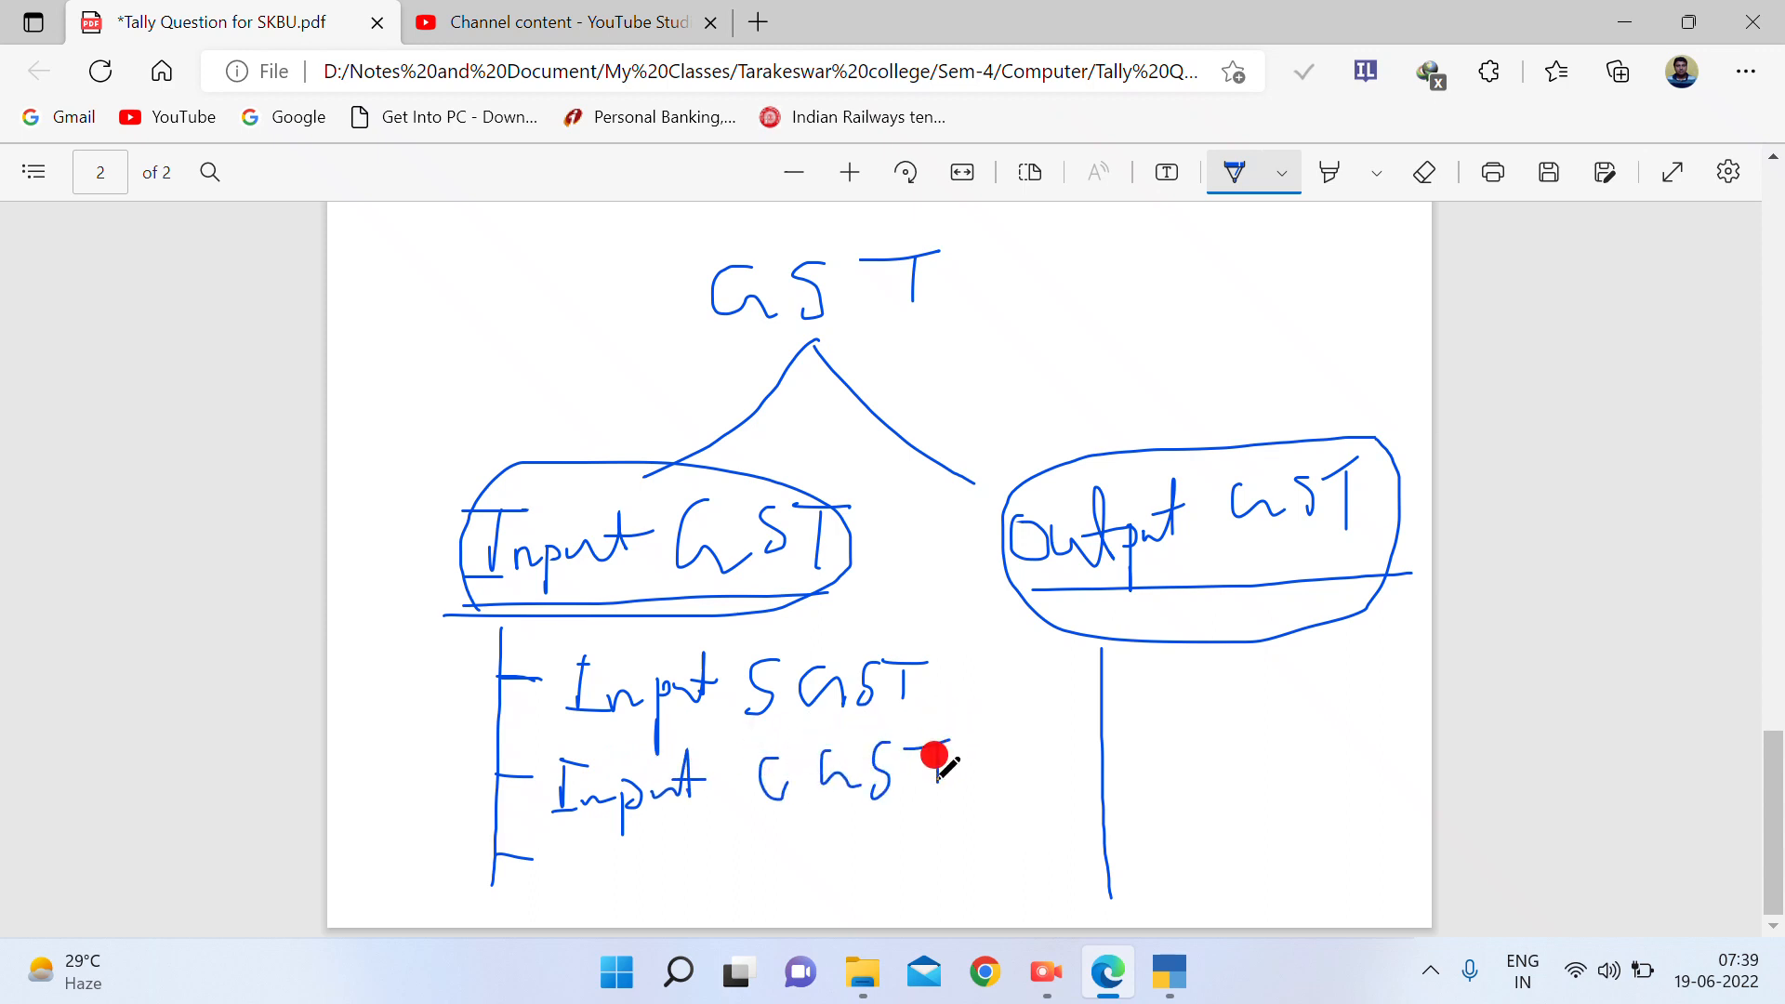
{"action": "mouse_move", "coordinate": [563, 847]}
{"action": "left_mouse_down"}
{"action": "mouse_move", "coordinate": [564, 888]}
{"action": "mouse_move", "coordinate": [575, 852]}
{"action": "mouse_move", "coordinate": [578, 890]}
{"action": "mouse_move", "coordinate": [633, 888]}
{"action": "mouse_move", "coordinate": [645, 908]}
{"action": "mouse_move", "coordinate": [648, 888]}
{"action": "mouse_move", "coordinate": [686, 895]}
{"action": "mouse_move", "coordinate": [716, 857]}
{"action": "mouse_move", "coordinate": [780, 878]}
{"action": "mouse_move", "coordinate": [863, 853]}
{"action": "mouse_move", "coordinate": [882, 874]}
{"action": "mouse_move", "coordinate": [981, 829]}
{"action": "mouse_move", "coordinate": [963, 877]}
{"action": "left_mouse_up"}
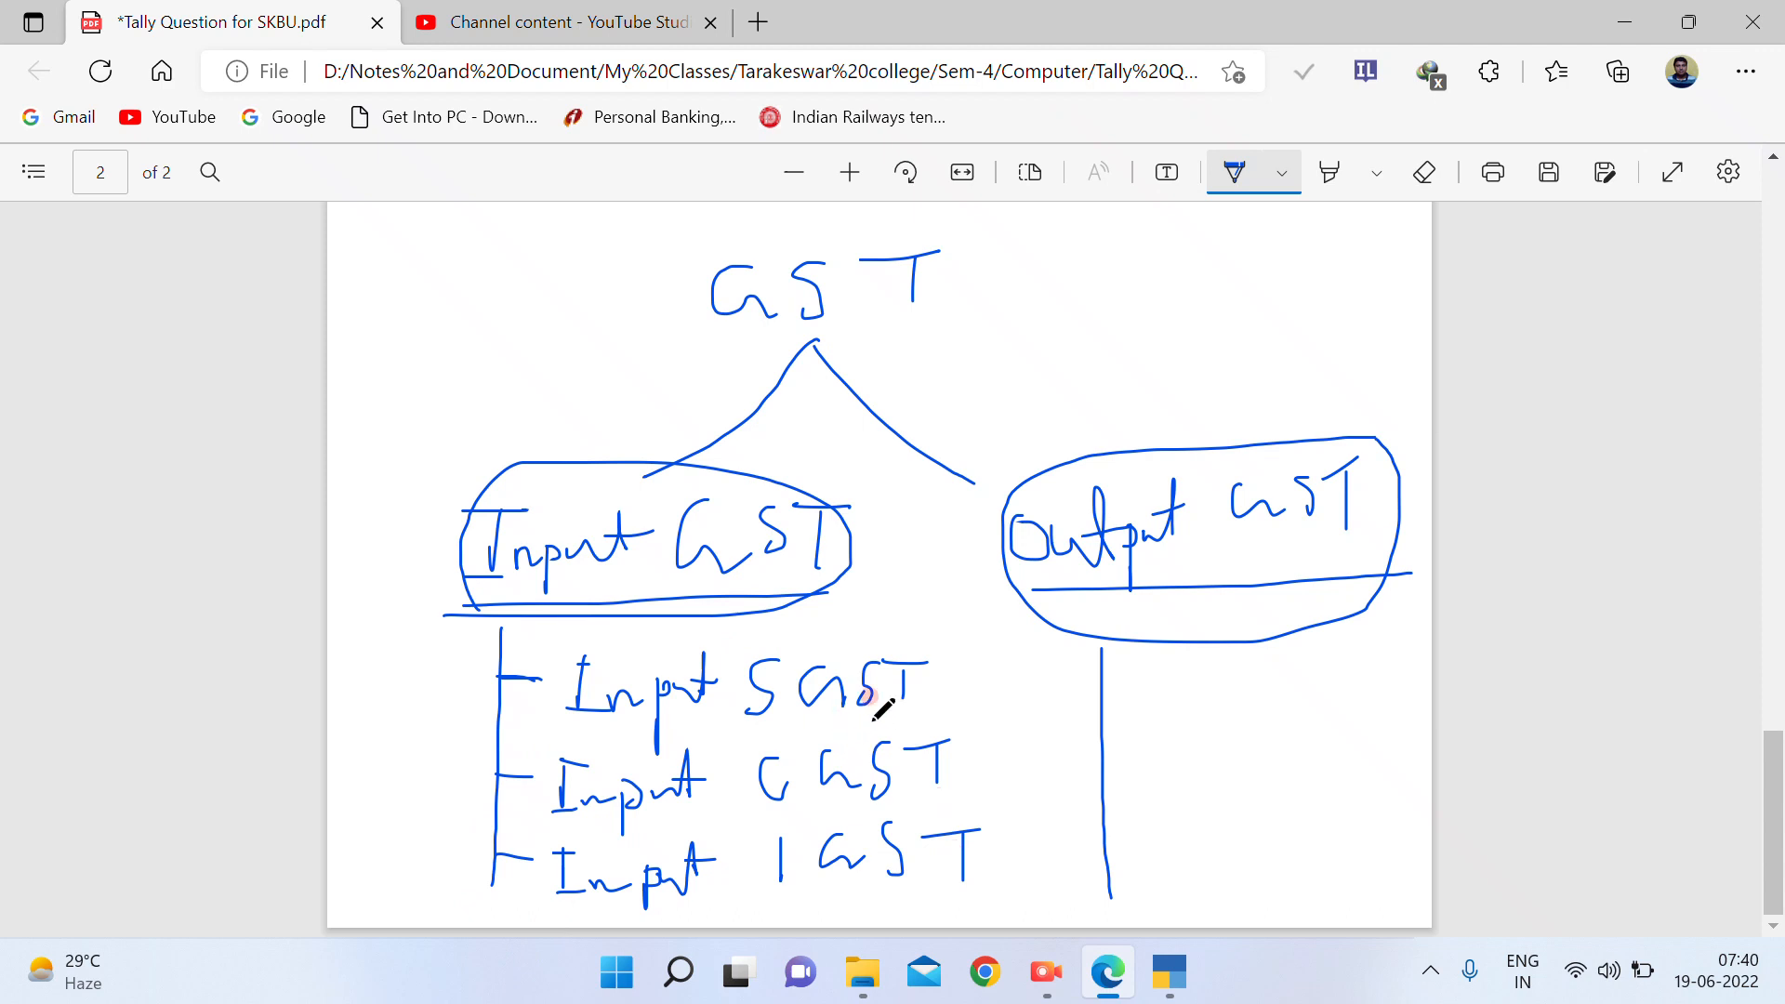
Circle the SGST, CGST and IGST labels together and link each one to the Output GST vertical line
{"action": "left_click_drag", "start_coordinate": [950, 656], "coordinate": [964, 780]}
{"action": "mouse_move", "coordinate": [749, 655]}
{"action": "left_mouse_down"}
{"action": "mouse_move", "coordinate": [725, 735]}
{"action": "mouse_move", "coordinate": [757, 900]}
{"action": "mouse_move", "coordinate": [985, 846]}
{"action": "mouse_move", "coordinate": [976, 639]}
{"action": "mouse_move", "coordinate": [827, 594]}
{"action": "mouse_move", "coordinate": [755, 638]}
{"action": "left_mouse_up"}
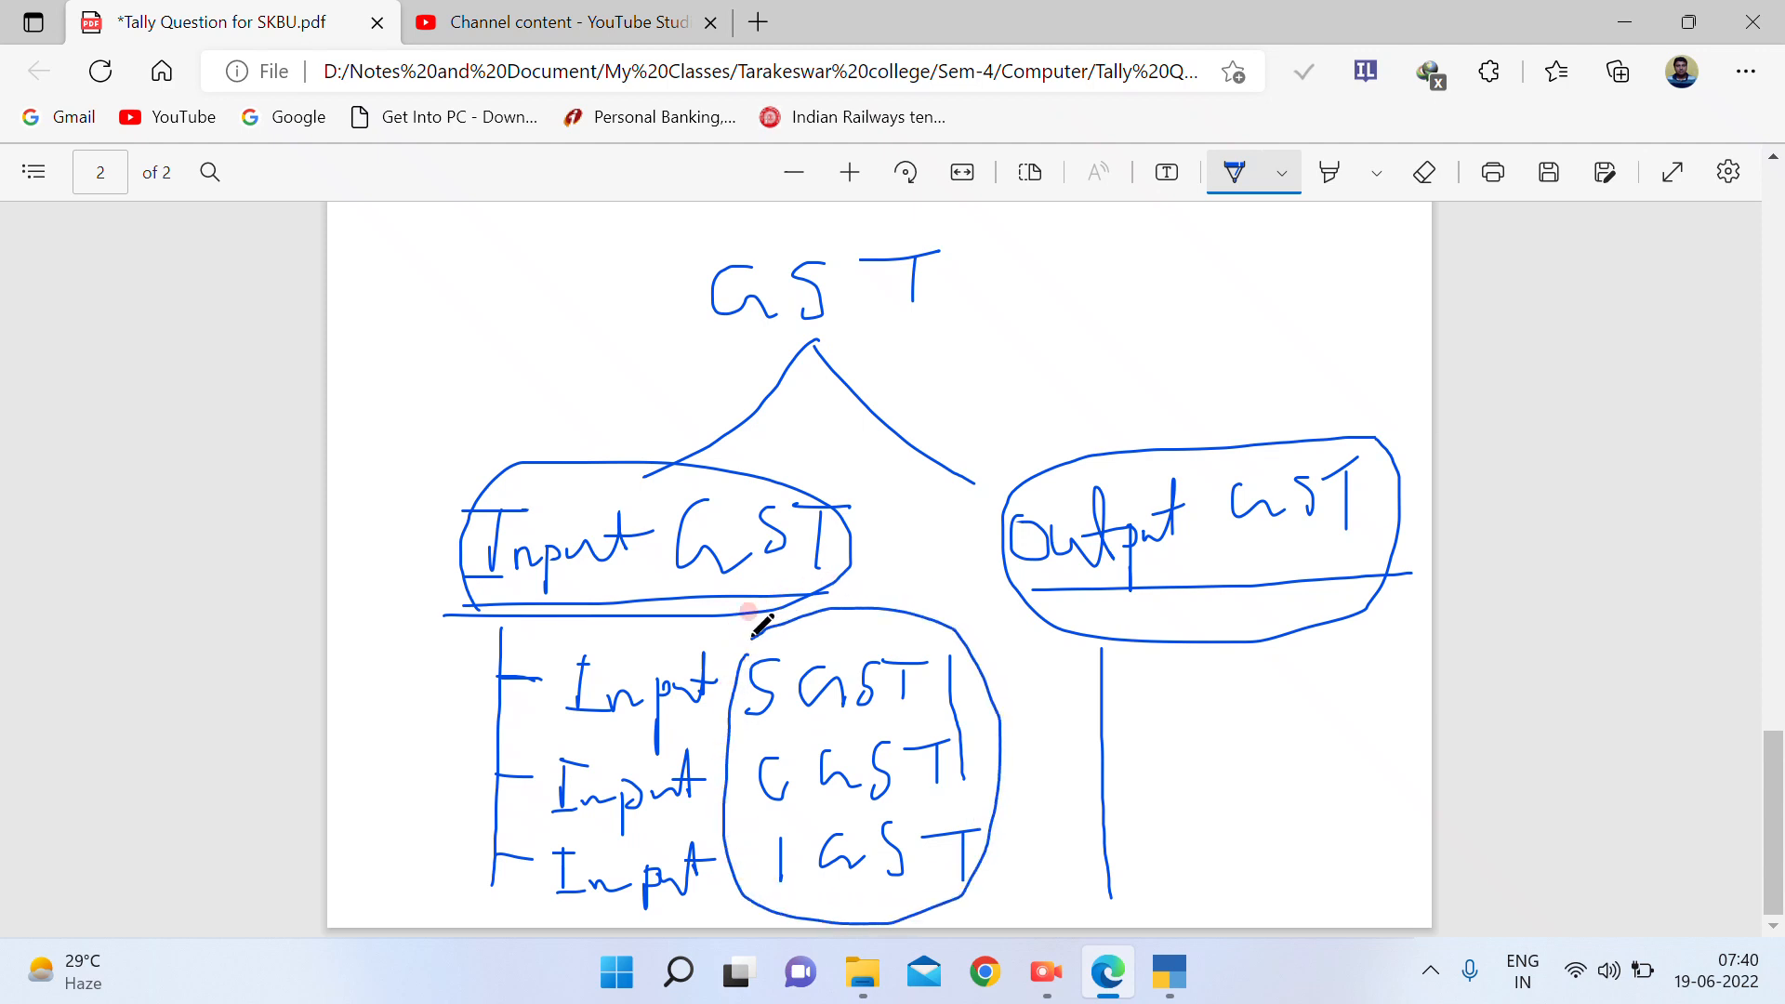
{"action": "left_click_drag", "start_coordinate": [984, 679], "coordinate": [1113, 685]}
{"action": "left_click_drag", "start_coordinate": [999, 754], "coordinate": [1102, 753]}
{"action": "left_click_drag", "start_coordinate": [1004, 839], "coordinate": [1103, 839]}
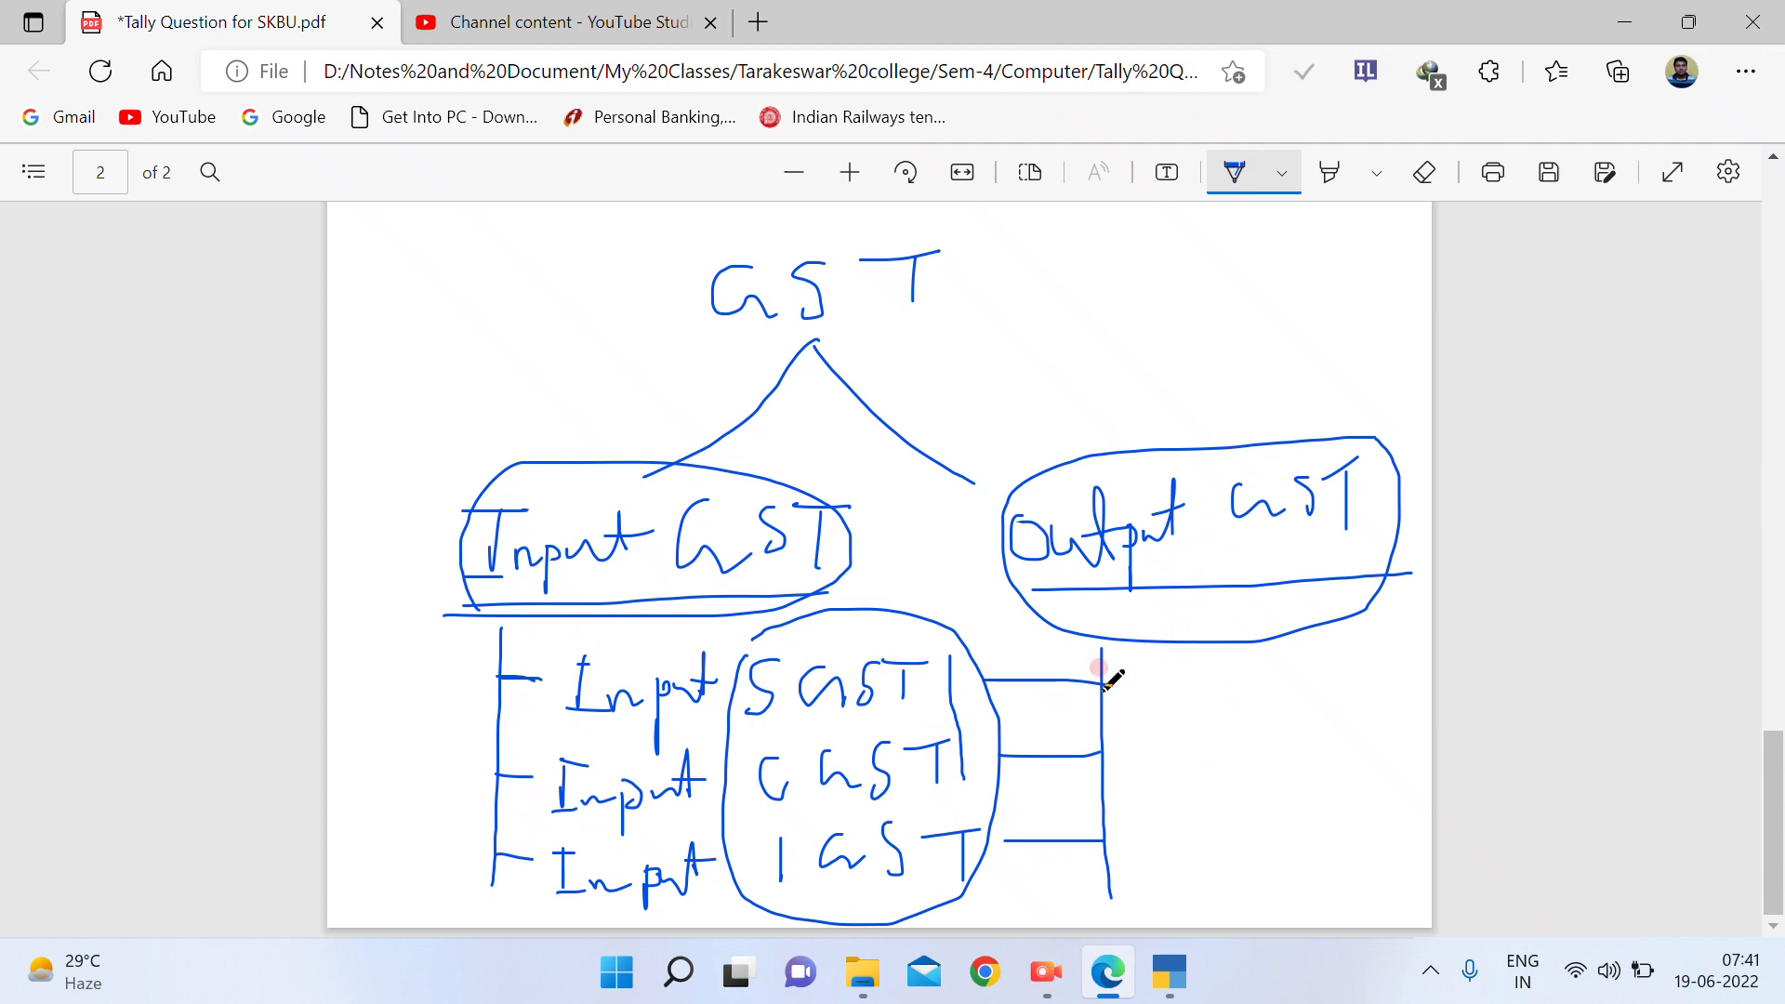
Handwrite three matching entries beside the vertical line below Output GST
{"action": "mouse_move", "coordinate": [1149, 662]}
{"action": "left_mouse_down"}
{"action": "mouse_move", "coordinate": [1270, 689]}
{"action": "mouse_move", "coordinate": [1362, 682]}
{"action": "left_mouse_up"}
{"action": "mouse_move", "coordinate": [1170, 749]}
{"action": "left_mouse_down"}
{"action": "mouse_move", "coordinate": [1278, 751]}
{"action": "mouse_move", "coordinate": [1290, 779]}
{"action": "left_mouse_up"}
{"action": "mouse_move", "coordinate": [1335, 727]}
{"action": "left_mouse_down"}
{"action": "mouse_move", "coordinate": [1327, 757]}
{"action": "mouse_move", "coordinate": [1369, 721]}
{"action": "left_mouse_up"}
{"action": "left_click_drag", "start_coordinate": [1371, 711], "coordinate": [1404, 708]}
{"action": "mouse_move", "coordinate": [1385, 634]}
{"action": "left_mouse_down"}
{"action": "mouse_move", "coordinate": [1420, 635]}
{"action": "mouse_move", "coordinate": [1407, 693]}
{"action": "left_mouse_up"}
{"action": "left_click", "coordinate": [1184, 811]}
{"action": "mouse_move", "coordinate": [1170, 860]}
{"action": "left_mouse_down"}
{"action": "mouse_move", "coordinate": [1192, 840]}
{"action": "mouse_move", "coordinate": [1188, 868]}
{"action": "mouse_move", "coordinate": [1207, 863]}
{"action": "mouse_move", "coordinate": [1167, 845]}
{"action": "left_mouse_up"}
{"action": "mouse_move", "coordinate": [1295, 845]}
{"action": "left_mouse_down"}
{"action": "mouse_move", "coordinate": [1290, 862]}
{"action": "mouse_move", "coordinate": [1309, 841]}
{"action": "mouse_move", "coordinate": [1330, 862]}
{"action": "mouse_move", "coordinate": [1404, 830]}
{"action": "left_mouse_up"}
{"action": "mouse_move", "coordinate": [1402, 819]}
{"action": "left_mouse_down"}
{"action": "mouse_move", "coordinate": [1431, 812]}
{"action": "mouse_move", "coordinate": [1419, 882]}
{"action": "left_mouse_up"}
Return to event 6 in the question PDF and switch from the pen to the highlighter
{"action": "scroll", "coordinate": [1079, 658], "scroll_direction": "up", "scroll_amount": 10}
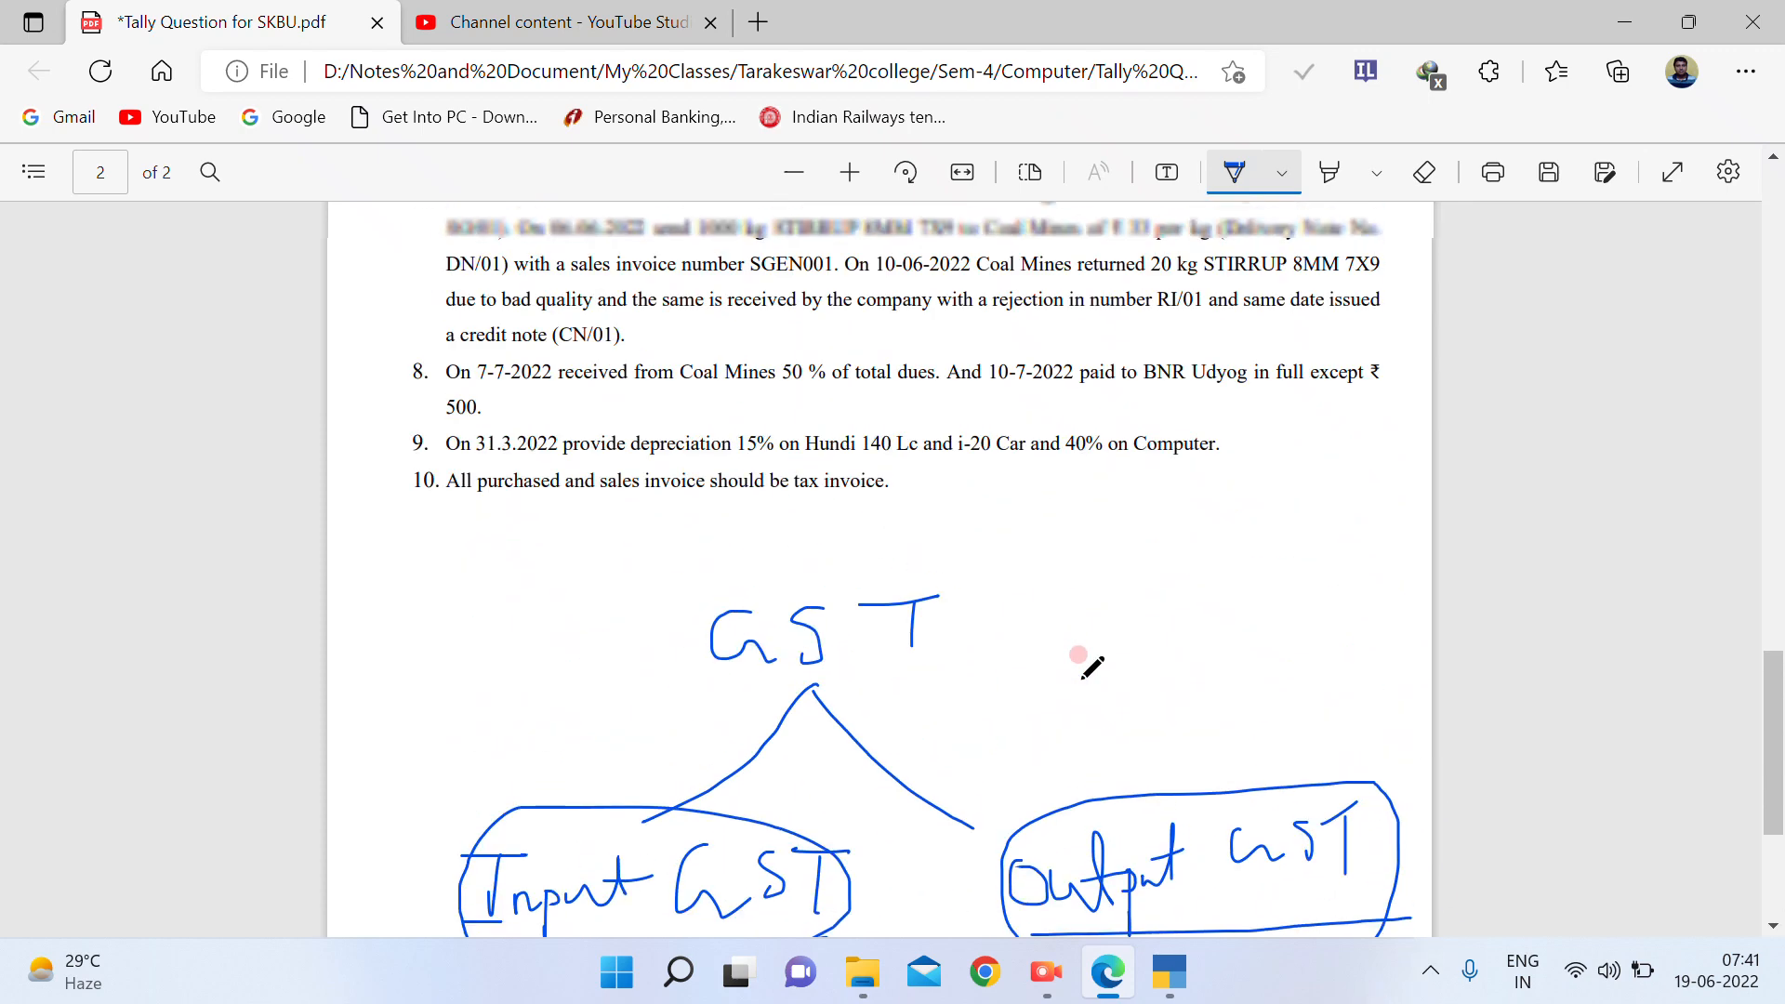
{"action": "scroll", "coordinate": [1084, 666], "scroll_direction": "up", "scroll_amount": 5}
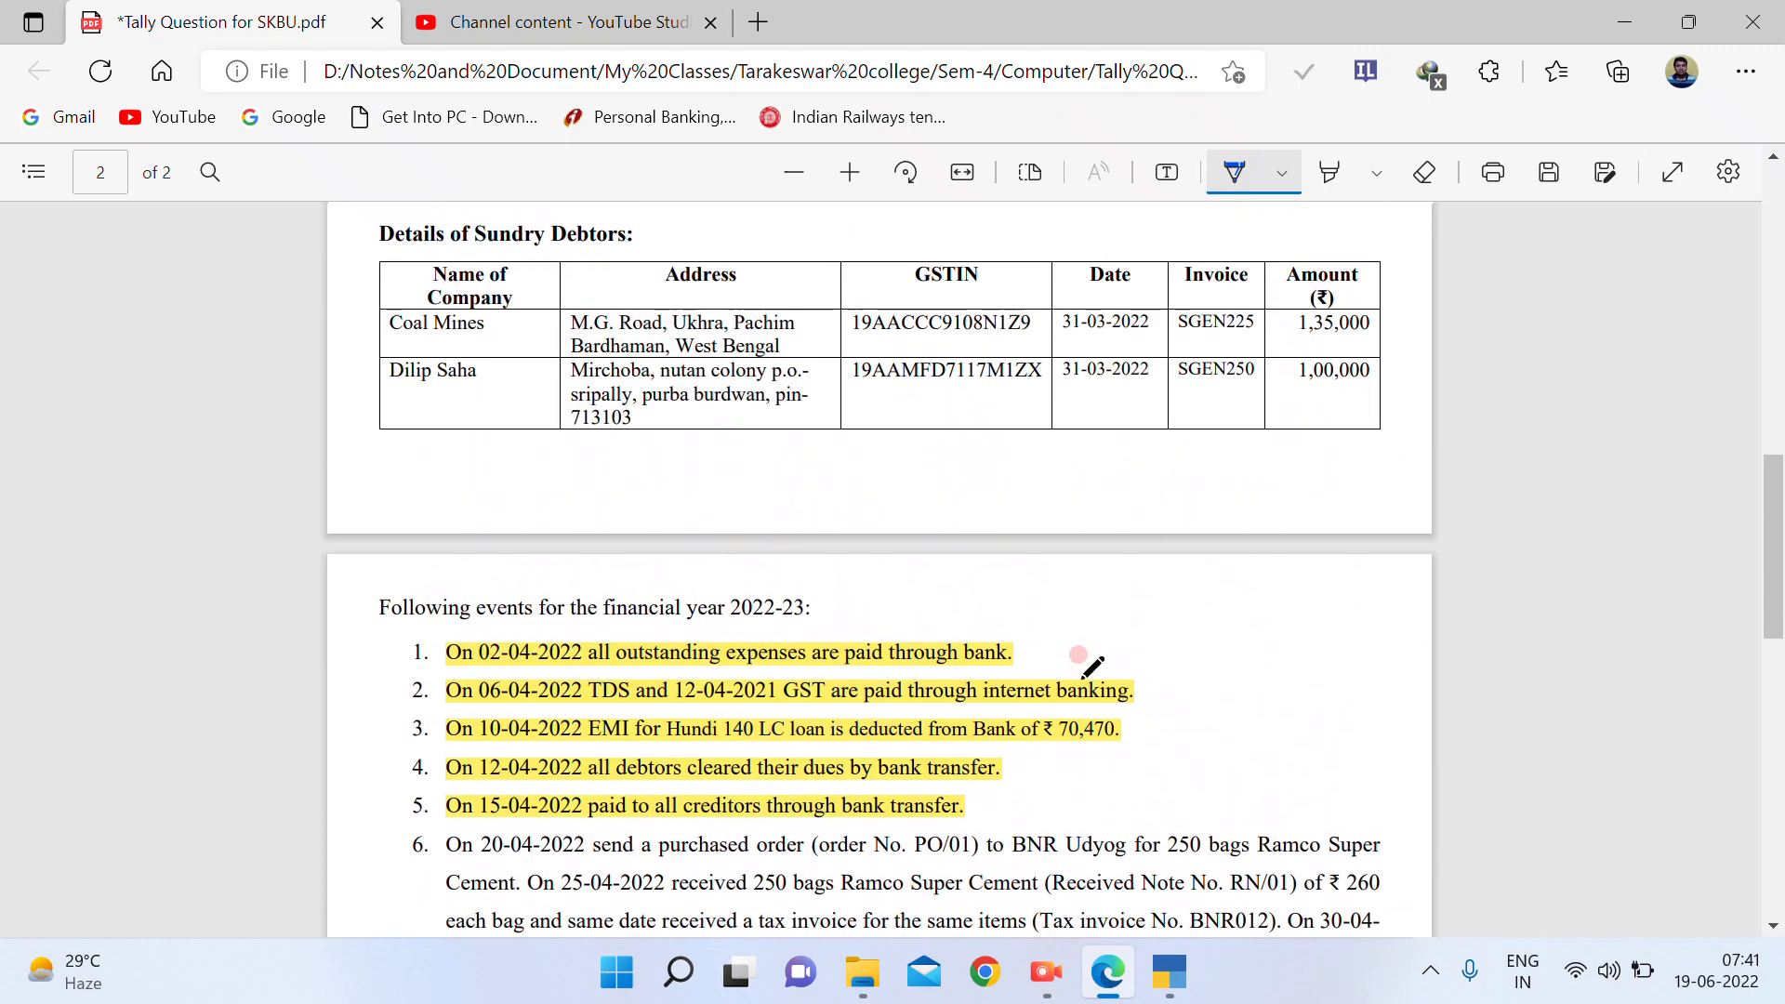
{"action": "left_click", "coordinate": [1327, 170]}
{"action": "scroll", "coordinate": [513, 379], "scroll_direction": "down", "scroll_amount": 5}
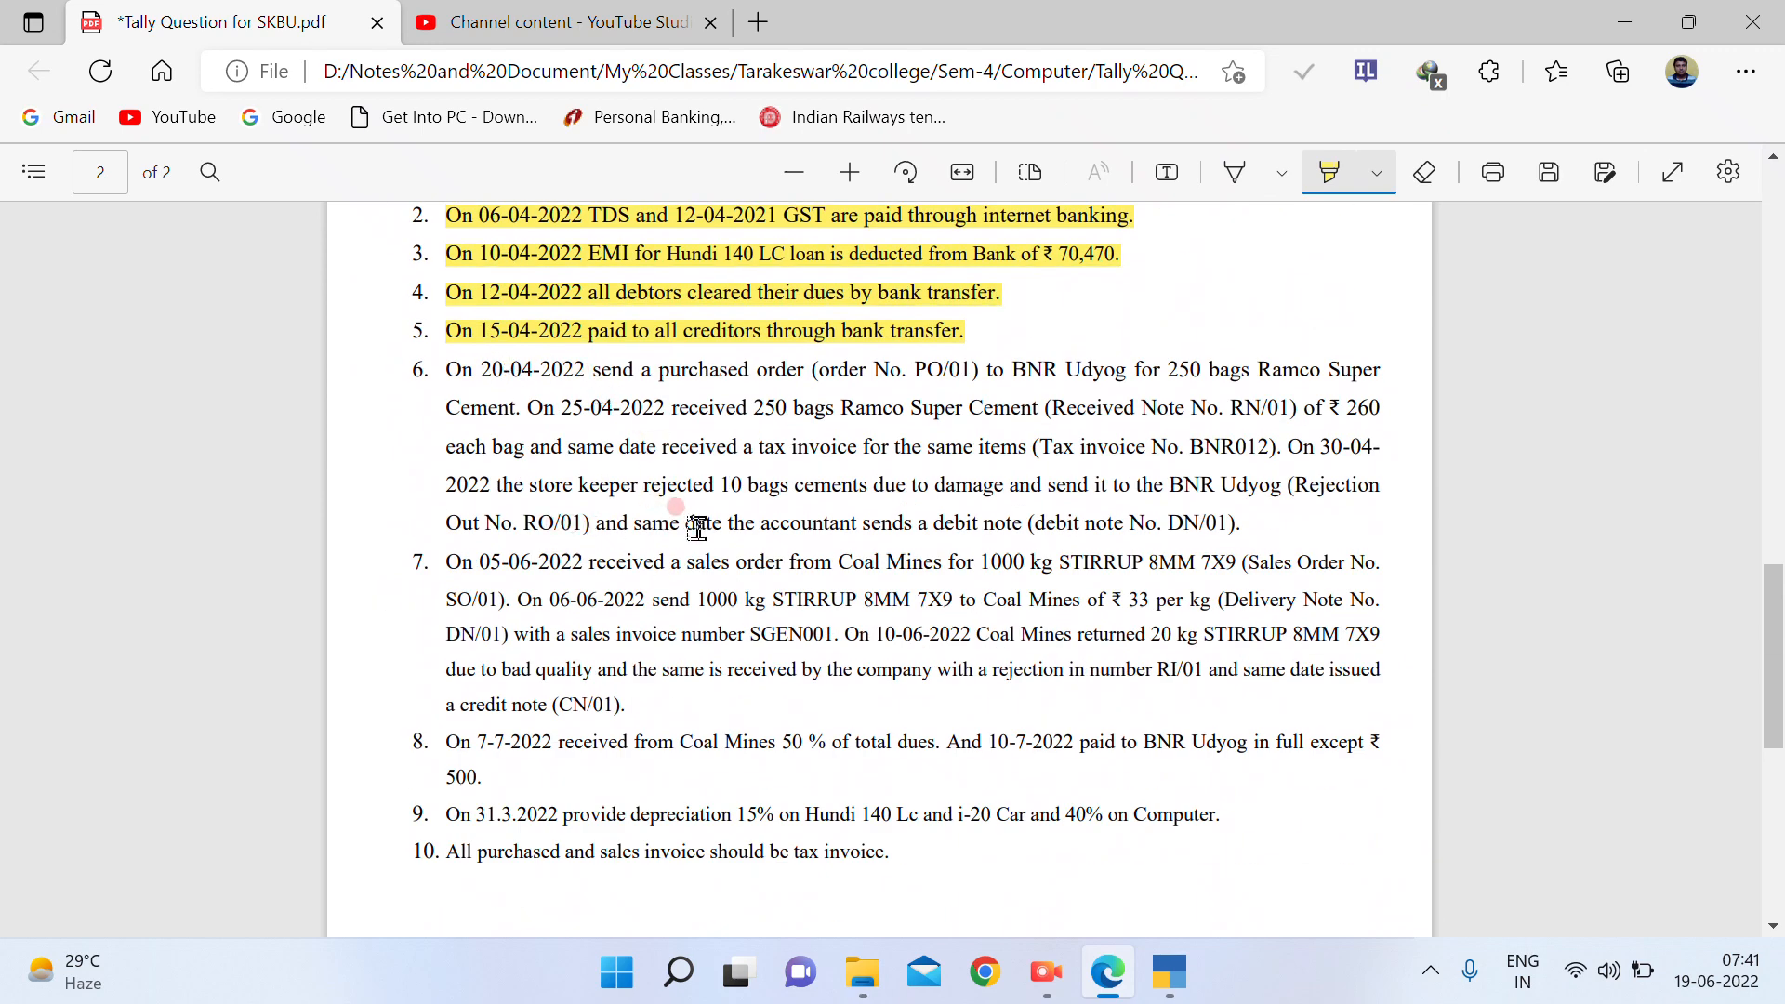
Switch to TallyPrime, leave the payment voucher and begin creating a new account group
{"action": "left_click", "coordinate": [1169, 984]}
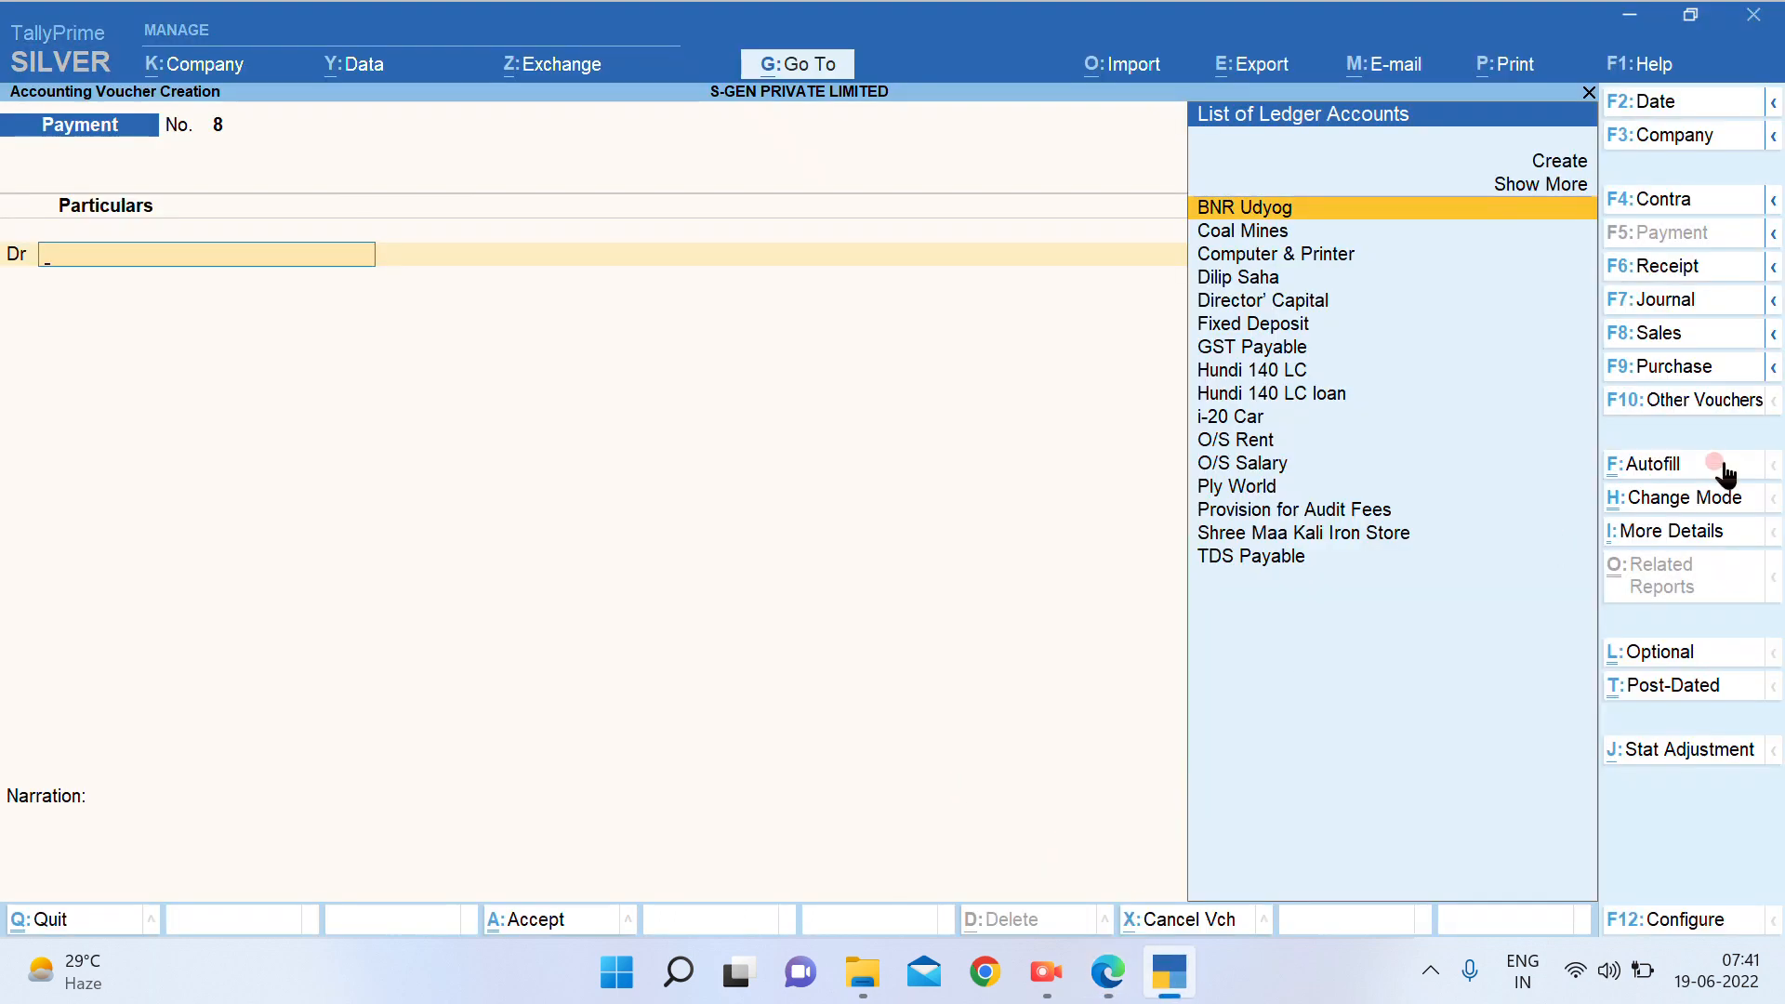
{"action": "key", "text": "Escape"}
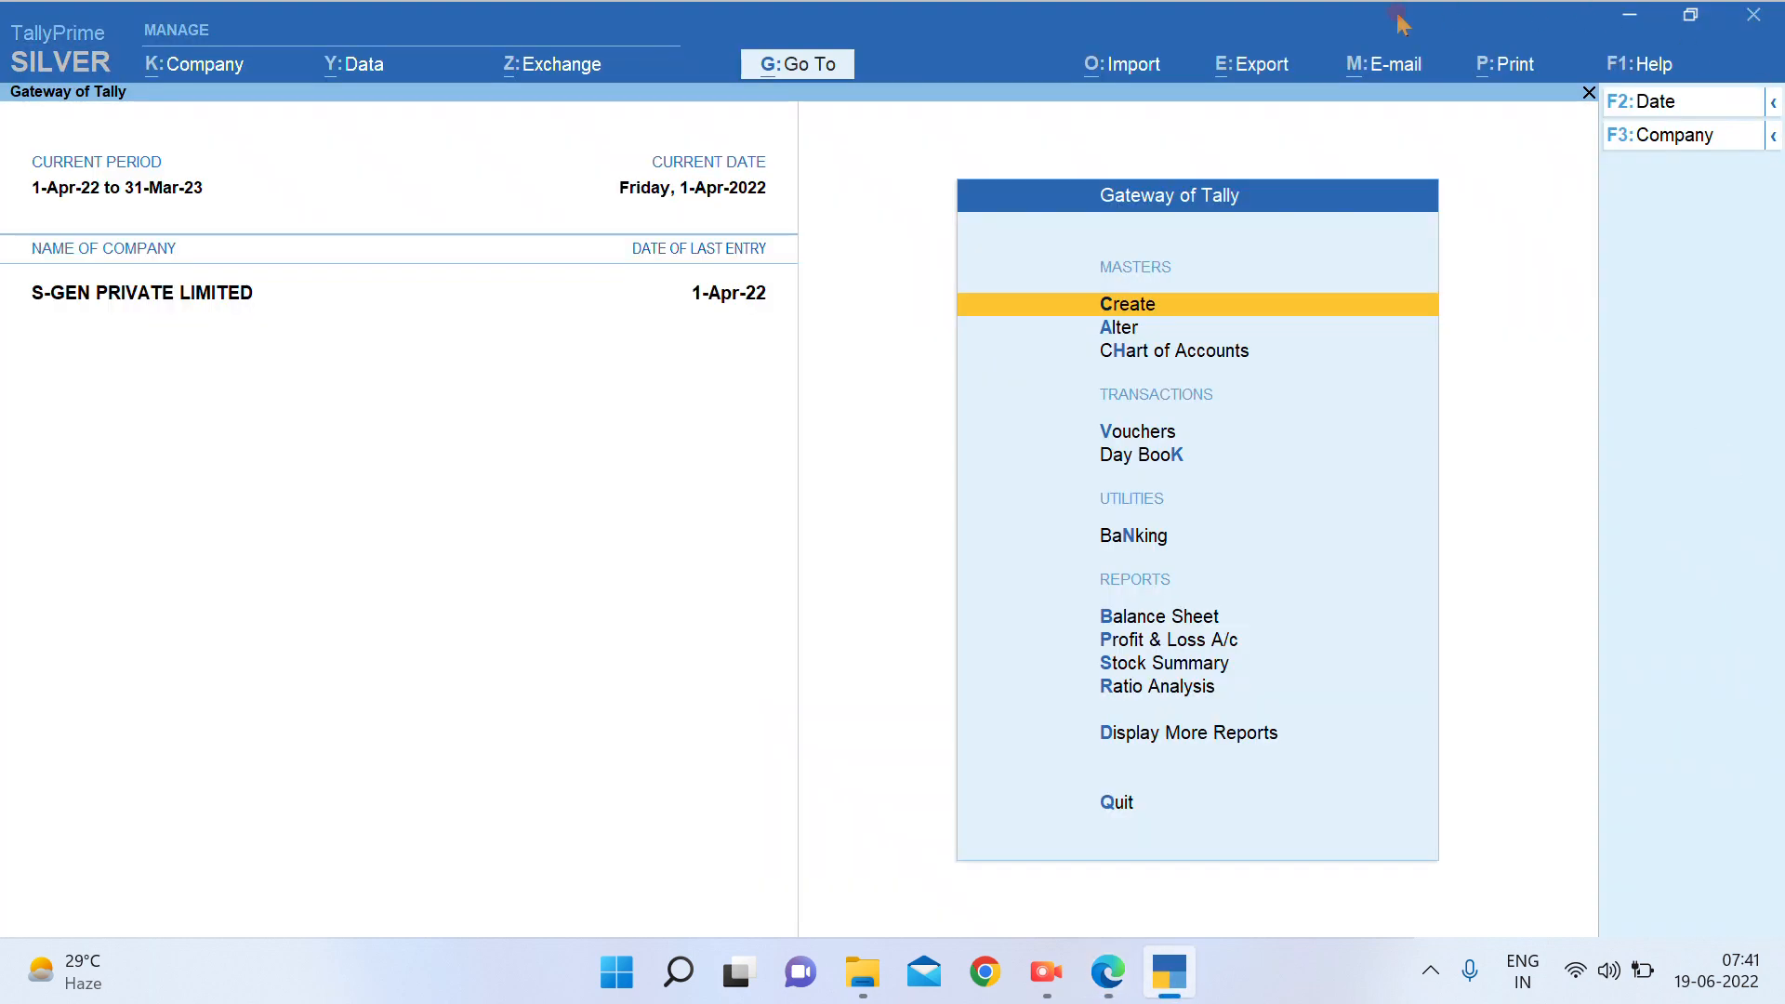
{"action": "left_click", "coordinate": [1118, 310]}
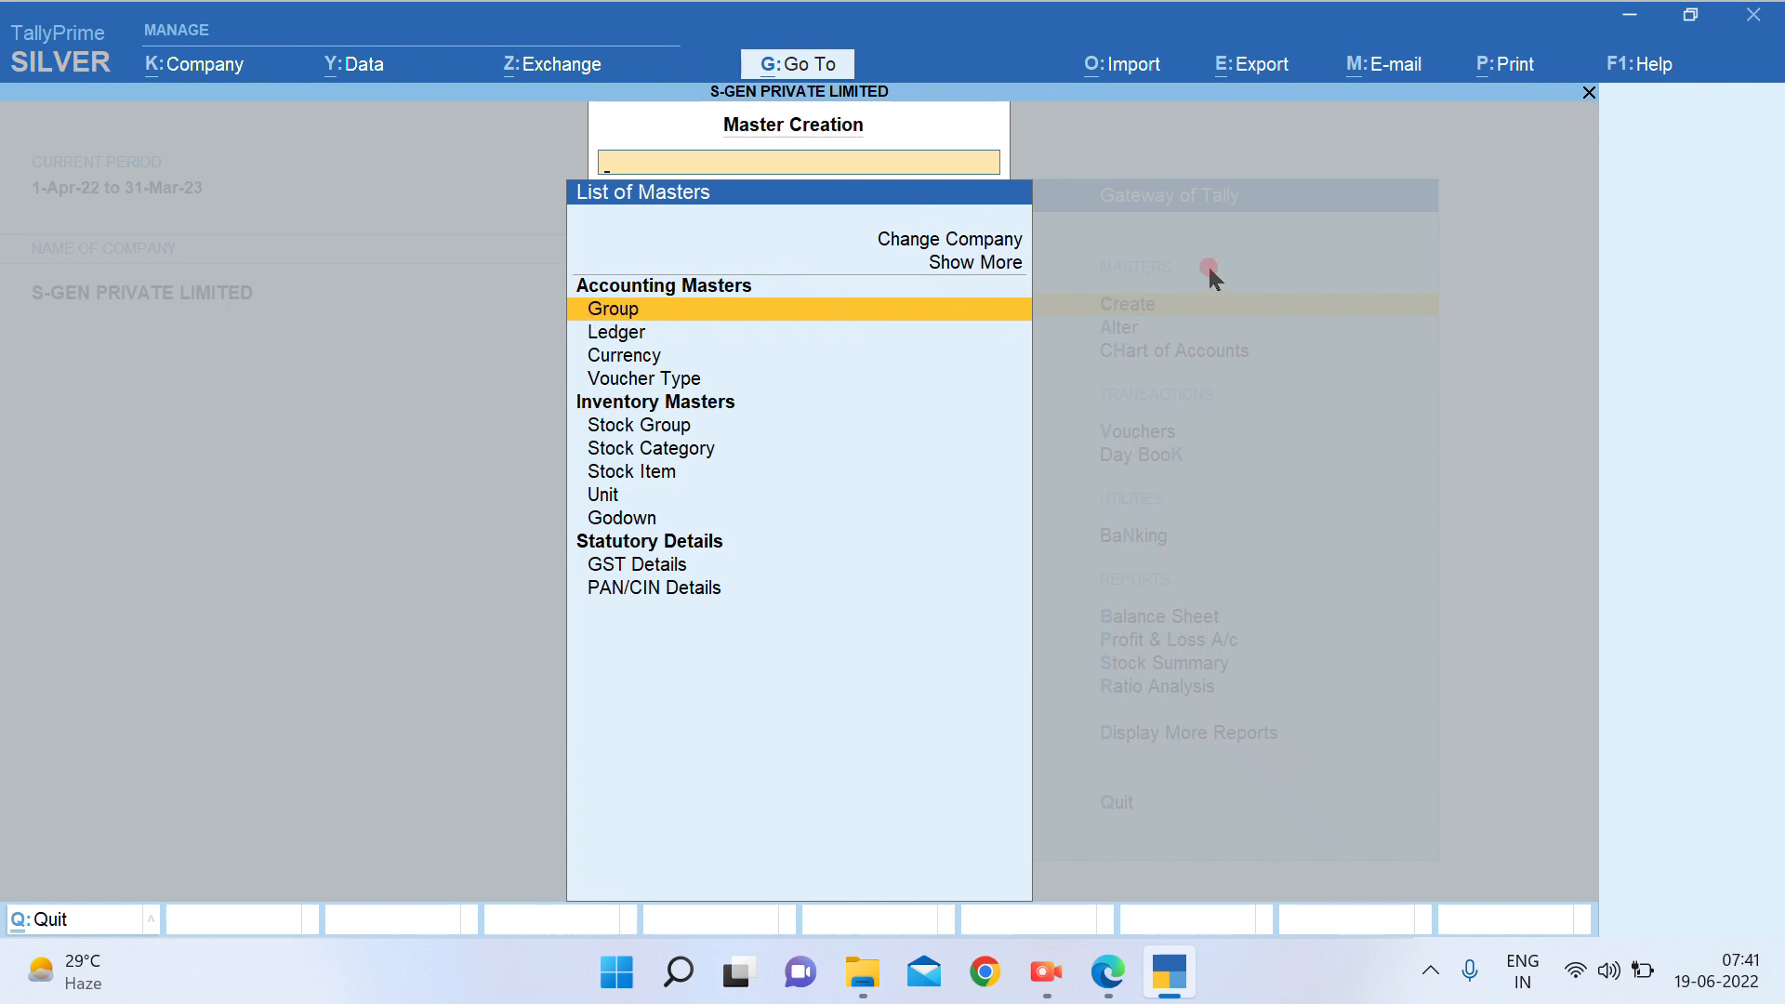
{"action": "key", "text": "Return"}
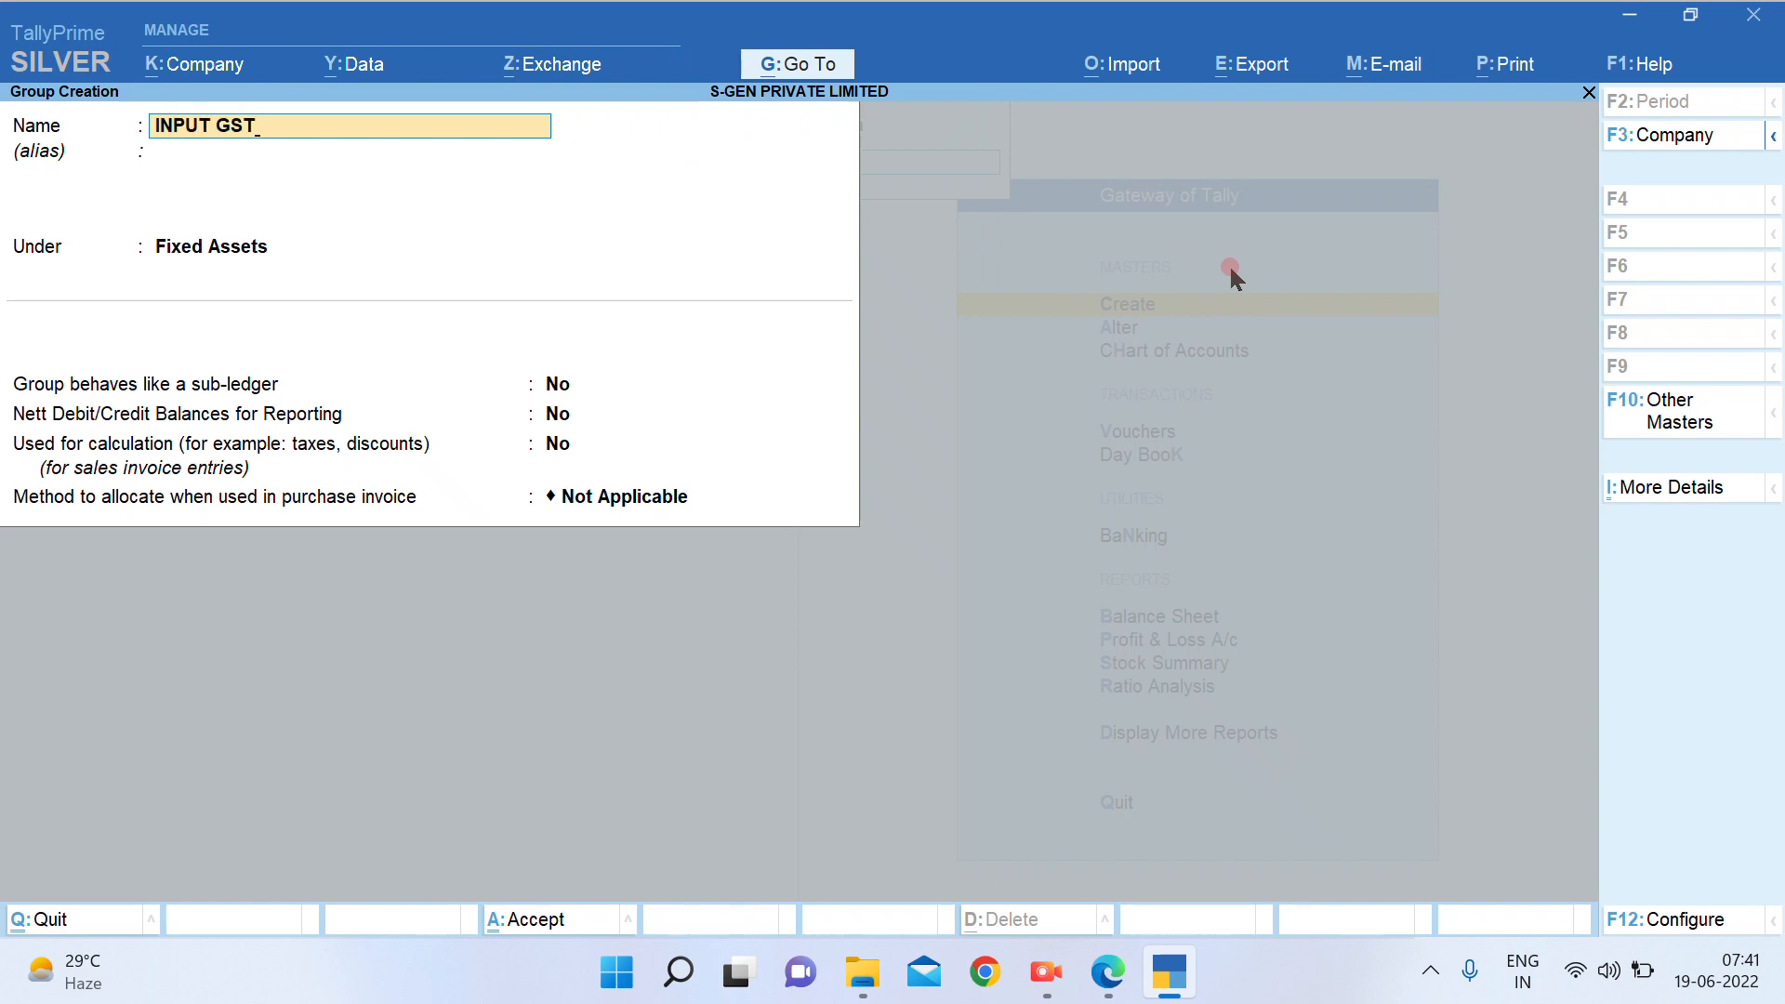
Create the group INPUT GST under Duties & Taxes, keeping the remaining default options, and save it
{"action": "type", "text": "INPUT GST"}
{"action": "key", "text": "Return"}
{"action": "key", "text": "Return"}
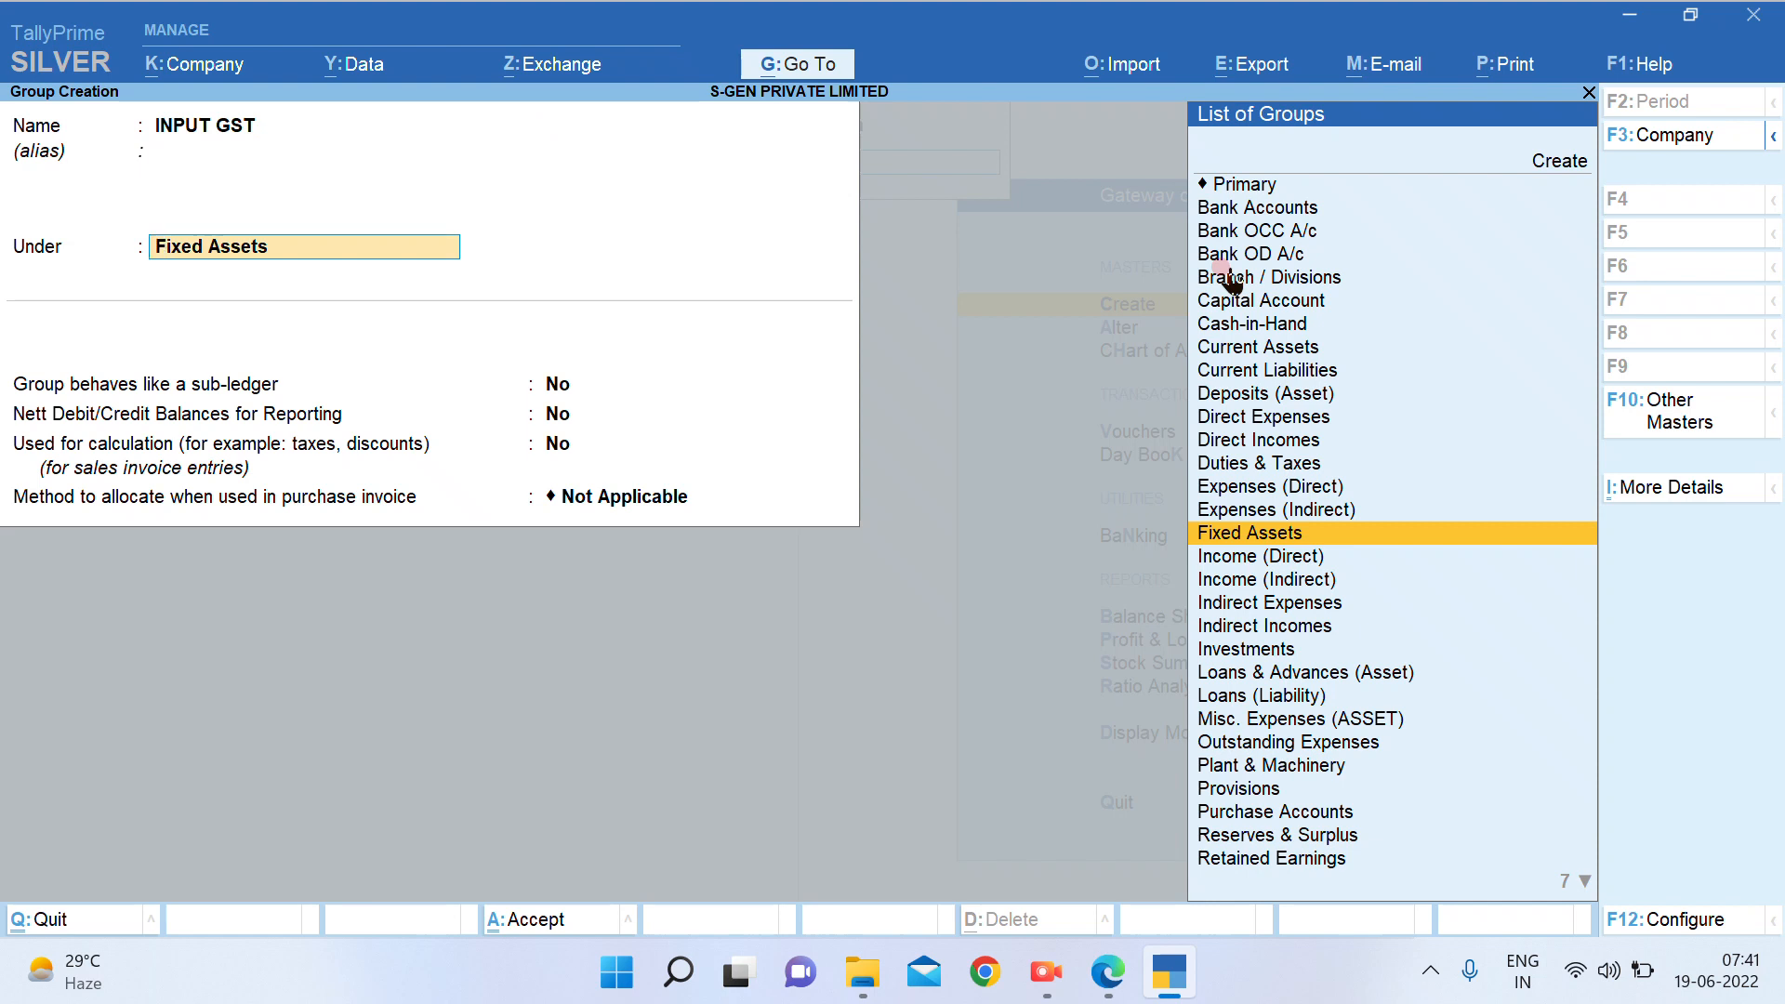
{"action": "type", "text": "DU"}
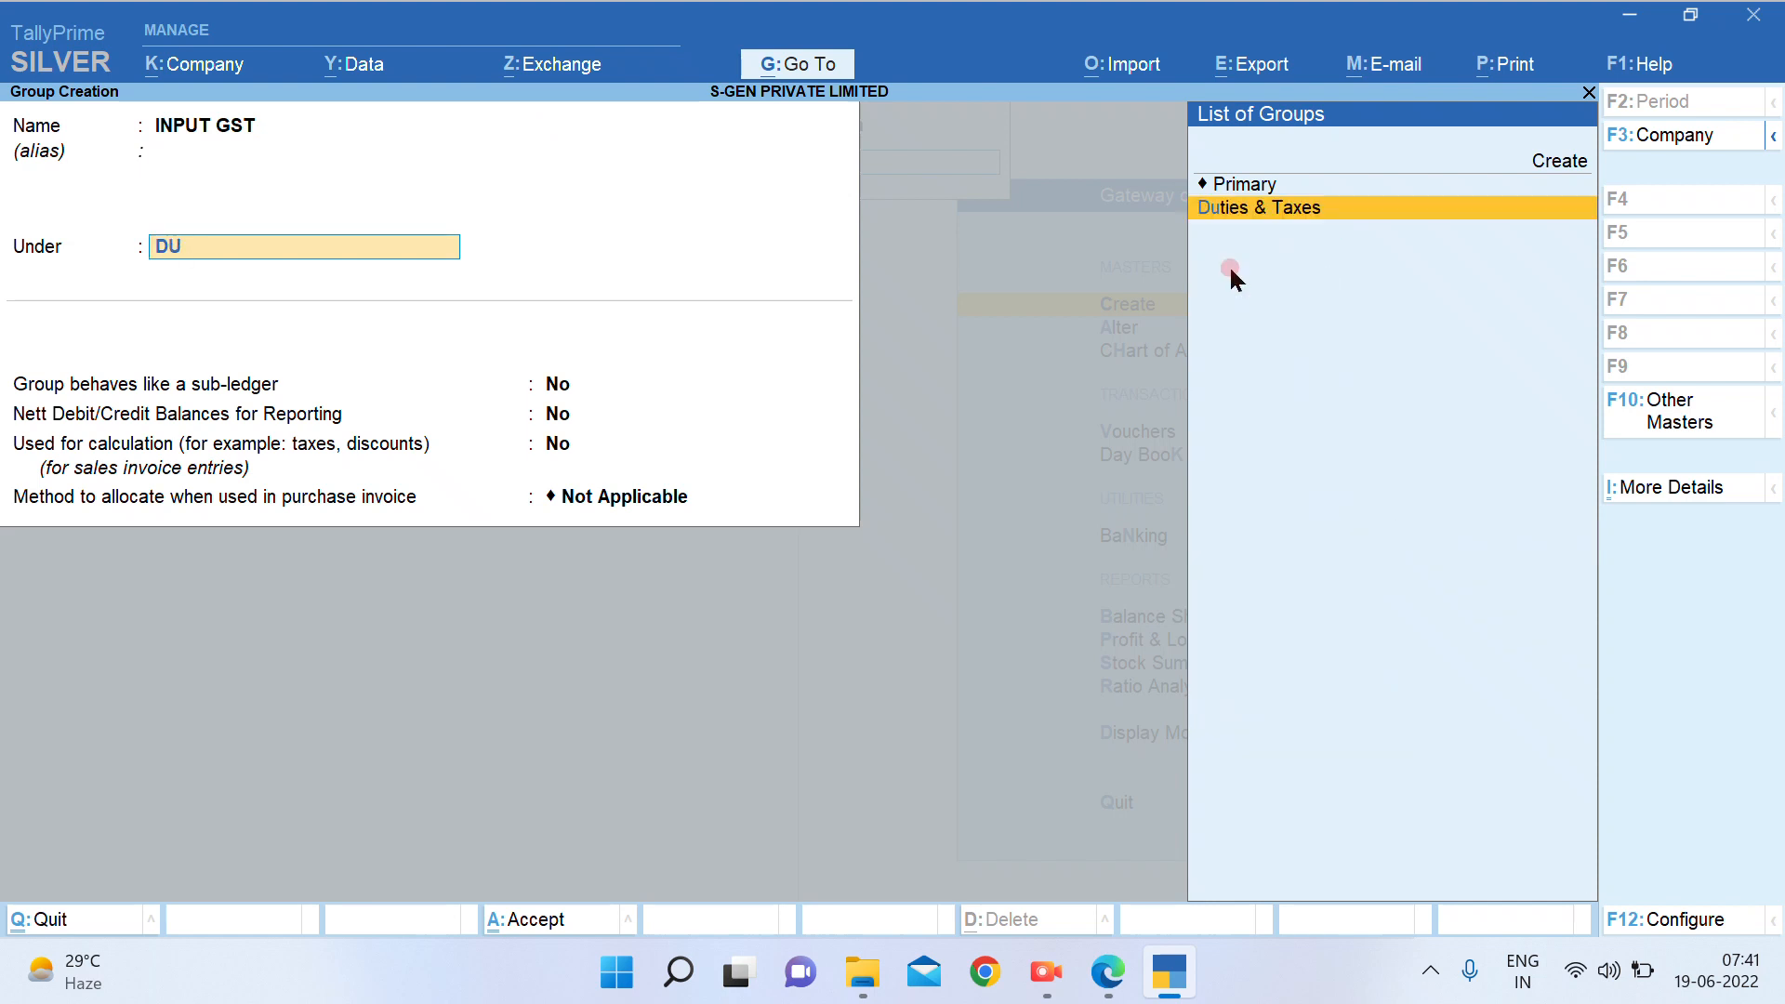
{"action": "key", "text": "Return"}
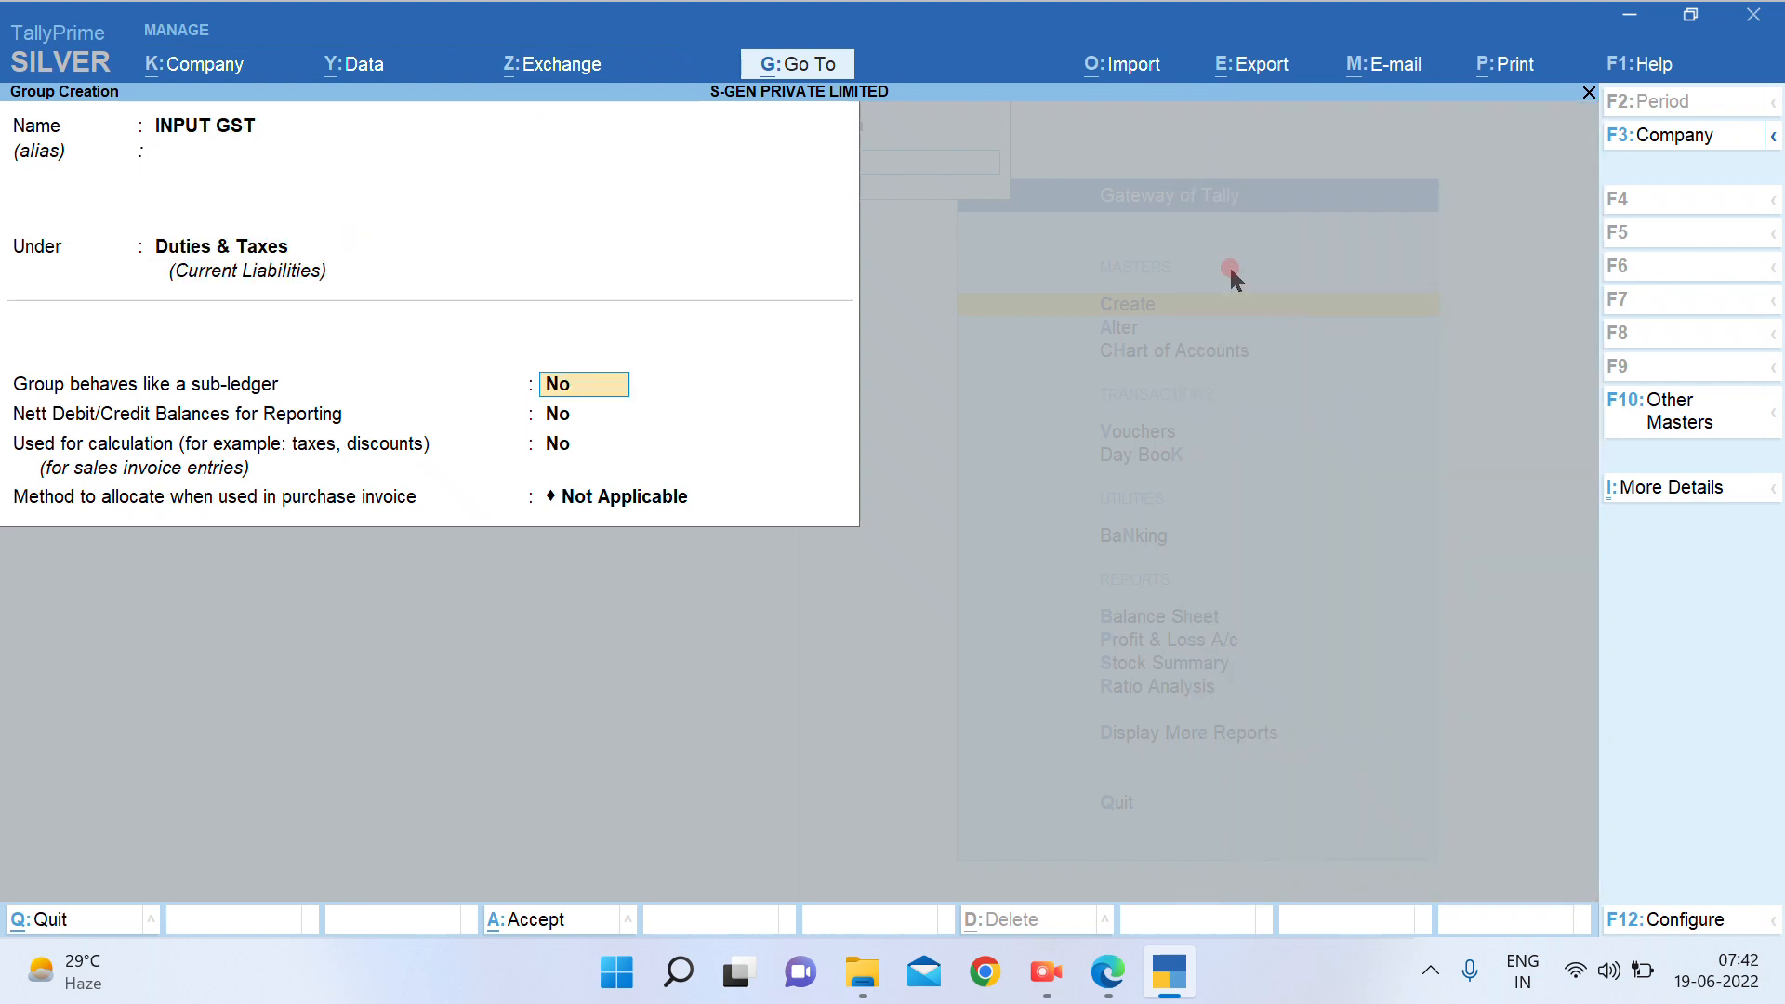
{"action": "key", "text": "Return"}
{"action": "key", "text": "Return"}
{"action": "key", "text": "Return"}
{"action": "key", "text": "Return"}
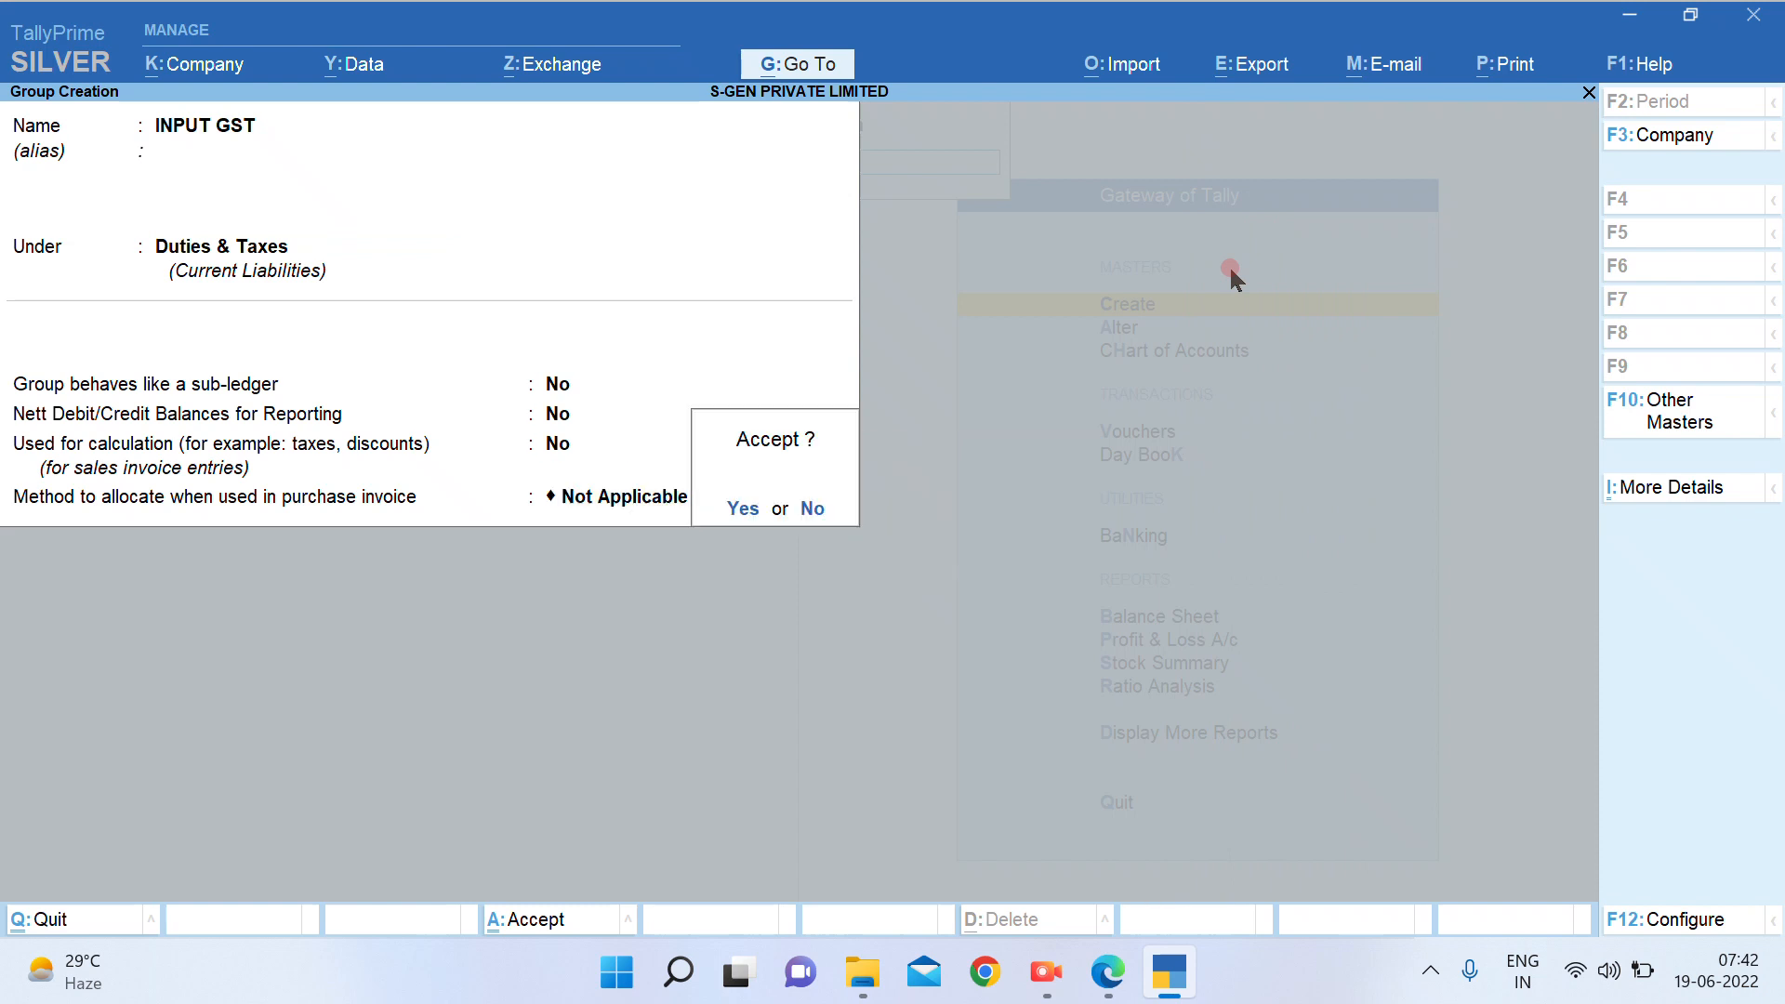
{"action": "key", "text": "Return"}
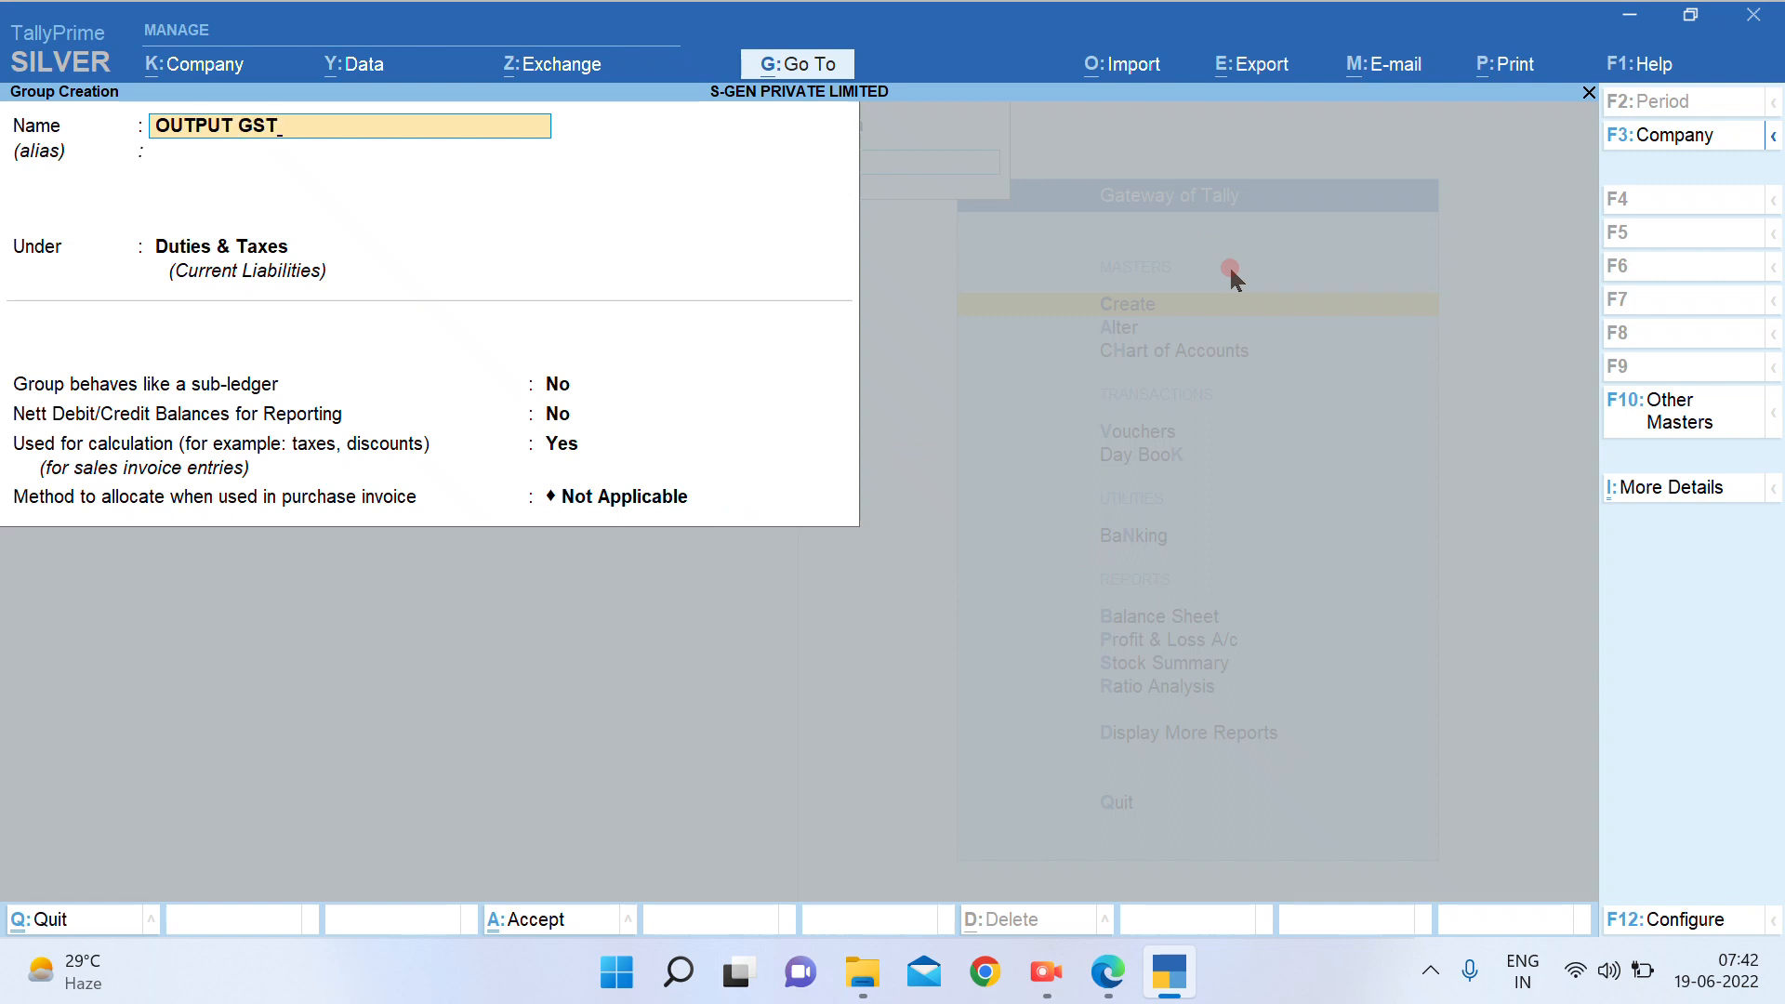
Create the group OUTPUT GST under Duties & Taxes with the default options, save it and leave group creation
{"action": "key", "text": "Return"}
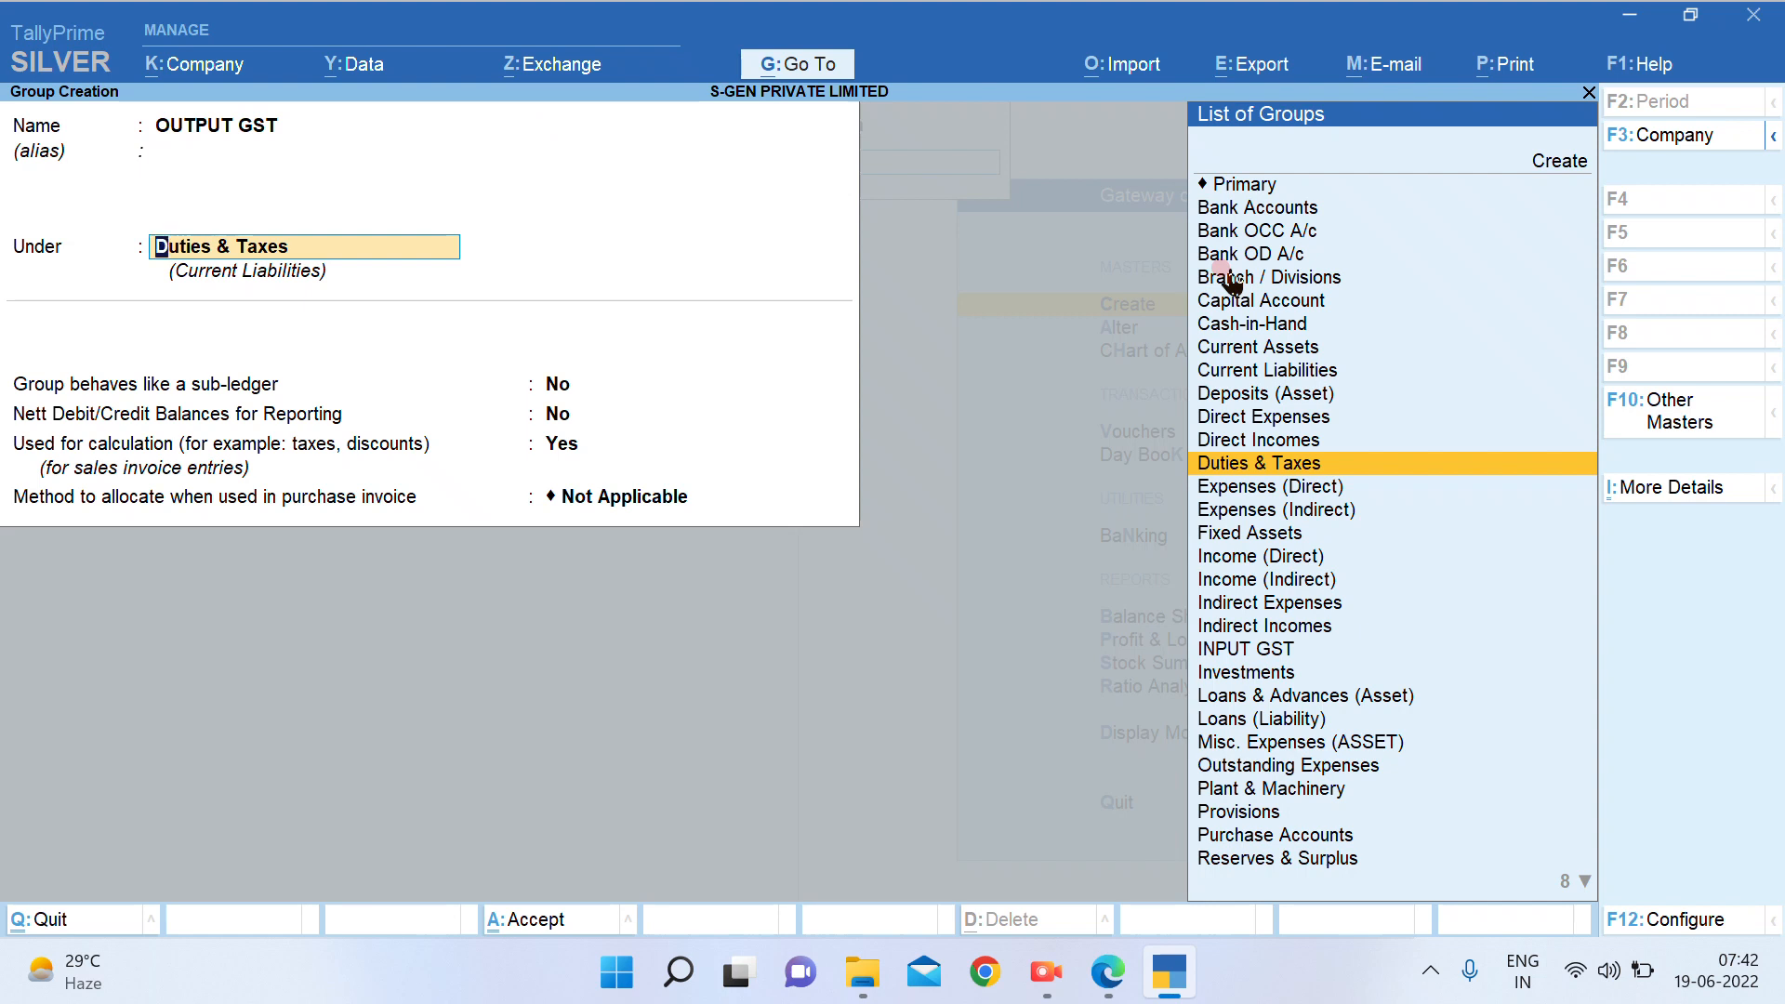
{"action": "key", "text": "Return"}
{"action": "key", "text": "Return"}
{"action": "key", "text": "Return"}
{"action": "key", "text": "Return"}
{"action": "key", "text": "Return"}
{"action": "key", "text": "Return"}
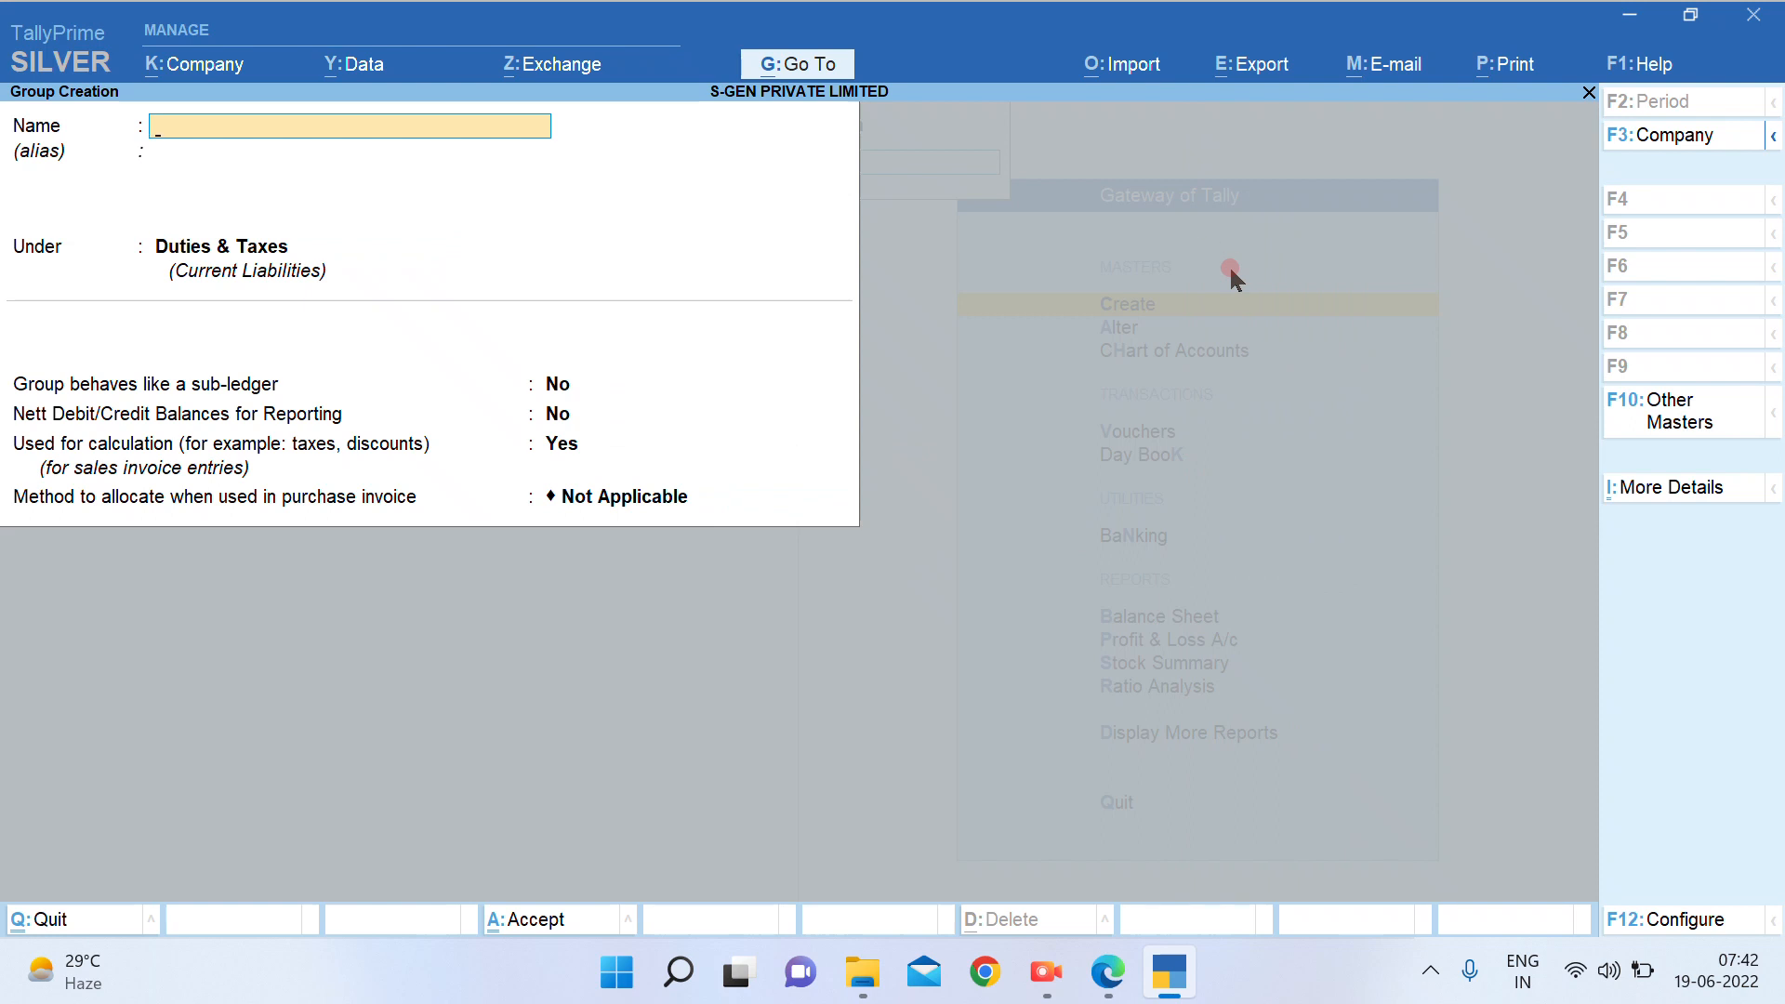
{"action": "key", "text": "Escape"}
{"action": "key", "text": "Escape"}
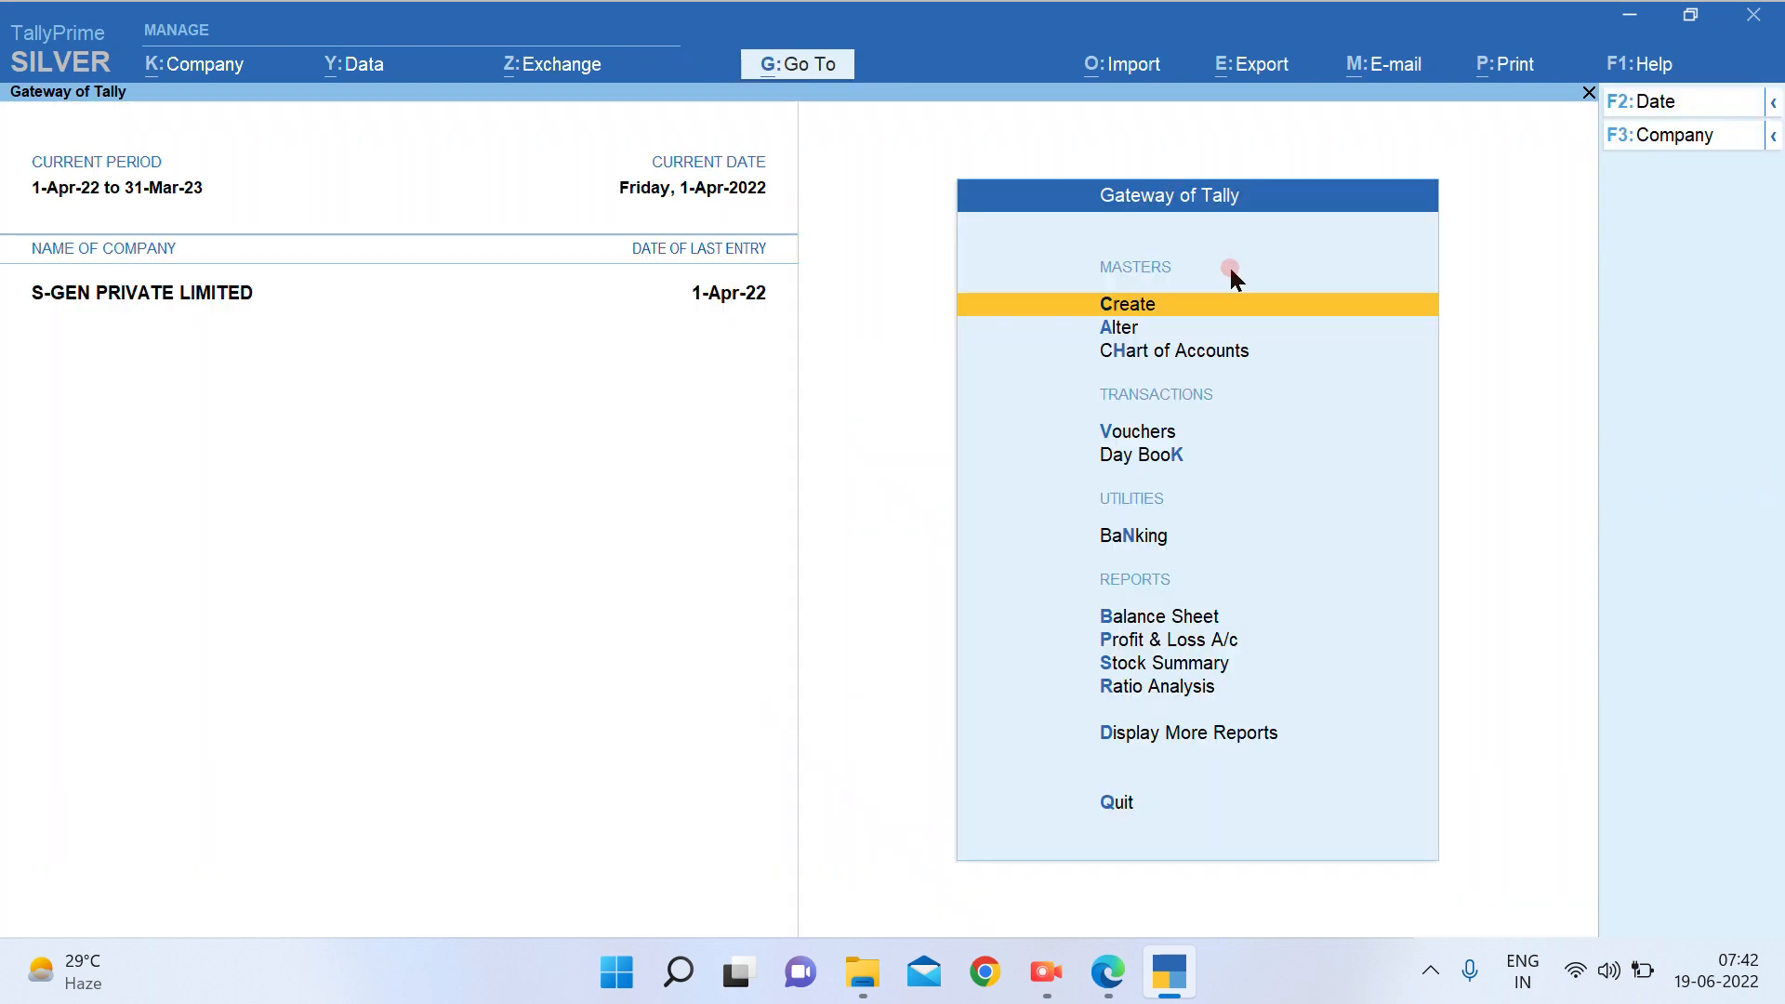
Start a new ledger named INPUT SGST and place it under the INPUT GST group
{"action": "key", "text": "Return"}
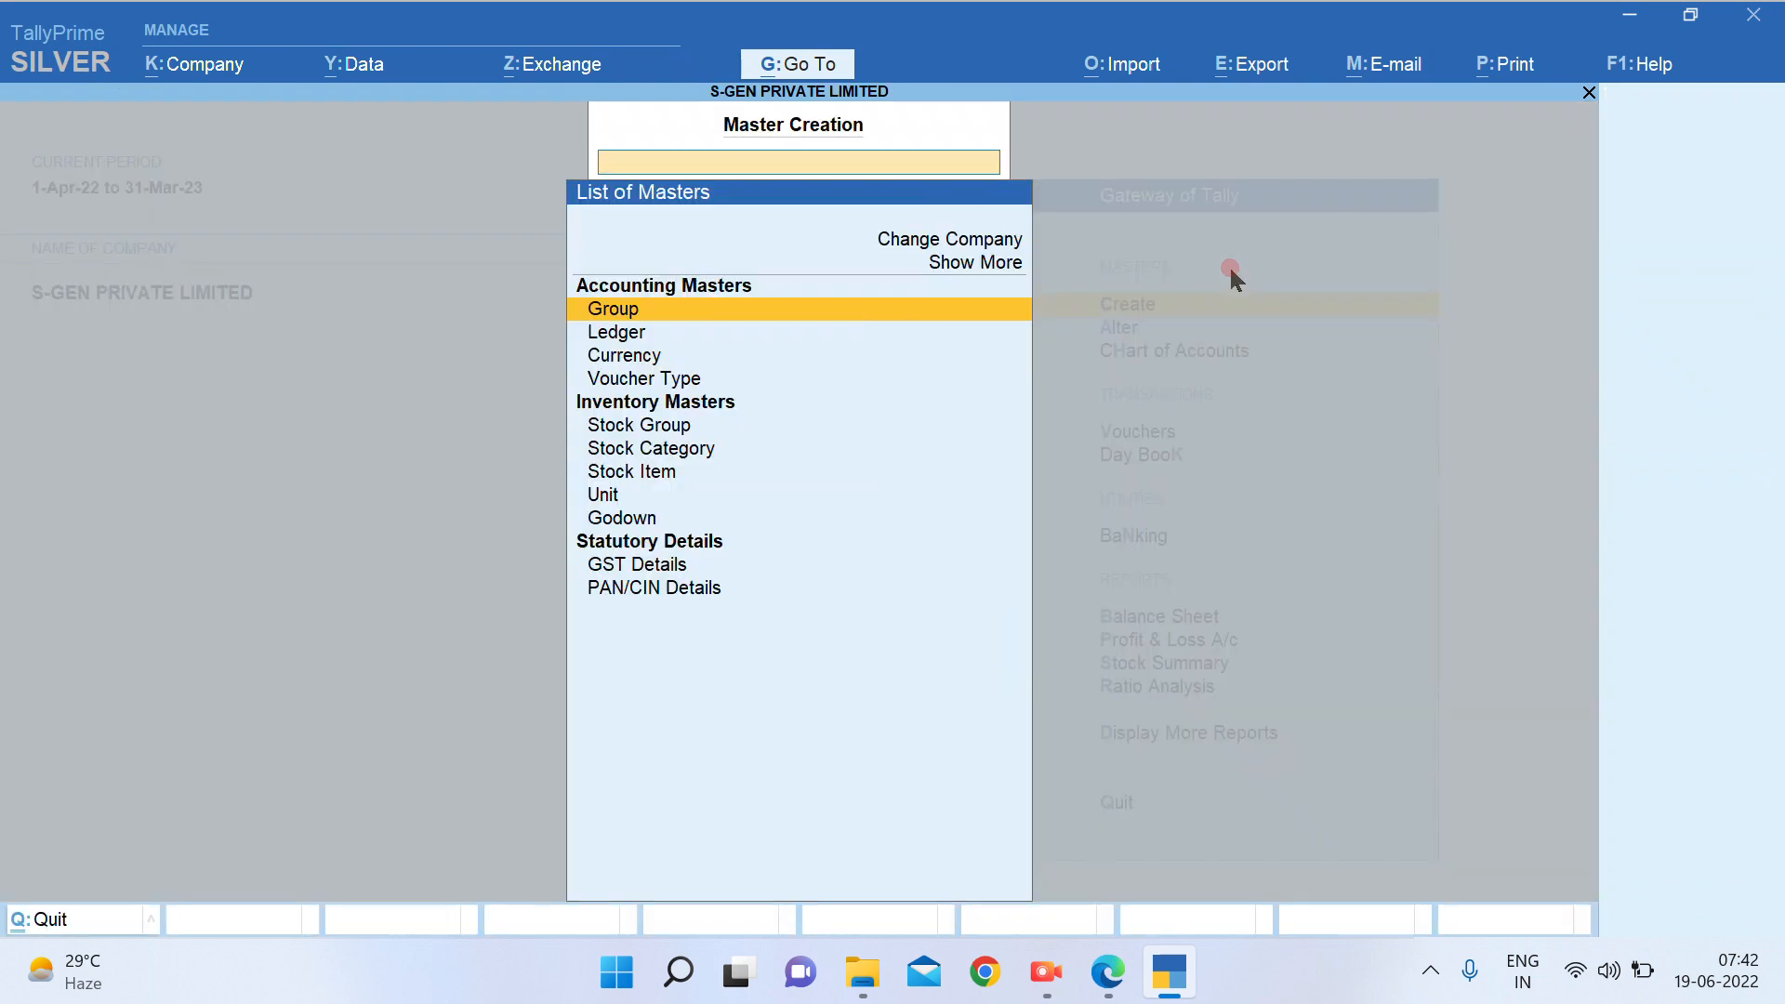
{"action": "key", "text": "Down"}
{"action": "key", "text": "Return"}
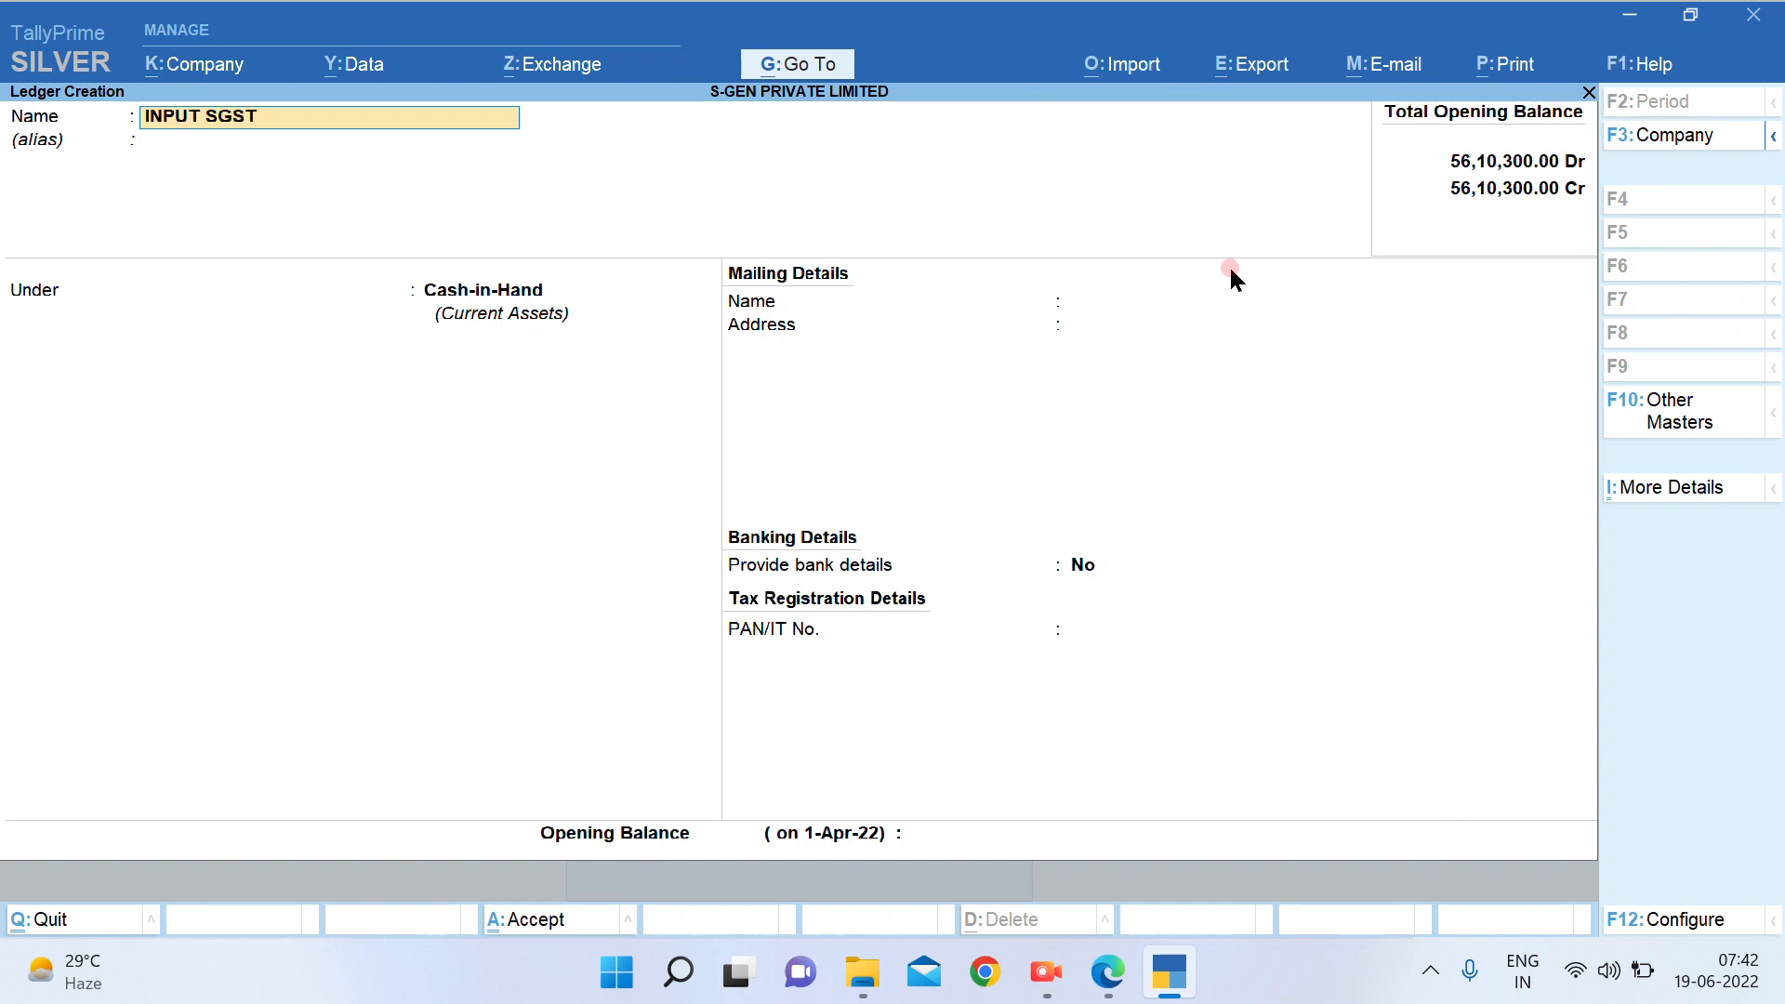
{"action": "key", "text": "Return"}
{"action": "key", "text": "Return"}
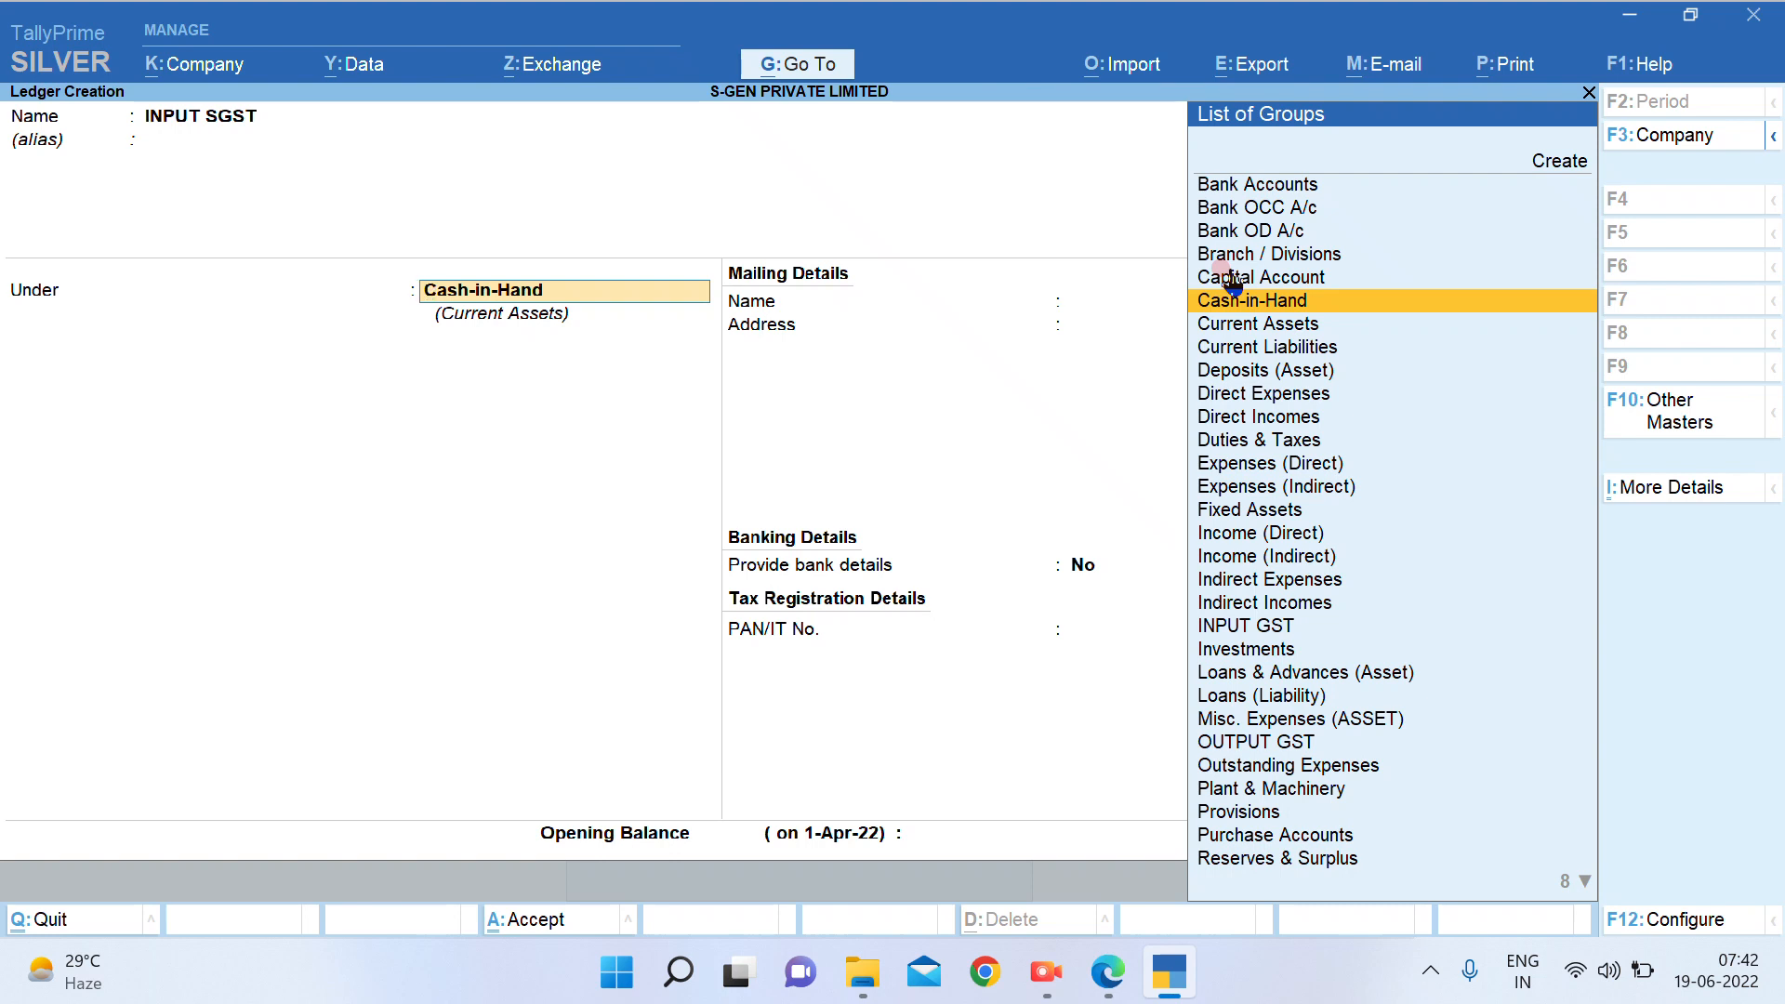
{"action": "type", "text": "IN"}
{"action": "key", "text": "Down"}
{"action": "key", "text": "Down"}
{"action": "key", "text": "Down"}
{"action": "key", "text": "Down"}
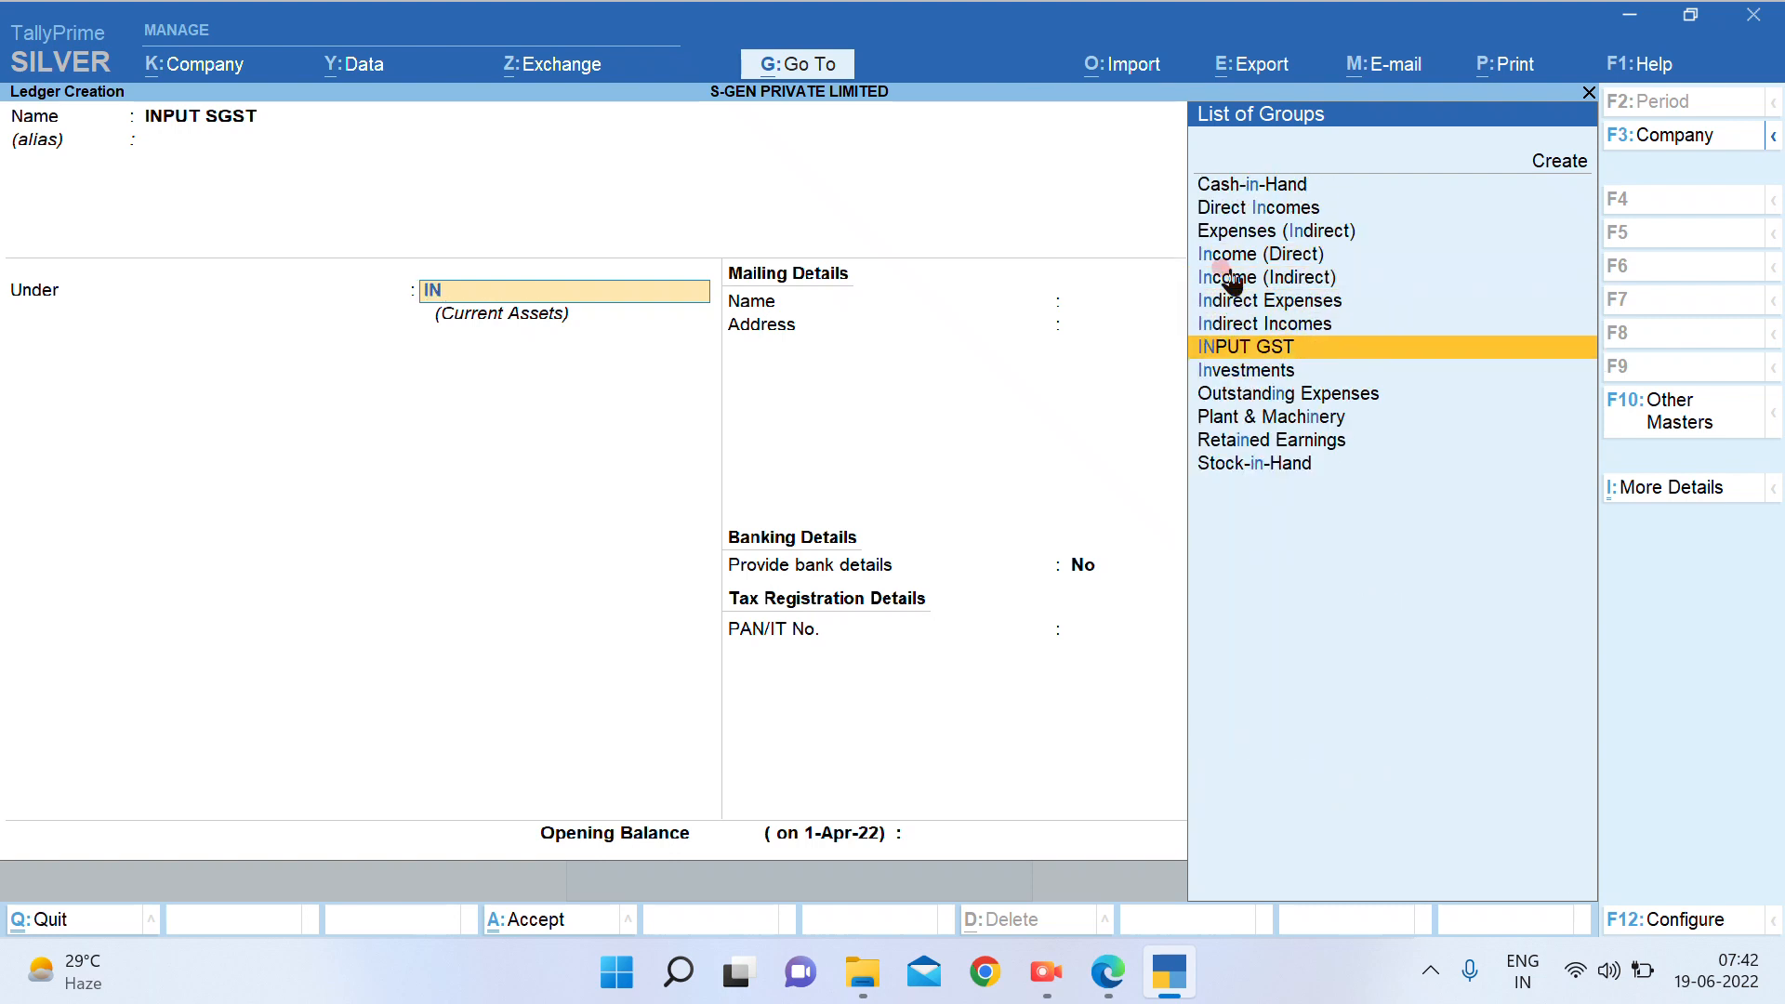
{"action": "key", "text": "Return"}
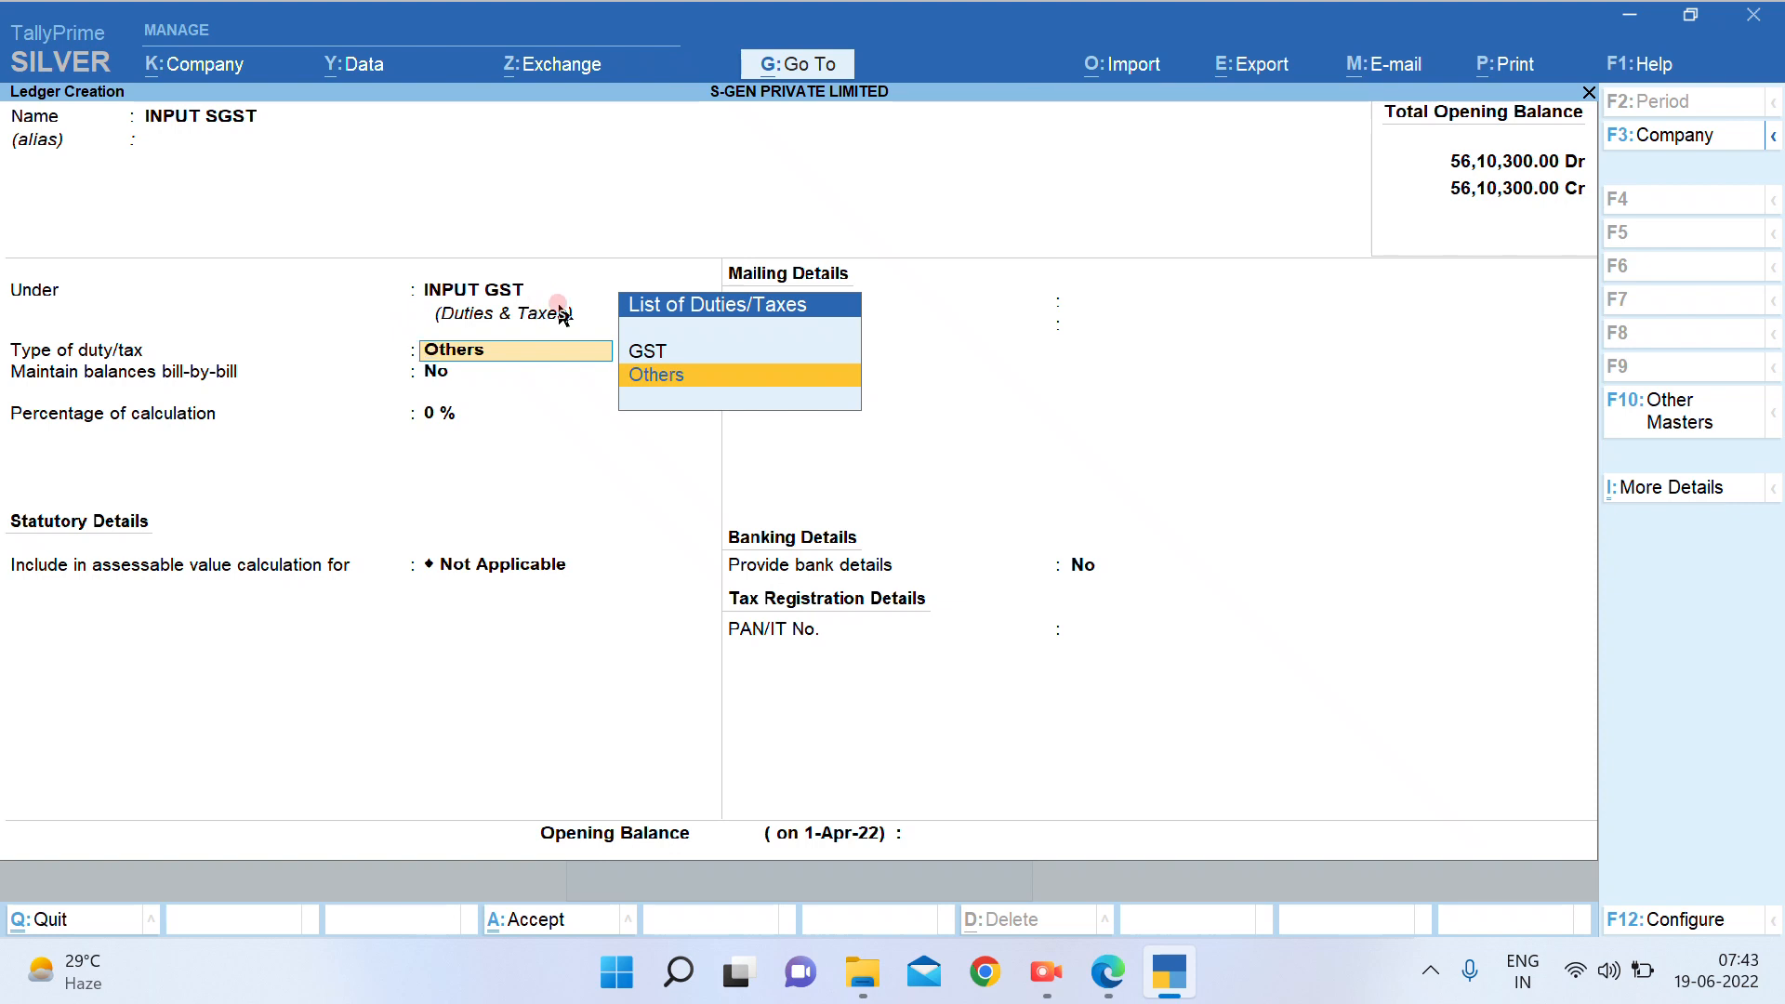
Set the INPUT SGST ledger's duty type to GST and its tax type to State Tax, and save the ledger
{"action": "key", "text": "Up"}
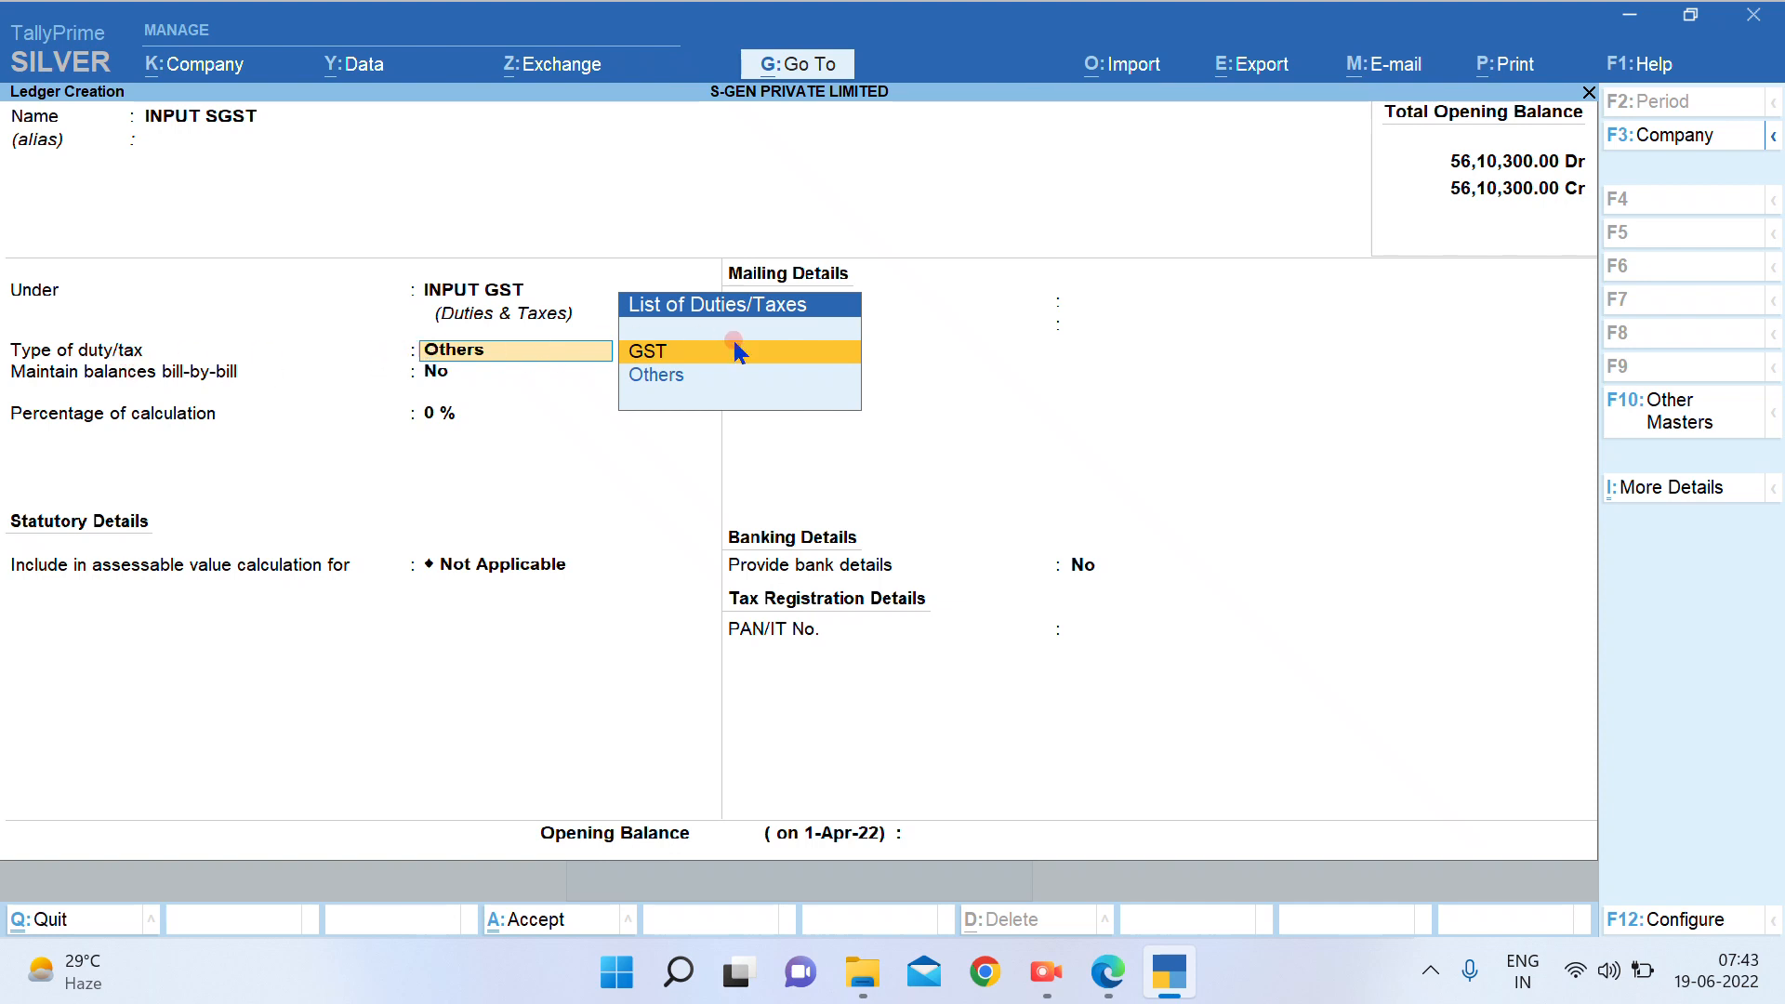
{"action": "key", "text": "Return"}
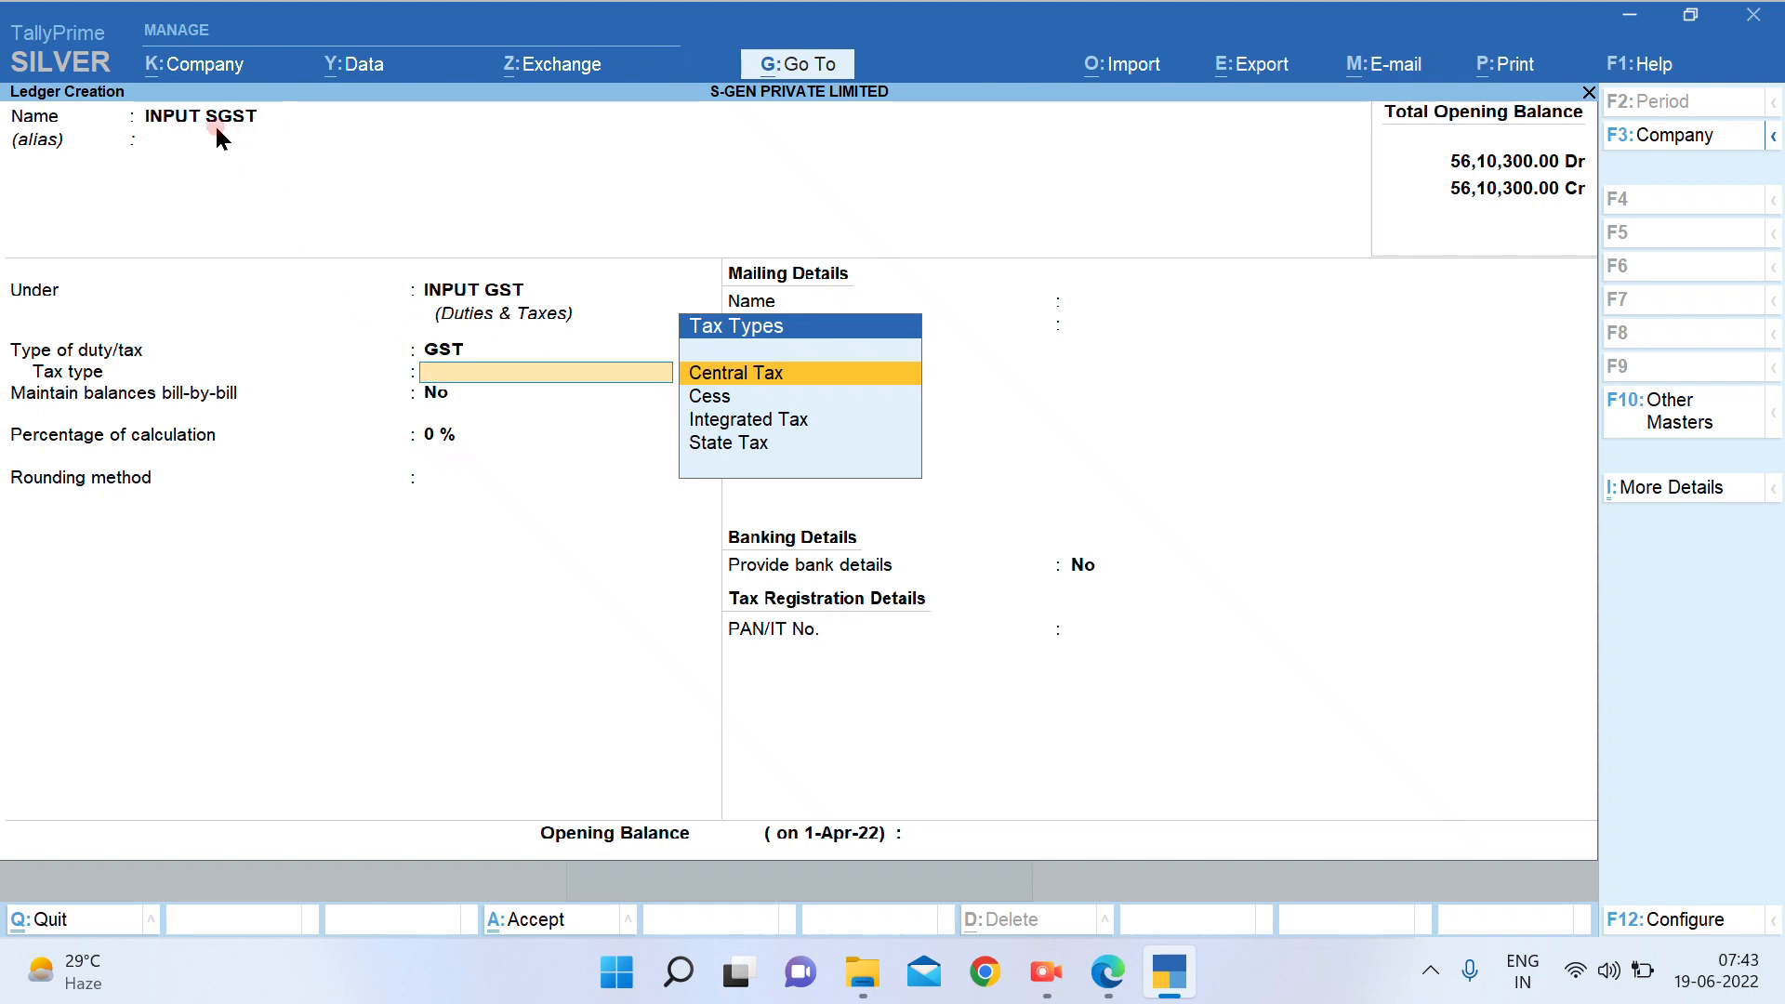
{"action": "key", "text": "Down"}
{"action": "key", "text": "Down"}
{"action": "key", "text": "Down"}
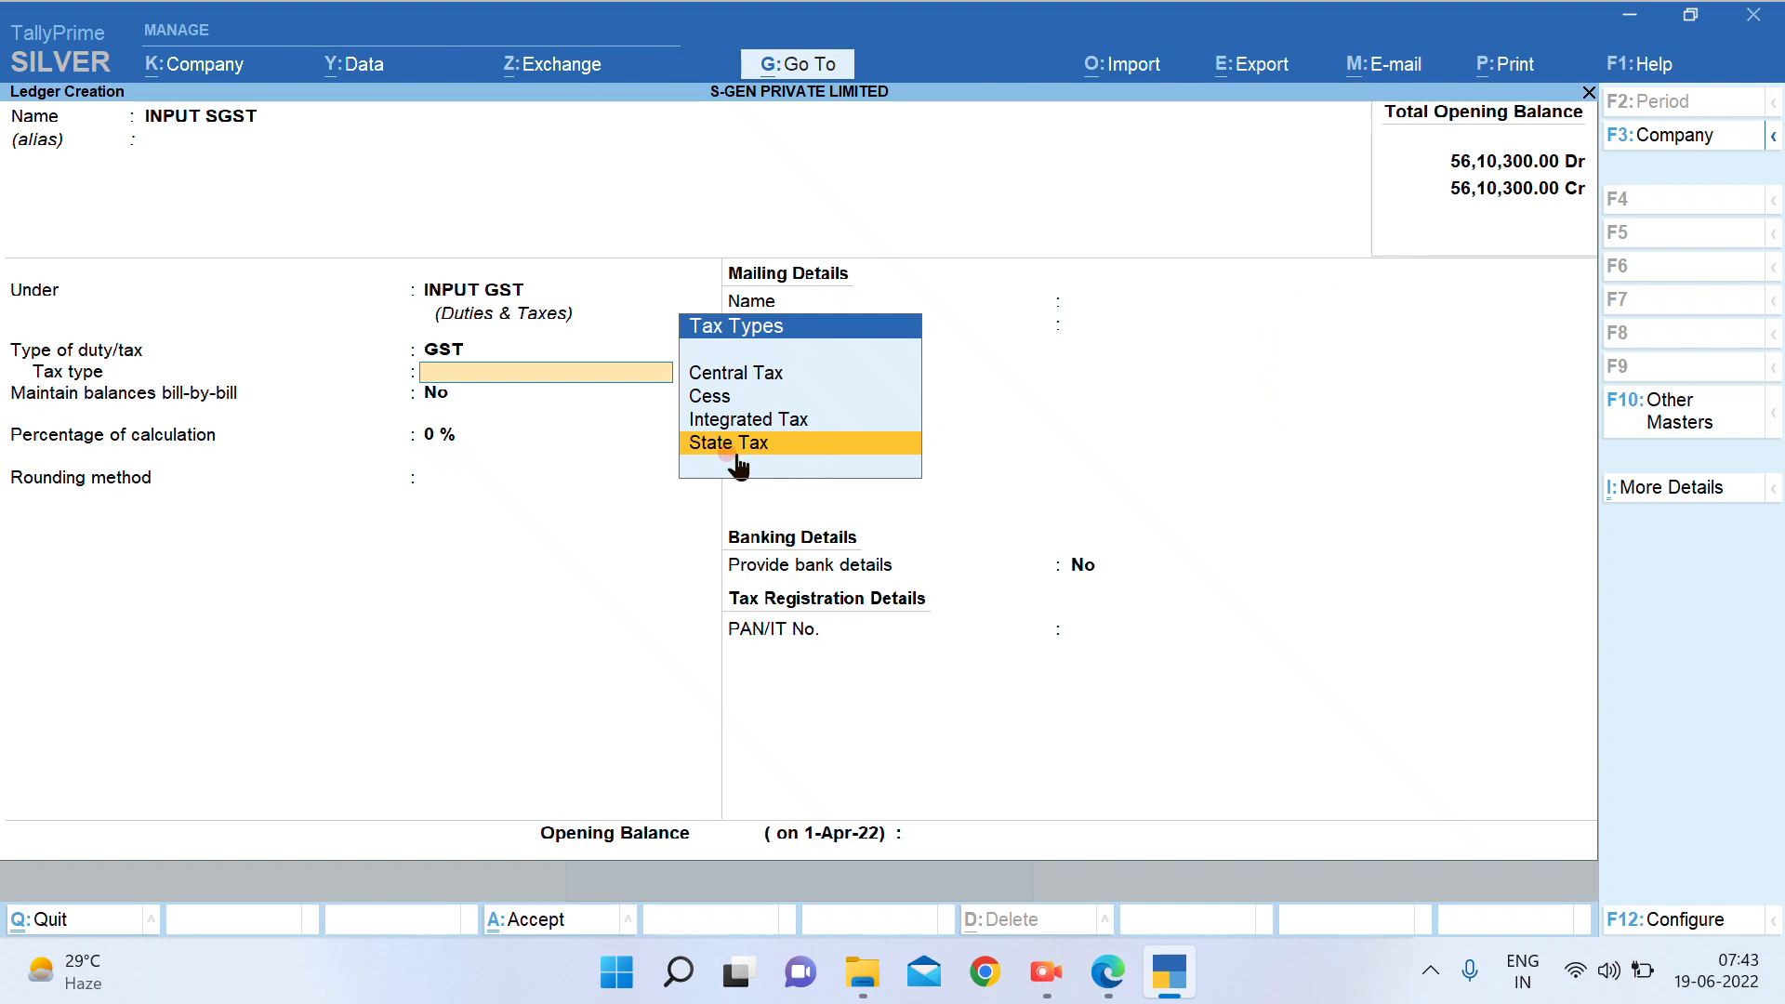
{"action": "left_click", "coordinate": [918, 448]}
{"action": "key", "text": "Return"}
{"action": "key", "text": "Return"}
{"action": "key", "text": "Return"}
{"action": "key", "text": "Return"}
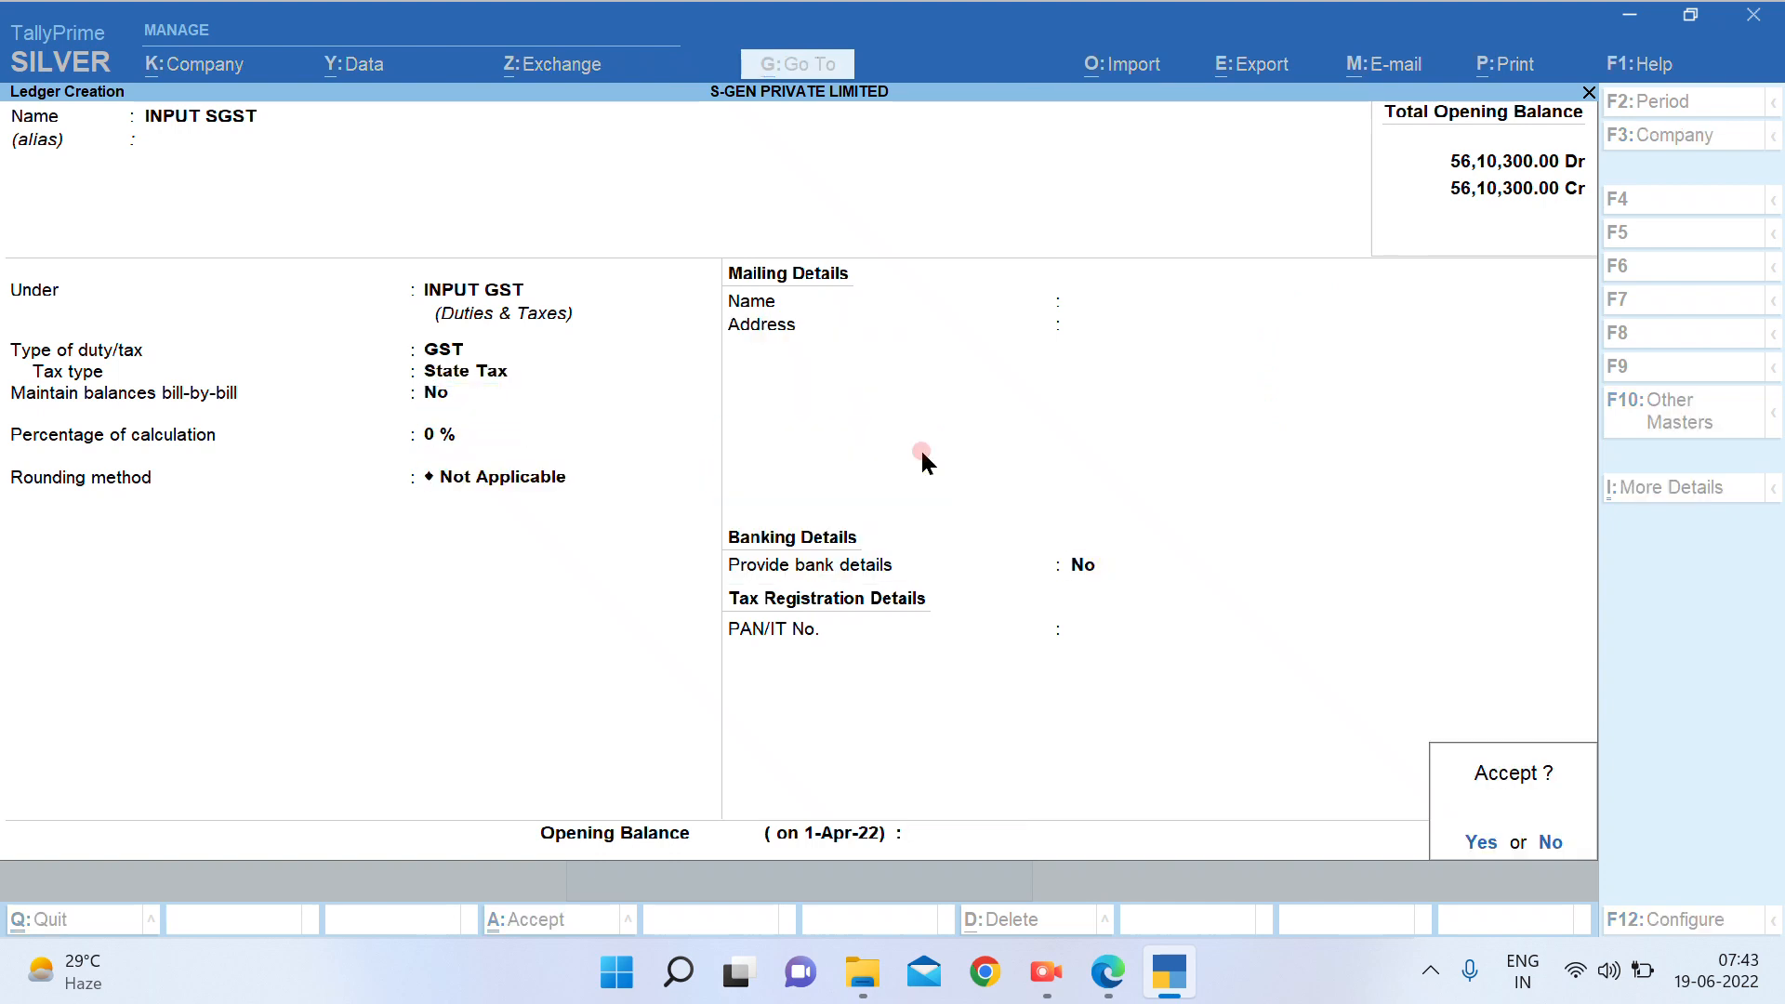
{"action": "key", "text": "Return"}
Name the next ledger INPUT CGST and keep it under the INPUT GST group
{"action": "type", "text": "INPUT"}
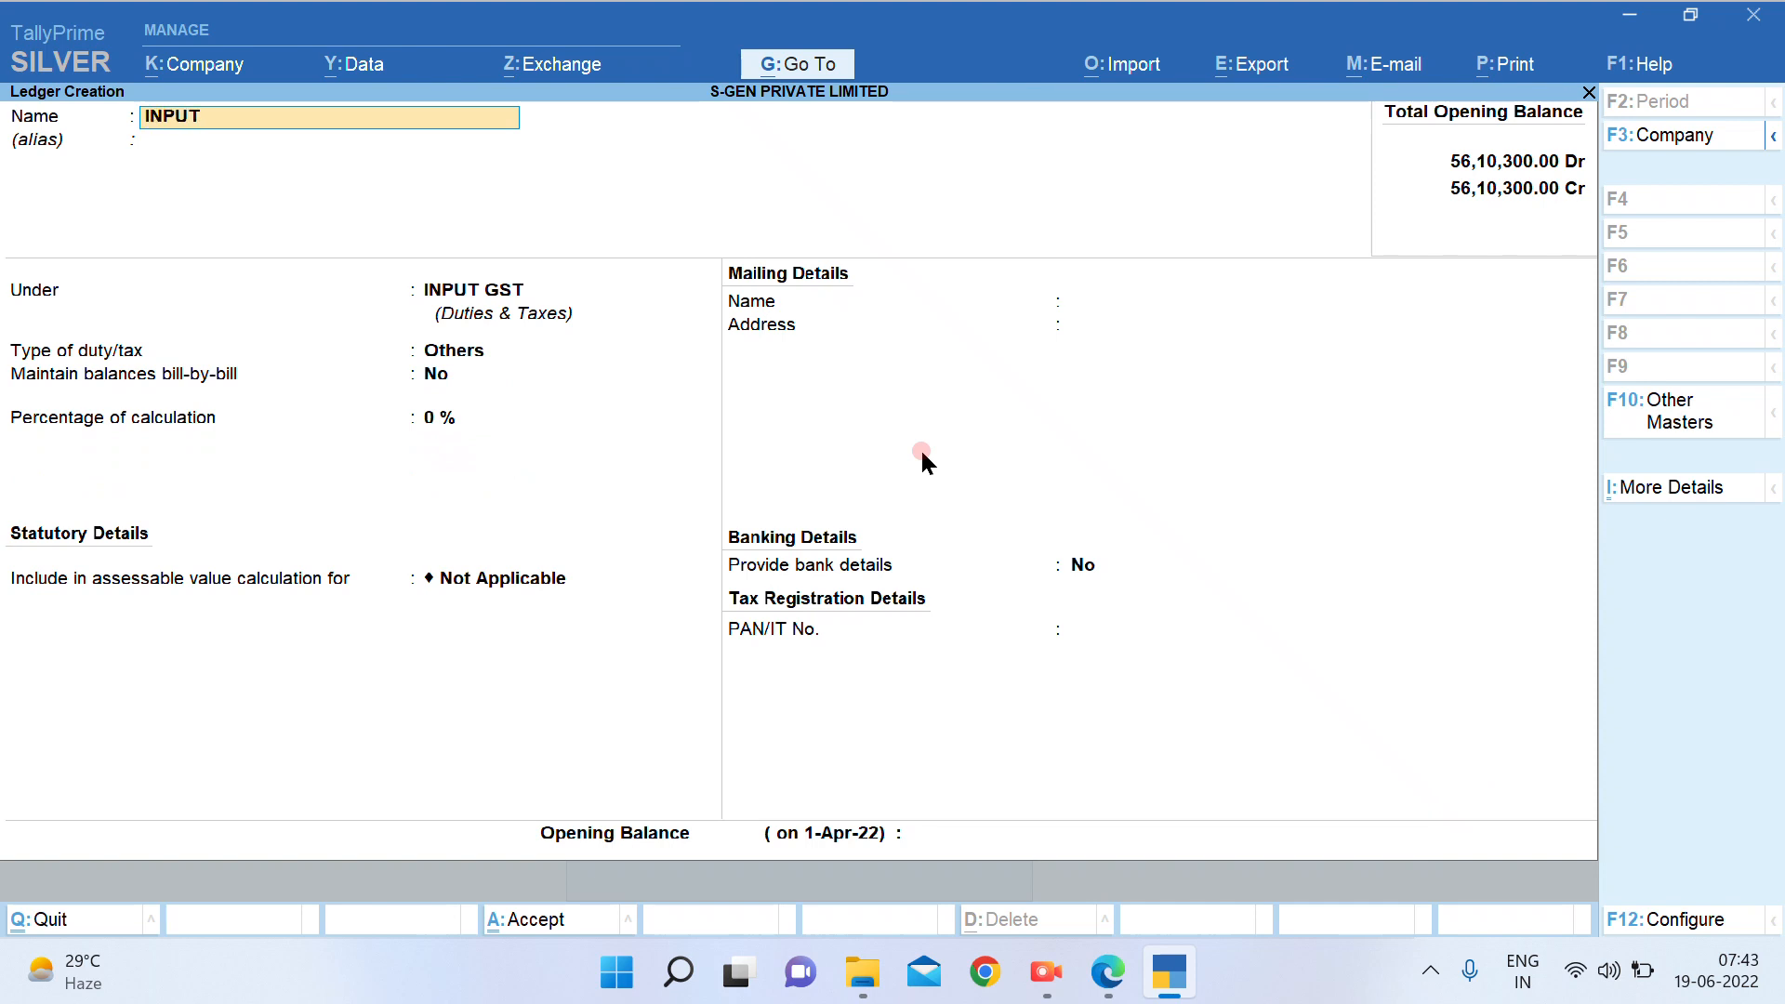
{"action": "type", "text": " CGSTY"}
{"action": "key", "text": "Return"}
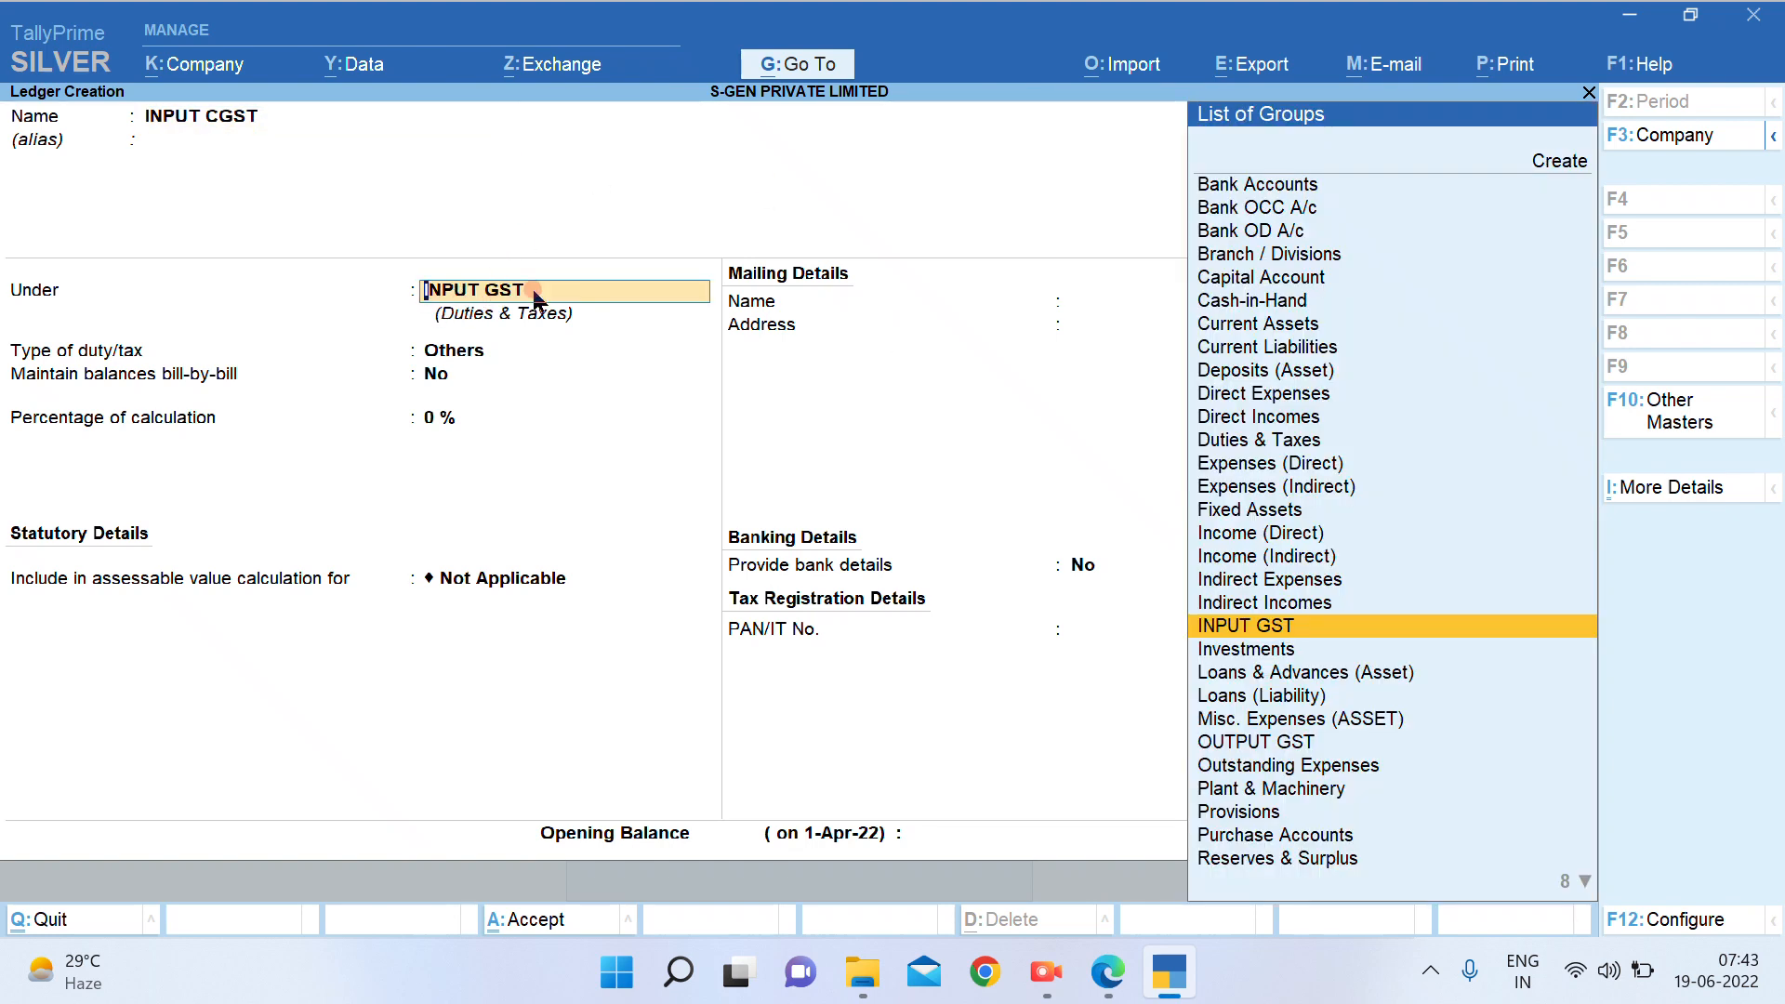
{"action": "key", "text": "Return"}
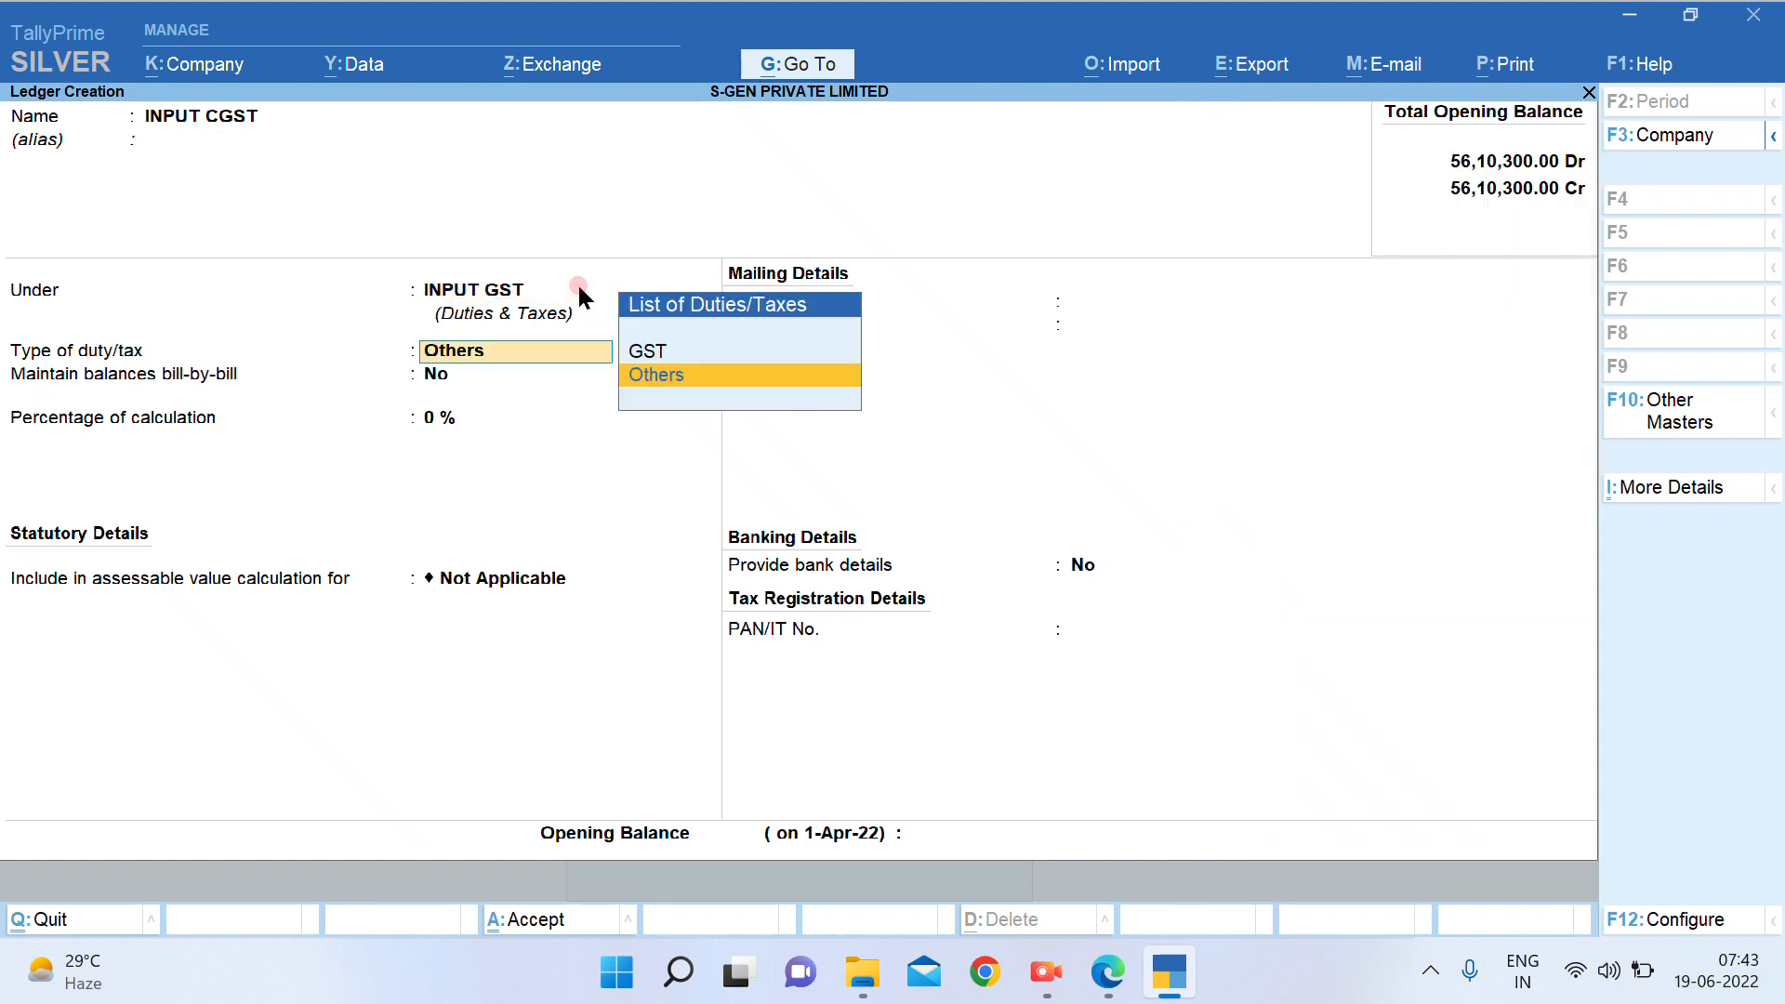
Set the INPUT CGST ledger's duty type to GST and its tax type to Central Tax, and save the ledger
{"action": "key", "text": "Up"}
{"action": "key", "text": "Return"}
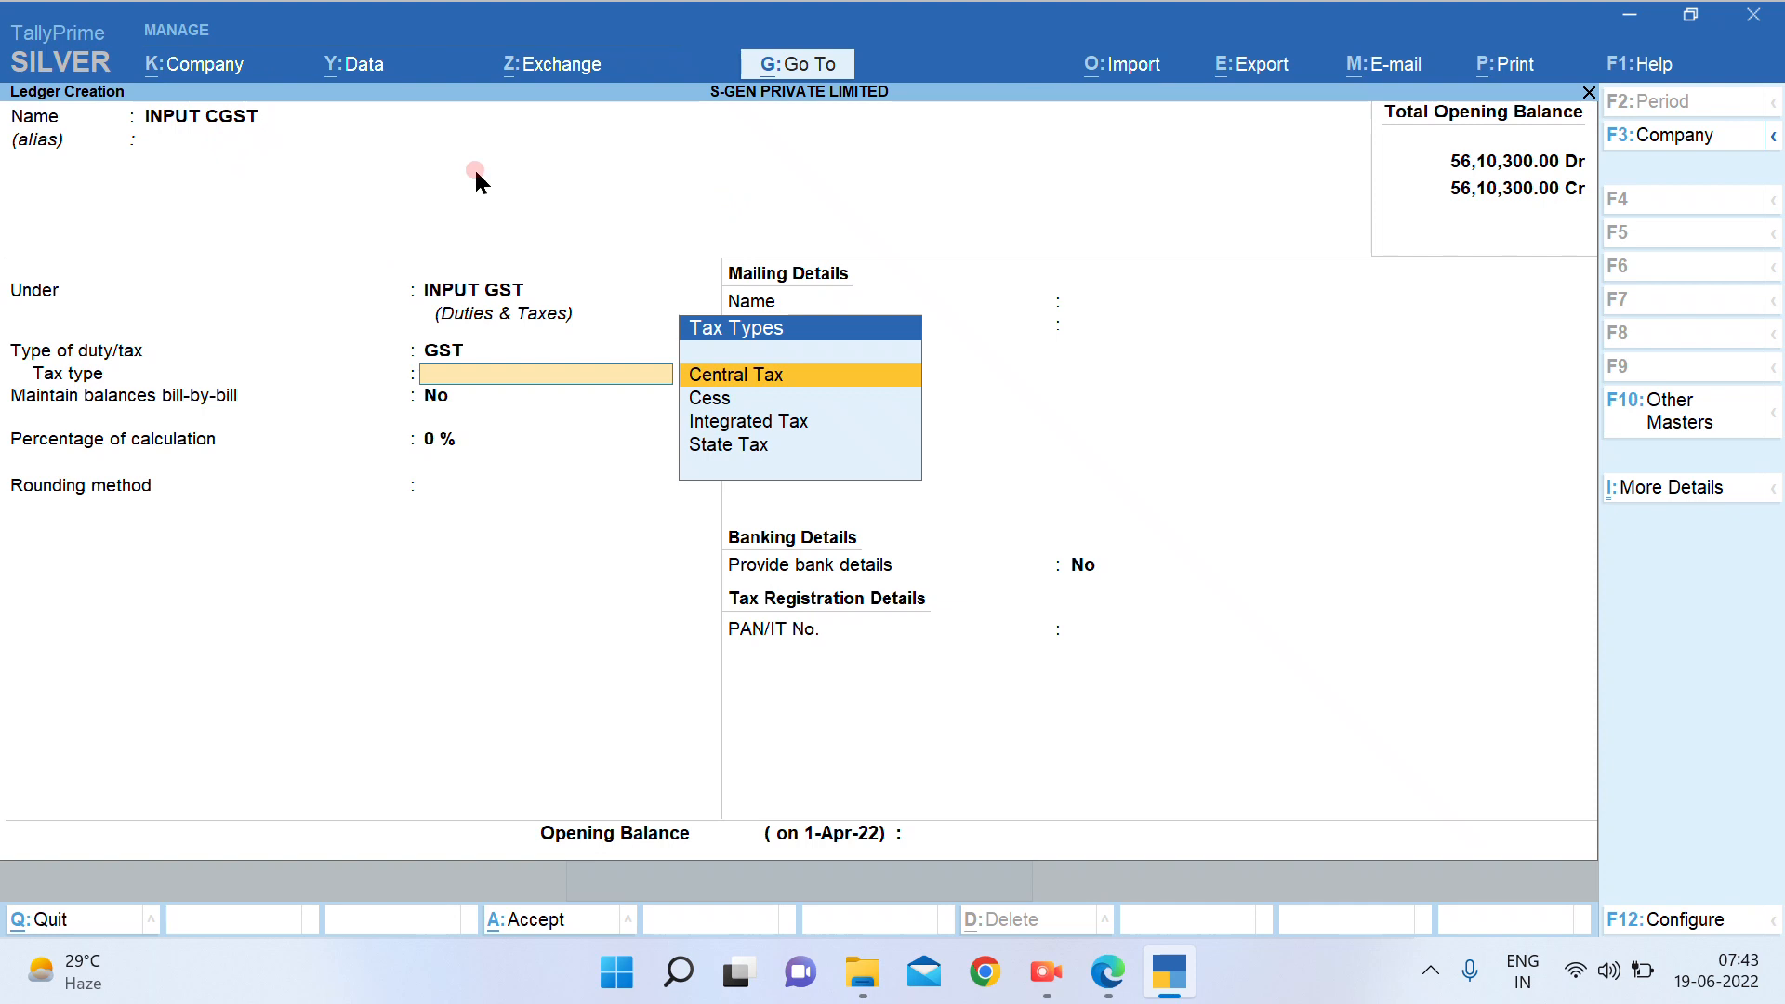
{"action": "key", "text": "Return"}
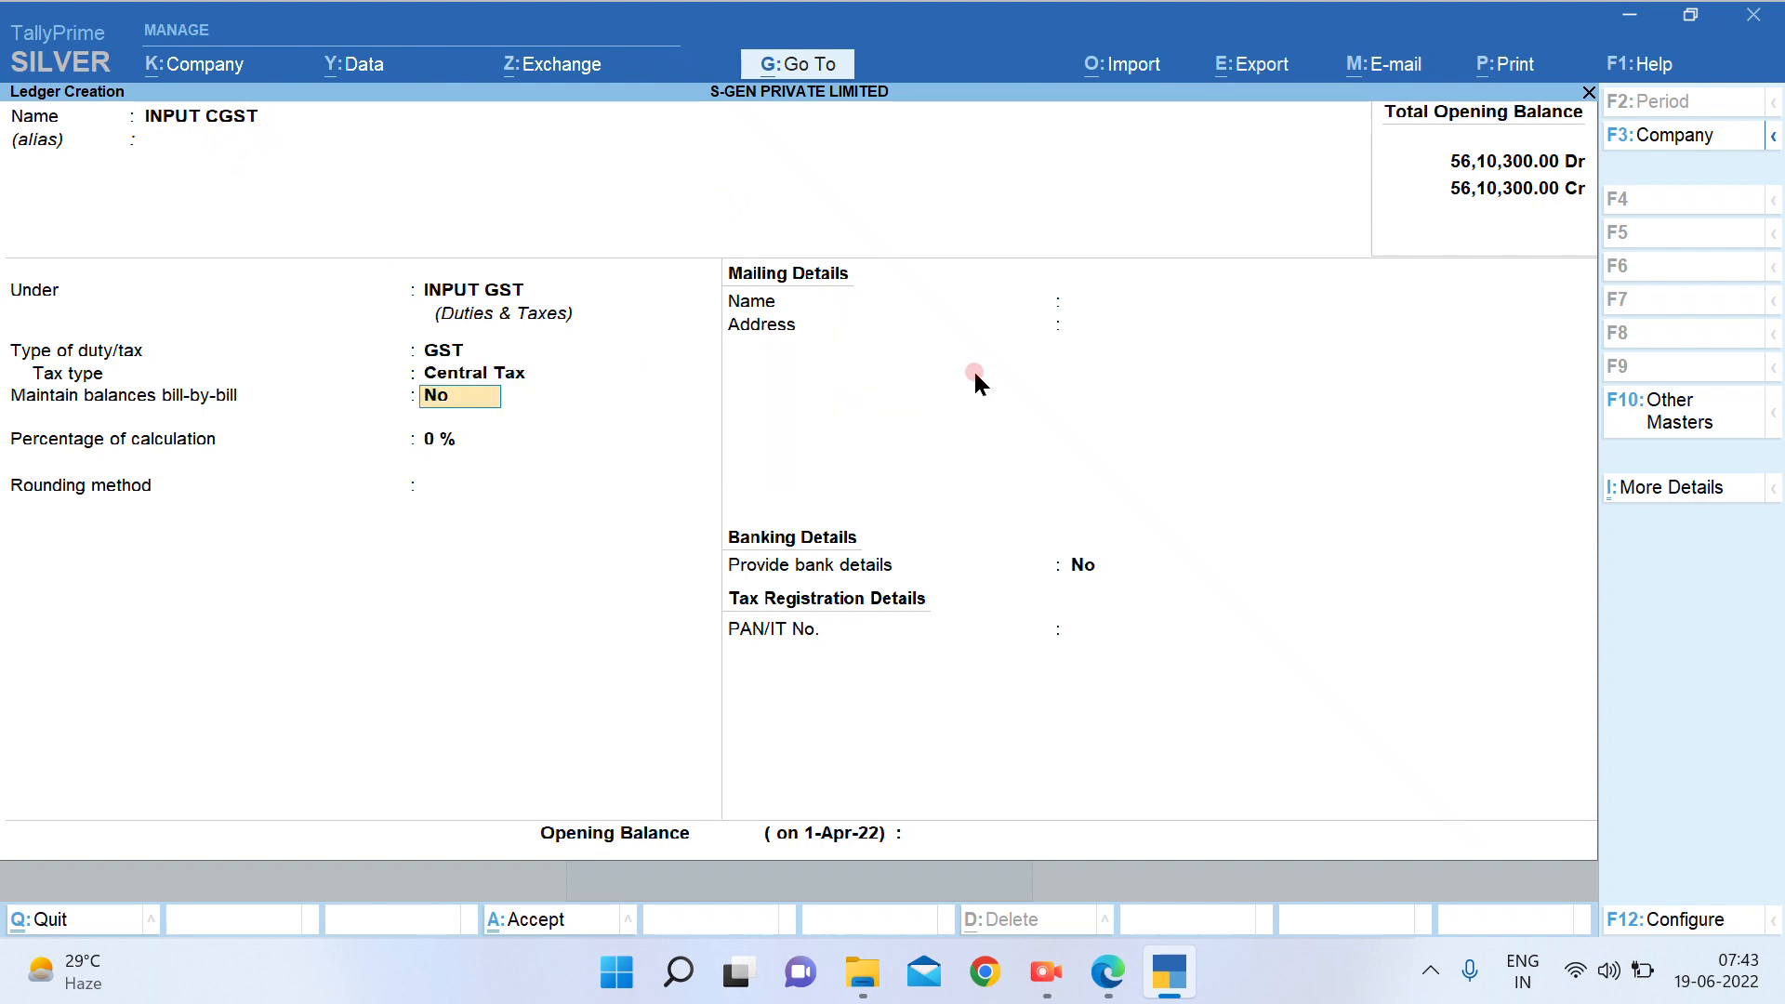
{"action": "key", "text": "Return"}
{"action": "key", "text": "Return"}
{"action": "key", "text": "Return"}
{"action": "key", "text": "Return"}
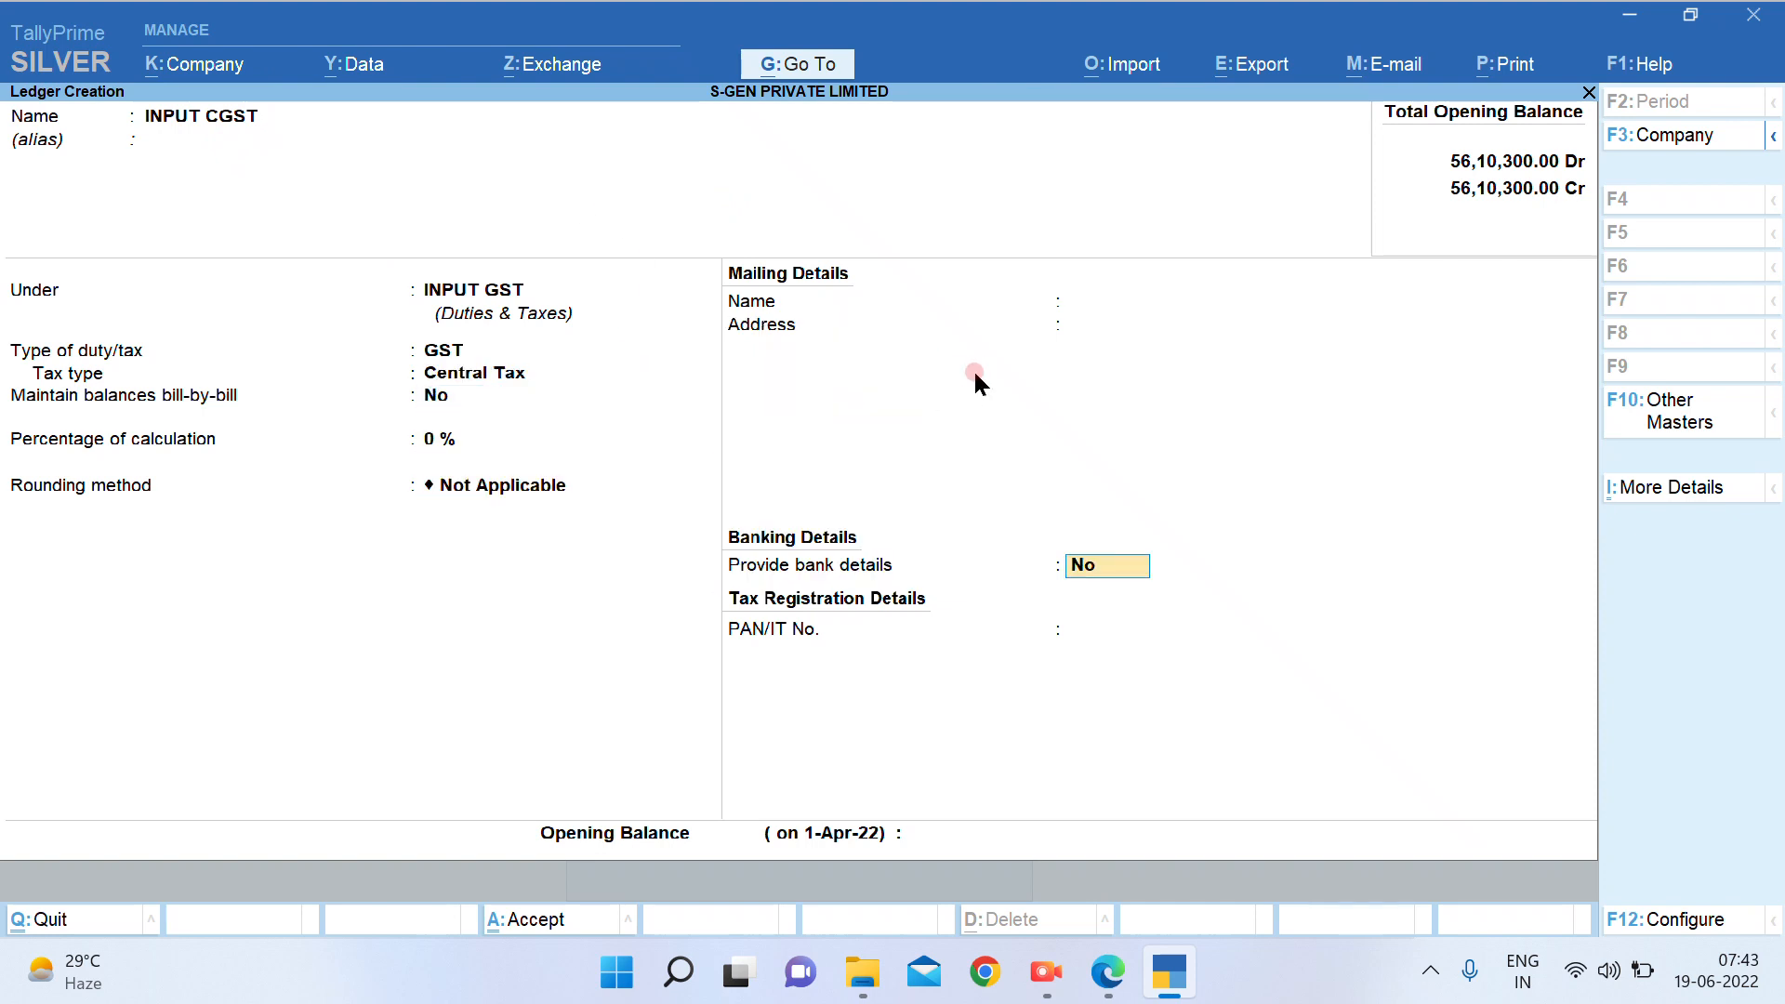
{"action": "key", "text": "Return"}
{"action": "key", "text": "Return"}
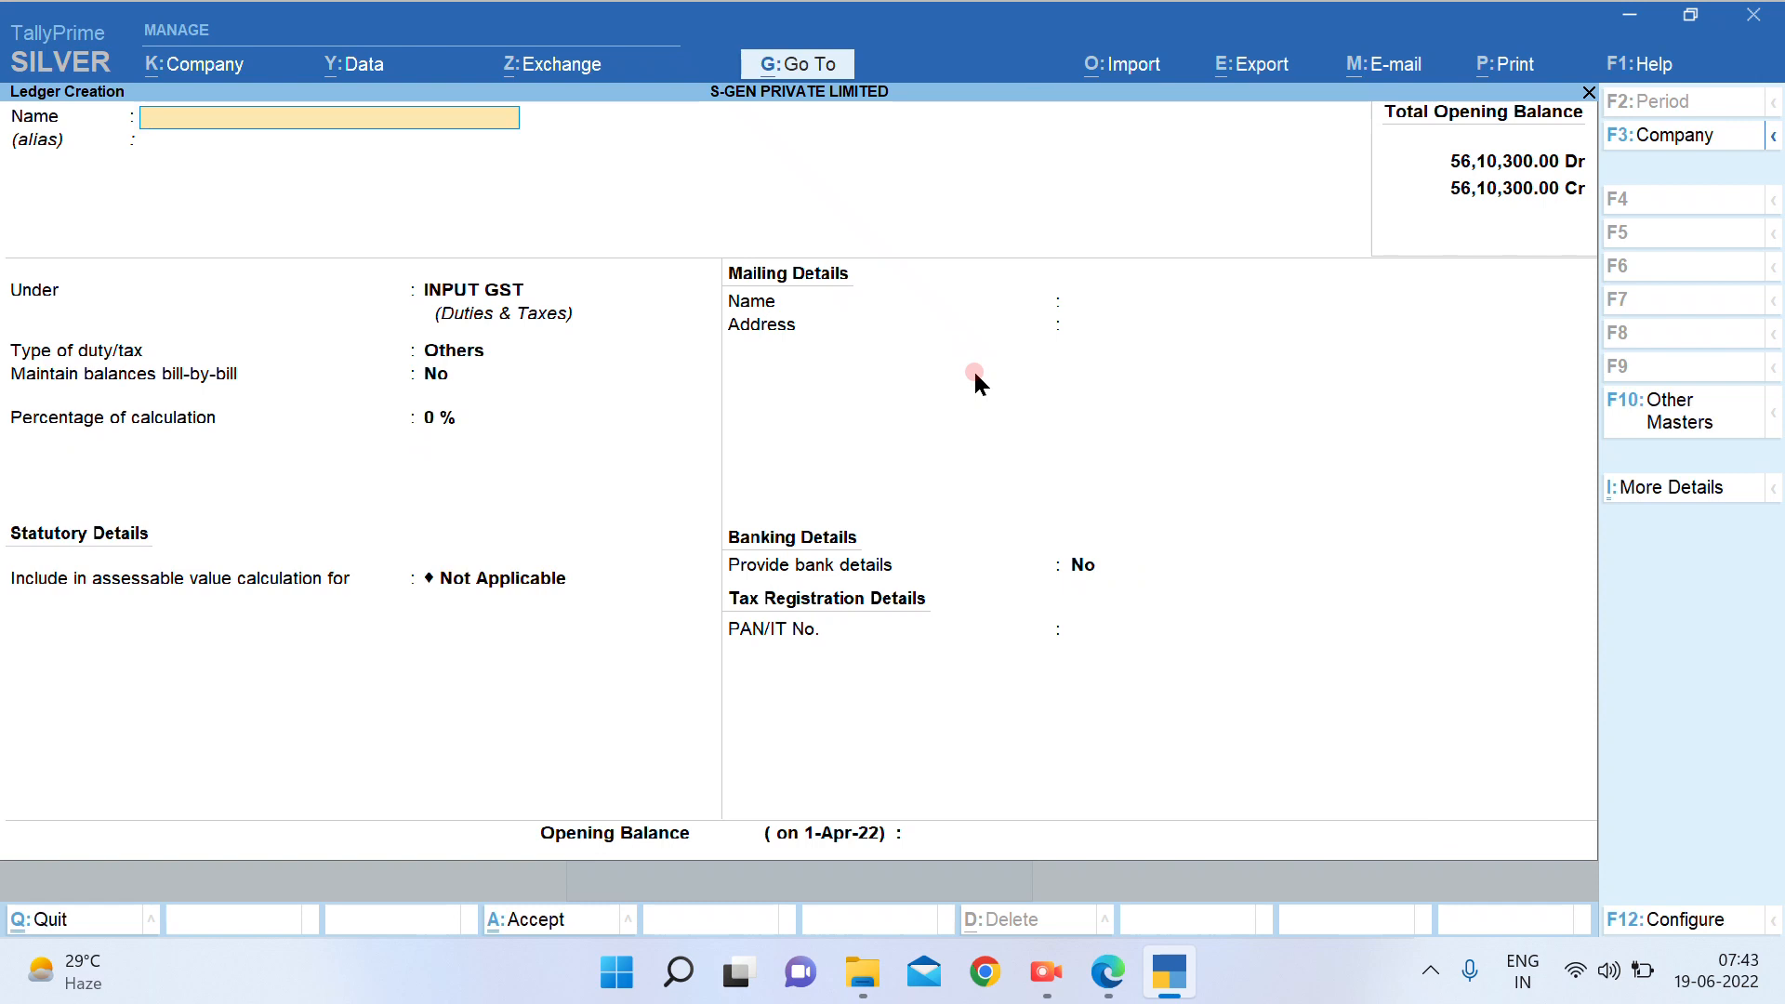
Name the next ledger INPUT IGST and keep it under the INPUT GST group
{"action": "type", "text": "INPUT IGST"}
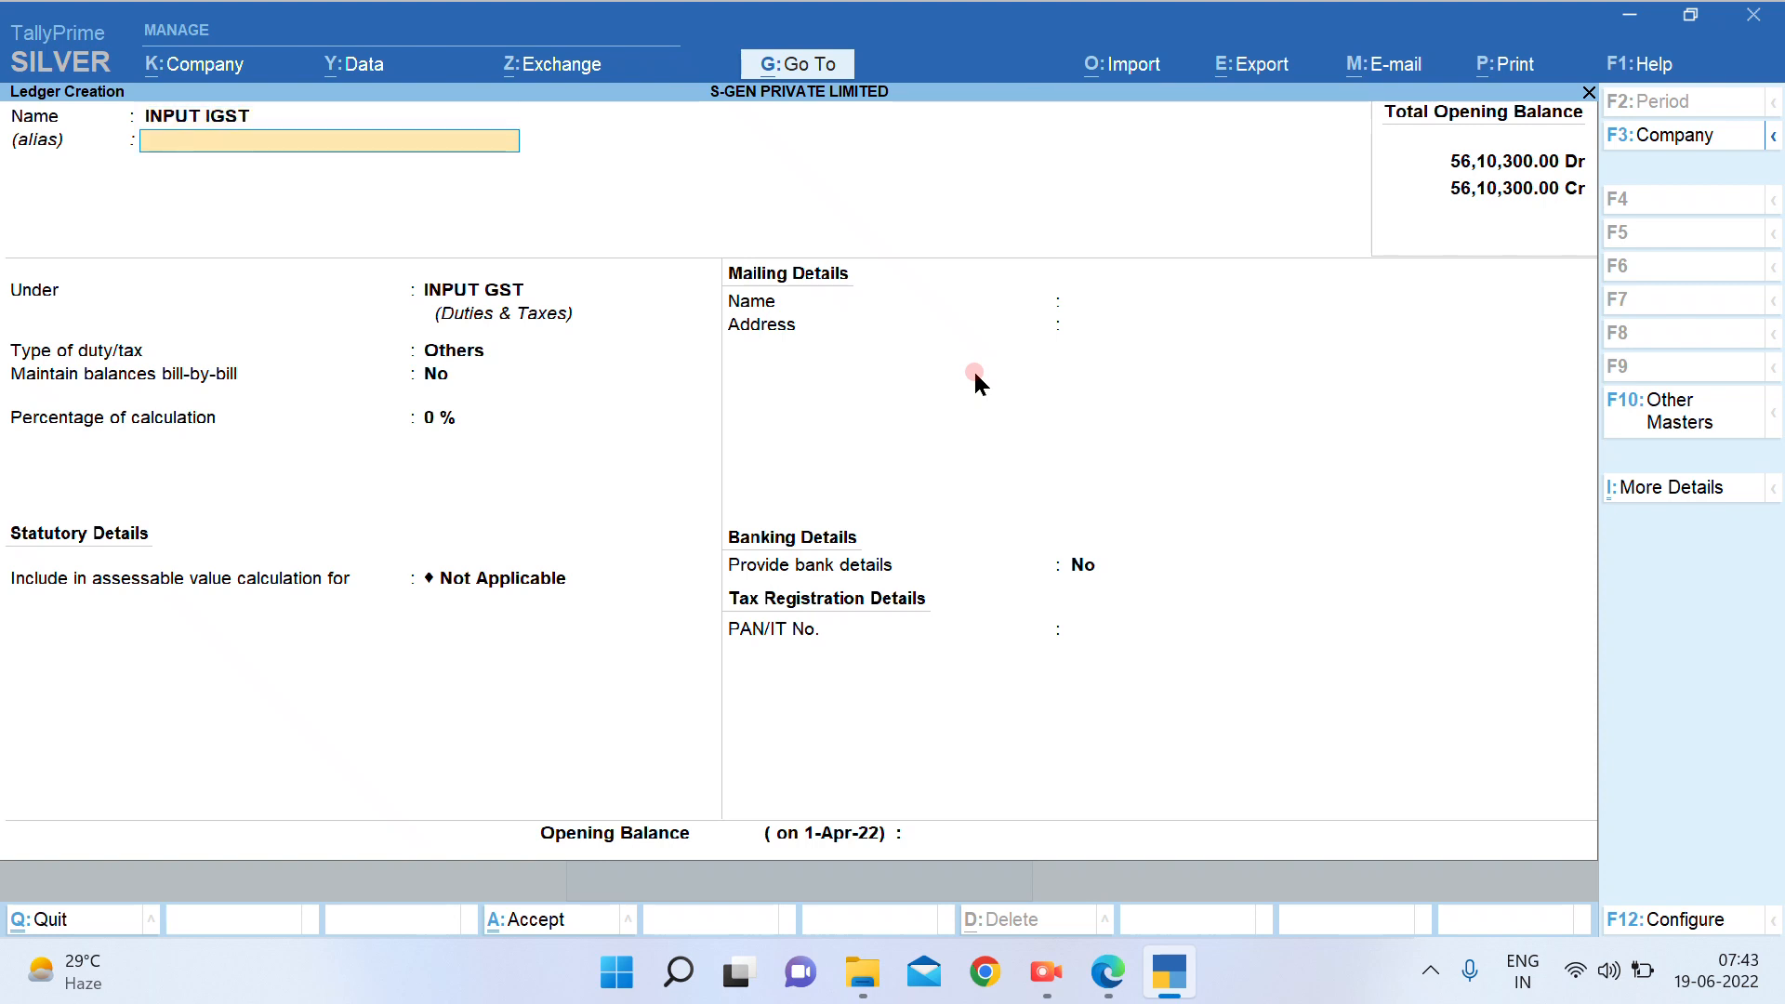
{"action": "key", "text": "Return"}
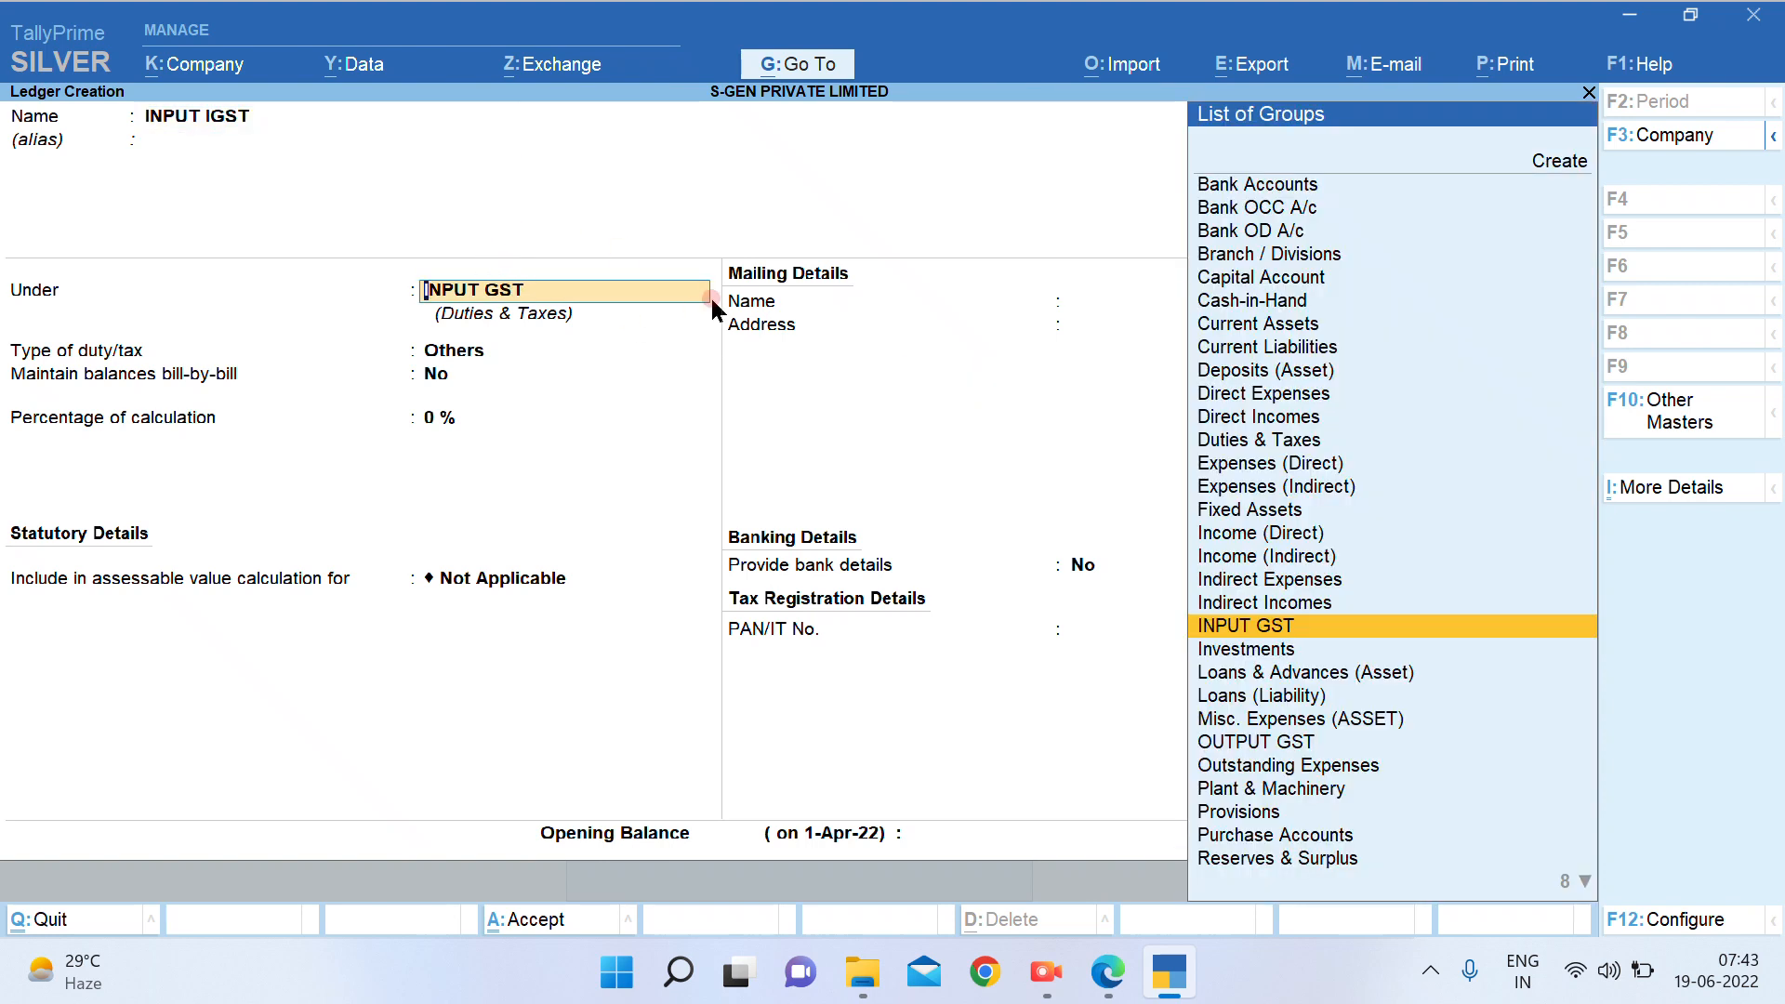
{"action": "key", "text": "Return"}
Set the INPUT IGST ledger's duty type to GST and its tax type to Integrated Tax, and save the ledger
{"action": "key", "text": "Up"}
{"action": "key", "text": "Return"}
{"action": "key", "text": "Down"}
{"action": "key", "text": "Down"}
{"action": "key", "text": "Down"}
{"action": "key", "text": "Up"}
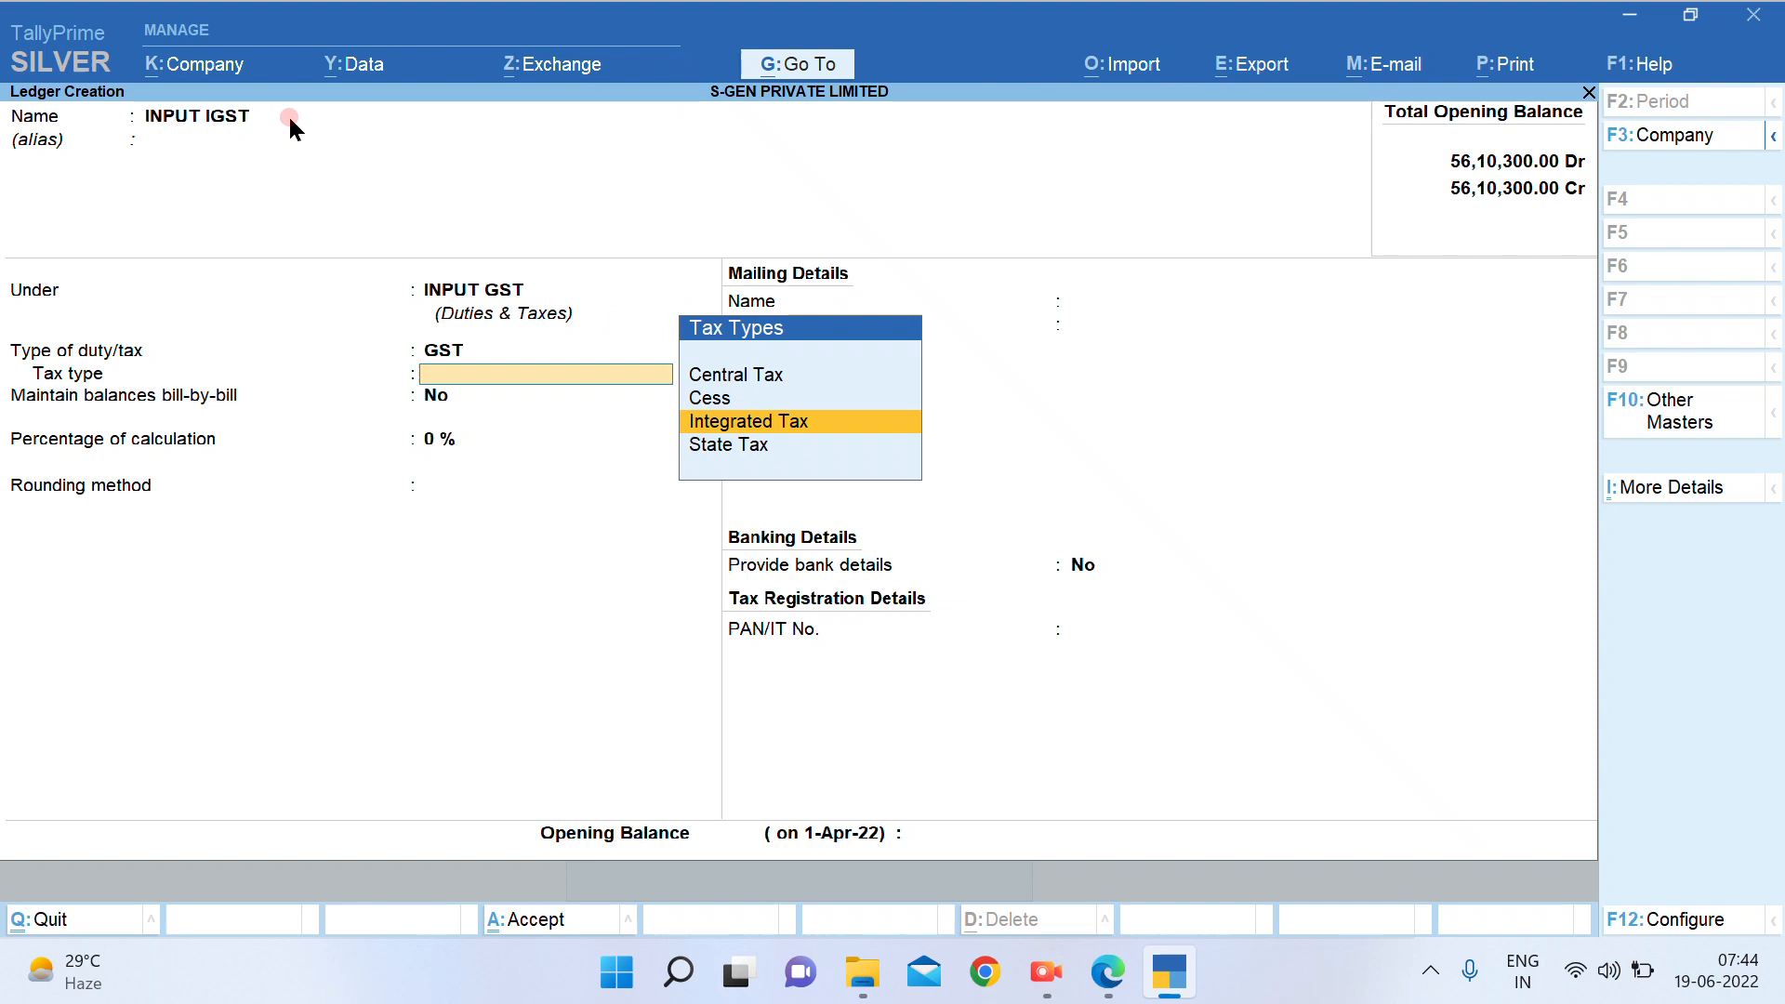
{"action": "key", "text": "Return"}
{"action": "key", "text": "Return"}
{"action": "key", "text": "Return"}
{"action": "key", "text": "Return"}
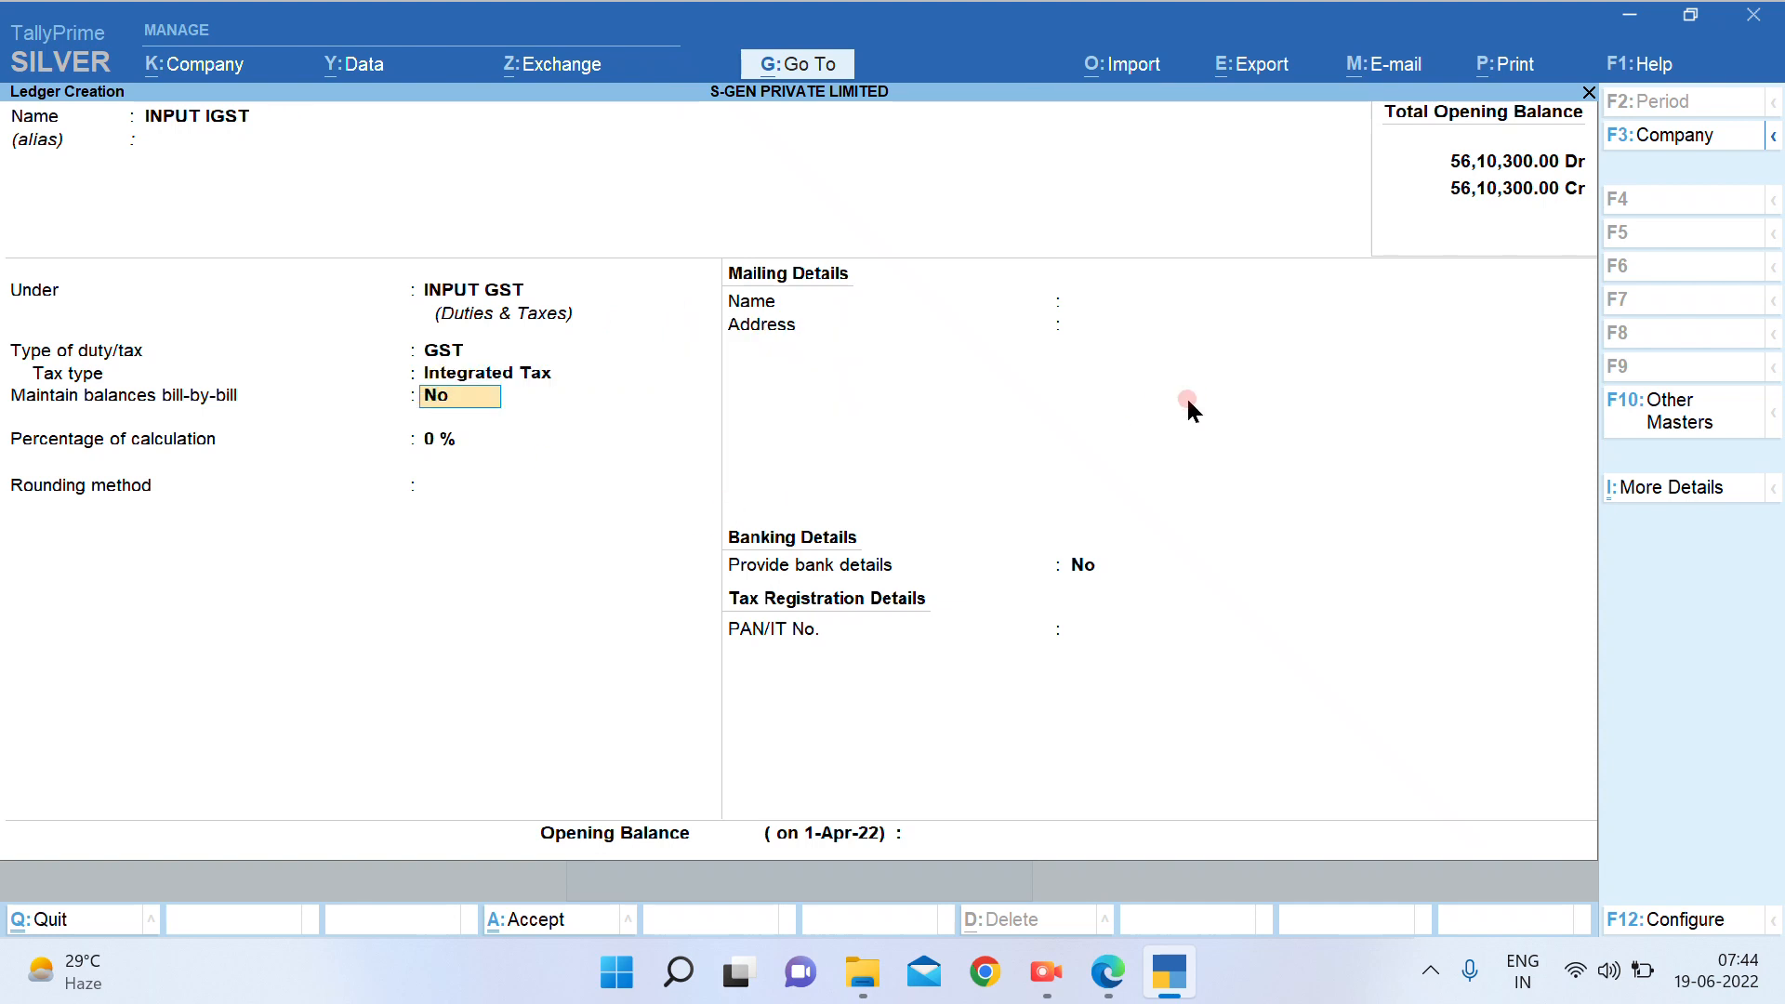
{"action": "key", "text": "Return"}
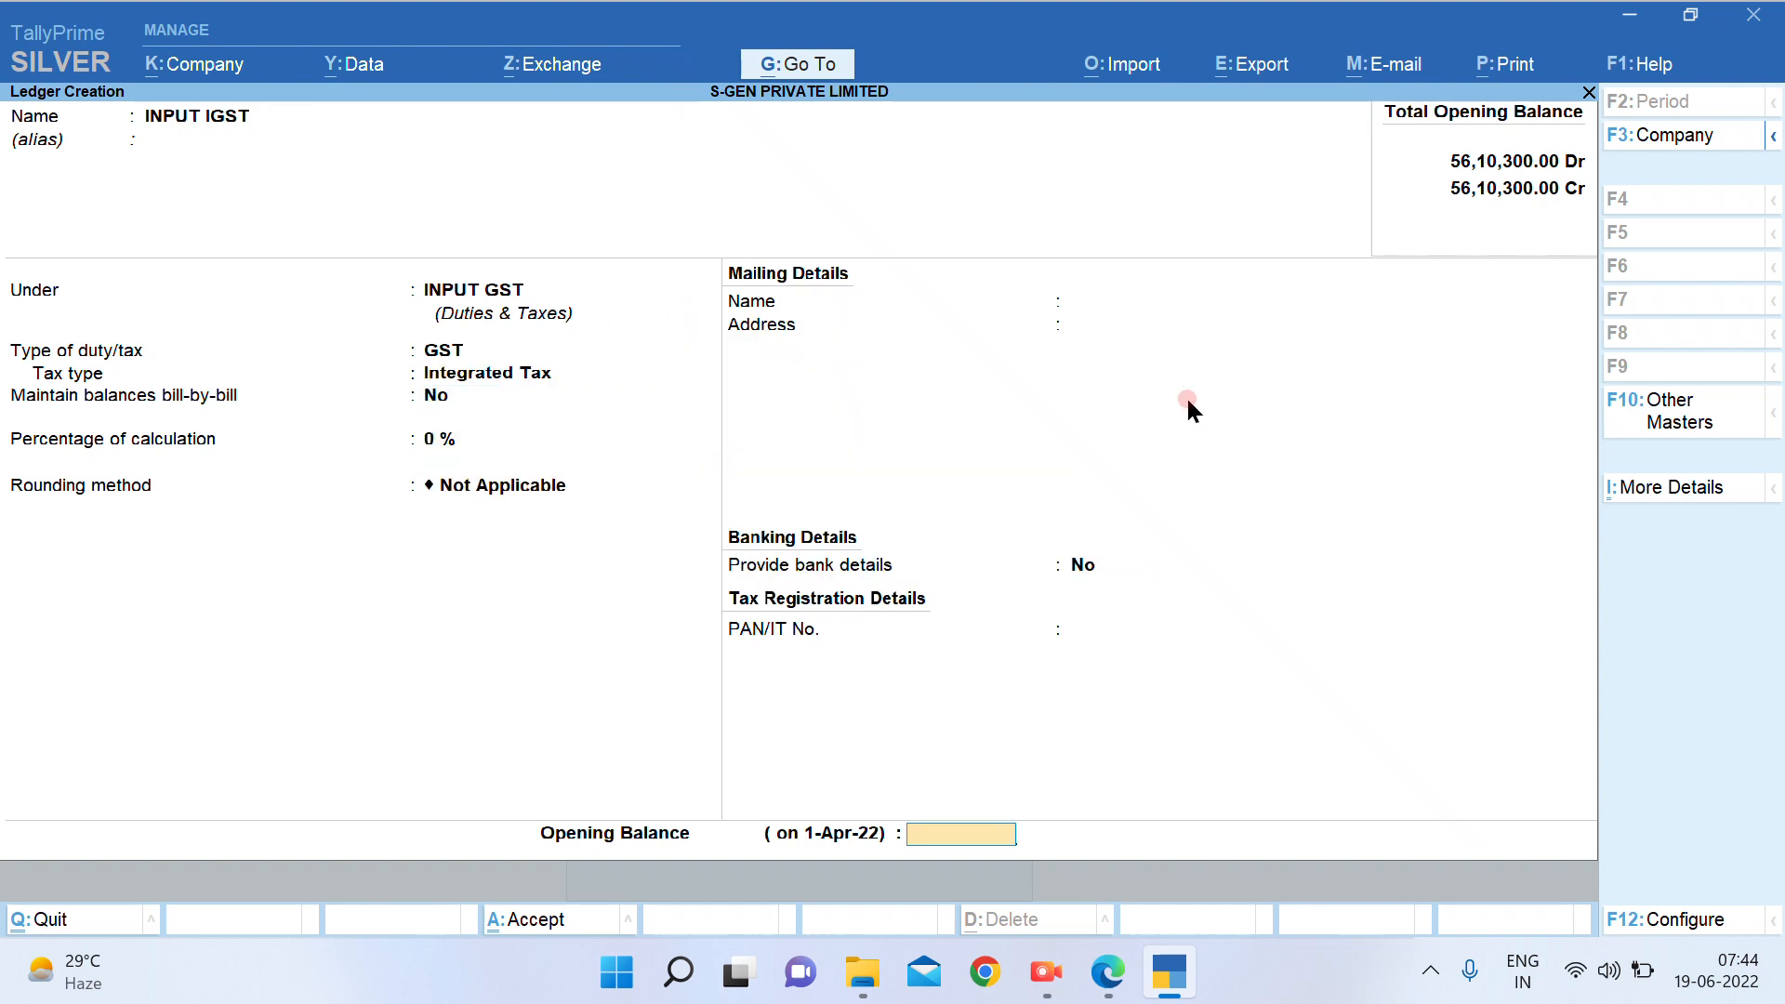
{"action": "key", "text": "Return"}
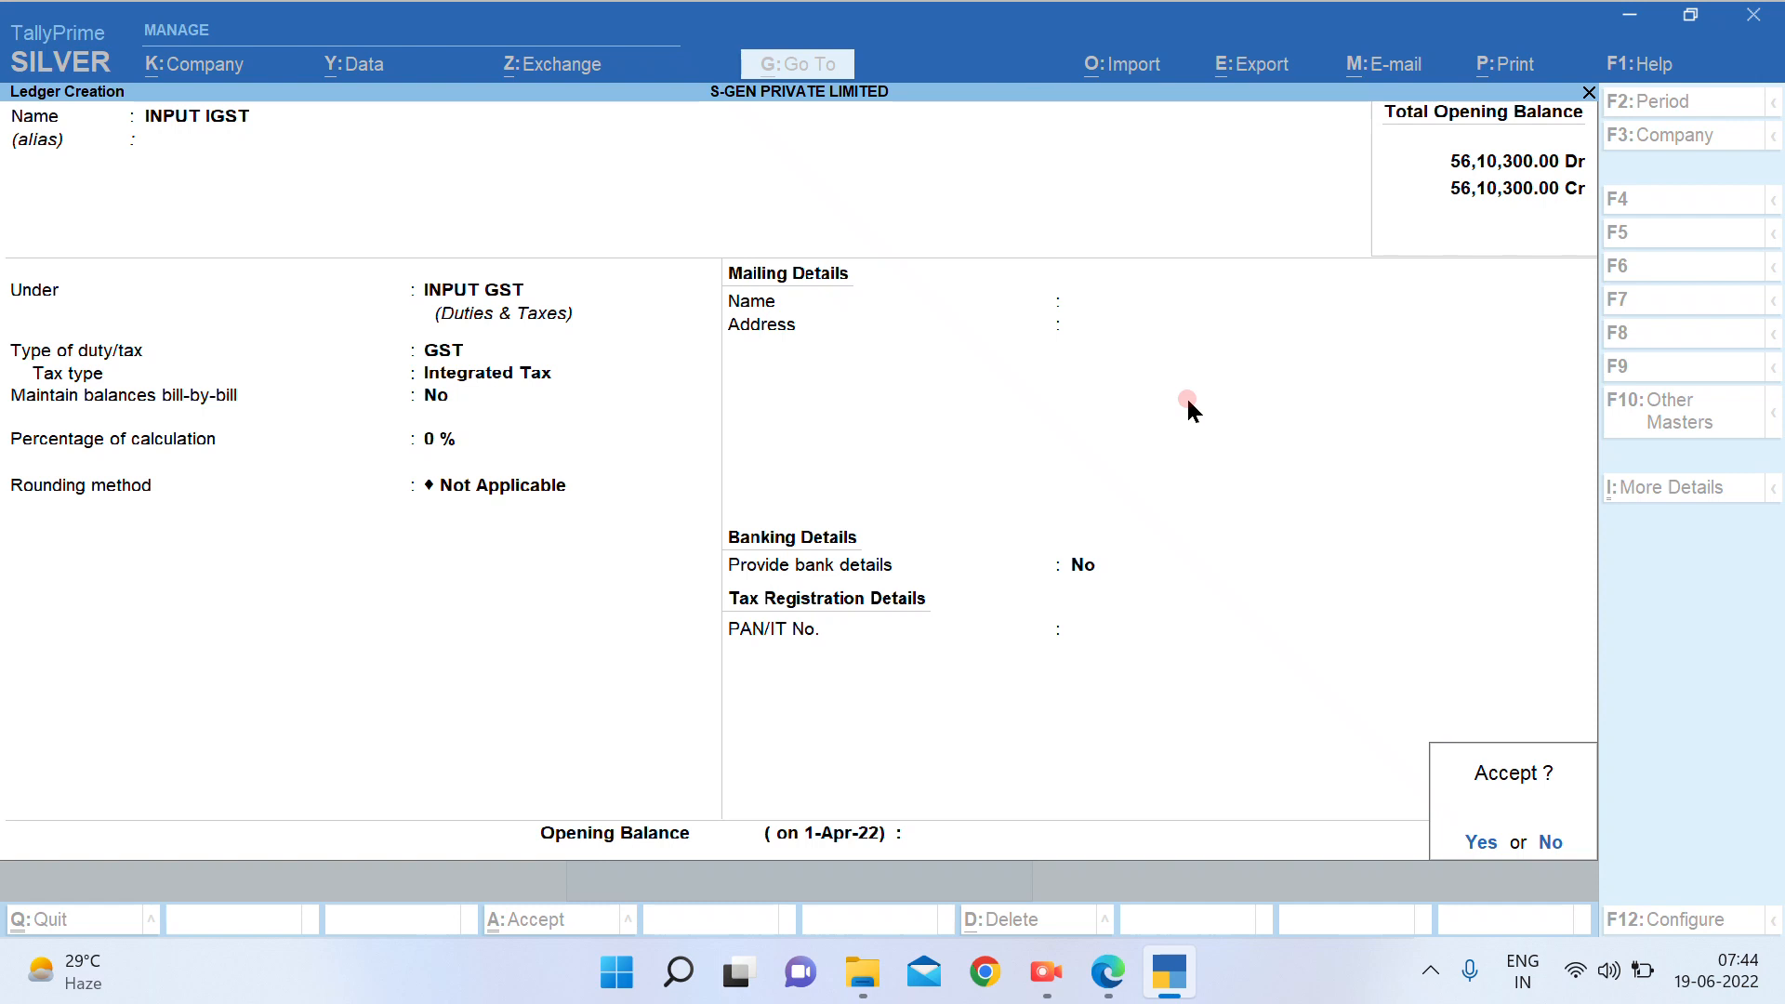
{"action": "key", "text": "Return"}
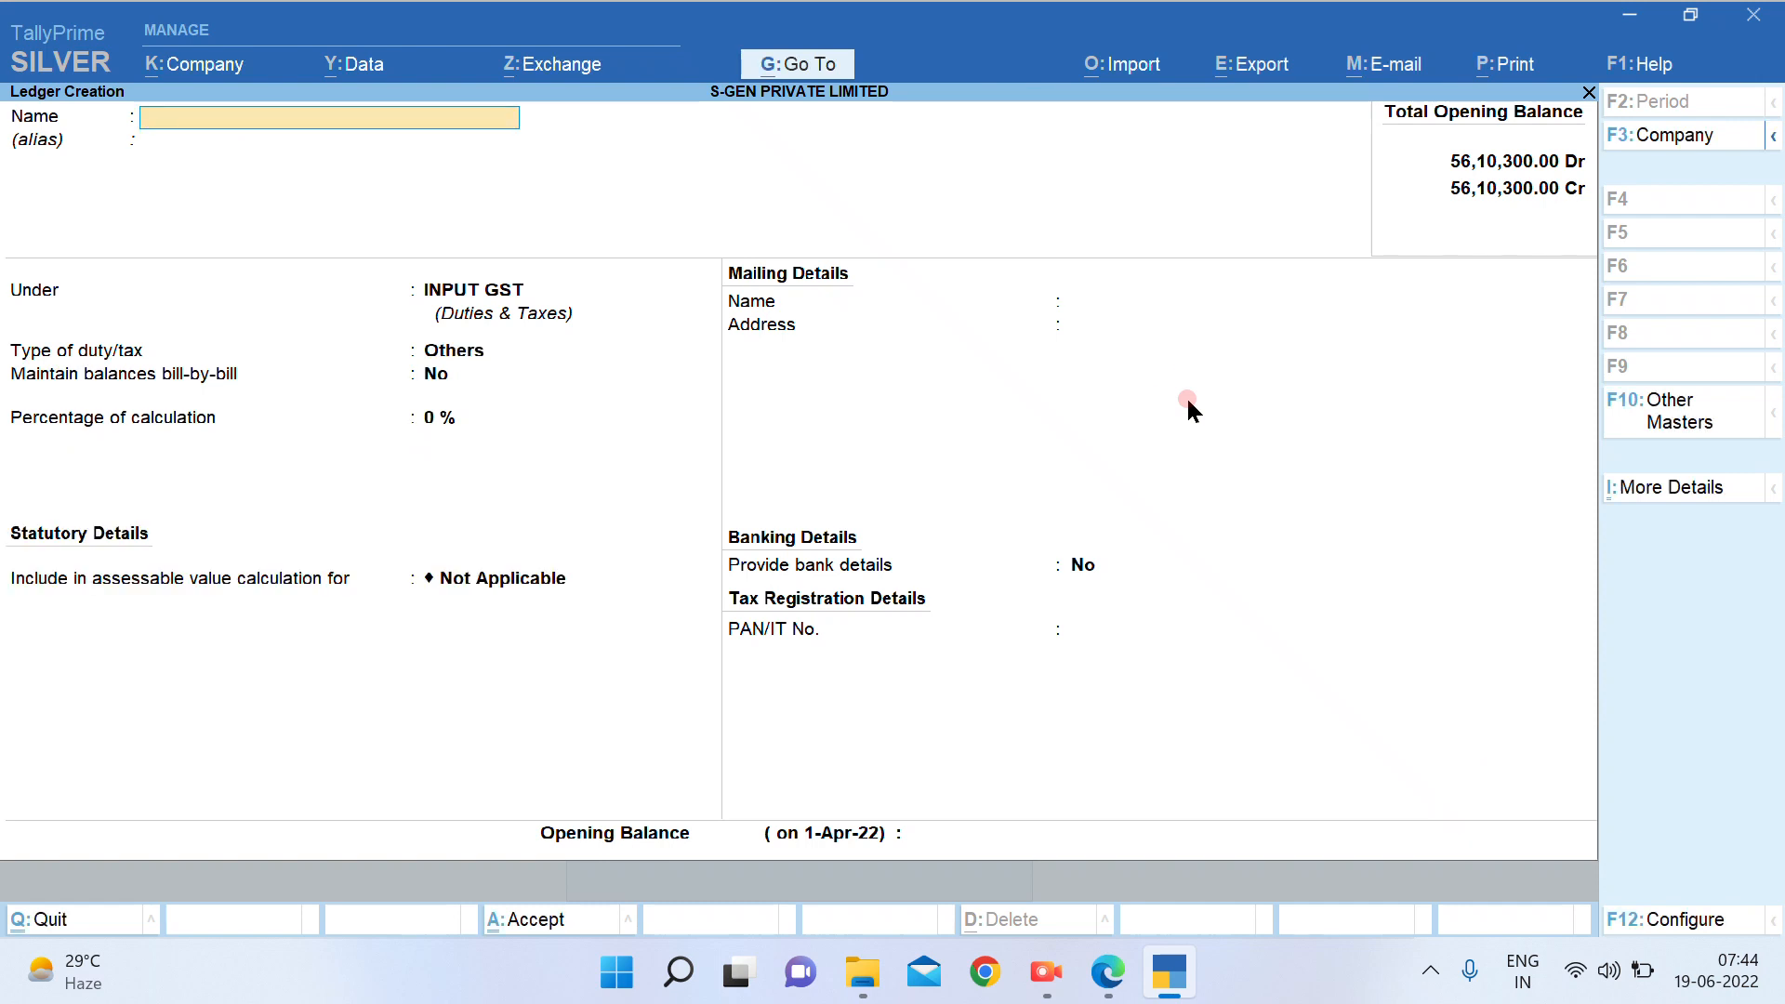
Name the next ledger OUTPUT SGST and place it under the OUTPUT GST group
{"action": "type", "text": "OUTPUT SGST"}
{"action": "key", "text": "Return"}
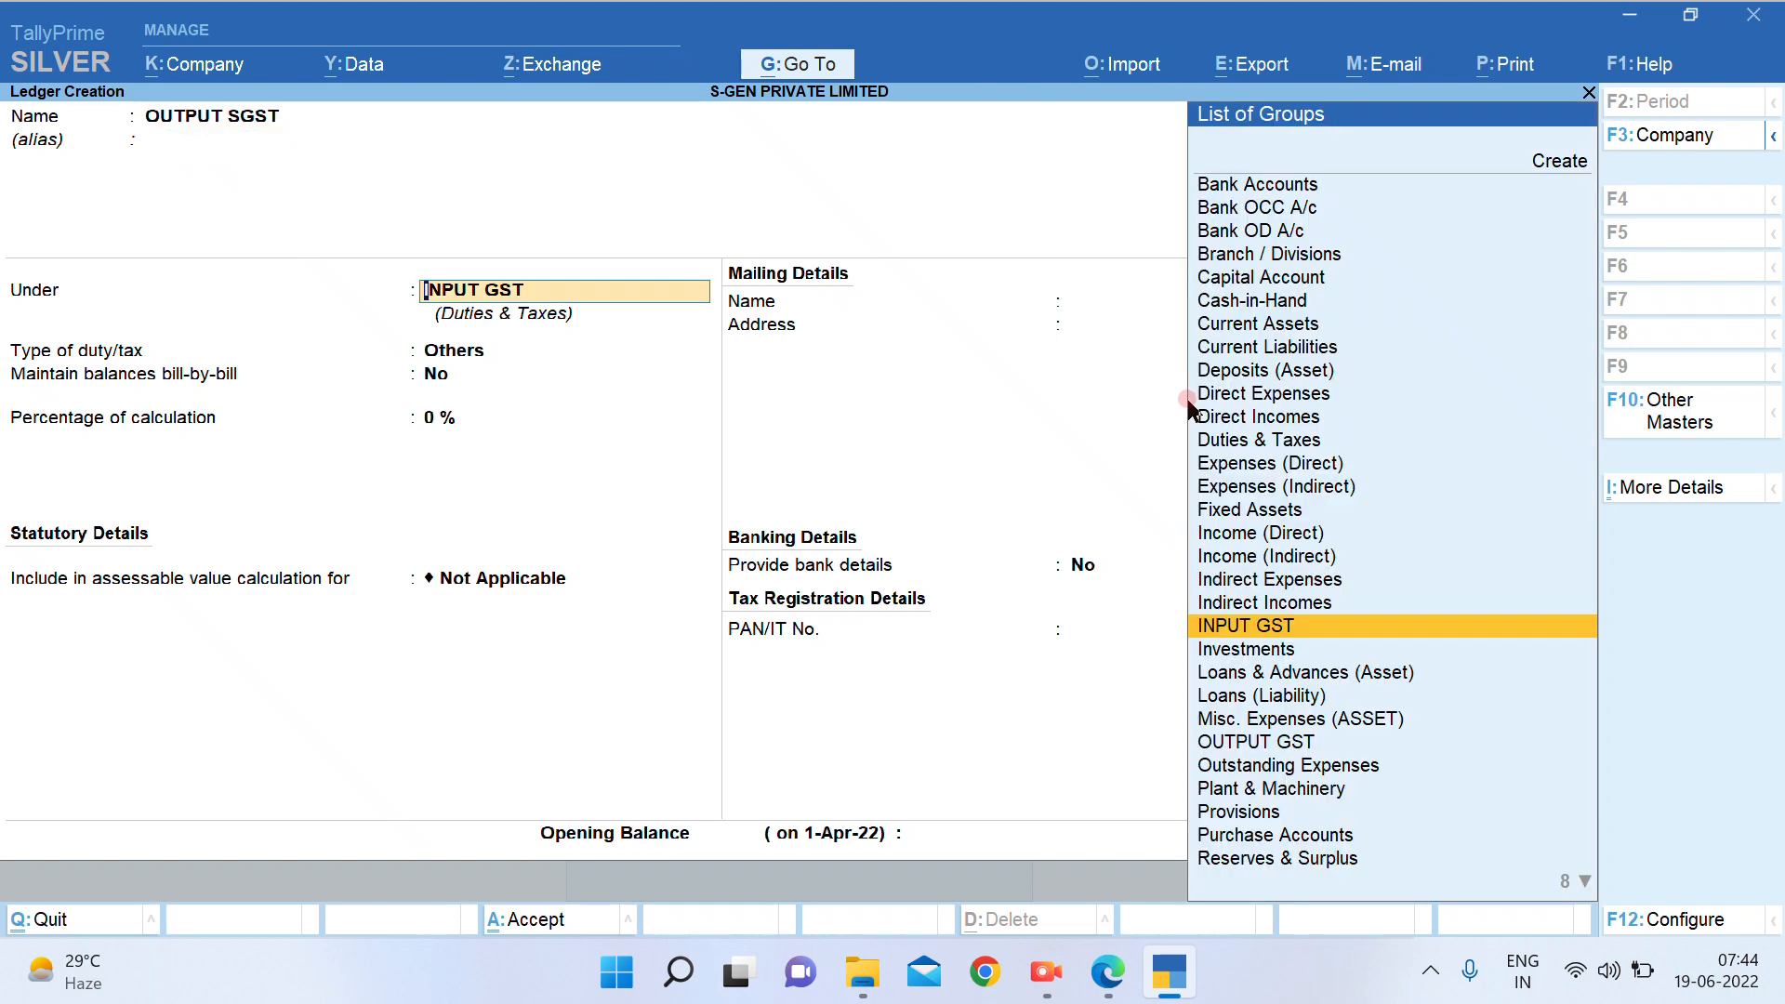
{"action": "type", "text": "OUT"}
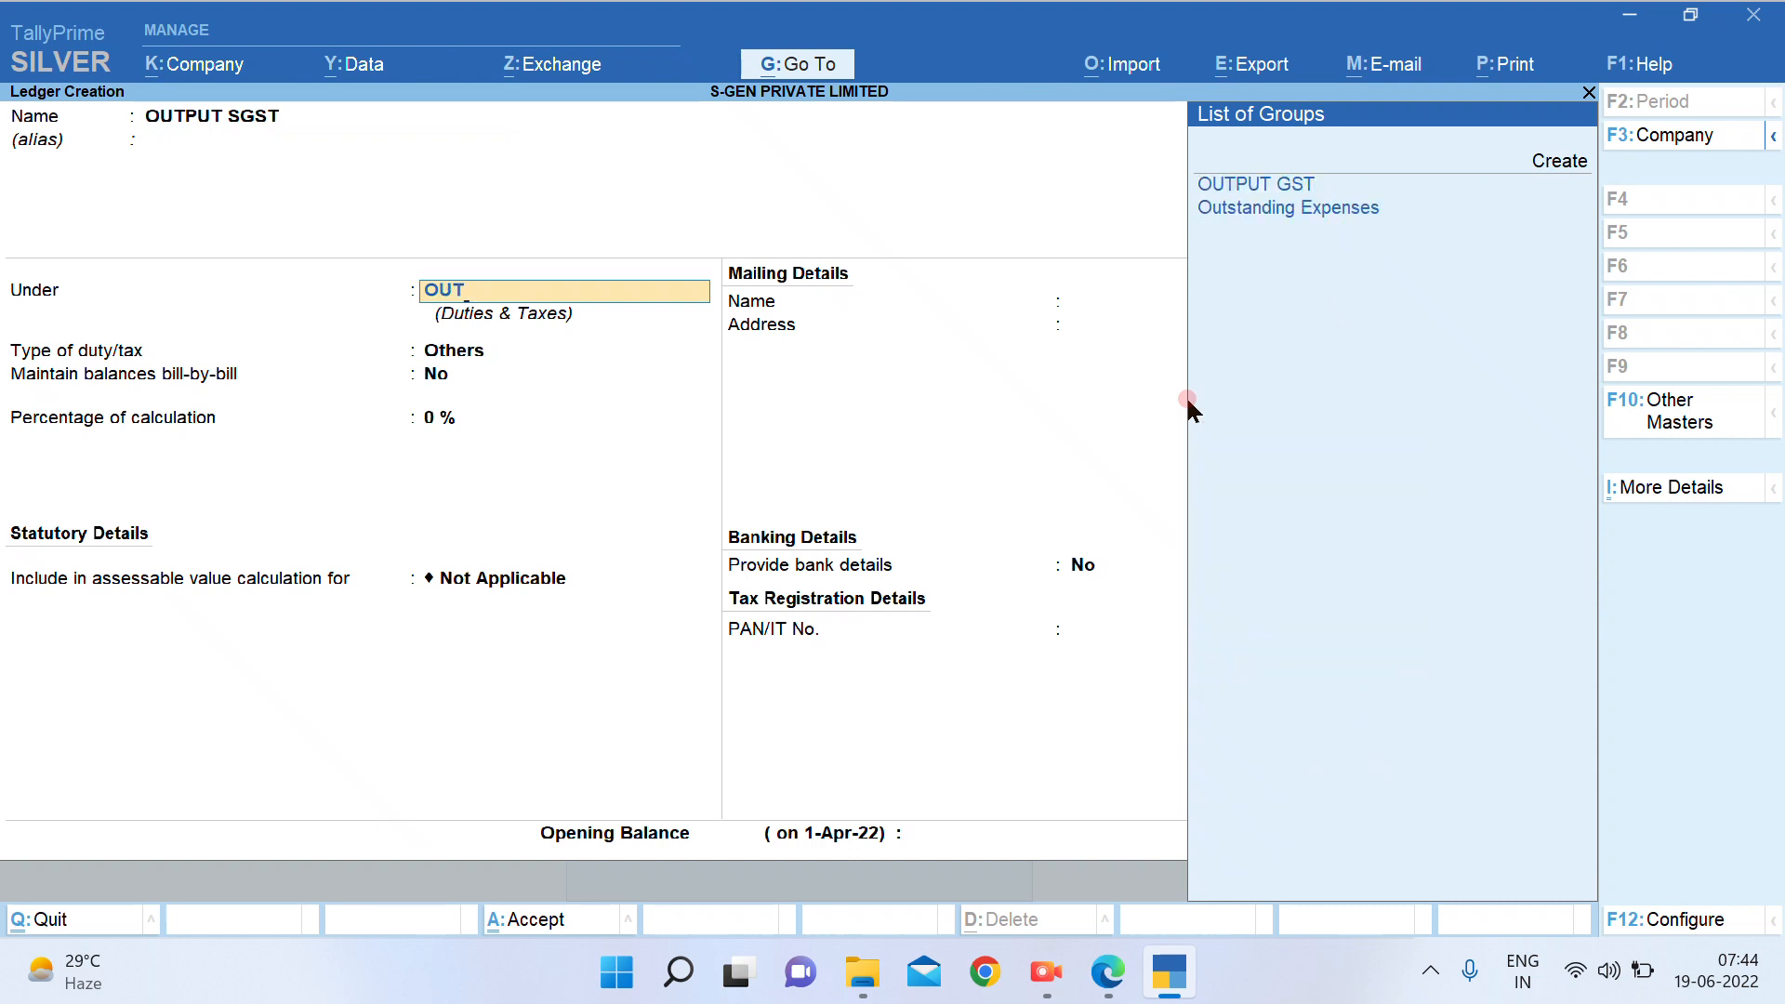
{"action": "key", "text": "Return"}
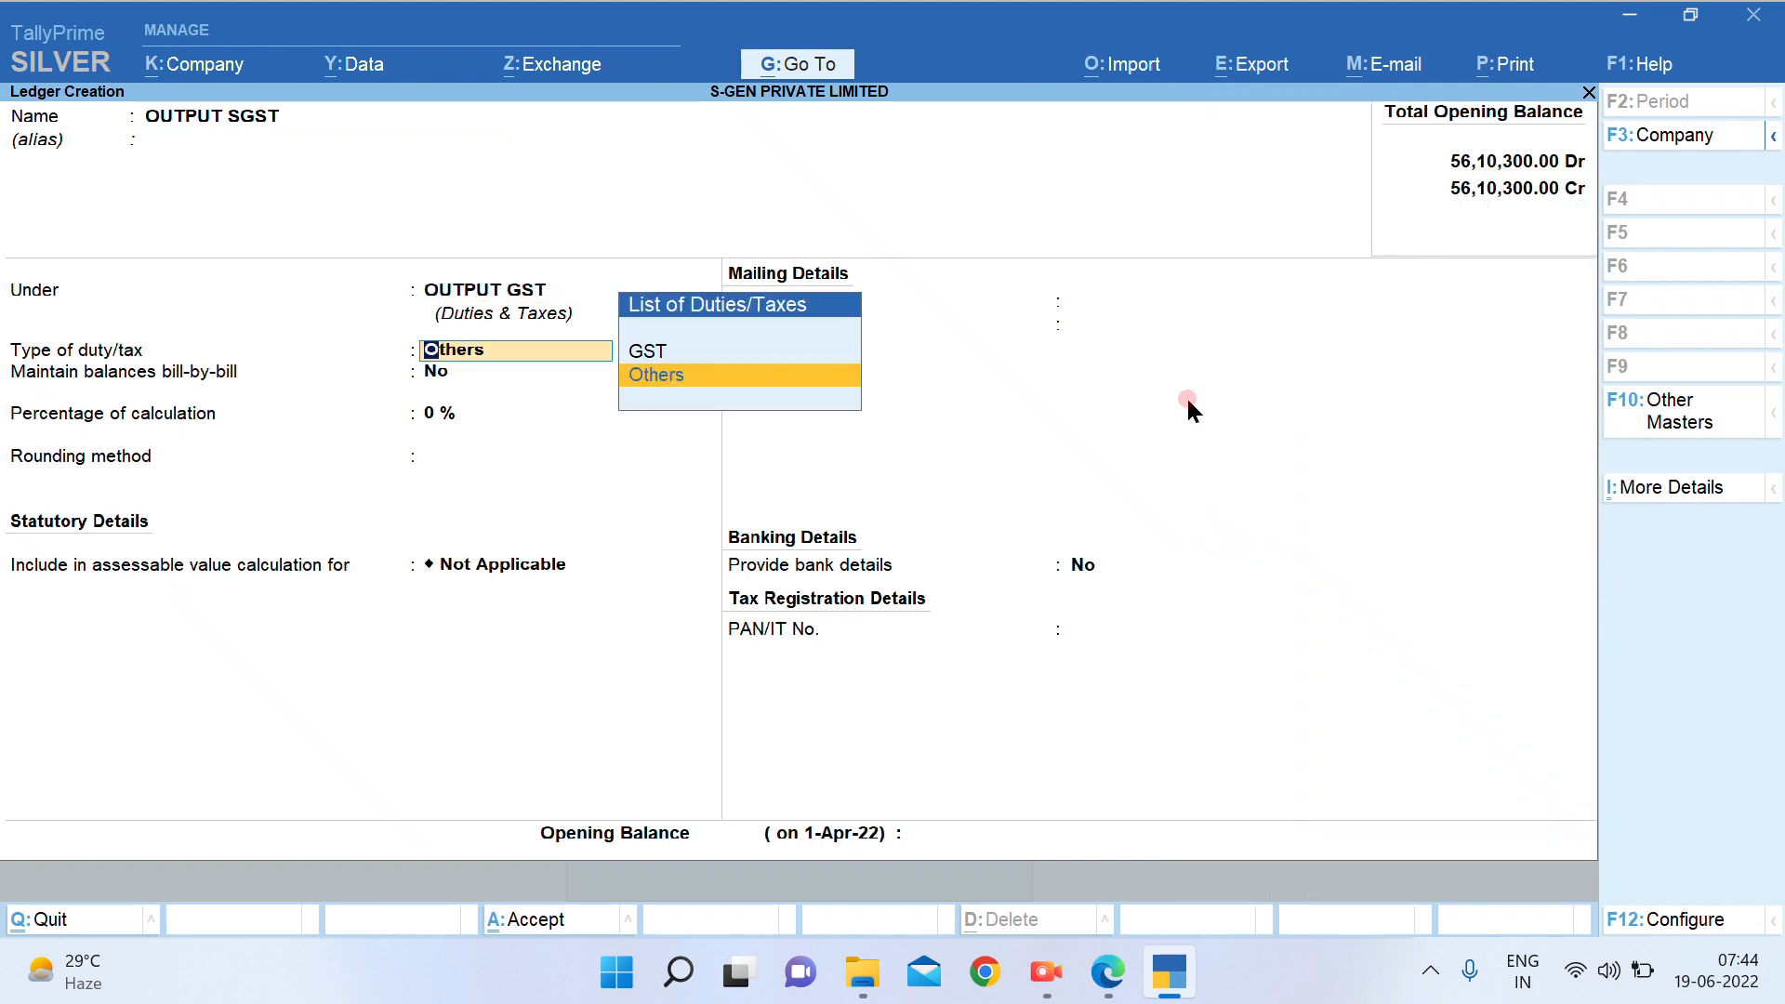
Set the OUTPUT SGST ledger's duty type to GST and its tax type to State Tax, and save the ledger
{"action": "key", "text": "Up"}
{"action": "key", "text": "Return"}
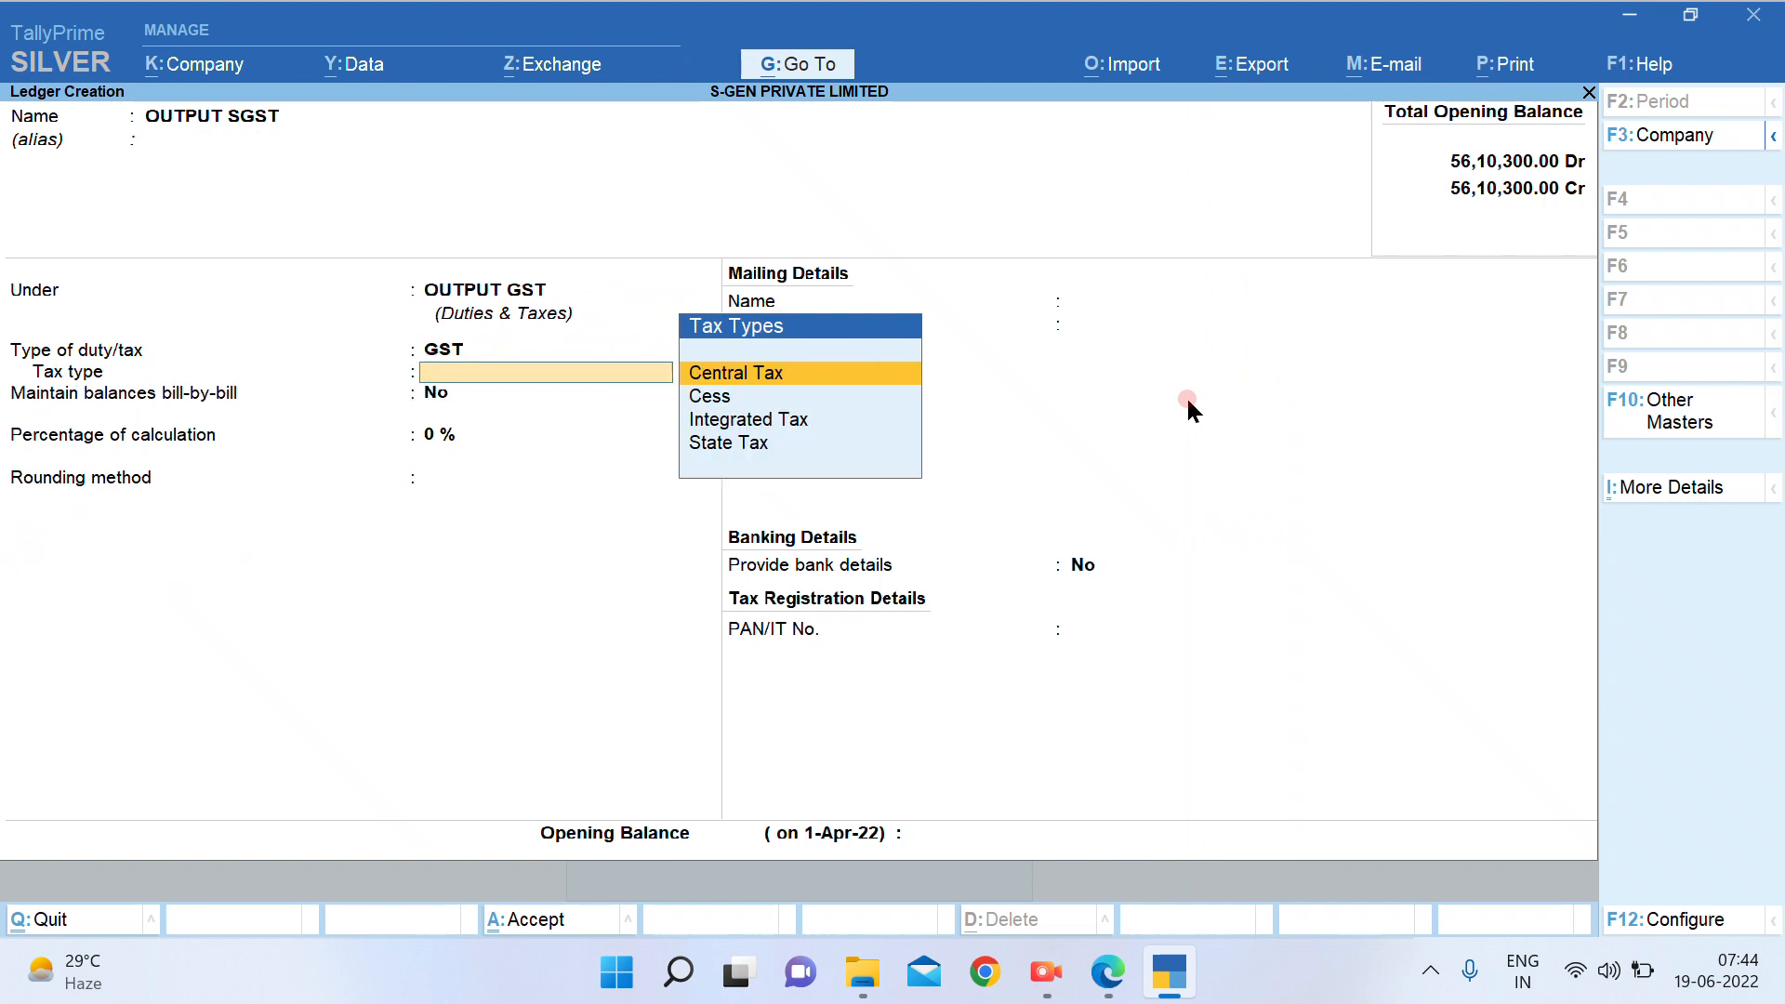
{"action": "key", "text": "Down"}
{"action": "key", "text": "Down"}
{"action": "key", "text": "Down"}
{"action": "key", "text": "Return"}
{"action": "key", "text": "Return"}
{"action": "key", "text": "Return"}
{"action": "key", "text": "Return"}
{"action": "key", "text": "Return"}
{"action": "key", "text": "Return"}
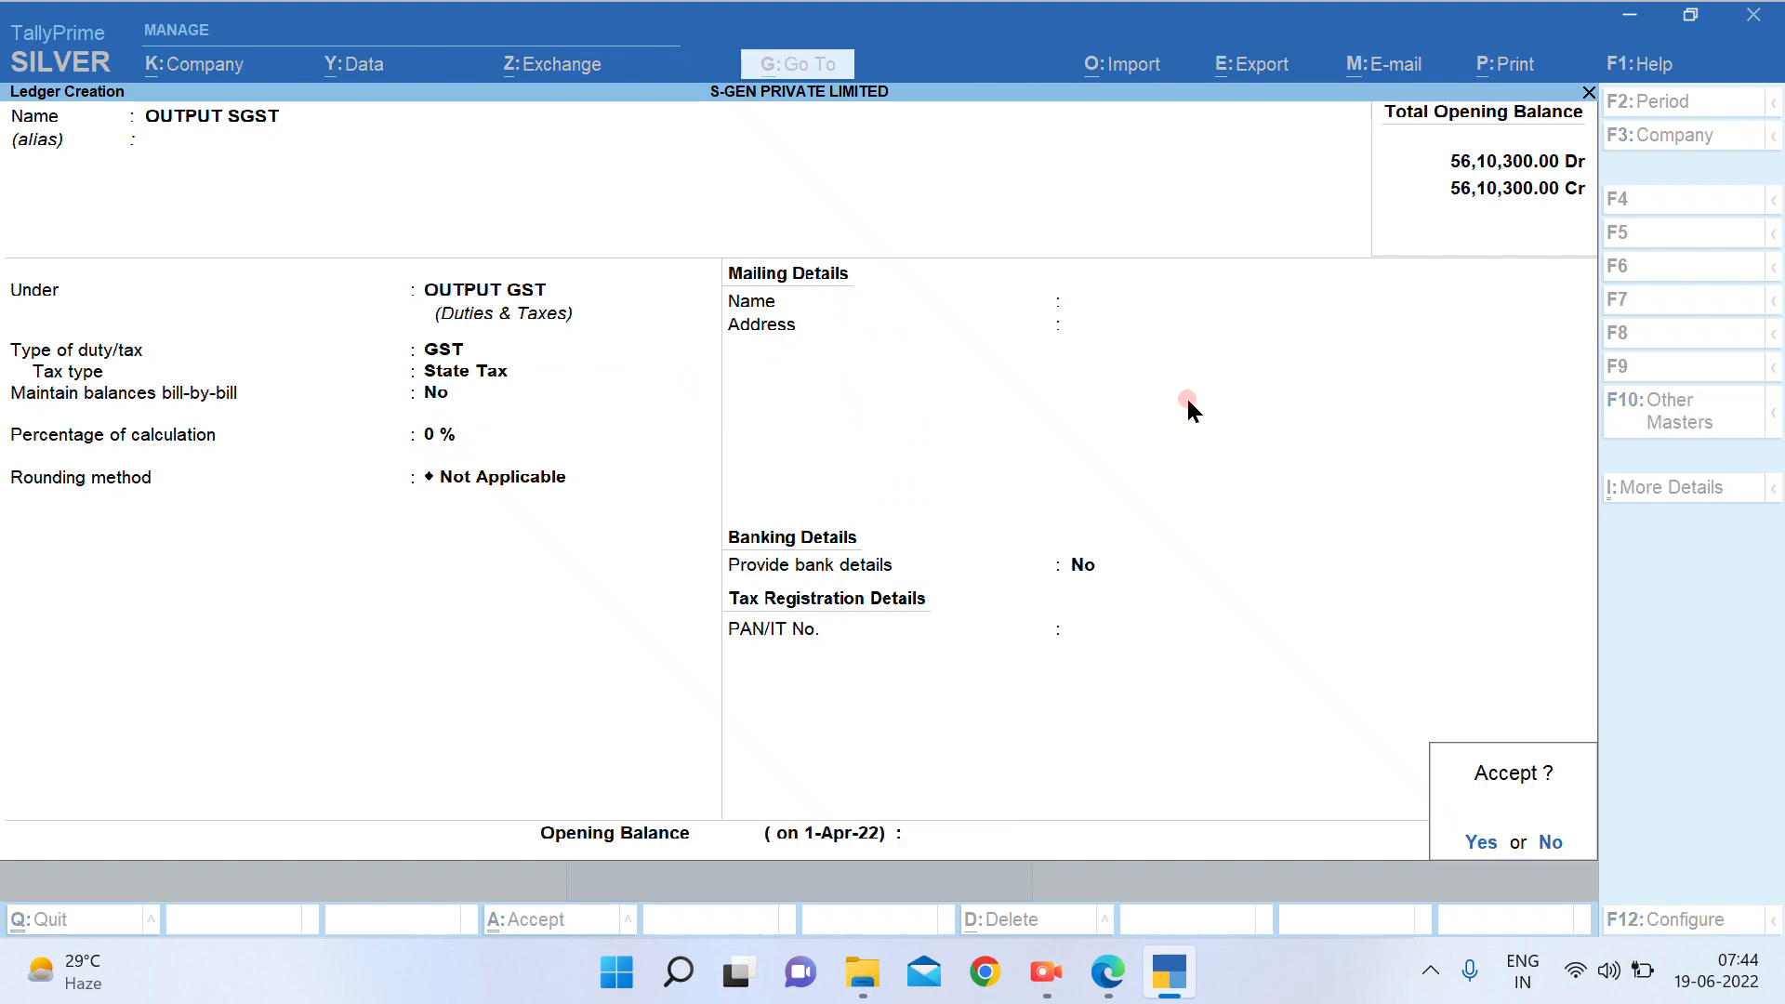
{"action": "key", "text": "Return"}
Name the next ledger OUTPUT CGST and keep it under the OUTPUT GST group
{"action": "type", "text": "OUTPUT"}
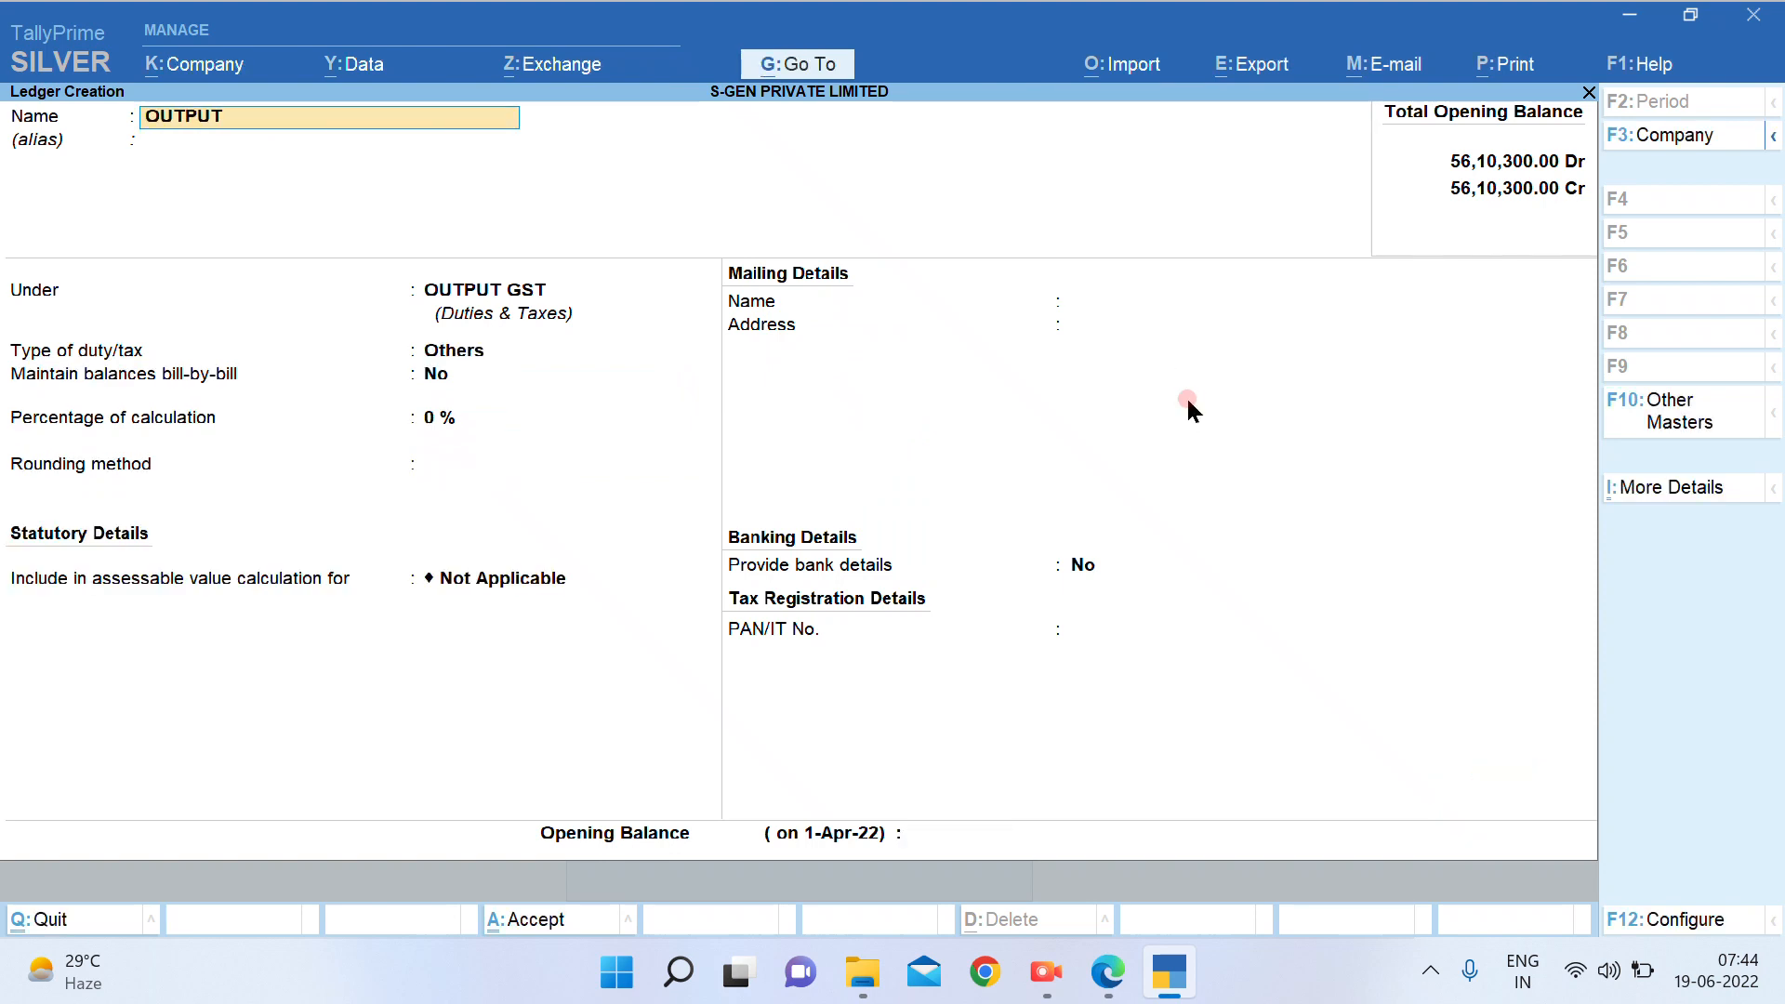
{"action": "type", "text": " CGST"}
{"action": "key", "text": "Return"}
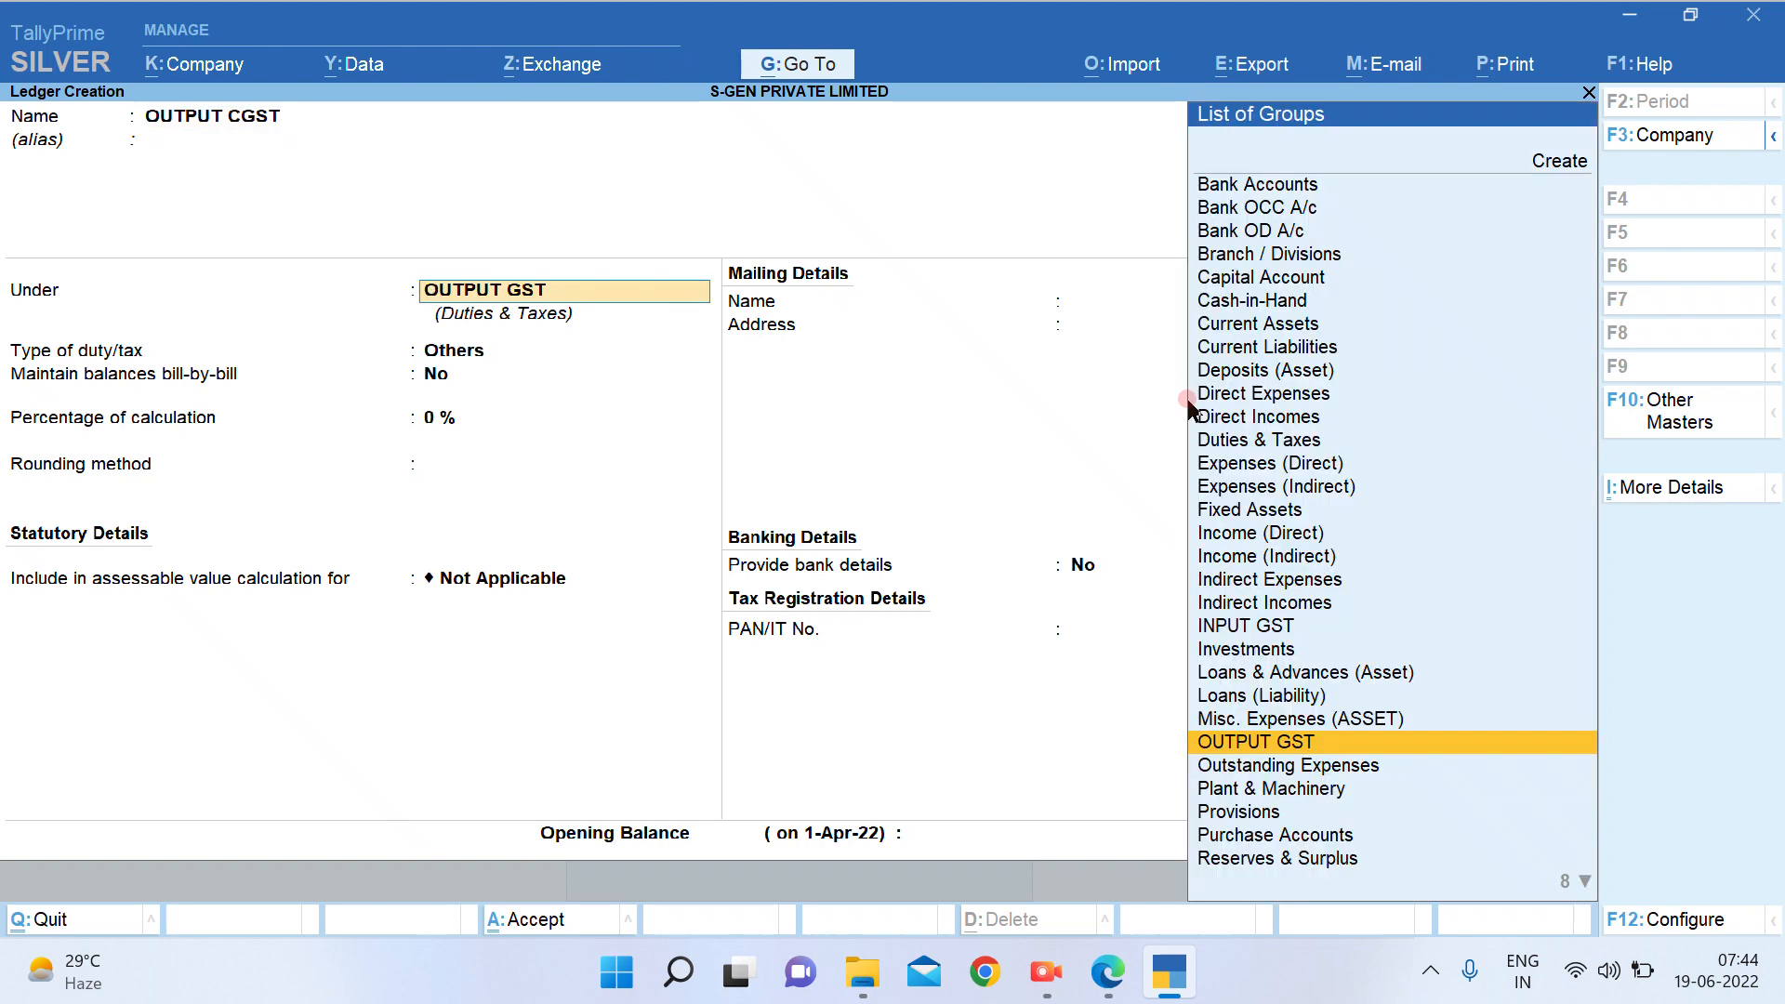
{"action": "key", "text": "Return"}
Set the OUTPUT CGST ledger's duty type to GST and its tax type to Central Tax, and save the ledger
{"action": "type", "text": "g"}
{"action": "key", "text": "Return"}
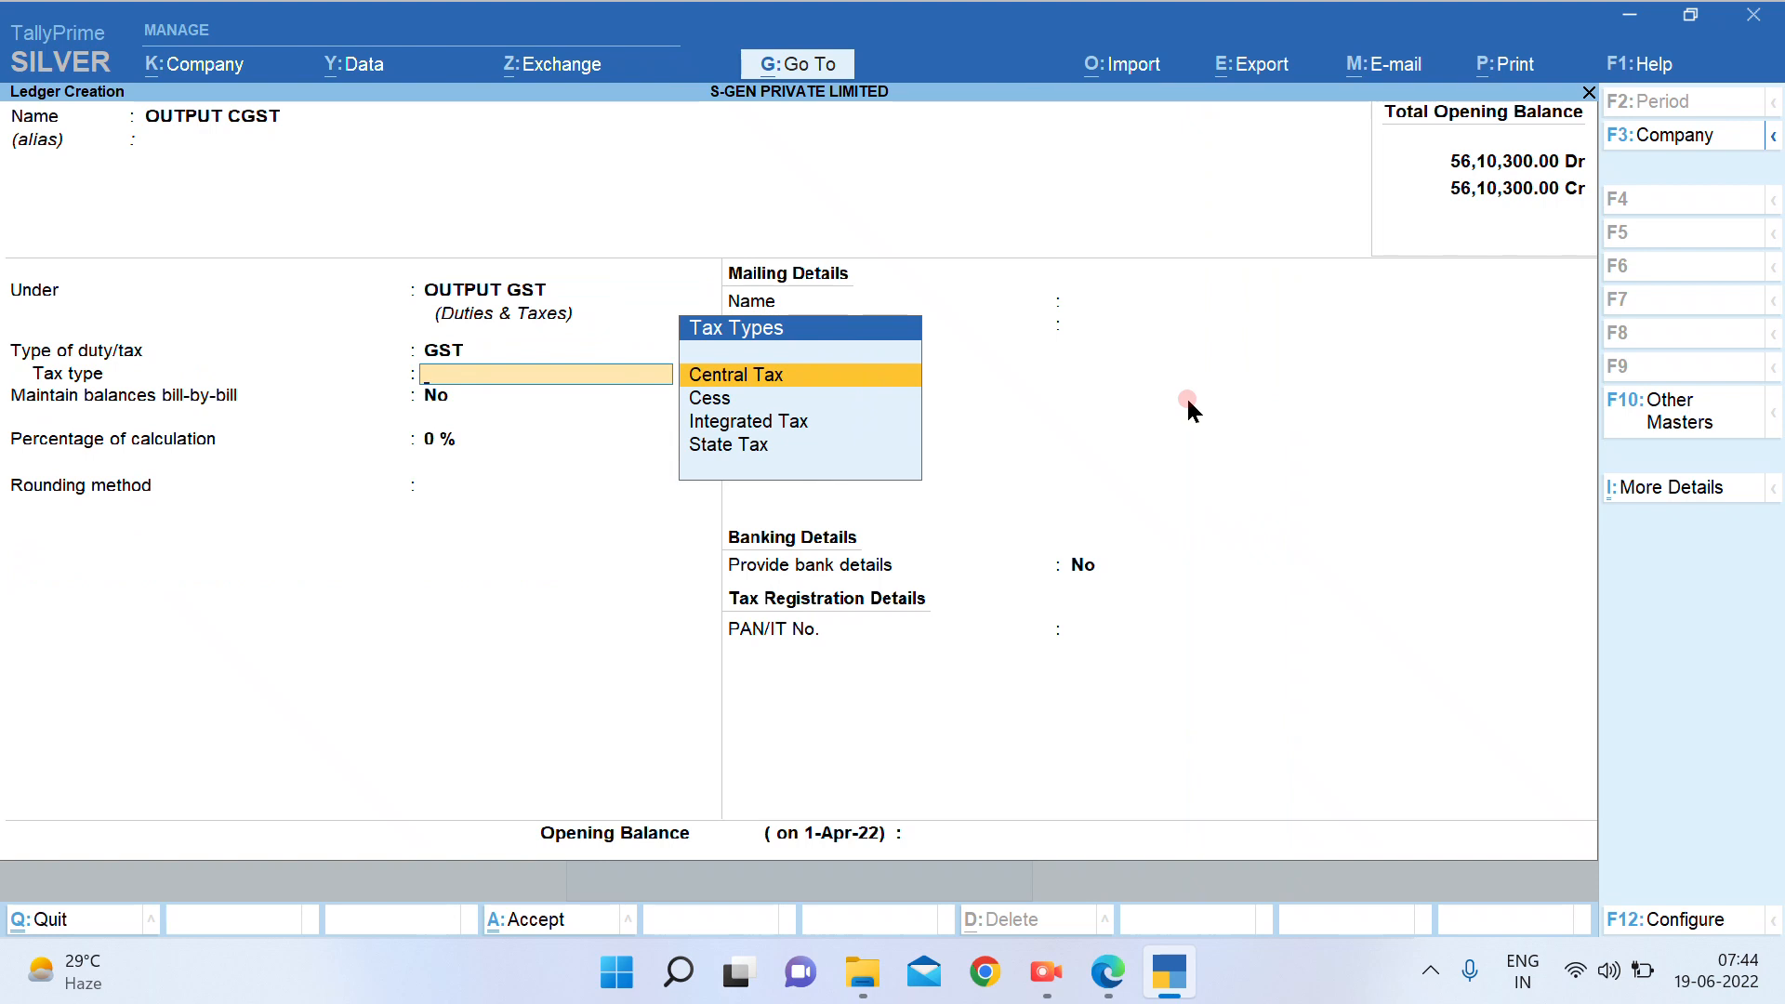
{"action": "key", "text": "Return"}
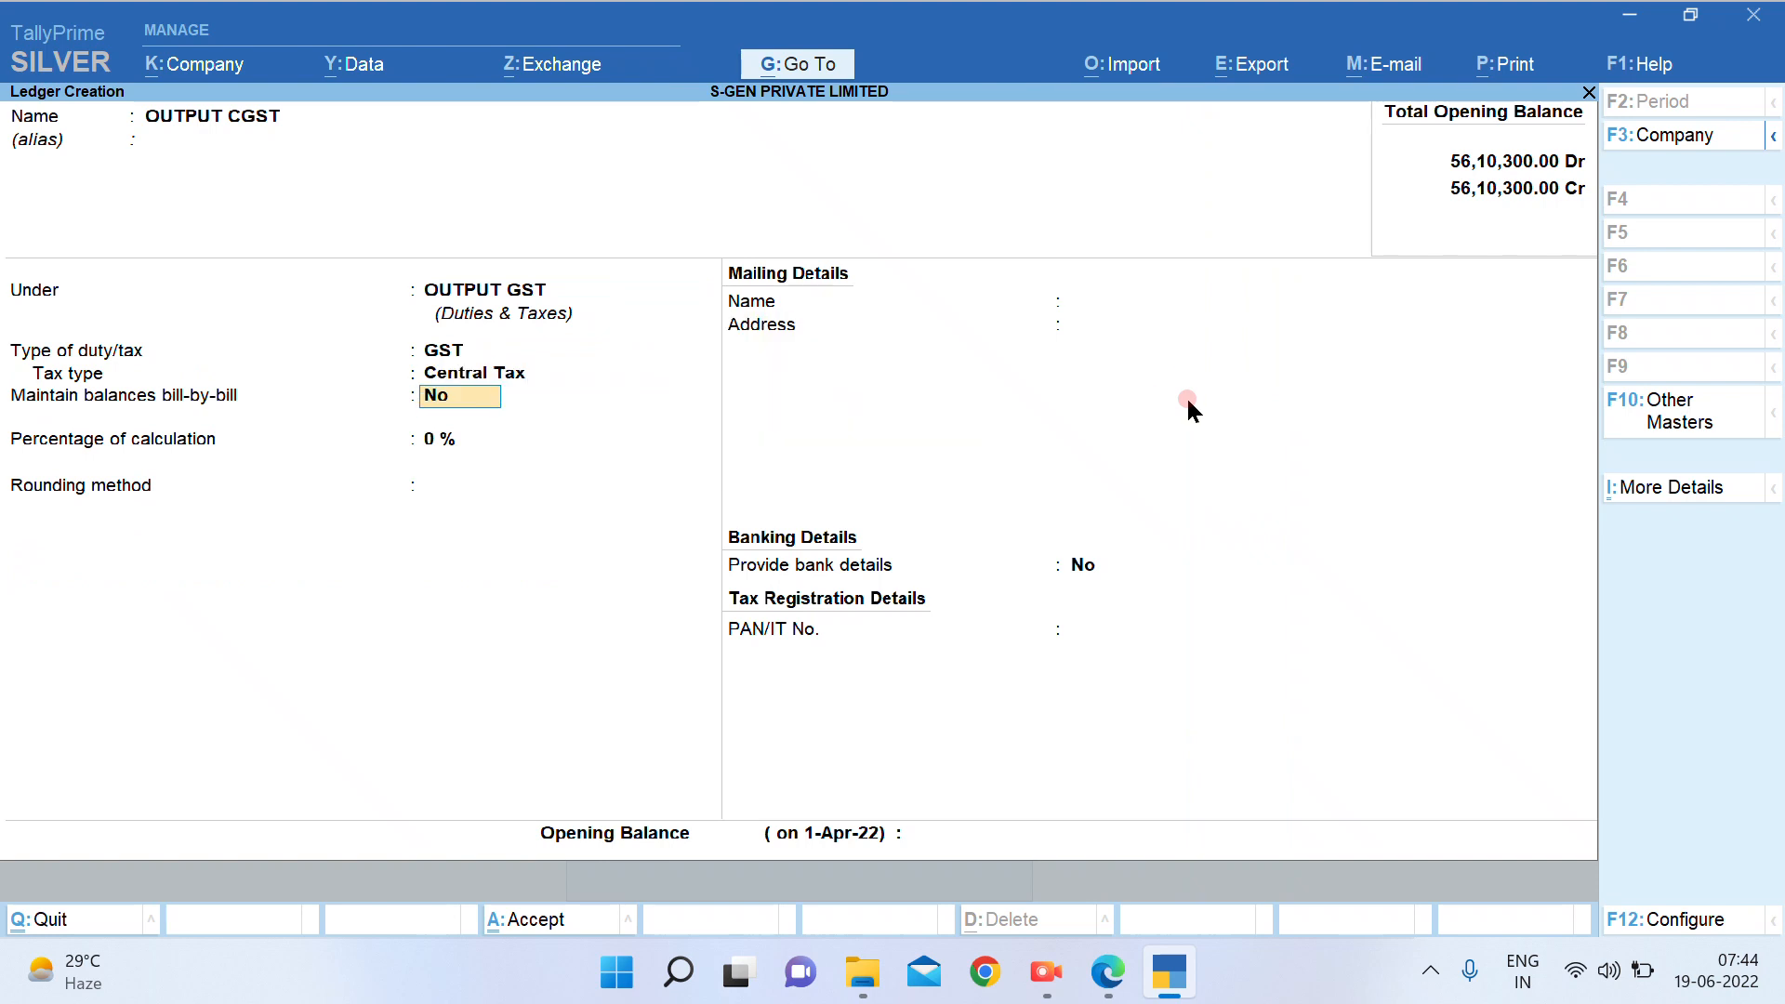
{"action": "key", "text": "Return"}
{"action": "key", "text": "Return"}
{"action": "key", "text": "Return"}
{"action": "key", "text": "Return"}
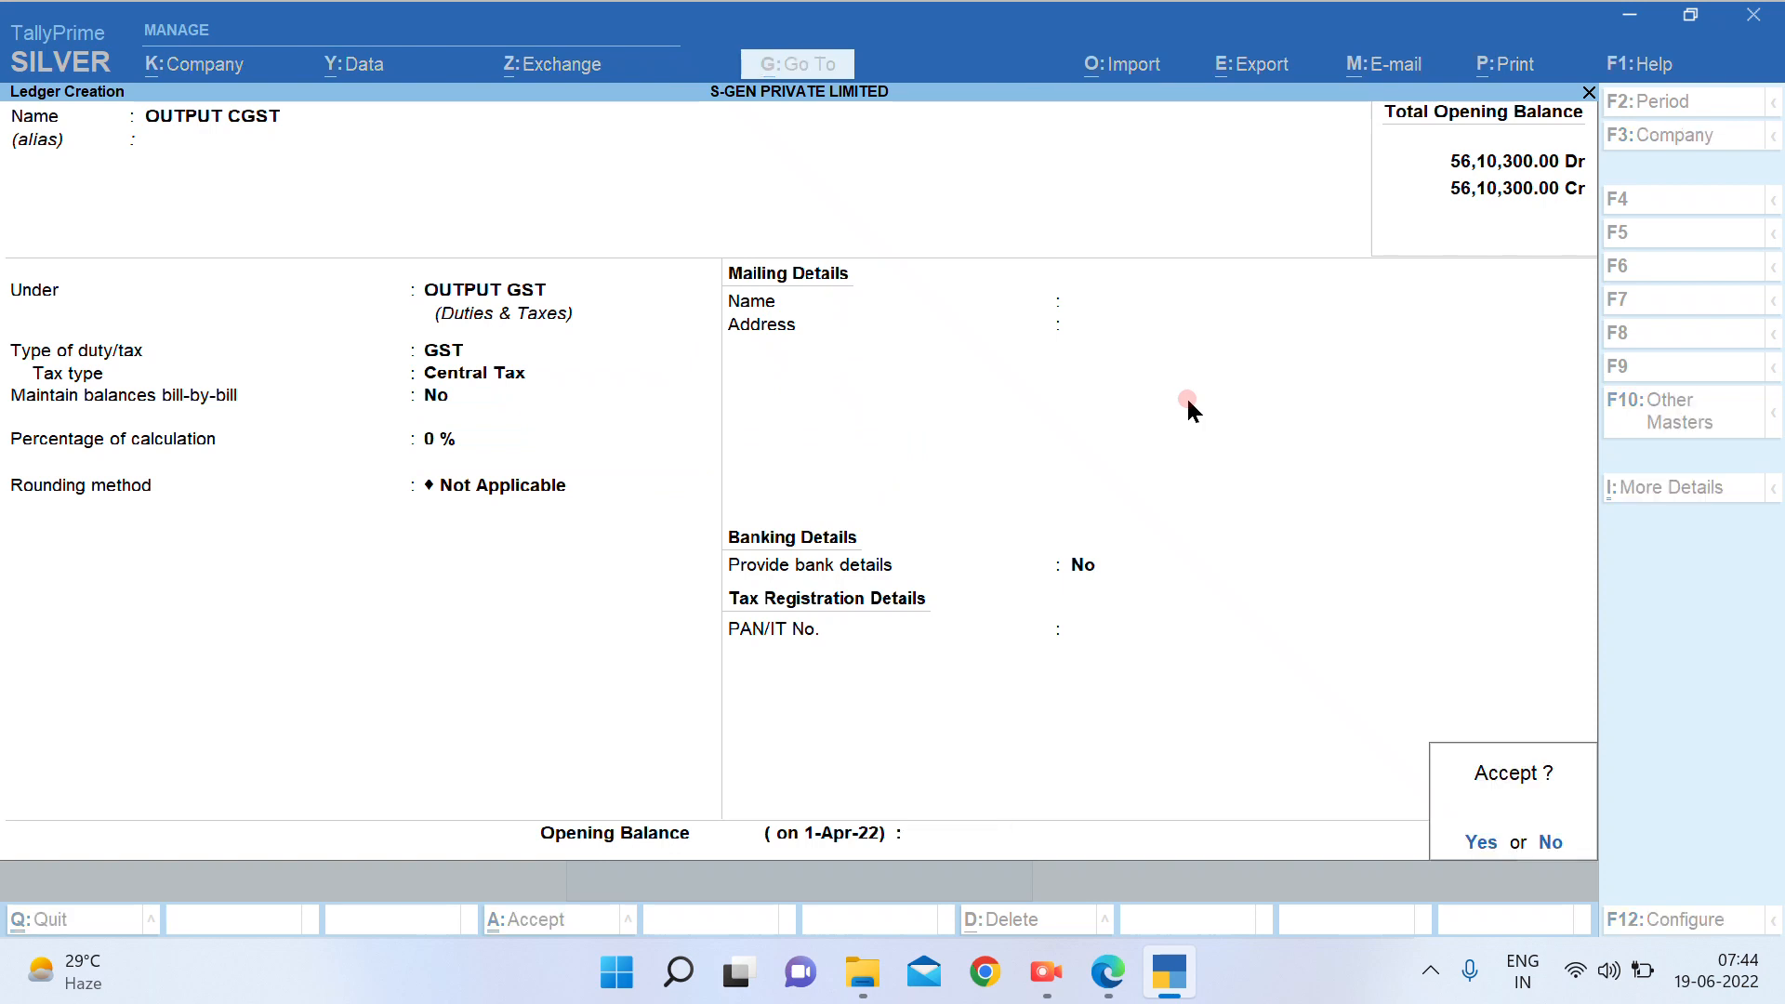
{"action": "key", "text": "Return"}
Name the next ledger OUTPUT IGST and keep it under the OUTPUT GST group
{"action": "type", "text": "OUTPUT IGST"}
{"action": "key", "text": "Return"}
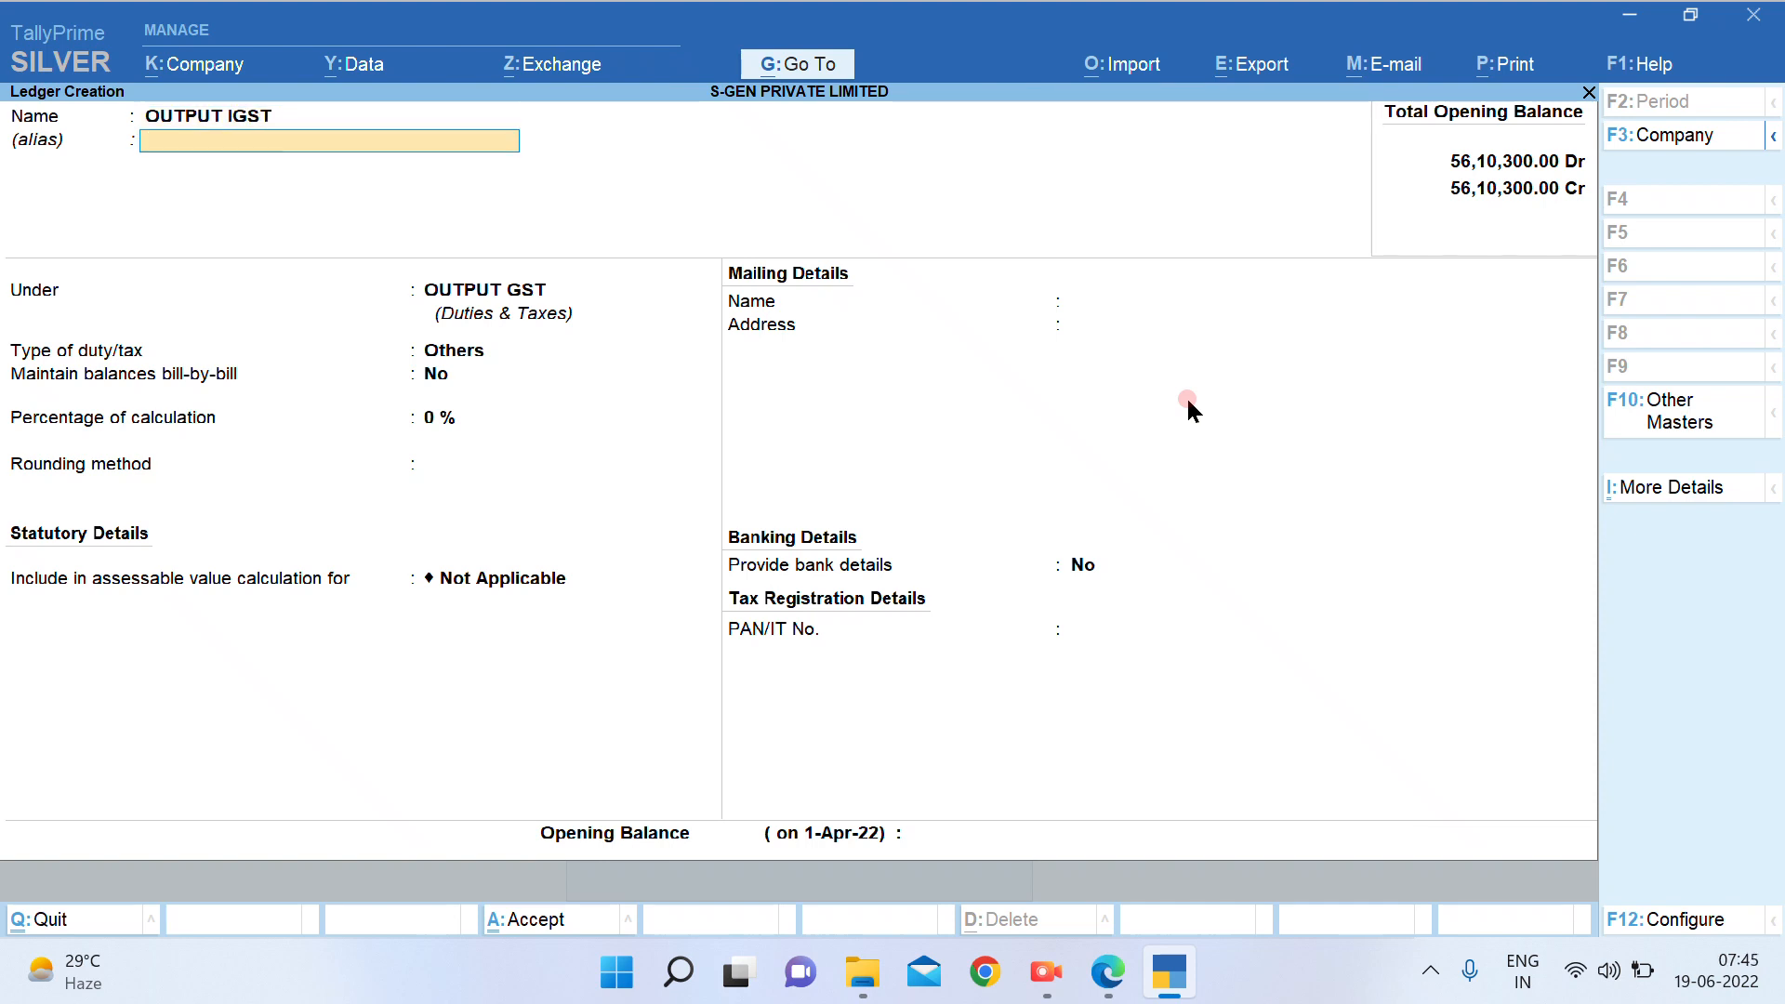
{"action": "key", "text": "Return"}
{"action": "key", "text": "Return"}
Set the OUTPUT IGST ledger's duty type to GST and its tax type to Integrated Tax, and save the ledger
{"action": "key", "text": "Up"}
{"action": "key", "text": "Return"}
{"action": "key", "text": "Down"}
{"action": "key", "text": "Down"}
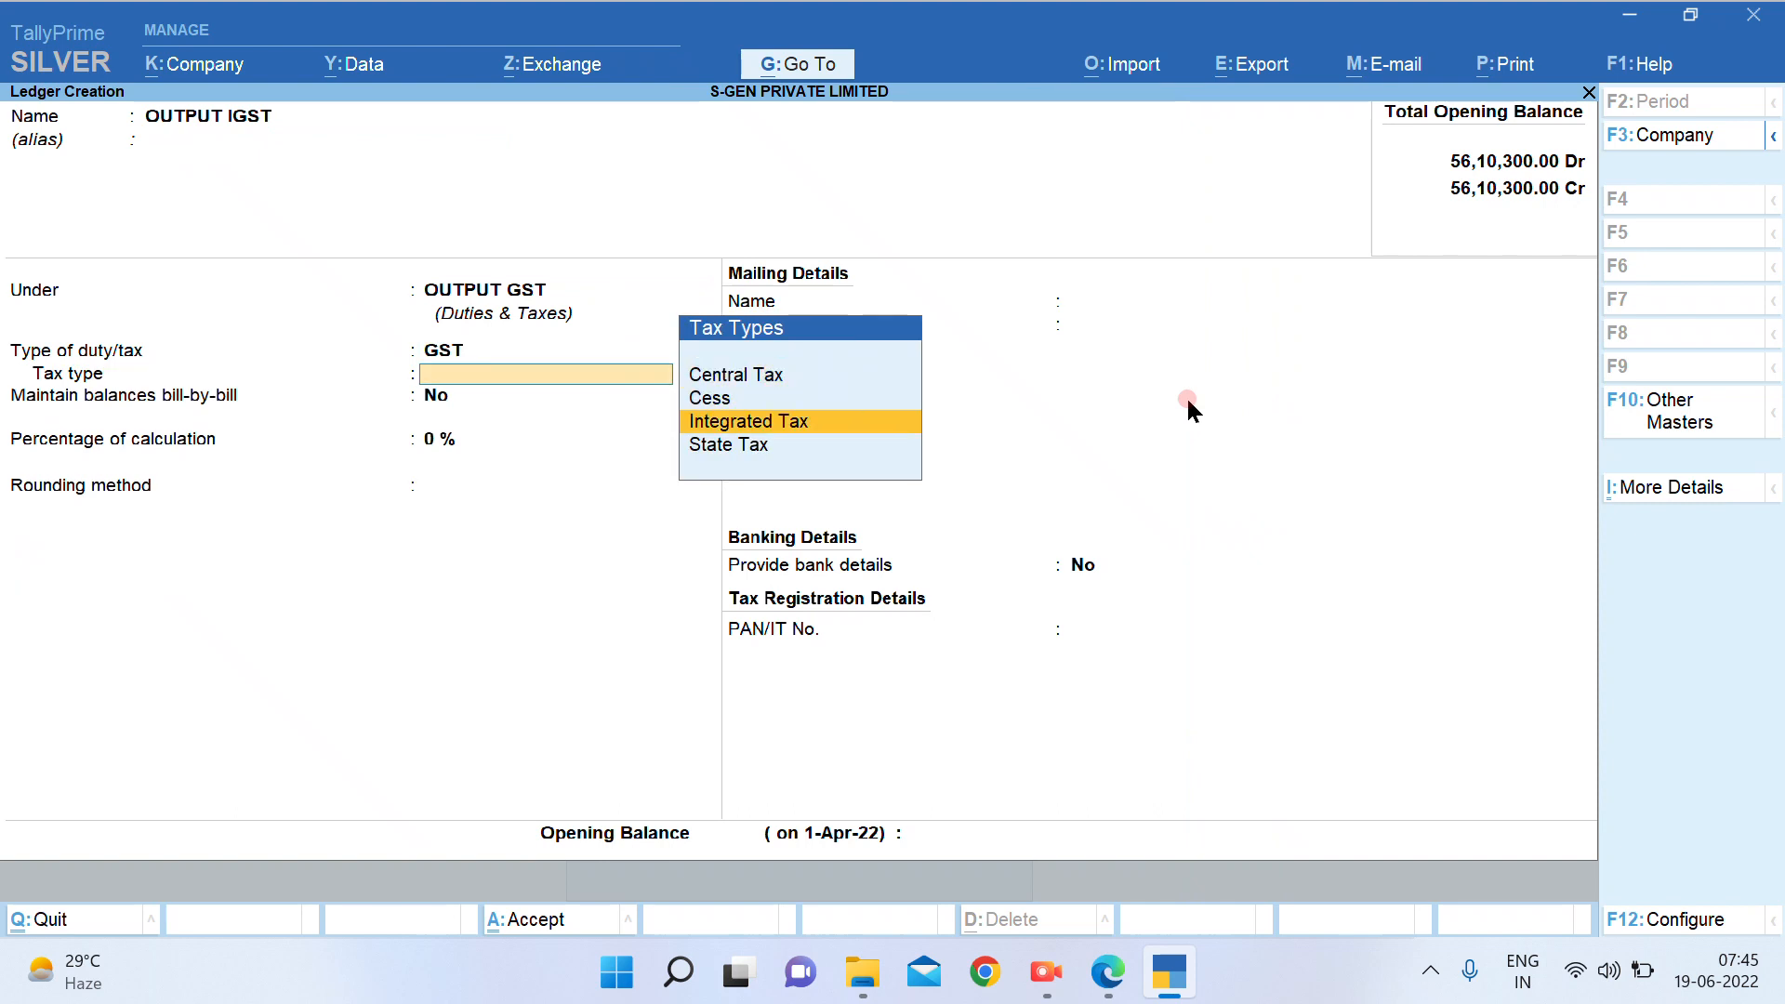
{"action": "key", "text": "Return"}
{"action": "key", "text": "Return"}
{"action": "key", "text": "Return"}
{"action": "key", "text": "Return"}
{"action": "key", "text": "Return"}
{"action": "key", "text": "Return"}
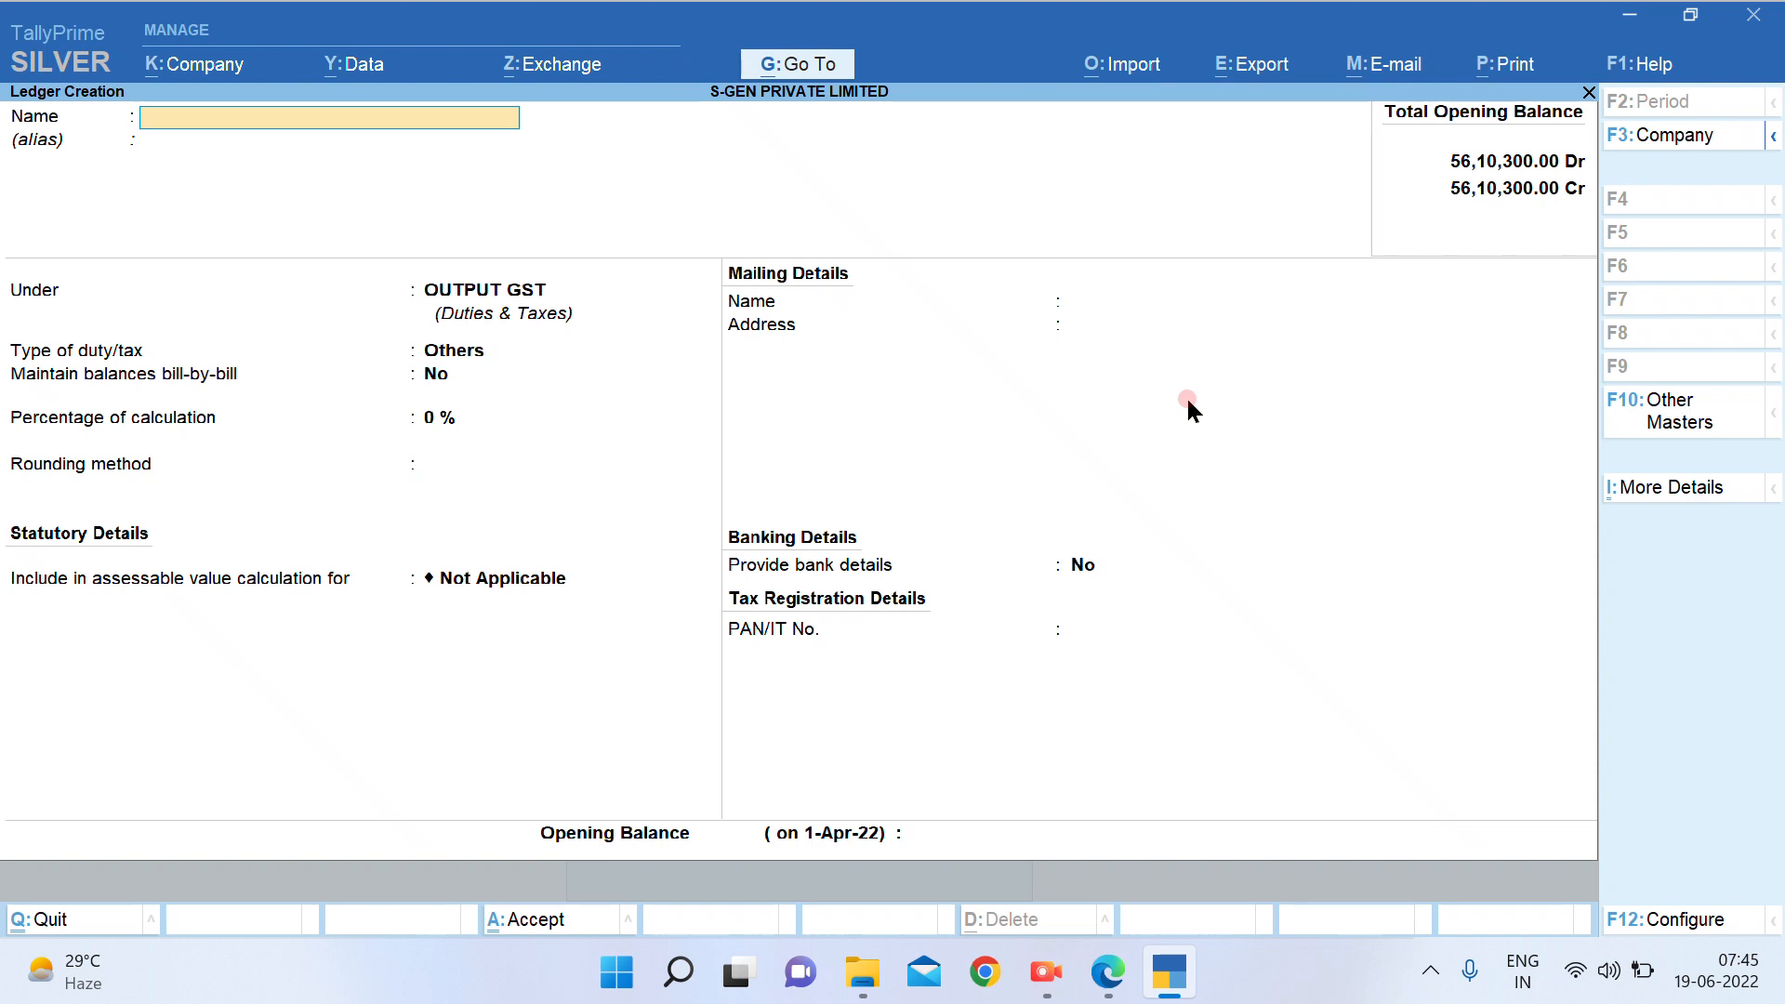
Leave ledger creation, return to the Gateway of Tally and open voucher entry
{"action": "key", "text": "Escape"}
{"action": "key", "text": "Escape"}
{"action": "key", "text": "Escape"}
{"action": "key", "text": "Escape"}
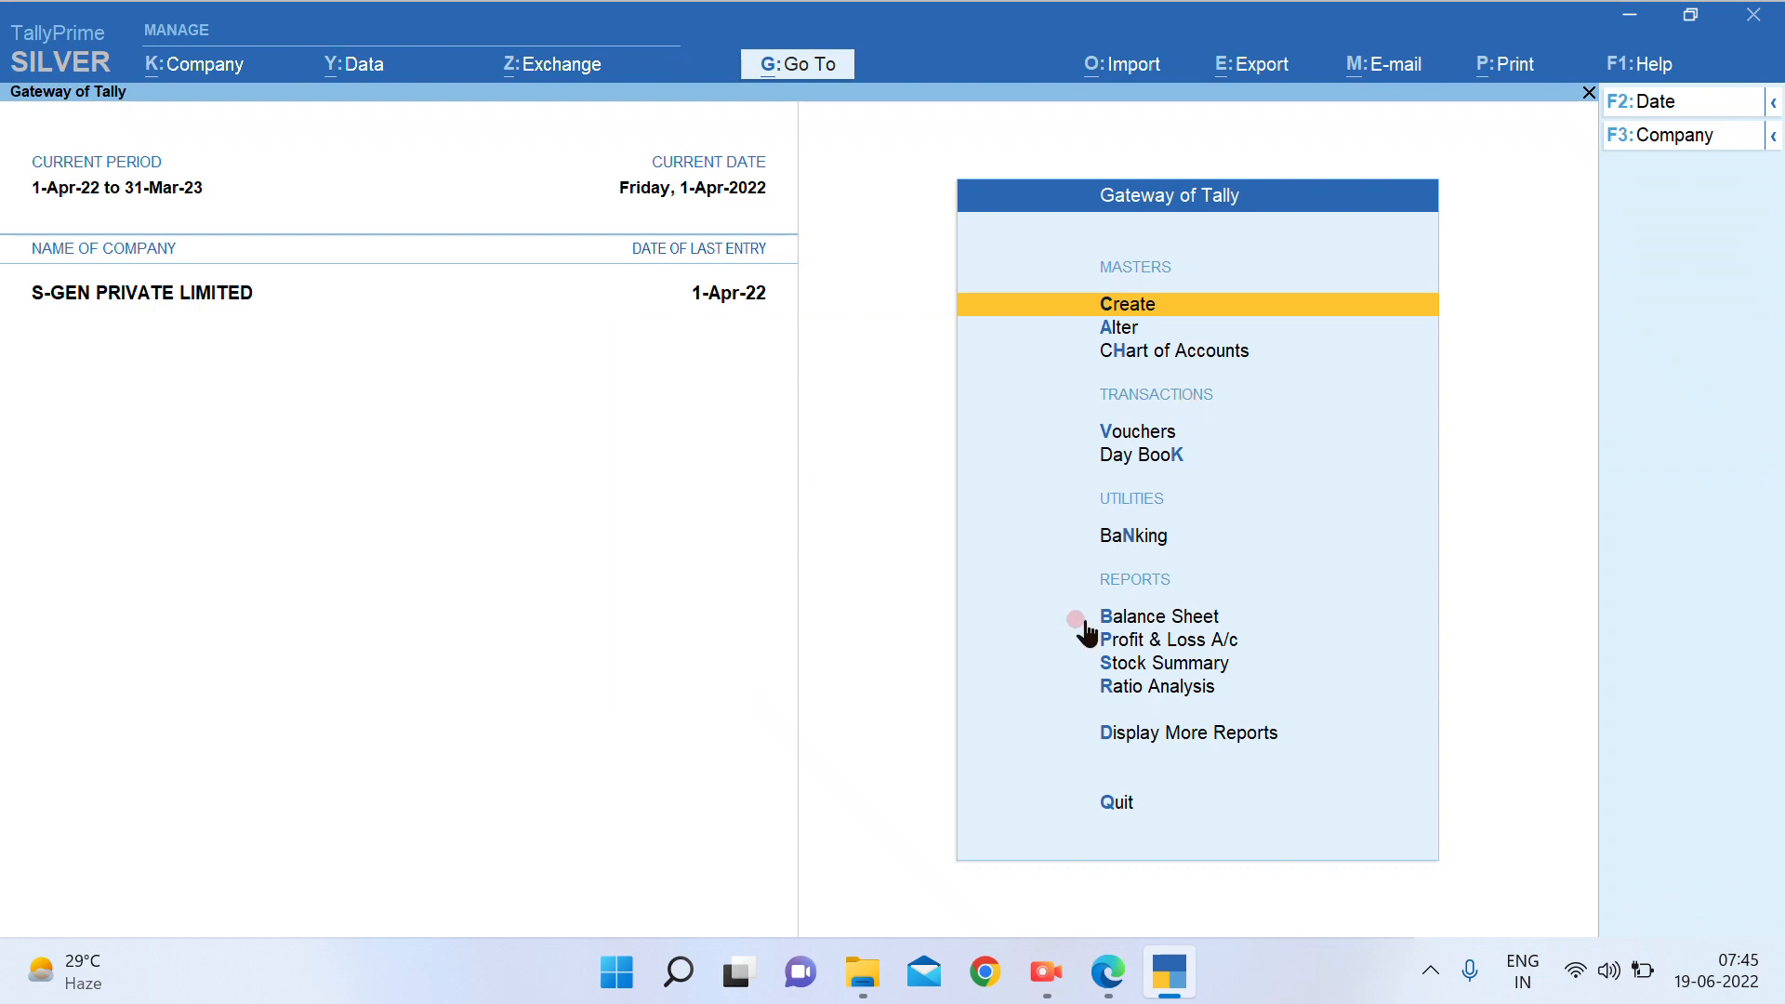
{"action": "key", "text": "Down"}
{"action": "key", "text": "Down"}
{"action": "key", "text": "Down"}
{"action": "key", "text": "Down"}
{"action": "key", "text": "Up"}
{"action": "key", "text": "Return"}
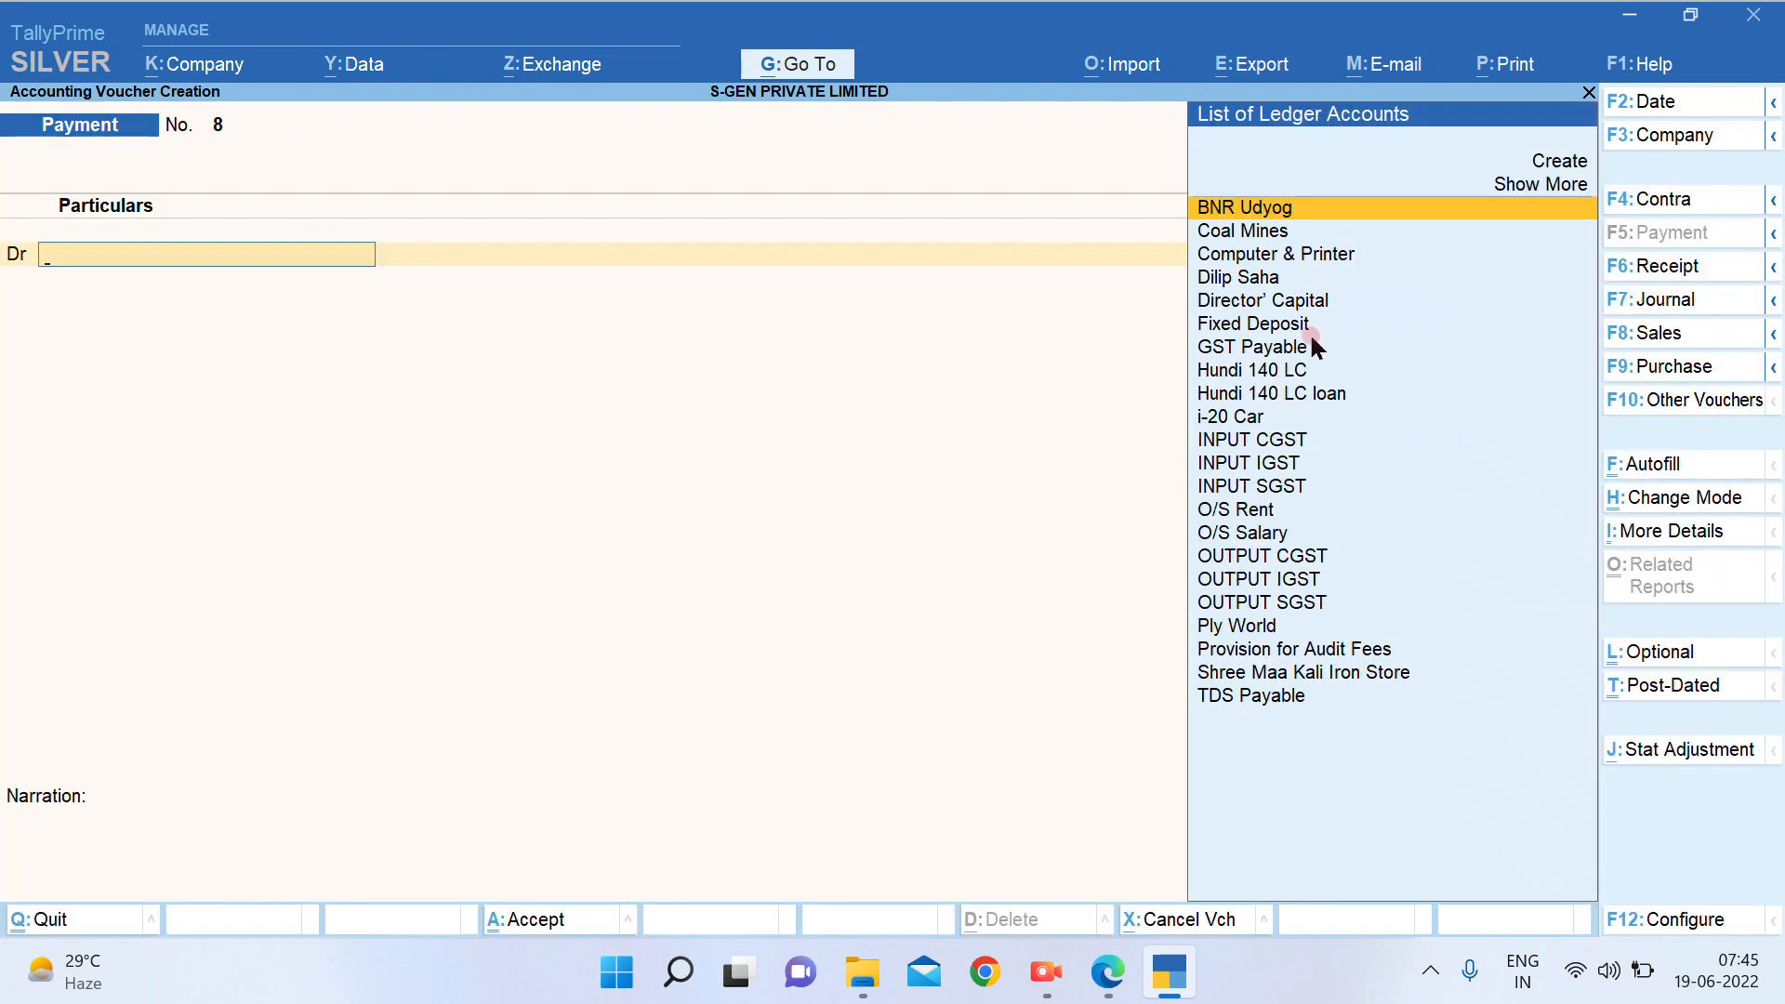
Check event 6 in the question PDF in Edge, return to TallyPrime and show the inactive types in the voucher type list
{"action": "left_click", "coordinate": [1127, 984]}
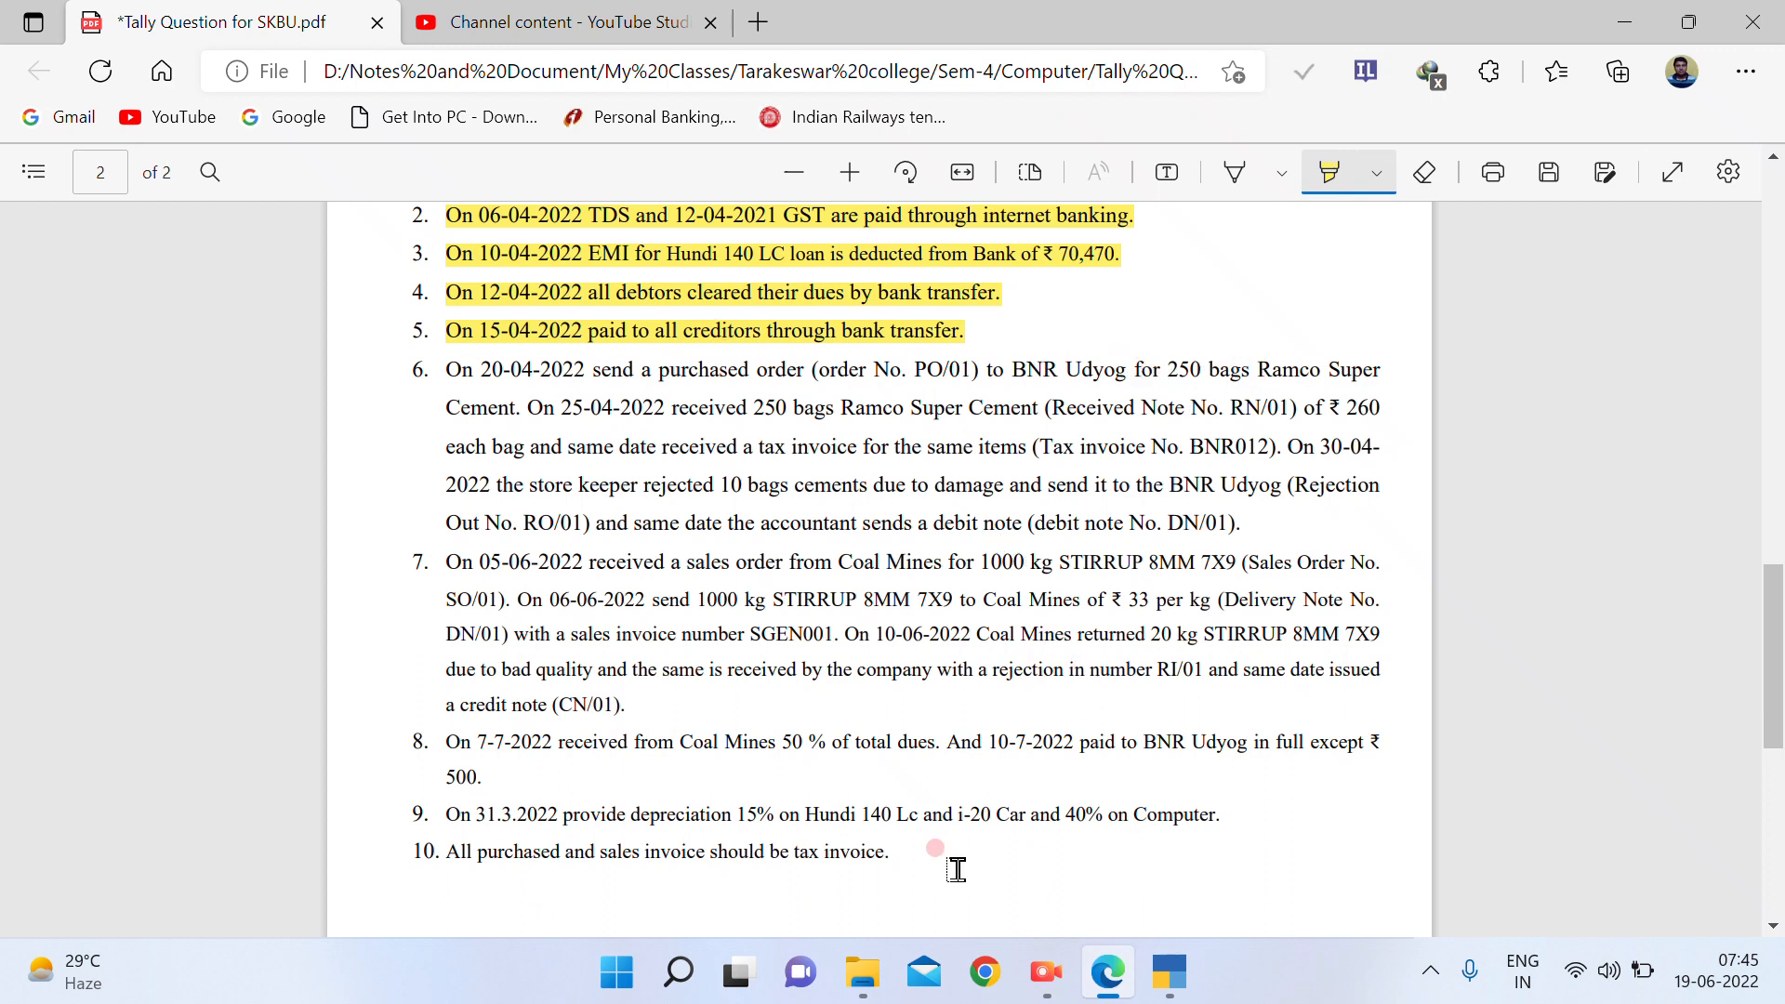
{"action": "left_click", "coordinate": [1168, 972]}
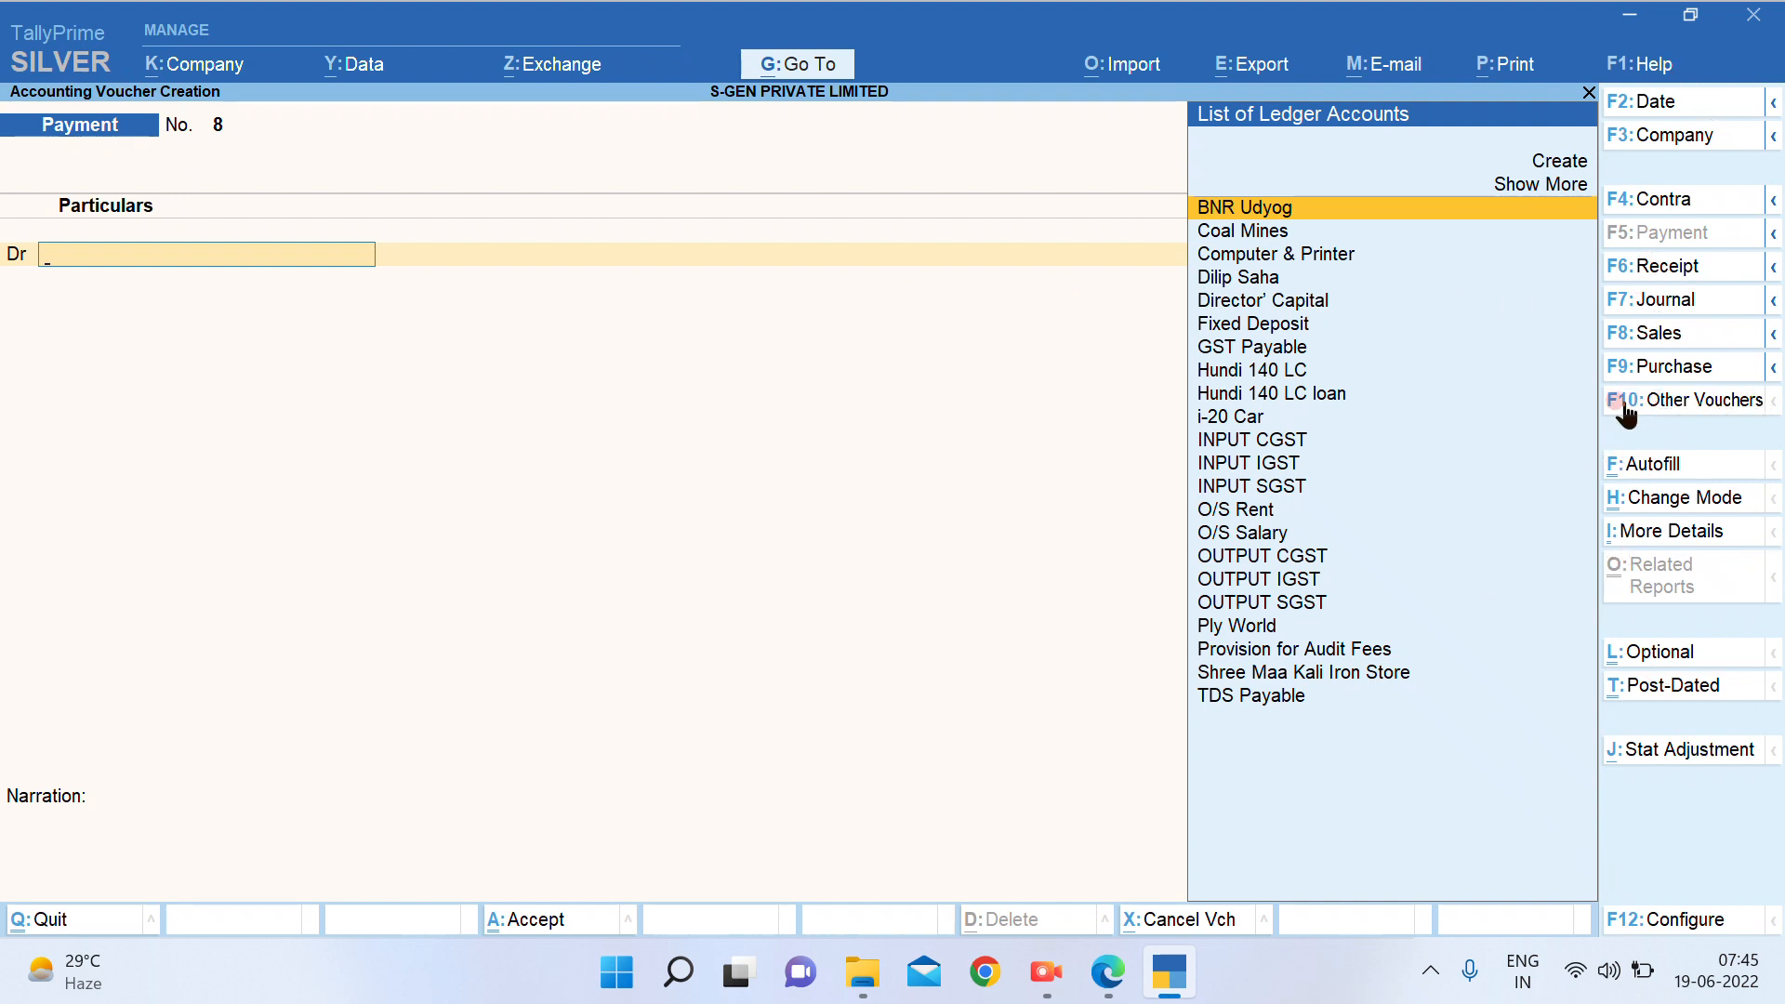
{"action": "left_click", "coordinate": [1675, 409]}
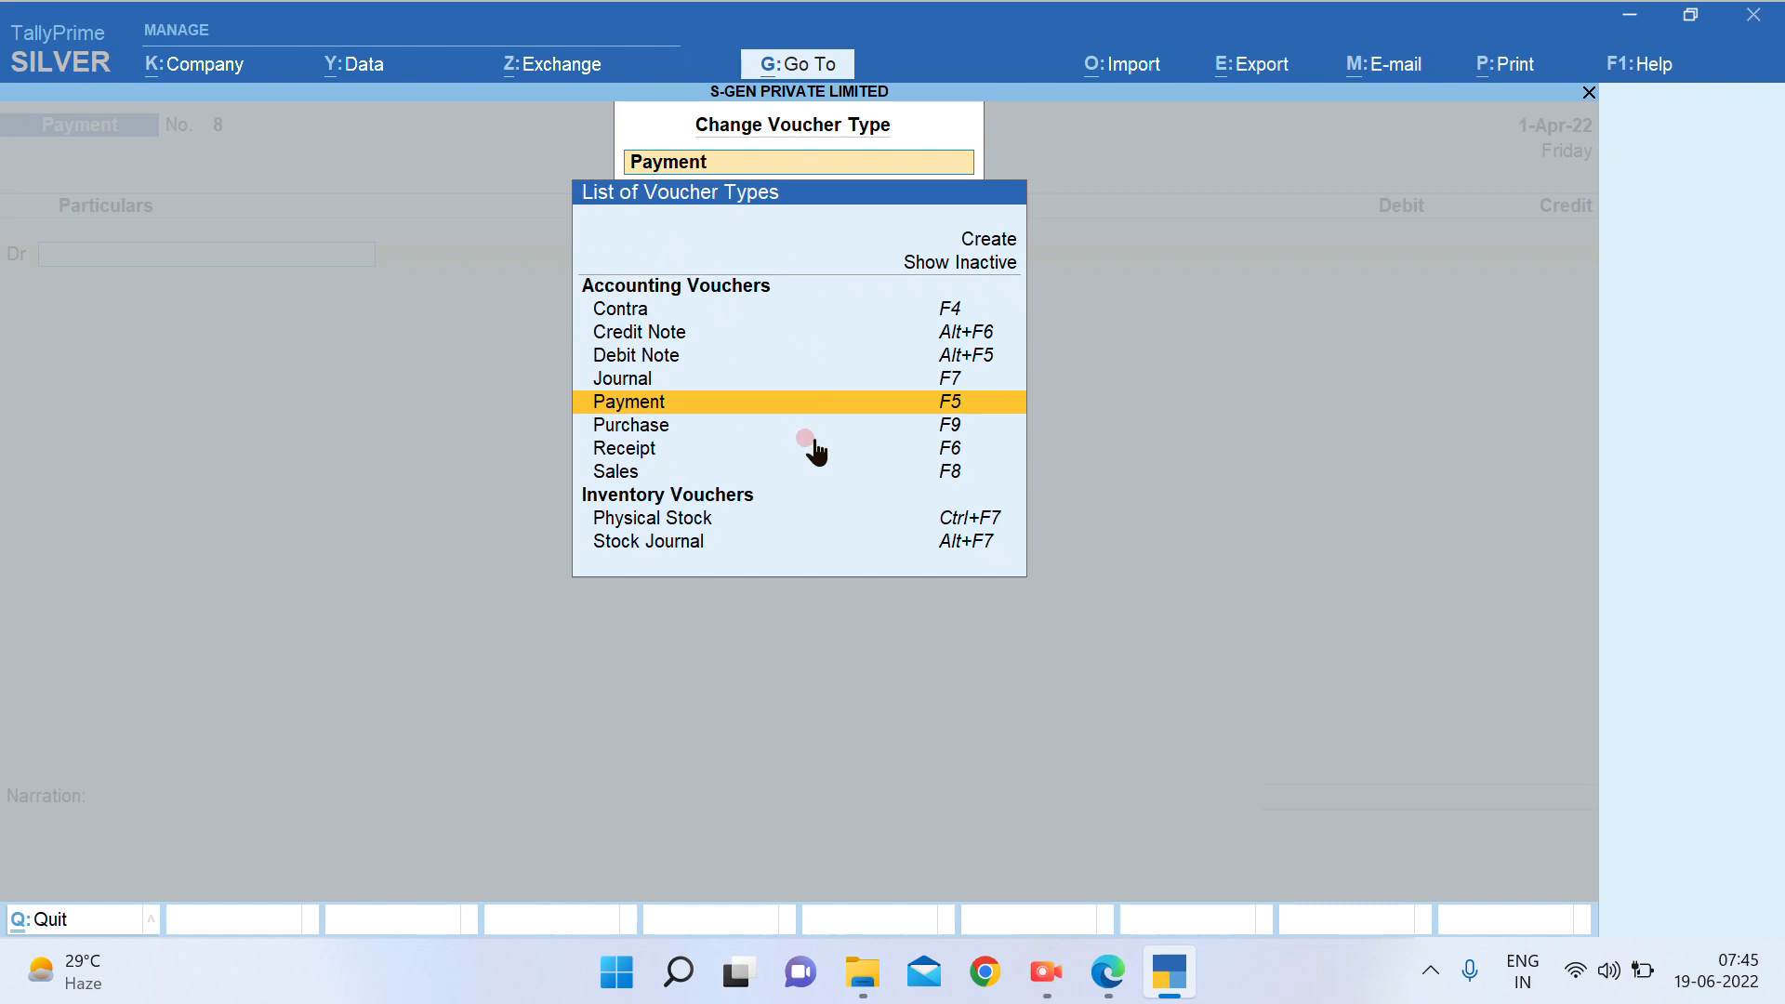
{"action": "key", "text": "Up"}
{"action": "key", "text": "Up"}
{"action": "key", "text": "Up"}
{"action": "key", "text": "Up"}
{"action": "key", "text": "Up"}
{"action": "key", "text": "Up"}
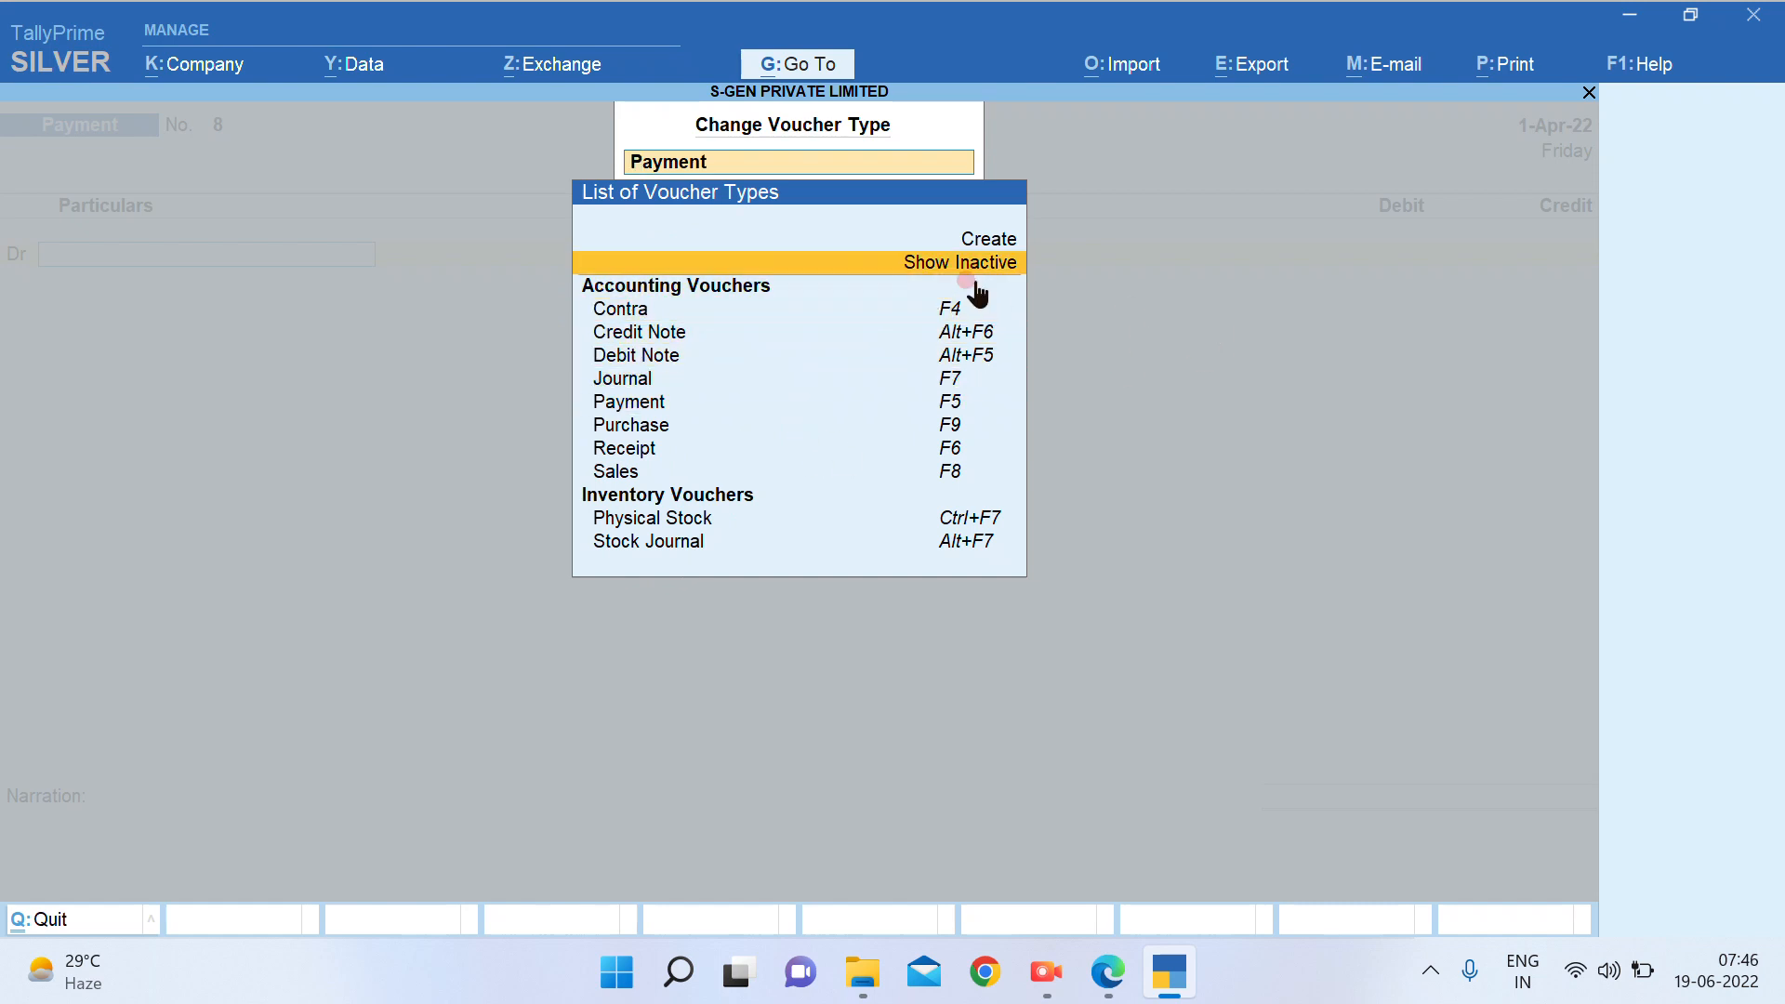
{"action": "key", "text": "Down"}
{"action": "key", "text": "Up"}
{"action": "key", "text": "Return"}
Choose the Purchase Order voucher type and activate it to start a new purchase order
{"action": "key", "text": "Down"}
{"action": "key", "text": "Down"}
{"action": "key", "text": "Down"}
{"action": "key", "text": "Down"}
{"action": "key", "text": "Down"}
{"action": "key", "text": "Down"}
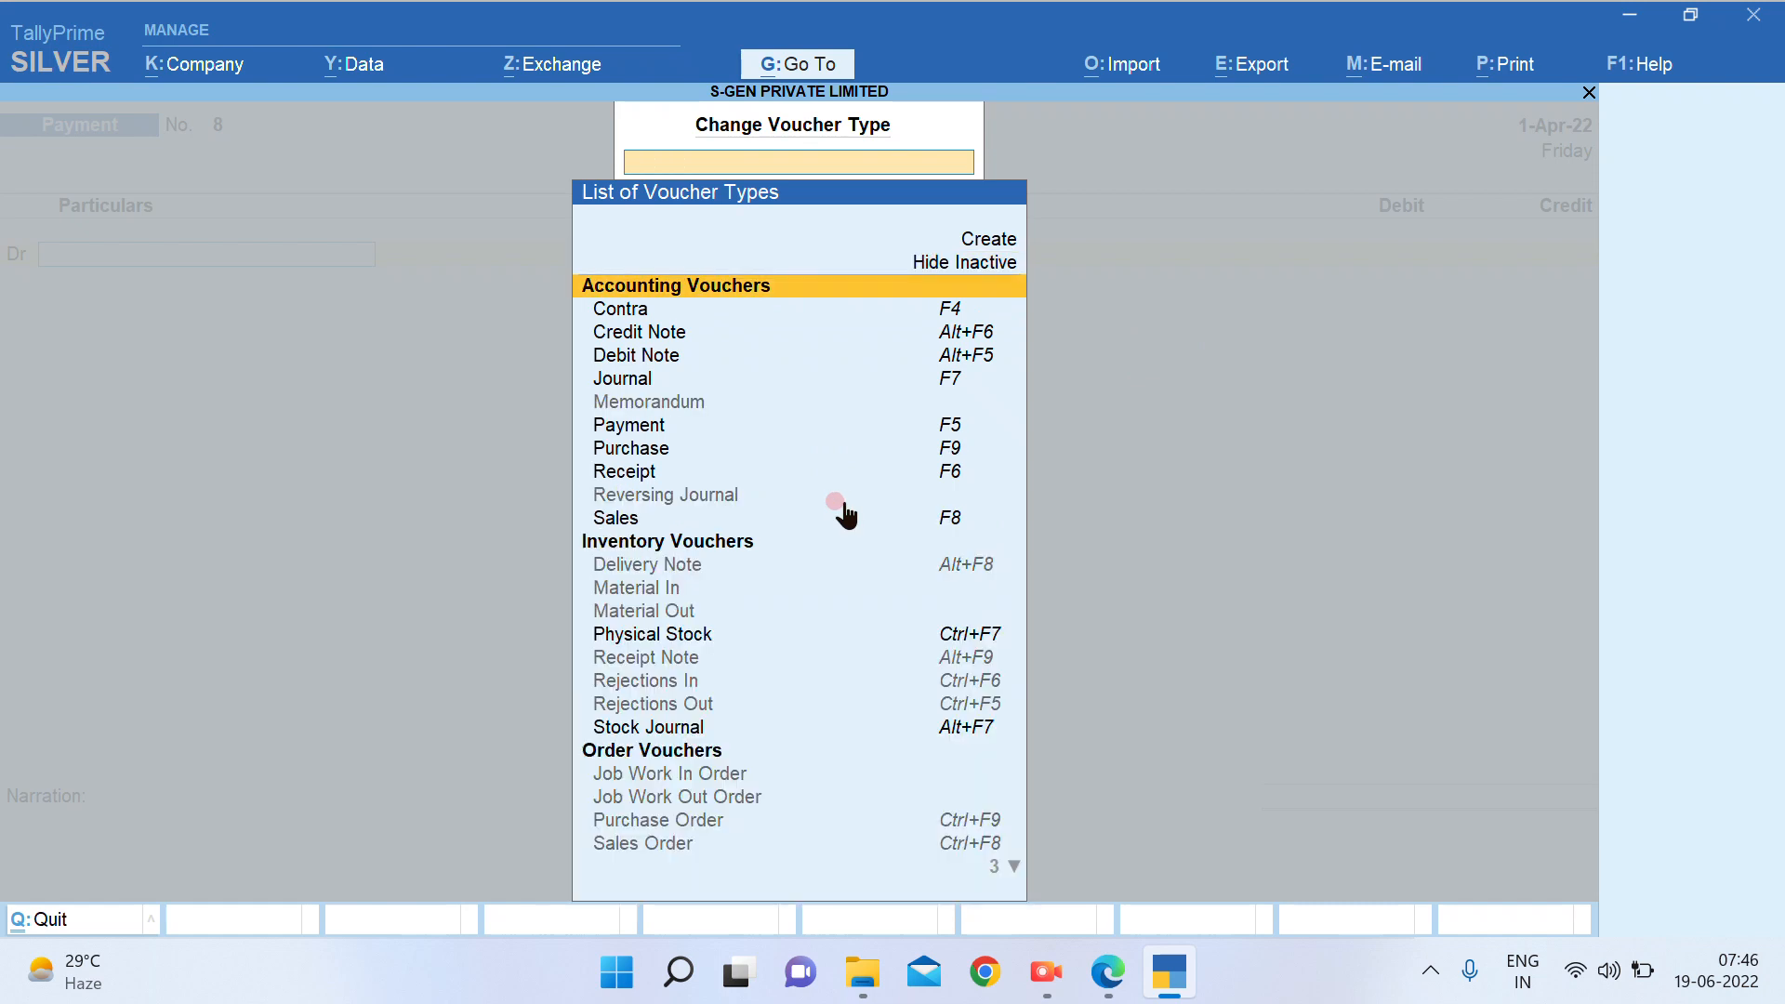
{"action": "key", "text": "Down"}
{"action": "key", "text": "Down"}
{"action": "key", "text": "Down"}
{"action": "key", "text": "Down"}
{"action": "key", "text": "Down"}
{"action": "key", "text": "Down"}
{"action": "key", "text": "Down"}
{"action": "key", "text": "Down"}
{"action": "key", "text": "Down"}
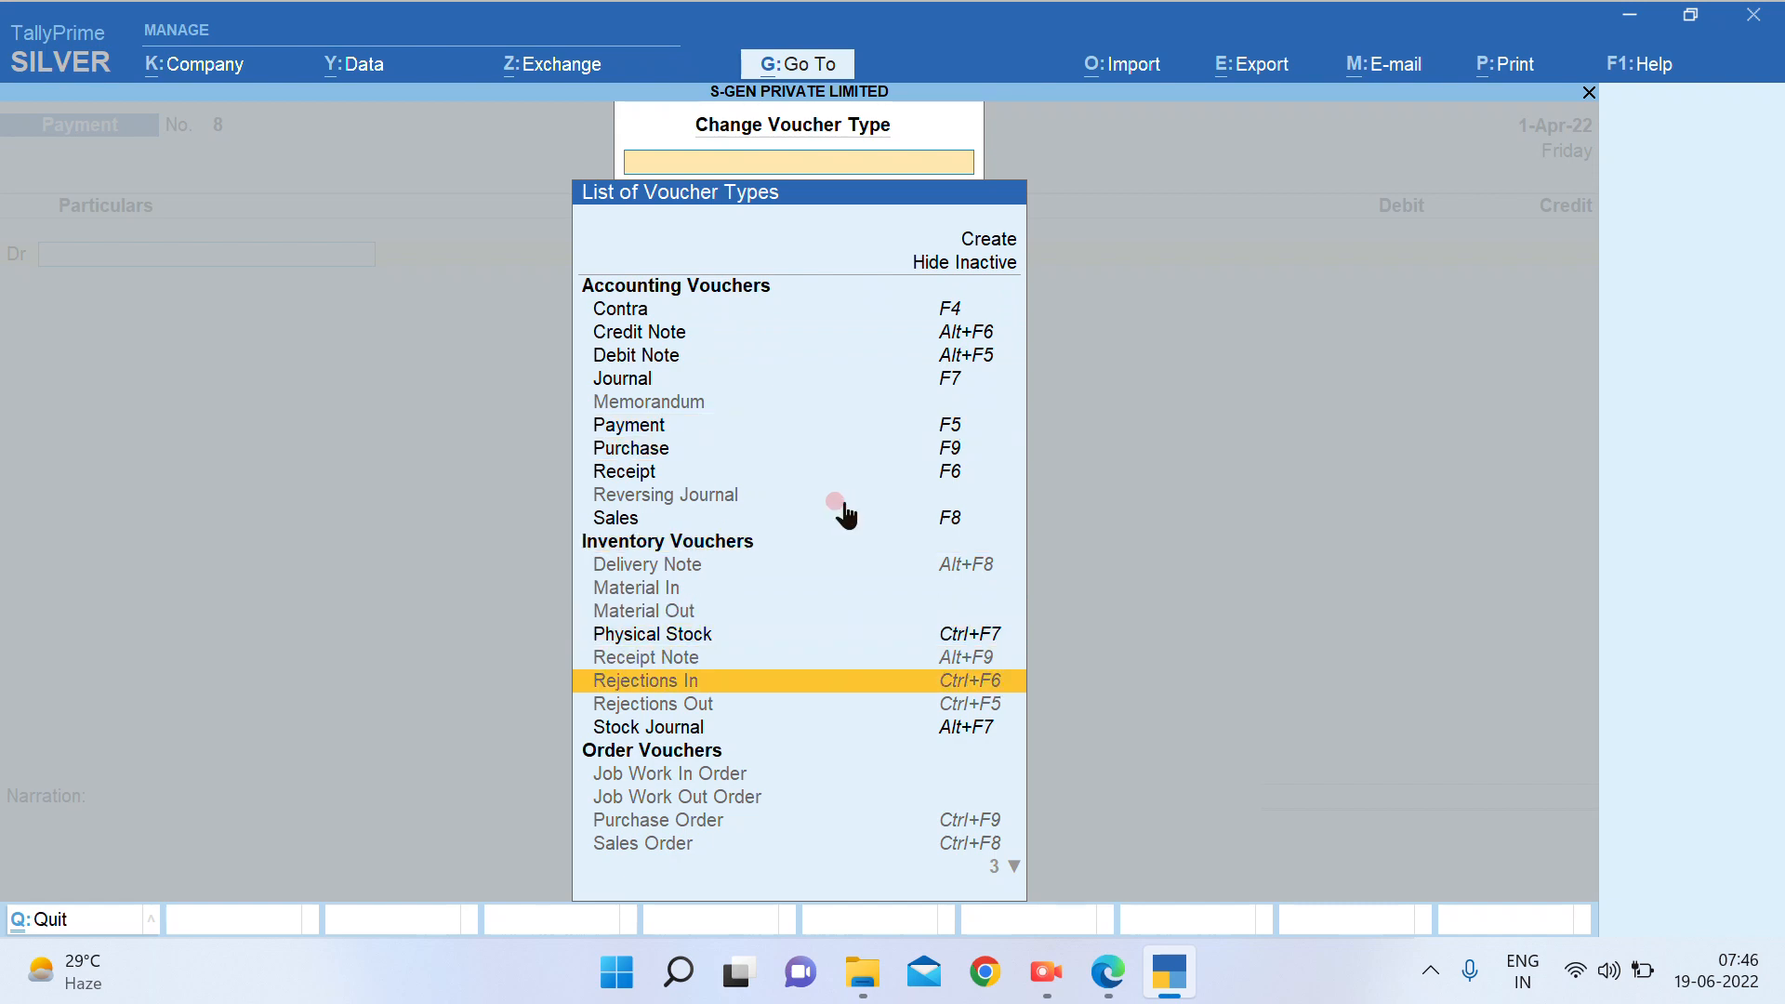
{"action": "key", "text": "Down"}
{"action": "key", "text": "Down"}
{"action": "key", "text": "Down"}
{"action": "key", "text": "Down"}
{"action": "key", "text": "Down"}
{"action": "key", "text": "Down"}
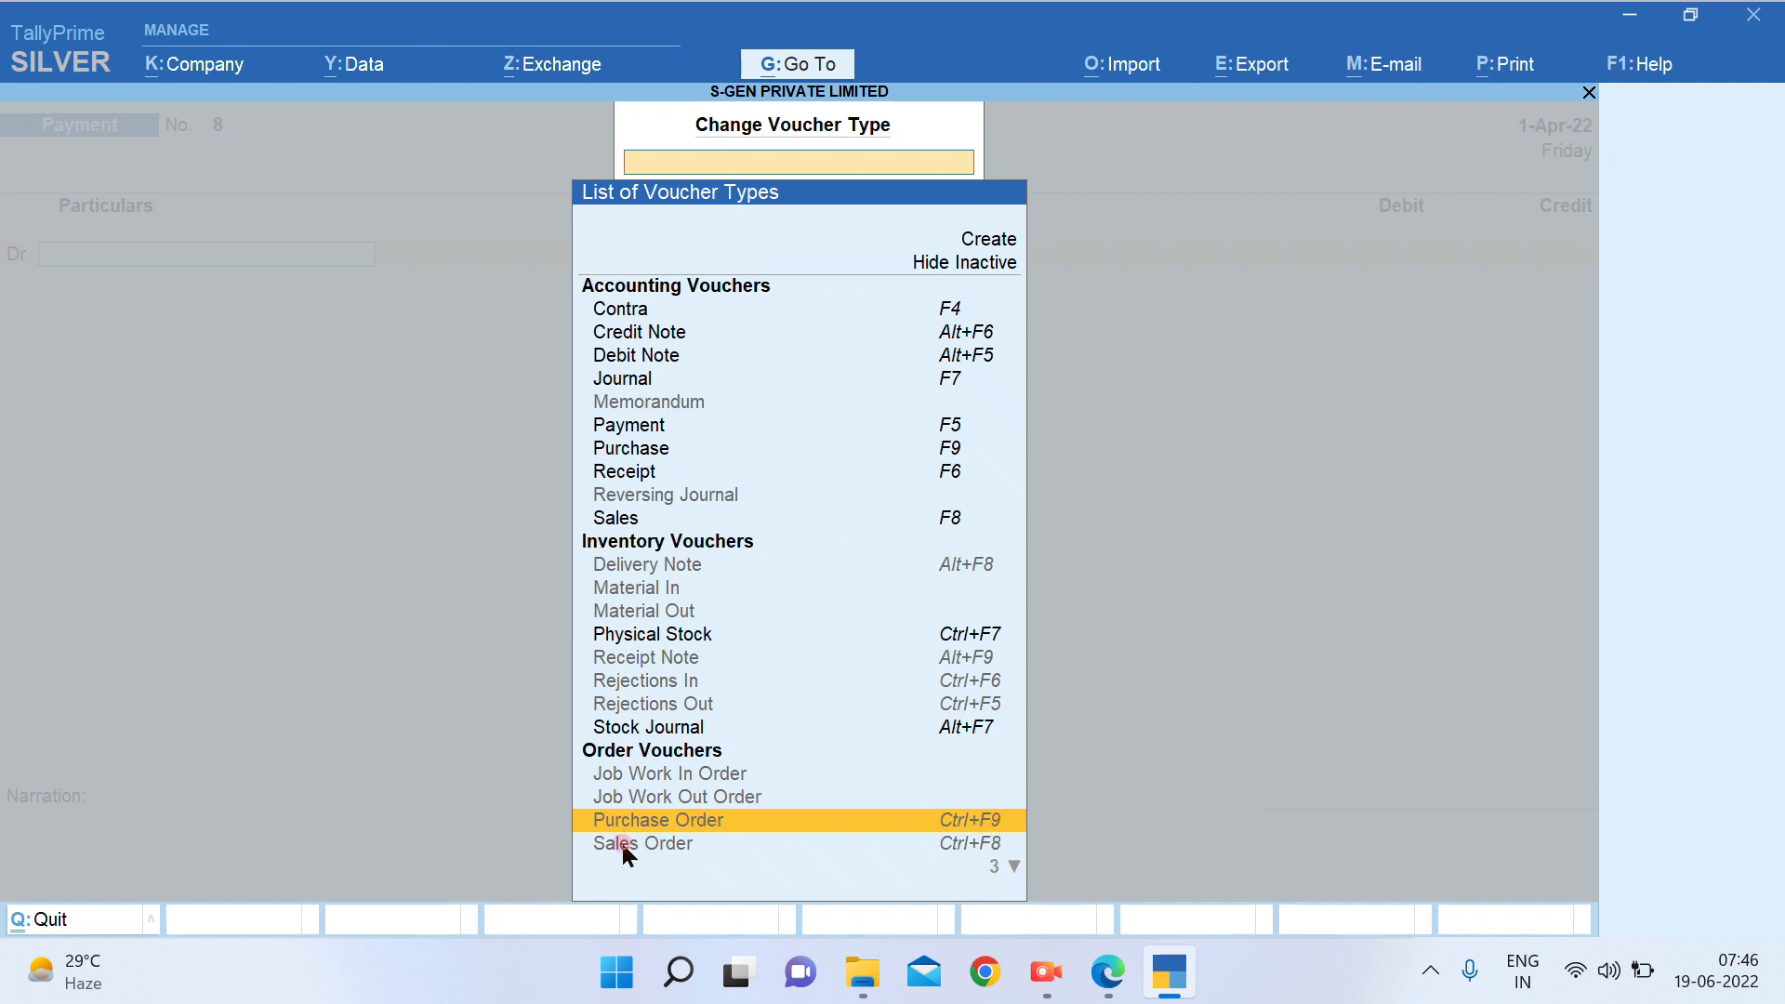
{"action": "left_click", "coordinate": [862, 803]}
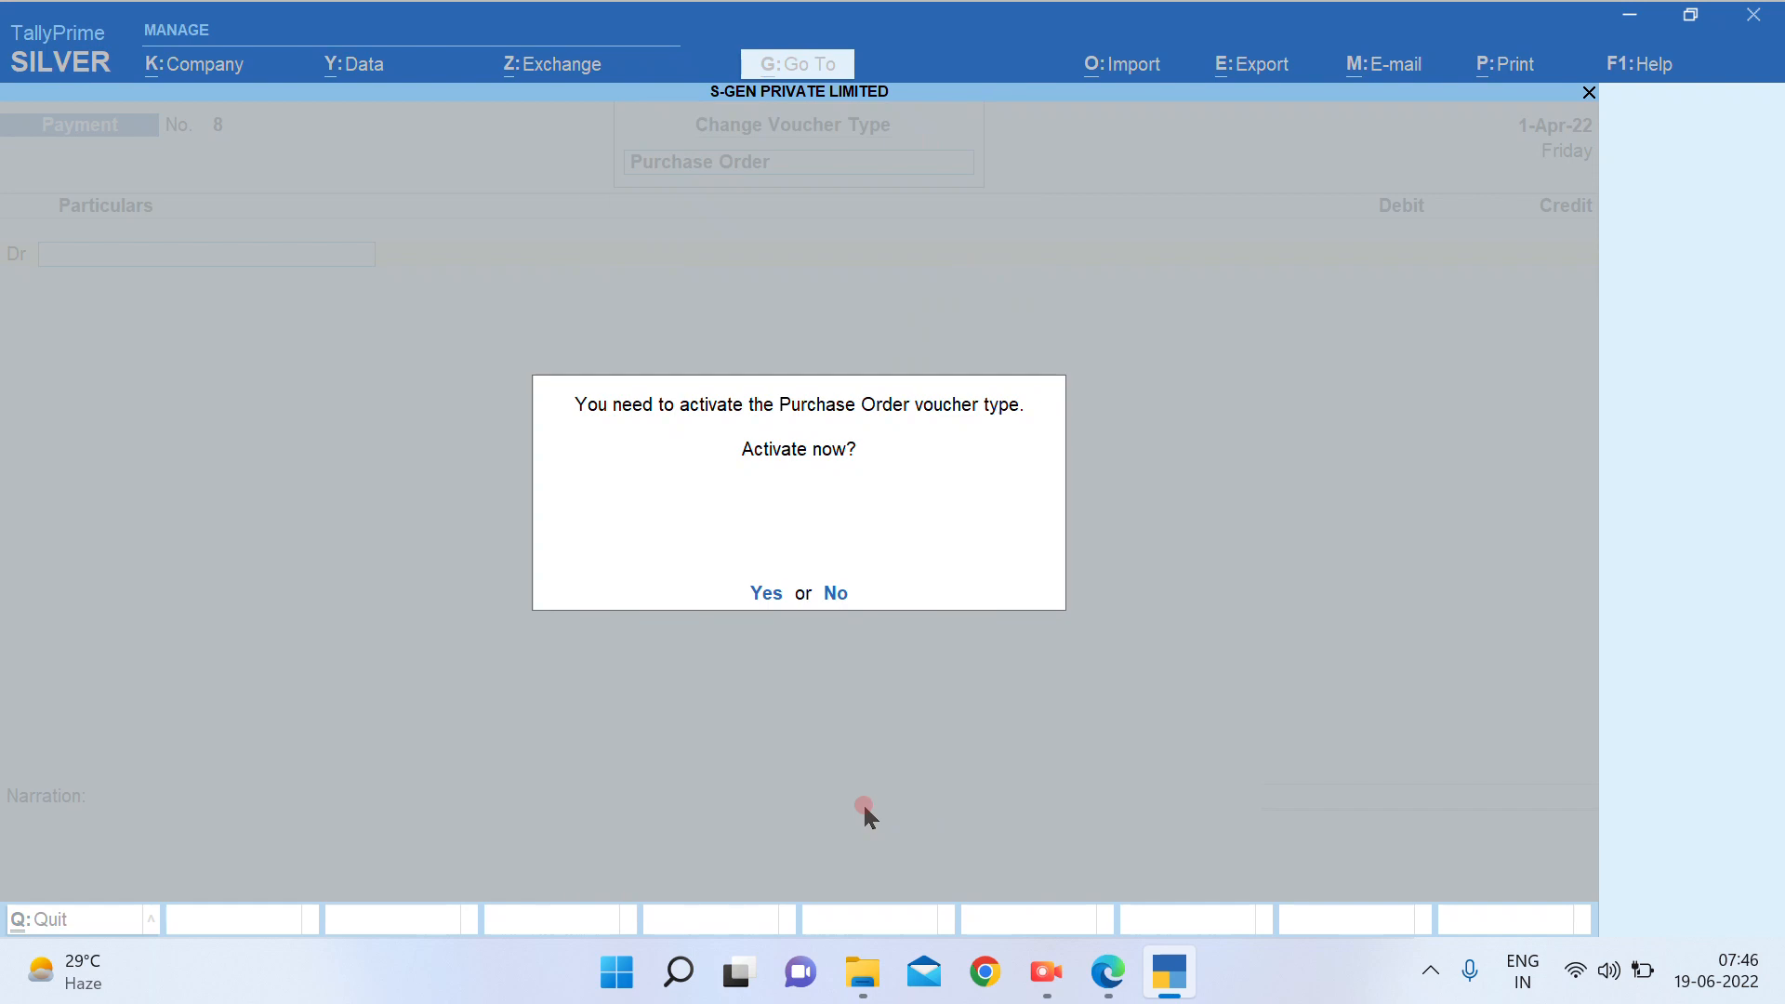
{"action": "key", "text": "y"}
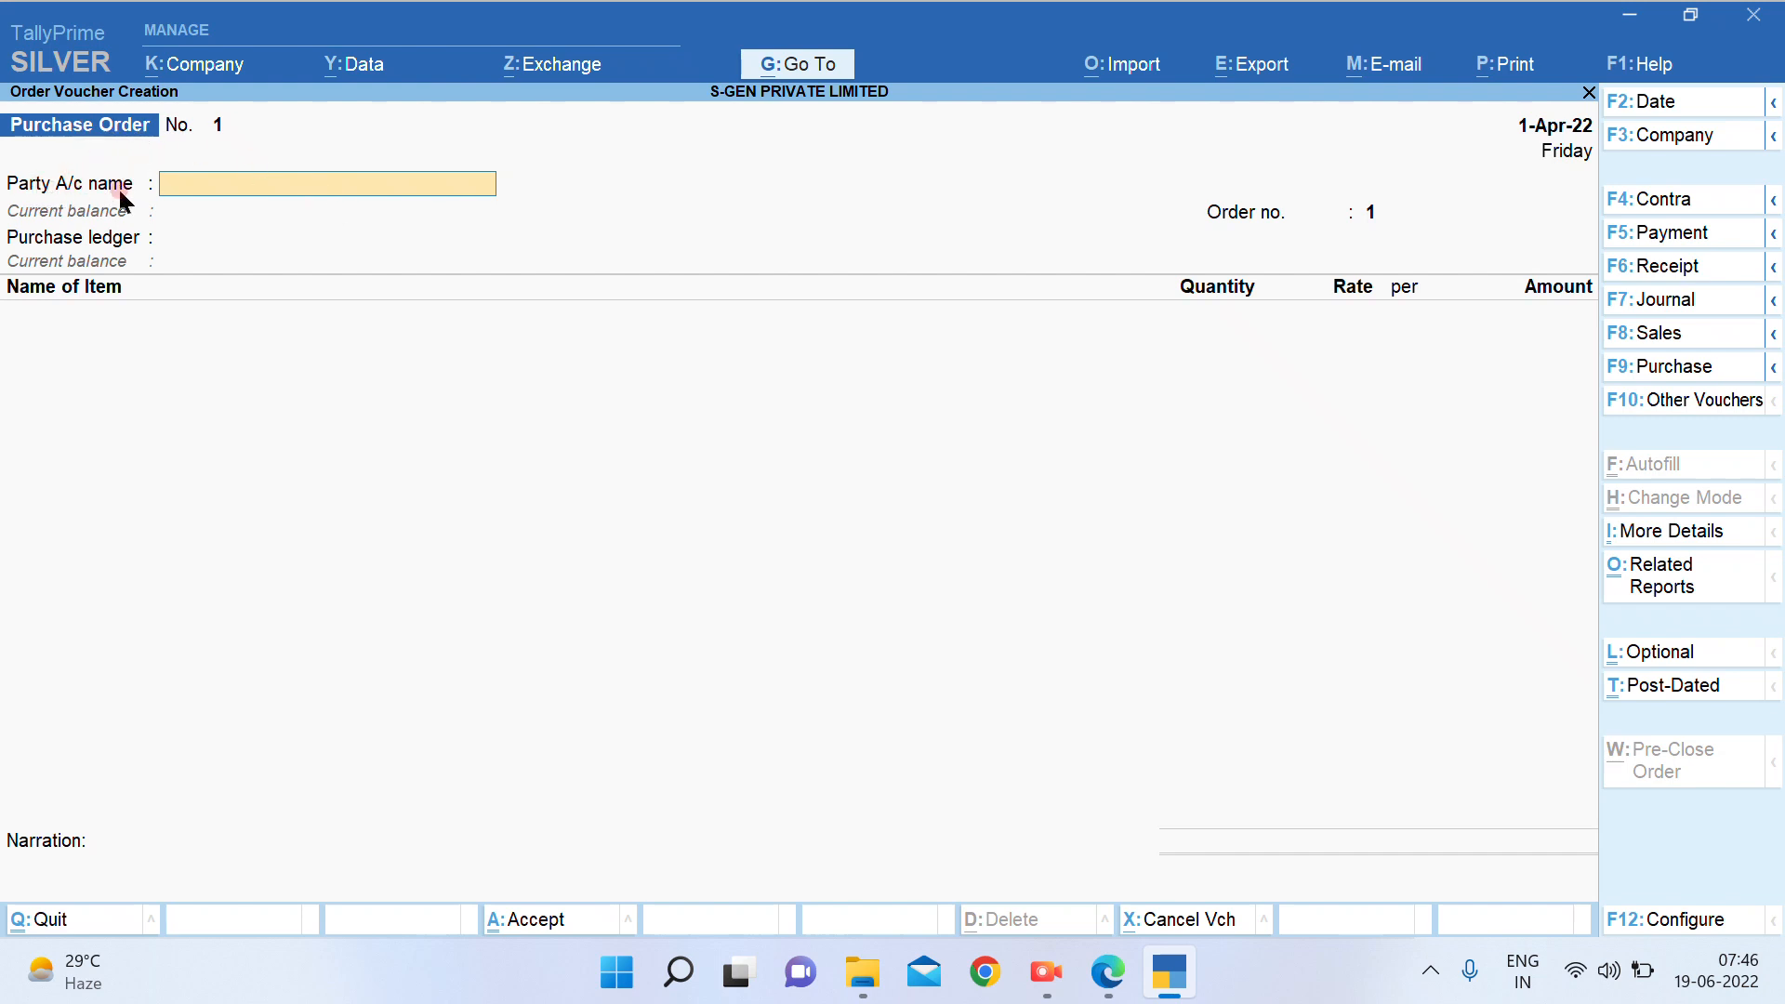
Highlight the supplier BNR Udyog in event 6 of the question PDF and set it as the purchase order's party account in TallyPrime
{"action": "key", "text": "alt+Tab"}
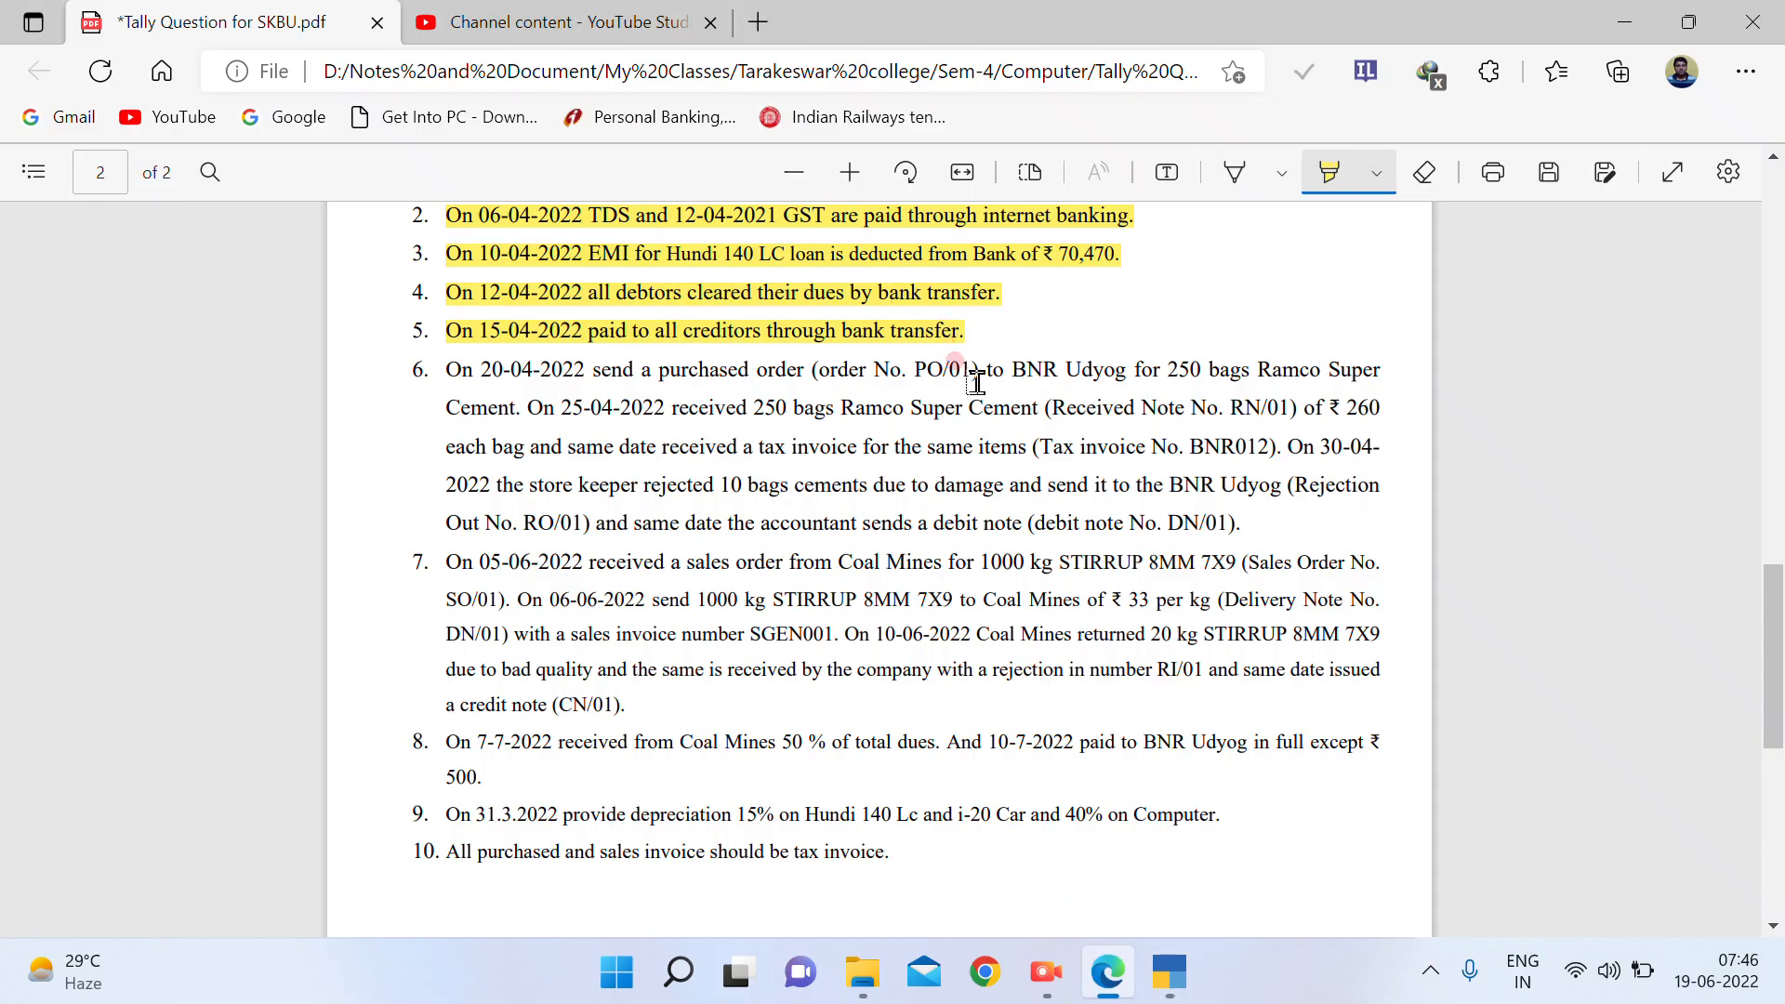
{"action": "left_click_drag", "start_coordinate": [1016, 364], "coordinate": [1104, 363]}
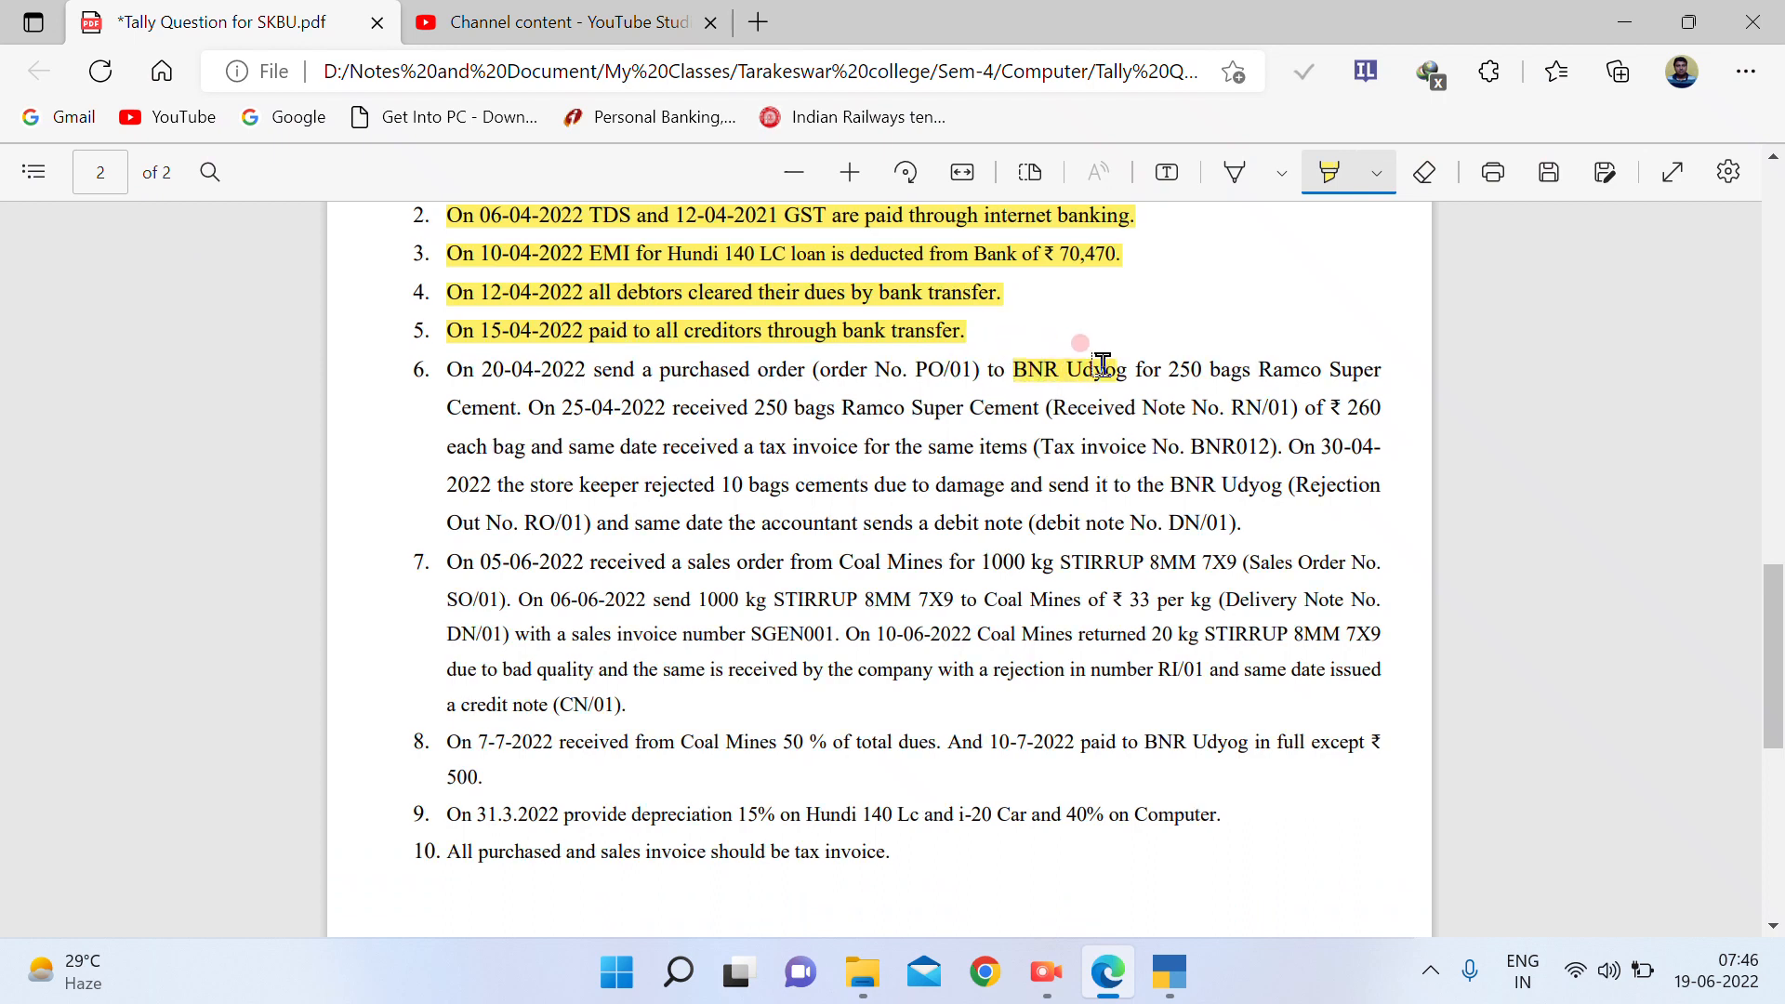
{"action": "key", "text": "alt+Tab"}
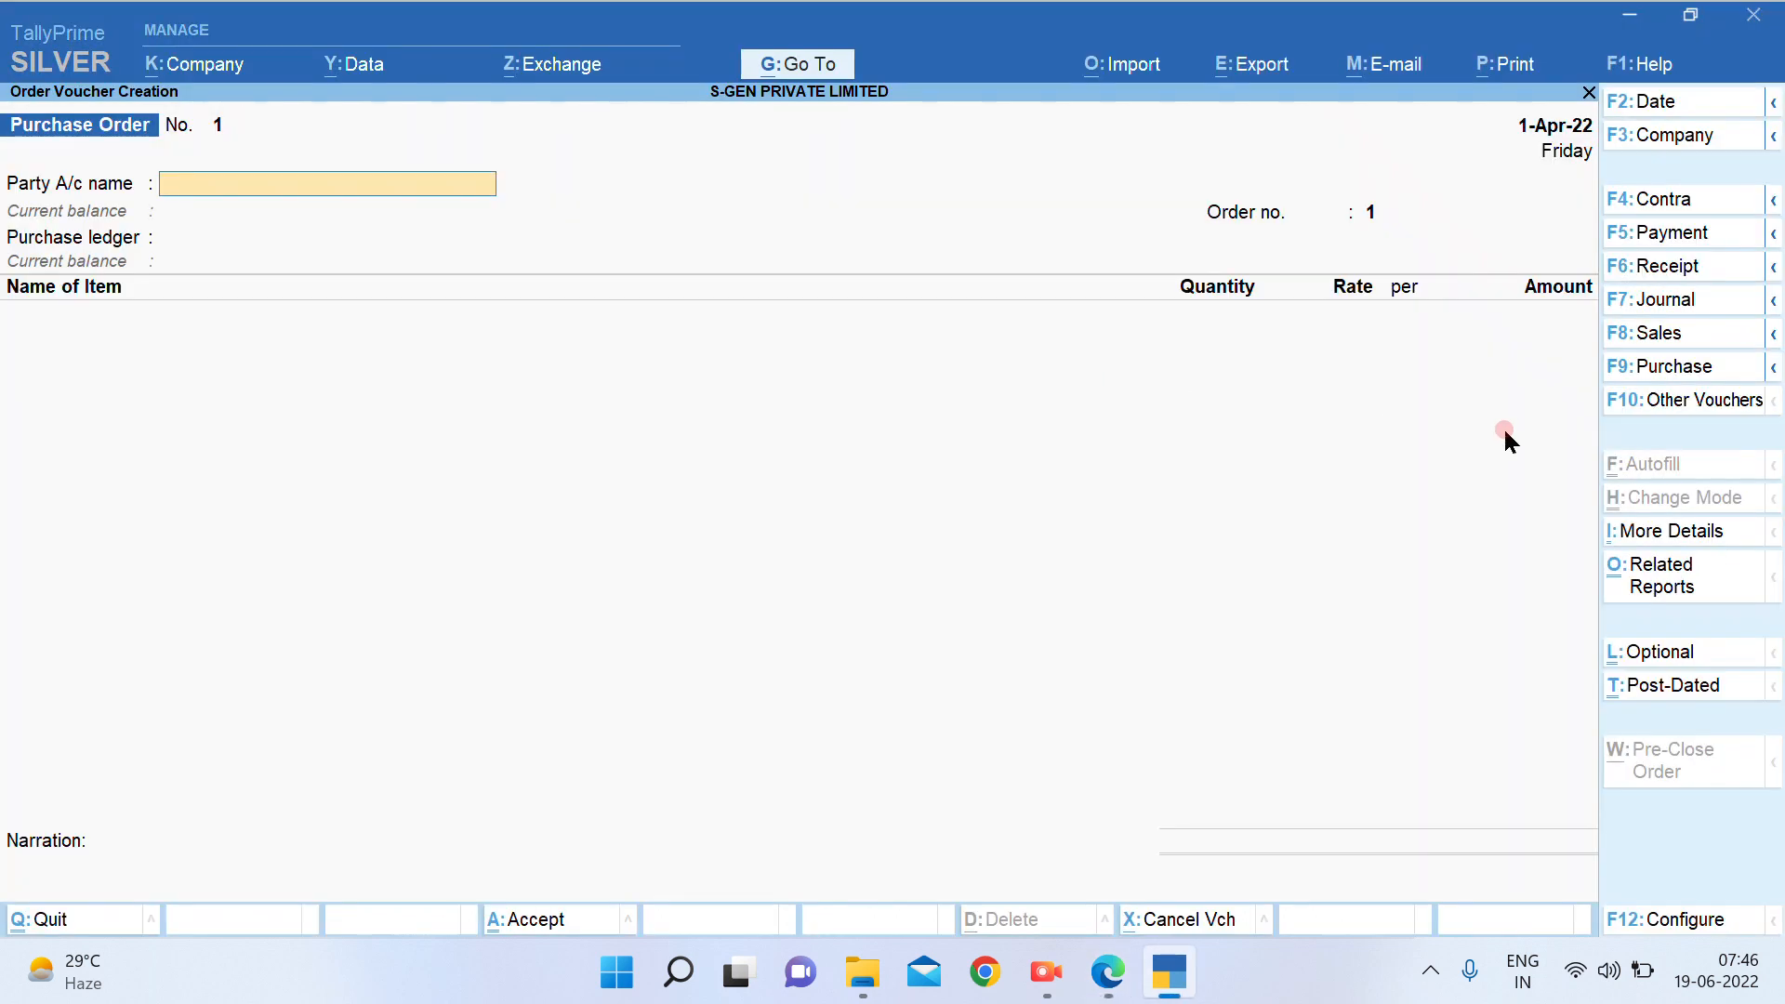
{"action": "type", "text": "BNR"}
{"action": "key", "text": "Return"}
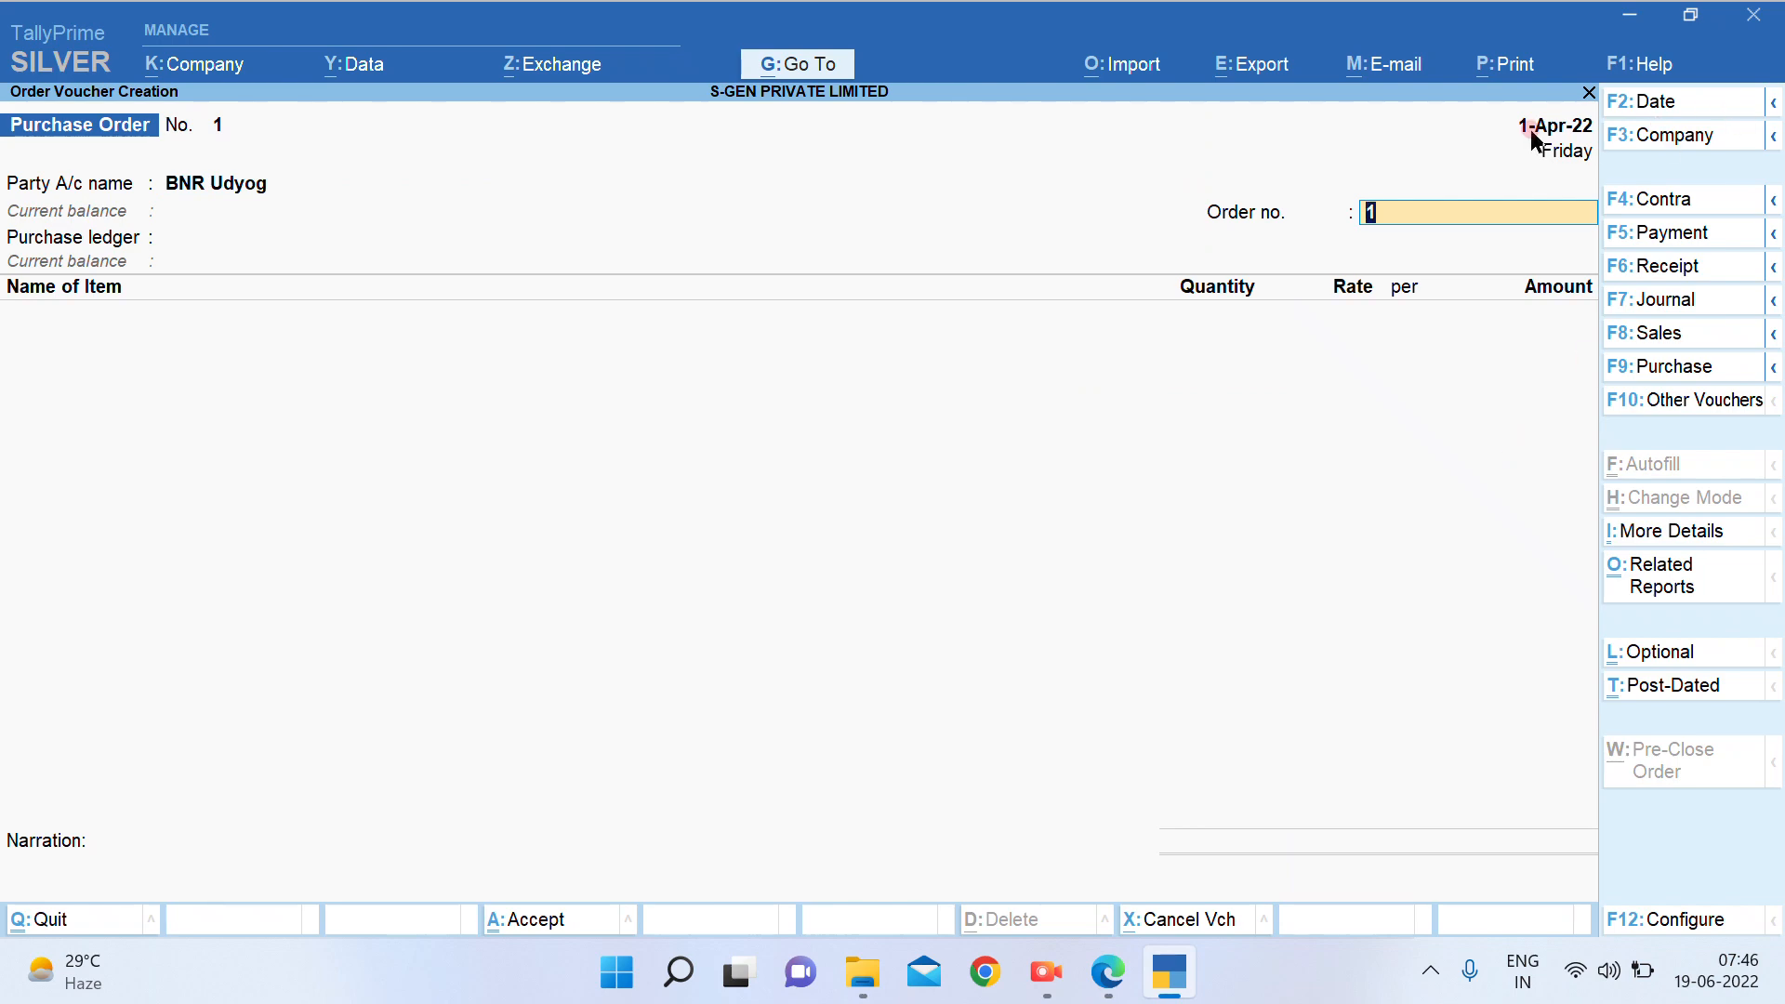
Highlight the order number in event 6 of the question PDF and enter it as the purchase order's order number in TallyPrime
{"action": "key", "text": "alt+Tab"}
{"action": "left_click_drag", "start_coordinate": [831, 368], "coordinate": [983, 370]}
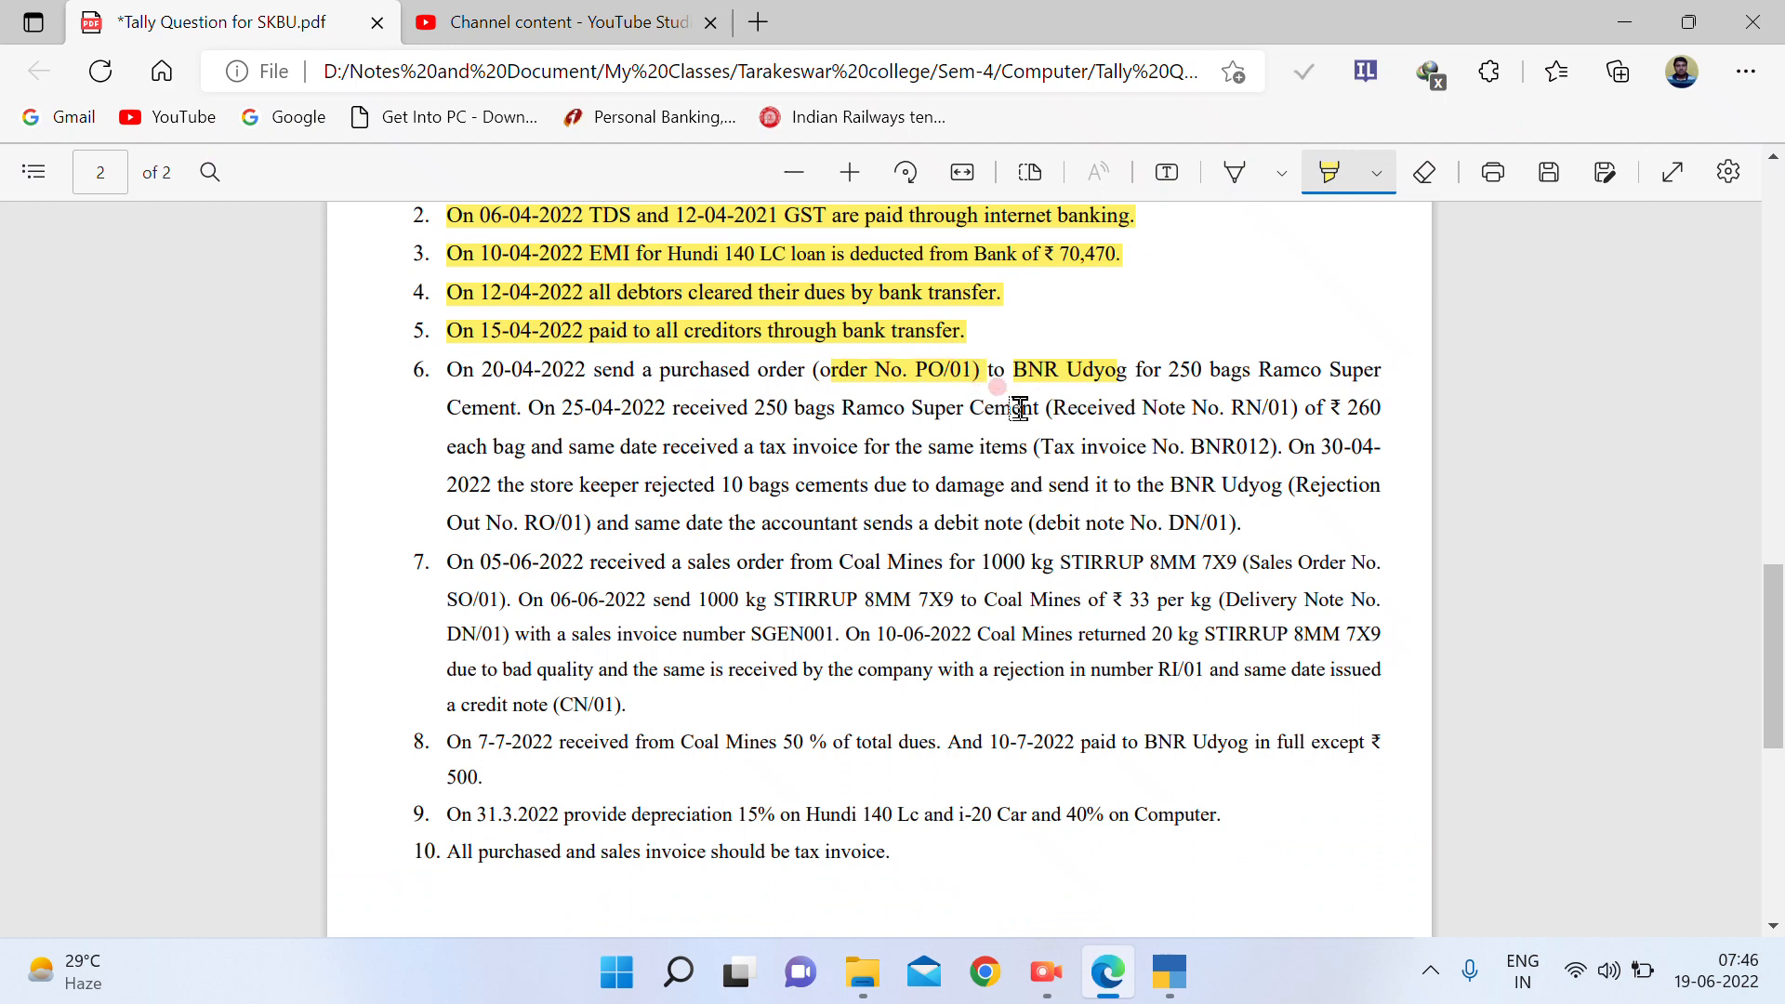
{"action": "key", "text": "alt+Tab"}
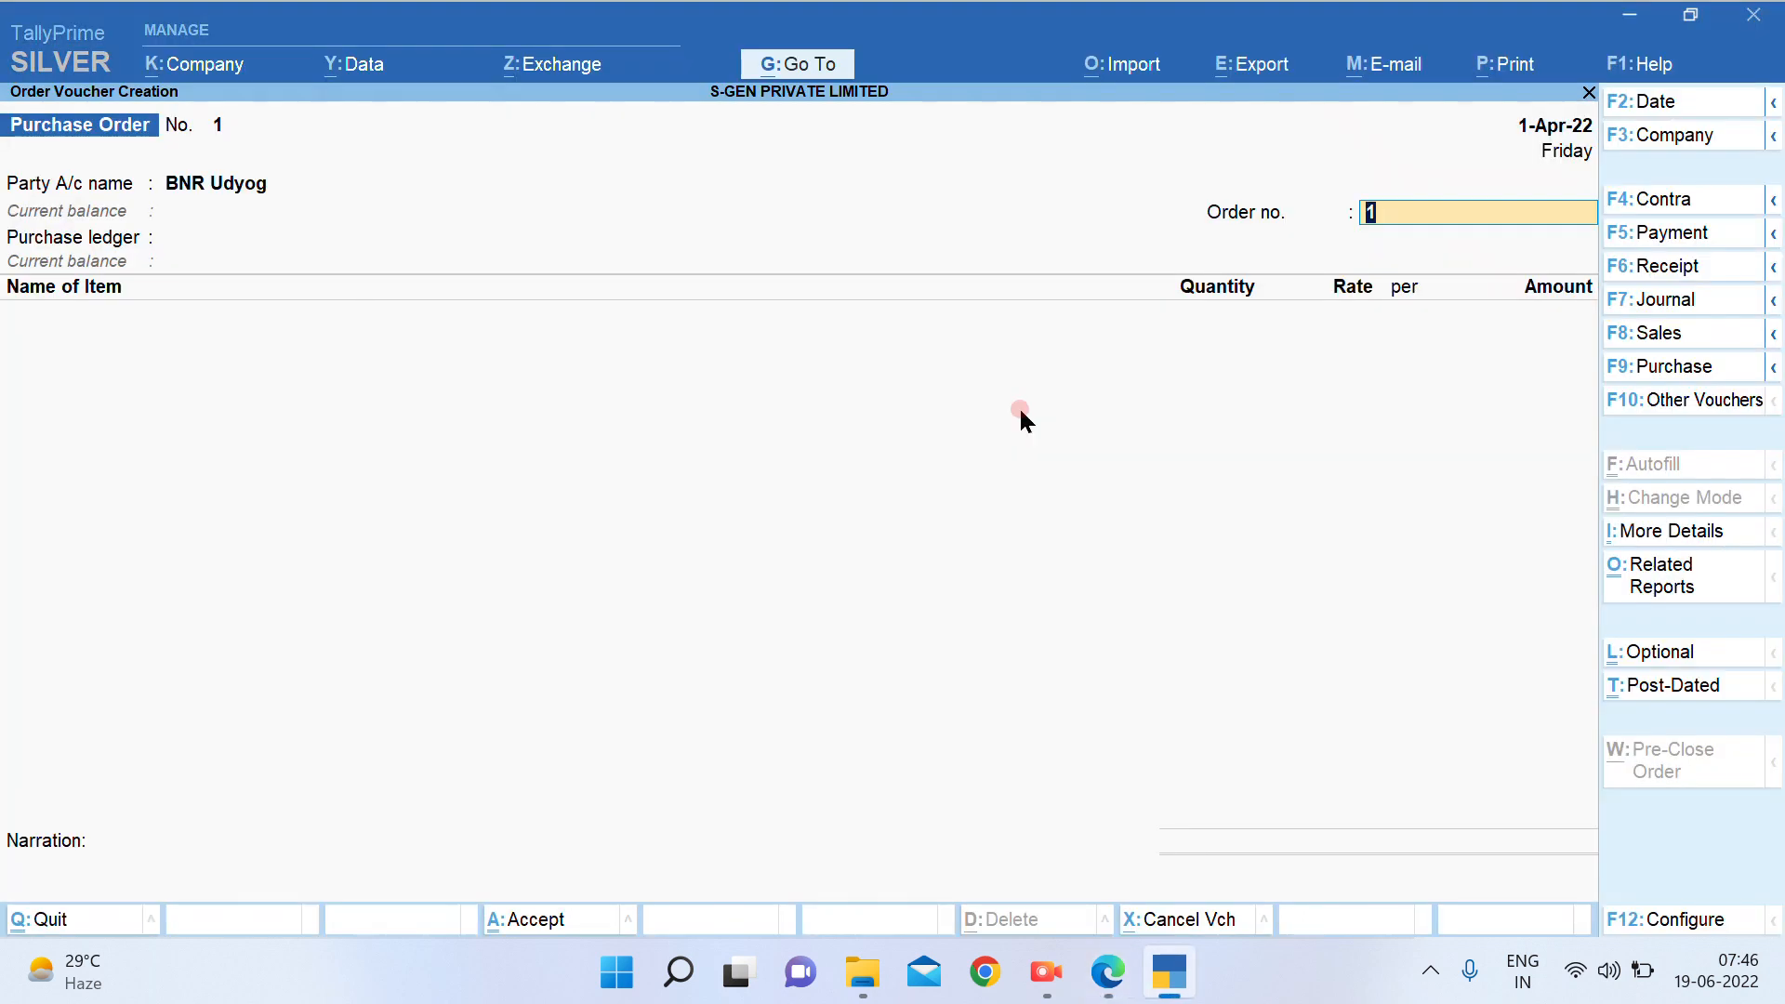
{"action": "type", "text": "PO/01"}
{"action": "key", "text": "Return"}
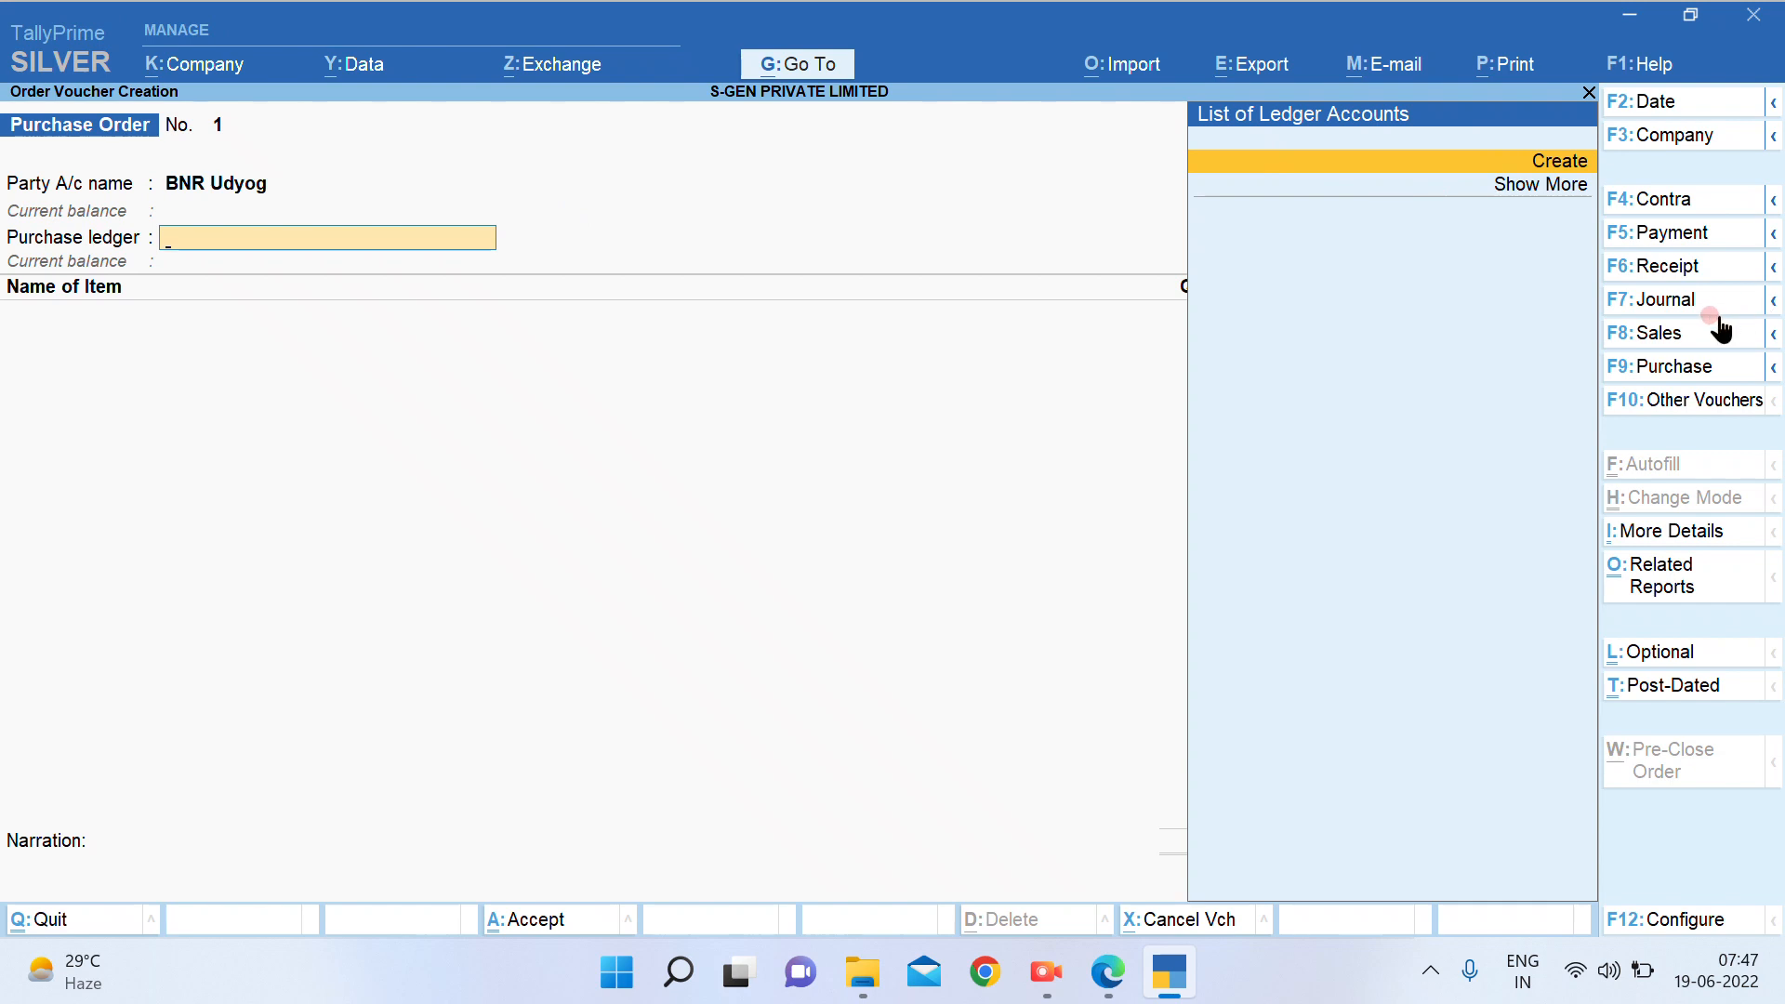
Create a ledger named Purchase under Purchase Accounts with GST applicable, and save it as the order's purchase ledger
{"action": "key", "text": "ctrl"}
{"action": "key", "text": "alt+c"}
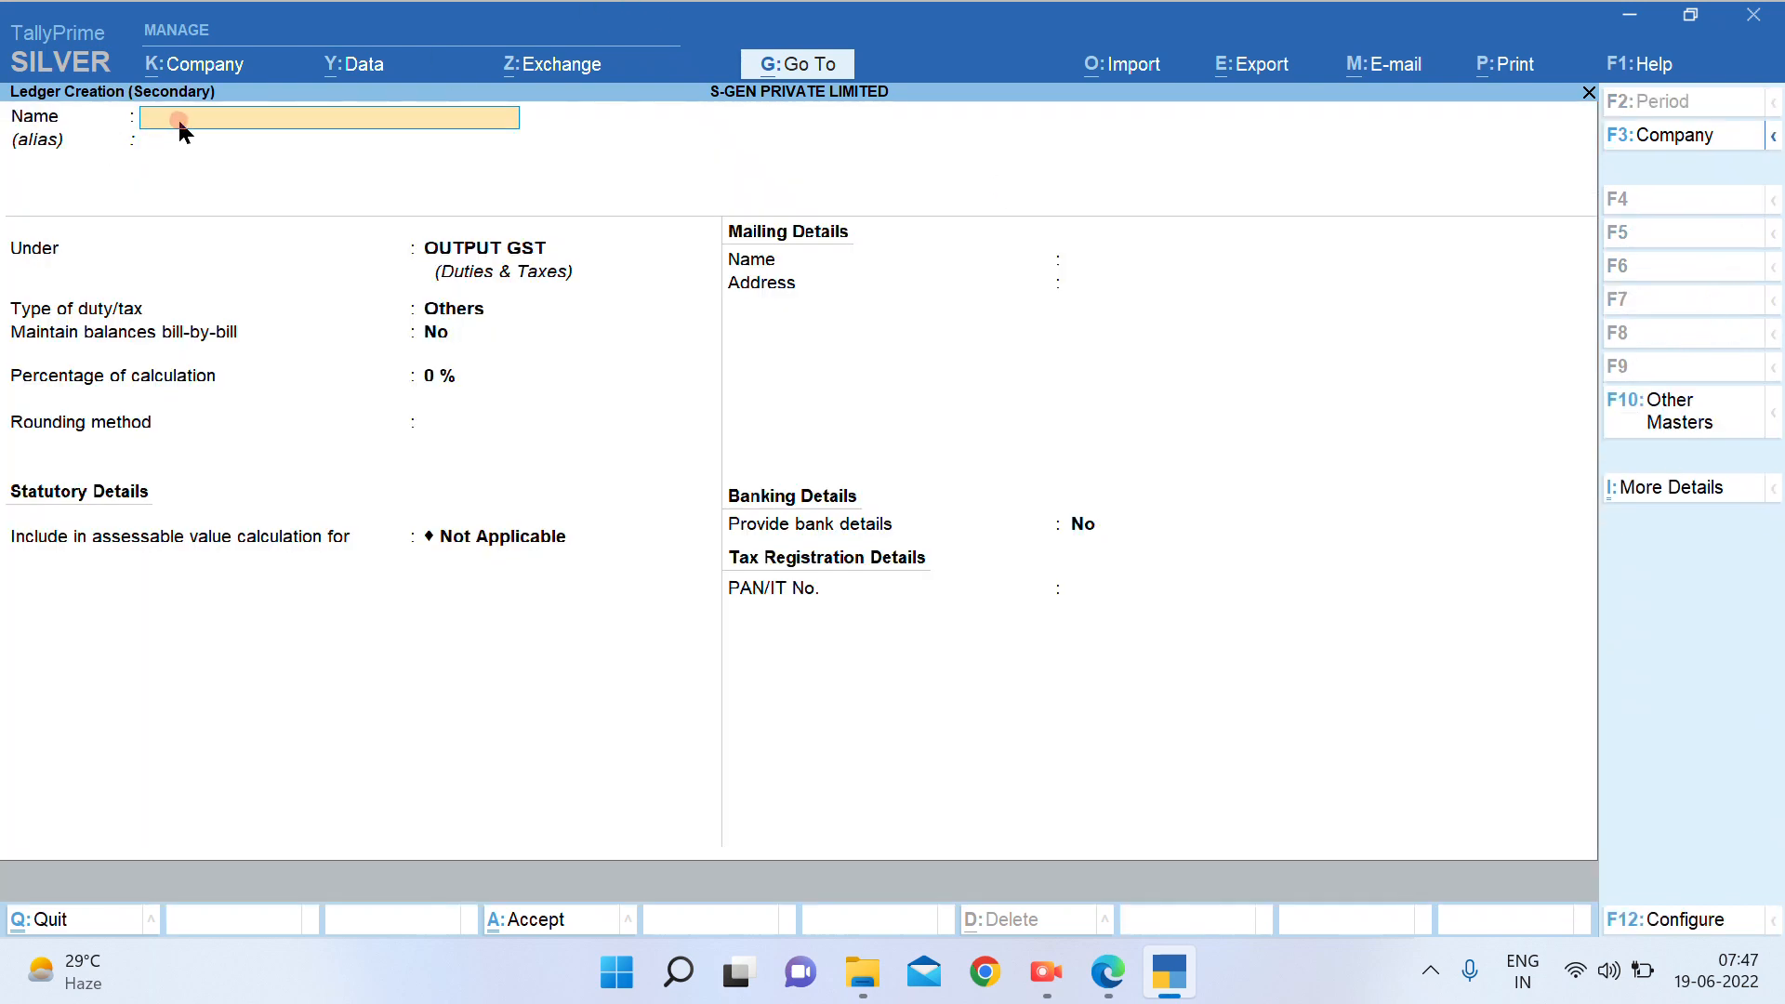
{"action": "type", "text": "Purchase"}
{"action": "key", "text": "Return"}
{"action": "key", "text": "Return"}
{"action": "type", "text": "Pur"}
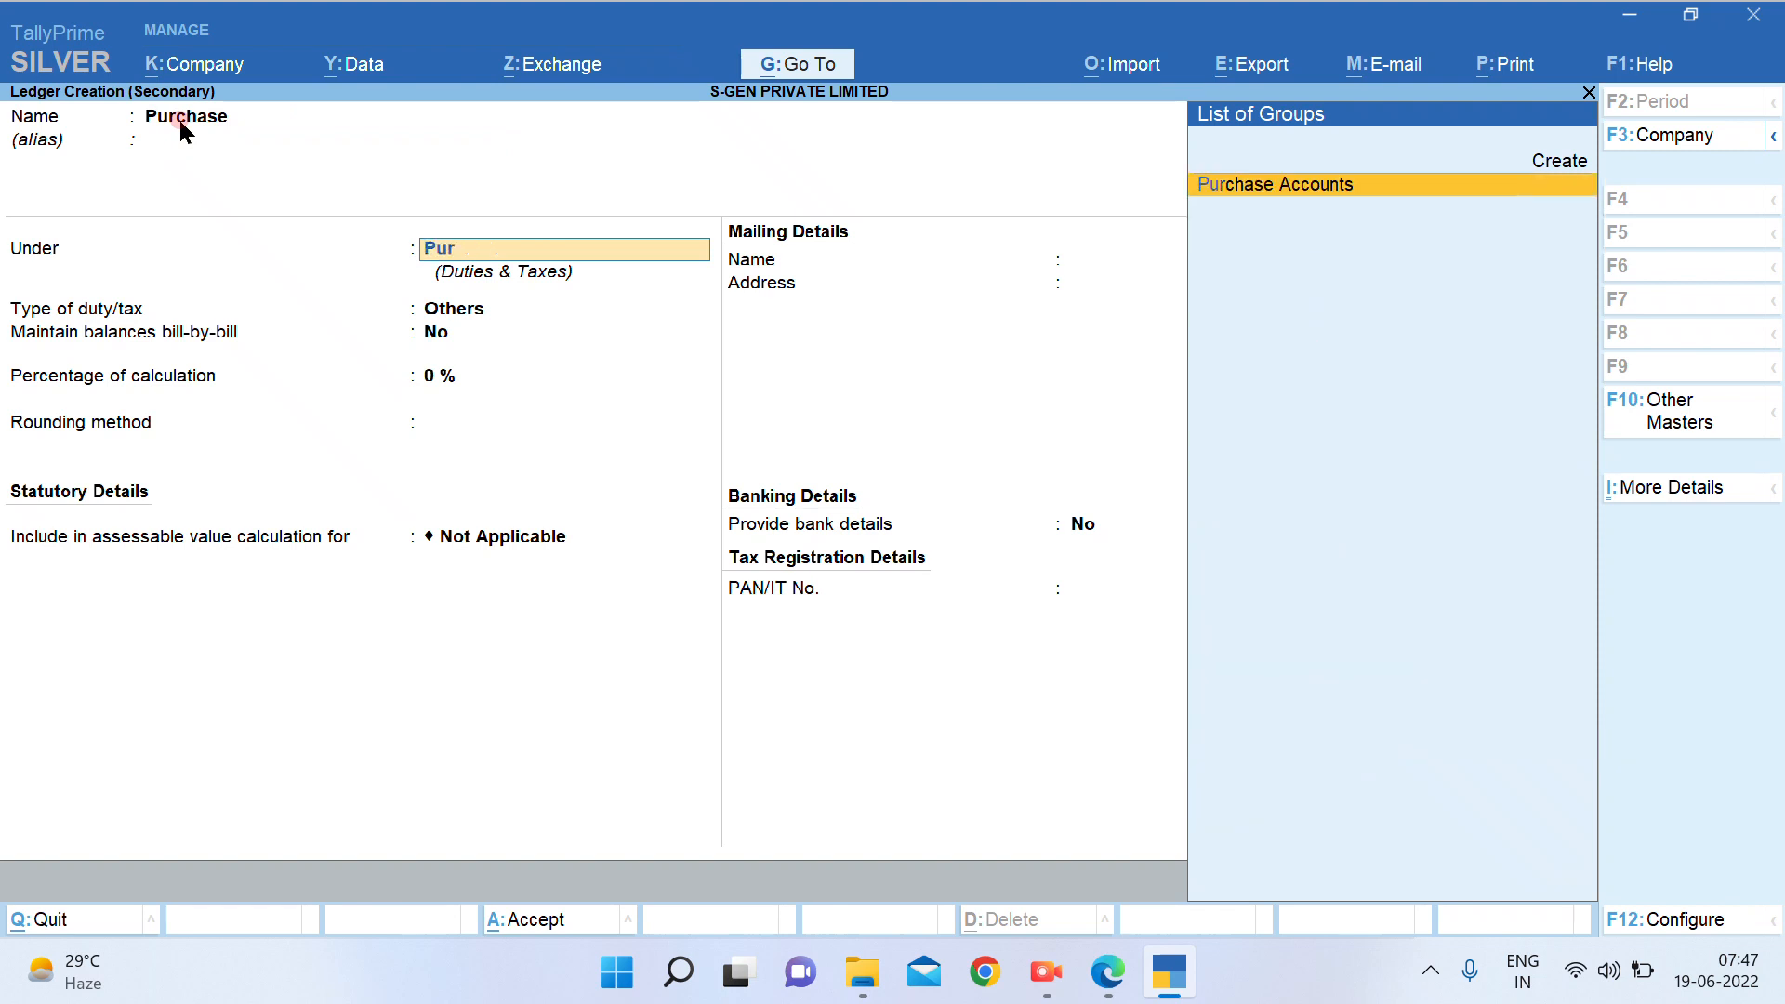
{"action": "key", "text": "Return"}
{"action": "key", "text": "Return"}
{"action": "key", "text": "Return"}
{"action": "key", "text": "Return"}
{"action": "key", "text": "Return"}
{"action": "key", "text": "Return"}
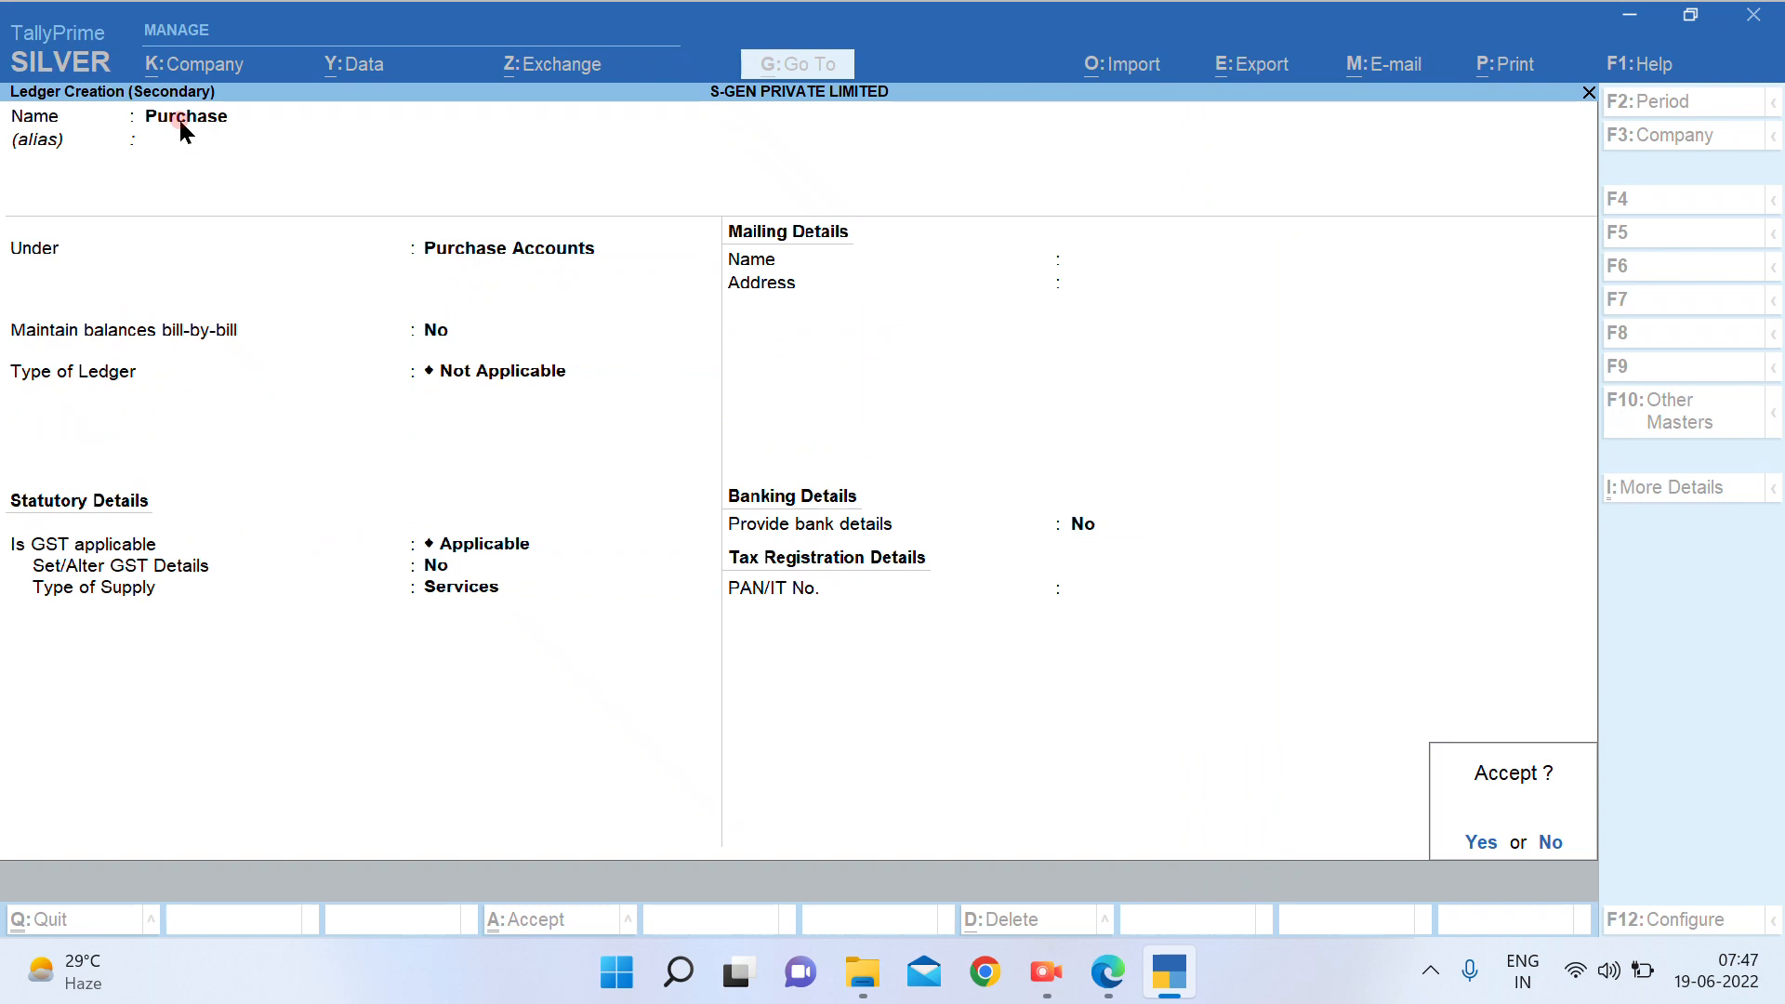
{"action": "key", "text": "Return"}
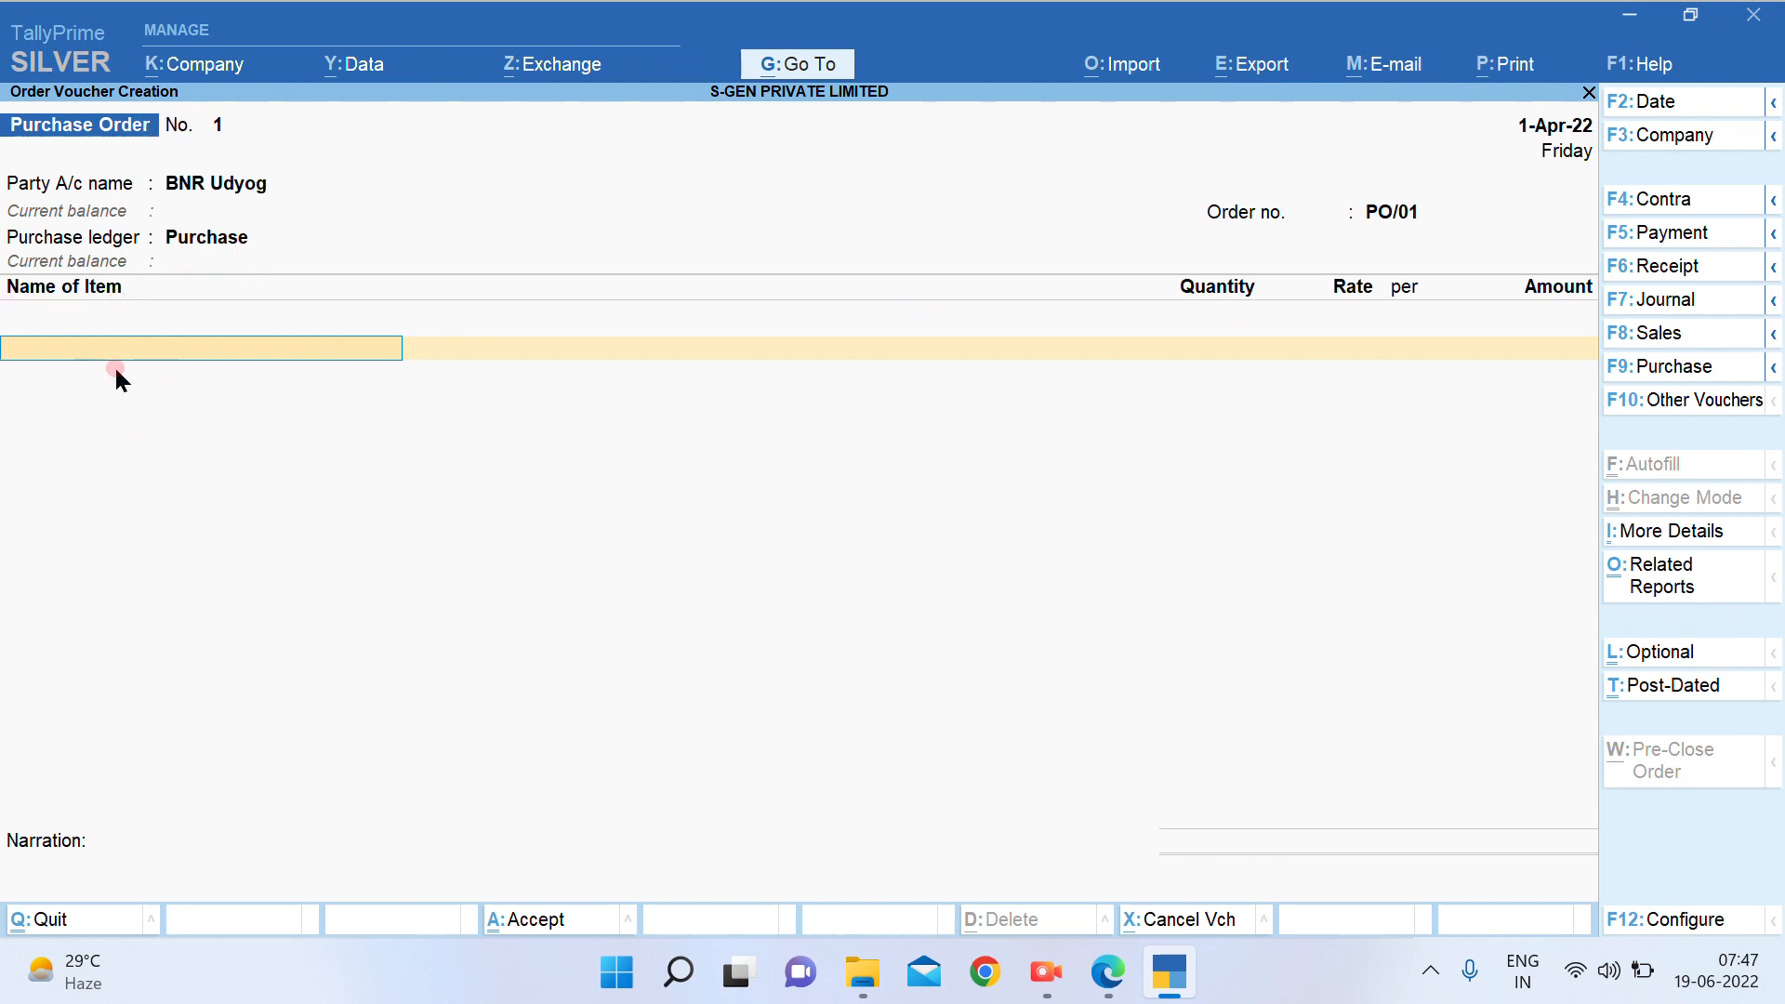
Highlight Ramco Super in event 6 of the question PDF and select it as the purchase order's stock item in TallyPrime
{"action": "key", "text": "alt+Tab"}
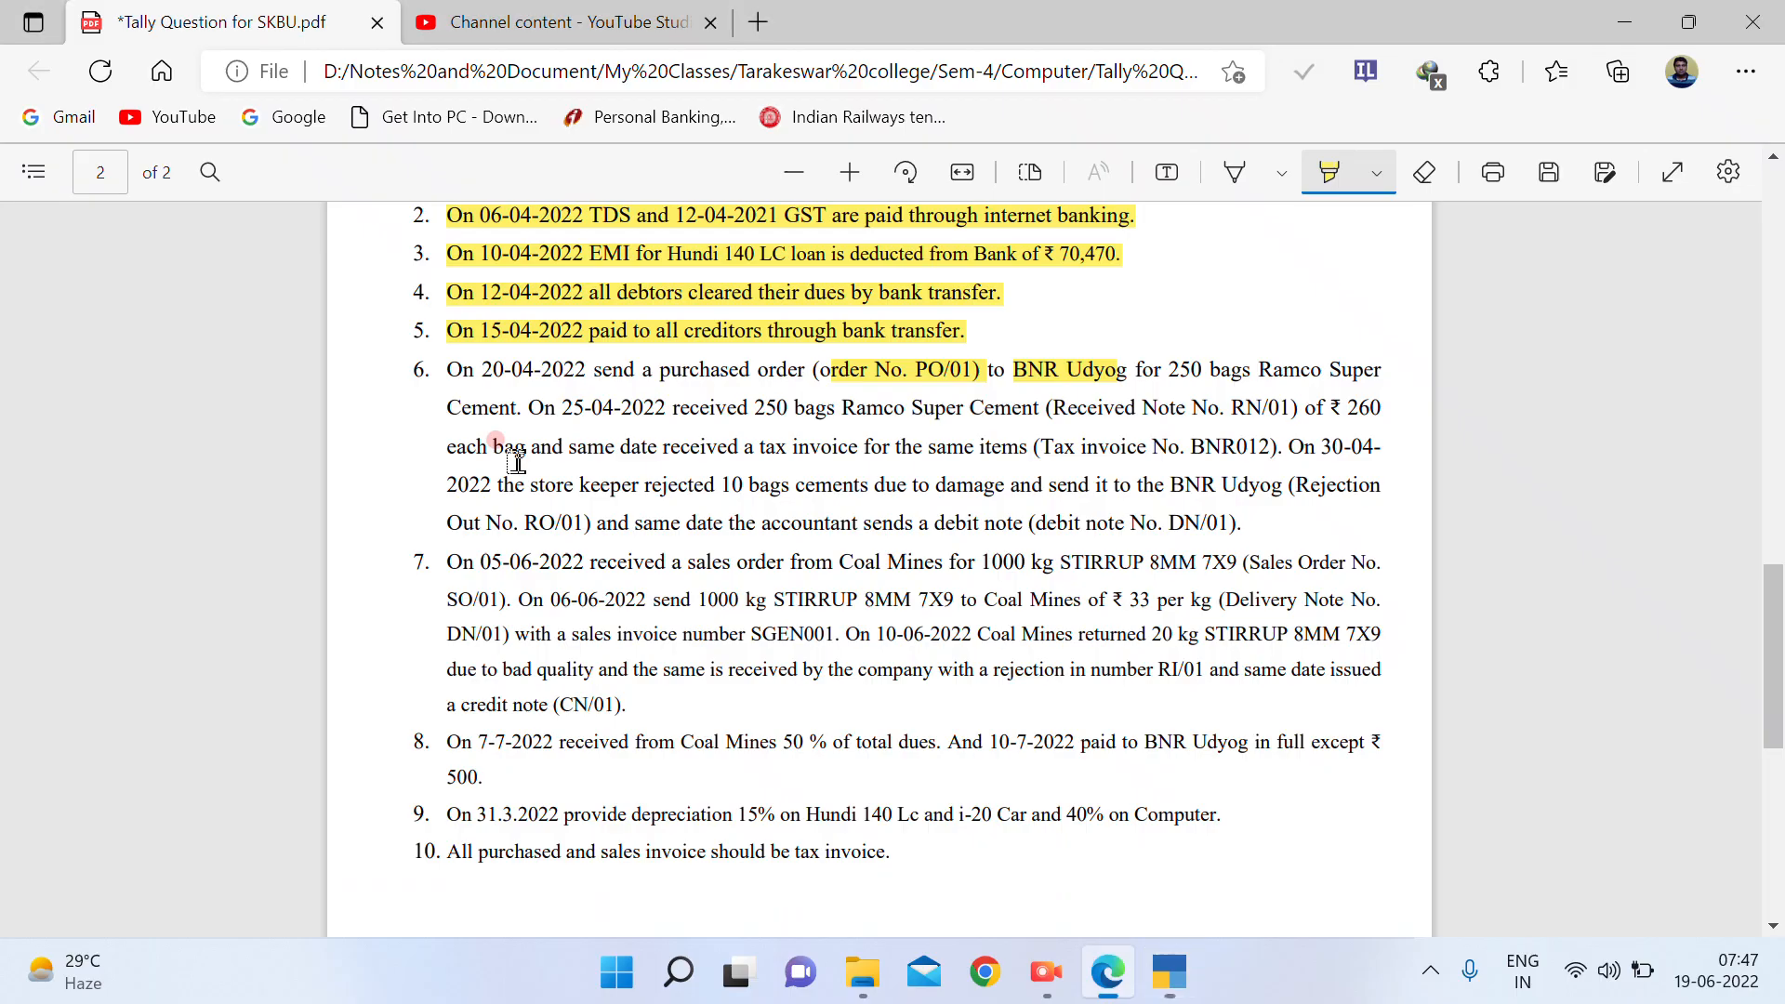
{"action": "left_click_drag", "start_coordinate": [1271, 370], "coordinate": [1390, 372]}
{"action": "key", "text": "alt+Tab"}
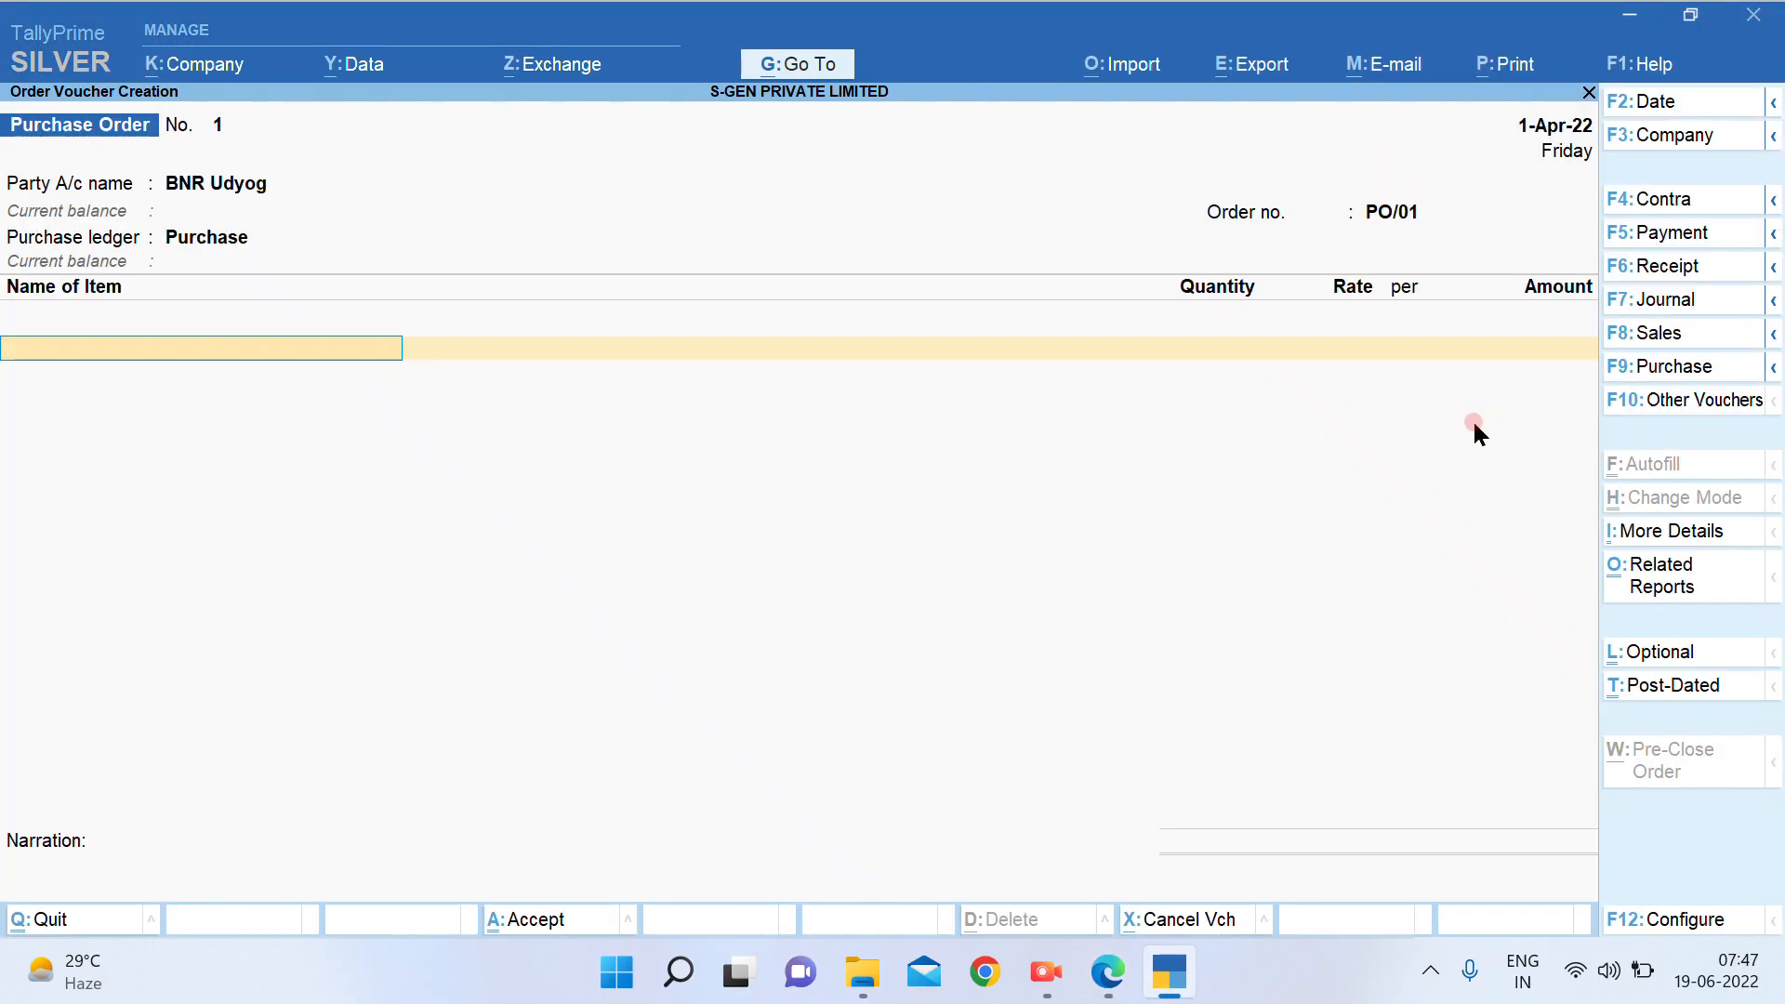
{"action": "type", "text": "R"}
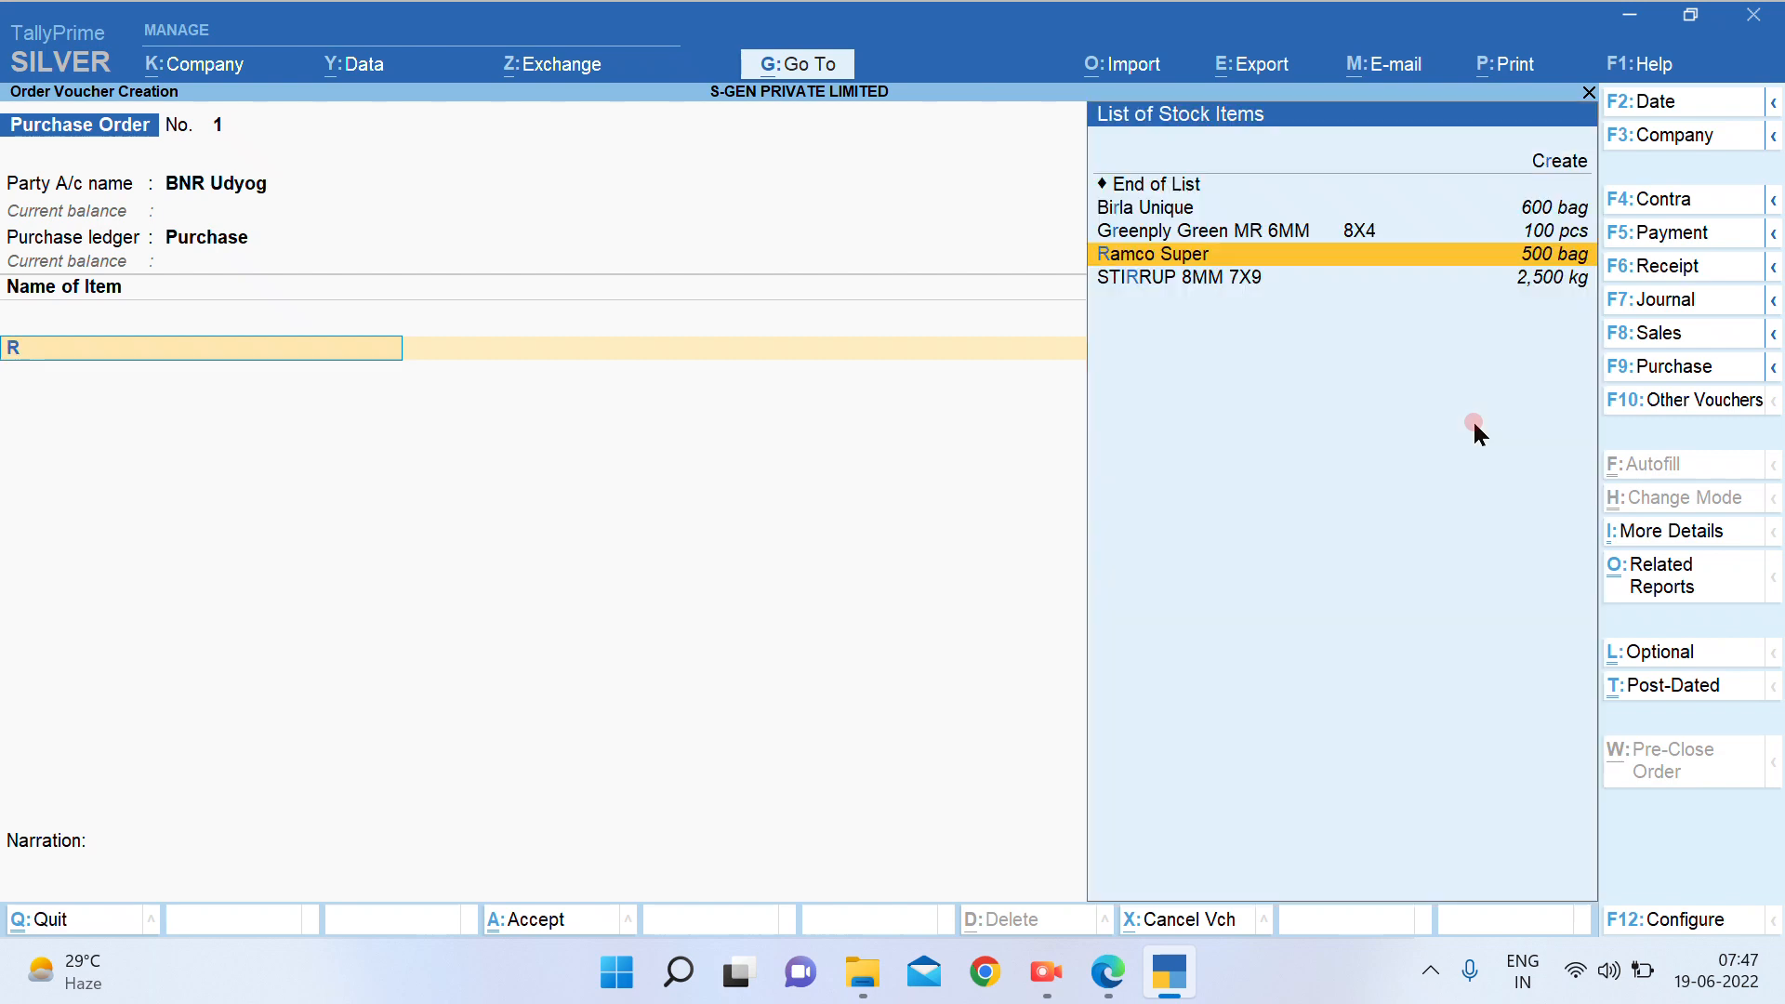
{"action": "type", "text": "am"}
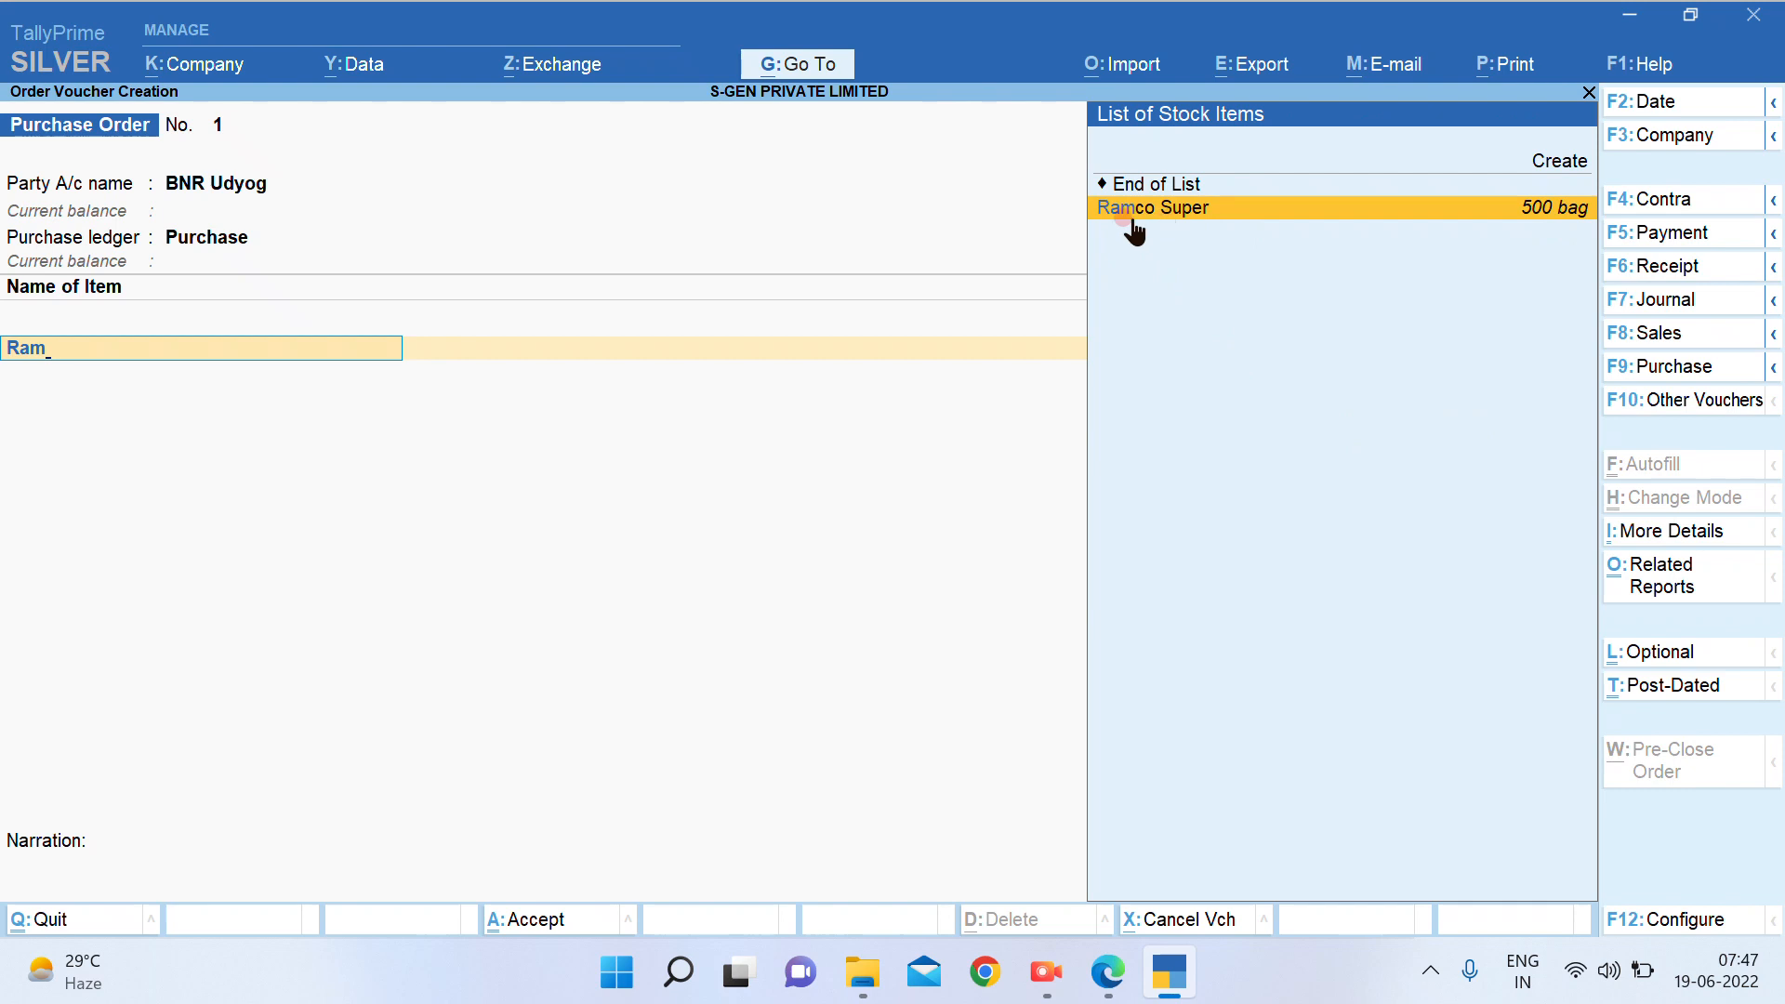
{"action": "left_click", "coordinate": [1506, 204]}
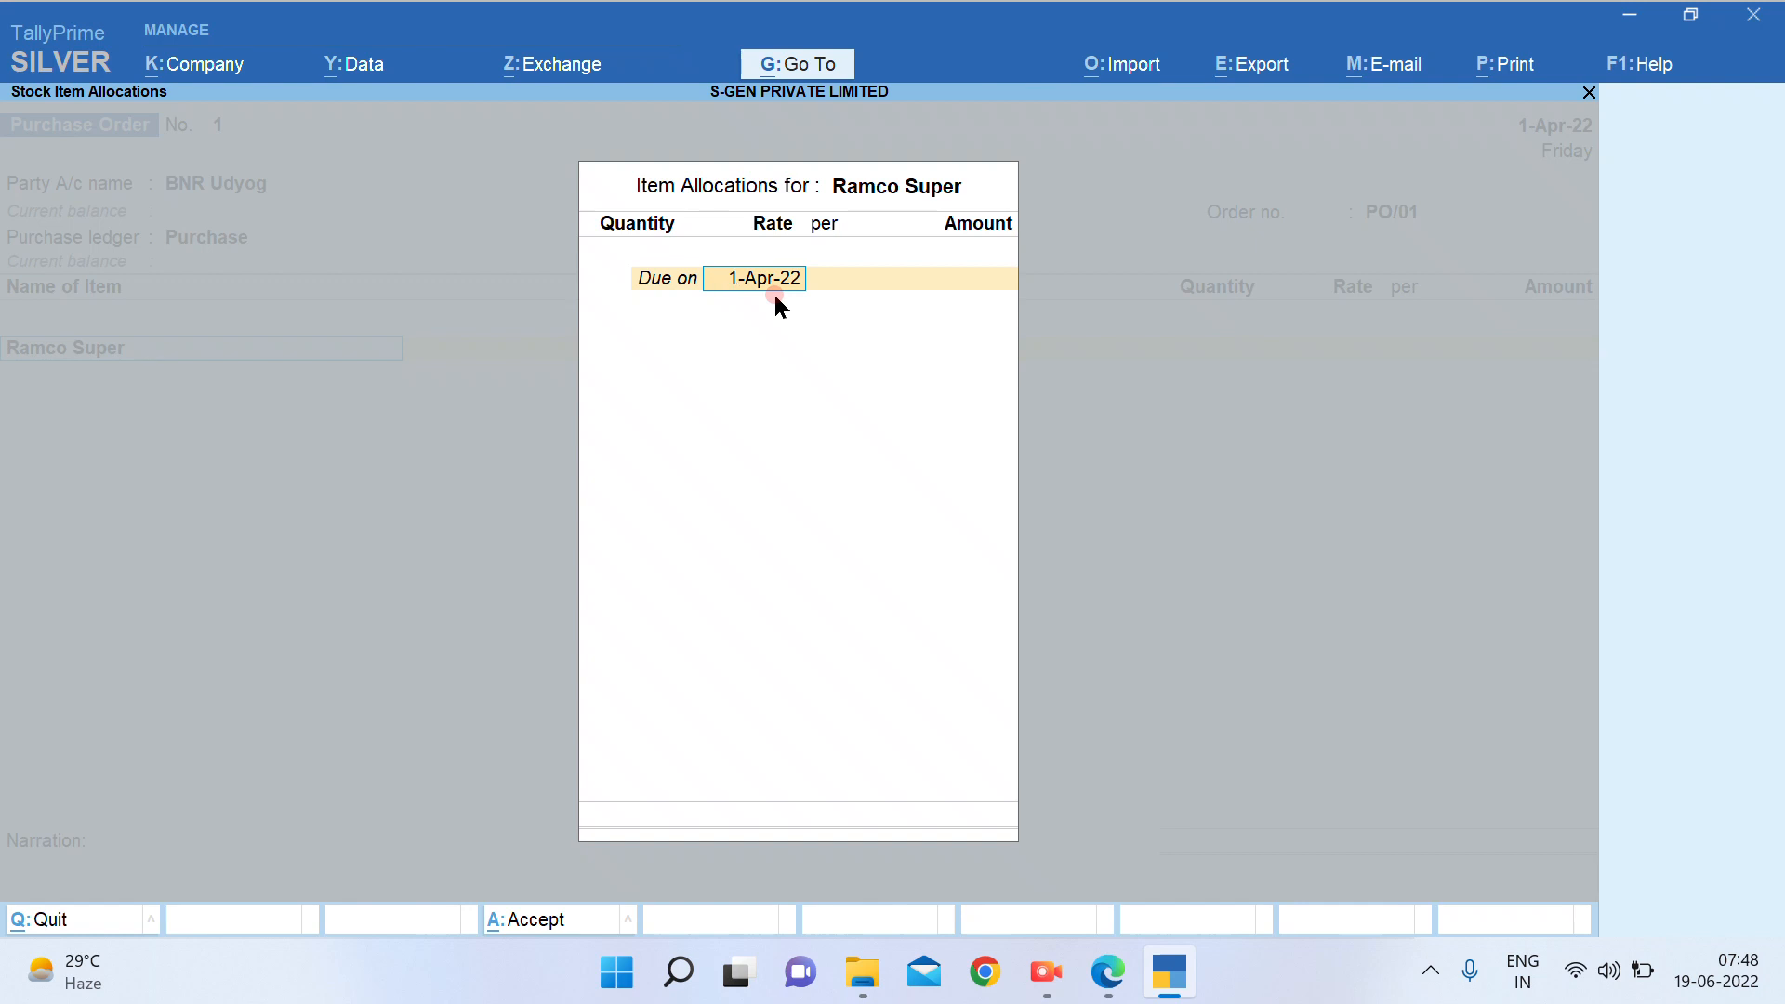
Keep the due date of 1-Apr-22 for Ramco Super and set its quantity to 250 bags as given in event 6
{"action": "key", "text": "Return"}
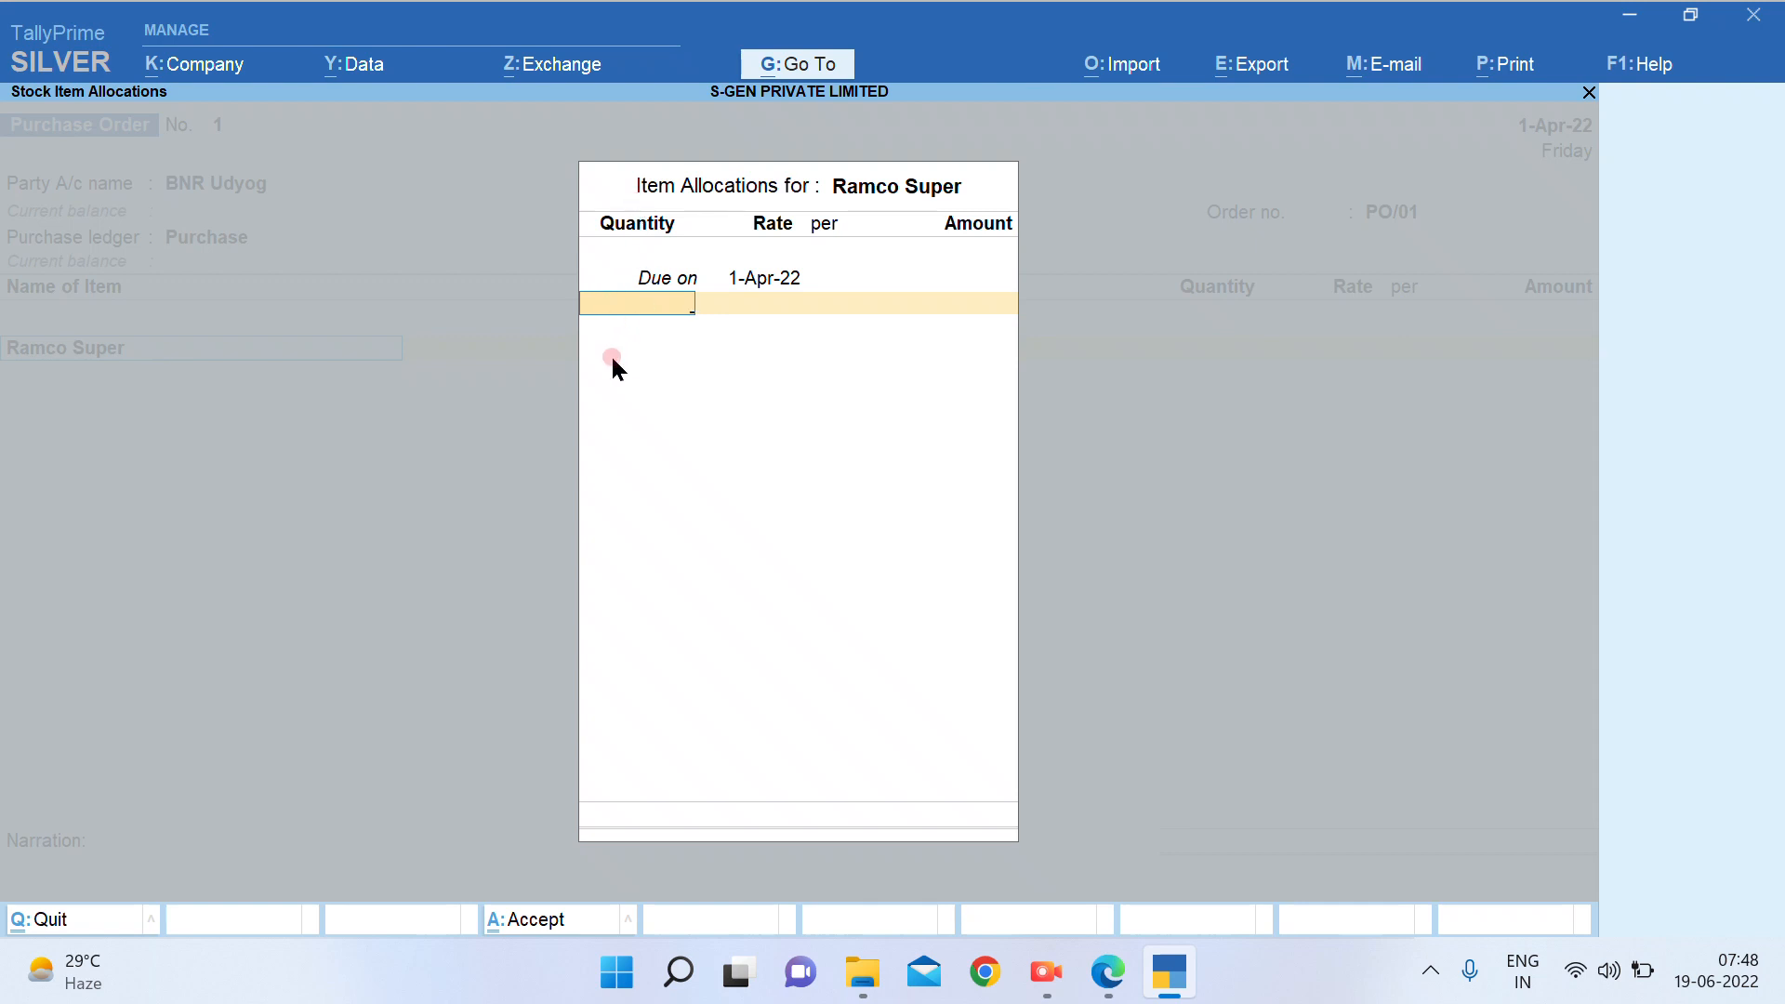
{"action": "key", "text": "alt+Tab"}
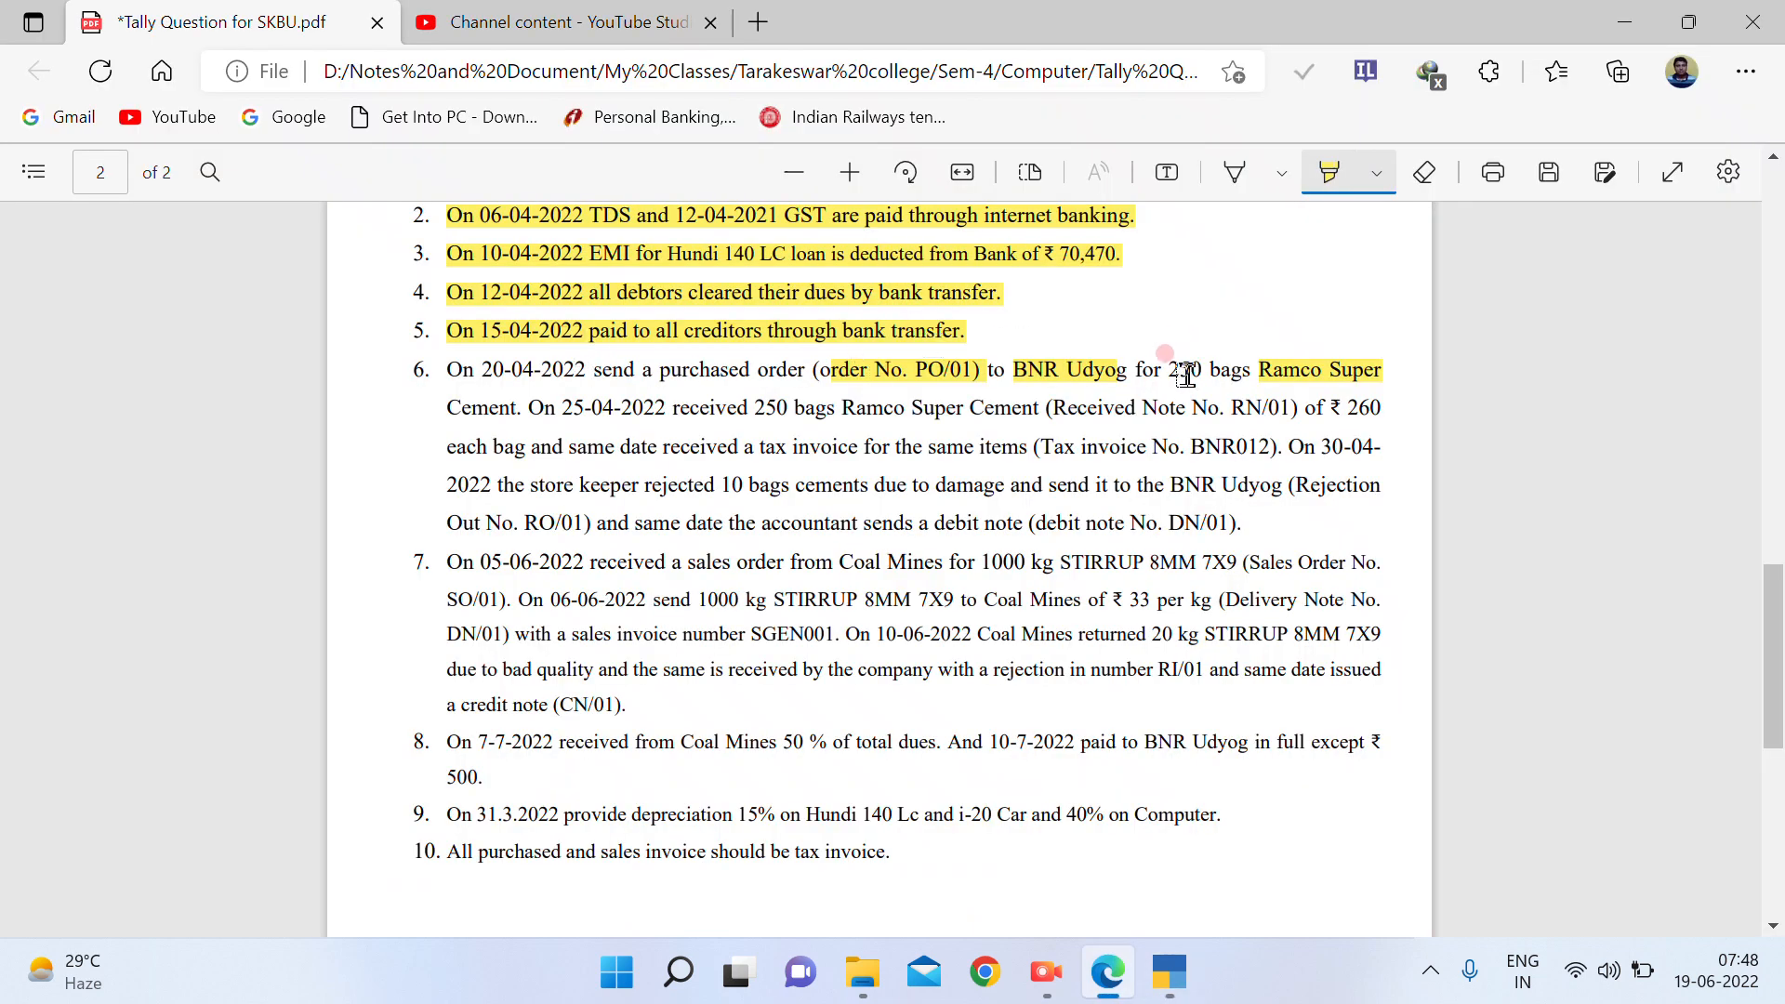
{"action": "key", "text": "alt+Tab"}
{"action": "type", "text": "250"}
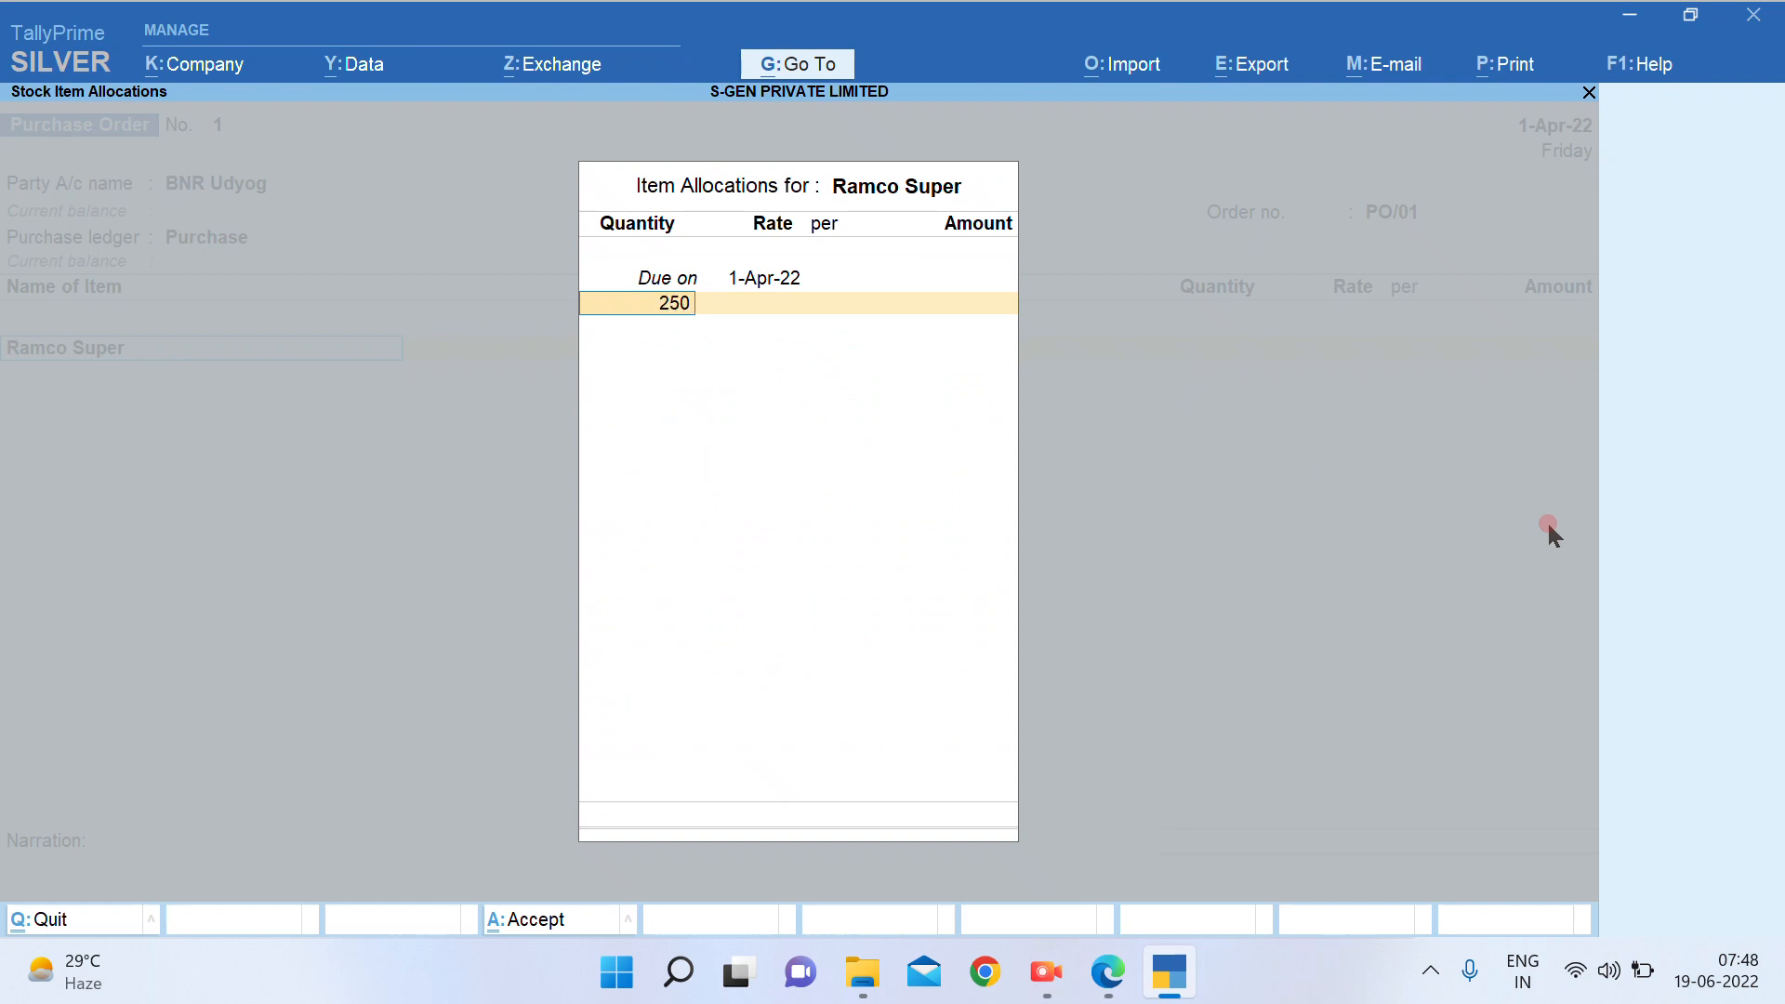
{"action": "key", "text": "Return"}
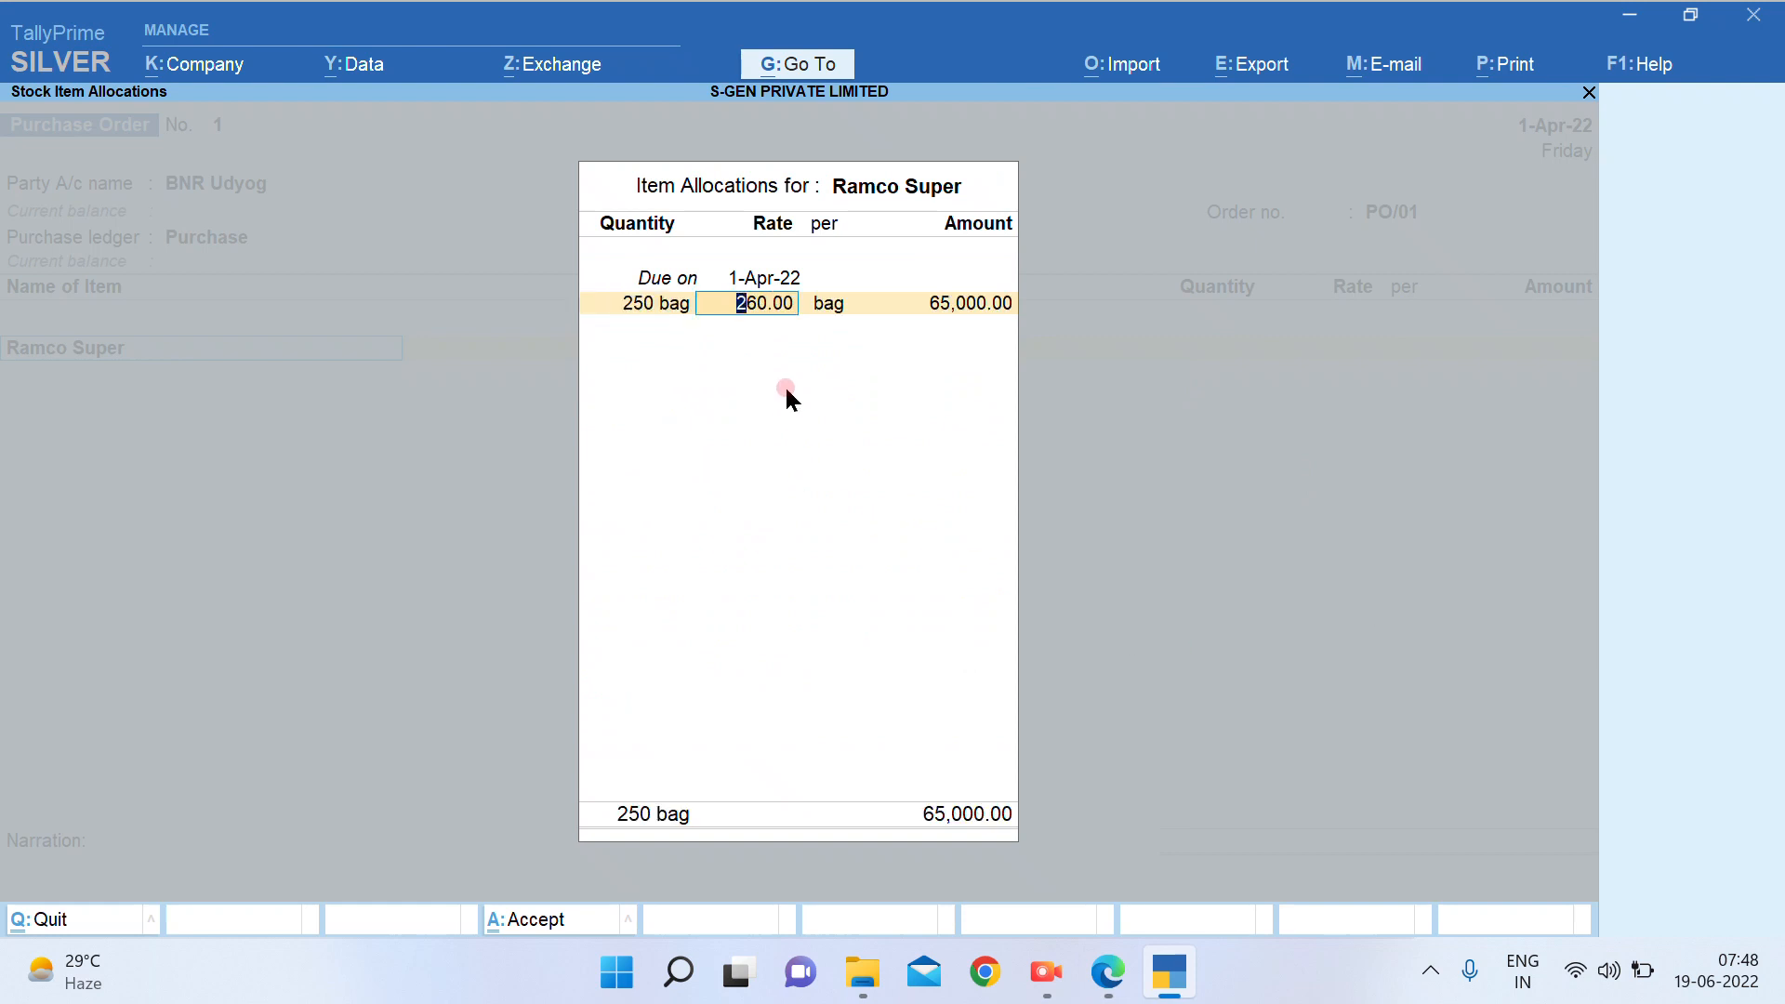
Highlight the 260 rate in event 6 of the question PDF and accept 260.00 per bag for Ramco Super, finishing the item list
{"action": "key", "text": "alt+Tab"}
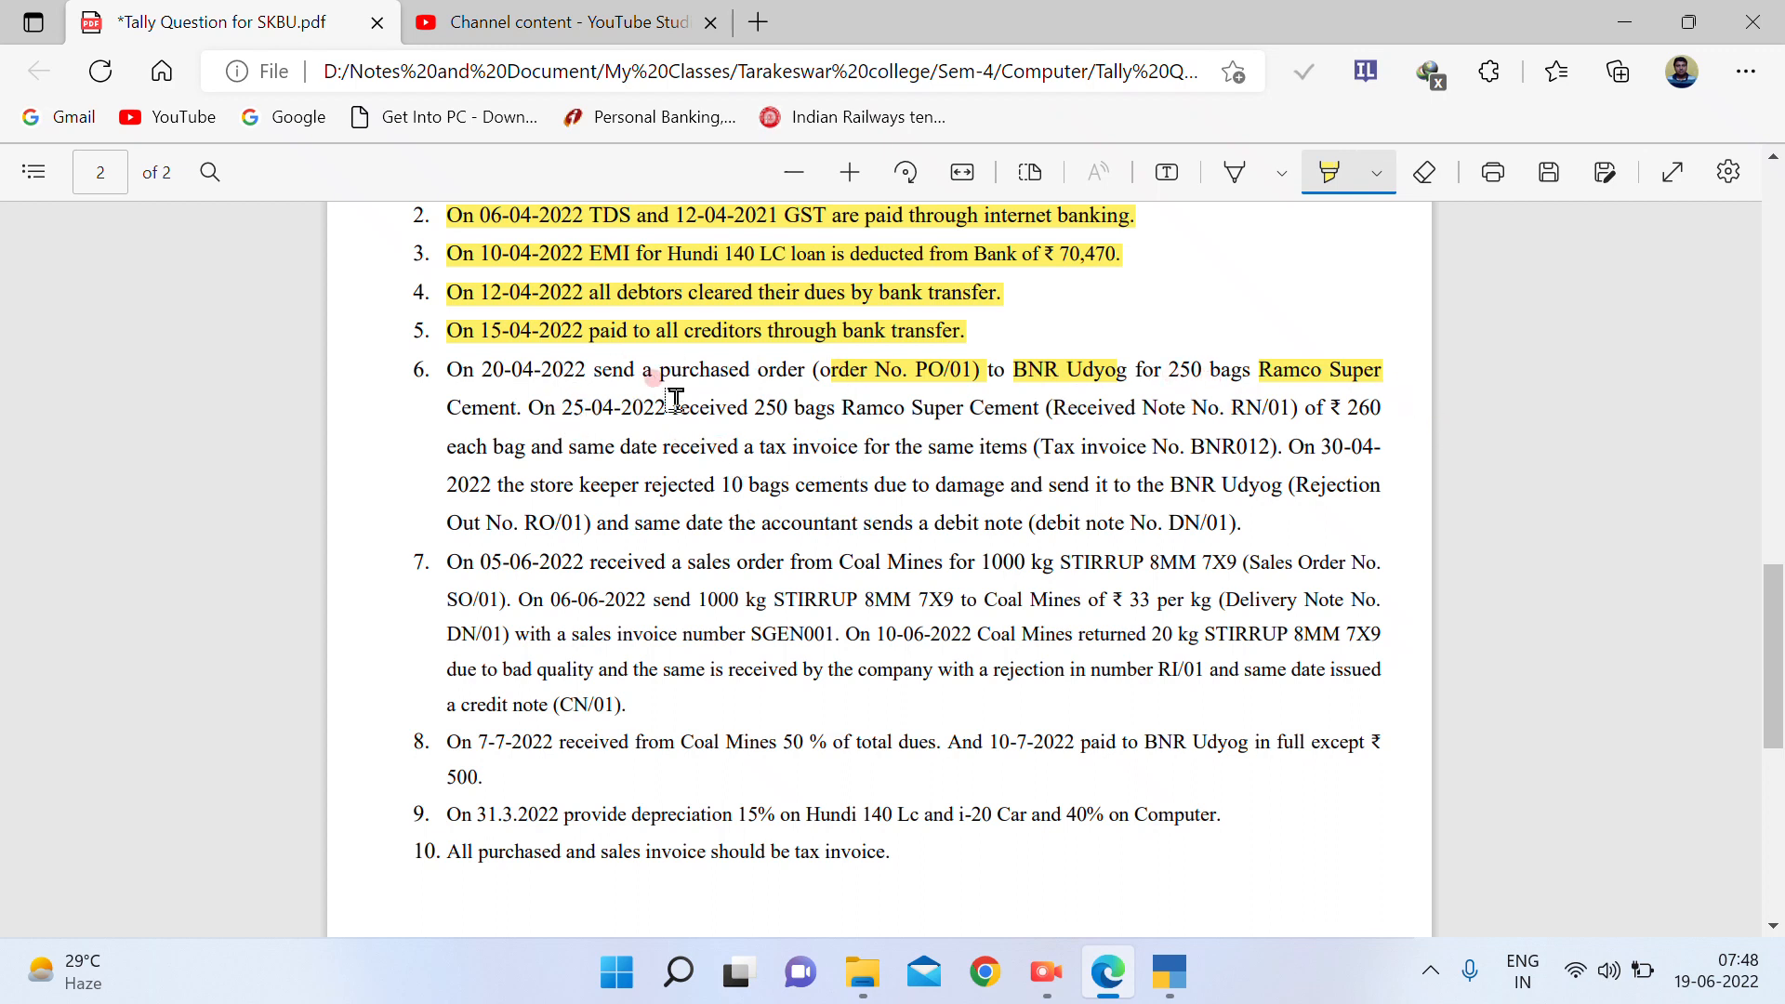
{"action": "left_click_drag", "start_coordinate": [1344, 409], "coordinate": [1385, 409]}
{"action": "key", "text": "alt+Tab"}
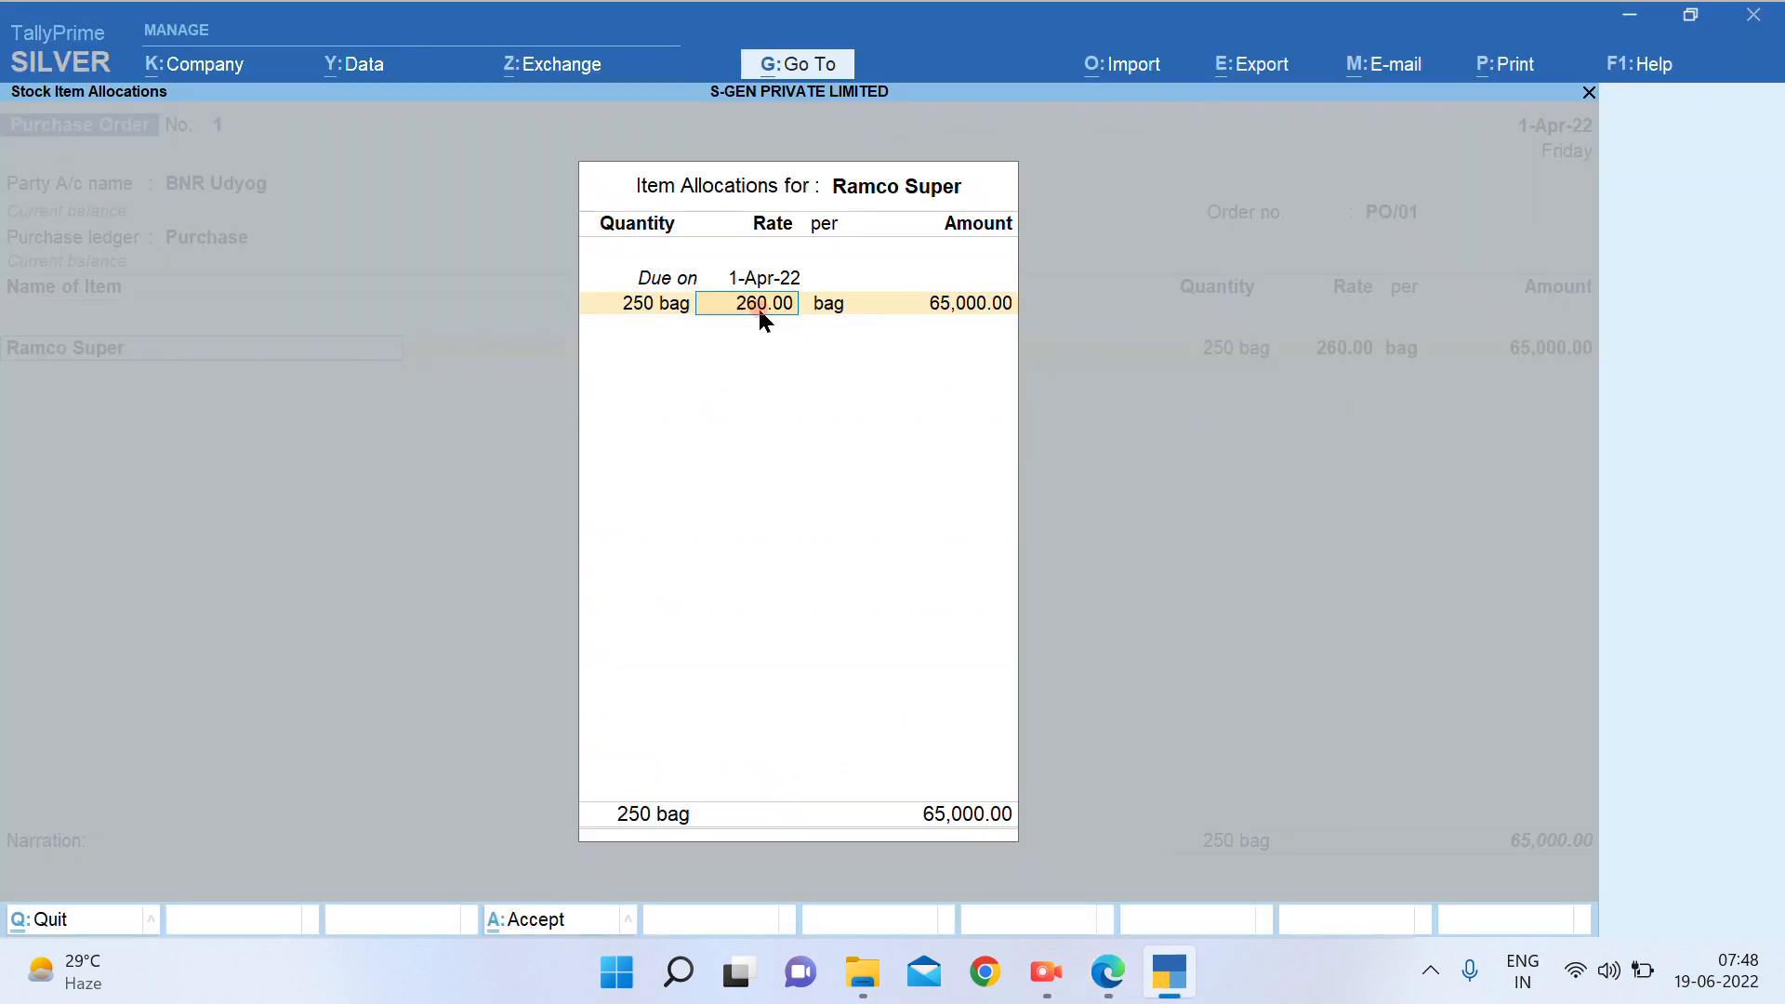
{"action": "key", "text": "Return"}
{"action": "key", "text": "Return"}
{"action": "key", "text": "Return"}
{"action": "key", "text": "Return"}
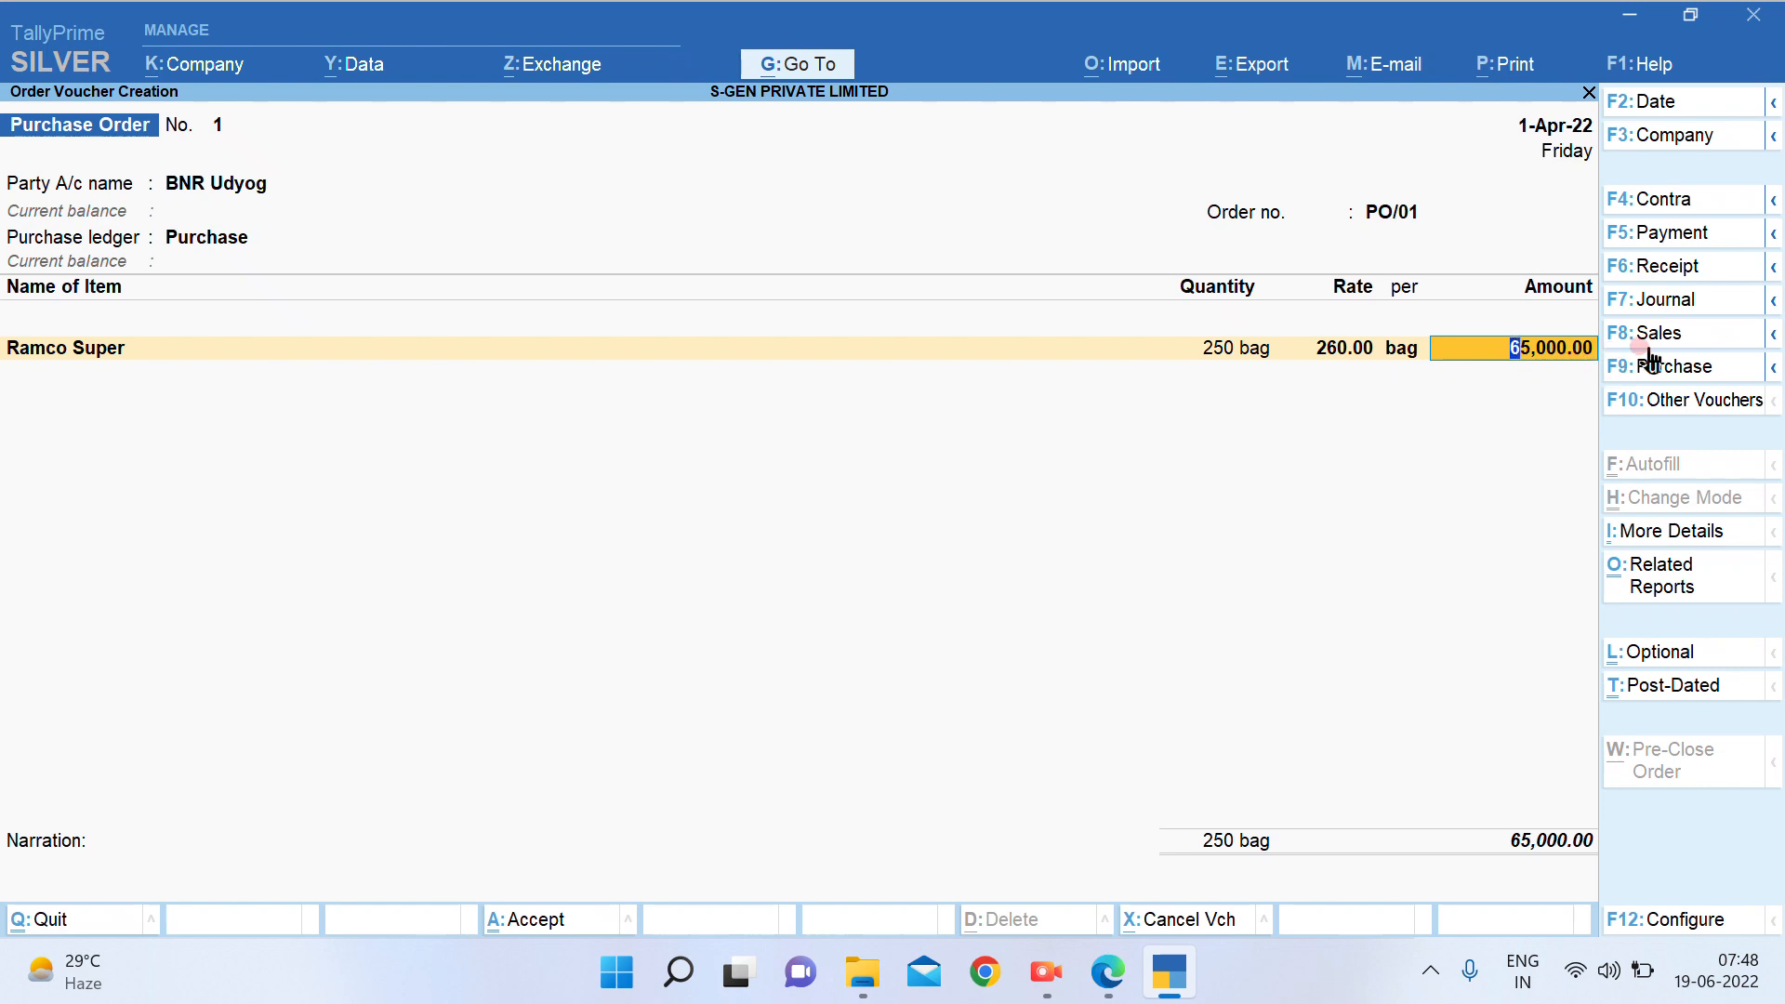
{"action": "key", "text": "Return"}
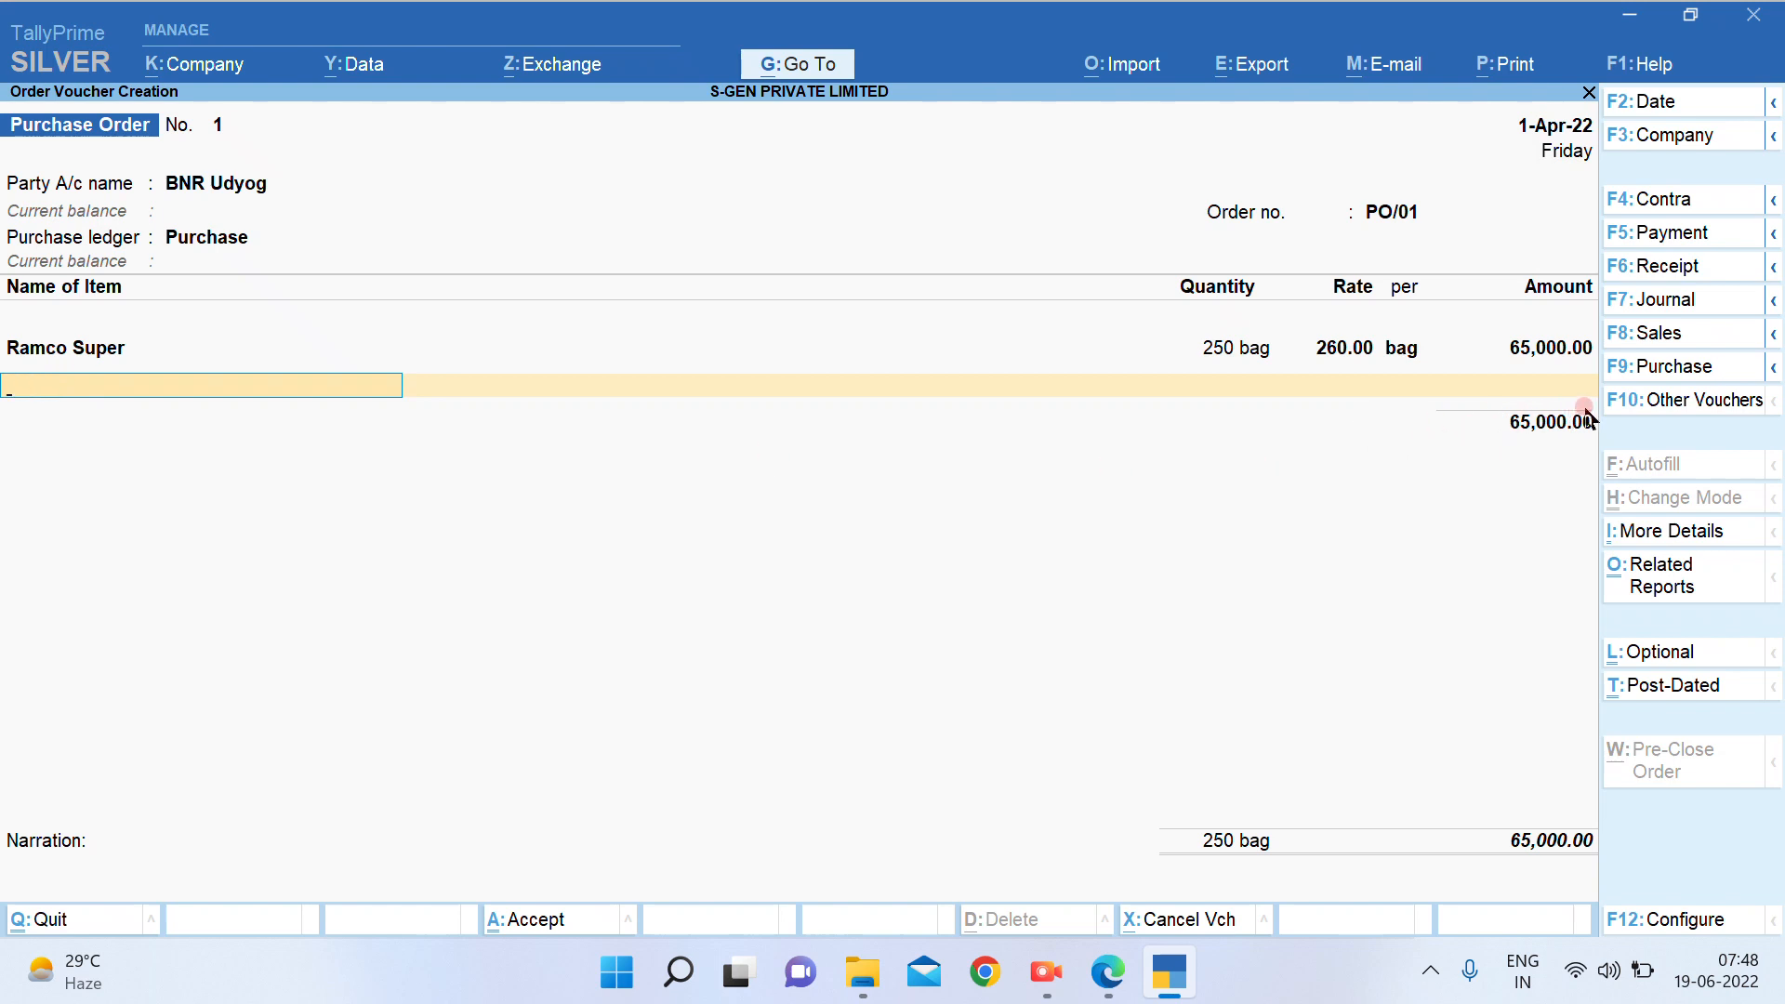
{"action": "key", "text": "Return"}
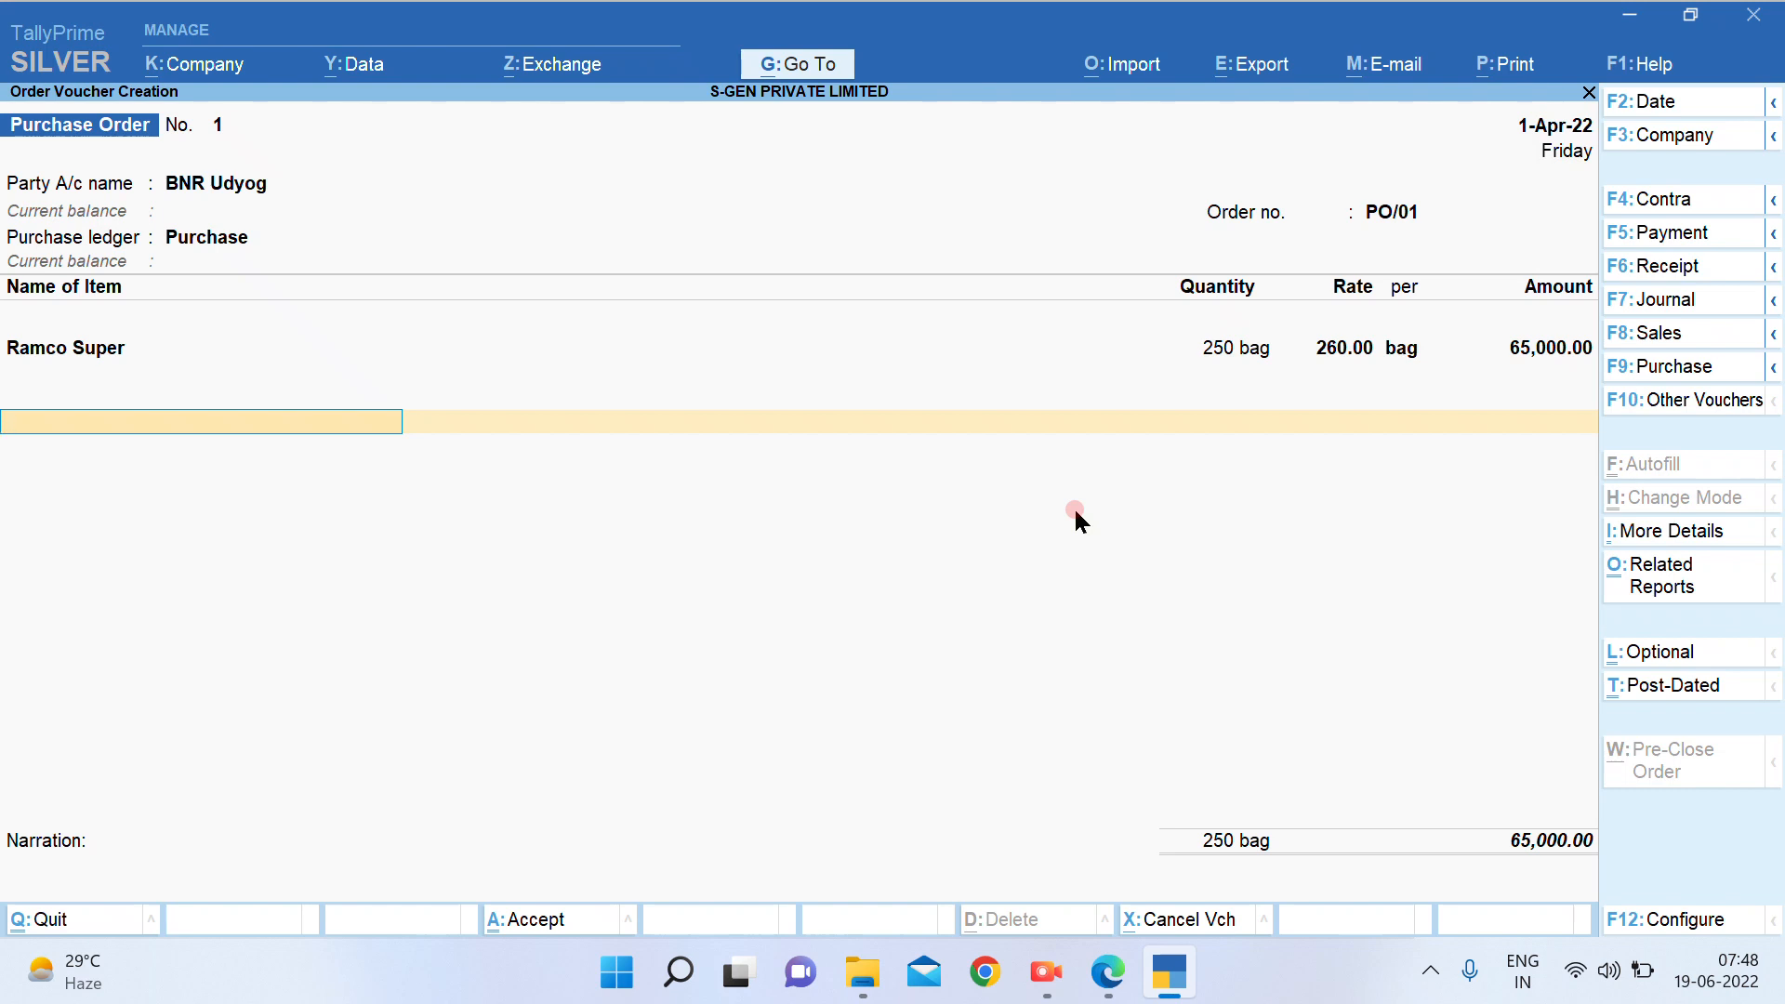
Filter the ledger list by "In", and highlight the beginning of BNR Udyog's GSTIN in the question PDF's sundry creditors table
{"action": "type", "text": "In"}
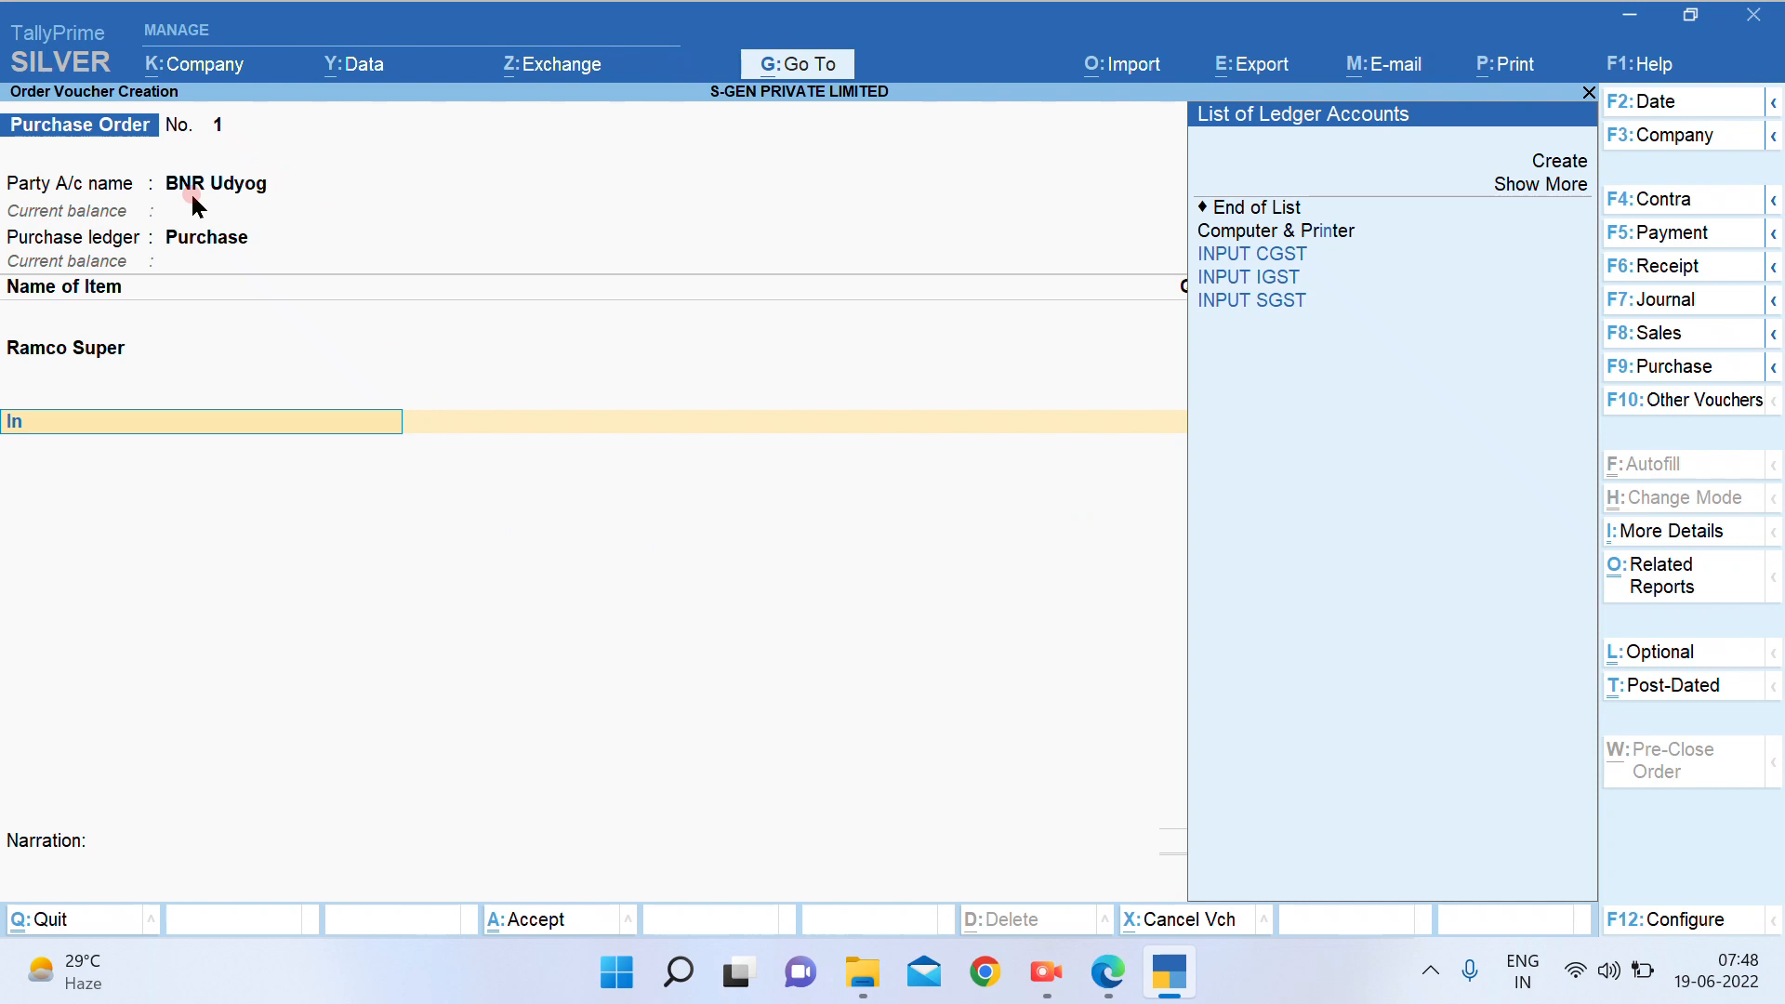
{"action": "left_click", "coordinate": [1107, 972]}
{"action": "scroll", "coordinate": [785, 546], "scroll_direction": "up", "scroll_amount": 1}
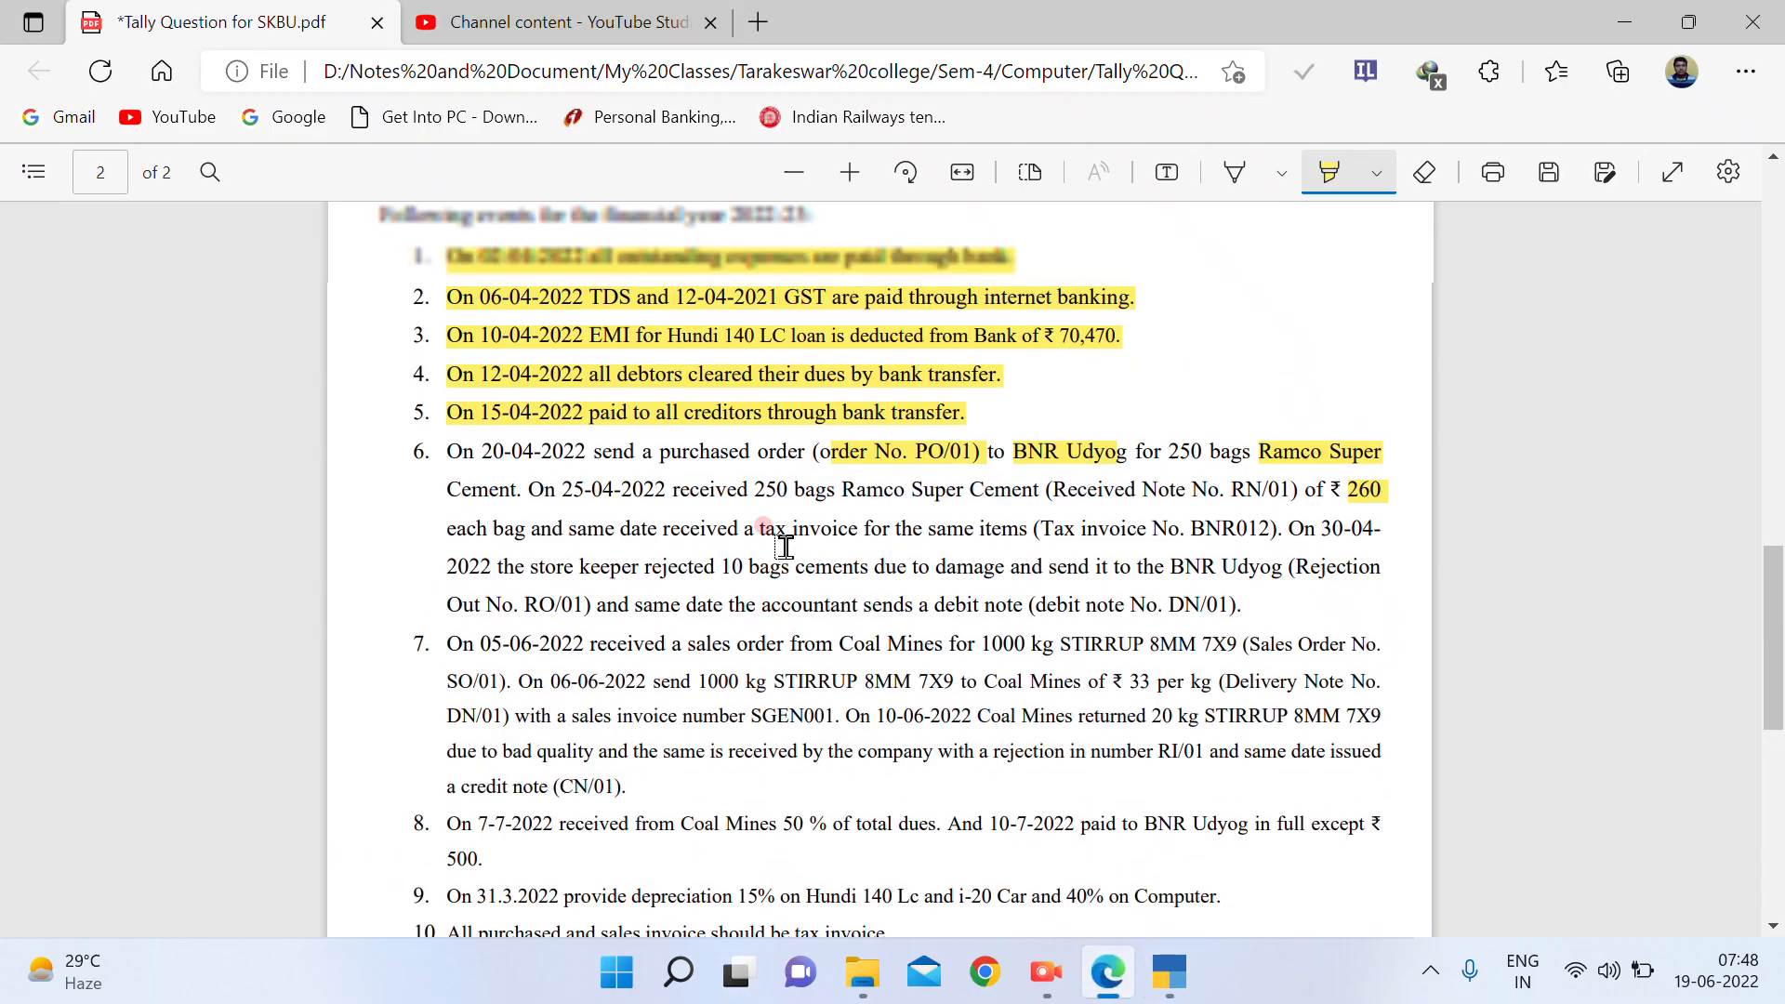
{"action": "scroll", "coordinate": [784, 546], "scroll_direction": "up", "scroll_amount": 15}
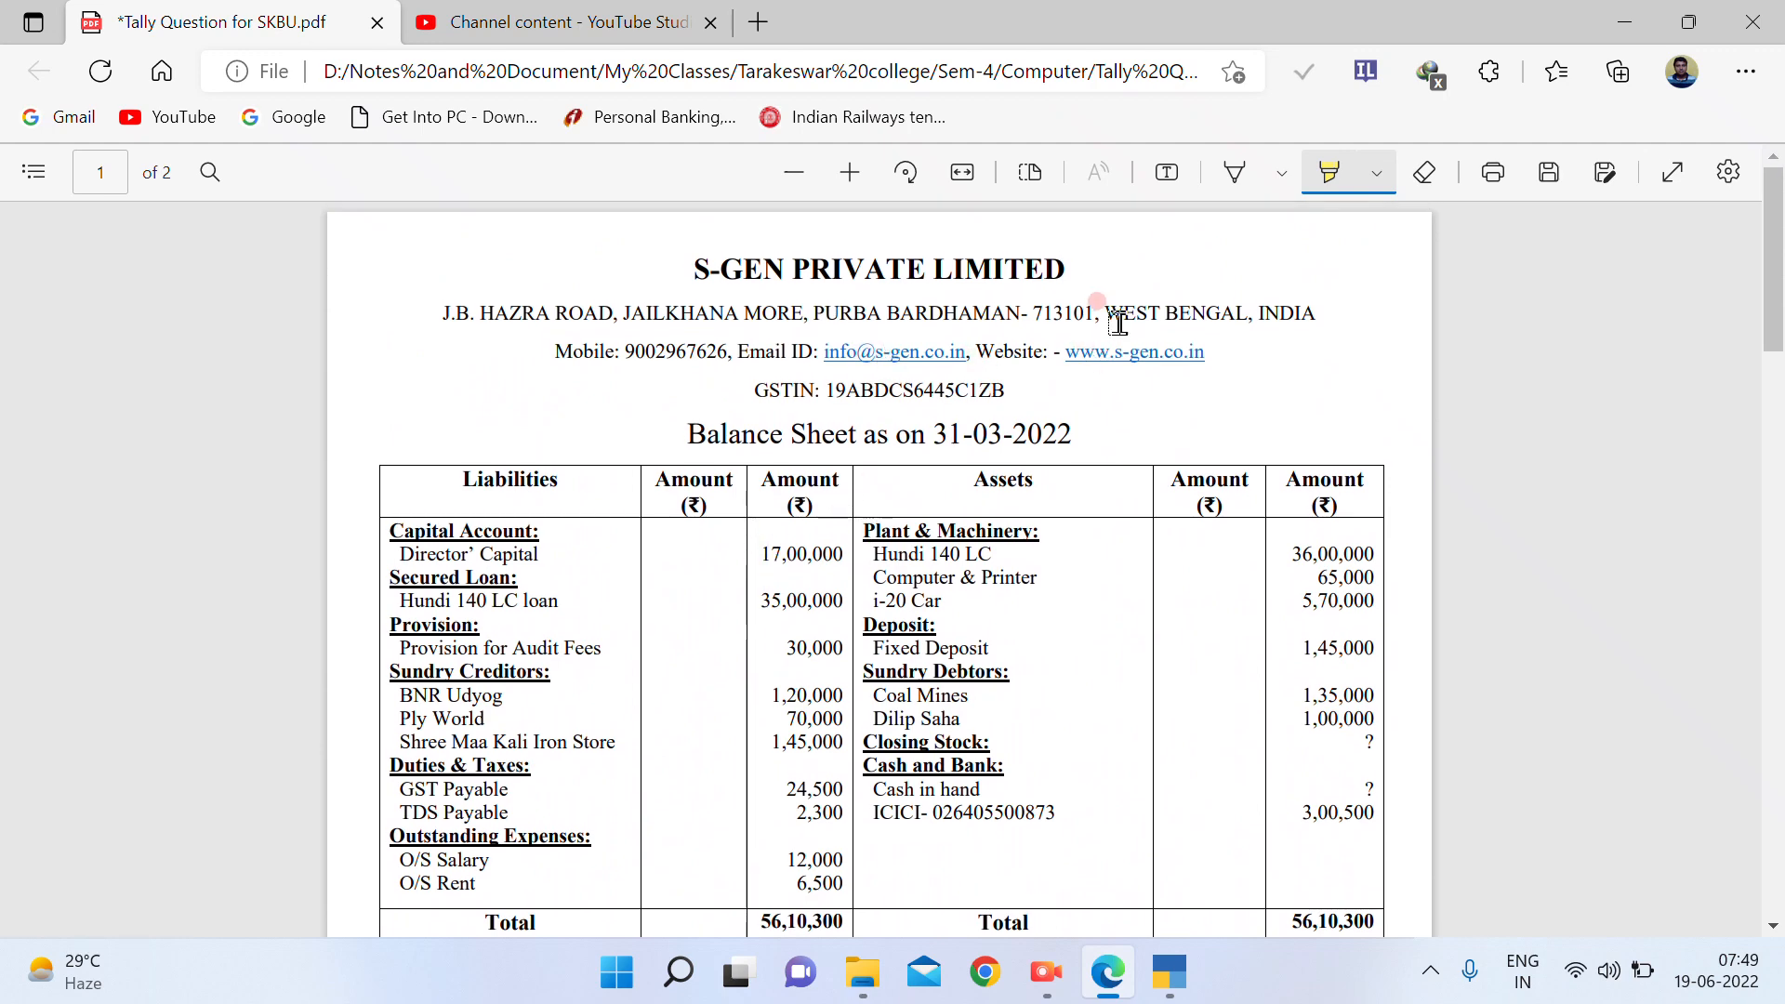
{"action": "scroll", "coordinate": [1123, 396], "scroll_direction": "down", "scroll_amount": 3}
{"action": "scroll", "coordinate": [1125, 396], "scroll_direction": "down", "scroll_amount": 3}
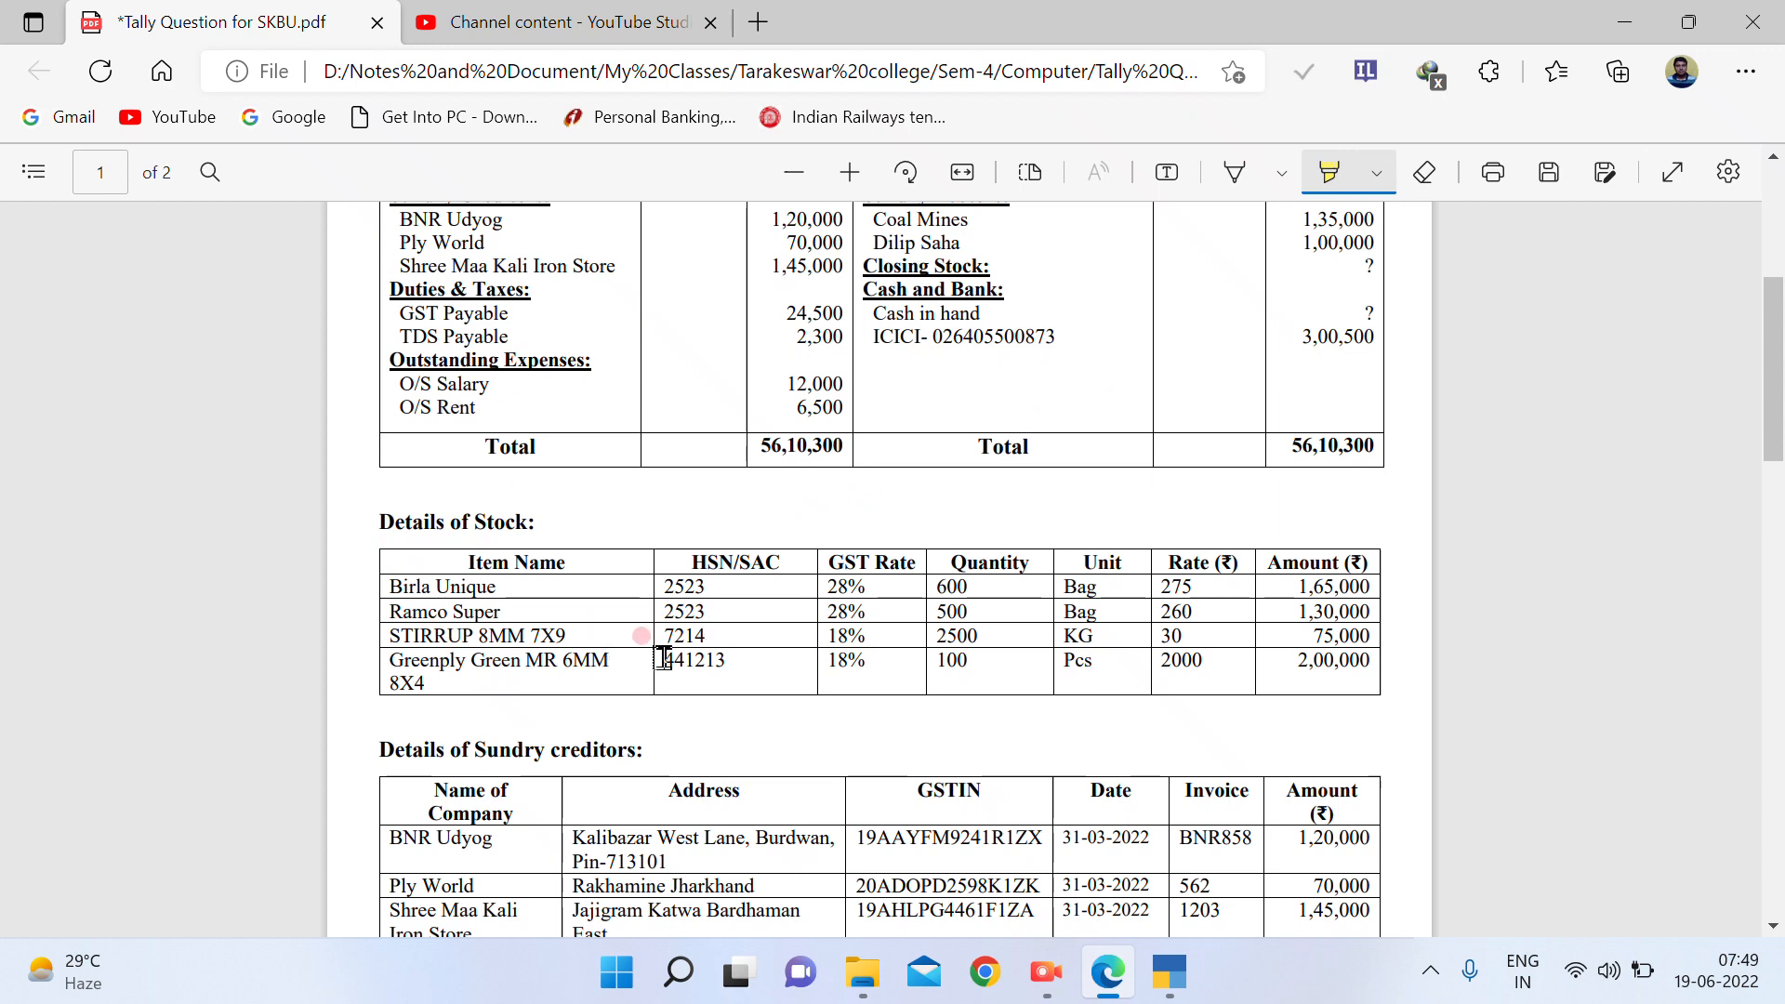
{"action": "scroll", "coordinate": [661, 658], "scroll_direction": "down", "scroll_amount": 3}
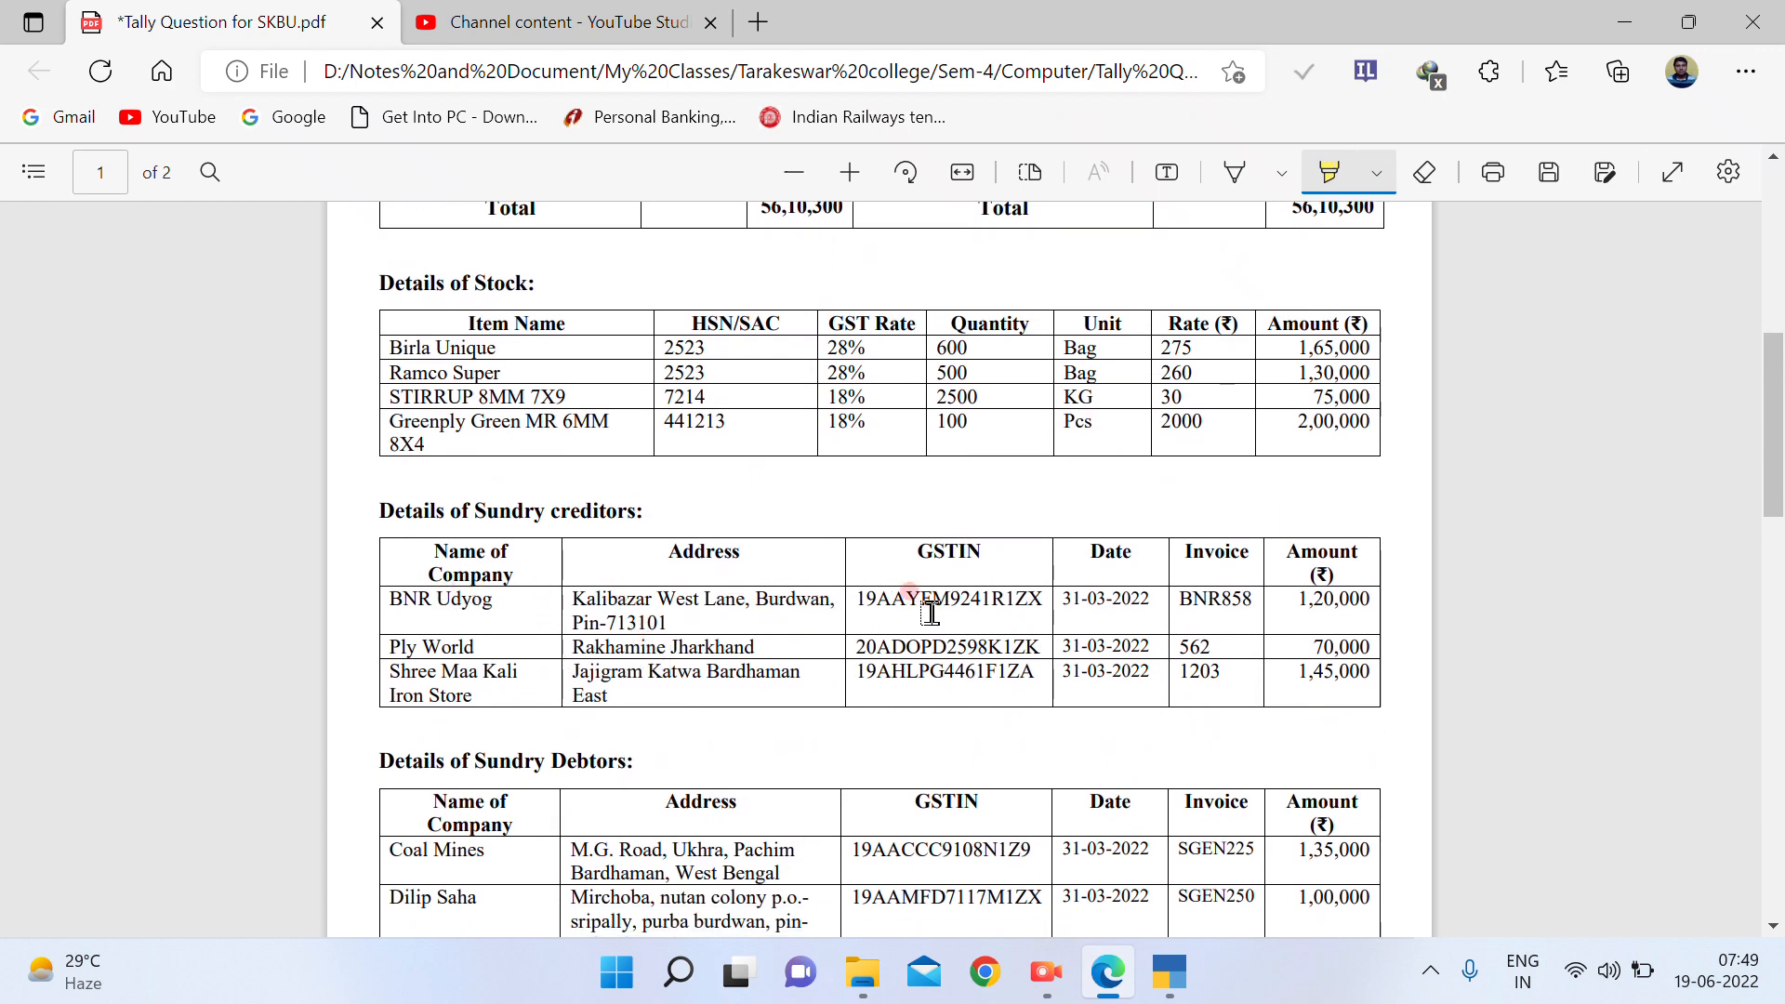
{"action": "left_click_drag", "start_coordinate": [865, 599], "coordinate": [906, 598]}
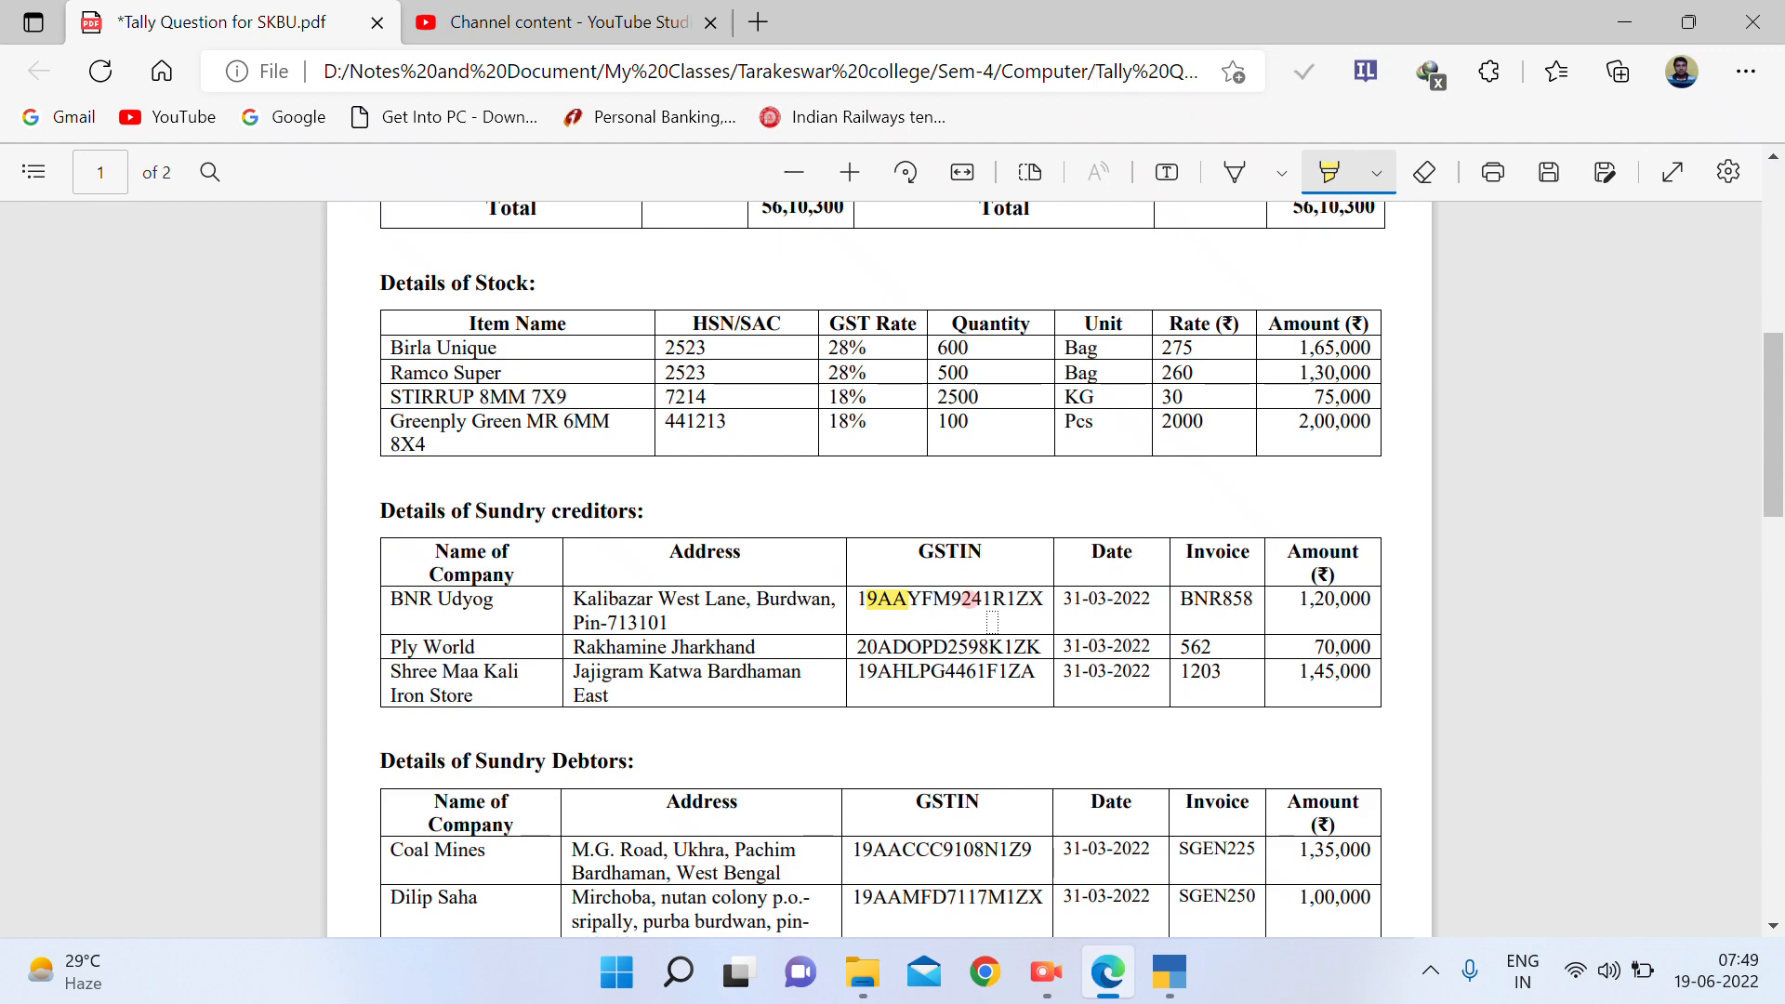
{"action": "scroll", "coordinate": [992, 621], "scroll_direction": "down", "scroll_amount": 10}
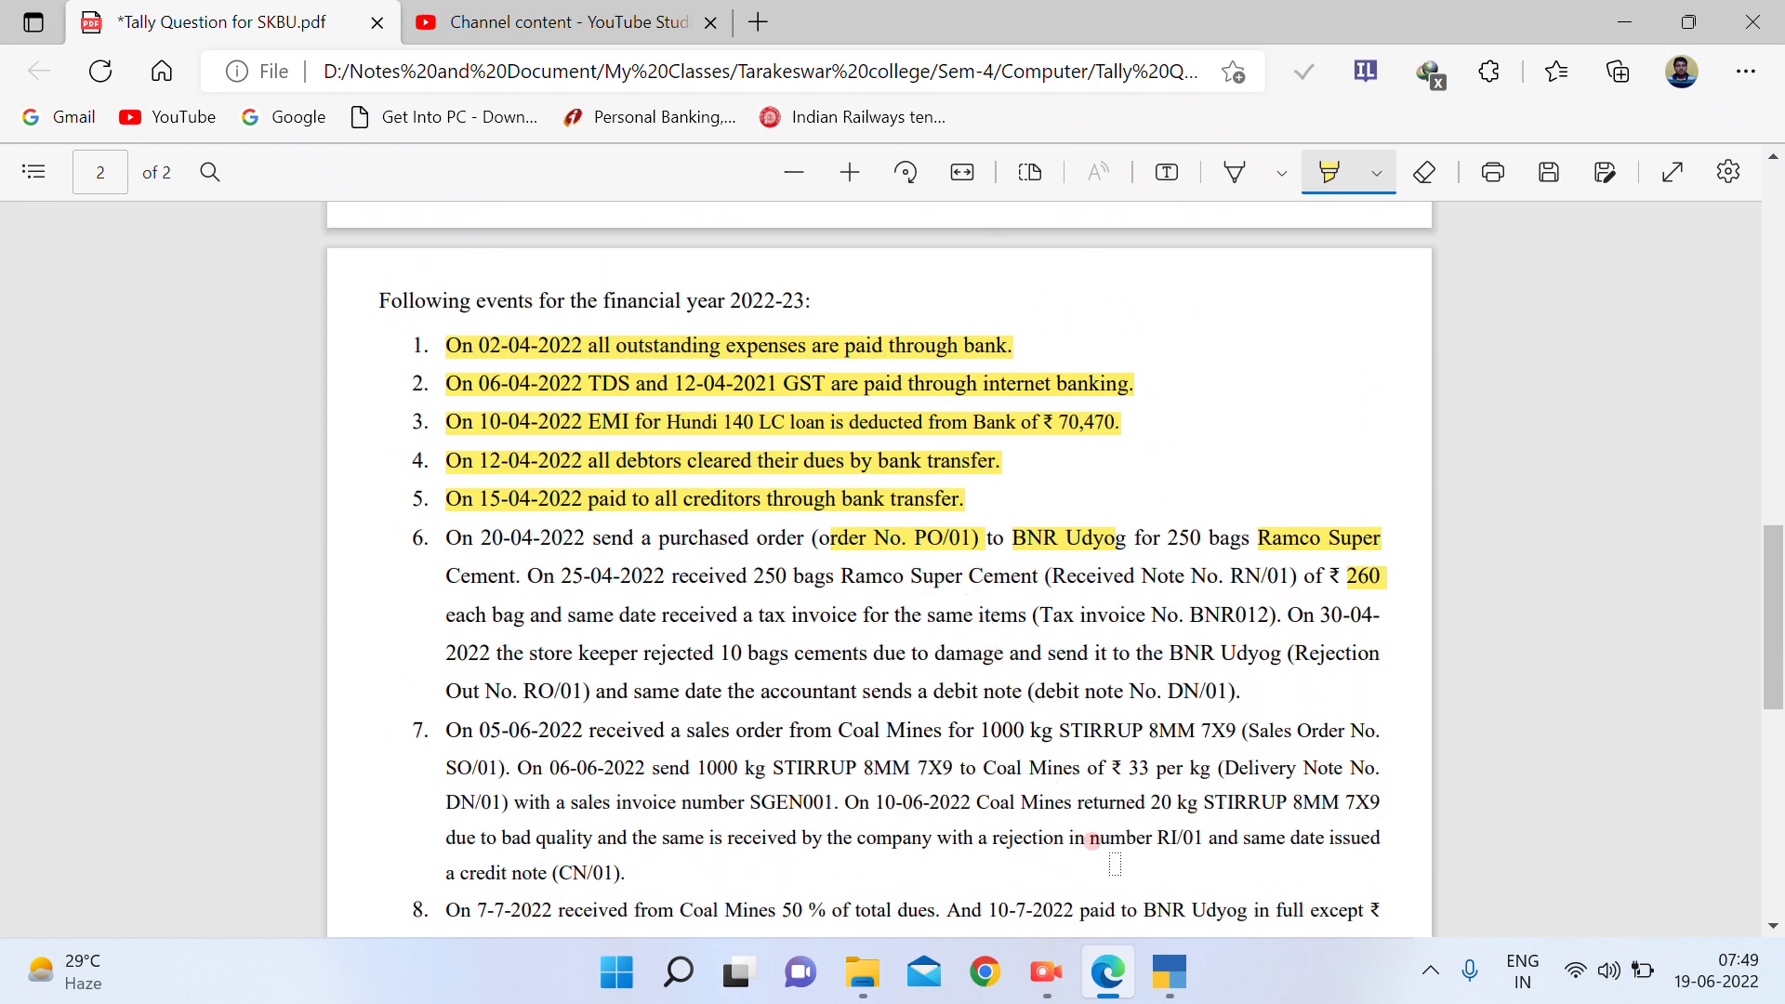
Return to TallyPrime and add the INPUT CGST ledger to the purchase order with its calculated amount
{"action": "left_click", "coordinate": [1173, 991]}
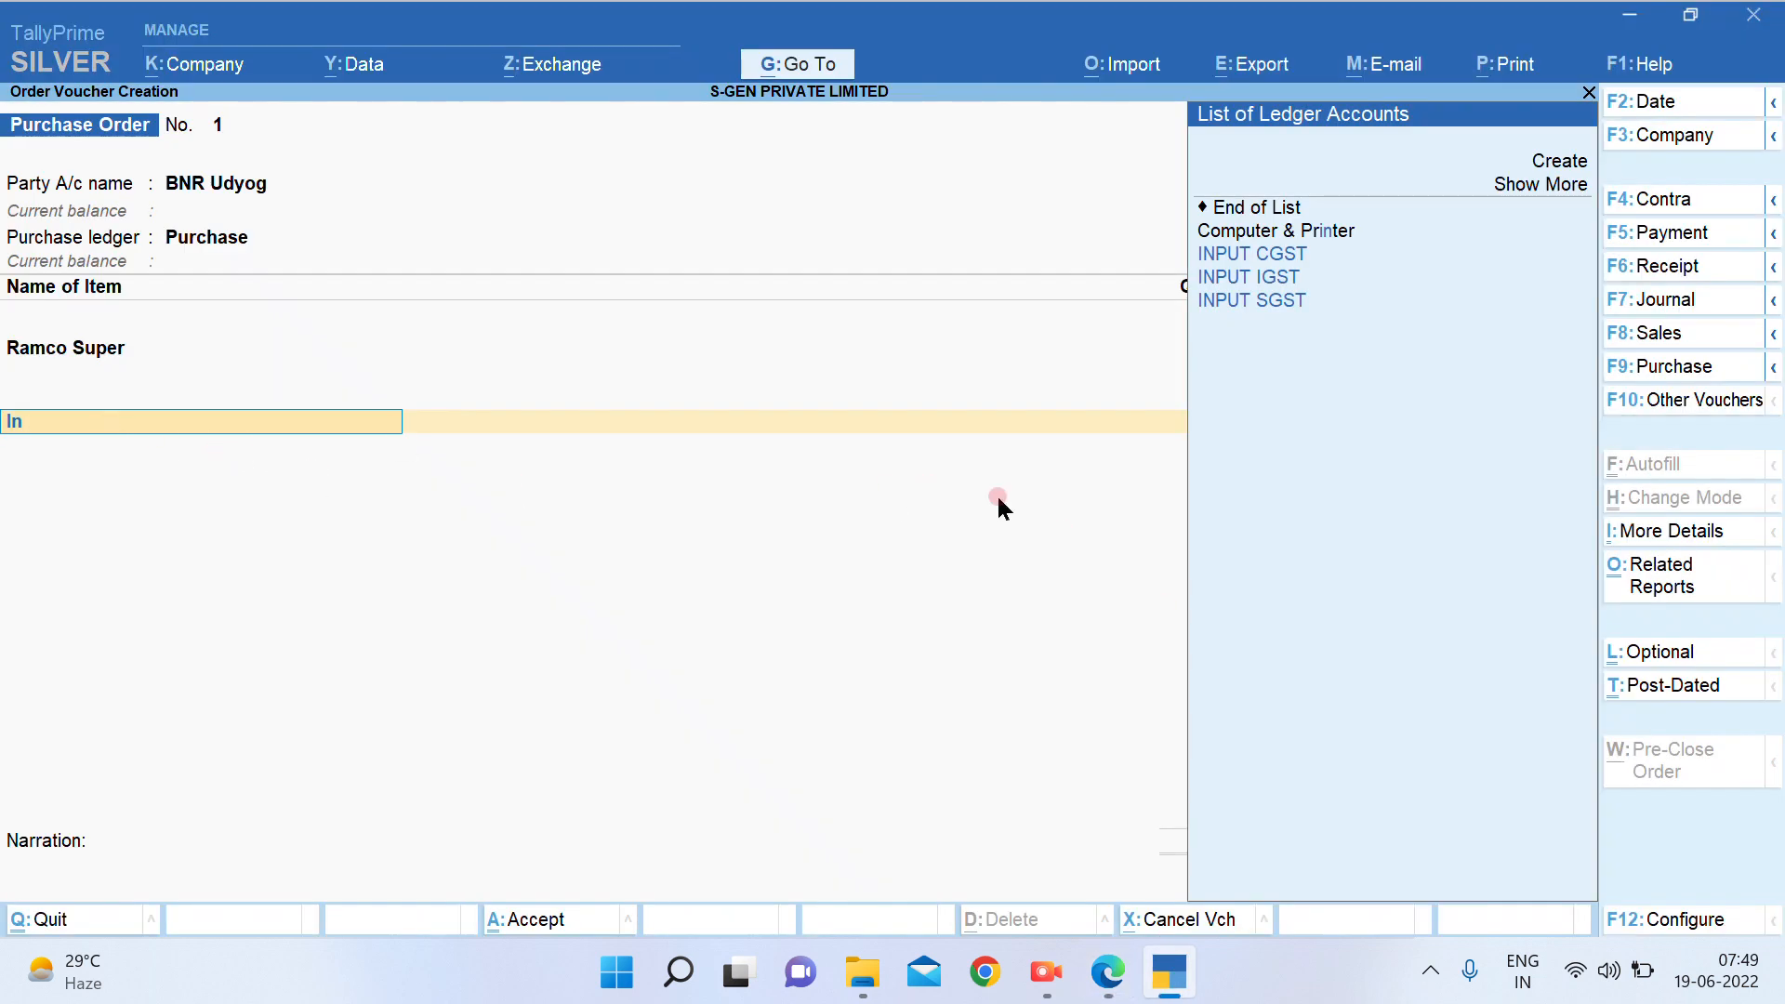
{"action": "key", "text": "Down"}
{"action": "key", "text": "Down"}
{"action": "key", "text": "Up"}
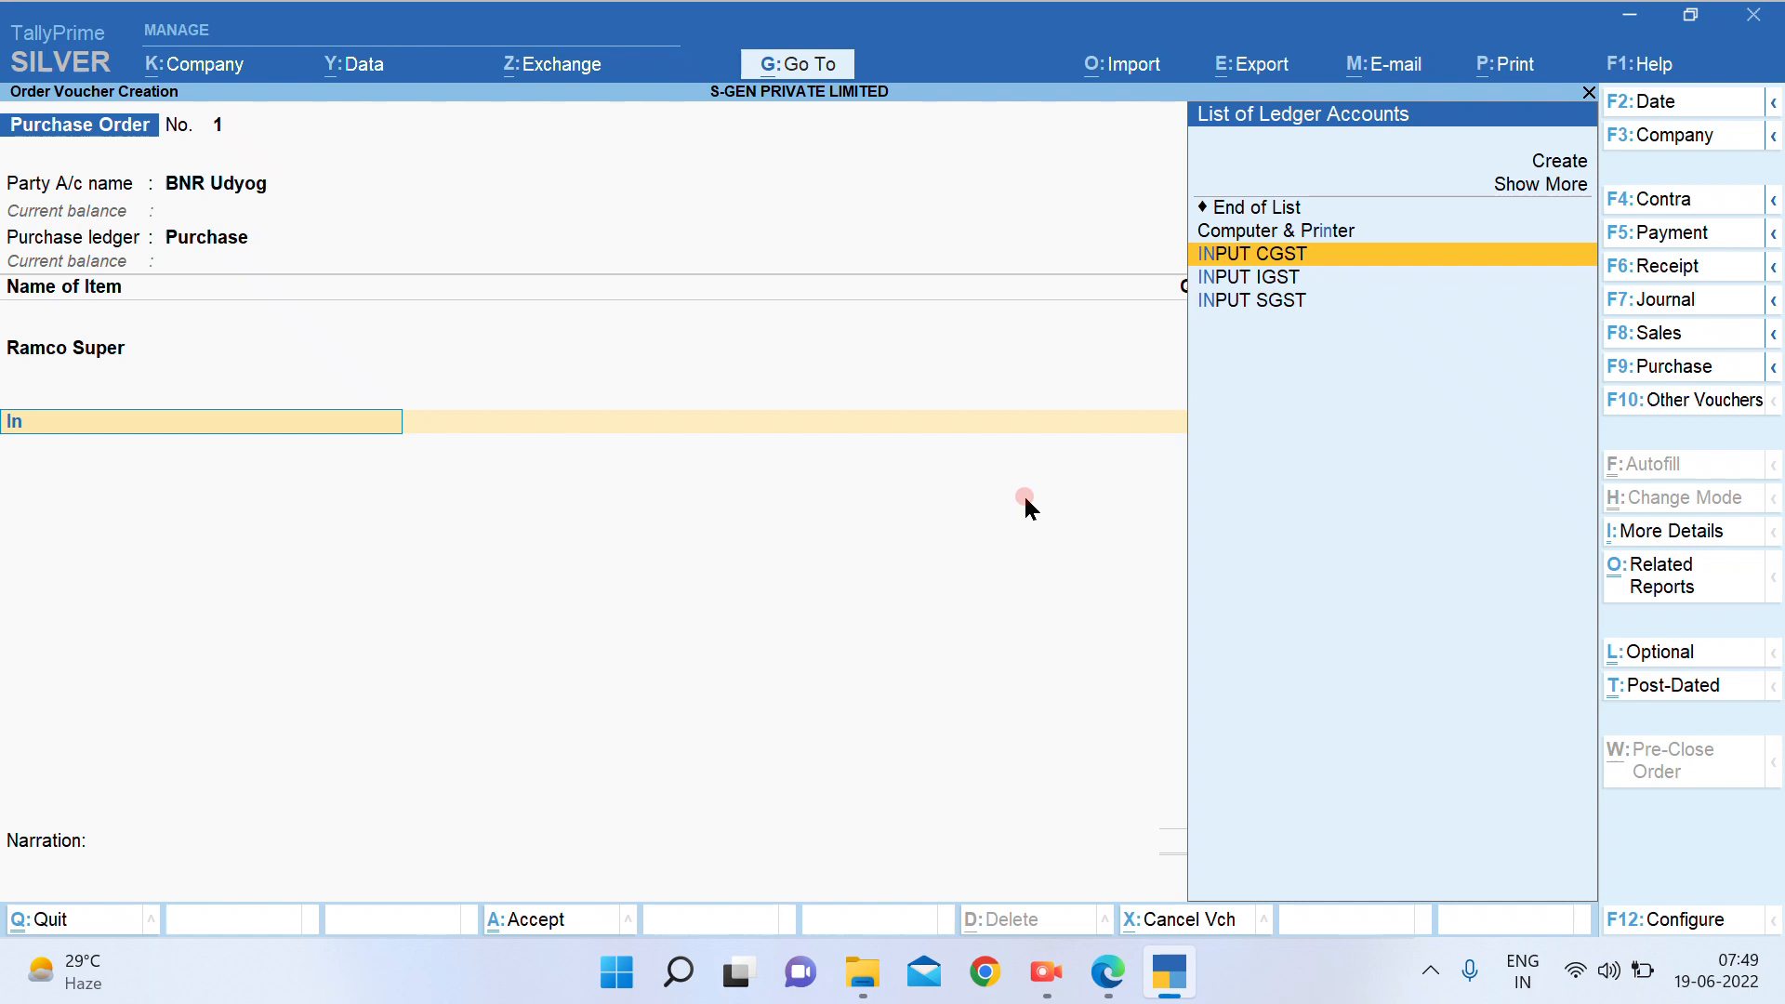
{"action": "key", "text": "Return"}
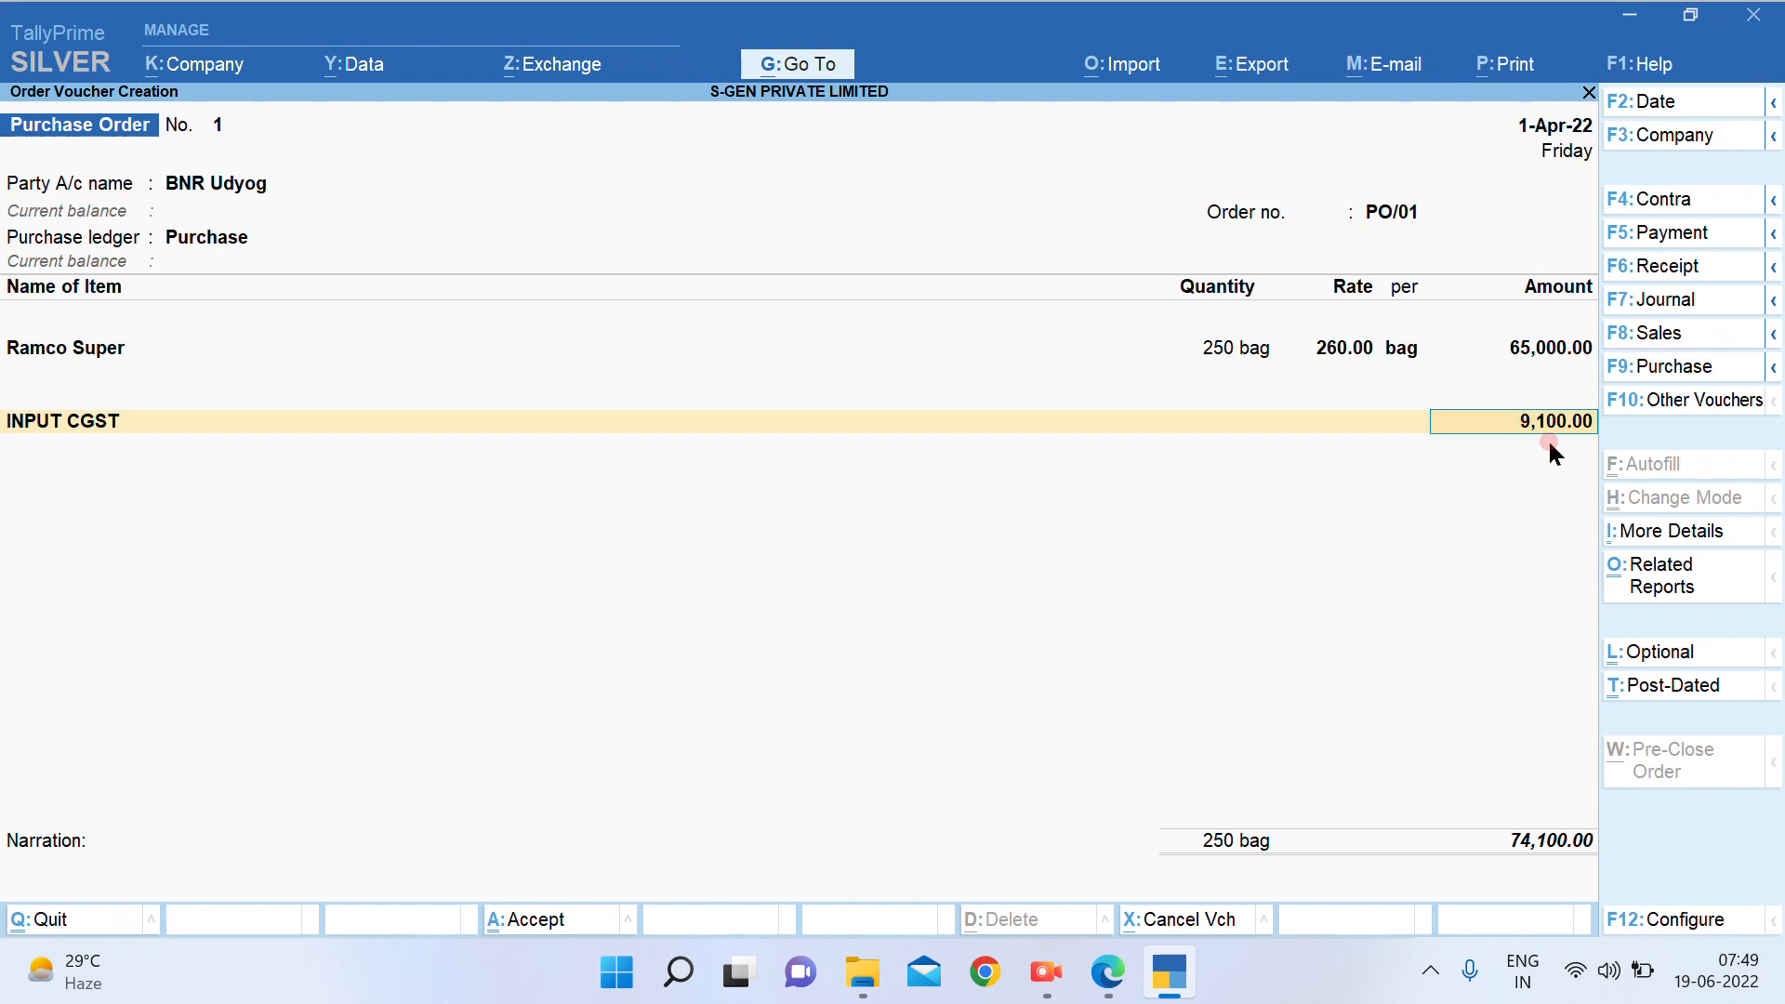
{"action": "key", "text": "Return"}
Add the INPUT SGST ledger to the purchase order and save the voucher without a narration
{"action": "type", "text": "In"}
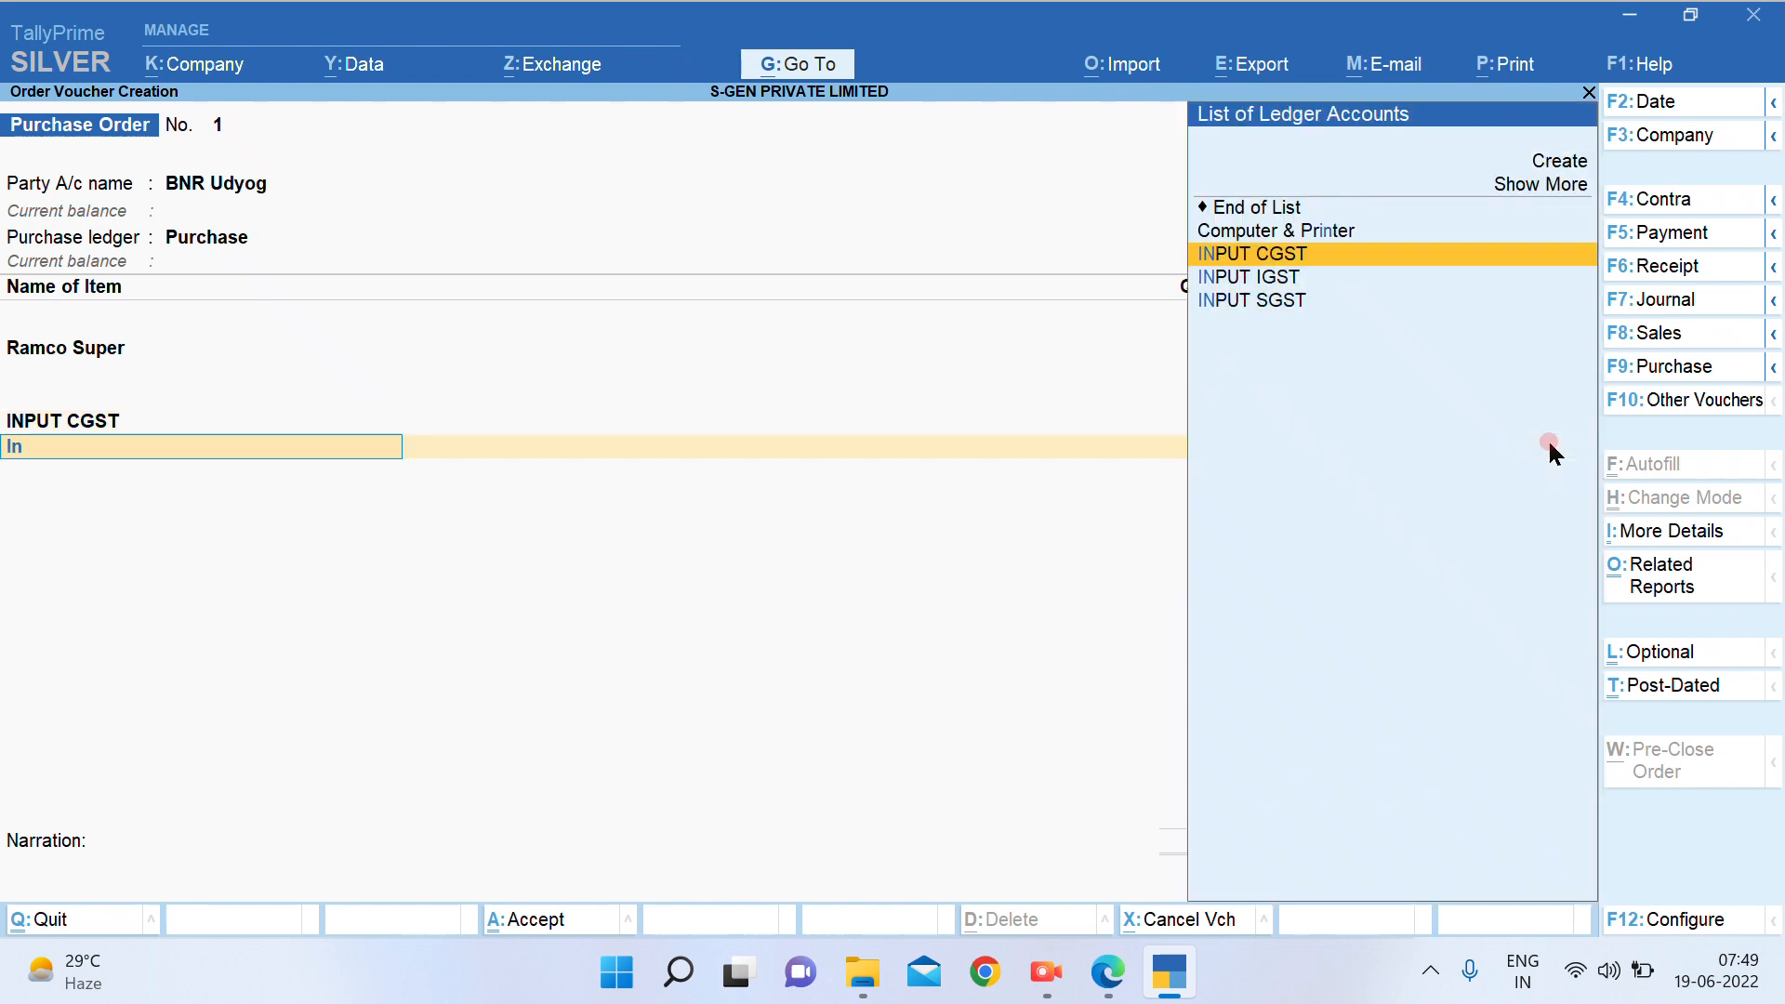
{"action": "key", "text": "Down"}
{"action": "key", "text": "Down"}
{"action": "key", "text": "Return"}
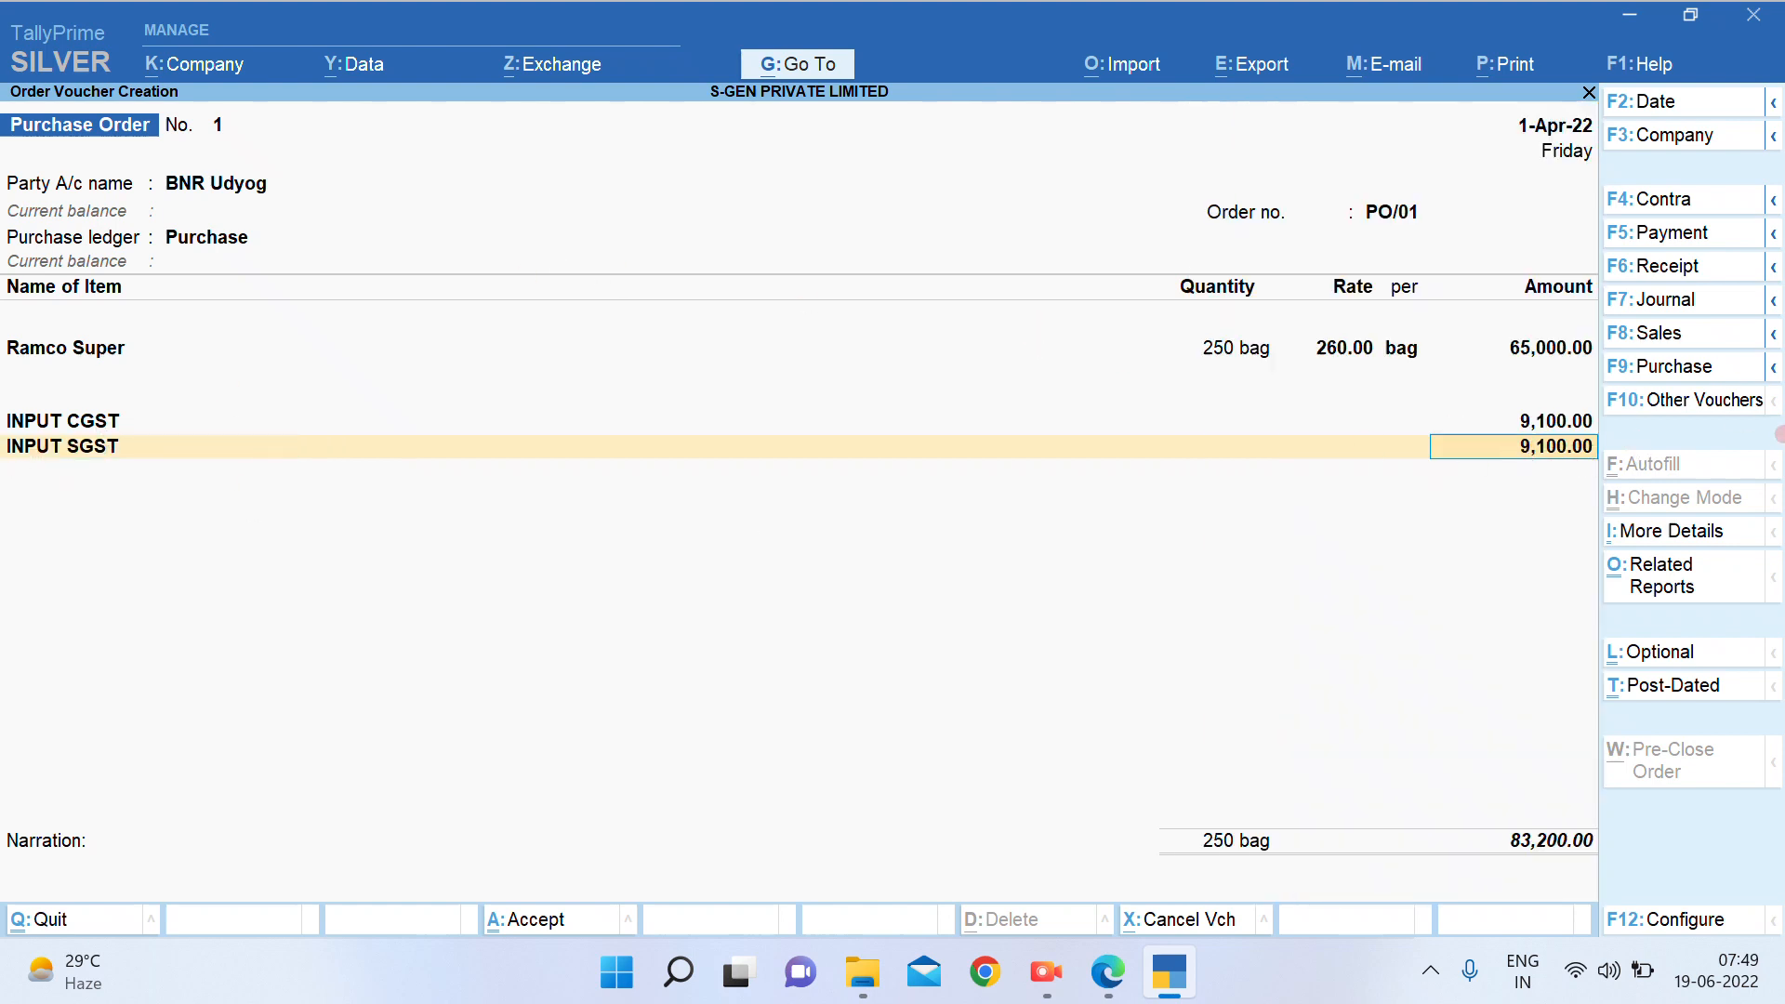
{"action": "key", "text": "Return"}
{"action": "key", "text": "Return"}
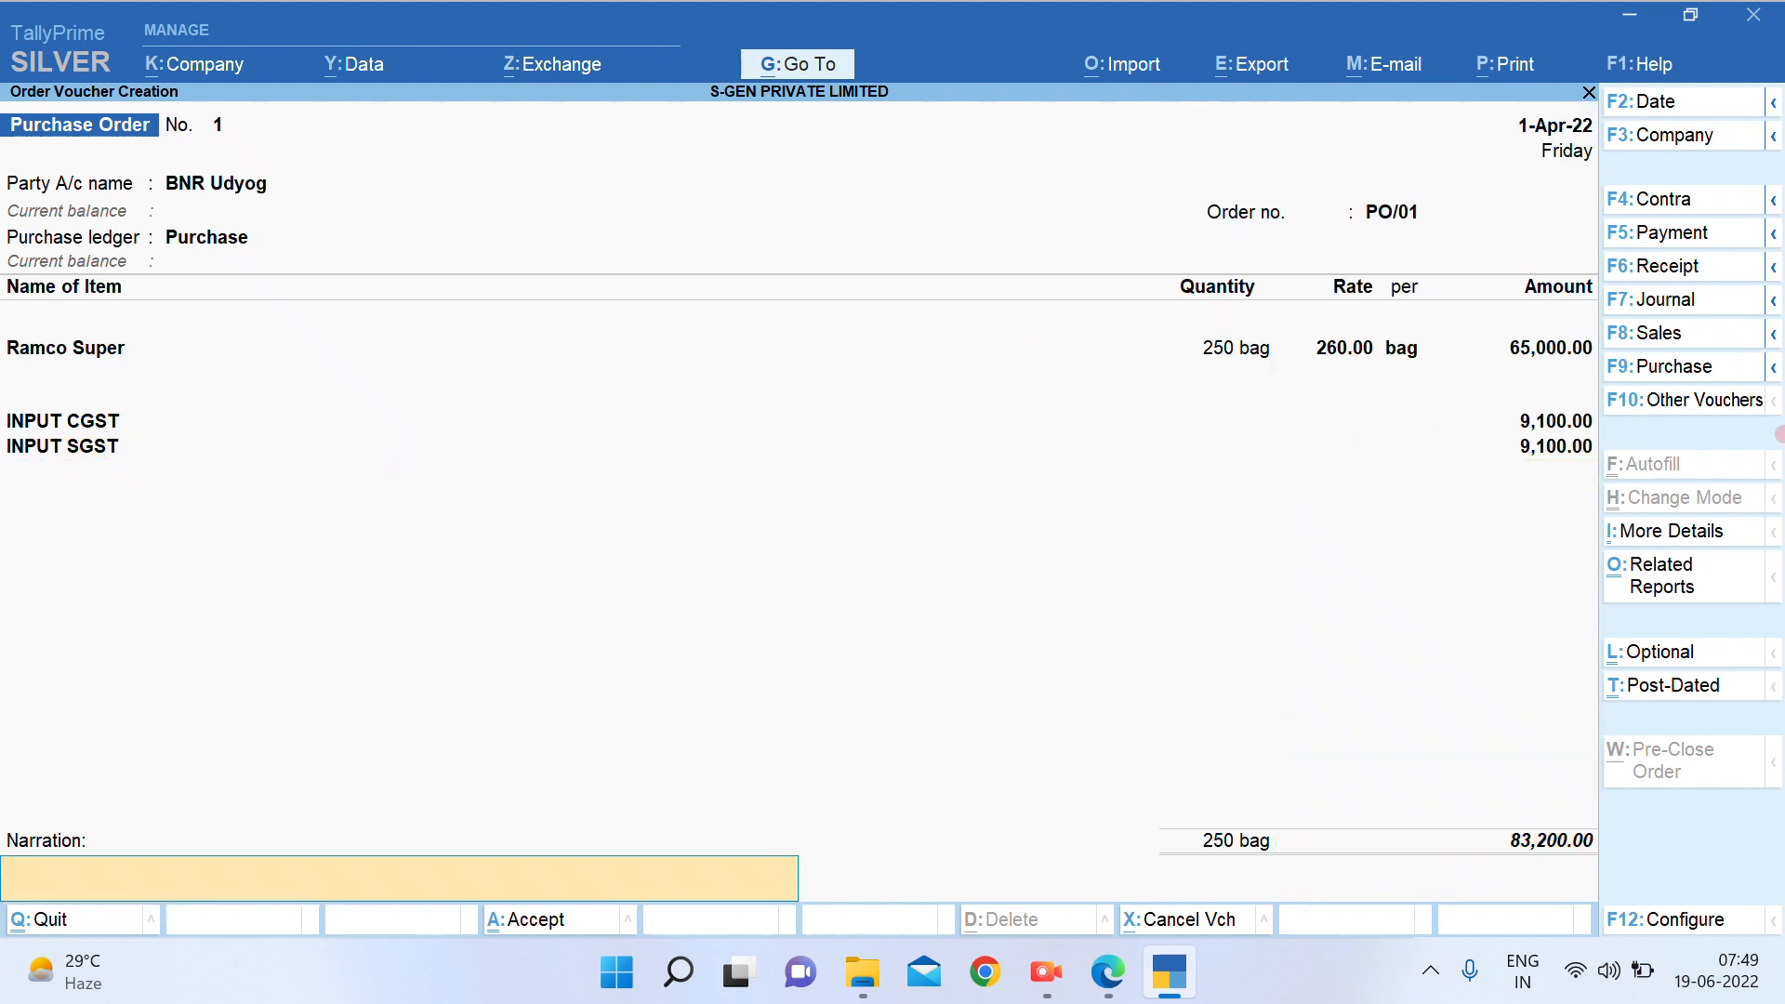
{"action": "key", "text": "Return"}
{"action": "key", "text": "Return"}
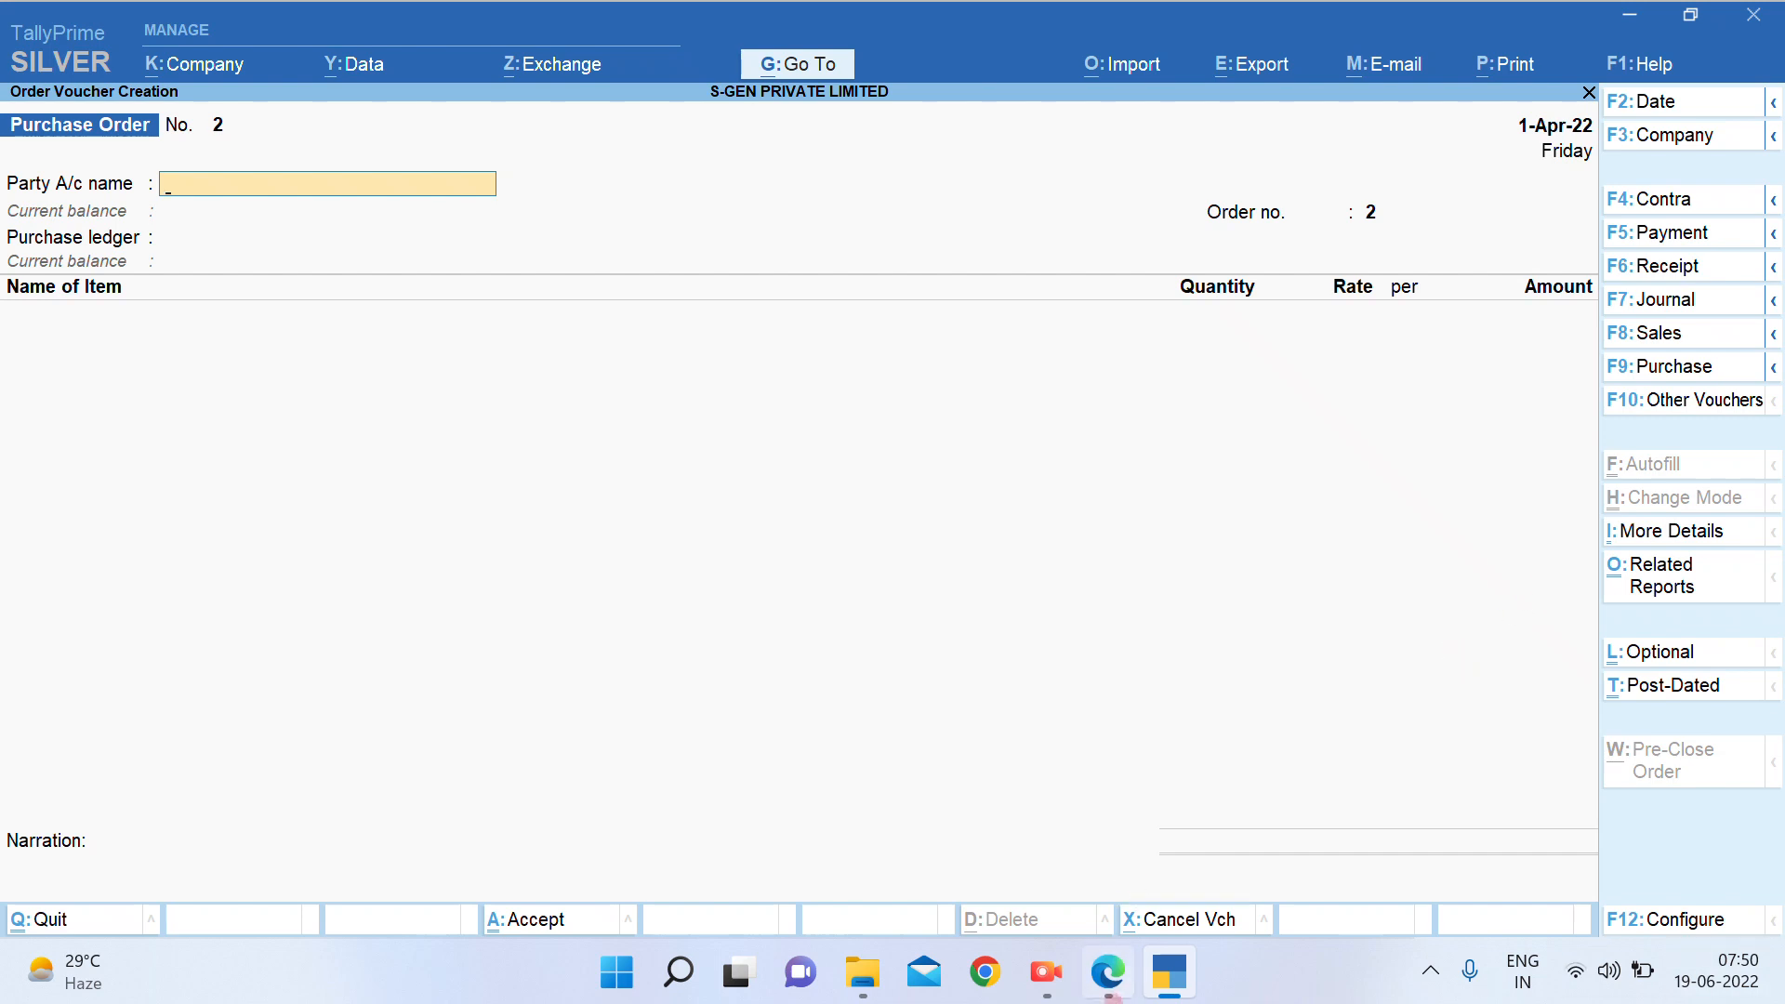
Highlight the 25-04-2022 receipt of 250 bags and the tax invoice details in event 6 of the question PDF
{"action": "left_click", "coordinate": [1107, 983]}
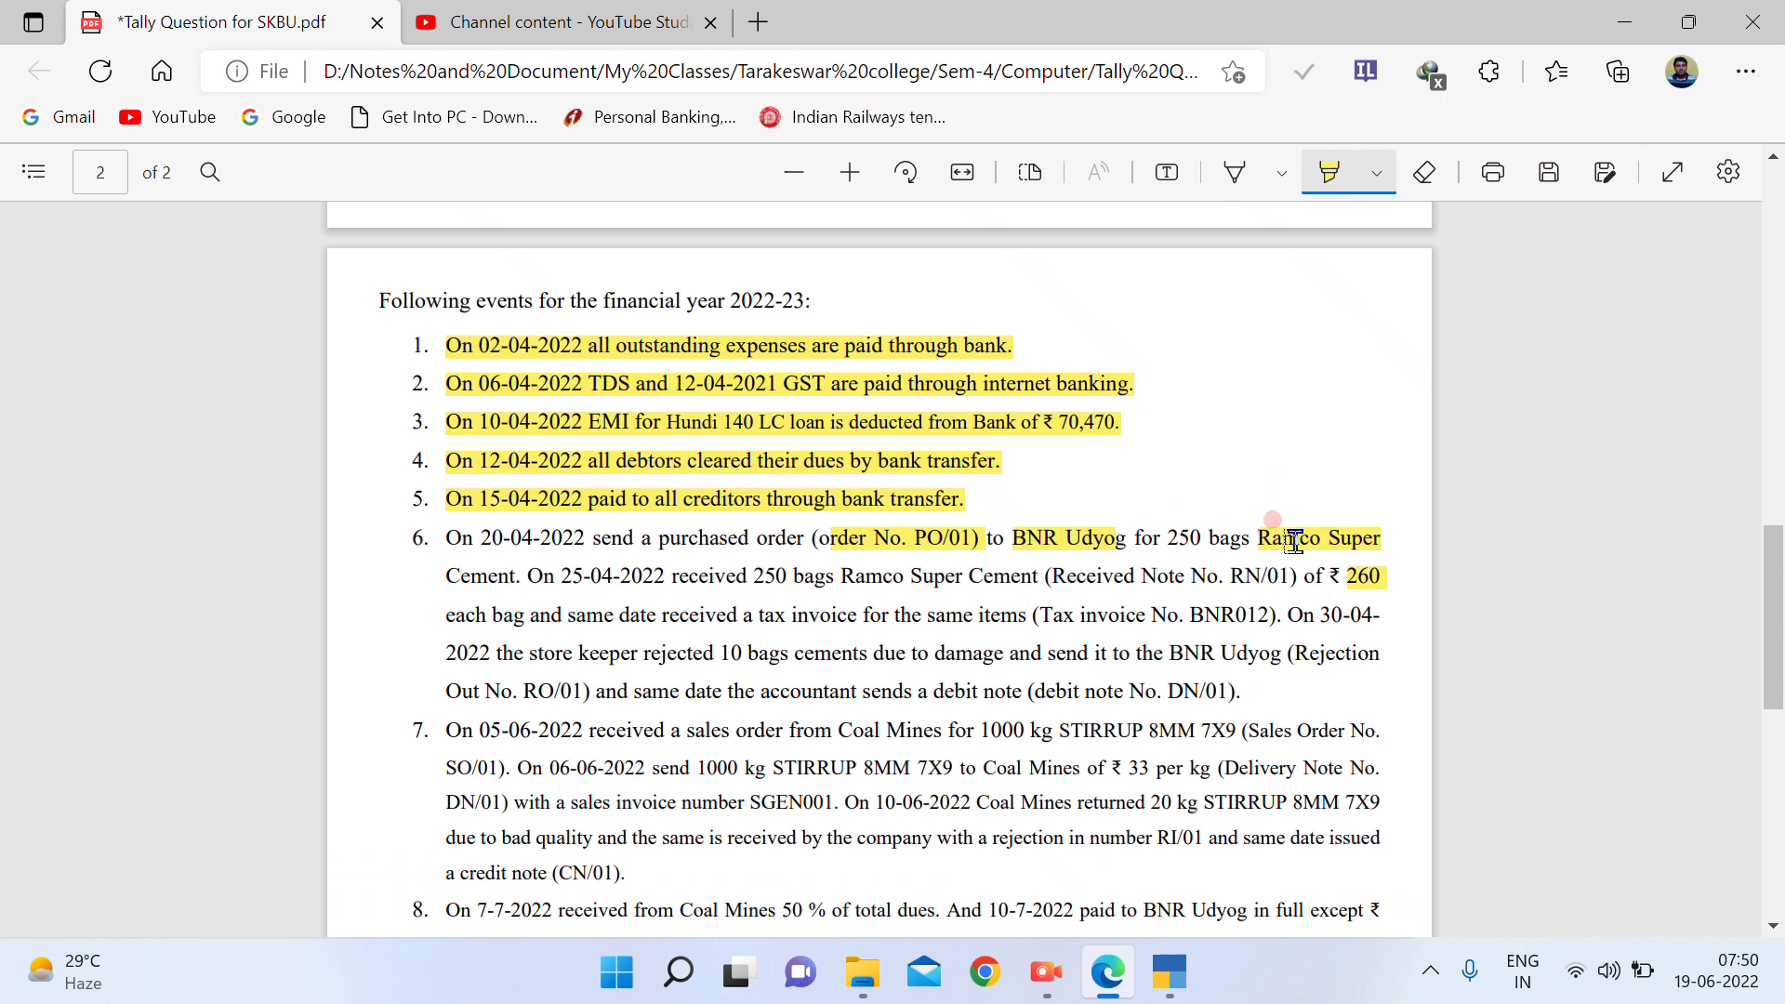
{"action": "left_click_drag", "start_coordinate": [528, 577], "coordinate": [1044, 583]}
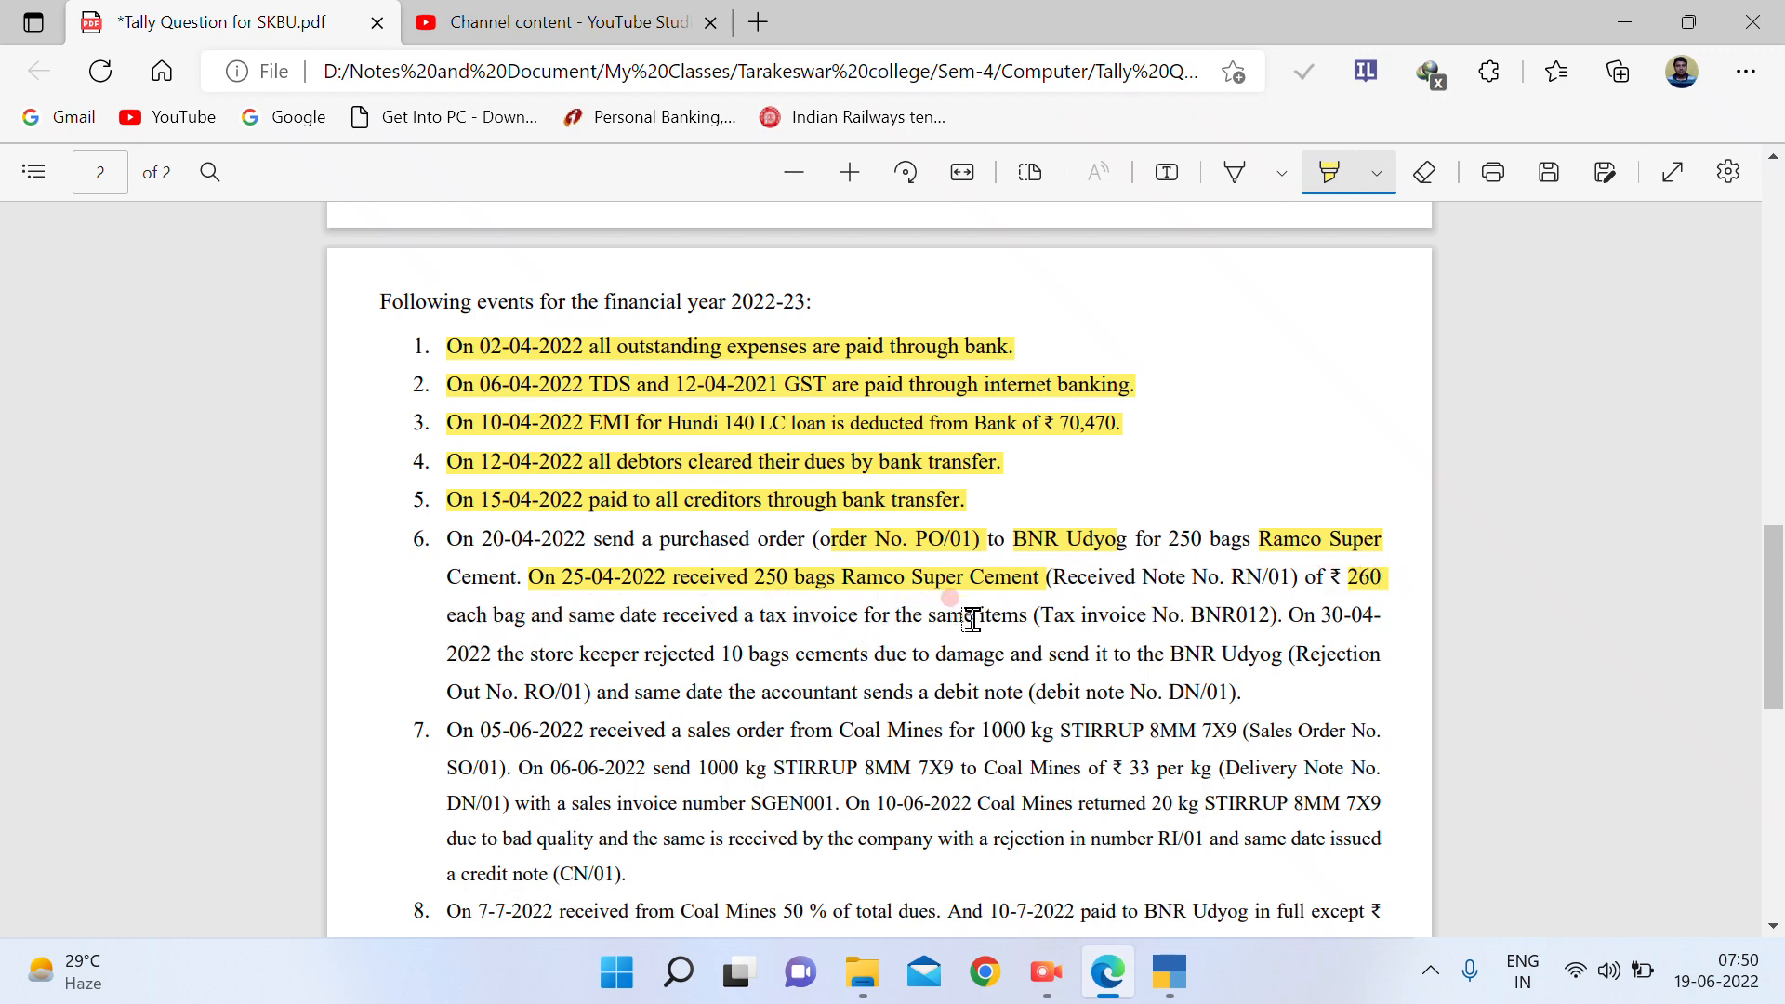
{"action": "left_click_drag", "start_coordinate": [663, 616], "coordinate": [1265, 618]}
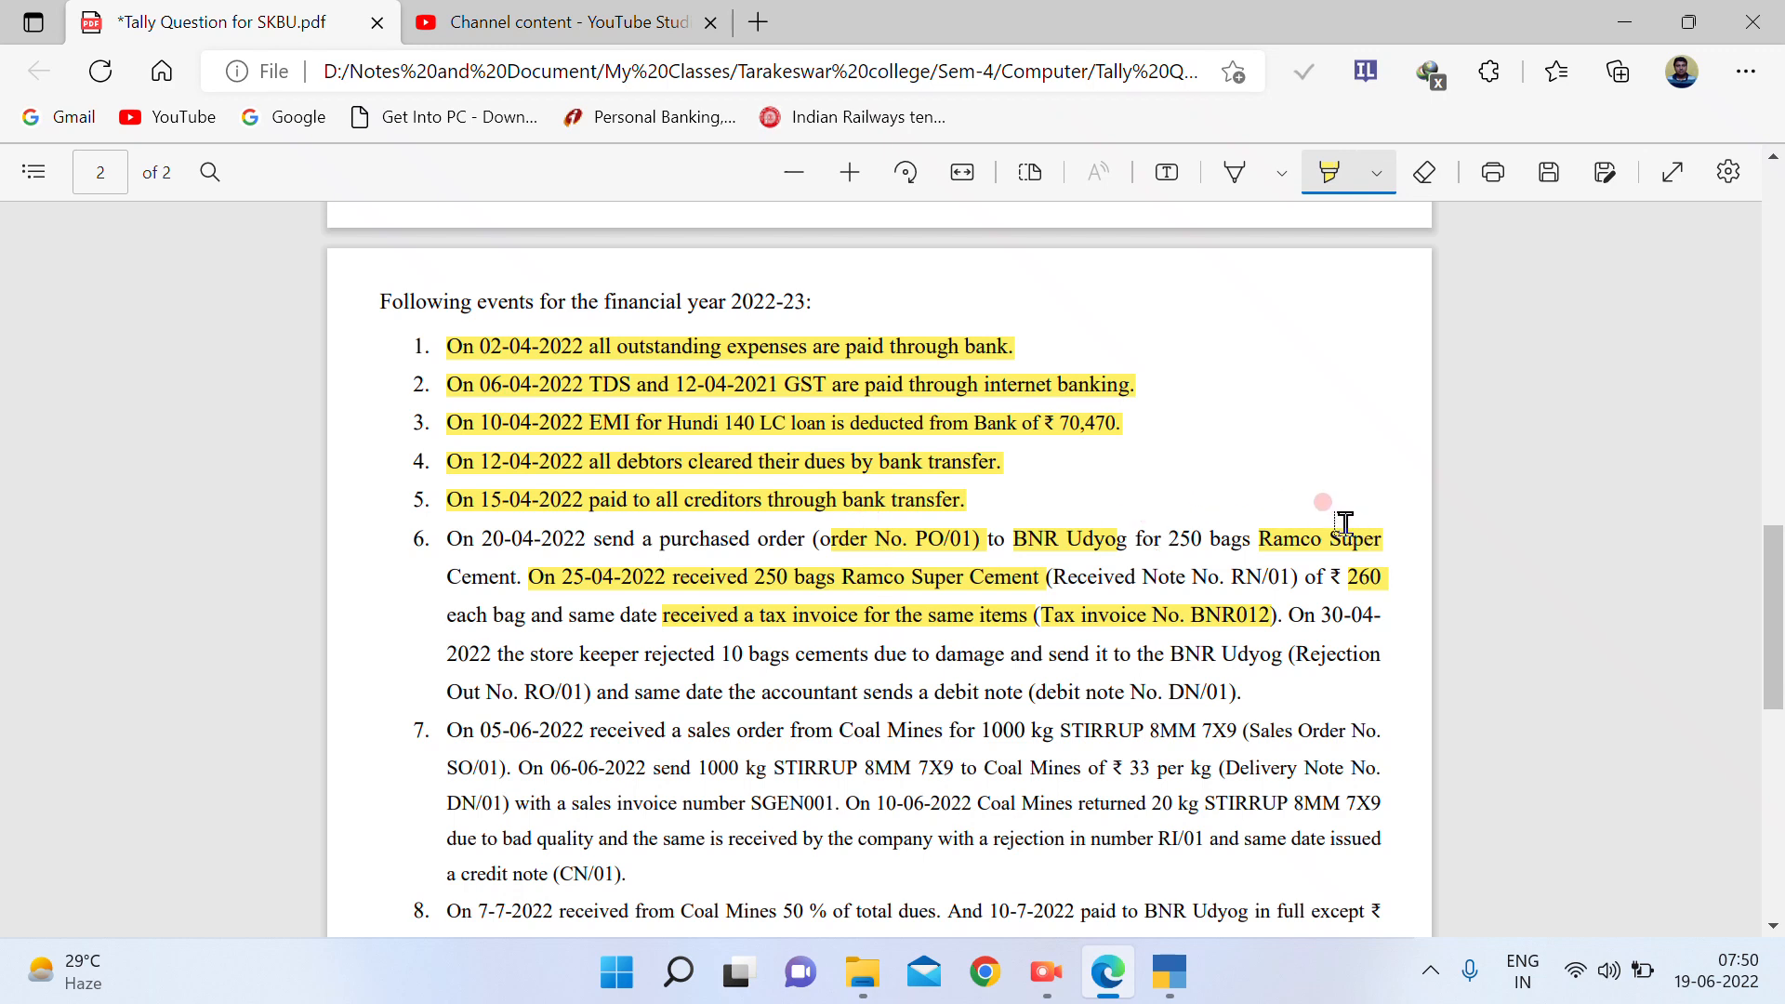
Return to TallyPrime, open the list of other voucher types and show the inactive ones
{"action": "left_click", "coordinate": [1202, 971]}
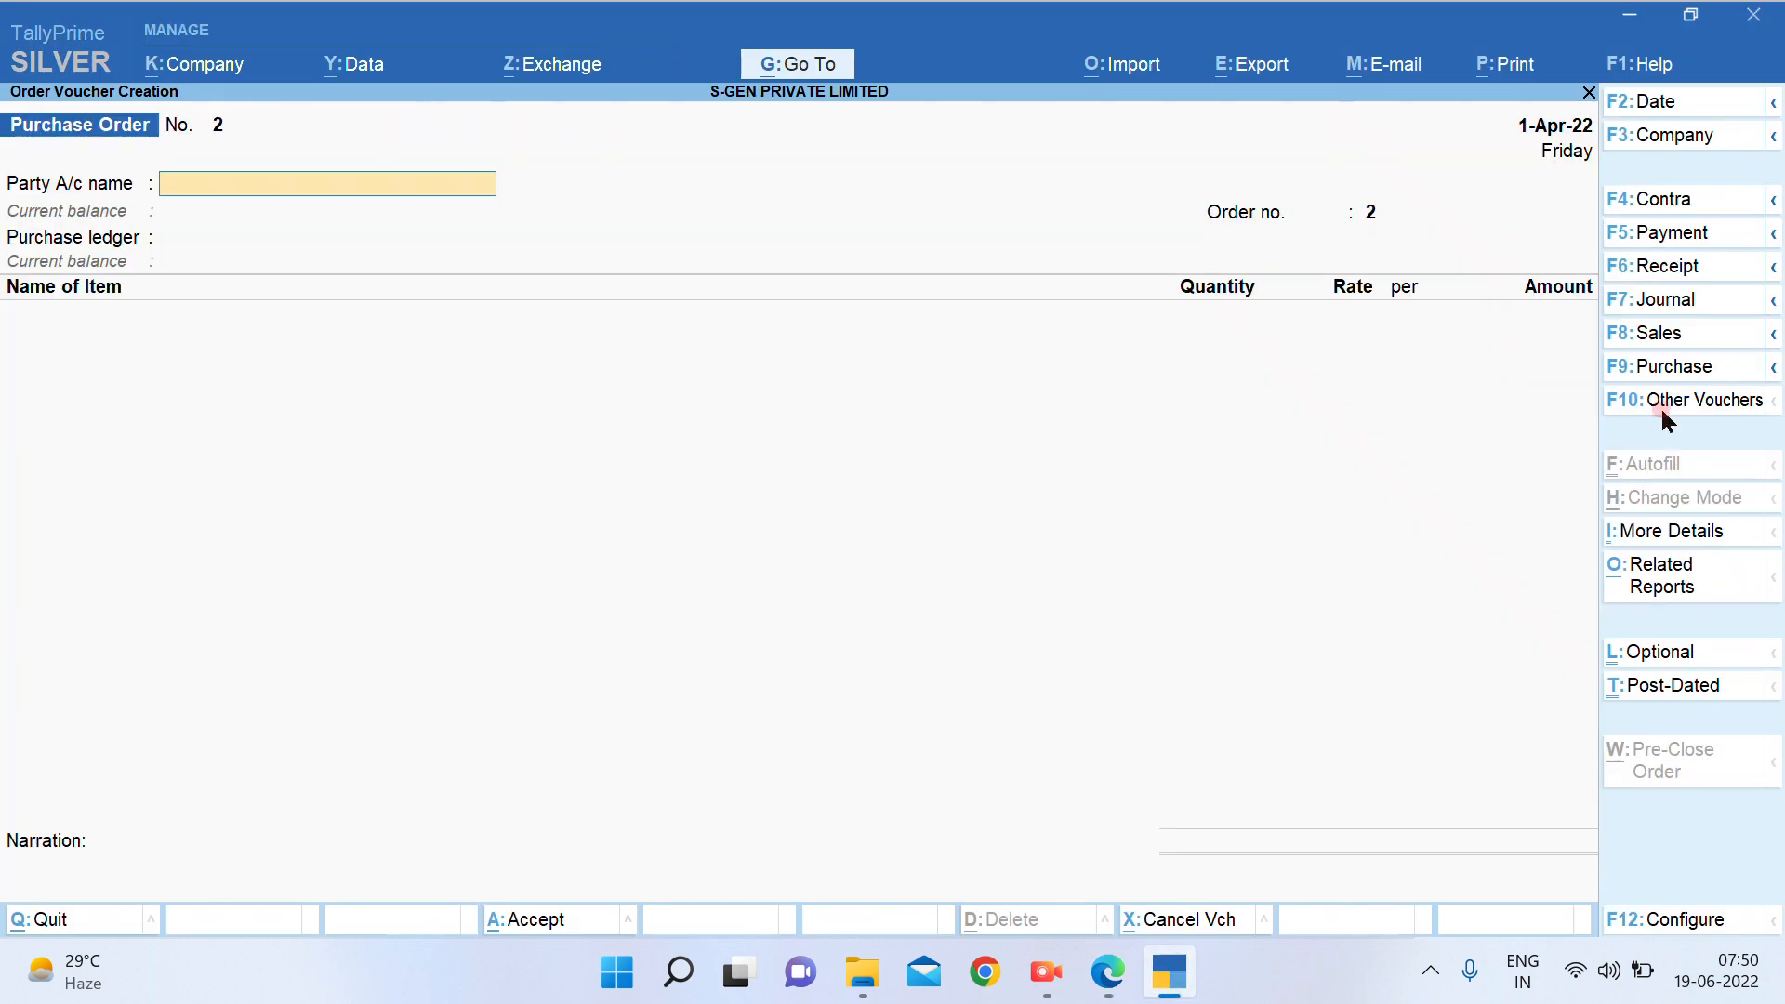
{"action": "left_click", "coordinate": [1727, 400]}
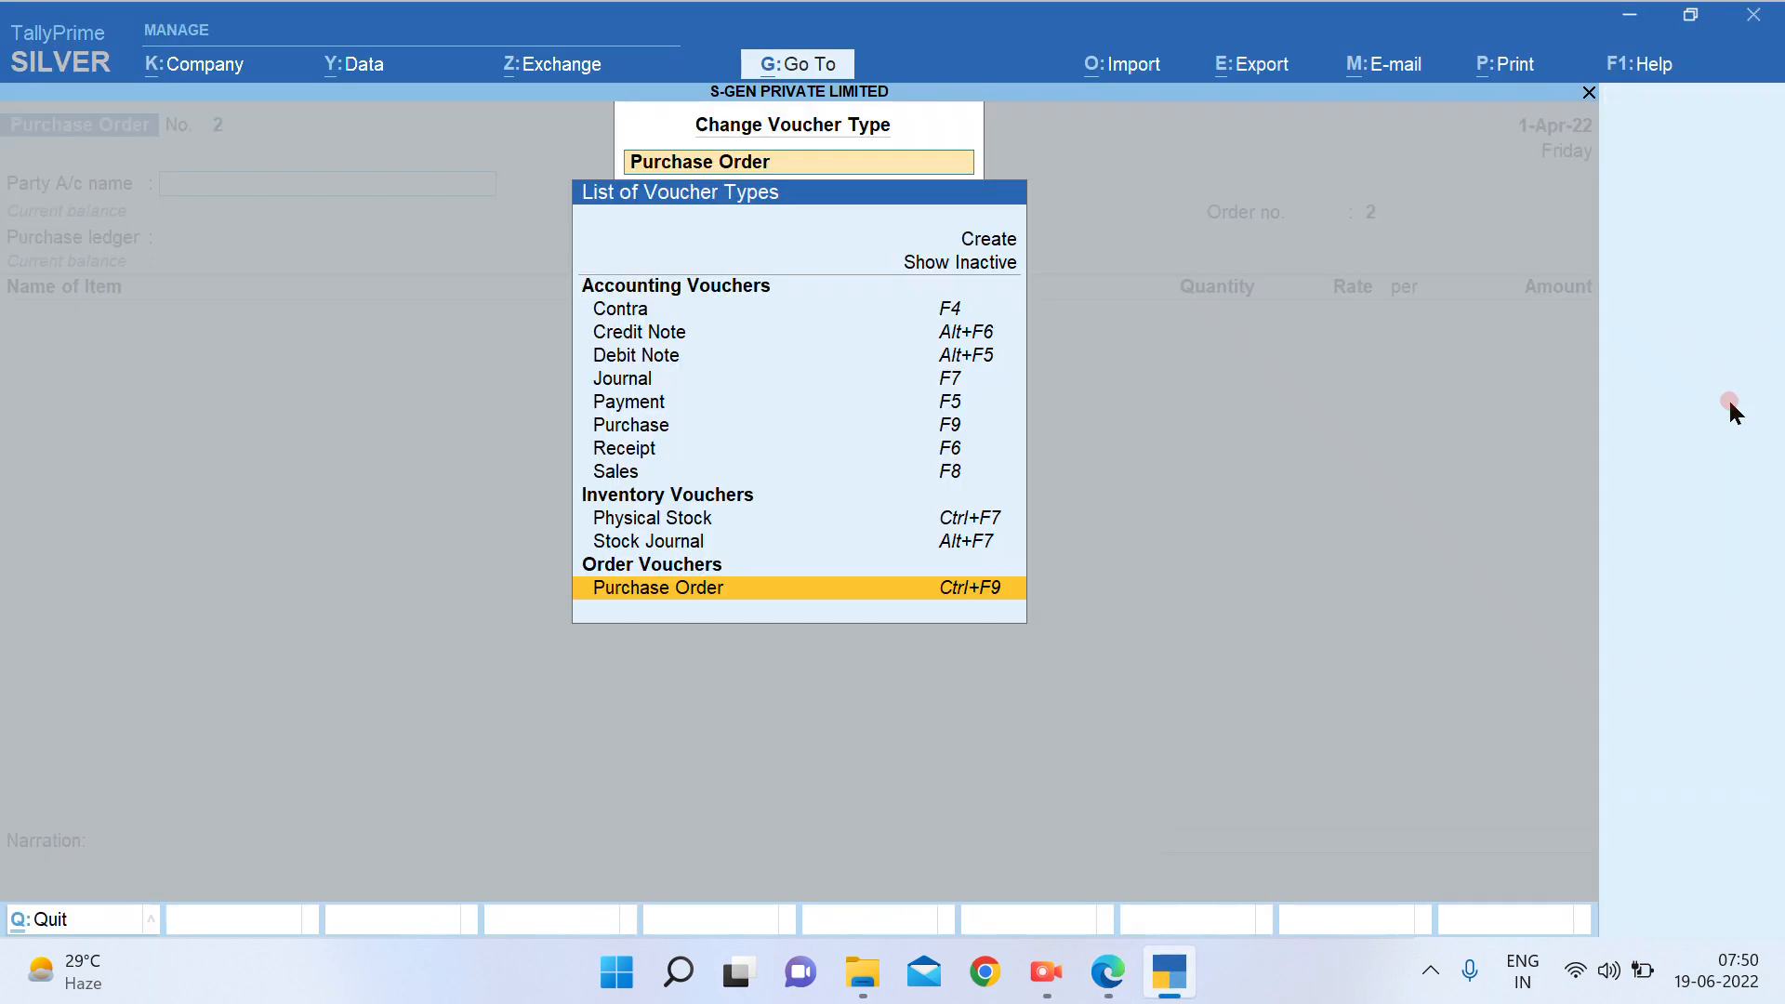
{"action": "key", "text": "Up"}
{"action": "key", "text": "Up"}
{"action": "key", "text": "Up"}
{"action": "key", "text": "Up"}
{"action": "key", "text": "Up"}
{"action": "key", "text": "Up"}
{"action": "key", "text": "Up"}
{"action": "key", "text": "Up"}
{"action": "key", "text": "Up"}
{"action": "key", "text": "Up"}
{"action": "key", "text": "Up"}
{"action": "key", "text": "Up"}
{"action": "key", "text": "Up"}
{"action": "key", "text": "Up"}
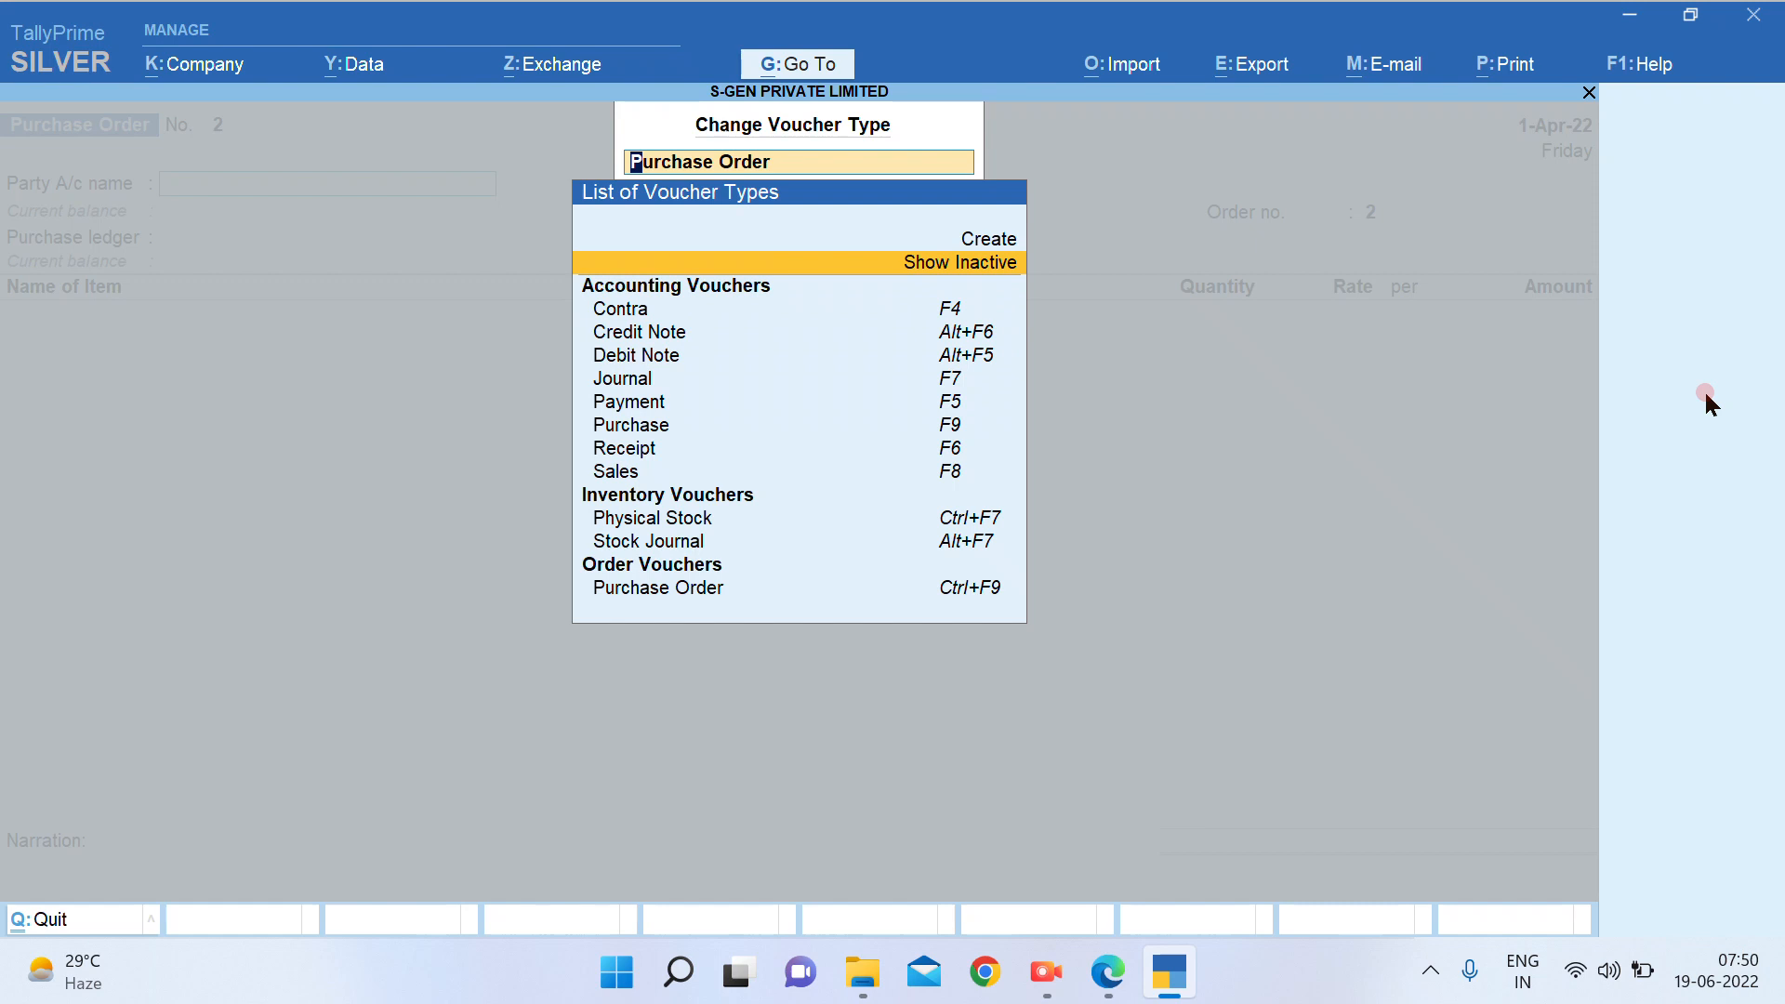
{"action": "key", "text": "Return"}
Choose the inactive Receipt Note voucher type and activate it to start a new receipt note
{"action": "key", "text": "Down"}
{"action": "key", "text": "Down"}
{"action": "key", "text": "Down"}
{"action": "key", "text": "Down"}
{"action": "key", "text": "Down"}
{"action": "key", "text": "Down"}
{"action": "key", "text": "Down"}
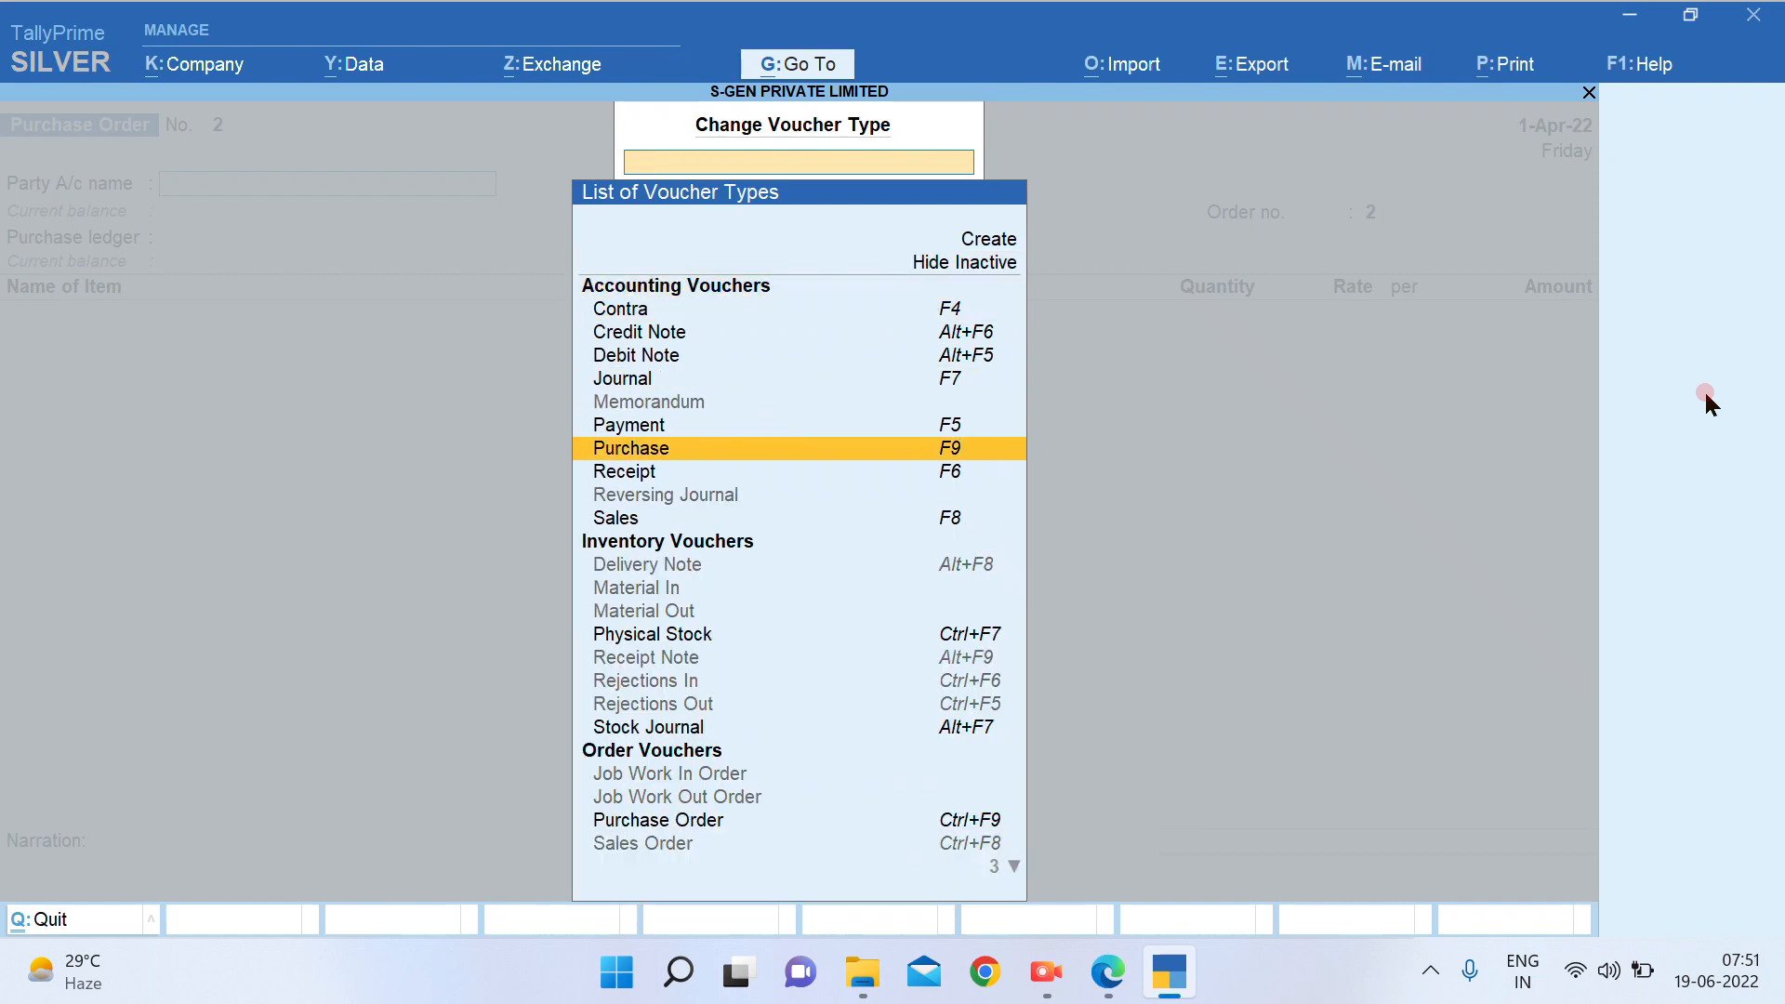
{"action": "key", "text": "Down"}
{"action": "key", "text": "Down"}
{"action": "key", "text": "Down"}
{"action": "key", "text": "Down"}
{"action": "key", "text": "Down"}
{"action": "key", "text": "Down"}
{"action": "key", "text": "Down"}
{"action": "key", "text": "Down"}
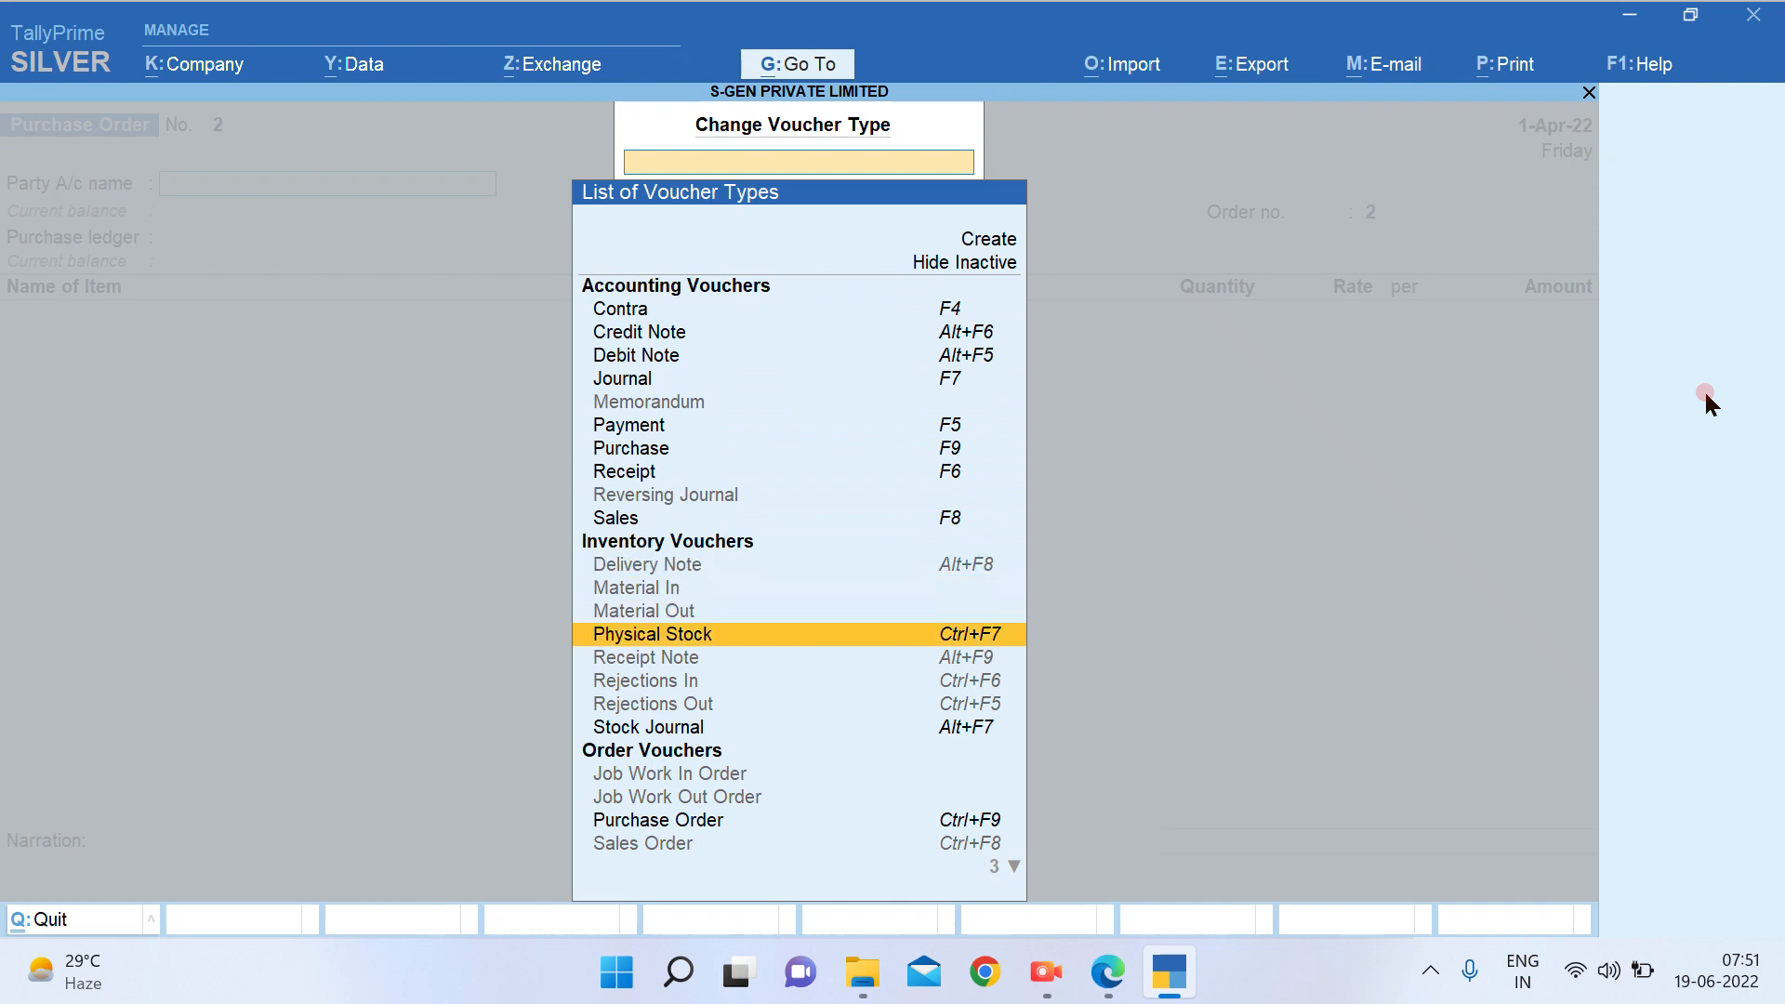
{"action": "key", "text": "Down"}
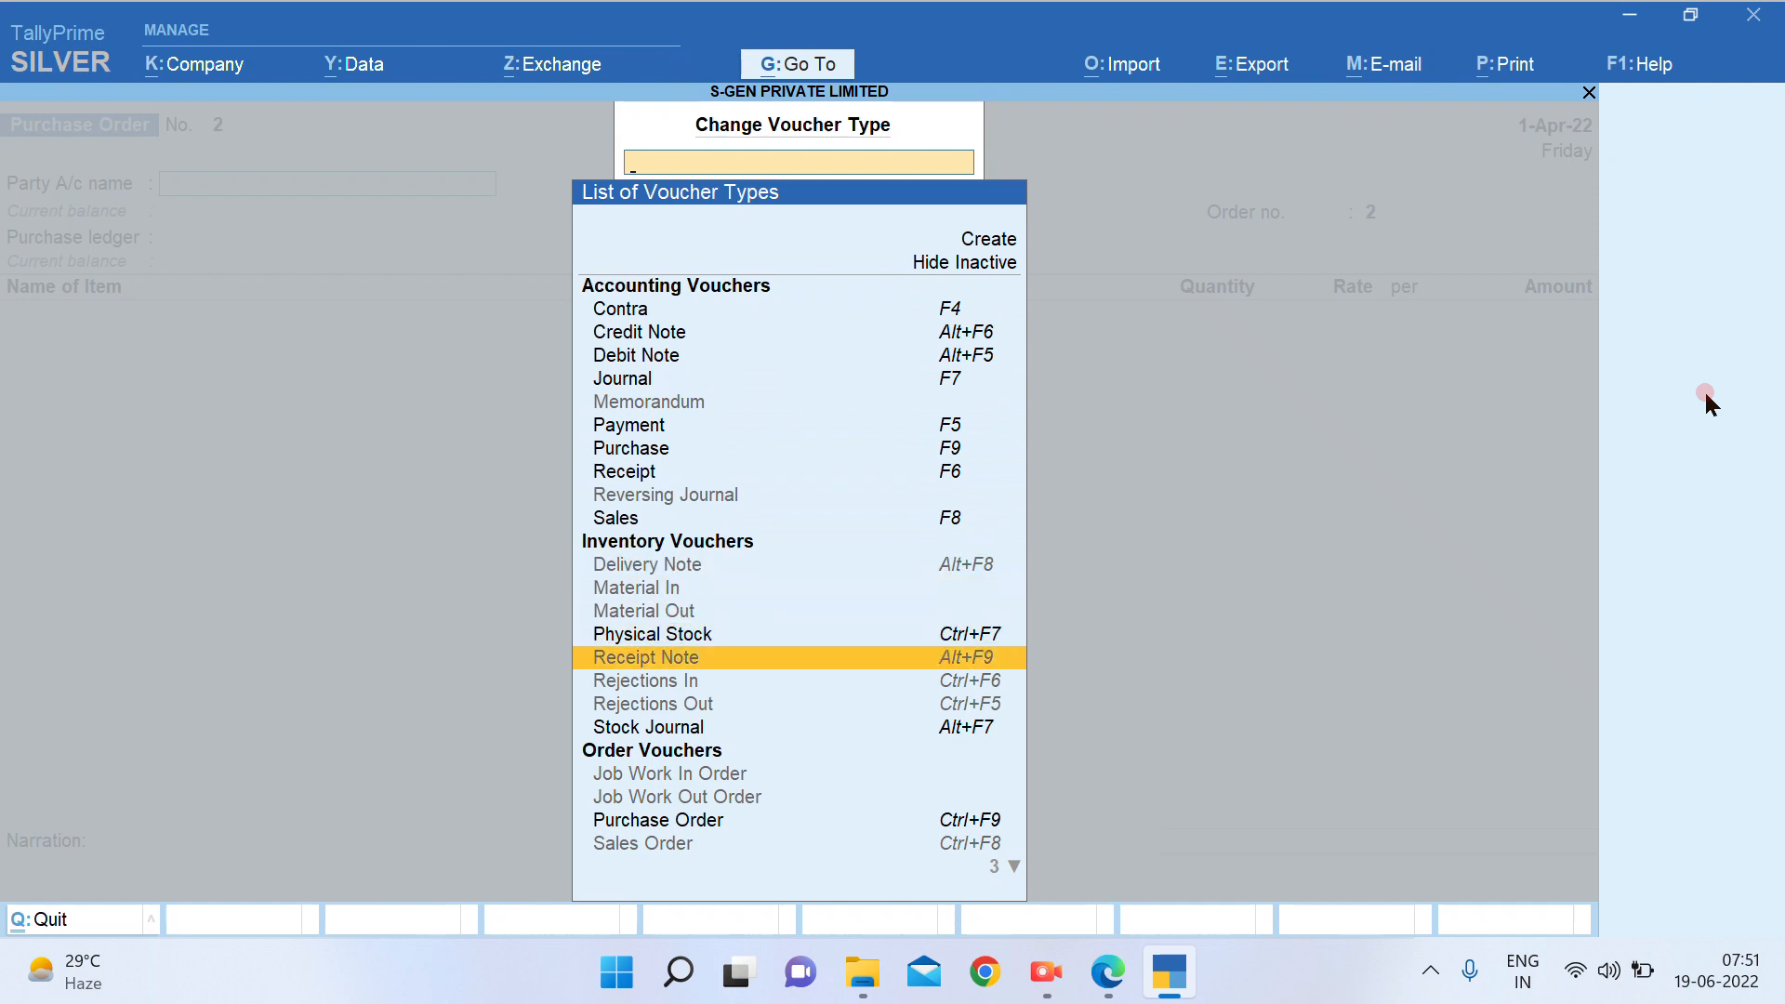
{"action": "key", "text": "Return"}
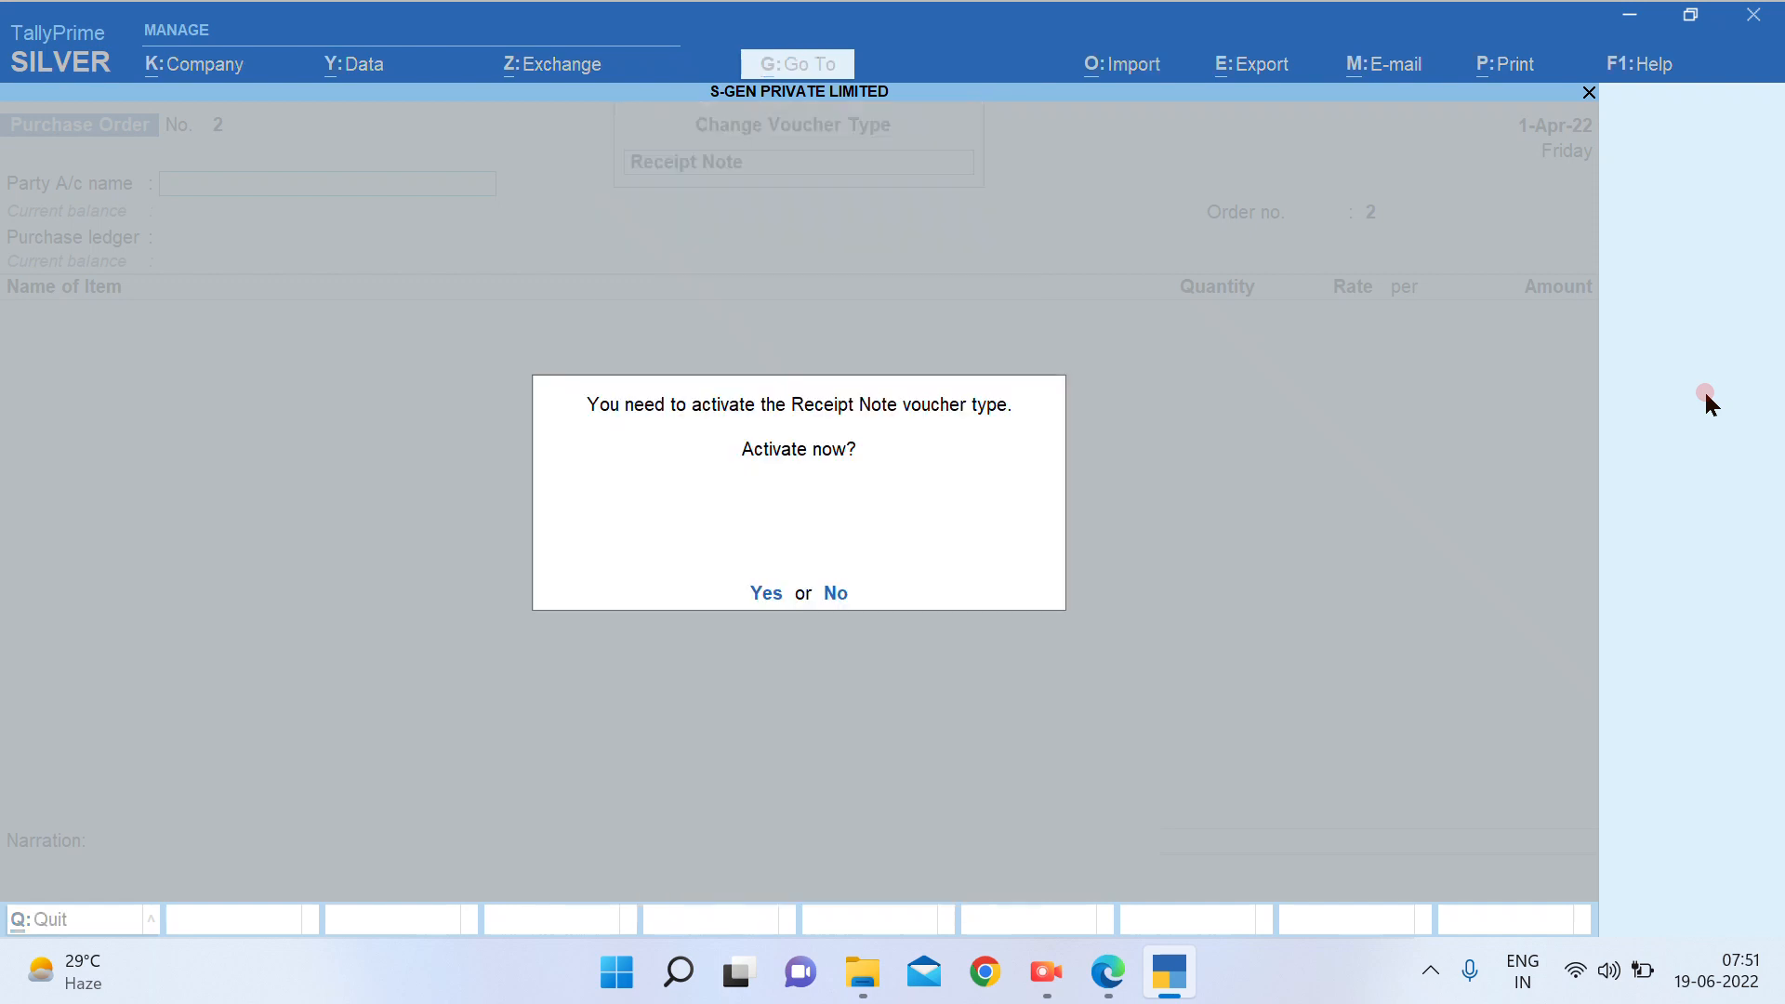
{"action": "key", "text": "y"}
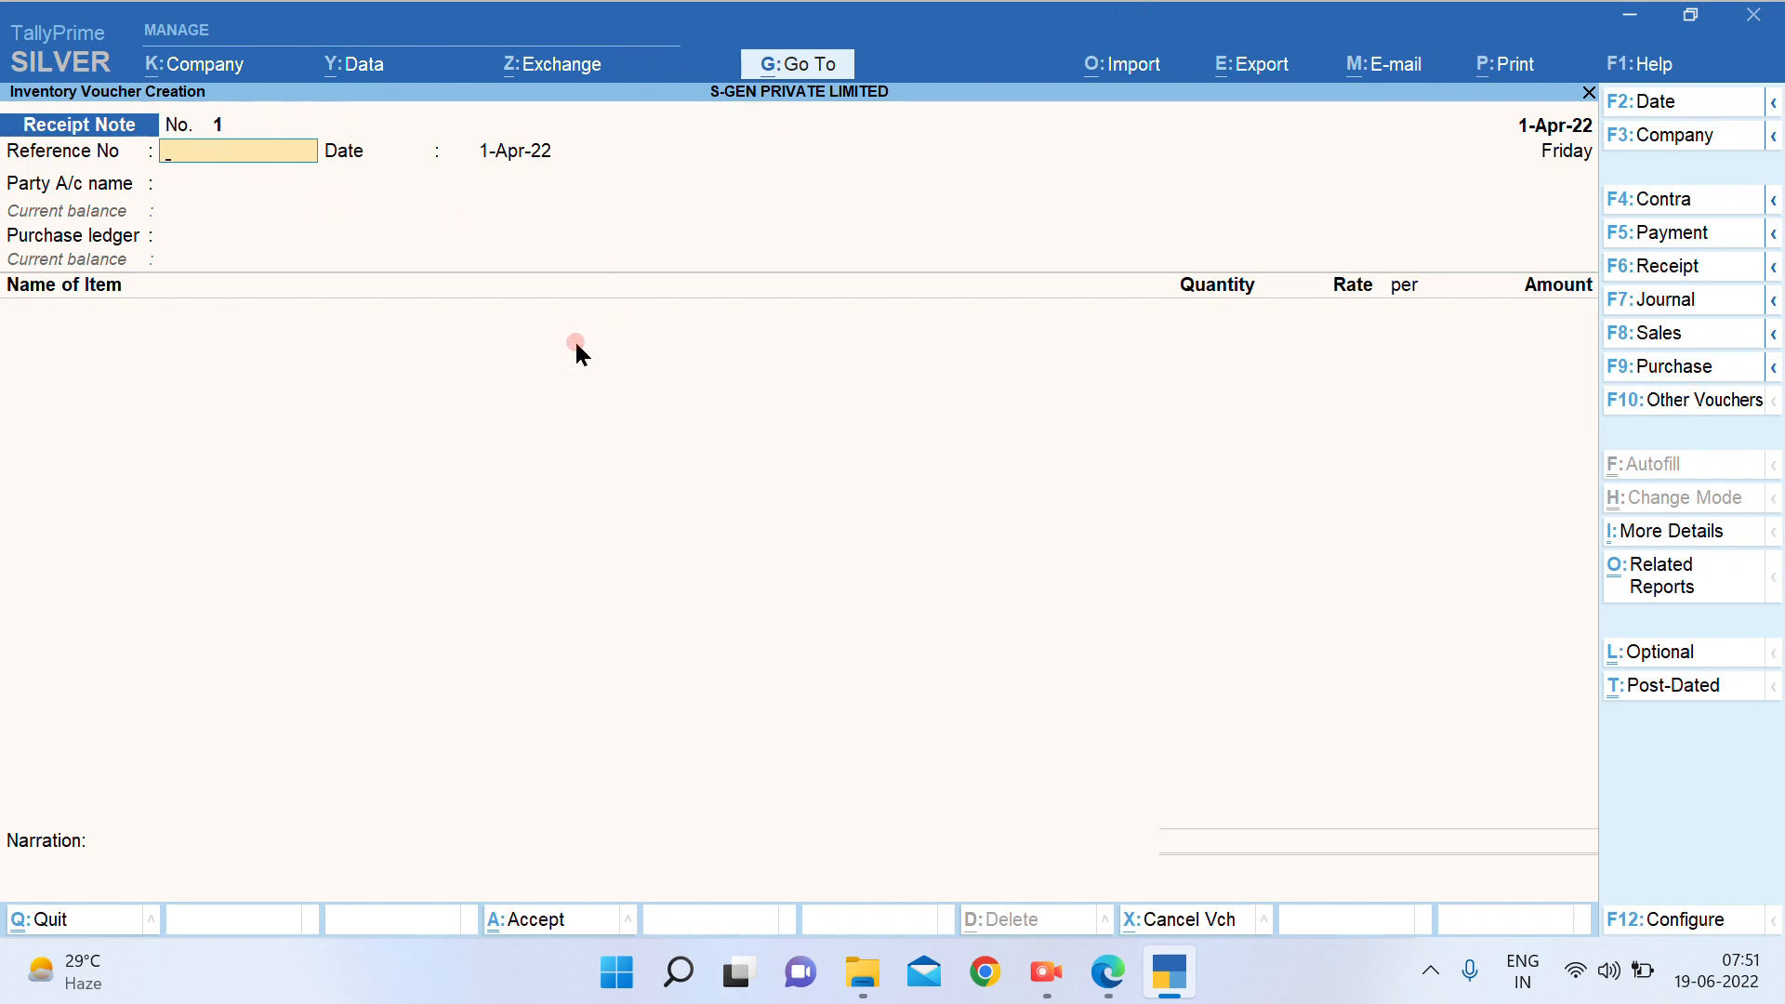
Switch to the question PDF, highlight the received note number RN/01 in event 6, and return to TallyPrime
{"action": "key", "text": "alt+Tab"}
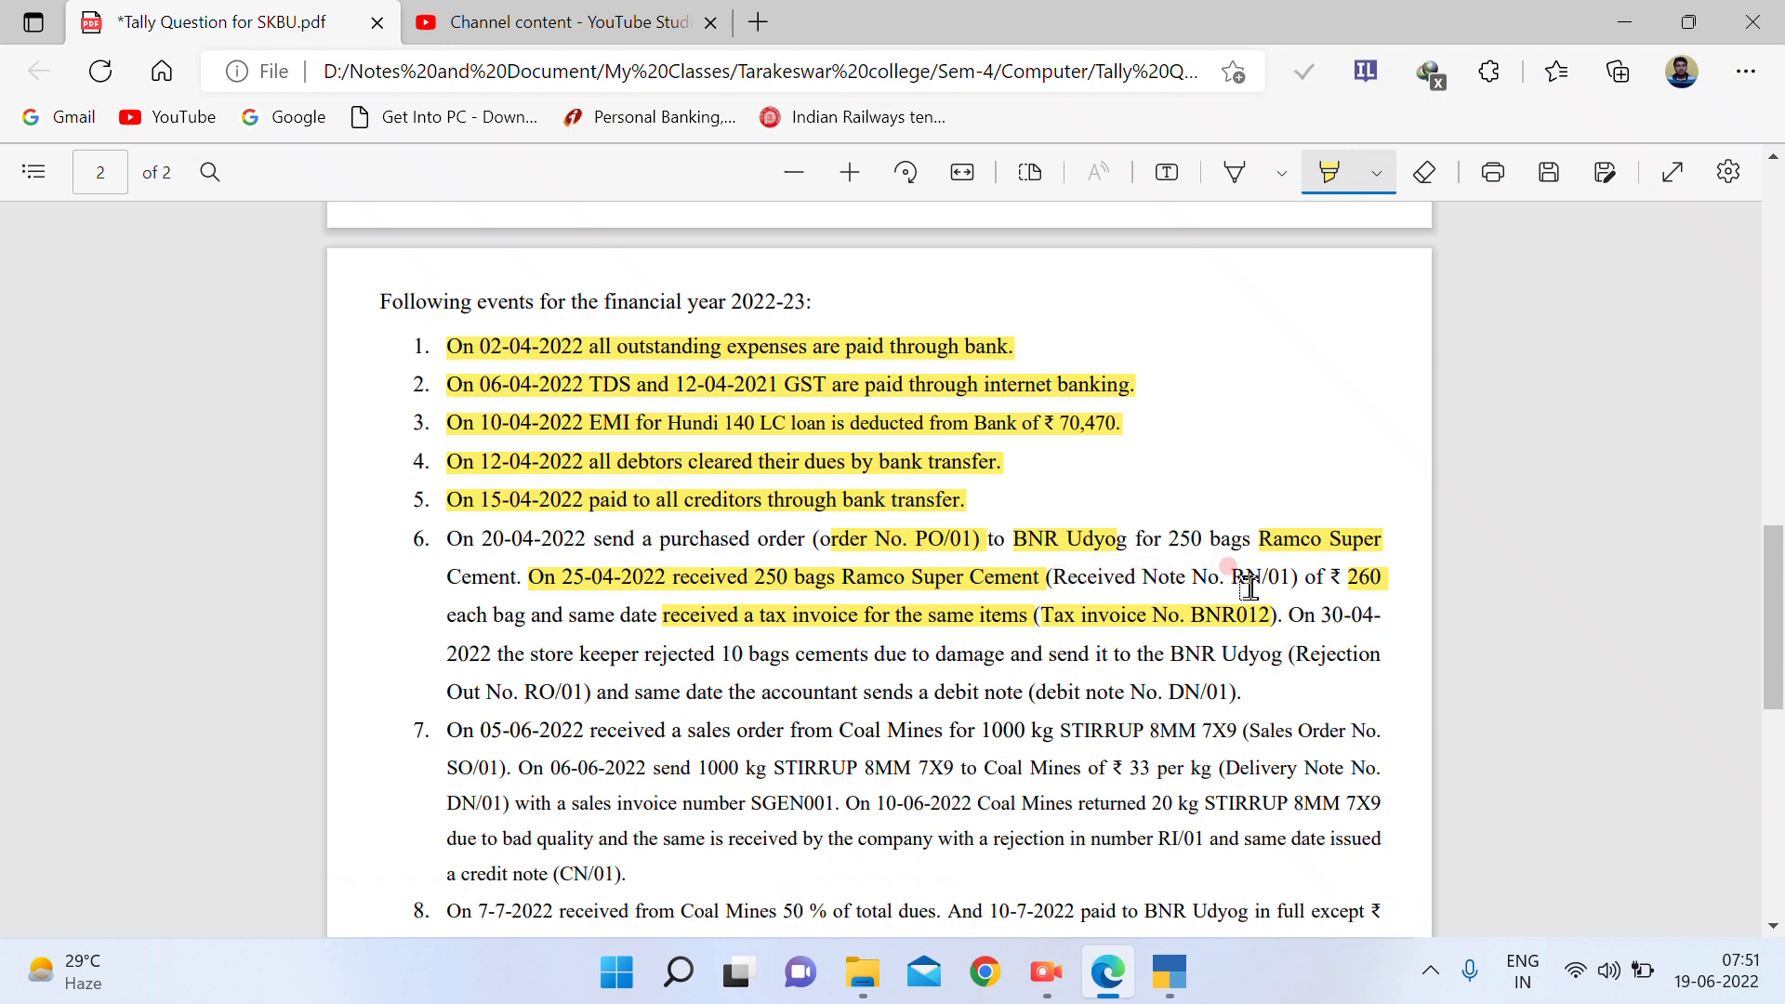
{"action": "left_click_drag", "start_coordinate": [1060, 577], "coordinate": [1297, 575]}
{"action": "key", "text": "alt+Tab"}
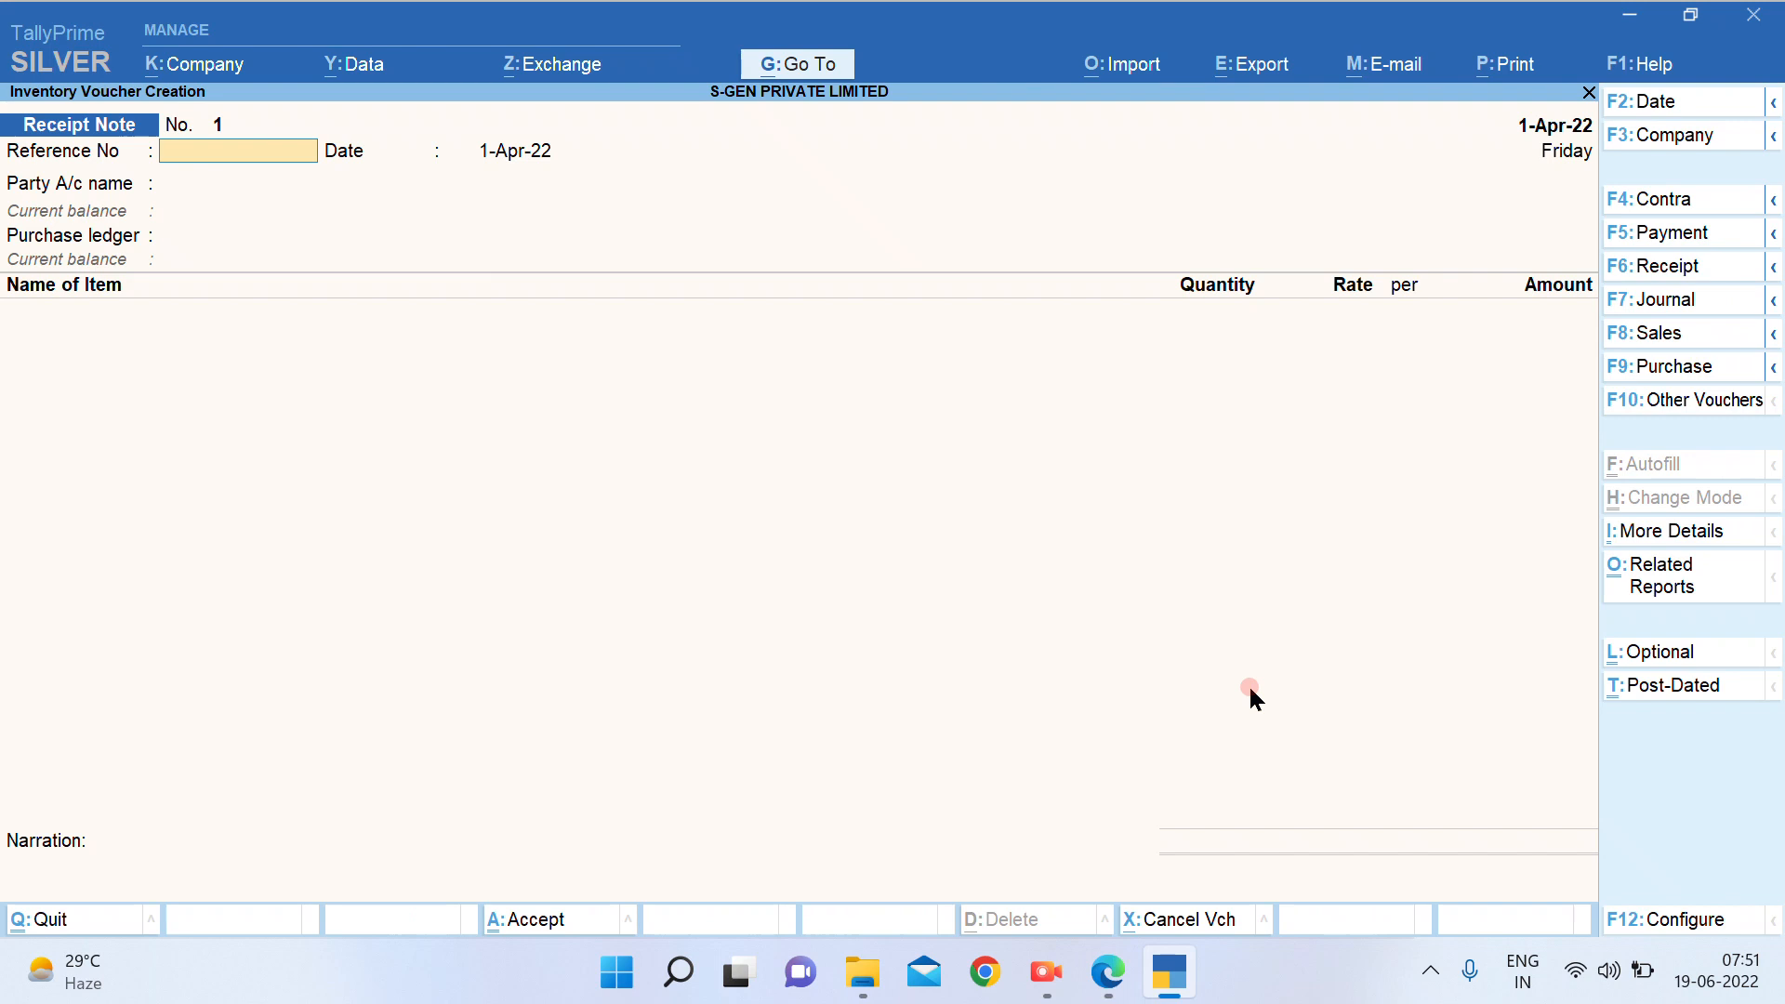
Enter reference number RN/01 in the receipt note, with BNR Udyog as party account and Purchase as purchase ledger
{"action": "type", "text": "RN/01"}
{"action": "key", "text": "Return"}
{"action": "key", "text": "Return"}
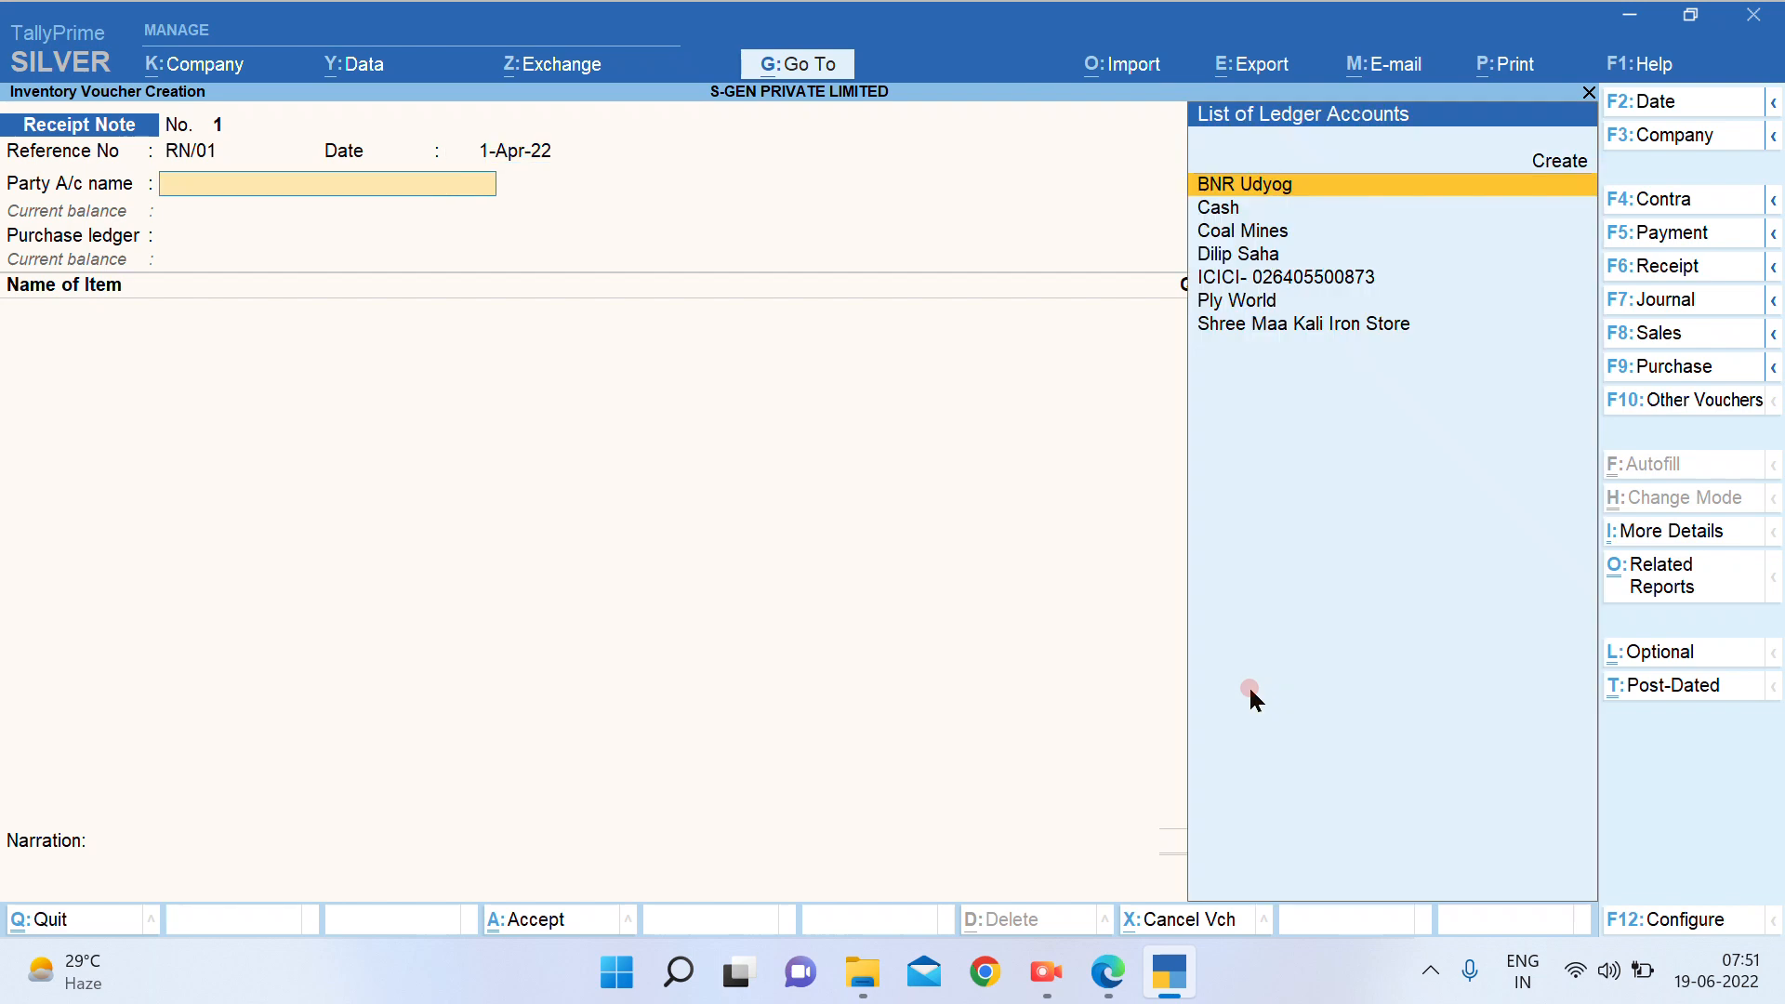
{"action": "type", "text": "BN"}
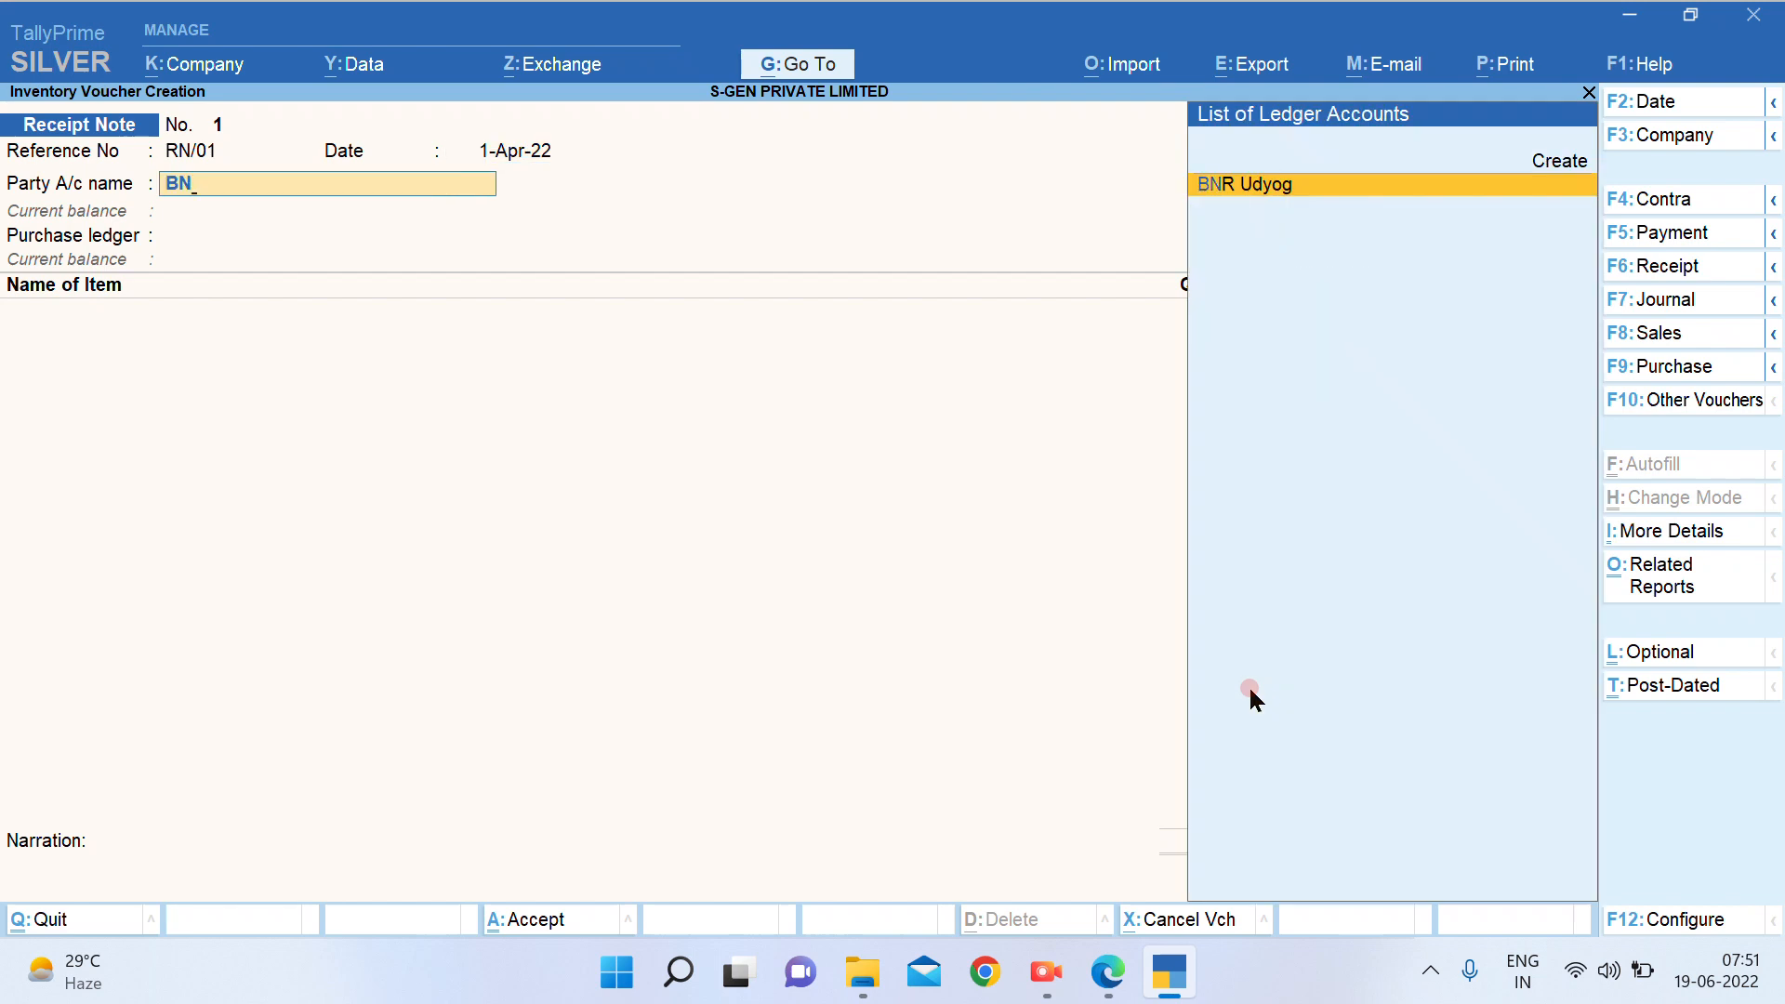
{"action": "key", "text": "Return"}
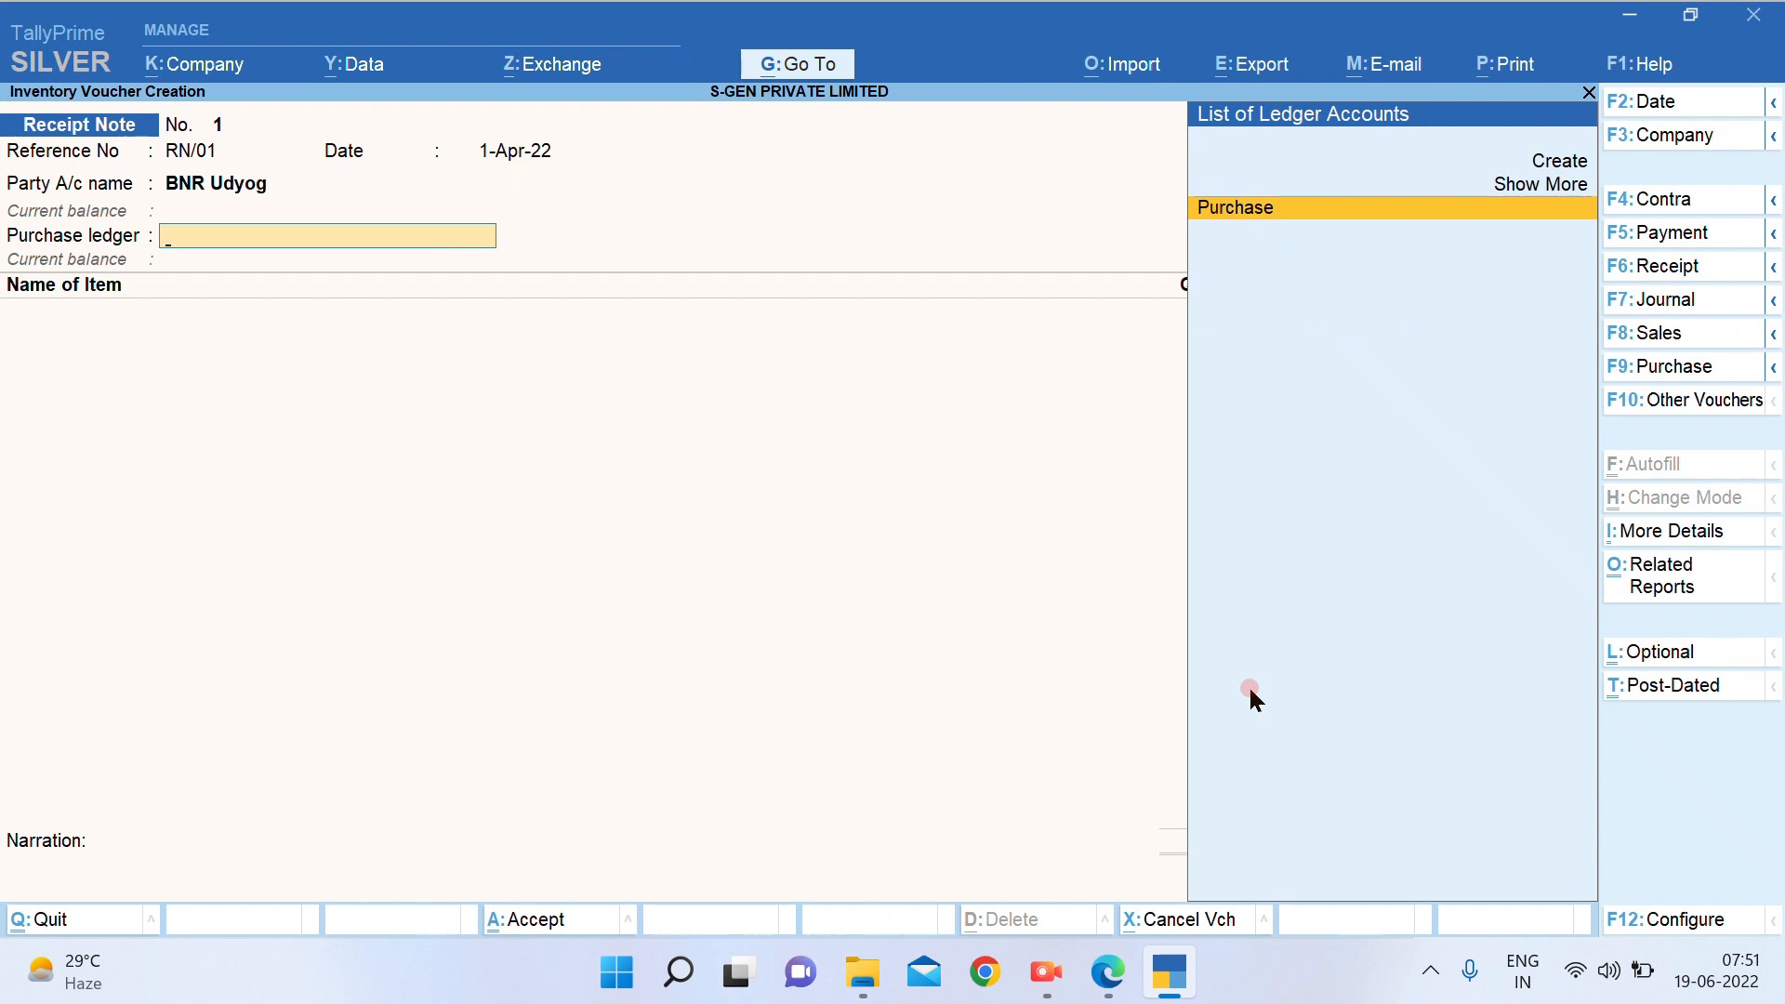
{"action": "key", "text": "Return"}
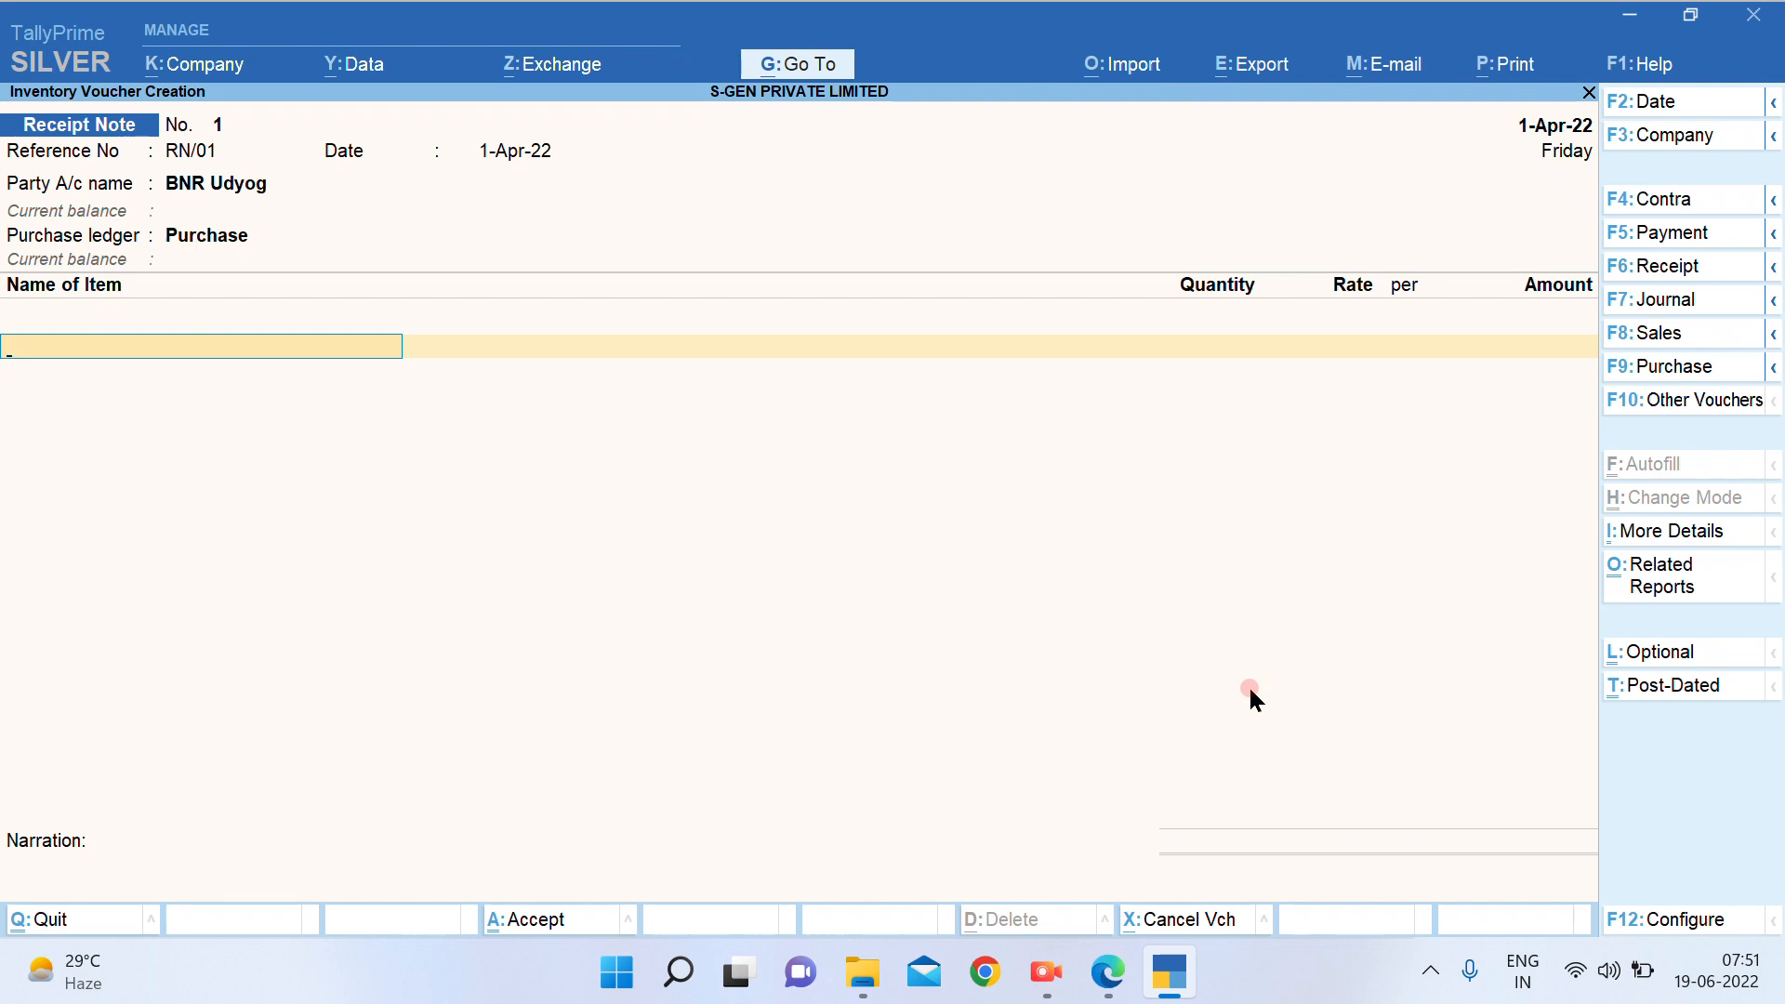
Examine the Purchase ledger's master details and its ledger configuration options, leaving the ledger without changes
{"action": "key", "text": "BackSpace"}
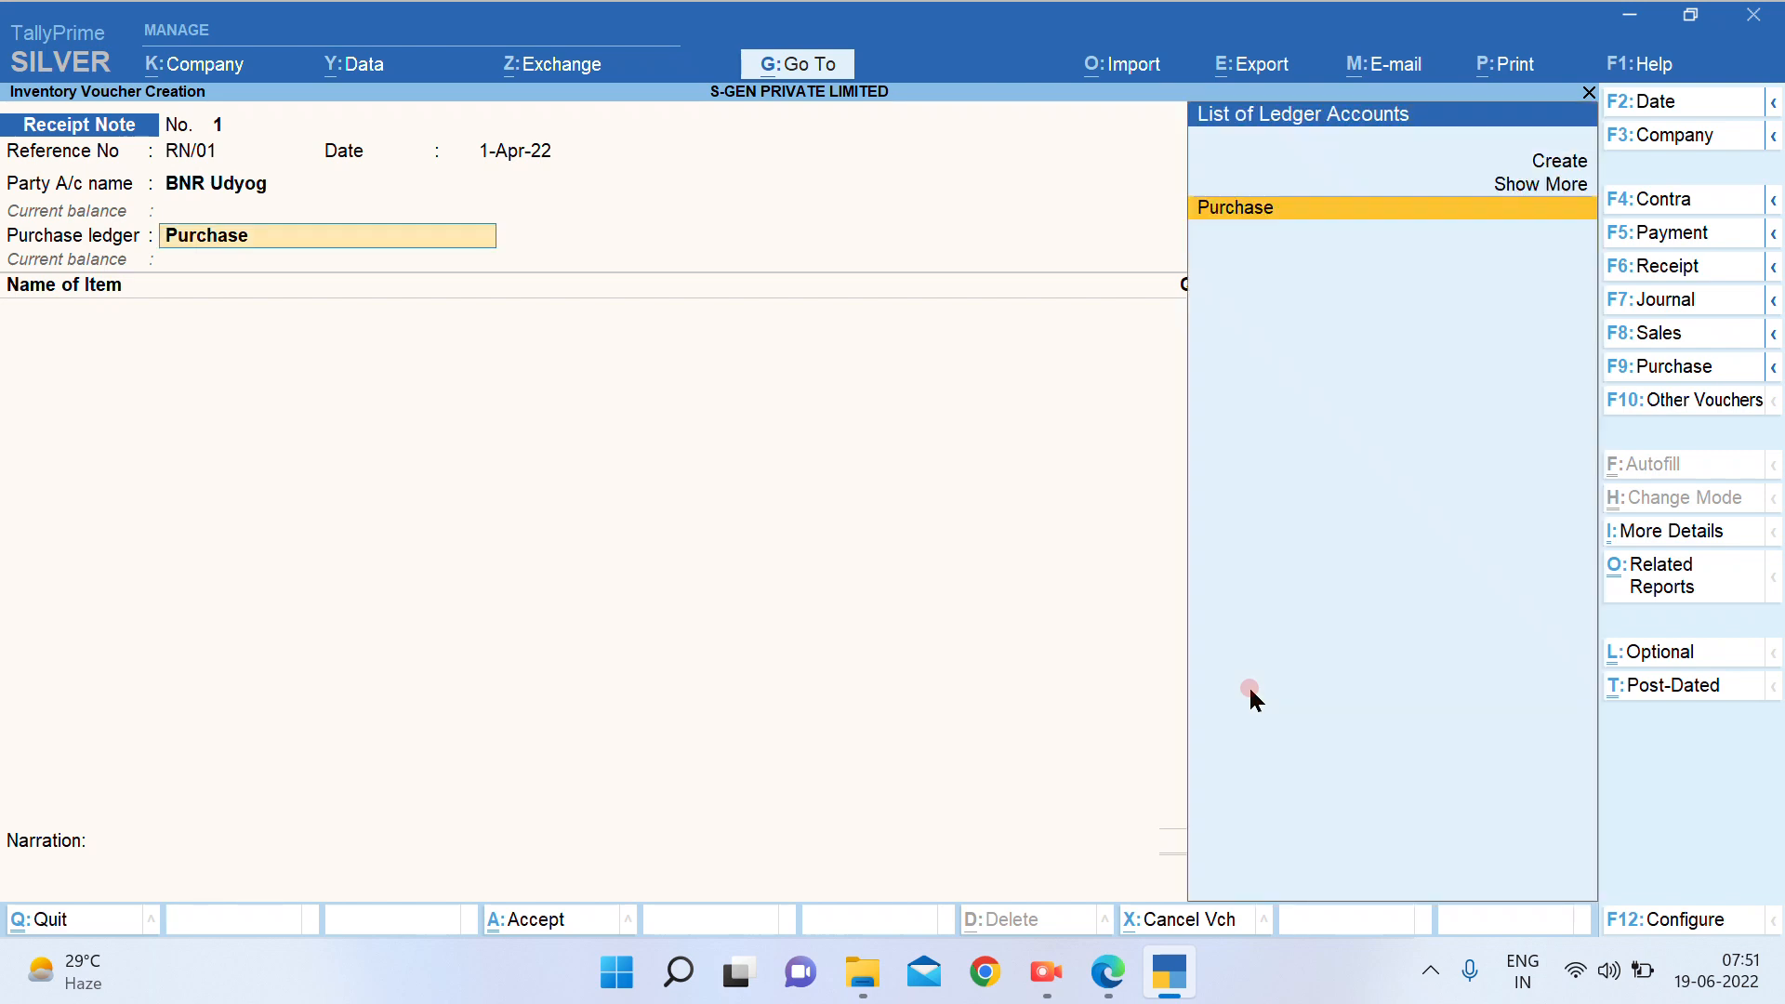
{"action": "key", "text": "ctrl+Return"}
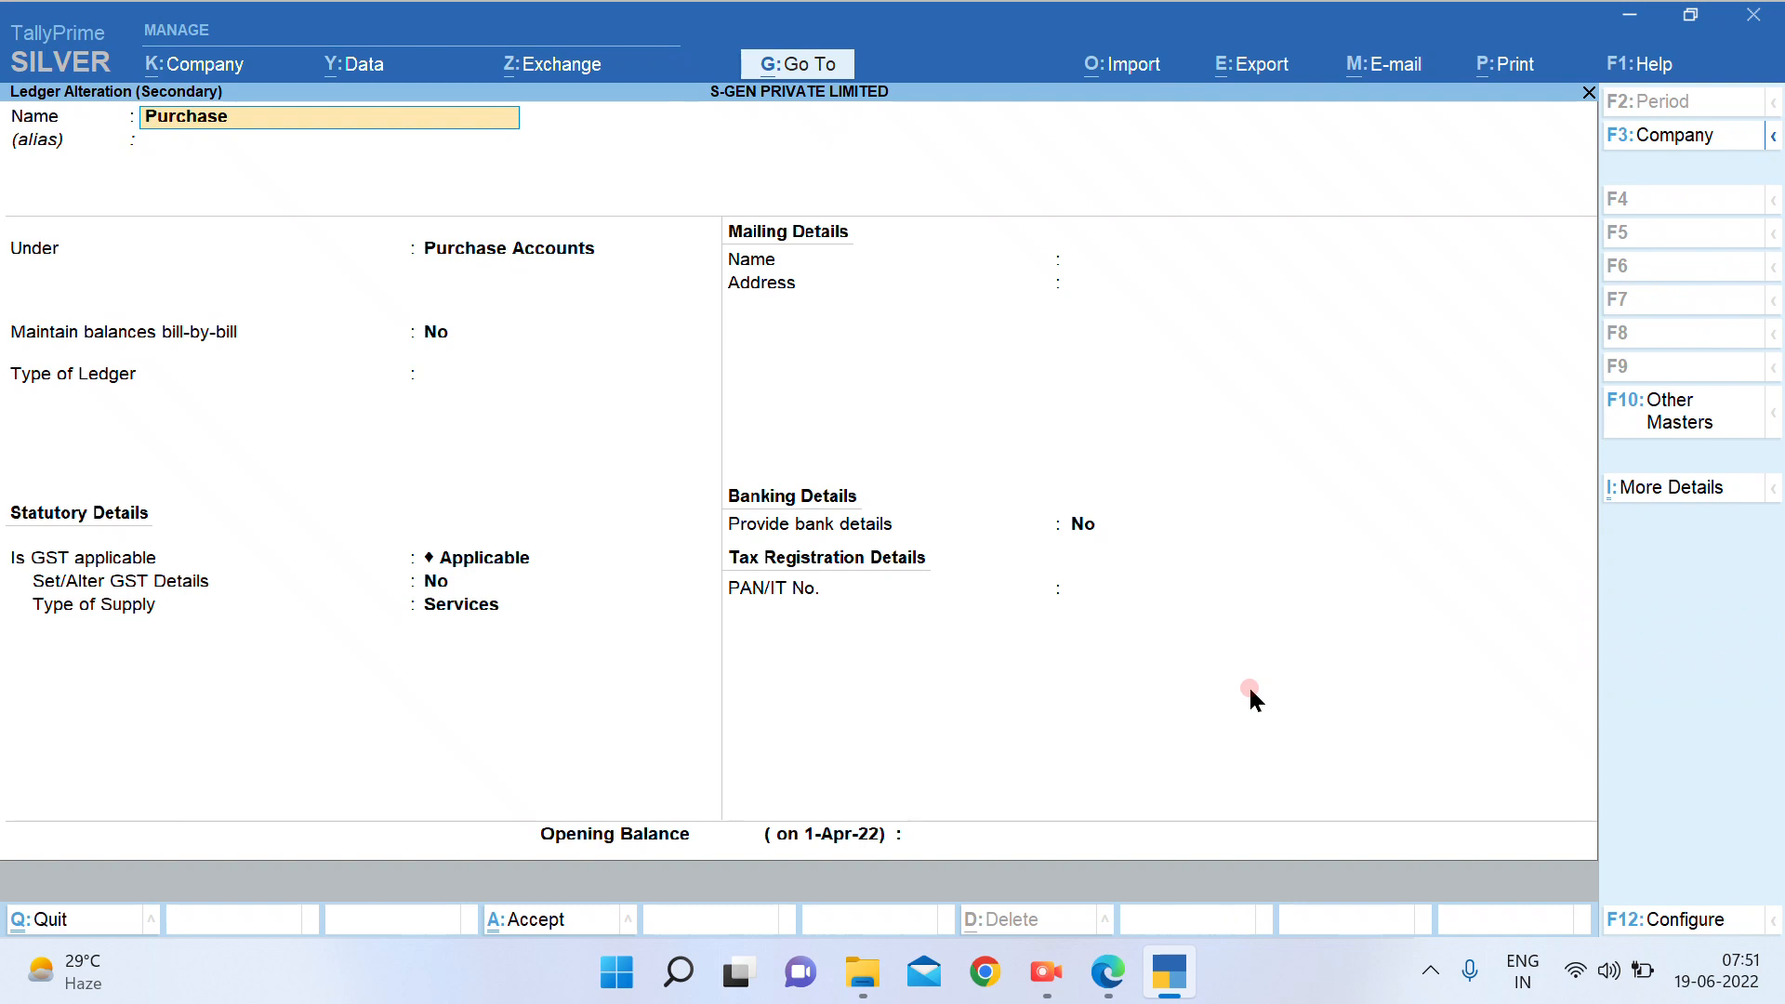
{"action": "key", "text": "Return"}
{"action": "key", "text": "Return"}
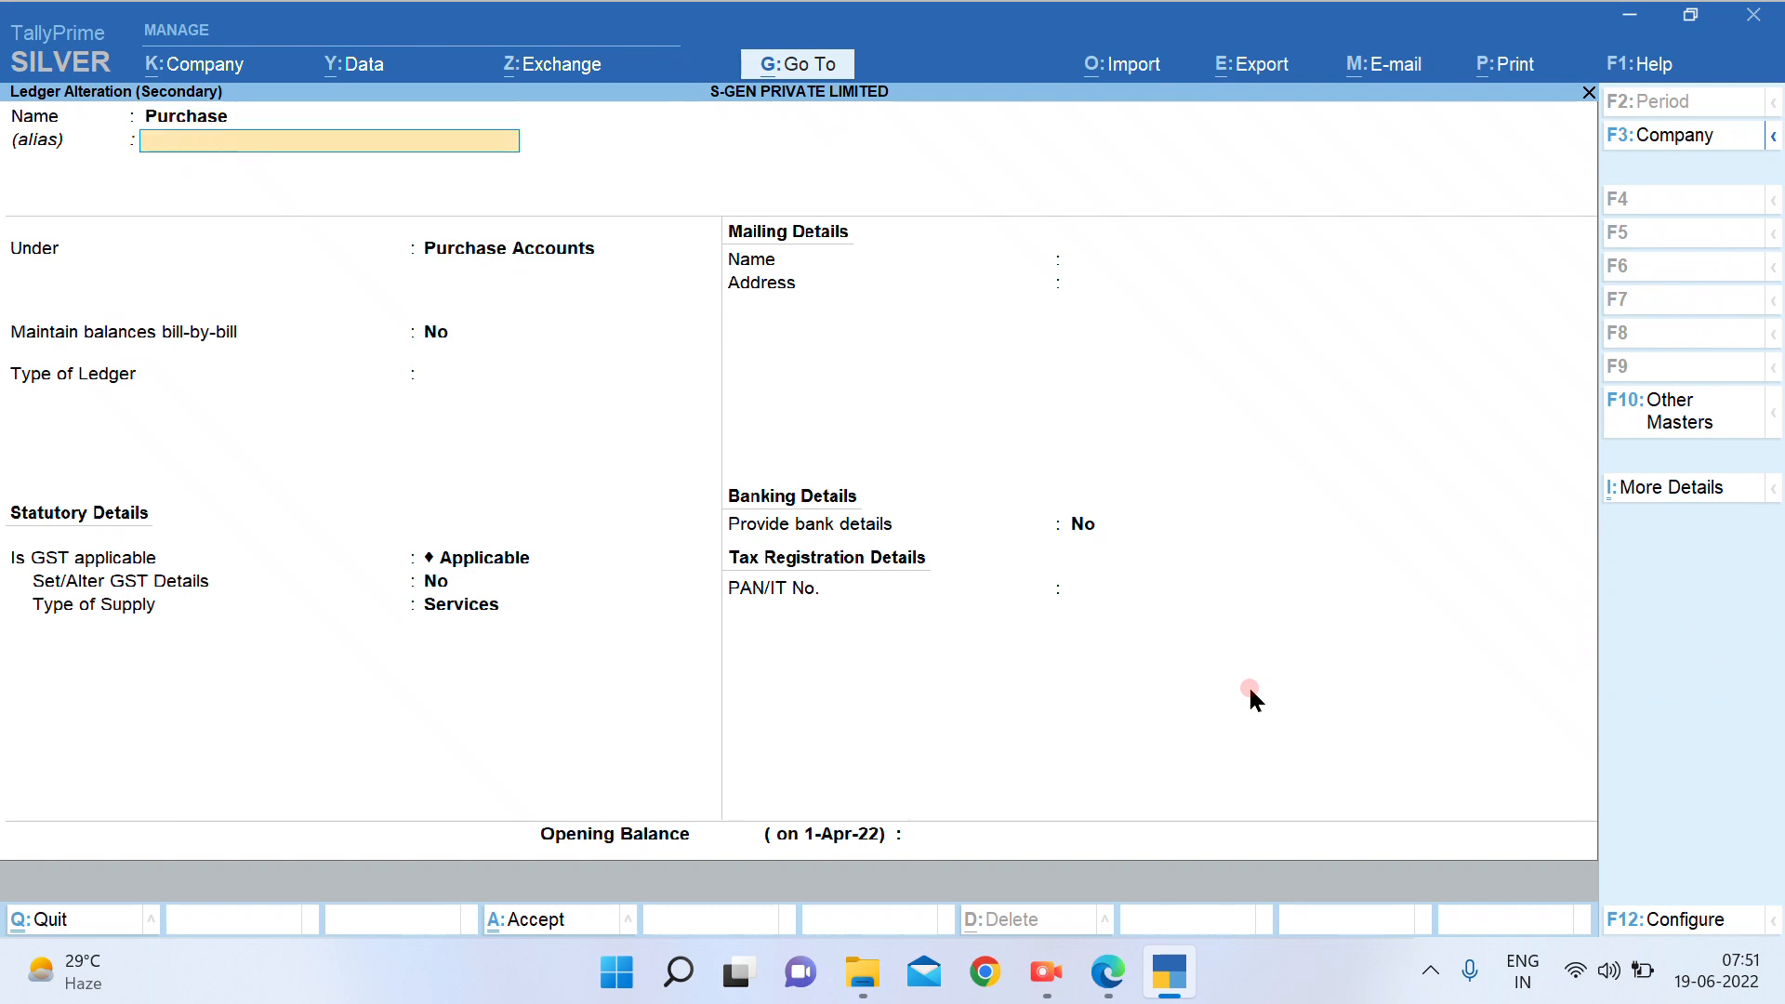
{"action": "key", "text": "Return"}
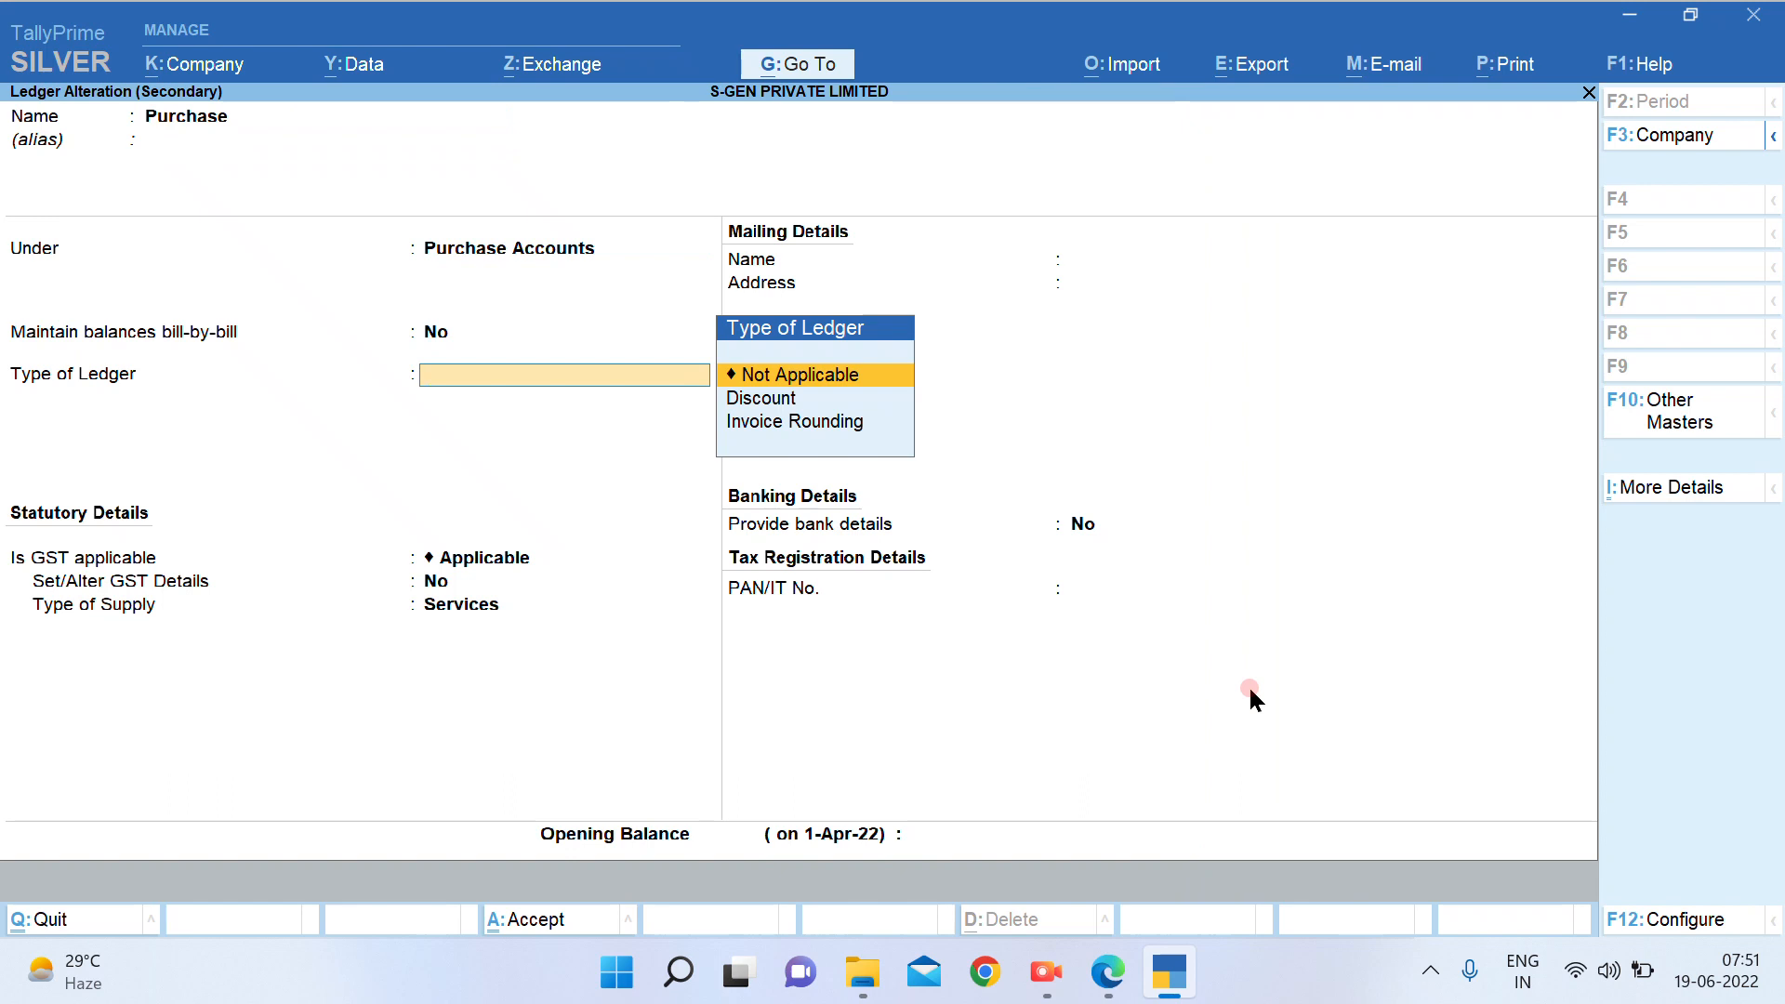
{"action": "key", "text": "BackSpace"}
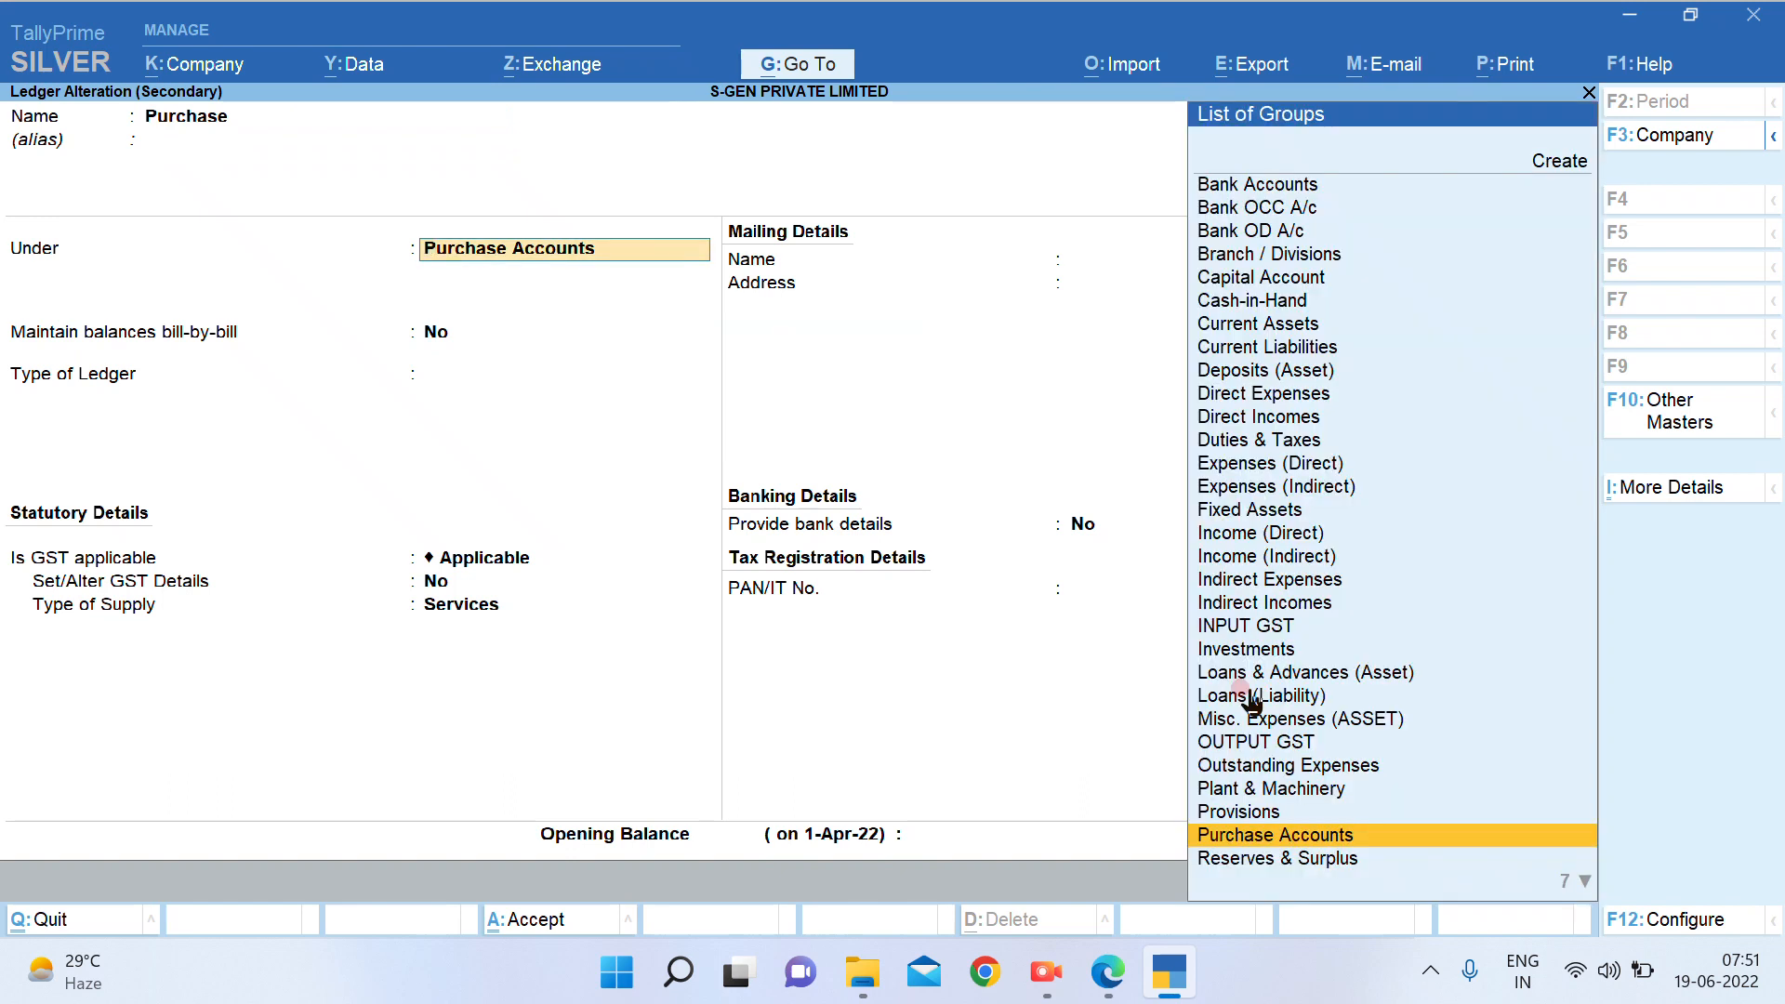
{"action": "key", "text": "F12"}
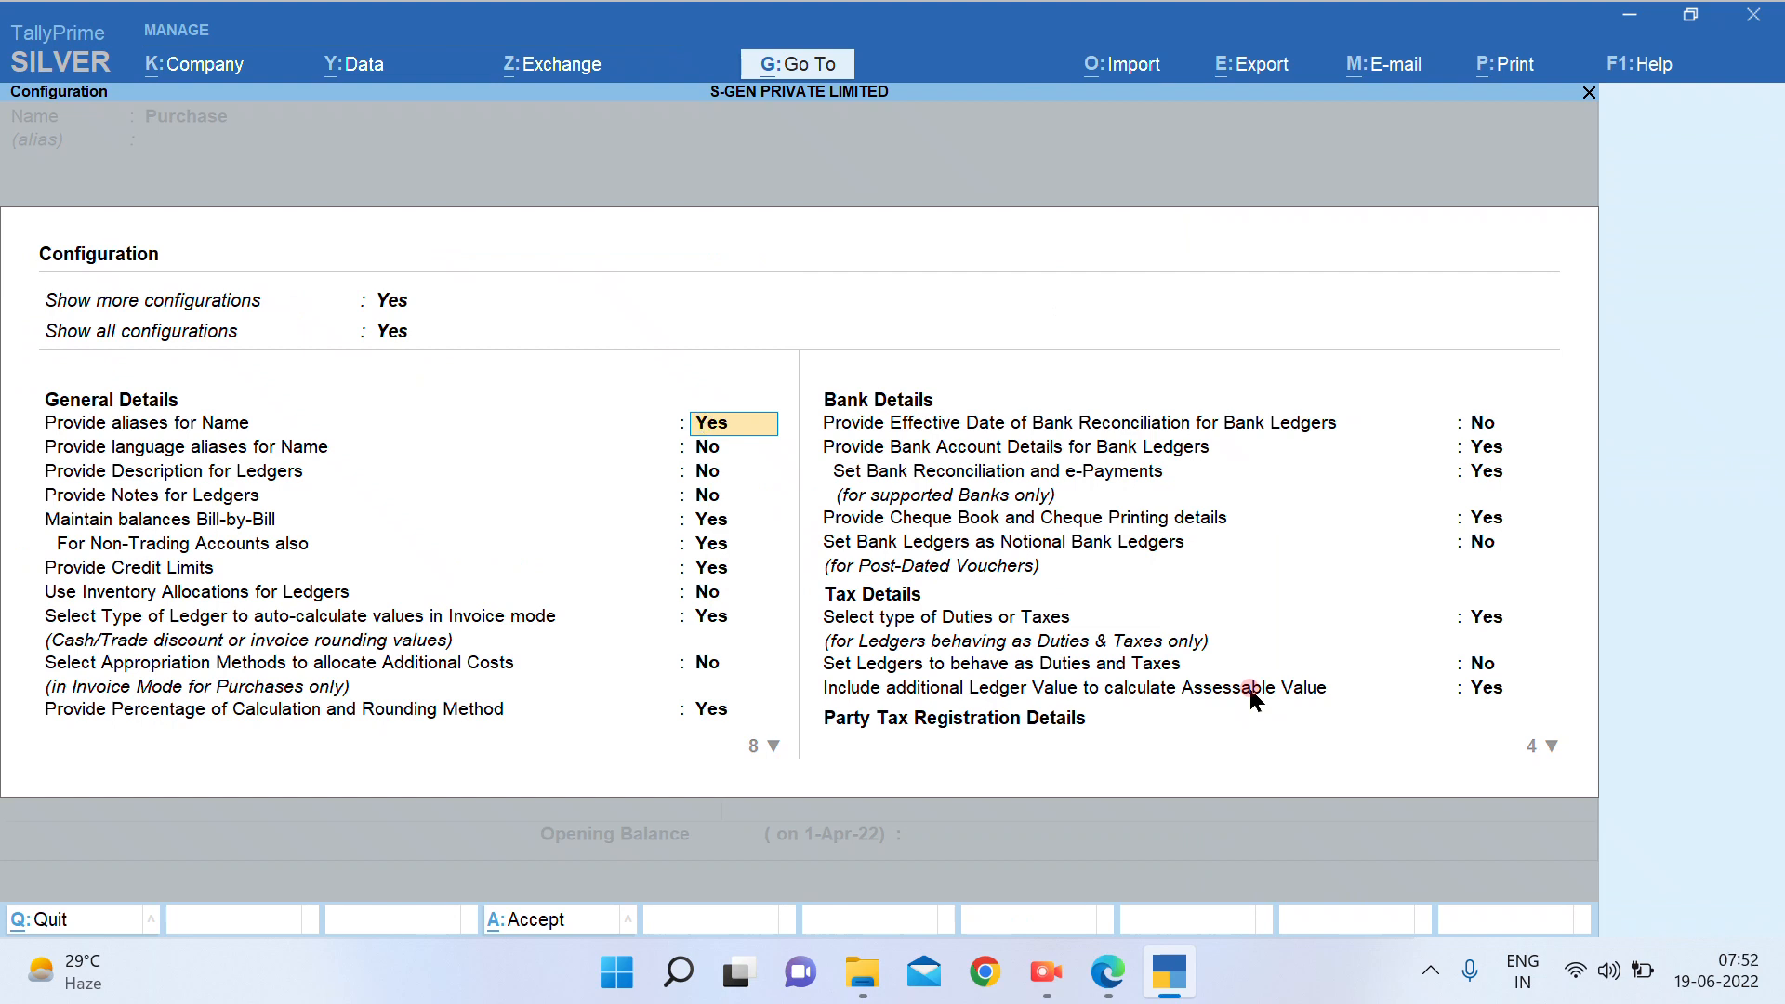
{"action": "key", "text": "Down"}
{"action": "key", "text": "Down"}
{"action": "key", "text": "Down"}
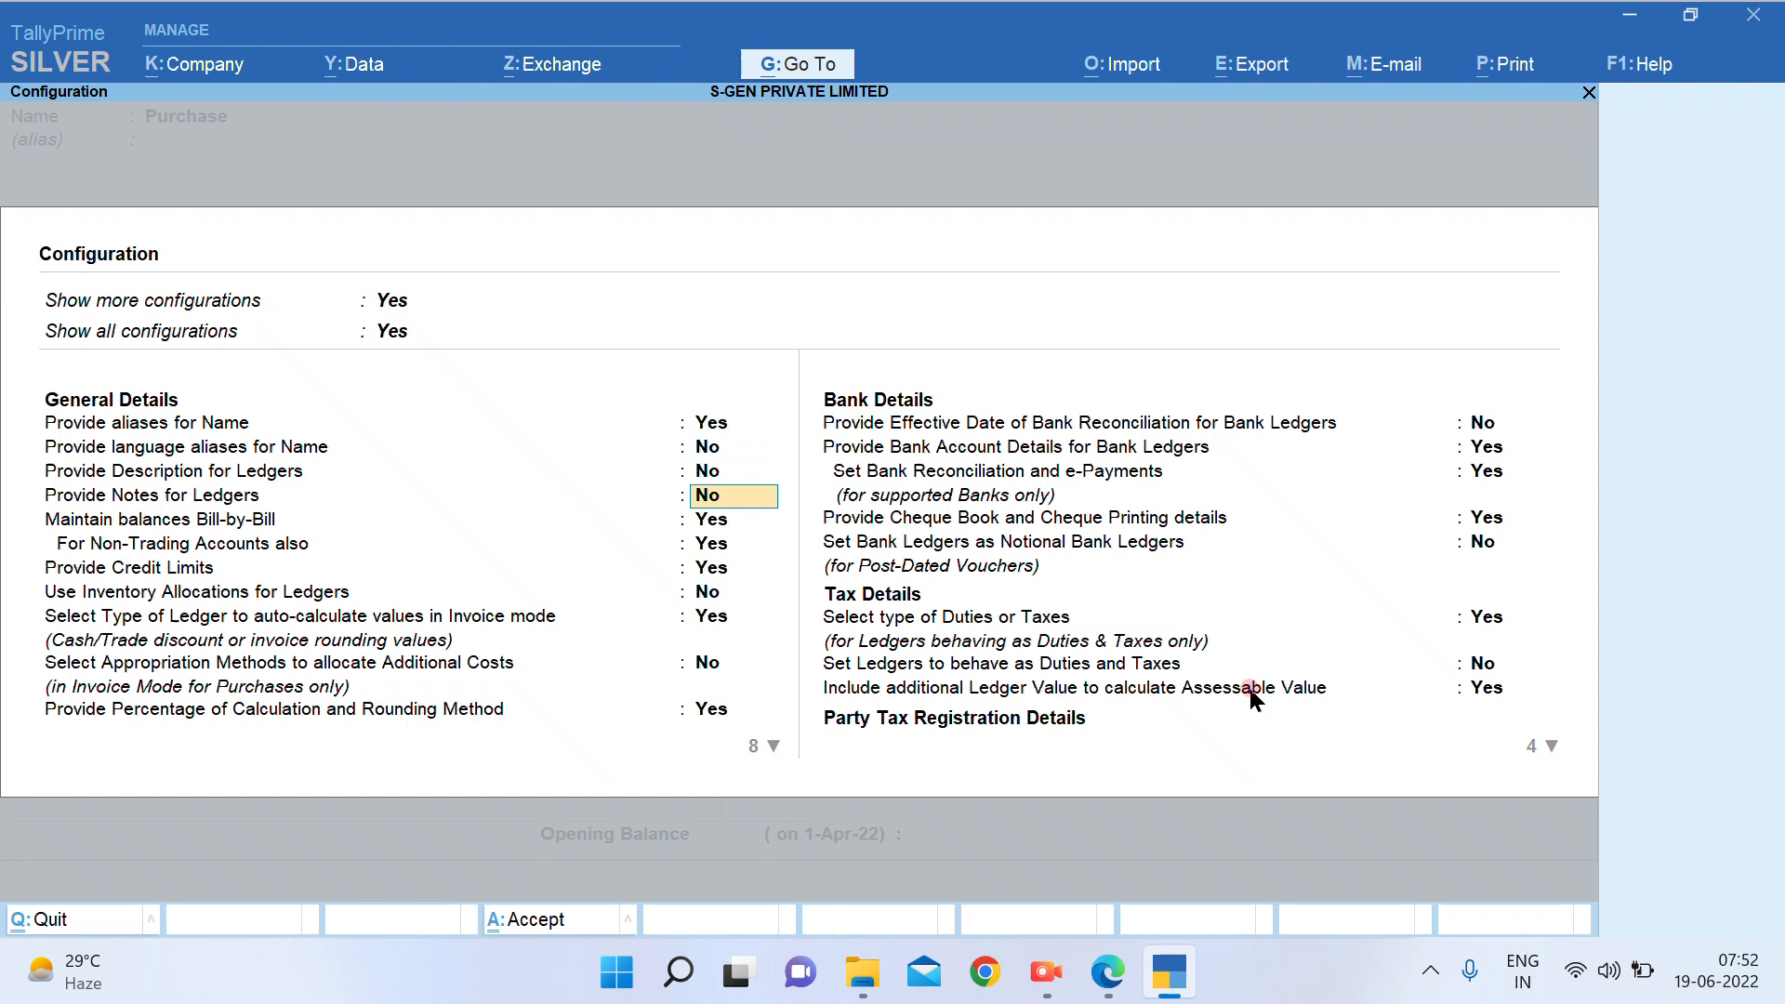
{"action": "key", "text": "Down"}
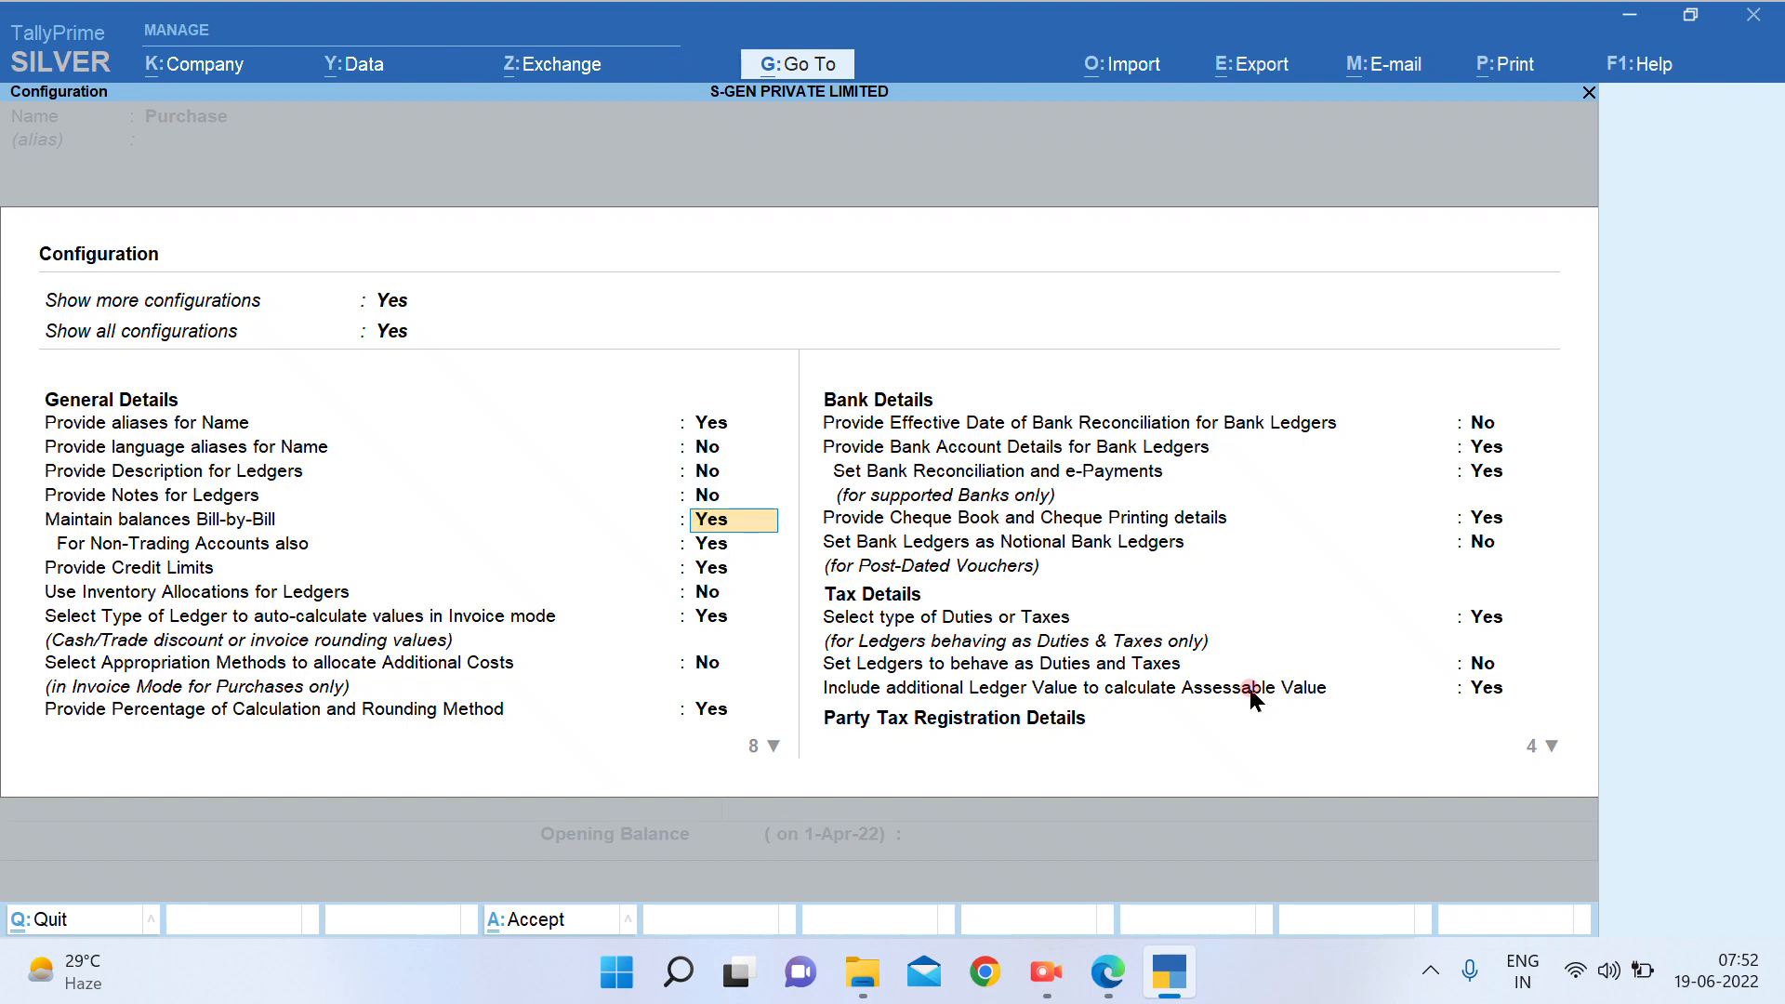
{"action": "key", "text": "ctrl+a"}
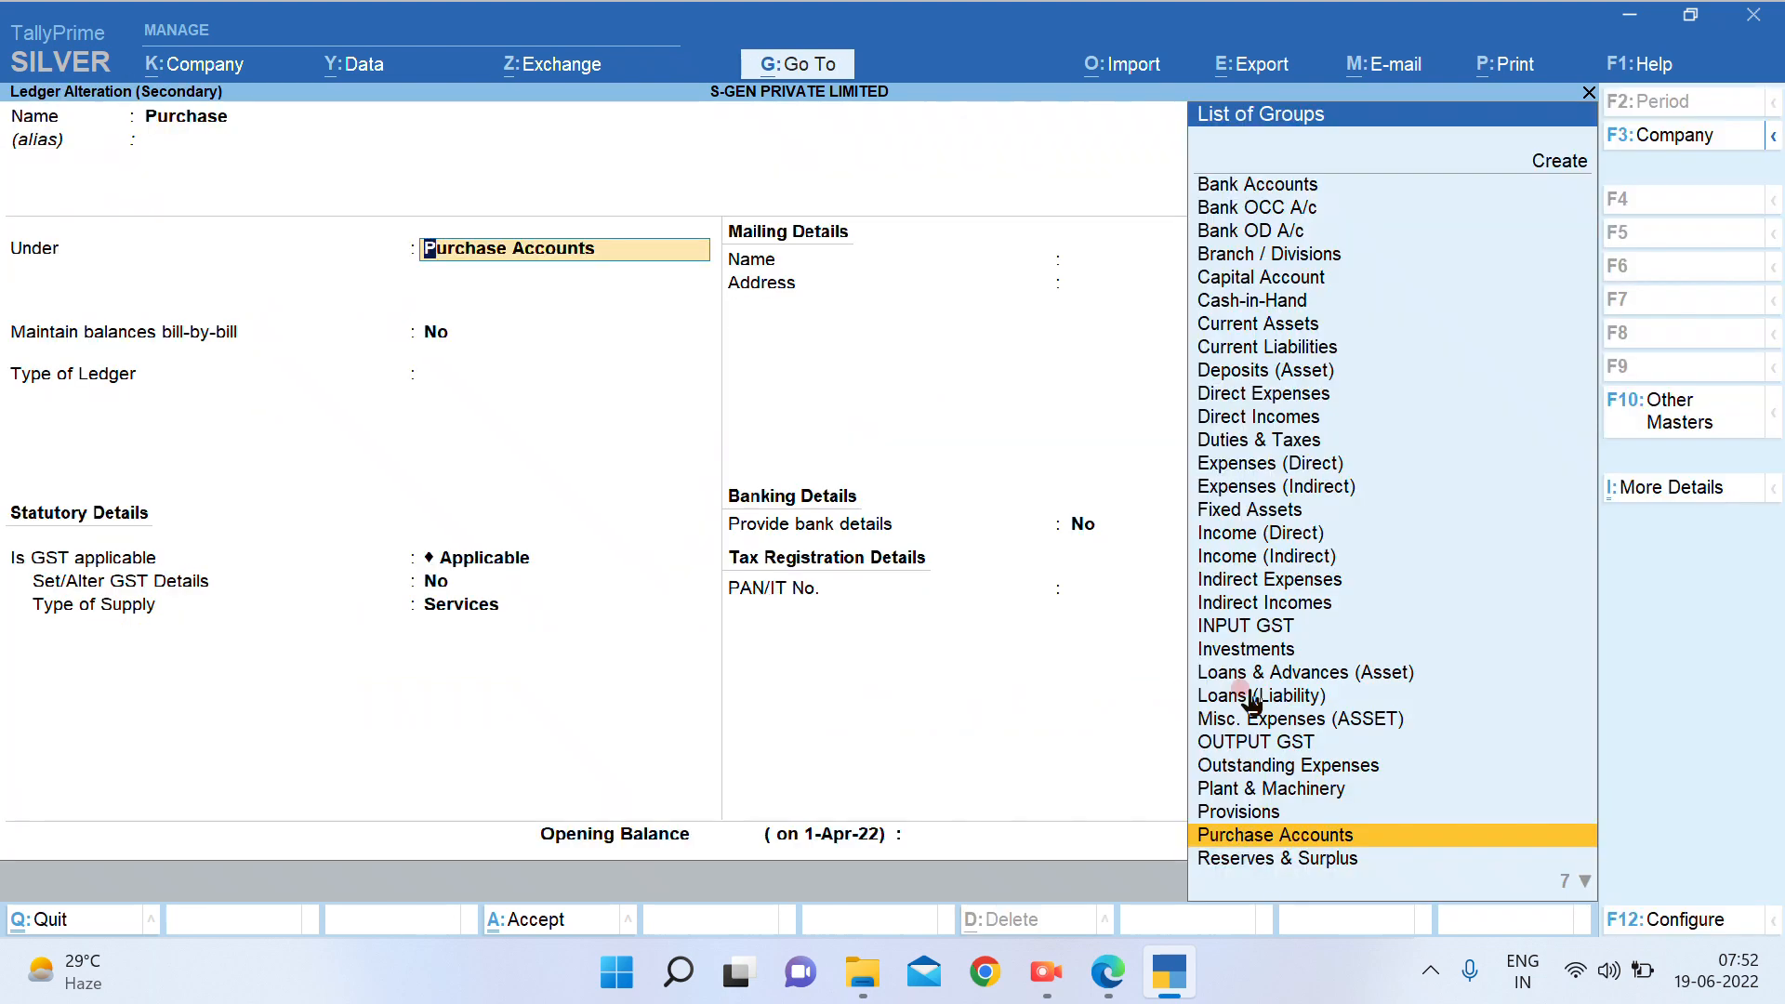
{"action": "key", "text": "Escape"}
{"action": "key", "text": "Return"}
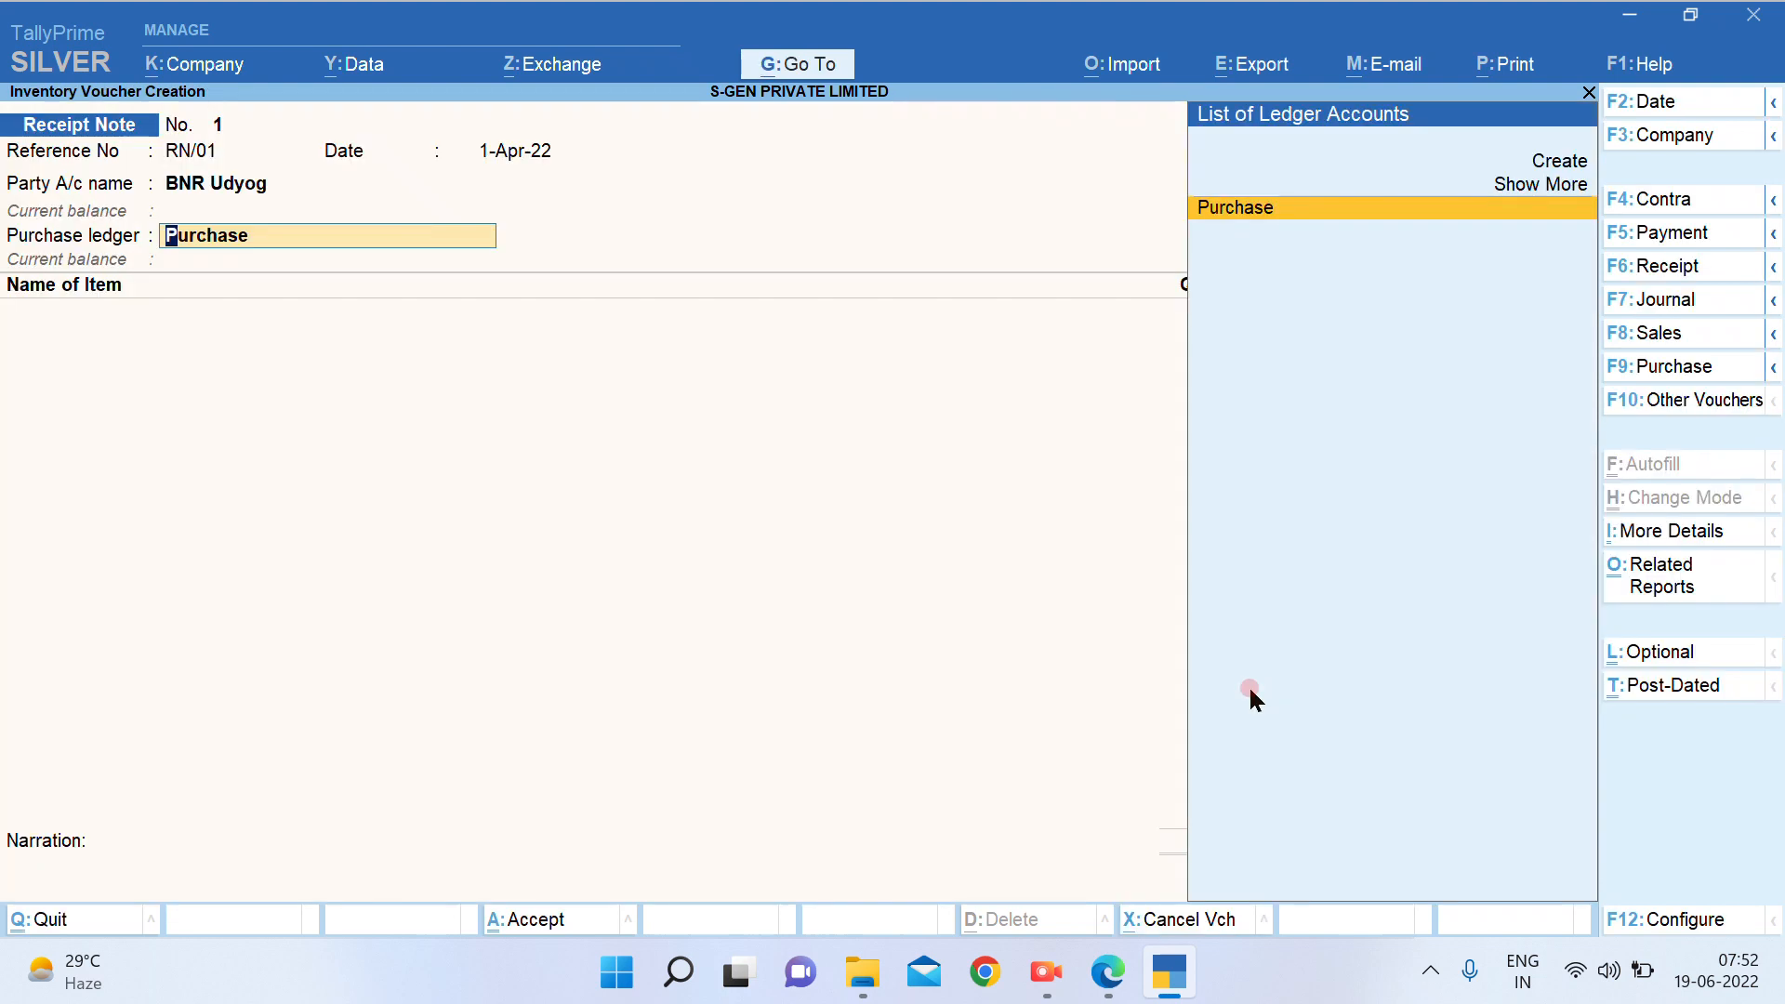
Check the BNR Udyog party ledger's master details from the receipt note and quit without changes
{"action": "key", "text": "BackSpace"}
{"action": "key", "text": "Return"}
{"action": "key", "text": "BackSpace"}
{"action": "key", "text": "ctrl+Return"}
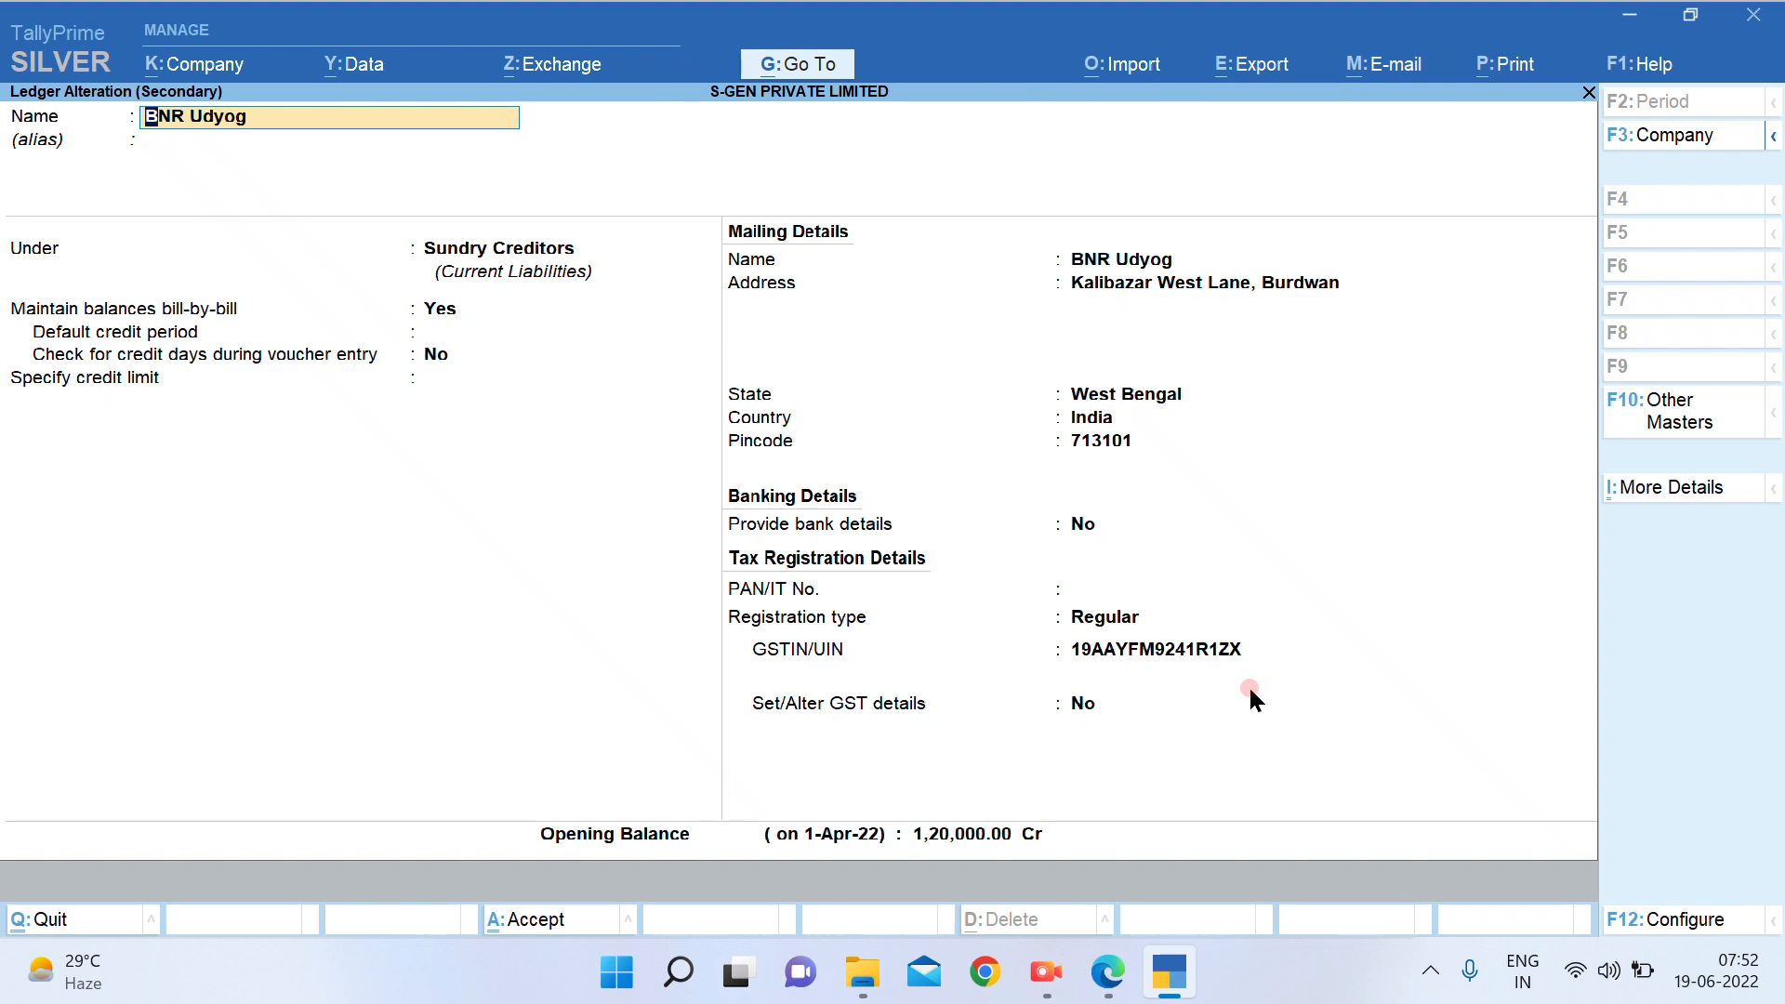
{"action": "key", "text": "Escape"}
{"action": "key", "text": "Escape"}
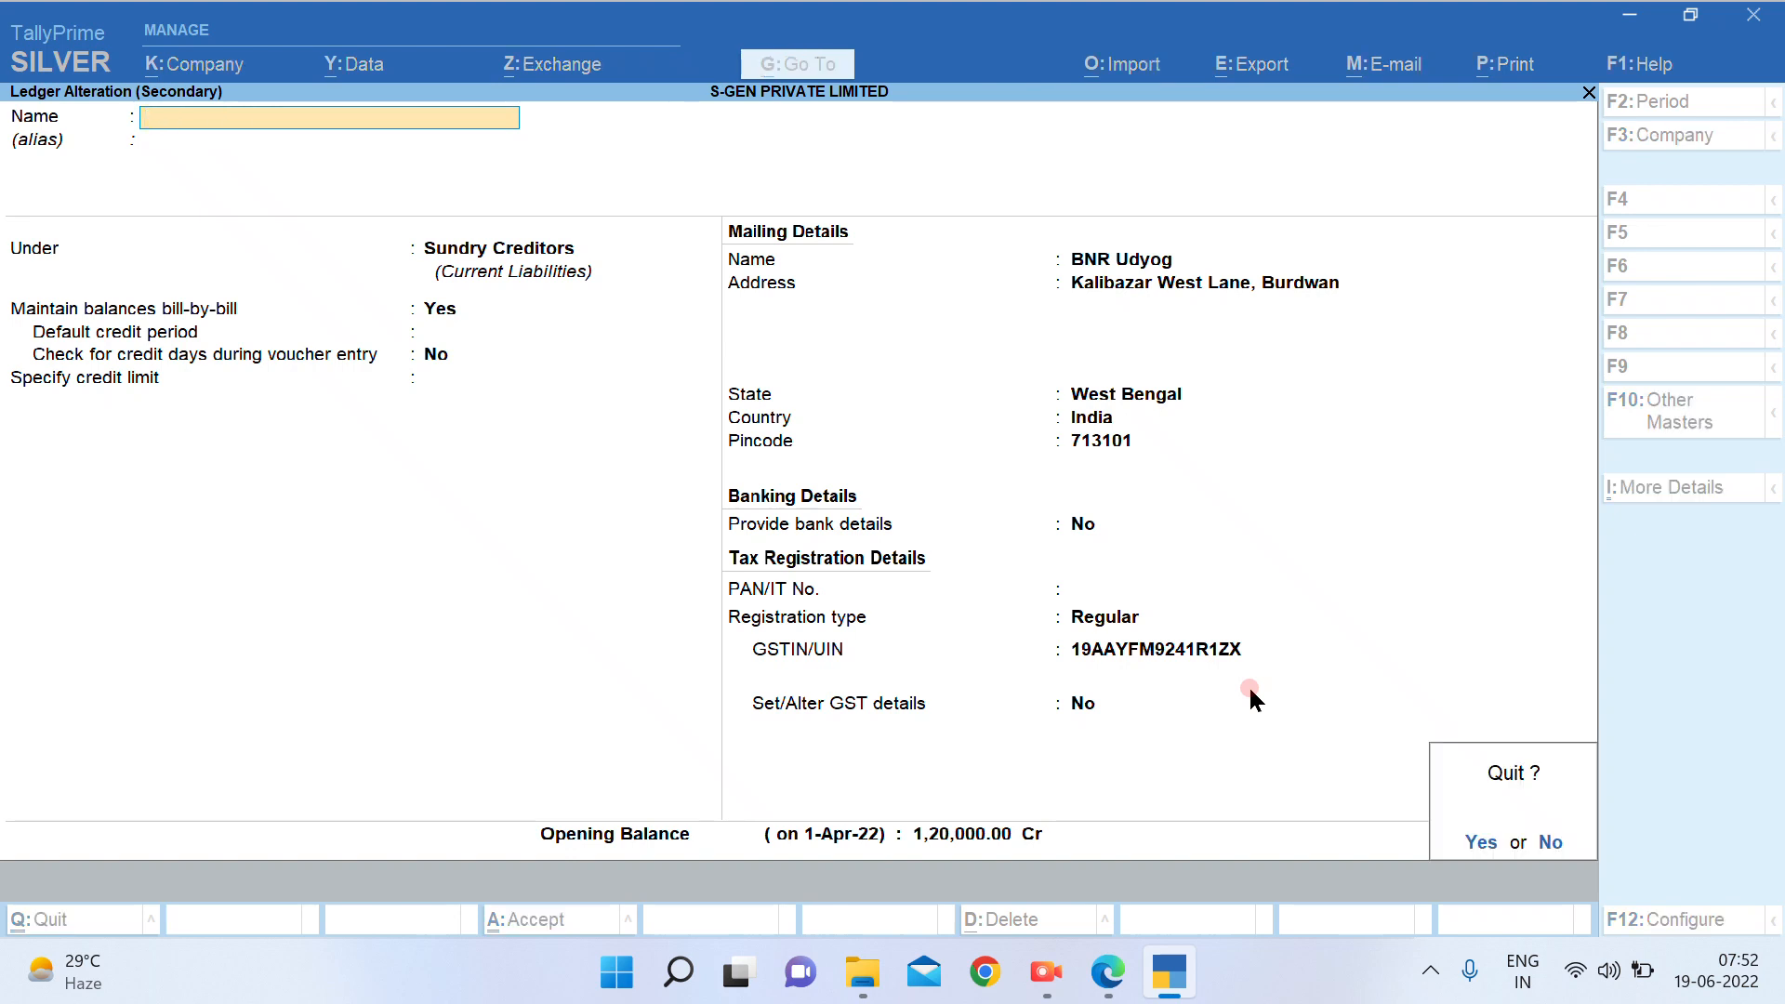
{"action": "key", "text": "Return"}
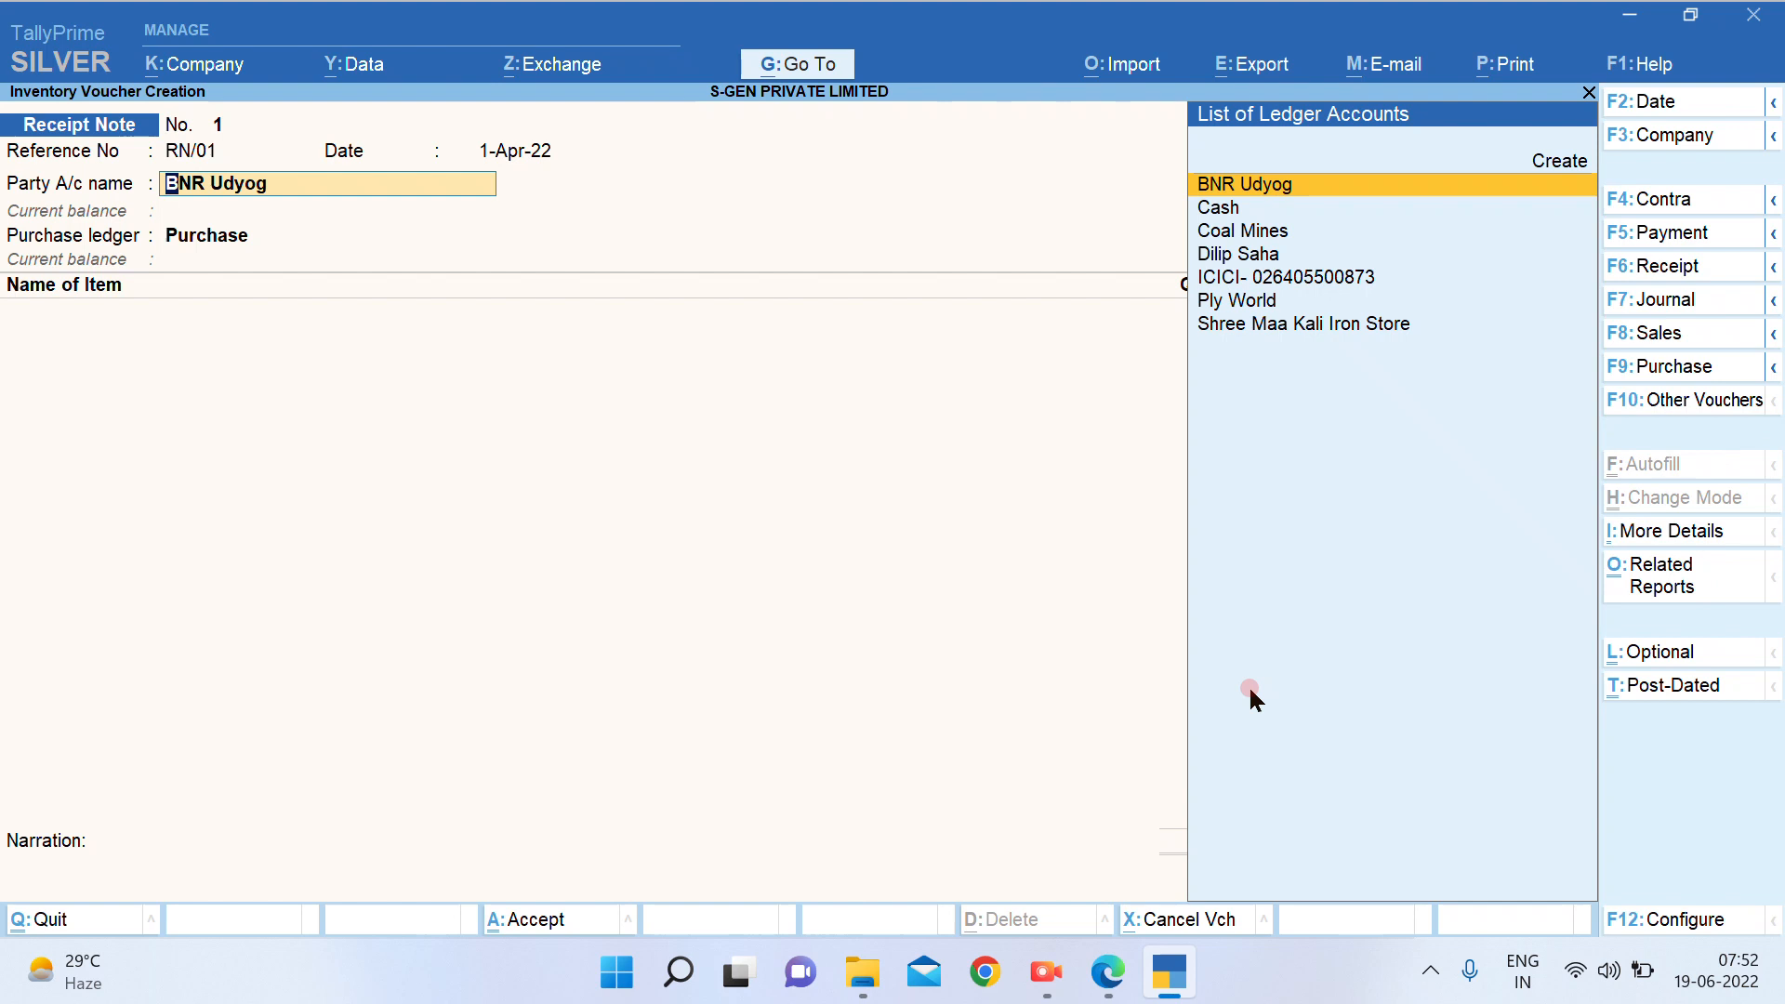
Configure the receipt note to provide supplier details and receipt, order and import details, and accept the configuration
{"action": "key", "text": "F12"}
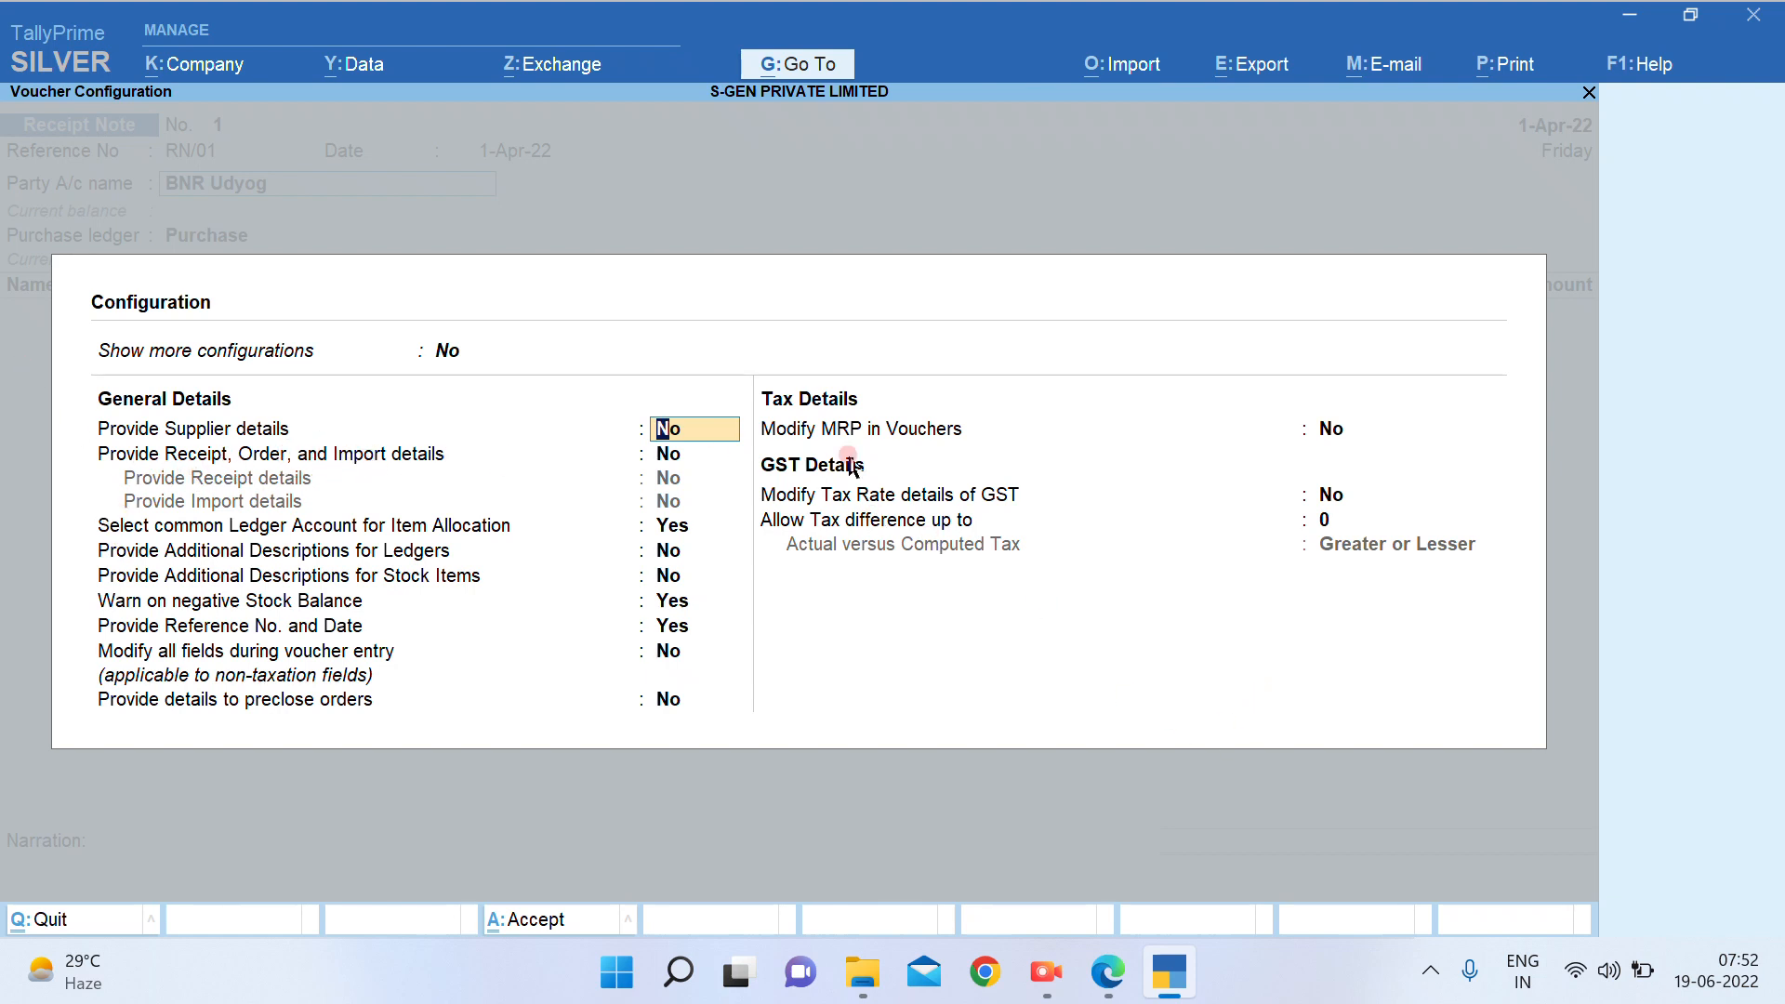
{"action": "type", "text": "Y"}
{"action": "key", "text": "Return"}
{"action": "type", "text": "Y"}
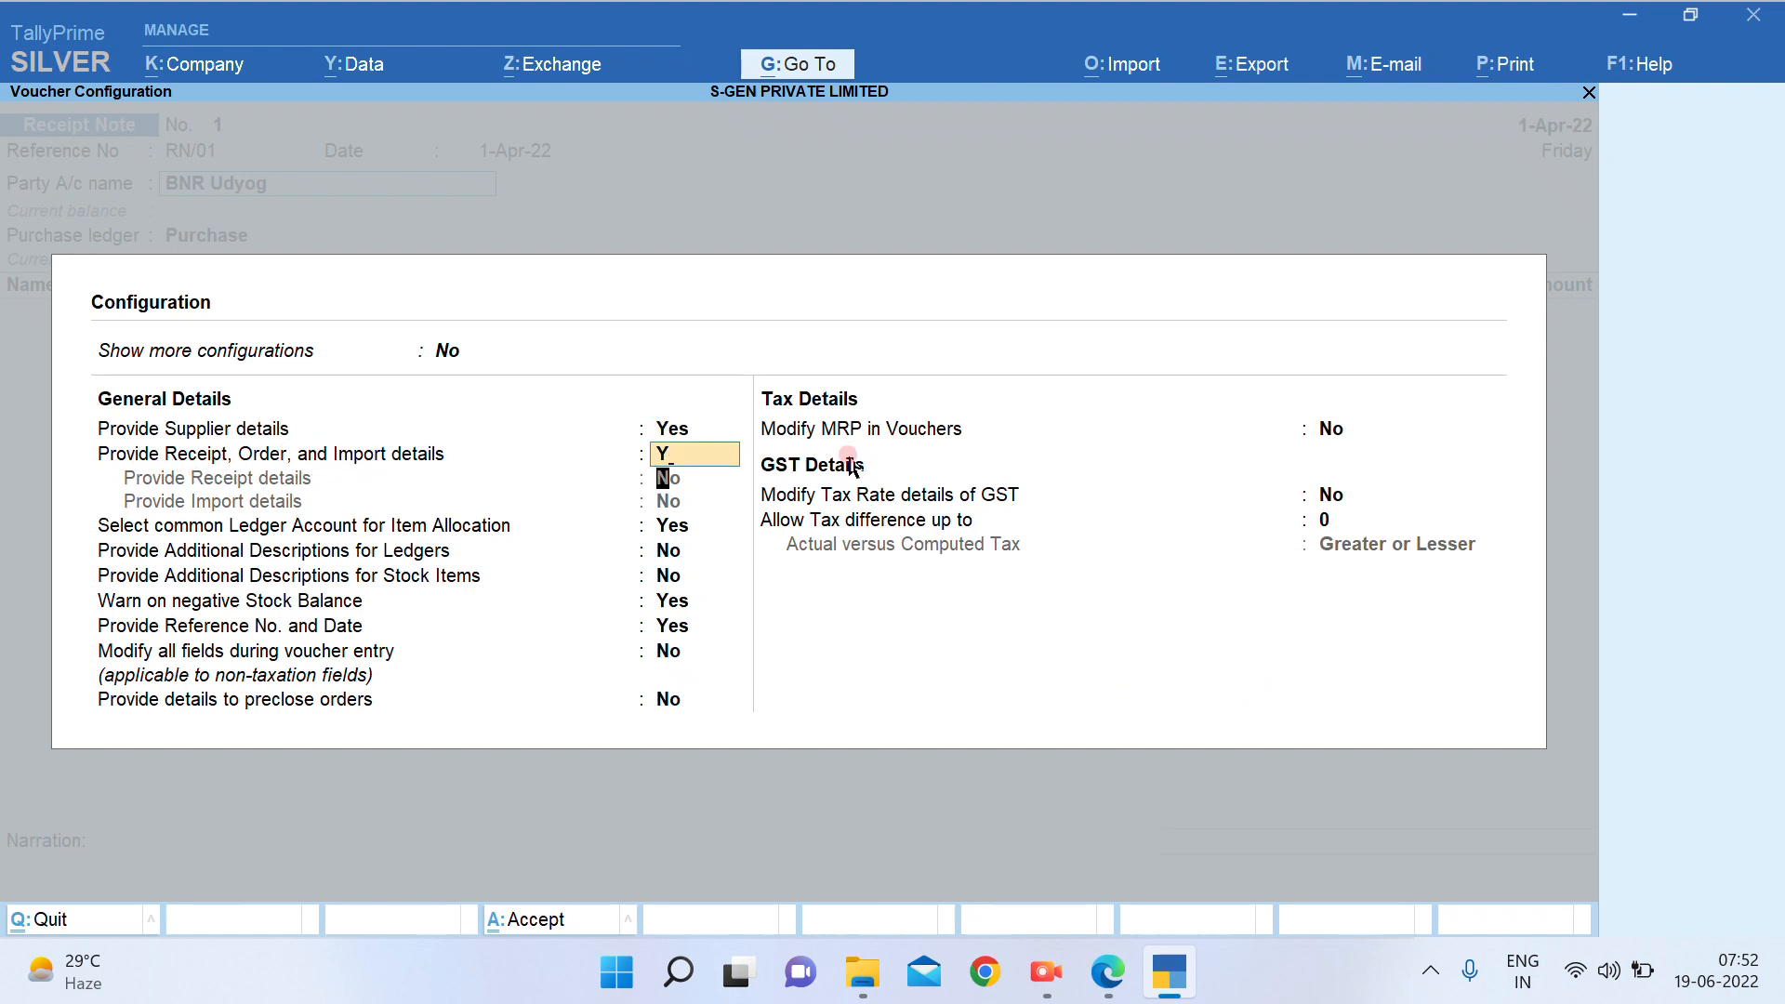
{"action": "key", "text": "Return"}
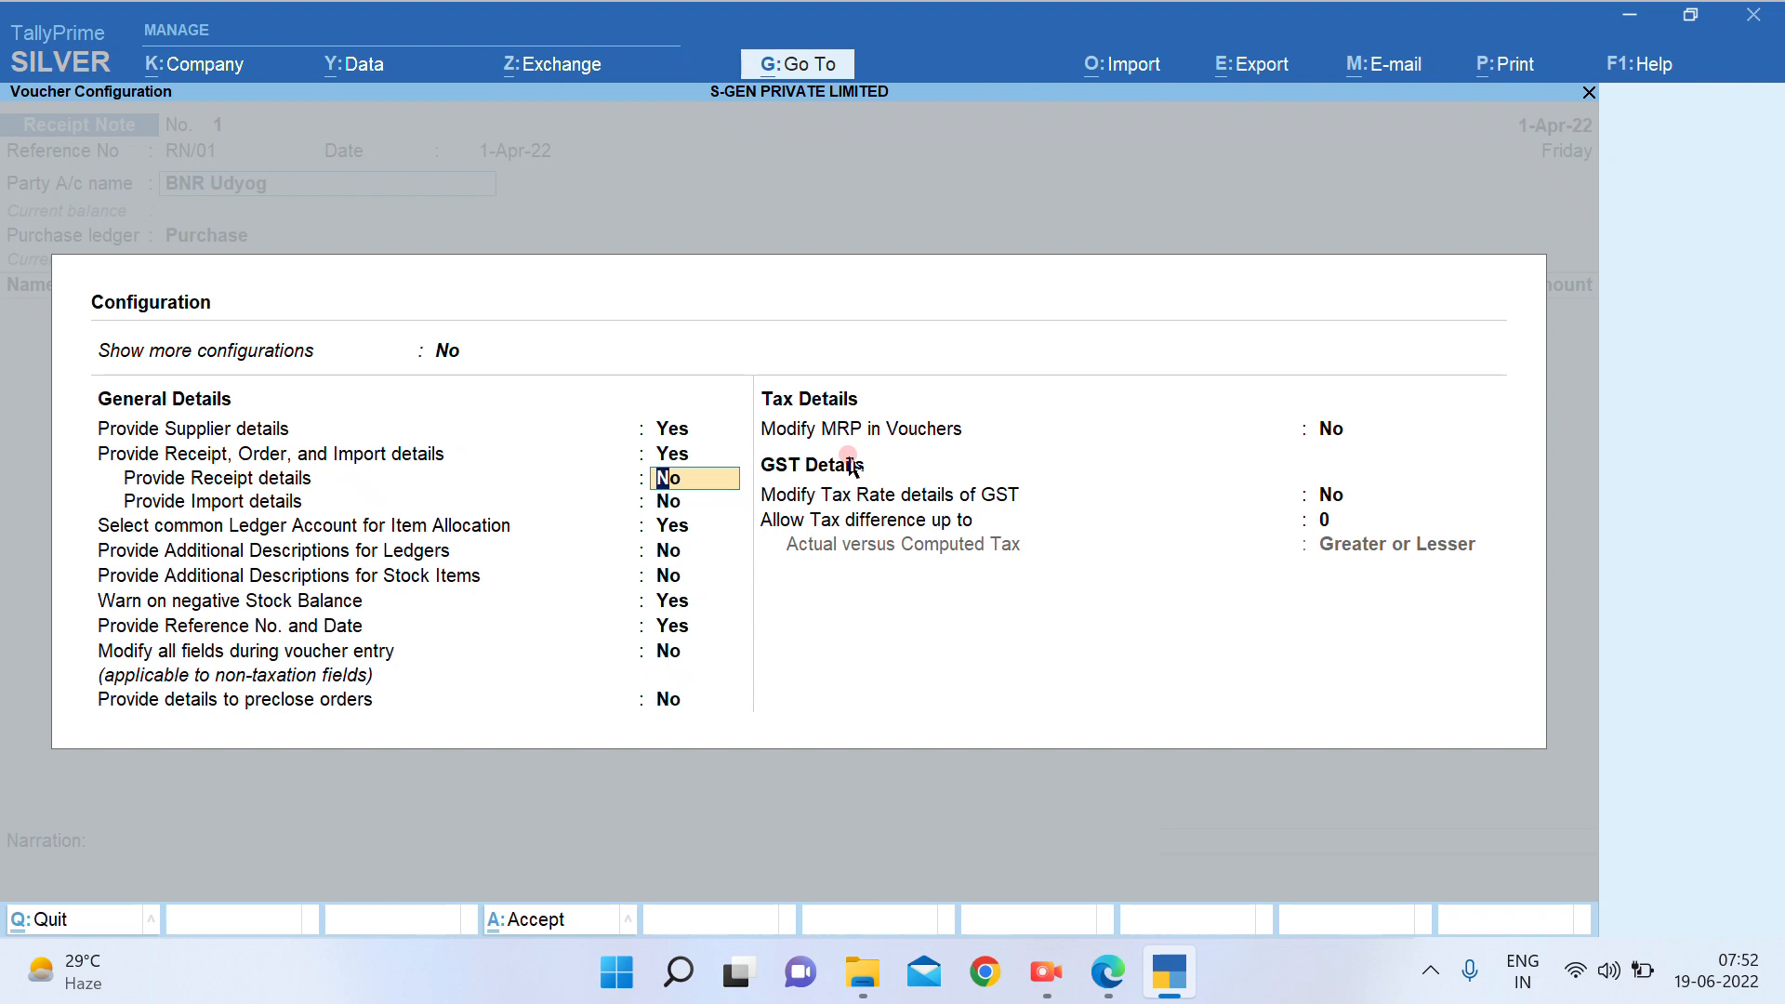
{"action": "key", "text": "ctrl+a"}
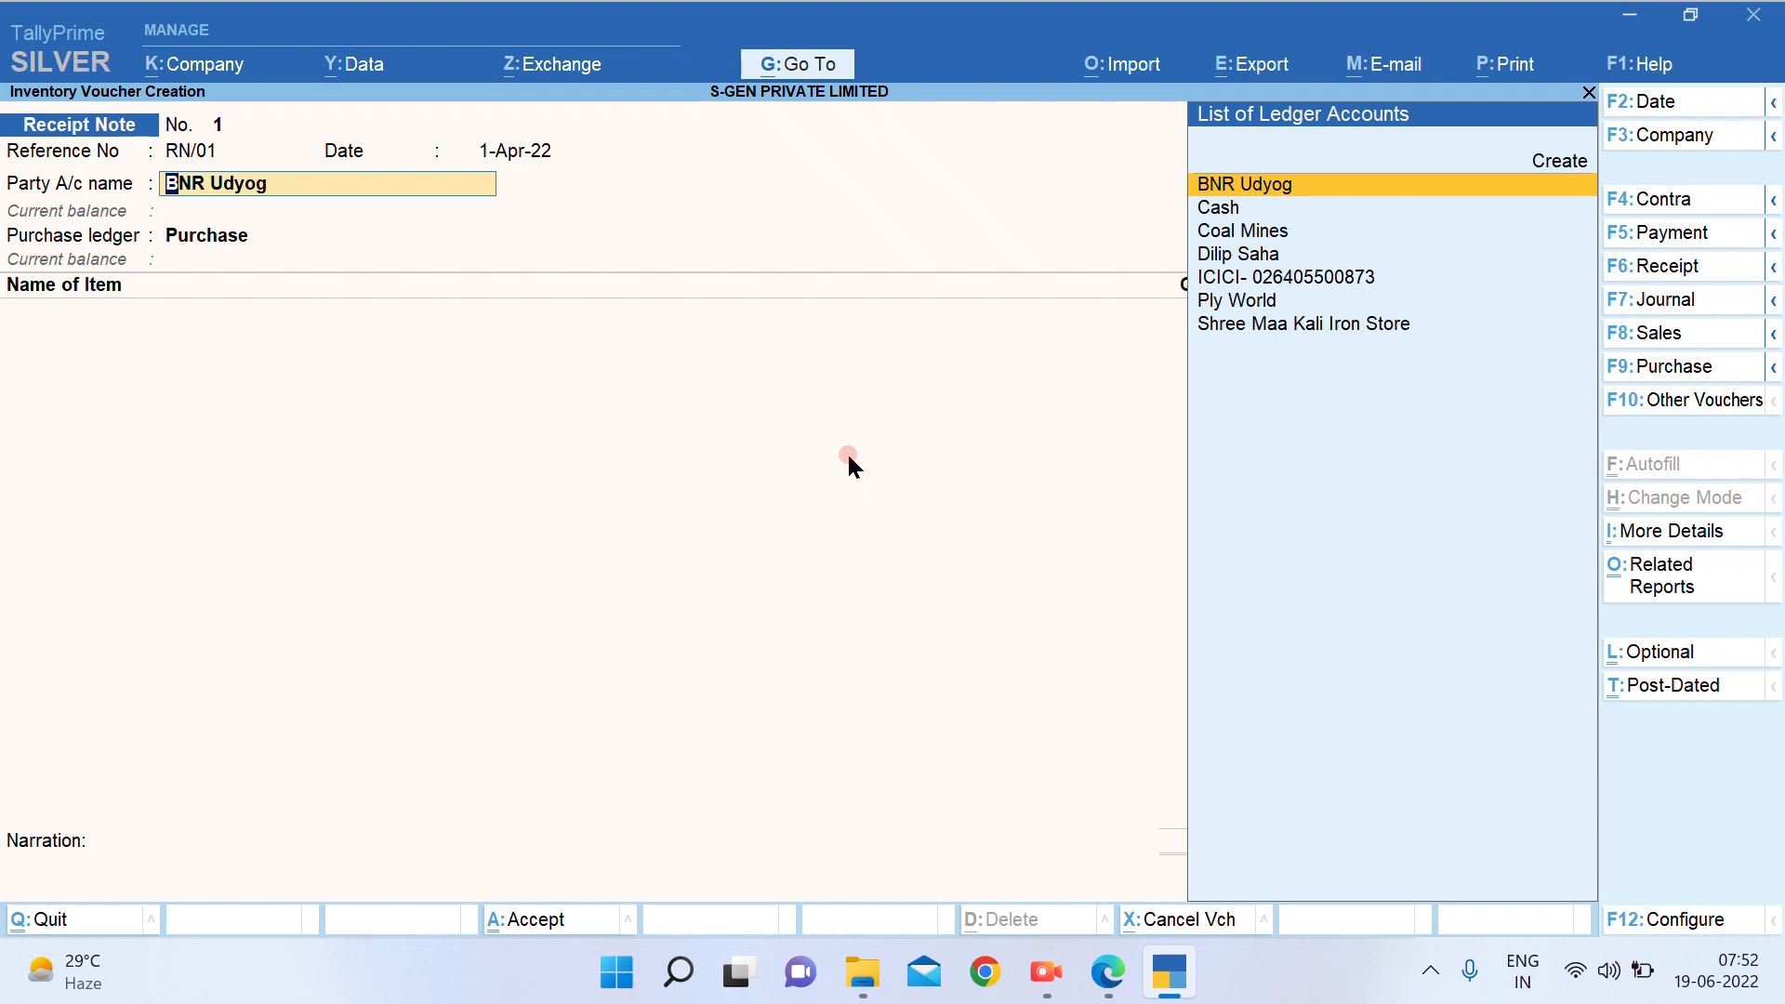
Link the BNR Udyog receipt note to order PO/01 and accept the remaining order and party details as they are
{"action": "key", "text": "Return"}
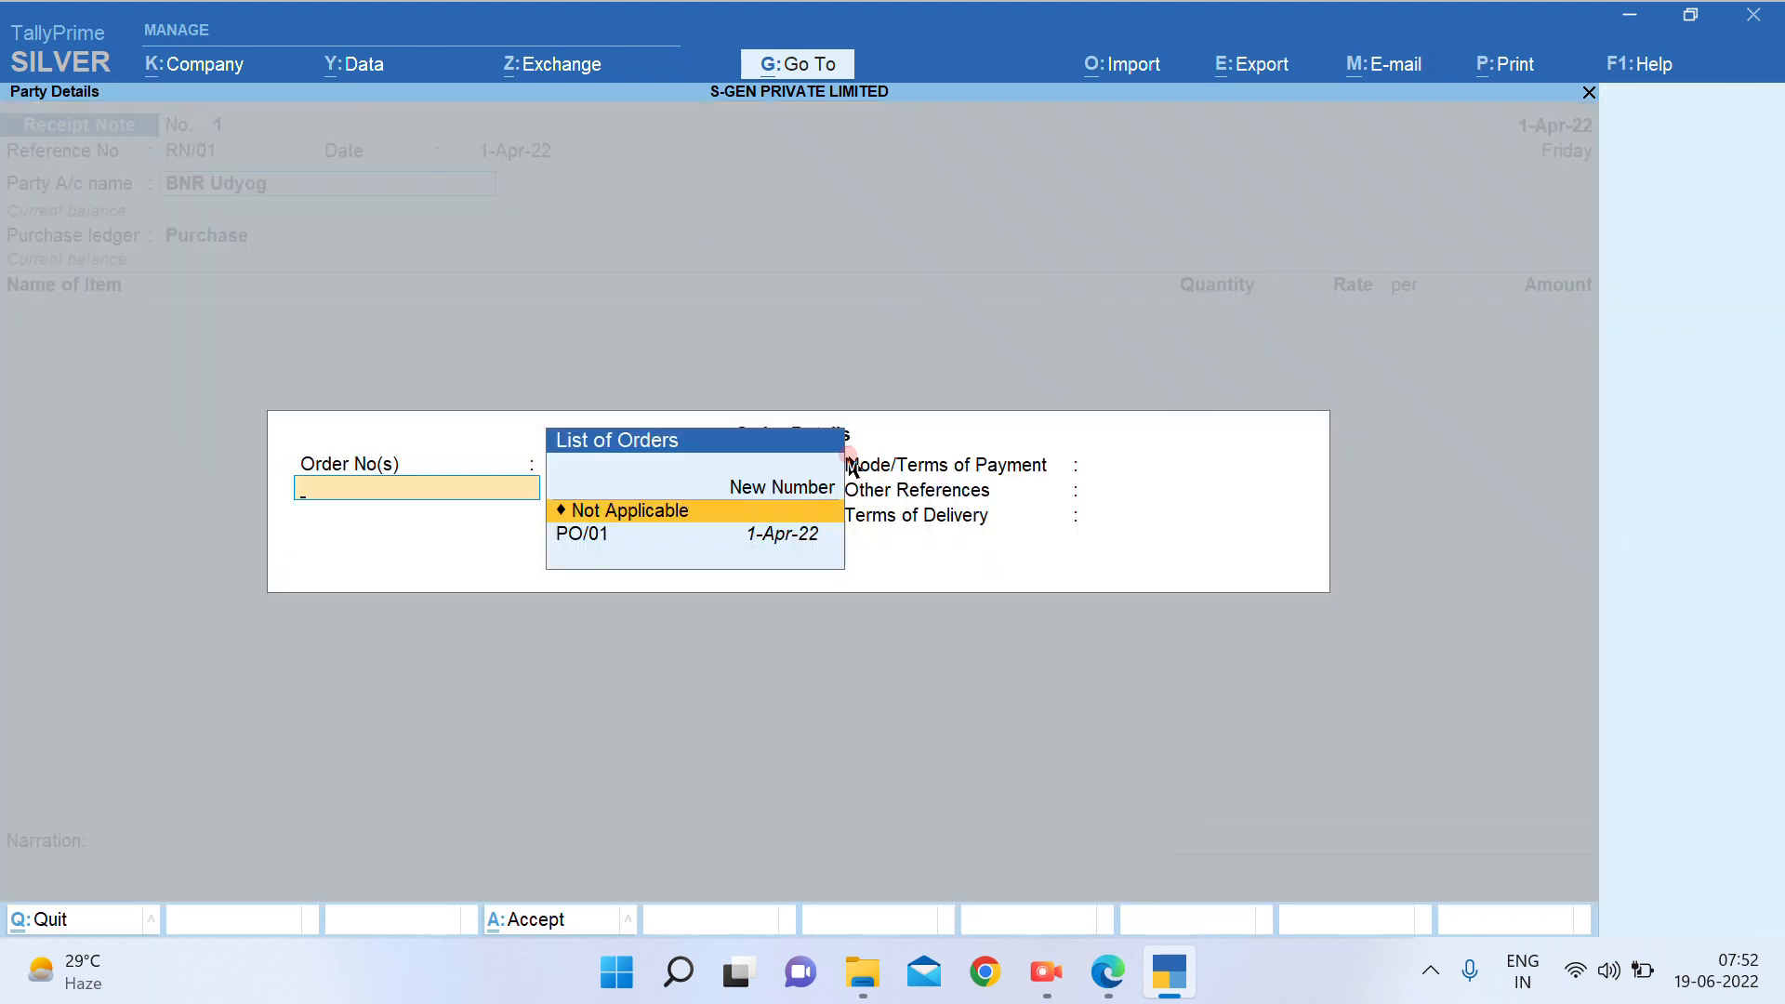
{"action": "key", "text": "Escape"}
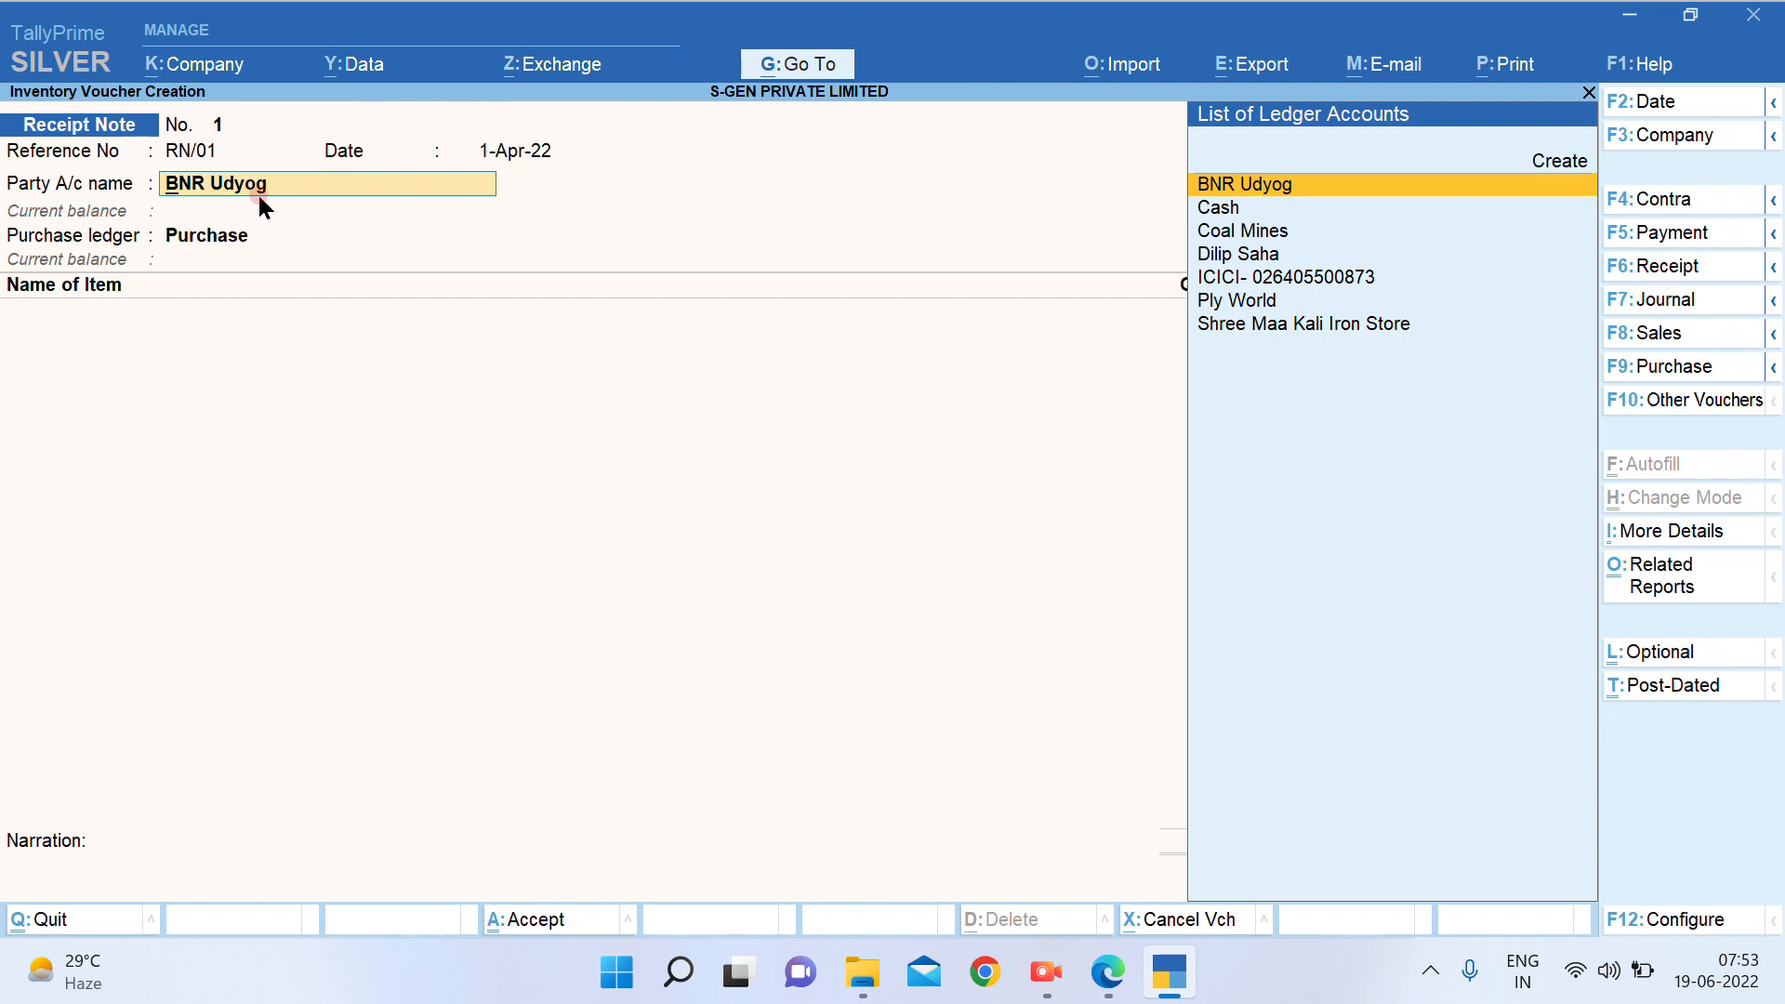
{"action": "key", "text": "Return"}
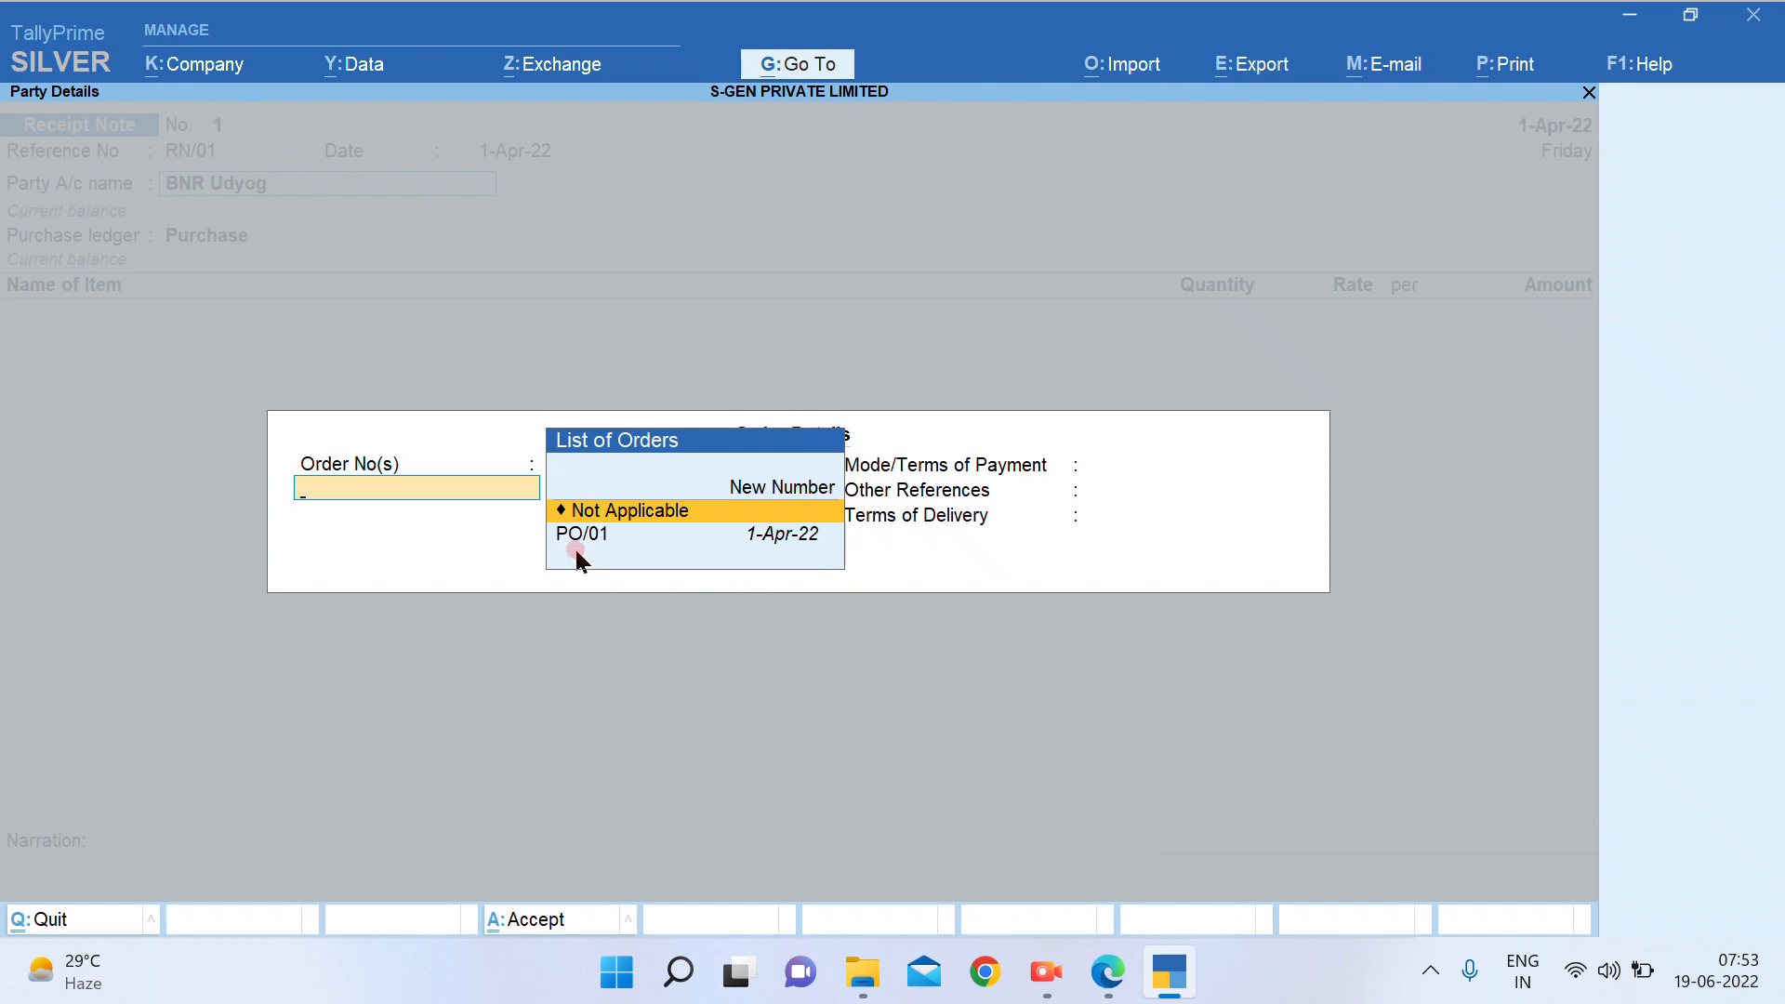
{"action": "key", "text": "Down"}
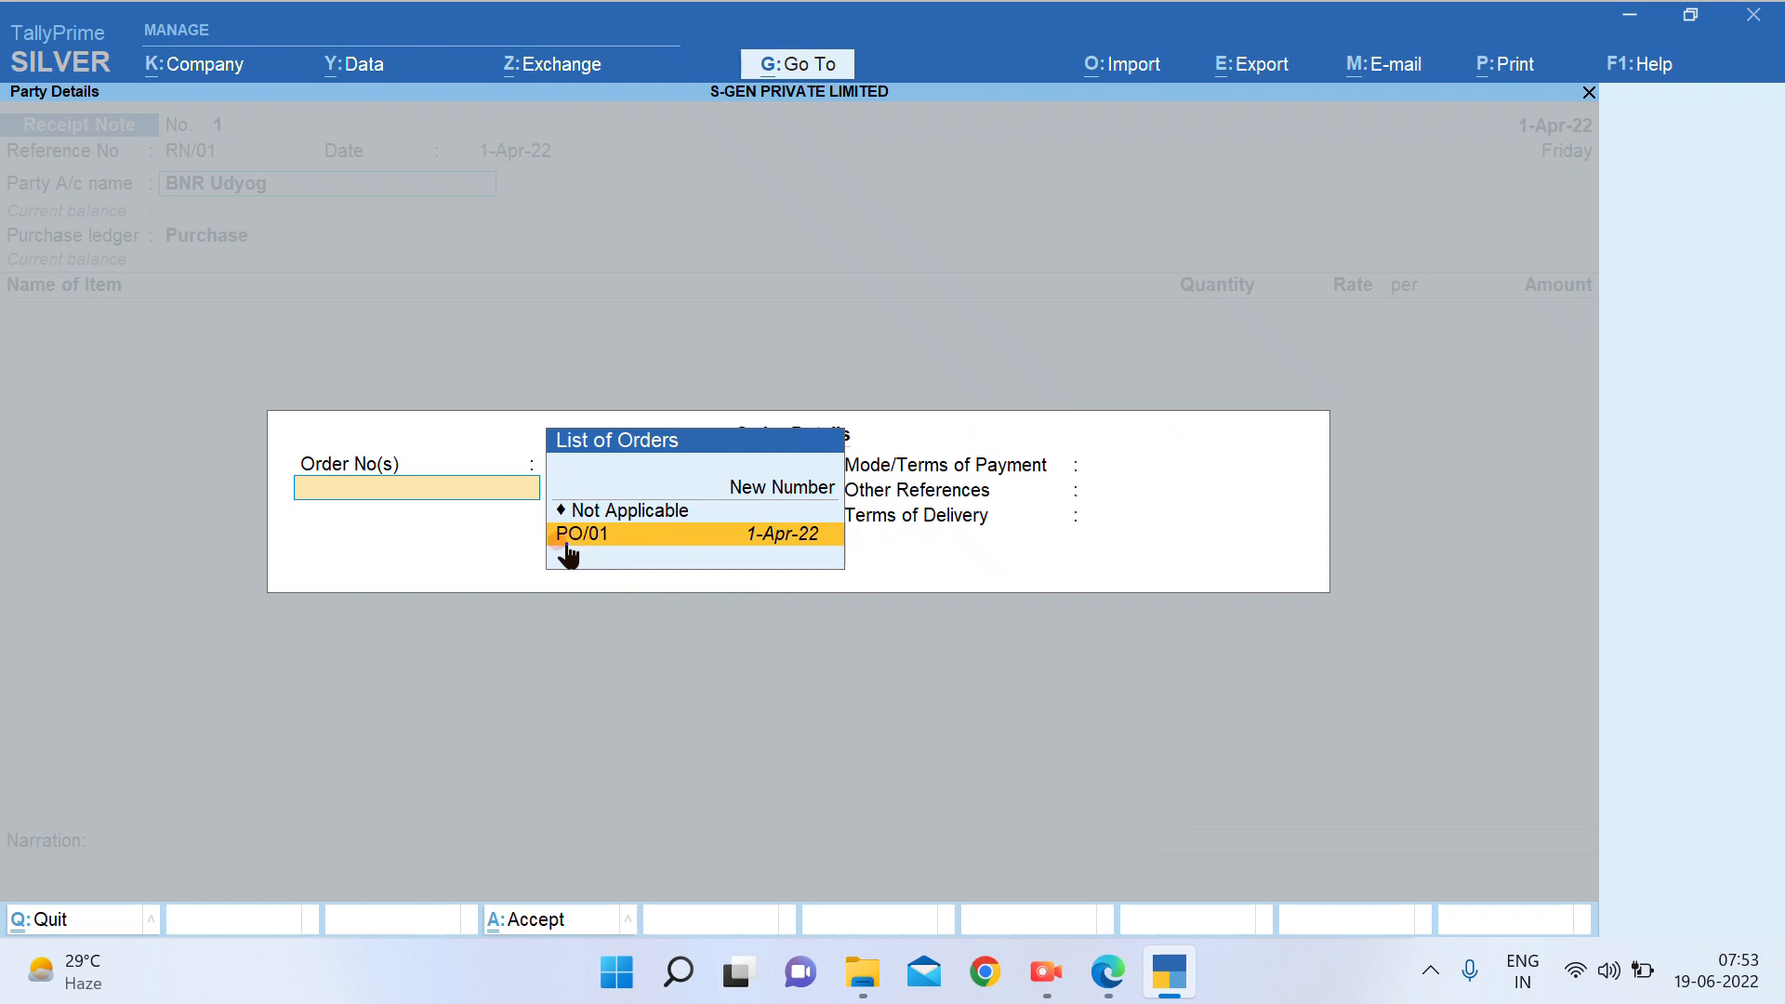
{"action": "key", "text": "Return"}
{"action": "key", "text": "Return"}
{"action": "key", "text": "Return"}
{"action": "key", "text": "Return"}
{"action": "key", "text": "Return"}
{"action": "key", "text": "Return"}
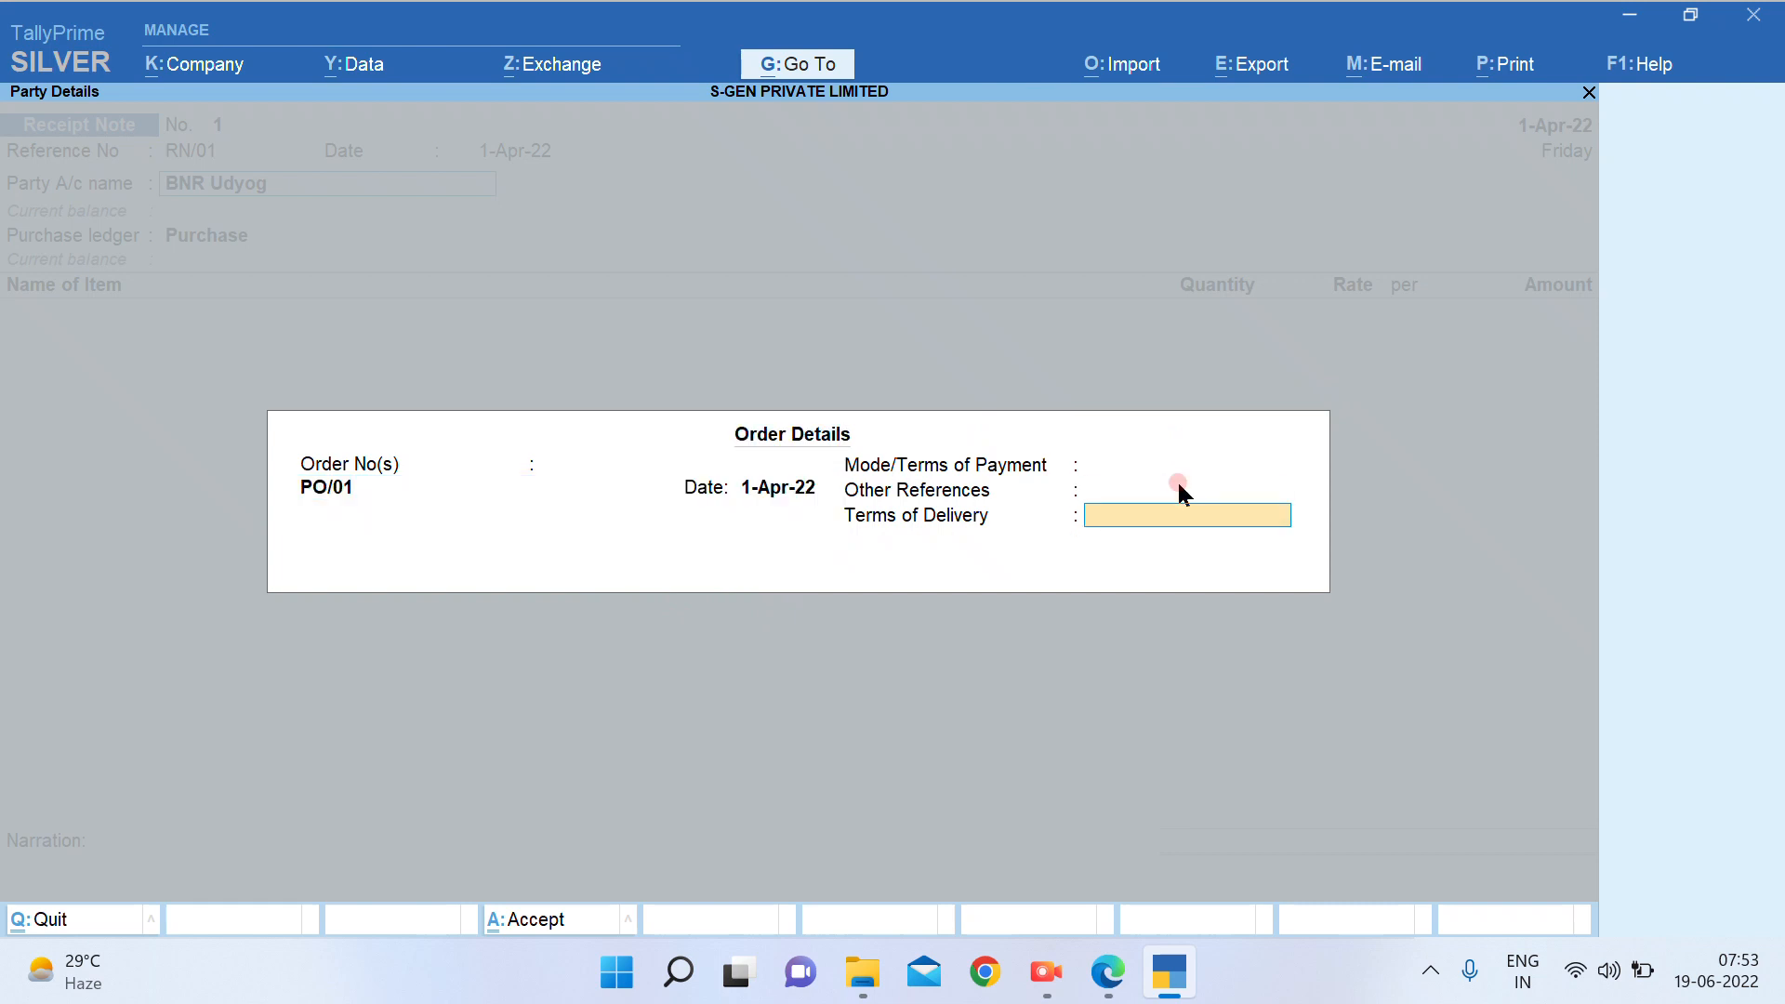
{"action": "key", "text": "Return"}
{"action": "key", "text": "Return"}
{"action": "key", "text": "Return"}
{"action": "key", "text": "Return"}
{"action": "key", "text": "Return"}
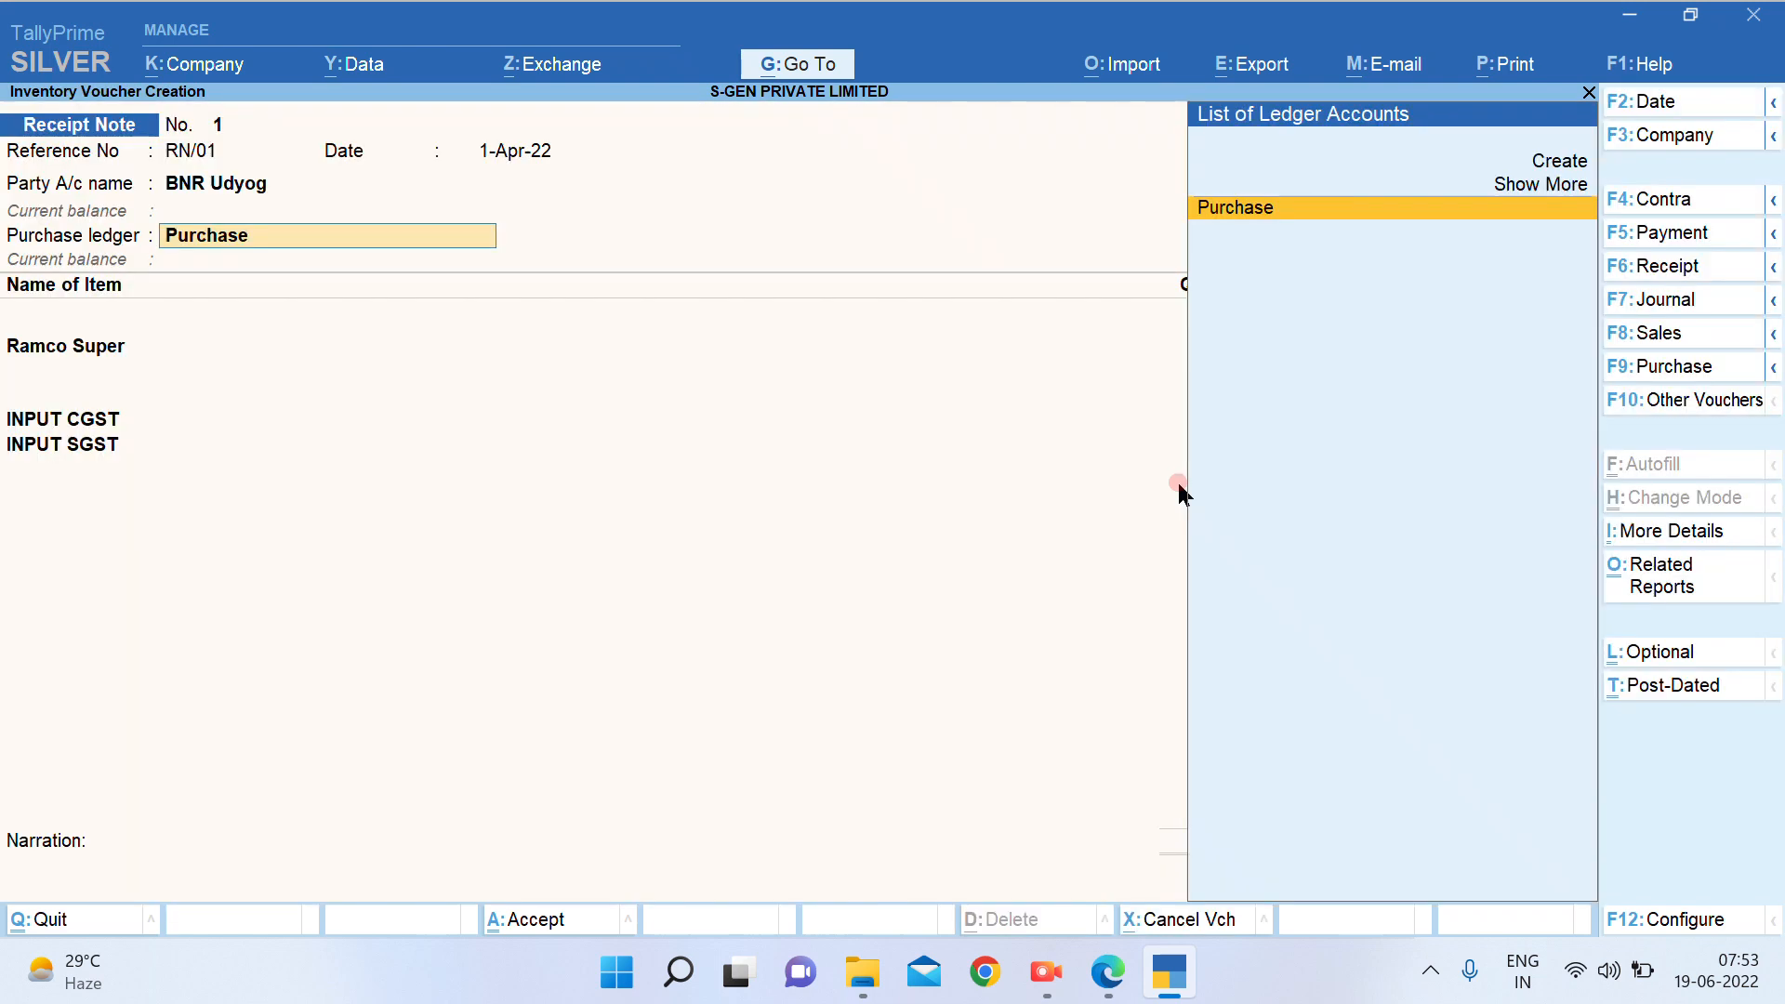
Keep the Purchase ledger and allocate the 250 bags of Ramco Super to tracking number RN/01 in the receipt note
{"action": "key", "text": "Return"}
{"action": "key", "text": "Return"}
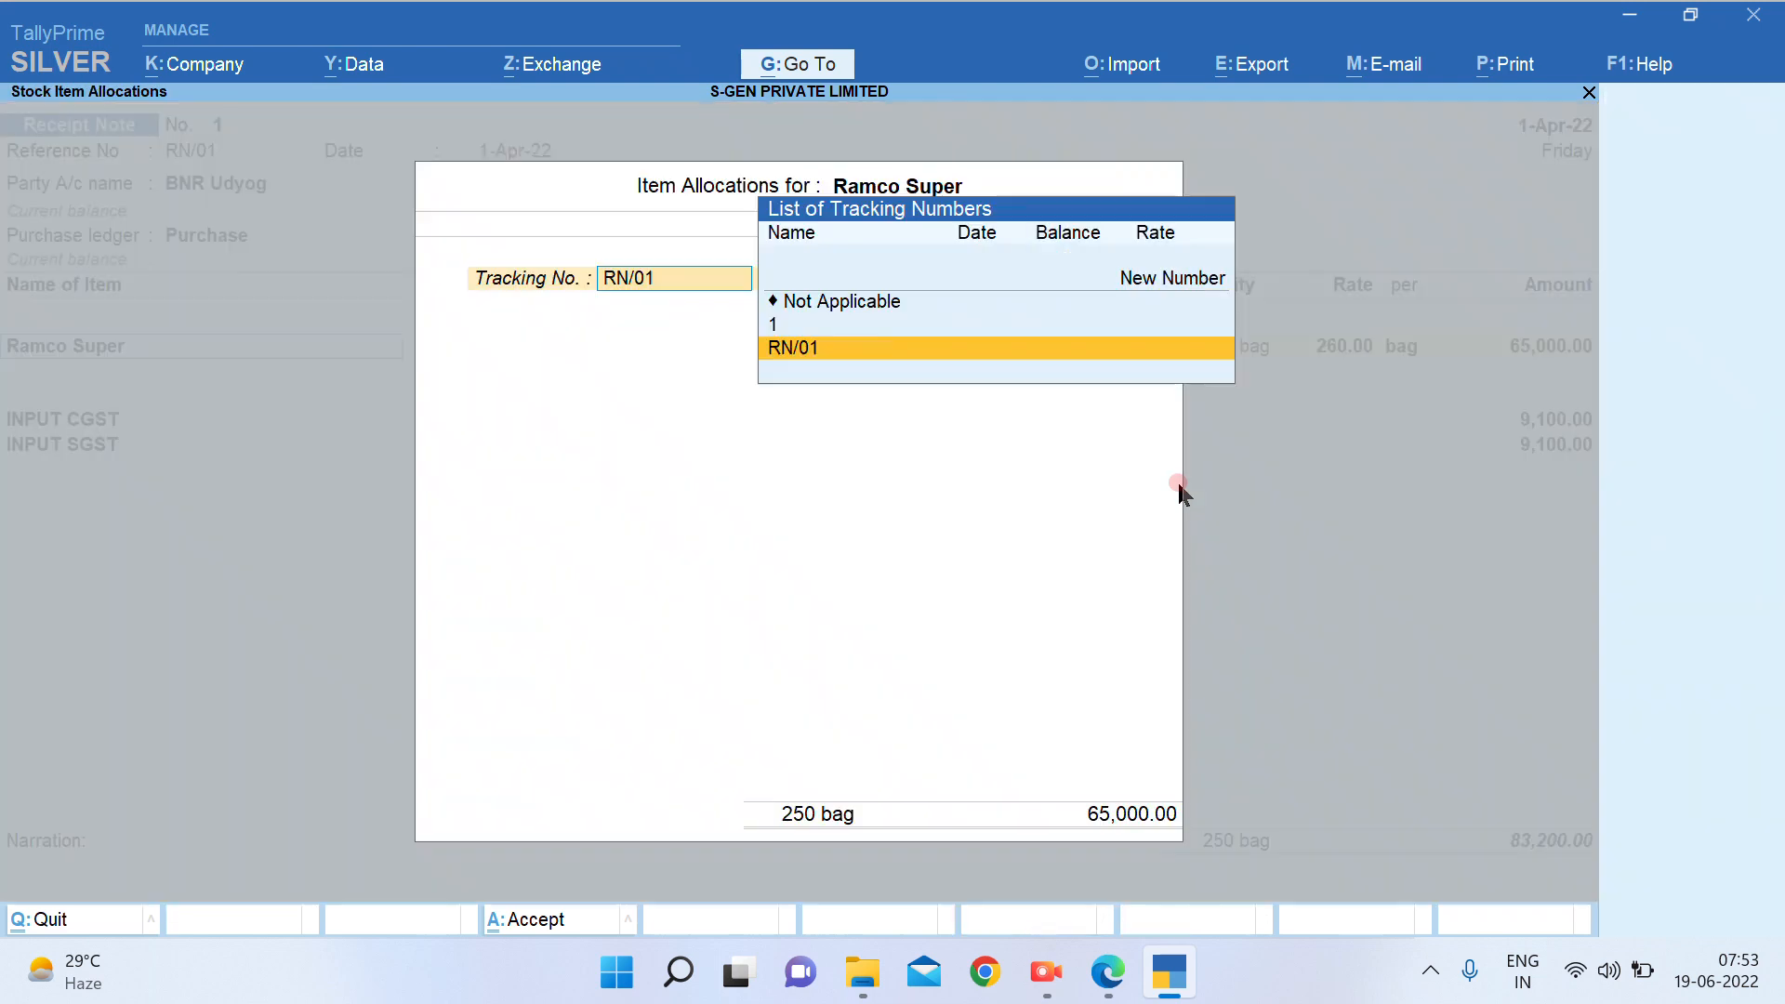
{"action": "key", "text": "Return"}
{"action": "key", "text": "Return"}
{"action": "key", "text": "Return"}
{"action": "key", "text": "Return"}
{"action": "key", "text": "Return"}
{"action": "key", "text": "Return"}
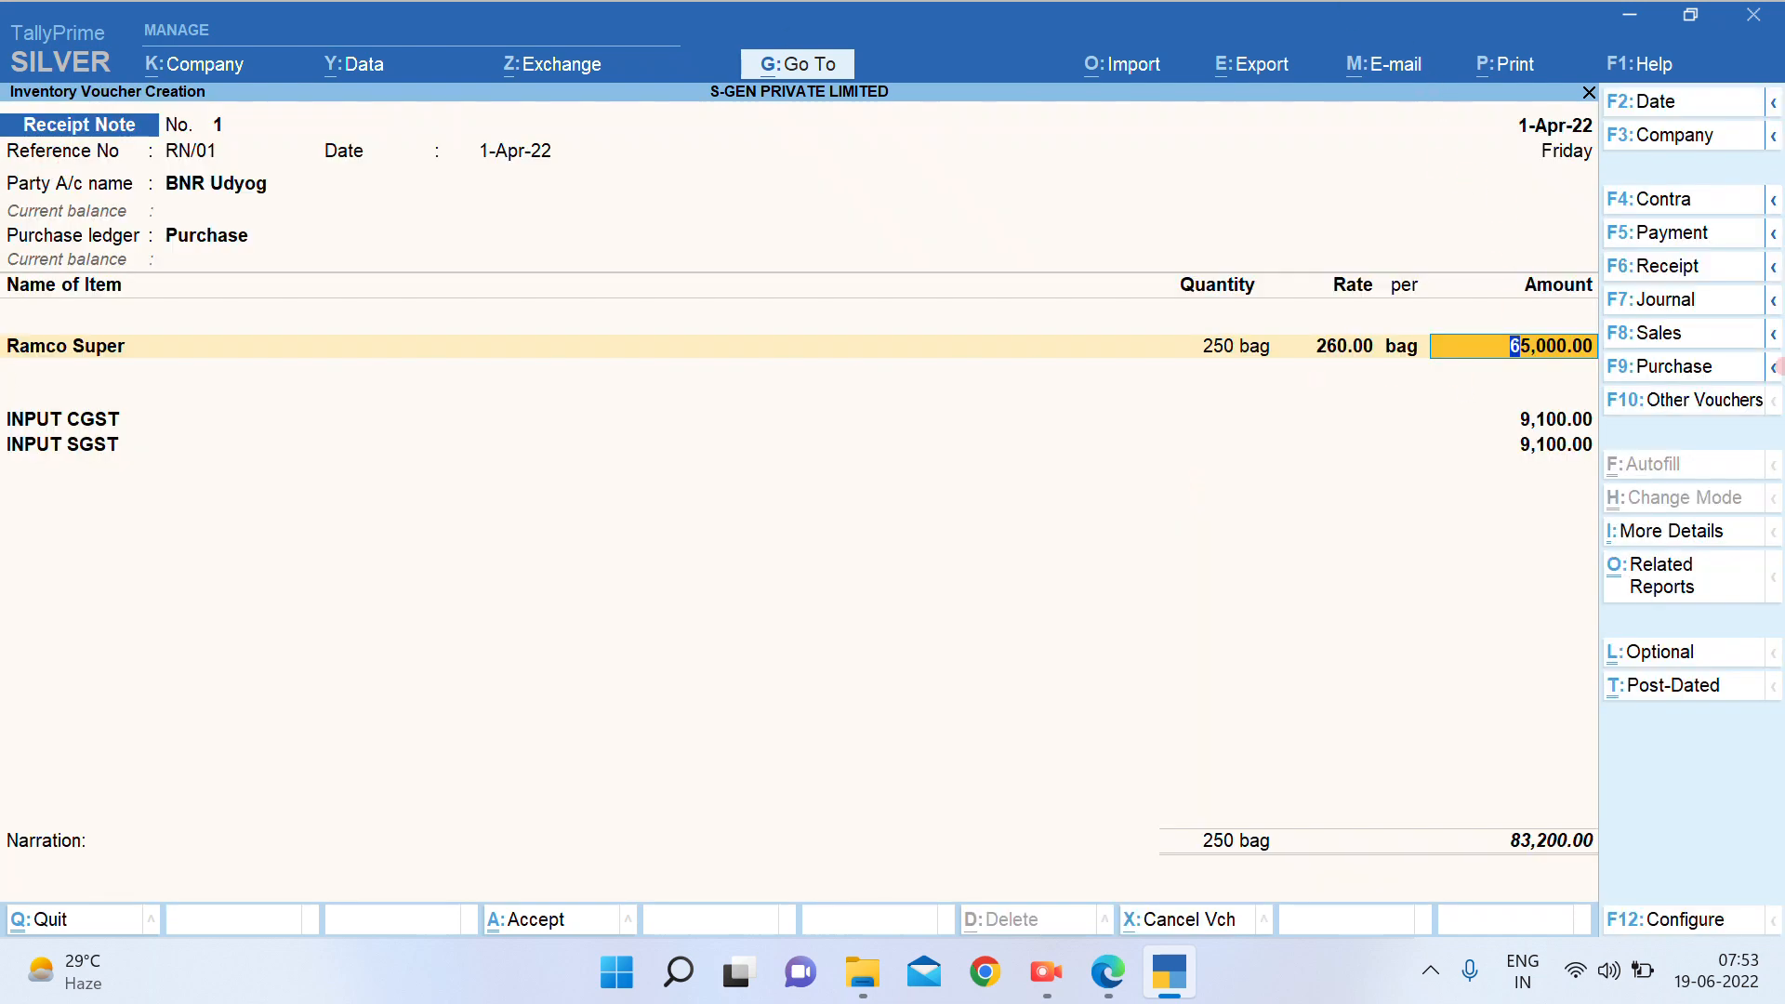
Accept the item amount and the input CGST and SGST lines, leave the narration blank and save the receipt note
{"action": "key", "text": "Return"}
{"action": "key", "text": "Return"}
{"action": "key", "text": "Return"}
{"action": "key", "text": "Return"}
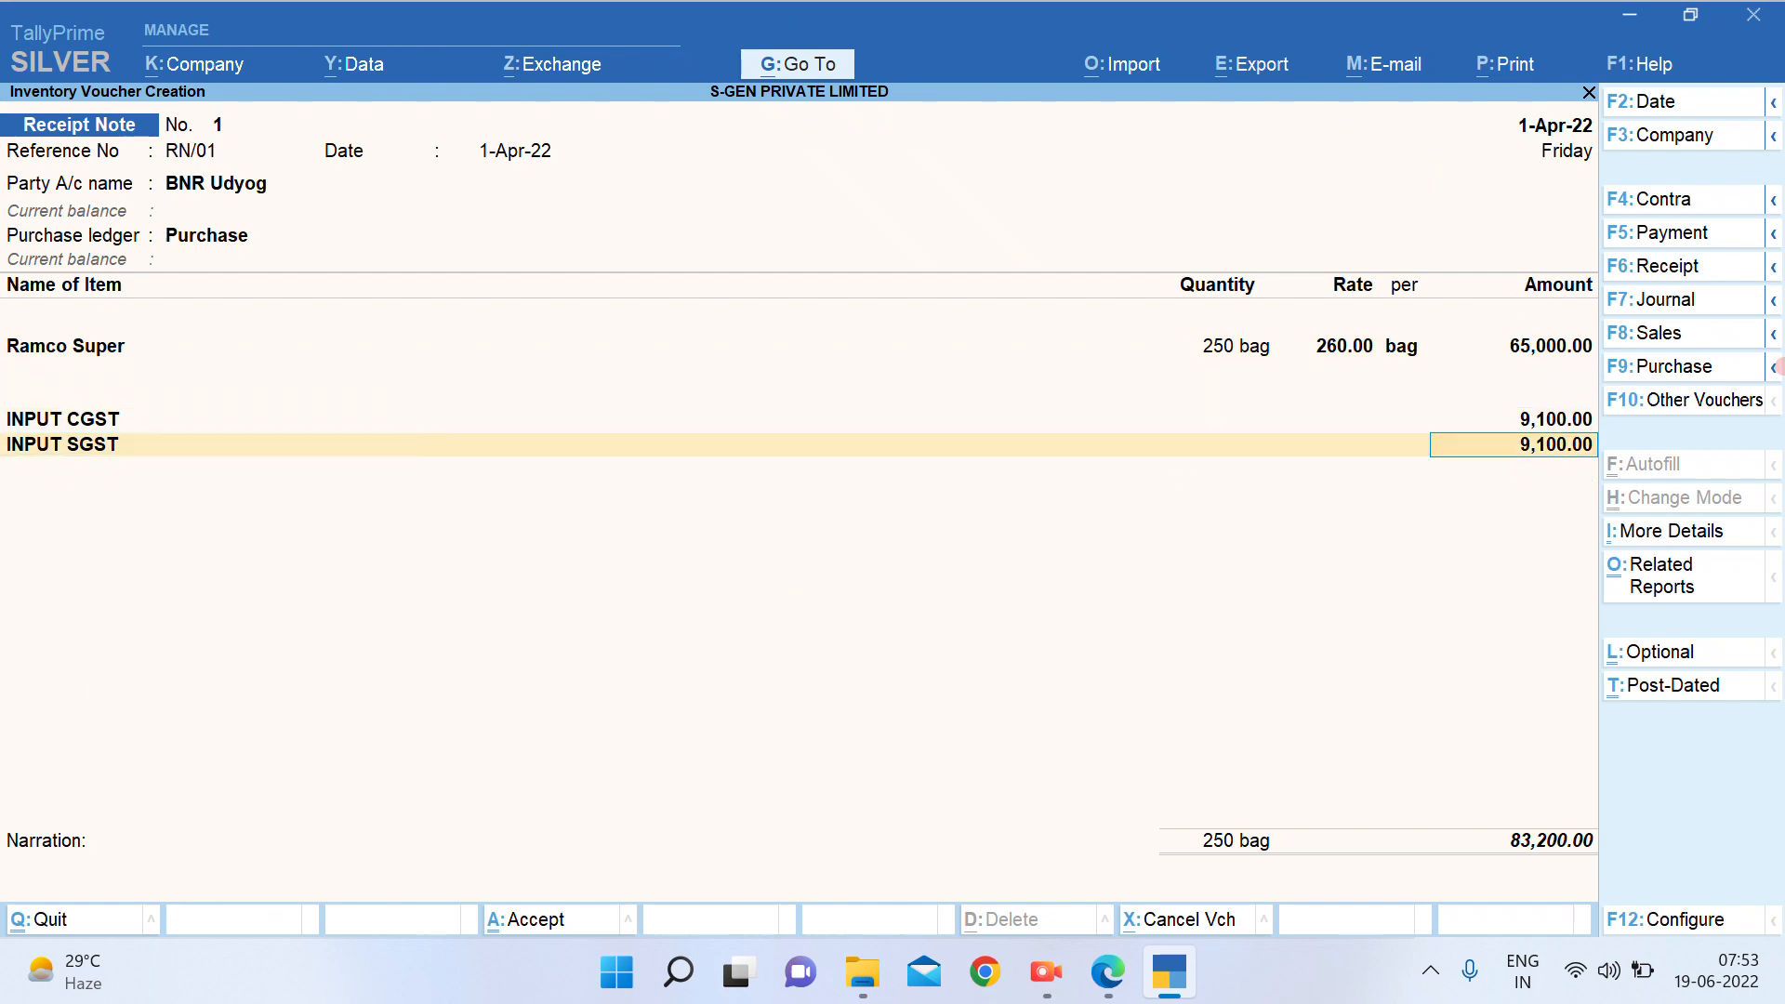
{"action": "key", "text": "Return"}
{"action": "key", "text": "Return"}
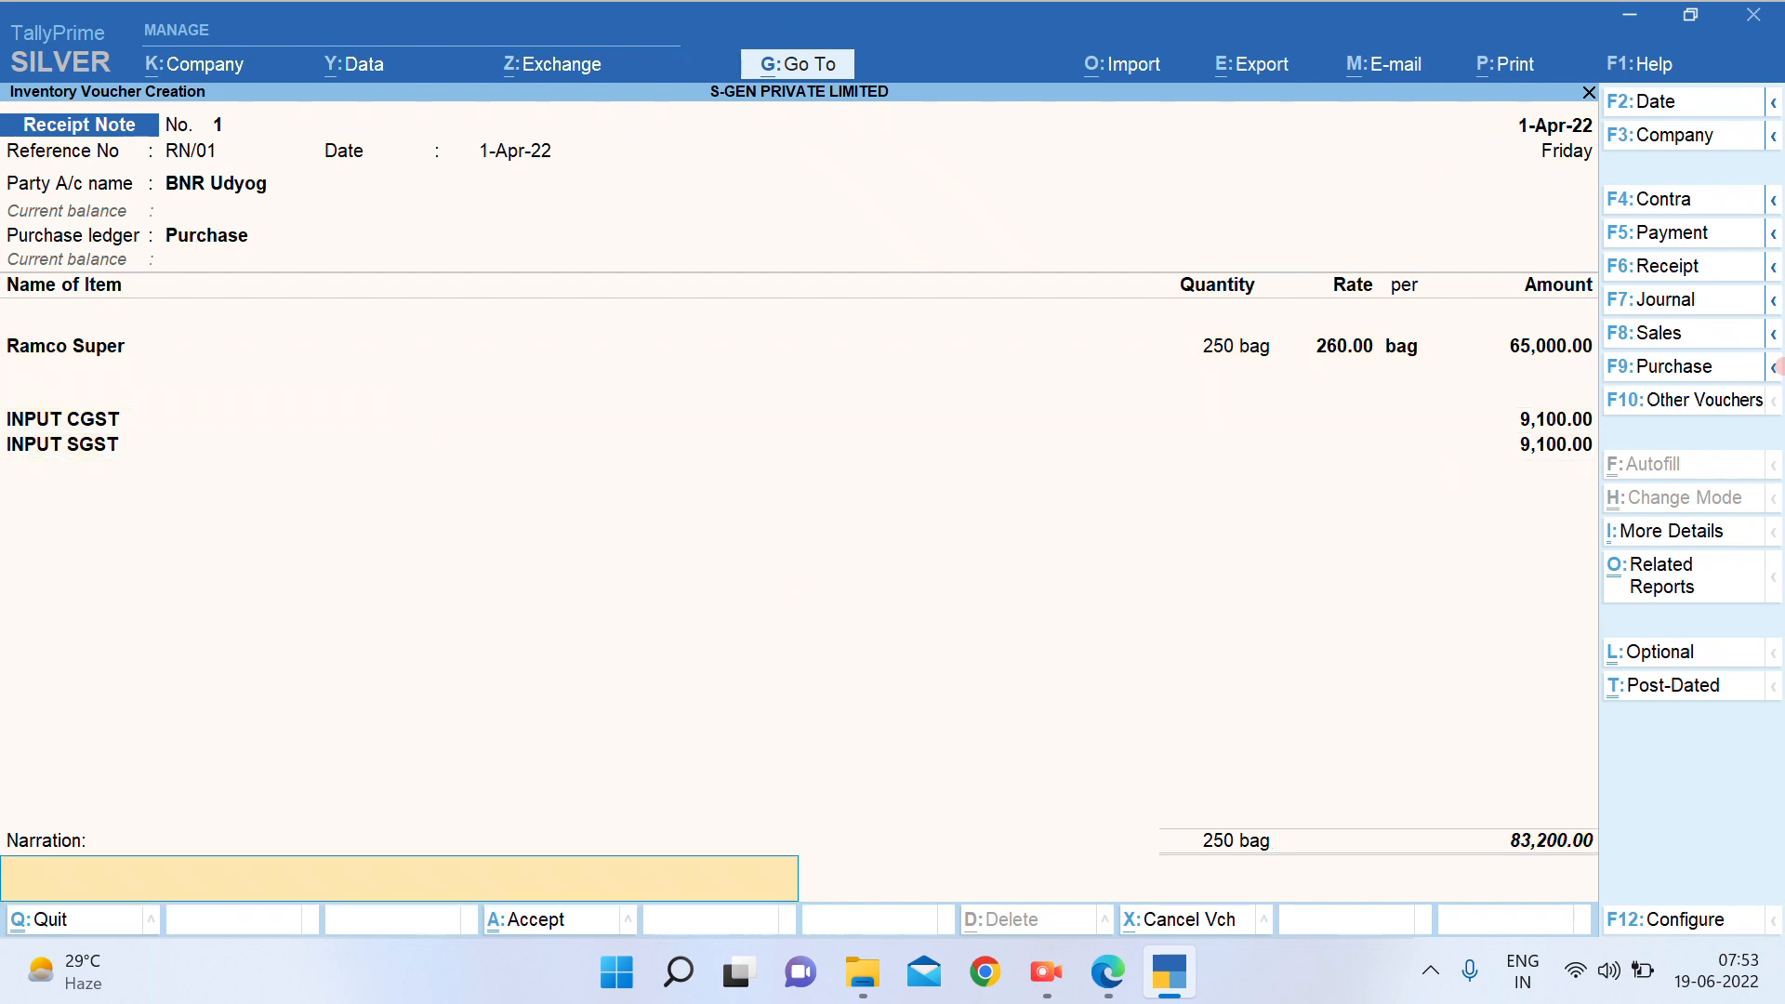
{"action": "key", "text": "Return"}
{"action": "key", "text": "Return"}
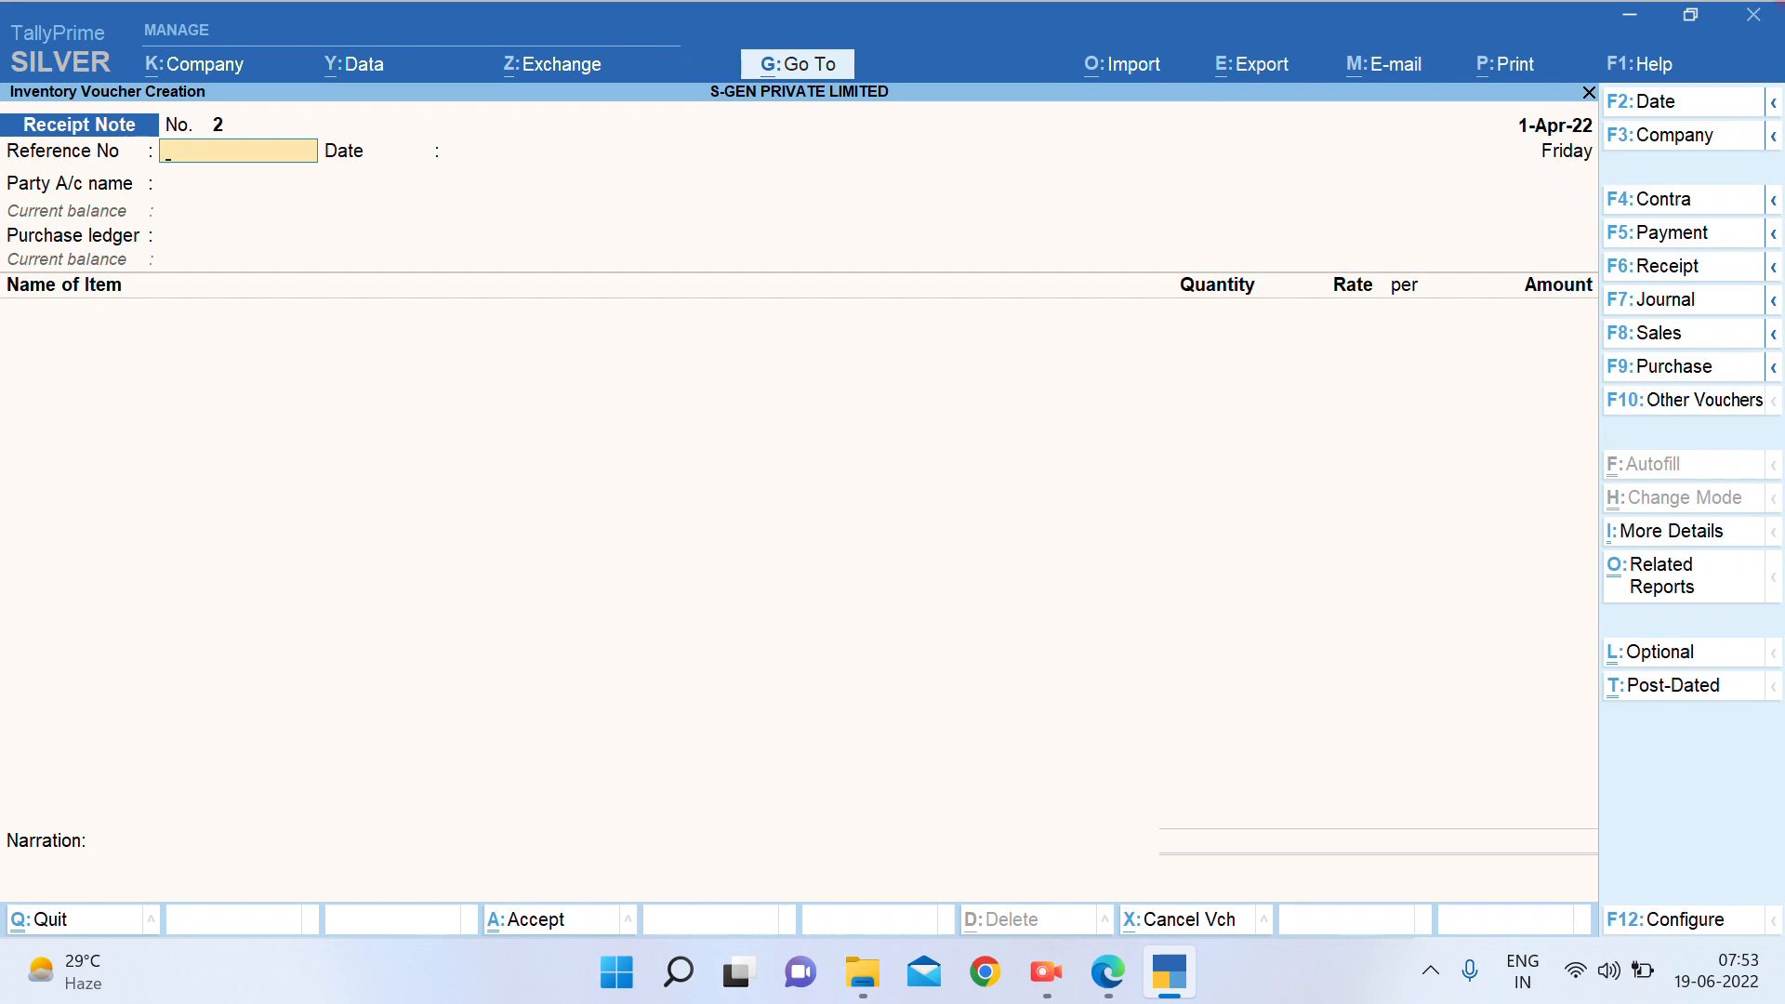
Start a purchase voucher with supplier invoice number BNR012 dated 1-Apr-22 and party BNR Udyog, checking the invoice number in the question PDF
{"action": "left_click", "coordinate": [1683, 369]}
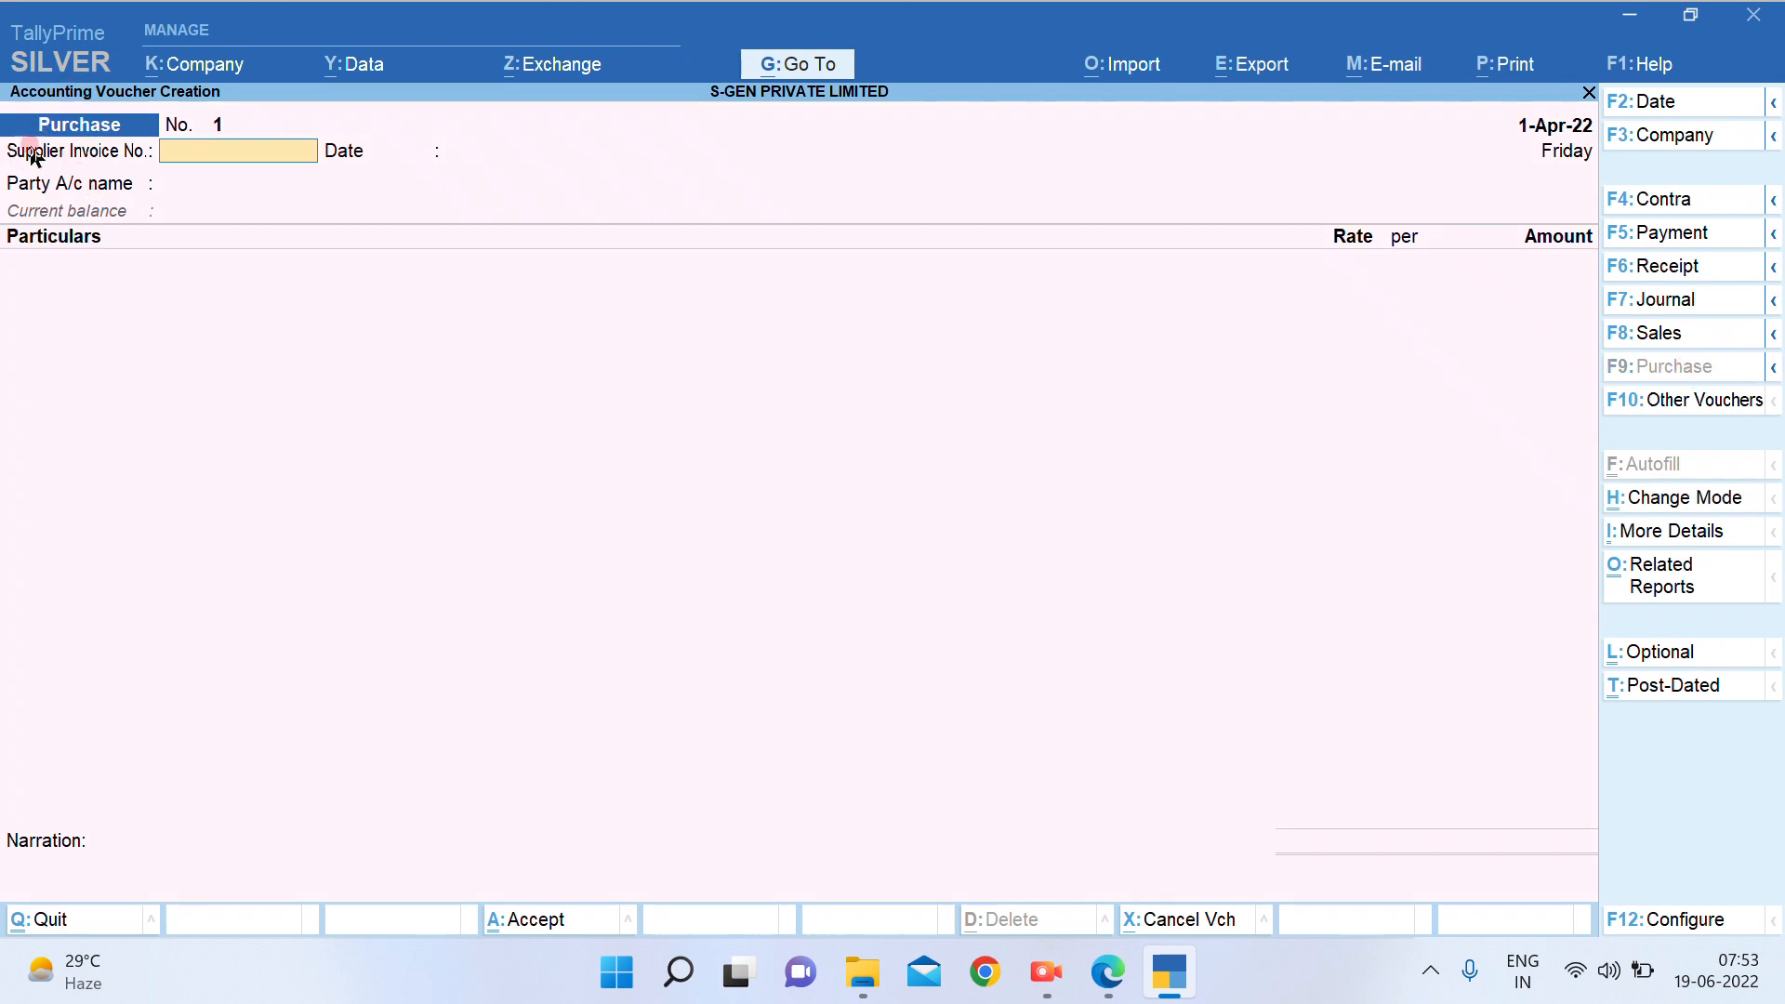
{"action": "key", "text": "alt+Tab"}
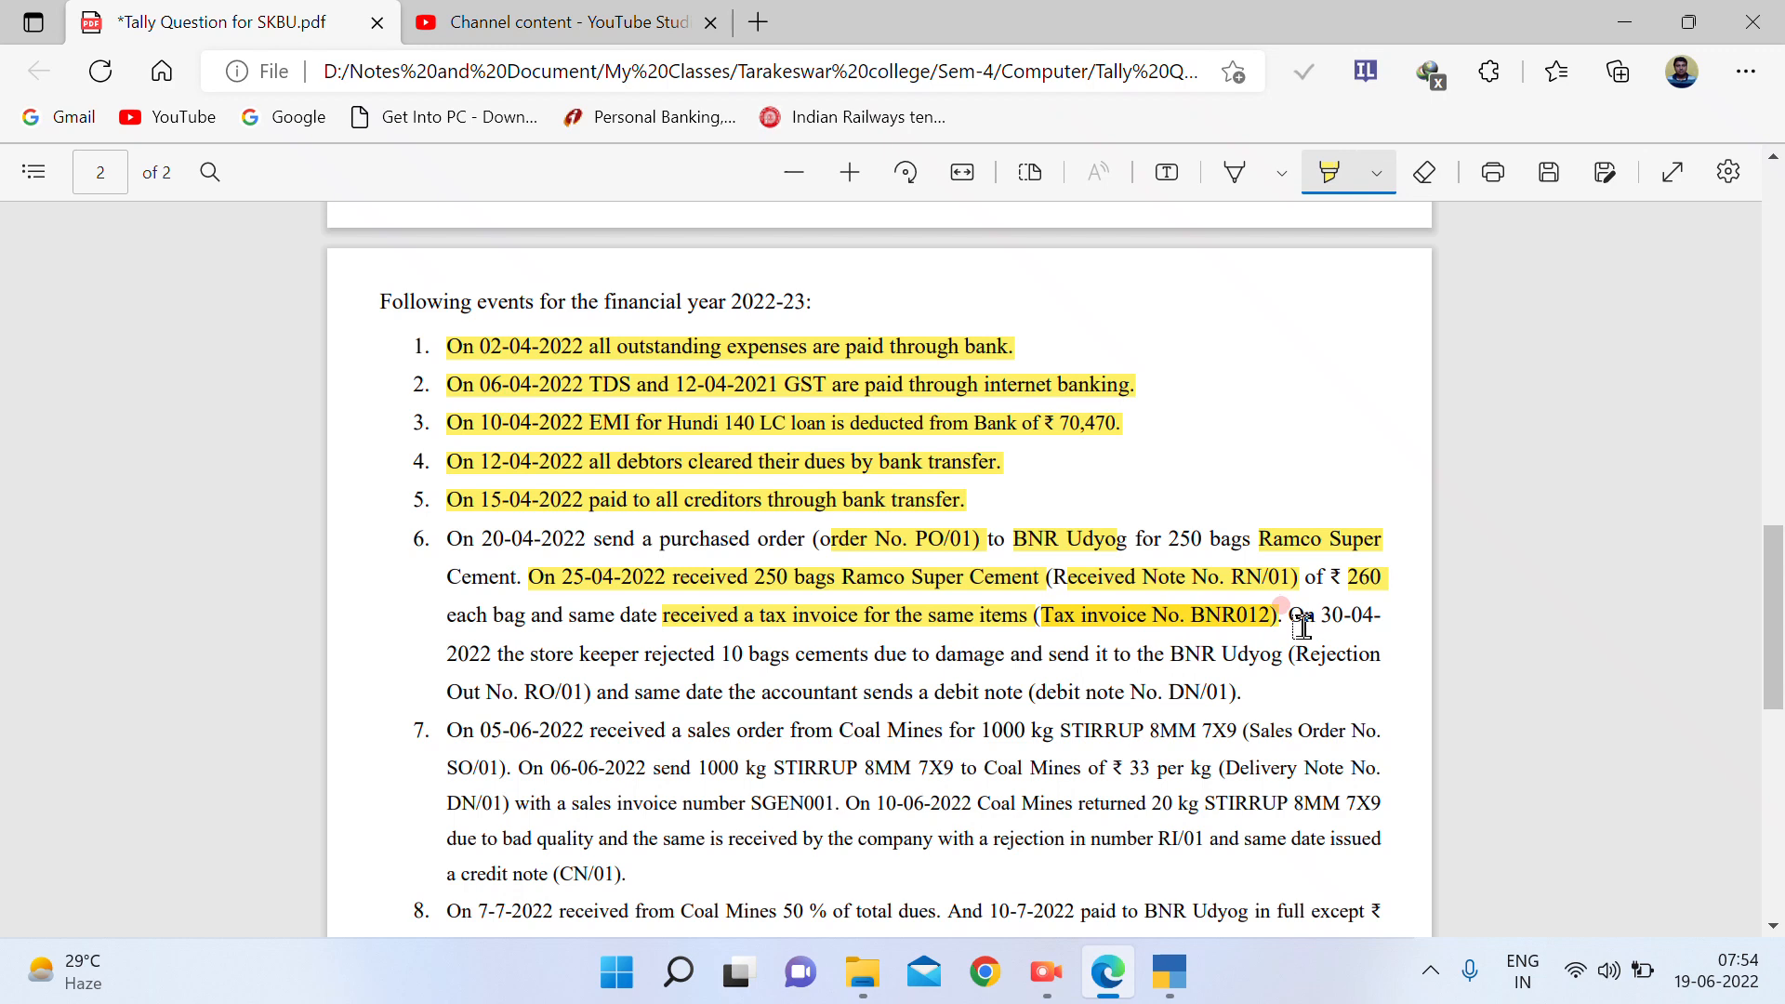
{"action": "key", "text": "alt+Tab"}
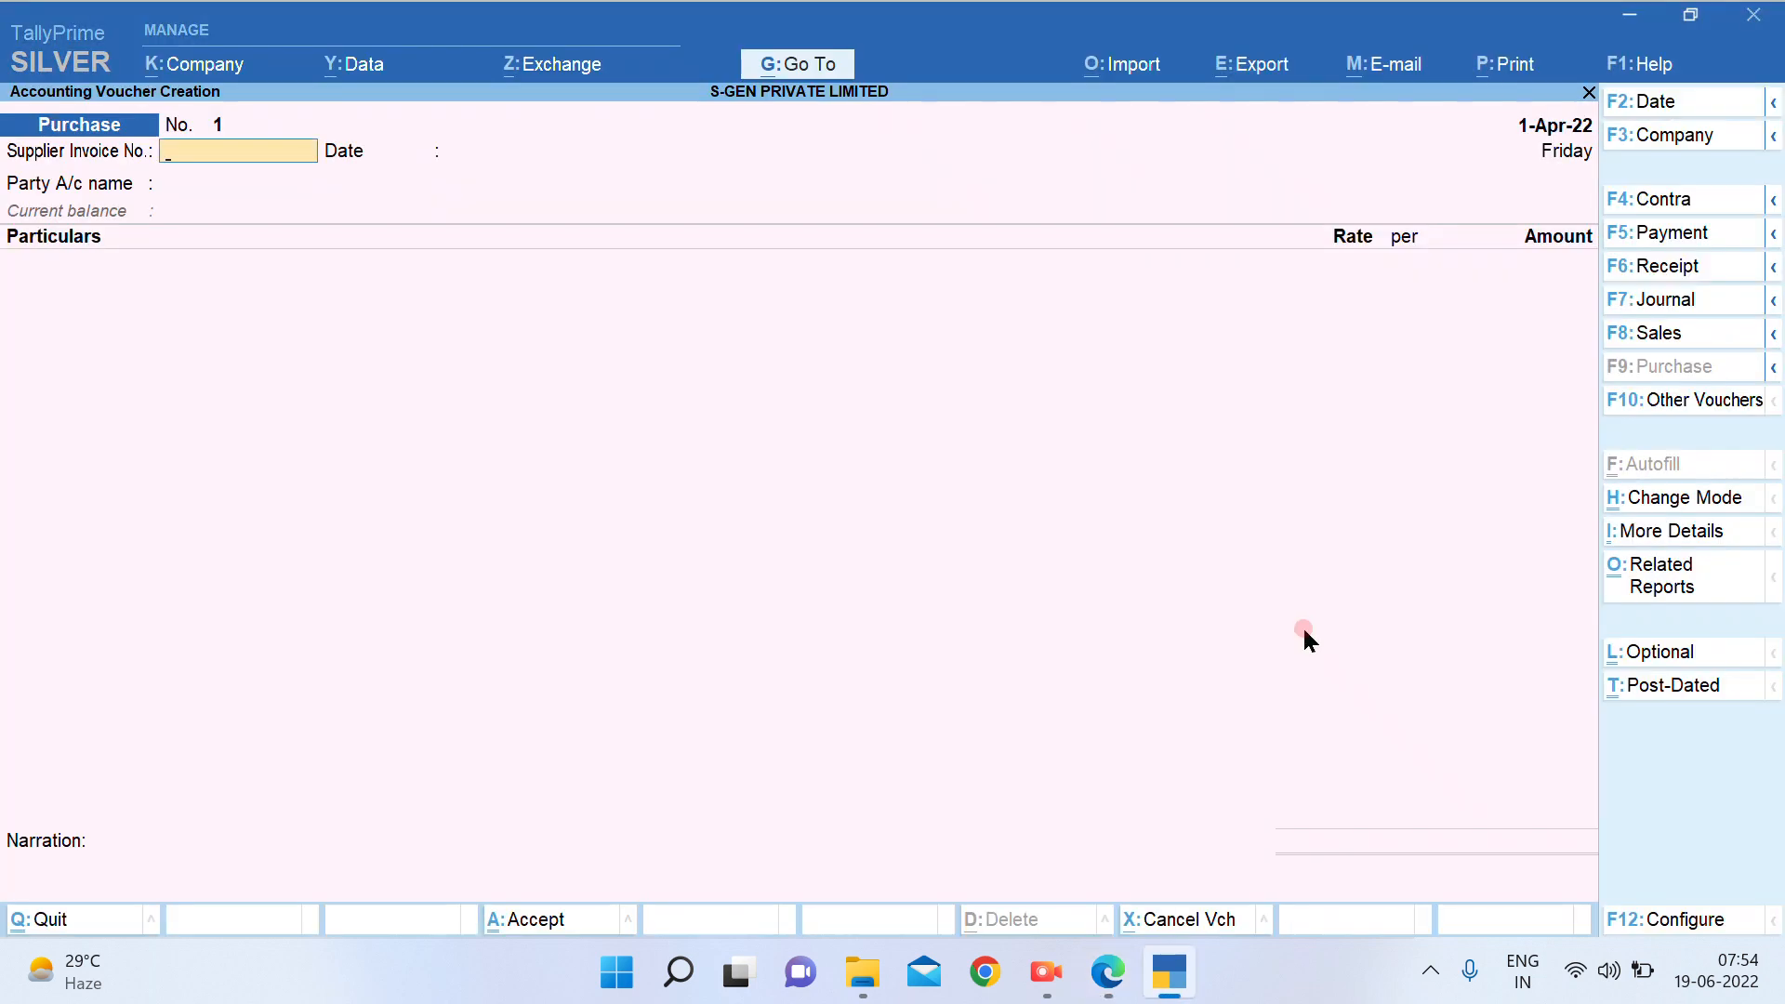
{"action": "type", "text": "BNR012"}
{"action": "key", "text": "Return"}
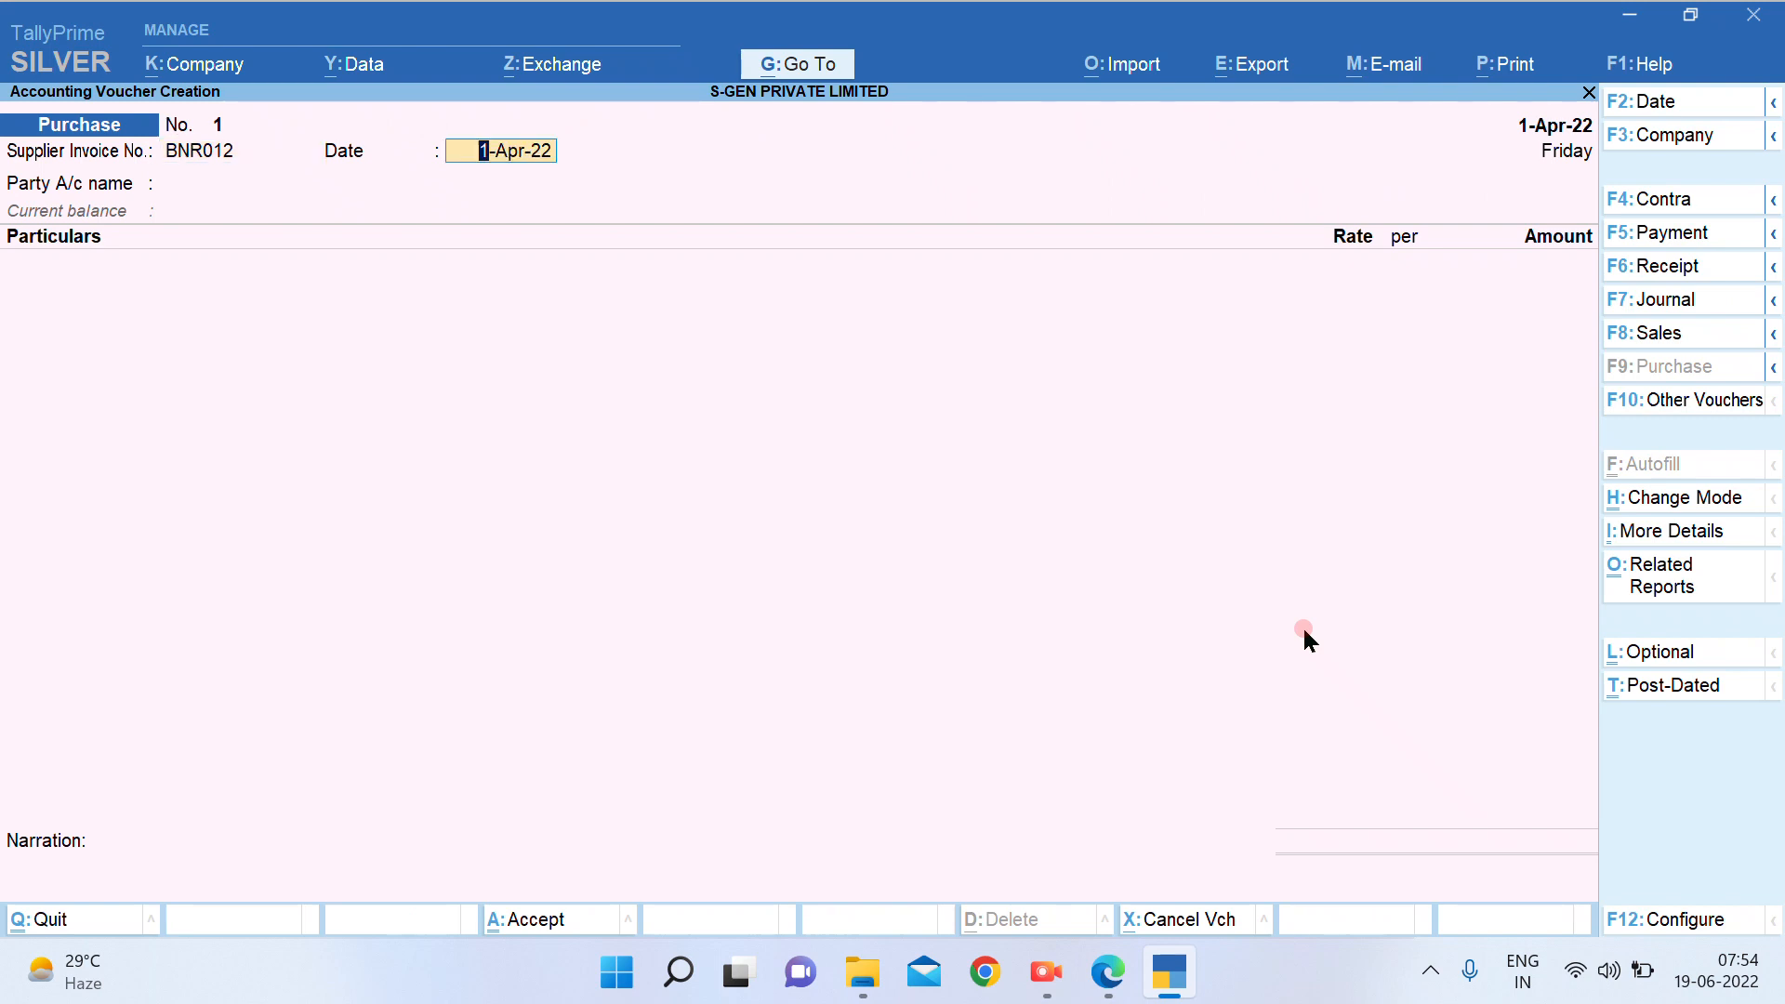
{"action": "key", "text": "Return"}
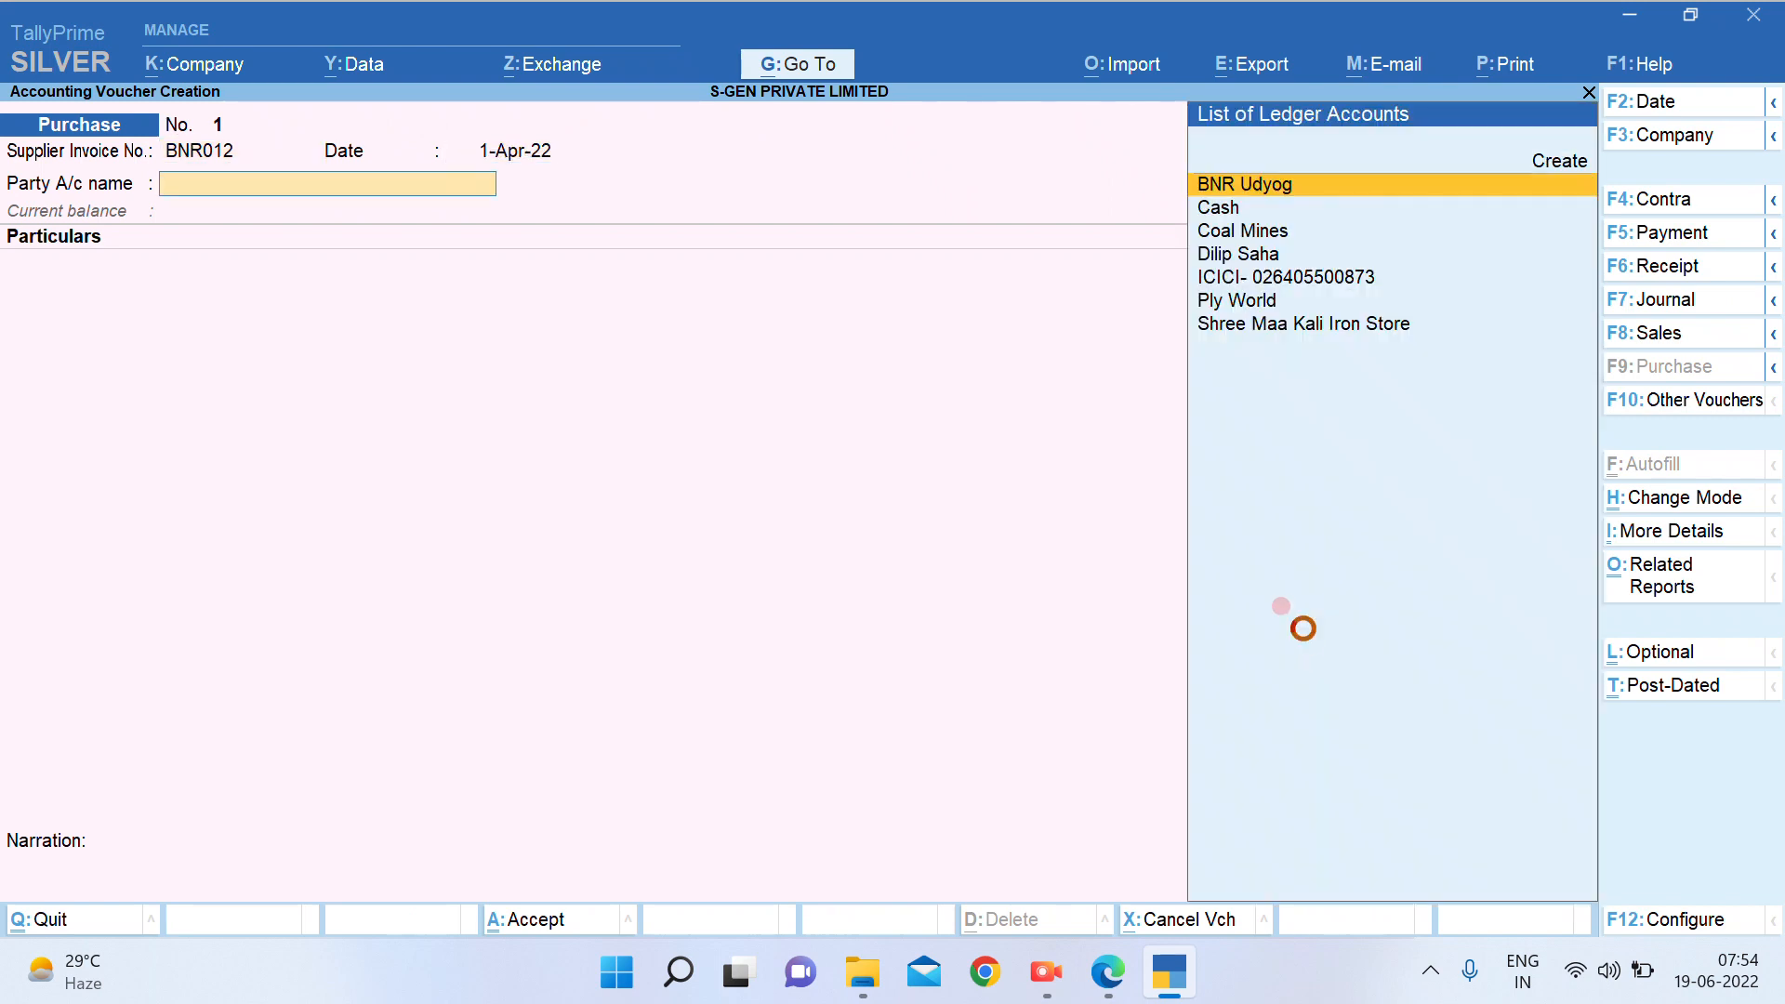
{"action": "key", "text": "Return"}
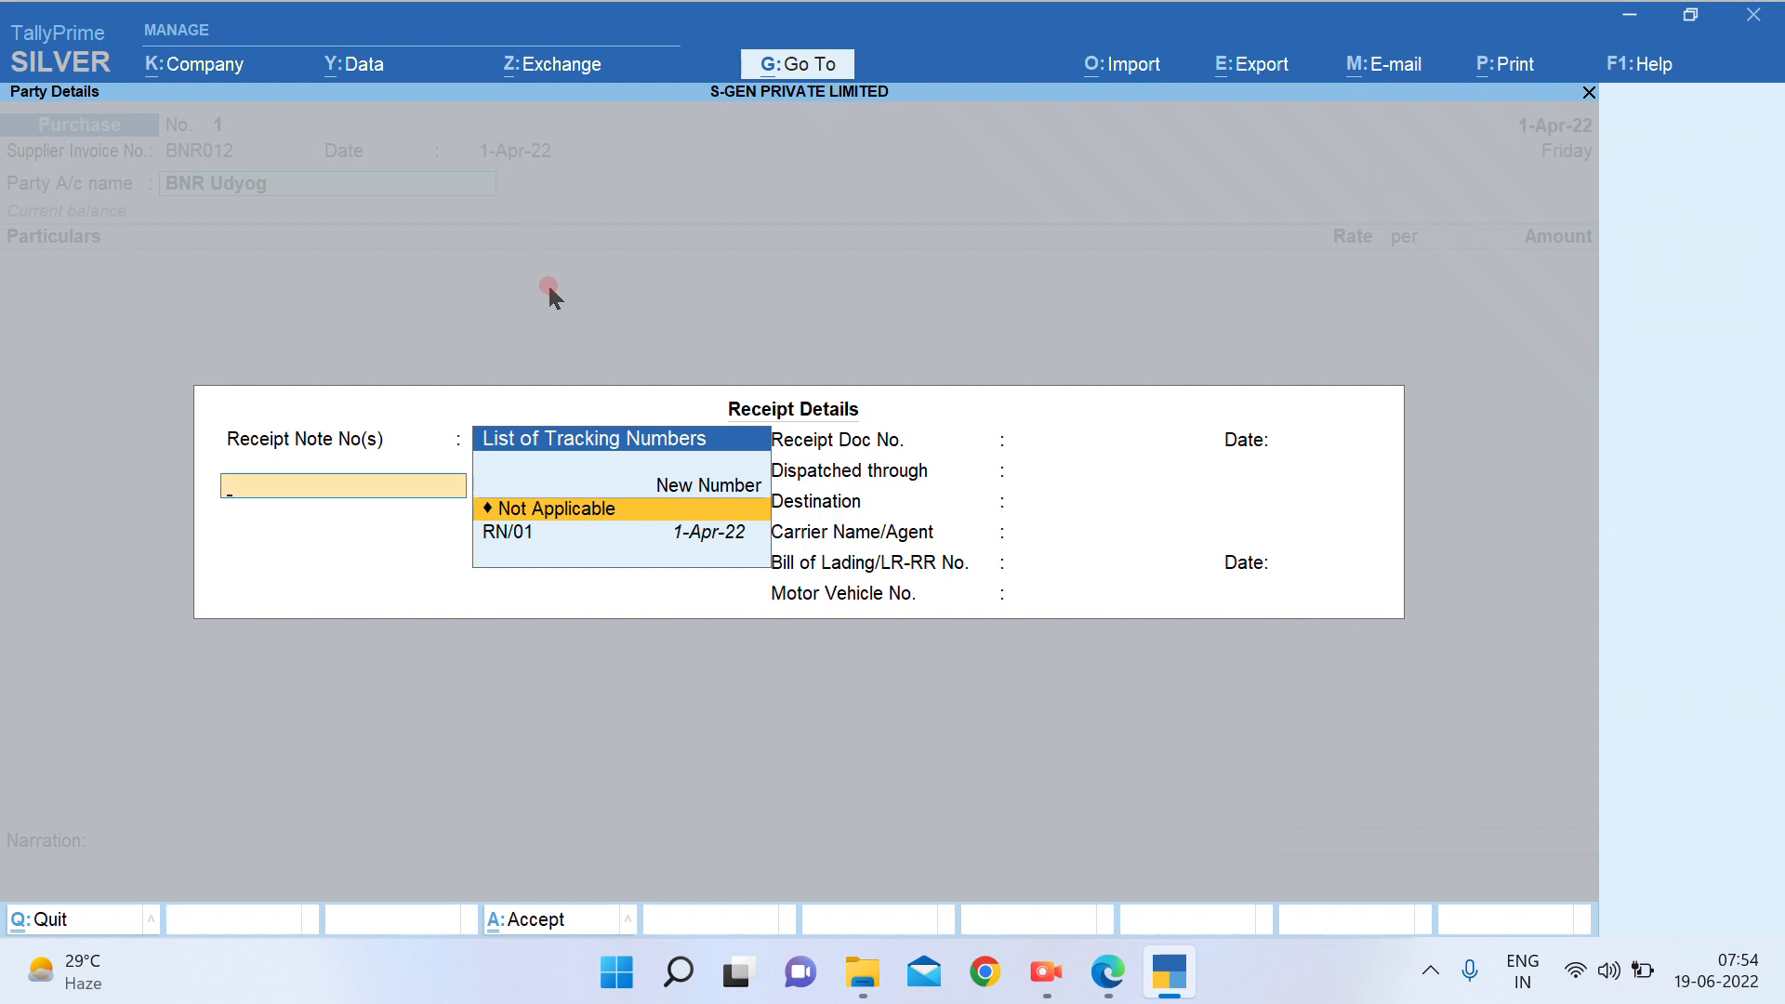
Link the purchase voucher to receipt note RN/01 and accept the remaining receipt and party details as they are
{"action": "key", "text": "Down"}
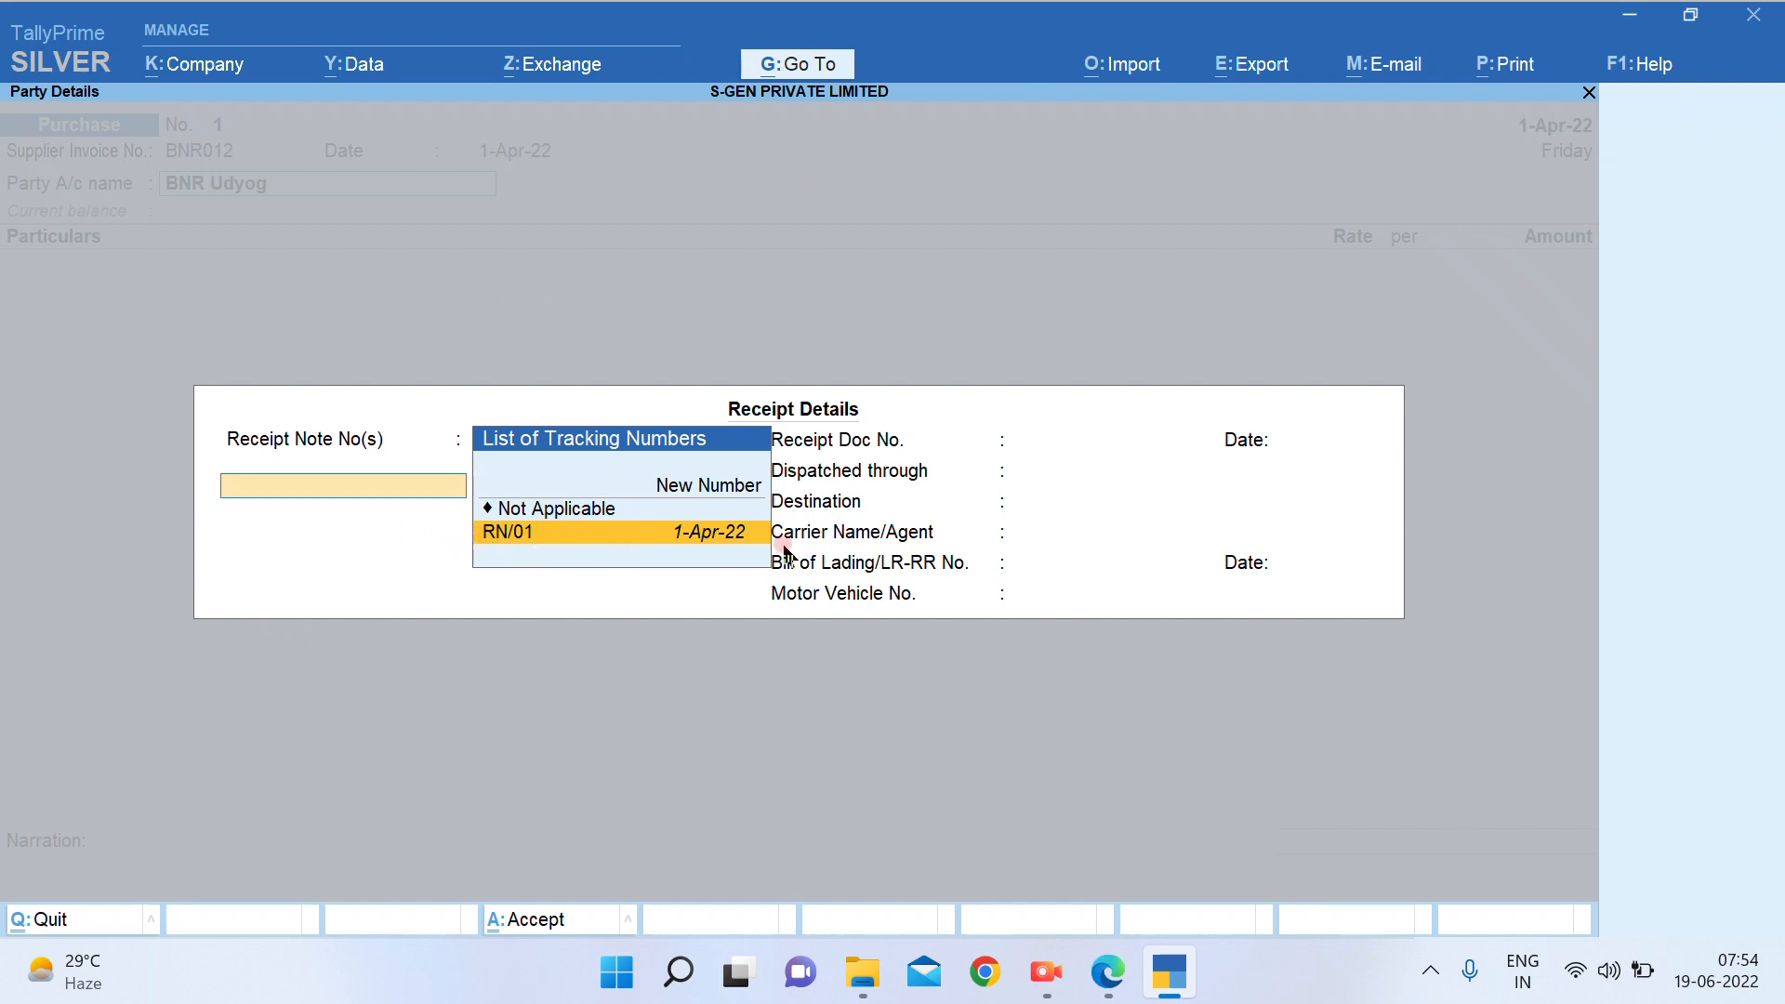
{"action": "key", "text": "Return"}
{"action": "key", "text": "Return"}
{"action": "key", "text": "Return"}
{"action": "key", "text": "Return"}
{"action": "key", "text": "Return"}
{"action": "key", "text": "Return"}
{"action": "key", "text": "Return"}
{"action": "key", "text": "Return"}
{"action": "key", "text": "Return"}
{"action": "key", "text": "Return"}
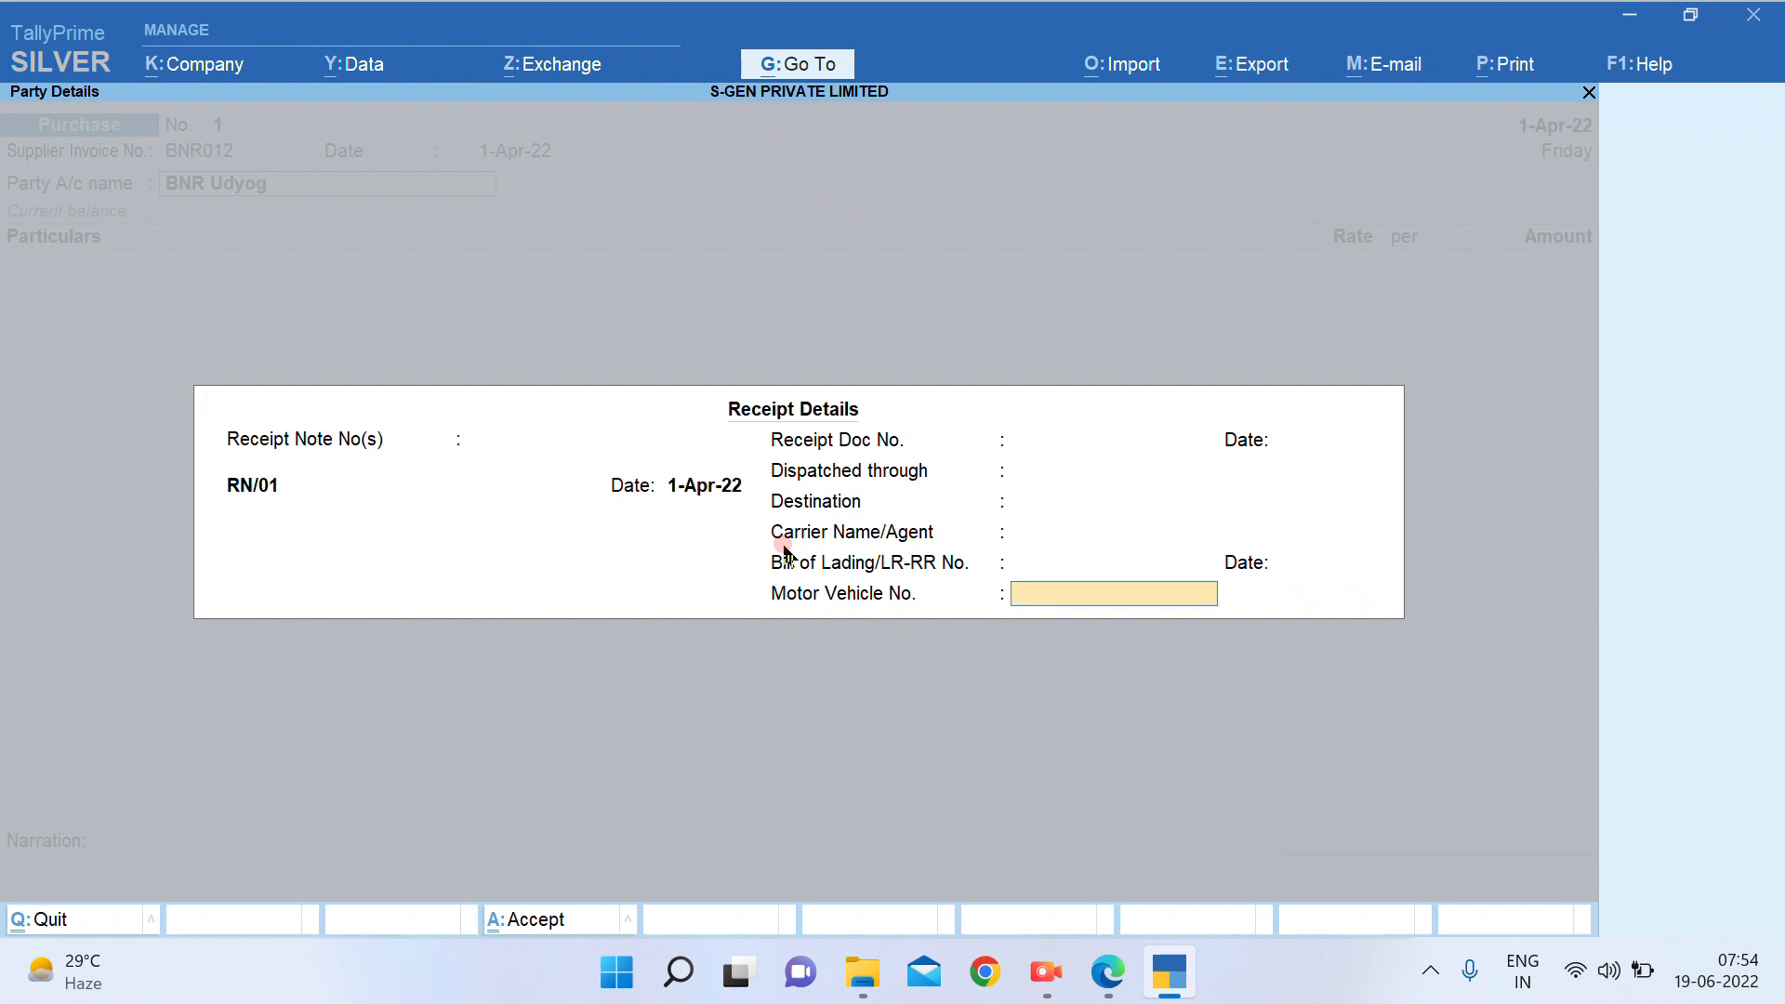
{"action": "key", "text": "Return"}
{"action": "key", "text": "Return"}
{"action": "key", "text": "Return"}
{"action": "key", "text": "Return"}
{"action": "key", "text": "Return"}
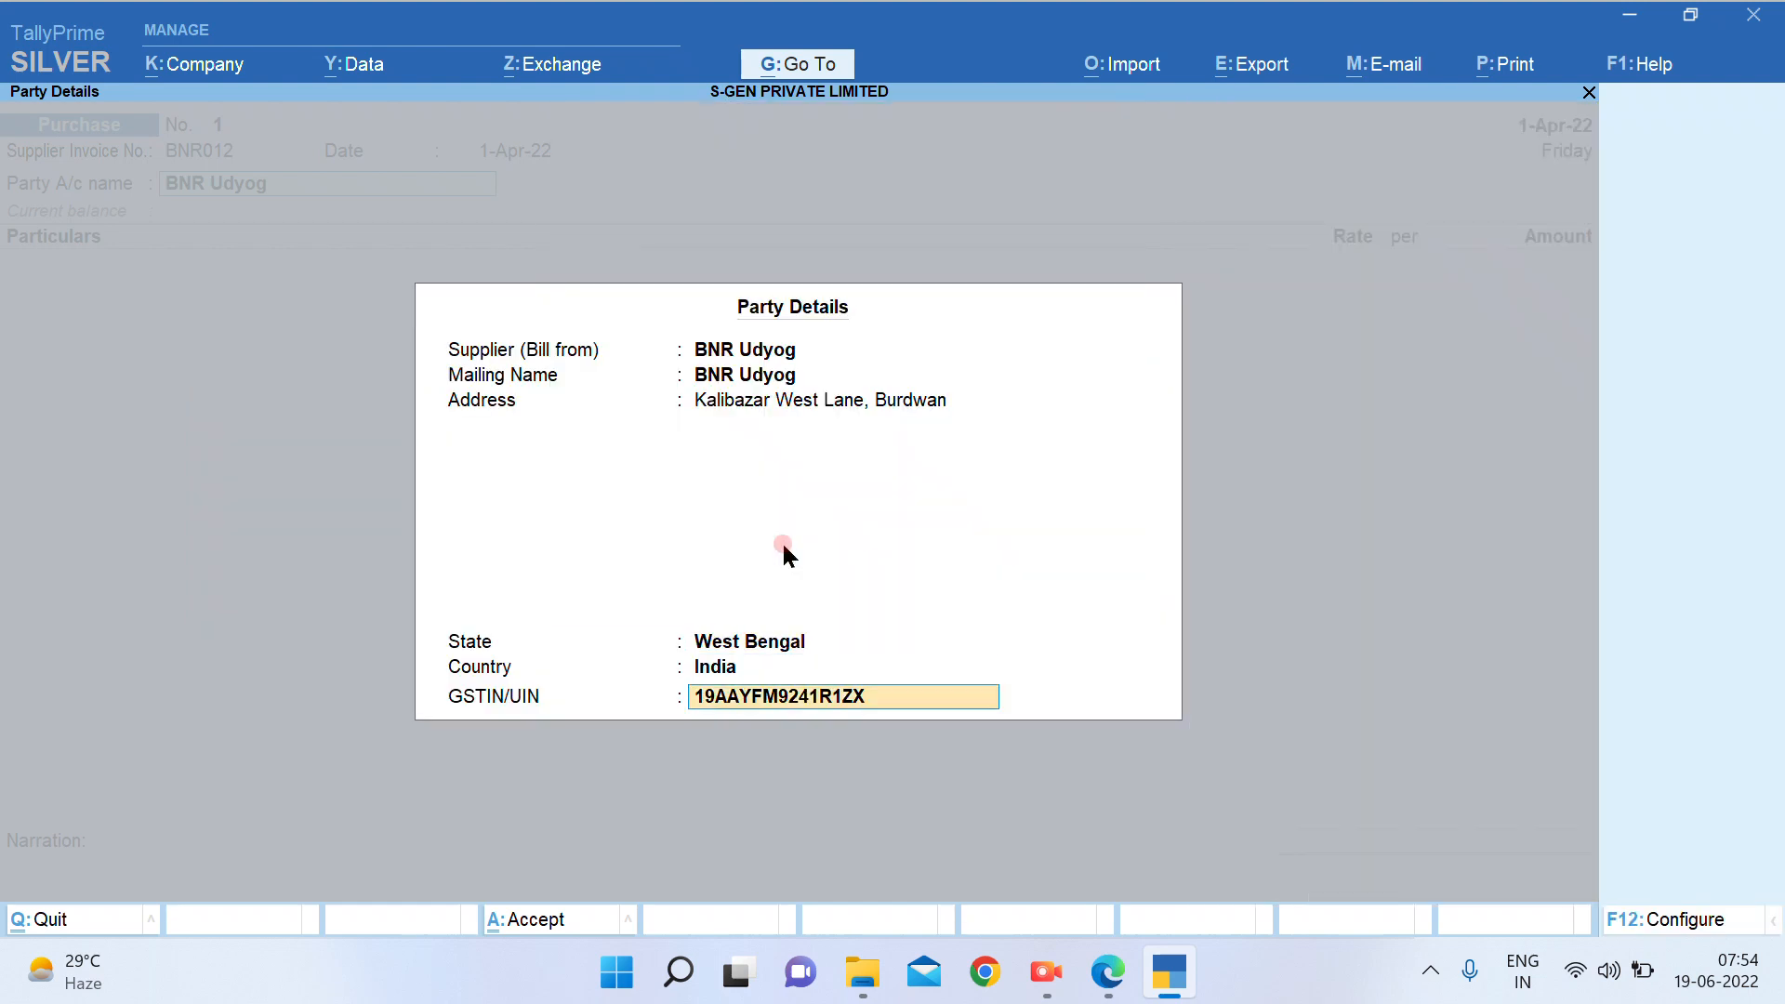
{"action": "key", "text": "Return"}
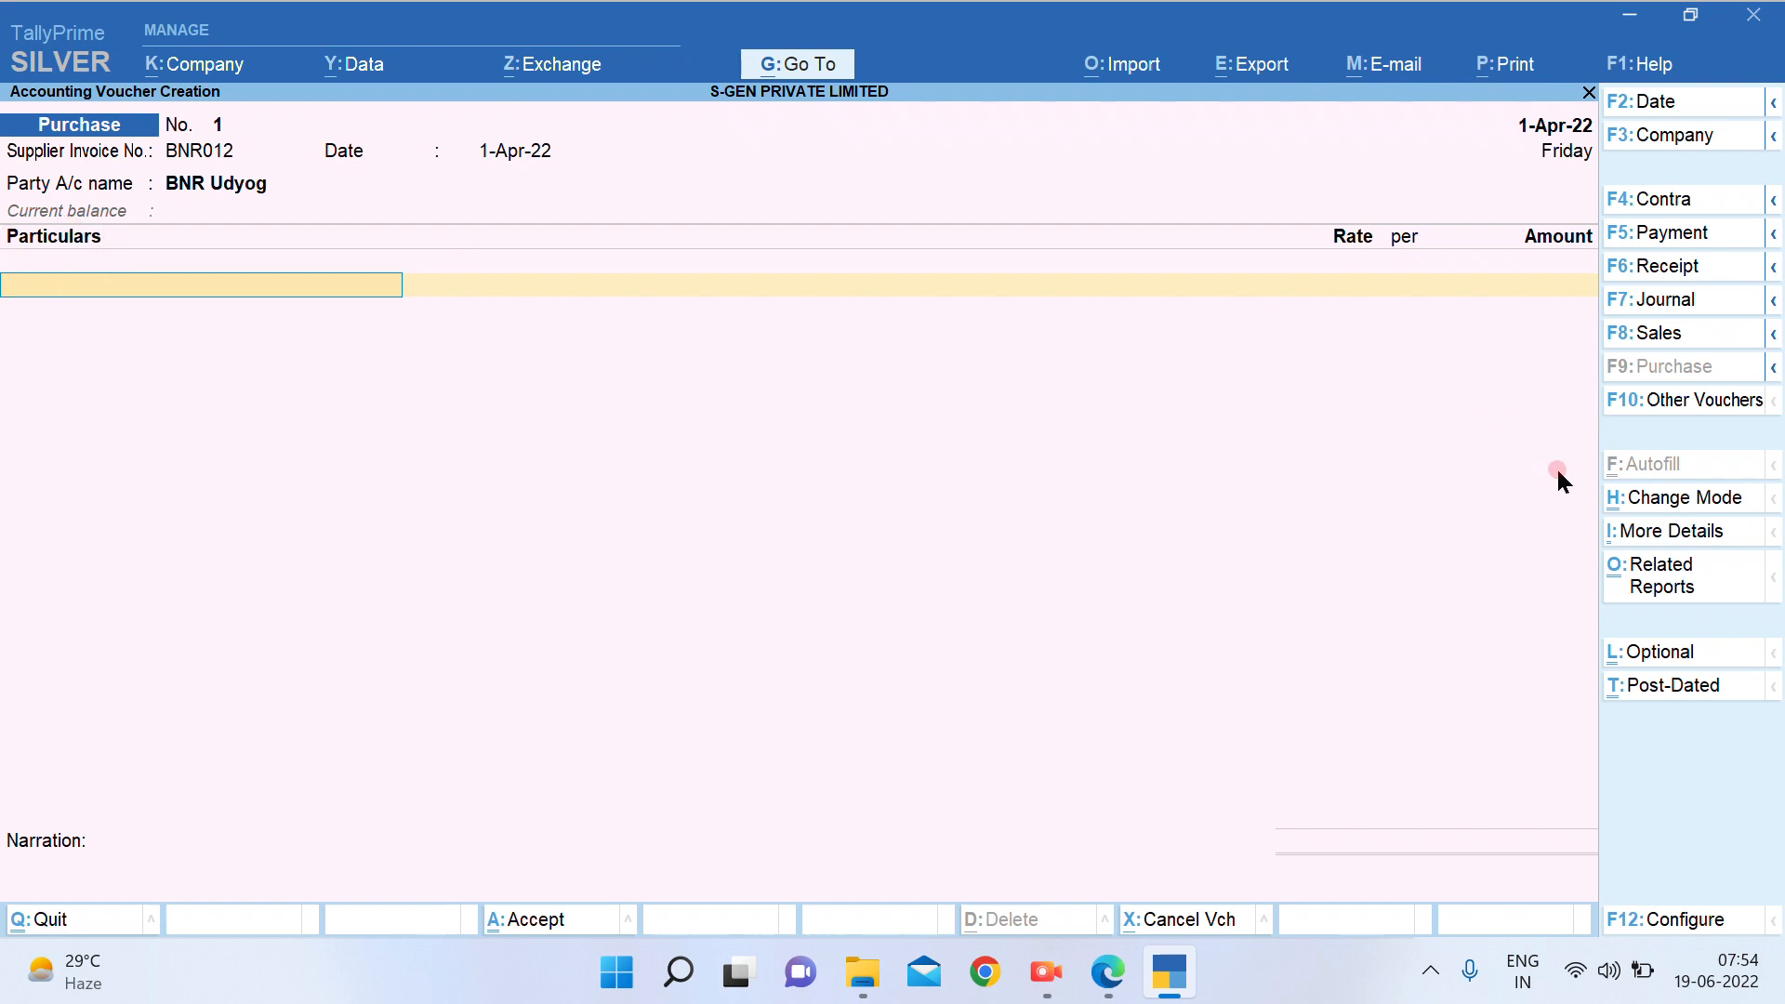
Change the purchase voucher's mode to Item Invoice
{"action": "left_click", "coordinate": [1646, 498]}
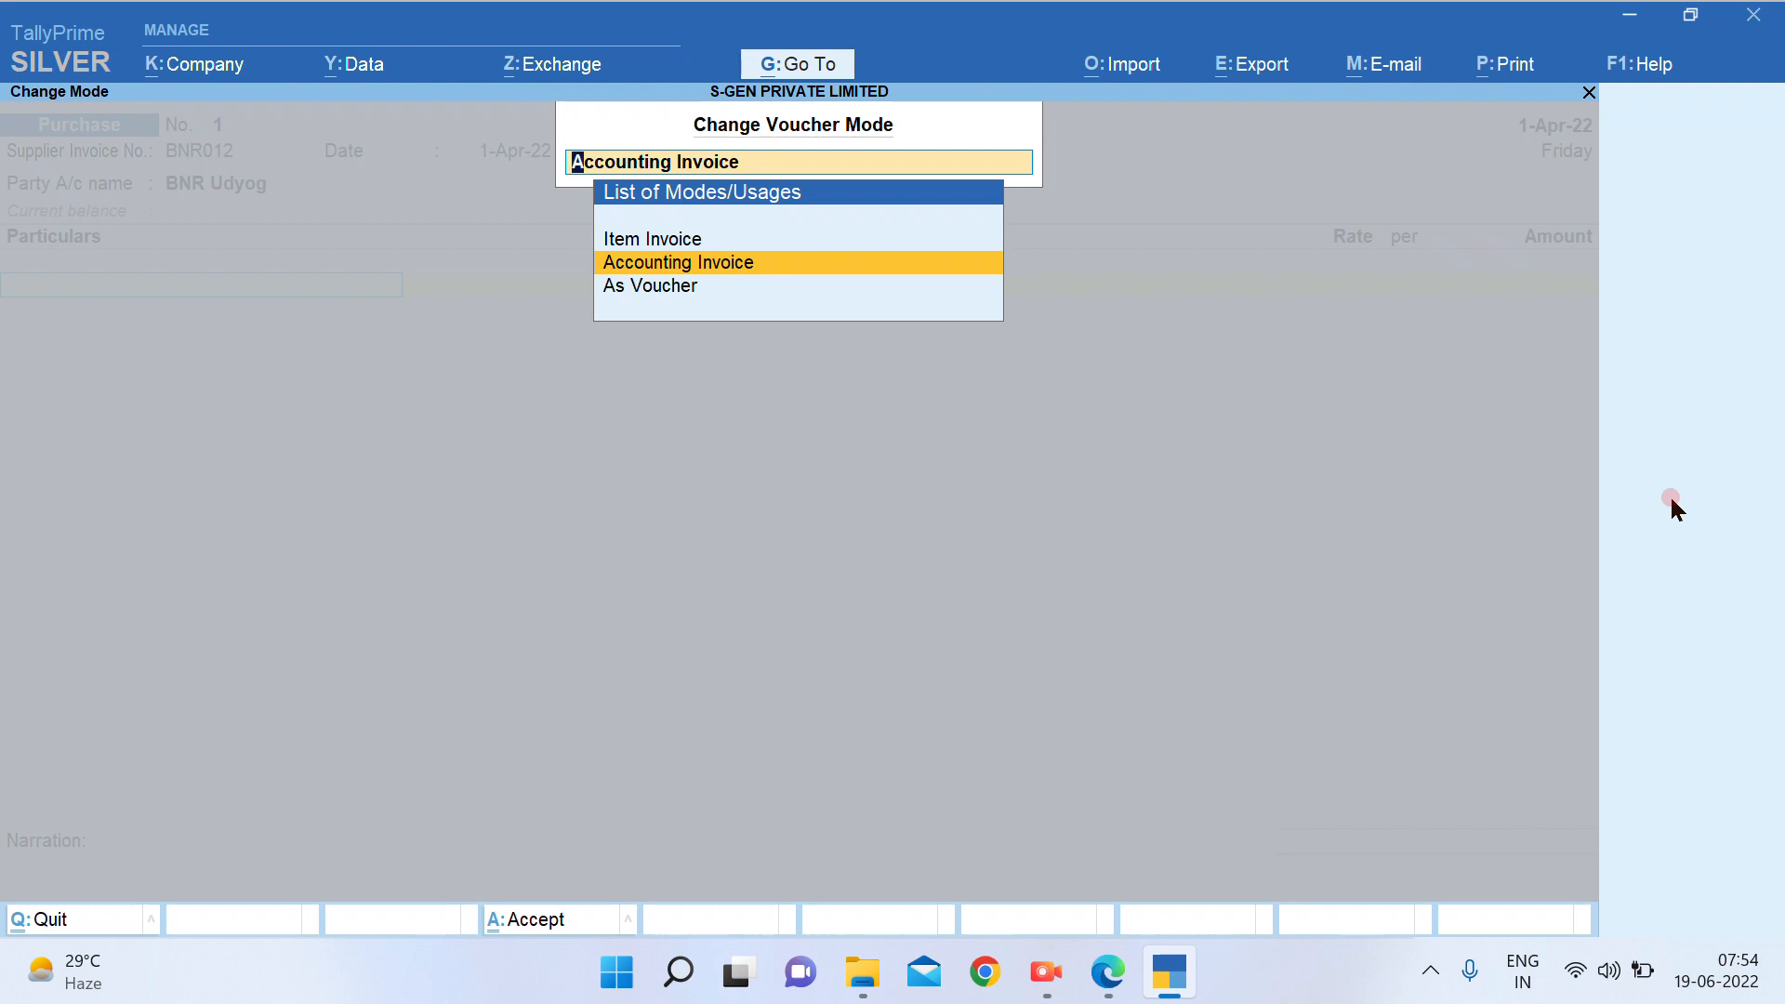
{"action": "key", "text": "Up"}
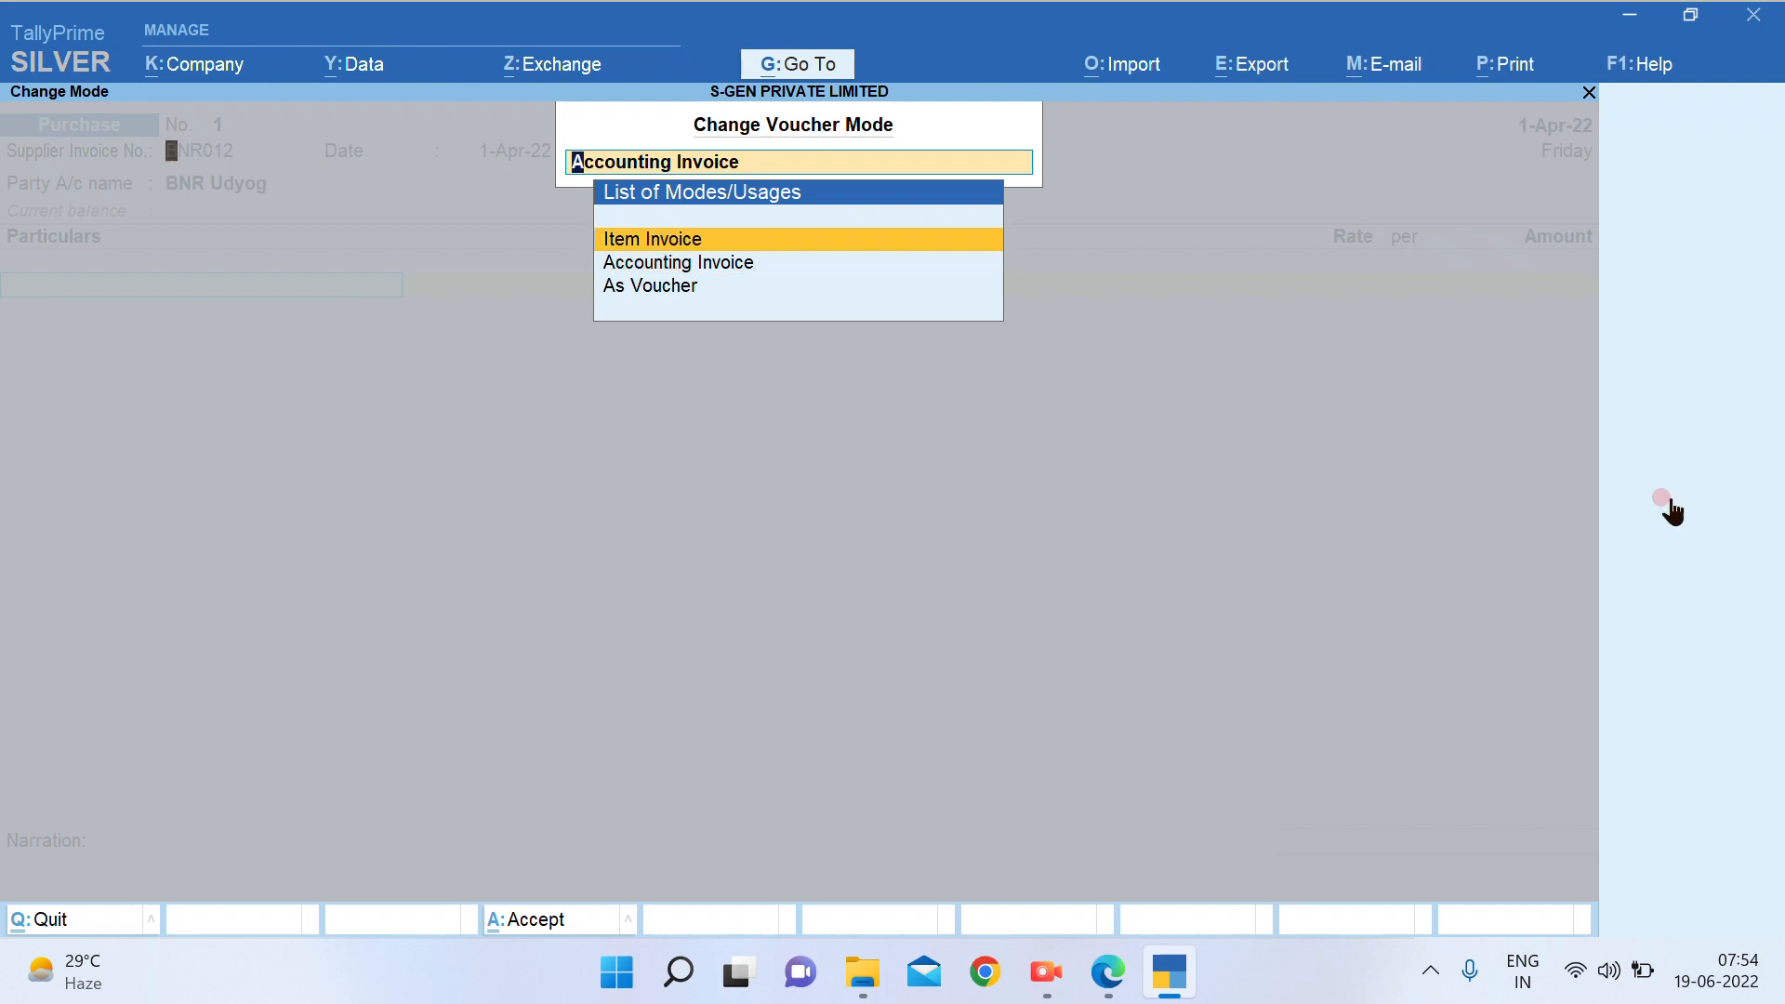
{"action": "key", "text": "Return"}
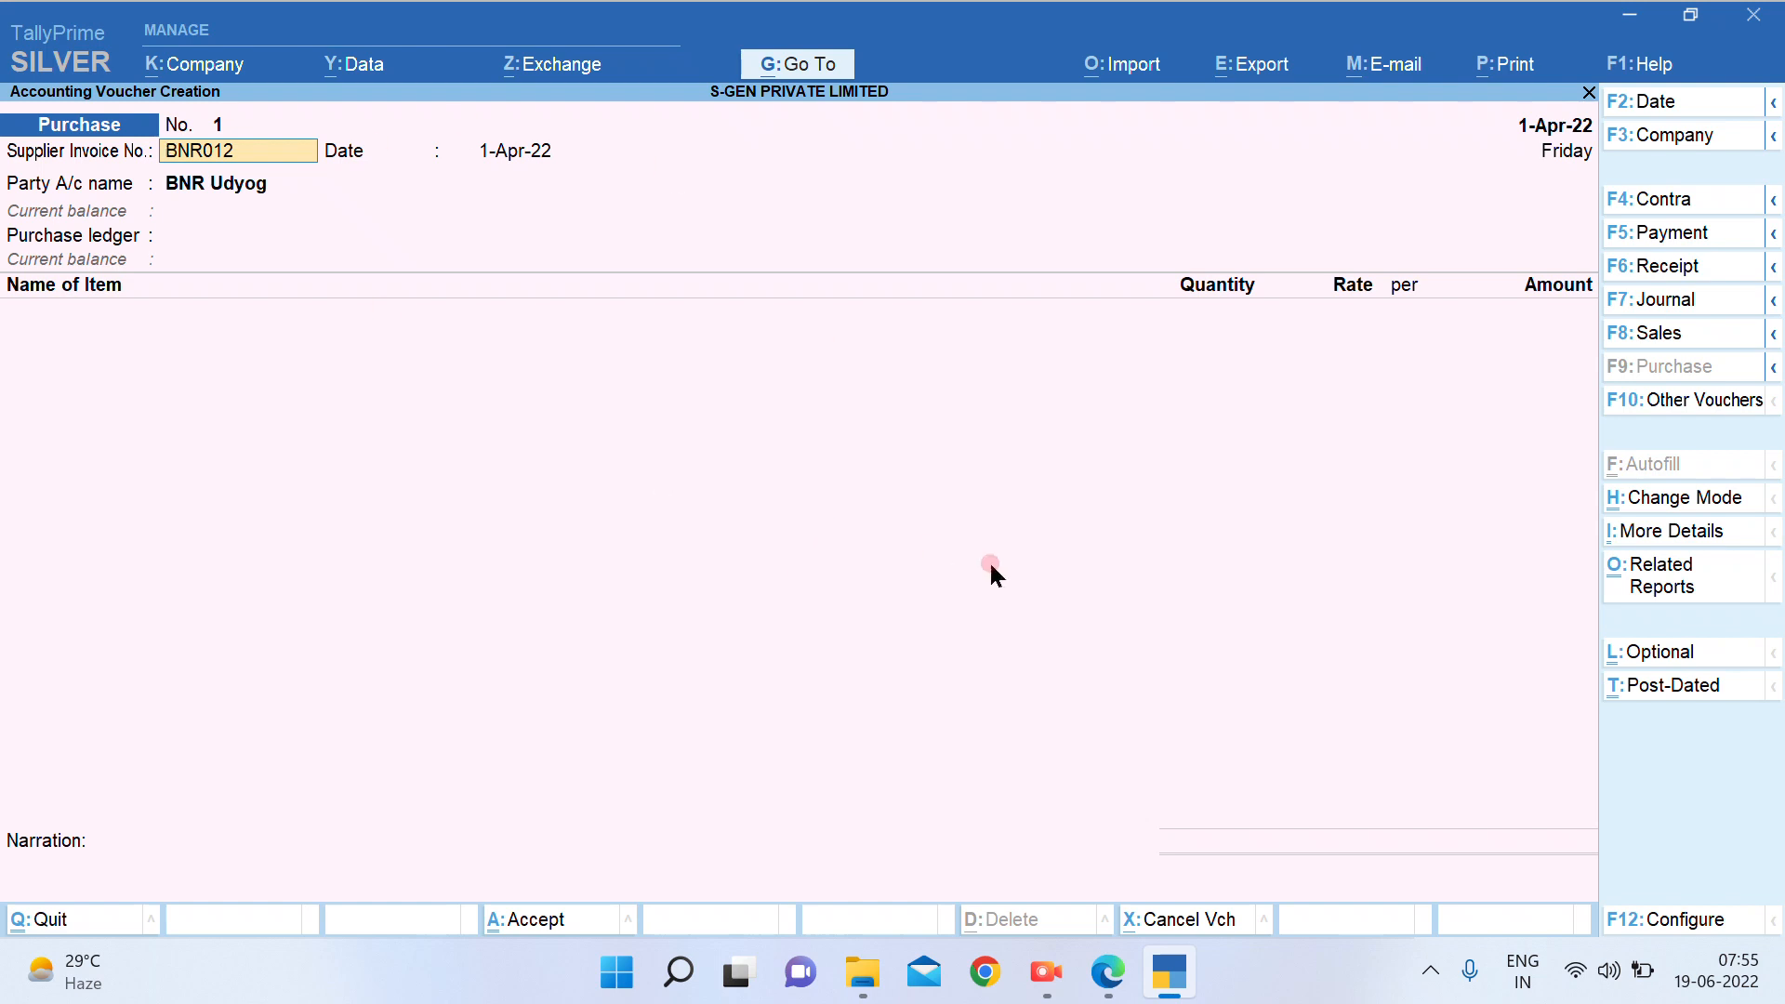
{"action": "left_click", "coordinate": [1687, 502]}
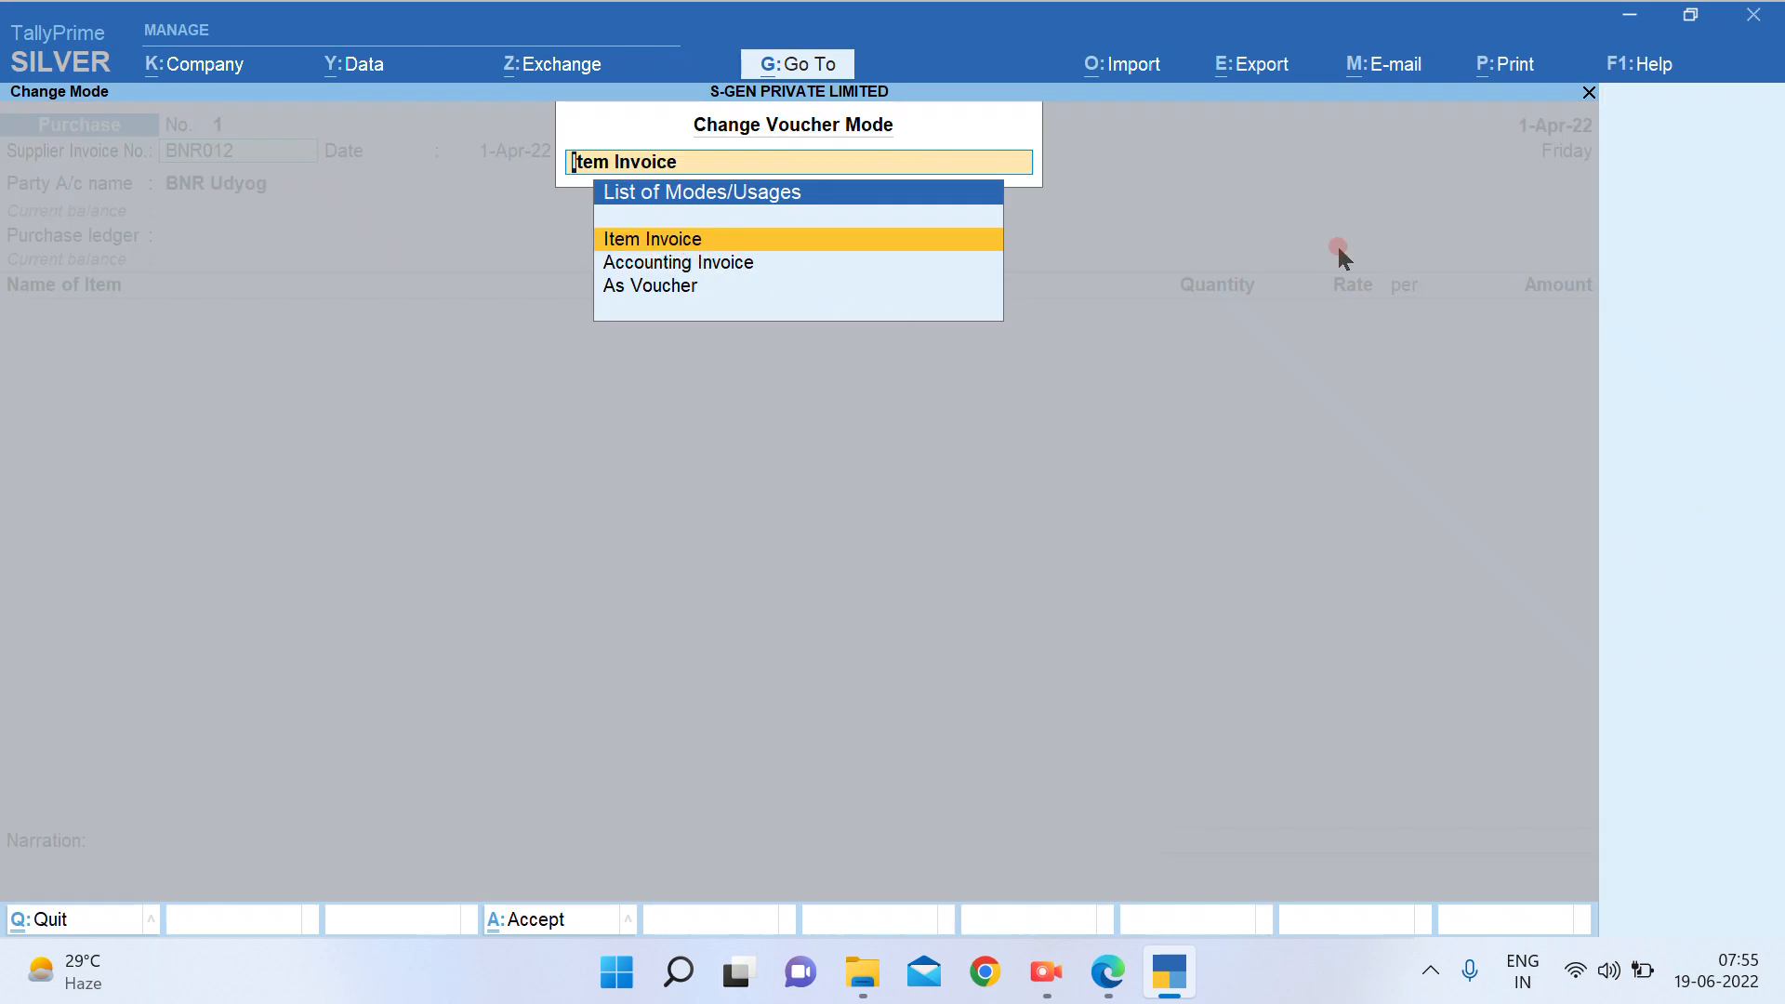
{"action": "key", "text": "Return"}
Reconfirm supplier invoice BNR012, party BNR Udyog and receipt note RN/01 in item invoice mode, accepting the receipt and party details
{"action": "key", "text": "Return"}
{"action": "key", "text": "Return"}
{"action": "key", "text": "Return"}
{"action": "key", "text": "Return"}
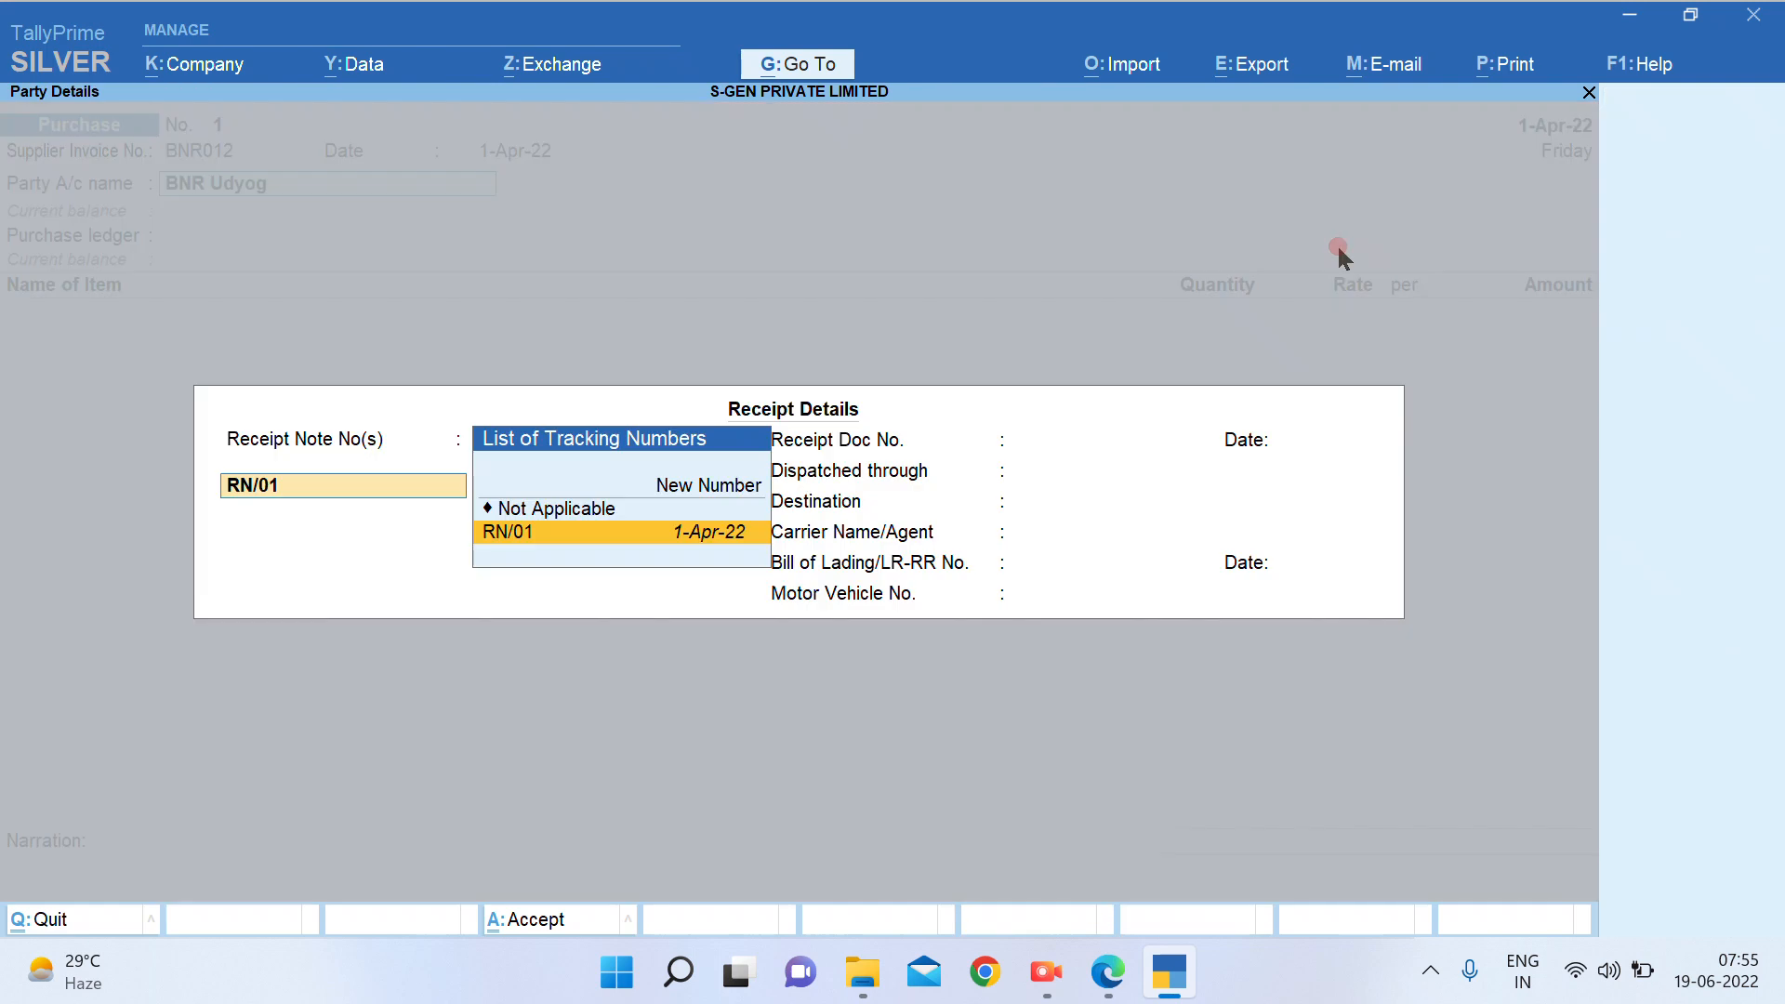
{"action": "key", "text": "Return"}
{"action": "key", "text": "Return"}
{"action": "key", "text": "Return"}
{"action": "key", "text": "Return"}
{"action": "key", "text": "Return"}
{"action": "key", "text": "Return"}
{"action": "key", "text": "Return"}
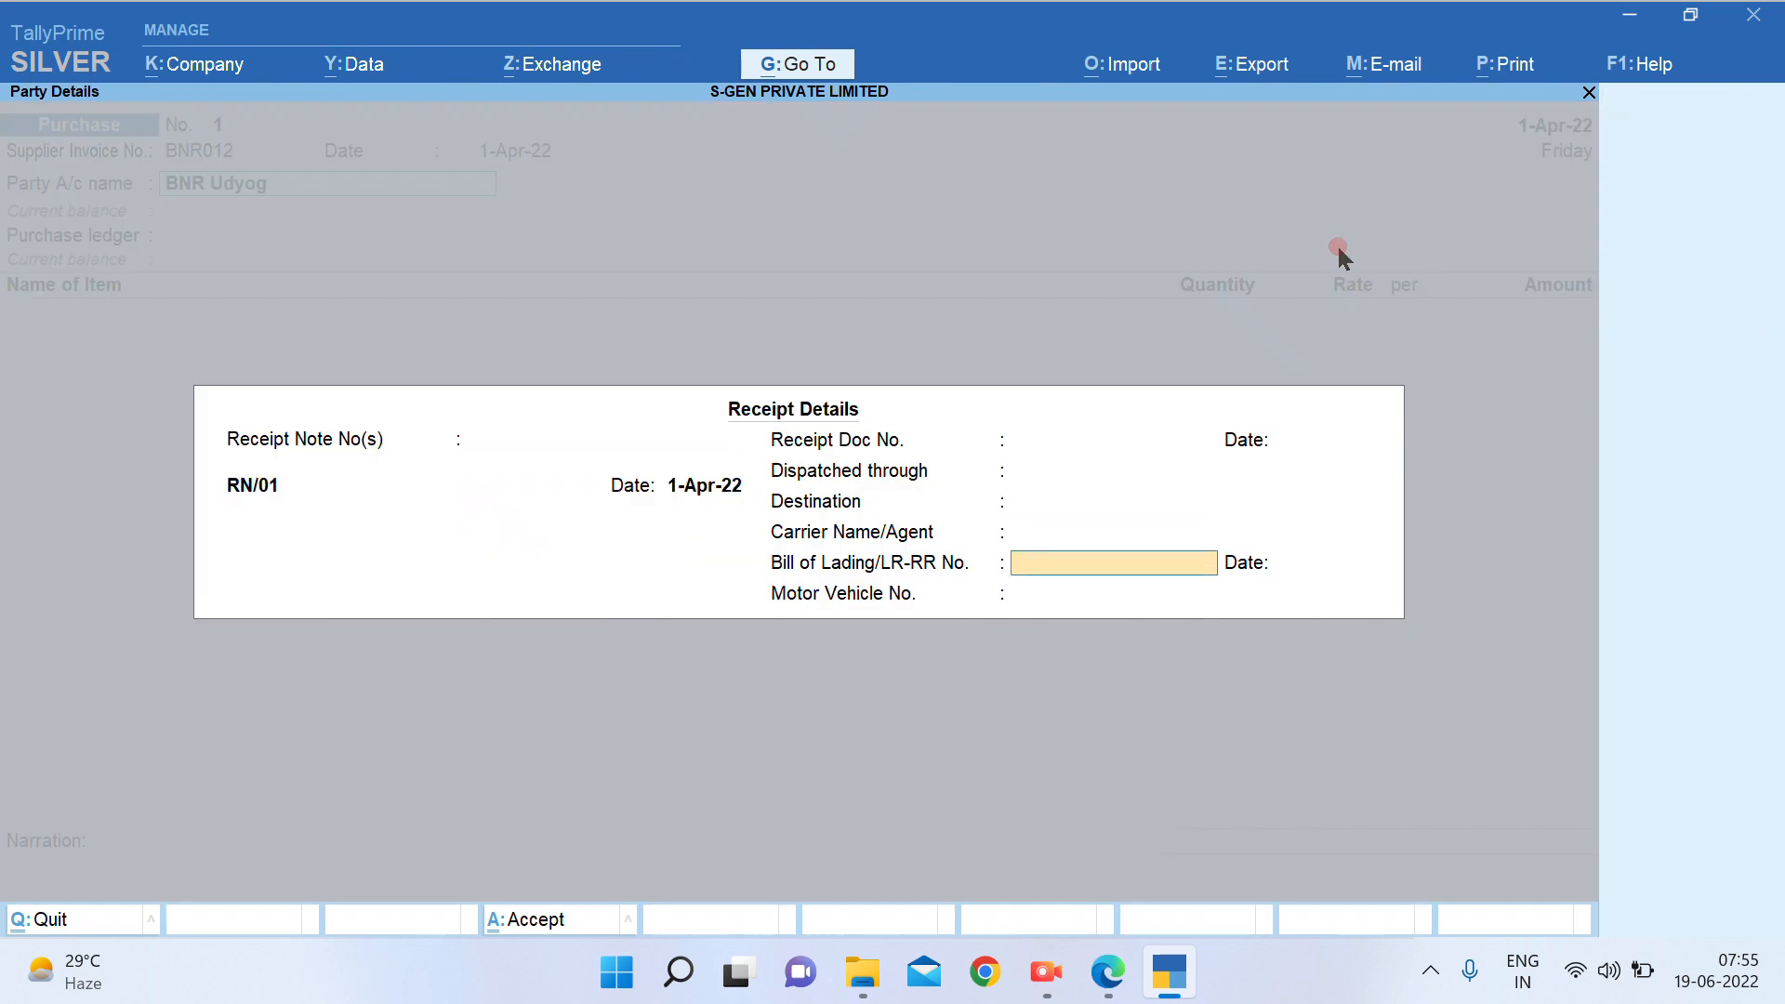
{"action": "key", "text": "Return"}
{"action": "key", "text": "Return"}
{"action": "key", "text": "Return"}
{"action": "key", "text": "Return"}
{"action": "key", "text": "Return"}
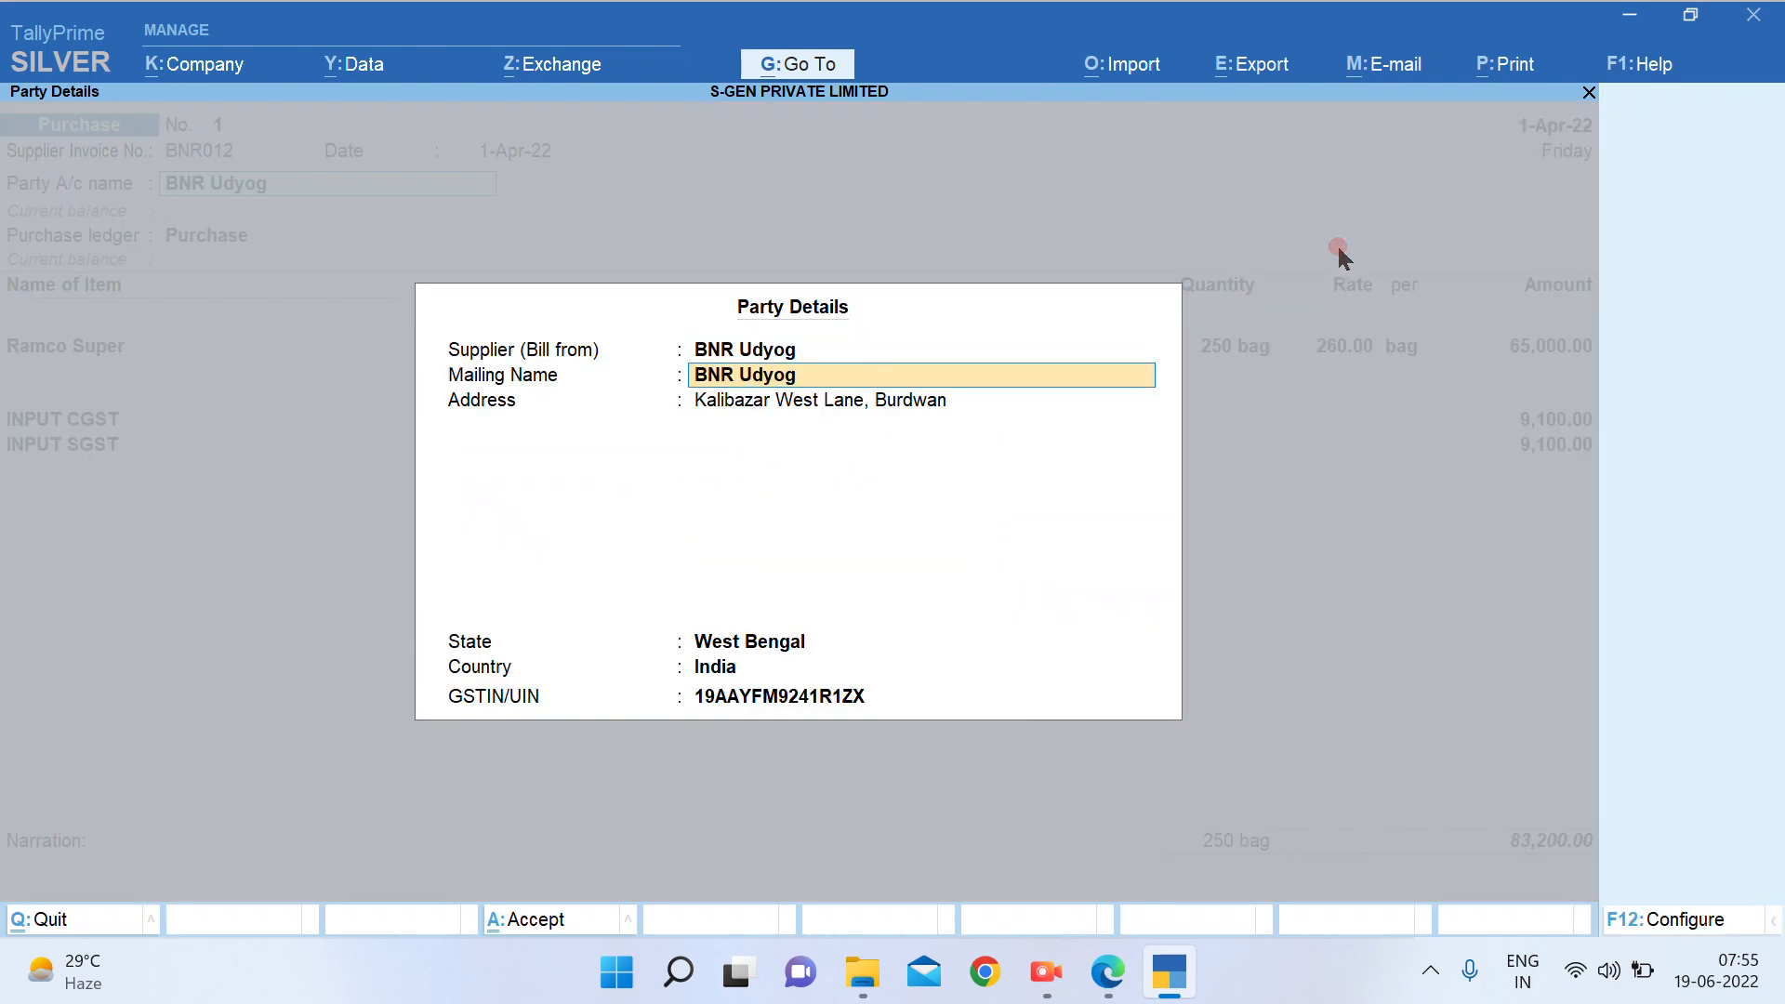
{"action": "key", "text": "Return"}
{"action": "key", "text": "Return"}
{"action": "key", "text": "Return"}
{"action": "key", "text": "Return"}
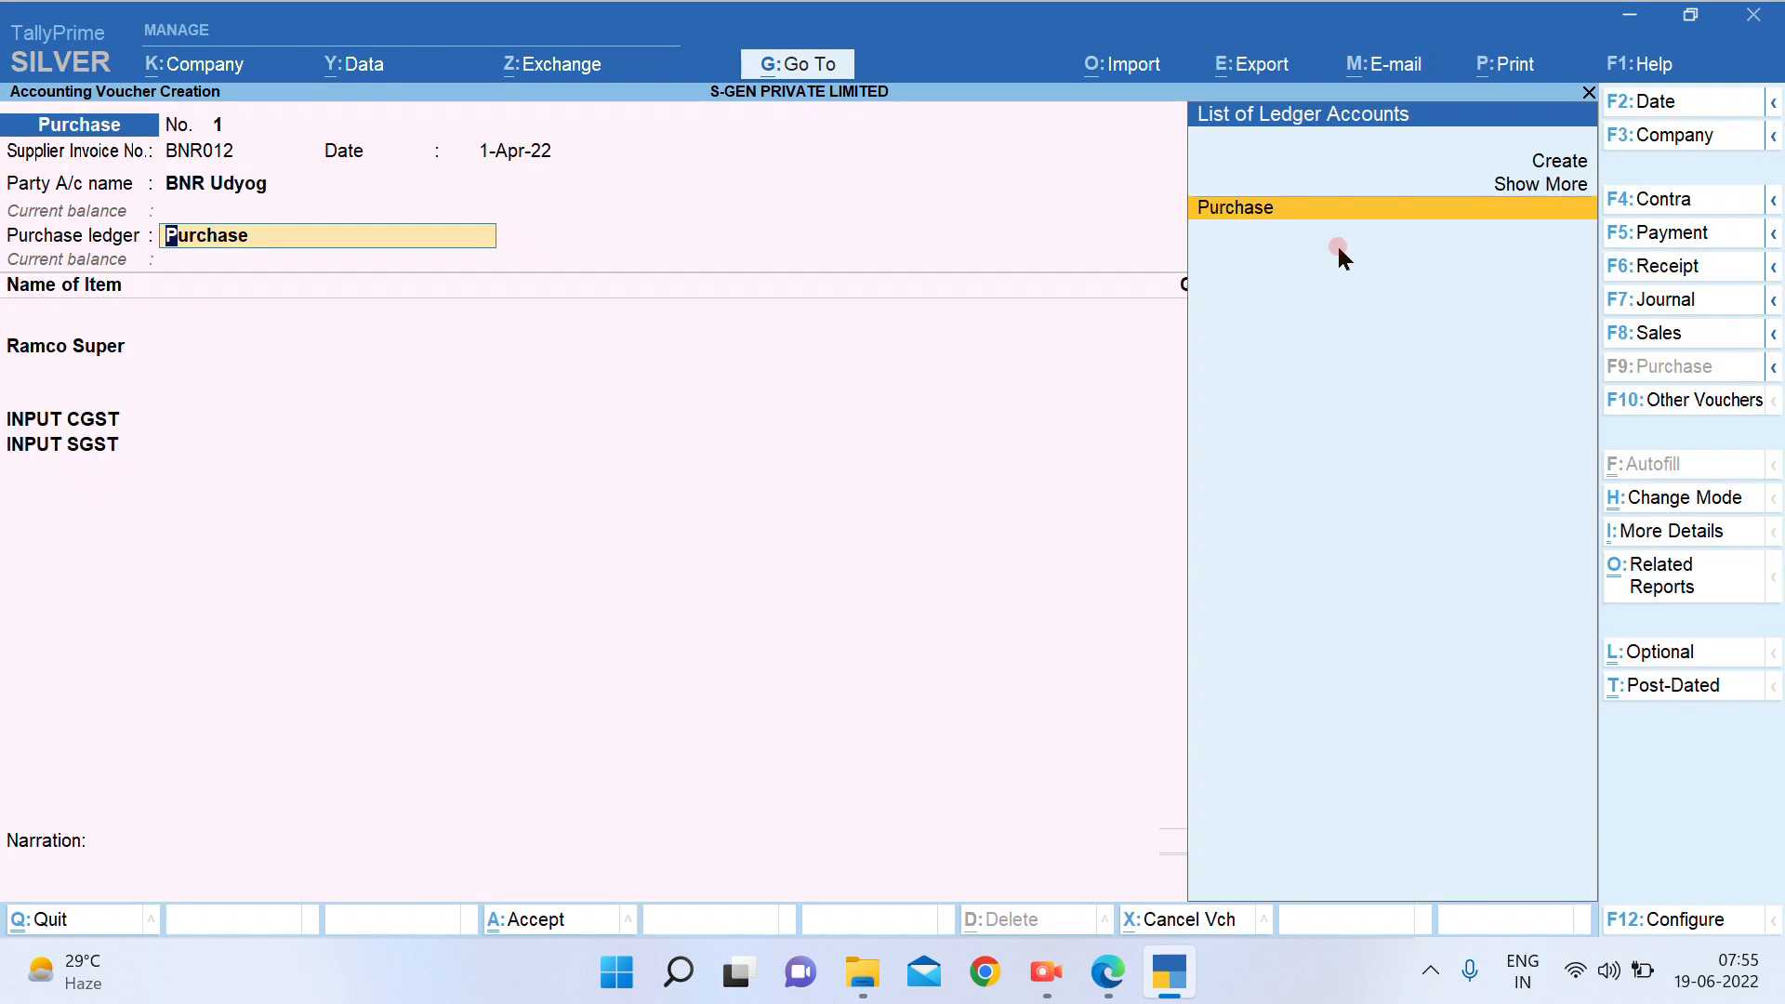
Keep the Purchase ledger and accept the Ramco Super line of 250 bags at 260.00 with the input CGST and SGST lines
{"action": "key", "text": "Return"}
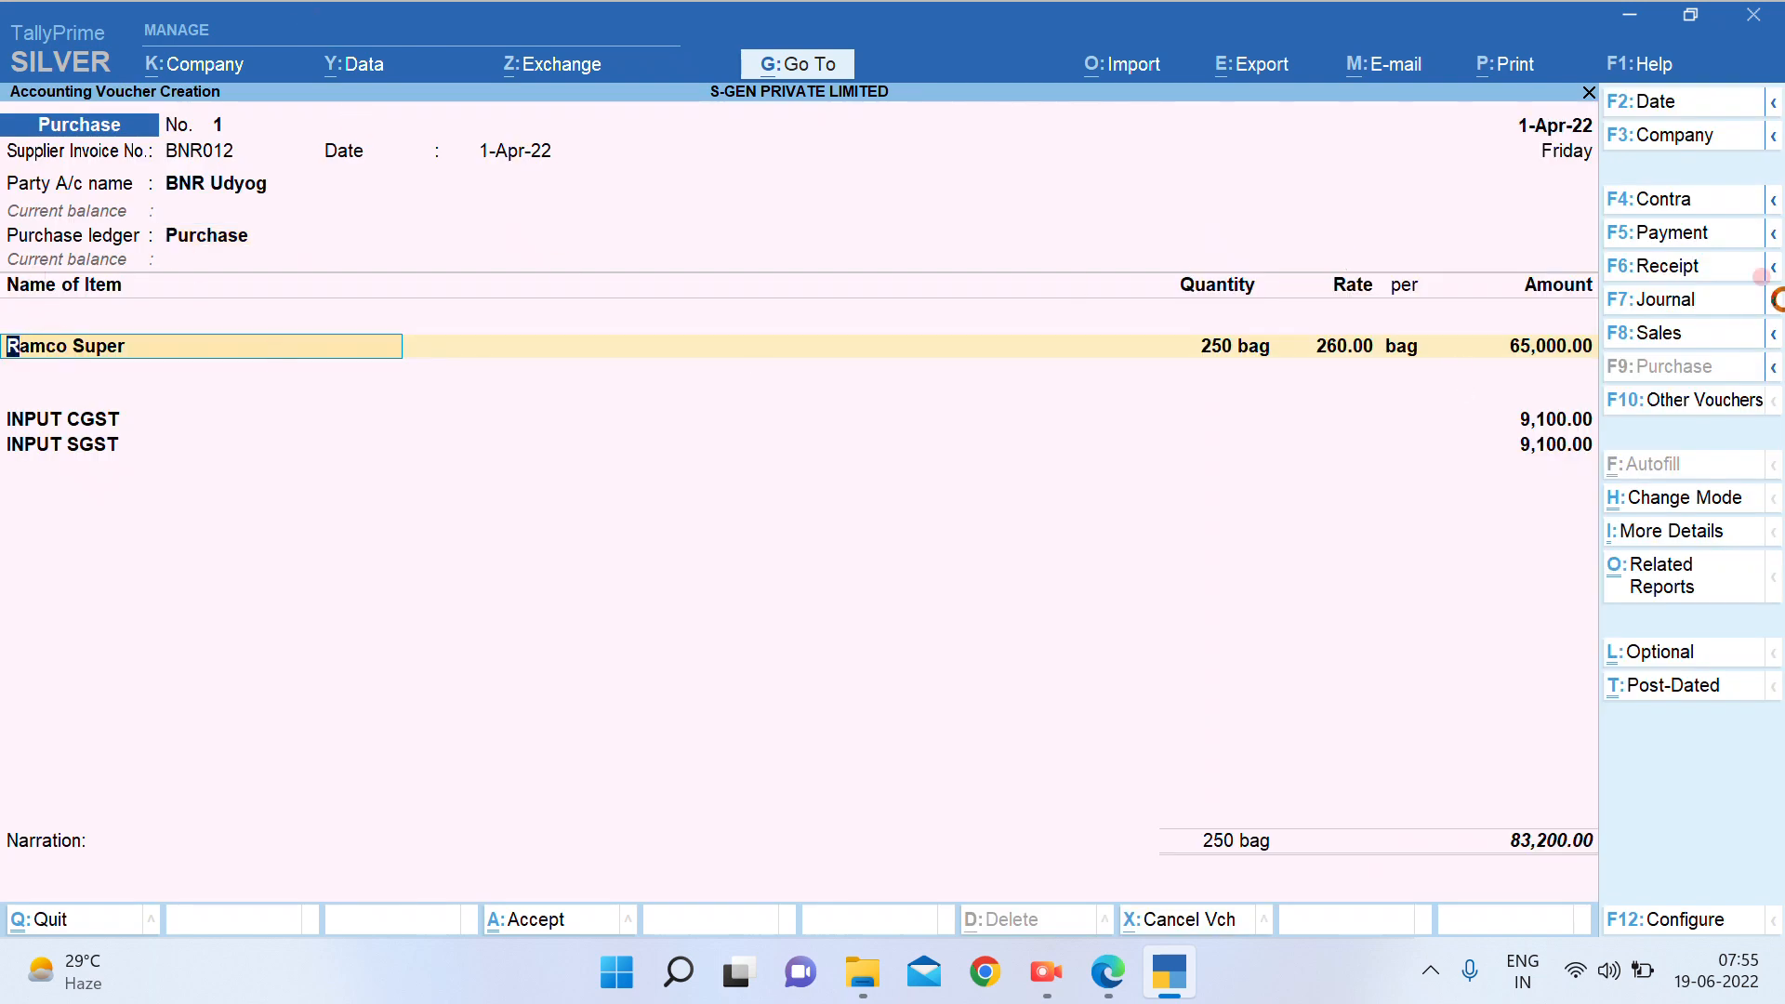
{"action": "key", "text": "Return"}
{"action": "key", "text": "Return"}
{"action": "key", "text": "Return"}
{"action": "key", "text": "Return"}
{"action": "key", "text": "Return"}
{"action": "key", "text": "Return"}
{"action": "key", "text": "Return"}
{"action": "key", "text": "Return"}
{"action": "key", "text": "Return"}
{"action": "key", "text": "Return"}
{"action": "key", "text": "Return"}
{"action": "key", "text": "Return"}
{"action": "key", "text": "Return"}
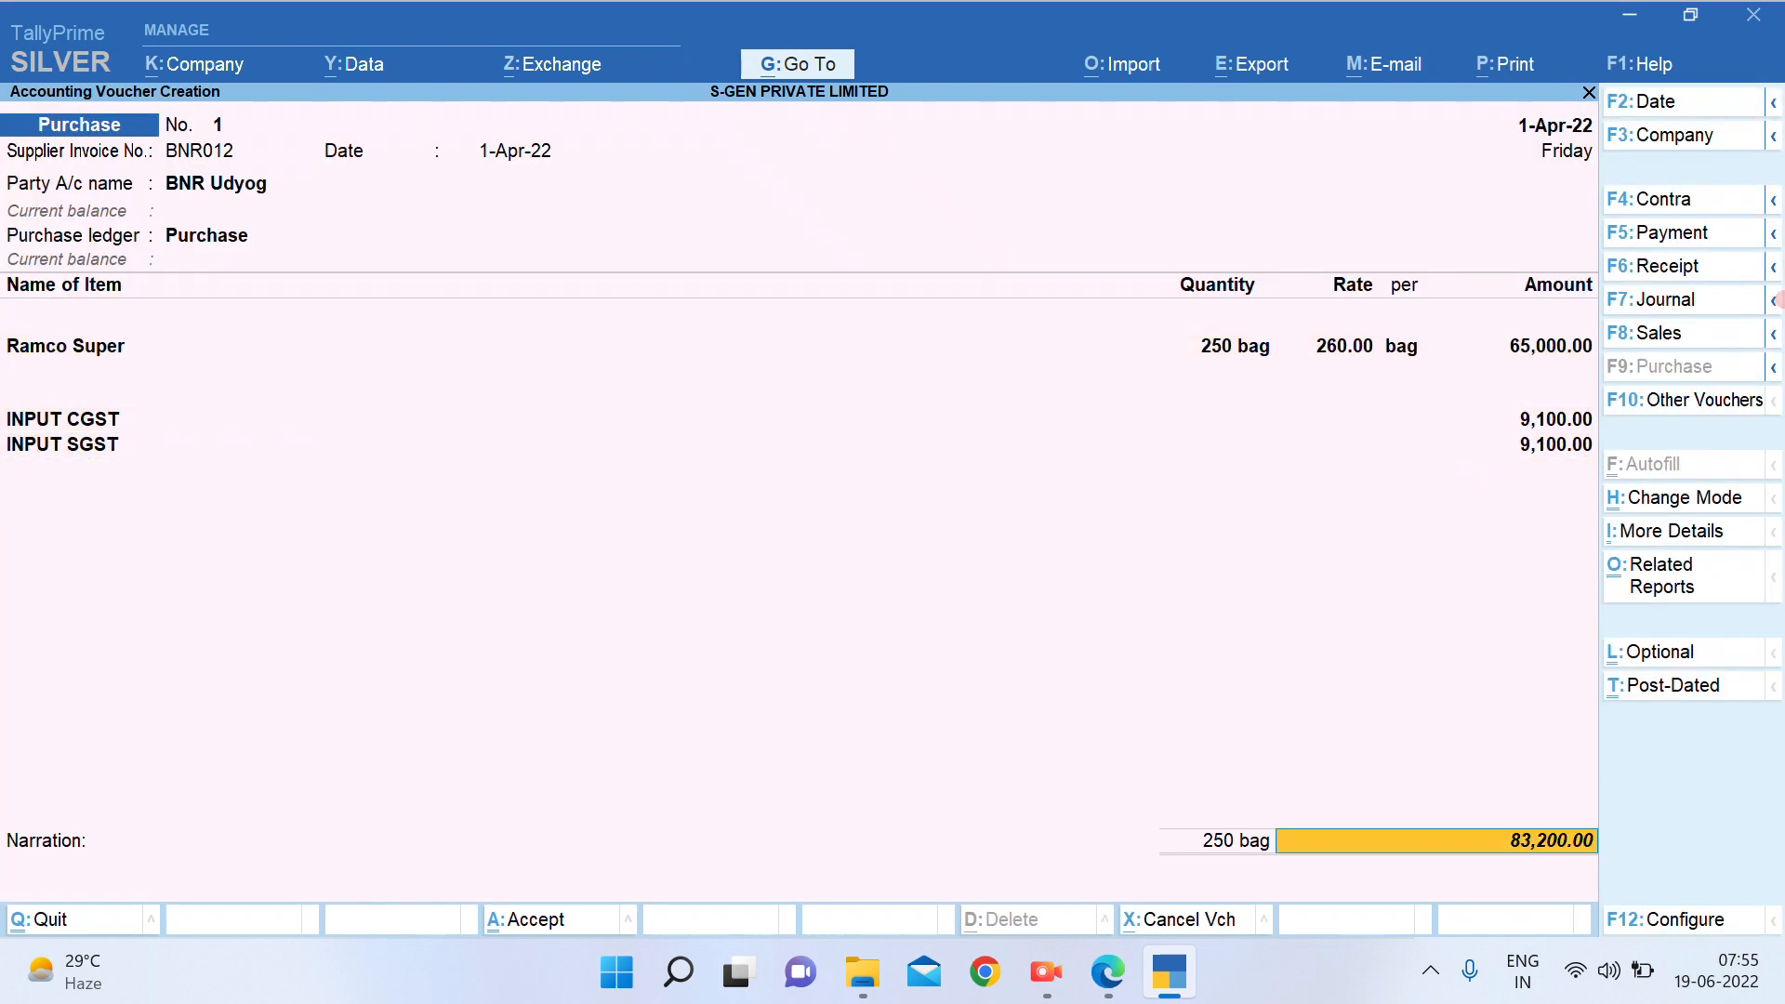
Record the bill-wise details for BNR Udyog as New Ref BNR012 for 83,200.00 Cr
{"action": "key", "text": "Return"}
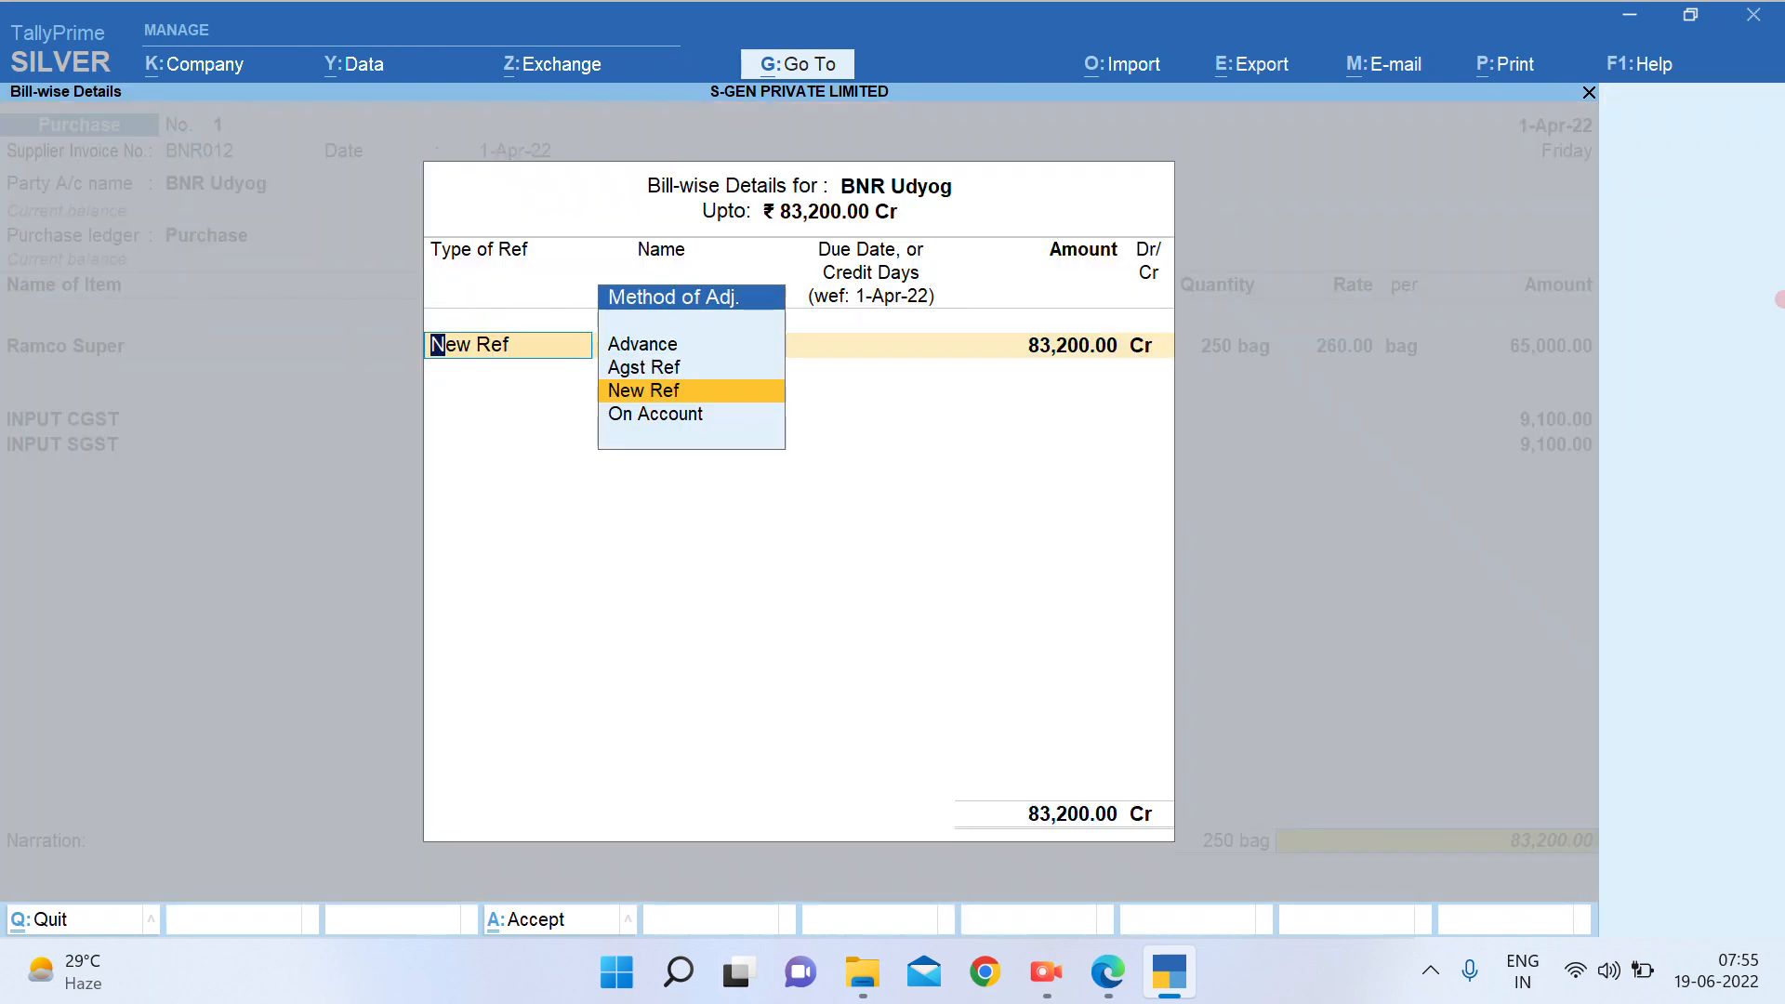
{"action": "key", "text": "Return"}
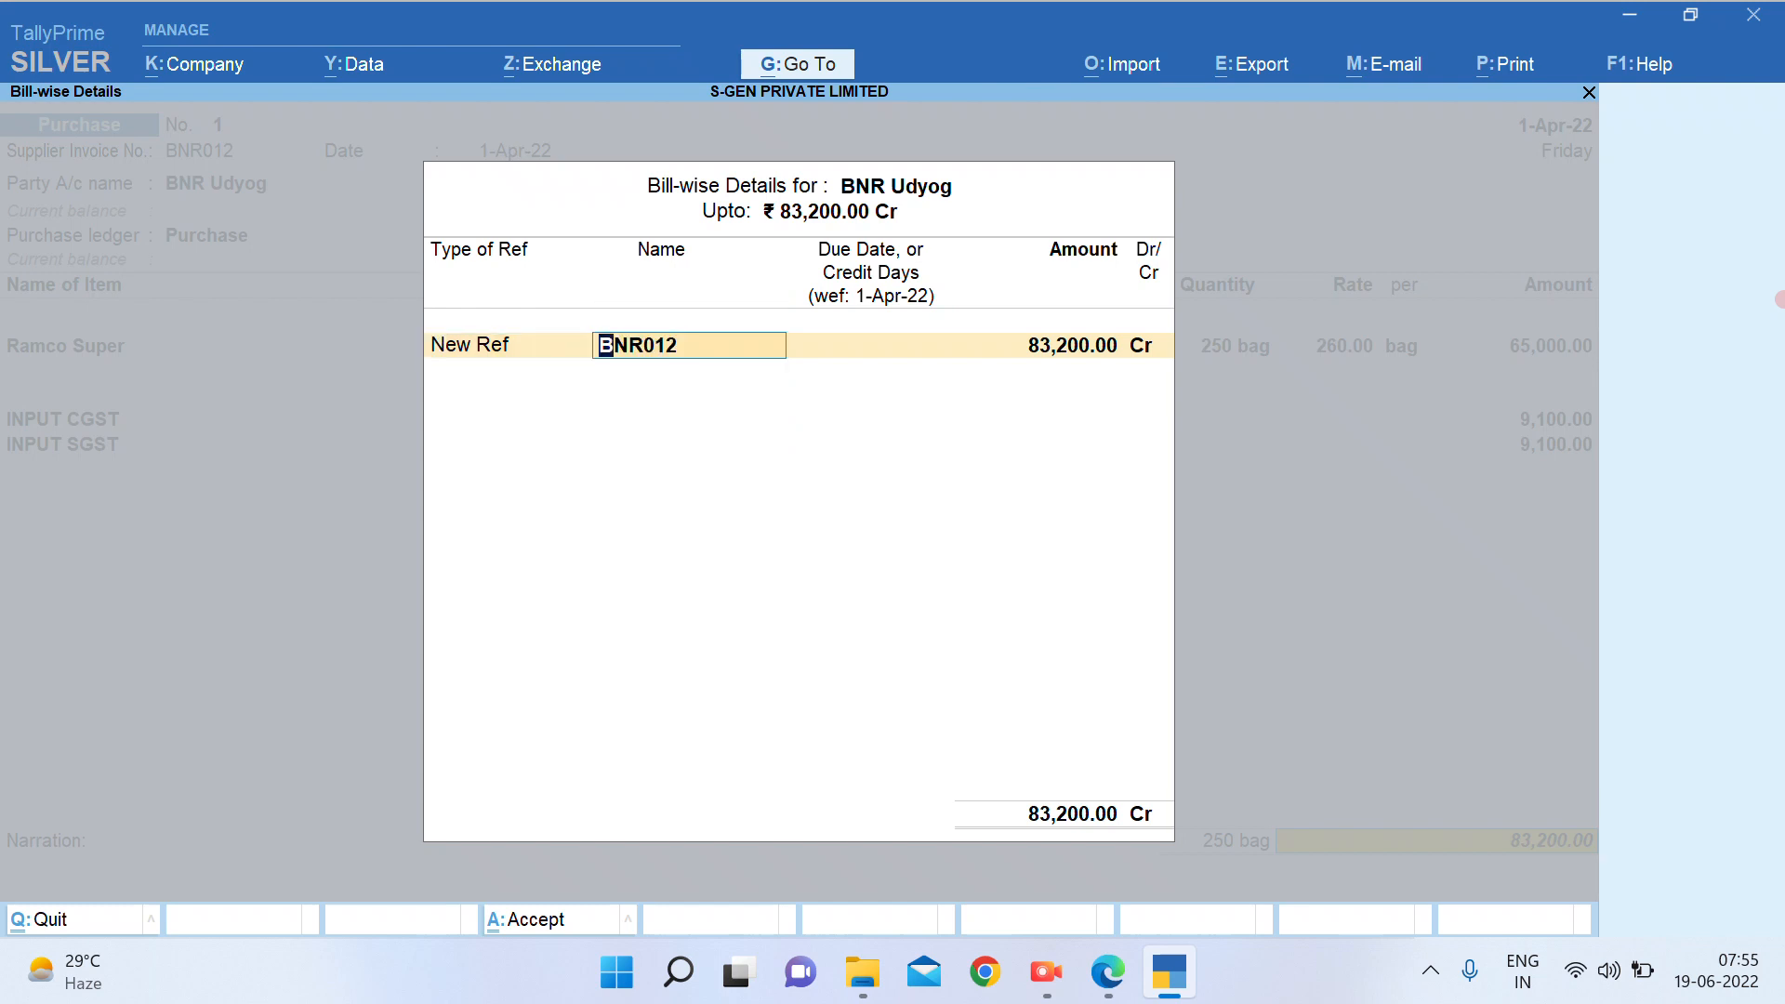
{"action": "key", "text": "Return"}
{"action": "key", "text": "Return"}
{"action": "key", "text": "Return"}
{"action": "key", "text": "Return"}
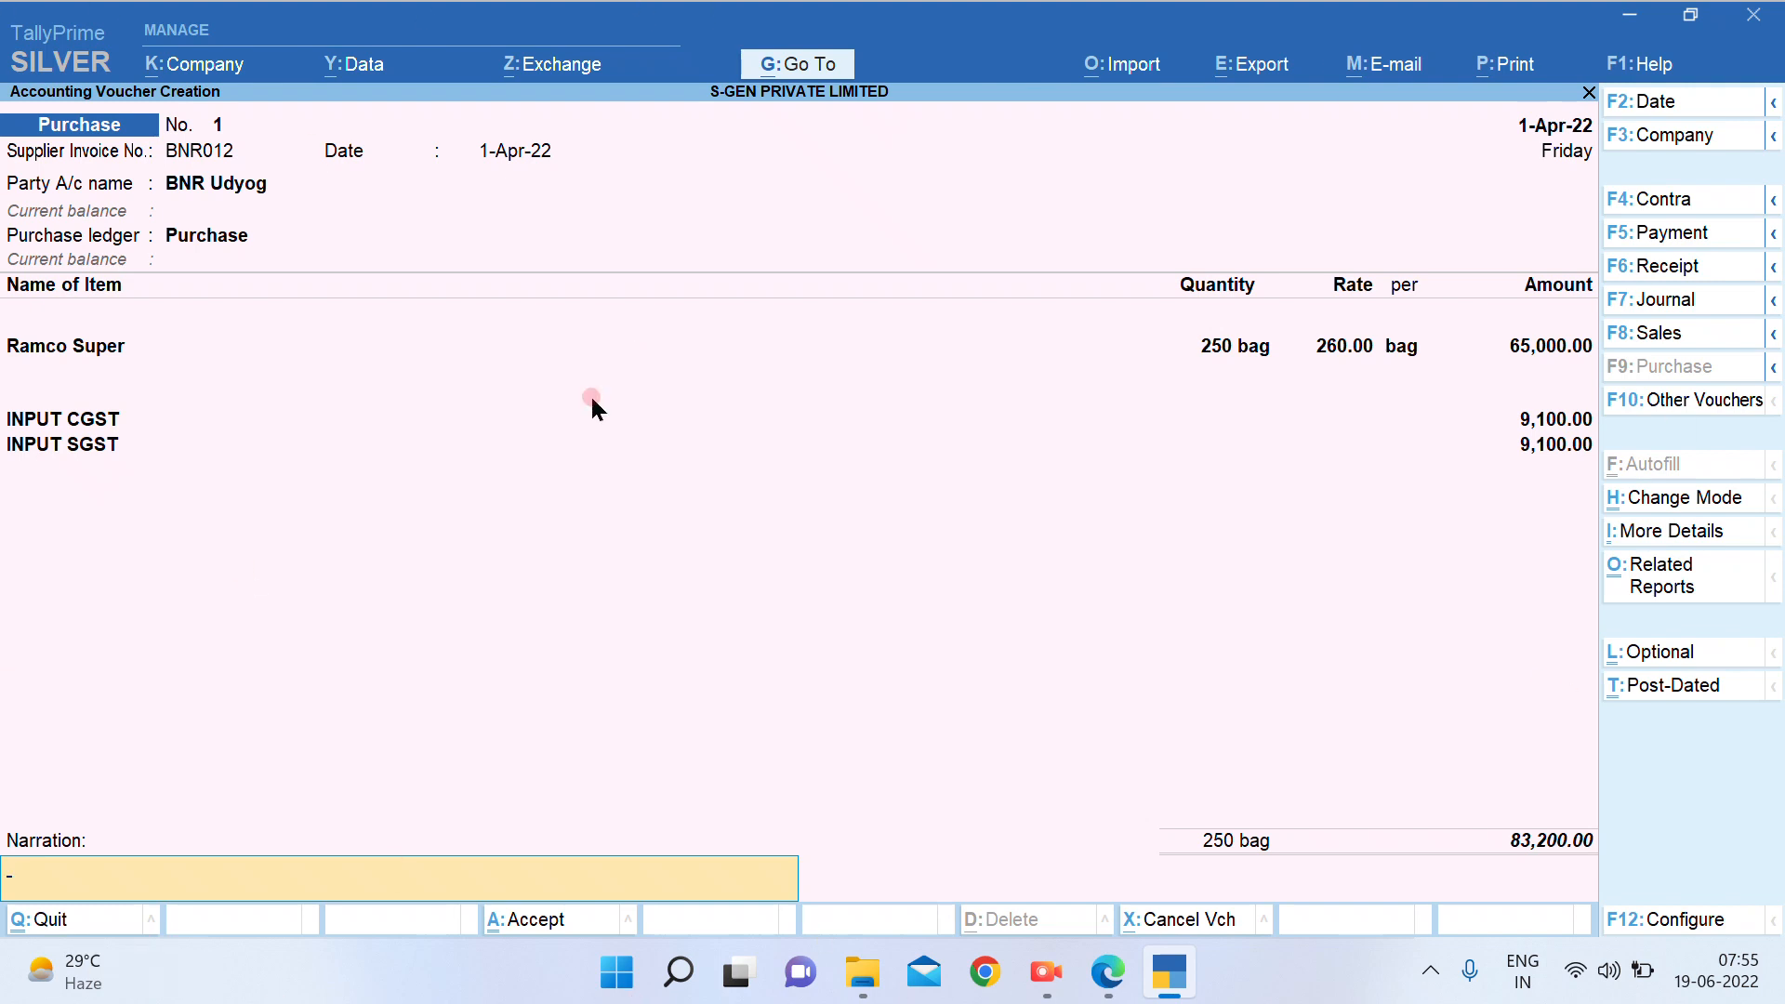
Save the BNR Udyog purchase voucher with an empty narration
{"action": "key", "text": "Return"}
{"action": "key", "text": "Return"}
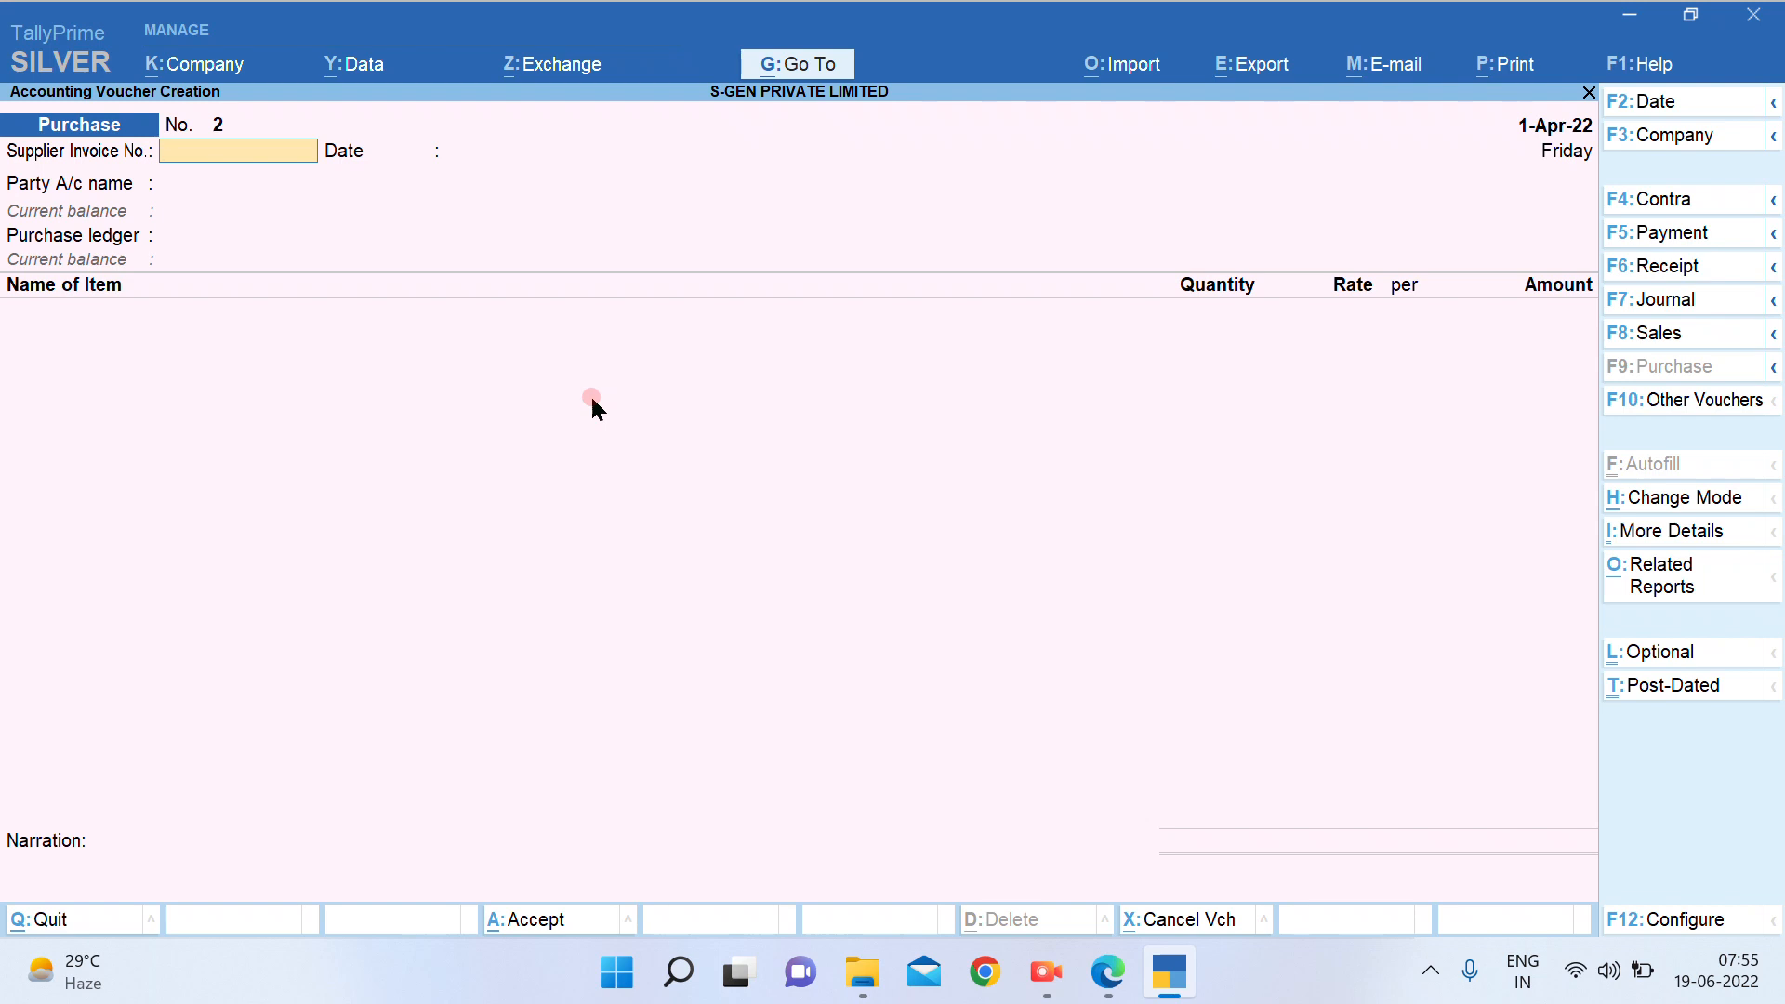
Switch to the question PDF in Edge and highlight event 6 through Tax invoice No. BNR012, plus the phrase "(Rejection Out No"
{"action": "left_click", "coordinate": [1108, 972]}
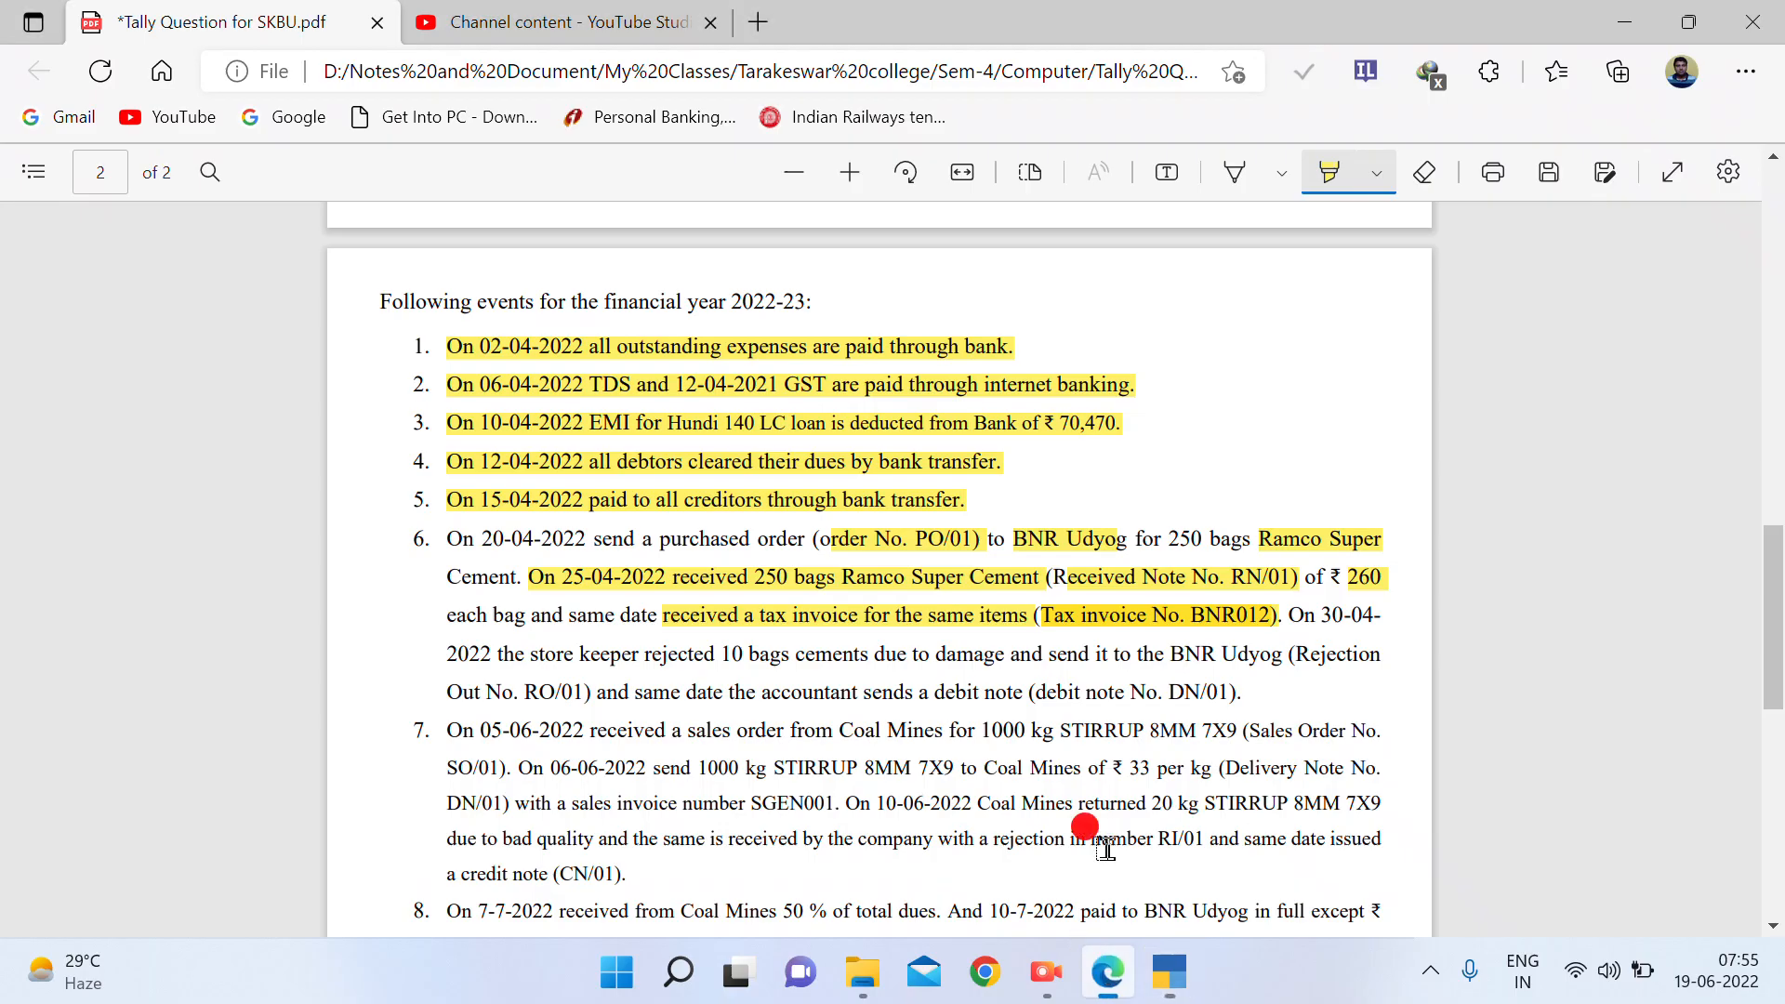
{"action": "mouse_move", "coordinate": [1286, 622]}
{"action": "left_mouse_down"}
{"action": "mouse_move", "coordinate": [590, 538]}
{"action": "mouse_move", "coordinate": [387, 542]}
{"action": "left_mouse_up"}
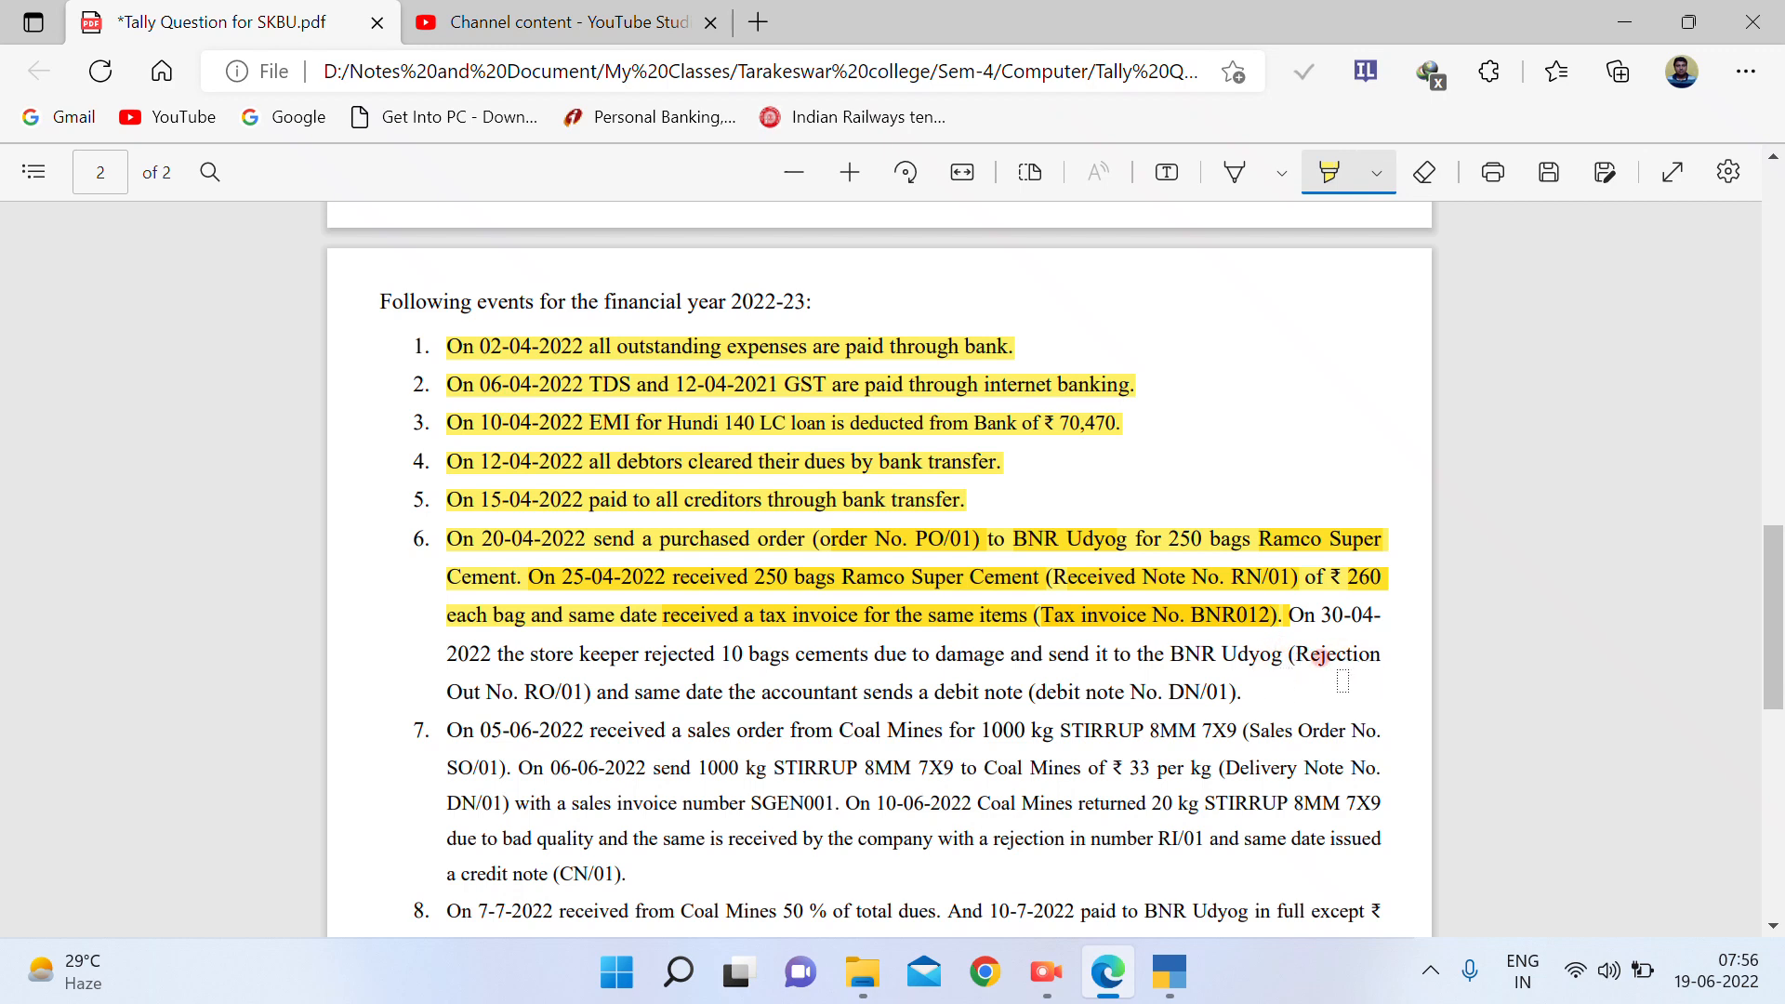
{"action": "left_click_drag", "start_coordinate": [1290, 653], "coordinate": [1382, 651]}
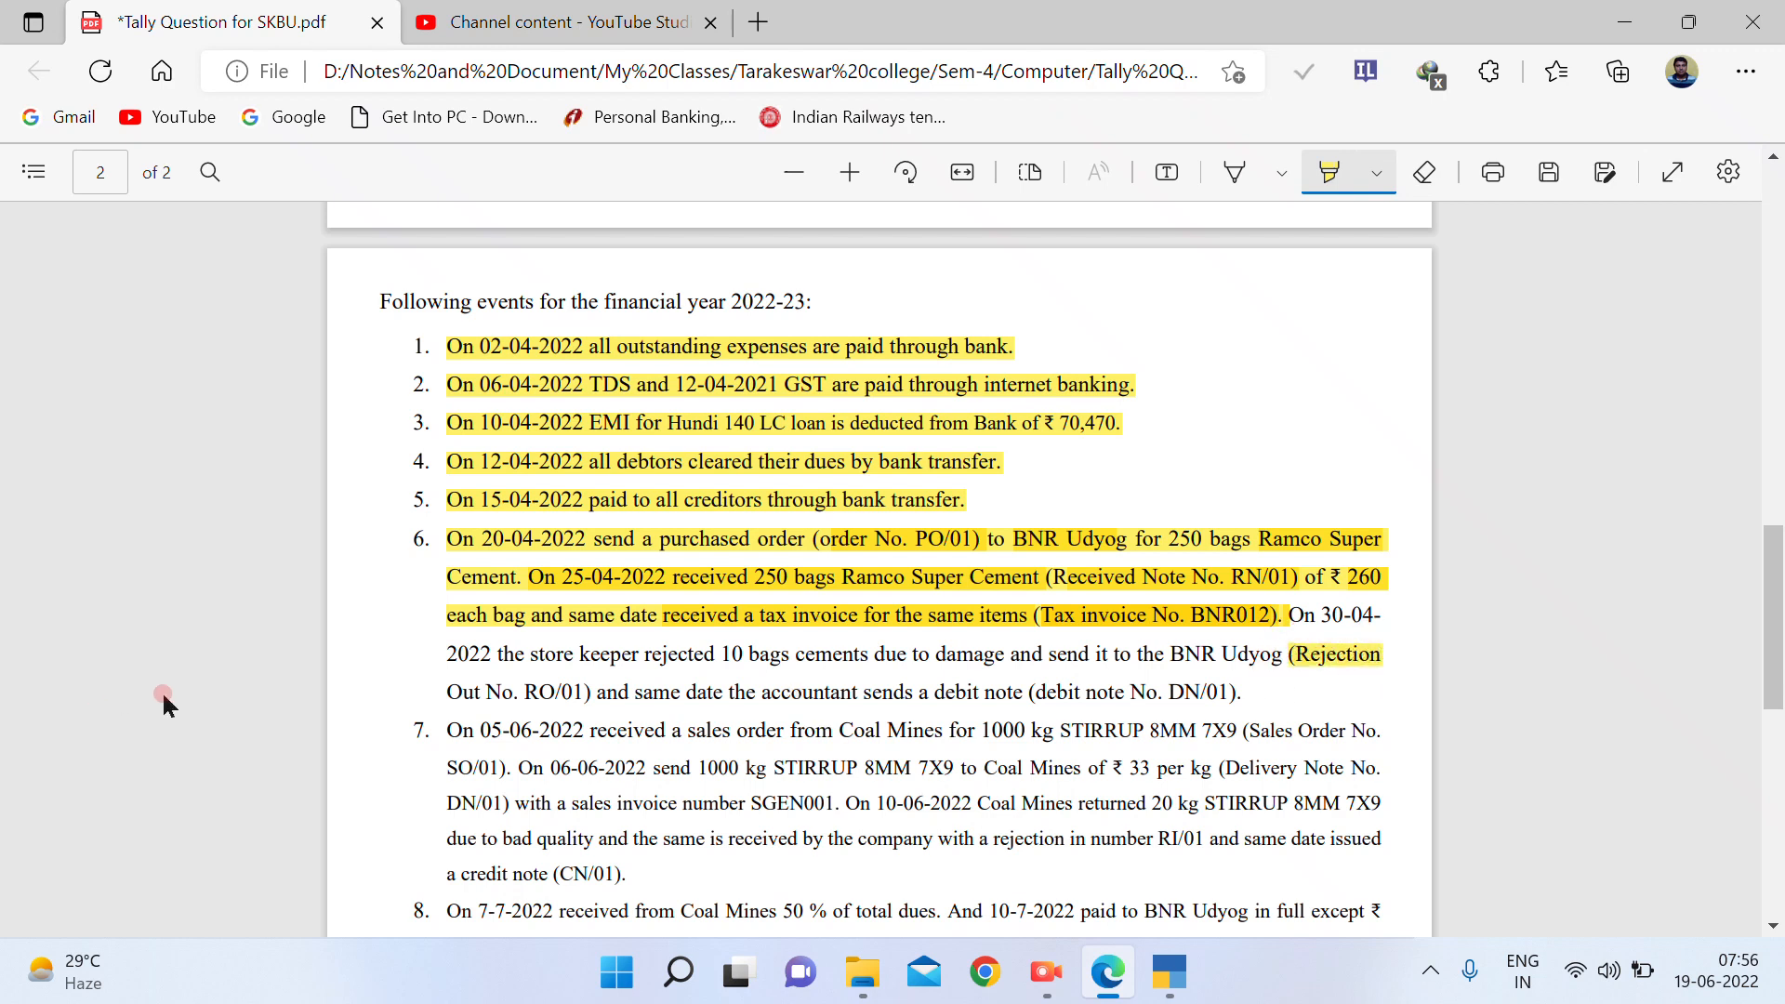
{"action": "left_click_drag", "start_coordinate": [446, 686], "coordinate": [516, 690]}
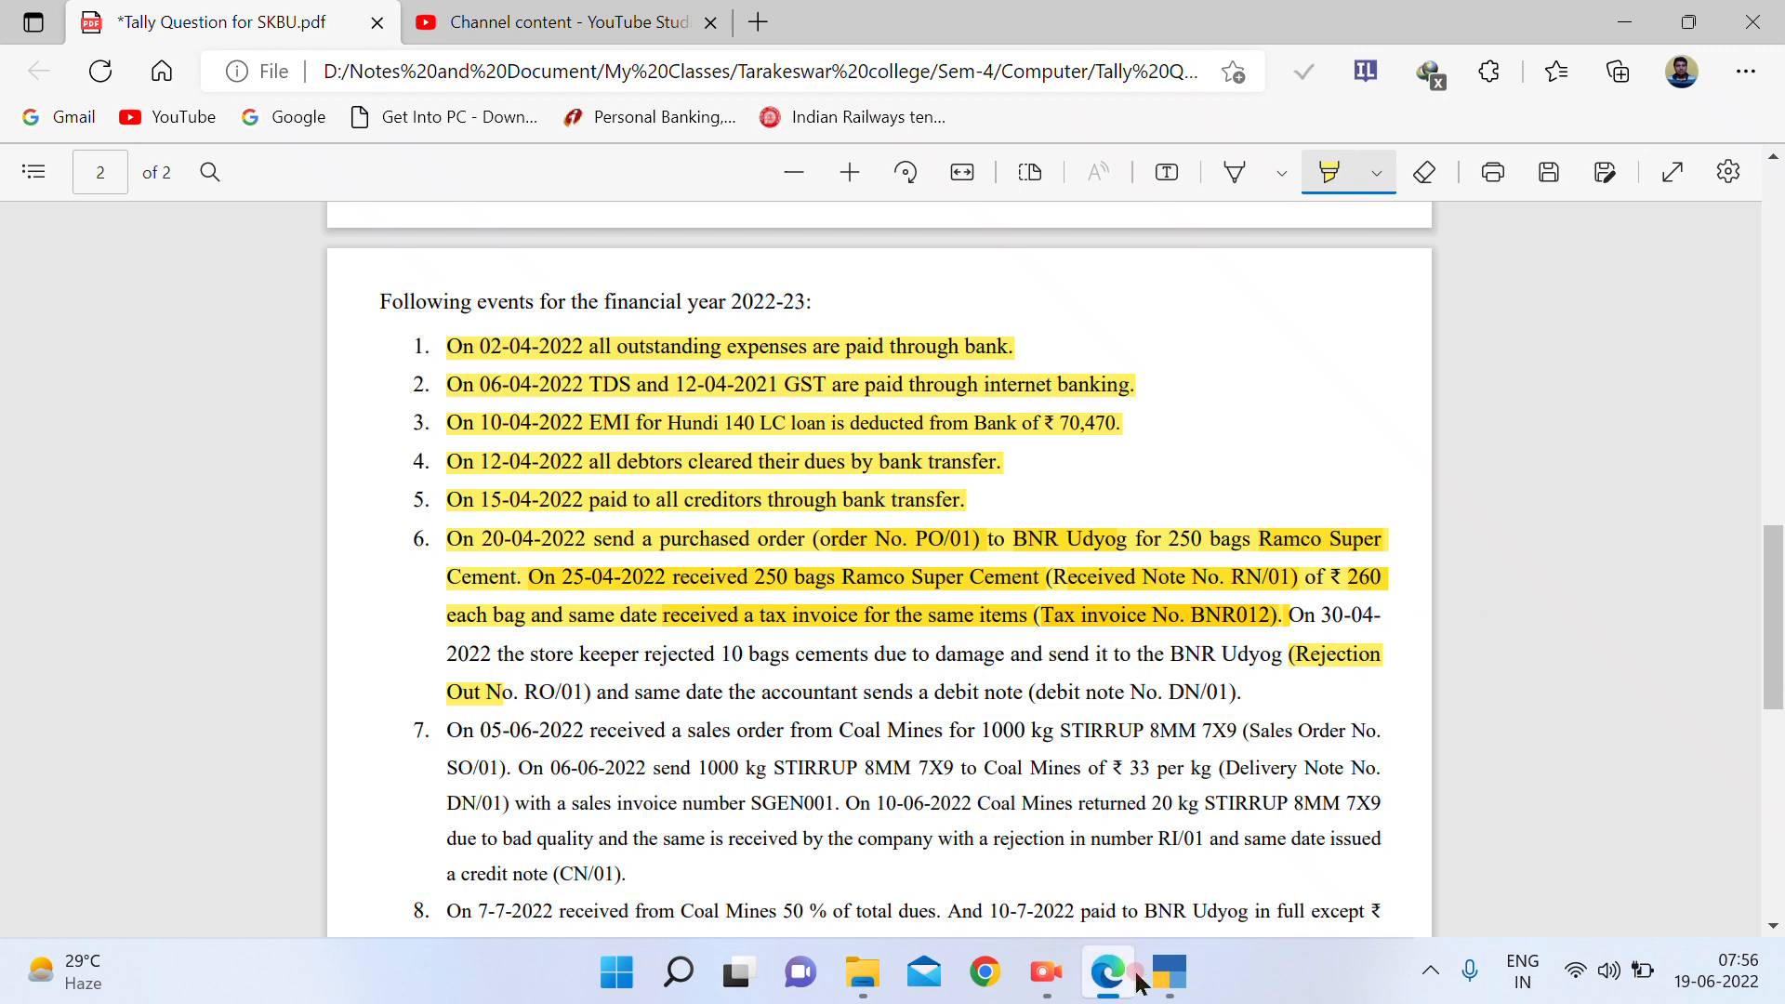
Return to TallyPrime and show the inactive voucher types in the list of other vouchers
{"action": "left_click", "coordinate": [1172, 978]}
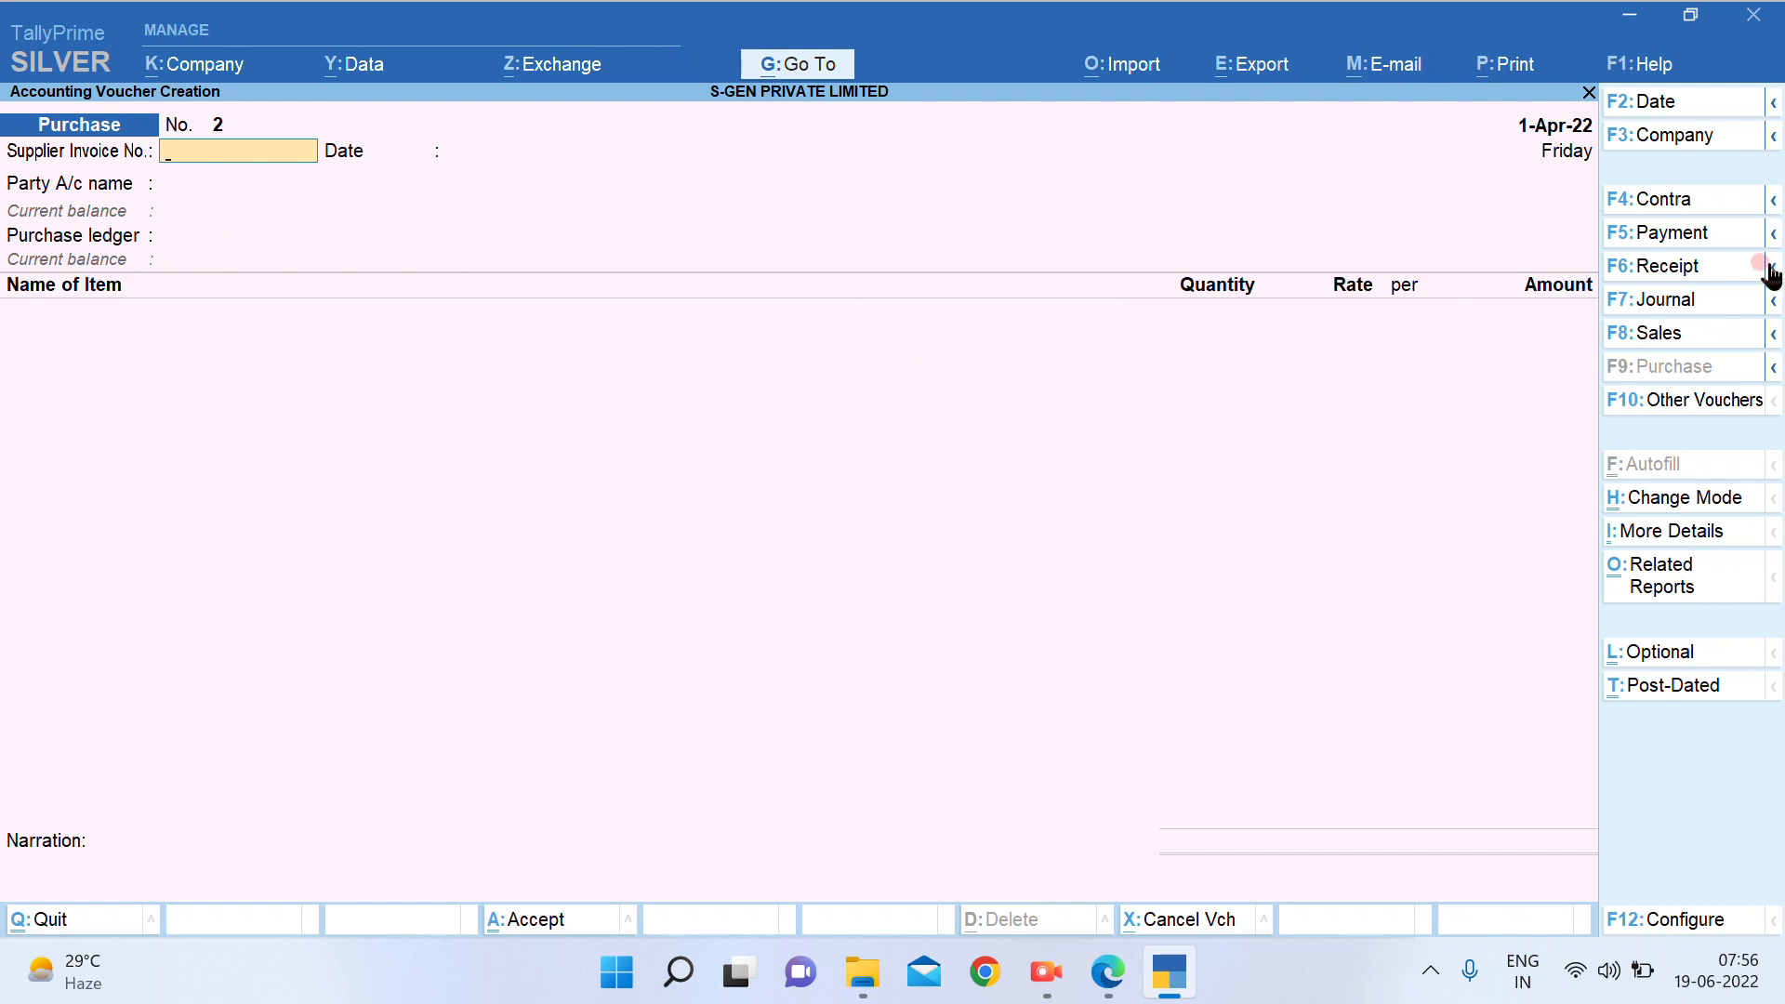
{"action": "left_click", "coordinate": [1682, 407]}
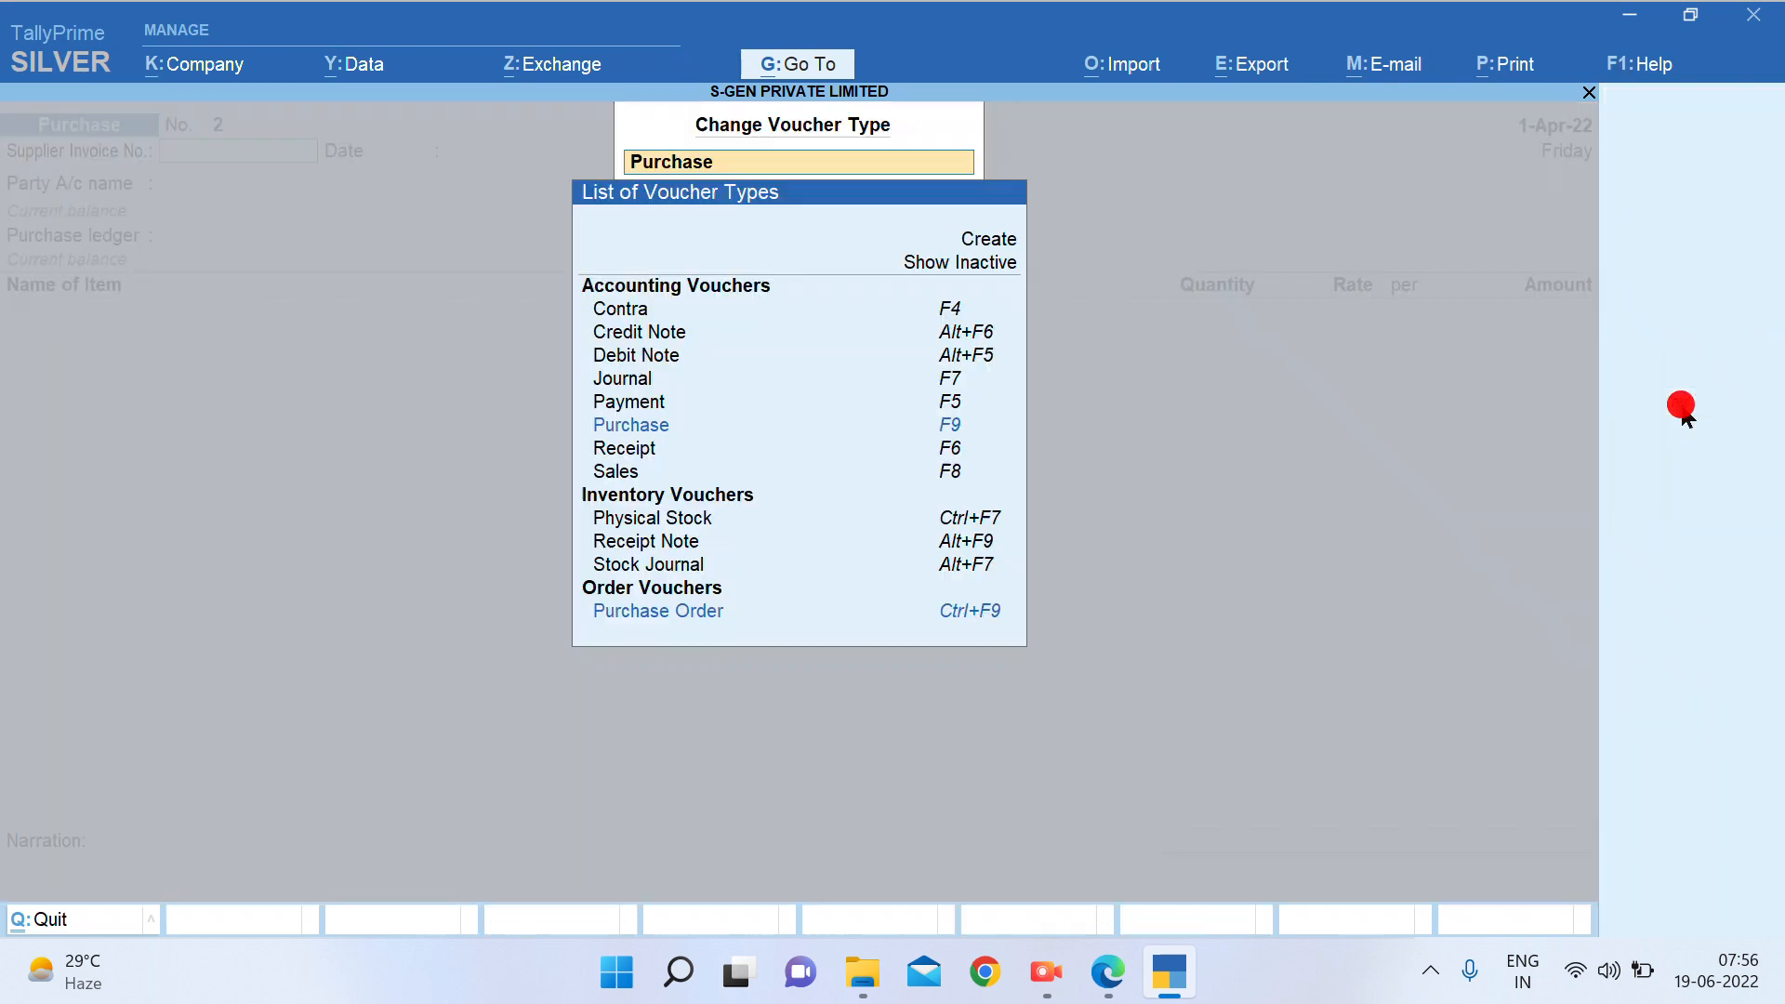
{"action": "key", "text": "Up"}
{"action": "key", "text": "Up"}
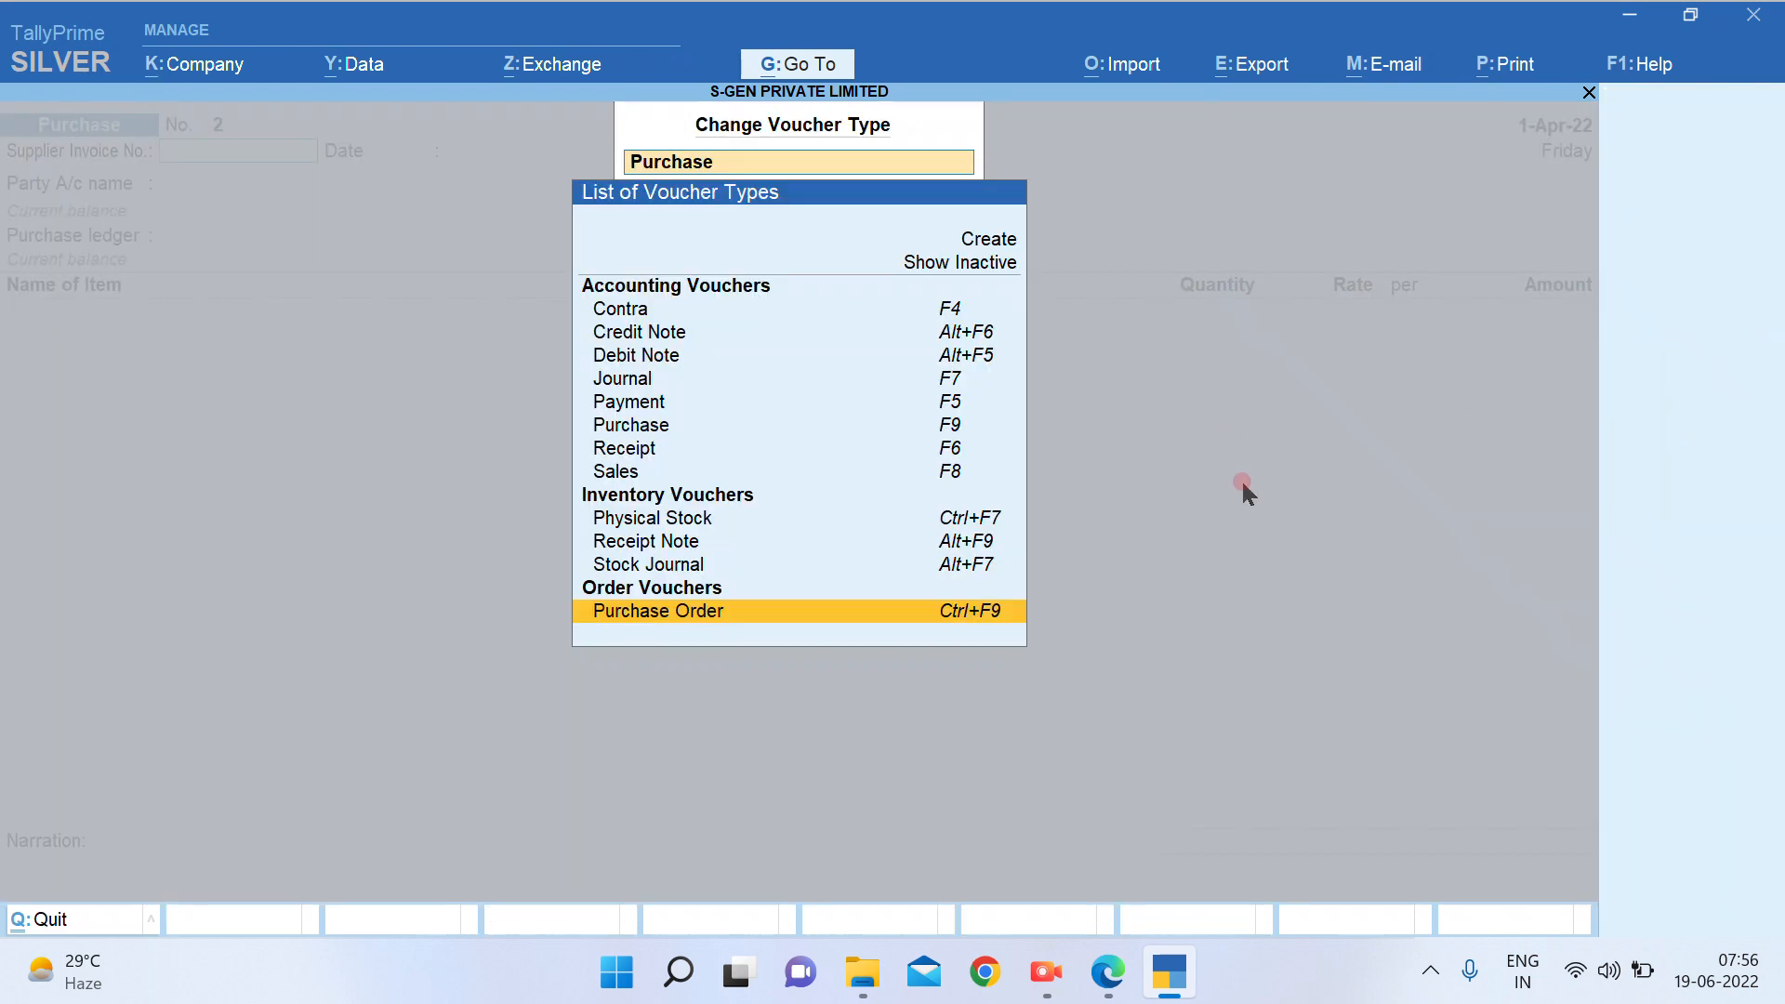
{"action": "key", "text": "Up"}
{"action": "key", "text": "Up"}
{"action": "key", "text": "Up"}
{"action": "key", "text": "Up"}
{"action": "key", "text": "Up"}
{"action": "key", "text": "Up"}
{"action": "key", "text": "Up"}
{"action": "key", "text": "Up"}
{"action": "key", "text": "Up"}
{"action": "key", "text": "Up"}
{"action": "key", "text": "Up"}
{"action": "key", "text": "Up"}
{"action": "key", "text": "Up"}
{"action": "key", "text": "Up"}
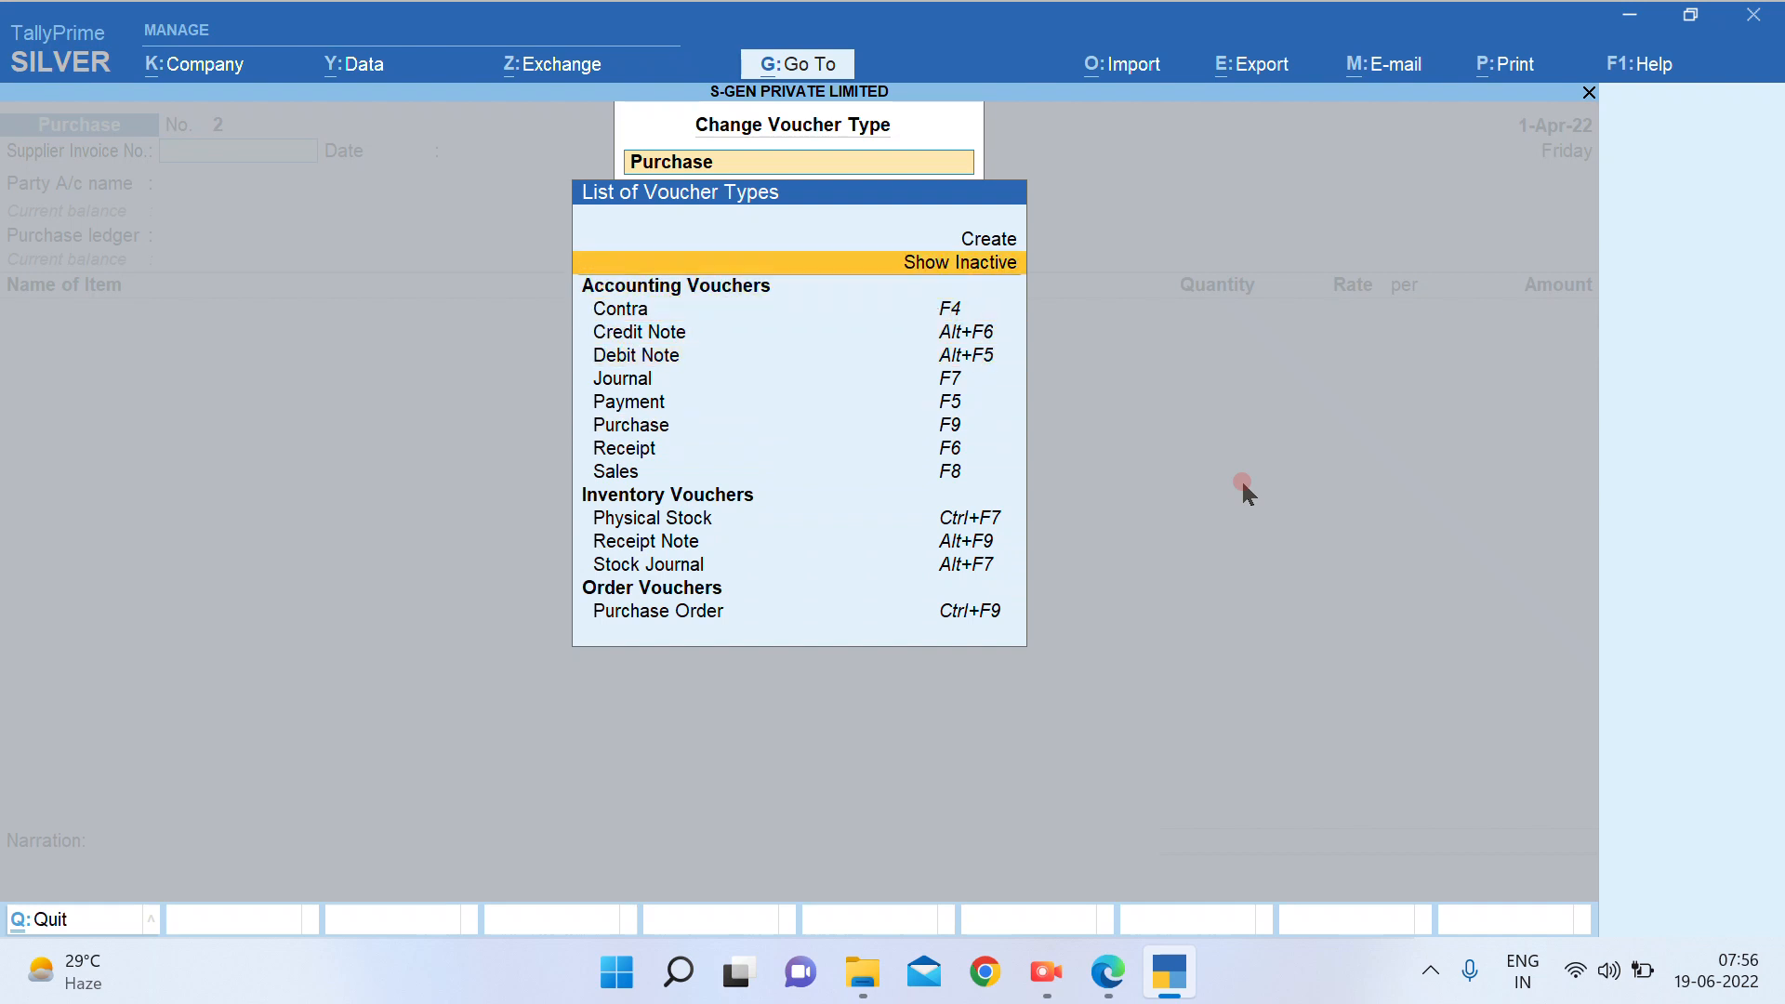
{"action": "key", "text": "Return"}
Change the voucher type to Rejections Out and activate it
{"action": "key", "text": "Down"}
{"action": "key", "text": "Down"}
{"action": "key", "text": "Down"}
{"action": "key", "text": "Down"}
{"action": "key", "text": "Down"}
{"action": "key", "text": "Down"}
{"action": "key", "text": "Down"}
{"action": "key", "text": "Down"}
{"action": "key", "text": "Down"}
{"action": "key", "text": "Down"}
{"action": "key", "text": "Down"}
{"action": "key", "text": "Down"}
{"action": "key", "text": "Down"}
{"action": "key", "text": "Down"}
{"action": "key", "text": "Down"}
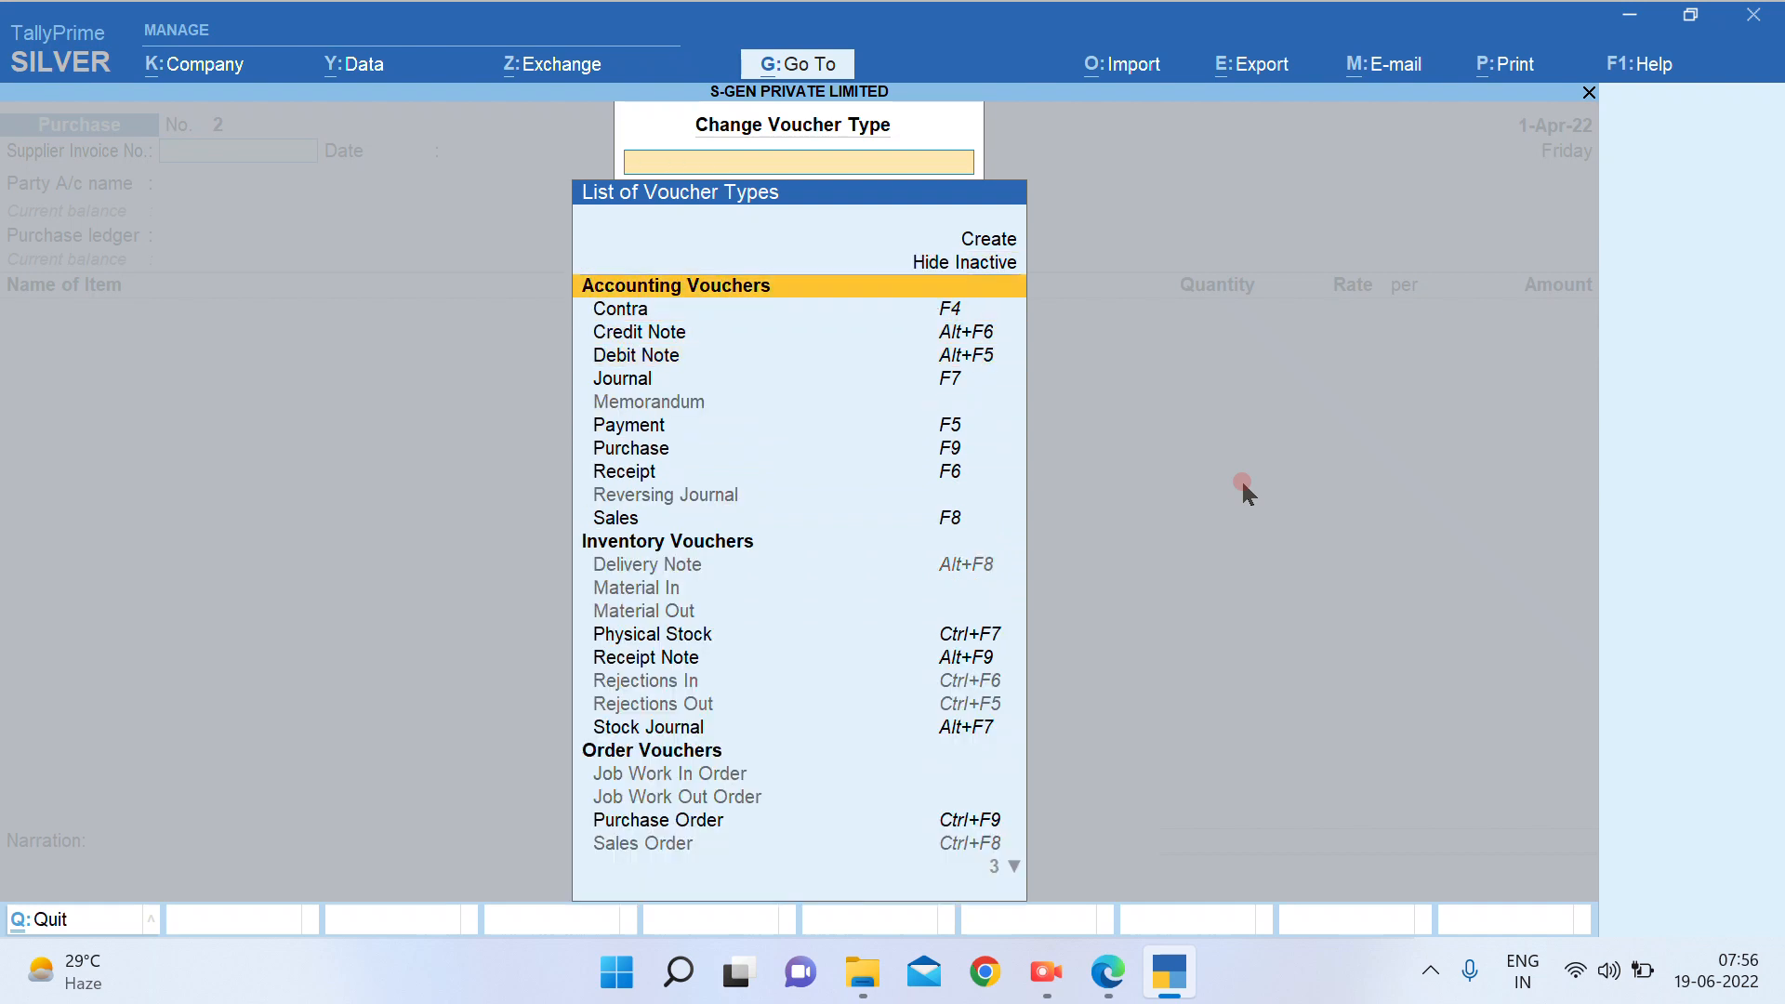
{"action": "key", "text": "Down"}
{"action": "key", "text": "Down"}
{"action": "key", "text": "Down"}
{"action": "key", "text": "Down"}
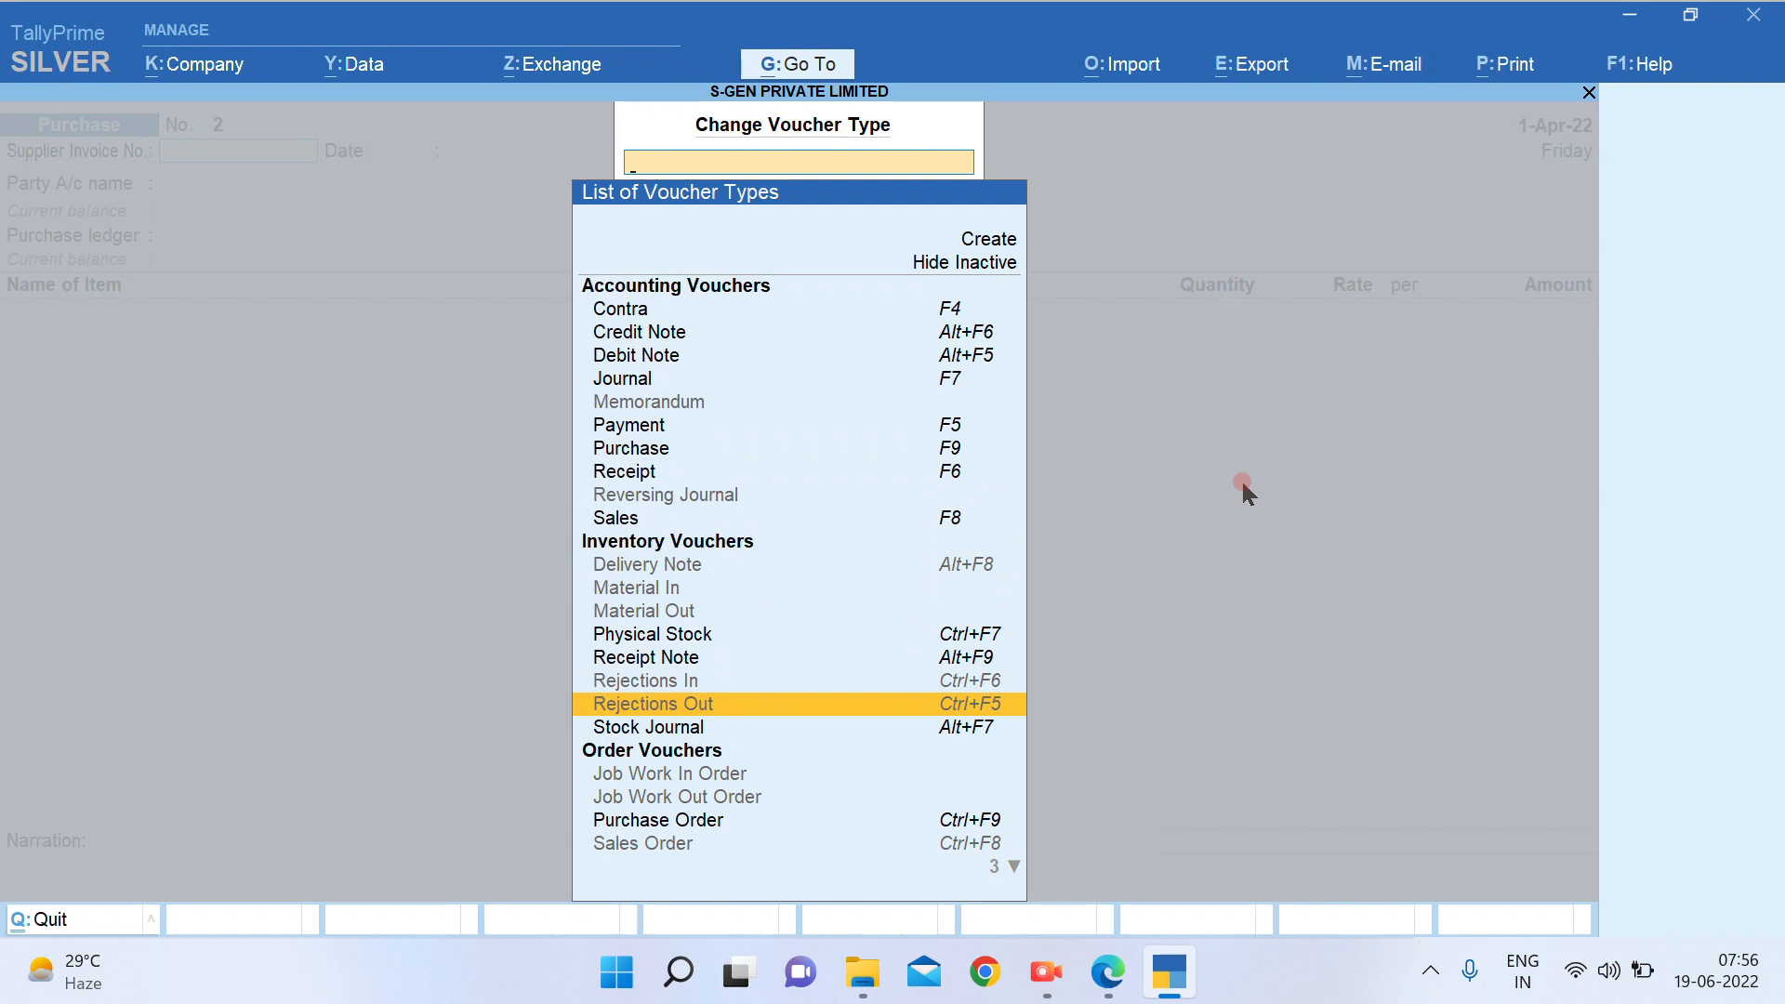
{"action": "key", "text": "Return"}
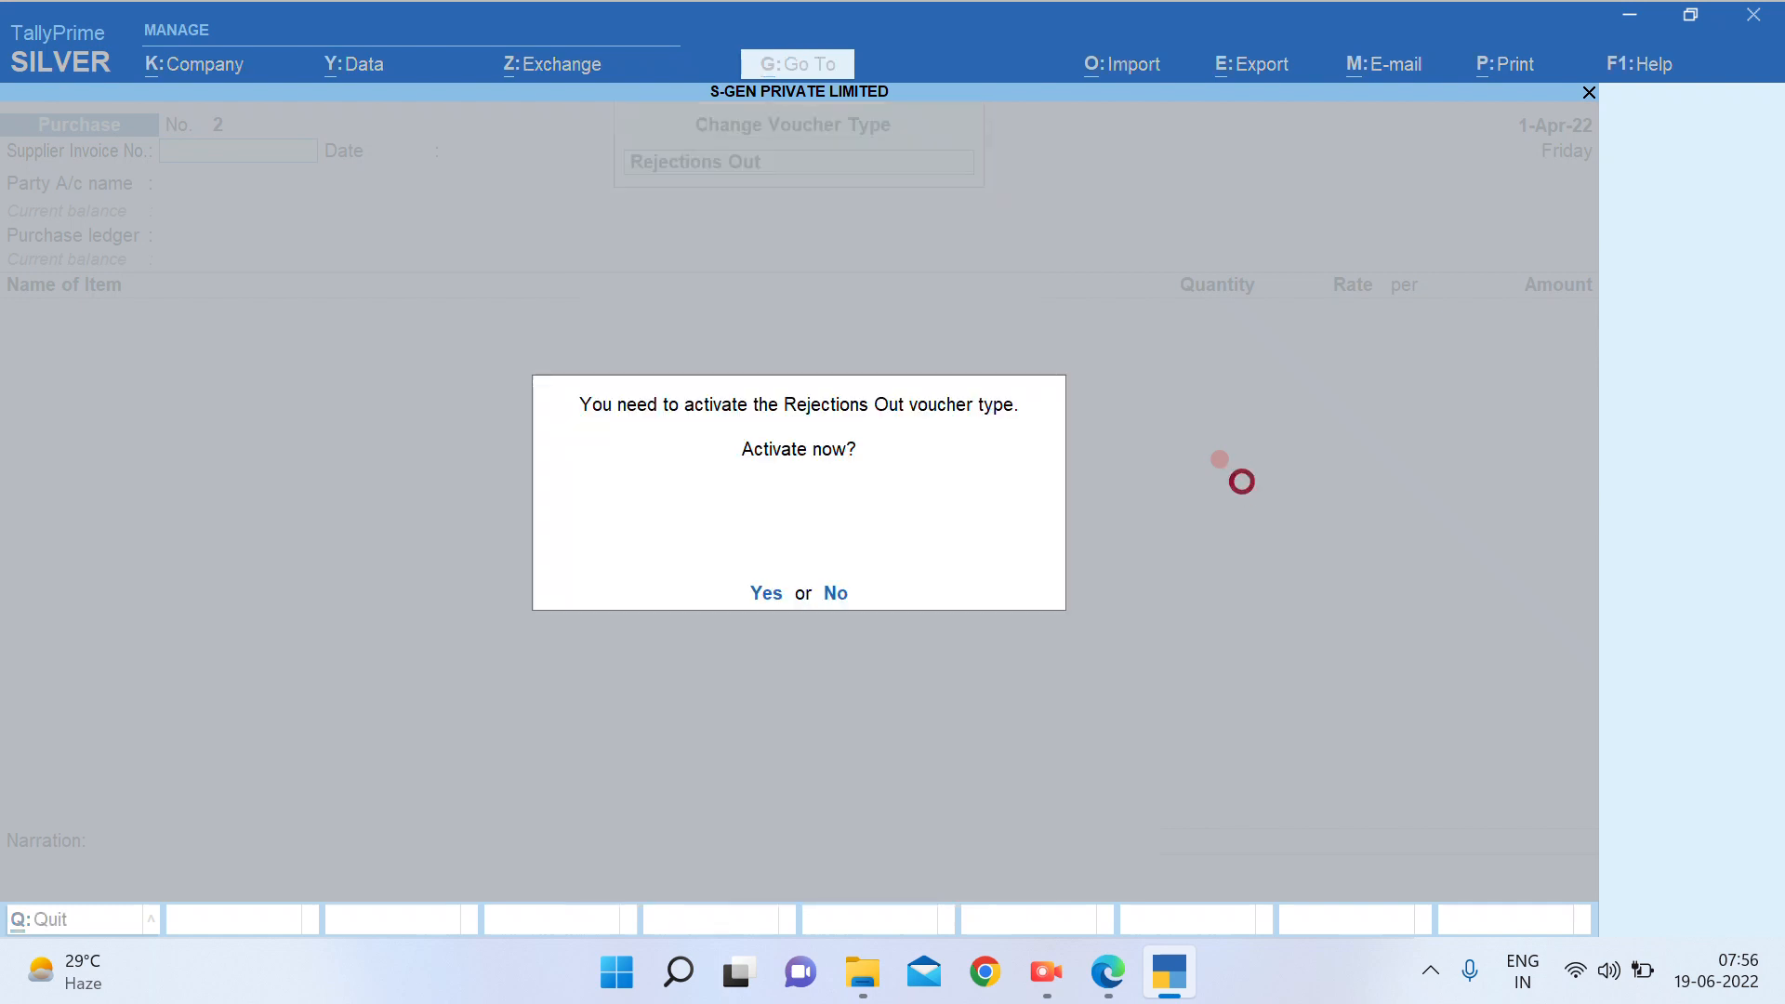
{"action": "key", "text": "y"}
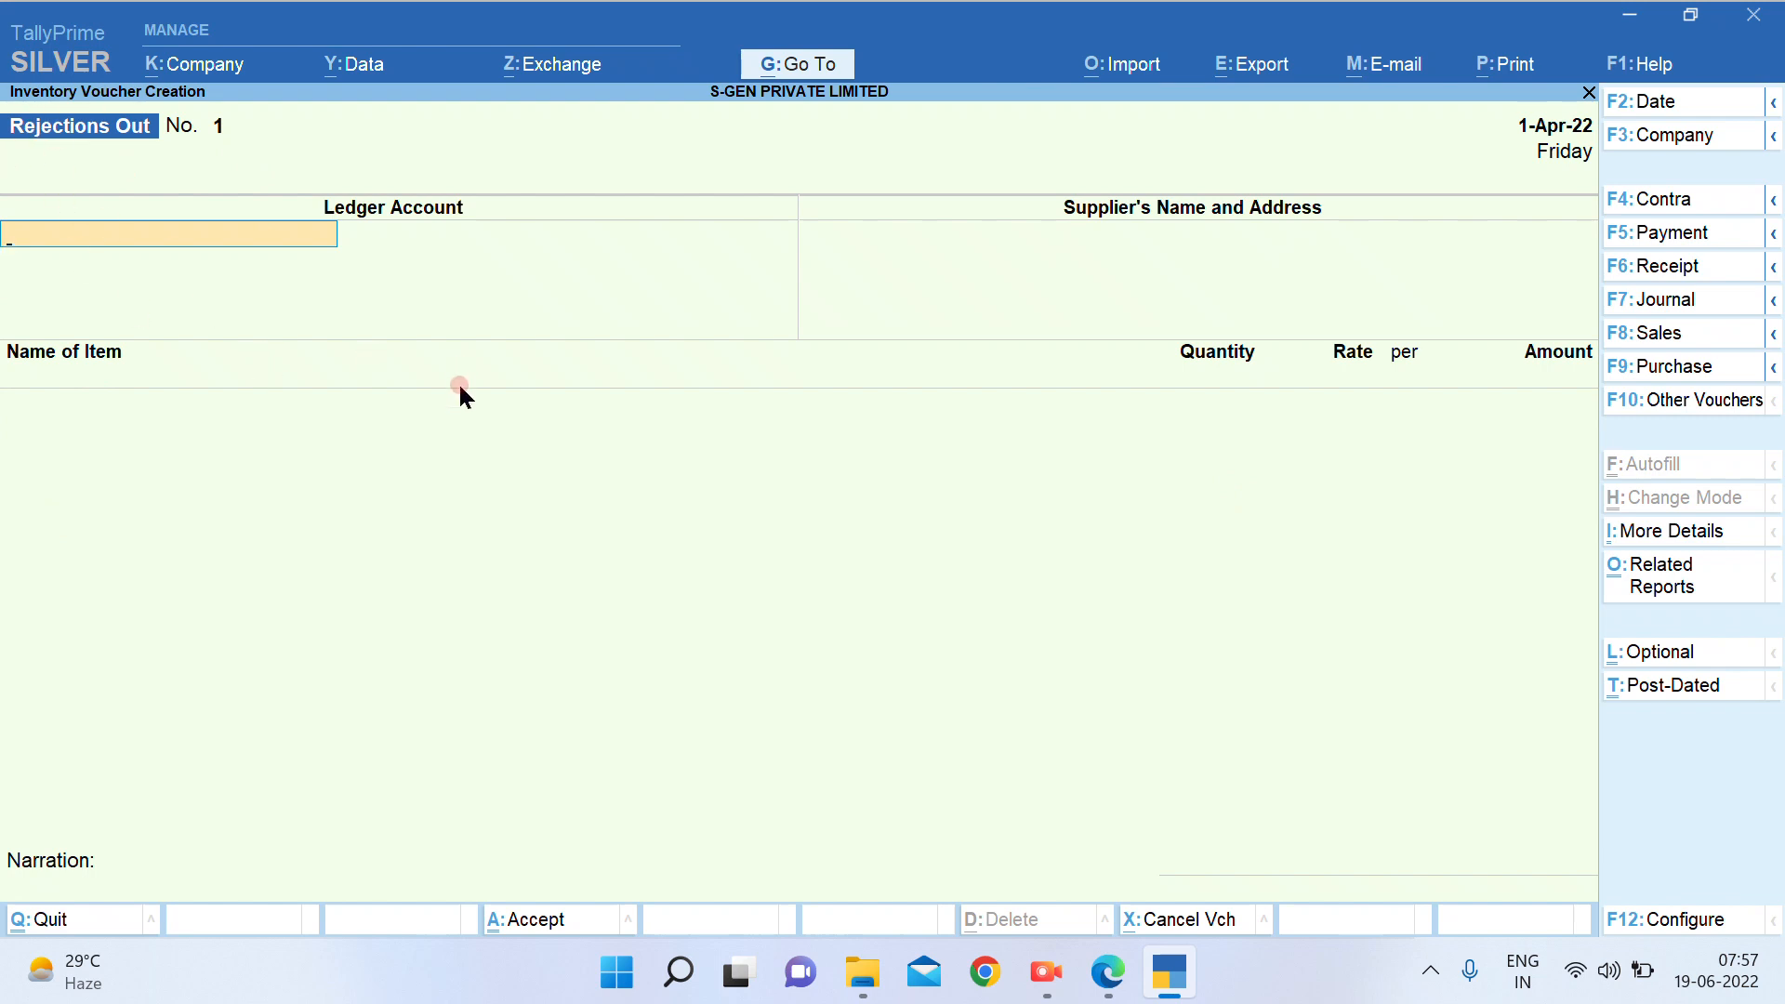
Set the ledger account to BNR Udyog and accept the supplier's name and address
{"action": "type", "text": "BNR"}
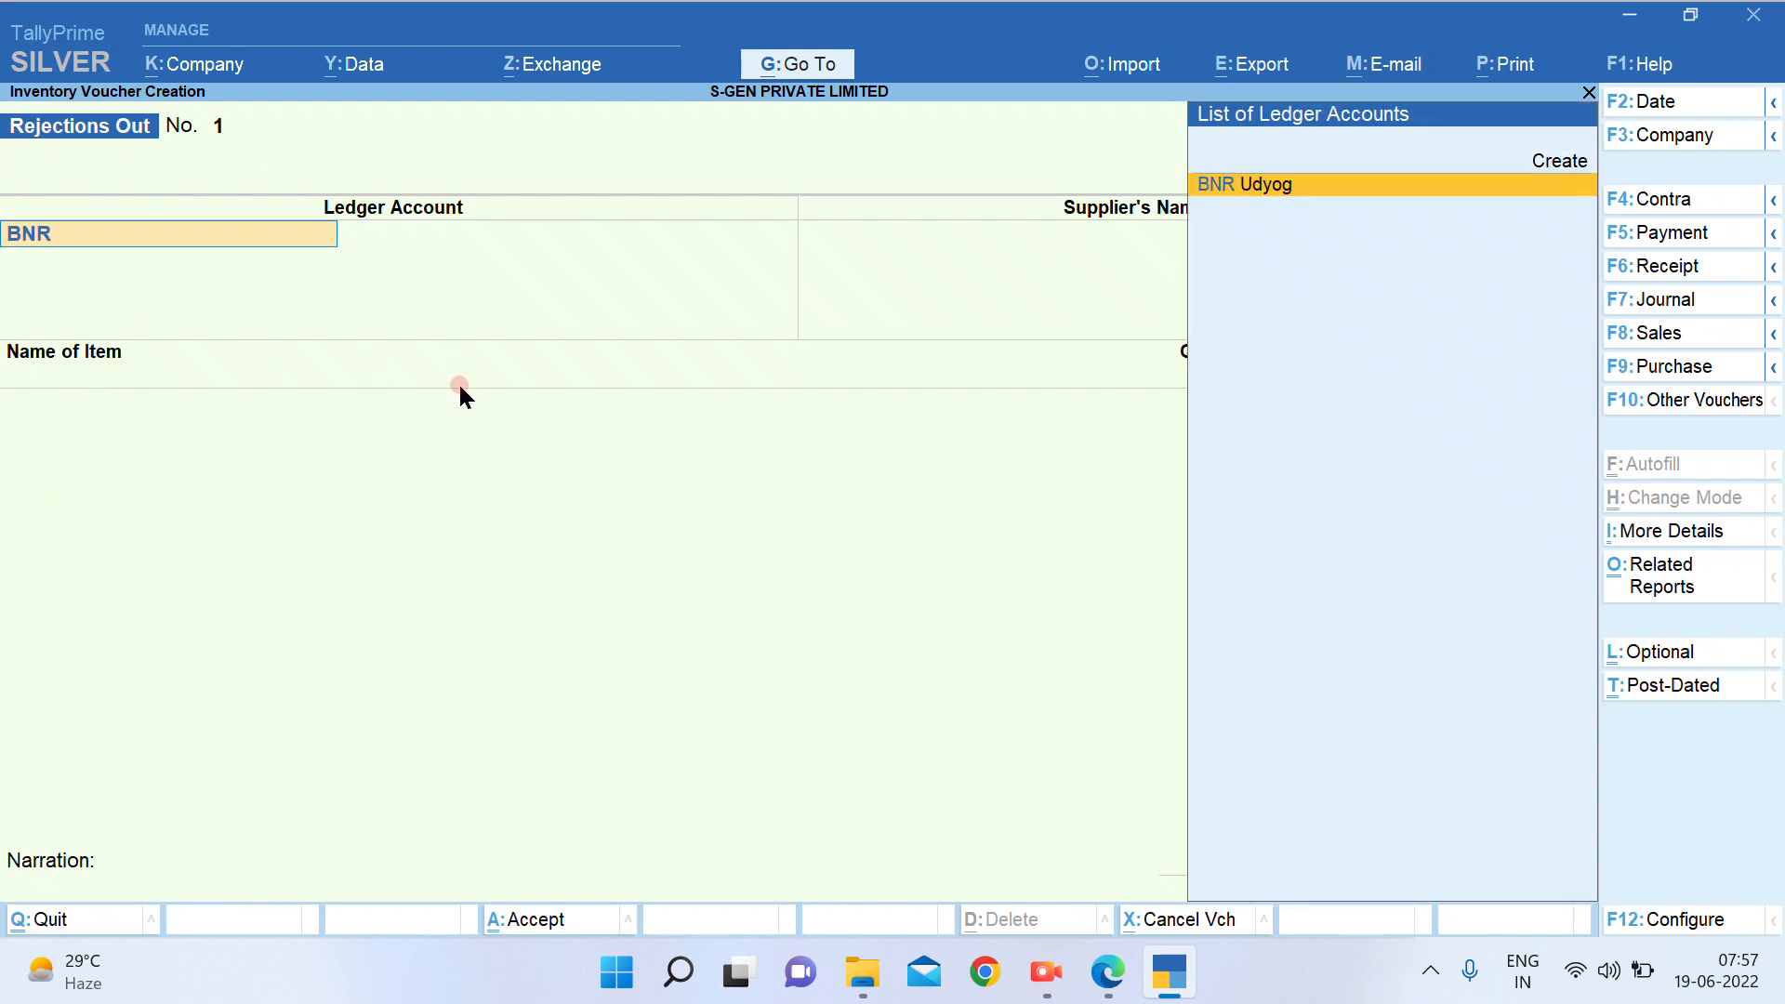
{"action": "key", "text": "Return"}
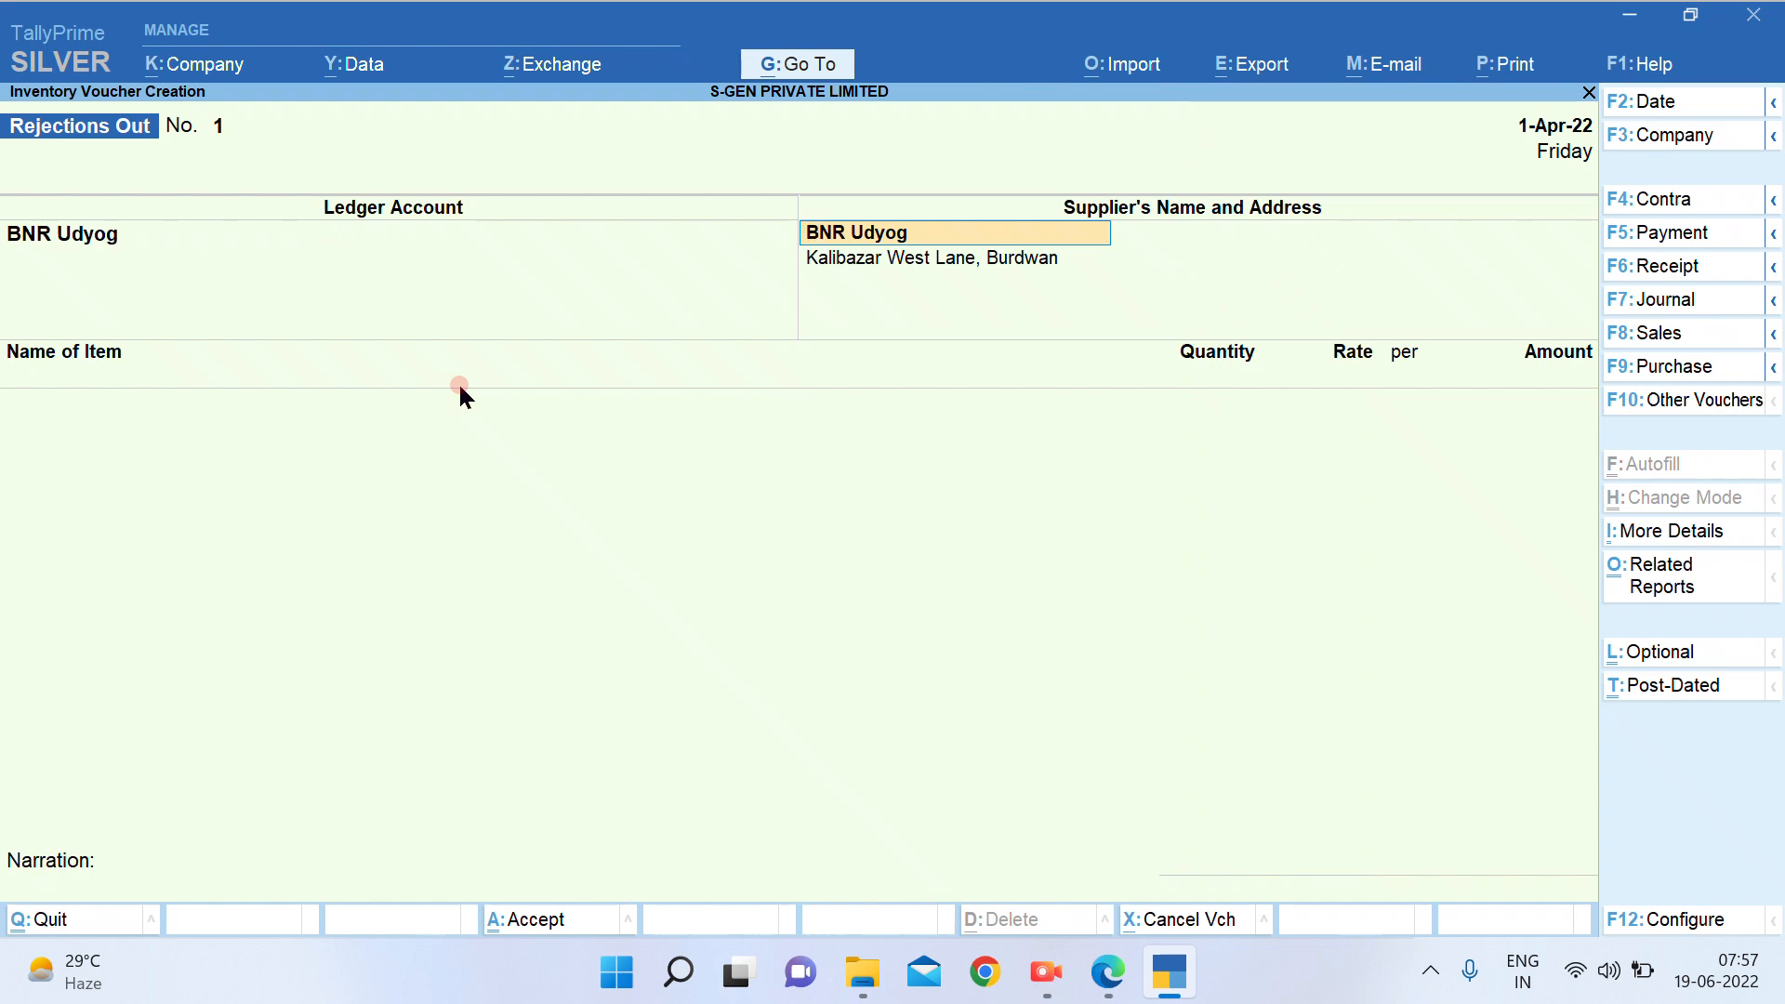
{"action": "key", "text": "Return"}
{"action": "key", "text": "Return"}
{"action": "key", "text": "Return"}
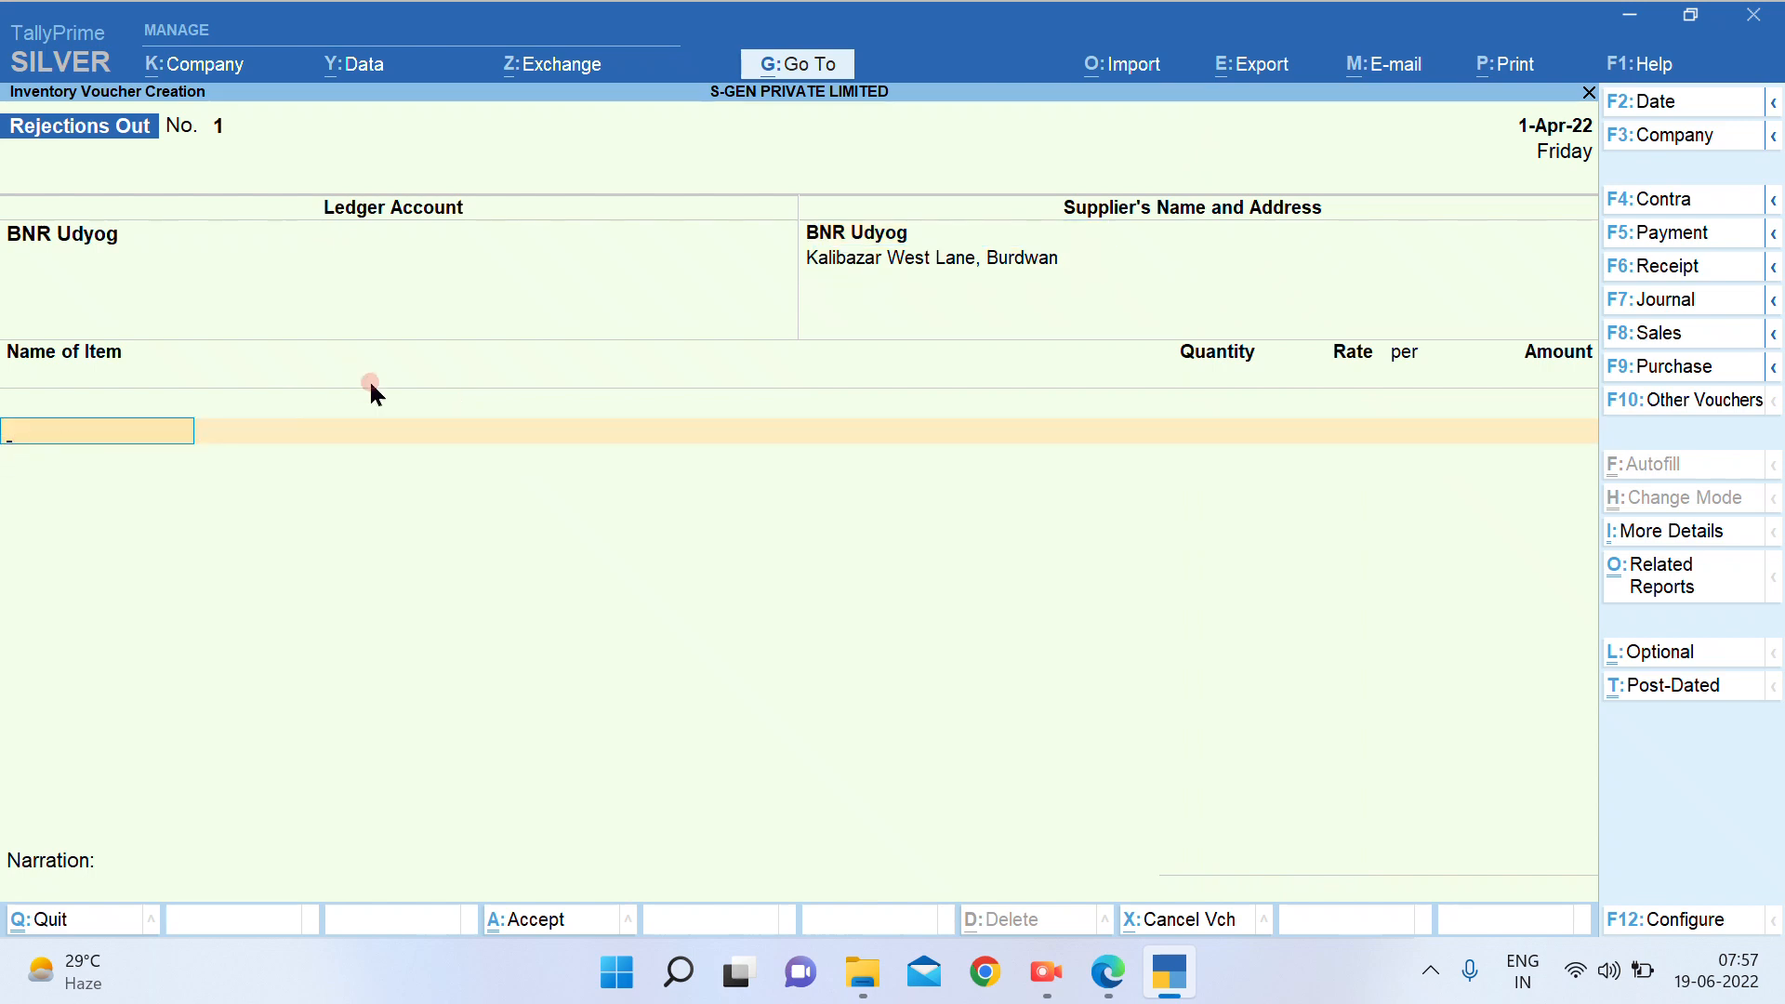
Choose Ramco Super as the stock item of the Rejections Out voucher
{"action": "type", "text": "10"}
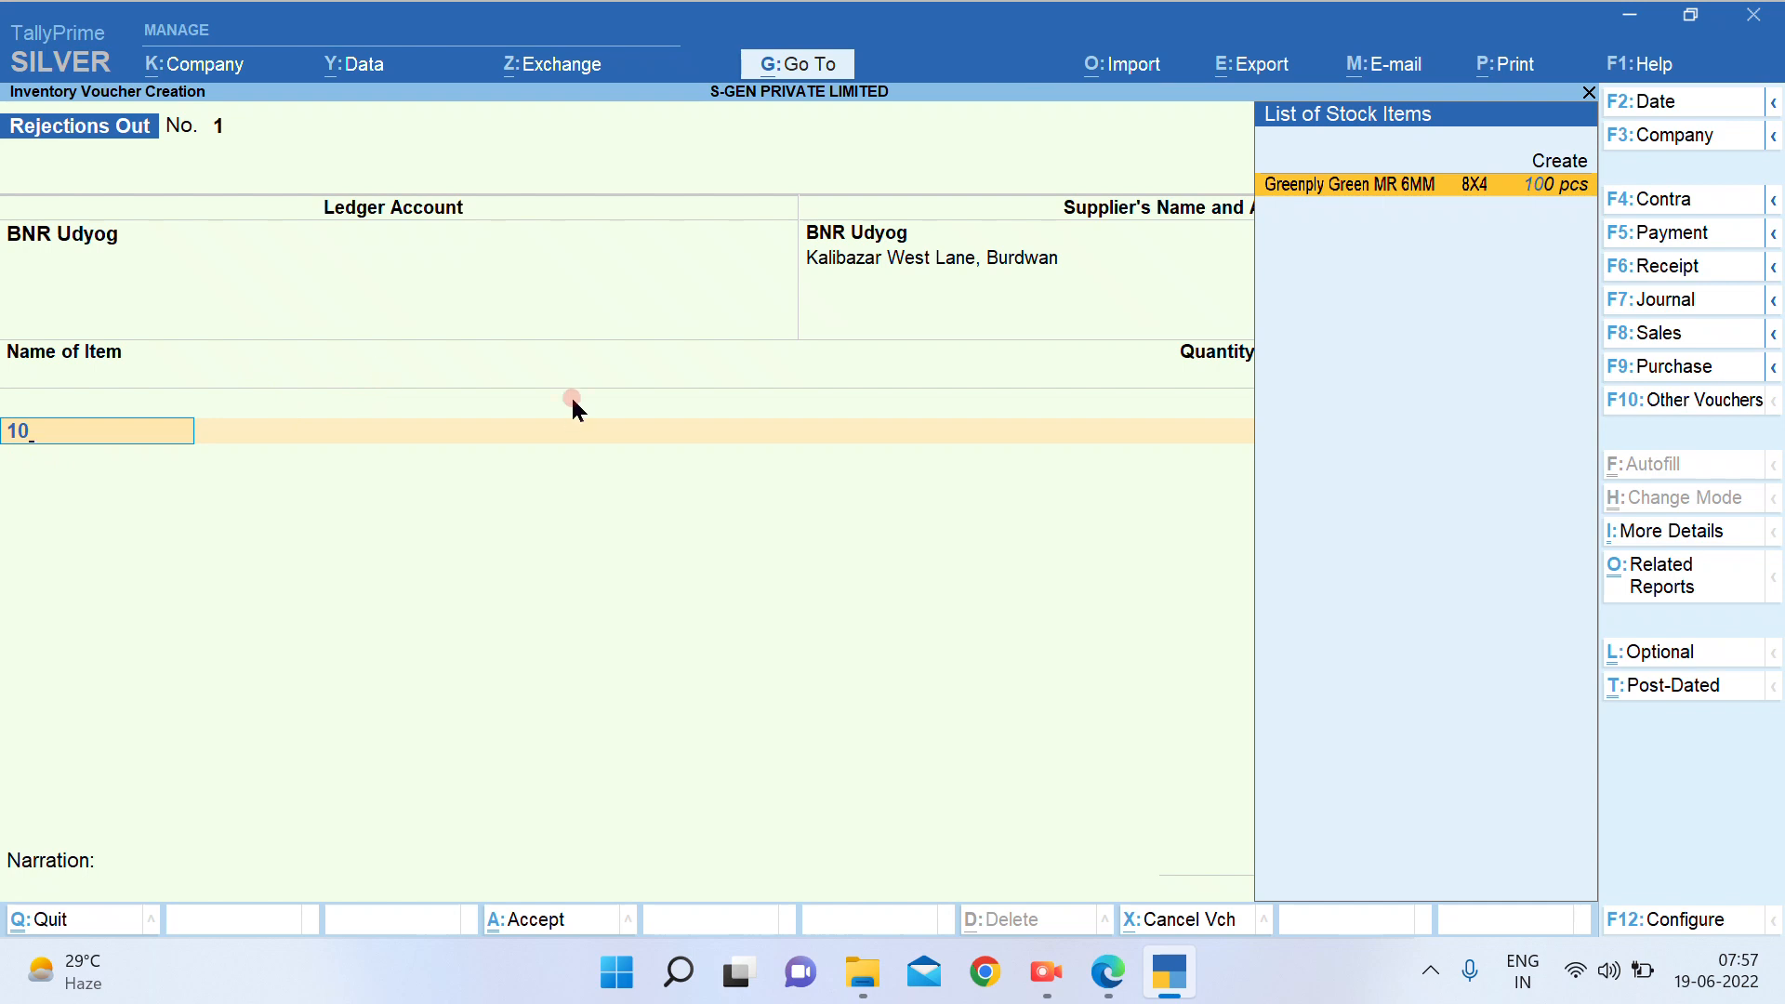
{"action": "key", "text": "BackSpace"}
{"action": "key", "text": "BackSpace"}
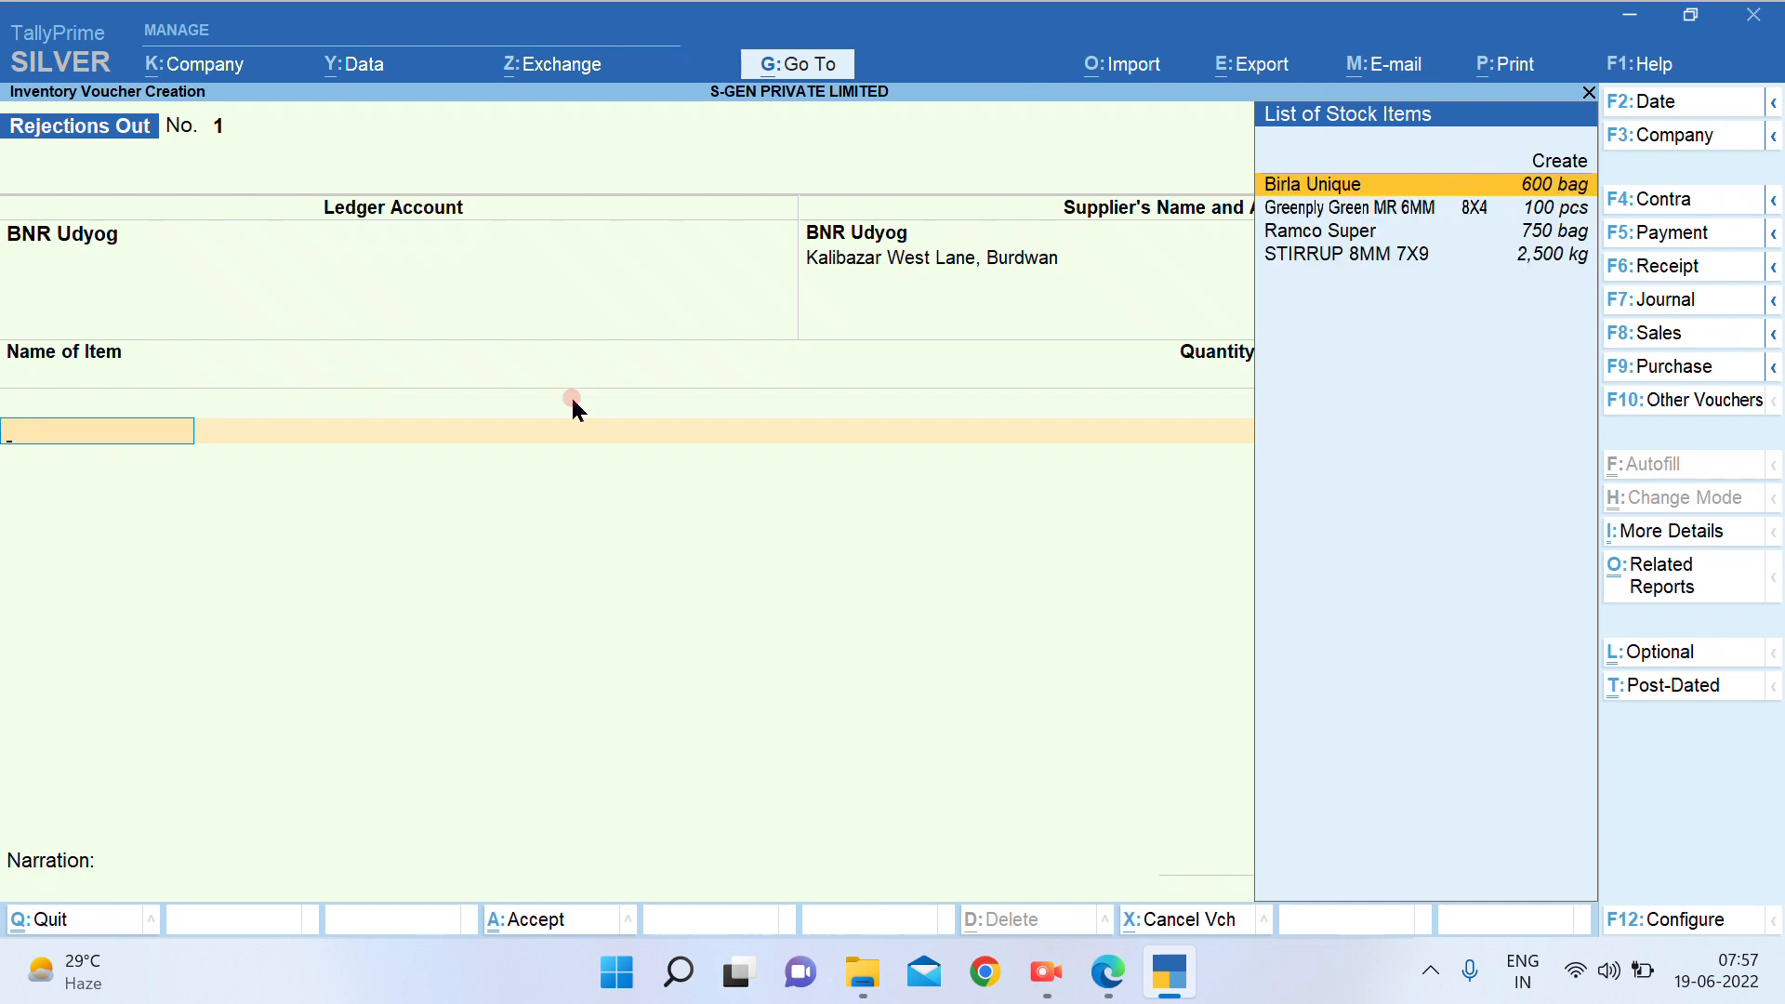
{"action": "type", "text": "RAM"}
{"action": "key", "text": "Return"}
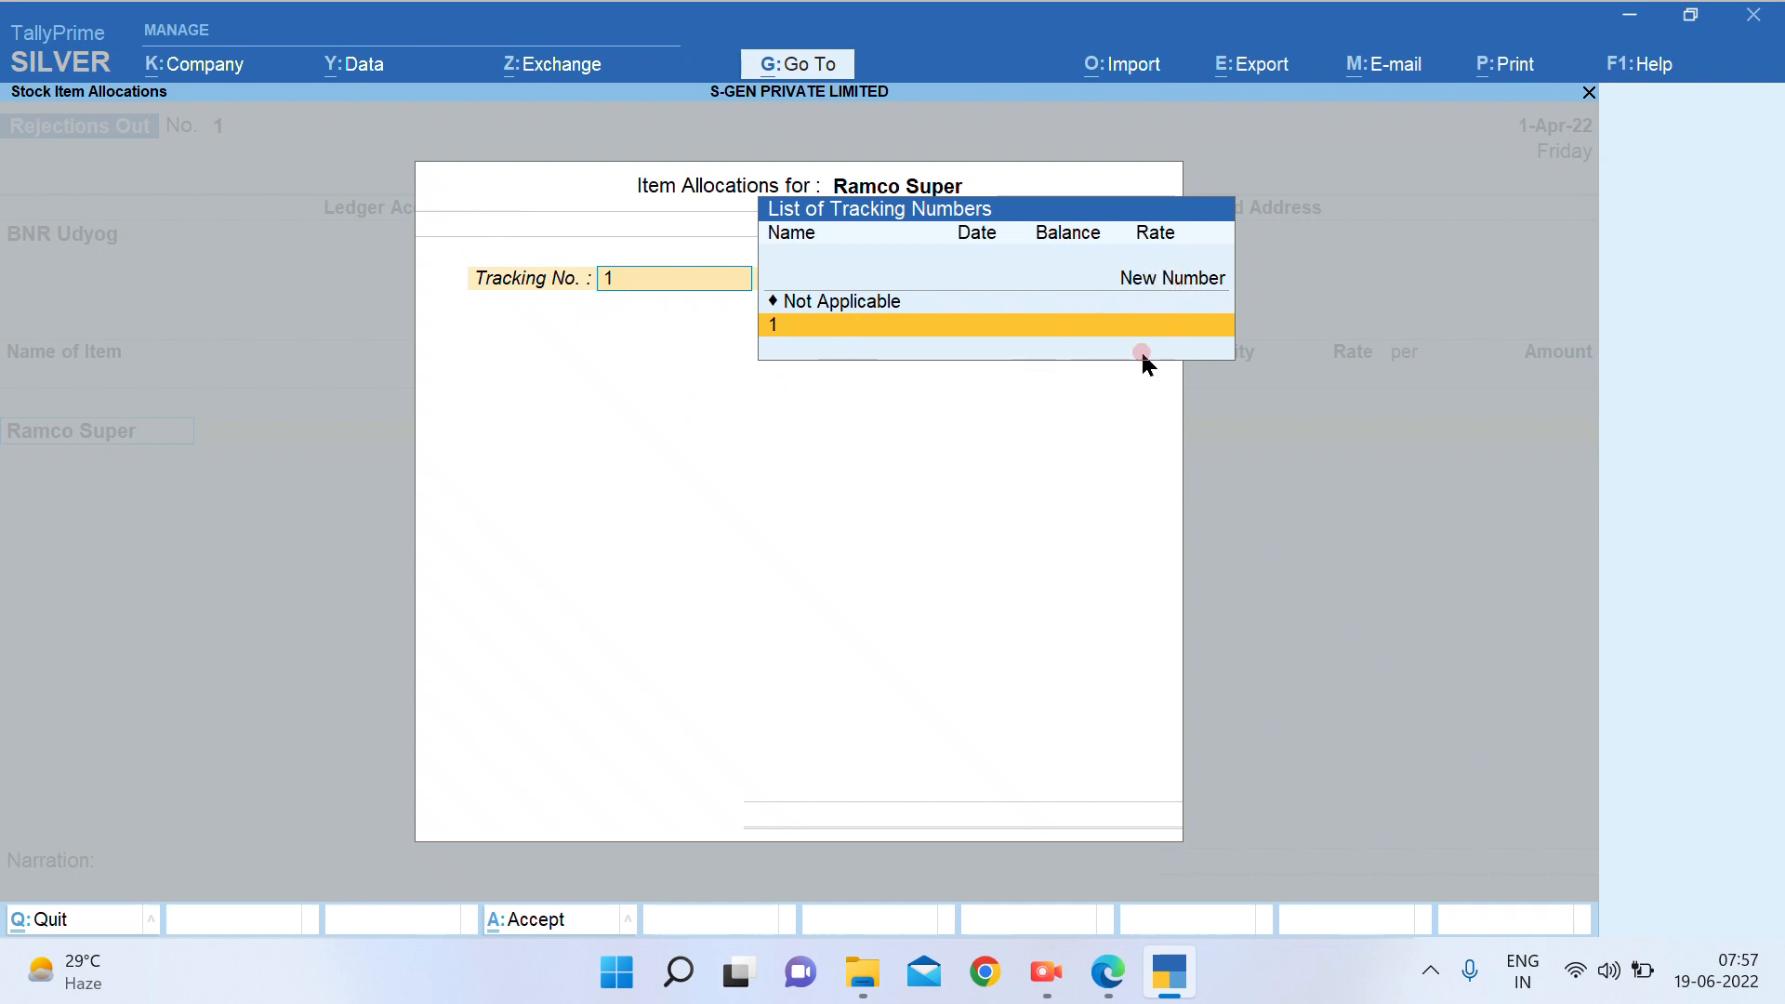
{"action": "key", "text": "Up"}
{"action": "key", "text": "Up"}
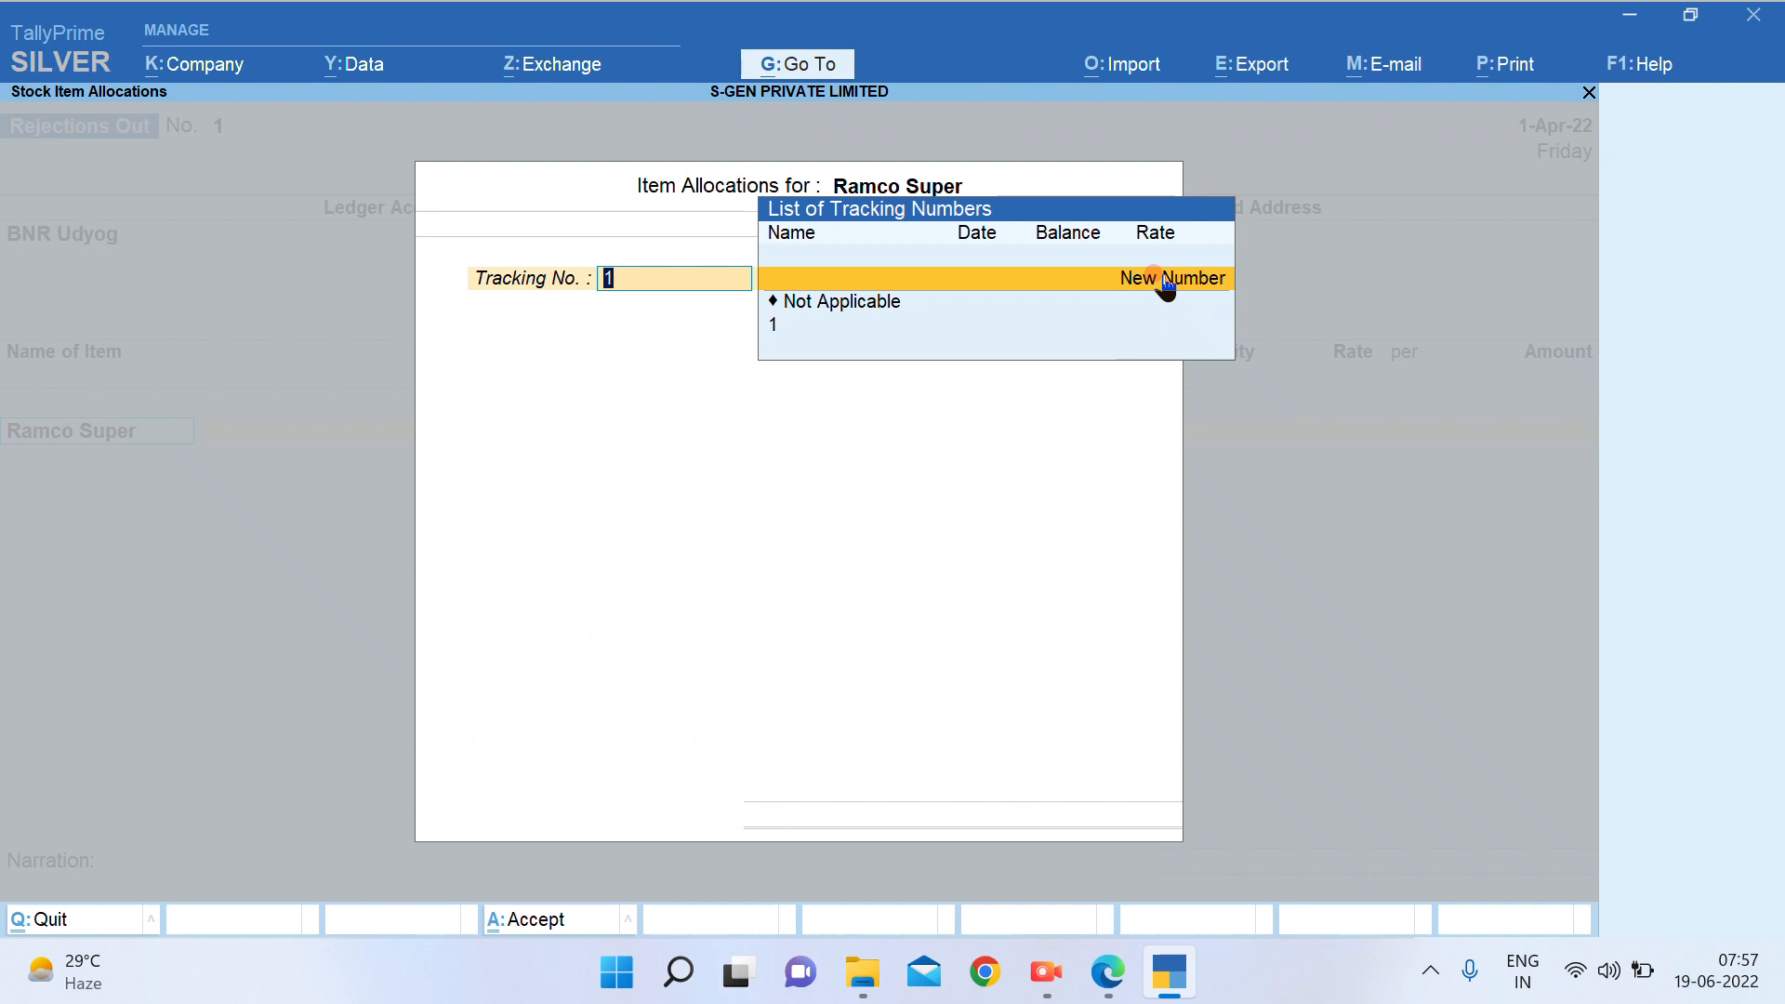
{"action": "left_click", "coordinate": [1167, 279]}
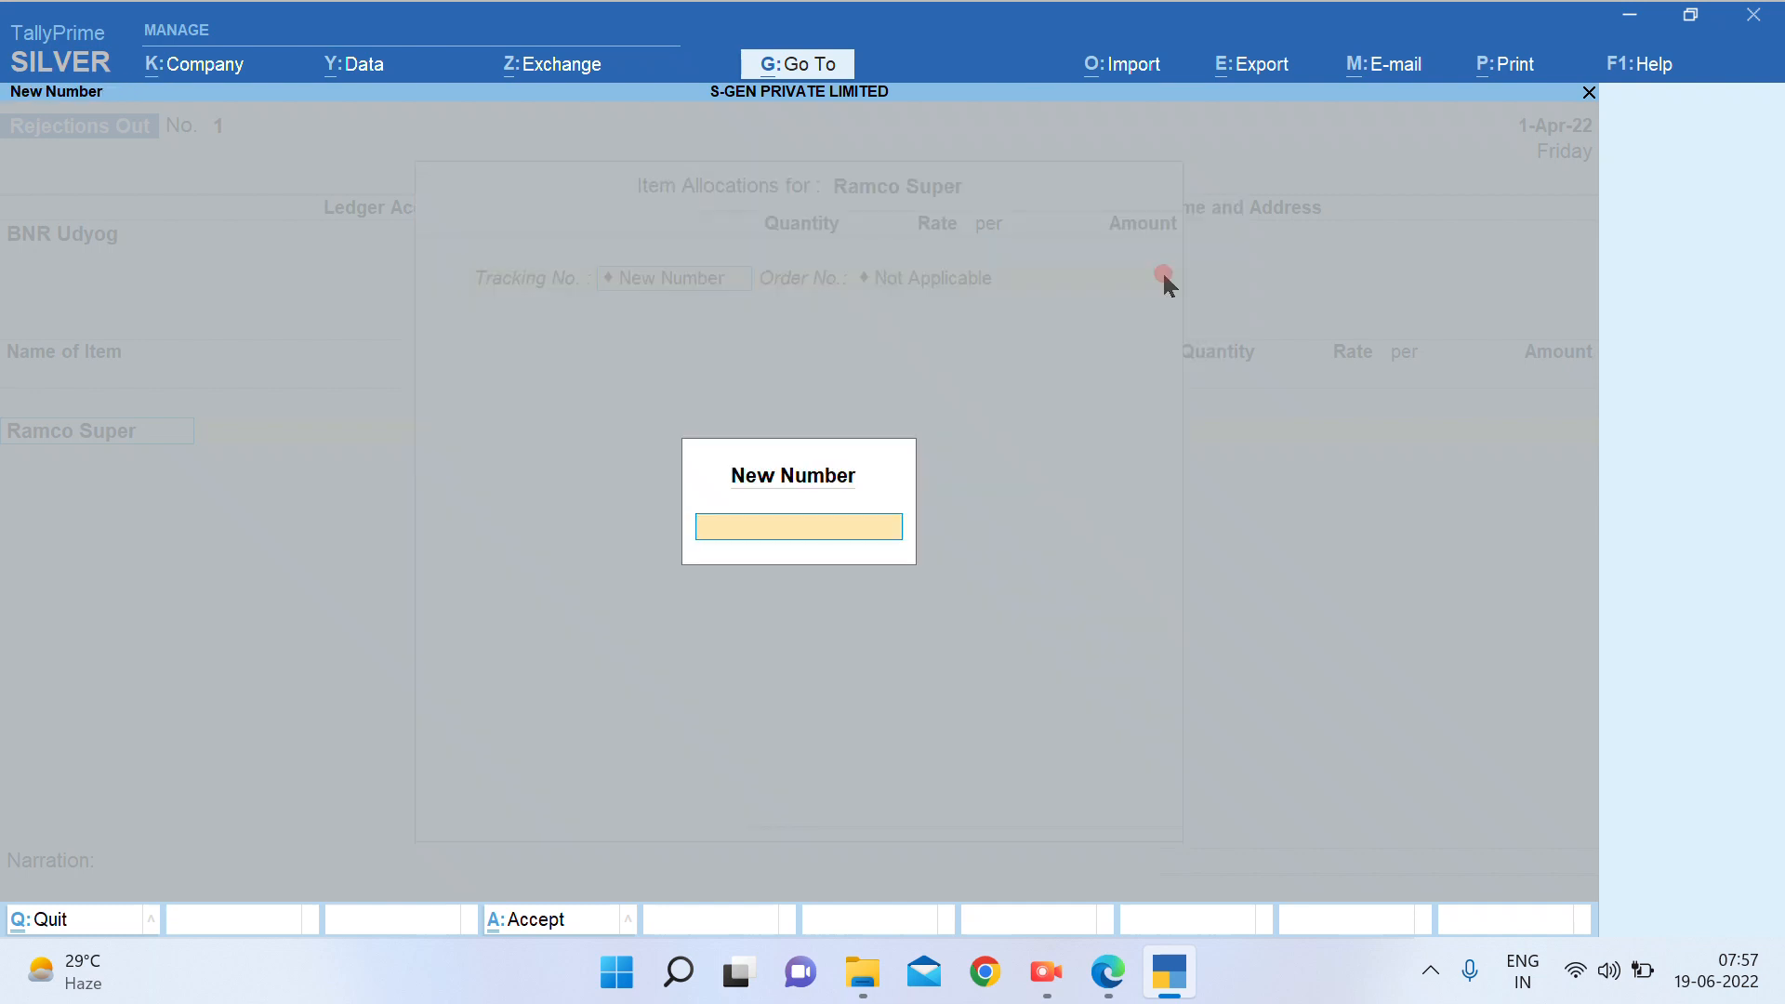
{"action": "key", "text": "Escape"}
{"action": "key", "text": "Escape"}
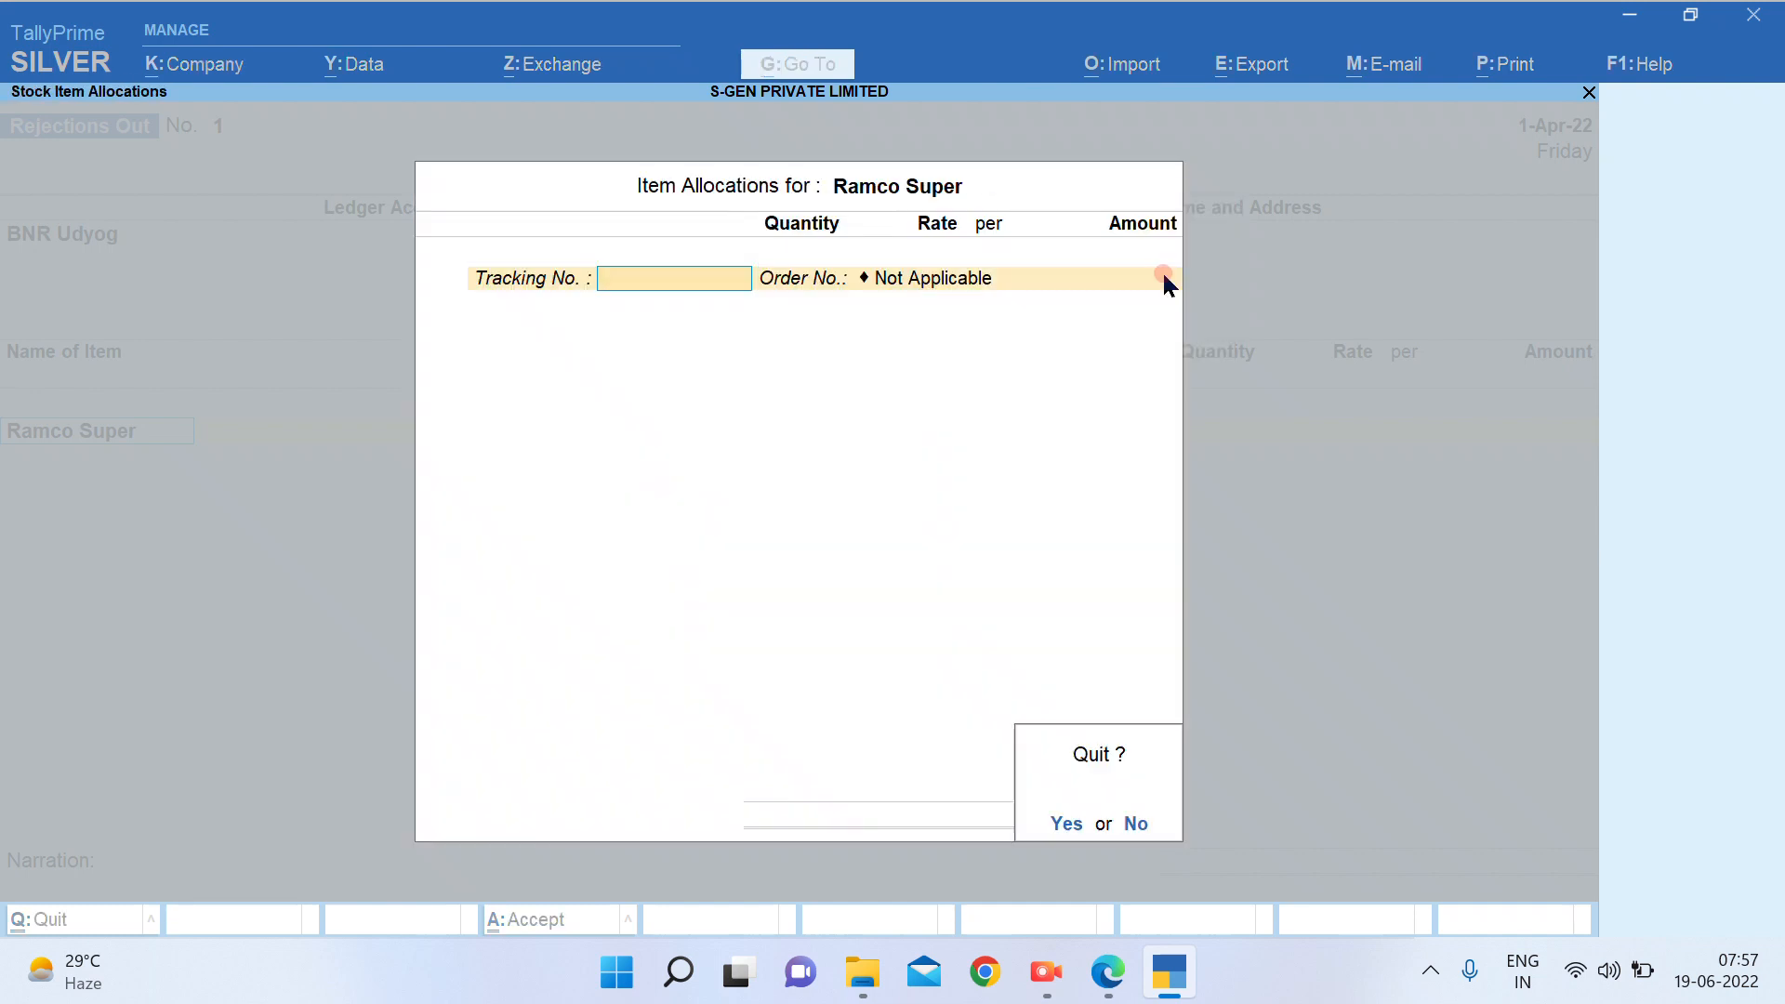
{"action": "key", "text": "Return"}
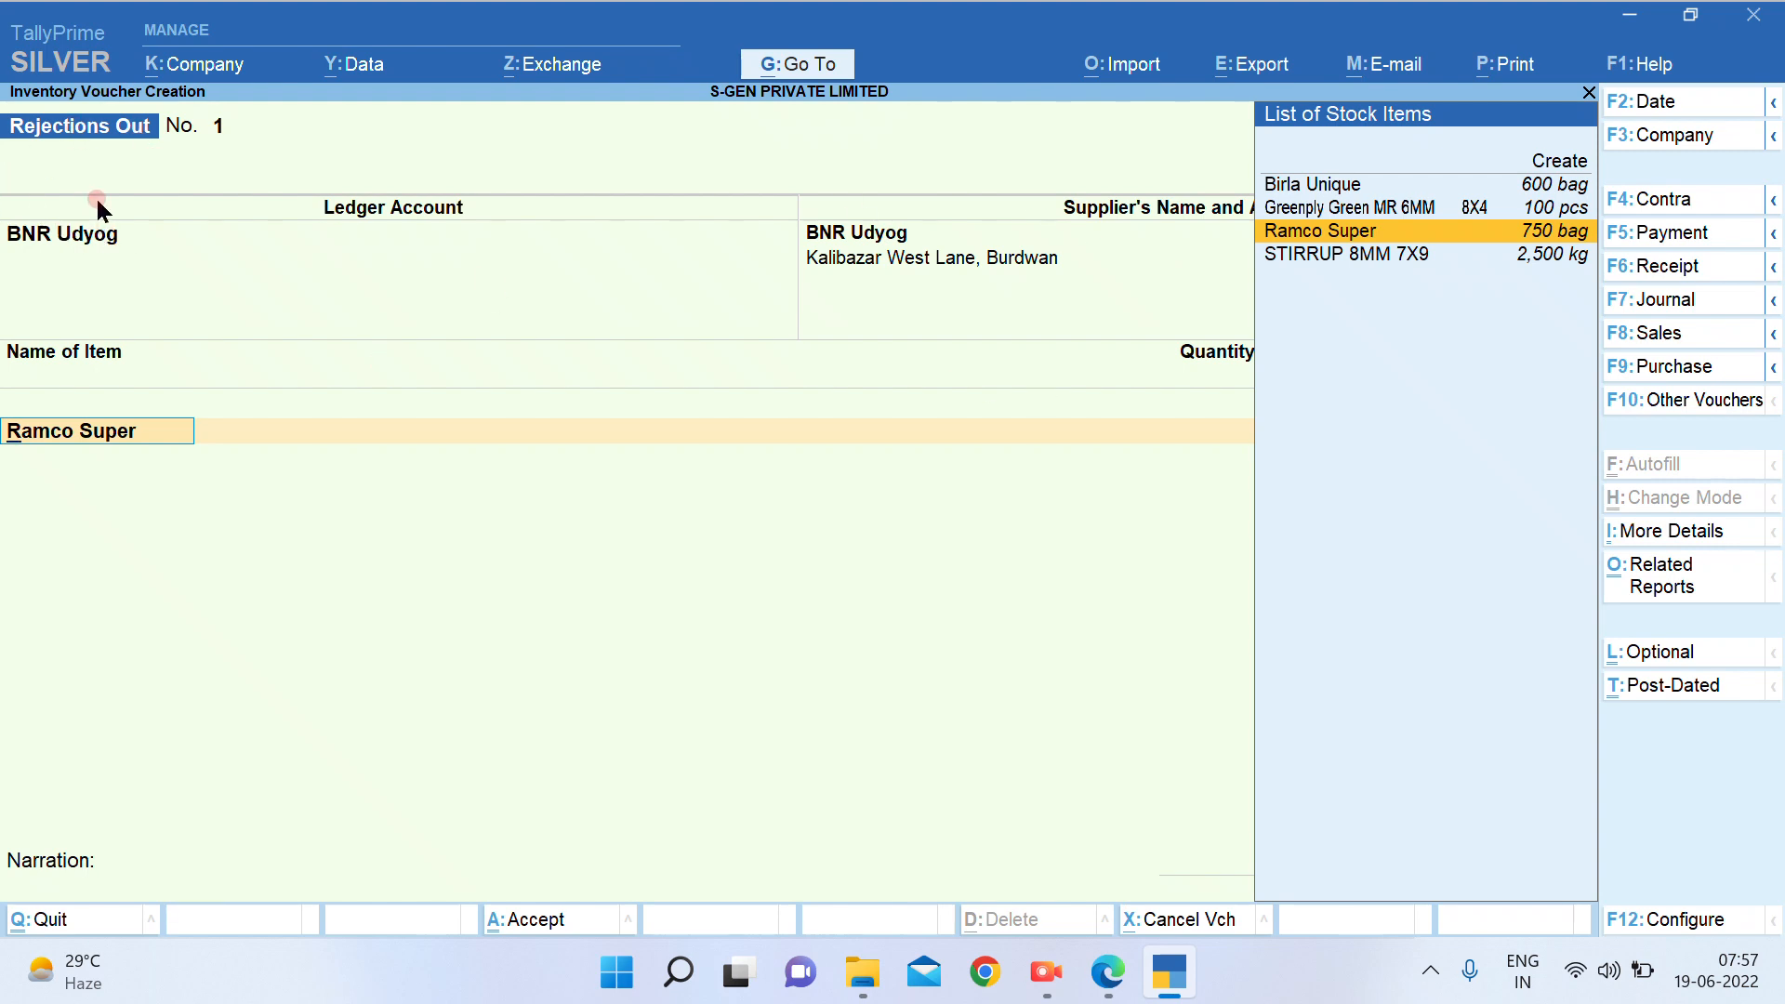
{"action": "key", "text": "BackSpace"}
{"action": "key", "text": "BackSpace"}
{"action": "key", "text": "BackSpace"}
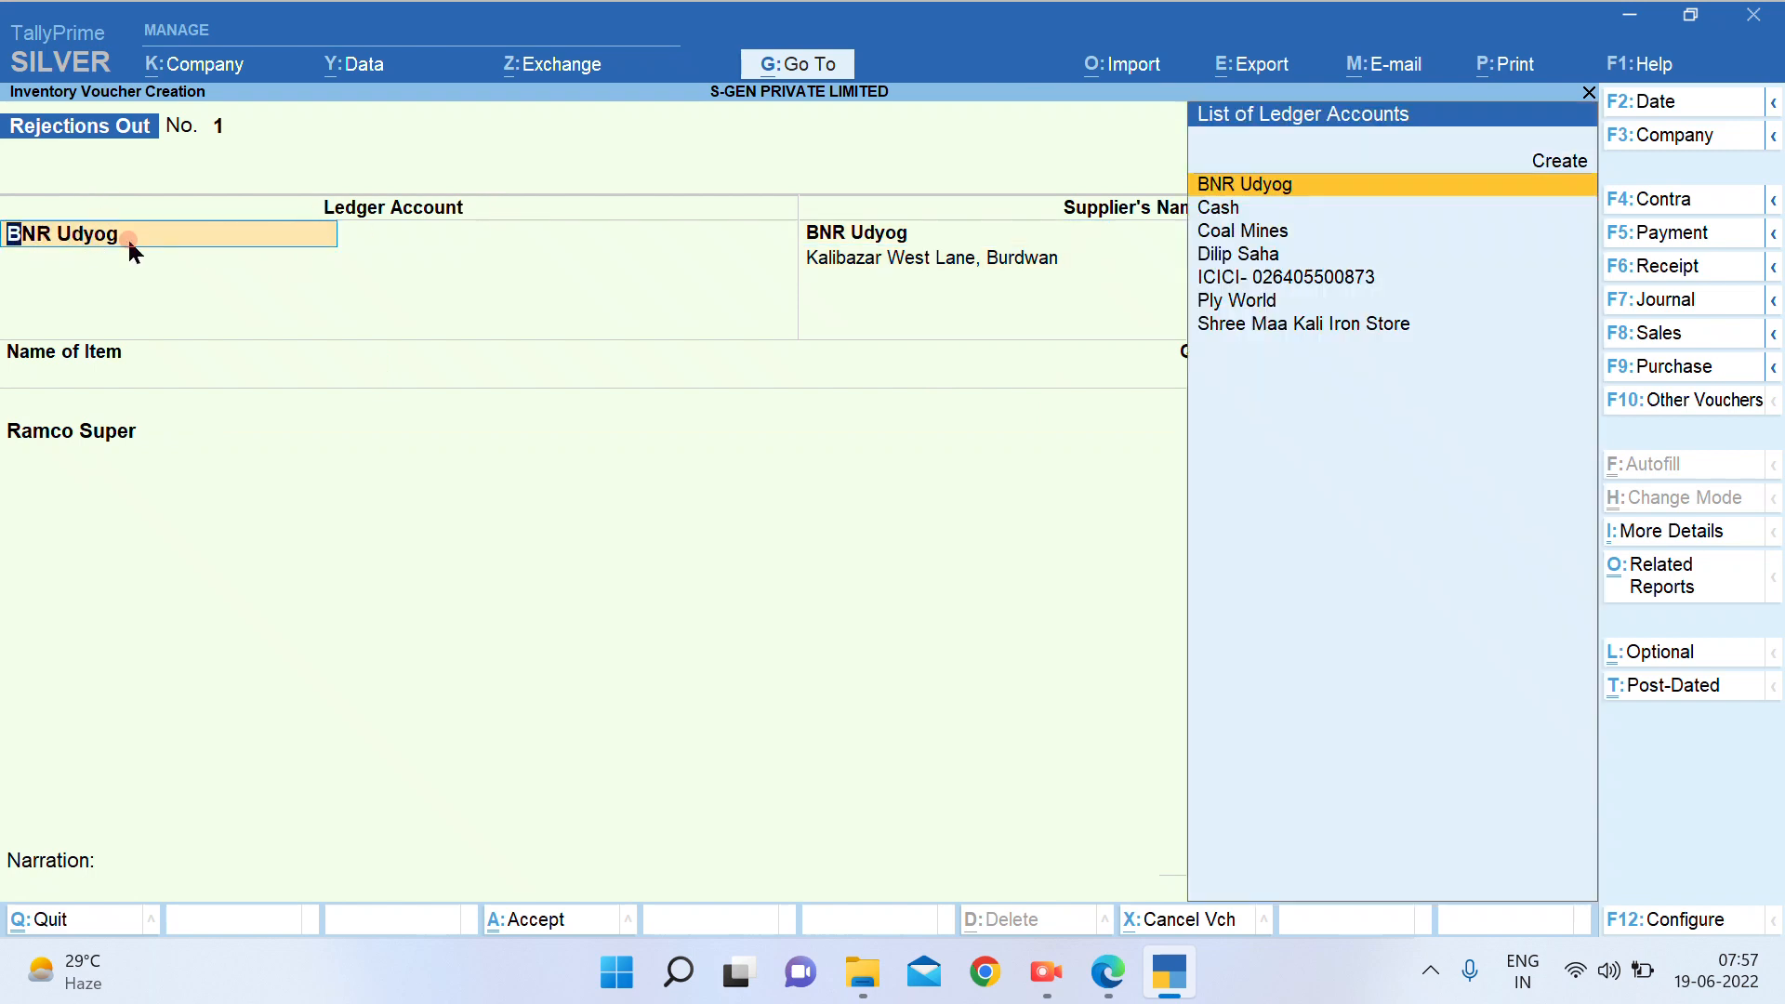
{"action": "key", "text": "Return"}
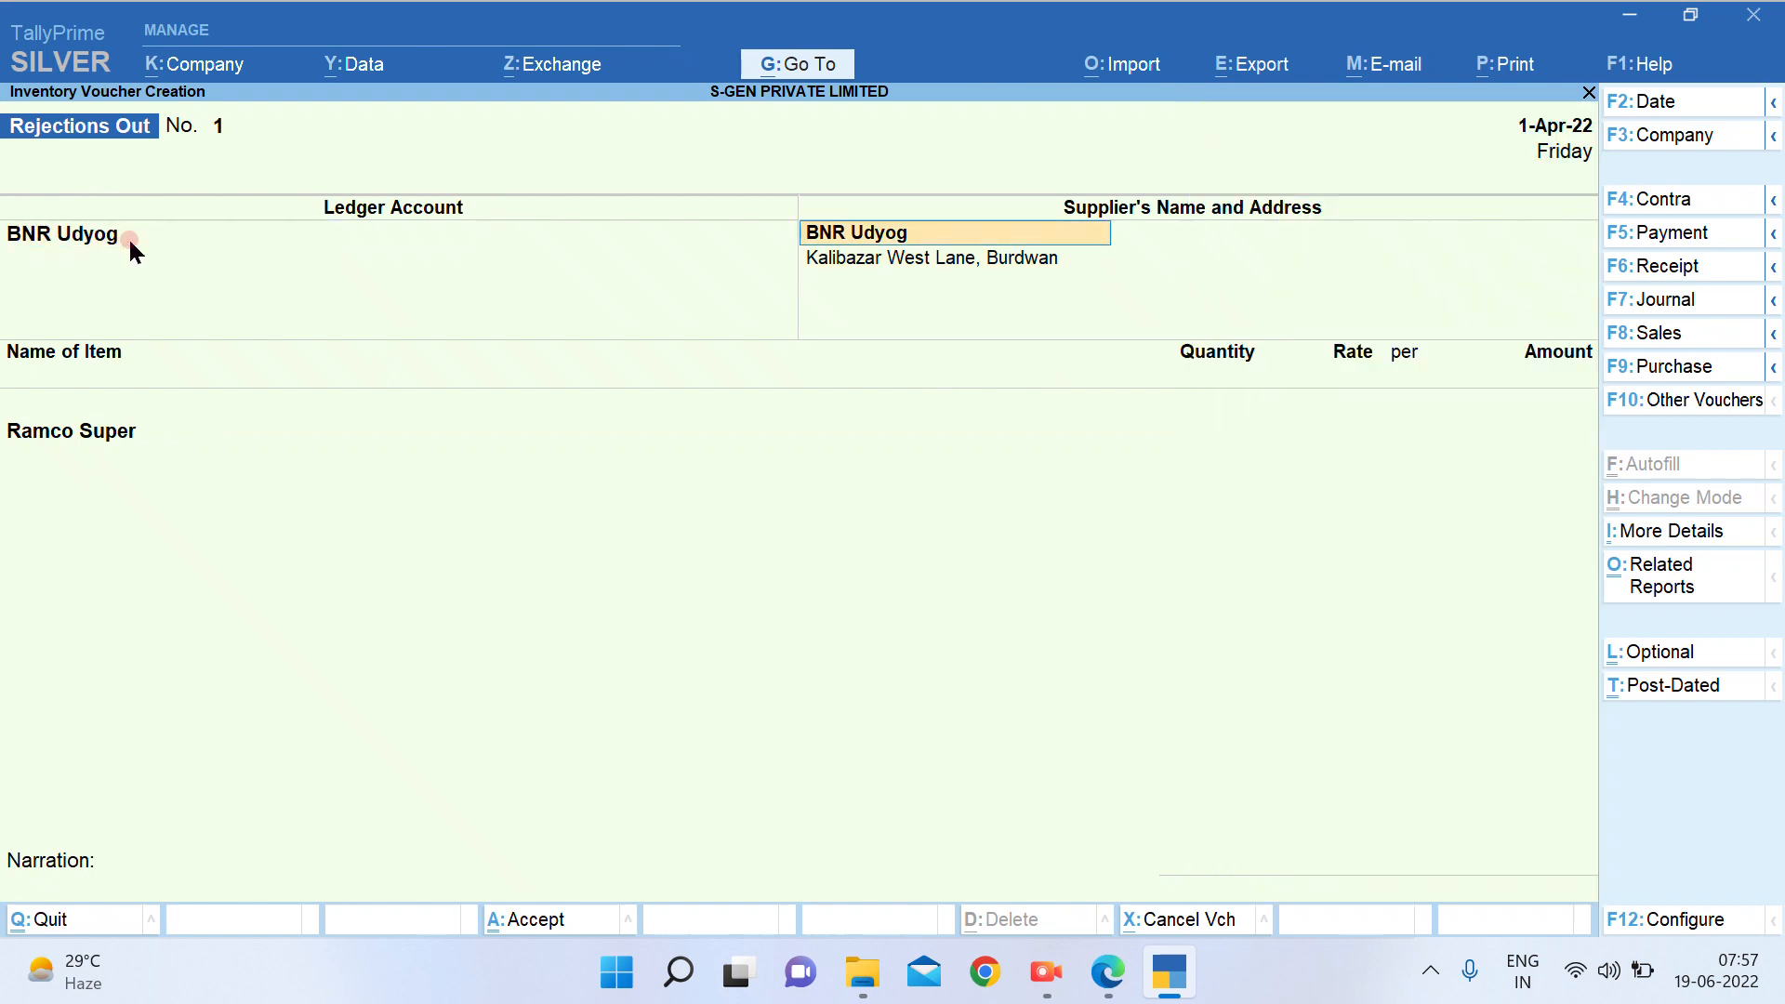
{"action": "left_click", "coordinate": [1011, 255]}
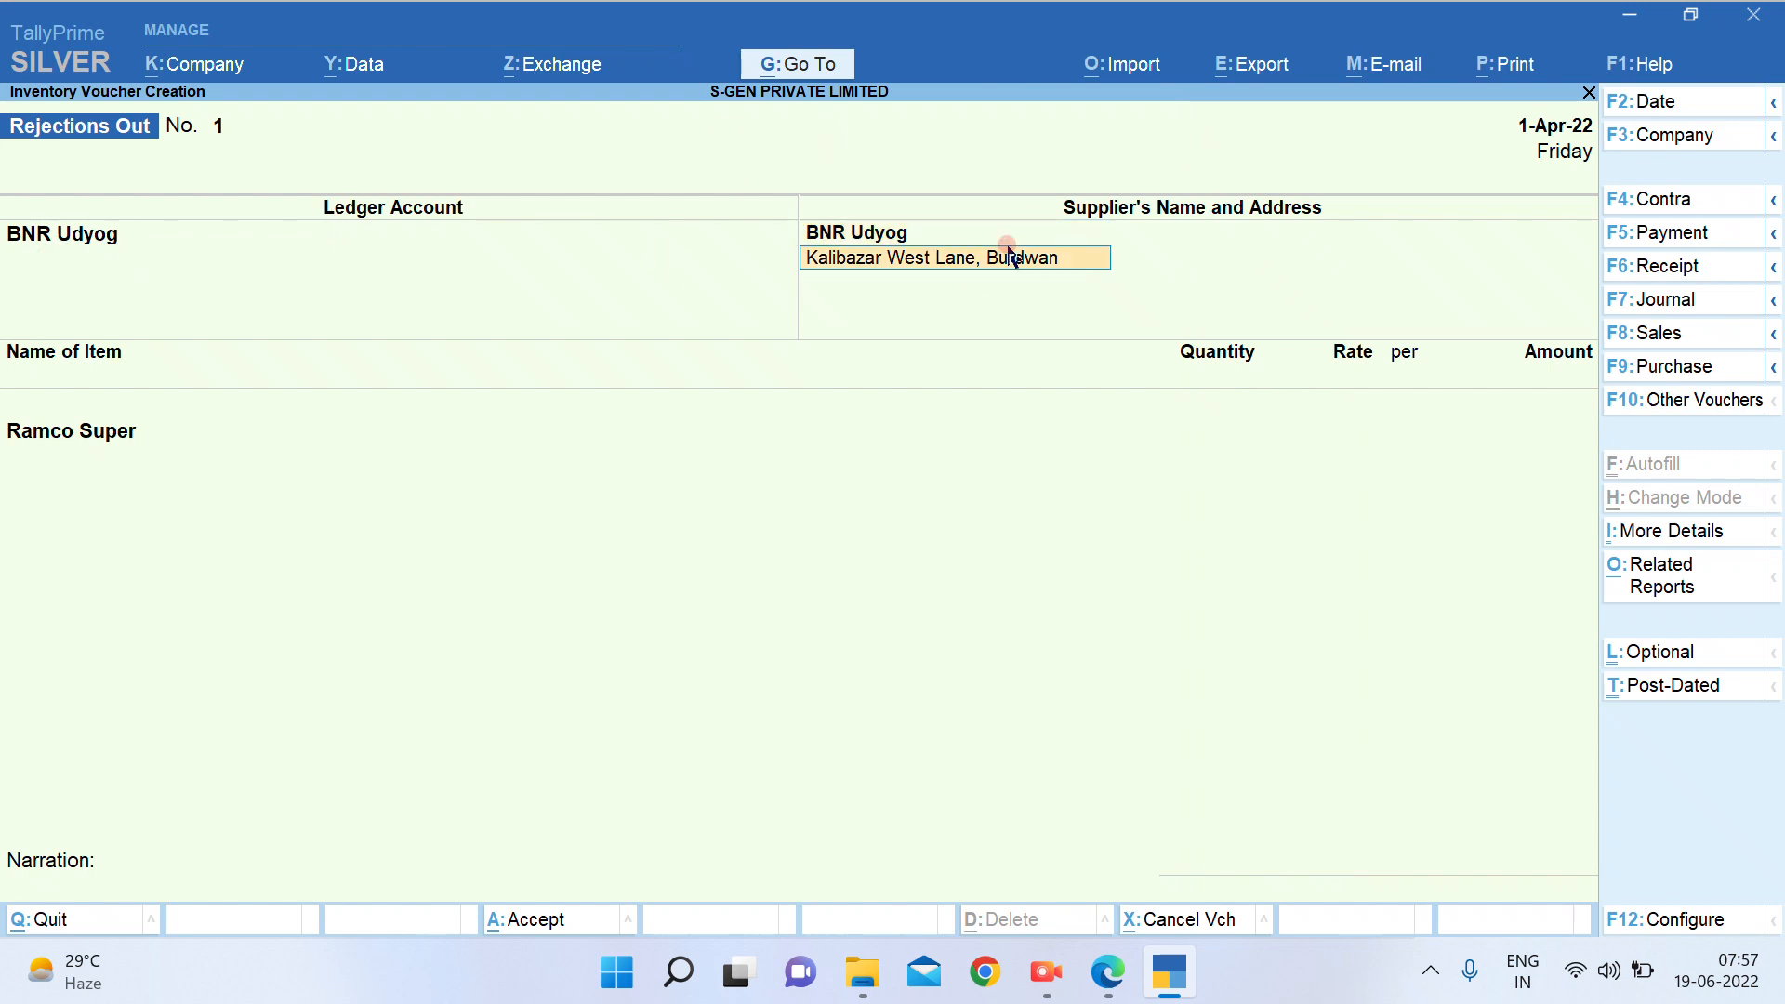
{"action": "key", "text": "Return"}
{"action": "key", "text": "Return"}
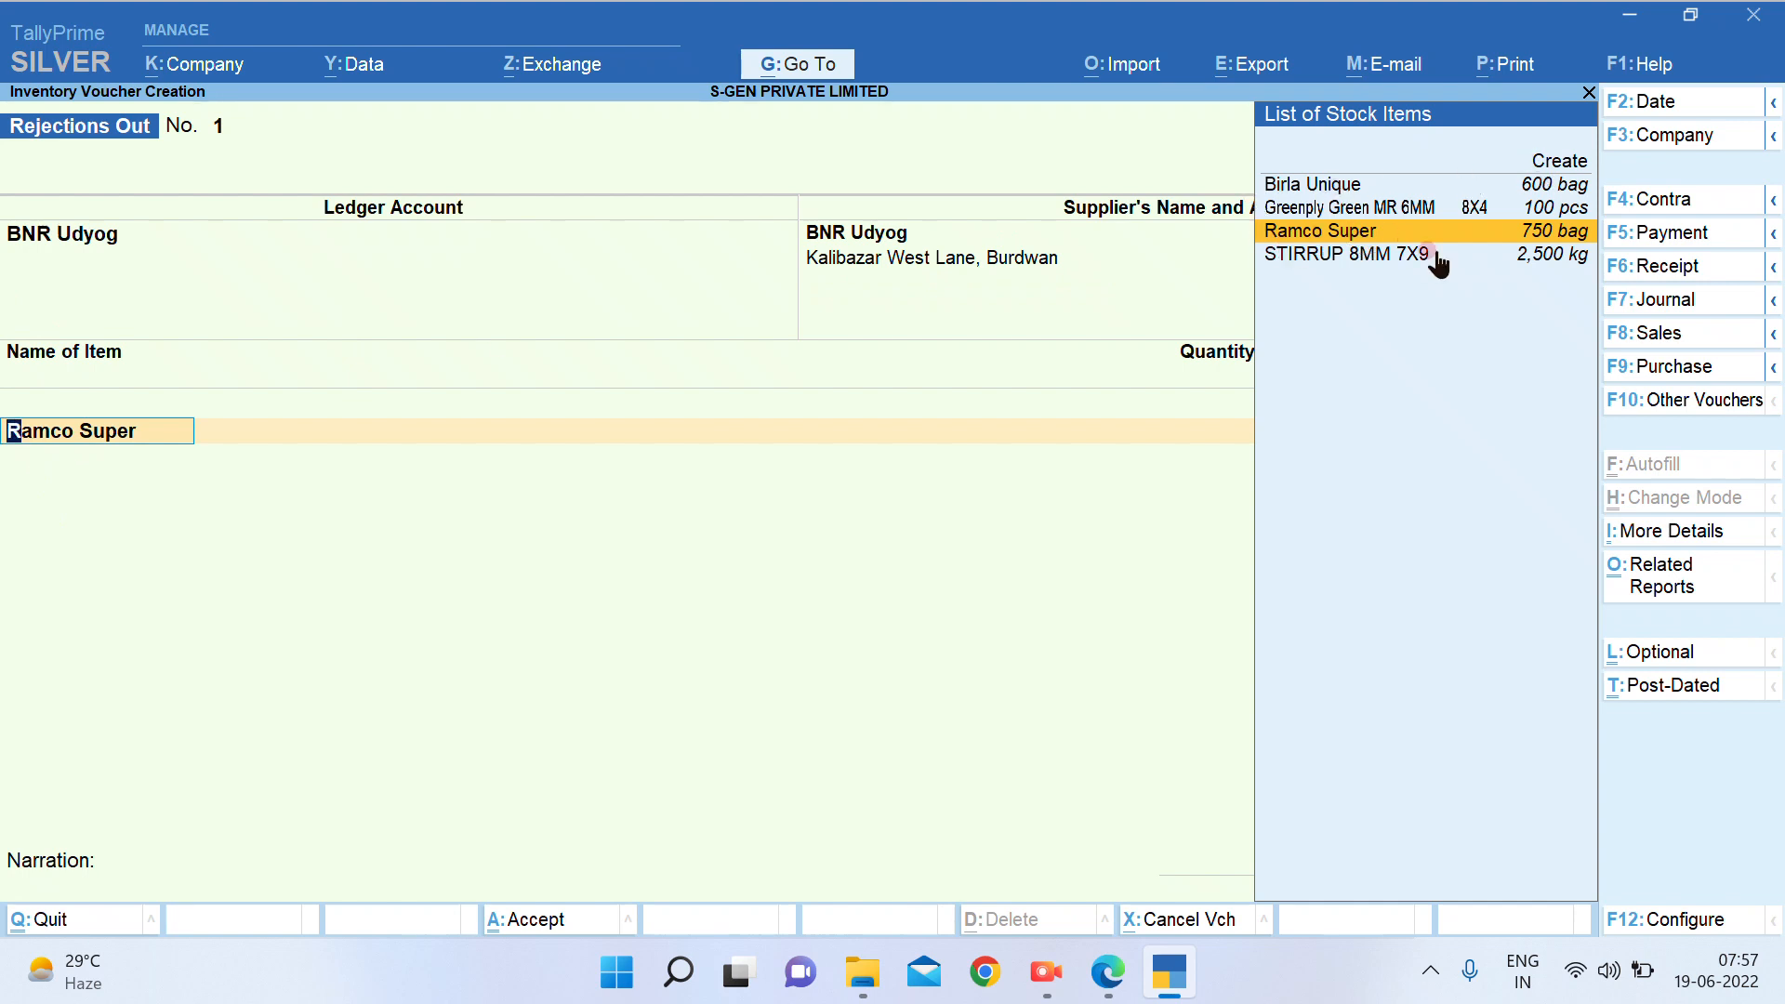
Open the item allocation for Ramco Super and assign it the new tracking number RO/01 given in the question PDF
{"action": "key", "text": "Return"}
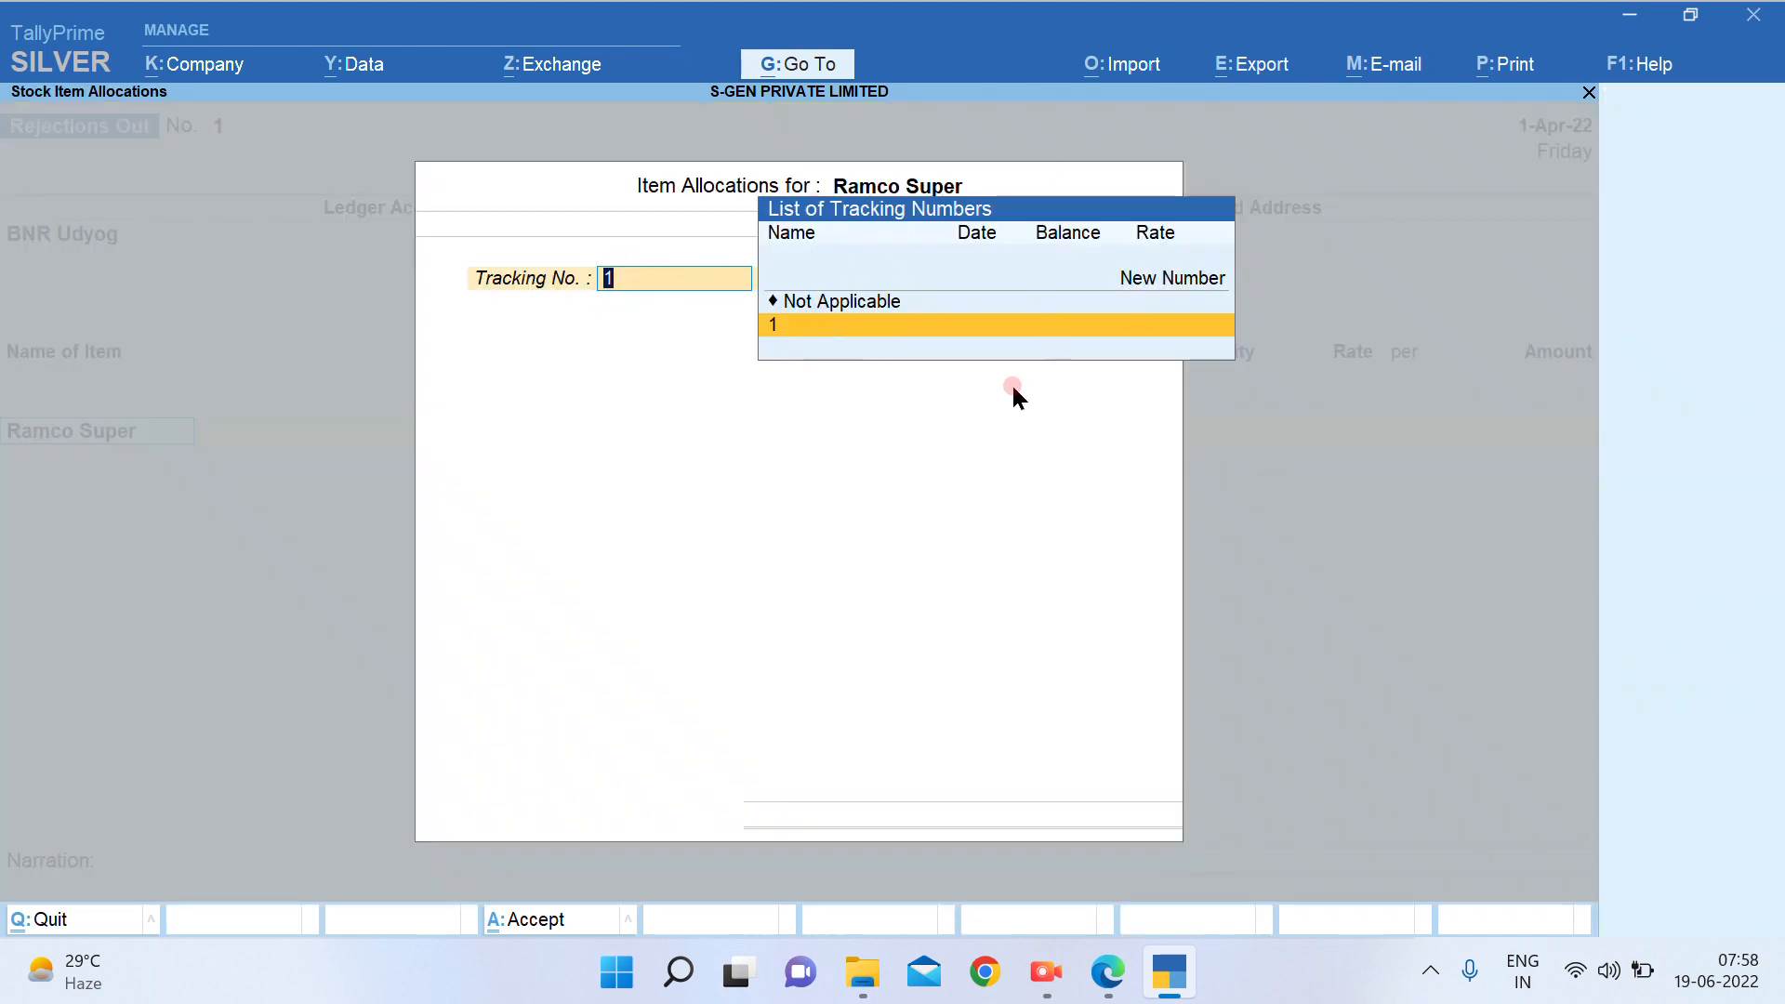
{"action": "key", "text": "Up"}
{"action": "key", "text": "Up"}
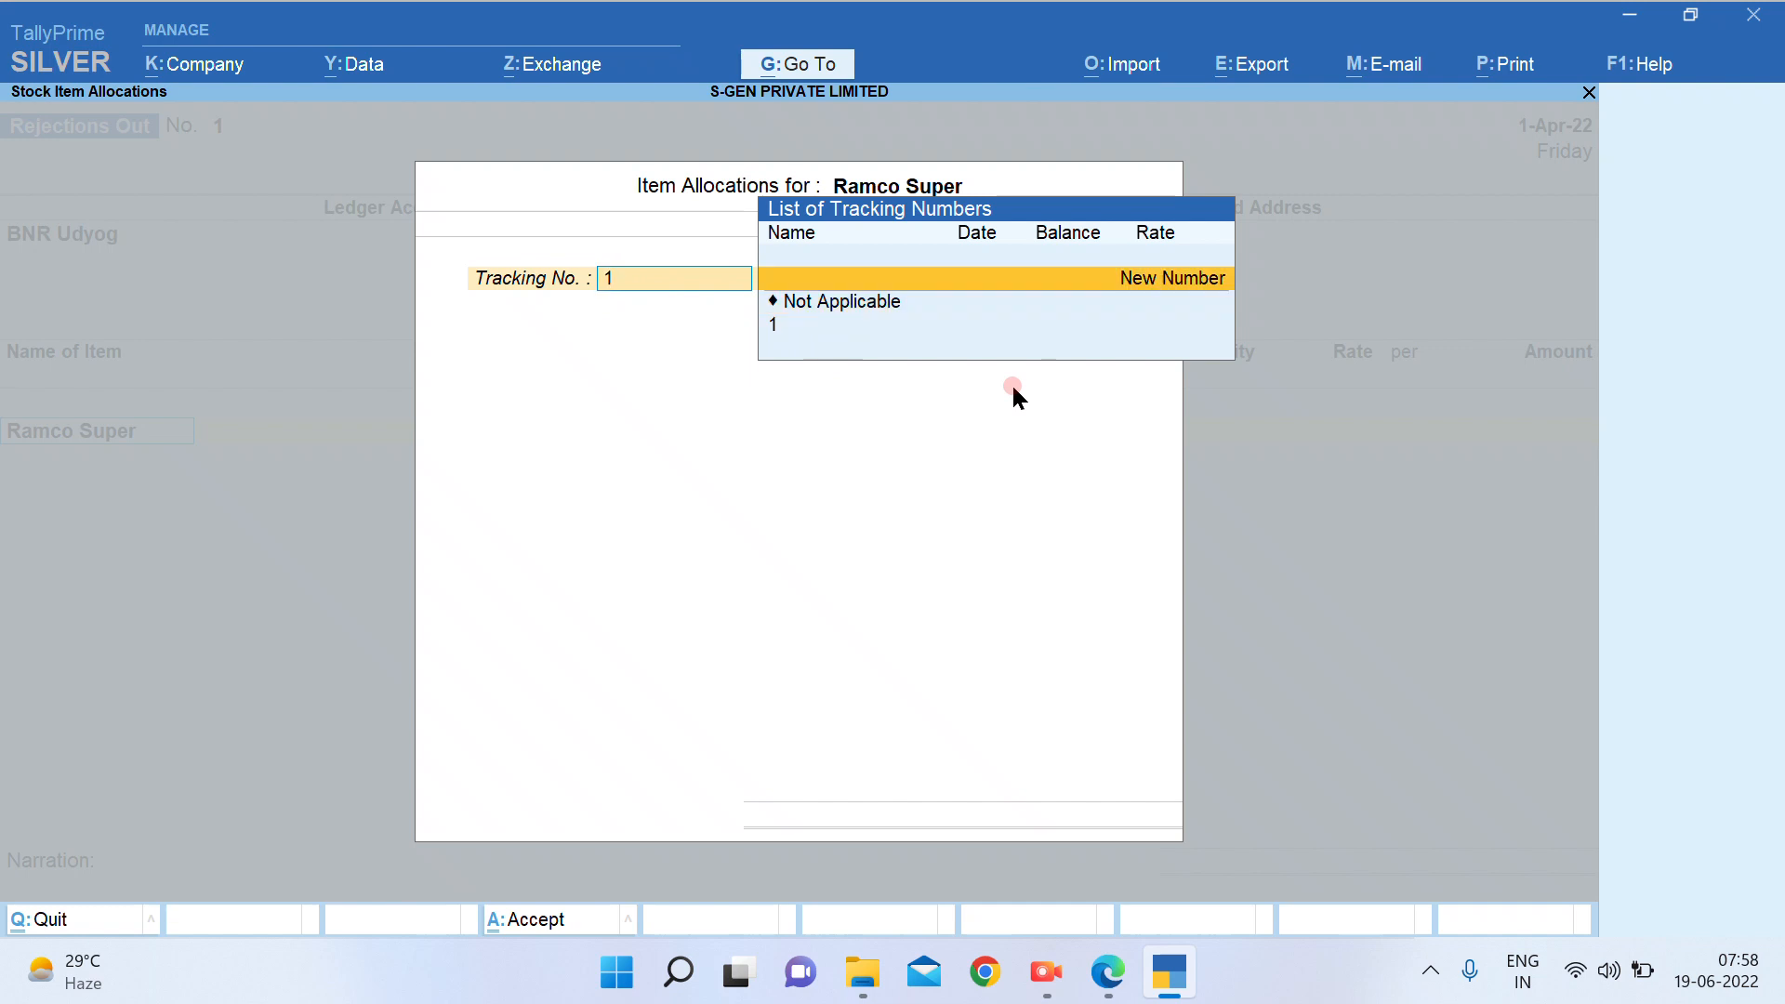
{"action": "left_click", "coordinate": [1168, 284]}
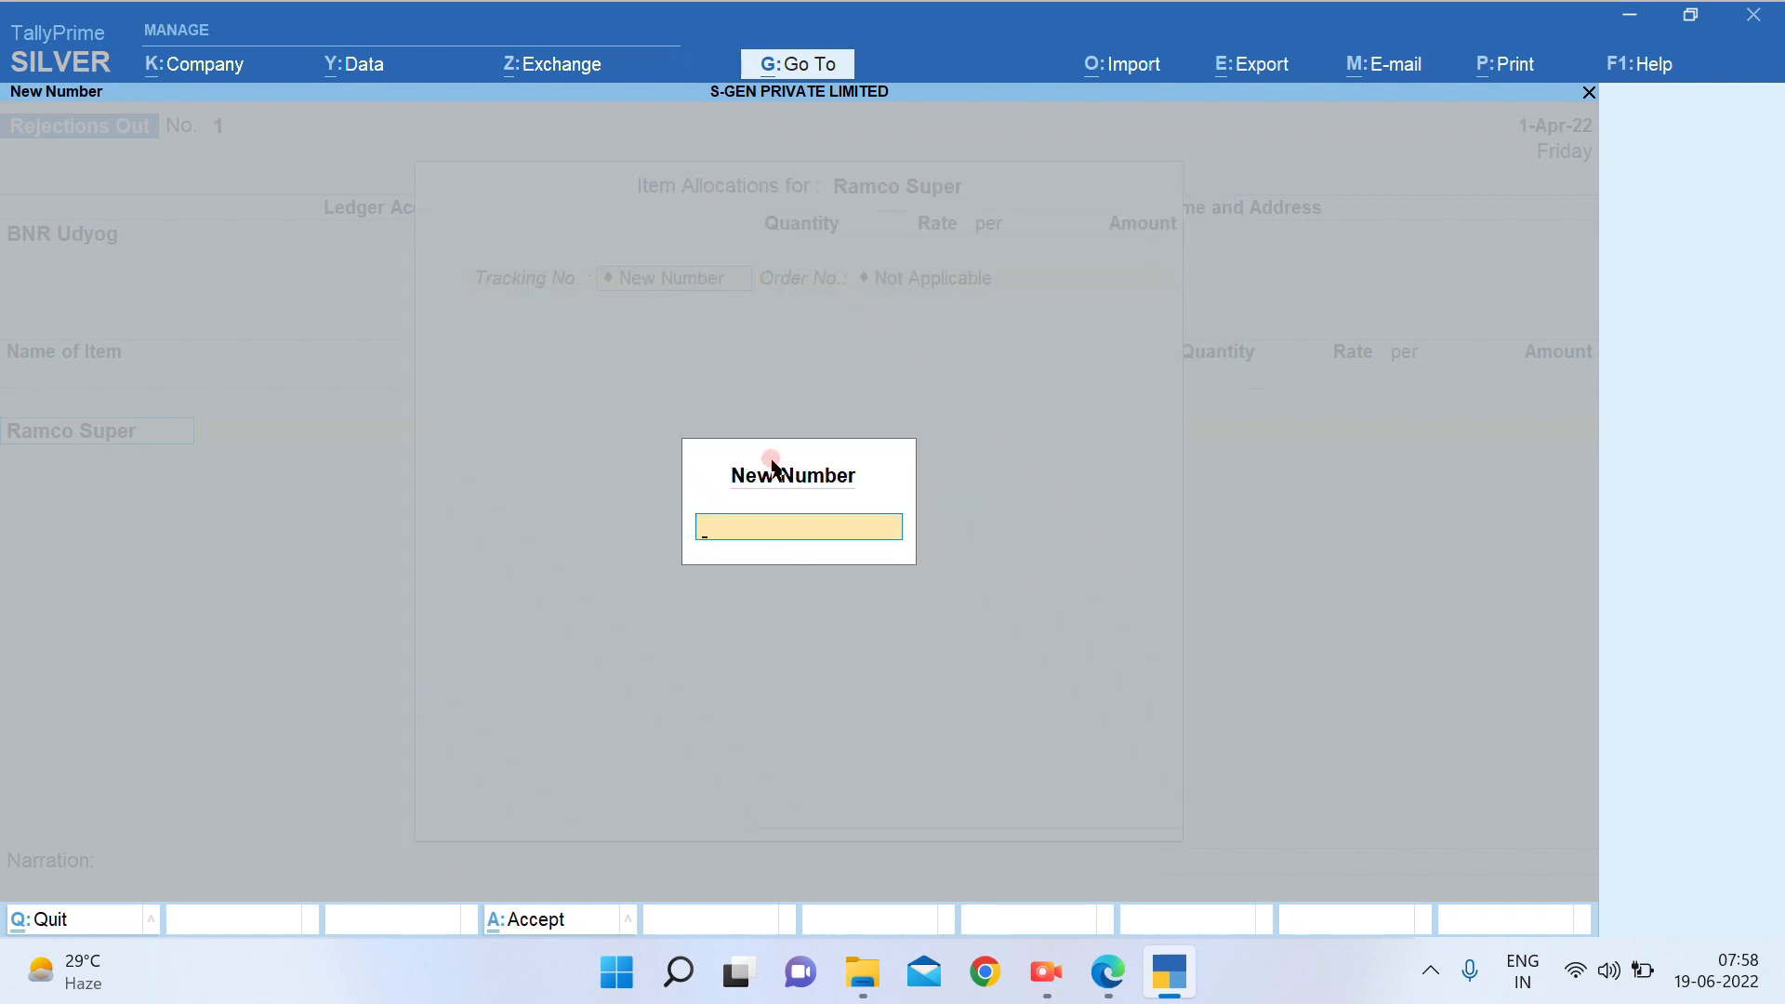
{"action": "key", "text": "alt+Tab"}
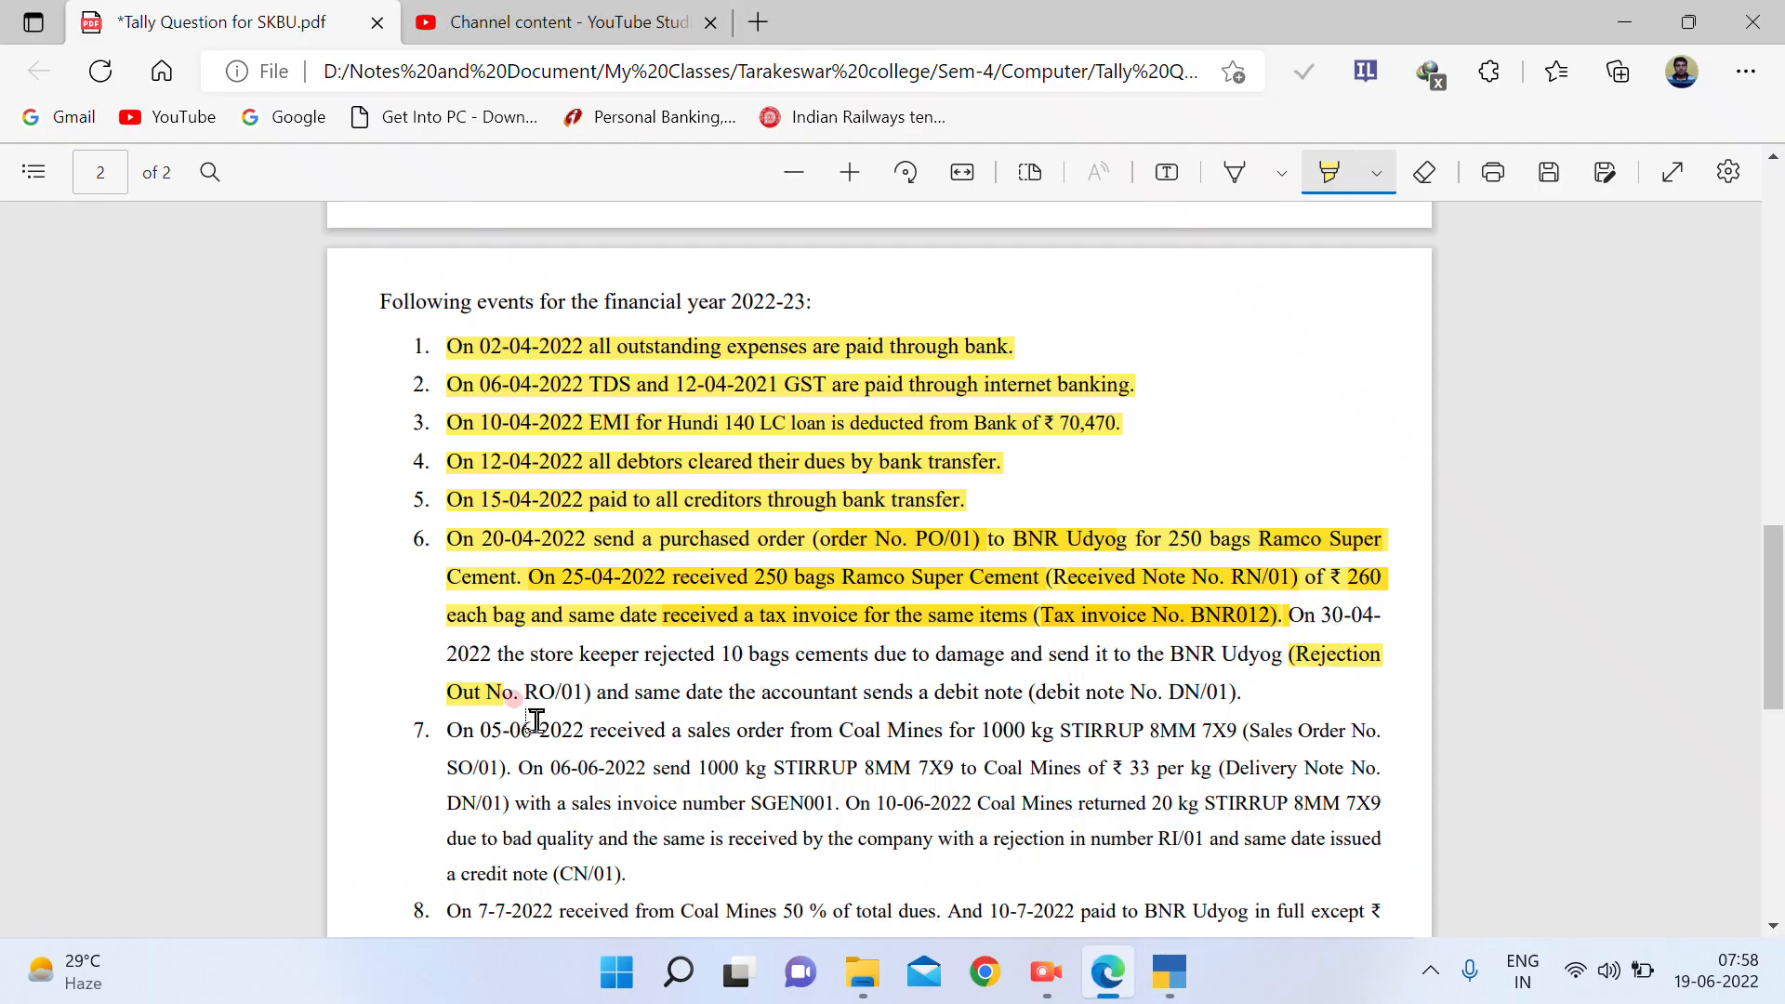
{"action": "key", "text": "alt+Tab"}
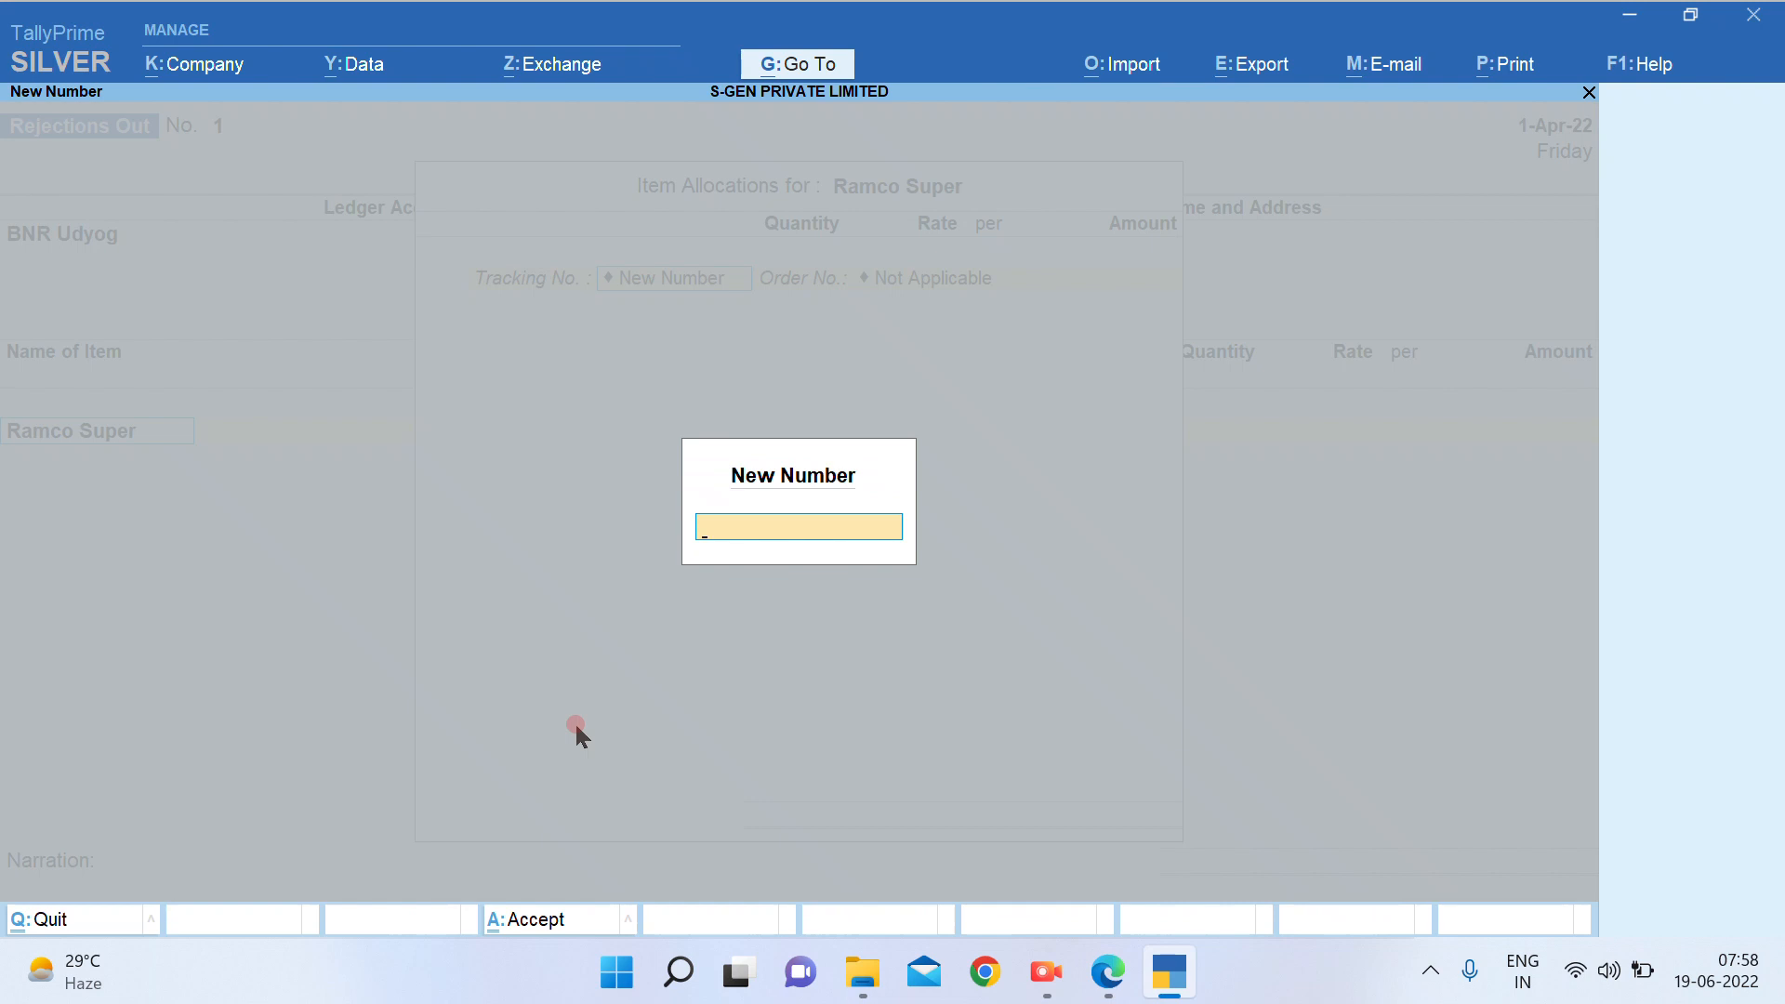
{"action": "type", "text": "RO/01"}
{"action": "key", "text": "Return"}
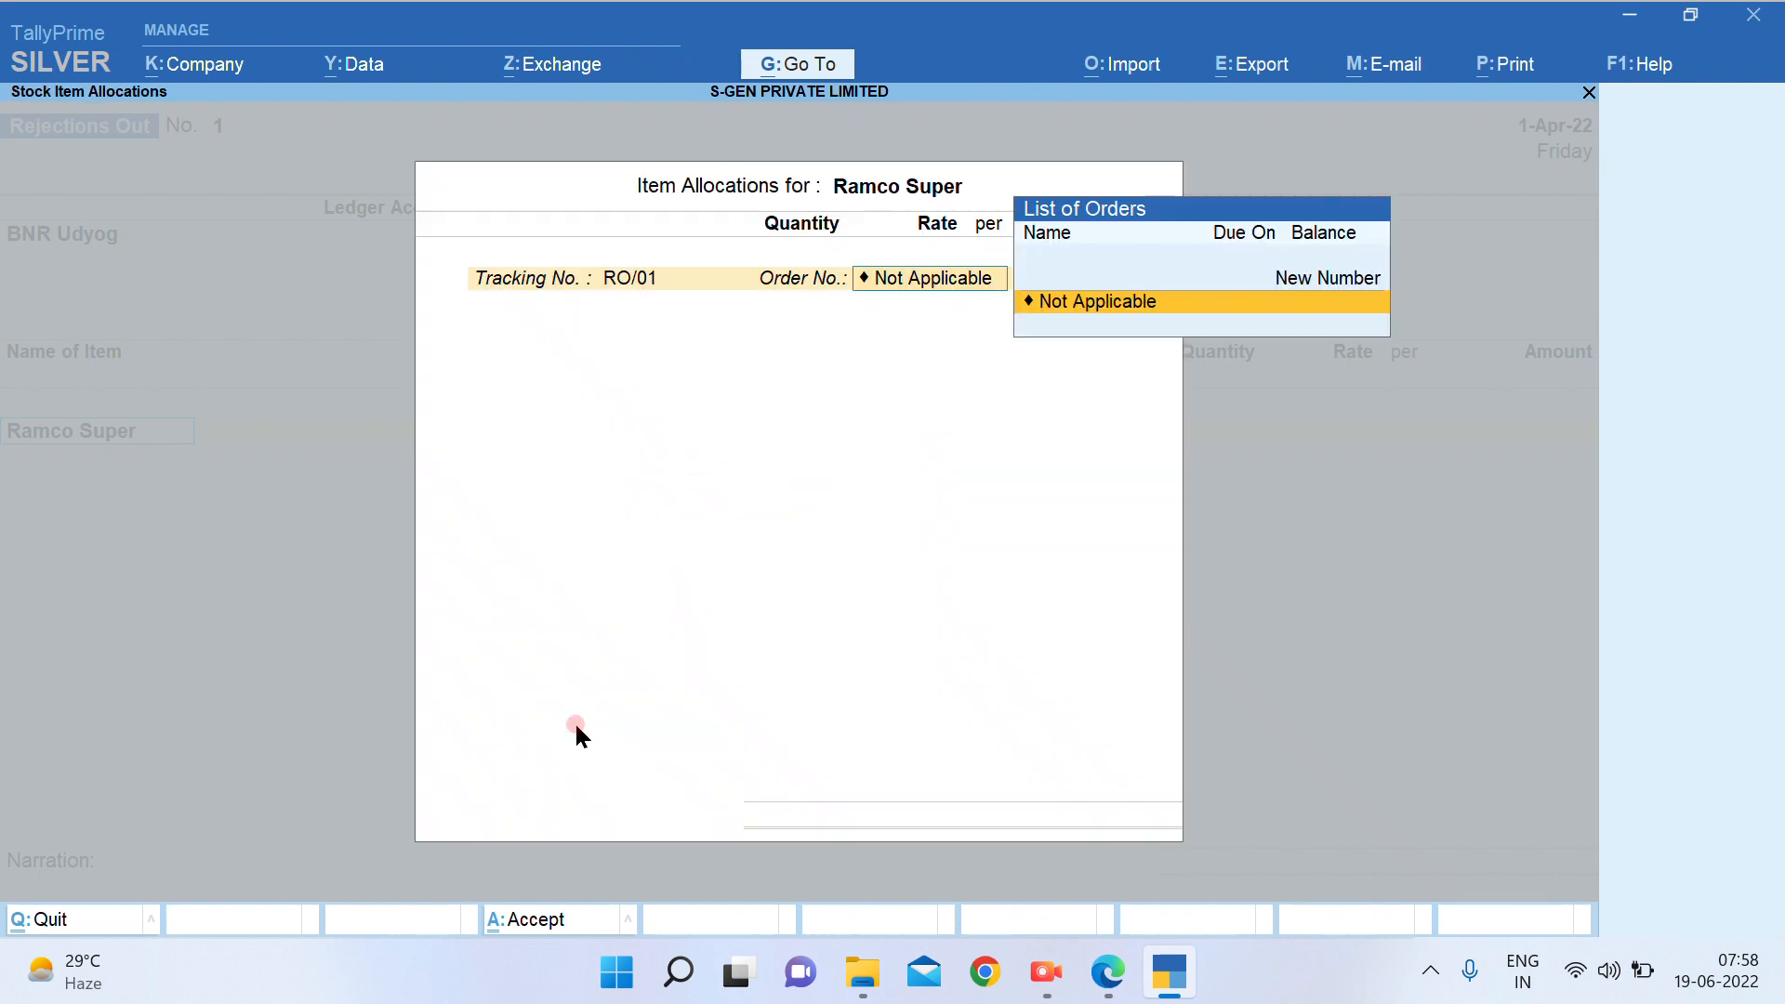
Allocate 10 bags of Ramco Super at a rate of 260.00 per bag, with the order number Not Applicable
{"action": "key", "text": "Return"}
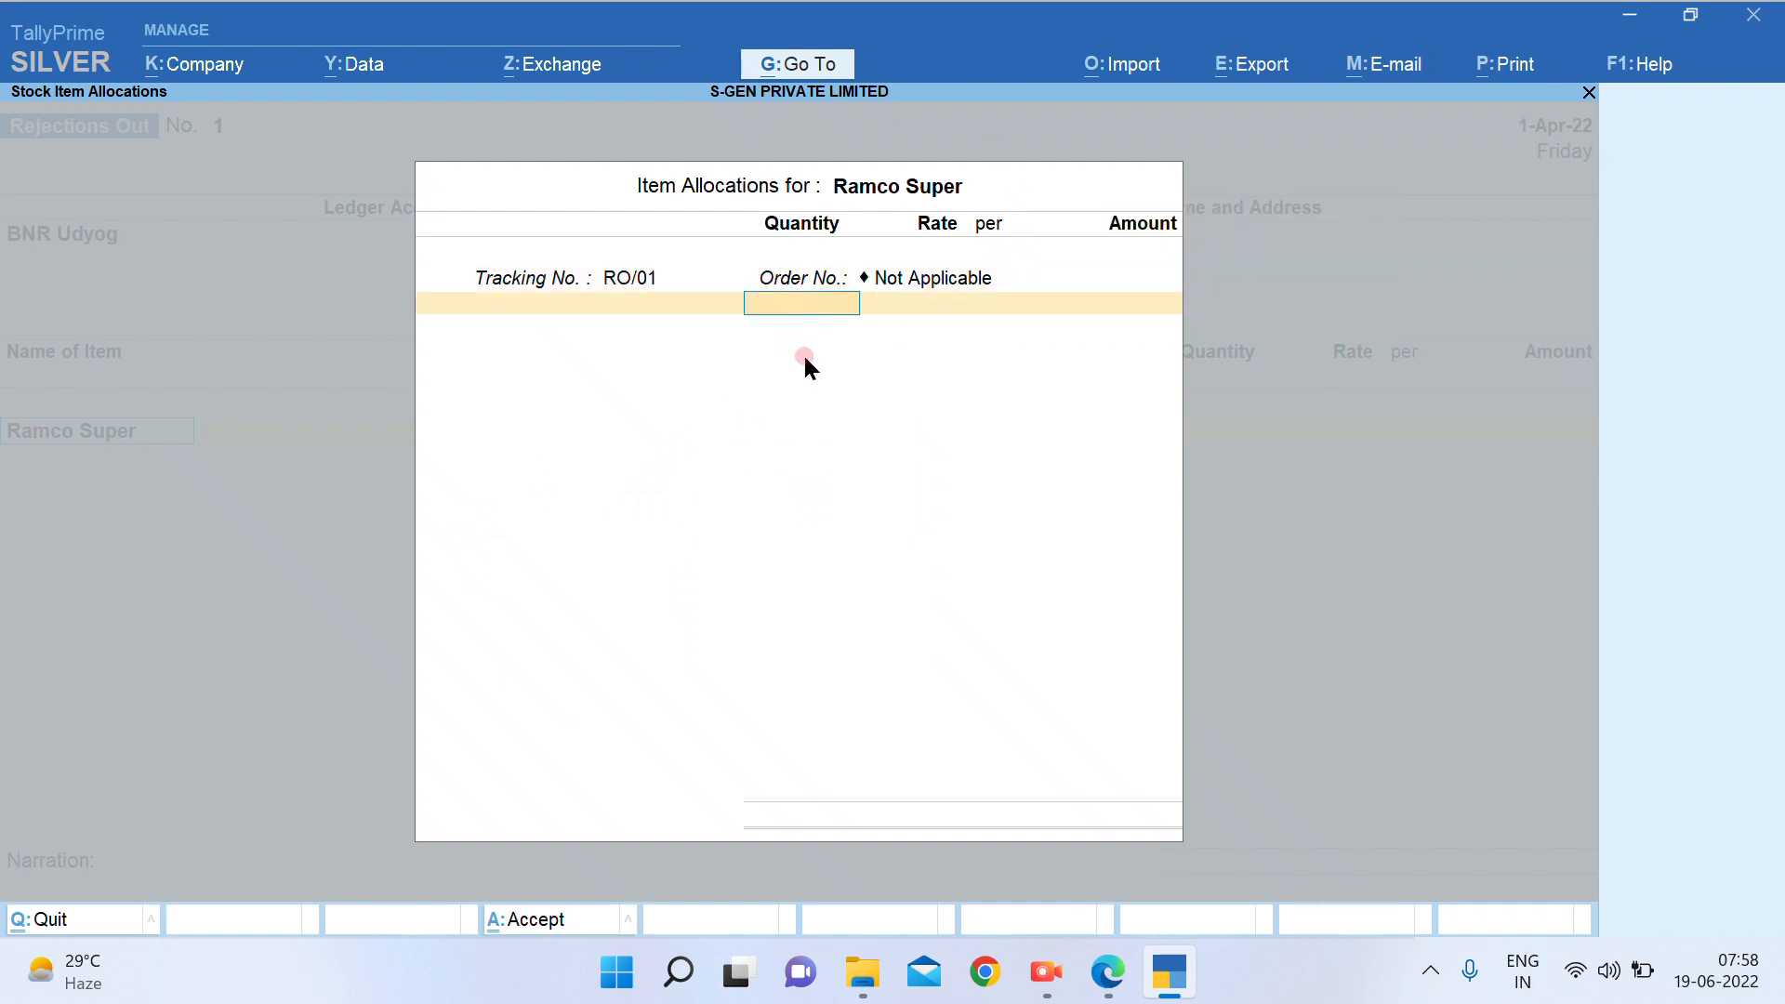
{"action": "key", "text": "Return"}
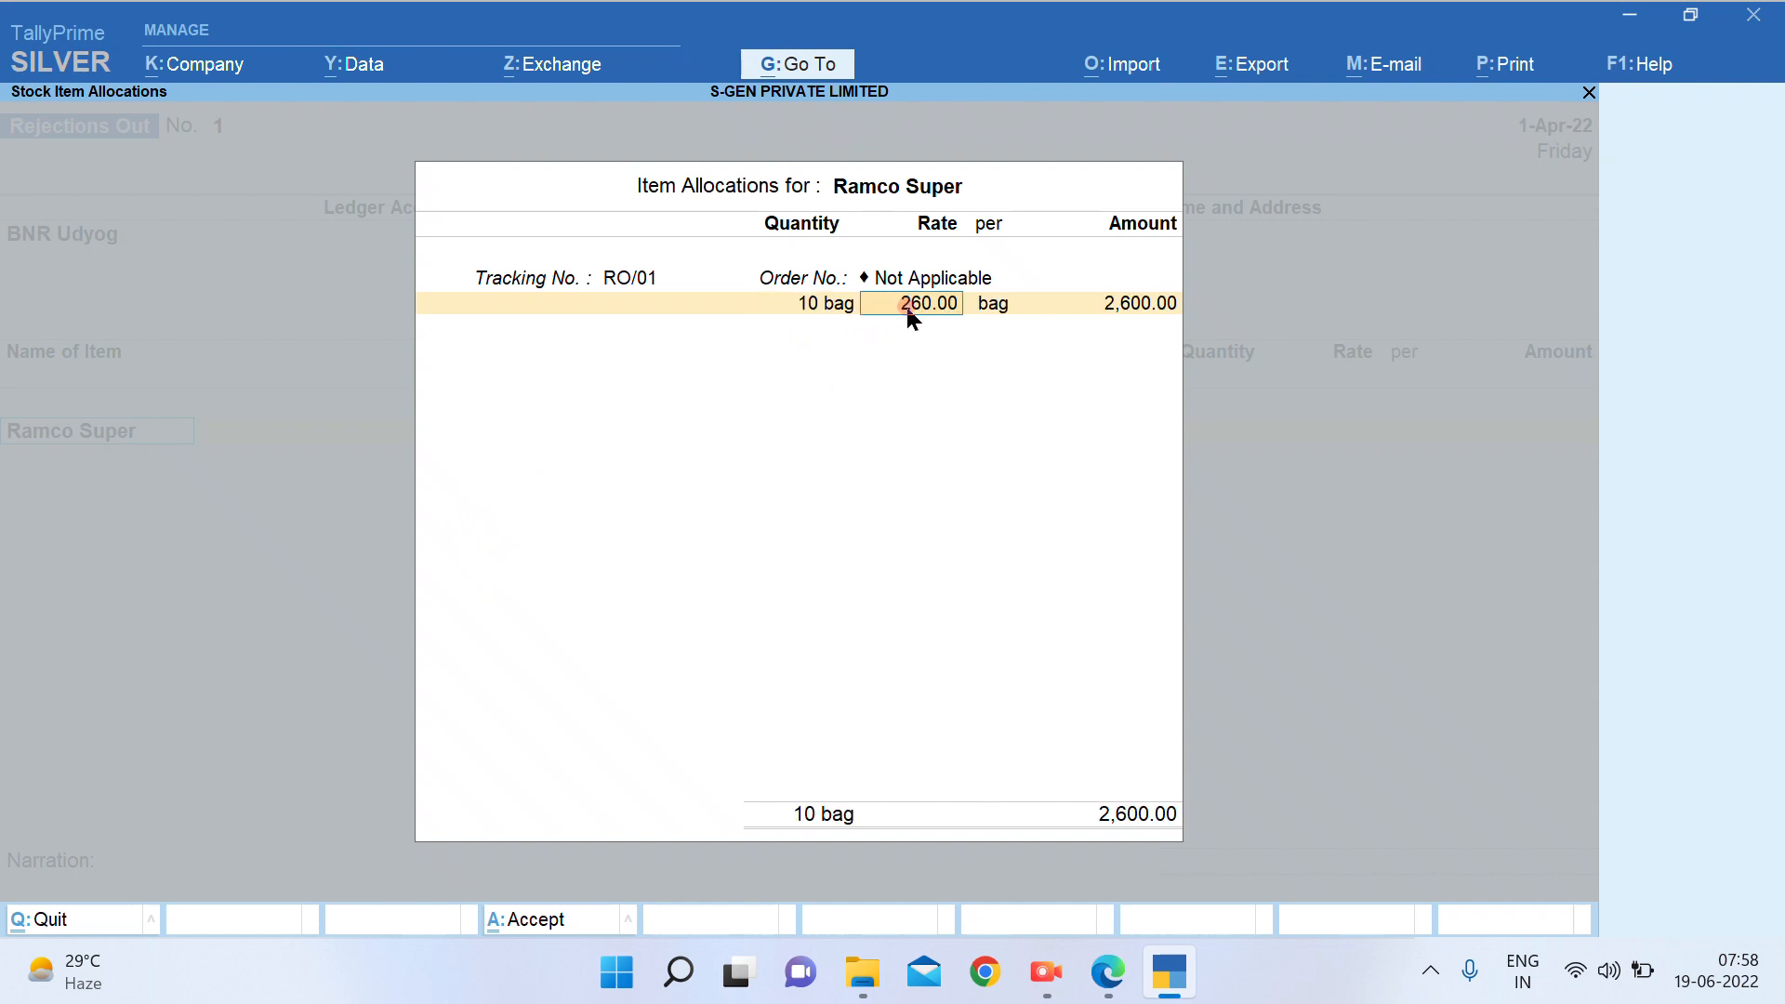
{"action": "key", "text": "Return"}
{"action": "key", "text": "Return"}
{"action": "key", "text": "Return"}
{"action": "key", "text": "Return"}
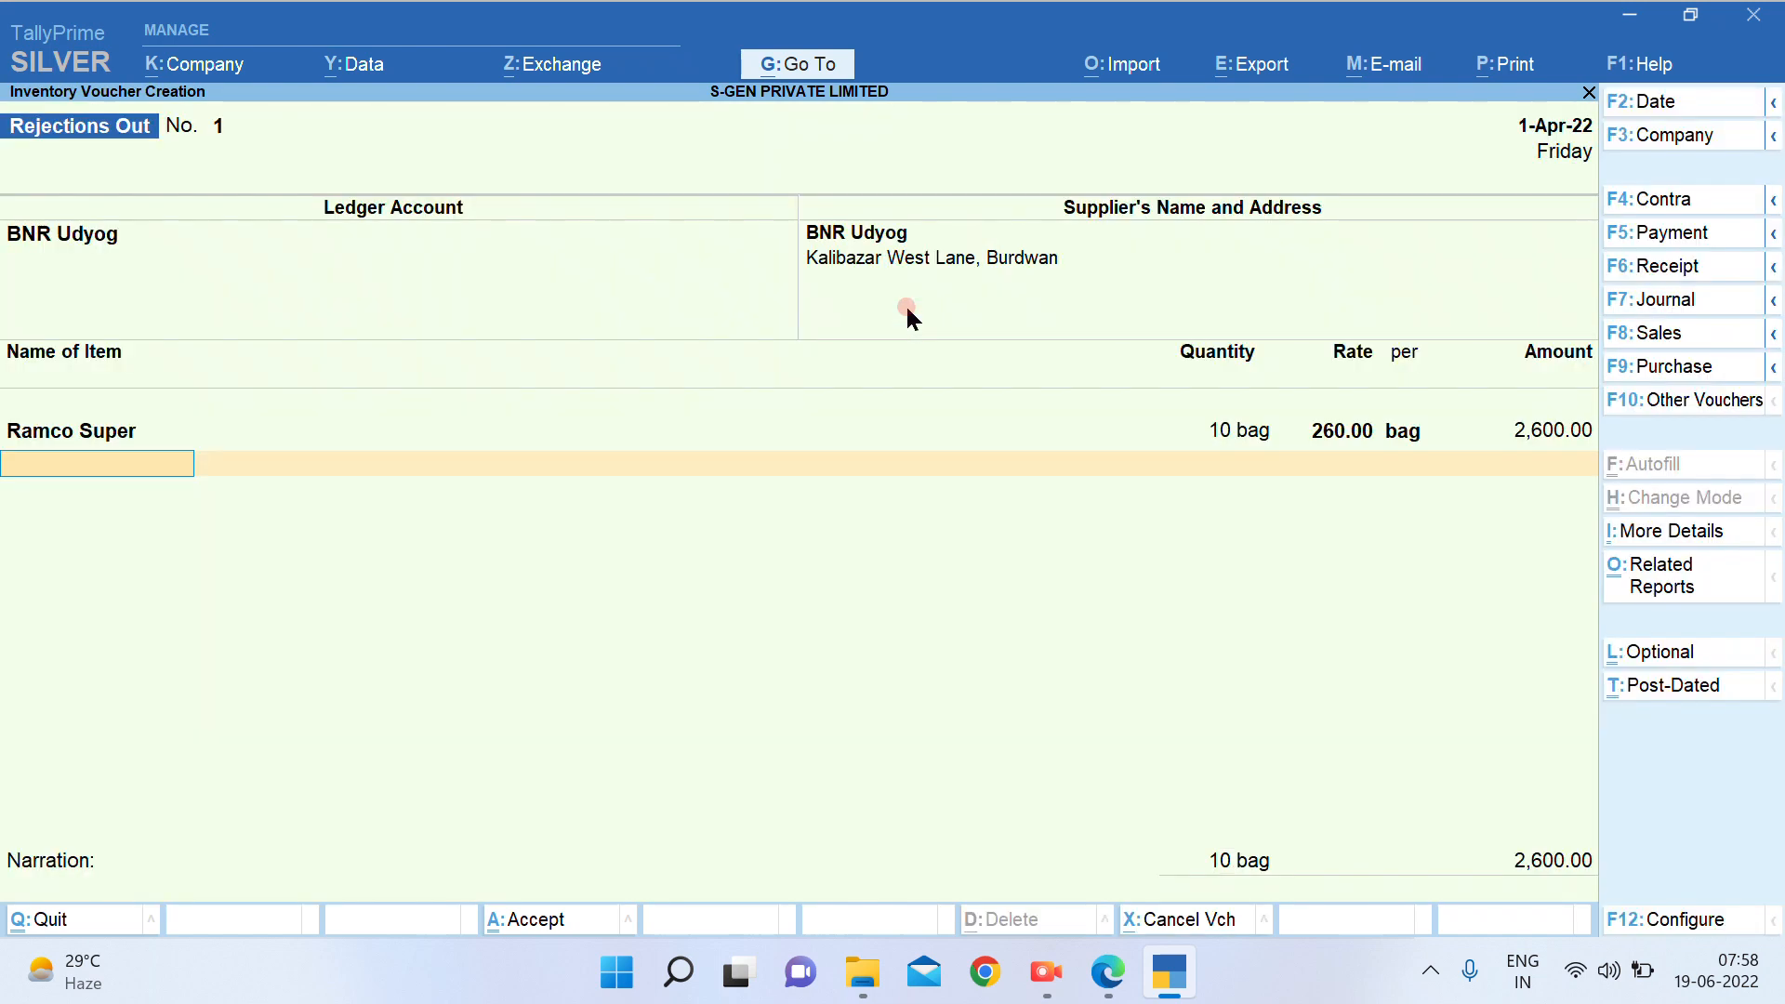
End the item list and save the Rejections Out voucher with an empty narration
{"action": "key", "text": "Return"}
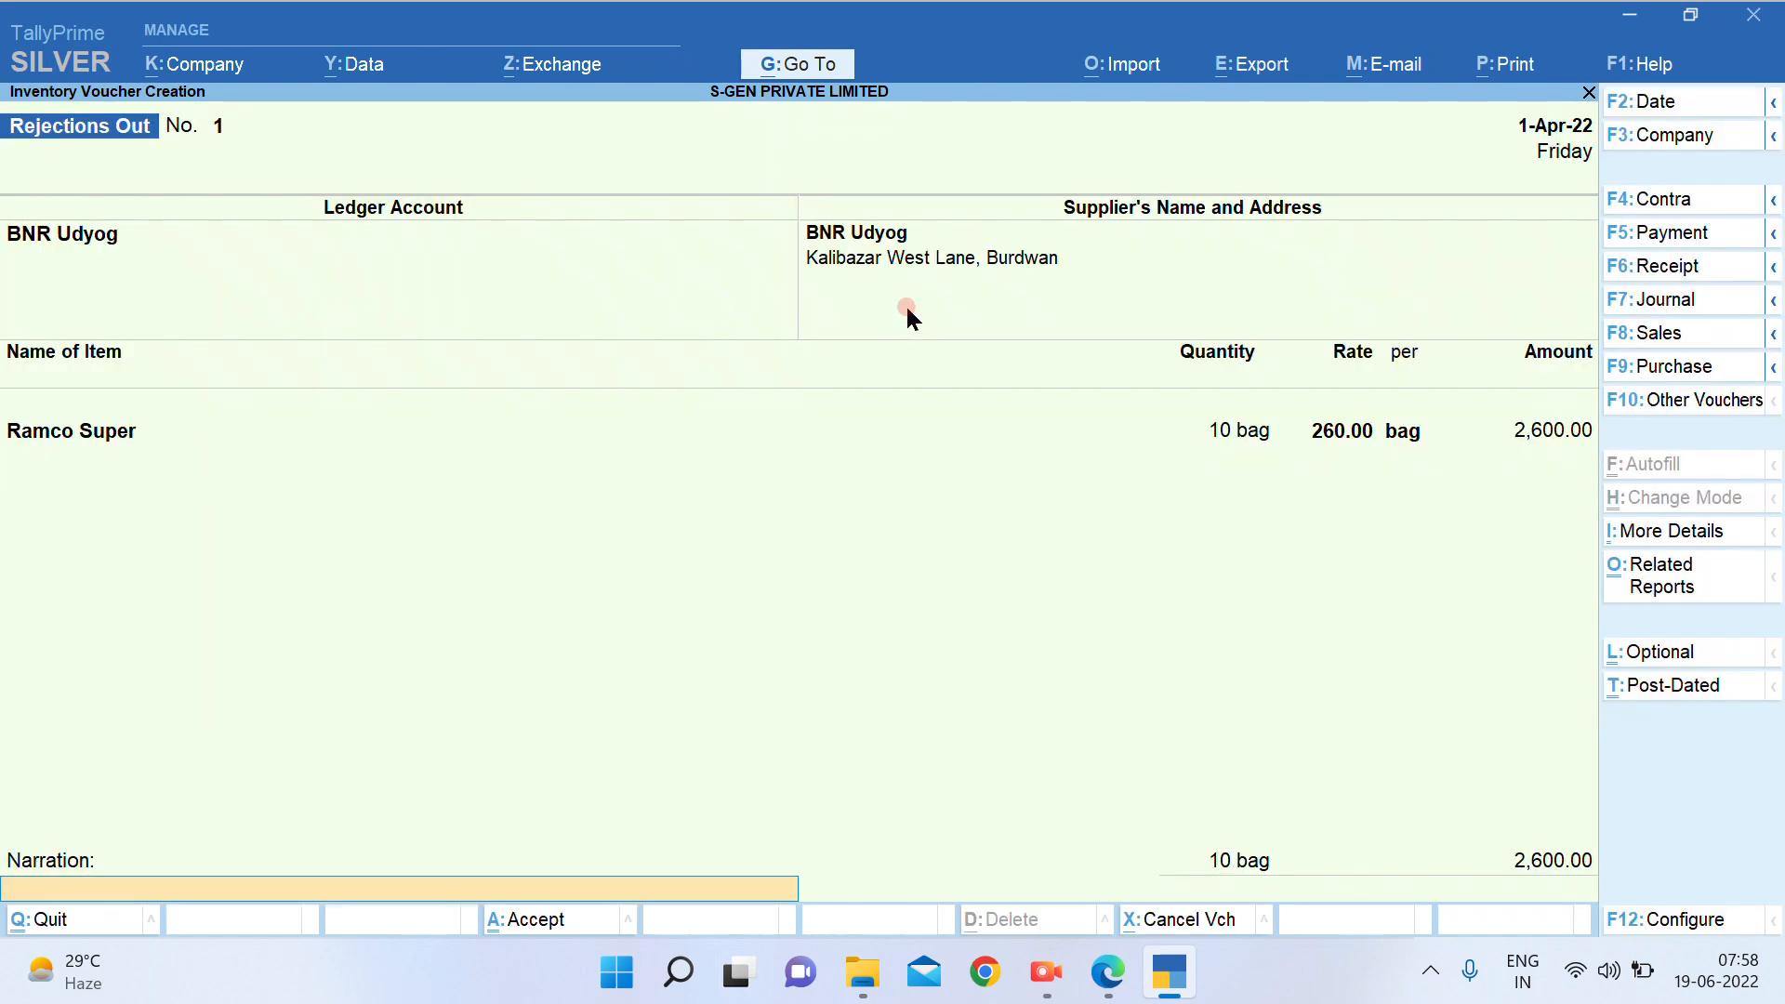
{"action": "key", "text": "Return"}
{"action": "key", "text": "Return"}
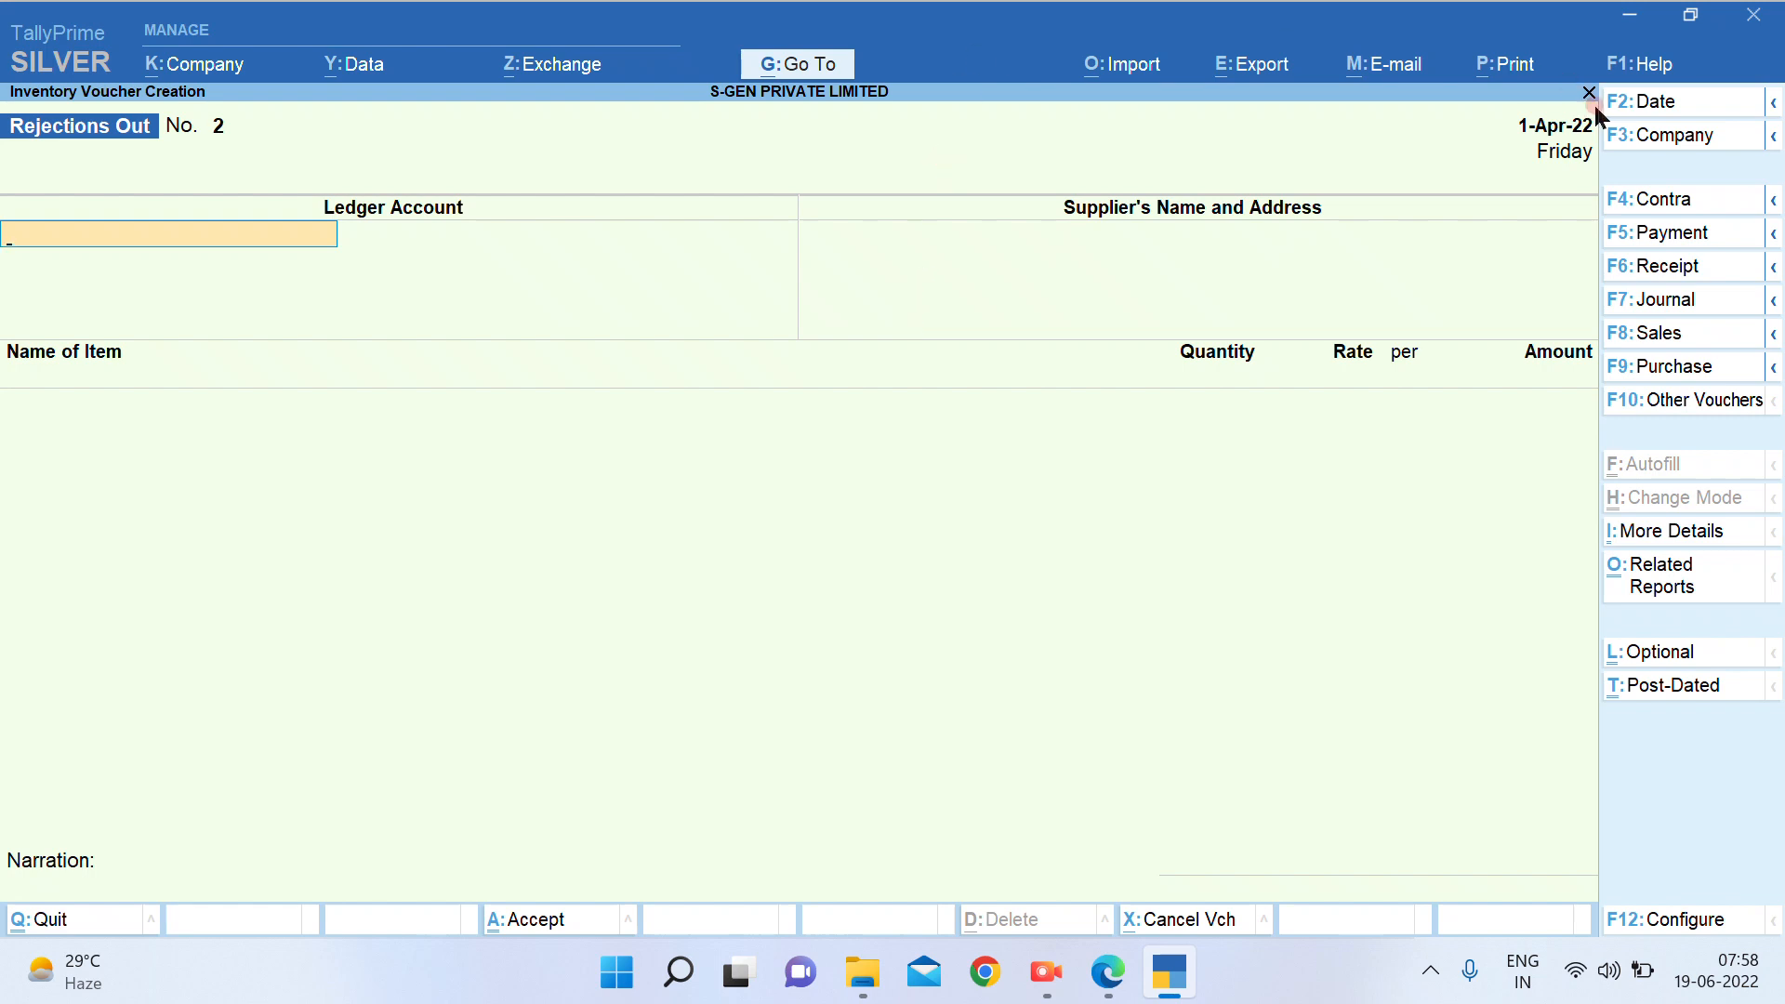
Change the voucher type to Debit Note
{"action": "left_click", "coordinate": [1690, 402]}
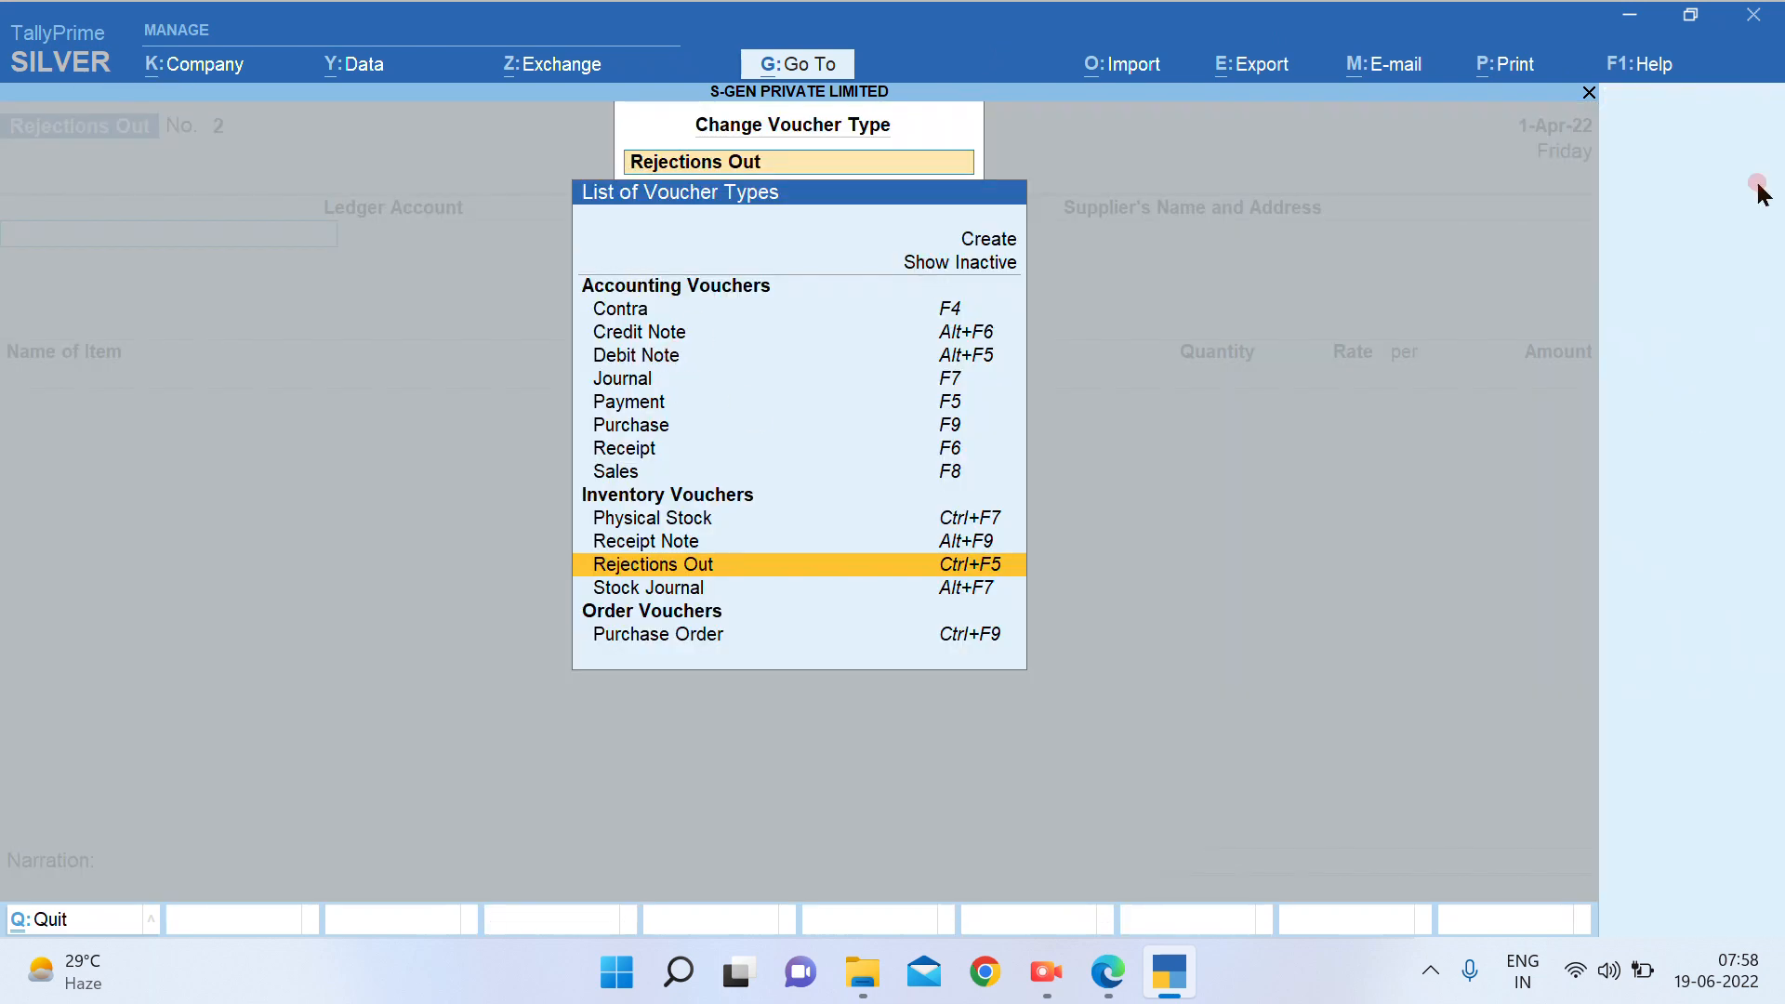
{"action": "key", "text": "Up"}
{"action": "key", "text": "Up"}
{"action": "key", "text": "Up"}
{"action": "key", "text": "Up"}
{"action": "key", "text": "Up"}
{"action": "key", "text": "Up"}
{"action": "key", "text": "Up"}
{"action": "key", "text": "Up"}
{"action": "key", "text": "Up"}
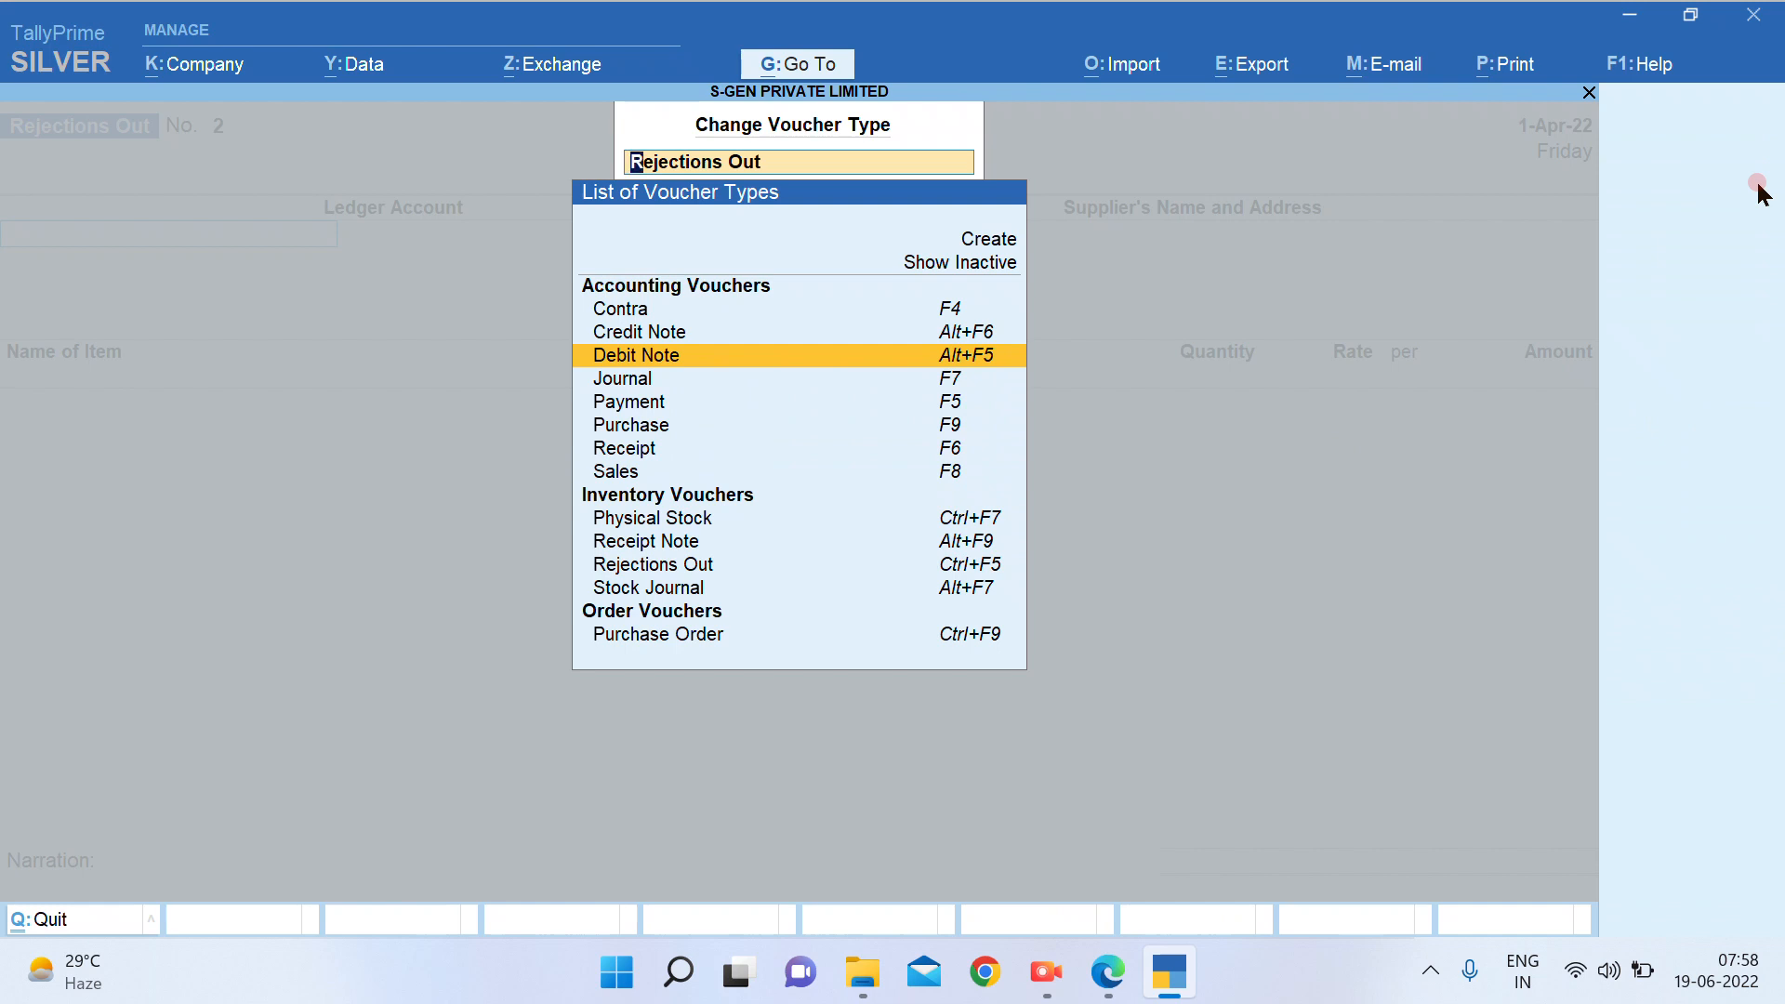
{"action": "key", "text": "Return"}
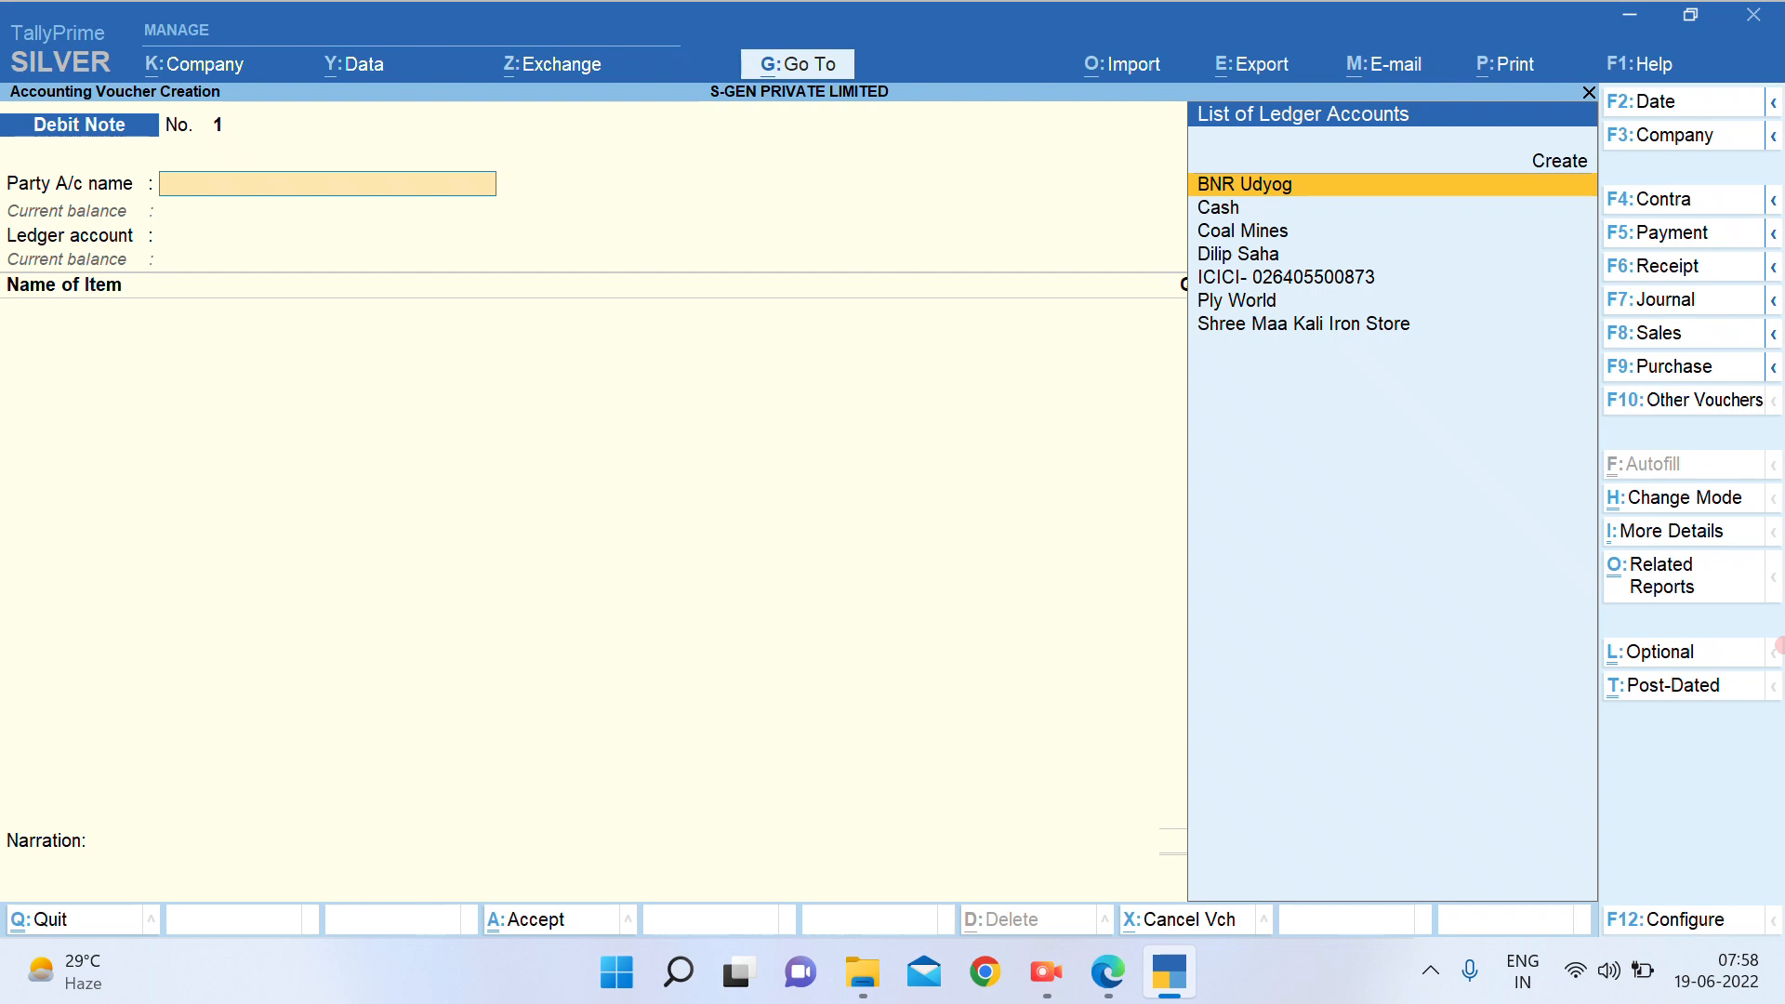
Set the debit note's party account to BNR Udyog and pick tracking number RO/01 in the dispatch details, leaving the other fields blank
{"action": "type", "text": "BNR Udyog"}
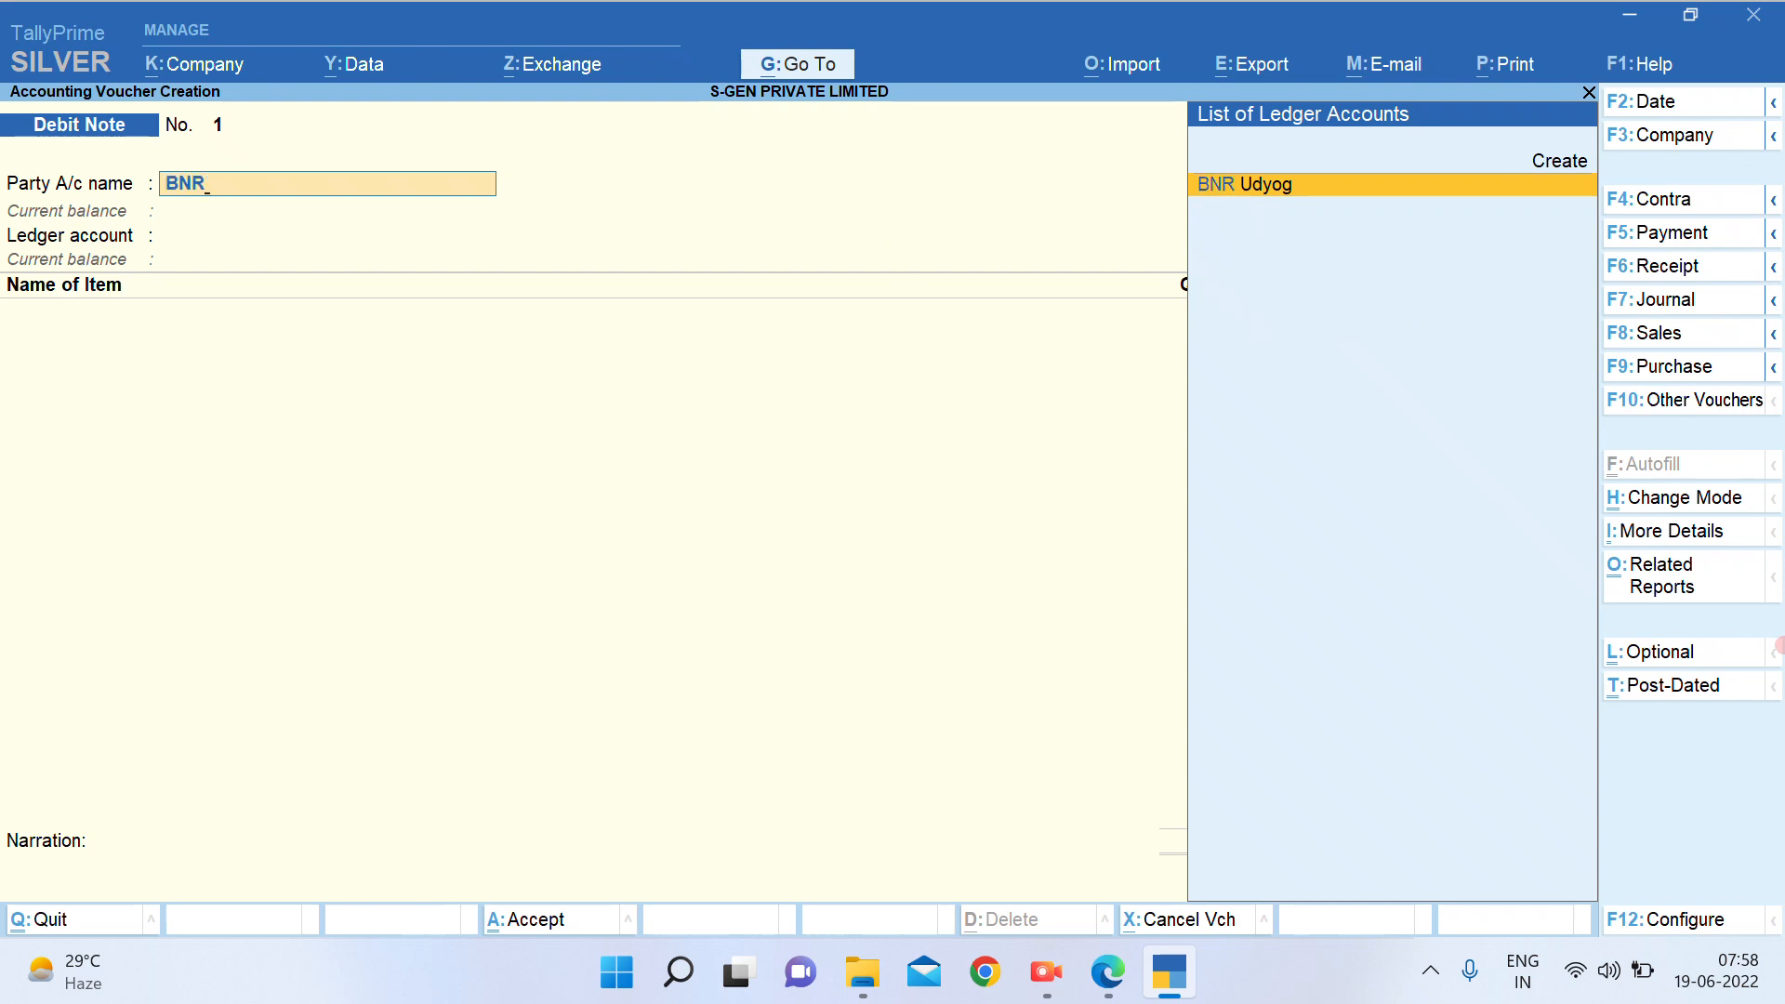
{"action": "key", "text": "Return"}
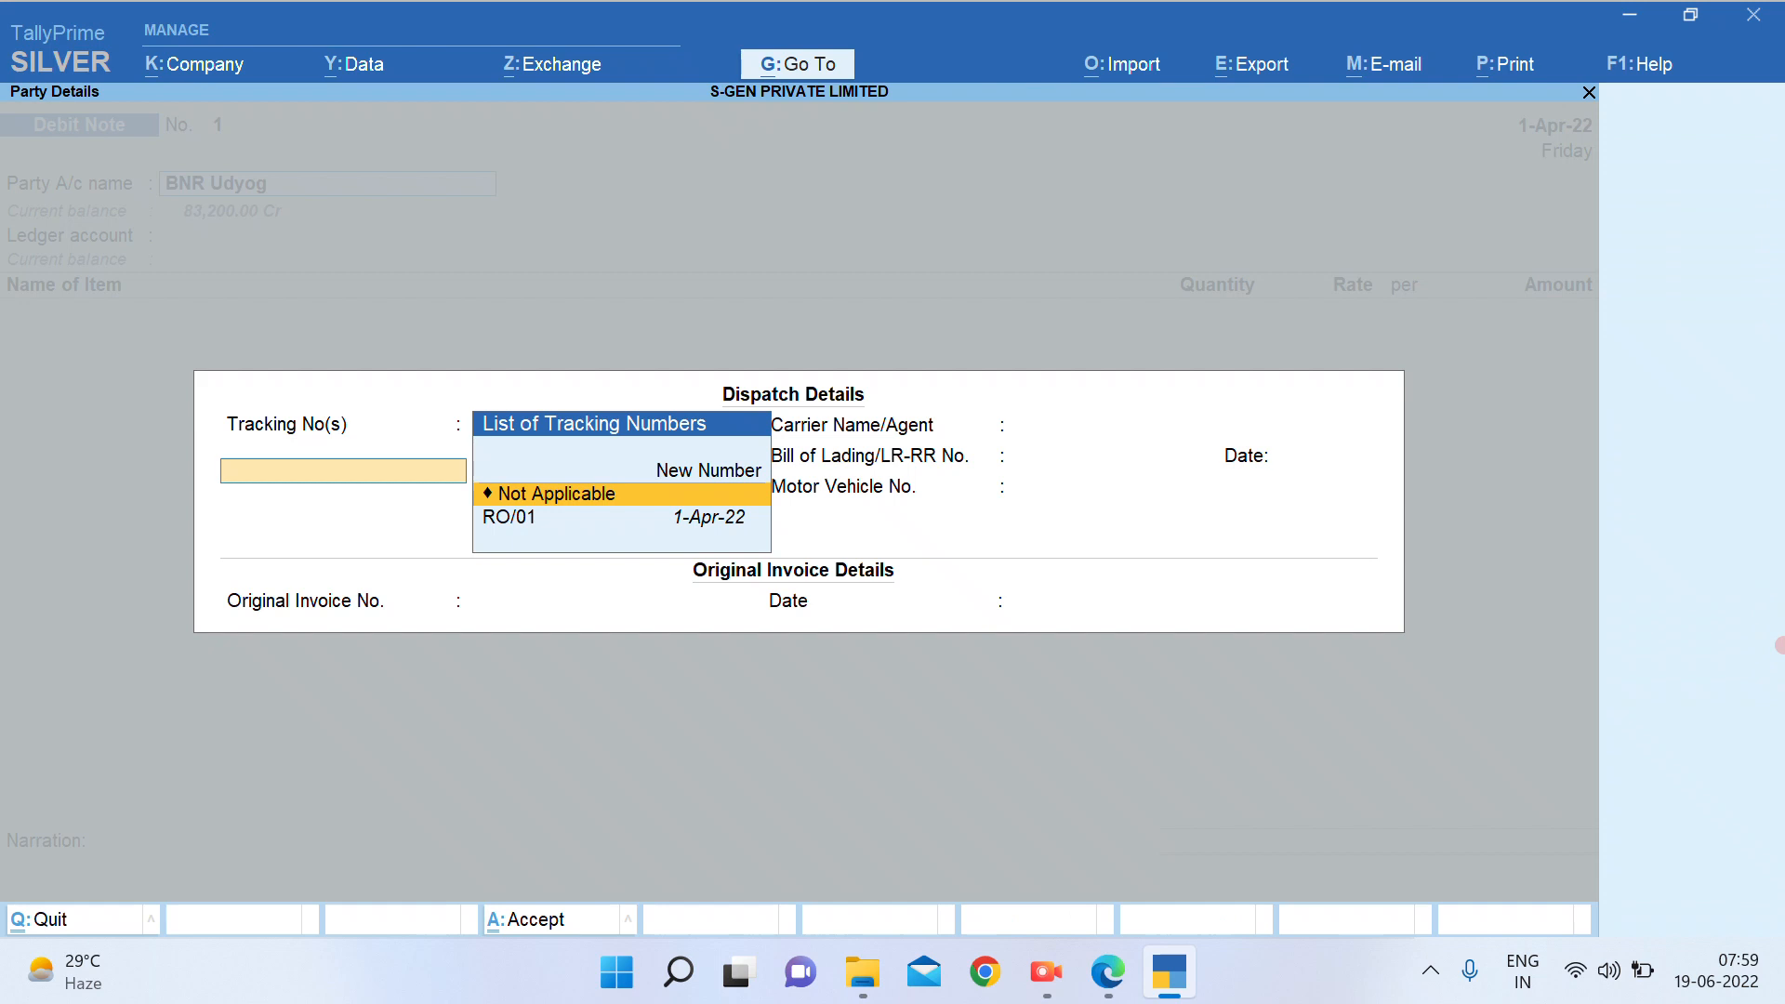
{"action": "key", "text": "Down"}
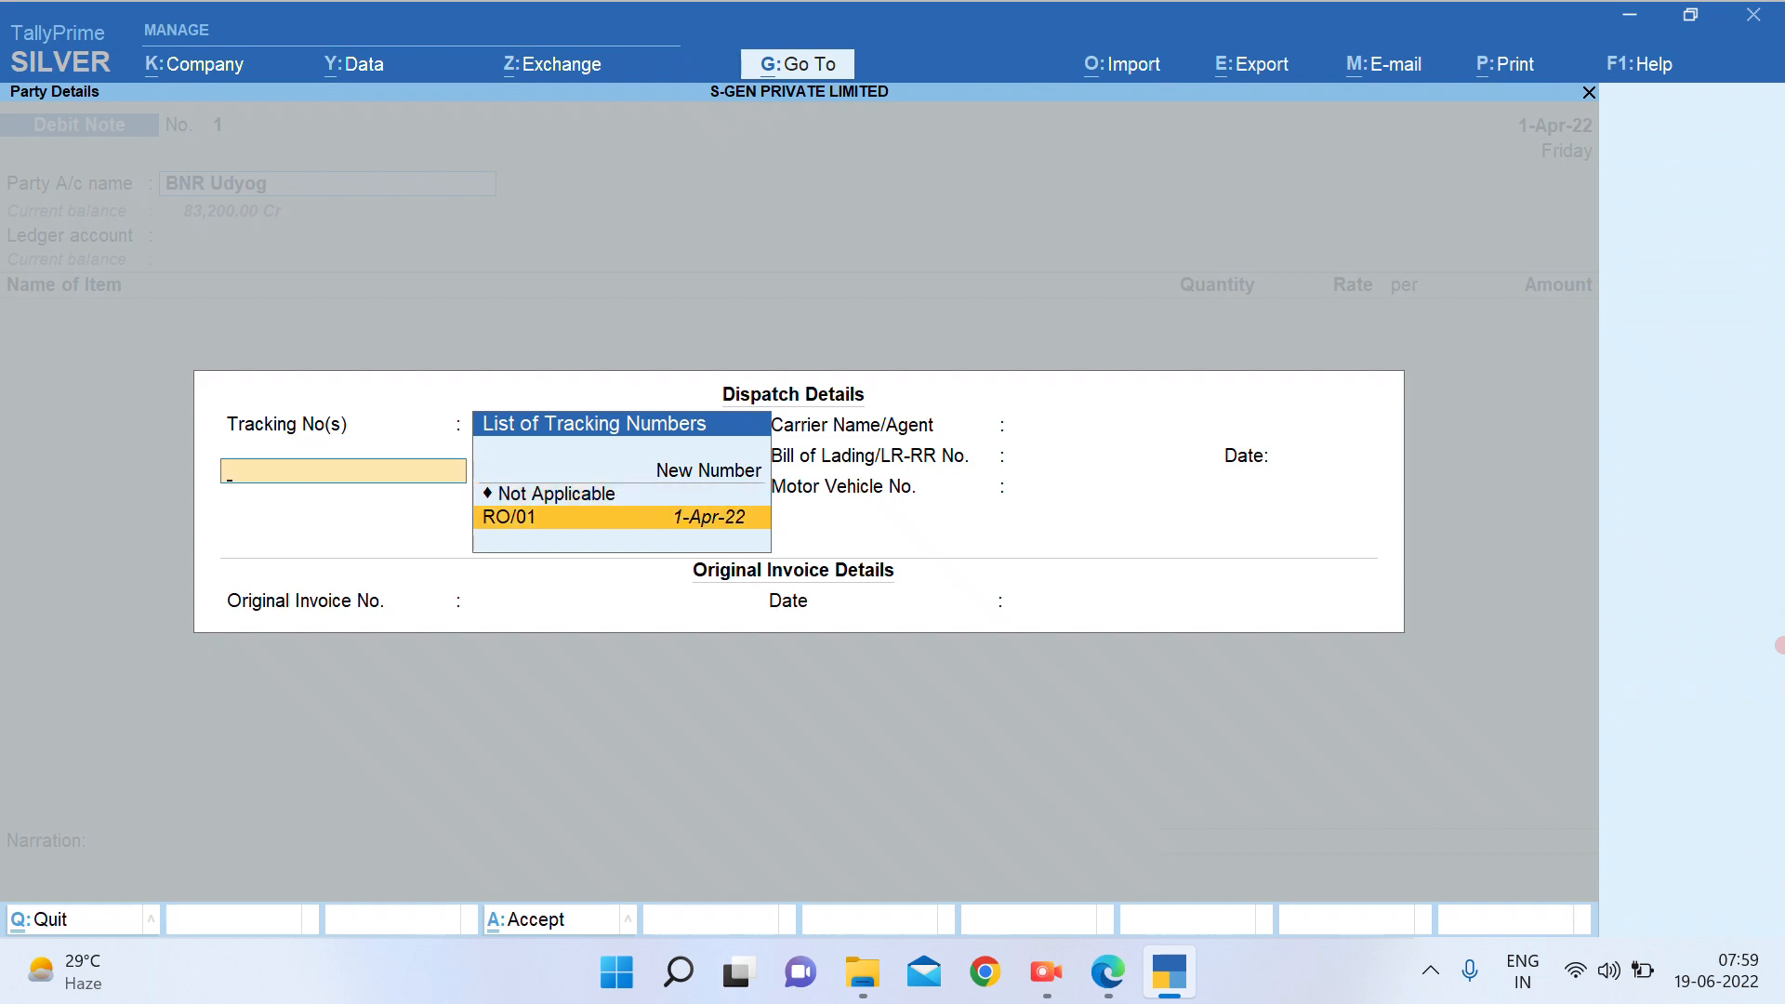
{"action": "key", "text": "Return"}
{"action": "key", "text": "Return"}
{"action": "key", "text": "Return"}
{"action": "key", "text": "Return"}
{"action": "key", "text": "Return"}
{"action": "key", "text": "Return"}
{"action": "key", "text": "Return"}
{"action": "key", "text": "Return"}
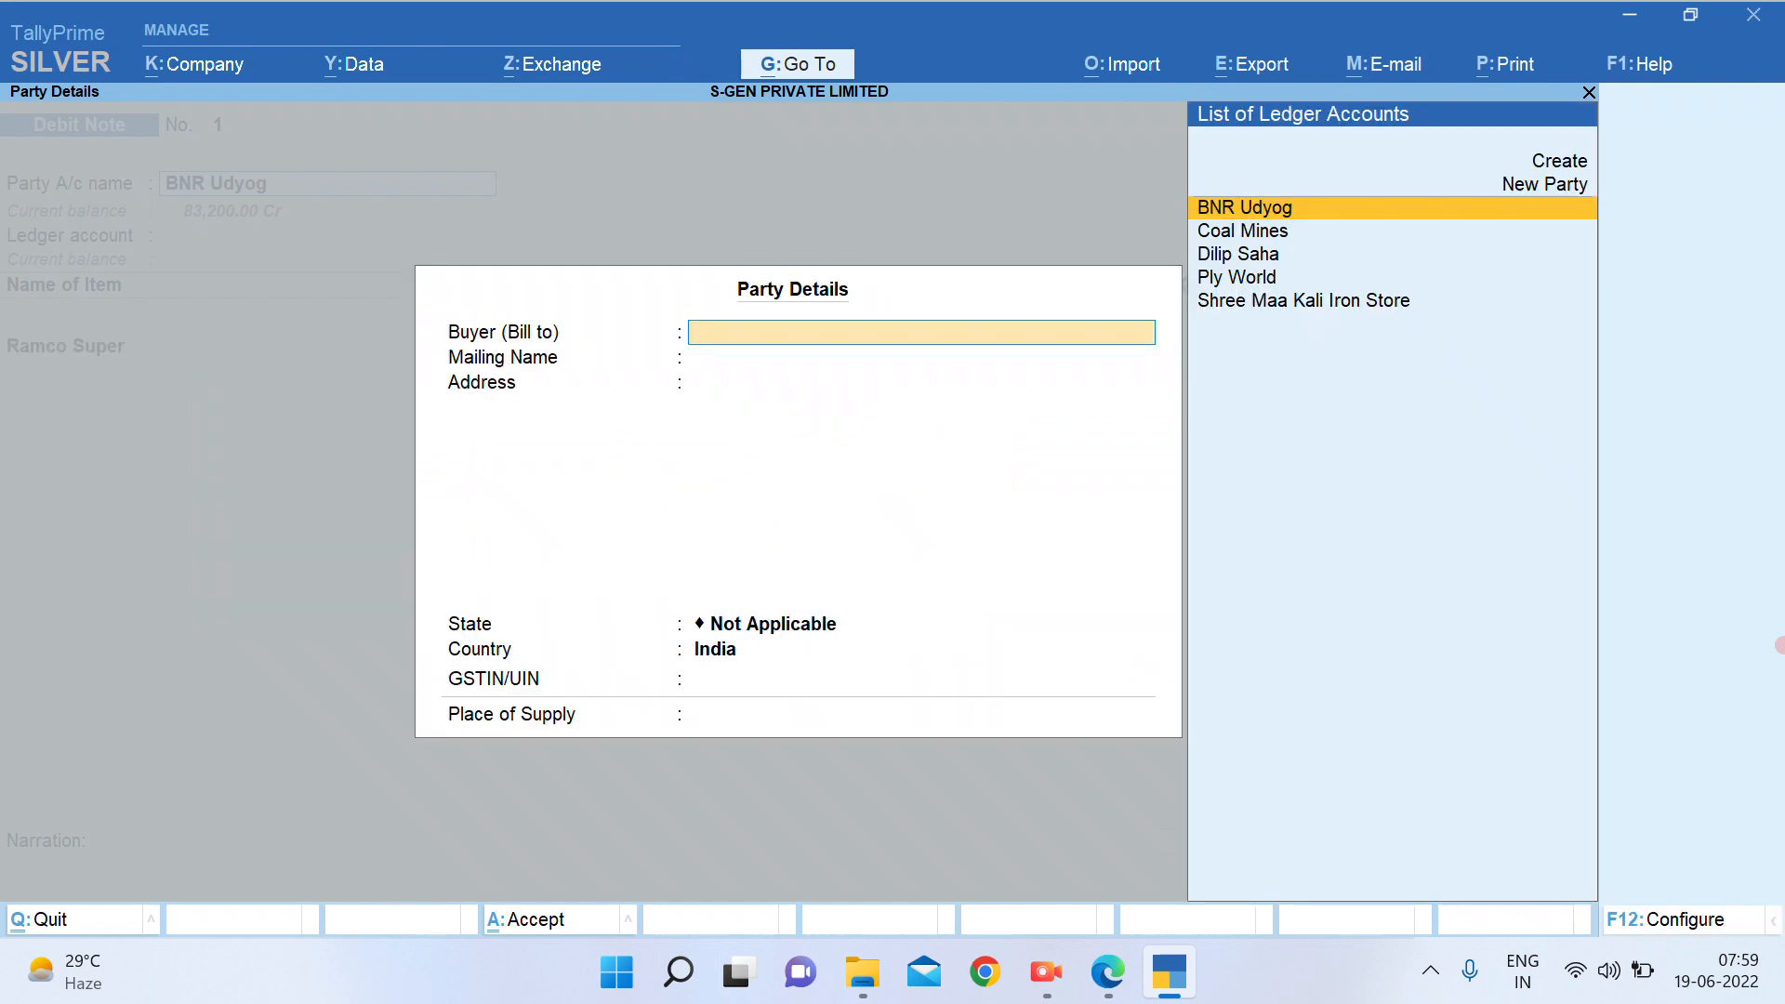
Choose BNR Udyog as the buyer and accept its mailing, state and GST details
{"action": "key", "text": "Return"}
{"action": "key", "text": "Return"}
{"action": "key", "text": "Return"}
{"action": "key", "text": "Return"}
{"action": "key", "text": "Return"}
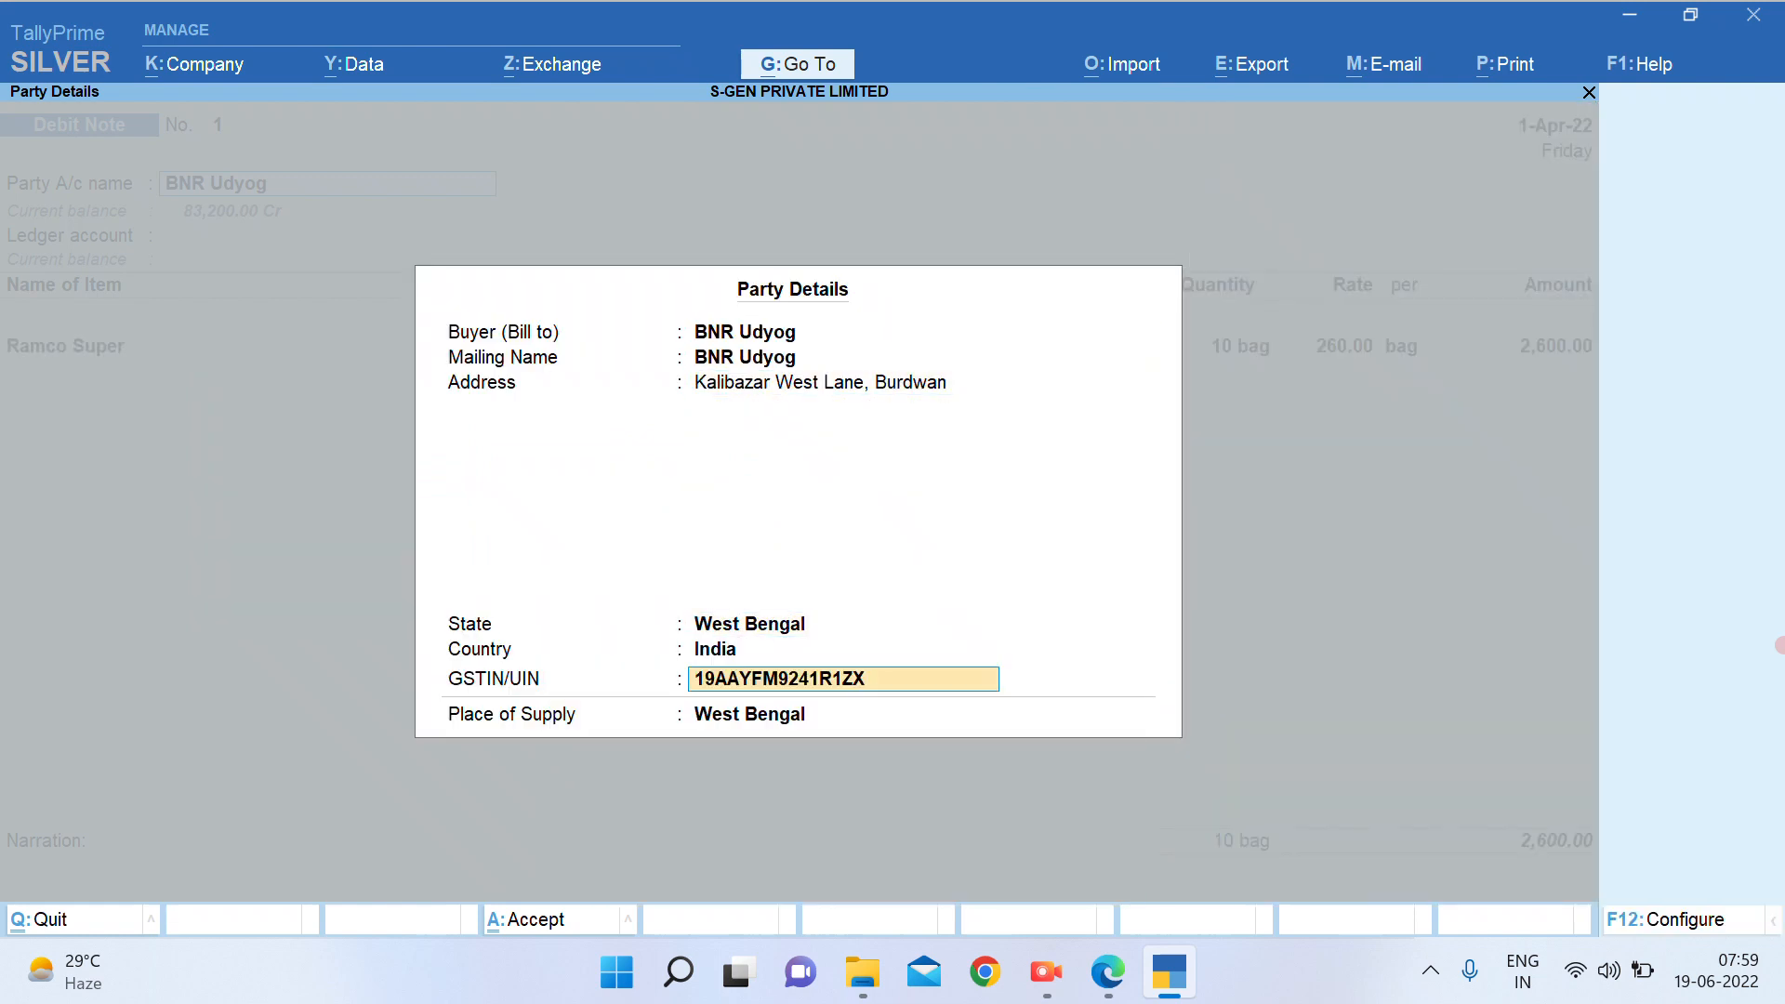
{"action": "key", "text": "Return"}
{"action": "key", "text": "Return"}
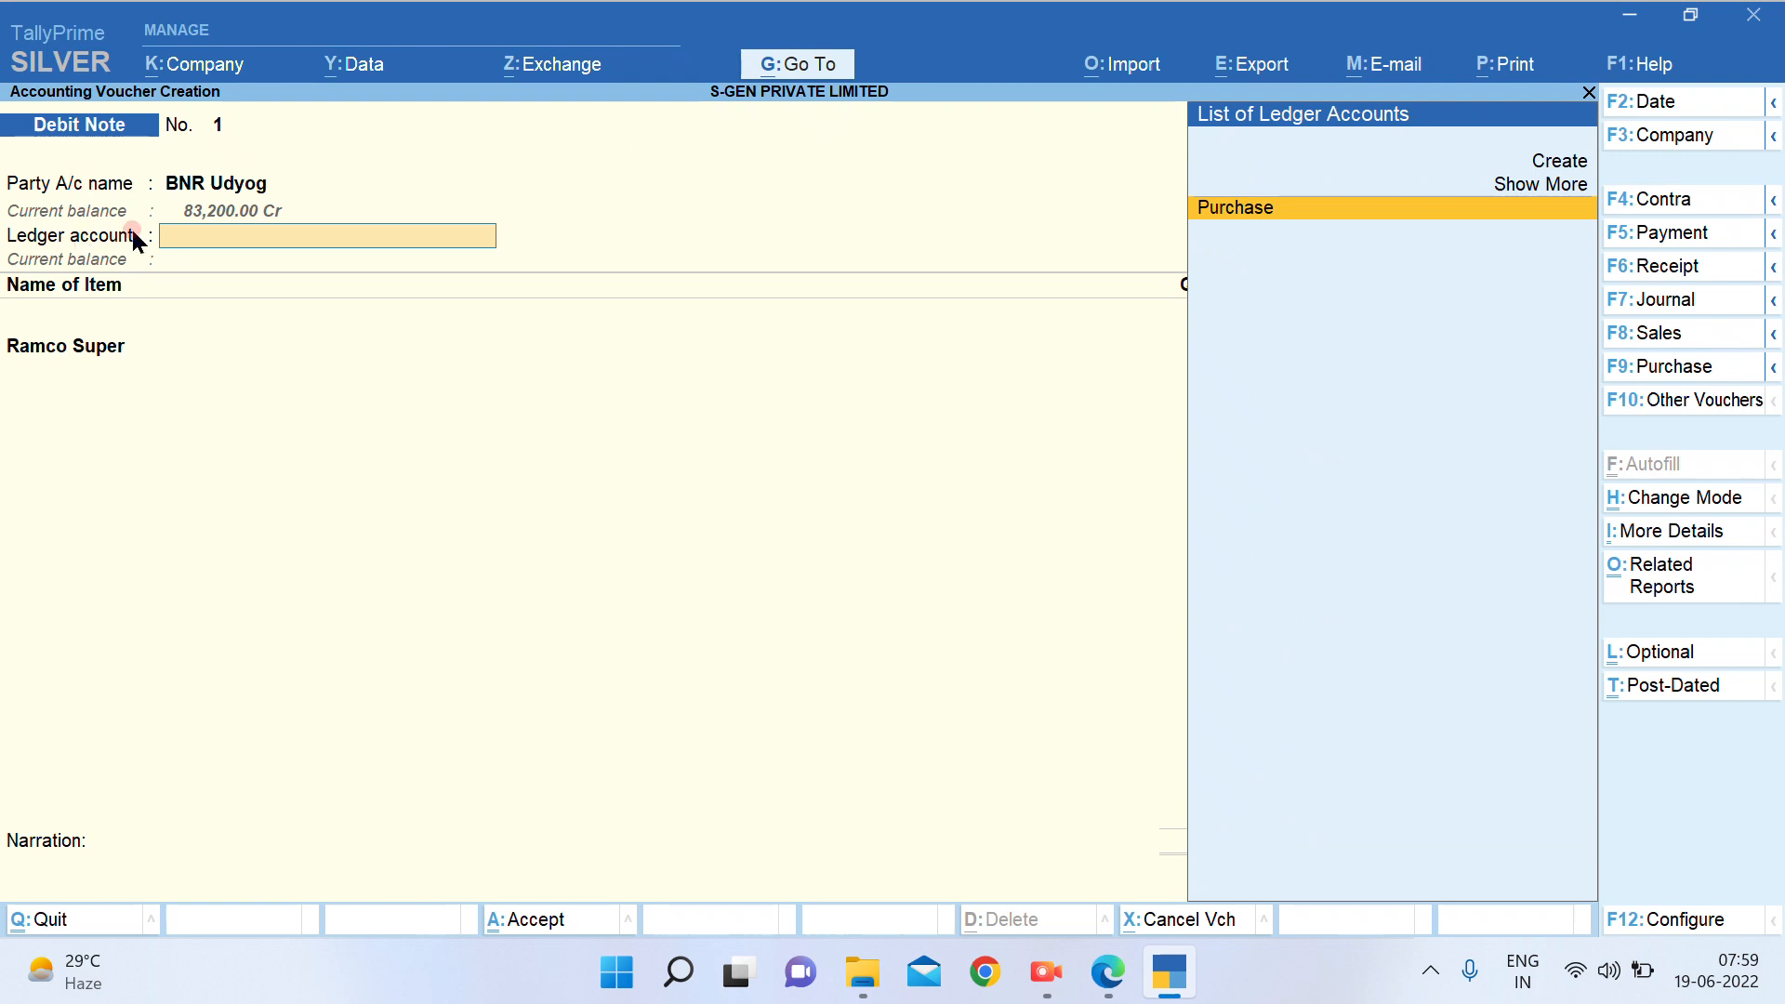
Set the ledger account to Purchase and accept the Ramco Super allocation of 10 bags at 260.00 under RO/01
{"action": "key", "text": "Return"}
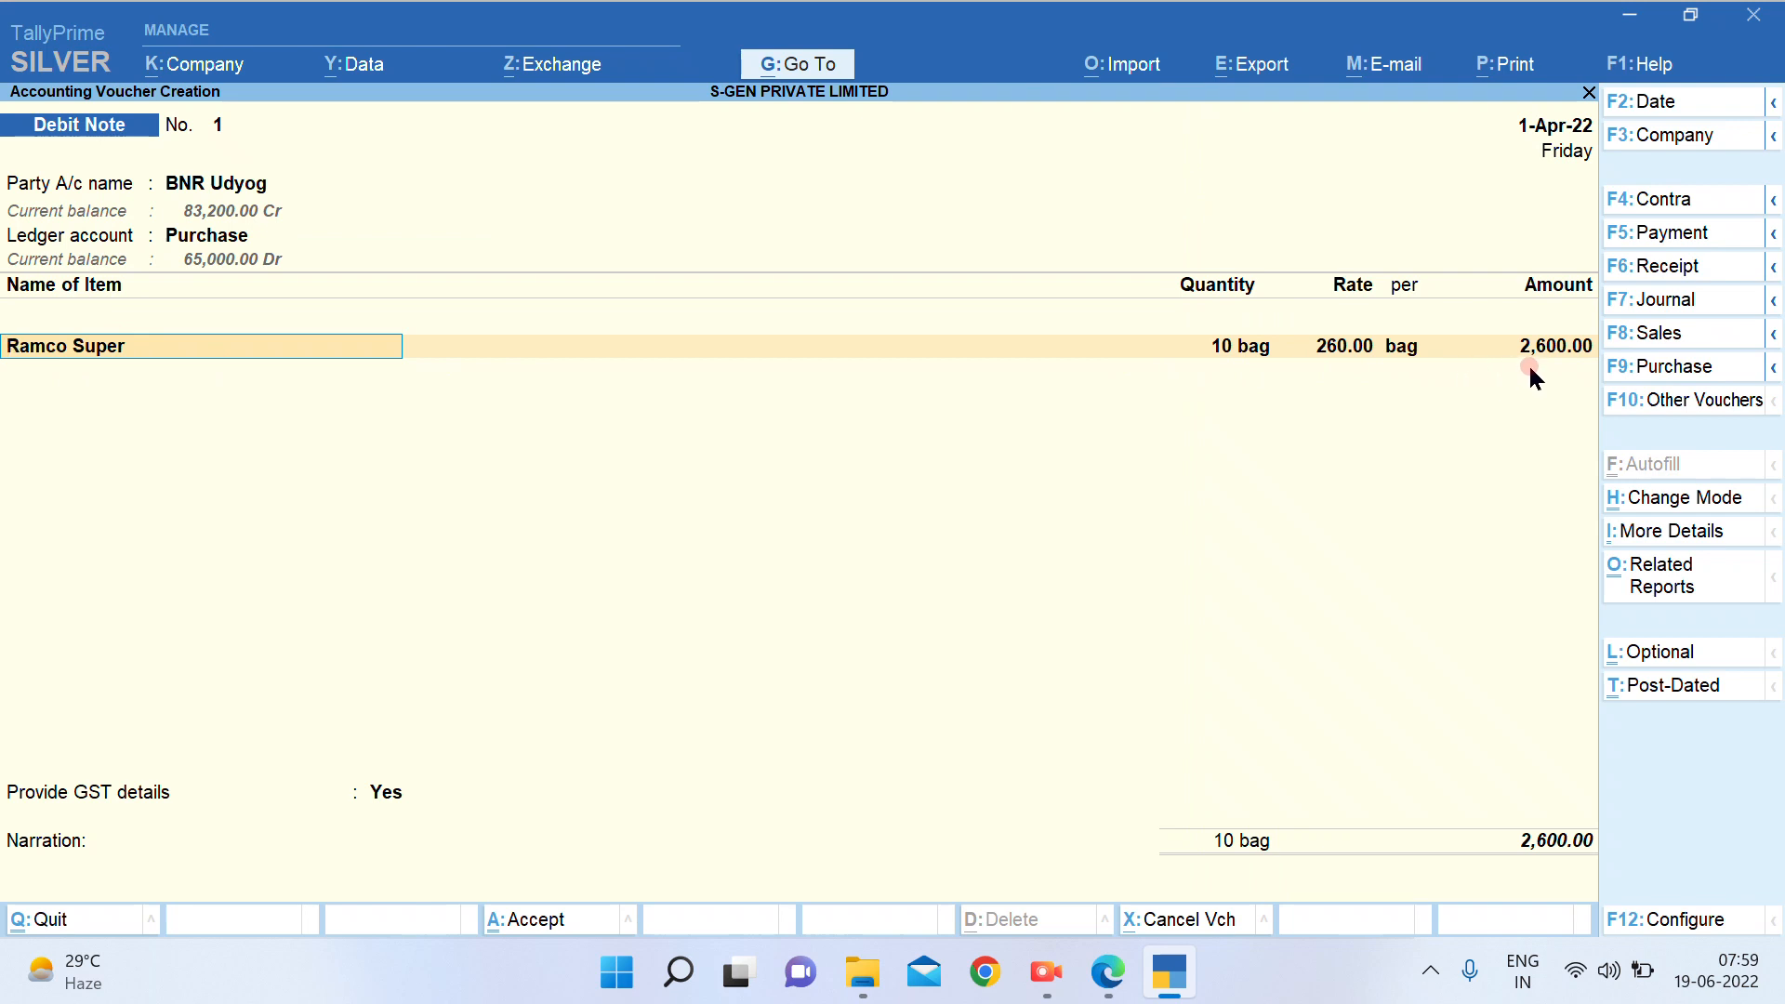
{"action": "key", "text": "Return"}
{"action": "key", "text": "Return"}
{"action": "key", "text": "Return"}
{"action": "key", "text": "Return"}
{"action": "key", "text": "Return"}
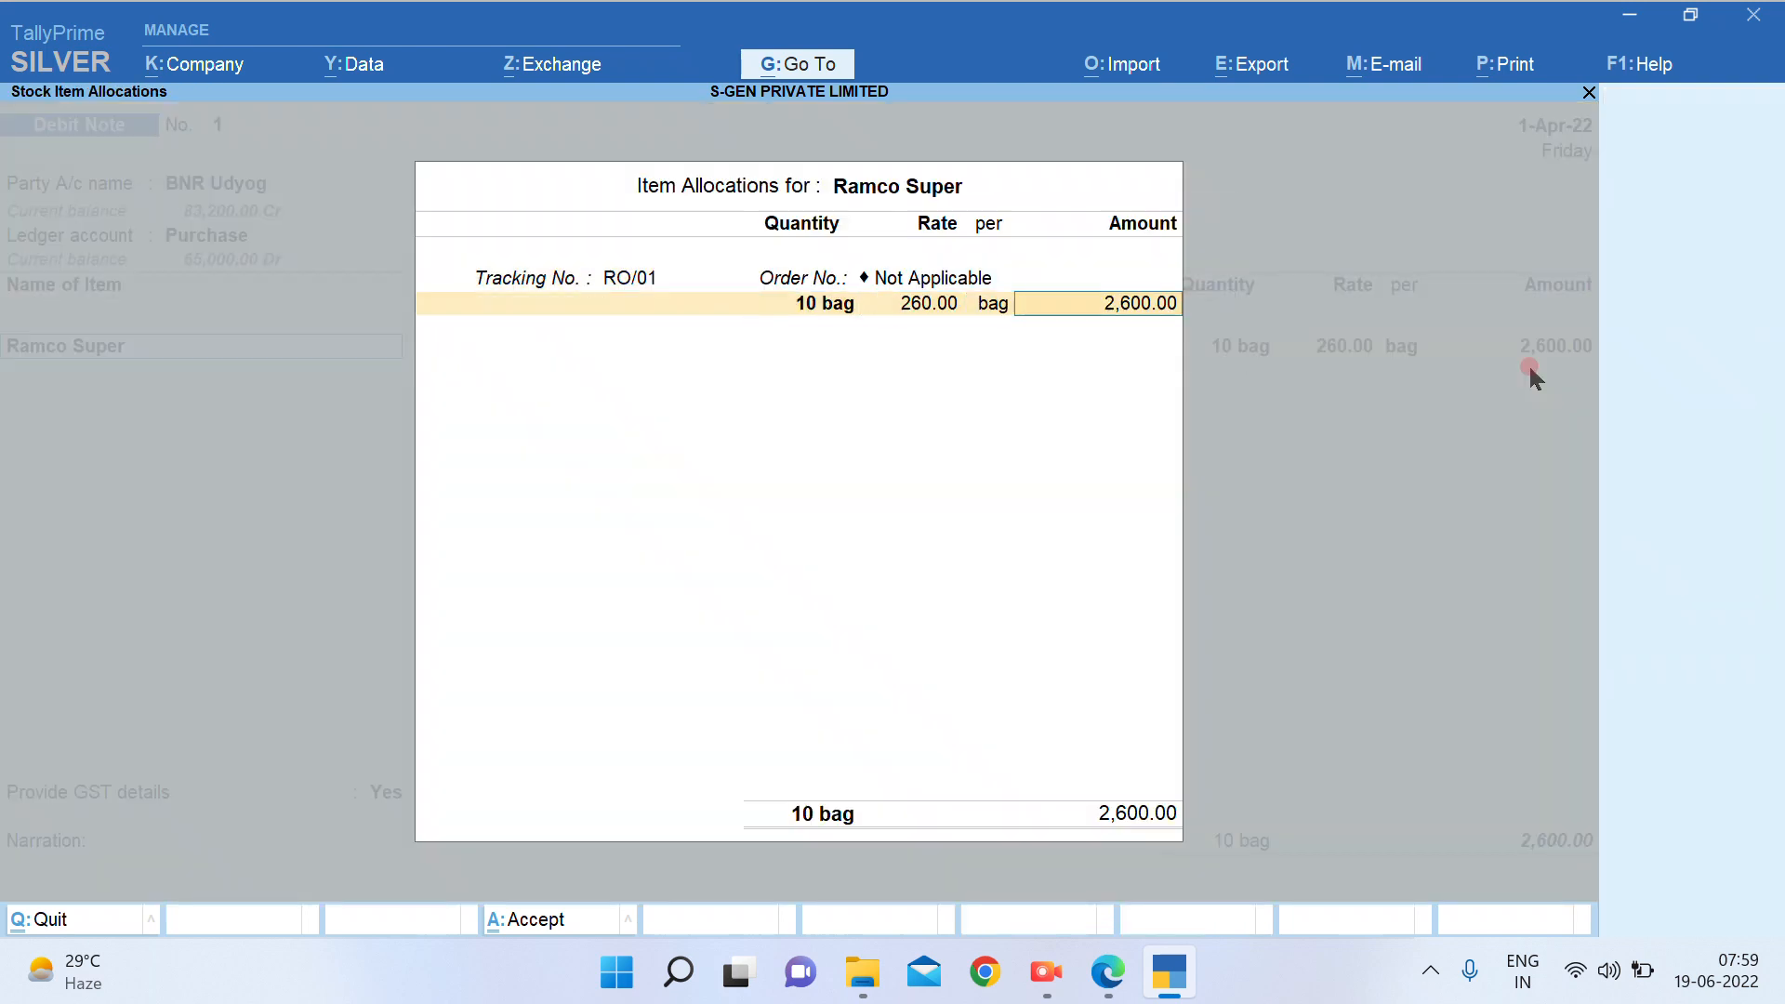
{"action": "key", "text": "Return"}
{"action": "key", "text": "Return"}
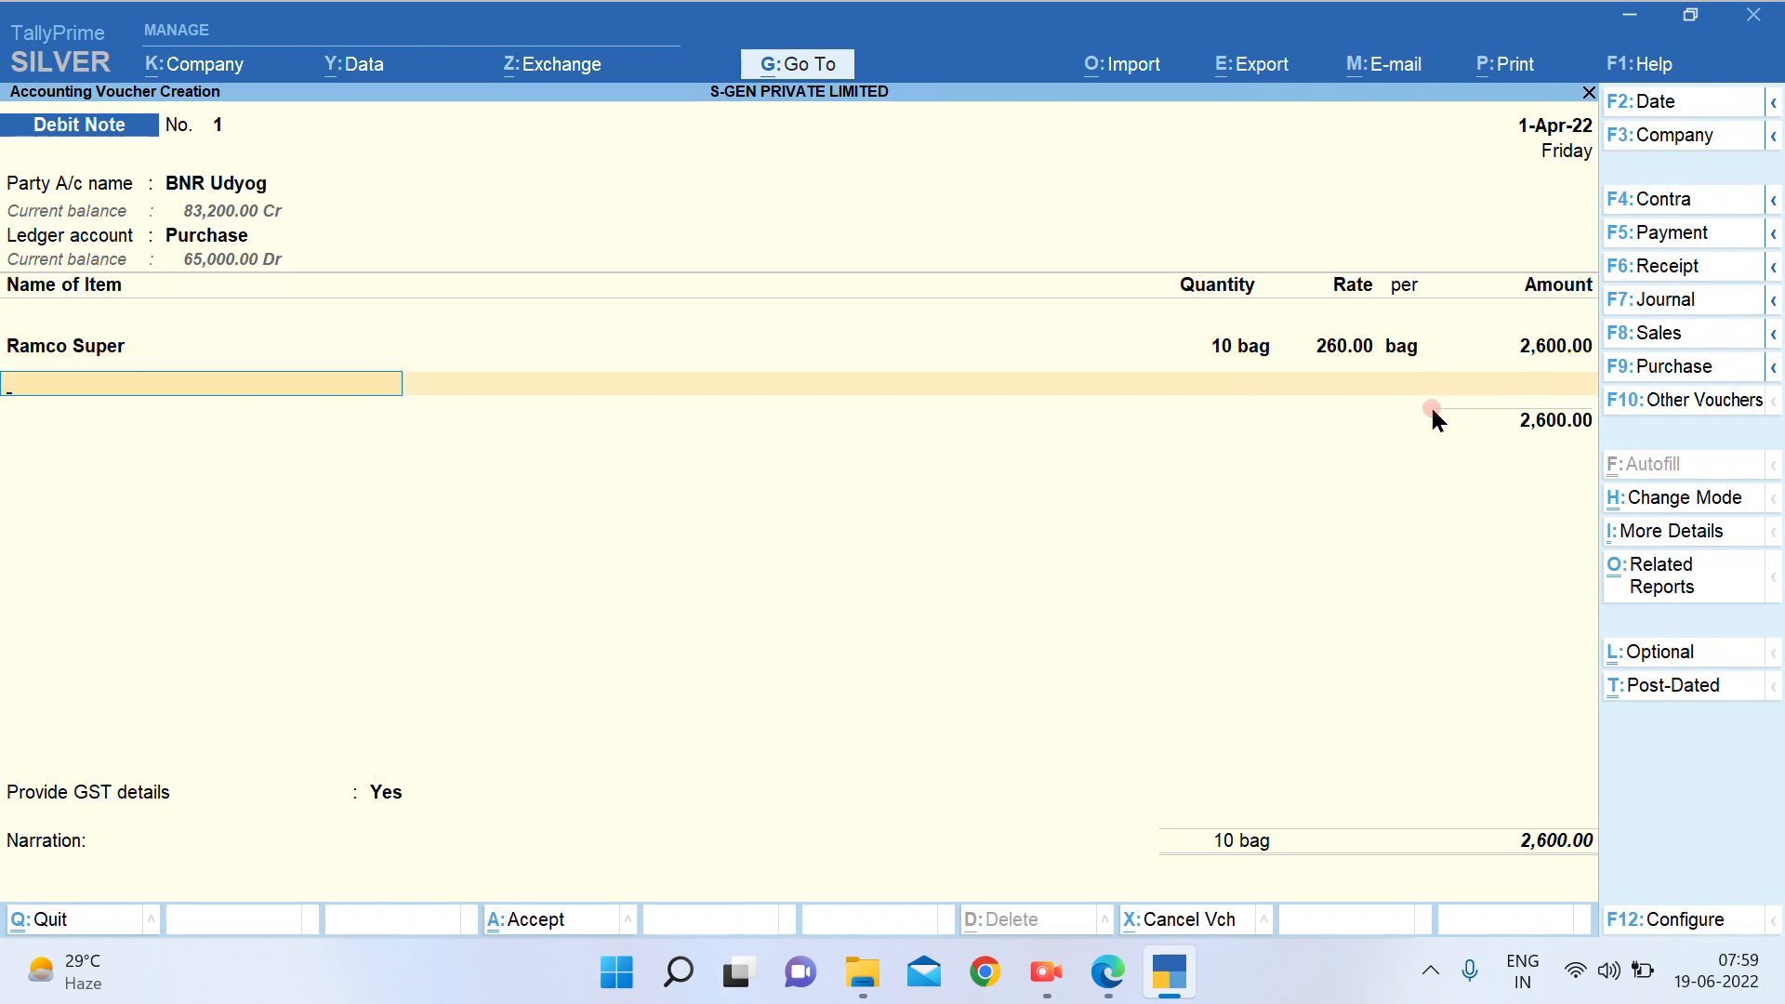
Add the INPUT CGST ledger below the stock item and accept its amount of 364.00
{"action": "left_click", "coordinate": [1555, 414]}
{"action": "left_click", "coordinate": [1556, 415]}
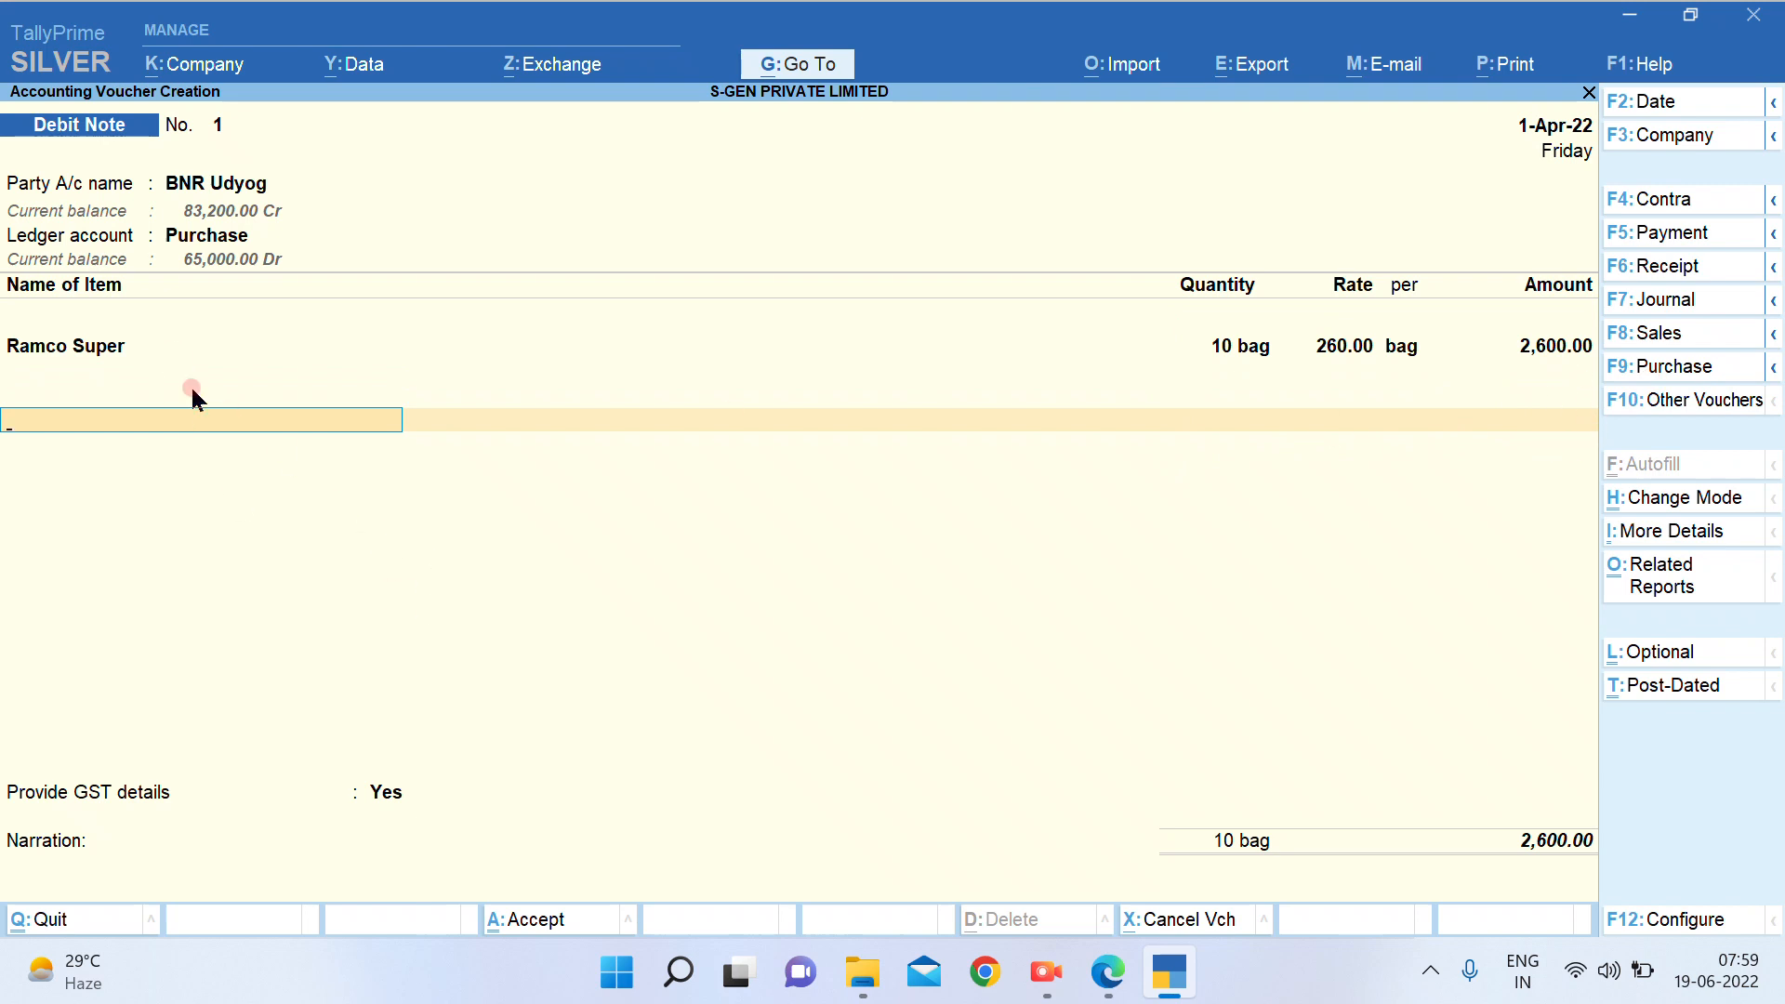
{"action": "type", "text": "I"}
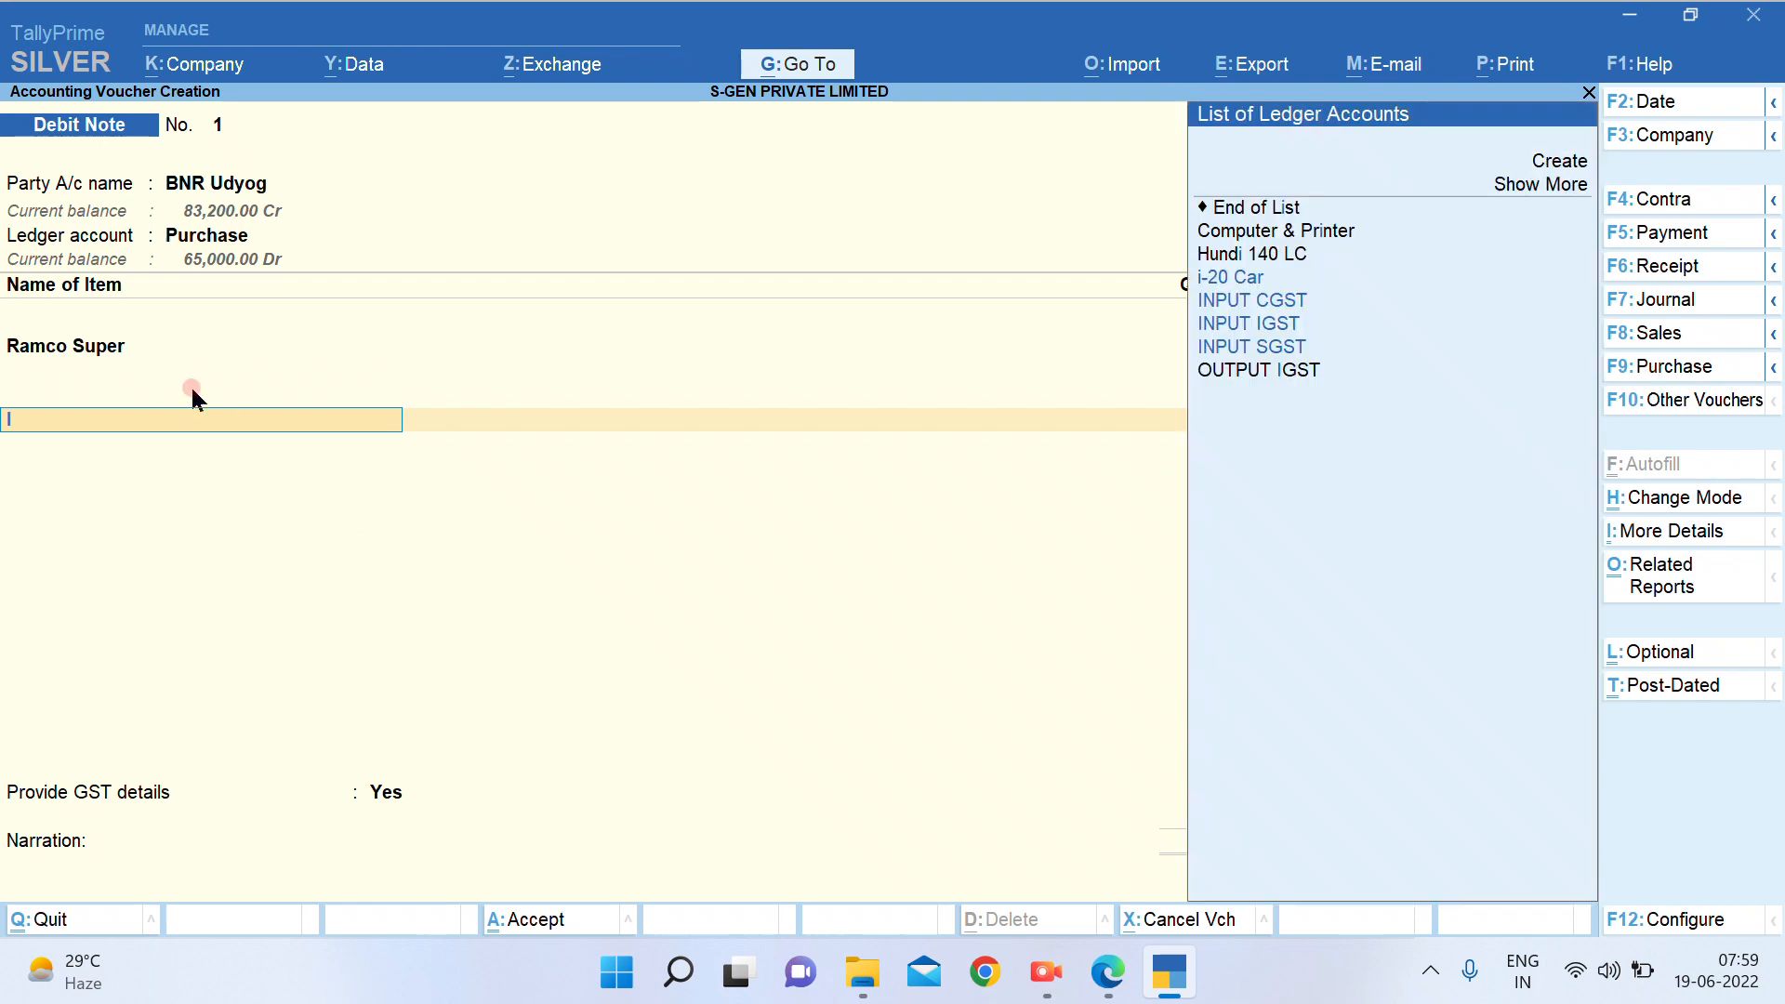
{"action": "type", "text": "N"}
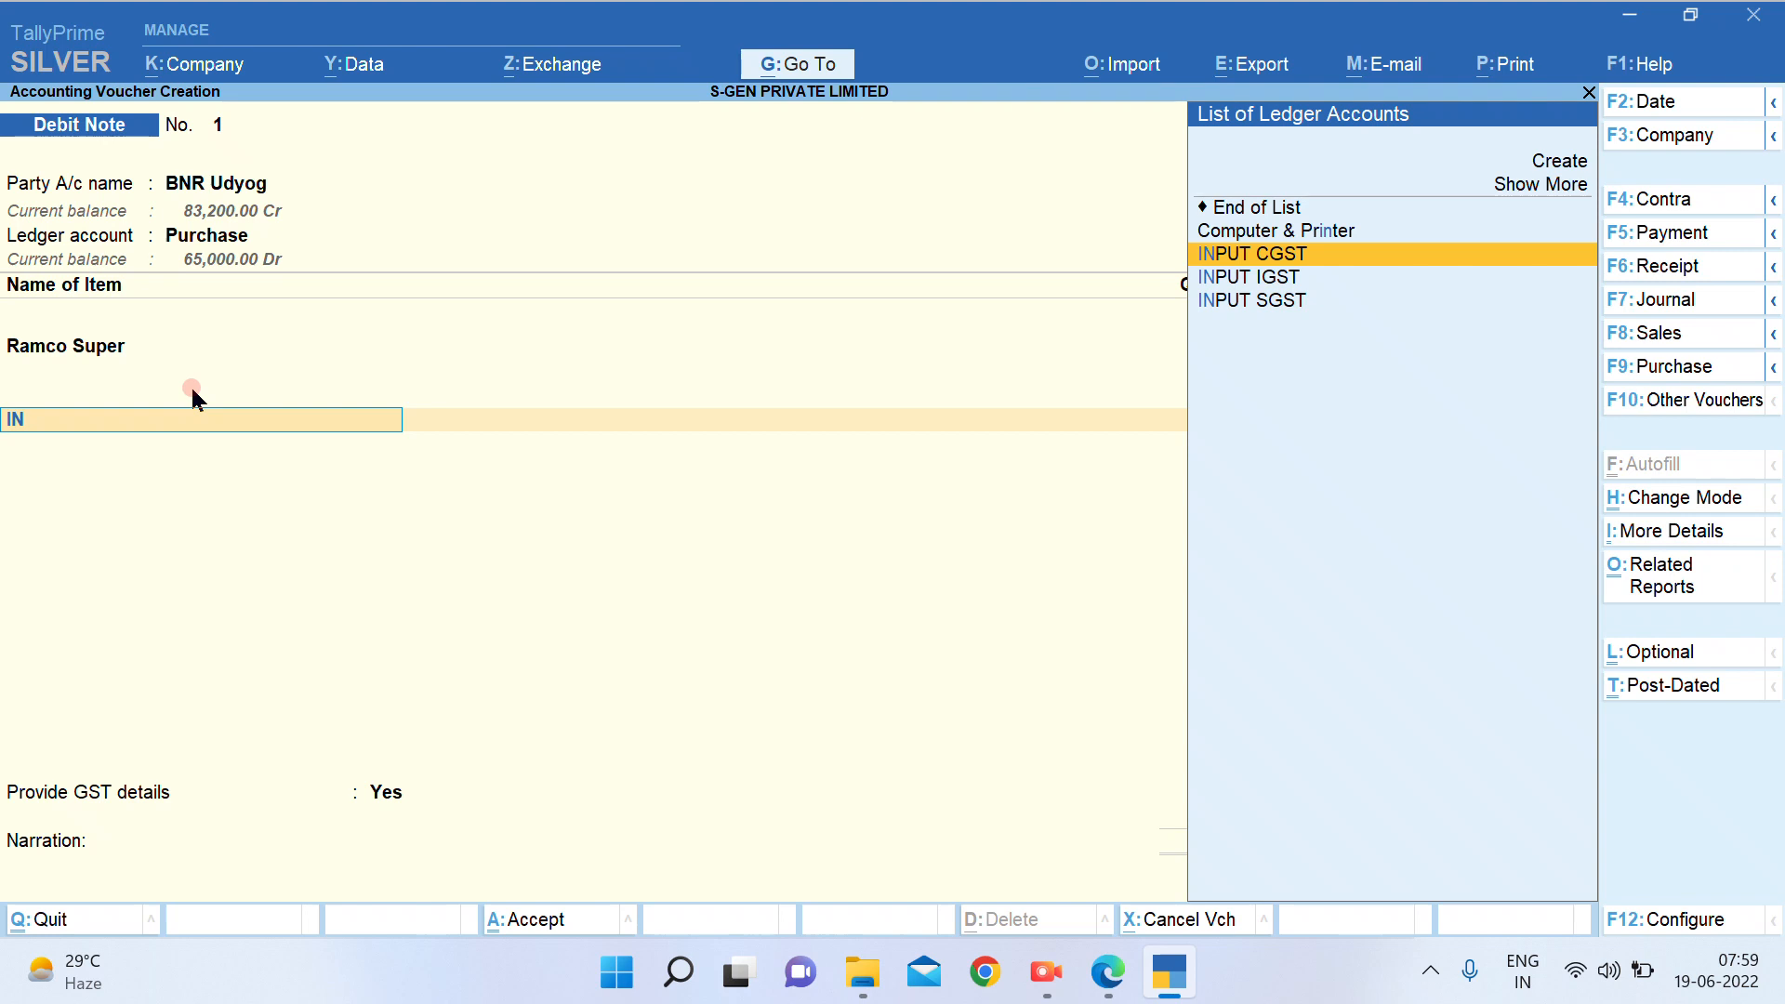
{"action": "key", "text": "Return"}
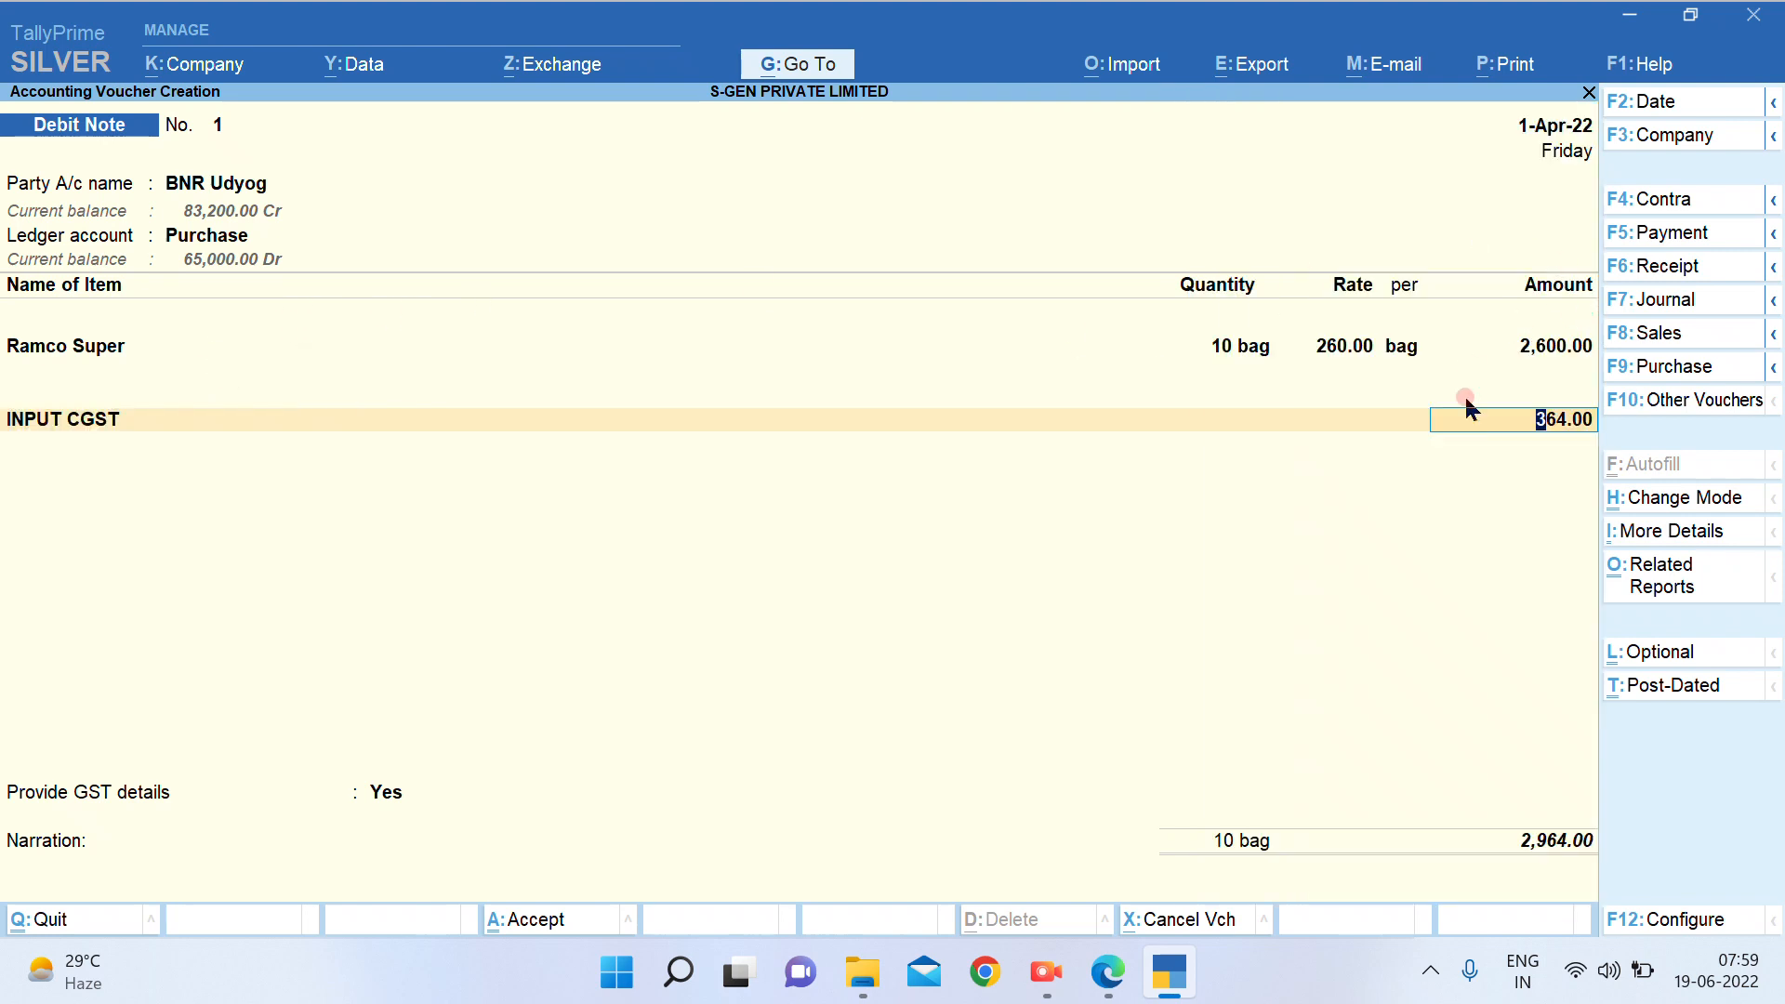
{"action": "key", "text": "Return"}
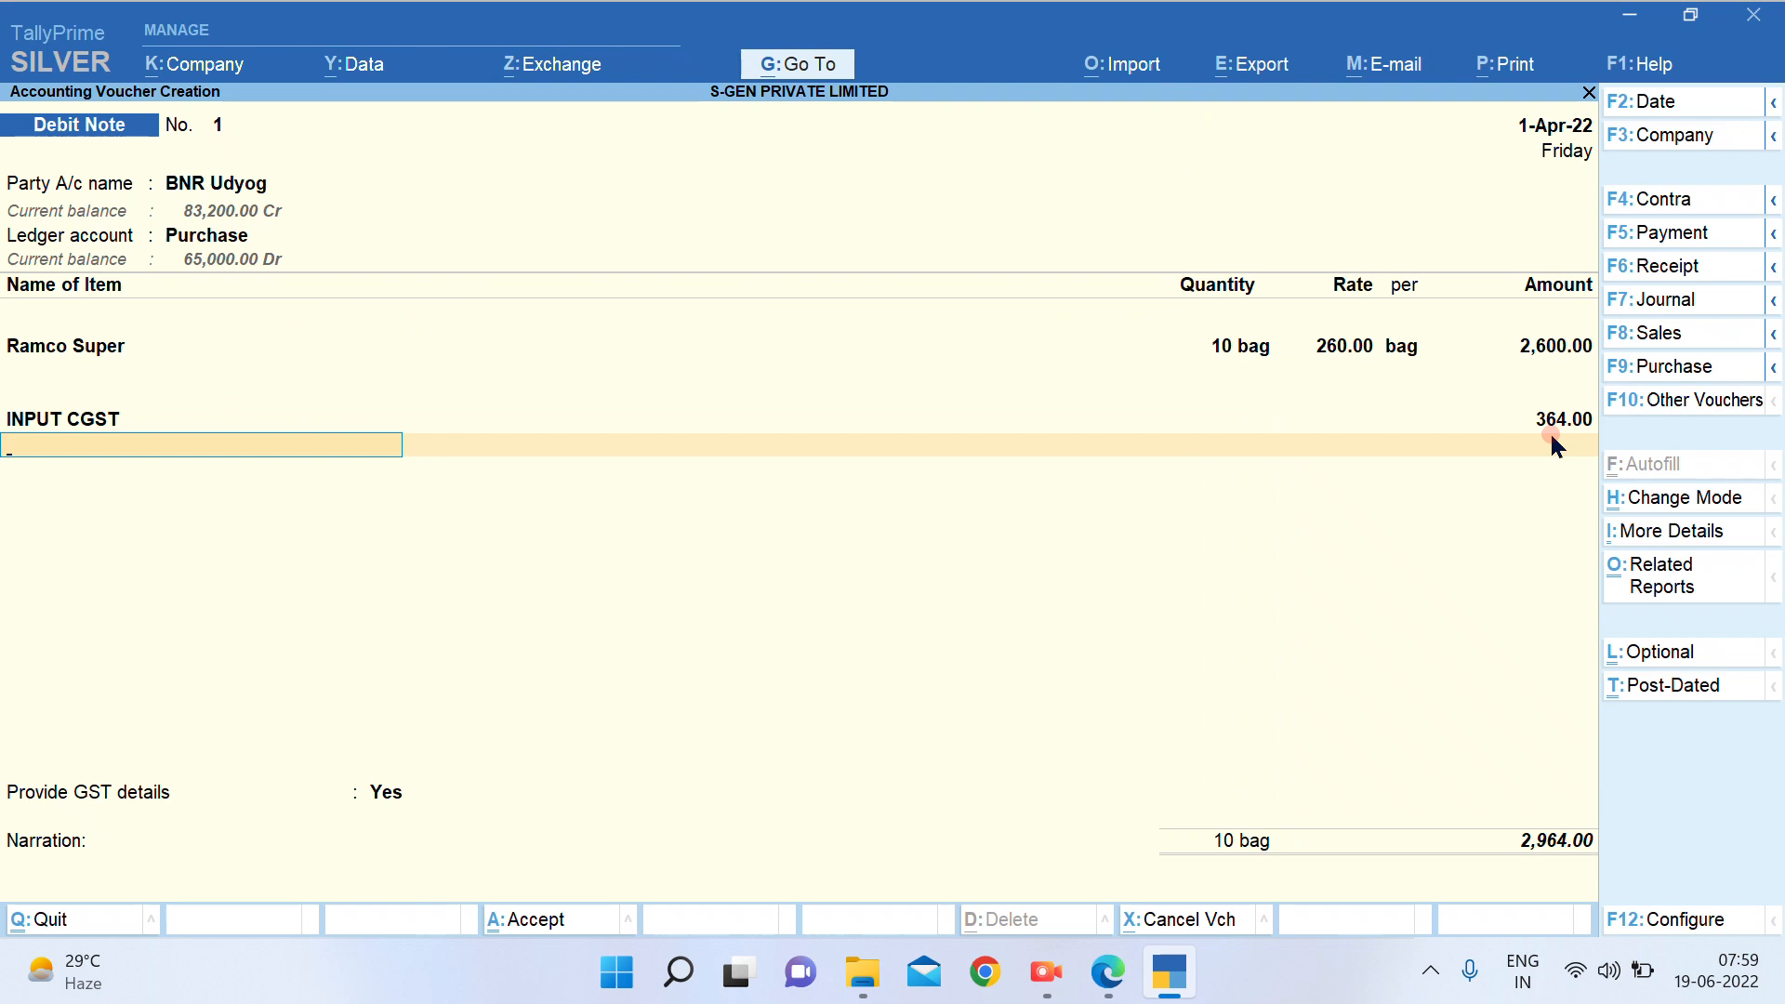
Add the INPUT SGST ledger with its amount of 364.00 and end the ledger list
{"action": "type", "text": "IN"}
{"action": "key", "text": "Down"}
{"action": "key", "text": "Down"}
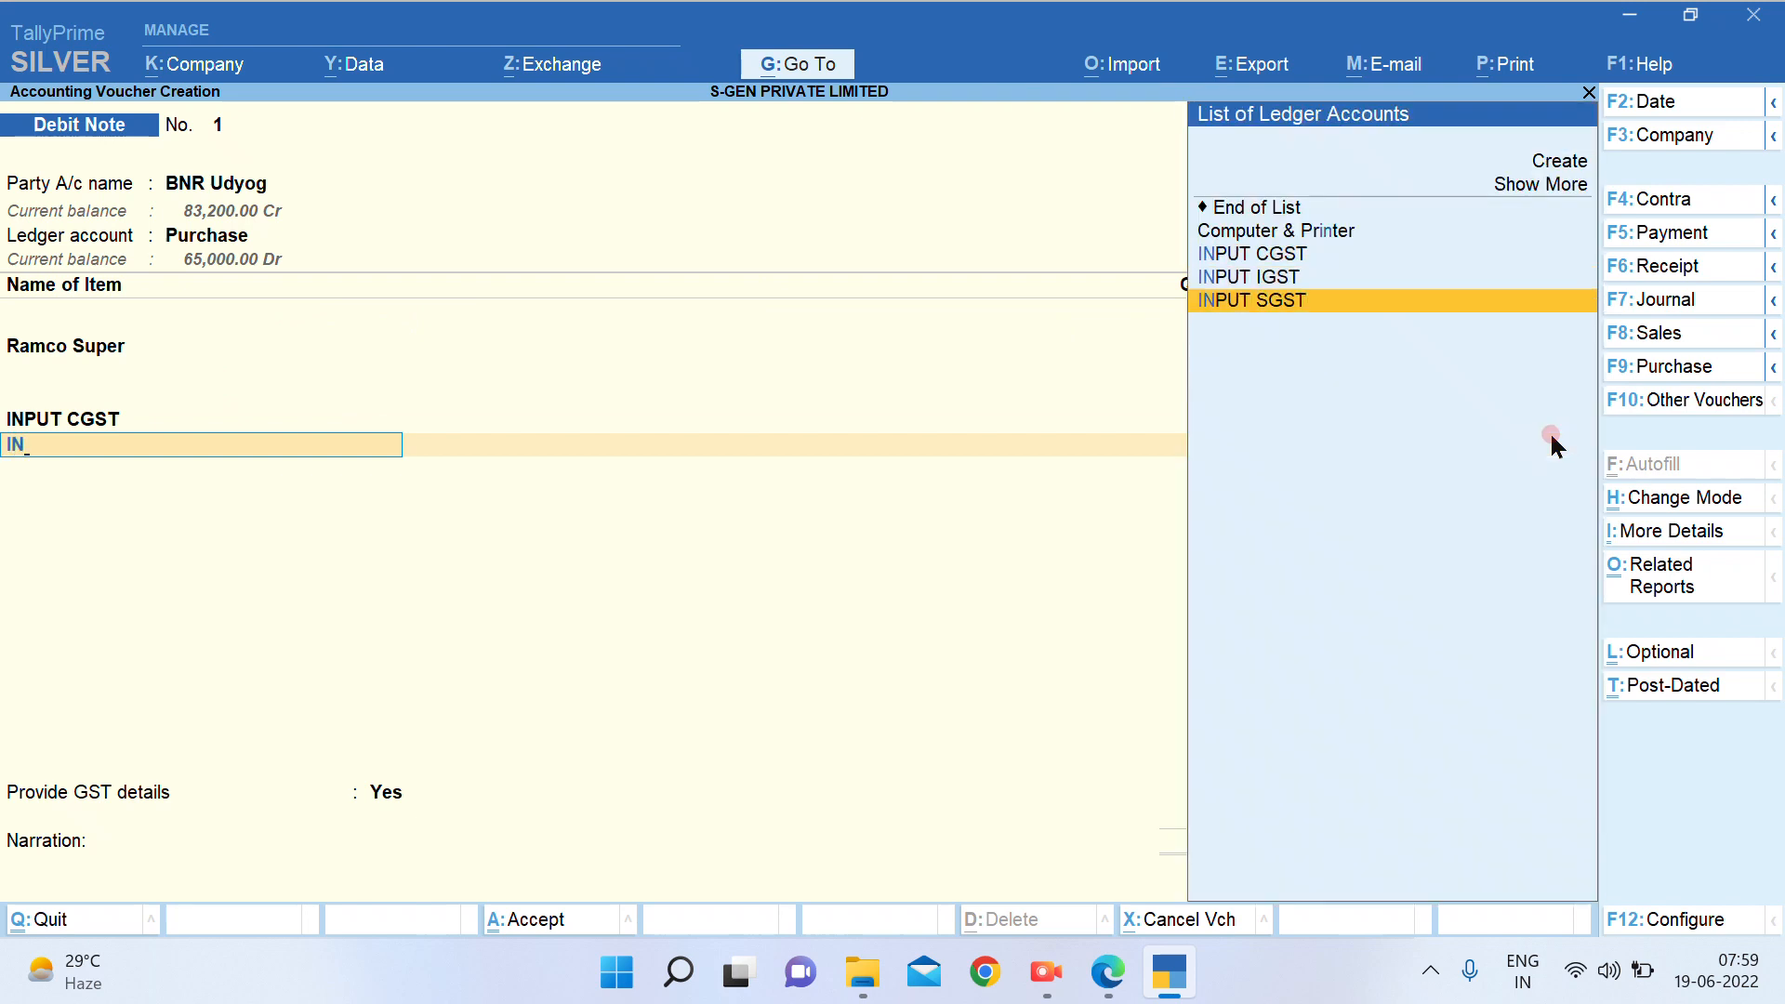
{"action": "key", "text": "Return"}
{"action": "key", "text": "Return"}
{"action": "key", "text": "Return"}
{"action": "key", "text": "Return"}
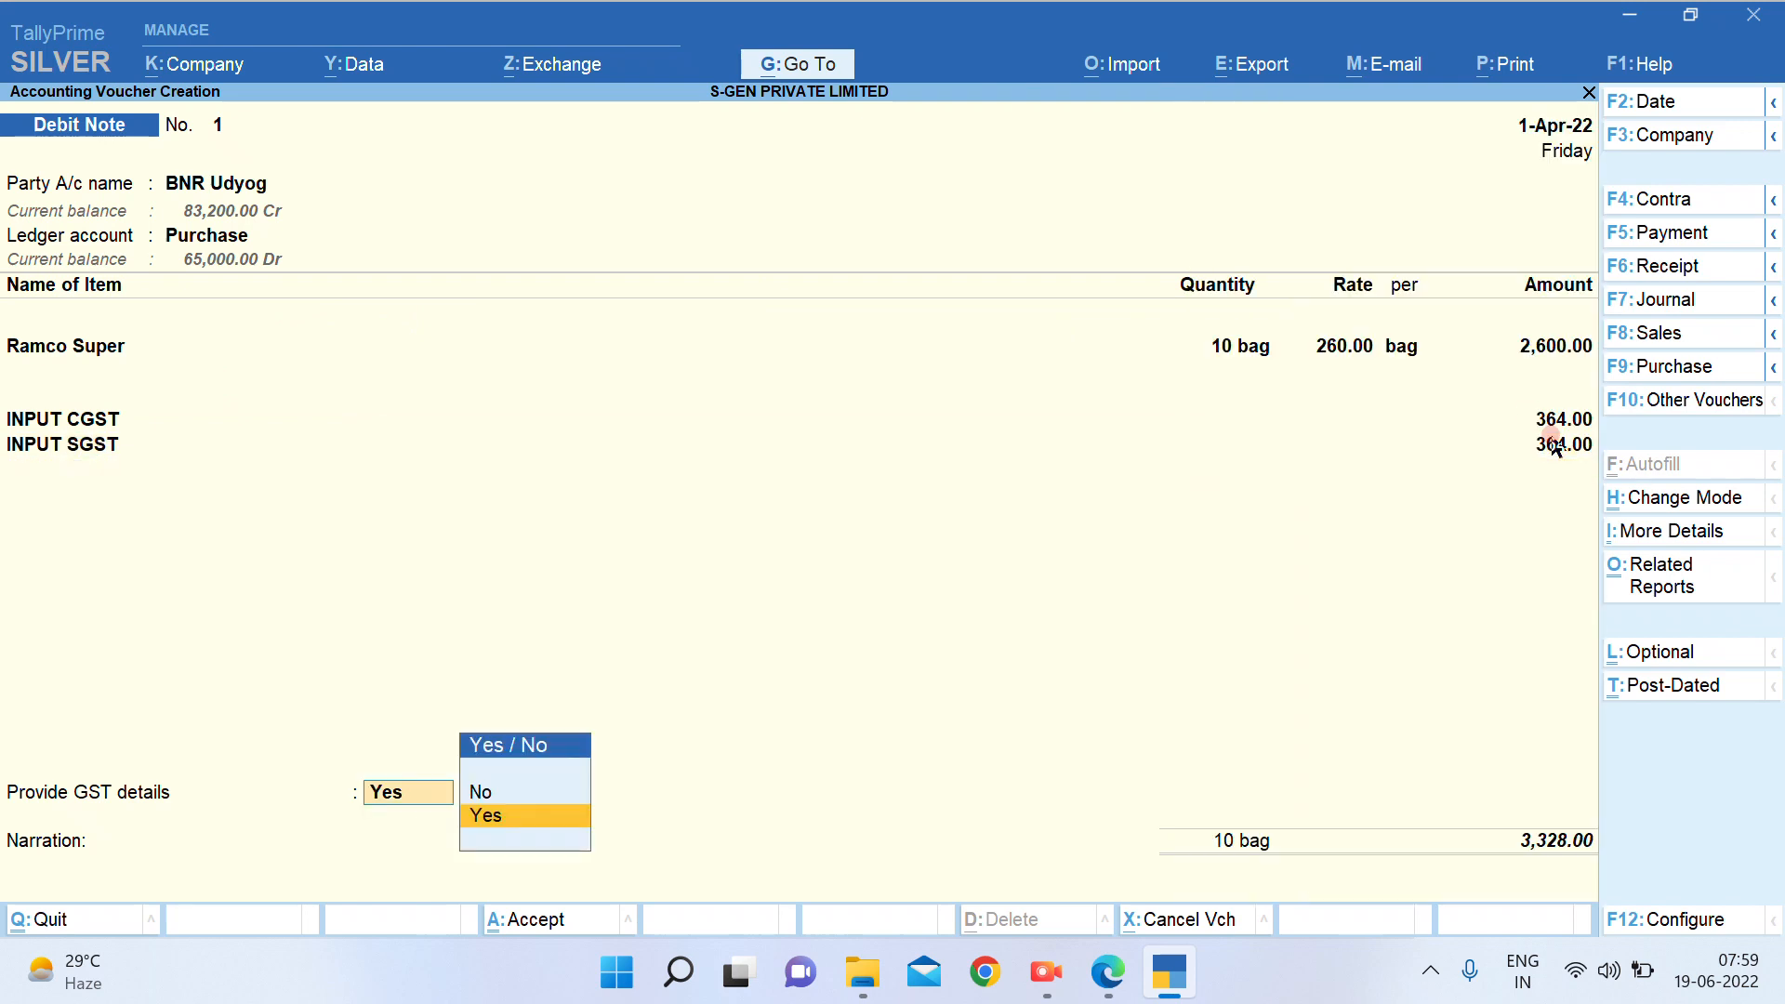
Set Provide GST details to No for the debit note and proceed to the bill-wise details
{"action": "key", "text": "Escape"}
{"action": "key", "text": "Up"}
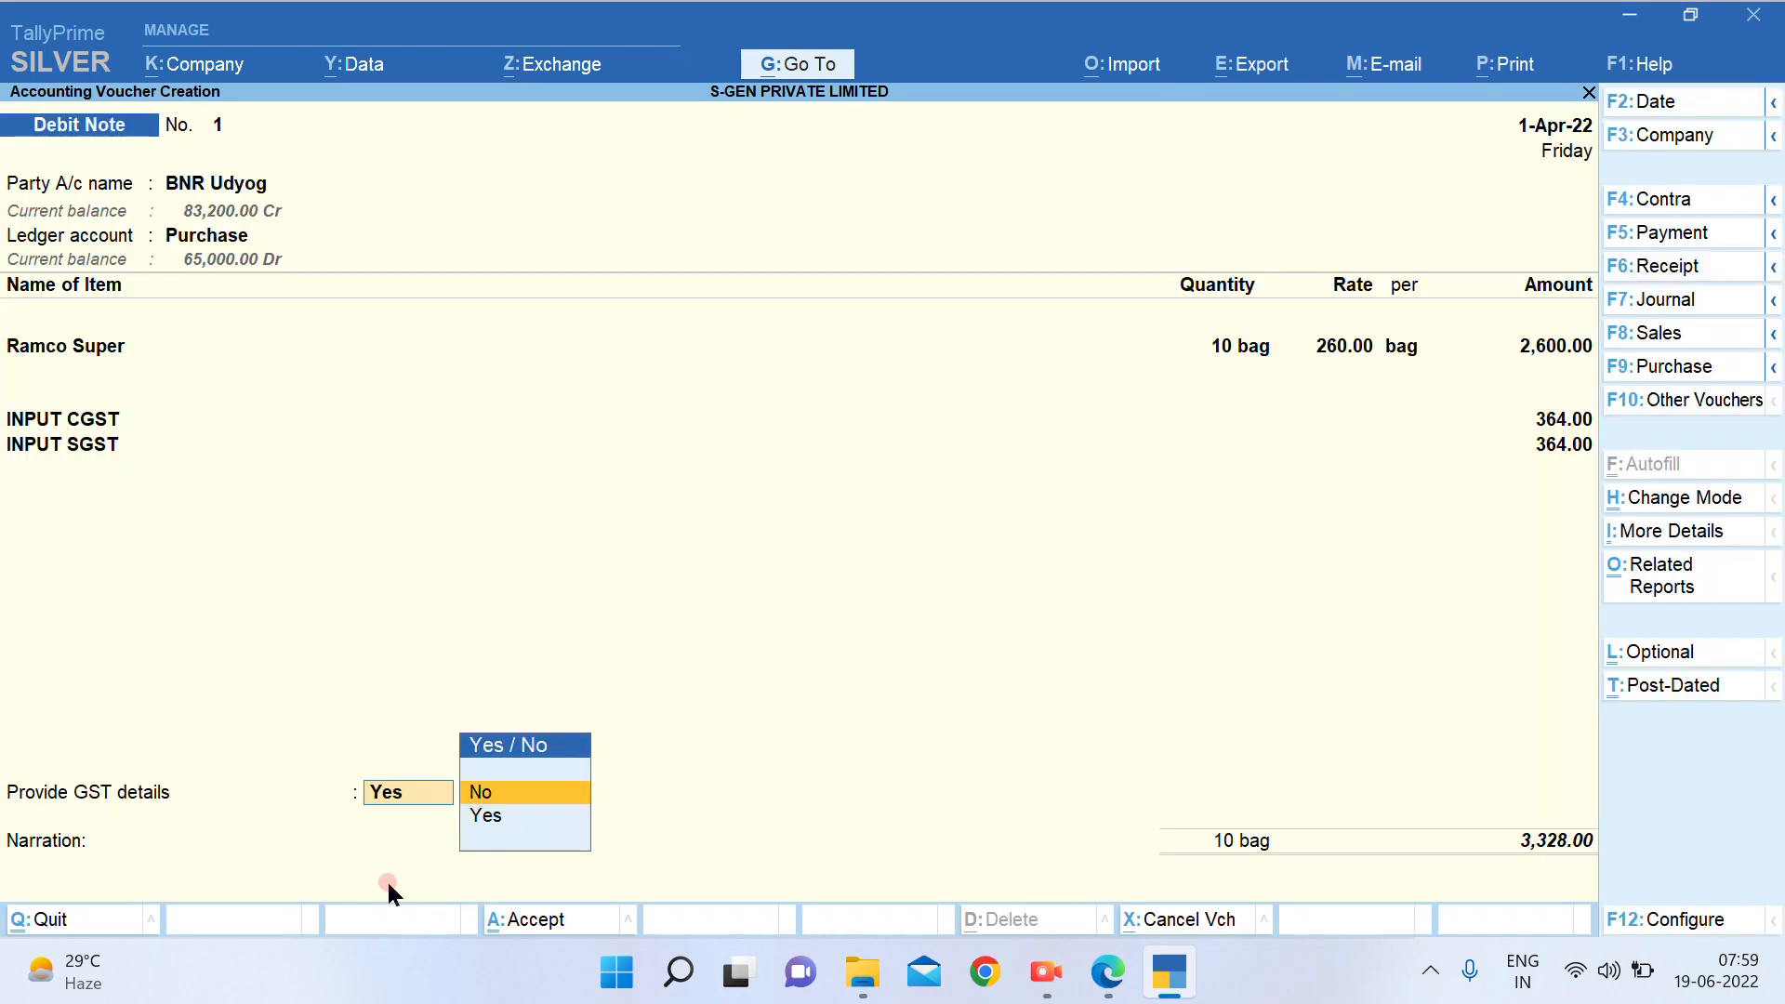
{"action": "key", "text": "Return"}
{"action": "key", "text": "Return"}
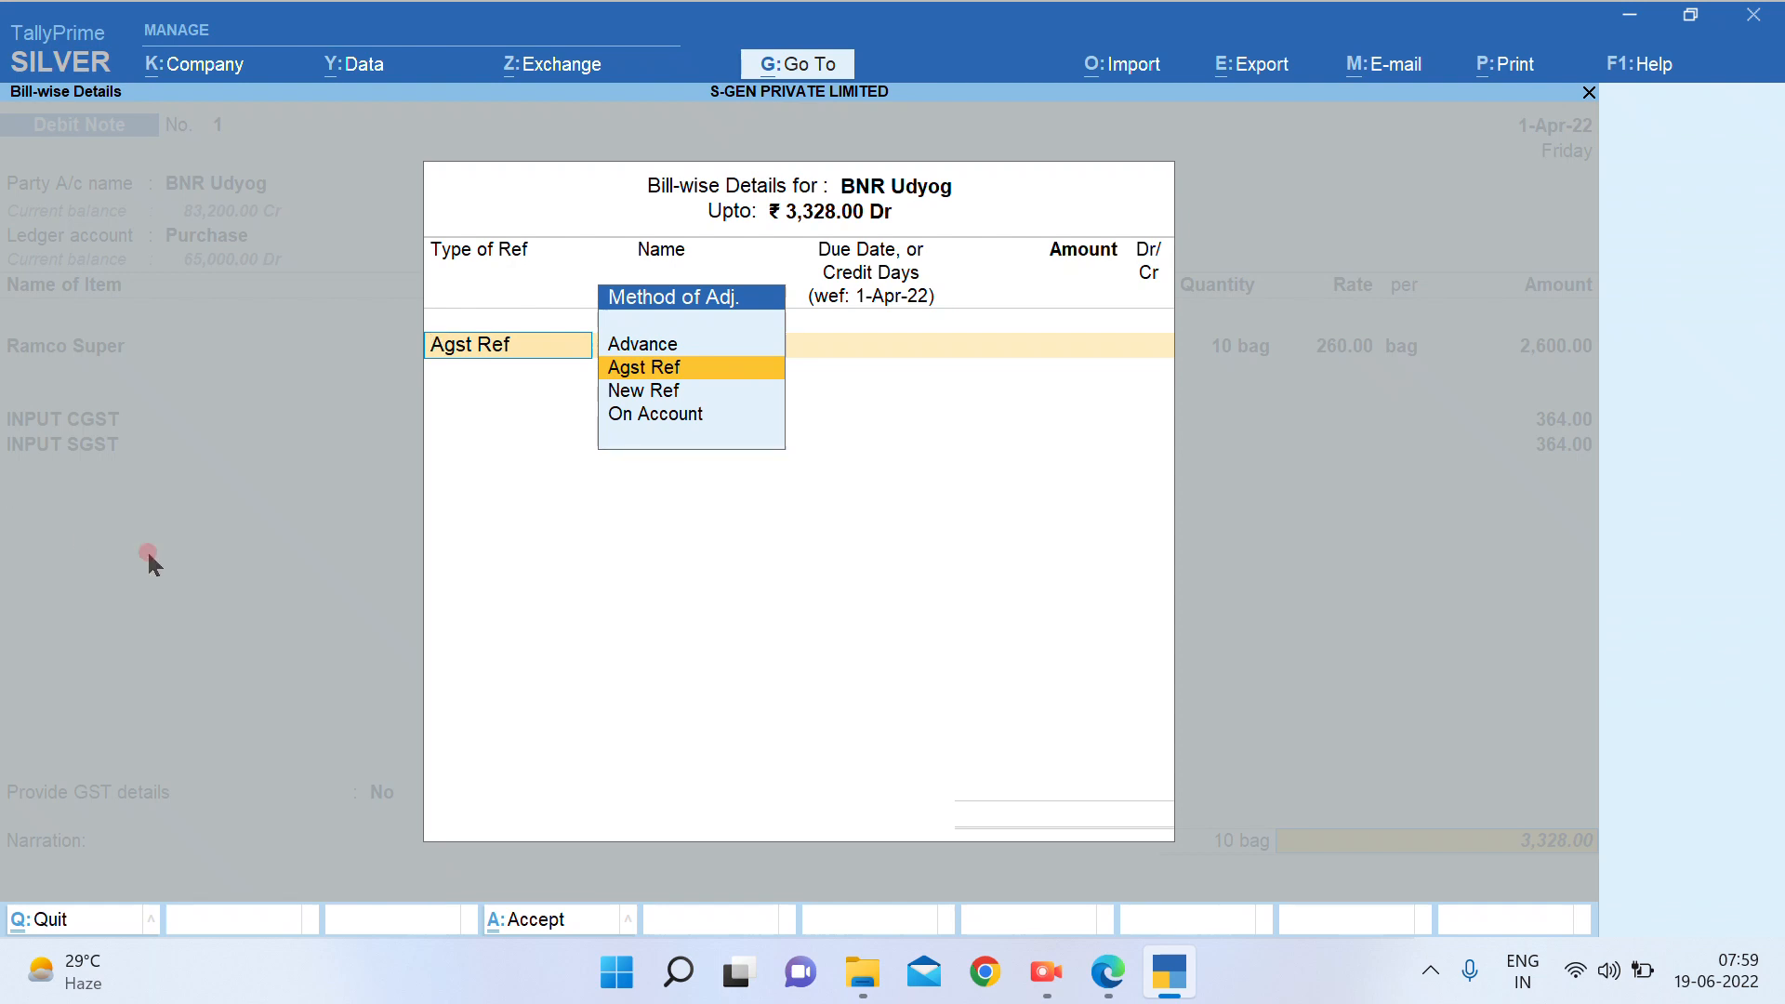
Adjust 3,328.00 Dr as Agst Ref to the pending bill BNR012 and save the debit note without a narration
{"action": "key", "text": "Return"}
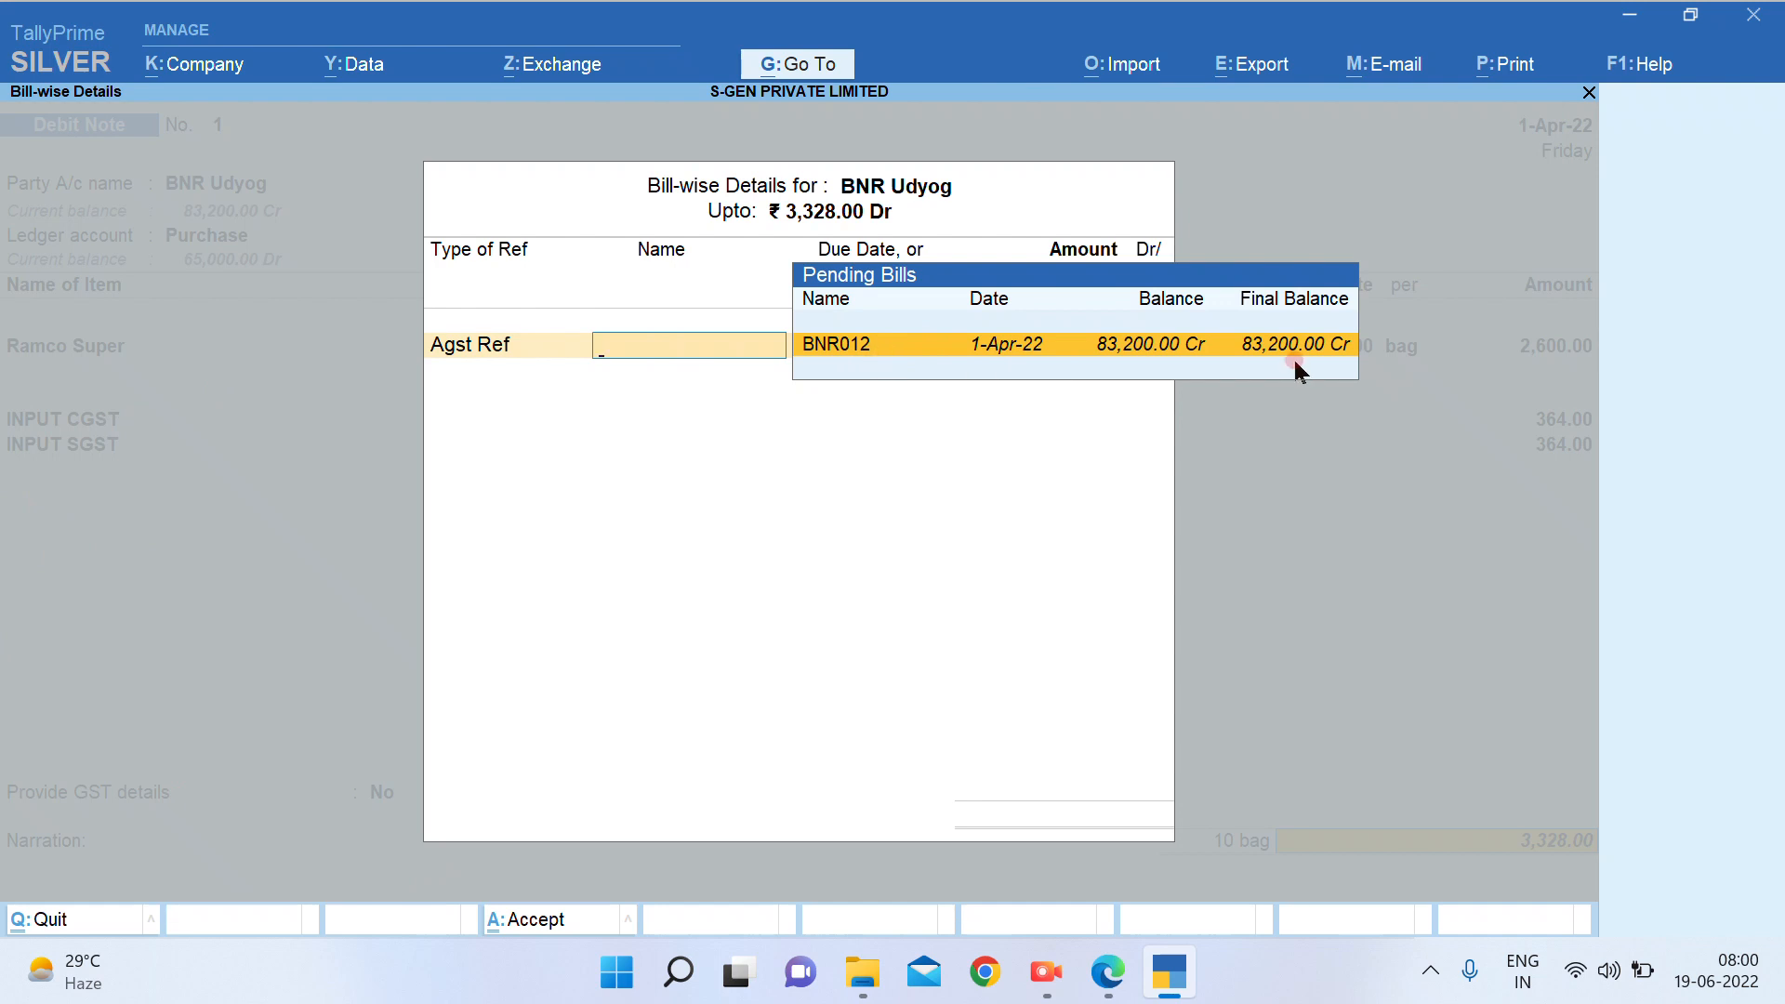
{"action": "key", "text": "Return"}
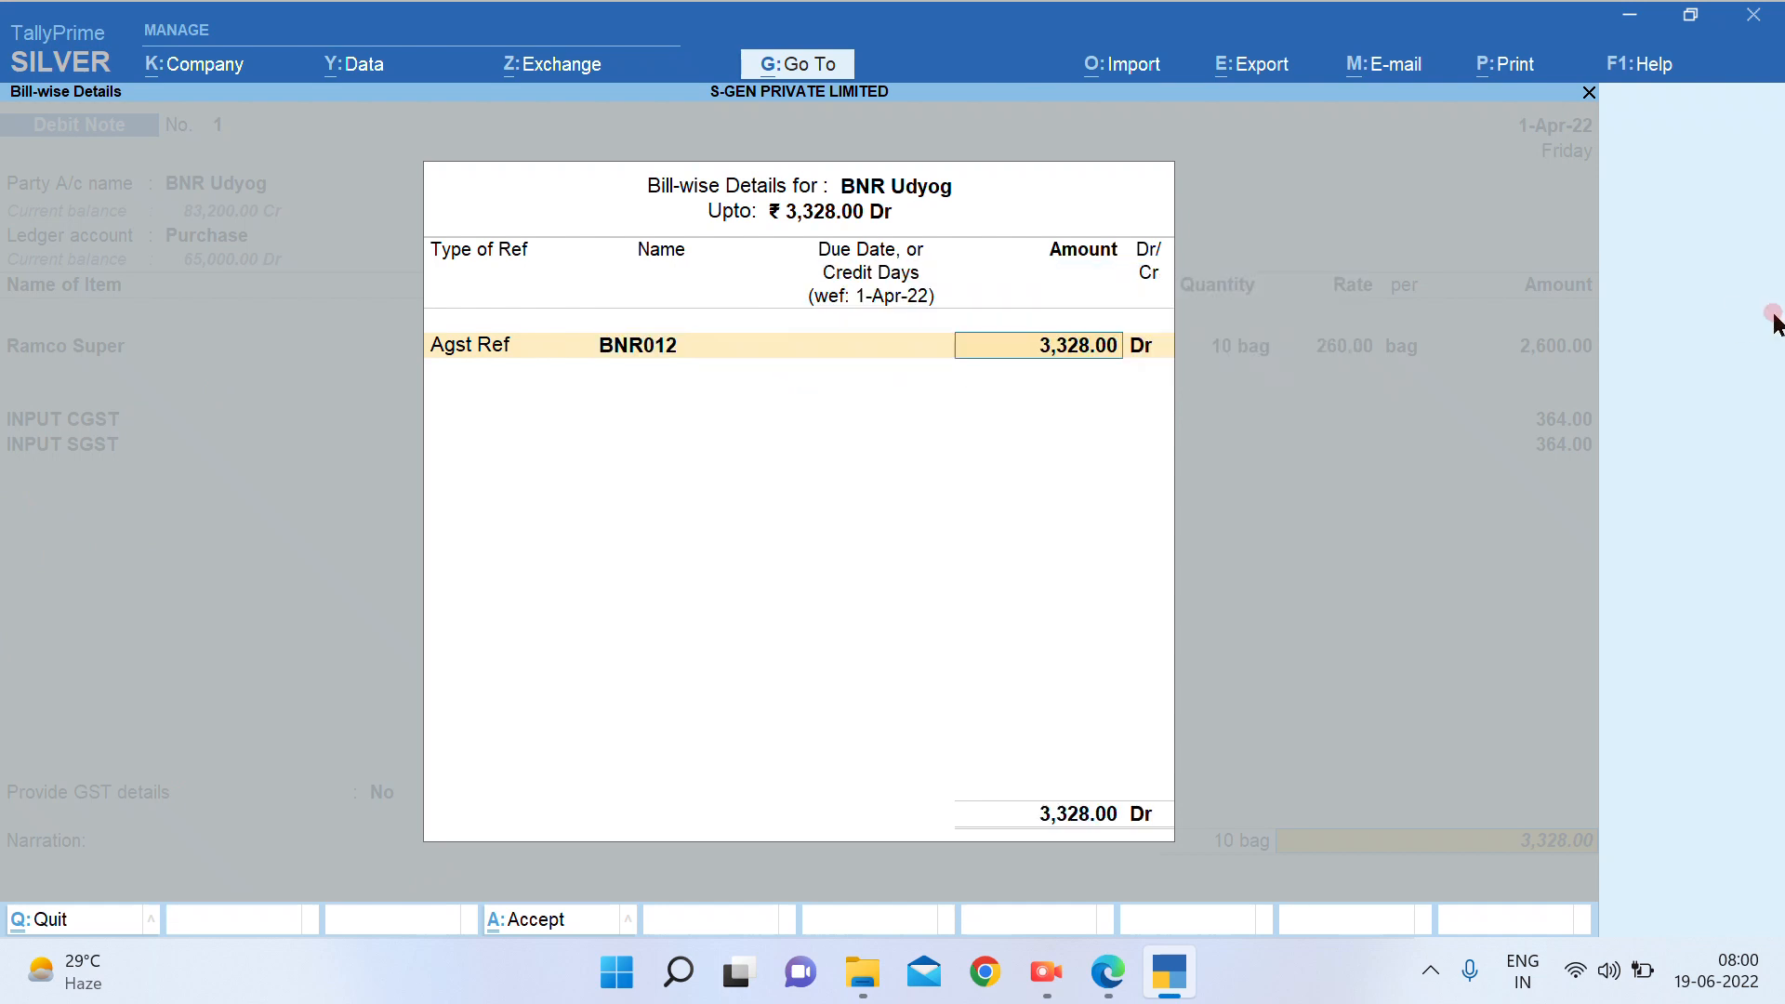
{"action": "key", "text": "Return"}
{"action": "key", "text": "Return"}
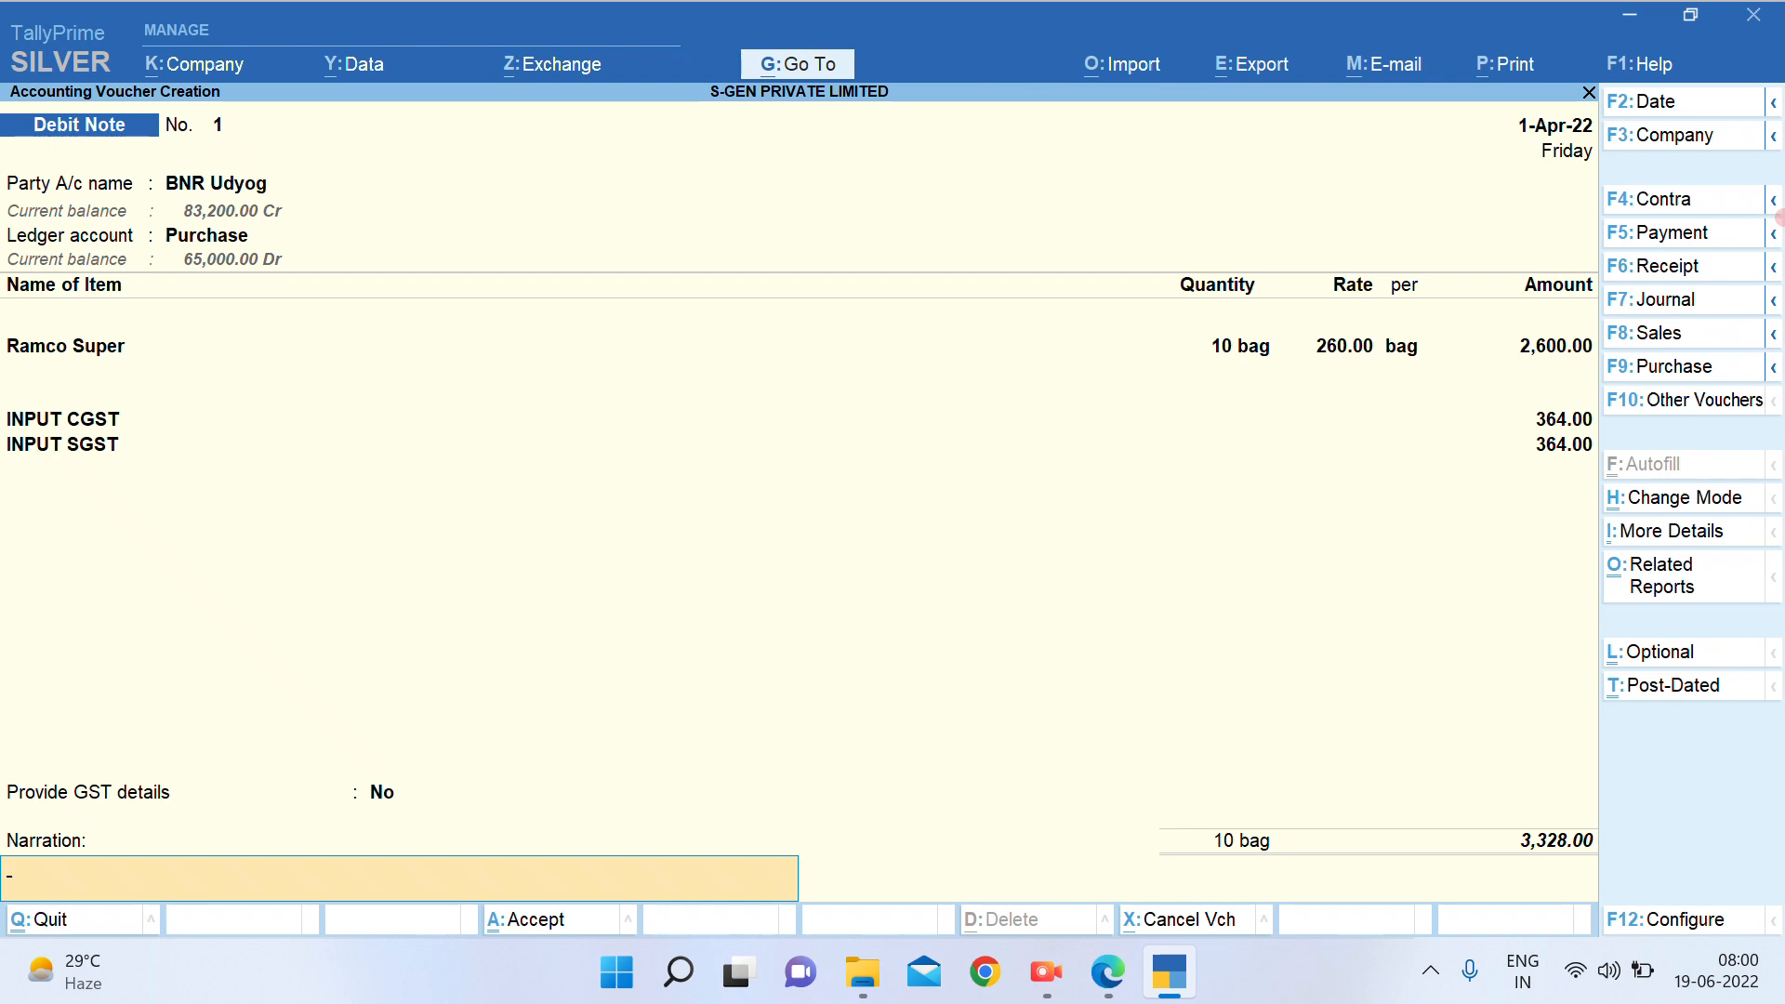
{"action": "key", "text": "Return"}
{"action": "key", "text": "Return"}
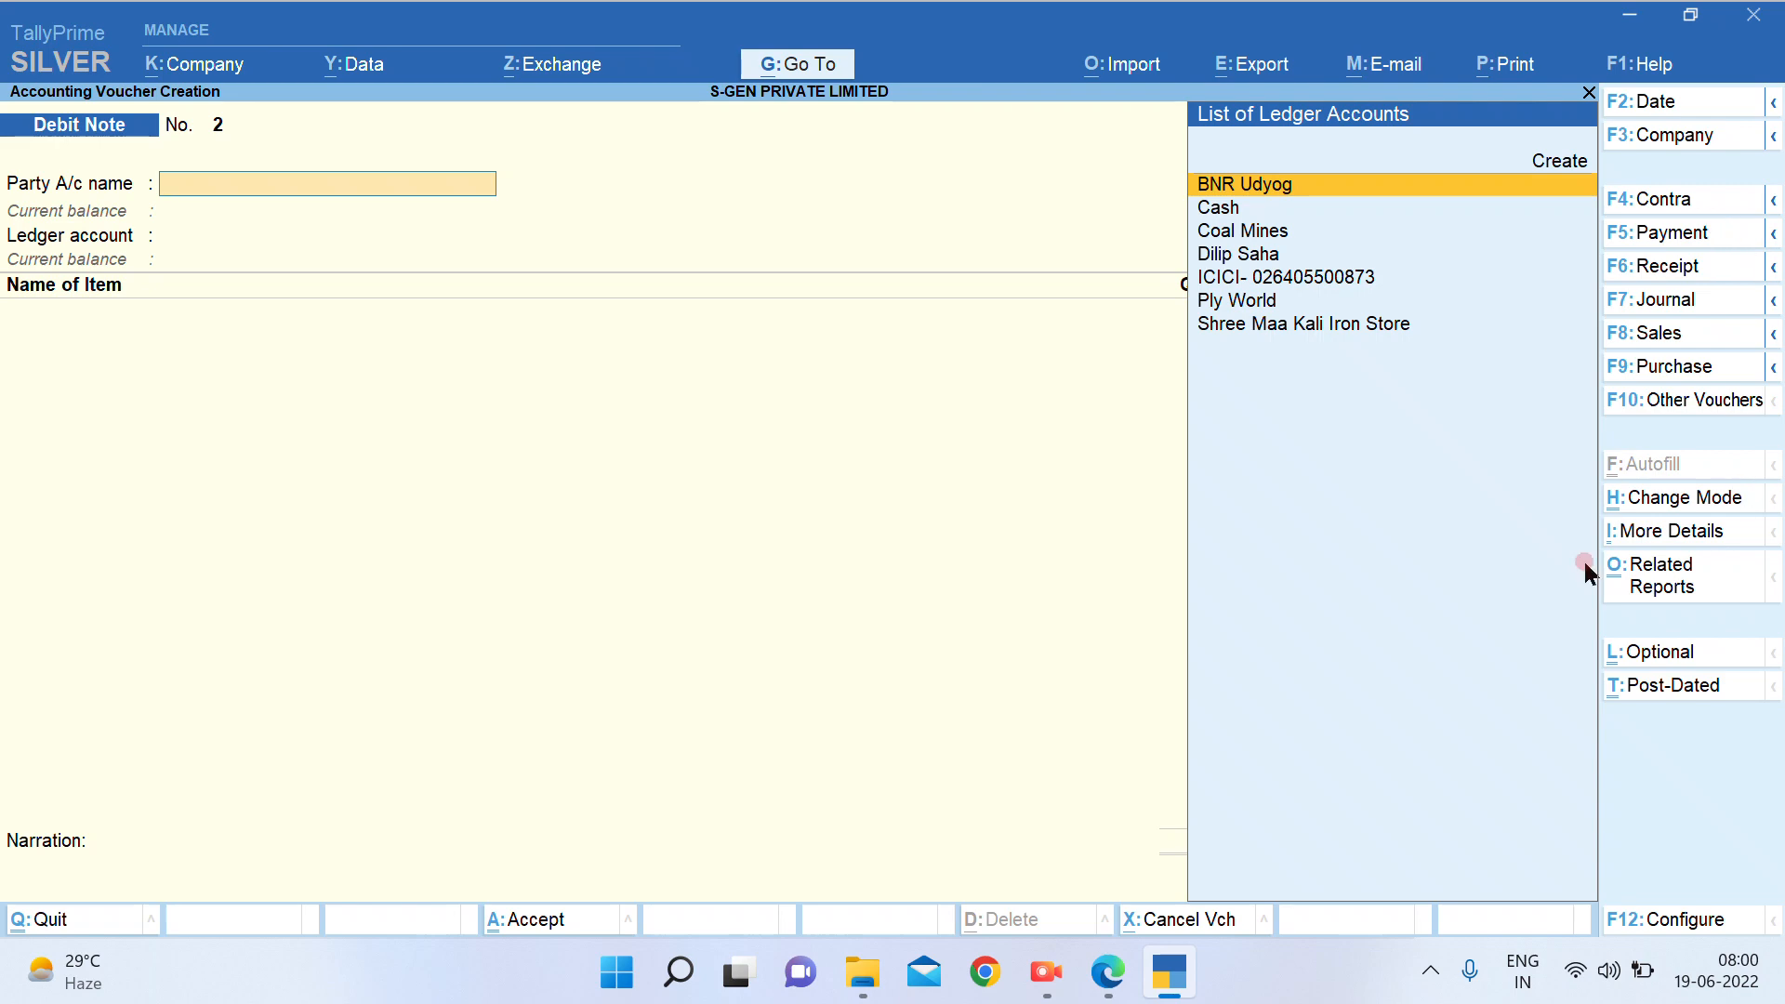
Switch to the question PDF in Edge and highlight the rest of event 6, from the 30-04-2022 rejection through debit note DN/01
{"action": "left_click", "coordinate": [1107, 973]}
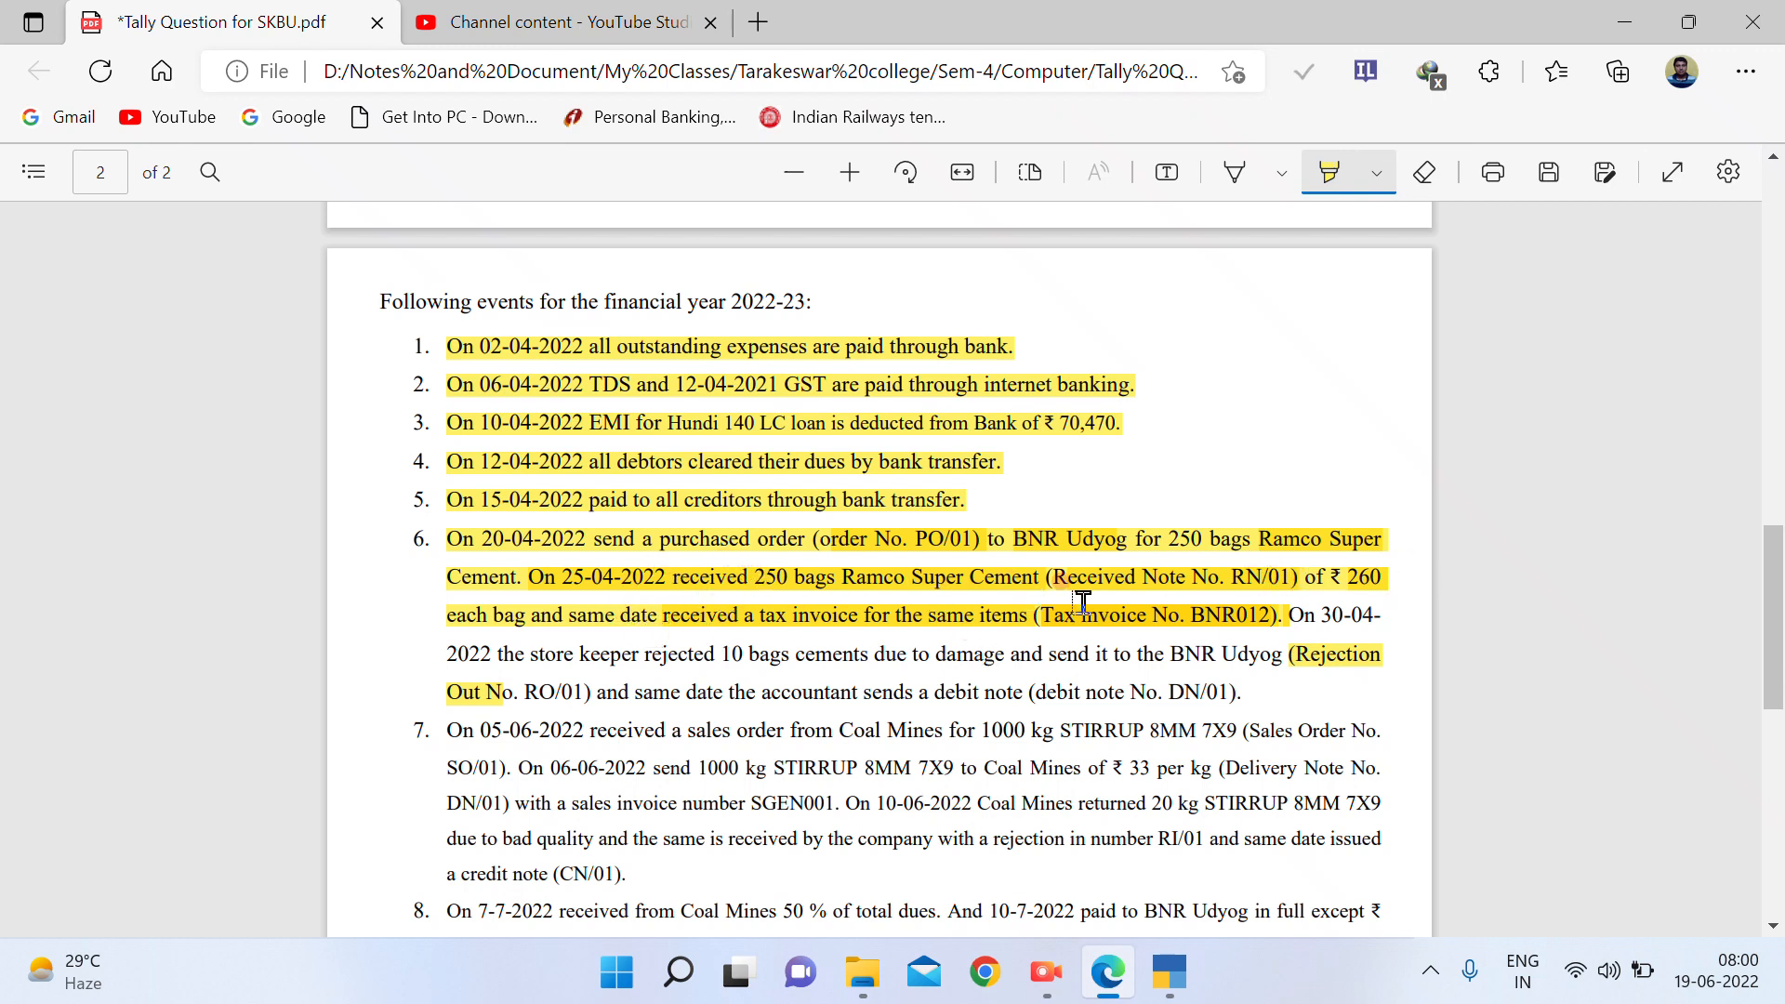
{"action": "left_click_drag", "start_coordinate": [1084, 629], "coordinate": [1067, 623]}
{"action": "mouse_move", "coordinate": [1283, 613]}
{"action": "left_mouse_down"}
{"action": "mouse_move", "coordinate": [1377, 623]}
{"action": "mouse_move", "coordinate": [912, 637]}
{"action": "mouse_move", "coordinate": [1302, 629]}
{"action": "mouse_move", "coordinate": [804, 689]}
{"action": "mouse_move", "coordinate": [593, 692]}
{"action": "mouse_move", "coordinate": [1269, 699]}
{"action": "left_mouse_up"}
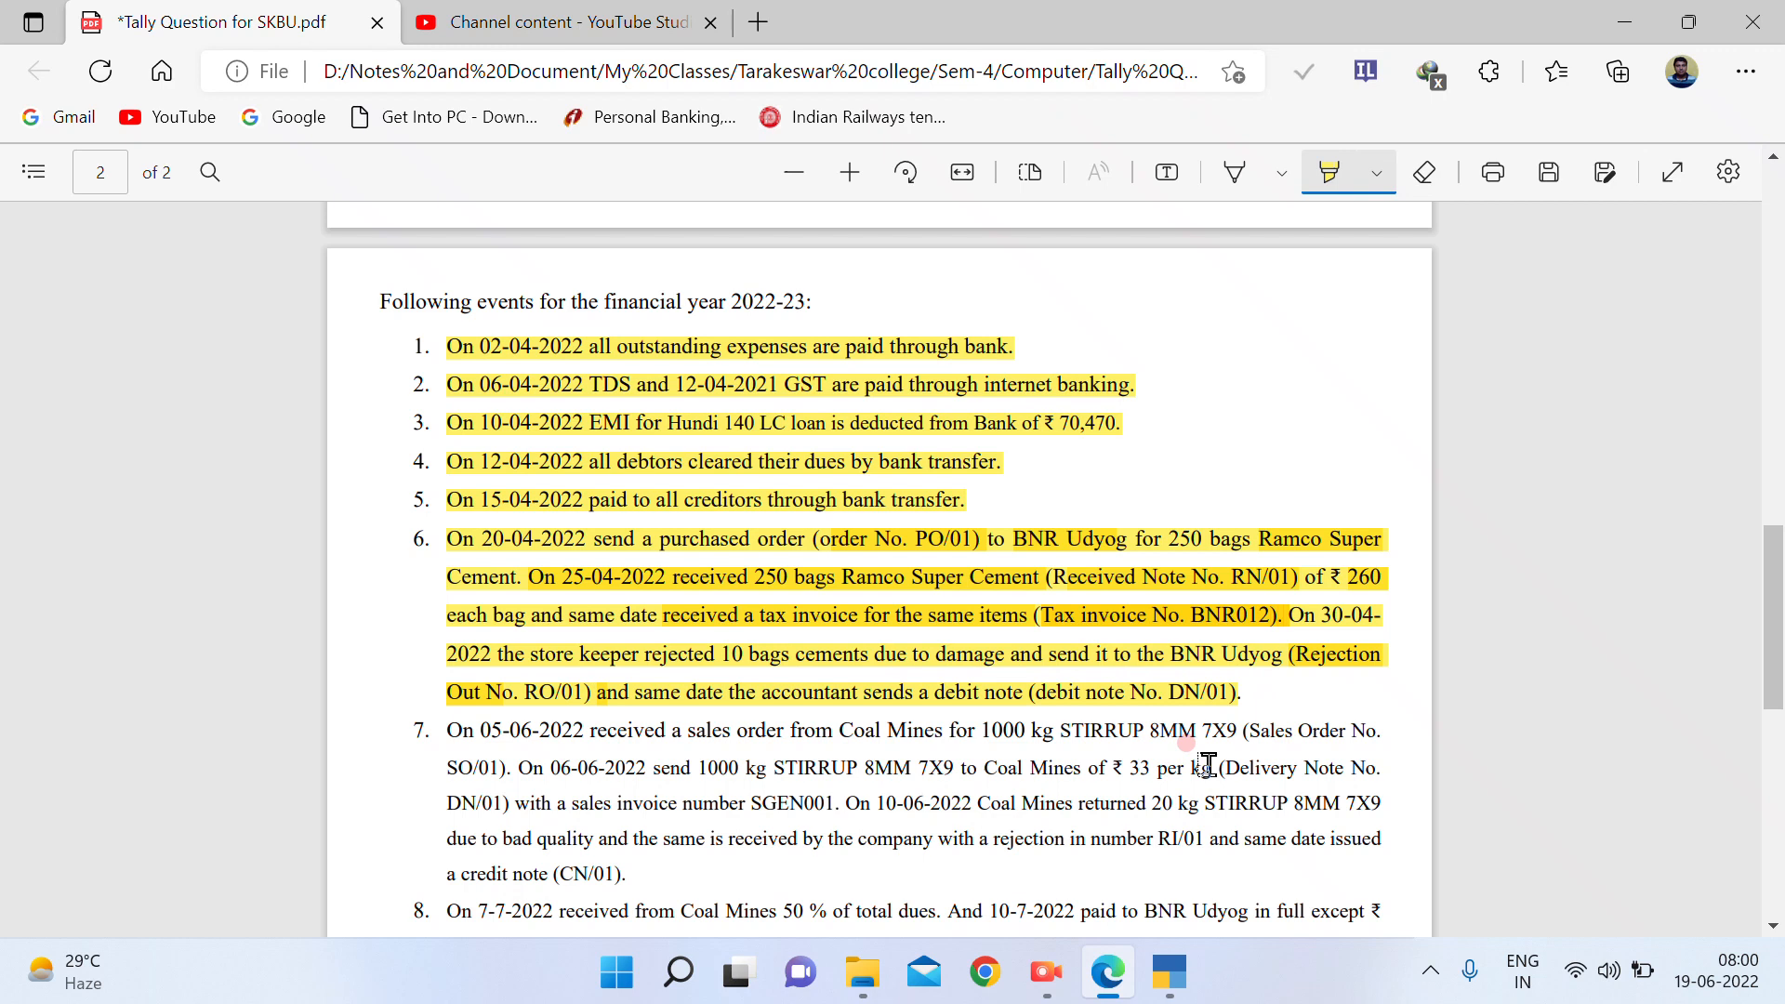
Switch back to TallyPrime, review the saved debit note for BNR Udyog, and return to the Gateway of Tally
{"action": "left_click", "coordinate": [1169, 971]}
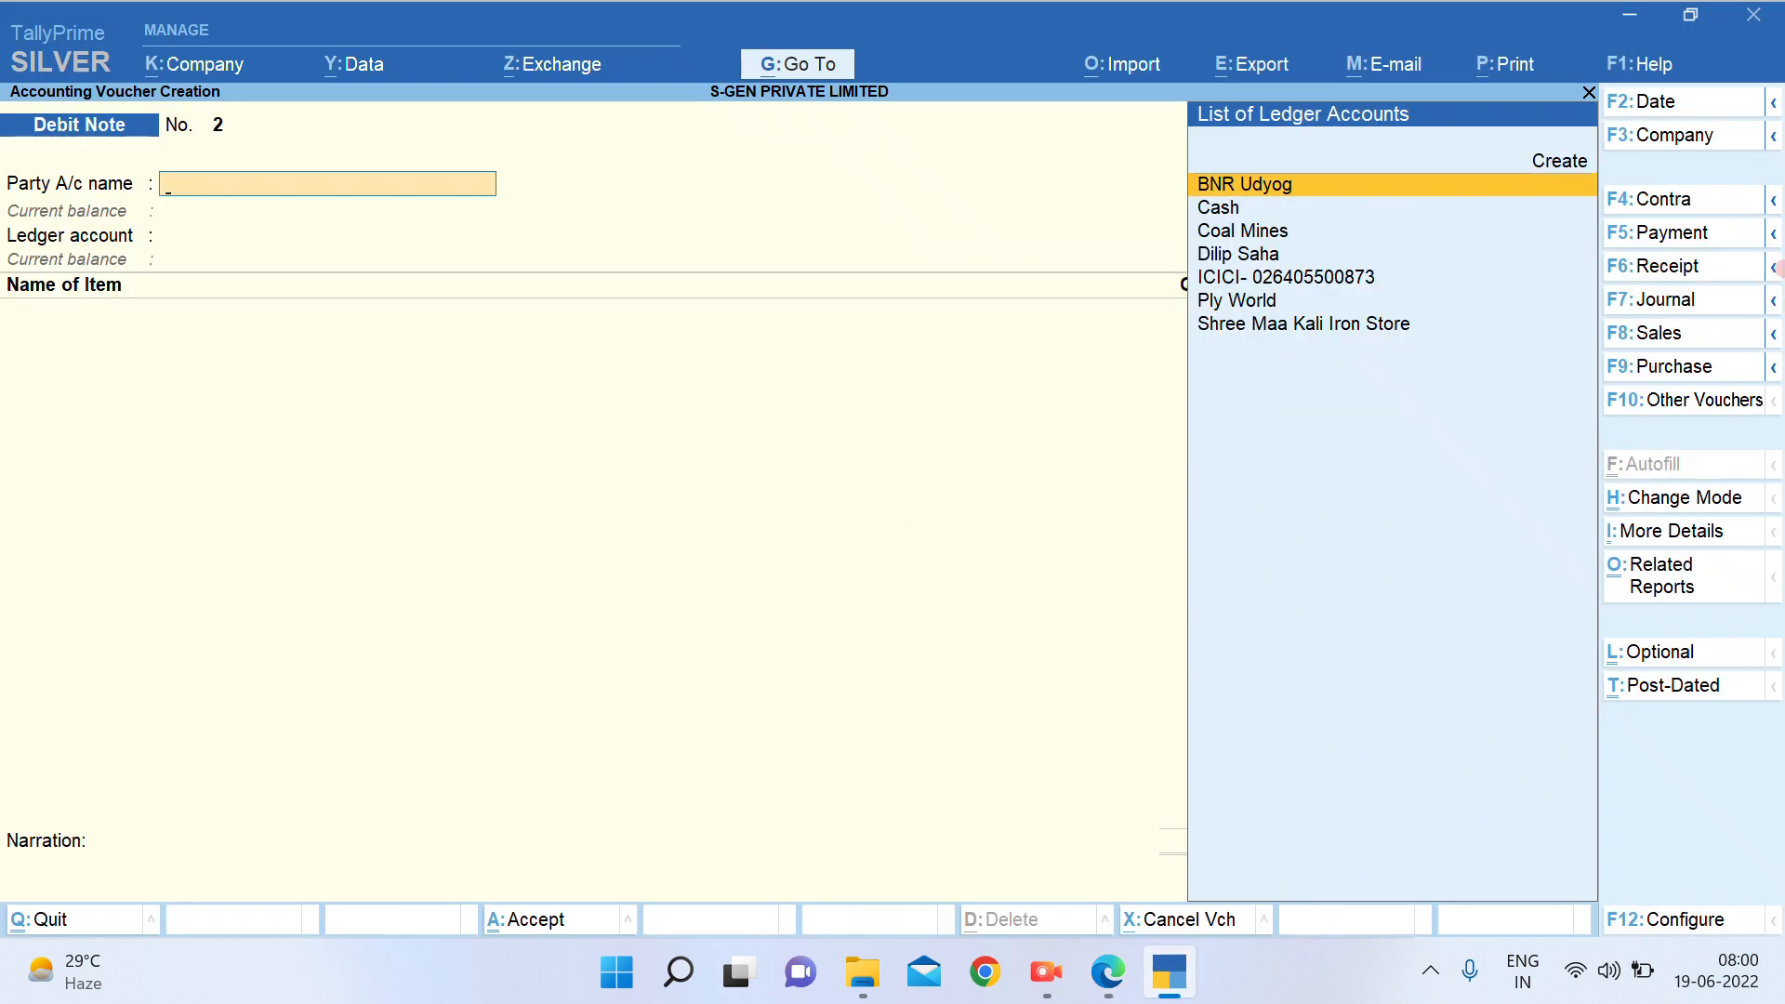
{"action": "key", "text": "Page_Up"}
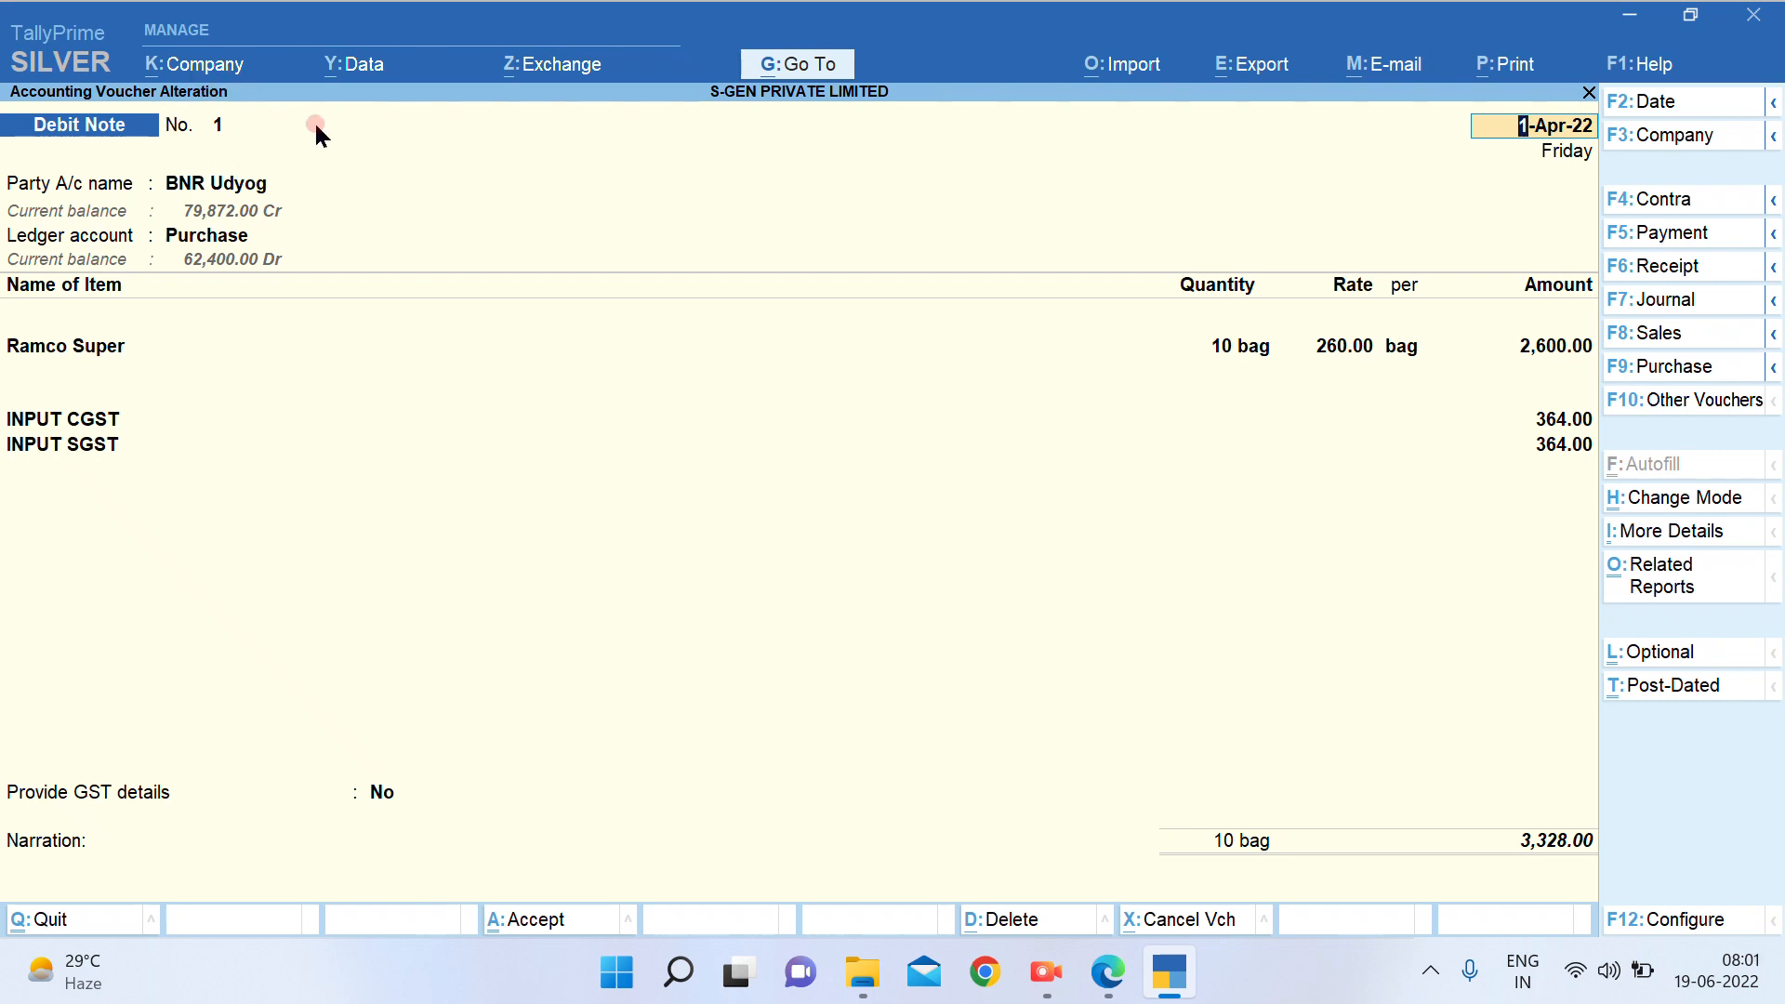
{"action": "key", "text": "Escape"}
{"action": "key", "text": "Return"}
{"action": "key", "text": "Escape"}
{"action": "key", "text": "Return"}
{"action": "key", "text": "Escape"}
{"action": "key", "text": "Escape"}
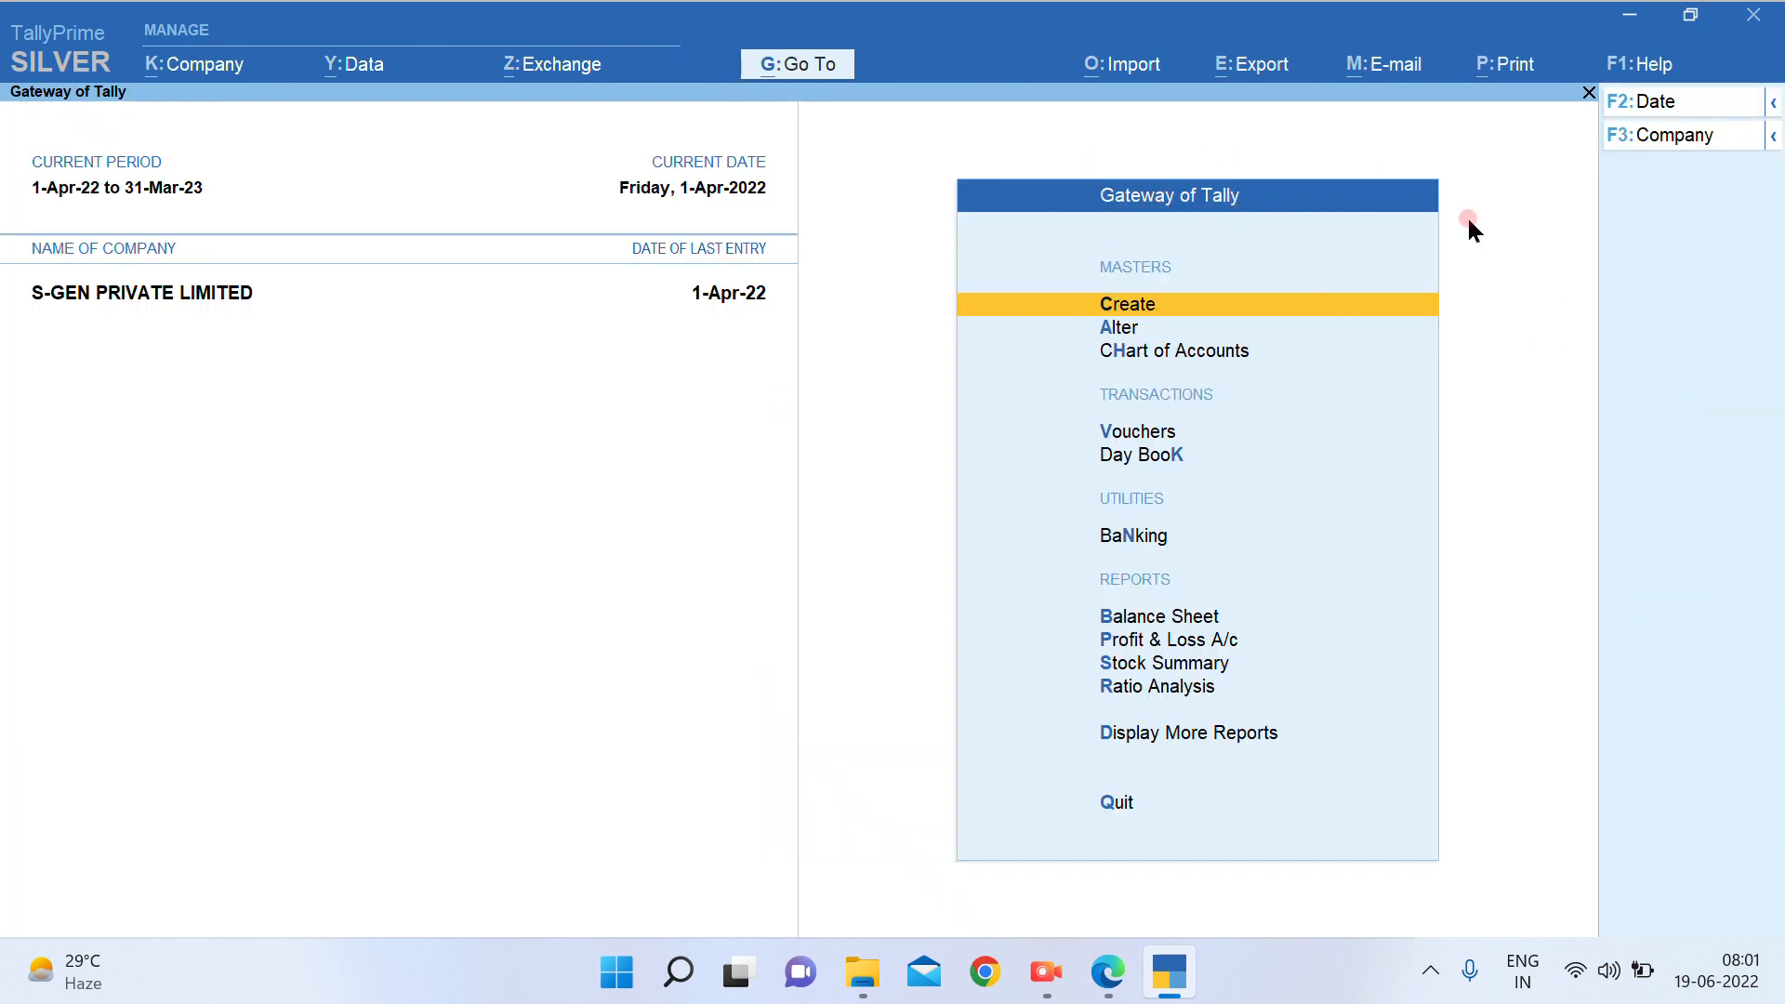
Open the Debit Note voucher type for alteration from the master list
{"action": "key", "text": "Down"}
{"action": "key", "text": "Return"}
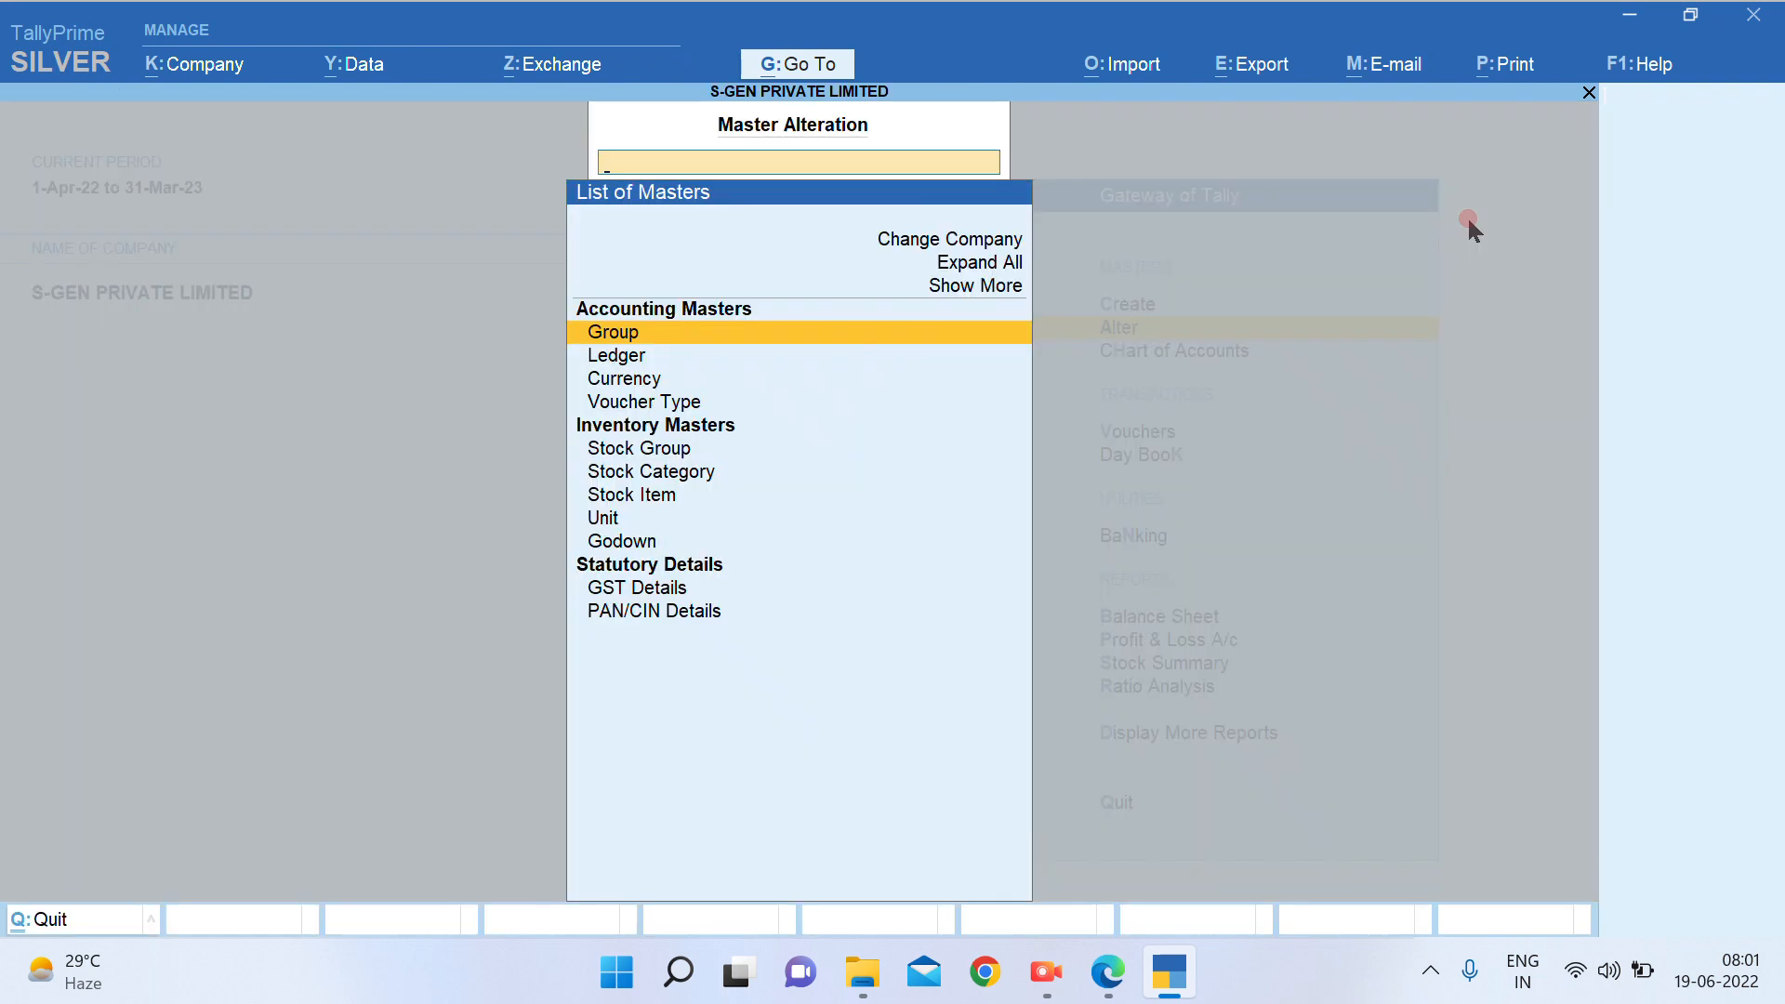
{"action": "key", "text": "Down"}
{"action": "key", "text": "Down"}
{"action": "key", "text": "Down"}
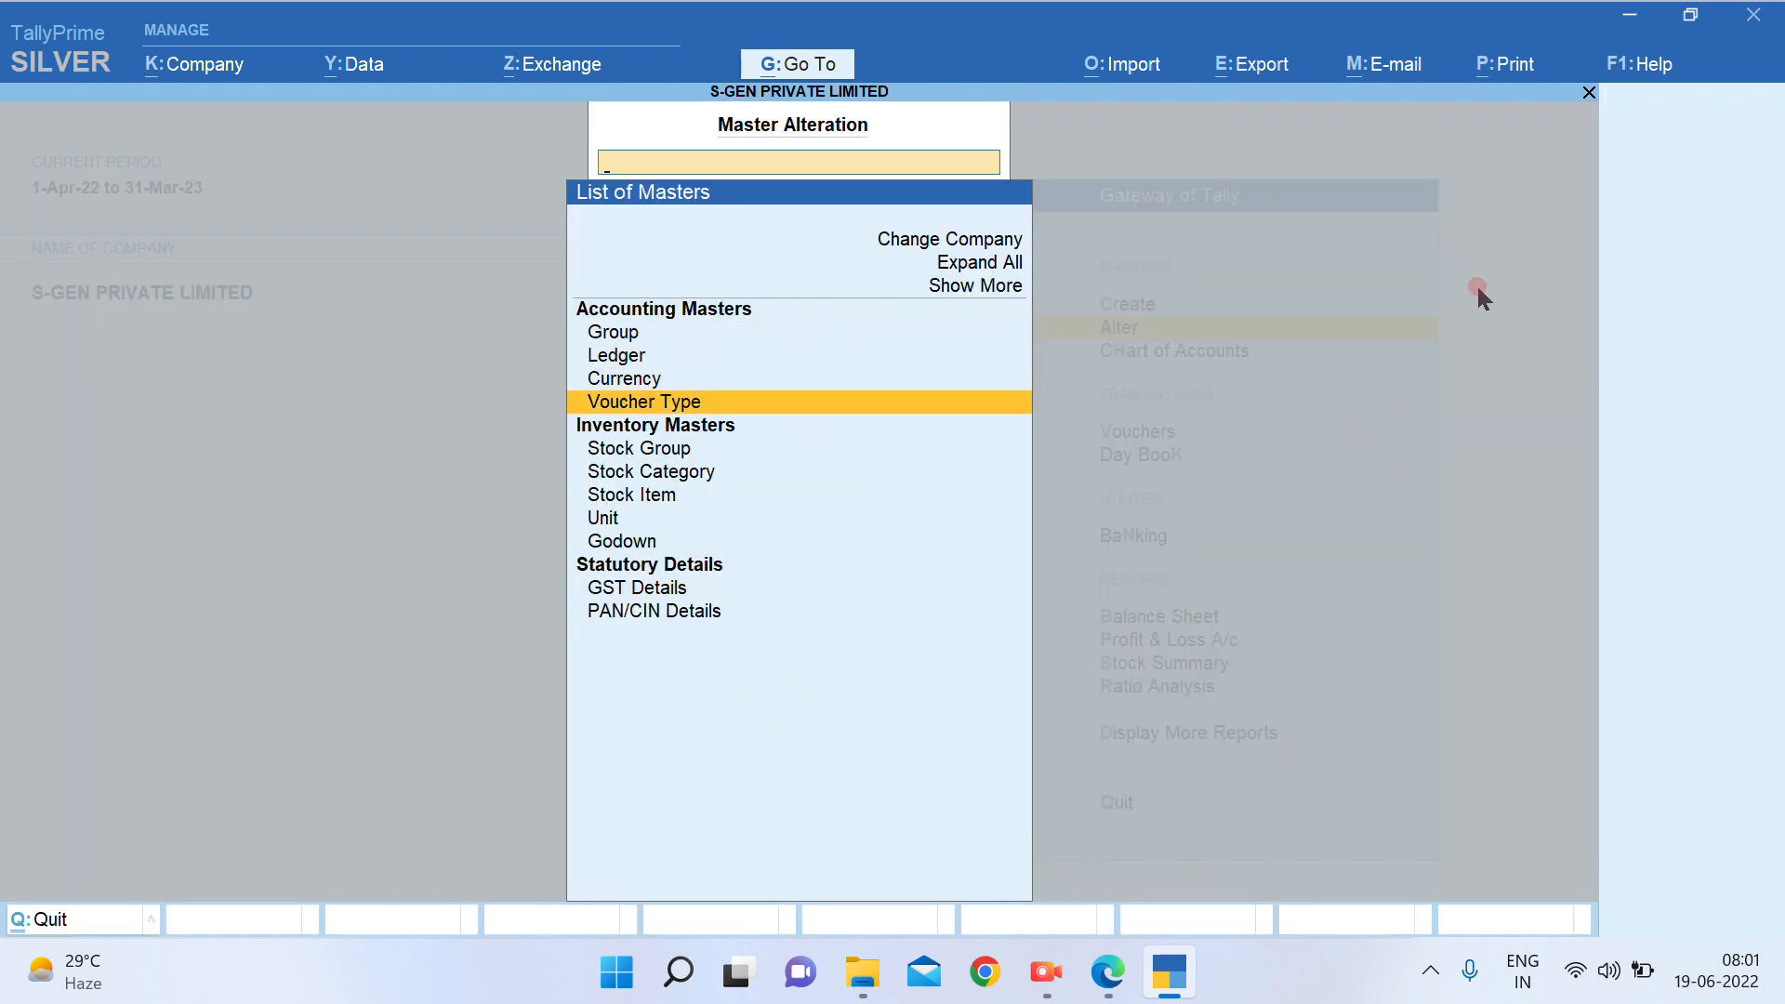
{"action": "left_click", "coordinate": [599, 407]}
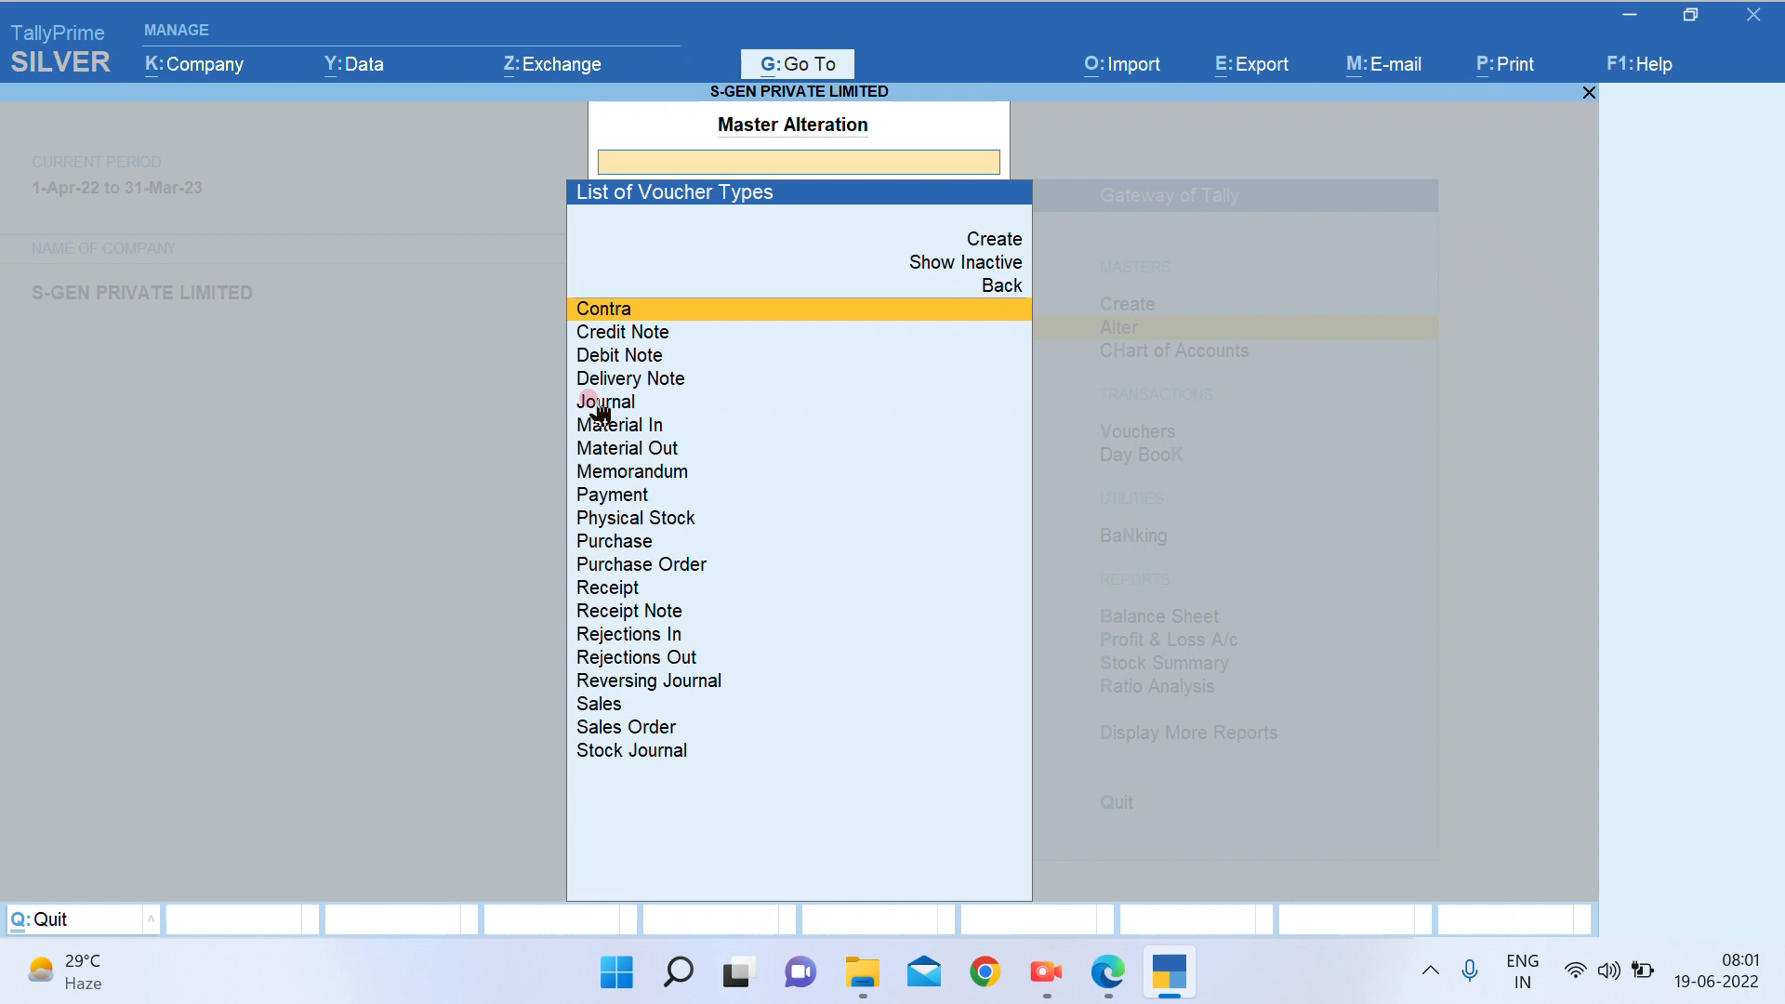
{"action": "key", "text": "Down"}
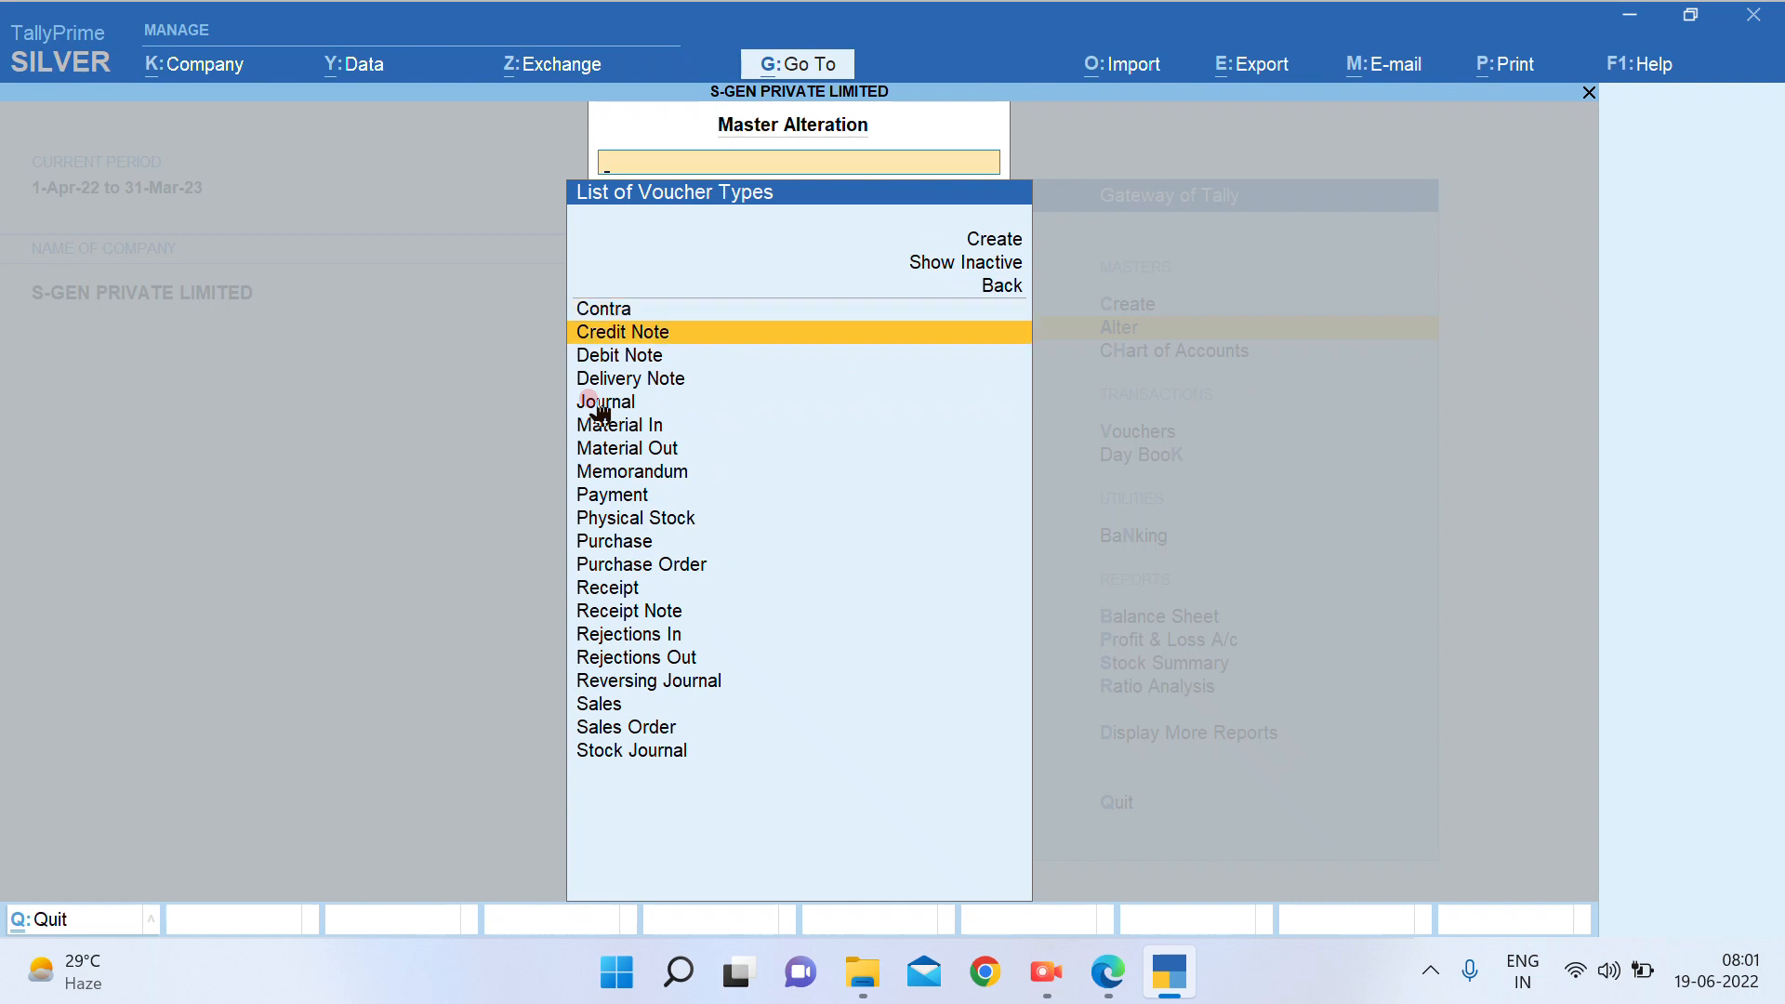
{"action": "key", "text": "Down"}
{"action": "key", "text": "Return"}
Set the Debit Note voucher type's method of voucher numbering to Manual and save the voucher type
{"action": "key", "text": "Return"}
{"action": "key", "text": "Return"}
{"action": "key", "text": "Return"}
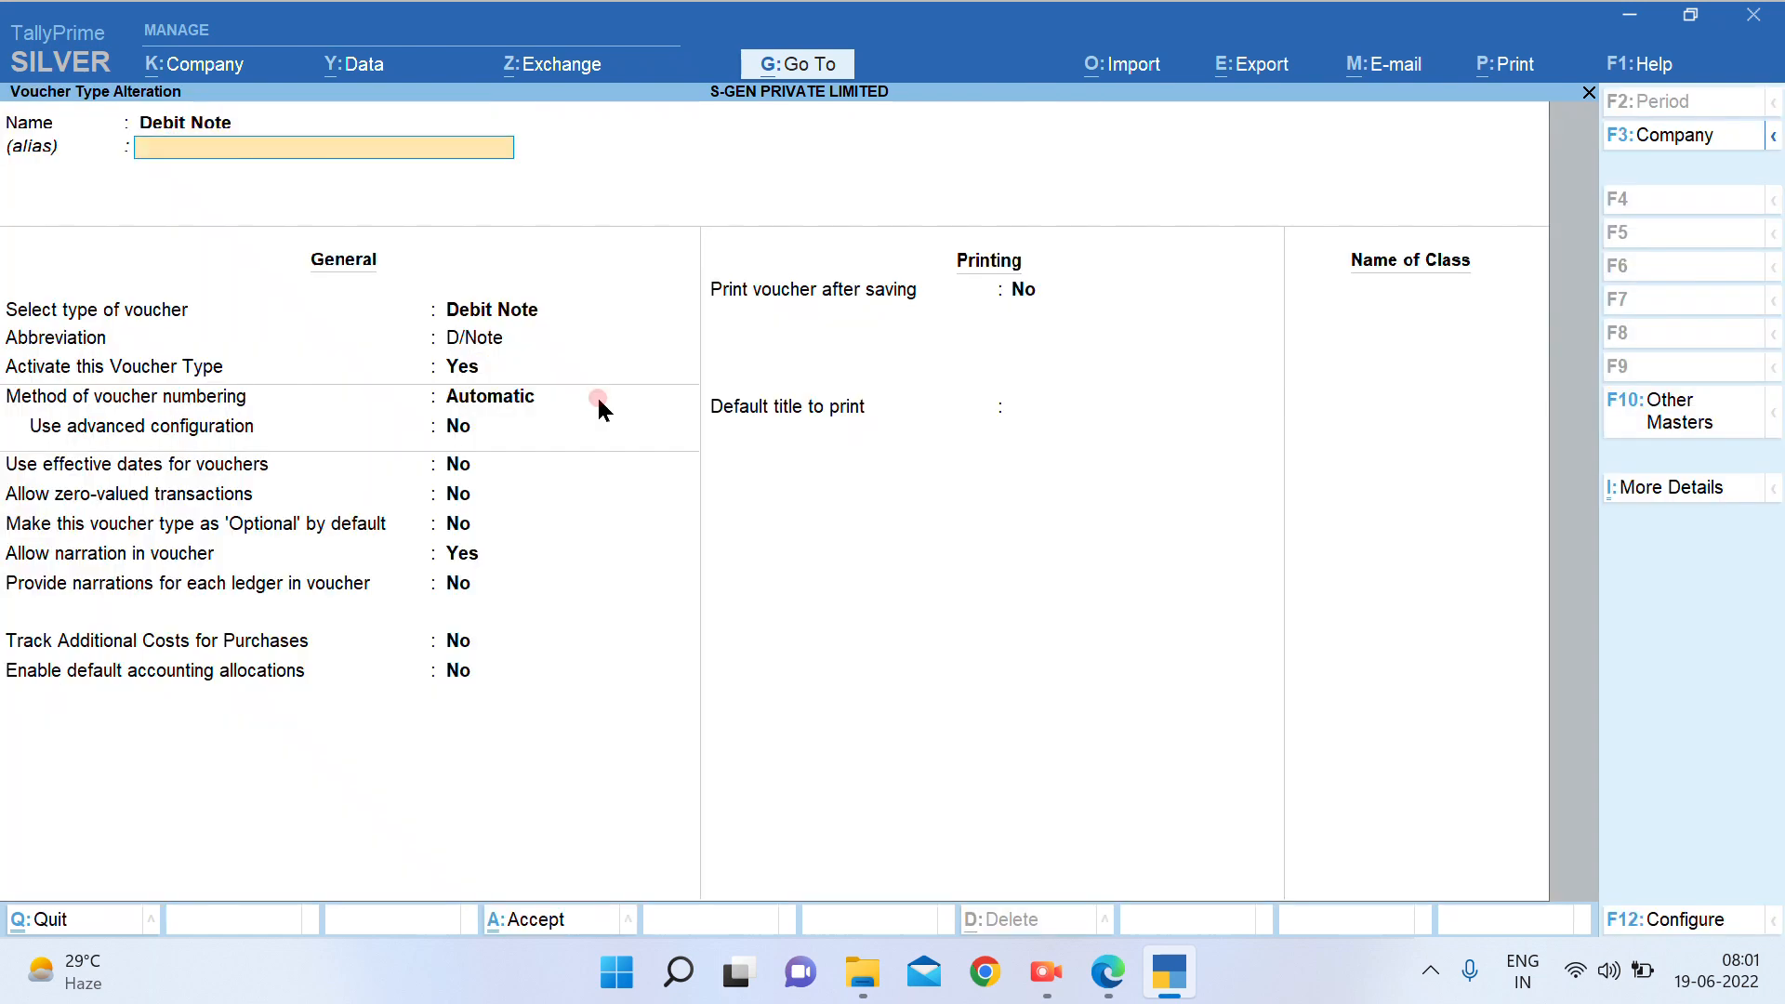
{"action": "key", "text": "Return"}
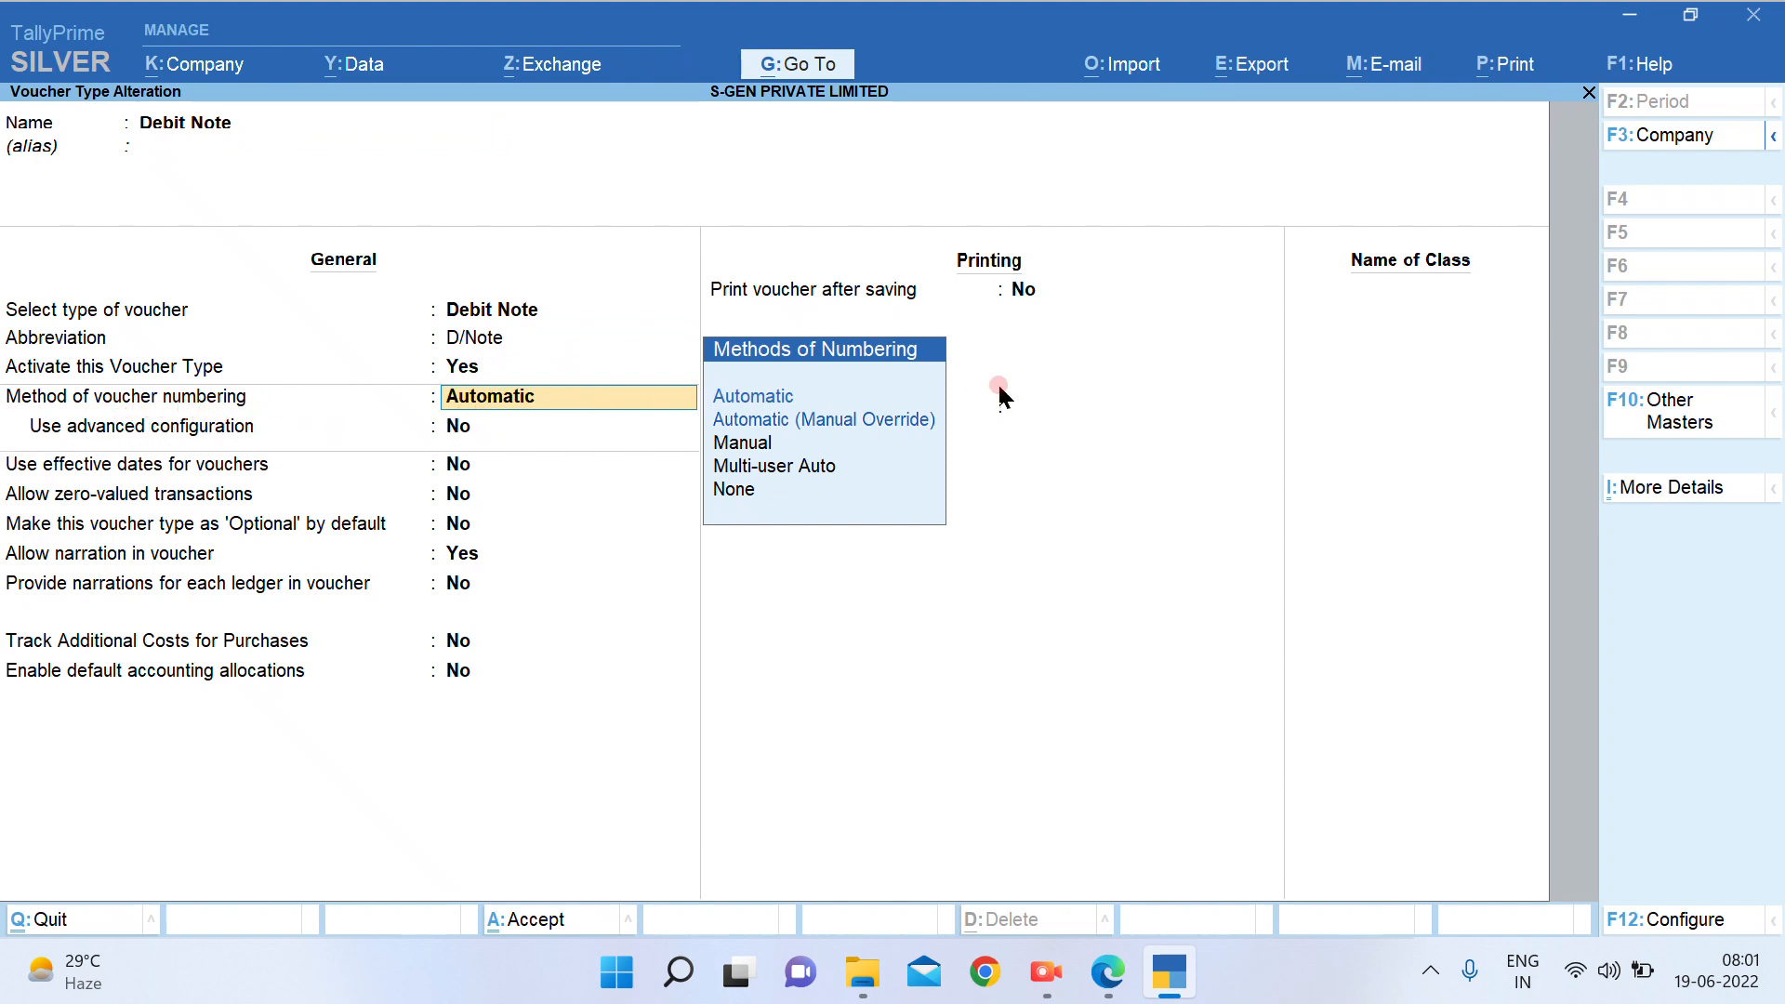
{"action": "key", "text": "Down"}
{"action": "key", "text": "Down"}
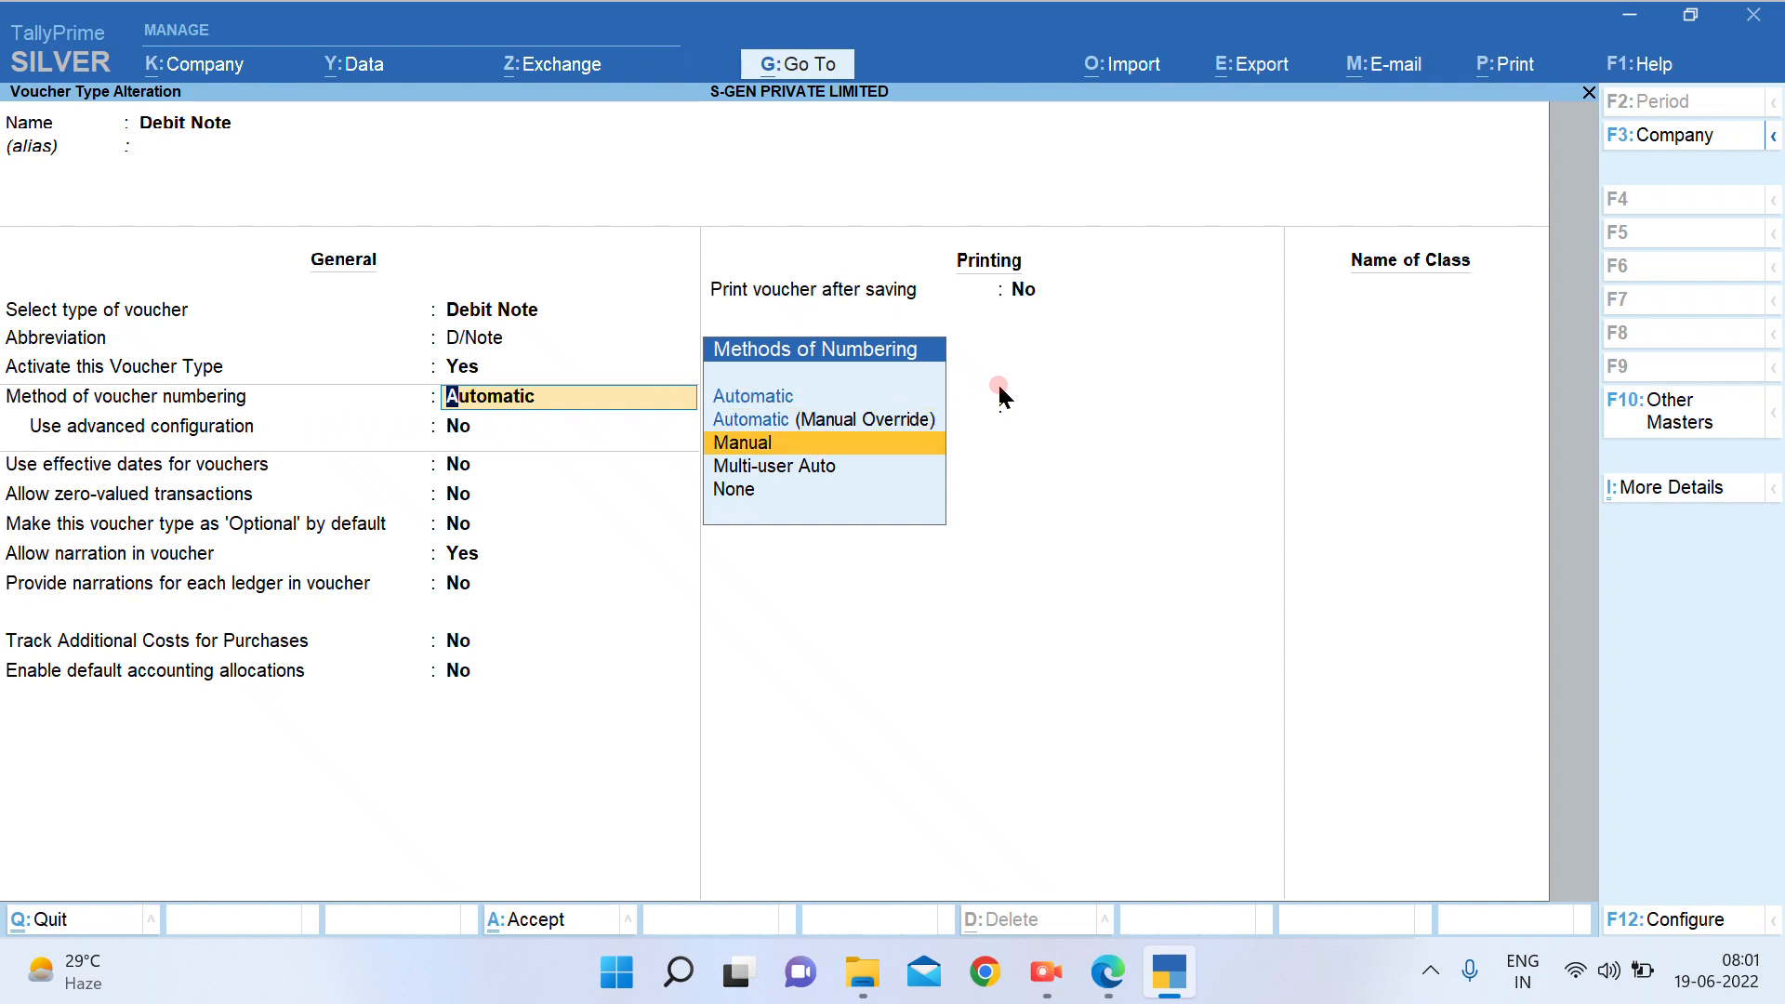
{"action": "key", "text": "Return"}
{"action": "key", "text": "Return"}
{"action": "key", "text": "Return"}
{"action": "key", "text": "Return"}
{"action": "key", "text": "Return"}
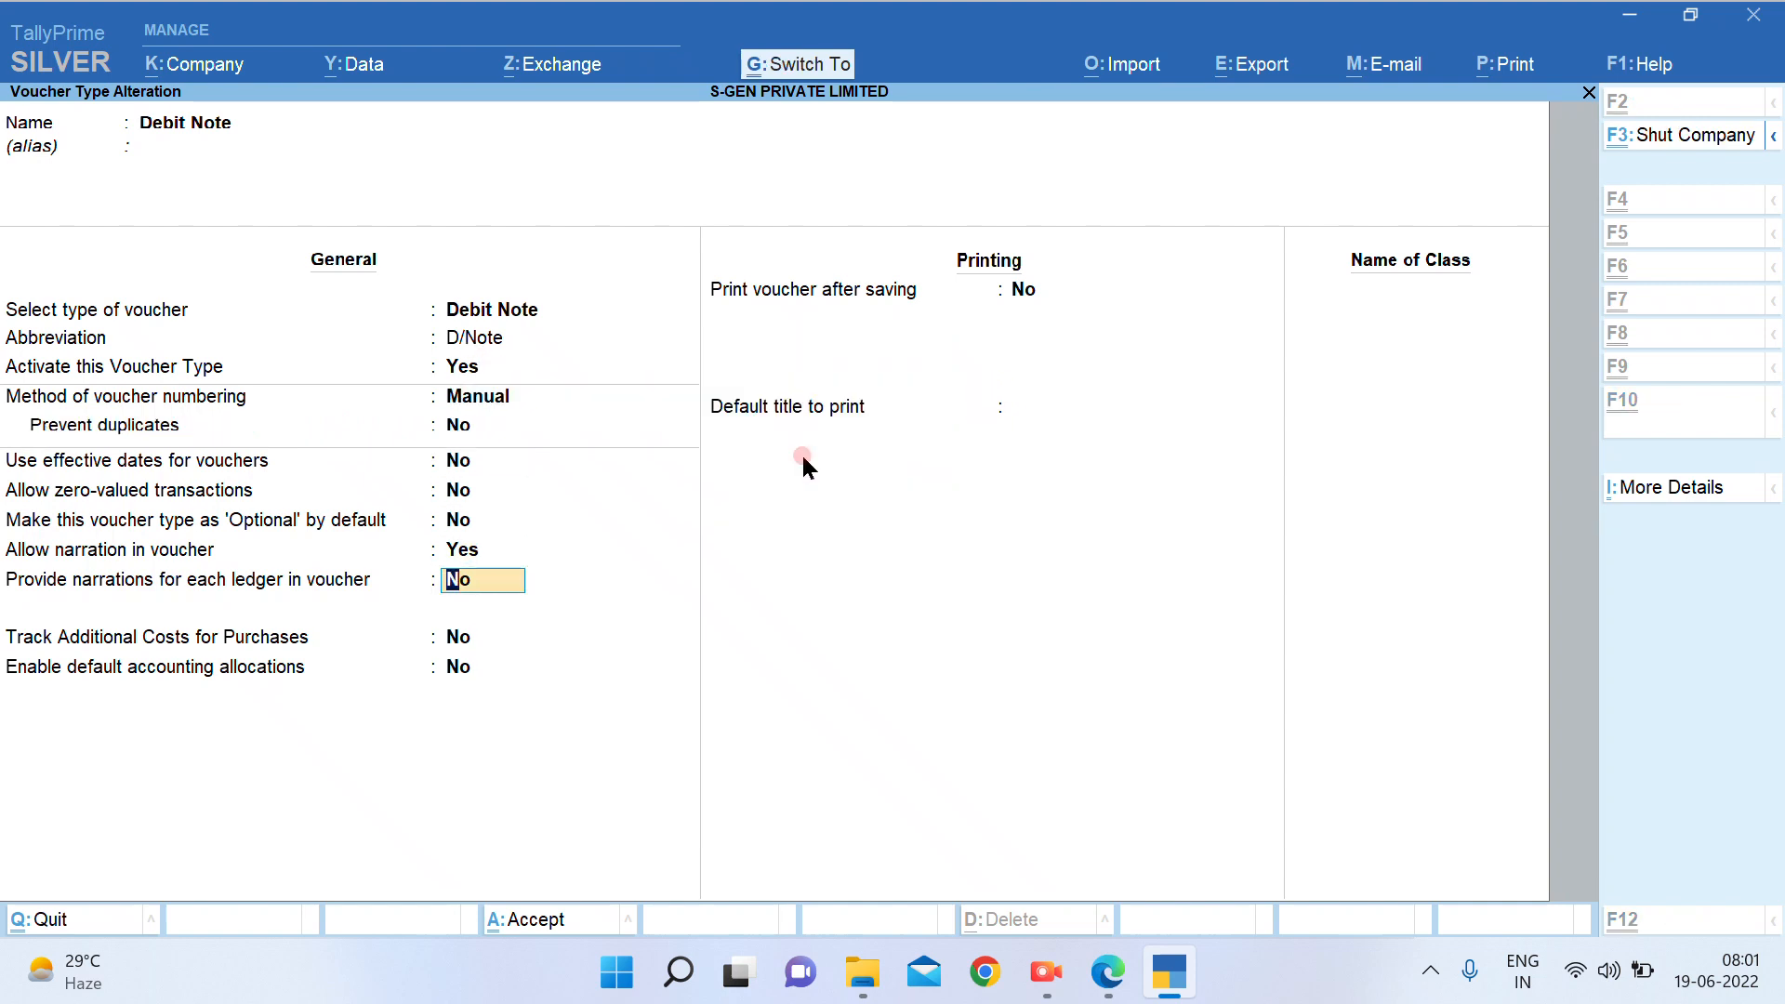
{"action": "key", "text": "ctrl+a"}
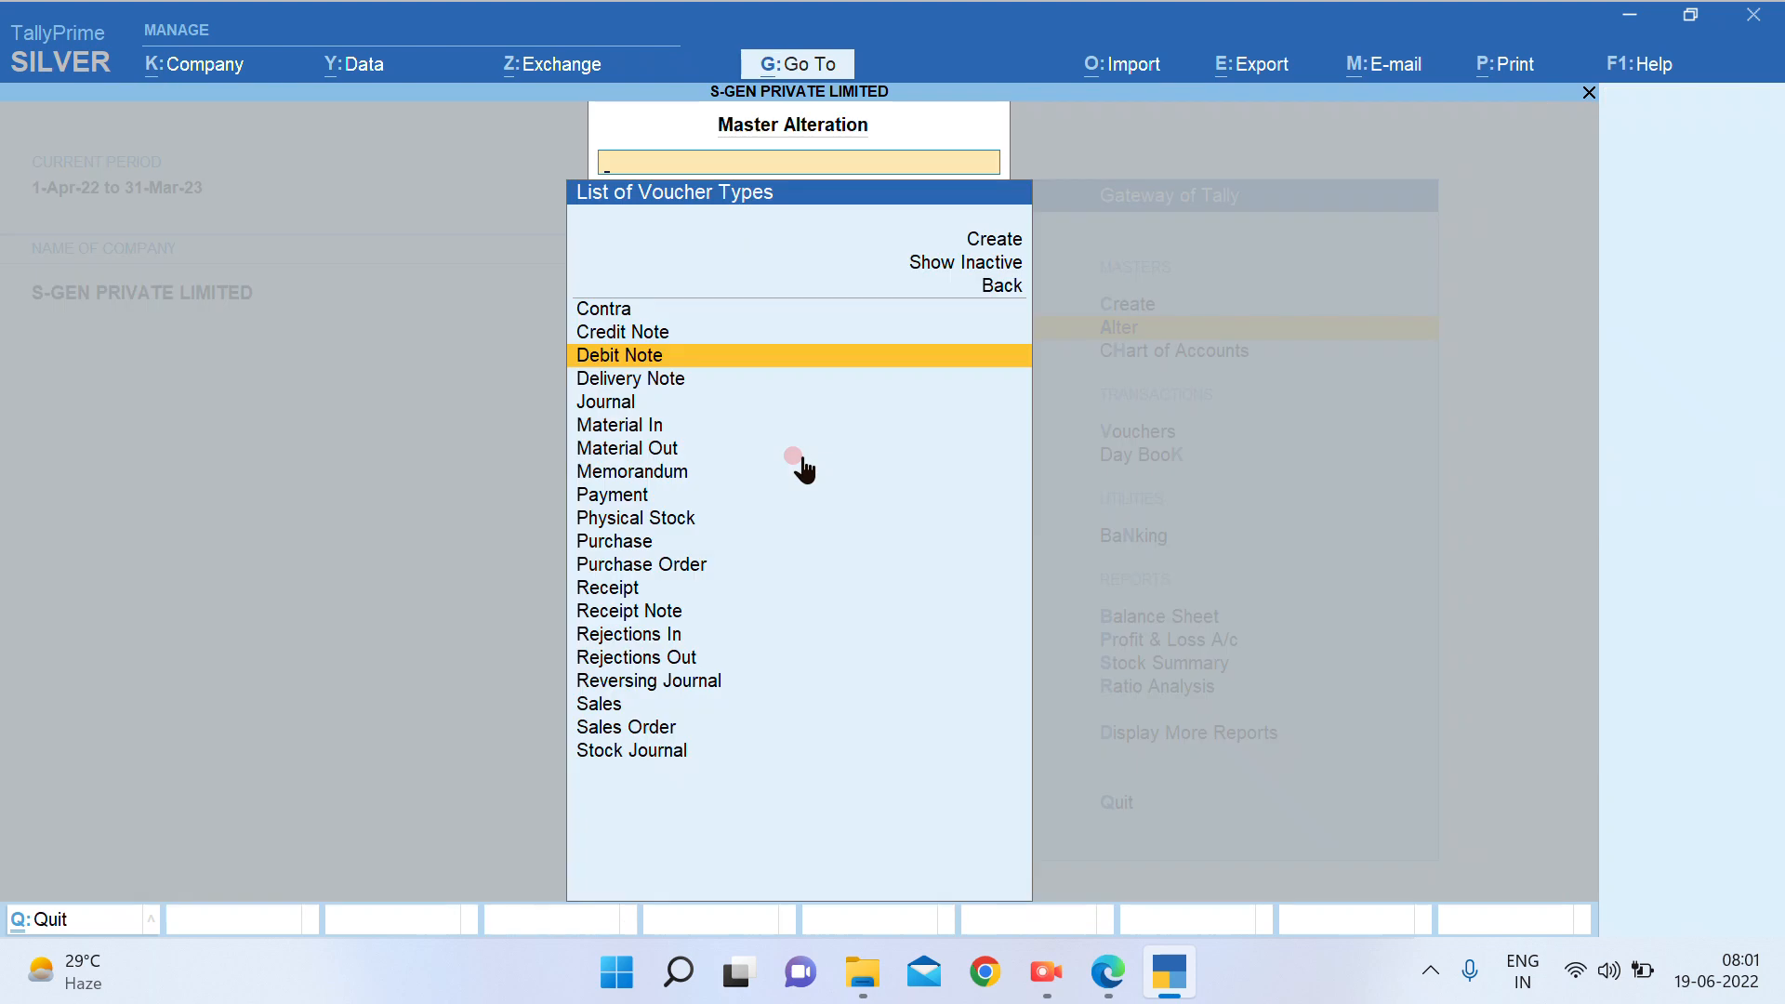
Alter the Credit Note voucher type to use Manual voucher numbering and save it
{"action": "key", "text": "Up"}
{"action": "key", "text": "Return"}
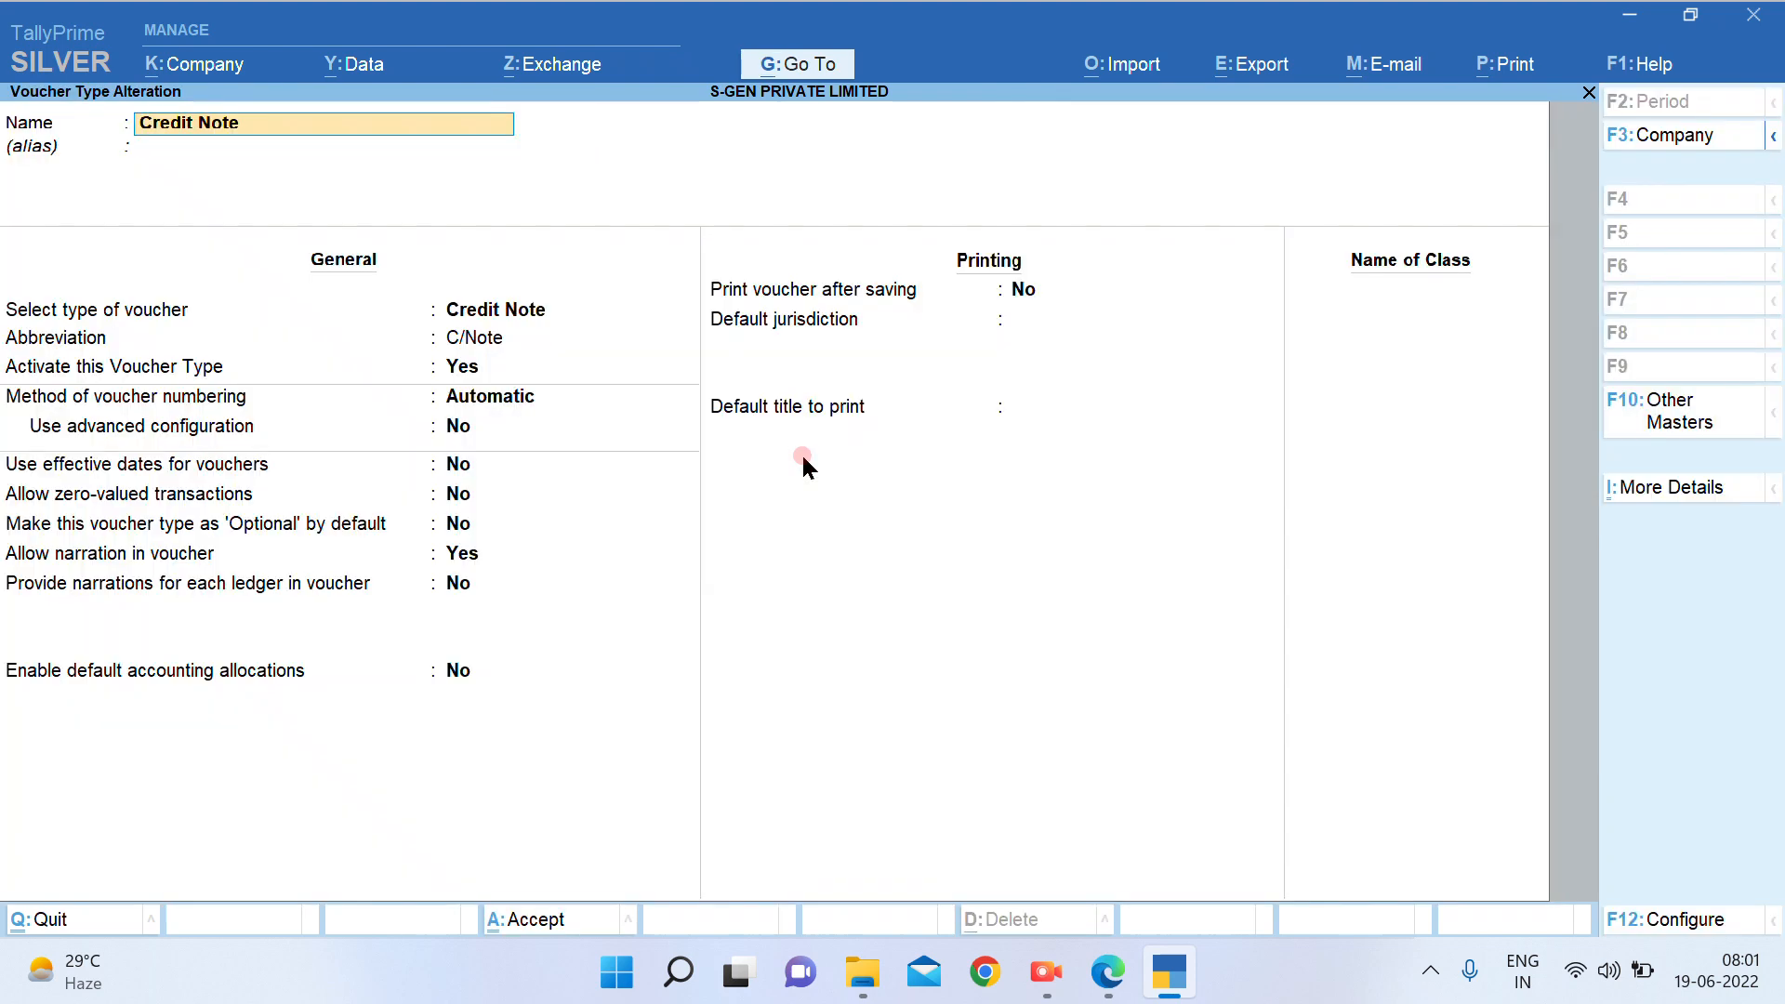
{"action": "key", "text": "Return"}
{"action": "key", "text": "Return"}
{"action": "key", "text": "Return"}
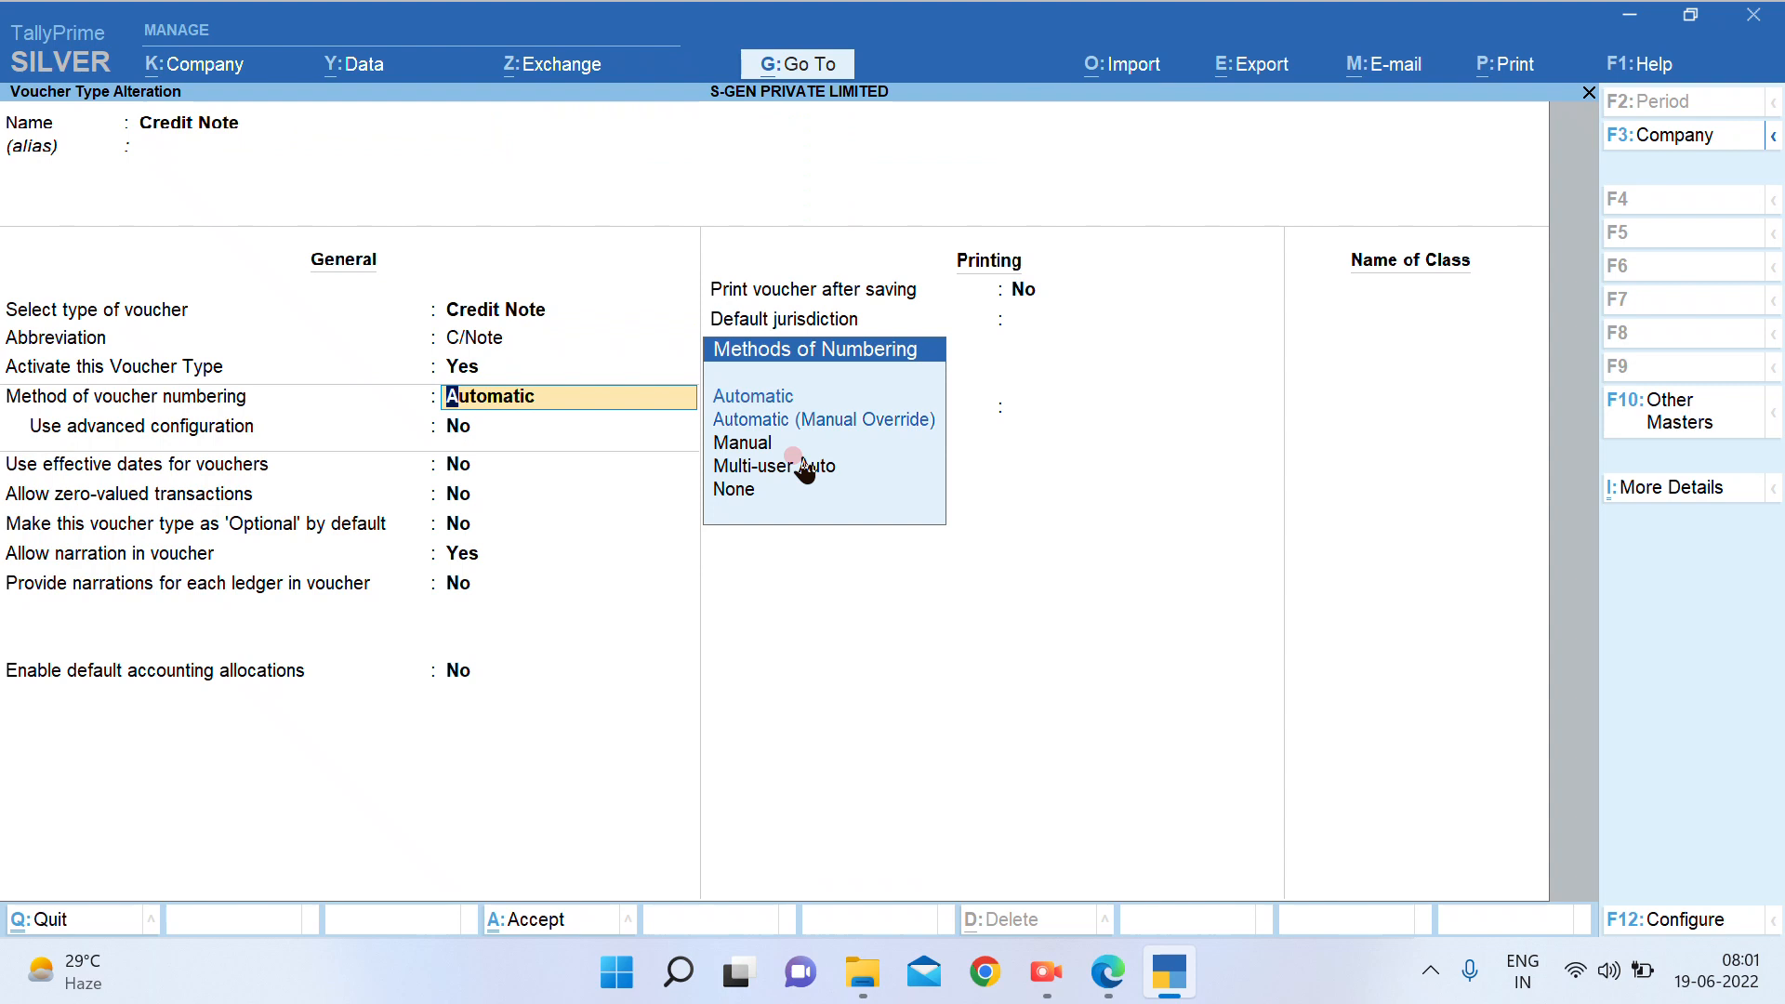
{"action": "key", "text": "Down"}
{"action": "key", "text": "Down"}
{"action": "key", "text": "Return"}
{"action": "key", "text": "Return"}
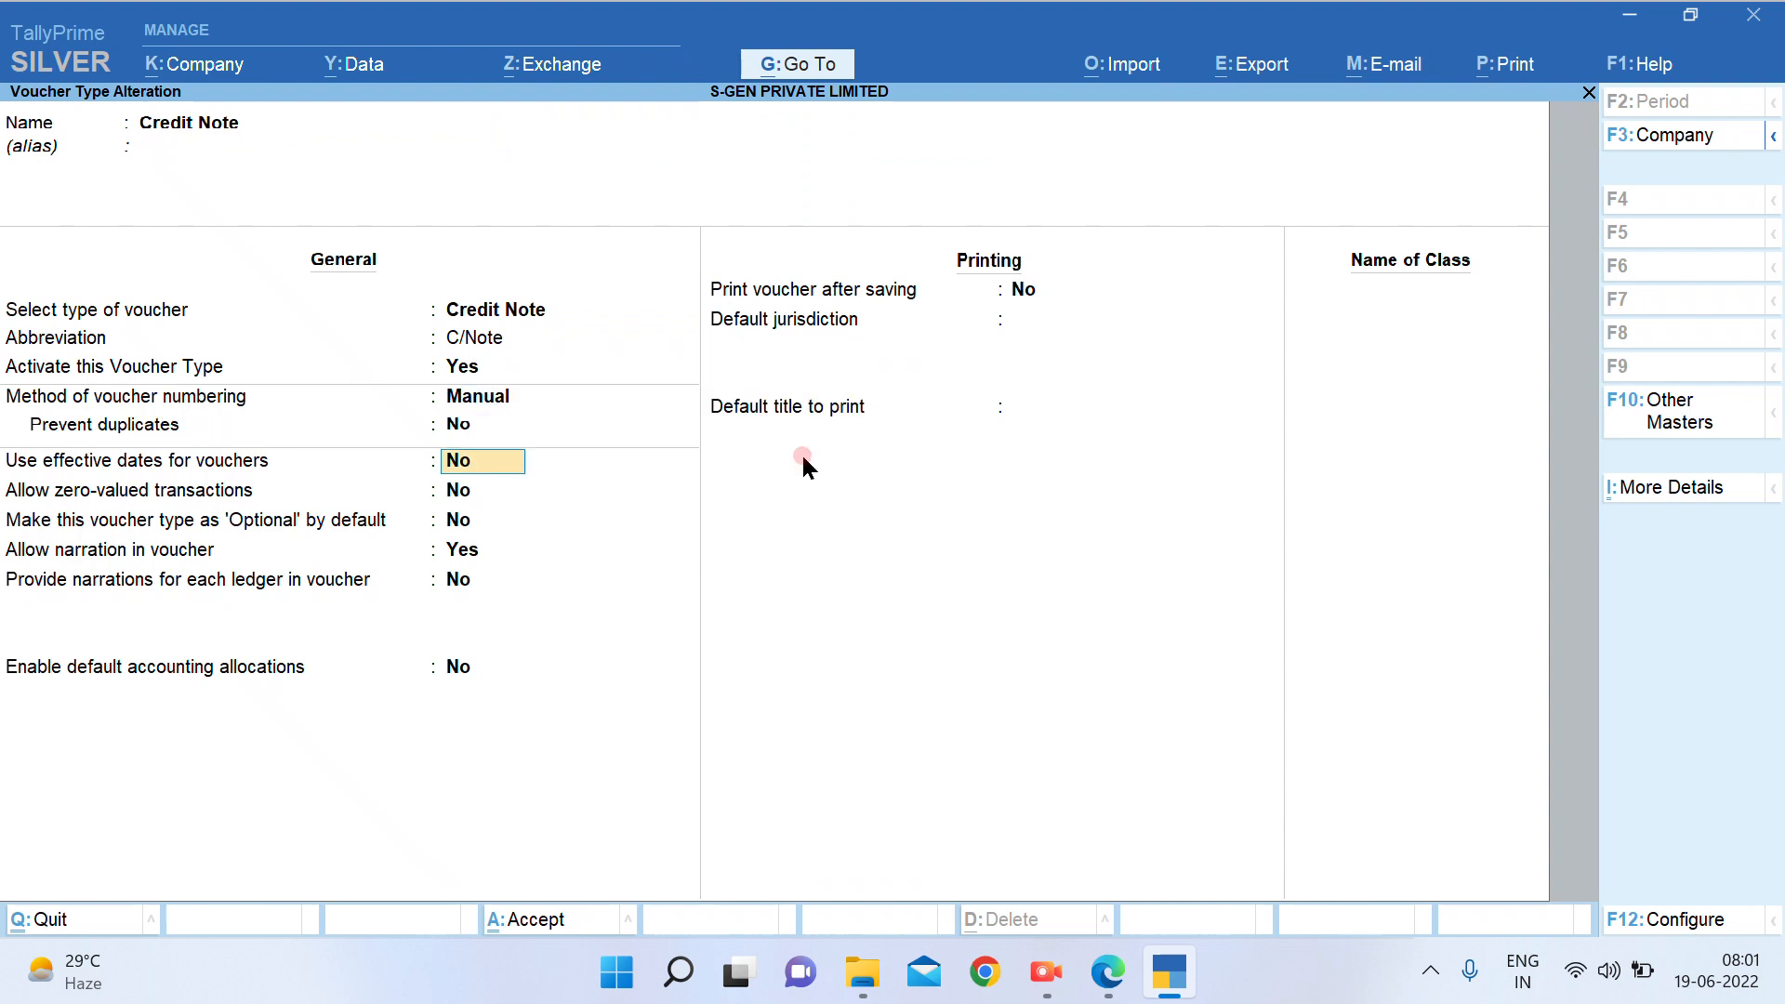
{"action": "key", "text": "ctrl+a"}
Leave the master alteration and reopen the saved BNR Udyog debit note for alteration
{"action": "key", "text": "Escape"}
{"action": "key", "text": "Escape"}
{"action": "key", "text": "Escape"}
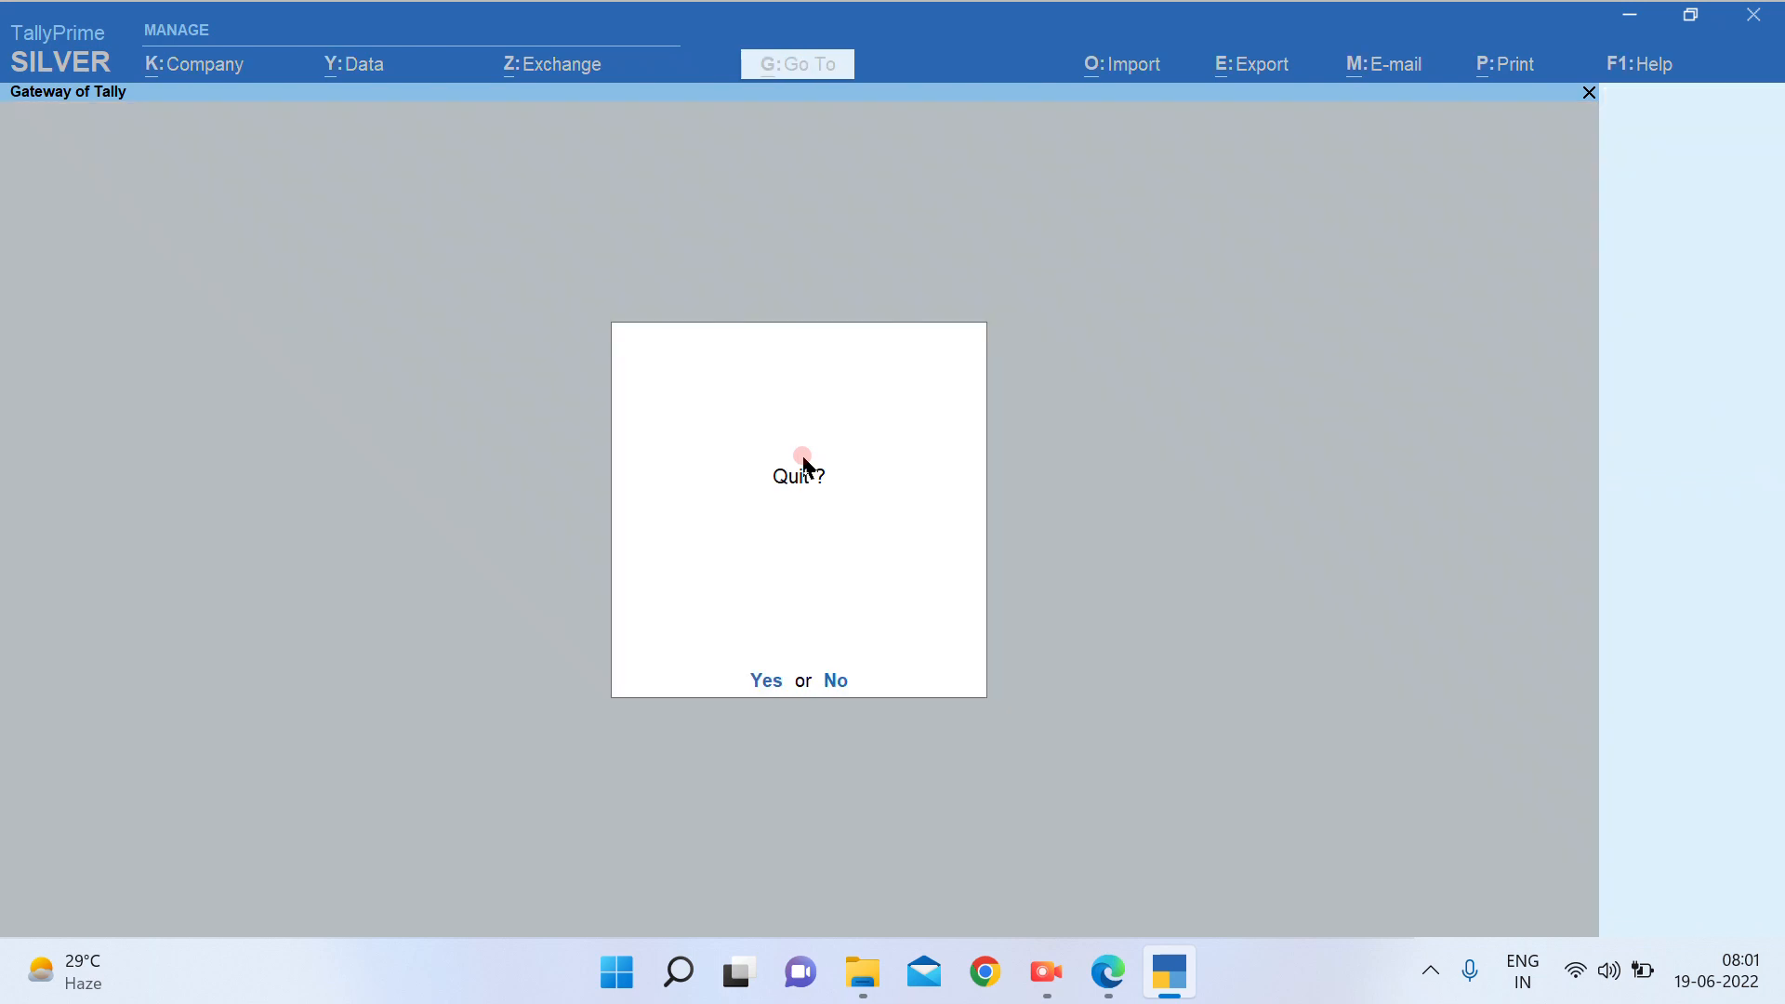
{"action": "key", "text": "Escape"}
{"action": "key", "text": "ctrl+F9"}
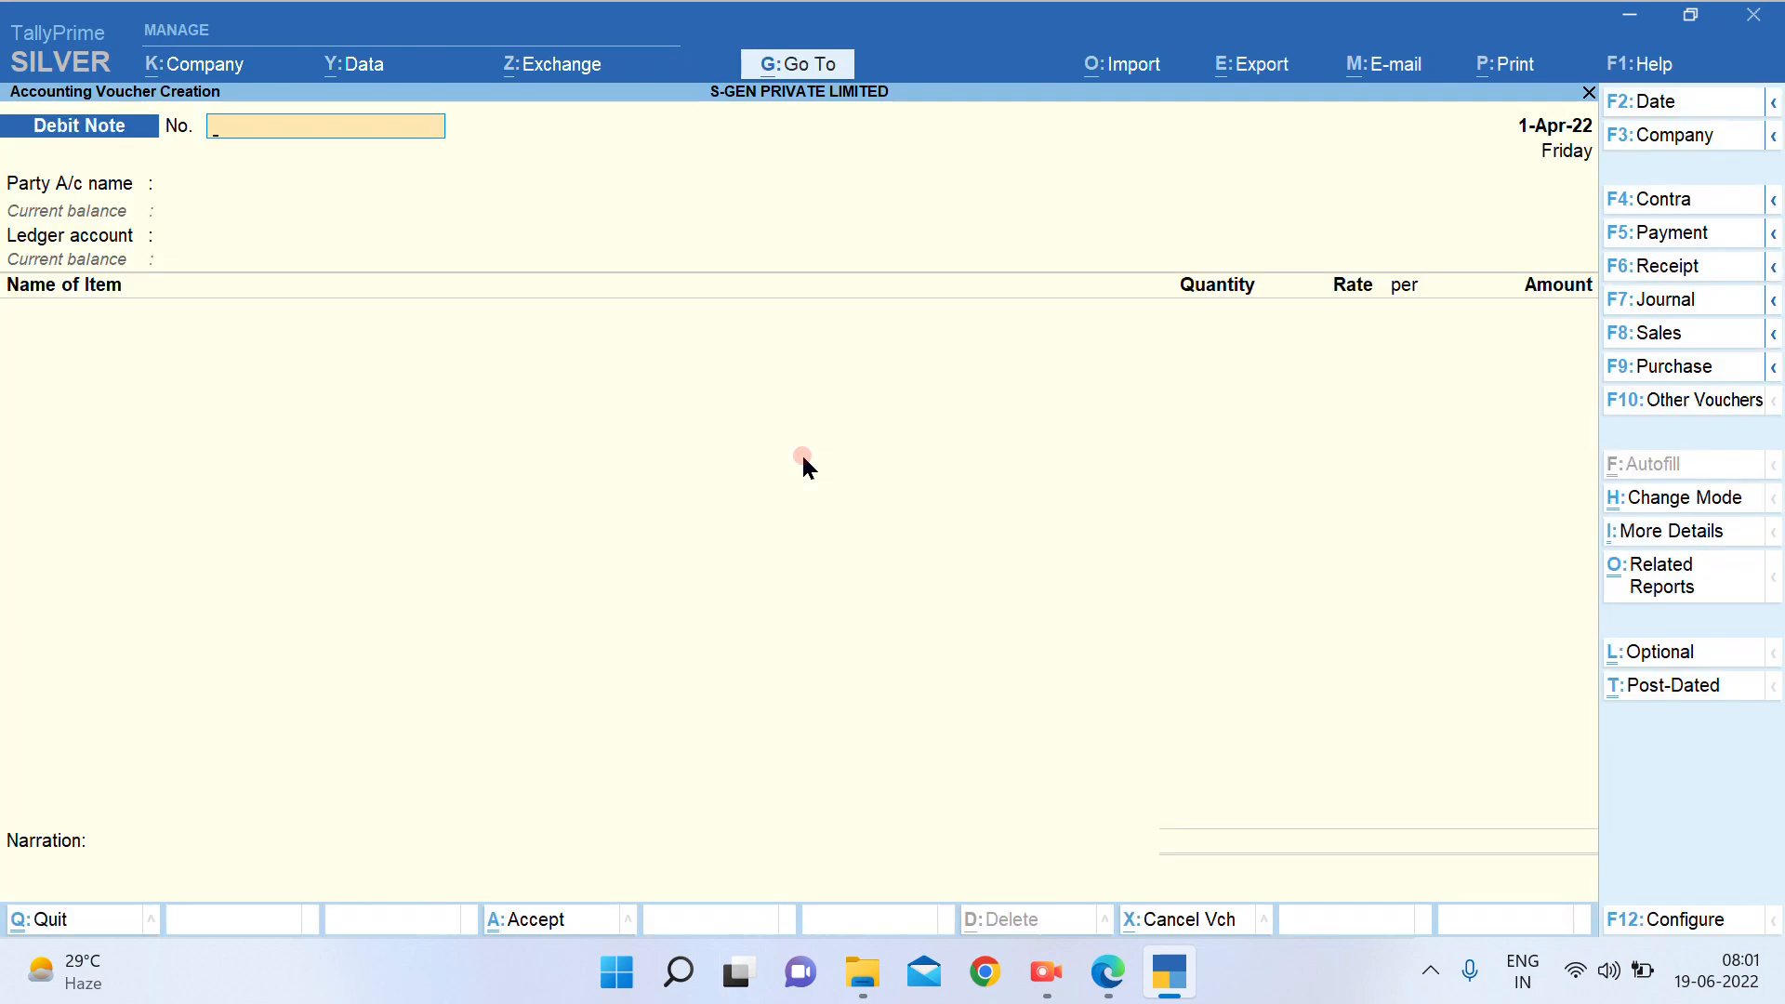
{"action": "key", "text": "Page_Up"}
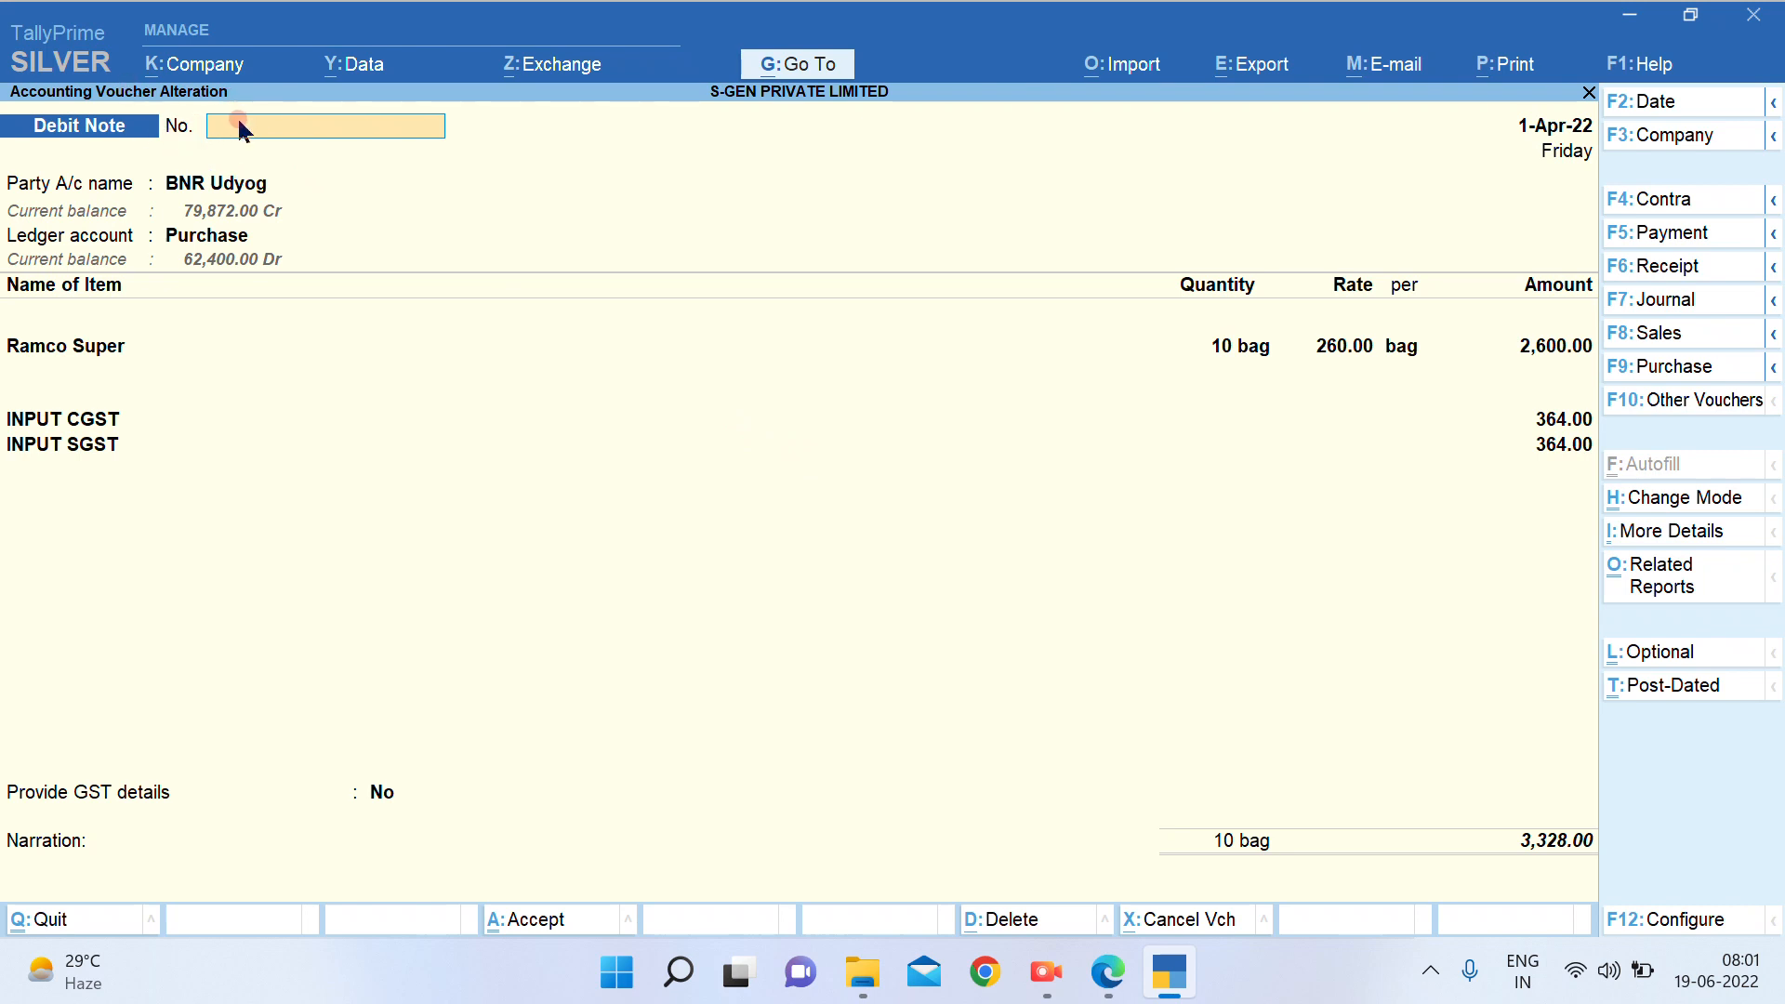
Check the debit note number in the question PDF in Edge, return to TallyPrime and number the voucher DN/01
{"action": "key", "text": "alt+Tab"}
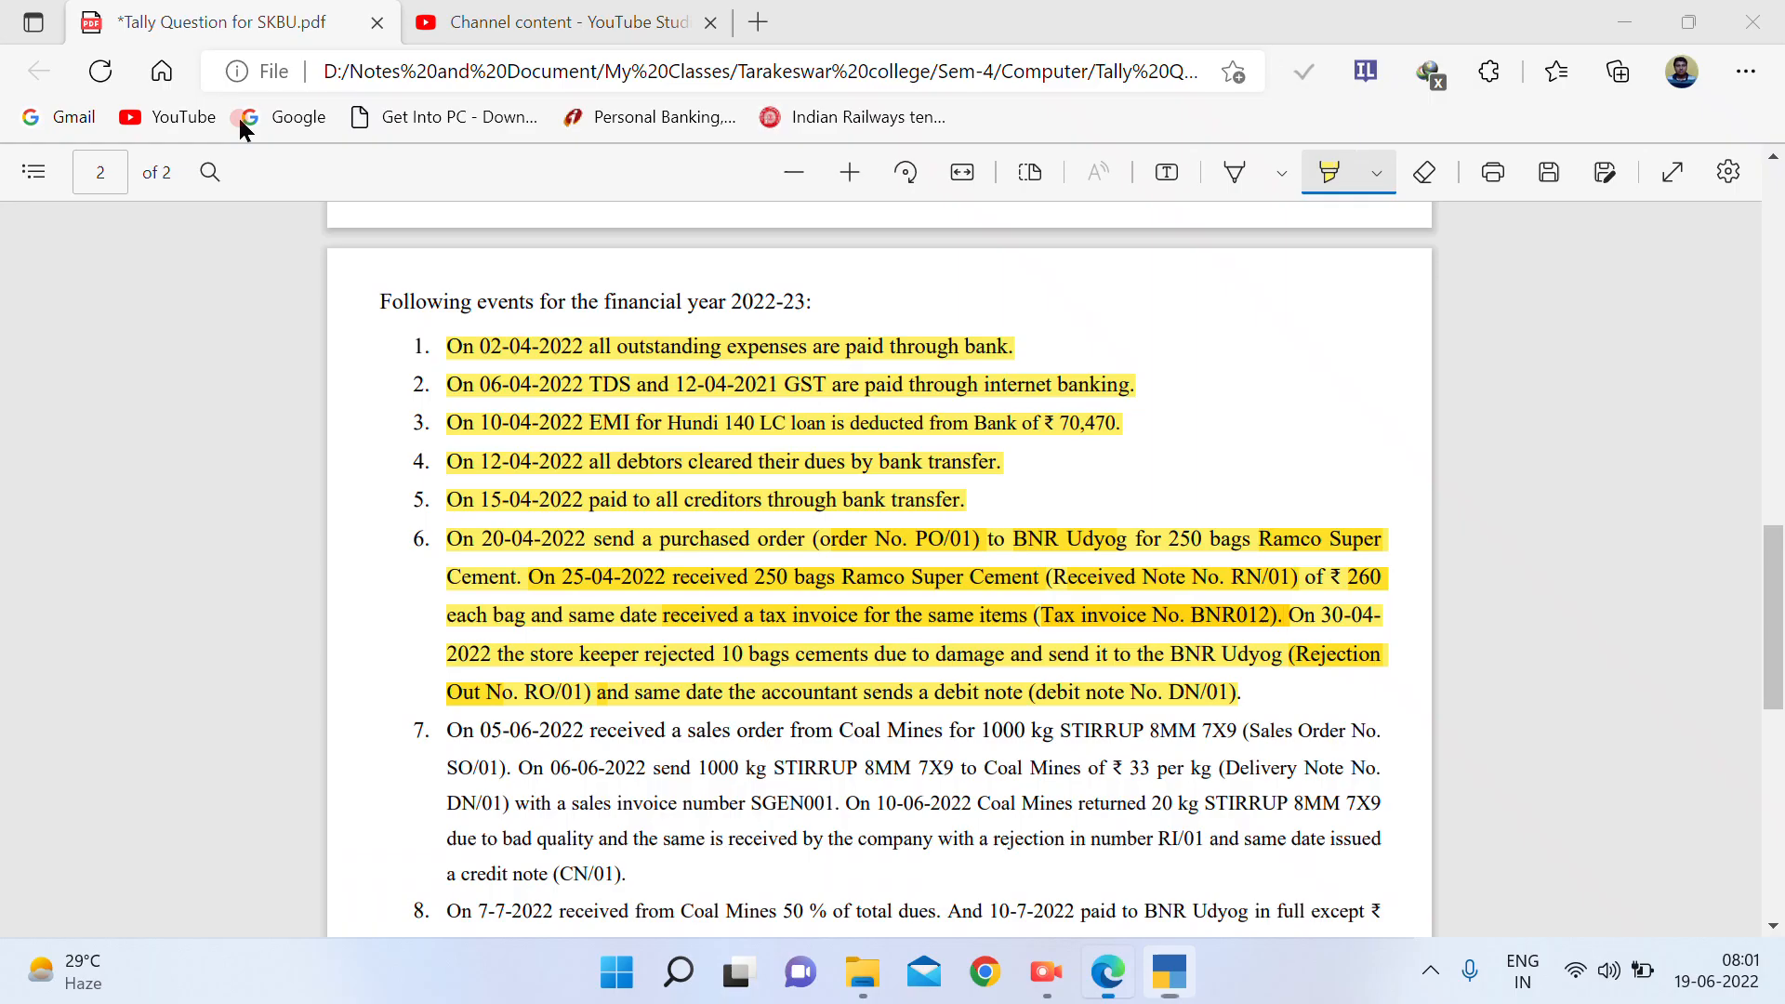
{"action": "key", "text": "alt+Tab"}
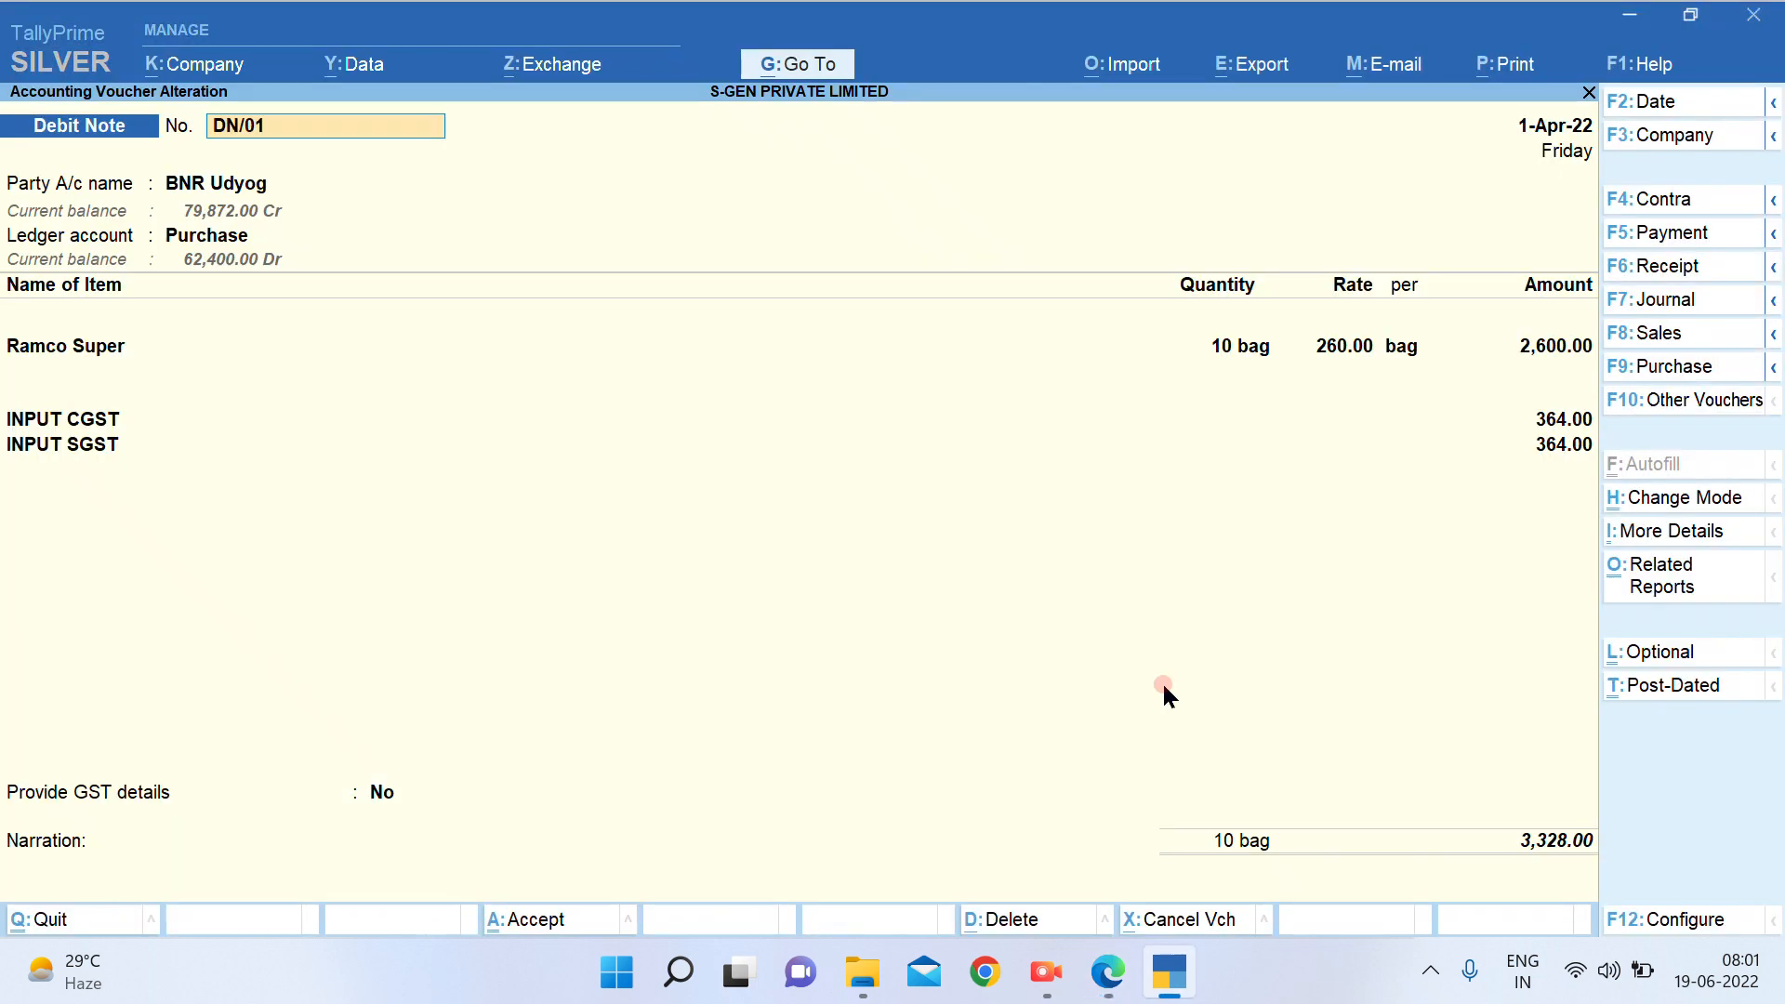
{"action": "key", "text": "Return"}
Accept the existing party, item, tax and bill-wise details of debit note DN/01 and save it without a narration
{"action": "key", "text": "Return"}
{"action": "key", "text": "Return"}
{"action": "key", "text": "Return"}
{"action": "key", "text": "Return"}
{"action": "key", "text": "Return"}
{"action": "key", "text": "Return"}
{"action": "key", "text": "Return"}
{"action": "key", "text": "Return"}
{"action": "key", "text": "Return"}
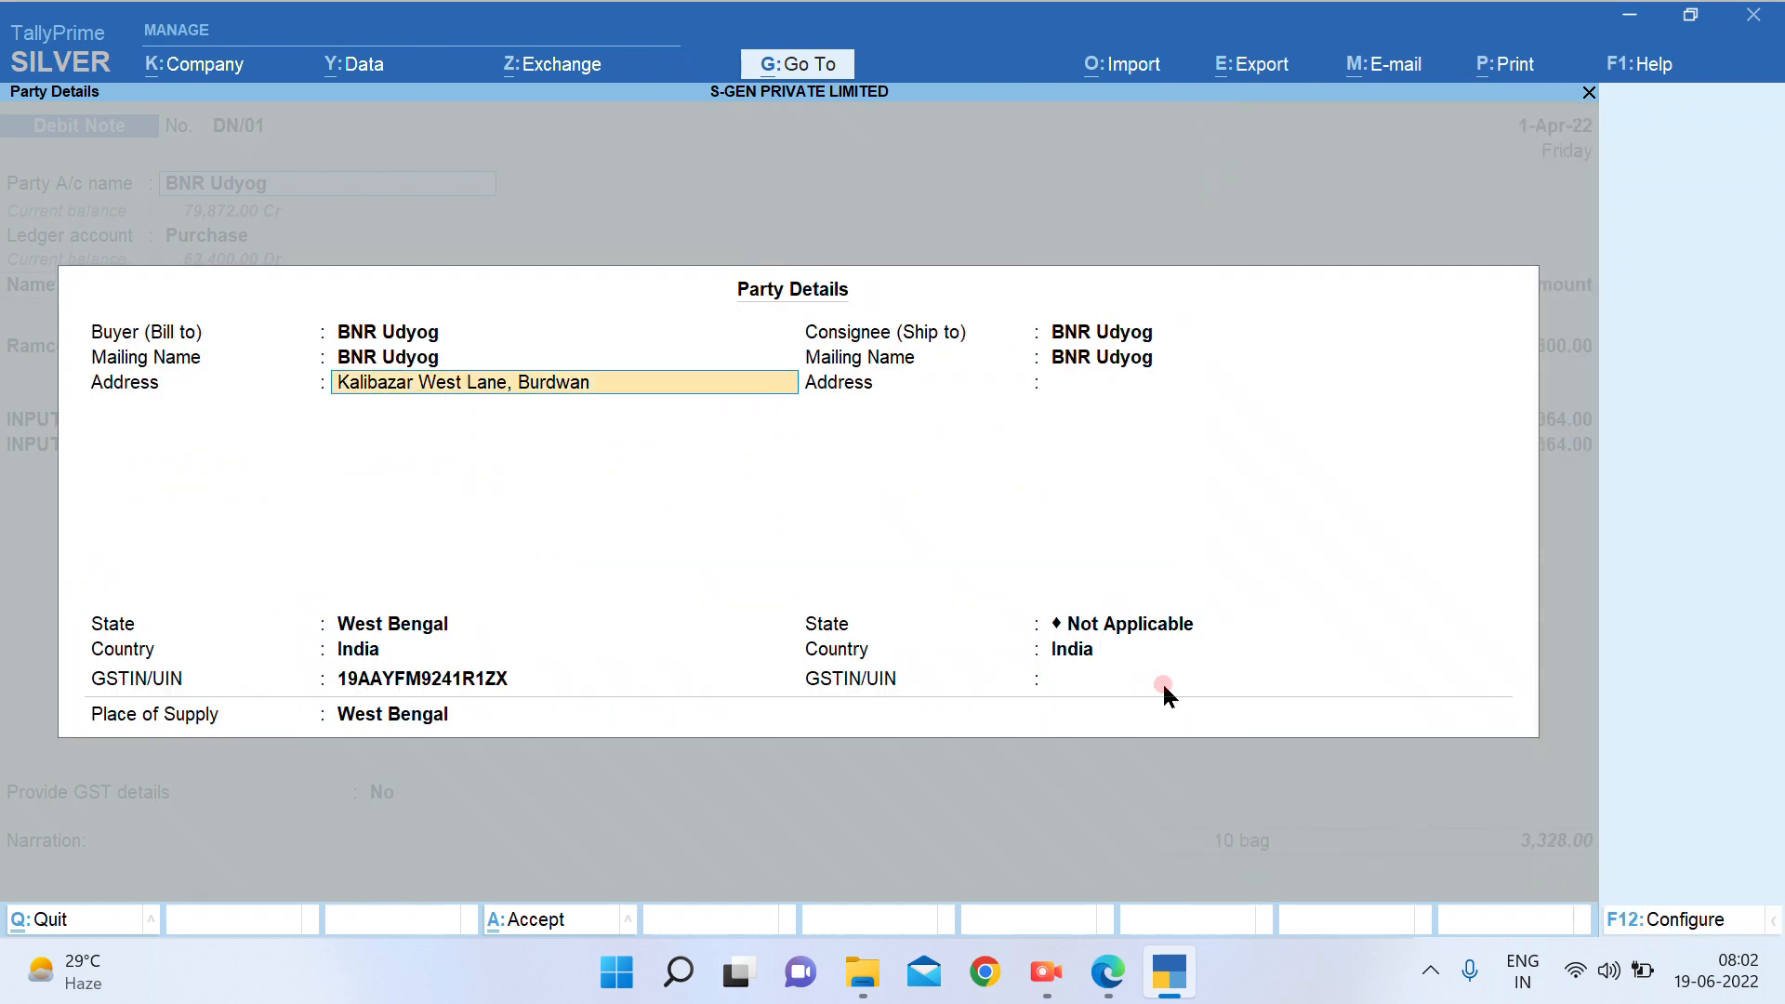
{"action": "key", "text": "Return"}
{"action": "key", "text": "Return"}
{"action": "key", "text": "Return"}
{"action": "key", "text": "Return"}
{"action": "key", "text": "Return"}
{"action": "key", "text": "Return"}
{"action": "key", "text": "Return"}
{"action": "key", "text": "Return"}
{"action": "key", "text": "Return"}
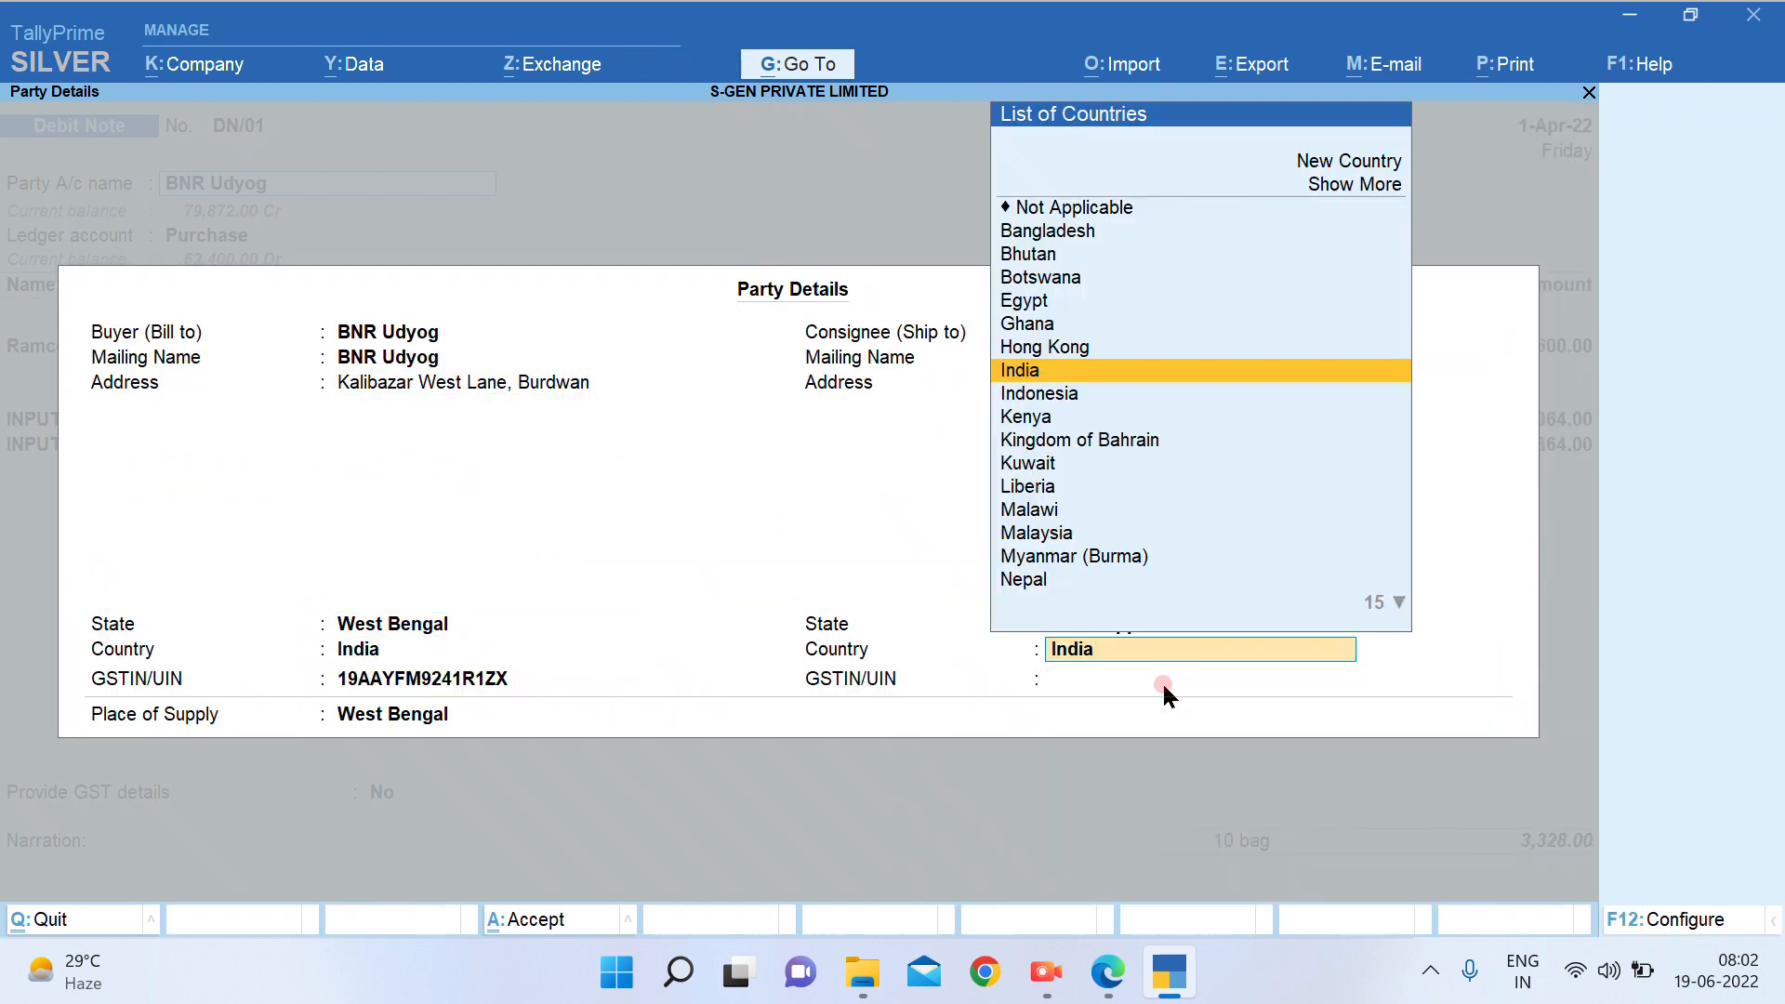
{"action": "key", "text": "Return"}
{"action": "key", "text": "Return"}
{"action": "key", "text": "Return"}
{"action": "key", "text": "Return"}
{"action": "key", "text": "Return"}
{"action": "key", "text": "Return"}
{"action": "key", "text": "Return"}
{"action": "key", "text": "Return"}
{"action": "key", "text": "Return"}
{"action": "key", "text": "Return"}
{"action": "key", "text": "Return"}
{"action": "key", "text": "Return"}
{"action": "key", "text": "Return"}
{"action": "key", "text": "Return"}
{"action": "key", "text": "Return"}
{"action": "key", "text": "Return"}
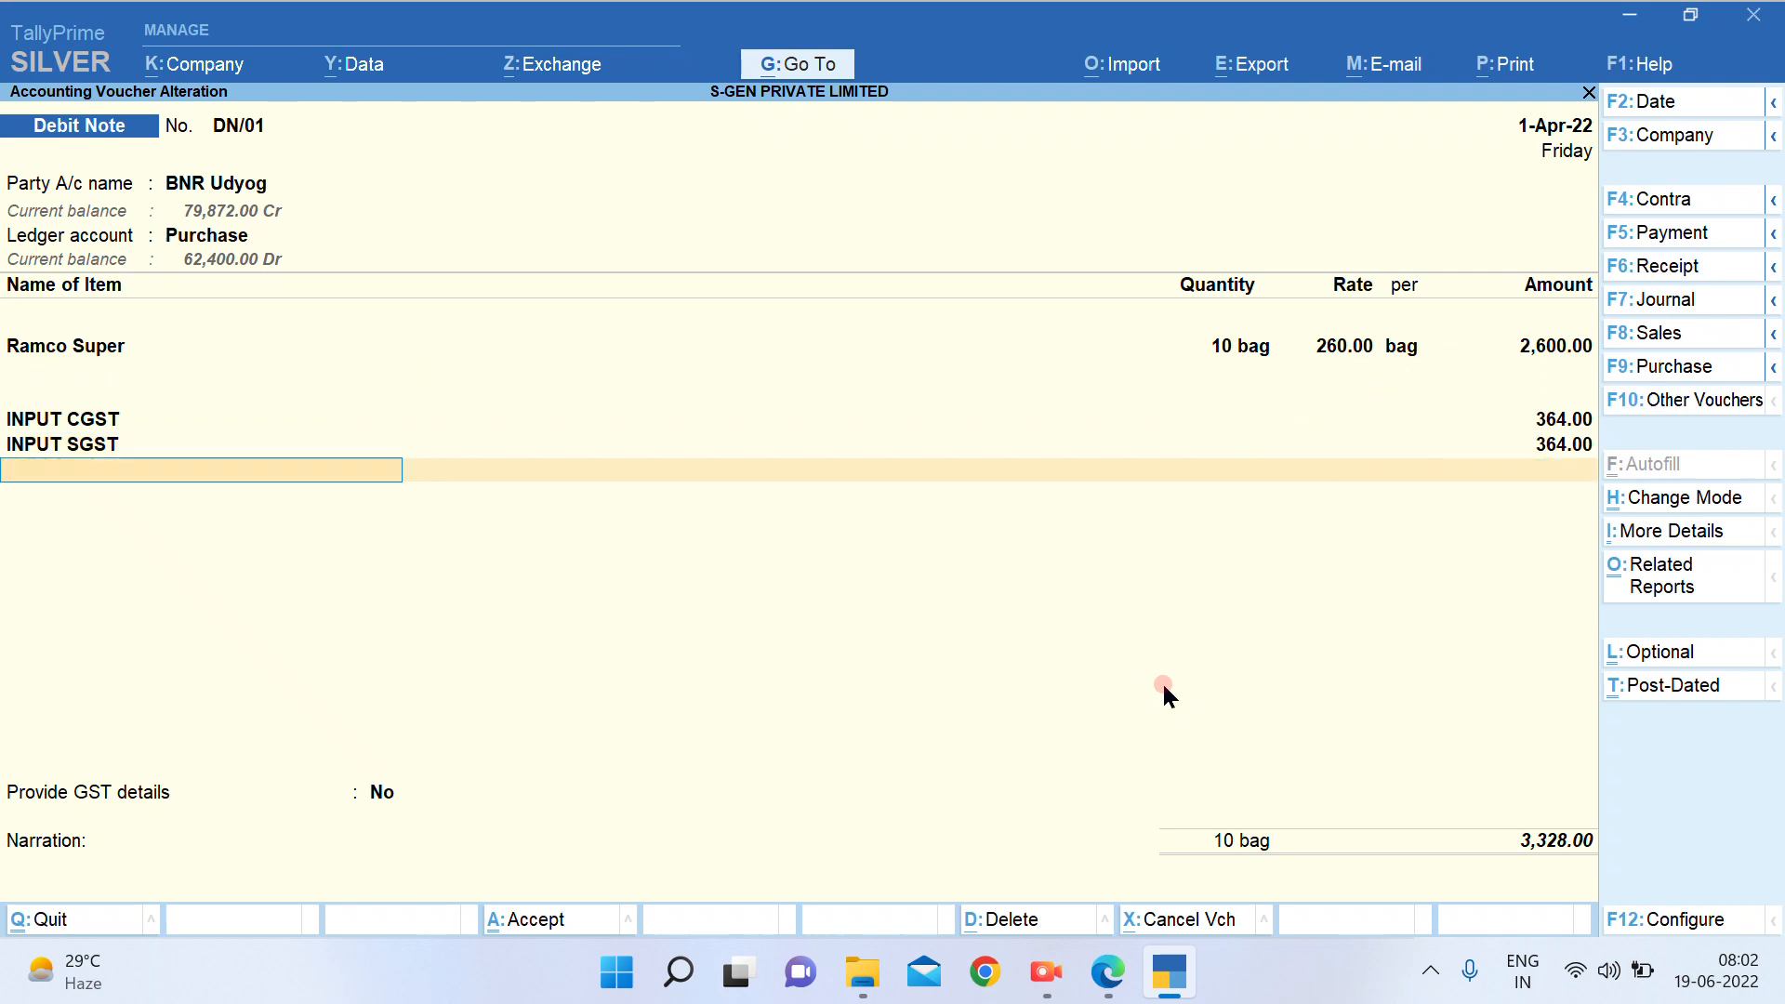
{"action": "key", "text": "Return"}
{"action": "key", "text": "Return"}
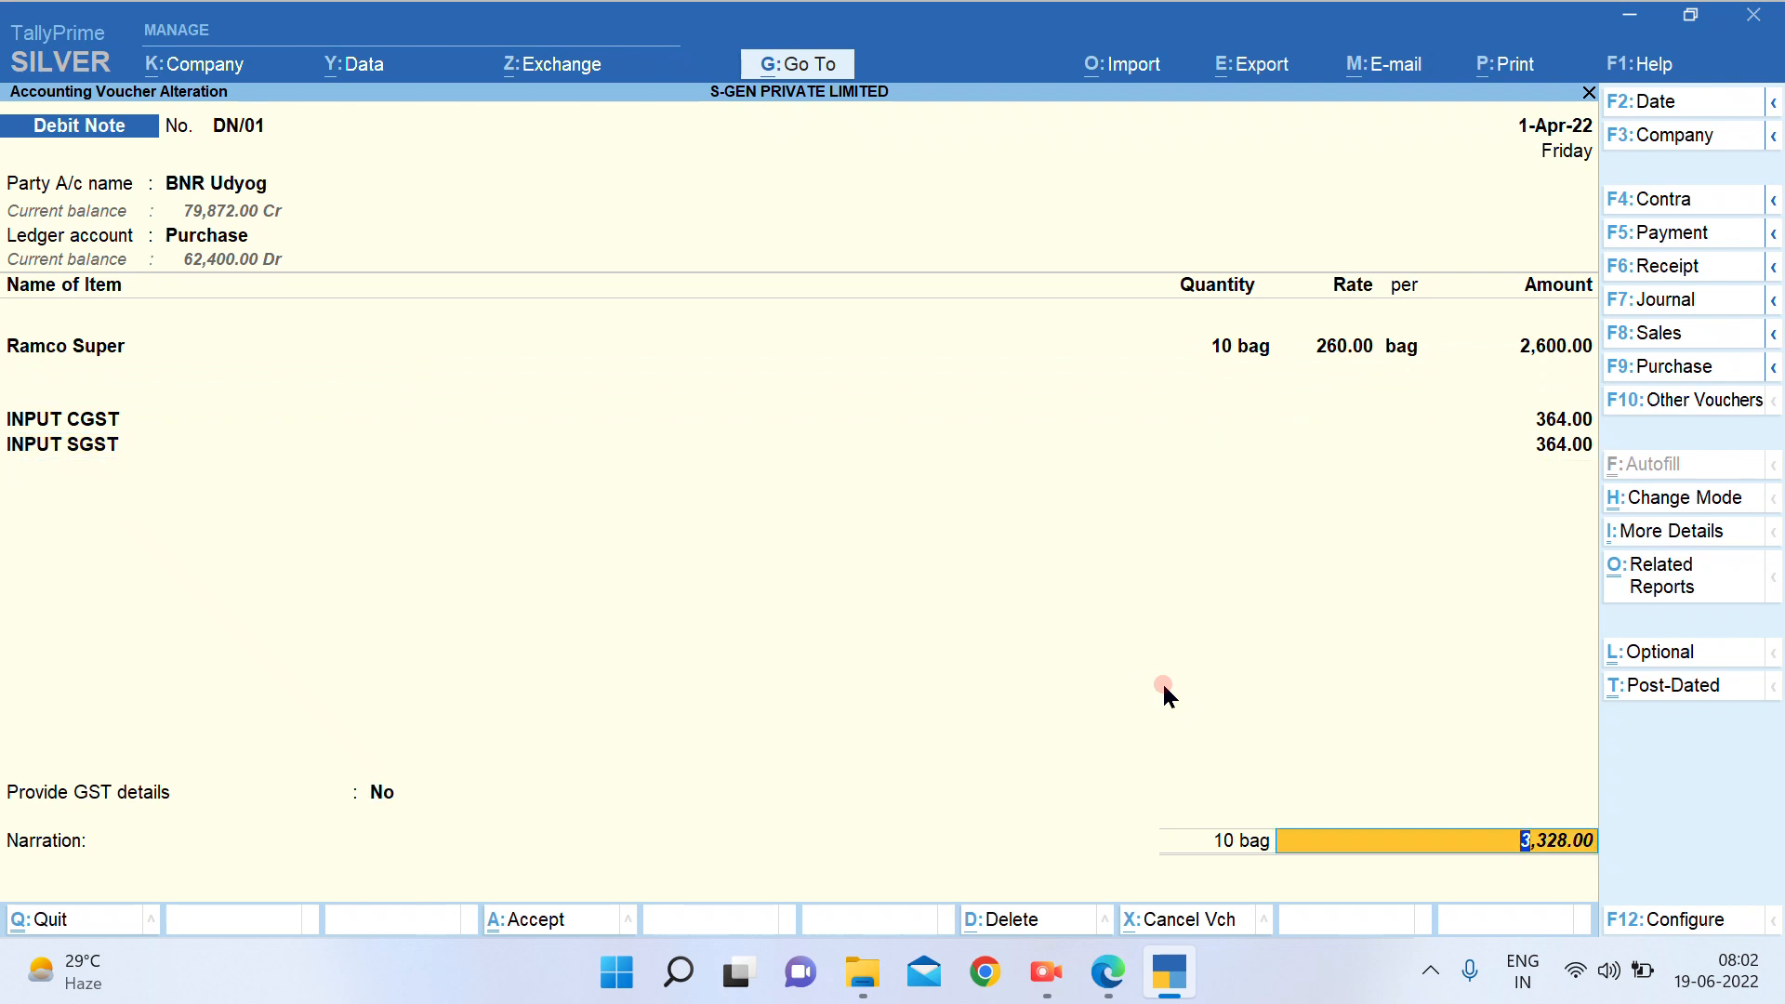
{"action": "key", "text": "Return"}
{"action": "key", "text": "Return"}
{"action": "key", "text": "Return"}
{"action": "key", "text": "Return"}
{"action": "key", "text": "Return"}
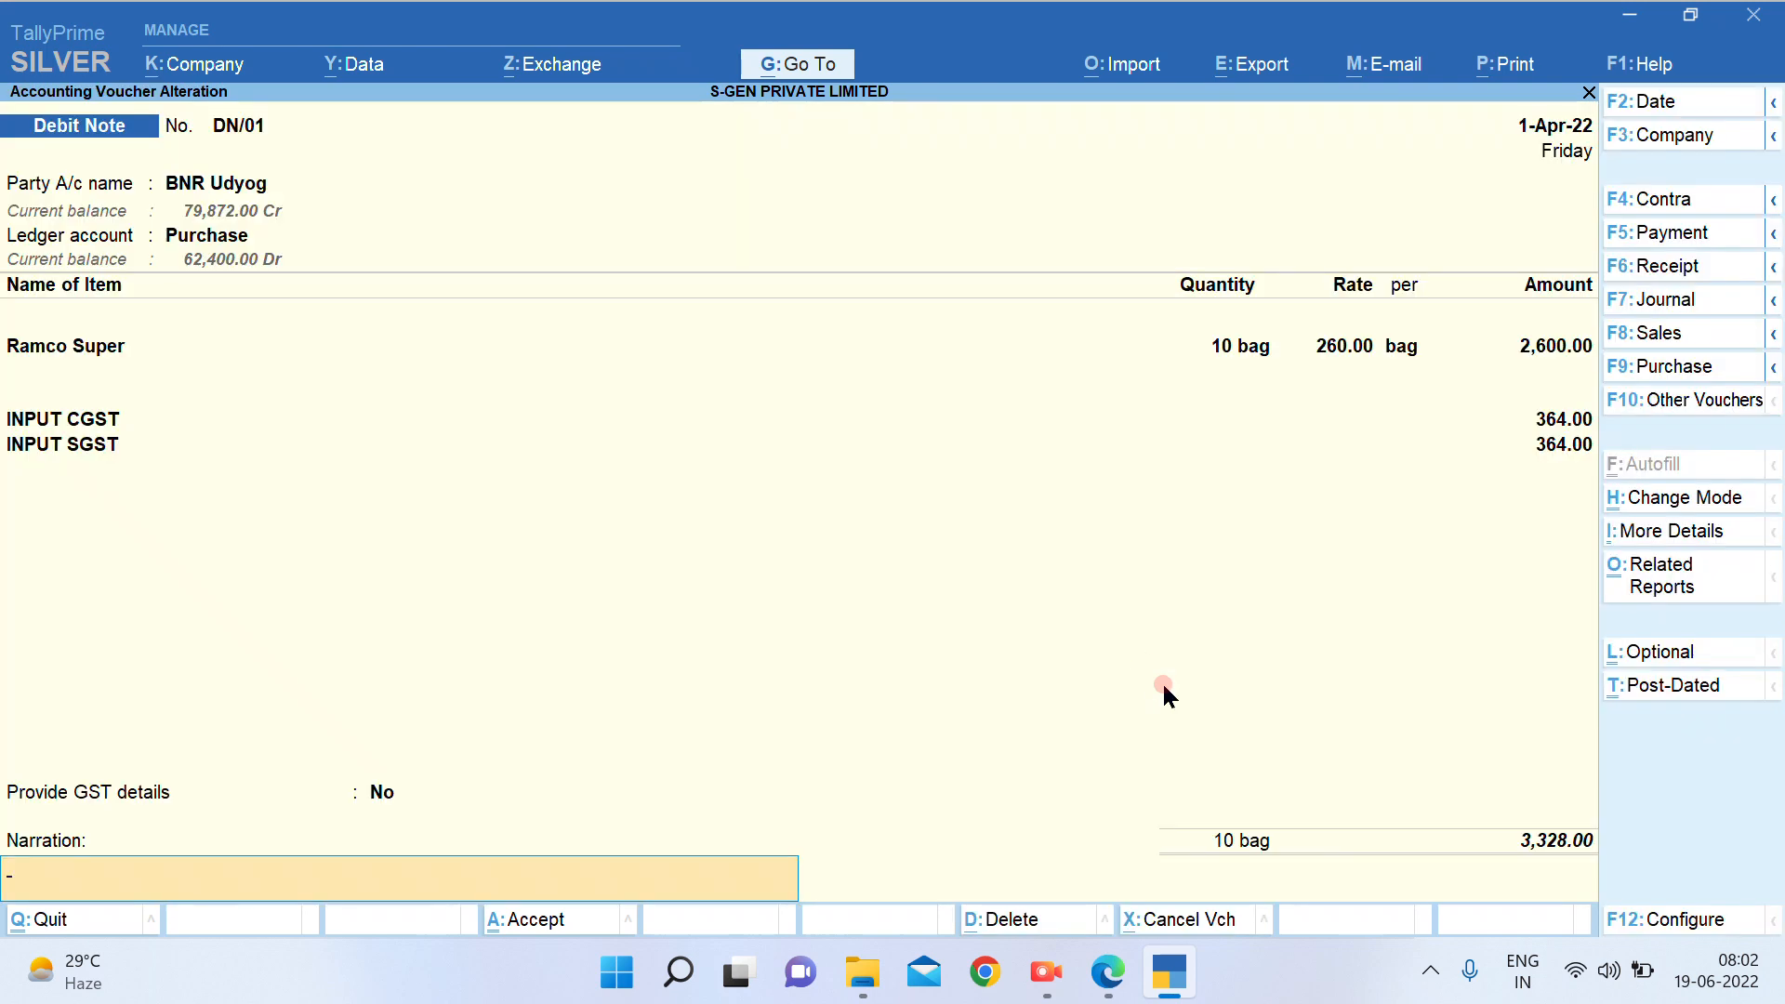
{"action": "key", "text": "Return"}
{"action": "key", "text": "Return"}
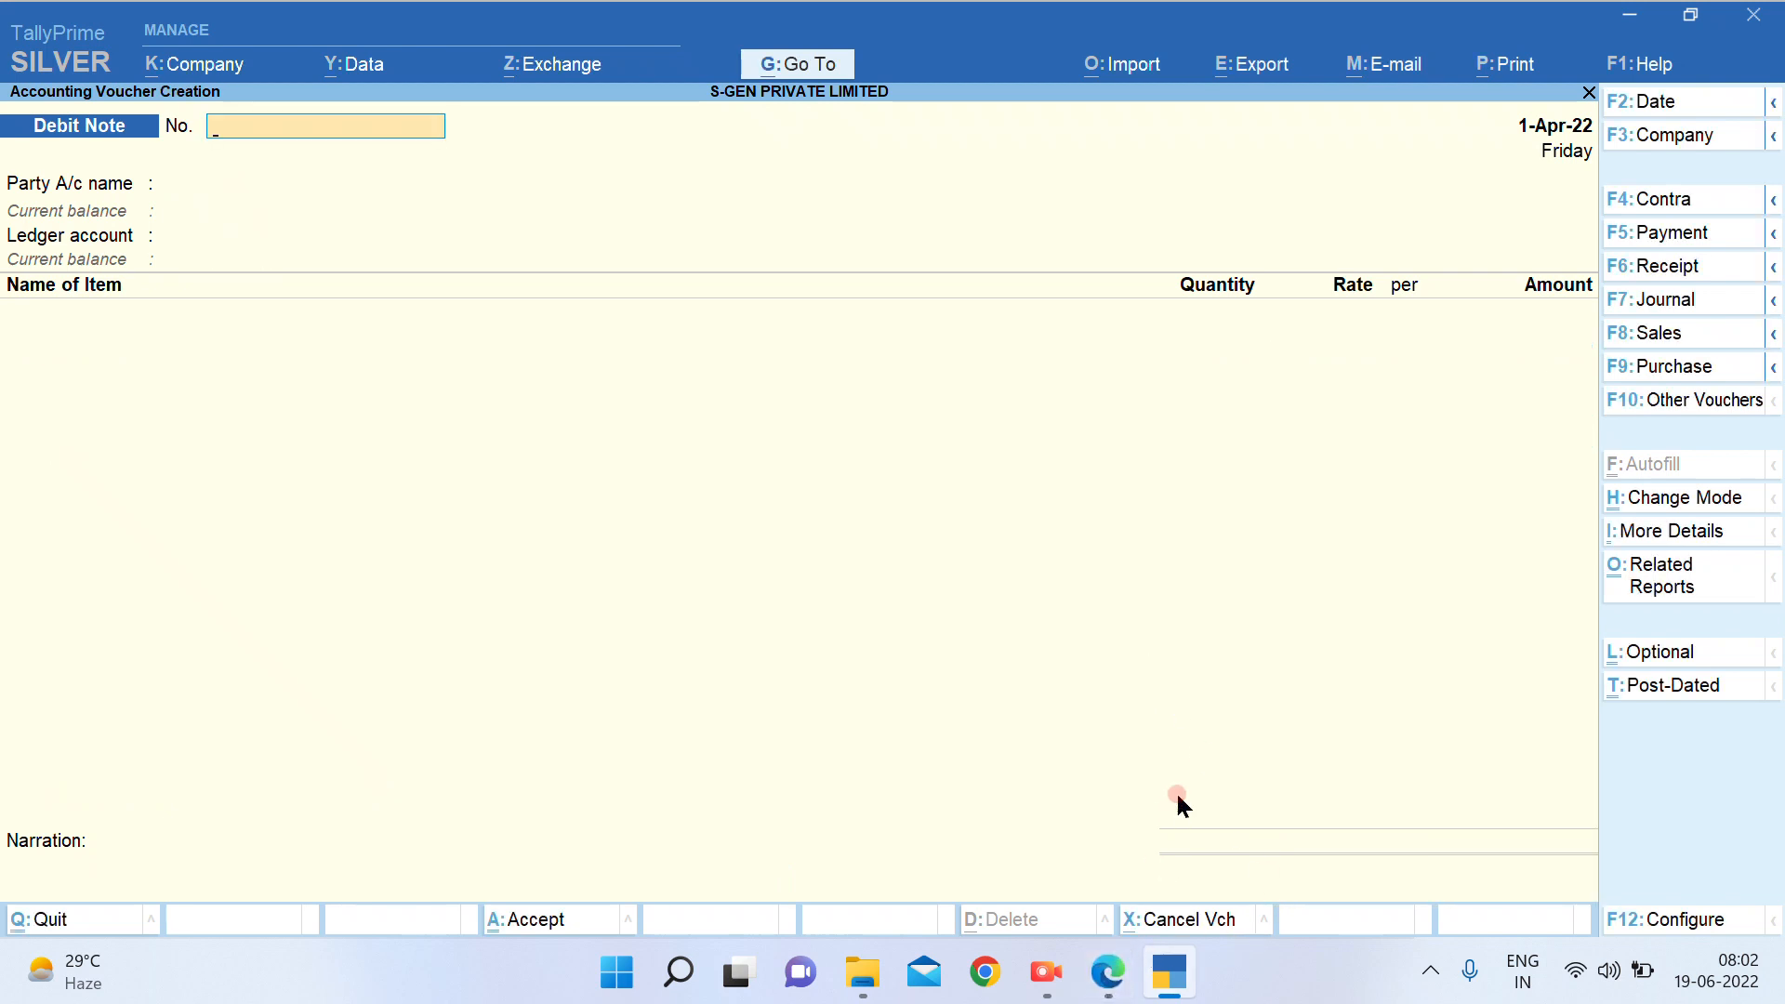
Switch to the question PDF in Edge and highlight "Coal Mines for" and "1000 kg" in event 7
{"action": "left_click", "coordinate": [1107, 973]}
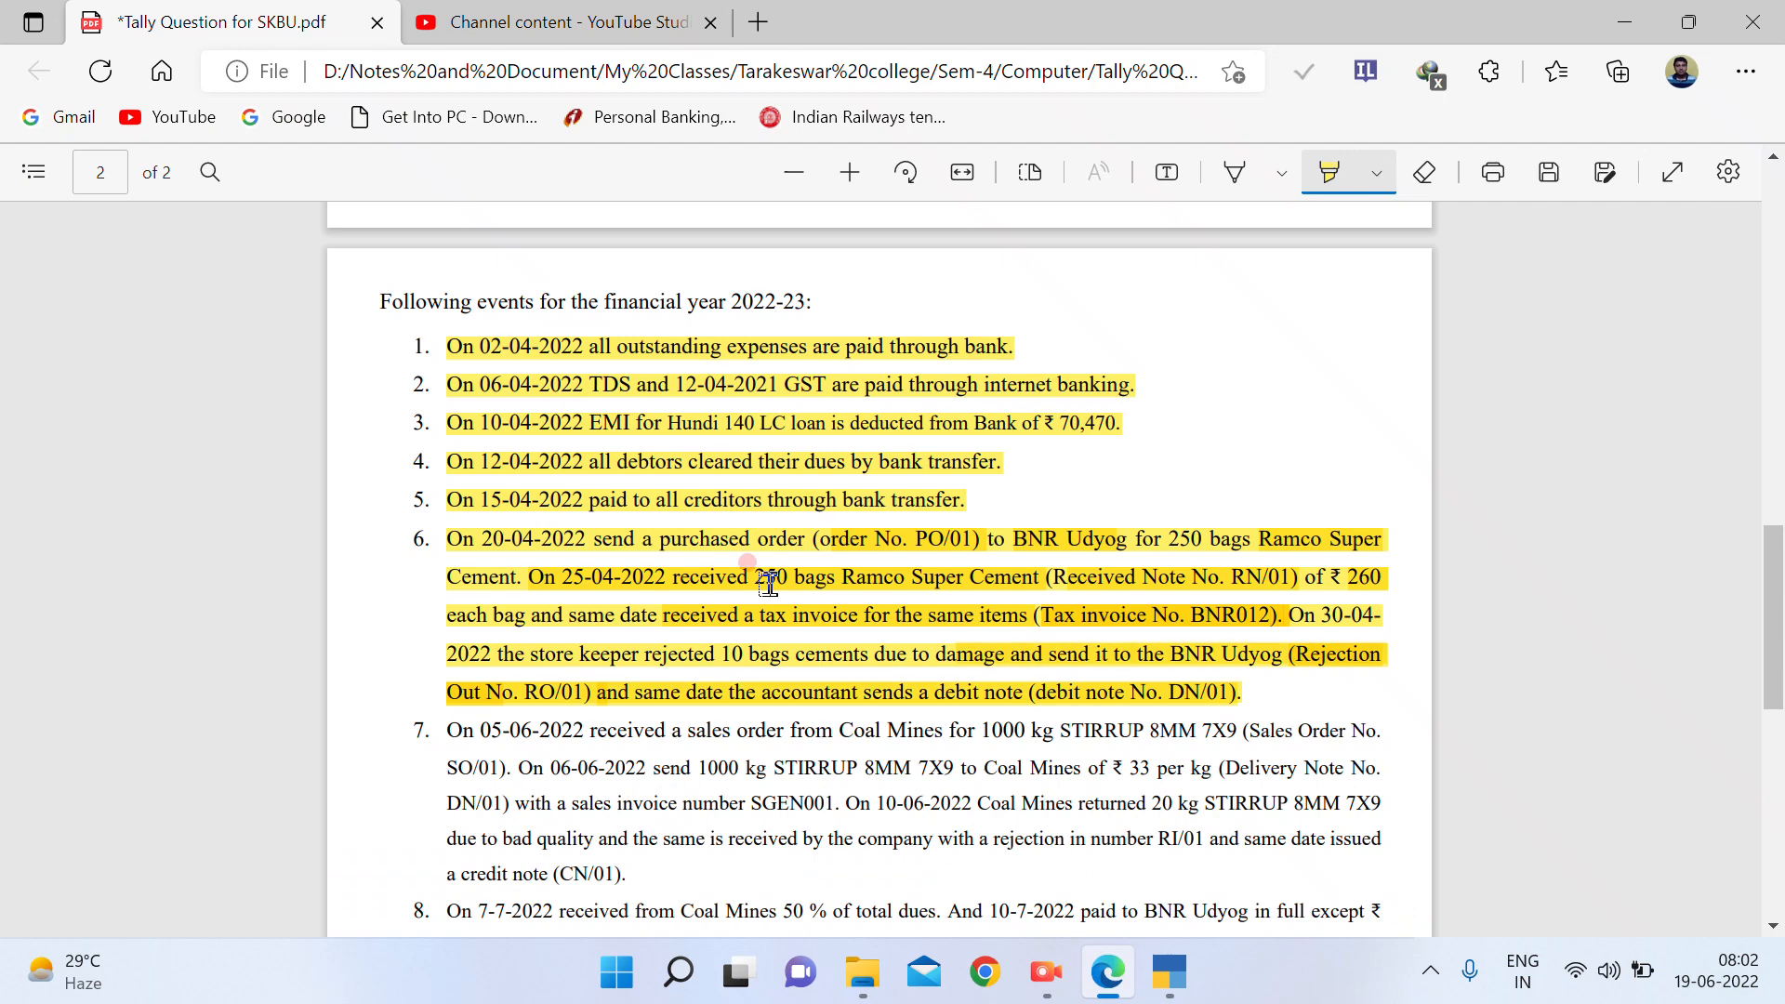
{"action": "scroll", "coordinate": [595, 762], "scroll_direction": "down", "scroll_amount": 4}
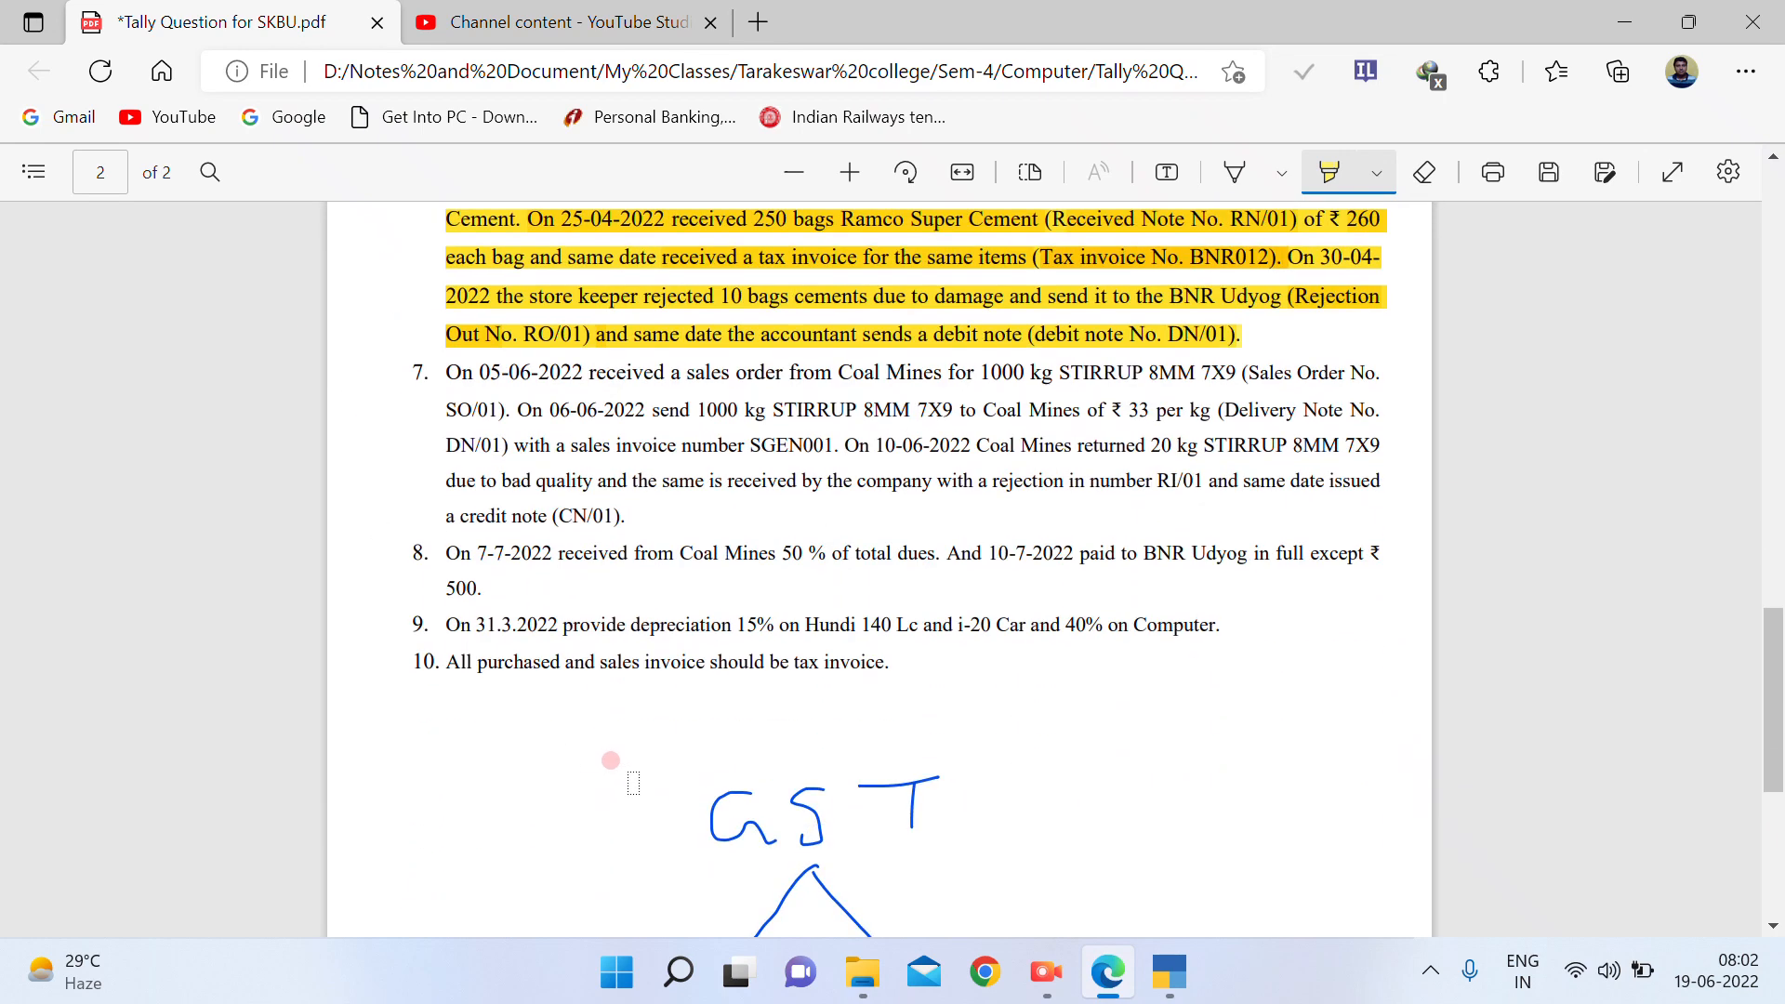
{"action": "scroll", "coordinate": [633, 783], "scroll_direction": "up", "scroll_amount": 1}
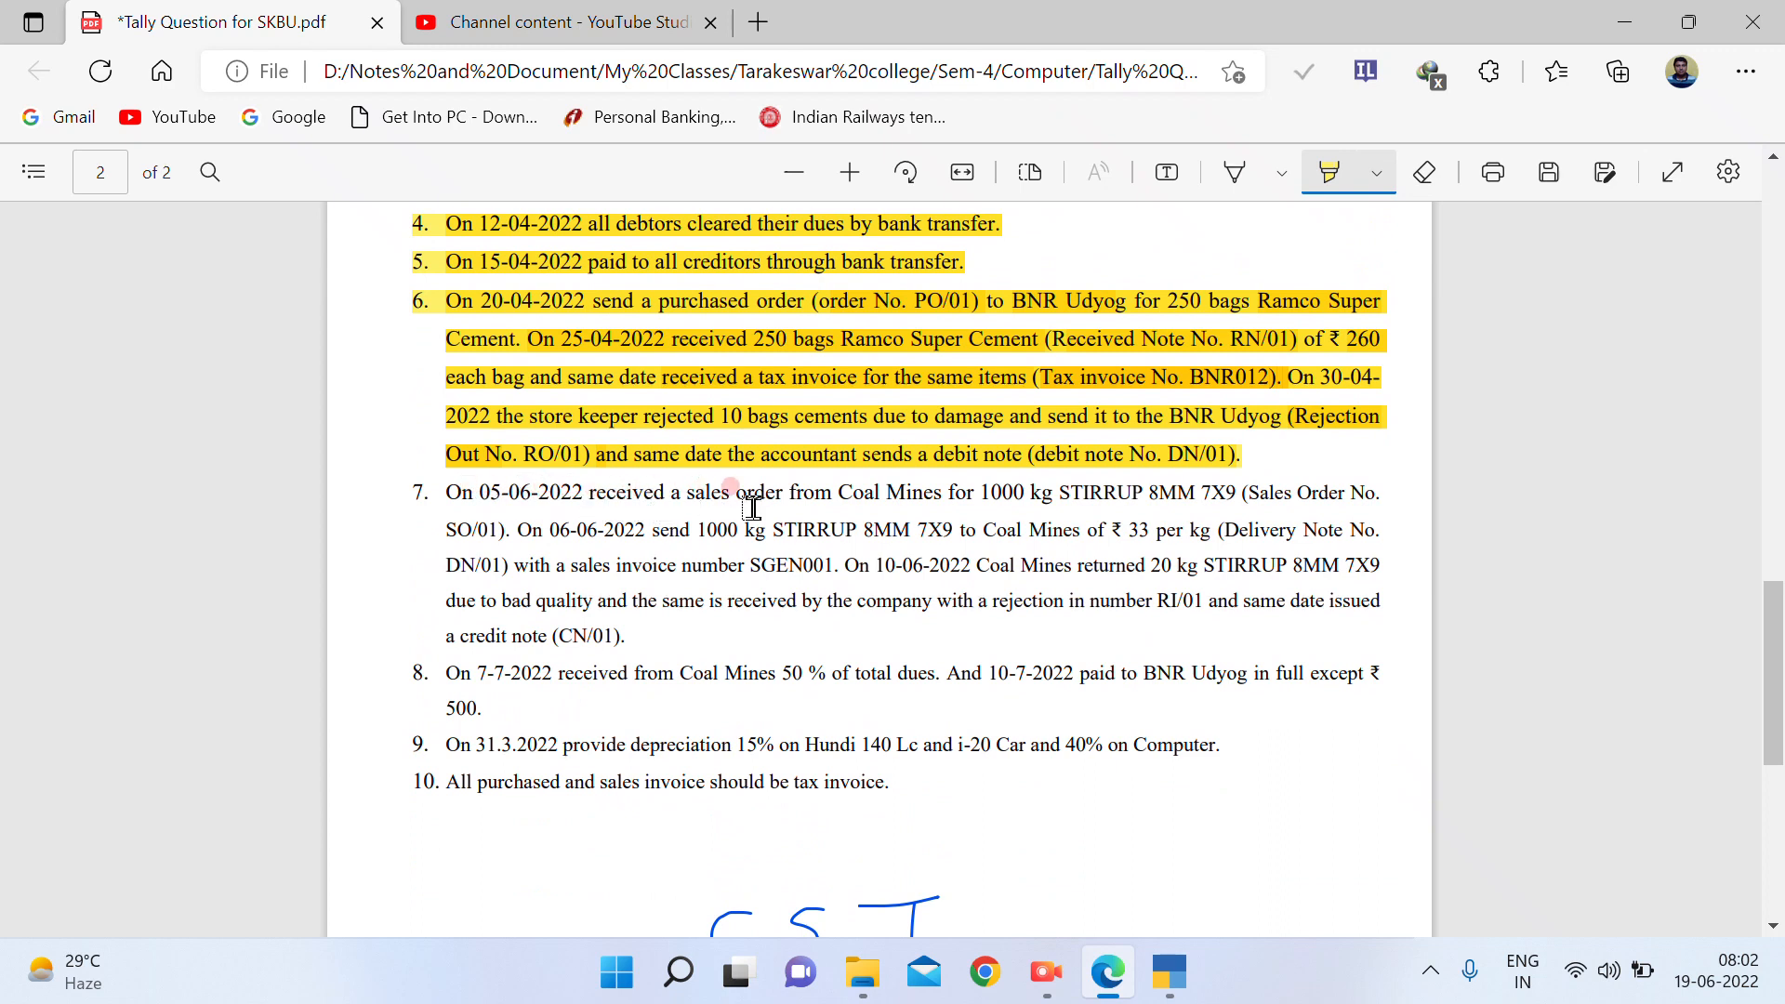
{"action": "left_click_drag", "start_coordinate": [839, 492], "coordinate": [974, 492]}
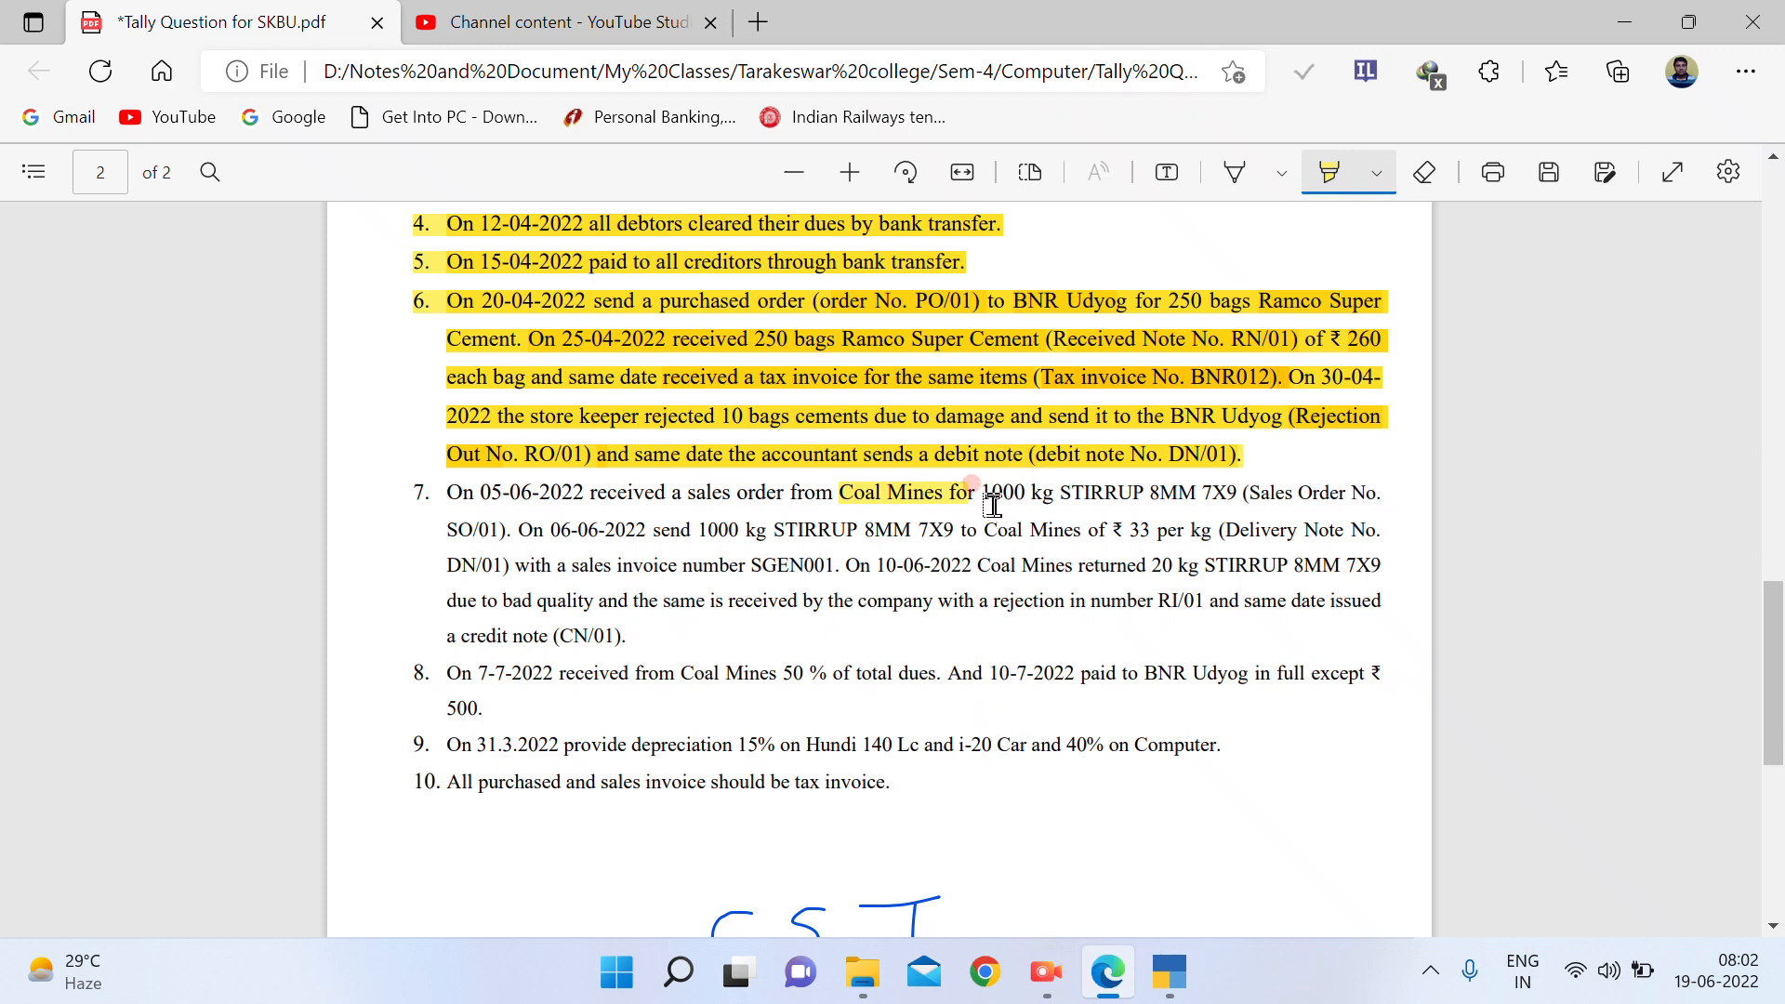
{"action": "left_click_drag", "start_coordinate": [984, 492], "coordinate": [1060, 495]}
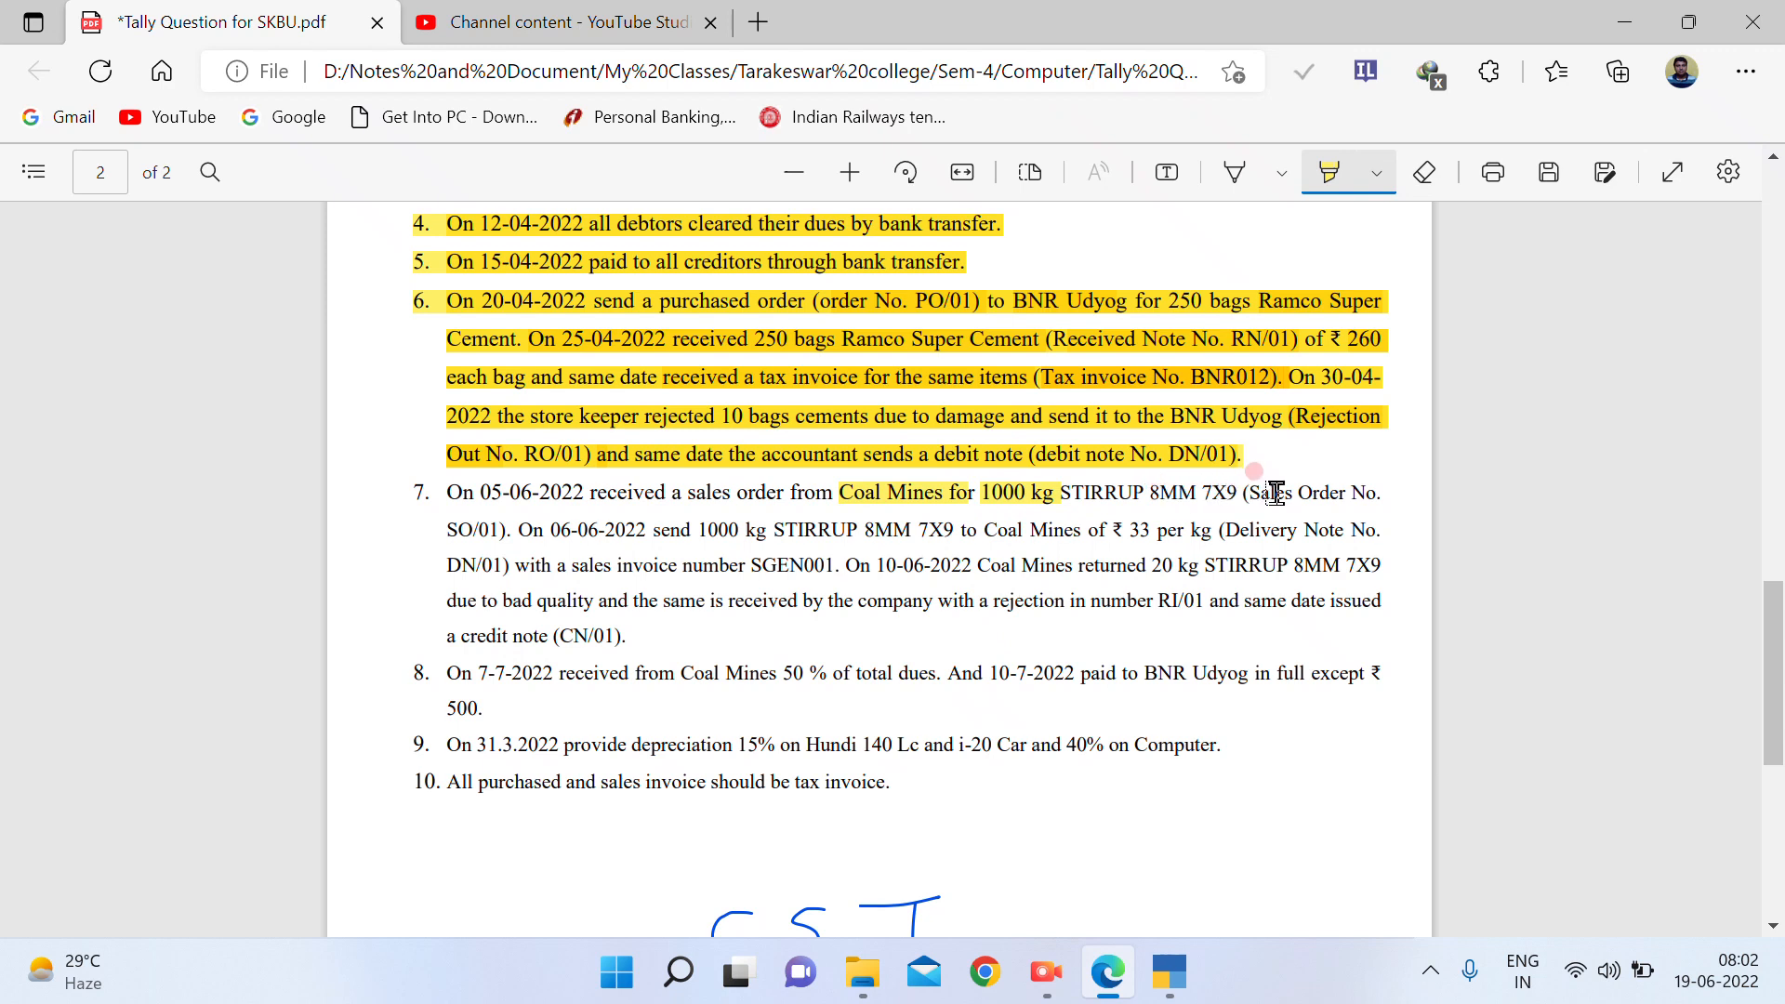
{"action": "left_click", "coordinate": [453, 544]}
{"action": "left_click", "coordinate": [505, 557]}
{"action": "left_click", "coordinate": [683, 530]}
{"action": "left_click", "coordinate": [636, 578]}
Switch back to TallyPrime and show the inactive types in the voucher type list
{"action": "left_click", "coordinate": [1168, 971]}
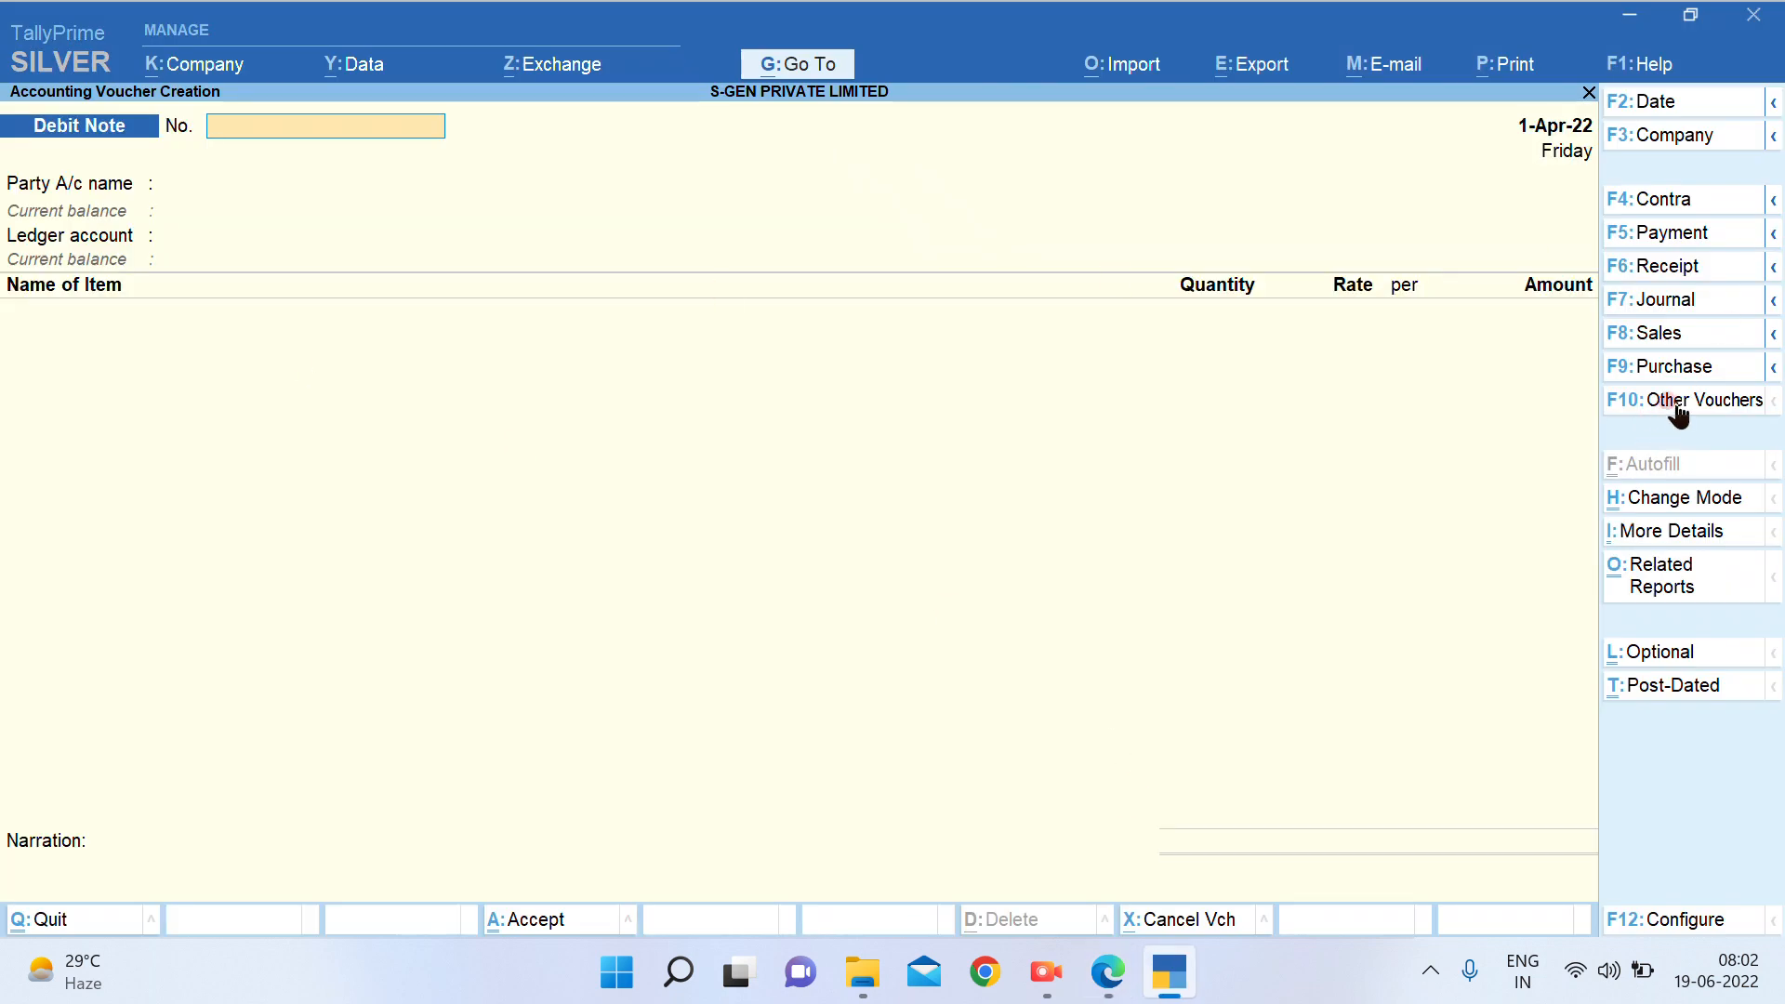
{"action": "left_click", "coordinate": [1681, 402]}
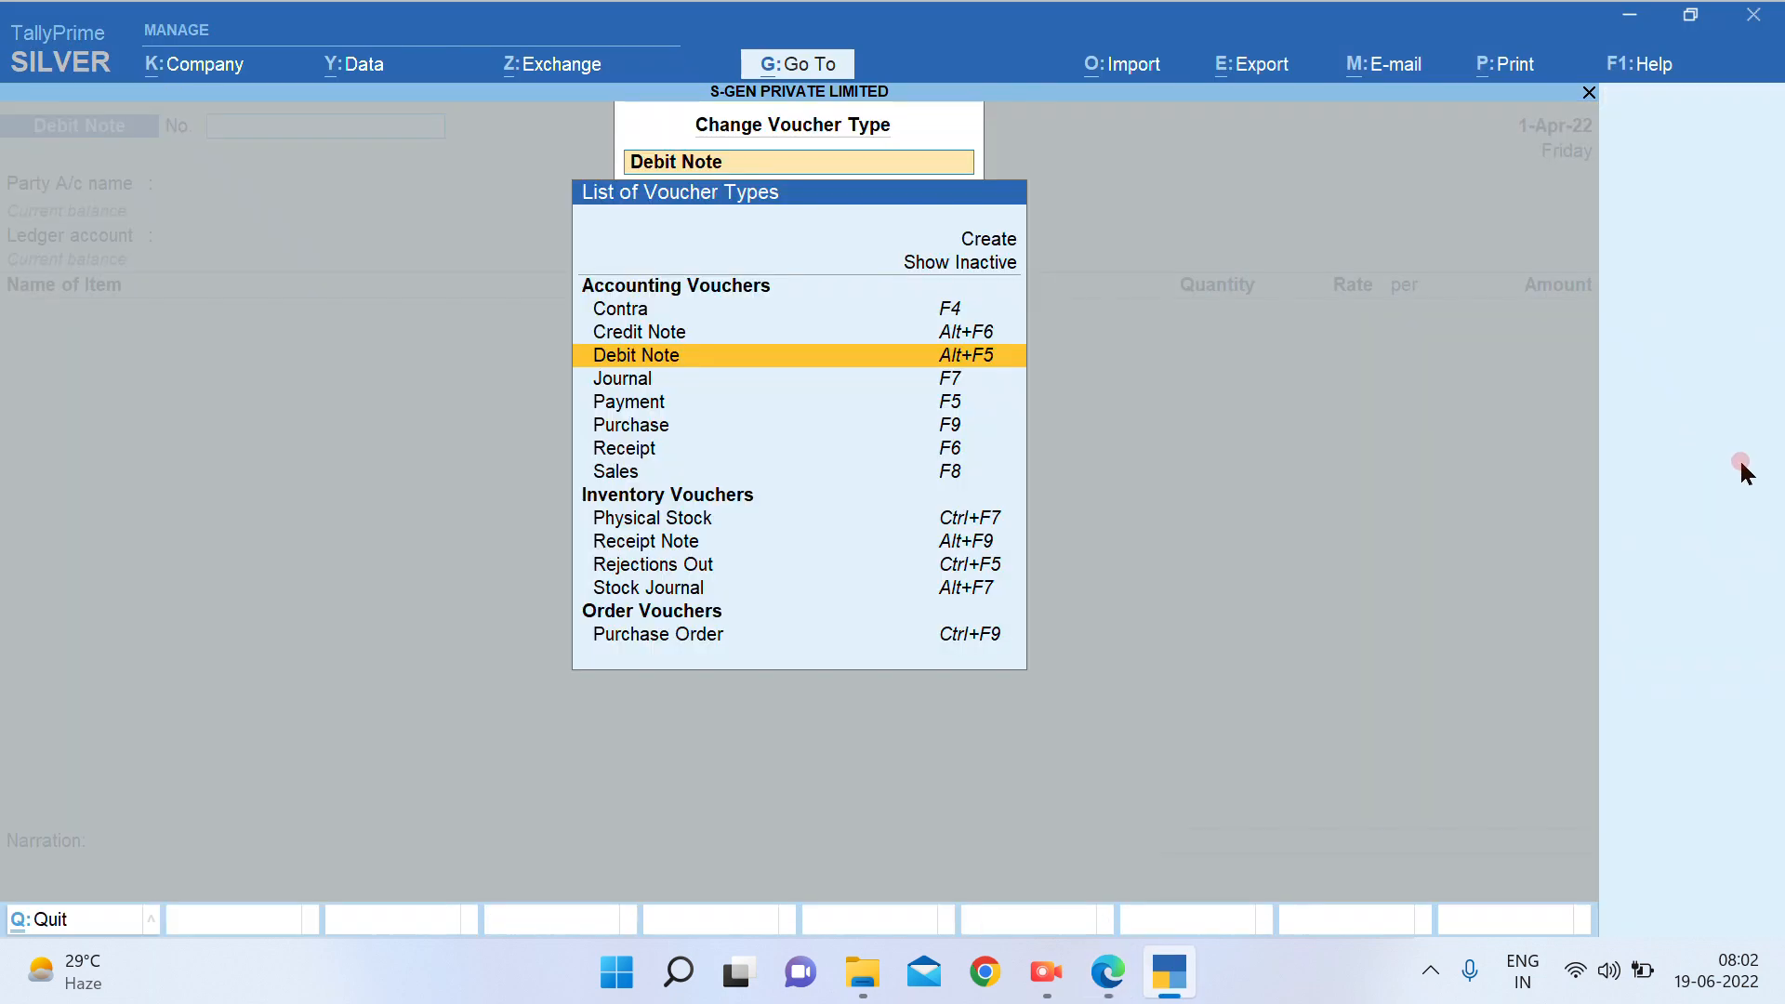
{"action": "key", "text": "Up"}
{"action": "key", "text": "Up"}
{"action": "key", "text": "Up"}
{"action": "key", "text": "Up"}
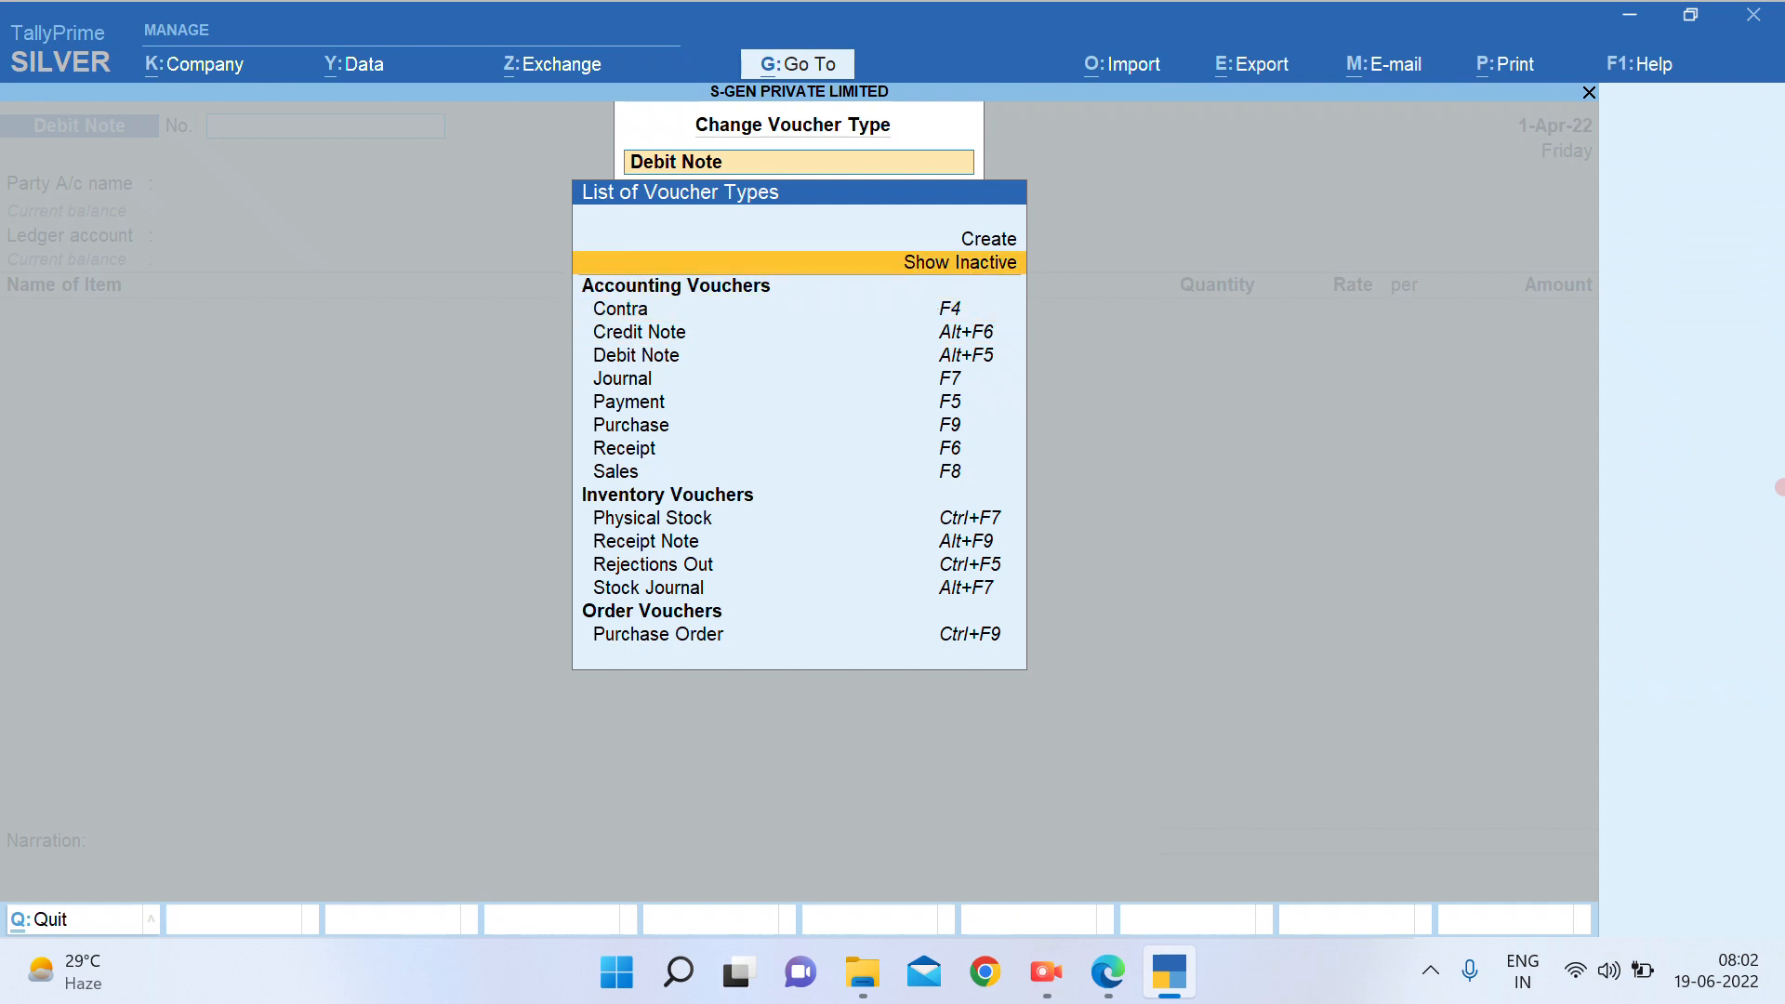
{"action": "key", "text": "Return"}
Choose the Sales Order voucher type and activate it to start a new sales order
{"action": "key", "text": "Down"}
{"action": "key", "text": "Down"}
{"action": "key", "text": "Down"}
{"action": "key", "text": "Down"}
{"action": "key", "text": "Down"}
{"action": "key", "text": "Down"}
{"action": "key", "text": "Down"}
{"action": "key", "text": "Down"}
{"action": "key", "text": "Down"}
{"action": "key", "text": "Down"}
{"action": "key", "text": "Down"}
{"action": "key", "text": "Down"}
{"action": "key", "text": "Down"}
{"action": "key", "text": "Down"}
{"action": "key", "text": "Down"}
{"action": "key", "text": "Down"}
{"action": "key", "text": "Down"}
{"action": "key", "text": "Down"}
{"action": "key", "text": "Down"}
{"action": "key", "text": "Down"}
{"action": "key", "text": "Down"}
{"action": "key", "text": "Down"}
{"action": "key", "text": "Down"}
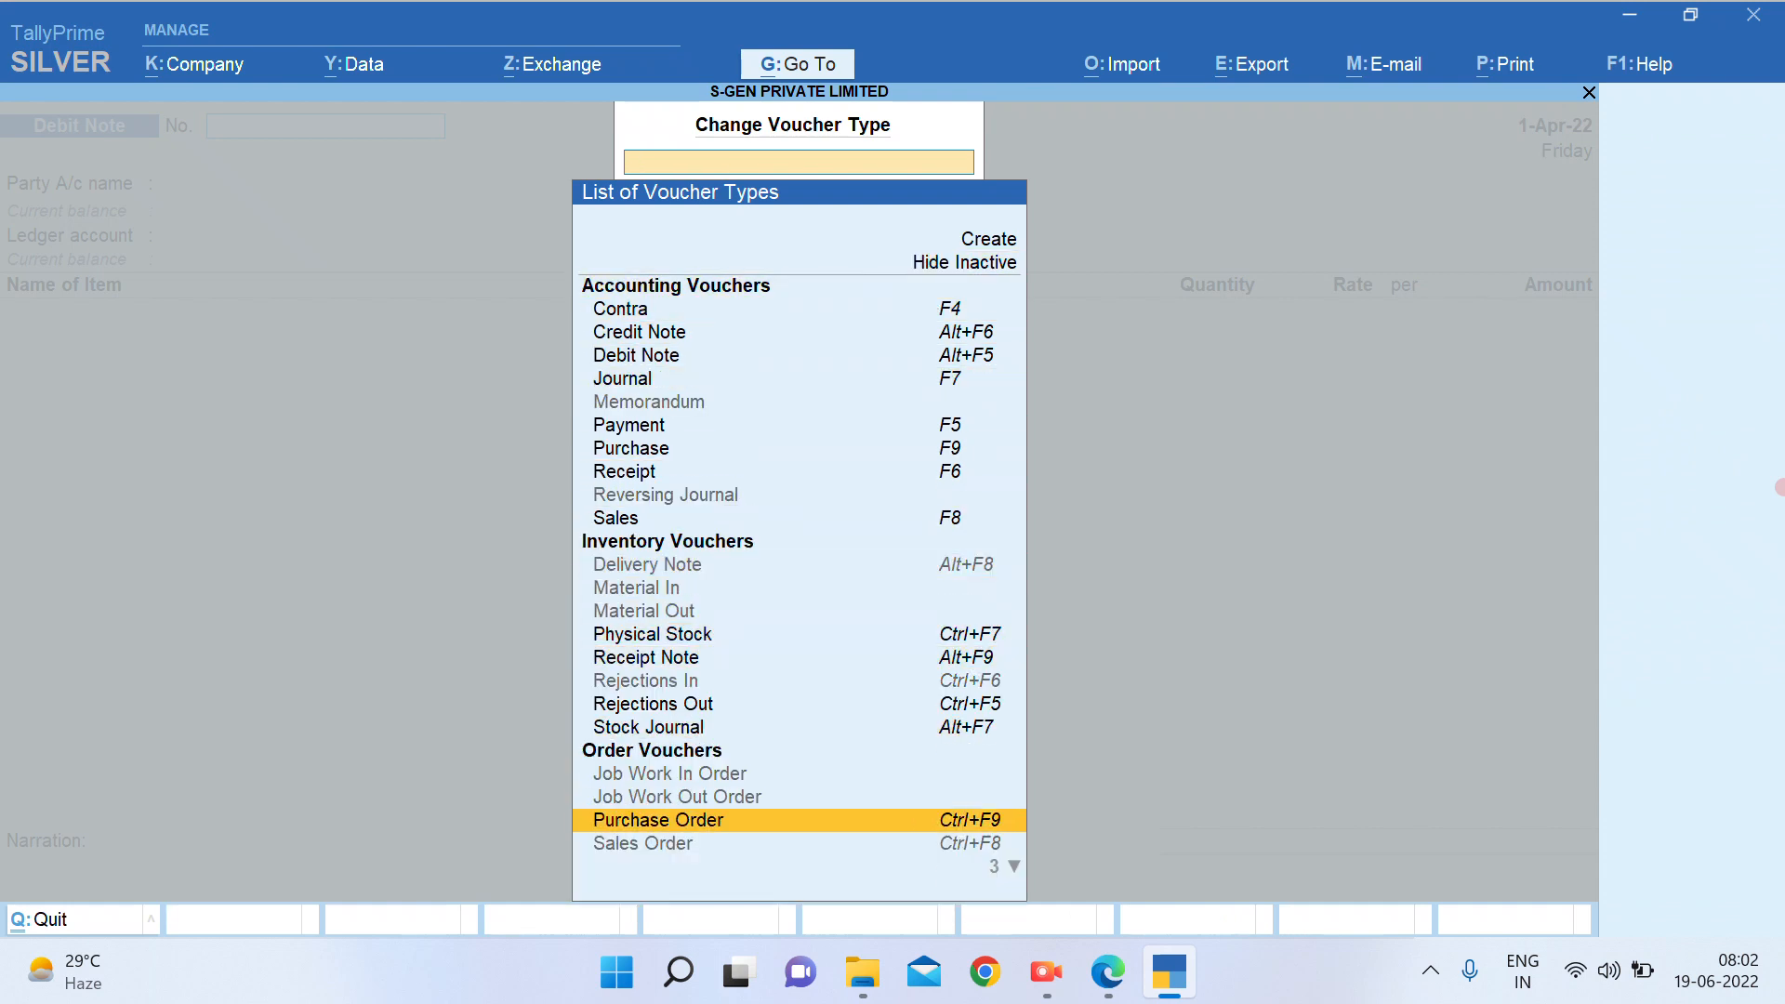
{"action": "key", "text": "Down"}
{"action": "key", "text": "Return"}
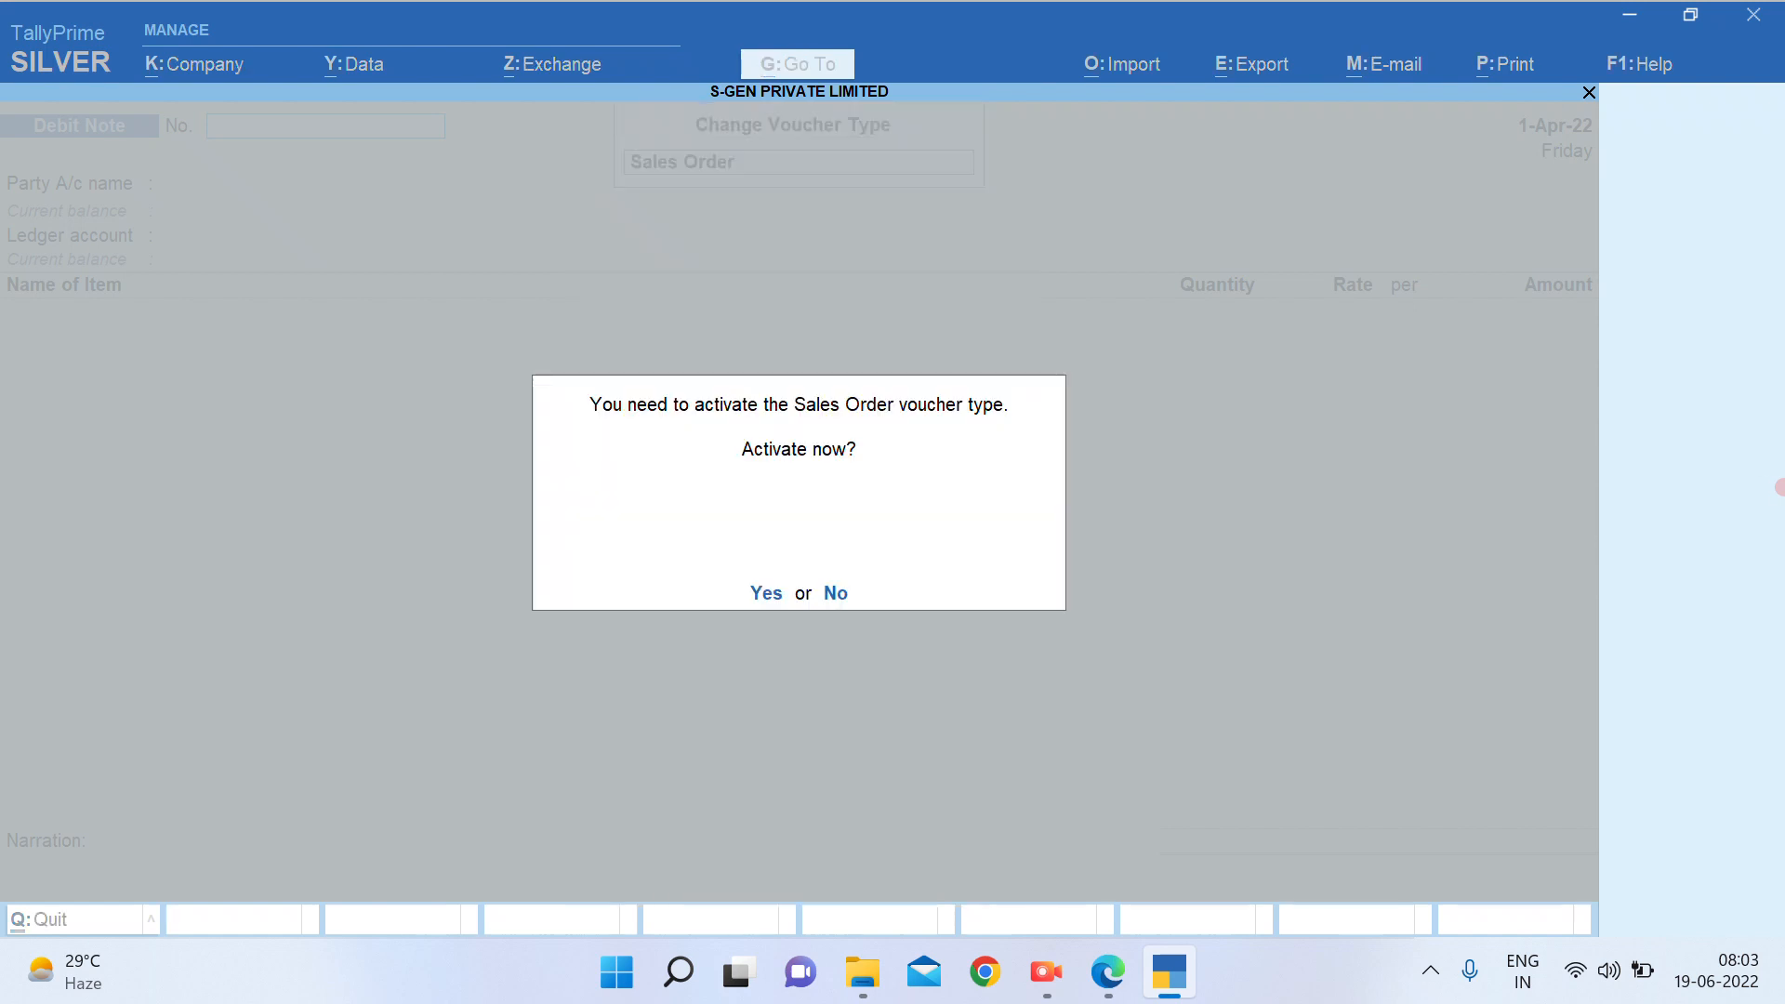
{"action": "key", "text": "y"}
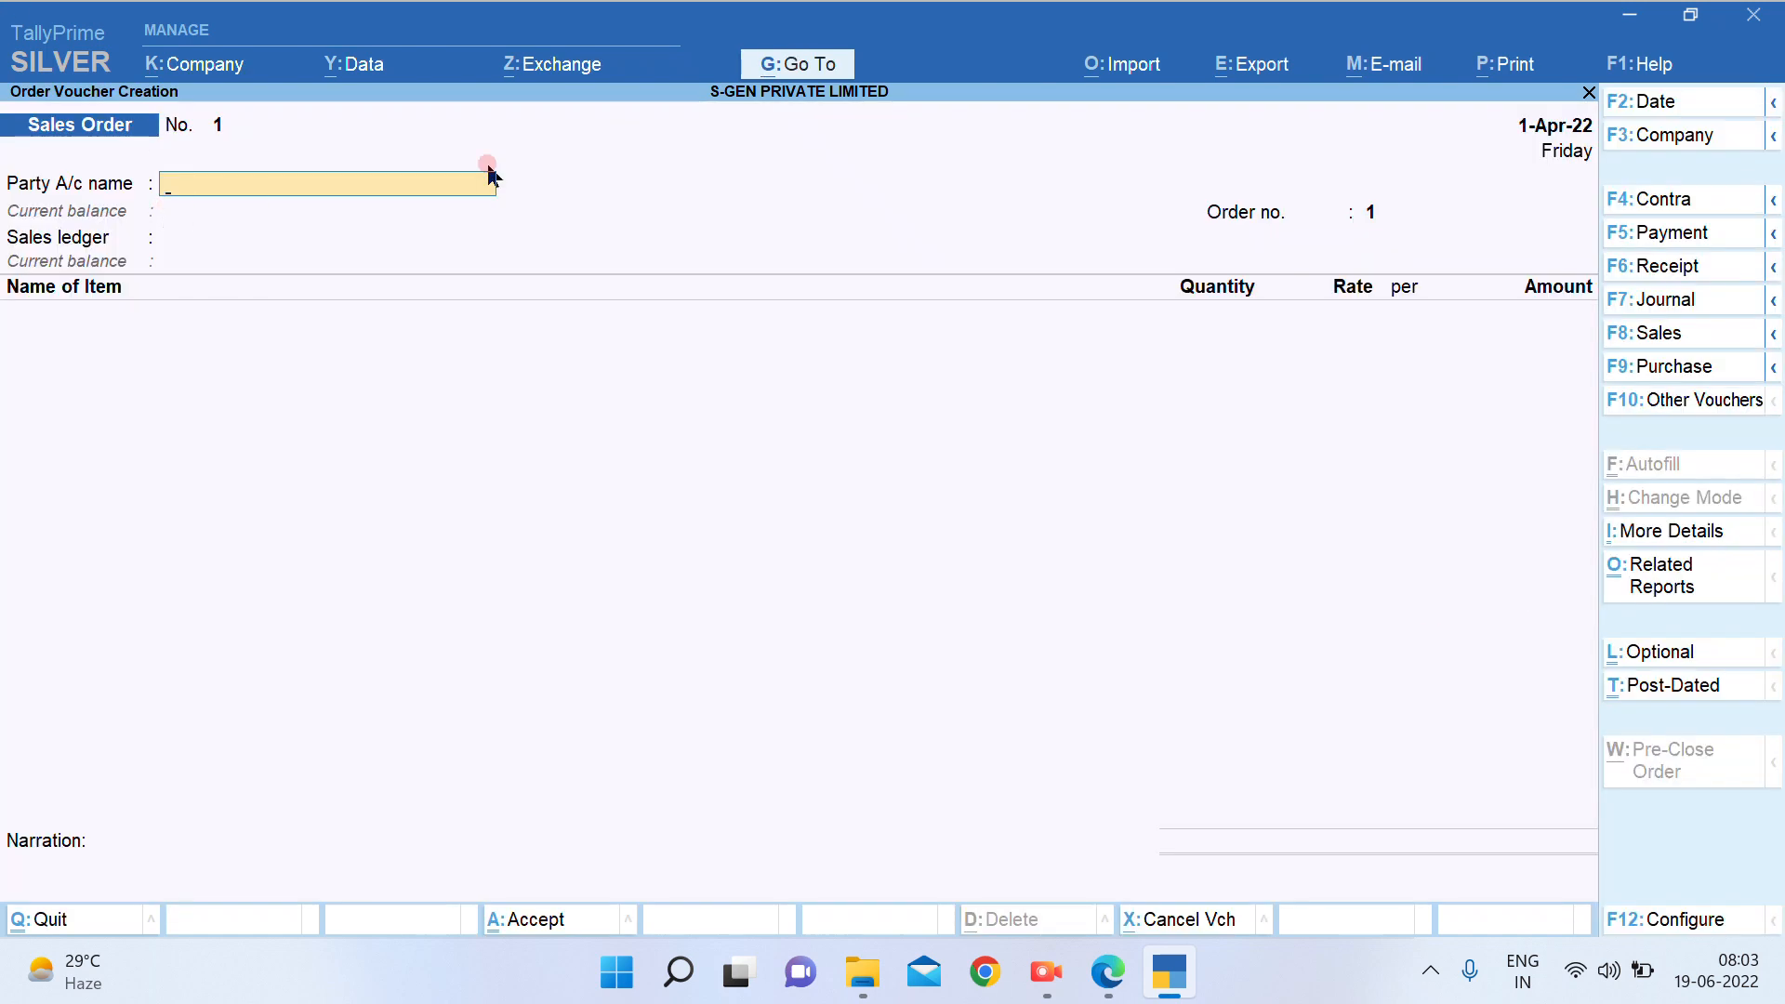
Check the customer in the question PDF in Edge, return to TallyPrime, choose Coal Mines as party and accept its order and party details
{"action": "key", "text": "alt+Tab"}
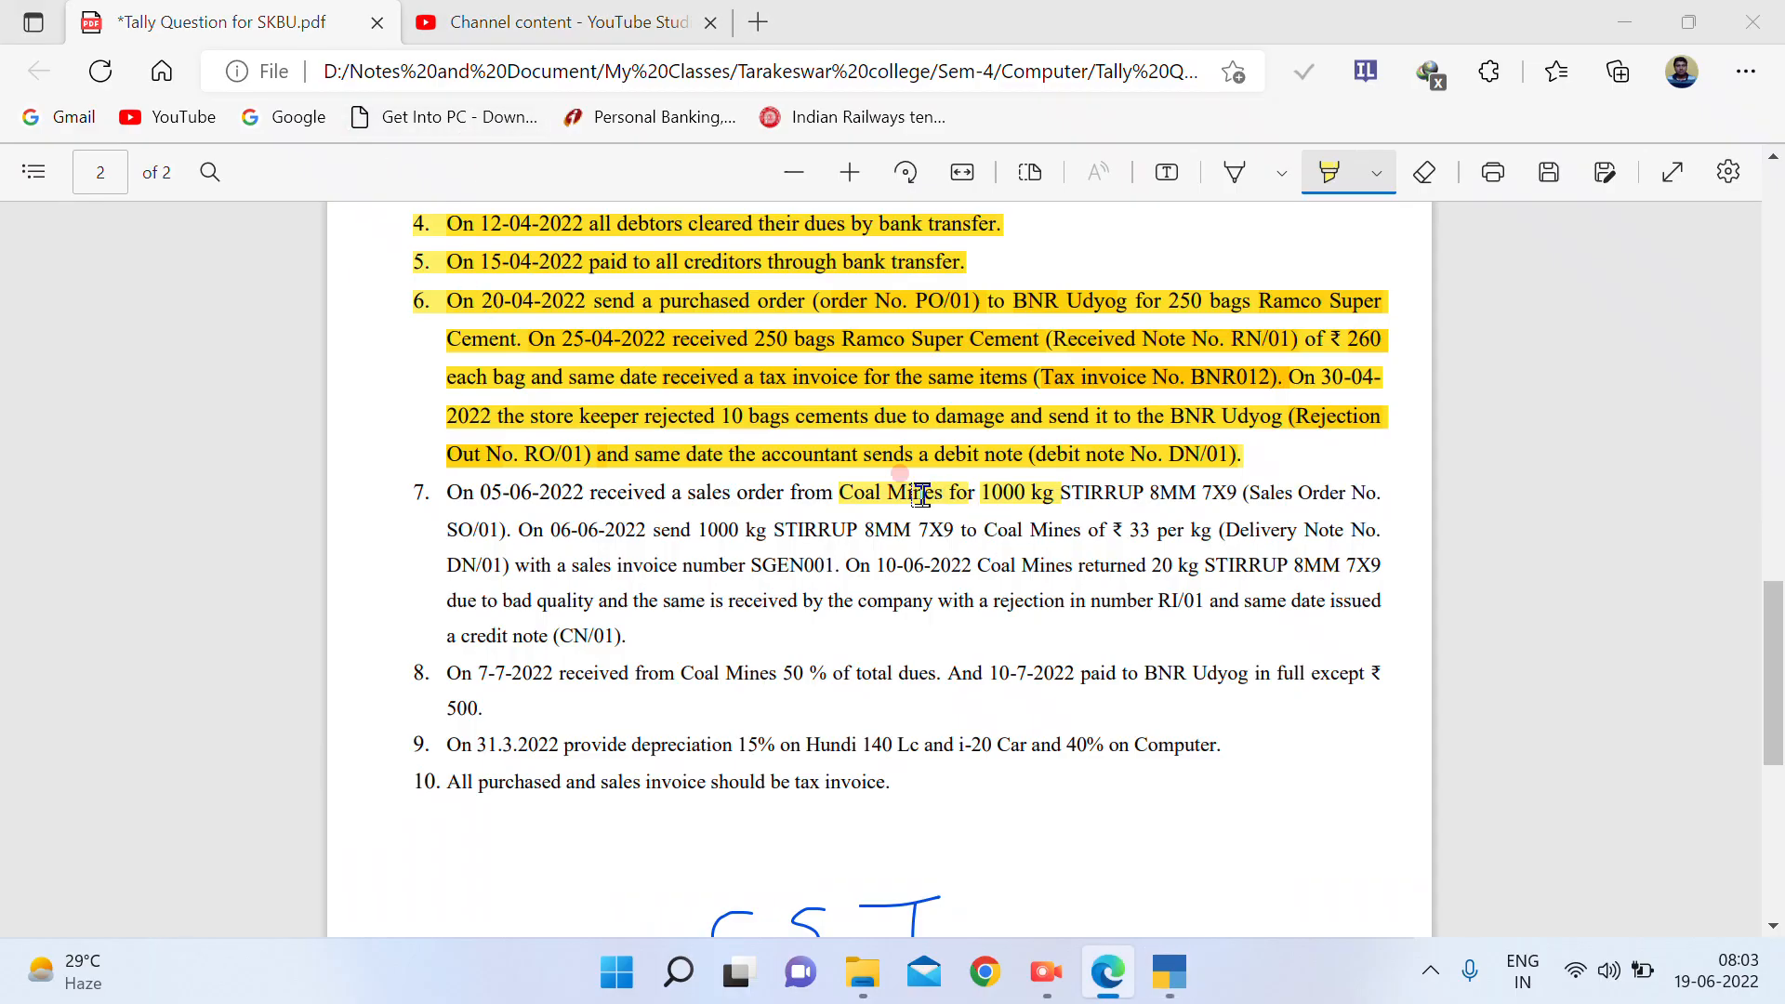
{"action": "key", "text": "alt+Tab"}
{"action": "type", "text": "CO"}
{"action": "key", "text": "Return"}
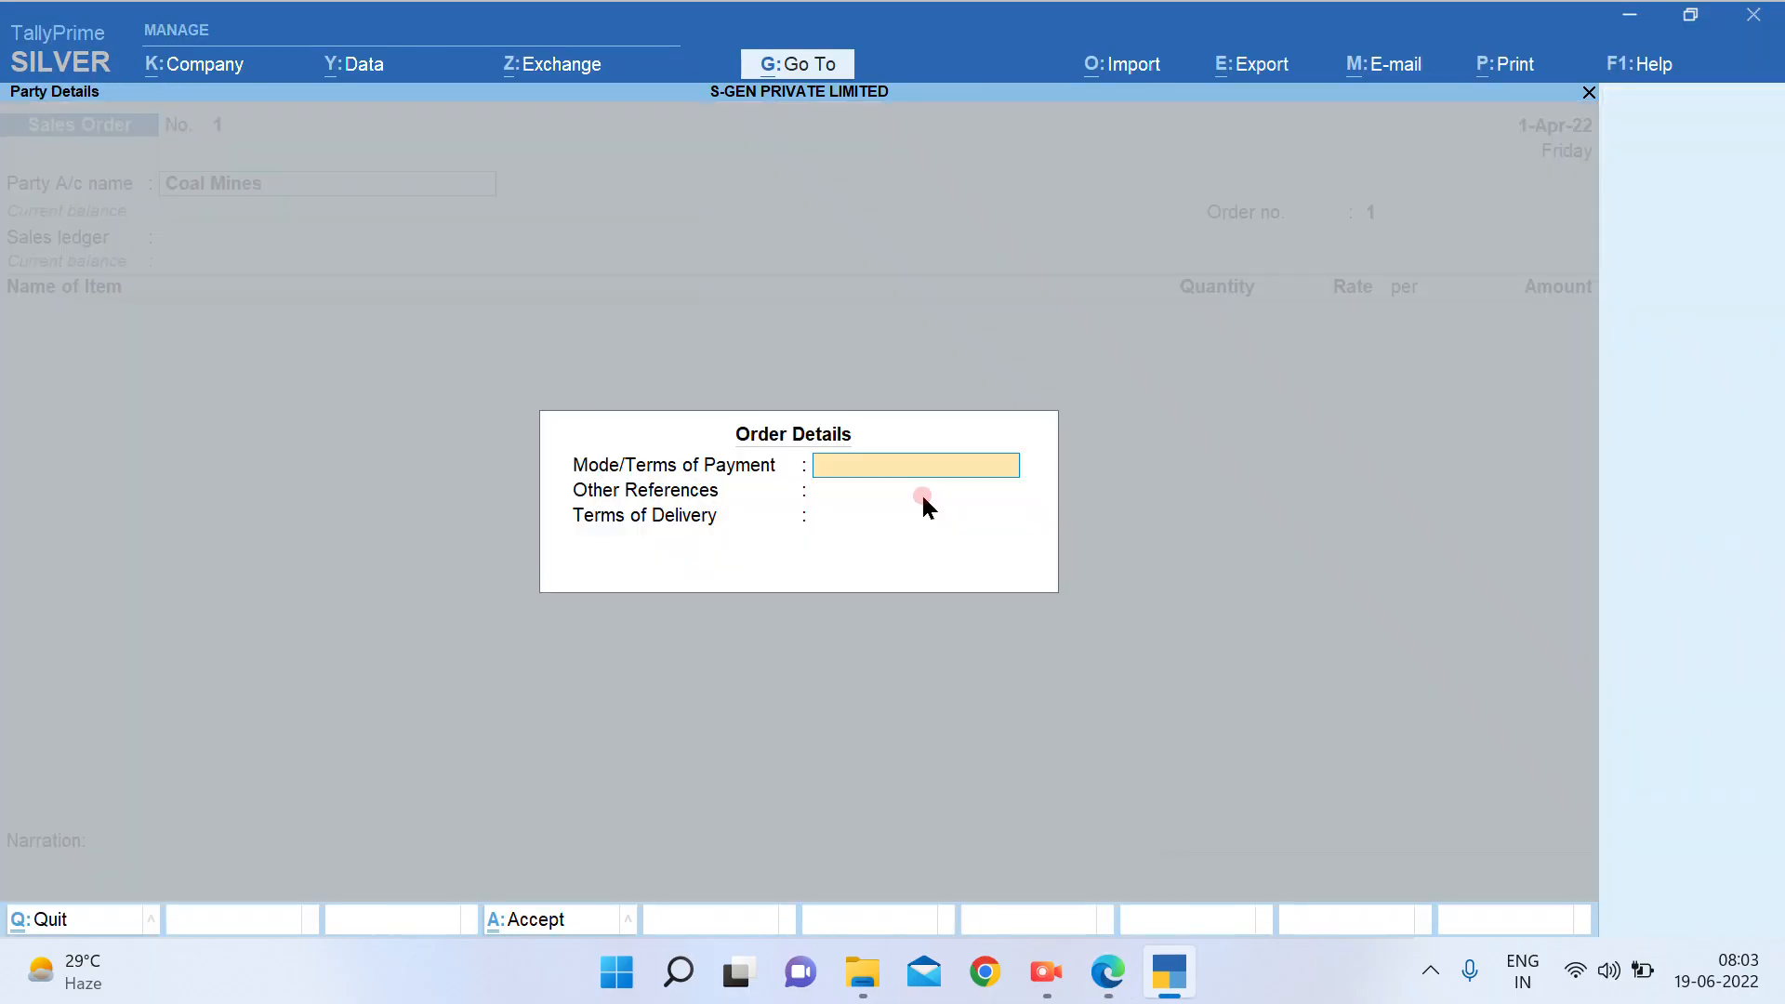
{"action": "key", "text": "Return"}
{"action": "key", "text": "Return"}
{"action": "key", "text": "Return"}
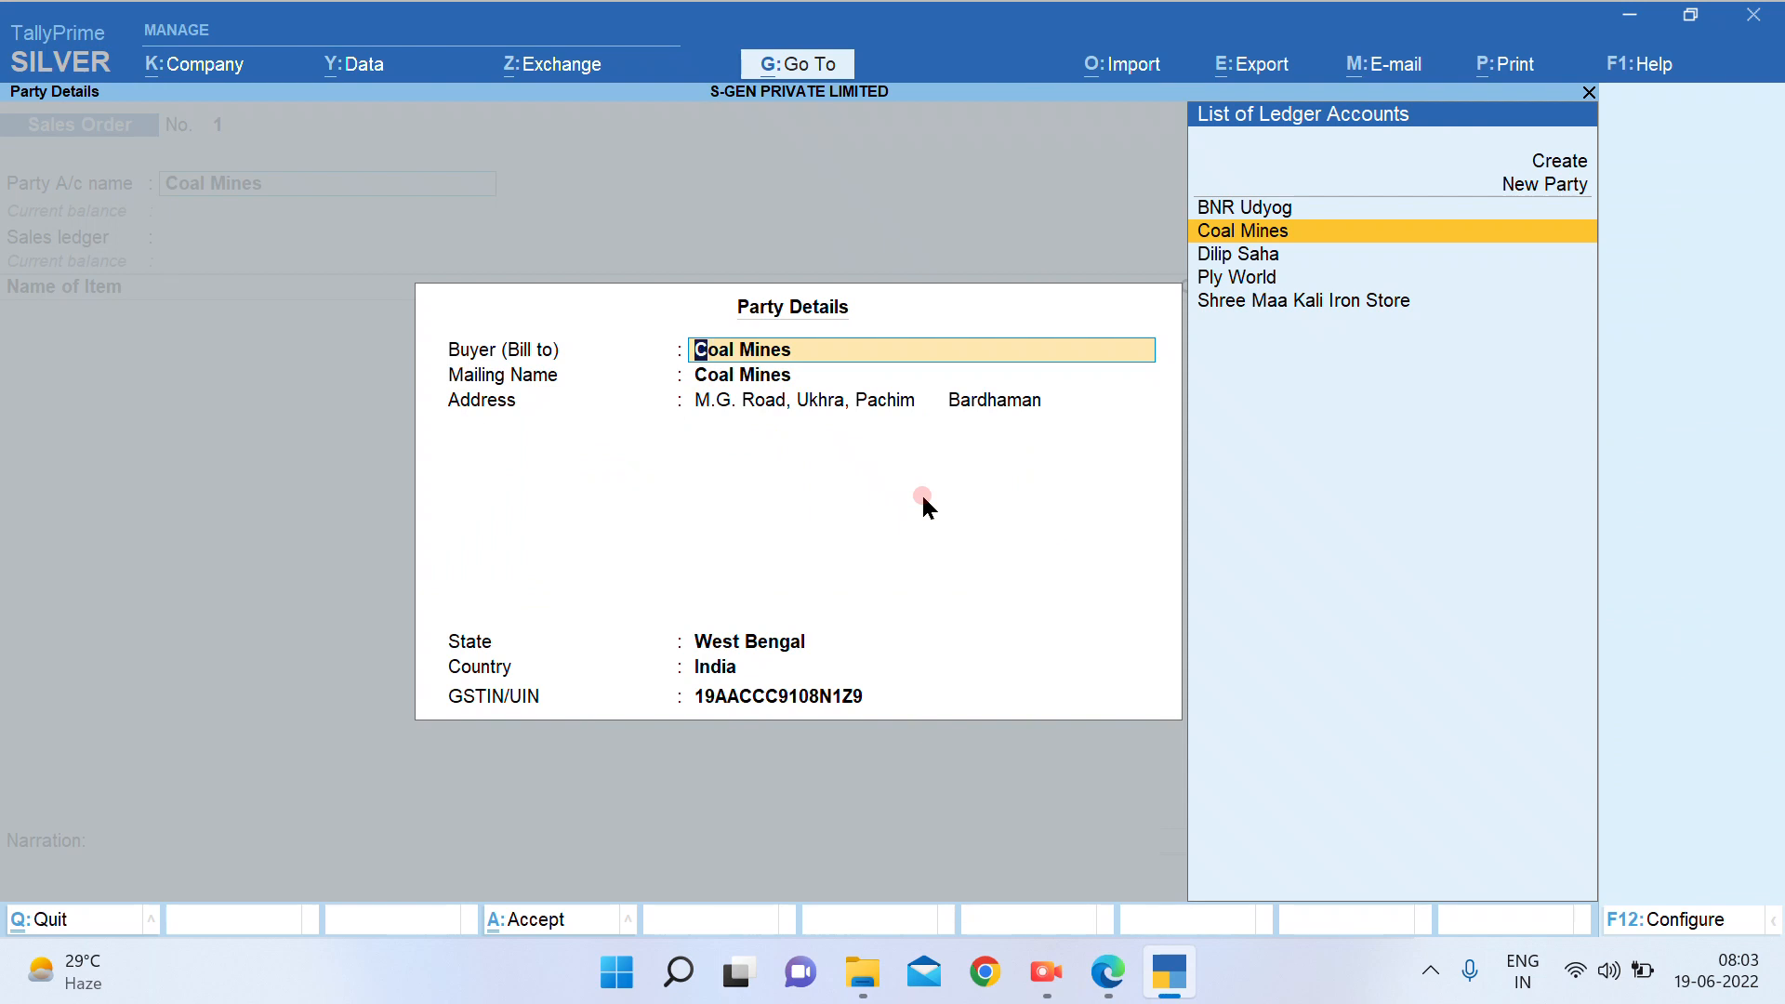
{"action": "key", "text": "Return"}
{"action": "key", "text": "Return"}
{"action": "key", "text": "Return"}
{"action": "key", "text": "Return"}
{"action": "key", "text": "Return"}
{"action": "key", "text": "Return"}
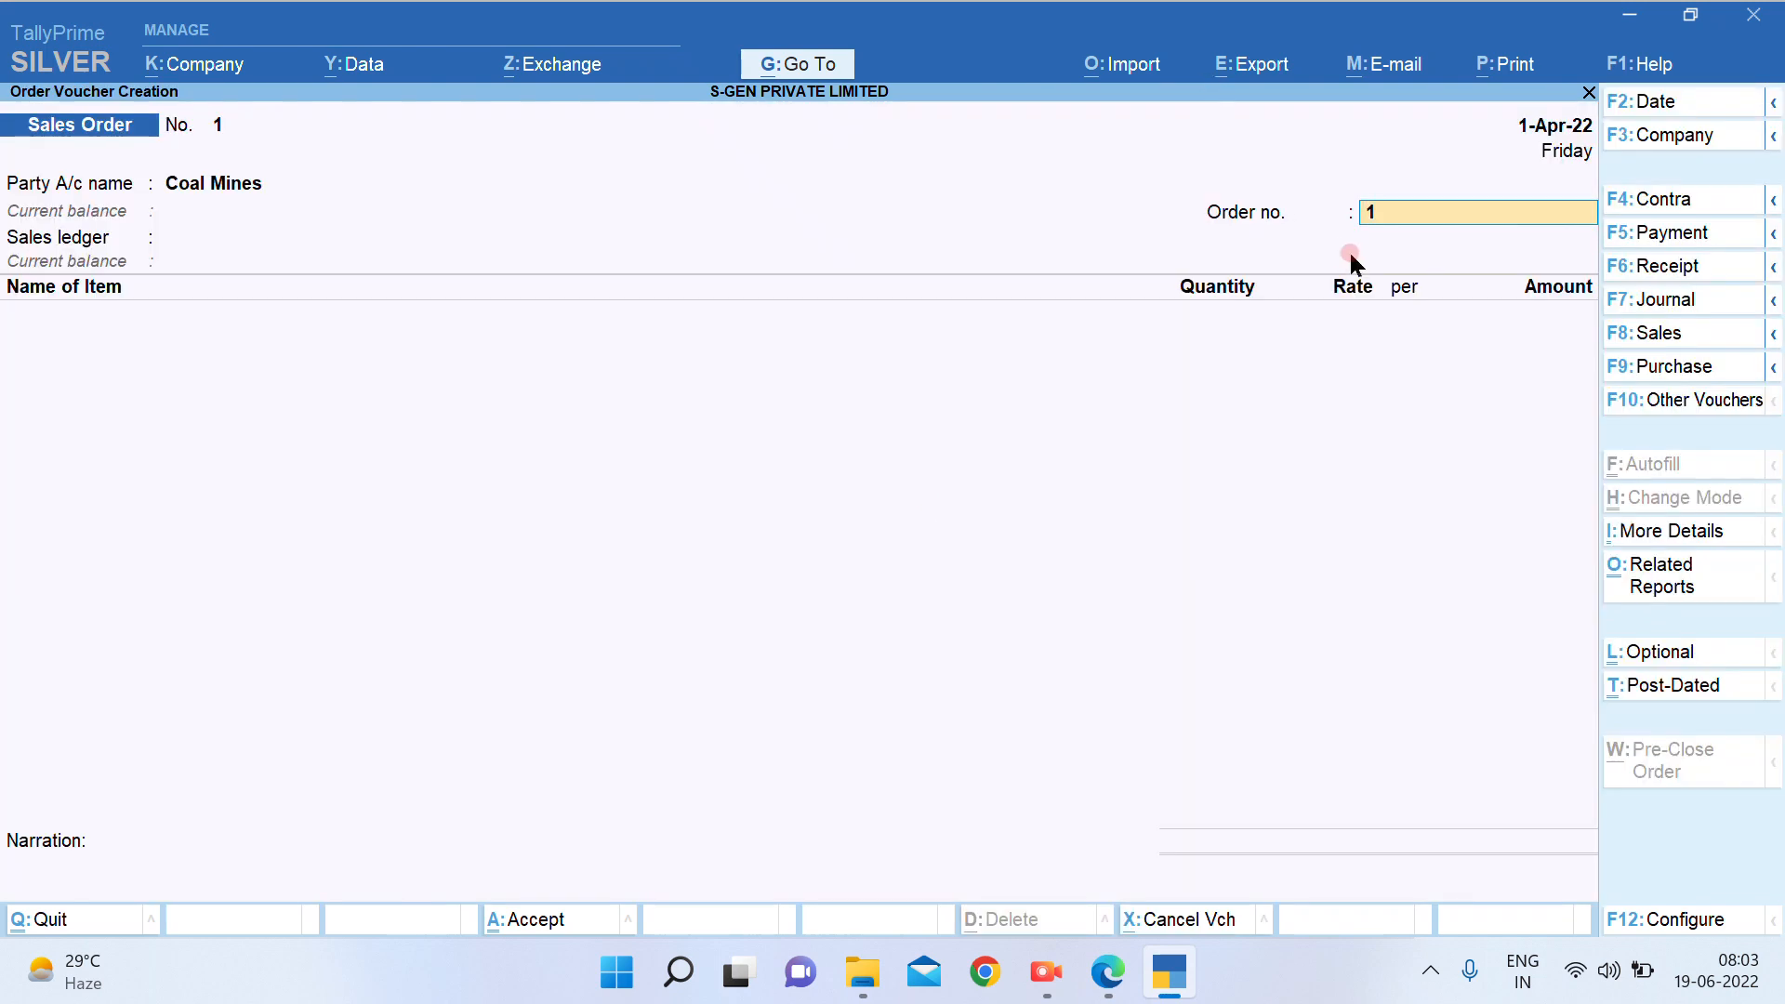
Look up the order number in the question PDF in Edge, return to TallyPrime and set the sales order number to SO/01
{"action": "key", "text": "alt+Tab"}
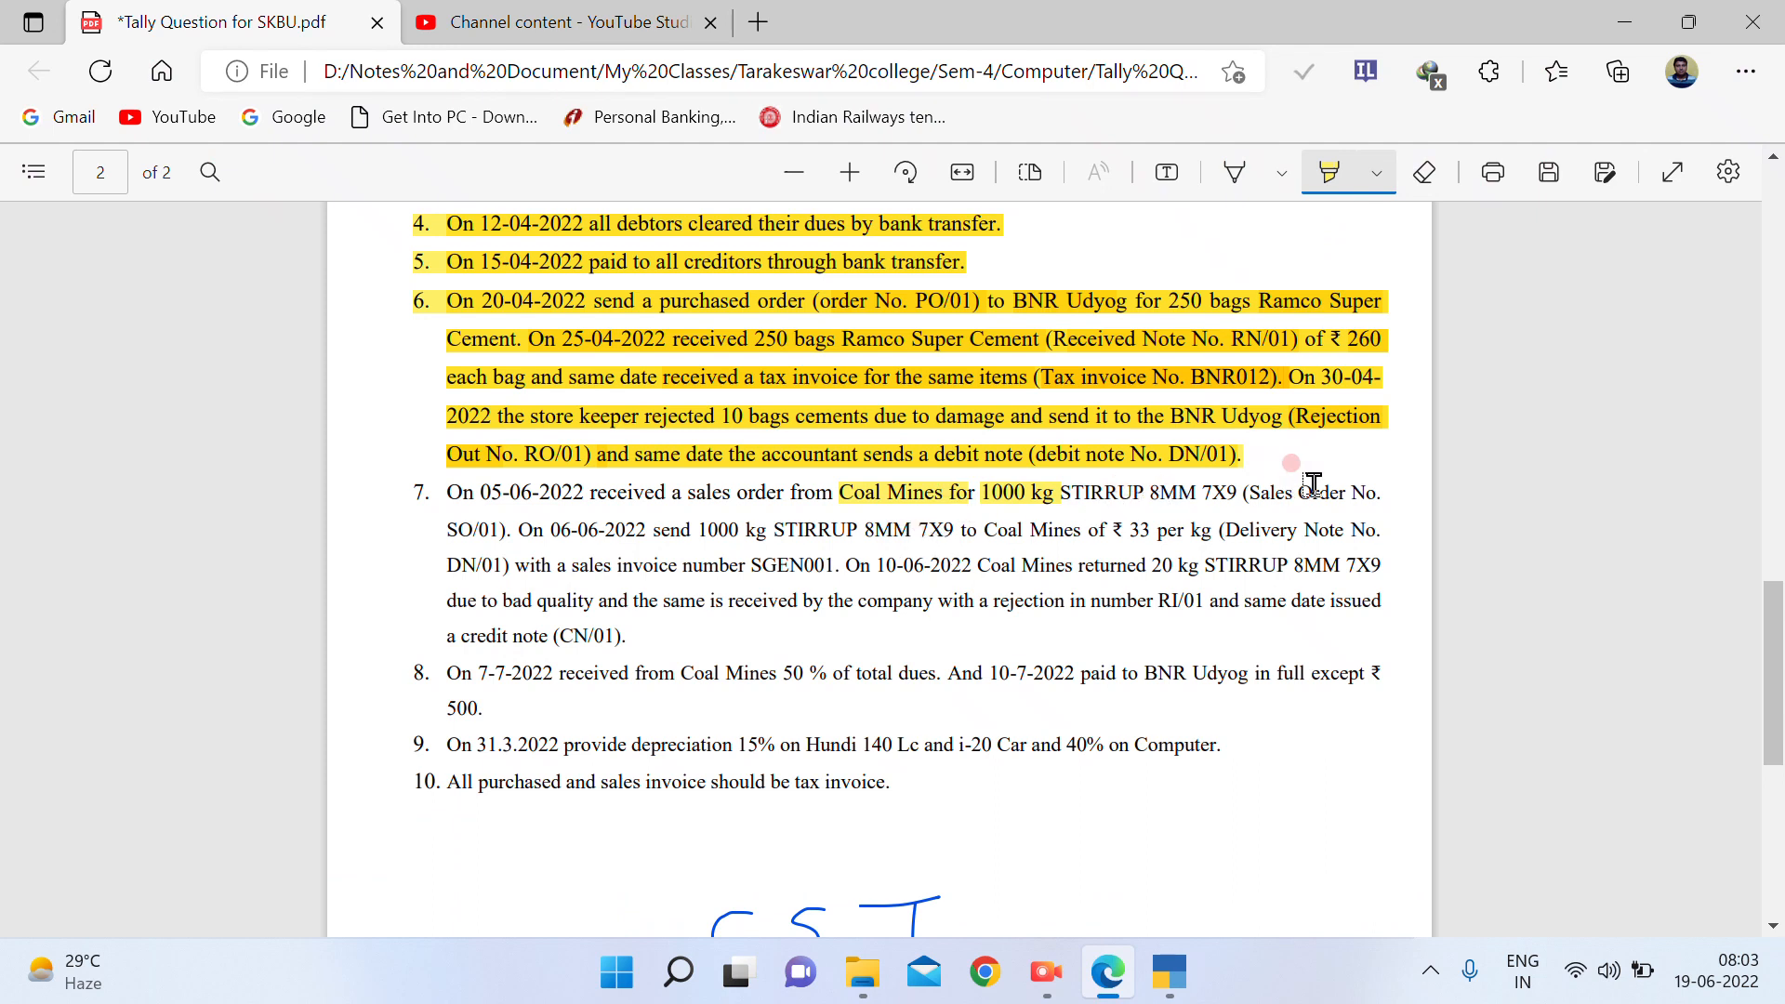
{"action": "key", "text": "alt+Tab"}
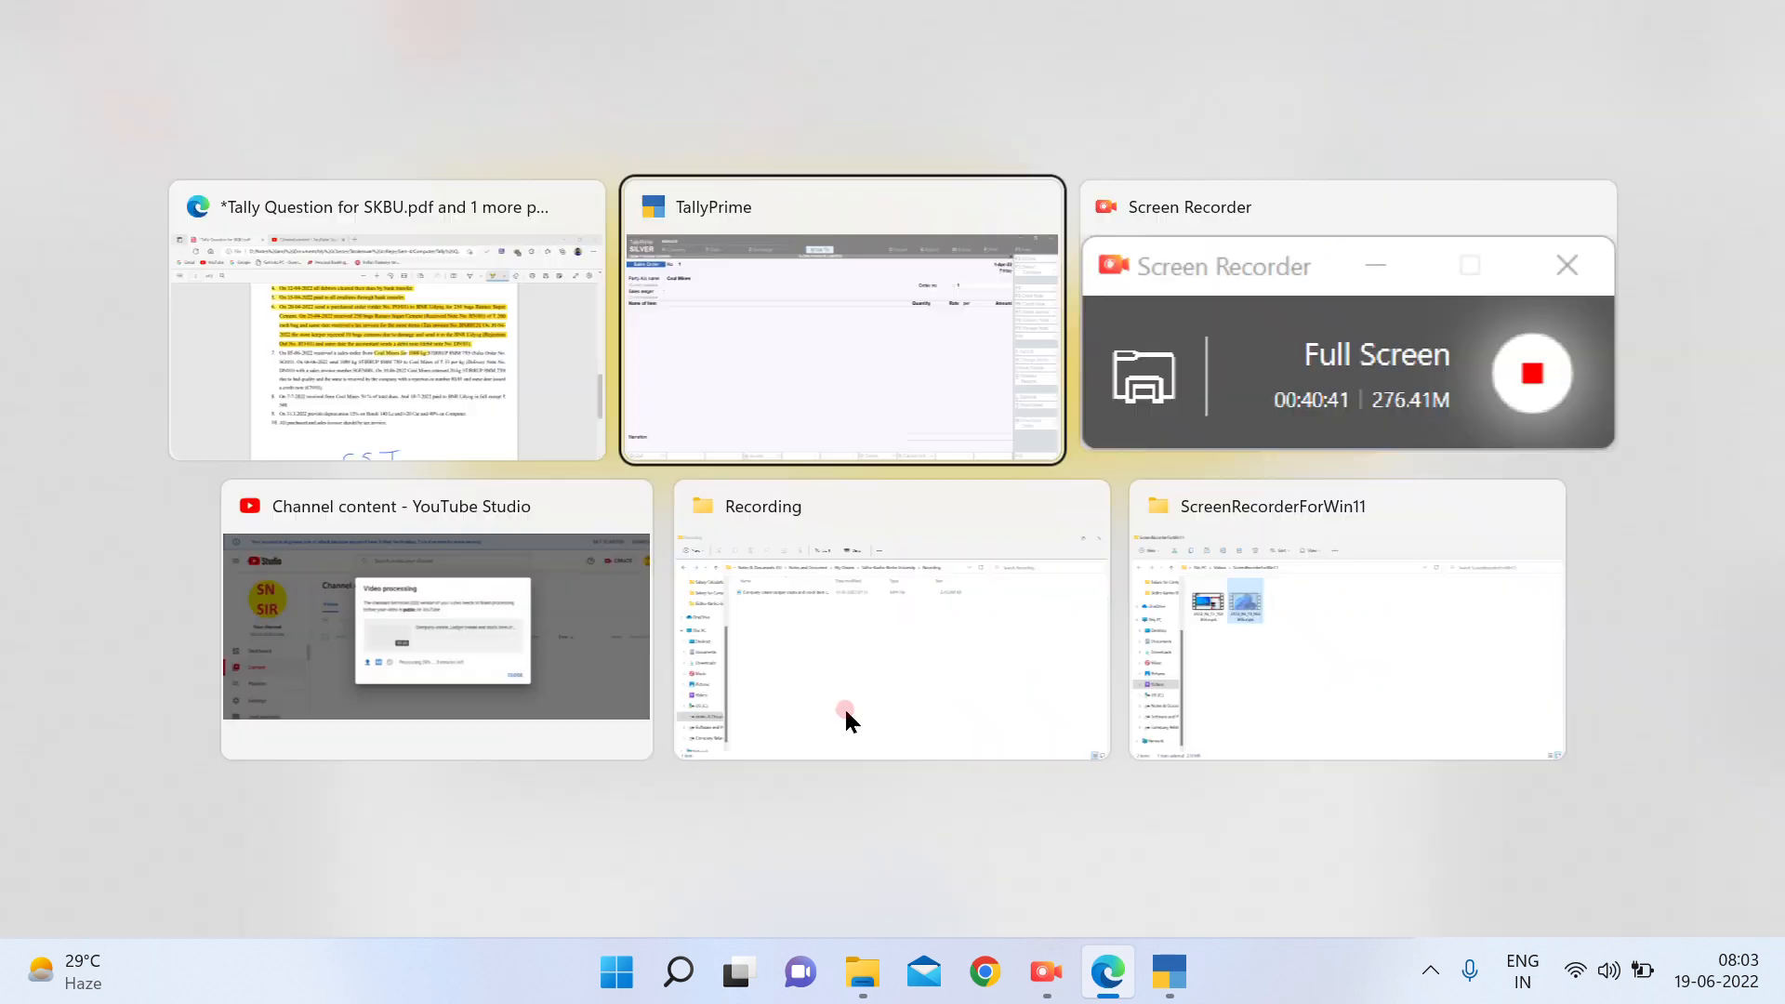
{"action": "type", "text": "SO"}
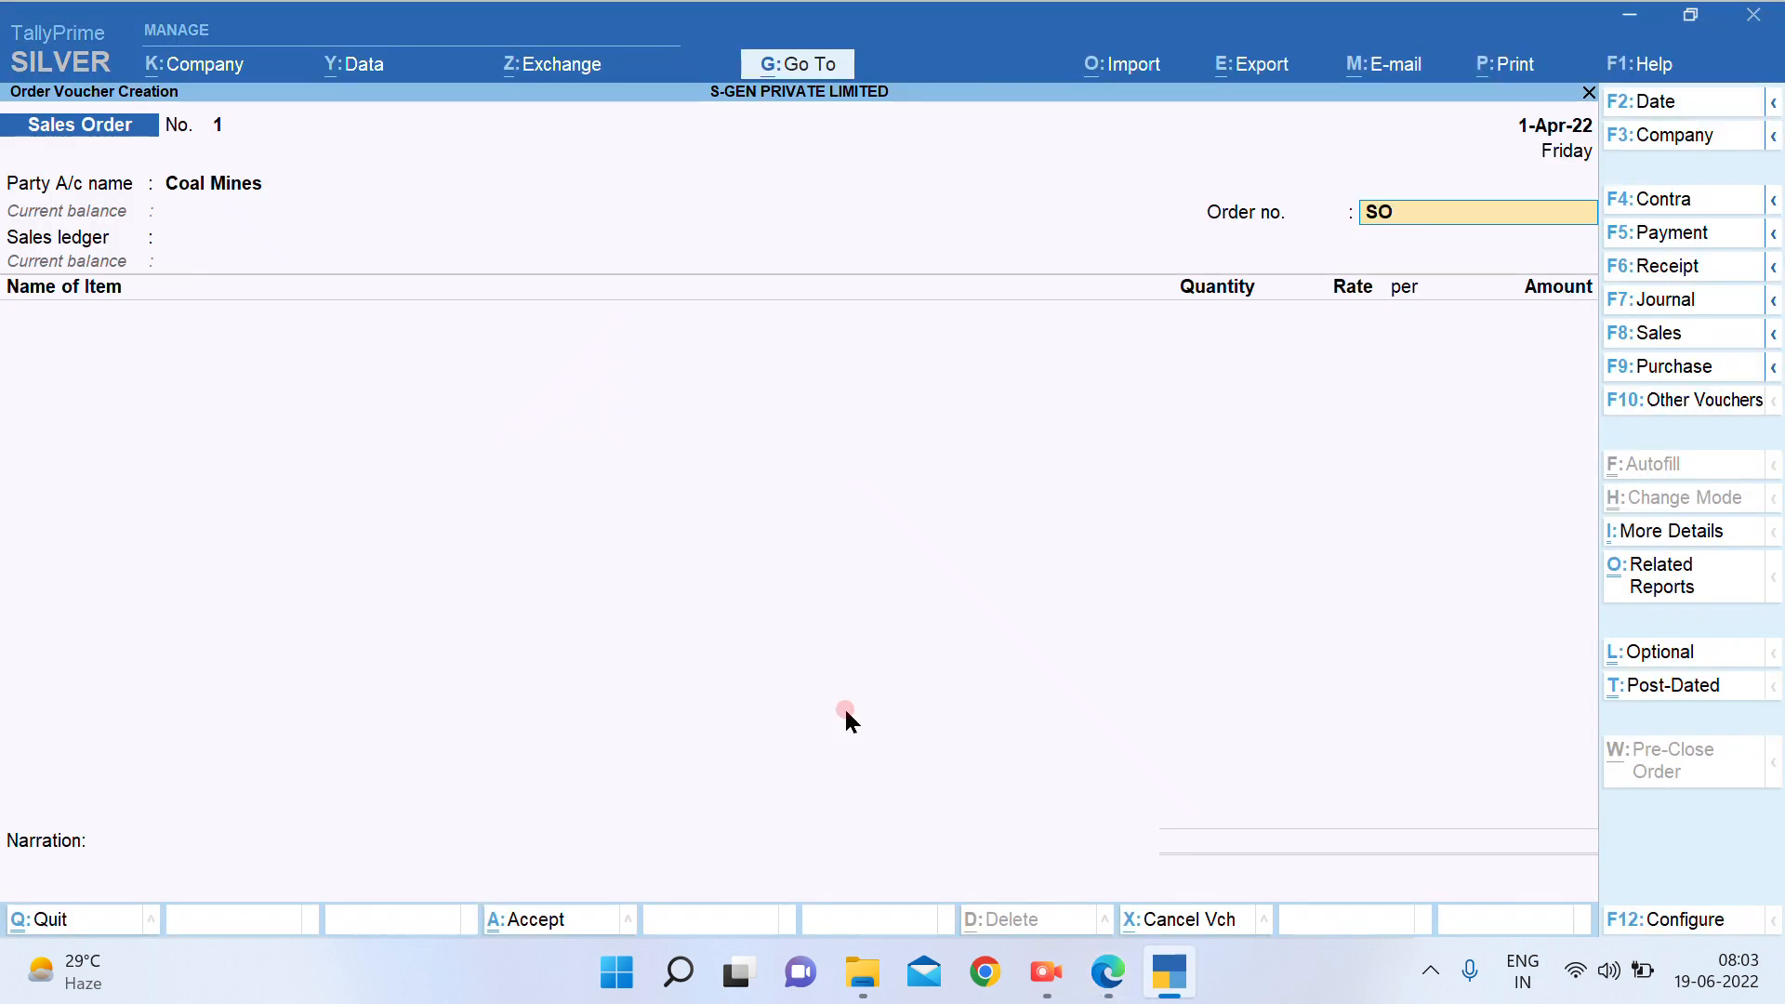
{"action": "type", "text": "/01"}
{"action": "key", "text": "Return"}
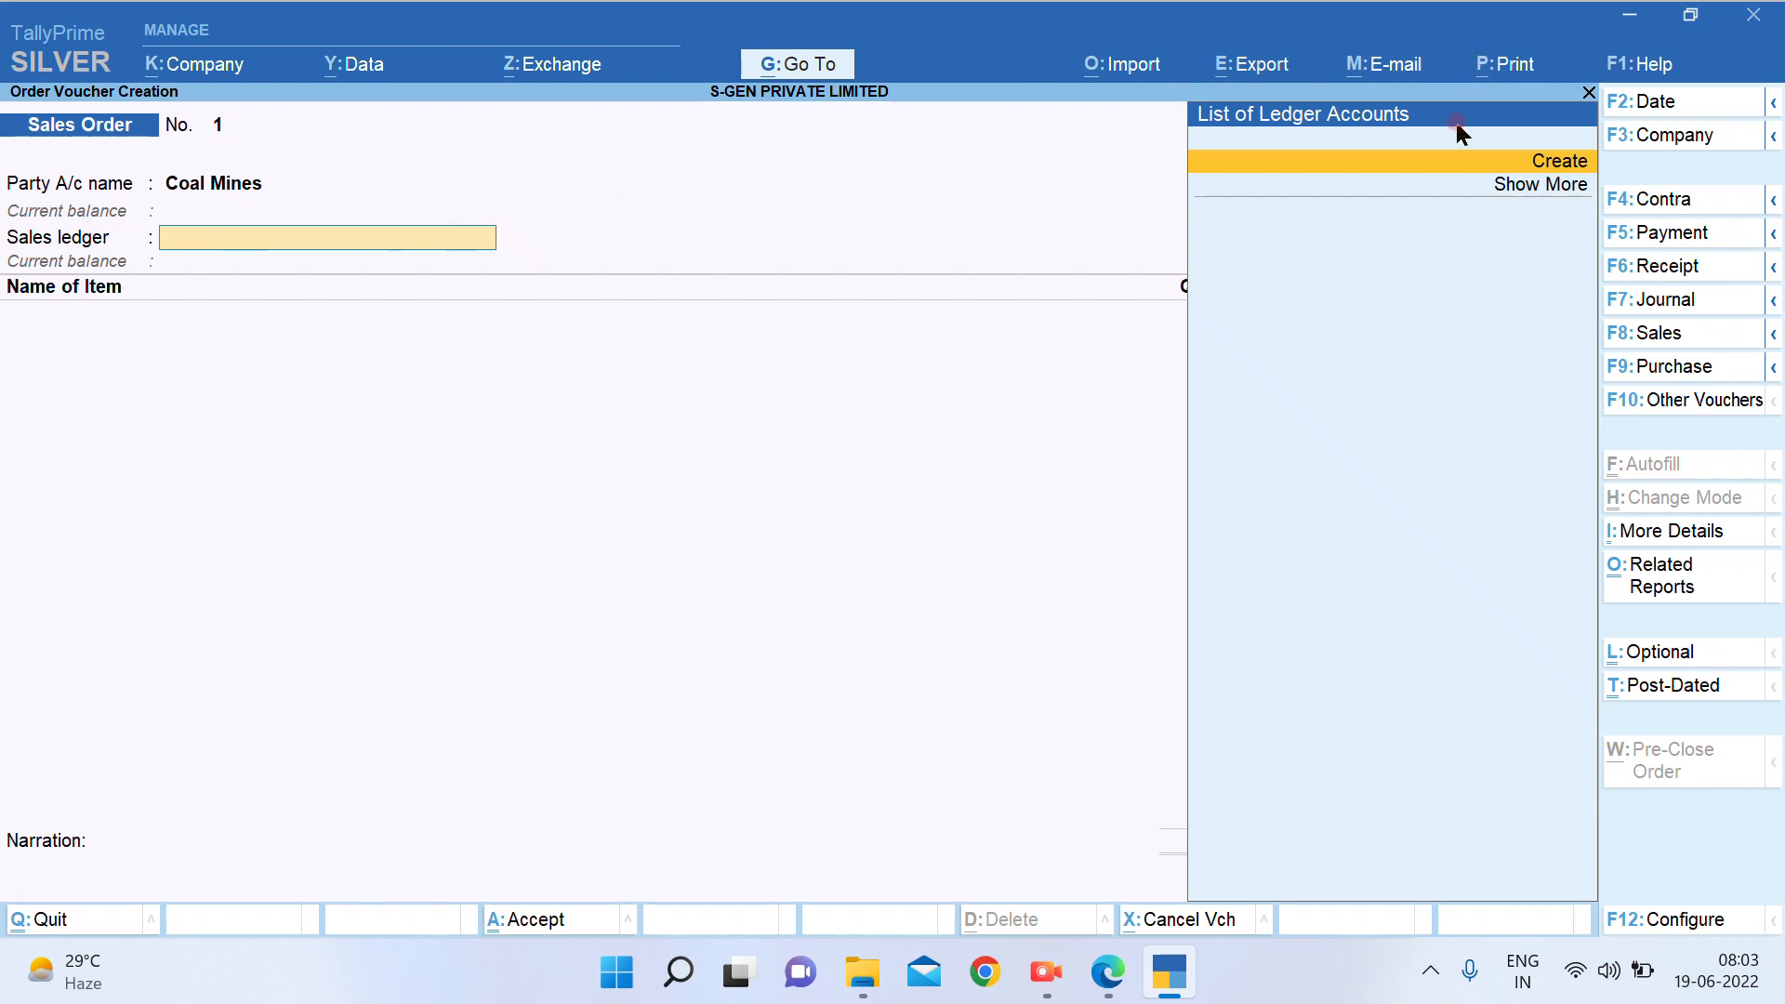
Create a new ledger named SALES under the sales accounts group and use it as the order's sales ledger
{"action": "type", "text": "S"}
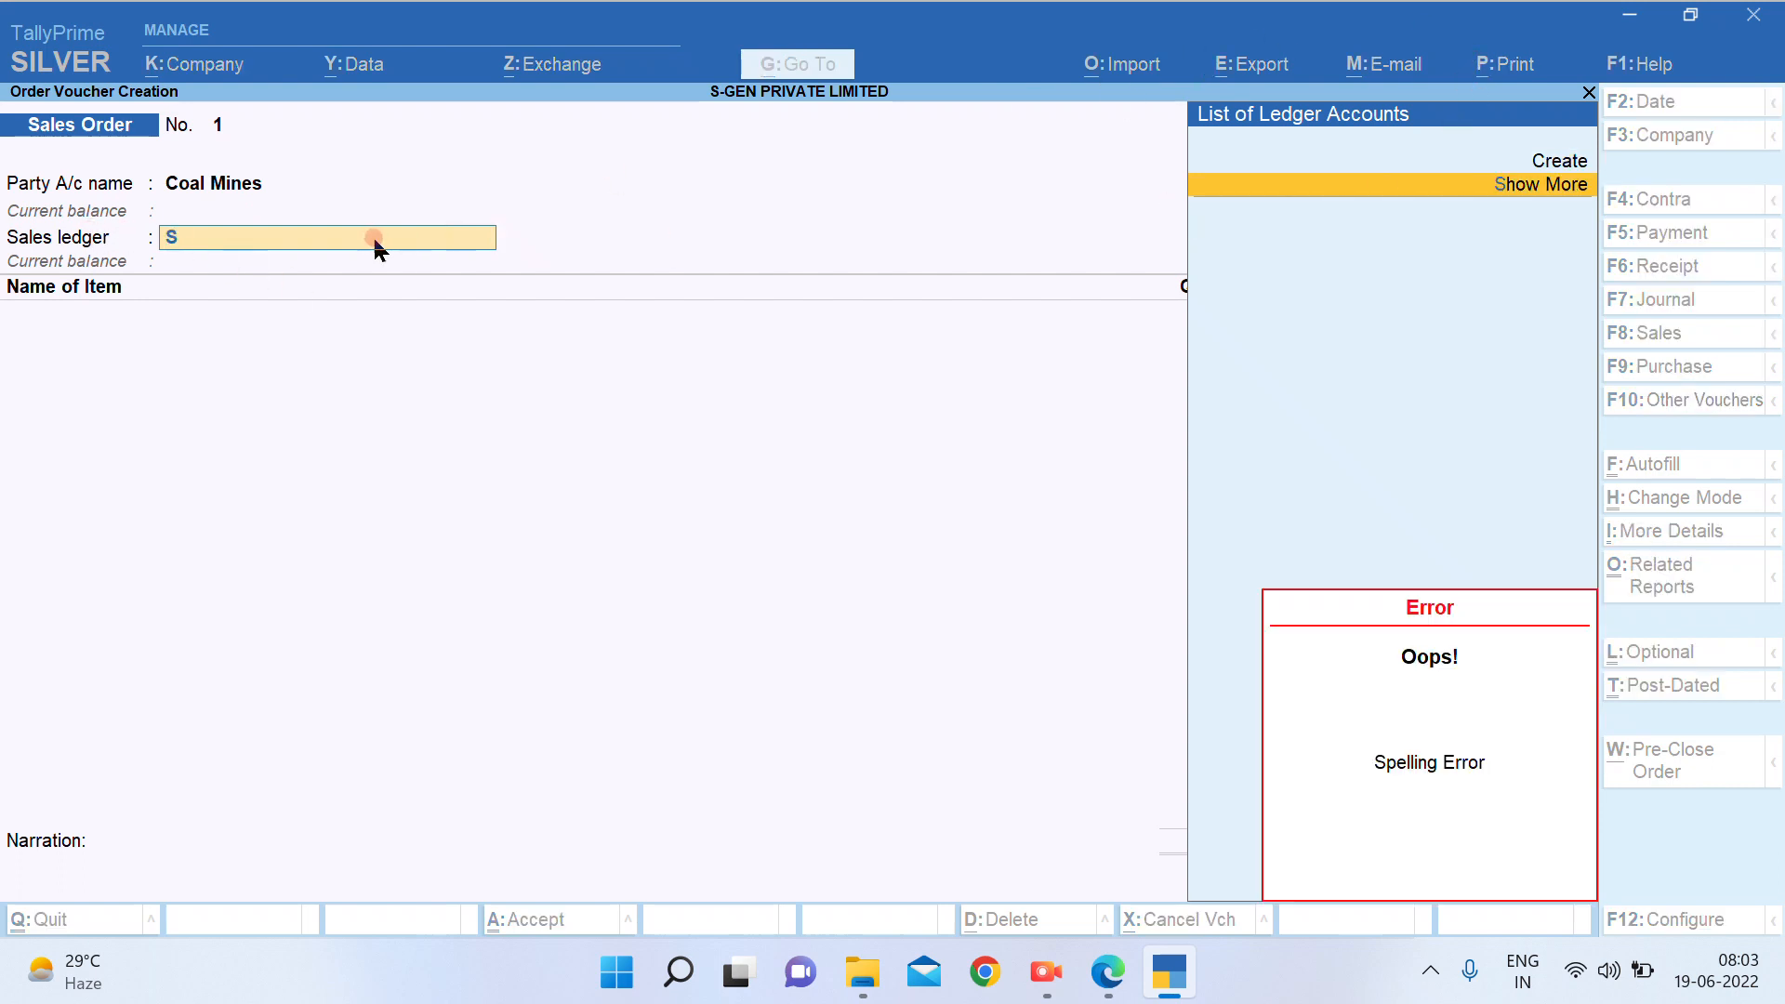
{"action": "key", "text": "alt+c"}
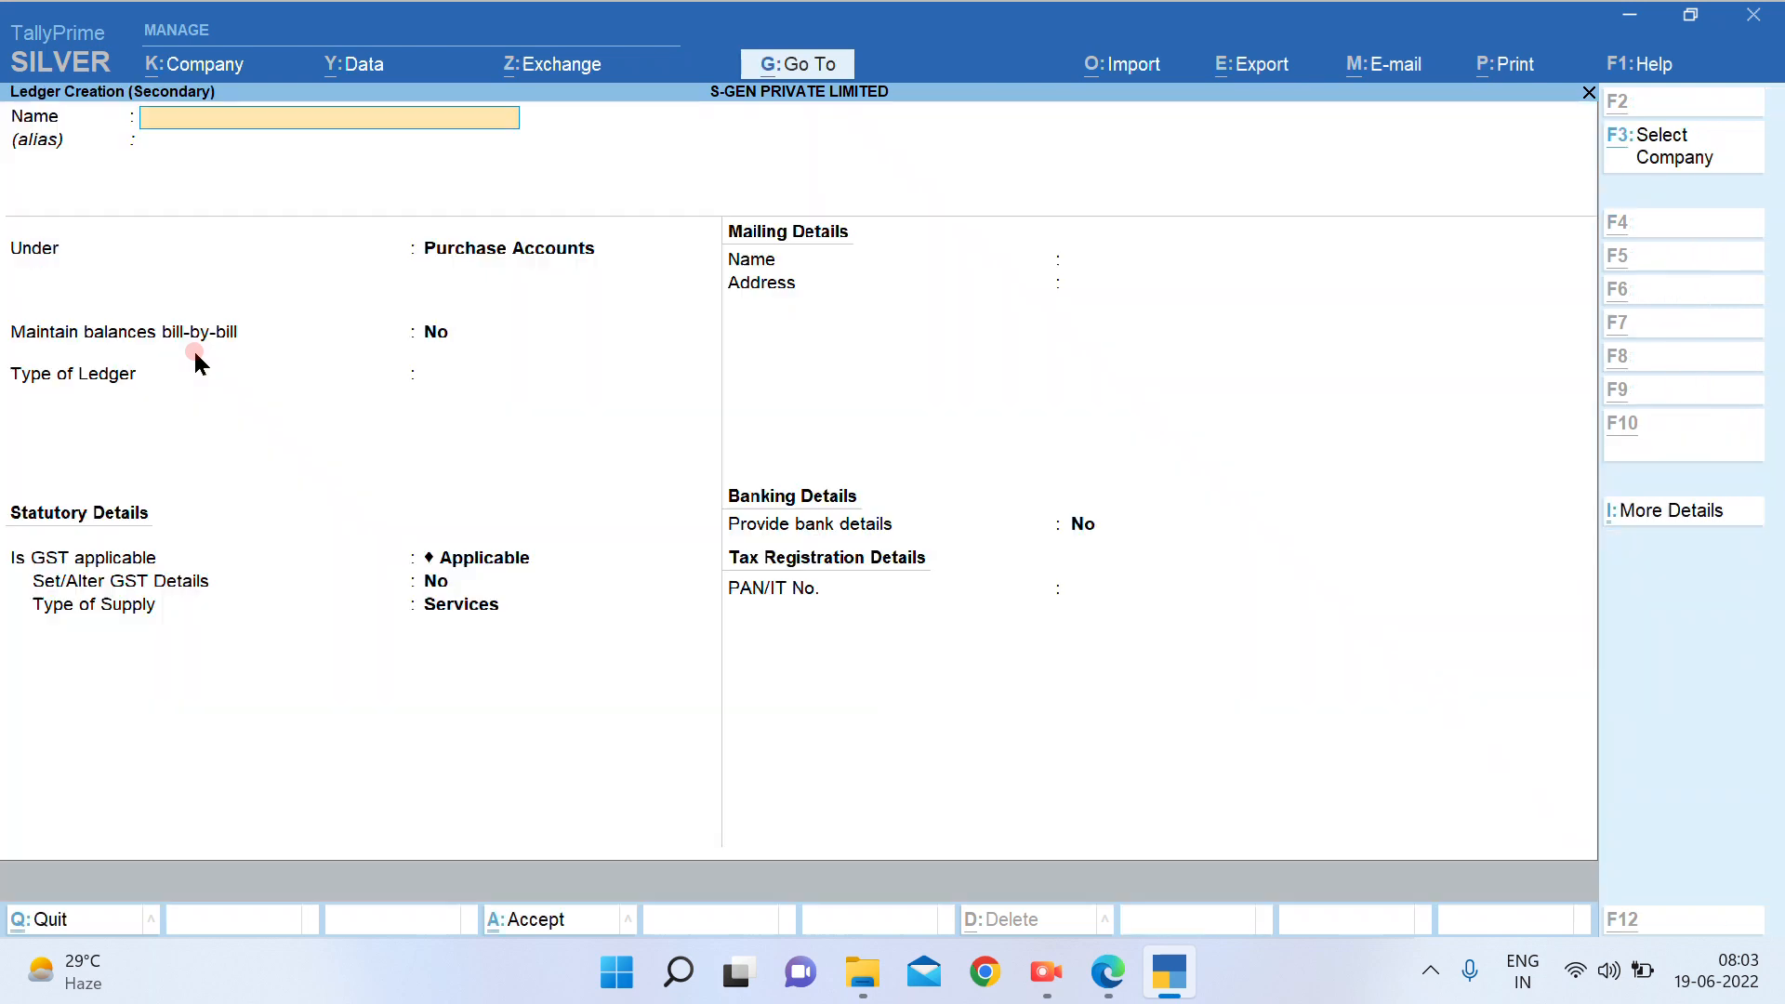
{"action": "type", "text": "SALES"}
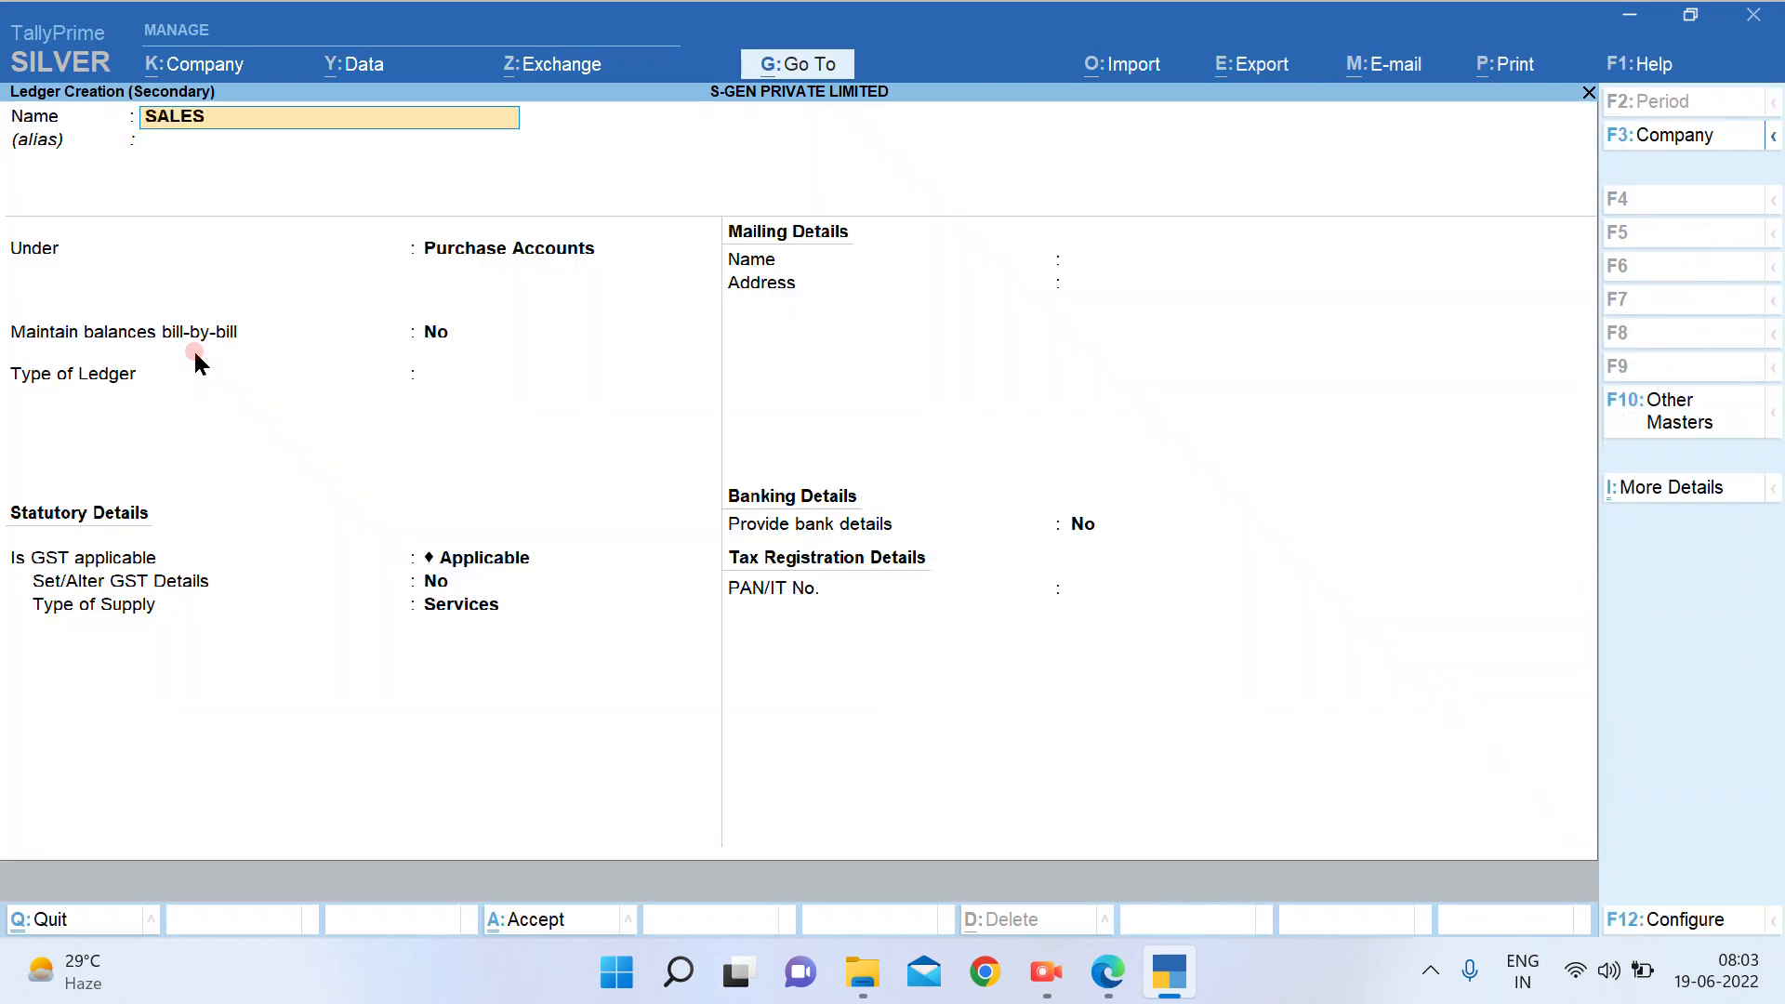
{"action": "key", "text": "Return"}
{"action": "type", "text": "SAL"}
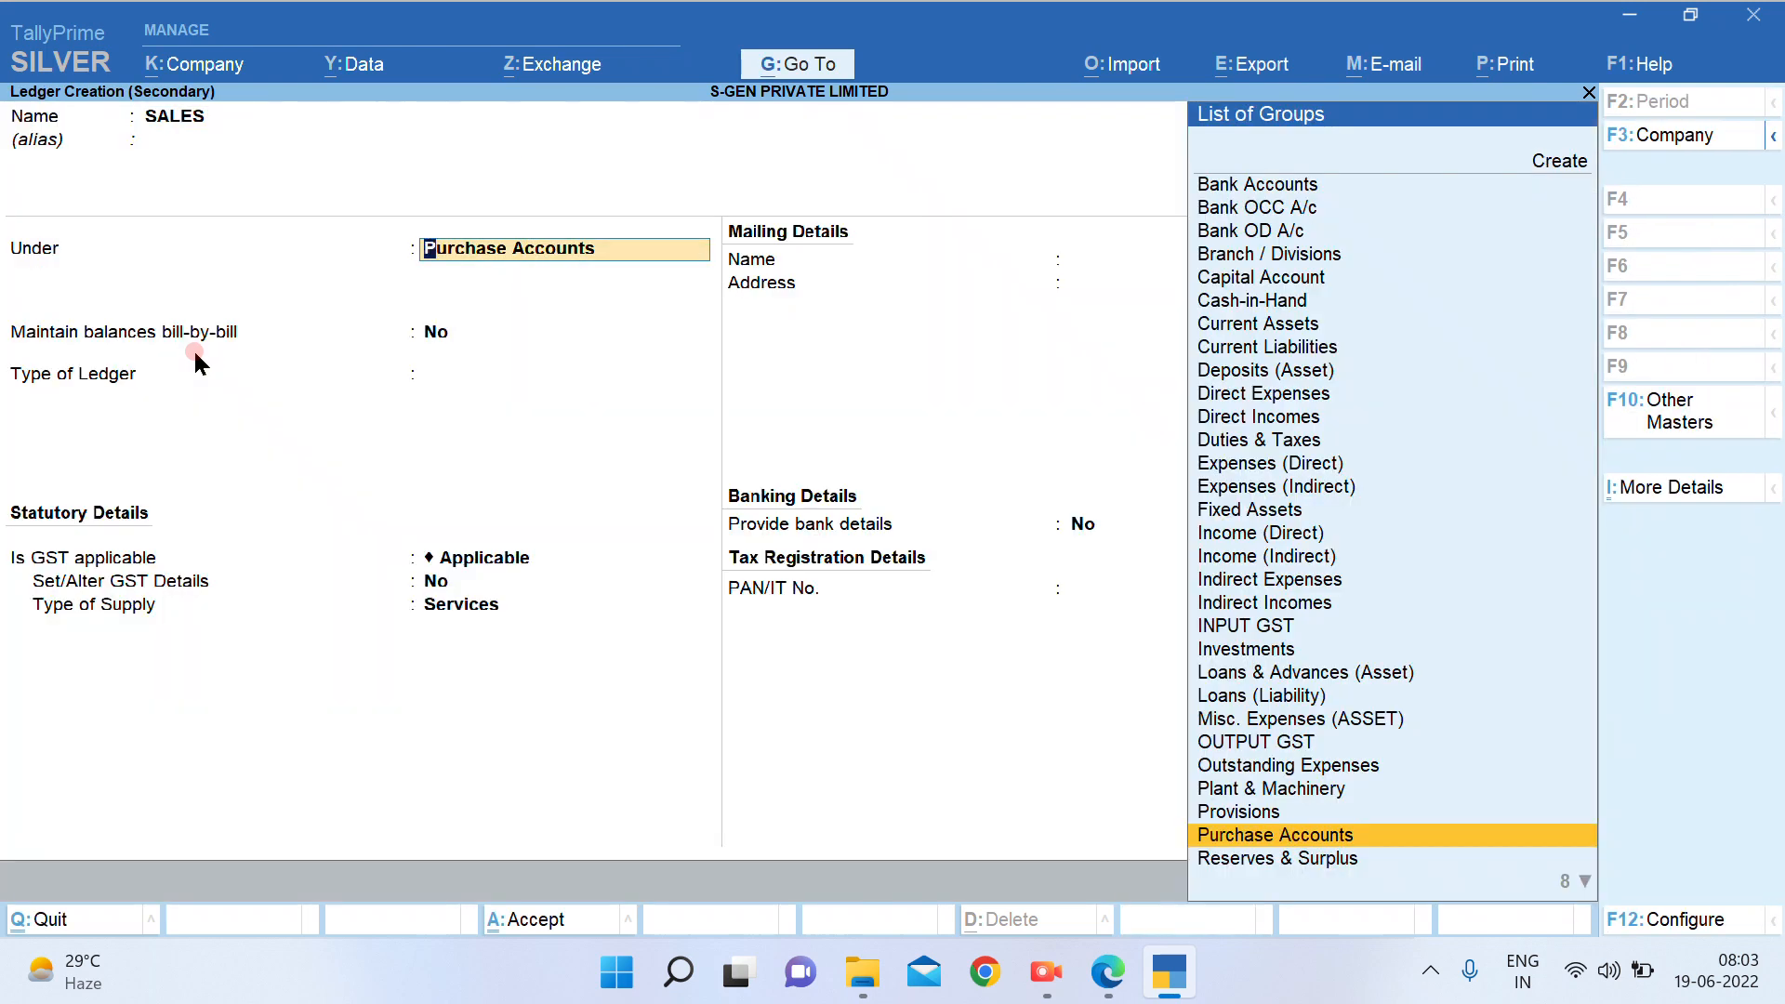
{"action": "key", "text": "Return"}
{"action": "key", "text": "Return"}
{"action": "key", "text": "Return"}
{"action": "key", "text": "Return"}
{"action": "key", "text": "Return"}
{"action": "key", "text": "Return"}
{"action": "key", "text": "Return"}
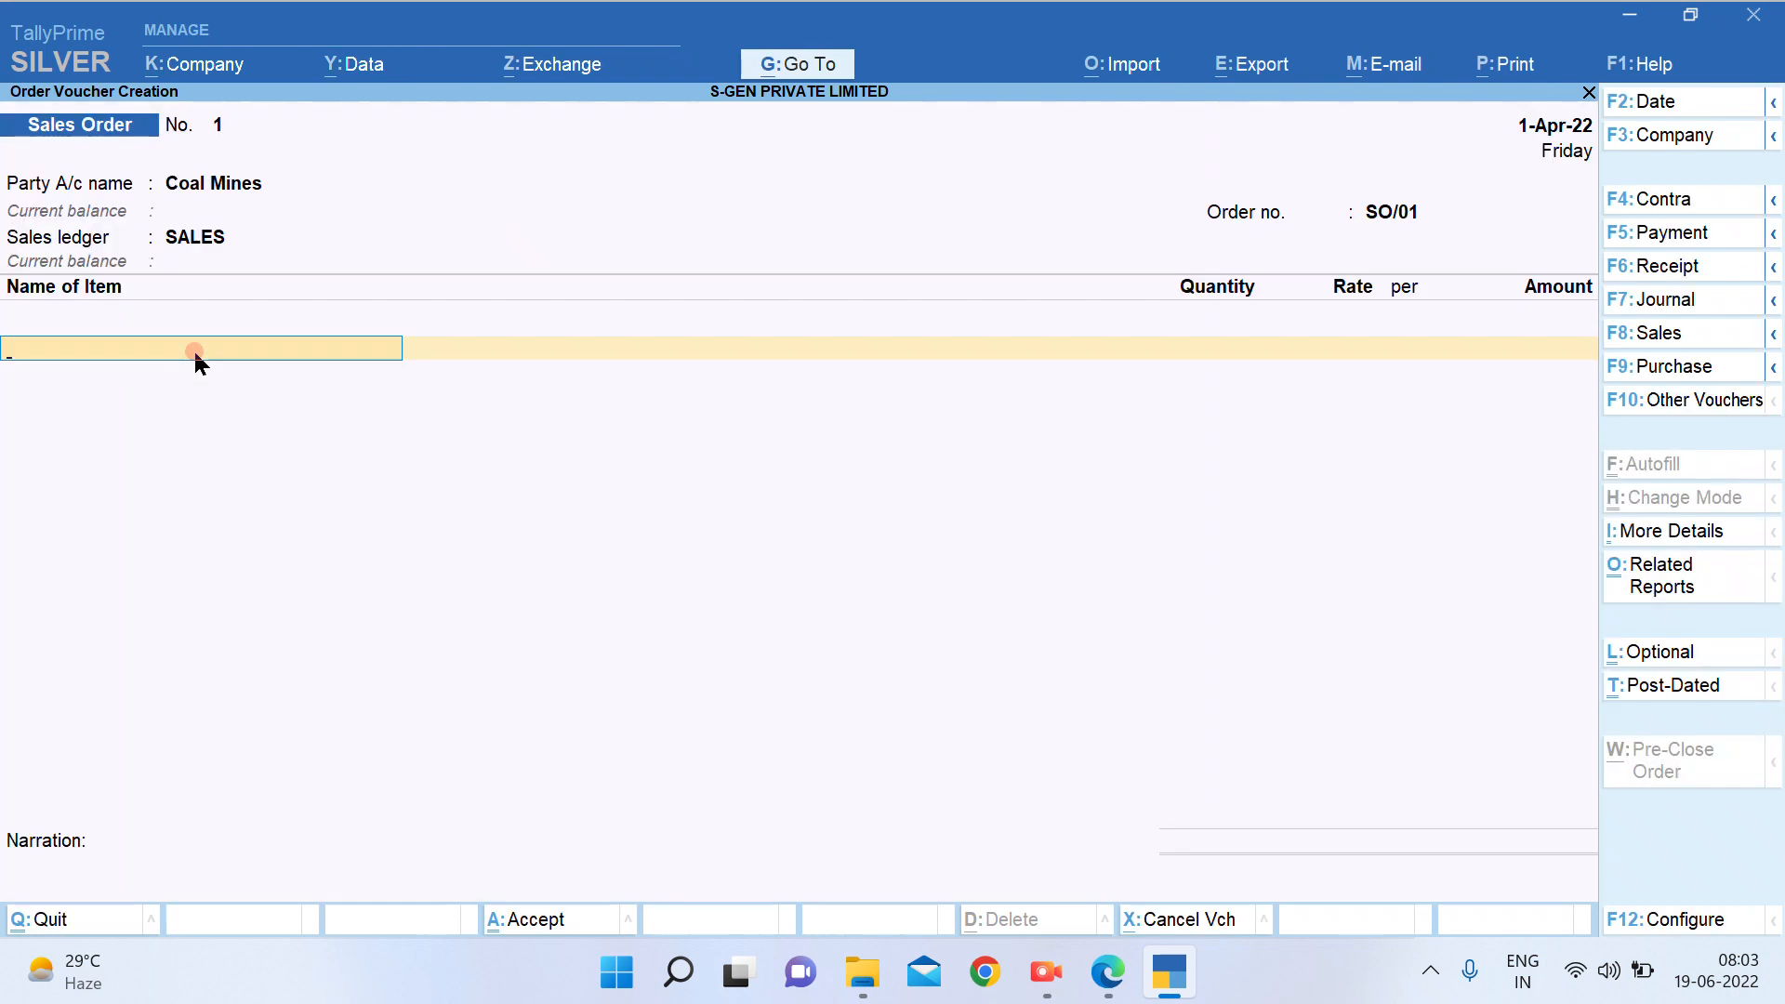
Check the item in the question PDF in Edge, return to TallyPrime and add STIRRUP 8MM 7X9 with the default due date and 1000 kg
{"action": "key", "text": "ctrl"}
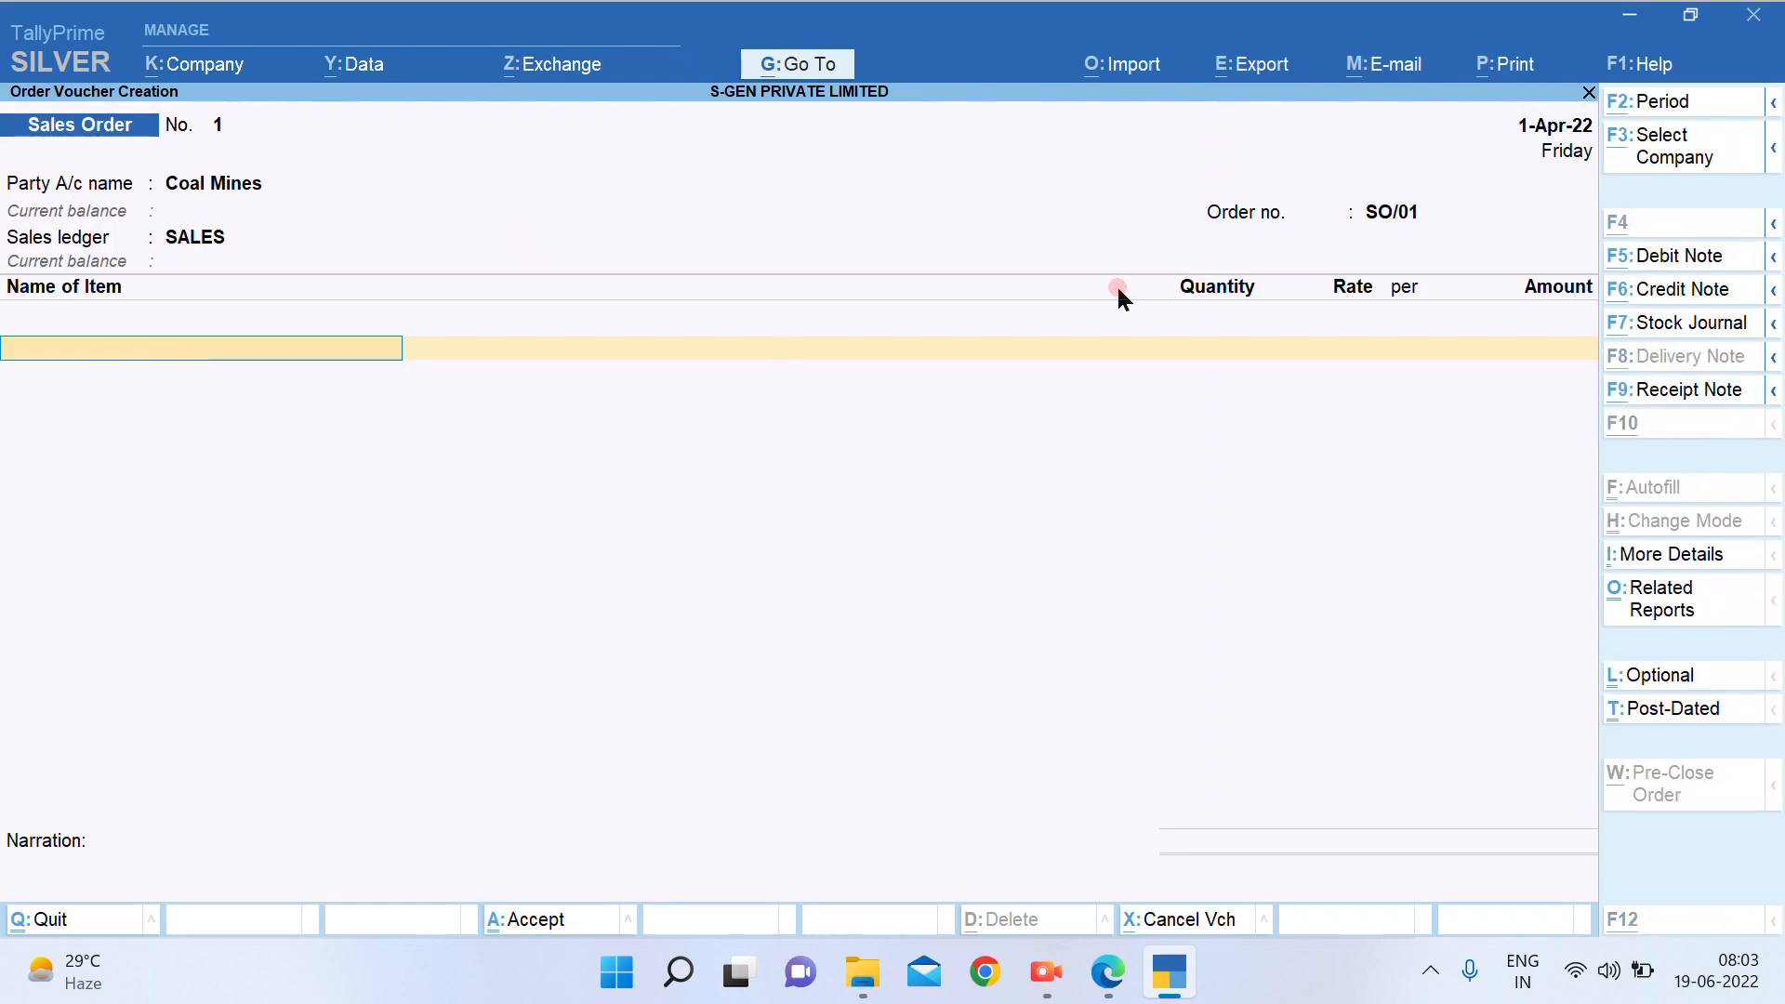
{"action": "key", "text": "alt+Tab"}
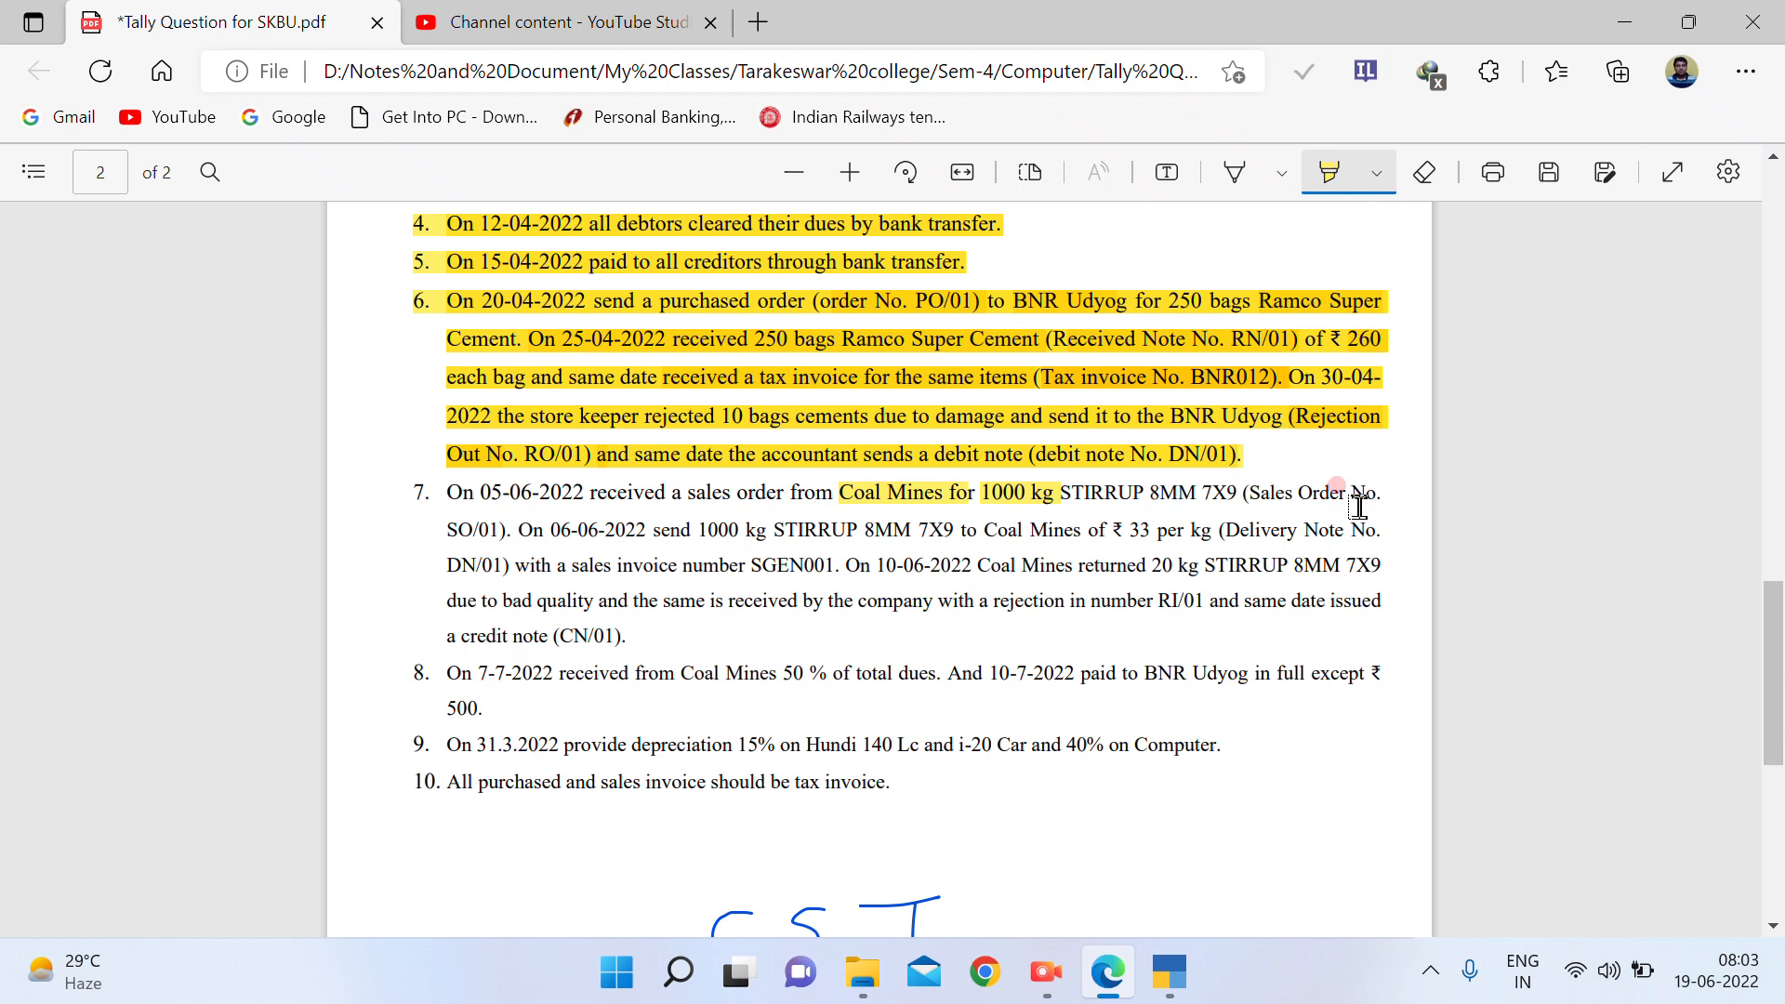
{"action": "key", "text": "alt+Tab"}
{"action": "type", "text": "S"}
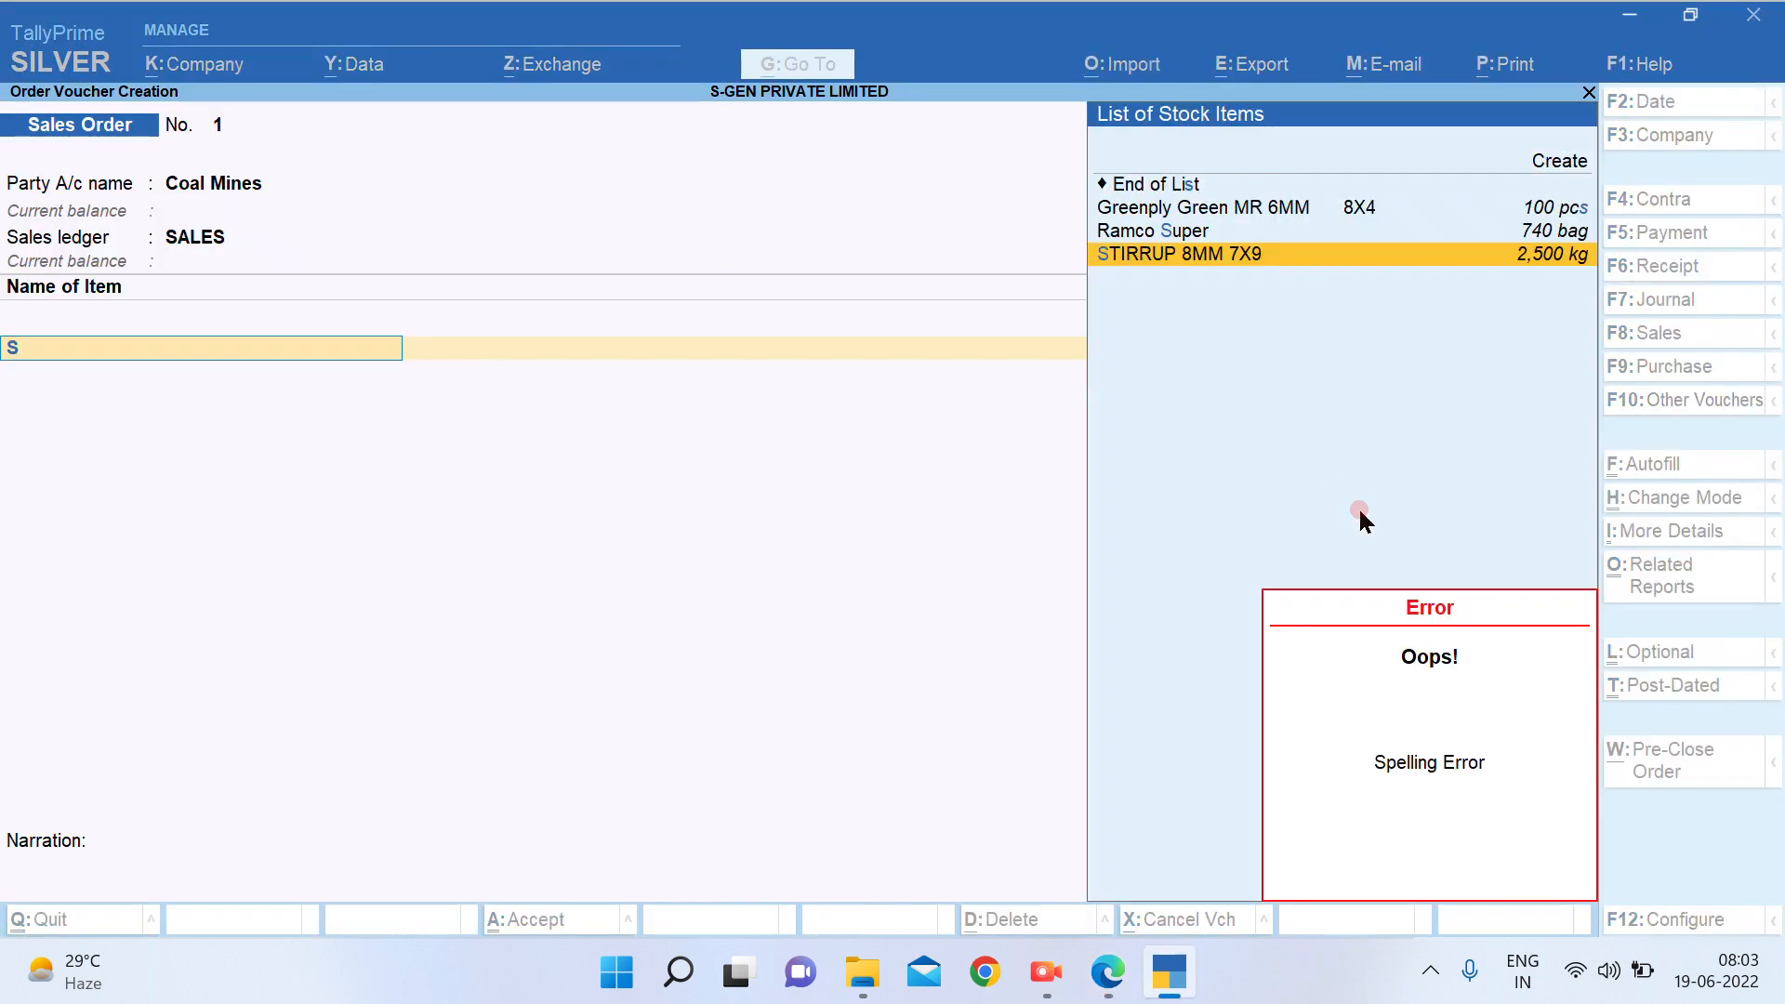
{"action": "type", "text": "T"}
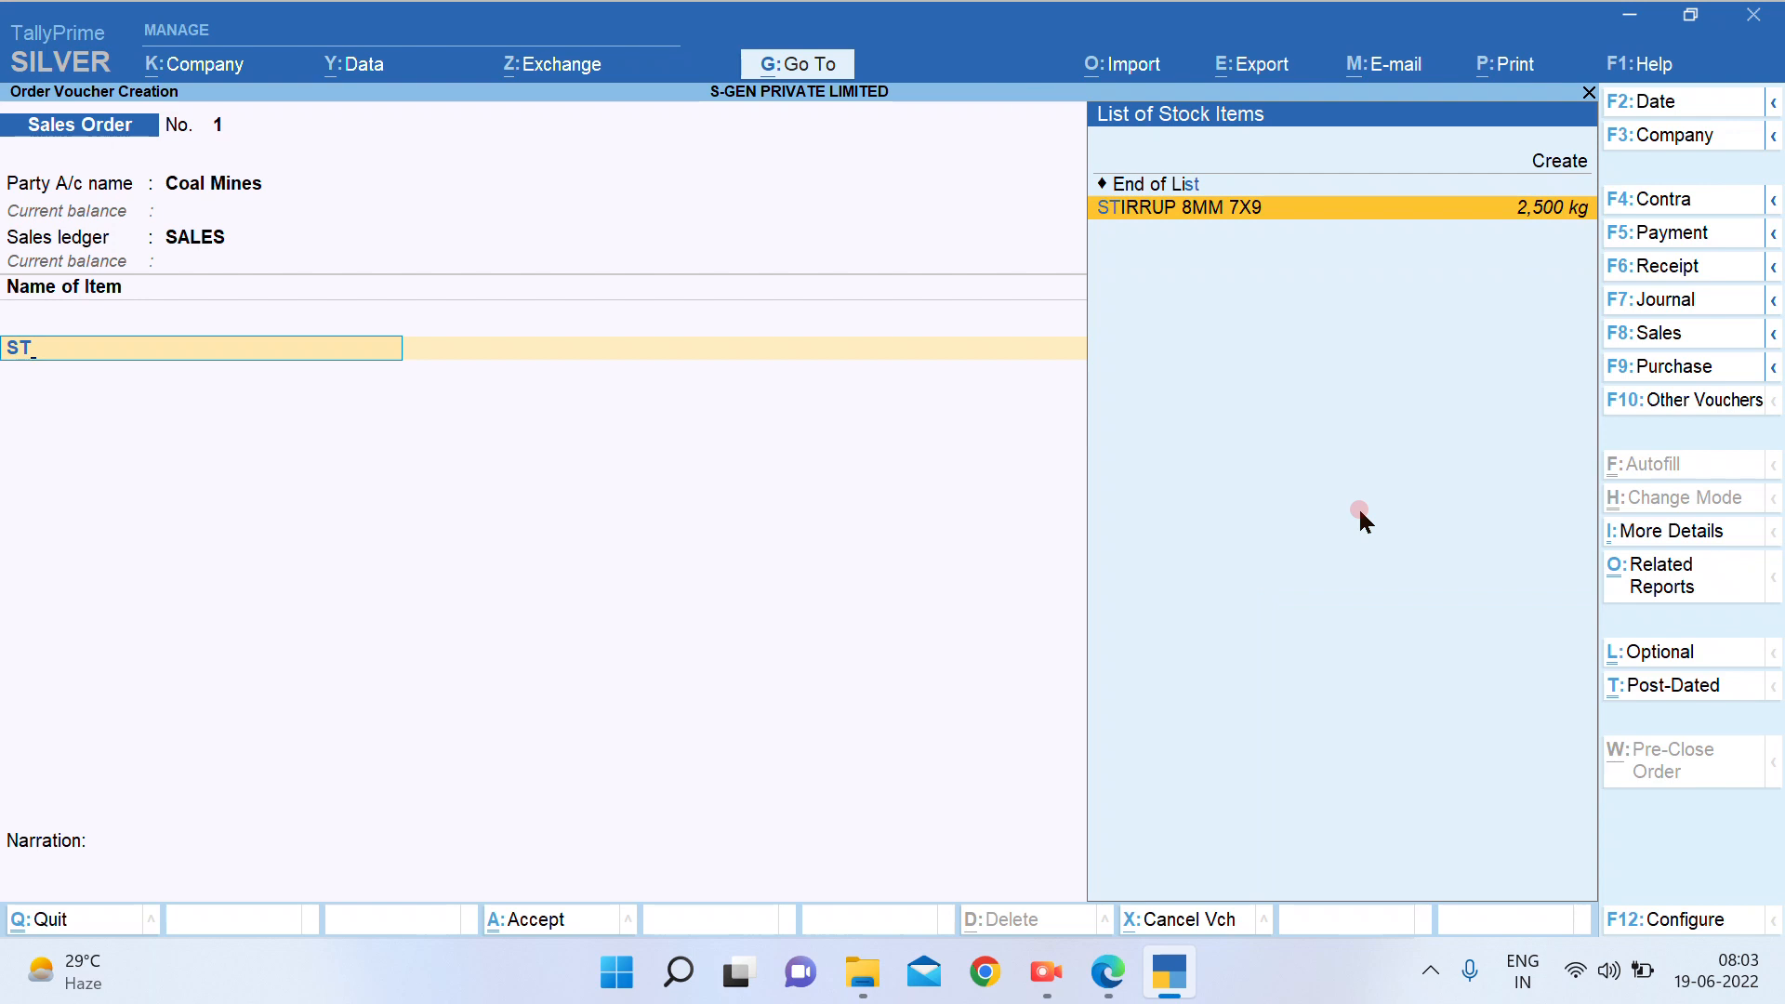
{"action": "key", "text": "Return"}
{"action": "key", "text": "Return"}
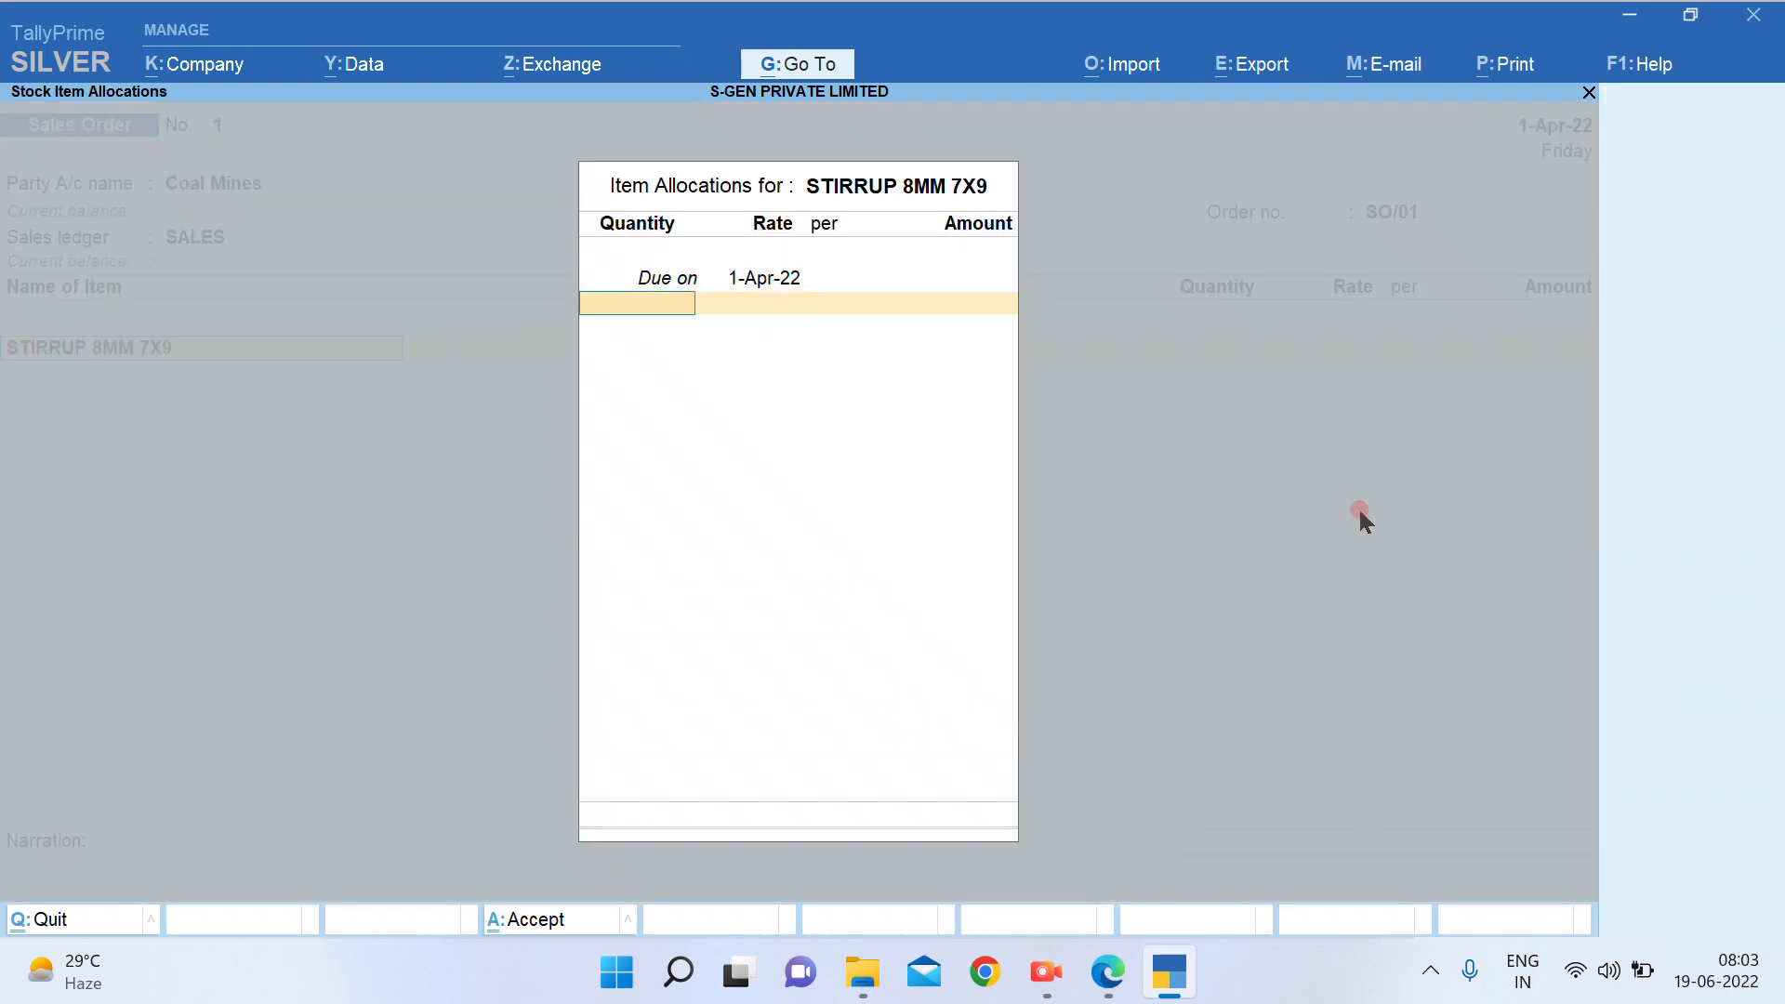
{"action": "type", "text": "1000"}
{"action": "key", "text": "Return"}
Highlight the rate 33 in event 7 of the Edge PDF, return to TallyPrime and set the item's rate to 33 per kg
{"action": "key", "text": "alt+Tab"}
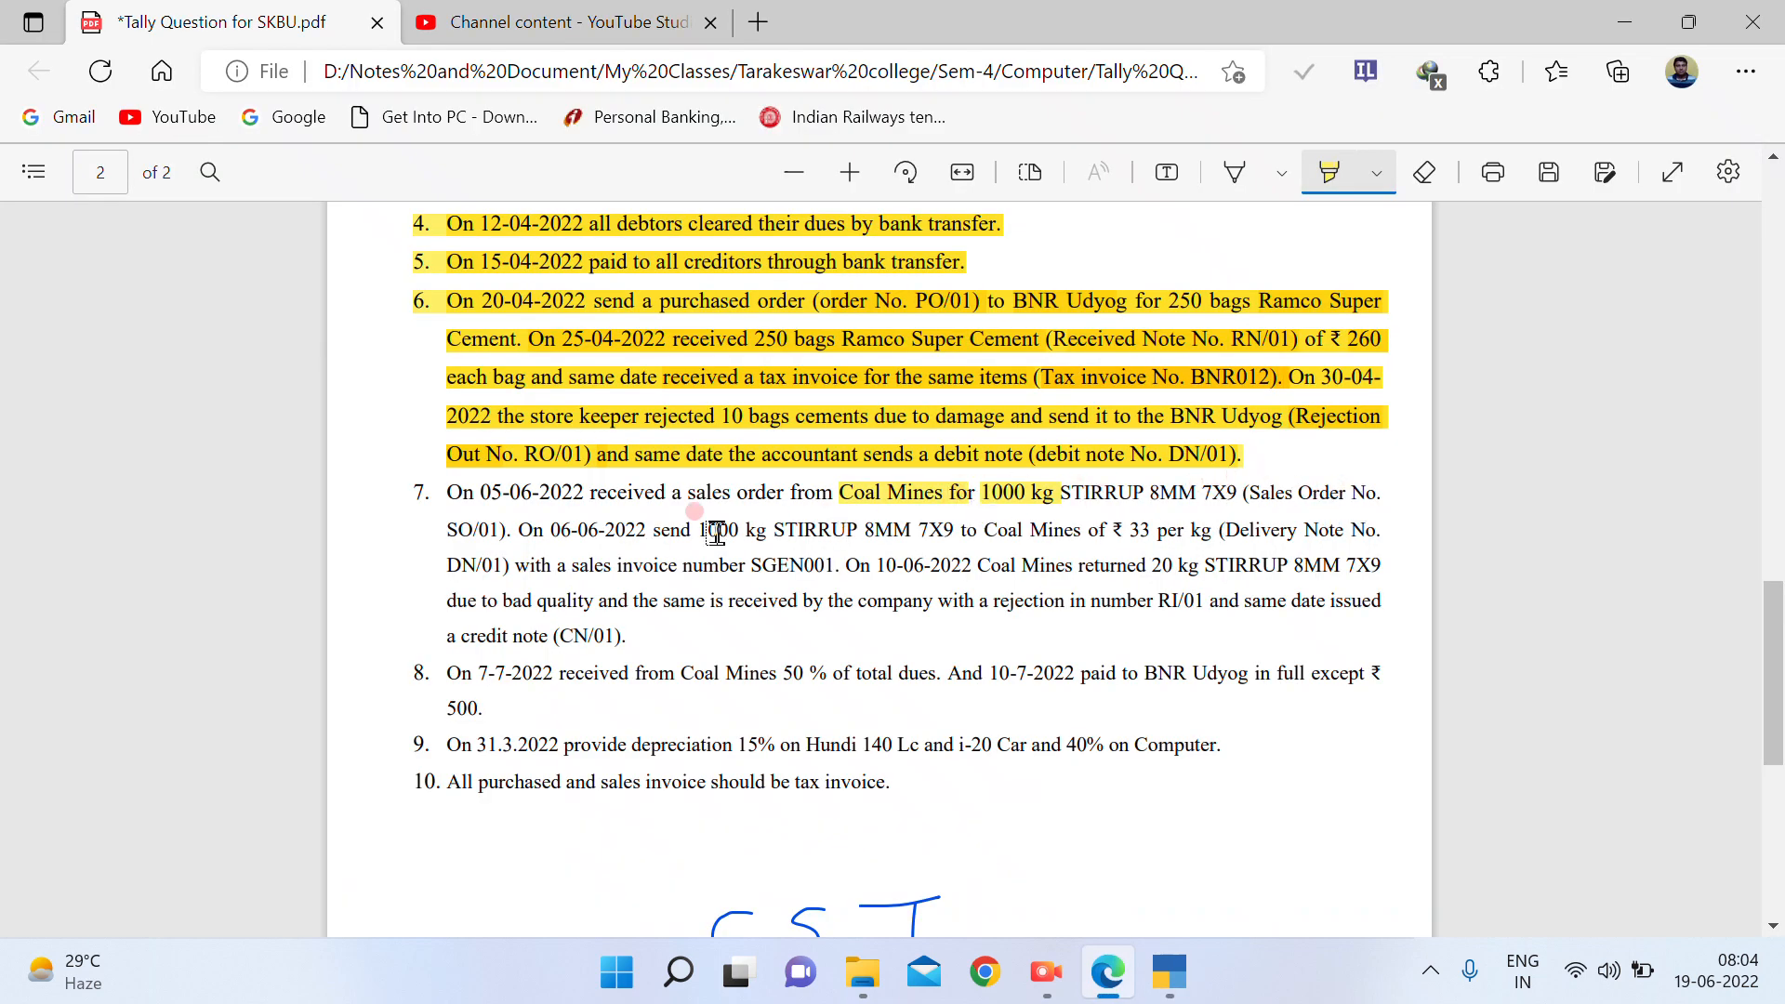
{"action": "left_click_drag", "start_coordinate": [1128, 530], "coordinate": [1153, 530]}
{"action": "key", "text": "alt+Tab"}
{"action": "type", "text": "33"}
{"action": "key", "text": "Return"}
{"action": "key", "text": "Return"}
{"action": "key", "text": "Return"}
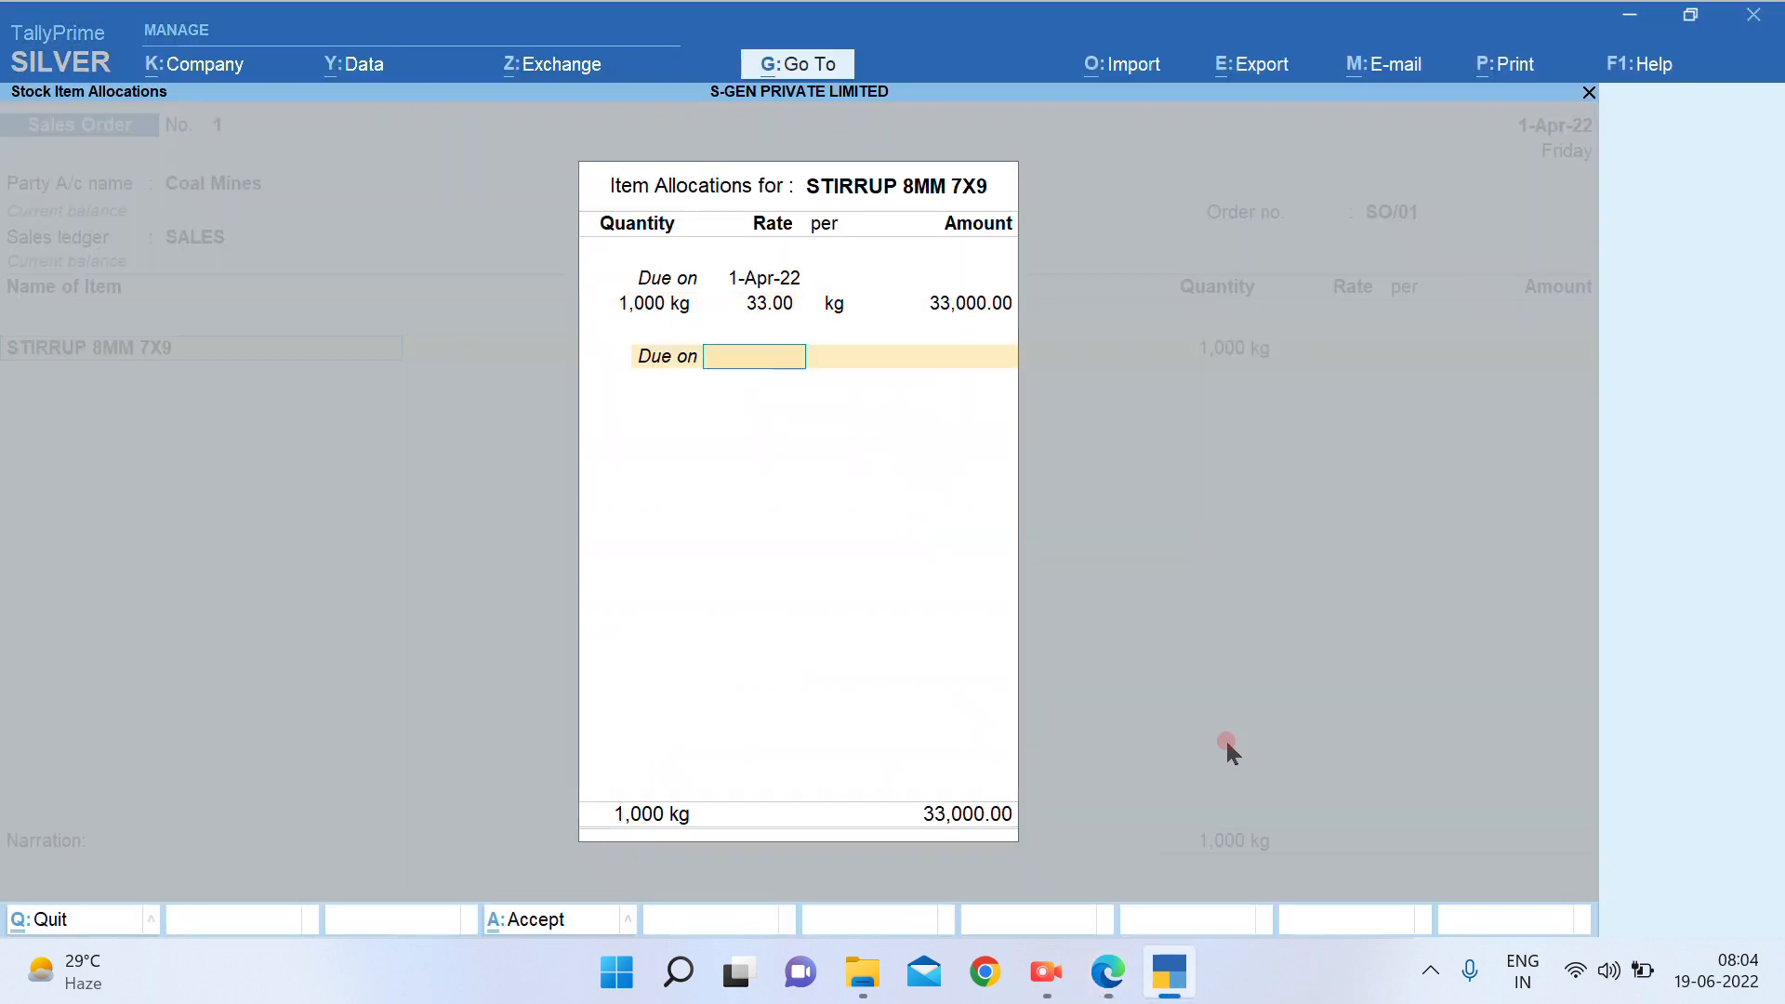
{"action": "key", "text": "Return"}
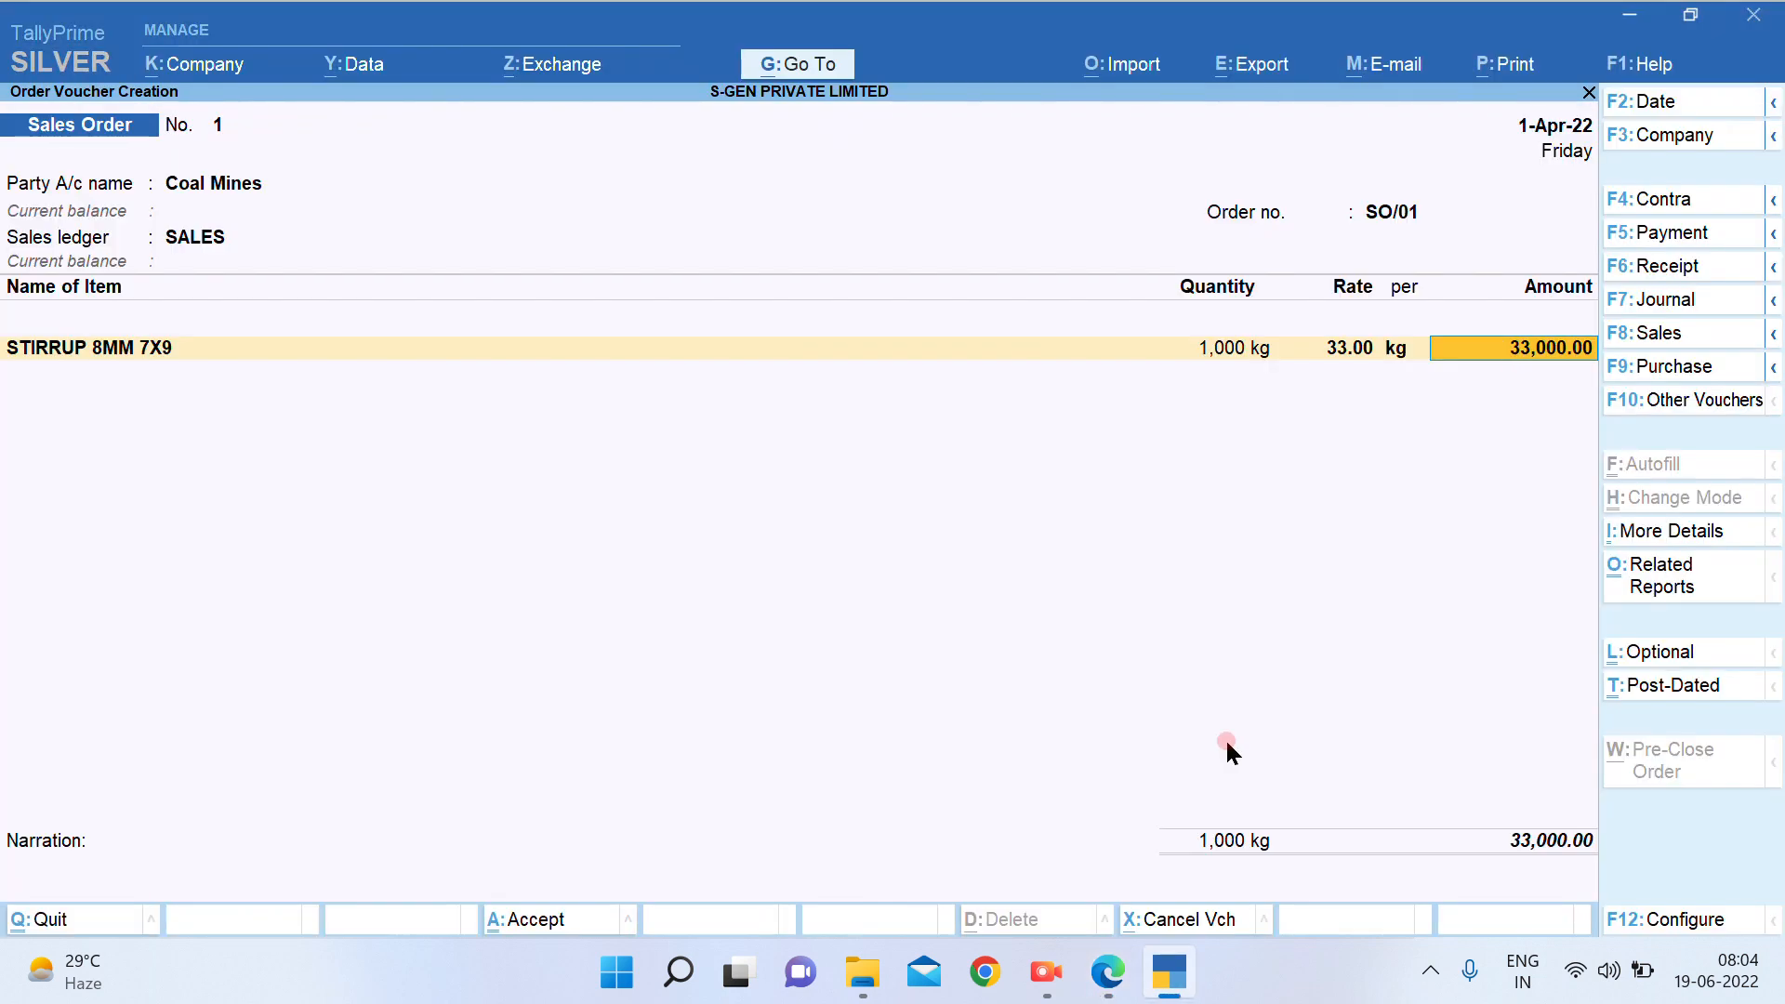
{"action": "key", "text": "Return"}
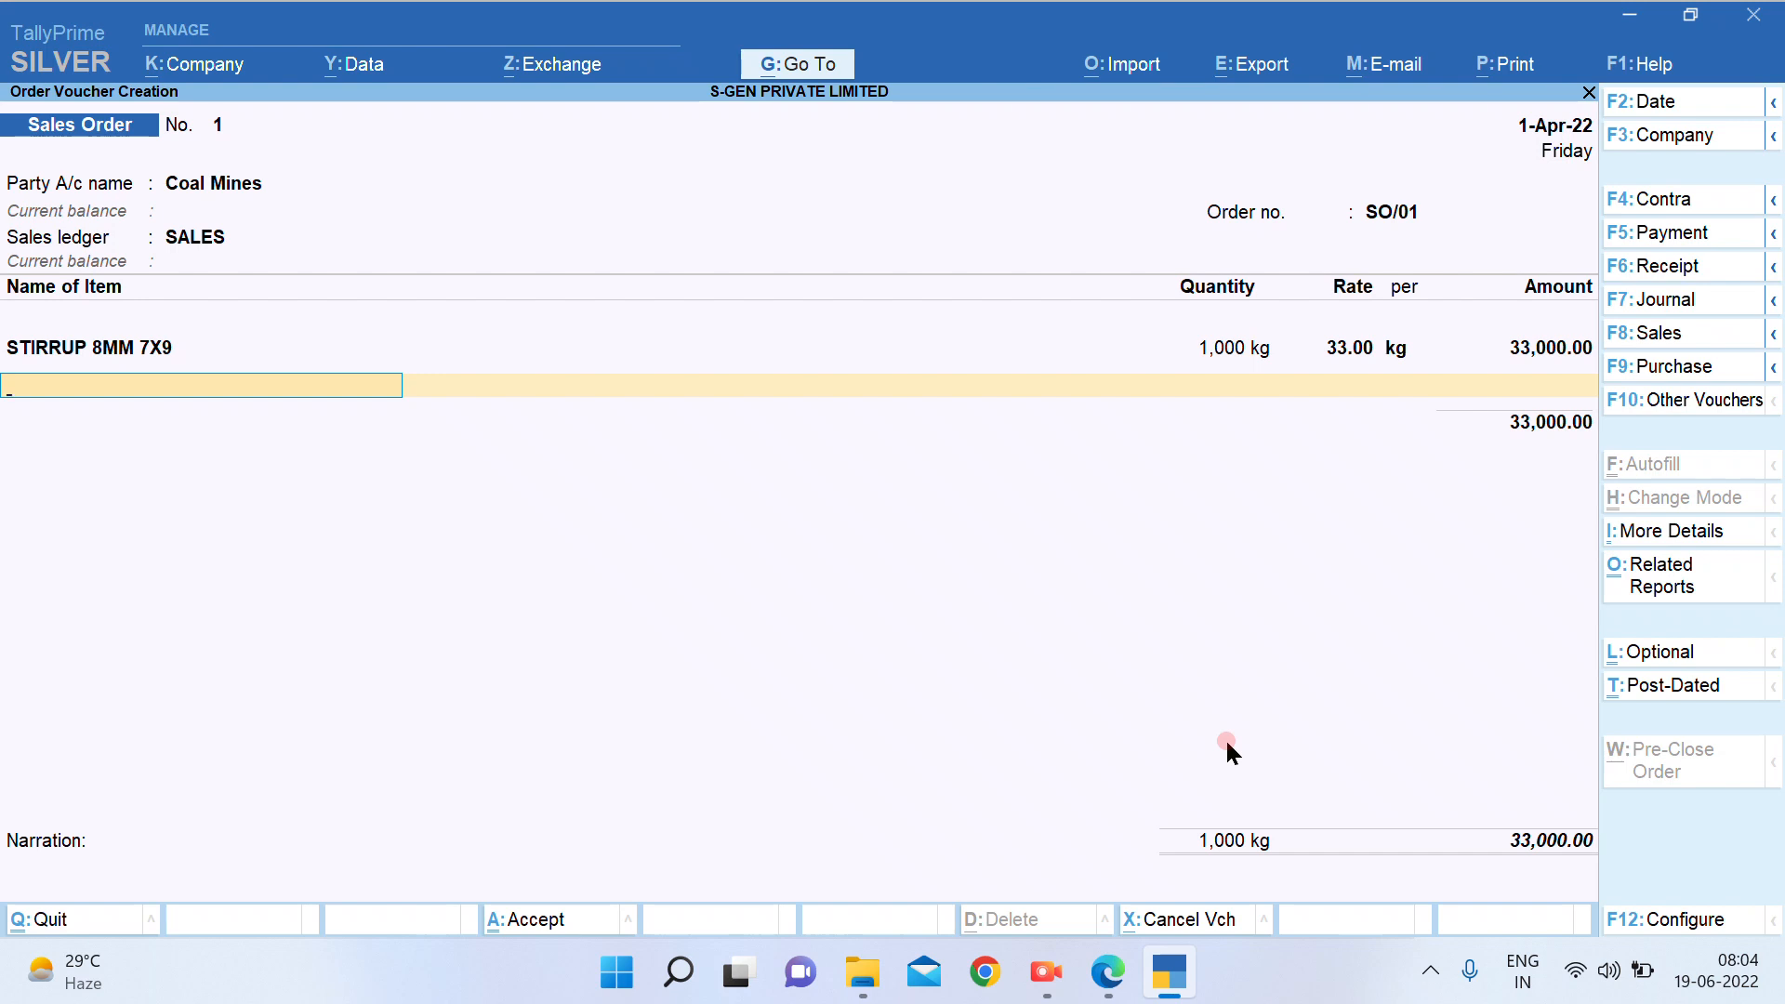
End the item list and add the OUTPUT CGST and OUTPUT SGST ledgers to the sales order with their calculated amounts
{"action": "key", "text": "Return"}
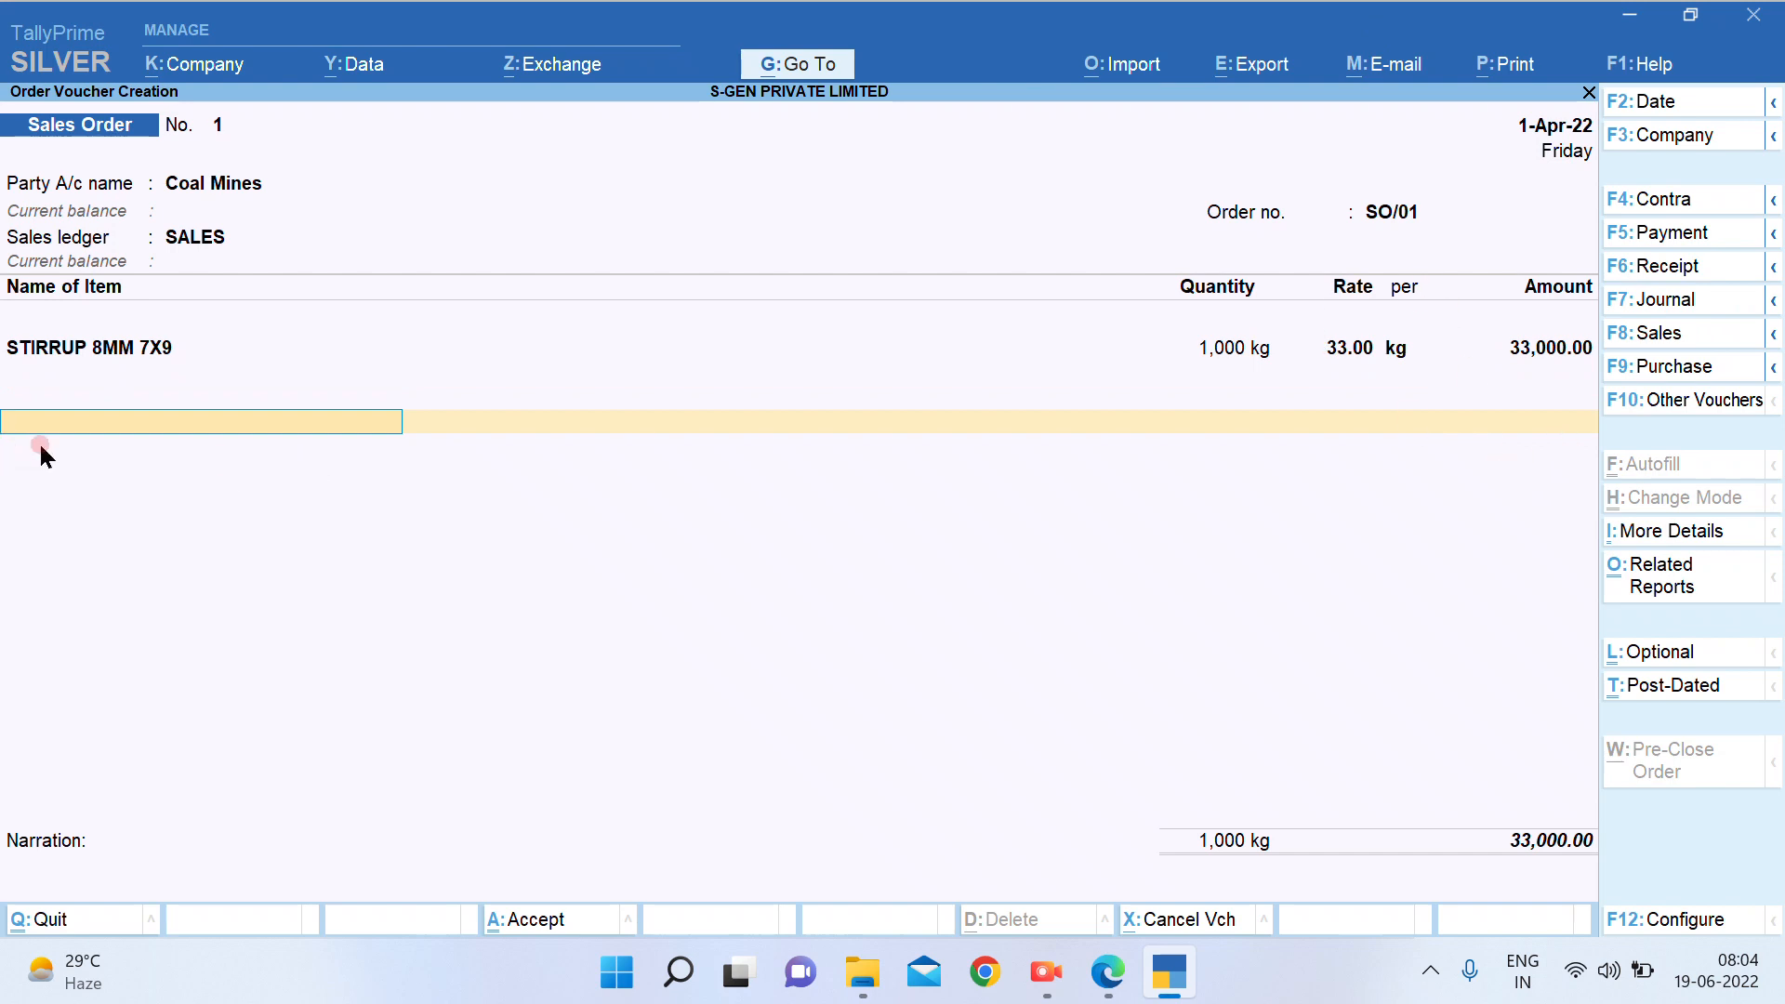
{"action": "type", "text": "OU"}
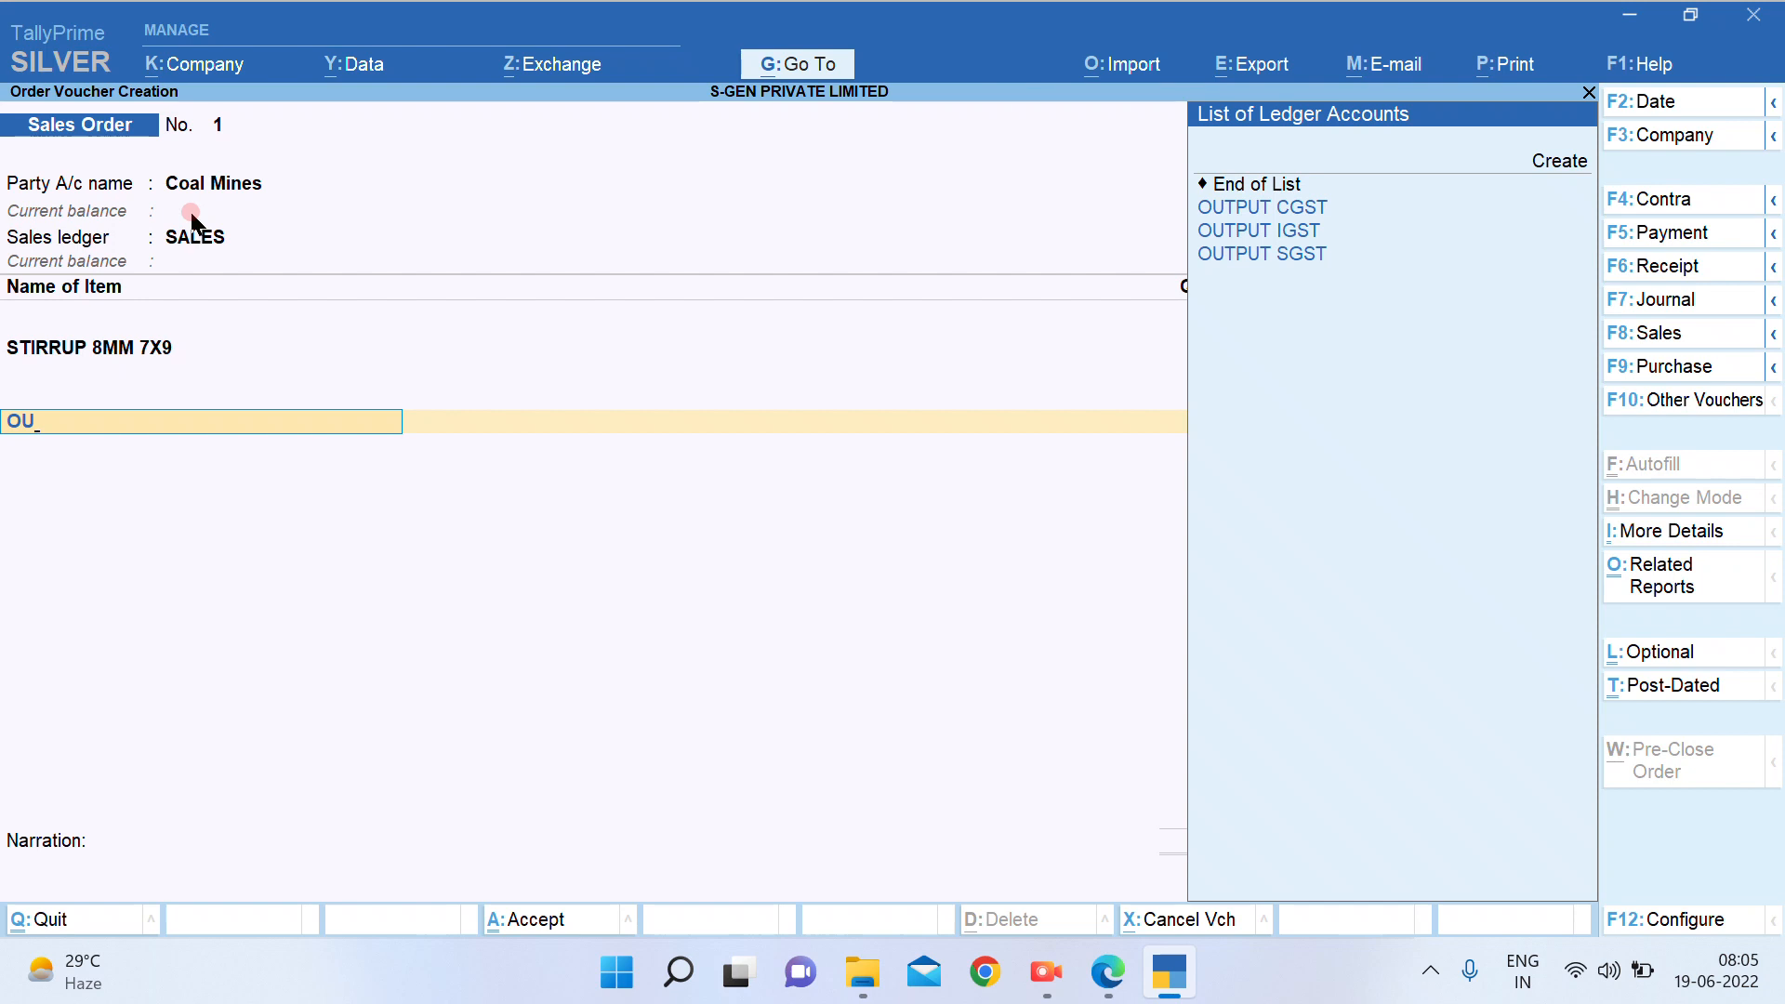
{"action": "key", "text": "Down"}
{"action": "key", "text": "Down"}
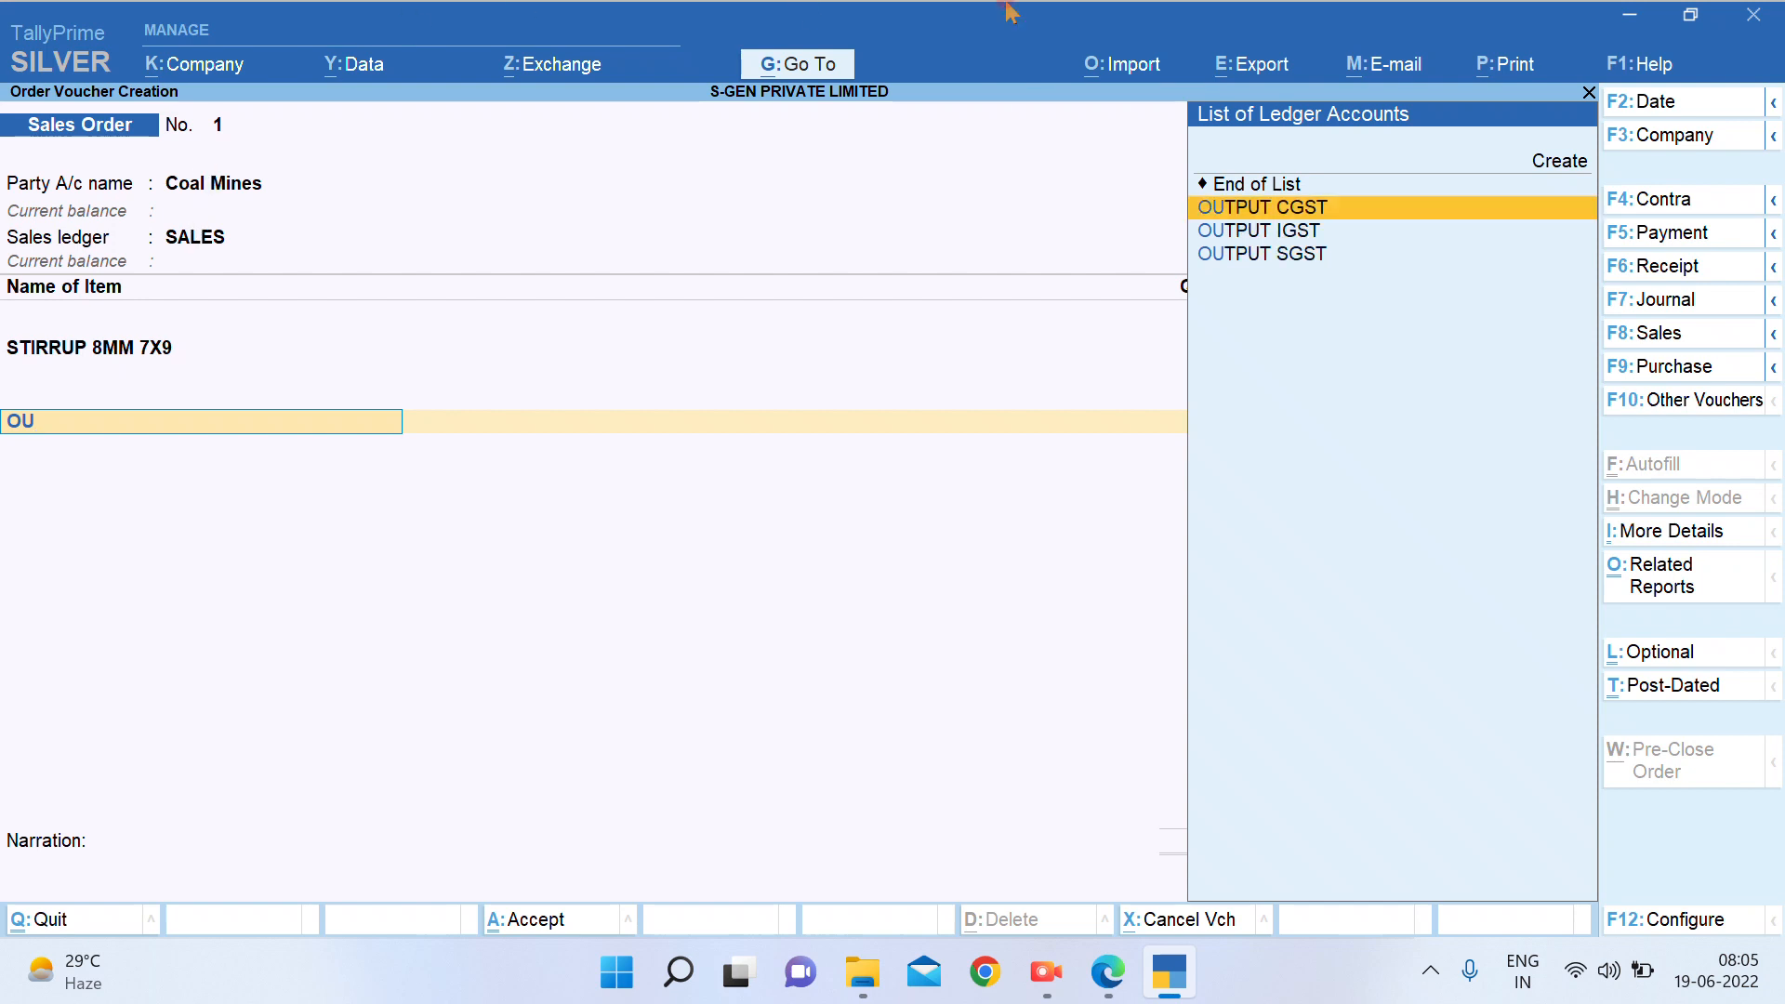
{"action": "key", "text": "Up"}
{"action": "key", "text": "Return"}
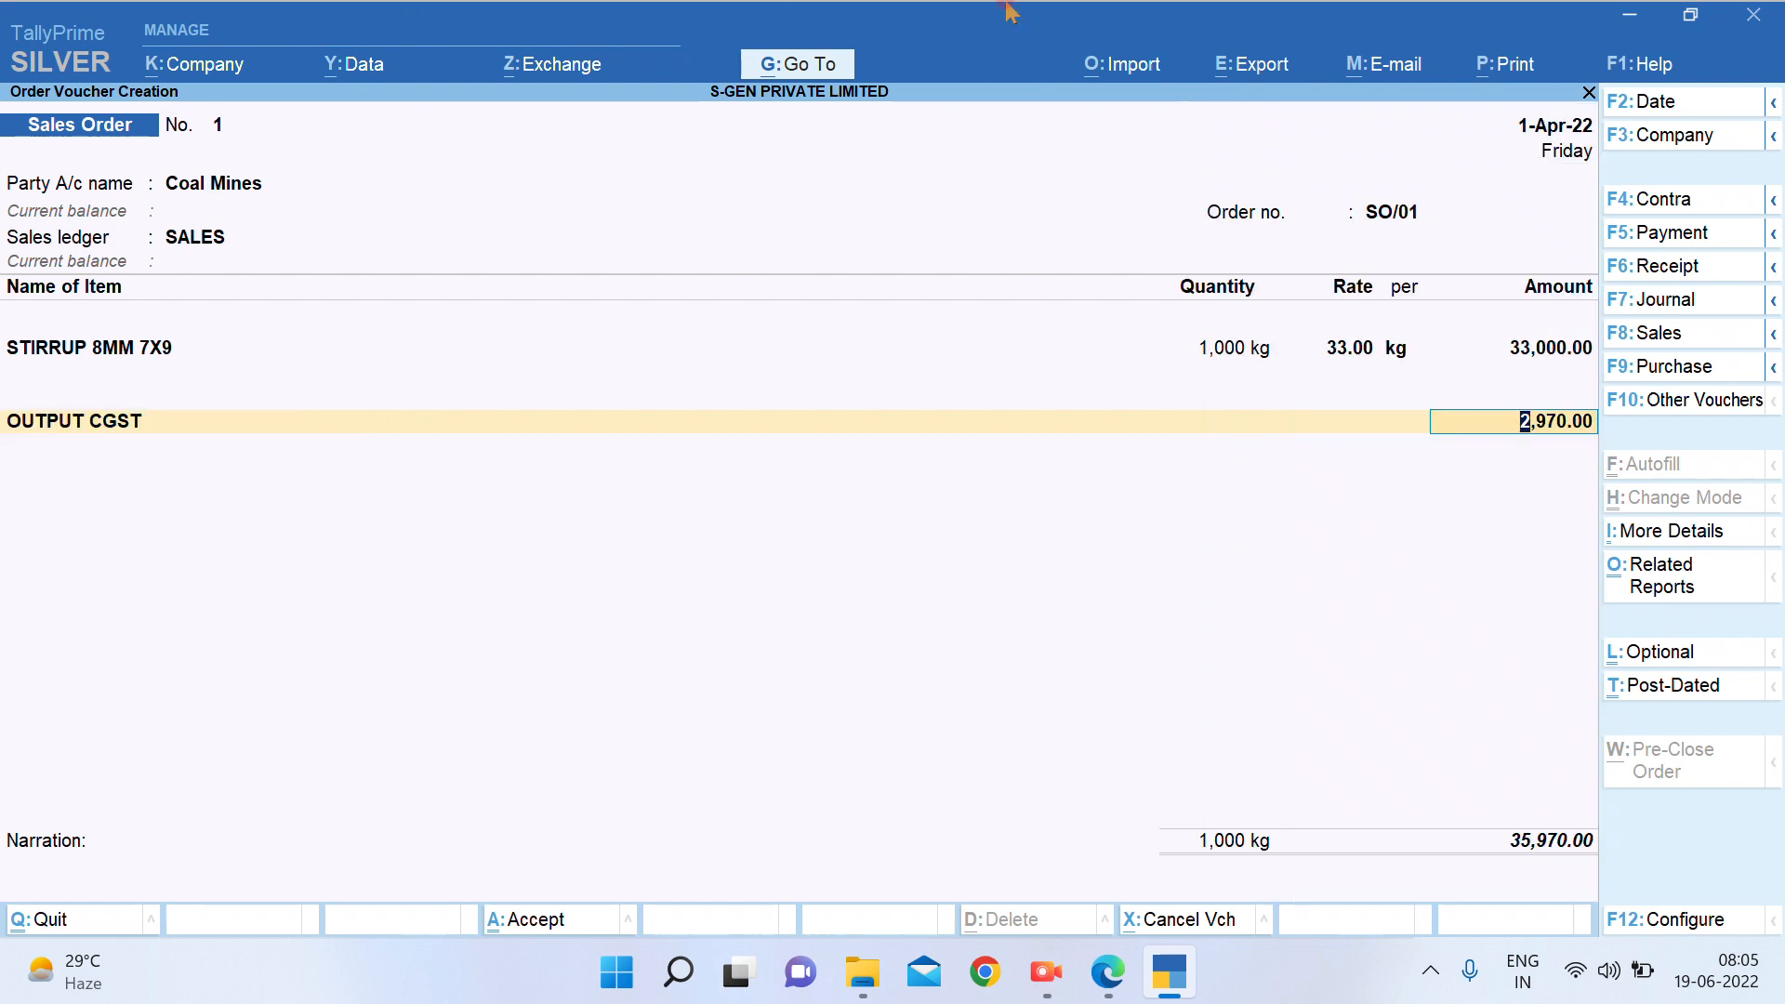
{"action": "key", "text": "Return"}
{"action": "type", "text": "OUT"}
{"action": "key", "text": "Down"}
{"action": "key", "text": "Down"}
{"action": "key", "text": "Down"}
{"action": "key", "text": "Return"}
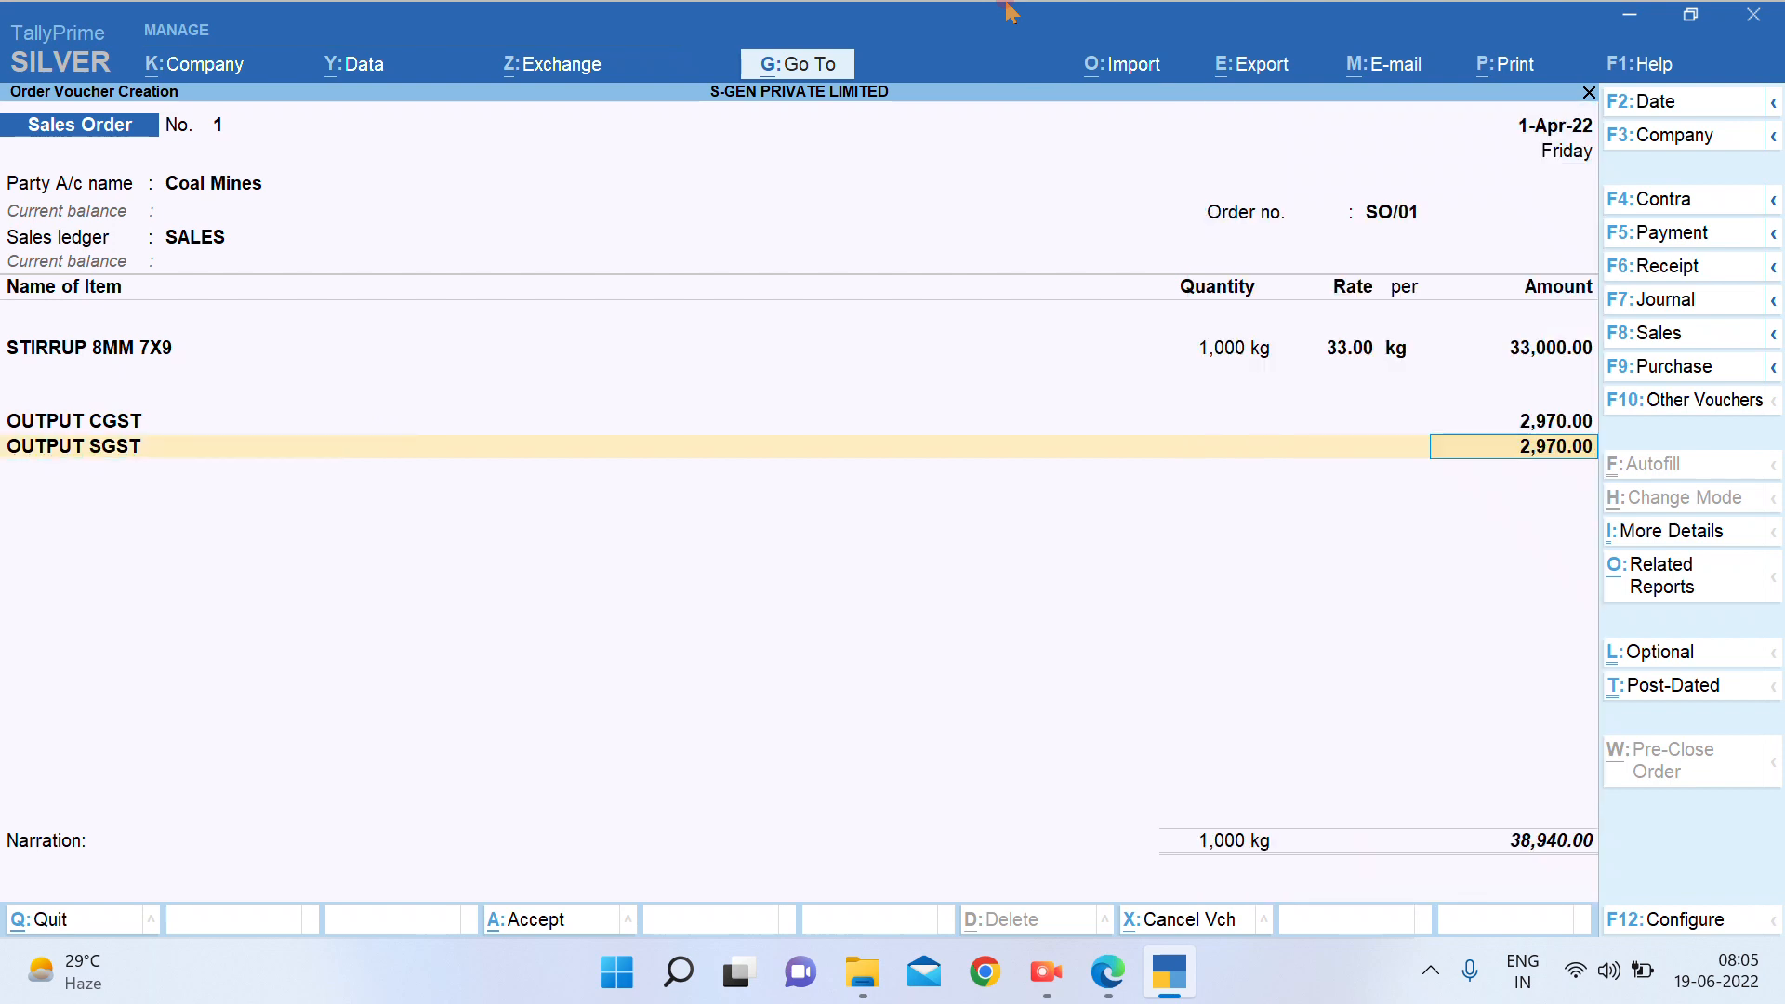
{"action": "key", "text": "Return"}
End the tax ledger list and save sales order SO/01 without a narration
{"action": "key", "text": "Return"}
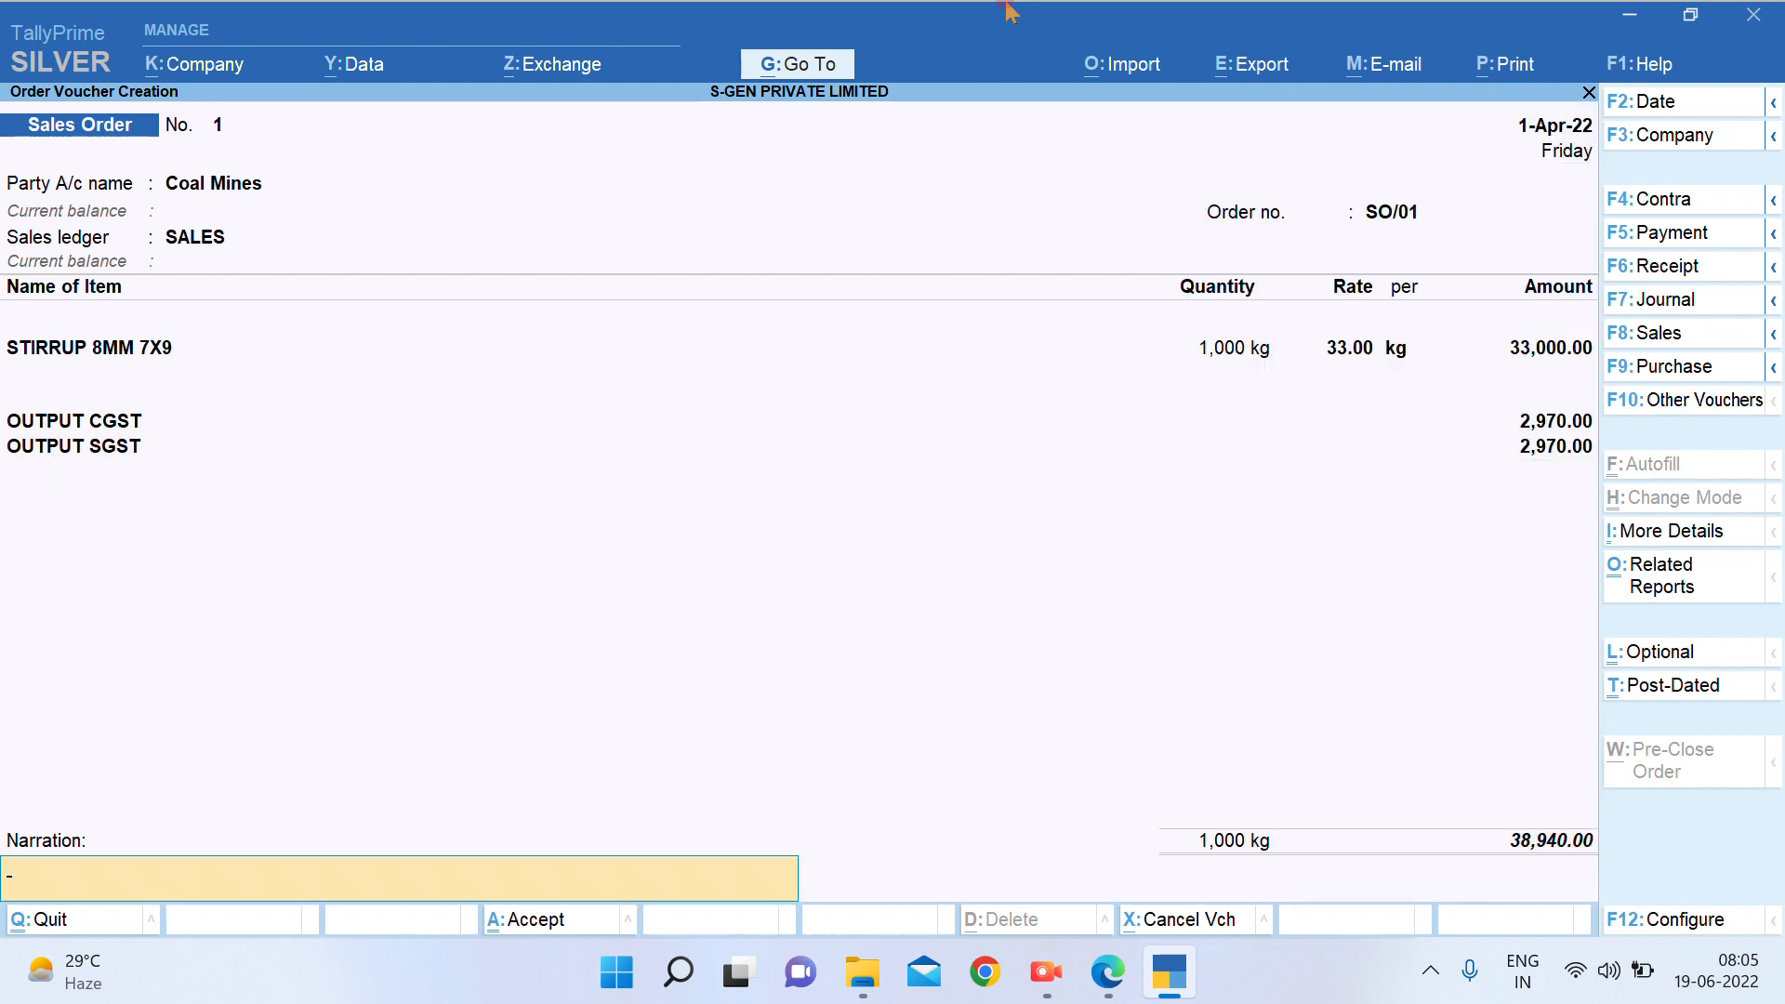
{"action": "key", "text": "Return"}
{"action": "key", "text": "Return"}
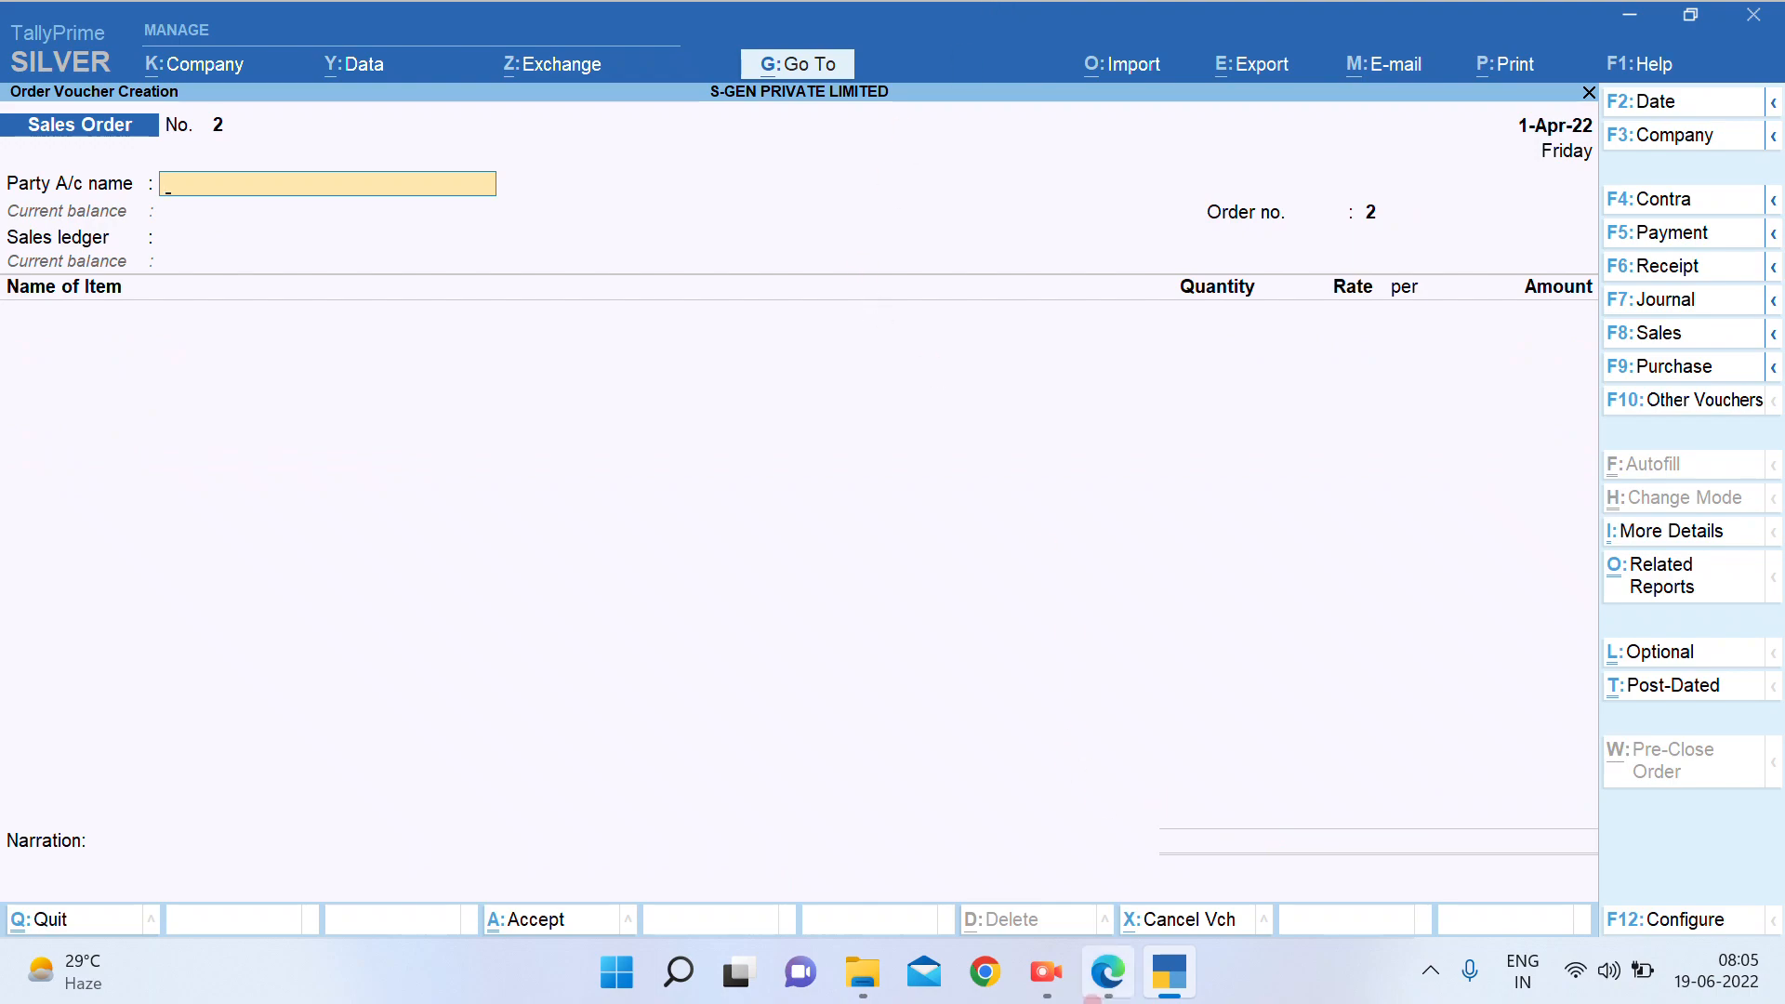
Switch to the question PDF in Edge, highlight event 7's sales order sentence up to SO/01, and return to TallyPrime
{"action": "left_click", "coordinate": [1107, 971]}
{"action": "mouse_move", "coordinate": [455, 492]}
{"action": "left_mouse_down"}
{"action": "mouse_move", "coordinate": [778, 505]}
{"action": "mouse_move", "coordinate": [777, 547]}
{"action": "mouse_move", "coordinate": [518, 533]}
{"action": "mouse_move", "coordinate": [552, 531]}
{"action": "left_mouse_up"}
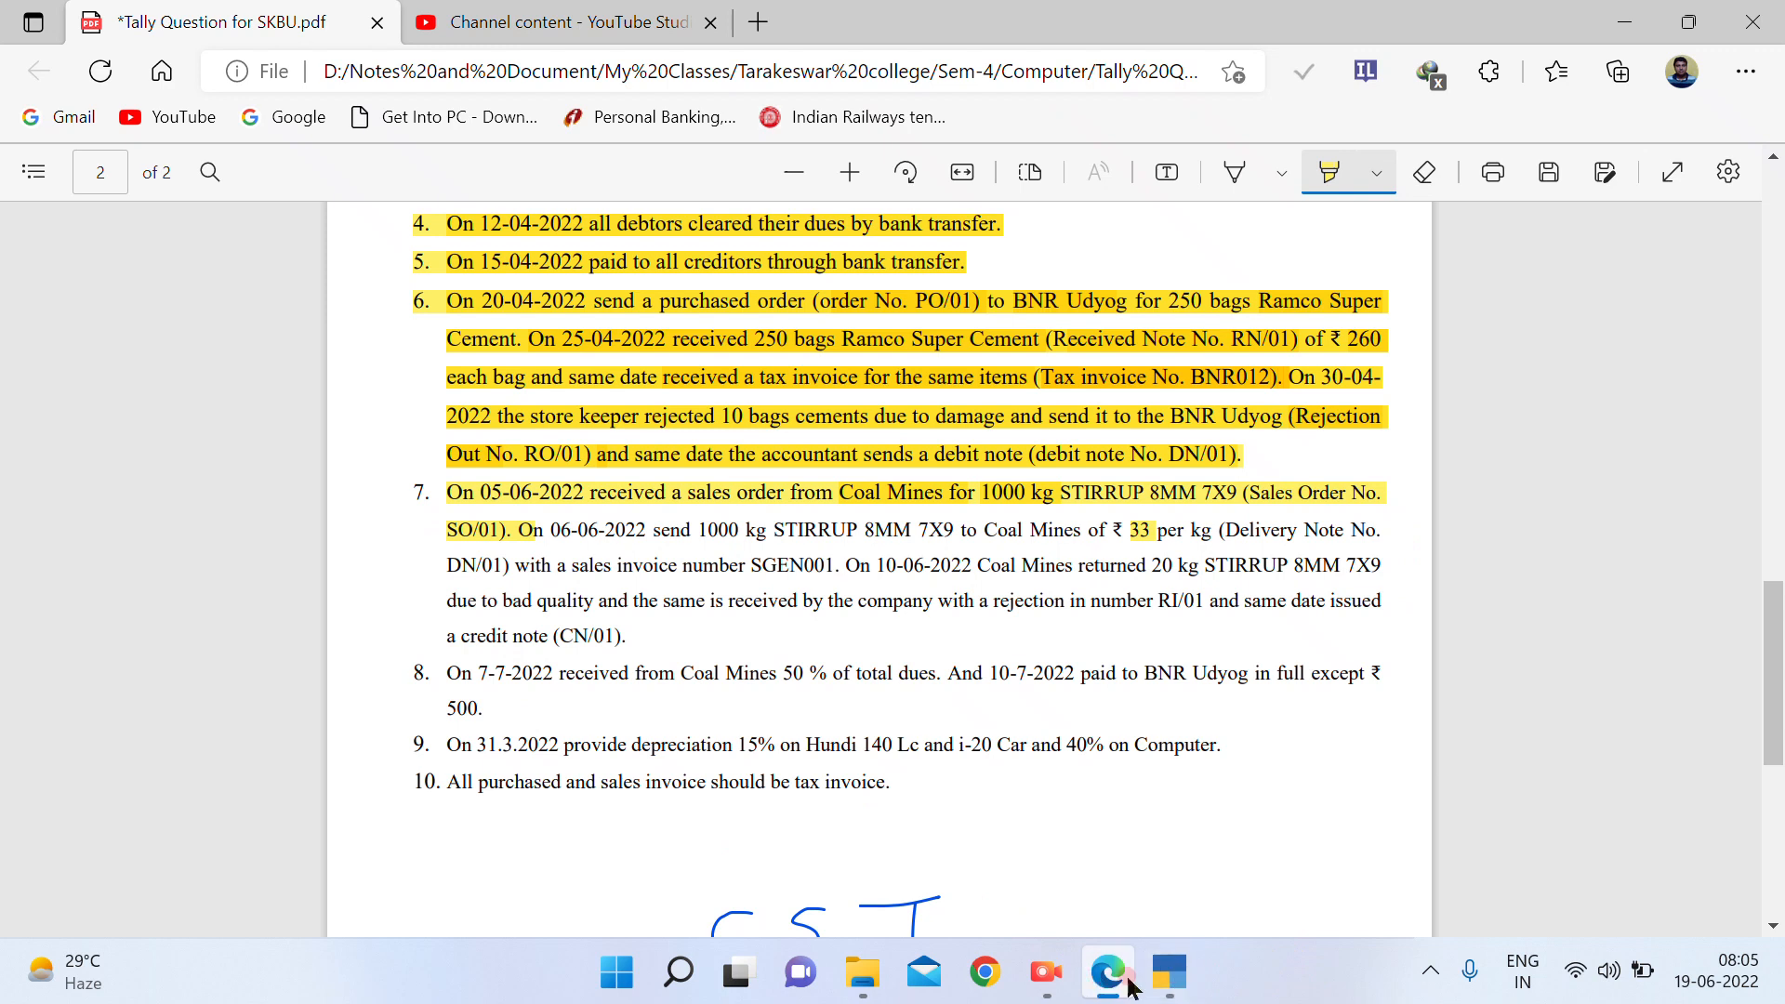
{"action": "left_click", "coordinate": [1170, 972]}
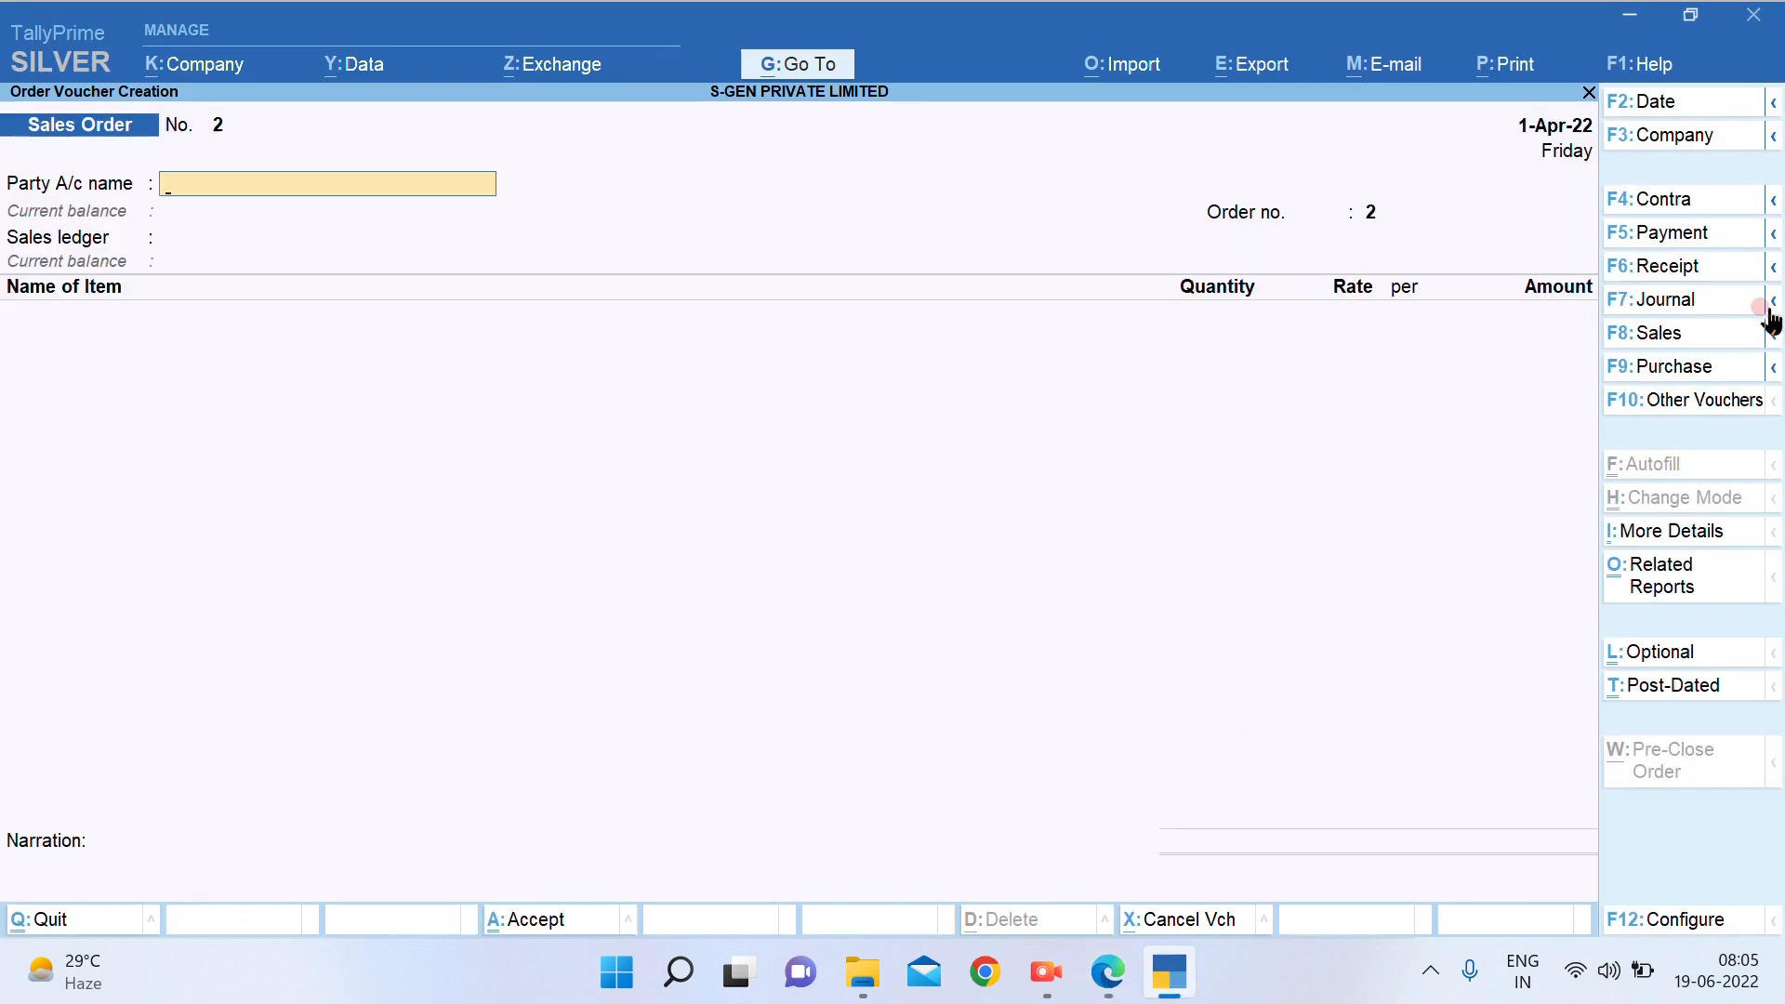
Open the list for changing the voucher type and show its inactive types
{"action": "left_click", "coordinate": [1682, 399]}
{"action": "key", "text": "Up"}
{"action": "key", "text": "Up"}
{"action": "key", "text": "Up"}
{"action": "key", "text": "Up"}
{"action": "key", "text": "Up"}
{"action": "key", "text": "Up"}
{"action": "key", "text": "Up"}
{"action": "key", "text": "Up"}
{"action": "key", "text": "Up"}
{"action": "key", "text": "Up"}
{"action": "key", "text": "Up"}
{"action": "key", "text": "Up"}
{"action": "key", "text": "Up"}
{"action": "key", "text": "Up"}
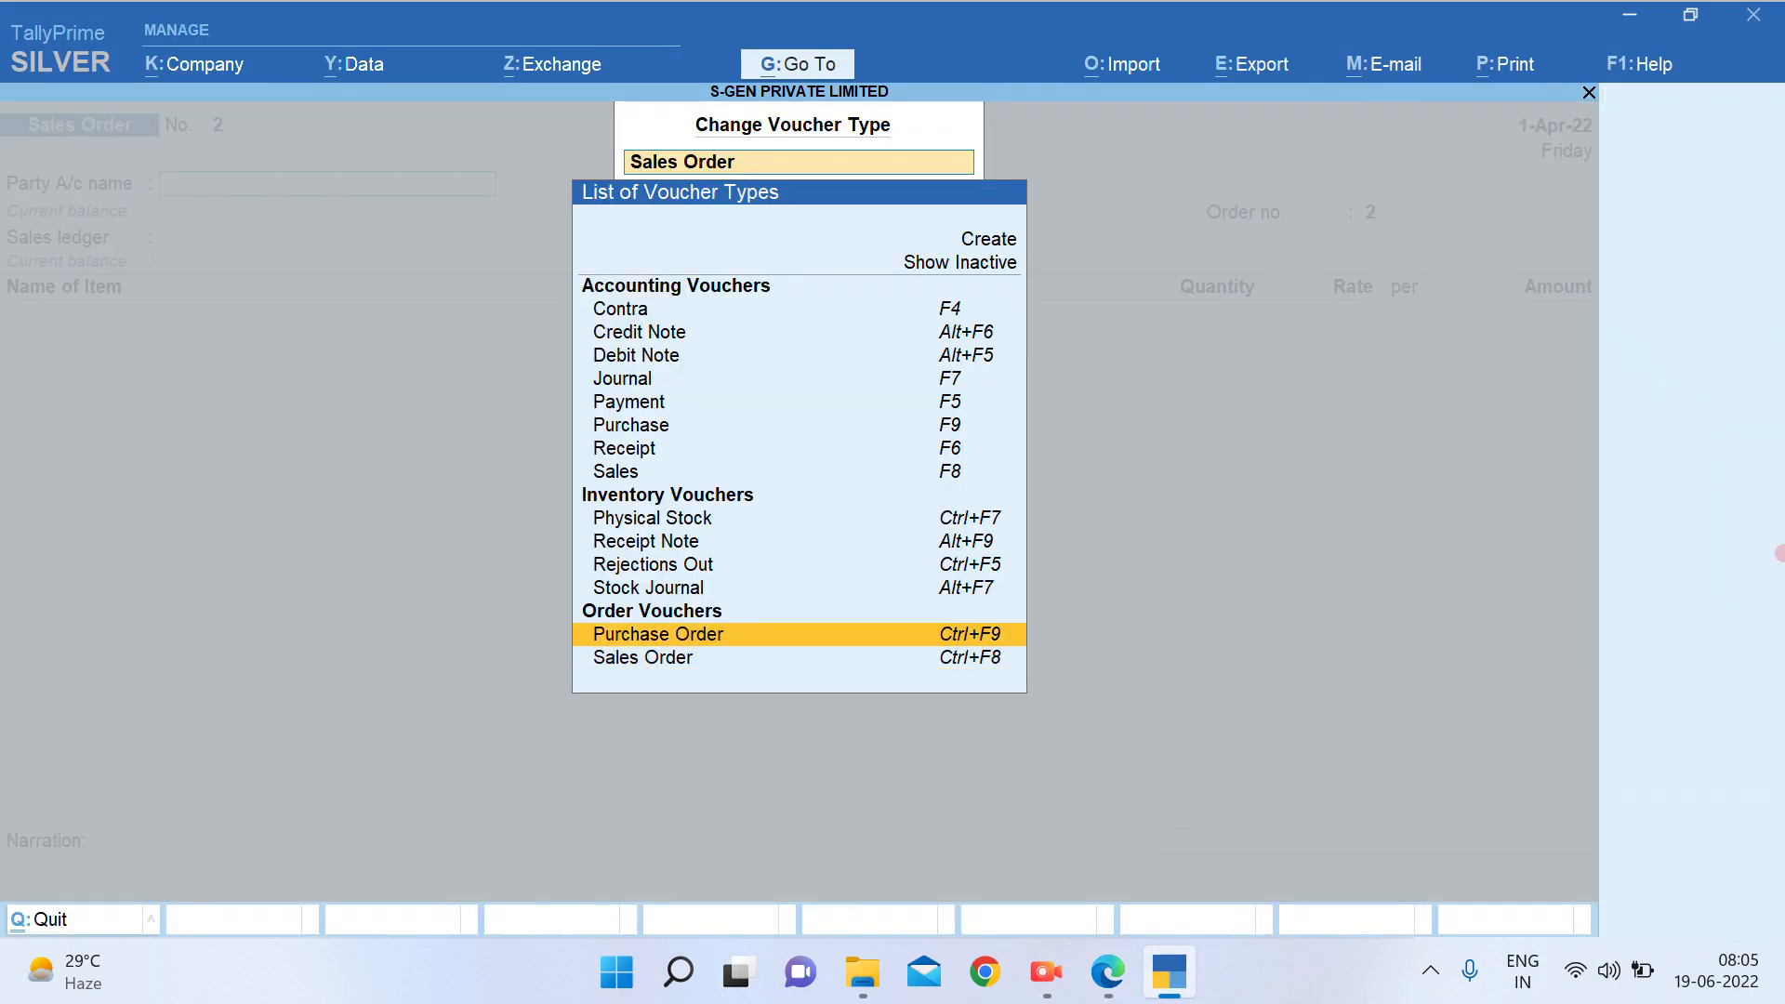
{"action": "key", "text": "Return"}
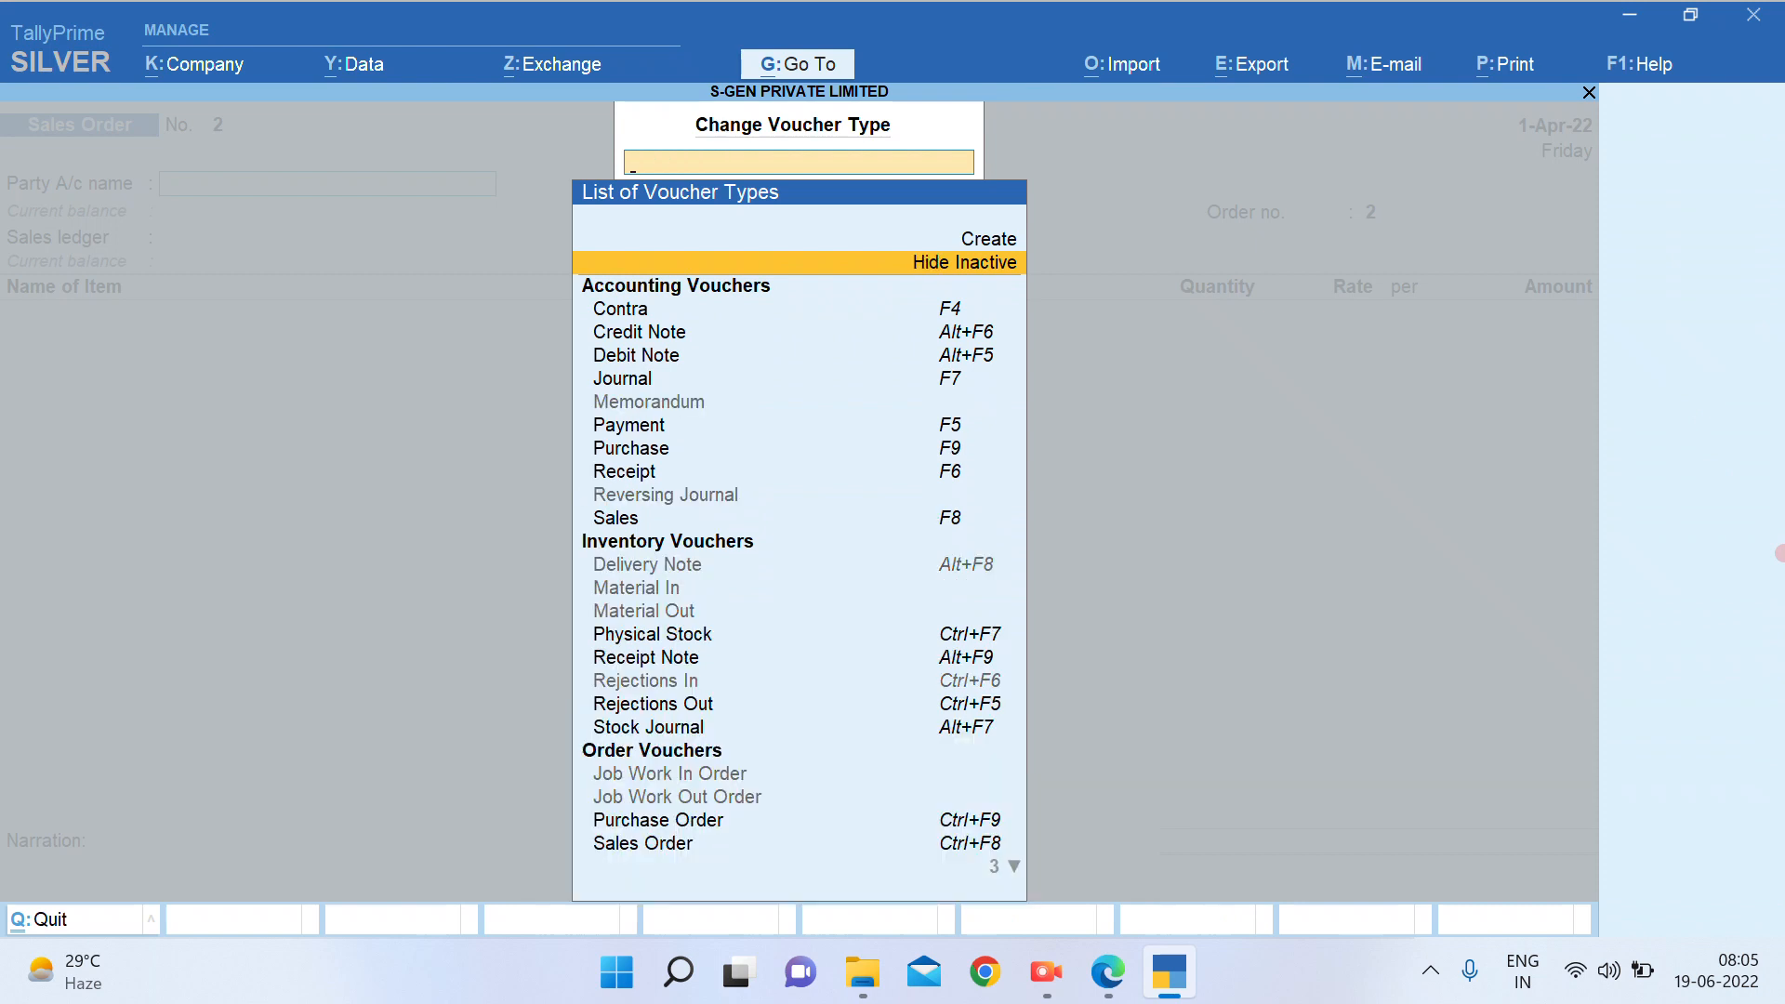
Choose the Delivery Note voucher type and activate it to start a new delivery note
{"action": "key", "text": "Down"}
{"action": "key", "text": "Down"}
{"action": "key", "text": "Down"}
{"action": "key", "text": "Down"}
{"action": "key", "text": "Down"}
{"action": "key", "text": "Down"}
{"action": "key", "text": "Down"}
{"action": "key", "text": "Down"}
{"action": "key", "text": "Down"}
{"action": "key", "text": "Down"}
{"action": "key", "text": "Down"}
{"action": "key", "text": "Down"}
{"action": "key", "text": "Down"}
{"action": "key", "text": "Up"}
{"action": "key", "text": "Up"}
{"action": "key", "text": "Return"}
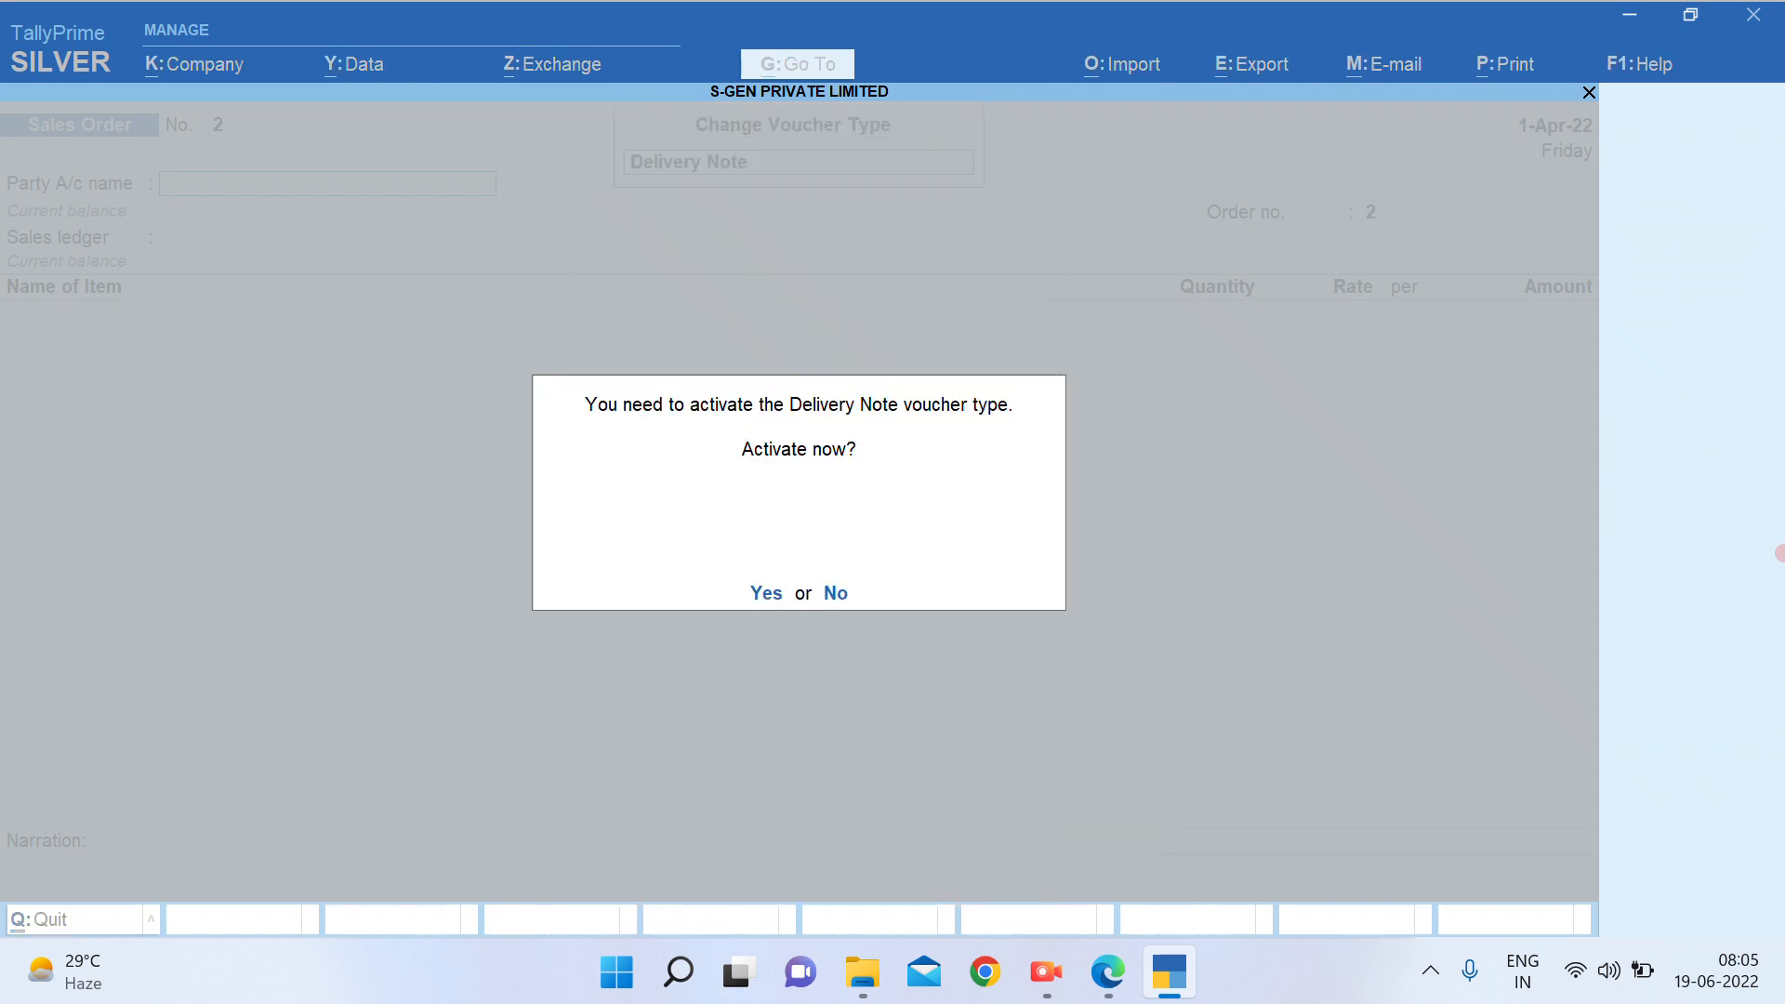
{"action": "key", "text": "y"}
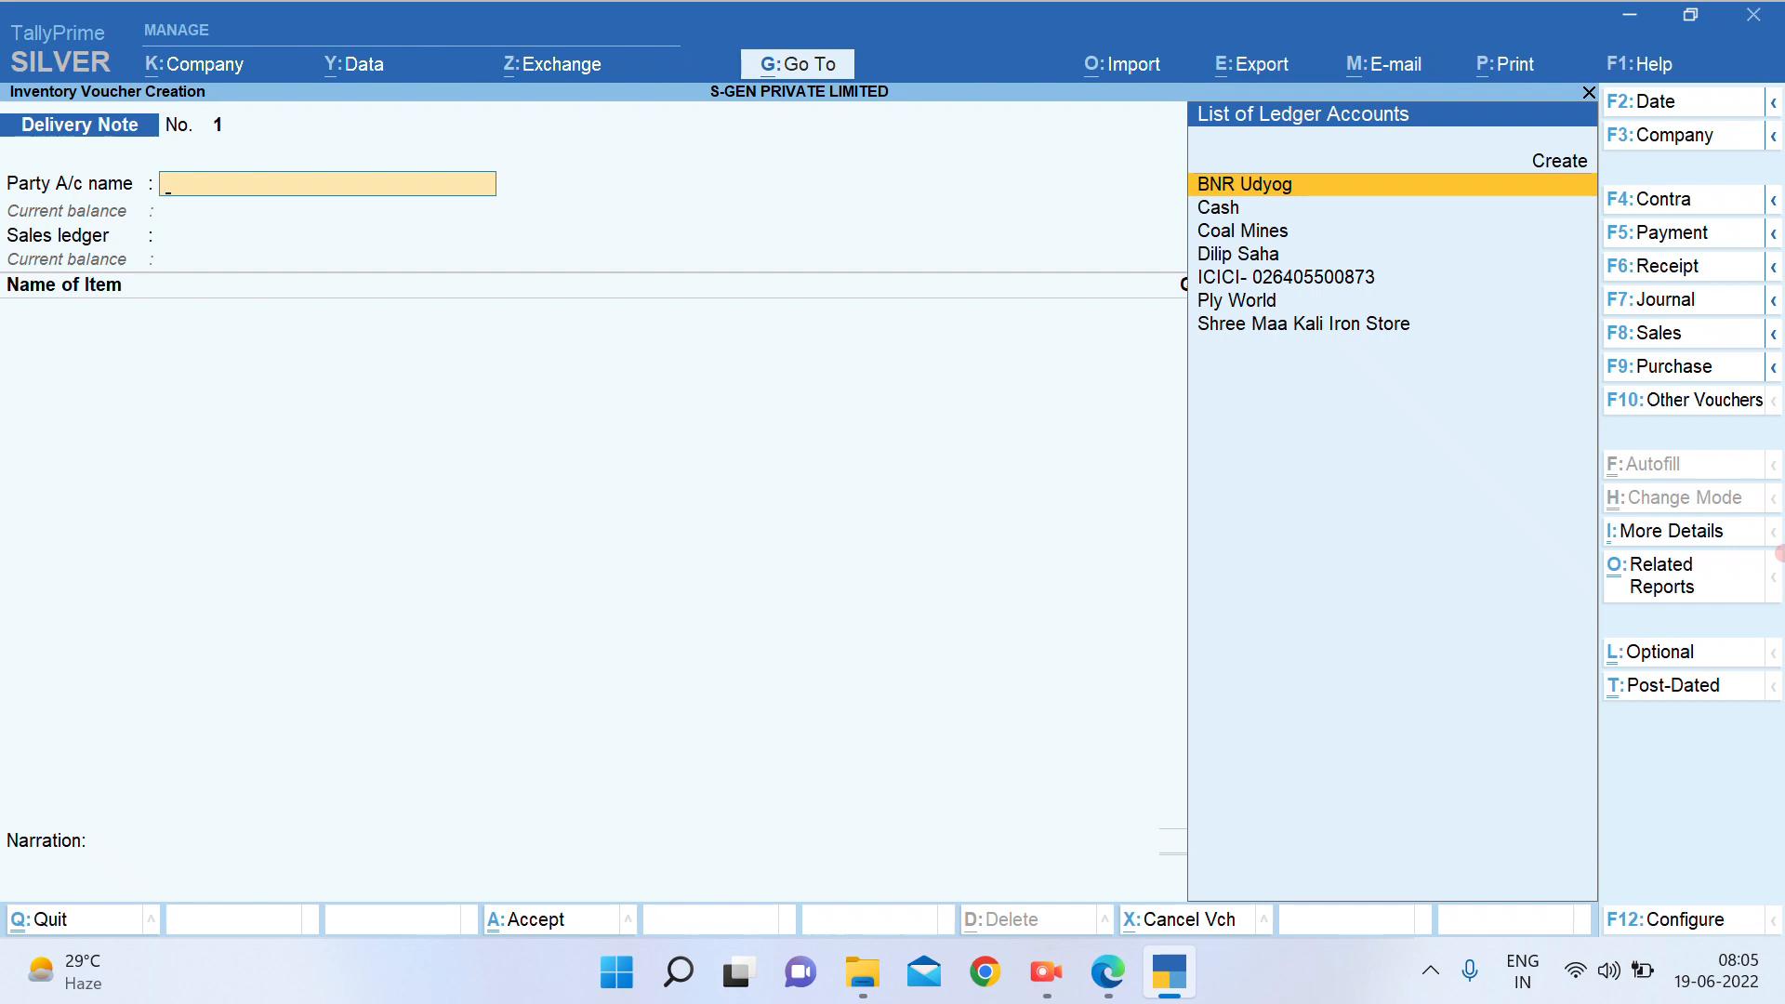
Choose Coal Mines as the delivery note's party and link sales order SO/01 dated 1-Apr-22
{"action": "type", "text": "co"}
{"action": "key", "text": "Return"}
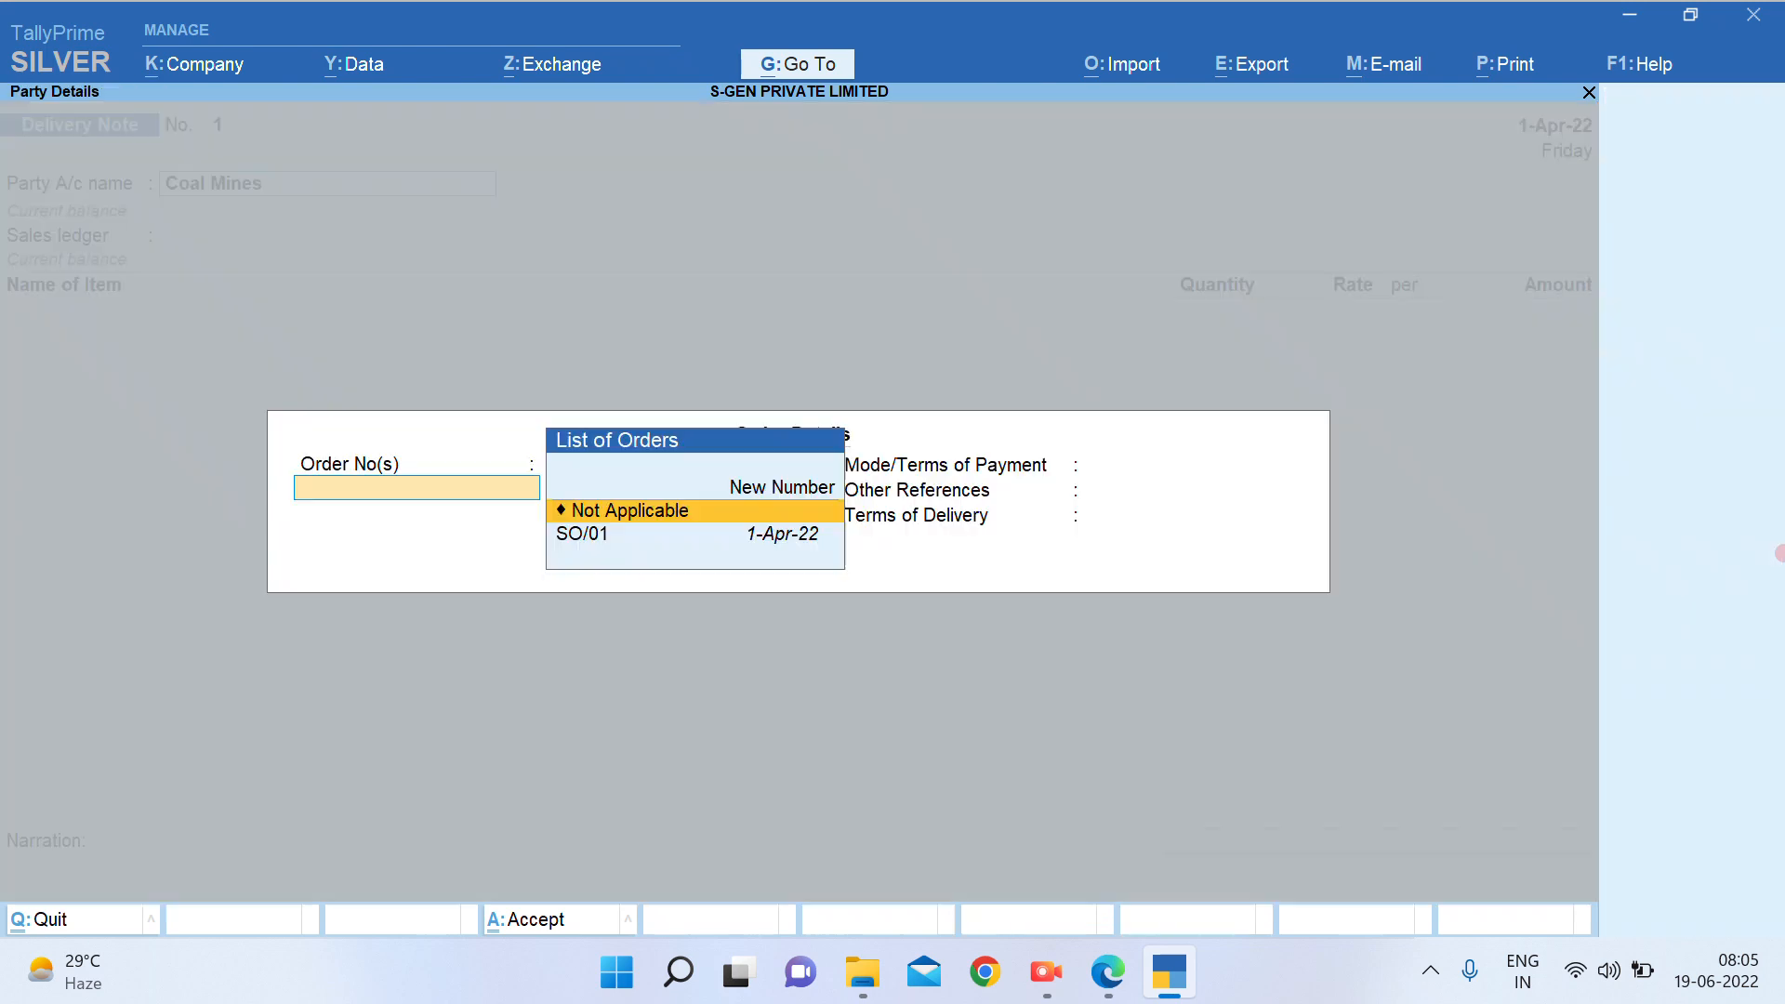
{"action": "key", "text": "Down"}
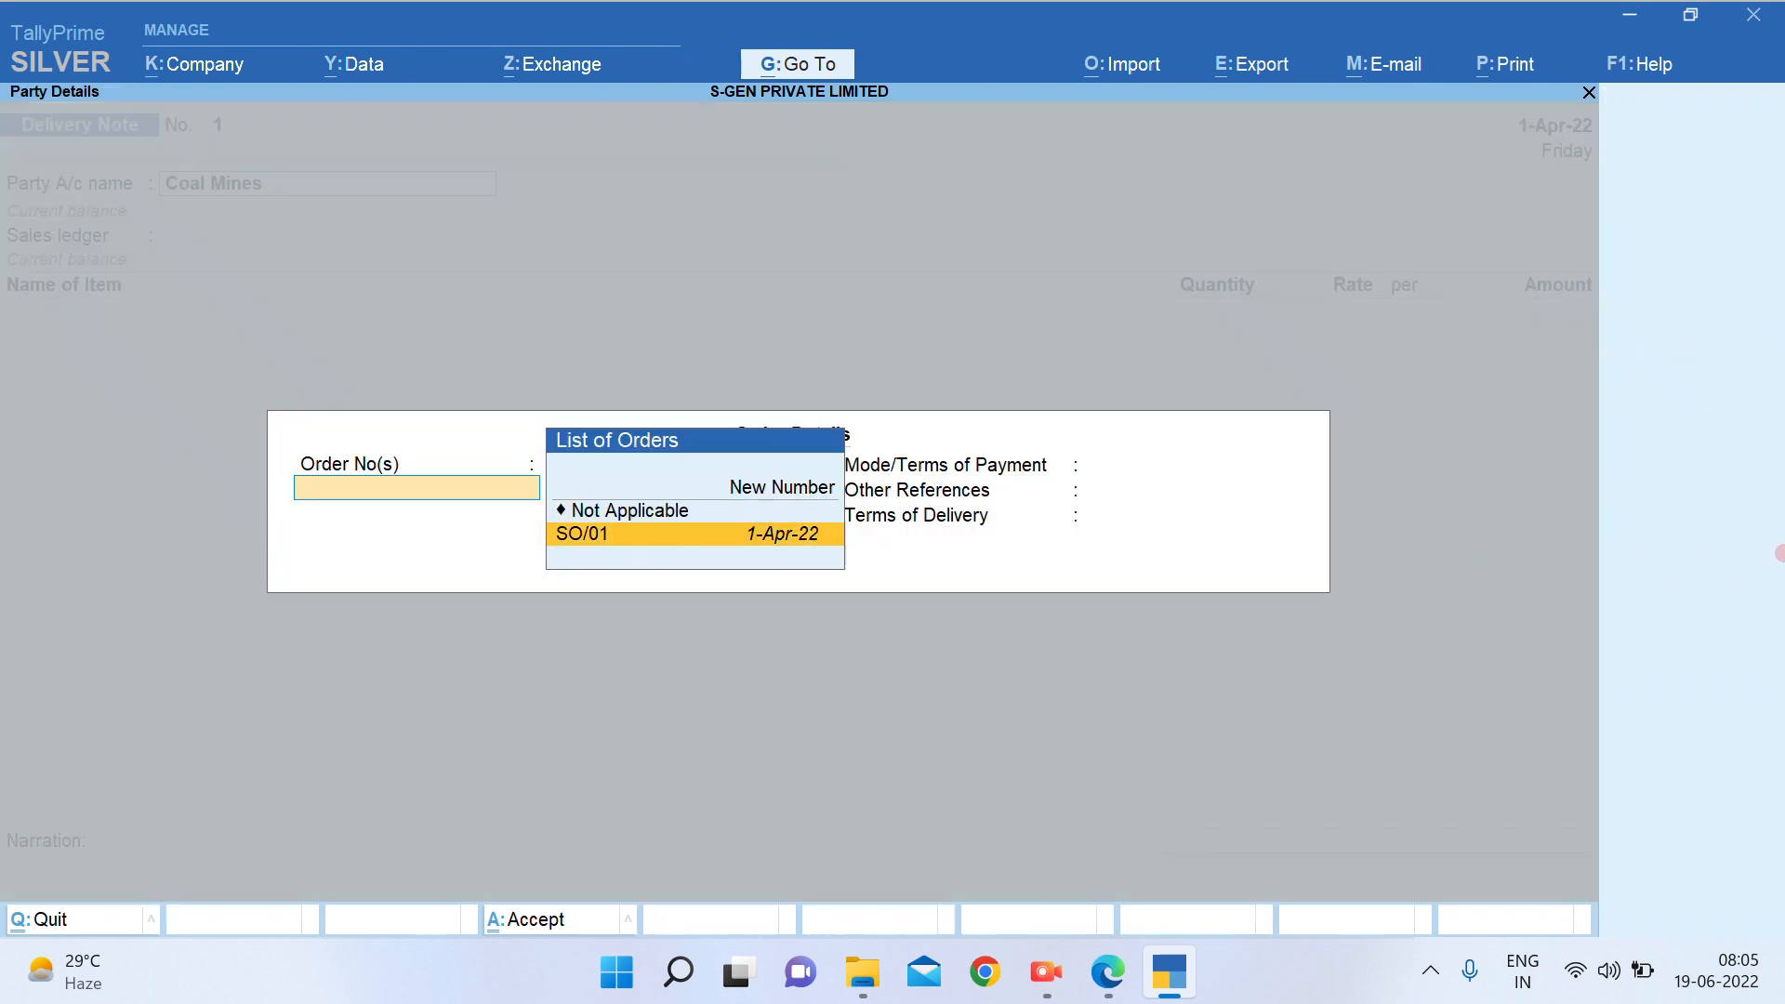
{"action": "key", "text": "Return"}
{"action": "key", "text": "Return"}
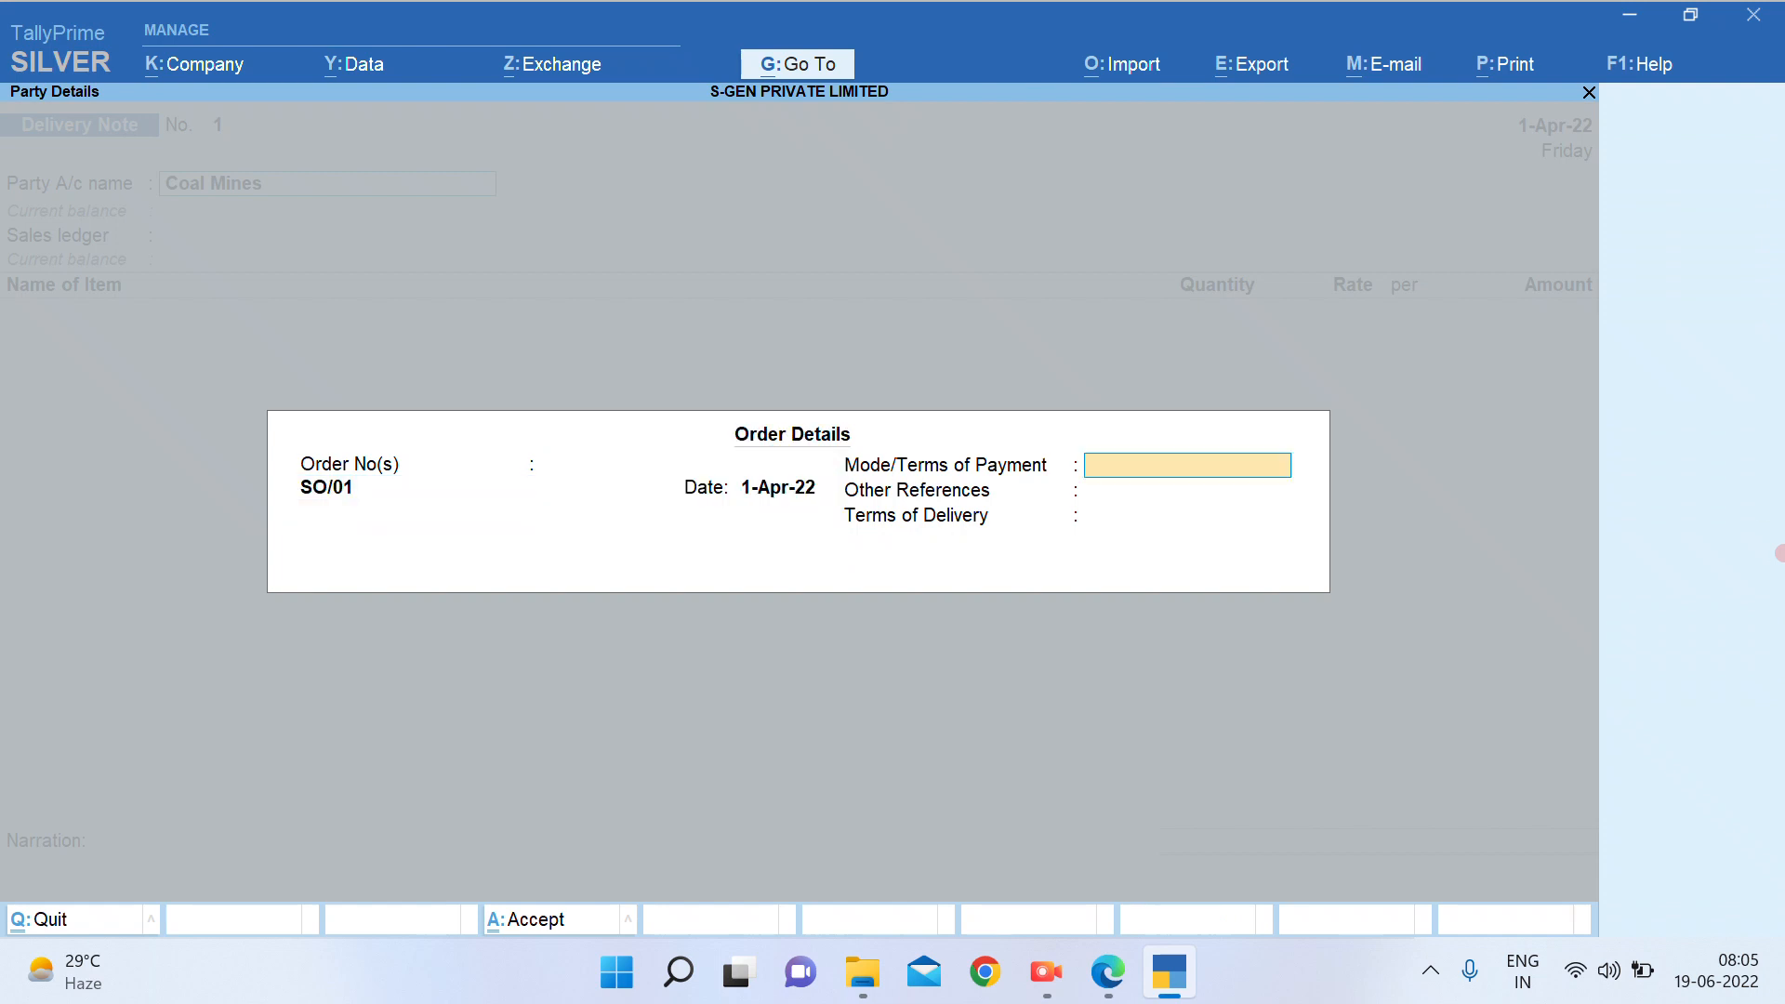
Leave the delivery note's remaining order and dispatch details blank and accept the party details for Coal Mines
{"action": "key", "text": "Return"}
{"action": "key", "text": "Return"}
{"action": "key", "text": "Return"}
{"action": "key", "text": "Return"}
{"action": "key", "text": "Return"}
{"action": "key", "text": "Return"}
{"action": "key", "text": "Return"}
{"action": "key", "text": "Return"}
{"action": "key", "text": "Return"}
{"action": "key", "text": "Return"}
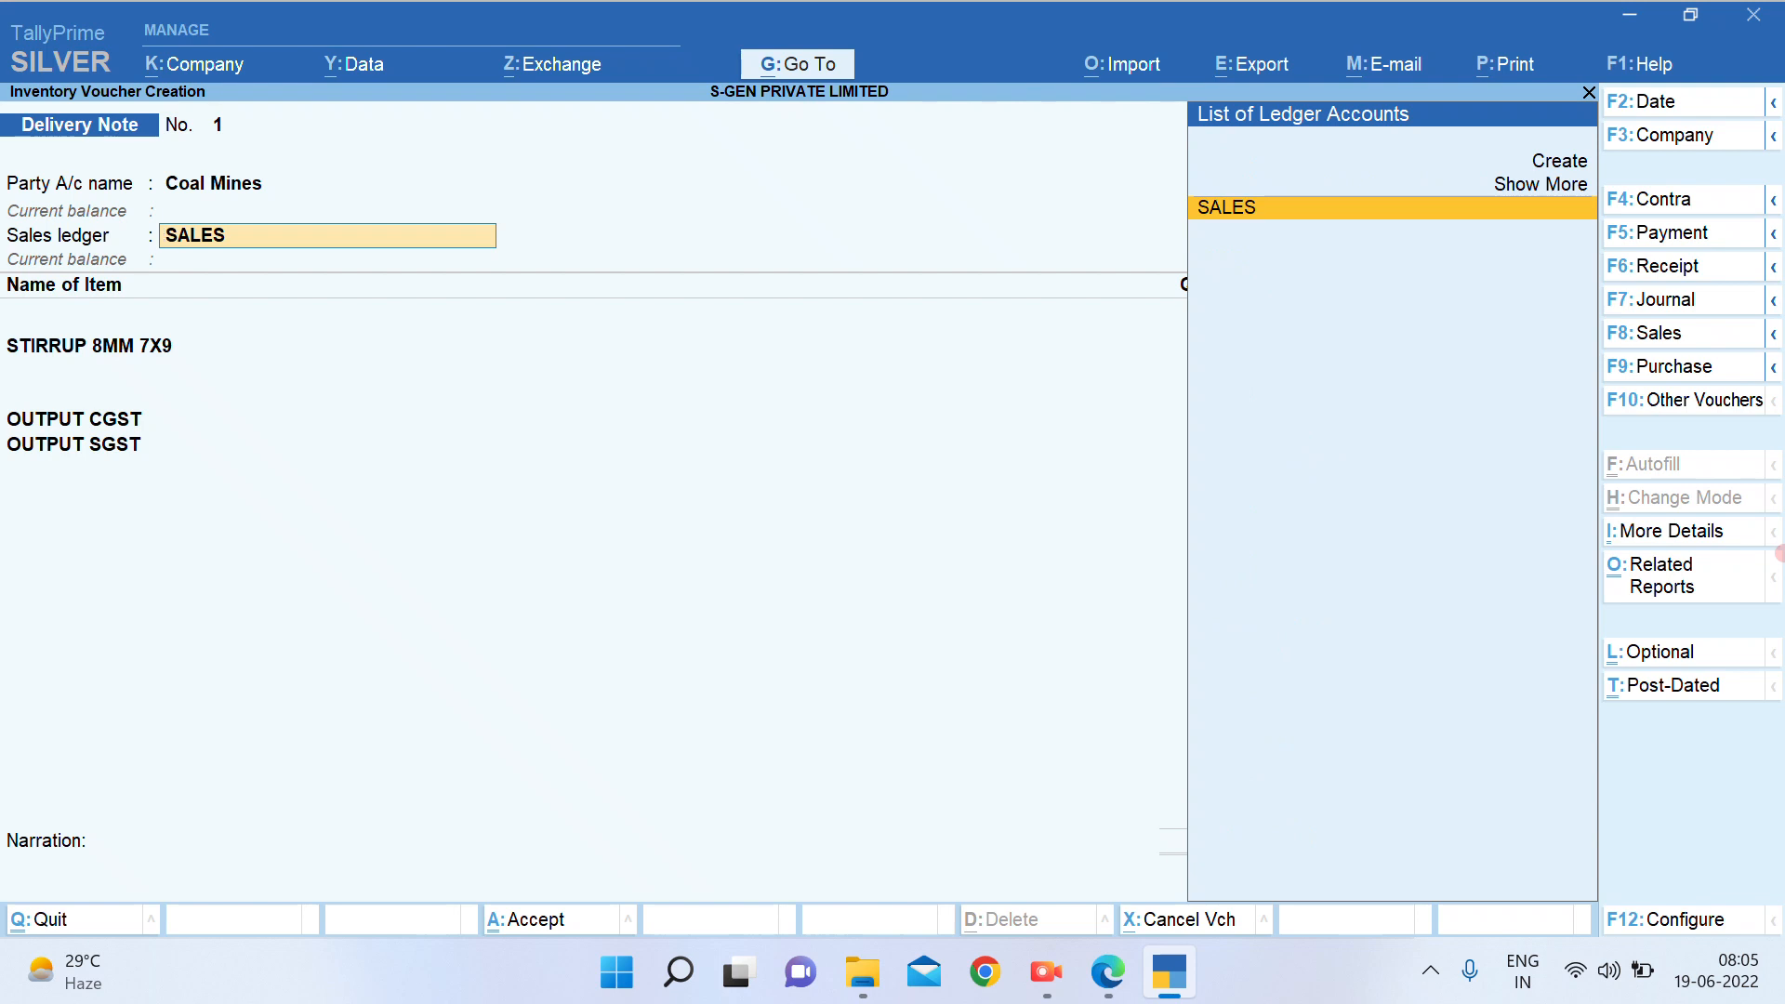
Keep the SALES ledger and accept the STIRRUP 8MM 7X9 allocation of 1,000 kg at 33.00 against order SO/01
{"action": "key", "text": "Return"}
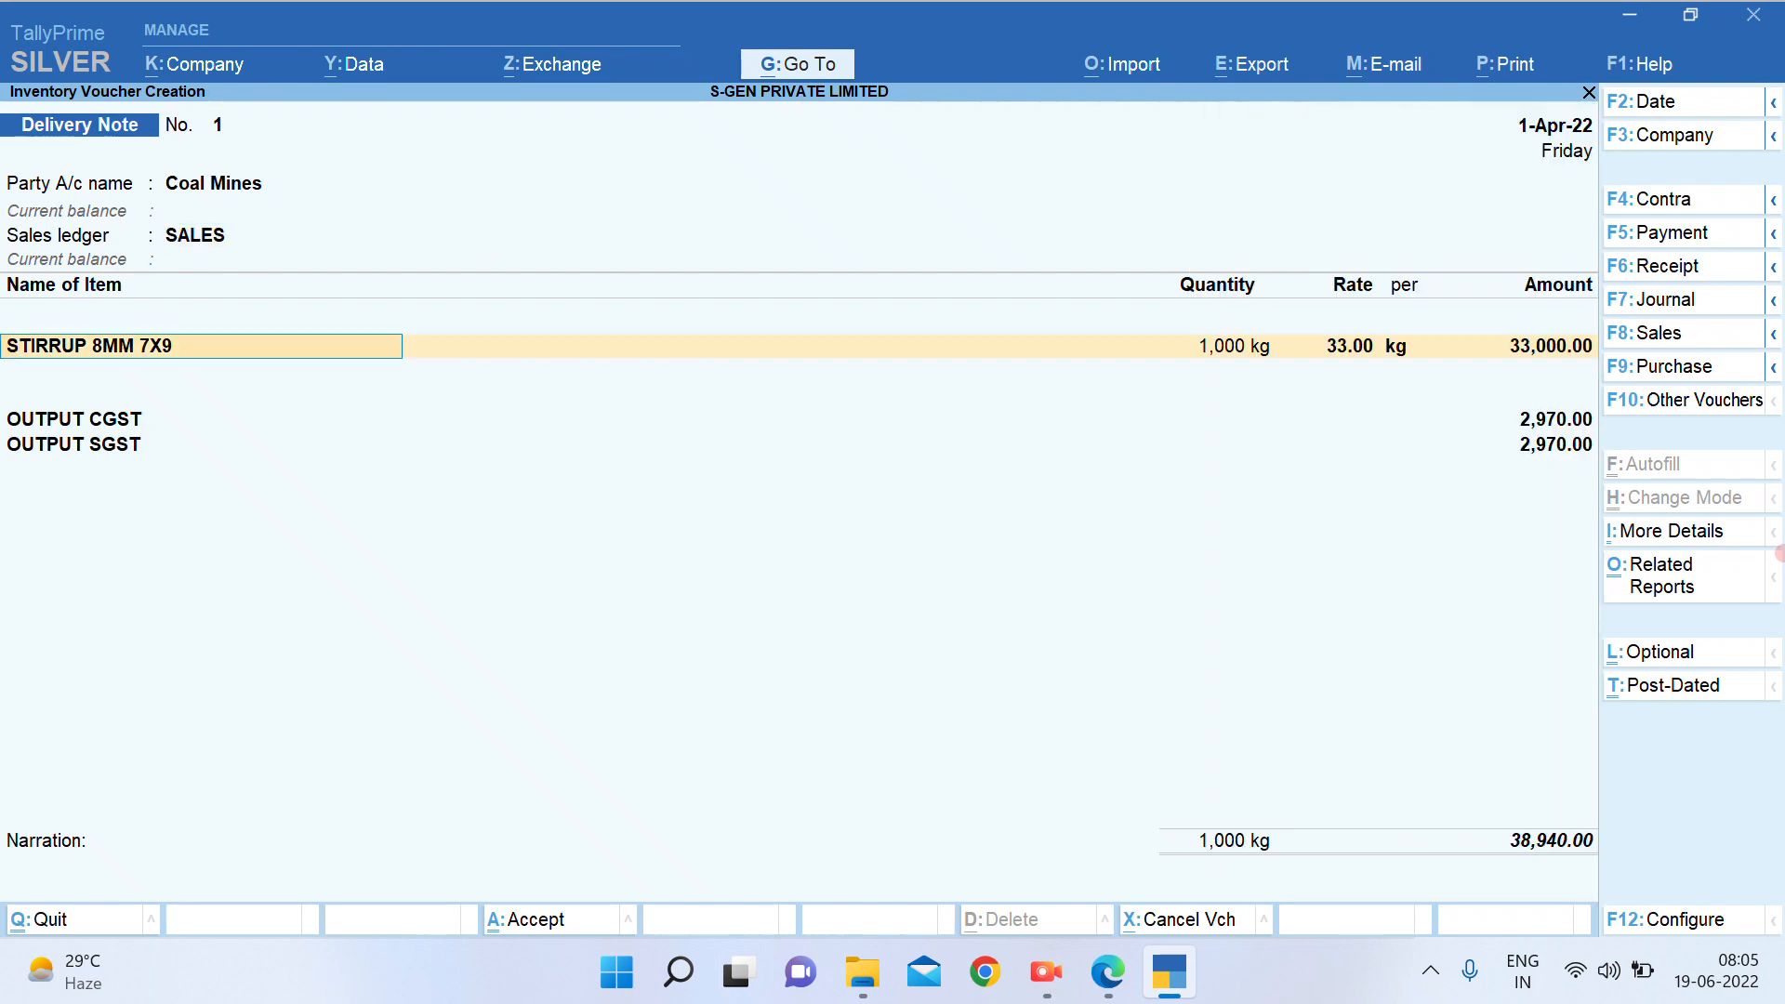
{"action": "key", "text": "Return"}
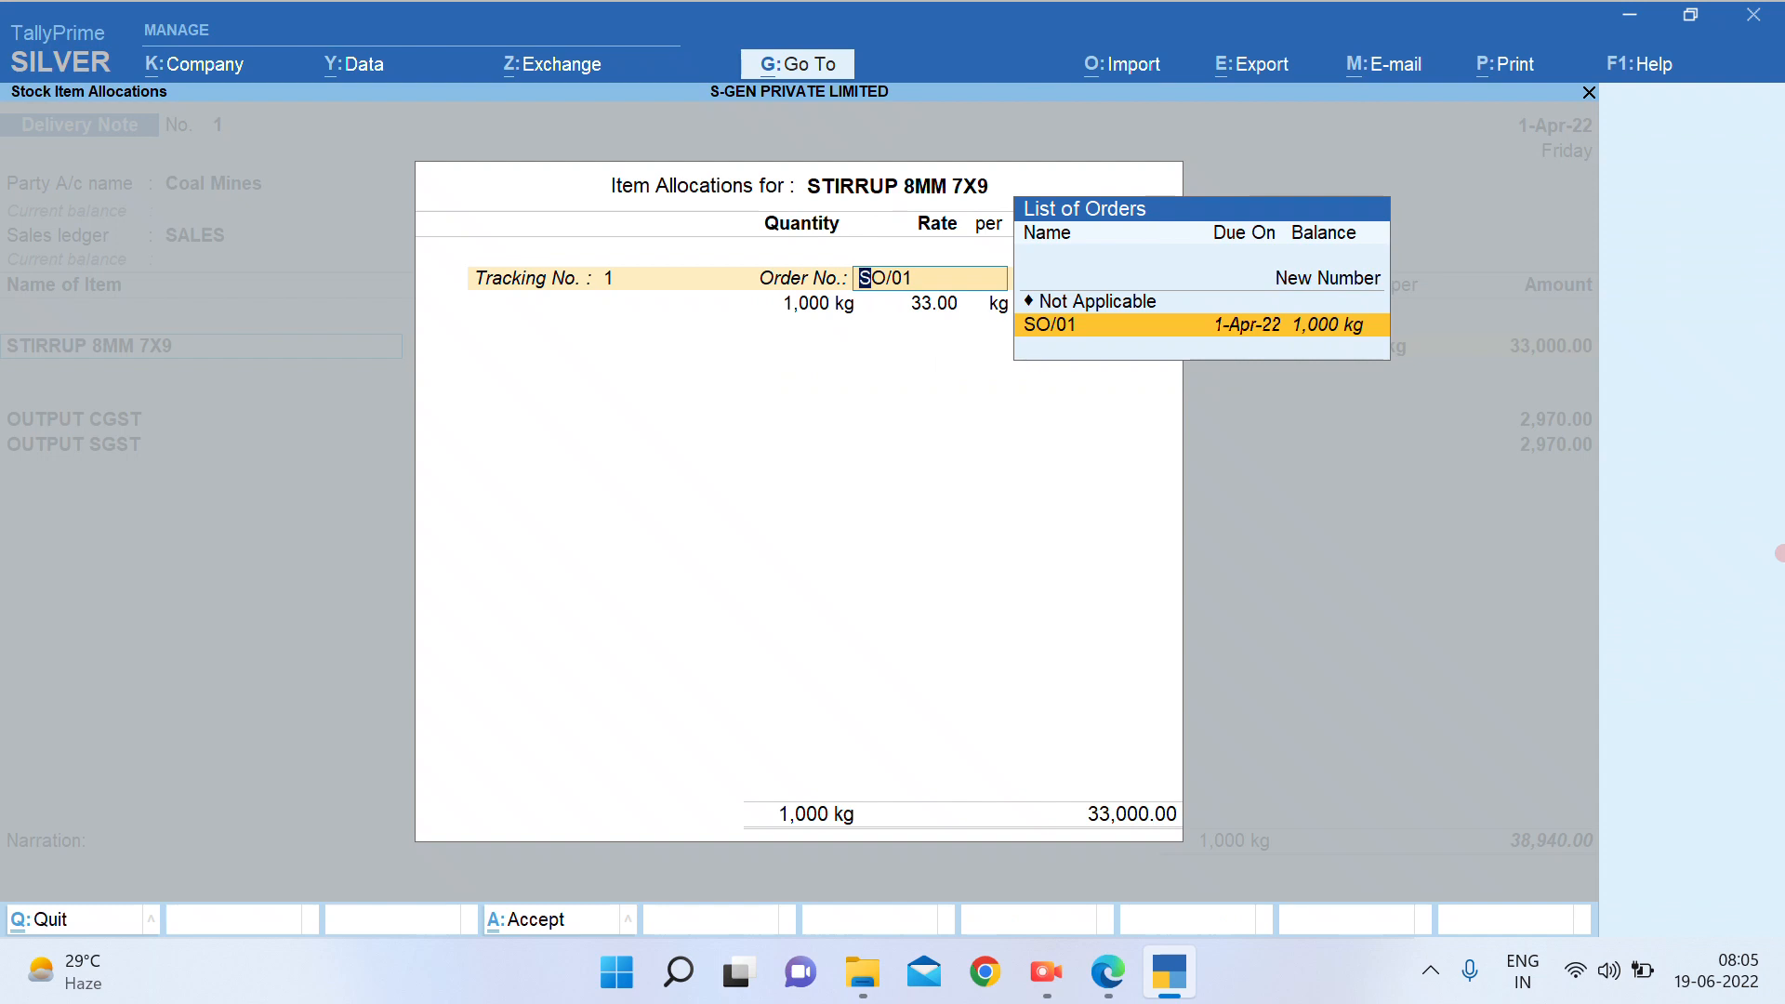
{"action": "key", "text": "Return"}
{"action": "key", "text": "Return"}
{"action": "key", "text": "Return"}
{"action": "key", "text": "Return"}
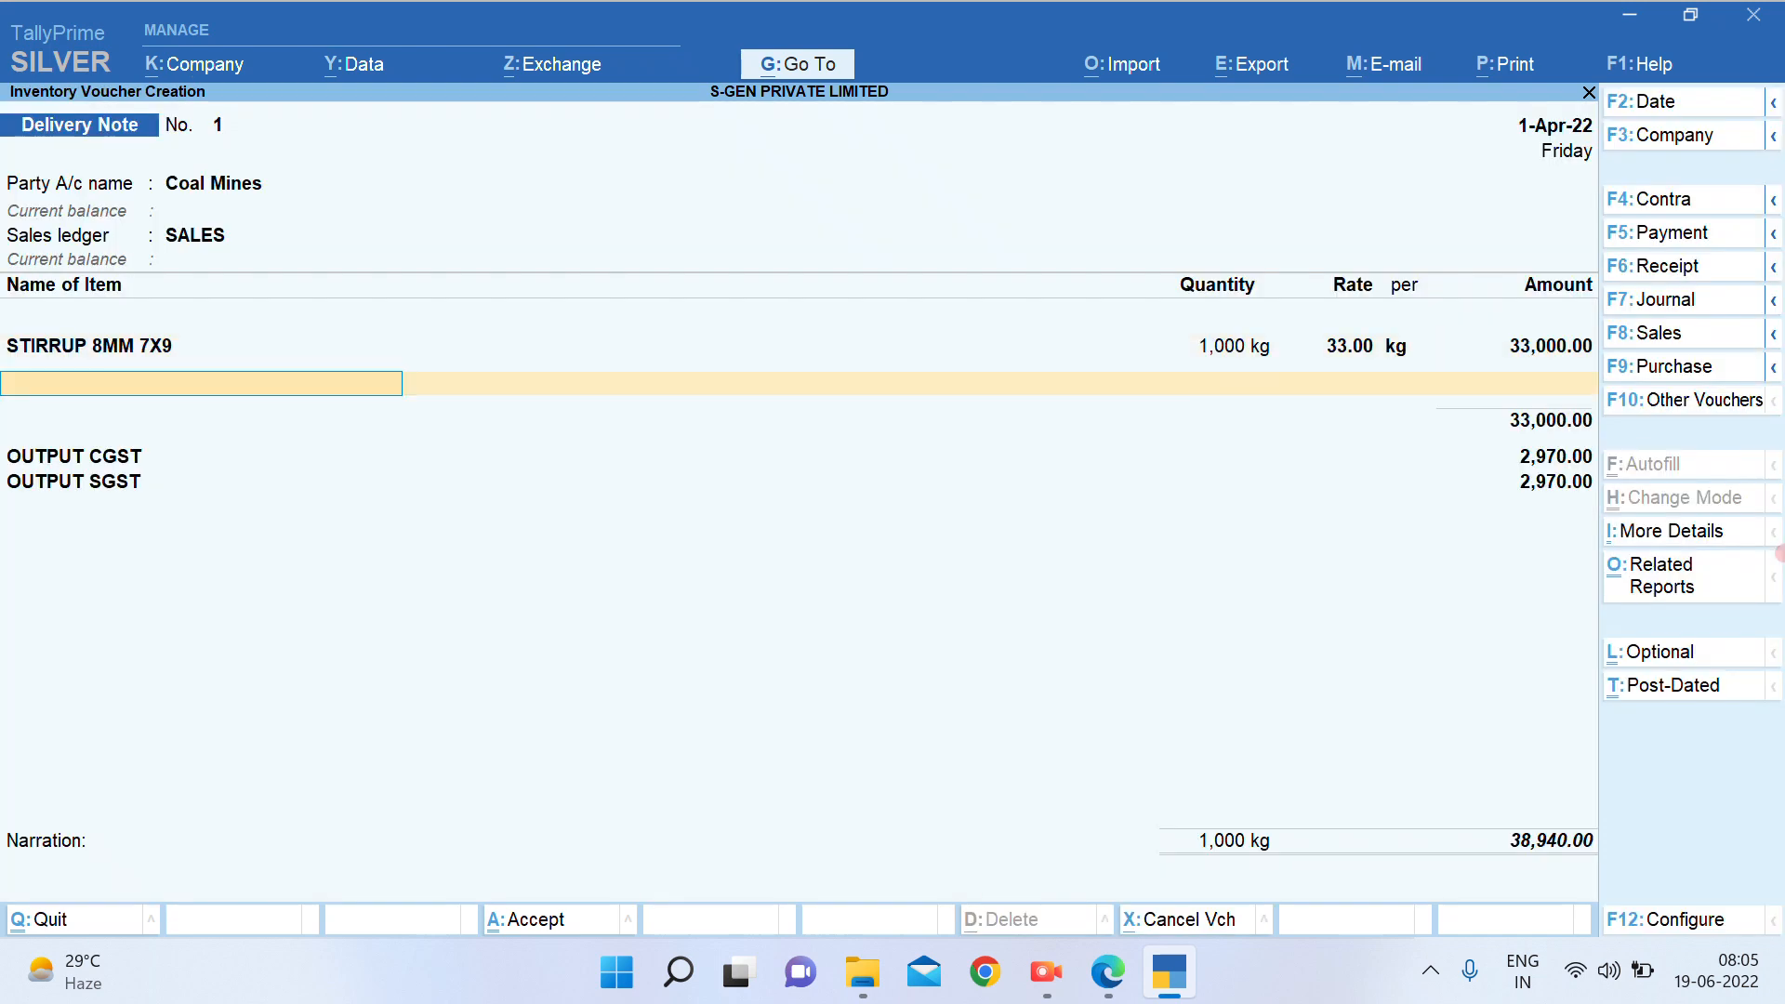
Accept the OUTPUT CGST and OUTPUT SGST lines and save the delivery note without a narration
{"action": "key", "text": "Return"}
{"action": "key", "text": "Return"}
{"action": "key", "text": "Return"}
{"action": "key", "text": "Return"}
{"action": "key", "text": "Return"}
{"action": "key", "text": "Return"}
{"action": "key", "text": "Return"}
{"action": "key", "text": "Return"}
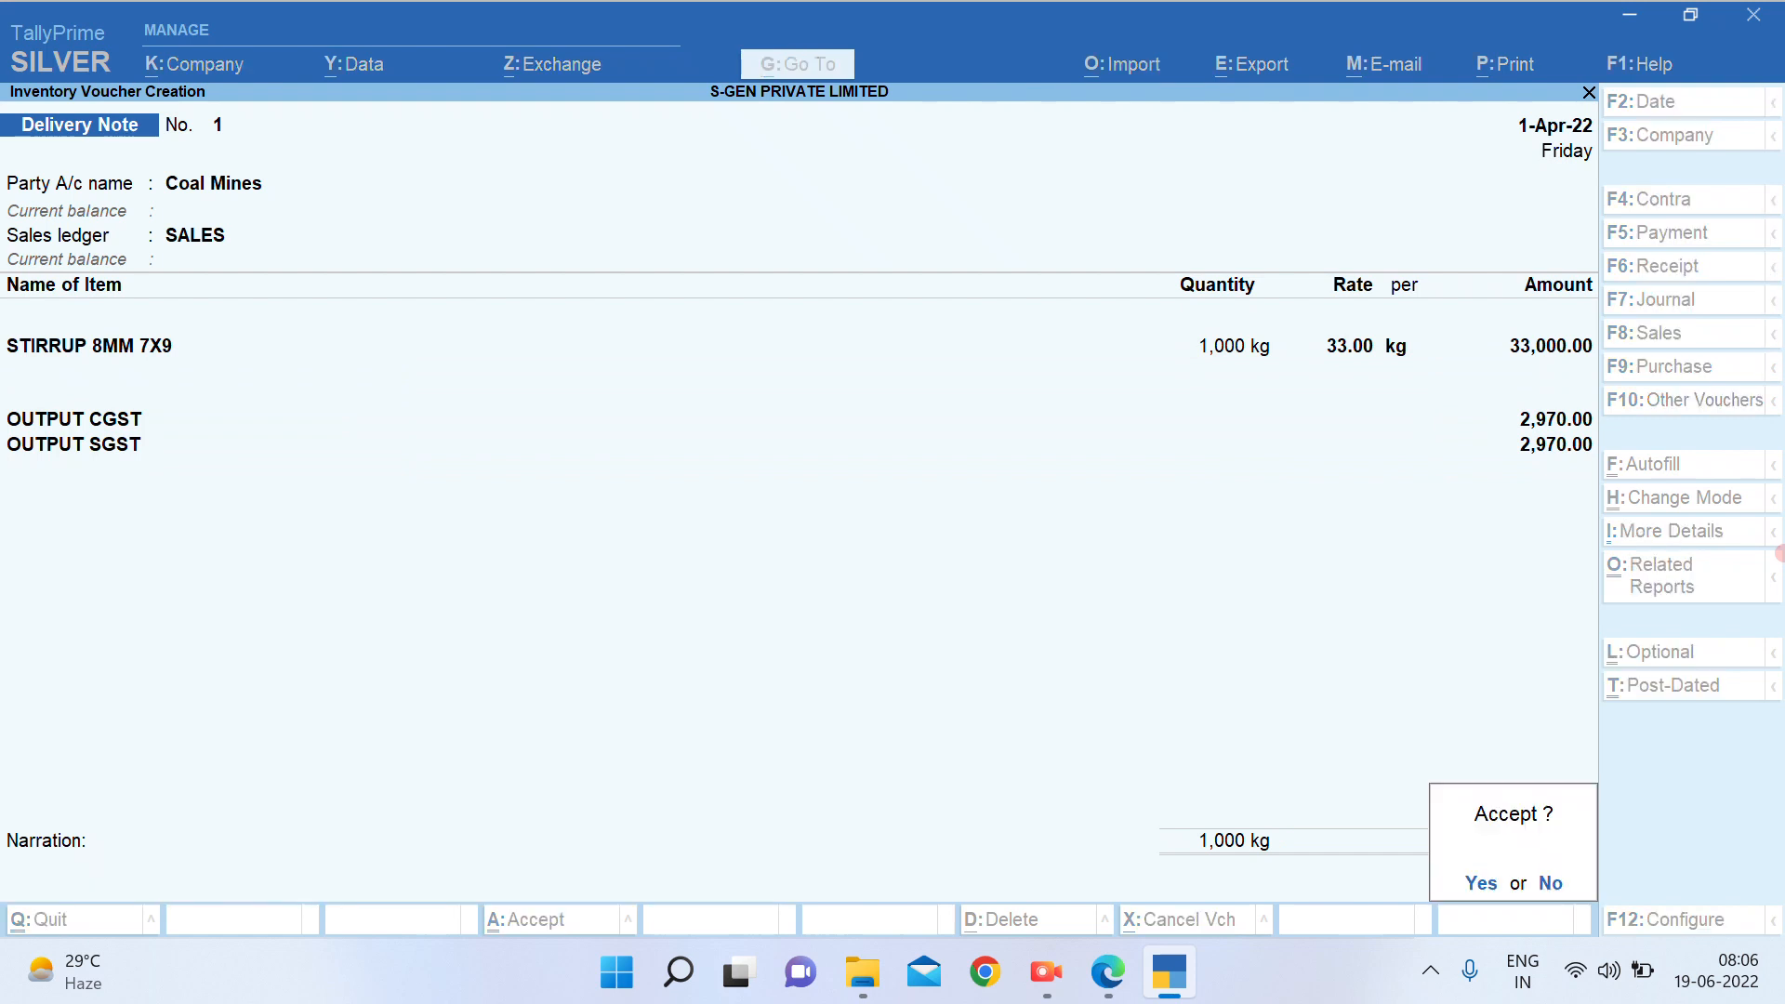
{"action": "key", "text": "Return"}
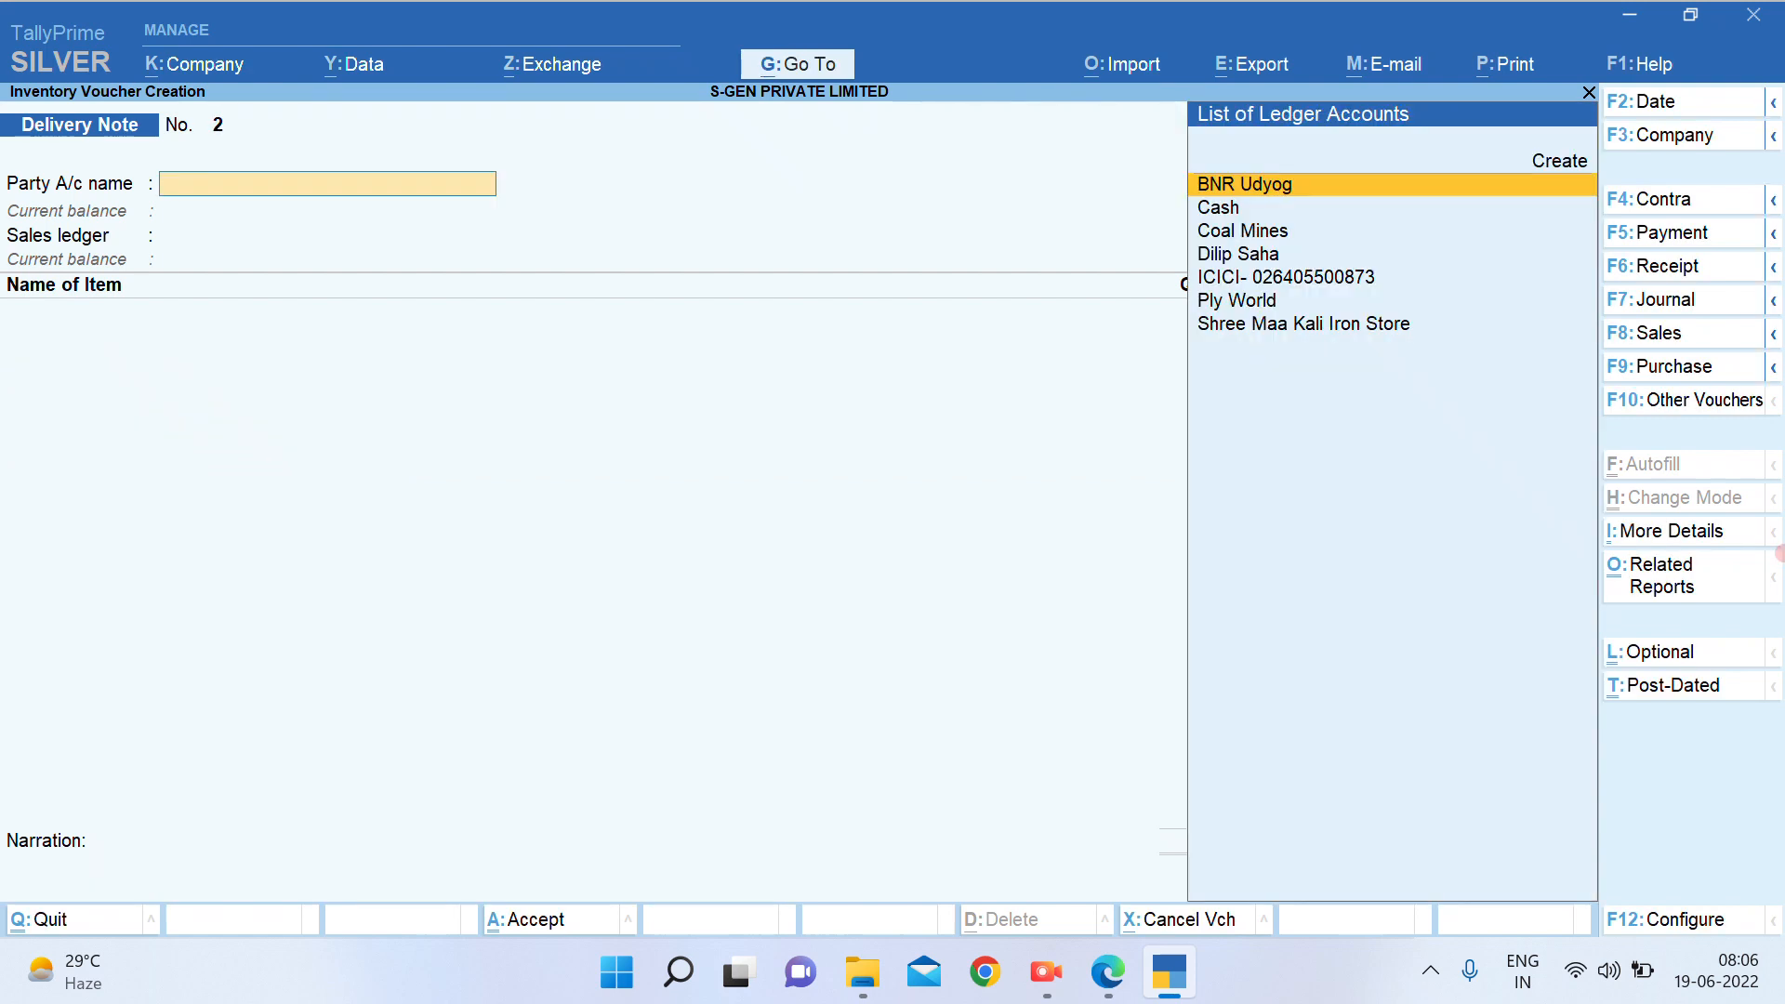
Switch to the question PDF in Edge, highlight event 7's delivery sentence up to DN/01, and return to TallyPrime
{"action": "left_click", "coordinate": [1106, 976]}
{"action": "mouse_move", "coordinate": [621, 529]}
{"action": "left_mouse_down"}
{"action": "mouse_move", "coordinate": [534, 530]}
{"action": "mouse_move", "coordinate": [849, 521]}
{"action": "mouse_move", "coordinate": [507, 569]}
{"action": "left_mouse_up"}
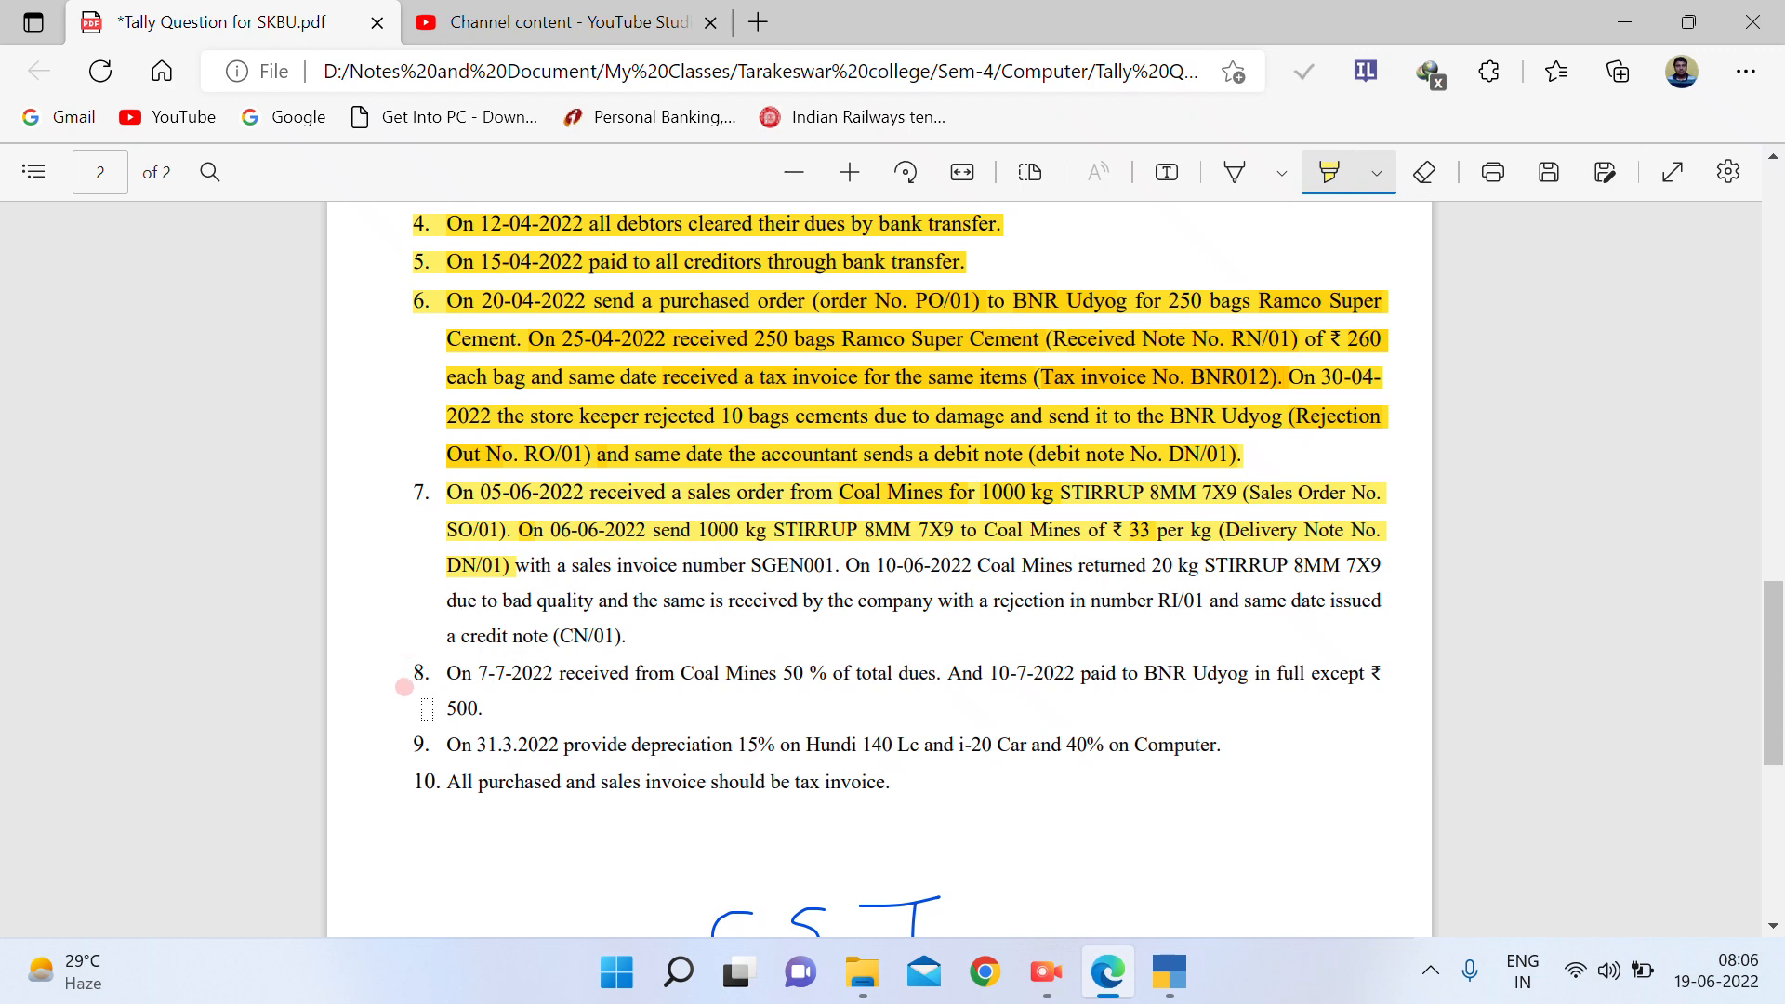
{"action": "key", "text": "alt+Tab"}
Reopen the saved Coal Mines delivery note, review its order, party and number details, and accept it without edits
{"action": "key", "text": "Page_Up"}
{"action": "key", "text": "Return"}
{"action": "key", "text": "Return"}
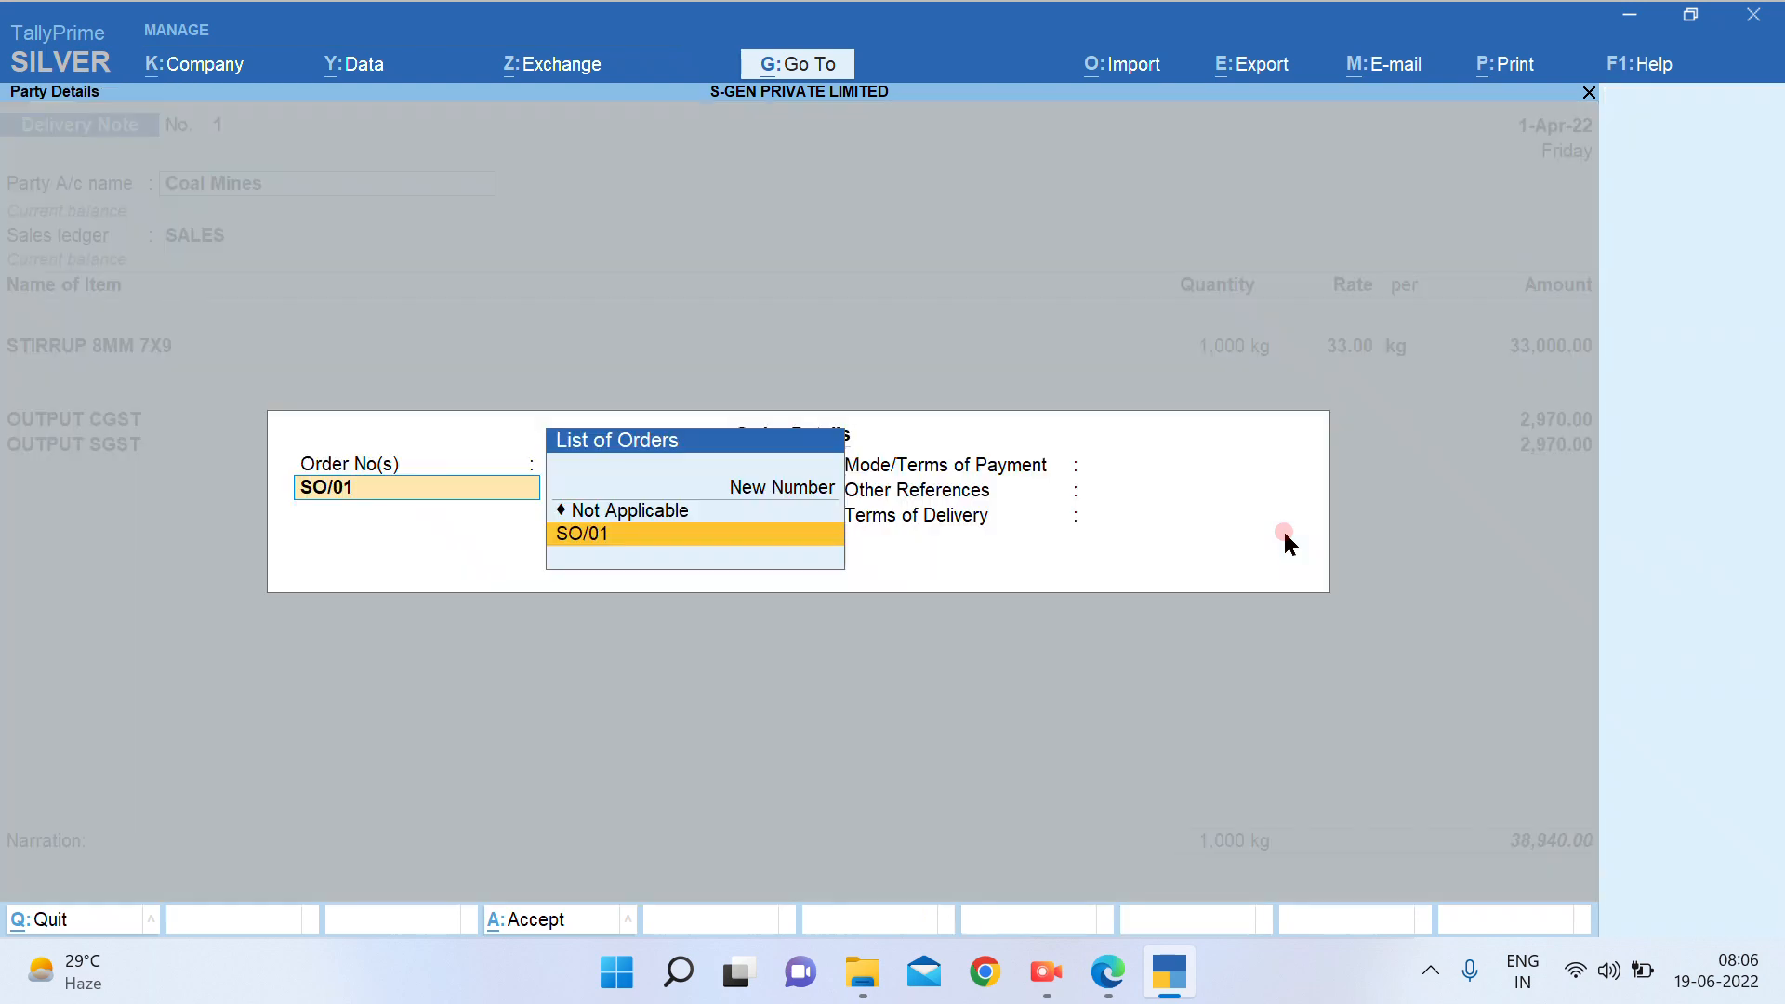
{"action": "key", "text": "Return"}
{"action": "key", "text": "Return"}
{"action": "key", "text": "Return"}
{"action": "key", "text": "Return"}
{"action": "key", "text": "Return"}
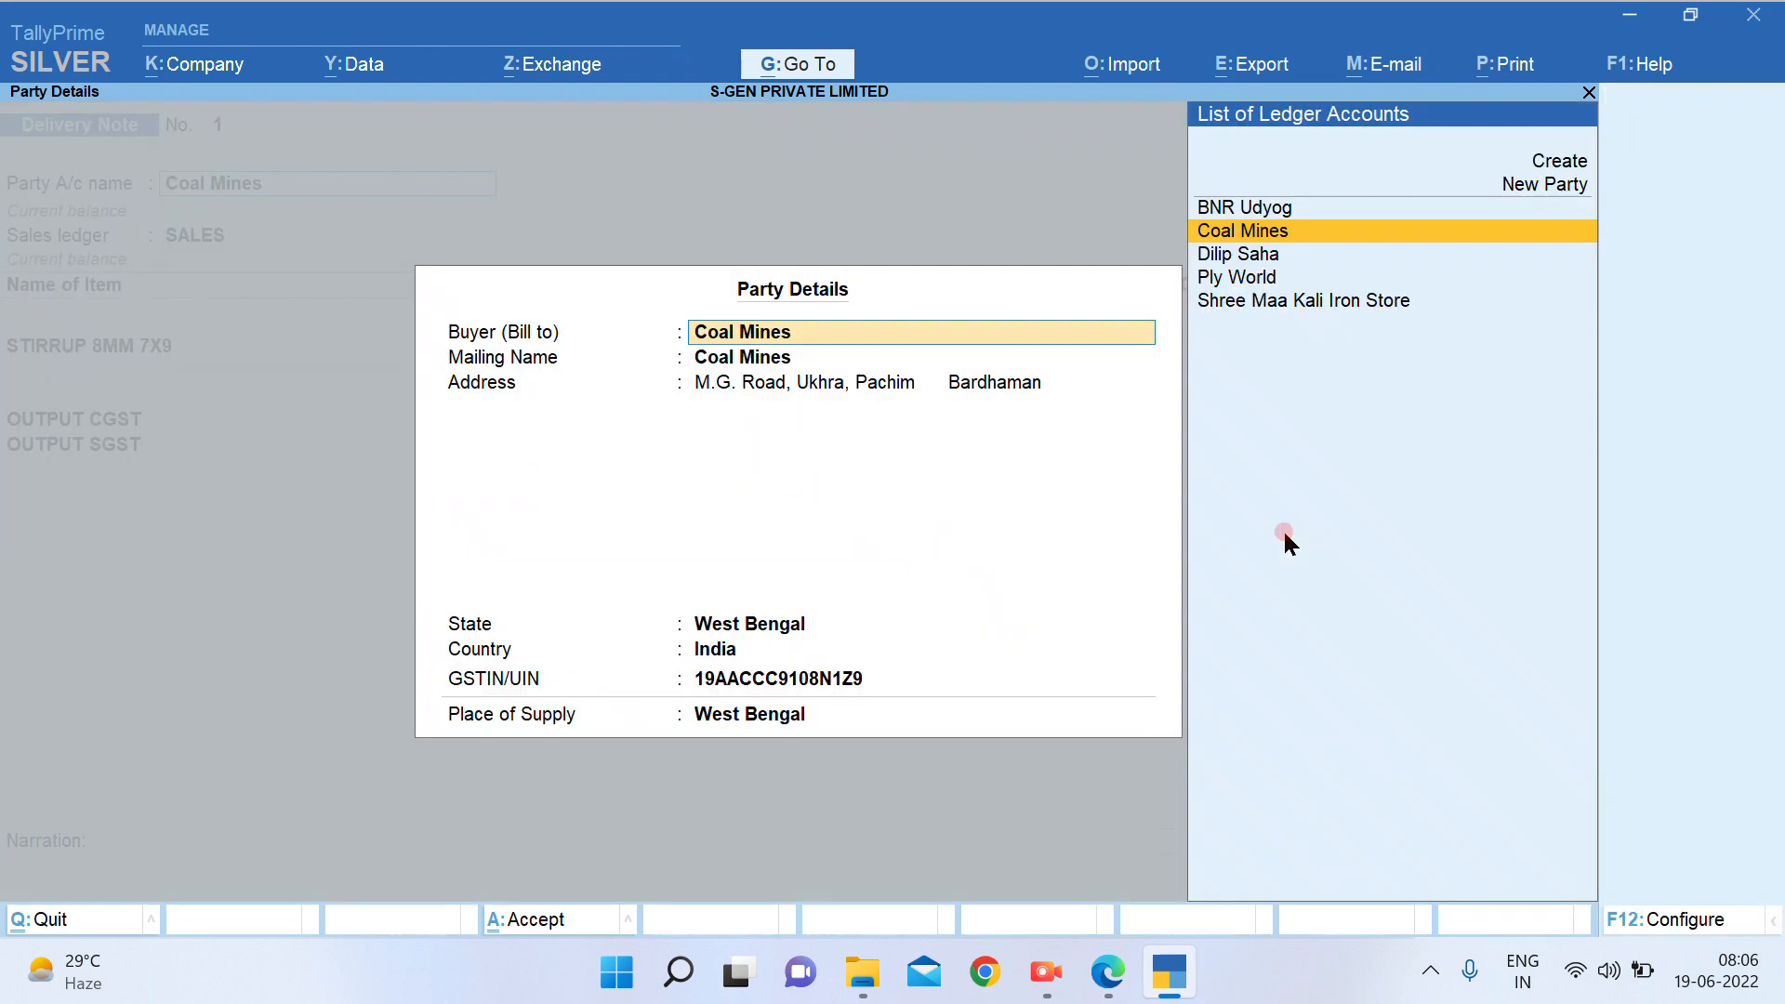
{"action": "key", "text": "Return"}
{"action": "key", "text": "Return"}
{"action": "key", "text": "Return"}
{"action": "key", "text": "Return"}
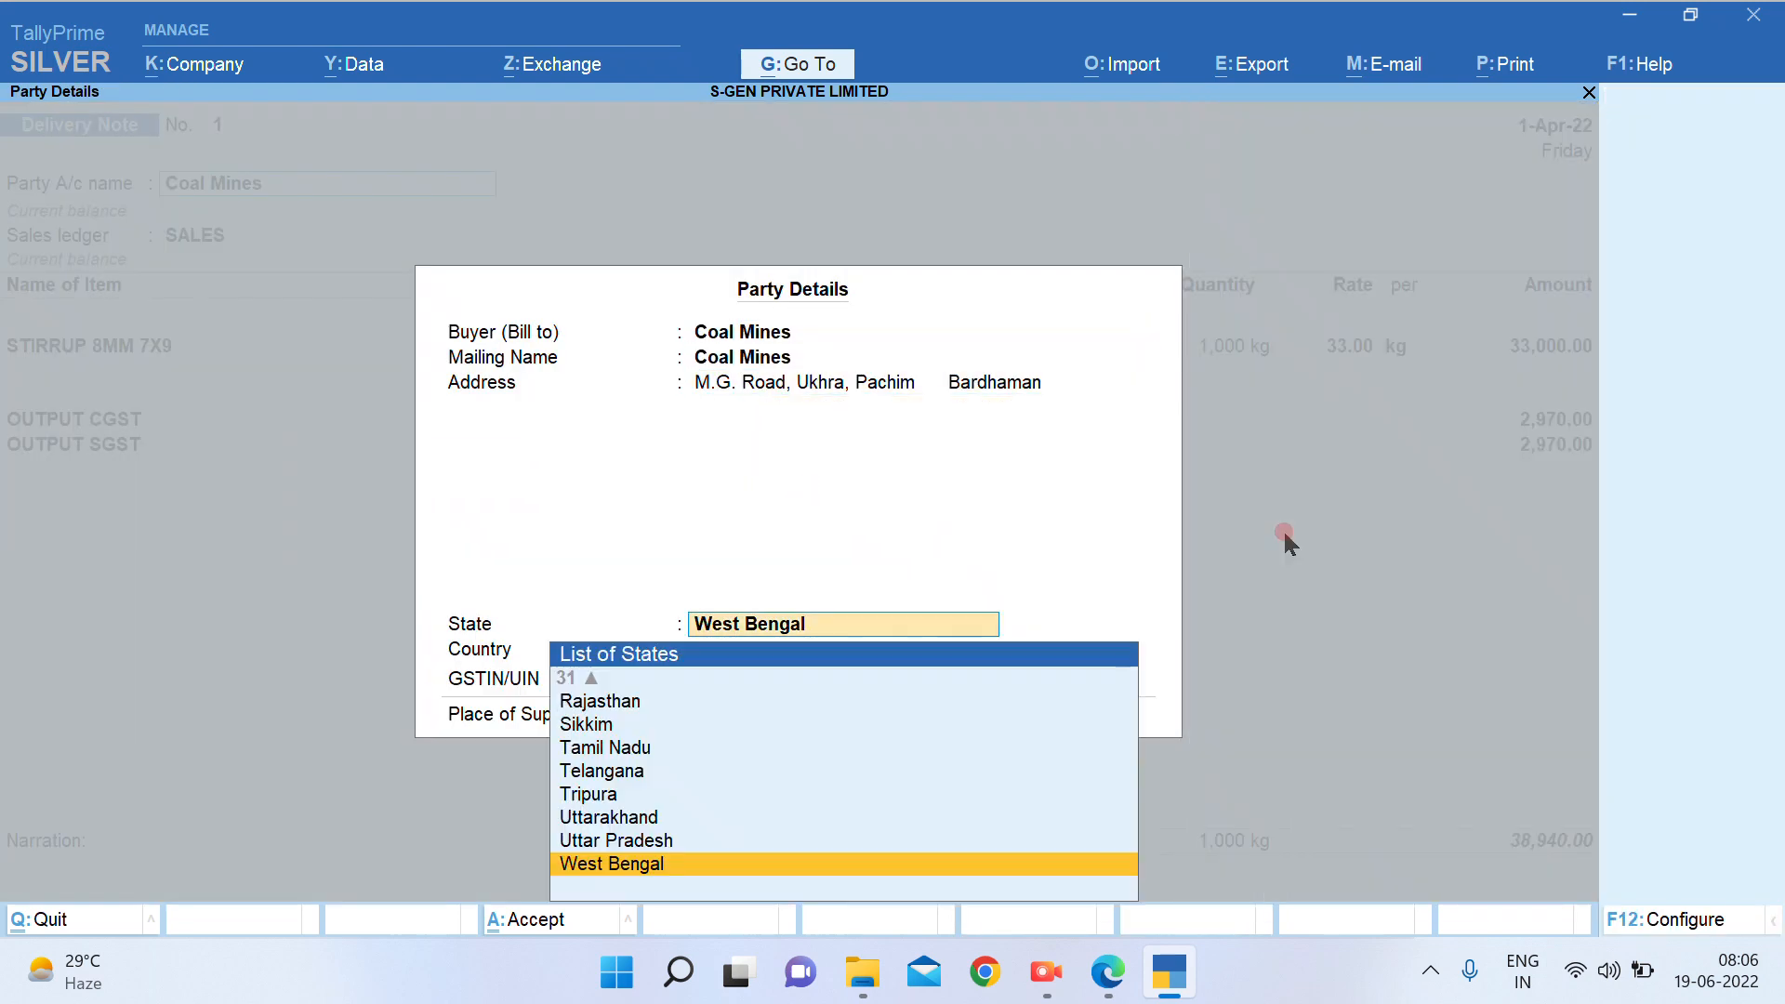
{"action": "key", "text": "Return"}
{"action": "key", "text": "Return"}
{"action": "key", "text": "Return"}
{"action": "key", "text": "Return"}
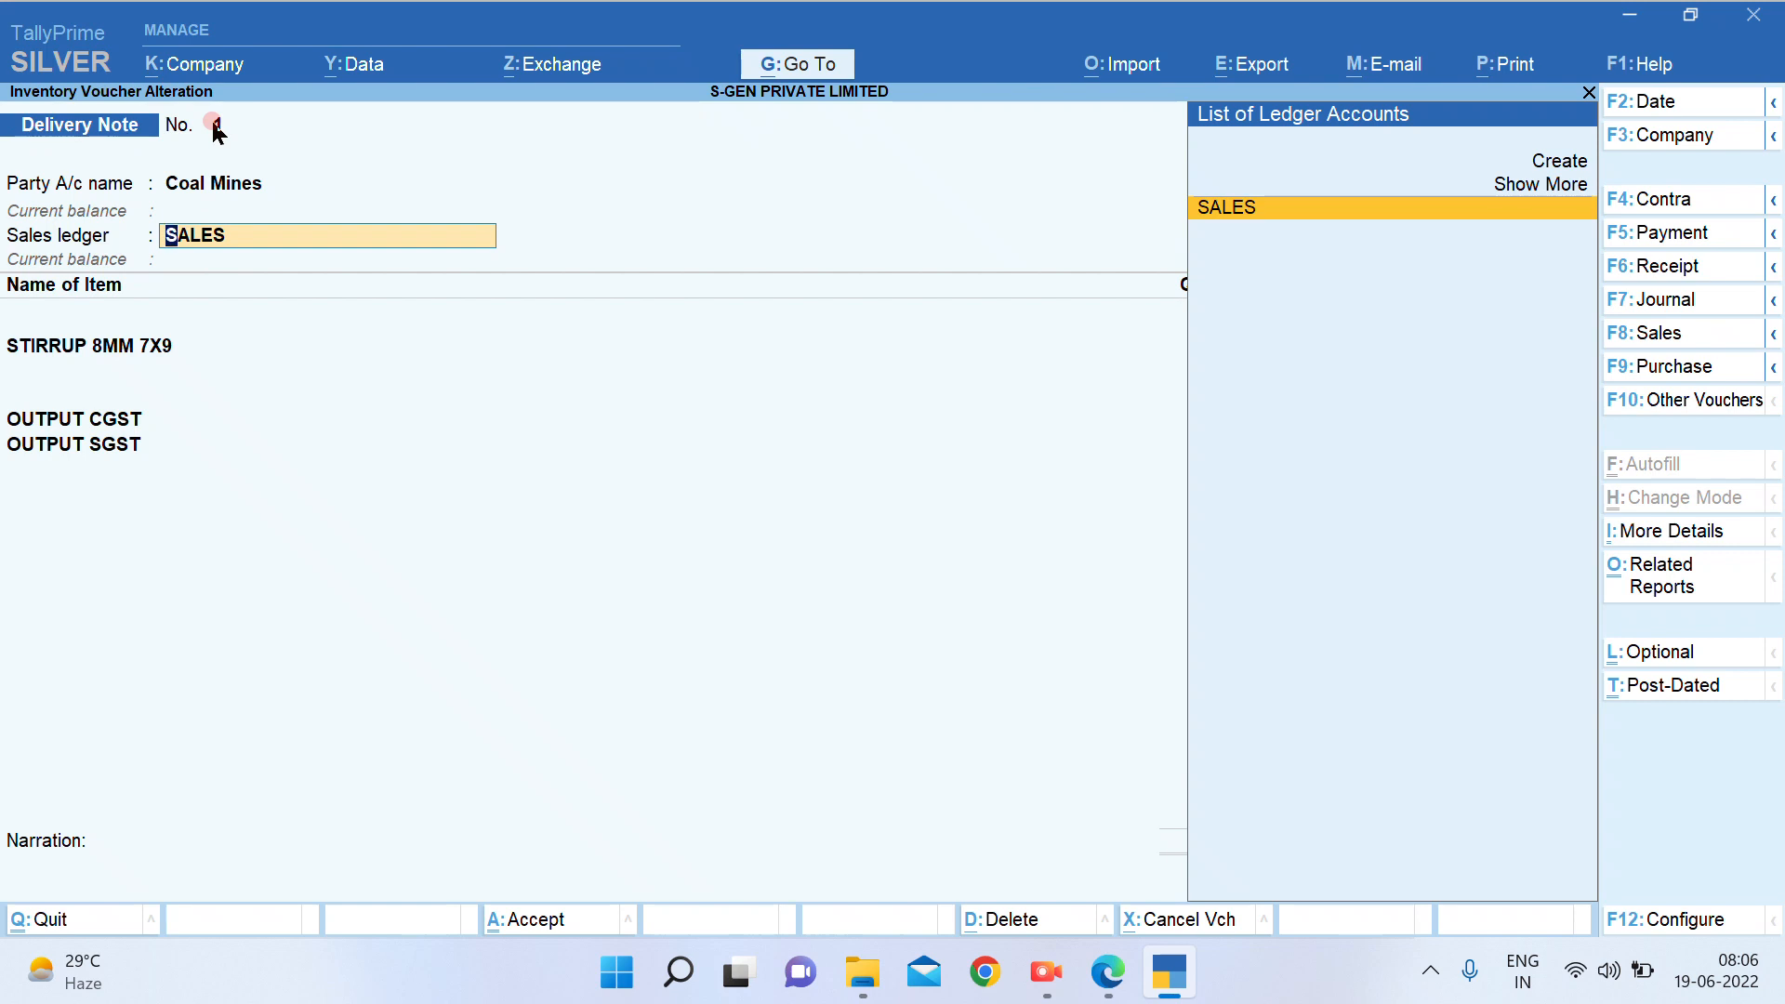
{"action": "key", "text": "ctrl+a"}
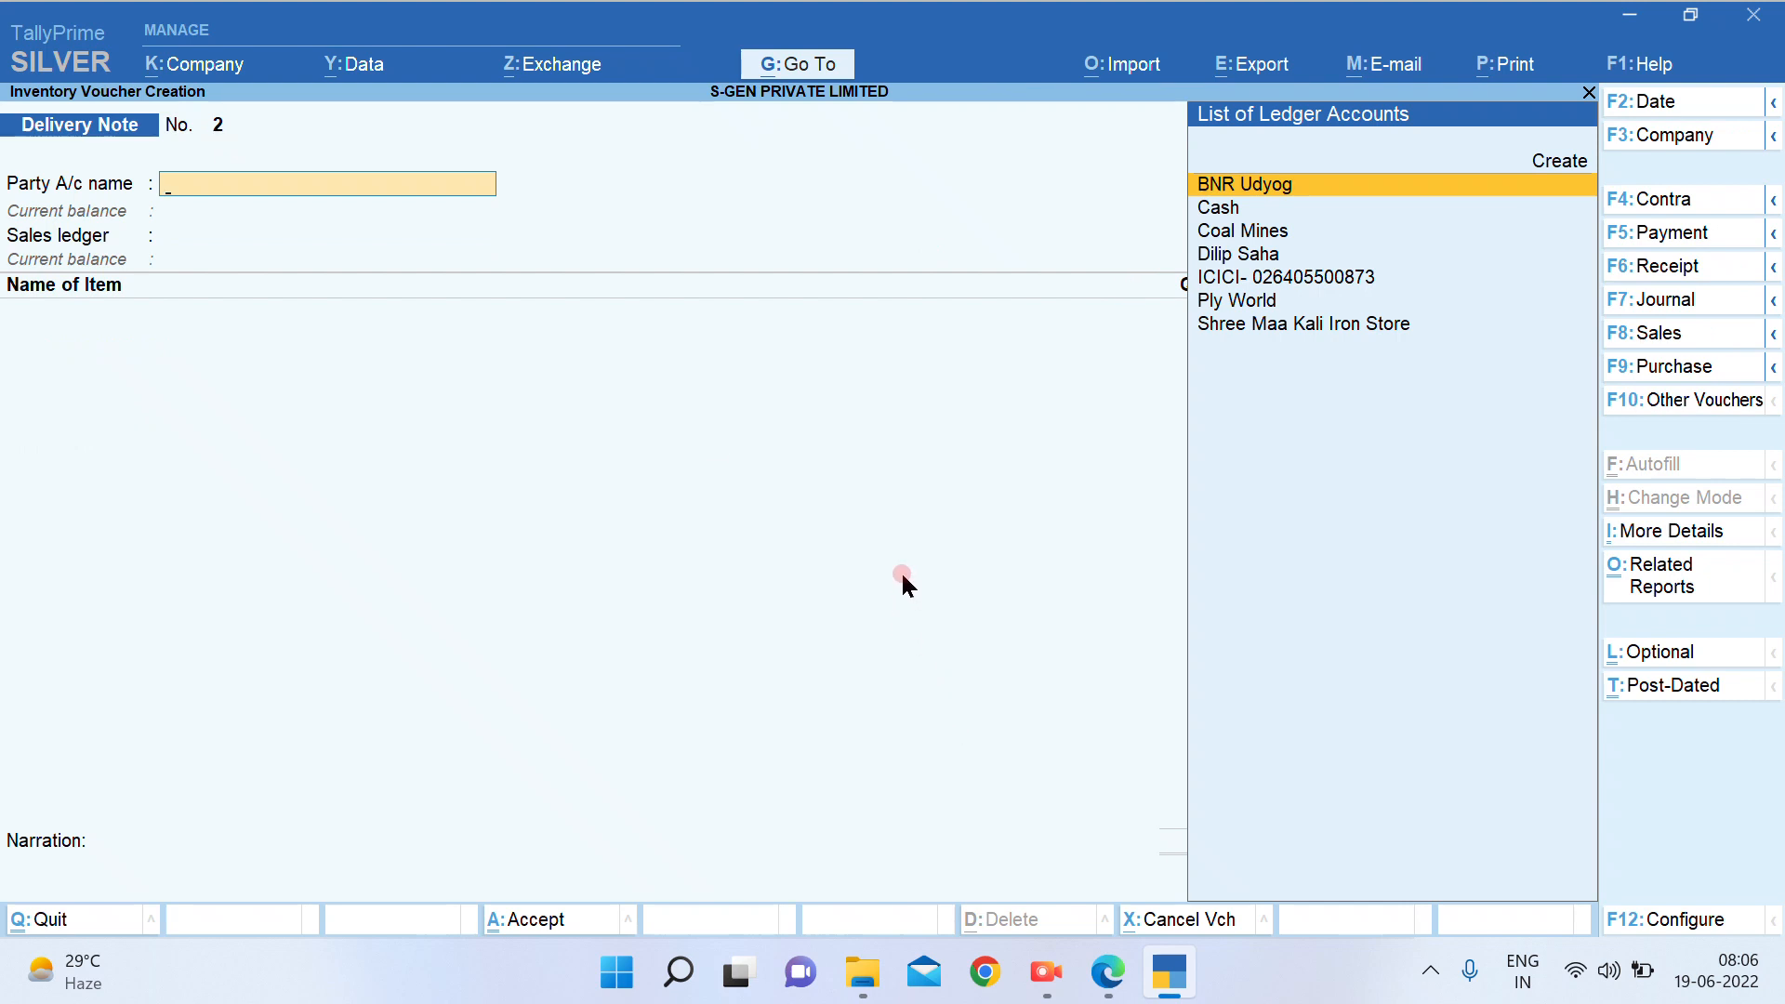
Leave voucher entry and open the list of voucher types for master alteration
{"action": "key", "text": "Escape"}
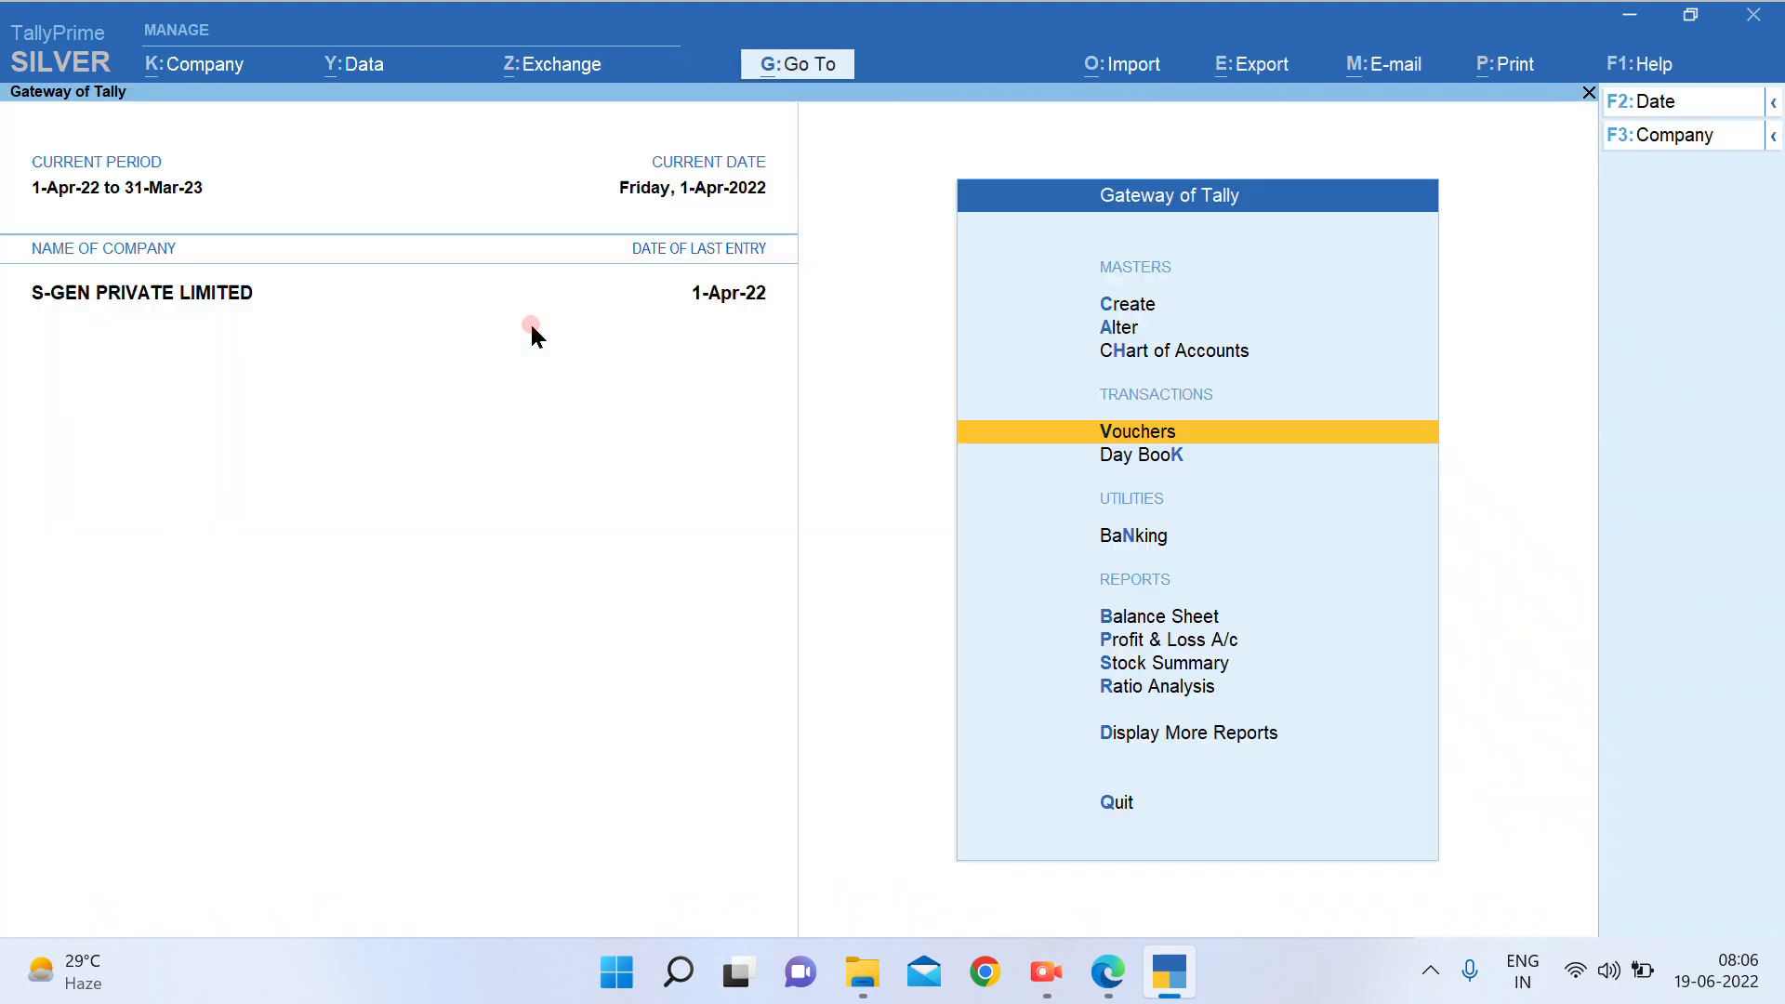
{"action": "key", "text": "Up"}
{"action": "key", "text": "Up"}
{"action": "key", "text": "Return"}
{"action": "key", "text": "Down"}
{"action": "key", "text": "Down"}
{"action": "key", "text": "Down"}
{"action": "key", "text": "Return"}
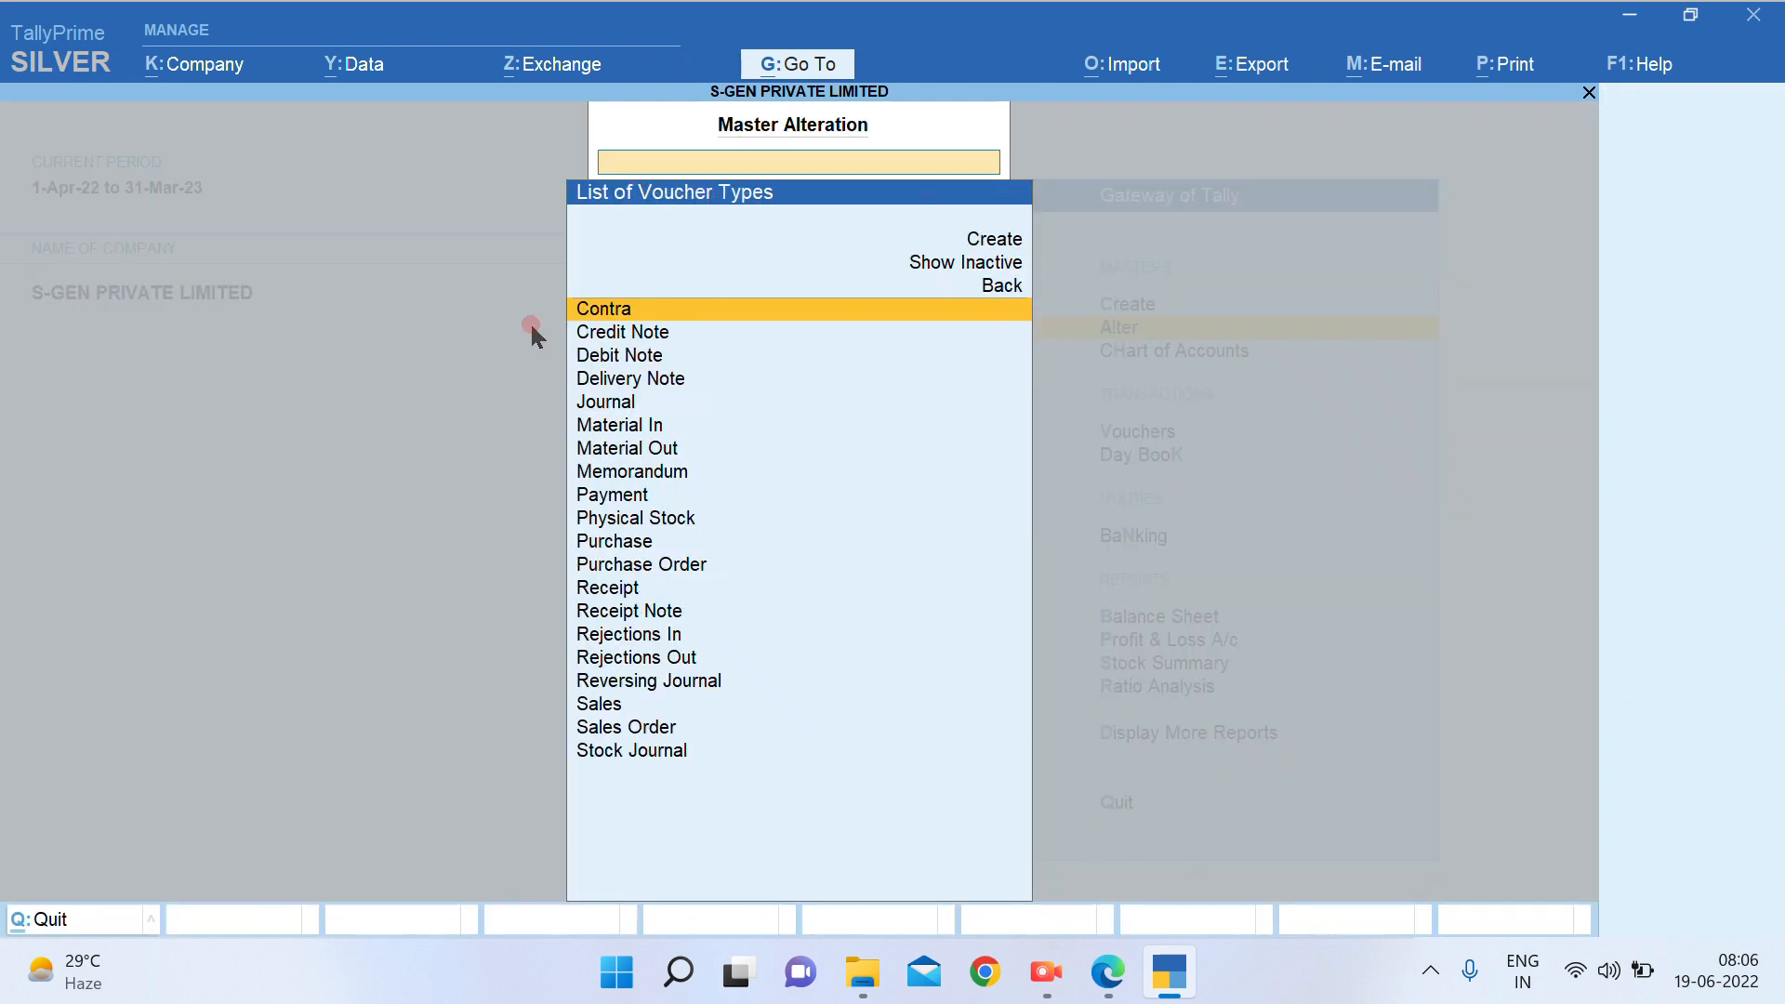
Set the Delivery Note voucher type's numbering method to Manual and save it
{"action": "key", "text": "Down"}
{"action": "key", "text": "Down"}
{"action": "key", "text": "Down"}
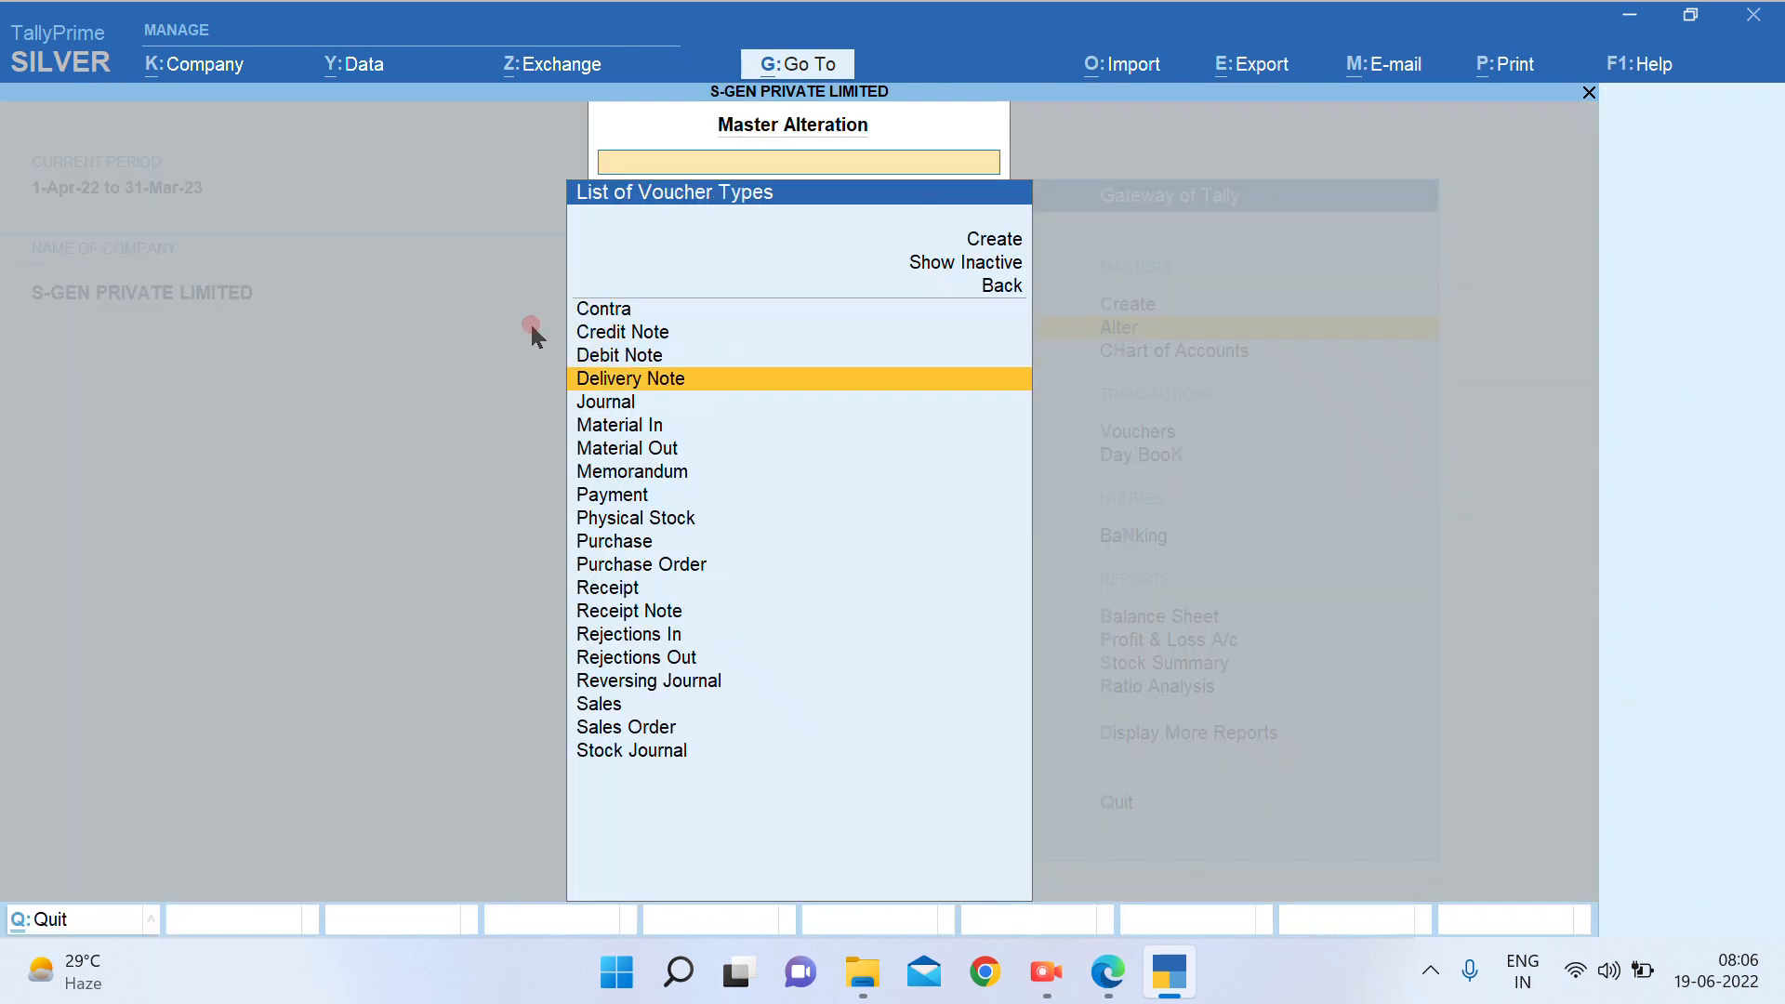
{"action": "key", "text": "Return"}
{"action": "key", "text": "Return"}
{"action": "key", "text": "Return"}
{"action": "key", "text": "Return"}
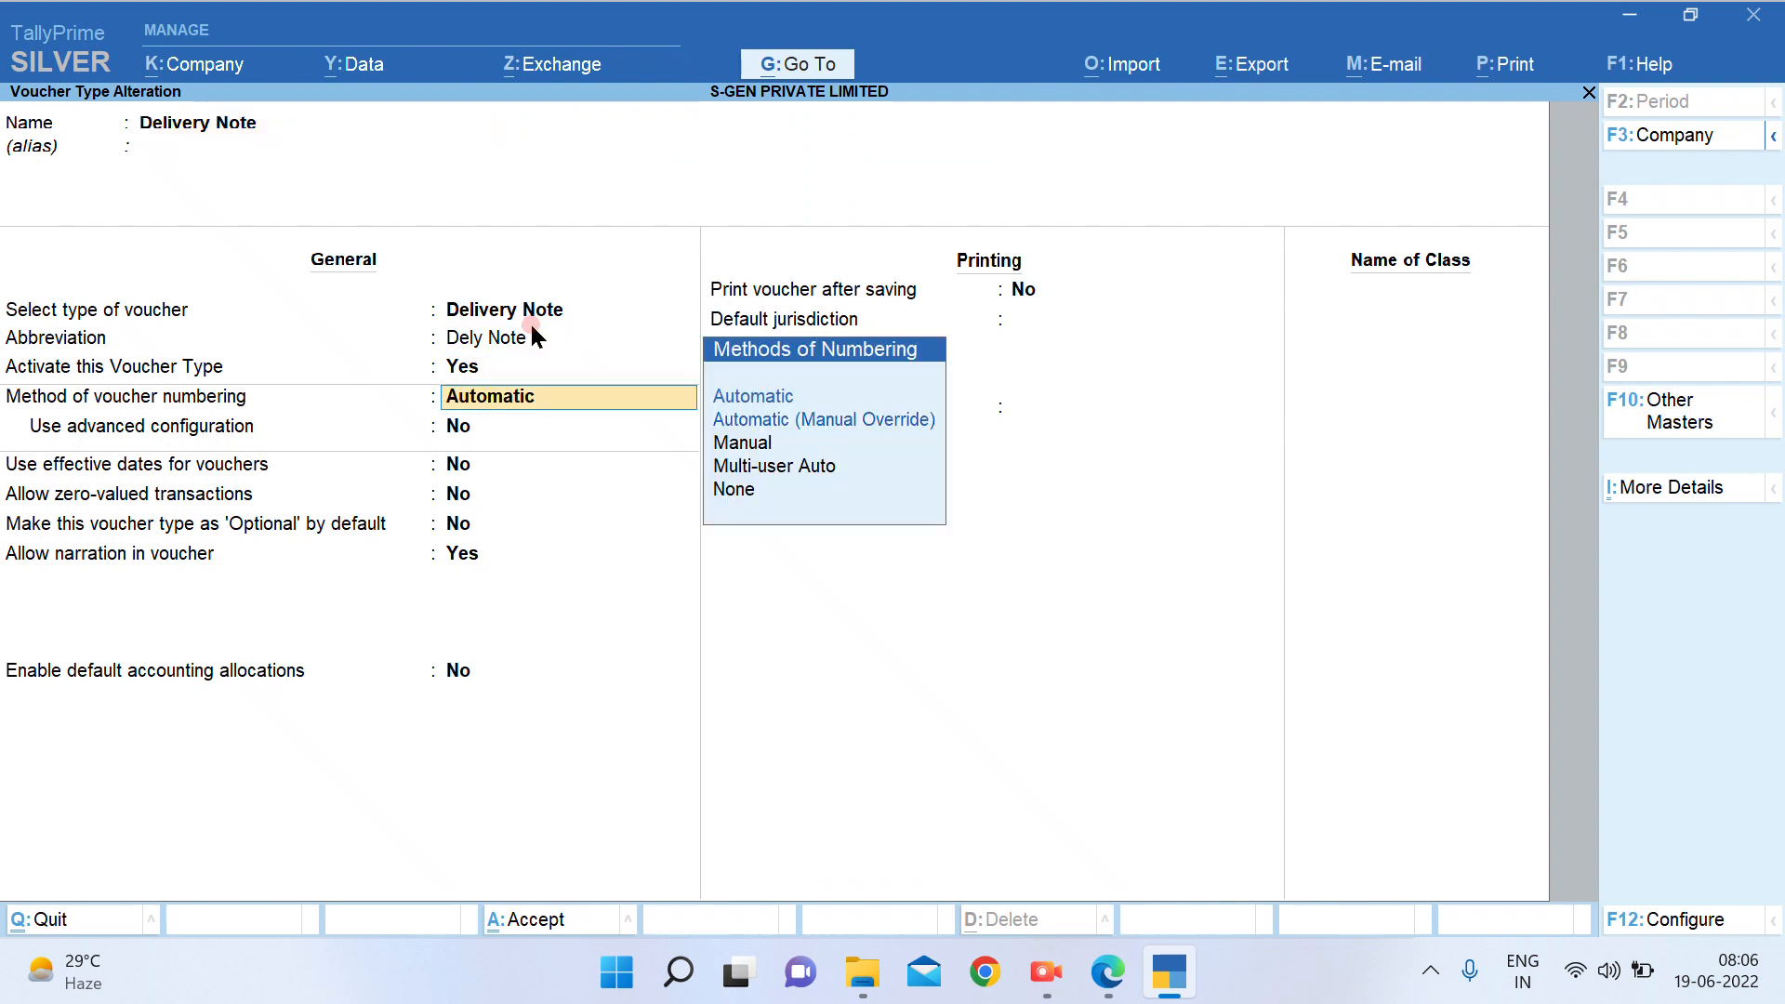
{"action": "key", "text": "Down"}
{"action": "key", "text": "Down"}
{"action": "key", "text": "Return"}
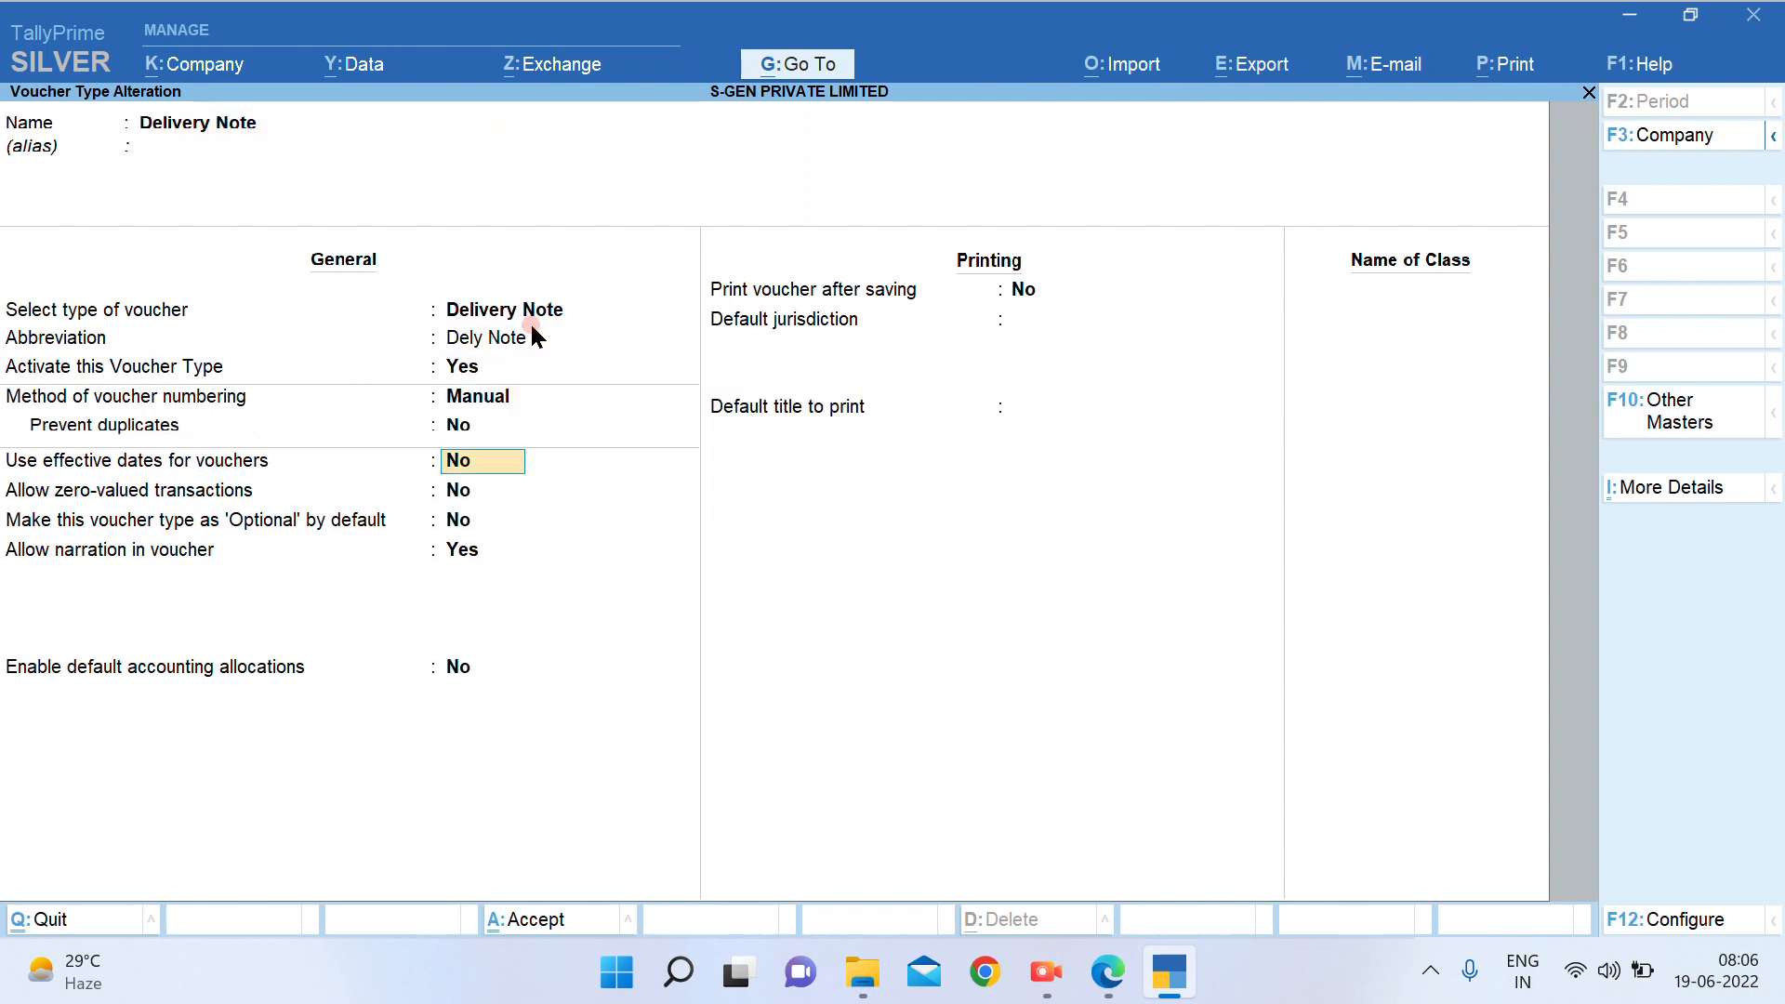
{"action": "key", "text": "ctrl+a"}
{"action": "key", "text": "Escape"}
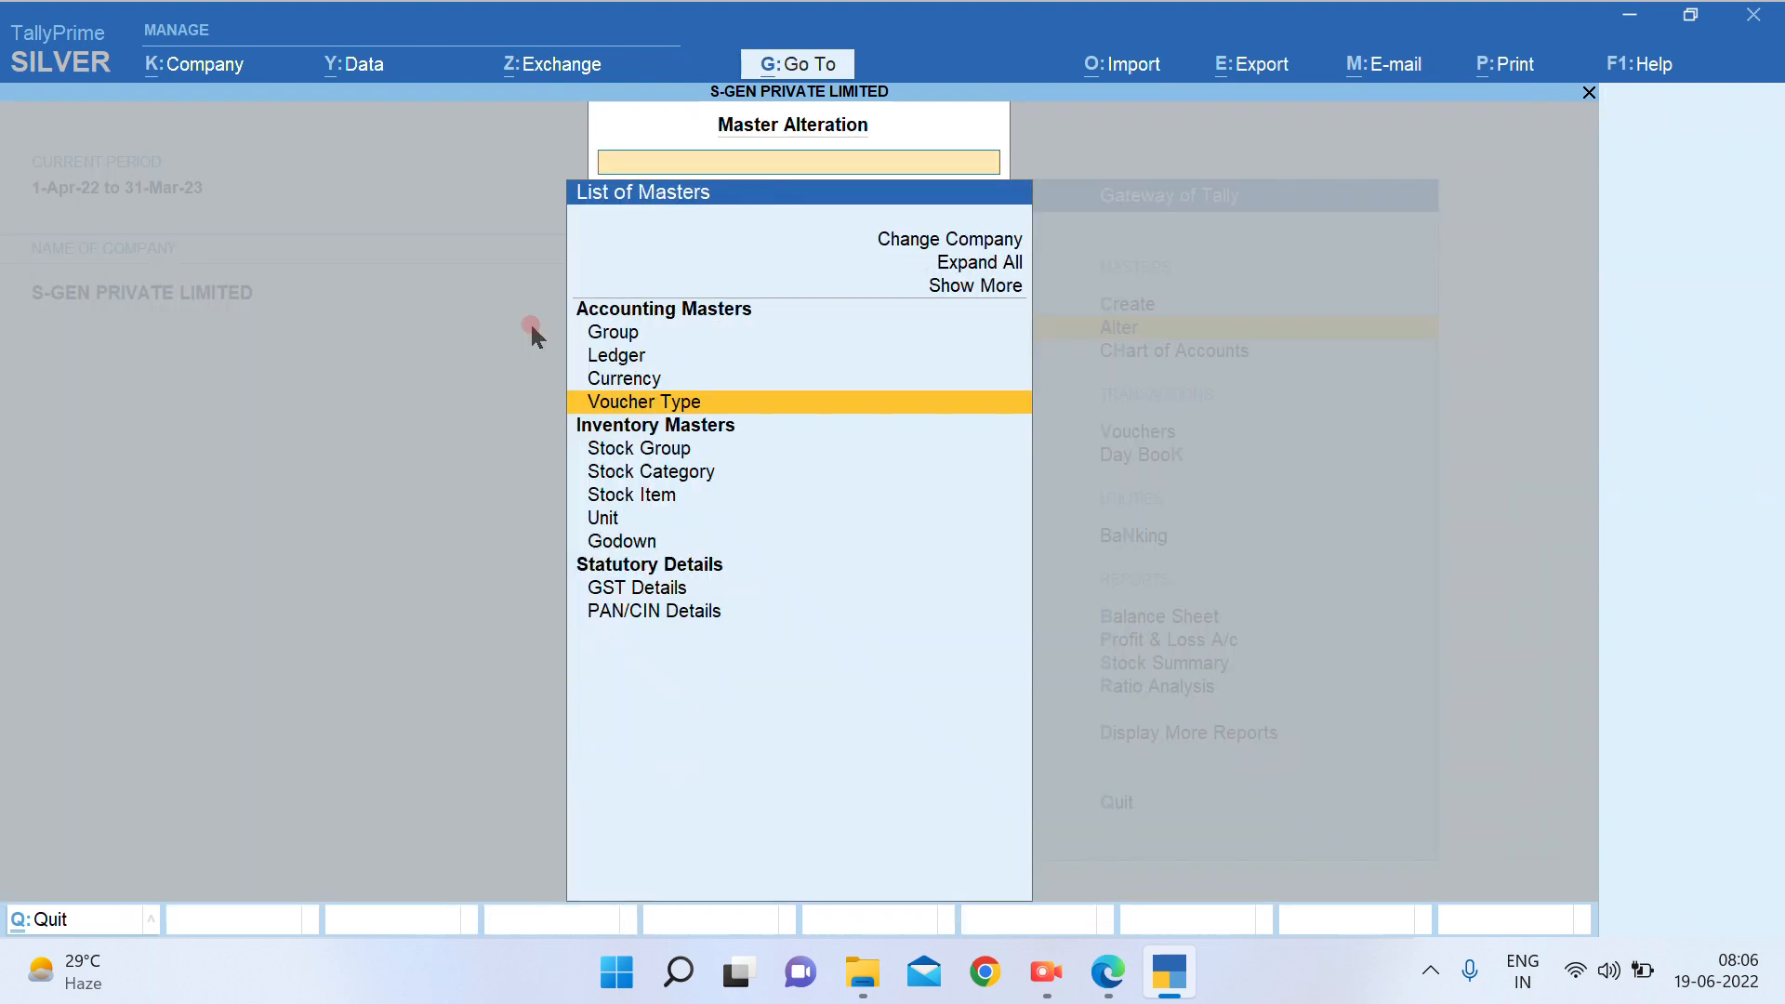
Return to voucher entry and reopen the saved Coal Mines delivery note
{"action": "key", "text": "Escape"}
{"action": "key", "text": "Up"}
{"action": "key", "text": "v"}
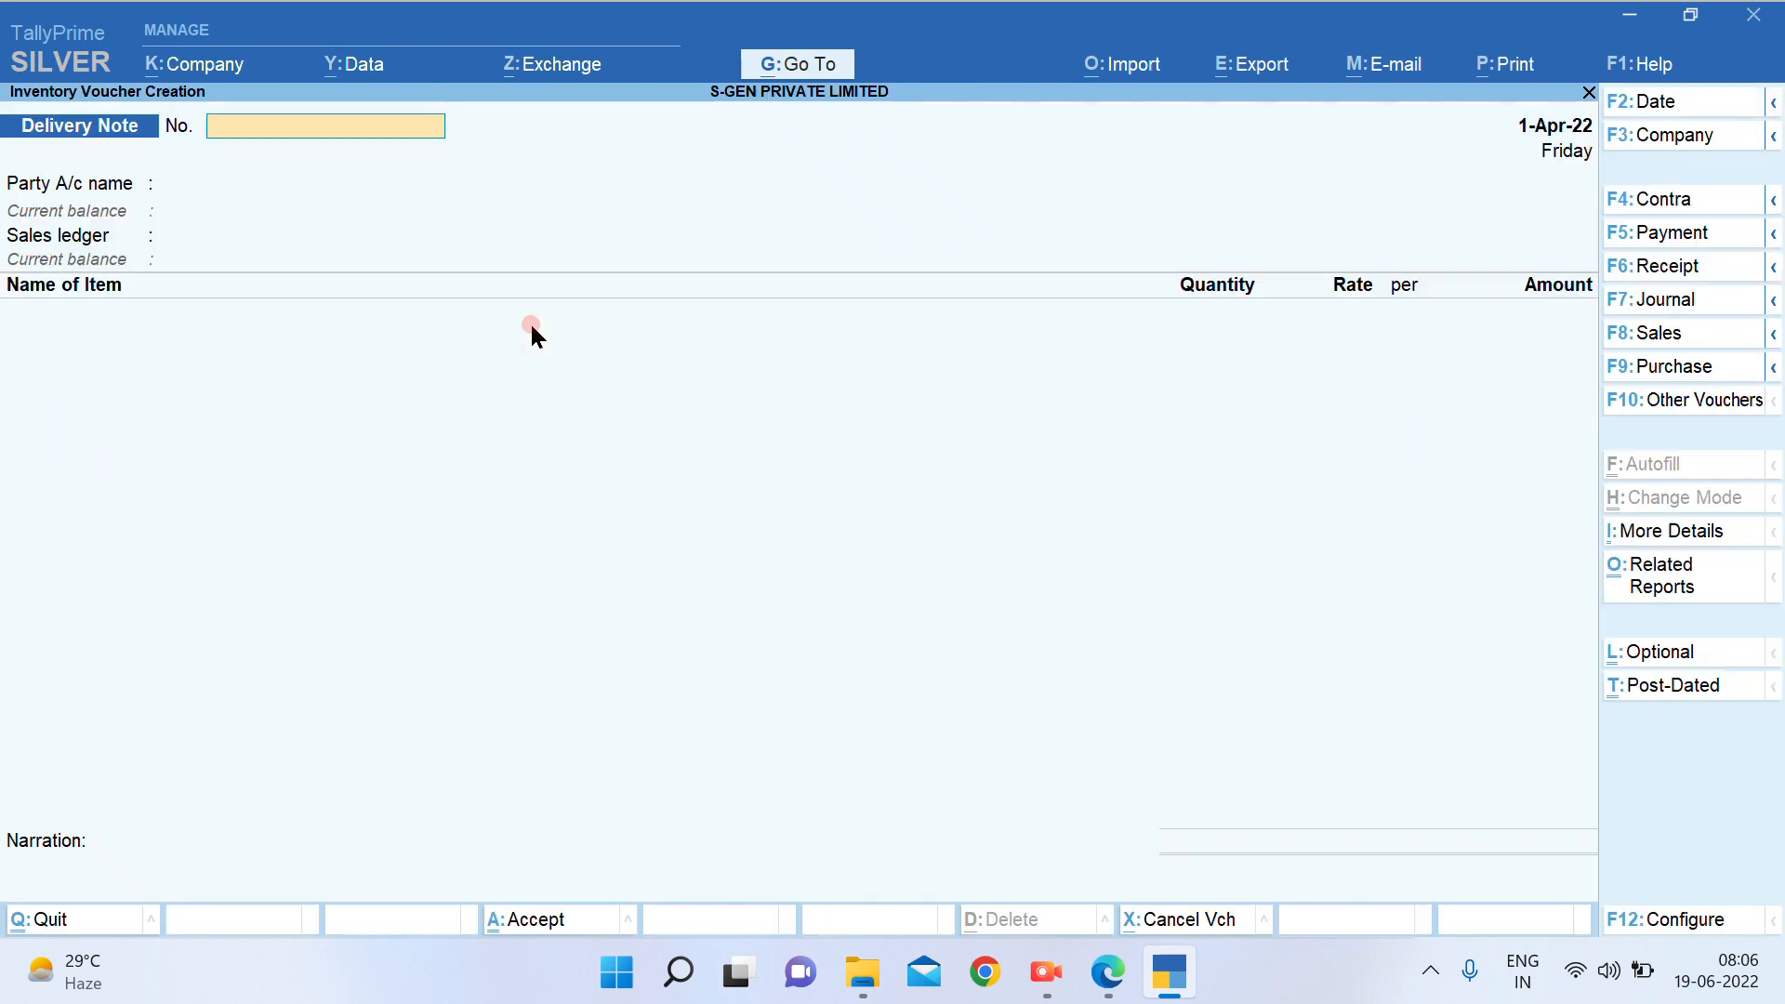
{"action": "key", "text": "Page_Up"}
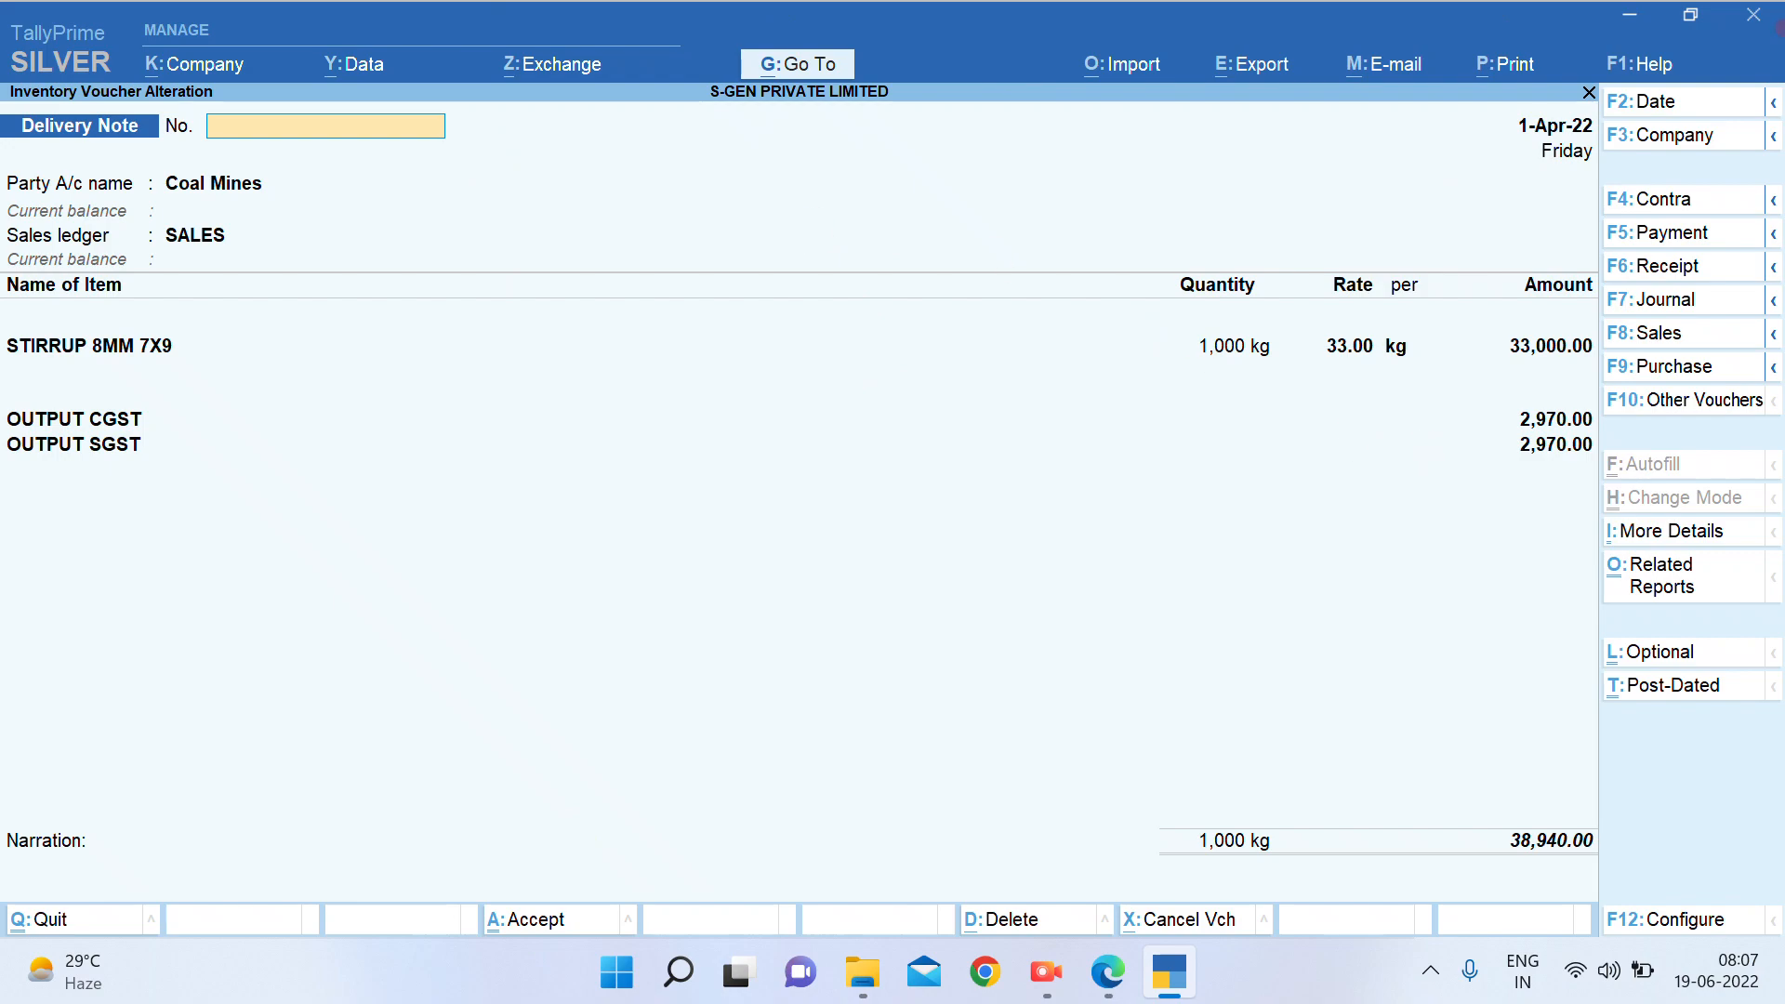
Check the delivery note number in the question PDF, number the voucher DN/01, and save it
{"action": "key", "text": "alt+Tab"}
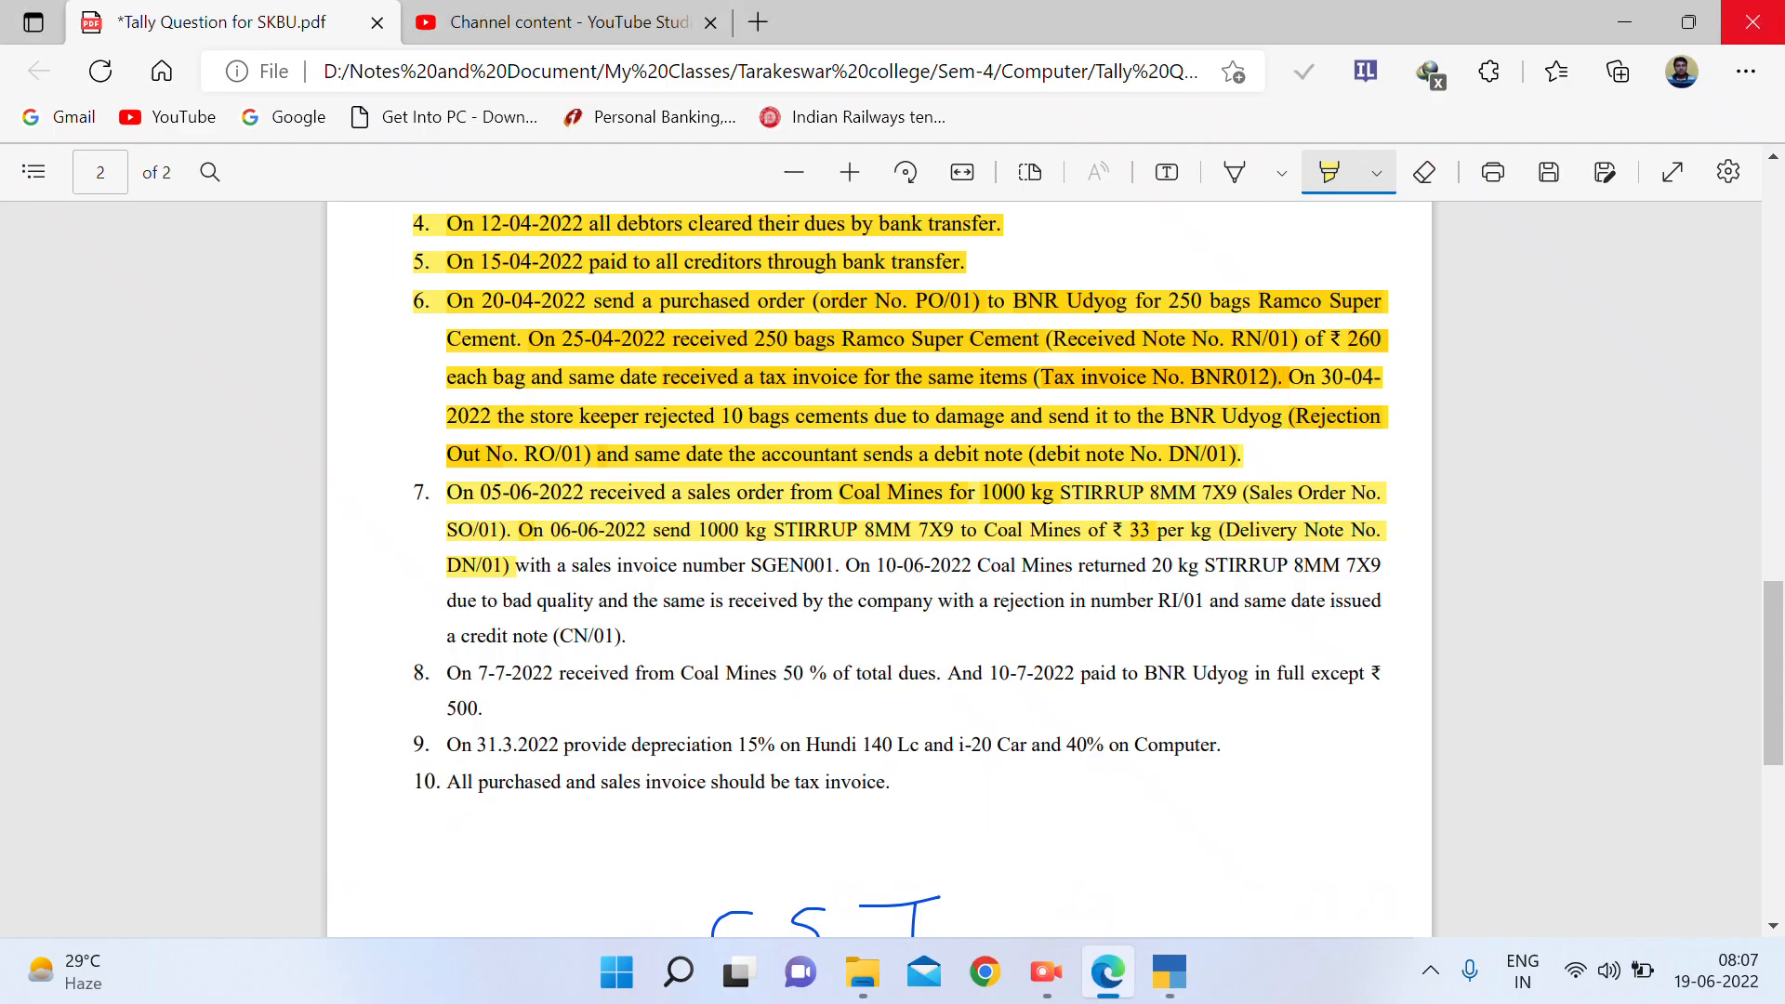
{"action": "key", "text": "alt+Tab"}
{"action": "type", "text": "DN"}
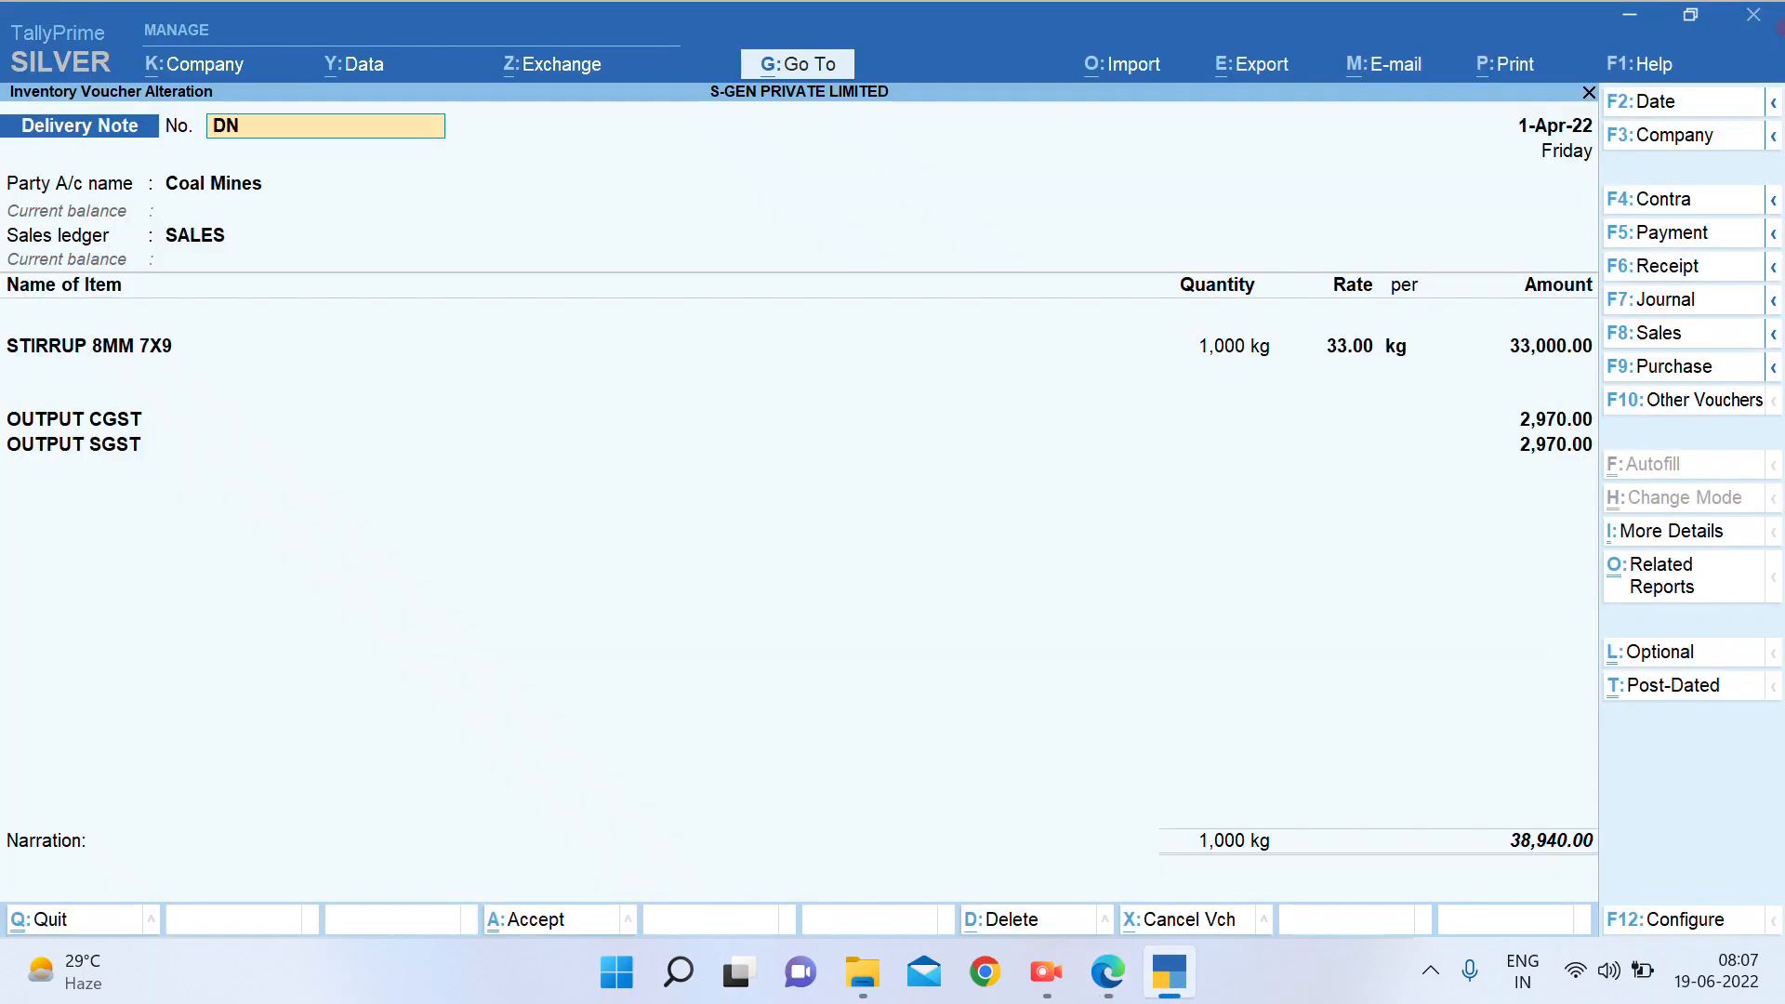
{"action": "type", "text": "/01"}
{"action": "key", "text": "Return"}
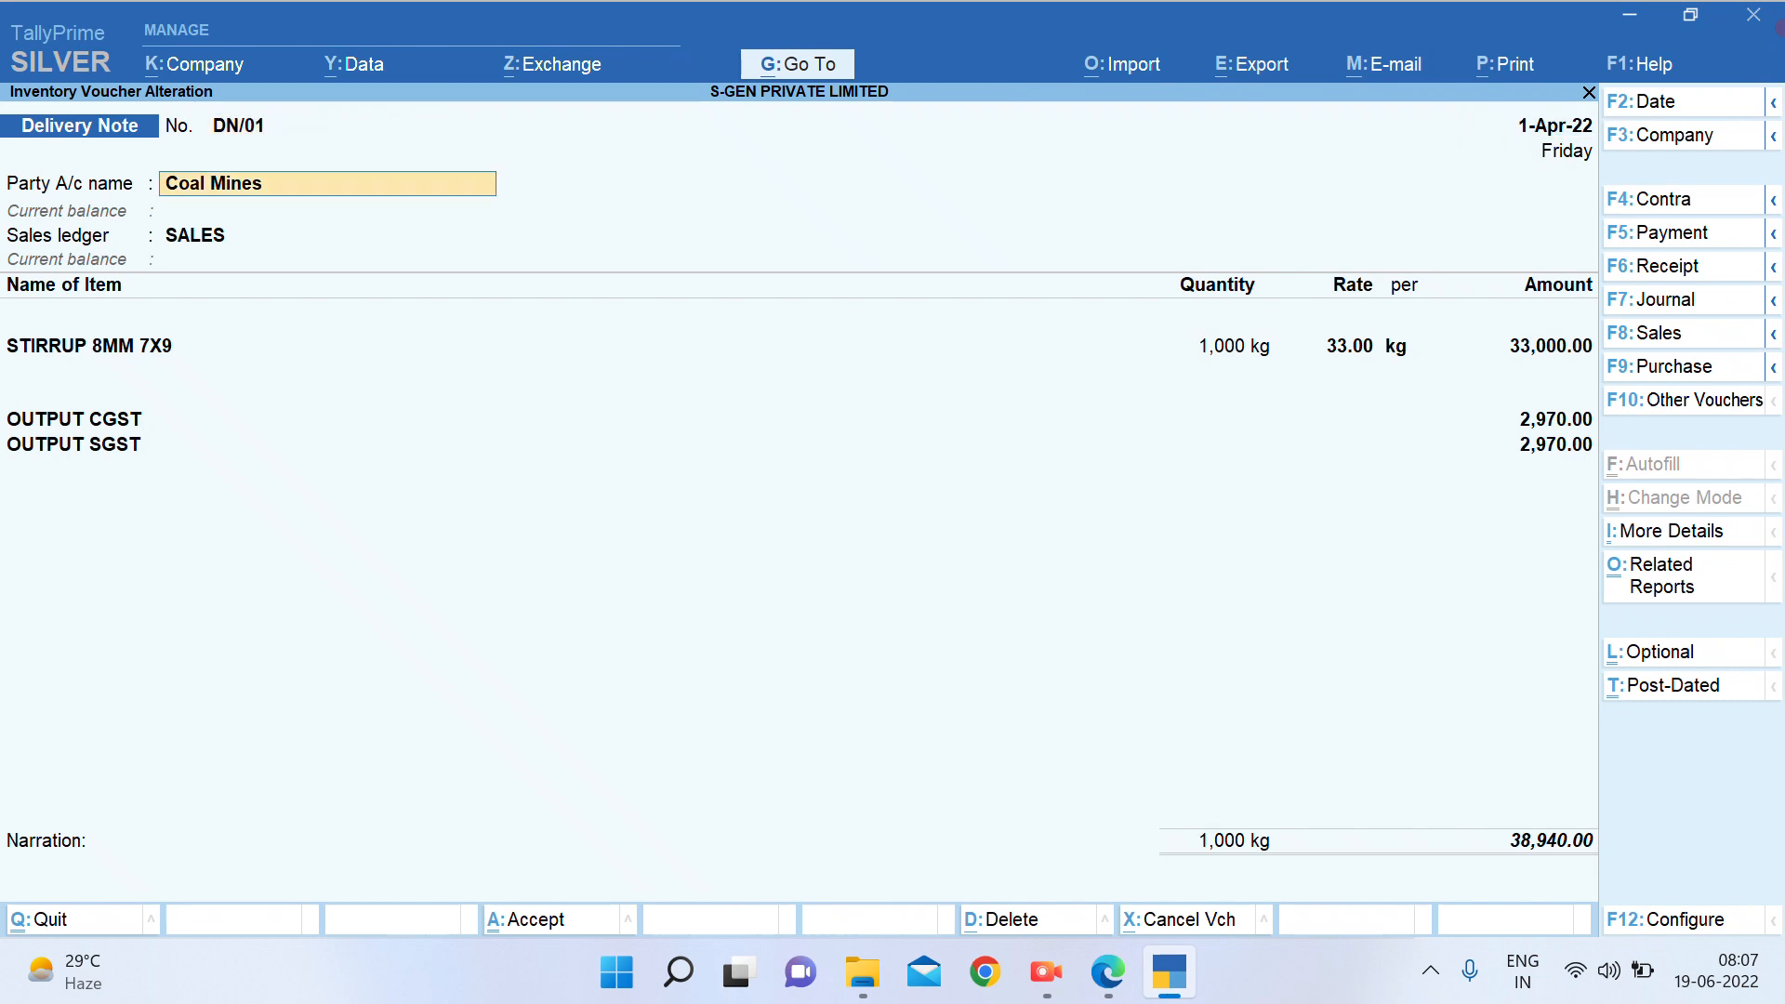
{"action": "key", "text": "ctrl+a"}
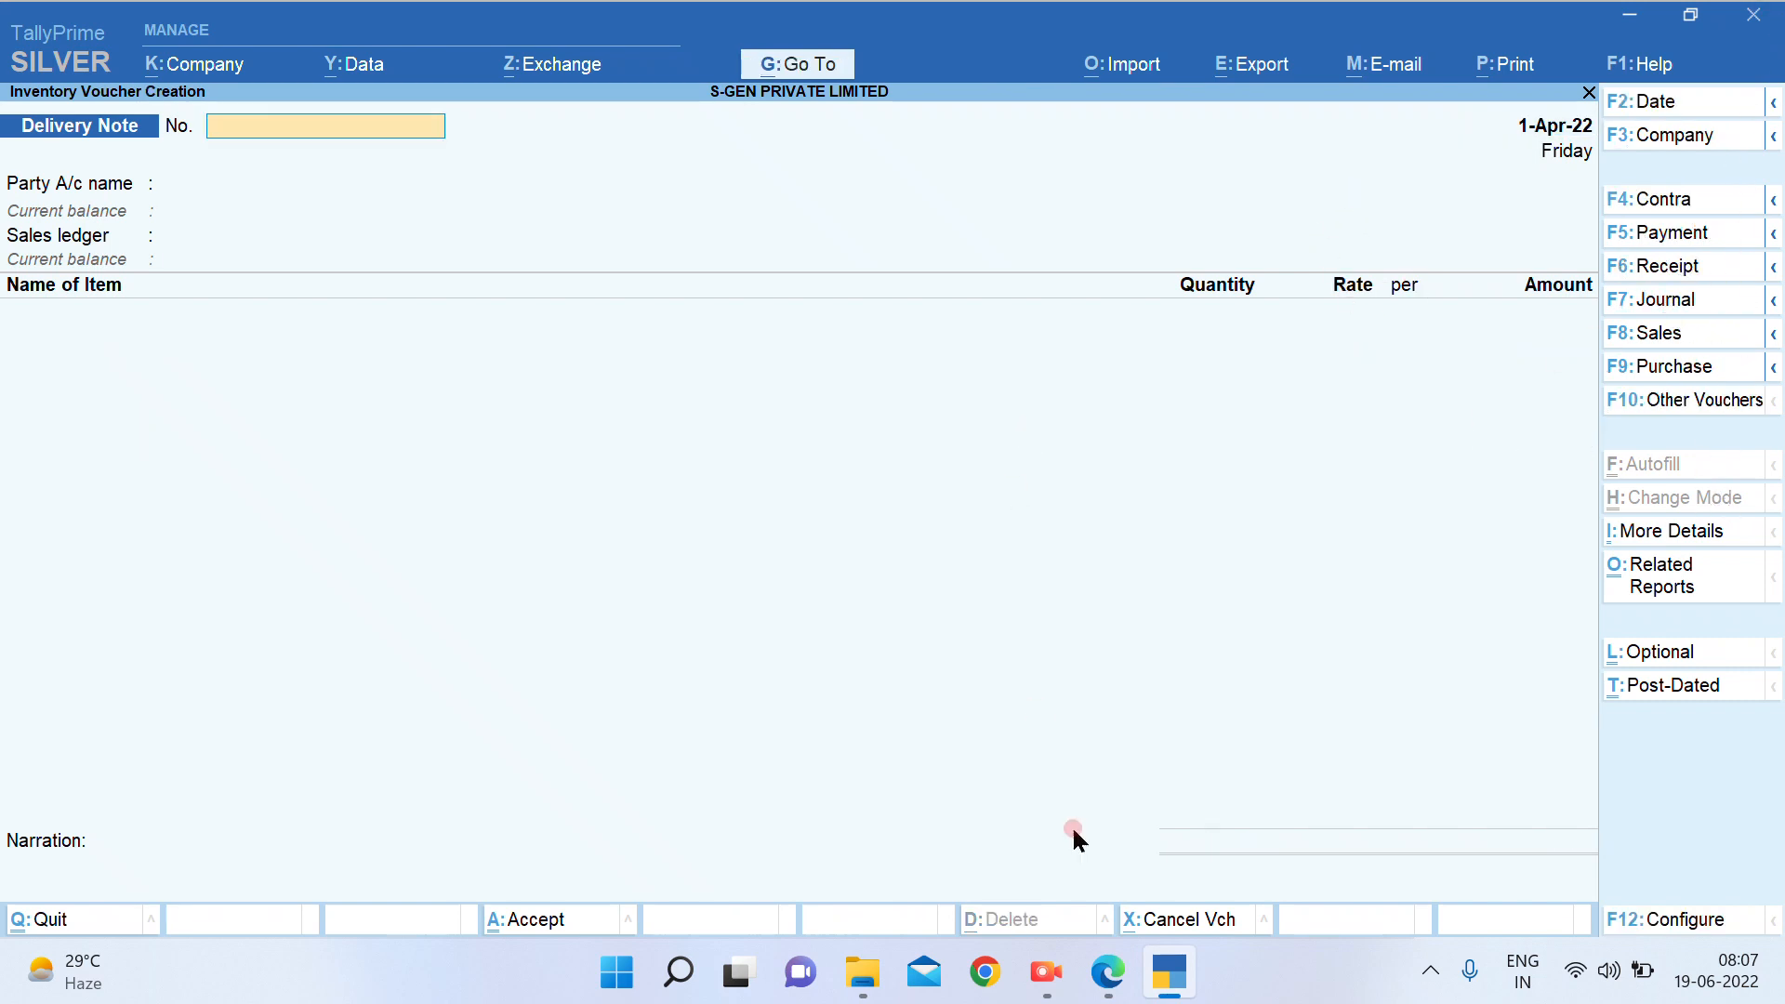
Switch to the question PDF in Edge, highlight event 7's sales invoice number SGEN001, and return to TallyPrime
{"action": "left_click", "coordinate": [1107, 971]}
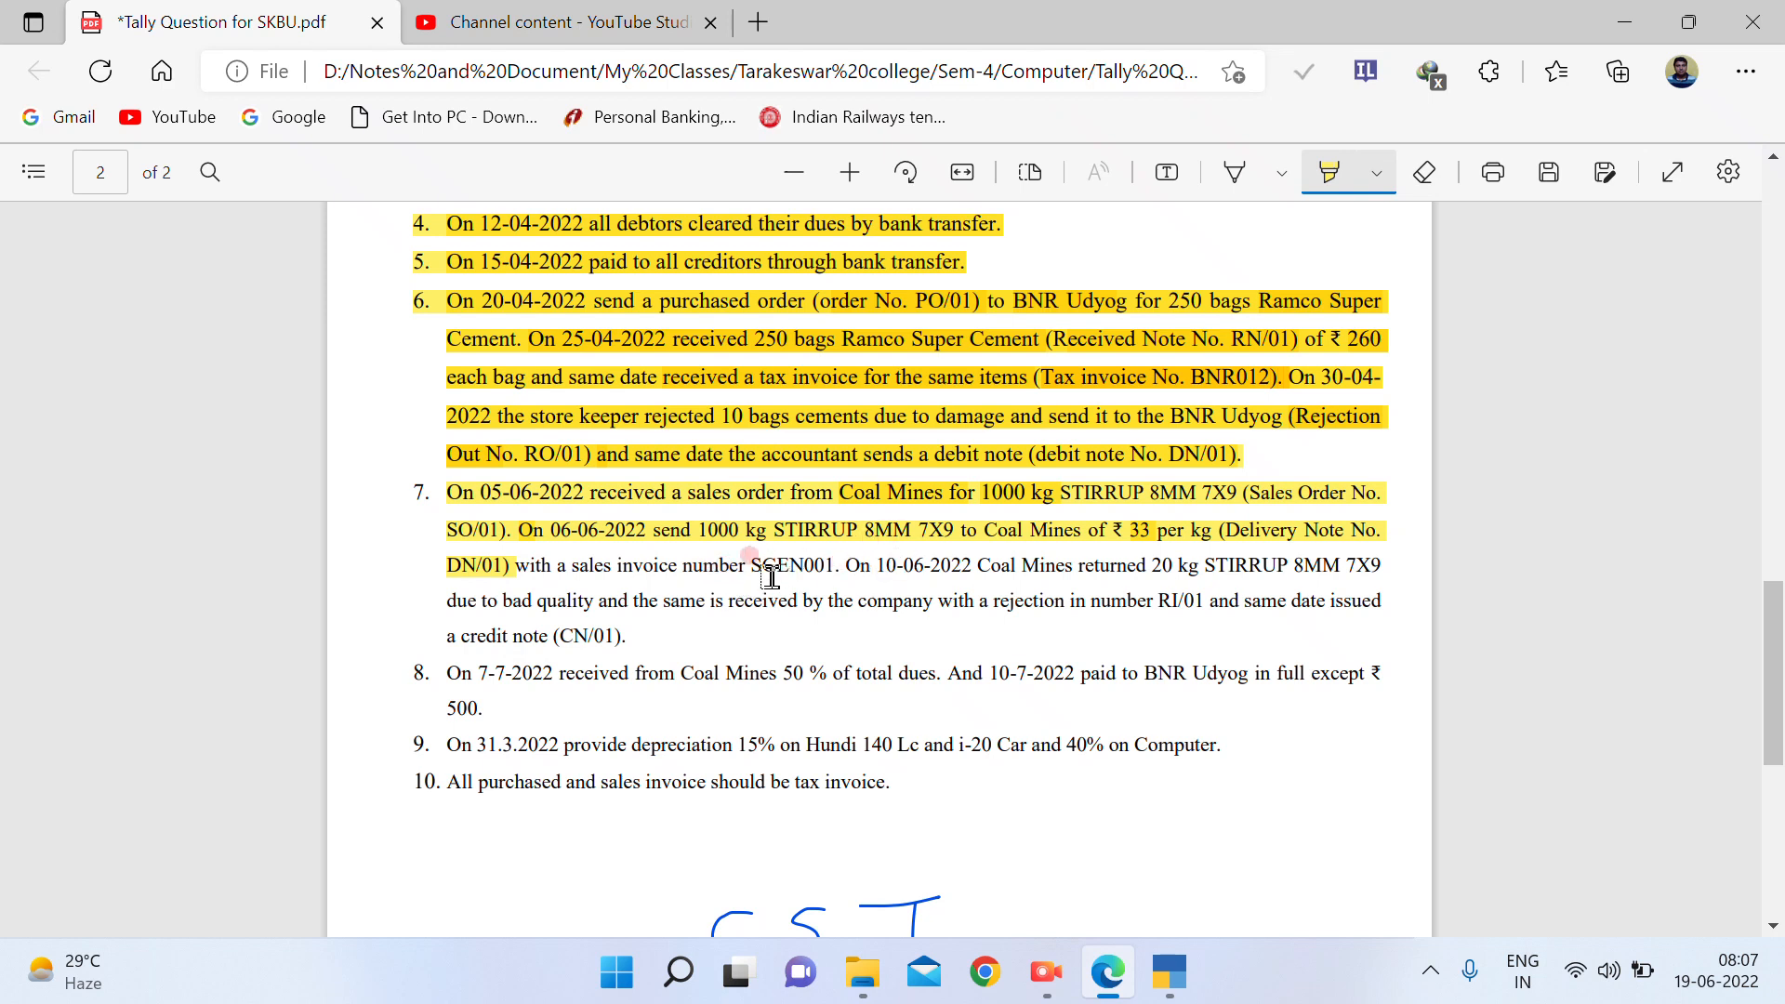
{"action": "left_click_drag", "start_coordinate": [762, 565], "coordinate": [848, 566]}
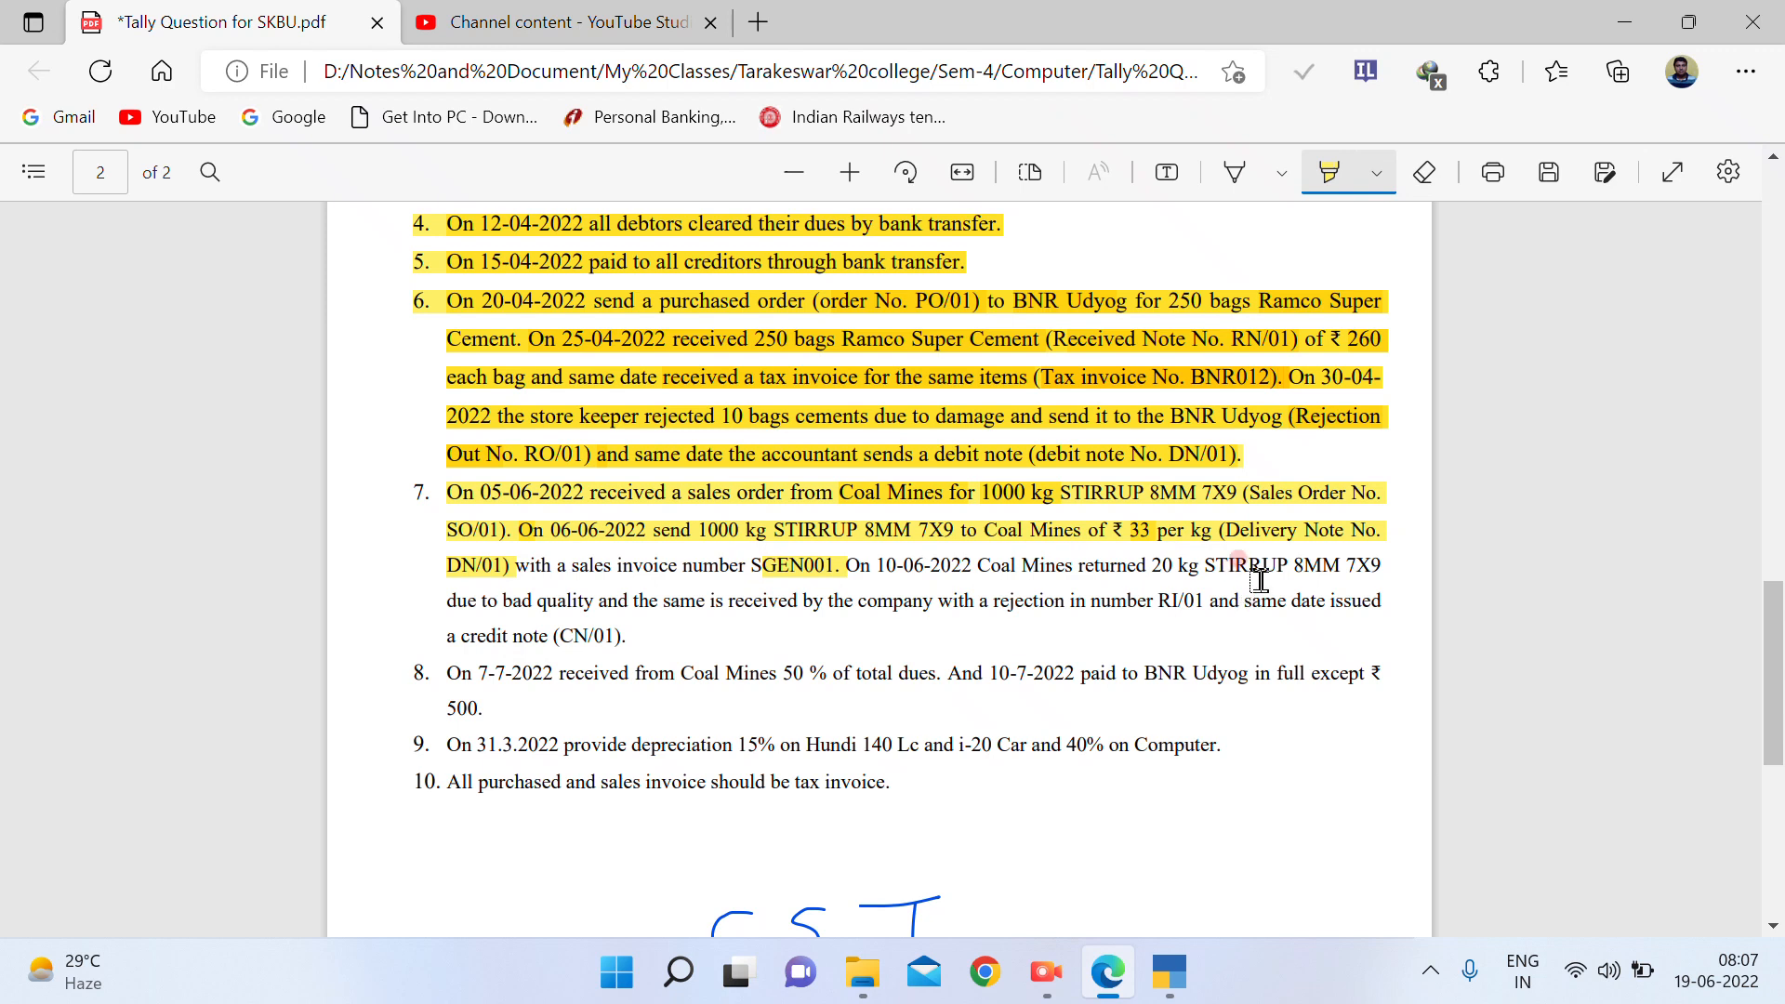
{"action": "left_click", "coordinate": [1168, 972]}
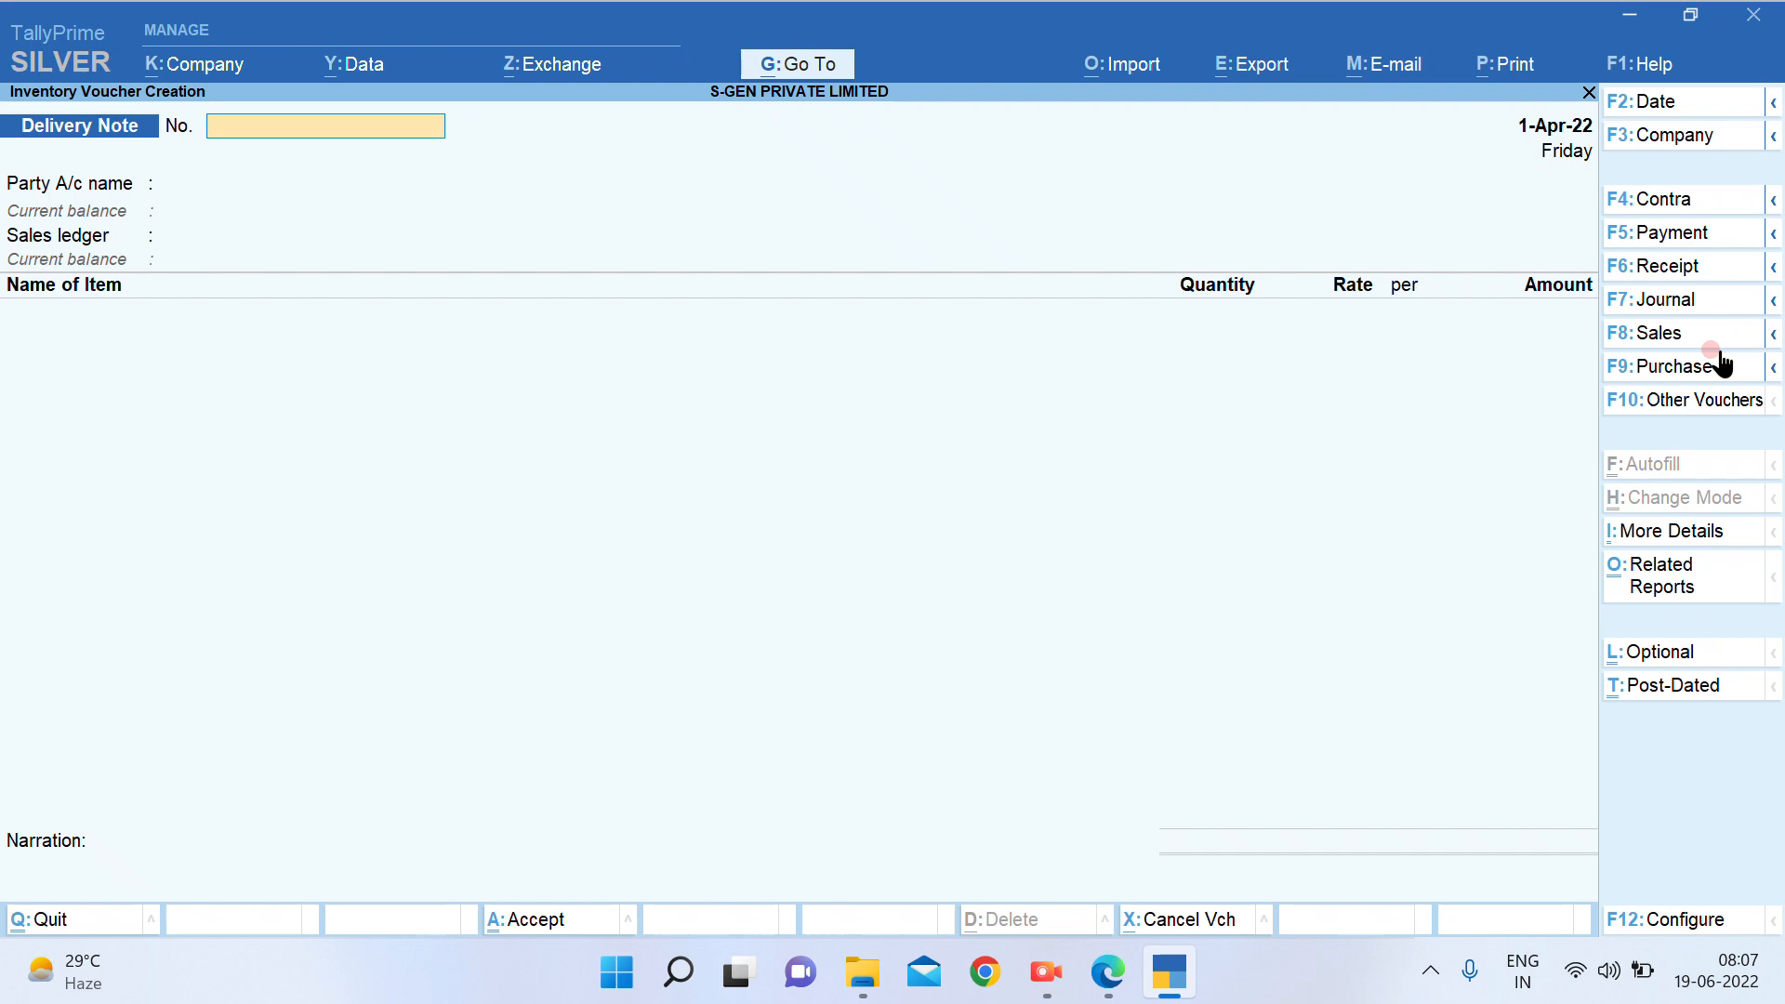
Start a sales voucher for Coal Mines and link delivery note tracking number 1
{"action": "left_click", "coordinate": [1645, 333]}
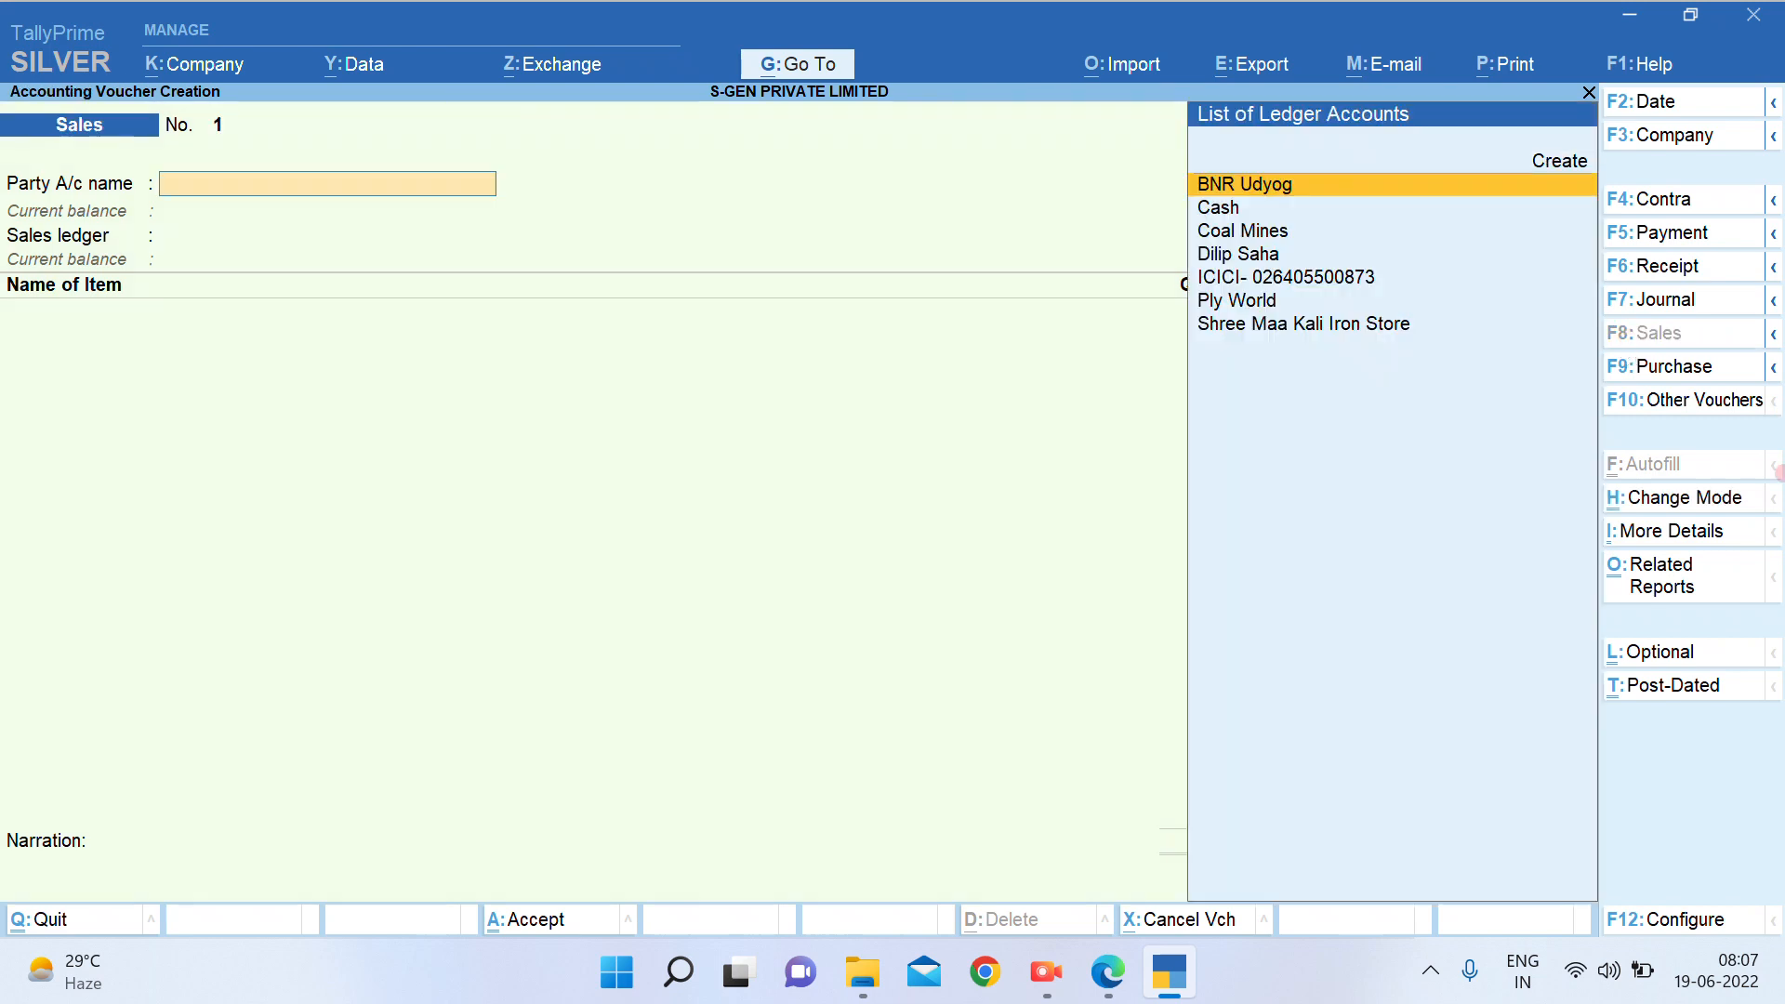
{"action": "type", "text": "co"}
{"action": "key", "text": "Return"}
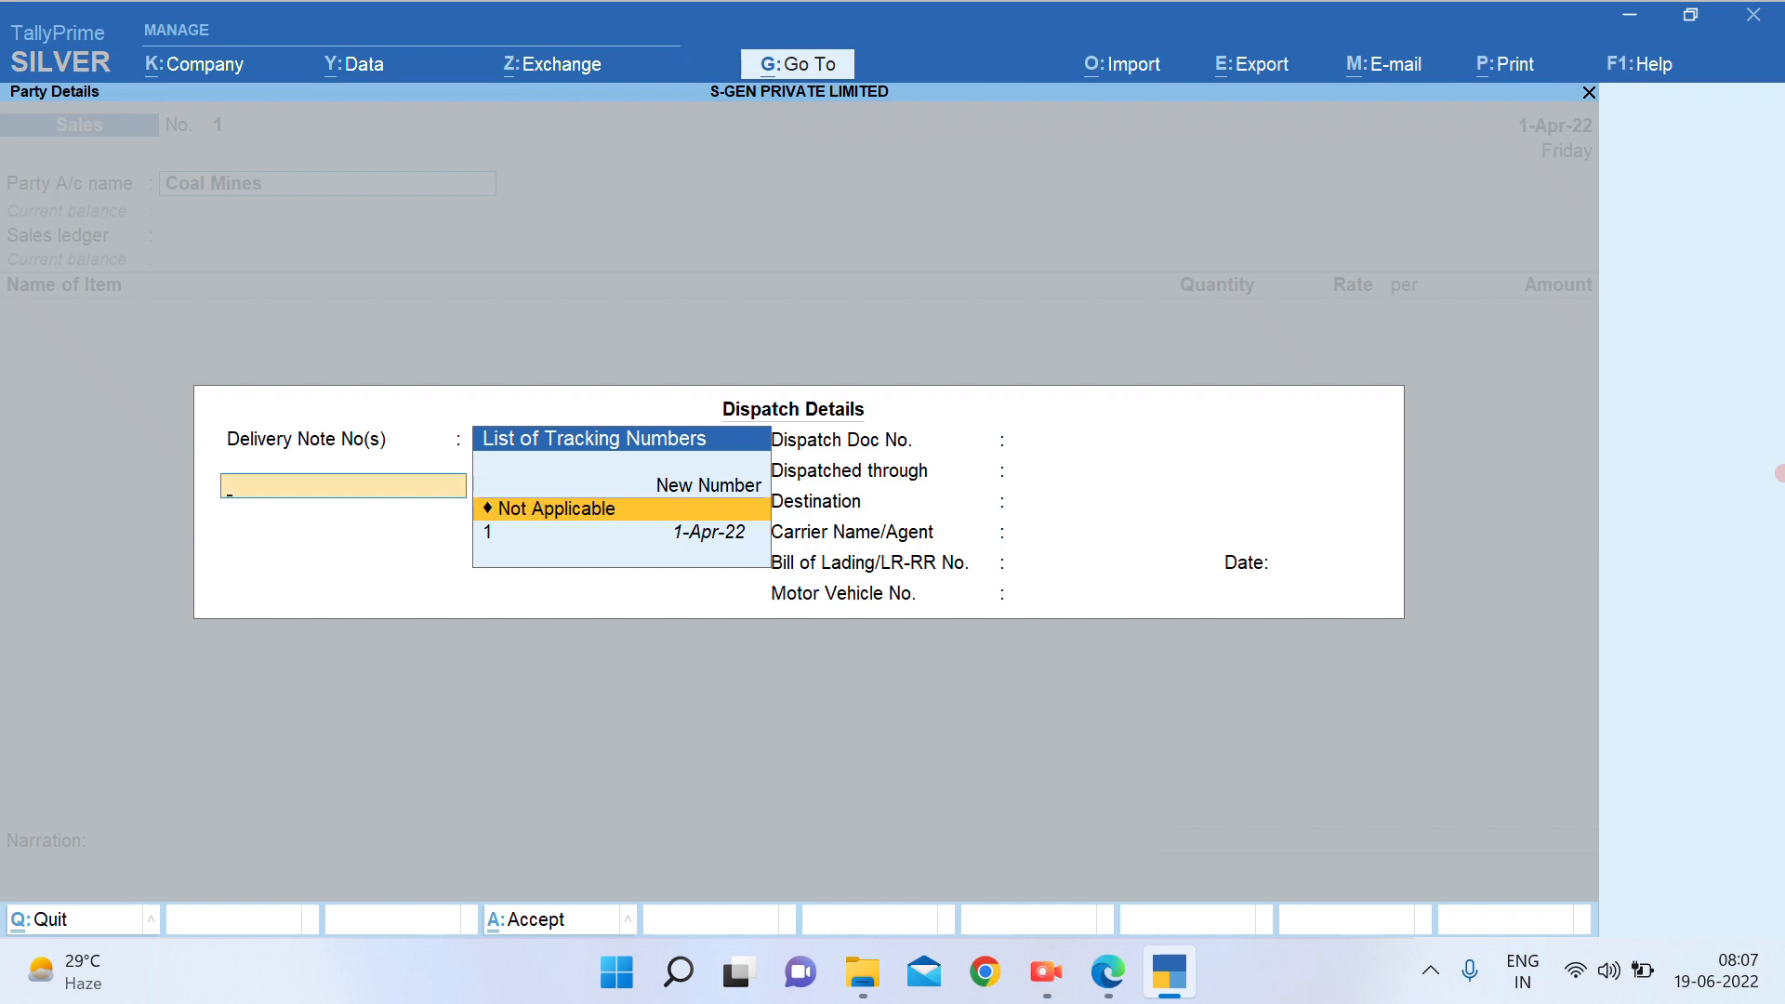
{"action": "key", "text": "Down"}
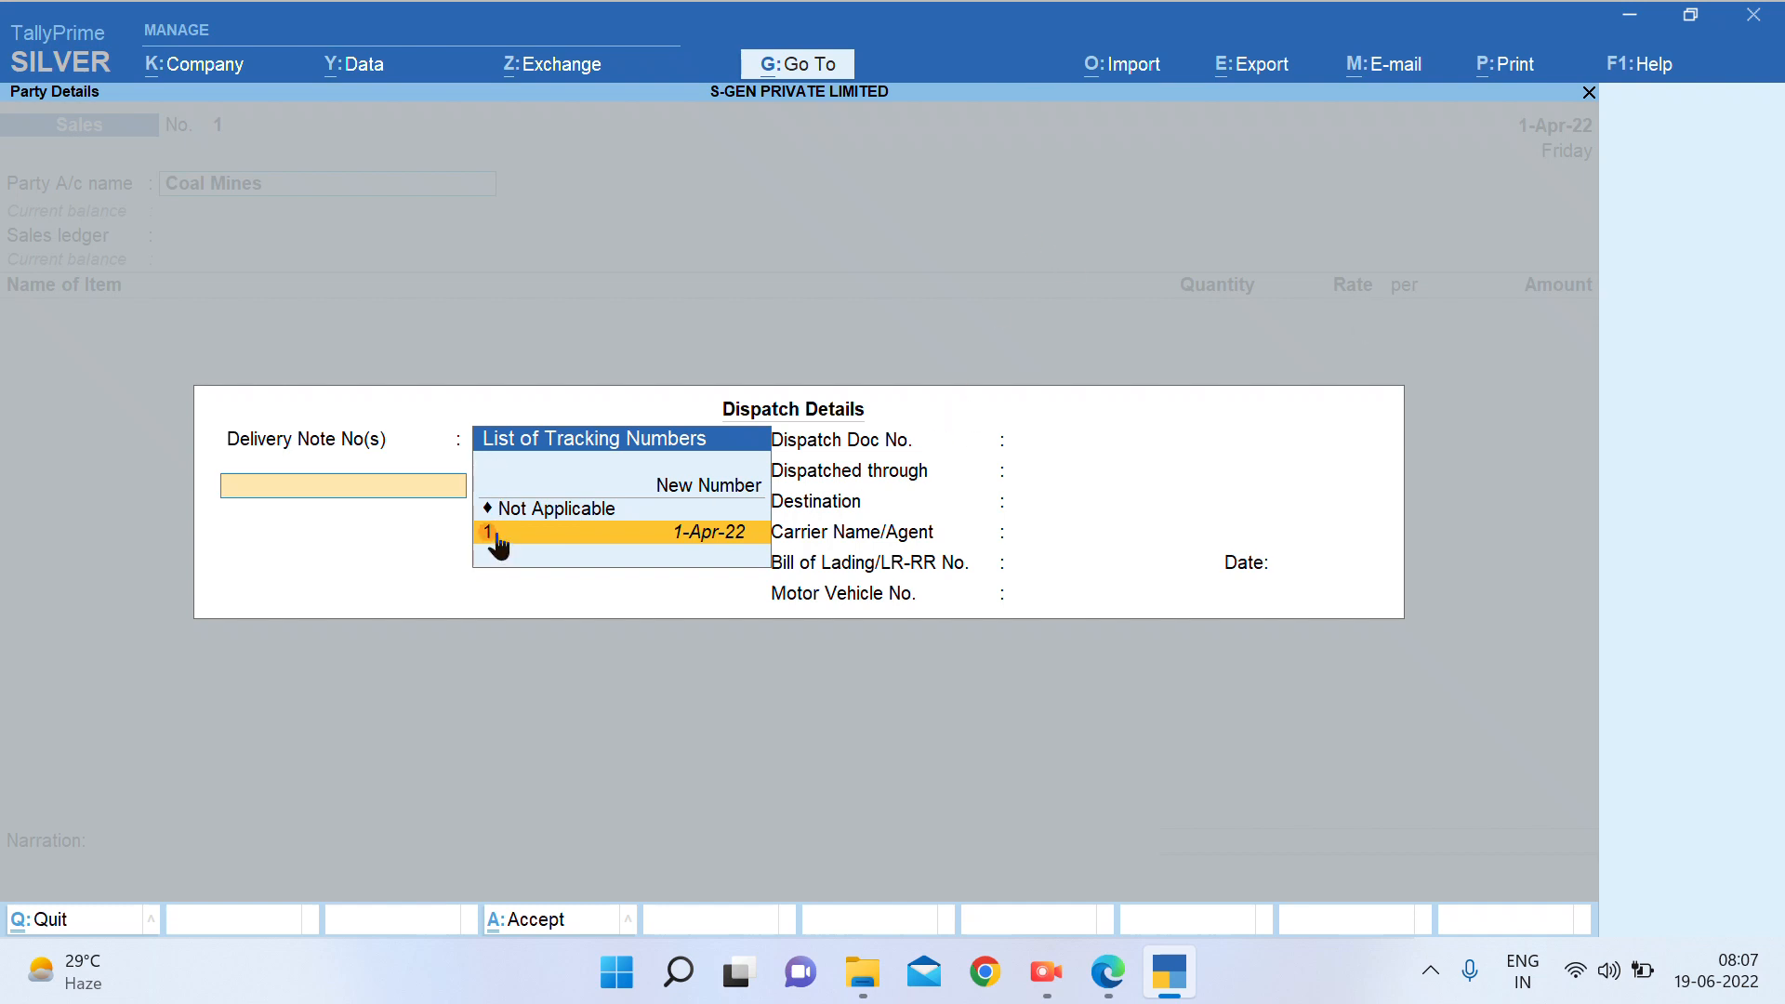
{"action": "key", "text": "Return"}
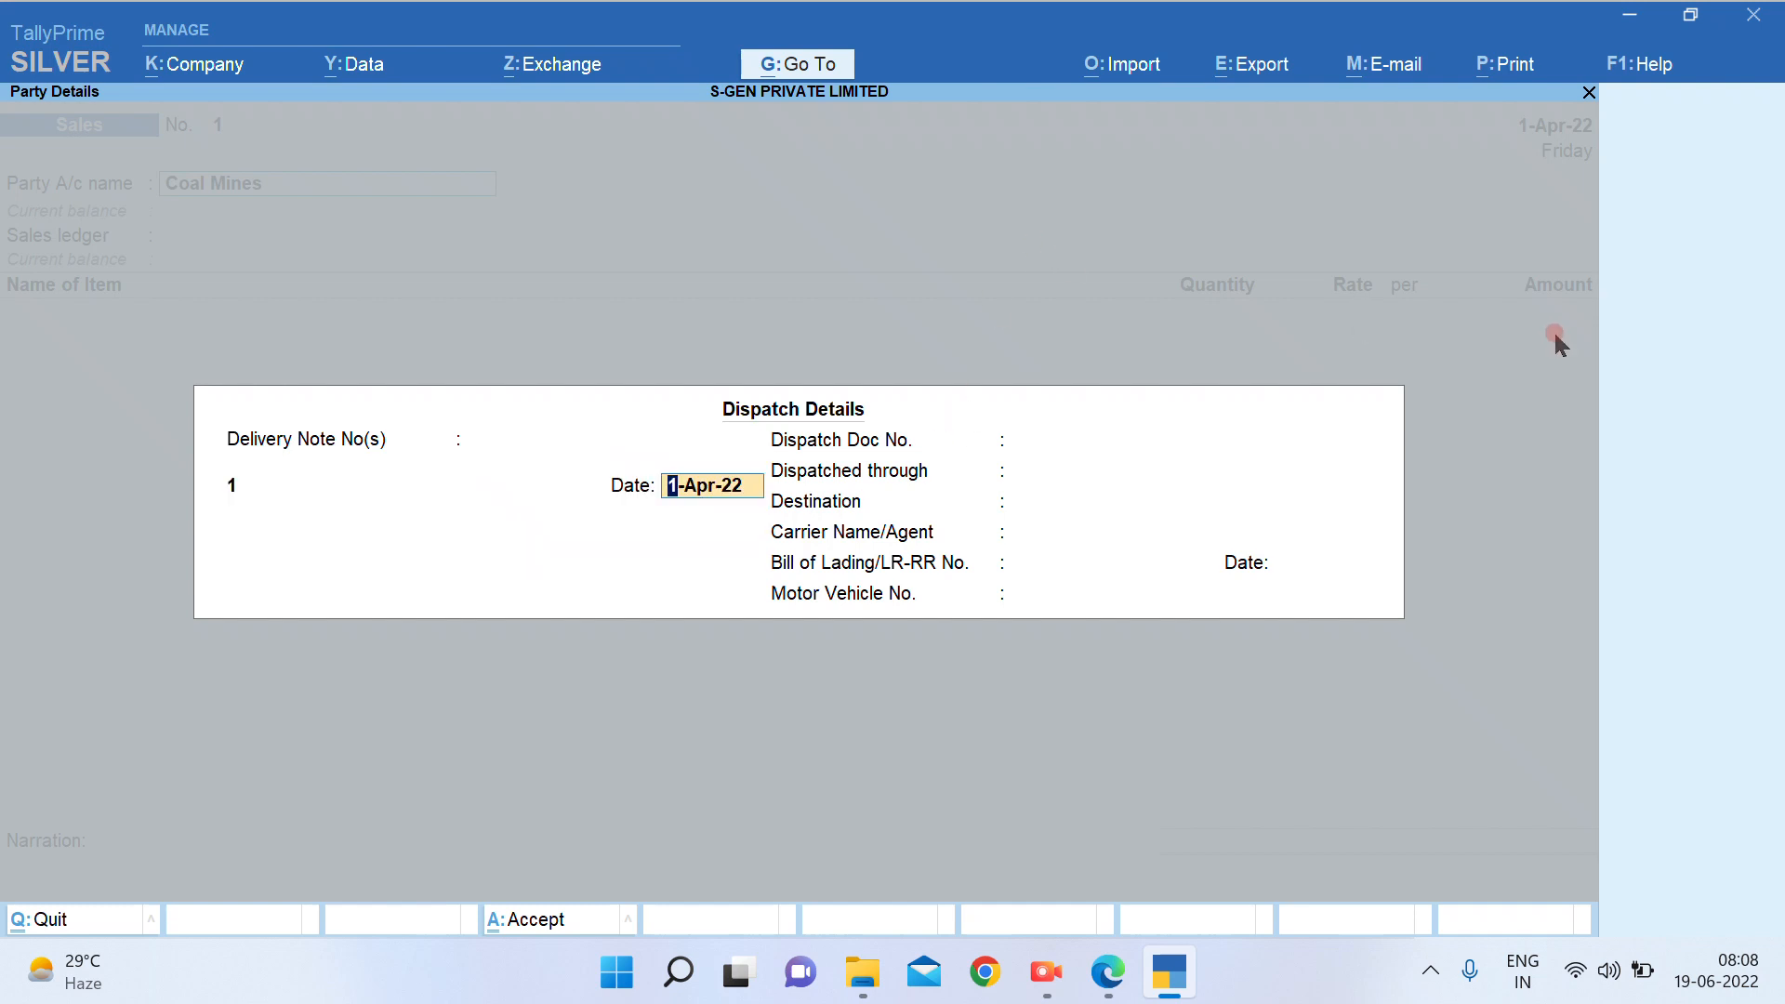
{"action": "key", "text": "Return"}
{"action": "key", "text": "Return"}
{"action": "key", "text": "Return"}
{"action": "key", "text": "Return"}
{"action": "key", "text": "Return"}
{"action": "key", "text": "Return"}
{"action": "key", "text": "Return"}
{"action": "key", "text": "Return"}
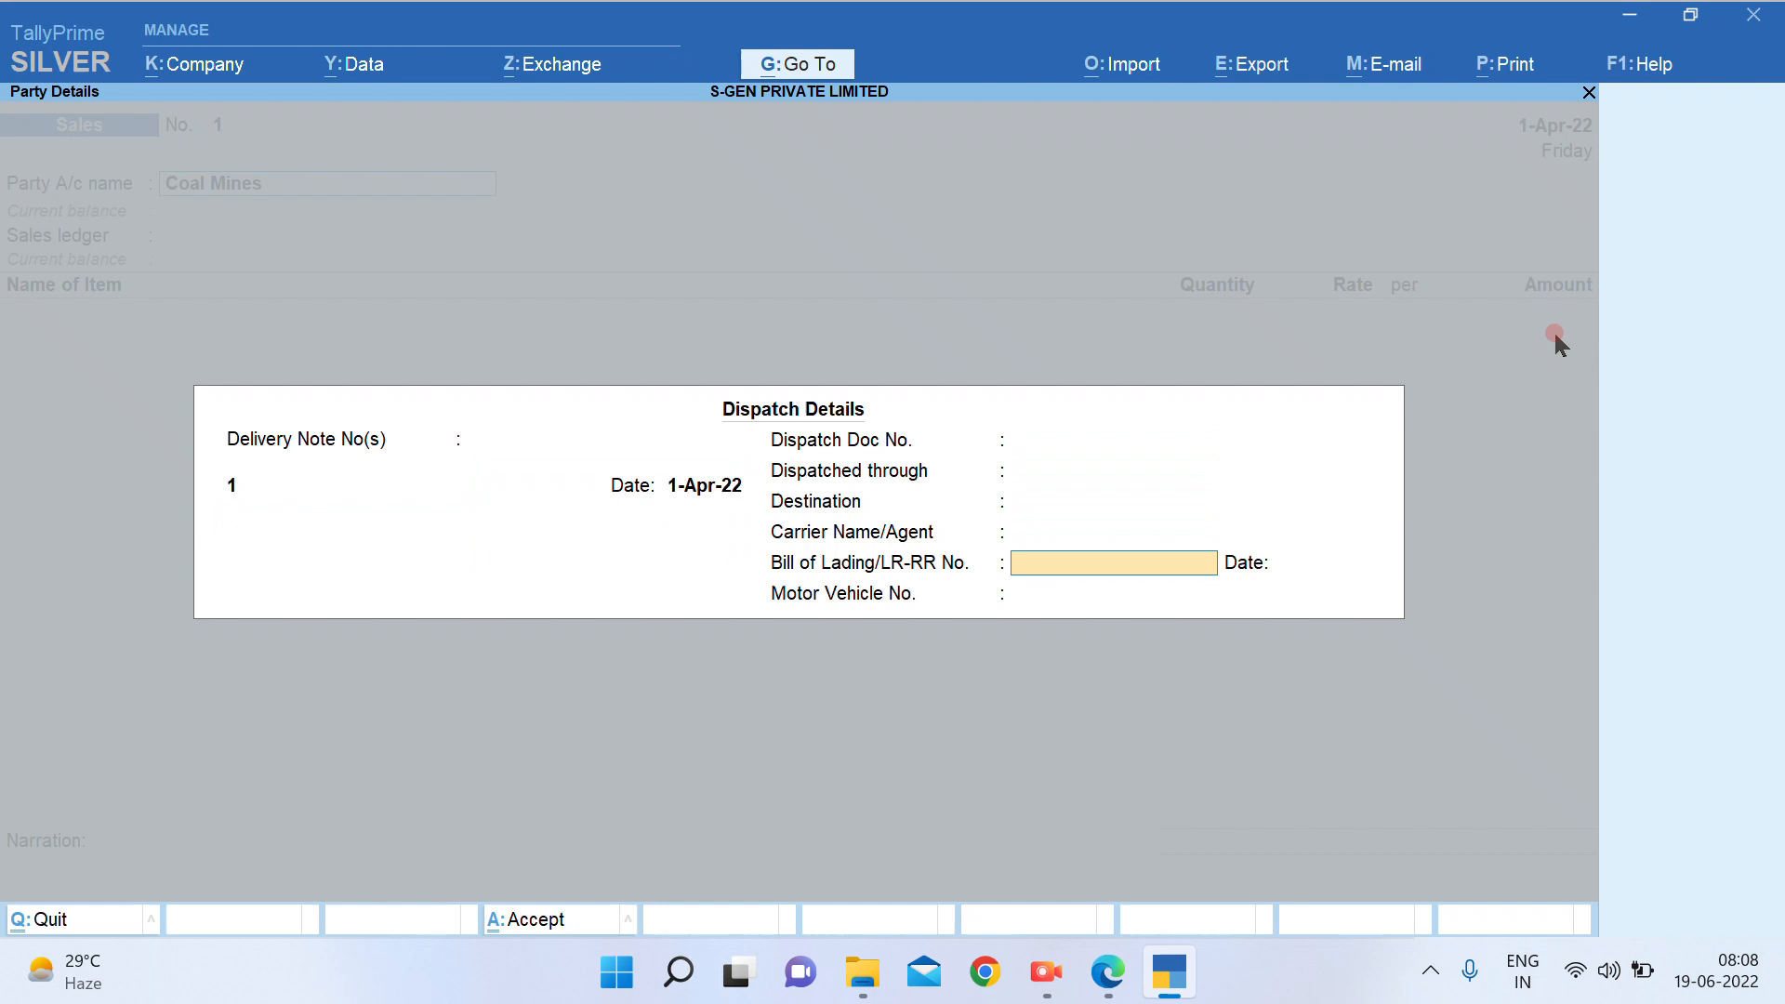
{"action": "key", "text": "Return"}
{"action": "key", "text": "Return"}
{"action": "key", "text": "Return"}
{"action": "key", "text": "Return"}
{"action": "key", "text": "Return"}
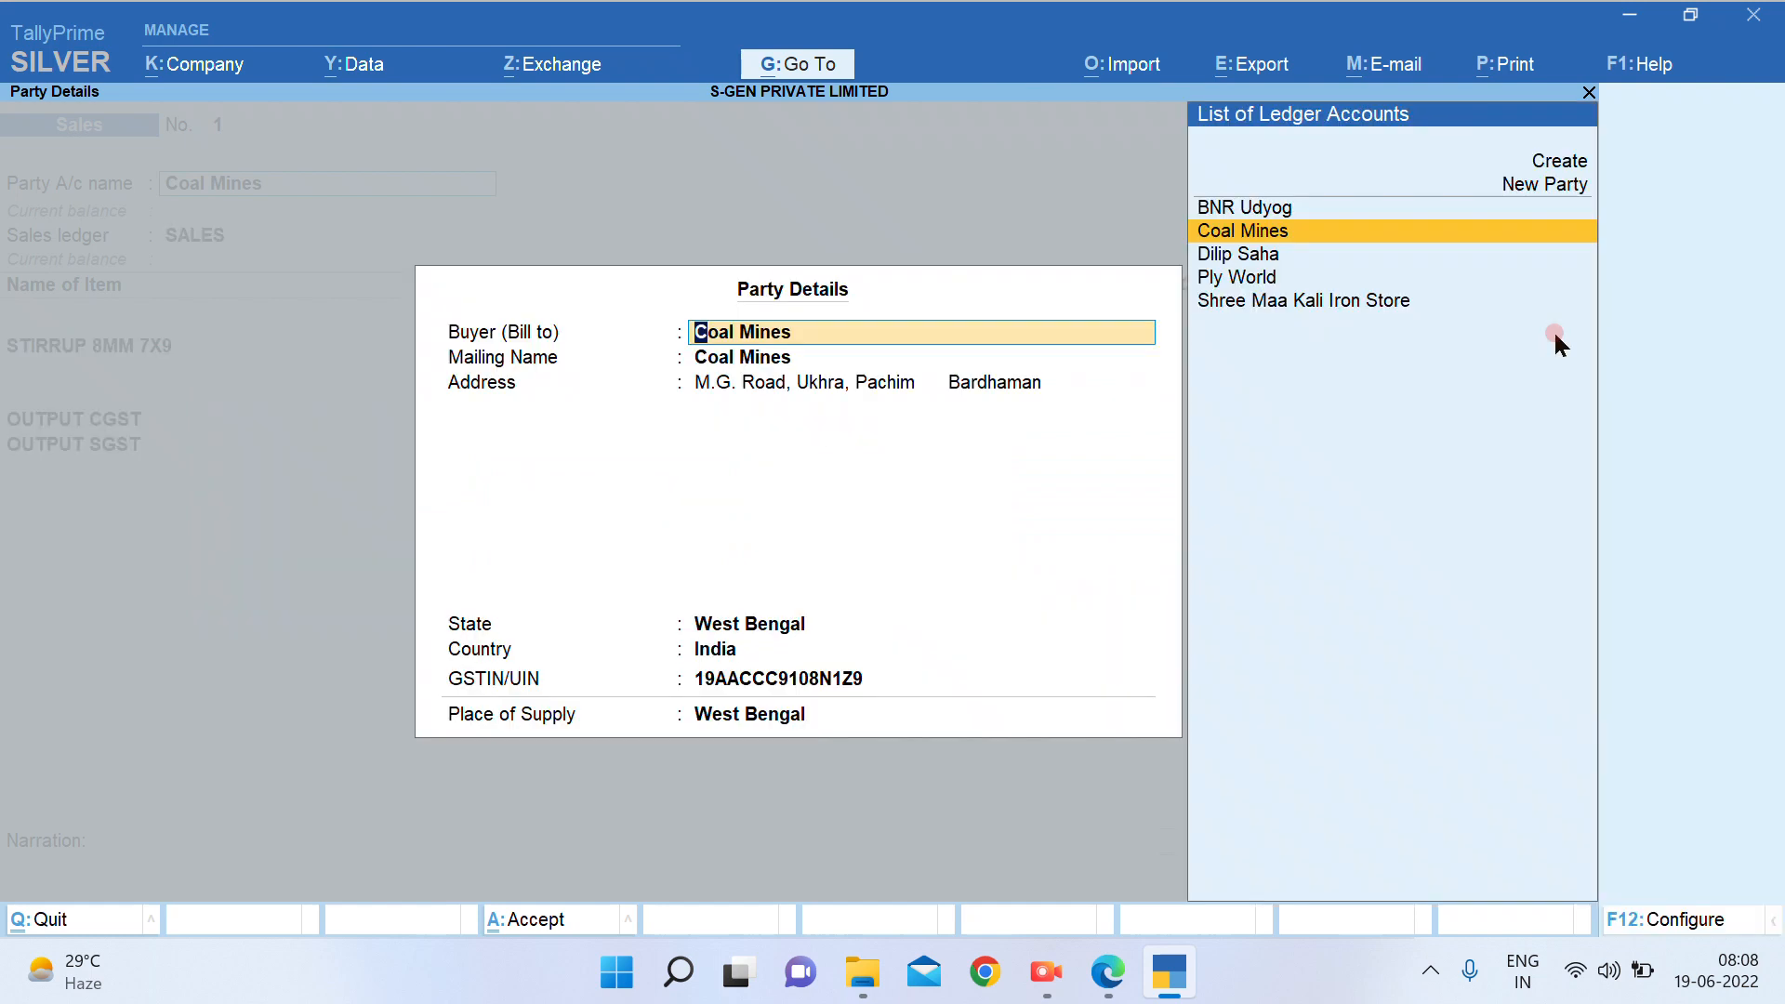
{"action": "key", "text": "Return"}
{"action": "key", "text": "Return"}
{"action": "key", "text": "Return"}
{"action": "key", "text": "Return"}
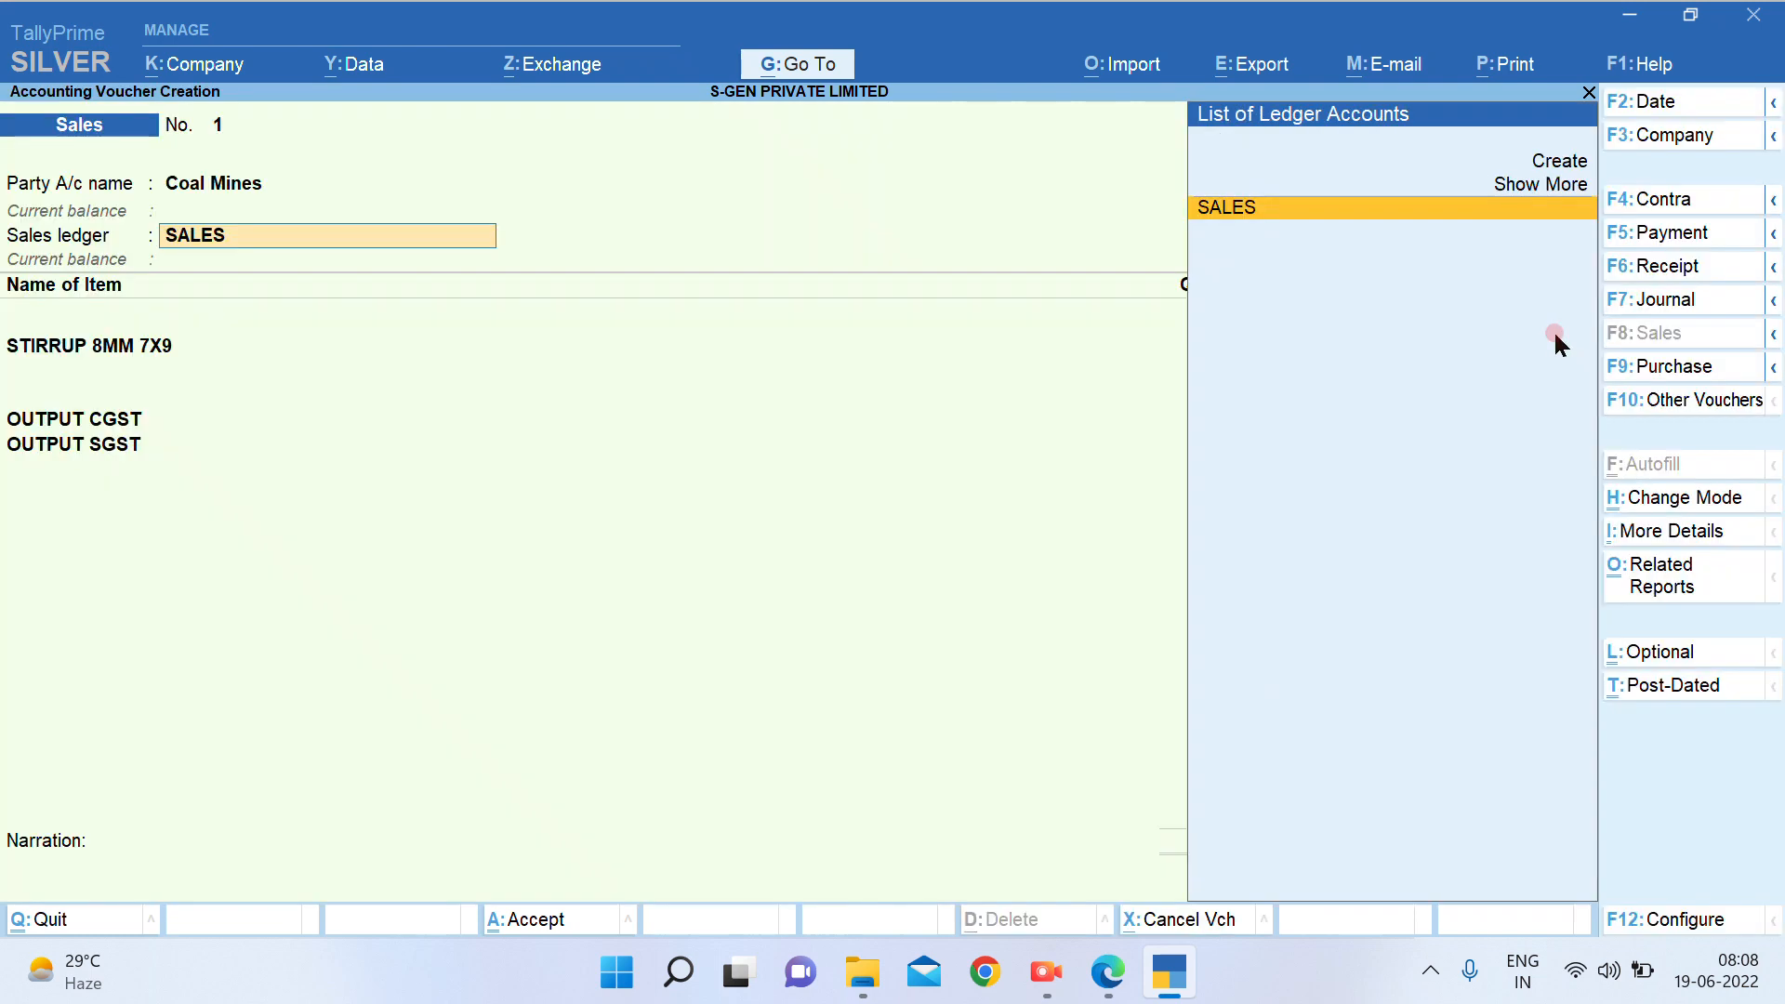
{"action": "key", "text": "Return"}
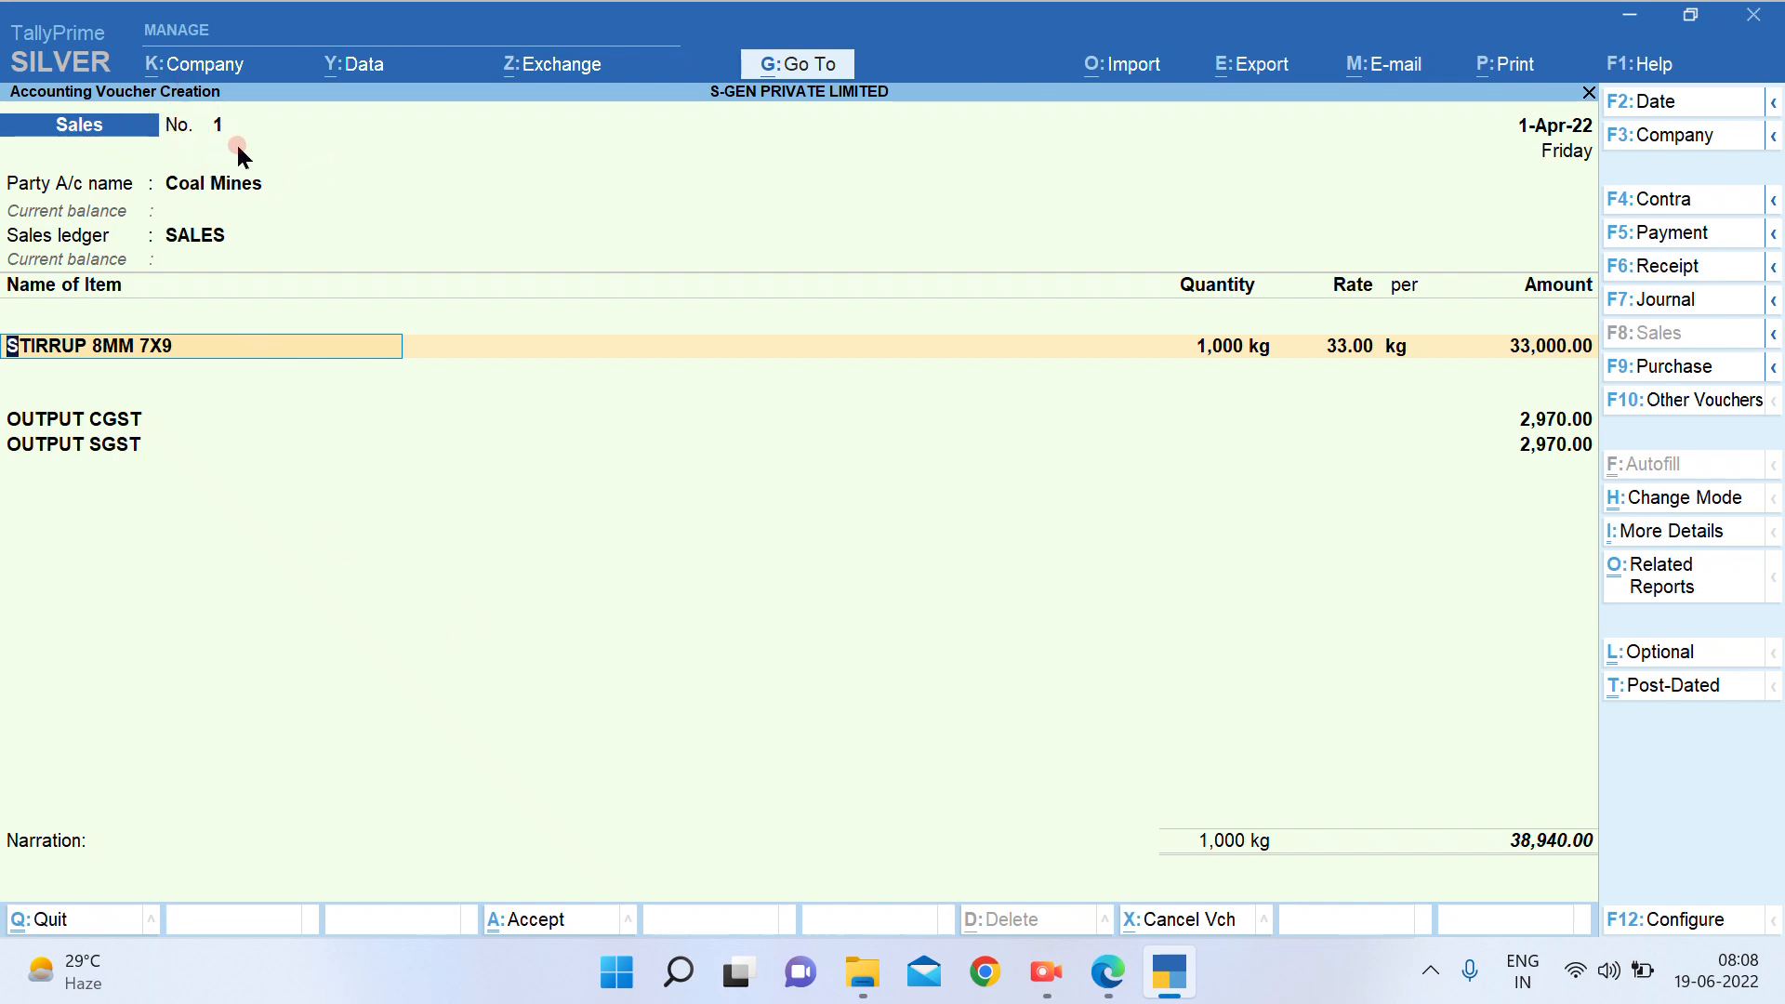
{"action": "key", "text": "BackSpace"}
{"action": "key", "text": "Escape"}
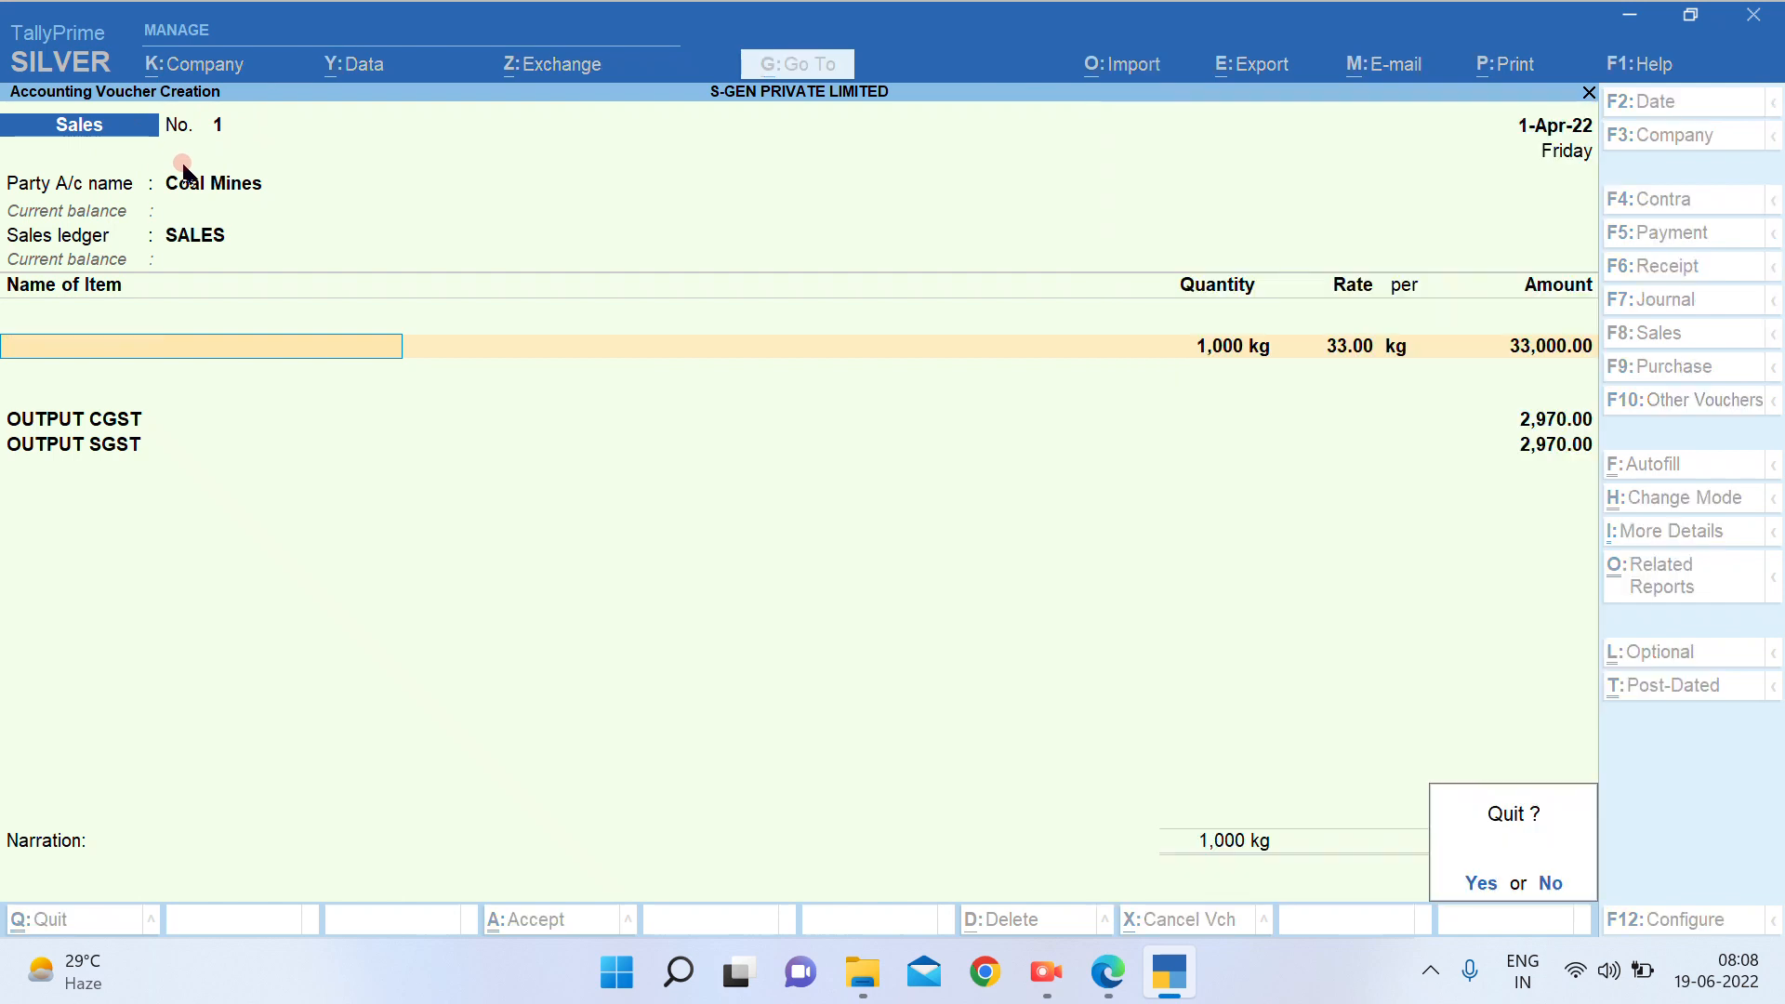
{"action": "key", "text": "y"}
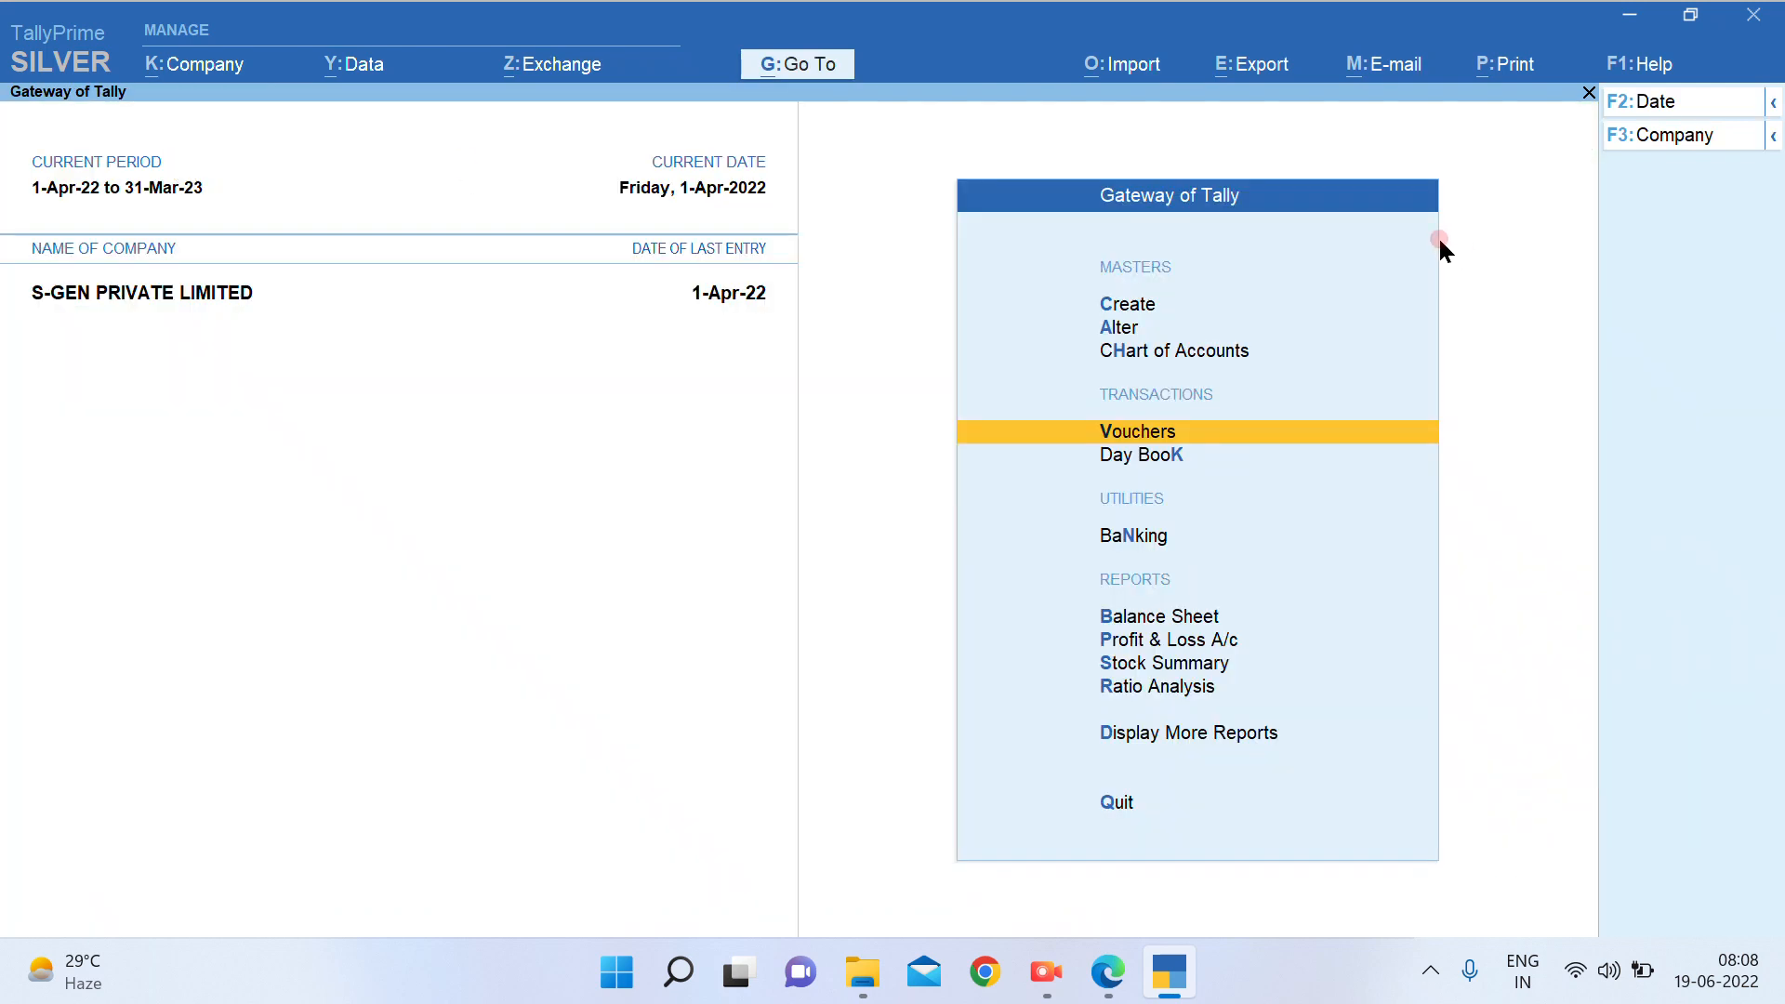
Reopen the Coal Mines delivery note DN/01 and go through its order, dispatch and party details
{"action": "key", "text": "Return"}
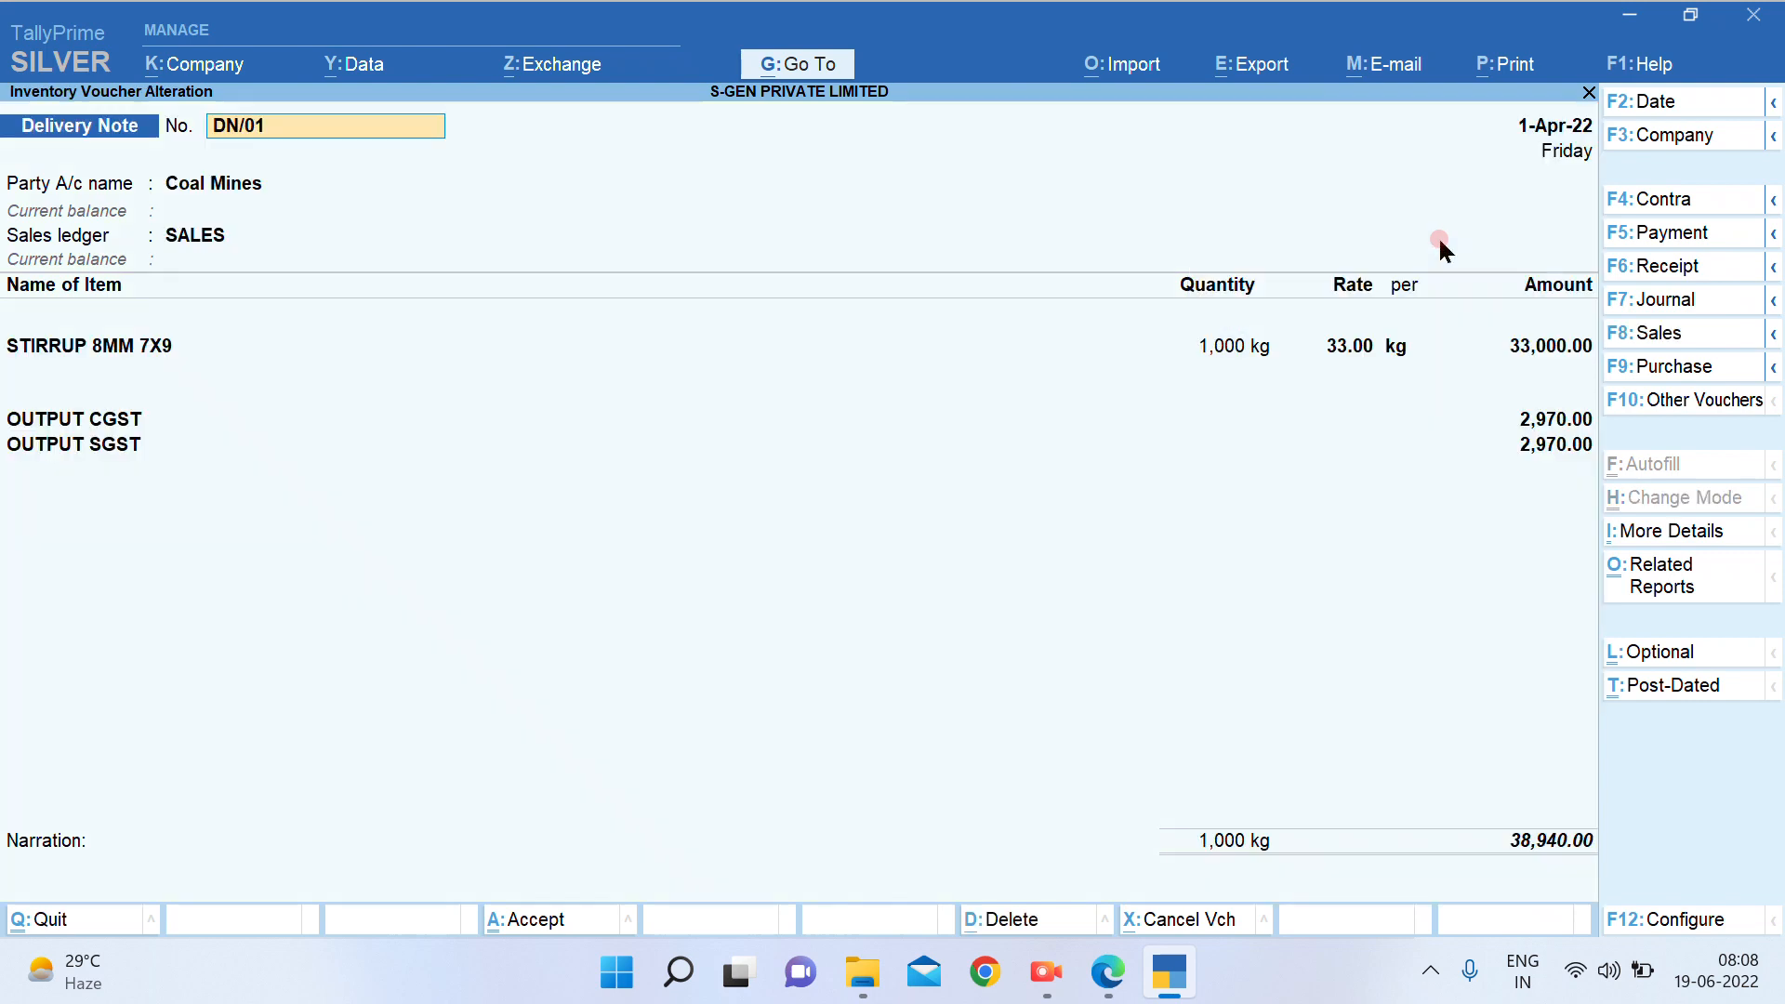
{"action": "key", "text": "Return"}
{"action": "key", "text": "Return"}
{"action": "key", "text": "Return"}
{"action": "key", "text": "Return"}
{"action": "key", "text": "Return"}
{"action": "key", "text": "Return"}
{"action": "key", "text": "Return"}
{"action": "key", "text": "Return"}
{"action": "key", "text": "Return"}
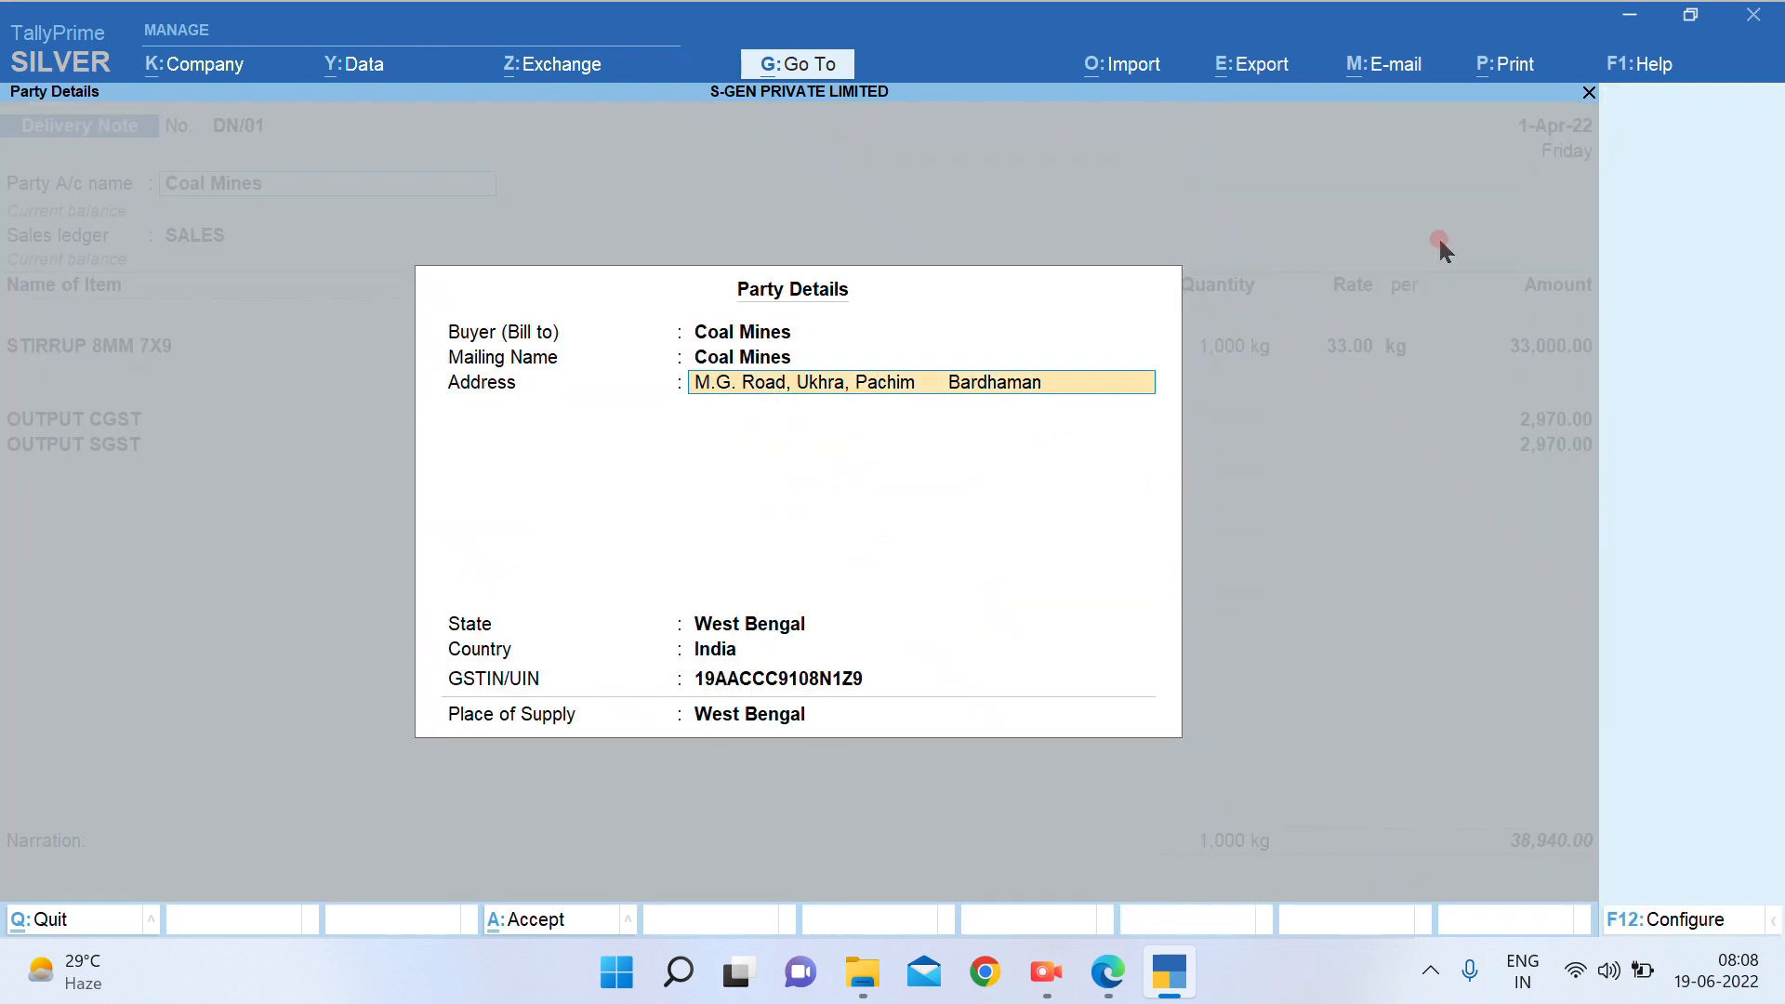
{"action": "key", "text": "Return"}
{"action": "key", "text": "Return"}
{"action": "key", "text": "Return"}
{"action": "key", "text": "Return"}
{"action": "key", "text": "Return"}
{"action": "key", "text": "Return"}
{"action": "key", "text": "Return"}
{"action": "key", "text": "Return"}
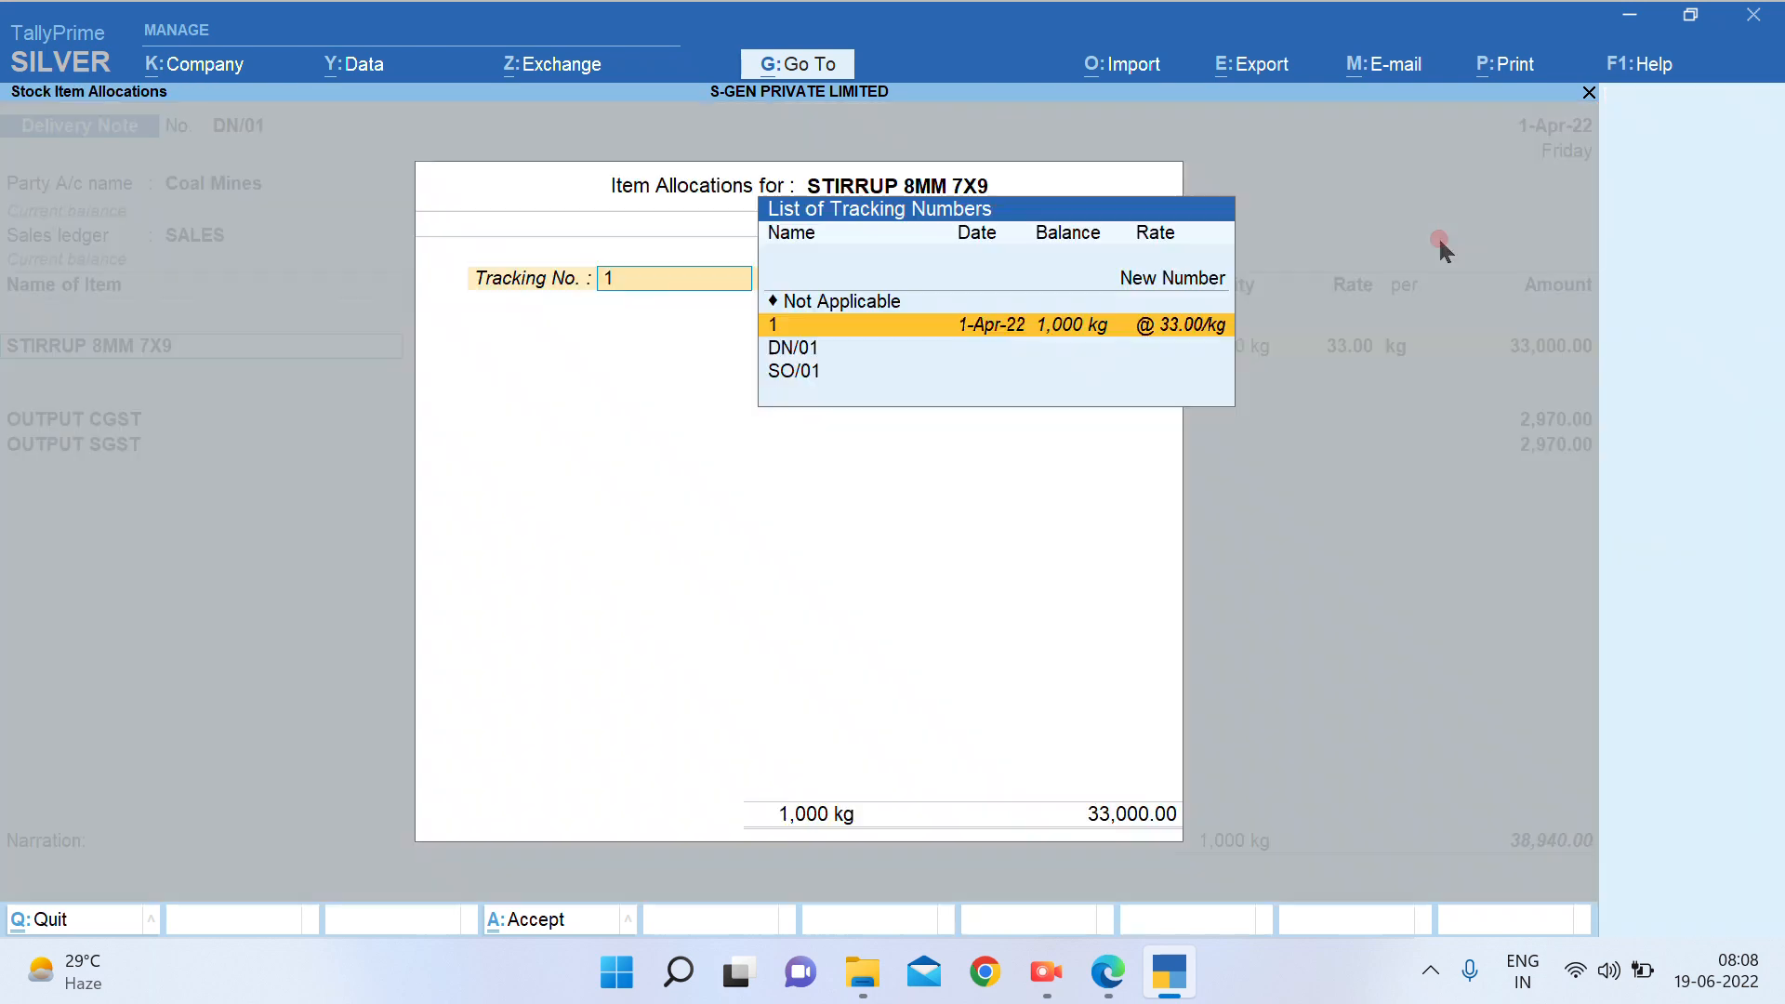
Review the delivery note's STIRRUP 8MM 7X9 allocation with tracking number 1 and order SO/01, and re-save the voucher
{"action": "key", "text": "Return"}
{"action": "key", "text": "Return"}
{"action": "key", "text": "Return"}
{"action": "key", "text": "Return"}
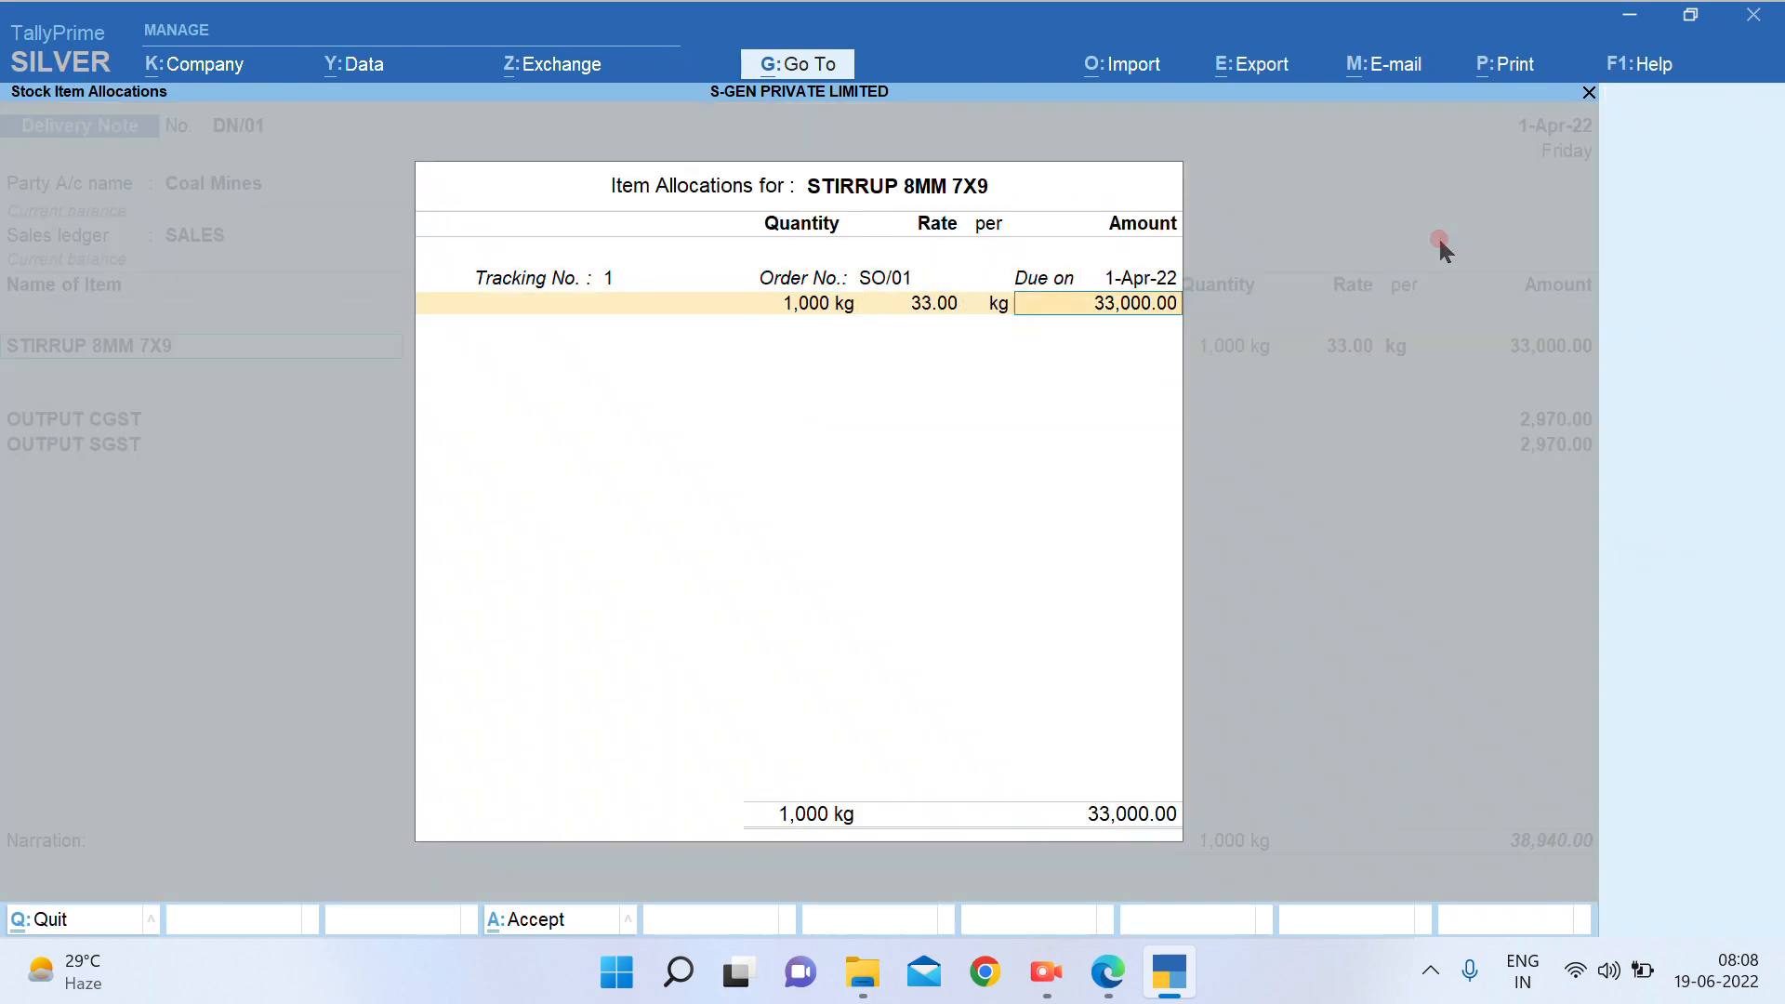
{"action": "key", "text": "Return"}
{"action": "key", "text": "Return"}
{"action": "key", "text": "Return"}
{"action": "key", "text": "Return"}
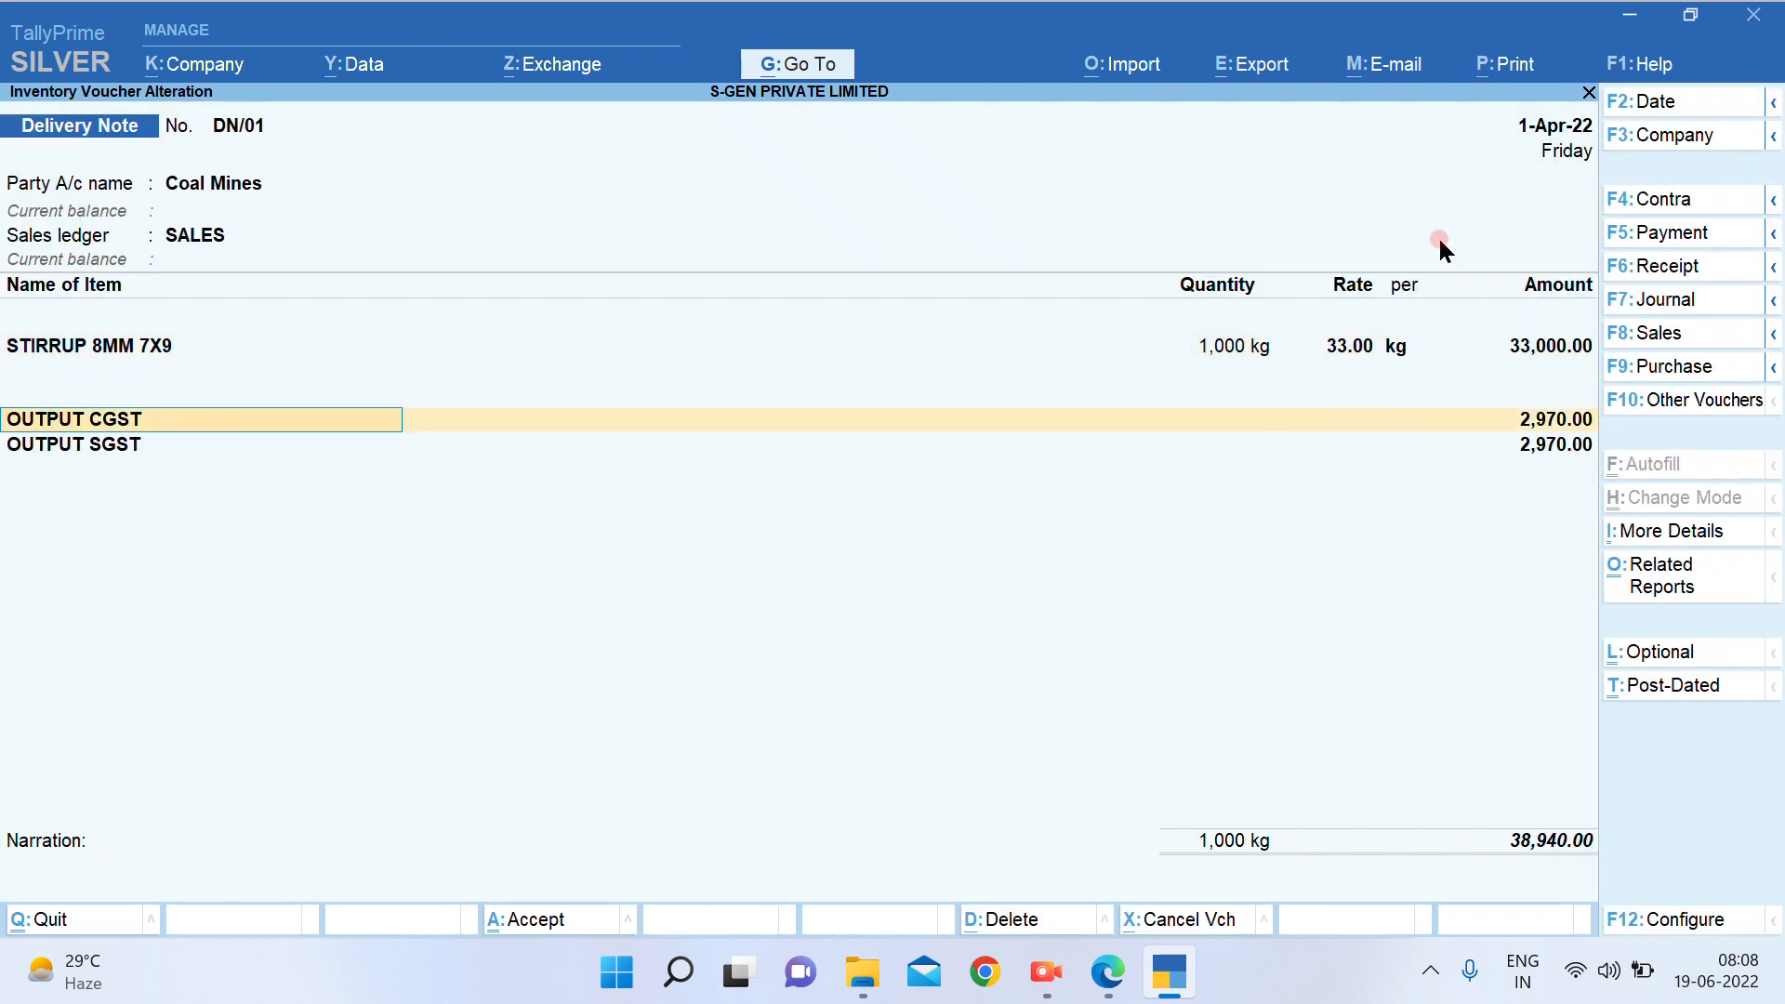
{"action": "key", "text": "Return"}
{"action": "key", "text": "Return"}
{"action": "key", "text": "Return"}
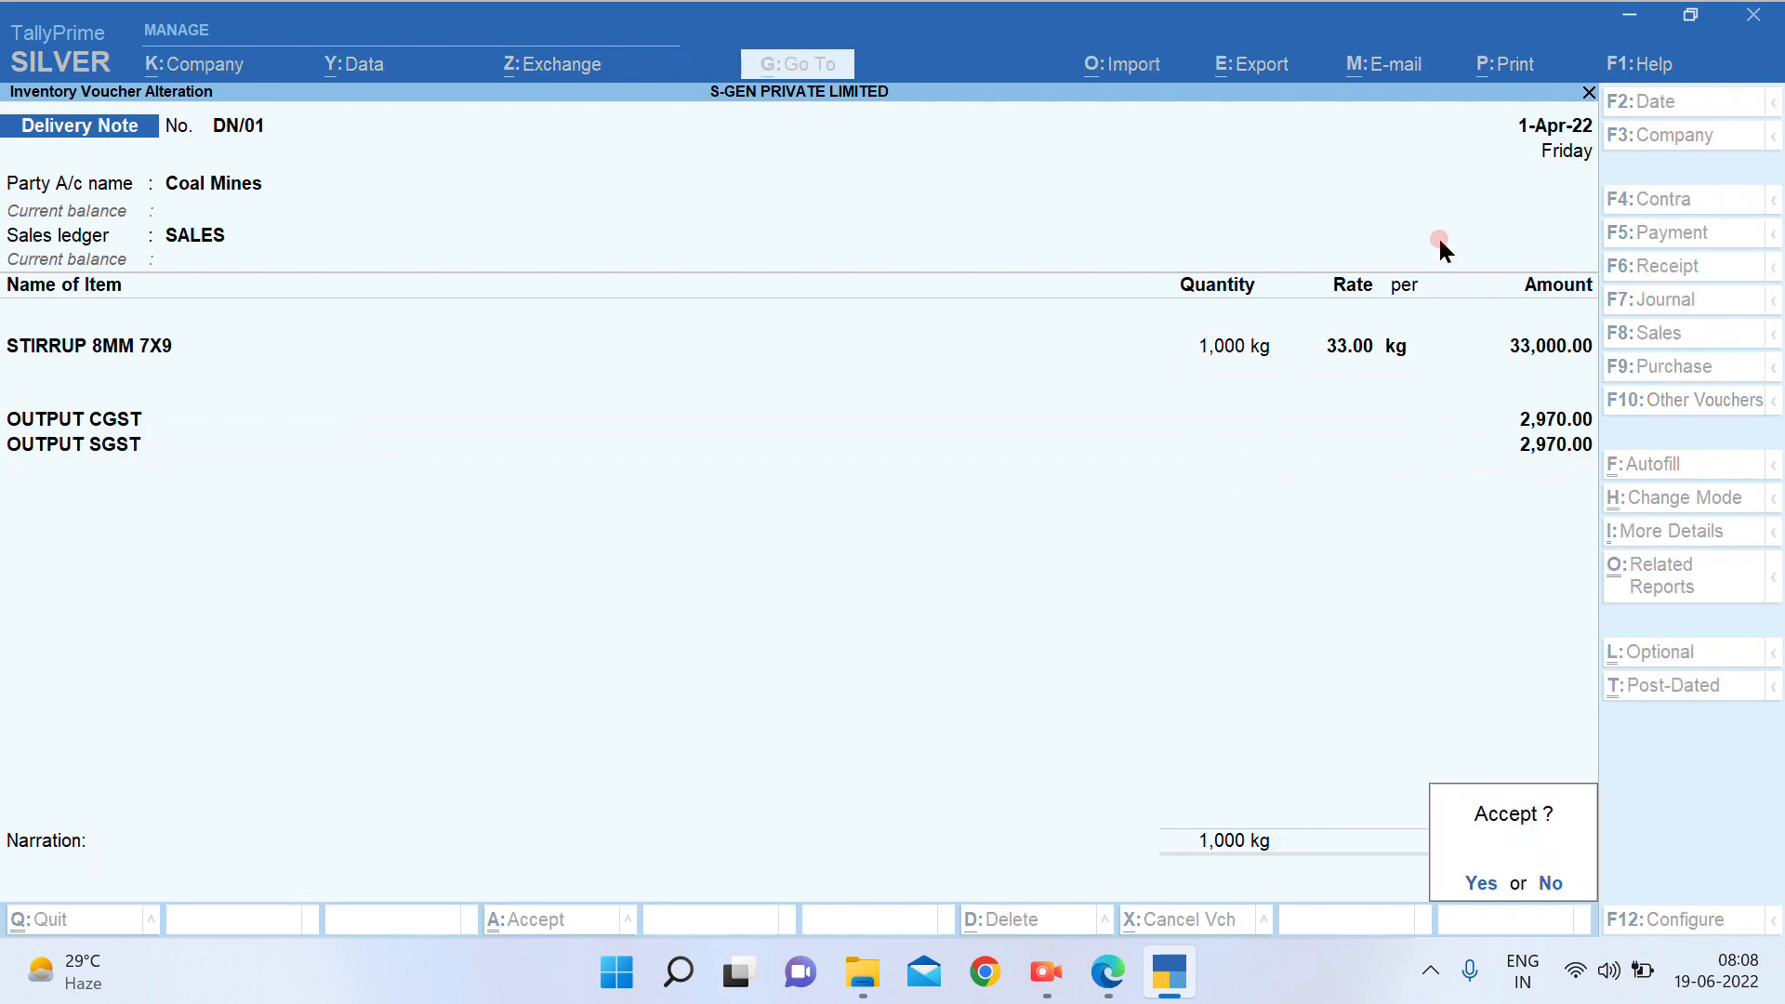
{"action": "key", "text": "y"}
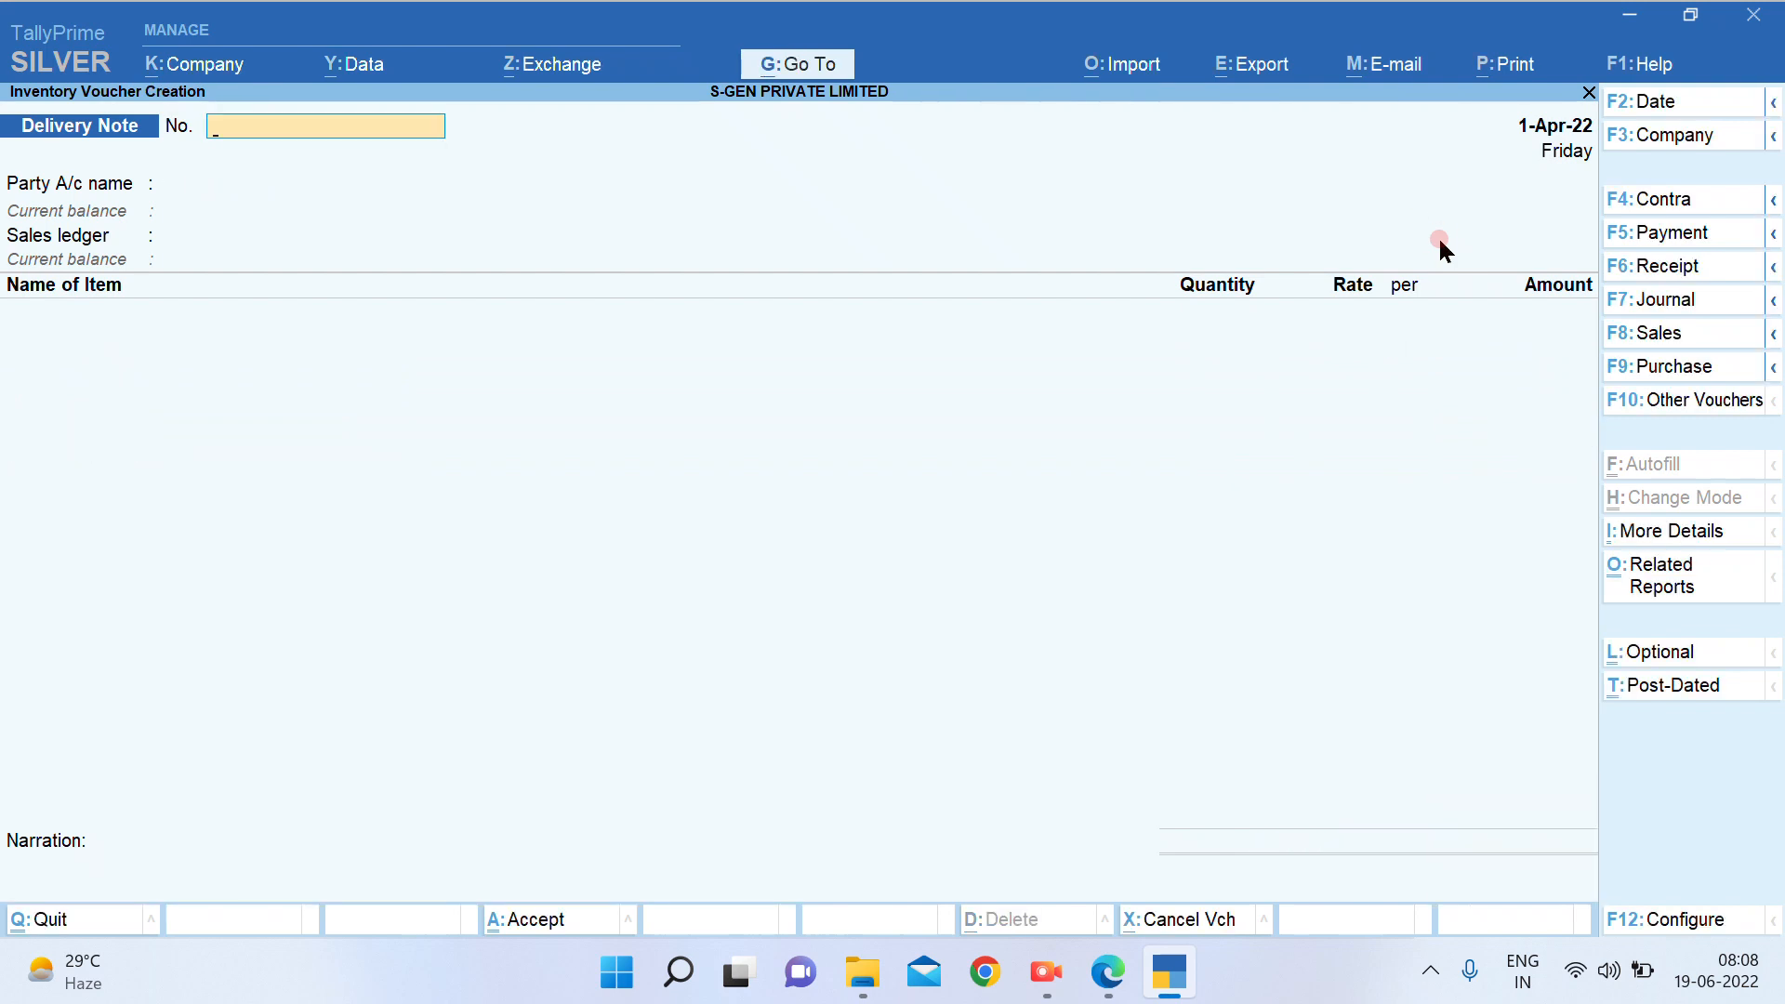
Leave voucher entry and open the Sales voucher type for alteration
{"action": "key", "text": "Escape"}
{"action": "key", "text": "Up"}
{"action": "key", "text": "Up"}
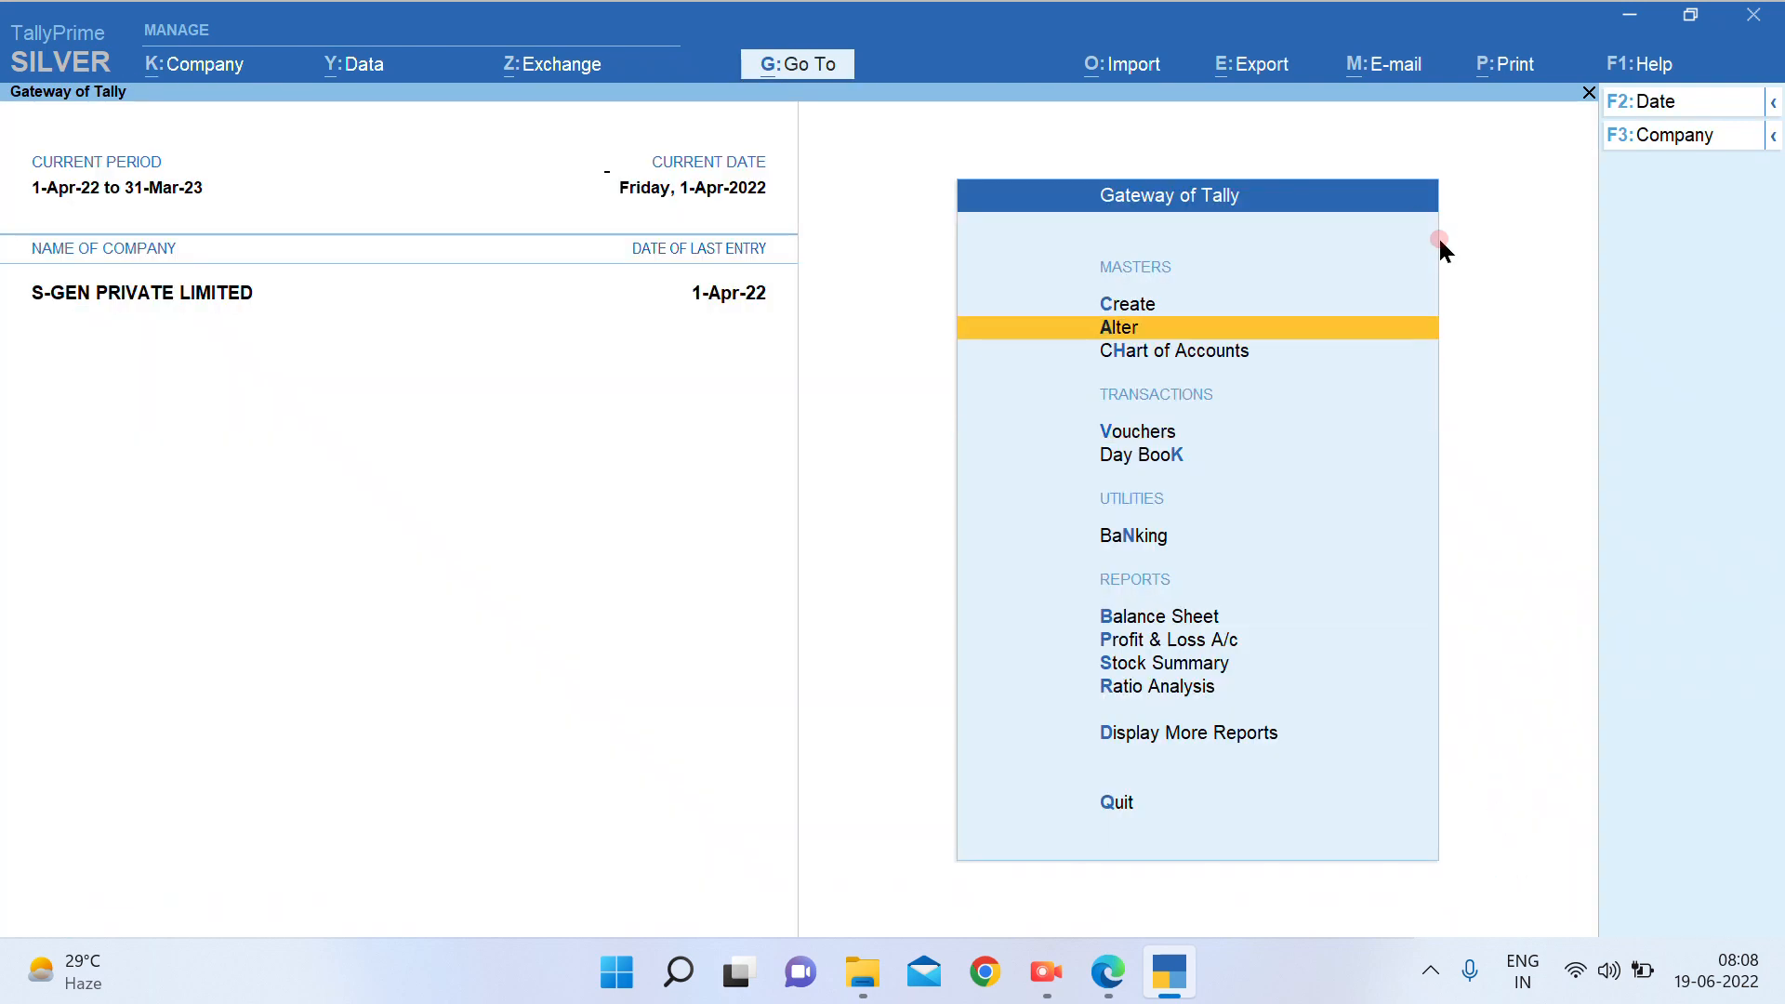
{"action": "key", "text": "Return"}
{"action": "key", "text": "Down"}
{"action": "key", "text": "Down"}
{"action": "key", "text": "Down"}
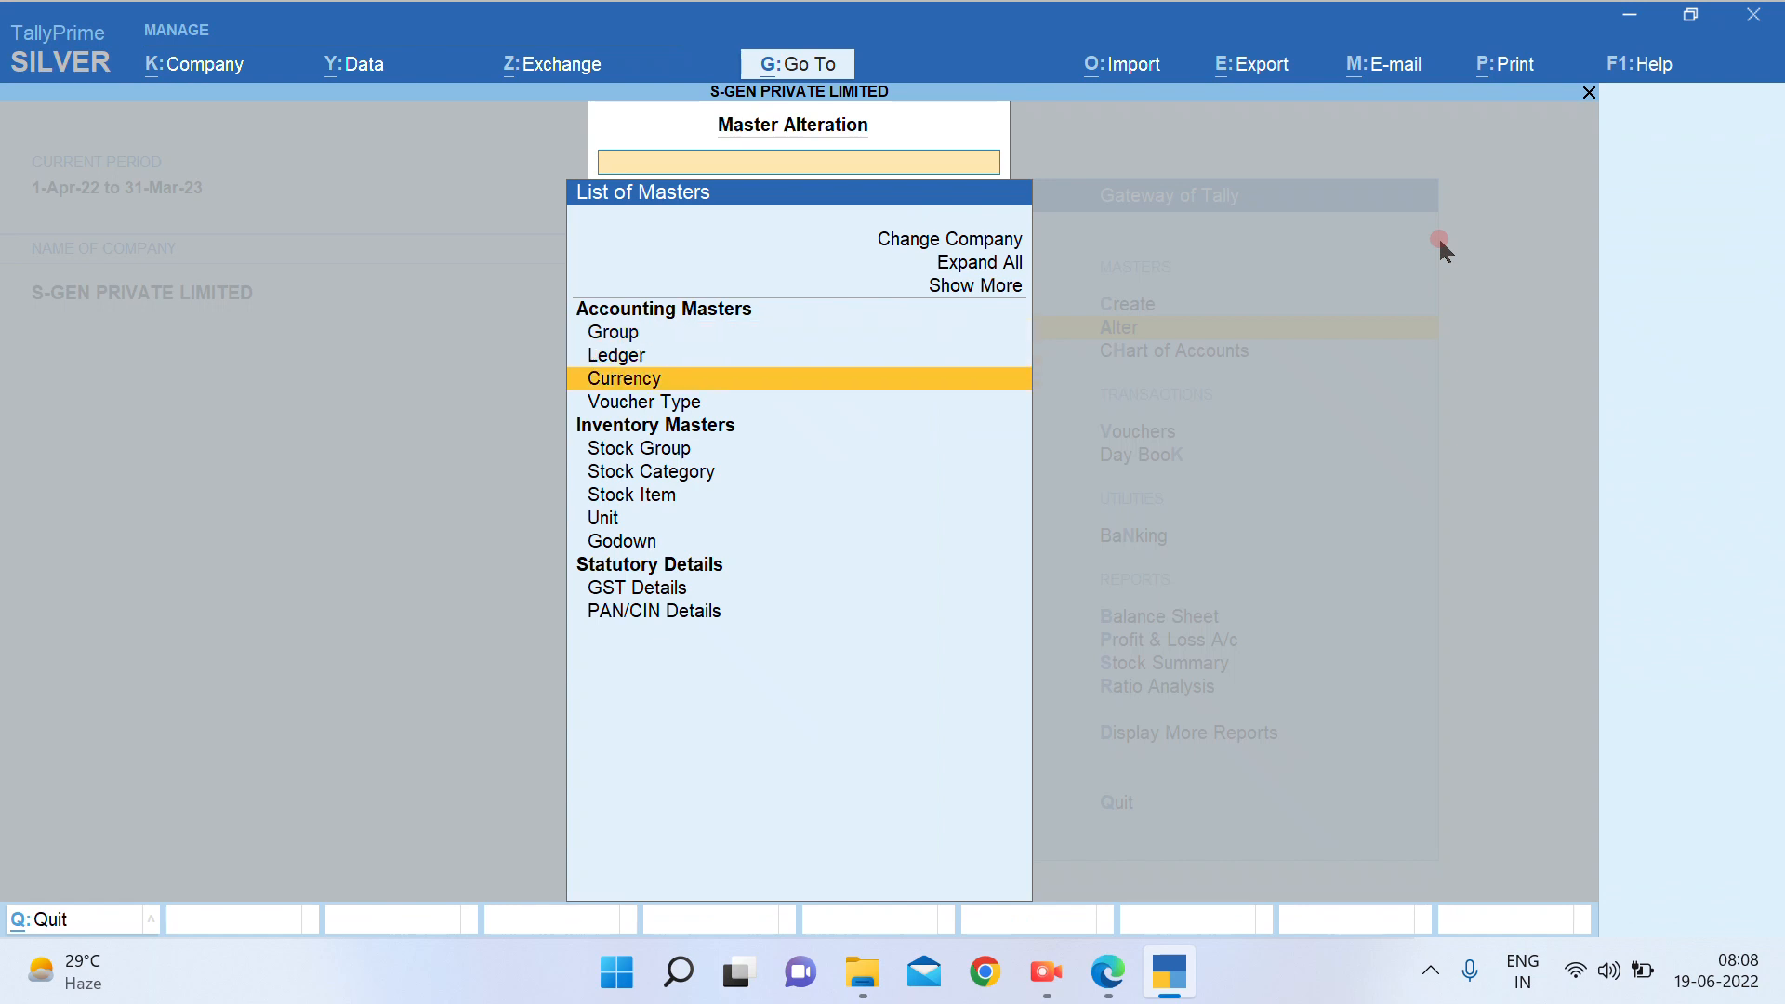
{"action": "key", "text": "Return"}
{"action": "key", "text": "Down"}
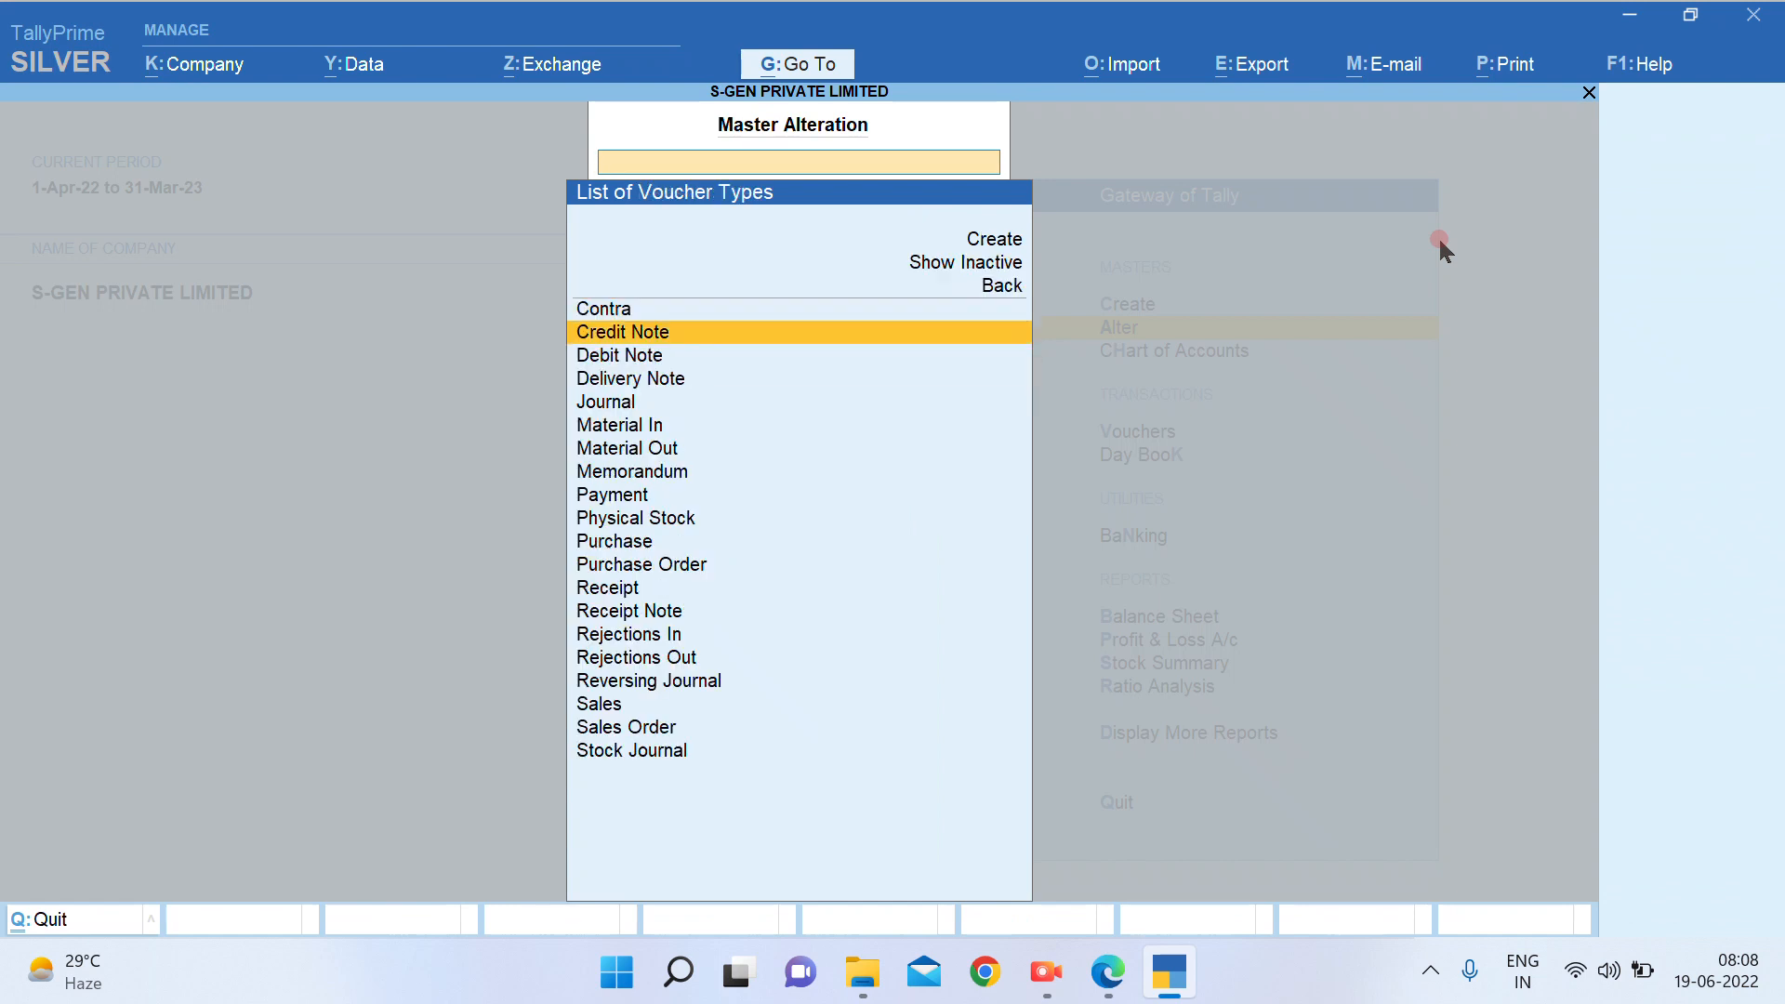
{"action": "key", "text": "Down"}
{"action": "key", "text": "Down"}
{"action": "key", "text": "Down"}
{"action": "key", "text": "Down"}
{"action": "key", "text": "Down"}
{"action": "key", "text": "Down"}
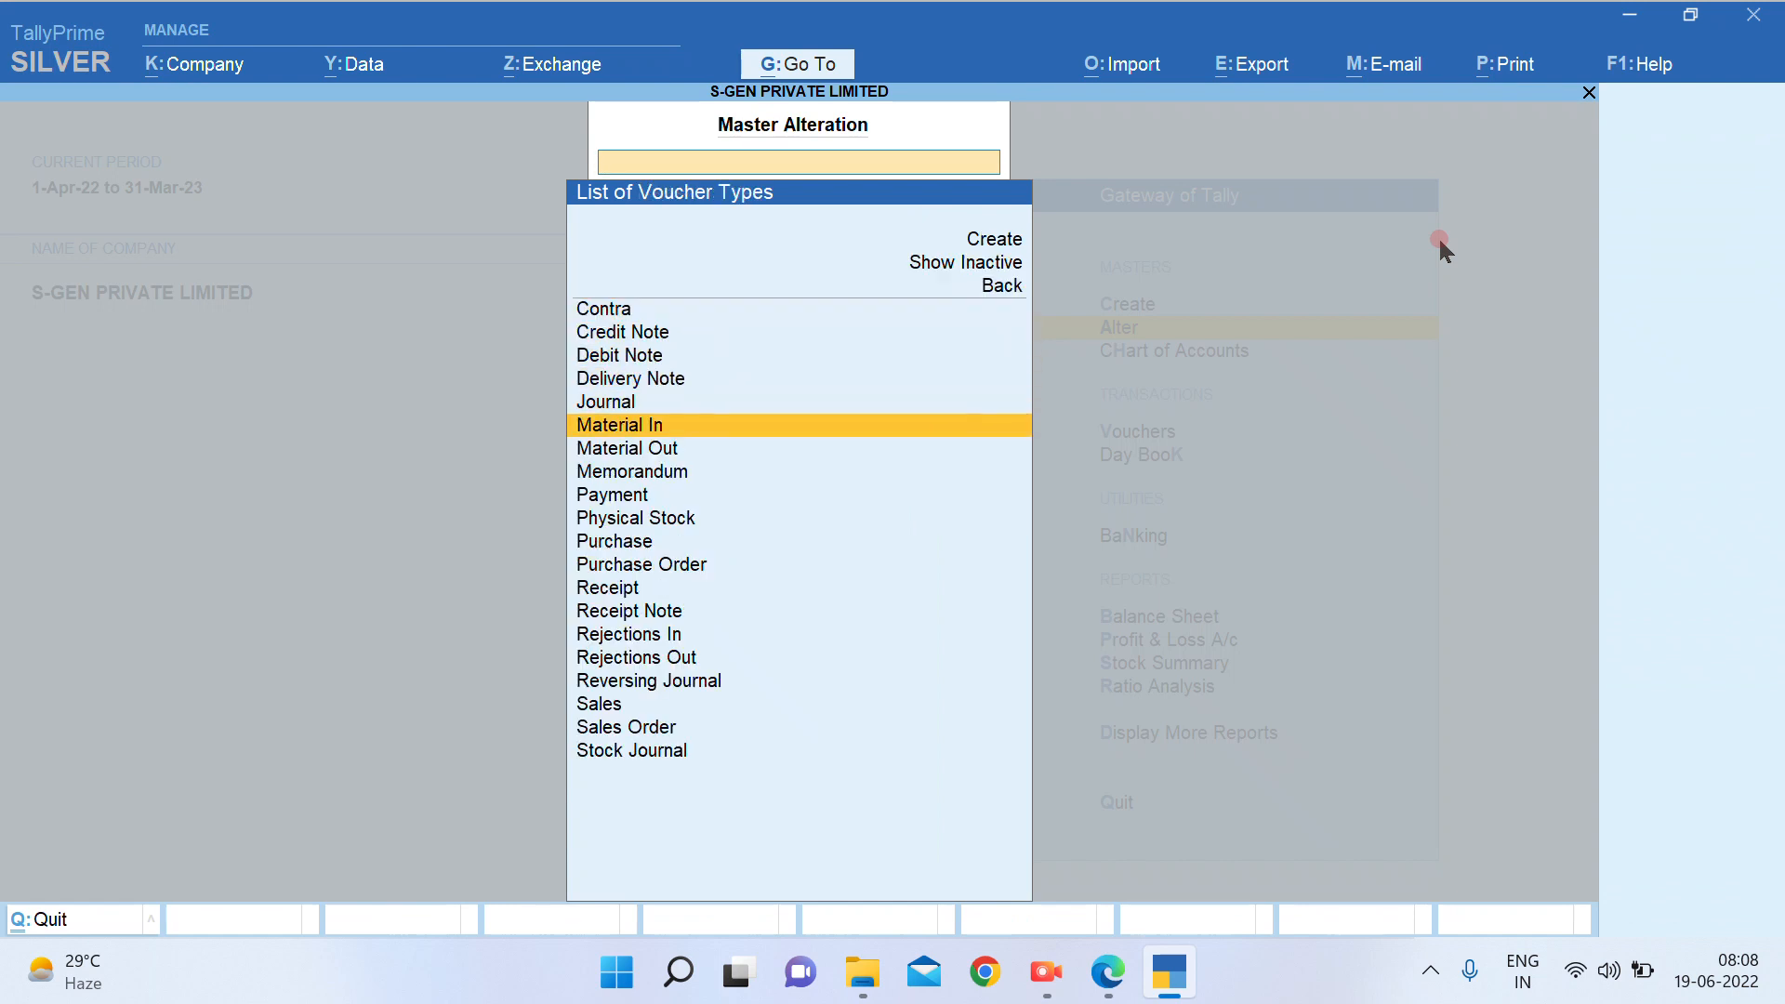
{"action": "key", "text": "Down"}
{"action": "key", "text": "Down"}
{"action": "key", "text": "Down"}
{"action": "key", "text": "Down"}
{"action": "key", "text": "Down"}
{"action": "key", "text": "Down"}
{"action": "key", "text": "Down"}
{"action": "key", "text": "Down"}
{"action": "key", "text": "Down"}
{"action": "key", "text": "Down"}
{"action": "key", "text": "Return"}
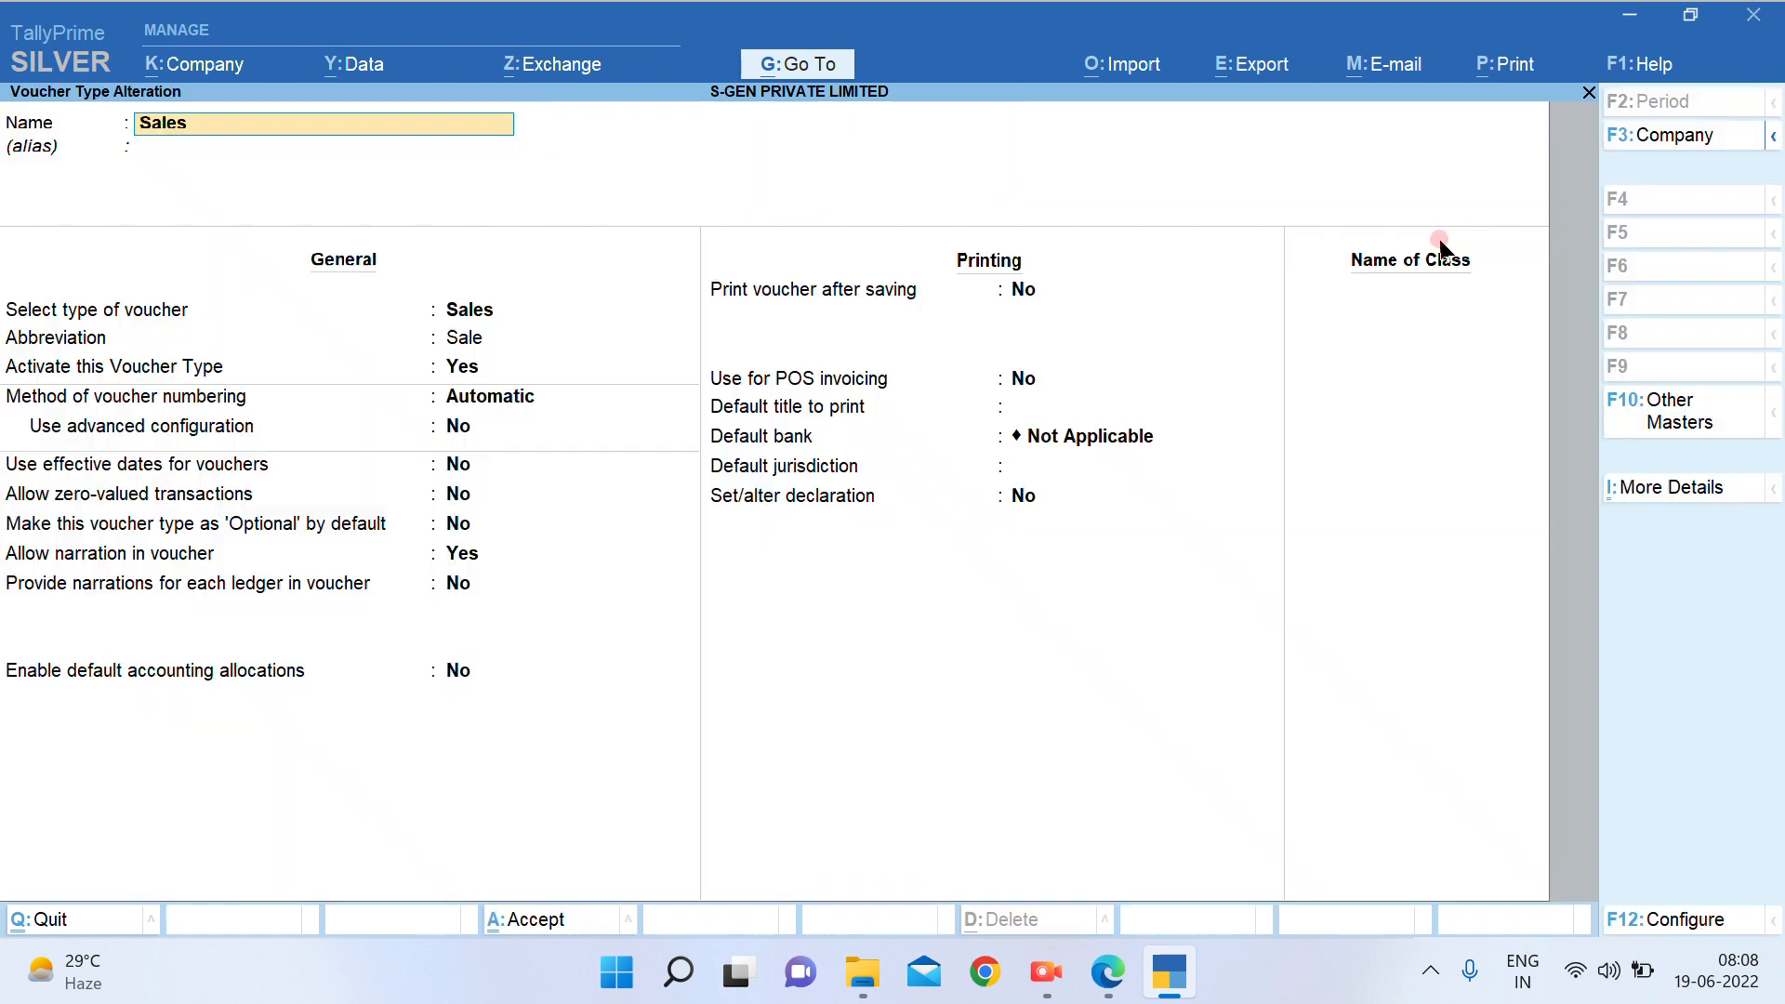
Set the Sales voucher type's numbering method to Manual, save it, and return to the Gateway of Tally
{"action": "key", "text": "Return"}
{"action": "key", "text": "Return"}
{"action": "key", "text": "Return"}
{"action": "key", "text": "Return"}
{"action": "key", "text": "Down"}
{"action": "key", "text": "Down"}
{"action": "key", "text": "Return"}
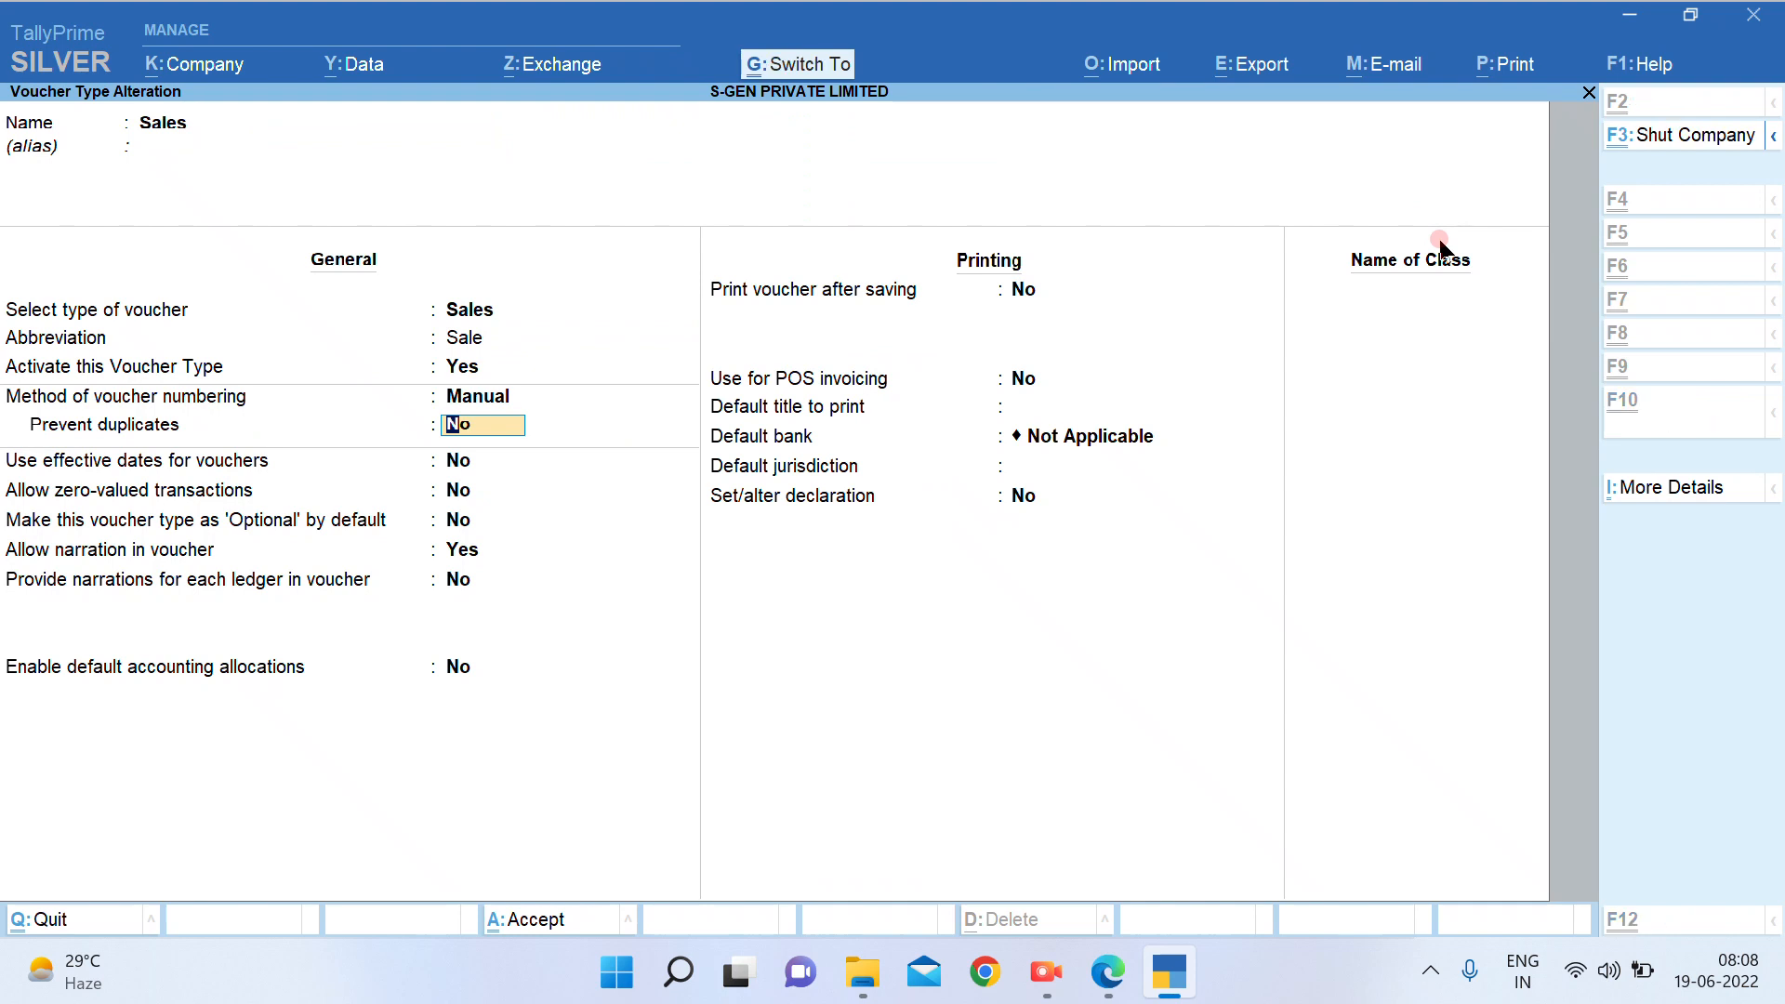
{"action": "key", "text": "ctrl+a"}
{"action": "key", "text": "Escape"}
{"action": "key", "text": "Escape"}
{"action": "key", "text": "Escape"}
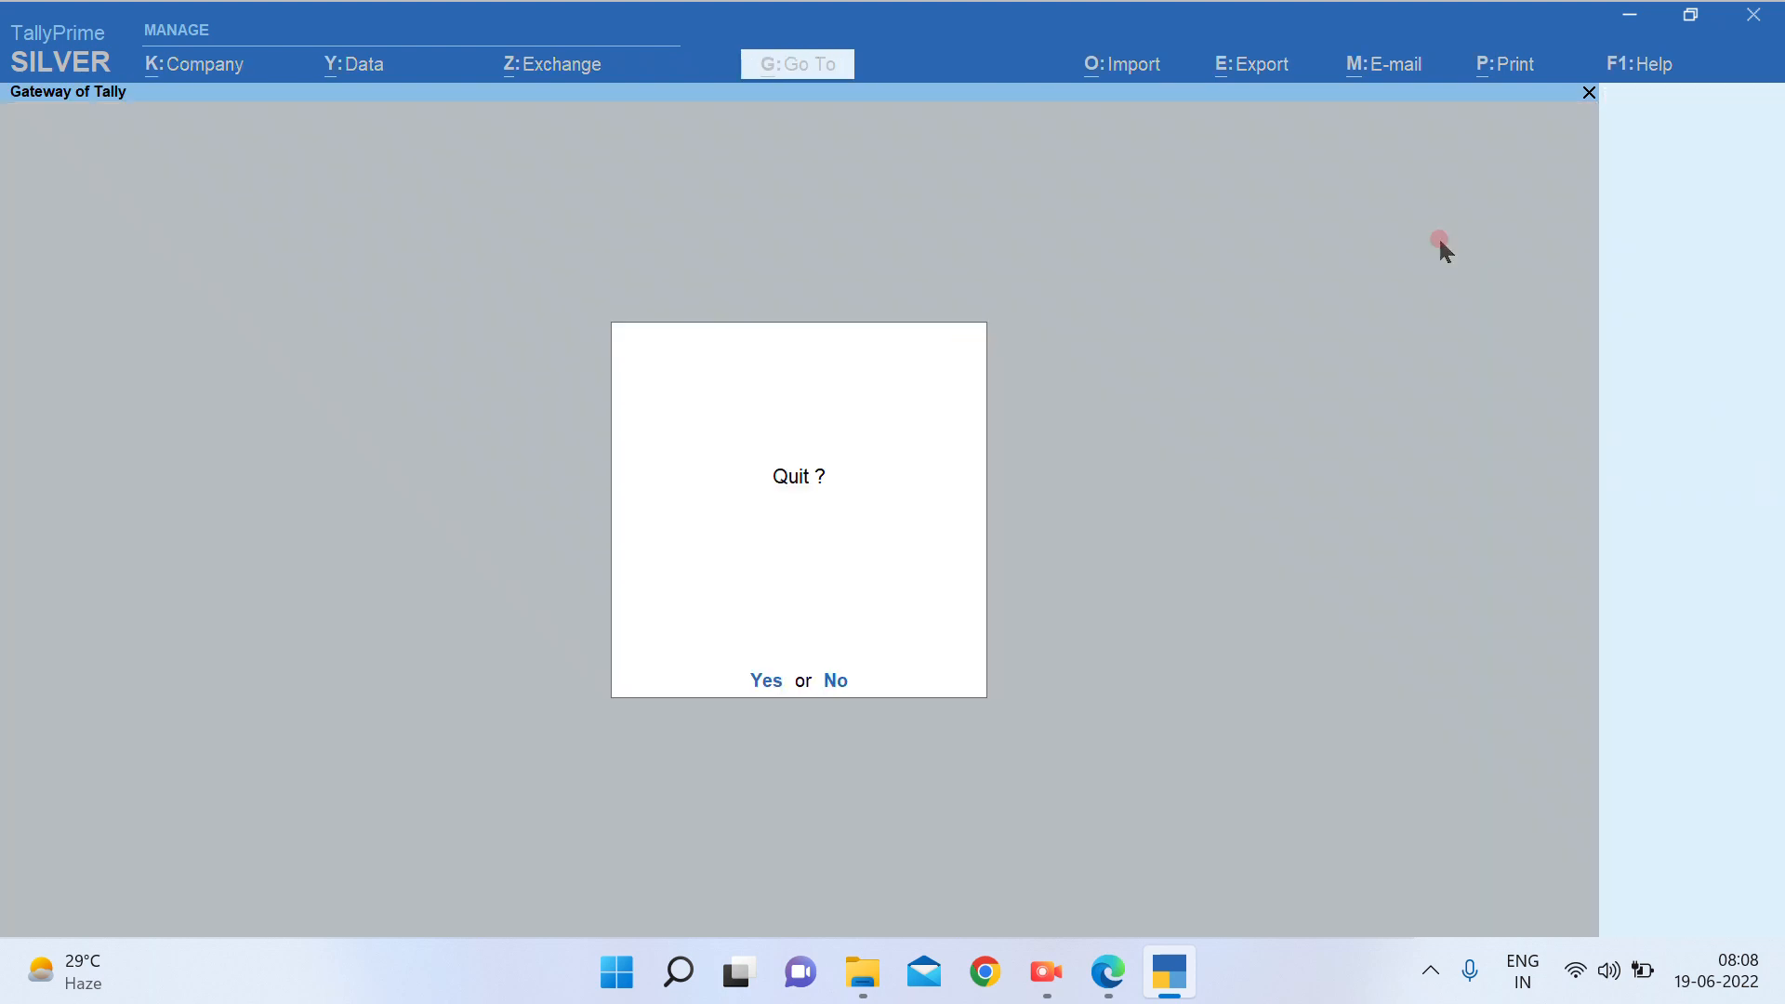
{"action": "key", "text": "Escape"}
Start a new sales voucher numbered SGEN/001 and check the invoice number against the question PDF in Edge
{"action": "key", "text": "v"}
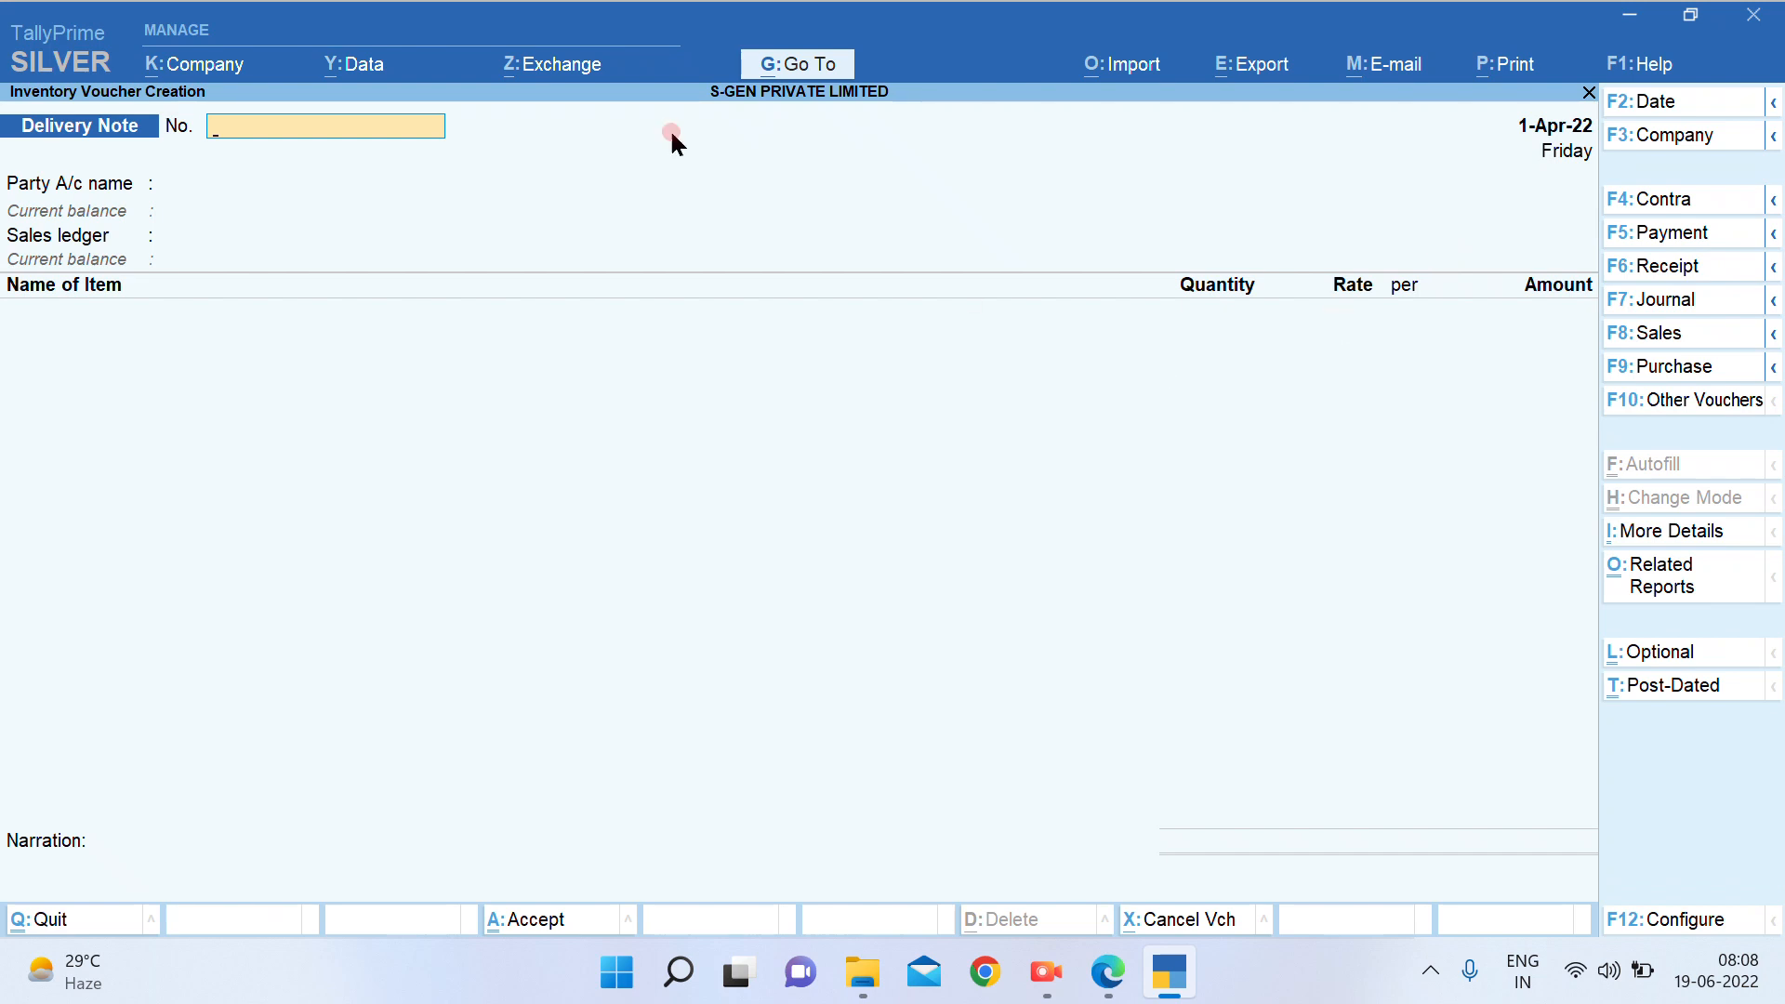
{"action": "left_click", "coordinate": [1662, 337]}
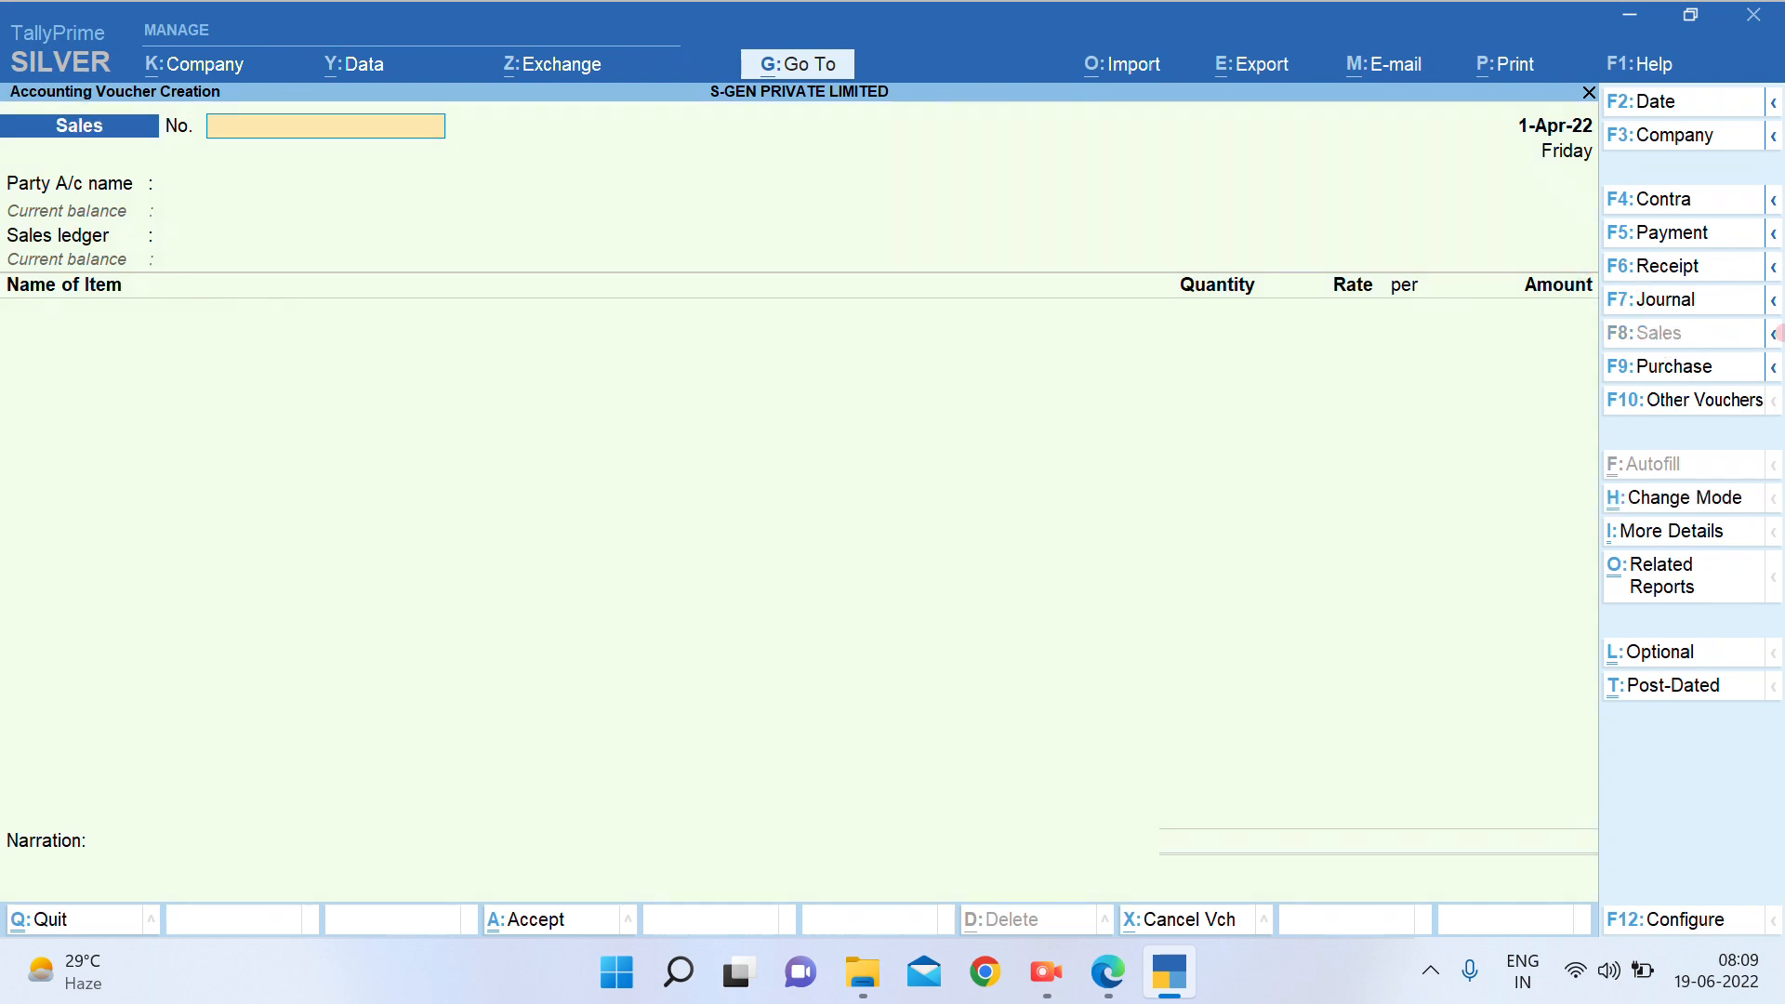
{"action": "type", "text": "SGEN/001"}
{"action": "key", "text": "alt+Tab"}
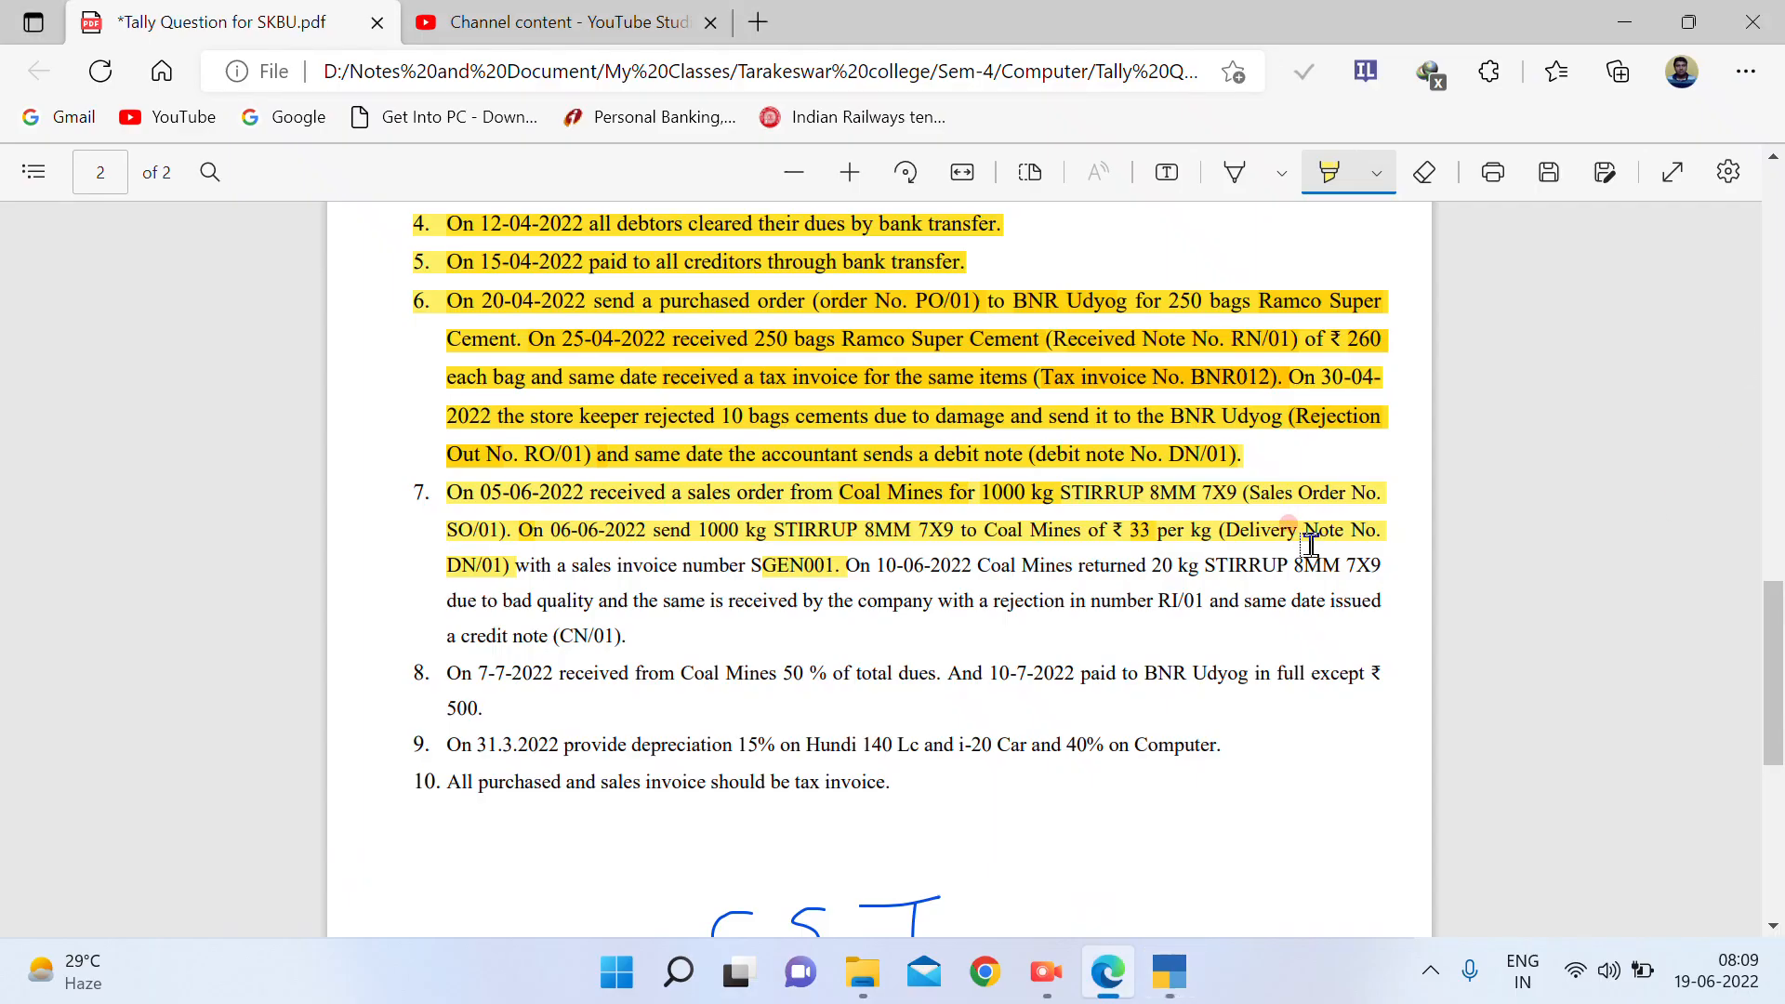
{"action": "key", "text": "alt+Tab"}
{"action": "type", "text": "1"}
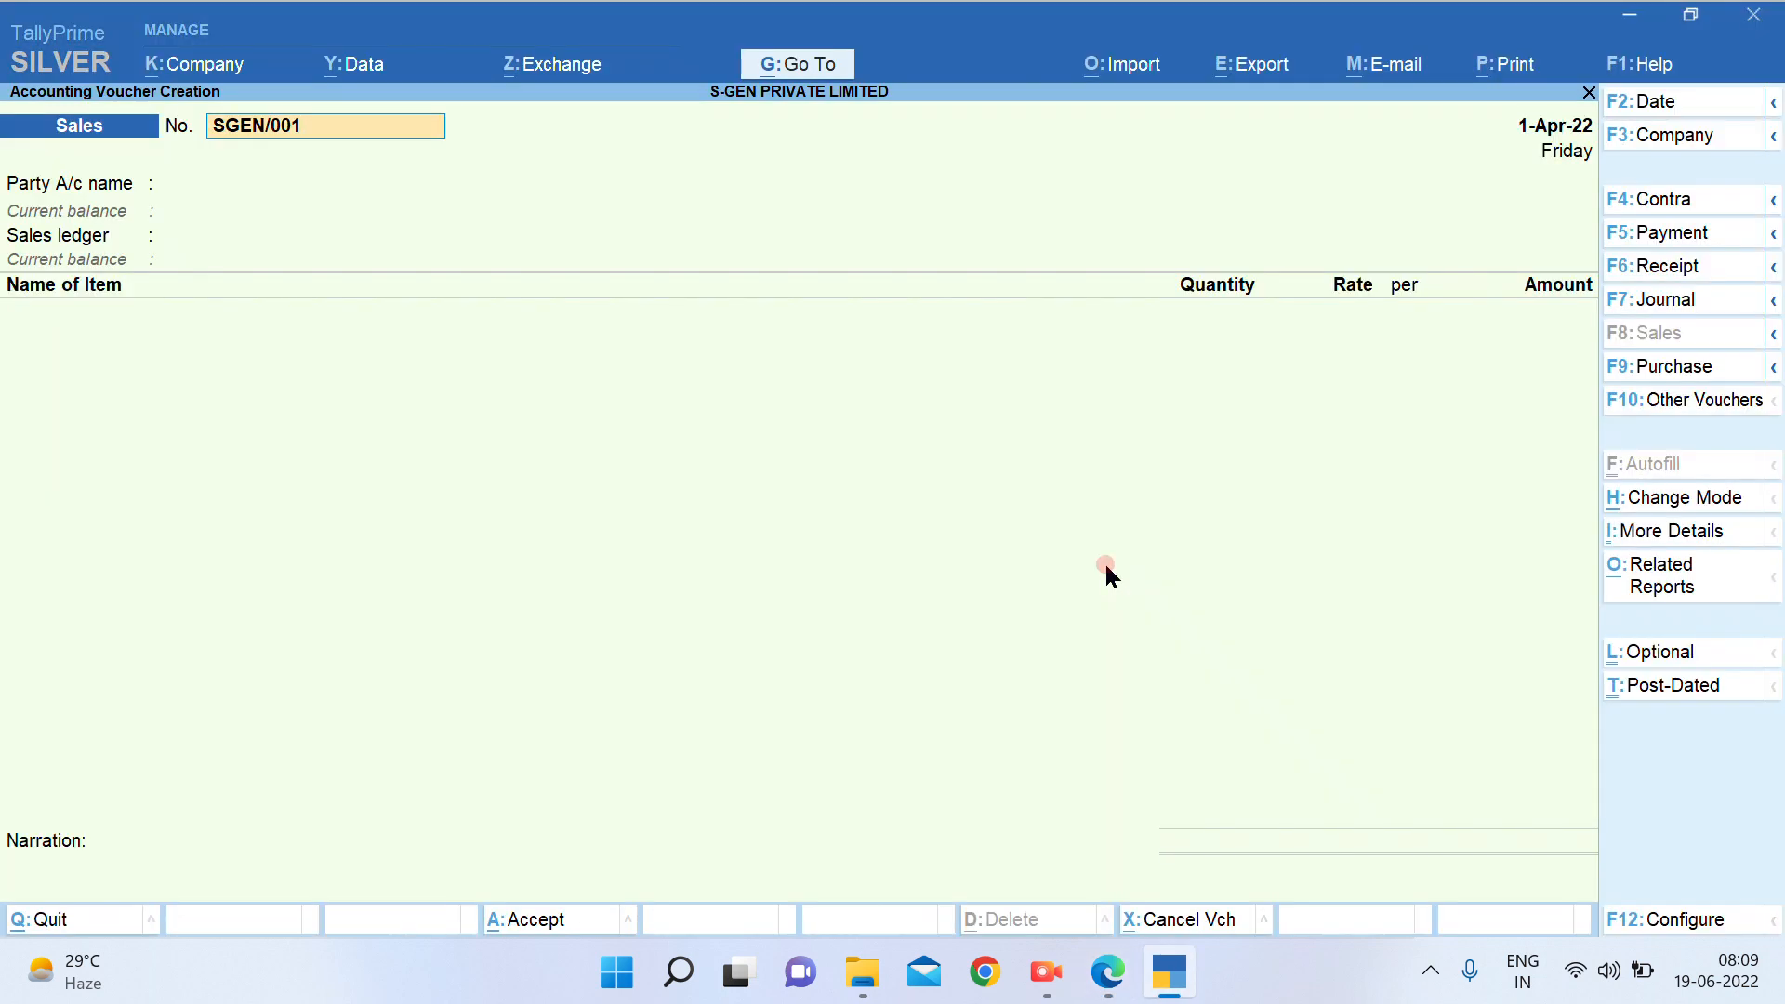
Choose Coal Mines as the party account and link the delivery note with tracking number 1
{"action": "key", "text": "Return"}
{"action": "type", "text": "Co"}
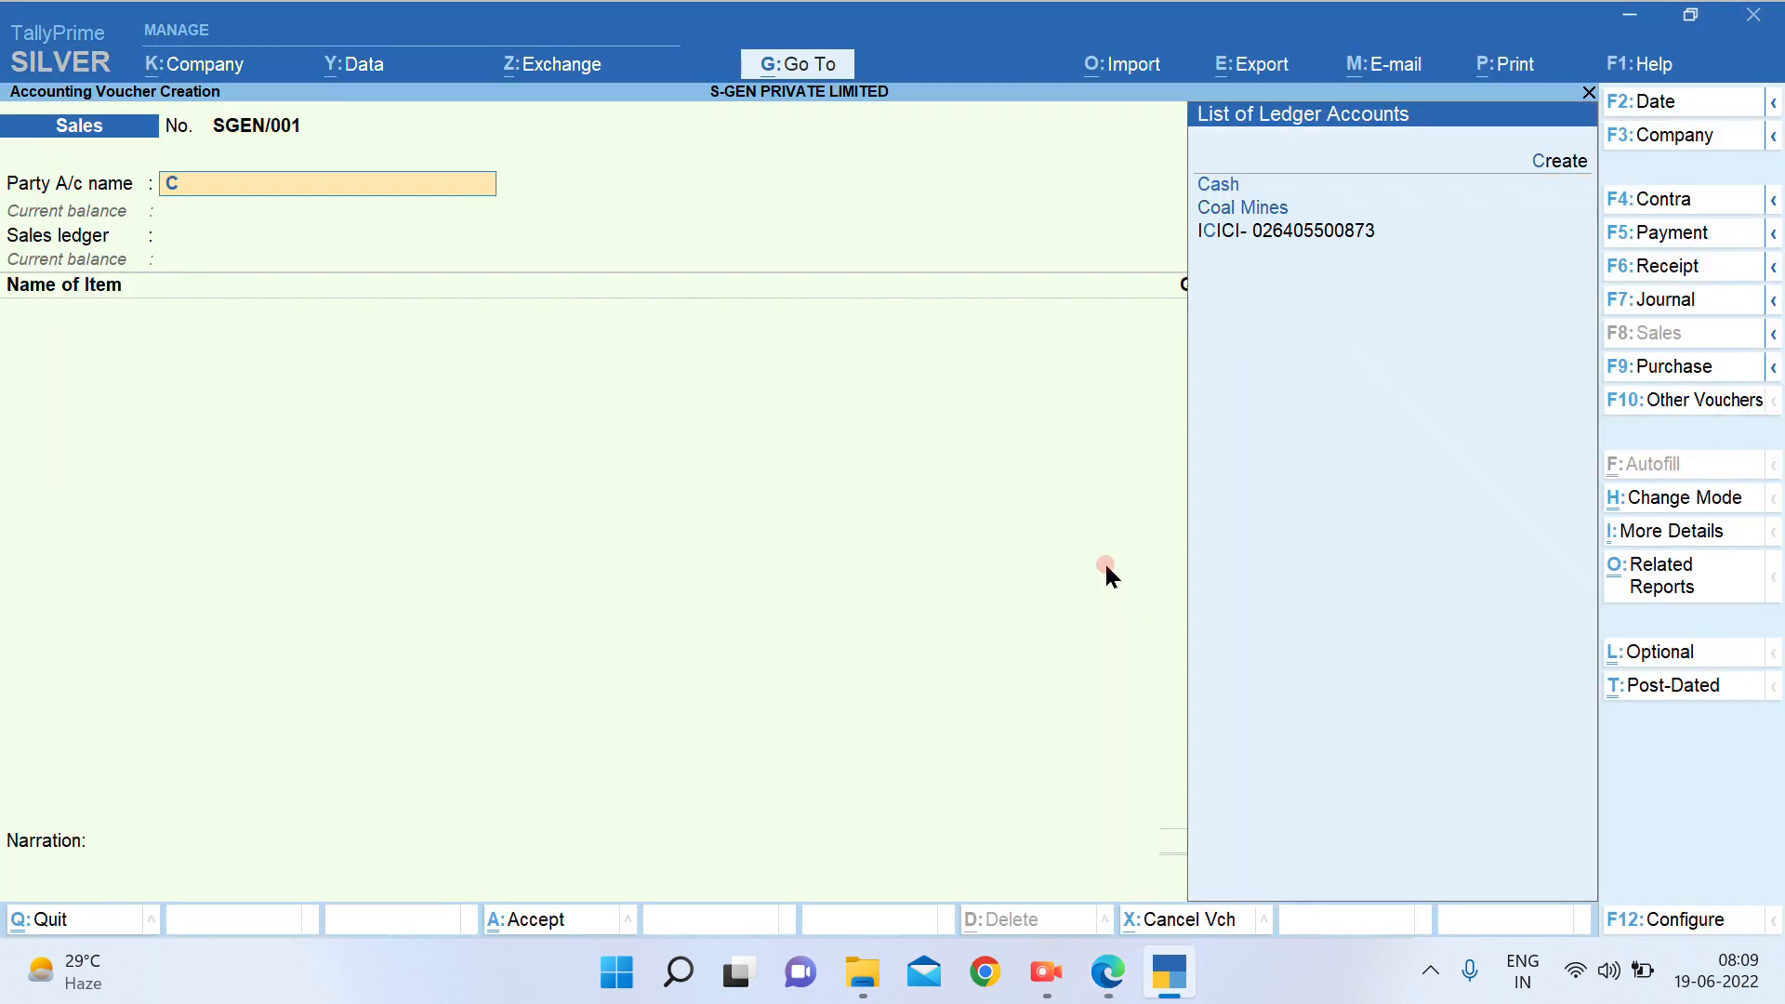
{"action": "key", "text": "Return"}
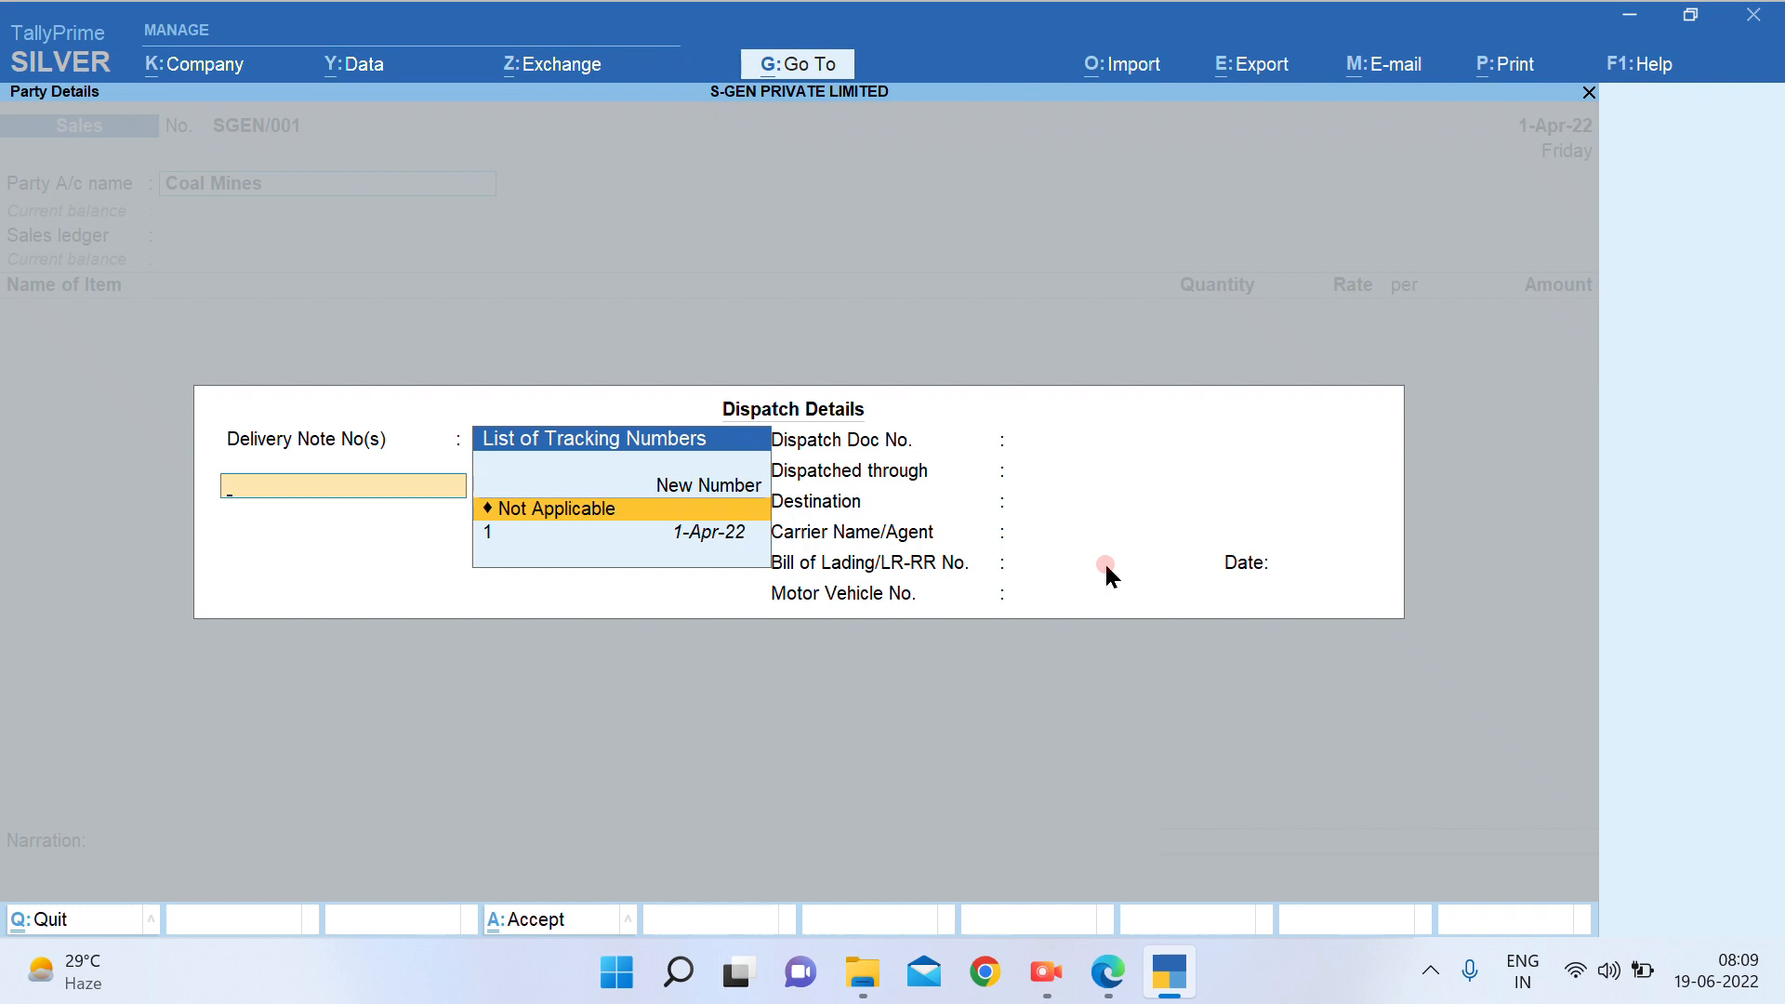
{"action": "key", "text": "Down"}
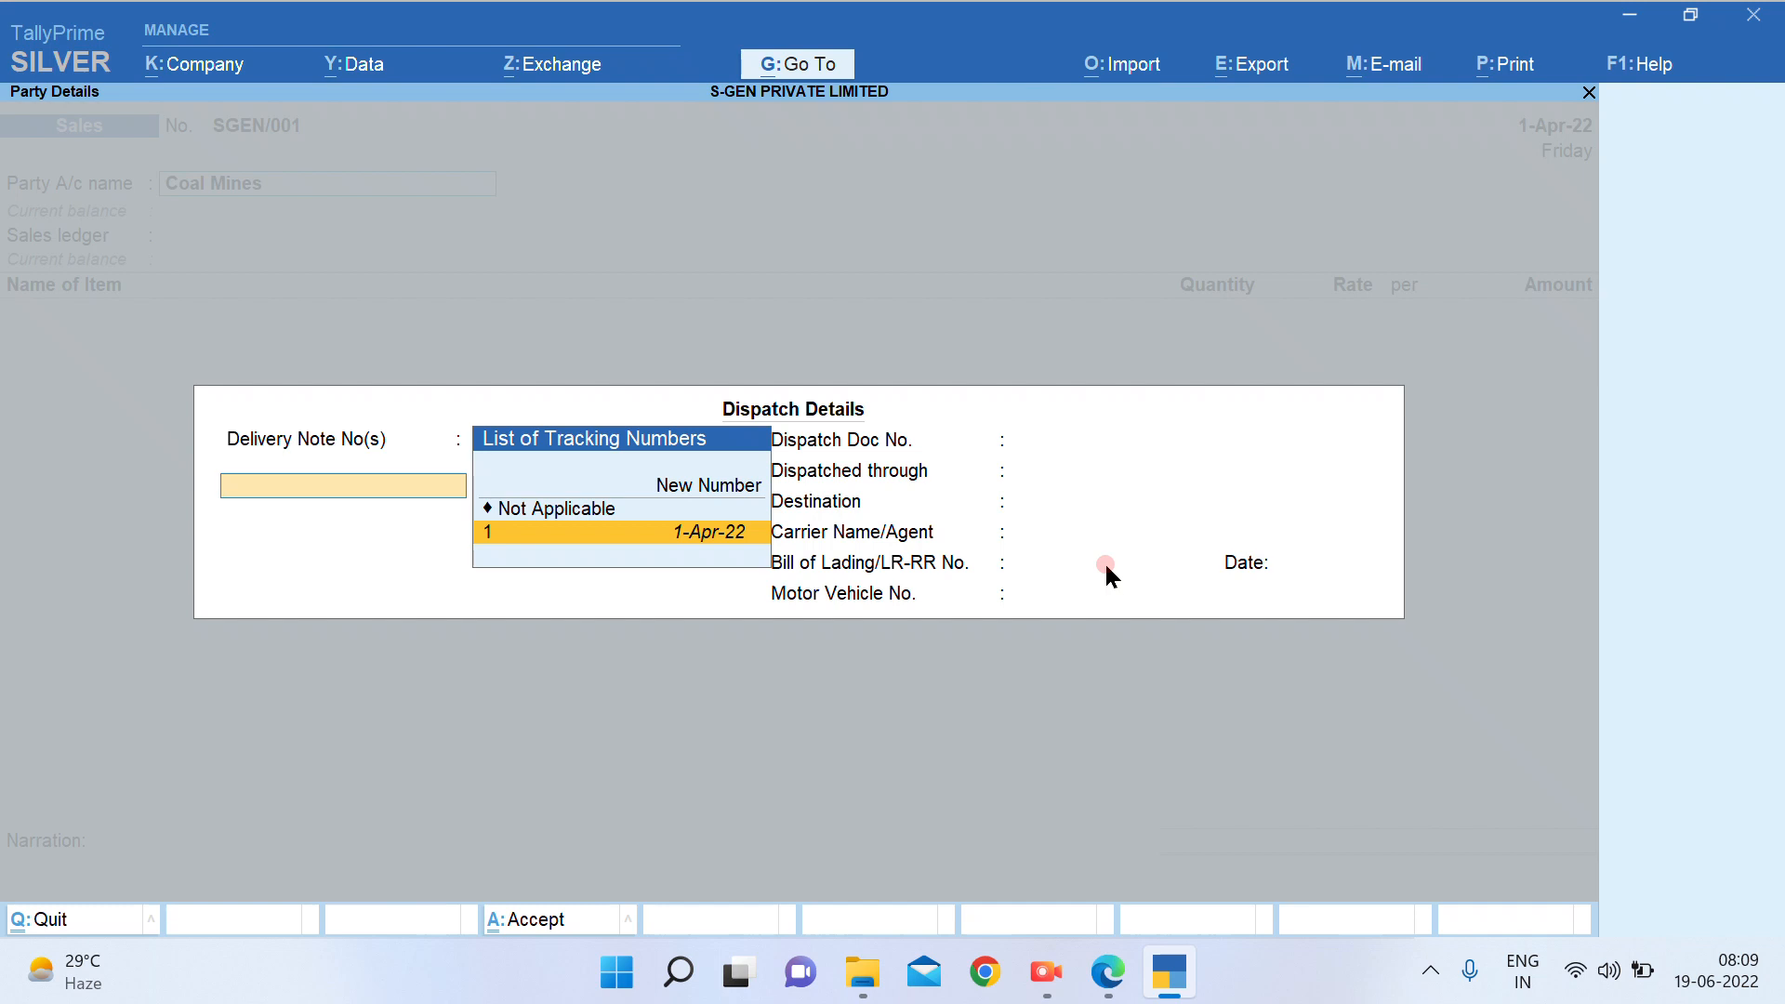
{"action": "key", "text": "Return"}
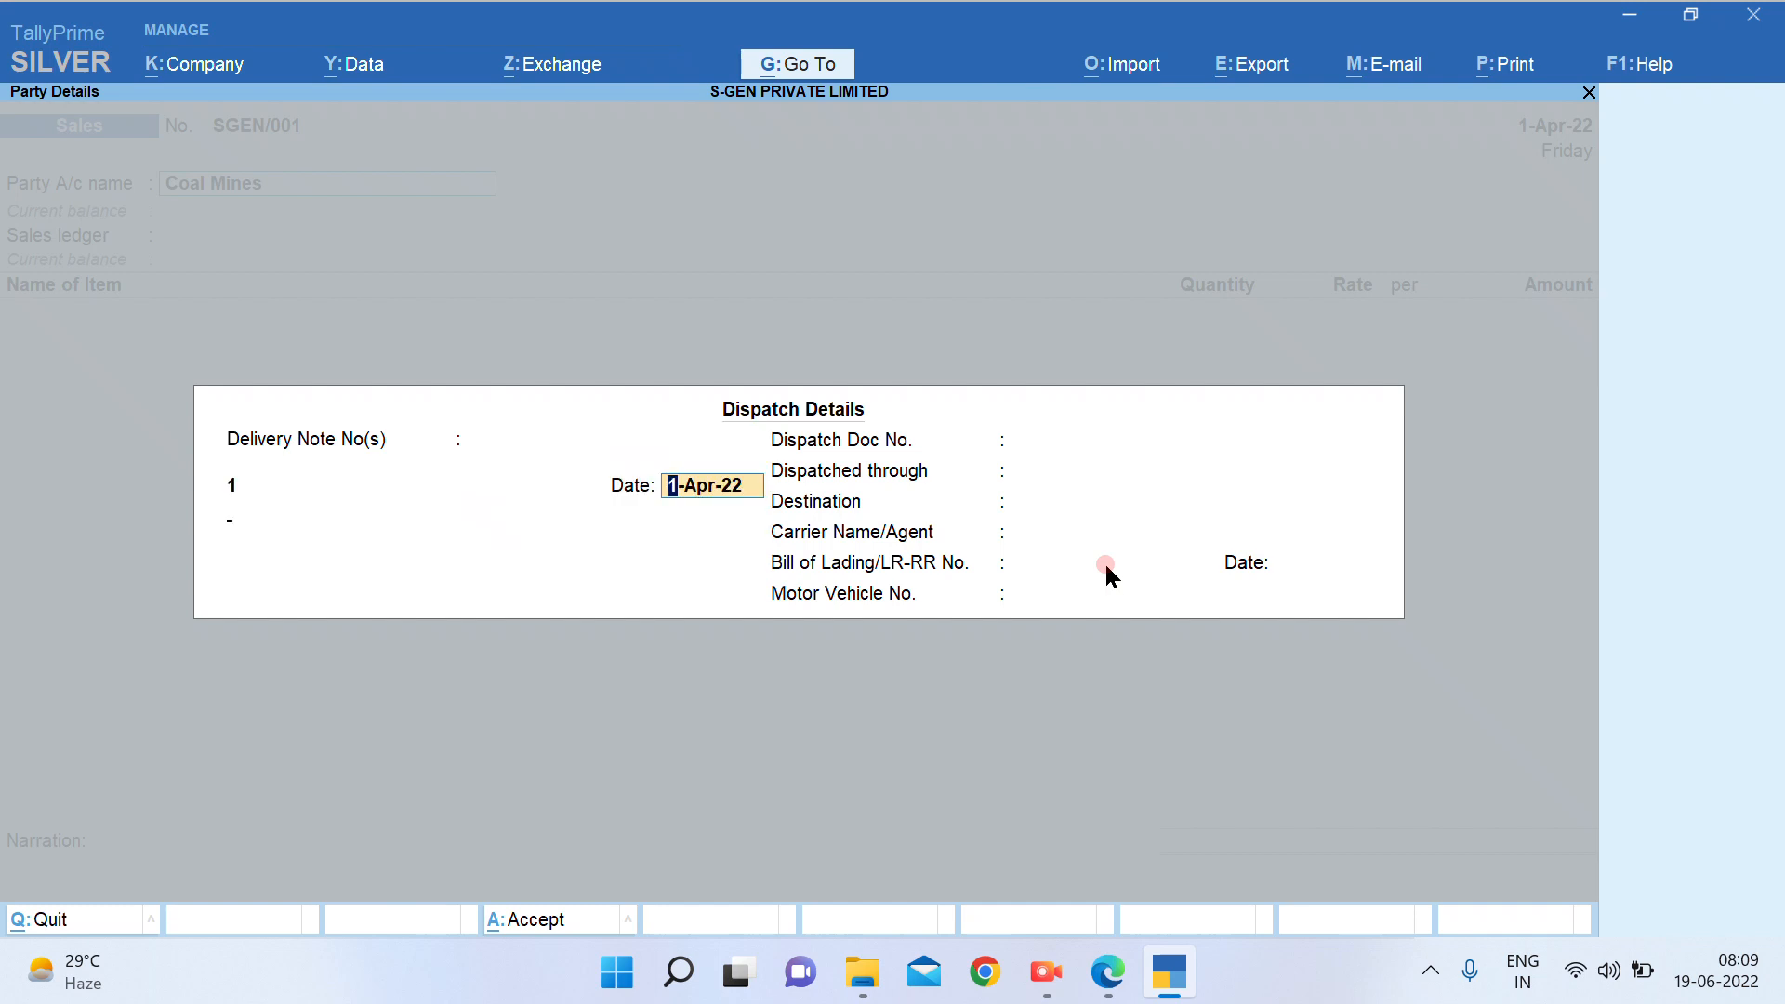
Accept the sales voucher's dispatch details with the 1-Apr-22 delivery note date and the prefilled Coal Mines party details
{"action": "key", "text": "Return"}
{"action": "key", "text": "Return"}
{"action": "key", "text": "Return"}
{"action": "key", "text": "Return"}
{"action": "key", "text": "Return"}
{"action": "key", "text": "Return"}
{"action": "key", "text": "Return"}
{"action": "key", "text": "Return"}
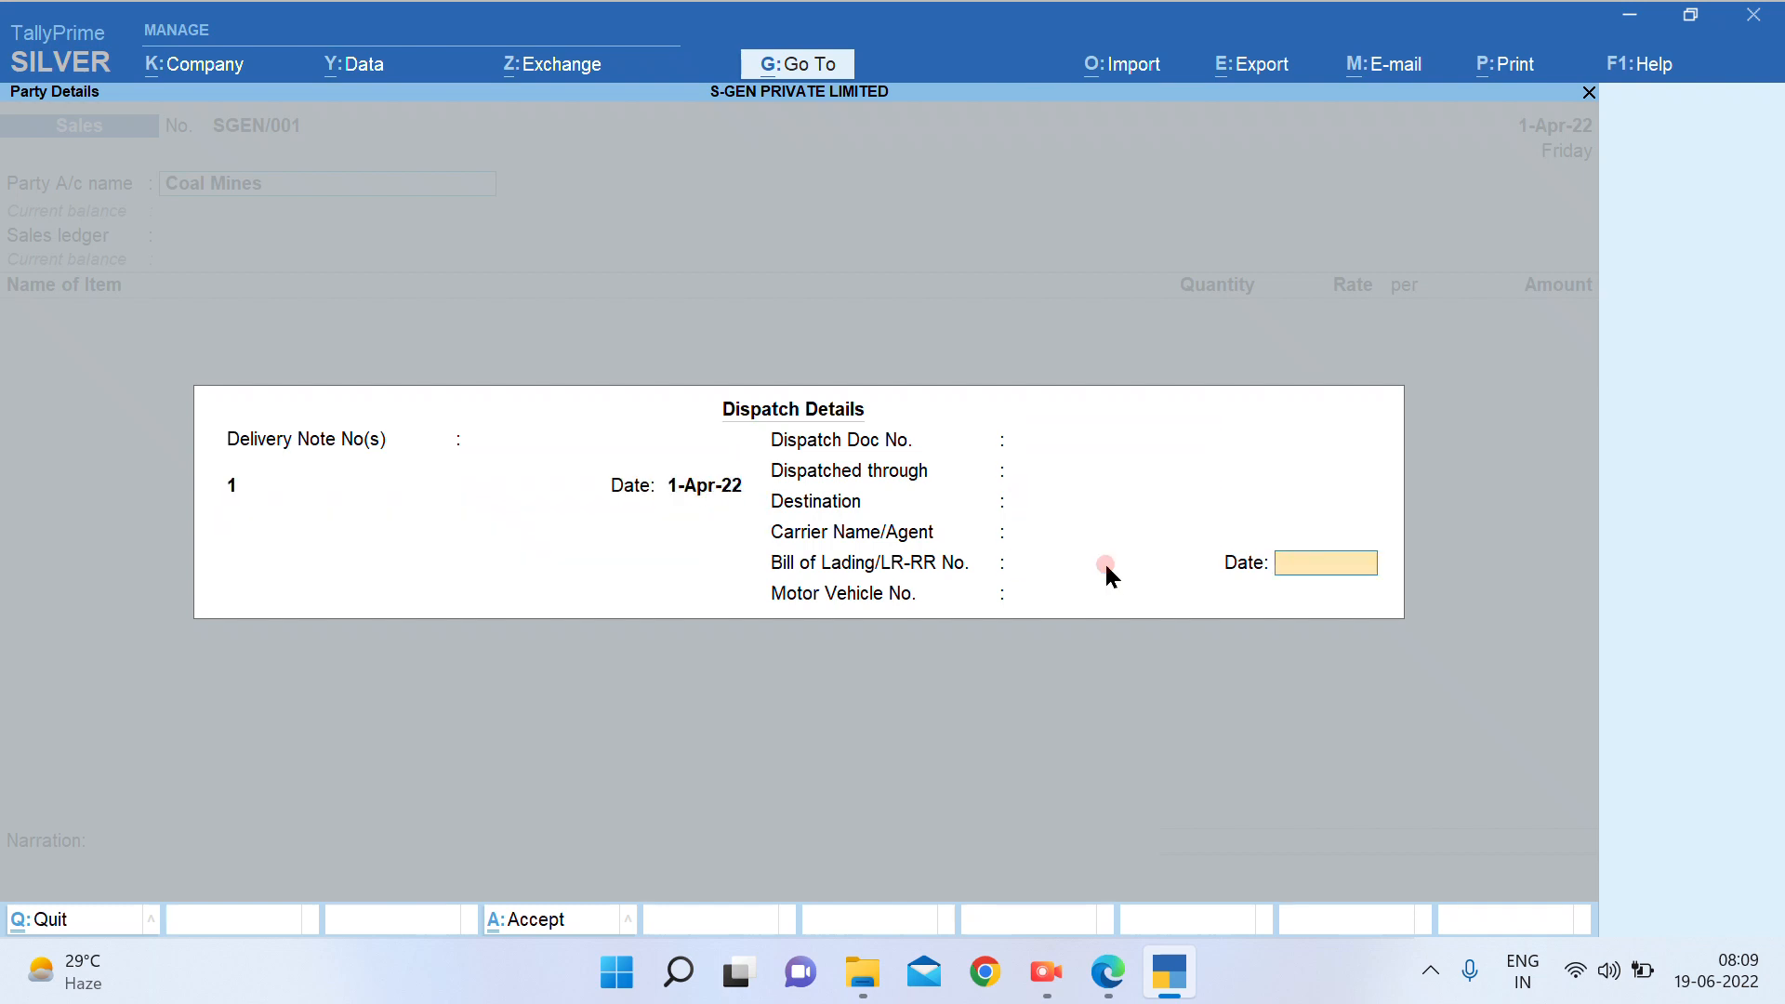
{"action": "key", "text": "Return"}
{"action": "key", "text": "Return"}
{"action": "key", "text": "Return"}
{"action": "key", "text": "Return"}
{"action": "key", "text": "Return"}
{"action": "key", "text": "Return"}
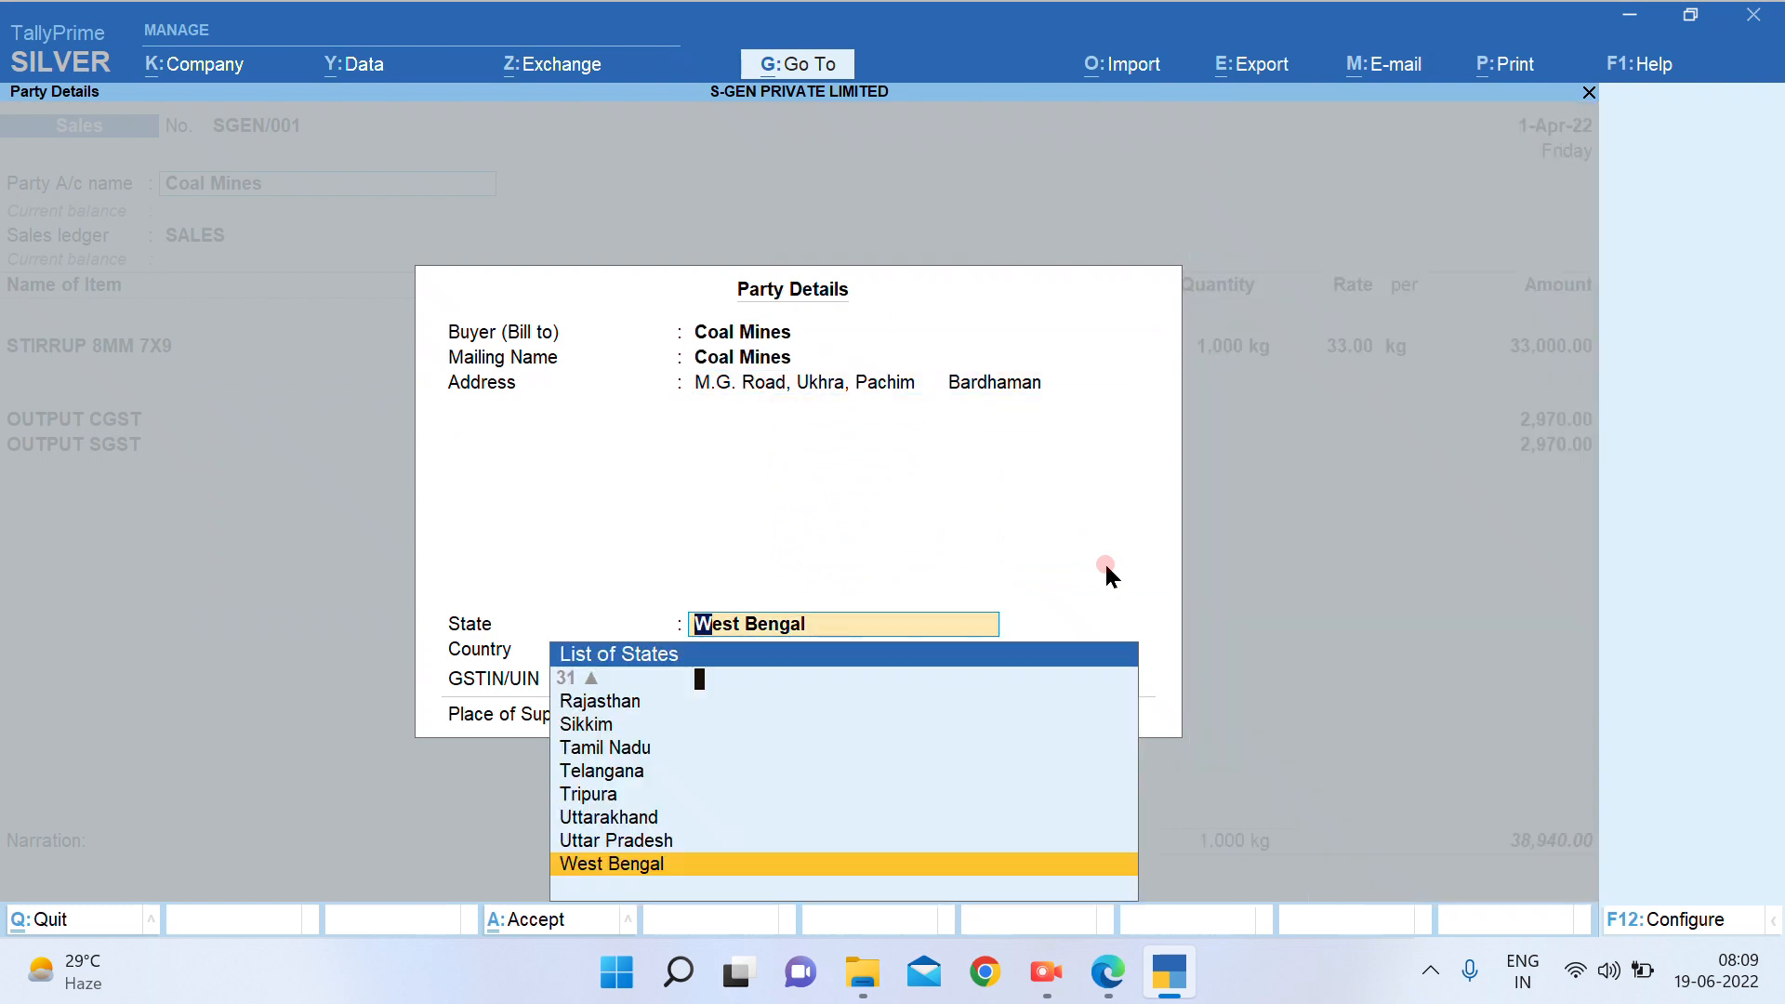
{"action": "key", "text": "Return"}
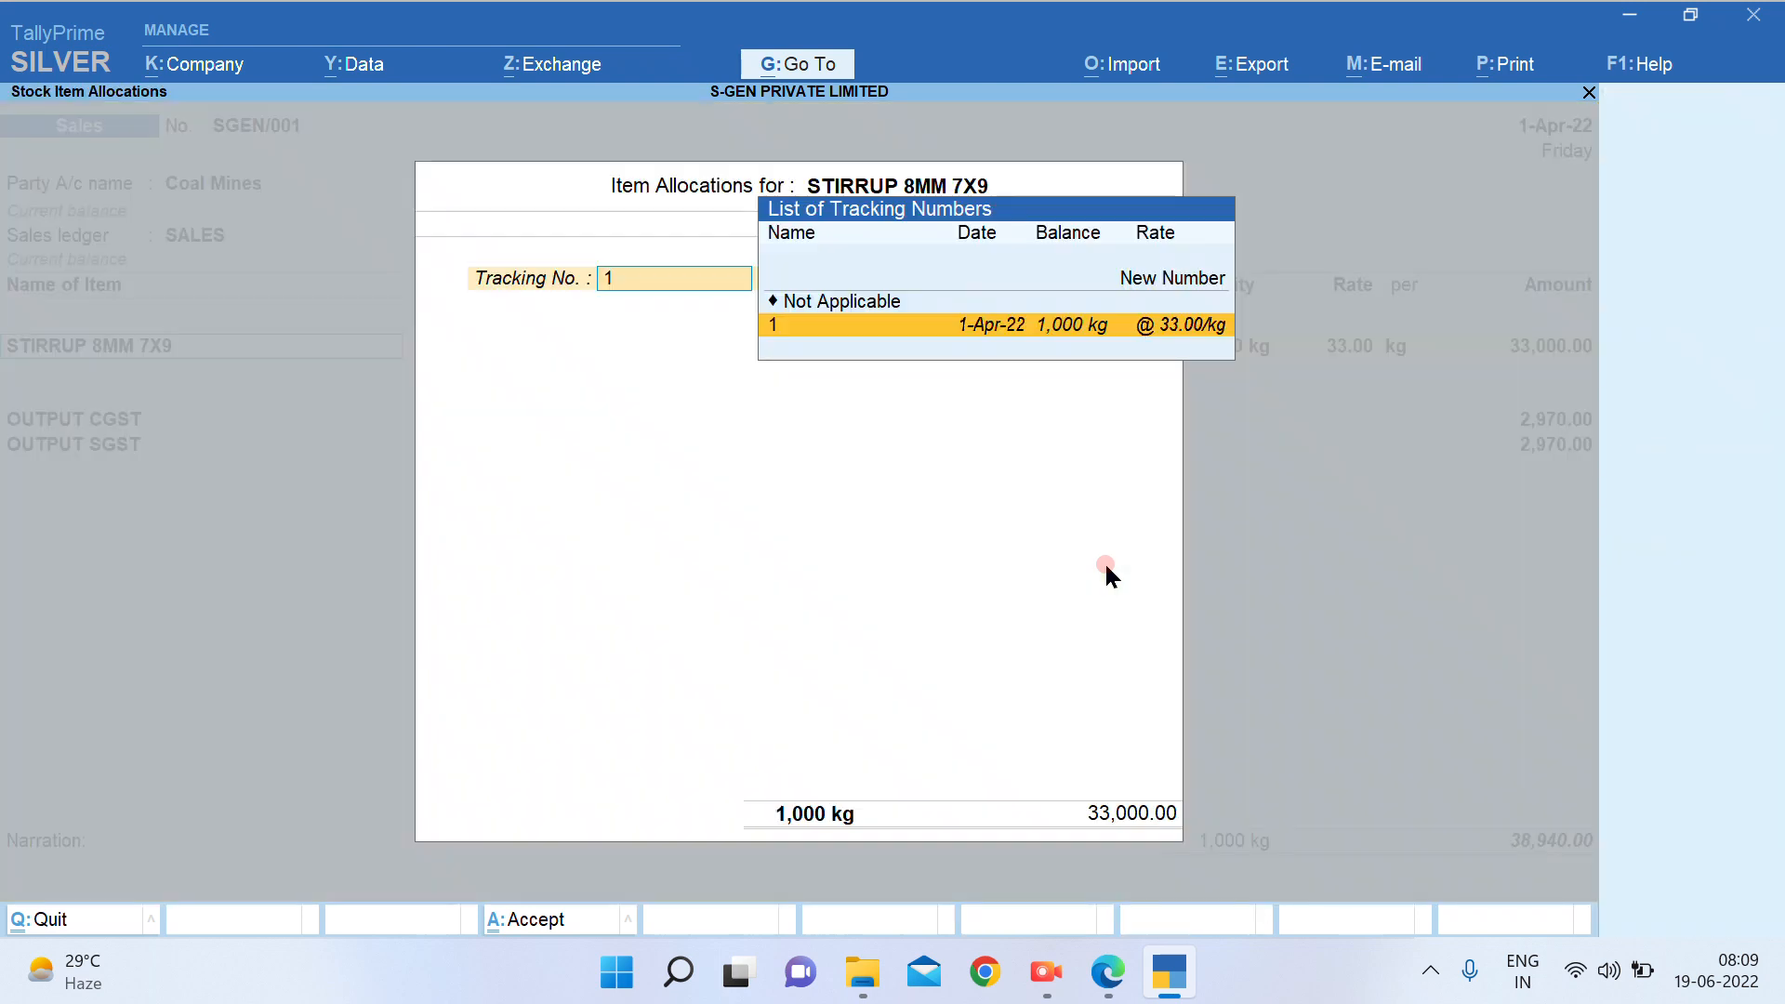
Accept the STIRRUP 8MM 7X9 allocation of 1,000 kg at 33.00 per kg under tracking number 1
{"action": "key", "text": "Return"}
{"action": "key", "text": "Return"}
{"action": "key", "text": "Return"}
{"action": "key", "text": "Return"}
{"action": "key", "text": "Return"}
{"action": "key", "text": "Return"}
{"action": "key", "text": "Return"}
{"action": "key", "text": "Return"}
{"action": "key", "text": "Return"}
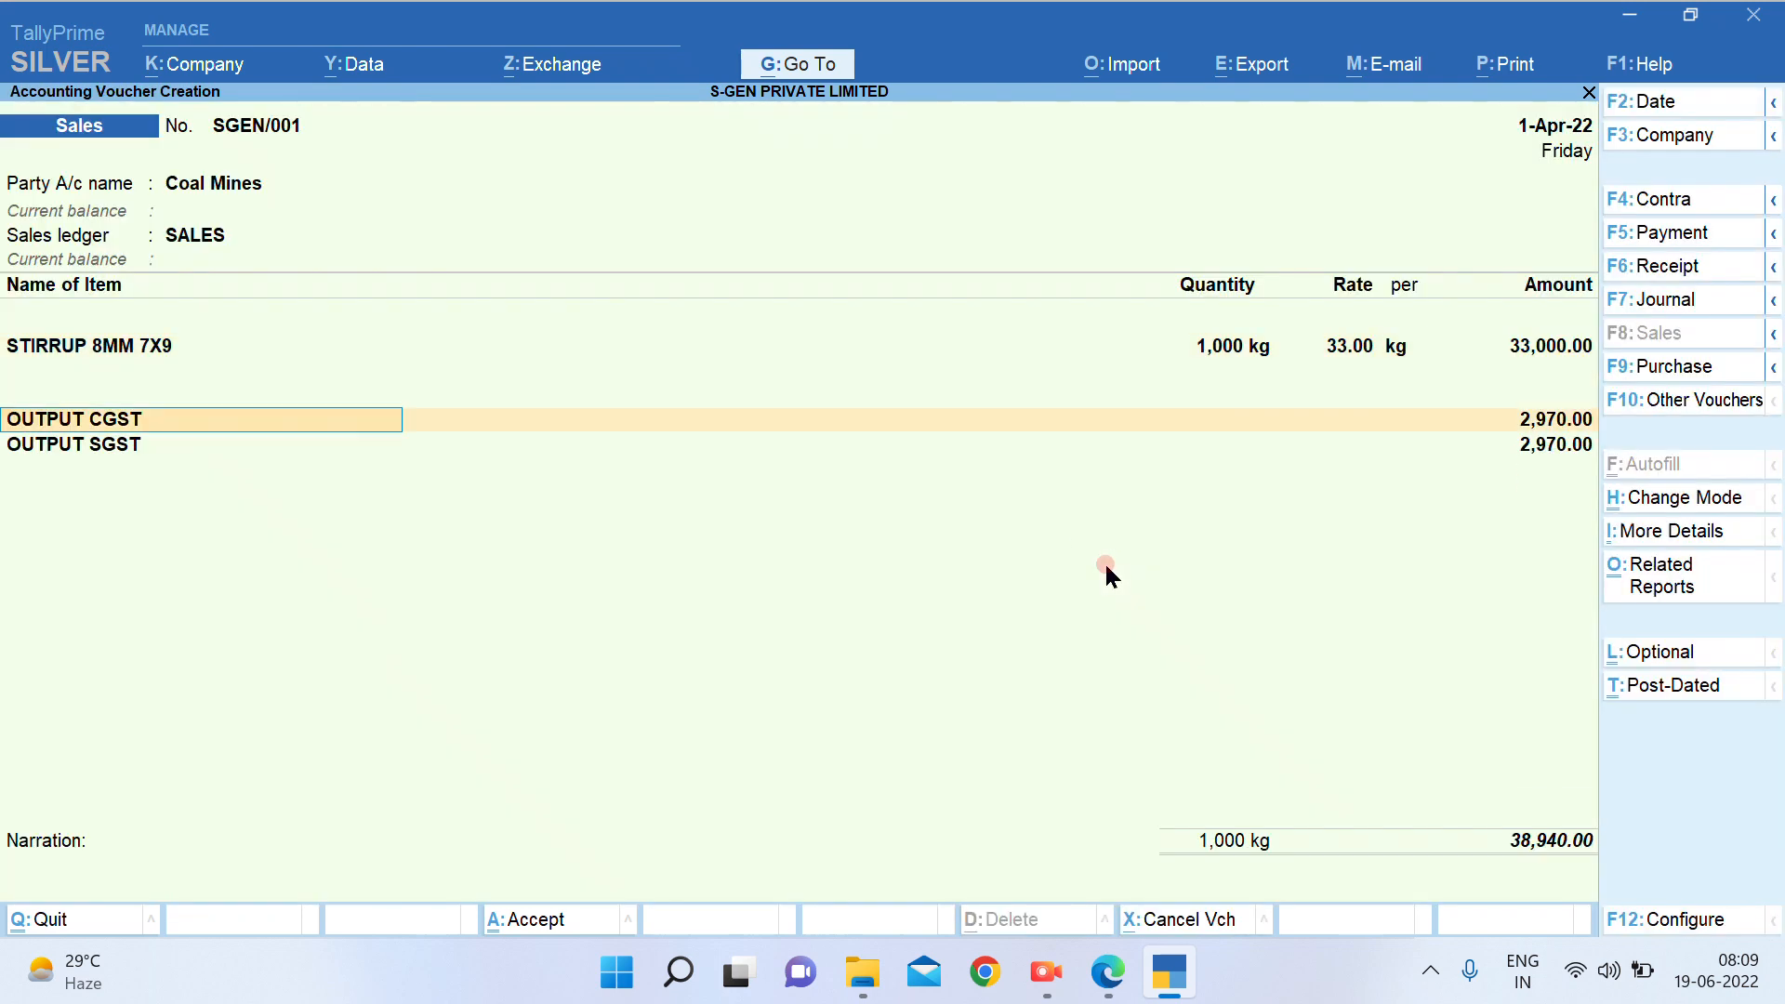
Allocate the Coal Mines bill of 38,940.00 Dr as New Ref SGEN/001 and save the sales voucher
{"action": "key", "text": "Return"}
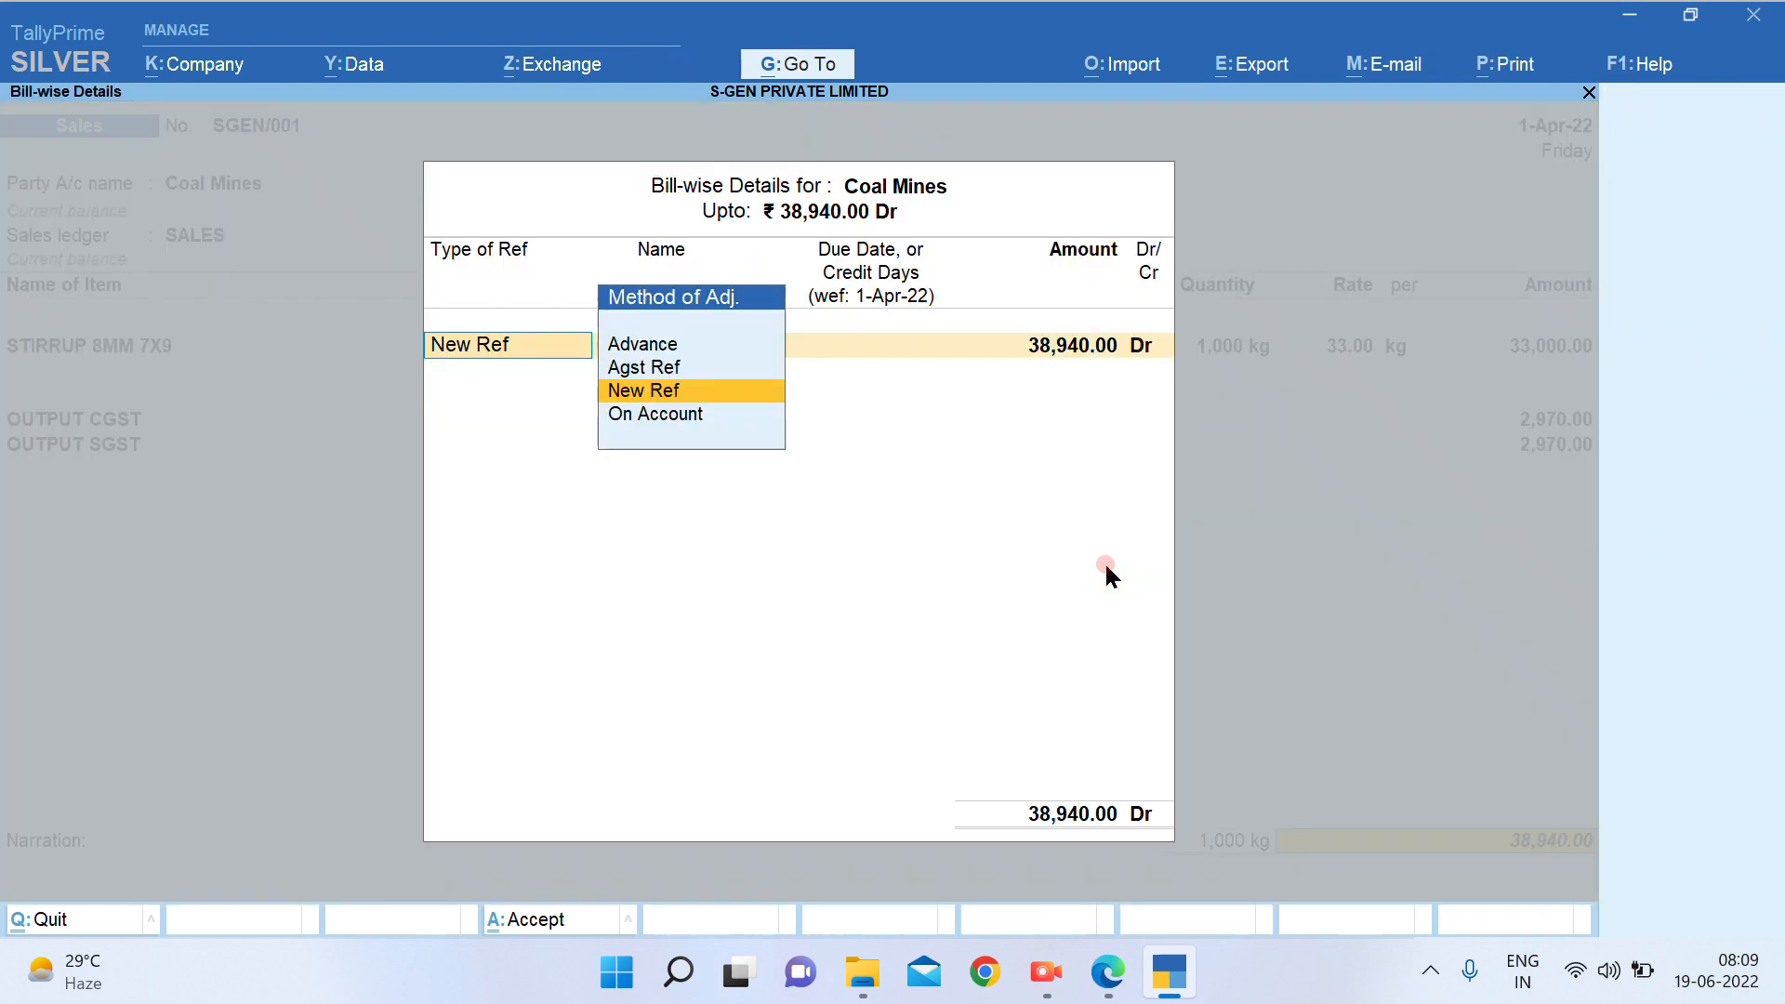
{"action": "key", "text": "Return"}
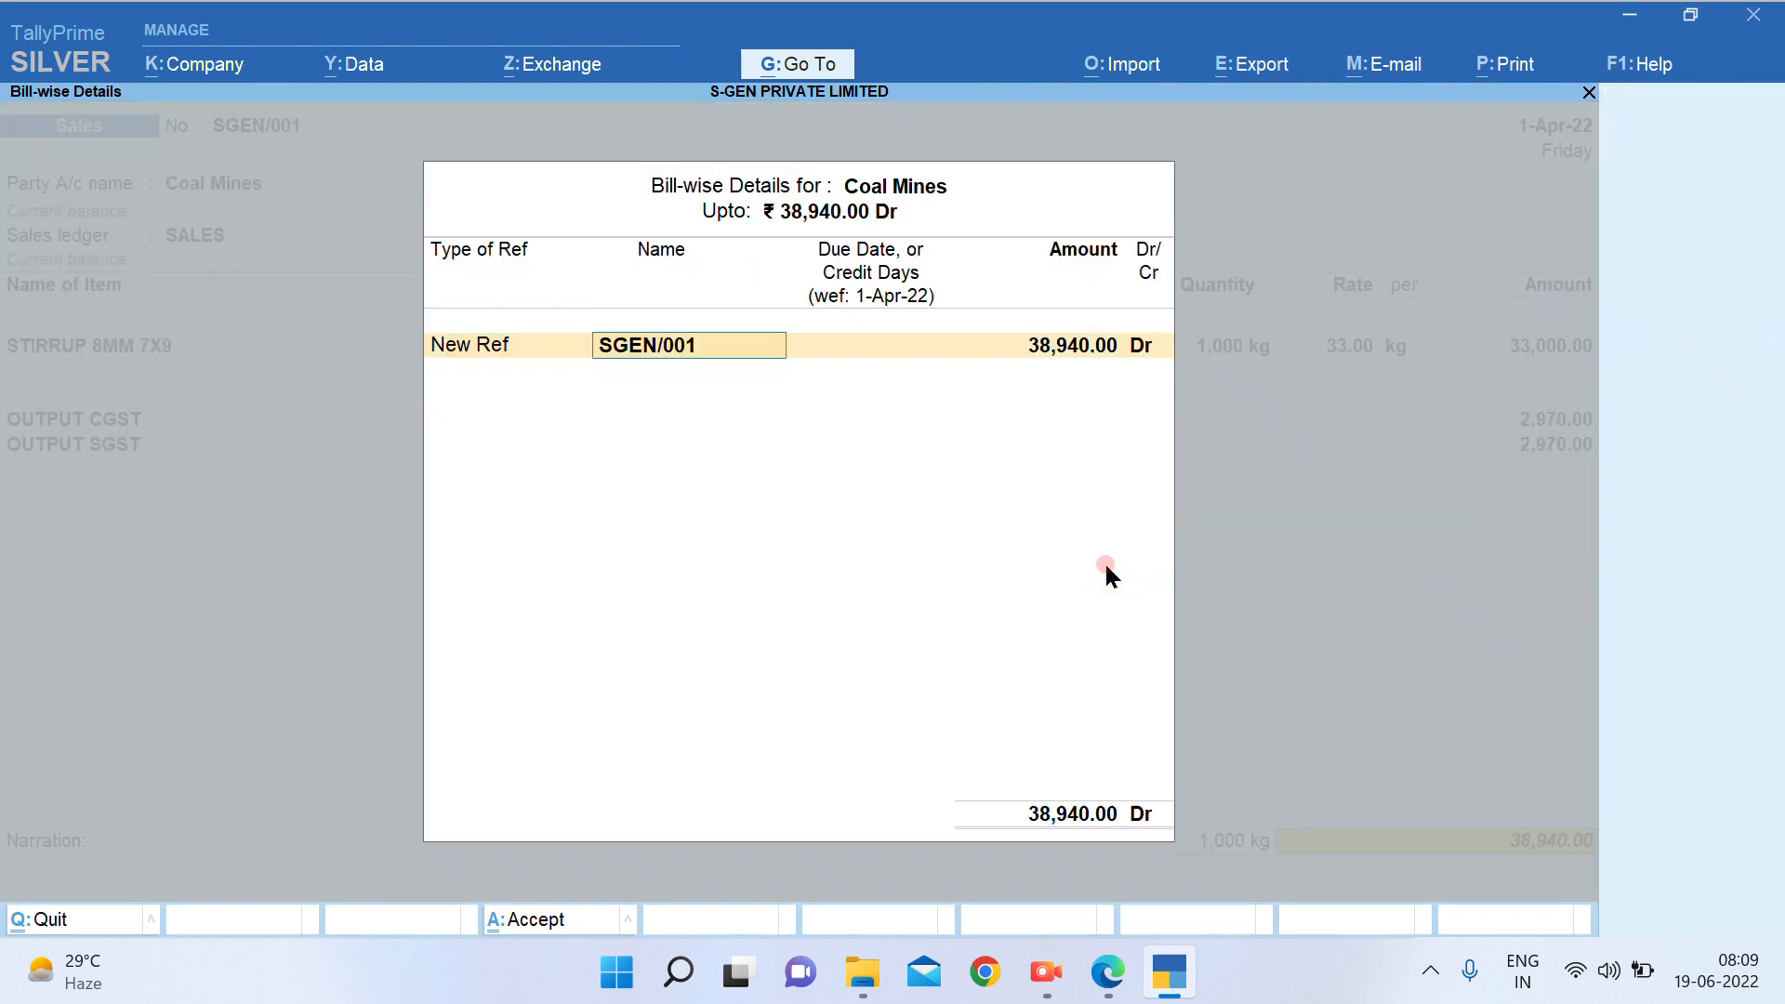
{"action": "key", "text": "Return"}
{"action": "key", "text": "Return"}
{"action": "key", "text": "Return"}
{"action": "key", "text": "Return"}
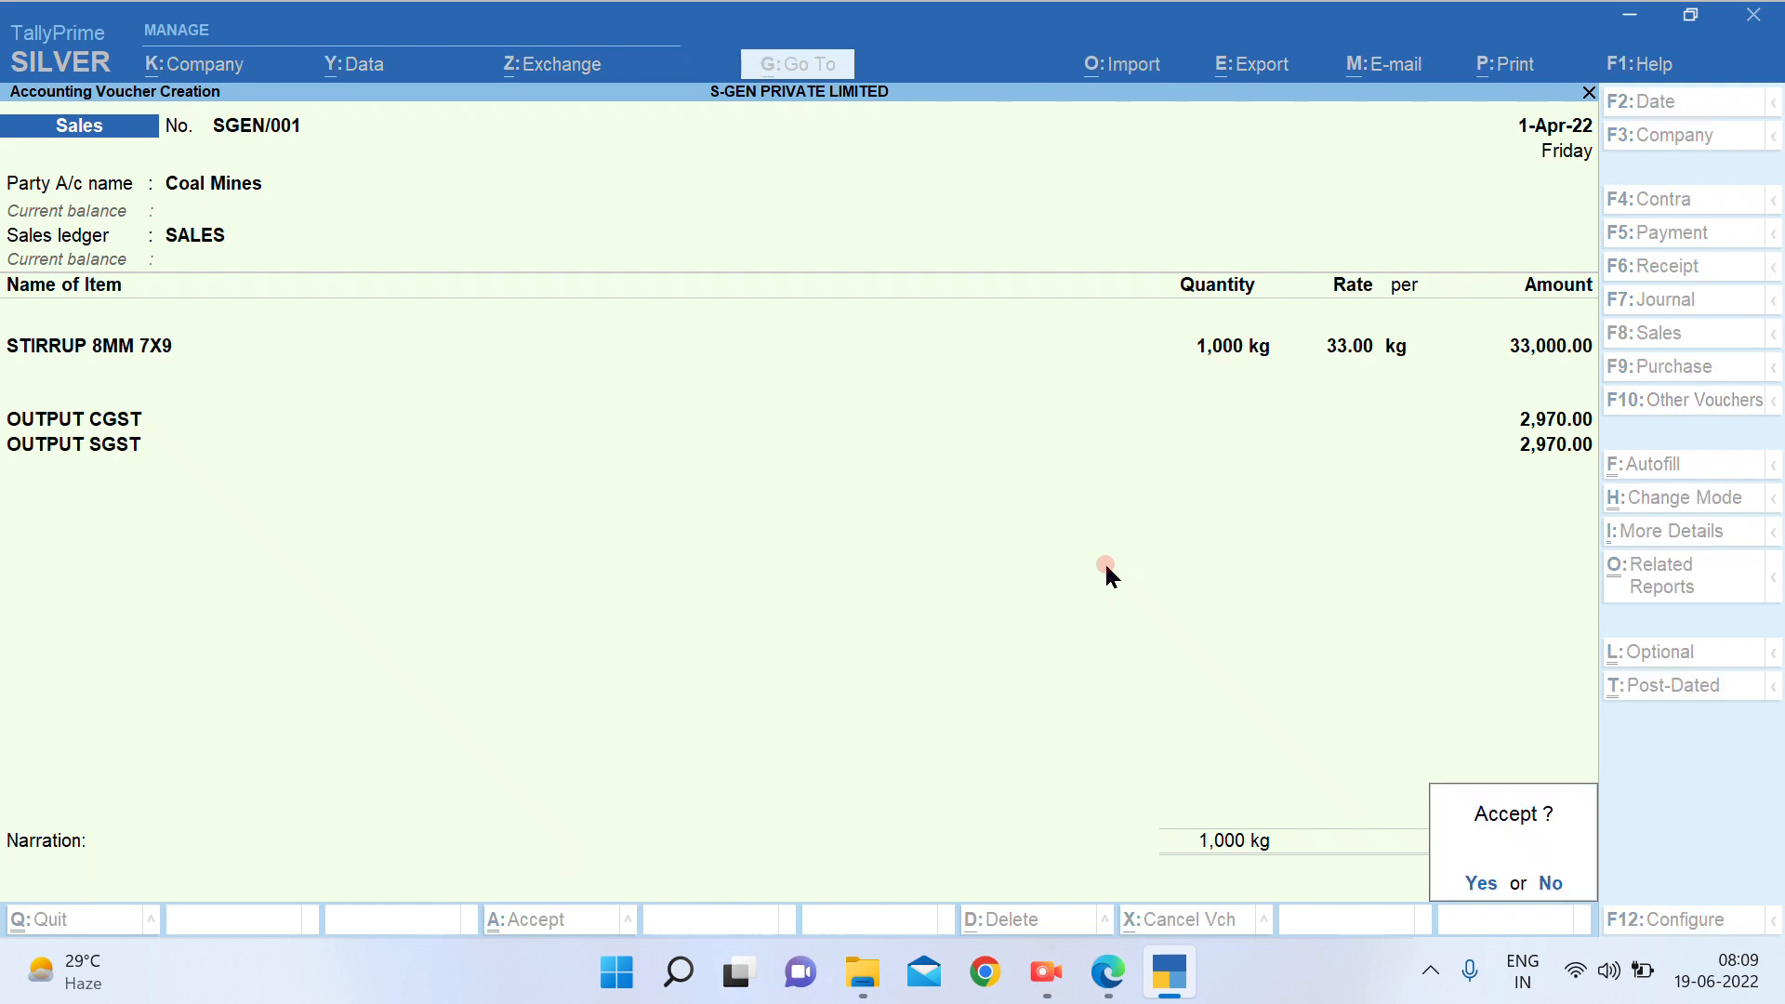
{"action": "key", "text": "Return"}
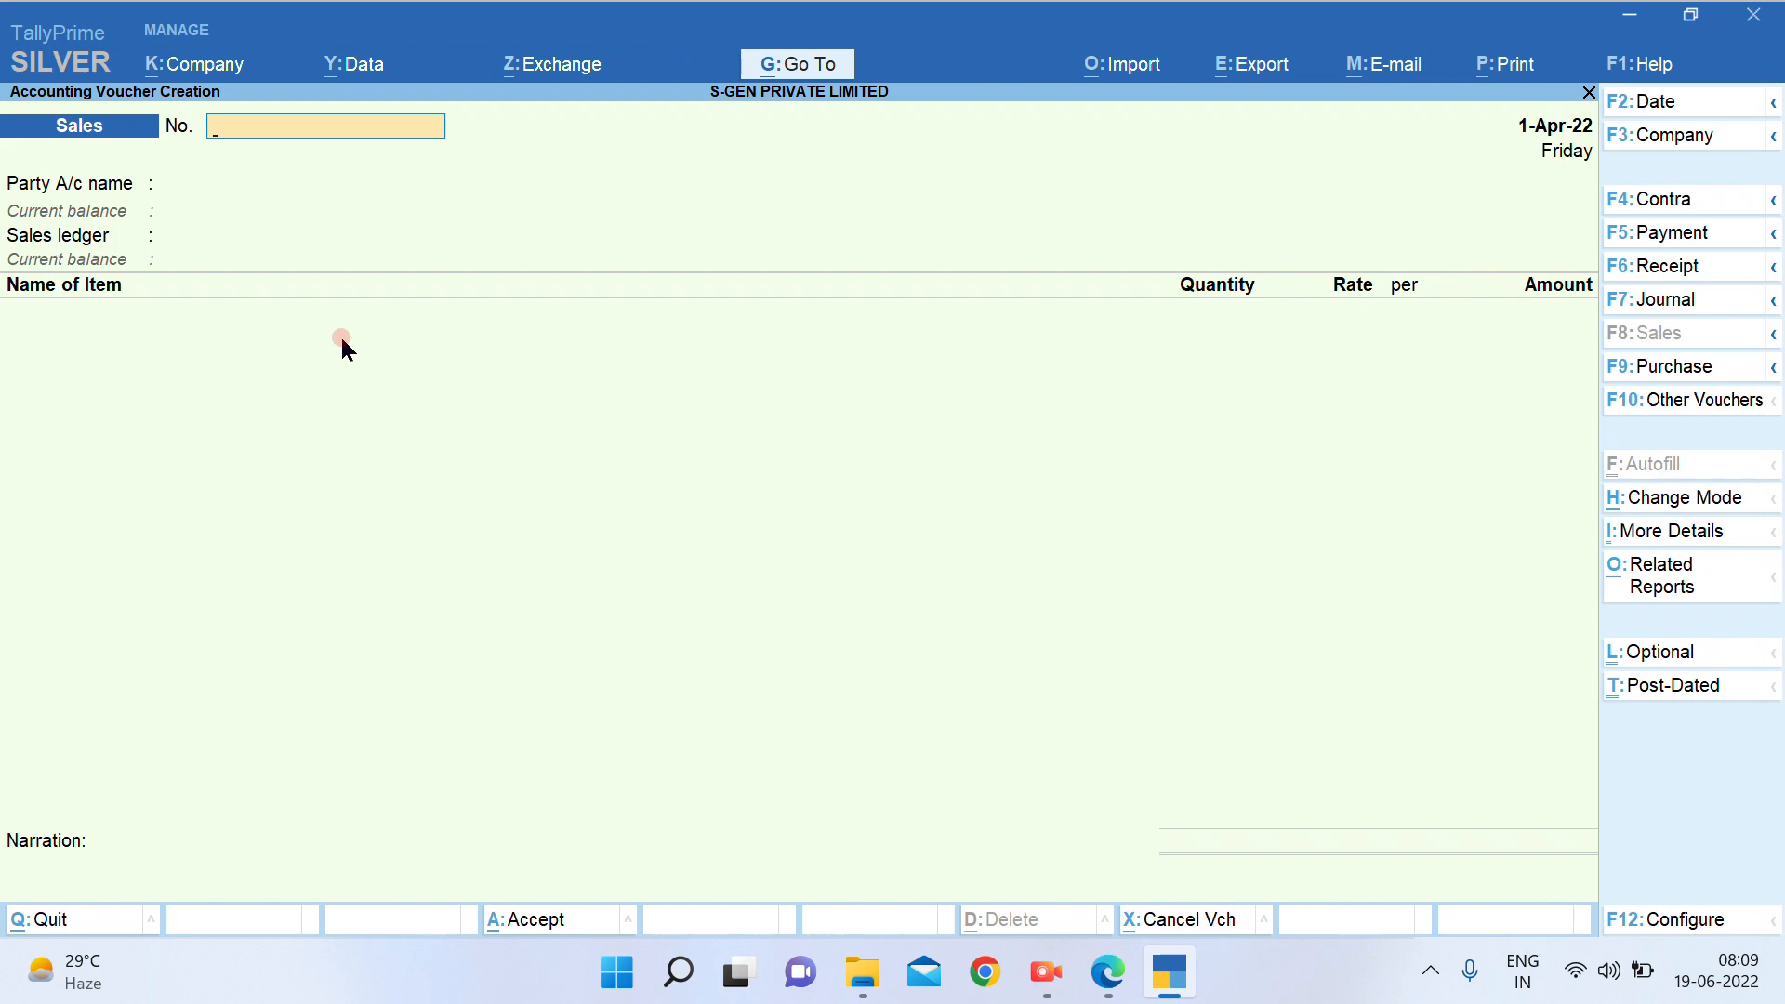
Switch to the question PDF in Edge and highlight event 7's sales invoice number and 20 kg STIRRUP return text
{"action": "left_click", "coordinate": [1106, 971]}
{"action": "mouse_move", "coordinate": [456, 569]}
{"action": "left_mouse_down"}
{"action": "mouse_move", "coordinate": [1139, 567]}
{"action": "mouse_move", "coordinate": [848, 566]}
{"action": "left_mouse_up"}
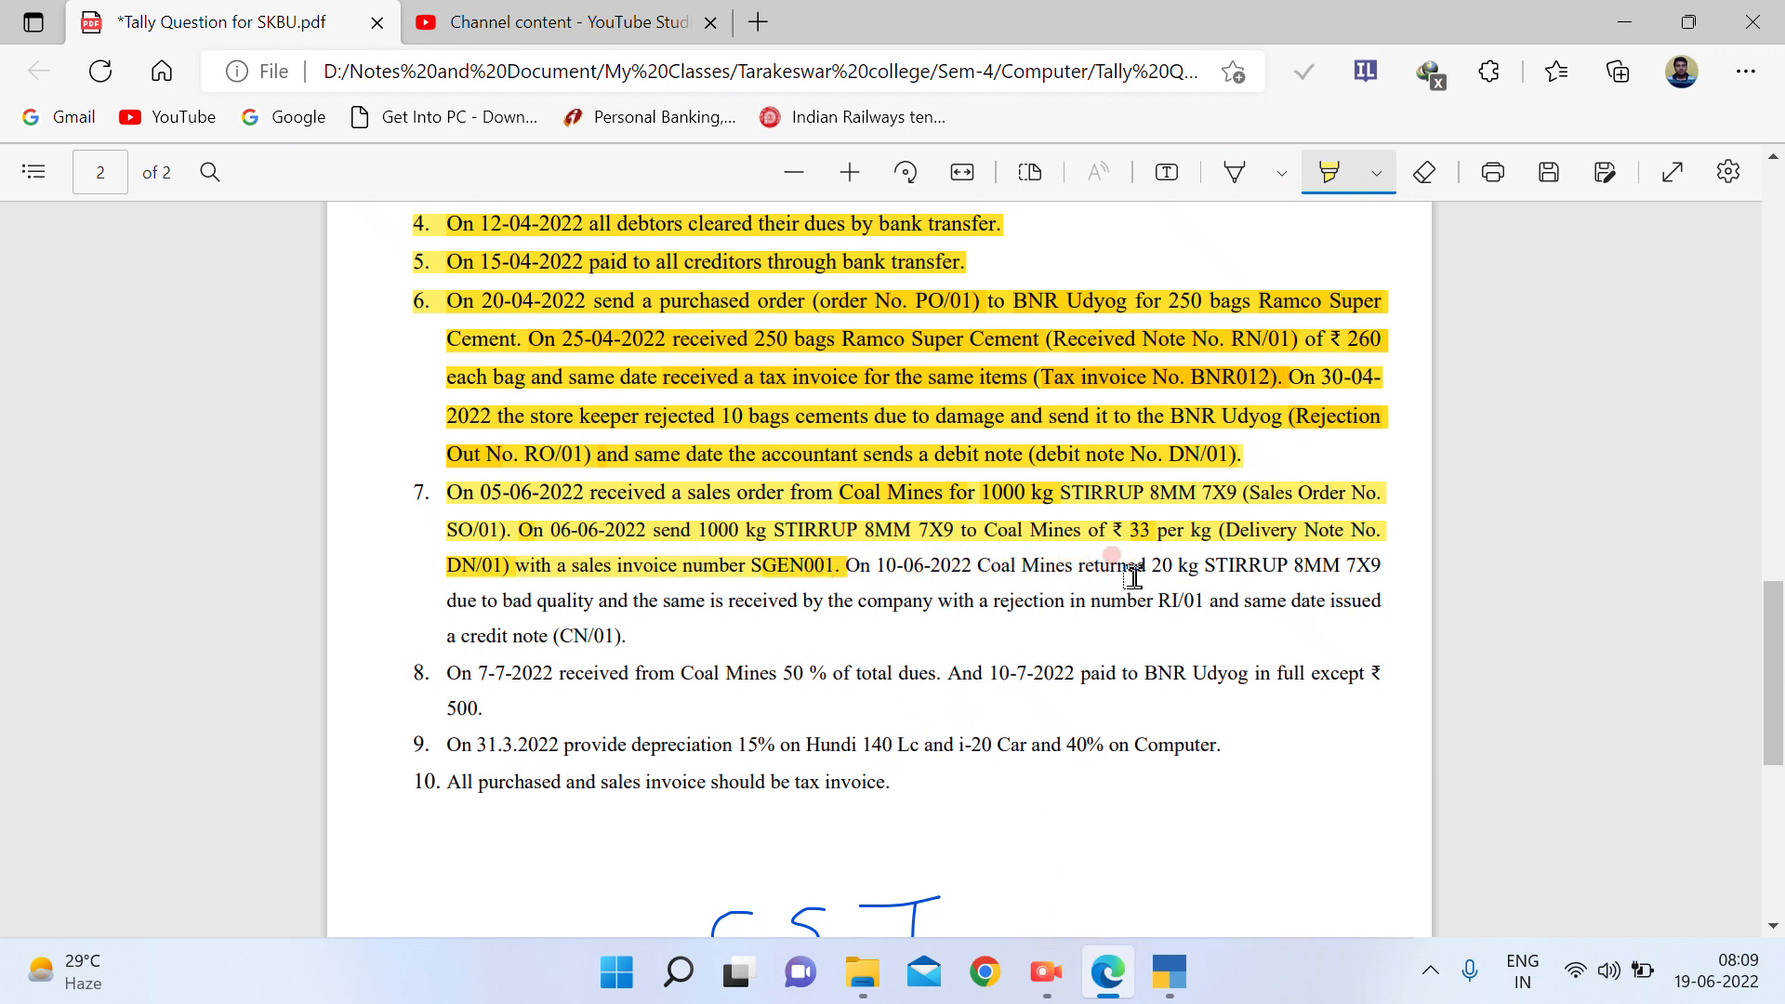
{"action": "mouse_move", "coordinate": [1153, 566]}
{"action": "left_mouse_down"}
{"action": "mouse_move", "coordinate": [1370, 570]}
{"action": "mouse_move", "coordinate": [609, 602]}
{"action": "mouse_move", "coordinate": [1114, 599]}
{"action": "left_mouse_up"}
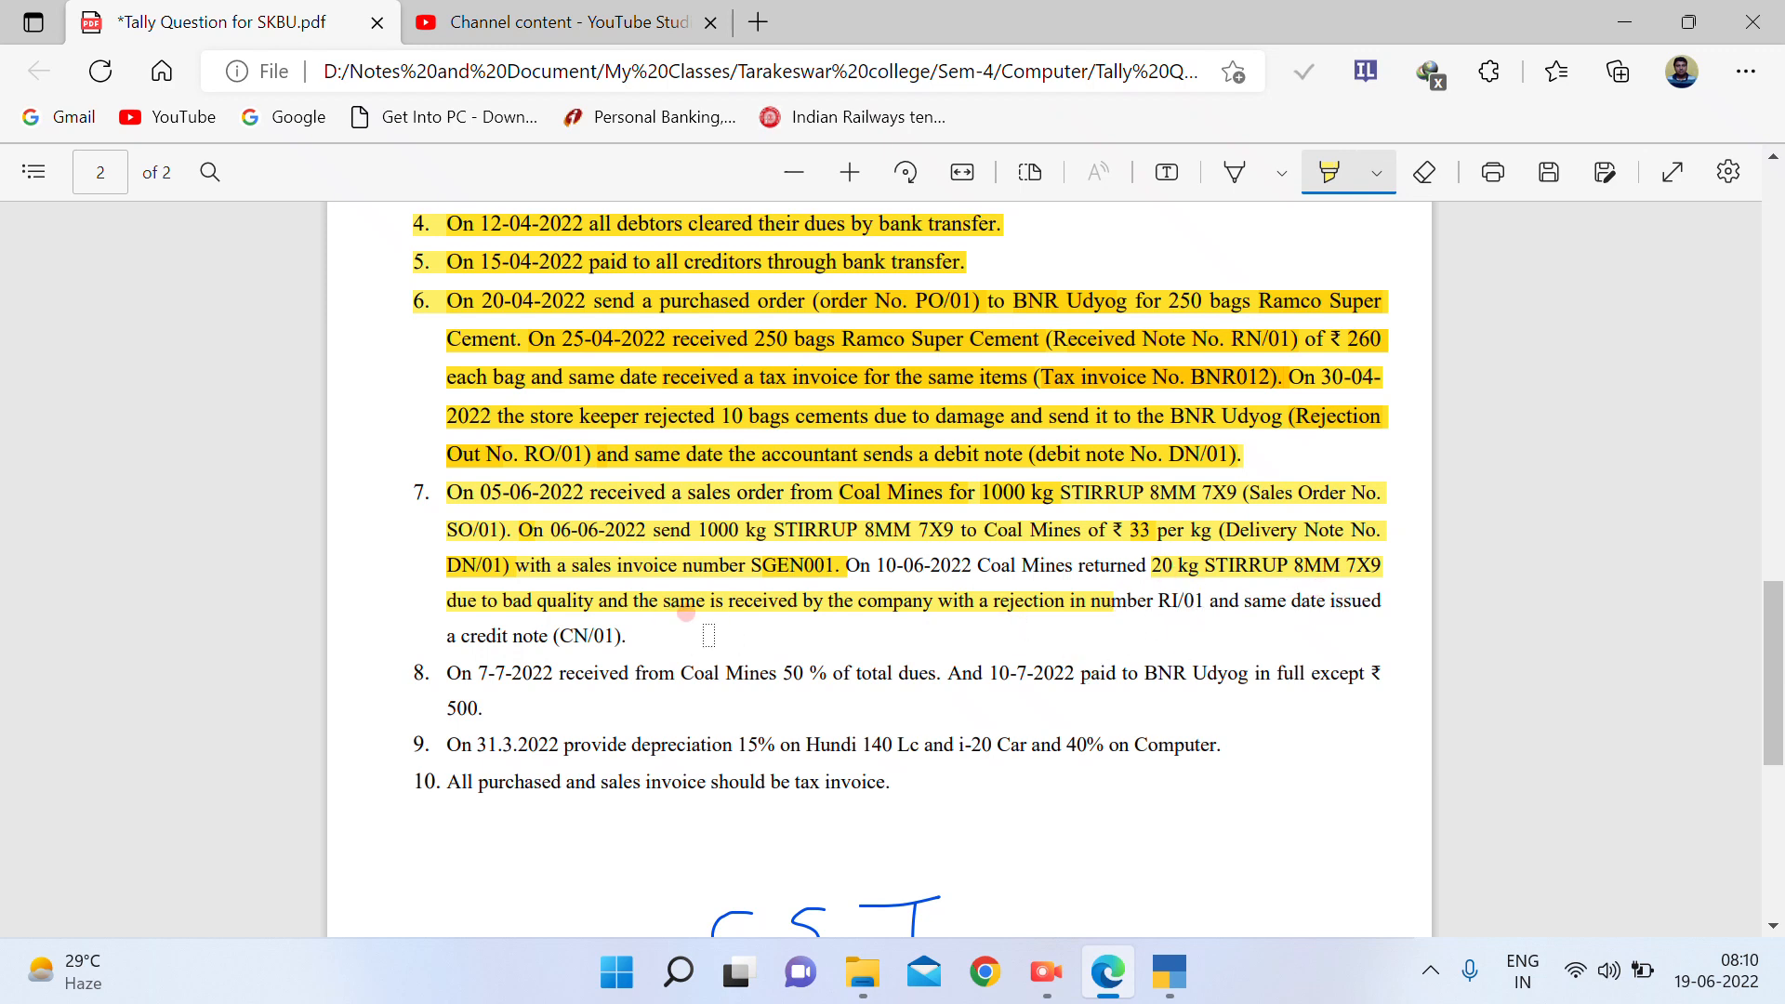
Return to TallyPrime, show the inactive voucher types, and activate and open a Rejections In voucher
{"action": "left_click", "coordinate": [1178, 975]}
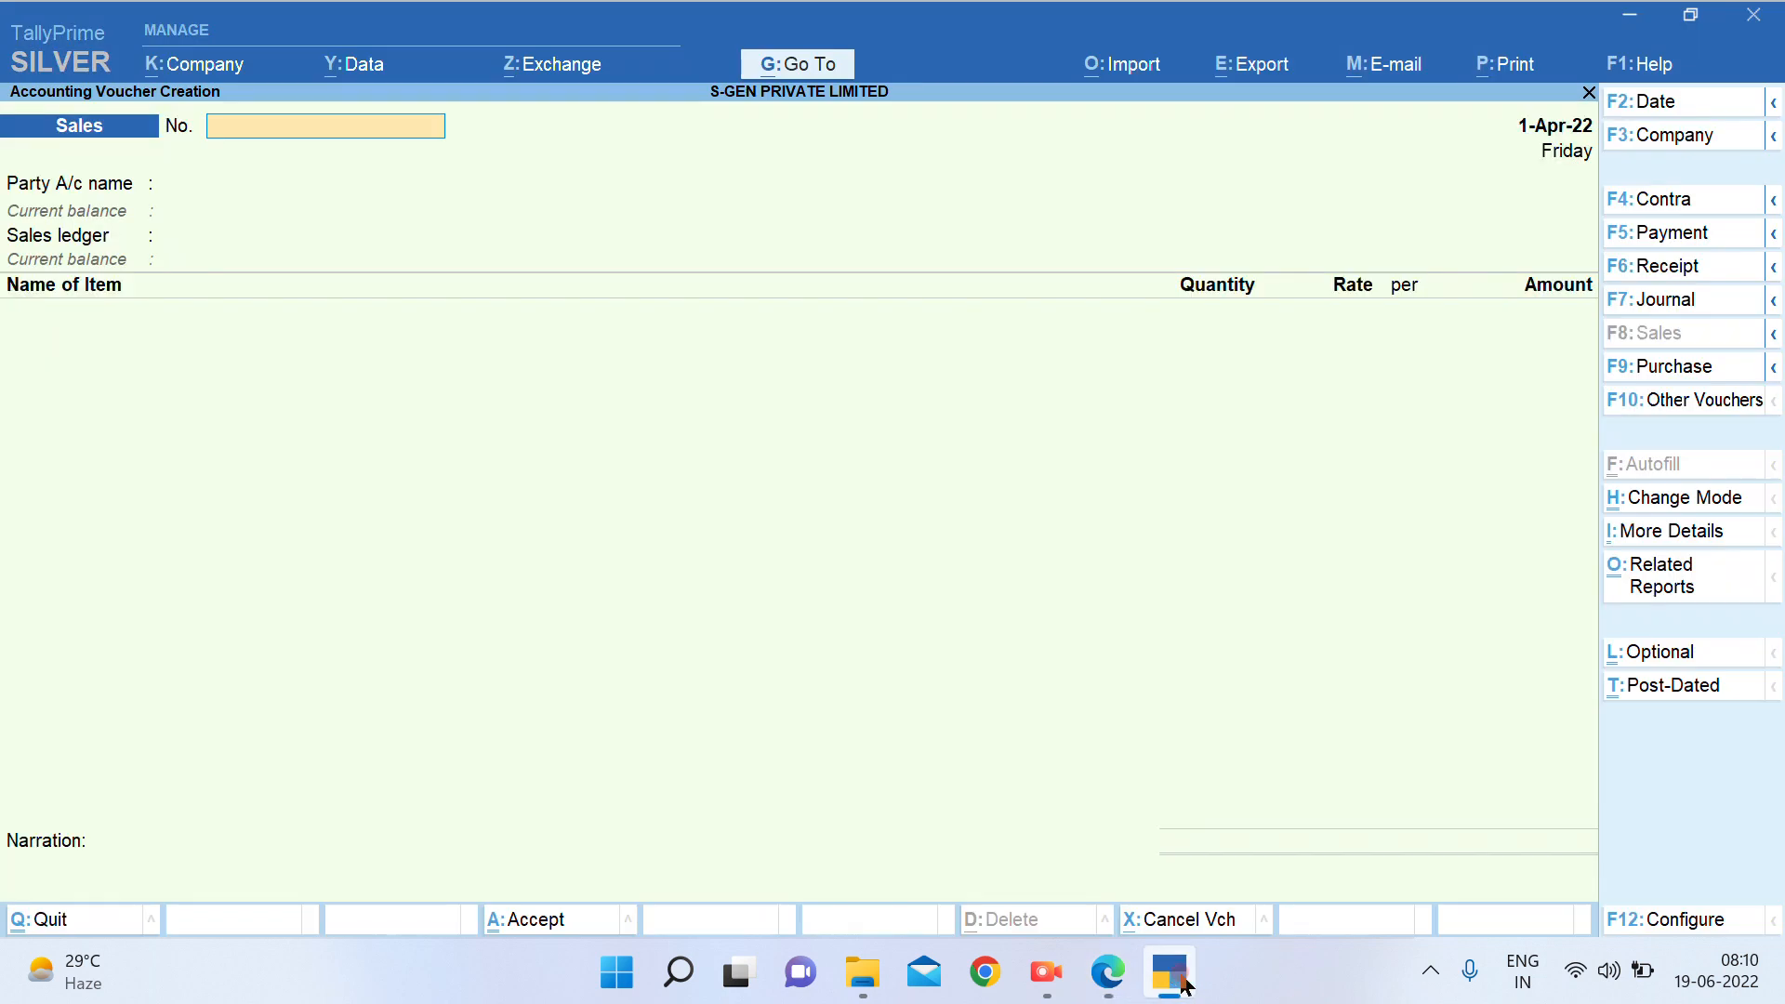
{"action": "left_click", "coordinate": [1662, 400]}
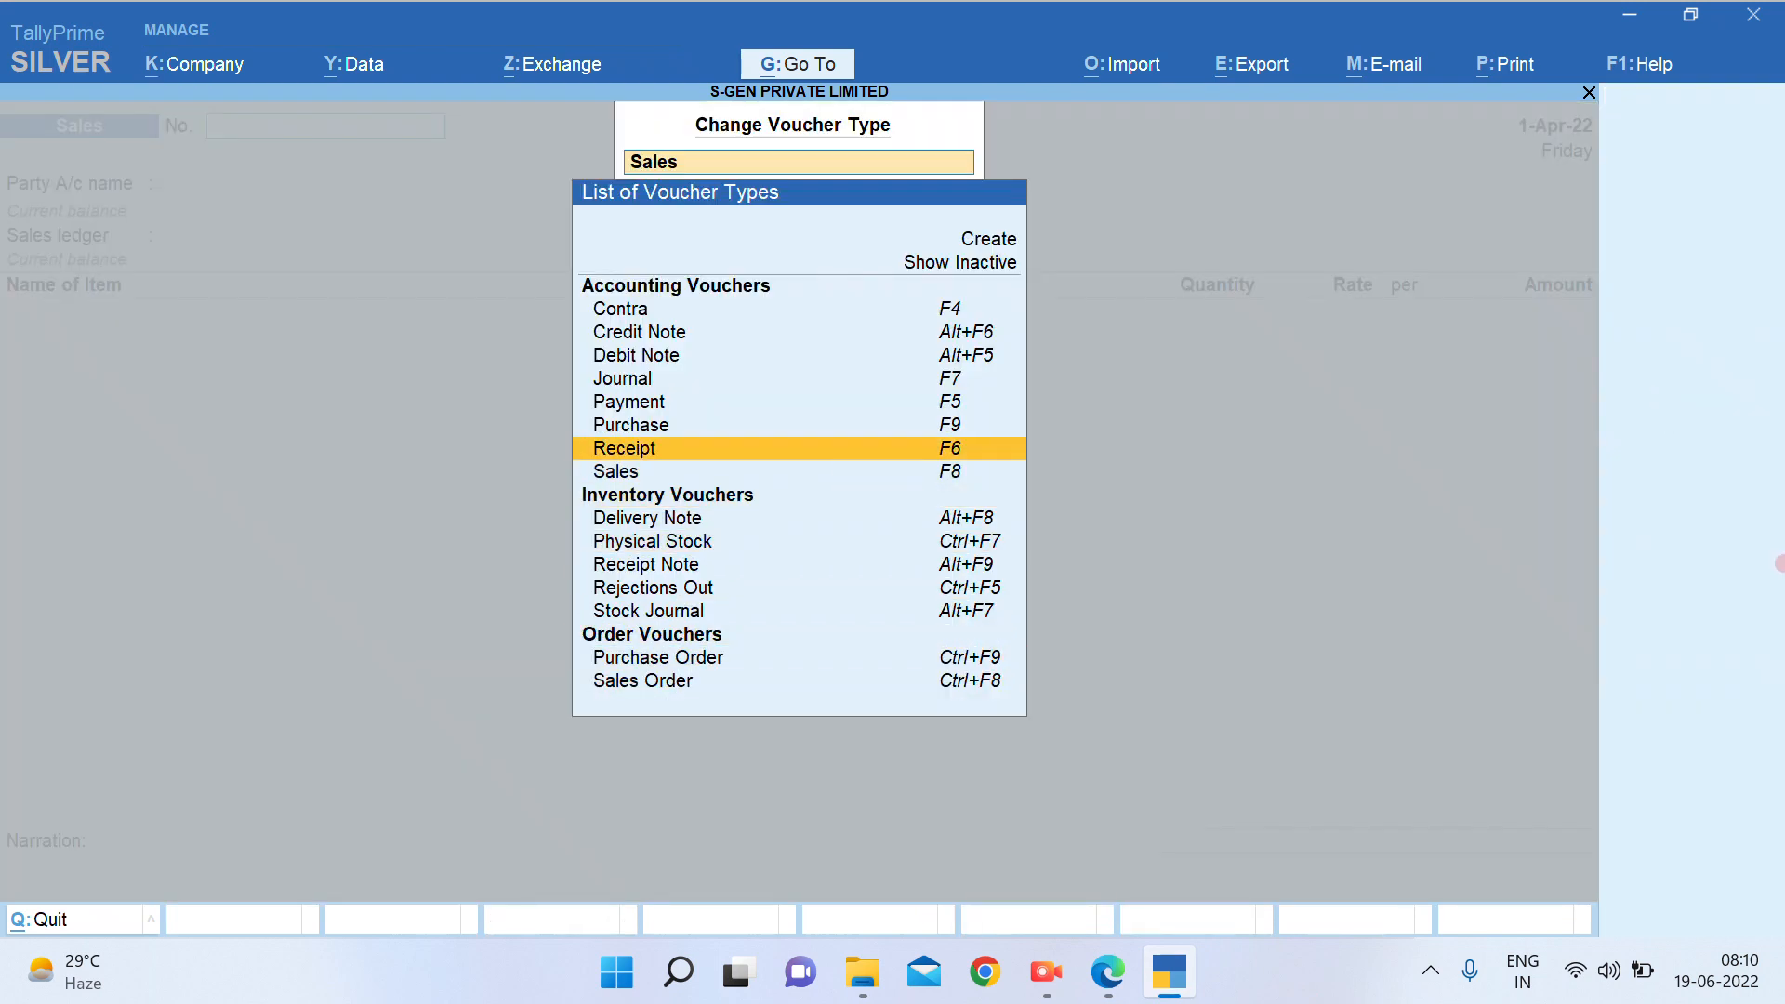
{"action": "left_click", "coordinate": [961, 263]}
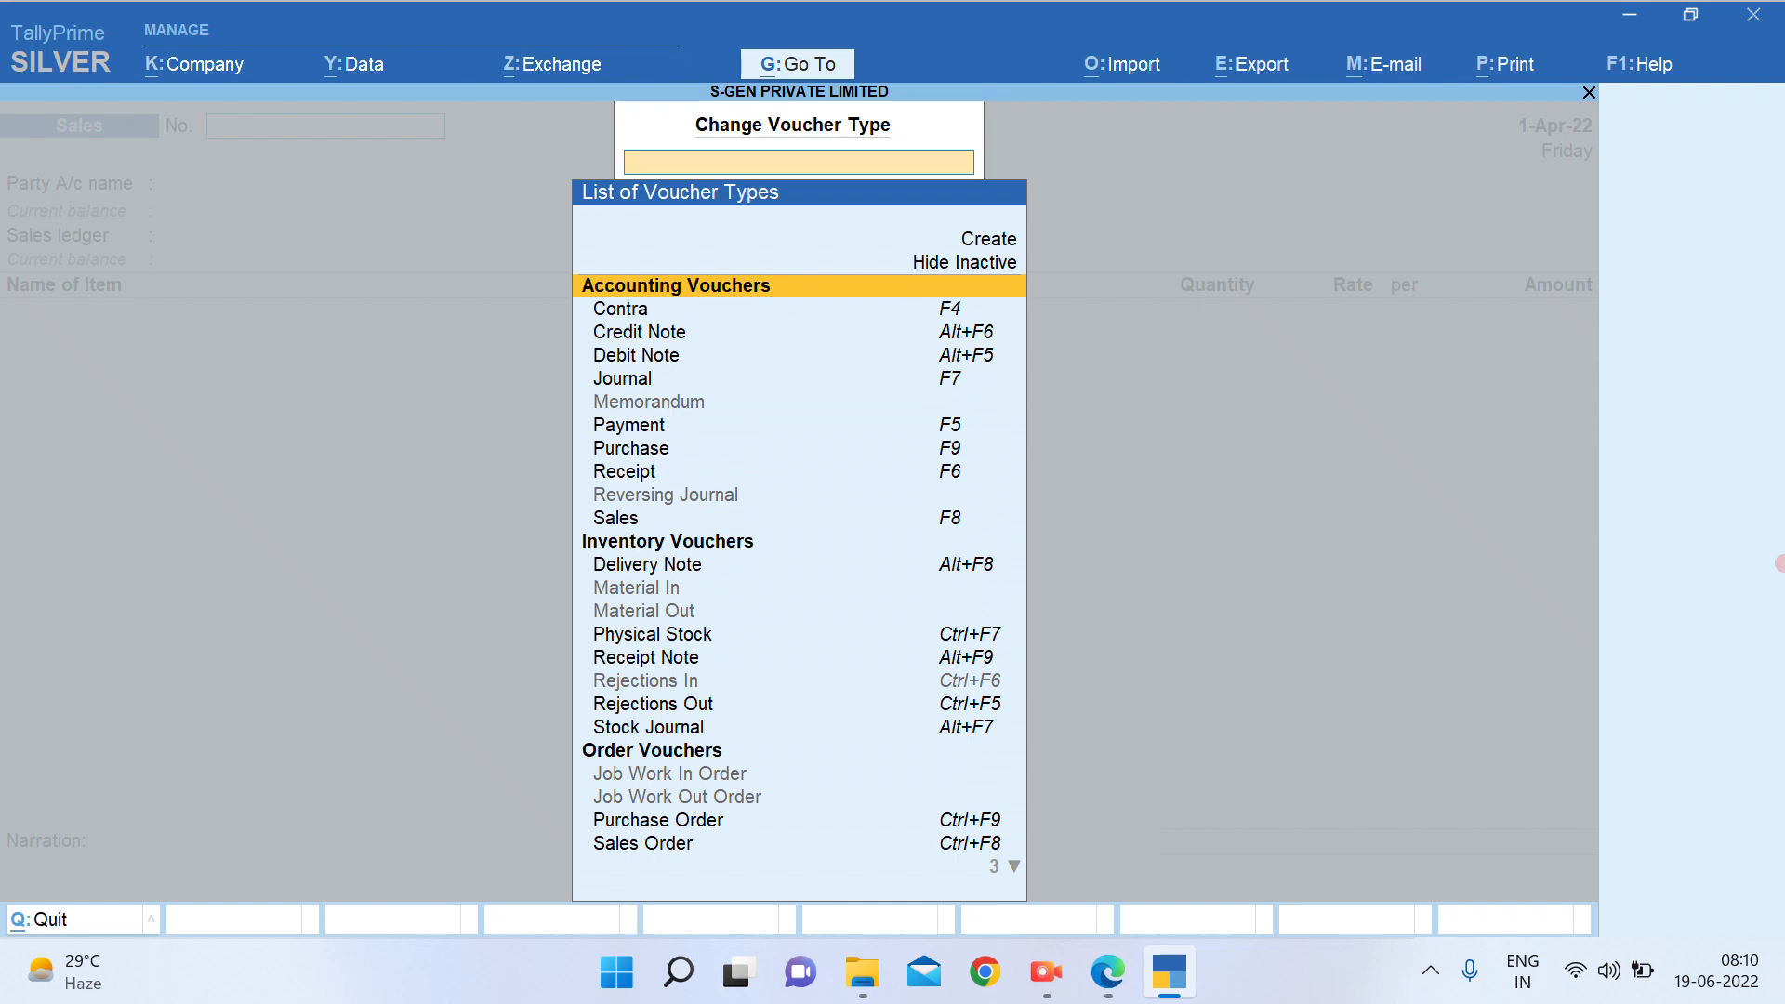
{"action": "left_click", "coordinate": [646, 681]}
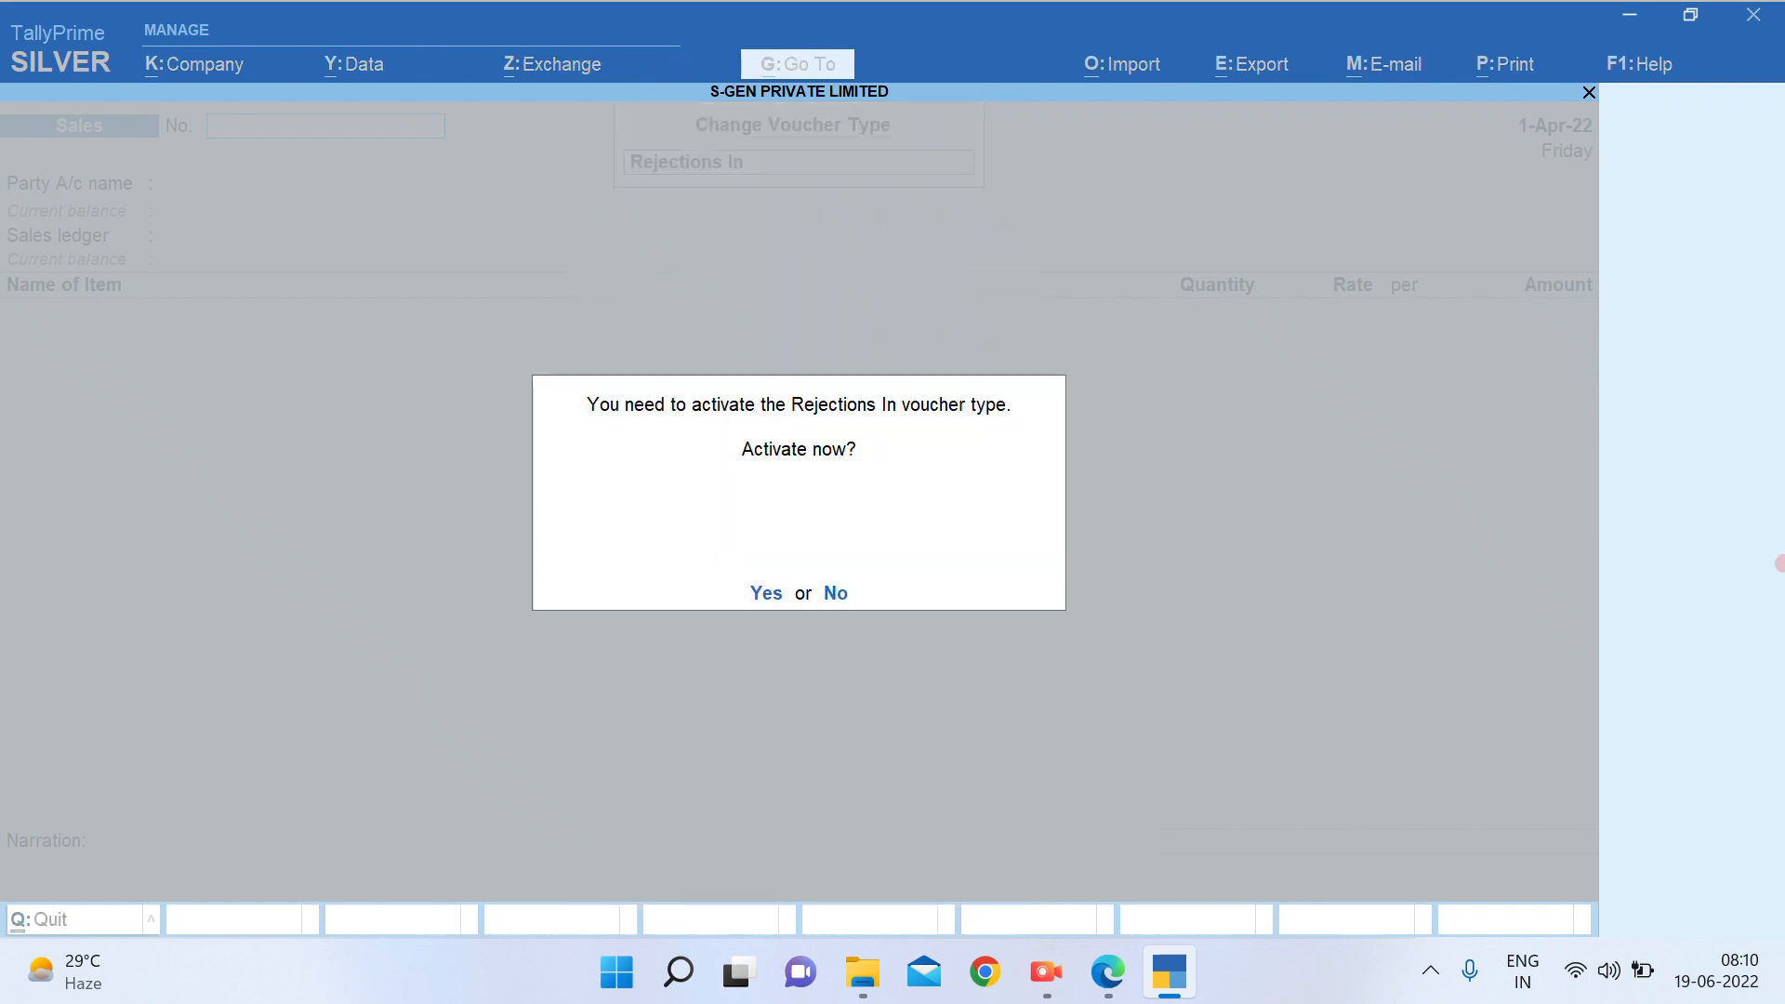
{"action": "key", "text": "y"}
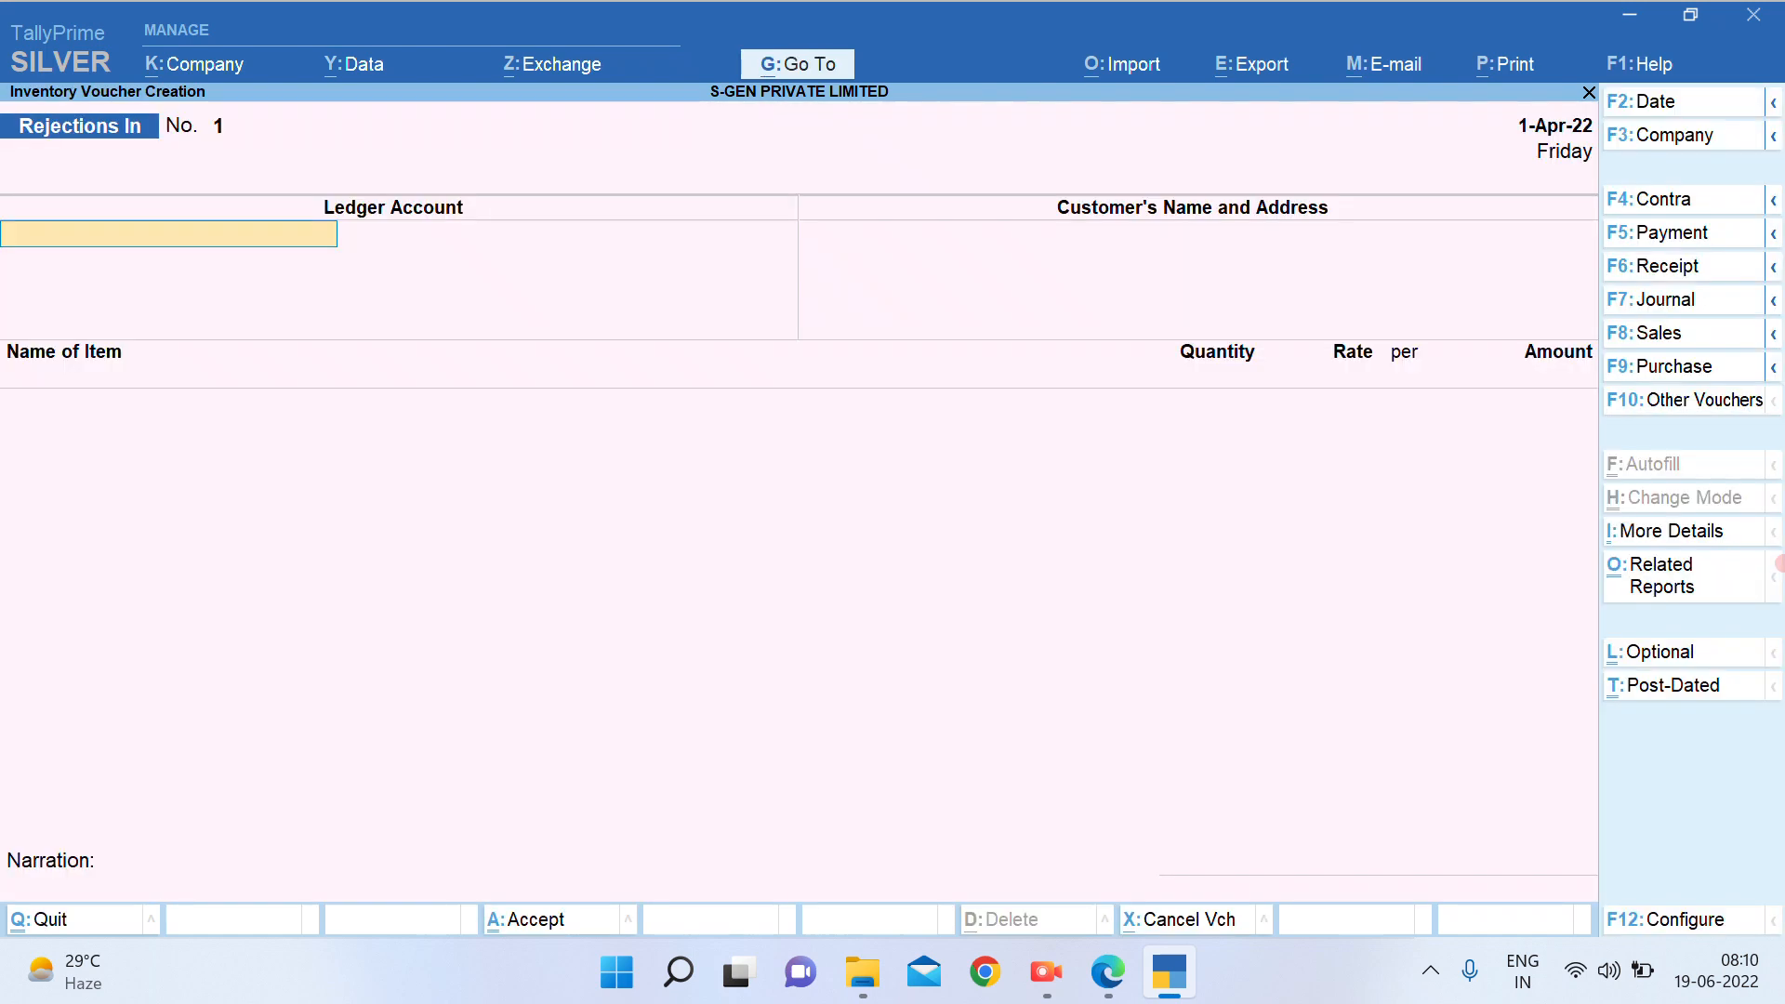
Choose Coal Mines as the Rejections In ledger account and accept its prefilled customer name and address
{"action": "type", "text": "co"}
{"action": "key", "text": "Return"}
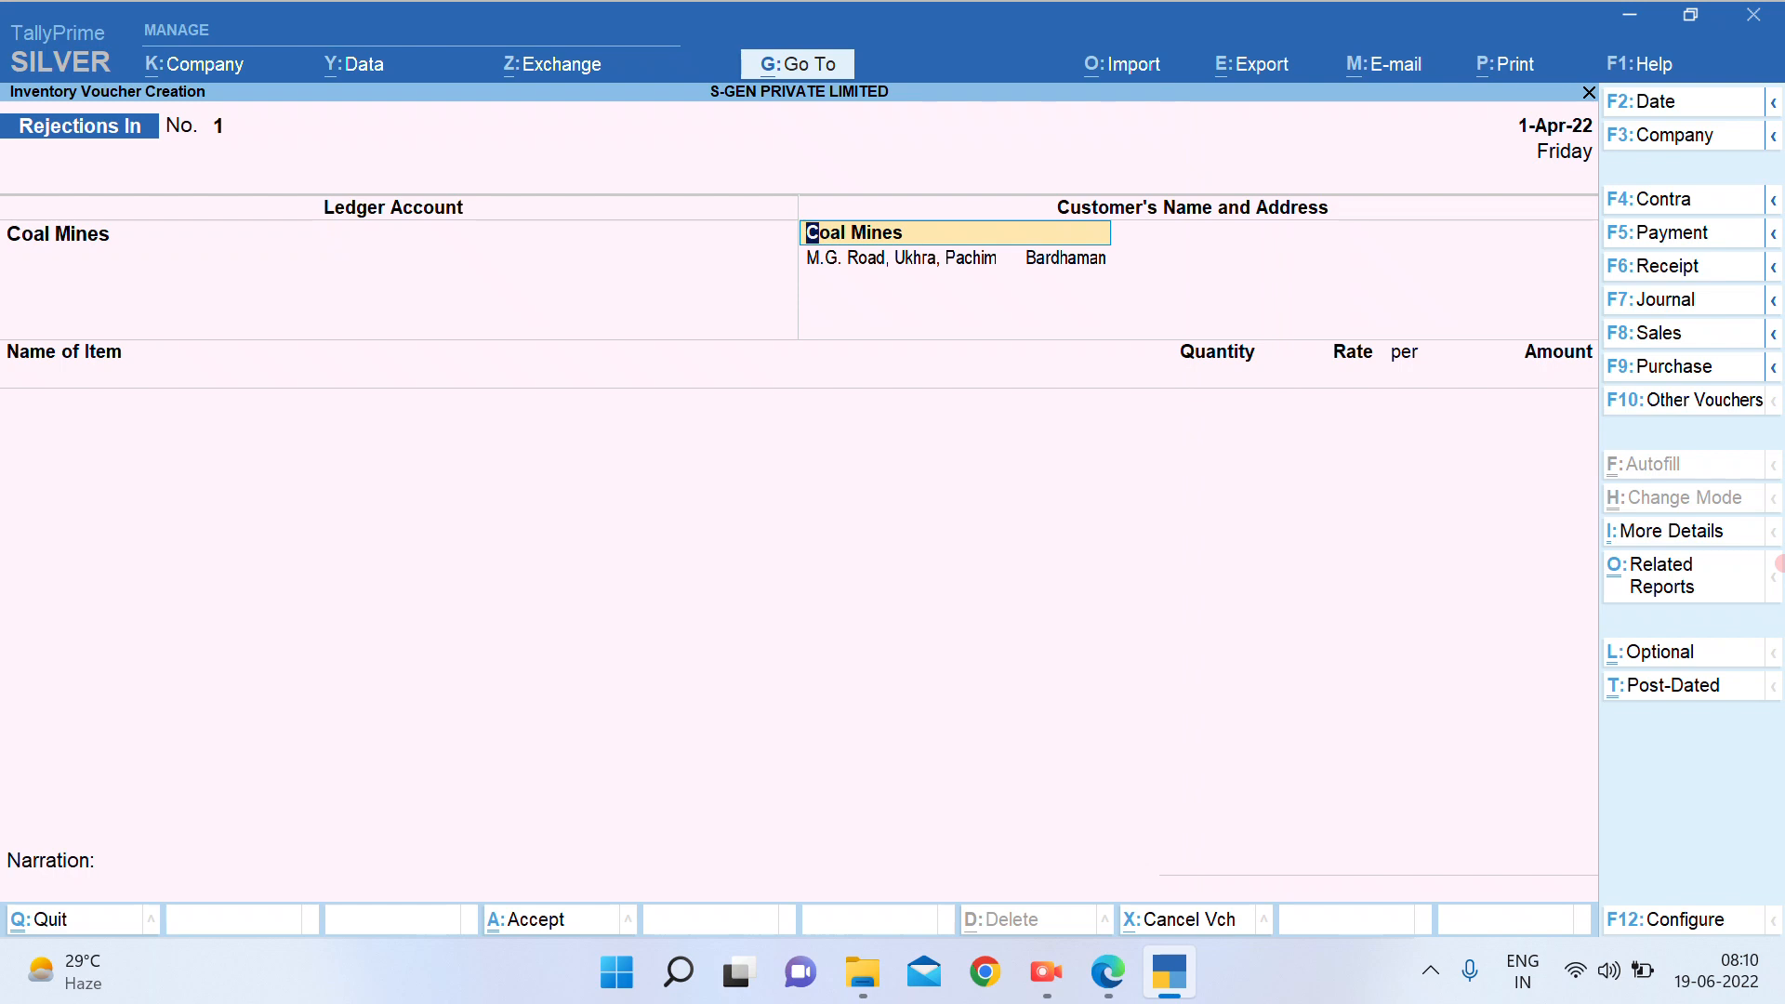
{"action": "key", "text": "Return"}
{"action": "key", "text": "Return"}
{"action": "key", "text": "Return"}
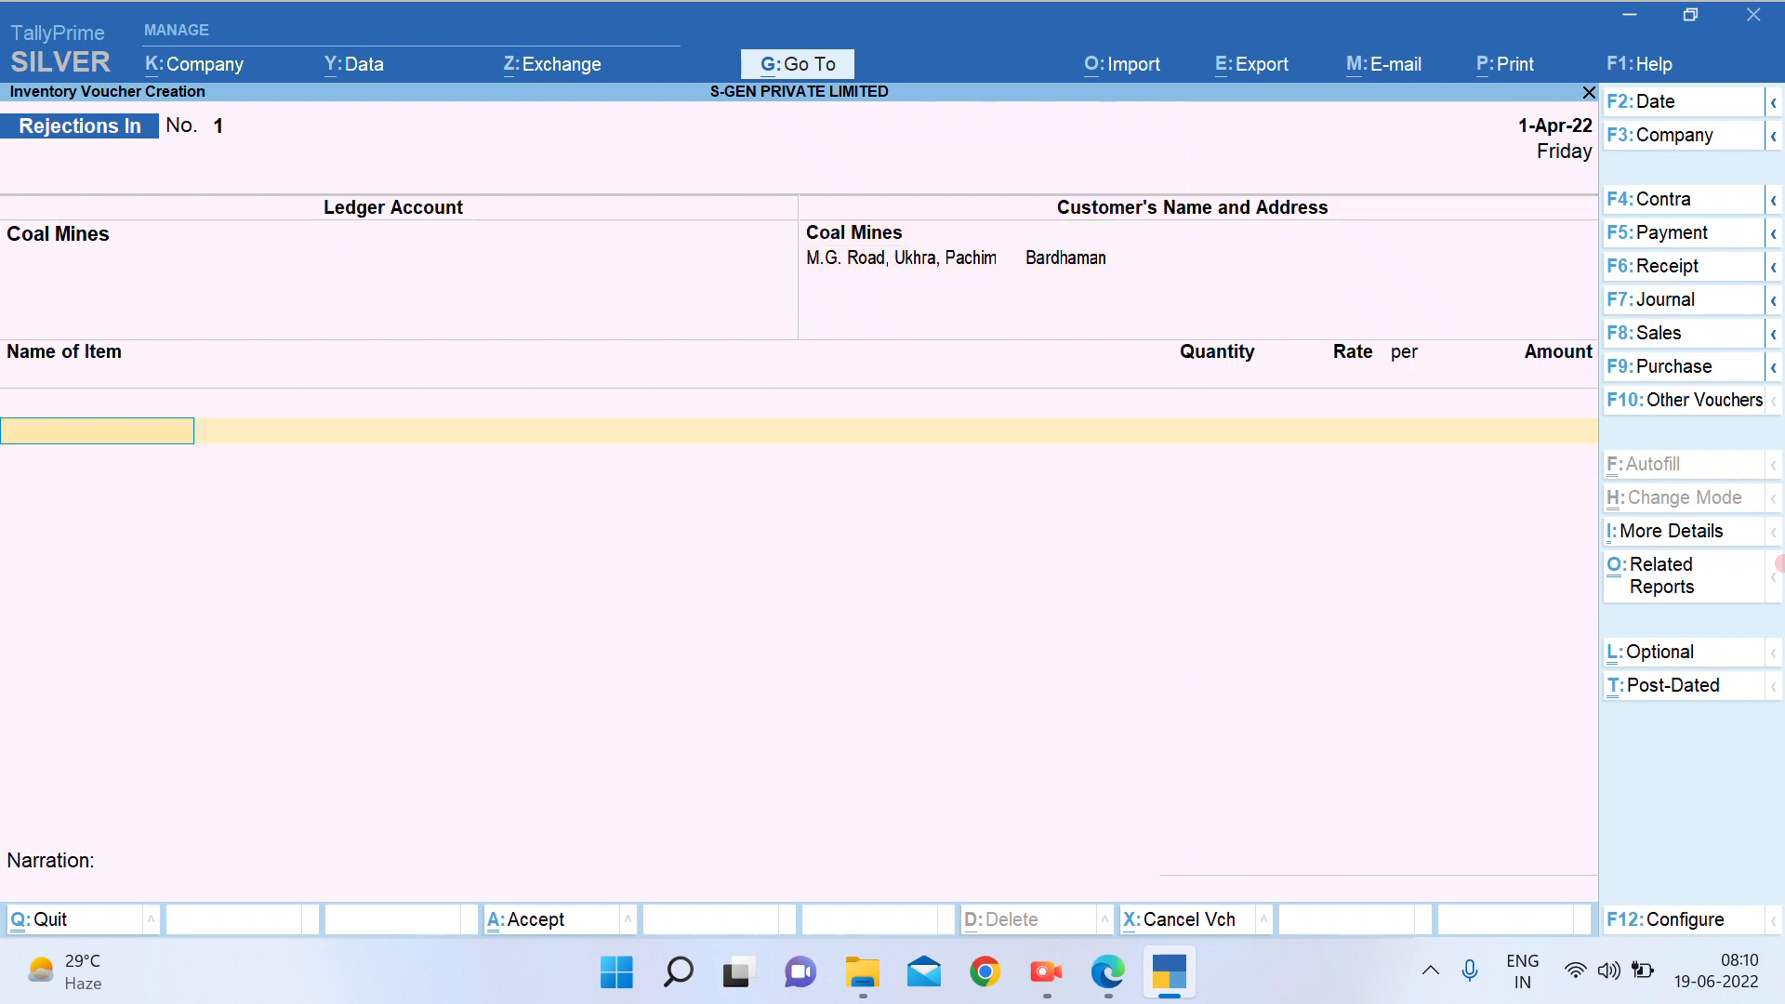
Add STIRRUP 8MM 7X9 under new tracking number RI/01 from the question PDF, leaving the order number Not Applicable
{"action": "type", "text": "ST"}
{"action": "key", "text": "Return"}
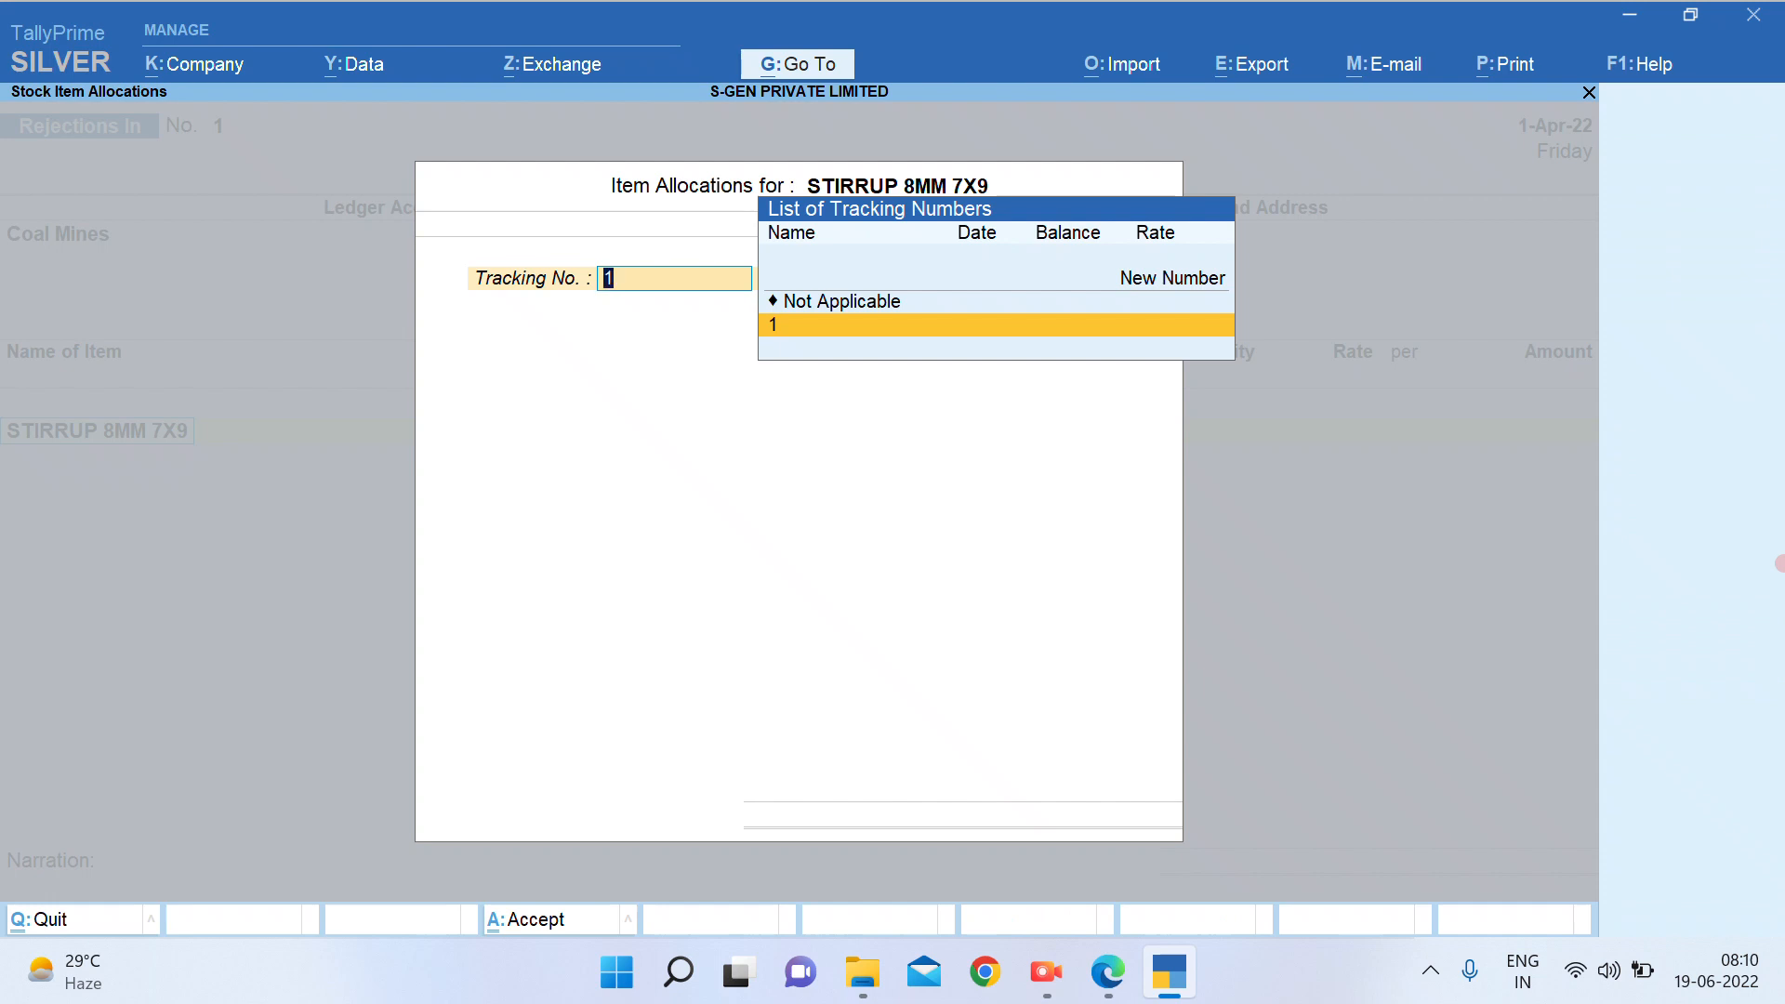
{"action": "key", "text": "Up"}
{"action": "key", "text": "Up"}
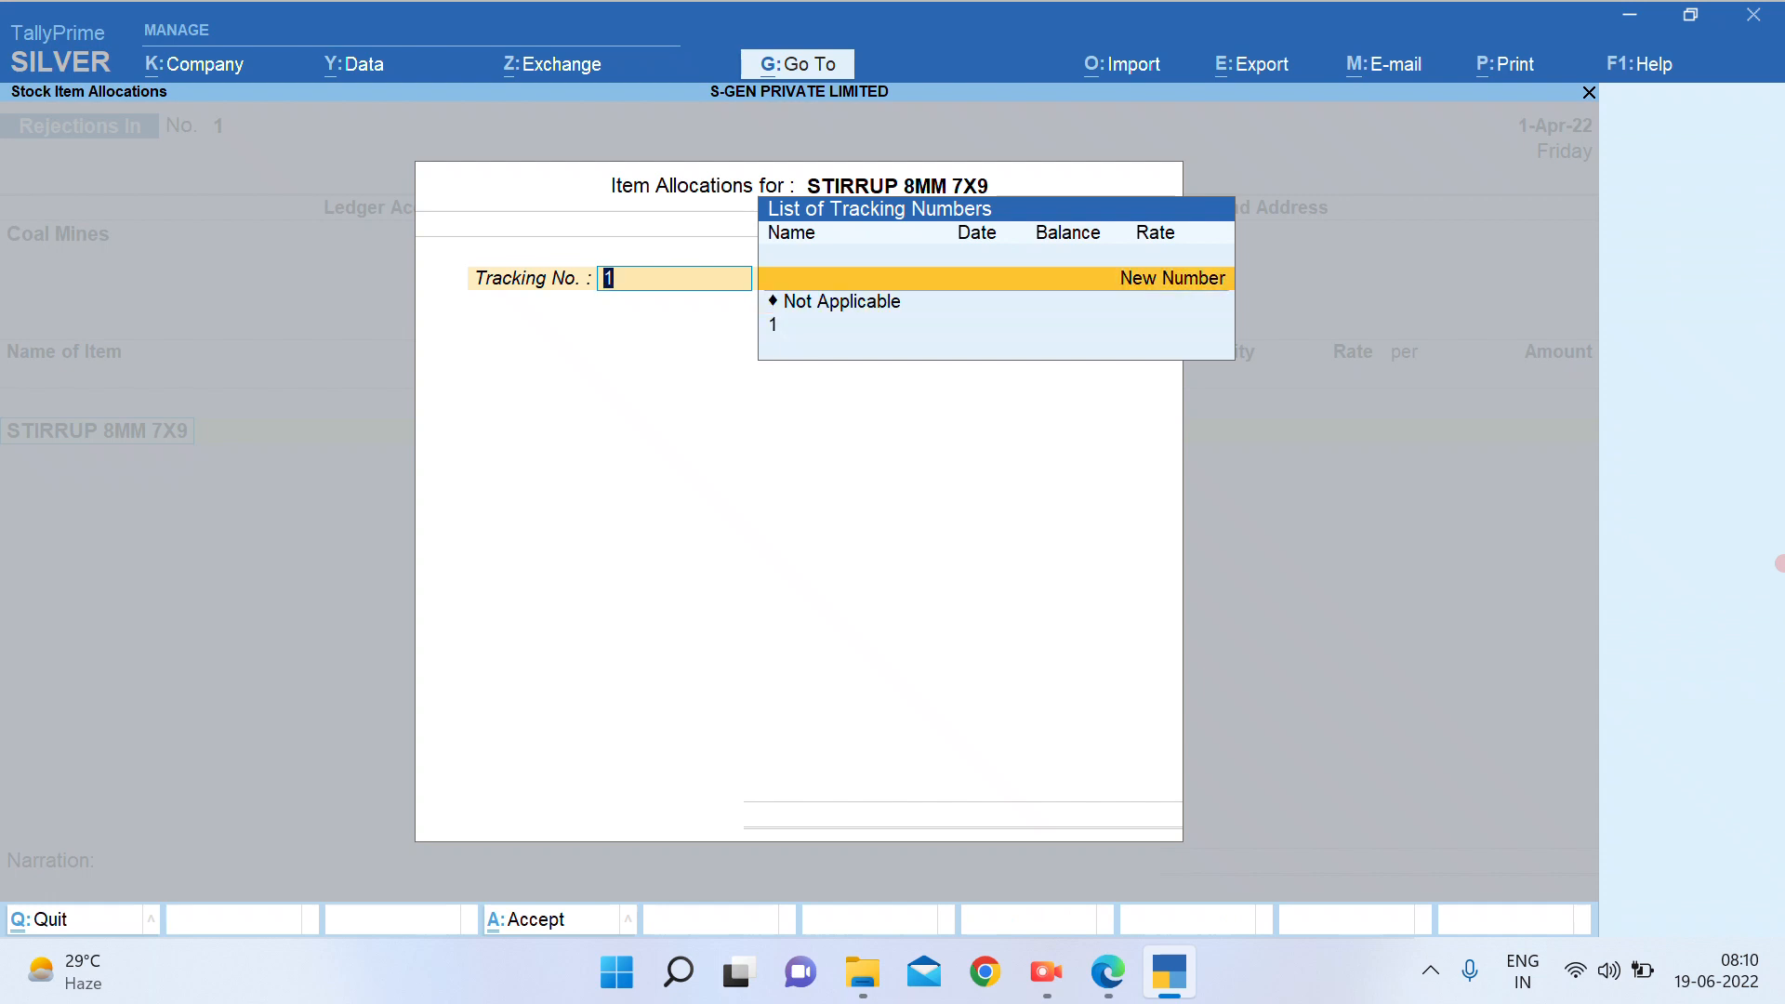
{"action": "key", "text": "Return"}
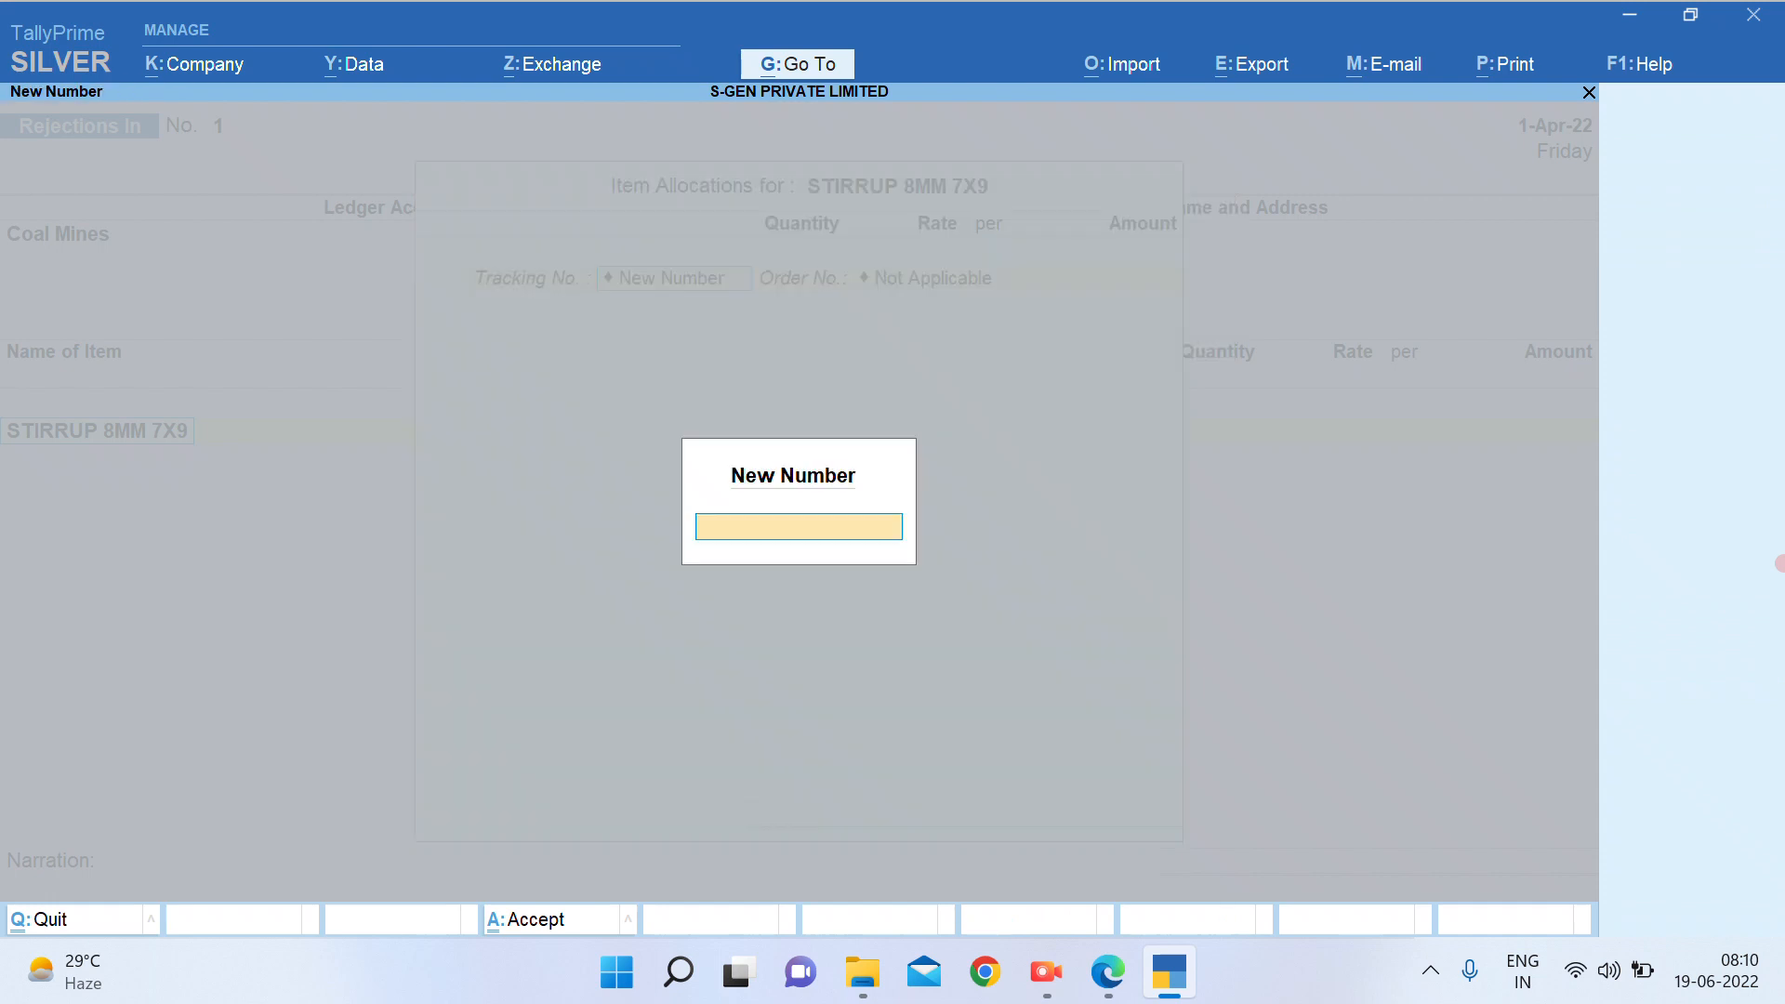
{"action": "key", "text": "alt+Tab"}
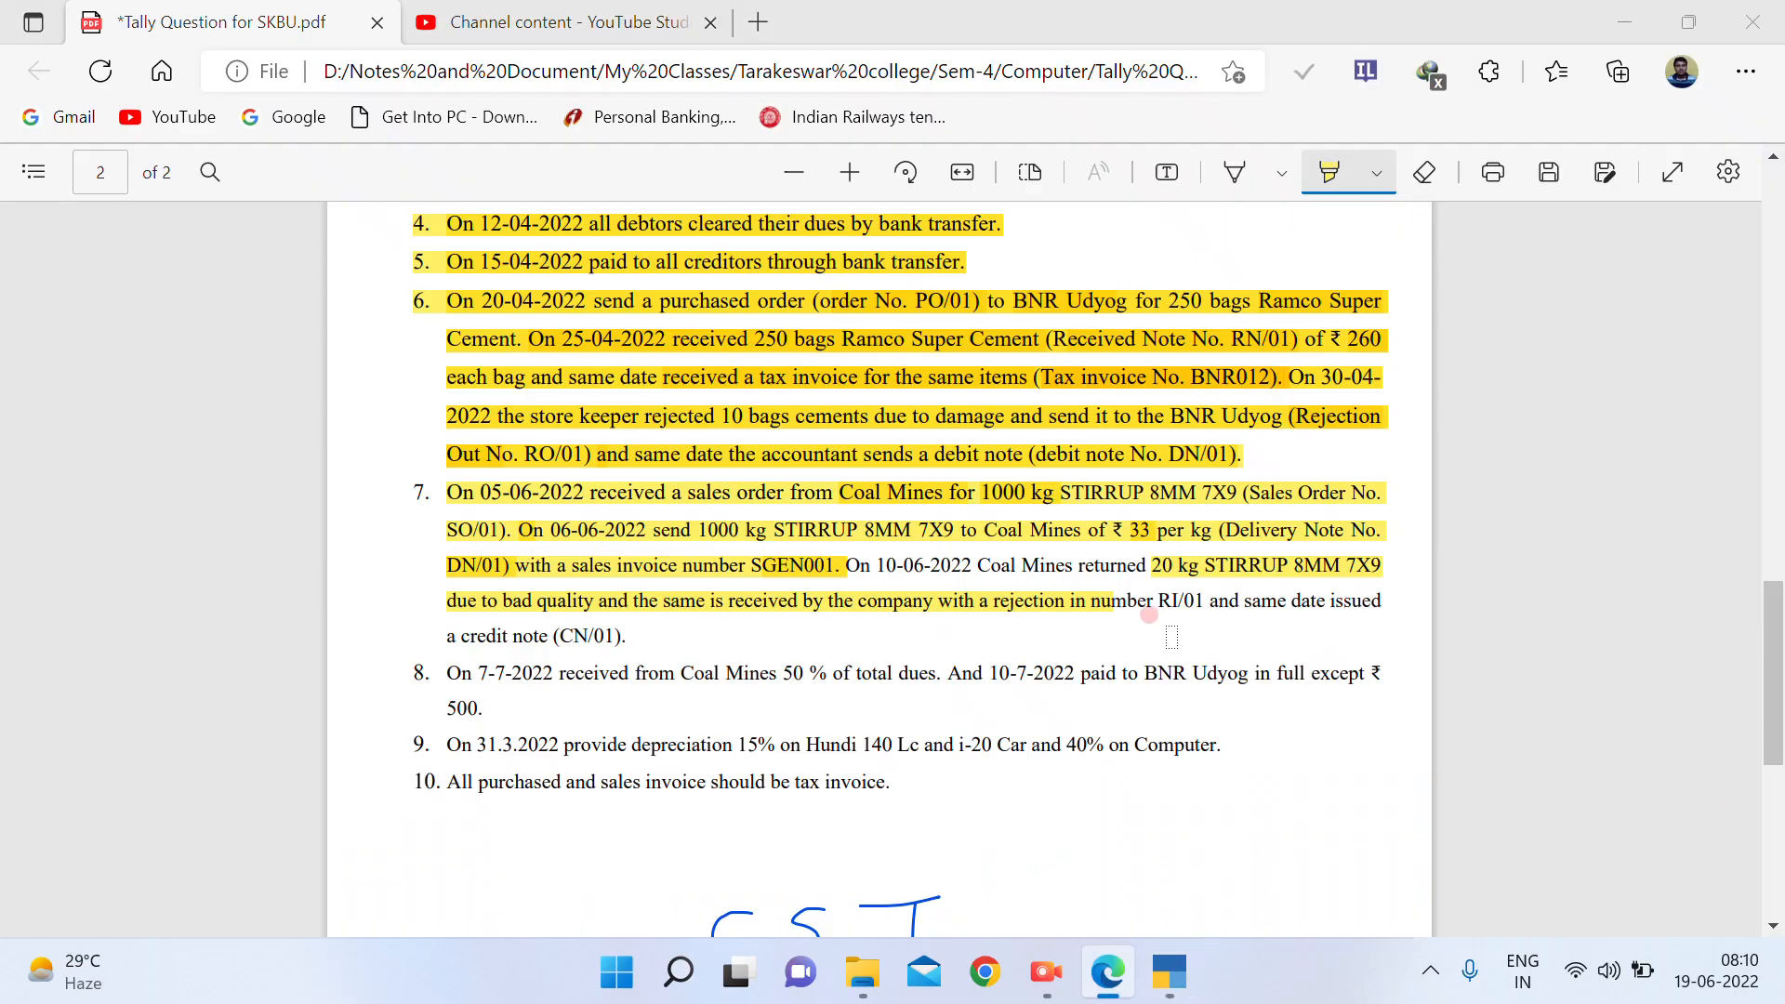
{"action": "key", "text": "alt+Tab"}
{"action": "type", "text": "R"}
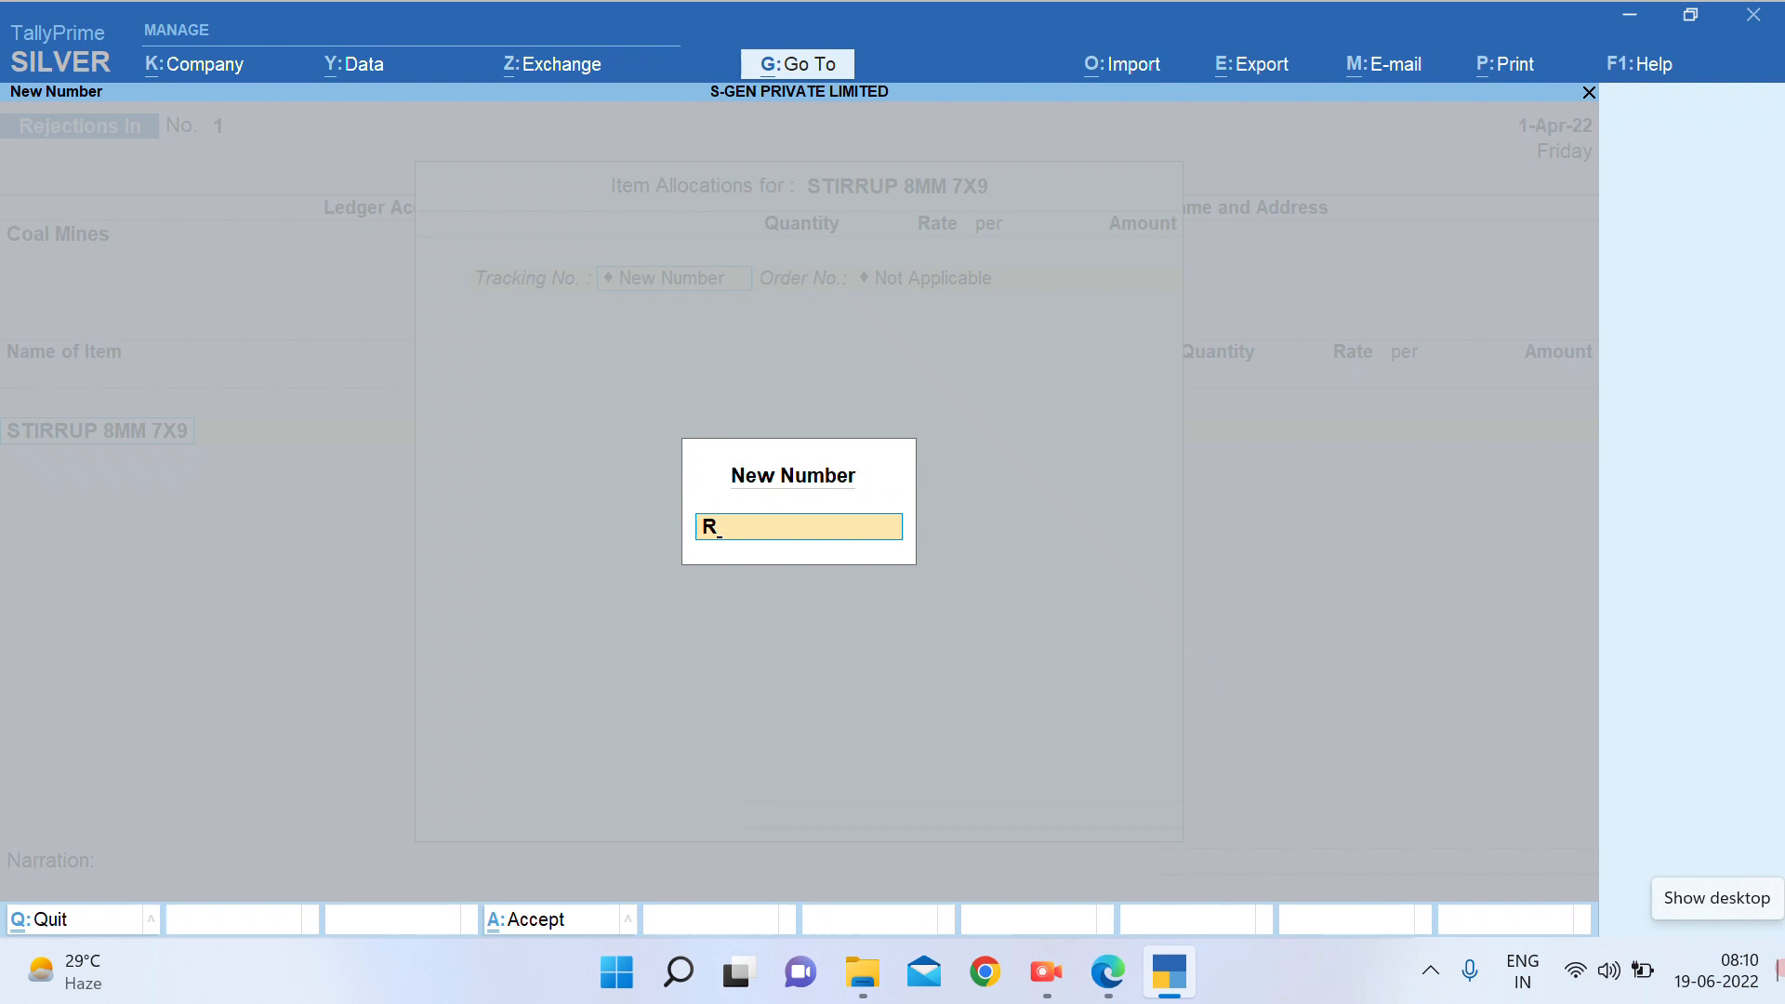
{"action": "type", "text": "I/01"}
{"action": "key", "text": "Return"}
{"action": "key", "text": "Return"}
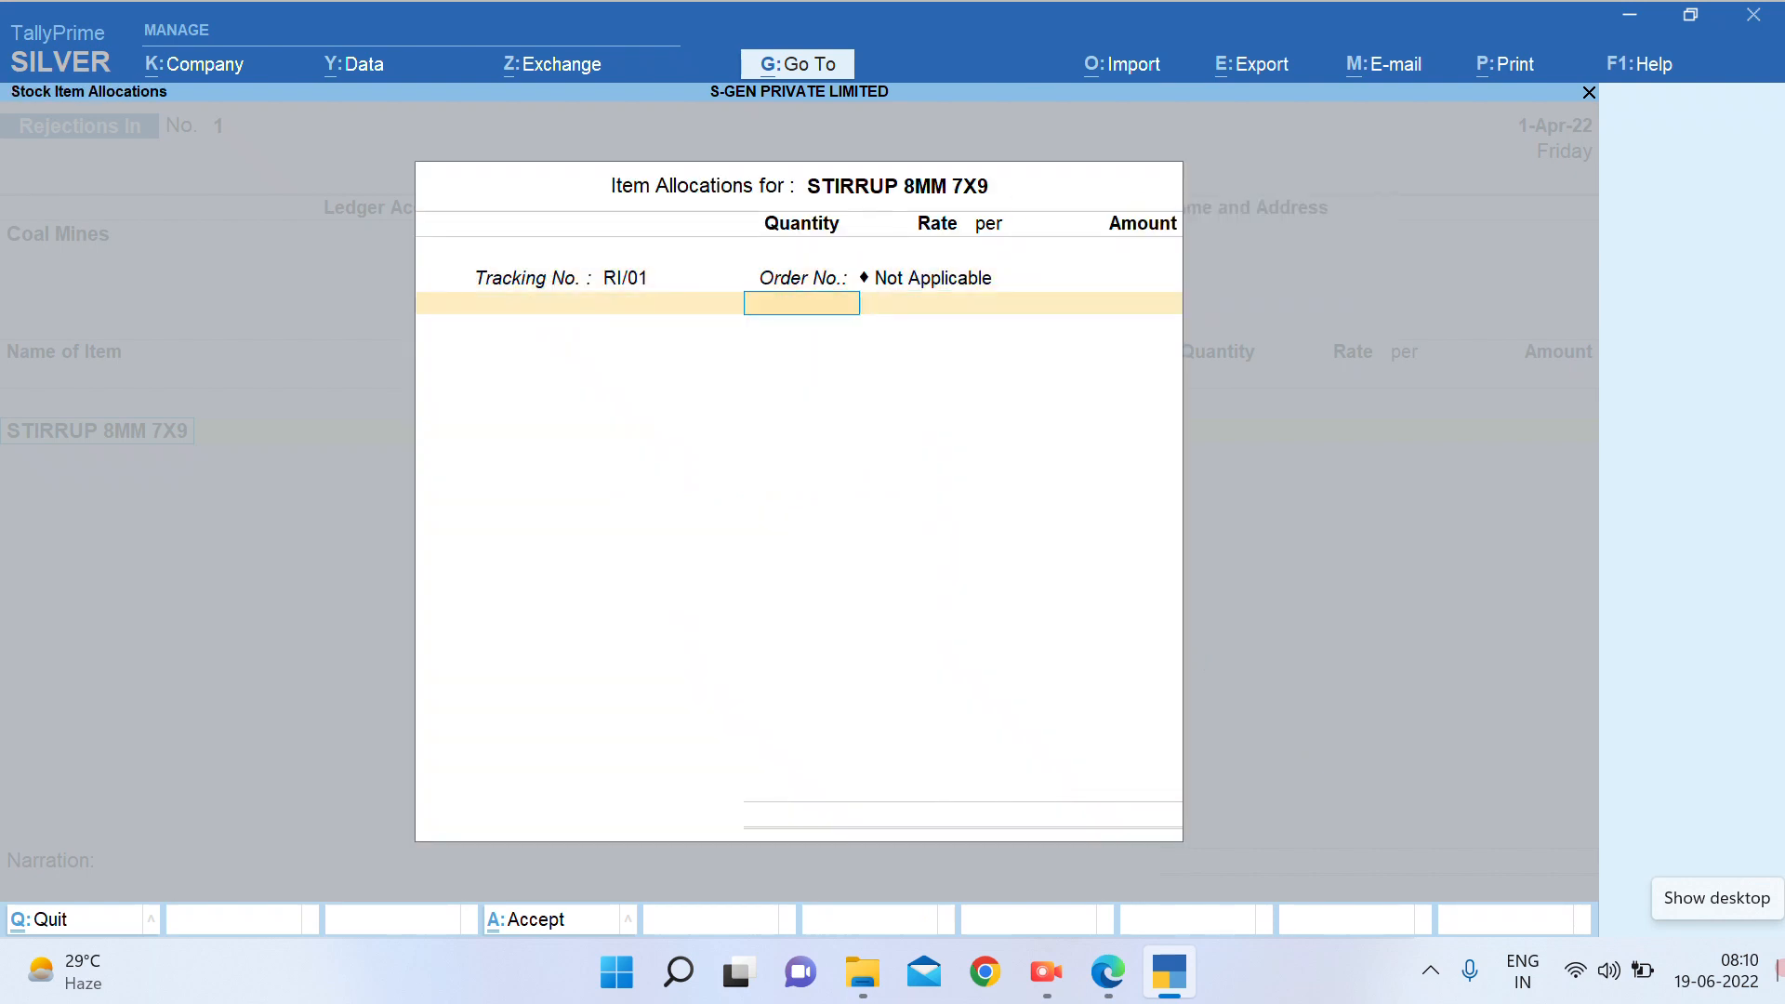
Allocate 20 kg of the stirrups at 33.00 per kg, end the tracking list and save the Rejections In voucher
{"action": "type", "text": "20"}
{"action": "key", "text": "Return"}
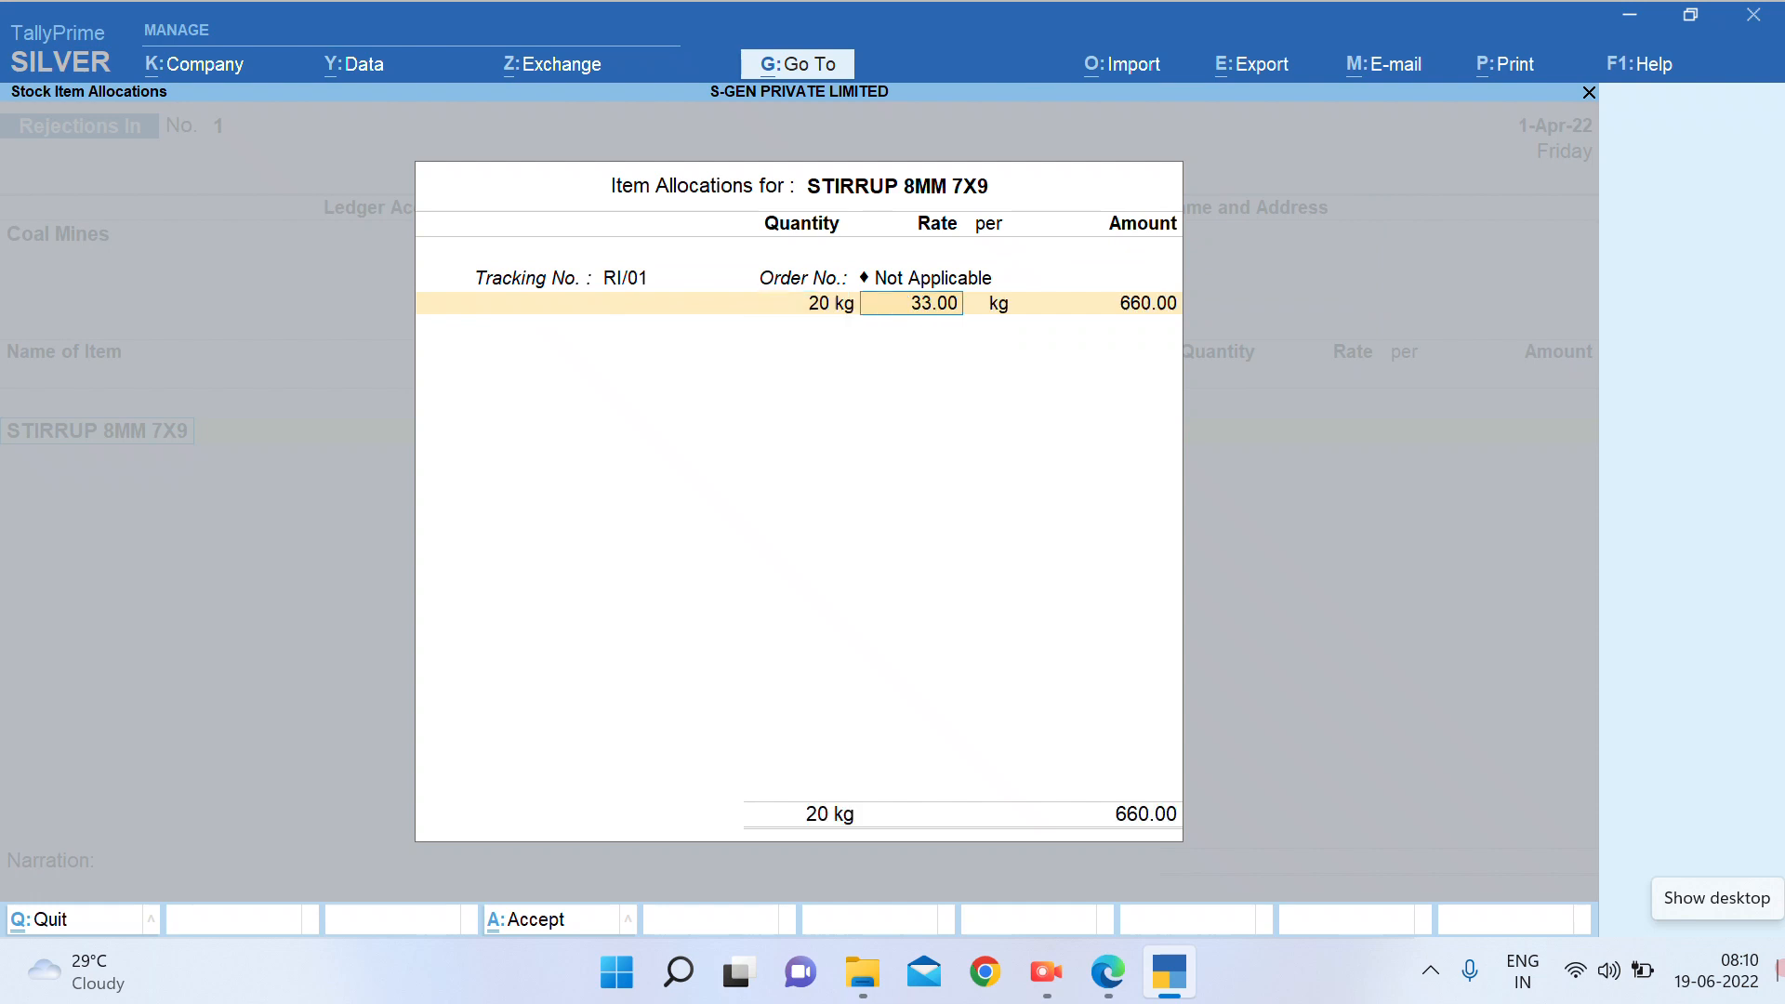
{"action": "key", "text": "Return"}
{"action": "key", "text": "Return"}
{"action": "key", "text": "Return"}
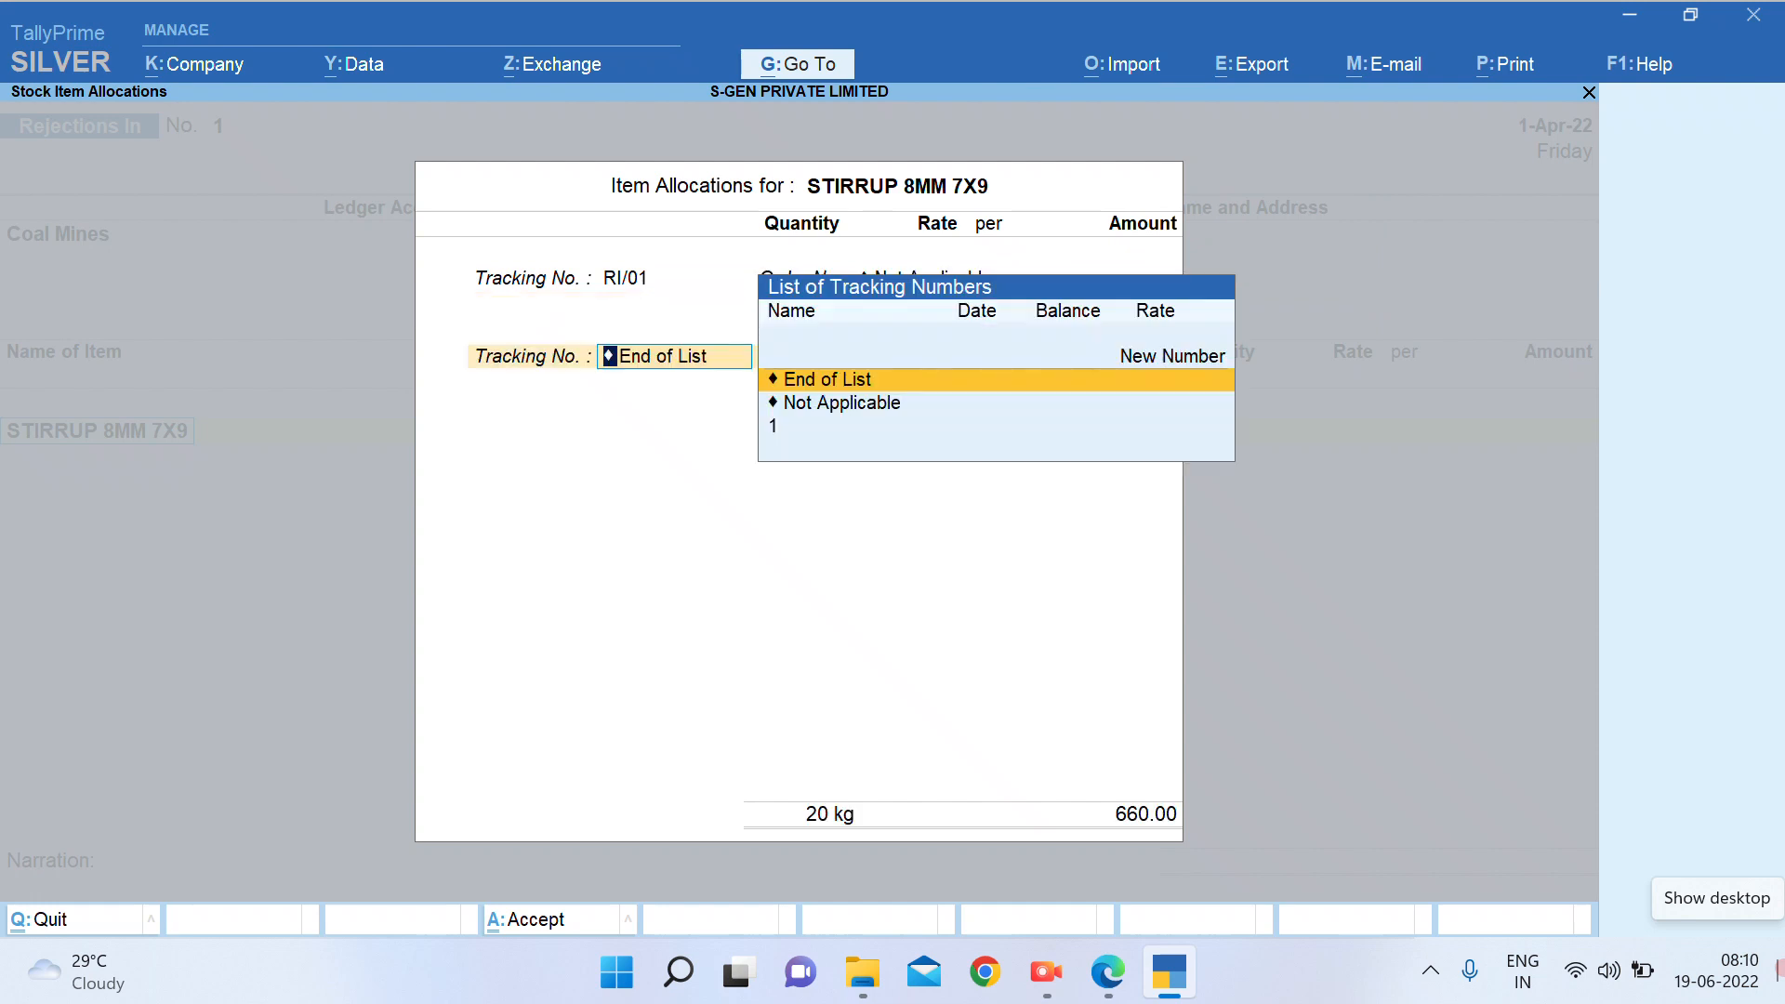
{"action": "key", "text": "Return"}
{"action": "key", "text": "Return"}
{"action": "key", "text": "Return"}
{"action": "key", "text": "Return"}
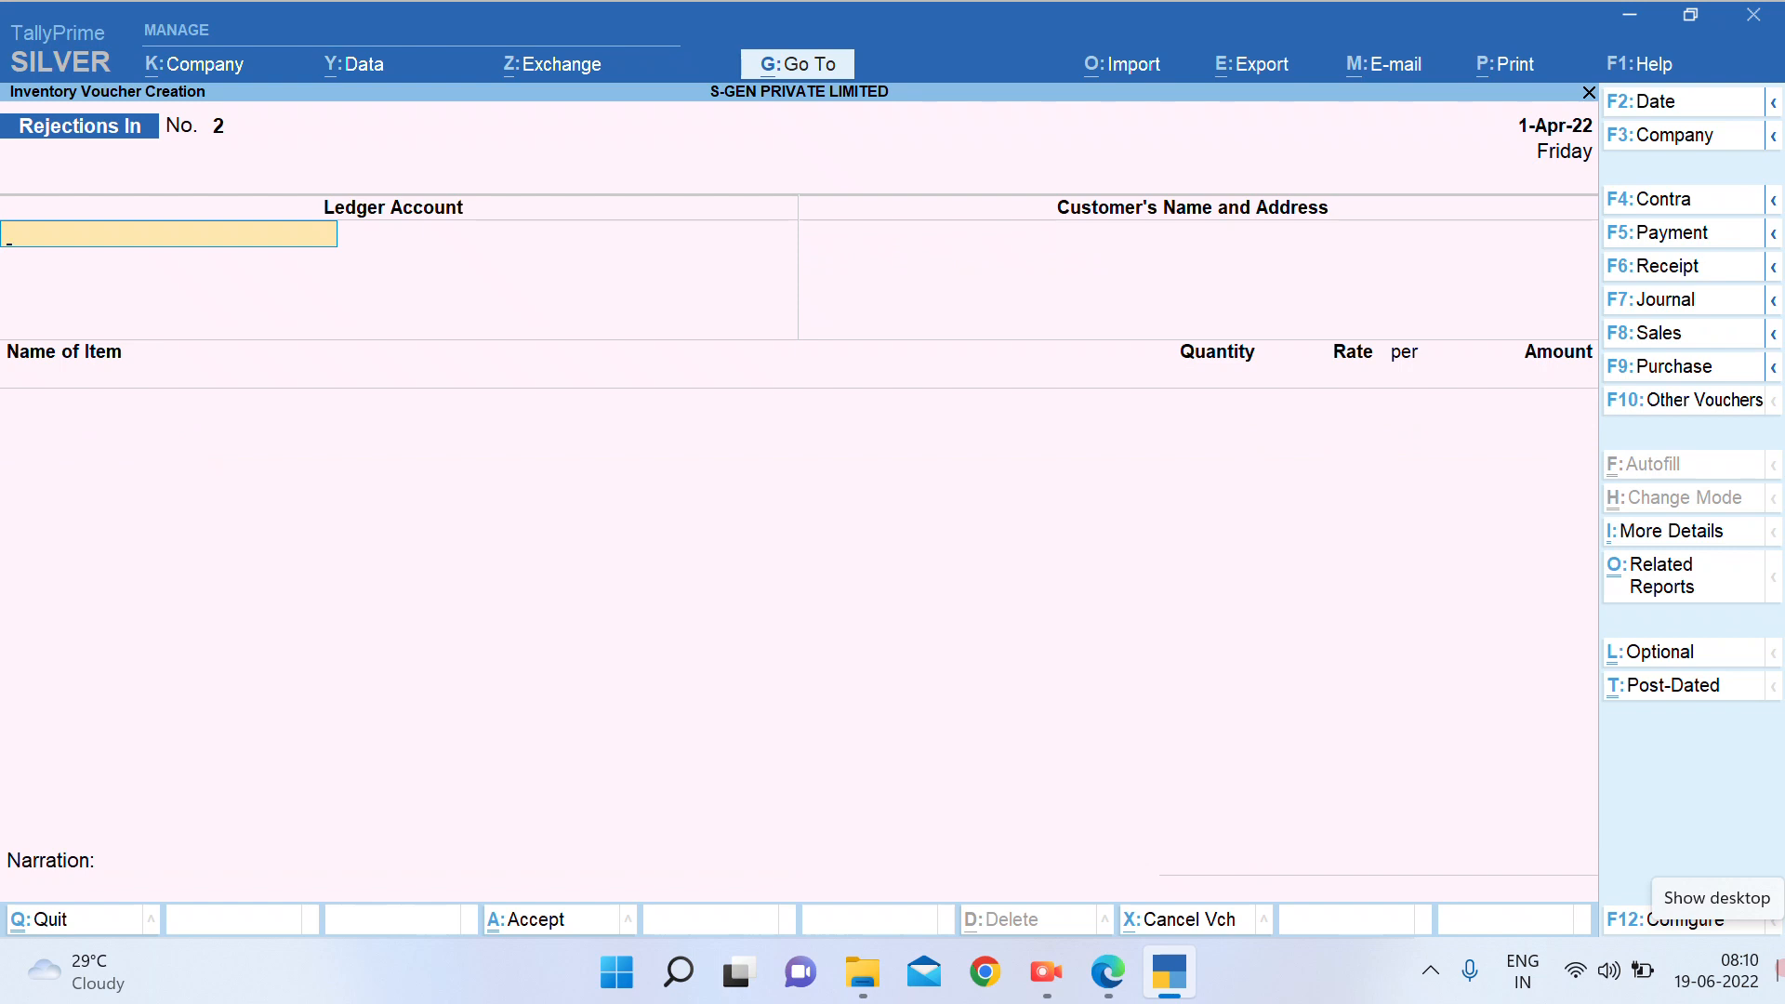
Change the voucher type from Rejections In to Credit Note
{"action": "left_click", "coordinate": [1704, 409]}
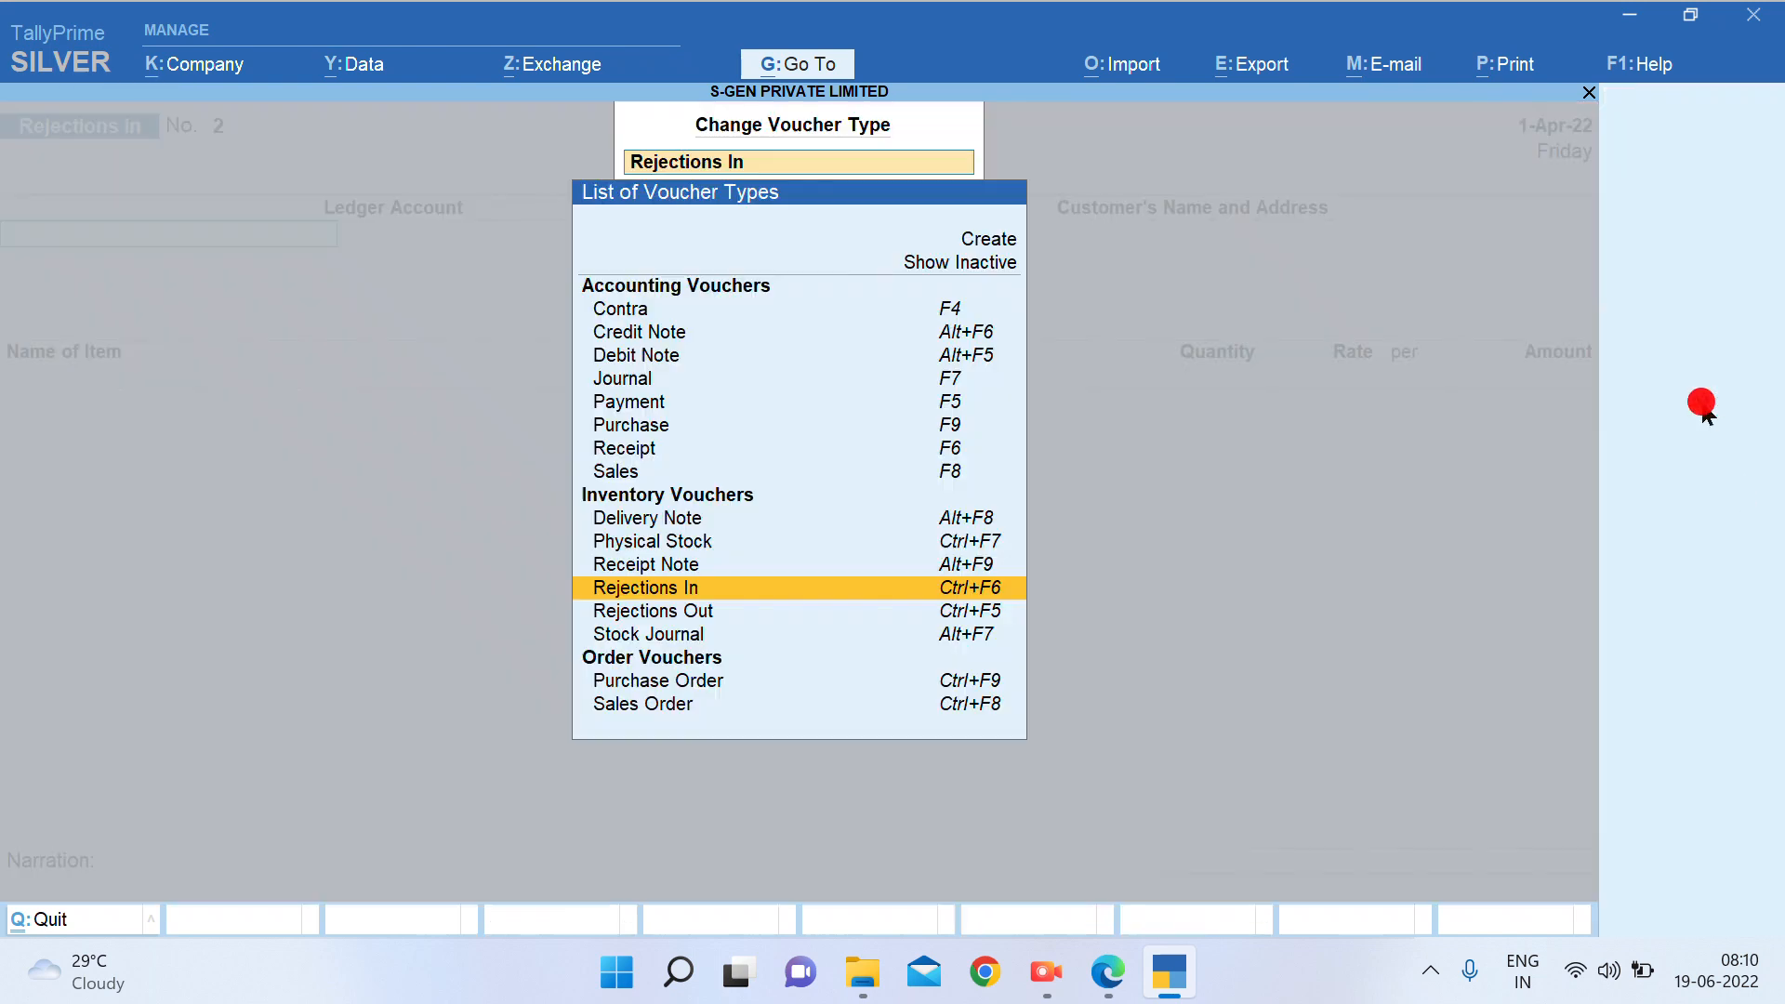
{"action": "key", "text": "Up"}
{"action": "key", "text": "Up"}
{"action": "key", "text": "Up"}
{"action": "key", "text": "Up"}
{"action": "key", "text": "Up"}
{"action": "key", "text": "Up"}
{"action": "key", "text": "Up"}
{"action": "key", "text": "Up"}
{"action": "key", "text": "Up"}
{"action": "key", "text": "Up"}
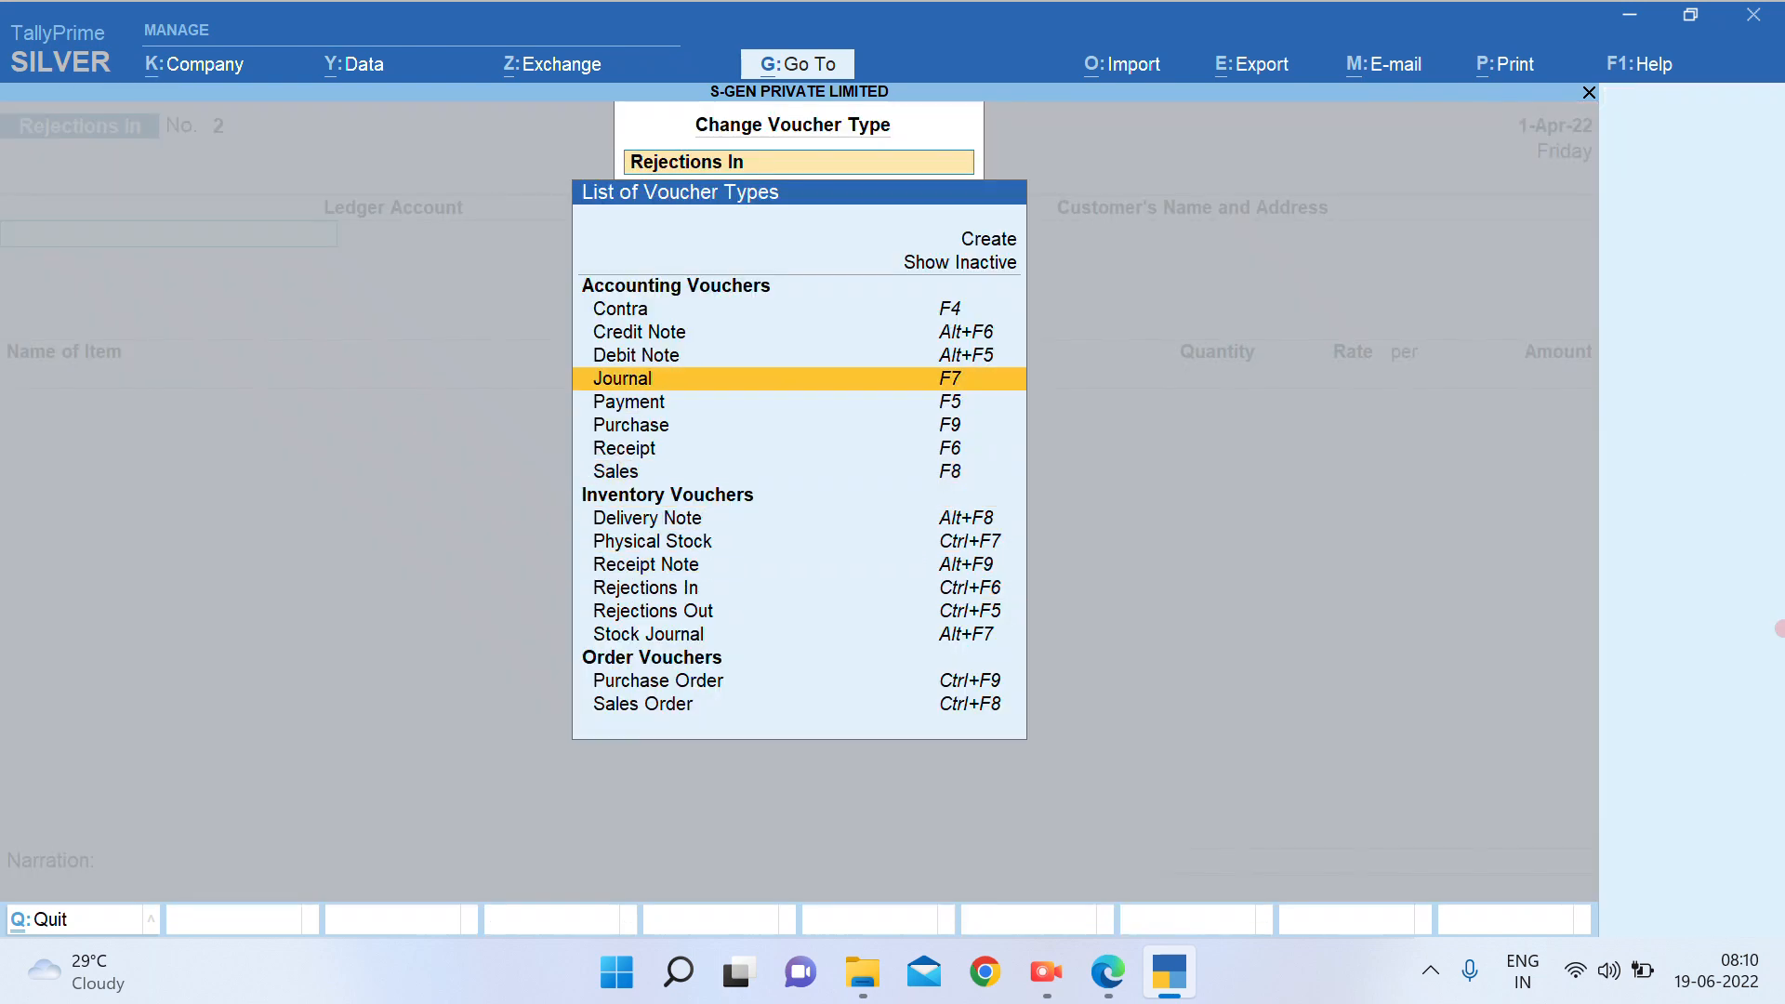
{"action": "key", "text": "Return"}
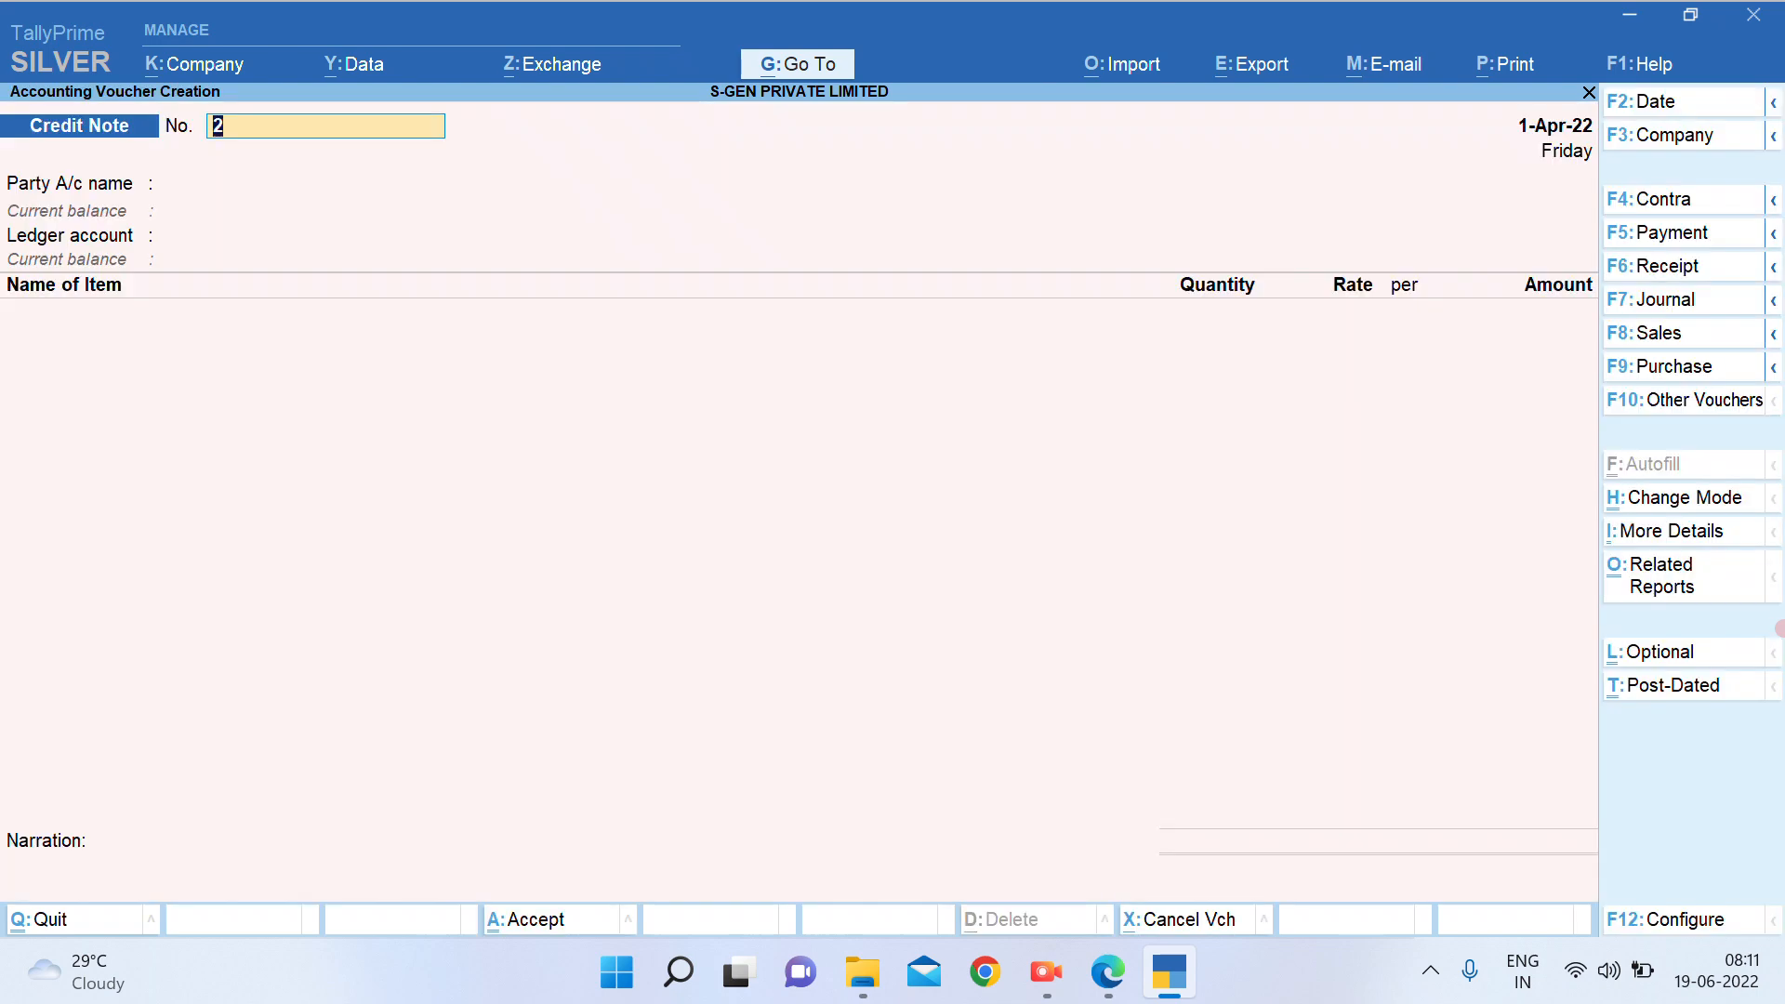
Check the credit note number in the question PDF in Edge and number the voucher CN/01
{"action": "key", "text": "alt+Tab"}
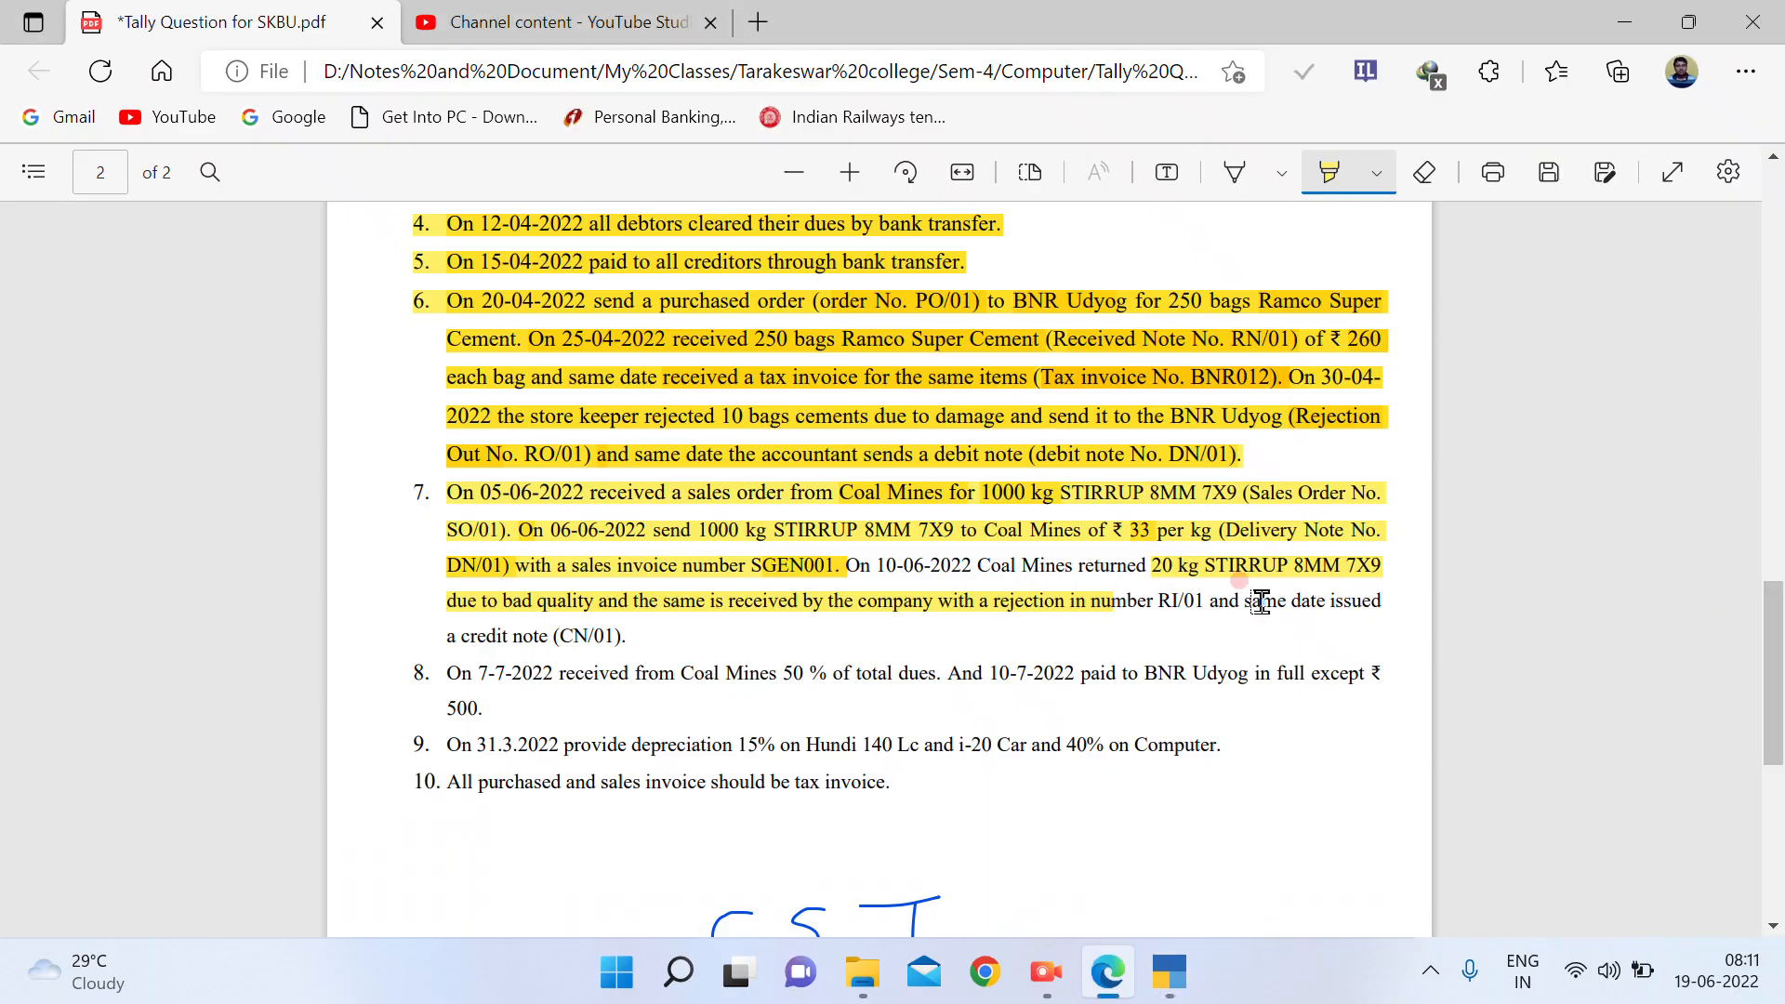
{"action": "key", "text": "alt+Tab"}
{"action": "type", "text": "CN/01"}
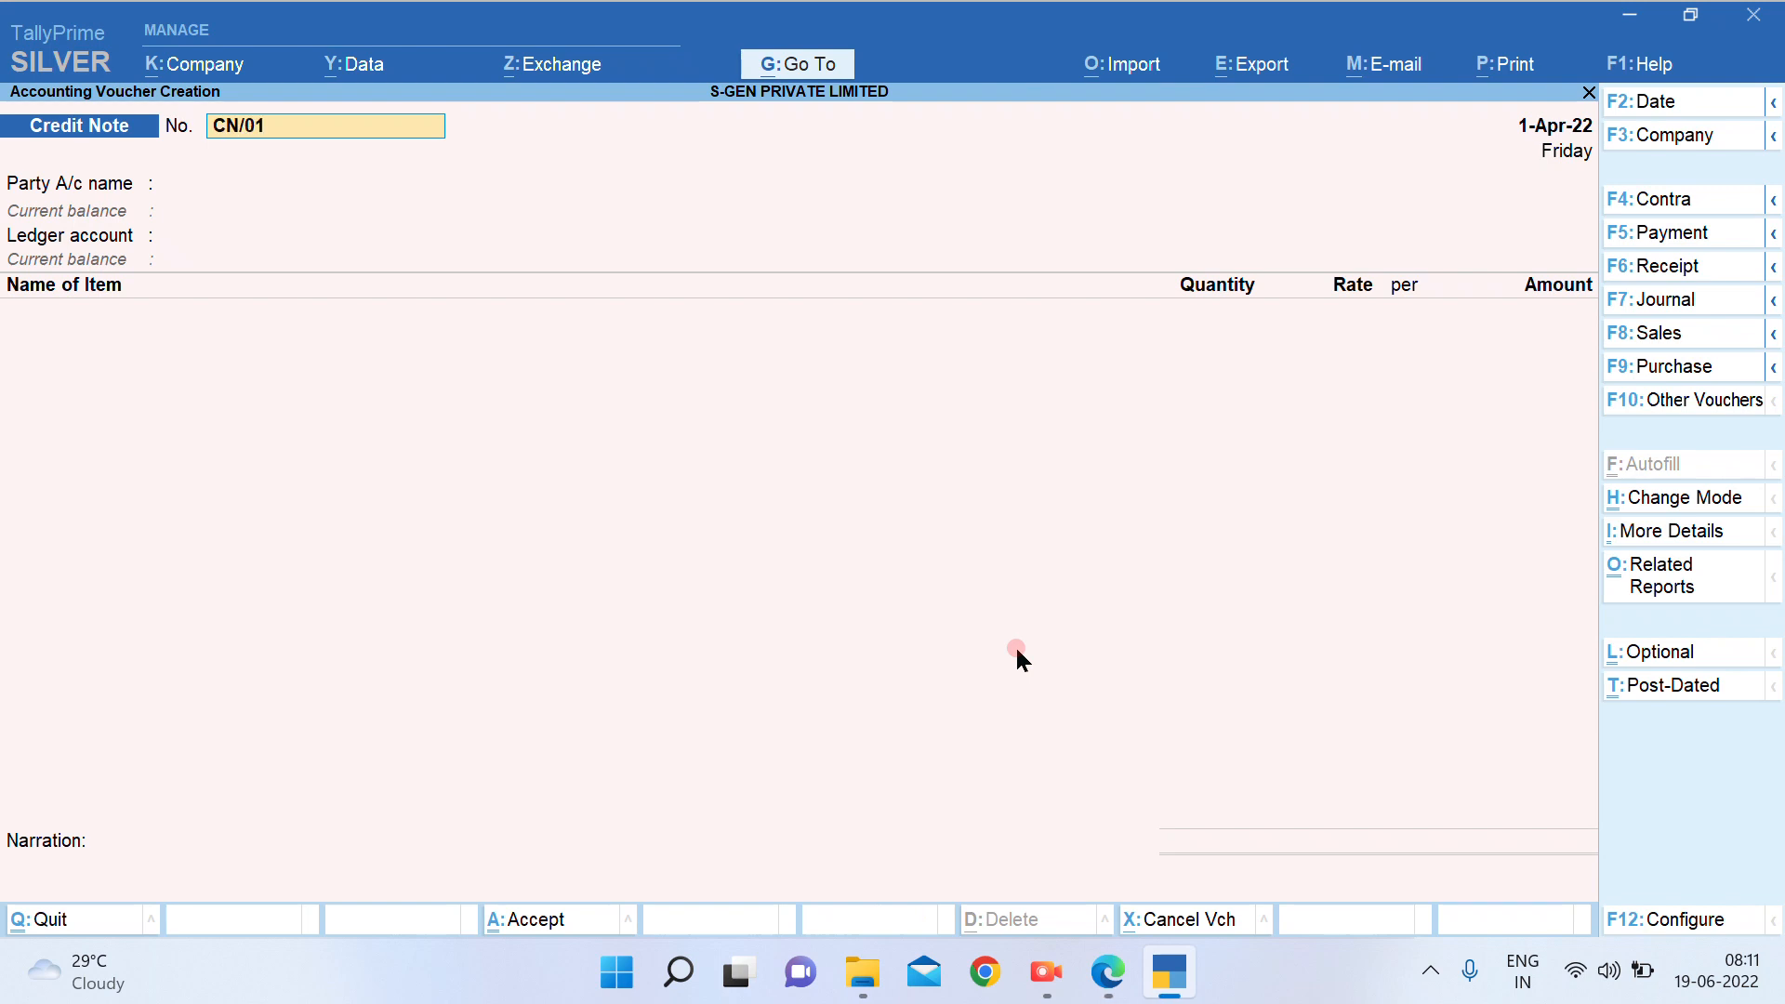
{"action": "key", "text": "Return"}
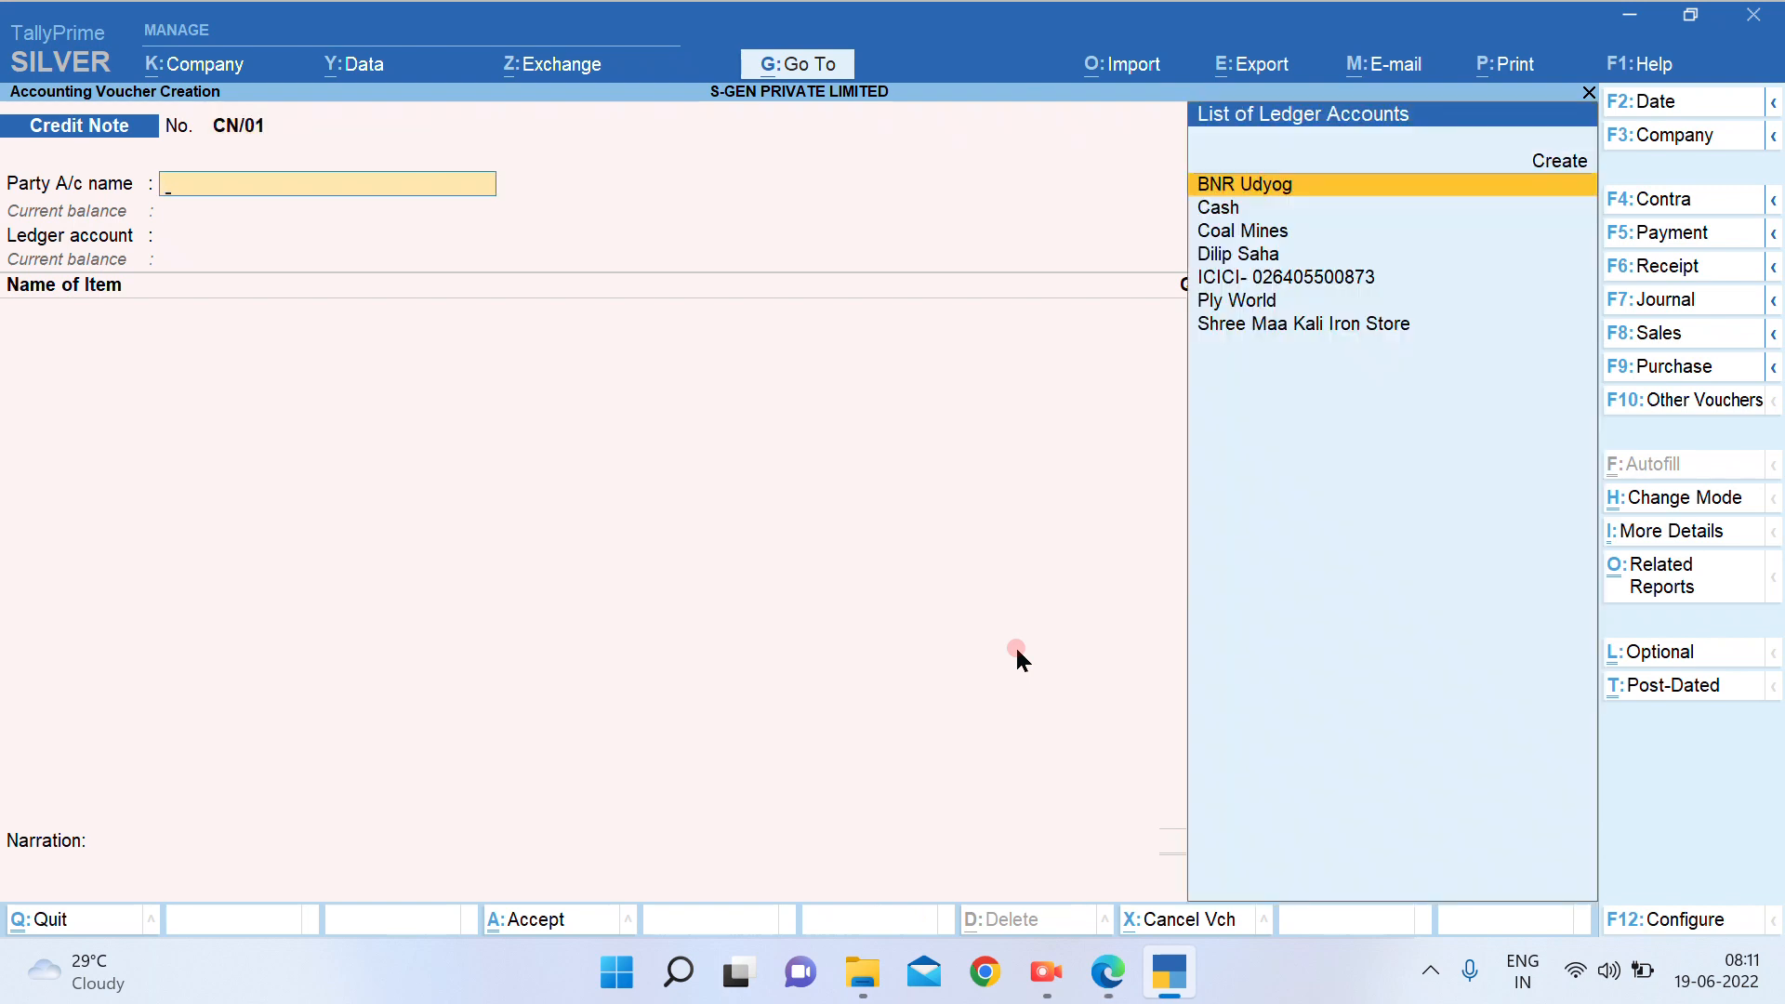
Choose Coal Mines as the credit note's party account and link tracking number RI/01
{"action": "type", "text": "Co"}
{"action": "key", "text": "Return"}
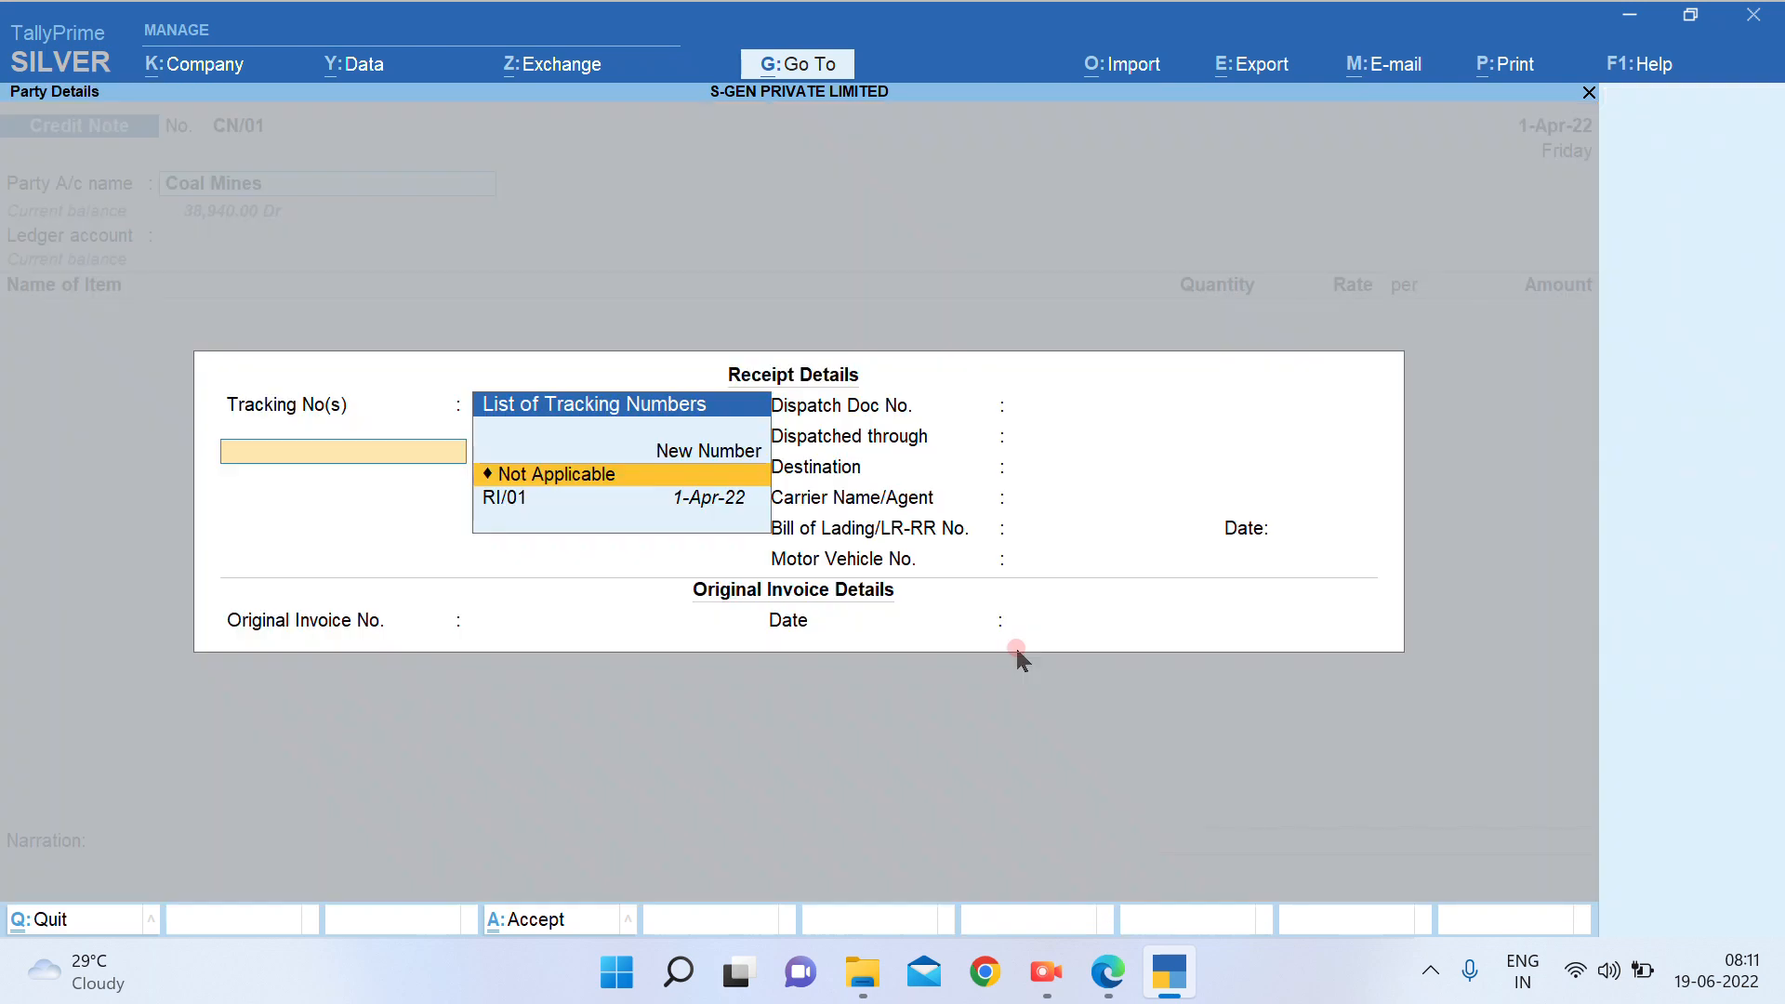
{"action": "key", "text": "Down"}
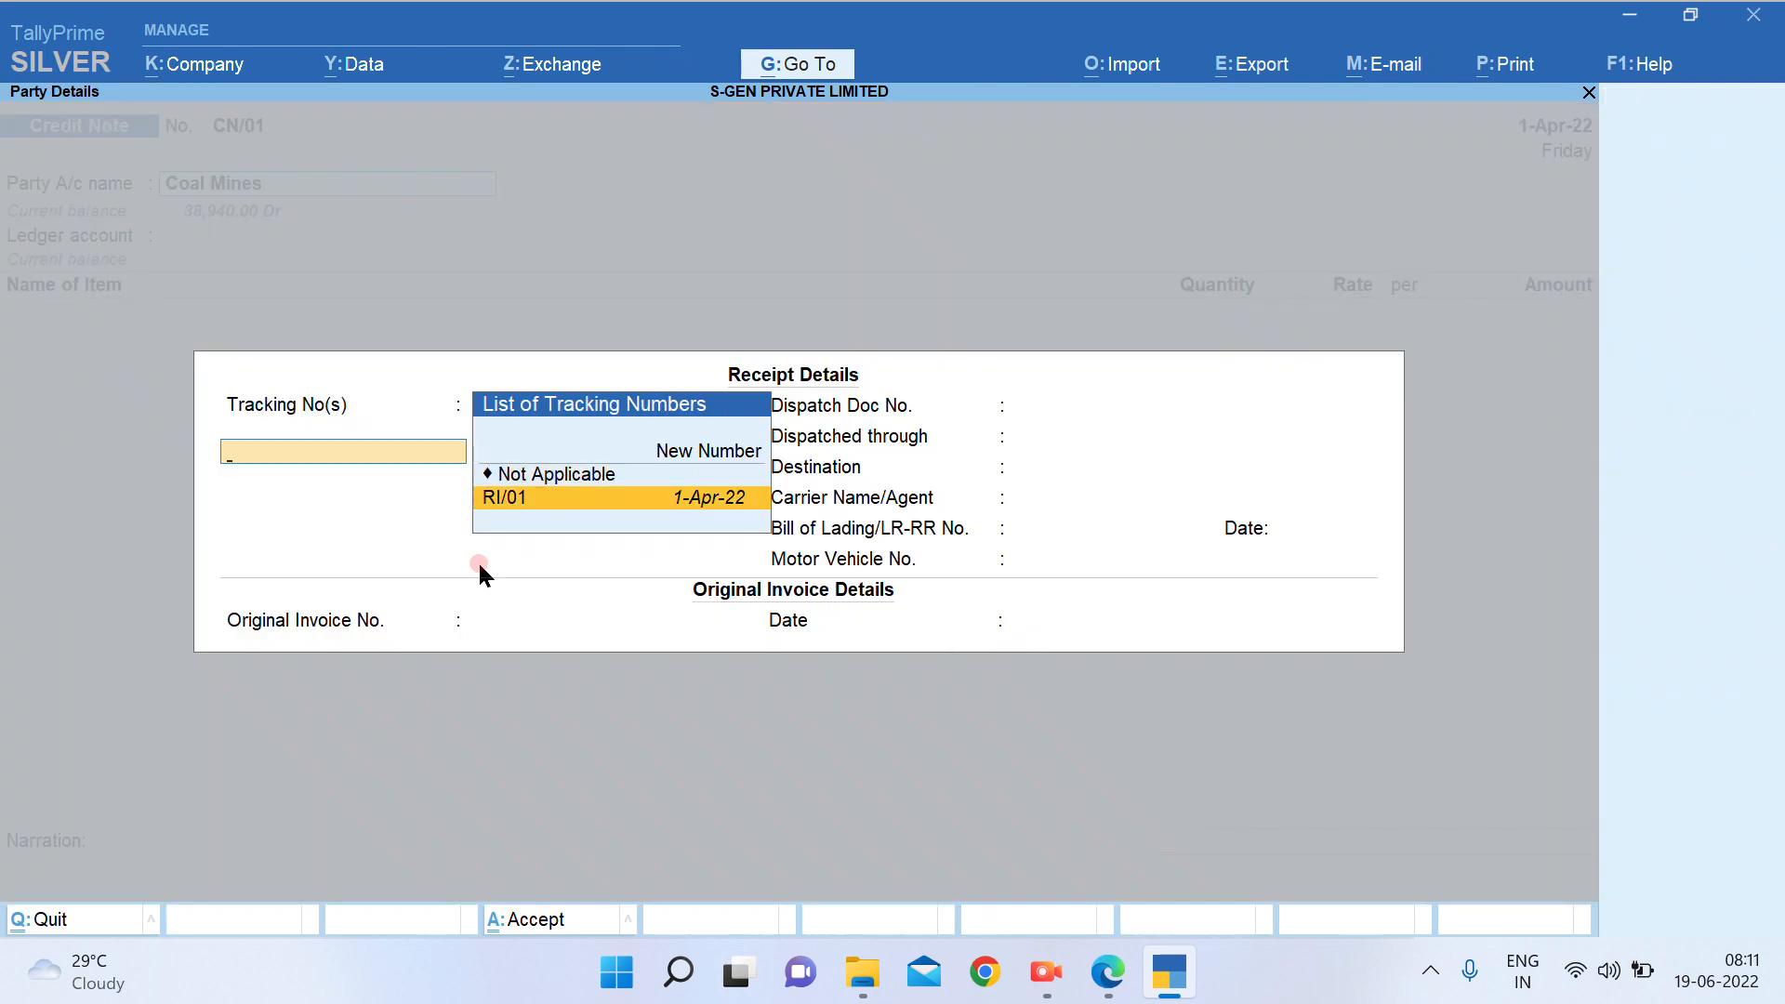
{"action": "left_click", "coordinate": [517, 498]}
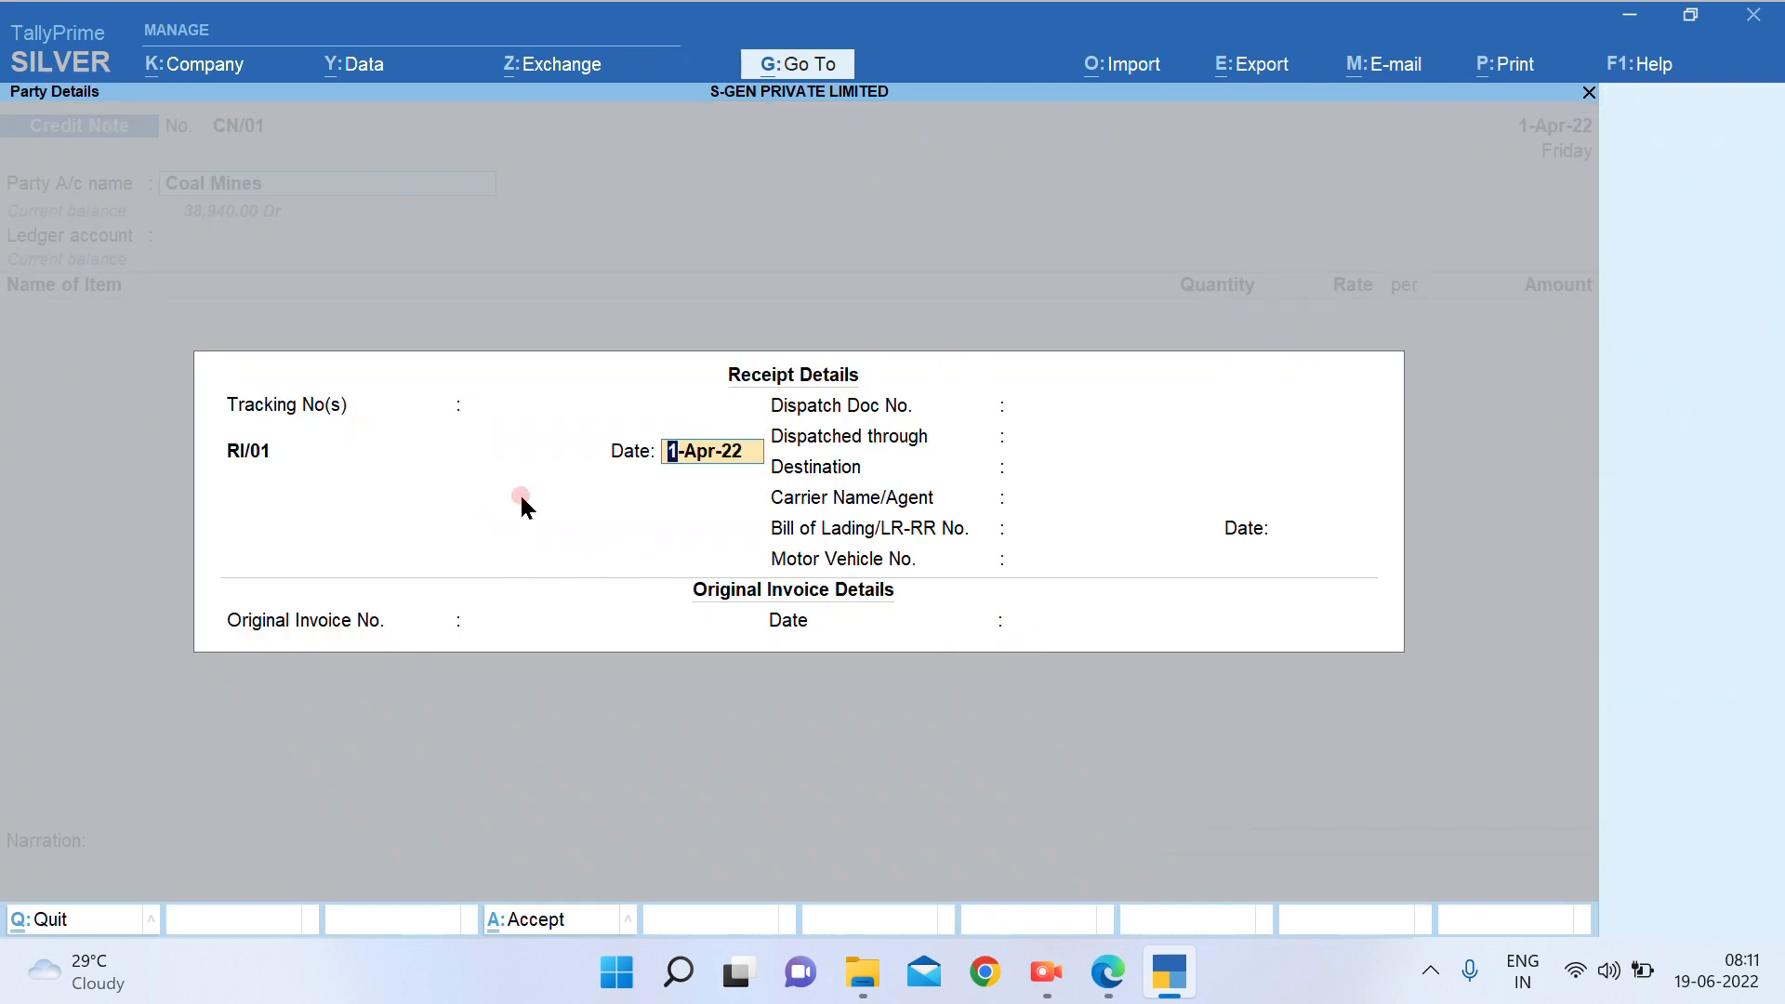
Accept the receipt details with the 1-Apr-22 tracking date, leaving the dispatch and original invoice fields blank
{"action": "key", "text": "Return"}
{"action": "key", "text": "Return"}
{"action": "key", "text": "Return"}
{"action": "key", "text": "Return"}
{"action": "key", "text": "Return"}
{"action": "key", "text": "Return"}
{"action": "key", "text": "Return"}
{"action": "key", "text": "Return"}
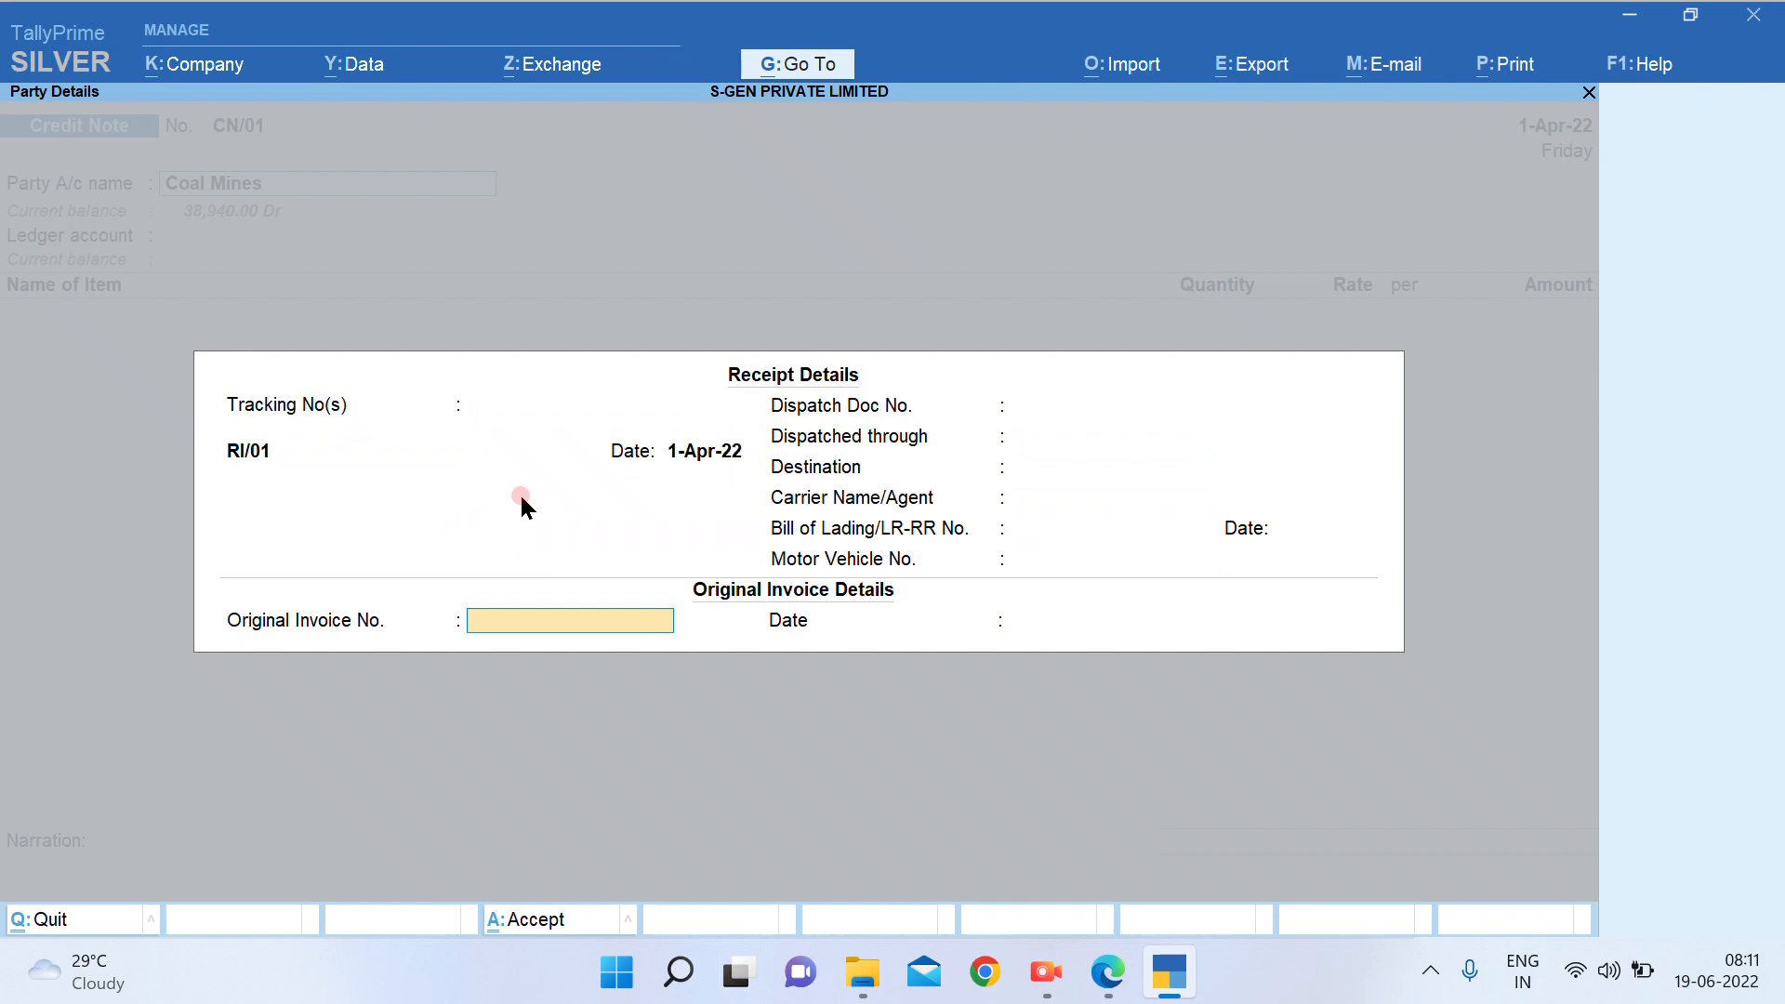
{"action": "key", "text": "Return"}
{"action": "key", "text": "Return"}
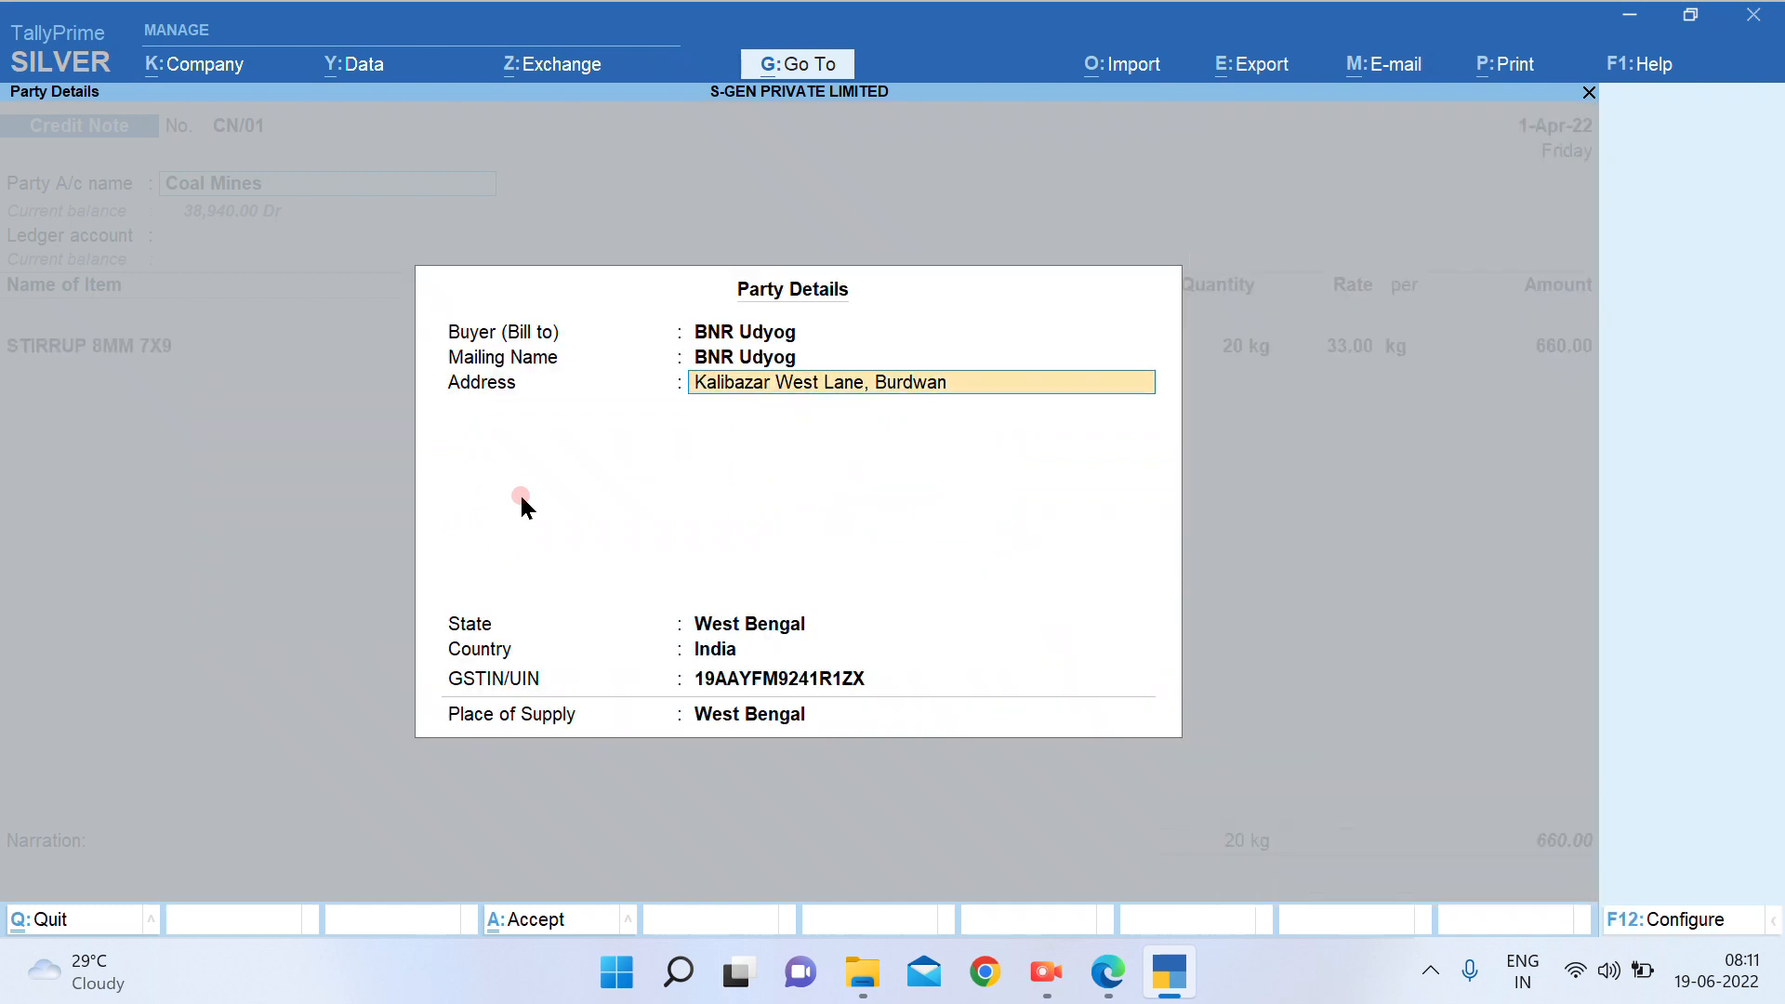
Accept the prefilled BNR Udyog party details and choose SALES as the credit note's ledger account
{"action": "key", "text": "Return"}
{"action": "key", "text": "Return"}
{"action": "key", "text": "Return"}
{"action": "key", "text": "Return"}
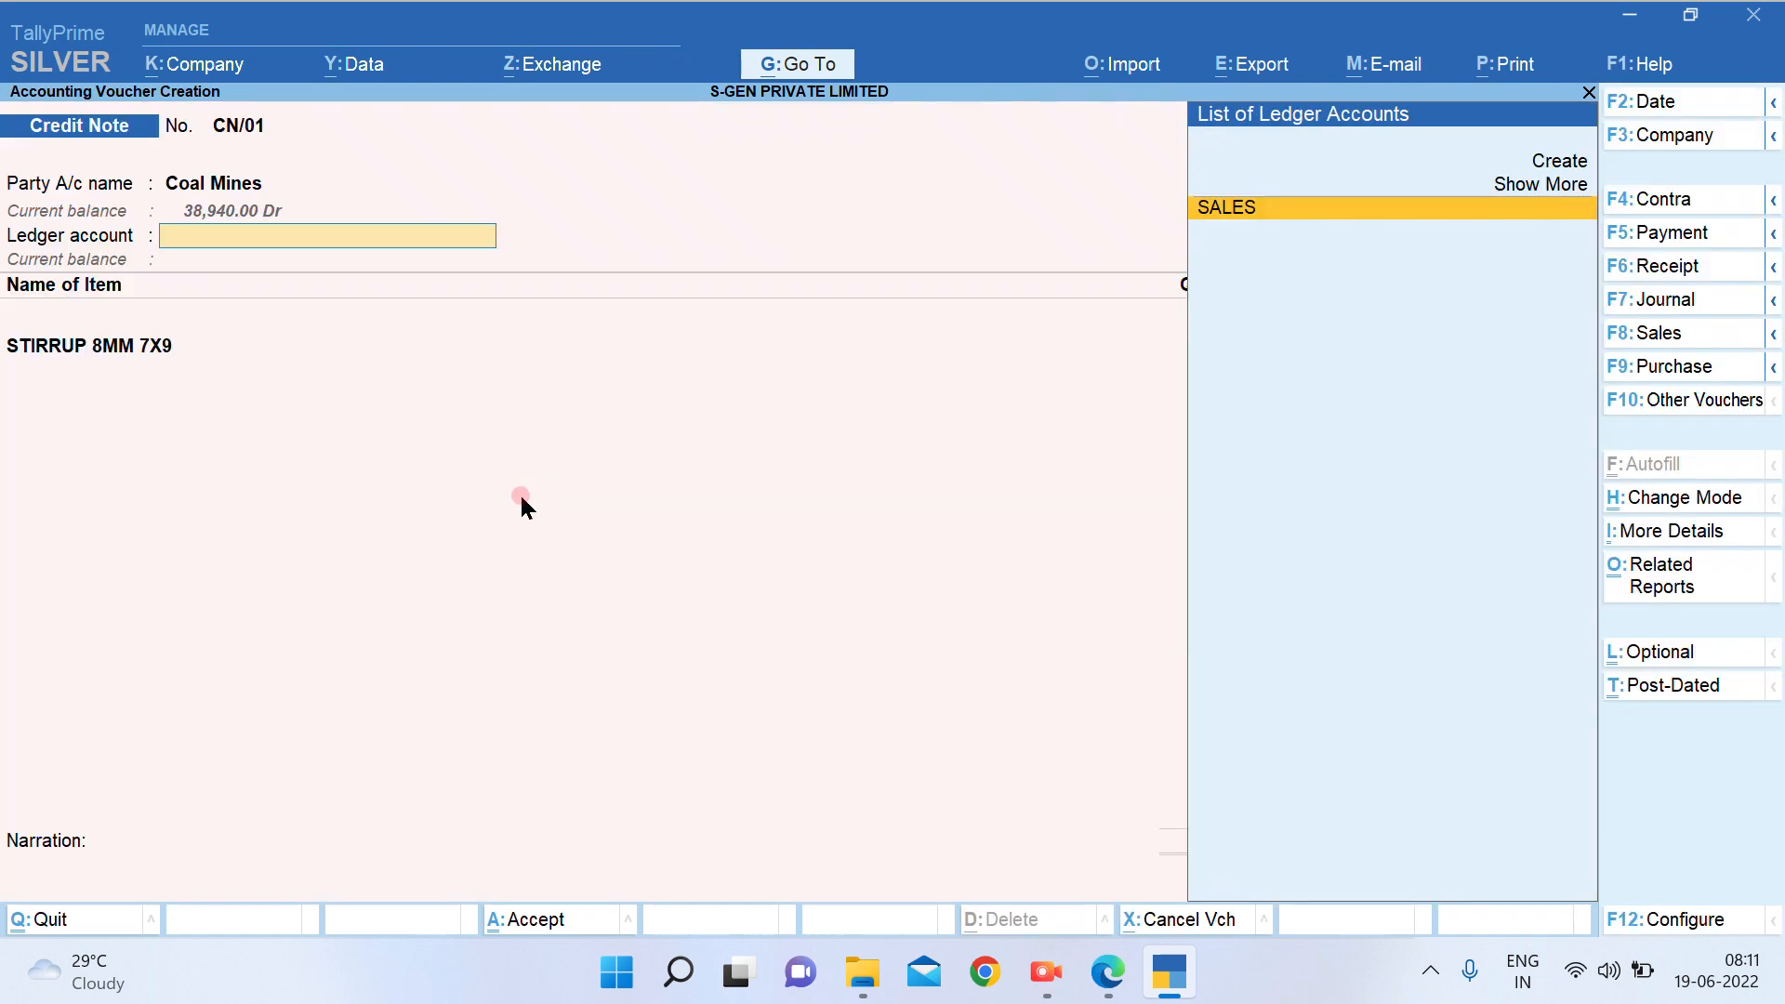
{"action": "key", "text": "Return"}
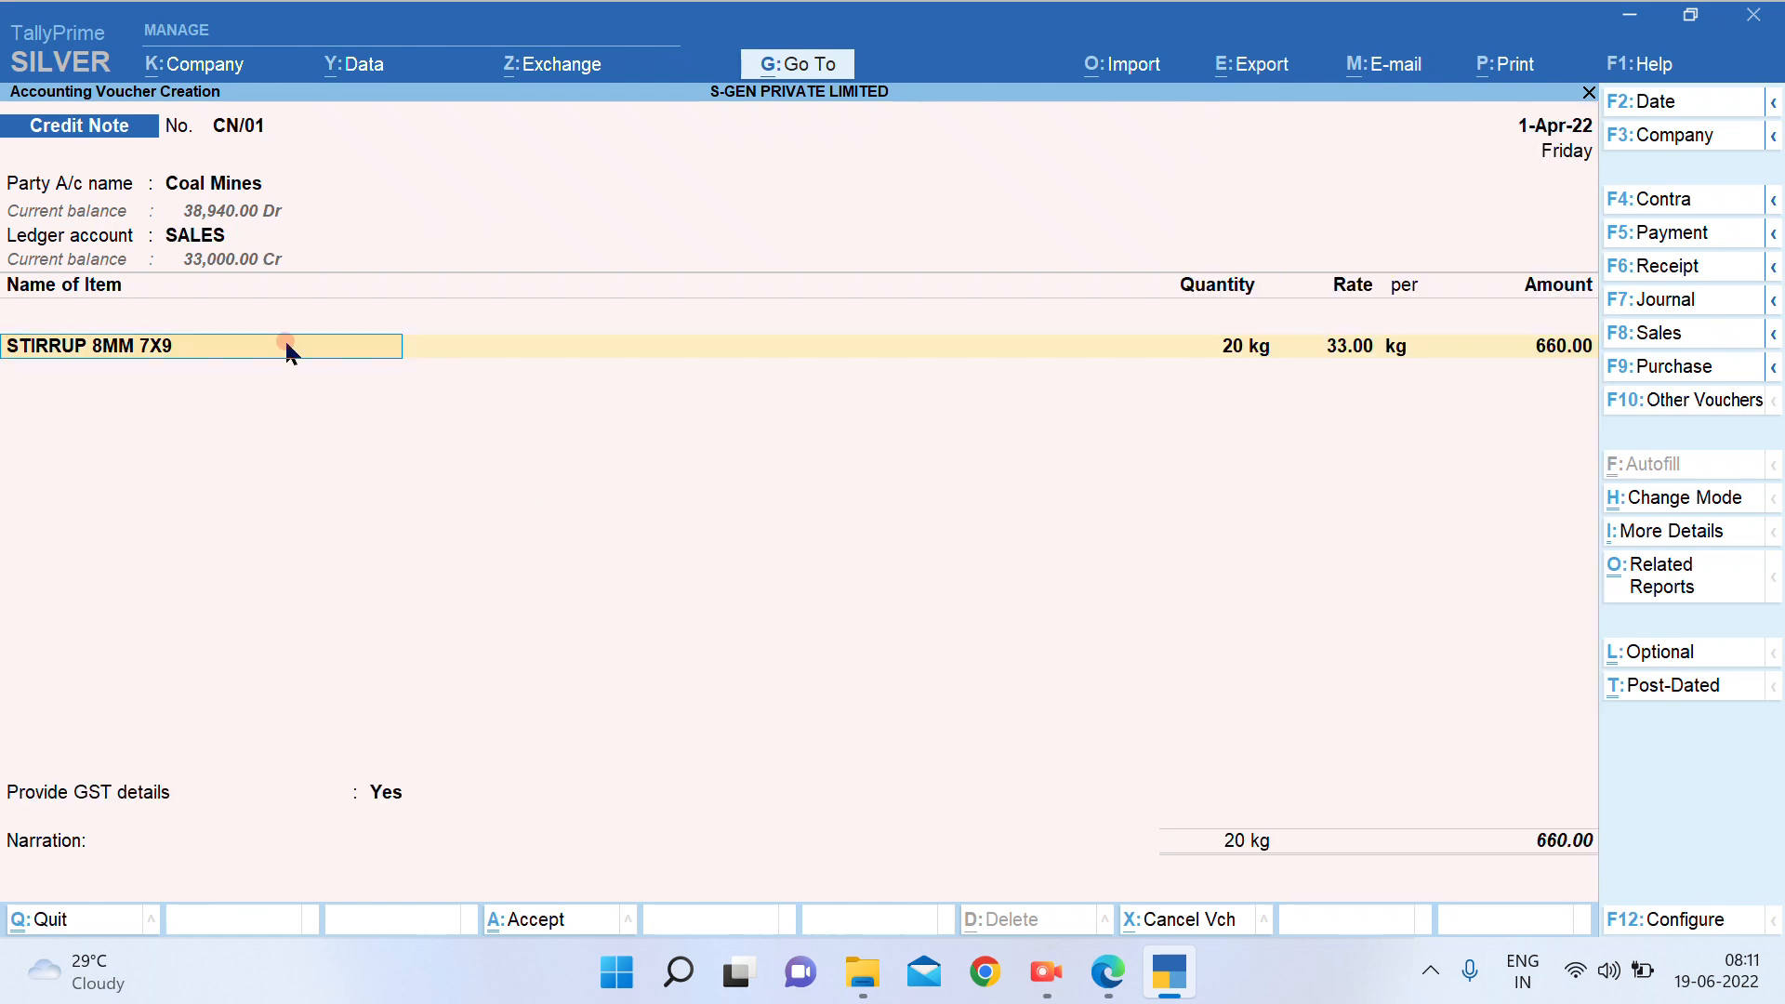
Accept the credit note's STIRRUP 8MM 7X9 line at 20 kg and 33.00 per kg and finish the item list
{"action": "key", "text": "Return"}
{"action": "key", "text": "Return"}
{"action": "key", "text": "Return"}
{"action": "key", "text": "Return"}
{"action": "key", "text": "Return"}
{"action": "key", "text": "Return"}
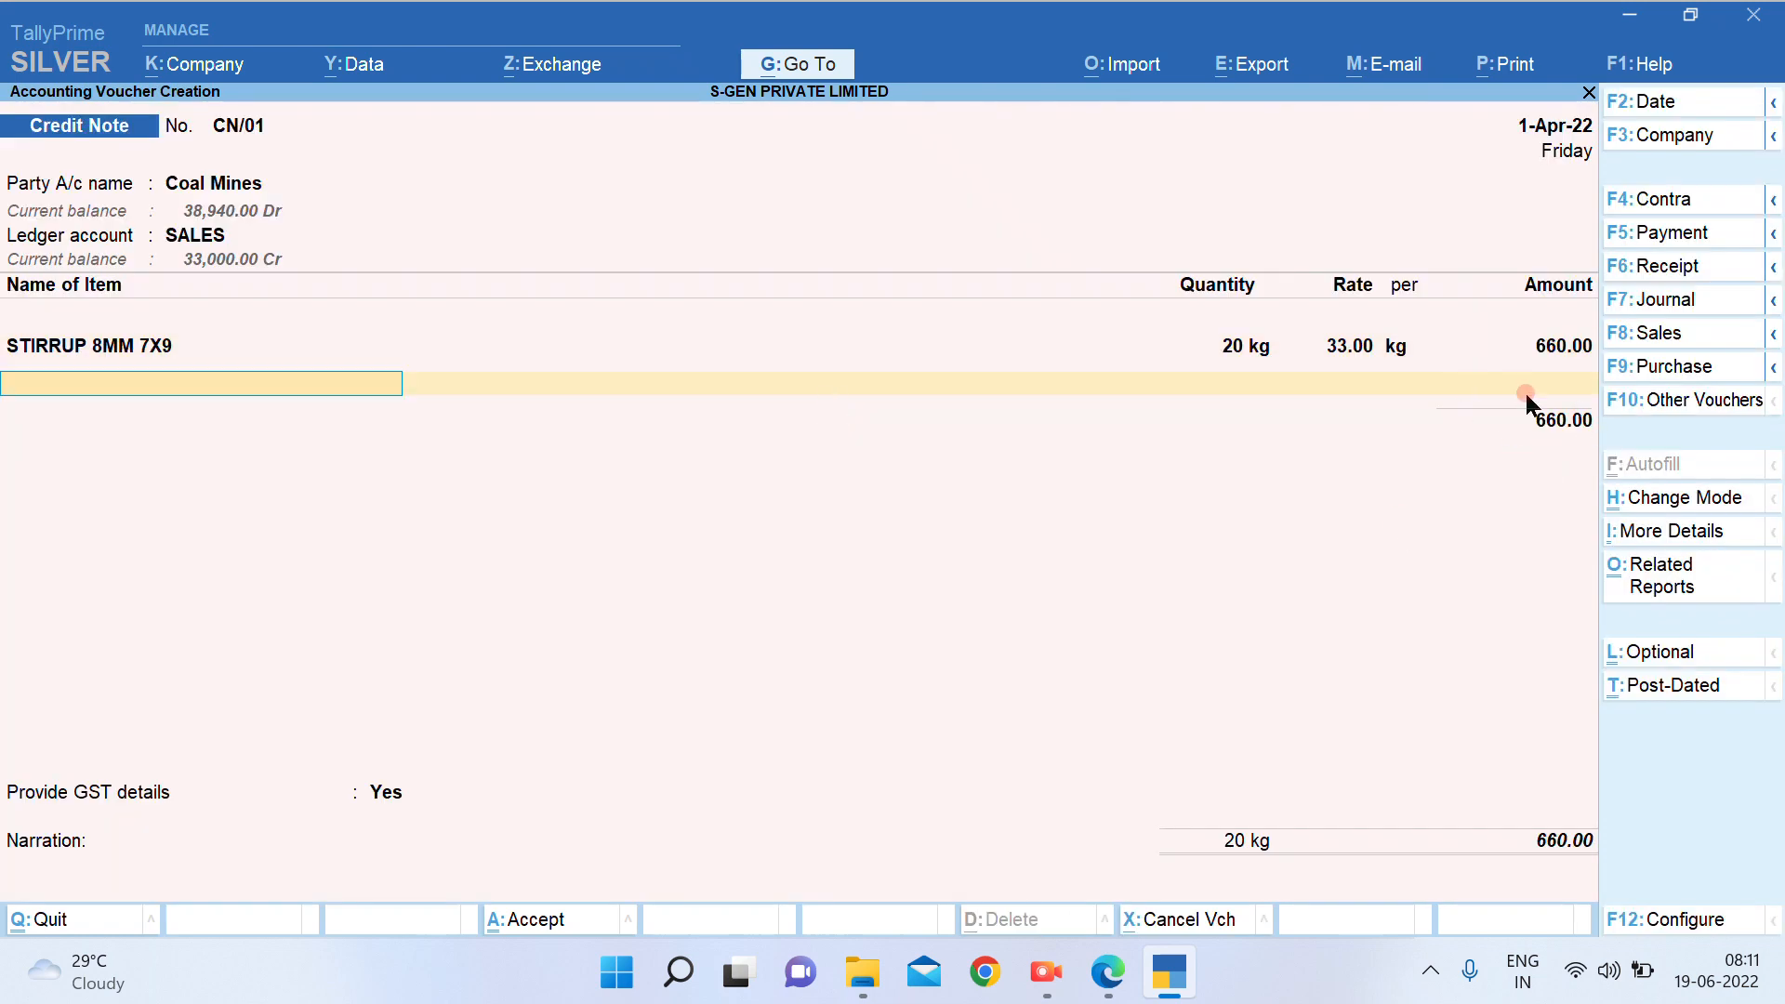
{"action": "key", "text": "Return"}
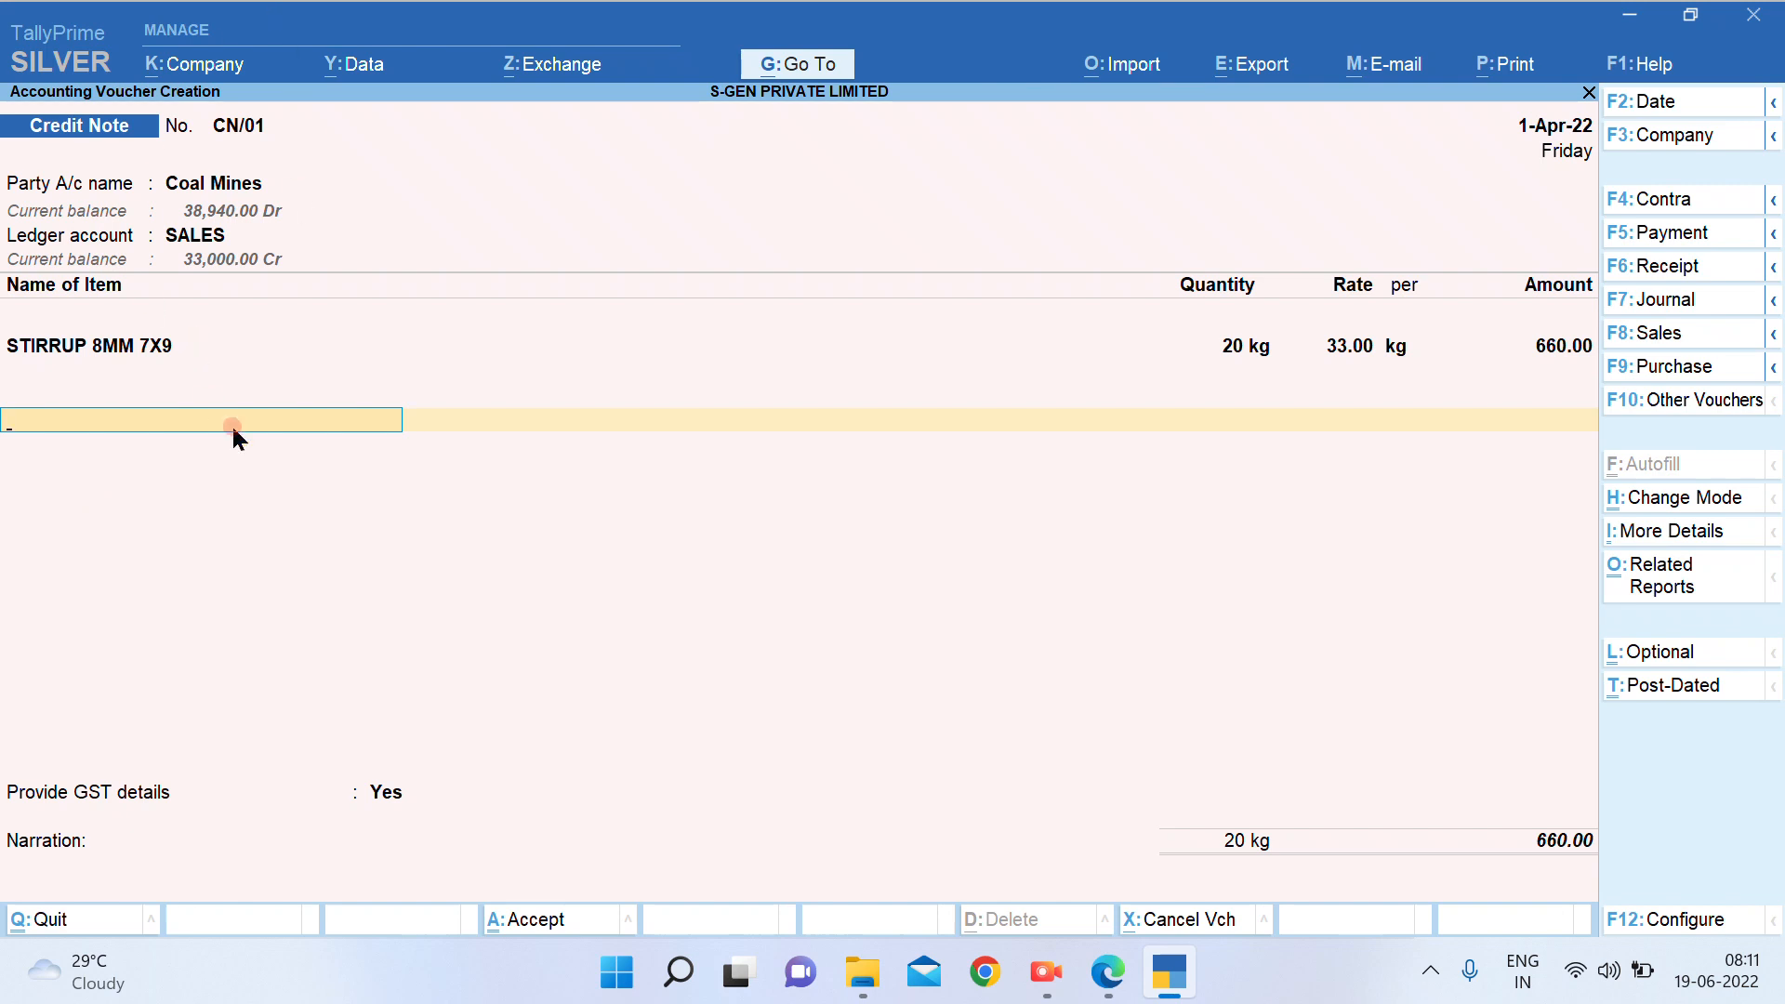
Add the OUTPUT CGST and OUTPUT SGST ledgers with their calculated amounts of 59.40 each below the returned item
{"action": "type", "text": "OU"}
{"action": "key", "text": "Return"}
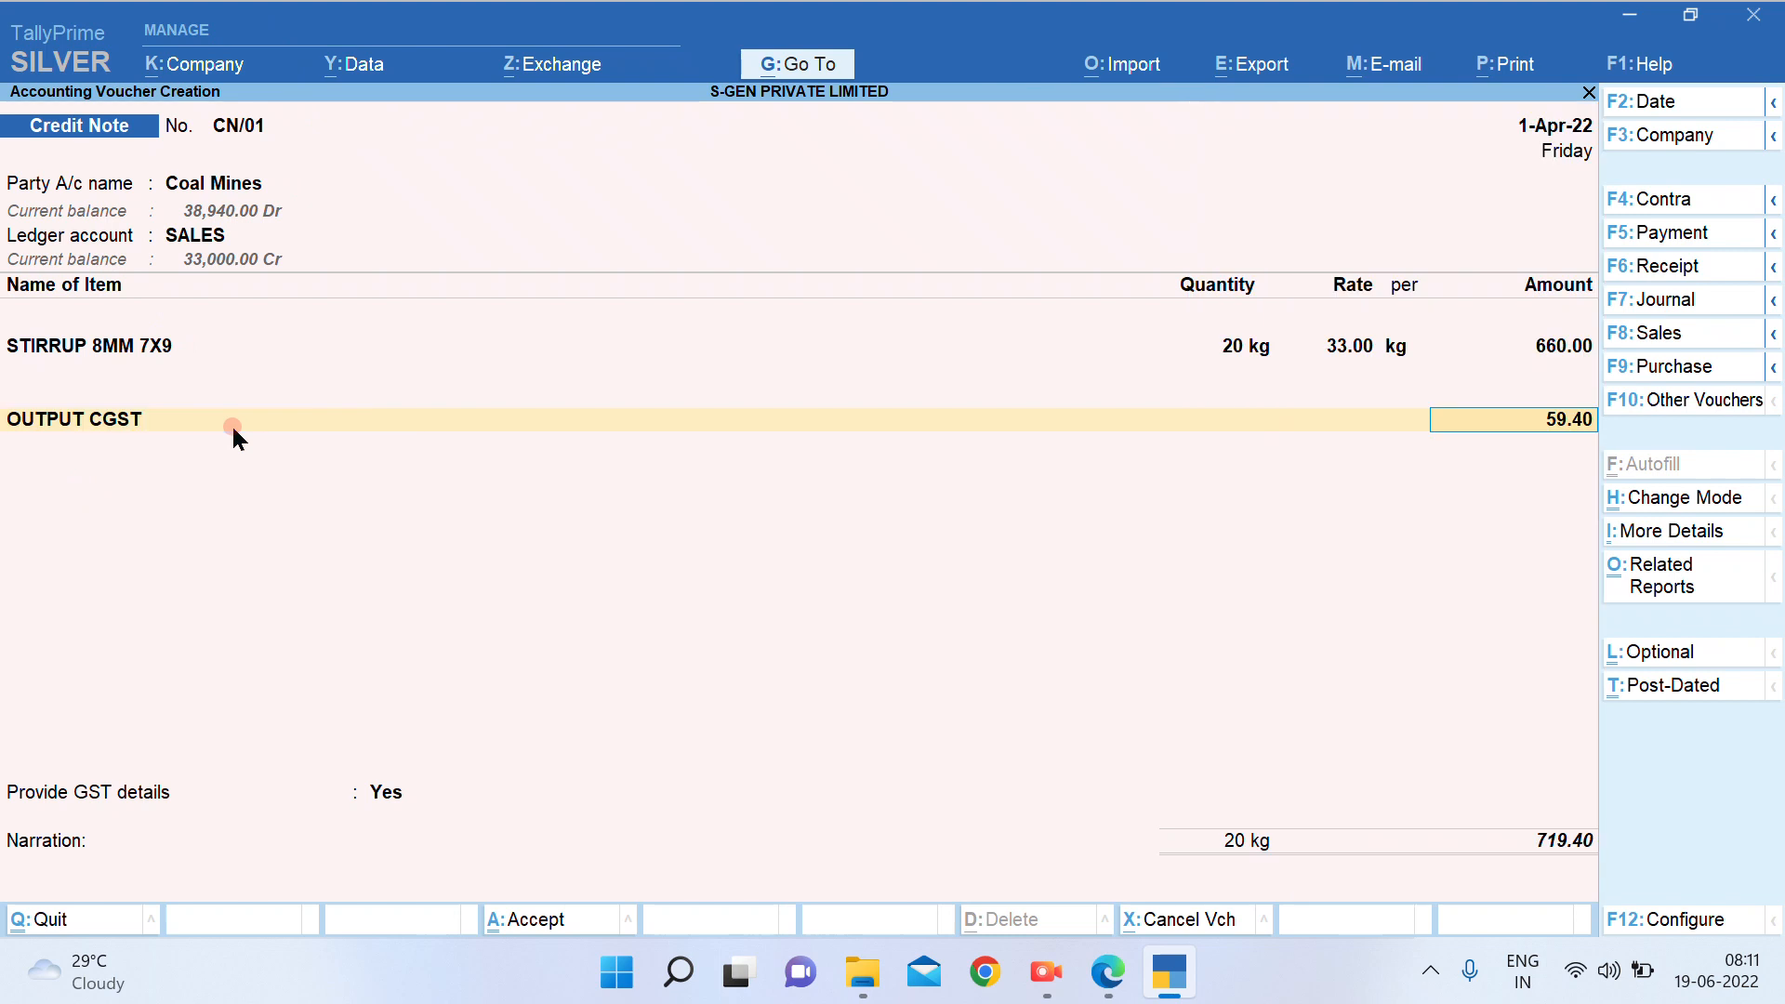
{"action": "type", "text": "OU"}
{"action": "key", "text": "Down"}
{"action": "key", "text": "Down"}
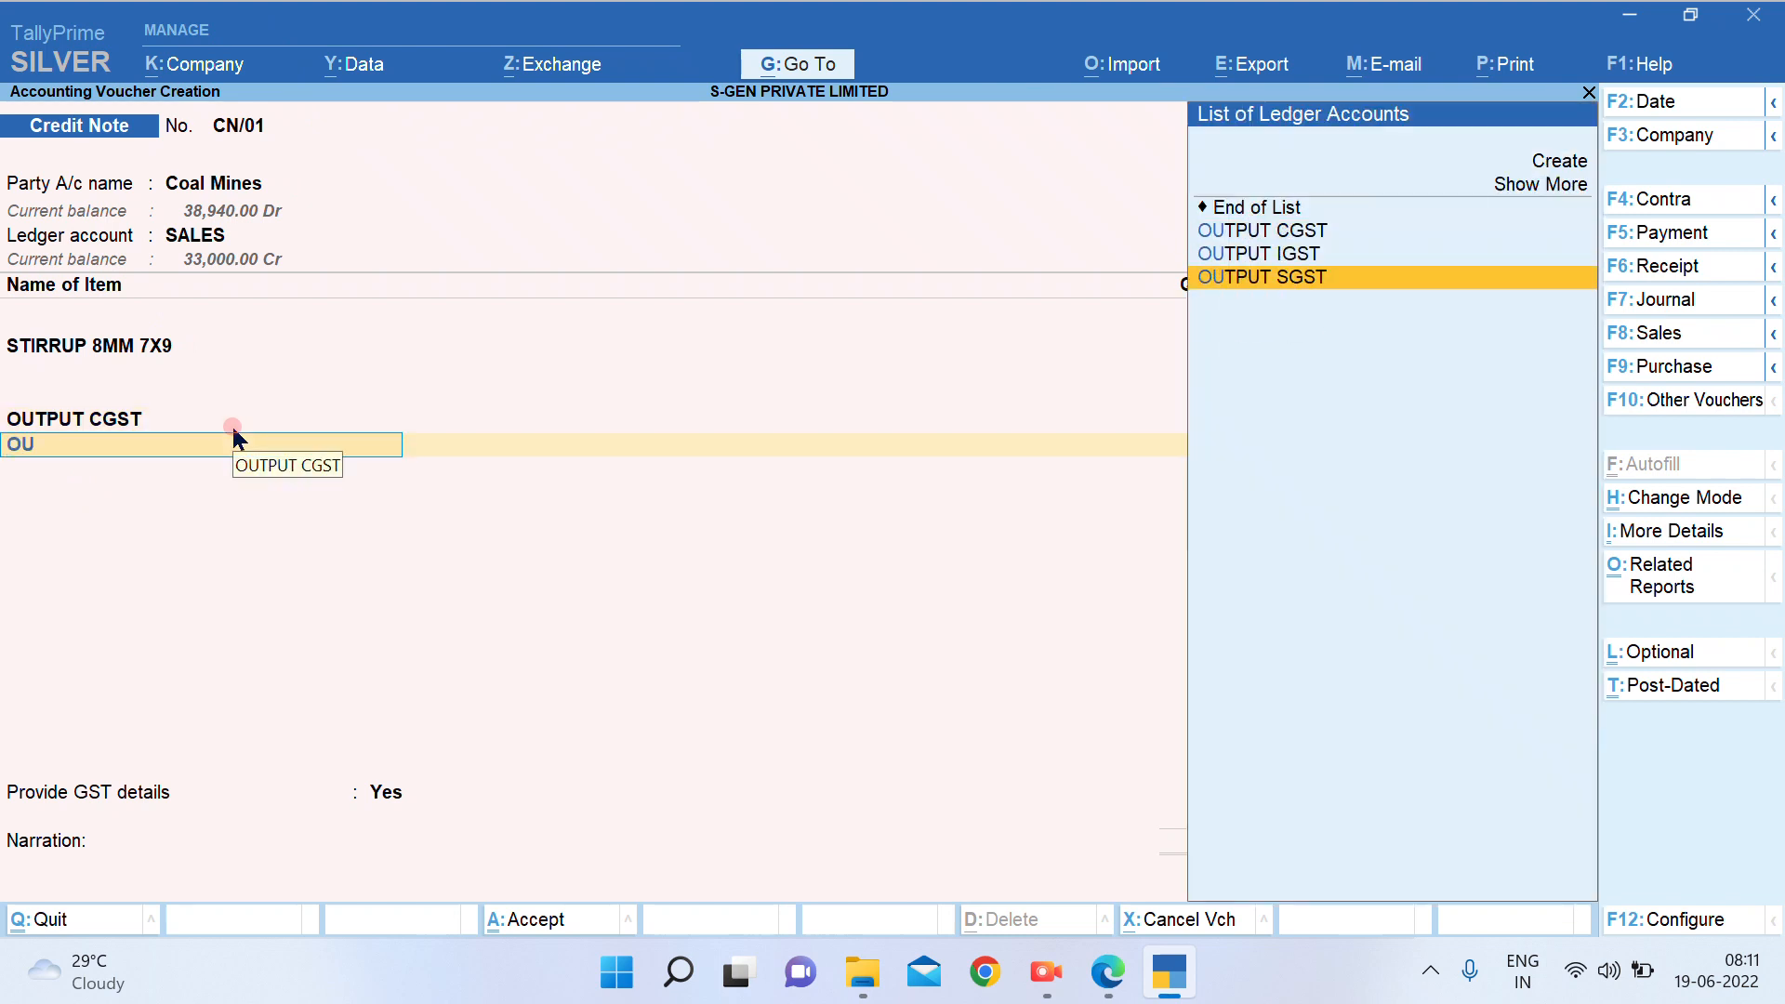
{"action": "key", "text": "Return"}
{"action": "key", "text": "Return"}
{"action": "key", "text": "Return"}
Dismiss the additional GST details, set Provide GST details to No and save credit note CN/01
{"action": "key", "text": "Return"}
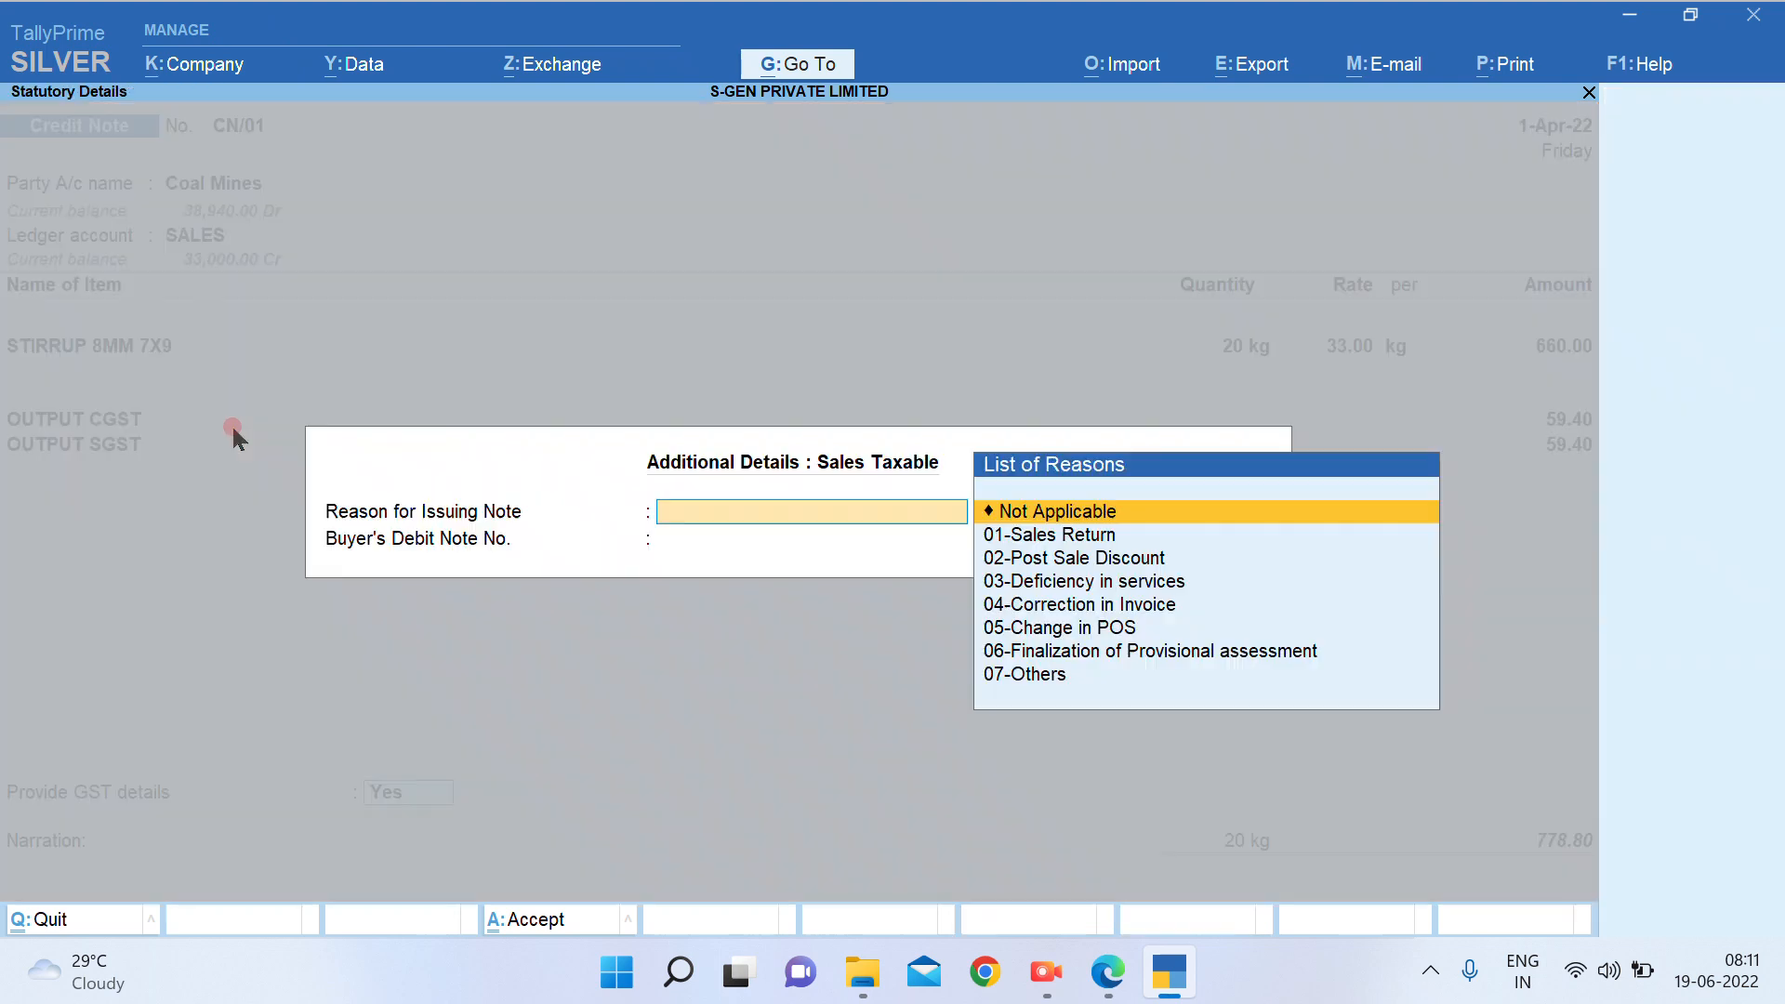
{"action": "key", "text": "Escape"}
{"action": "key", "text": "Down"}
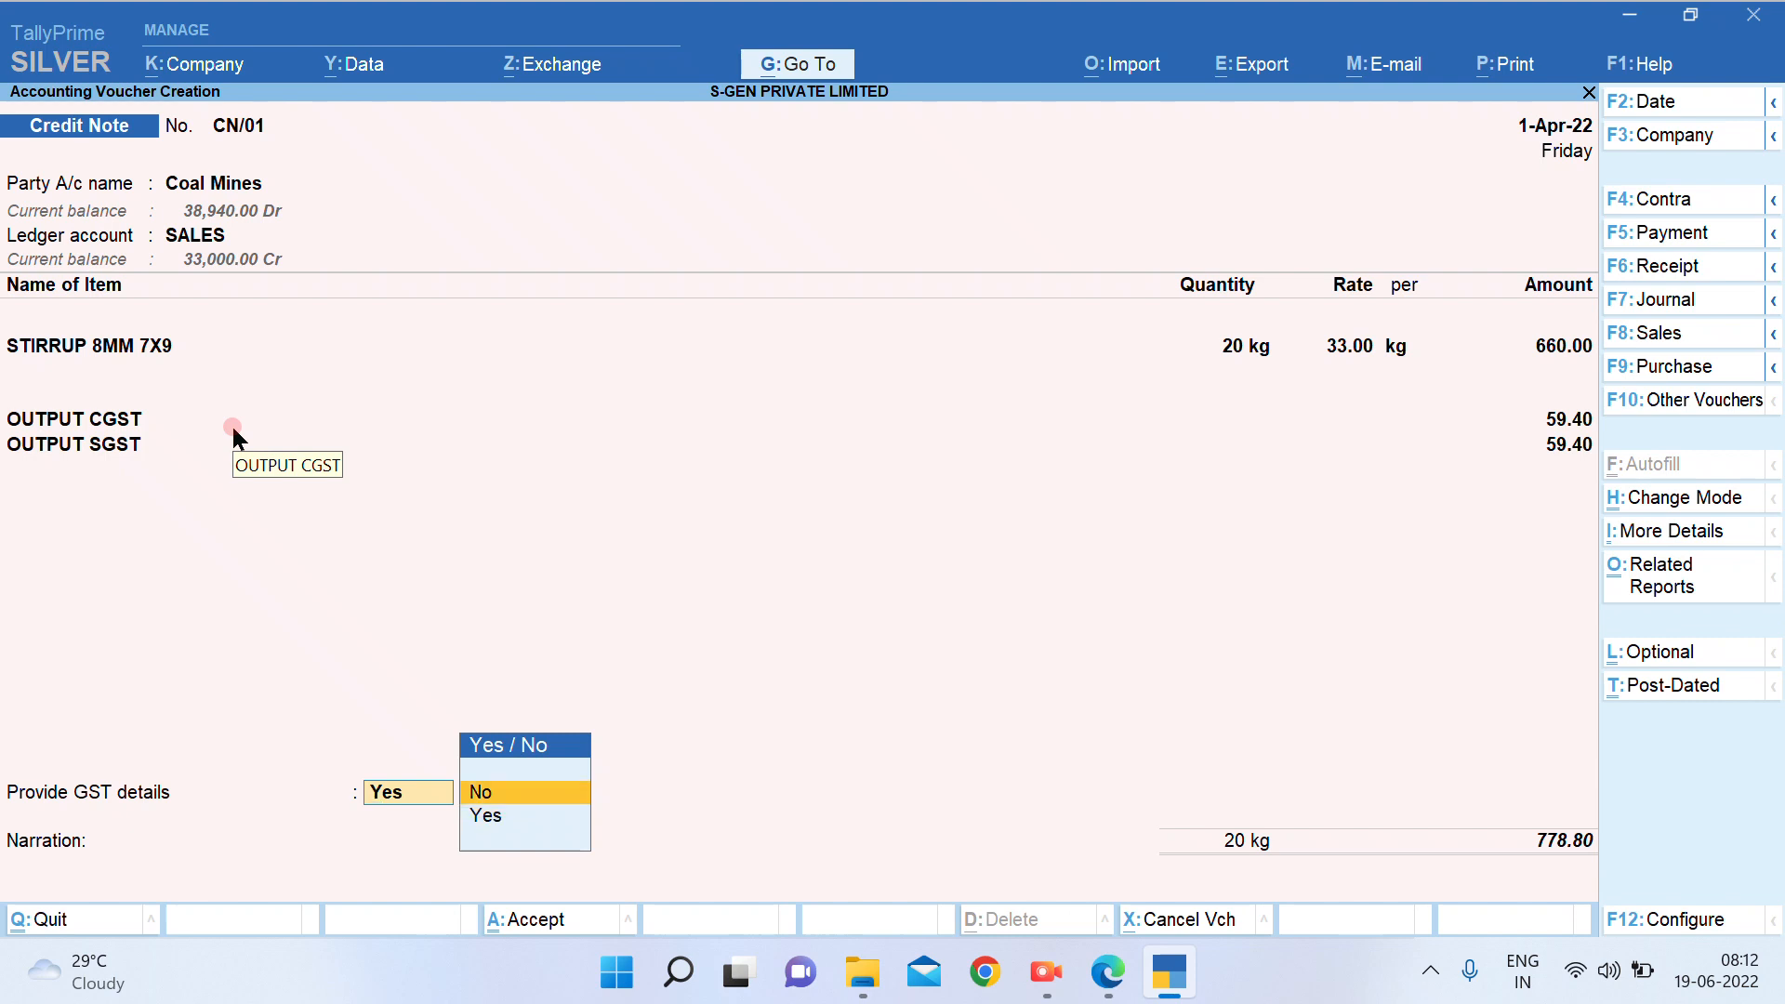
{"action": "key", "text": "Return"}
{"action": "key", "text": "Return"}
{"action": "key", "text": "Return"}
{"action": "key", "text": "Return"}
{"action": "key", "text": "Return"}
{"action": "key", "text": "Return"}
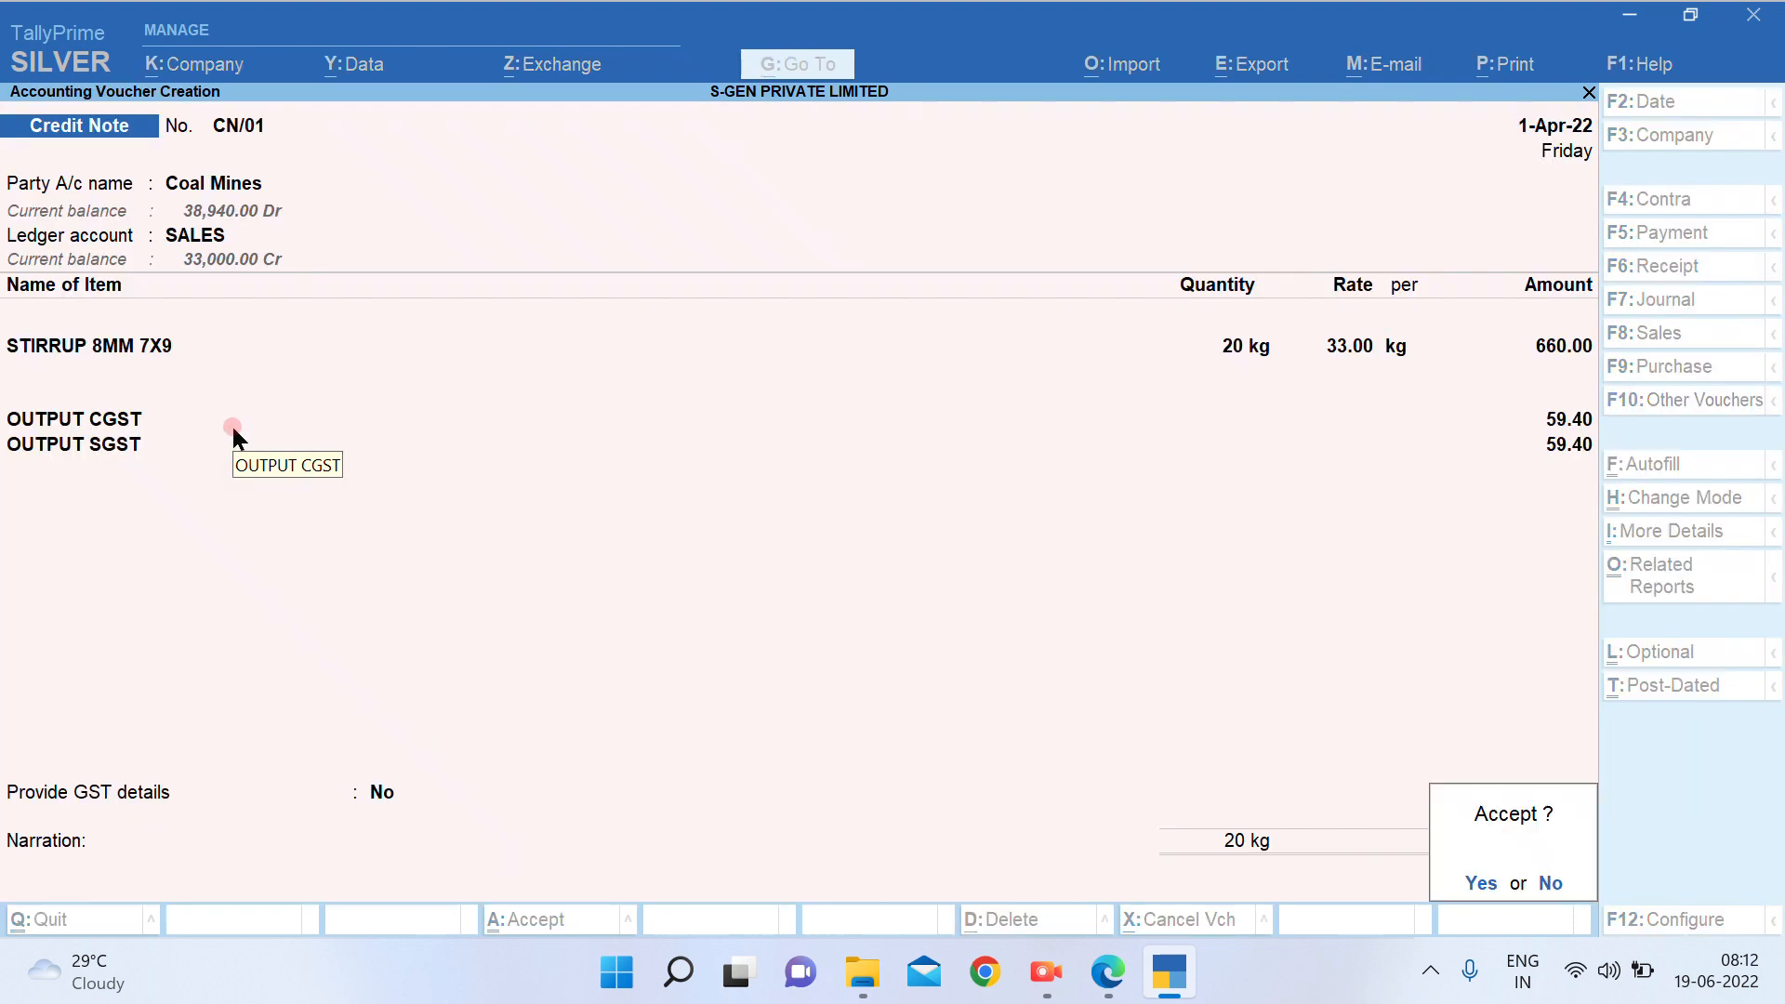
{"action": "key", "text": "Return"}
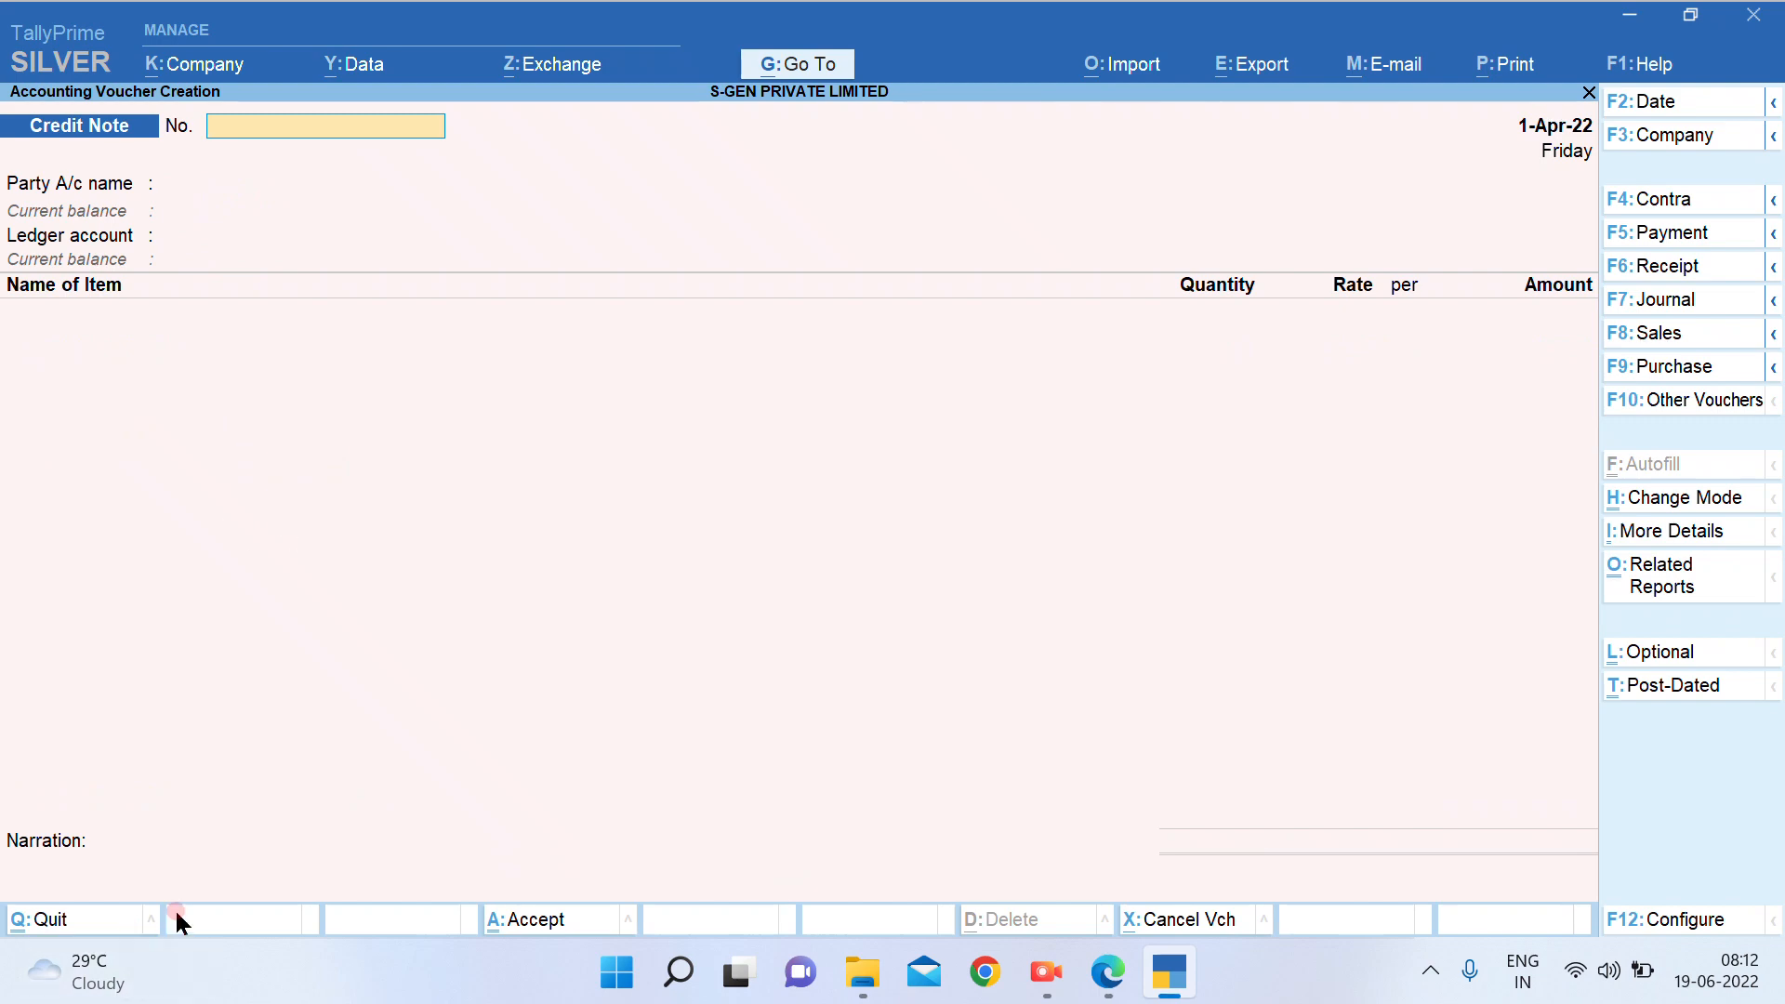
Switch to the question PDF in Edge, highlight the remaining text of event 7 and read event 8
{"action": "left_click", "coordinate": [1108, 972]}
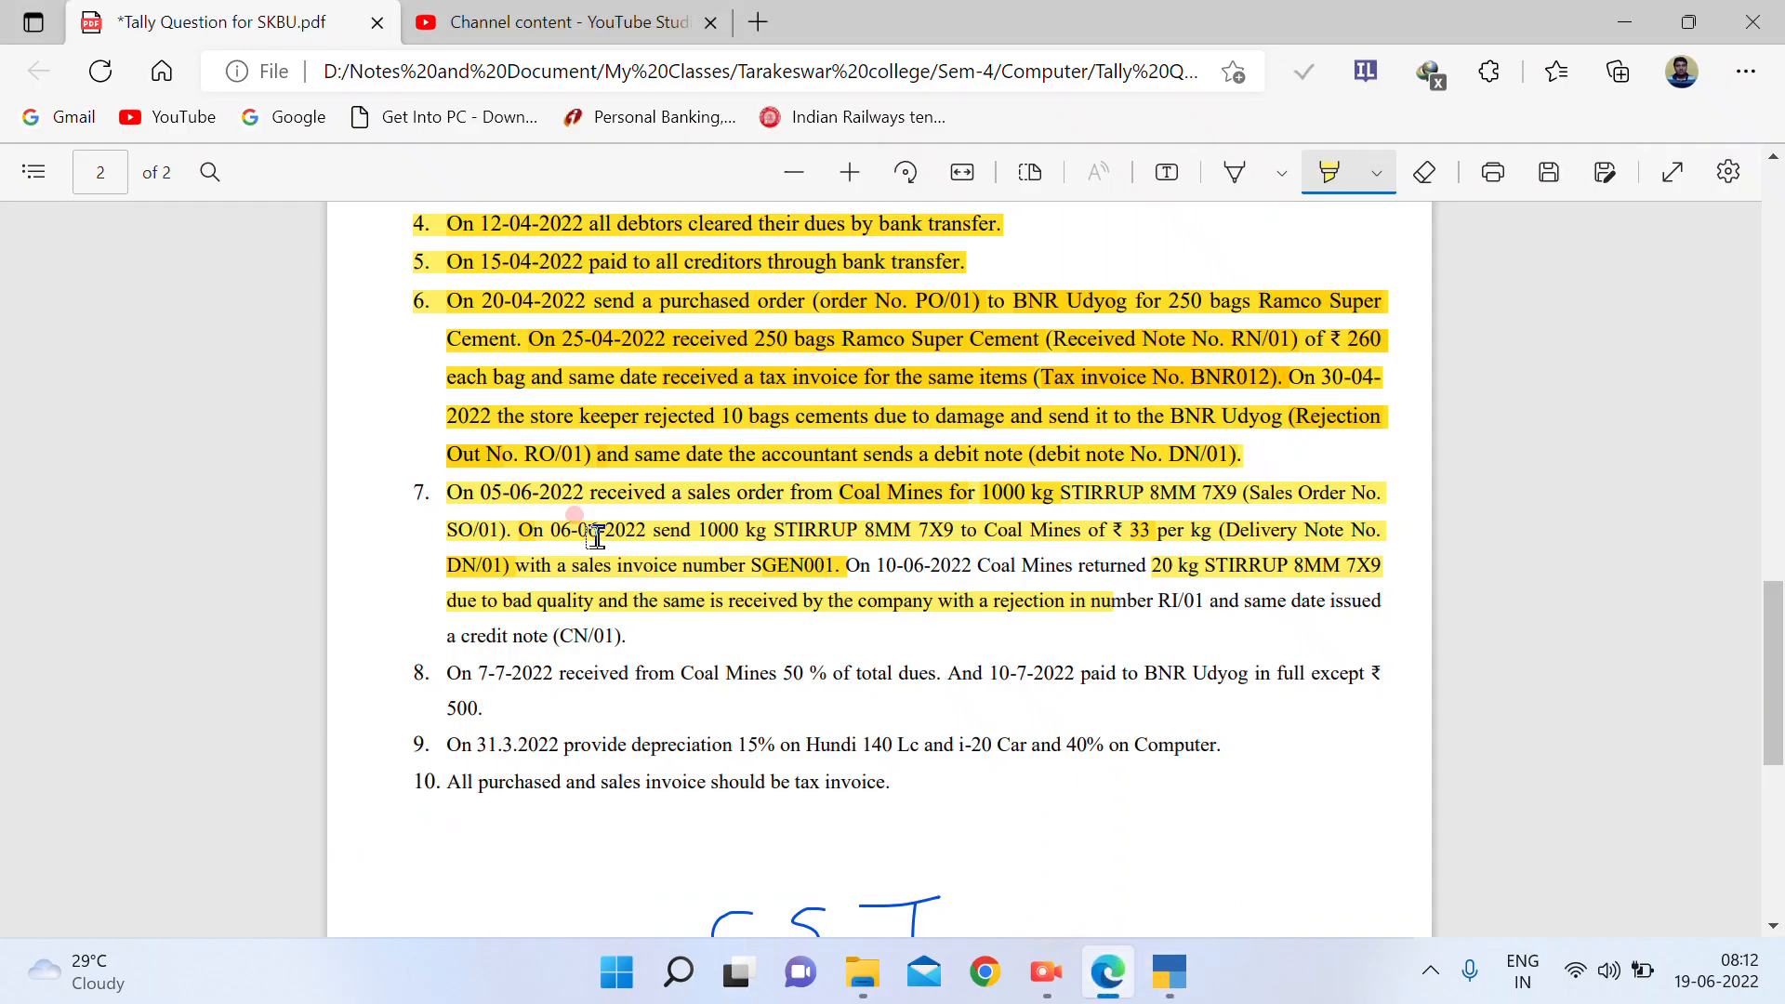
{"action": "left_click_drag", "start_coordinate": [630, 638], "coordinate": [415, 478]}
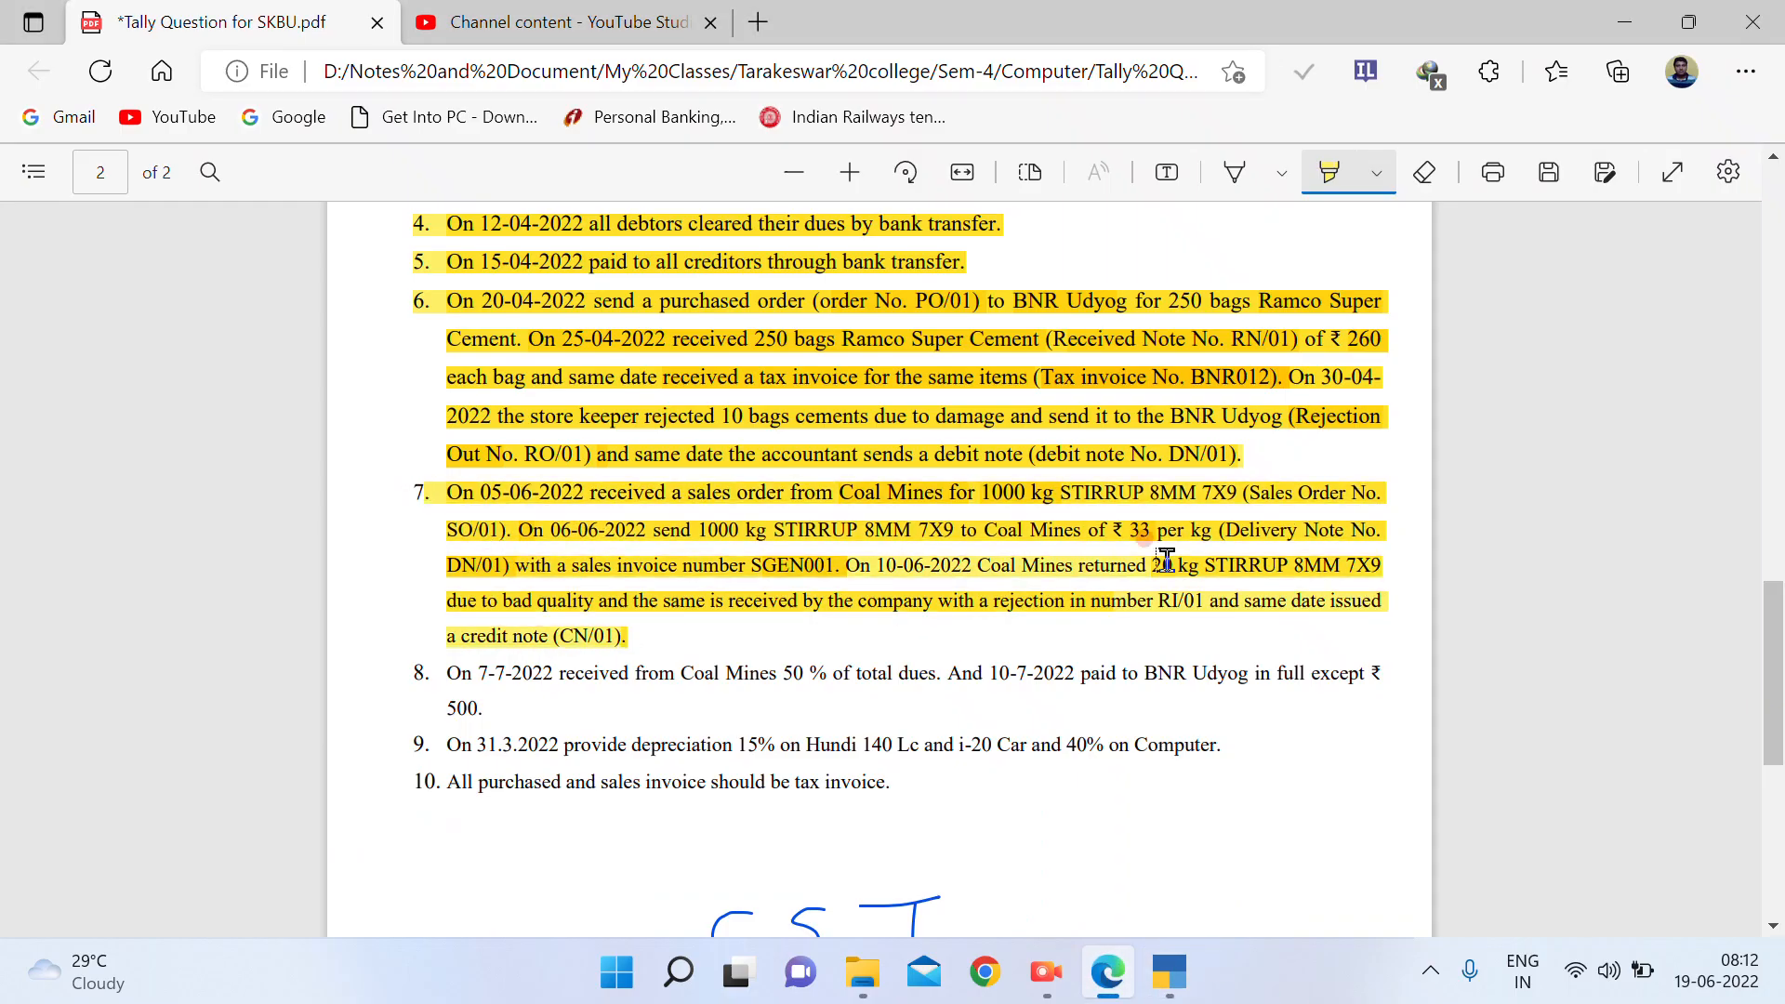
{"action": "scroll", "coordinate": [446, 474], "scroll_direction": "down", "scroll_amount": 3}
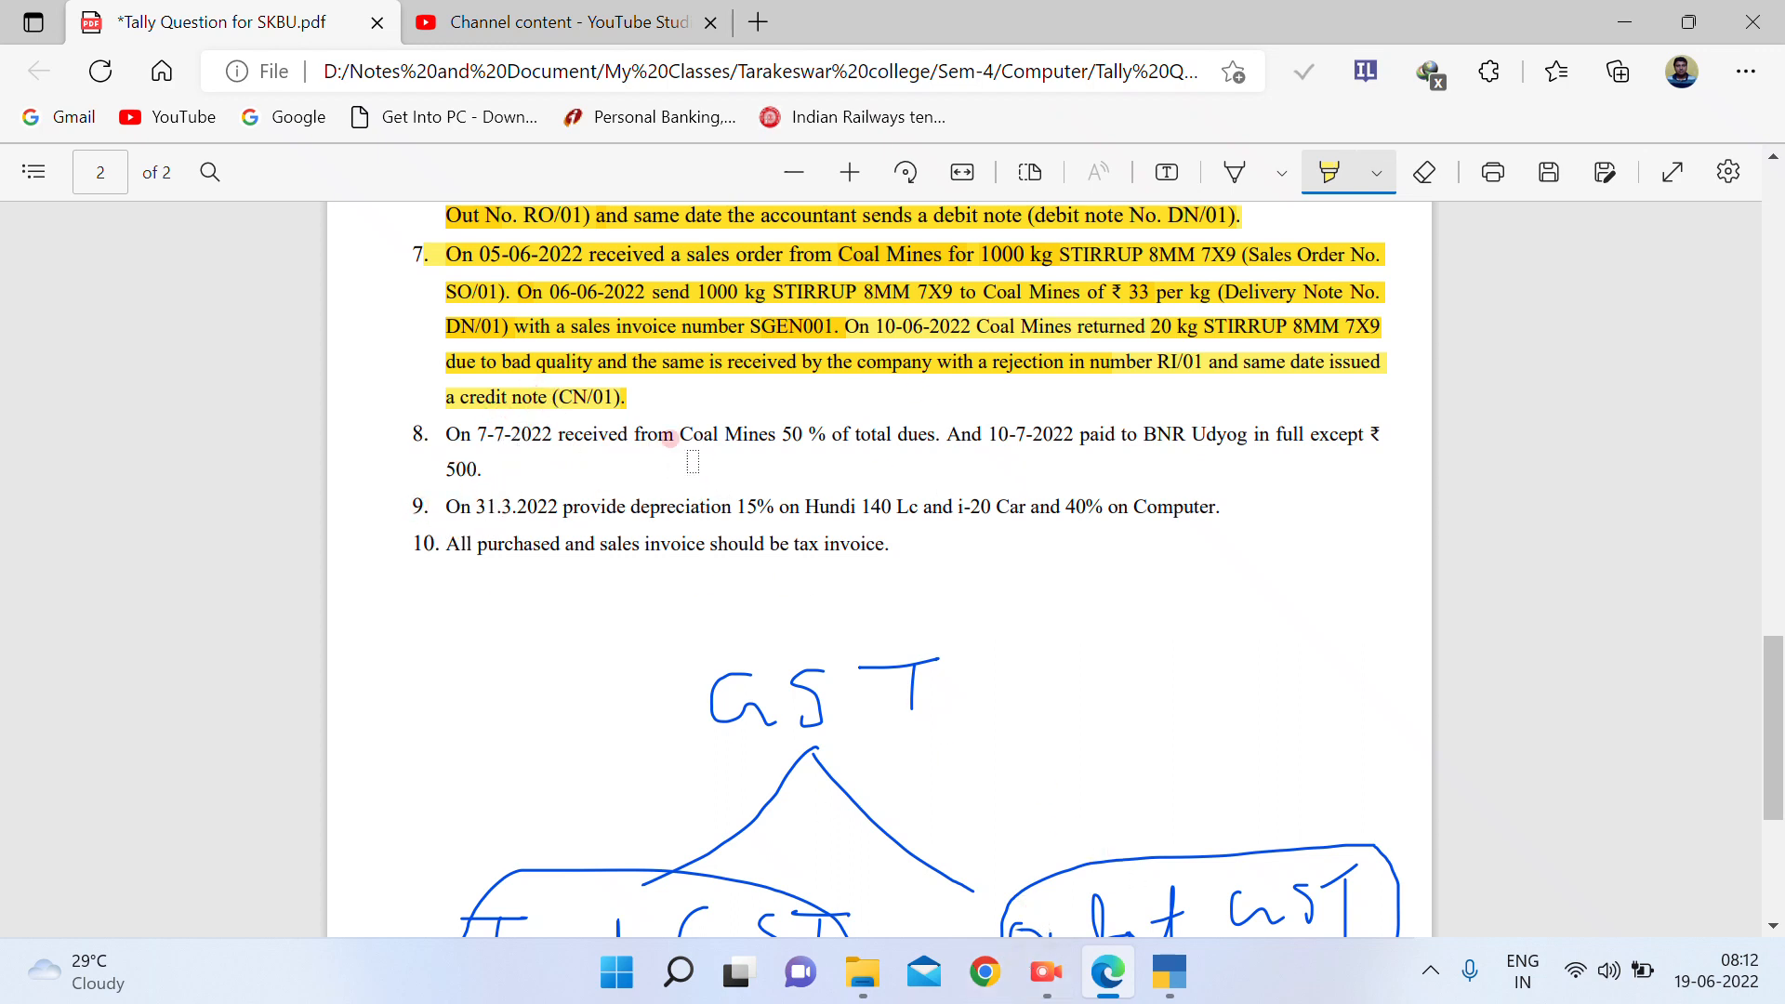
Return to TallyPrime, start a receipt voucher and credit Coal Mines with 19,080
{"action": "left_click", "coordinate": [1173, 978]}
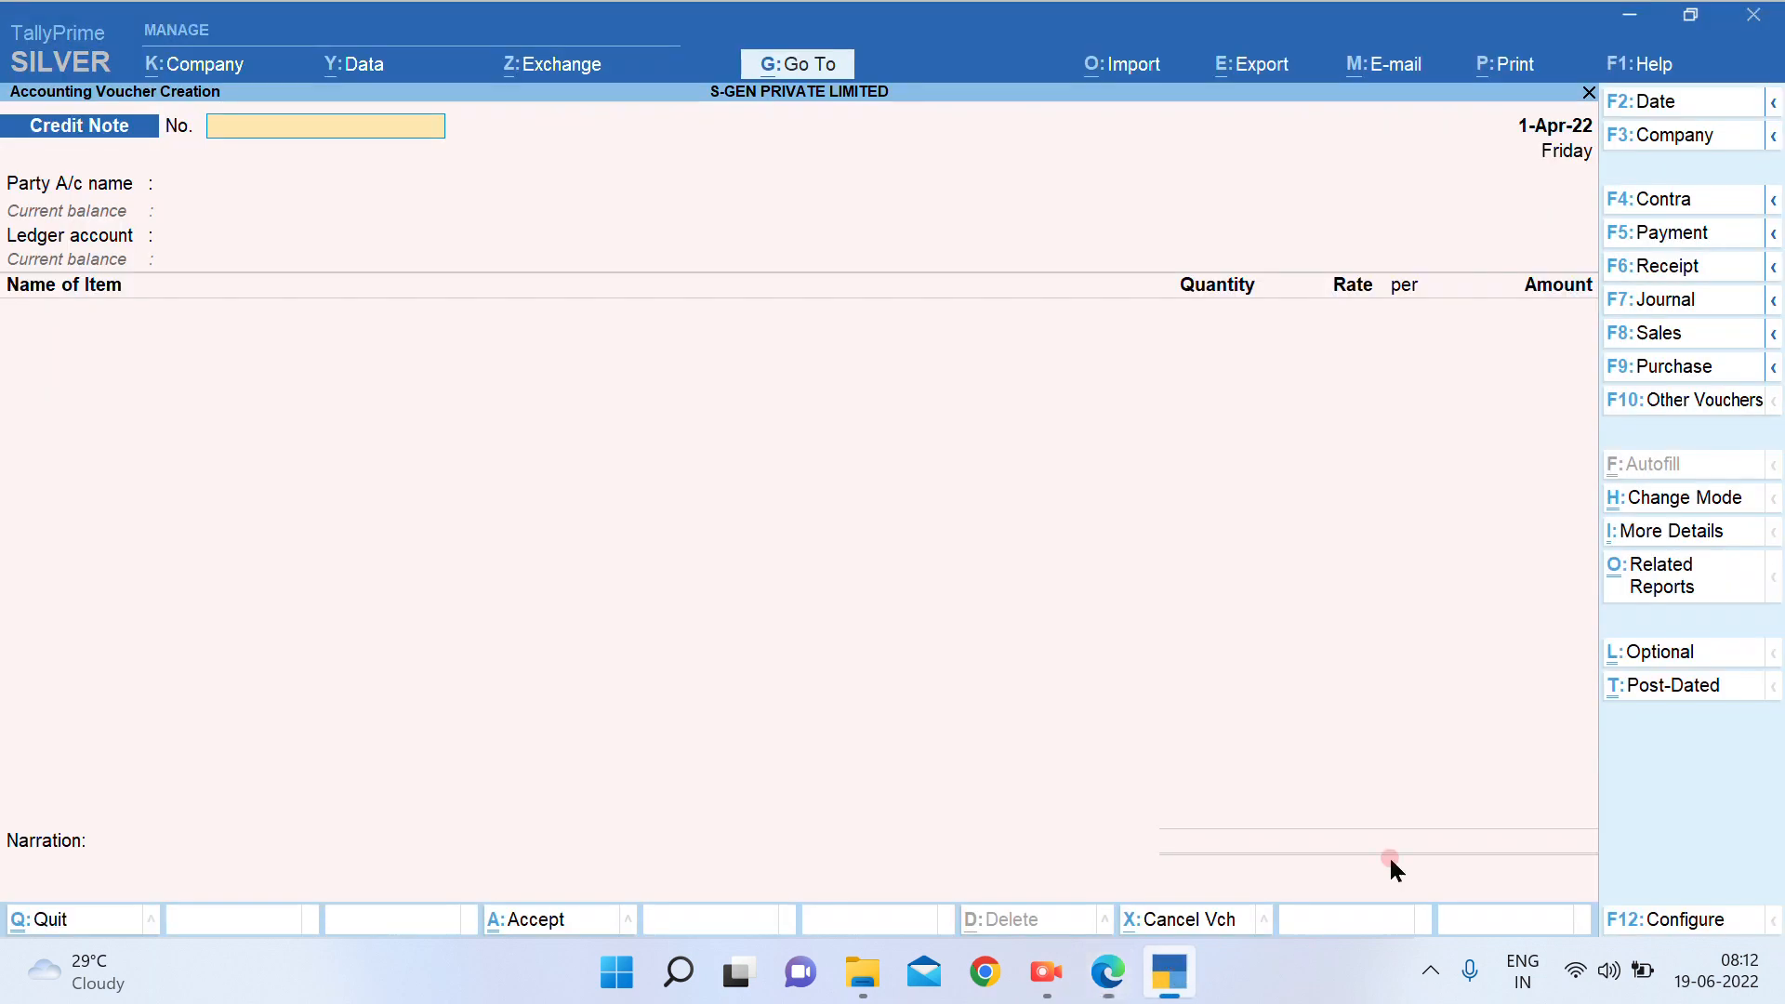
{"action": "left_click", "coordinate": [1673, 267]}
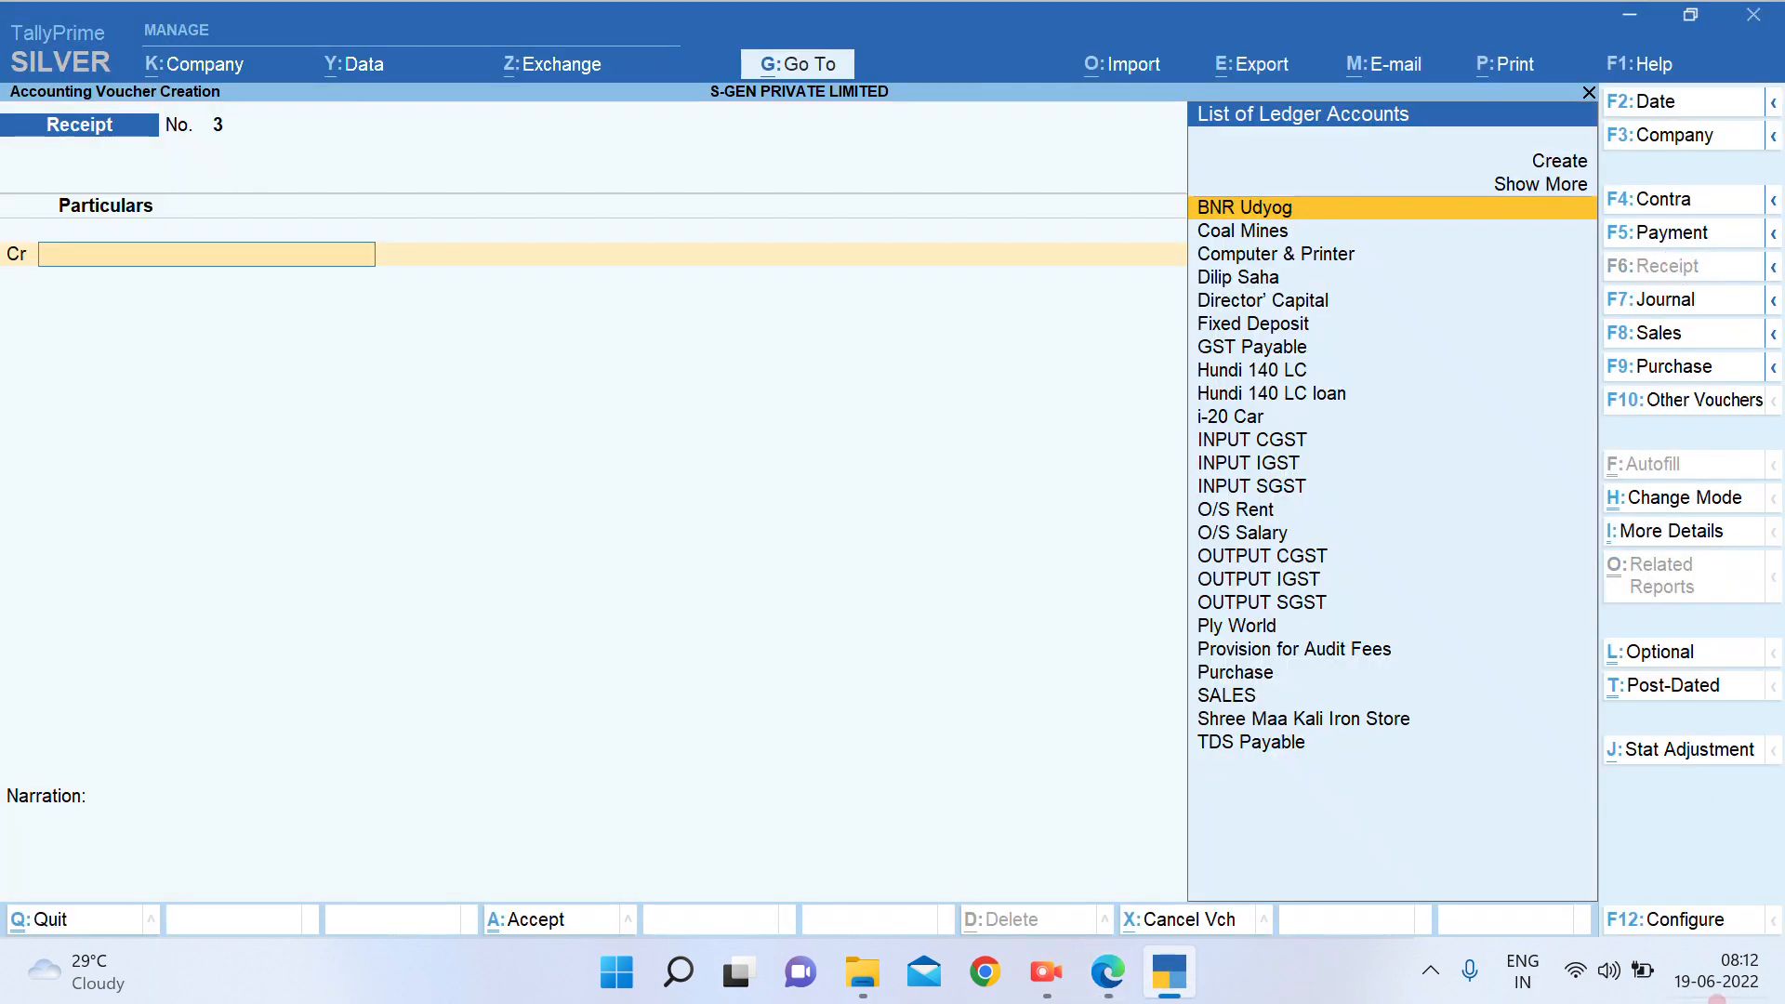
{"action": "type", "text": "CO"}
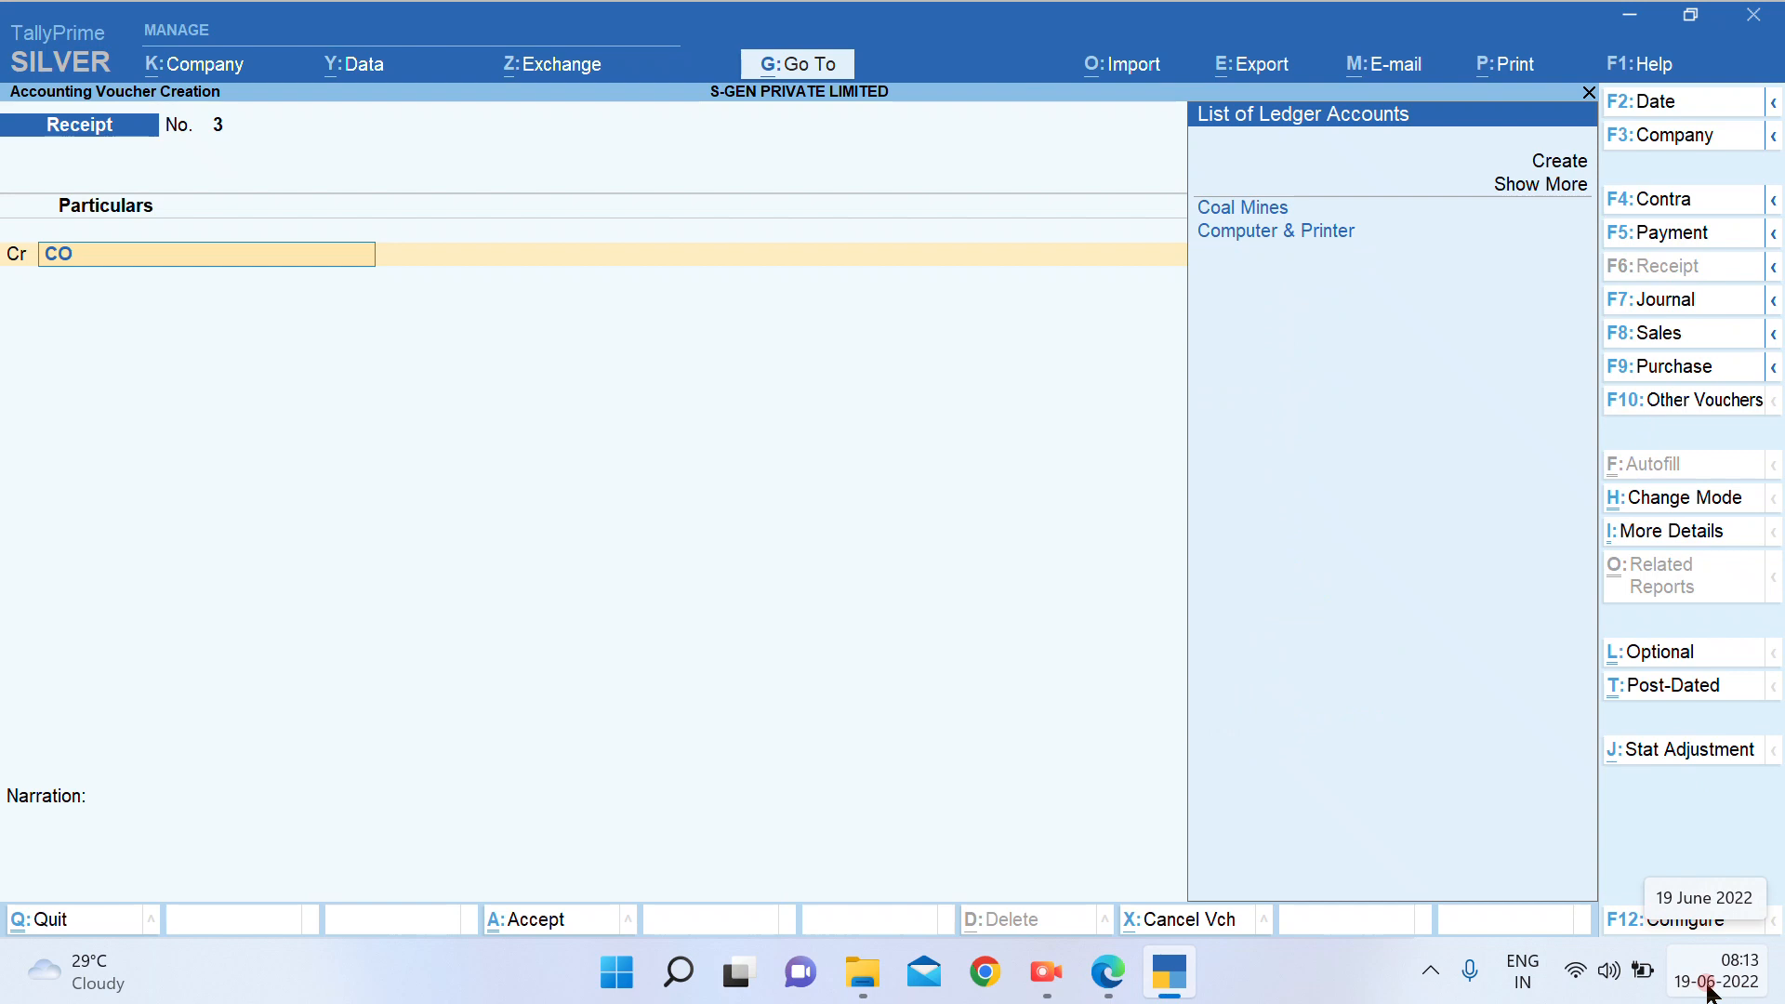
{"action": "key", "text": "Return"}
{"action": "key", "text": "Down"}
{"action": "key", "text": "Return"}
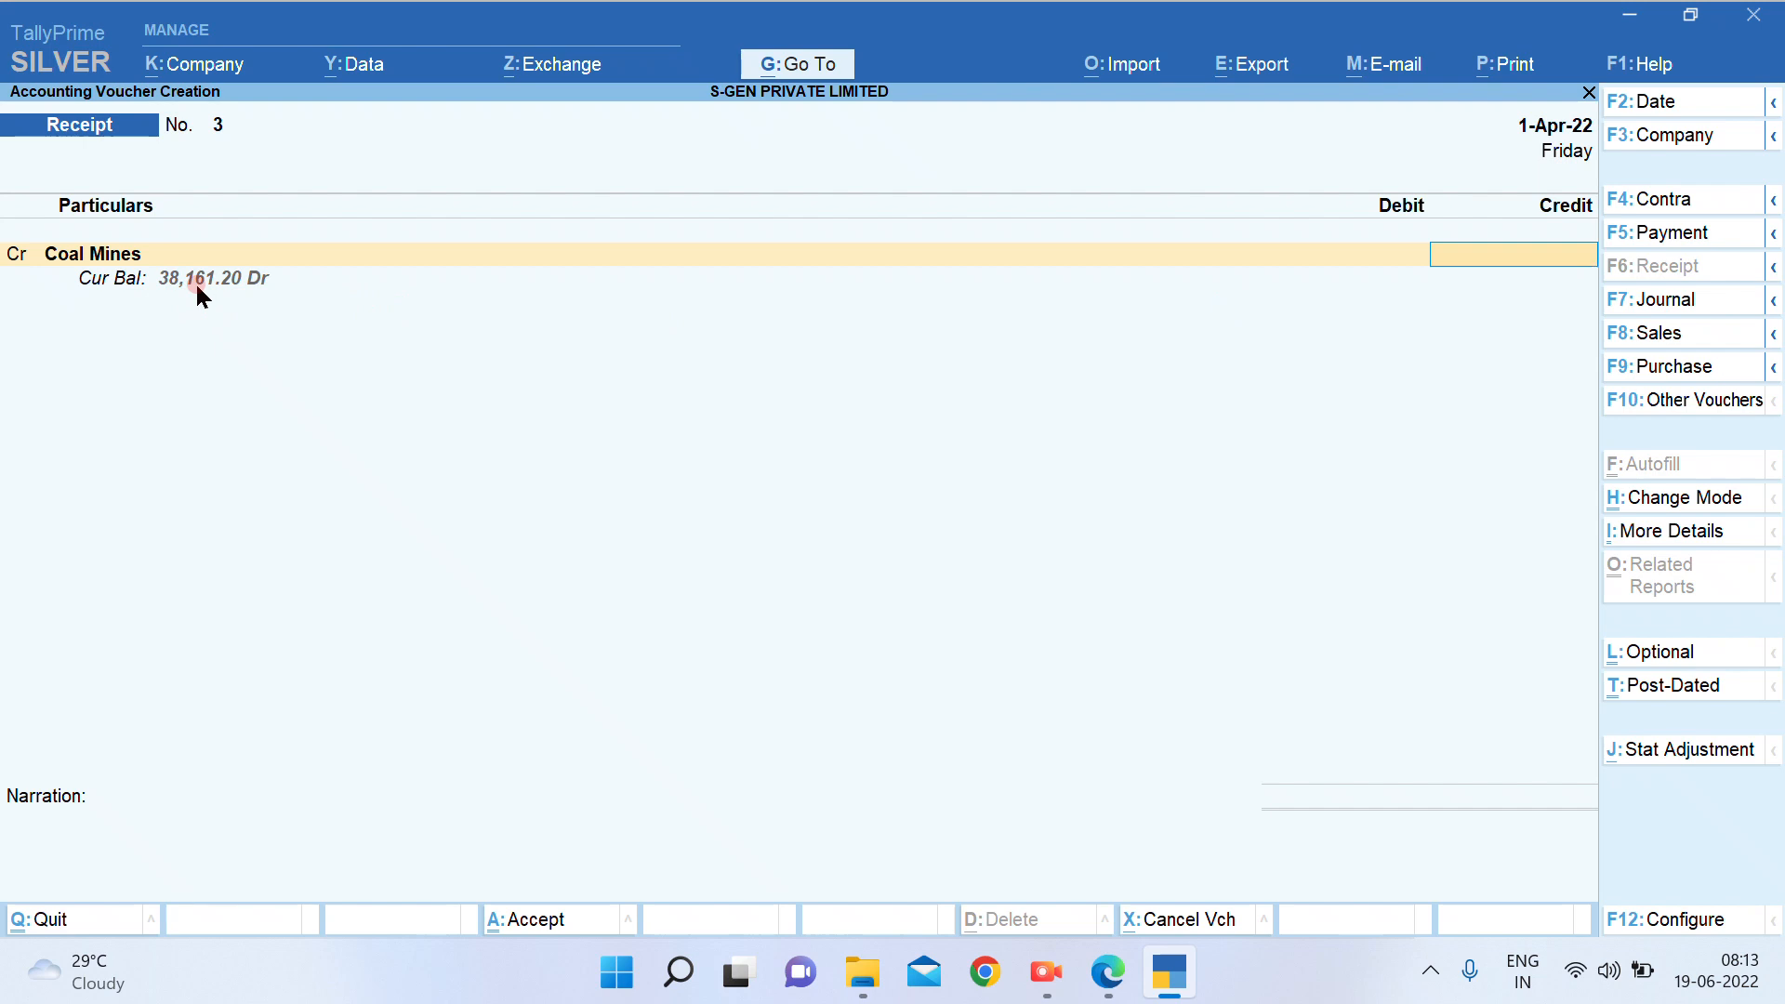
{"action": "type", "text": "19080"}
{"action": "key", "text": "Return"}
Allocate the Coal Mines receipt as Agst Ref to pending bill SGEN/001
{"action": "key", "text": "Return"}
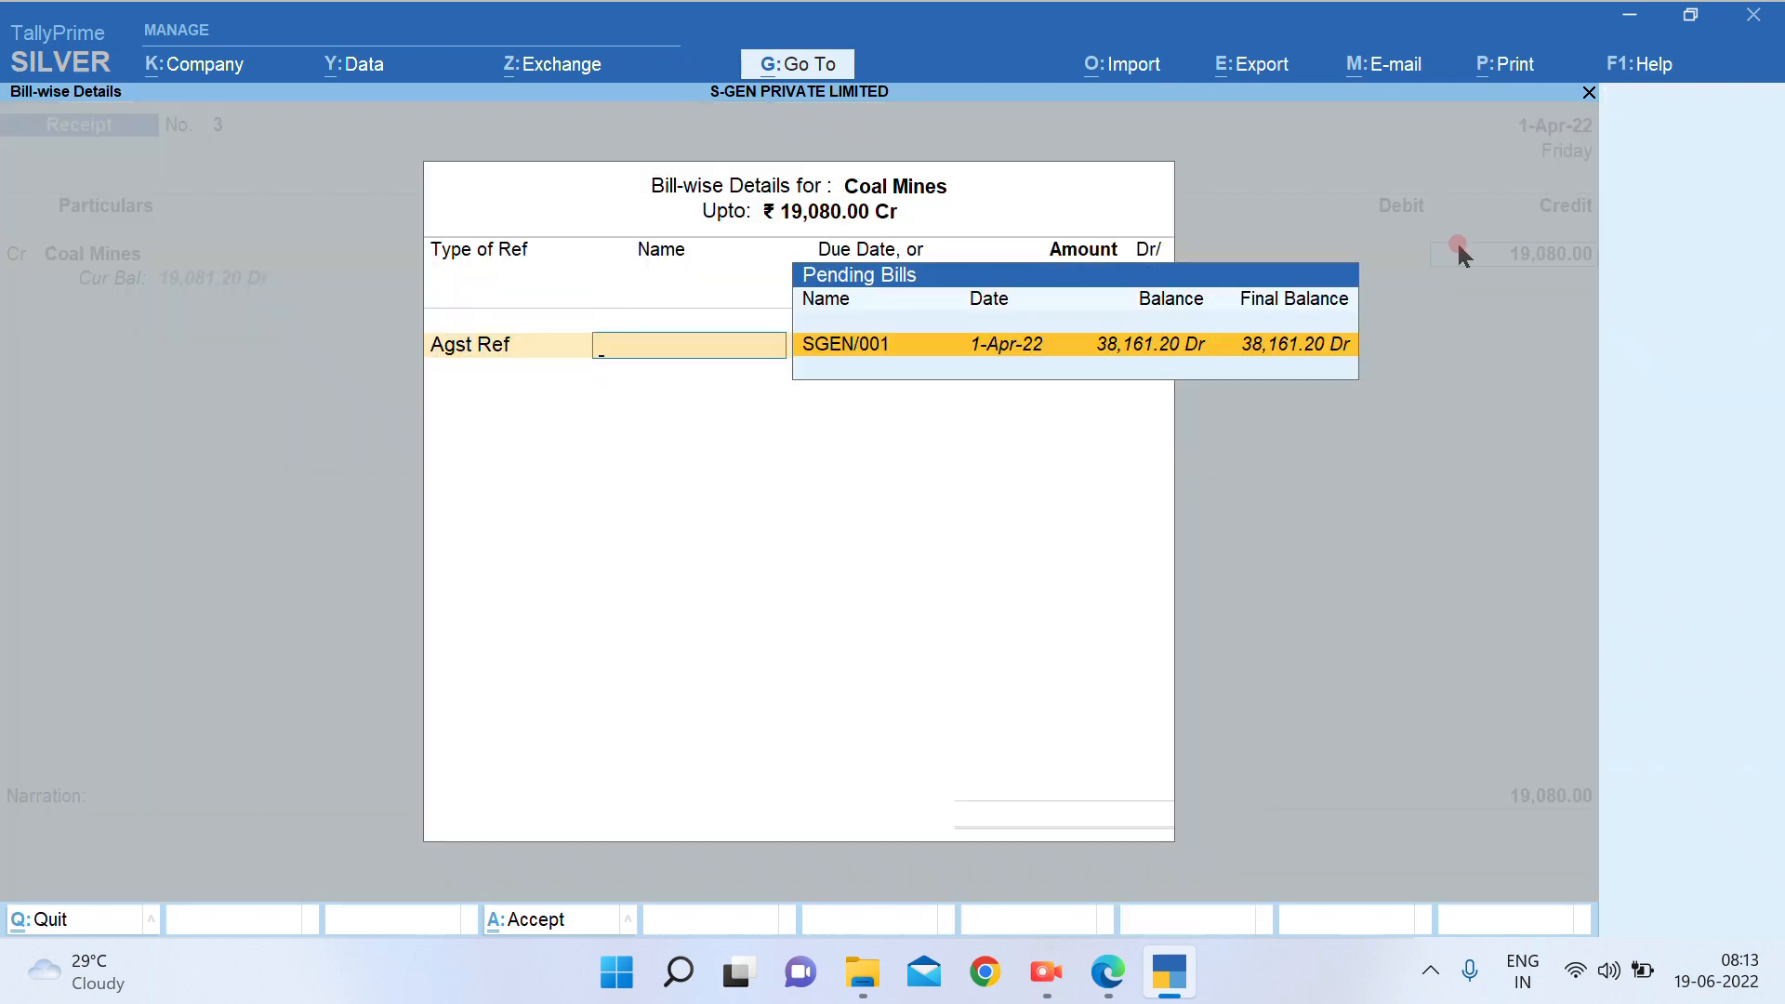
{"action": "left_click", "coordinate": [918, 345]}
{"action": "key", "text": "Return"}
{"action": "key", "text": "Return"}
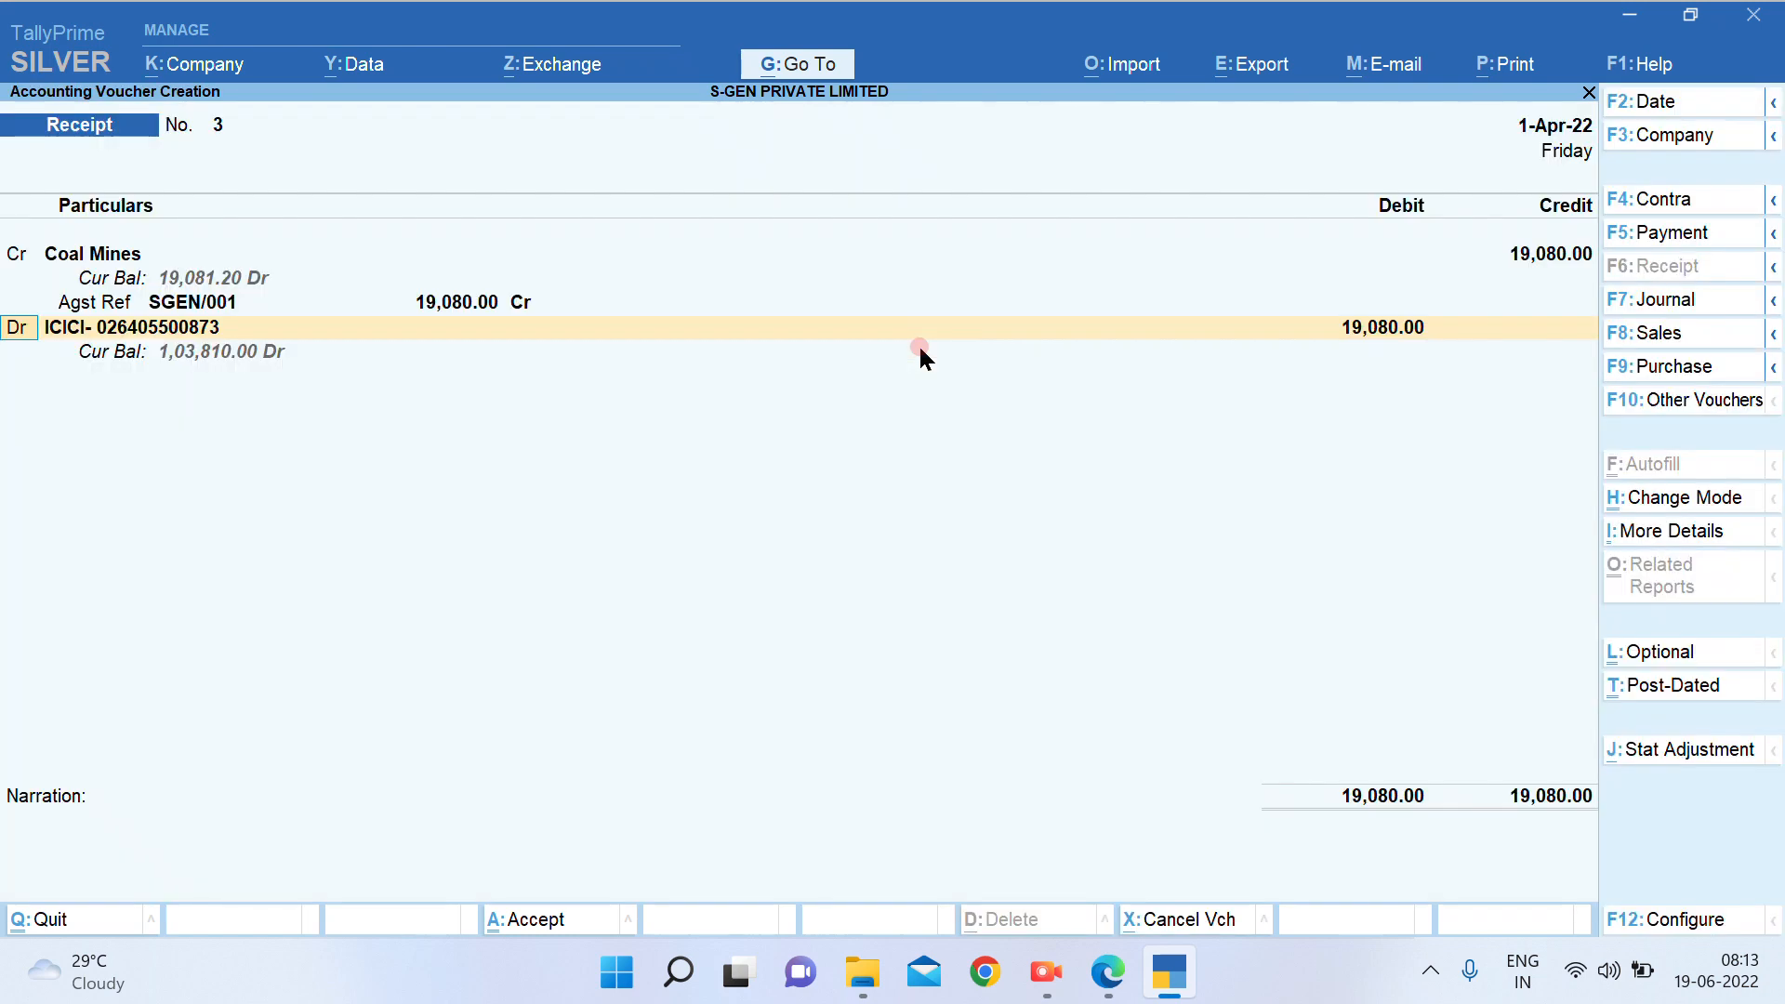
Debit the ICICI bank ledger with 19,080.00, accept the Cheque/DD allocation without instrument details and save the receipt
{"action": "key", "text": "Return"}
{"action": "key", "text": "Return"}
{"action": "key", "text": "Return"}
{"action": "key", "text": "Return"}
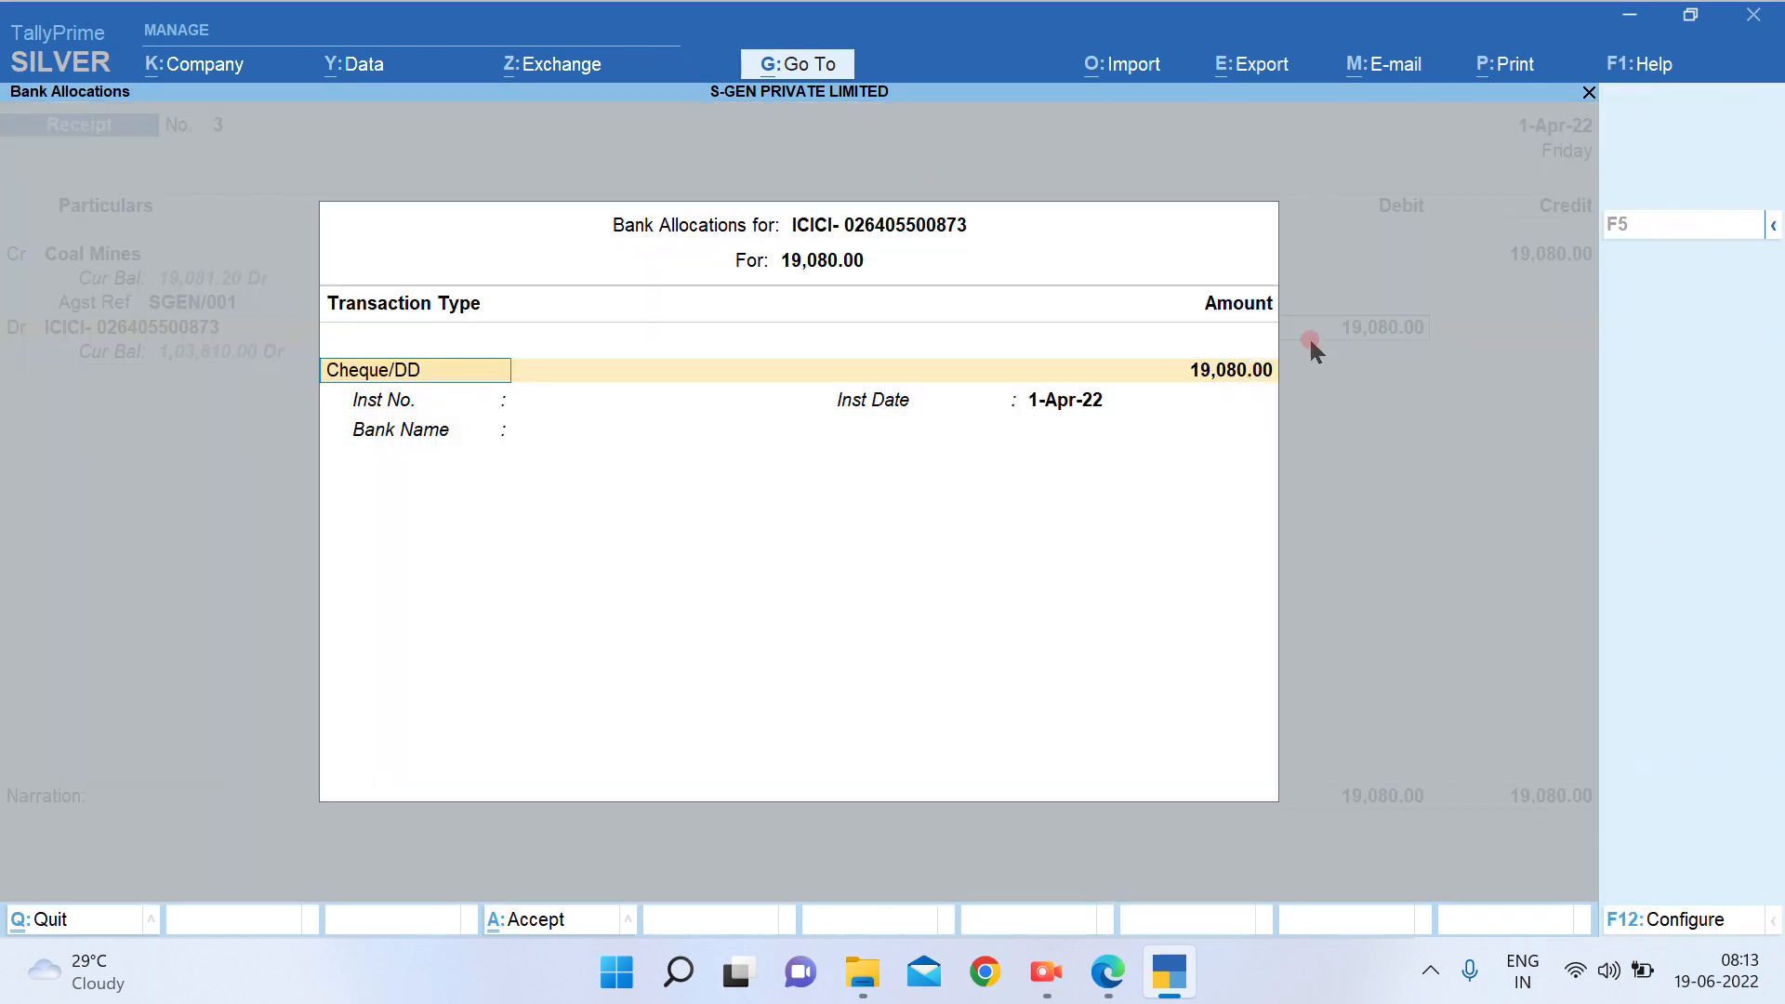
{"action": "key", "text": "Return"}
{"action": "key", "text": "Return"}
{"action": "key", "text": "Return"}
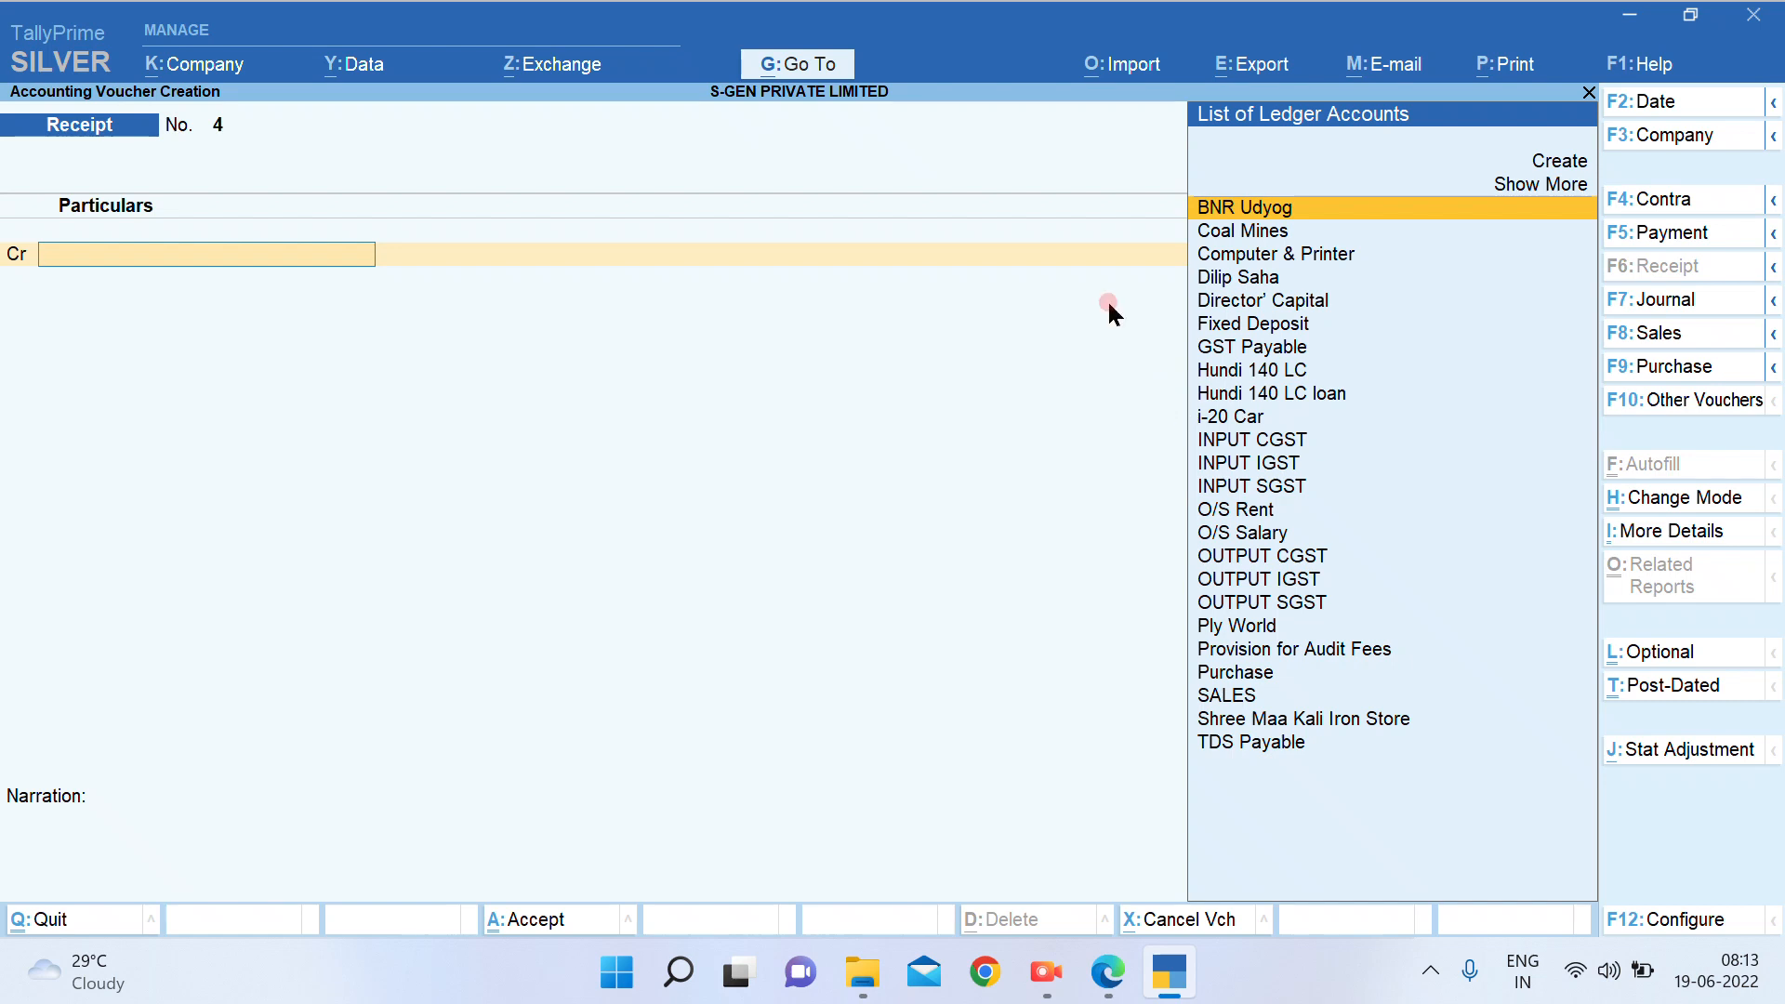
Start a payment voucher, check event 8's BNR Udyog payment in the question PDF and debit BNR Udyog with 79,872
{"action": "left_click", "coordinate": [1670, 234]}
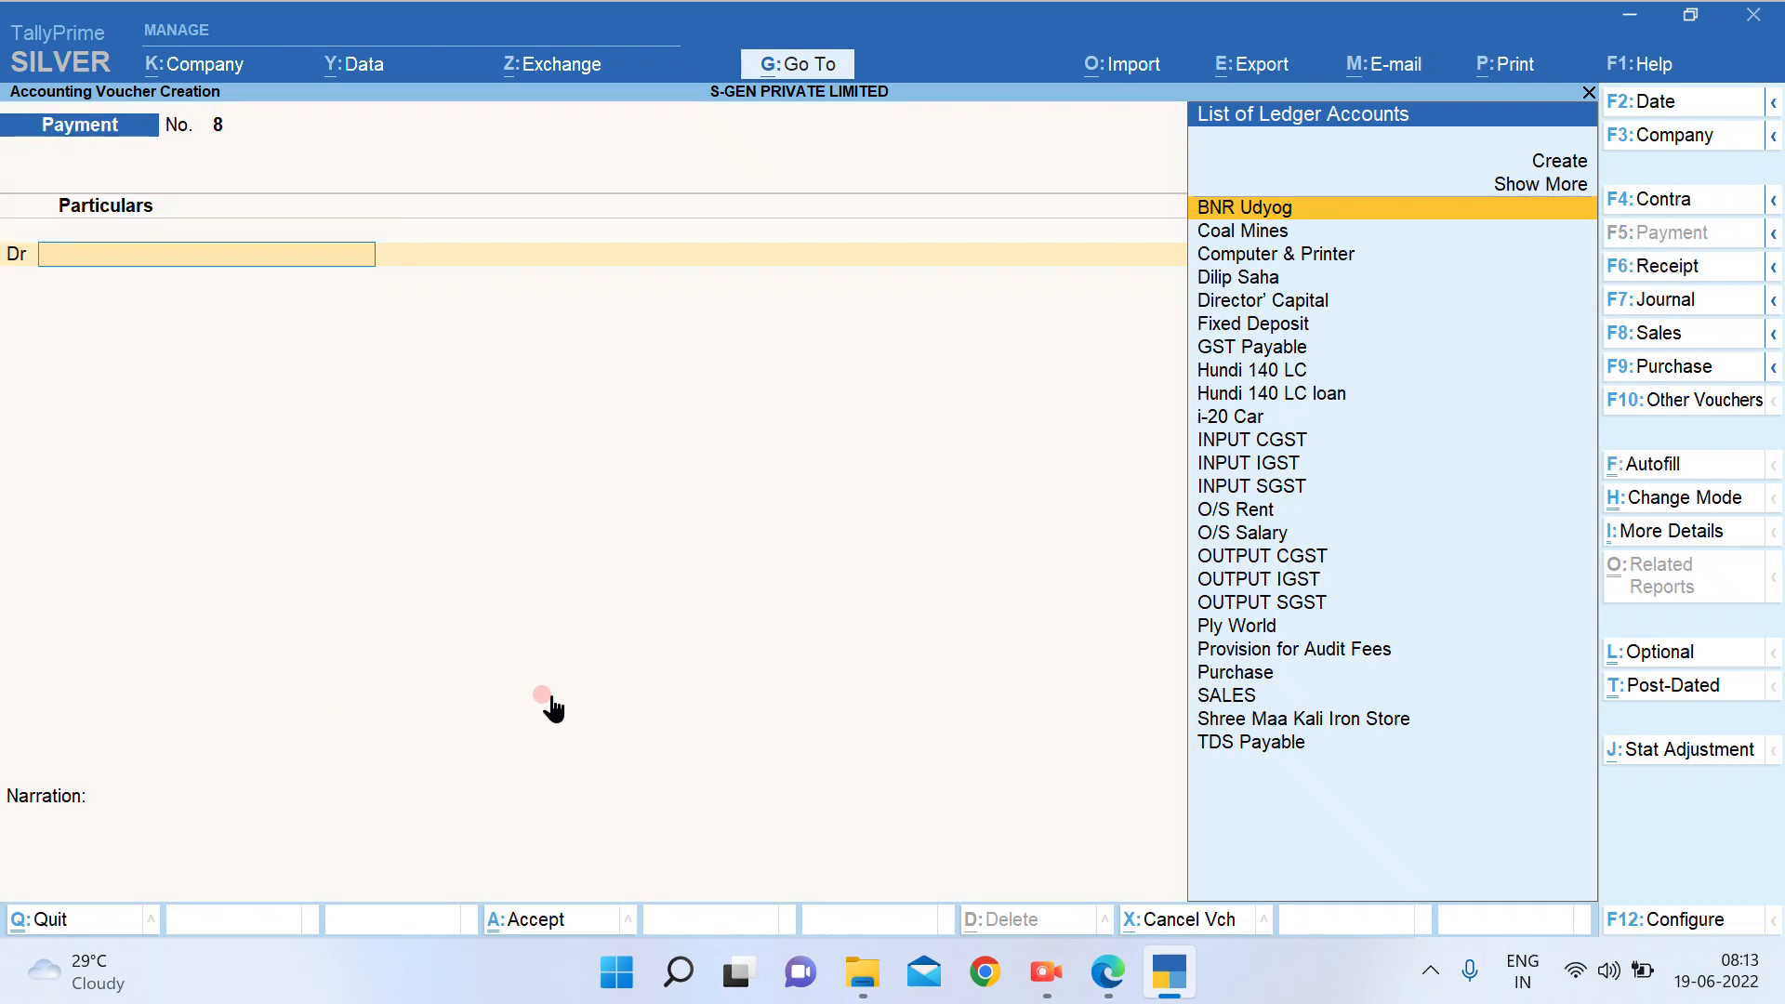
{"action": "key", "text": "alt+Tab"}
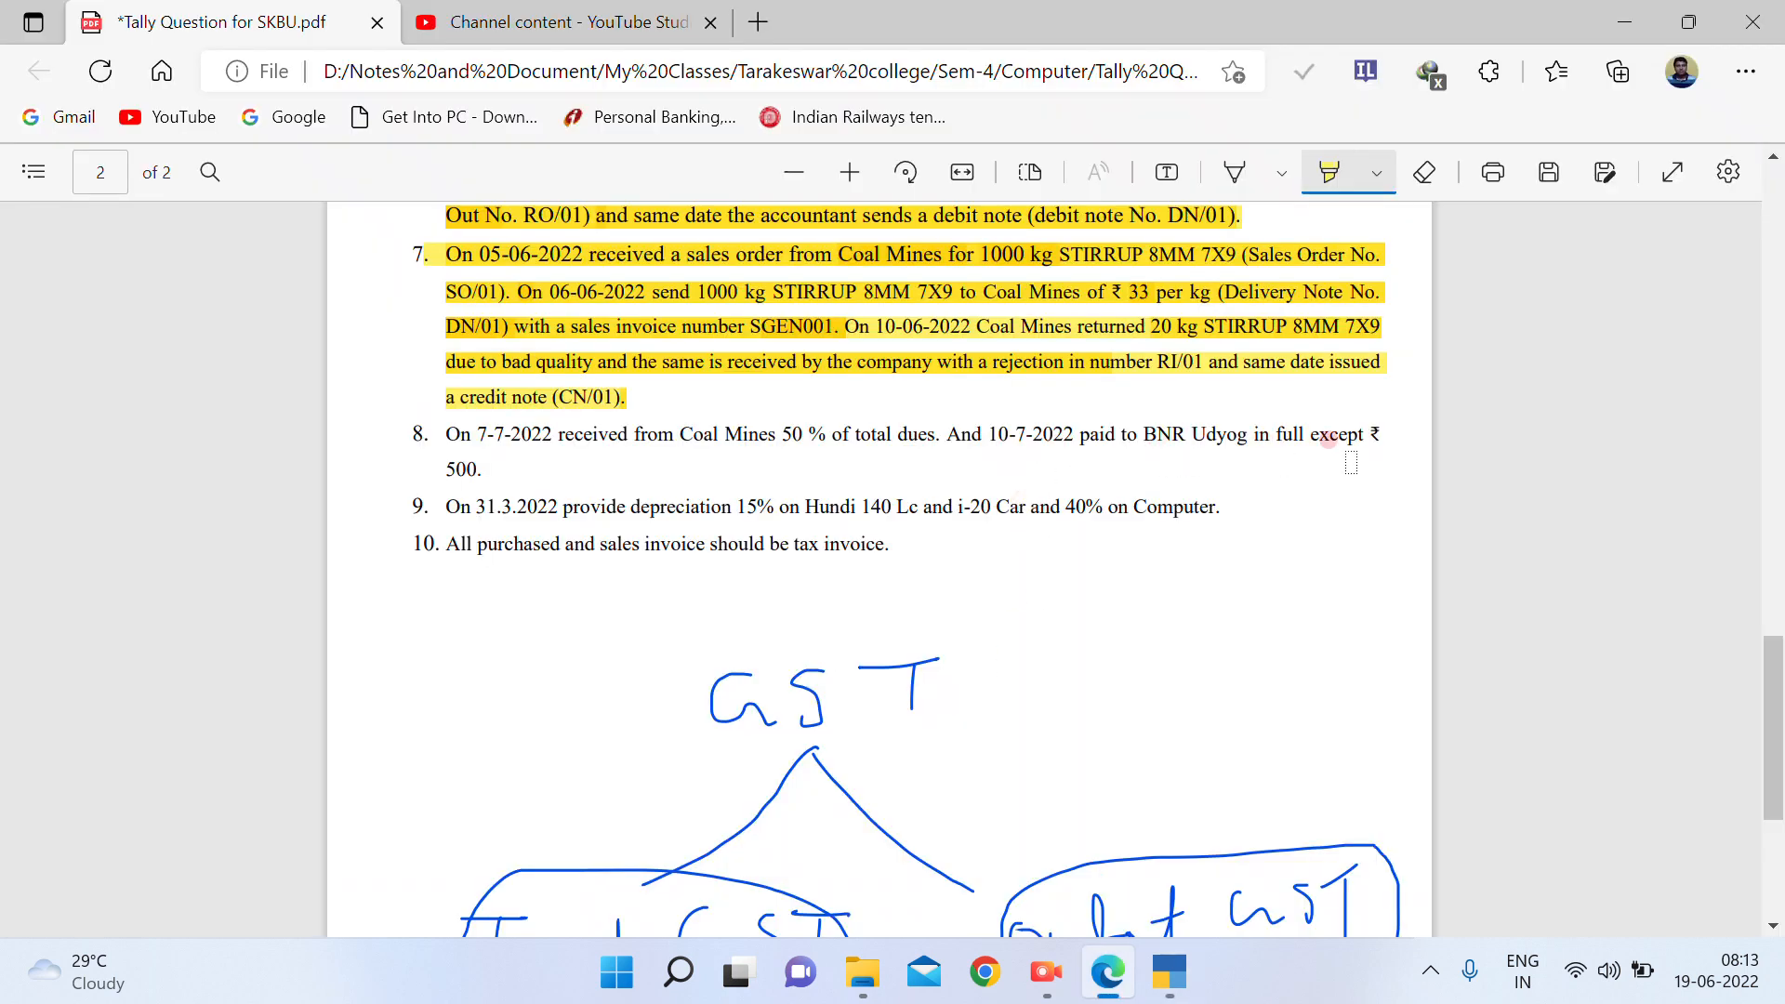
{"action": "key", "text": "alt+Tab"}
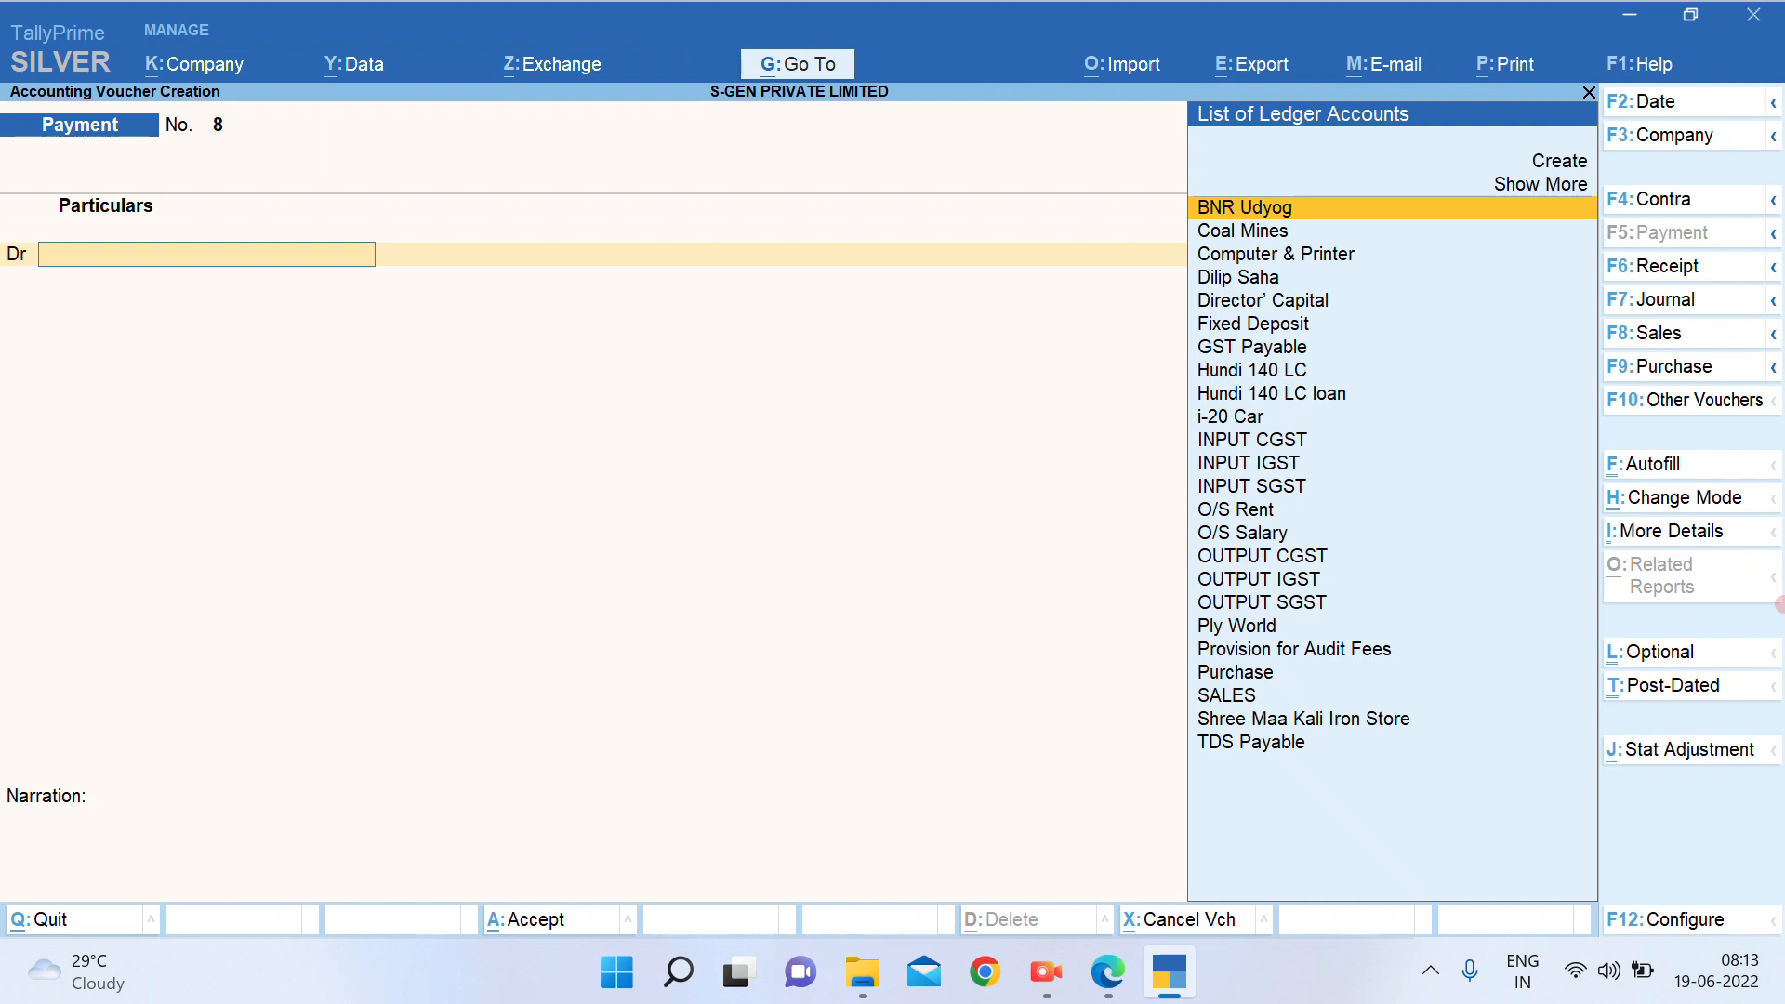
{"action": "type", "text": "BNR"}
{"action": "key", "text": "Return"}
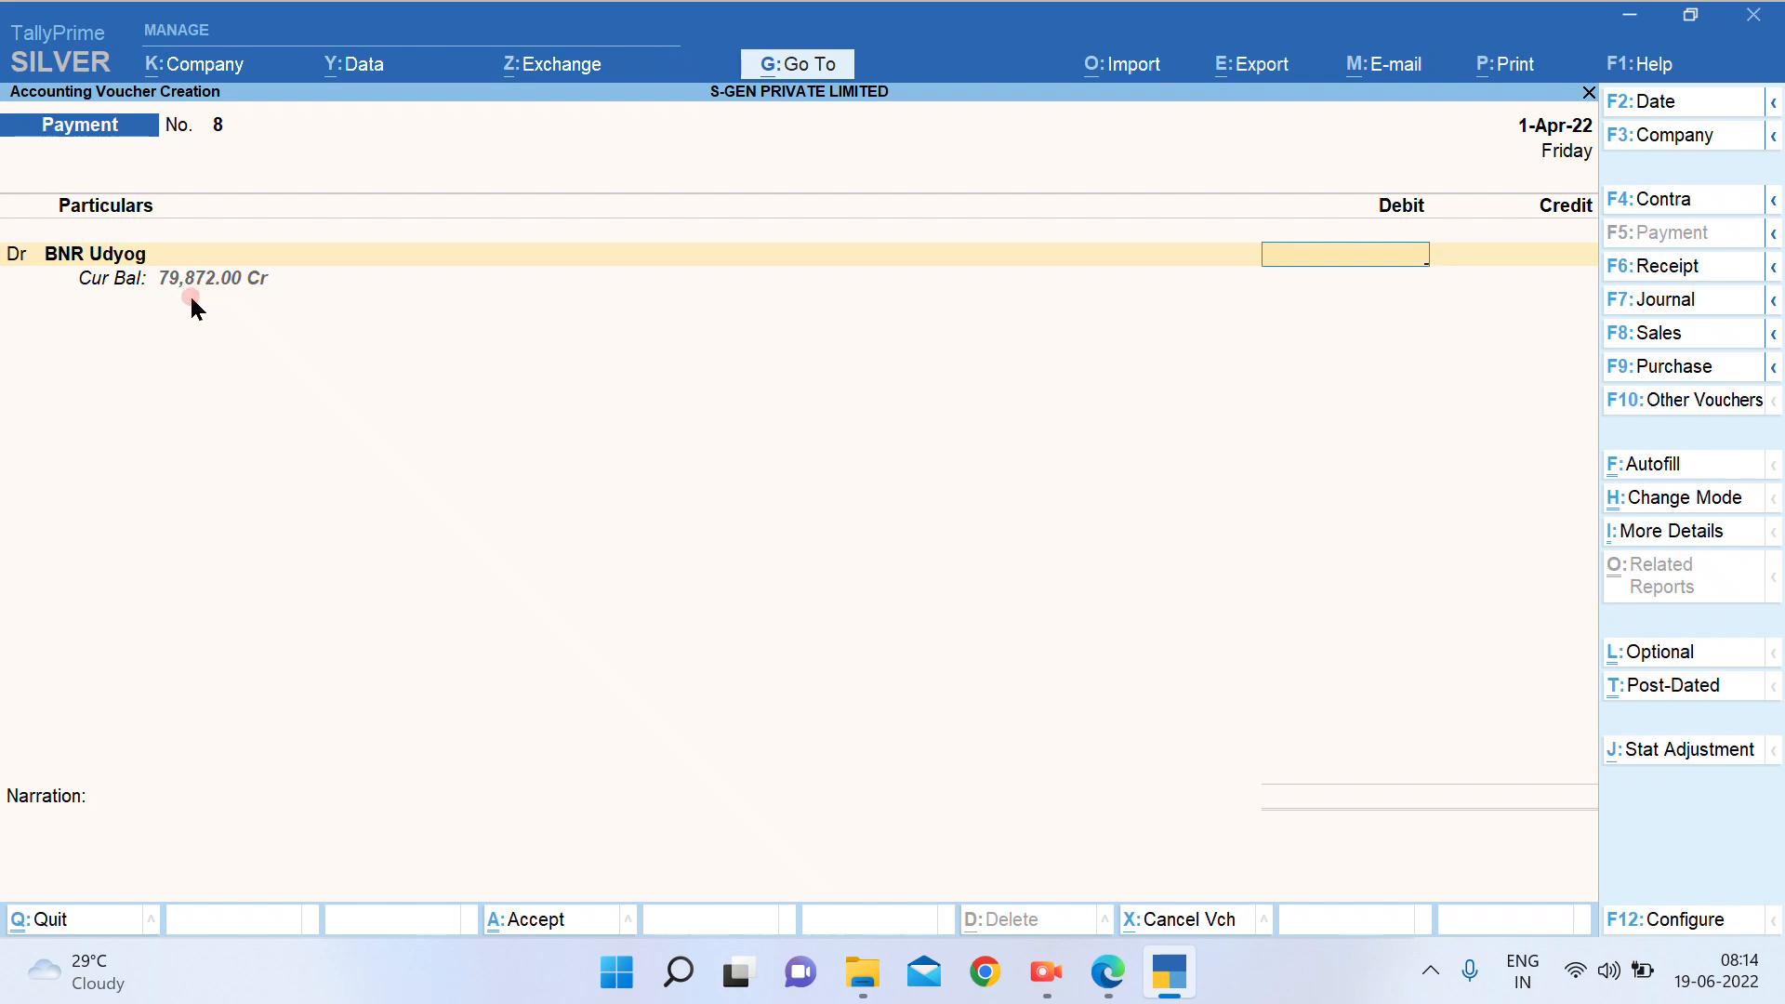
{"action": "type", "text": "79,872"}
{"action": "key", "text": "Return"}
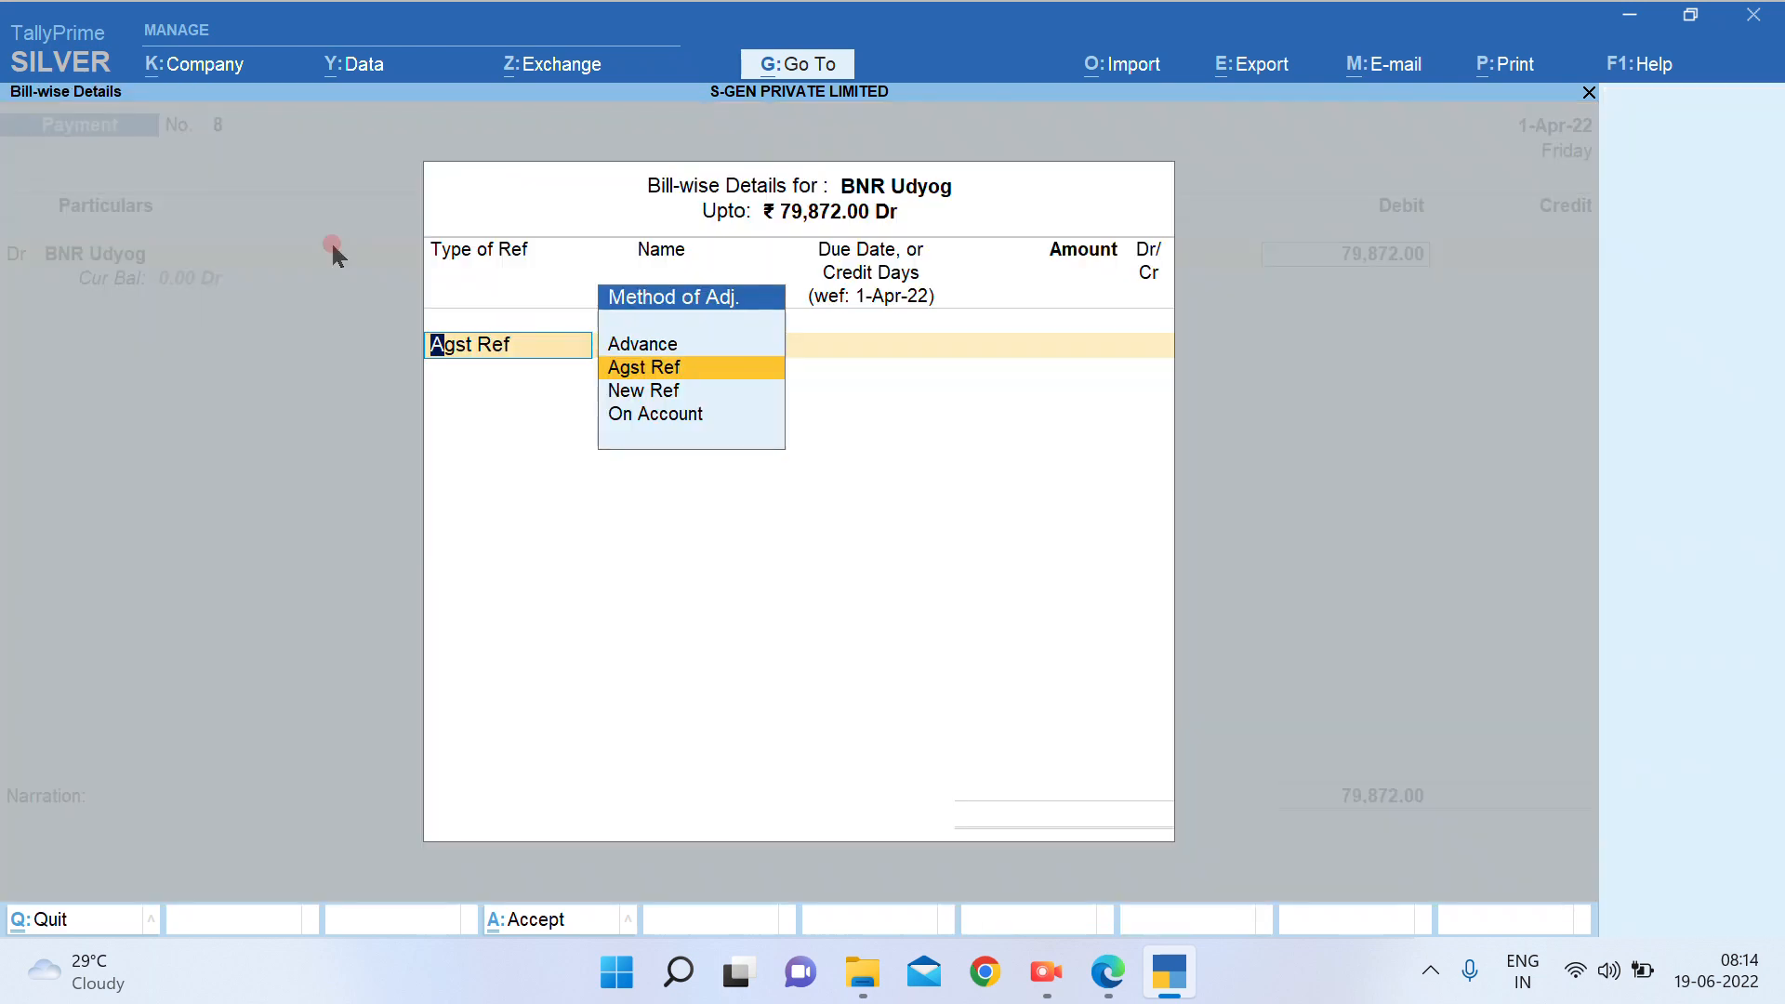
Allocate the BNR Udyog payment of 79,872.00 as Agst Ref to bill BNR012
{"action": "key", "text": "Return"}
{"action": "key", "text": "Return"}
{"action": "key", "text": "Return"}
{"action": "key", "text": "Return"}
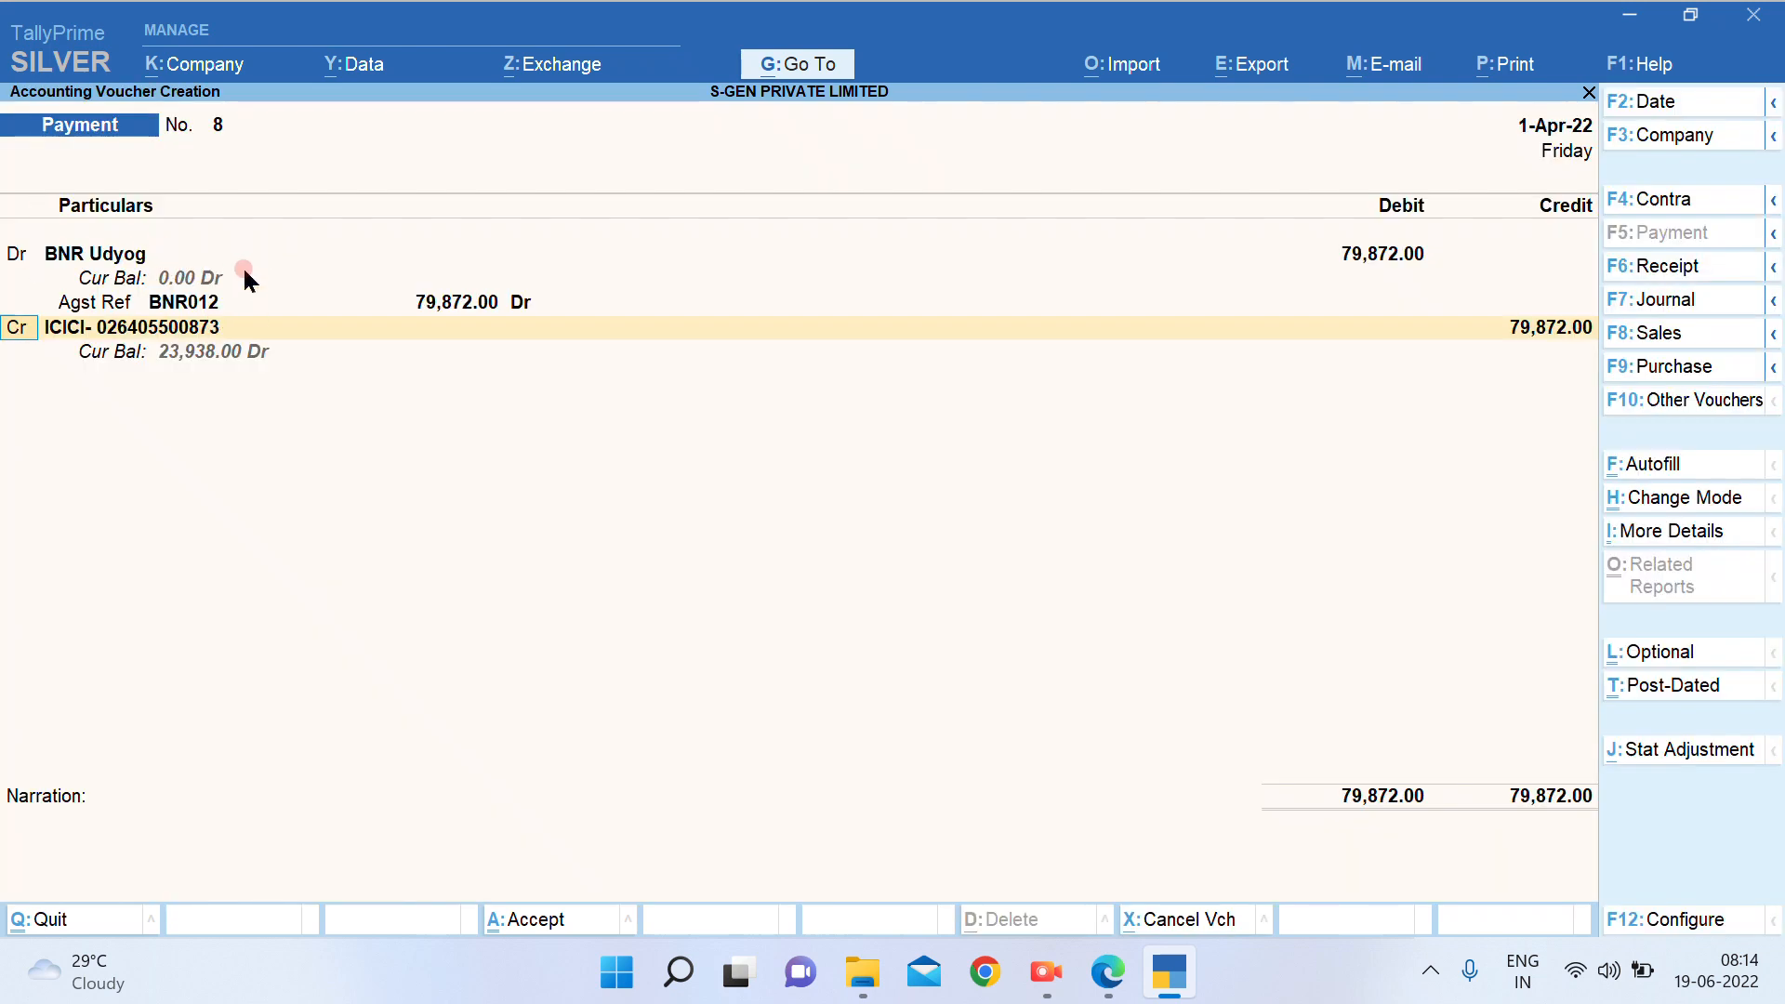
Credit the ICICI bank ledger with 79,372 and accept its Cheque allocation without instrument details
{"action": "key", "text": "Return"}
{"action": "key", "text": "Return"}
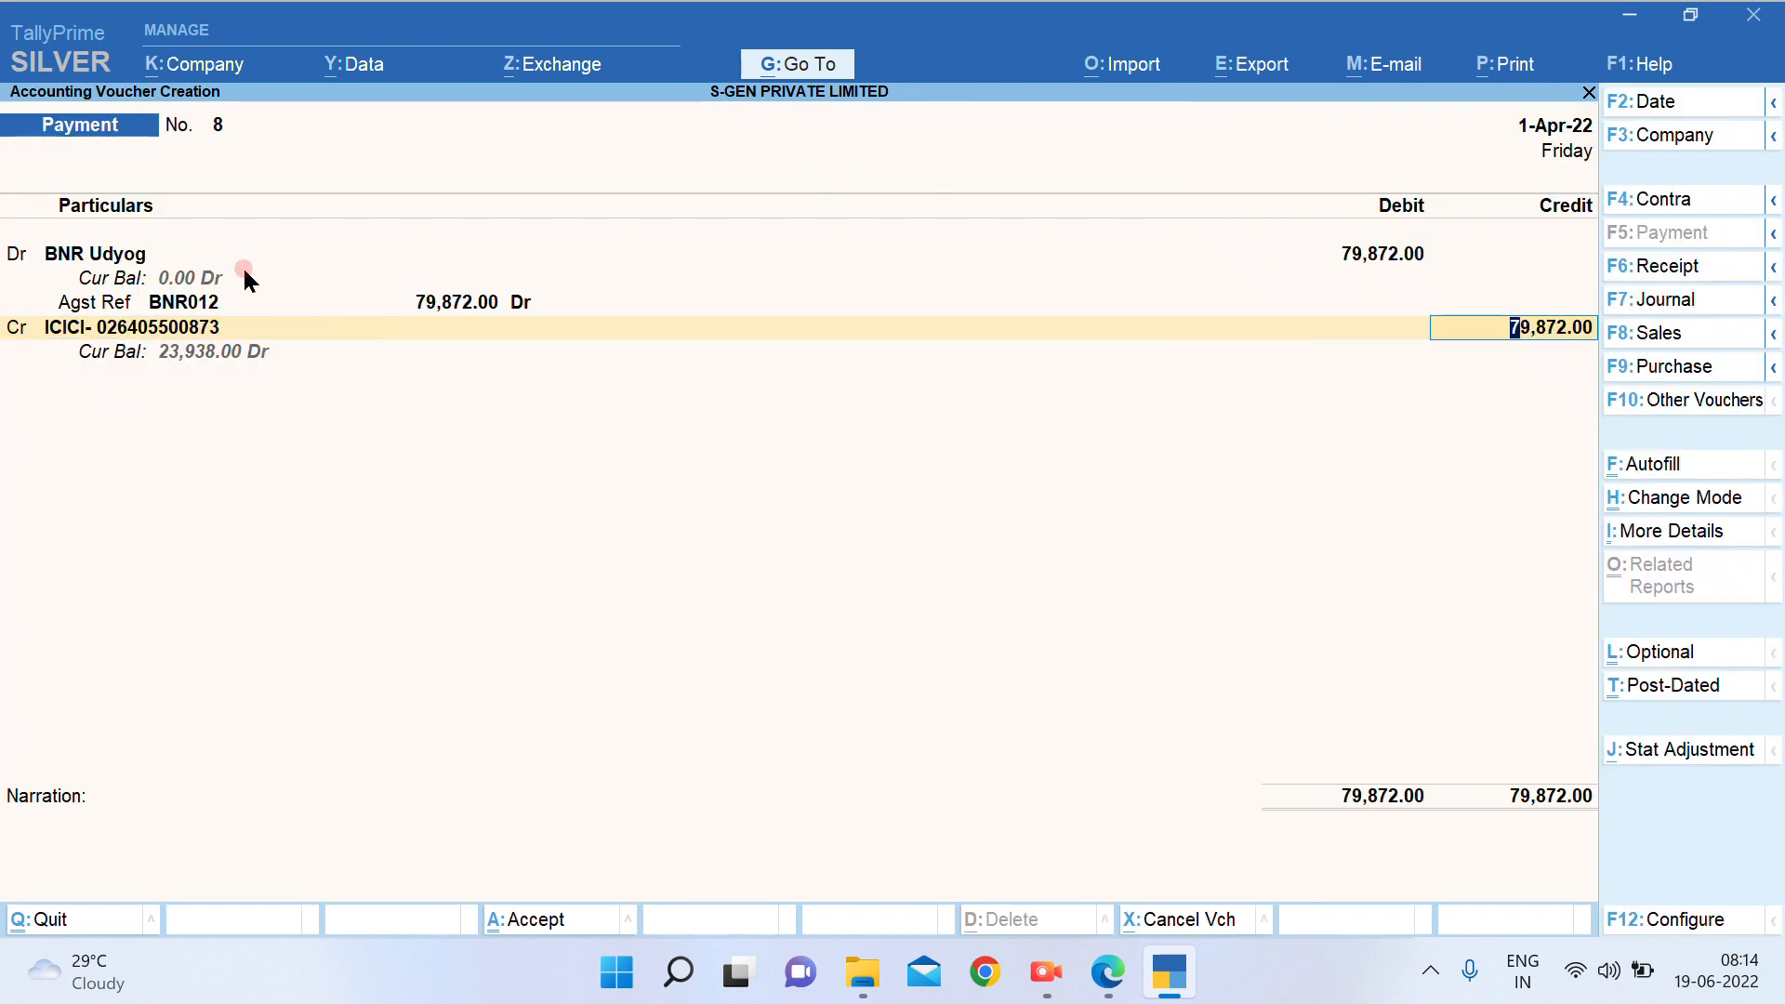
{"action": "type", "text": "79,"}
{"action": "type", "text": "372"}
{"action": "key", "text": "Return"}
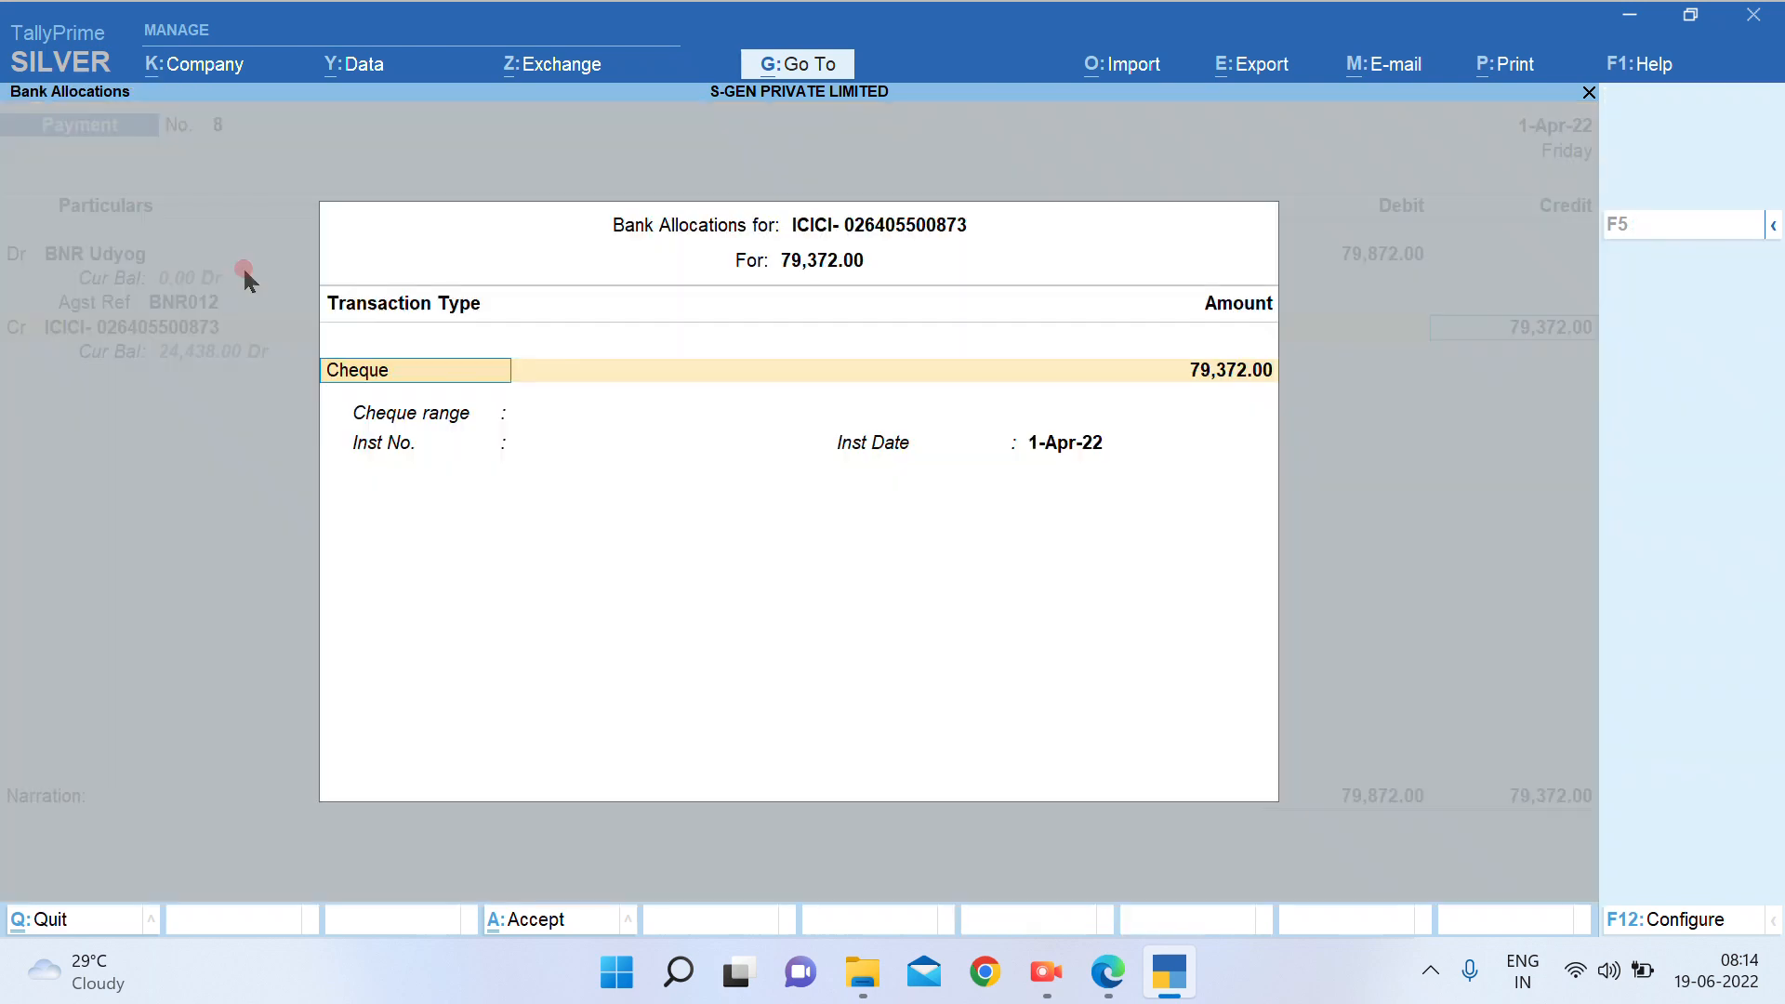
{"action": "key", "text": "Return"}
{"action": "key", "text": "Return"}
{"action": "key", "text": "Return"}
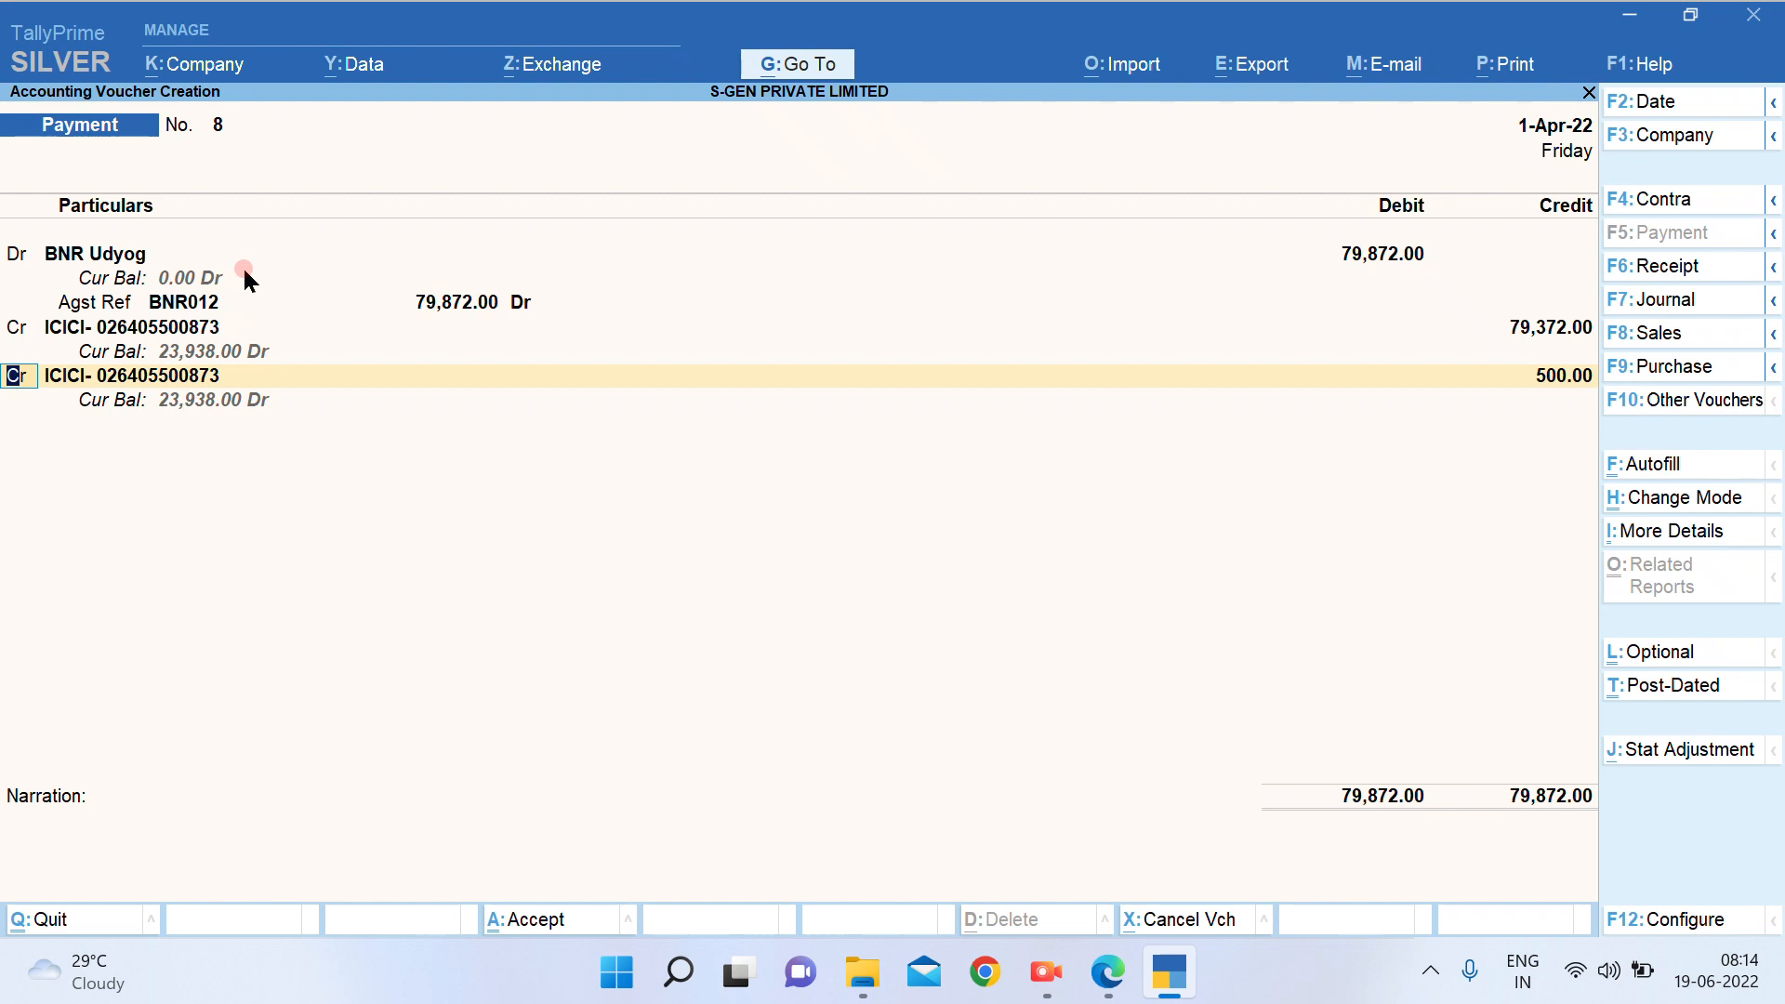
From the second credit line, start a new ledger named DISCOUNT RECEIVED under the Indirect Incomes group
{"action": "key", "text": "Return"}
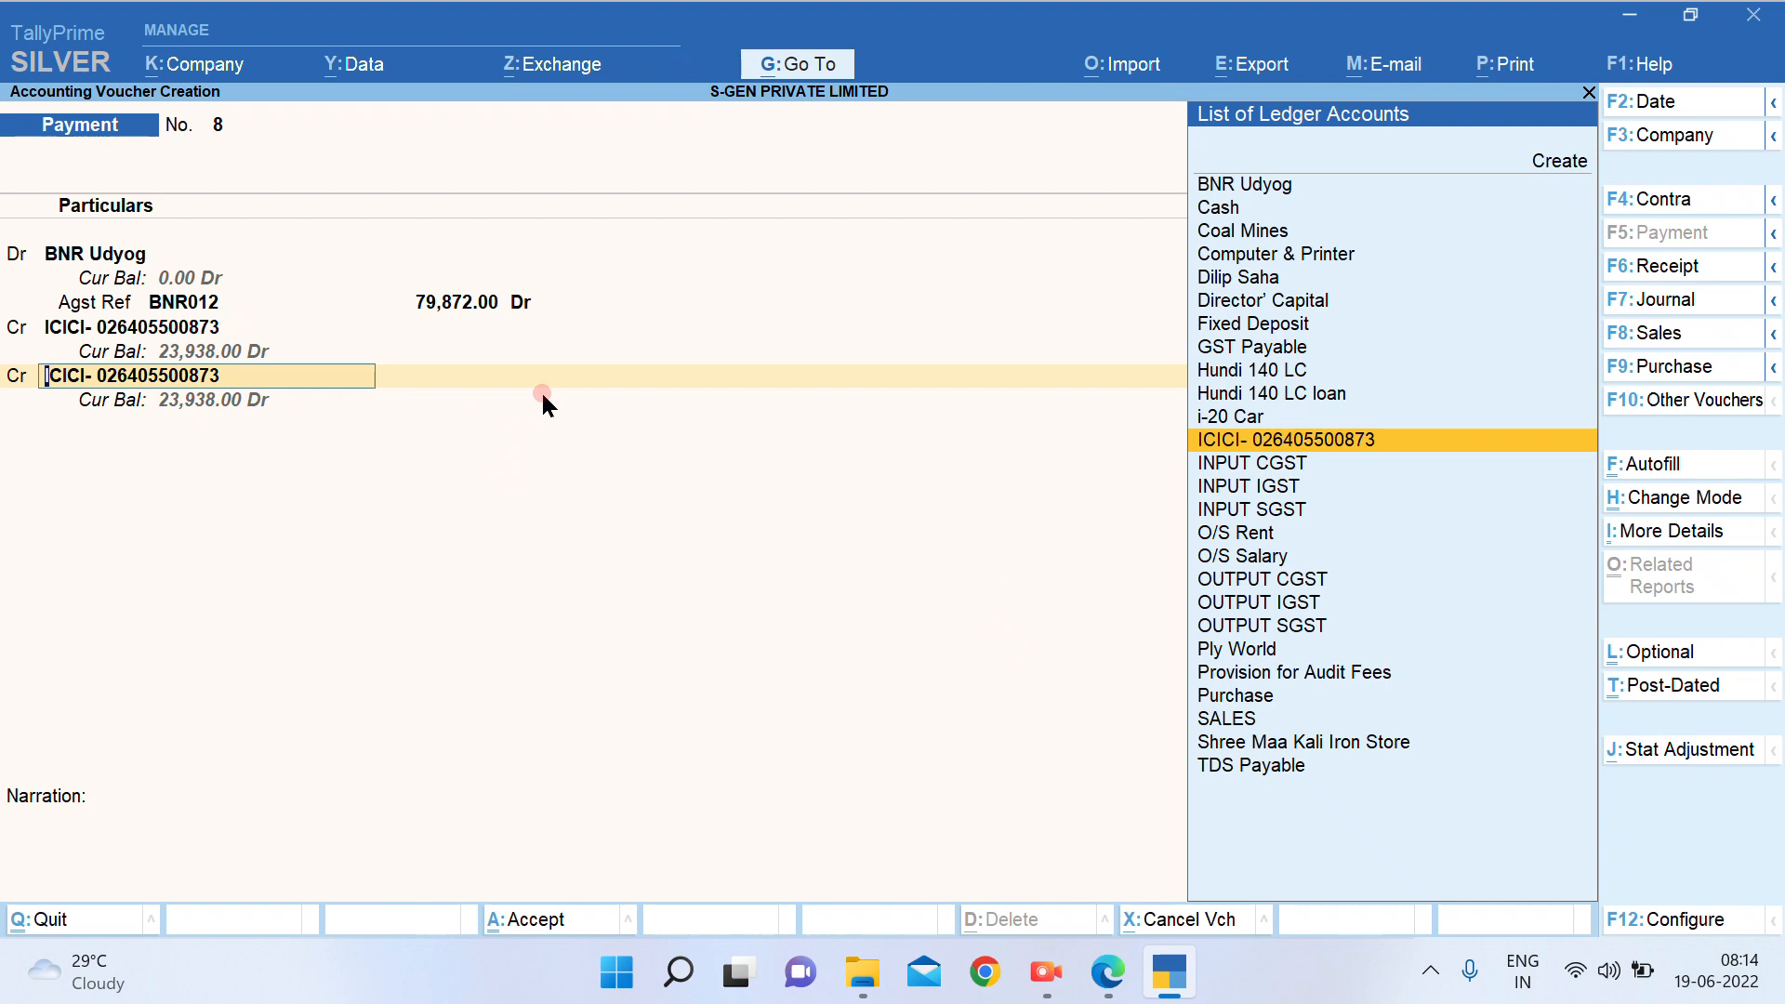
{"action": "key", "text": "alt+c"}
{"action": "type", "text": "D"}
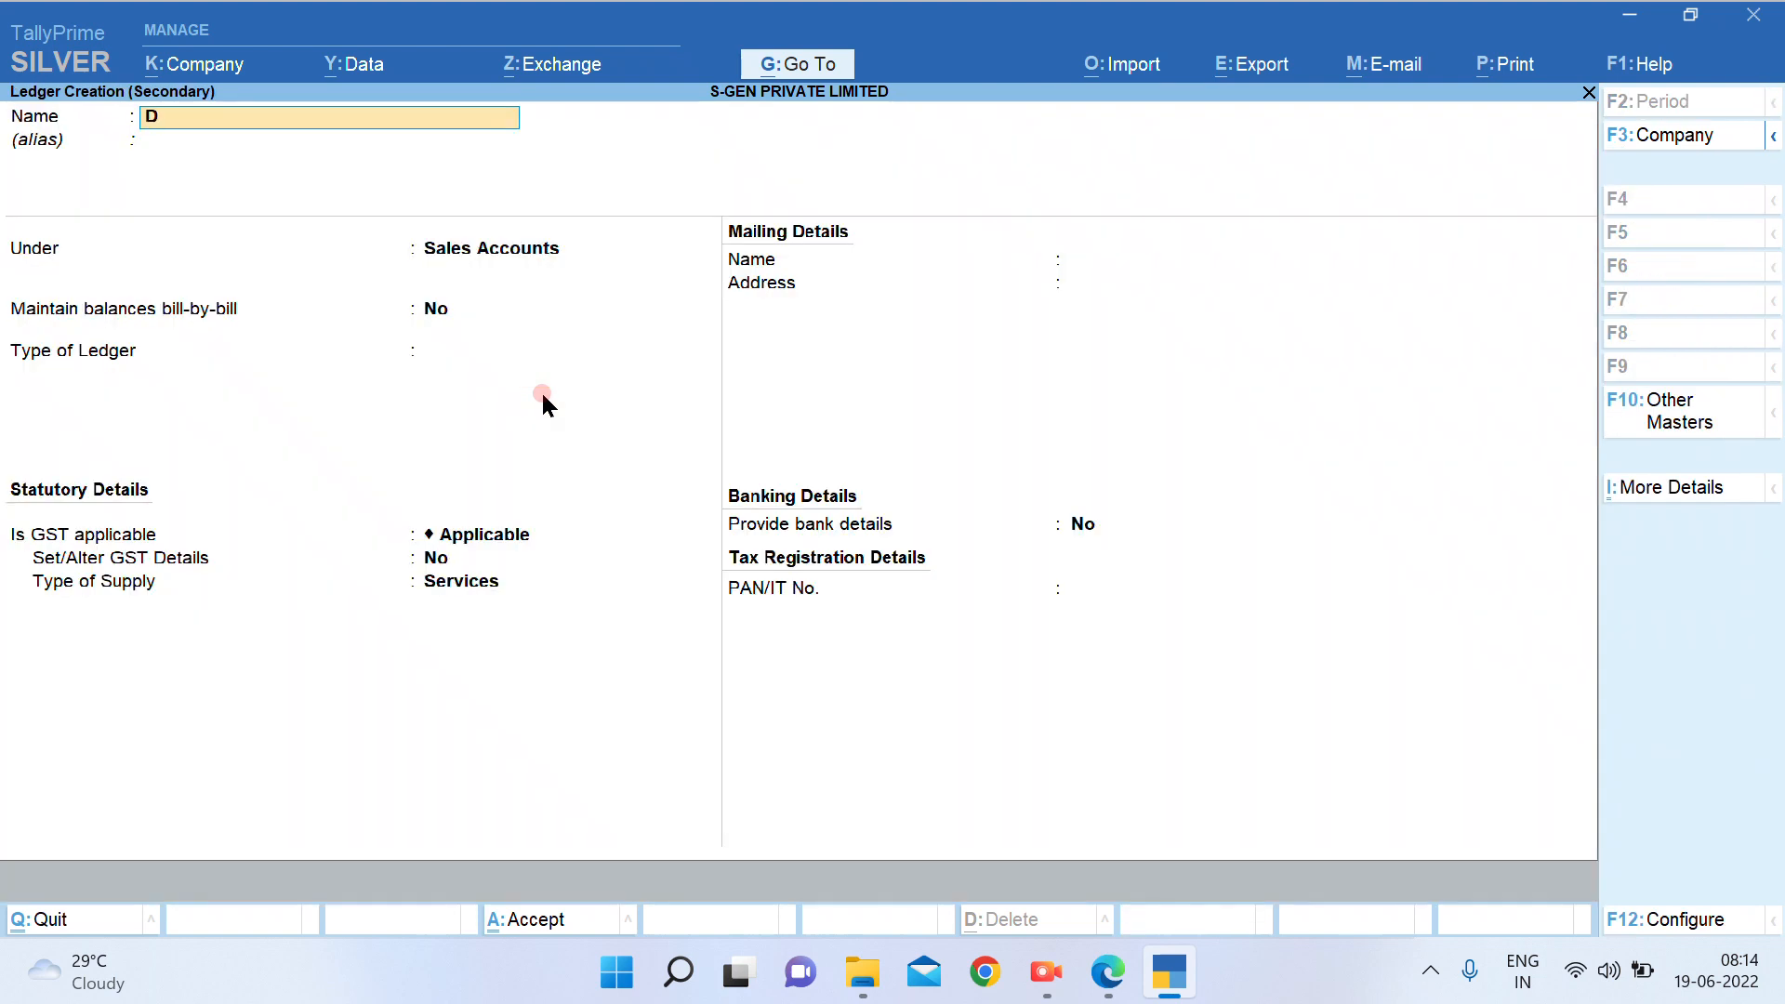
{"action": "type", "text": "ISCOUNT RECEIVED"}
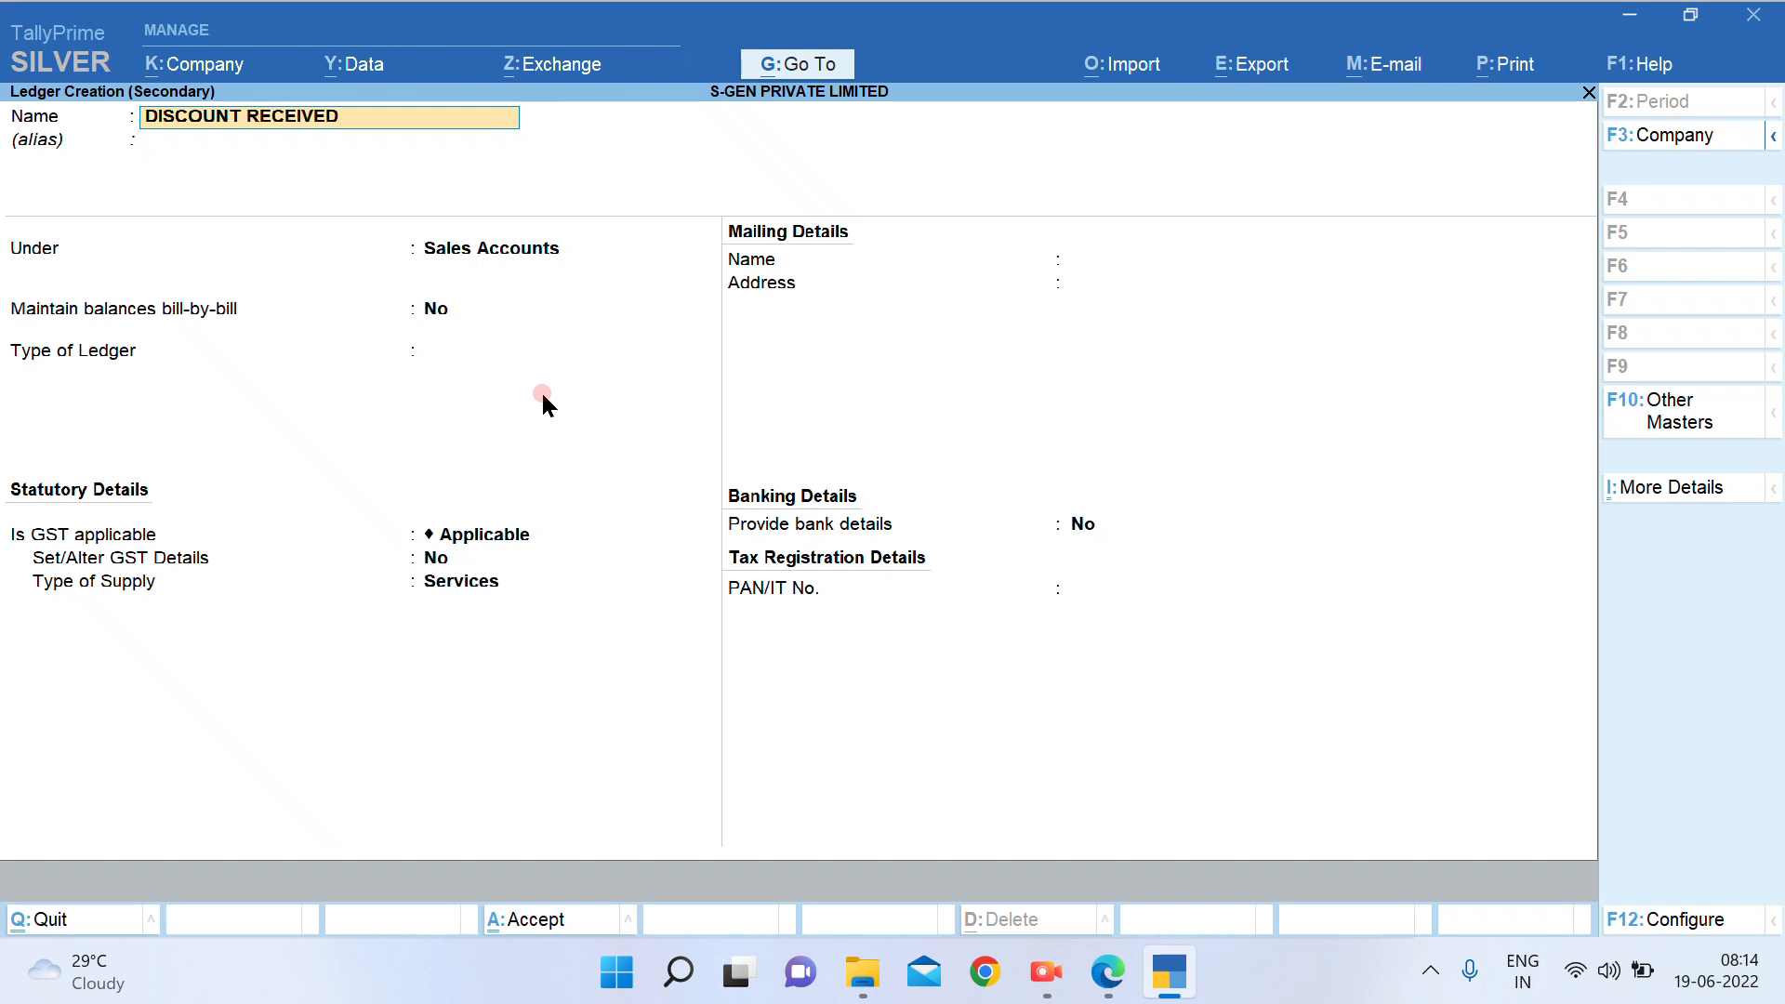
{"action": "key", "text": "Return"}
{"action": "type", "text": "IN"}
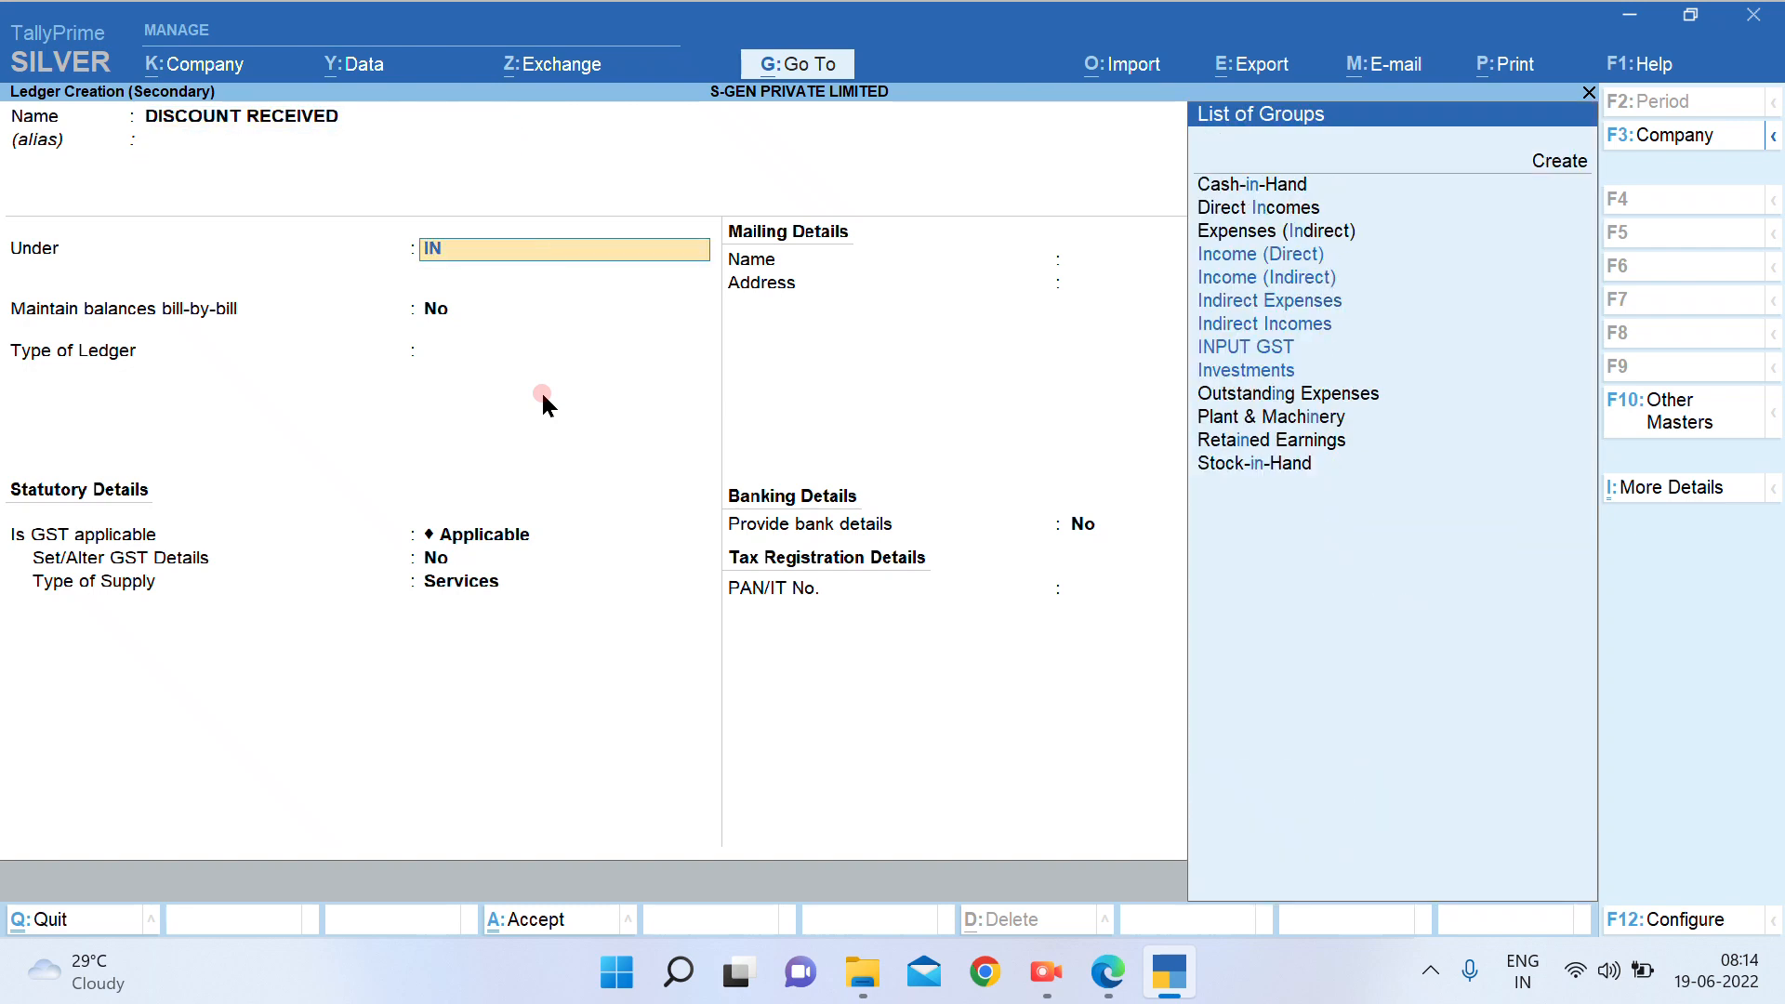
{"action": "key", "text": "Down"}
{"action": "key", "text": "Down"}
{"action": "key", "text": "Down"}
{"action": "key", "text": "Down"}
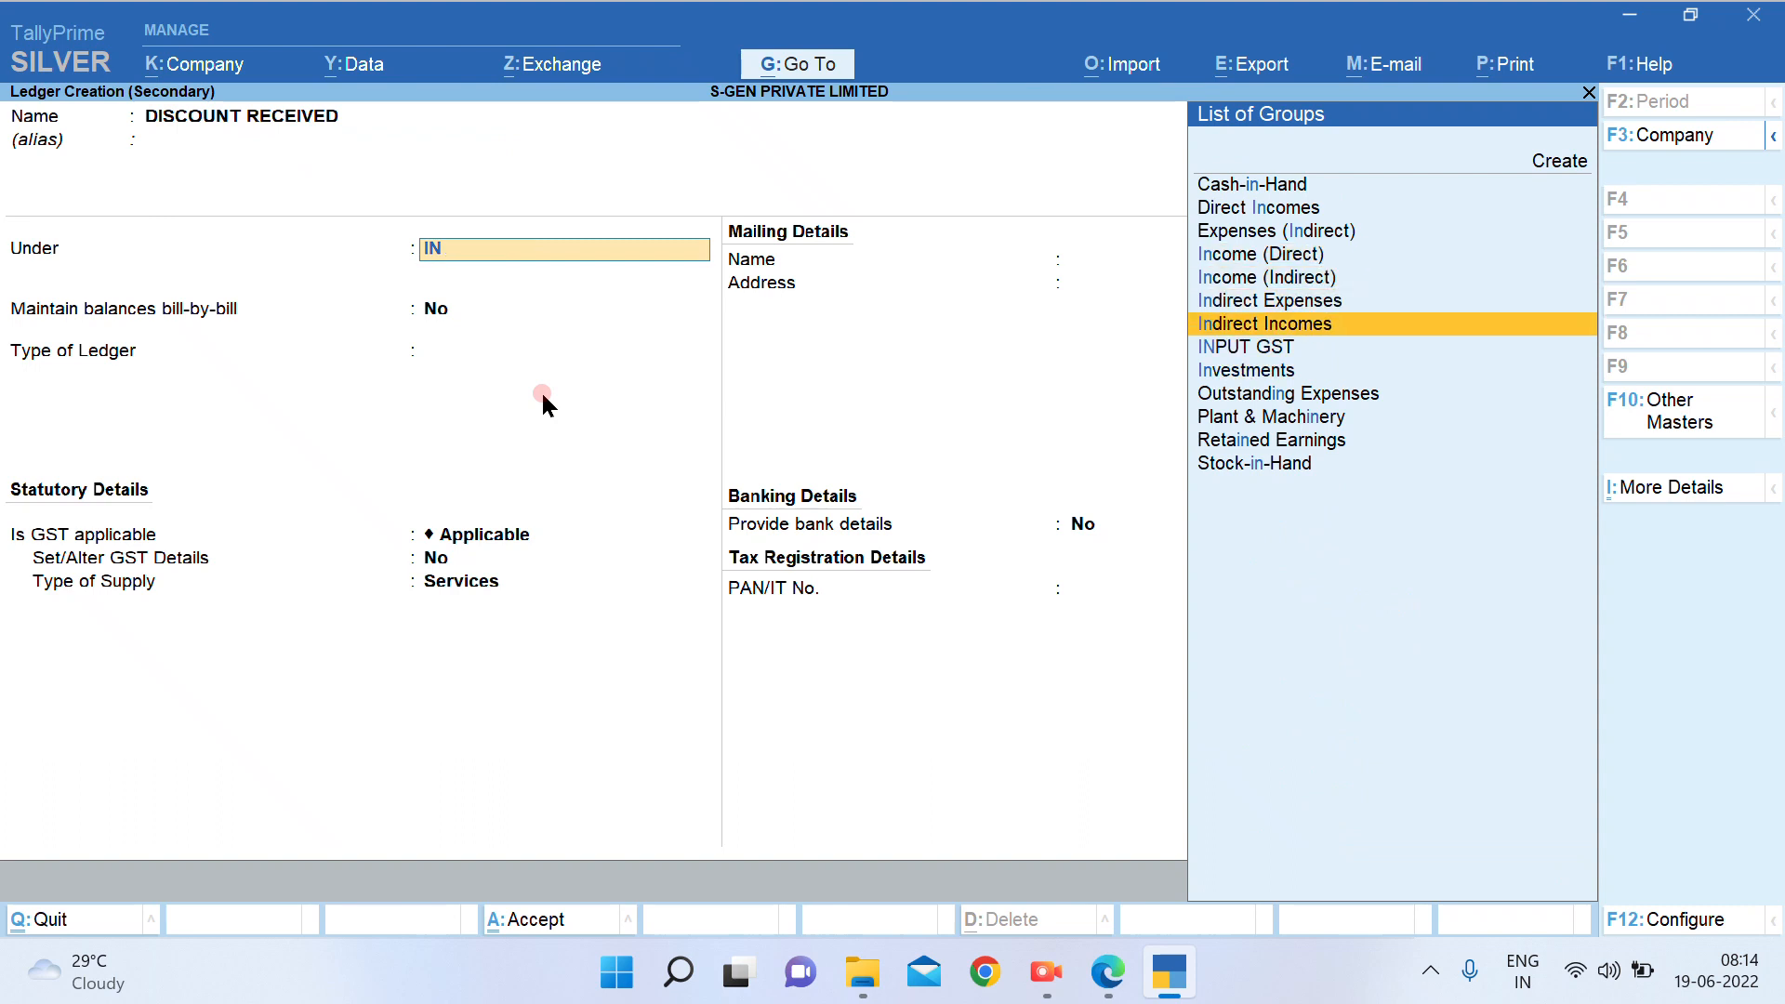
{"action": "key", "text": "Return"}
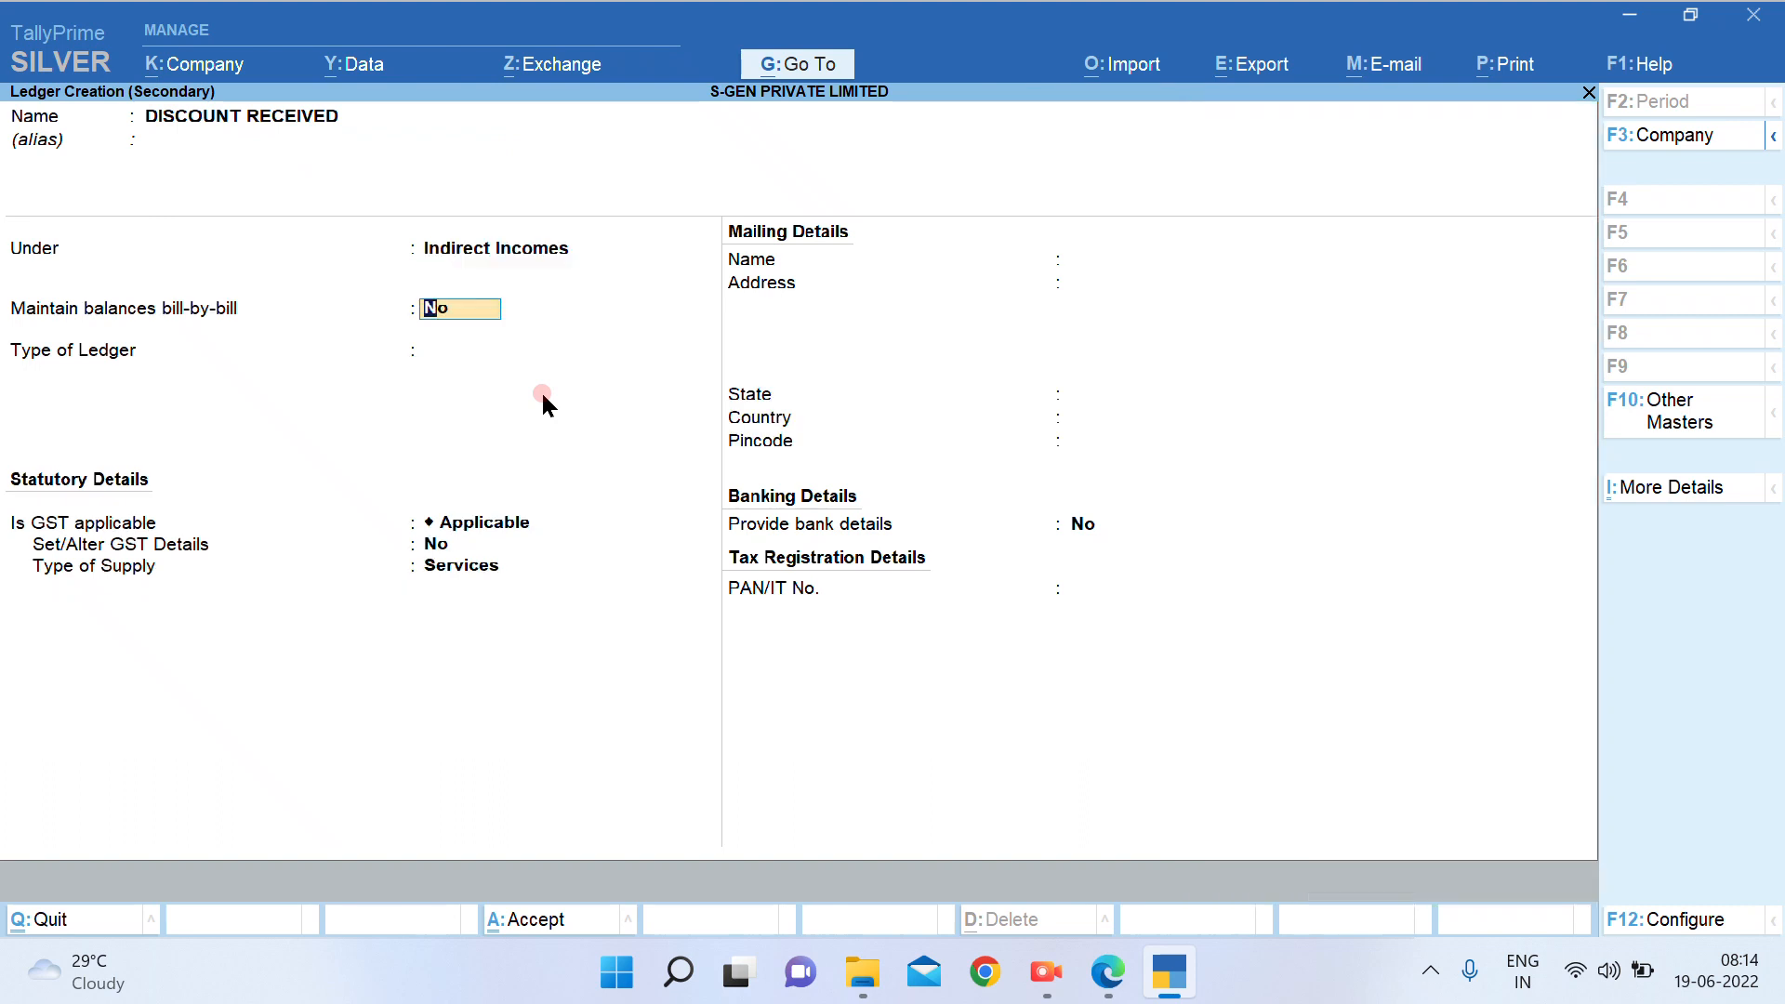
Save the DISCOUNT RECEIVED ledger with bill-by-bill set to No, GST Applicable and supply type Services
{"action": "key", "text": "Return"}
{"action": "key", "text": "Return"}
{"action": "key", "text": "Return"}
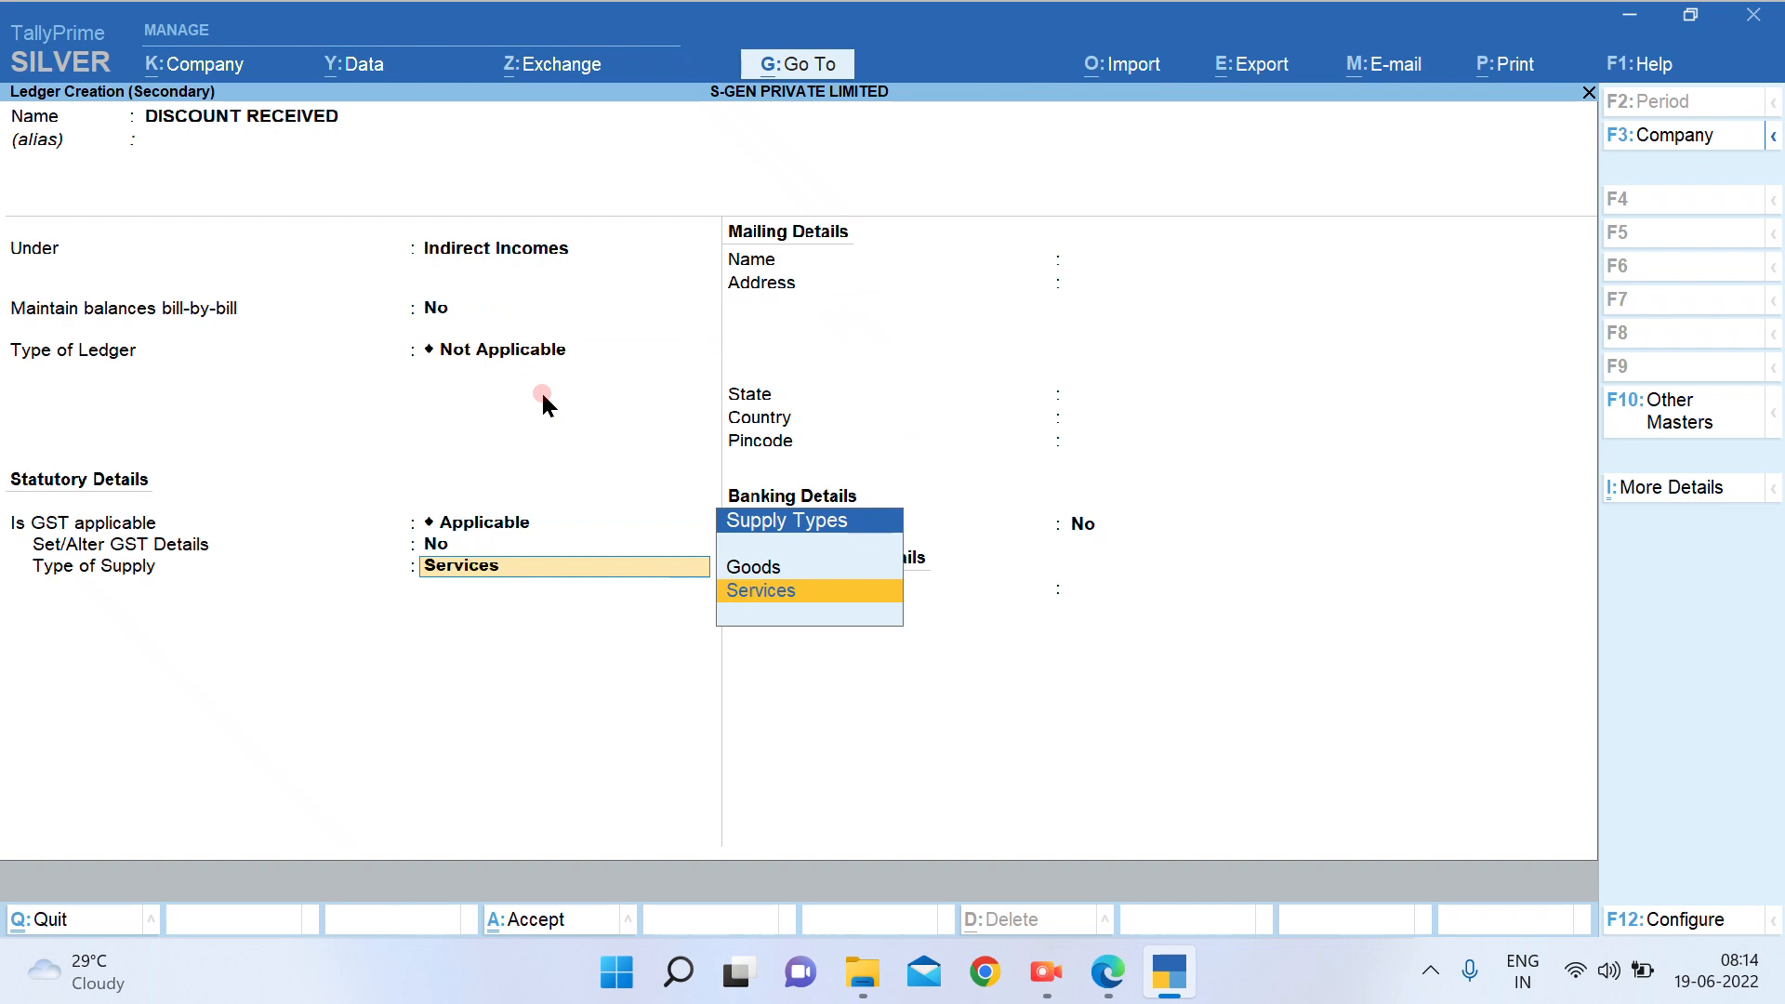
{"action": "key", "text": "Return"}
{"action": "key", "text": "Return"}
{"action": "key", "text": "Return"}
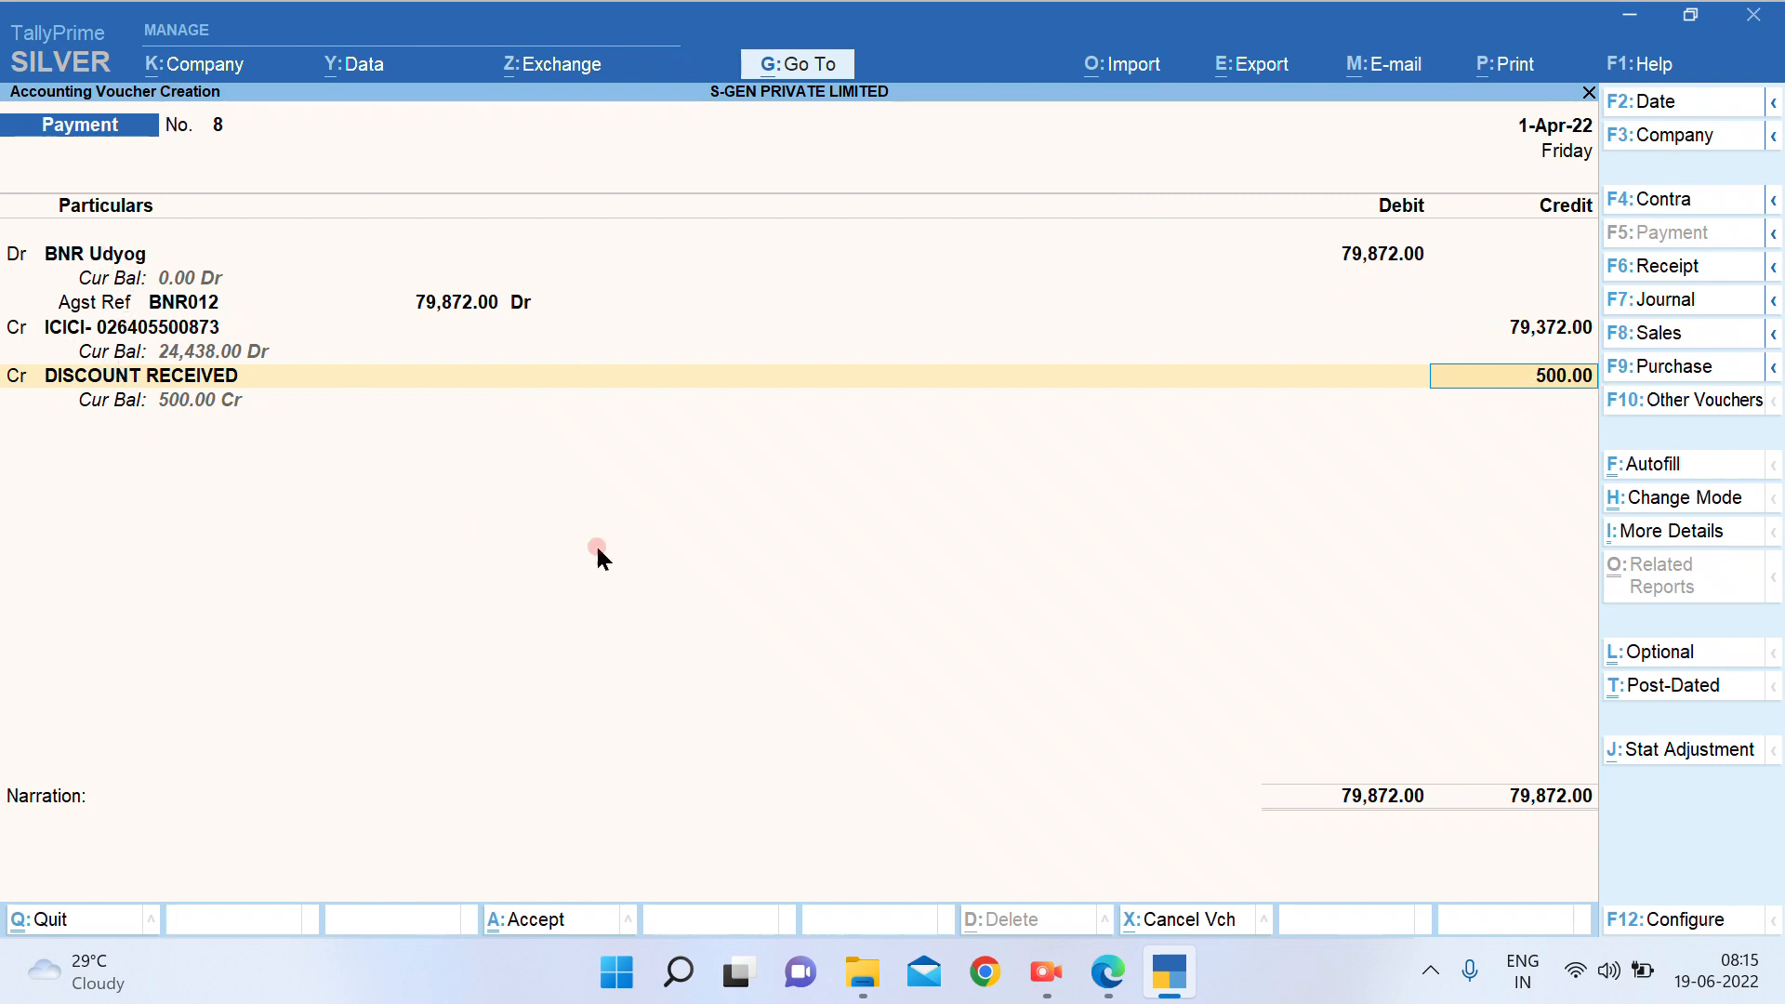
Credit DISCOUNT RECEIVED with 500.00 and save the BNR Udyog payment voucher without a narration
{"action": "key", "text": "Return"}
{"action": "key", "text": "Return"}
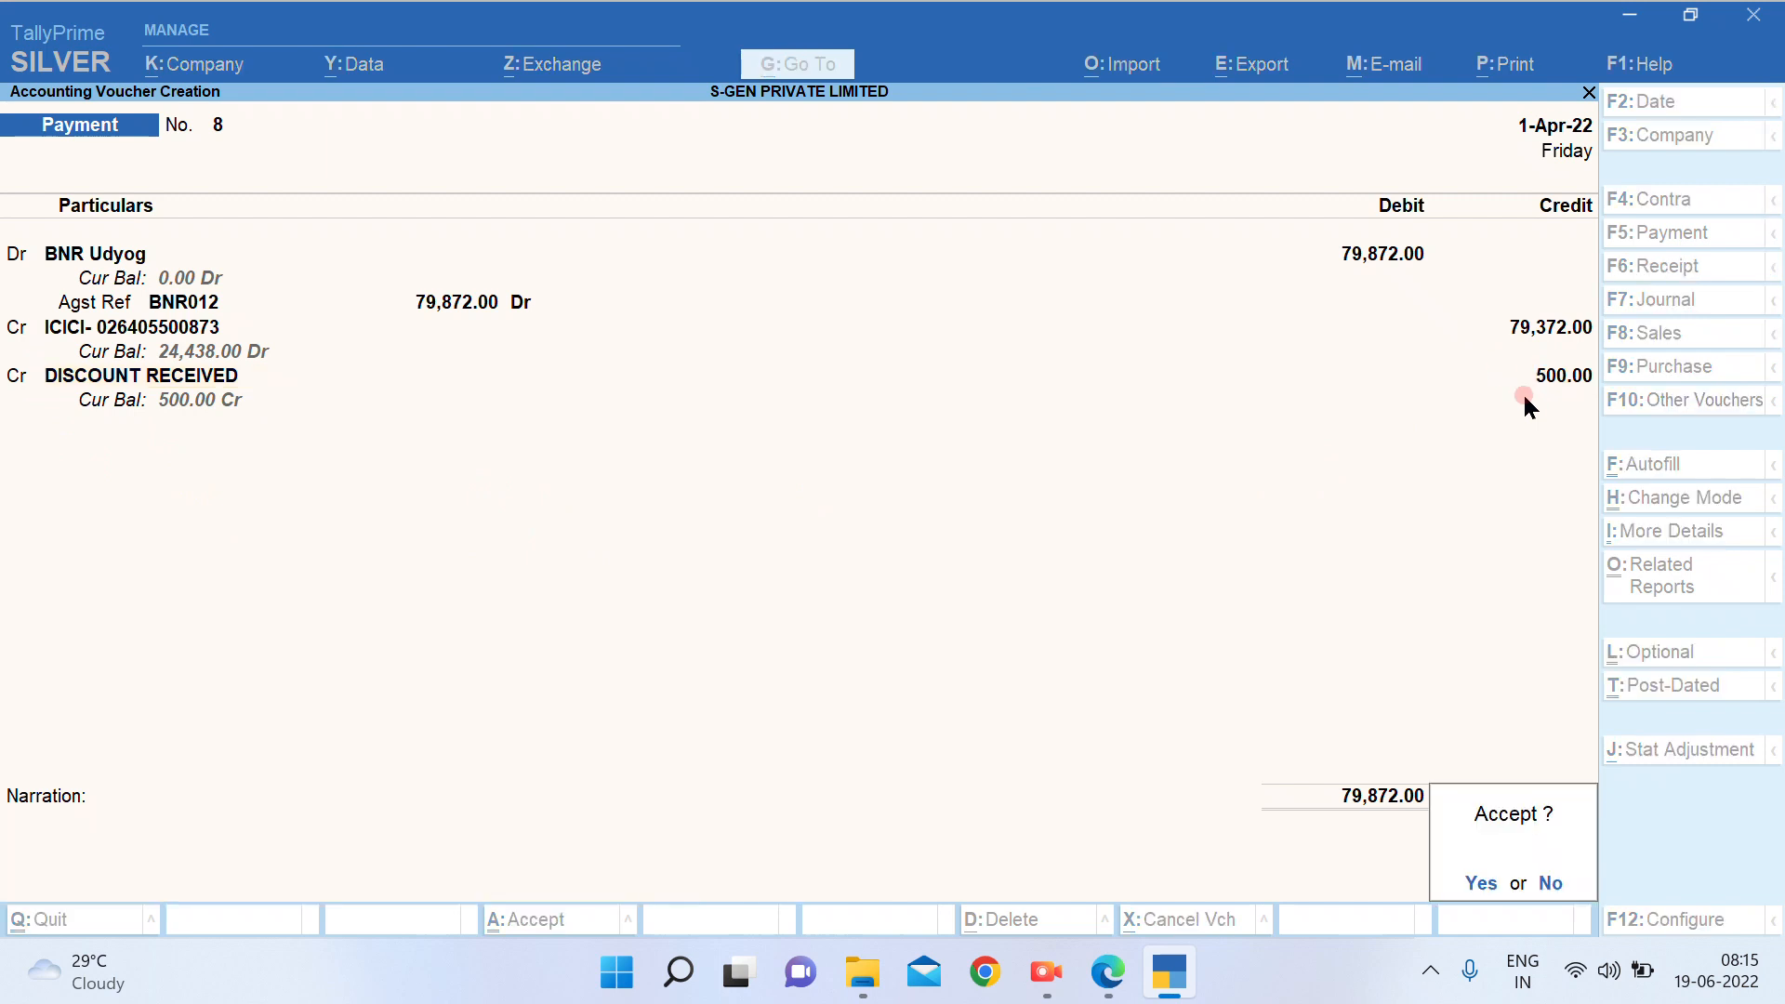
{"action": "key", "text": "Return"}
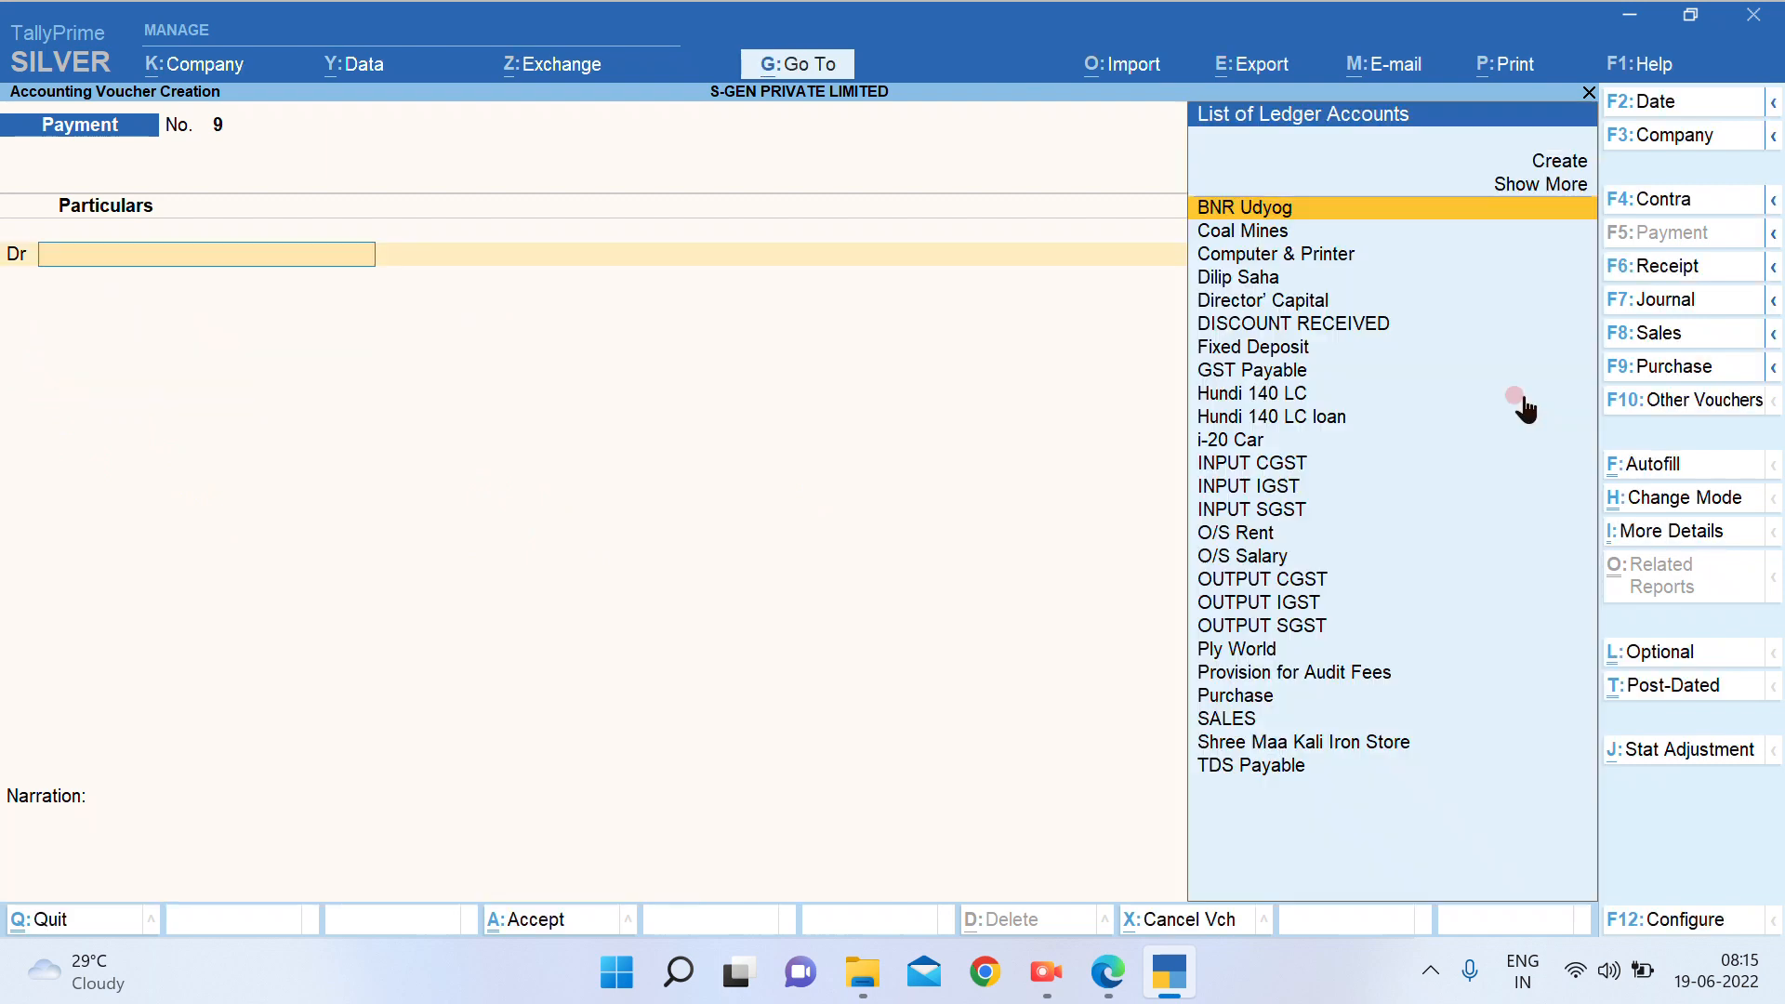
Switch to the question PDF, highlight event 8, read event 9's depreciation rates and return to TallyPrime
{"action": "left_click", "coordinate": [1107, 971]}
{"action": "left_click_drag", "start_coordinate": [416, 430], "coordinate": [483, 472]}
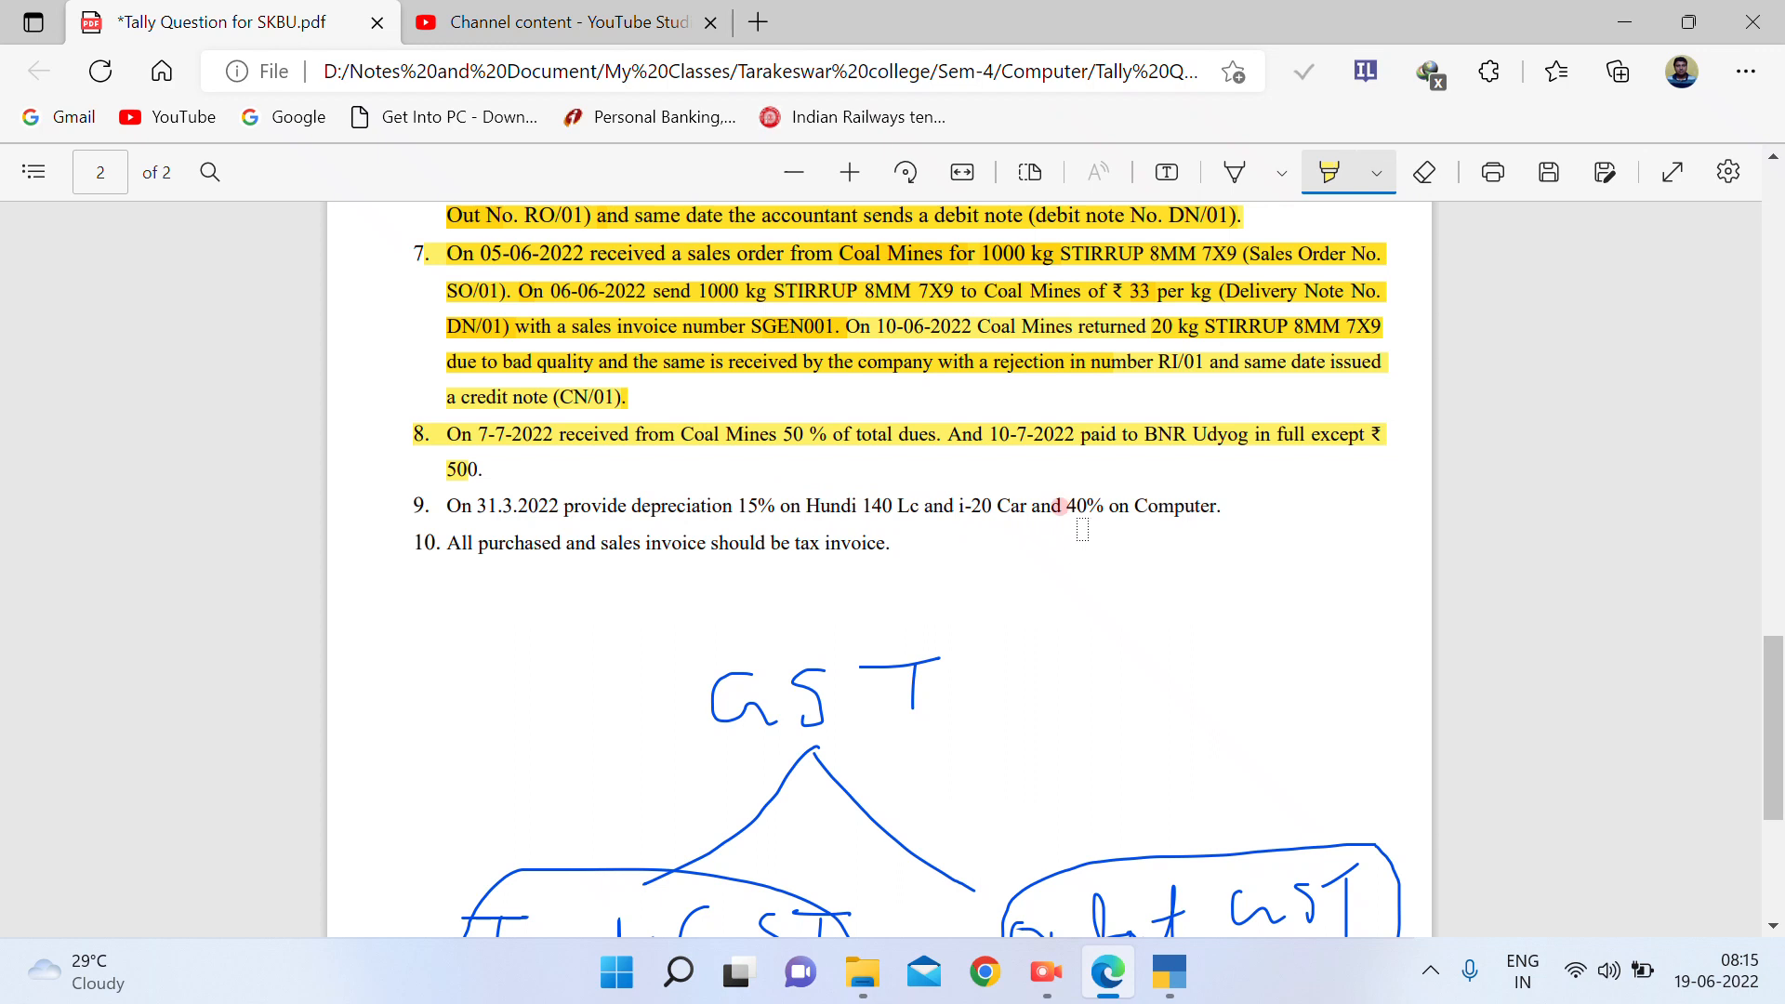
{"action": "left_click", "coordinate": [1150, 981]}
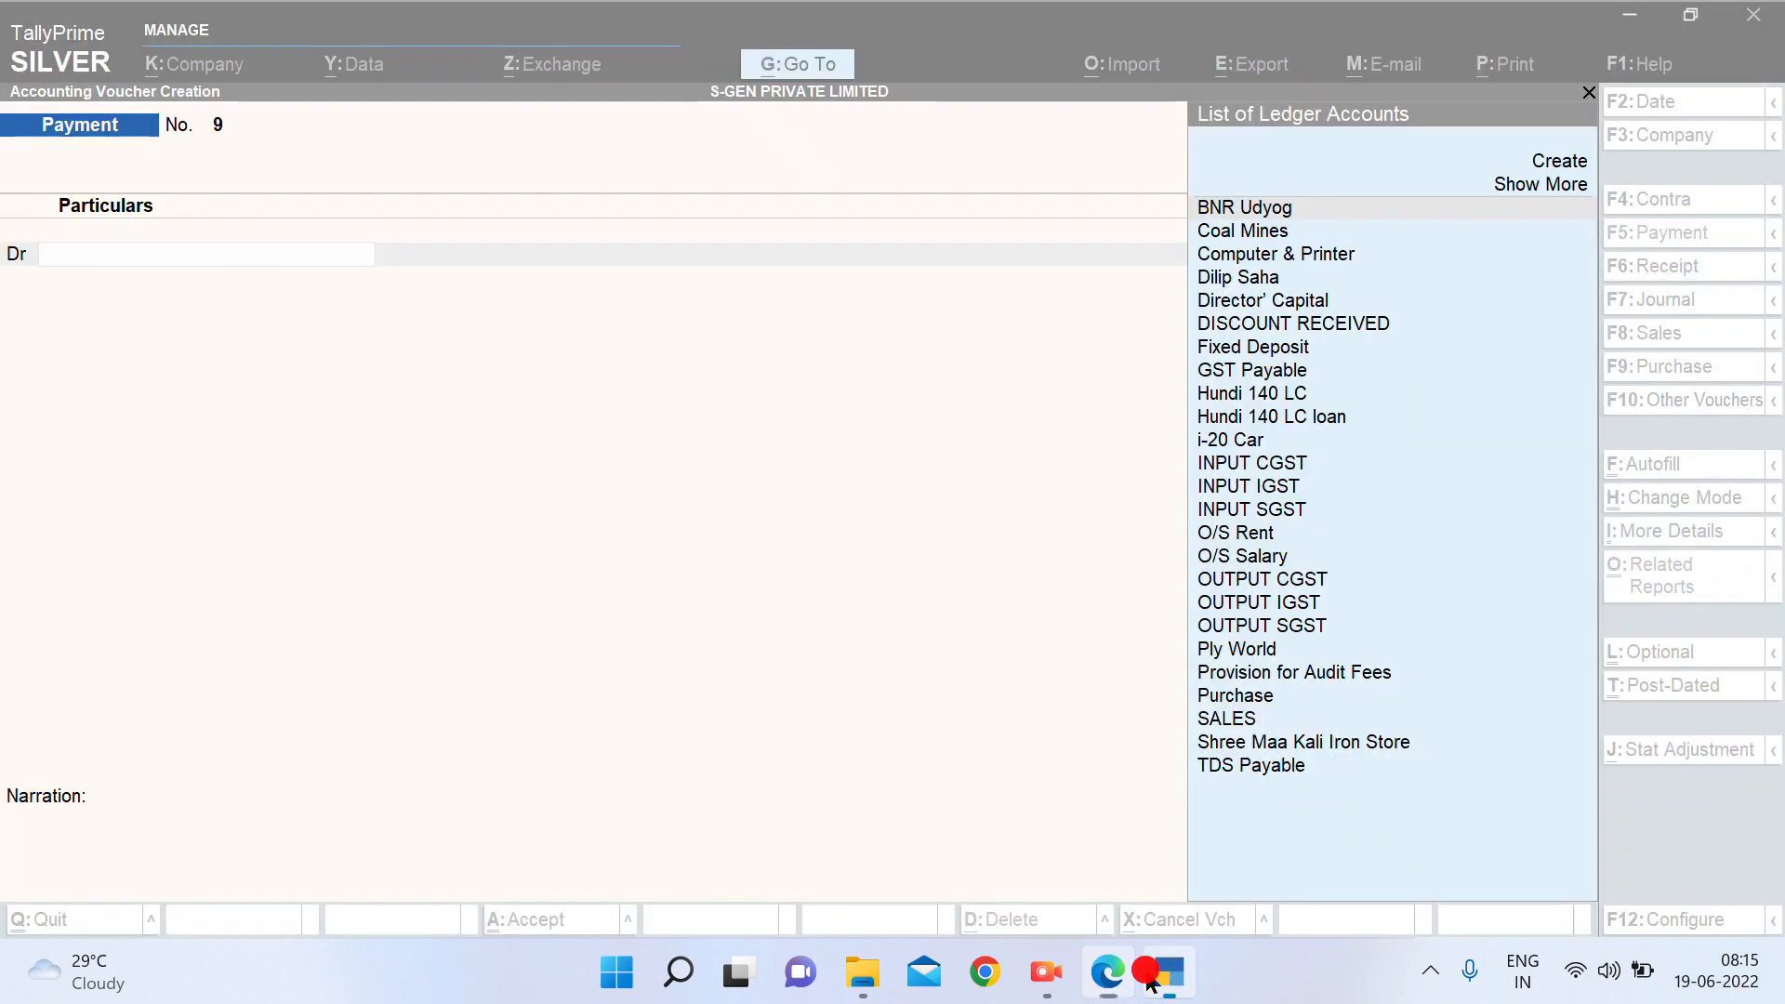
Leave the empty payment voucher and examine the asset balances in the Plant & Machinery group of the Balance Sheet
{"action": "key", "text": "Escape"}
{"action": "key", "text": "Escape"}
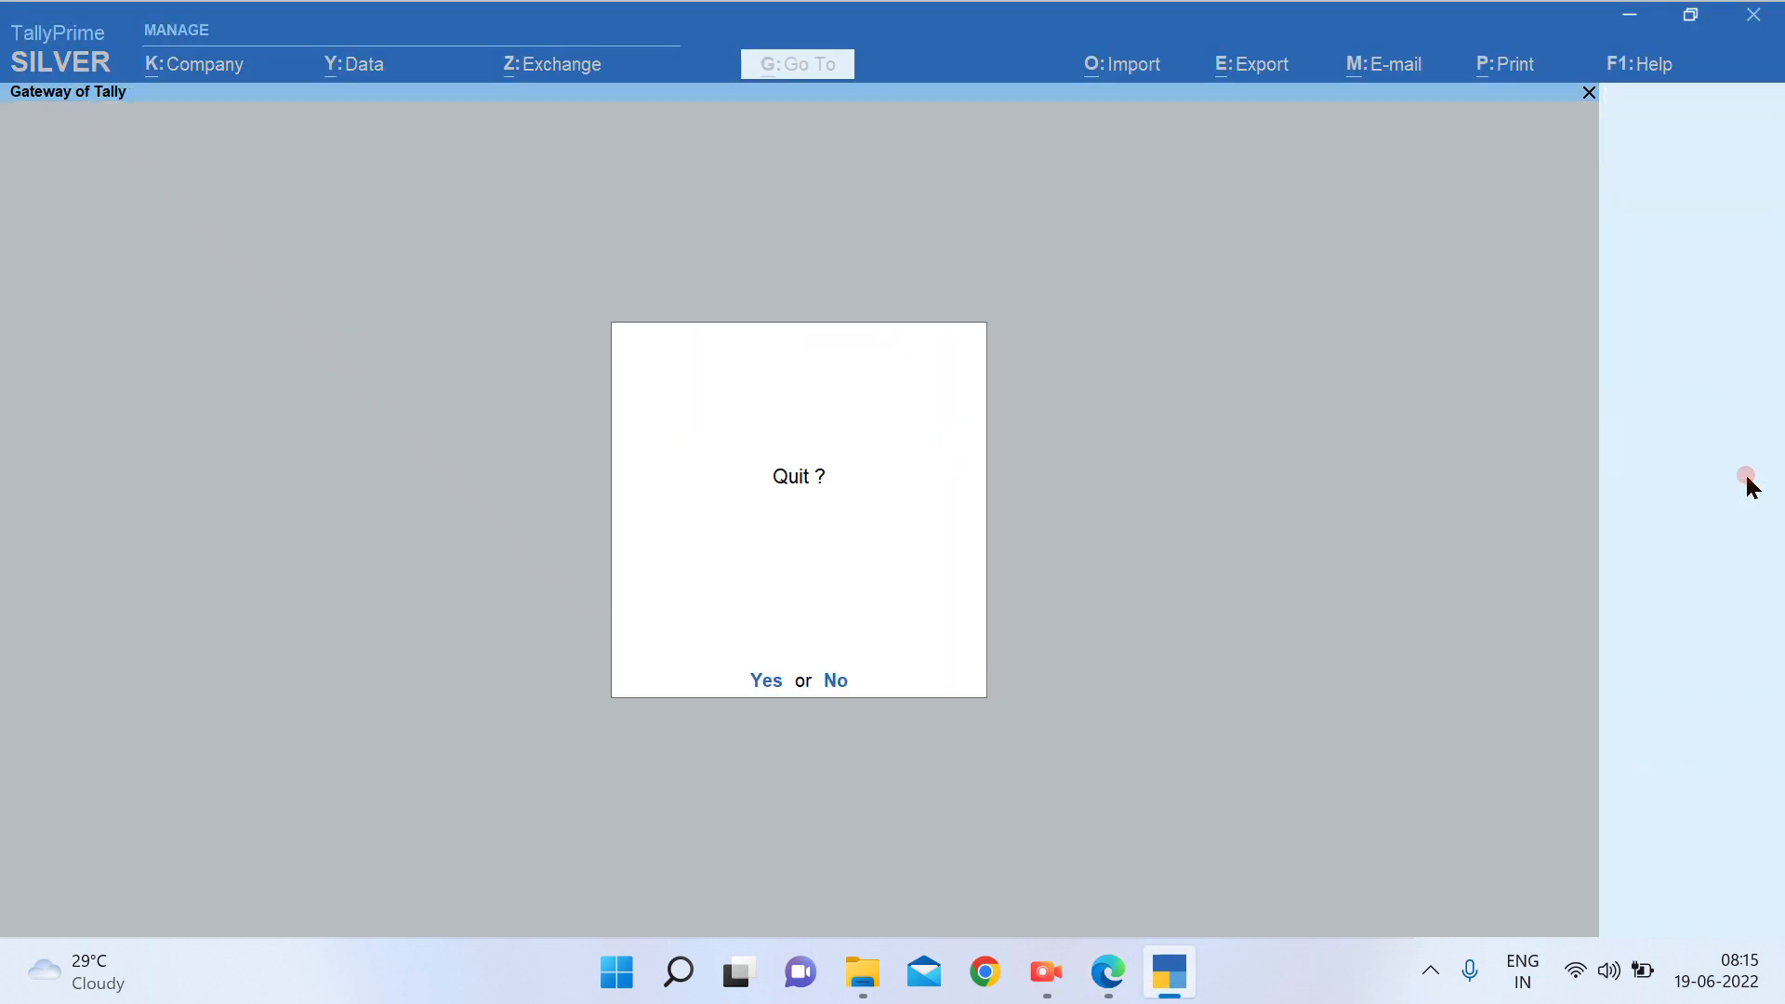
{"action": "key", "text": "Escape"}
{"action": "key", "text": "b"}
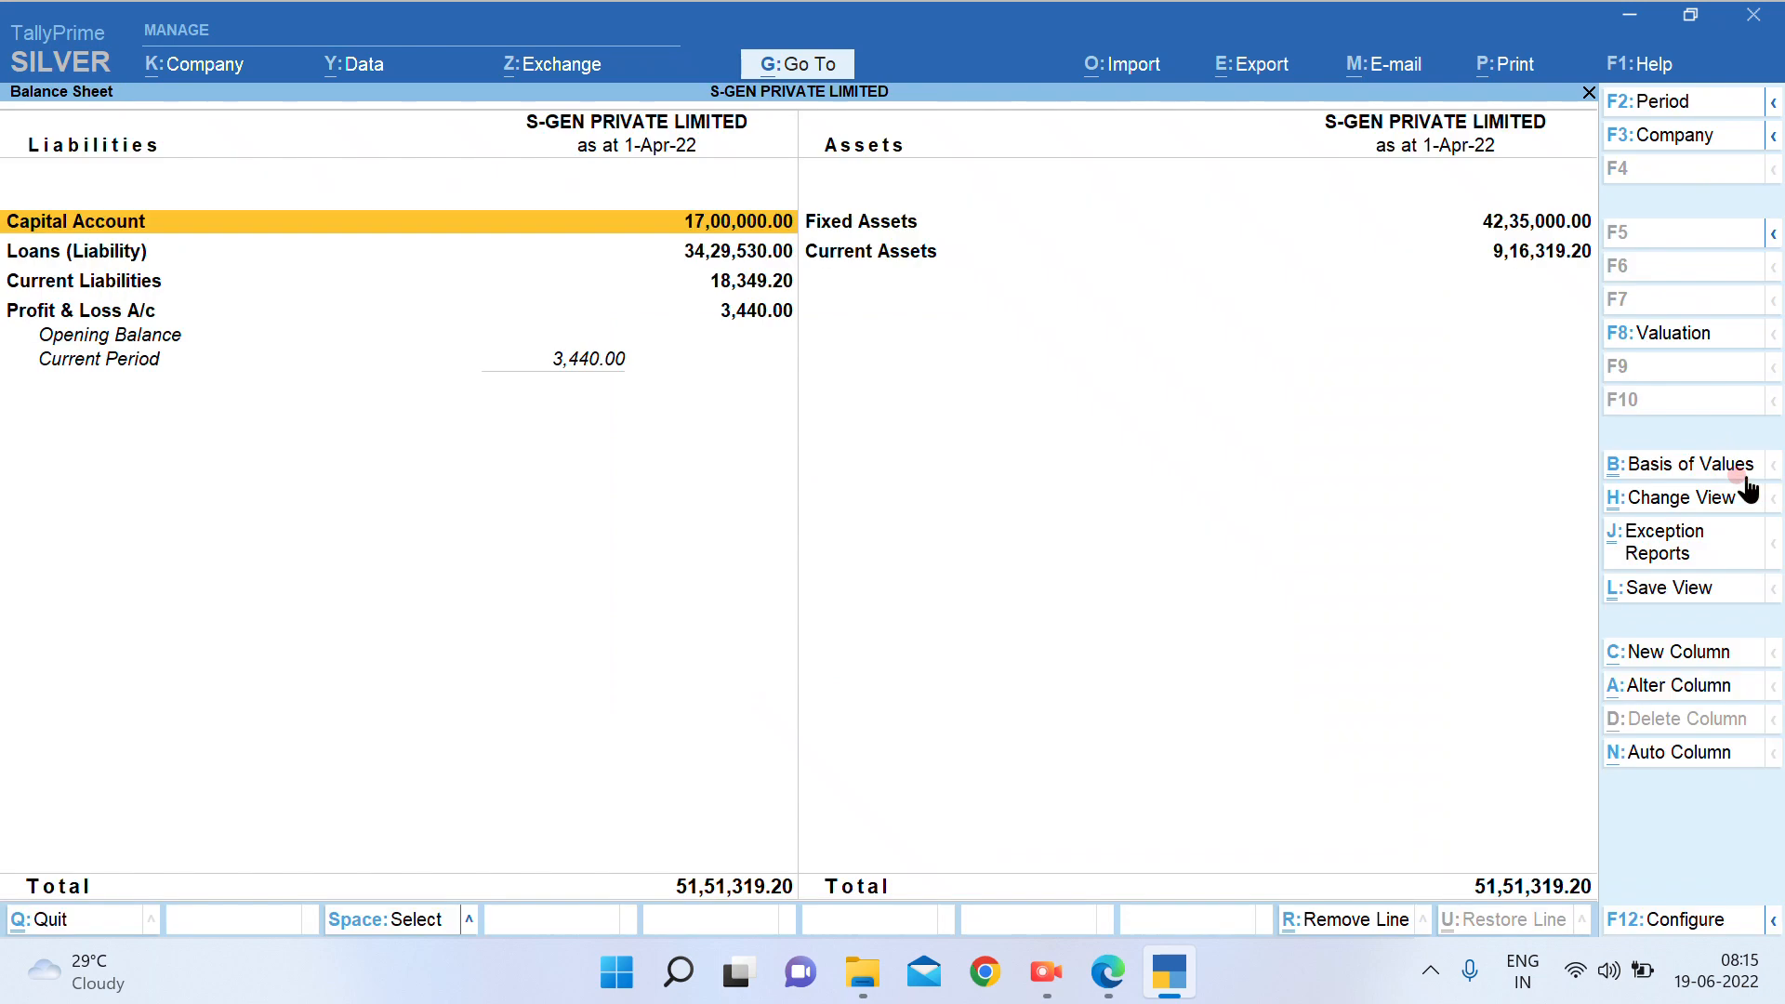
{"action": "key", "text": "Right"}
{"action": "key", "text": "Down"}
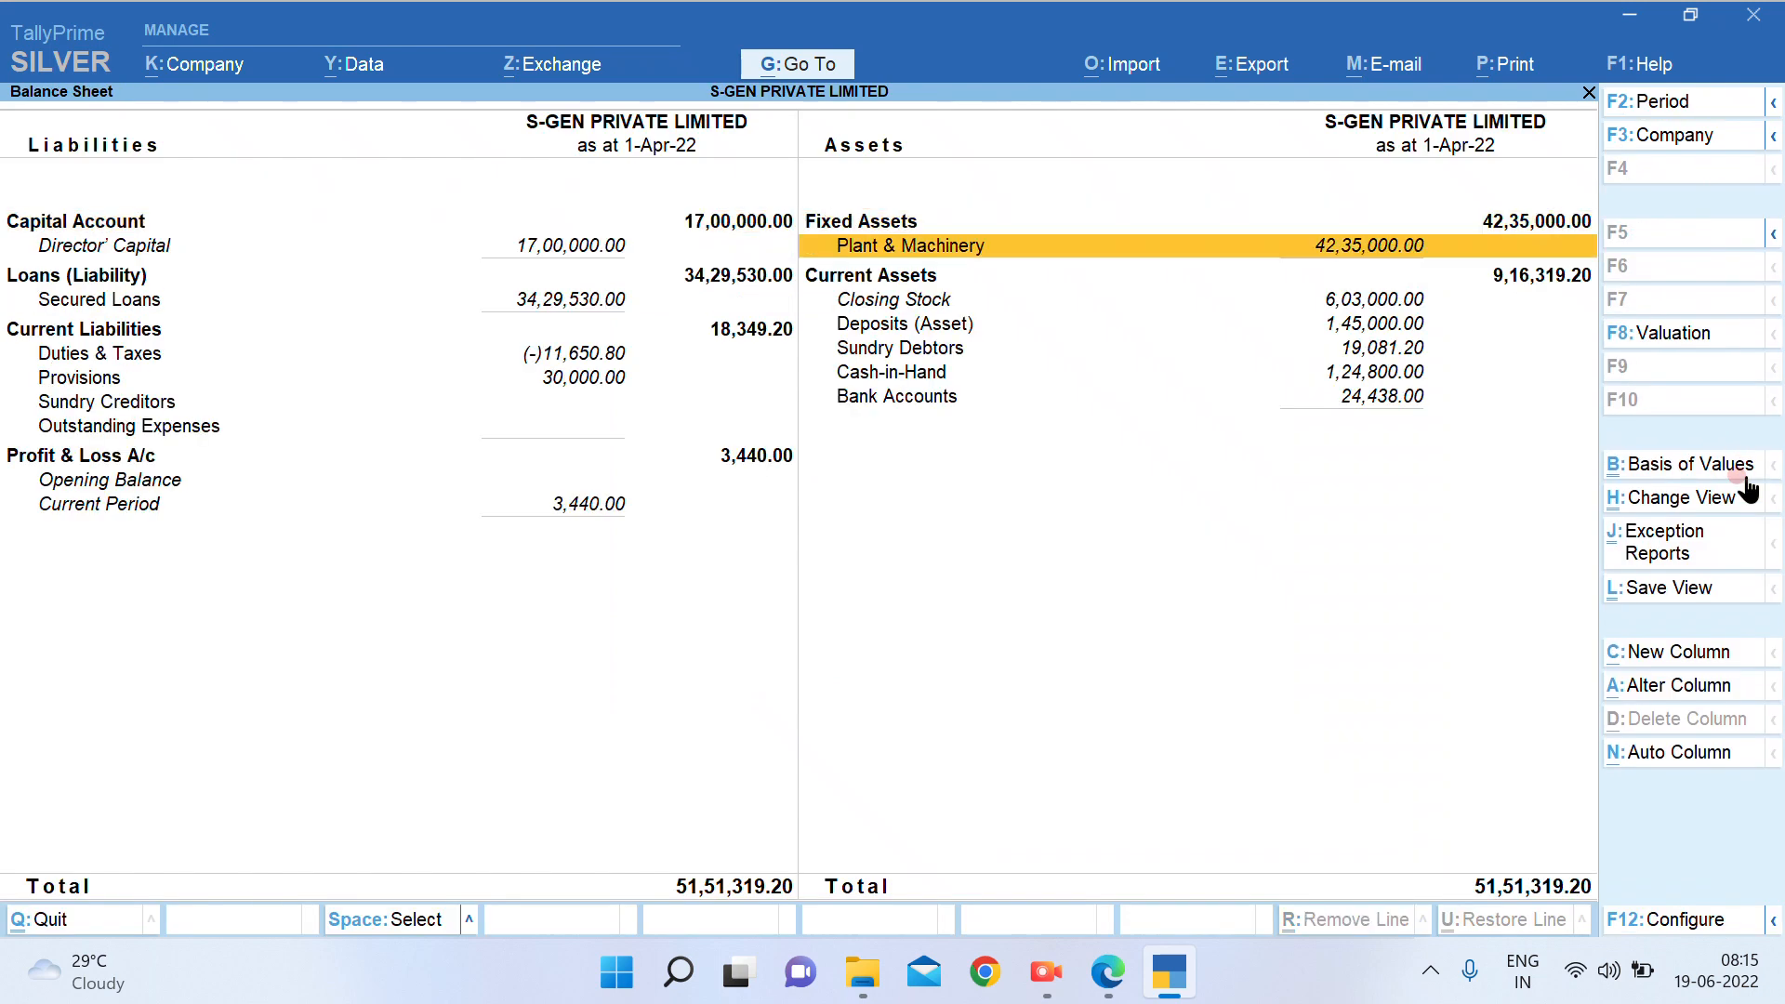
{"action": "key", "text": "Return"}
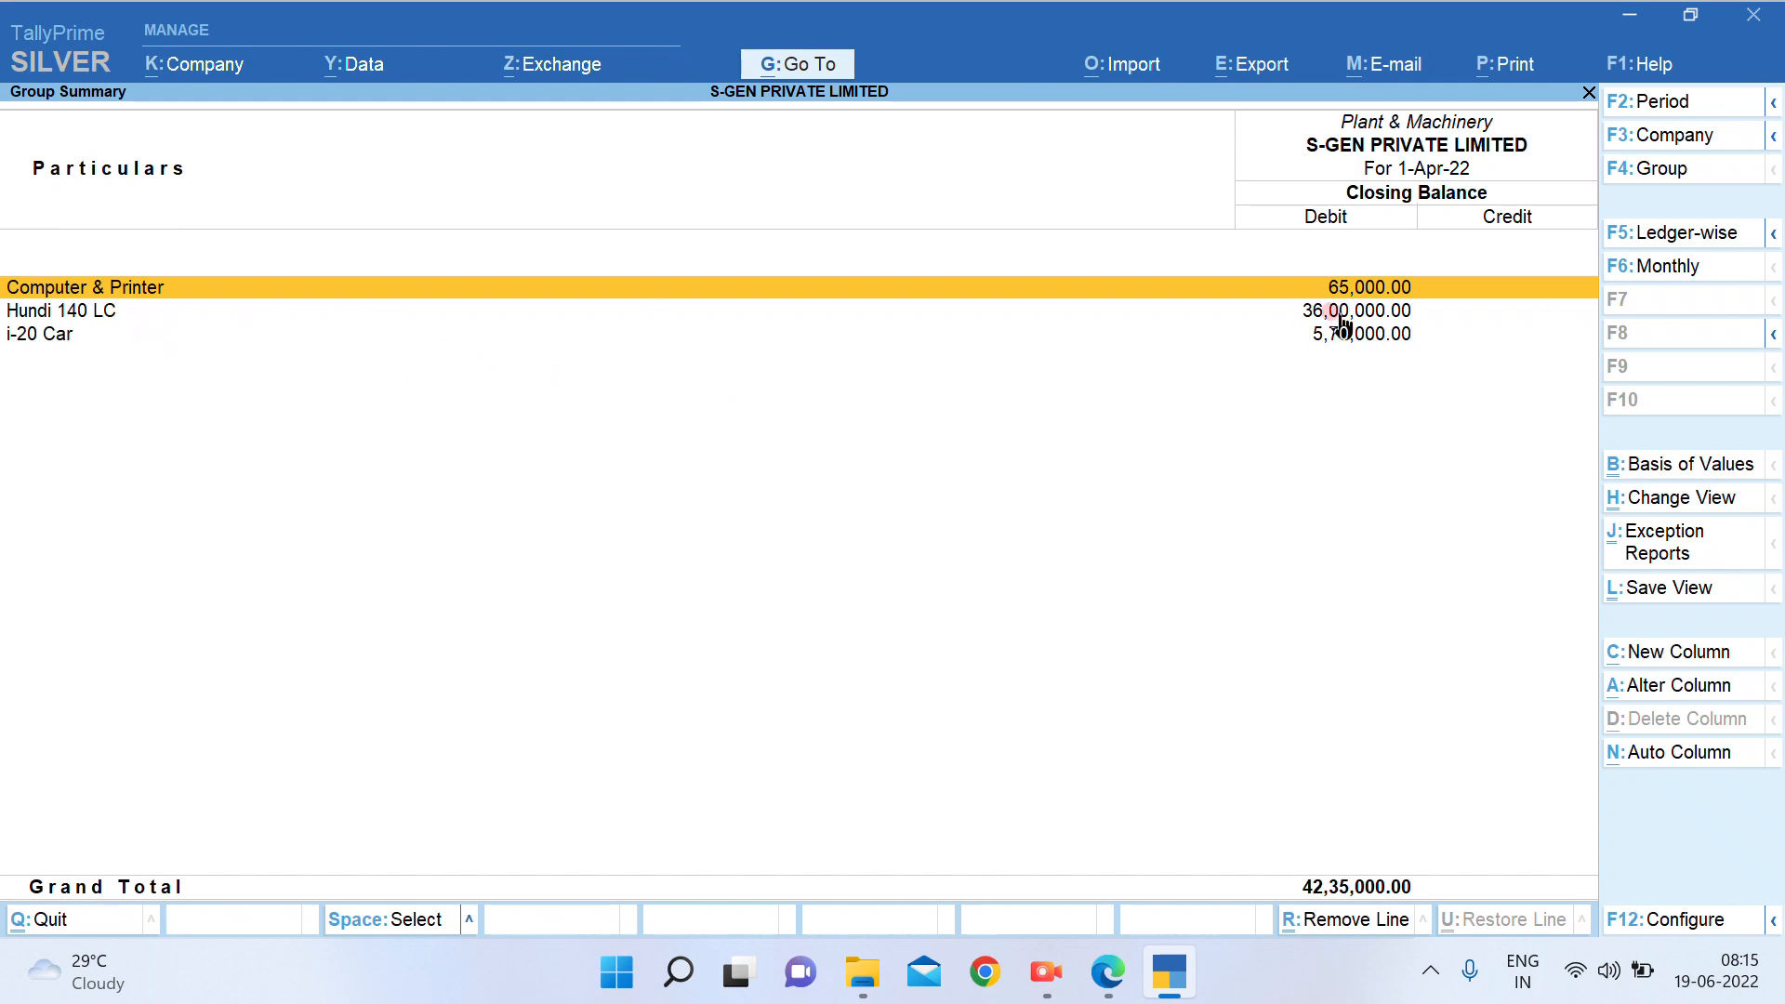
{"action": "left_click", "coordinate": [344, 341]}
{"action": "key", "text": "Escape"}
{"action": "key", "text": "Escape"}
{"action": "key", "text": "Escape"}
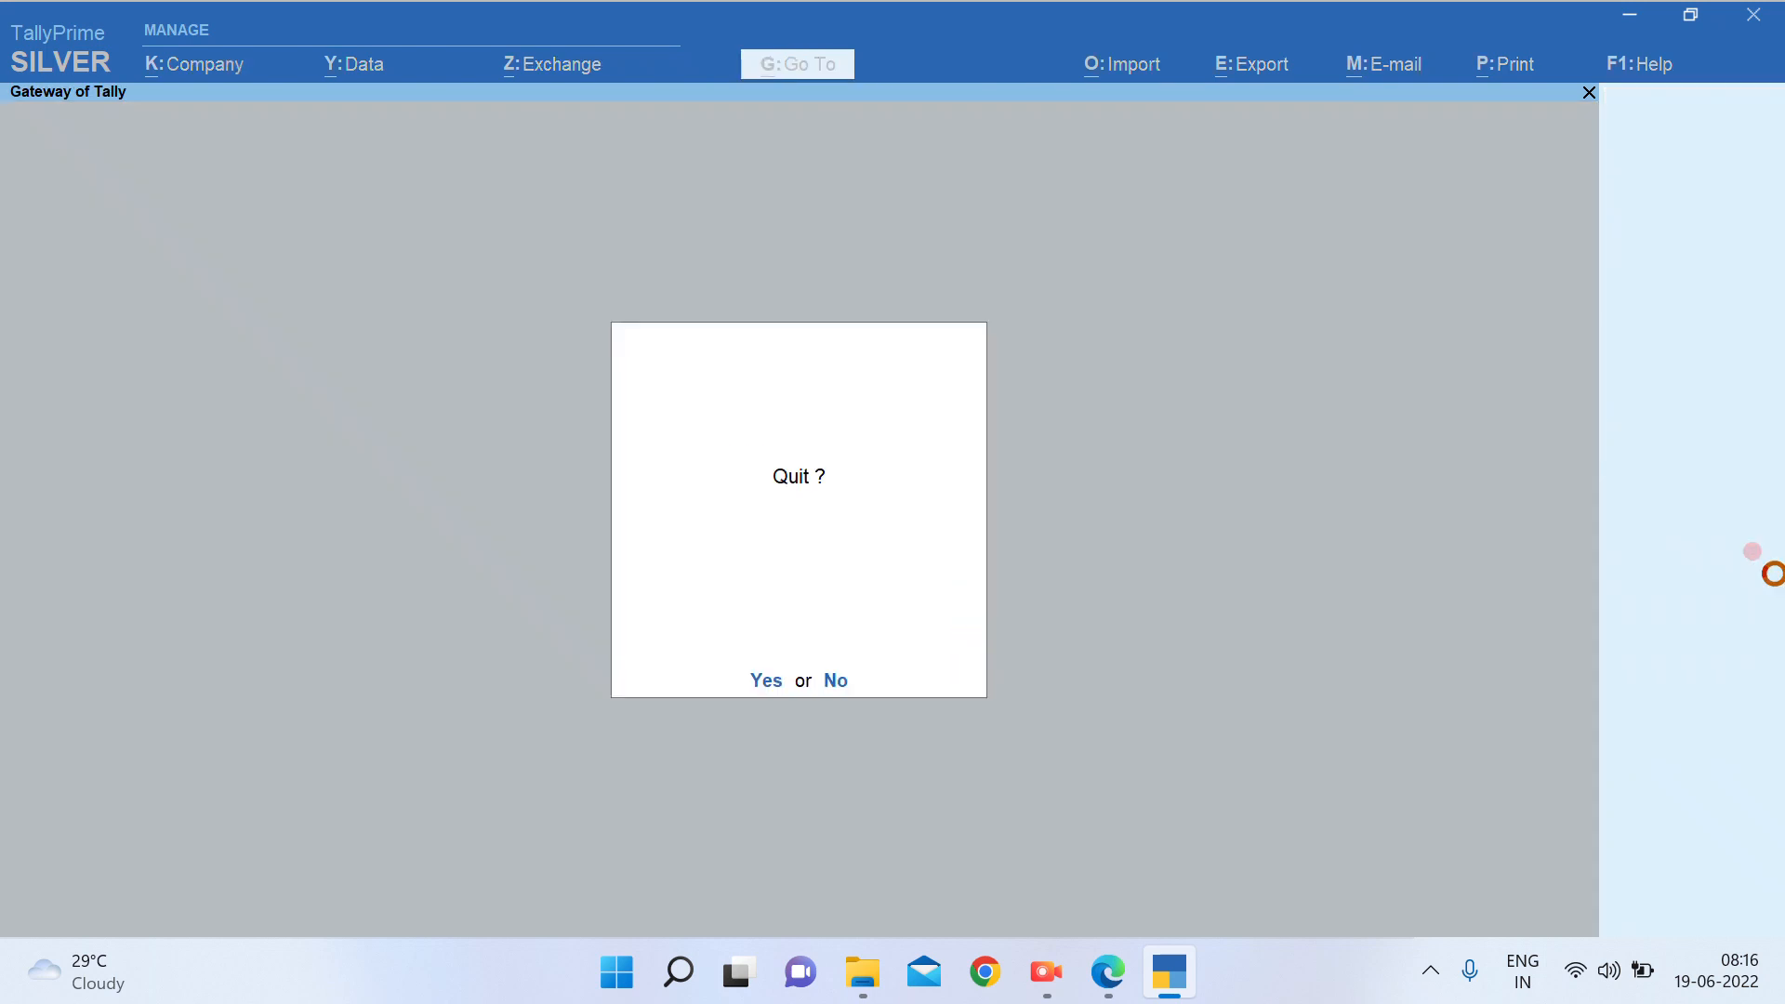
Start a journal voucher and, from its debit line, begin a new ledger named Depreciation under the Indirect Expenses group
{"action": "key", "text": "n"}
{"action": "key", "text": "v"}
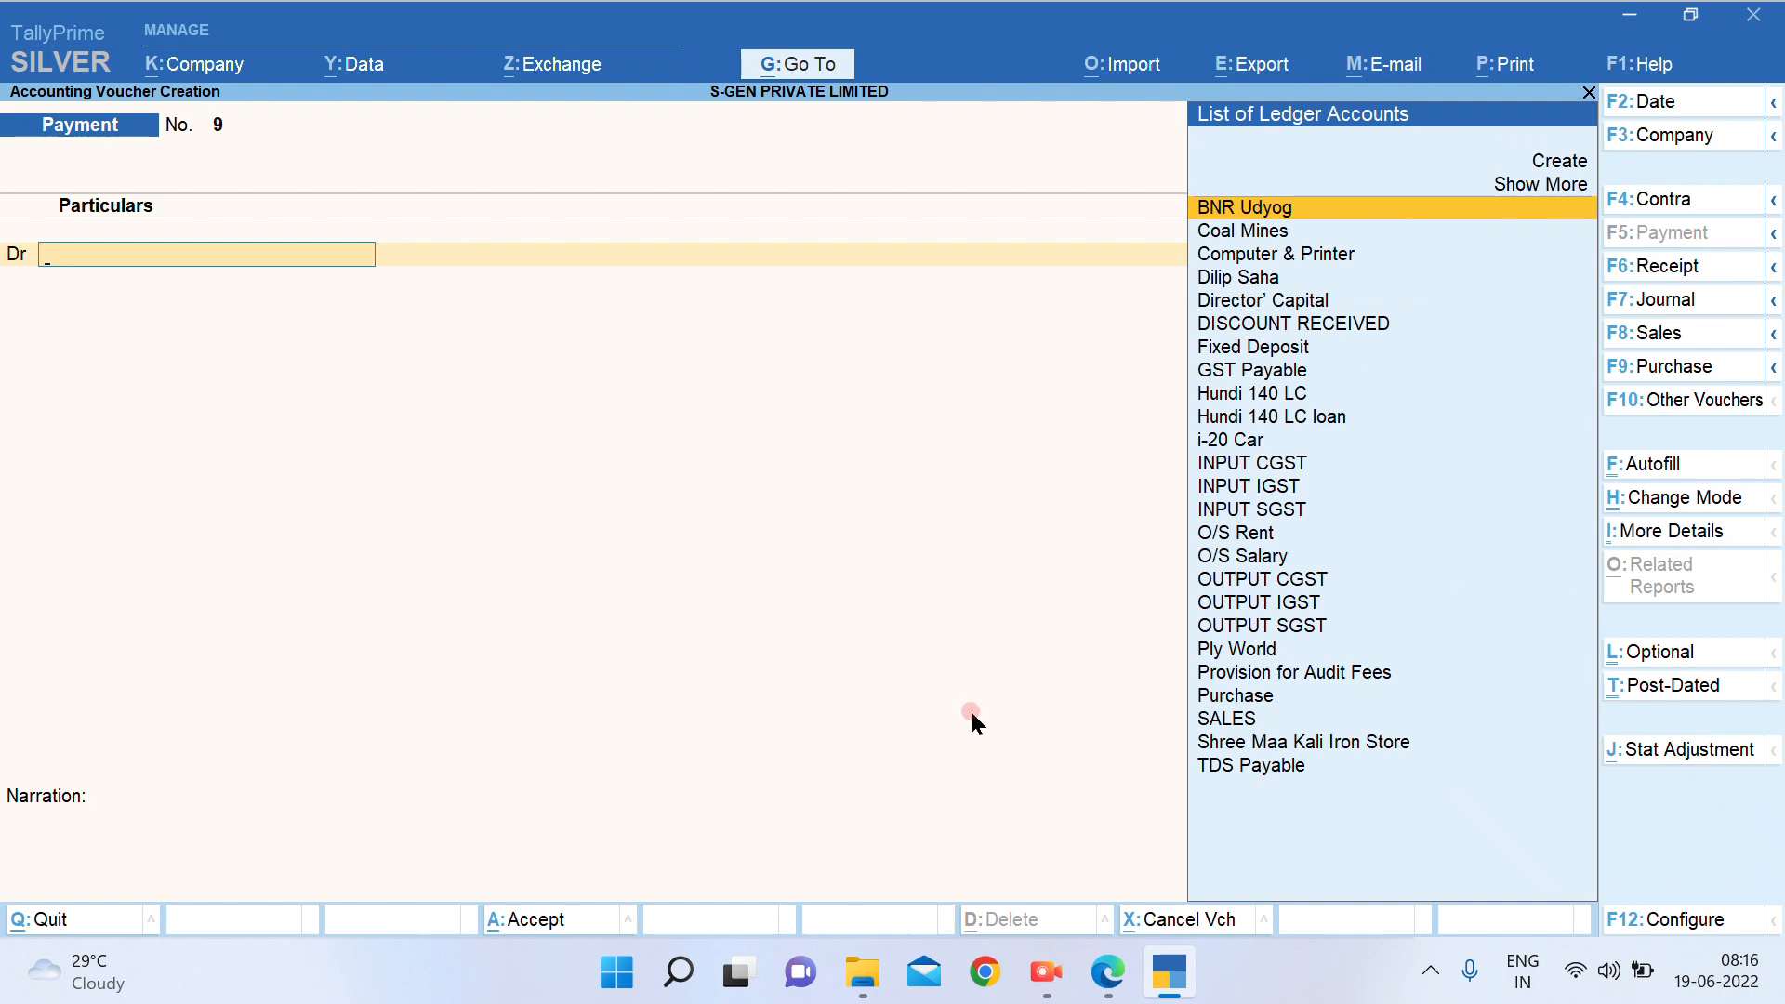
{"action": "left_click", "coordinate": [1664, 302]}
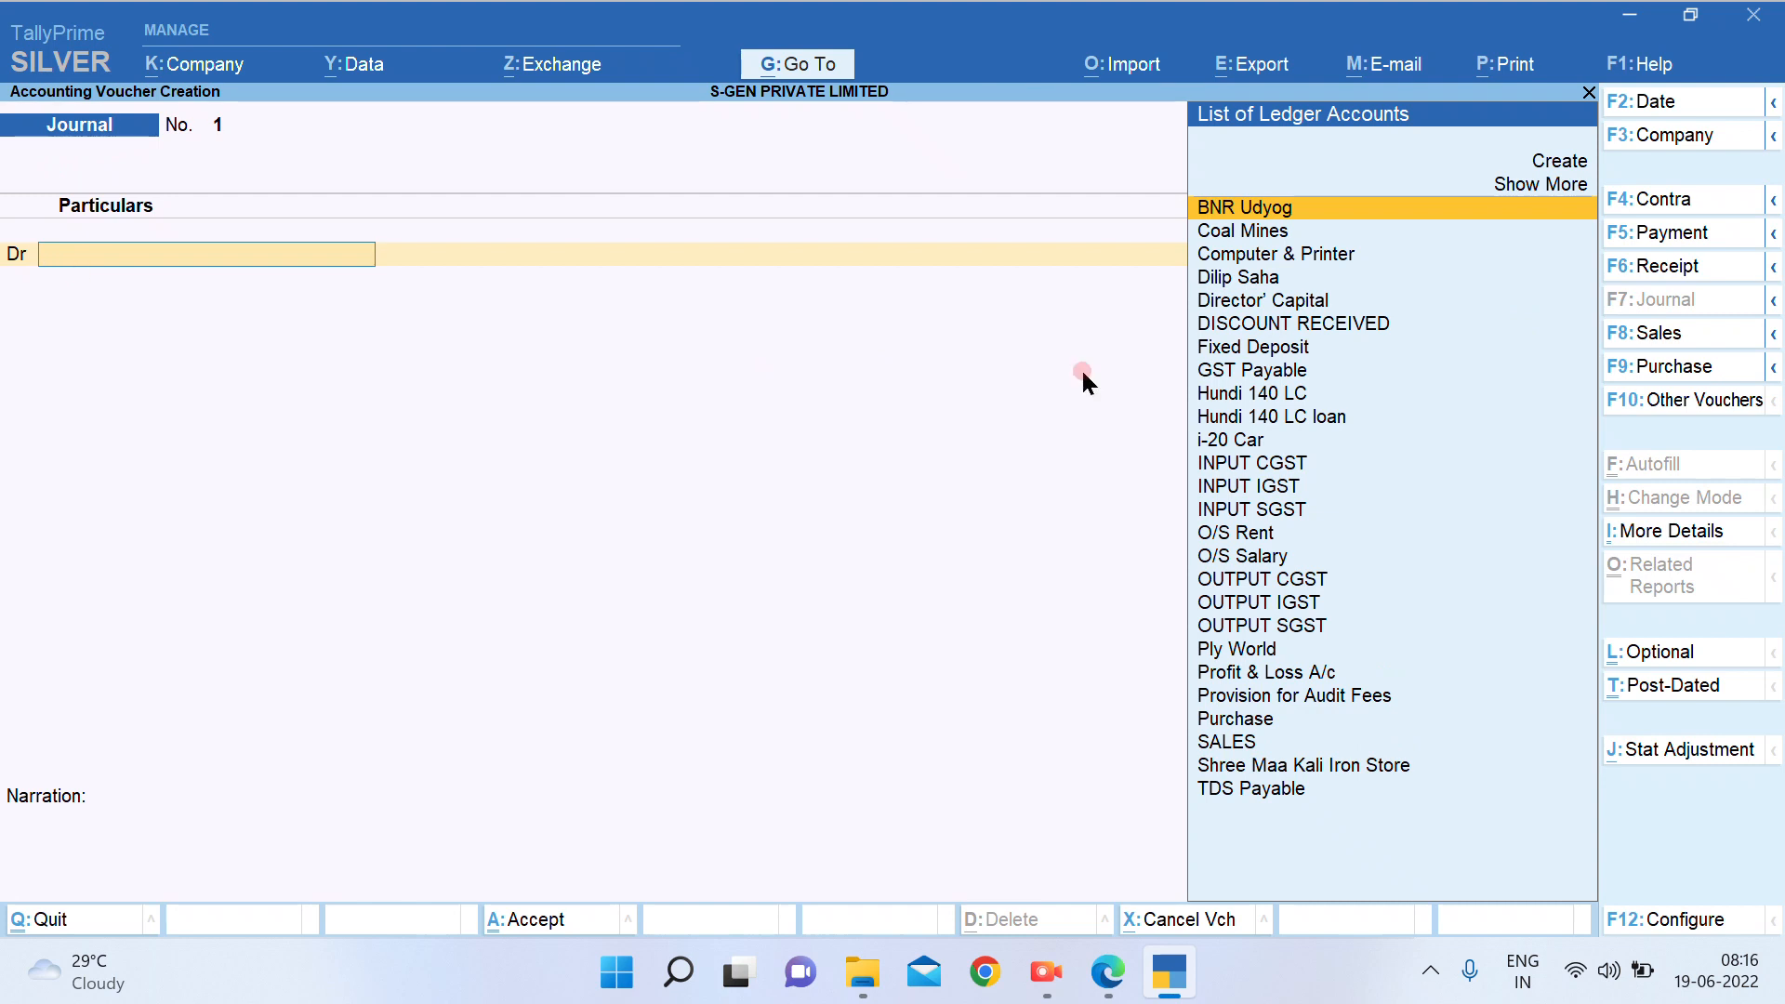
{"action": "type", "text": "DE"}
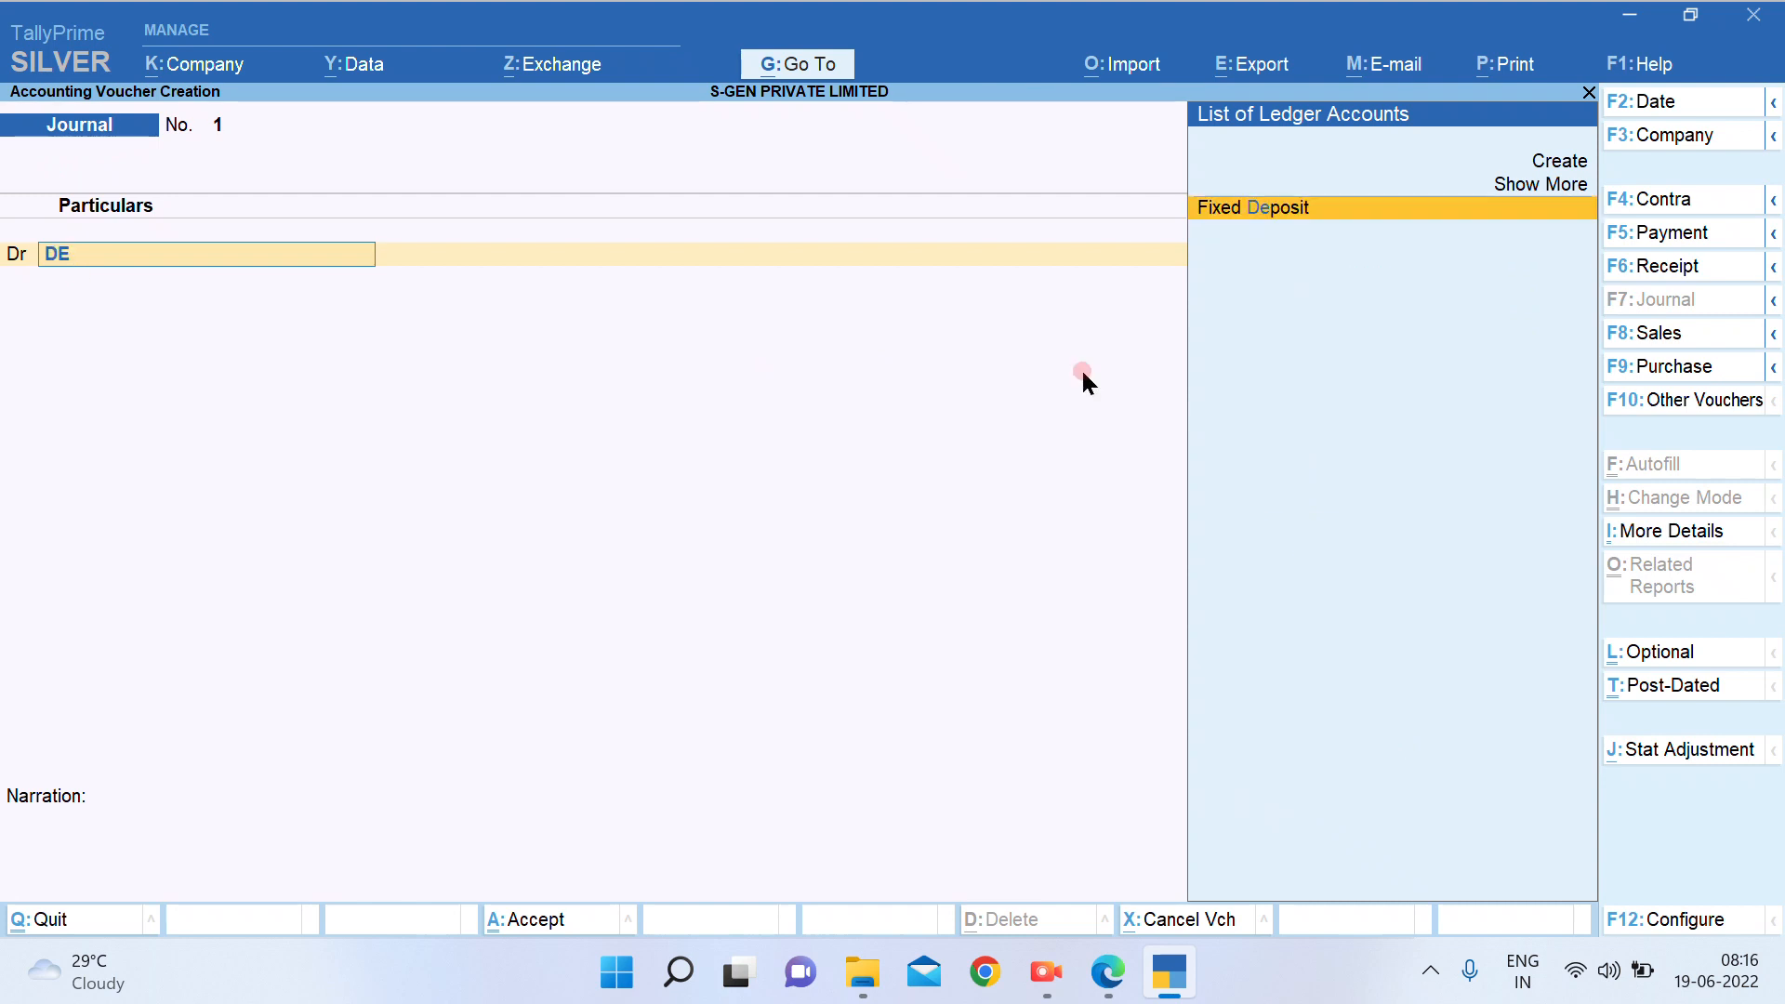
{"action": "key", "text": "alt+c"}
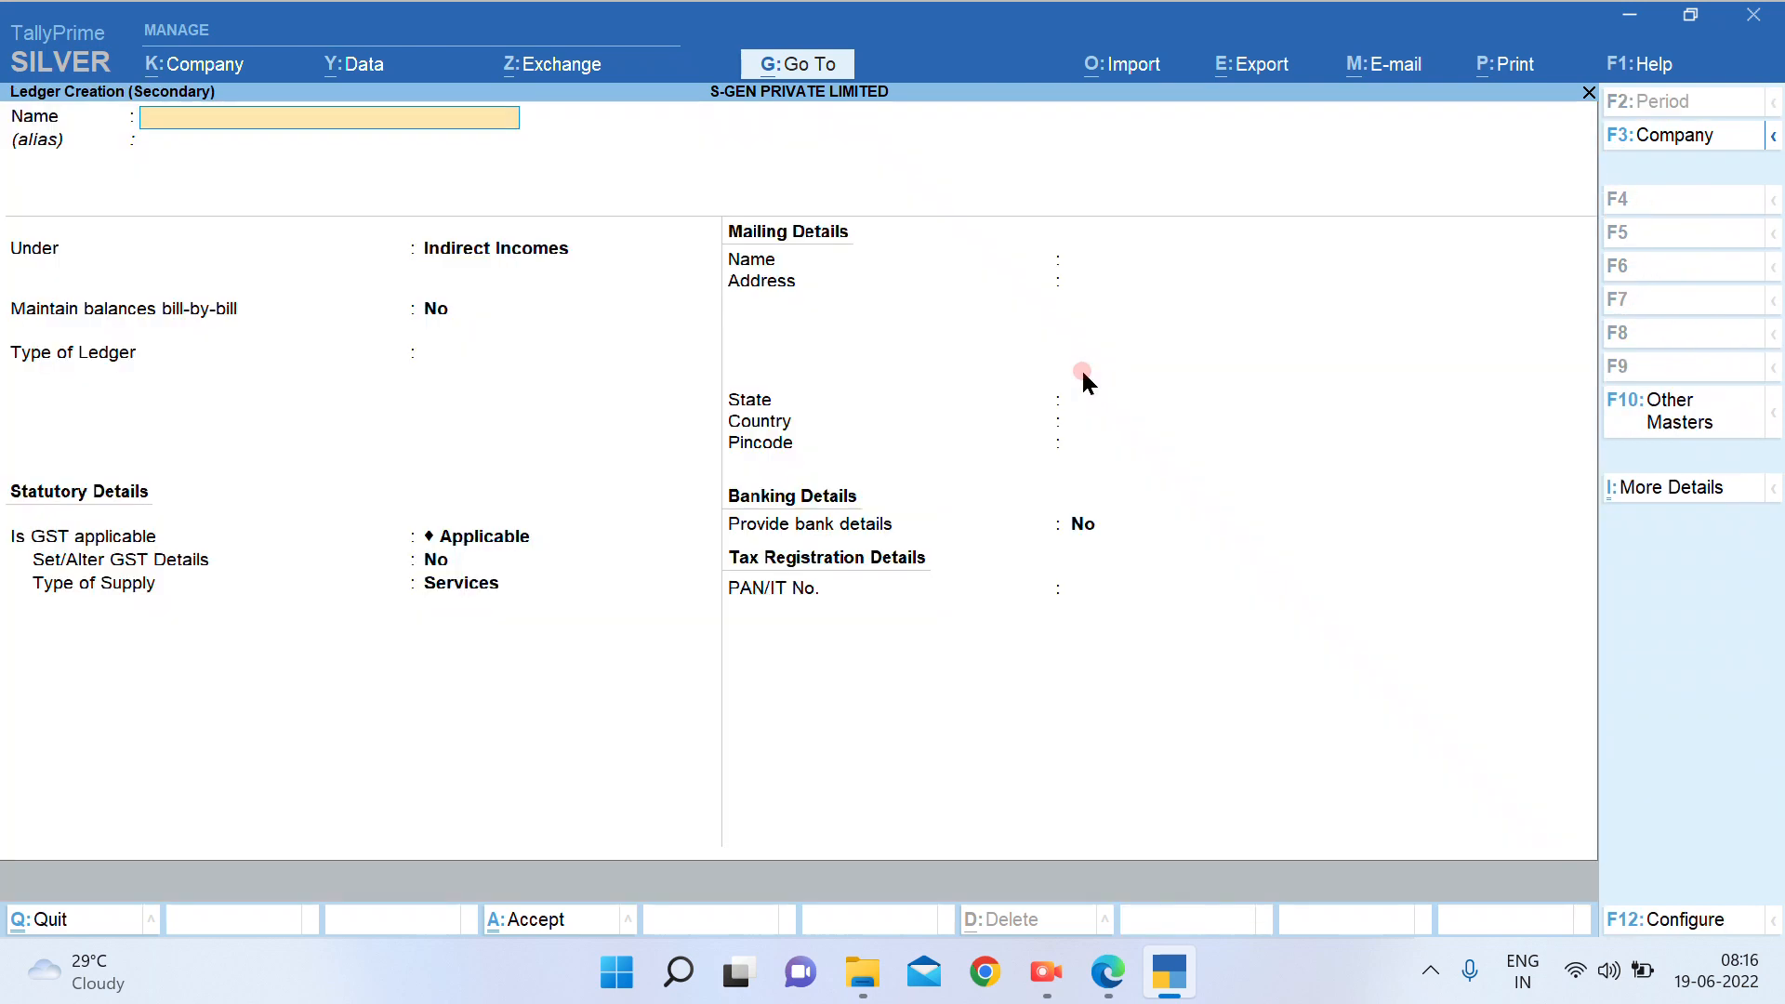
{"action": "type", "text": "Depreciation"}
{"action": "key", "text": "Return"}
{"action": "key", "text": "Return"}
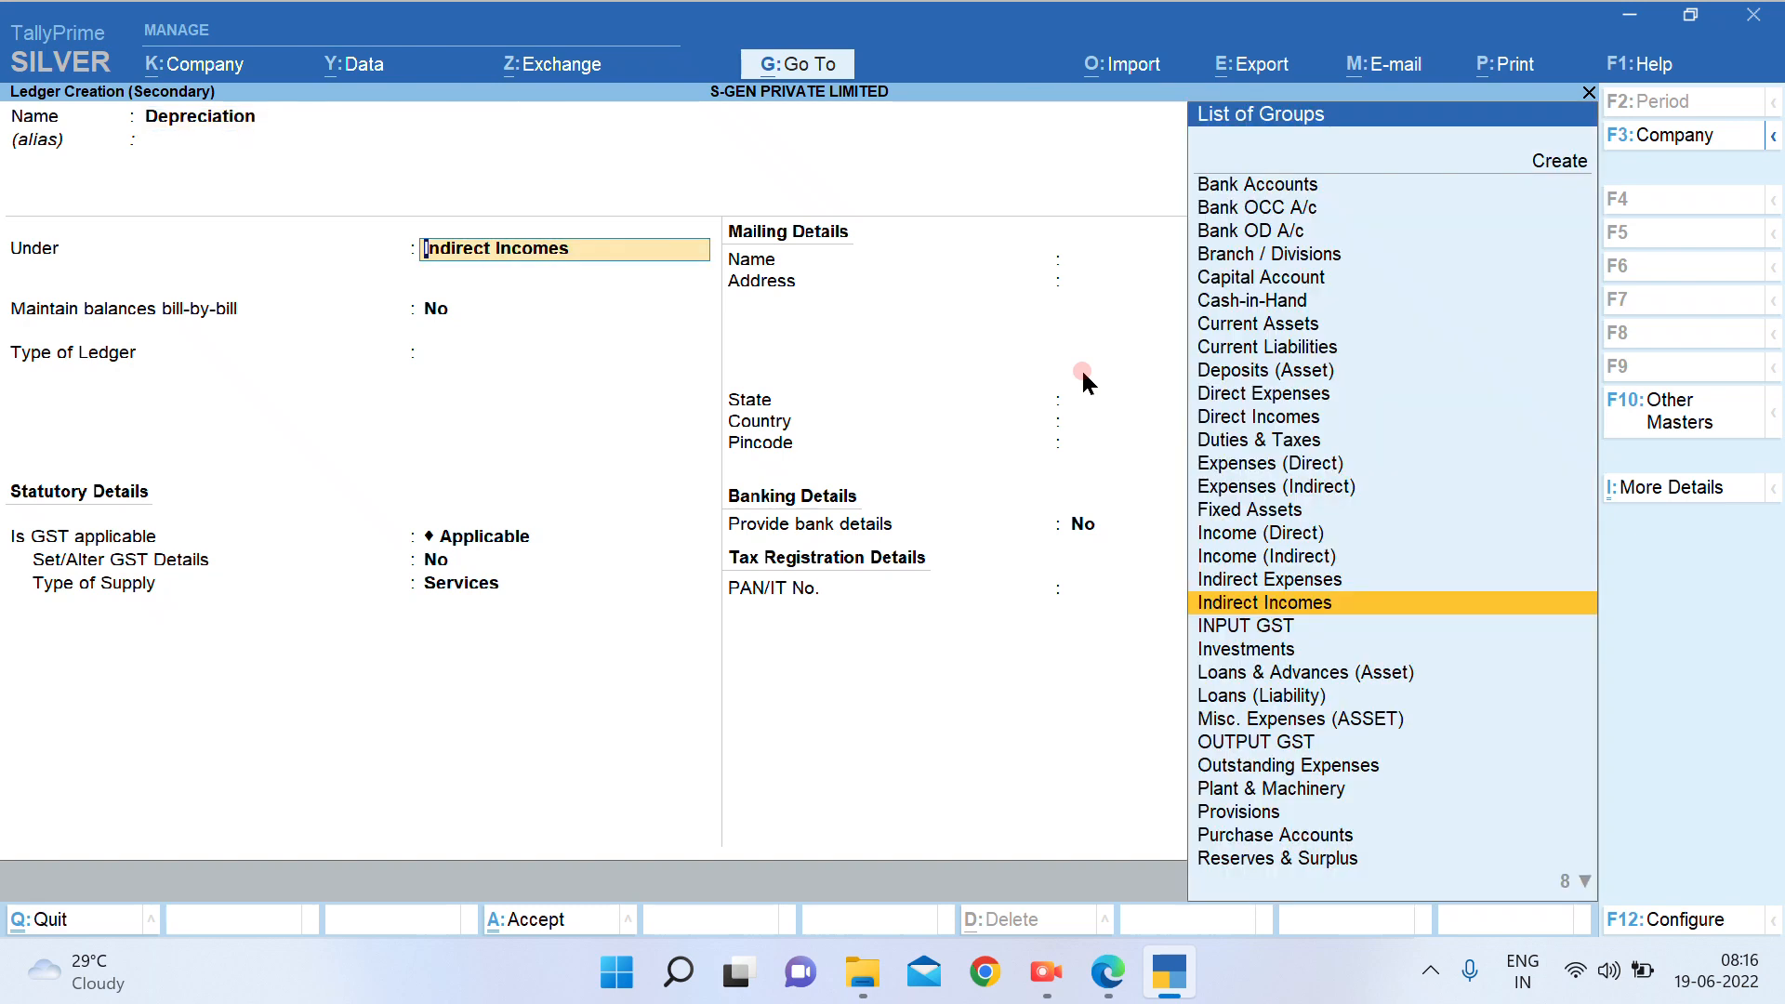
{"action": "type", "text": "In"}
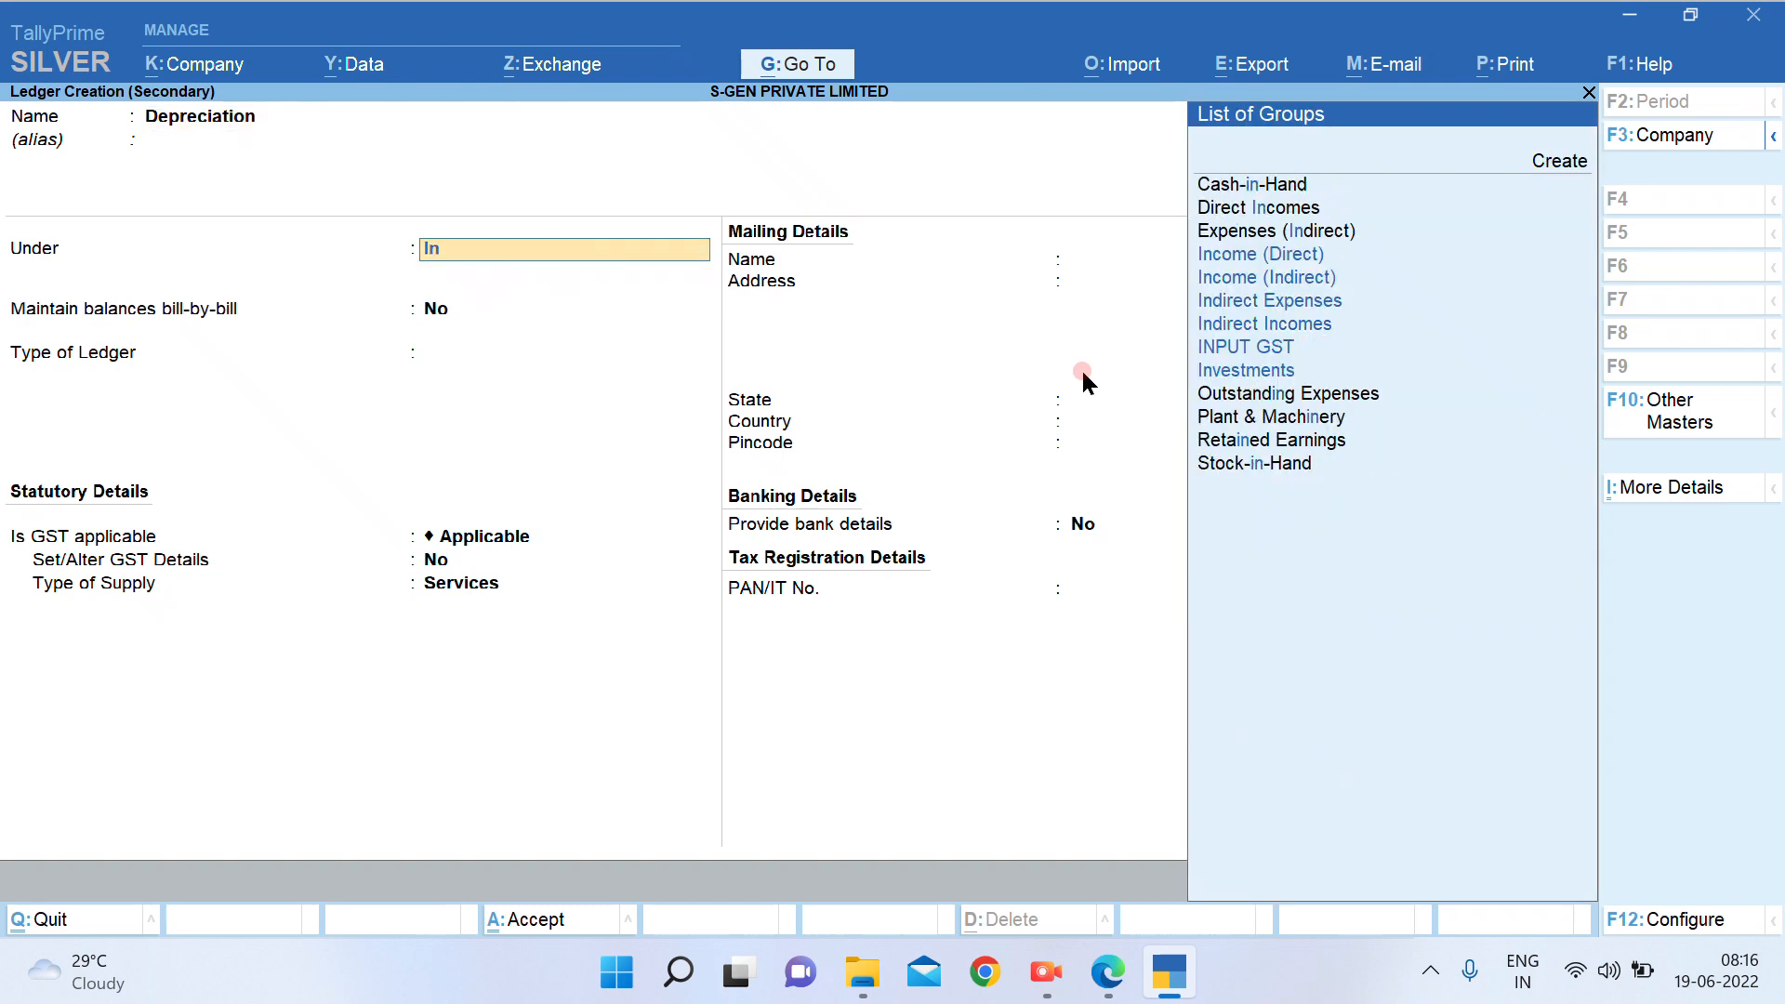
{"action": "key", "text": "Down"}
{"action": "key", "text": "Down"}
{"action": "key", "text": "Return"}
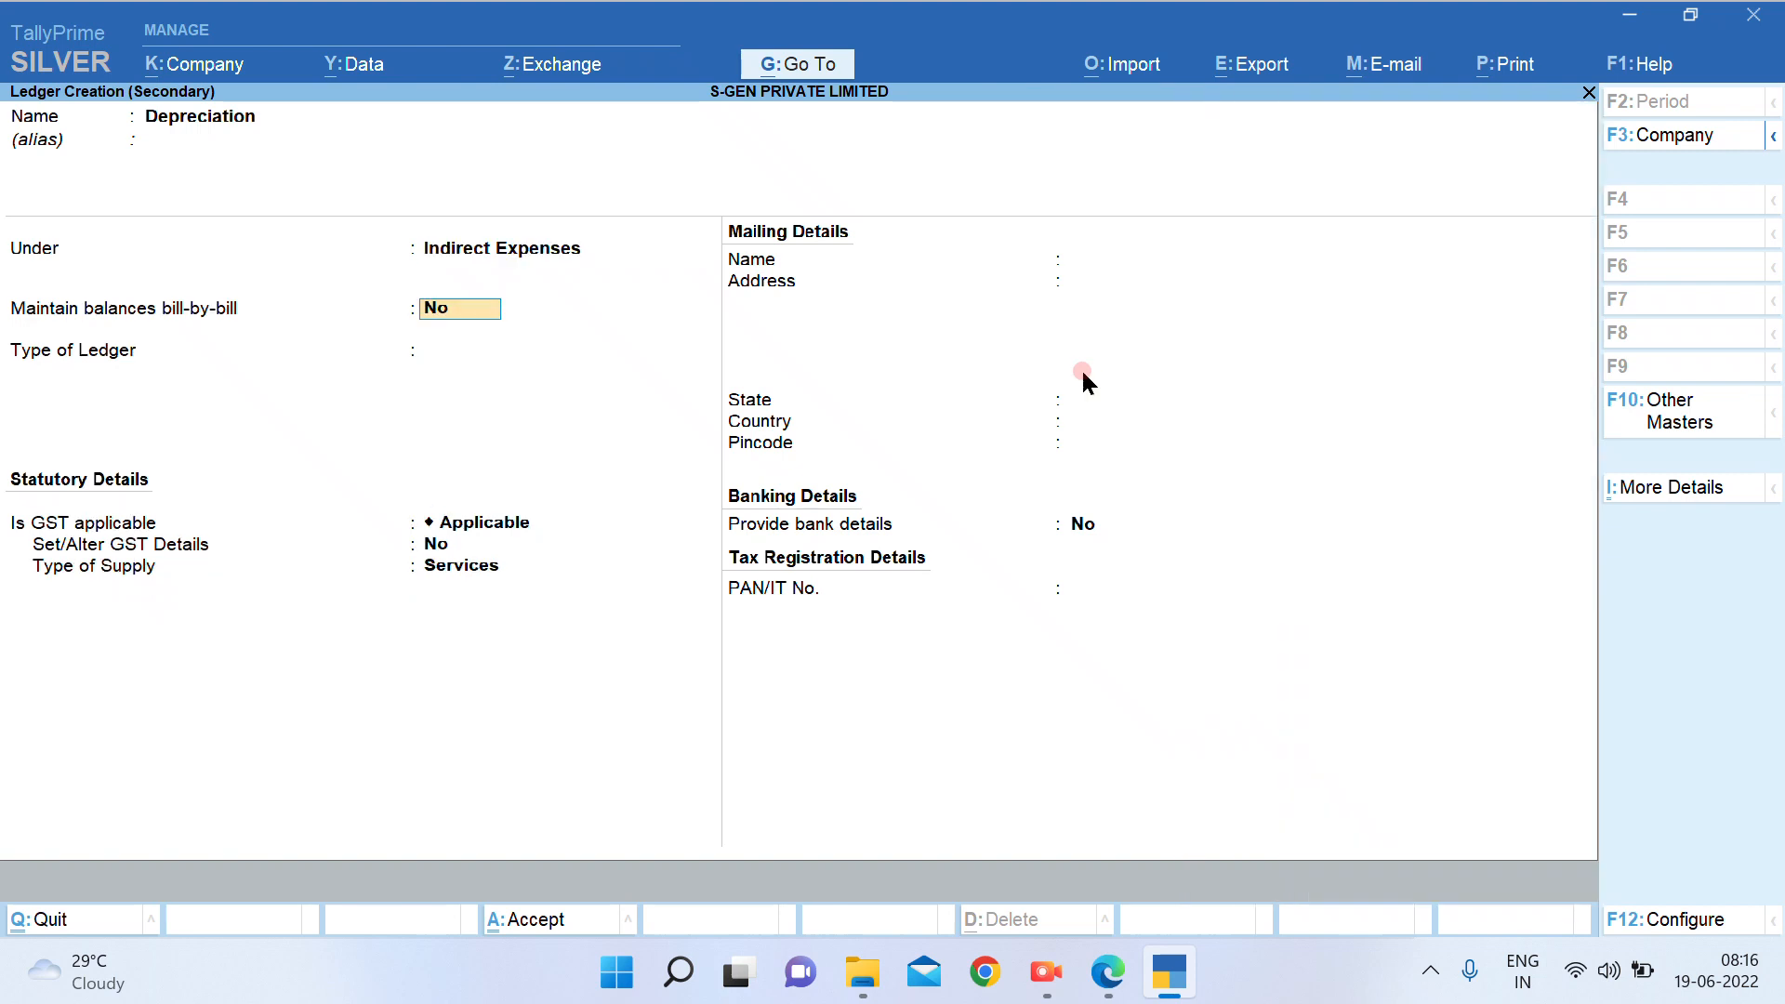
Save the Depreciation ledger with its default bill-by-bill, ledger type and GST settings, making it the journal's debit ledger
{"action": "key", "text": "Return"}
{"action": "key", "text": "Return"}
{"action": "key", "text": "Return"}
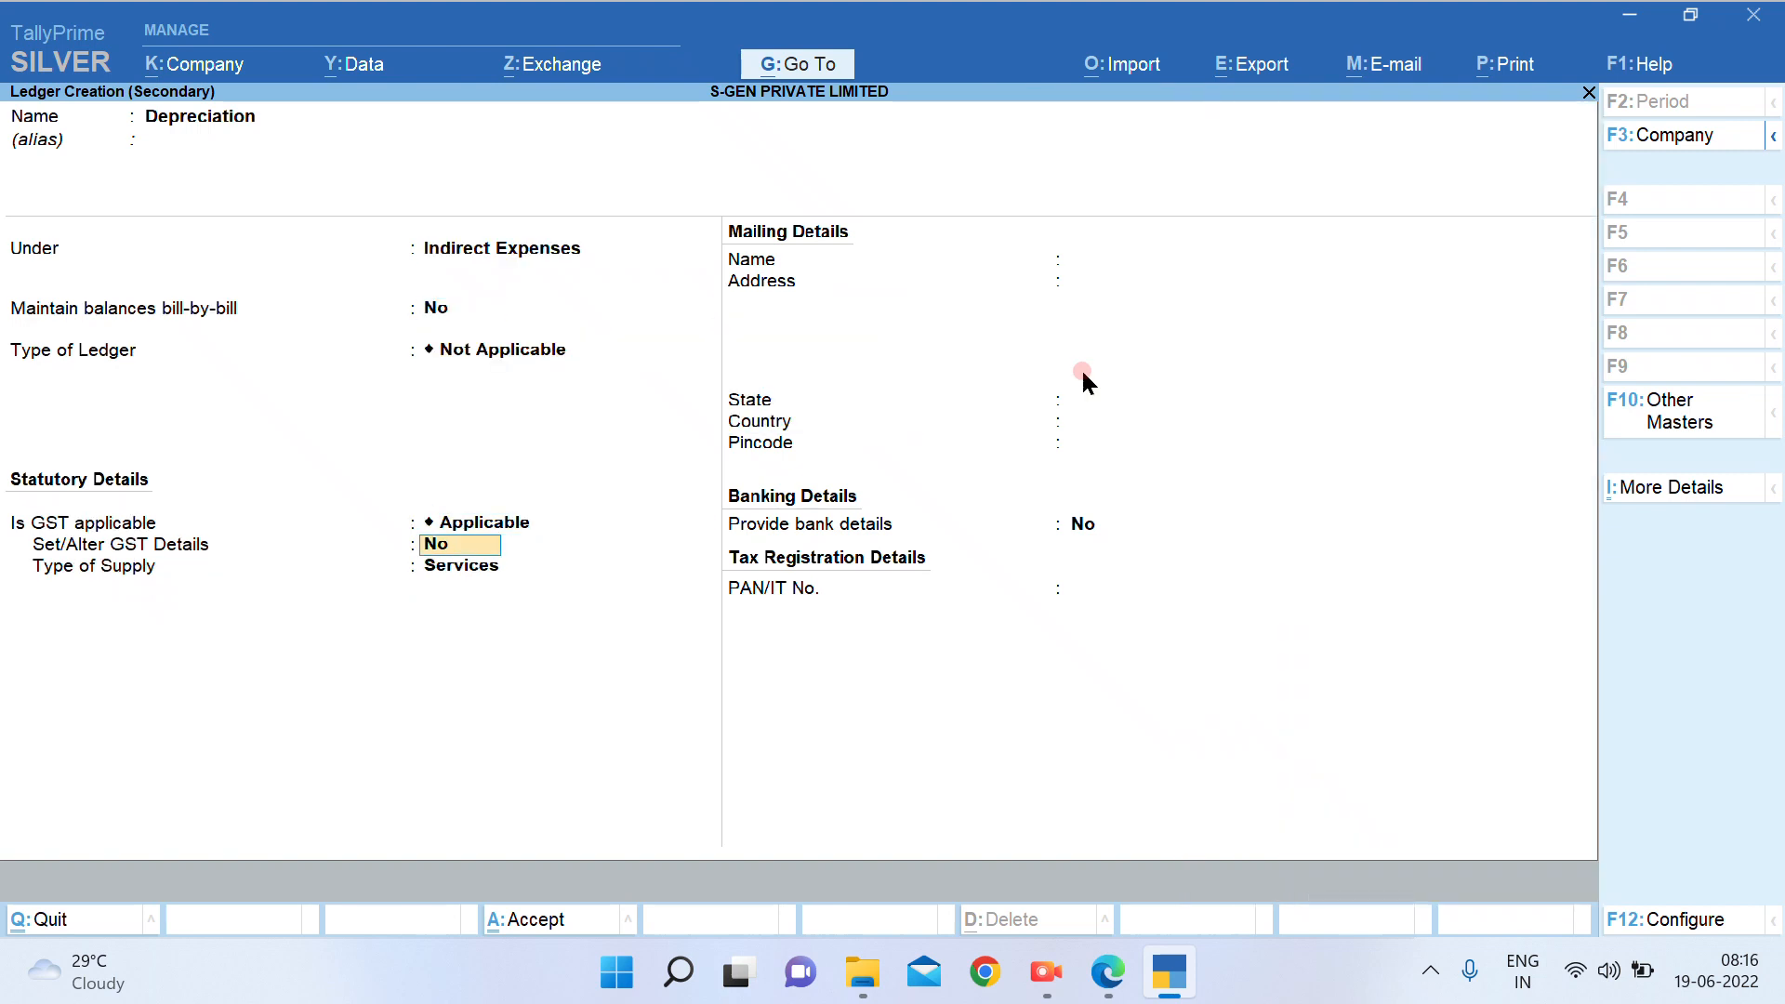
{"action": "key", "text": "Return"}
{"action": "key", "text": "Return"}
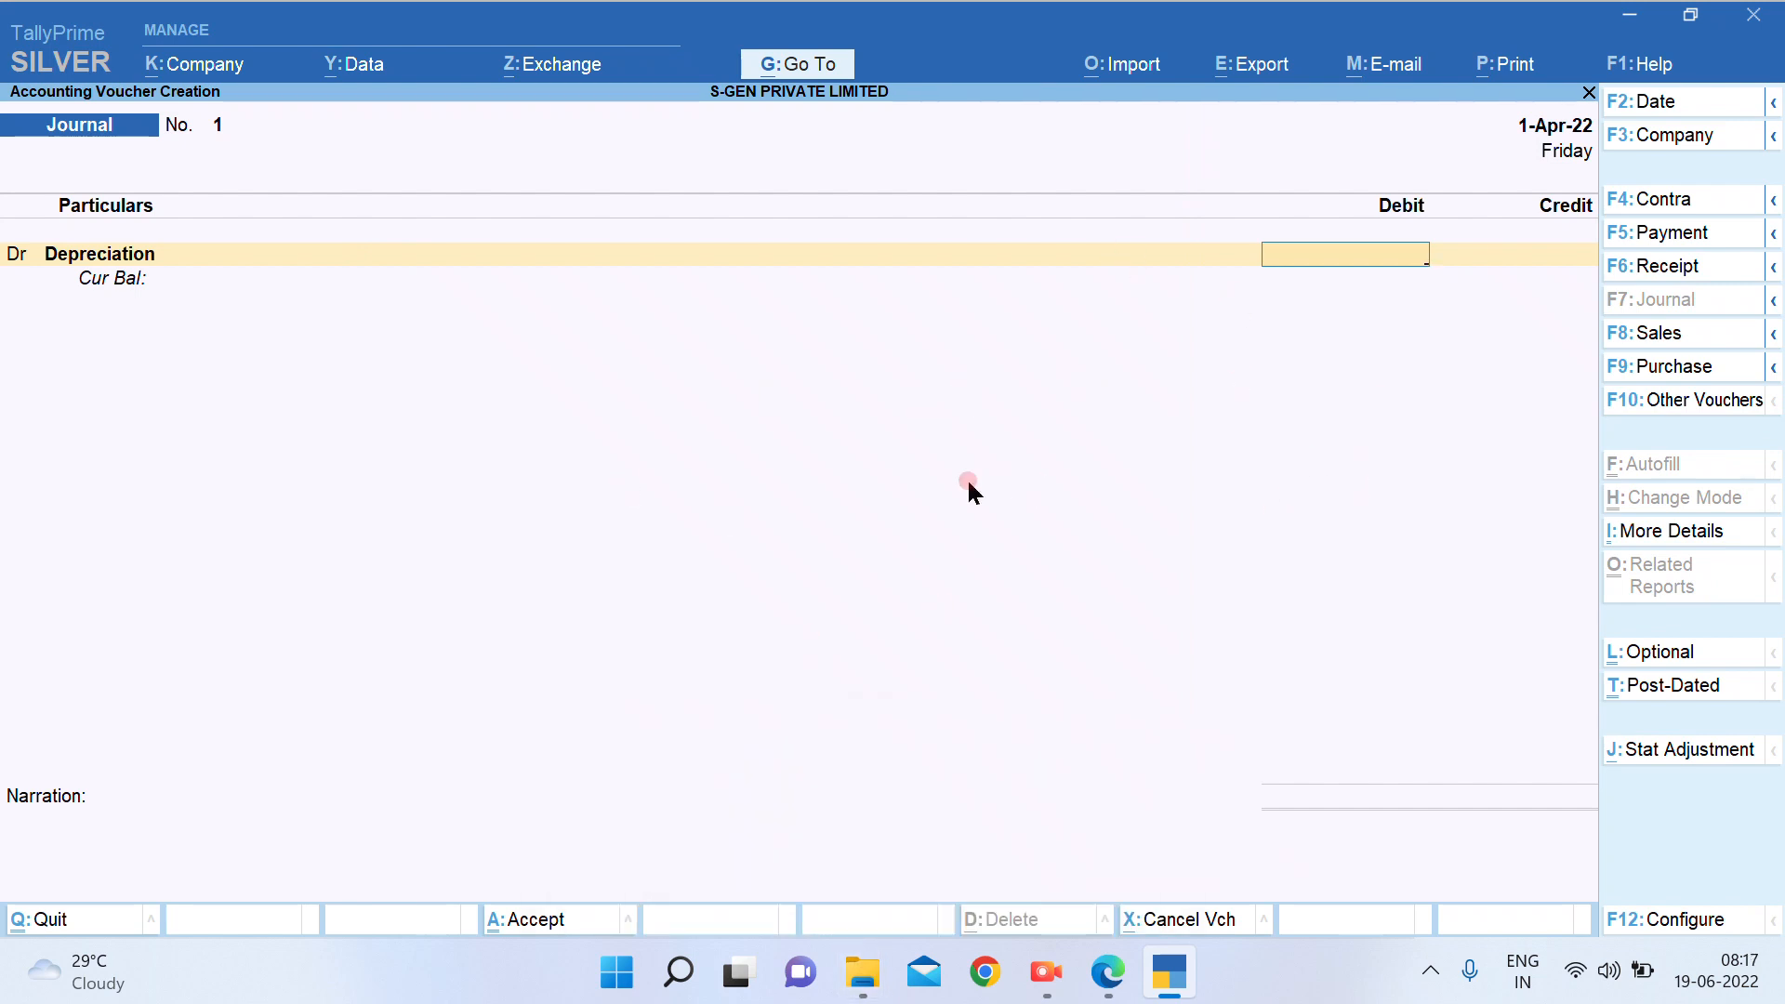
Open the Windows Calculator and compute Hundi 140 LC's depreciation as 15% of 3600000
{"action": "left_click", "coordinate": [686, 974]}
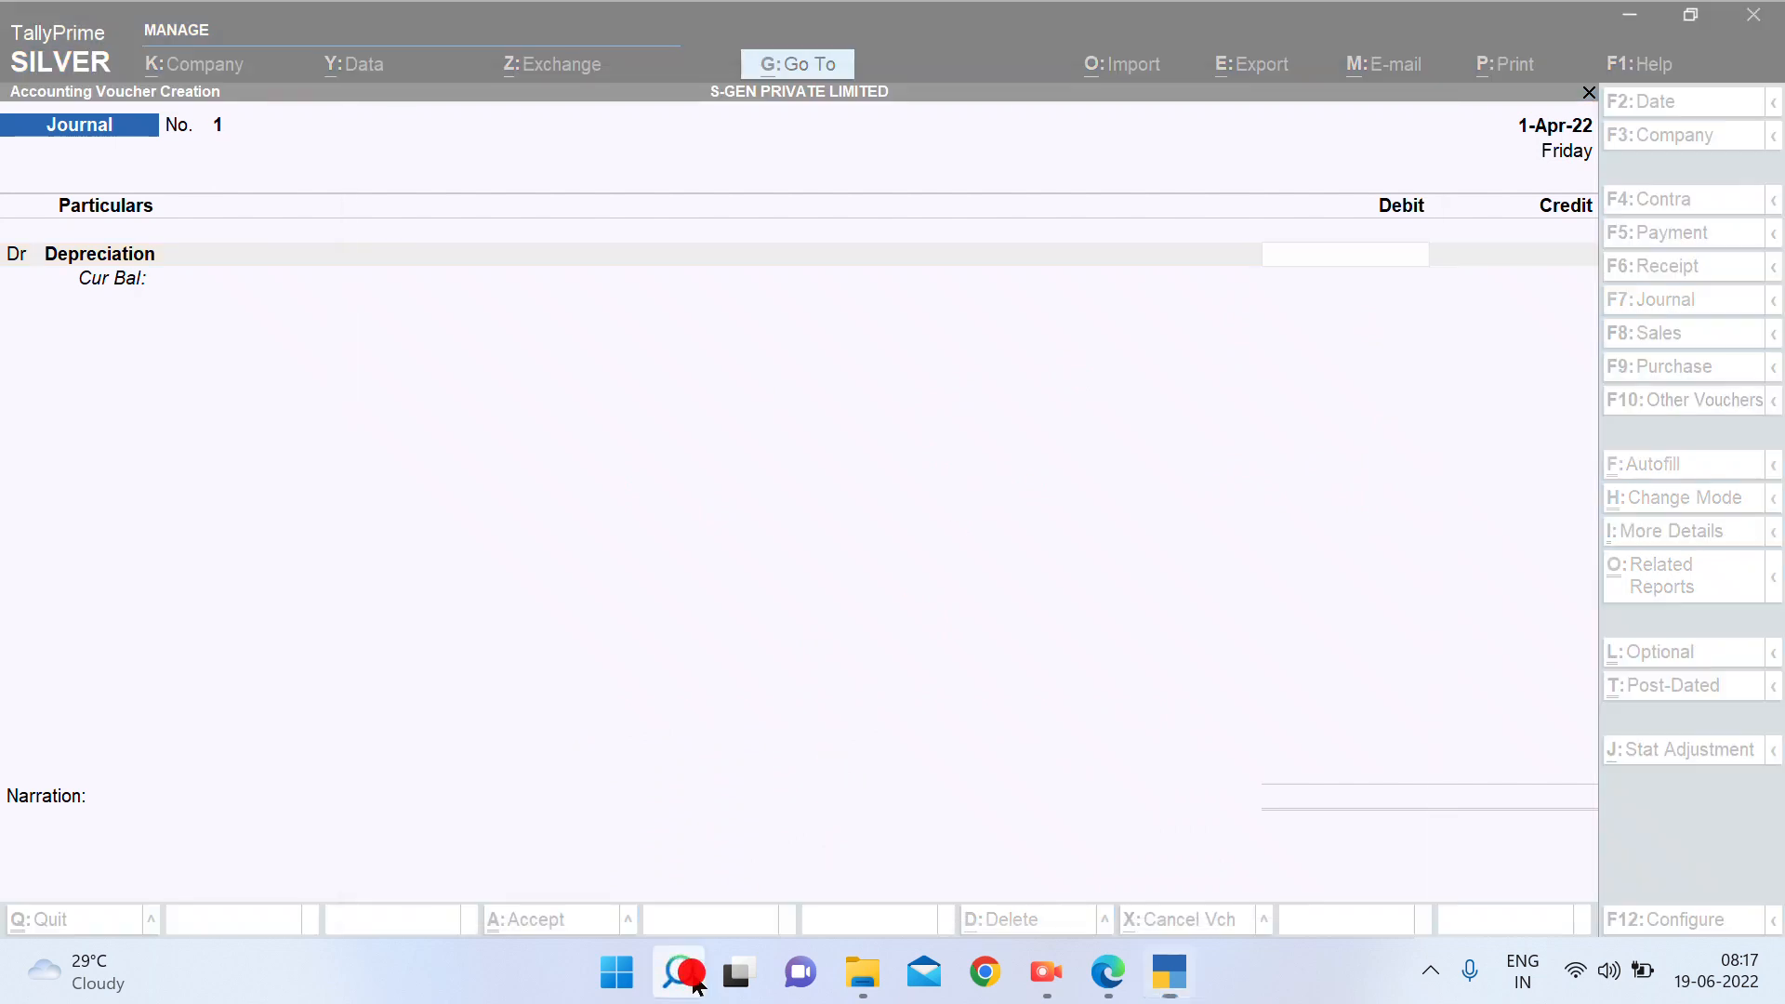
{"action": "type", "text": "ca"}
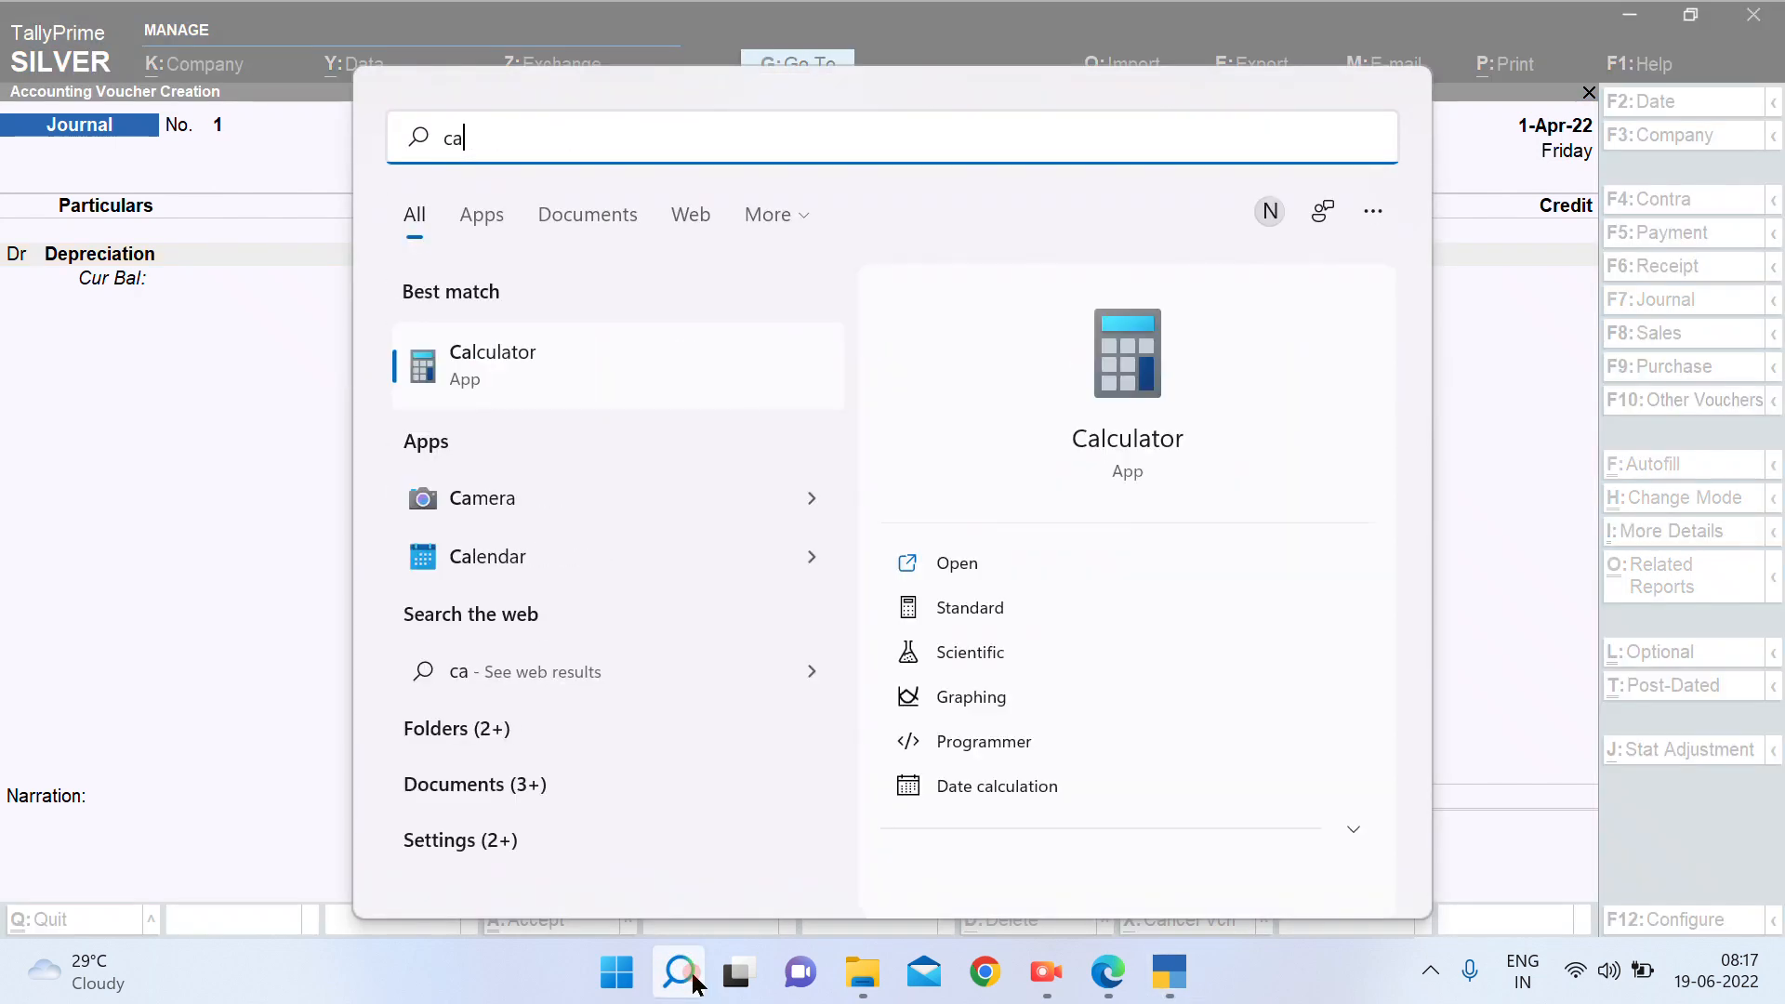
{"action": "left_click", "coordinate": [546, 363]}
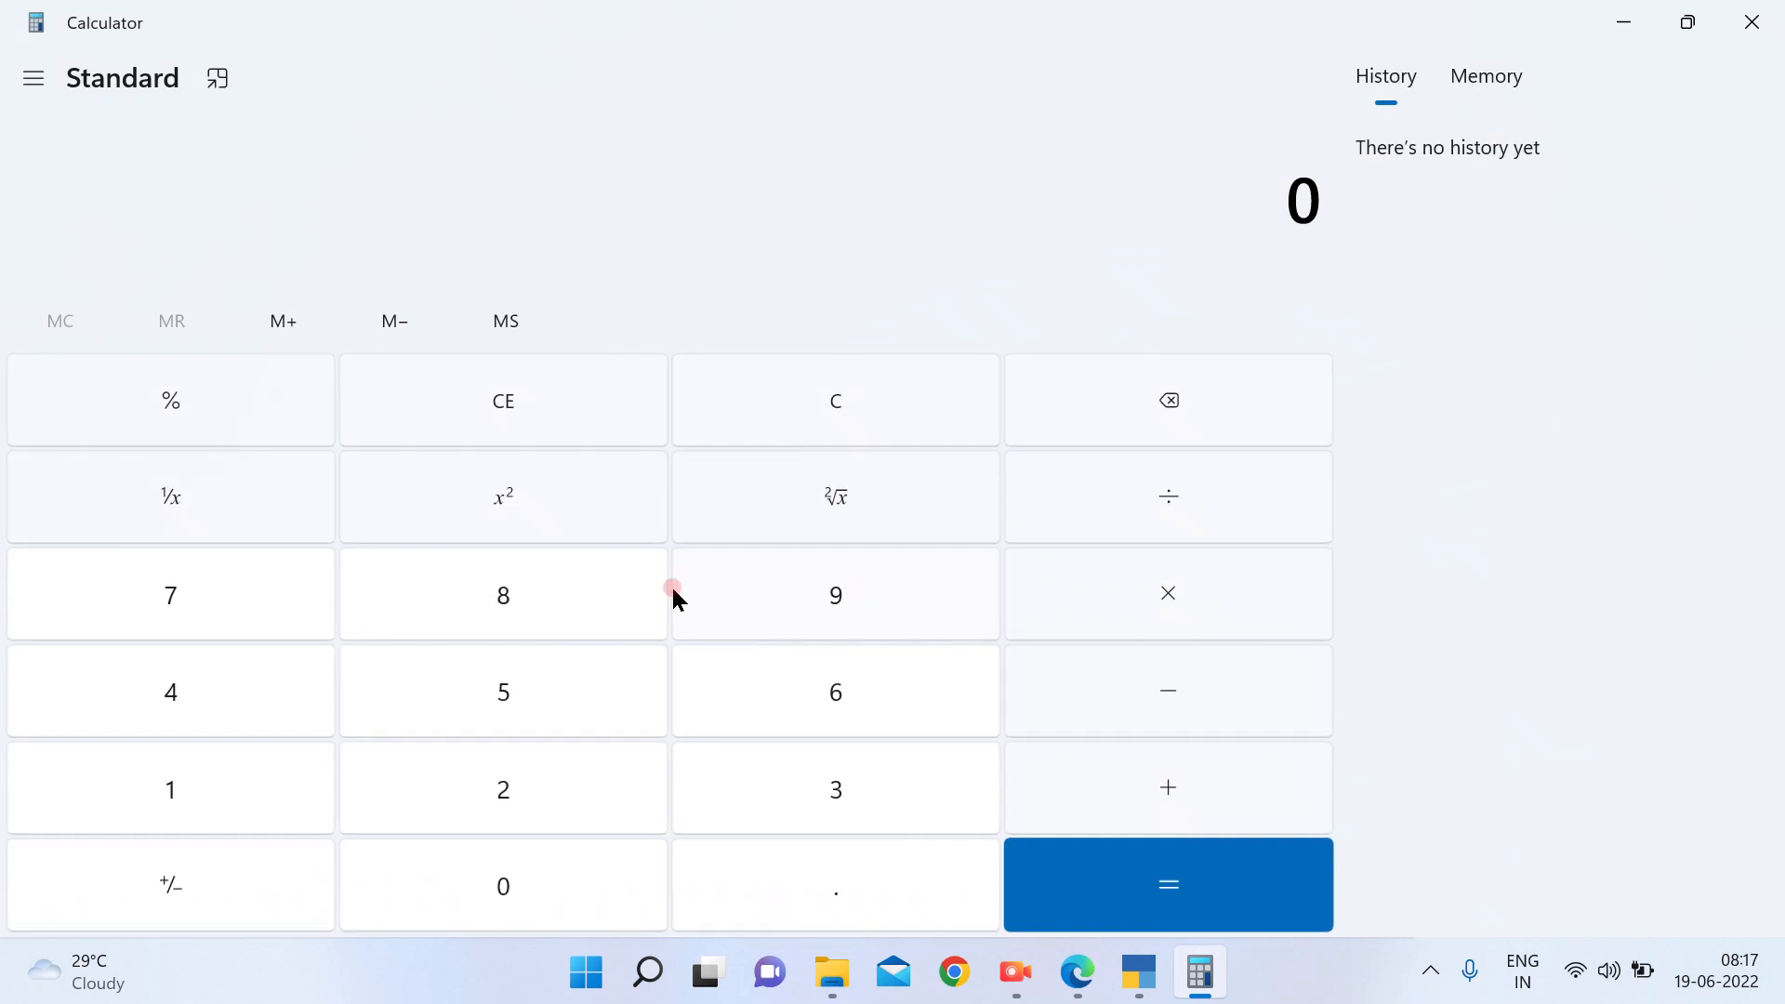
{"action": "type", "text": "360000"}
{"action": "type", "text": "0"}
{"action": "type", "text": "*15"}
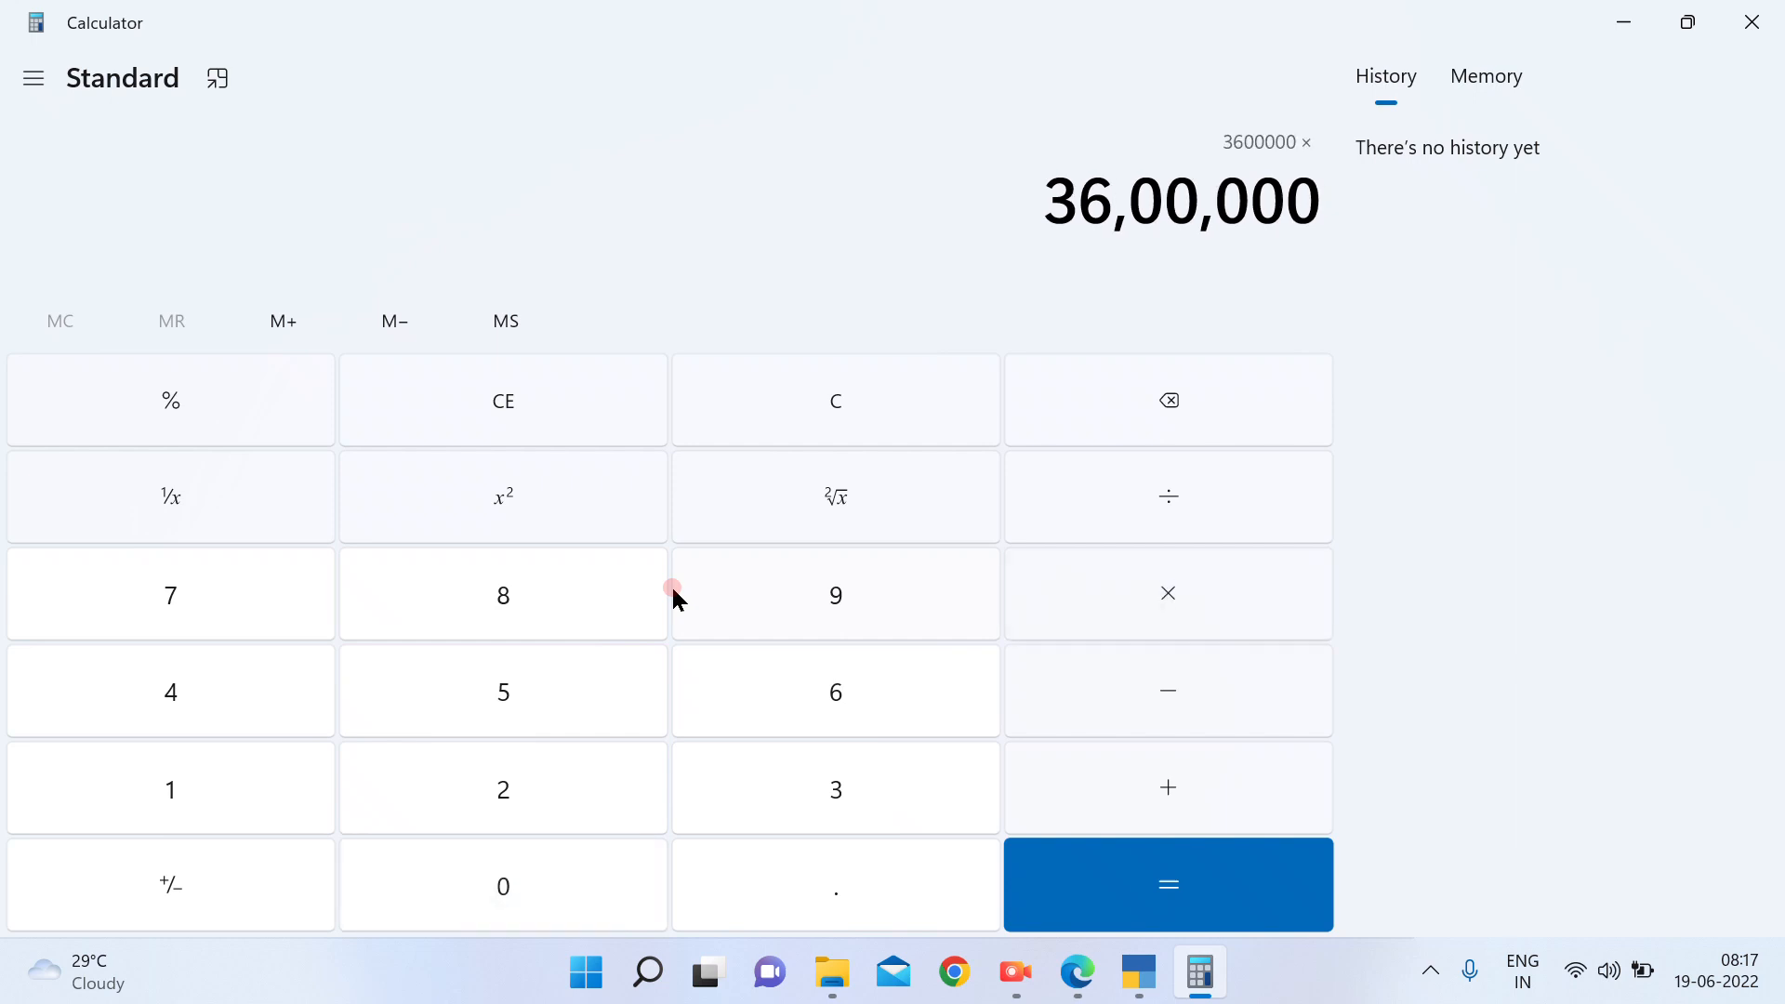
{"action": "type", "text": "%"}
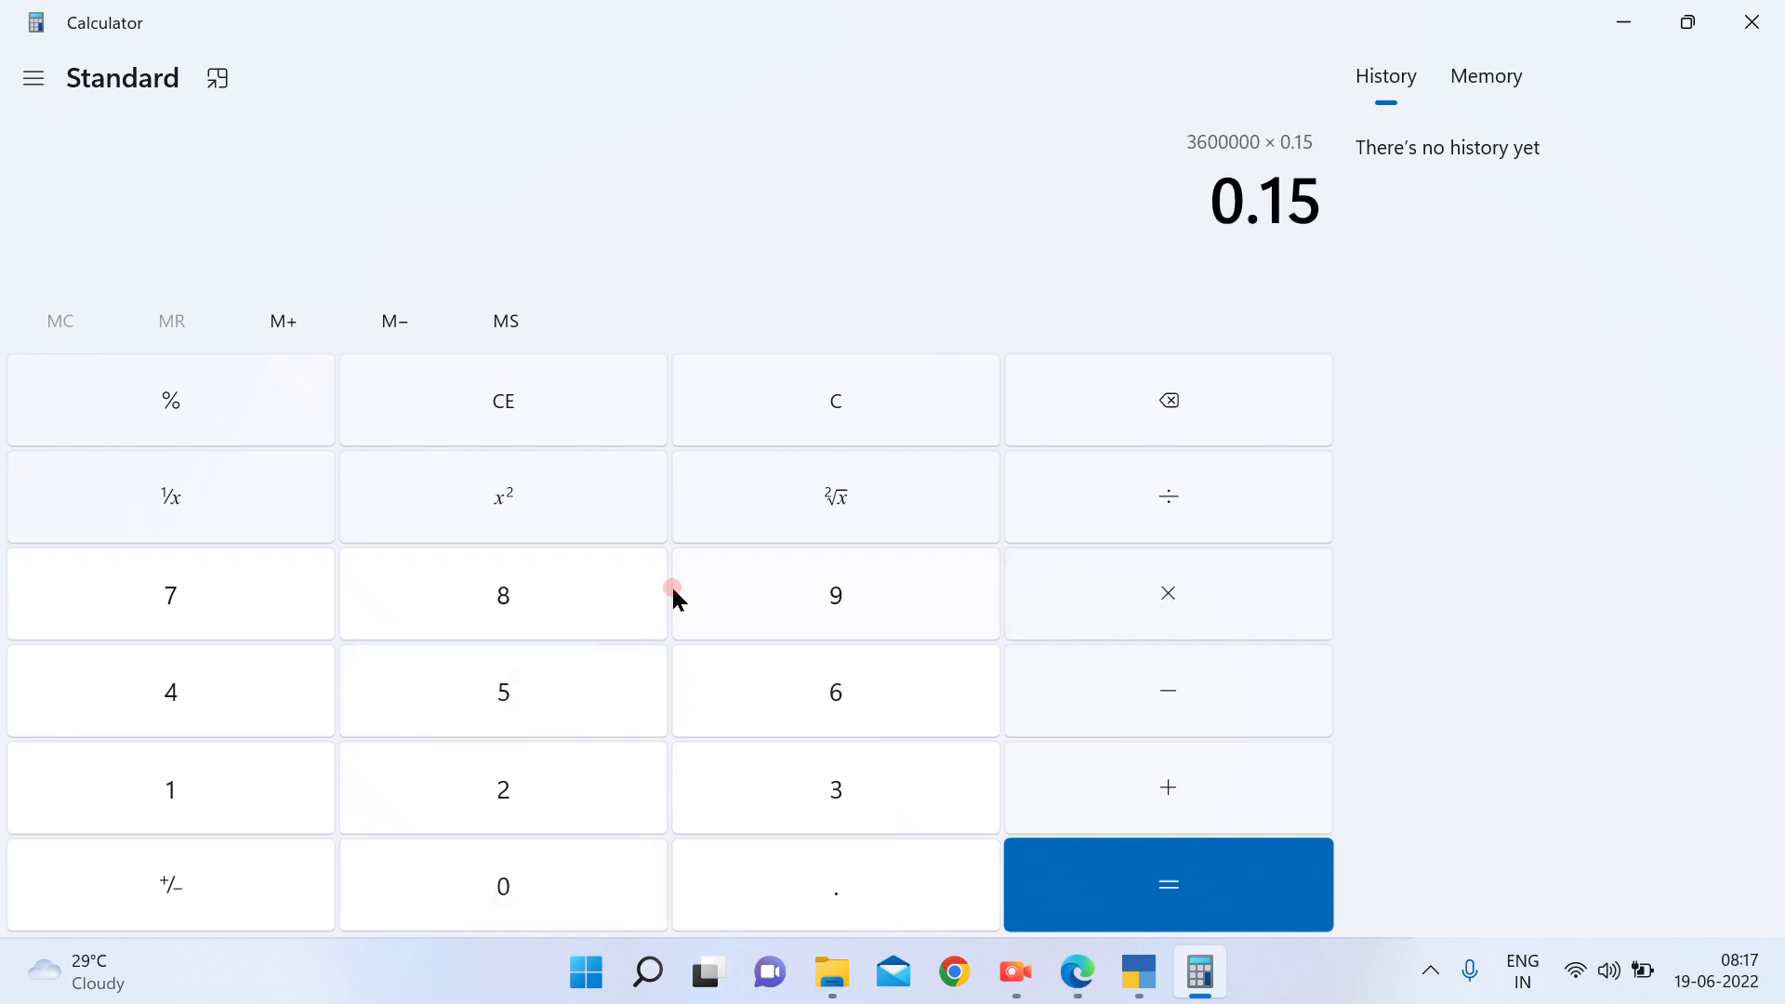
{"action": "key", "text": "Return"}
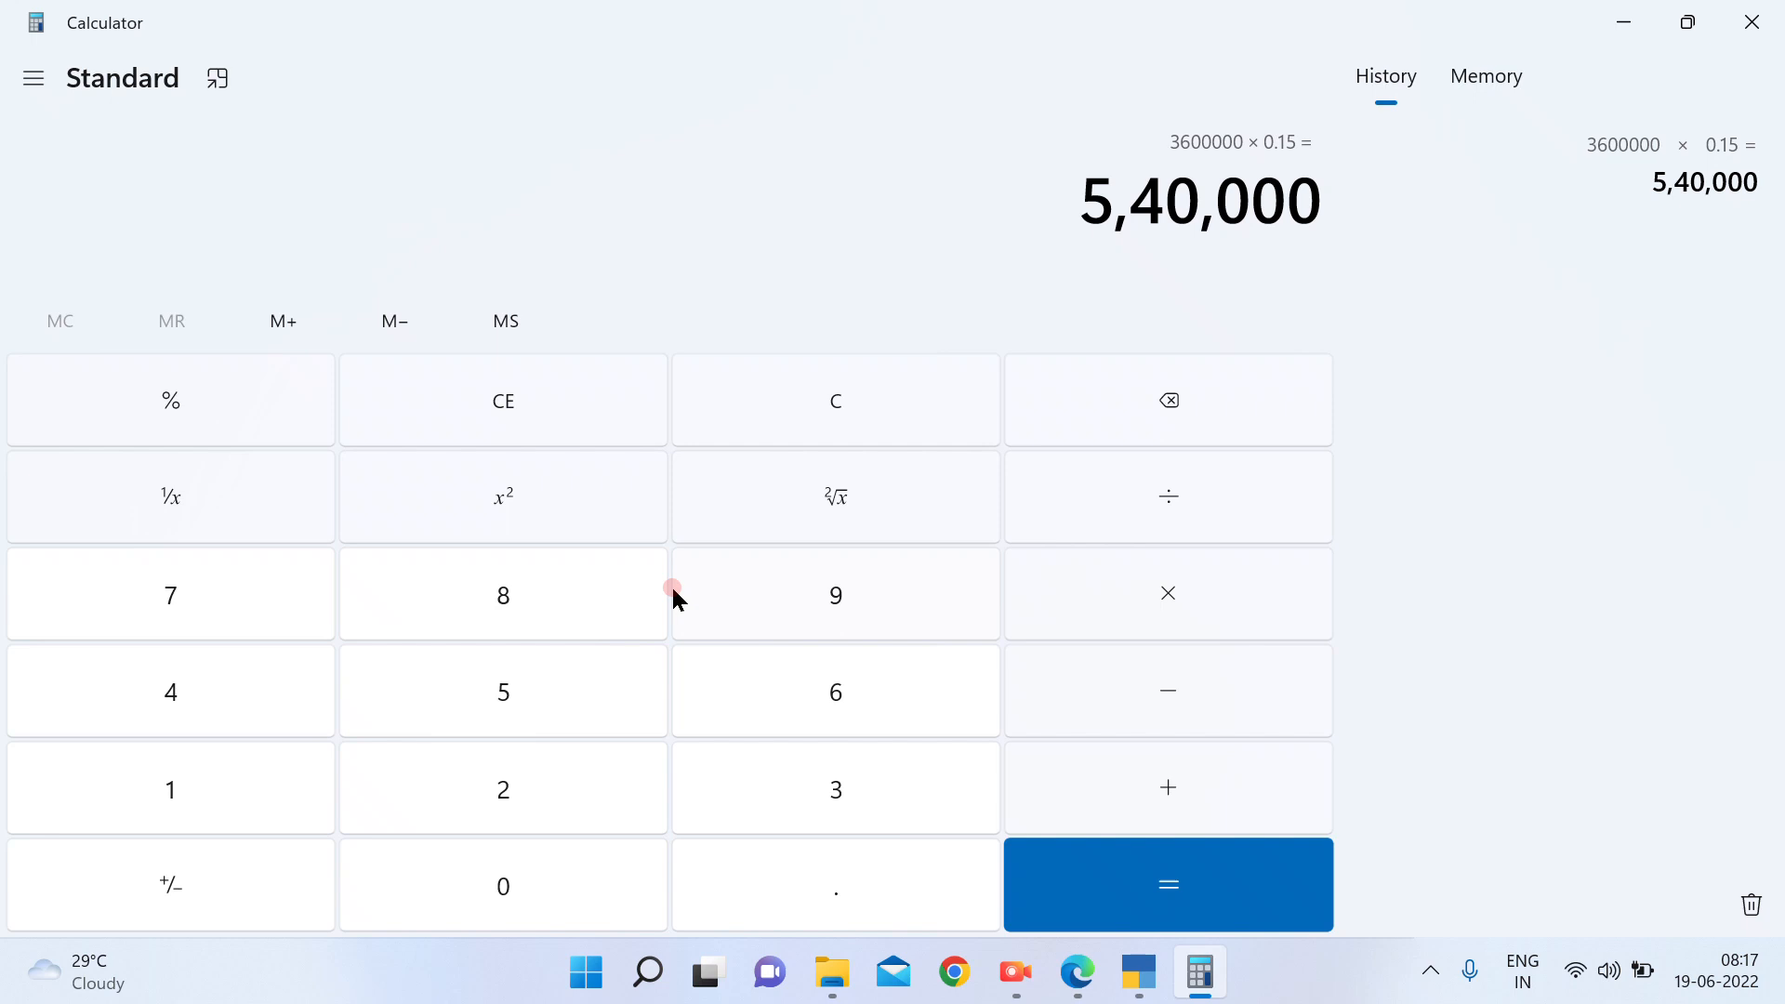
Clear the calculator and compute the i-20 Car's depreciation as 15% of 570000
{"action": "key", "text": "BackSpace"}
{"action": "key", "text": "Escape"}
{"action": "type", "text": "570000"}
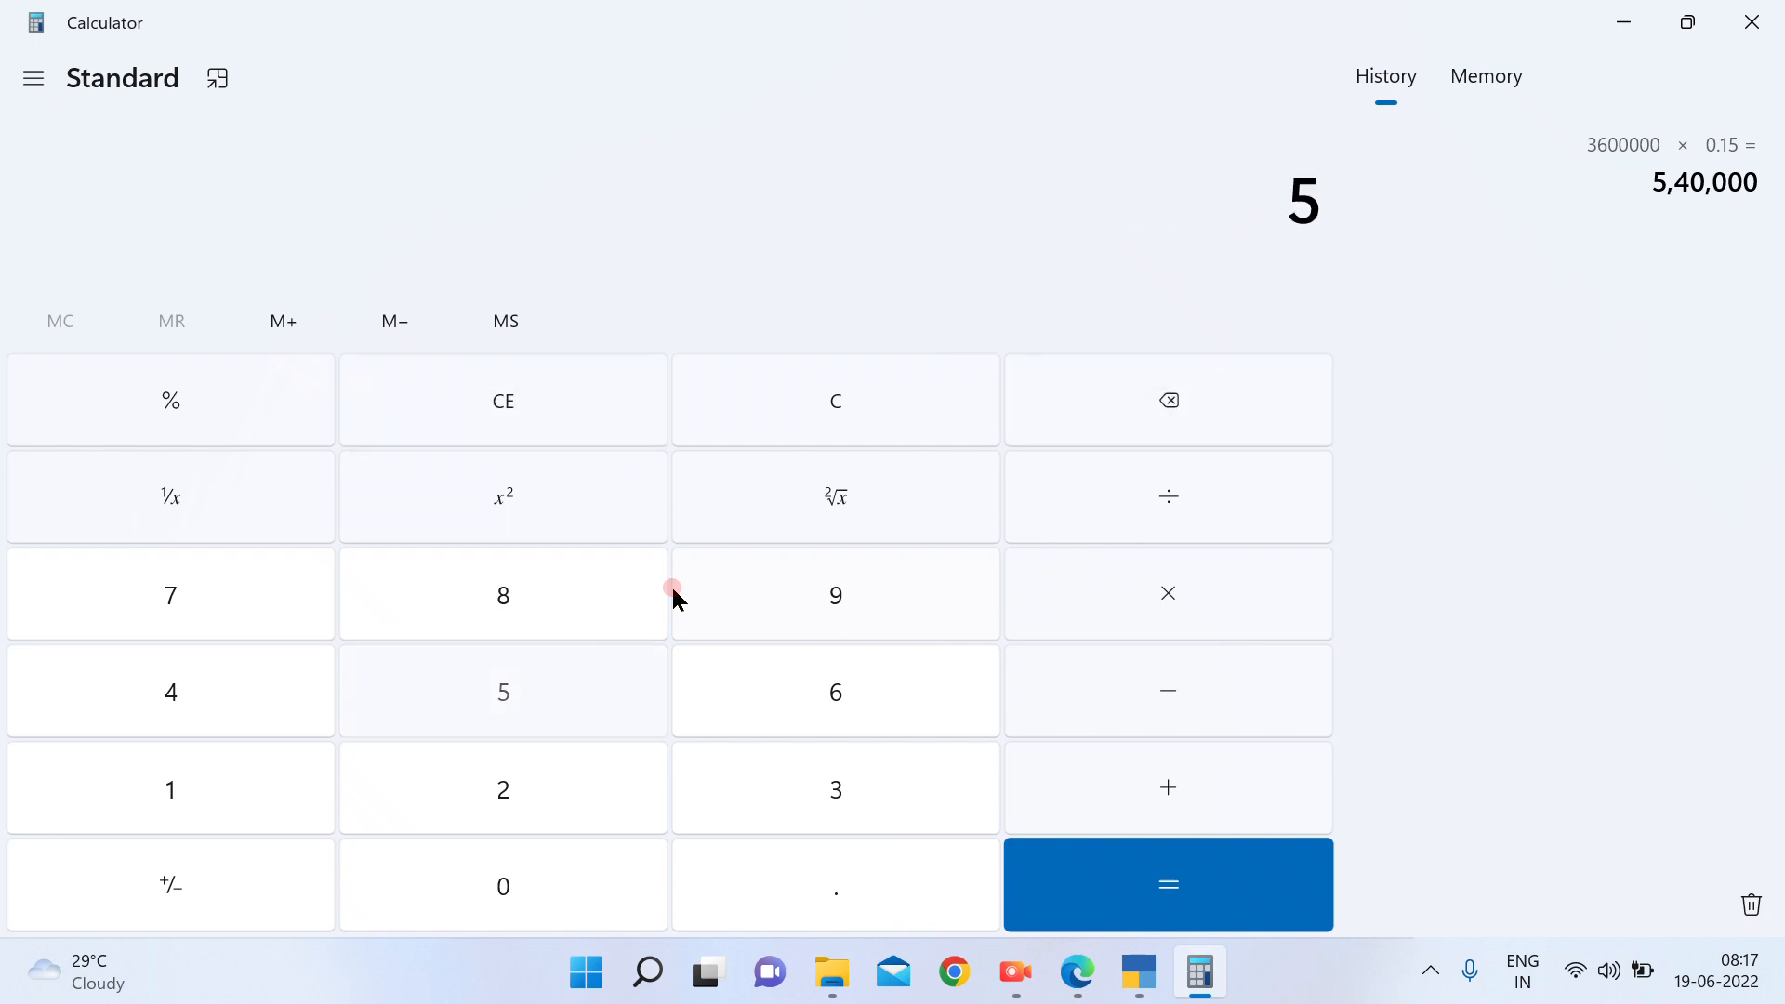
{"action": "key", "text": "shift+8"}
{"action": "type", "text": "15"}
{"action": "key", "text": "shift+5"}
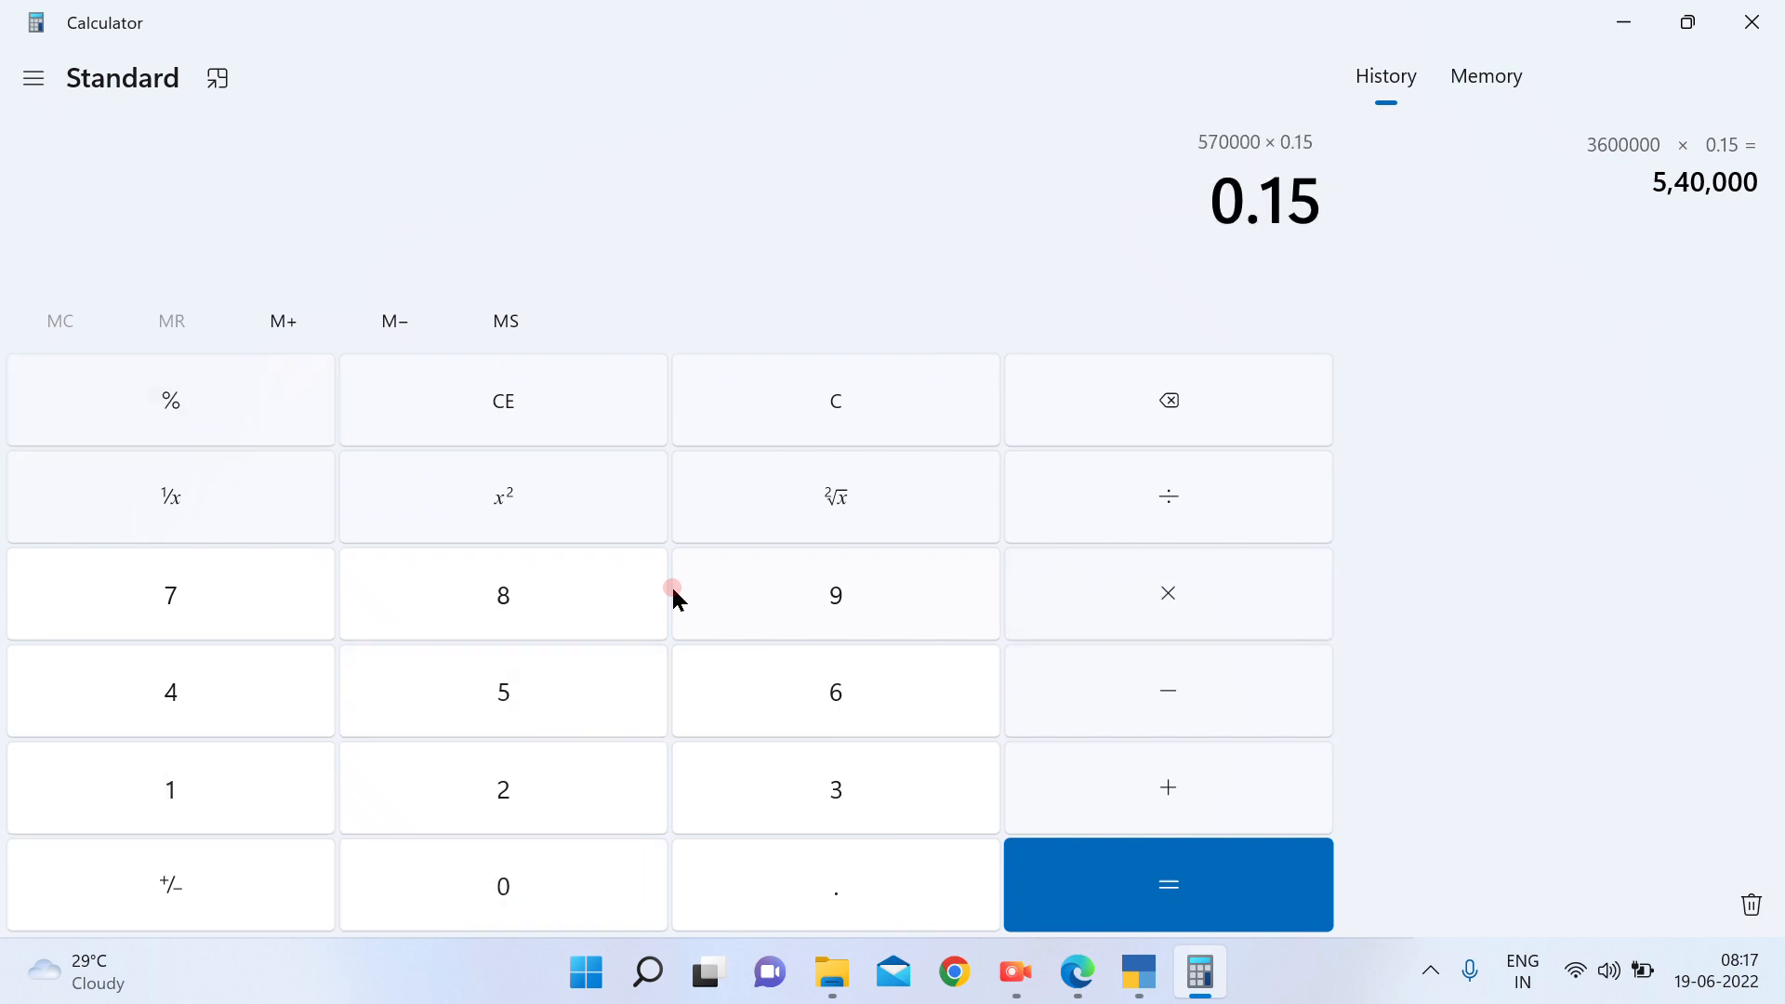
{"action": "key", "text": "Return"}
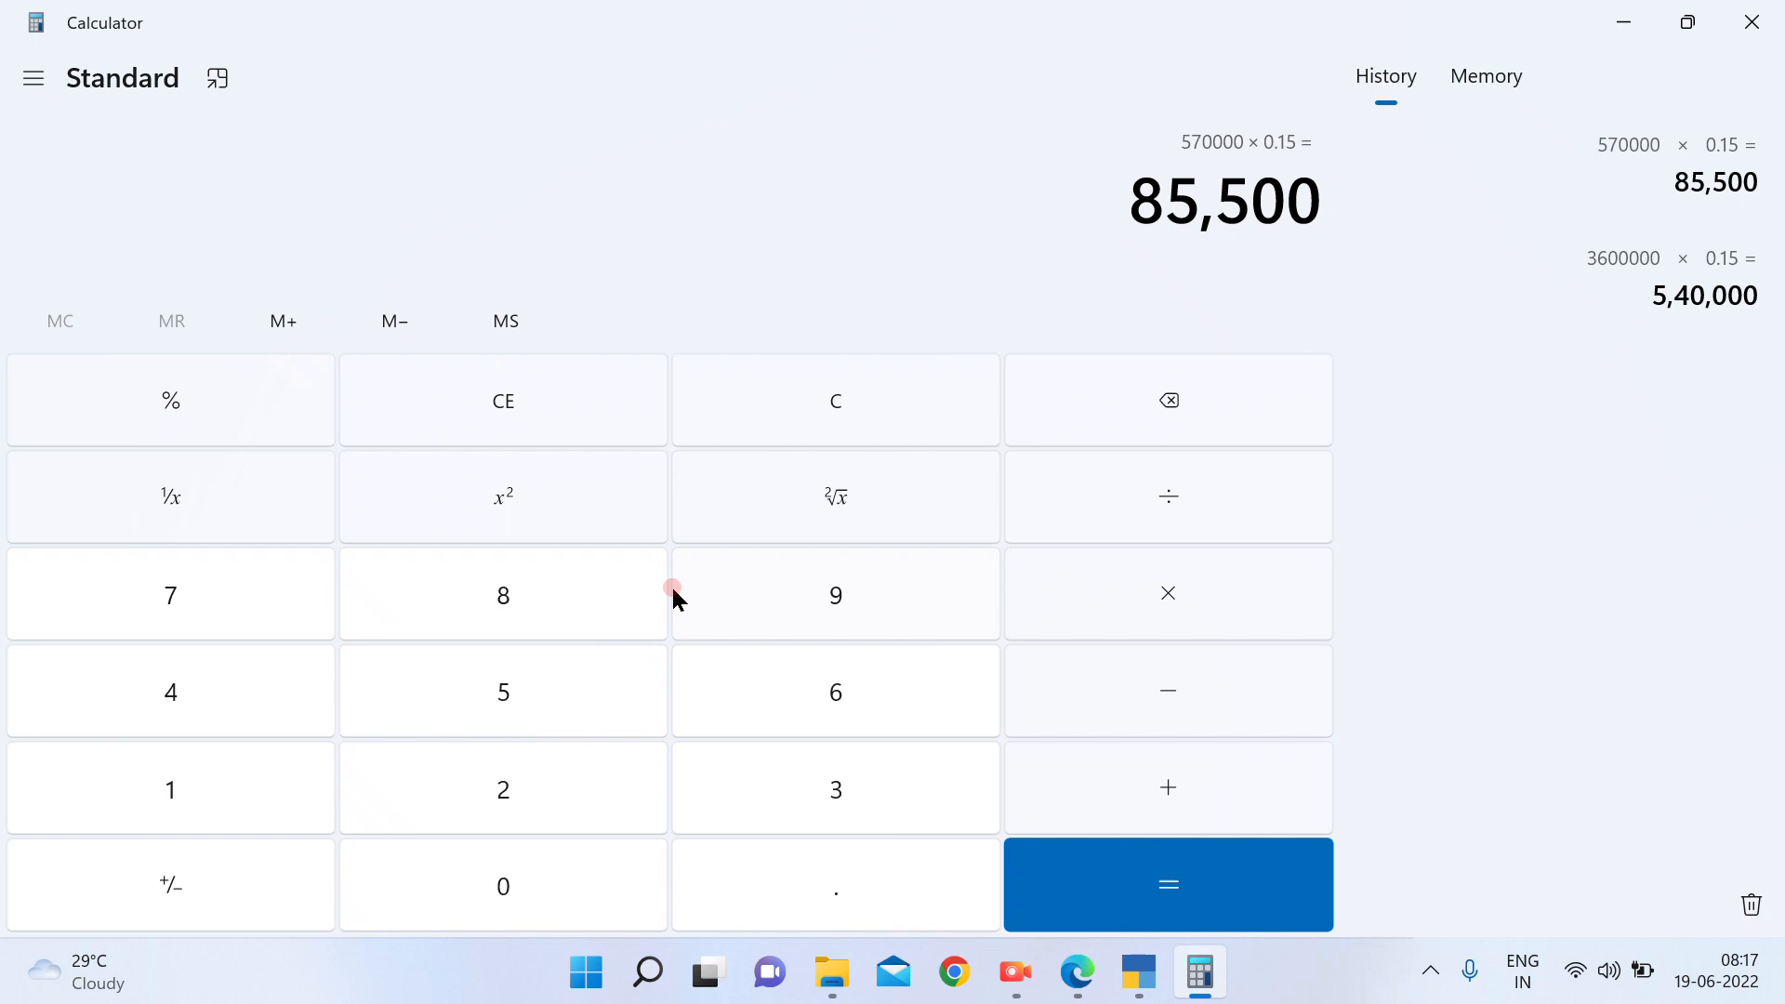
Clear the calculator and compute the Computer & Printer's depreciation as 40% of 65000
{"action": "key", "text": "Escape"}
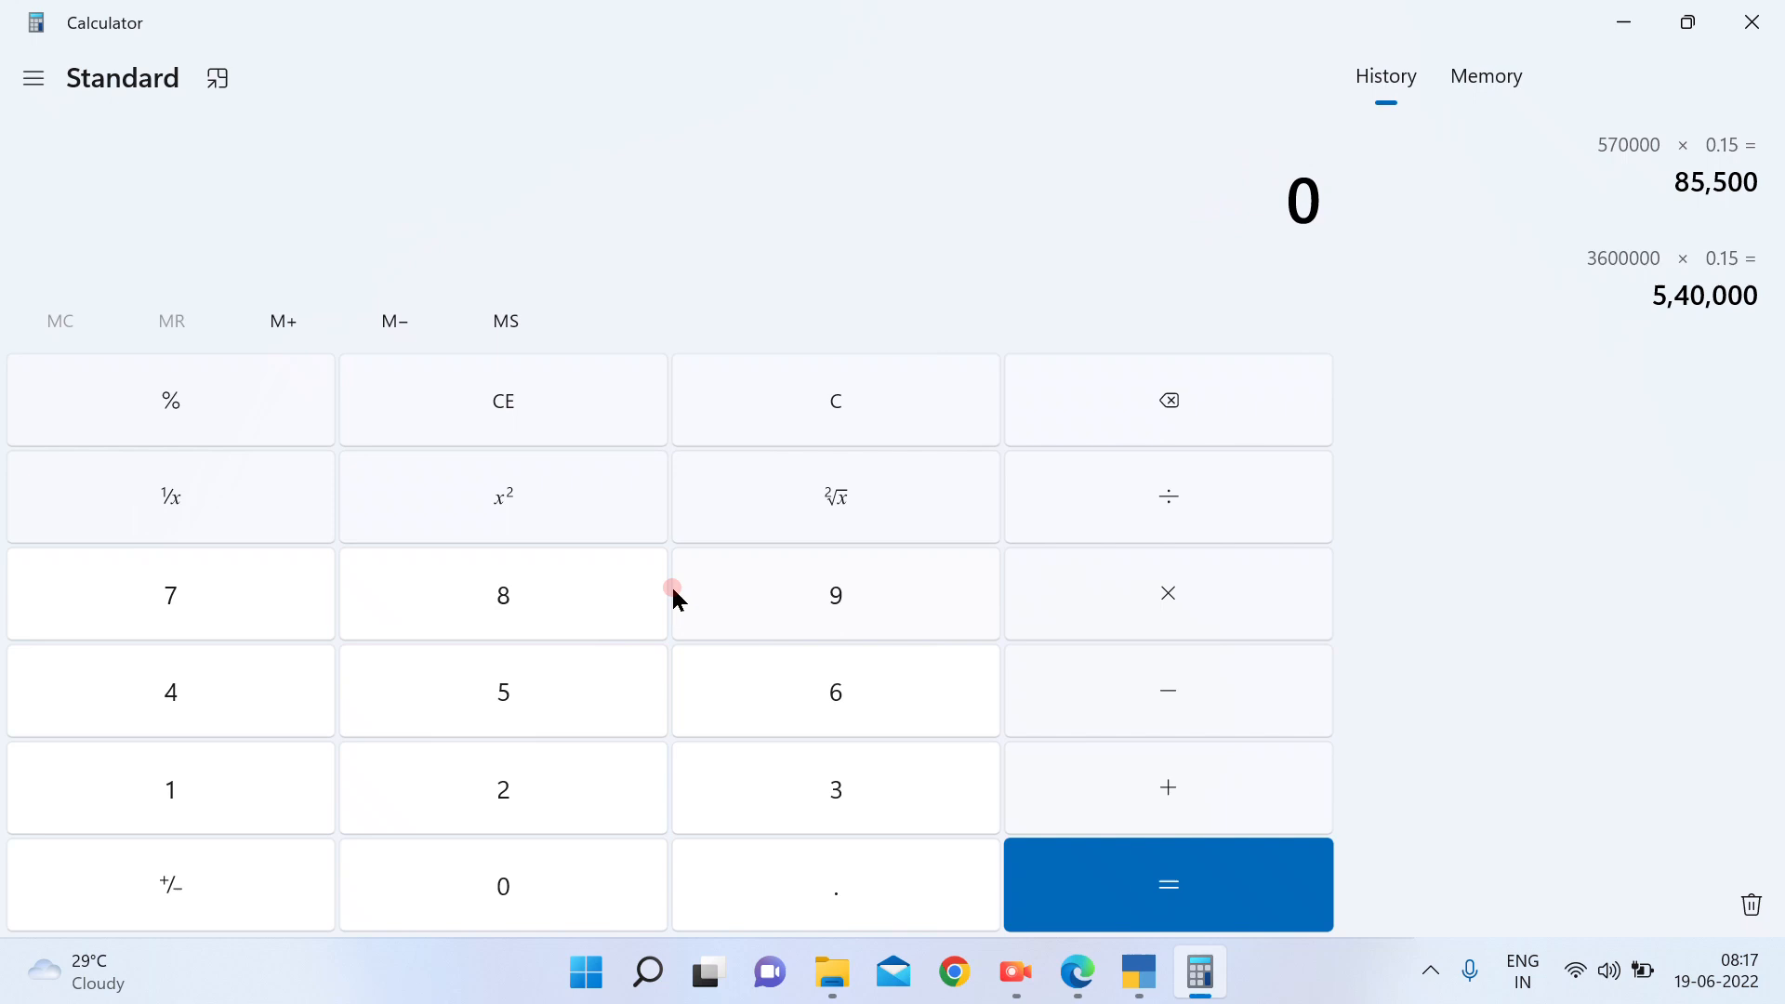
{"action": "type", "text": "650000"}
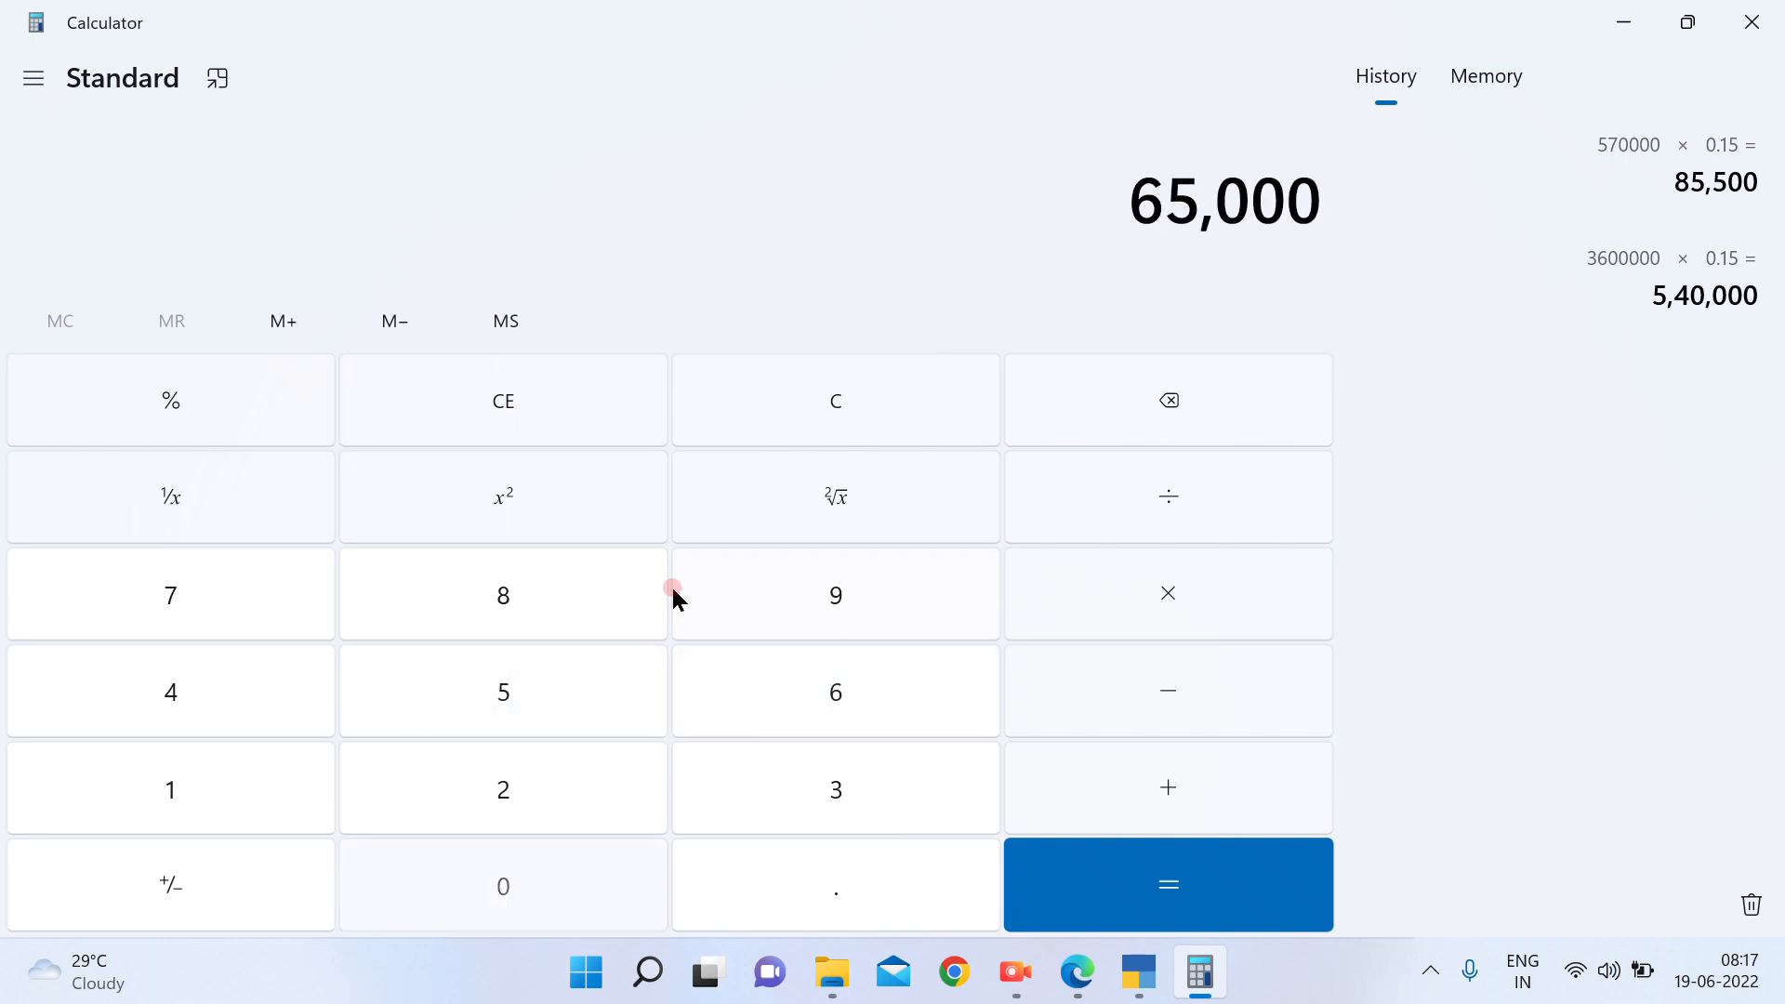
{"action": "key", "text": "asterisk"}
{"action": "type", "text": "40"}
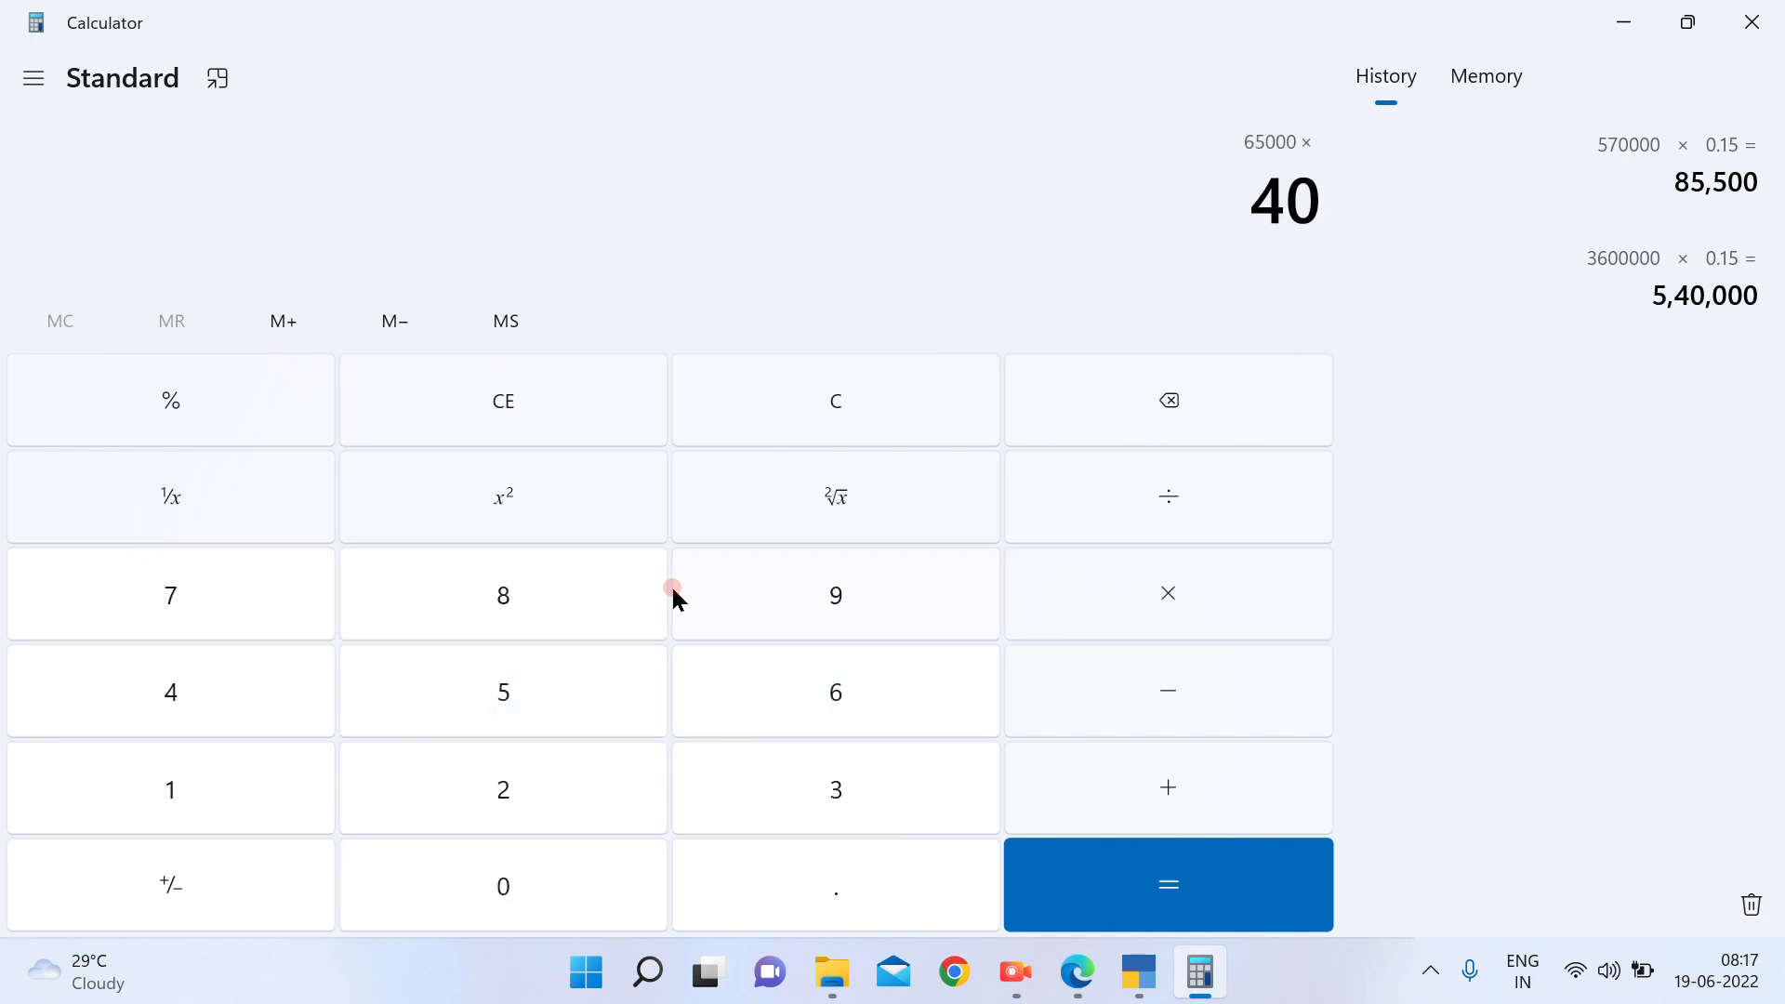
{"action": "key", "text": "percent"}
{"action": "key", "text": "Return"}
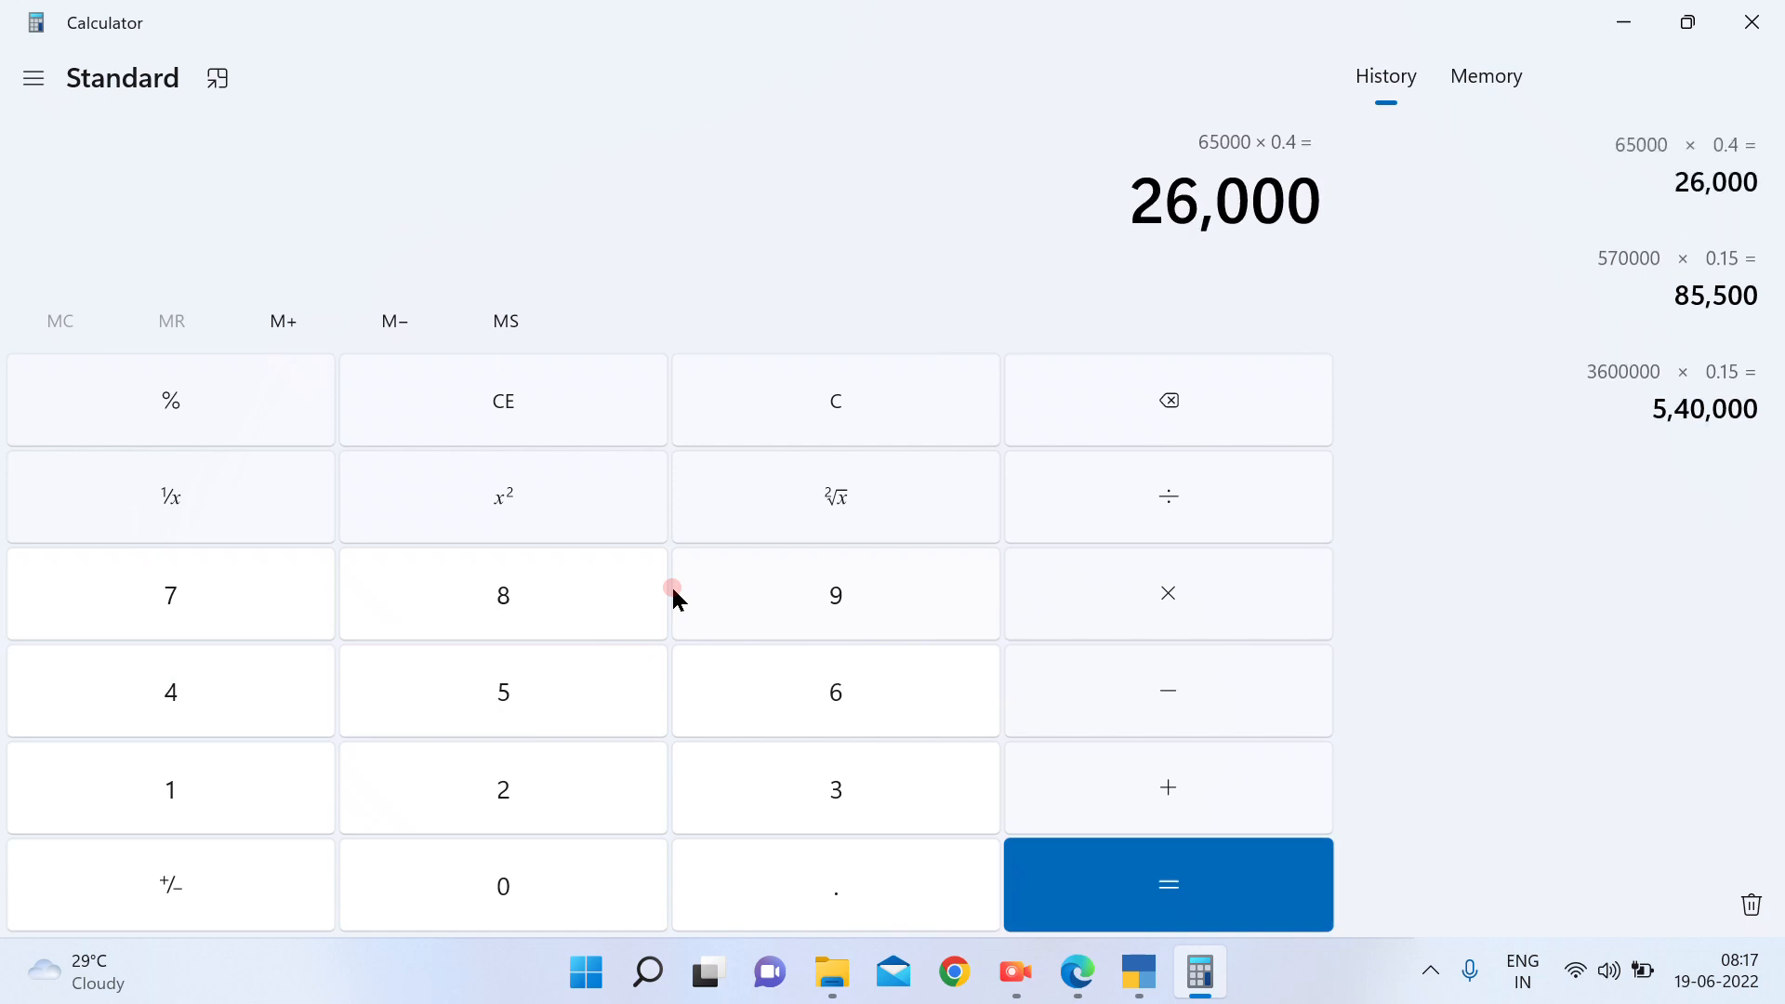
Add 85500 and 540000 to the computed 26000 in the calculator to total the three depreciation amounts
{"action": "key", "text": "plus"}
{"action": "type", "text": "855000"}
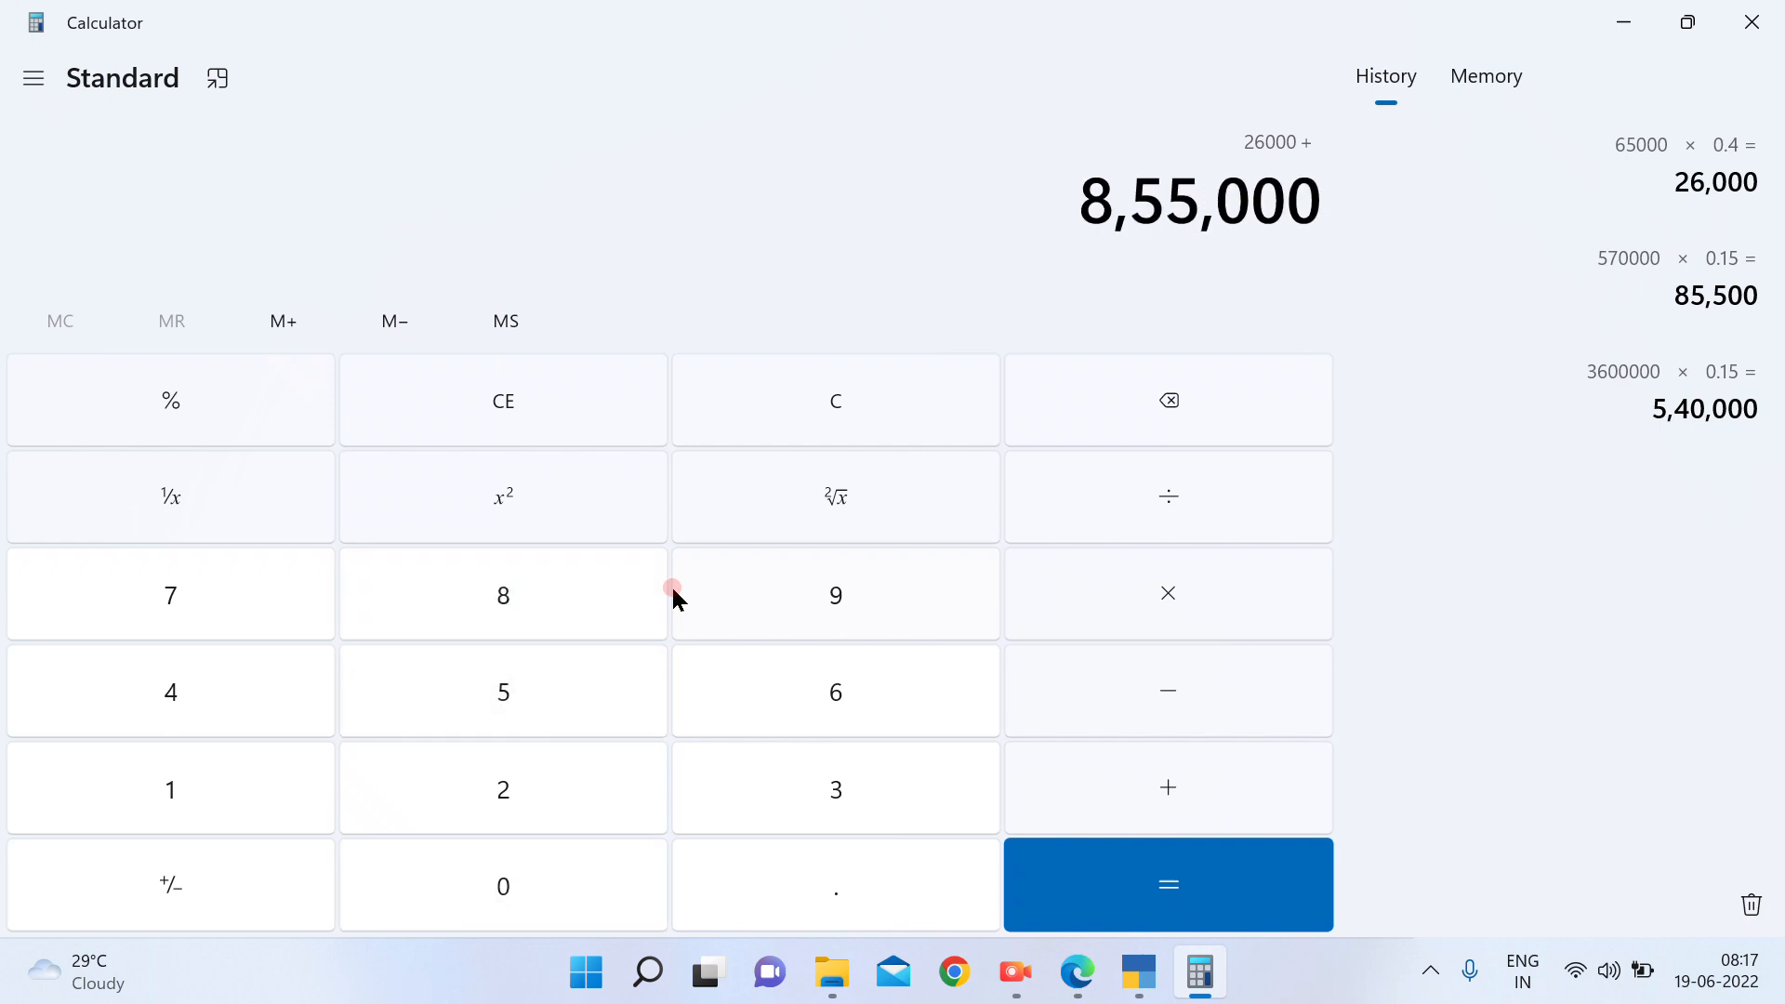
{"action": "key", "text": "BackSpace"}
{"action": "key", "text": "BackSpace"}
{"action": "type", "text": "0"}
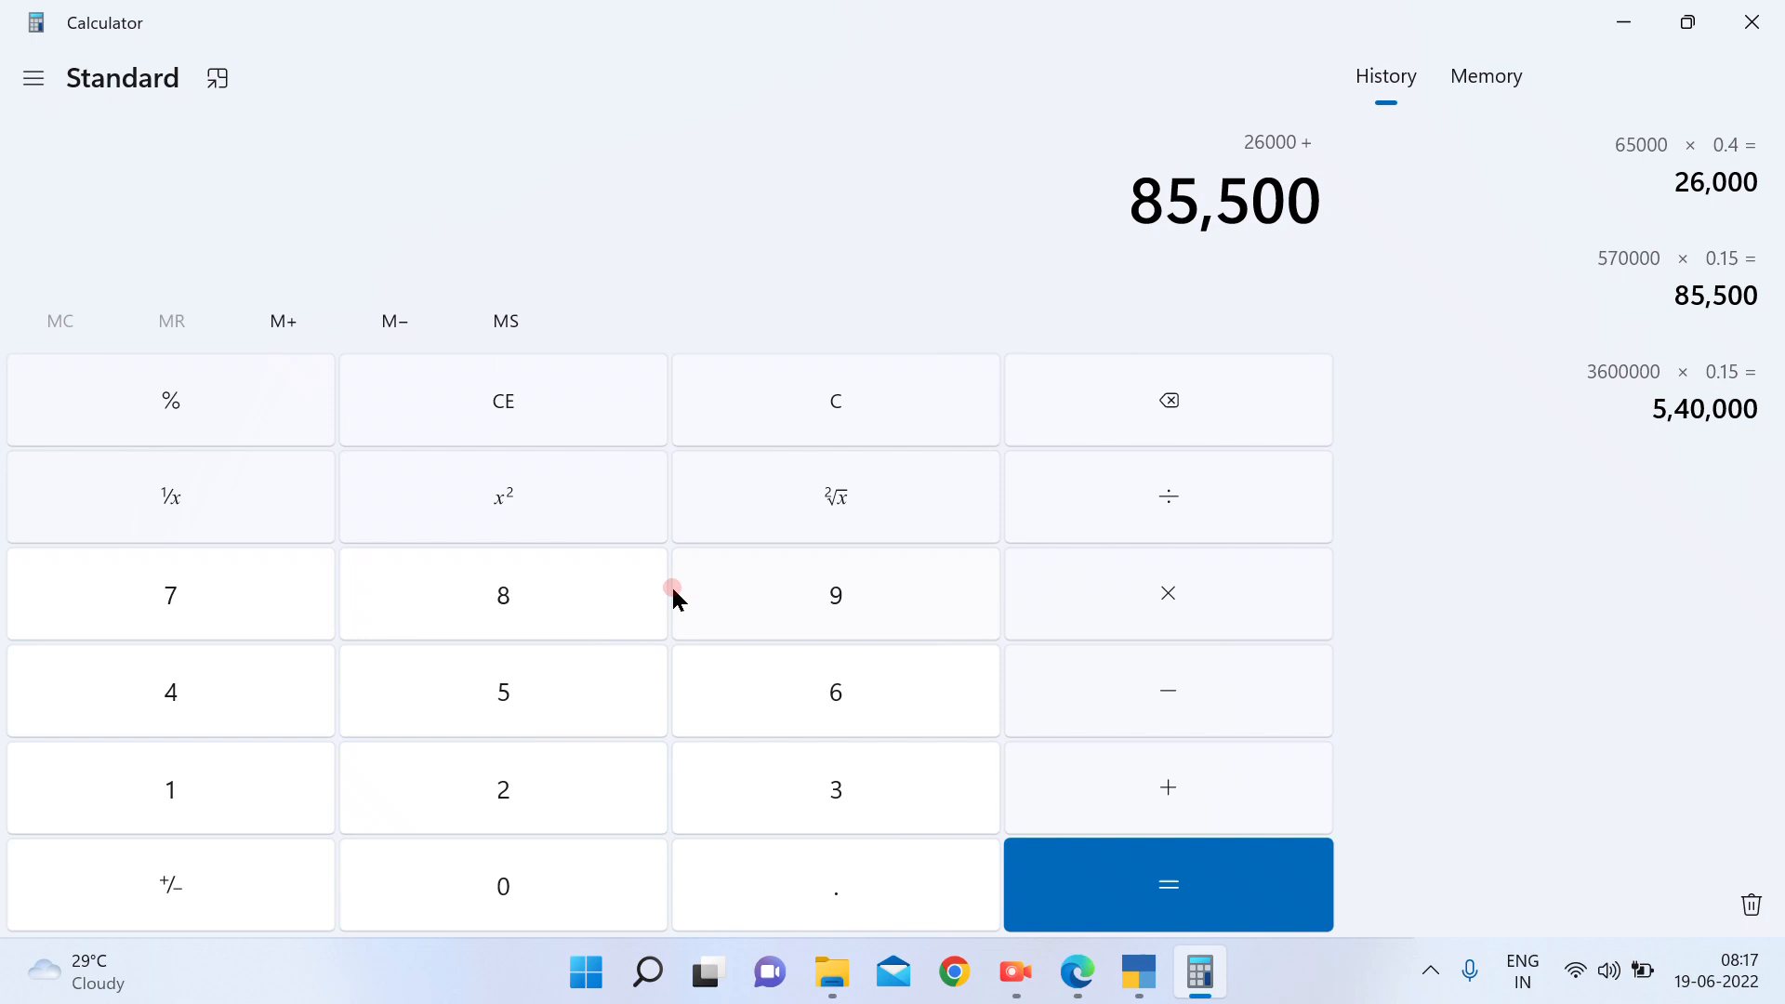
{"action": "key", "text": "plus"}
{"action": "type", "text": "5"}
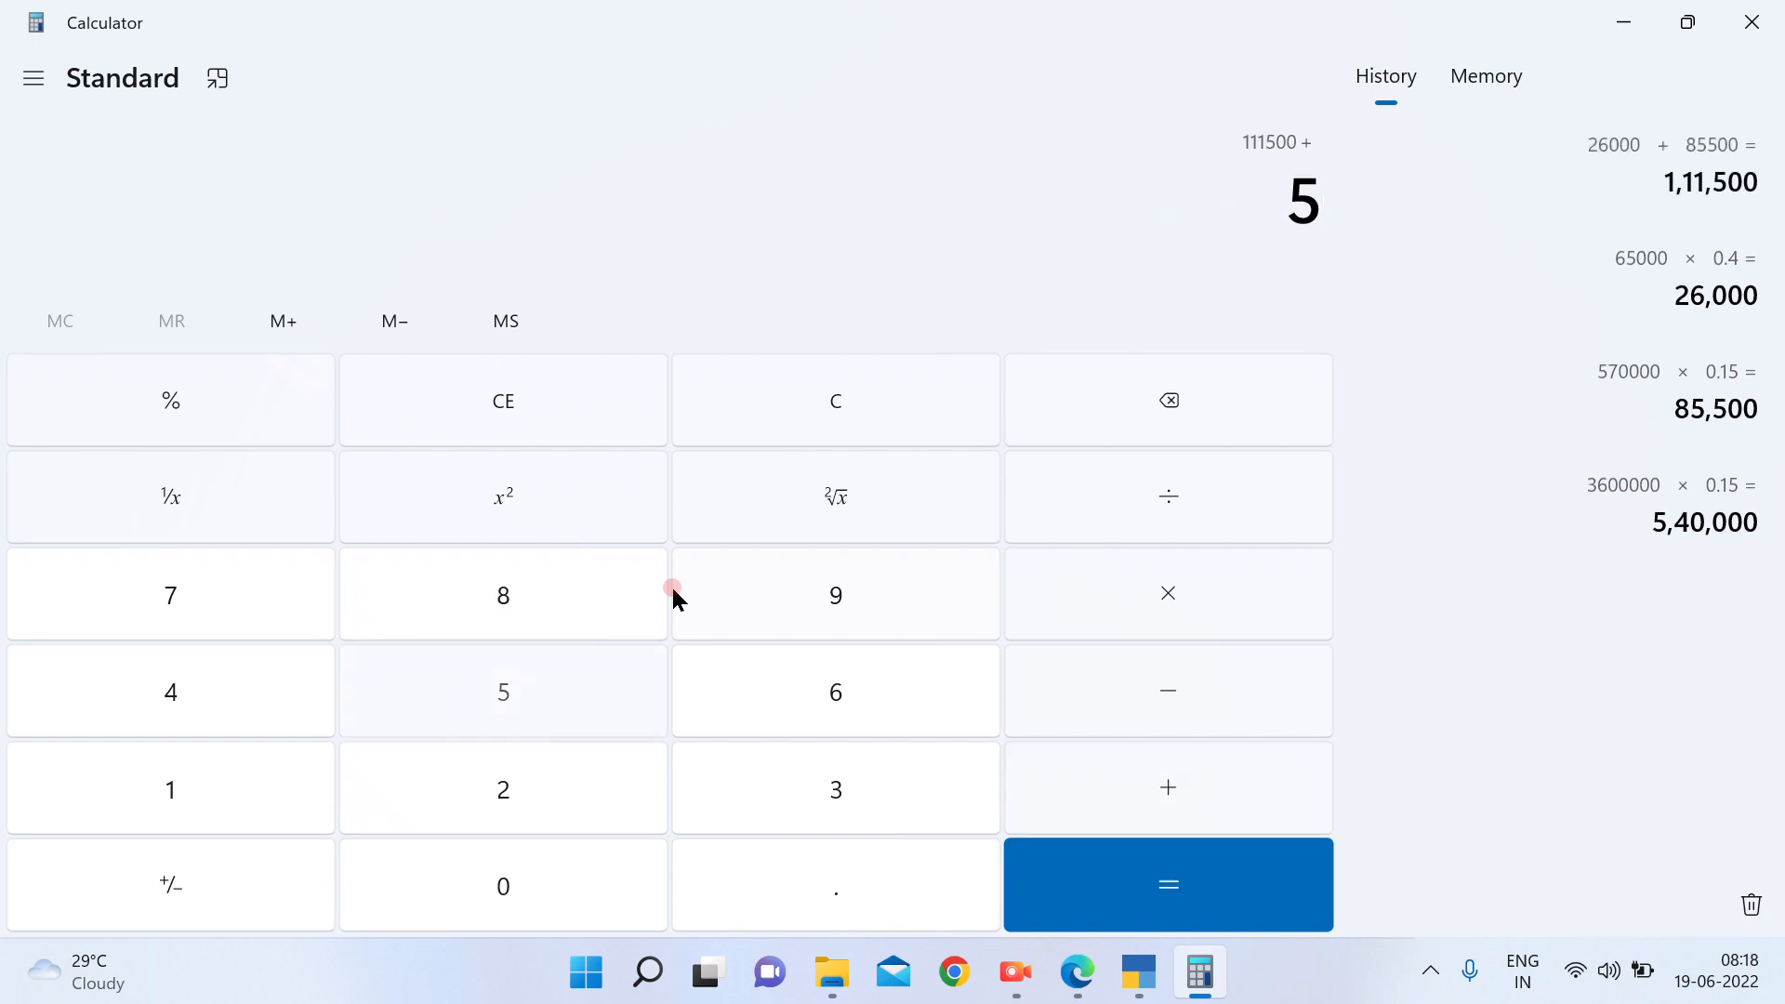
{"action": "type", "text": "400000"}
{"action": "key", "text": "Return"}
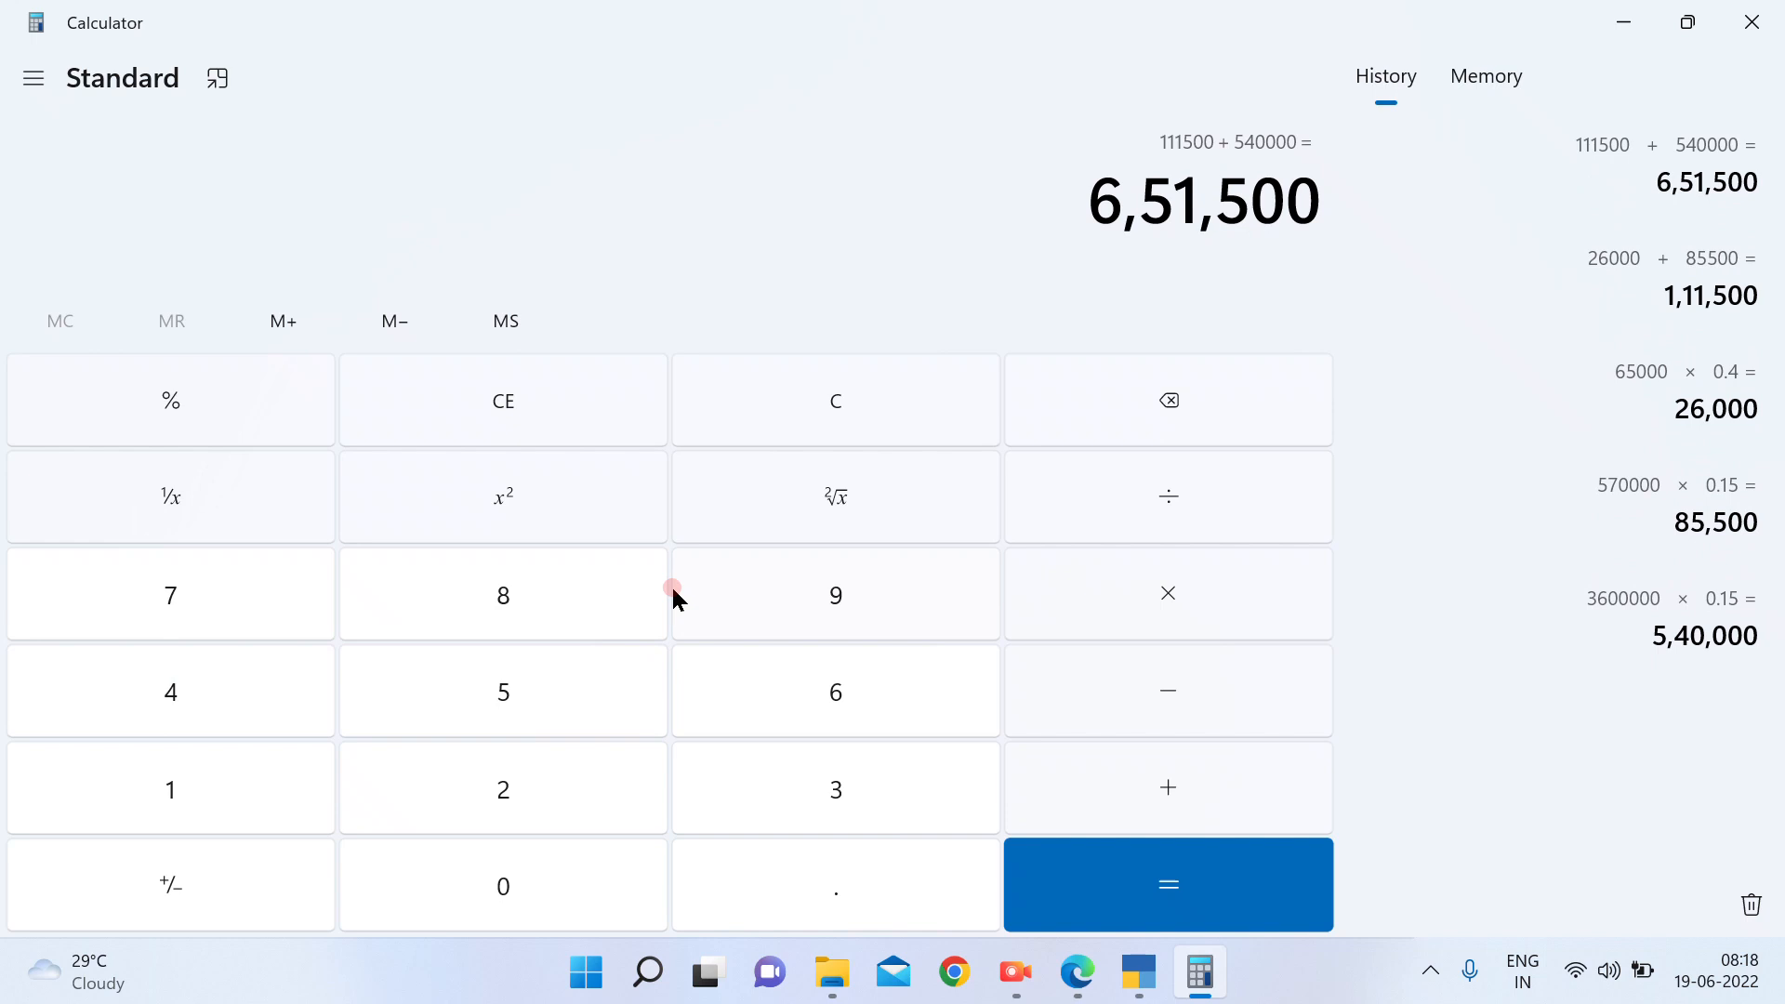
Switch back to TallyPrime and enter 651500 as the debit amount for Depreciation in the journal
{"action": "key", "text": "alt+Tab"}
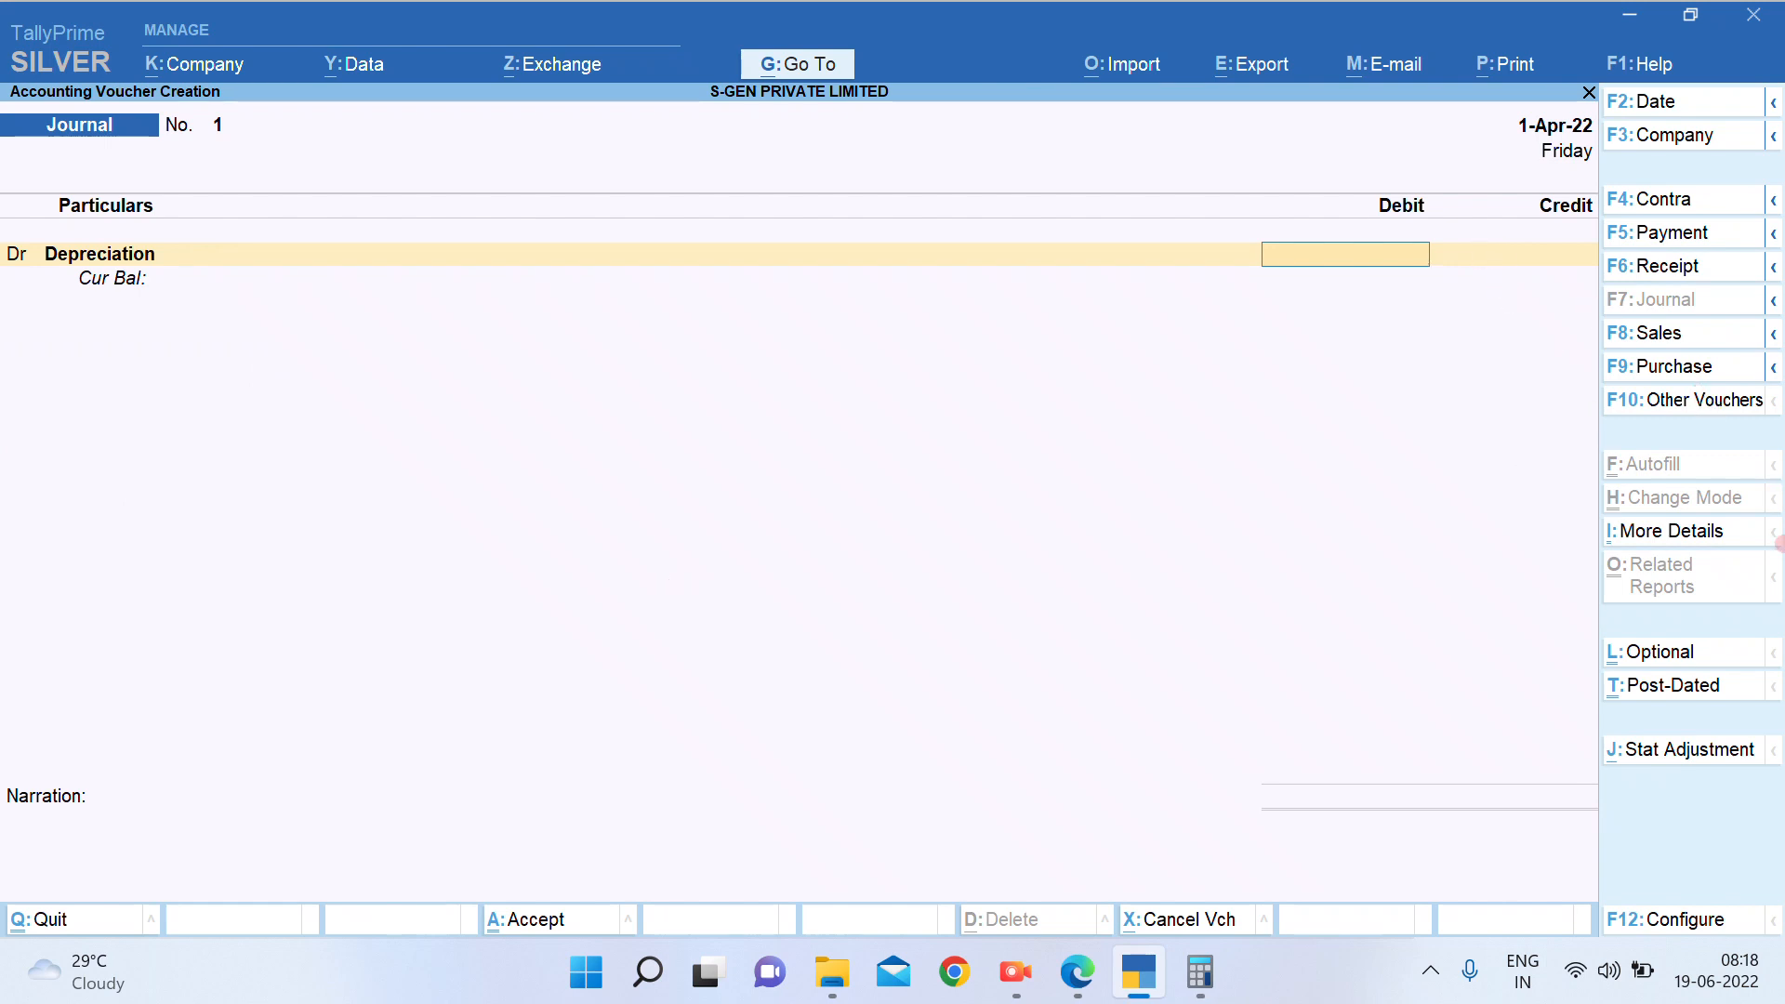
{"action": "type", "text": "651500"}
{"action": "key", "text": "Return"}
Add Hundi 140 LC as the journal's first credit ledger with an amount of 5,40,000
{"action": "key", "text": "Return"}
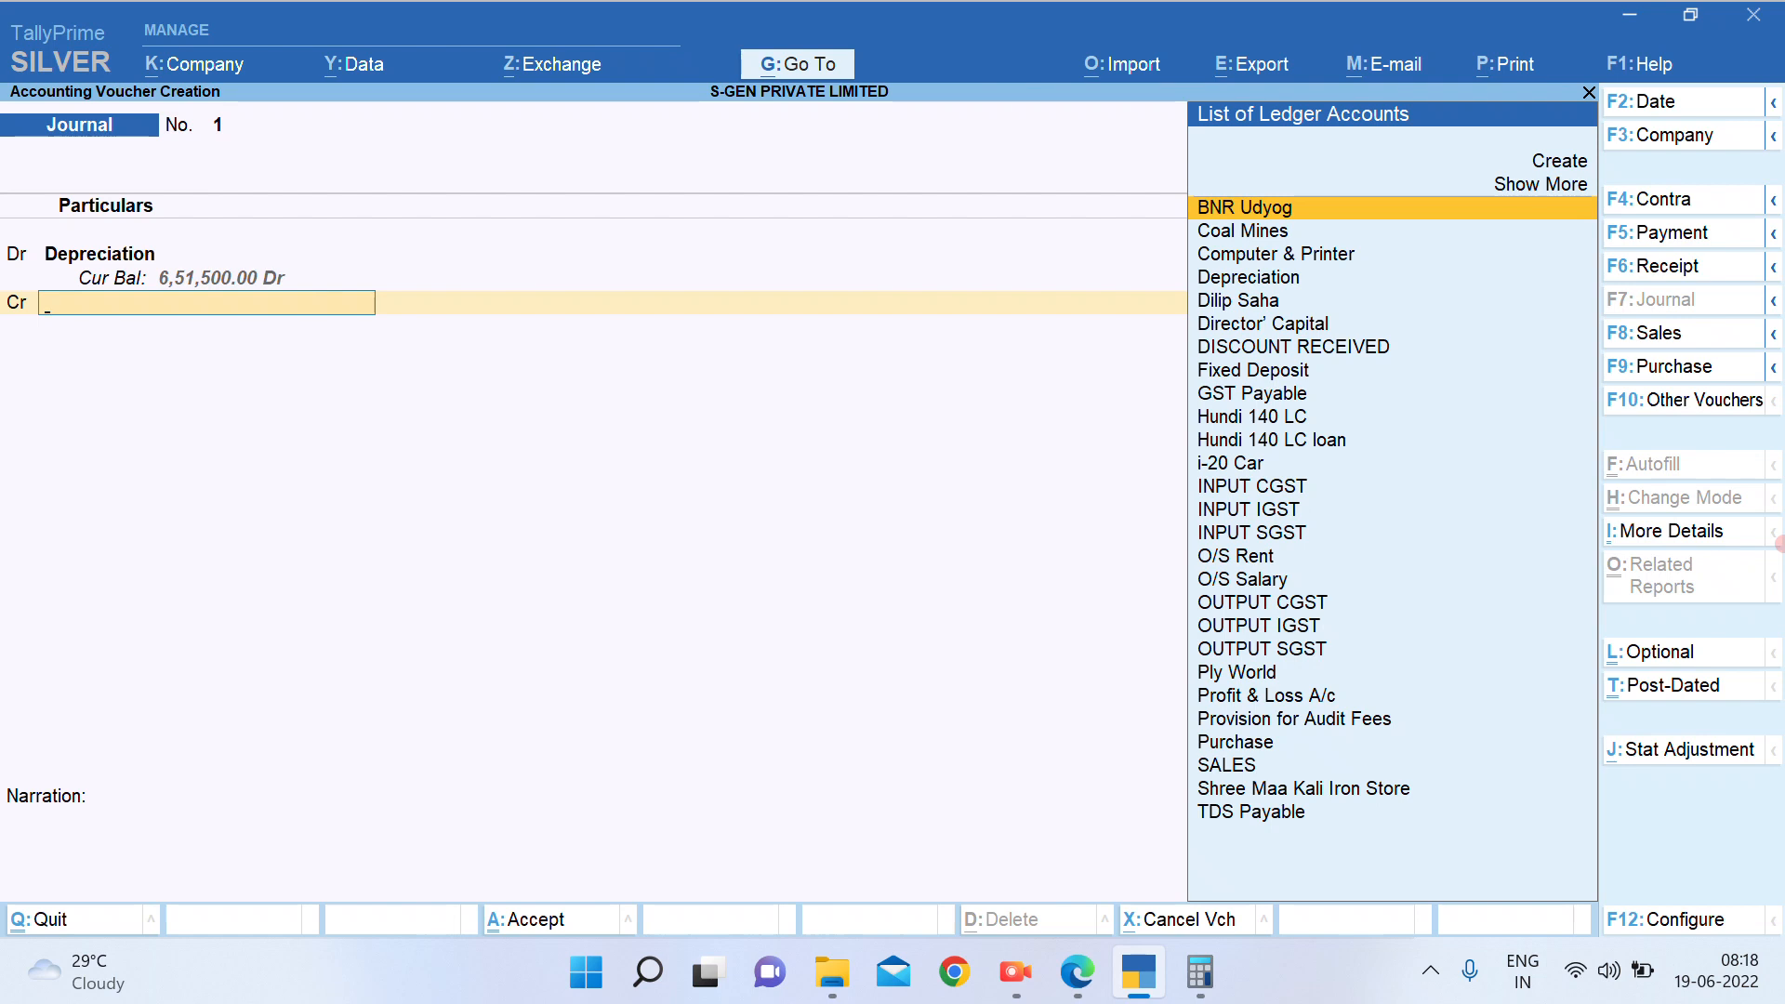
{"action": "type", "text": "Hu"}
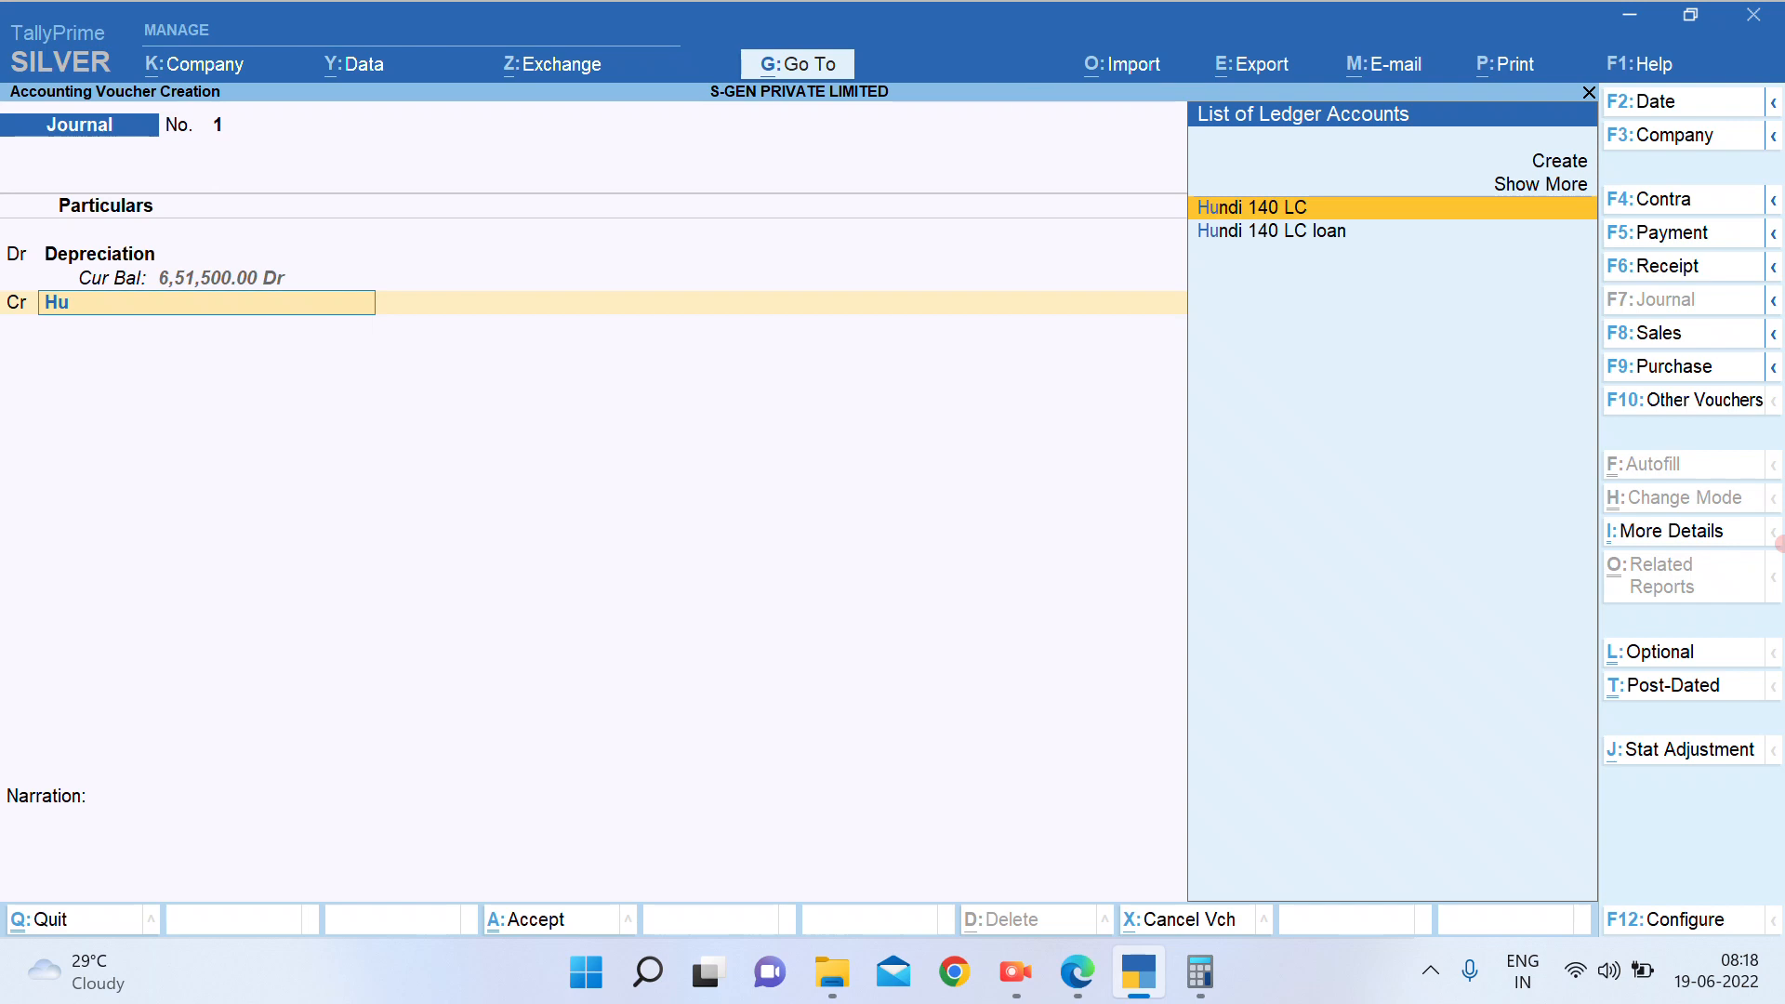
{"action": "key", "text": "Return"}
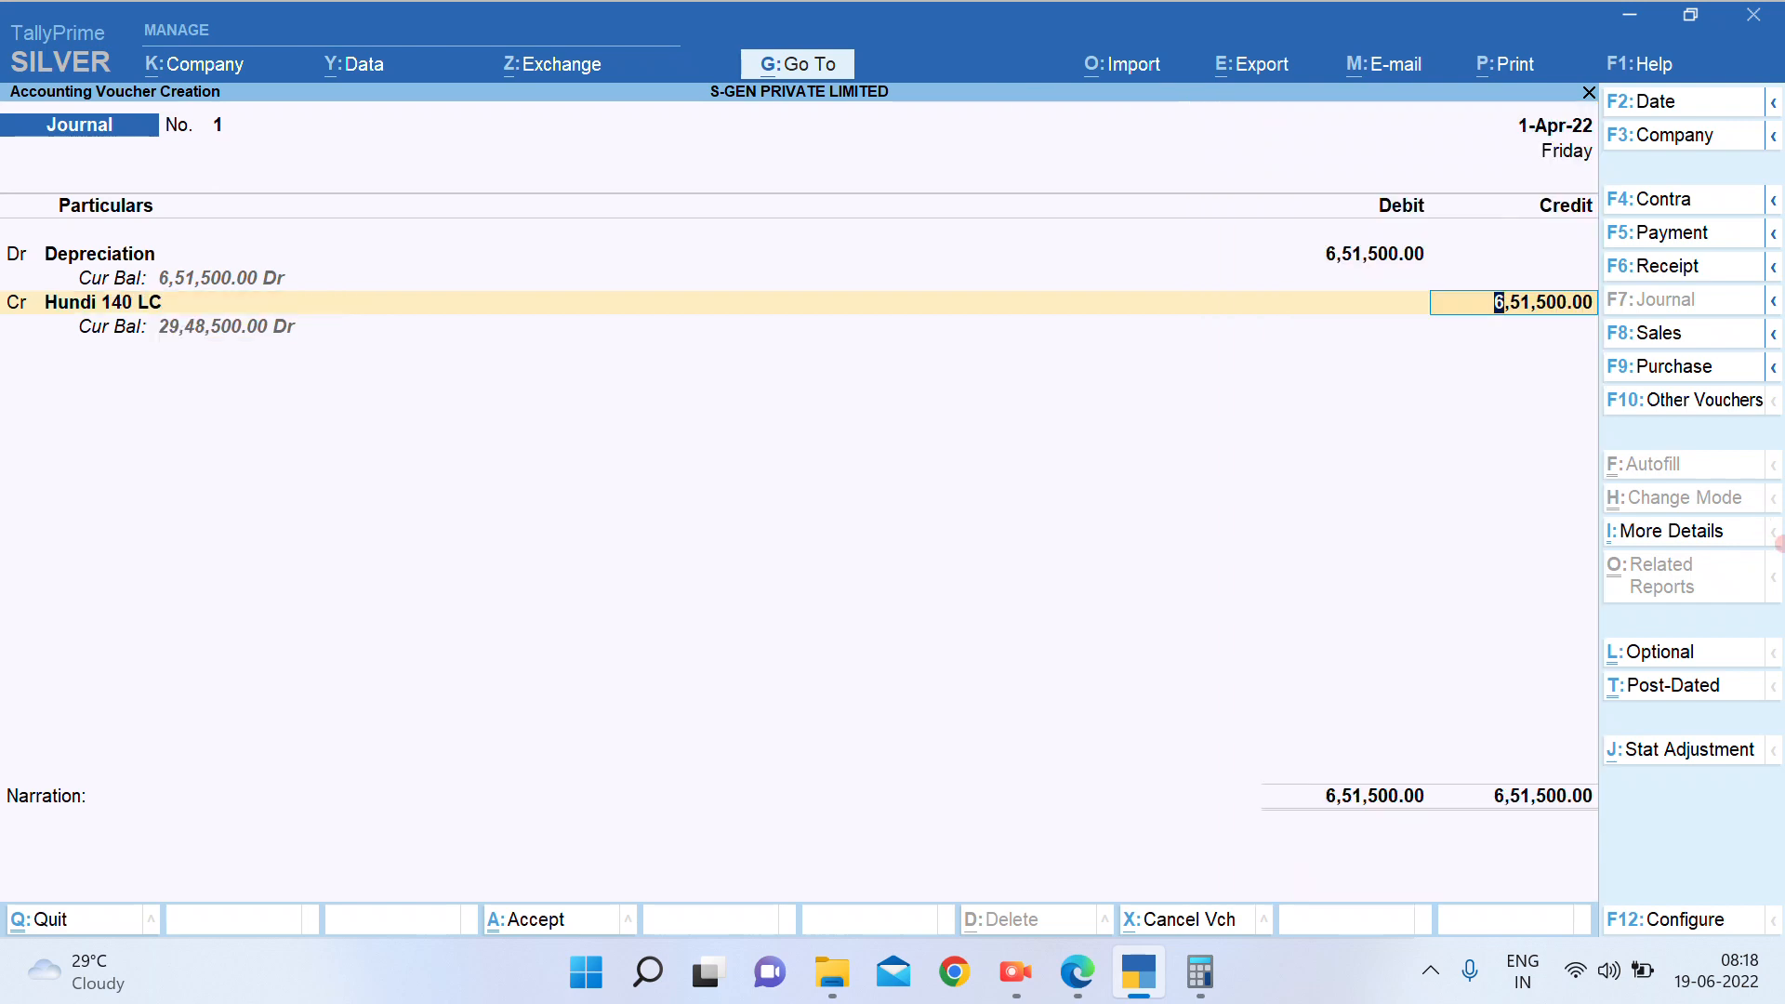
{"action": "type", "text": "5,40,00"}
{"action": "type", "text": "0000"}
{"action": "key", "text": "Return"}
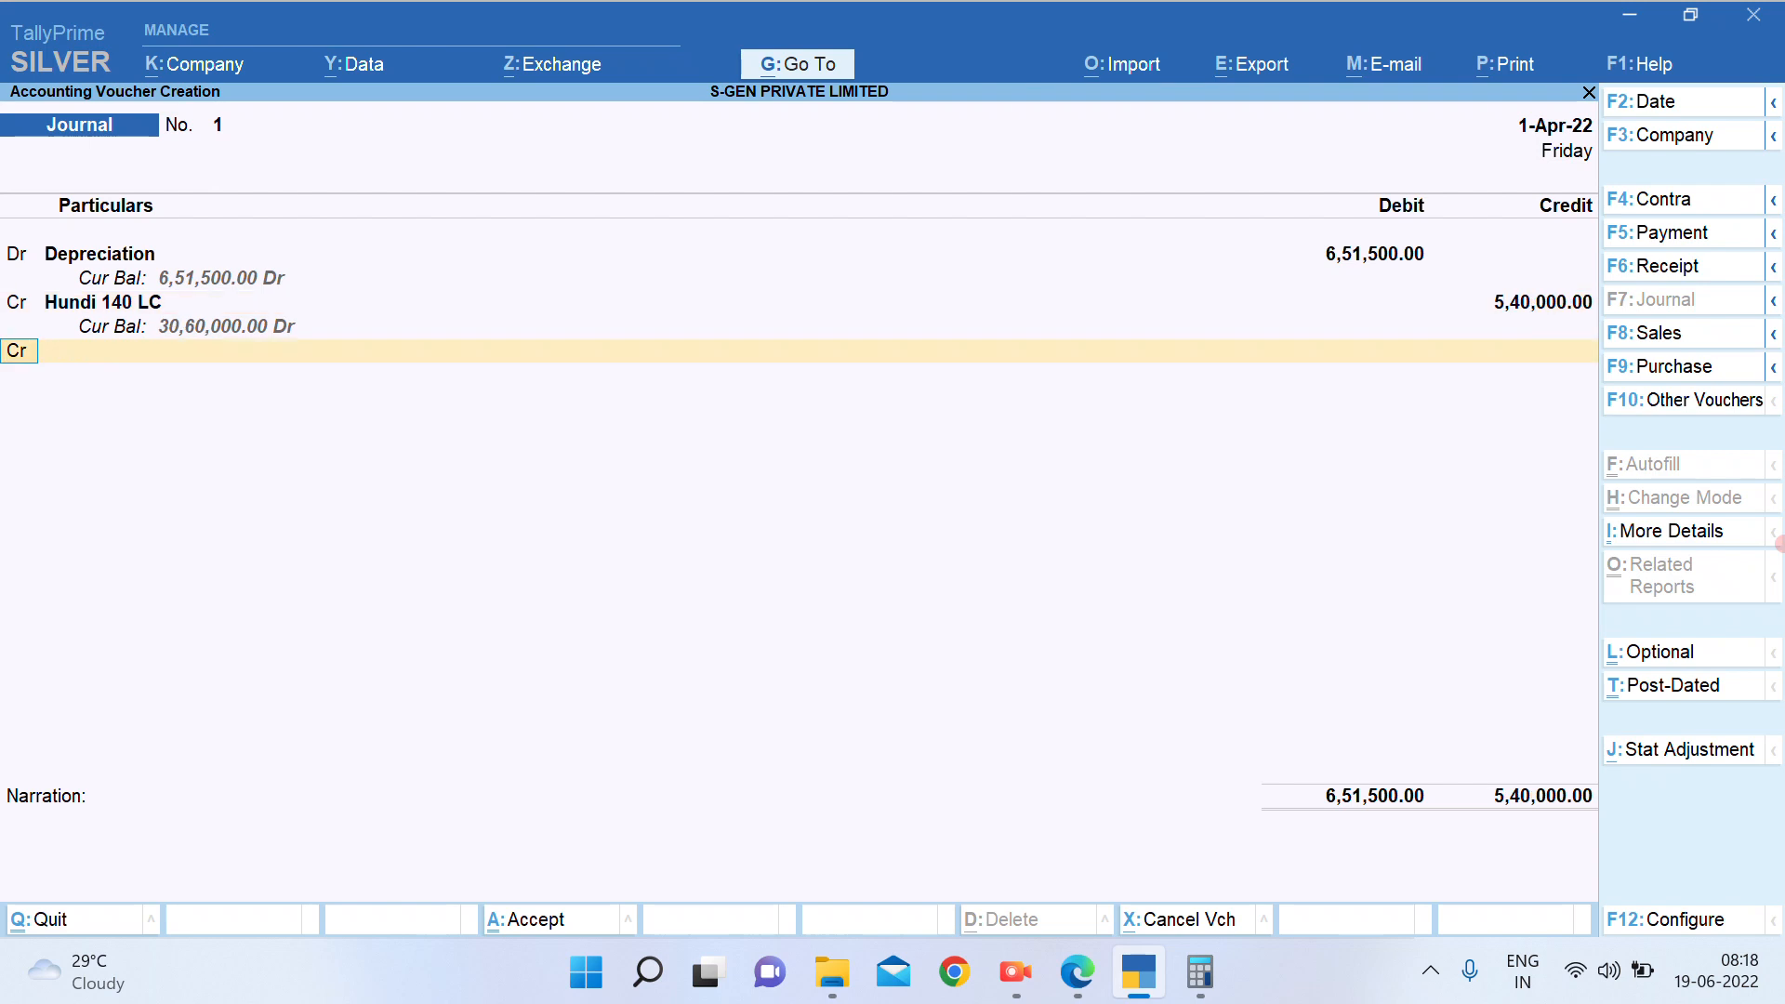
Add i-20 Car as the next credit ledger in the journal with an amount of 85,500
{"action": "key", "text": "Return"}
{"action": "type", "text": "I"}
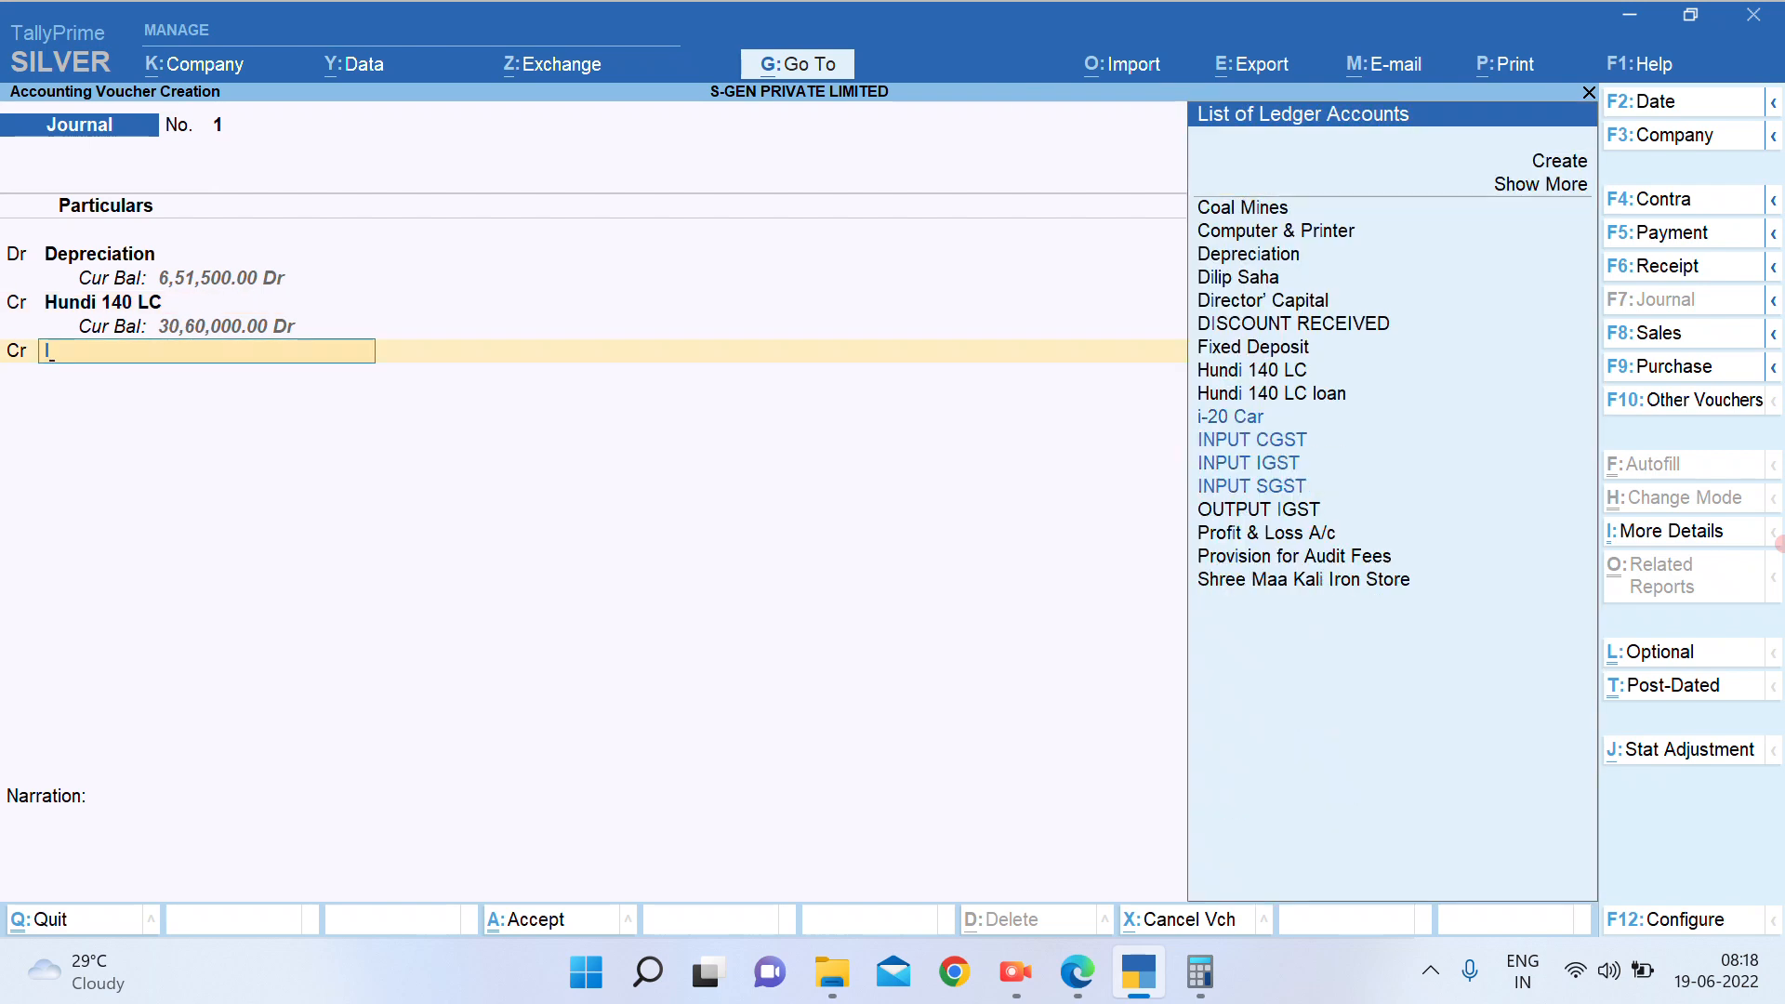
{"action": "type", "text": "2"}
{"action": "key", "text": "Return"}
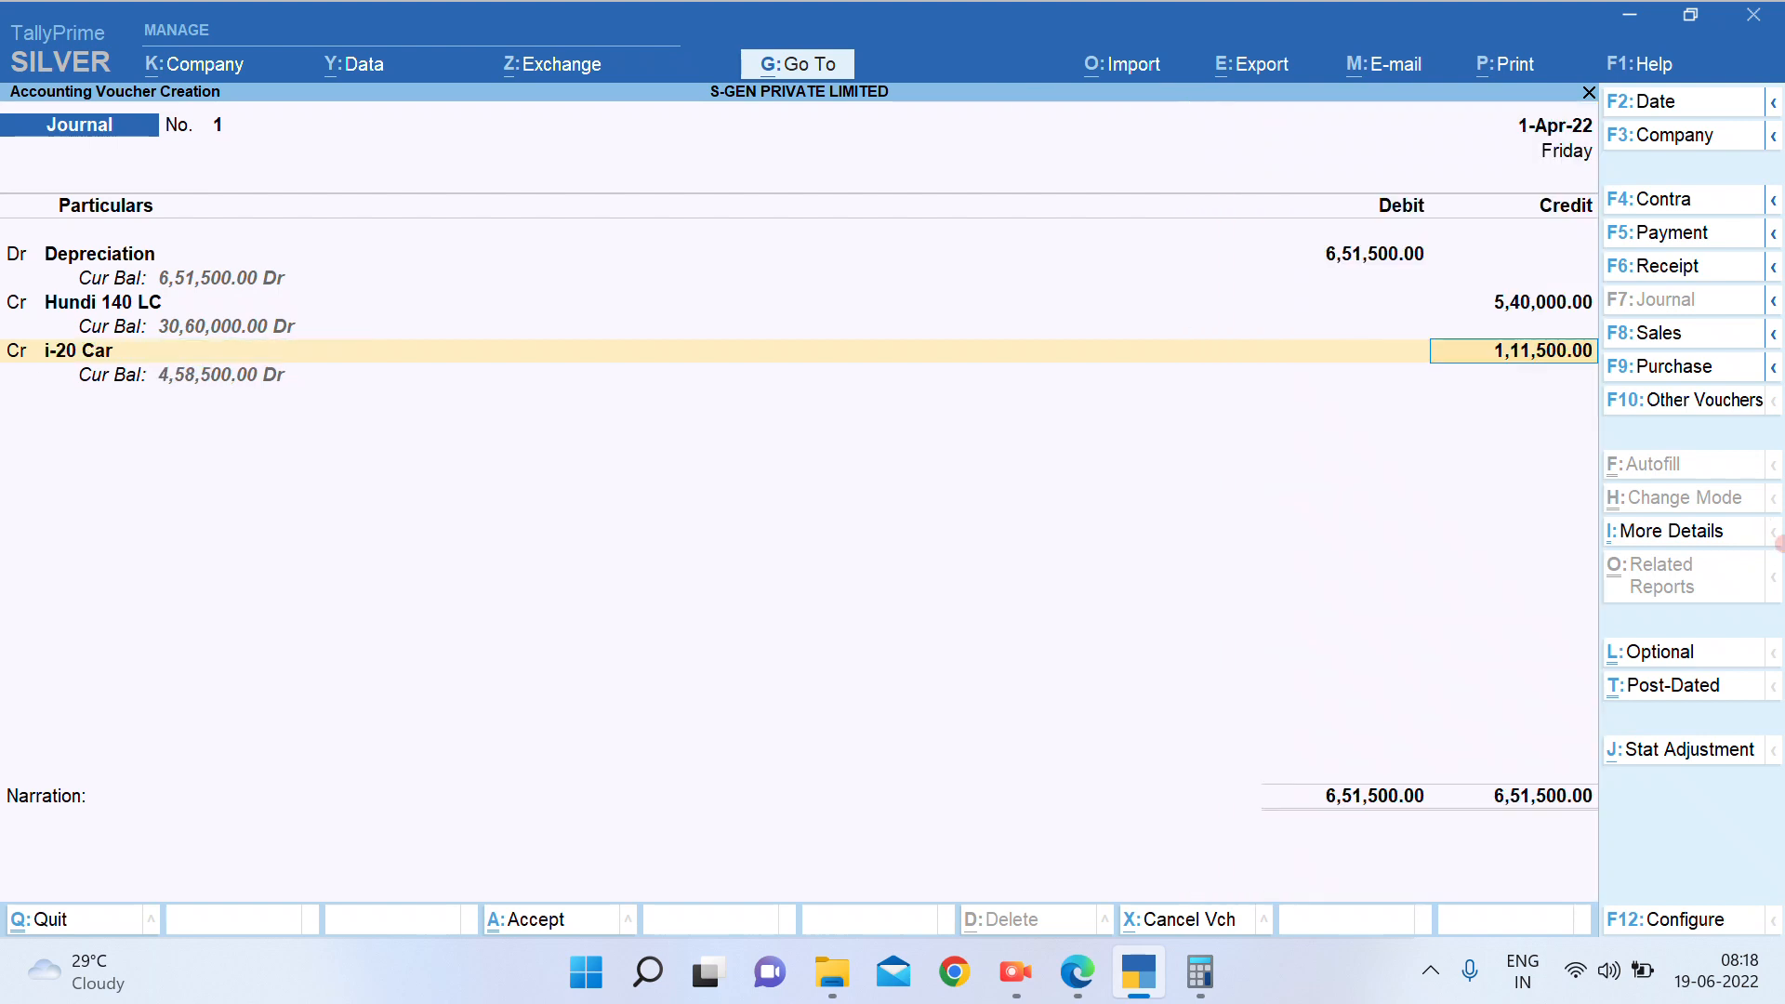
{"action": "type", "text": "85500"}
{"action": "key", "text": "Return"}
Credit Computer & Printer with the remaining 26,000, leave the narration blank and save the depreciation journal
{"action": "key", "text": "Return"}
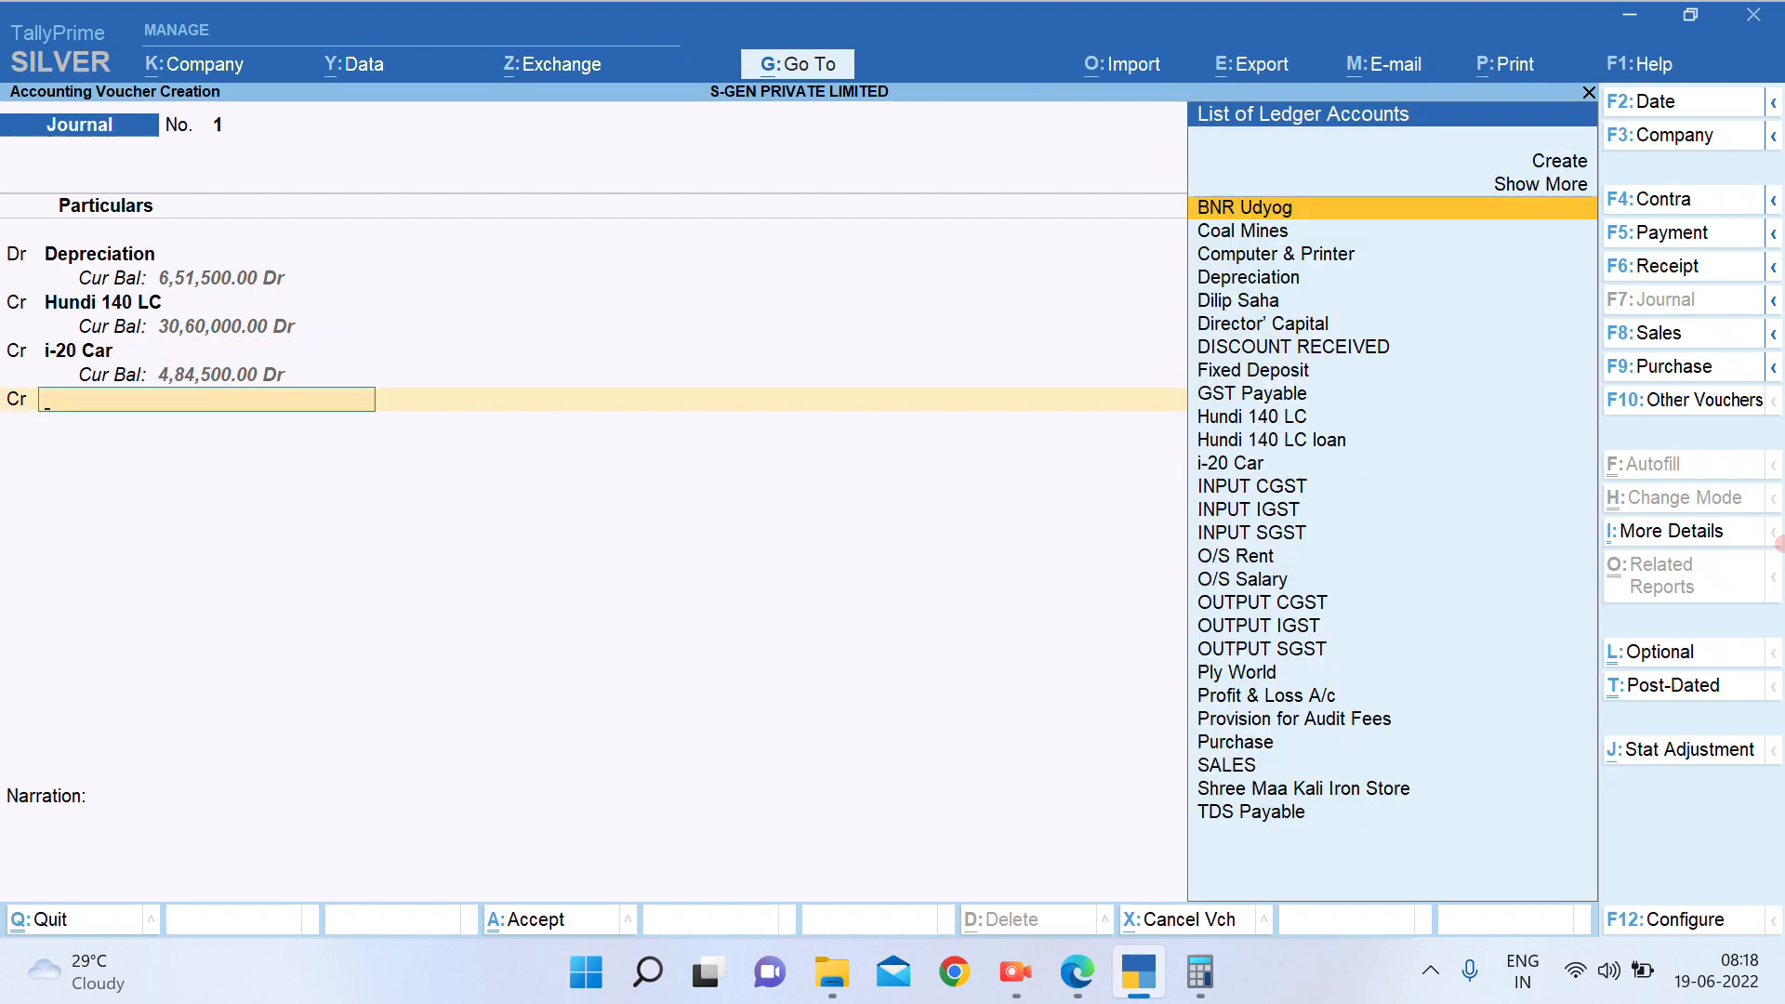
{"action": "type", "text": "Co"}
{"action": "key", "text": "Down"}
{"action": "key", "text": "Return"}
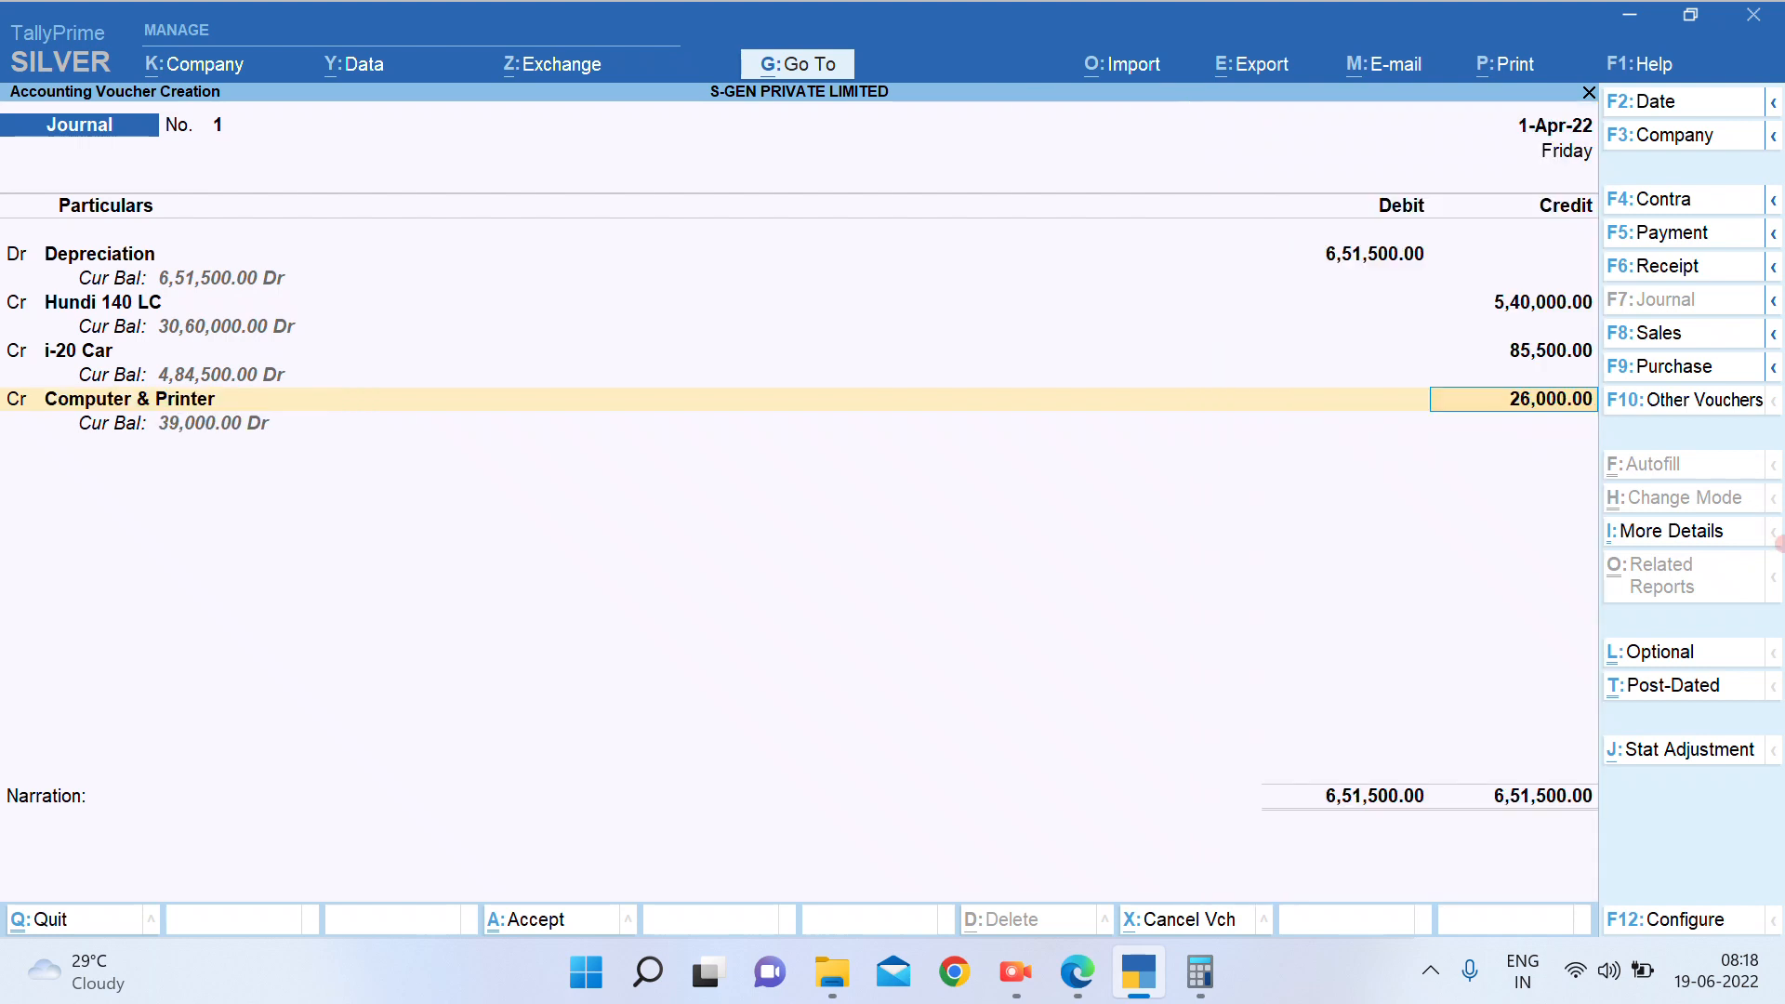
{"action": "key", "text": "Return"}
{"action": "key", "text": "Return"}
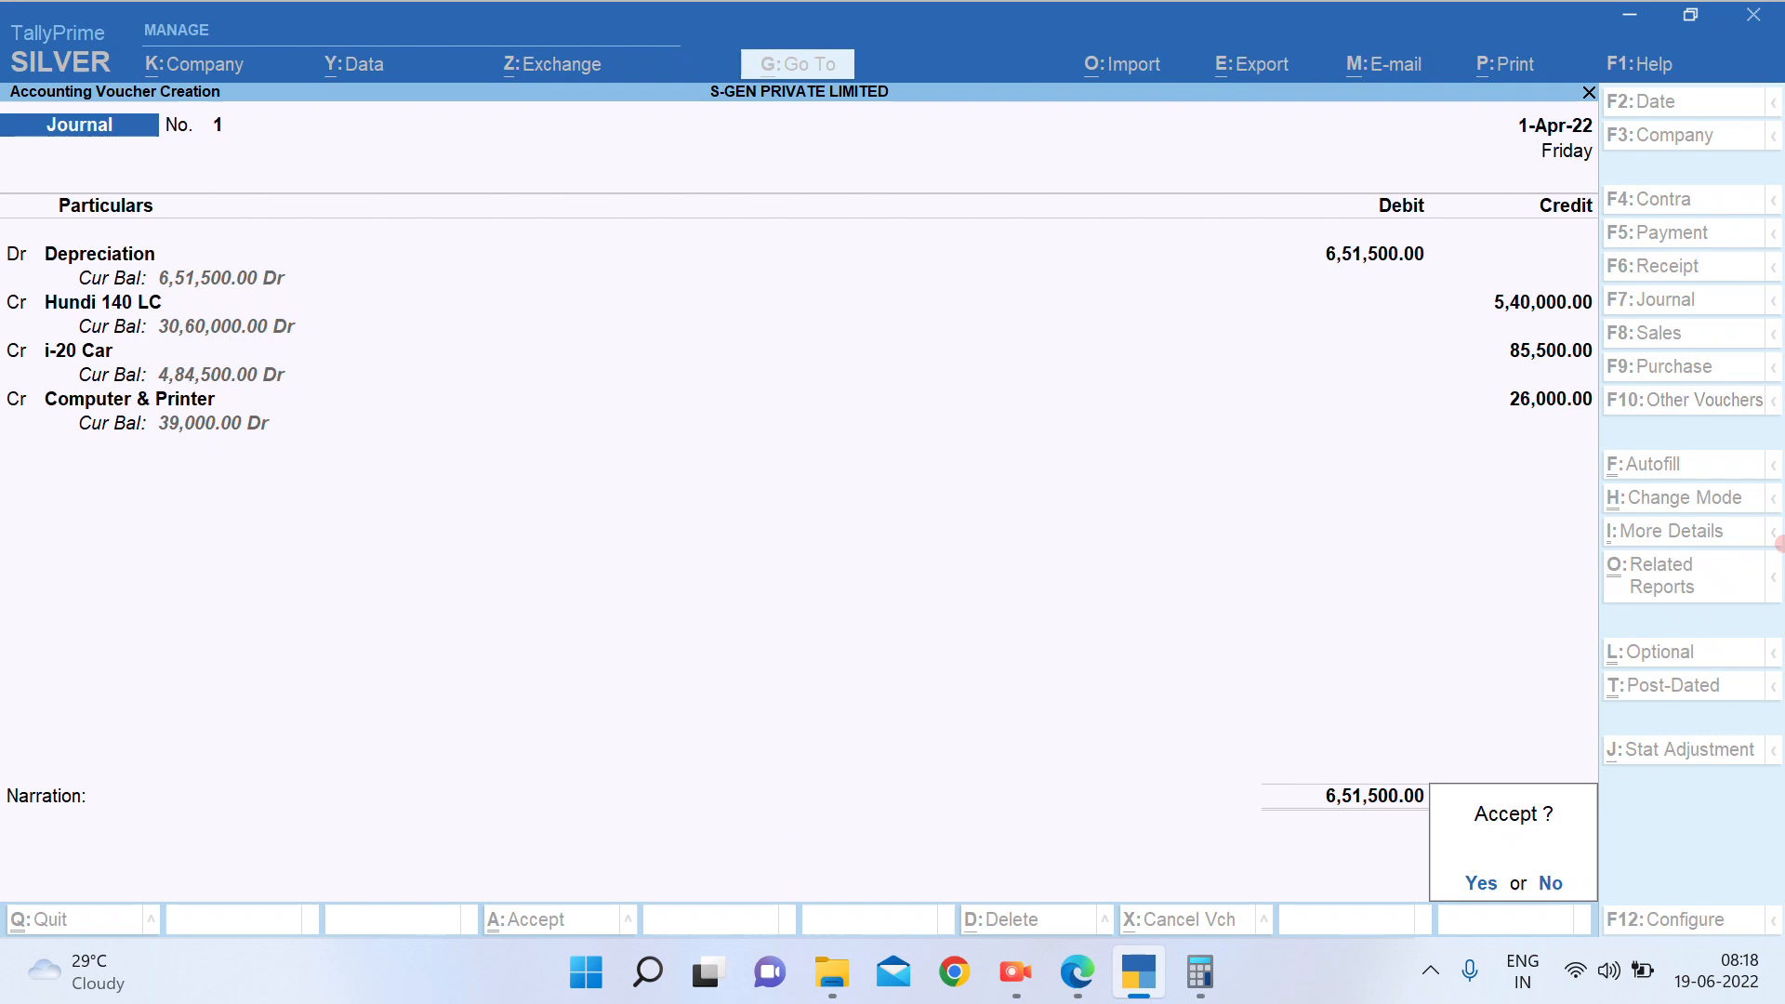
{"action": "key", "text": "Return"}
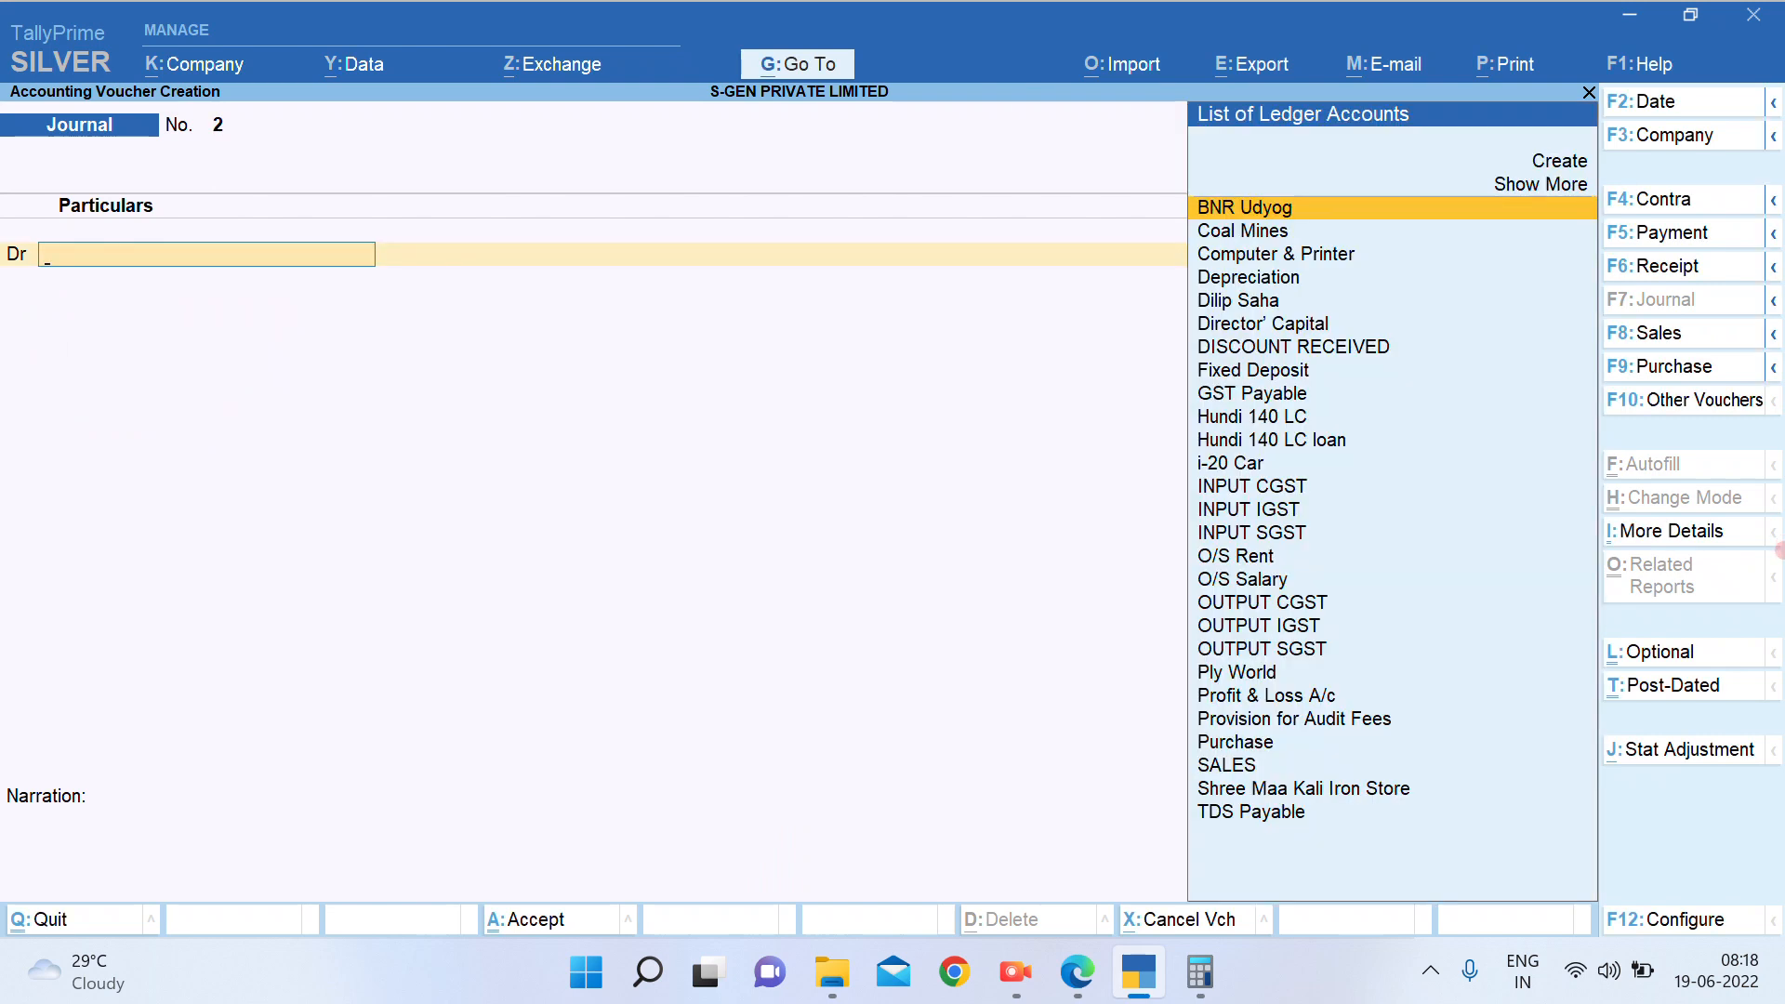
Leave voucher creation and open the company's Balance Sheet in its detailed view
{"action": "key", "text": "Escape"}
{"action": "key", "text": "b"}
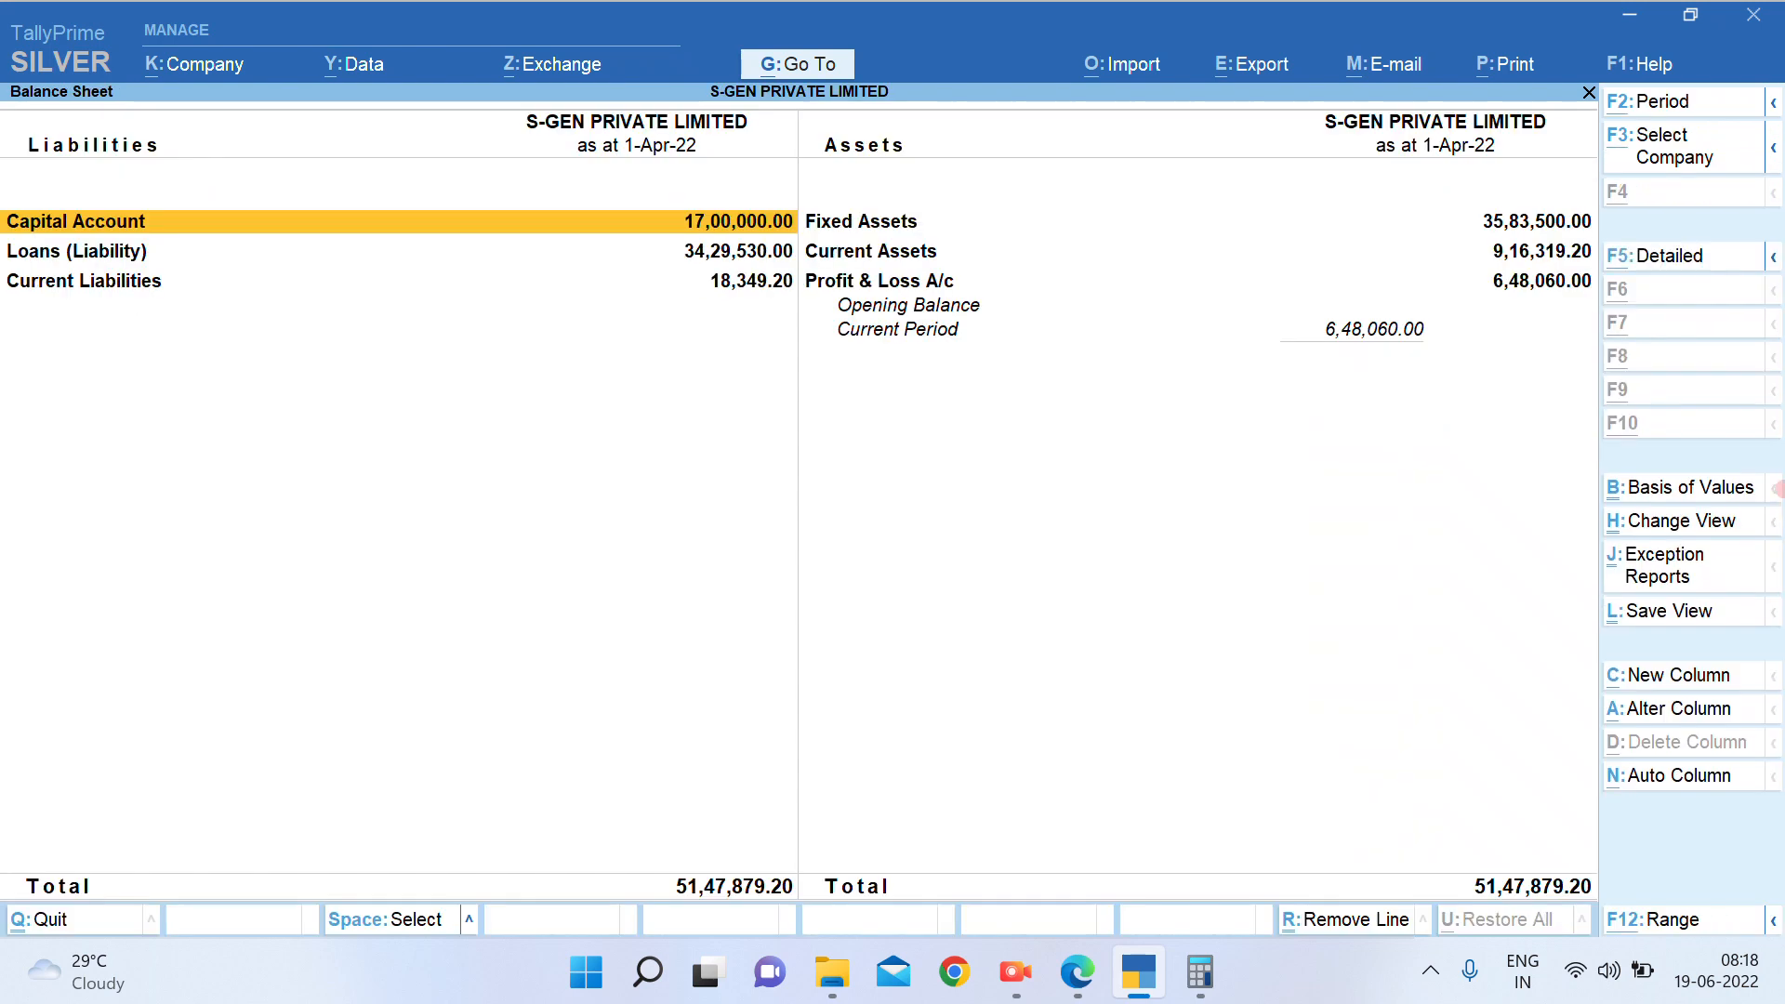
{"action": "key", "text": "alt+F5"}
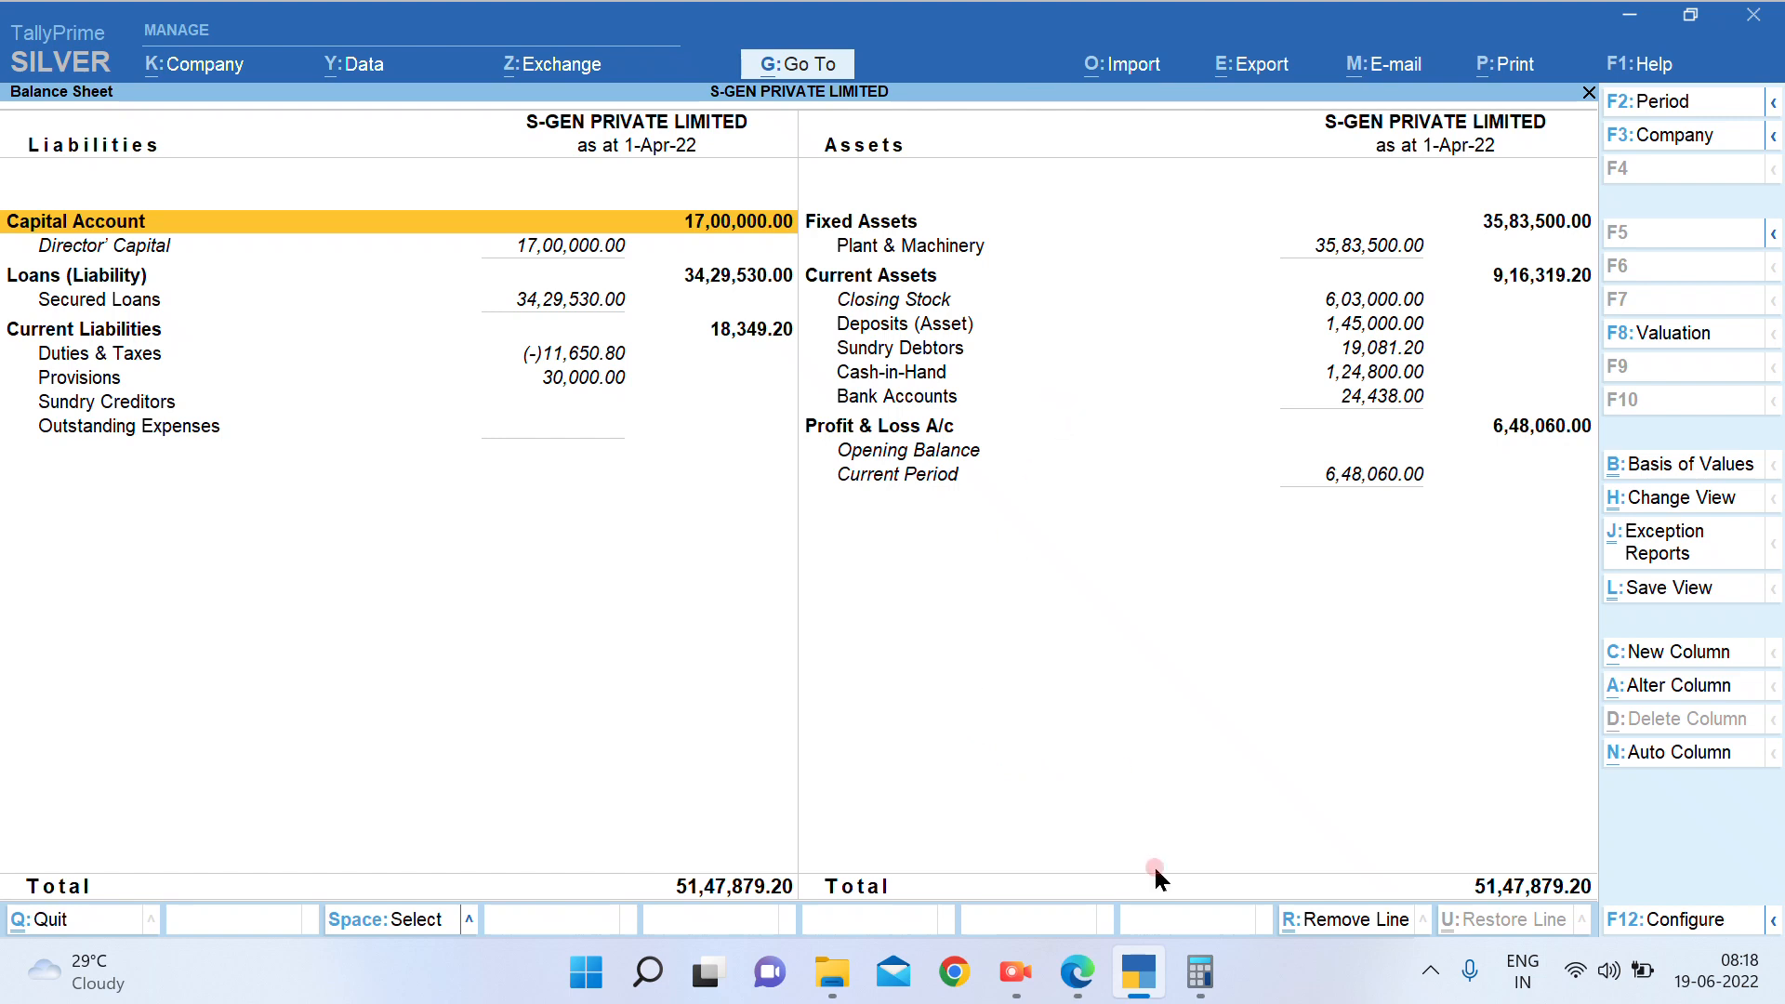
Switch to the exercise PDF in Edge and highlight events 9 and 10 in yellow
{"action": "left_click", "coordinate": [1097, 976]}
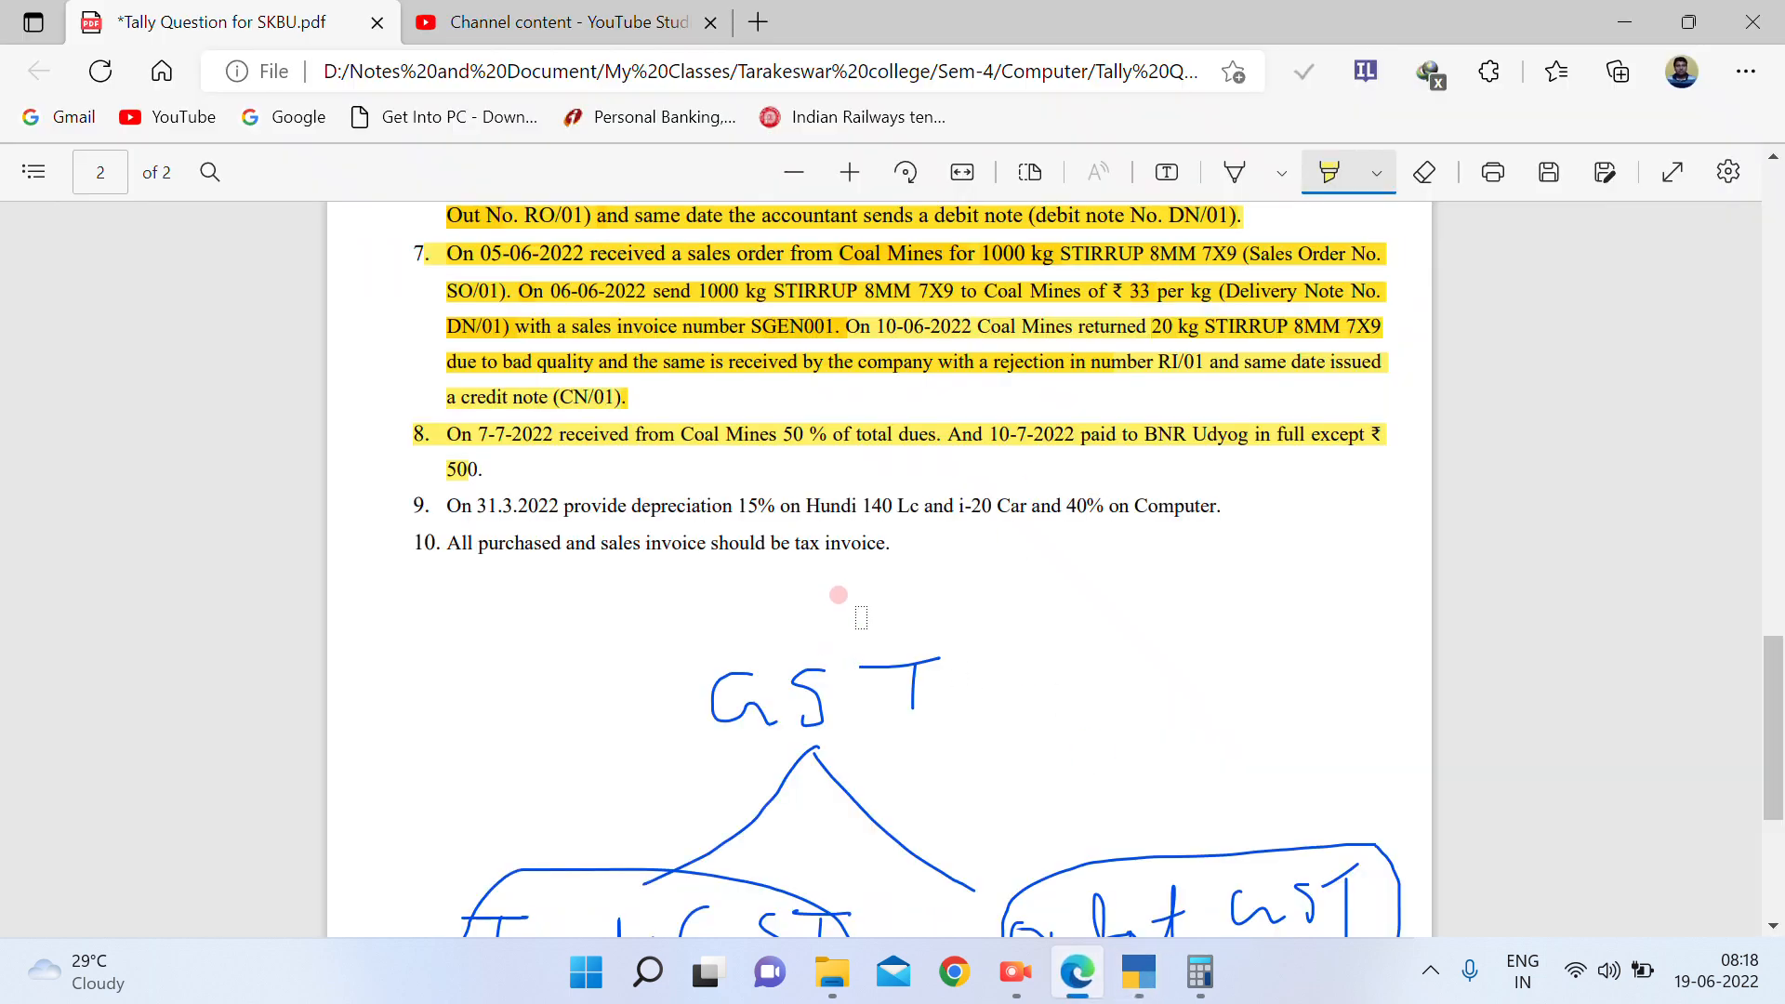
{"action": "left_click_drag", "start_coordinate": [731, 505], "coordinate": [369, 482]}
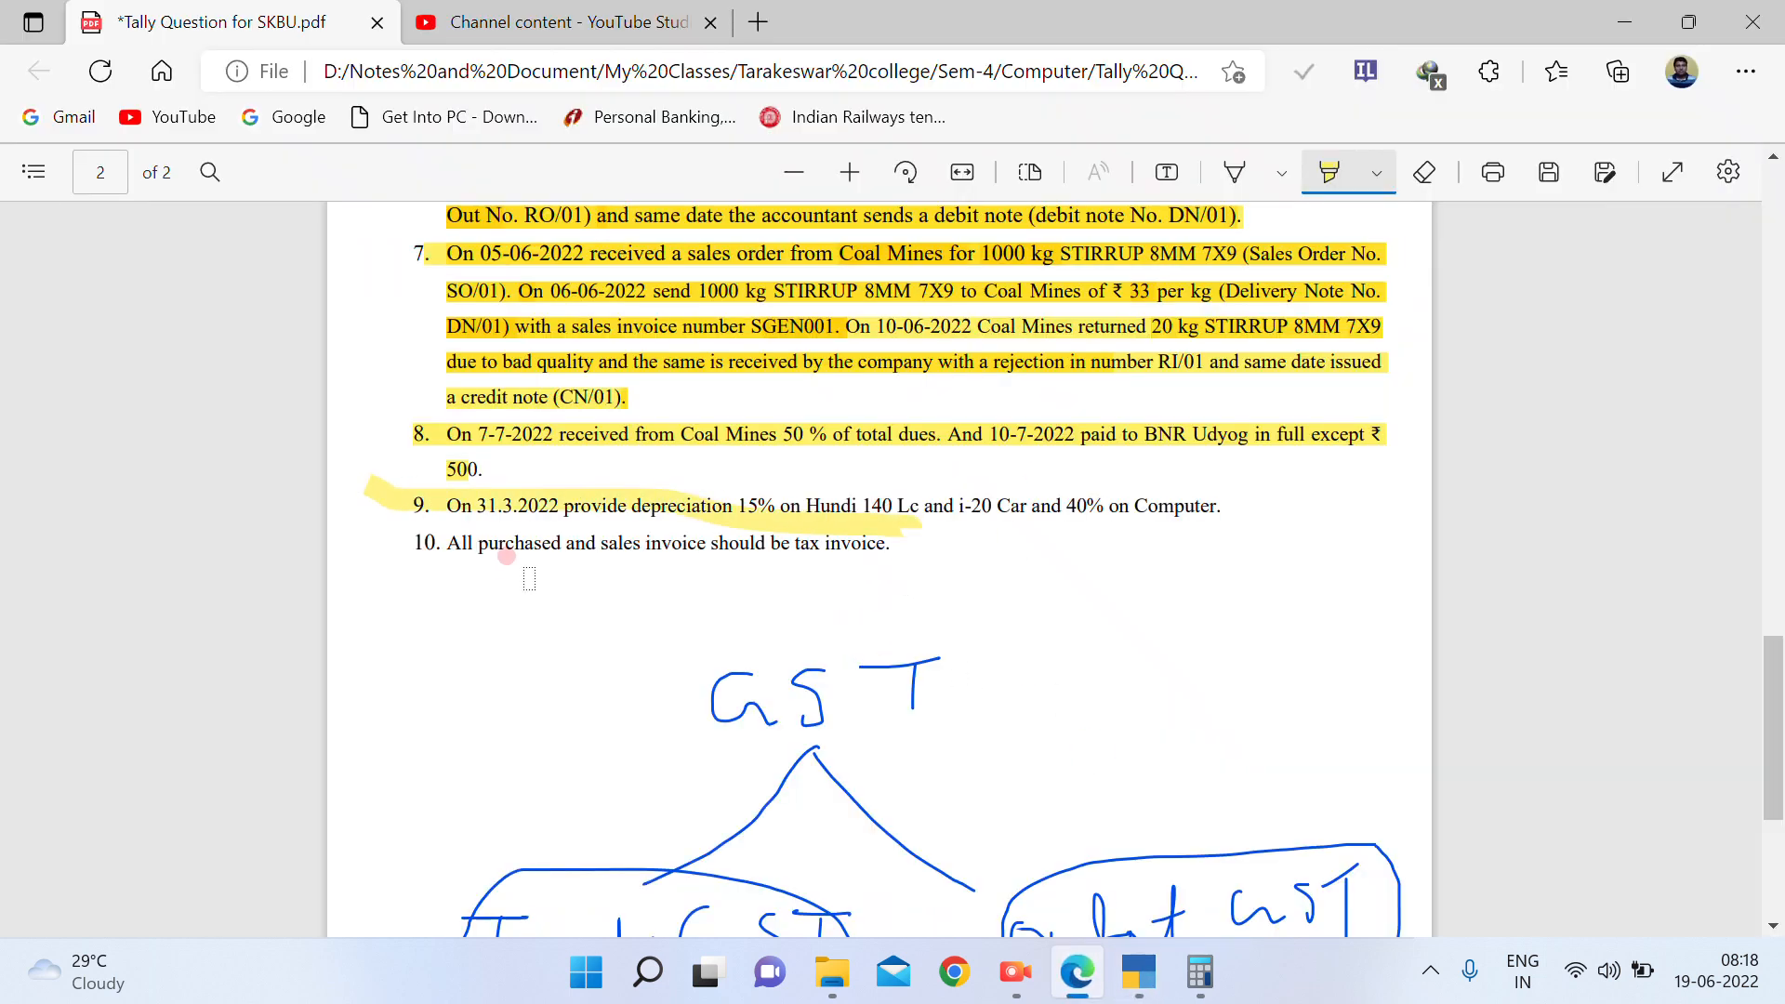
{"action": "left_click_drag", "start_coordinate": [465, 545], "coordinate": [964, 549]}
Look over the exercise PDF's stock, sundry creditor and sundry debtor tables and its list of 2022-23 events
{"action": "scroll", "coordinate": [986, 572], "scroll_direction": "up", "scroll_amount": 8}
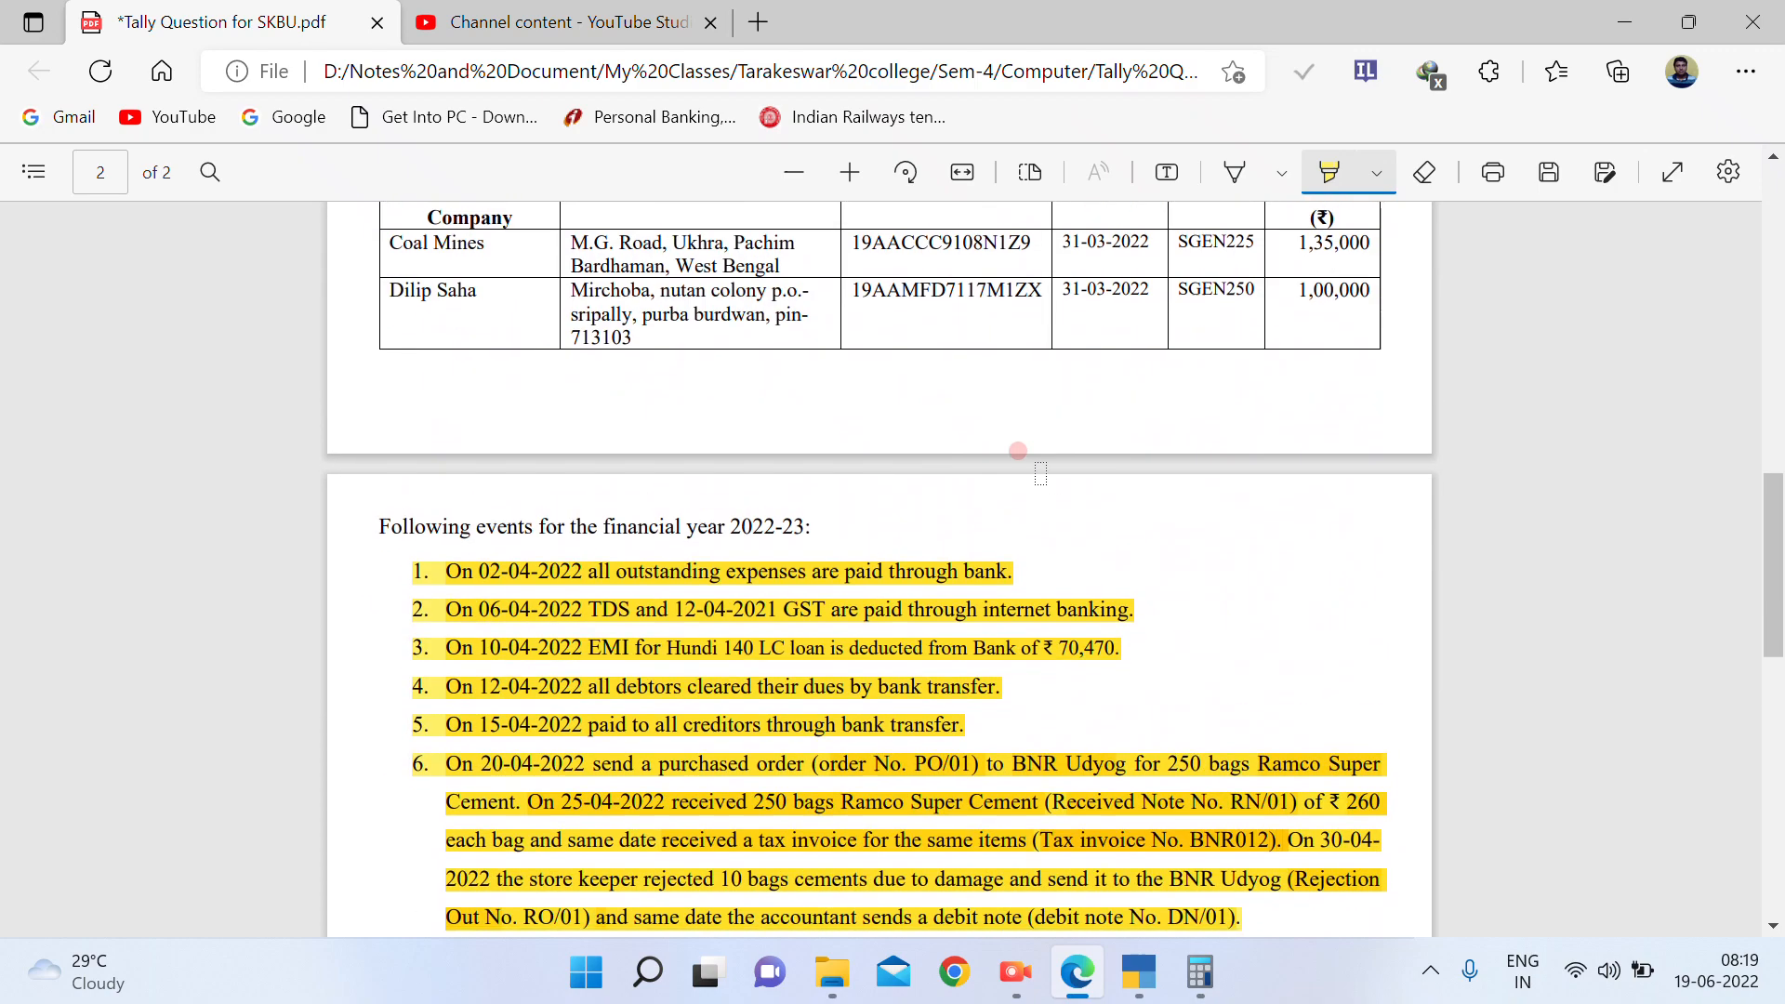
{"action": "scroll", "coordinate": [986, 572], "scroll_direction": "down", "scroll_amount": 15}
{"action": "scroll", "coordinate": [1028, 465], "scroll_direction": "up", "scroll_amount": 10}
{"action": "scroll", "coordinate": [1028, 465], "scroll_direction": "up", "scroll_amount": 8}
{"action": "scroll", "coordinate": [1028, 465], "scroll_direction": "down", "scroll_amount": 15}
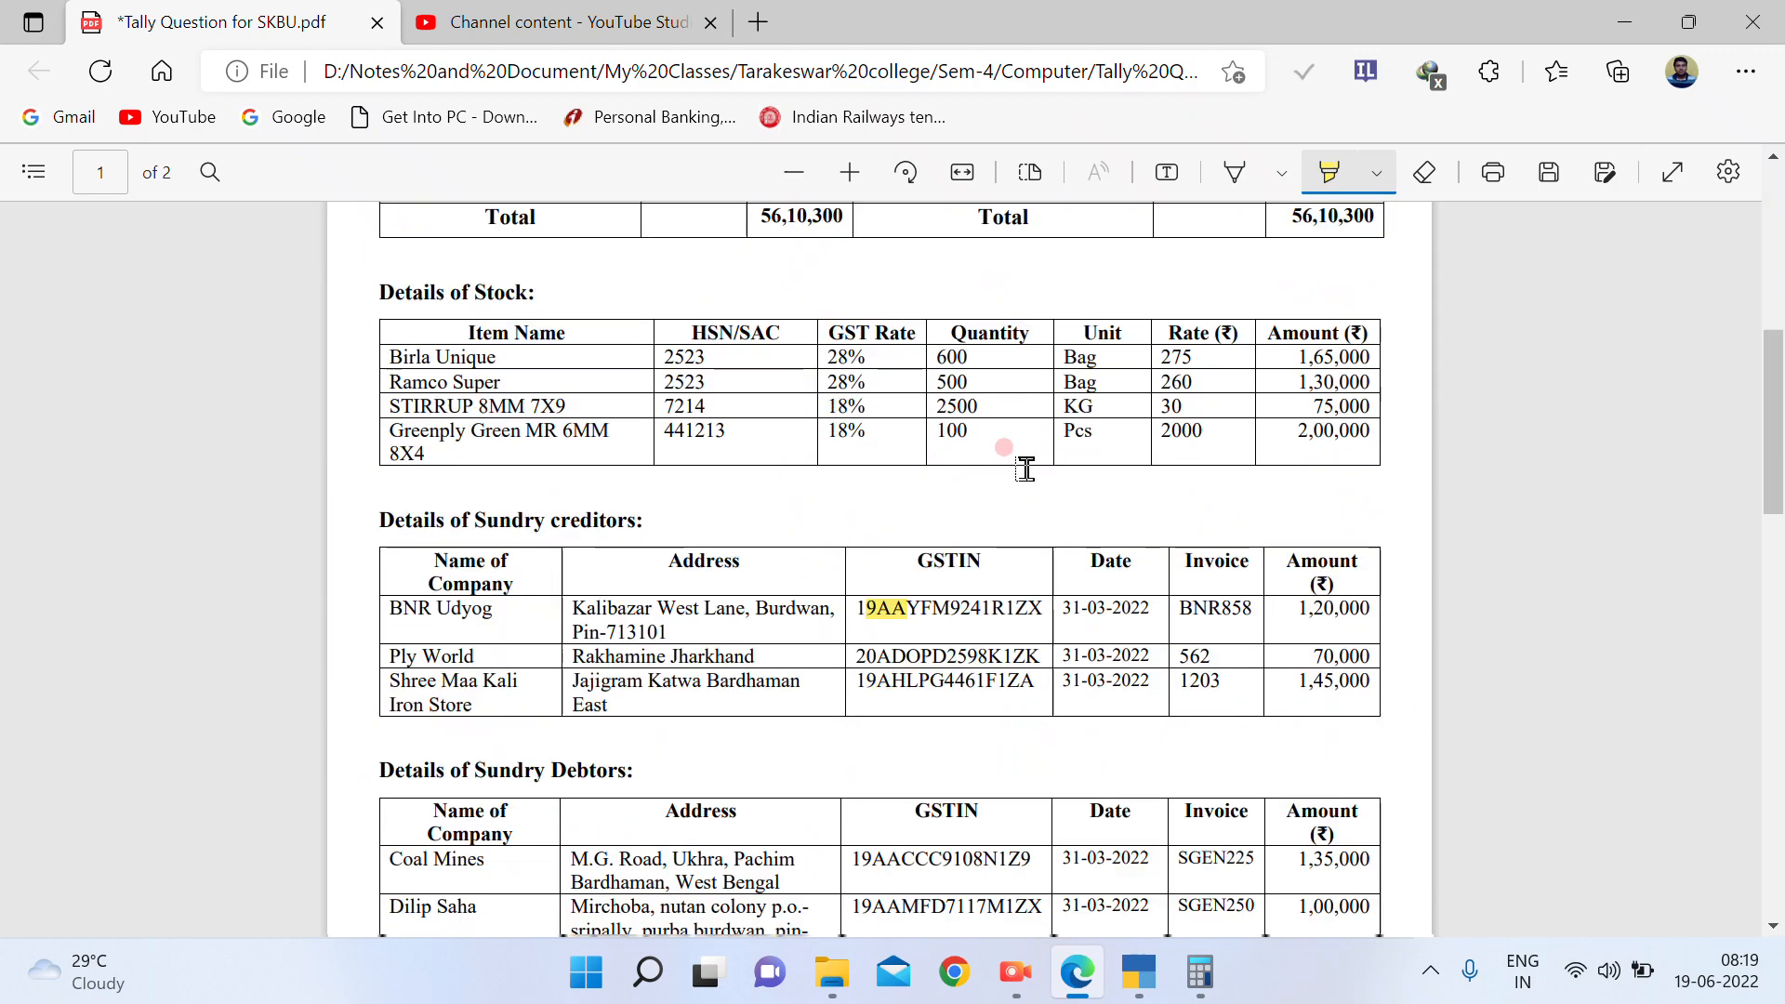
{"action": "scroll", "coordinate": [1022, 528], "scroll_direction": "up", "scroll_amount": 10}
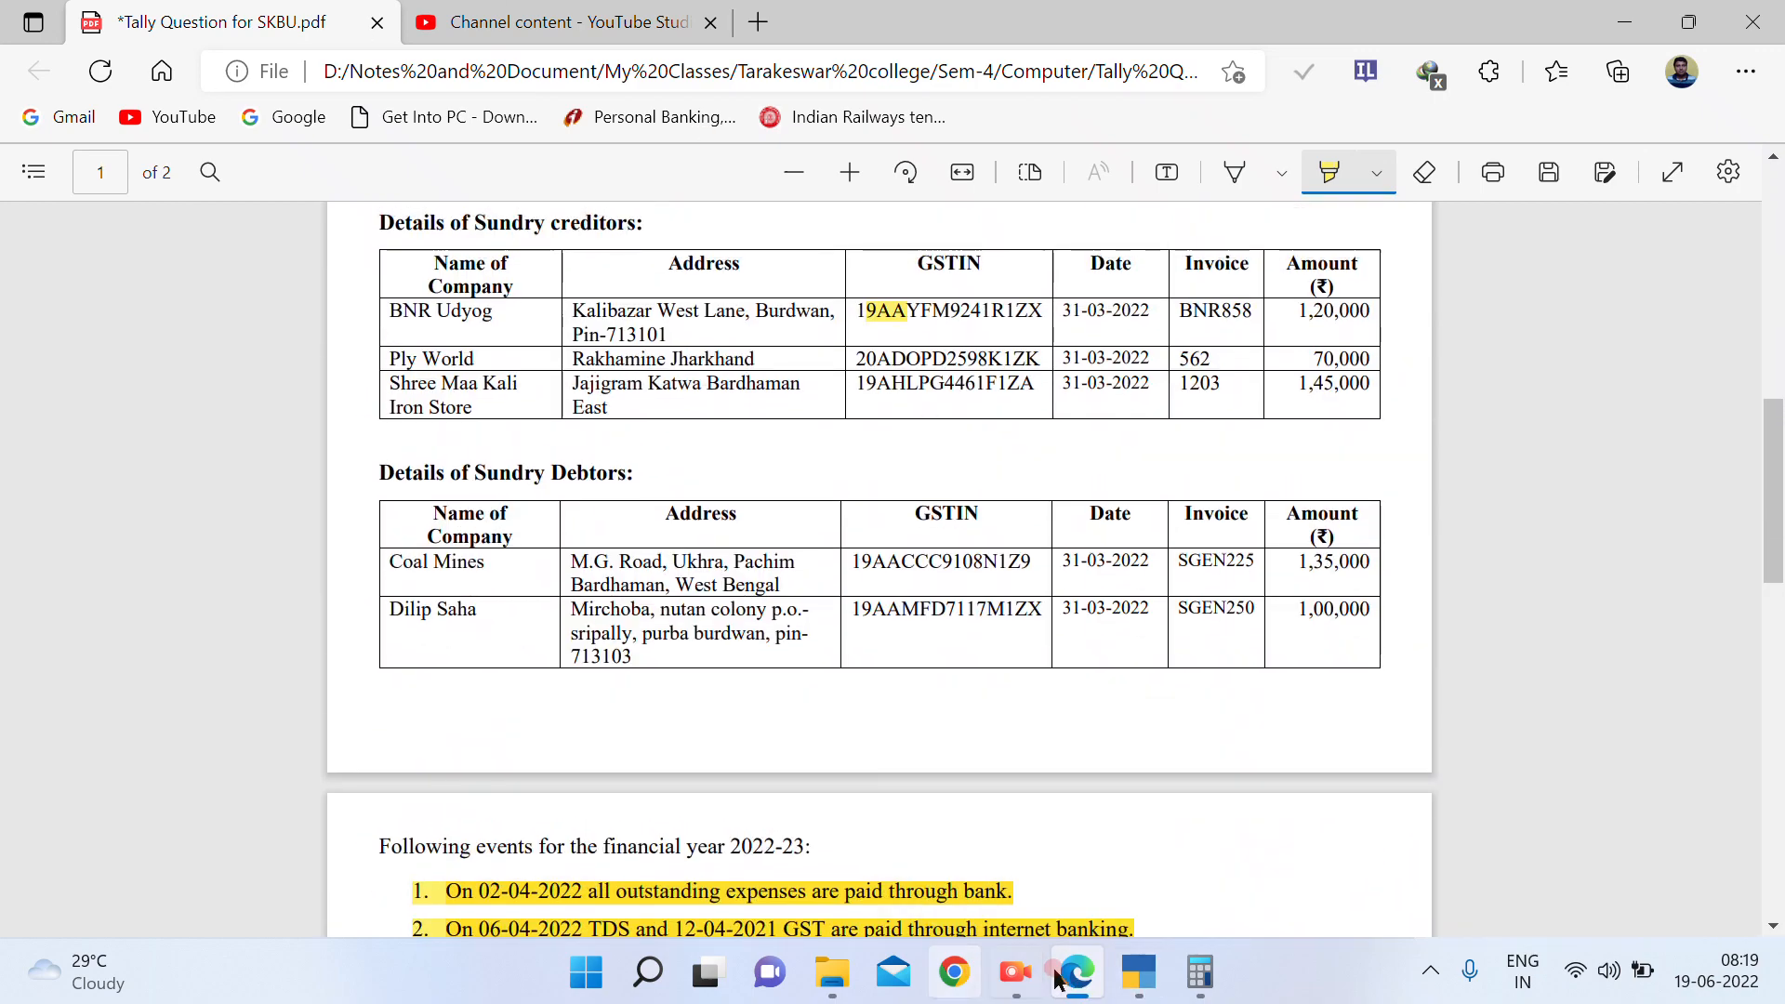
Return to TallyPrime and select Current Liabilities in the Balance Sheet
{"action": "left_click", "coordinate": [1140, 976]}
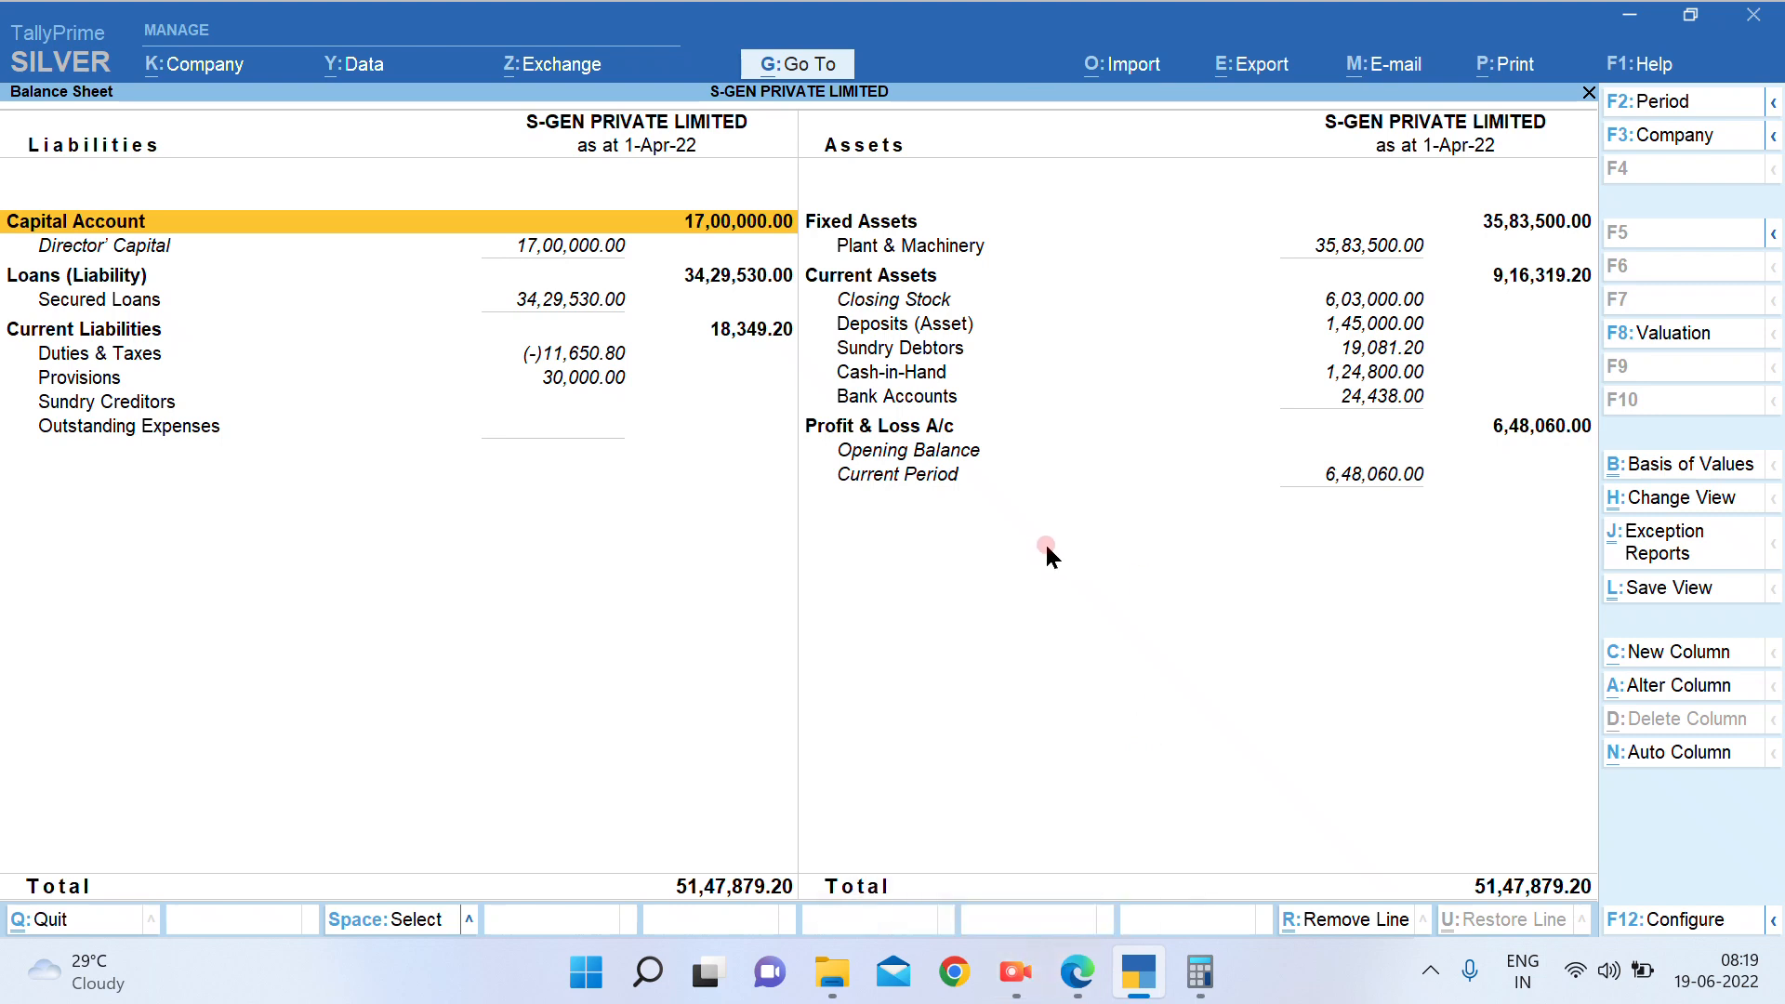
{"action": "key", "text": "Down"}
{"action": "key", "text": "Down"}
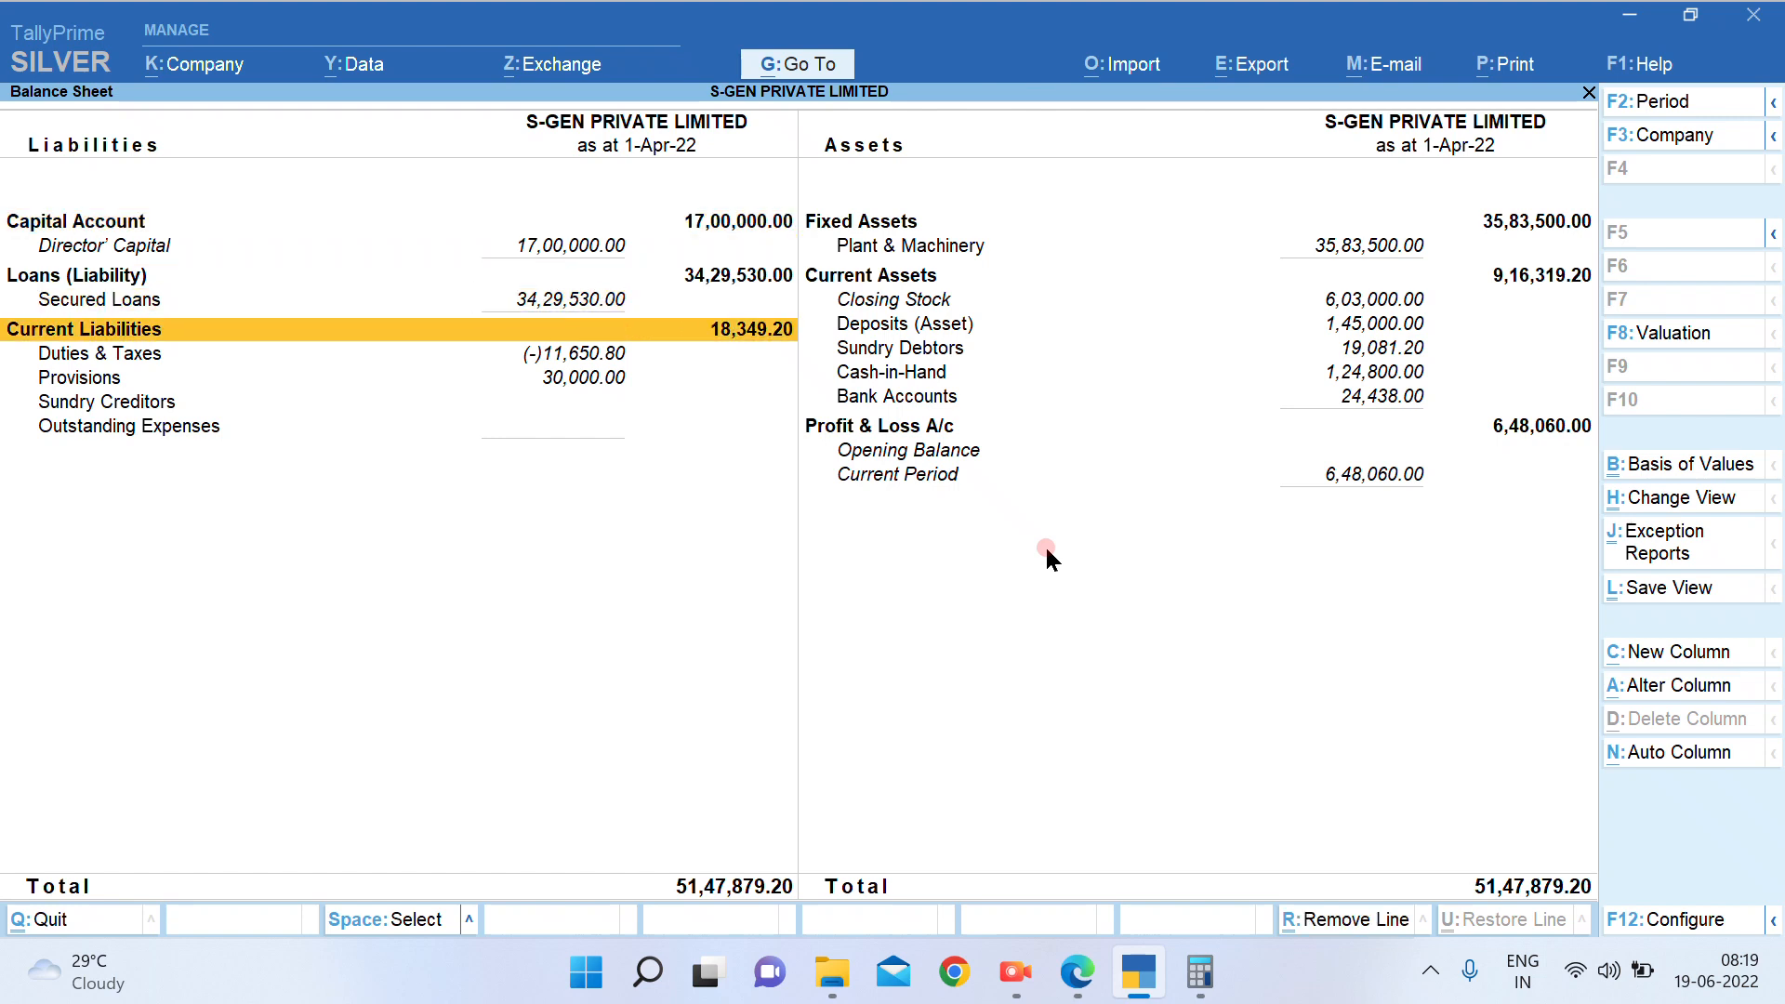